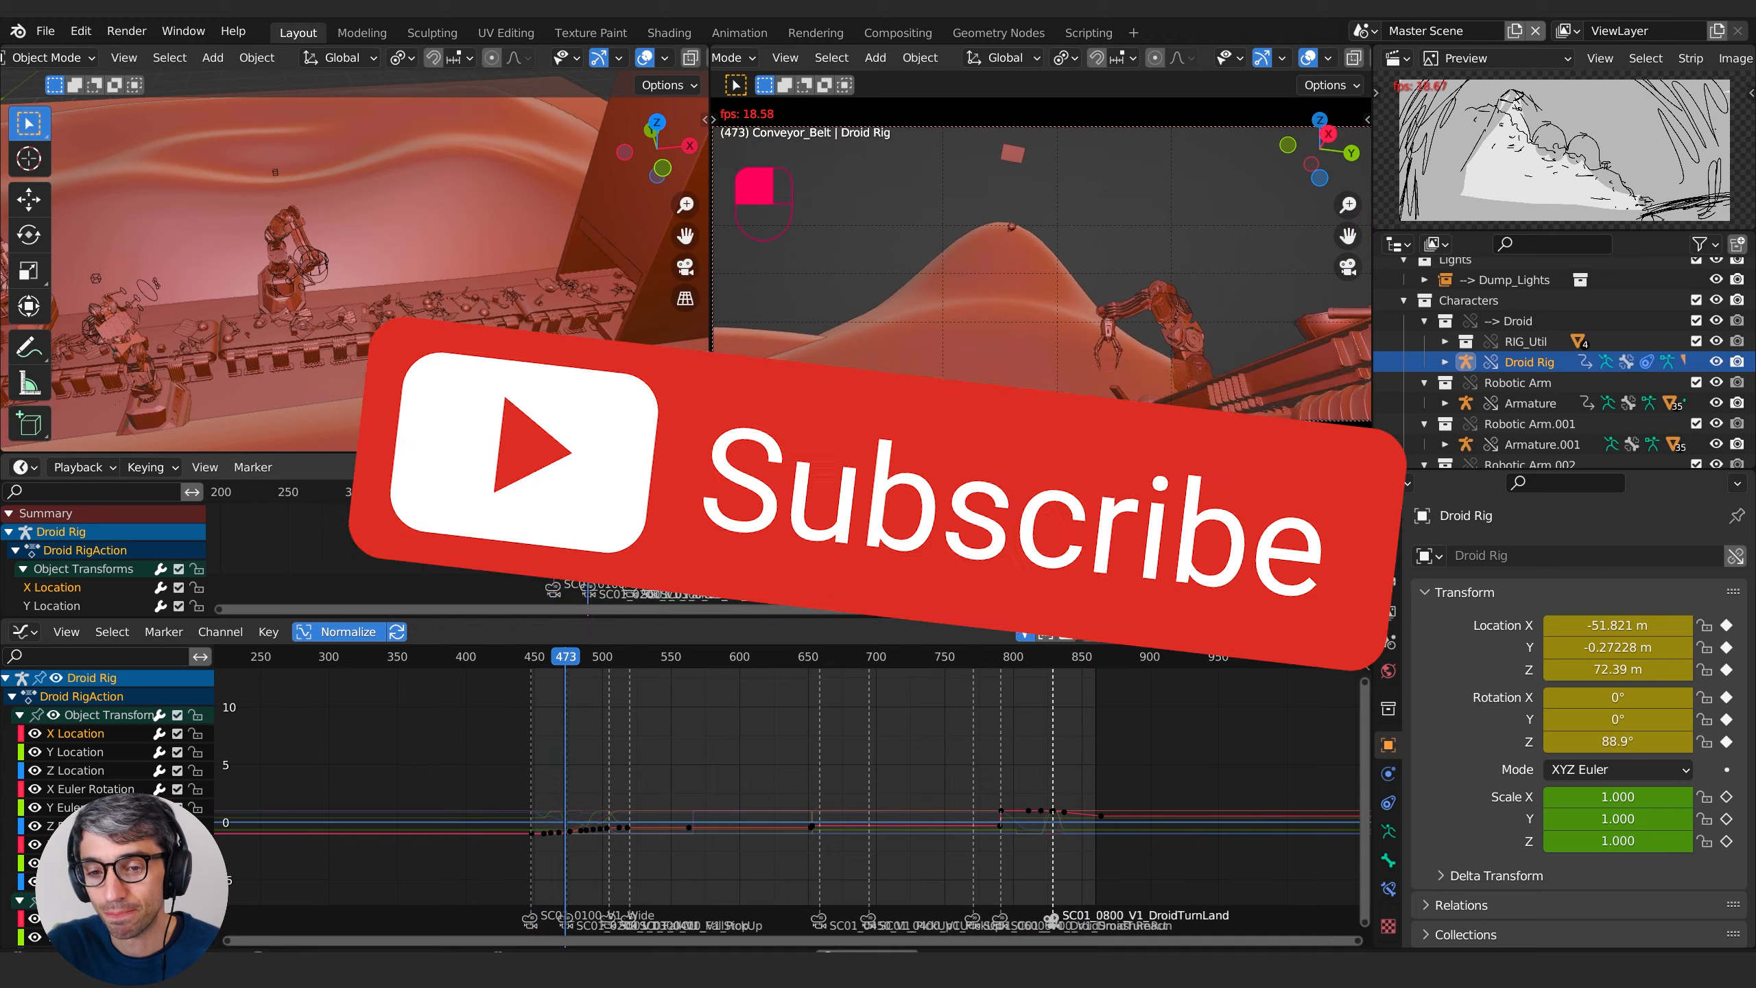
- Play back the scene and review the droid pick-up shot from about frame 560 to frame 653
{"action": "scroll", "coordinate": [1063, 528], "scroll_direction": "down", "scroll_amount": 3}
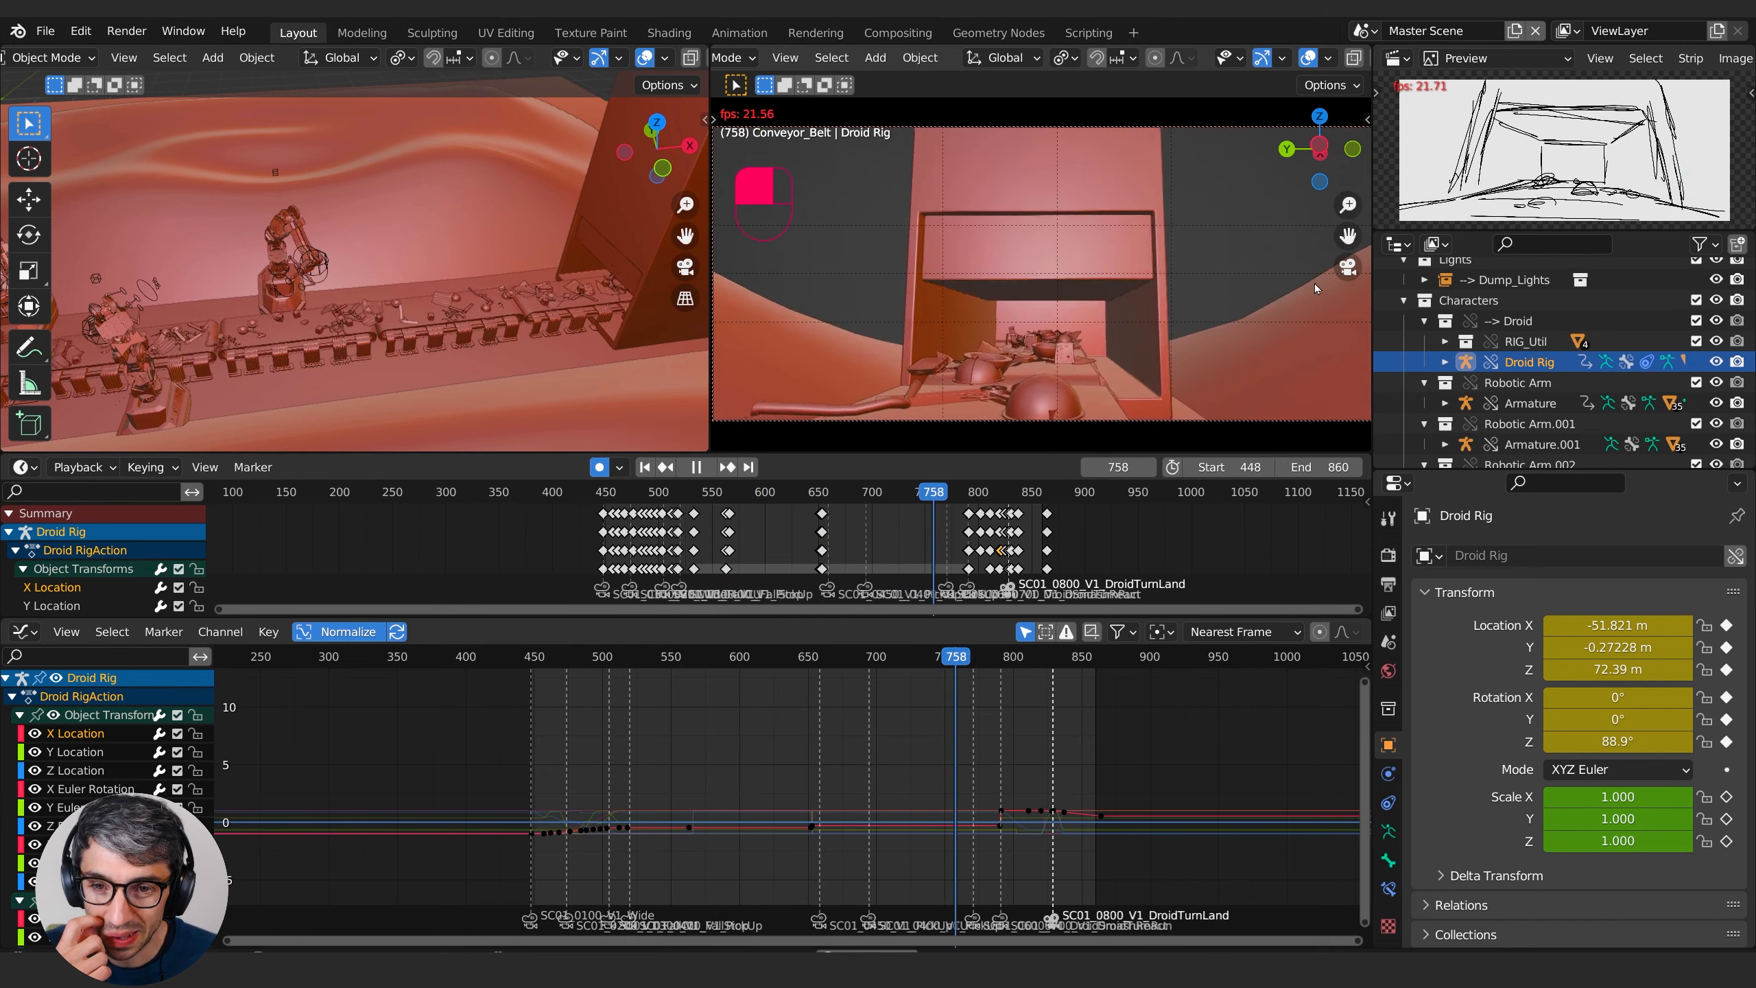
{"action": "key", "text": "space"}
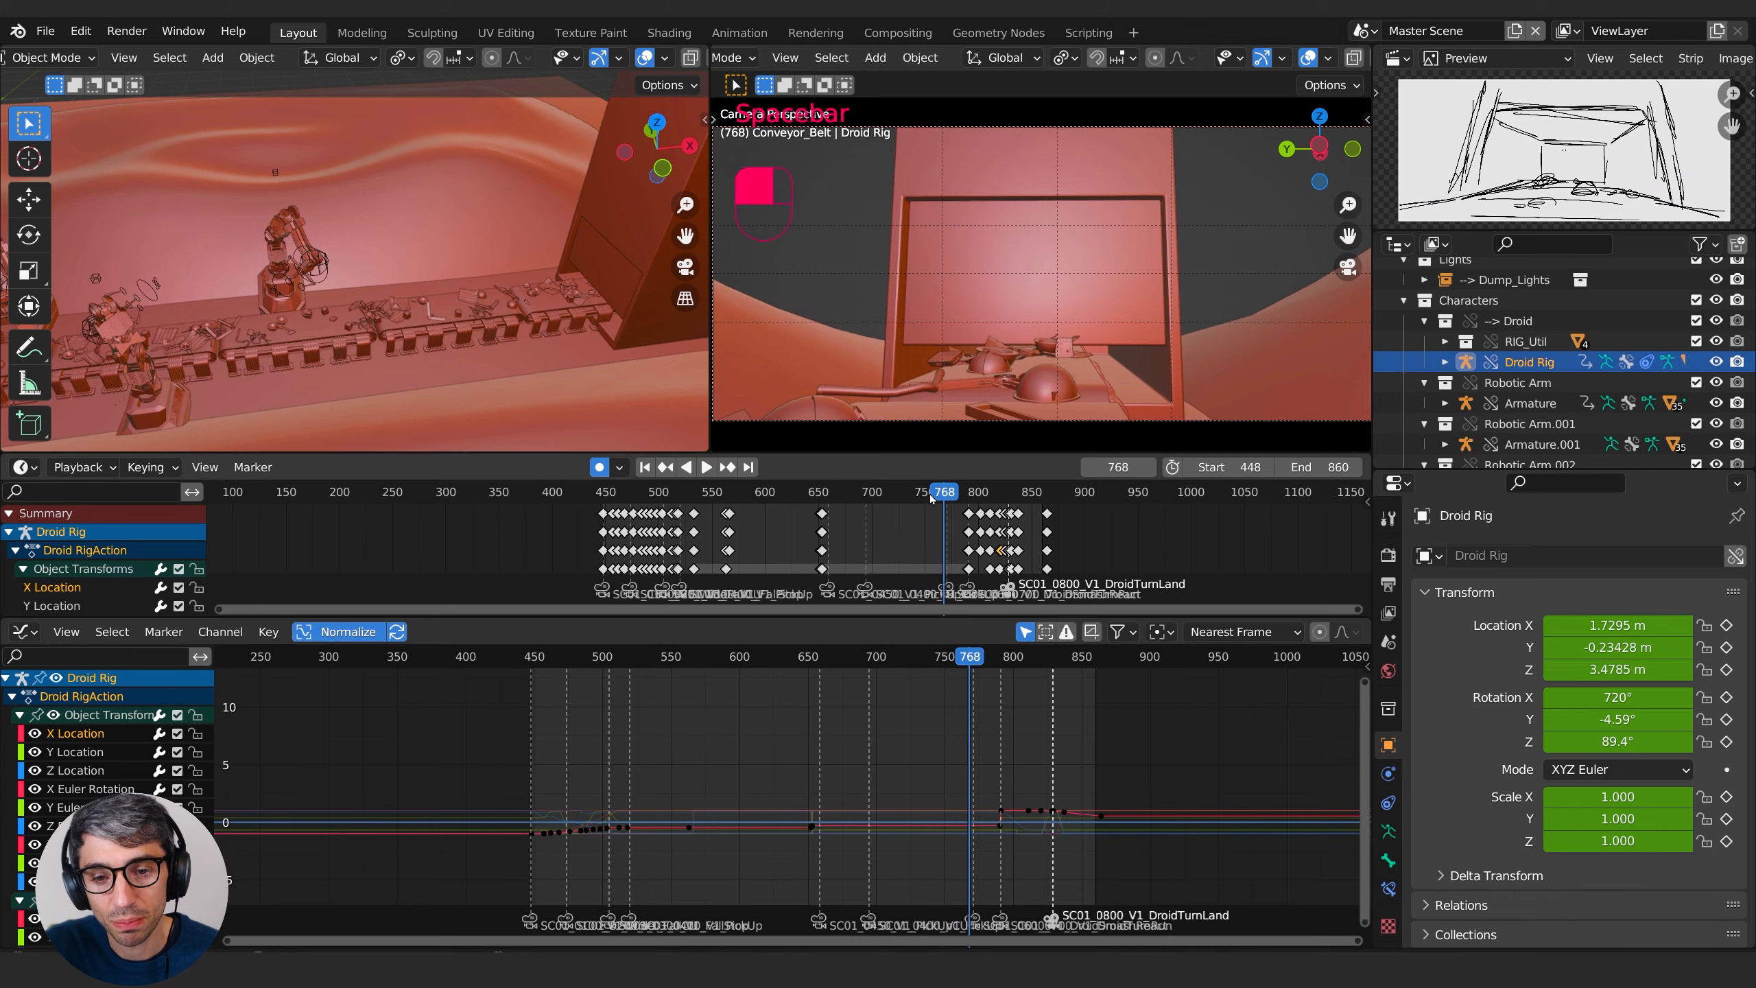
{"action": "left_click_drag", "start_coordinate": [931, 498], "coordinate": [751, 517]}
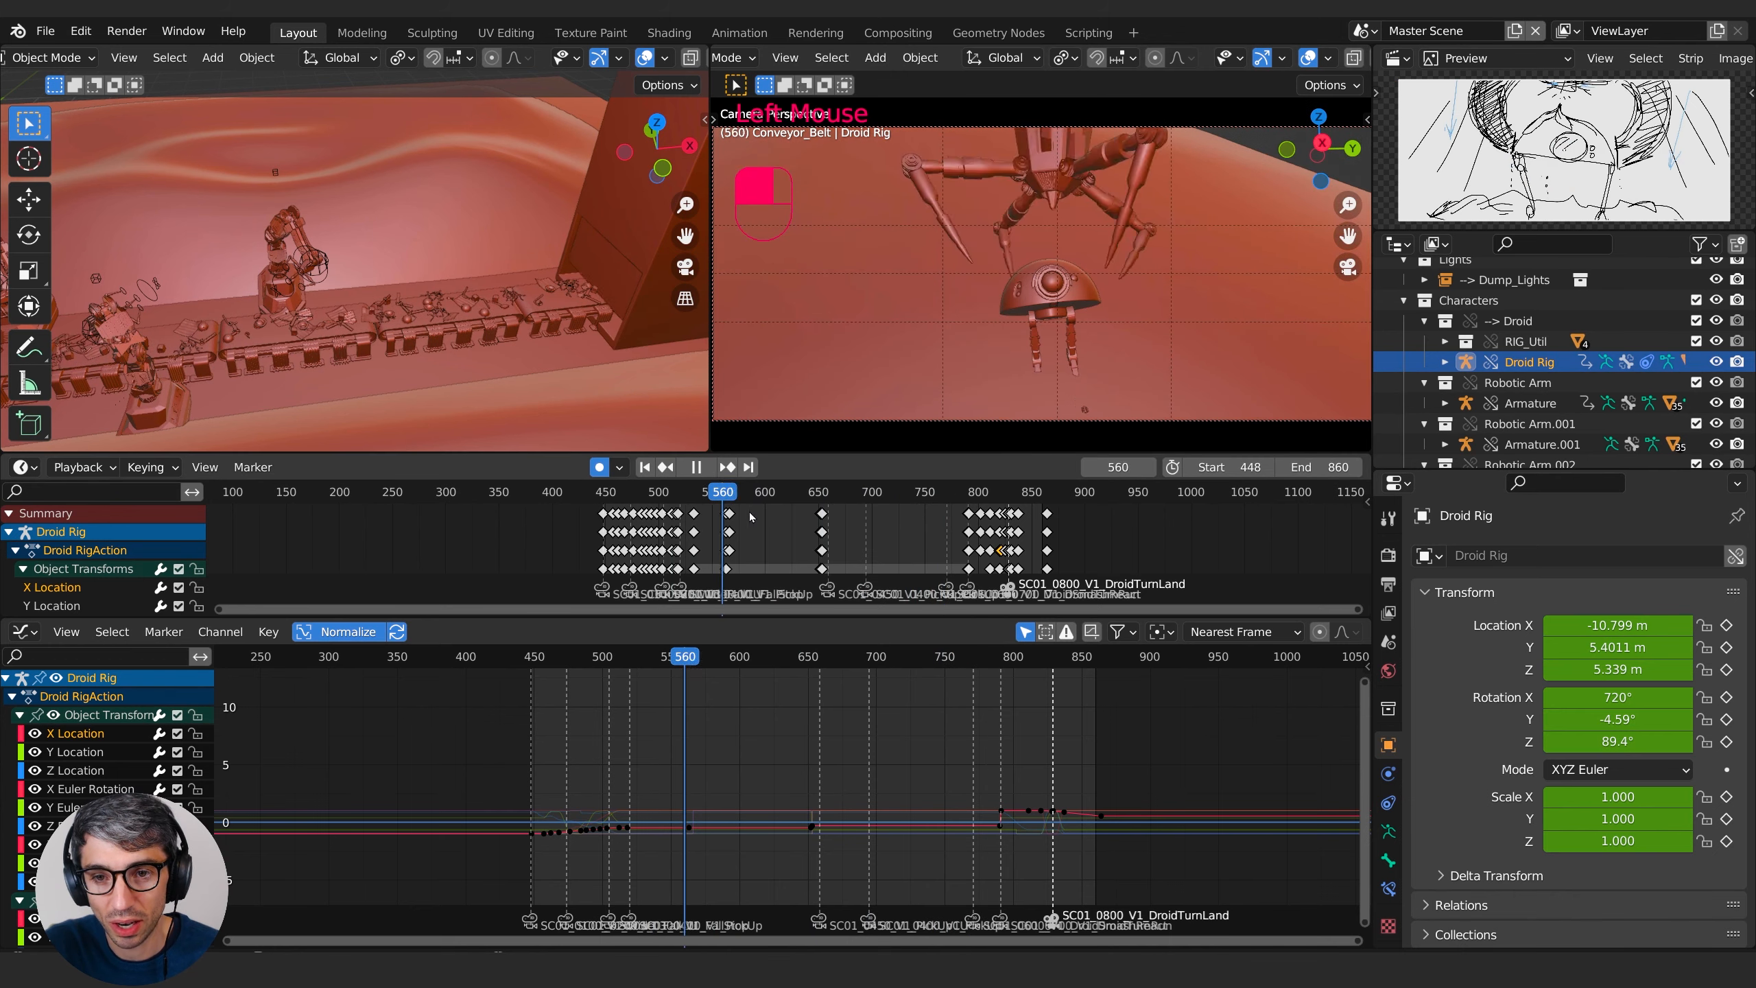
{"action": "scroll", "coordinate": [644, 519], "scroll_direction": "up", "scroll_amount": 6}
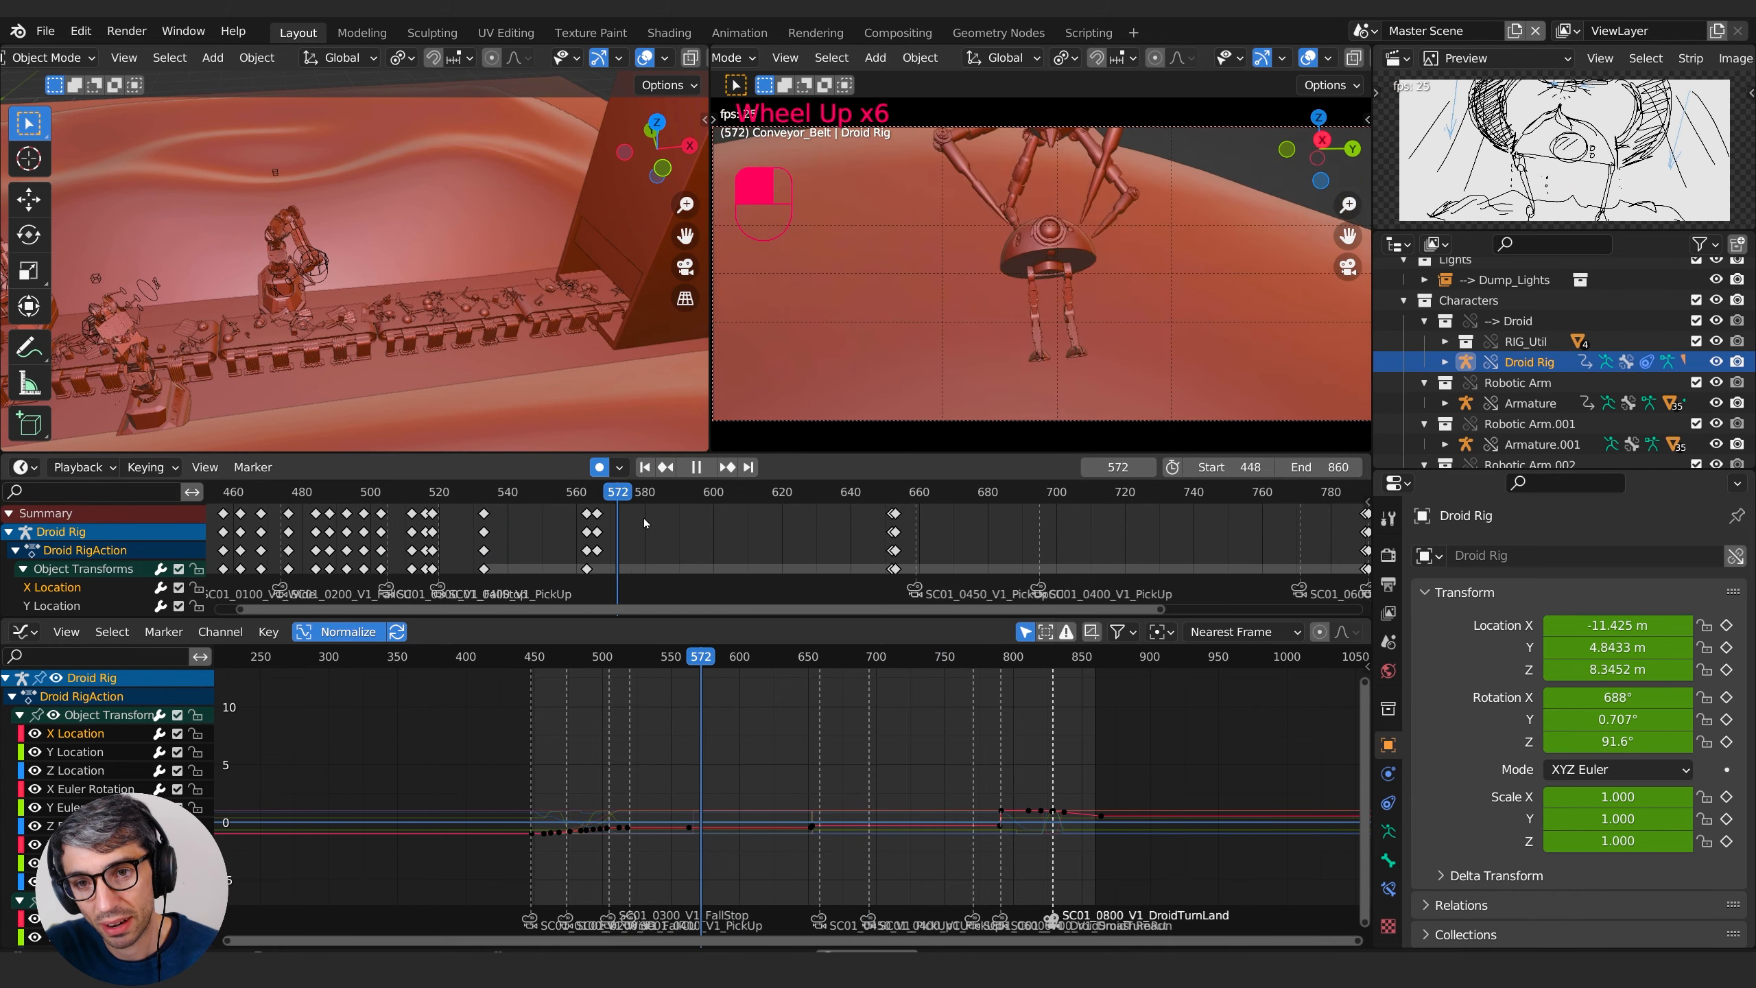
{"action": "key", "text": "space"}
{"action": "key", "text": "space"}
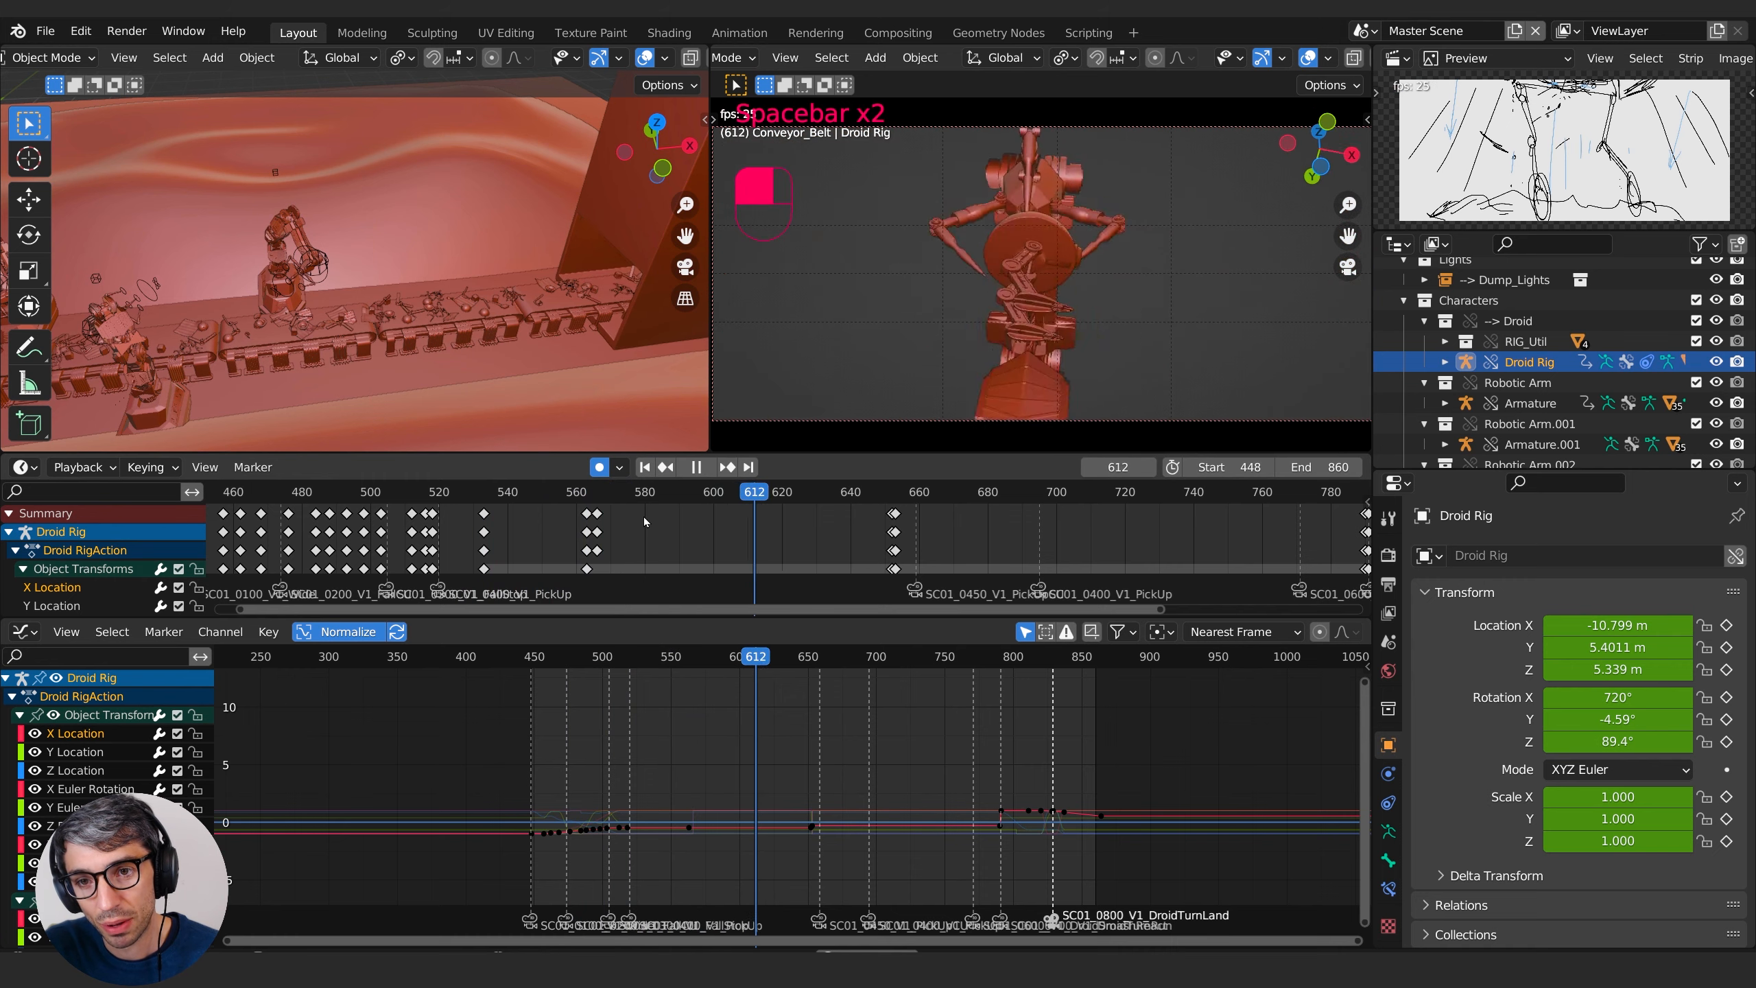
{"action": "key", "text": "space"}
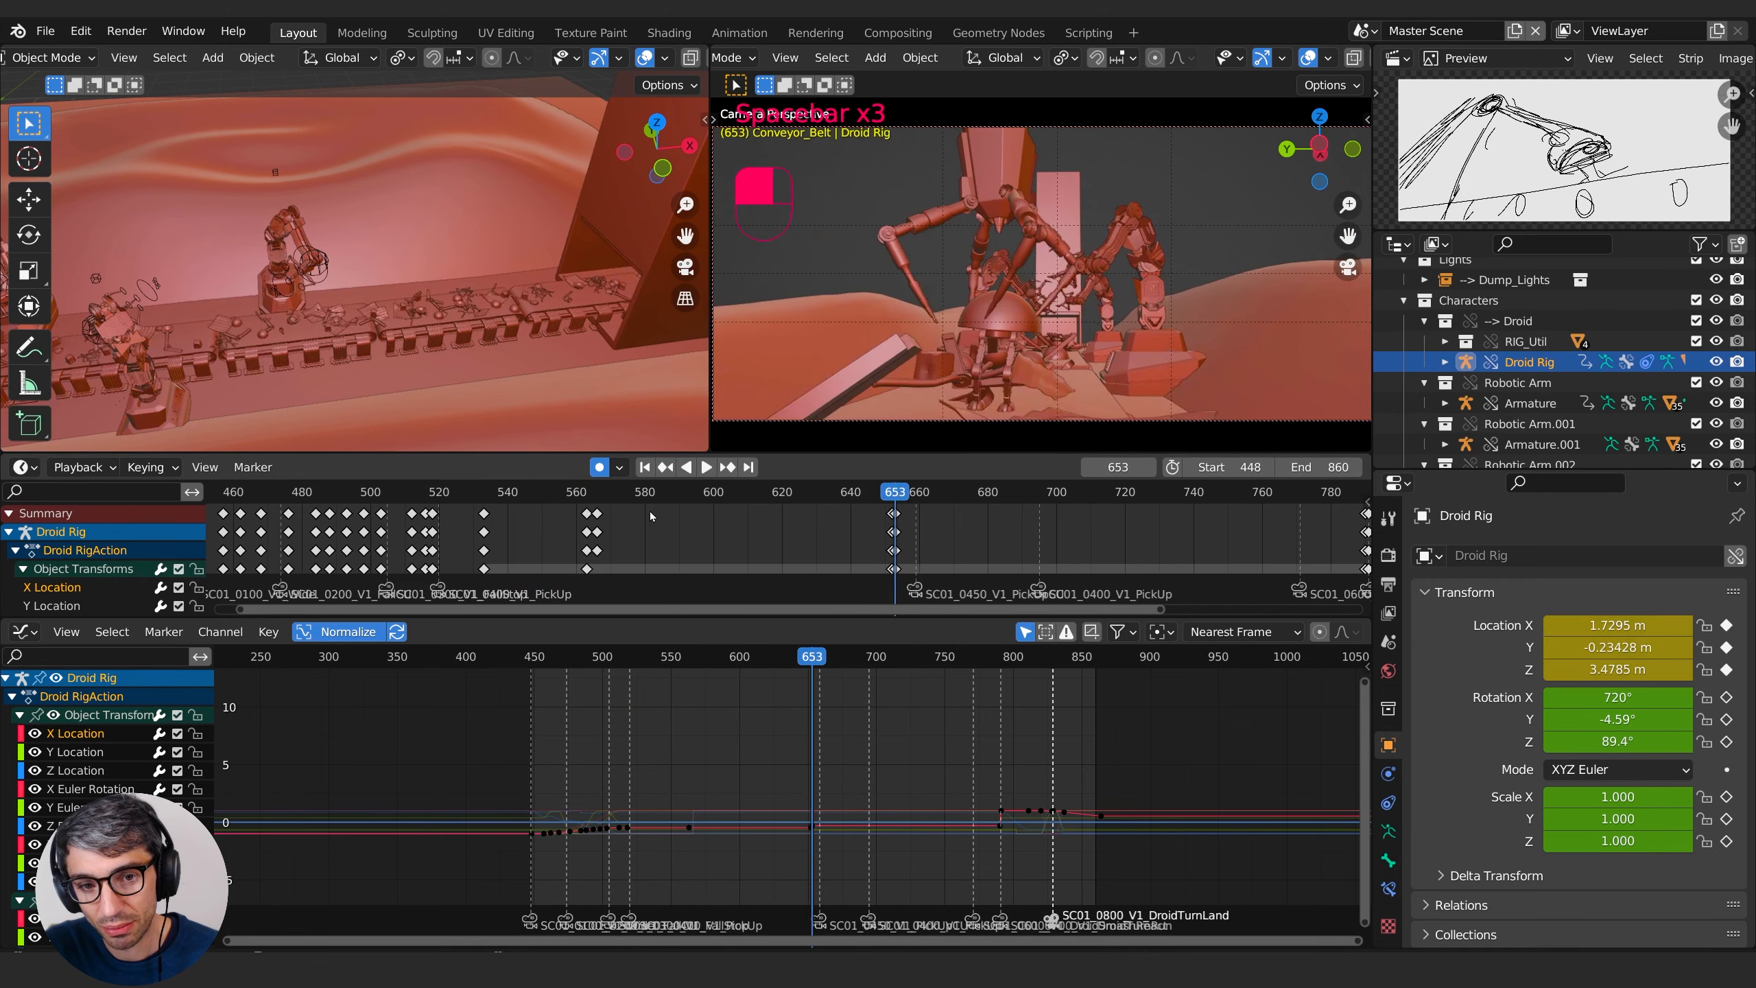
- Replay the middle of the pick-up shot several times to judge the camera's swing around the robotic arm
{"action": "left_click_drag", "start_coordinate": [895, 492], "coordinate": [688, 493]}
{"action": "key", "text": "space"}
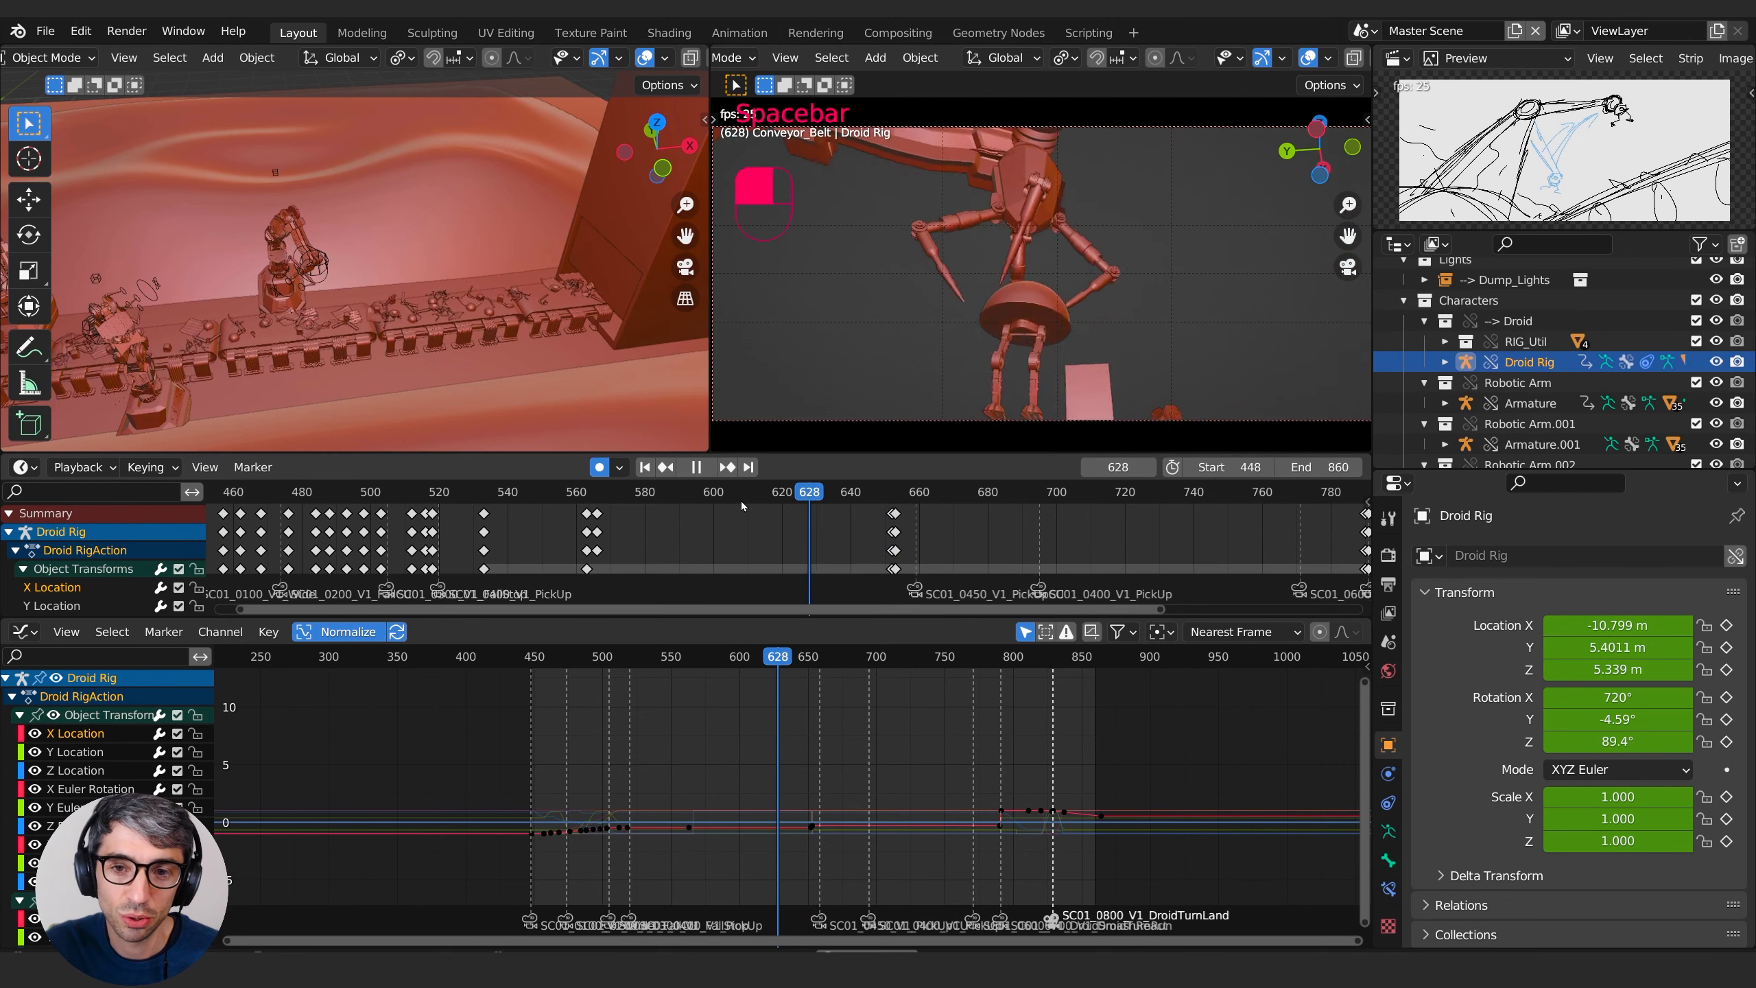
{"action": "key", "text": "space"}
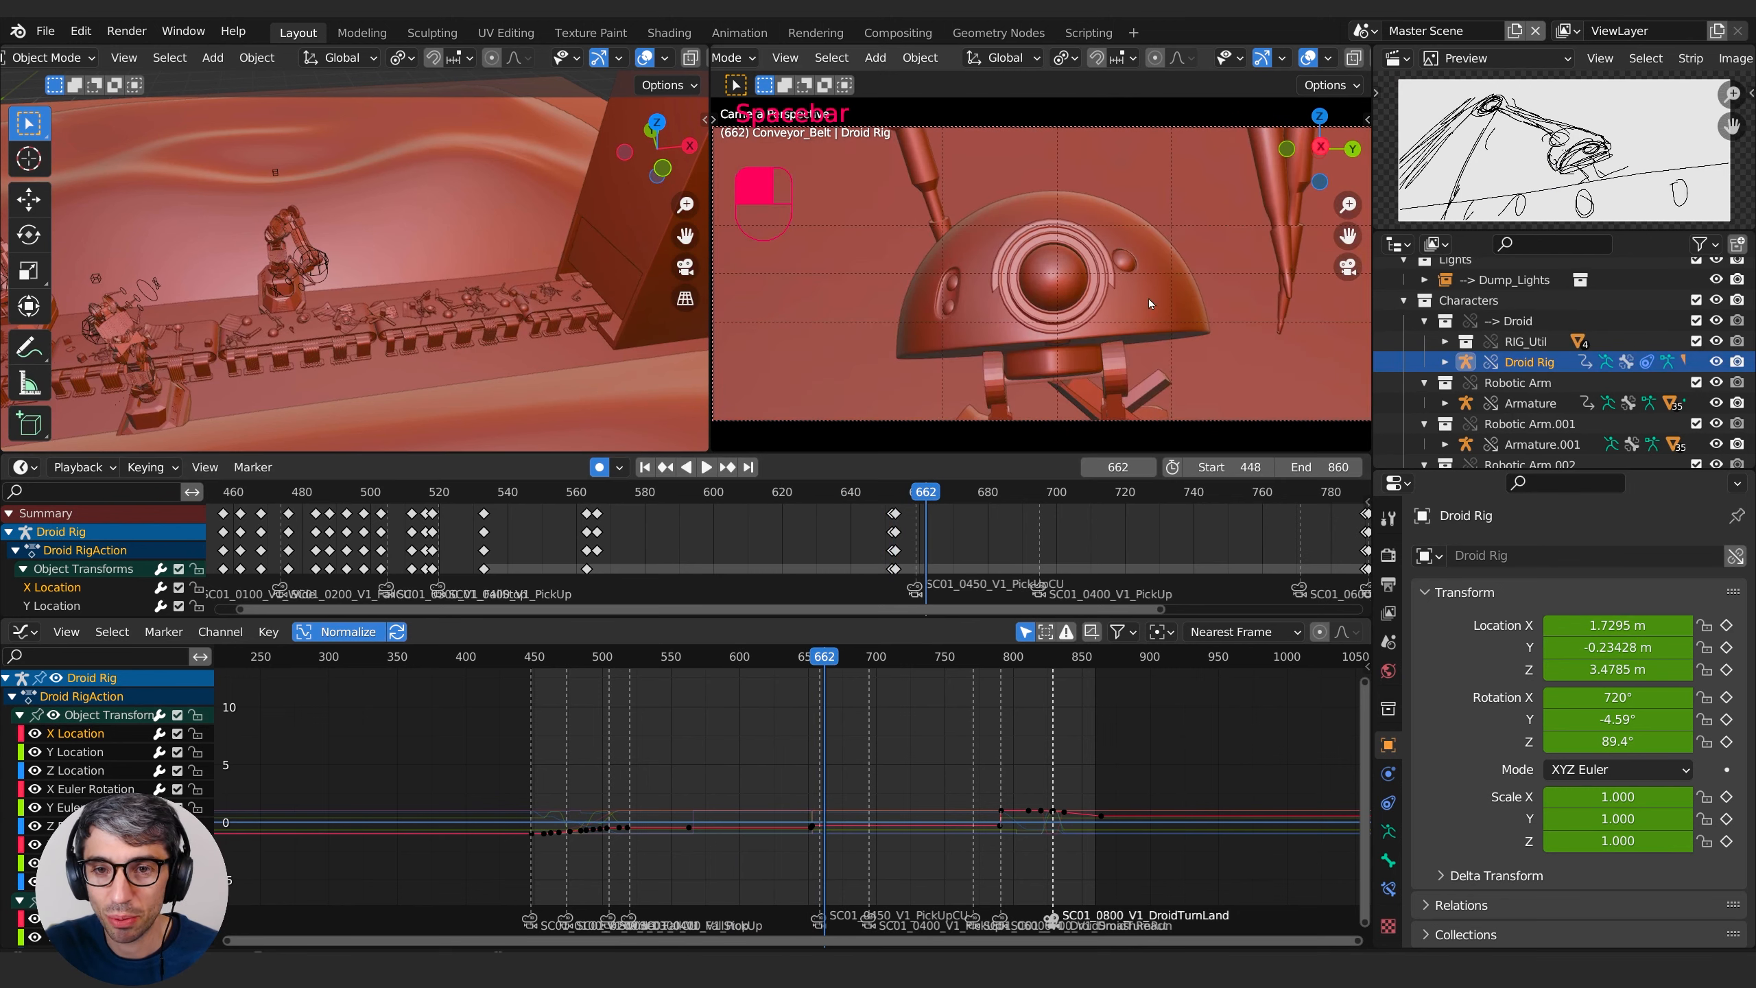
{"action": "left_click_drag", "start_coordinate": [994, 507], "coordinate": [671, 510]}
{"action": "key", "text": "space"}
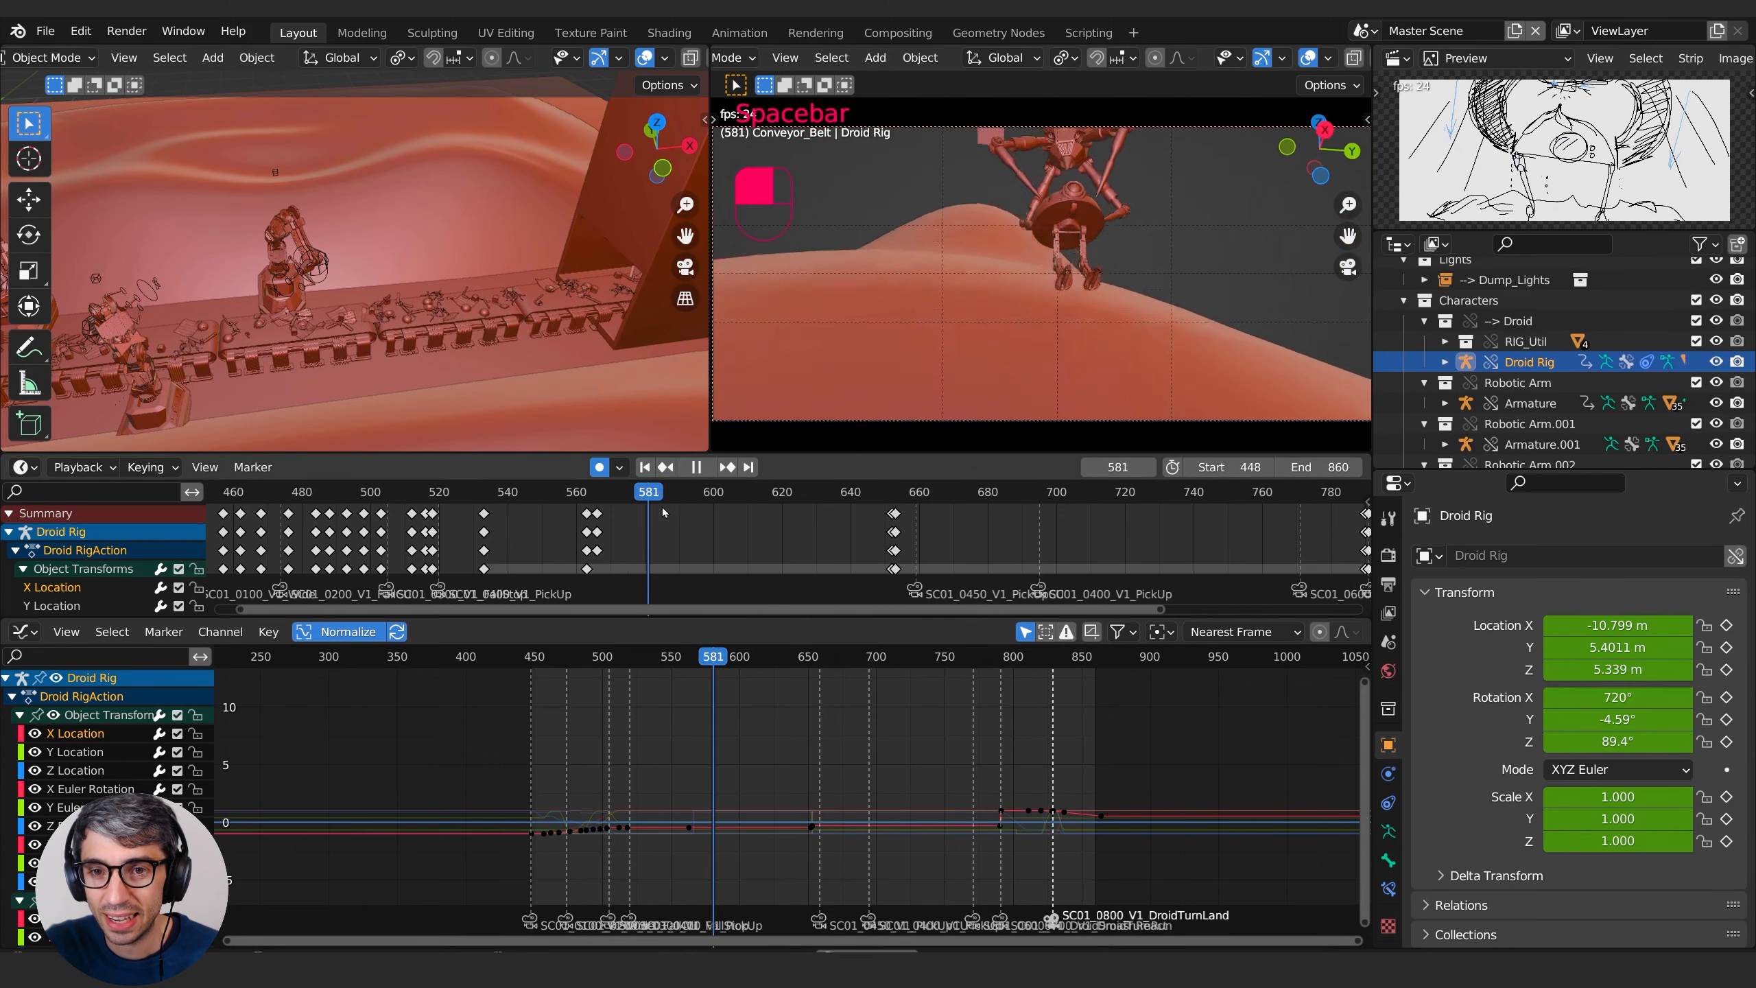
{"action": "key", "text": "space"}
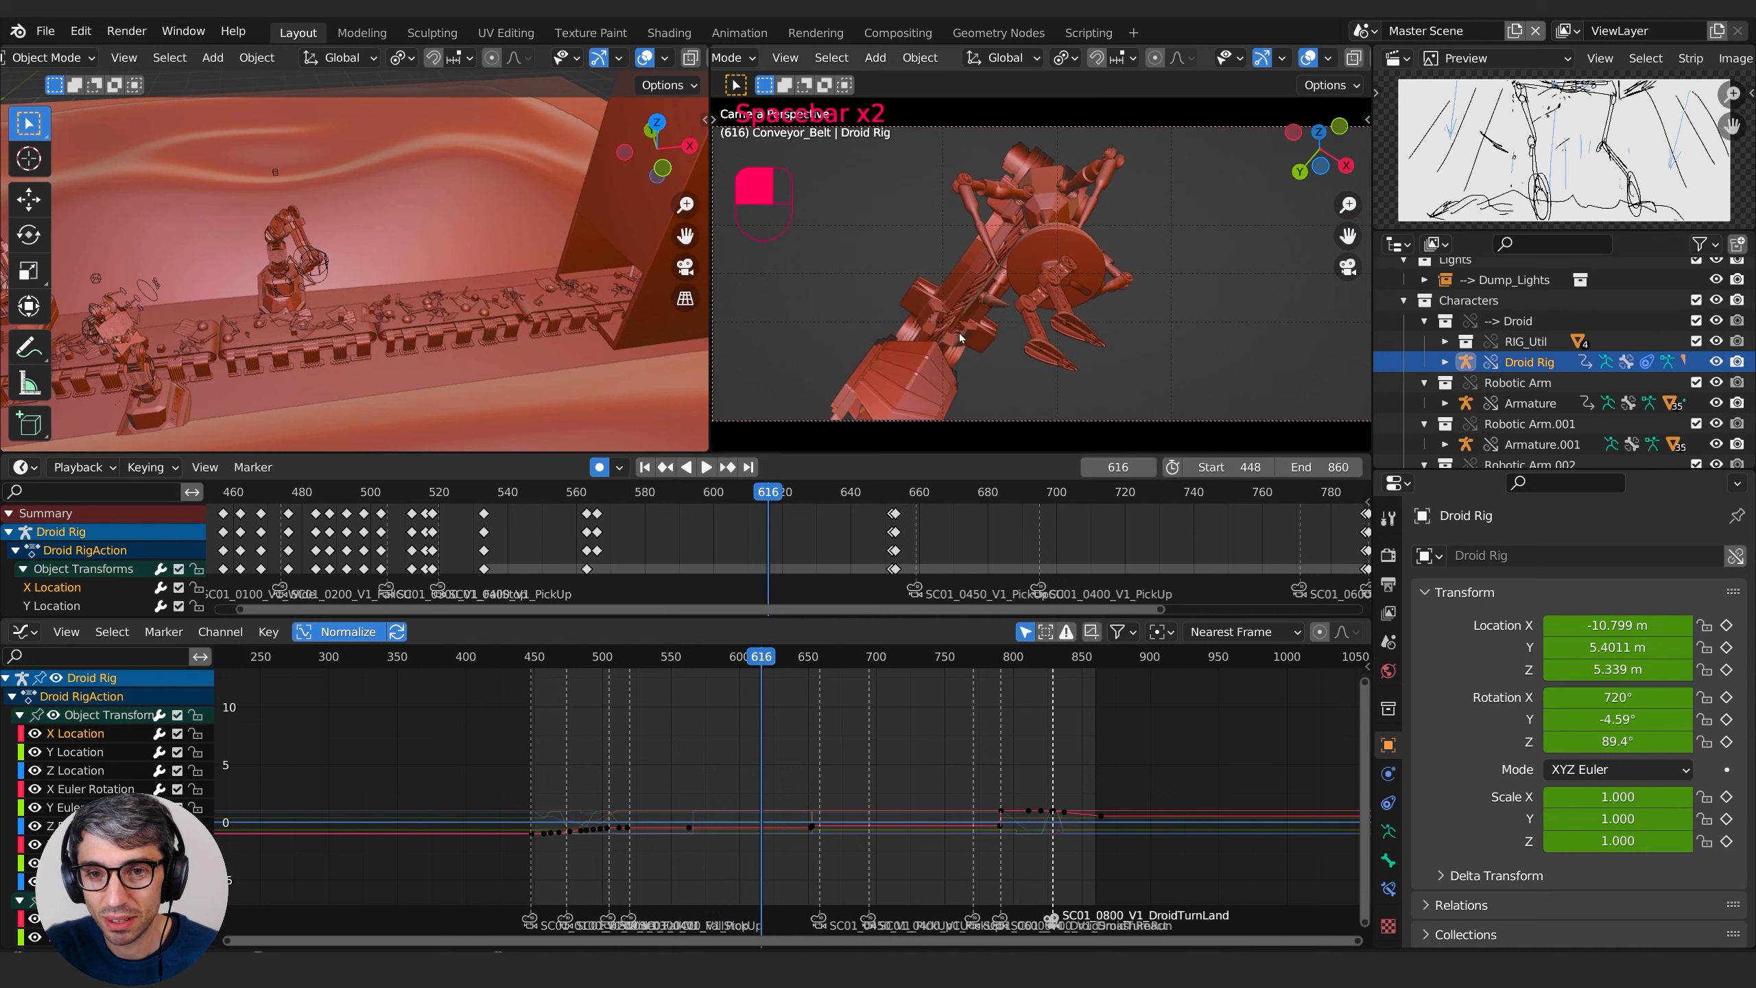
{"action": "left_click_drag", "start_coordinate": [785, 493], "coordinate": [713, 493]}
{"action": "key", "text": "space"}
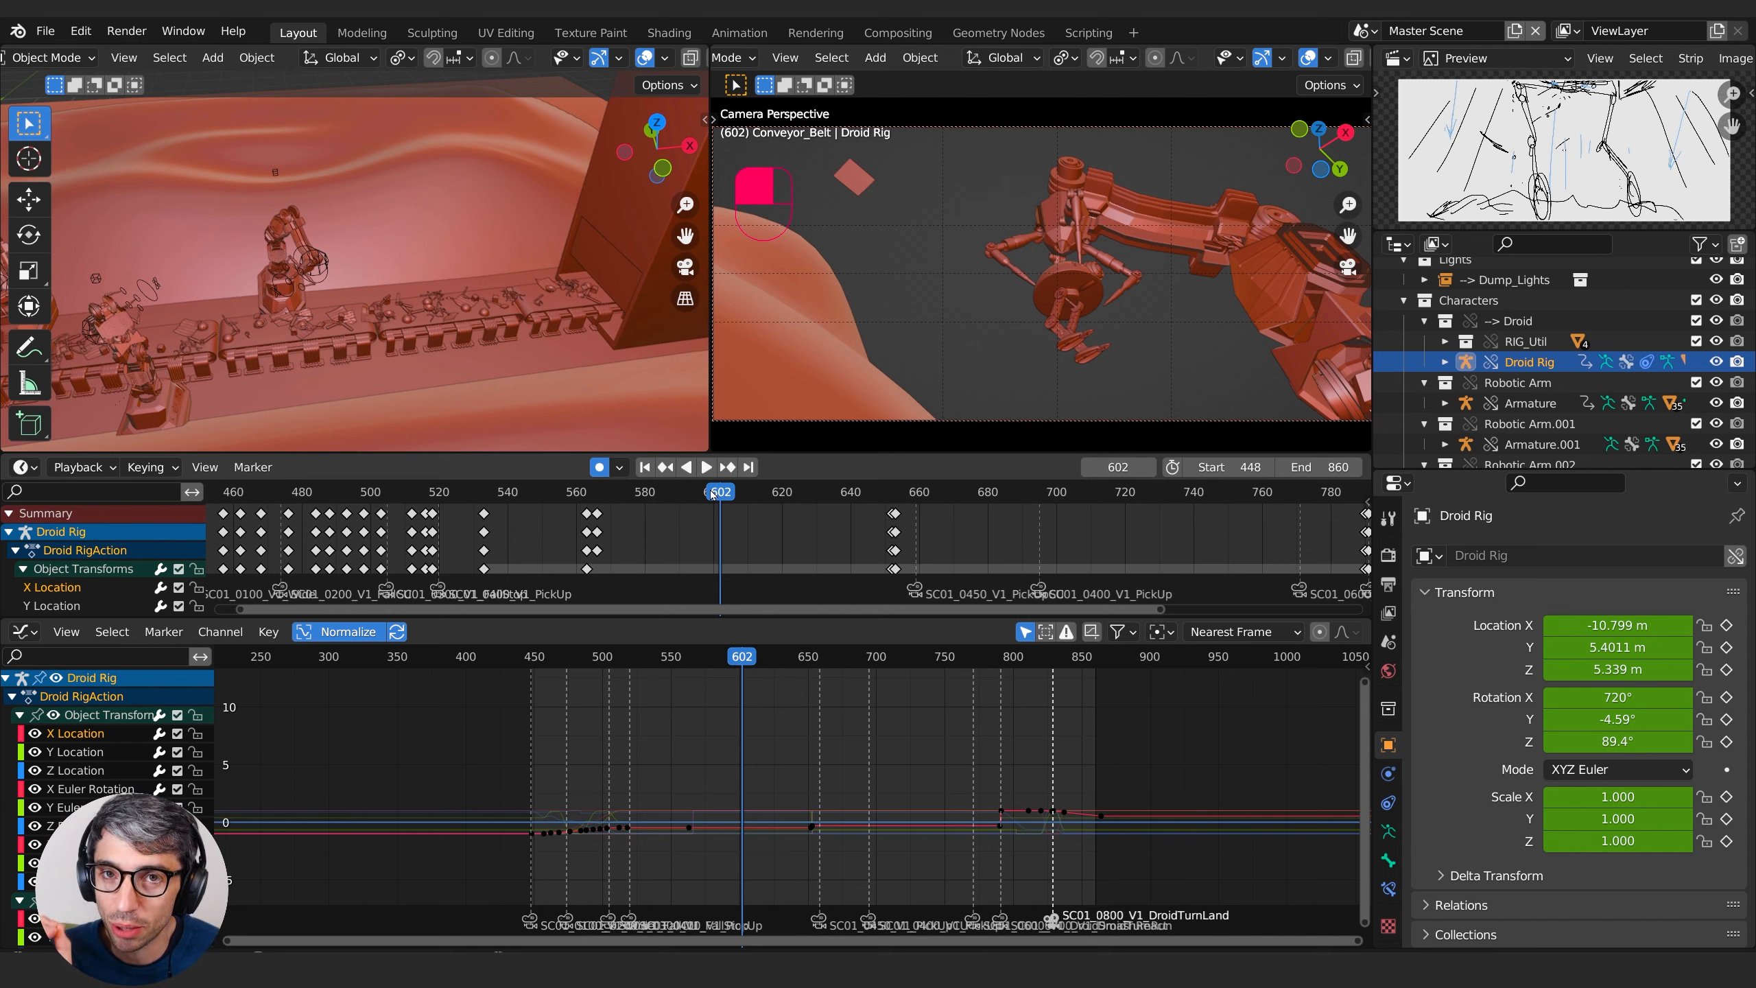
- Play the pick-up shot again from frame 556 and stop at frame 587 as the new cut point
{"action": "left_click", "coordinate": [706, 467]}
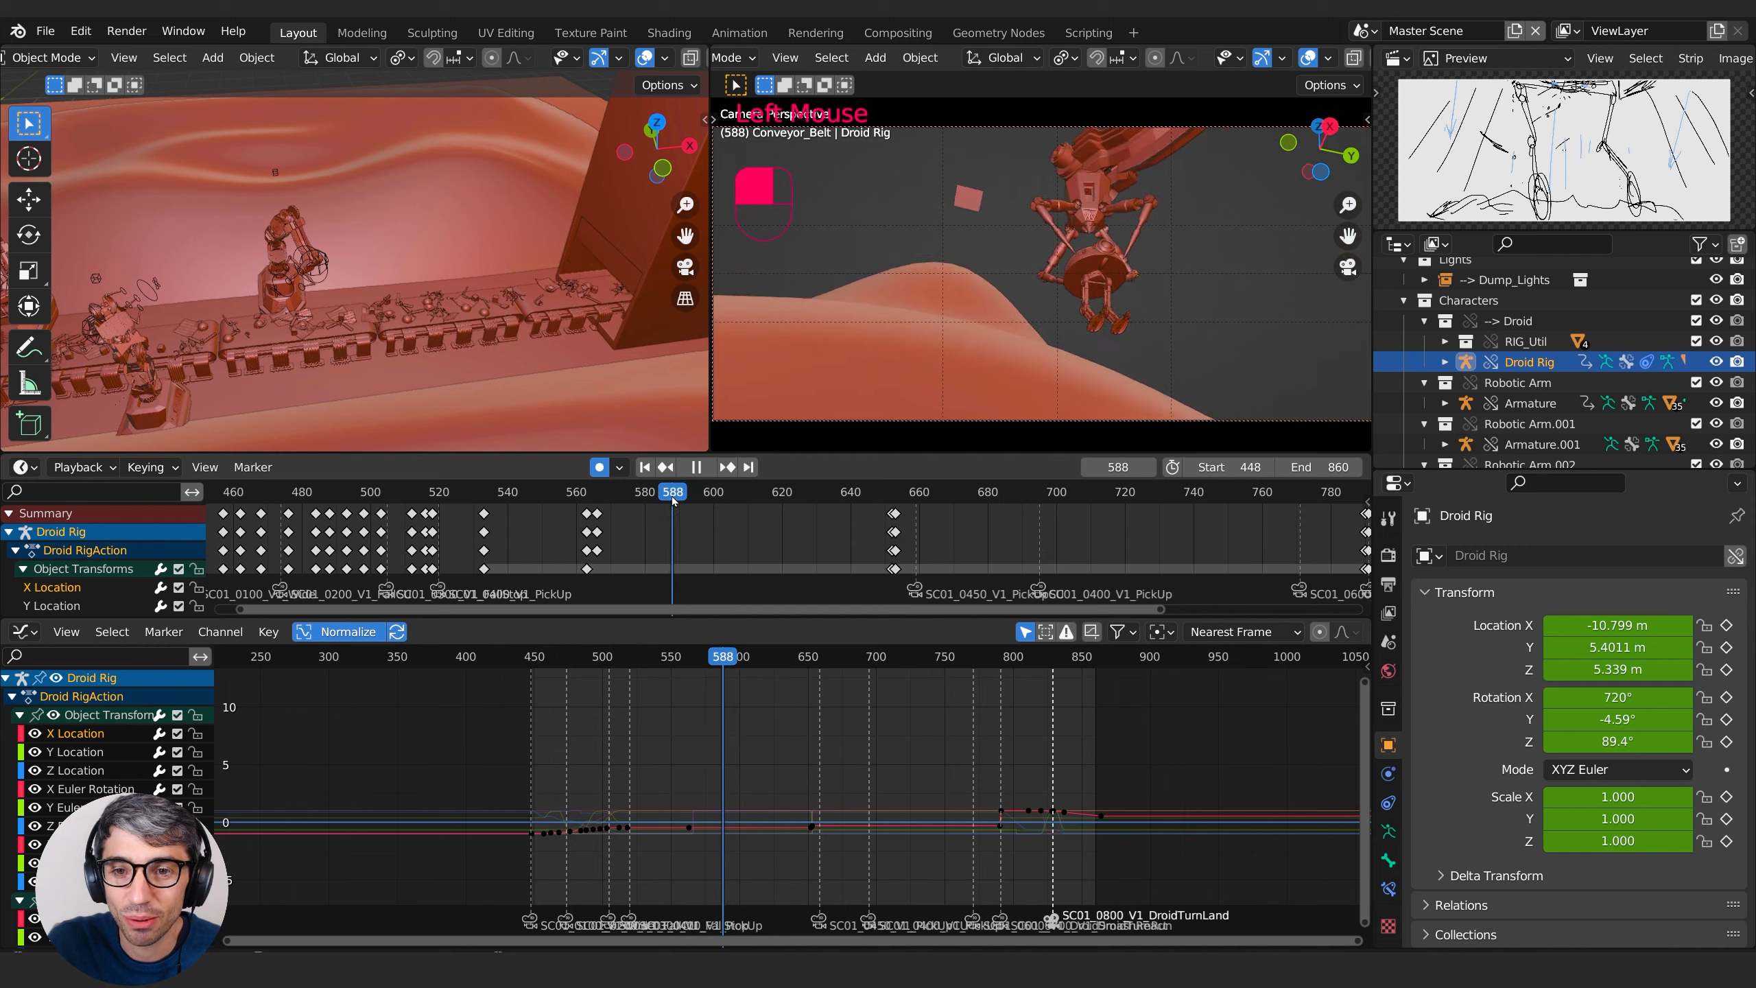
{"action": "left_click_drag", "start_coordinate": [737, 503], "coordinate": [563, 542]}
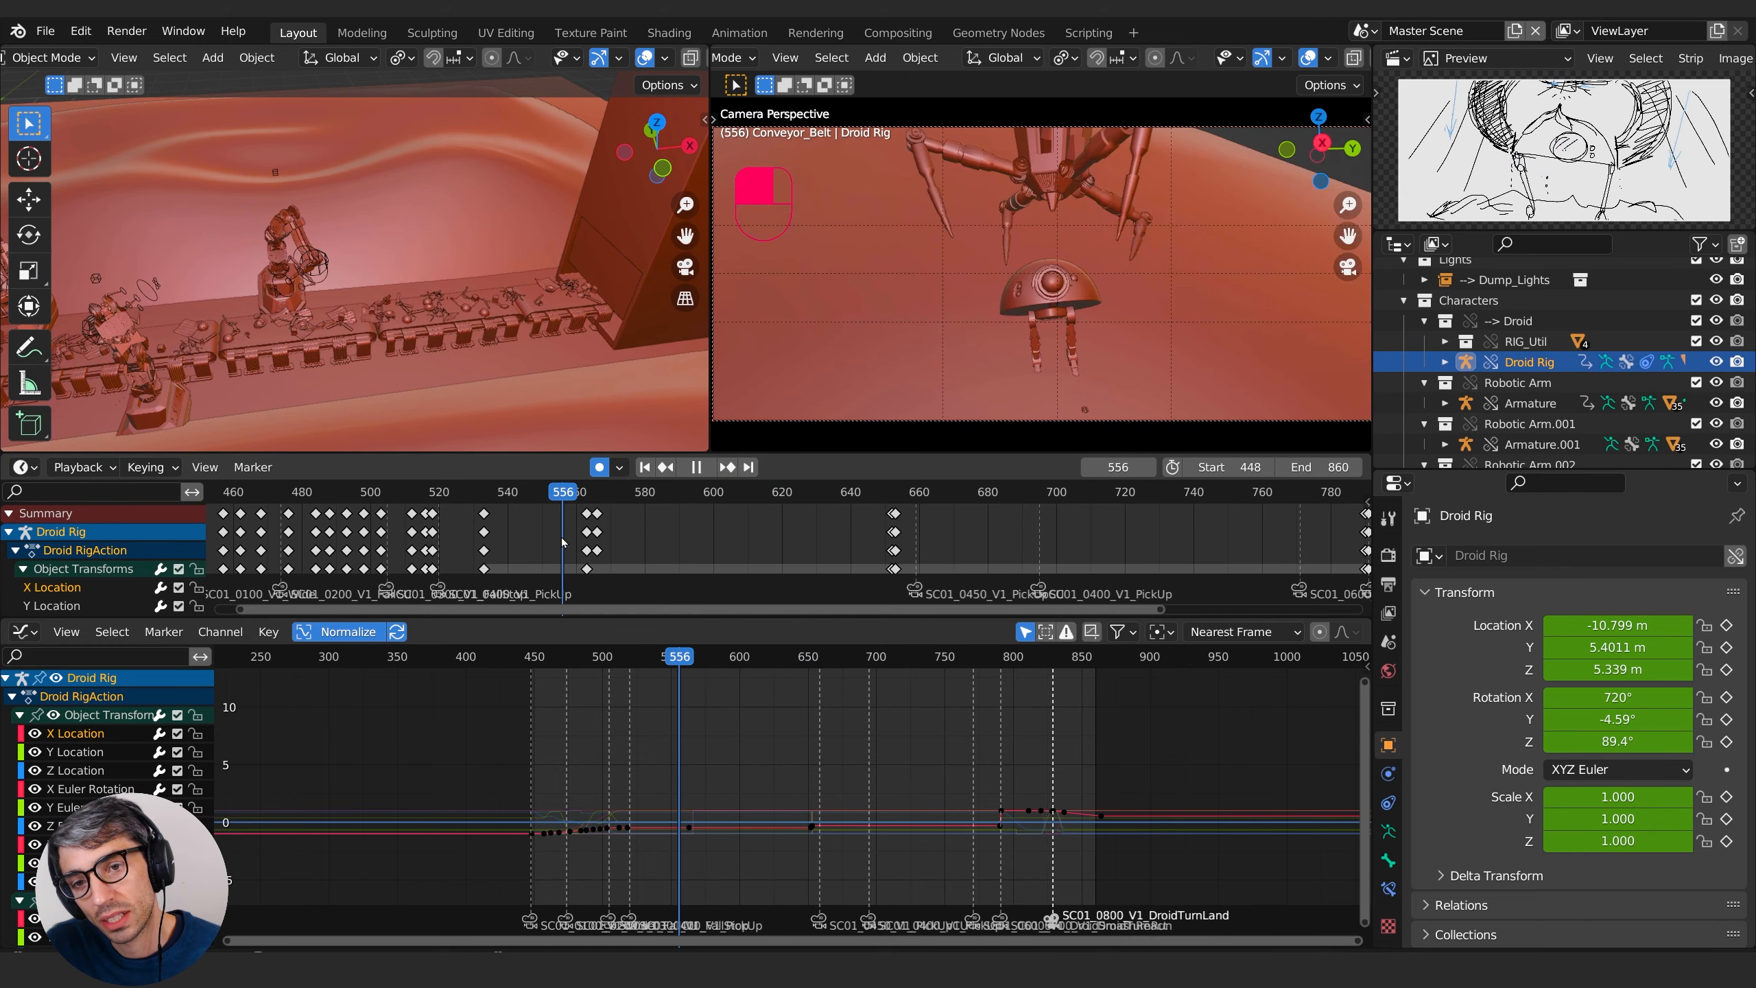
{"action": "key", "text": "space"}
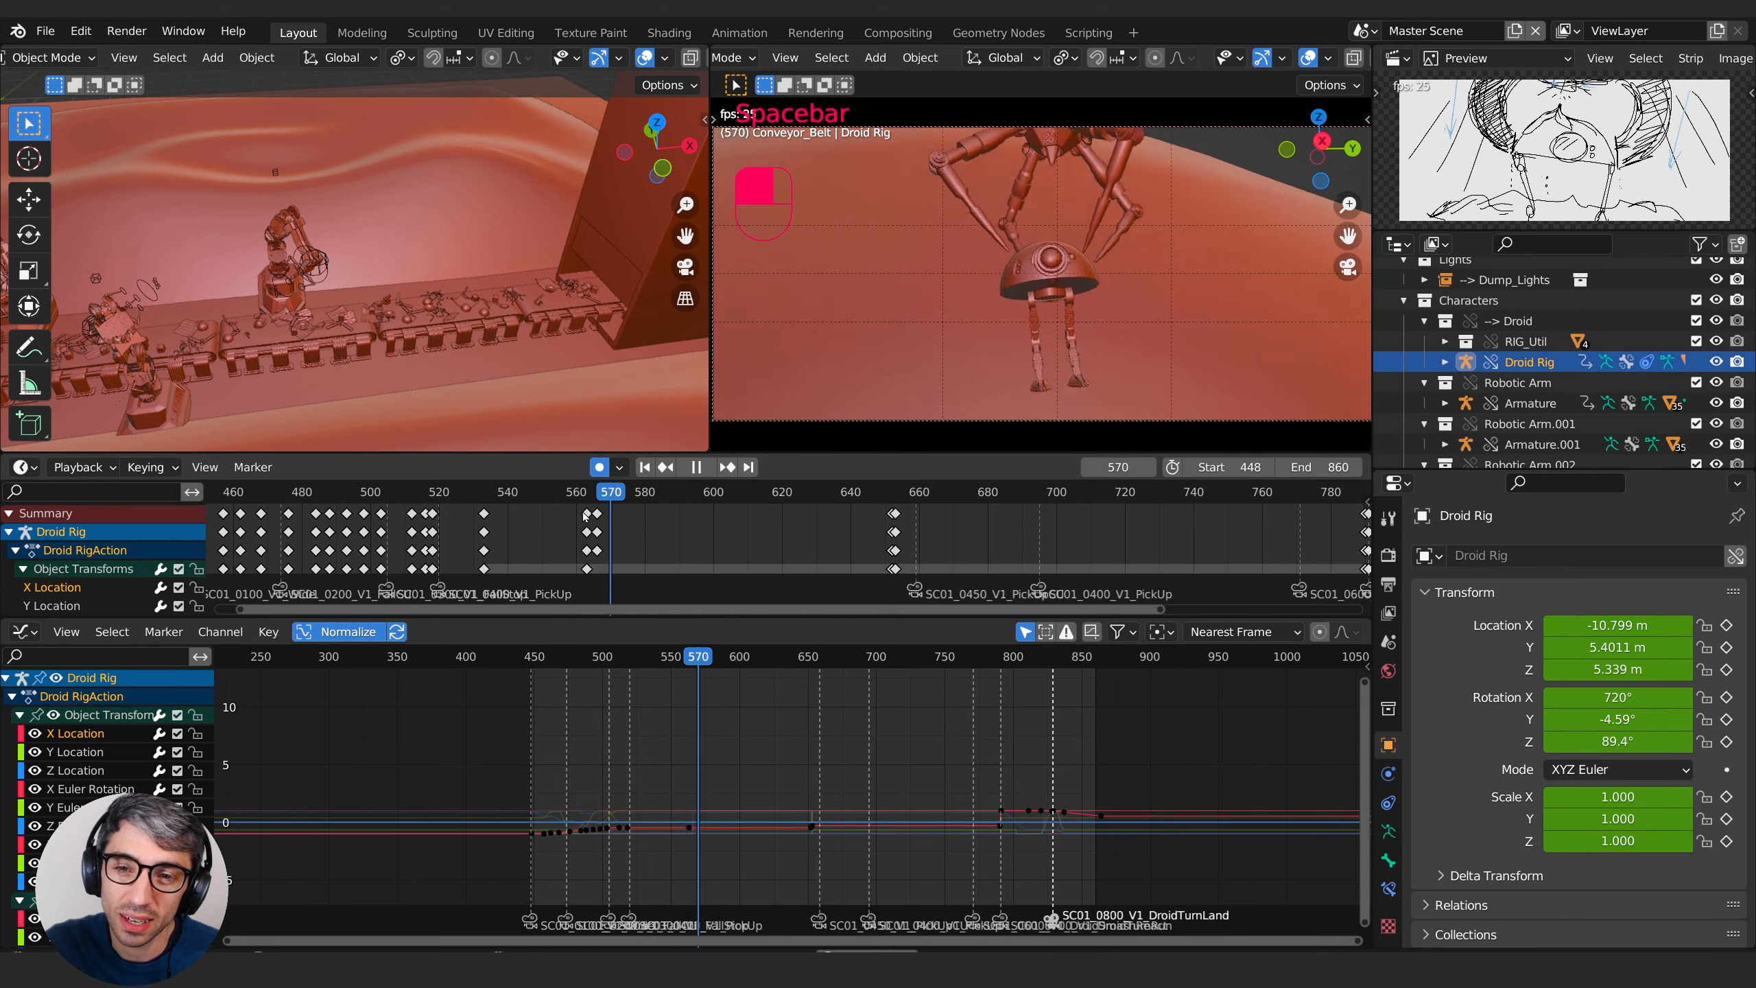
{"action": "key", "text": "space"}
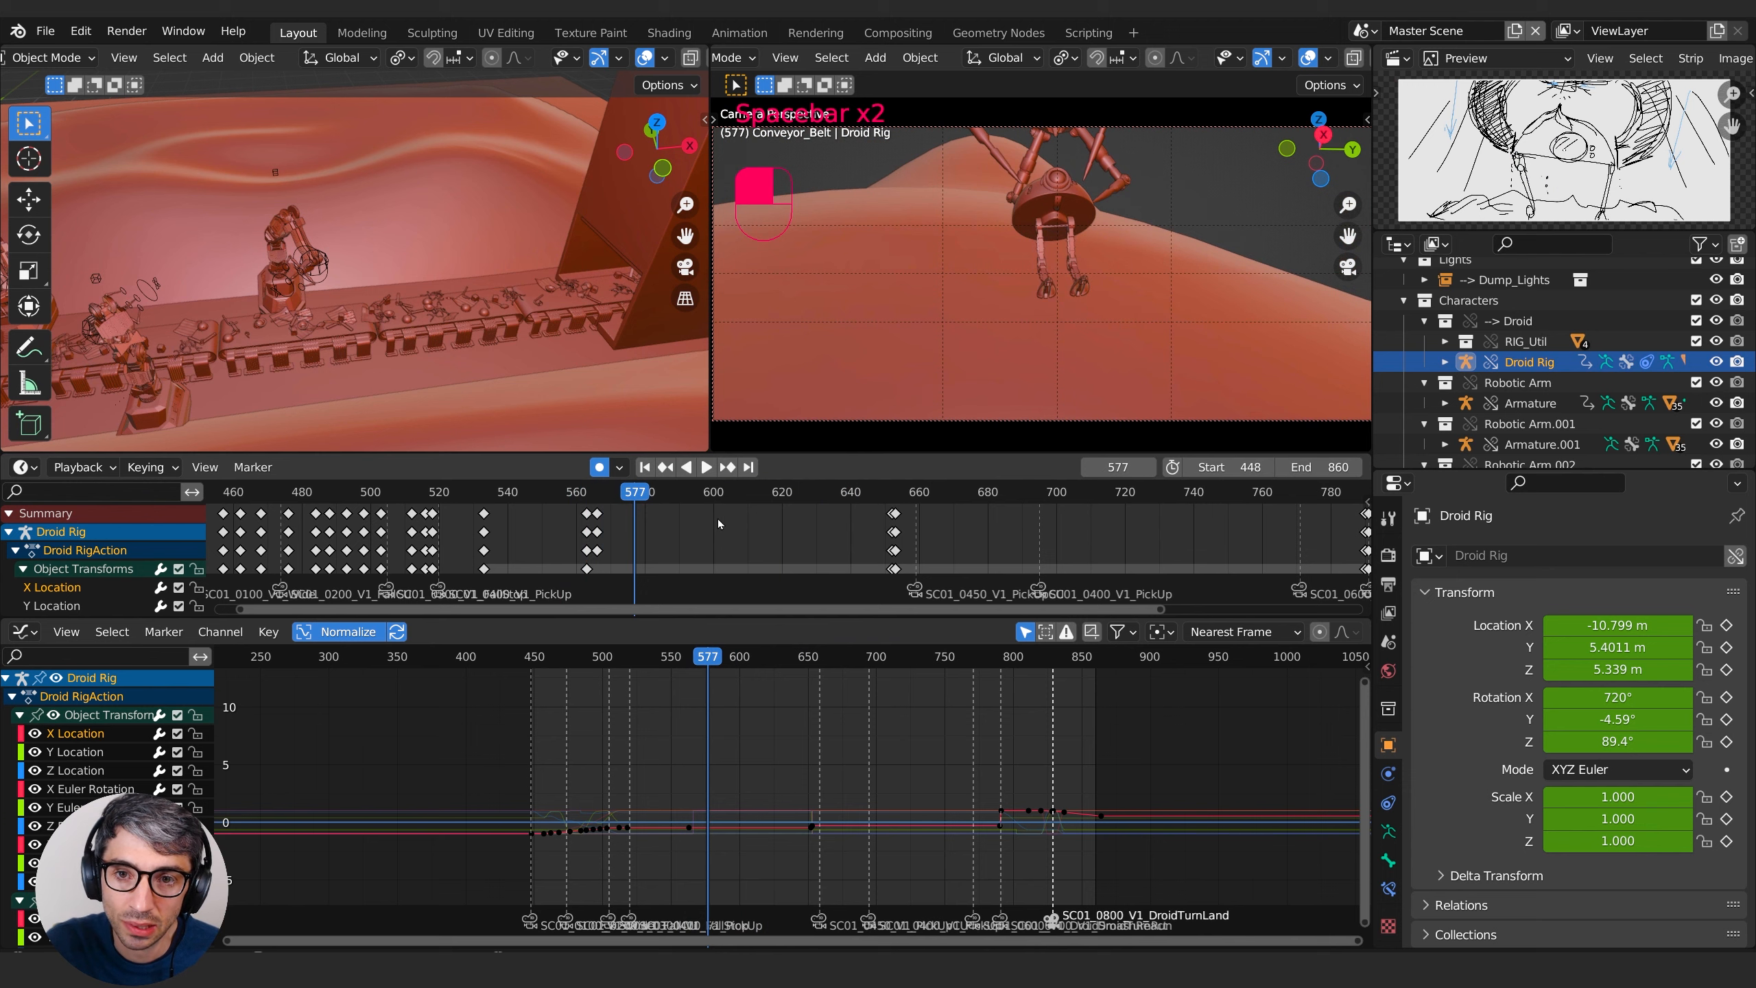
{"action": "key", "text": "space"}
{"action": "key", "text": "space"}
{"action": "key", "text": "space"}
{"action": "key", "text": "space"}
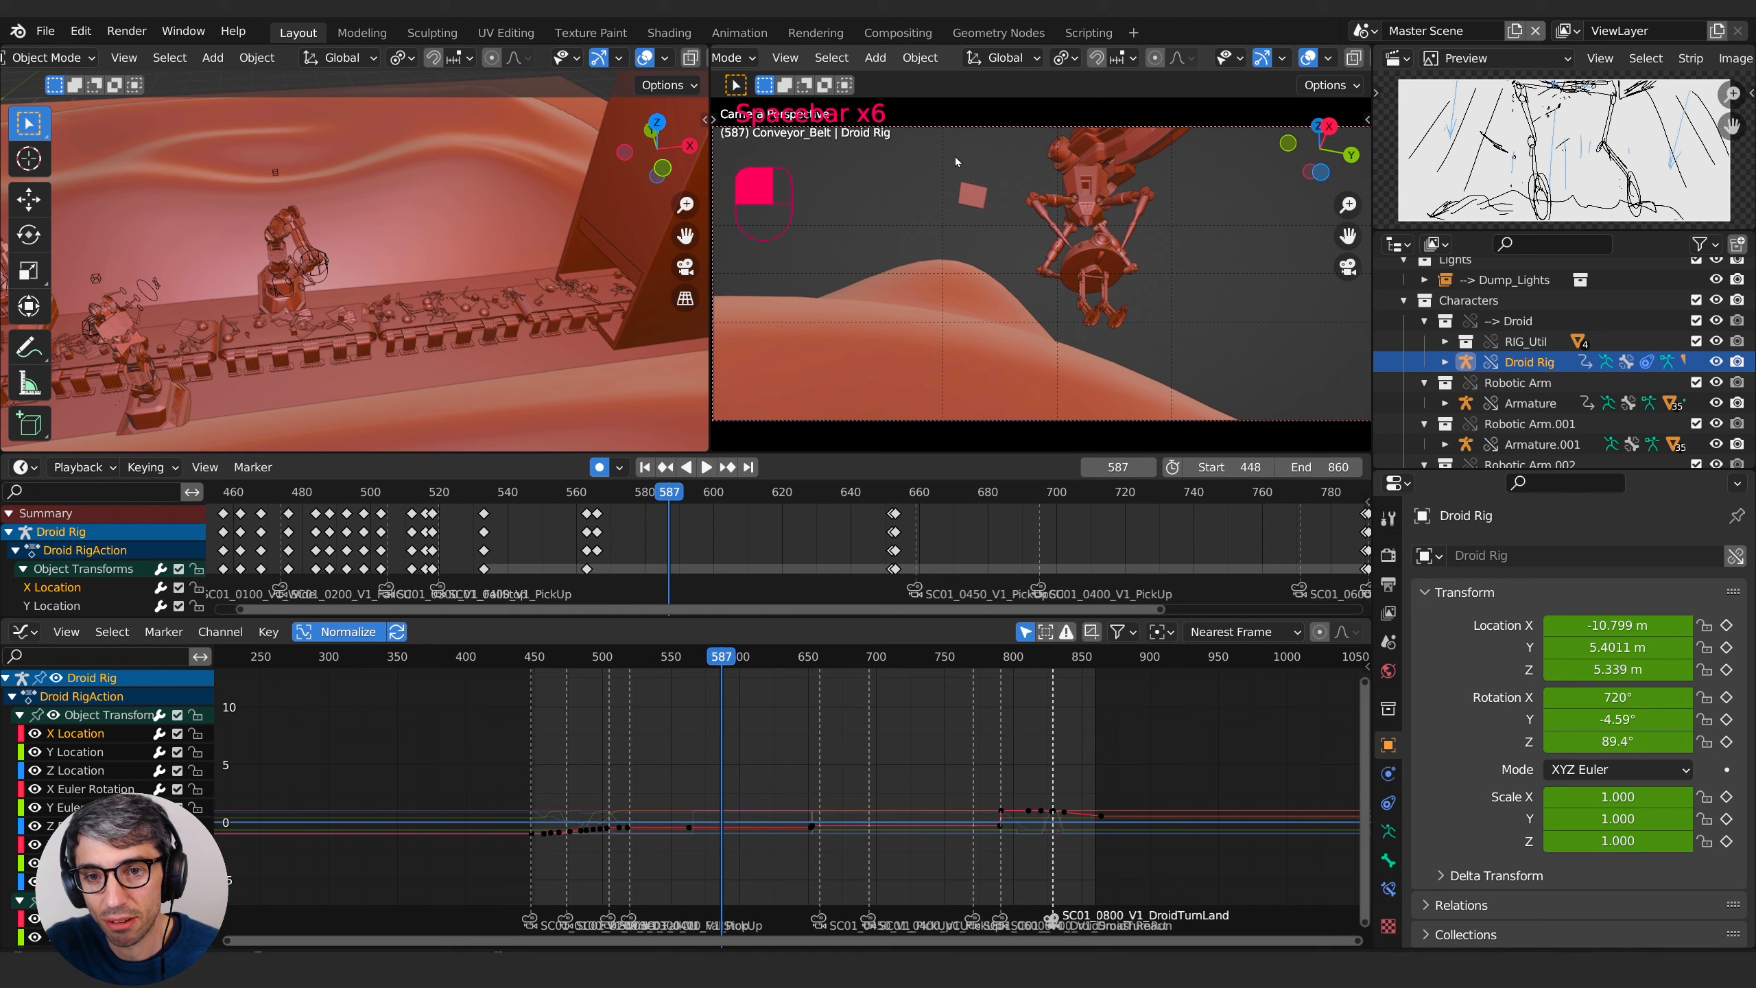
- Duplicate the SC01_0400_V1_PickUp camera in place without moving the copy
{"action": "scroll", "coordinate": [1508, 341], "scroll_direction": "up", "scroll_amount": 4}
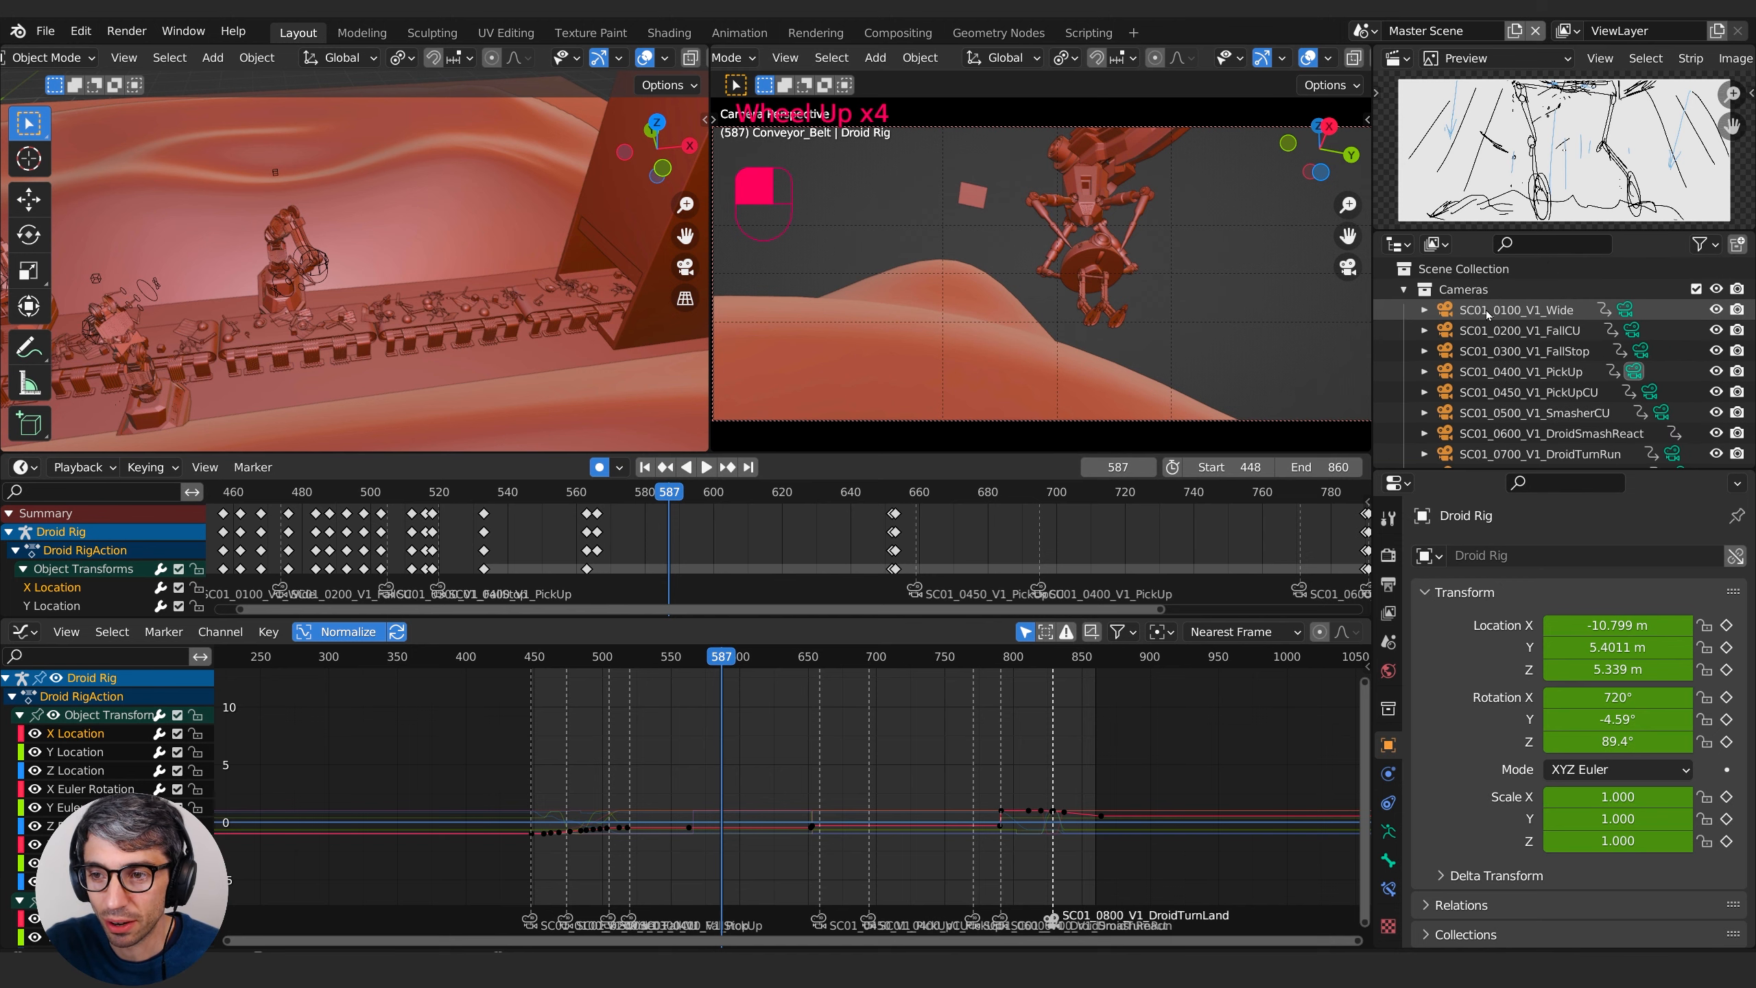
{"action": "scroll", "coordinate": [1521, 429], "scroll_direction": "down", "scroll_amount": 3}
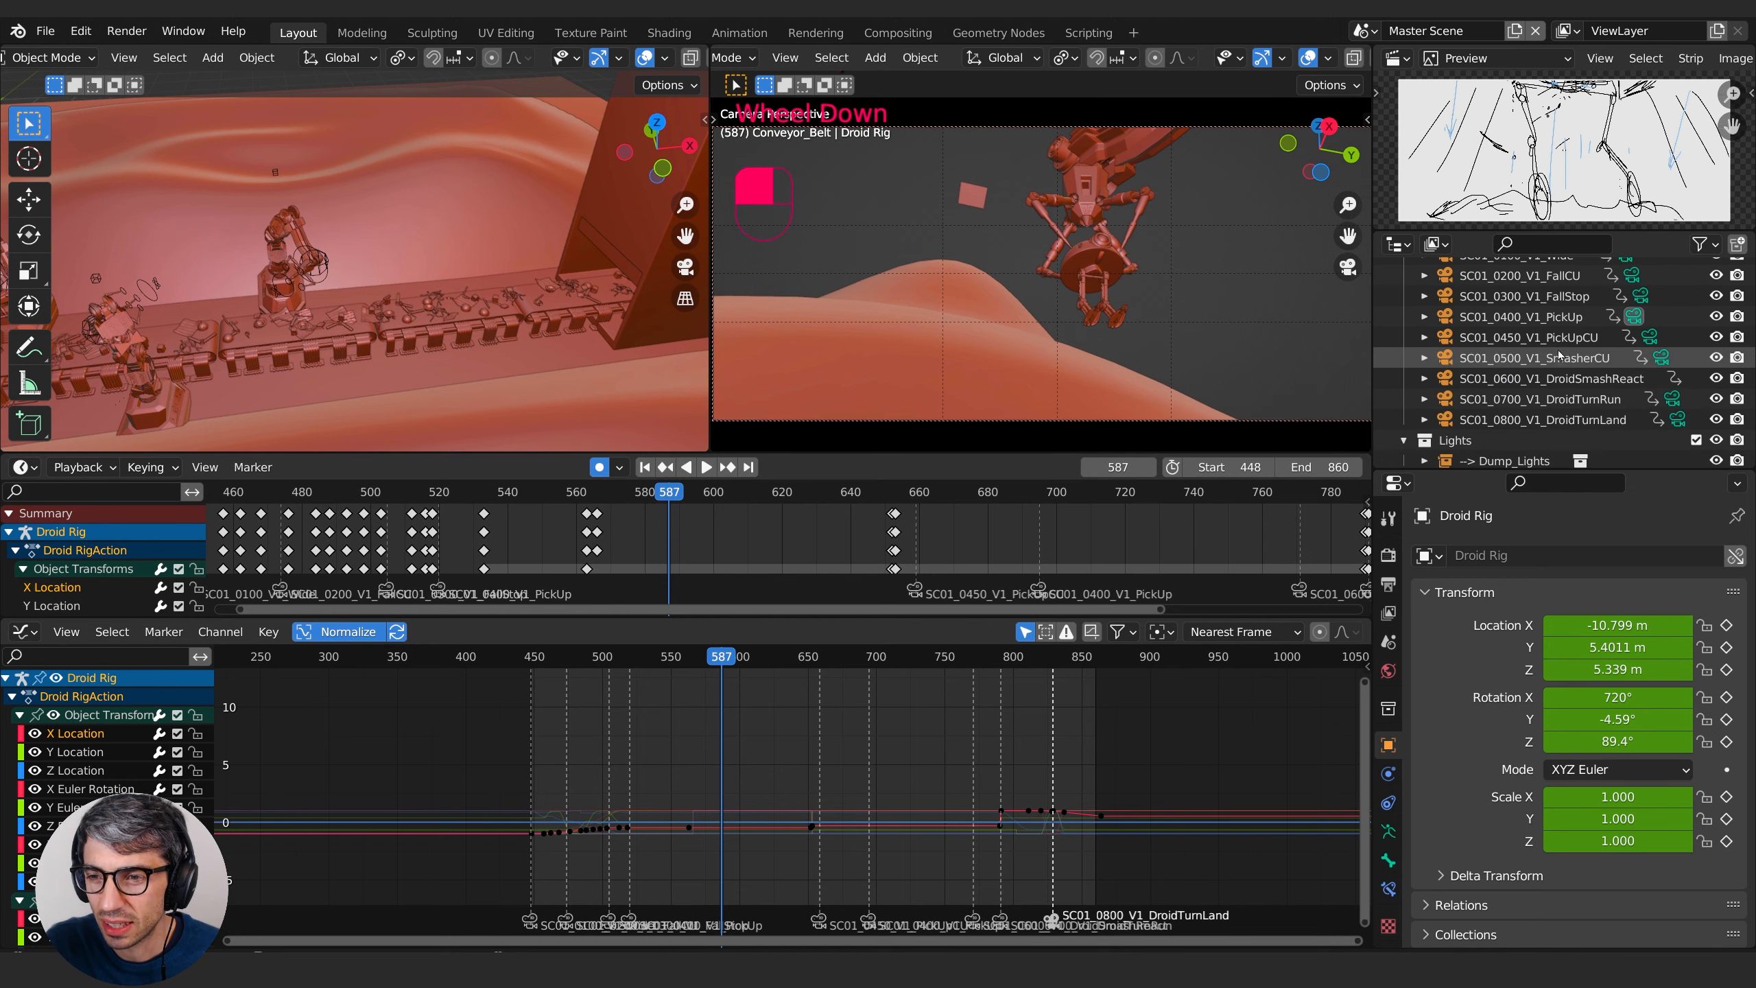
{"action": "left_click", "coordinate": [1560, 317]}
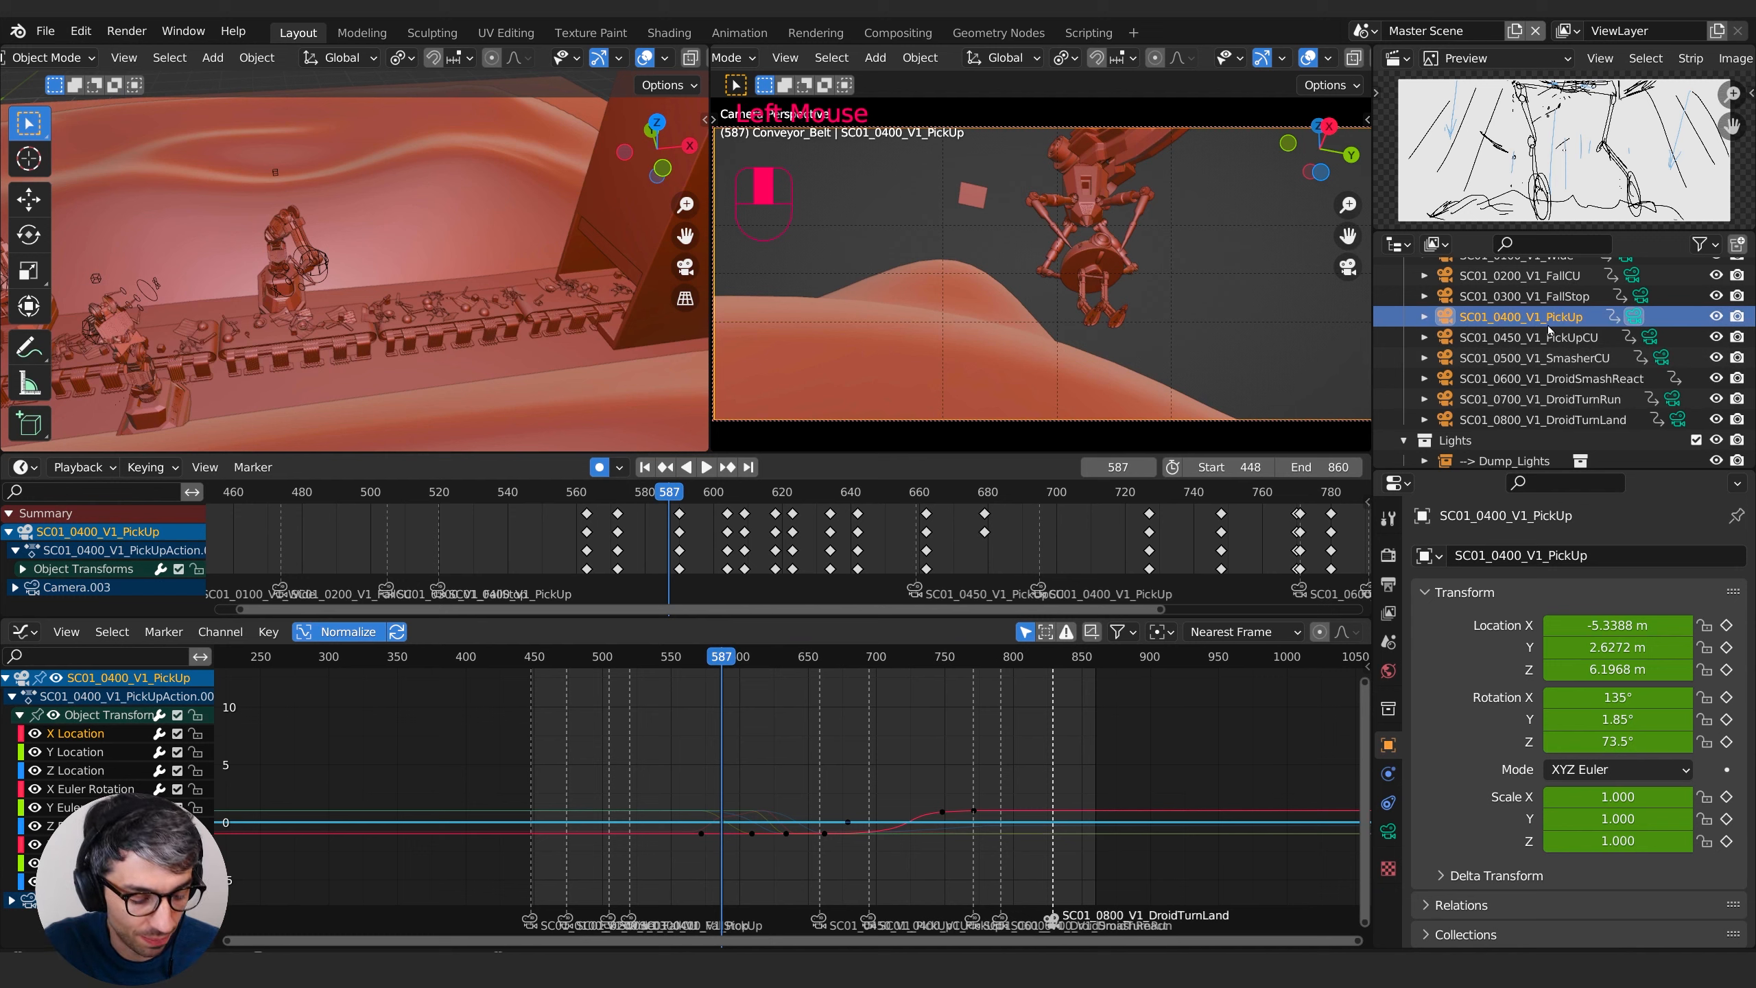
{"action": "left_click", "coordinate": [1553, 324]}
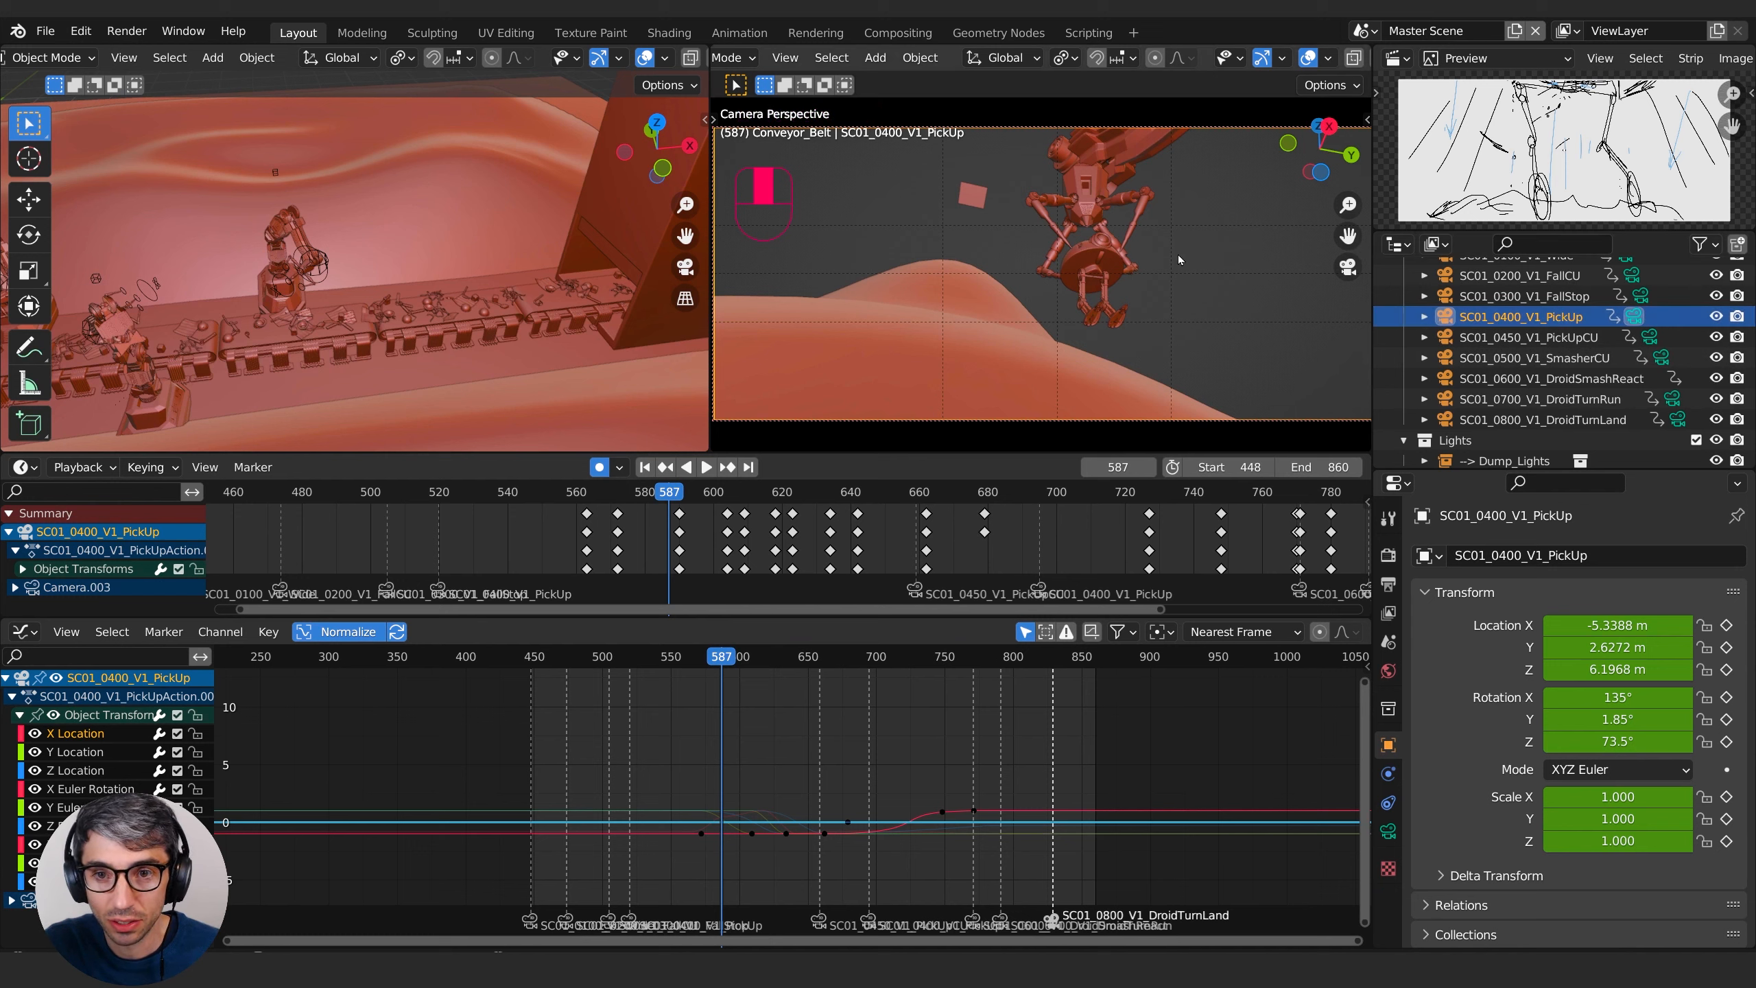
{"action": "key", "text": "shift+d"}
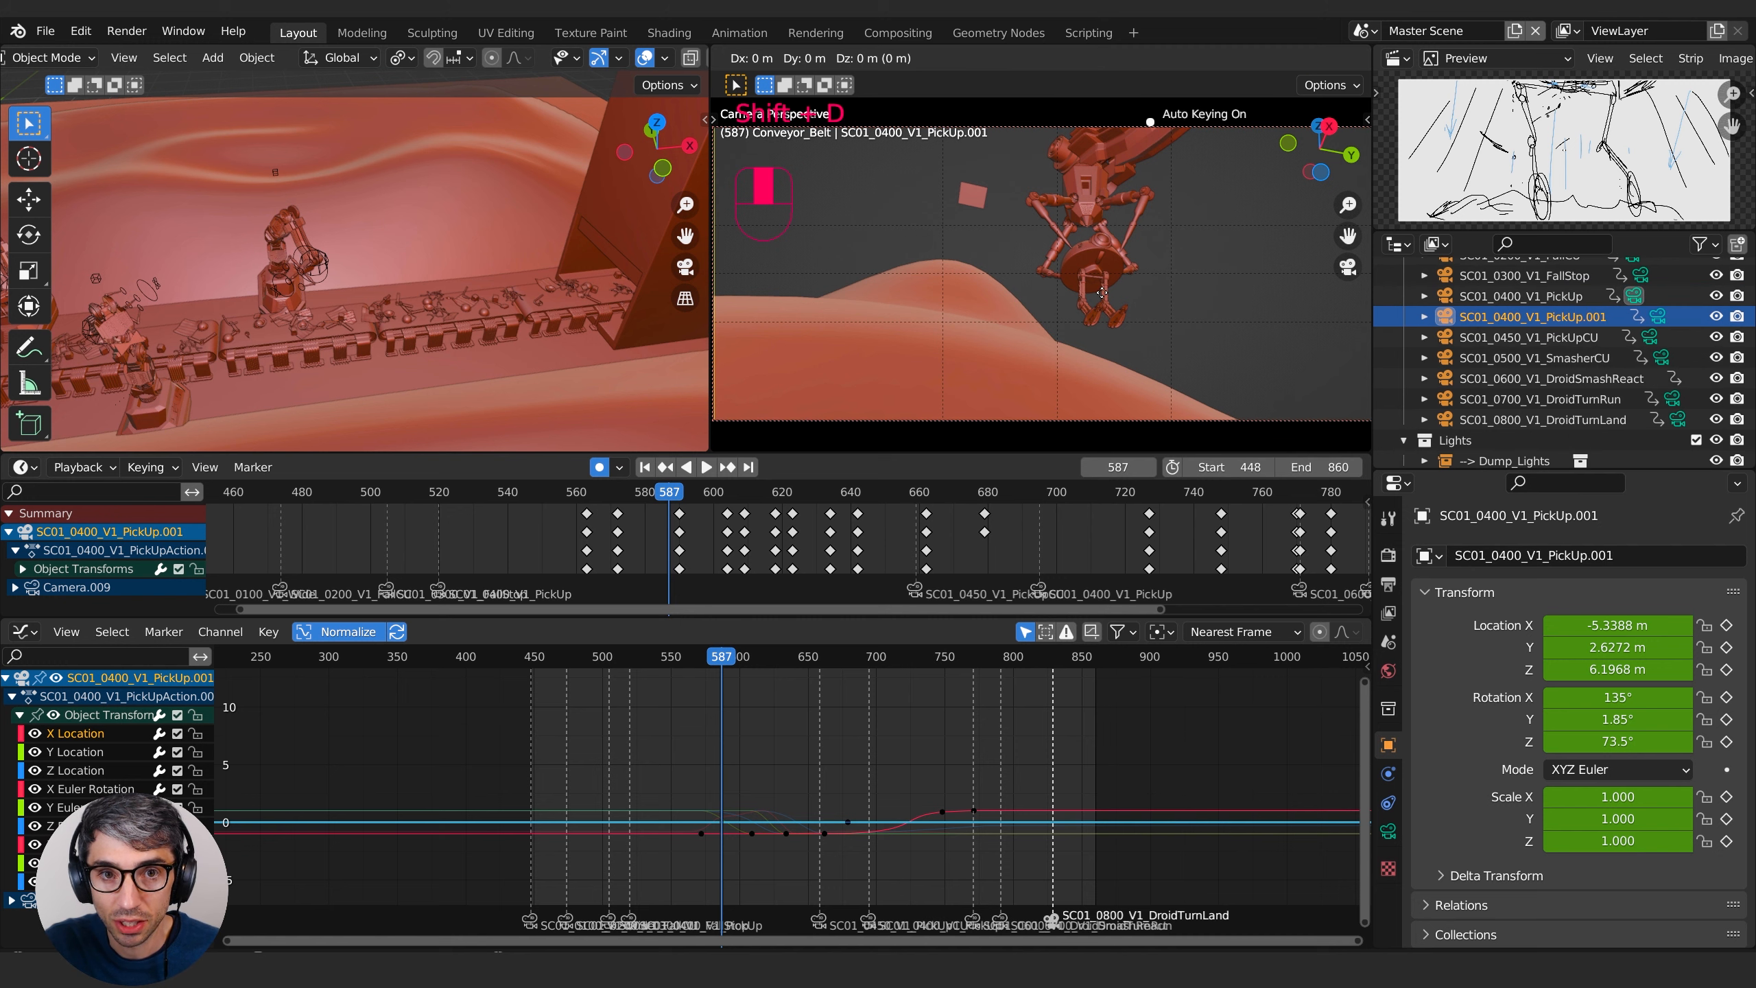
{"action": "left_click", "coordinate": [1102, 294]}
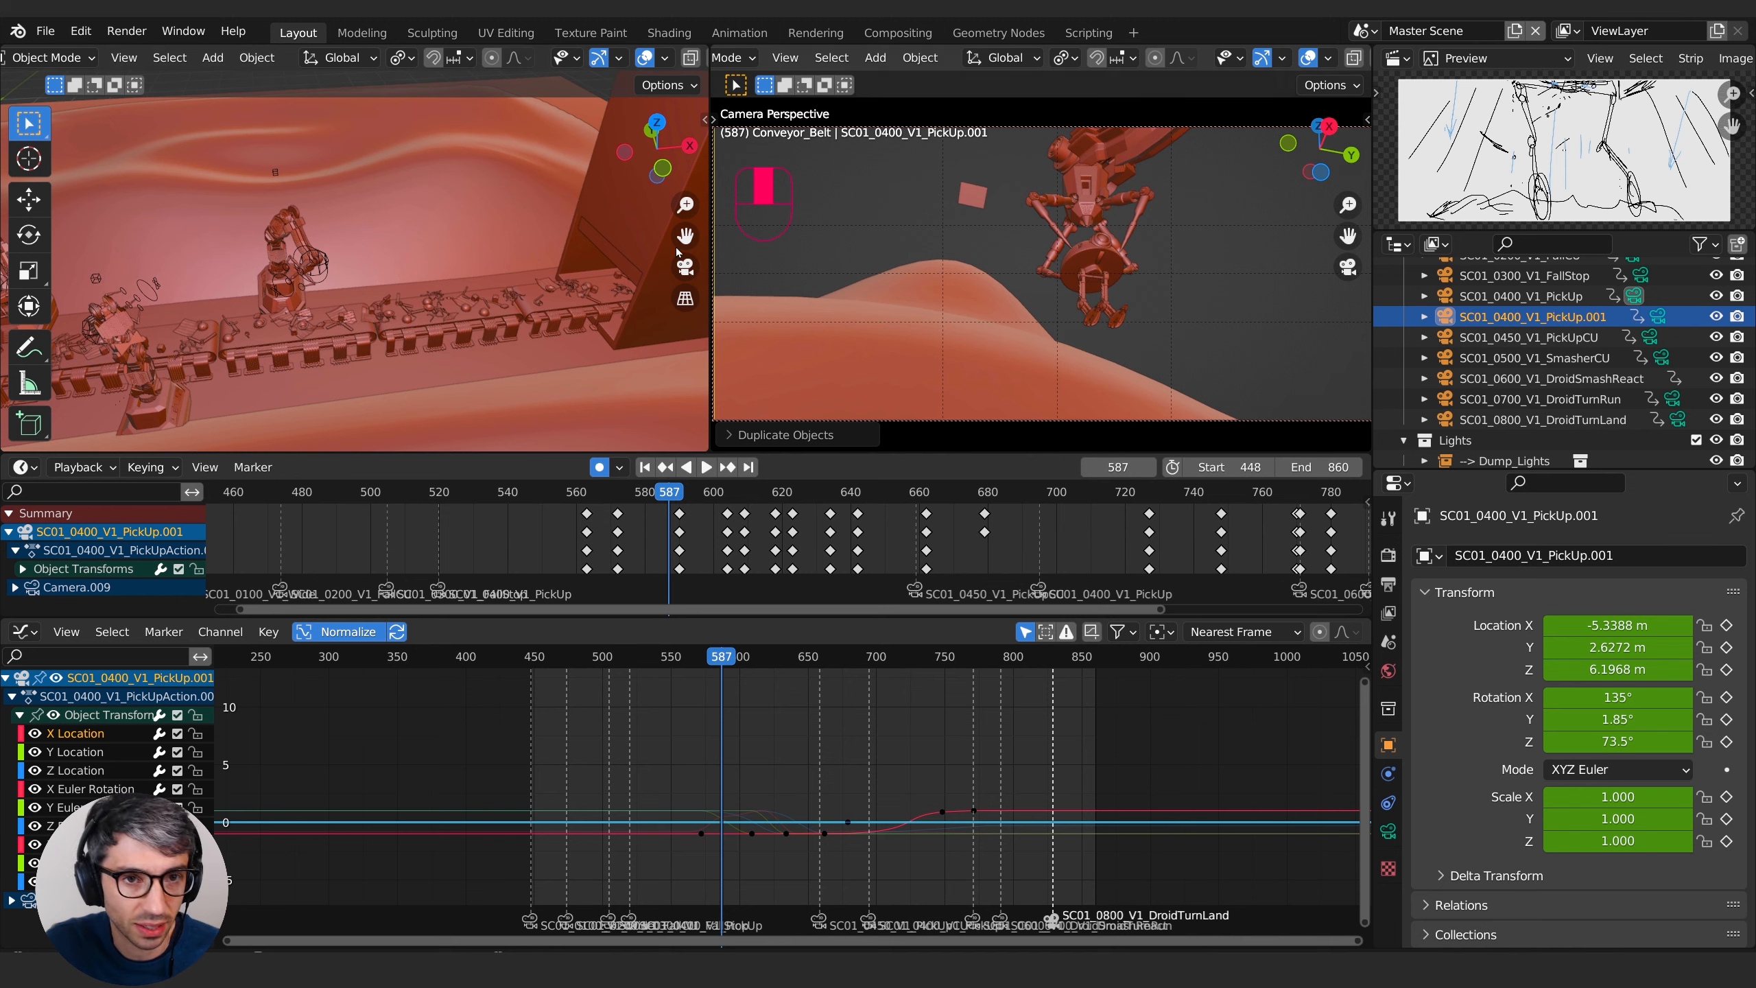
- Make the duplicated pick-up camera the active scene camera and bind it to a timeline marker at frame 587
{"action": "left_click", "coordinate": [705, 118]}
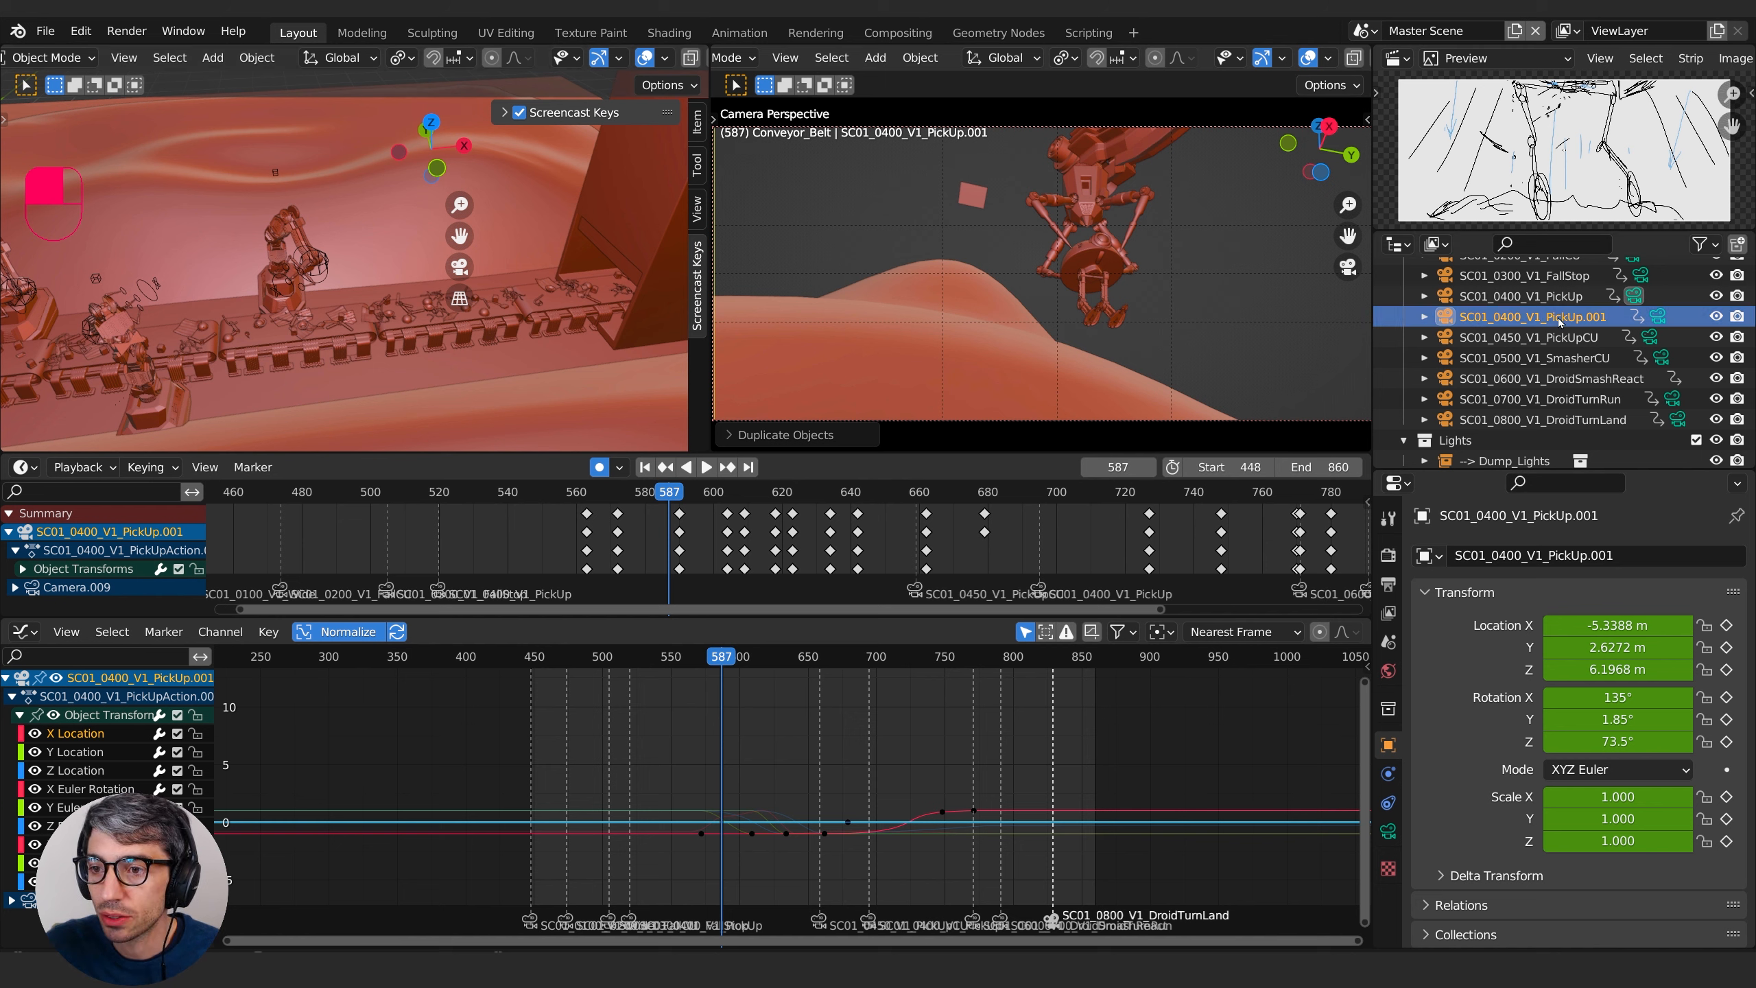
{"action": "left_click", "coordinate": [1657, 318]}
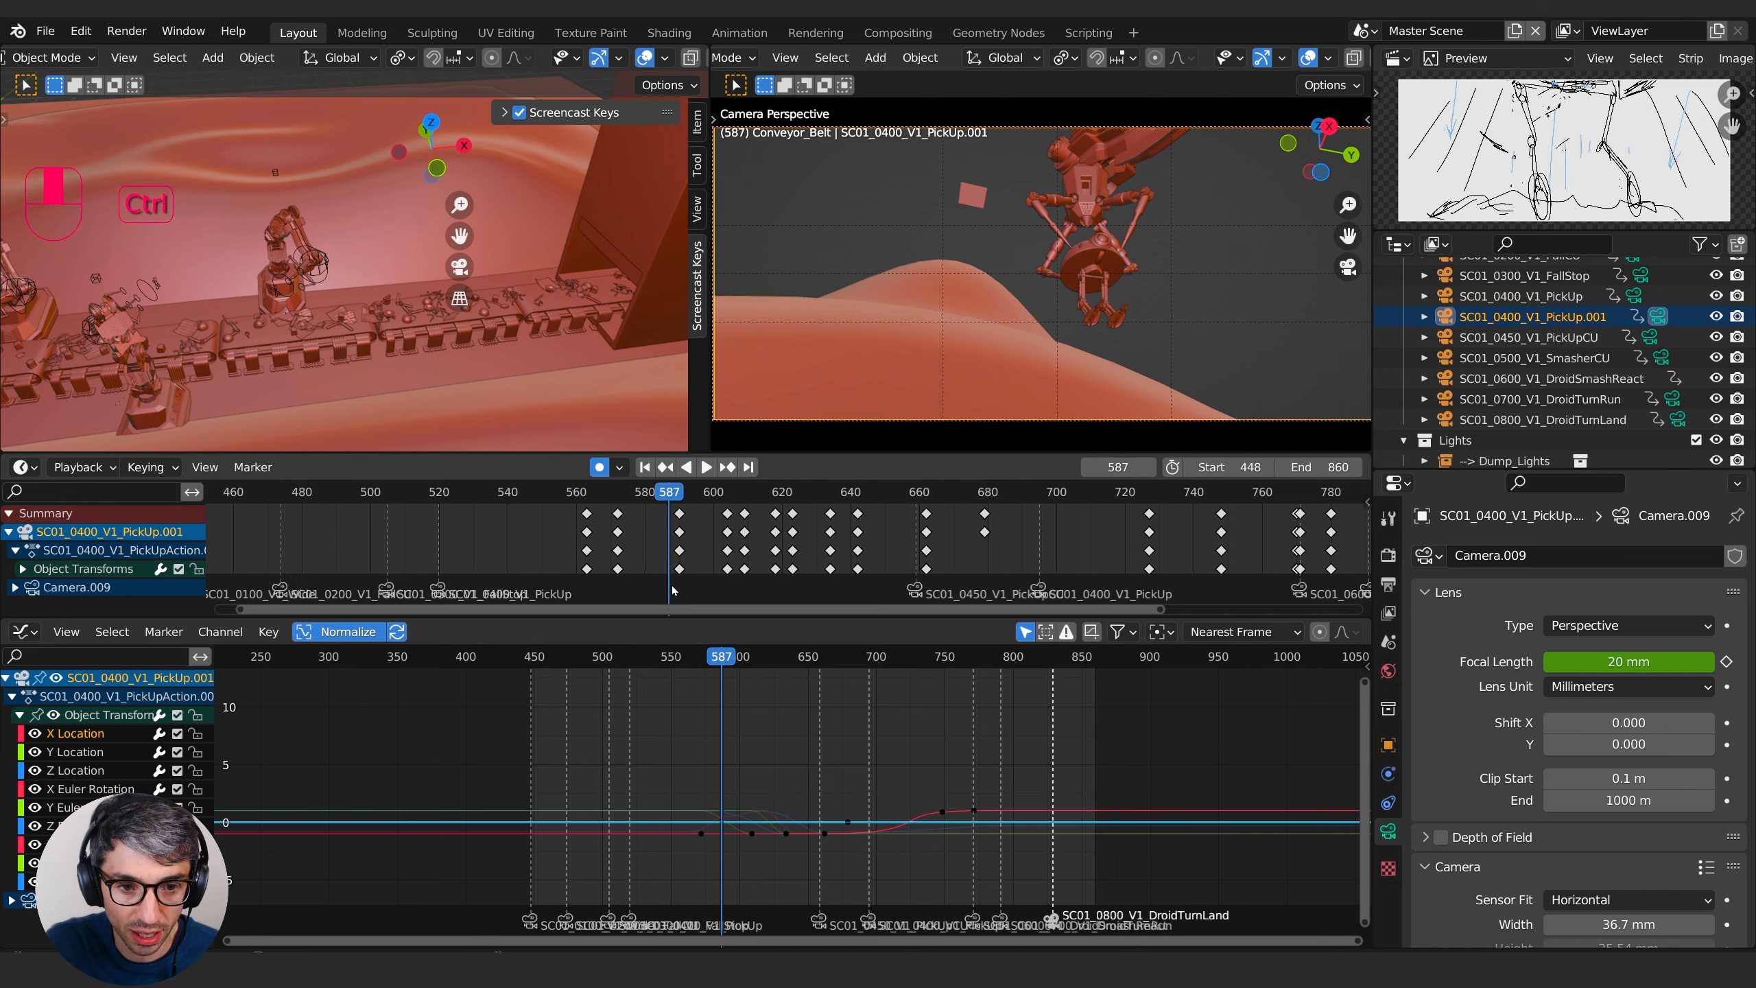
{"action": "left_click", "coordinate": [254, 468]}
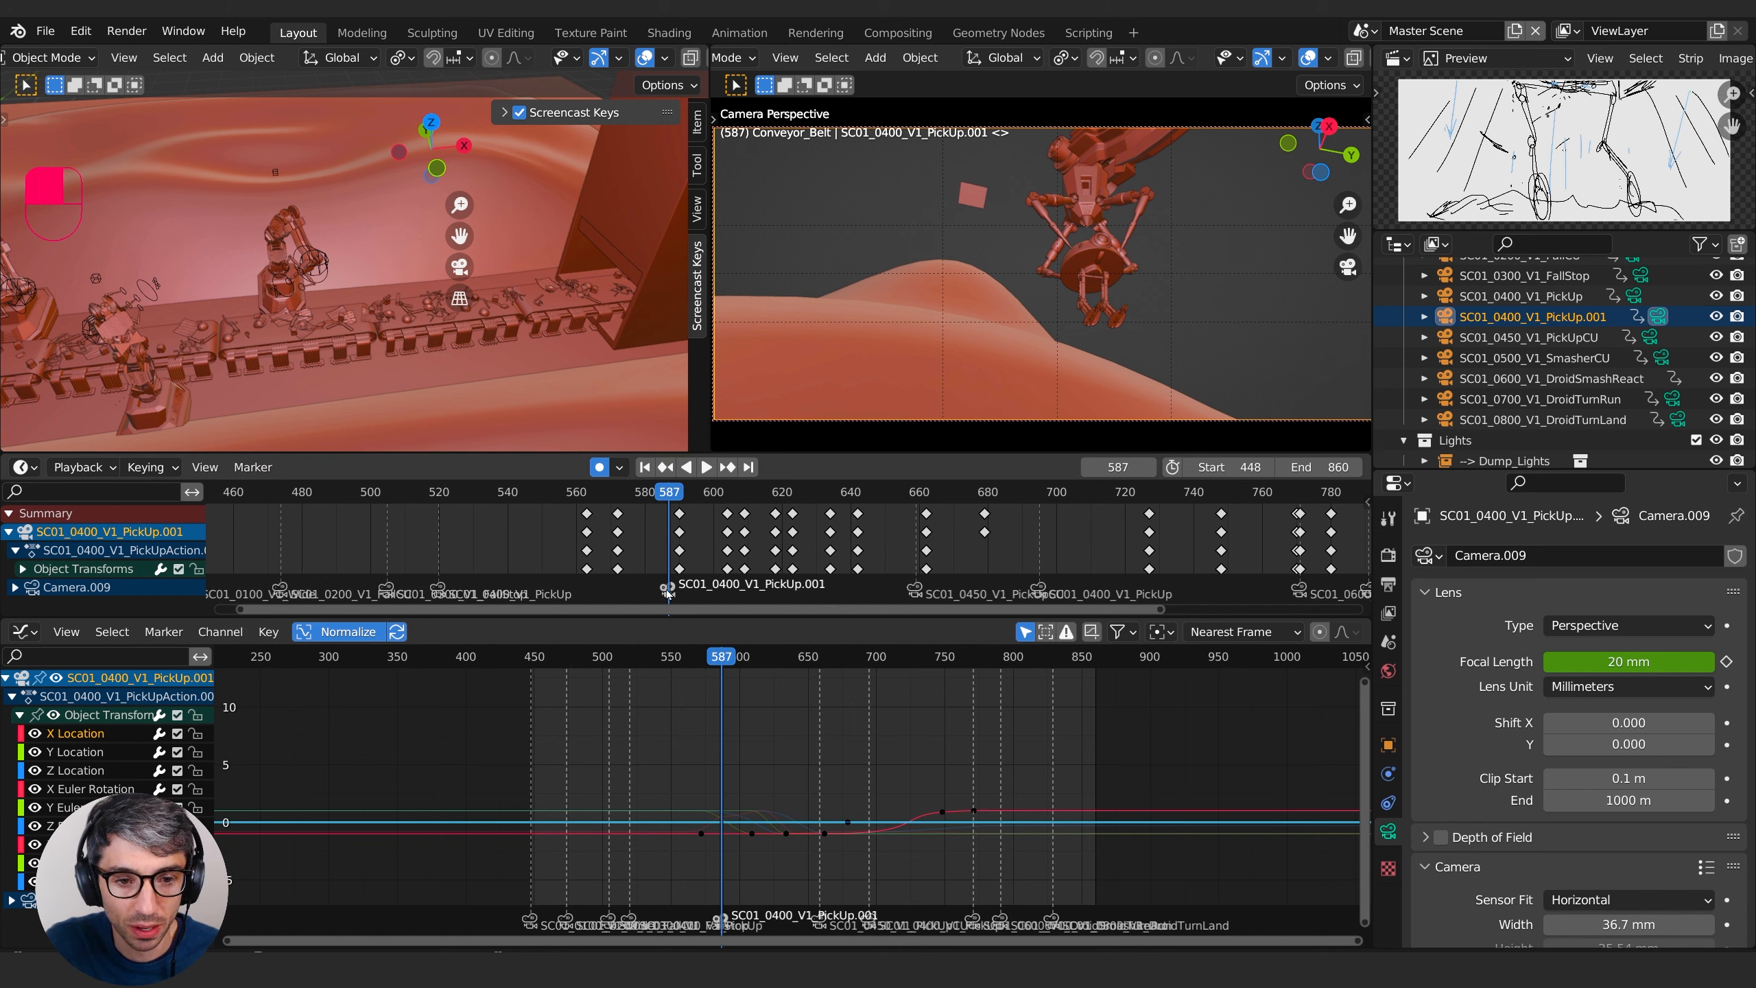
- Select the duplicated camera and change the Graph Editor area to a Dope Sheet showing its keyframes
{"action": "left_click", "coordinate": [1572, 320]}
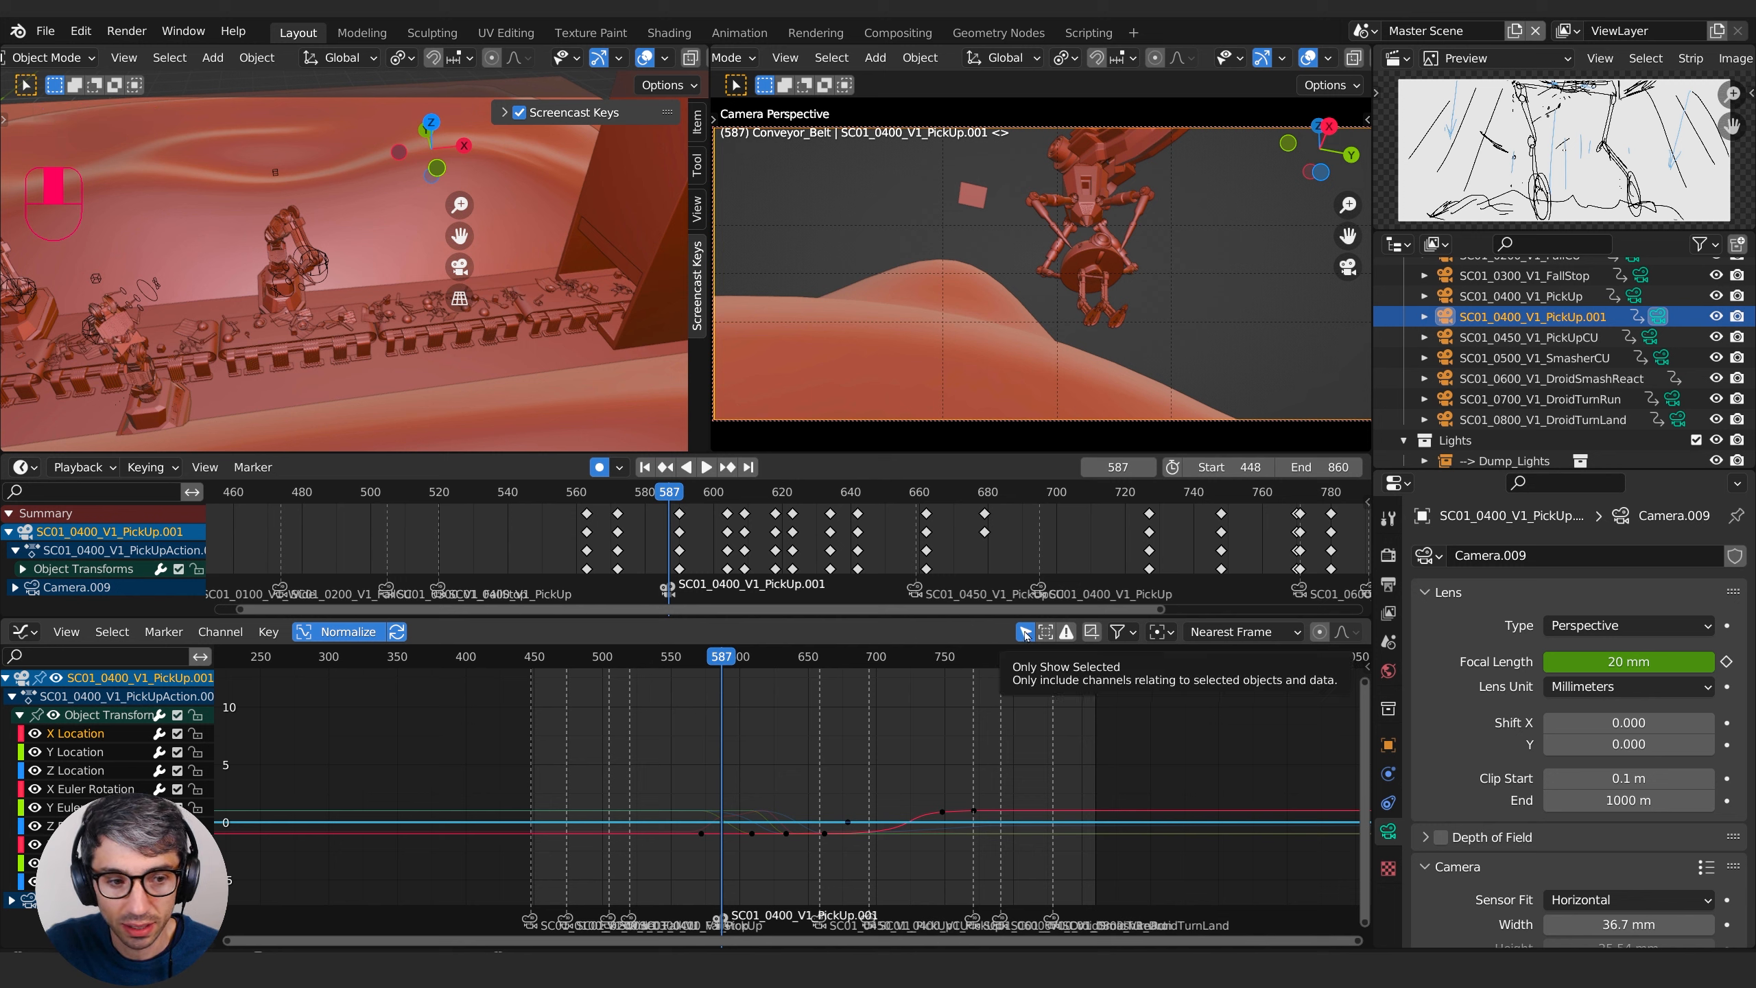
{"action": "left_click", "coordinate": [23, 631]}
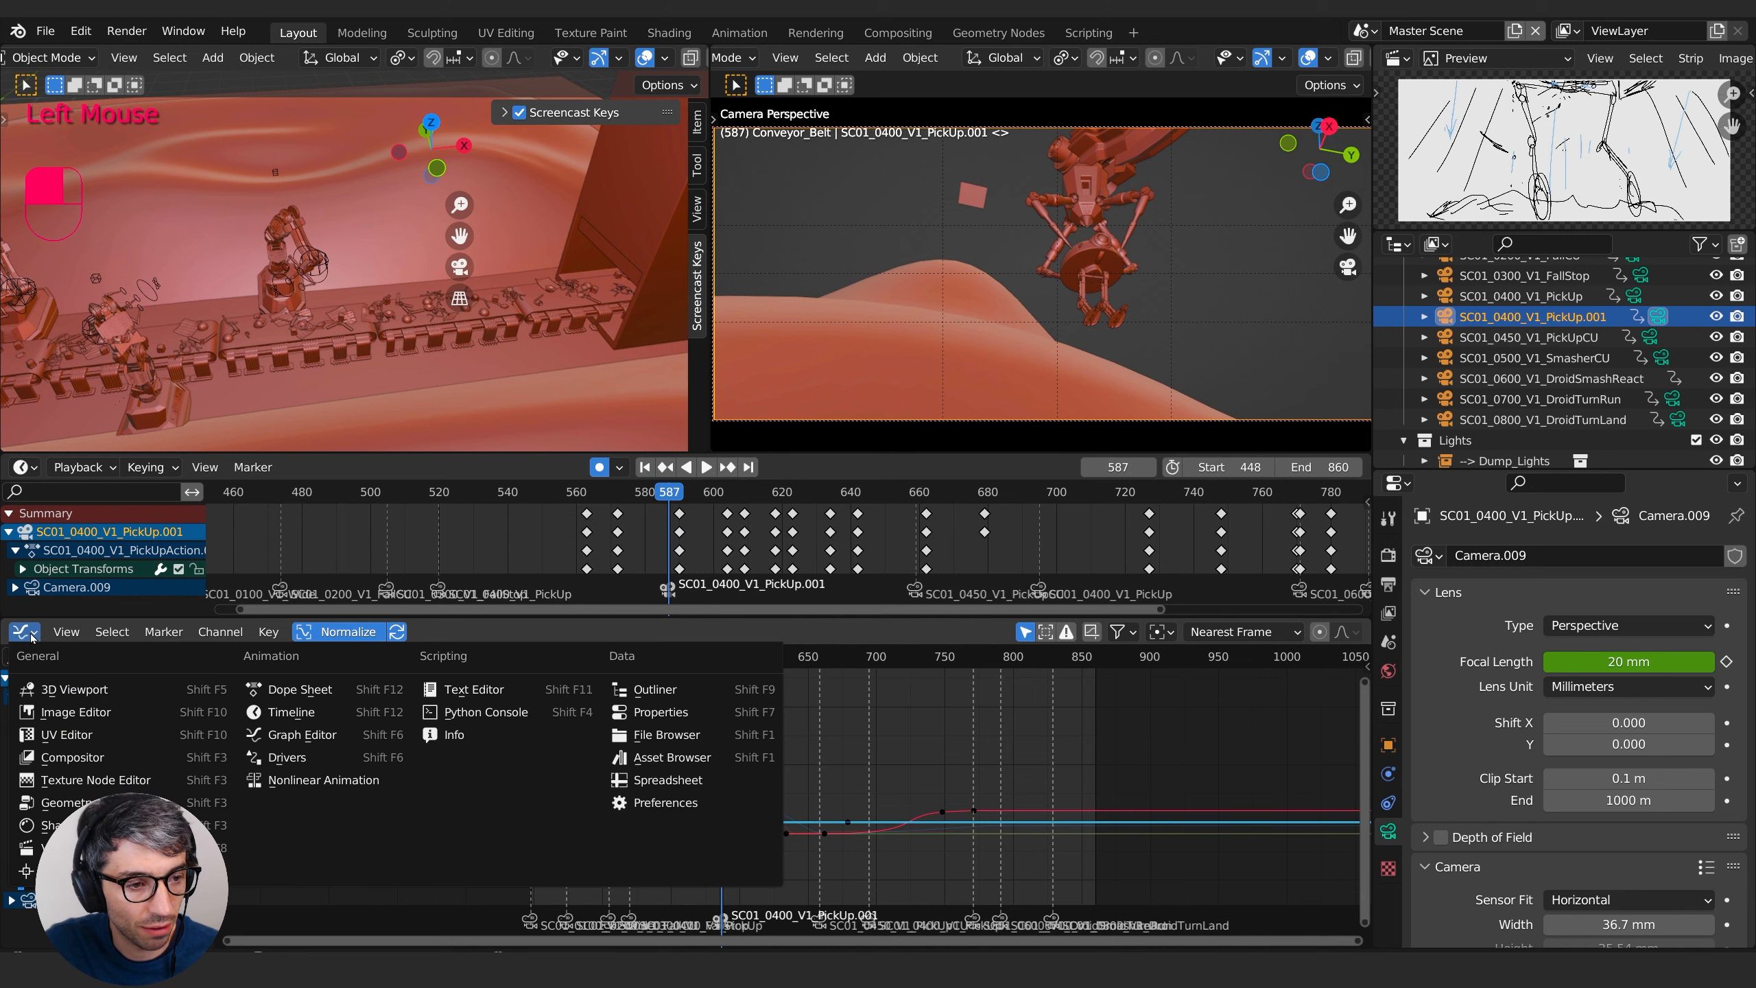
{"action": "left_click", "coordinate": [299, 689]}
{"action": "scroll", "coordinate": [769, 756], "scroll_direction": "down", "scroll_amount": 3}
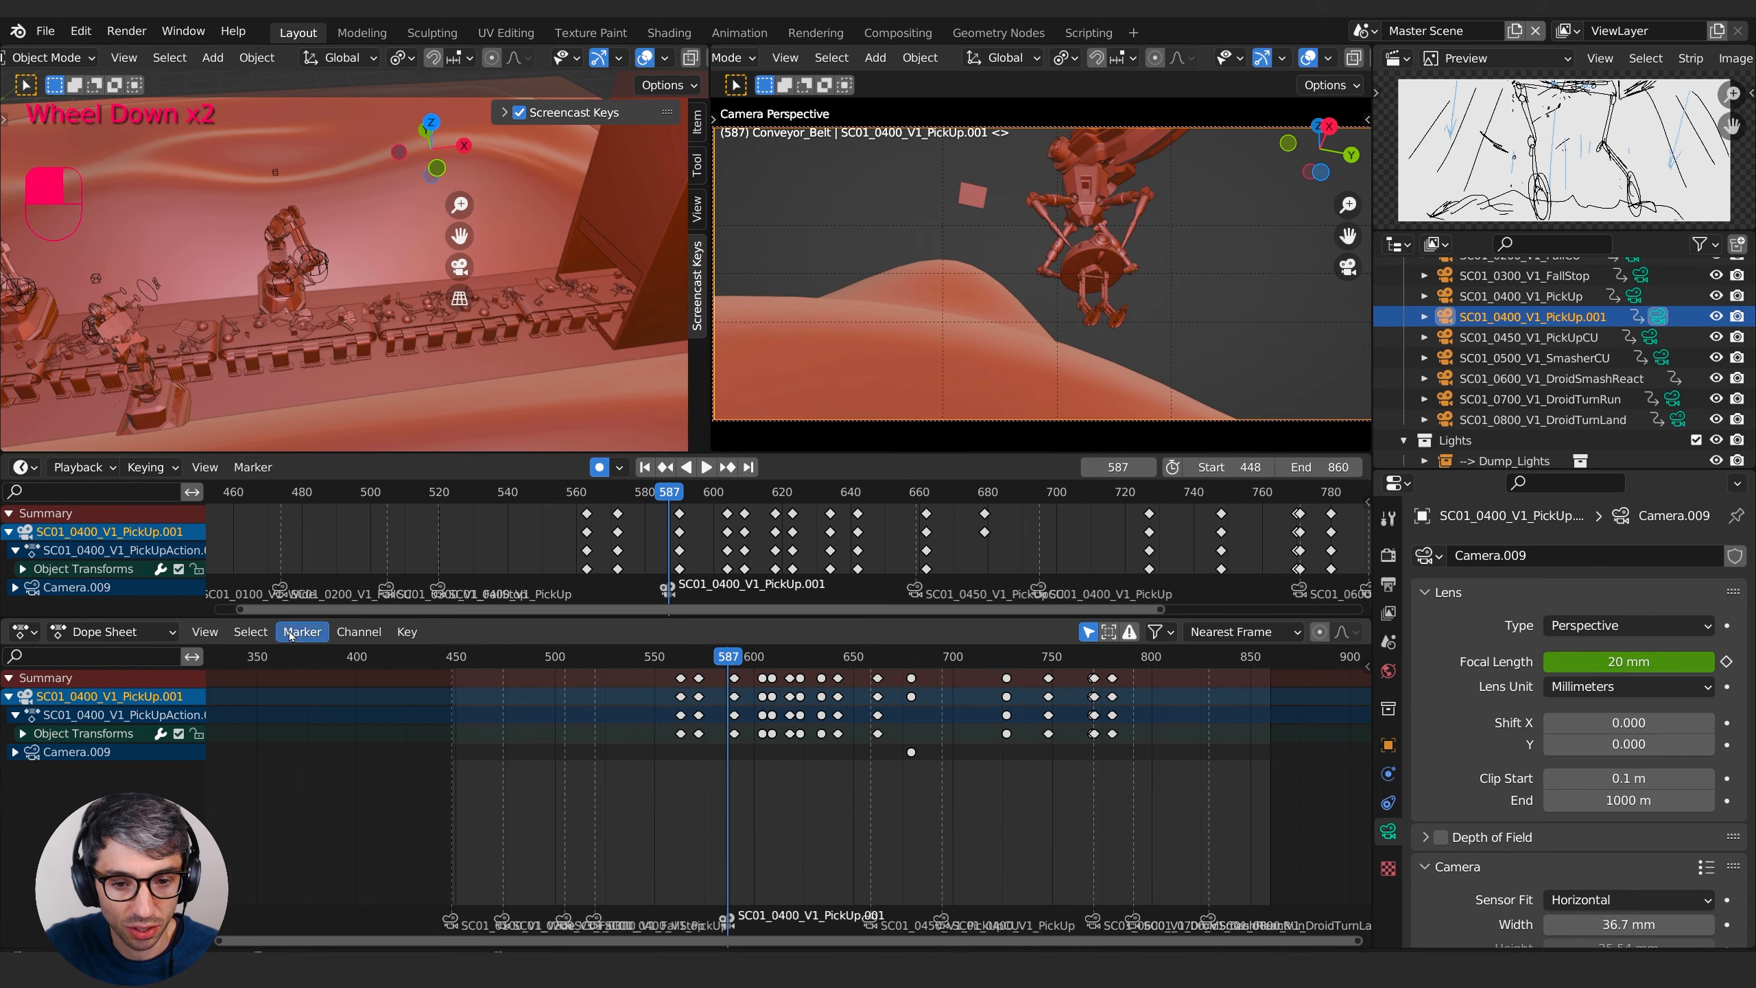
{"action": "middle_click_drag", "start_coordinate": [768, 756], "coordinate": [751, 847]}
{"action": "scroll", "coordinate": [614, 805], "scroll_direction": "up", "scroll_amount": 4}
{"action": "scroll", "coordinate": [637, 809], "scroll_direction": "down", "scroll_amount": 1}
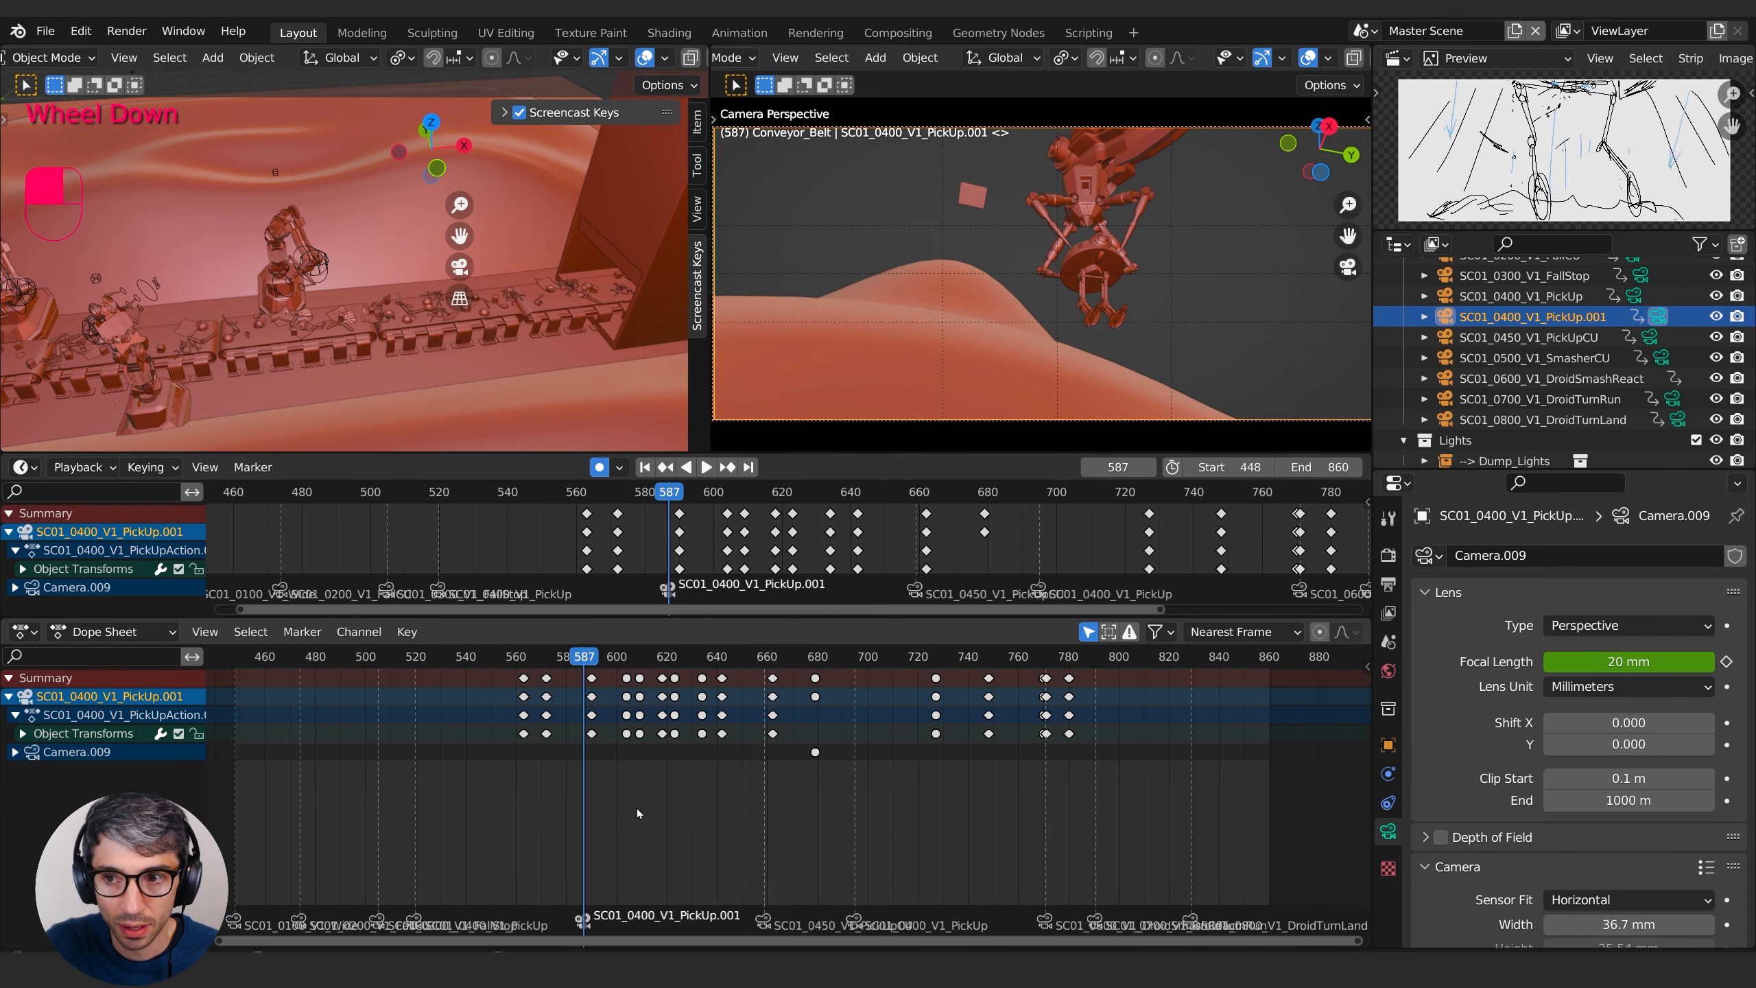
- Expand the duplicated camera's lens data and Object Transforms channels in the Dope Sheet
{"action": "left_click", "coordinate": [14, 752]}
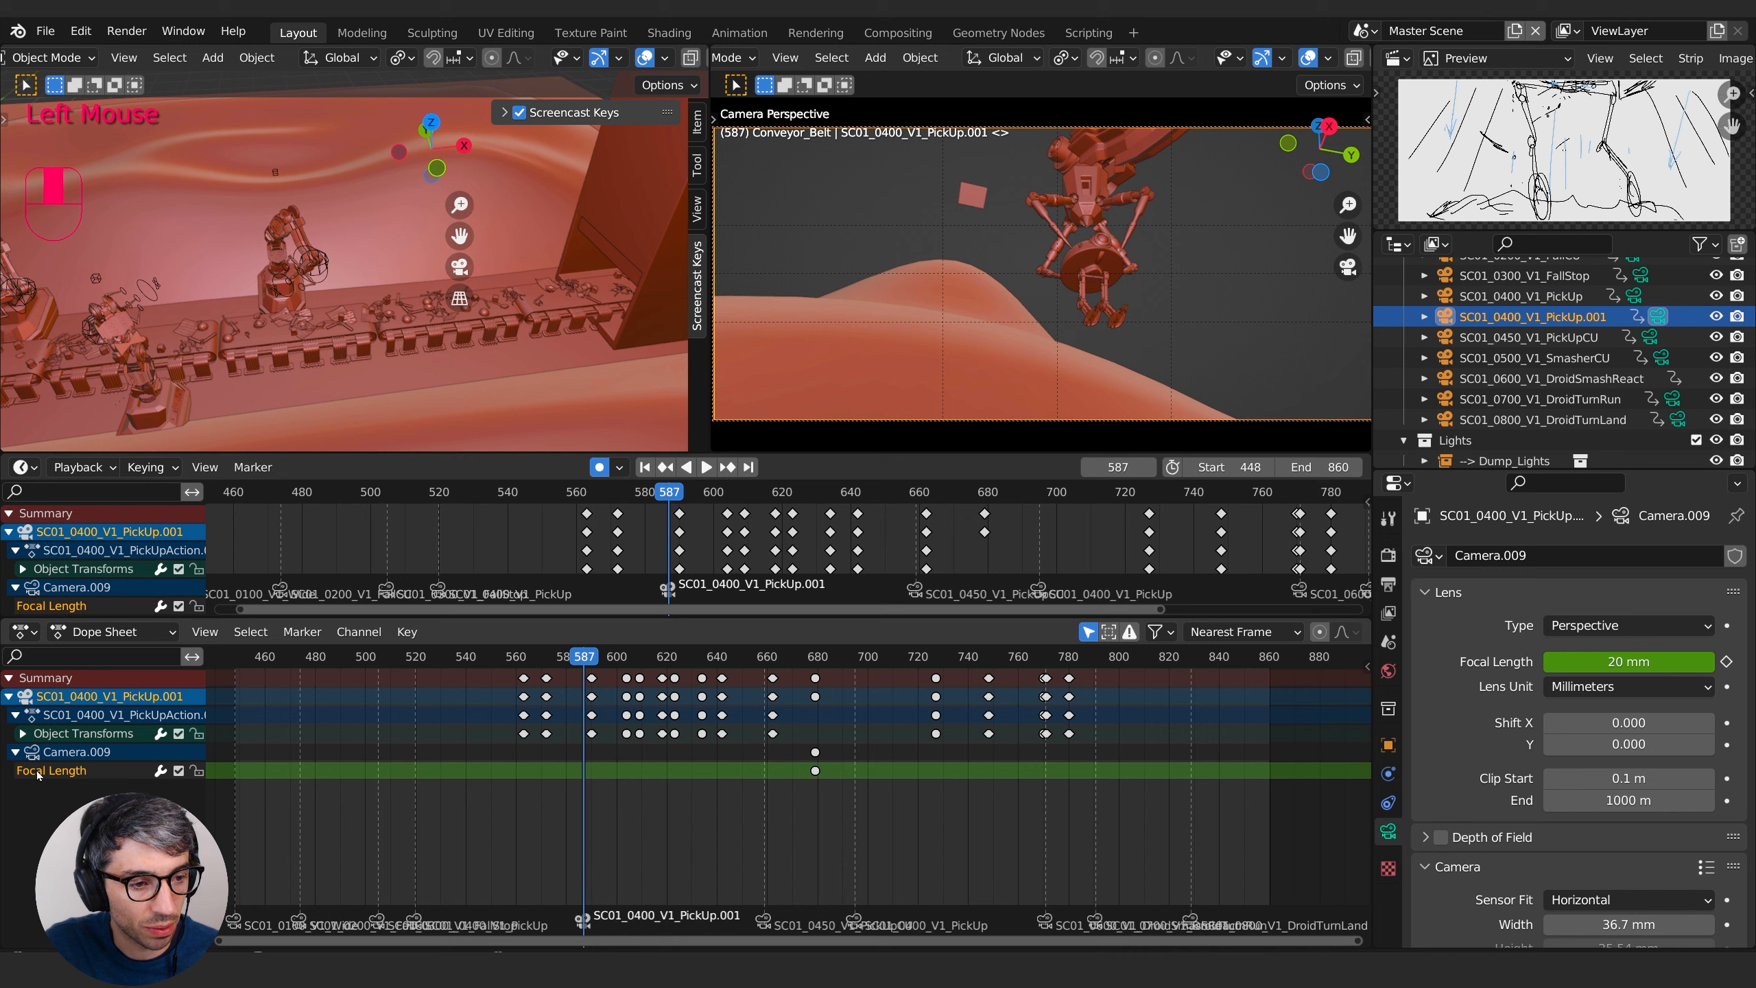
{"action": "left_click", "coordinate": [97, 753]}
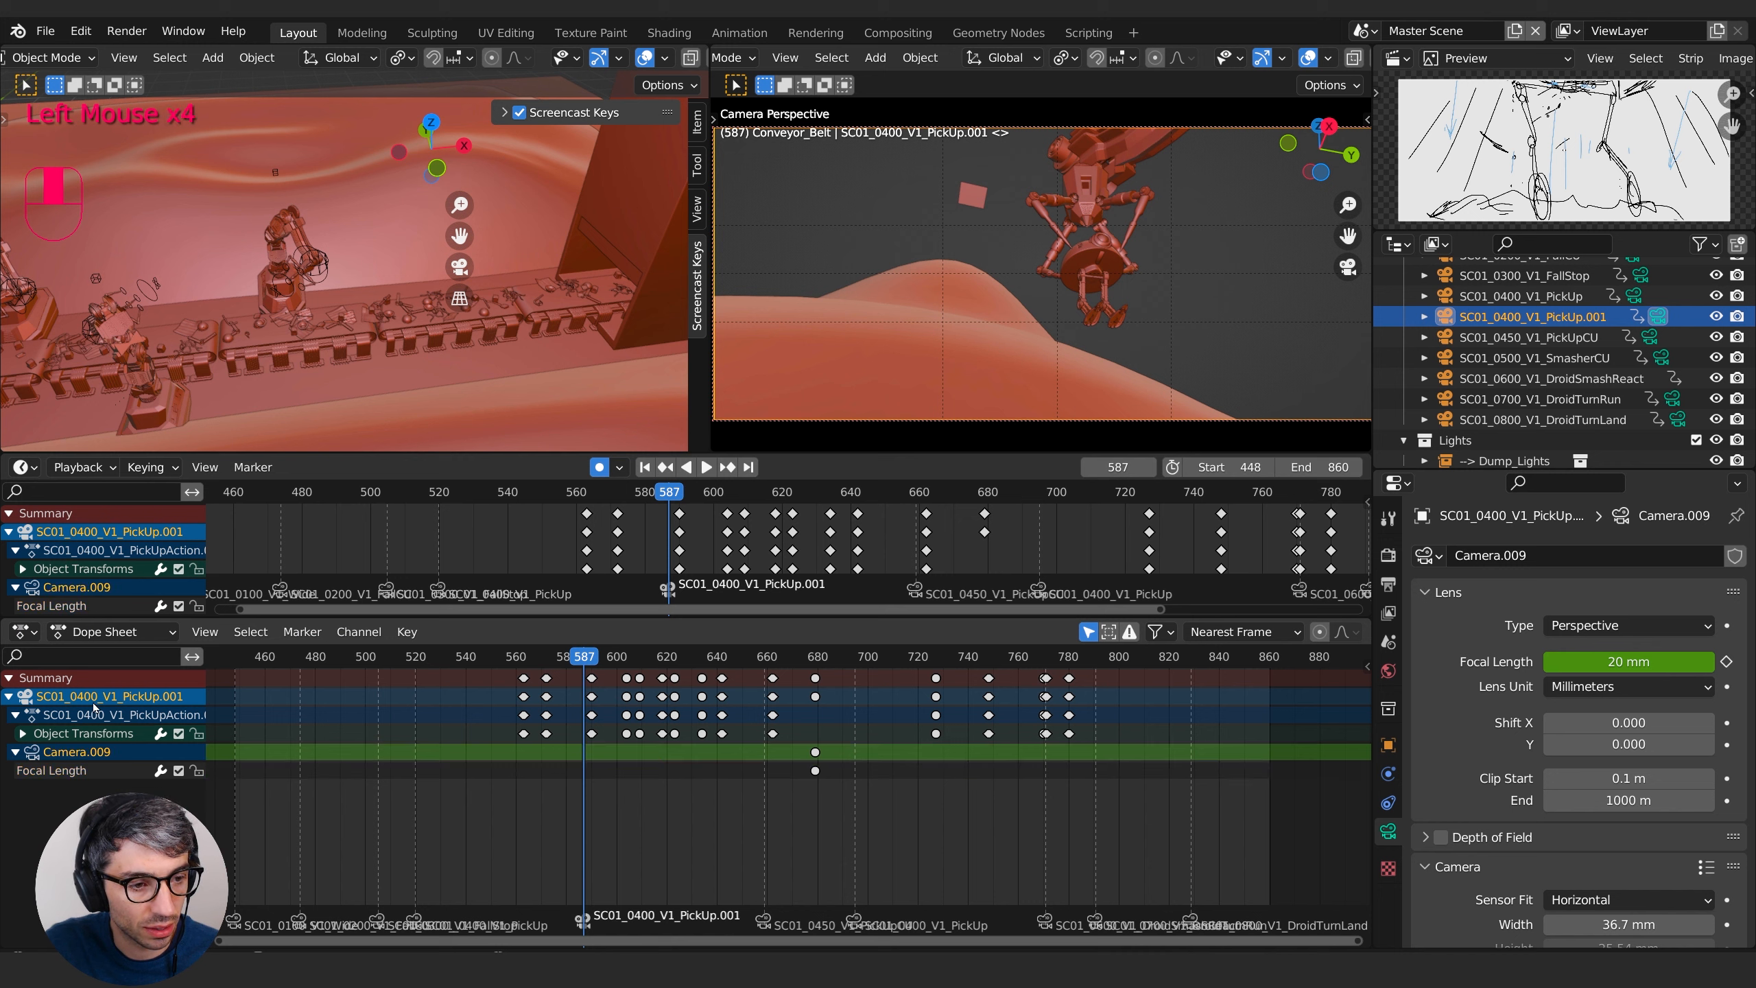
{"action": "left_click", "coordinate": [41, 734]}
{"action": "left_click", "coordinate": [24, 734]}
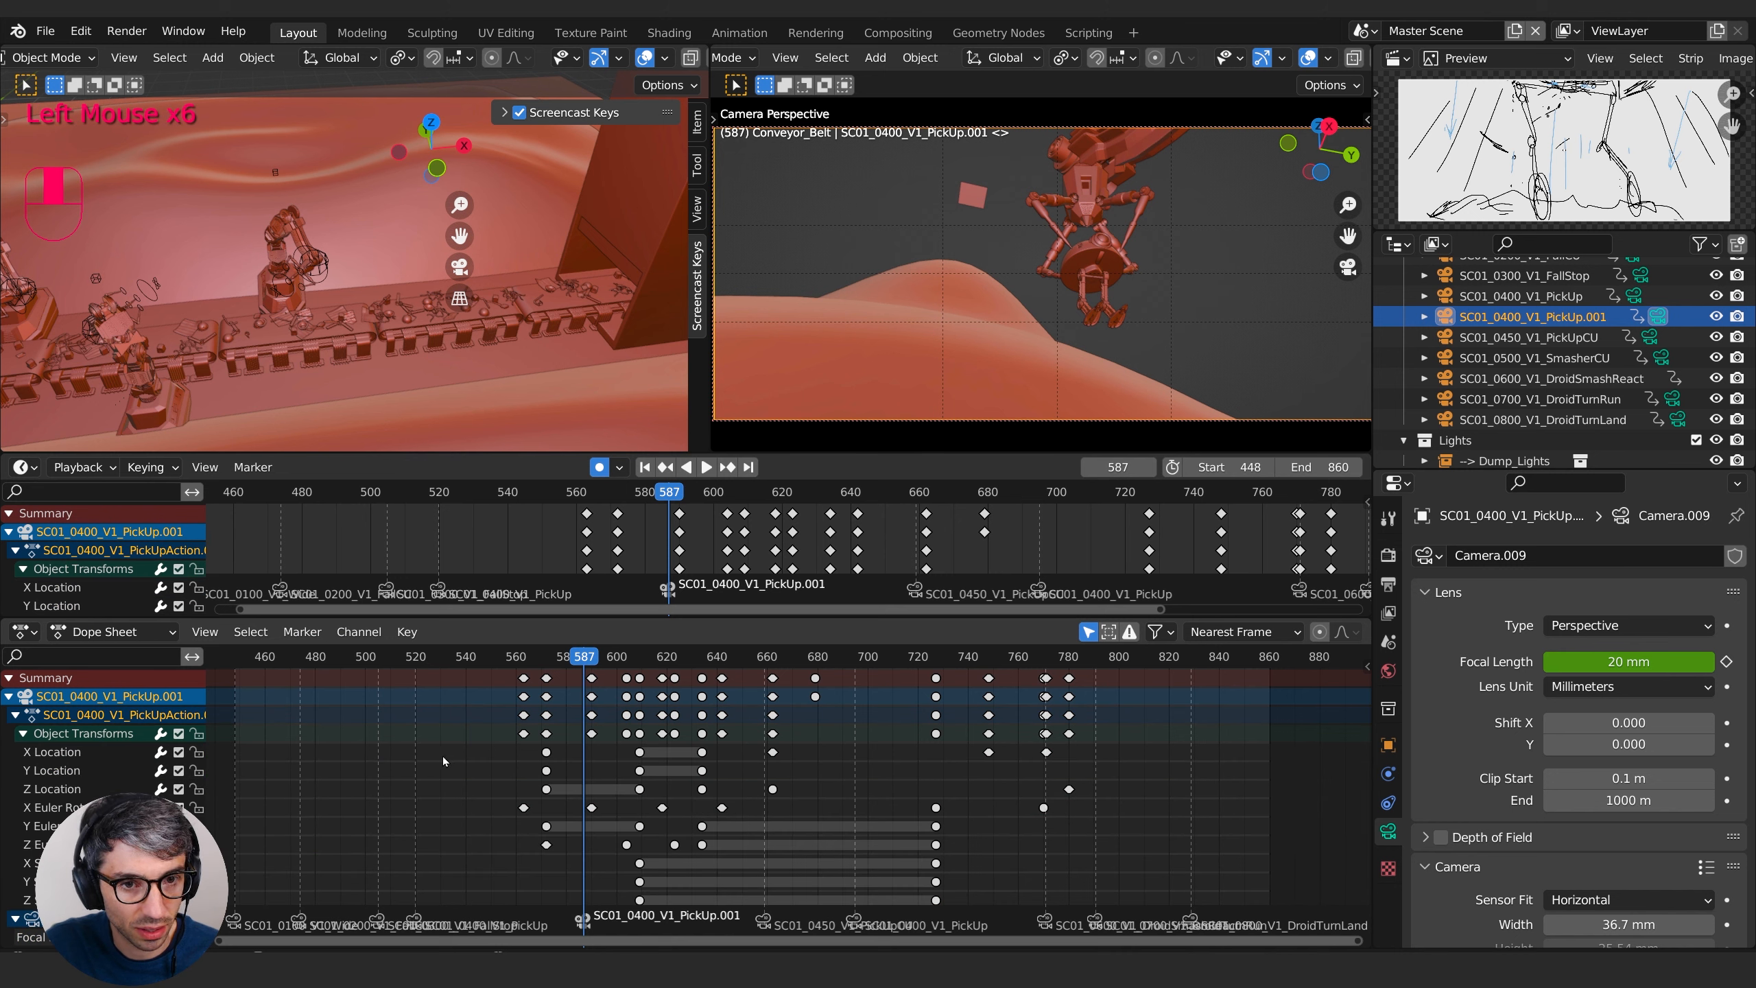
- Scrub between frames 555 and 595 to check the switch to the duplicated camera
{"action": "scroll", "coordinate": [443, 761], "scroll_direction": "down", "scroll_amount": 2}
{"action": "scroll", "coordinate": [761, 769], "scroll_direction": "down", "scroll_amount": 1}
{"action": "middle_click_drag", "start_coordinate": [768, 769], "coordinate": [769, 653]}
{"action": "left_click_drag", "start_coordinate": [663, 656], "coordinate": [584, 721]}
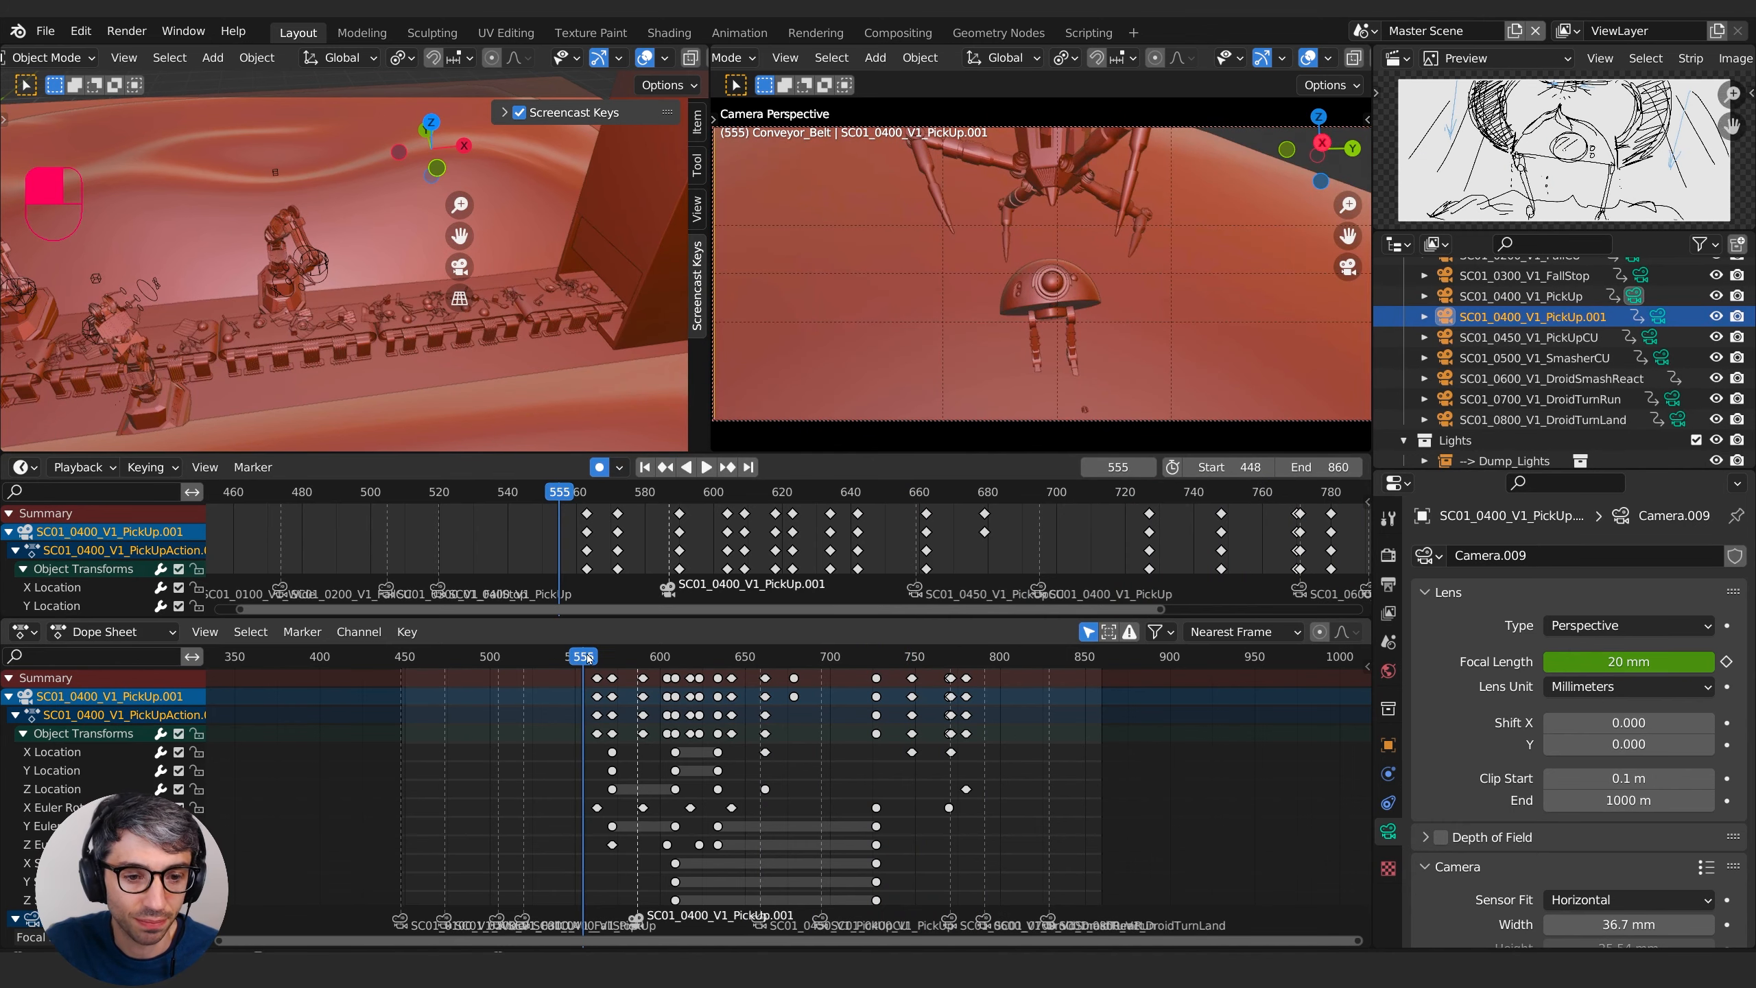
{"action": "left_click_drag", "start_coordinate": [587, 657], "coordinate": [650, 657]}
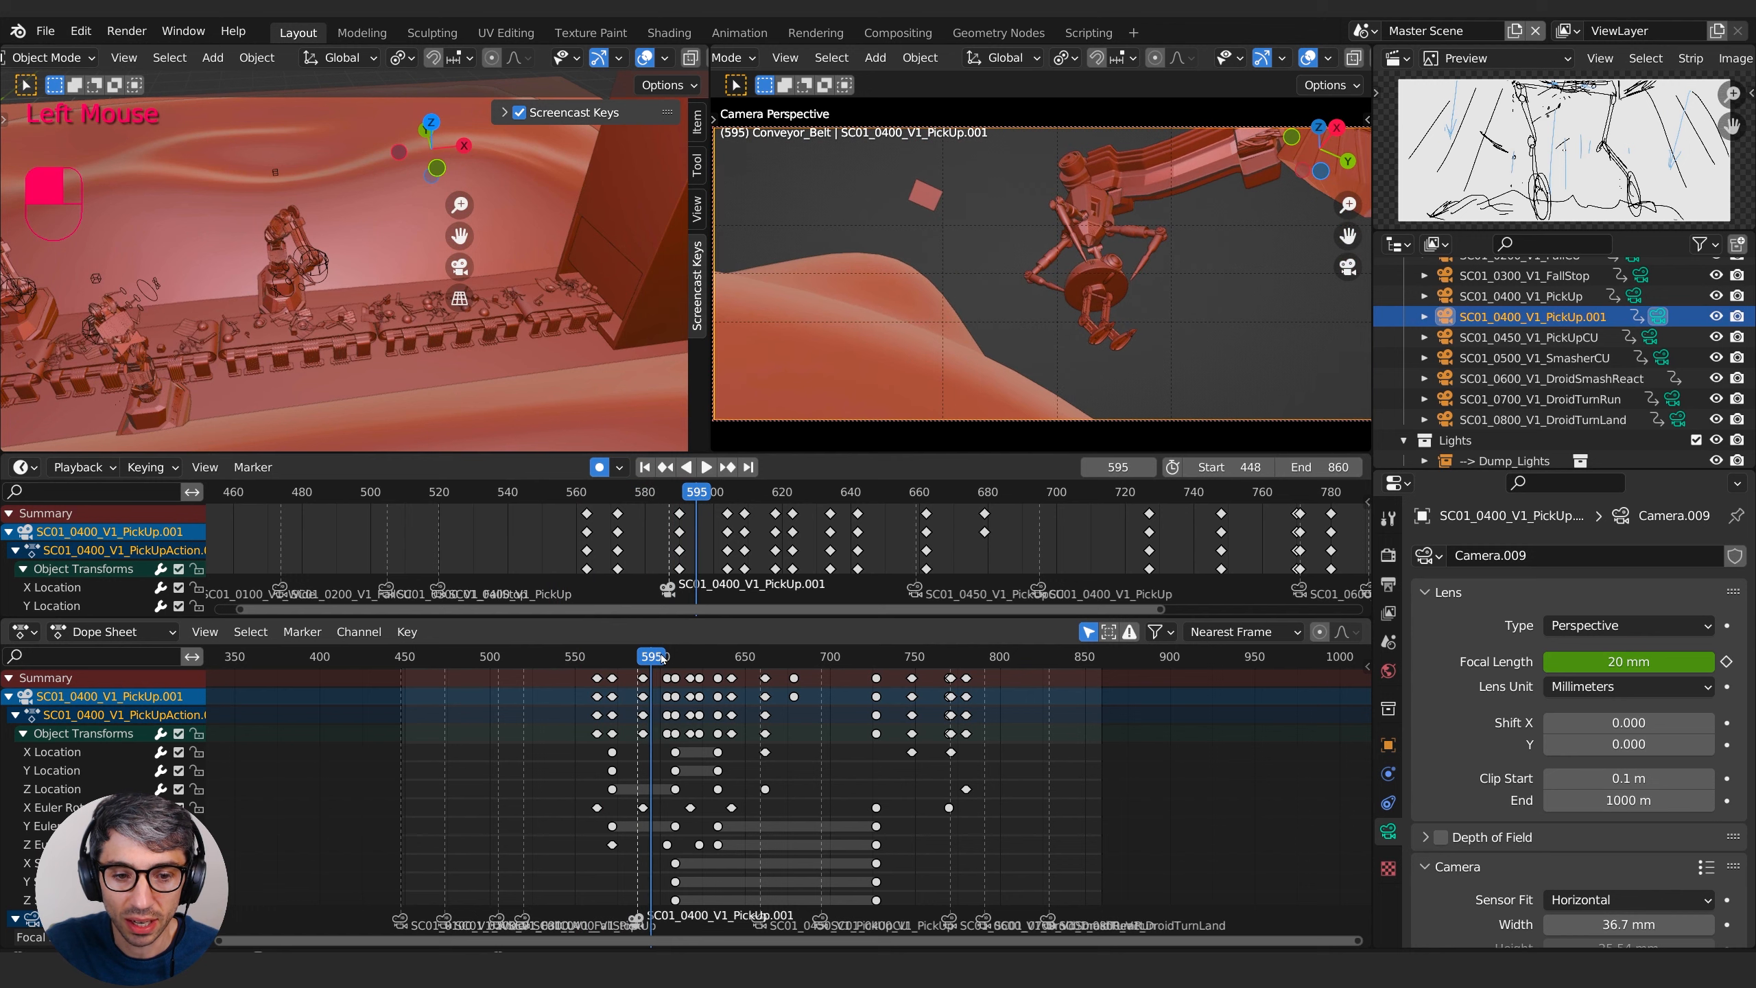
- Rename the duplicated pick-up camera to SC01_0425_V1_PickUpWide
{"action": "double_click", "coordinate": [1556, 321]}
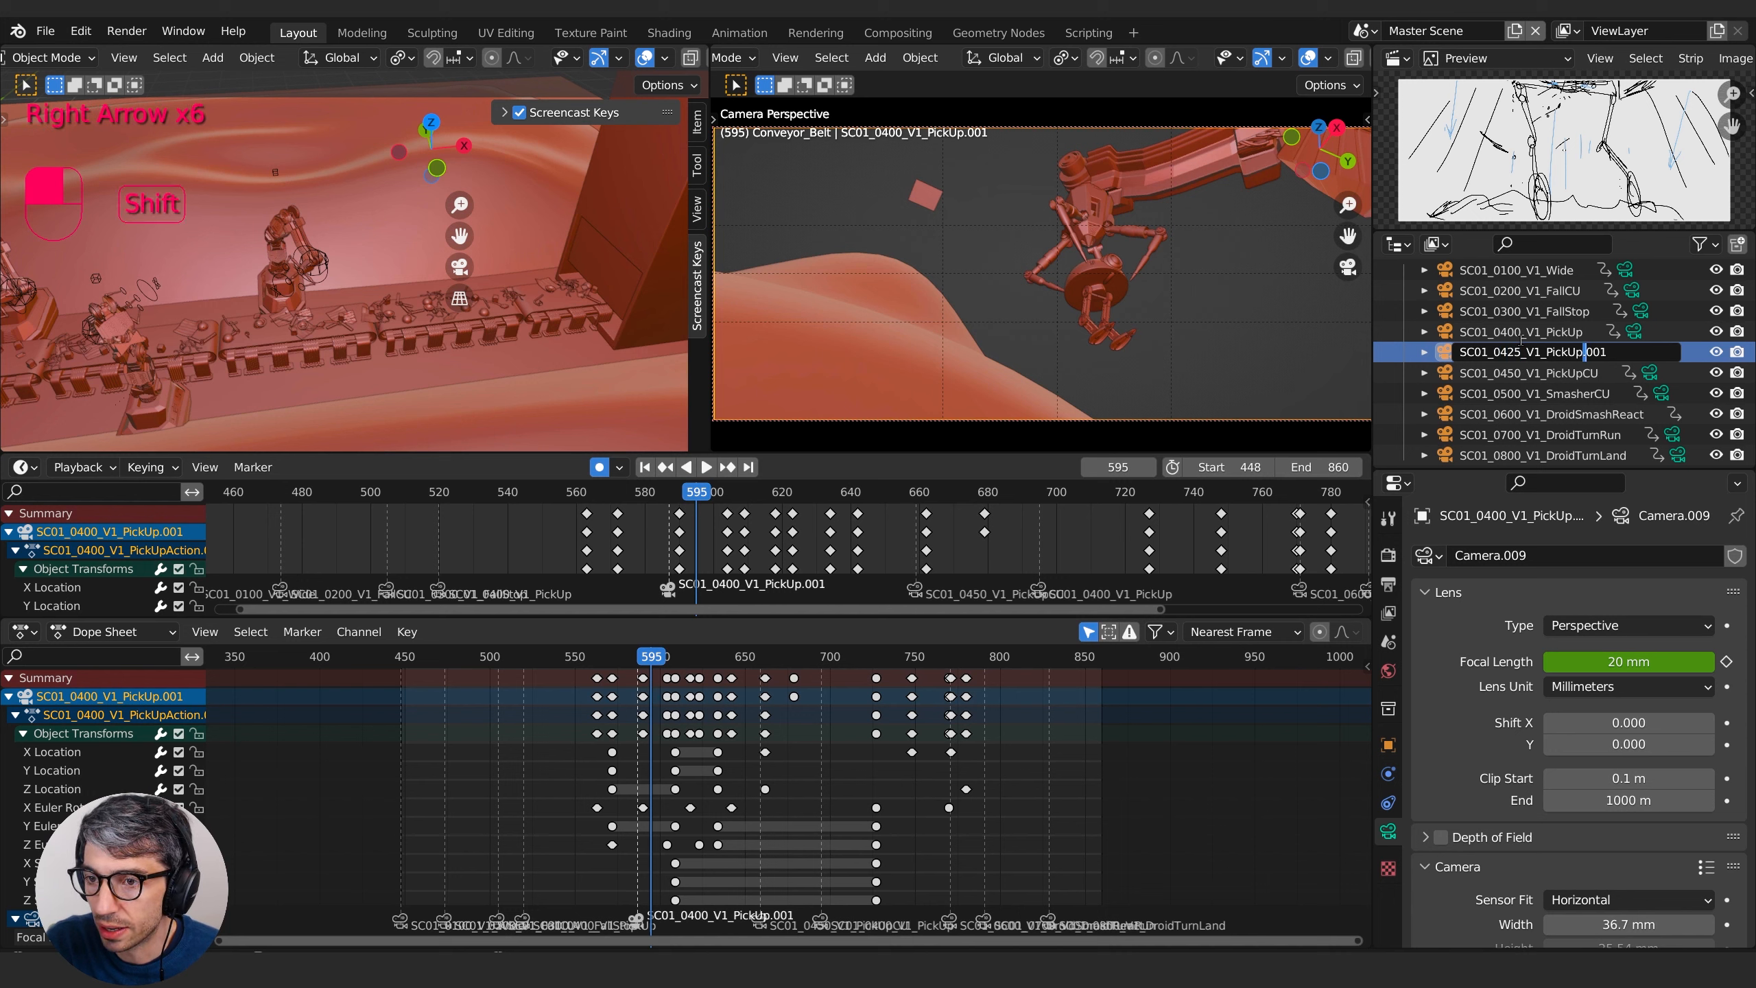
{"action": "type", "text": "e"}
{"action": "key", "text": "Return"}
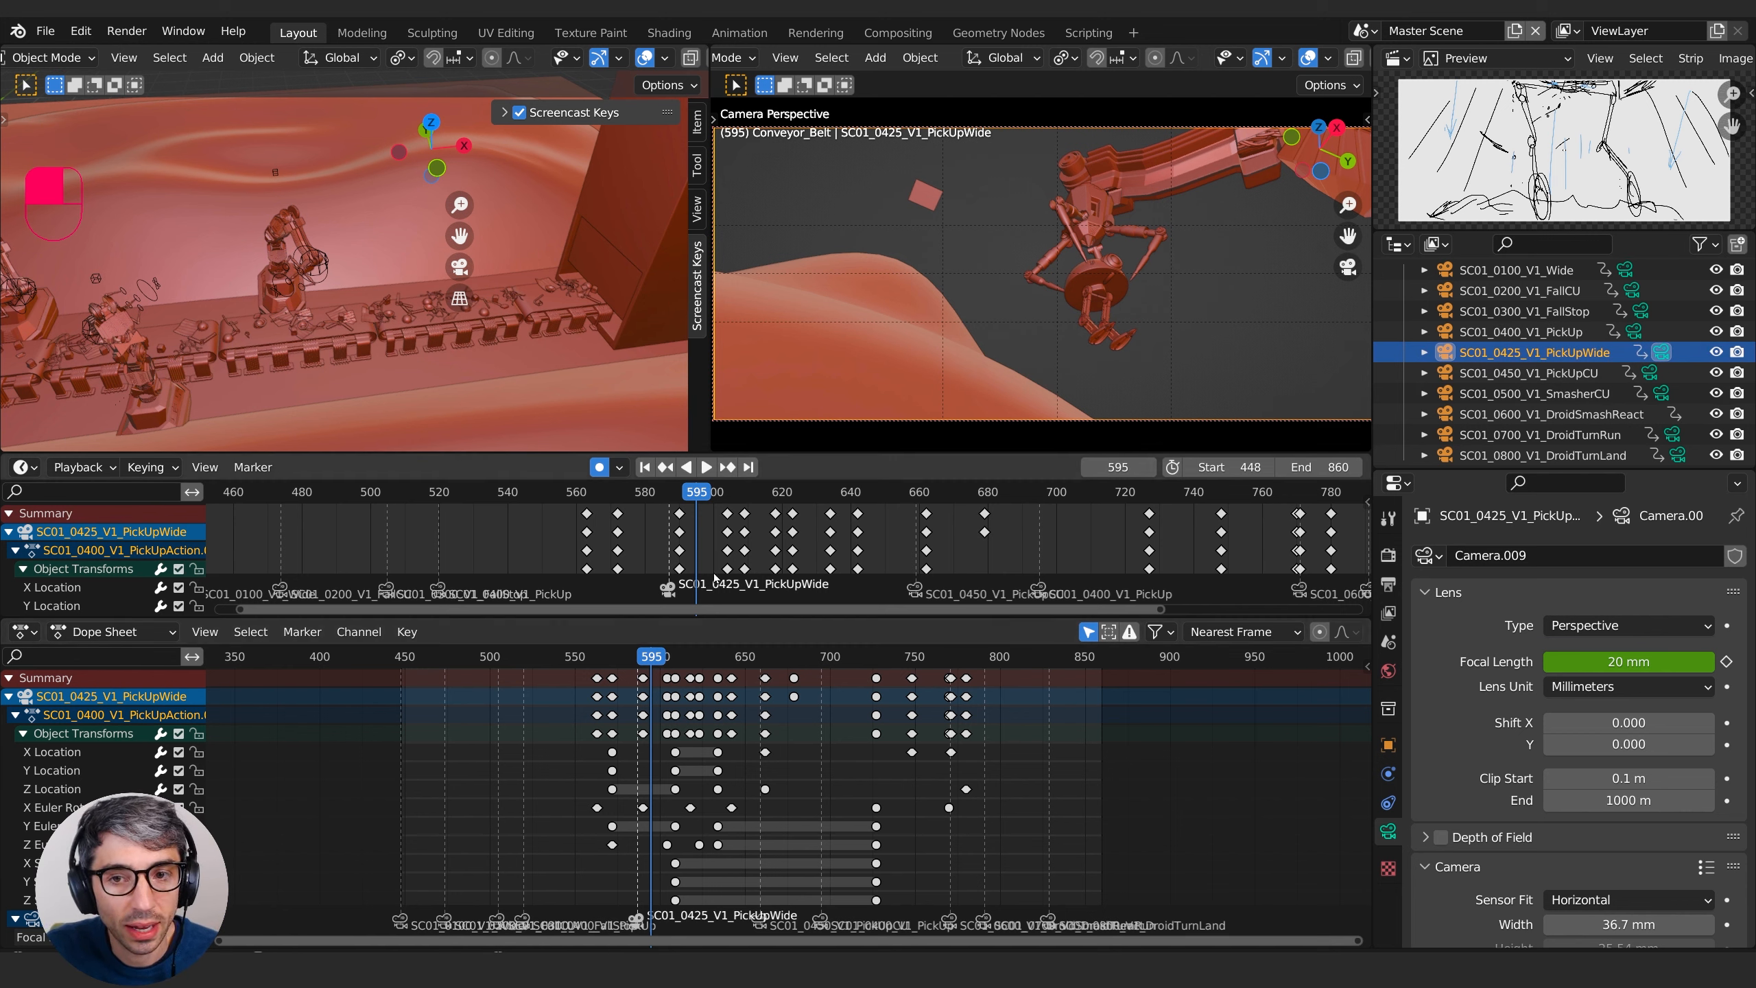
- Collapse the SC01_0425_V1_PickUpWide channels in the Dope Sheet and delete all of that camera's keyframes
{"action": "key", "text": "a"}
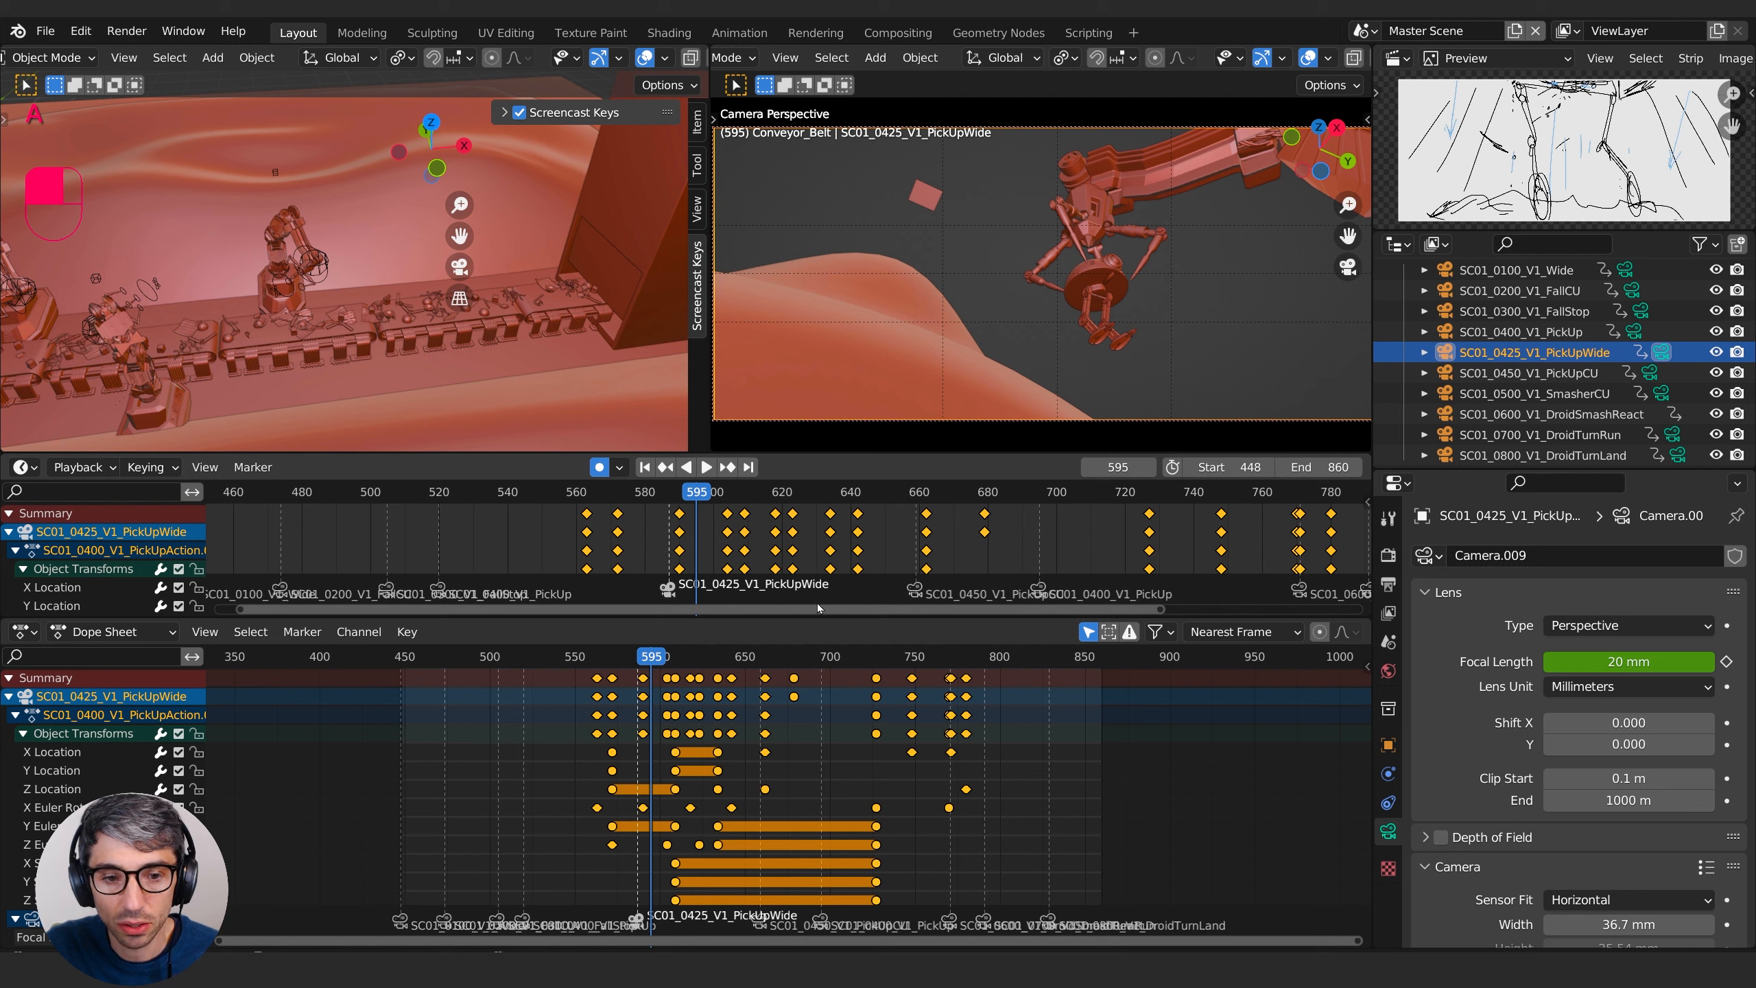
{"action": "left_click", "coordinate": [560, 787]}
{"action": "key", "text": "a"}
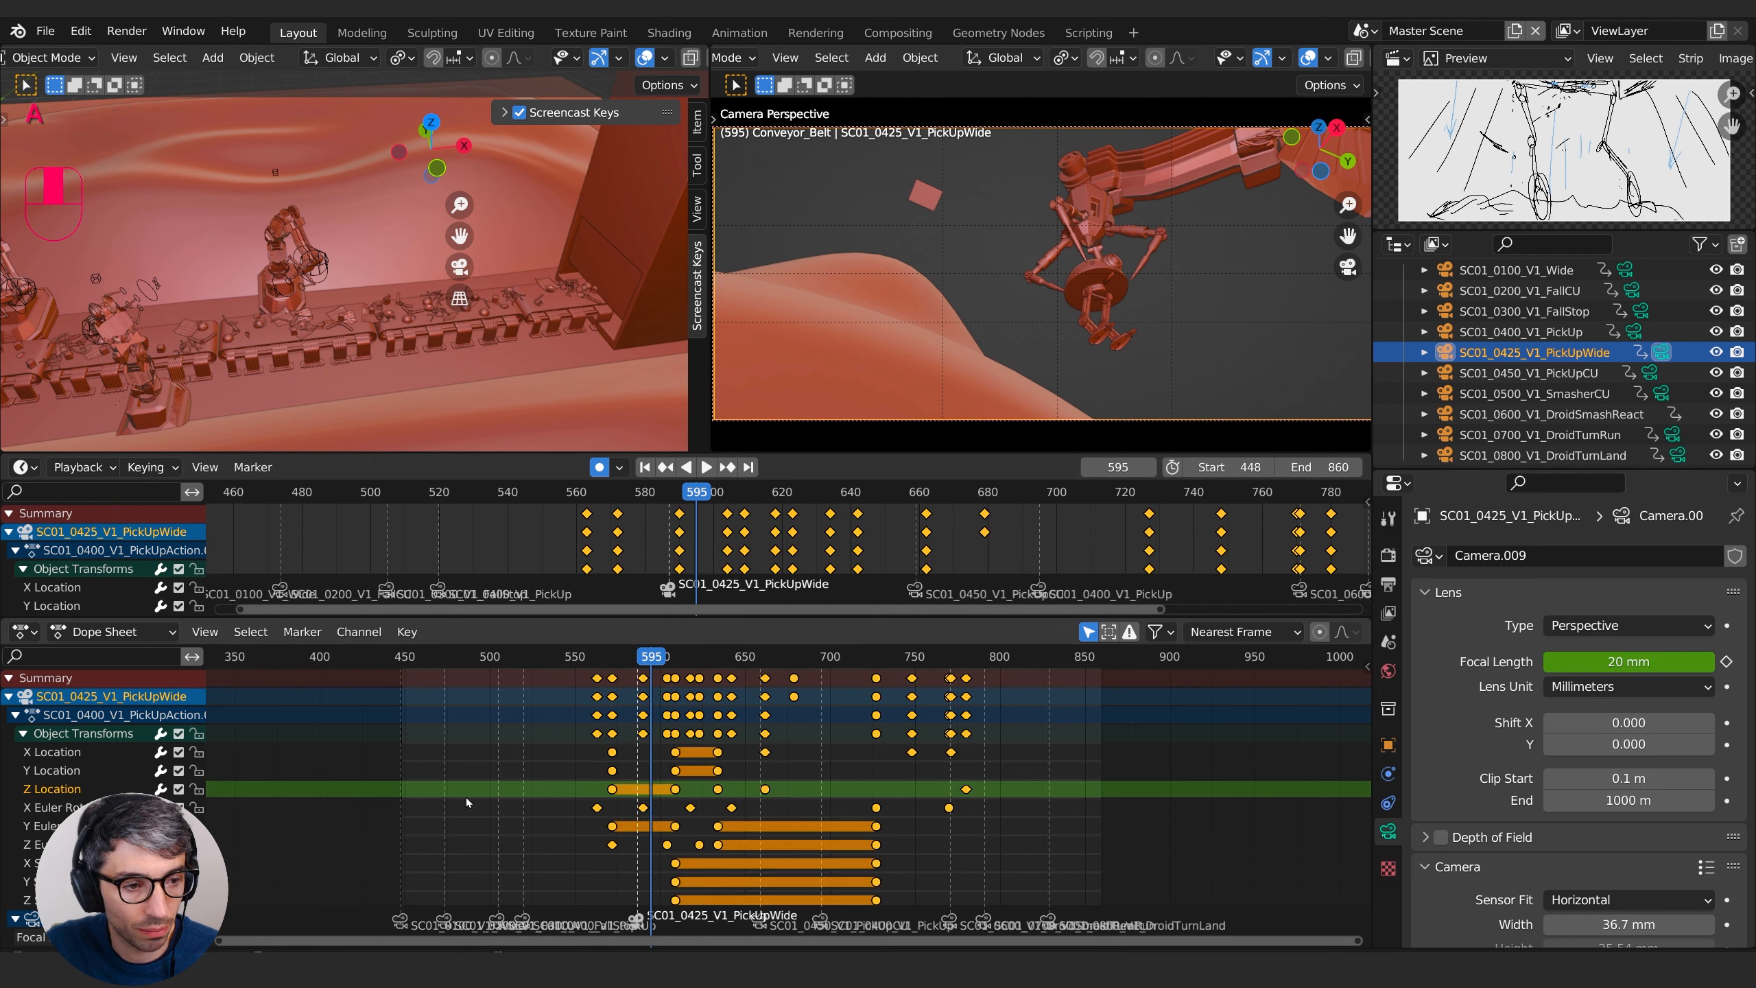
{"action": "left_click", "coordinate": [457, 772]}
{"action": "left_click", "coordinate": [7, 696]}
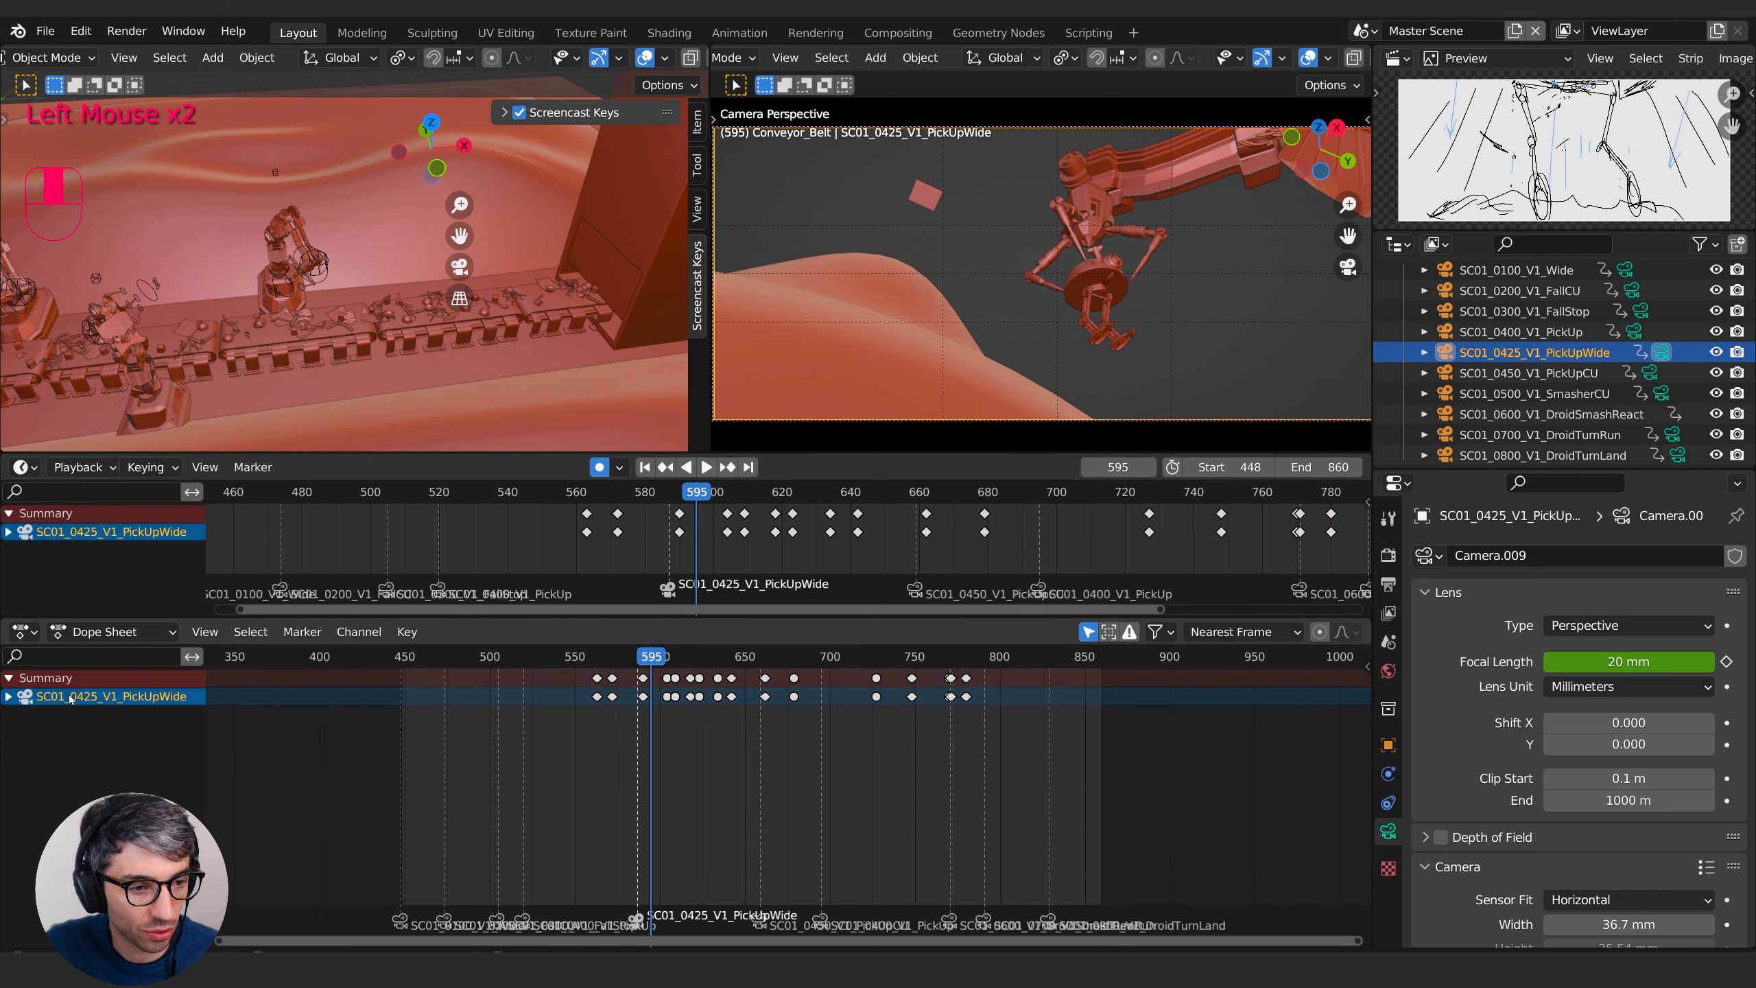
{"action": "left_click_drag", "start_coordinate": [560, 688], "coordinate": [1099, 727]}
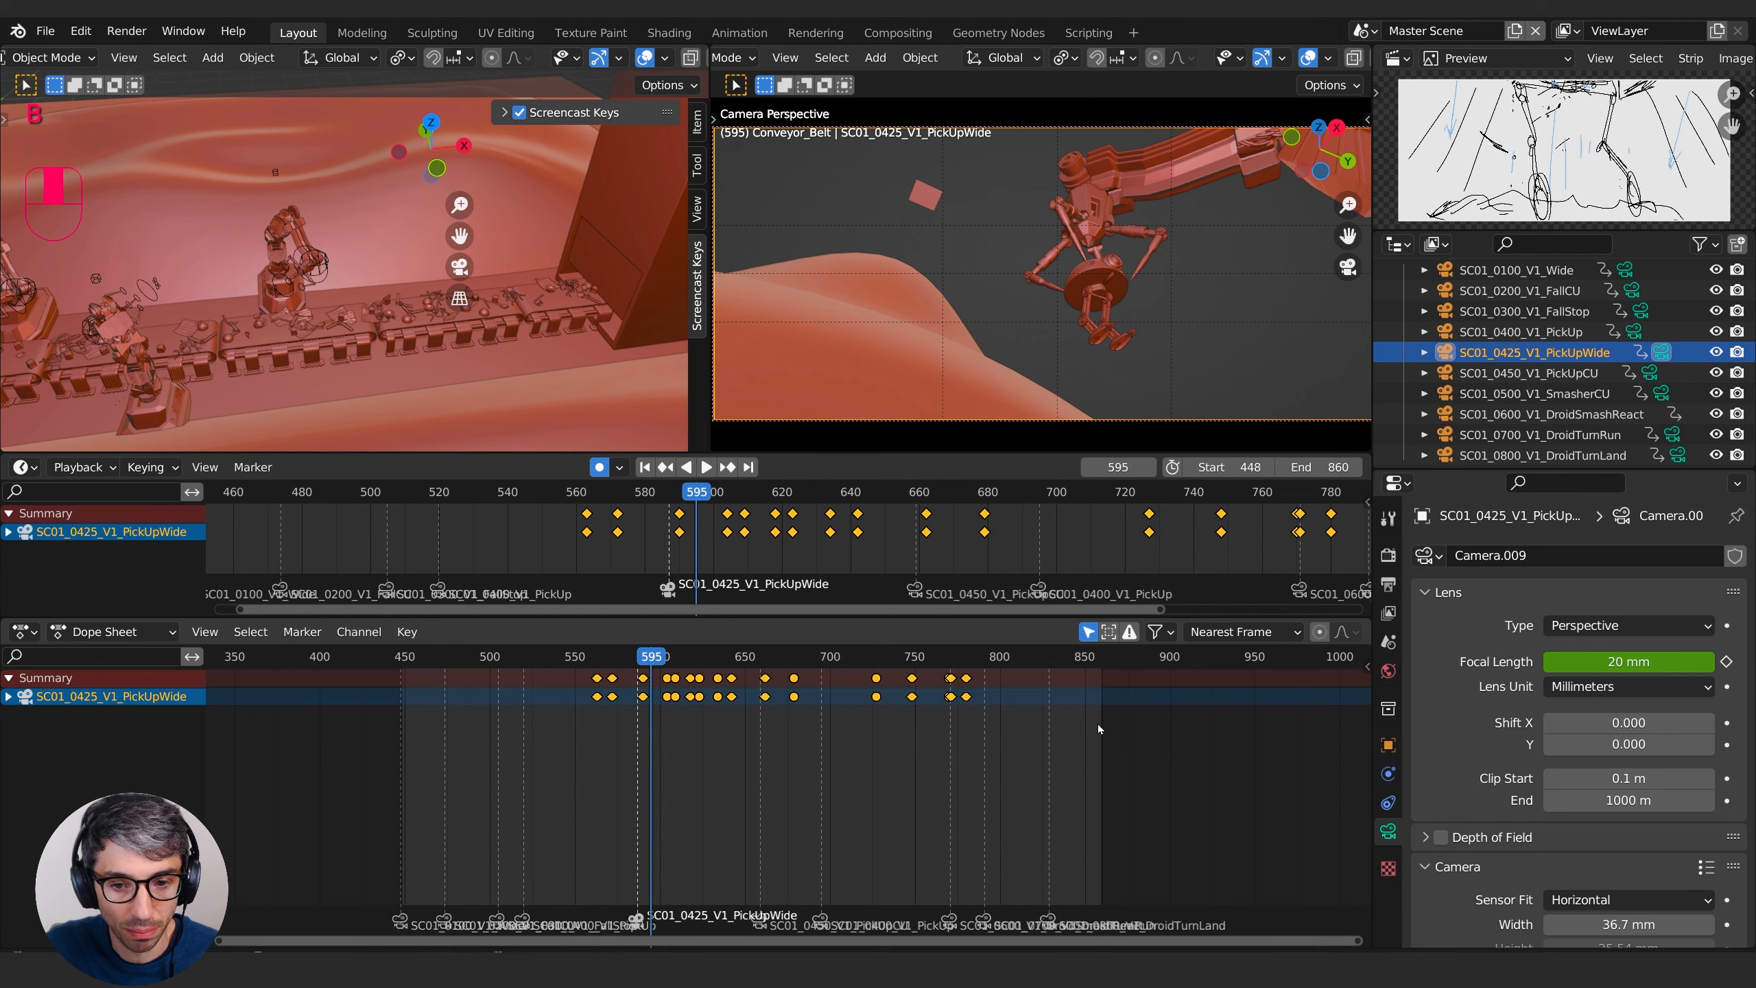
{"action": "key", "text": "x"}
{"action": "left_click", "coordinate": [826, 727]}
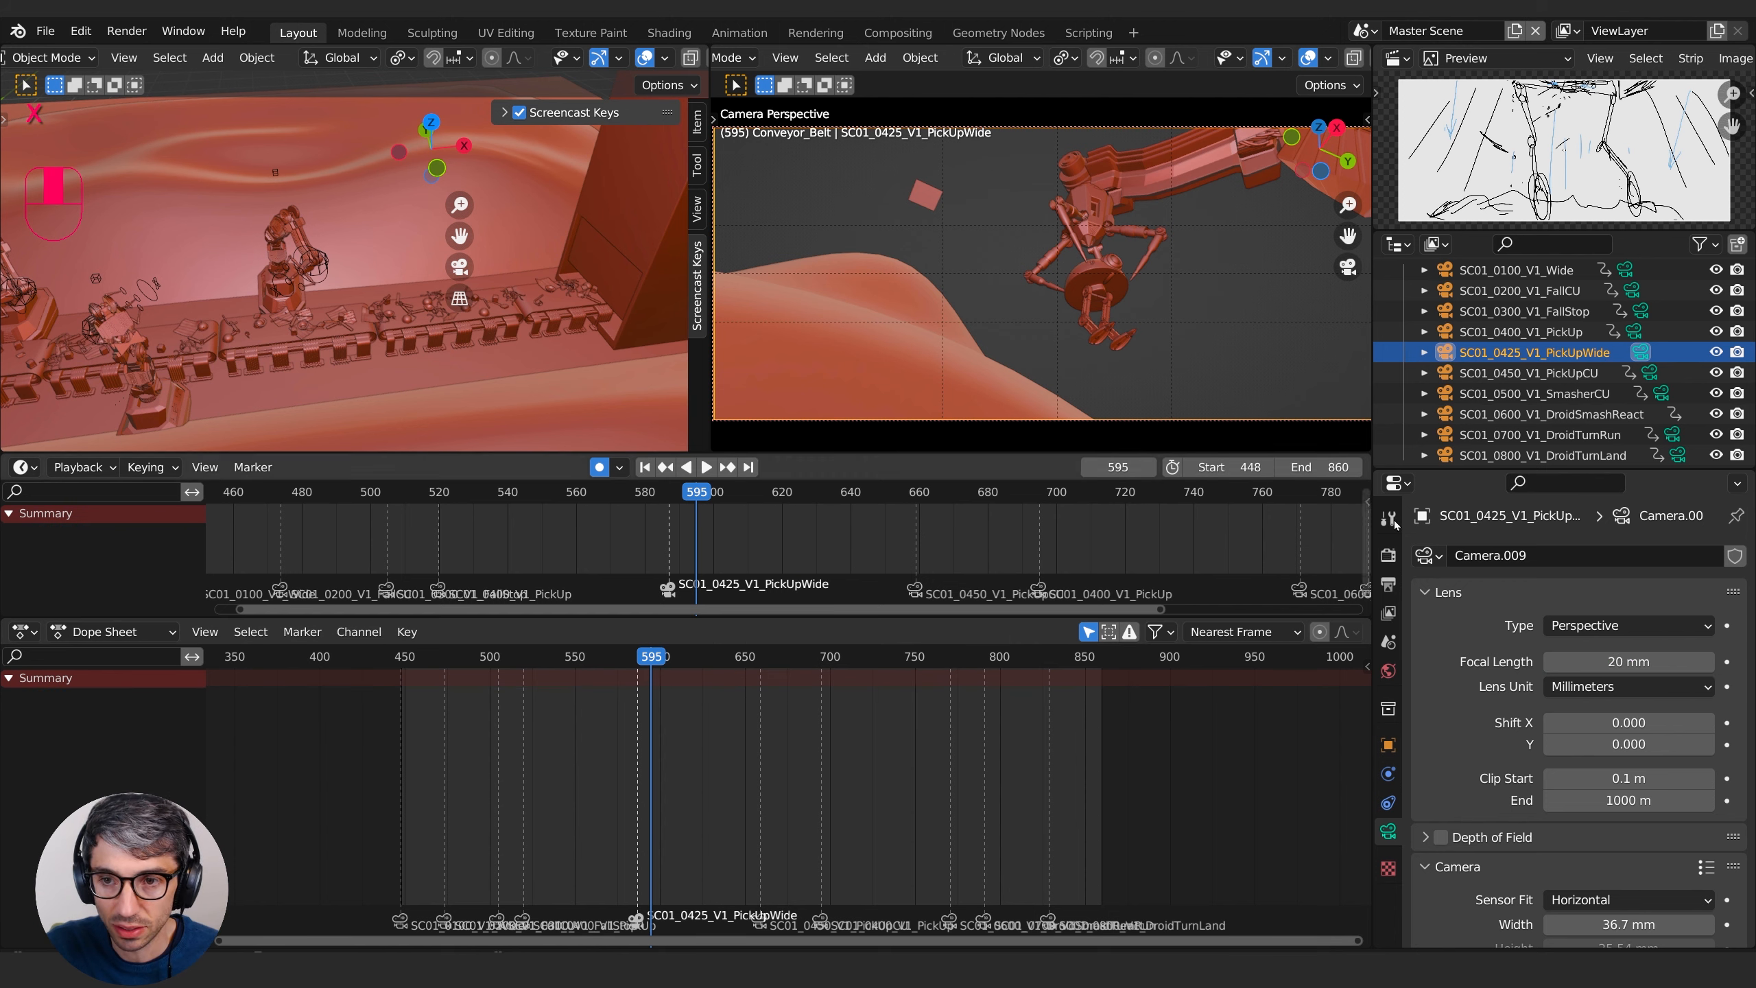
- Display the wide camera's object transform values and check the Camera to View lock in the camera viewport's view settings
{"action": "left_click", "coordinate": [1618, 356]}
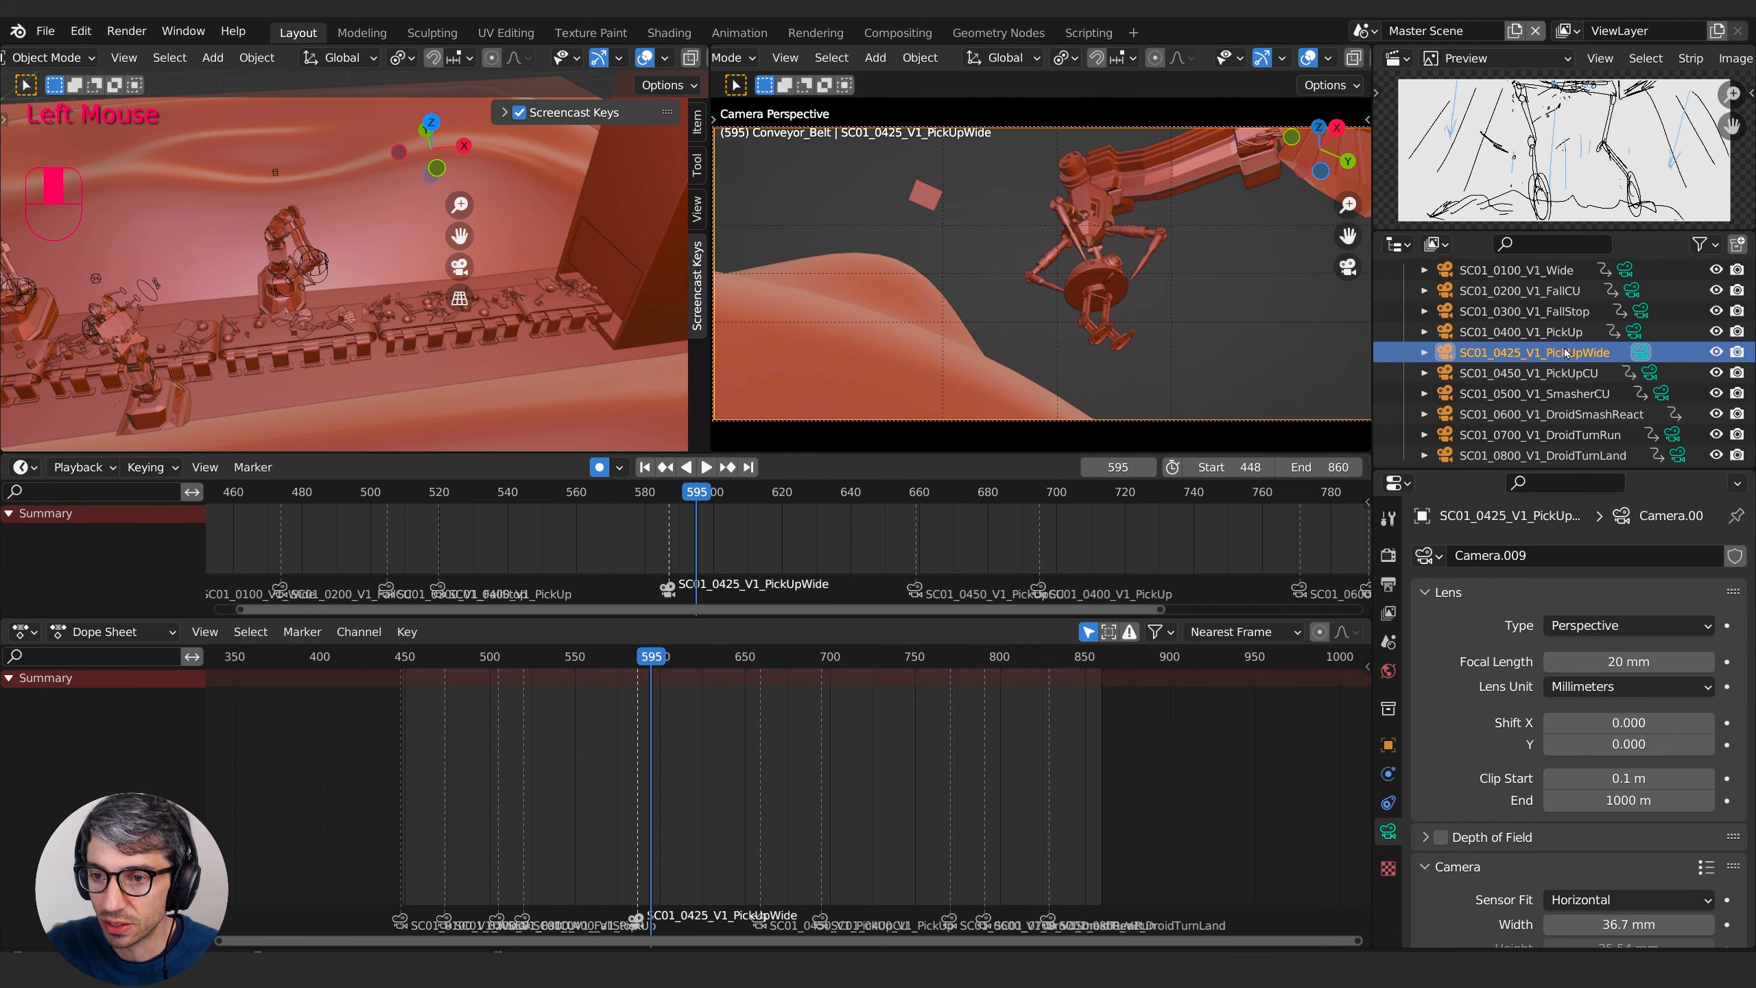
{"action": "left_click", "coordinate": [1389, 745]}
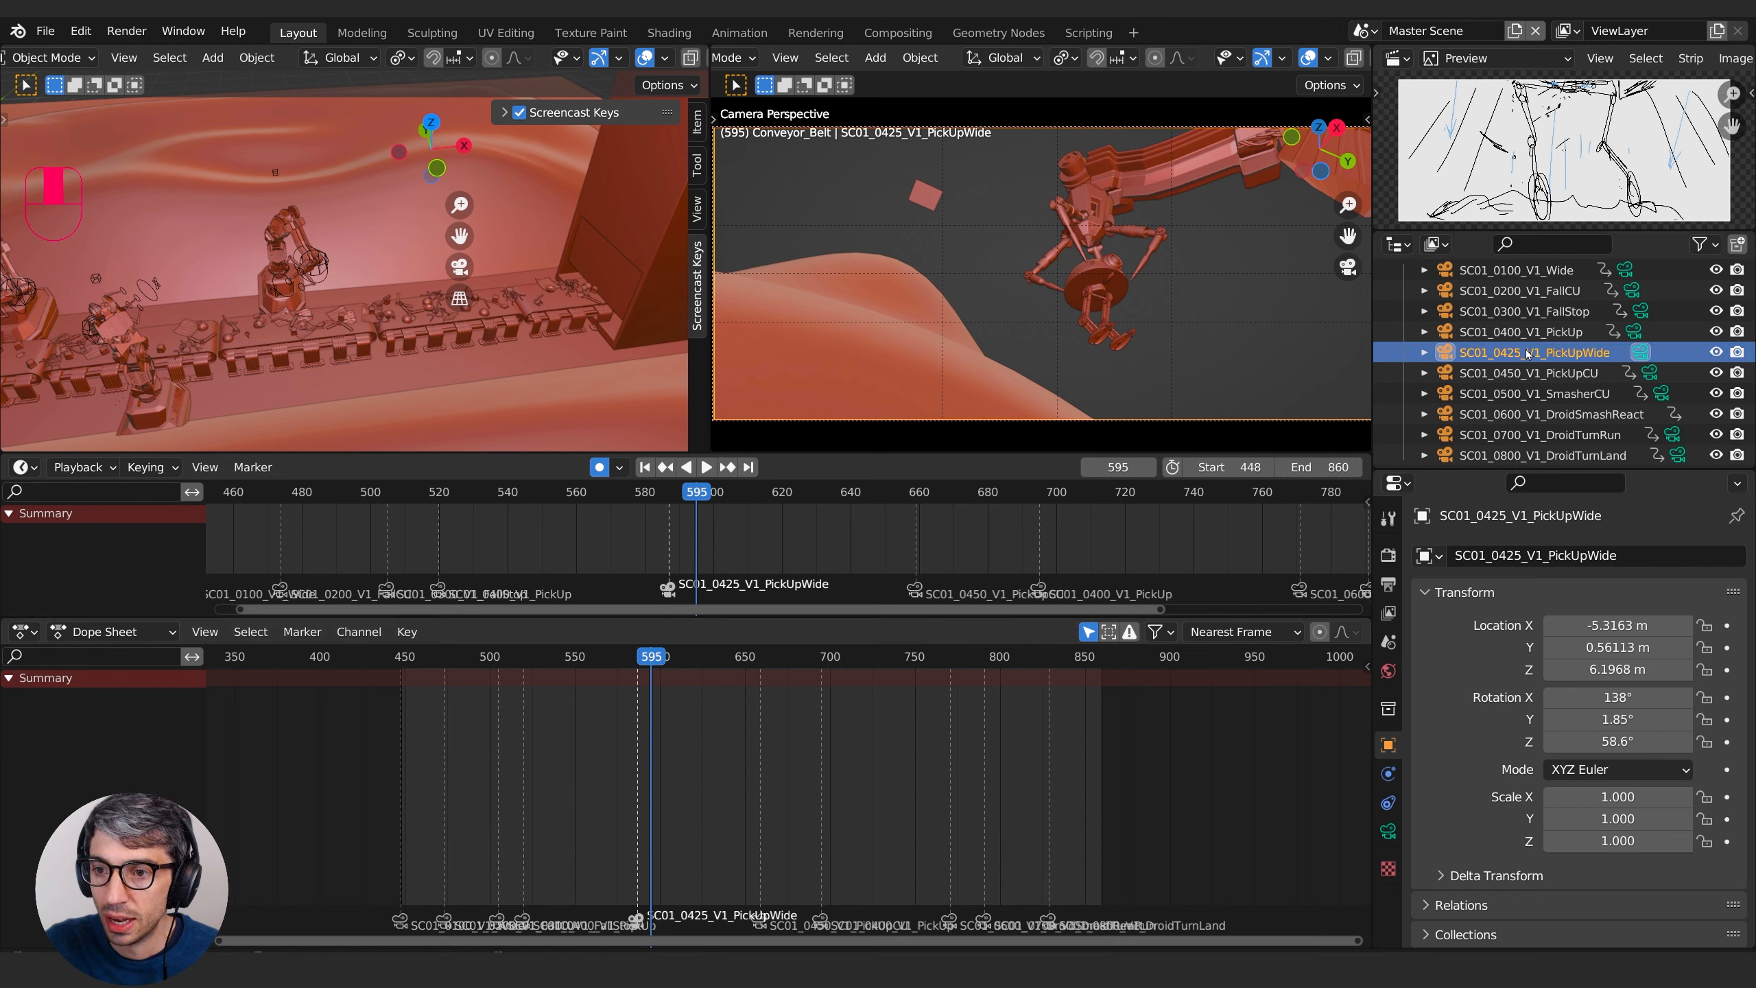
{"action": "key", "text": "q"}
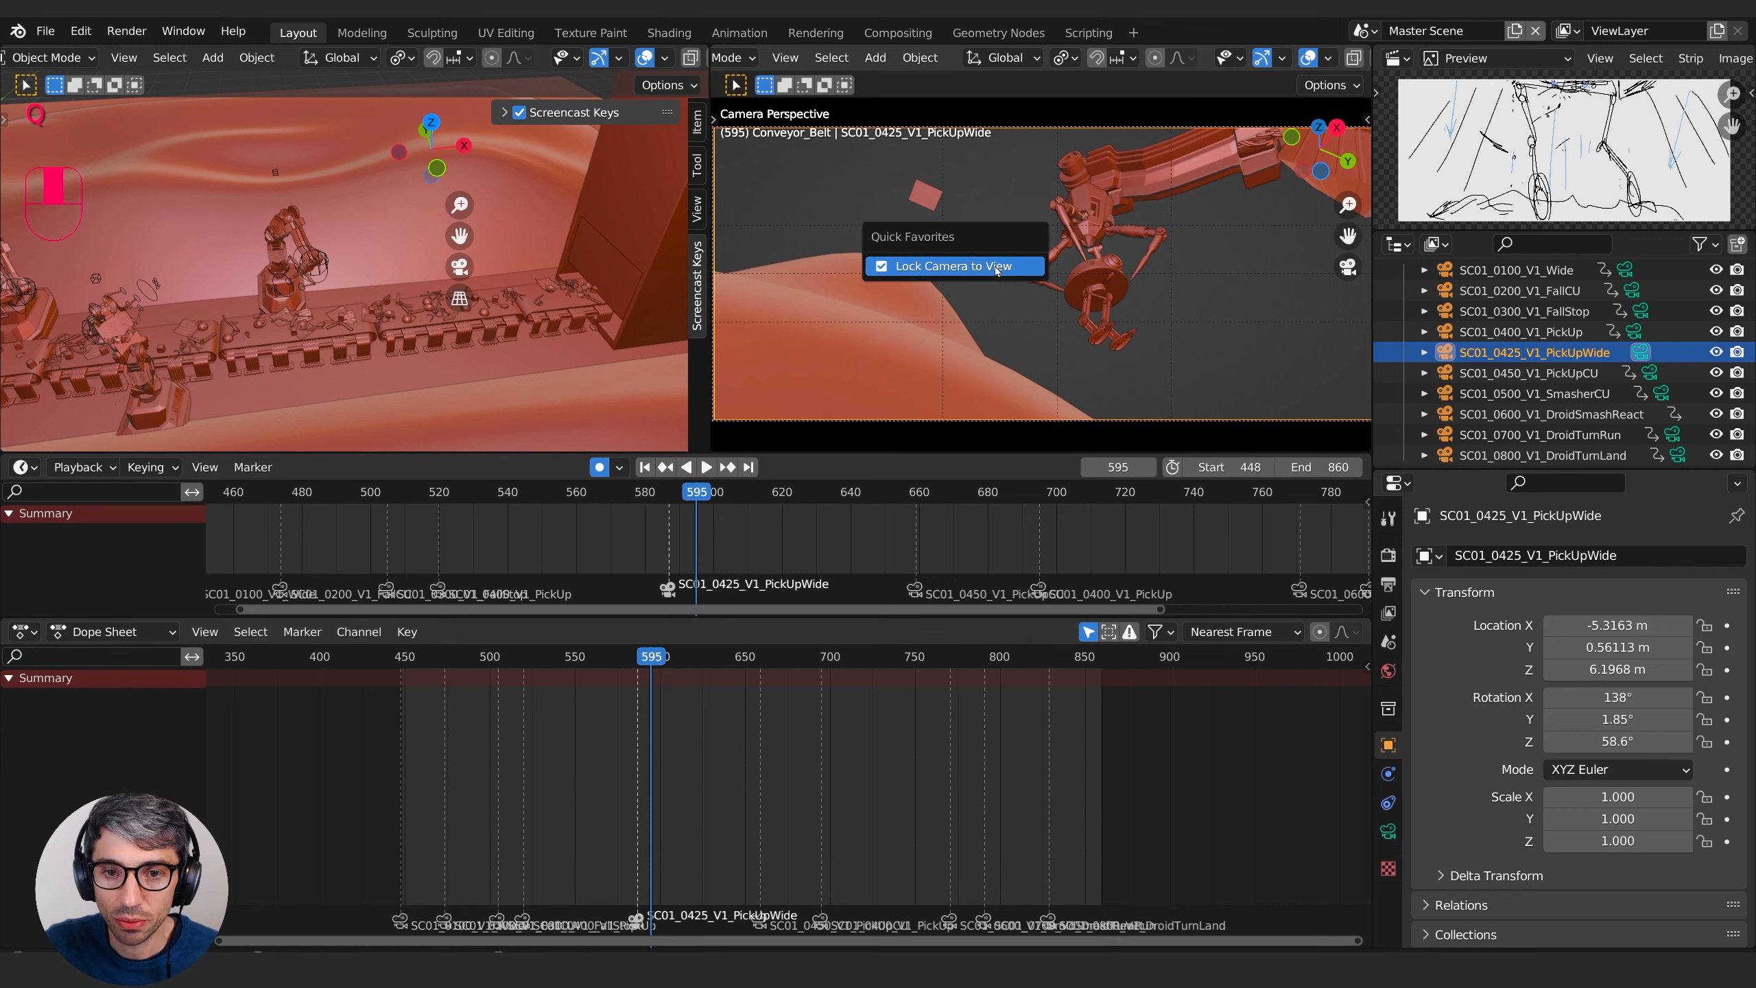
{"action": "left_click", "coordinate": [1372, 116]}
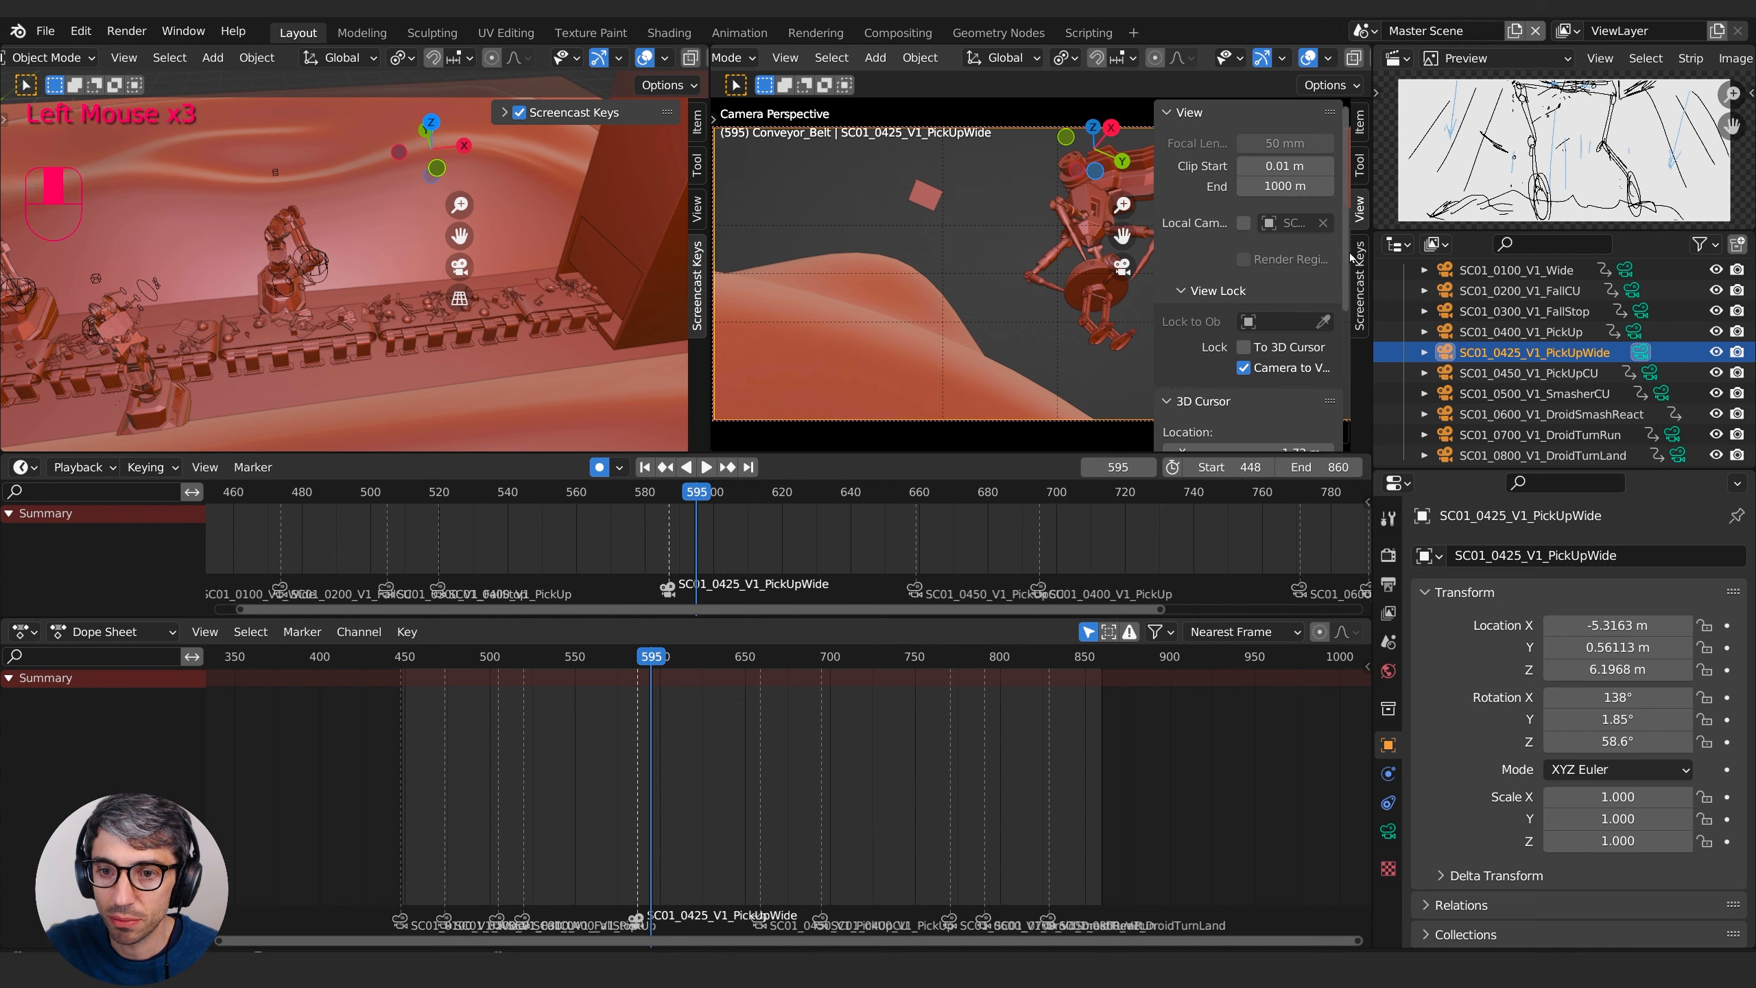
{"action": "left_click_drag", "start_coordinate": [1154, 366], "coordinate": [1130, 365]}
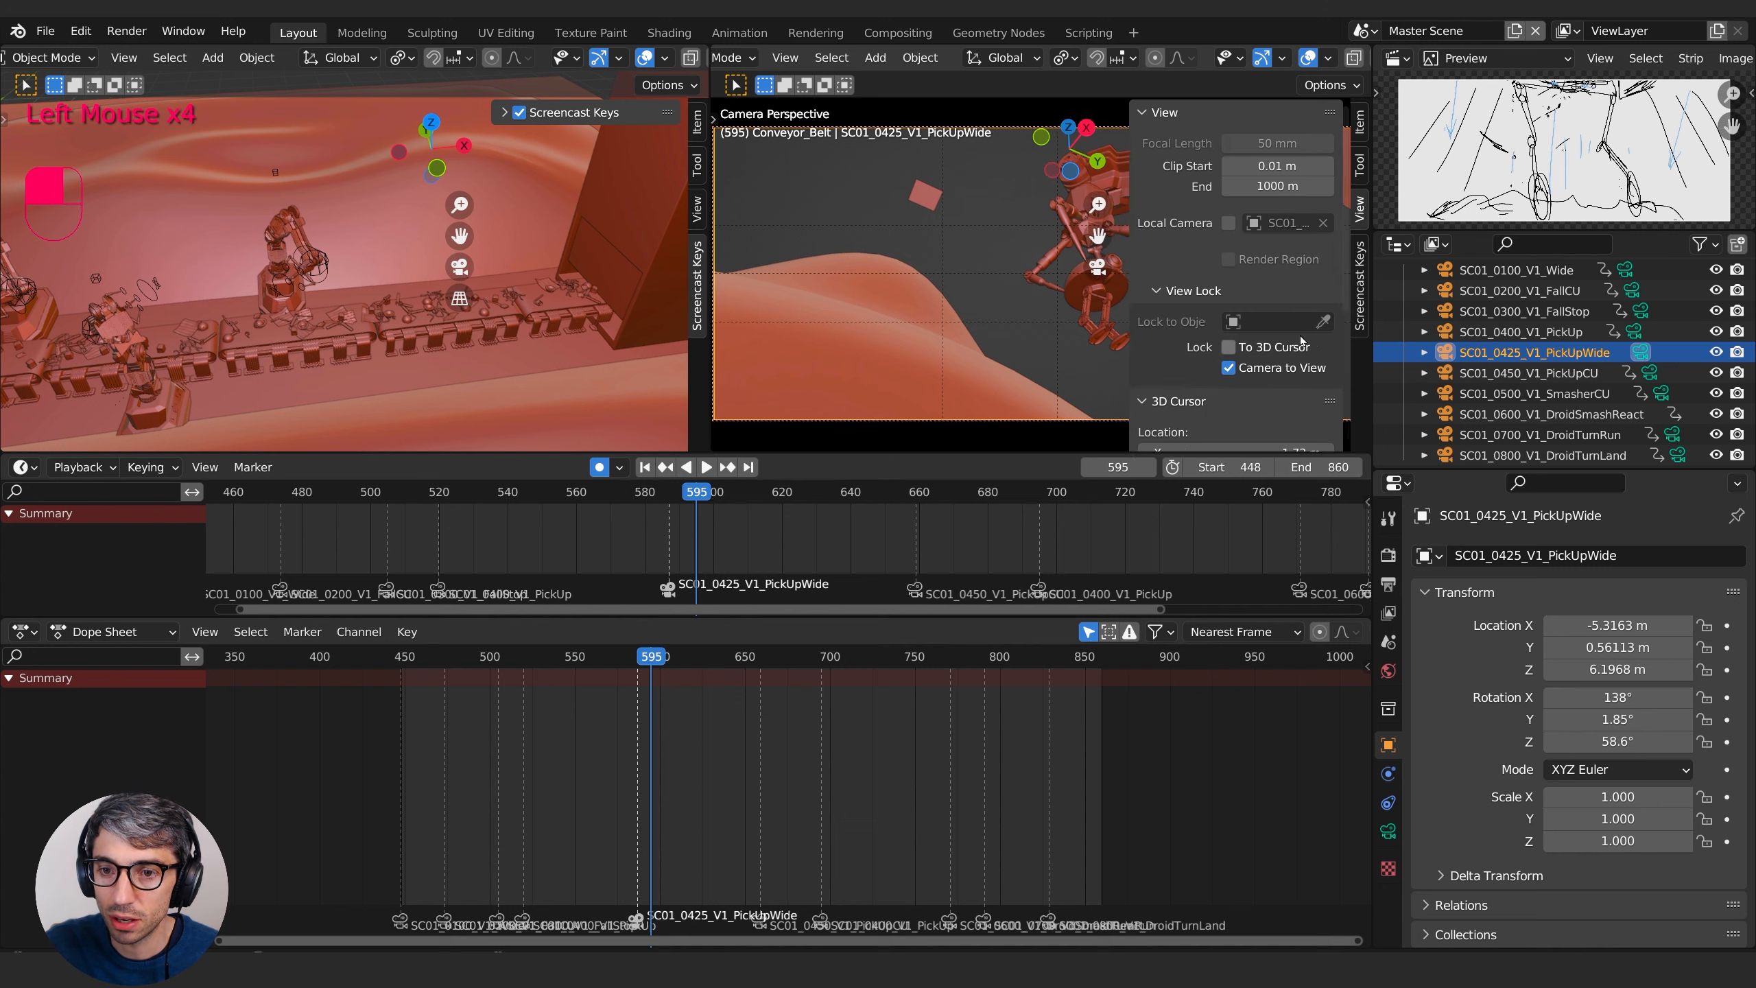
{"action": "right_click", "coordinate": [1228, 372]}
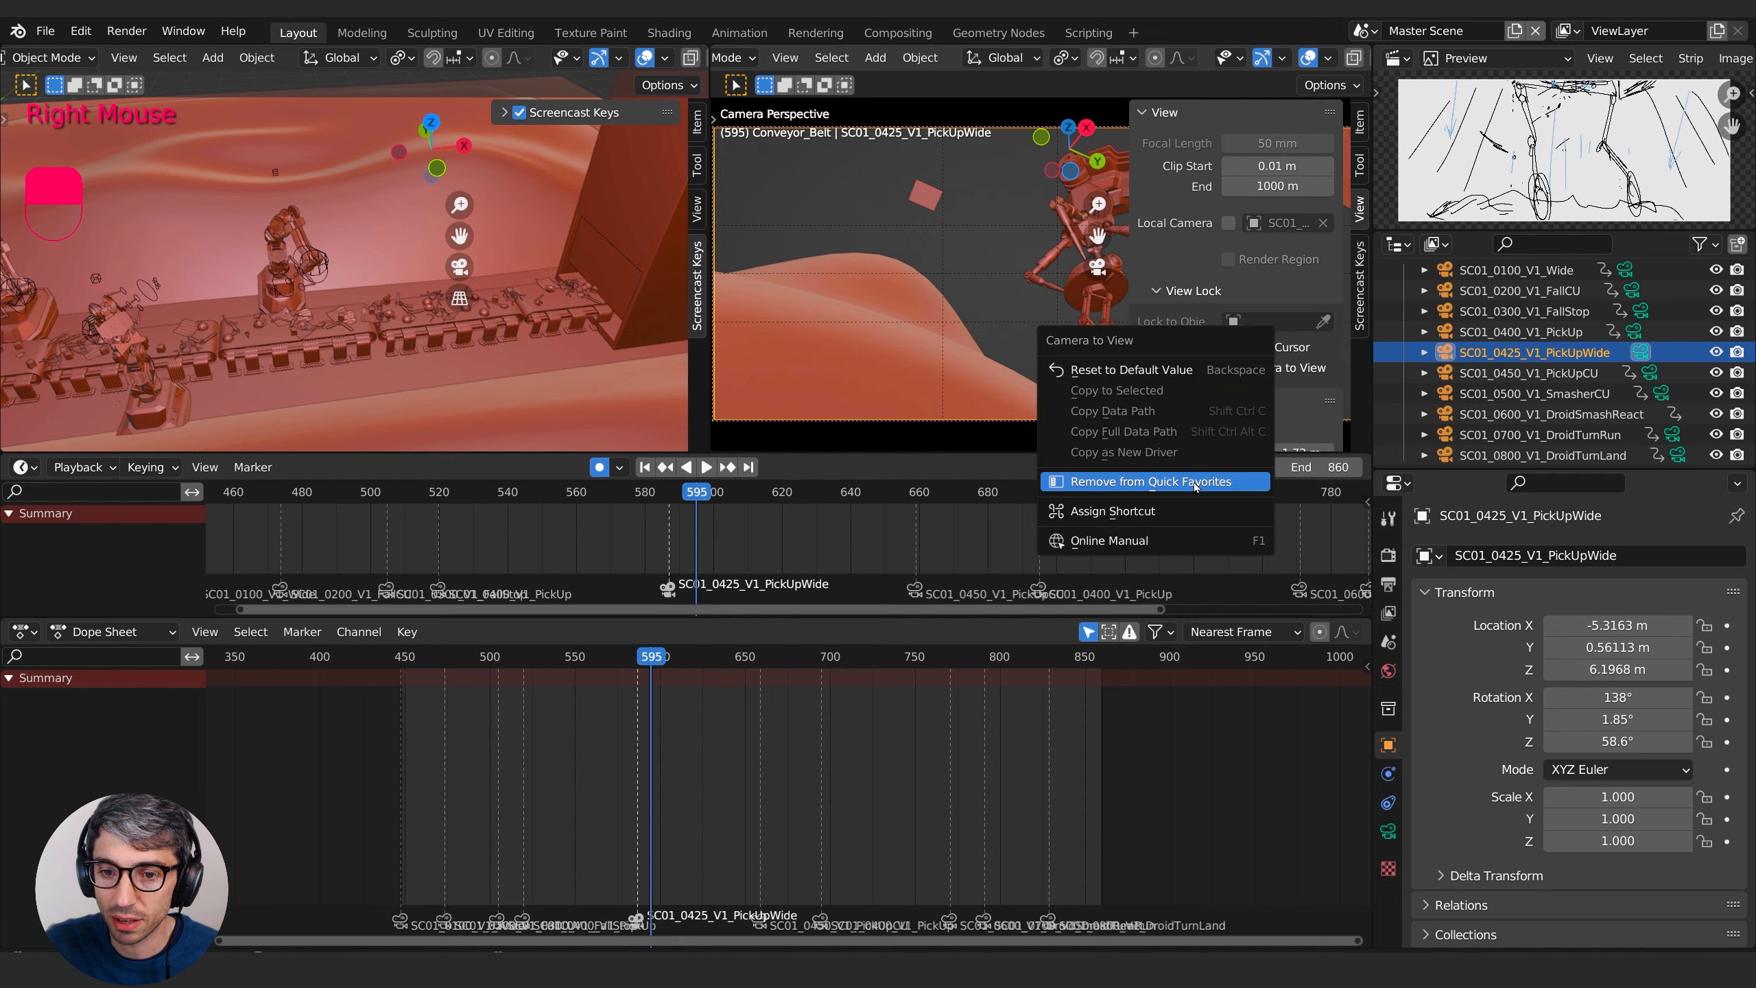
{"action": "key", "text": "n"}
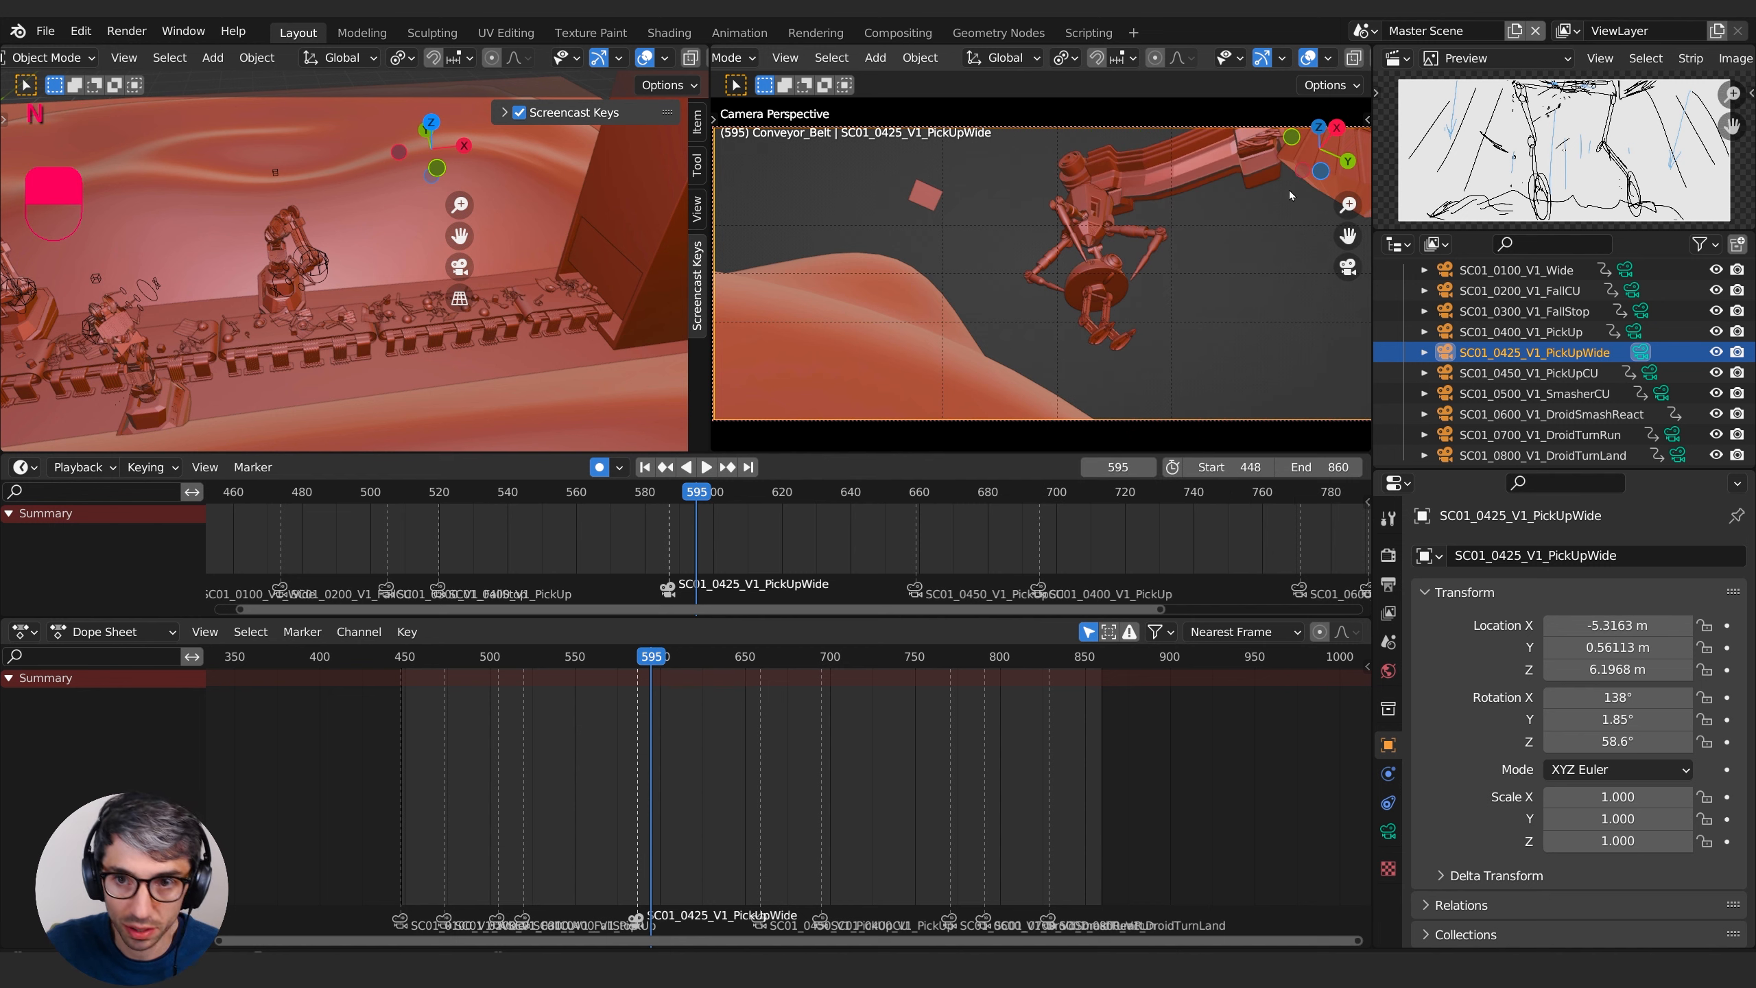
- At frame 595, try pulling the locked wide camera back and around the robot arm for a view over the conveyor belt
{"action": "middle_click_drag", "start_coordinate": [1203, 227], "coordinate": [1235, 307]}
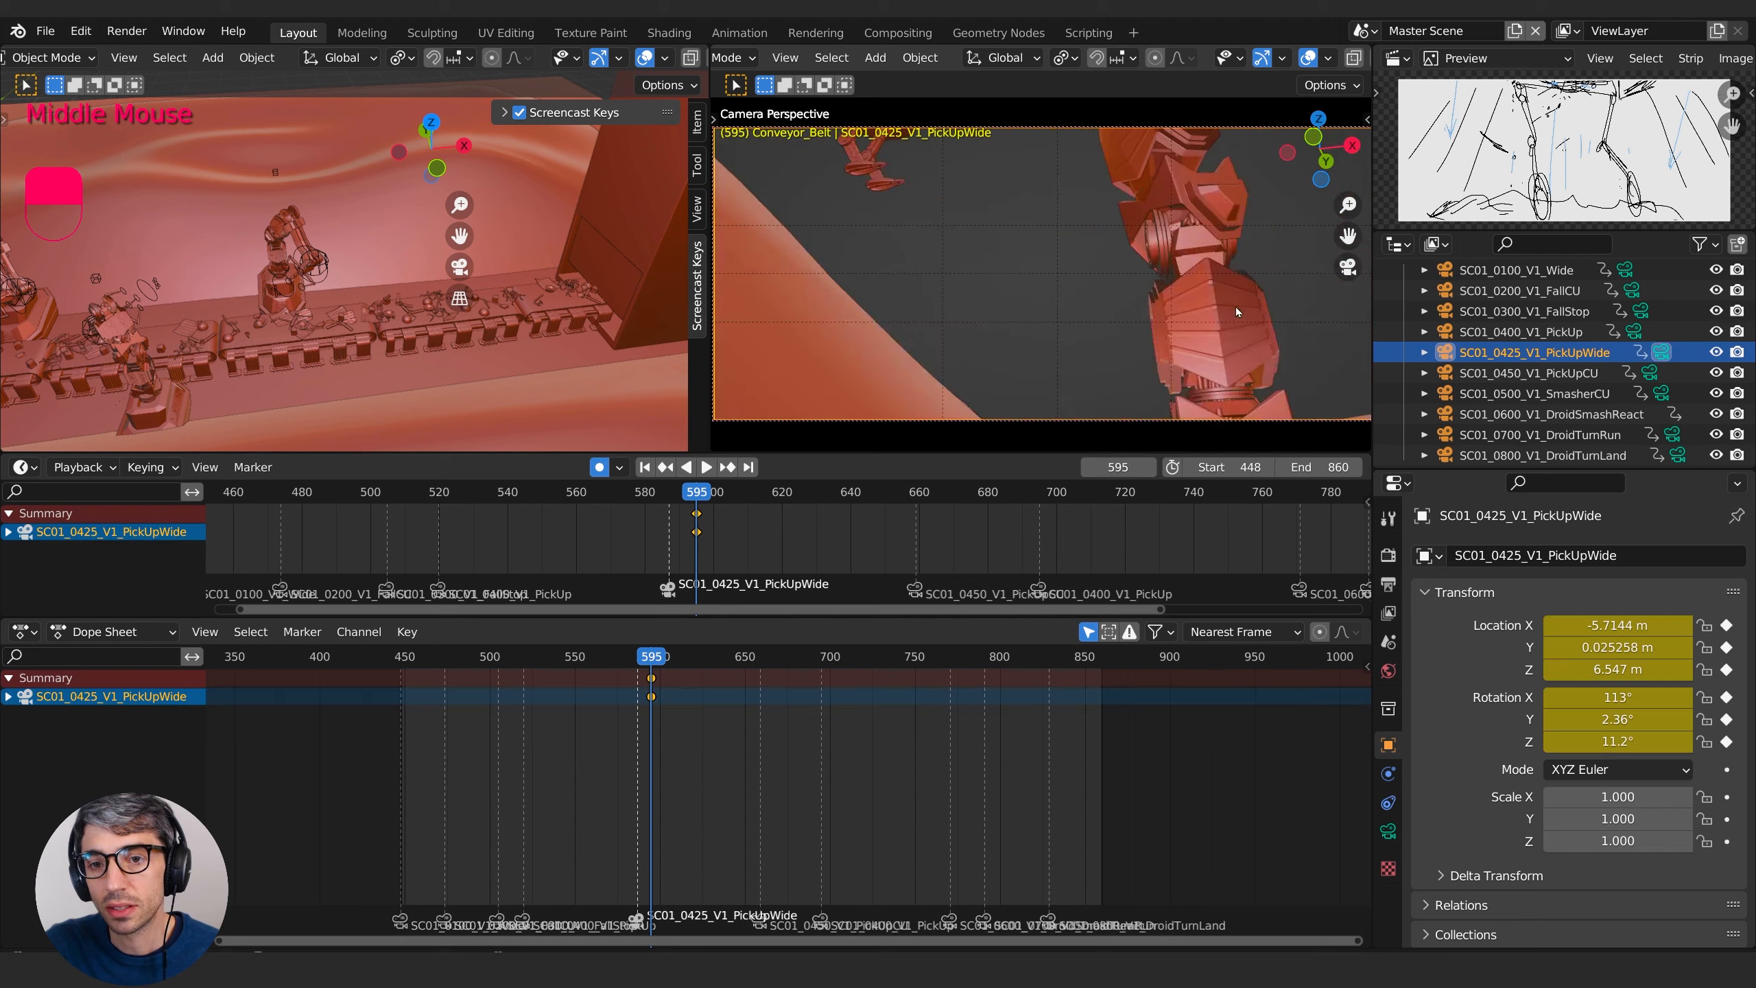
{"action": "scroll", "coordinate": [1139, 280], "scroll_direction": "down", "scroll_amount": 4}
{"action": "scroll", "coordinate": [1130, 184], "scroll_direction": "up", "scroll_amount": 1}
{"action": "middle_click_drag", "start_coordinate": [1128, 180], "coordinate": [1115, 220]}
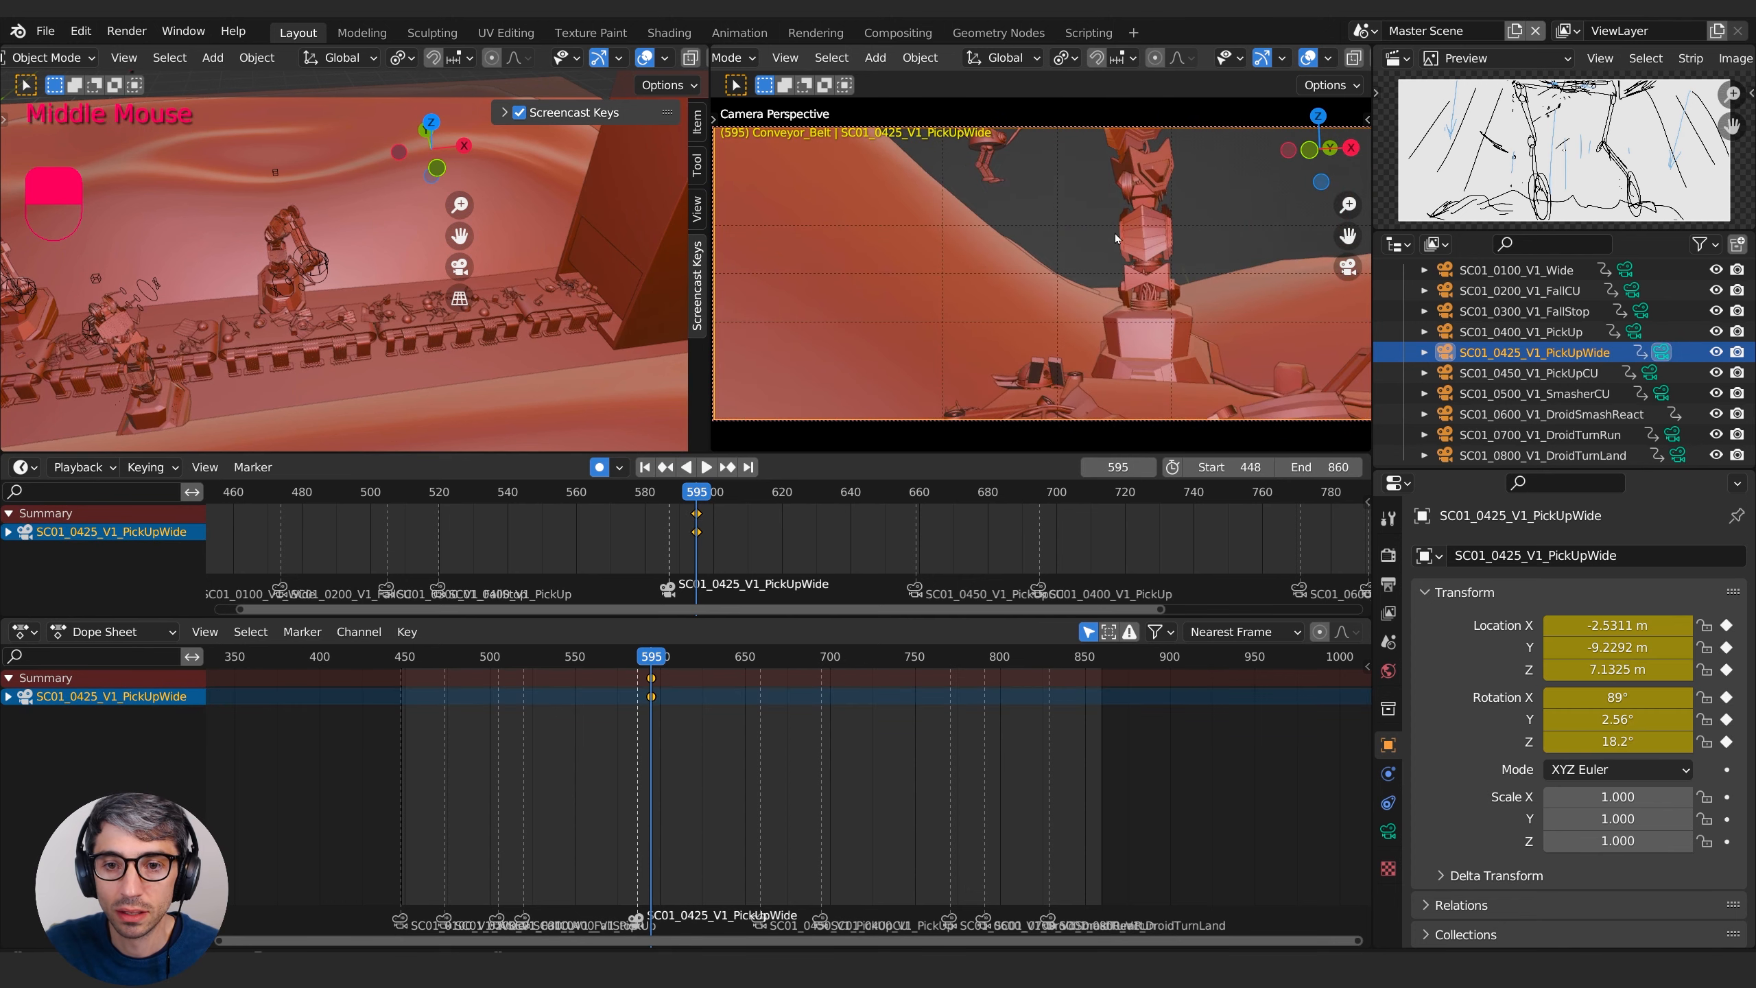
{"action": "right_click_drag", "start_coordinate": [1090, 219], "coordinate": [1078, 217], "text": "shift"}
{"action": "middle_click_drag", "start_coordinate": [1079, 217], "coordinate": [1134, 183], "text": "shift"}
{"action": "scroll", "coordinate": [1137, 328], "scroll_direction": "down", "scroll_amount": 1}
{"action": "scroll", "coordinate": [1084, 259], "scroll_direction": "down", "scroll_amount": 2}
{"action": "scroll", "coordinate": [1035, 261], "scroll_direction": "up", "scroll_amount": 2}
{"action": "scroll", "coordinate": [1249, 209], "scroll_direction": "up", "scroll_amount": 1}
{"action": "middle_click_drag", "start_coordinate": [1248, 209], "coordinate": [1030, 358], "text": "shift"}
{"action": "scroll", "coordinate": [1134, 359], "scroll_direction": "up", "scroll_amount": 2}
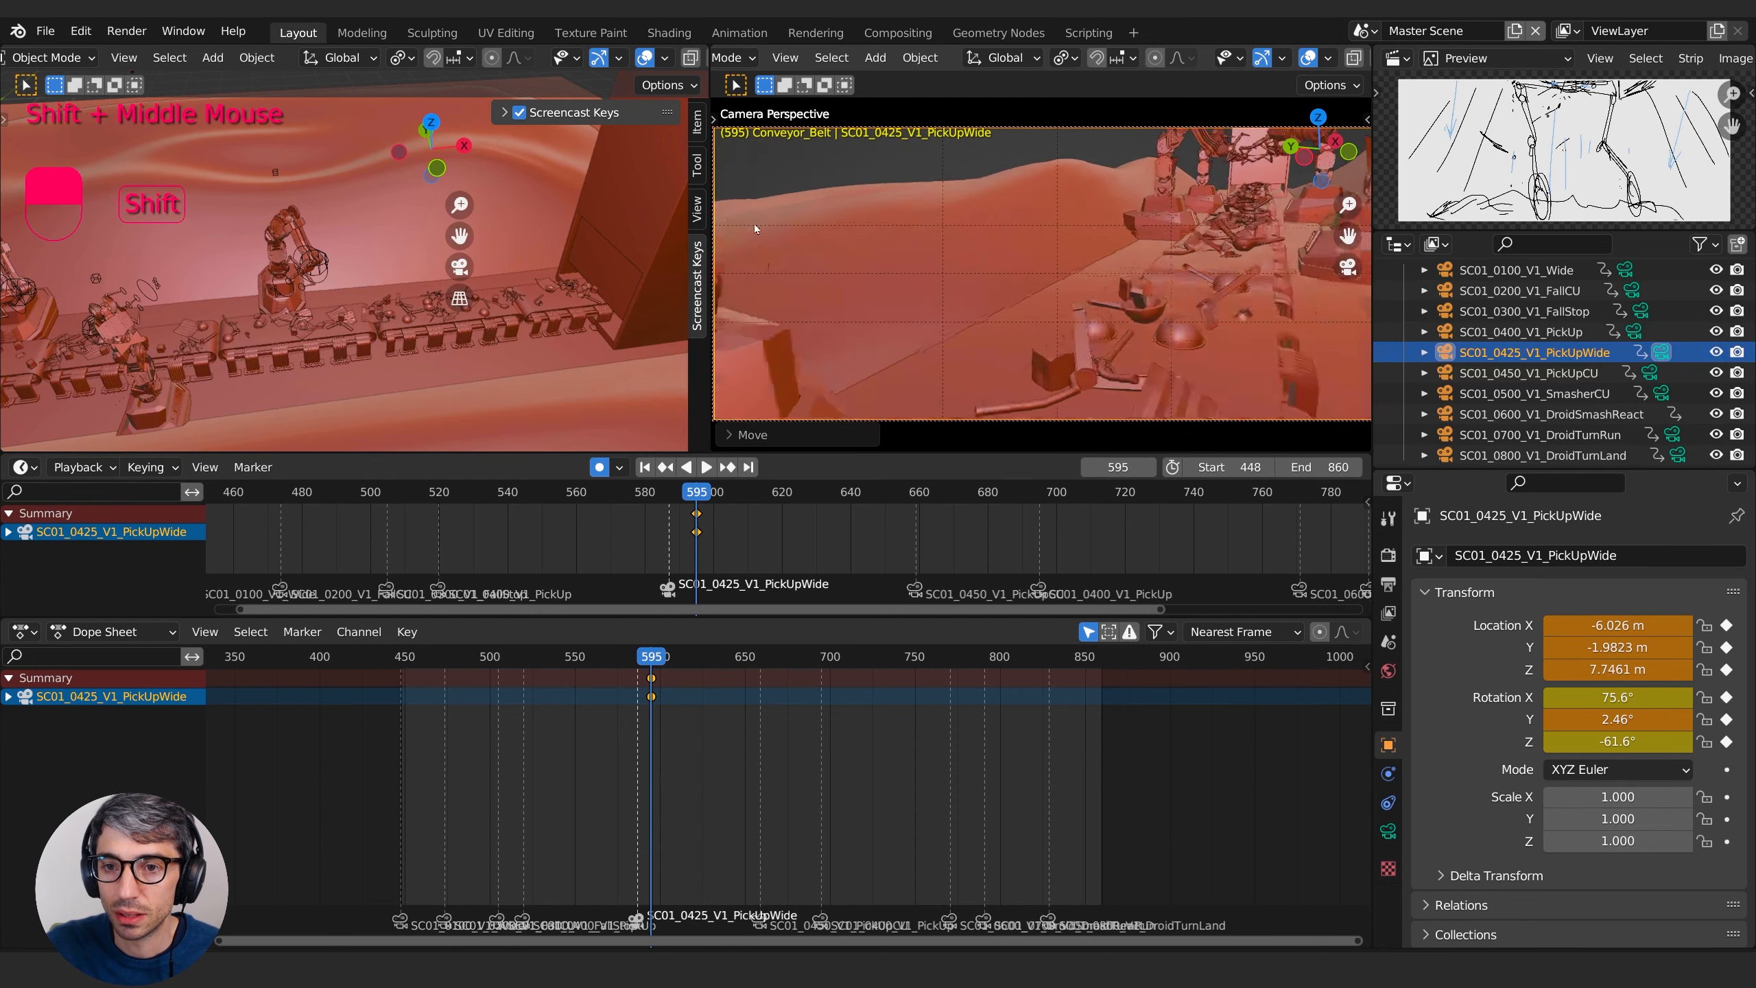
- Try a distant side-on framing of the whole conveyor belt, with the camera at about X 55 m, Y -55 m, Z 40 m
{"action": "scroll", "coordinate": [1100, 318], "scroll_direction": "down", "scroll_amount": 3}
{"action": "scroll", "coordinate": [1038, 342], "scroll_direction": "down", "scroll_amount": 3}
{"action": "scroll", "coordinate": [1046, 364], "scroll_direction": "up", "scroll_amount": 2}
{"action": "middle_click_drag", "start_coordinate": [1030, 358], "coordinate": [894, 240]}
{"action": "scroll", "coordinate": [1207, 365], "scroll_direction": "up", "scroll_amount": 2}
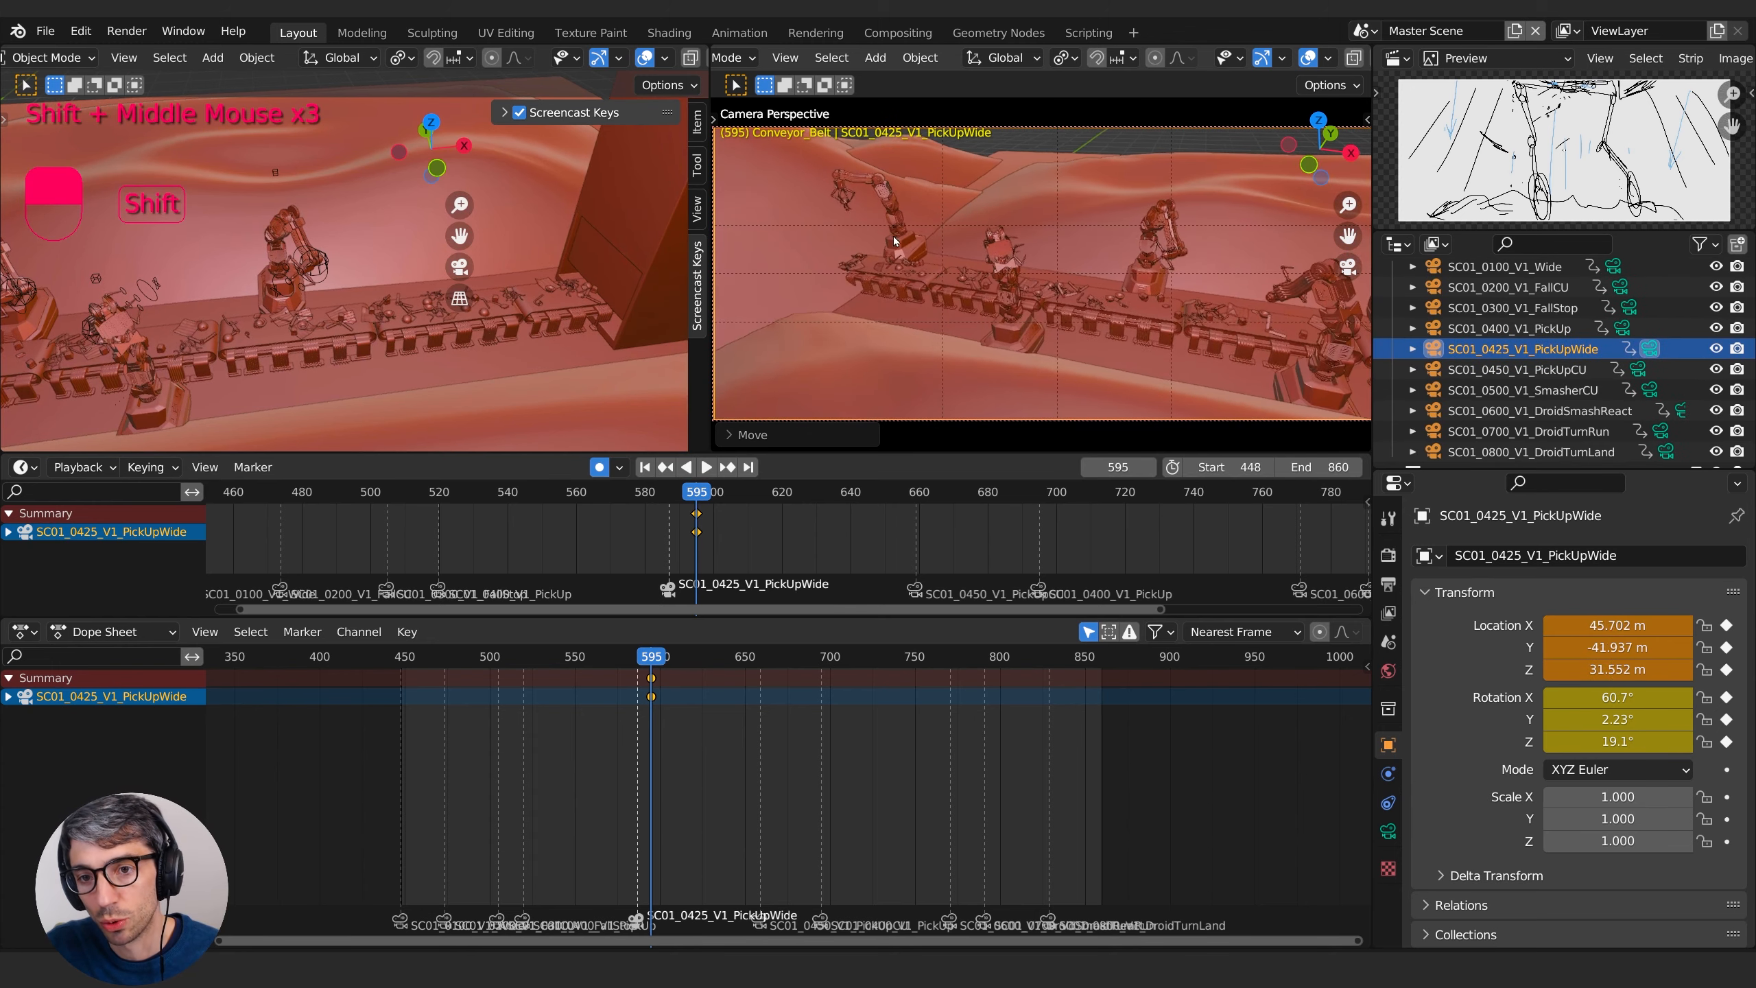
{"action": "middle_click_drag", "start_coordinate": [1245, 259], "coordinate": [1134, 332], "text": "shift"}
{"action": "scroll", "coordinate": [1076, 313], "scroll_direction": "down", "scroll_amount": 1}
{"action": "scroll", "coordinate": [1015, 313], "scroll_direction": "down", "scroll_amount": 1}
{"action": "scroll", "coordinate": [1081, 313], "scroll_direction": "down", "scroll_amount": 1}
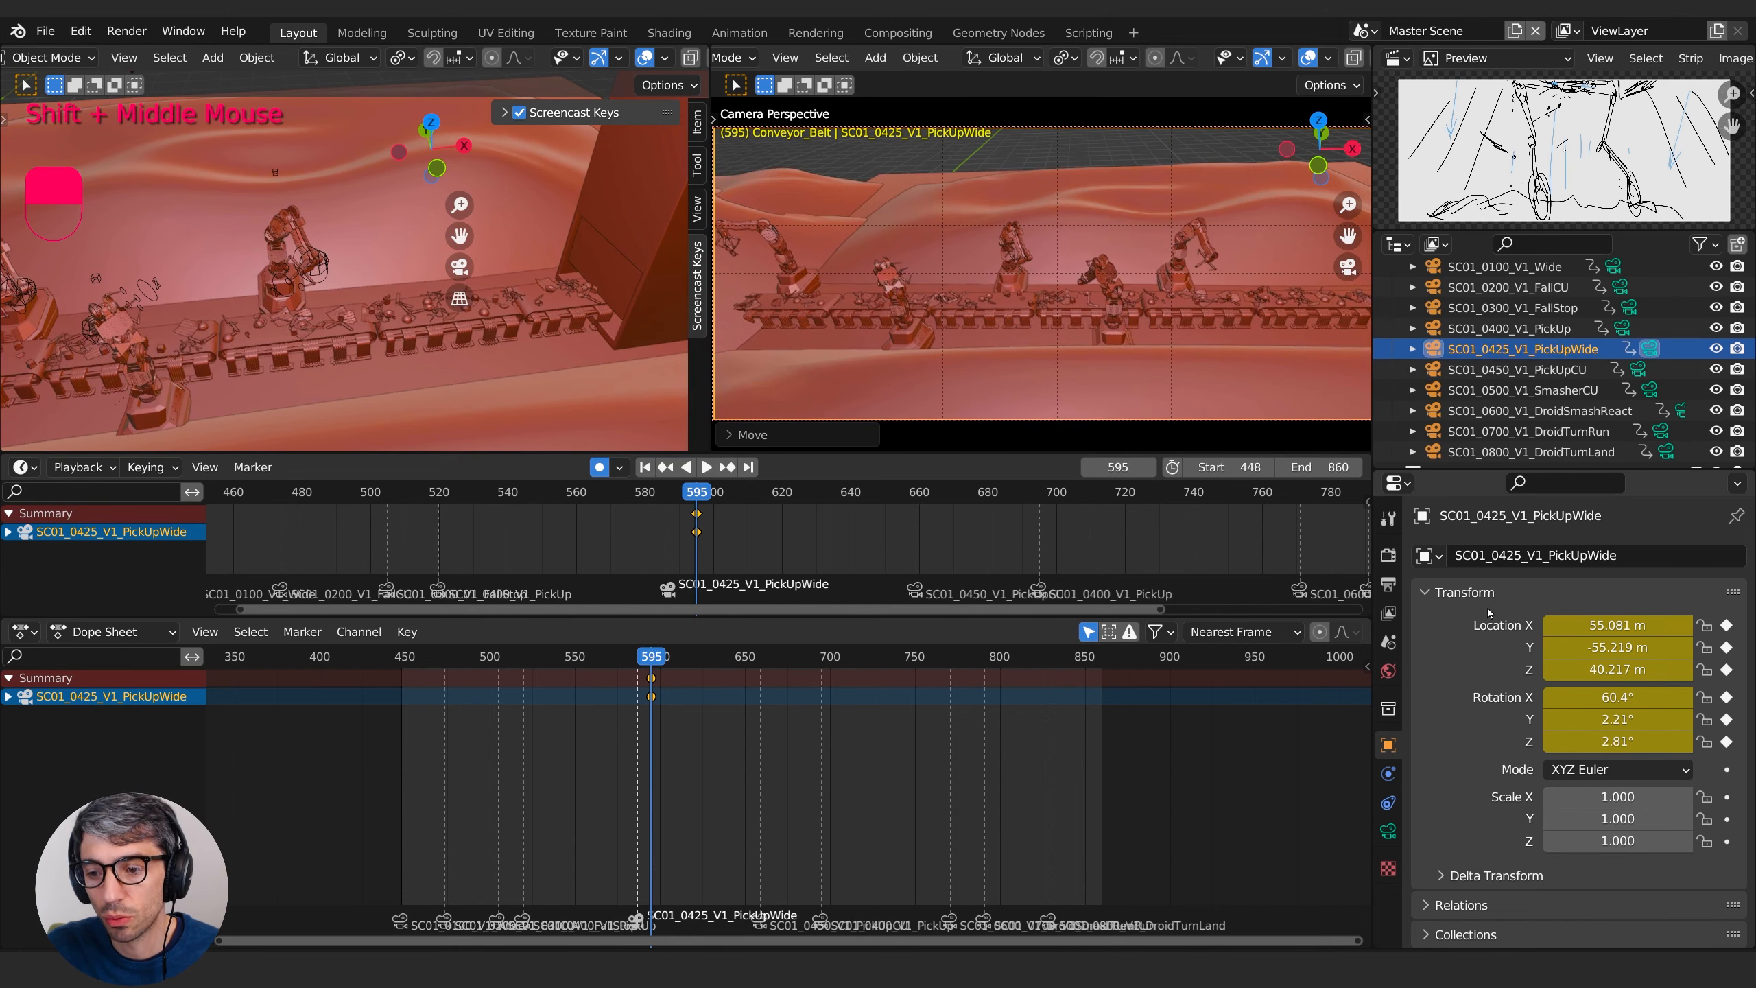
- Check the wide camera's lens settings and swing the camera to the conveyor's end, looking along the belt toward the mountain
{"action": "left_click", "coordinate": [1387, 832]}
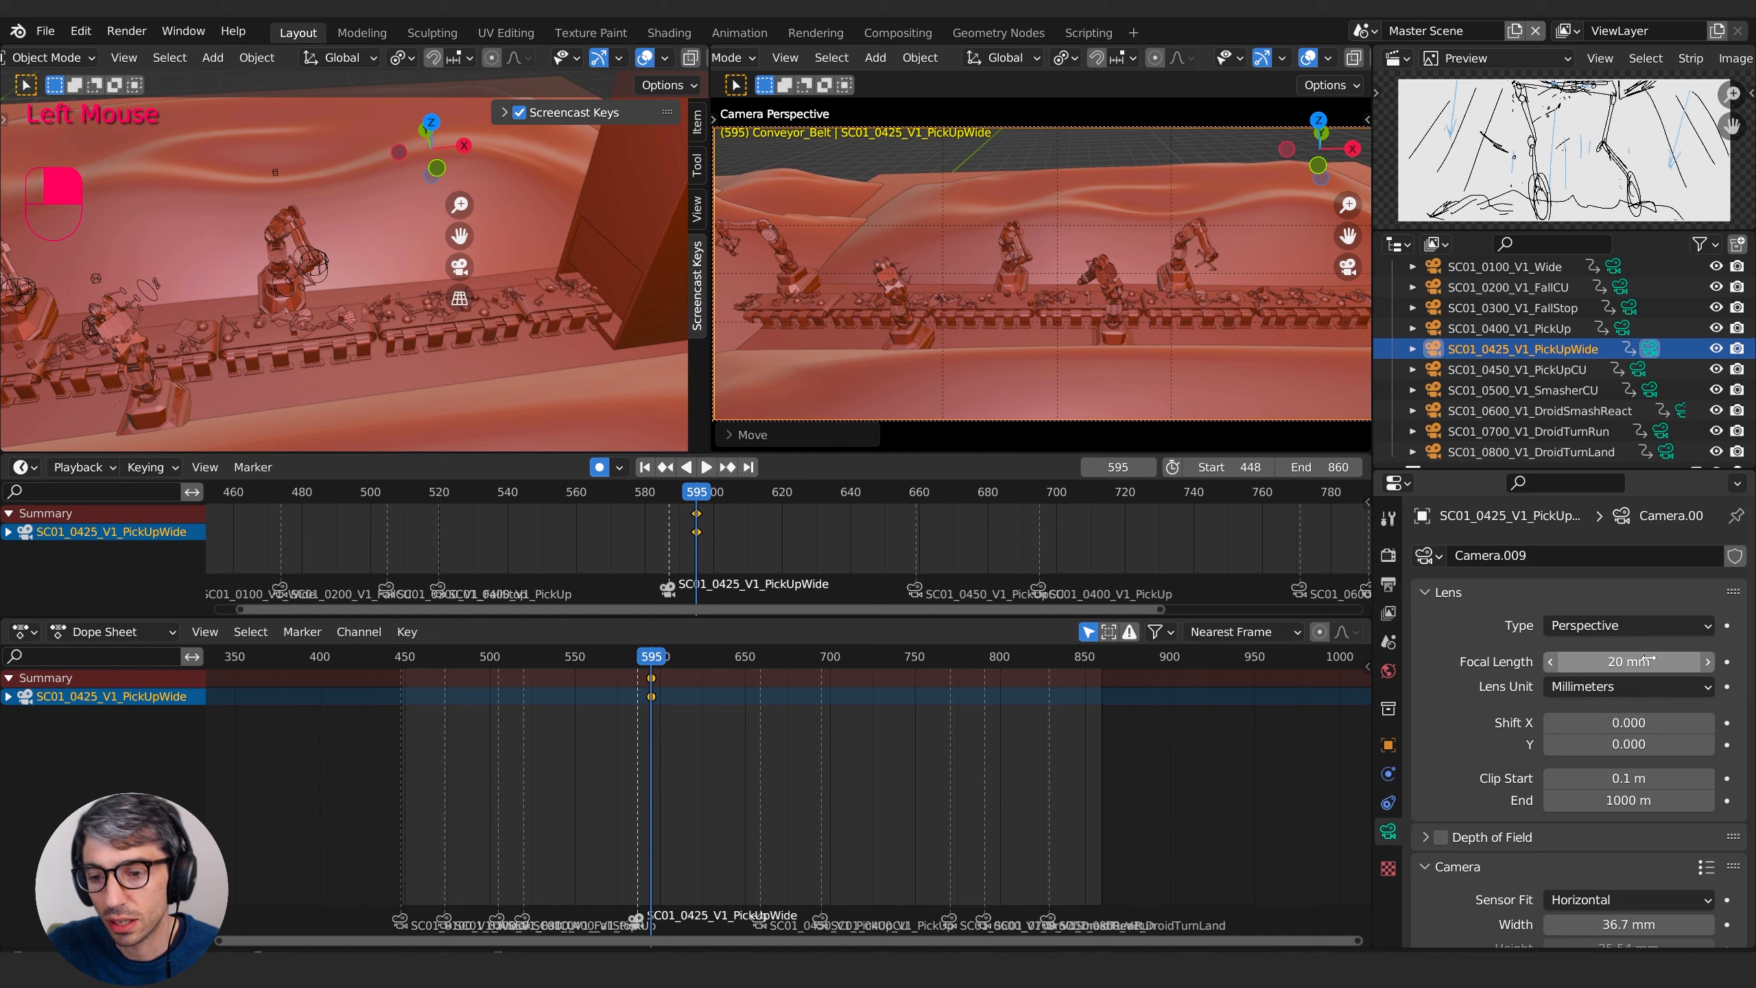
{"action": "middle_click_drag", "start_coordinate": [845, 371], "coordinate": [1134, 273], "text": "shift"}
{"action": "scroll", "coordinate": [1133, 294], "scroll_direction": "down", "scroll_amount": 1, "text": "shift"}
{"action": "scroll", "coordinate": [1133, 286], "scroll_direction": "down", "scroll_amount": 1, "text": "shift"}
{"action": "scroll", "coordinate": [1078, 290], "scroll_direction": "down", "scroll_amount": 3}
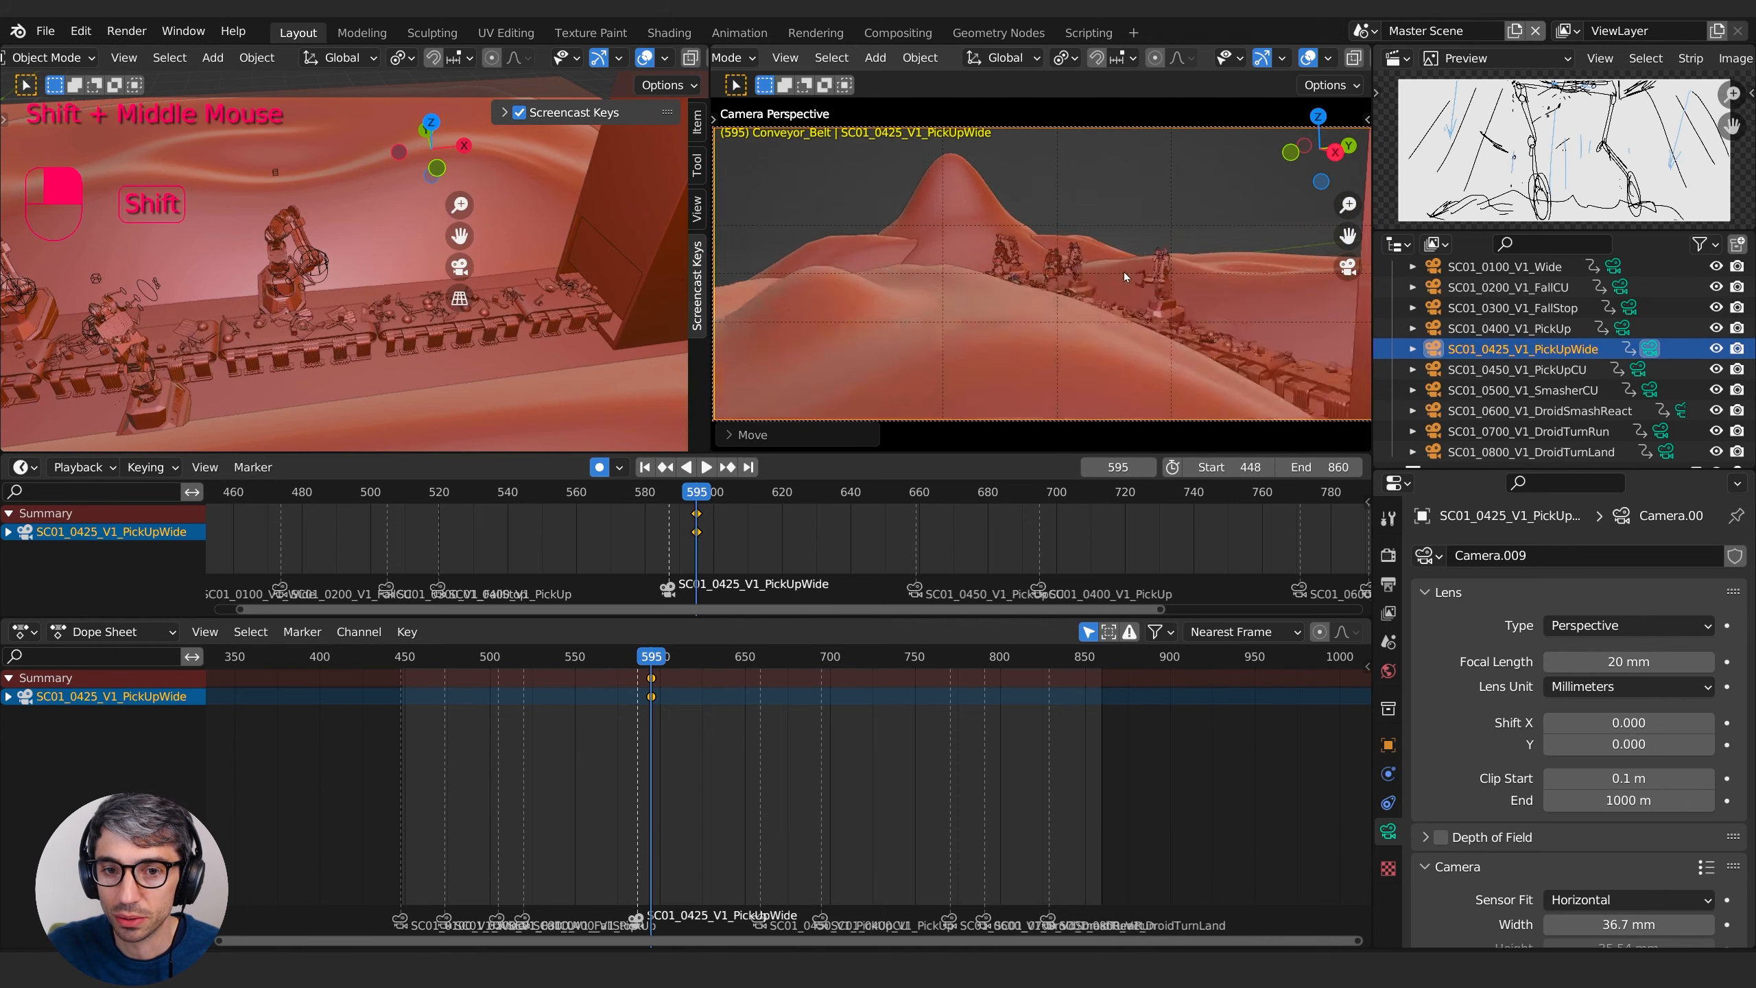
{"action": "scroll", "coordinate": [1225, 310], "scroll_direction": "up", "scroll_amount": 2}
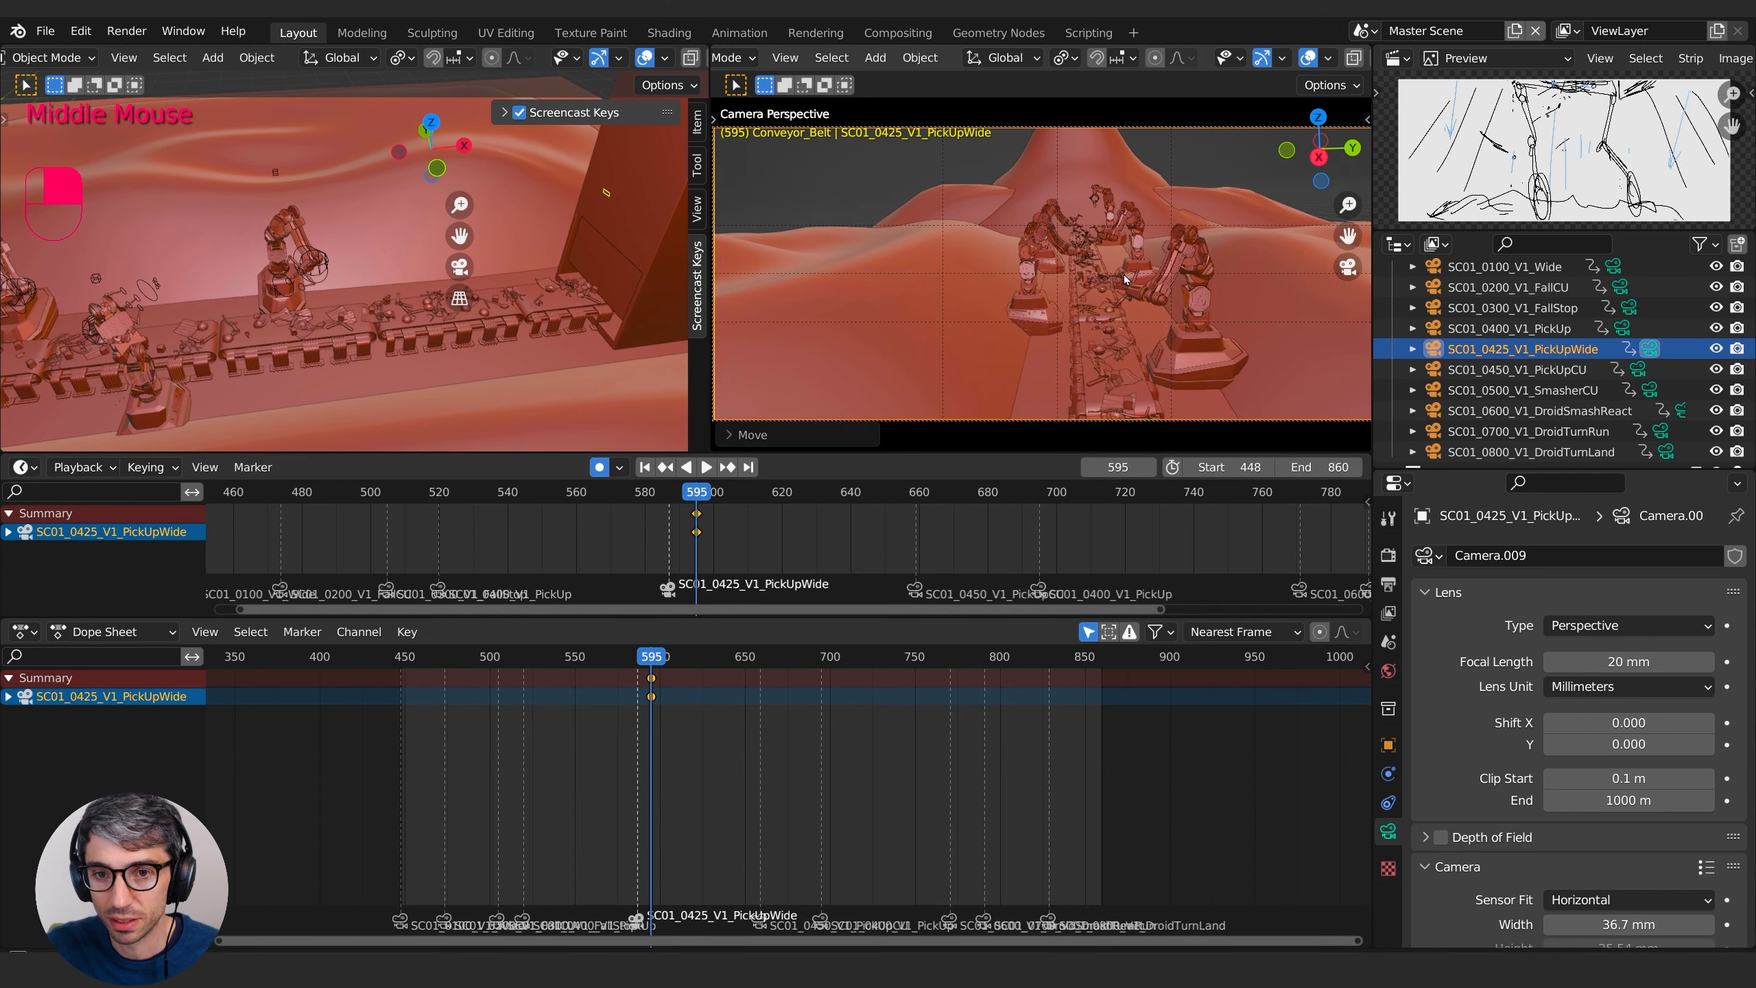
{"action": "mouse_move", "coordinate": [1134, 273]}
{"action": "middle_mouse_down"}
{"action": "mouse_move", "coordinate": [1101, 273]}
{"action": "mouse_move", "coordinate": [1130, 270]}
{"action": "mouse_move", "coordinate": [1113, 310]}
{"action": "mouse_move", "coordinate": [1109, 277]}
{"action": "mouse_move", "coordinate": [1106, 299]}
{"action": "mouse_move", "coordinate": [1125, 264]}
{"action": "mouse_move", "coordinate": [1128, 285]}
{"action": "mouse_move", "coordinate": [1138, 276]}
{"action": "middle_mouse_up"}
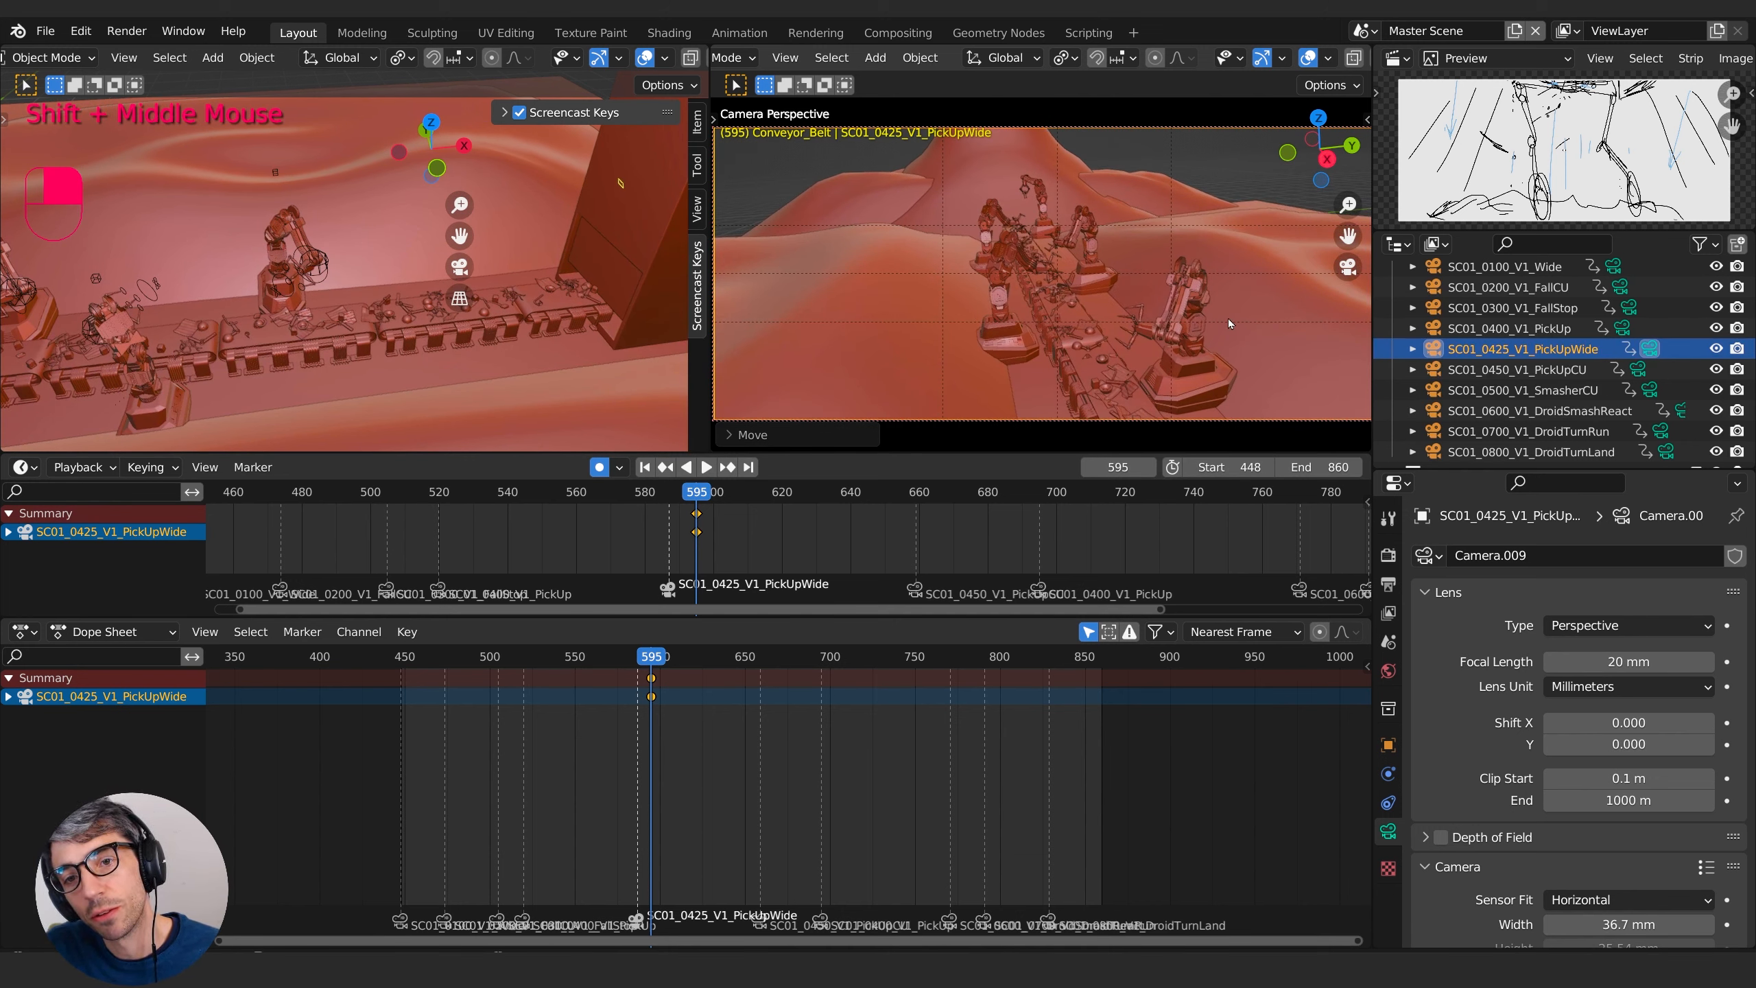
- Refine the lengthwise conveyor framing so robot arms flank the belt, placing the camera at about X 92 m, Y -4.6 m, Z 16.8 m
{"action": "middle_click_drag", "start_coordinate": [1228, 319], "coordinate": [1120, 284], "text": "shift"}
{"action": "scroll", "coordinate": [1170, 273], "scroll_direction": "up", "scroll_amount": 1}
{"action": "scroll", "coordinate": [1150, 275], "scroll_direction": "up", "scroll_amount": 1}
{"action": "scroll", "coordinate": [1125, 269], "scroll_direction": "down", "scroll_amount": 1}
{"action": "middle_click_drag", "start_coordinate": [1120, 283], "coordinate": [1120, 280], "text": "shift"}
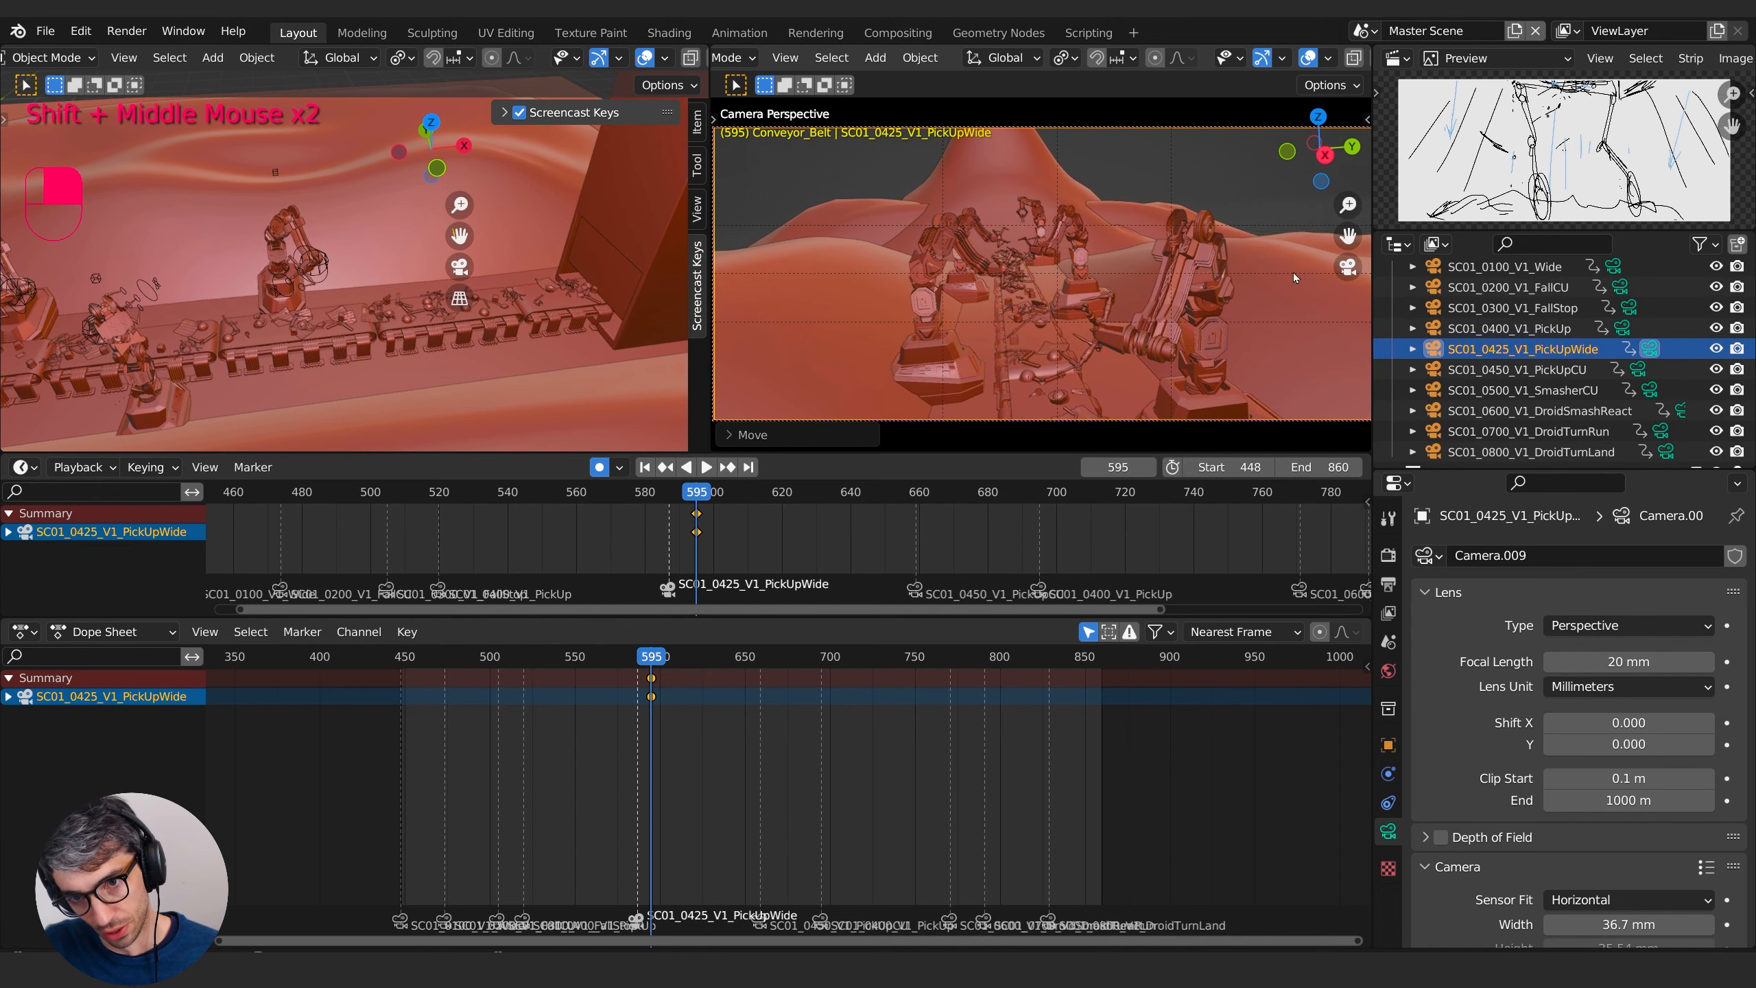
{"action": "middle_click_drag", "start_coordinate": [1004, 306], "coordinate": [1058, 270], "text": "shift"}
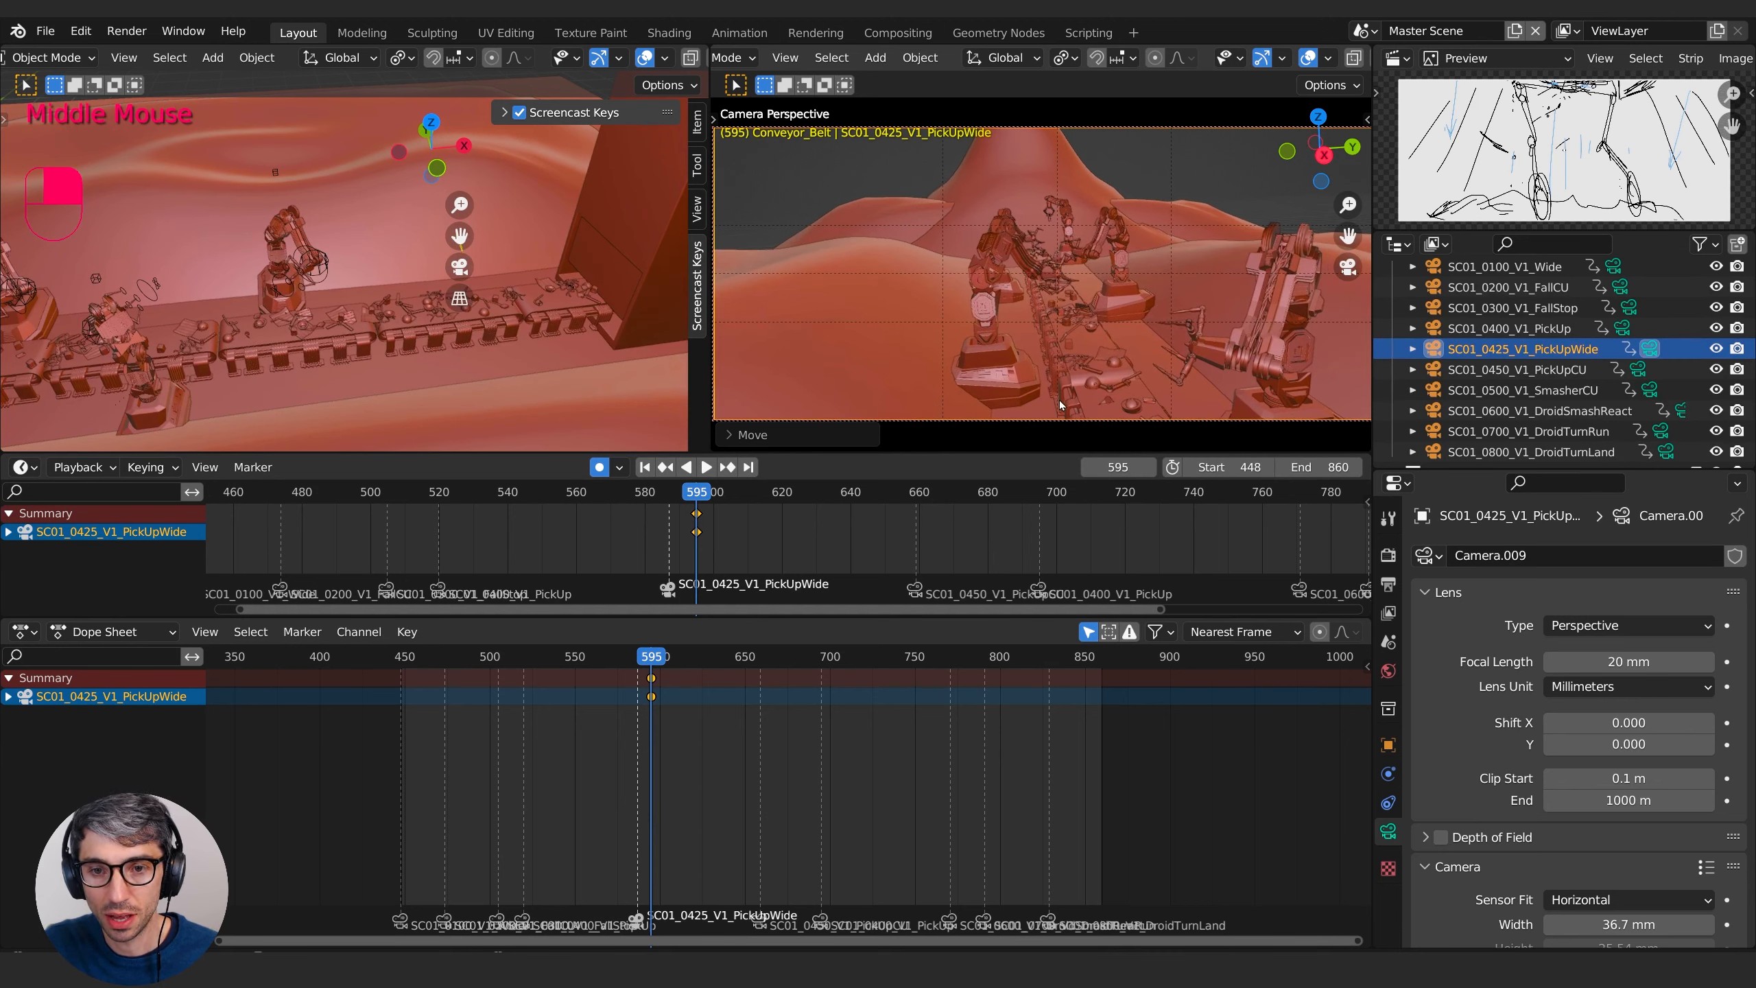
{"action": "middle_click_drag", "start_coordinate": [1131, 354], "coordinate": [1155, 341], "text": "shift"}
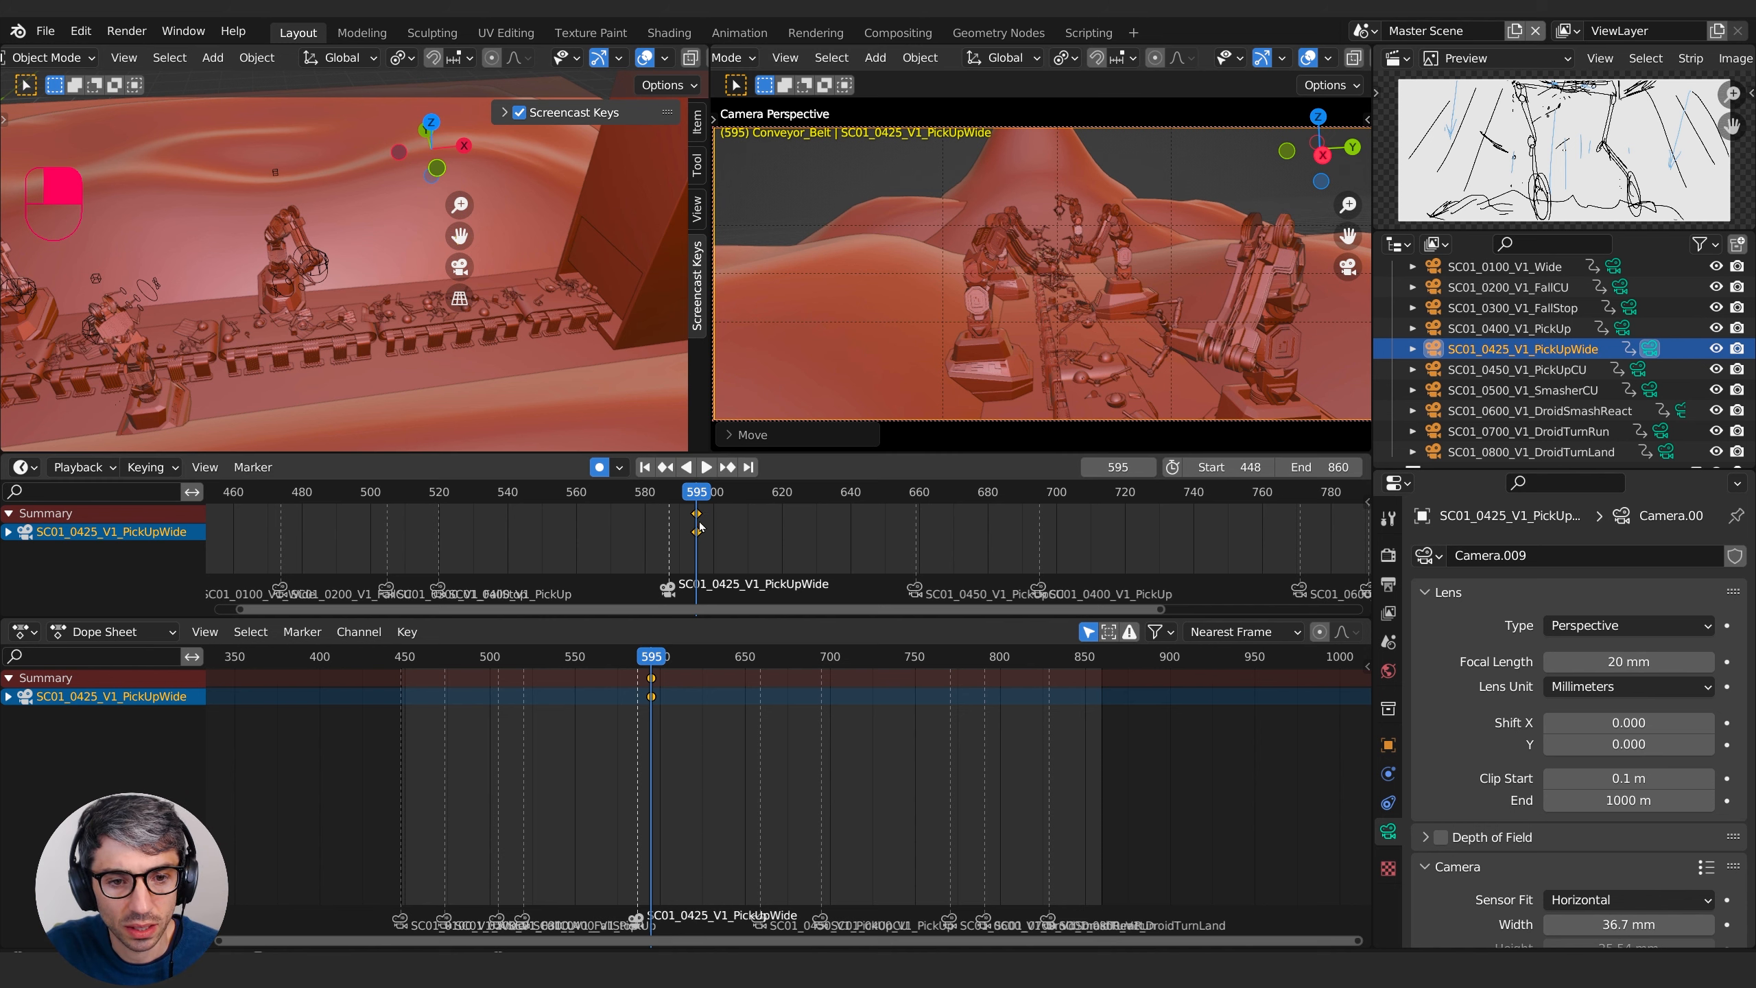
- Scrub across the cut to the wide camera and move its keyframe to frame 588
{"action": "left_click_drag", "start_coordinate": [696, 498], "coordinate": [662, 508]}
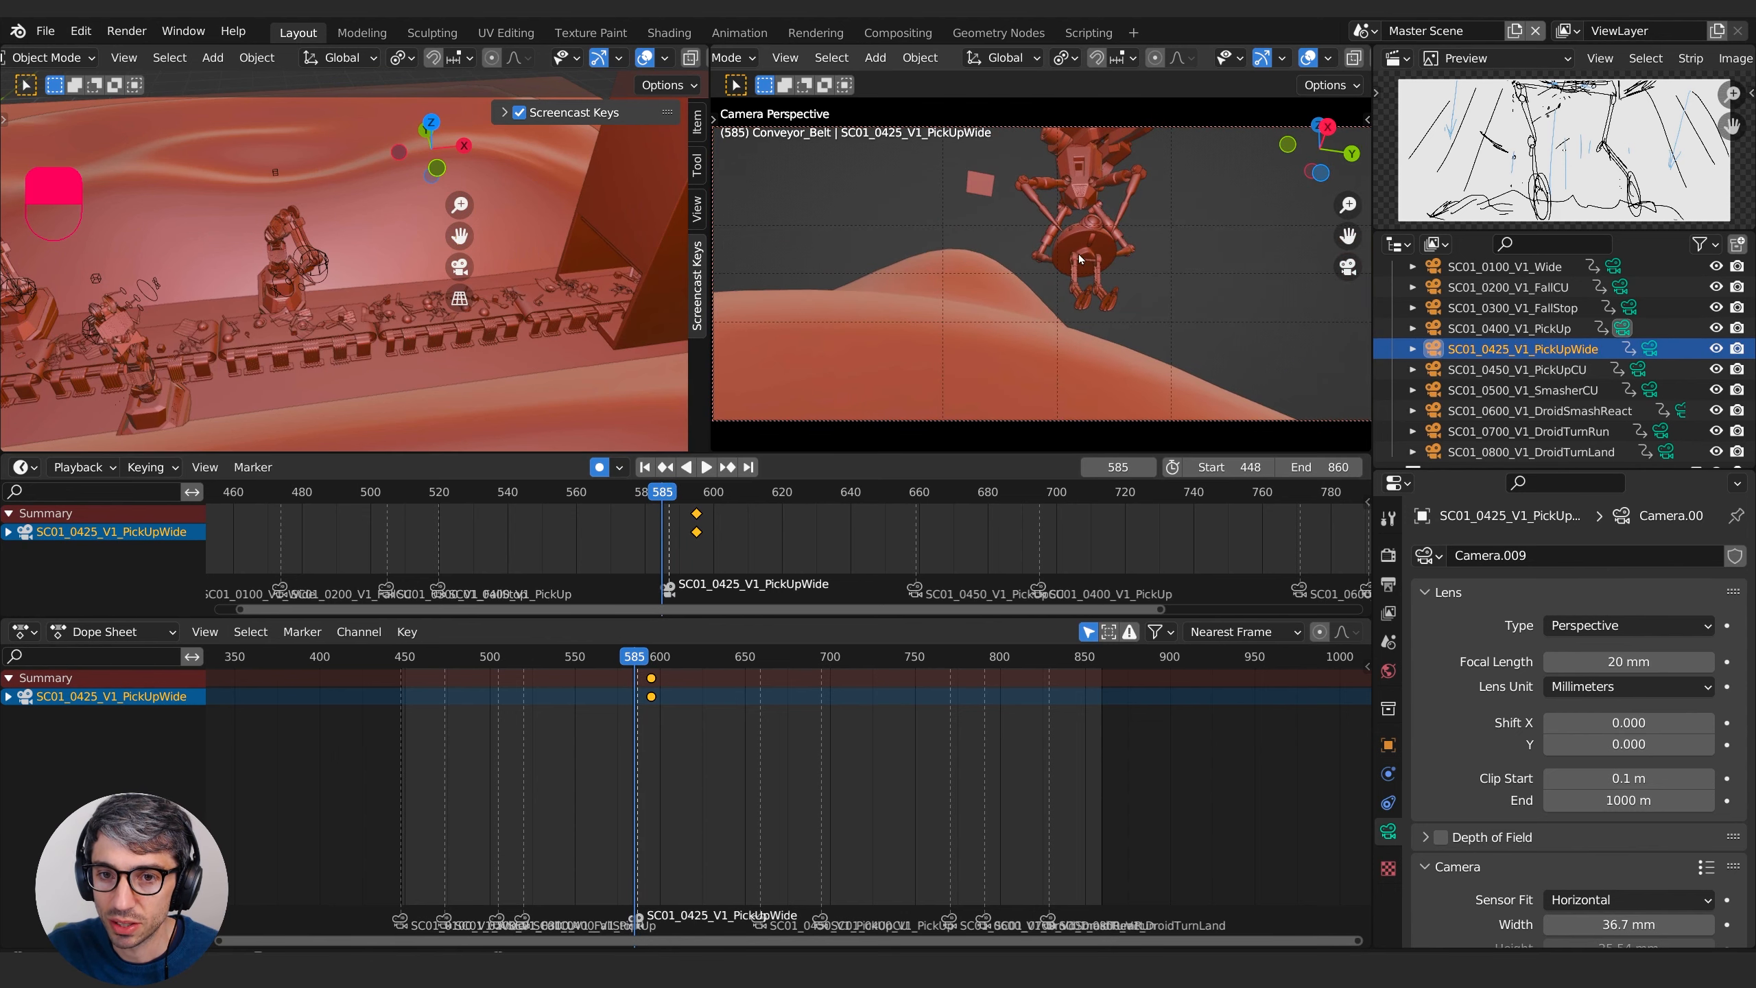
{"action": "mouse_move", "coordinate": [633, 657]}
{"action": "left_mouse_down"}
{"action": "mouse_move", "coordinate": [607, 669]}
{"action": "mouse_move", "coordinate": [634, 668]}
{"action": "left_mouse_up"}
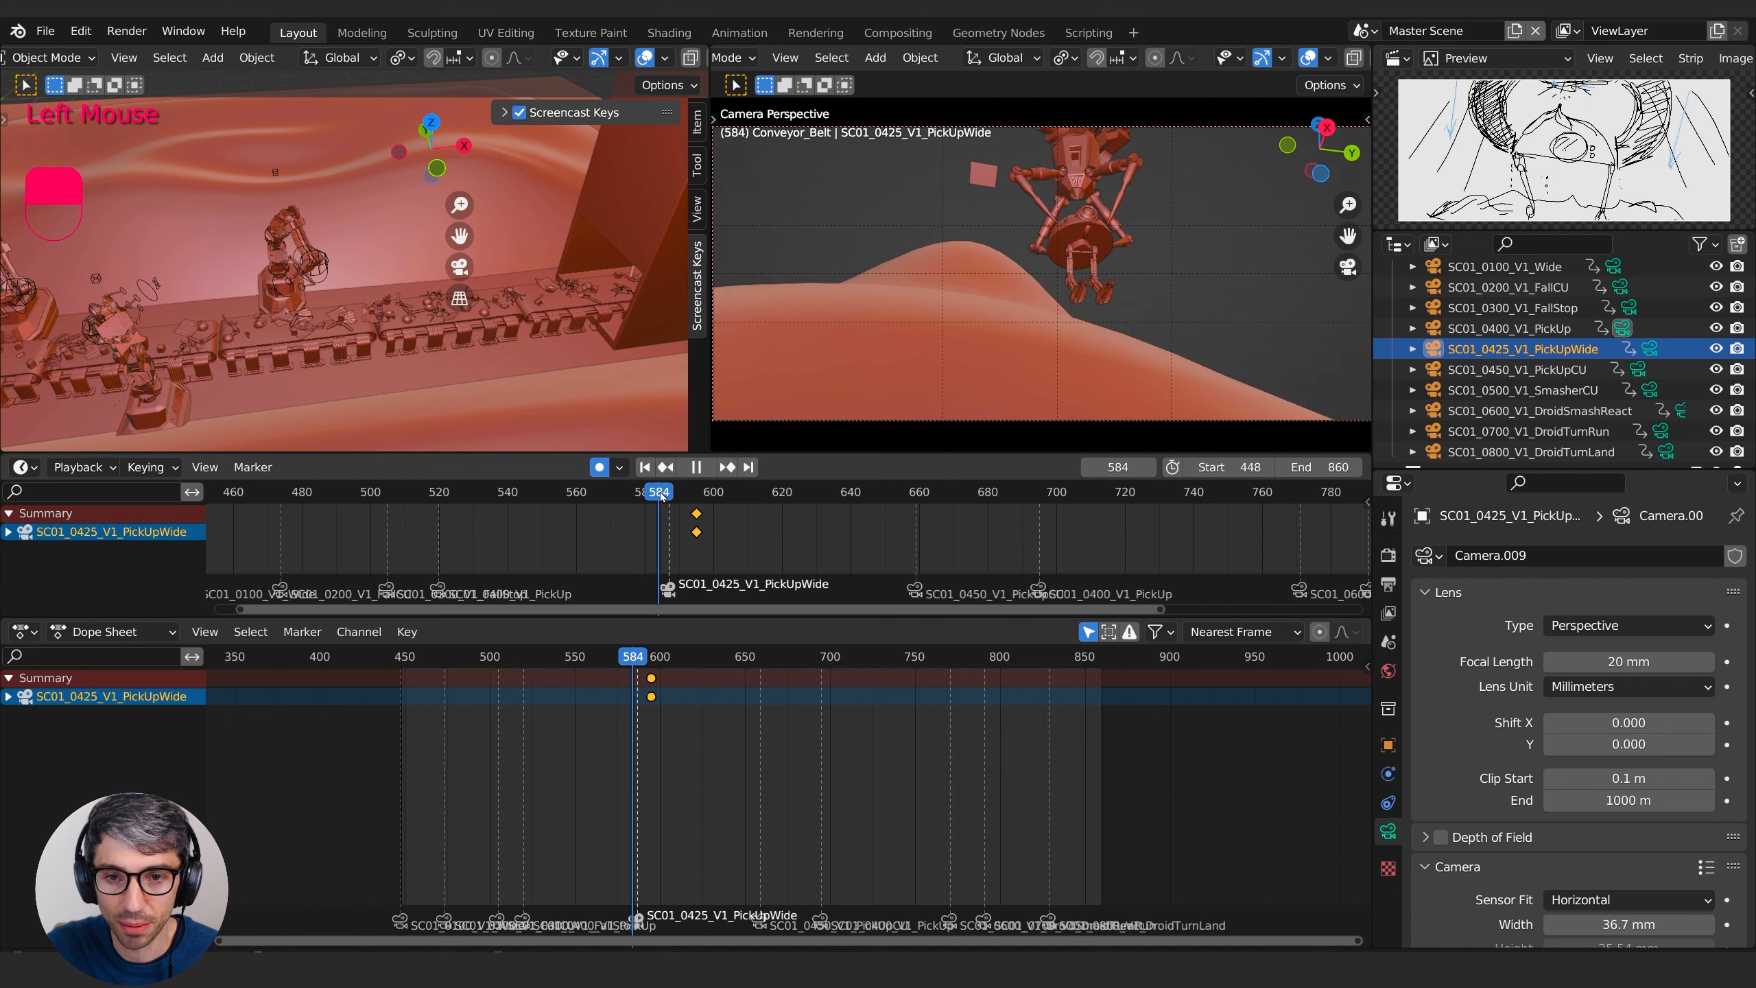
{"action": "left_click_drag", "start_coordinate": [662, 496], "coordinate": [676, 496]}
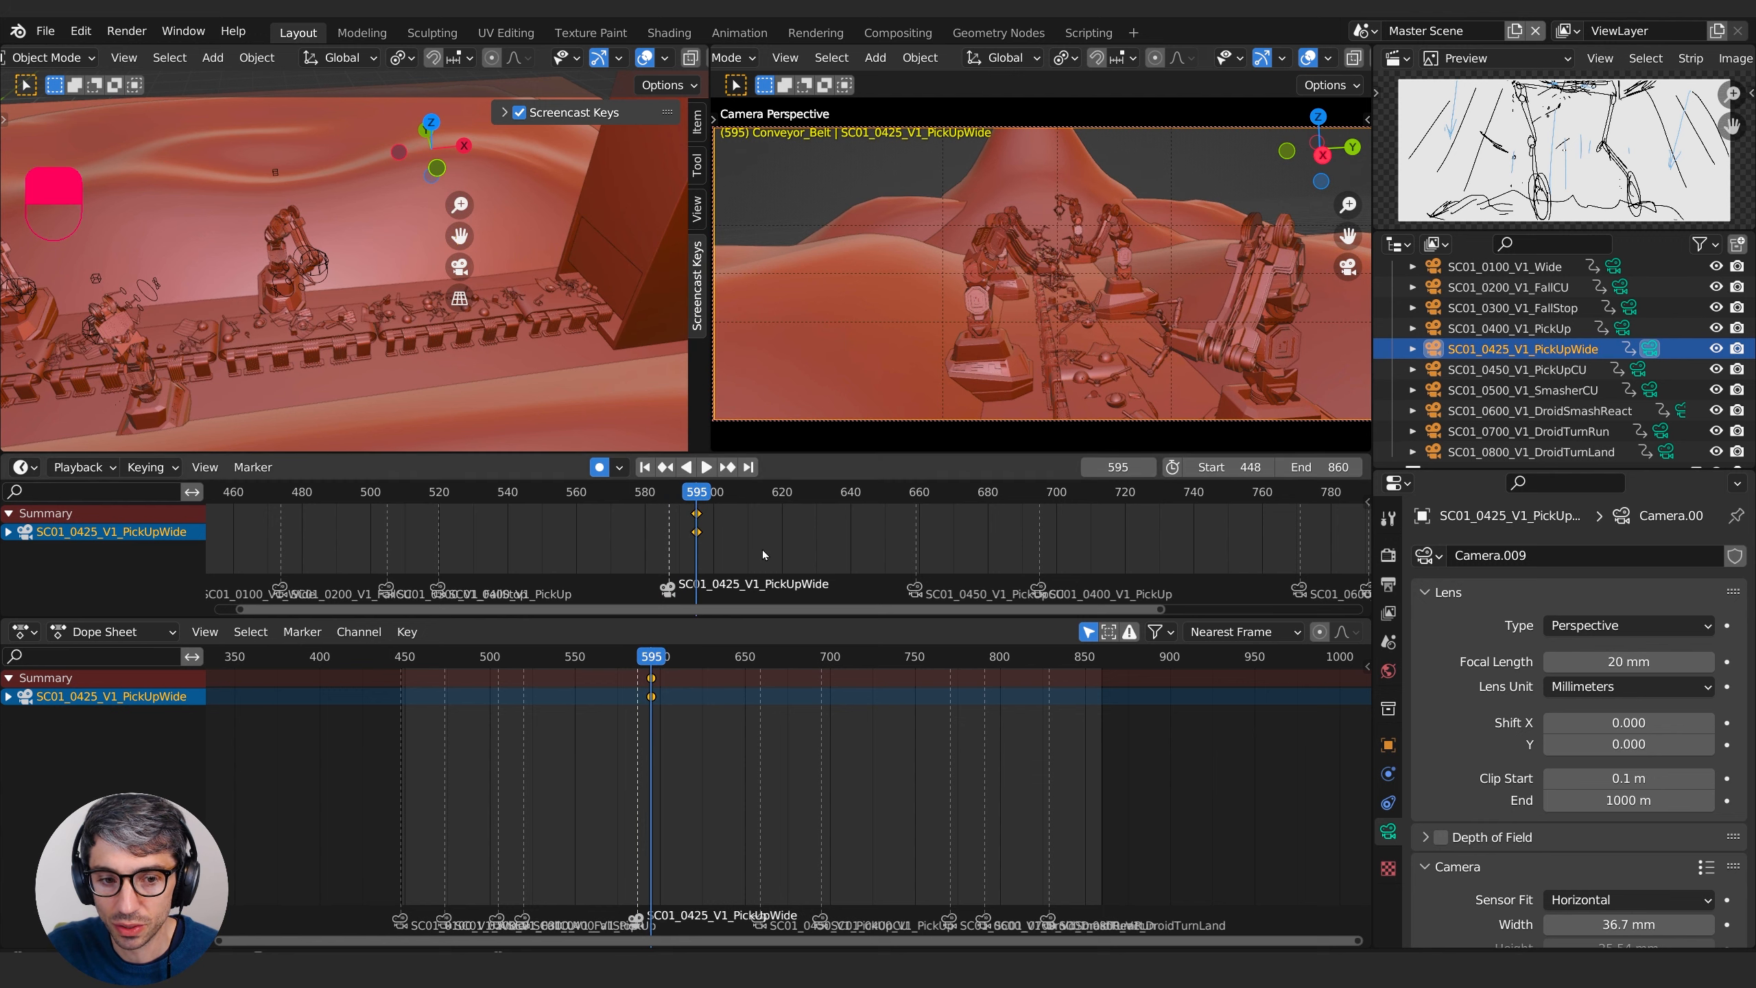
{"action": "left_click_drag", "start_coordinate": [652, 659], "coordinate": [639, 659]}
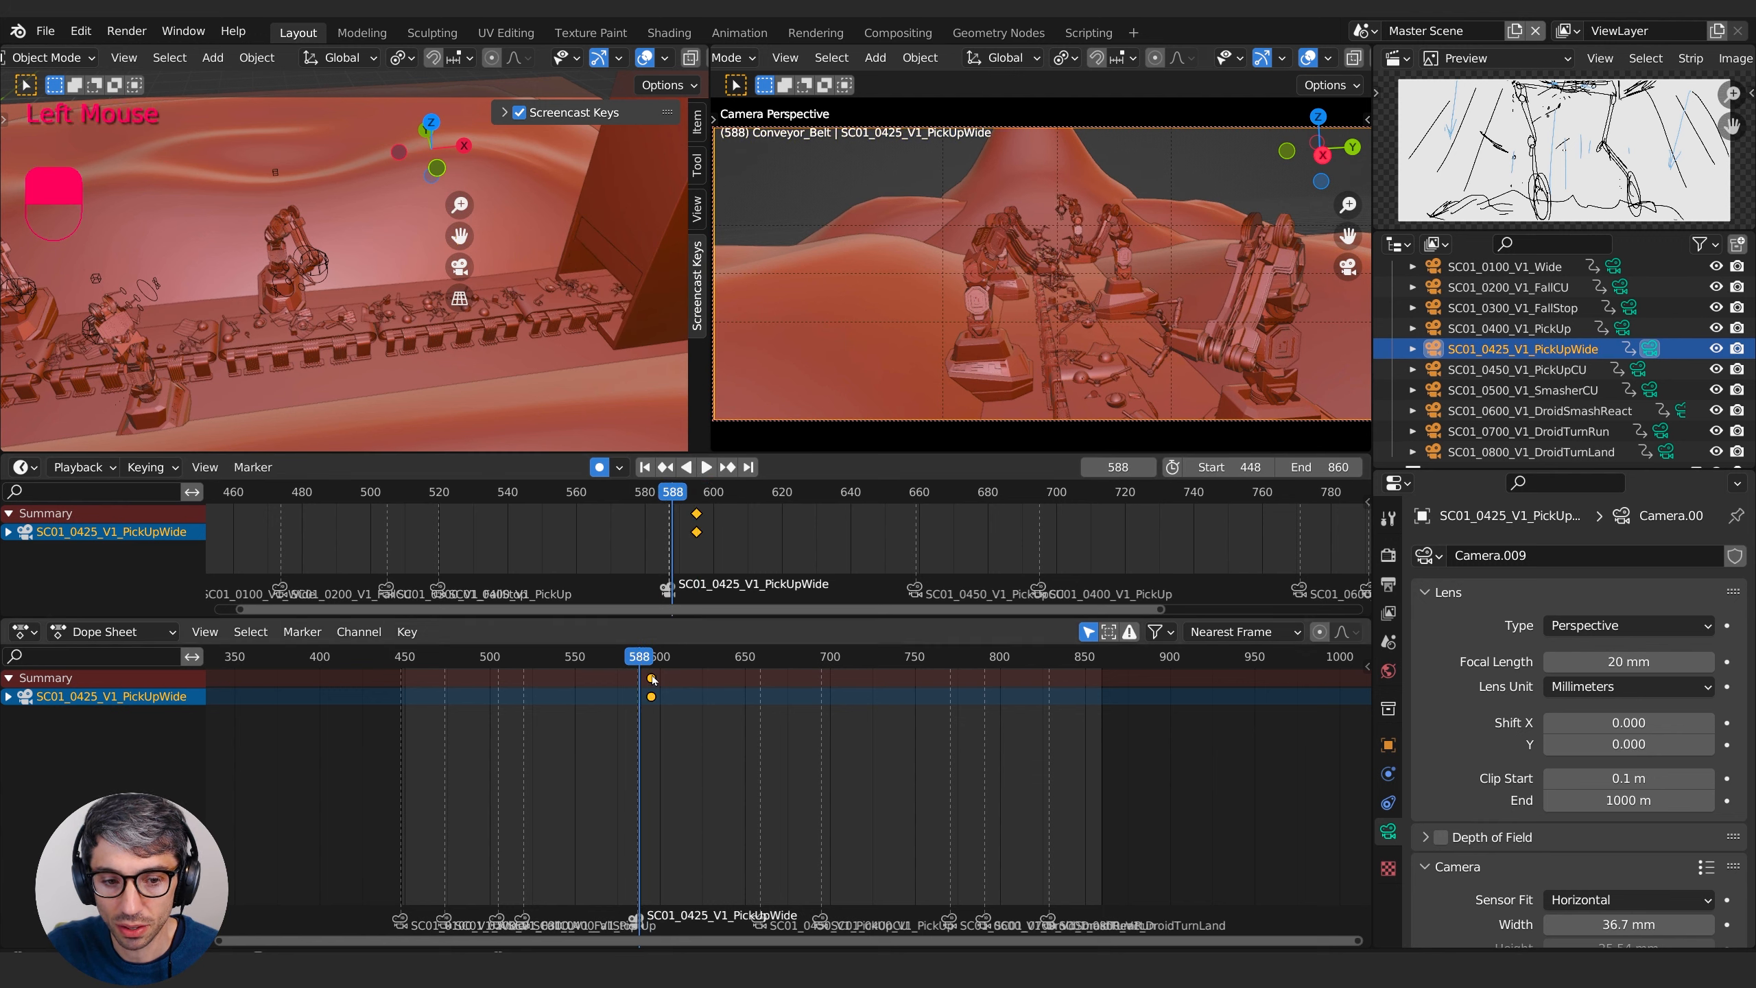
{"action": "key", "text": "g"}
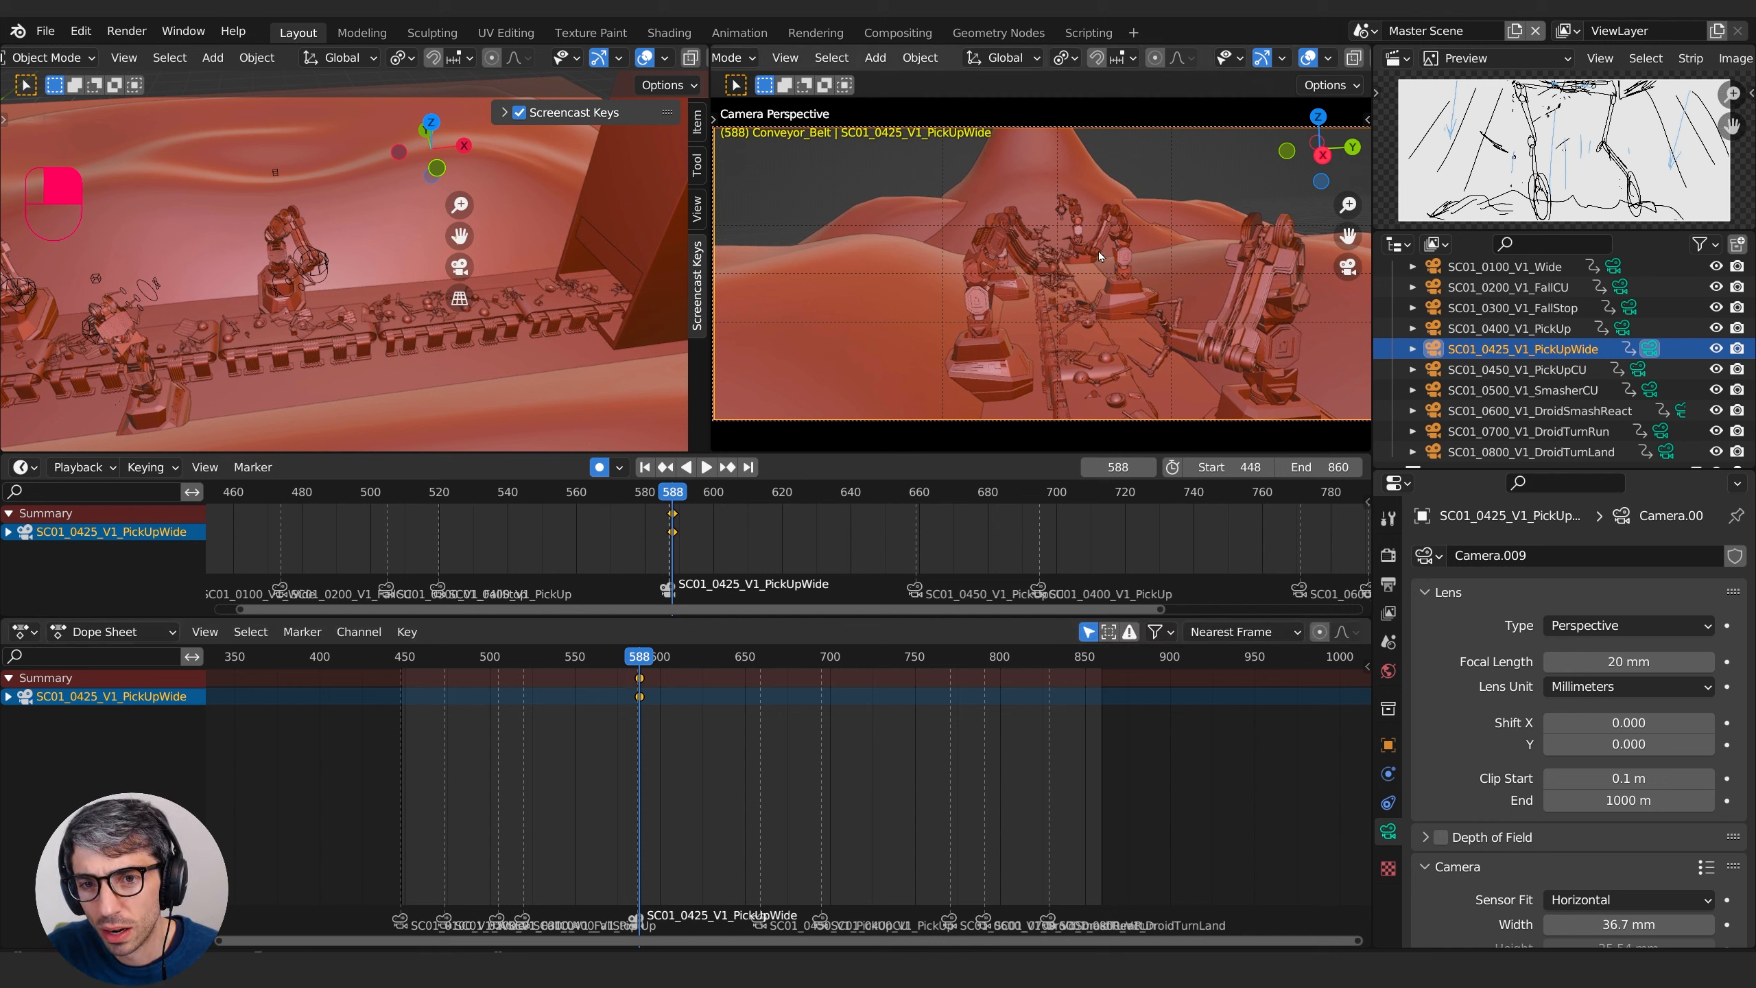
- Lower the wide camera to Z 13.895 m and set its rotation to X 89.5° and Z 84.4°
{"action": "left_click", "coordinate": [1388, 745]}
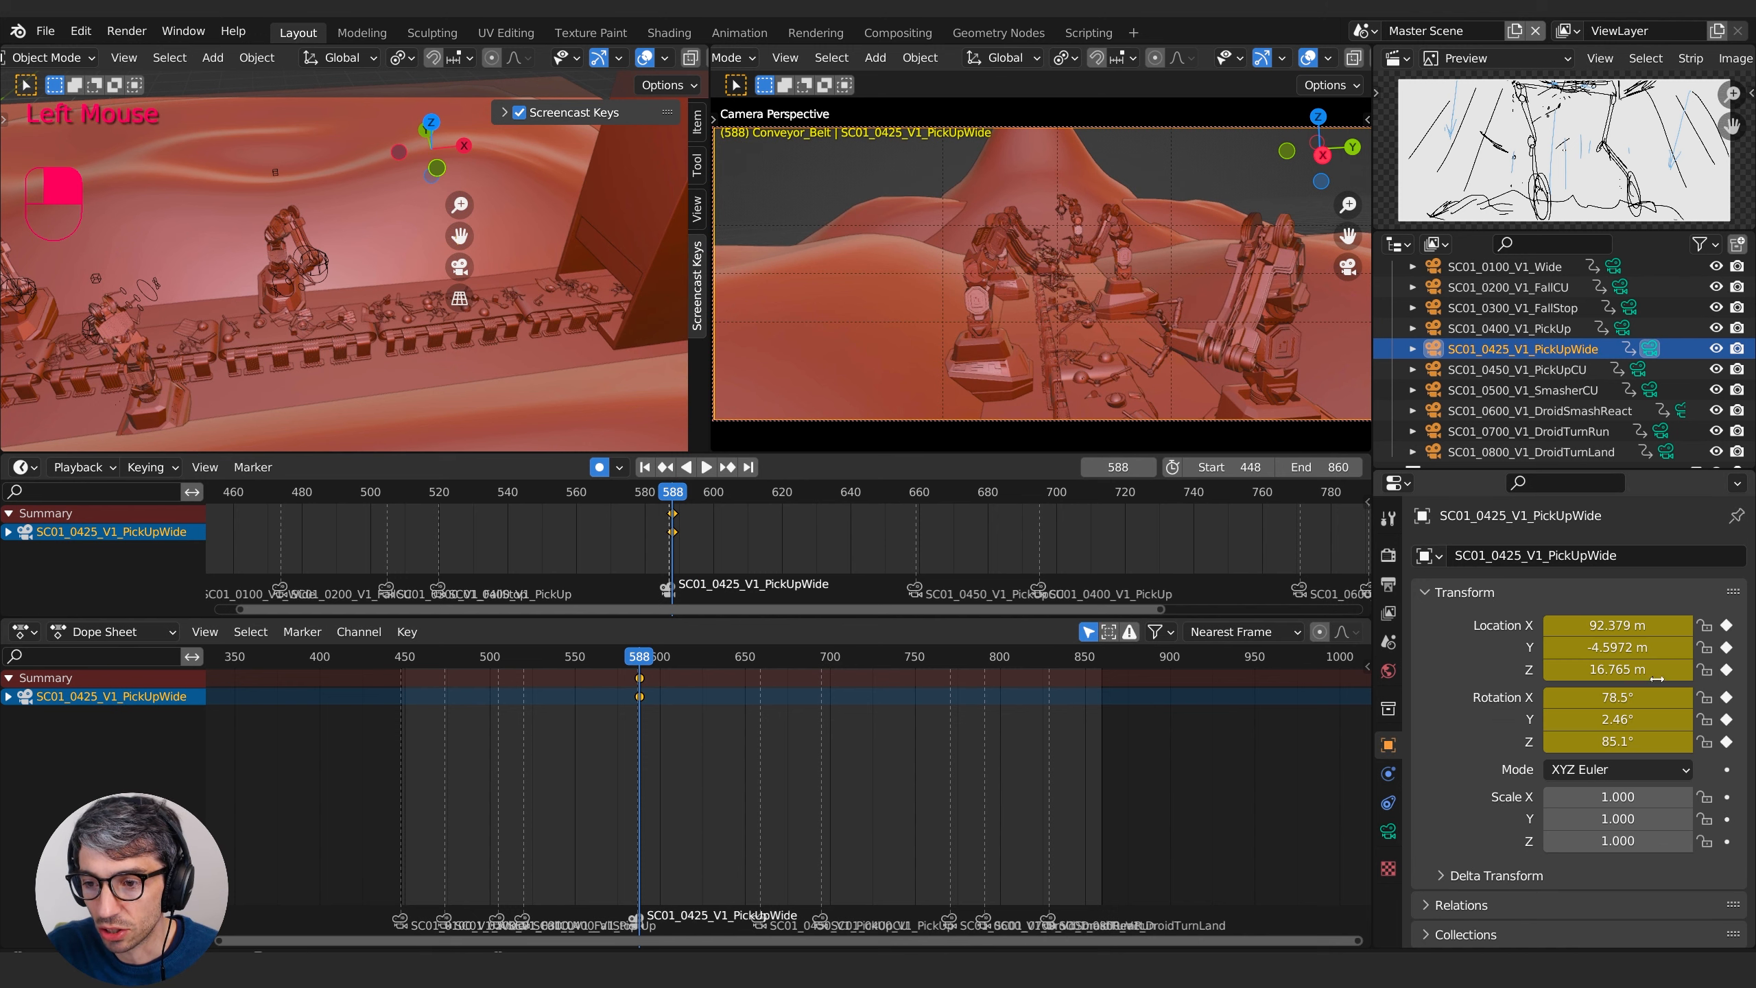
{"action": "left_click_drag", "start_coordinate": [1623, 695], "coordinate": [1609, 742]}
{"action": "mouse_move", "coordinate": [1618, 669]}
{"action": "left_mouse_down"}
{"action": "mouse_move", "coordinate": [1597, 669]}
{"action": "mouse_move", "coordinate": [1630, 696]}
{"action": "left_mouse_up"}
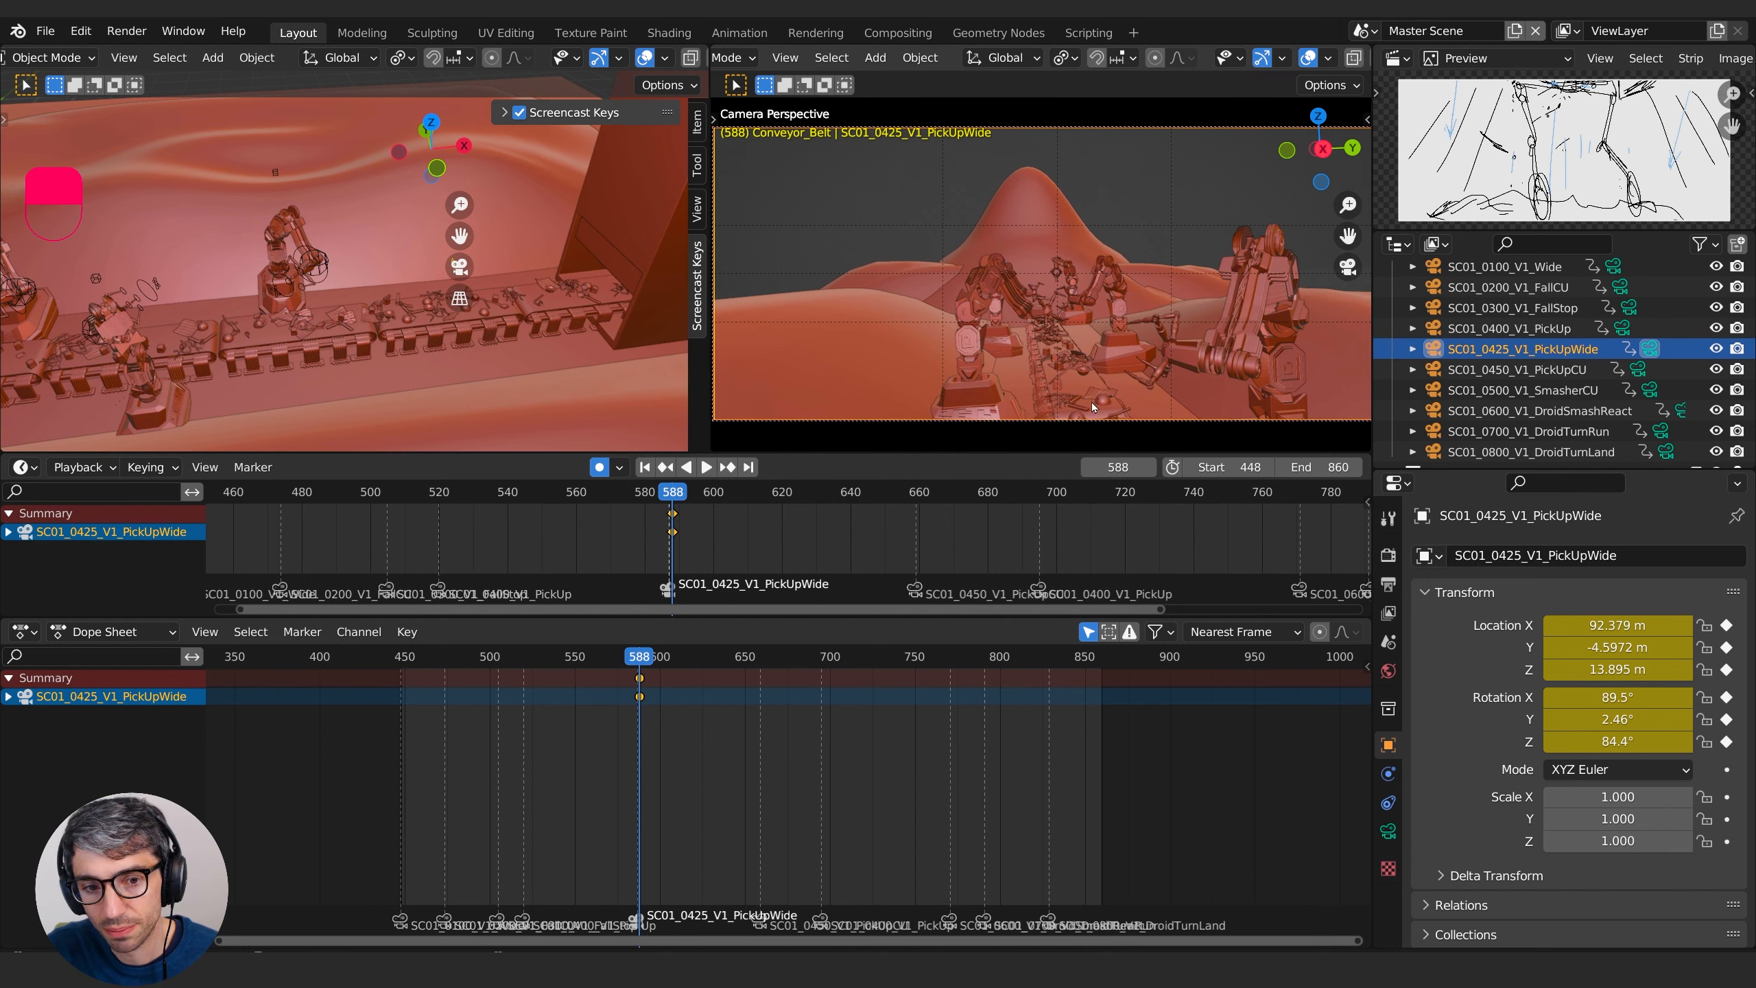
- Scrub through the wide shot to frame 635 and select the SC01_0400_V1_PickUp camera
{"action": "mouse_move", "coordinate": [669, 495]}
{"action": "left_mouse_down"}
{"action": "mouse_move", "coordinate": [1086, 482]}
{"action": "mouse_move", "coordinate": [667, 487]}
{"action": "mouse_move", "coordinate": [1003, 487]}
{"action": "mouse_move", "coordinate": [772, 511]}
{"action": "mouse_move", "coordinate": [828, 499]}
{"action": "left_mouse_up"}
{"action": "left_click", "coordinate": [1039, 487]}
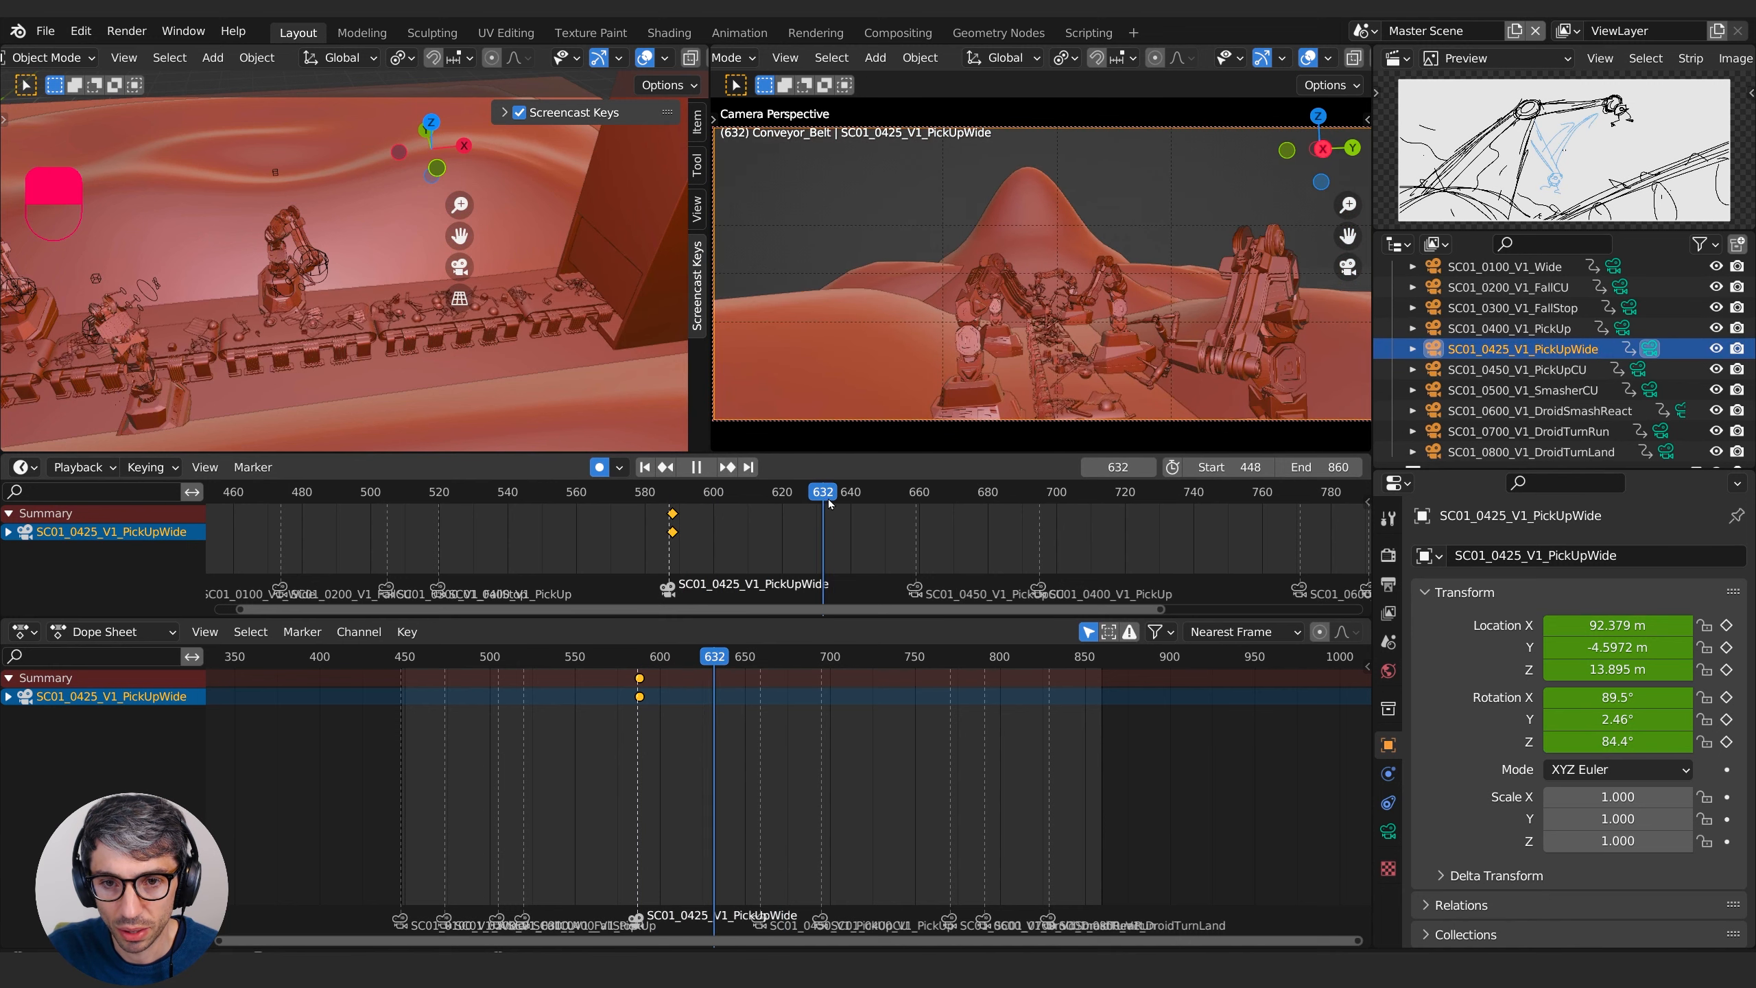
{"action": "left_click", "coordinate": [1553, 328]}
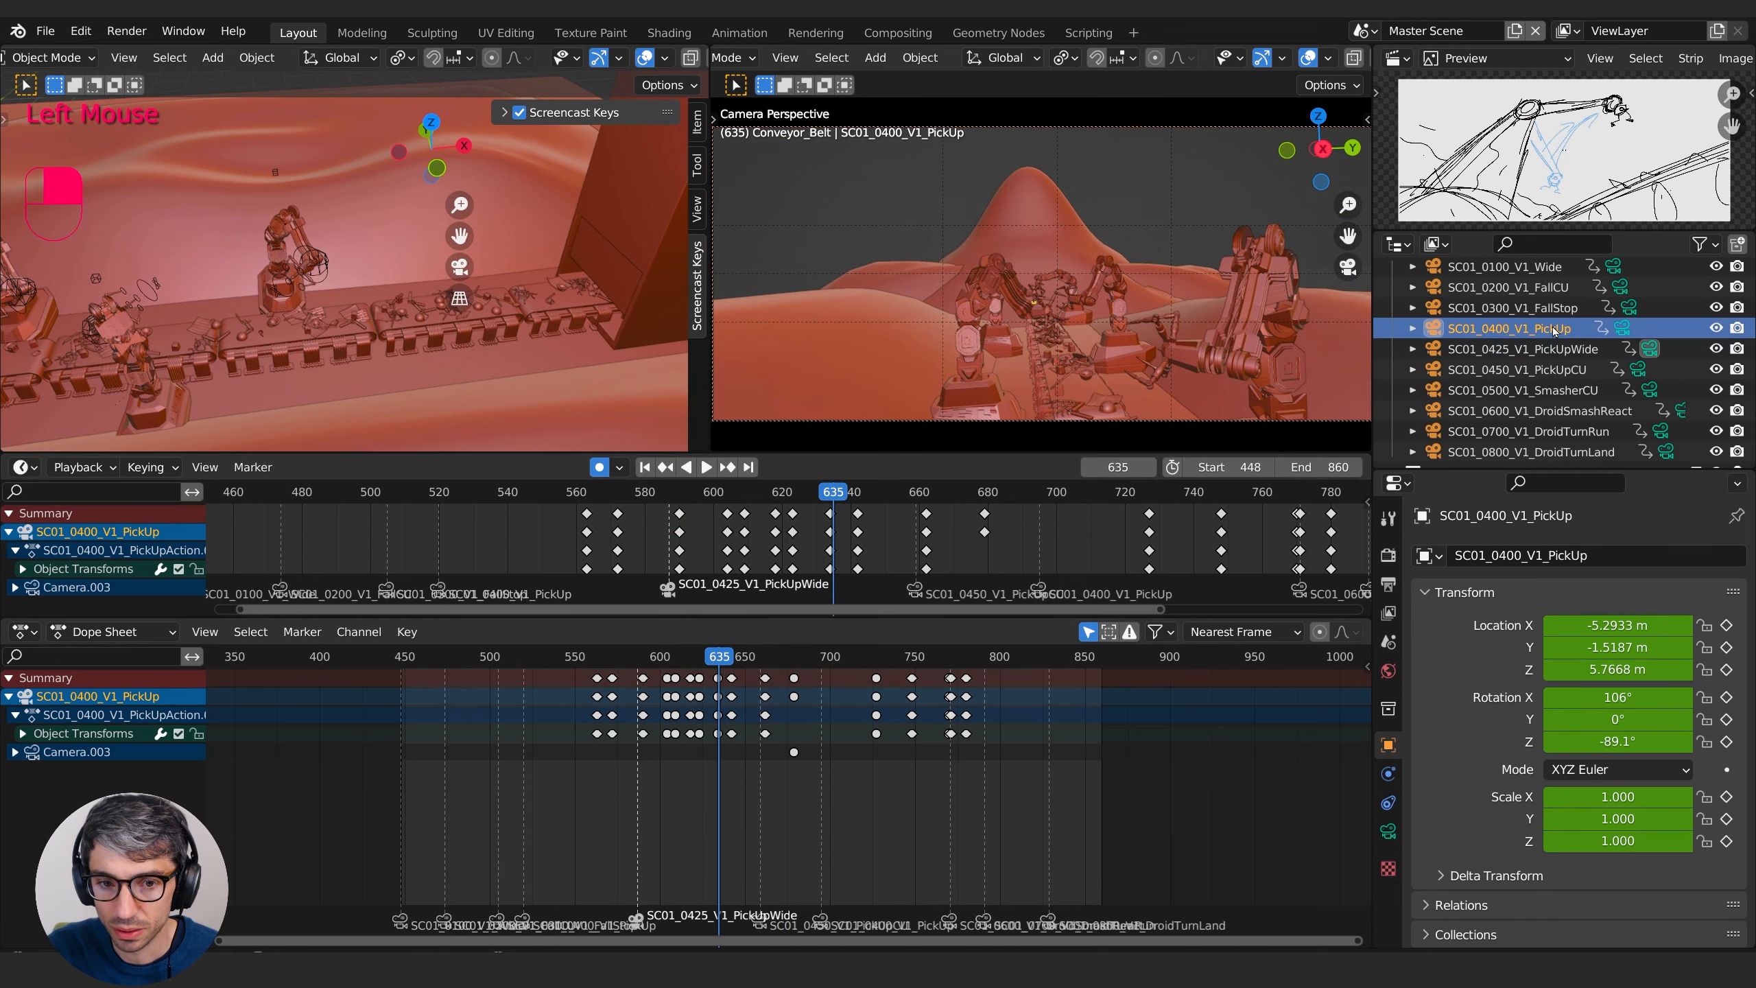
- Bind the SC01_0400_V1_PickUp camera to a marker at frame 635 and play through the cut to check it
{"action": "key", "text": "ctrl+b"}
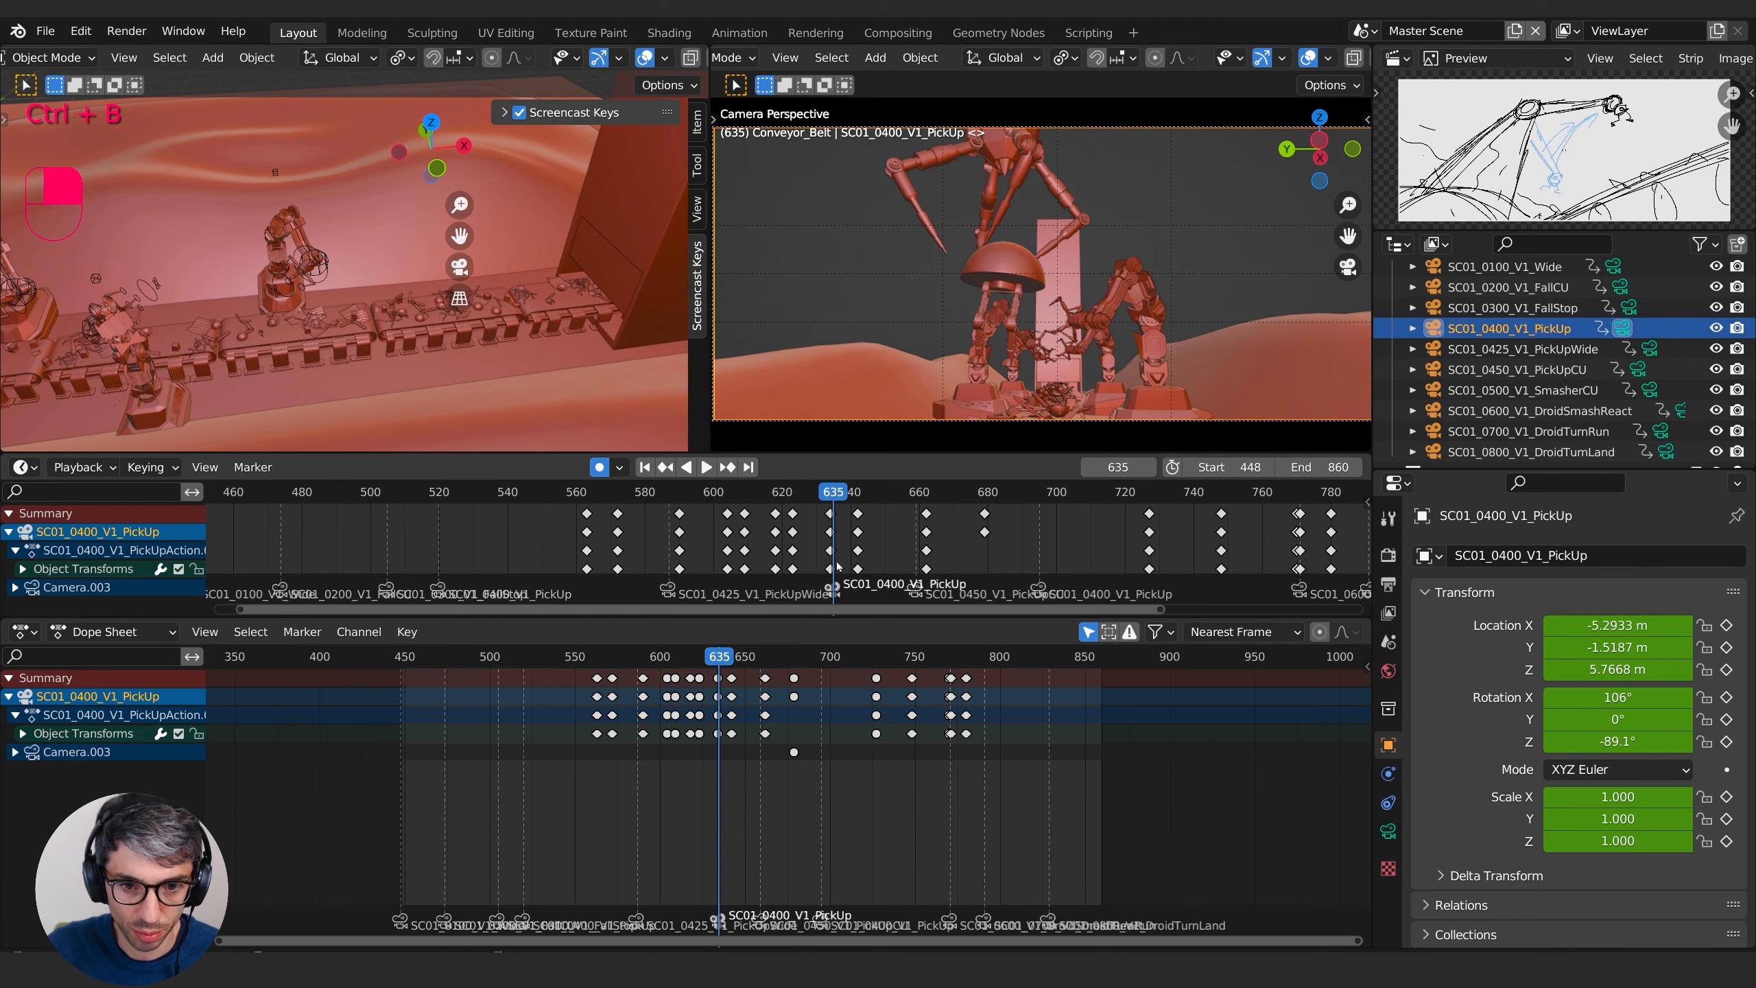
{"action": "left_click_drag", "start_coordinate": [831, 498], "coordinate": [929, 491]}
{"action": "key", "text": "space"}
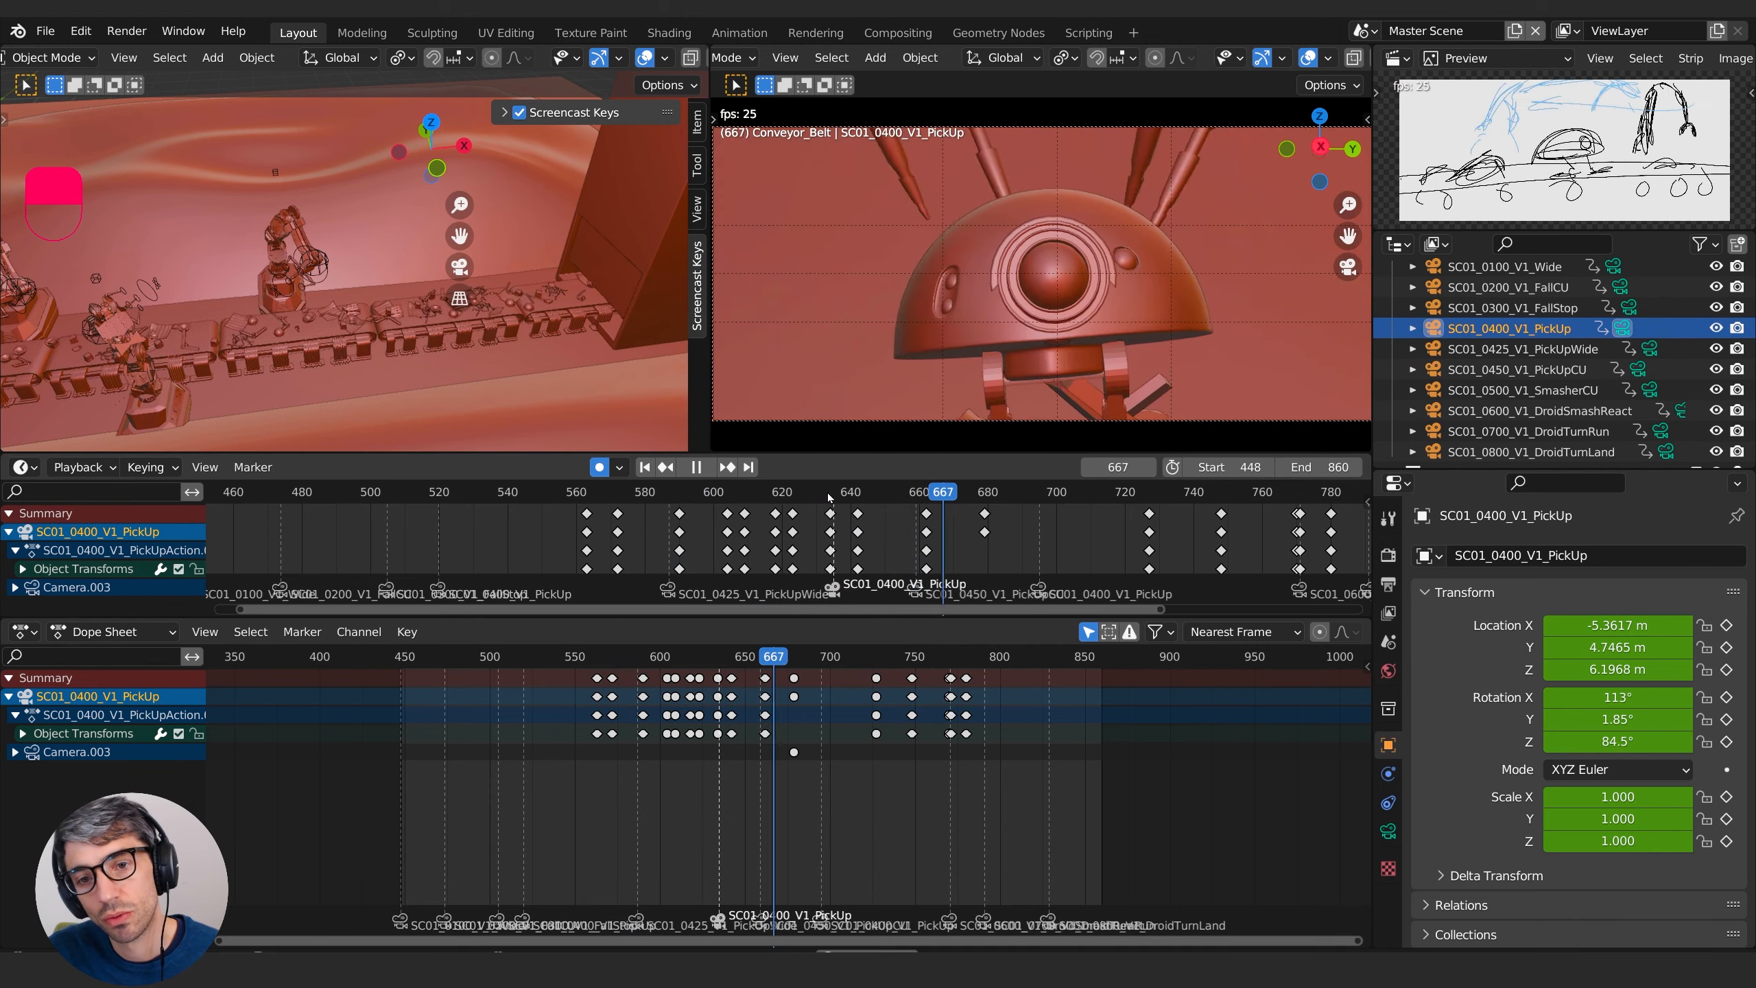
{"action": "key", "text": "space"}
{"action": "left_click_drag", "start_coordinate": [1016, 499], "coordinate": [973, 504]}
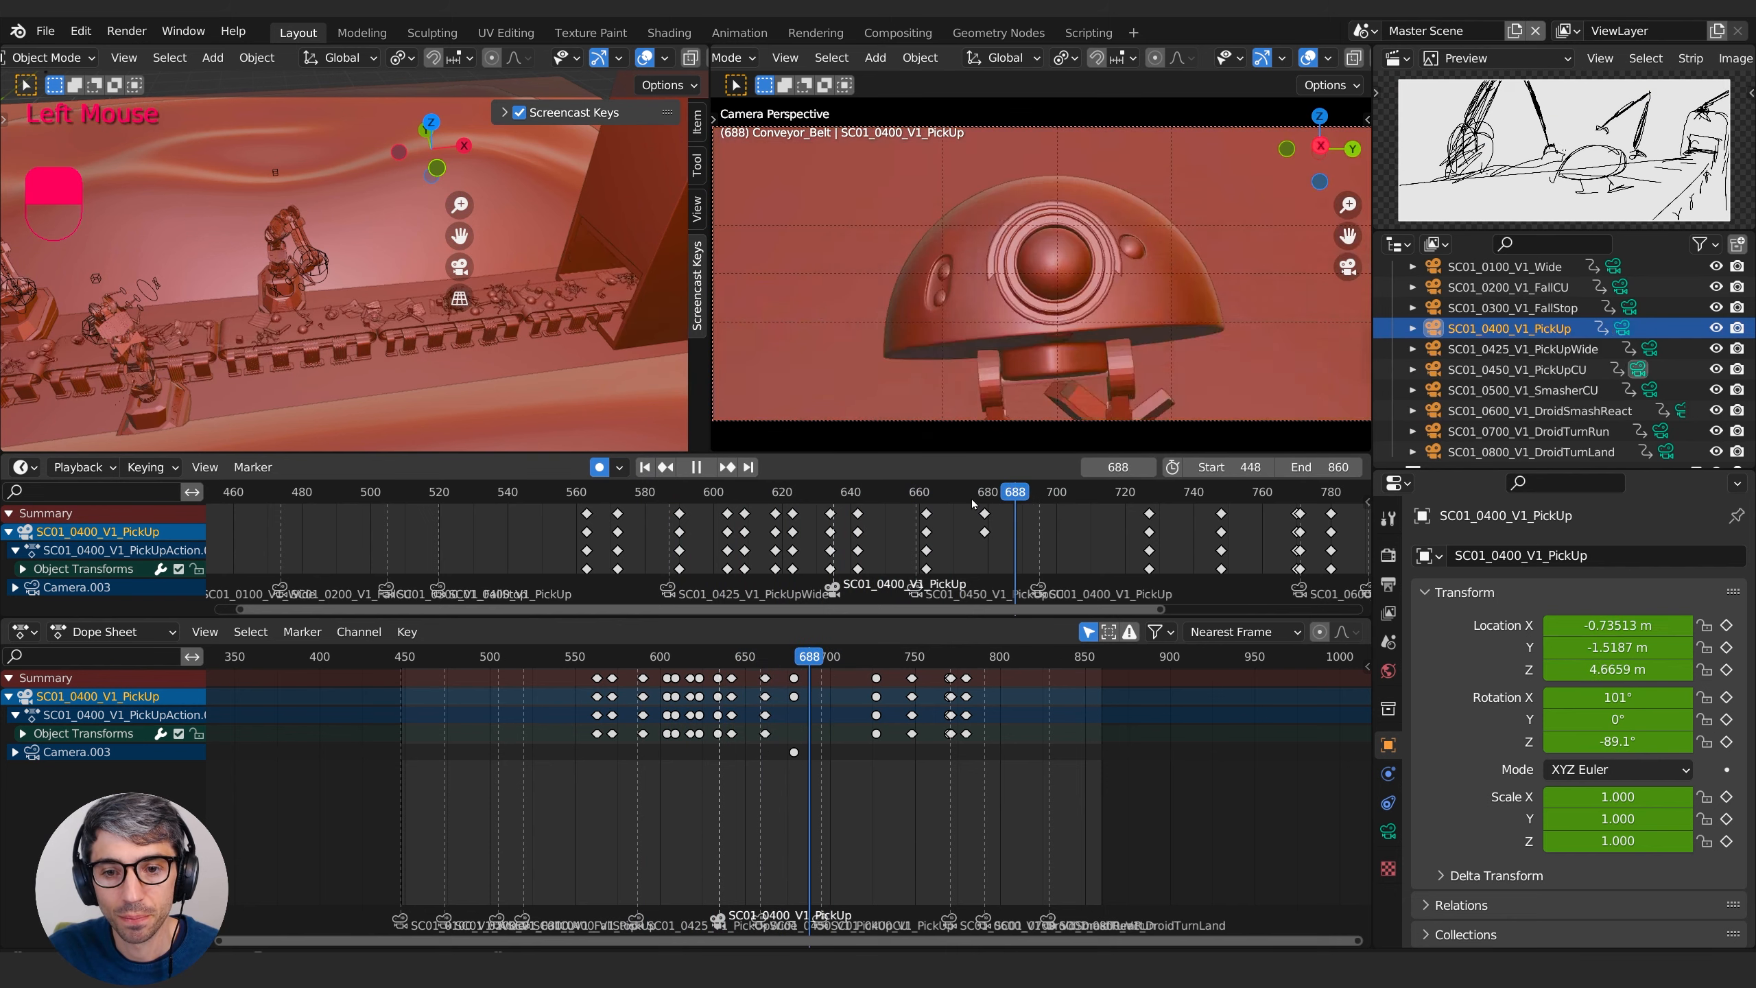
{"action": "key", "text": "space"}
{"action": "key", "text": "space"}
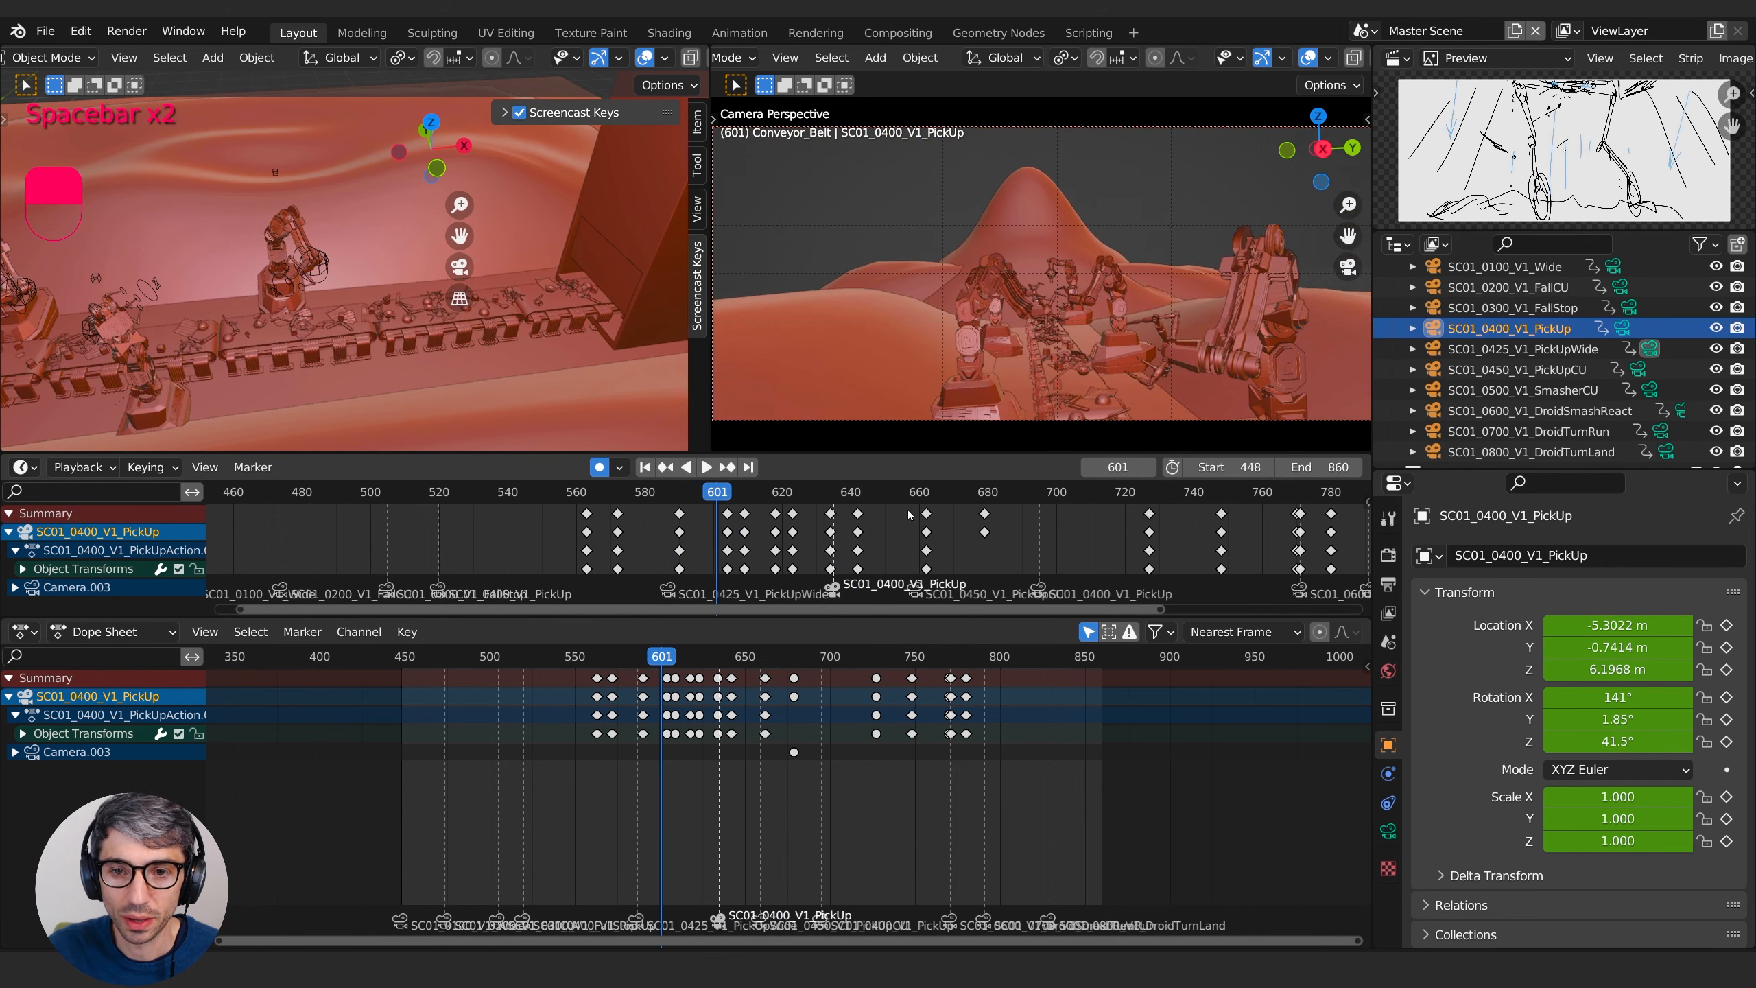
- Reframe the SC01_0425_V1_PickUpWide camera at its frame 588 keyframe to about X 118 m, Y 0.84 m, Z 5.6 m, looking along the belt
{"action": "left_click", "coordinate": [1521, 348]}
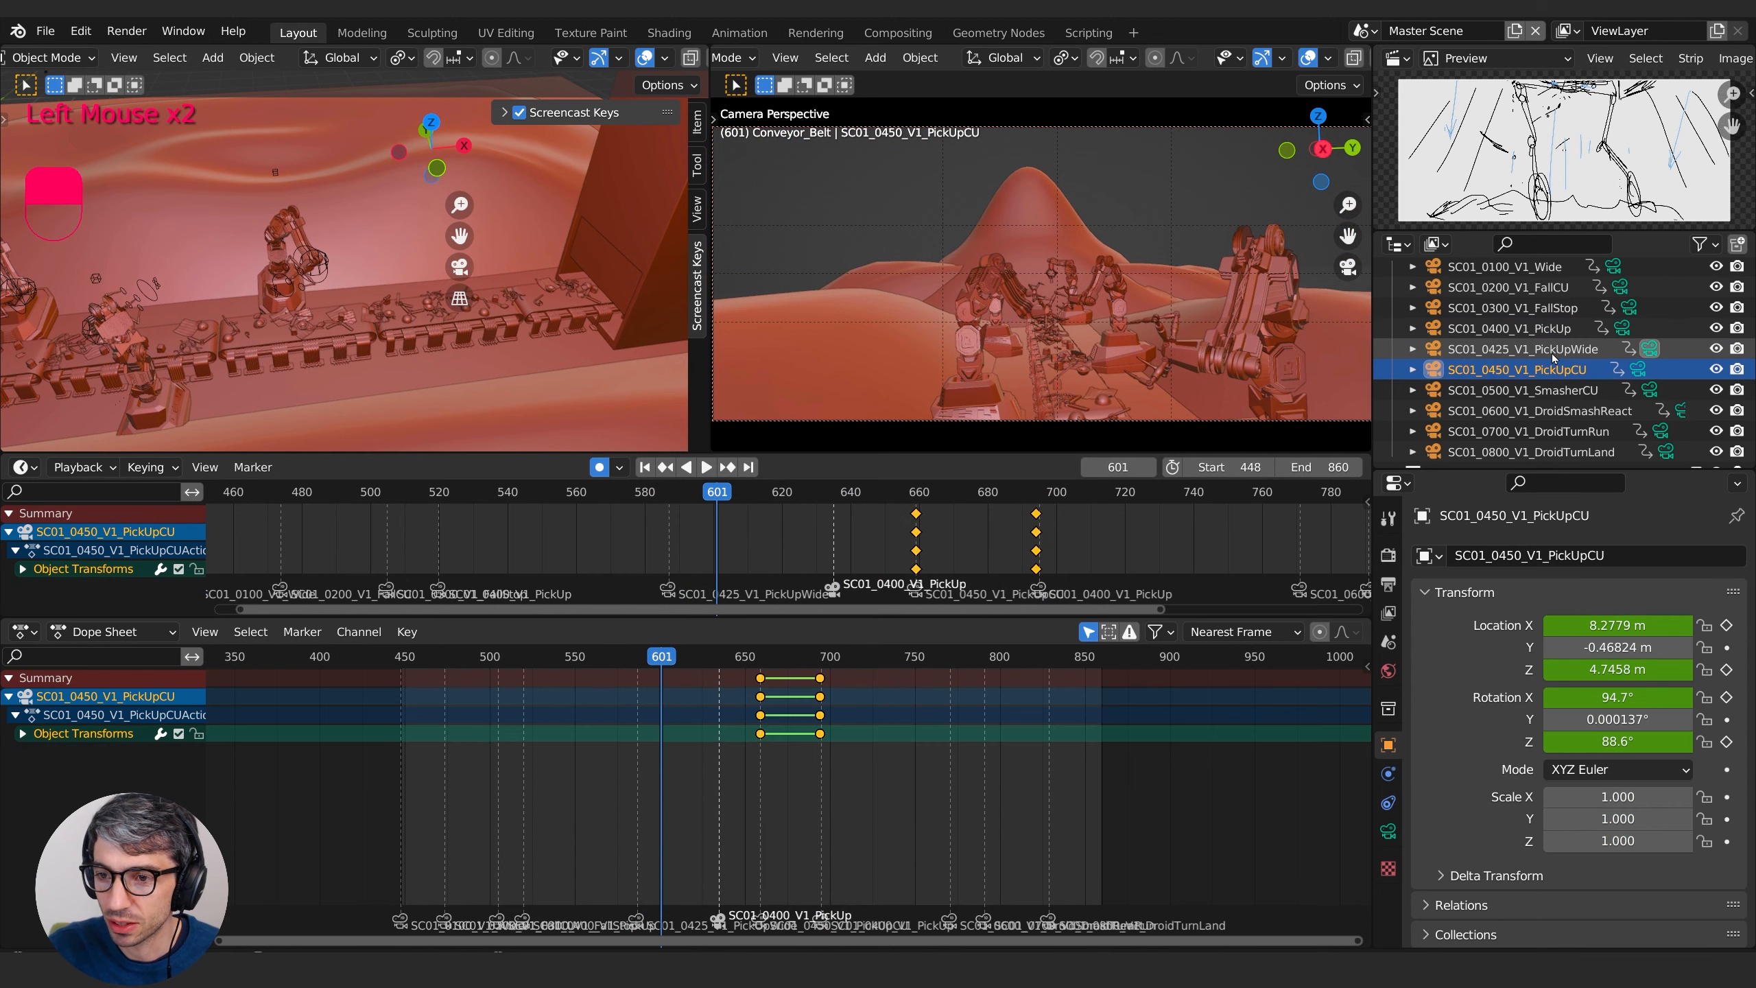
{"action": "key", "text": "Down"}
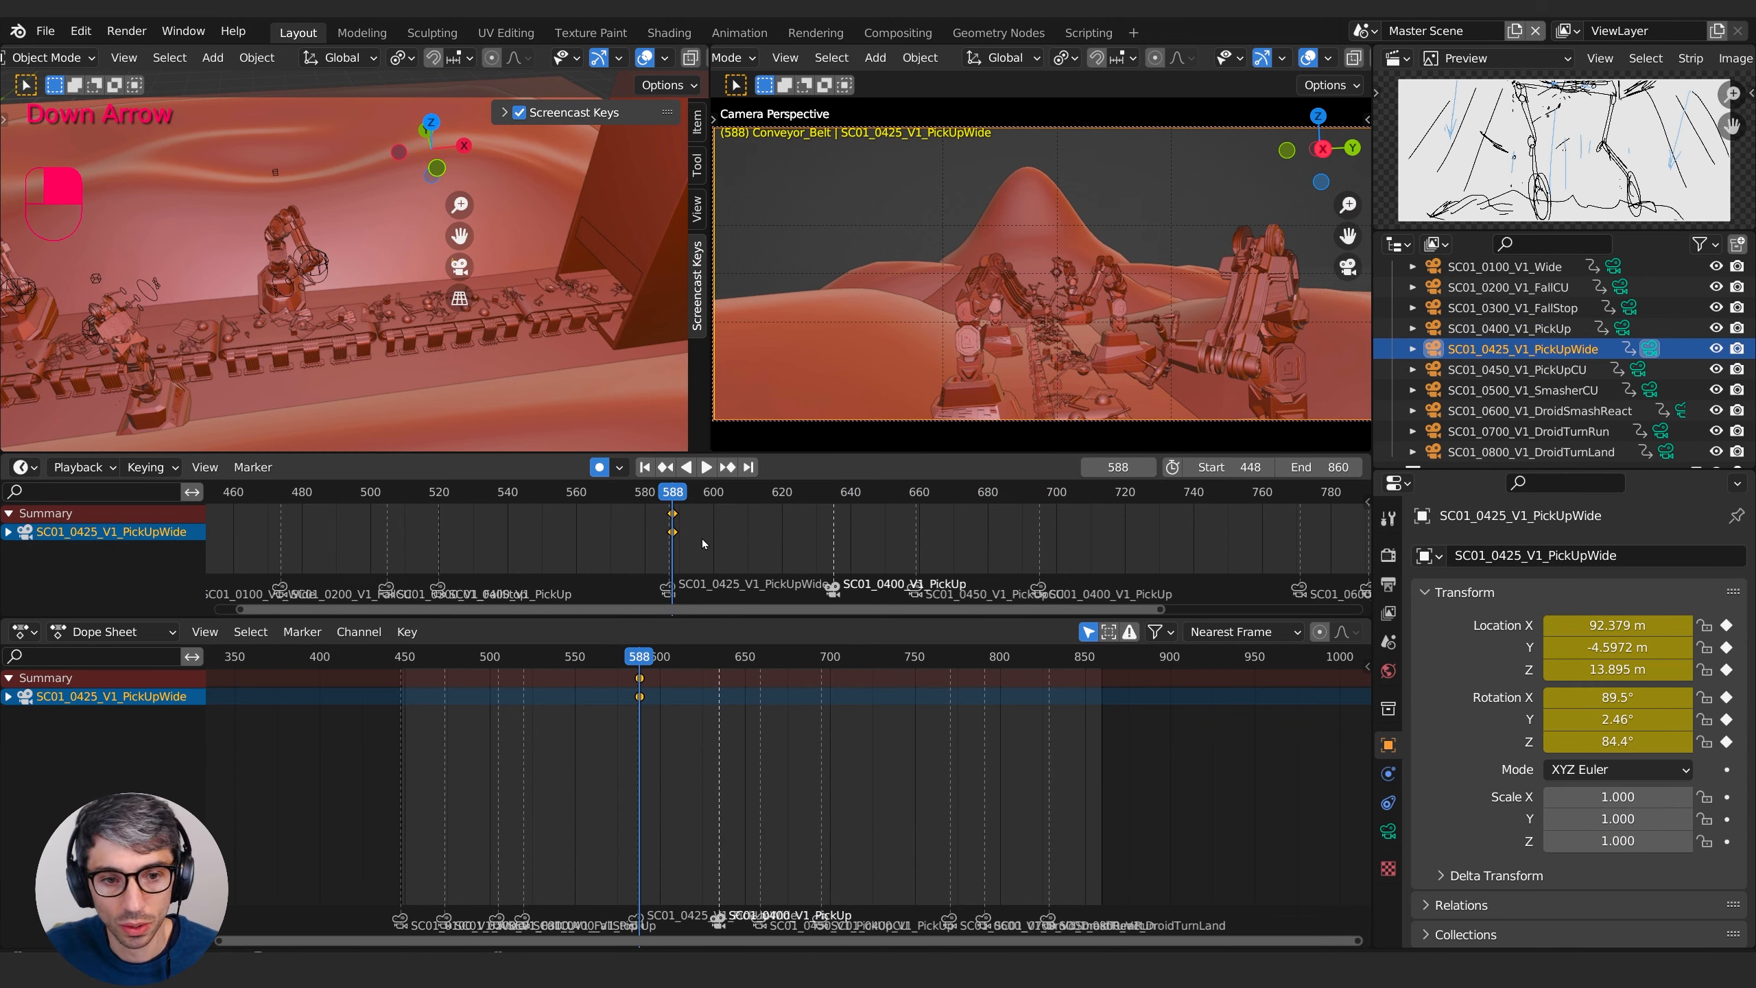
{"action": "middle_click_drag", "start_coordinate": [1024, 236], "coordinate": [1072, 234], "text": "shift"}
{"action": "scroll", "coordinate": [1030, 293], "scroll_direction": "up", "scroll_amount": 2}
{"action": "scroll", "coordinate": [1015, 266], "scroll_direction": "down", "scroll_amount": 2}
{"action": "scroll", "coordinate": [1100, 259], "scroll_direction": "up", "scroll_amount": 1}
- Play the sequence from frame 577 through the wide shot to review the cuts, and return to frame 584
{"action": "left_click", "coordinate": [634, 492]}
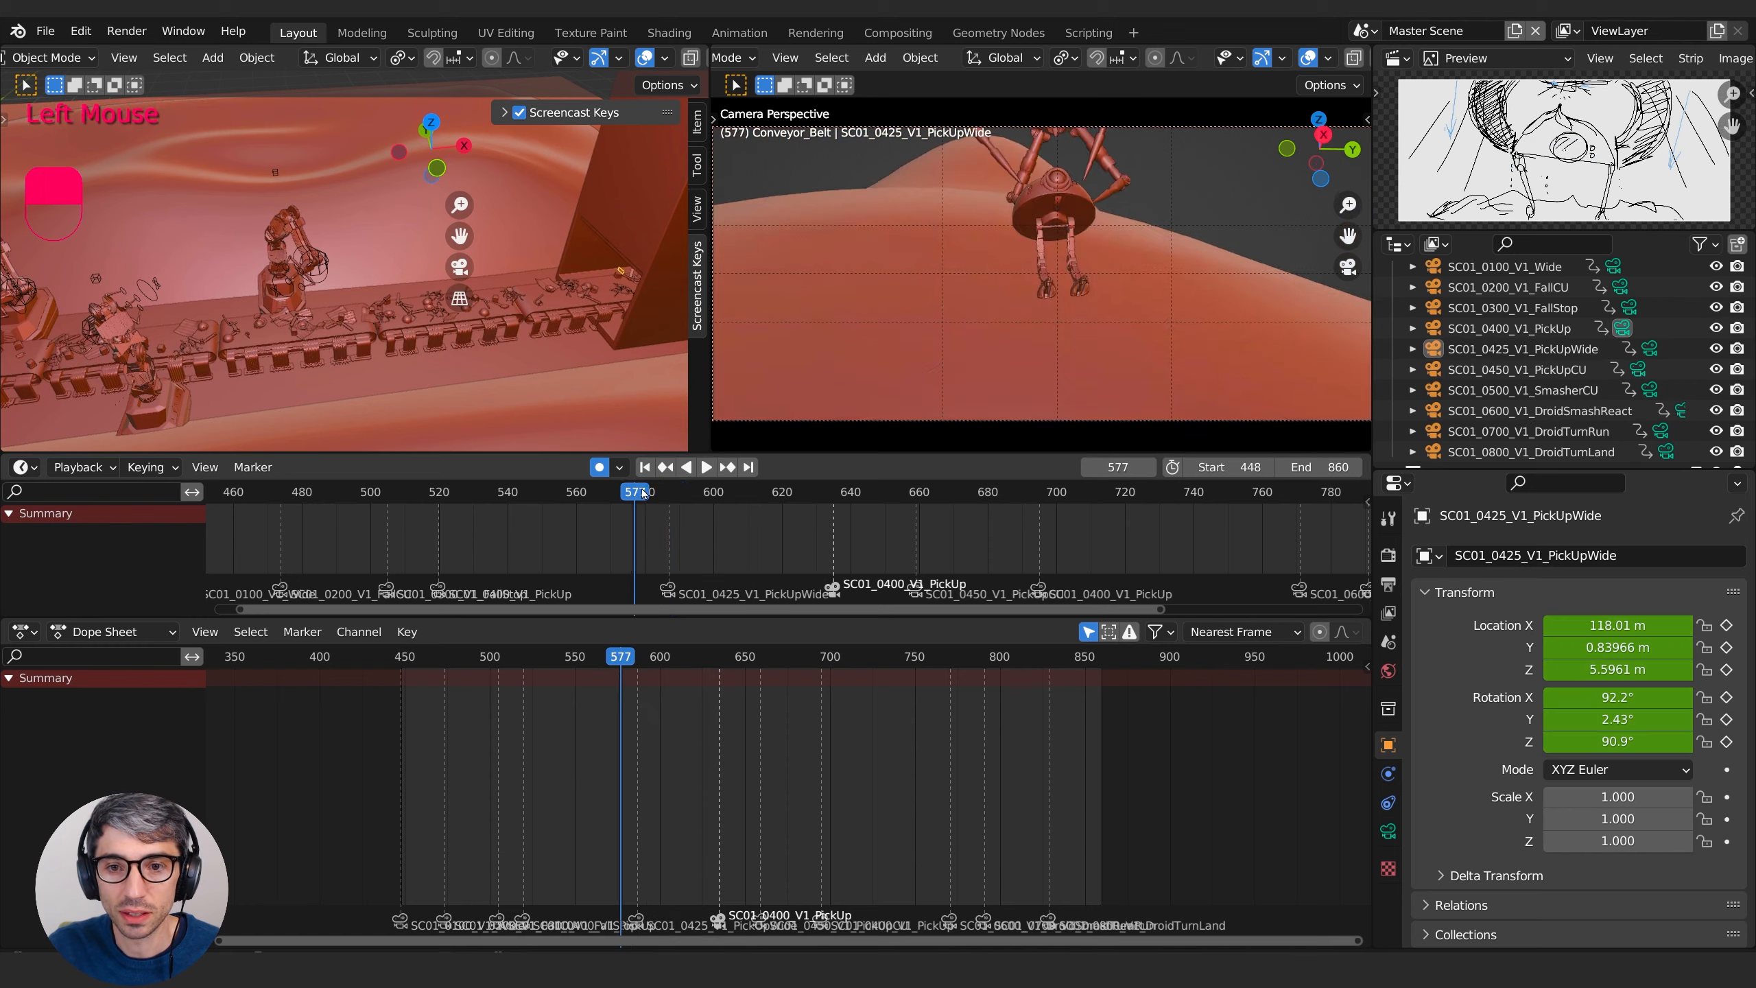
{"action": "key", "text": "space"}
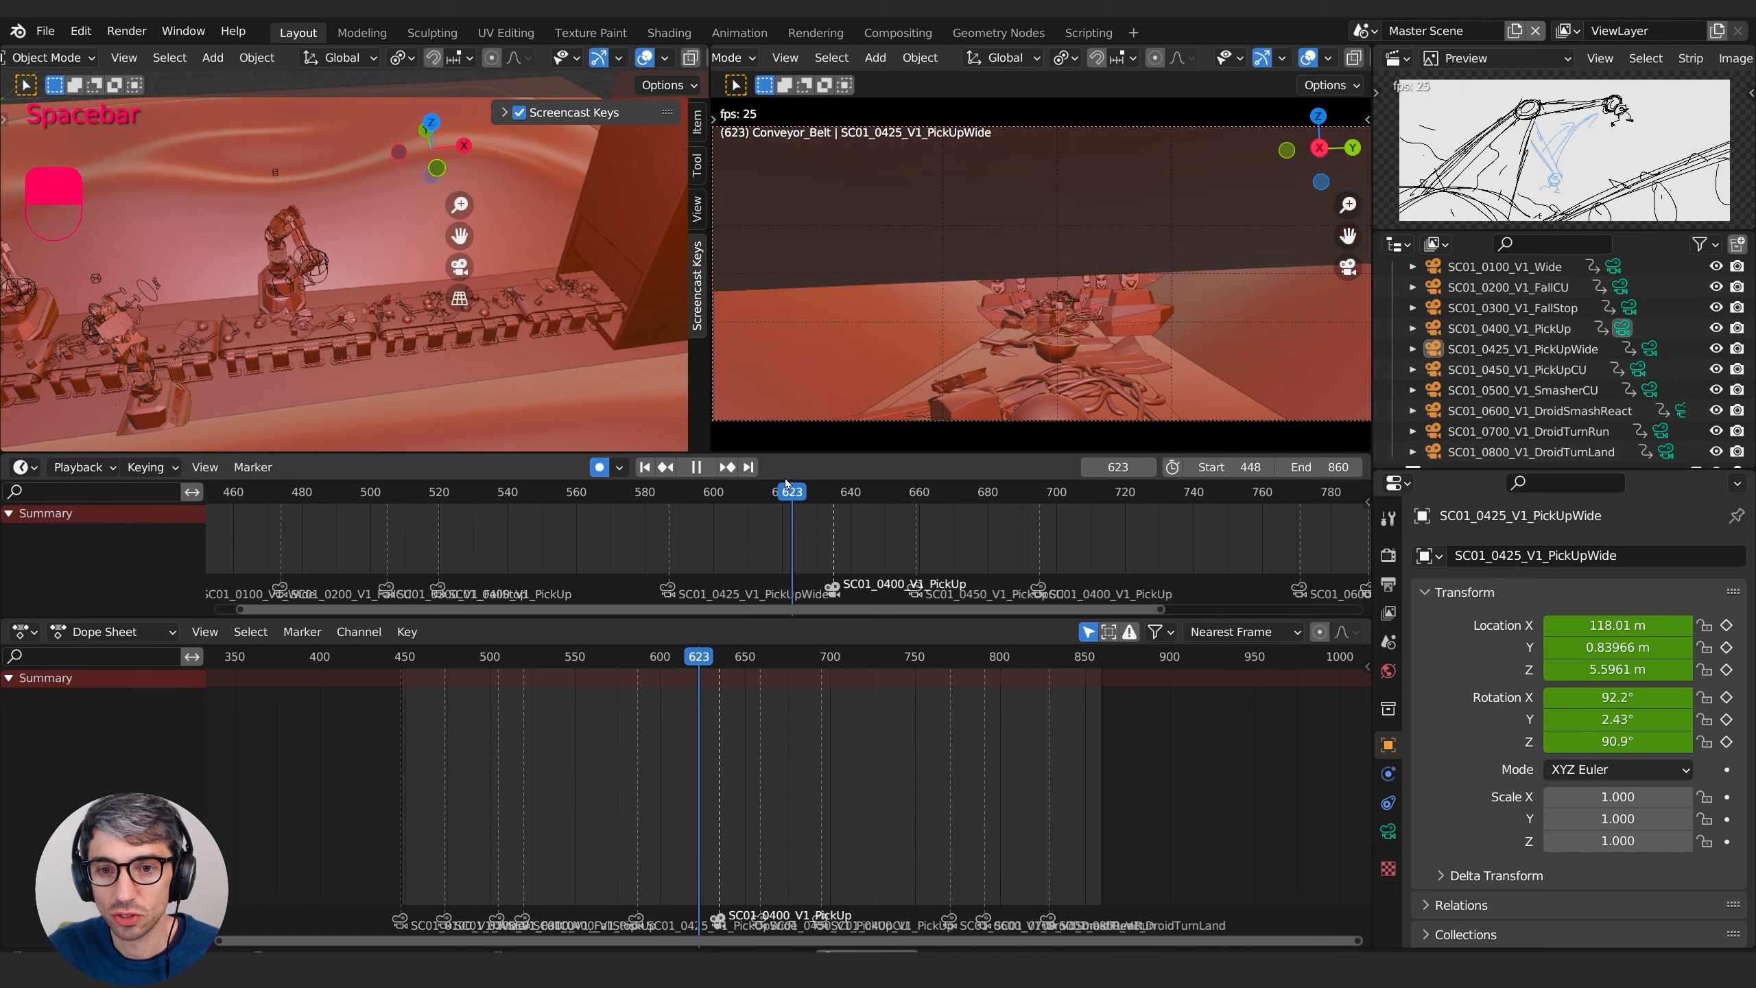
{"action": "key", "text": "space"}
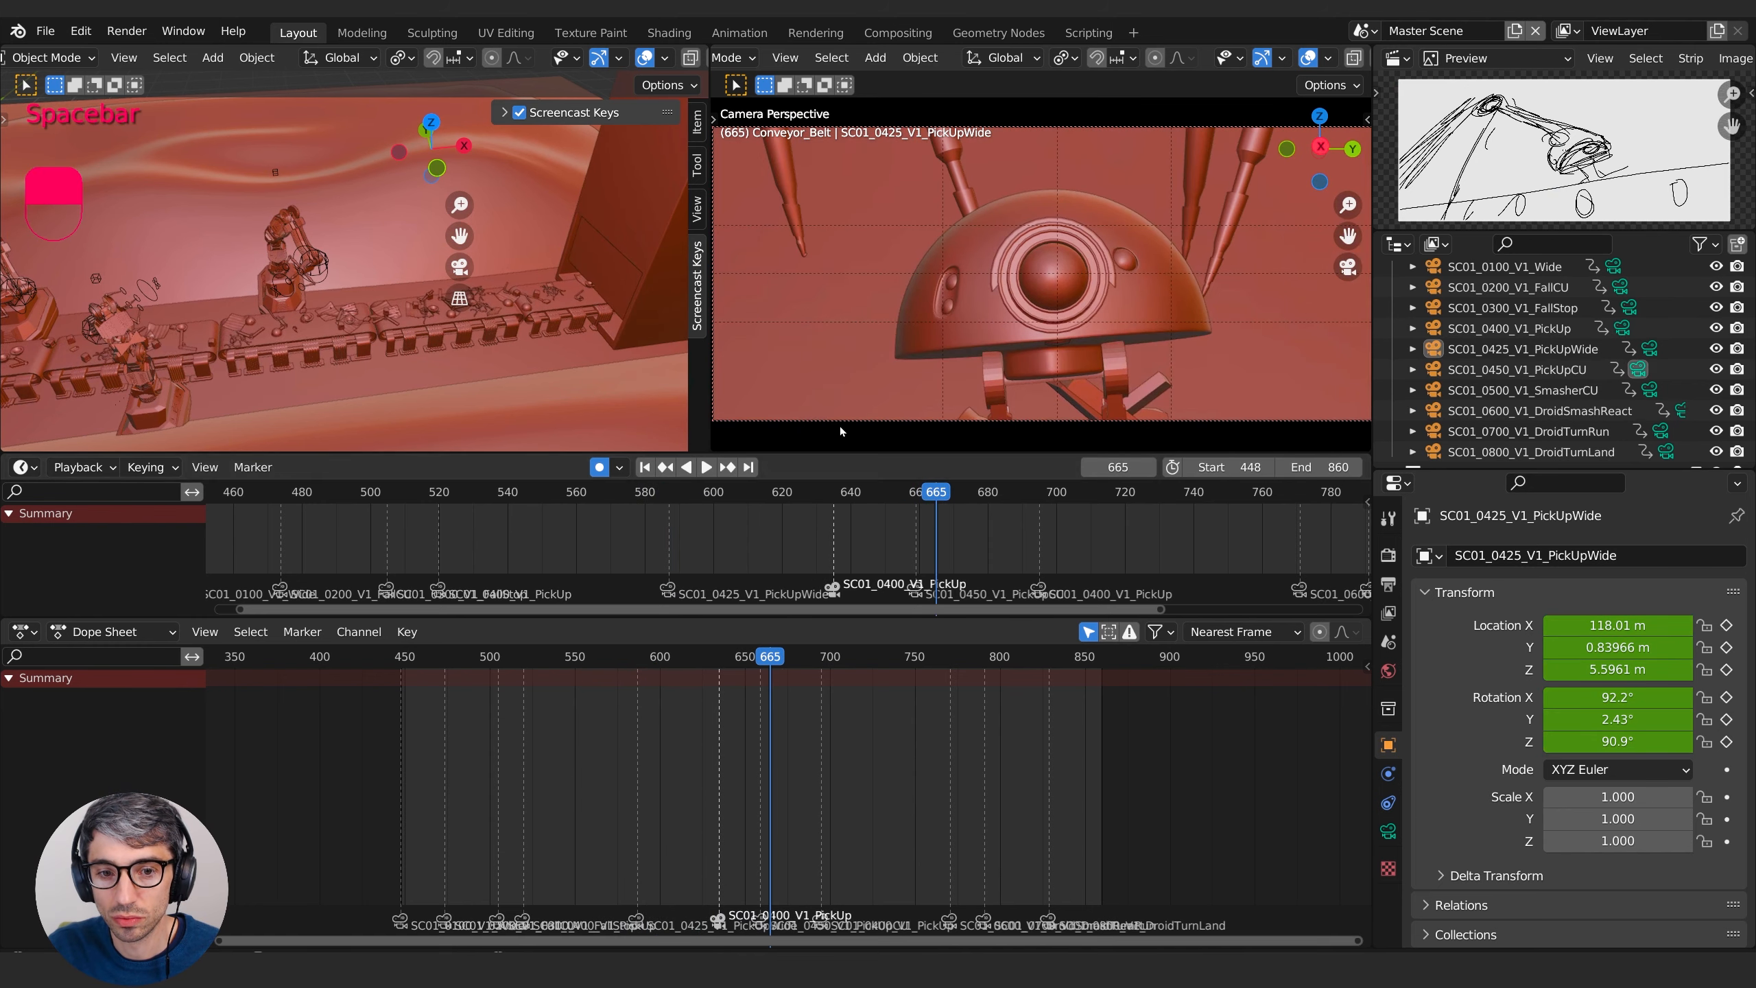
{"action": "left_click_drag", "start_coordinate": [688, 495], "coordinate": [659, 496]}
- At frame 588, move the wide camera closer to about X 84.9 m, Y 0.79 m, Z 5 m, and tilt it up to X rotation 101°
{"action": "left_click", "coordinate": [1401, 327]}
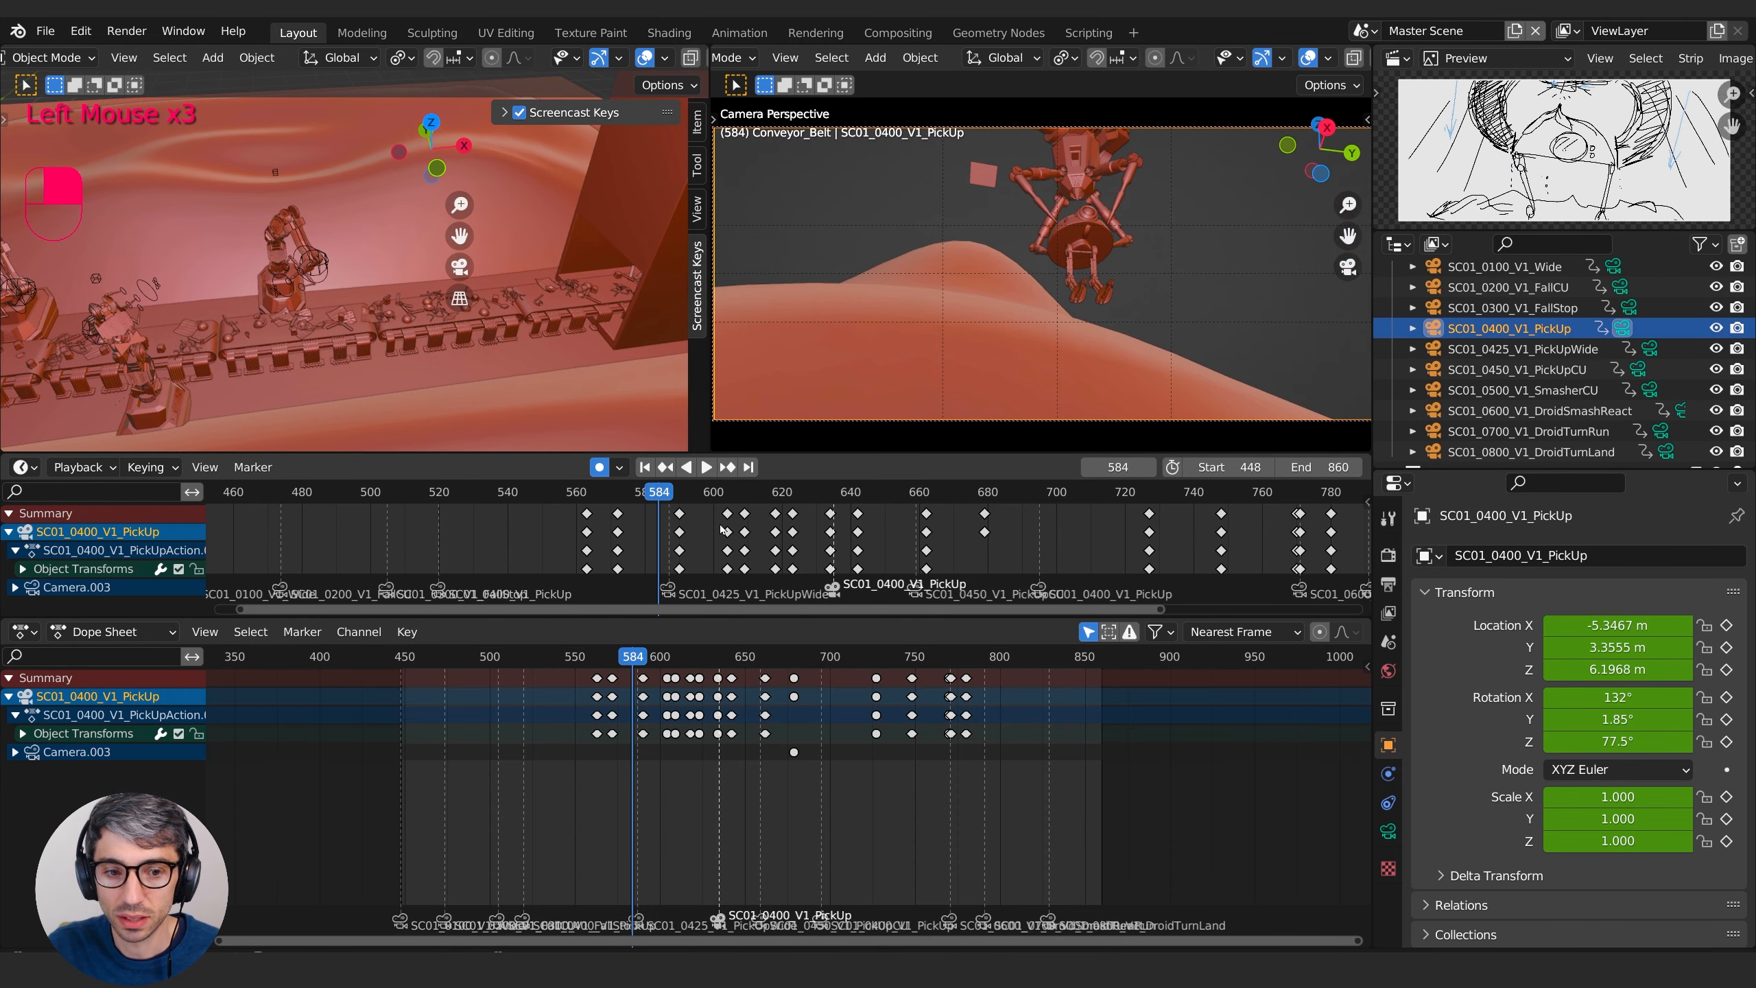
{"action": "left_click", "coordinate": [1540, 349]}
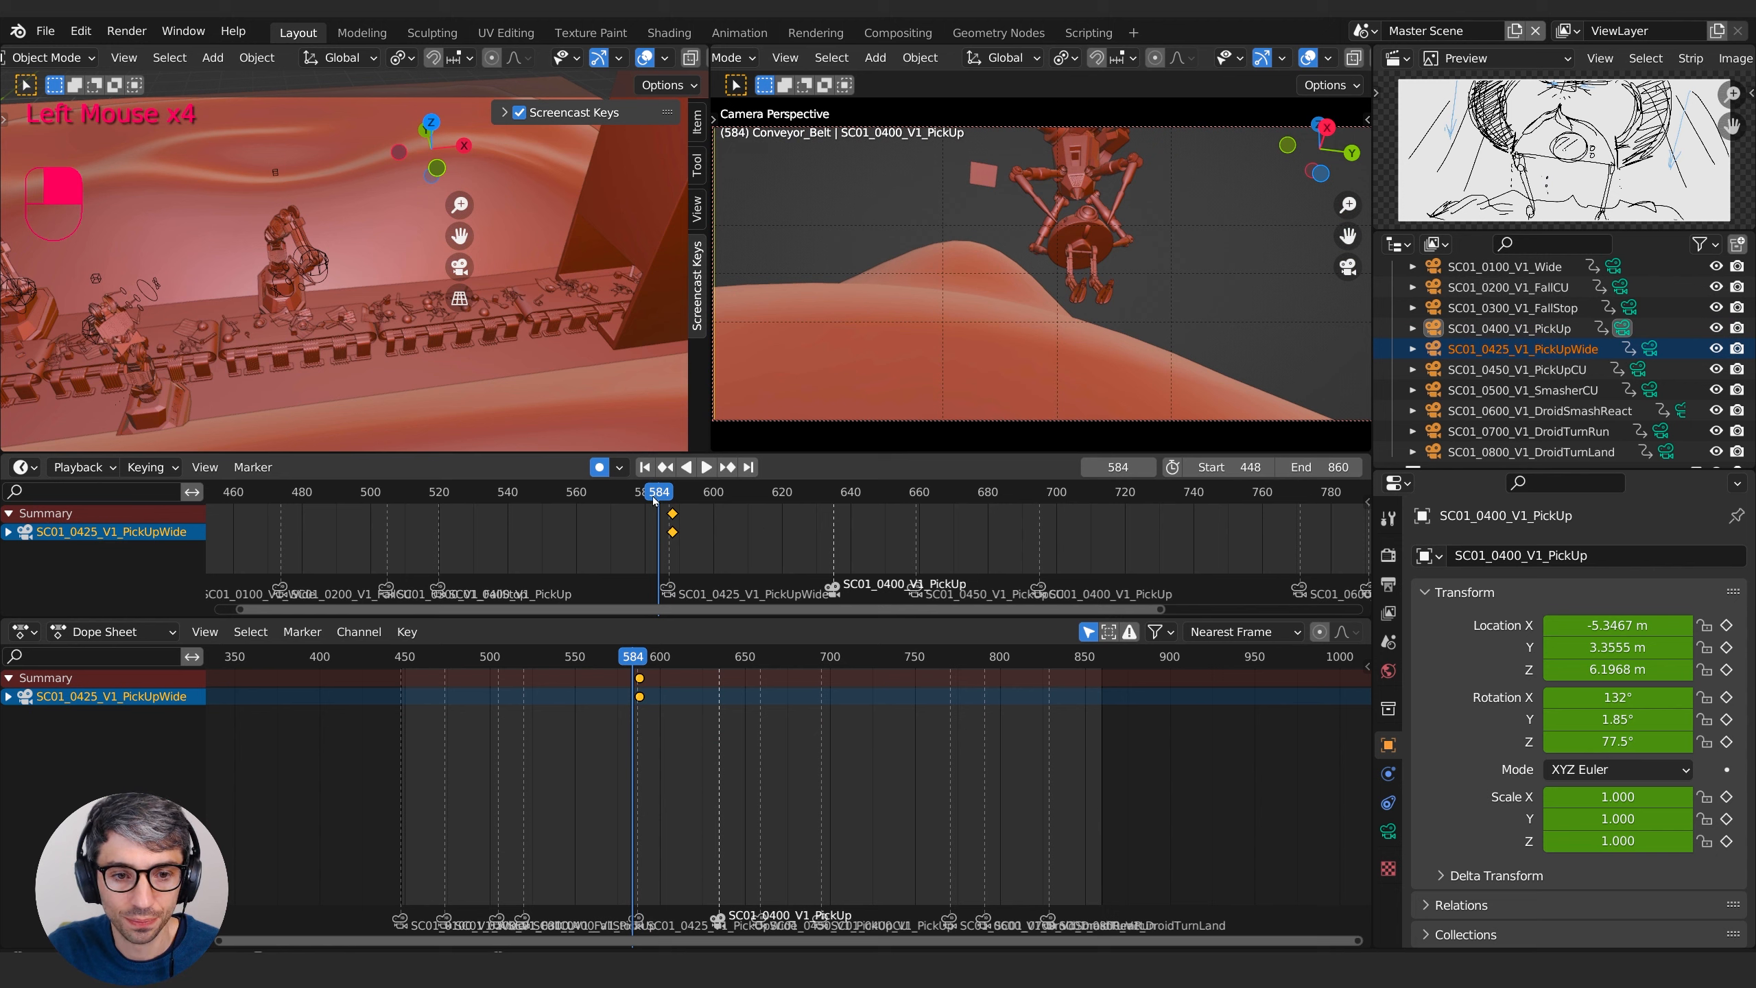
{"action": "left_click_drag", "start_coordinate": [655, 500], "coordinate": [674, 503]}
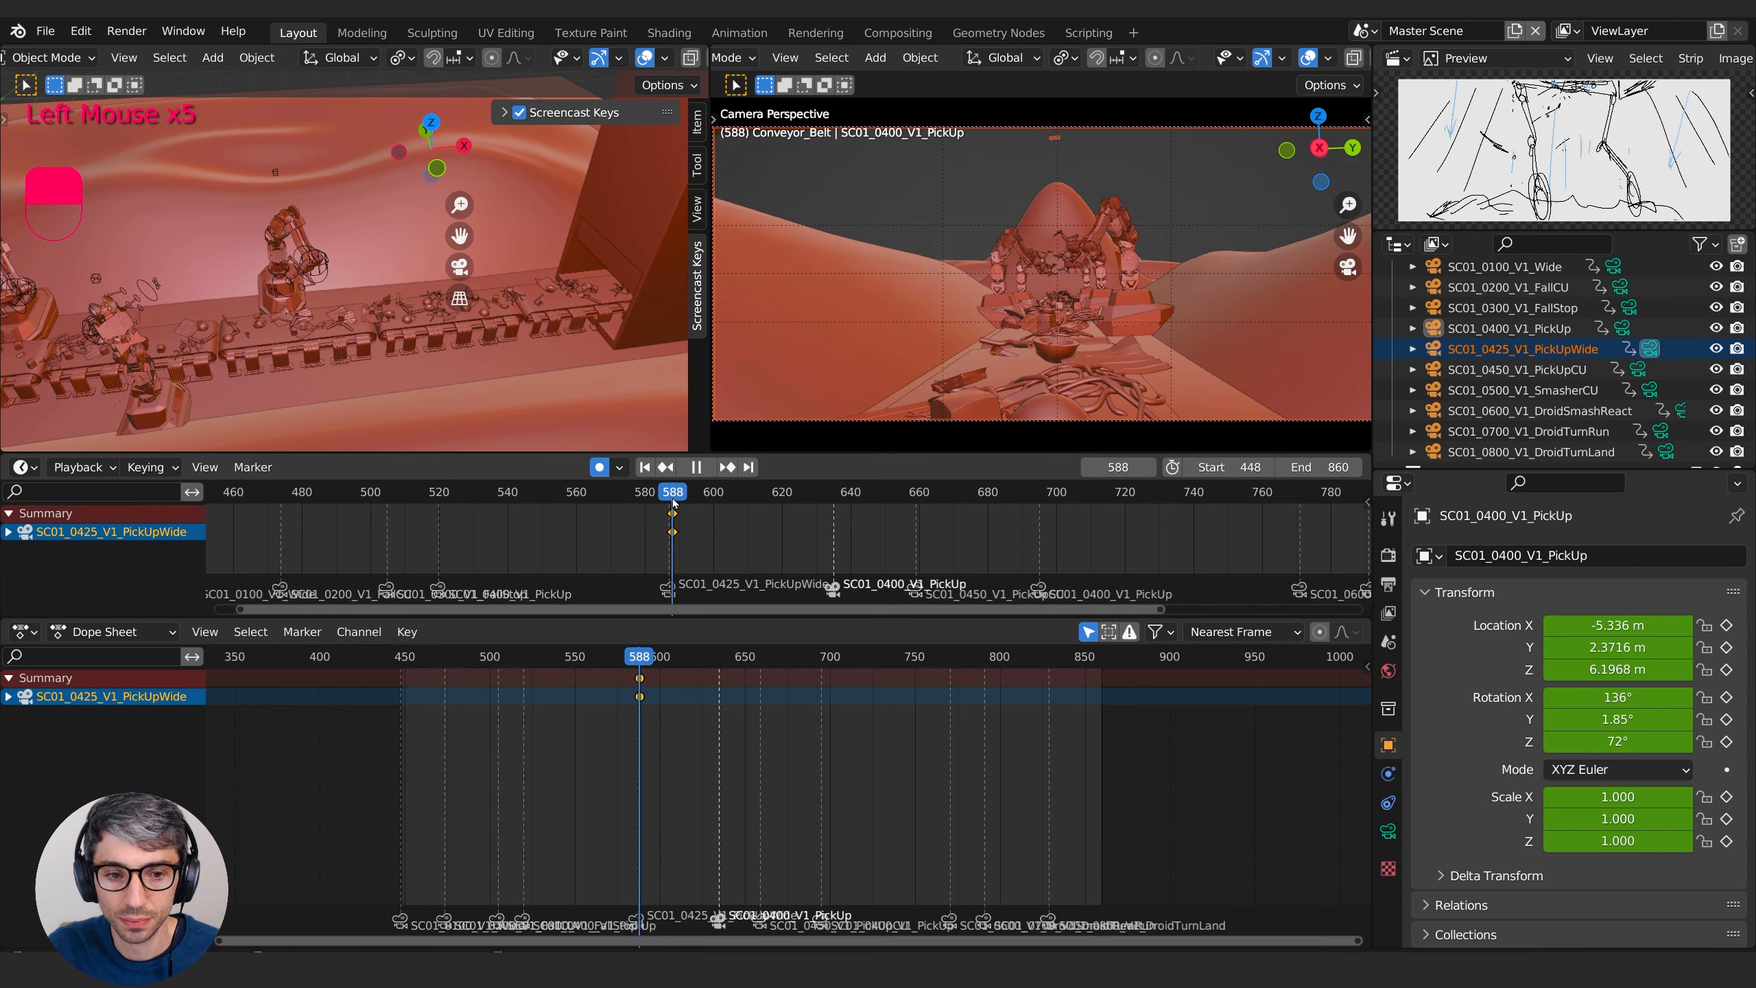
{"action": "left_click", "coordinate": [1578, 357]}
{"action": "mouse_move", "coordinate": [1150, 351]}
{"action": "middle_mouse_down"}
{"action": "mouse_move", "coordinate": [1122, 362]}
{"action": "mouse_move", "coordinate": [1133, 327]}
{"action": "mouse_move", "coordinate": [1117, 343]}
{"action": "middle_mouse_up"}
{"action": "scroll", "coordinate": [1128, 360], "scroll_direction": "up", "scroll_amount": 2}
{"action": "scroll", "coordinate": [1125, 338], "scroll_direction": "up", "scroll_amount": 2}
{"action": "scroll", "coordinate": [1124, 328], "scroll_direction": "down", "scroll_amount": 3}
{"action": "scroll", "coordinate": [1117, 327], "scroll_direction": "up", "scroll_amount": 1}
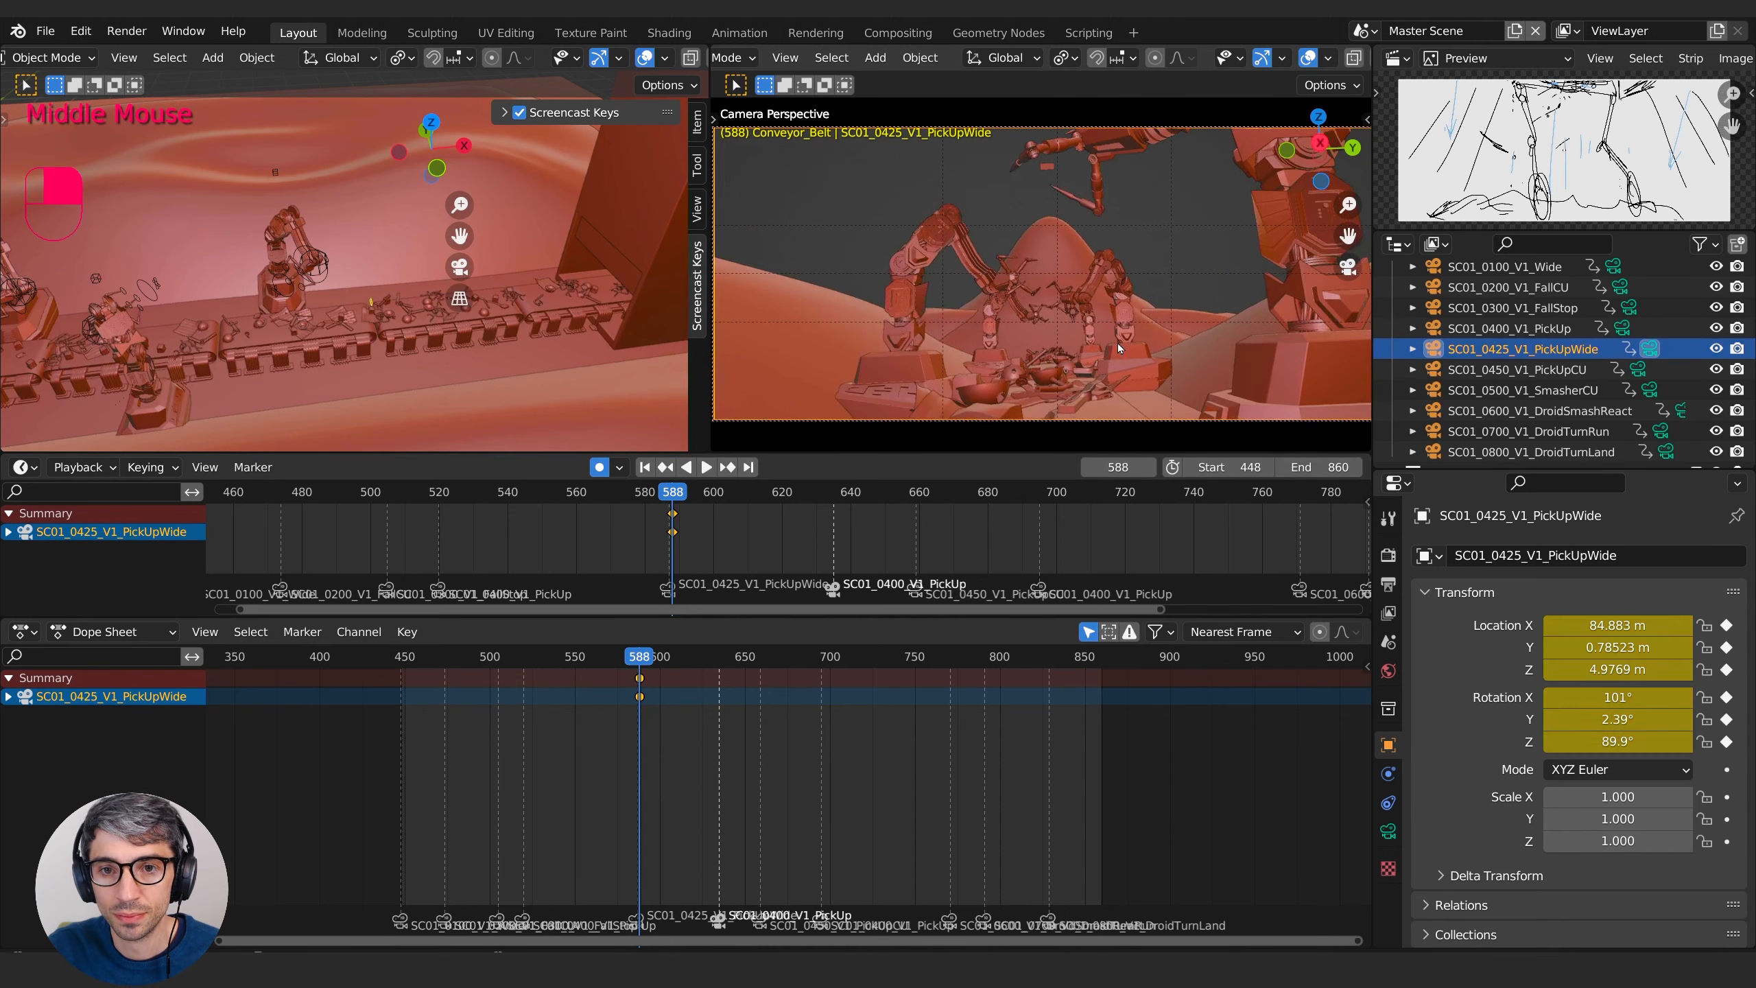
- Play the closer wide framing across the cut to the pick-up camera and scrub the wide shot to frame 621
{"action": "key", "text": "space"}
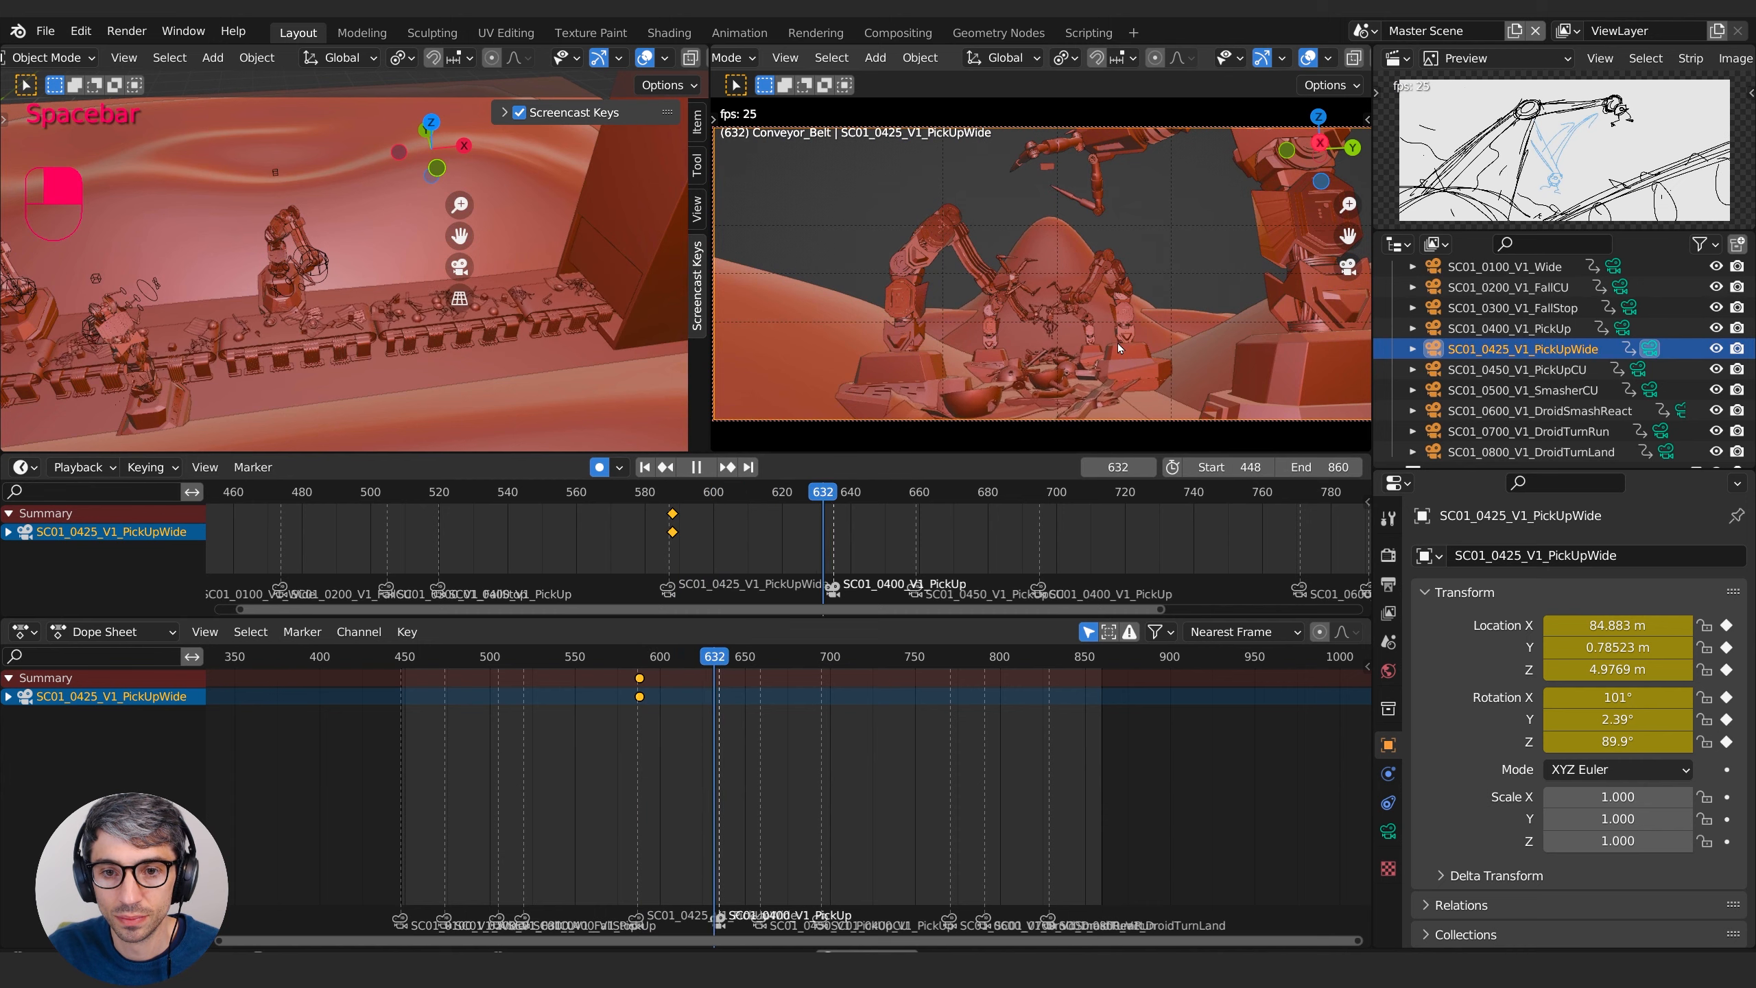
{"action": "key", "text": "space"}
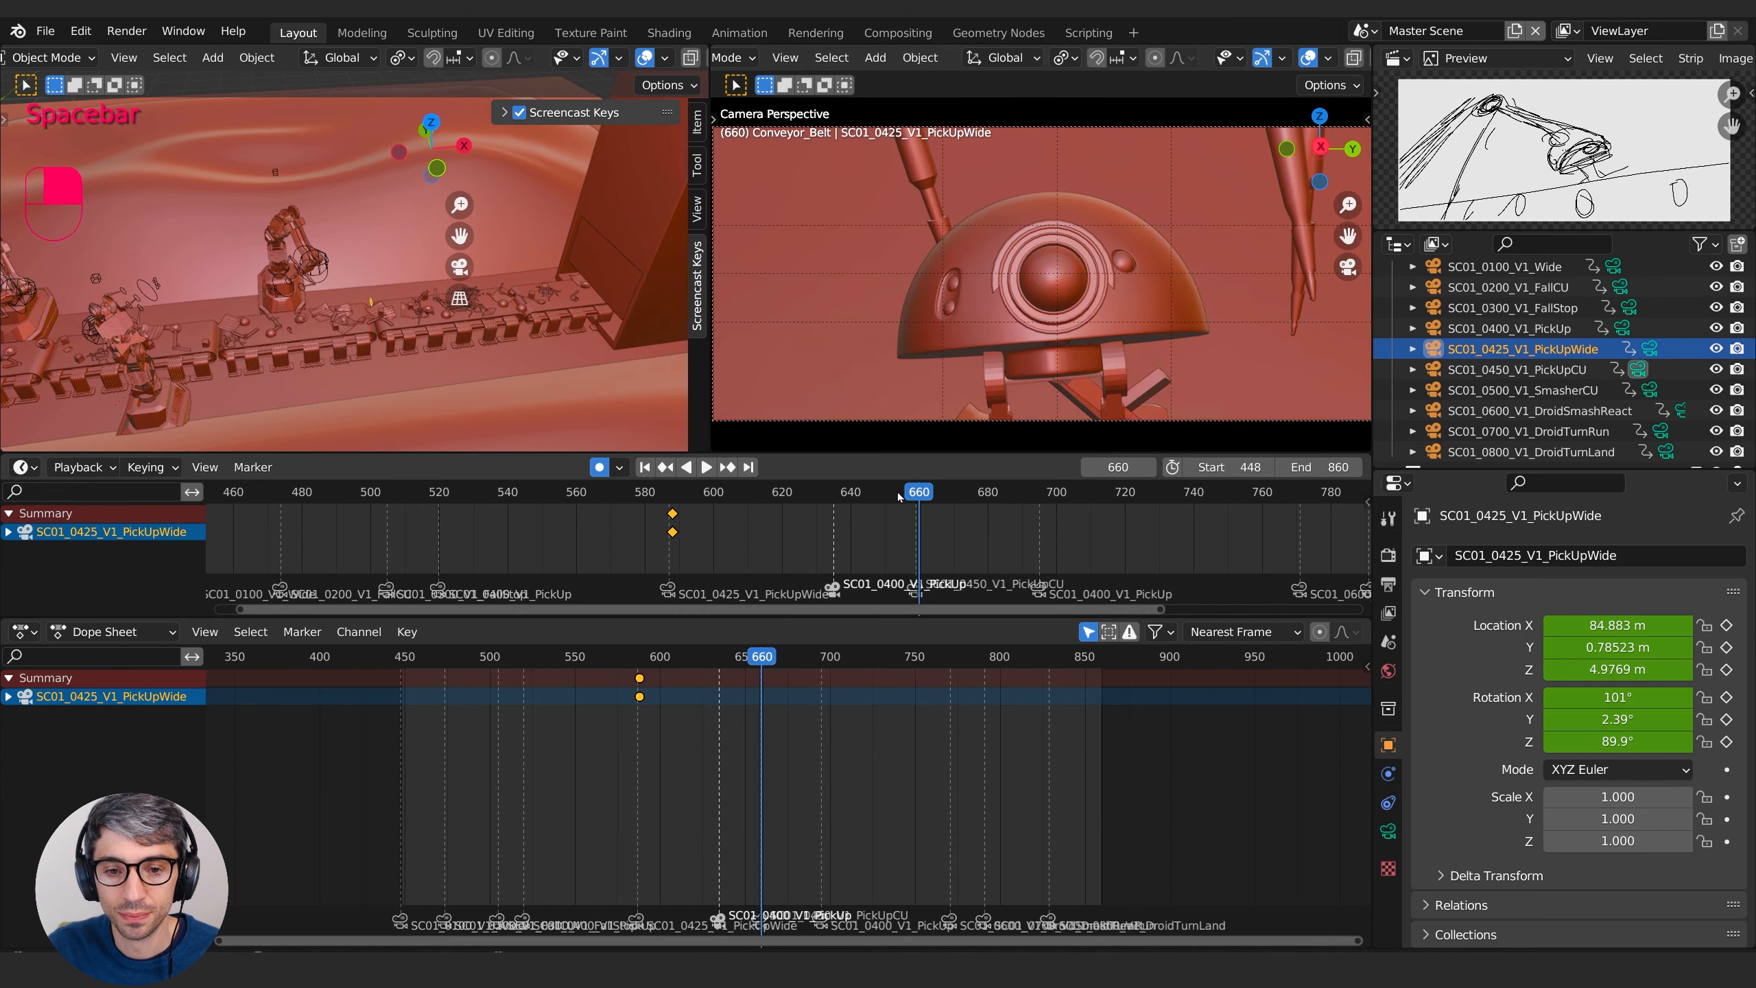
{"action": "left_click_drag", "start_coordinate": [898, 494], "coordinate": [614, 493]}
{"action": "key", "text": "space"}
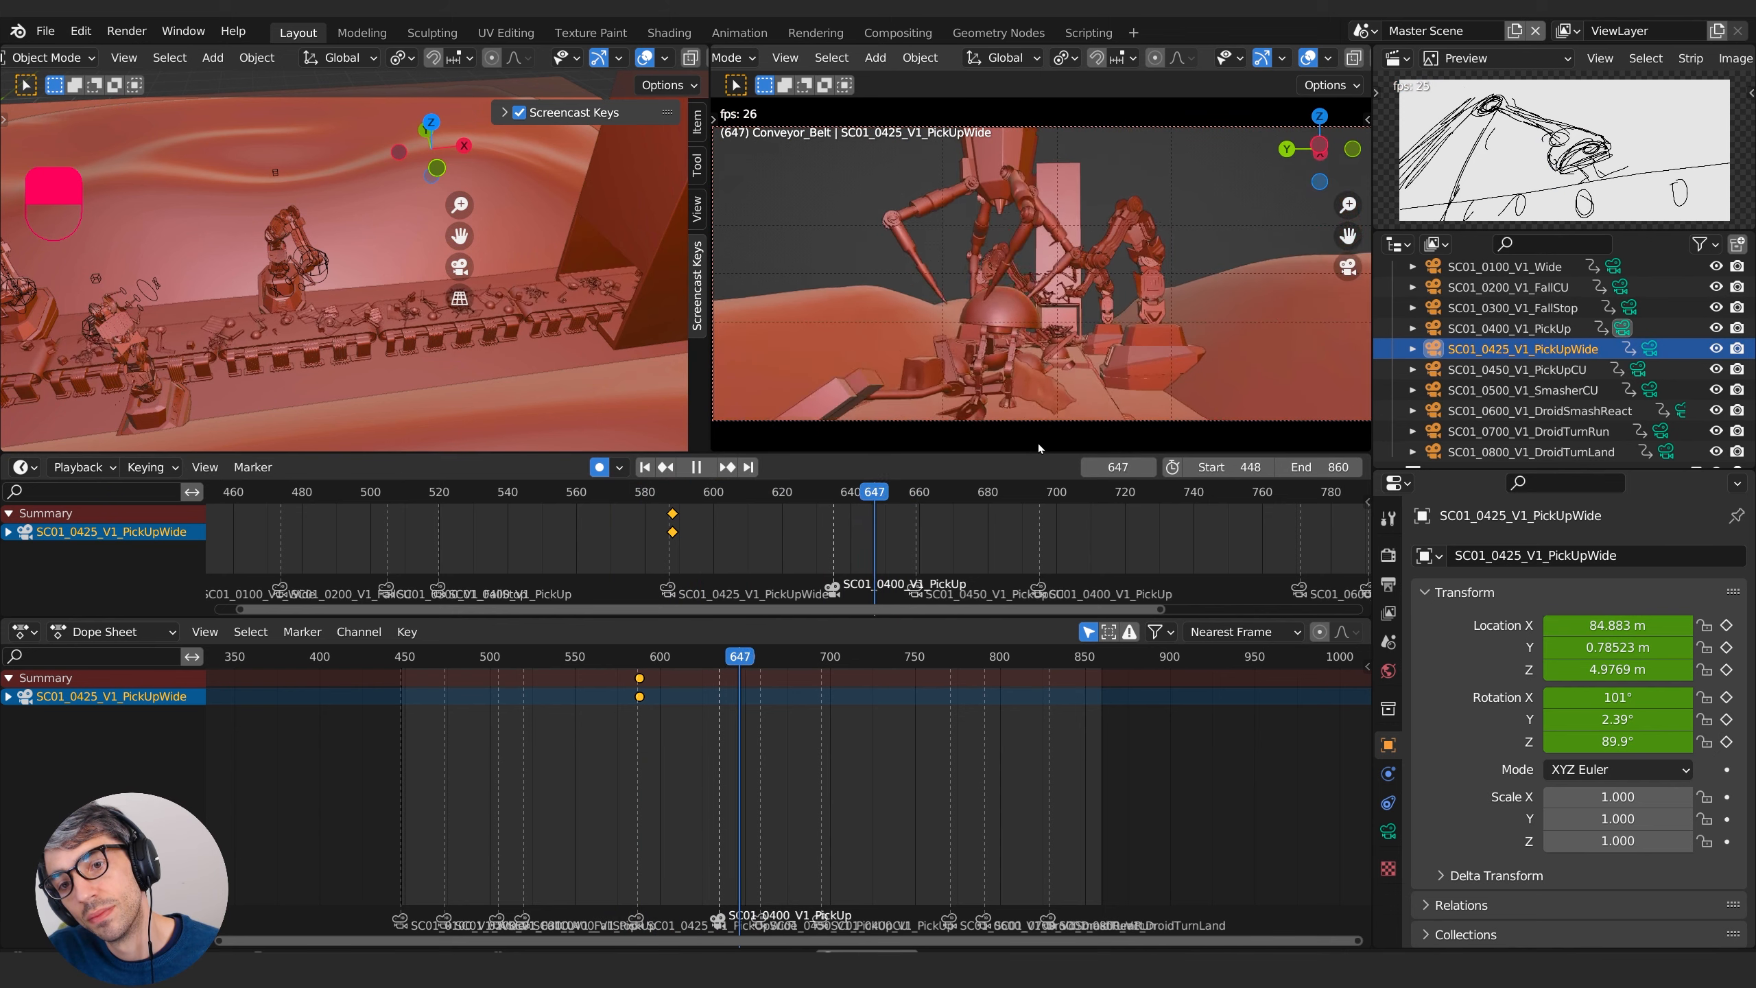
{"action": "key", "text": "space"}
{"action": "left_click", "coordinate": [730, 510]}
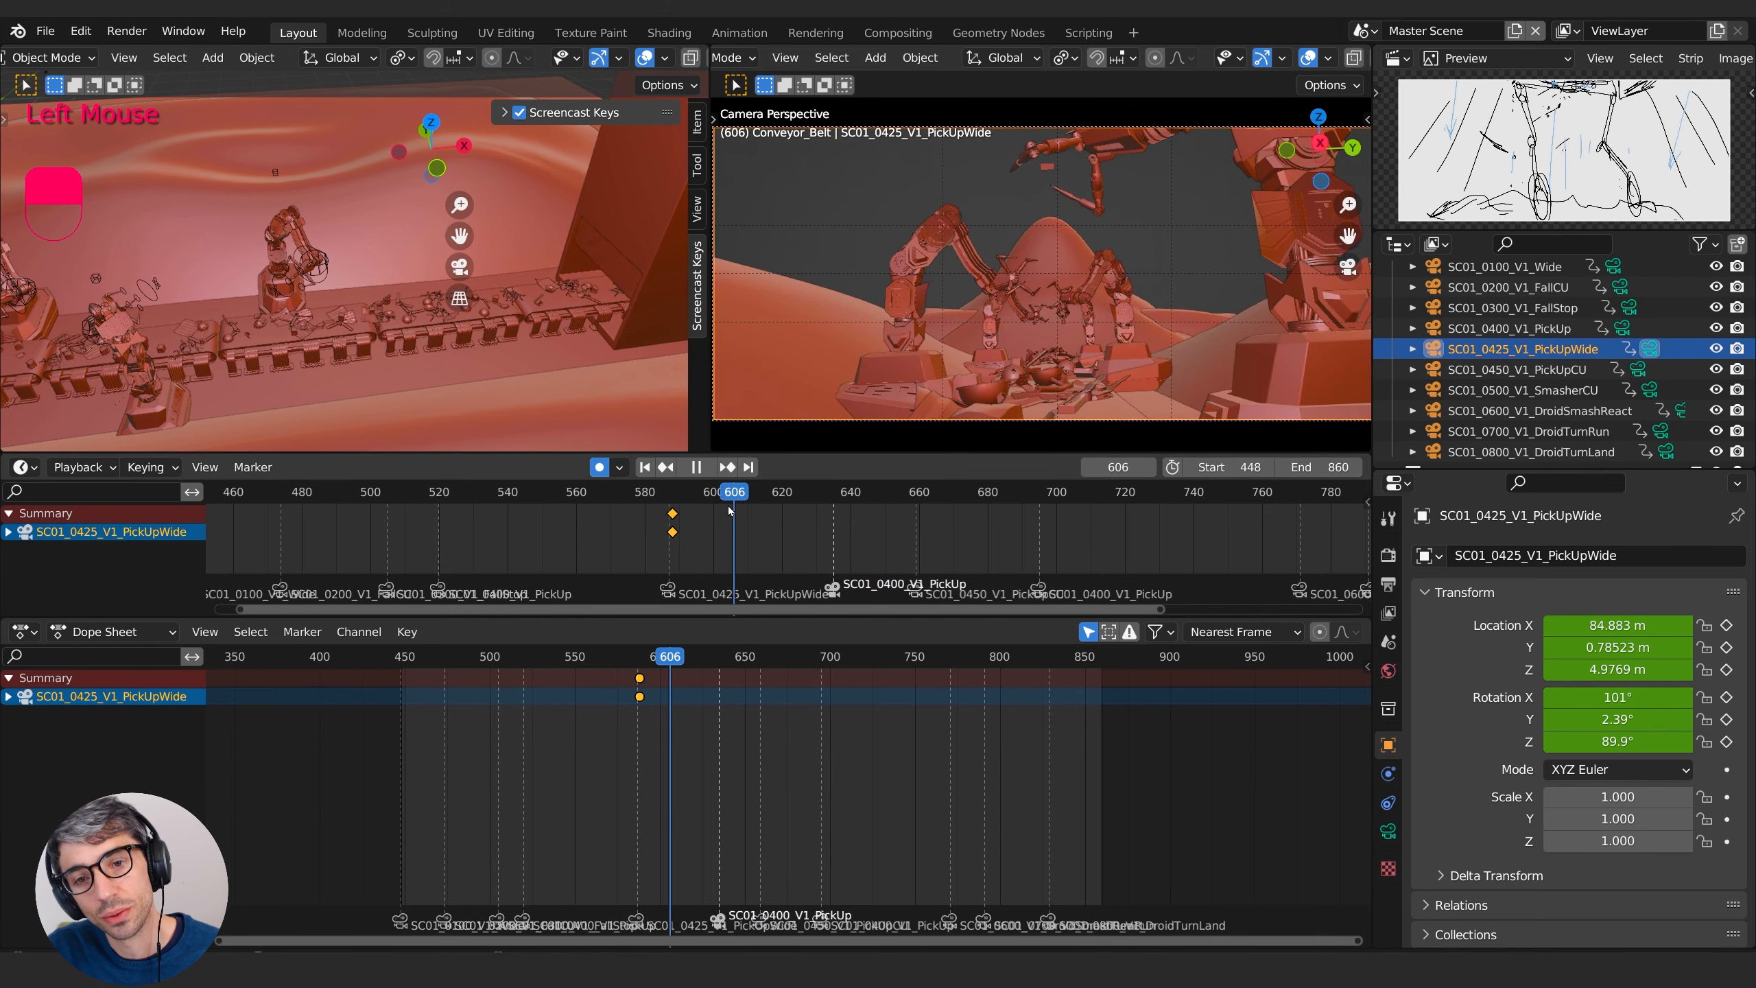
{"action": "left_click_drag", "start_coordinate": [729, 510], "coordinate": [785, 515]}
- Select the conveyor belt's BeltControl object and go to frame 587, where the wide shot starts
{"action": "scroll", "coordinate": [1672, 332], "scroll_direction": "down", "scroll_amount": 6}
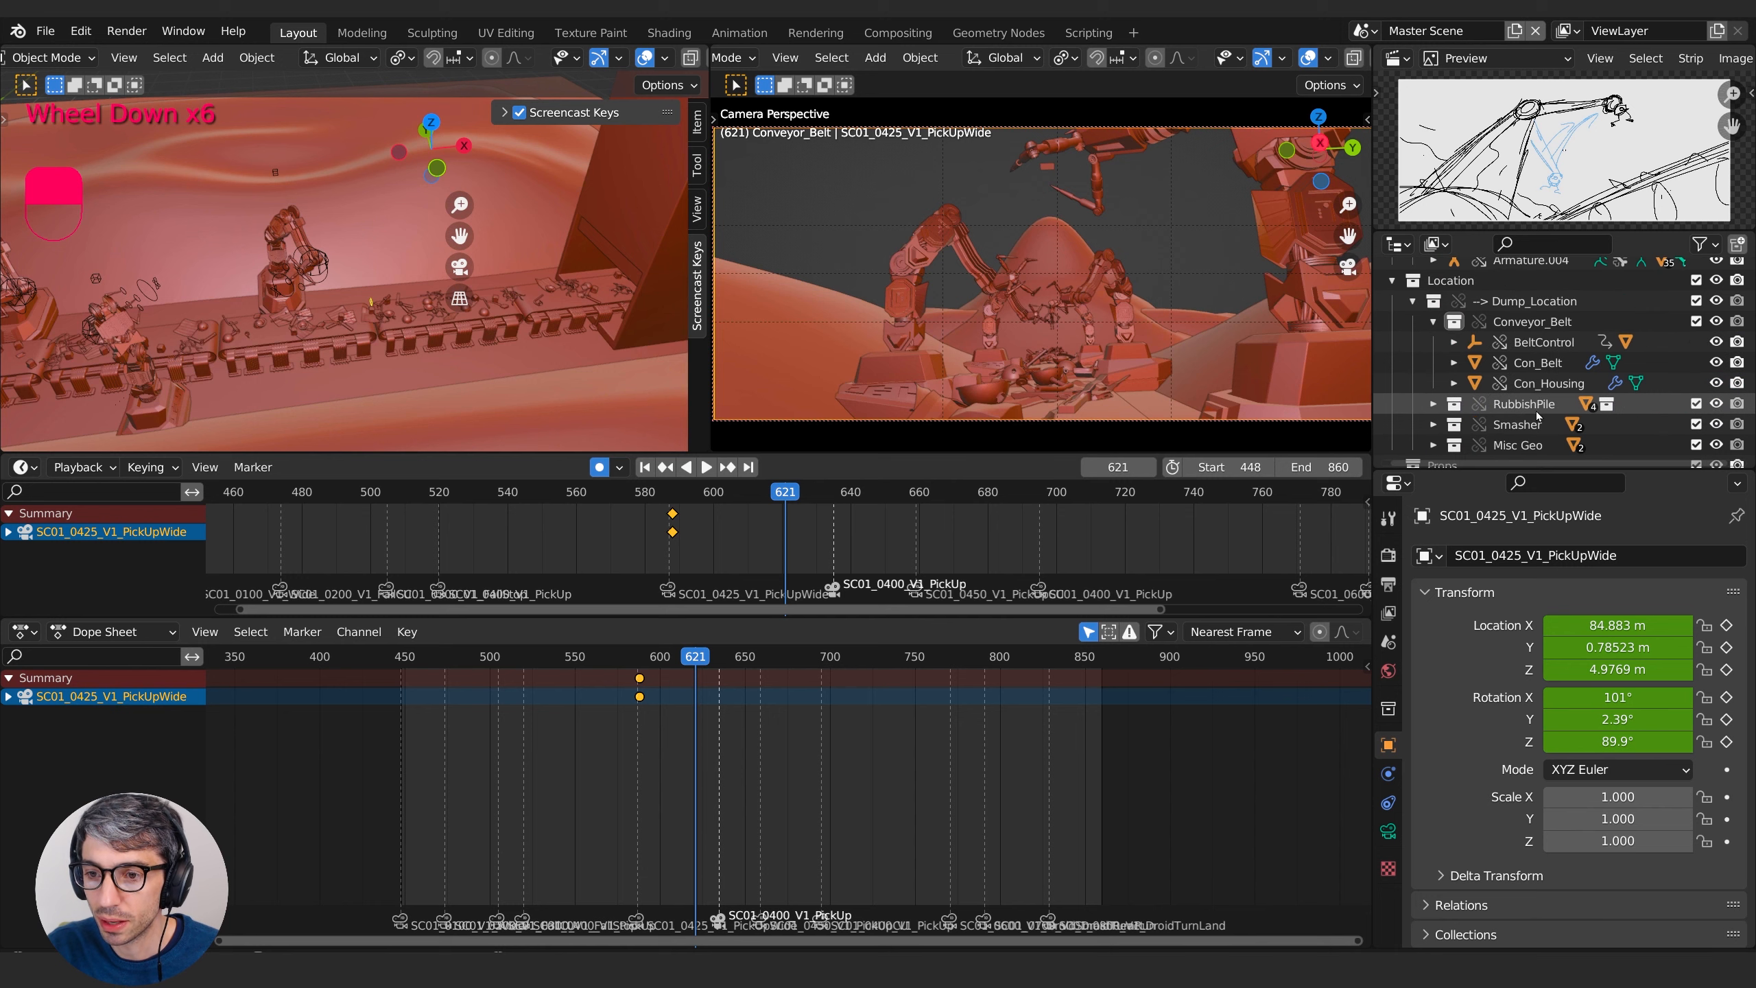
{"action": "left_click", "coordinate": [1543, 342]}
{"action": "left_click_drag", "start_coordinate": [788, 498], "coordinate": [670, 507]}
{"action": "key", "text": "g"}
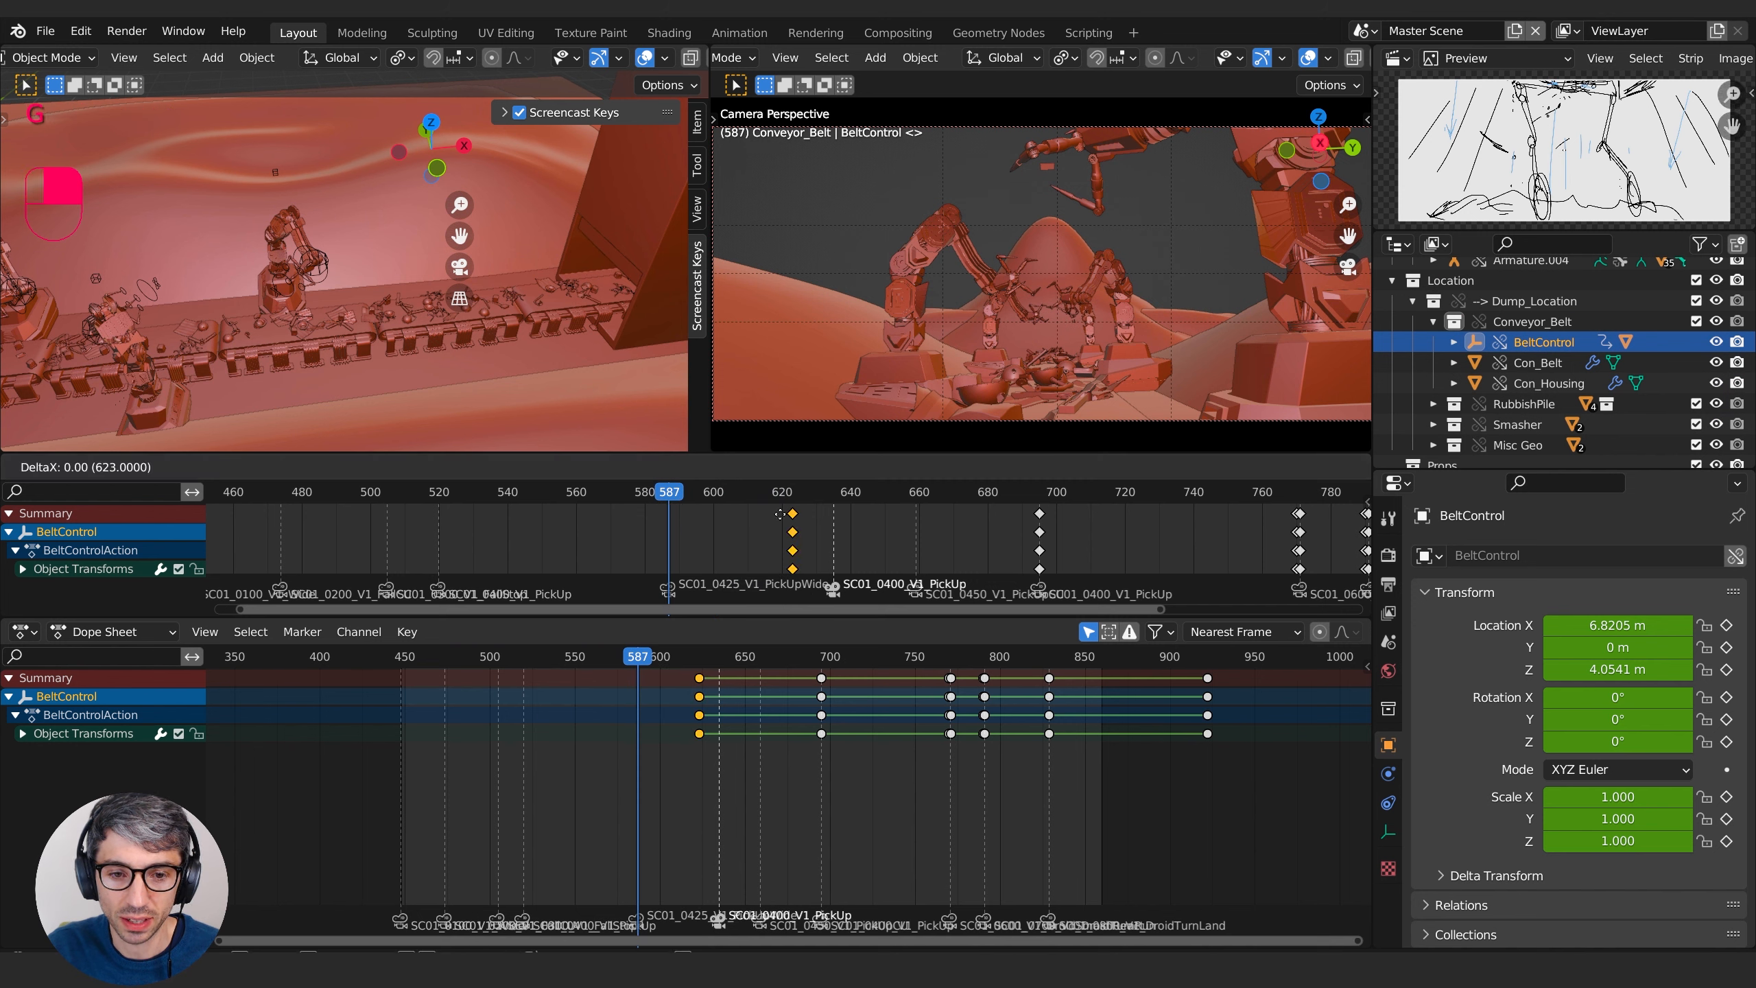
{"action": "right_click", "coordinate": [668, 515]}
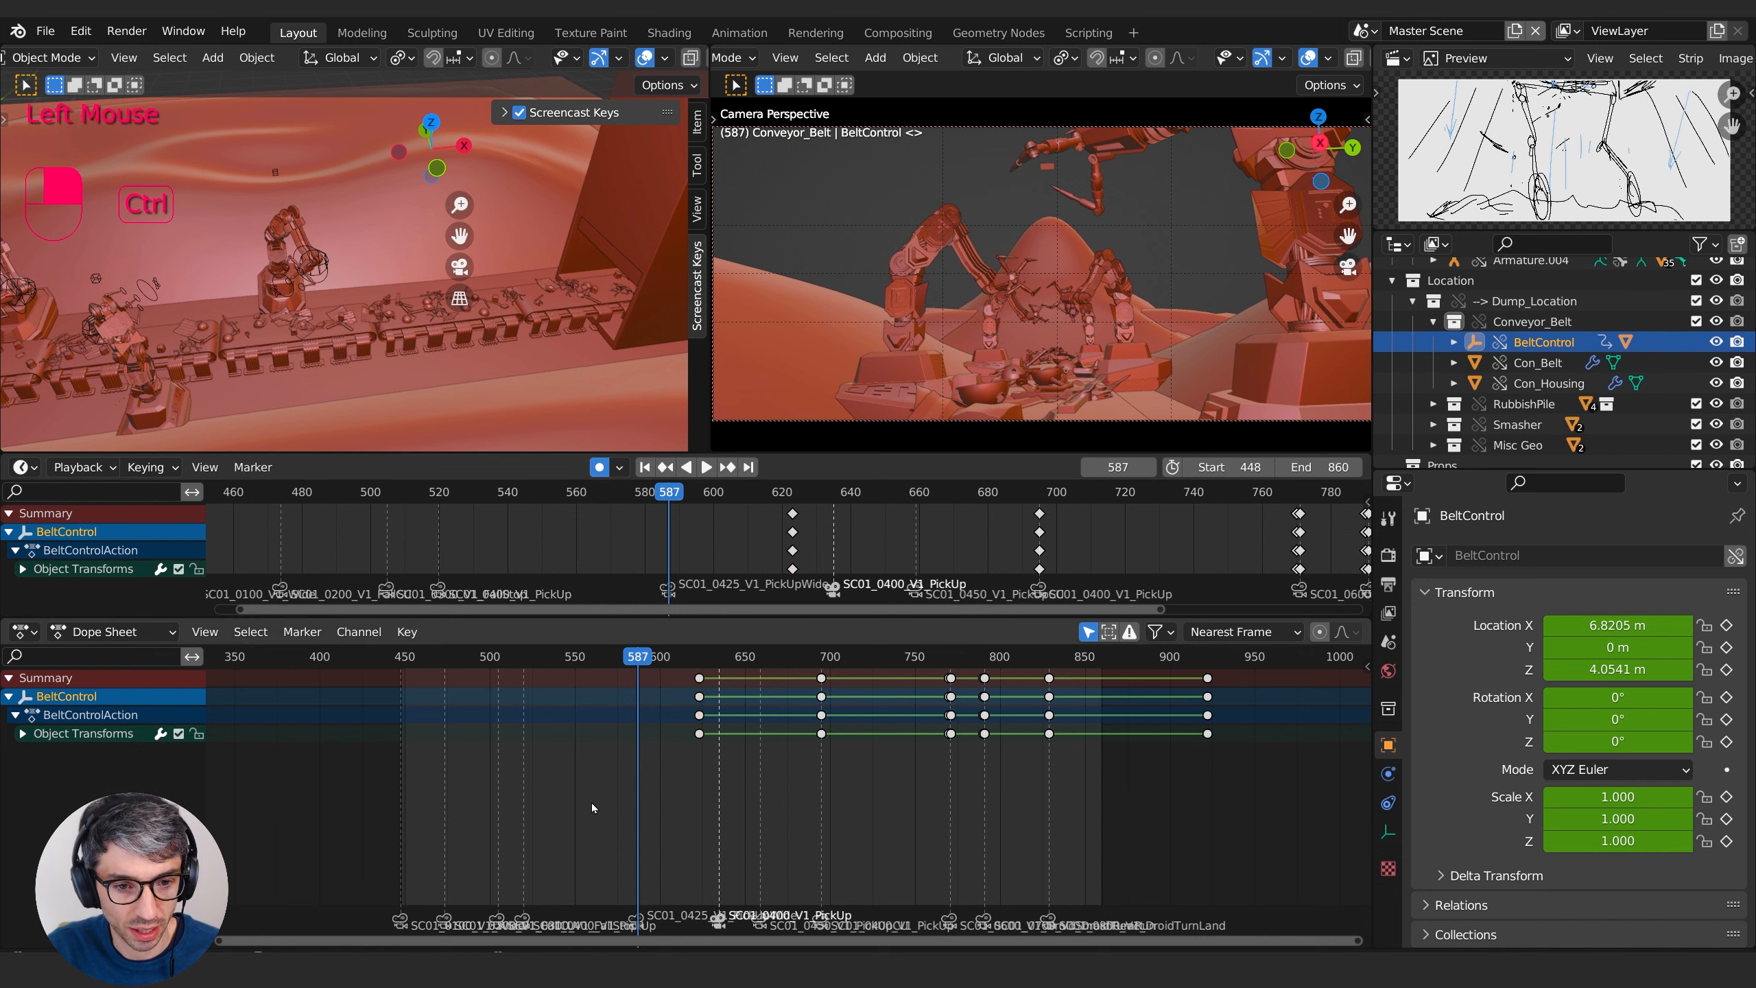
- Show BeltControl's X Location curve in the Graph Editor and insert a single keyframe on it at frame 587
{"action": "key", "text": "ctrl+Tab"}
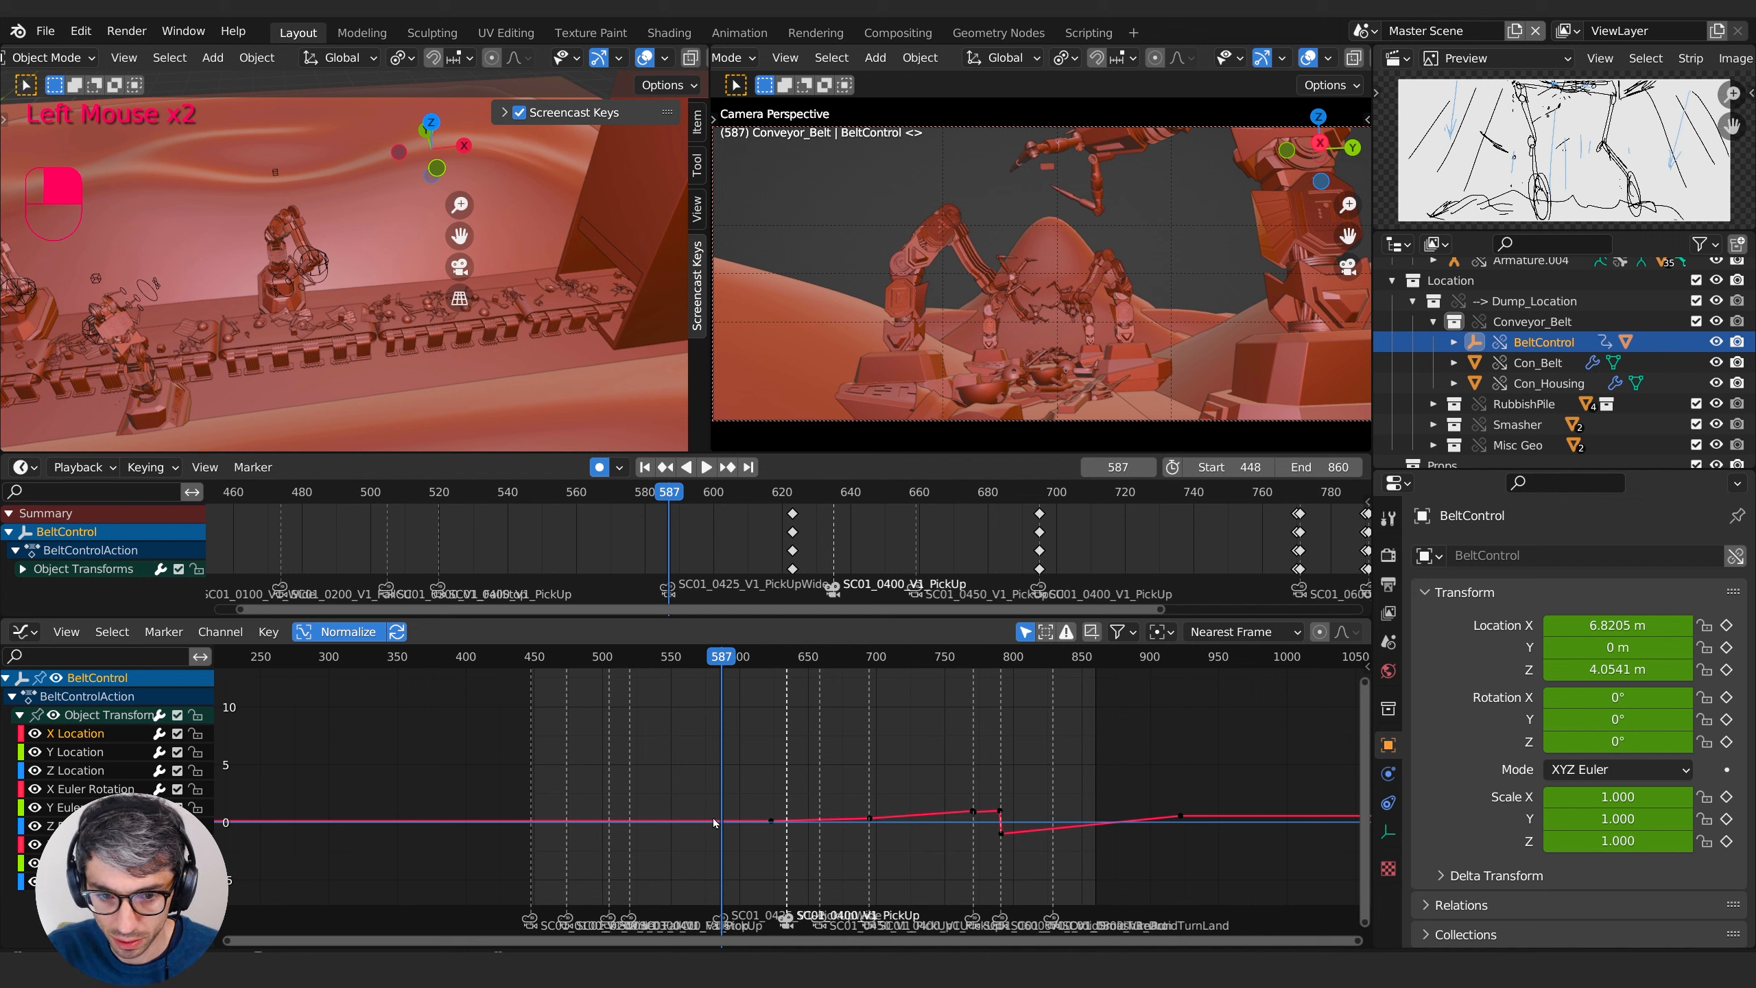
{"action": "scroll", "coordinate": [714, 821], "scroll_direction": "down", "scroll_amount": 3}
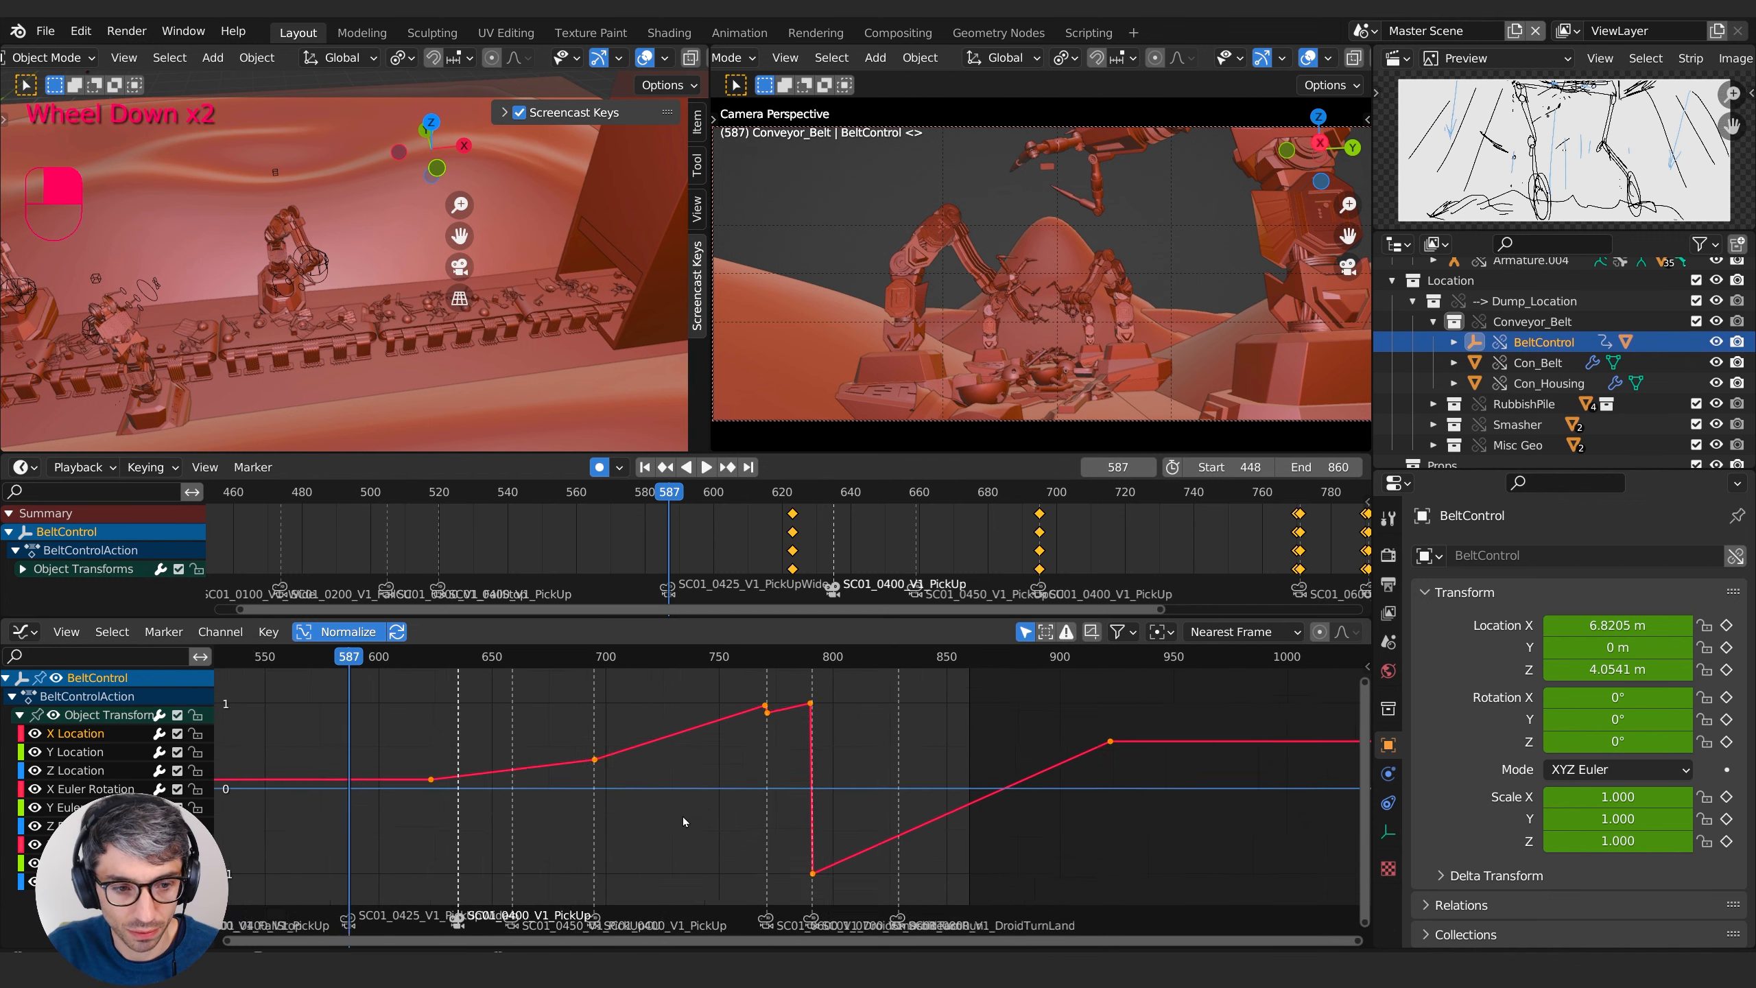
{"action": "mouse_move", "coordinate": [581, 827]}
{"action": "middle_mouse_down", "text": "shift"}
{"action": "mouse_move", "coordinate": [848, 819]}
{"action": "mouse_move", "coordinate": [804, 831]}
{"action": "mouse_move", "coordinate": [862, 835]}
{"action": "middle_mouse_up", "text": "shift"}
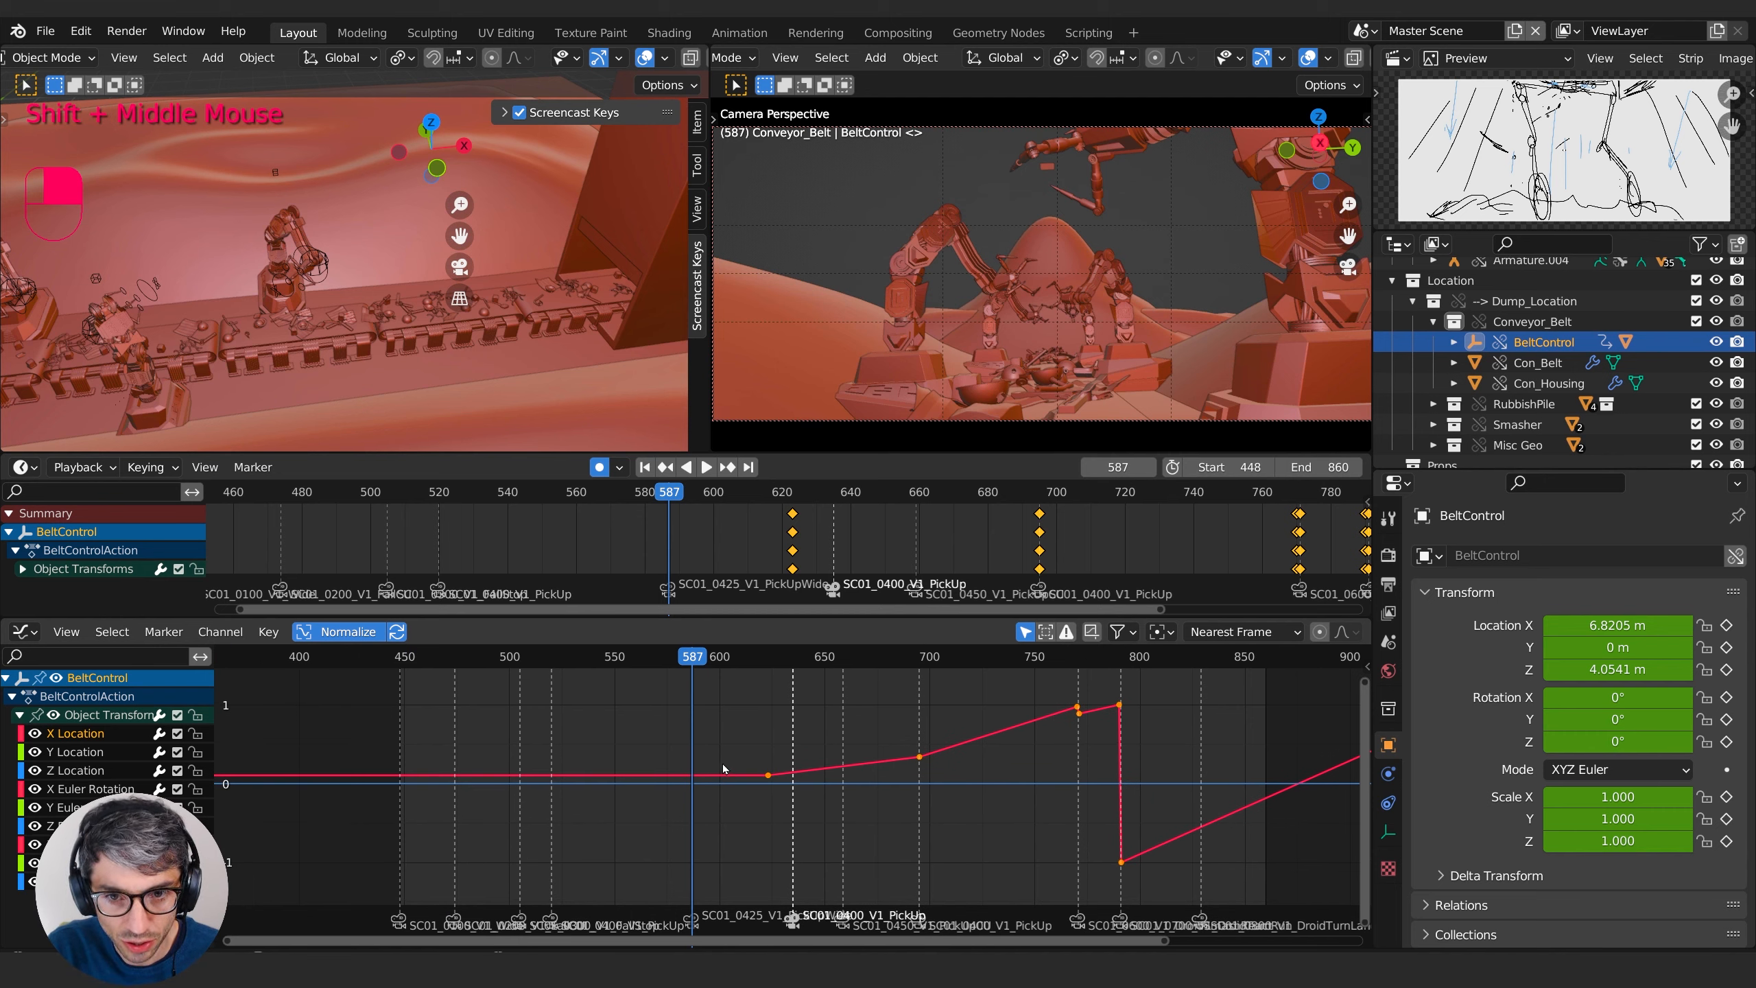
{"action": "key", "text": "Left"}
{"action": "middle_click_drag", "start_coordinate": [716, 772], "coordinate": [774, 803]}
{"action": "key", "text": "Right"}
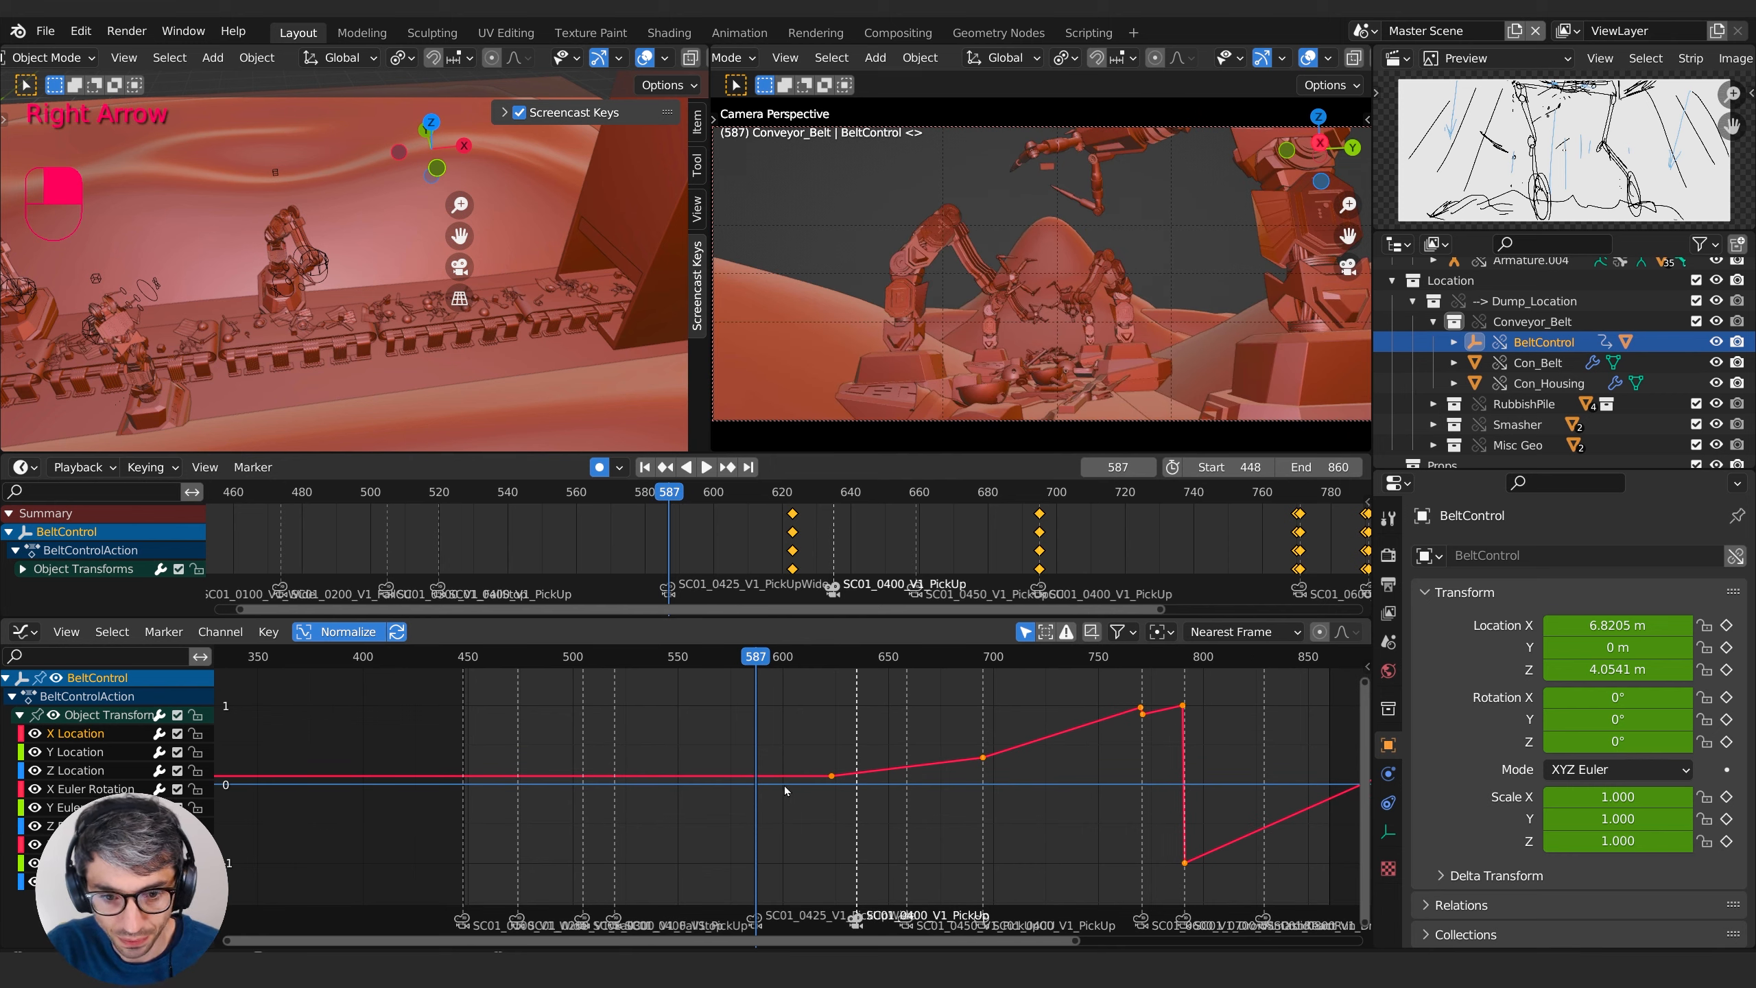
{"action": "right_click", "coordinate": [1599, 625]}
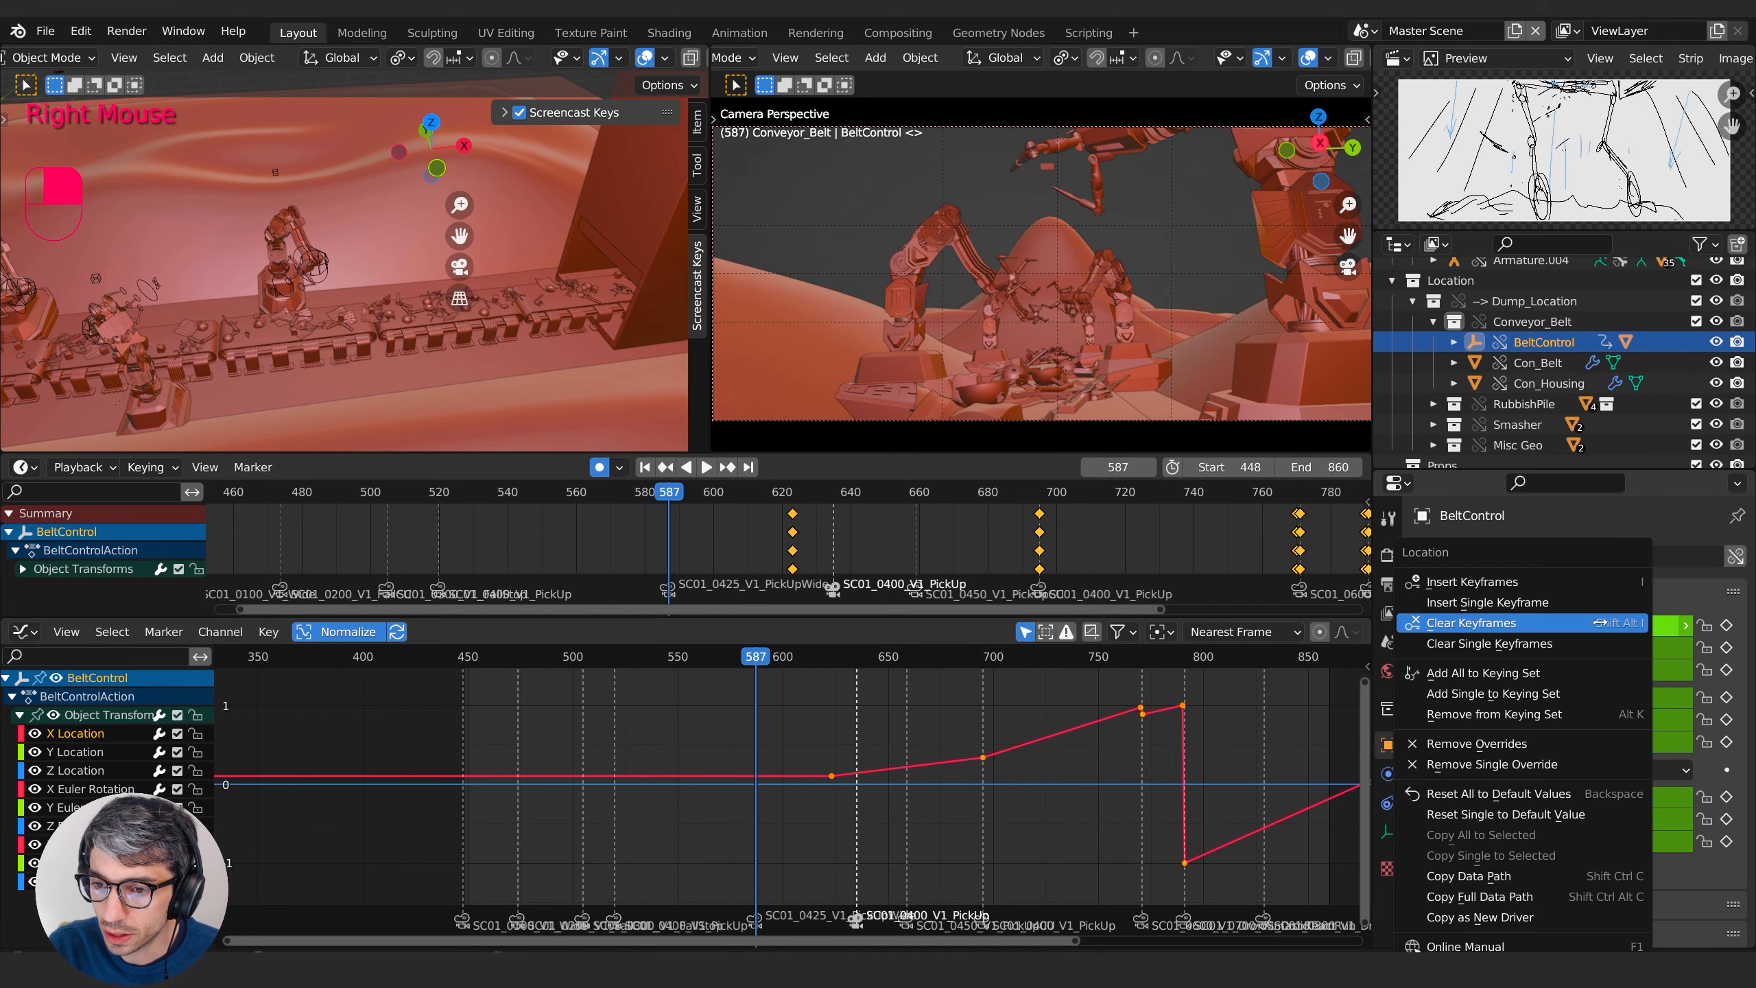
{"action": "left_click", "coordinate": [1597, 616]}
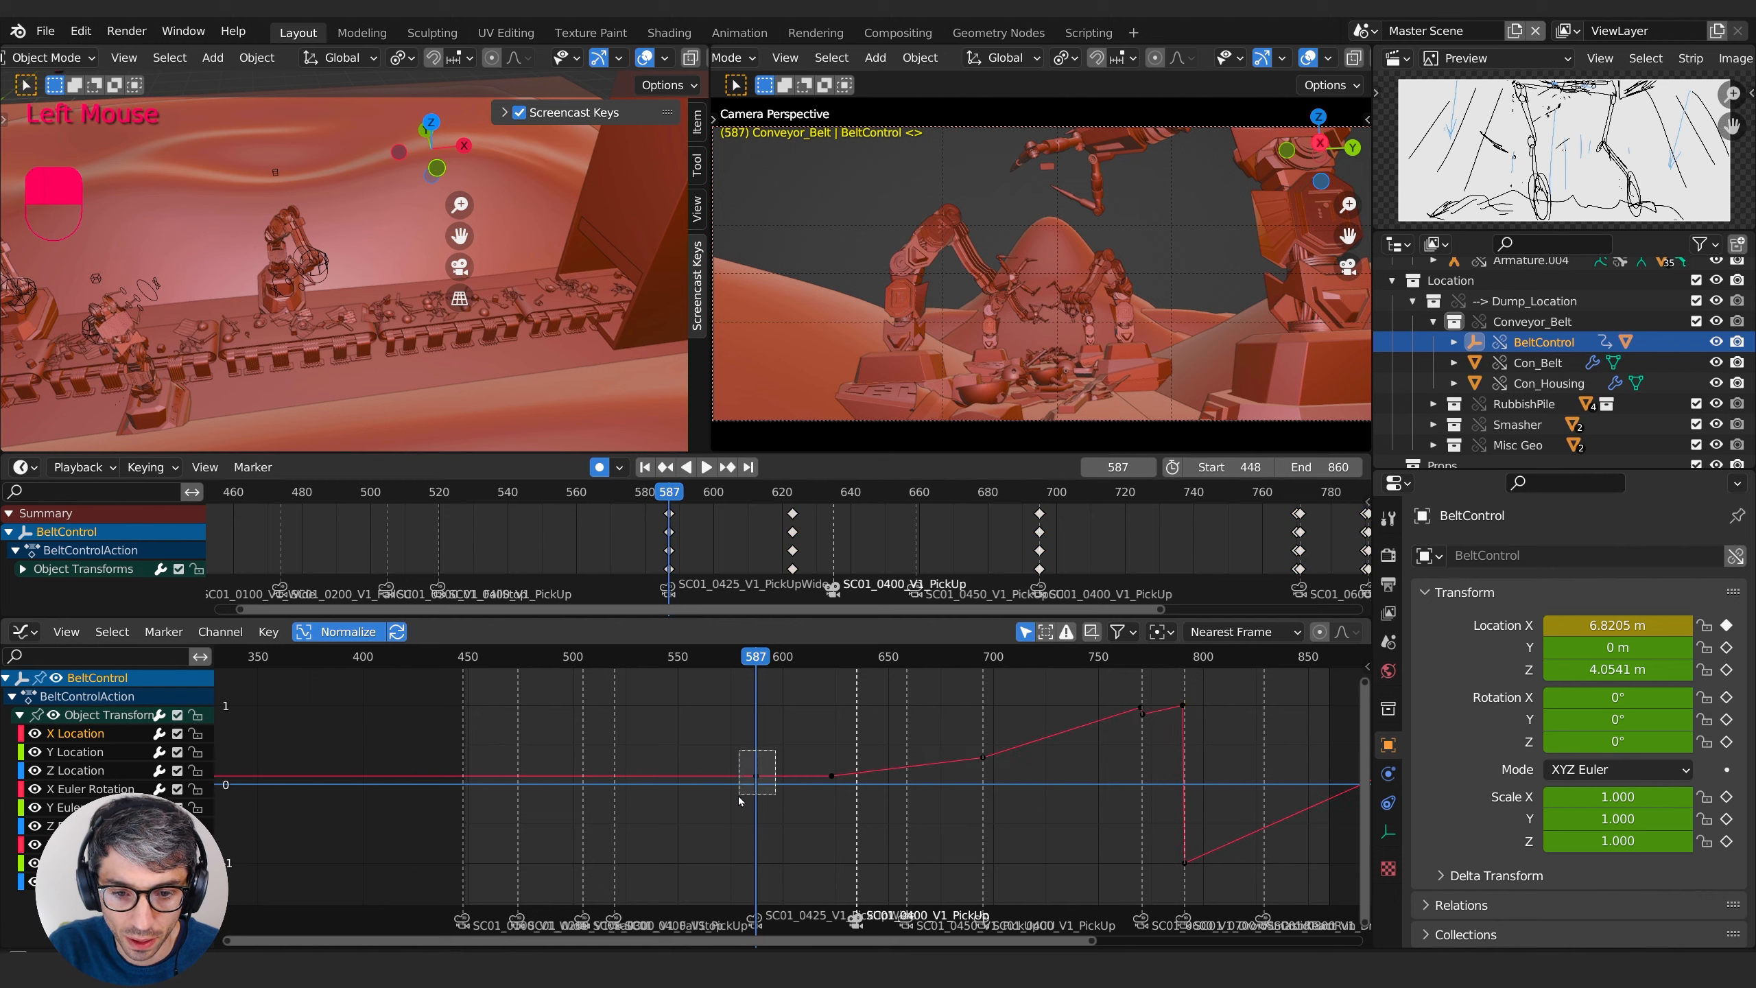
- Lower the frame 587 key on BeltControl's X Location curve to about 1.81 m, continuing the later slope as a straight ramp
{"action": "left_click_drag", "start_coordinate": [1009, 736], "coordinate": [843, 815]}
{"action": "key", "text": "KP_Decimal"}
{"action": "scroll", "coordinate": [843, 813], "scroll_direction": "down", "scroll_amount": 5}
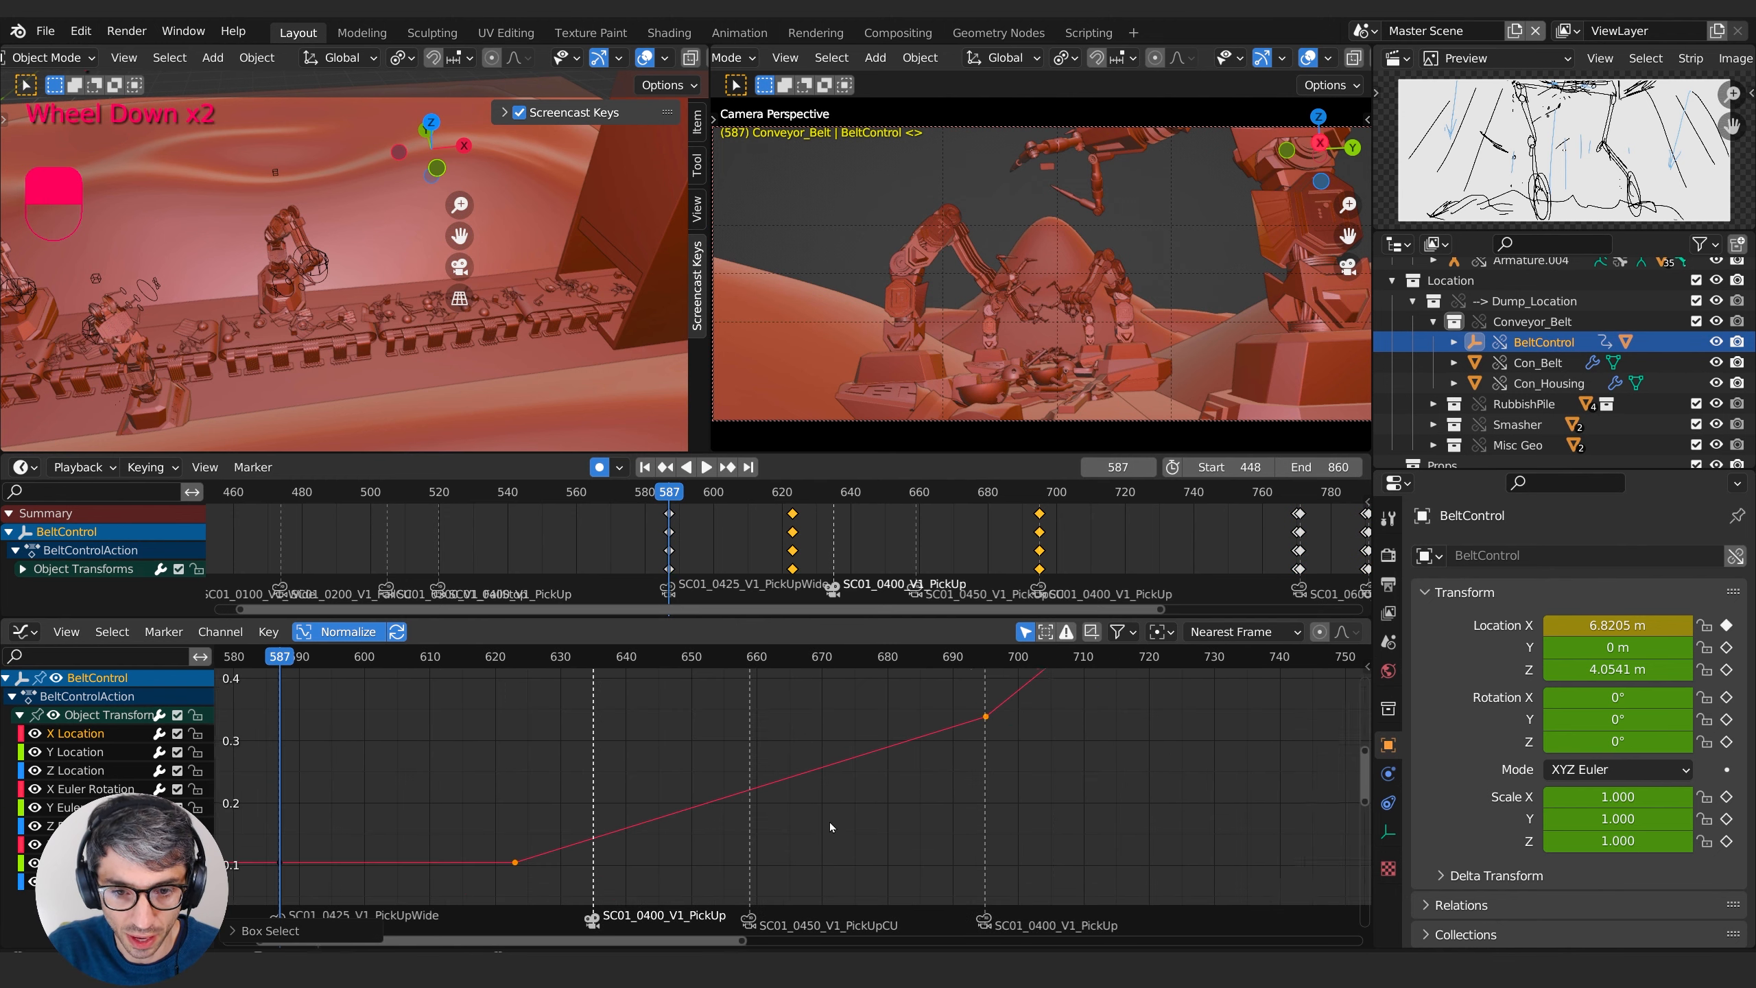
{"action": "middle_click_drag", "start_coordinate": [843, 813], "coordinate": [961, 782], "text": "shift"}
{"action": "left_click_drag", "start_coordinate": [665, 776], "coordinate": [599, 830]}
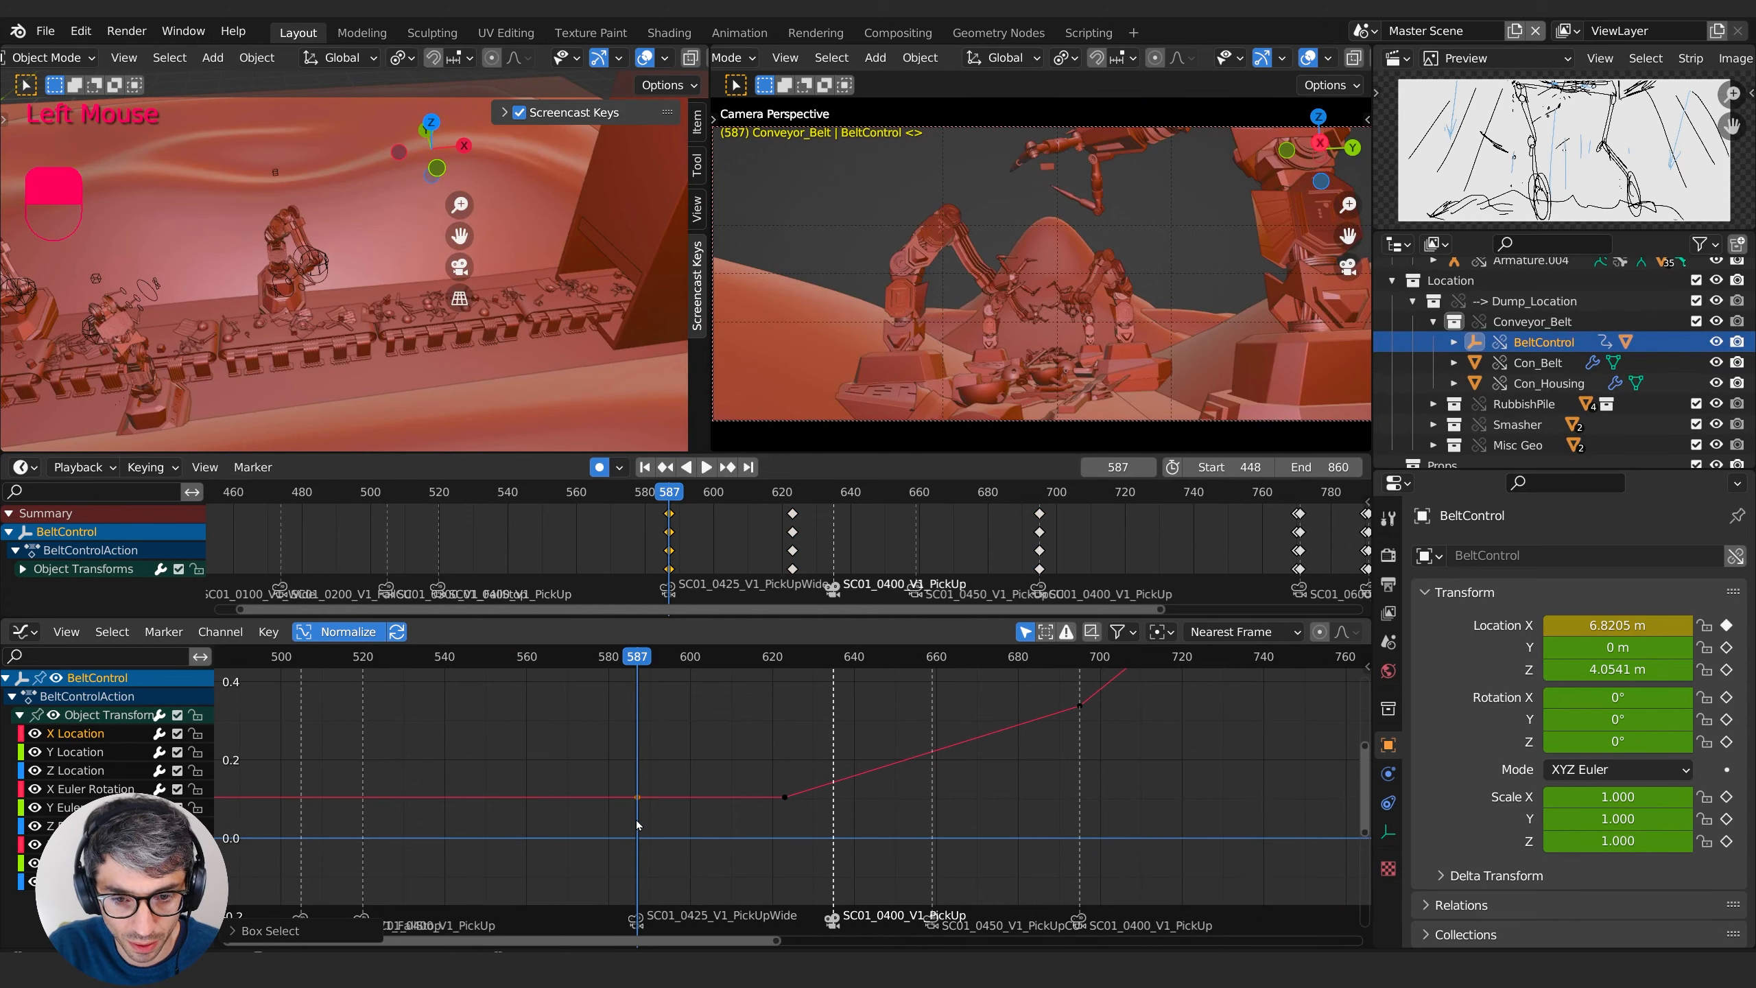
{"action": "key", "text": "g"}
{"action": "key", "text": "y"}
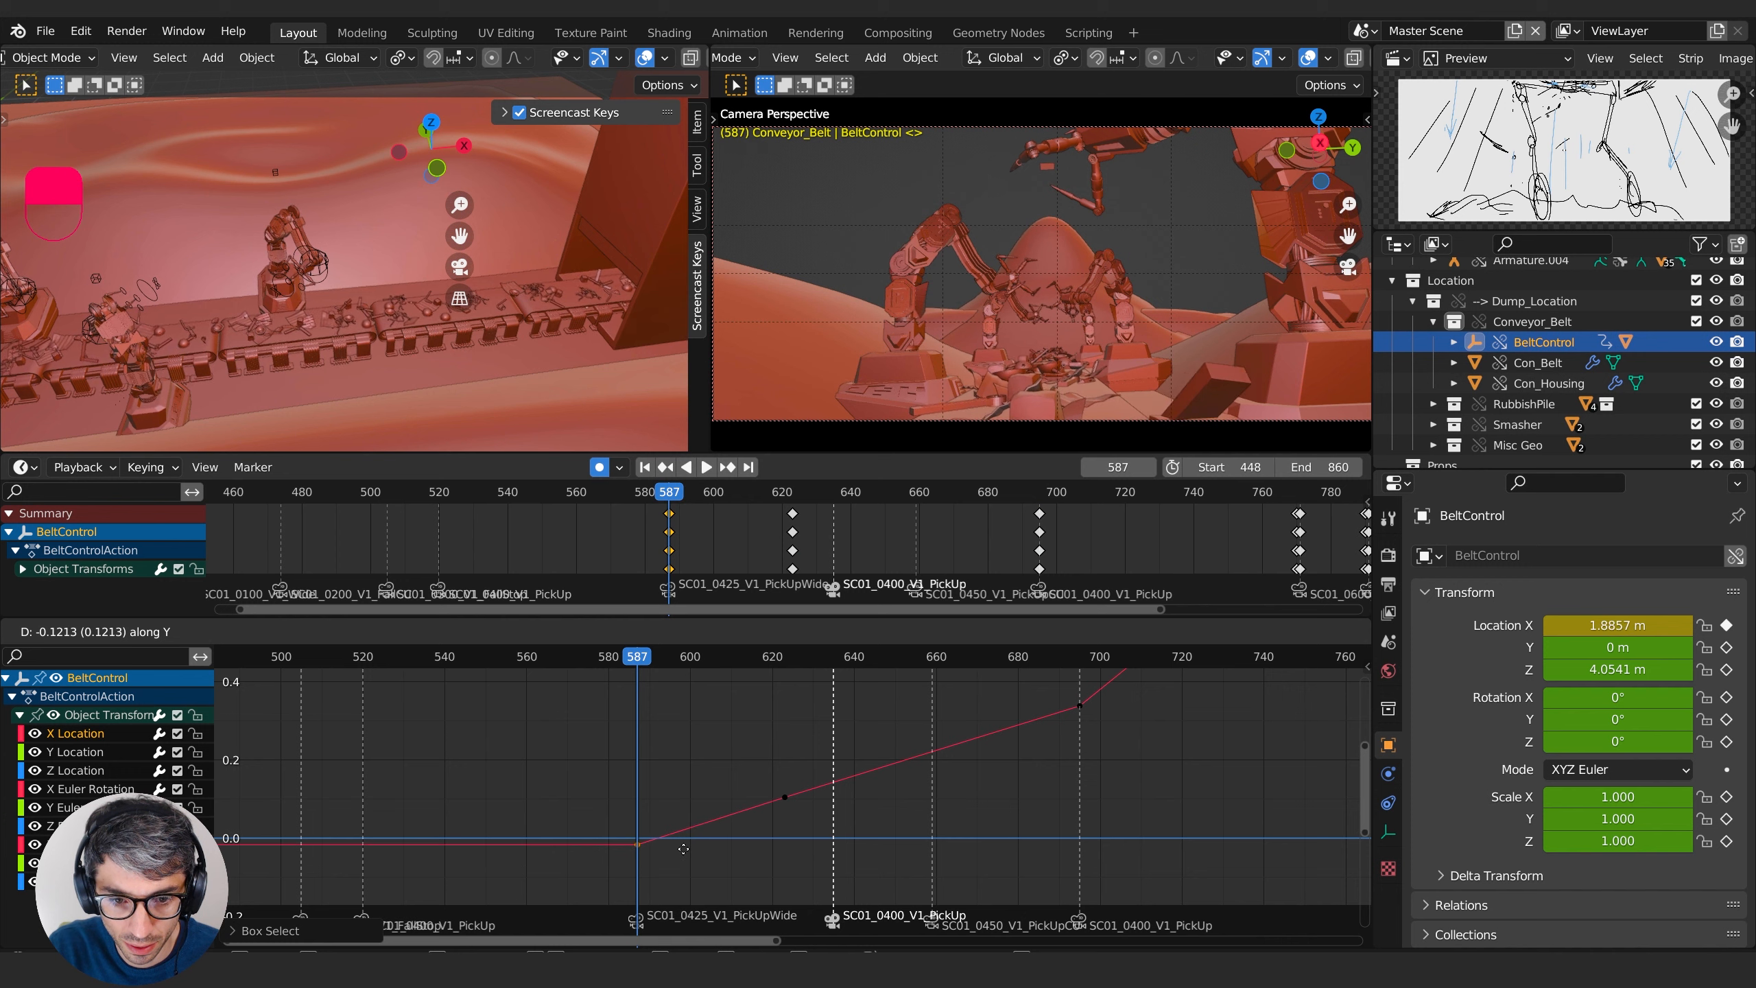
{"action": "left_click", "coordinate": [683, 850]}
{"action": "key", "text": "KP_Decimal"}
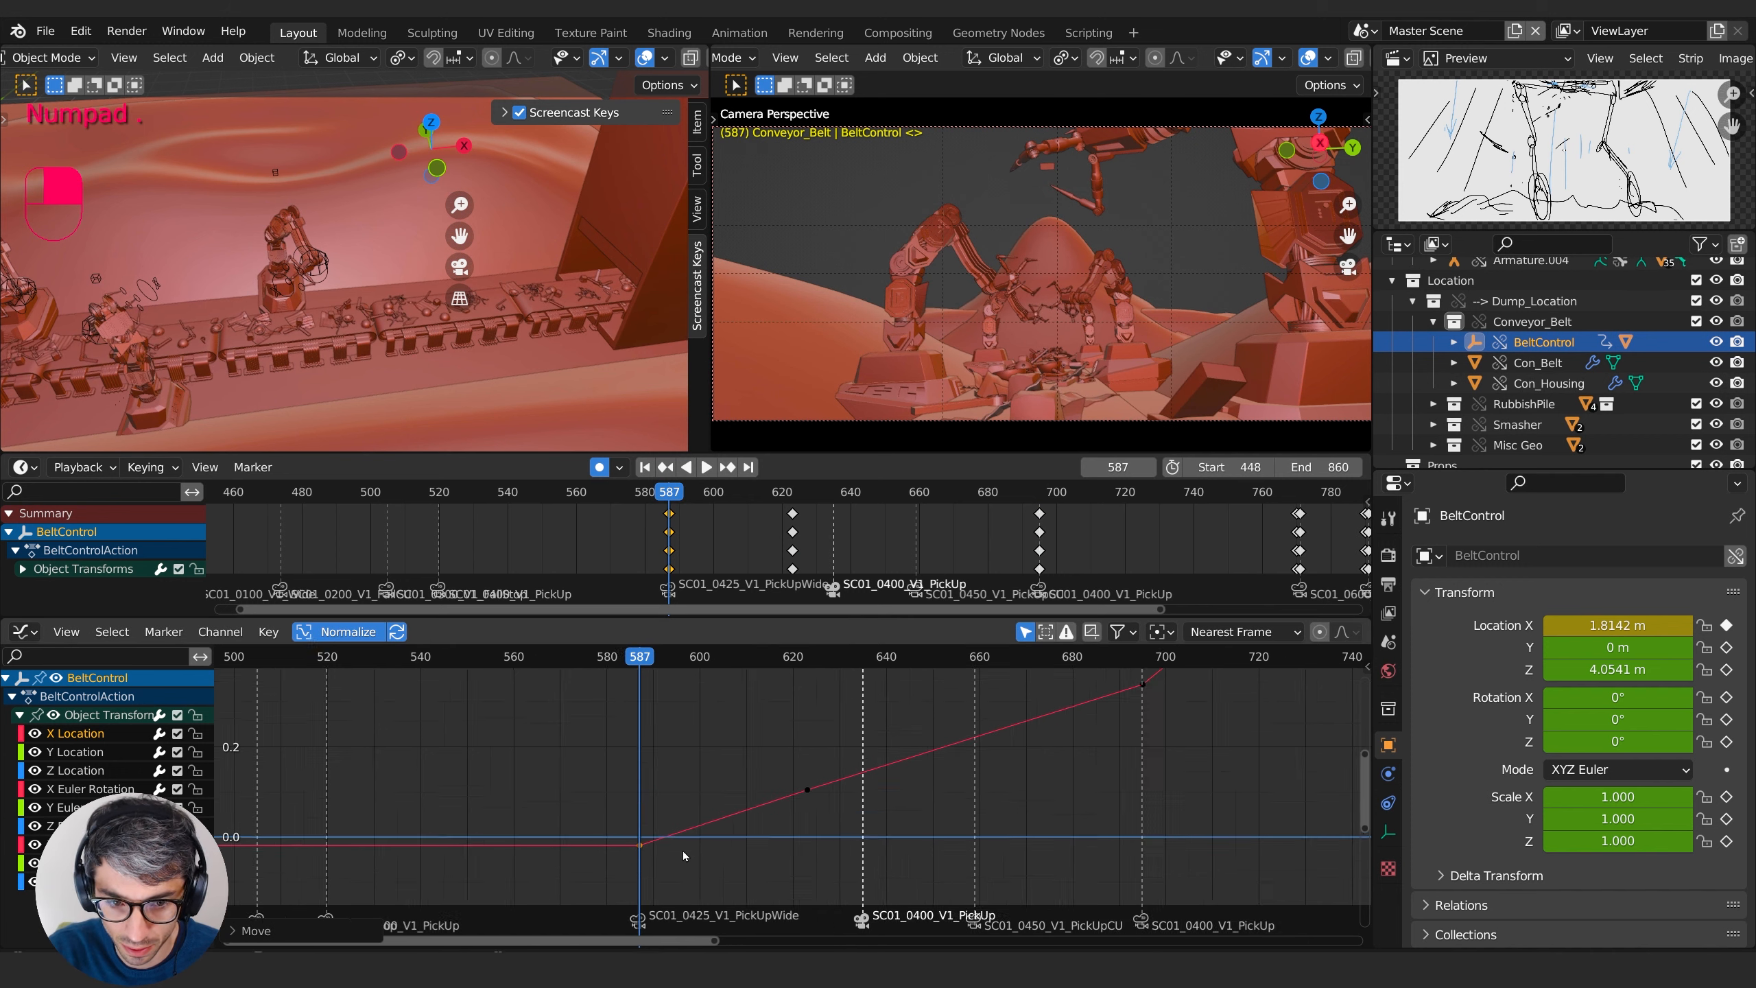
- Examine the slope of BeltControl's X Location curve around its keys at frames 587, 623 and 695, scrubbing between frames 635 and 647
{"action": "scroll", "coordinate": [683, 850], "scroll_direction": "down", "scroll_amount": 4}
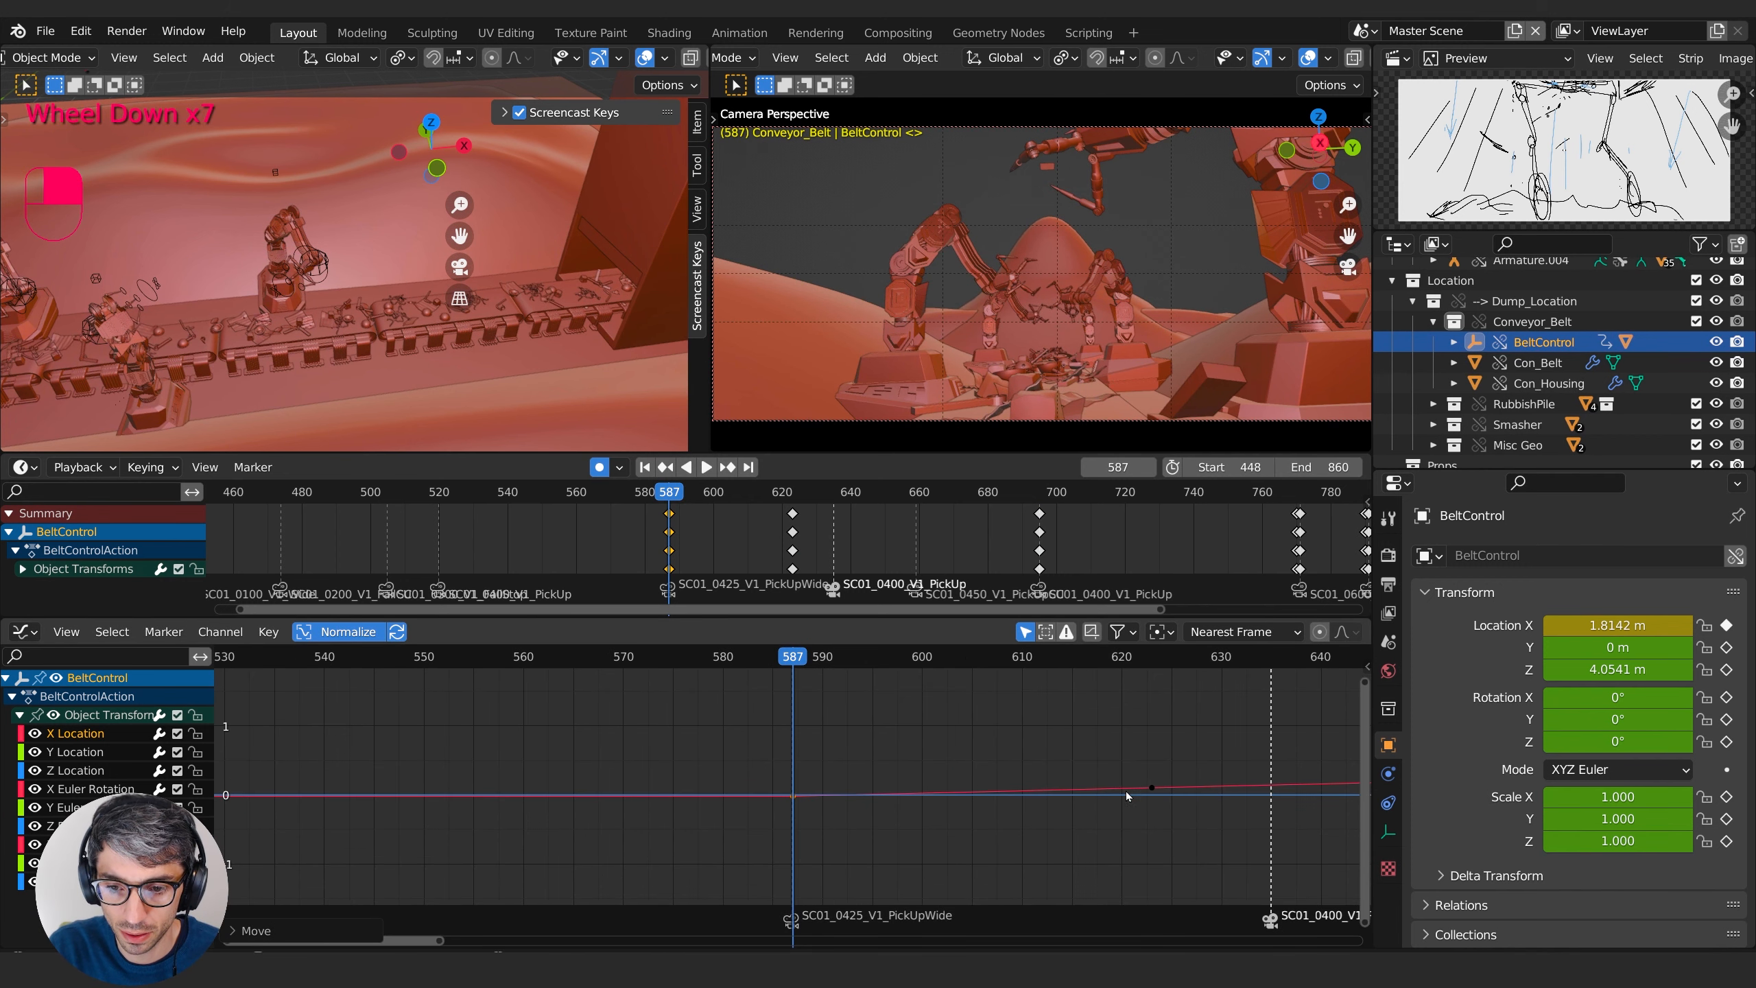
{"action": "key", "text": "KP_Decimal"}
{"action": "scroll", "coordinate": [844, 830], "scroll_direction": "down", "scroll_amount": 5}
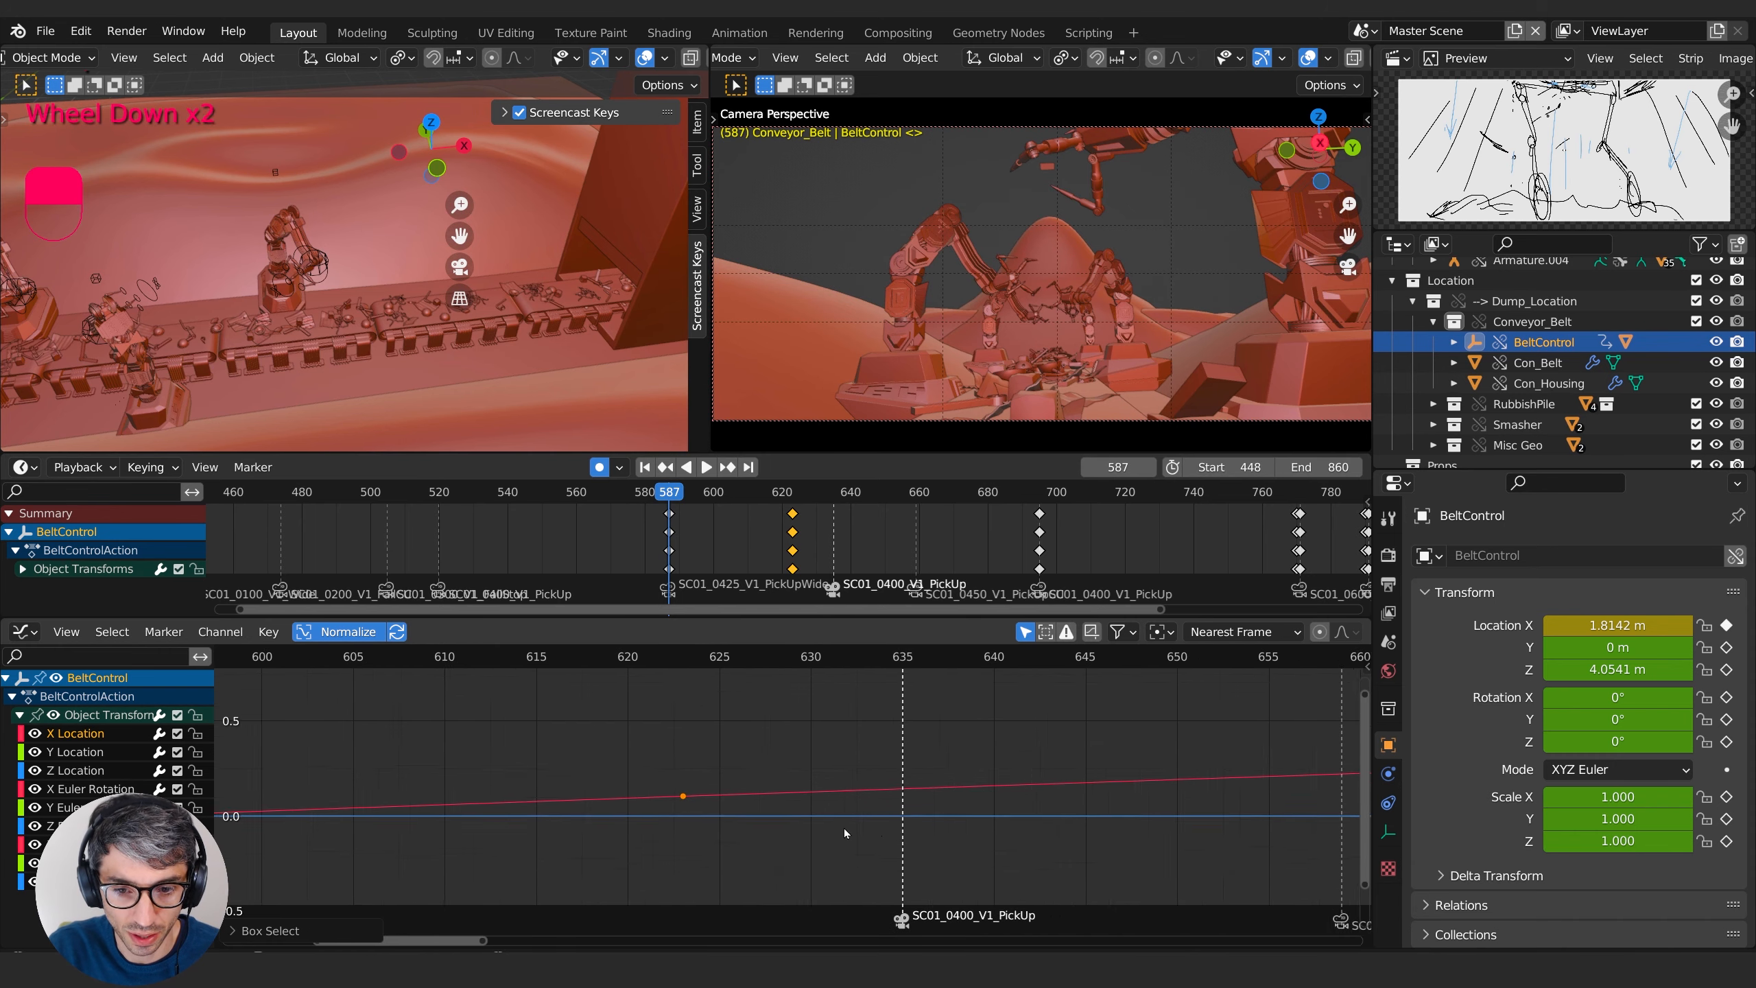
{"action": "scroll", "coordinate": [877, 820], "scroll_direction": "down", "scroll_amount": 4}
{"action": "scroll", "coordinate": [881, 805], "scroll_direction": "up", "scroll_amount": 2}
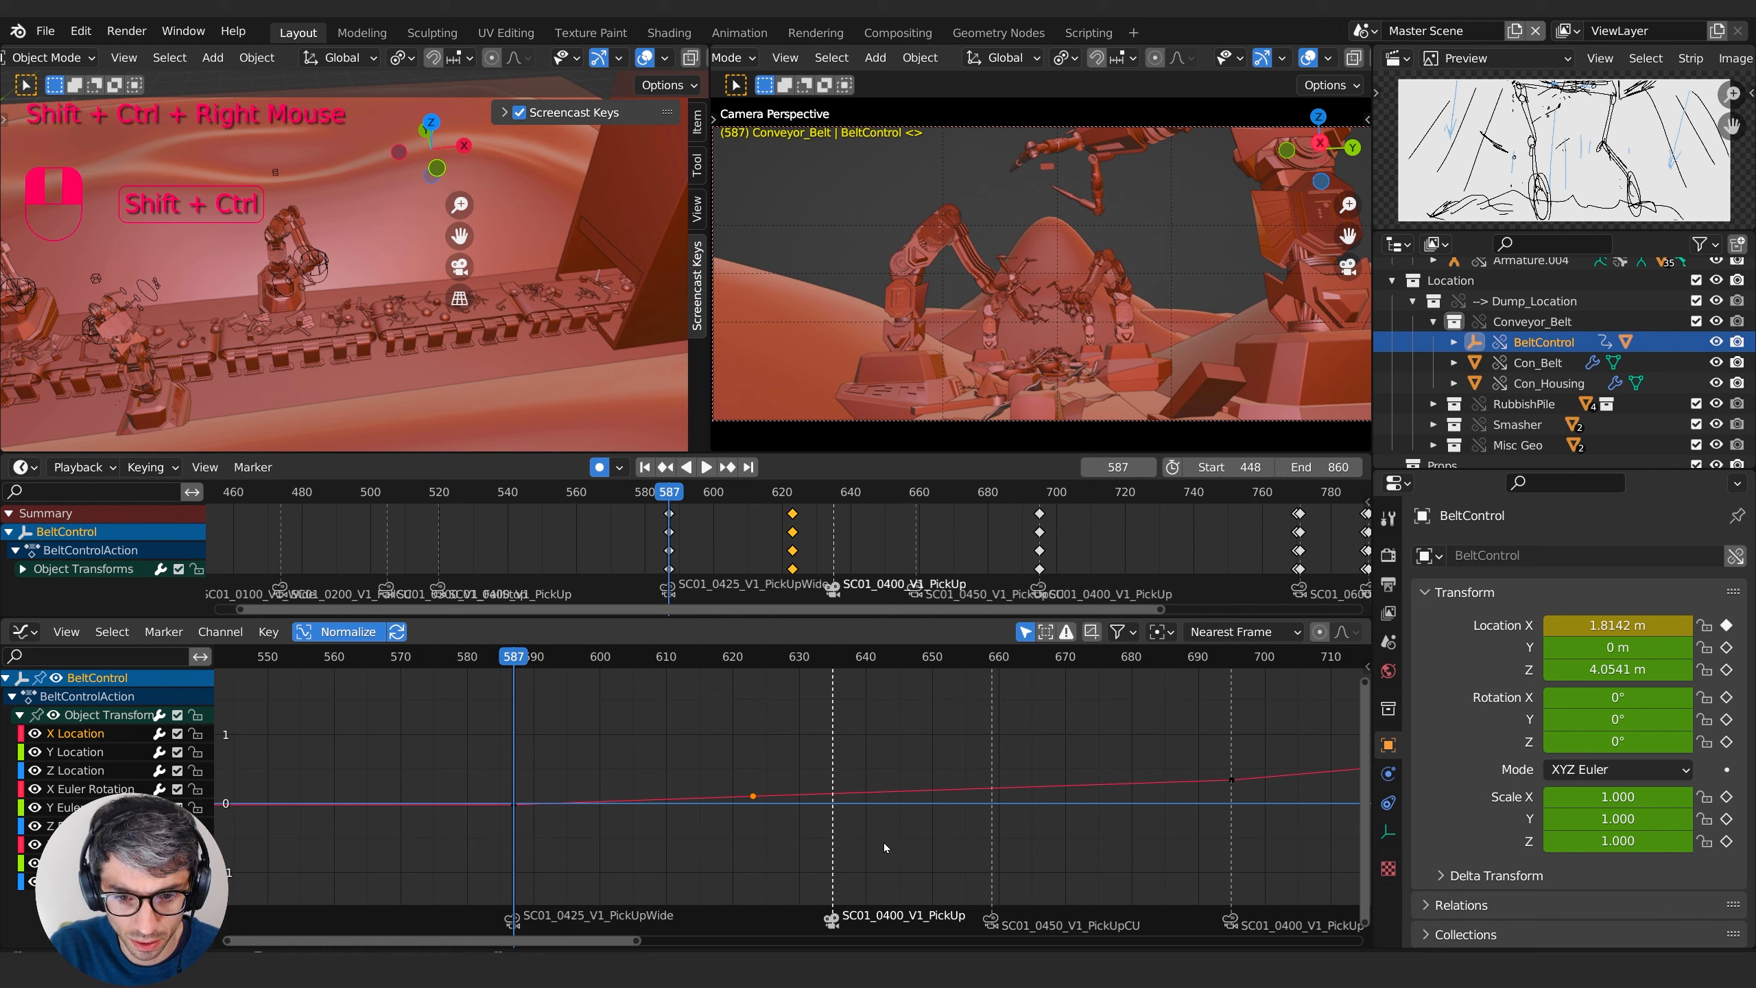
{"action": "right_click_drag", "start_coordinate": [883, 842], "coordinate": [911, 850], "text": "shift"}
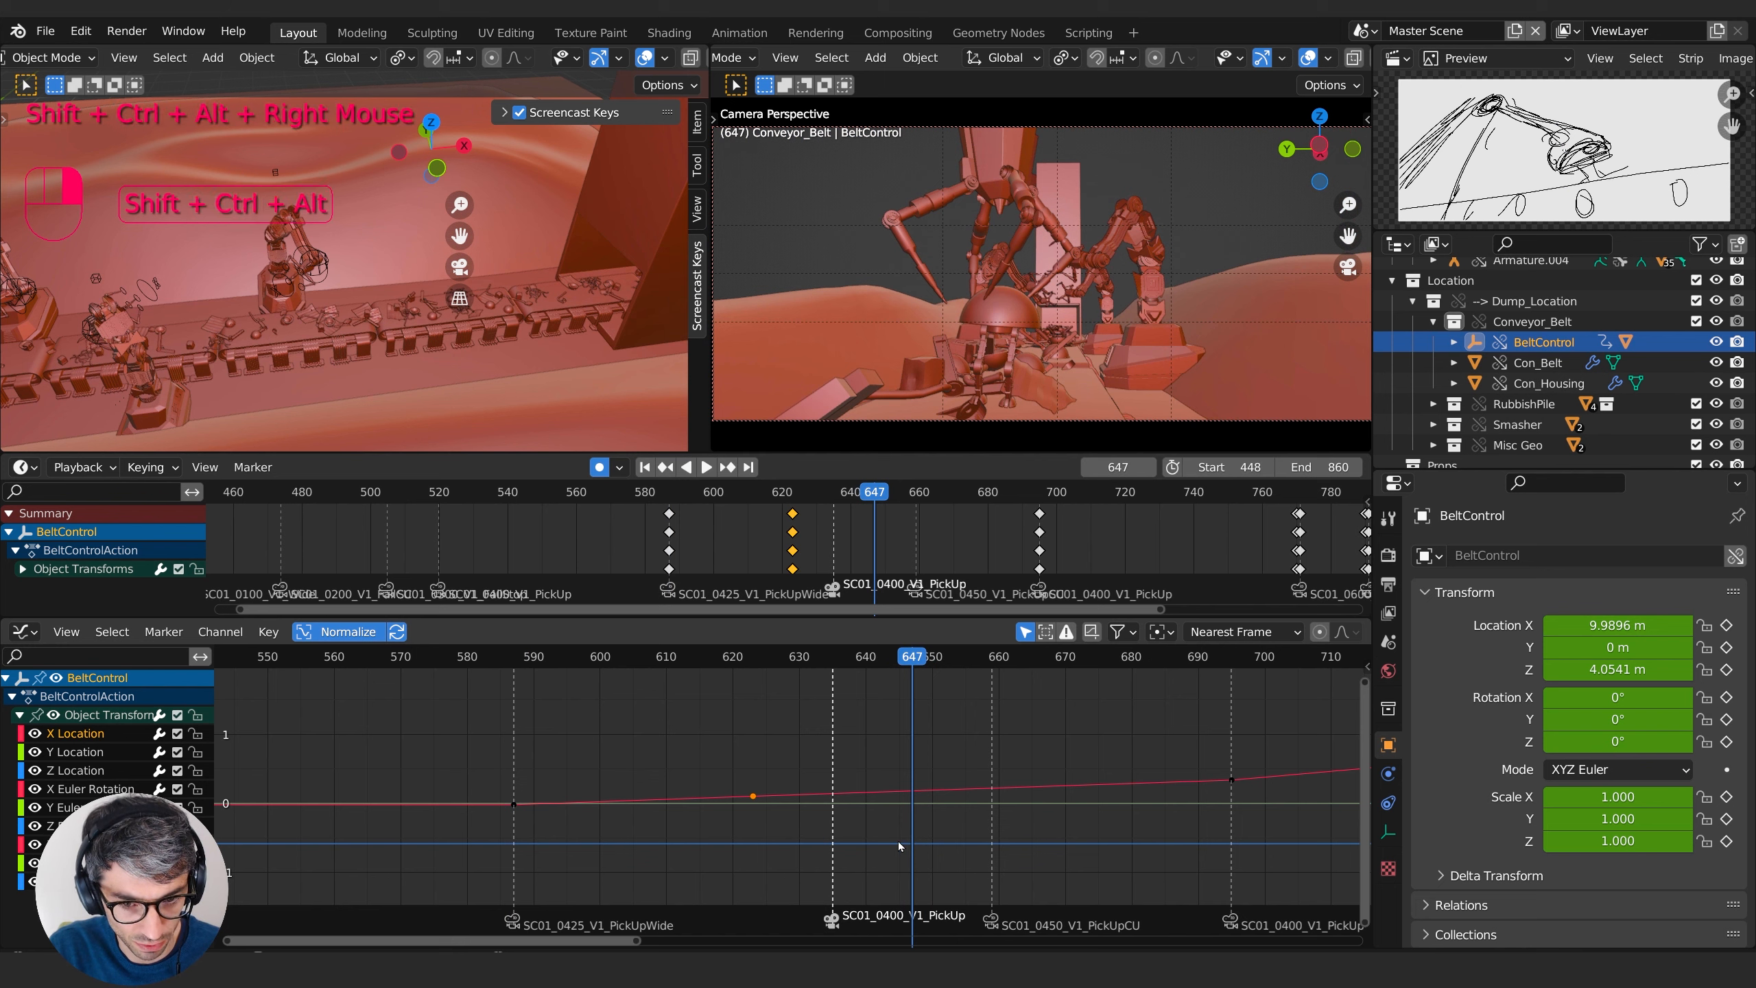
{"action": "scroll", "coordinate": [904, 838], "scroll_direction": "down", "scroll_amount": 3}
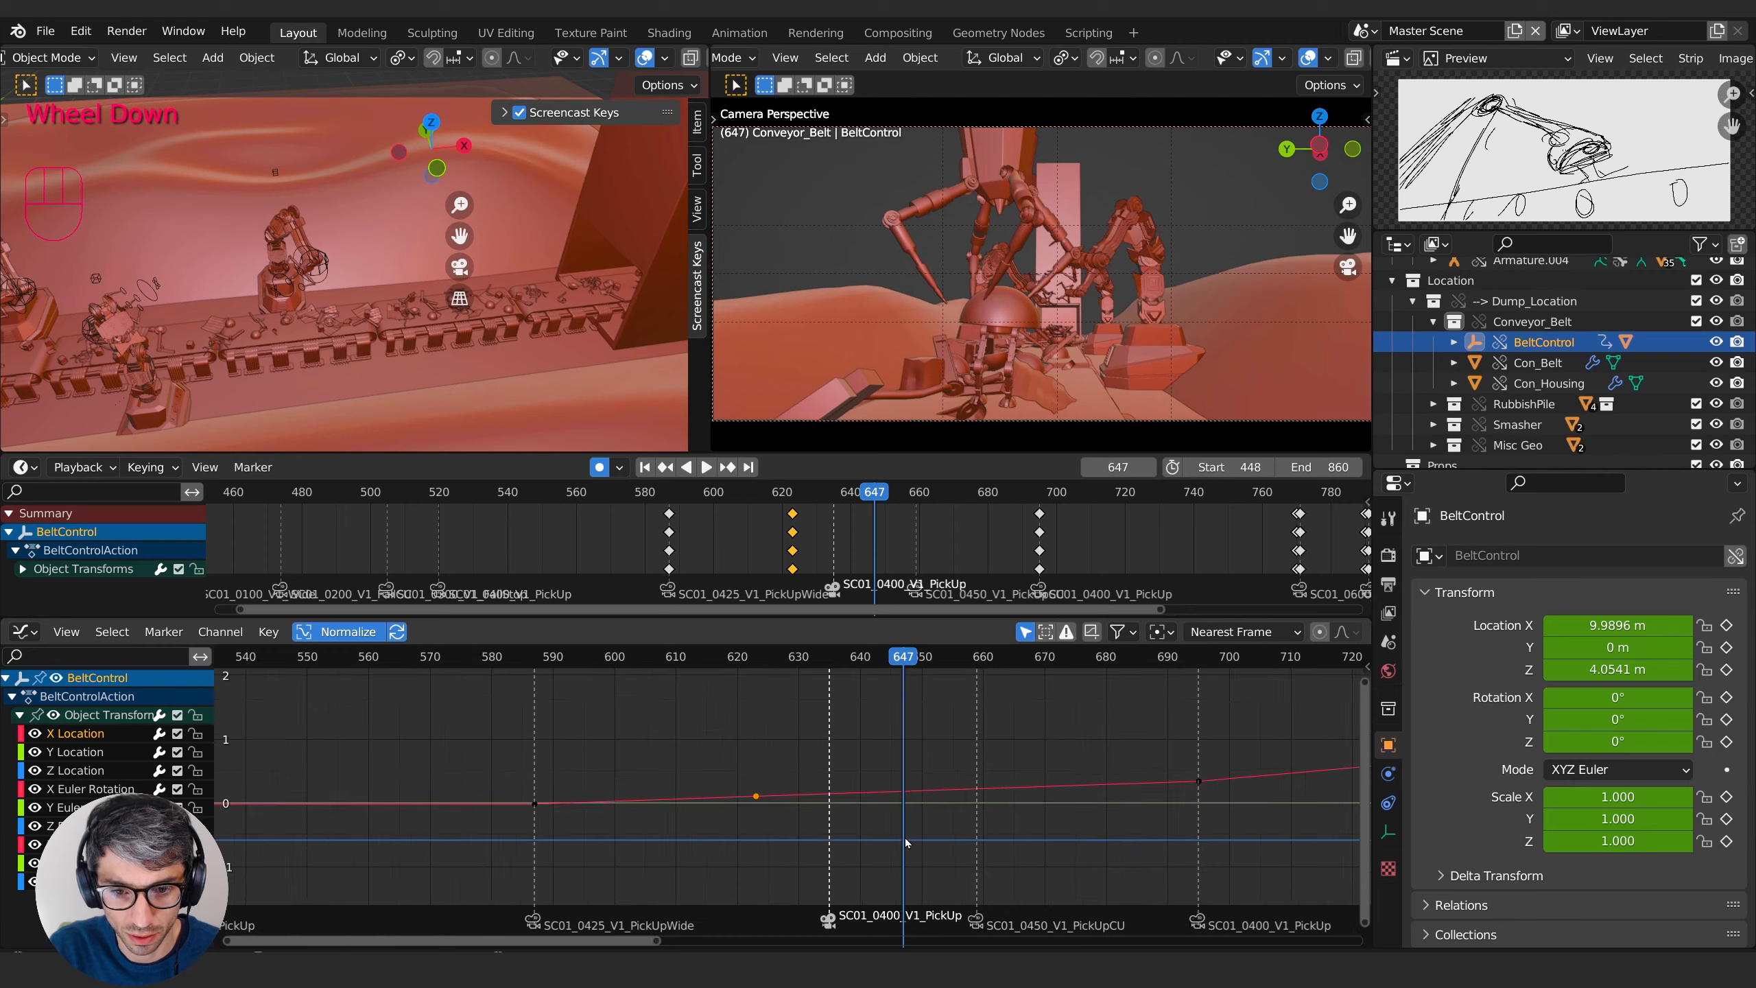
{"action": "middle_click_drag", "start_coordinate": [906, 837], "coordinate": [911, 833], "text": "shift"}
{"action": "right_click_drag", "start_coordinate": [911, 833], "coordinate": [840, 868], "text": "shift"}
{"action": "mouse_move", "coordinate": [839, 868]}
{"action": "middle_mouse_down", "text": "shift"}
{"action": "mouse_move", "coordinate": [939, 837]}
{"action": "mouse_move", "coordinate": [916, 848]}
{"action": "mouse_move", "coordinate": [860, 796]}
{"action": "mouse_move", "coordinate": [898, 780]}
{"action": "mouse_move", "coordinate": [909, 834]}
{"action": "mouse_move", "coordinate": [877, 769]}
{"action": "mouse_move", "coordinate": [890, 835]}
{"action": "mouse_move", "coordinate": [831, 845]}
{"action": "middle_mouse_up", "text": "shift"}
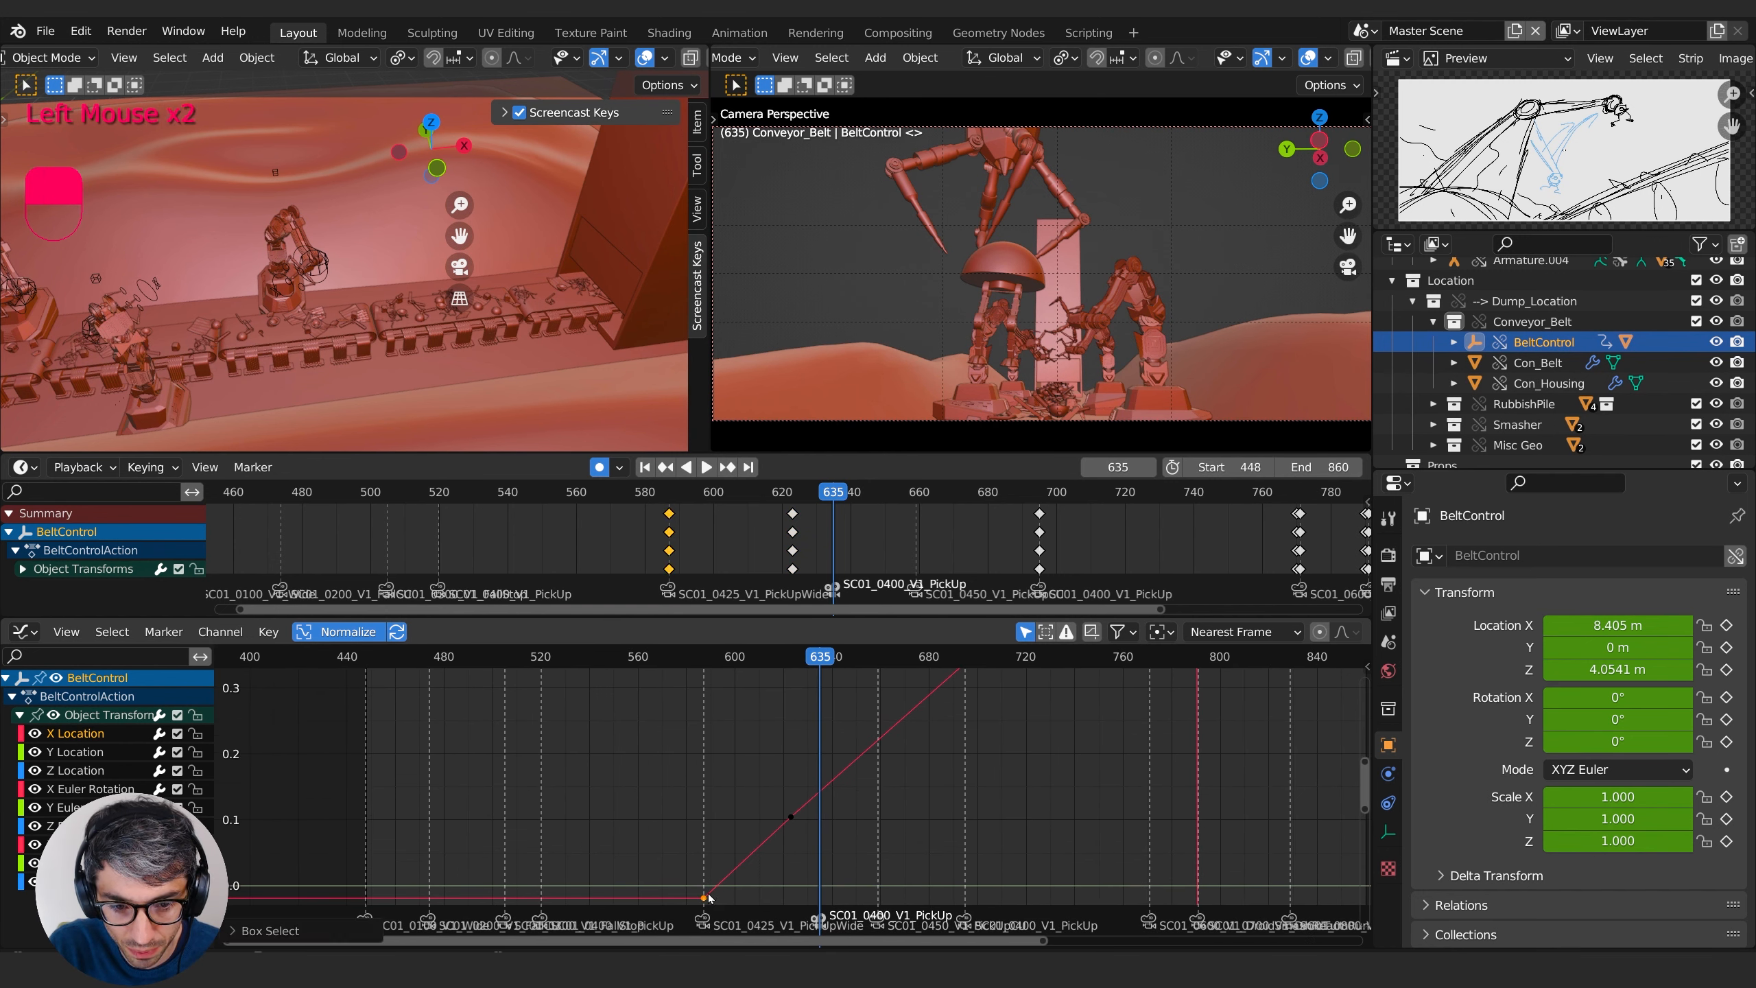
- Raise the frame 587 key on BeltControl's X Location curve to about 1.98 m and delete the intermediate key at frame 623
{"action": "key", "text": "g"}
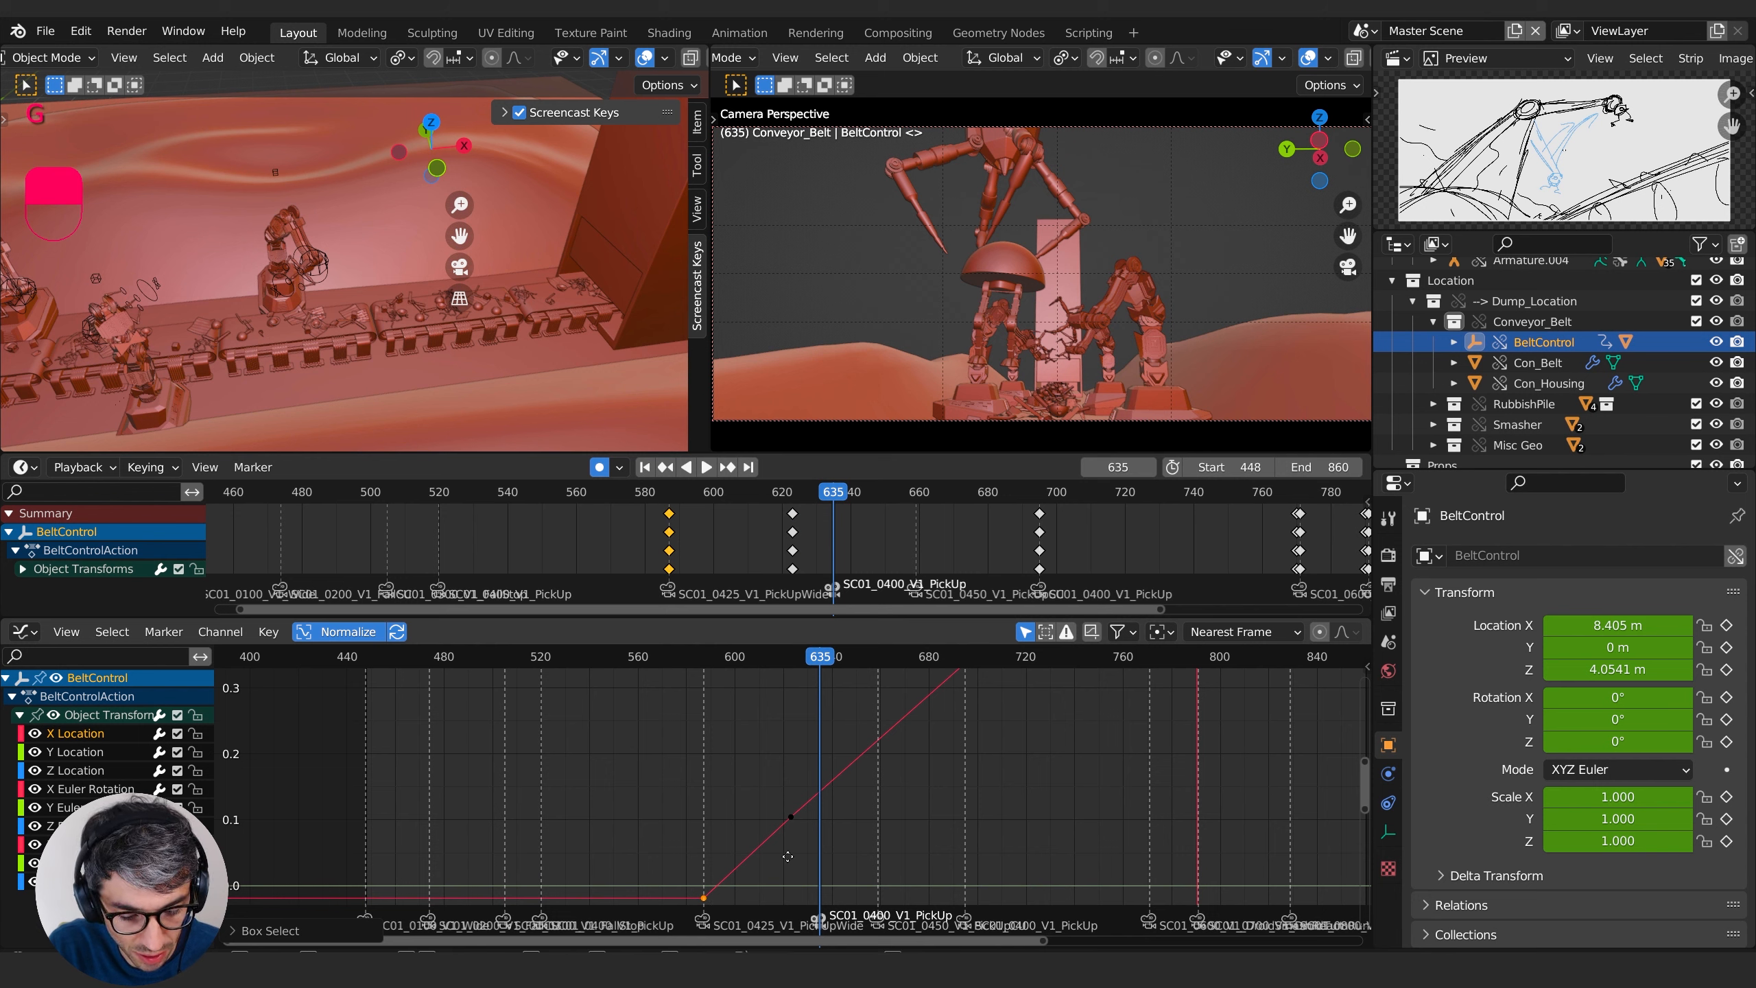
{"action": "left_click", "coordinate": [798, 852]}
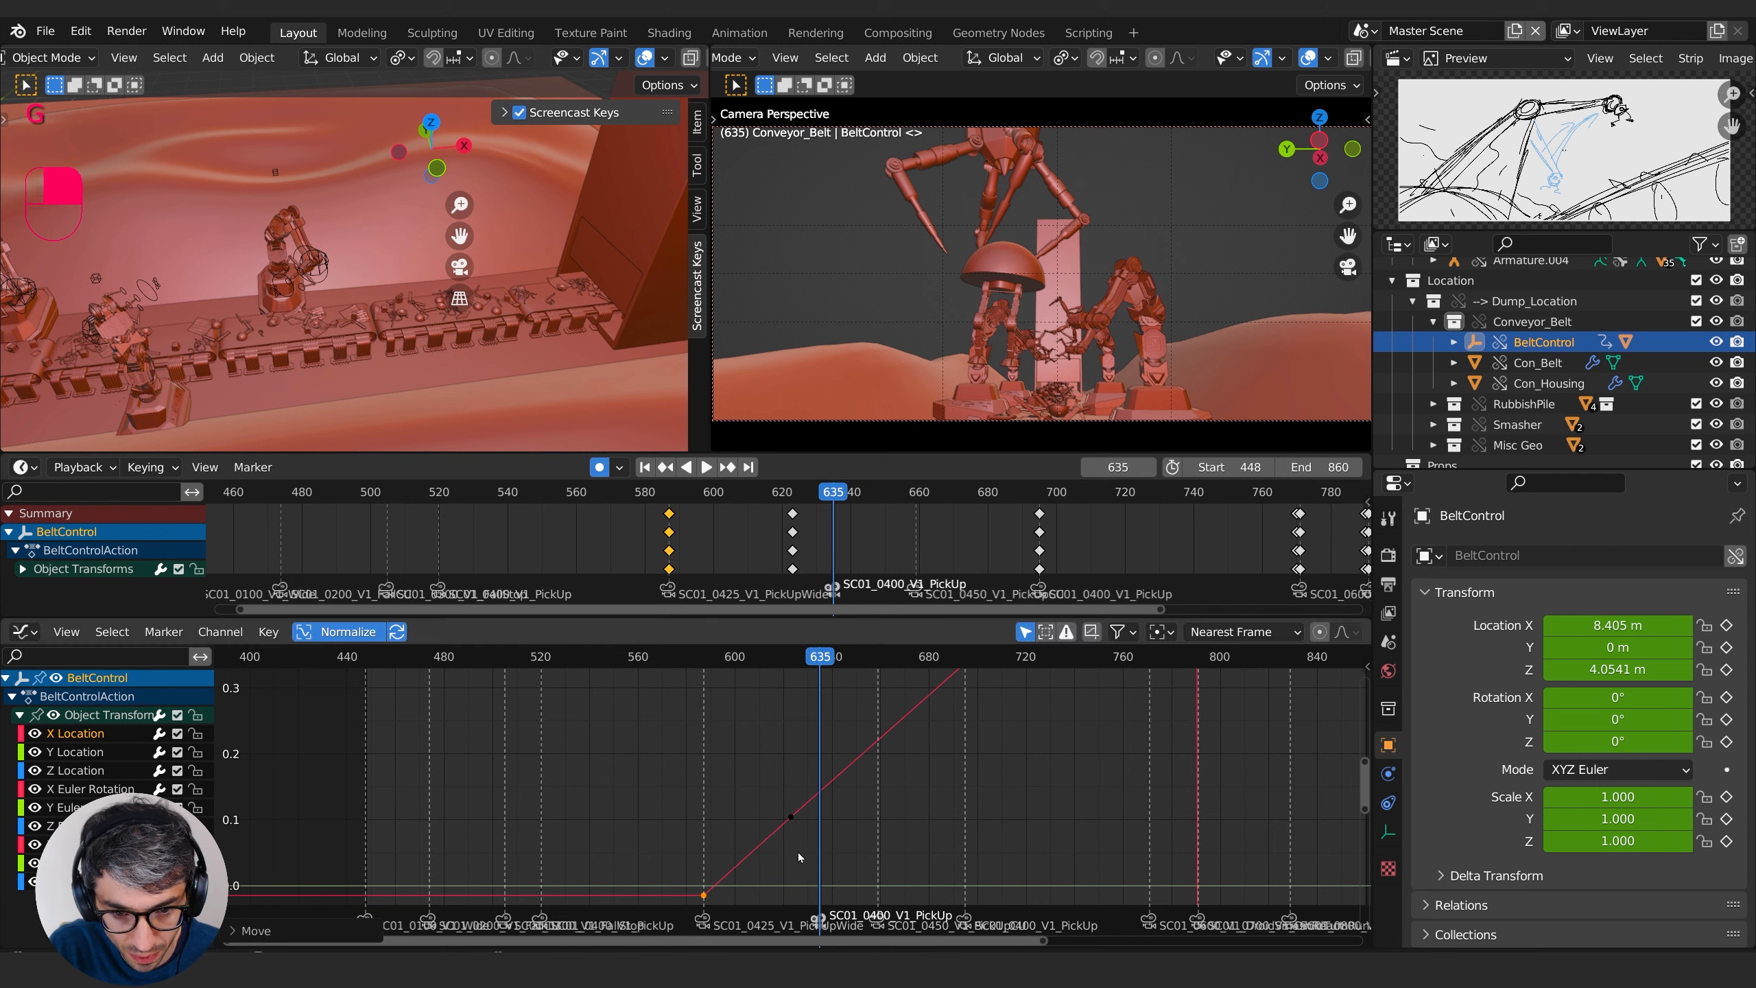
{"action": "left_click_drag", "start_coordinate": [826, 662], "coordinate": [555, 692]}
{"action": "left_click", "coordinate": [811, 818]}
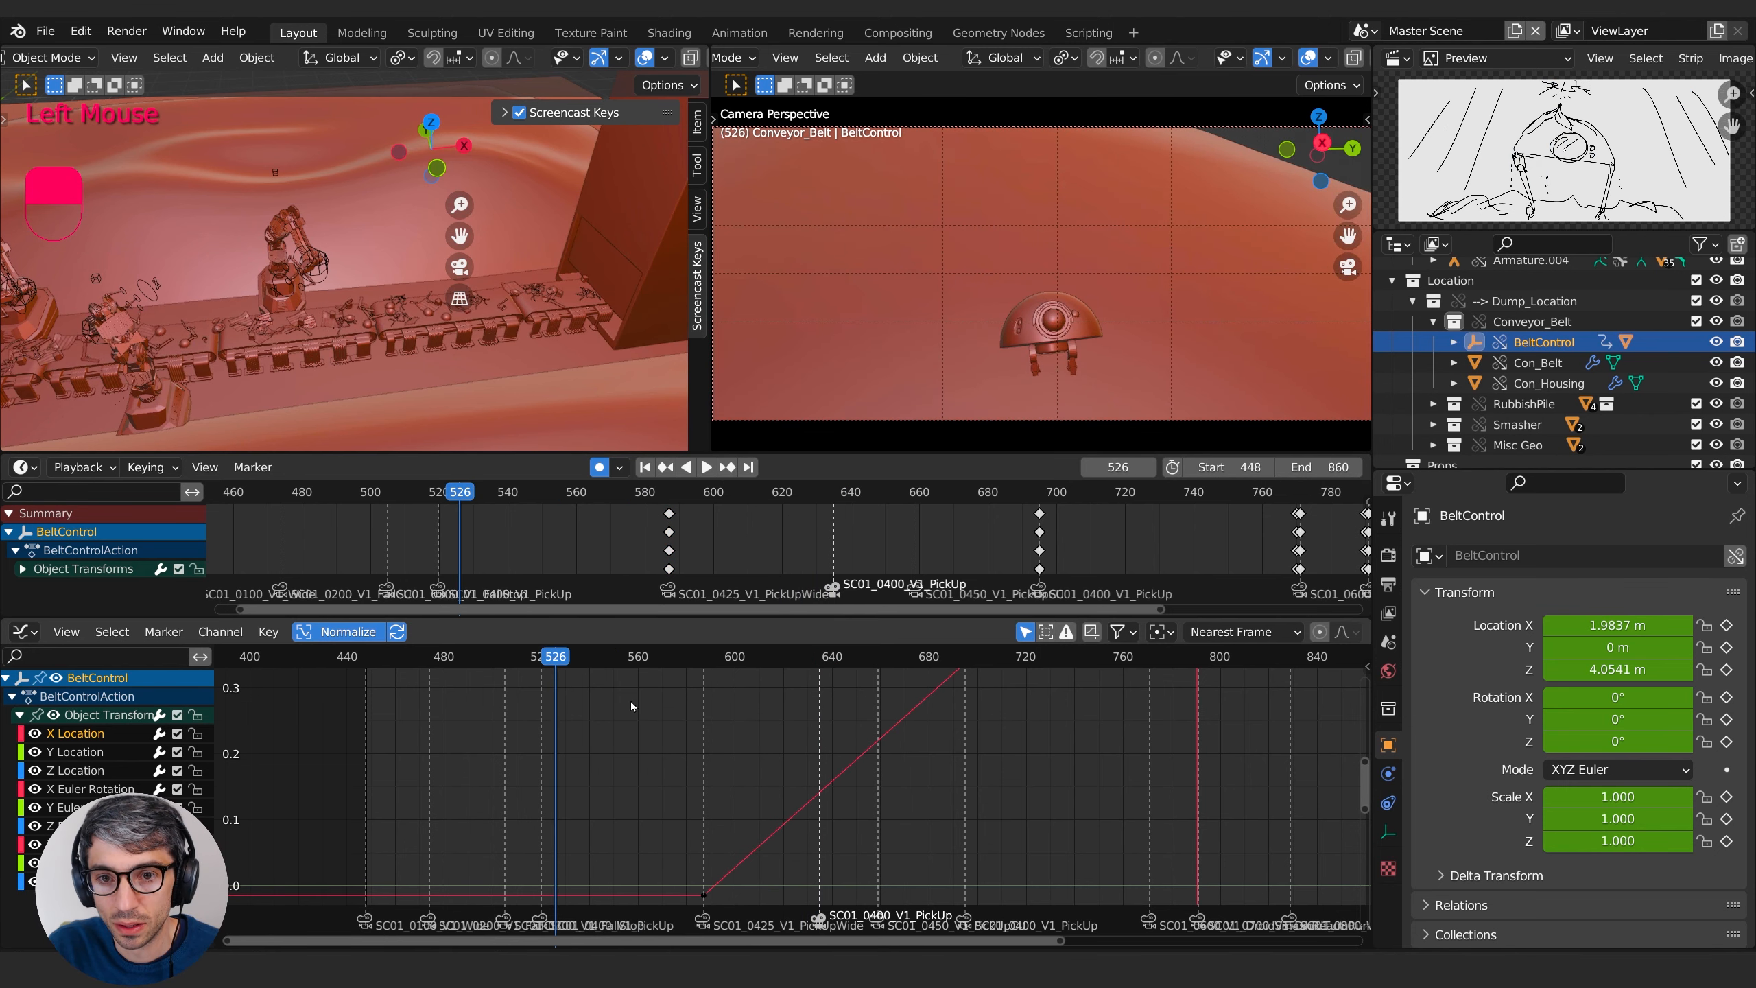
- Play the animation from frame 526 through the wide and pick-up shots, and scrub back to frame 650
{"action": "key", "text": "space"}
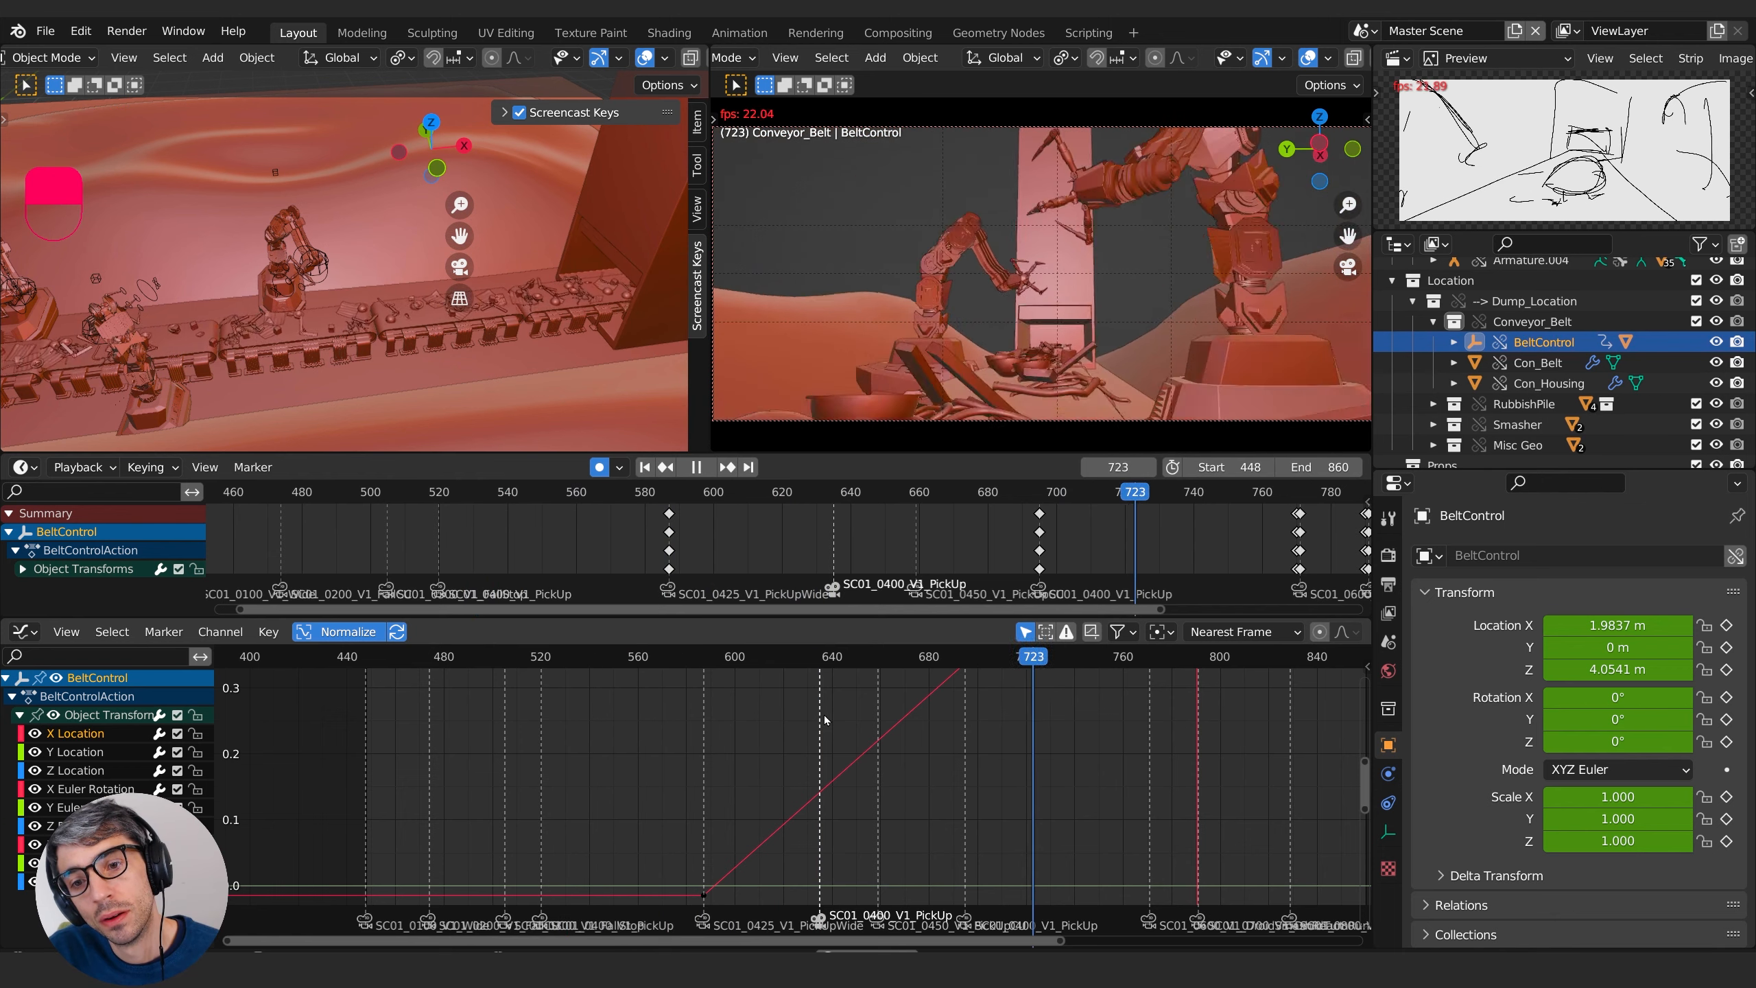
{"action": "key", "text": "space"}
{"action": "left_click_drag", "start_coordinate": [1105, 498], "coordinate": [885, 524]}
- Select the SC01_0425_V1_PickUpWide camera and reframe it at frame 588 from the opposite side, at about X -15.4, Y 4.2, Z 12.3 m
{"action": "scroll", "coordinate": [1555, 291], "scroll_direction": "up", "scroll_amount": 10}
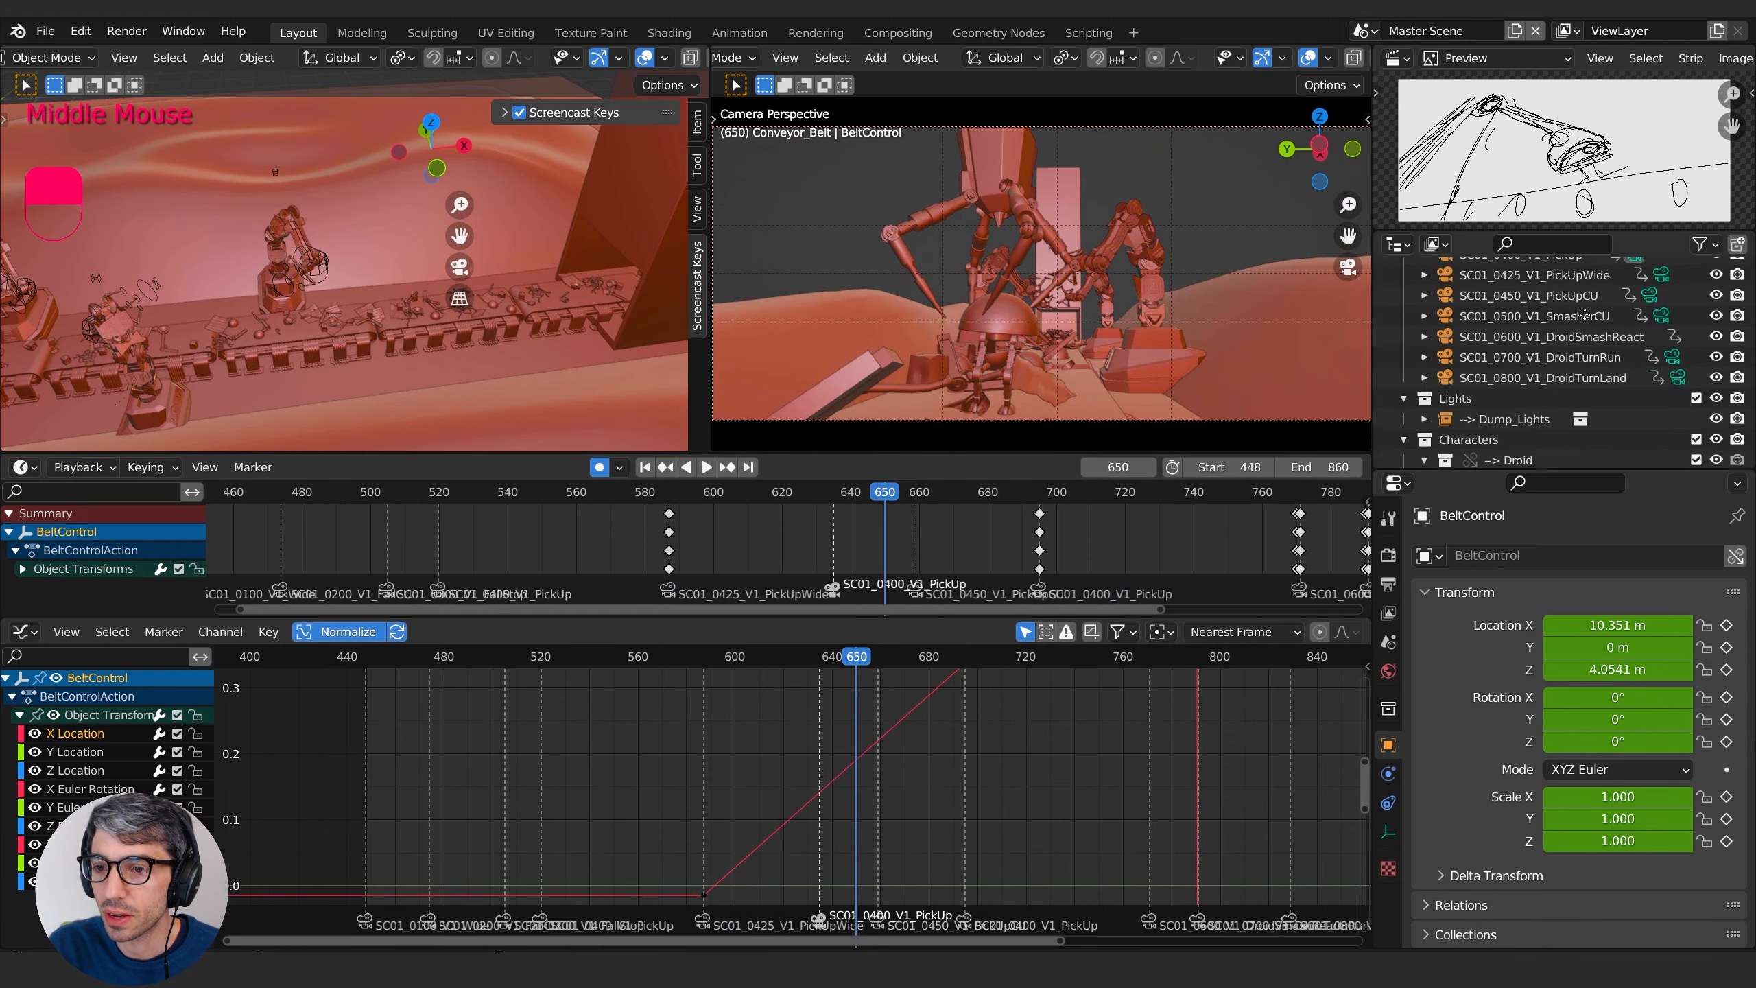
{"action": "left_click", "coordinate": [1542, 362]}
{"action": "left_click", "coordinate": [1542, 383]}
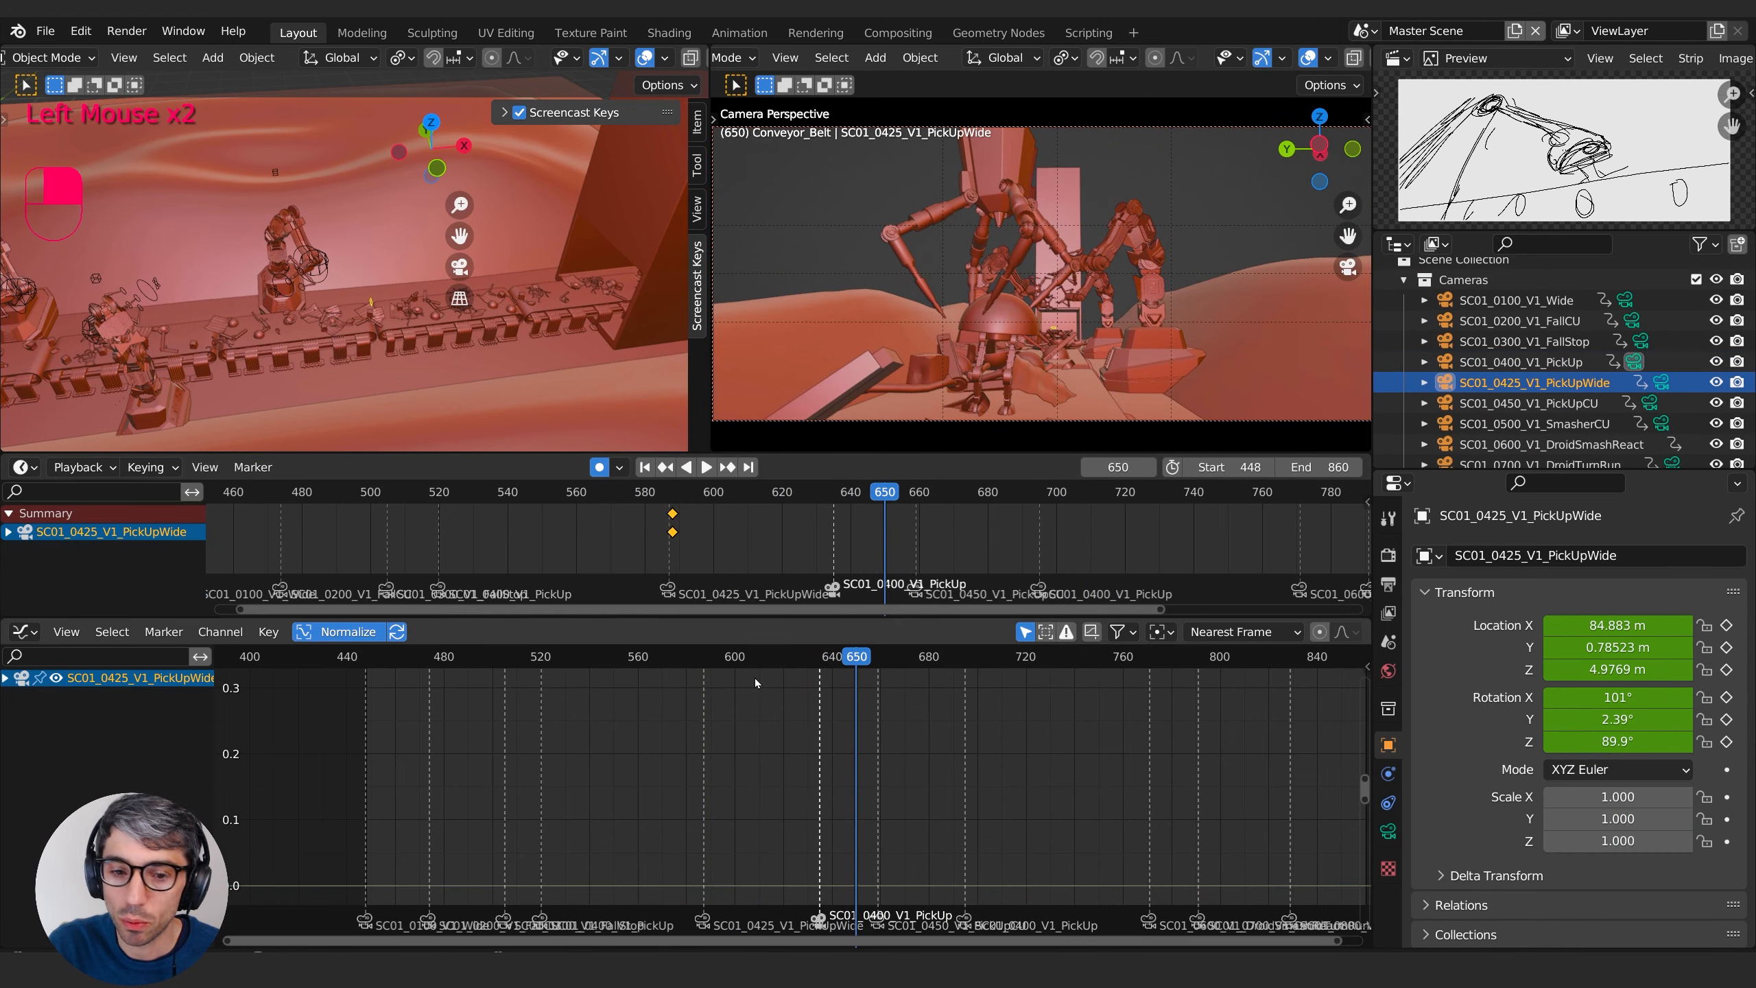
{"action": "left_click_drag", "start_coordinate": [858, 661], "coordinate": [707, 664]}
{"action": "key", "text": "Up"}
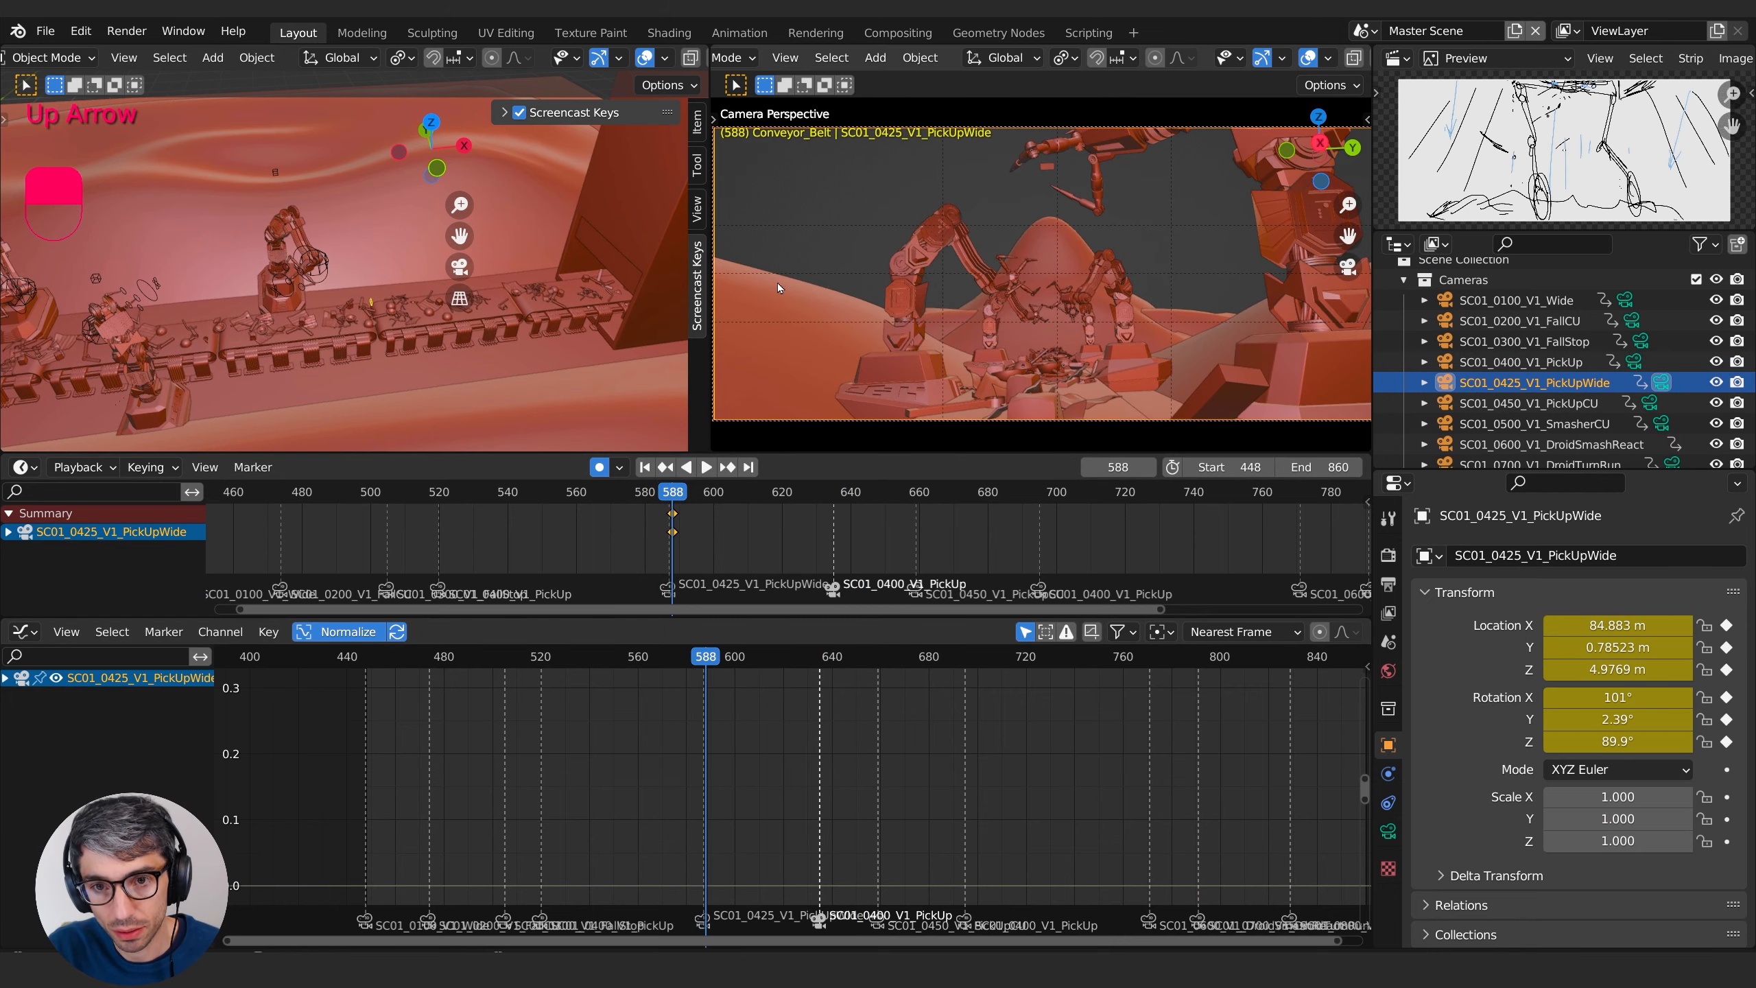
{"action": "middle_click_drag", "start_coordinate": [777, 283], "coordinate": [1103, 374]}
{"action": "scroll", "coordinate": [1182, 334], "scroll_direction": "down", "scroll_amount": 3}
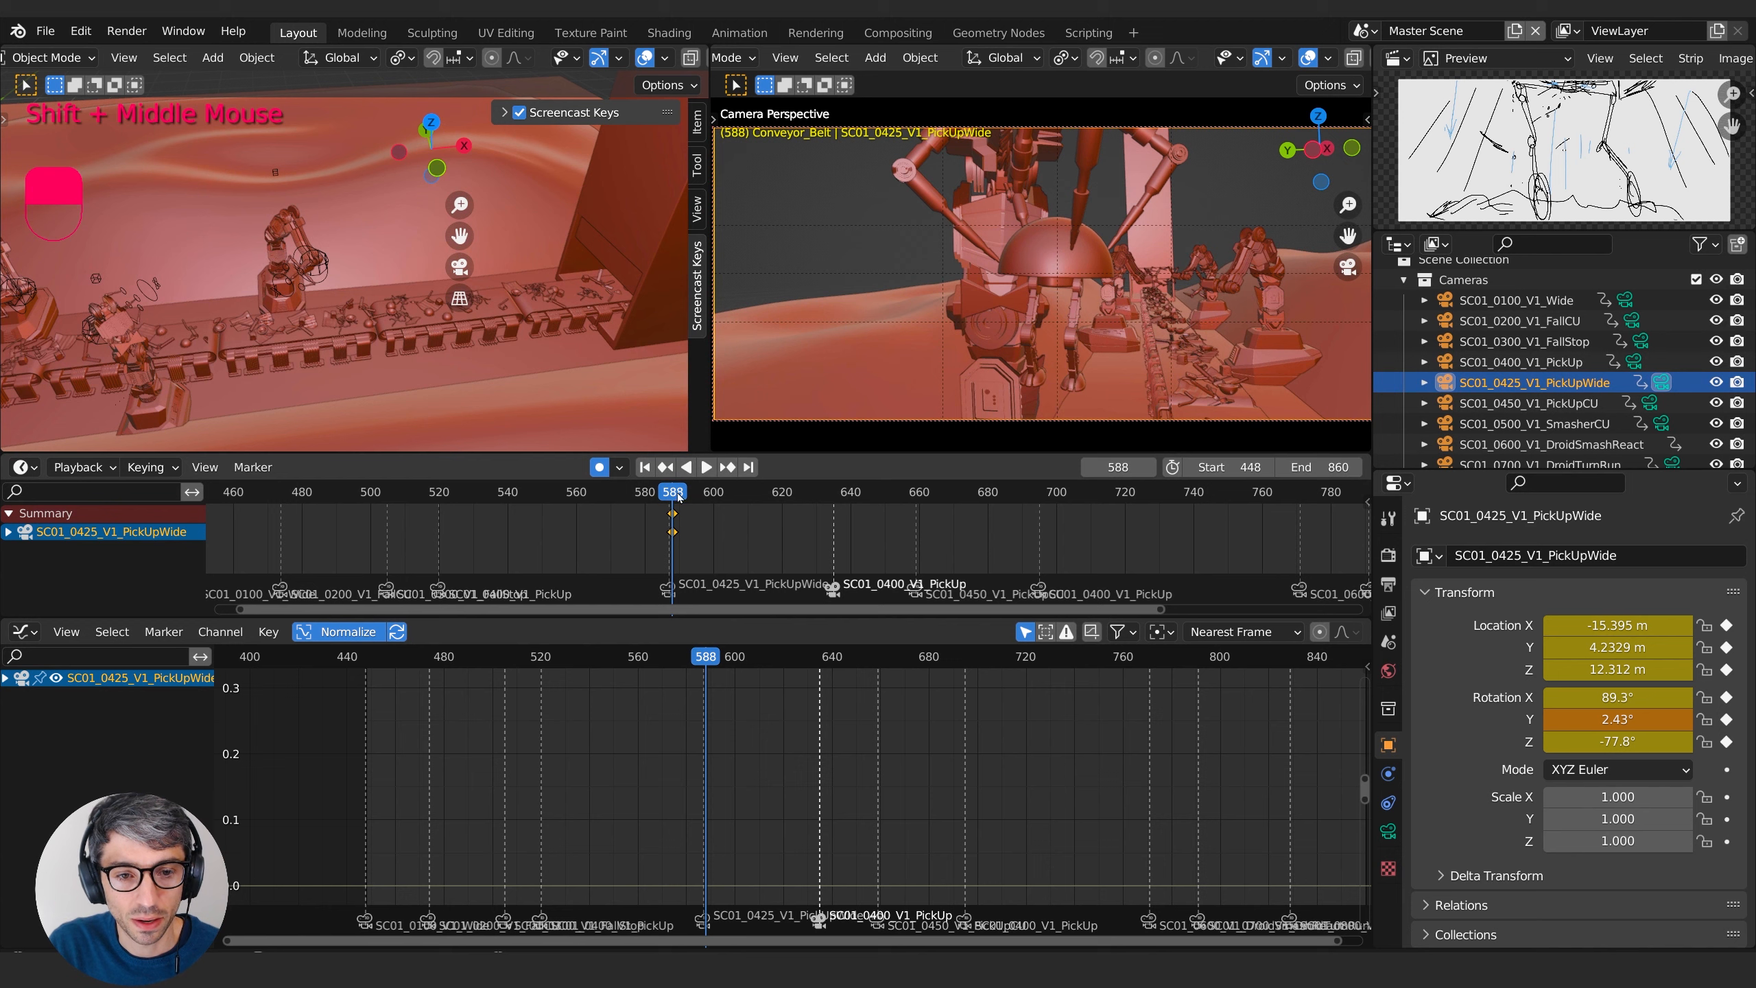
- Reframe the wide camera at frame 634 as a high angled view along the belt, at about X -12.9, Y -28.2, Z 27 m
{"action": "left_click", "coordinate": [706, 467]}
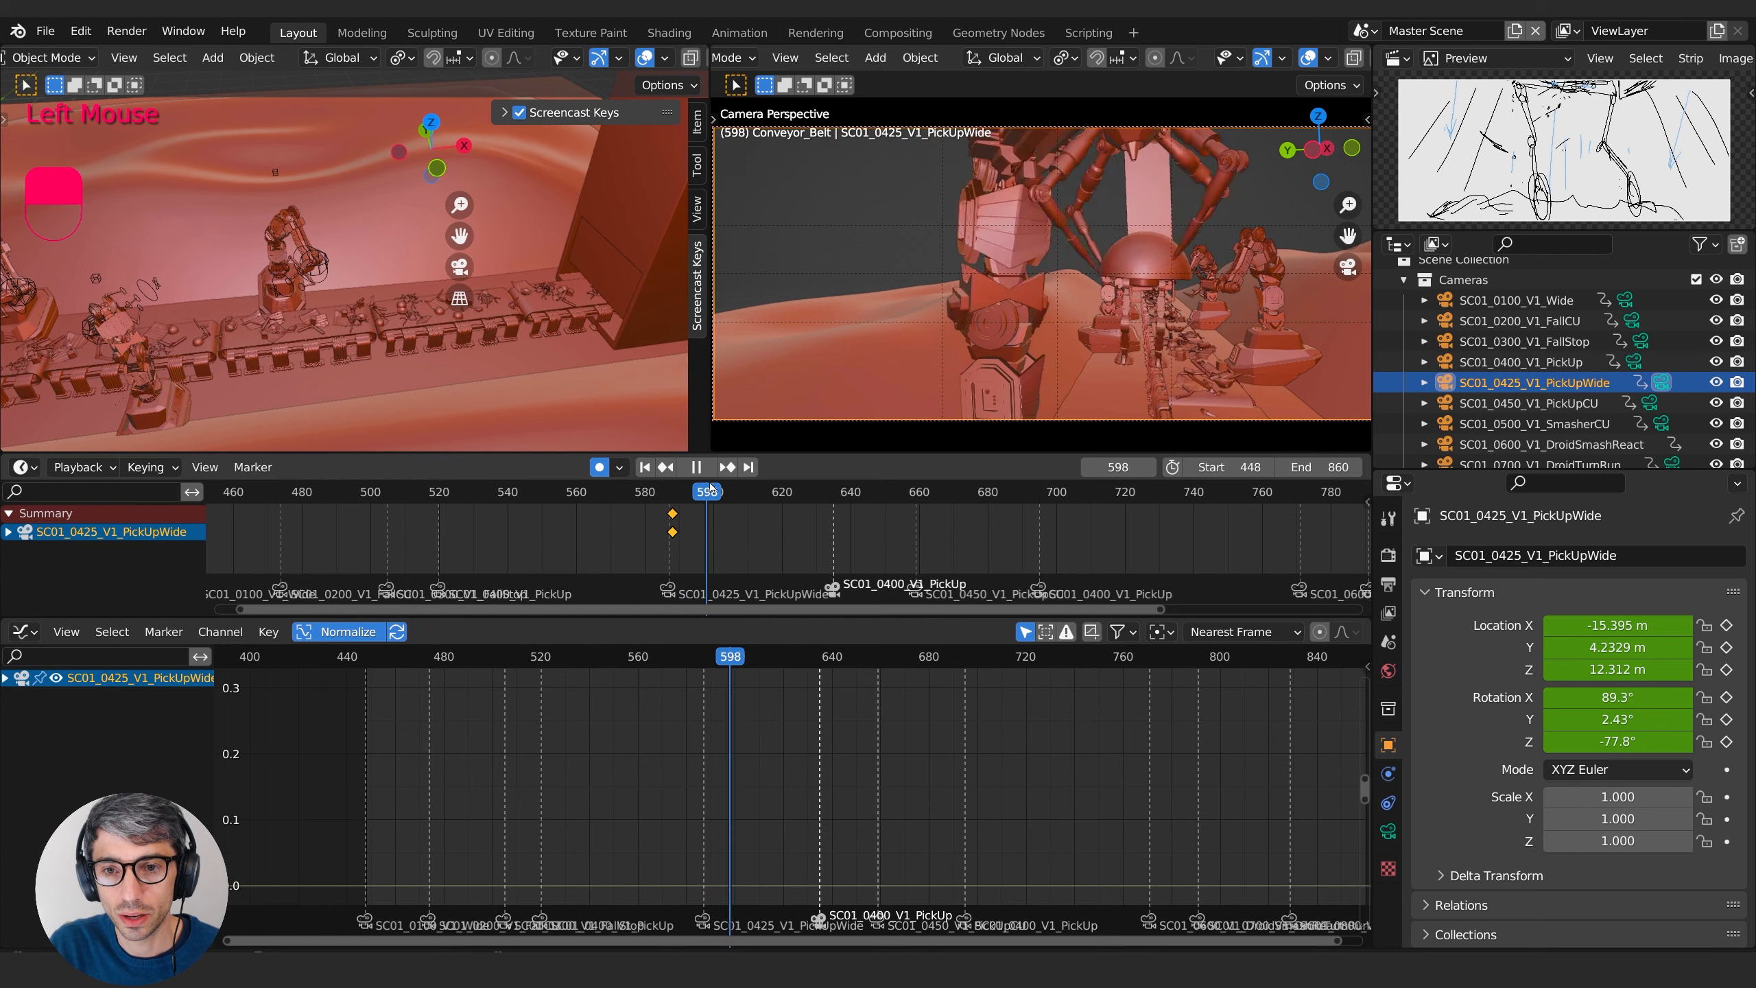
{"action": "left_click", "coordinate": [829, 478]}
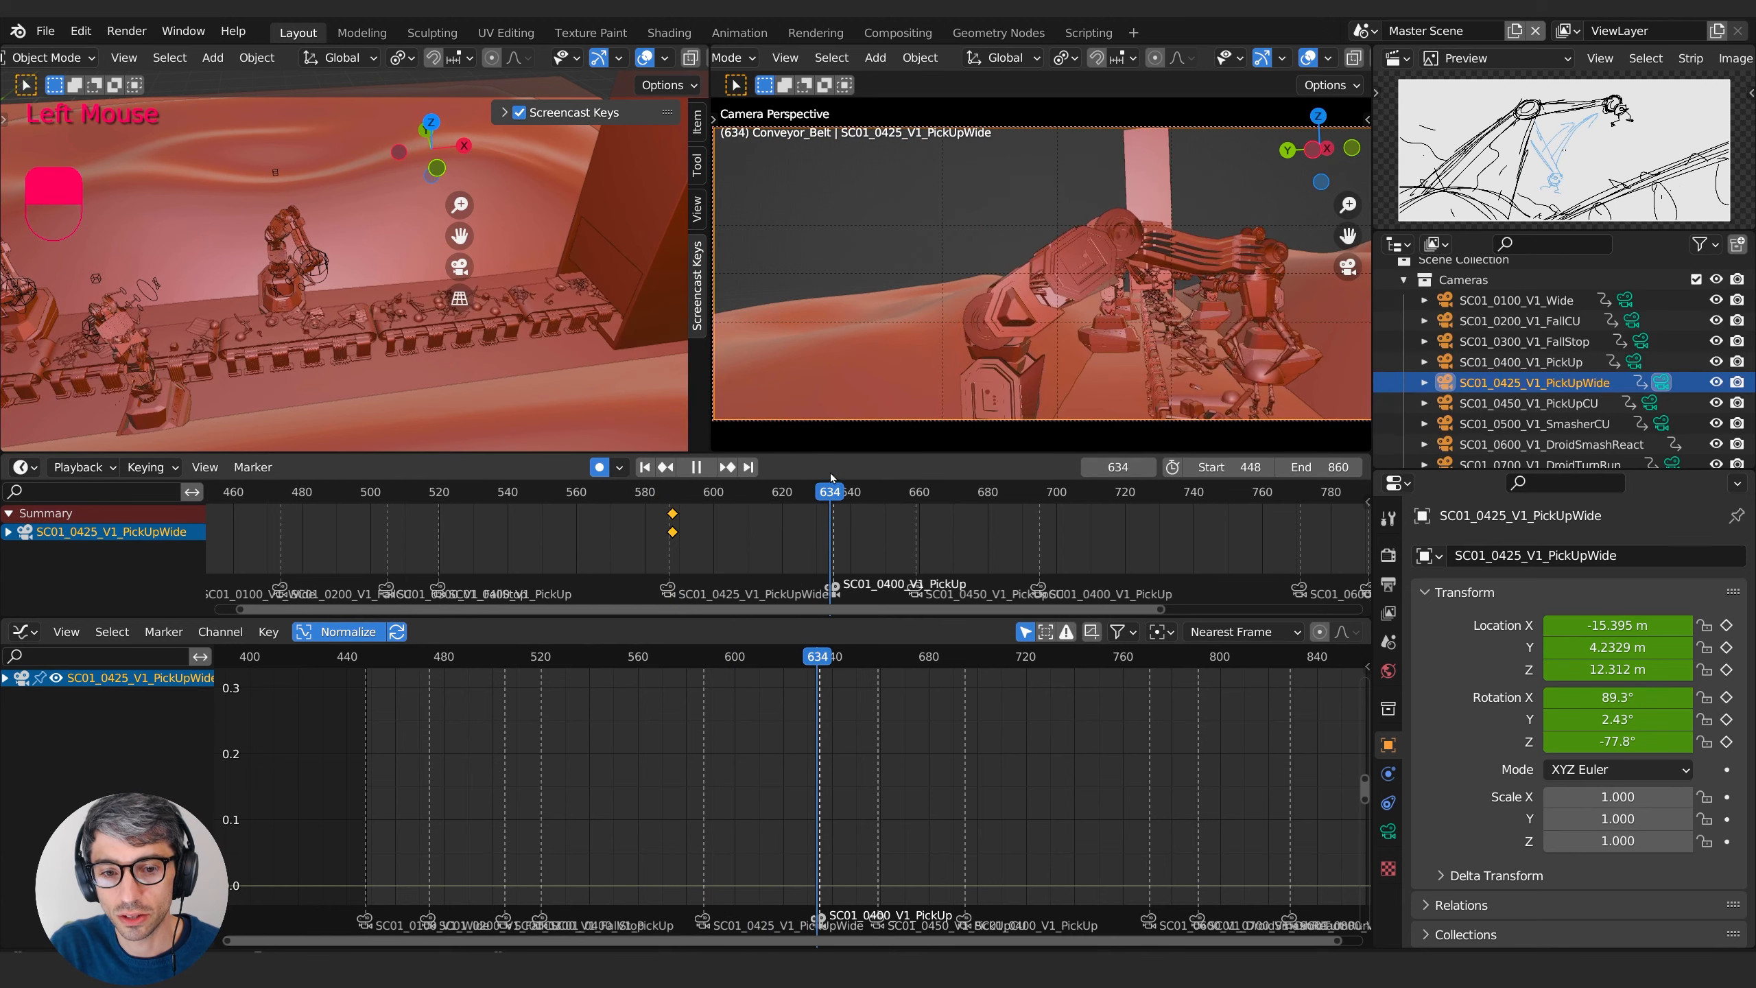
{"action": "middle_click_drag", "start_coordinate": [1291, 256], "coordinate": [1188, 278], "text": "shift"}
{"action": "middle_click_drag", "start_coordinate": [1188, 278], "coordinate": [1137, 298]}
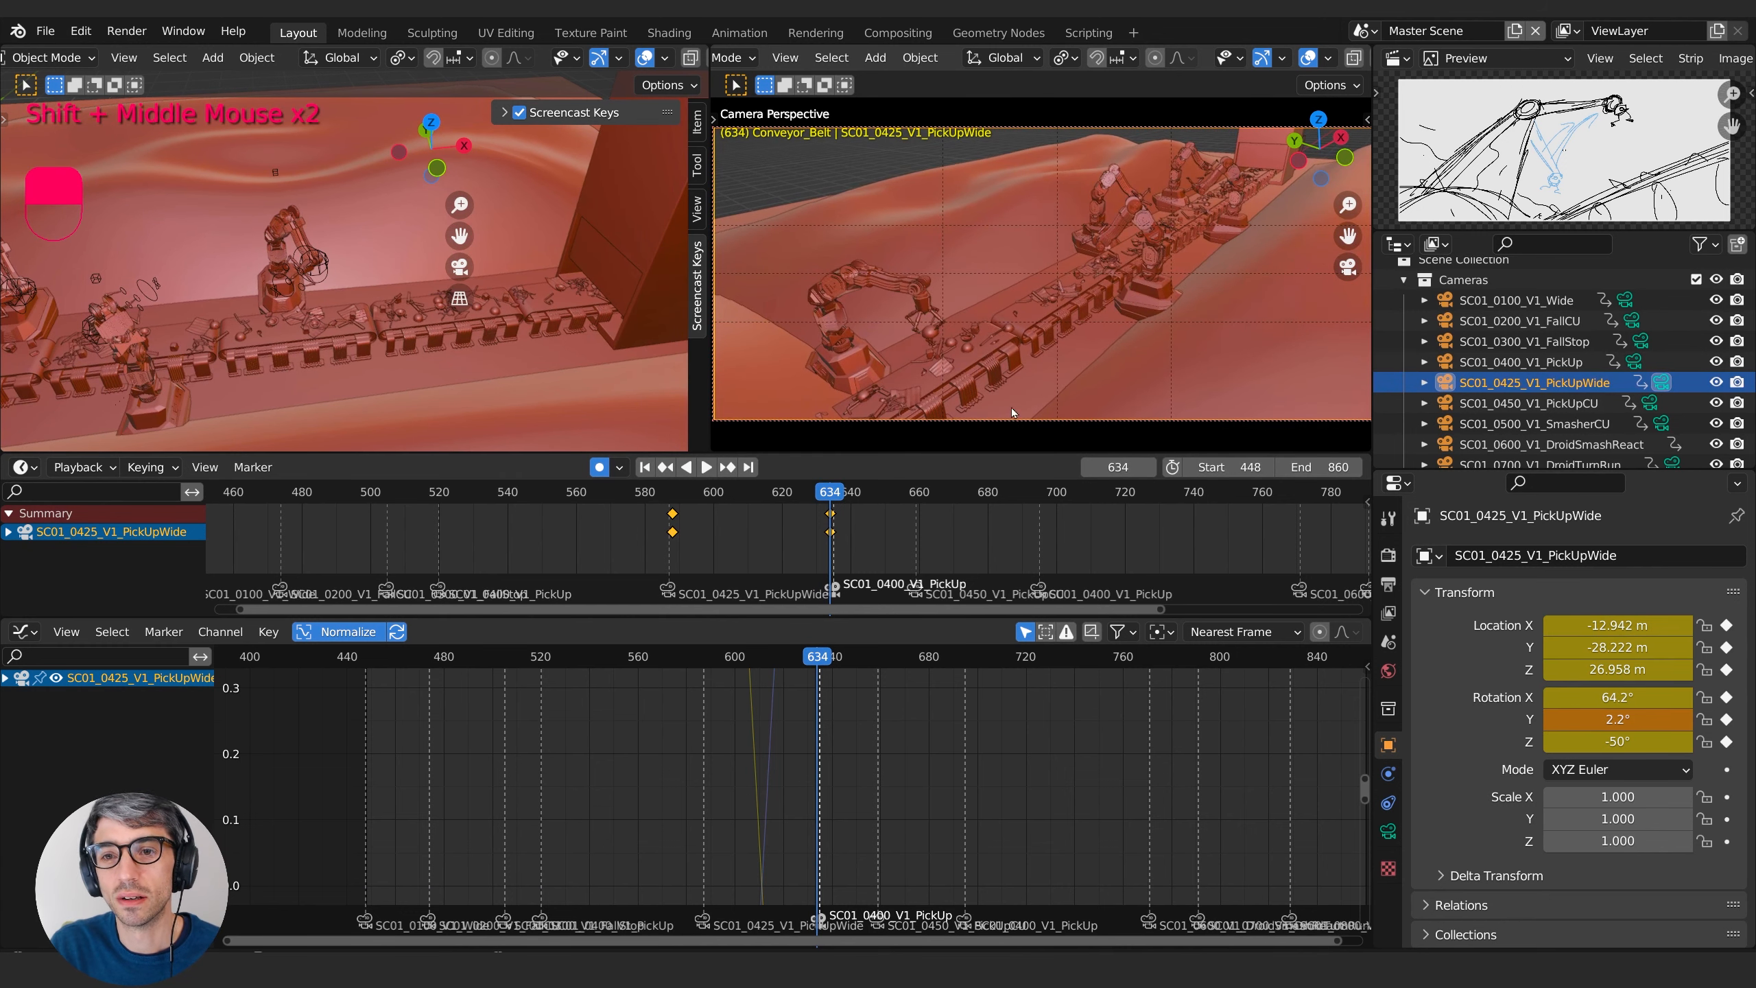
- Play the new camera move across the wide shot twice, starting shortly before its cut at frame 587
{"action": "left_click_drag", "start_coordinate": [812, 492], "coordinate": [588, 496]}
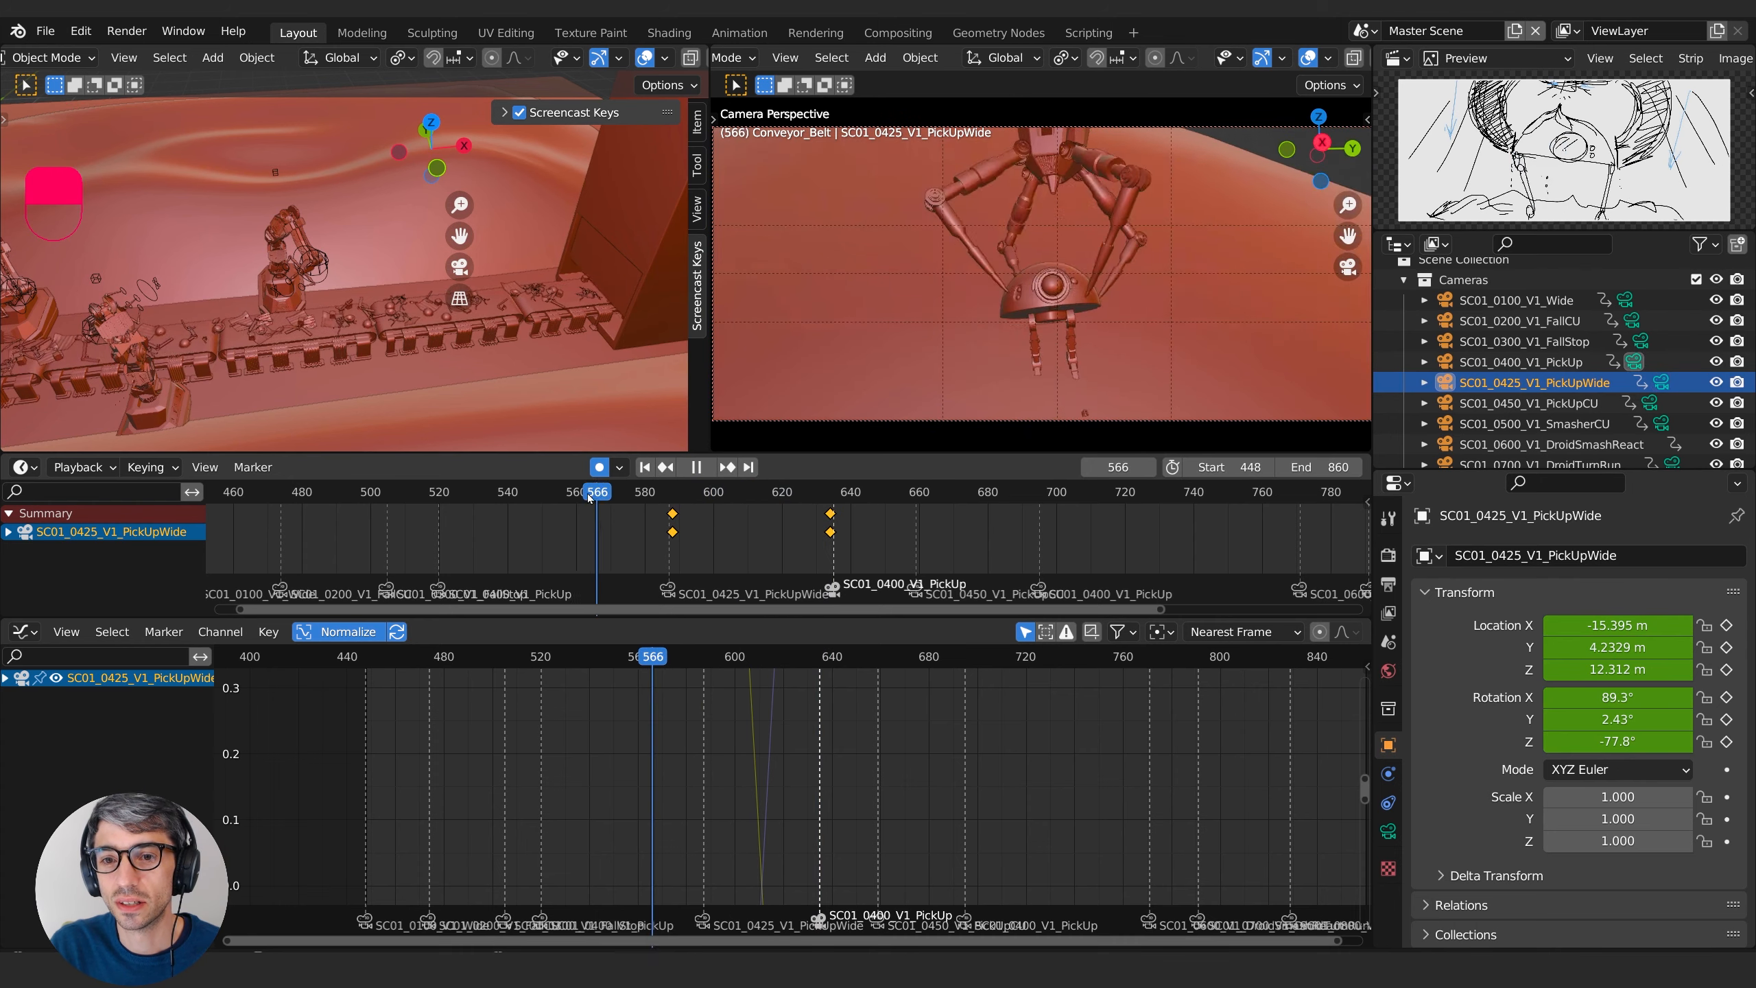
{"action": "key", "text": "space"}
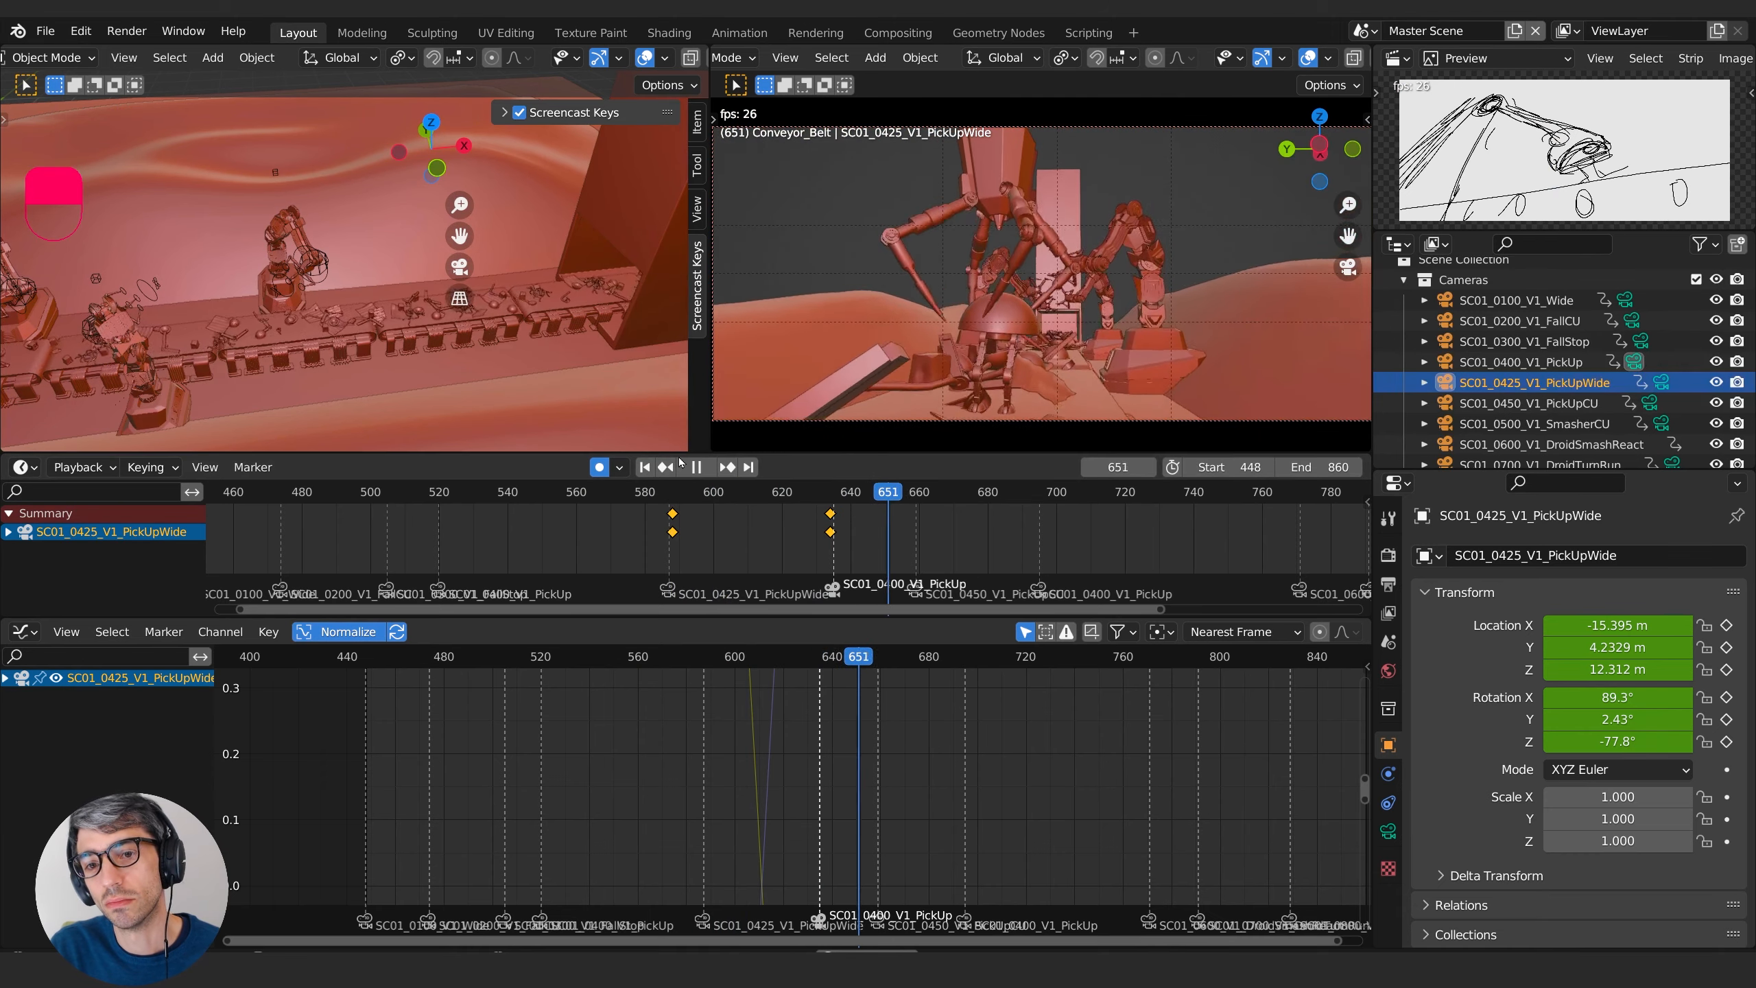
{"action": "key", "text": "space"}
{"action": "left_click_drag", "start_coordinate": [679, 495], "coordinate": [573, 498]}
{"action": "key", "text": "space"}
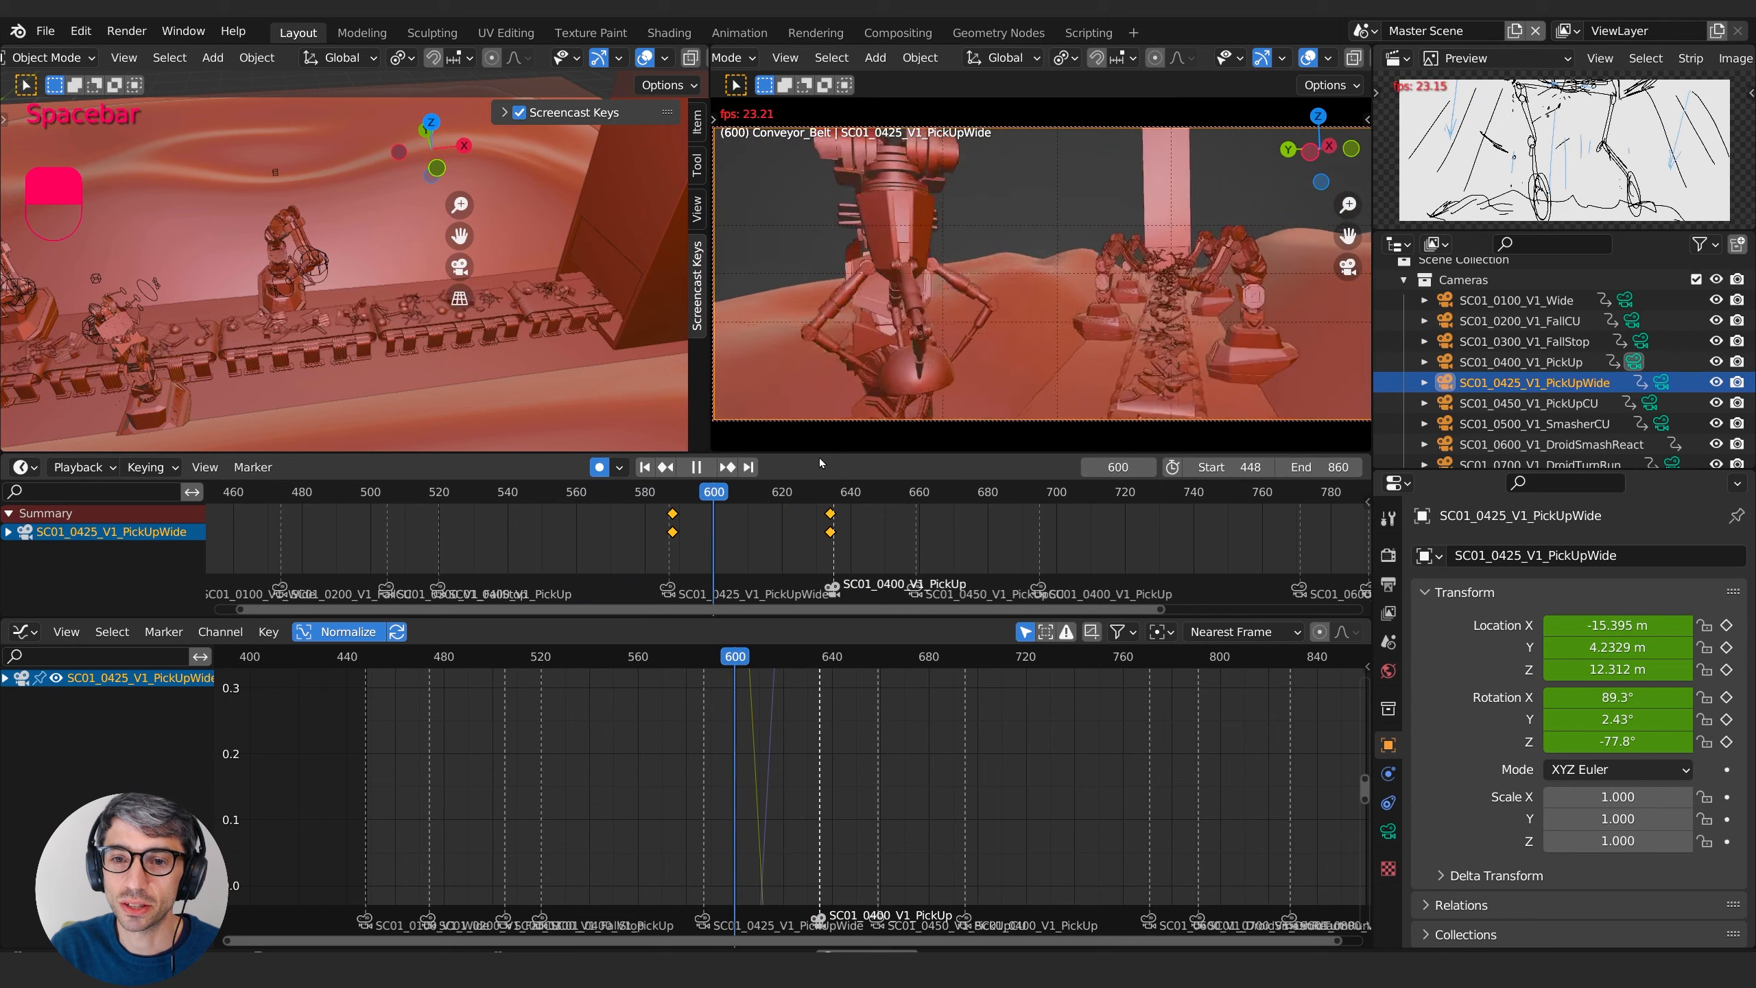
{"action": "key", "text": "space"}
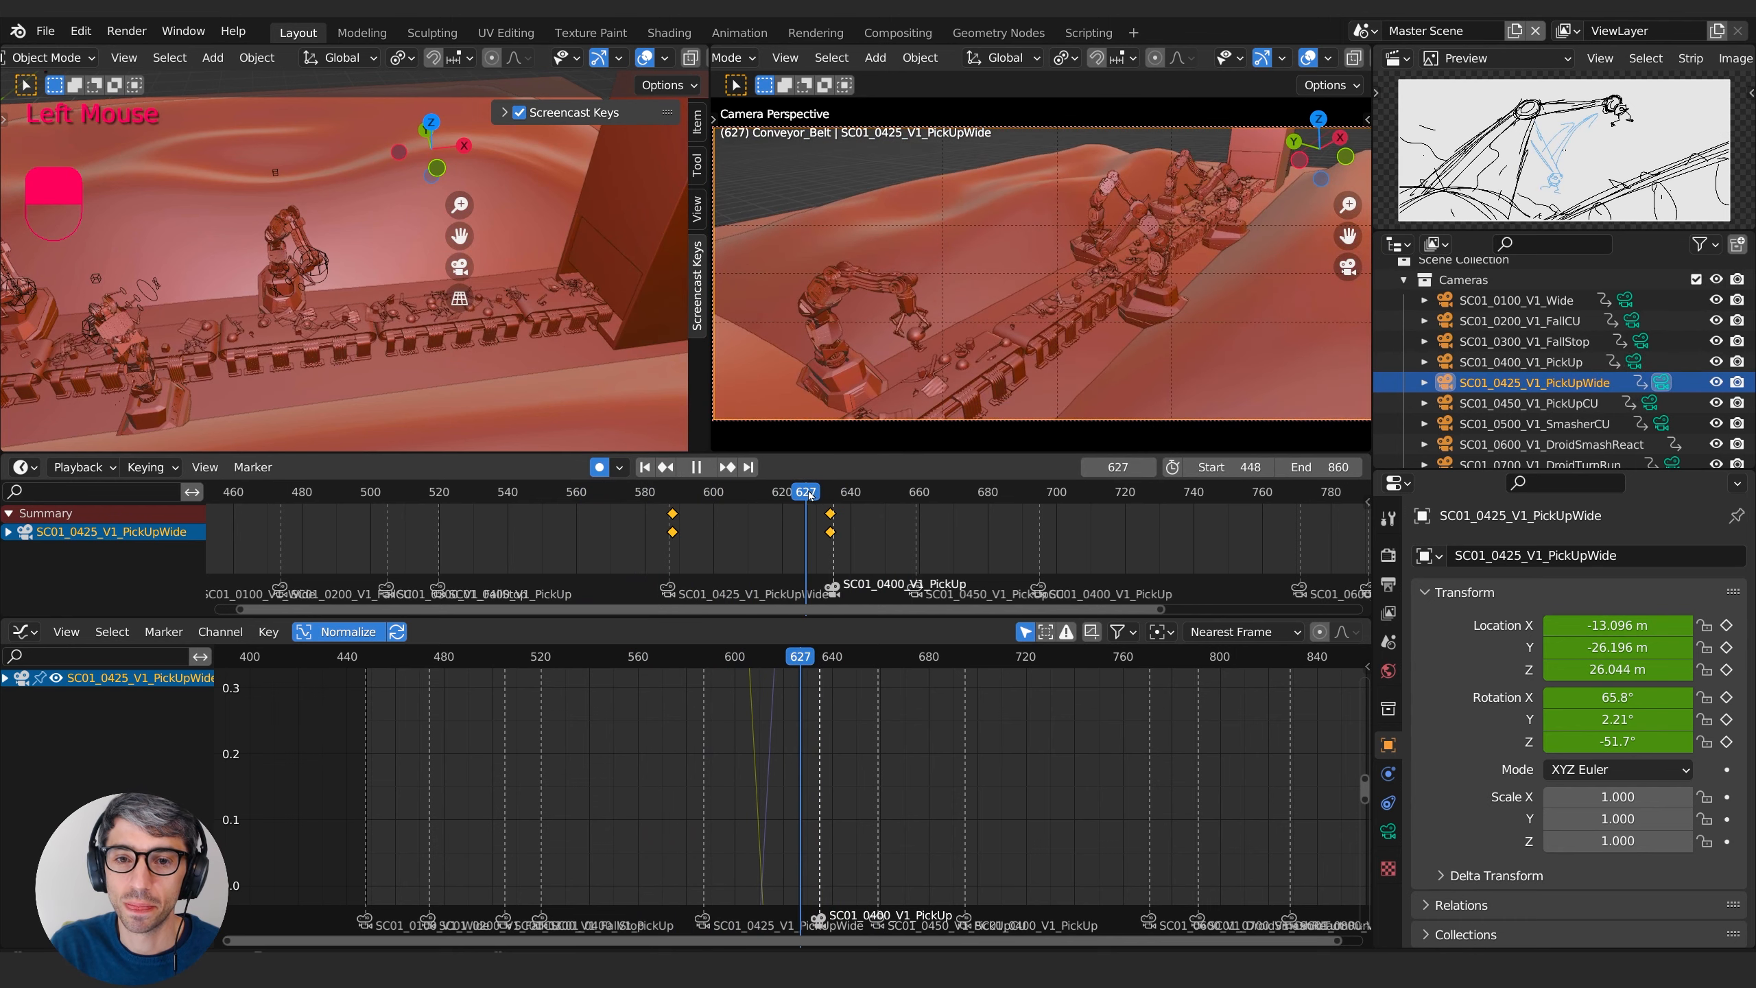
- Key the wide camera's in-between pose at frame 627, delete its frame 588 key, and move the new key to frame 587
{"action": "left_click_drag", "start_coordinate": [810, 495], "coordinate": [808, 498]}
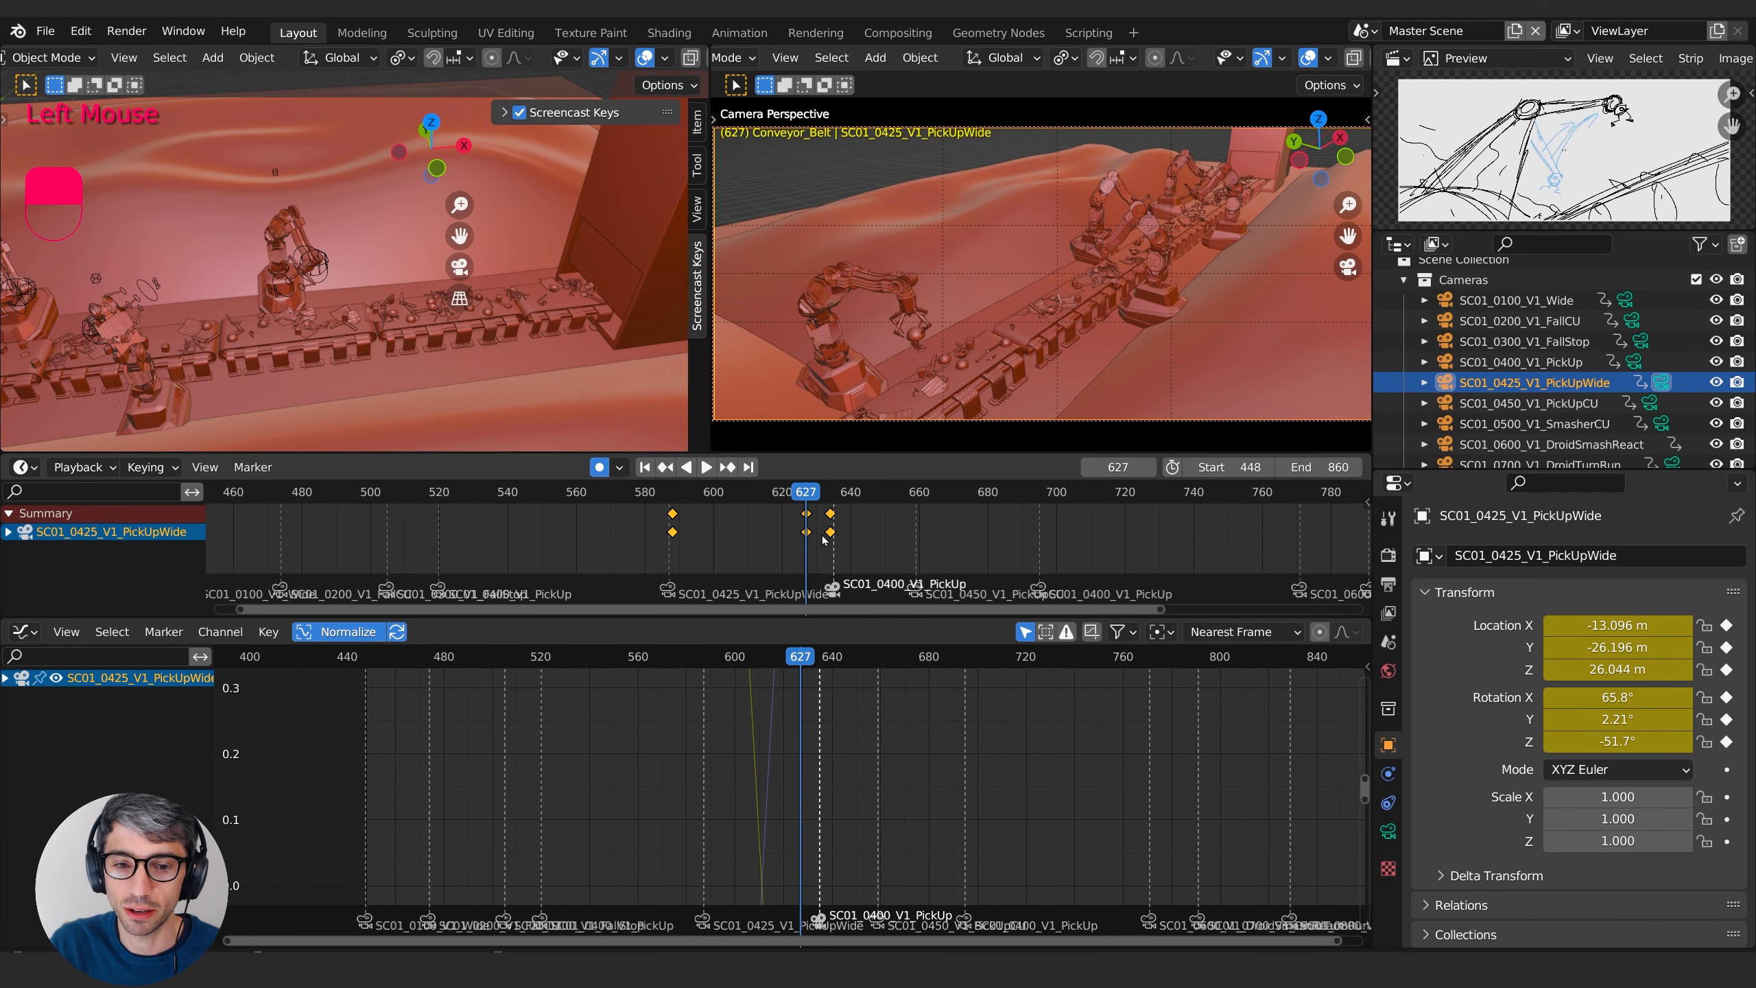
{"action": "key", "text": "g"}
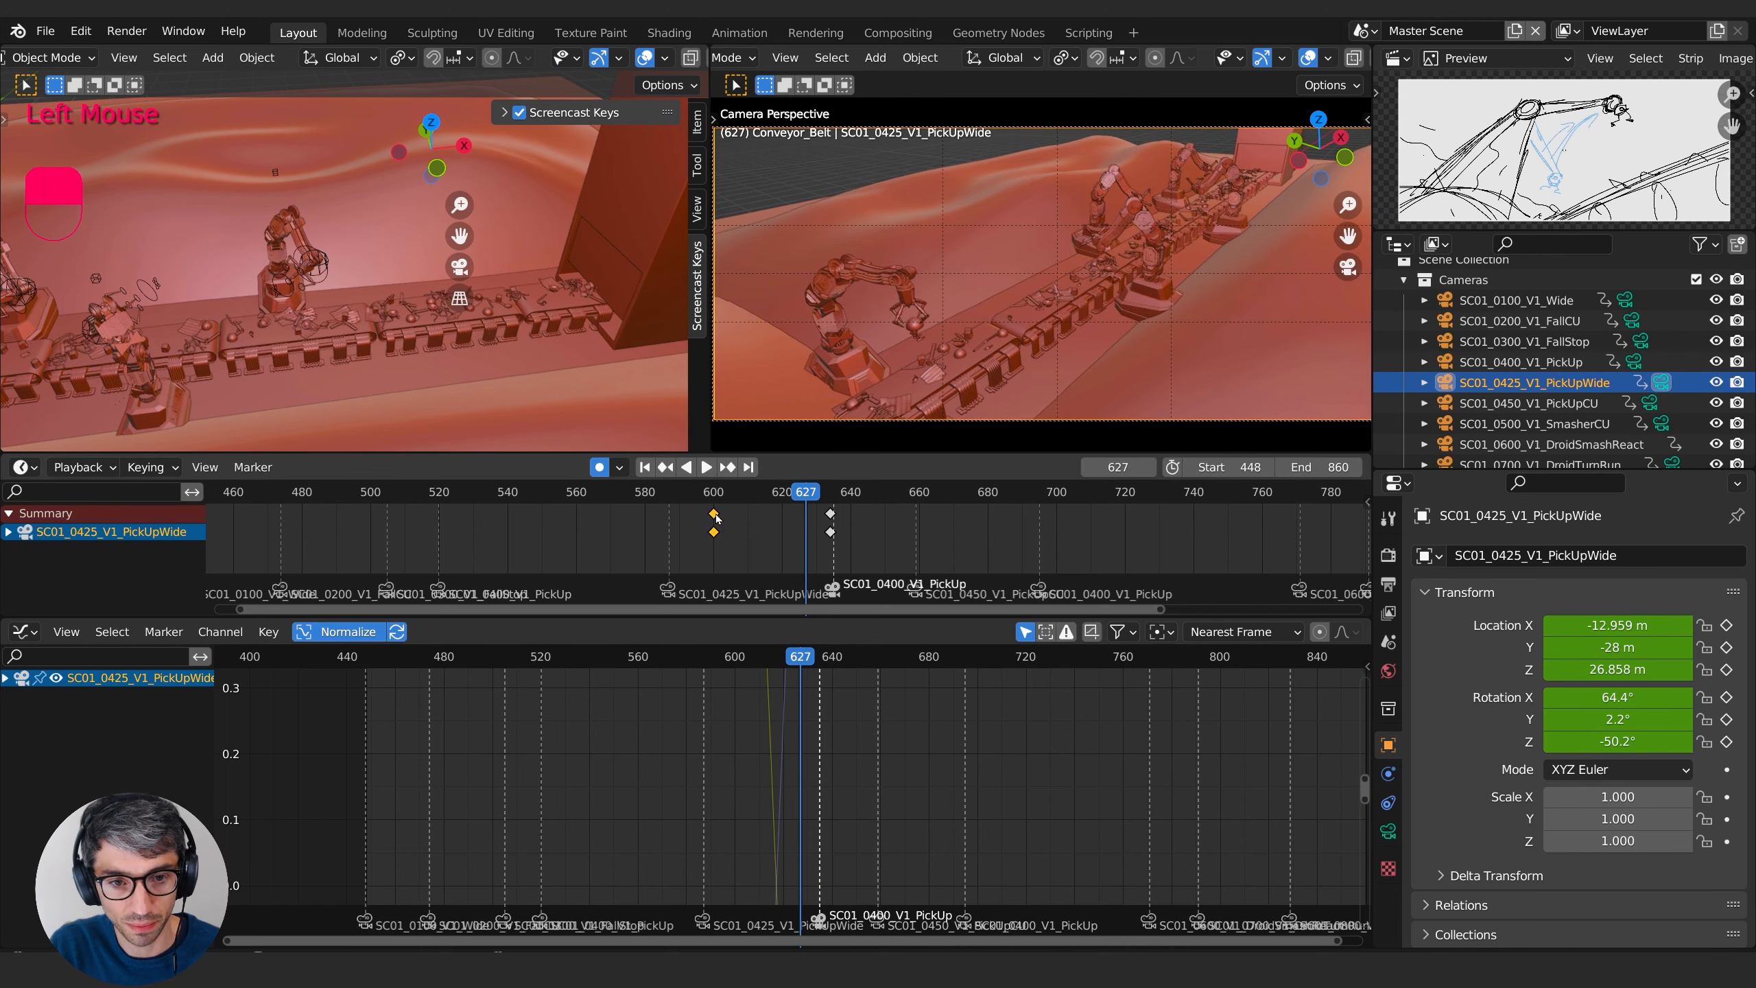
{"action": "key", "text": "g"}
{"action": "left_click", "coordinate": [670, 516]}
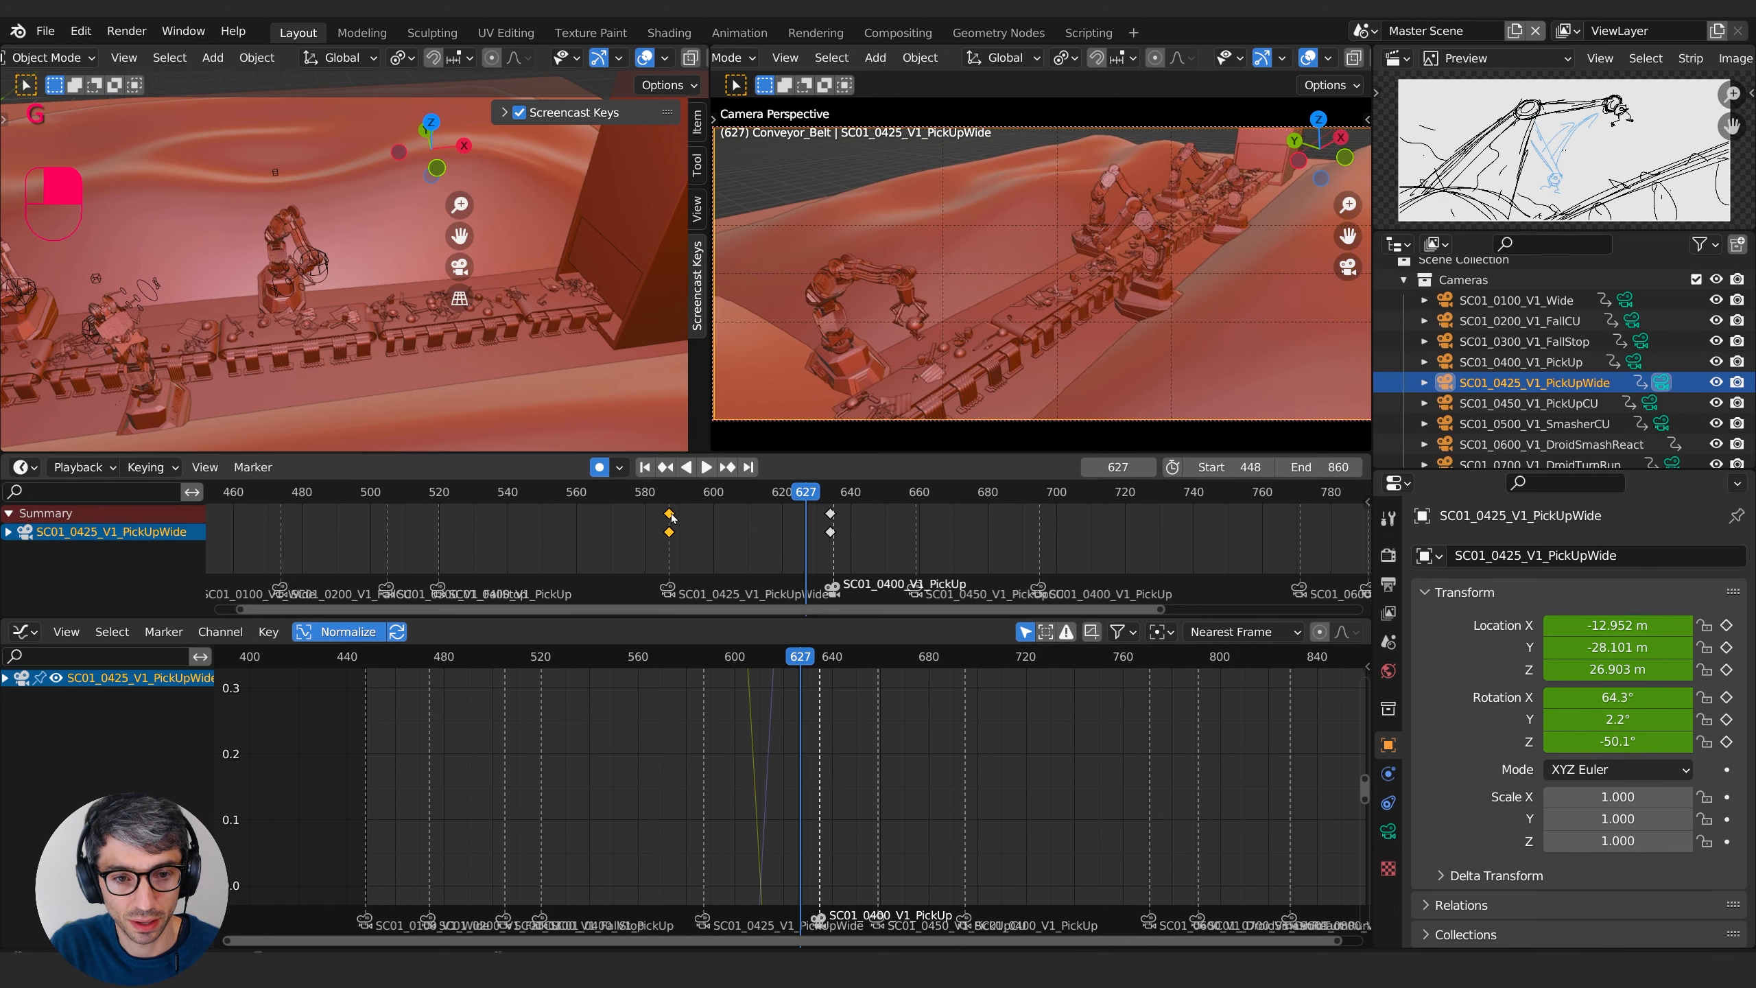
- Set the interpolation of the wide camera's keyframes at 587 and 634 to Linear
{"action": "left_click", "coordinate": [675, 494]}
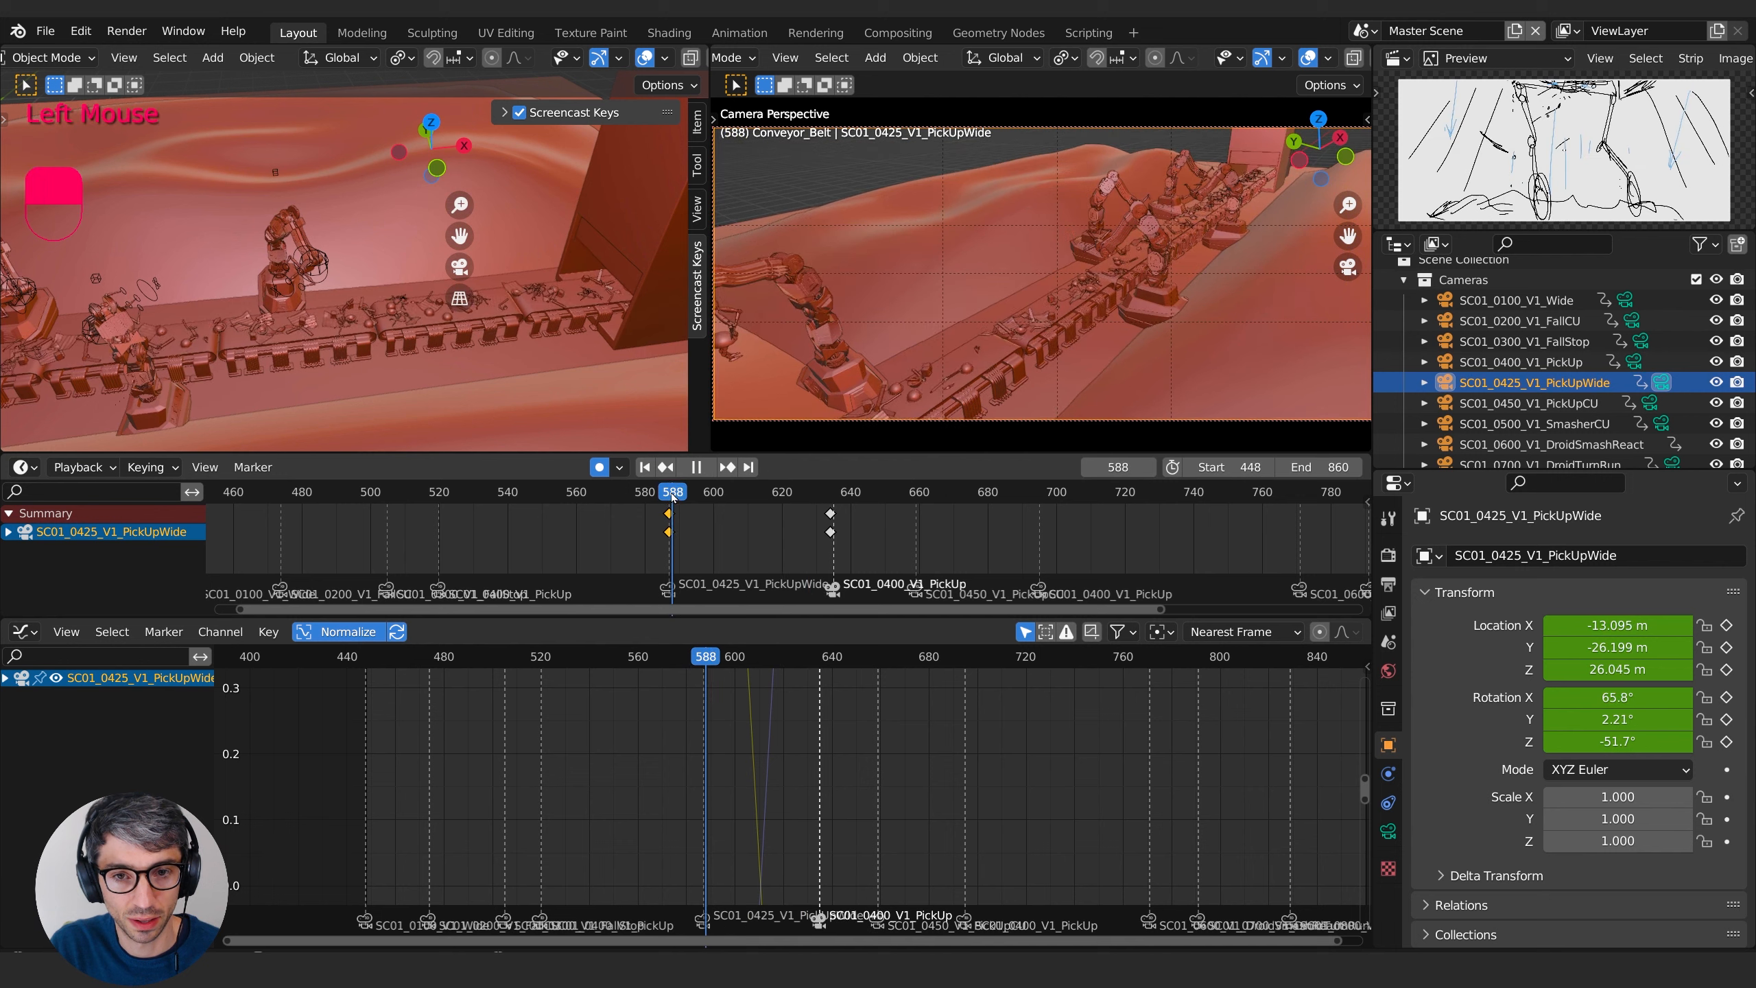
{"action": "right_click", "coordinate": [832, 518]}
{"action": "mouse_move", "coordinate": [829, 624]}
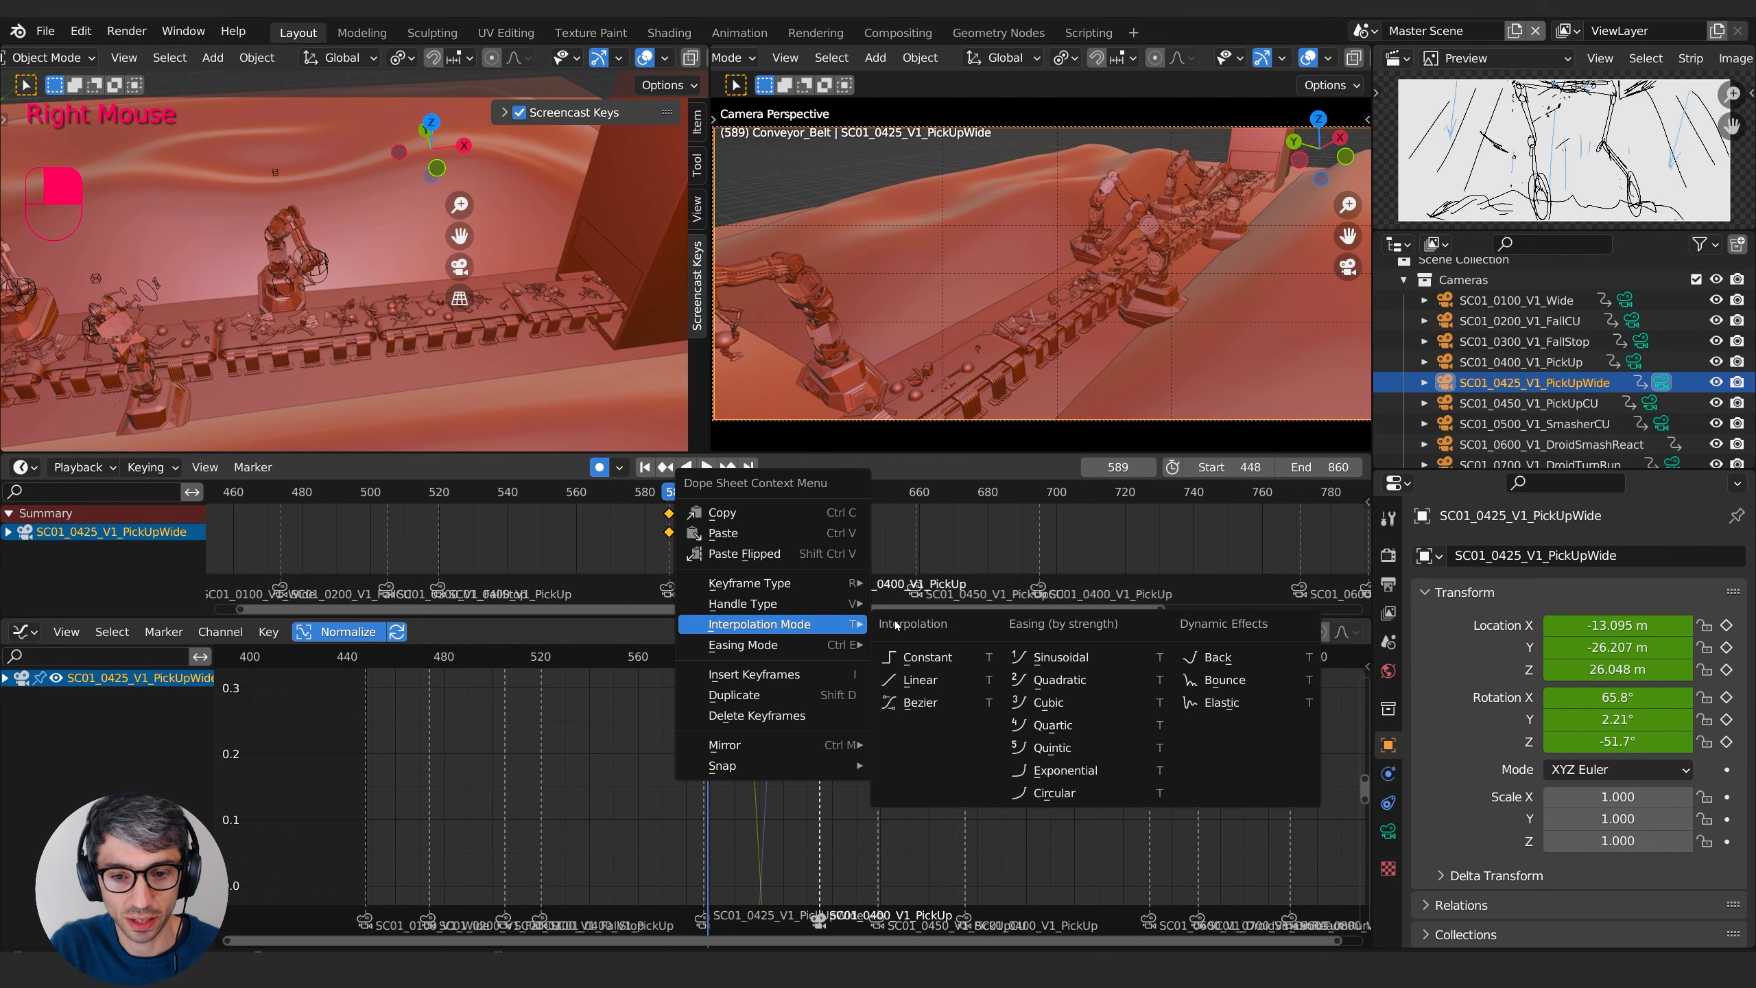
{"action": "left_click", "coordinate": [934, 681]}
- Play the subtle linear camera drift repeatedly, from just before the wide shot through the cut to SC01_0400_V1_PickUp
{"action": "key", "text": "space"}
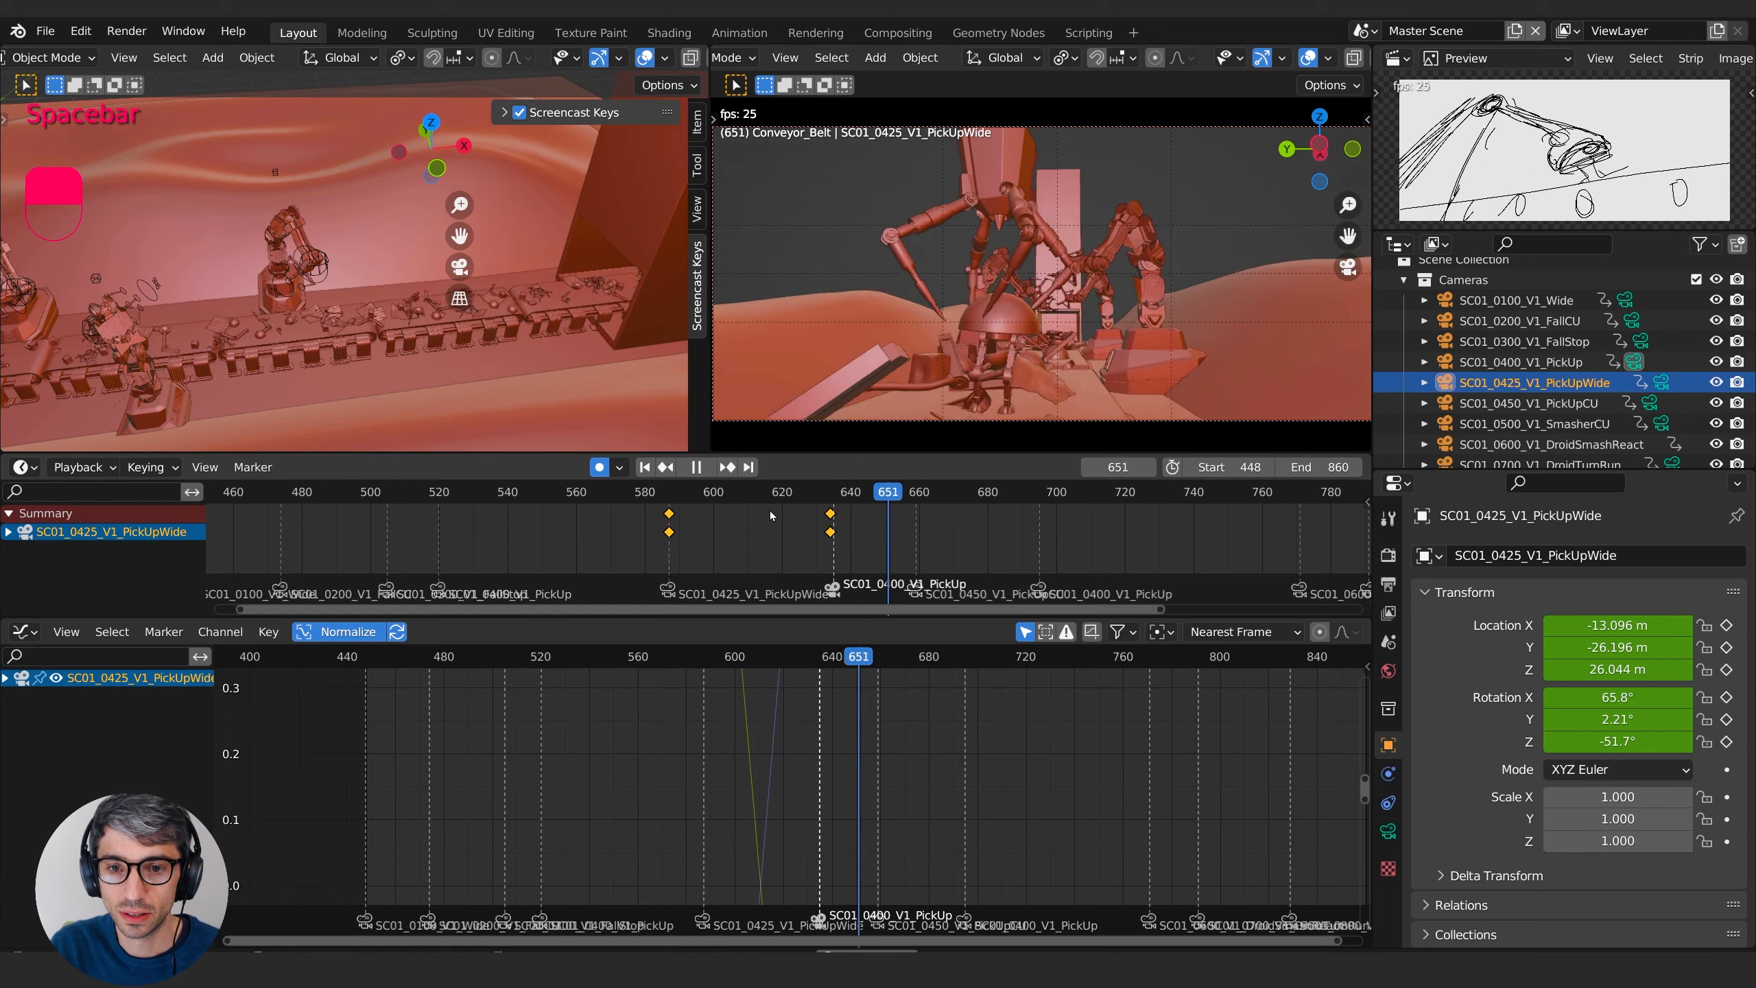
{"action": "key", "text": "space"}
{"action": "left_click", "coordinate": [648, 493]}
{"action": "key", "text": "space"}
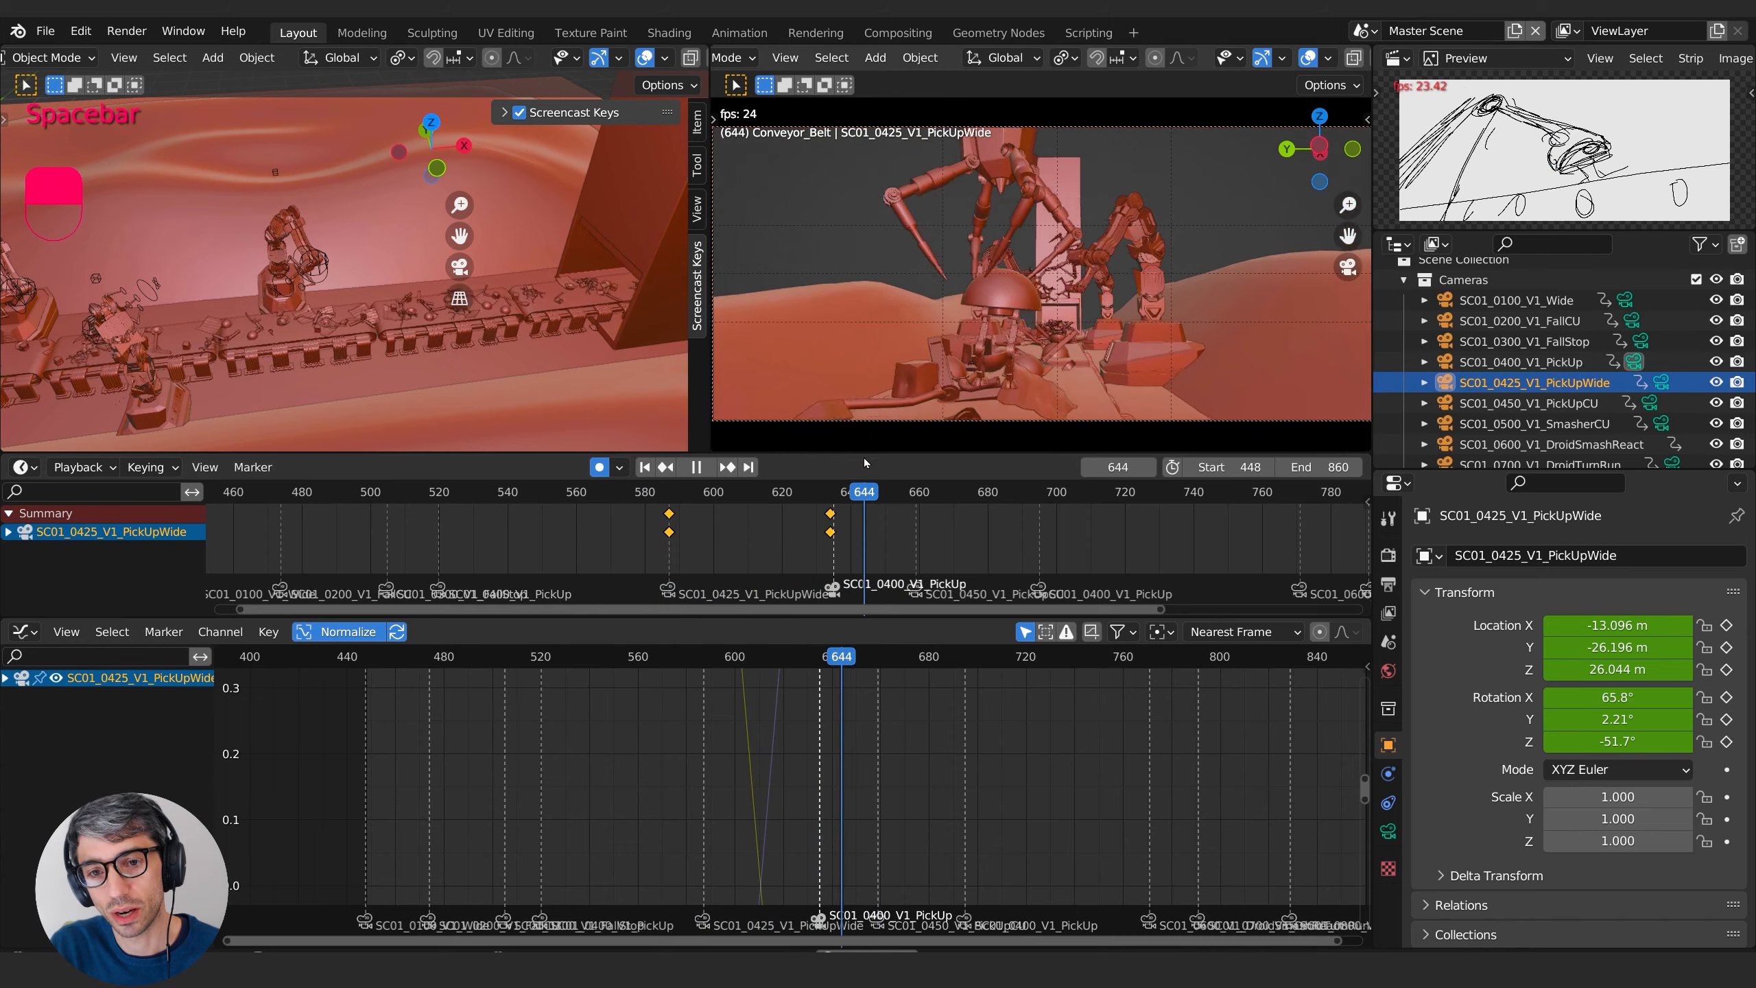
{"action": "key", "text": "space"}
{"action": "left_click", "coordinate": [644, 493]}
{"action": "key", "text": "space"}
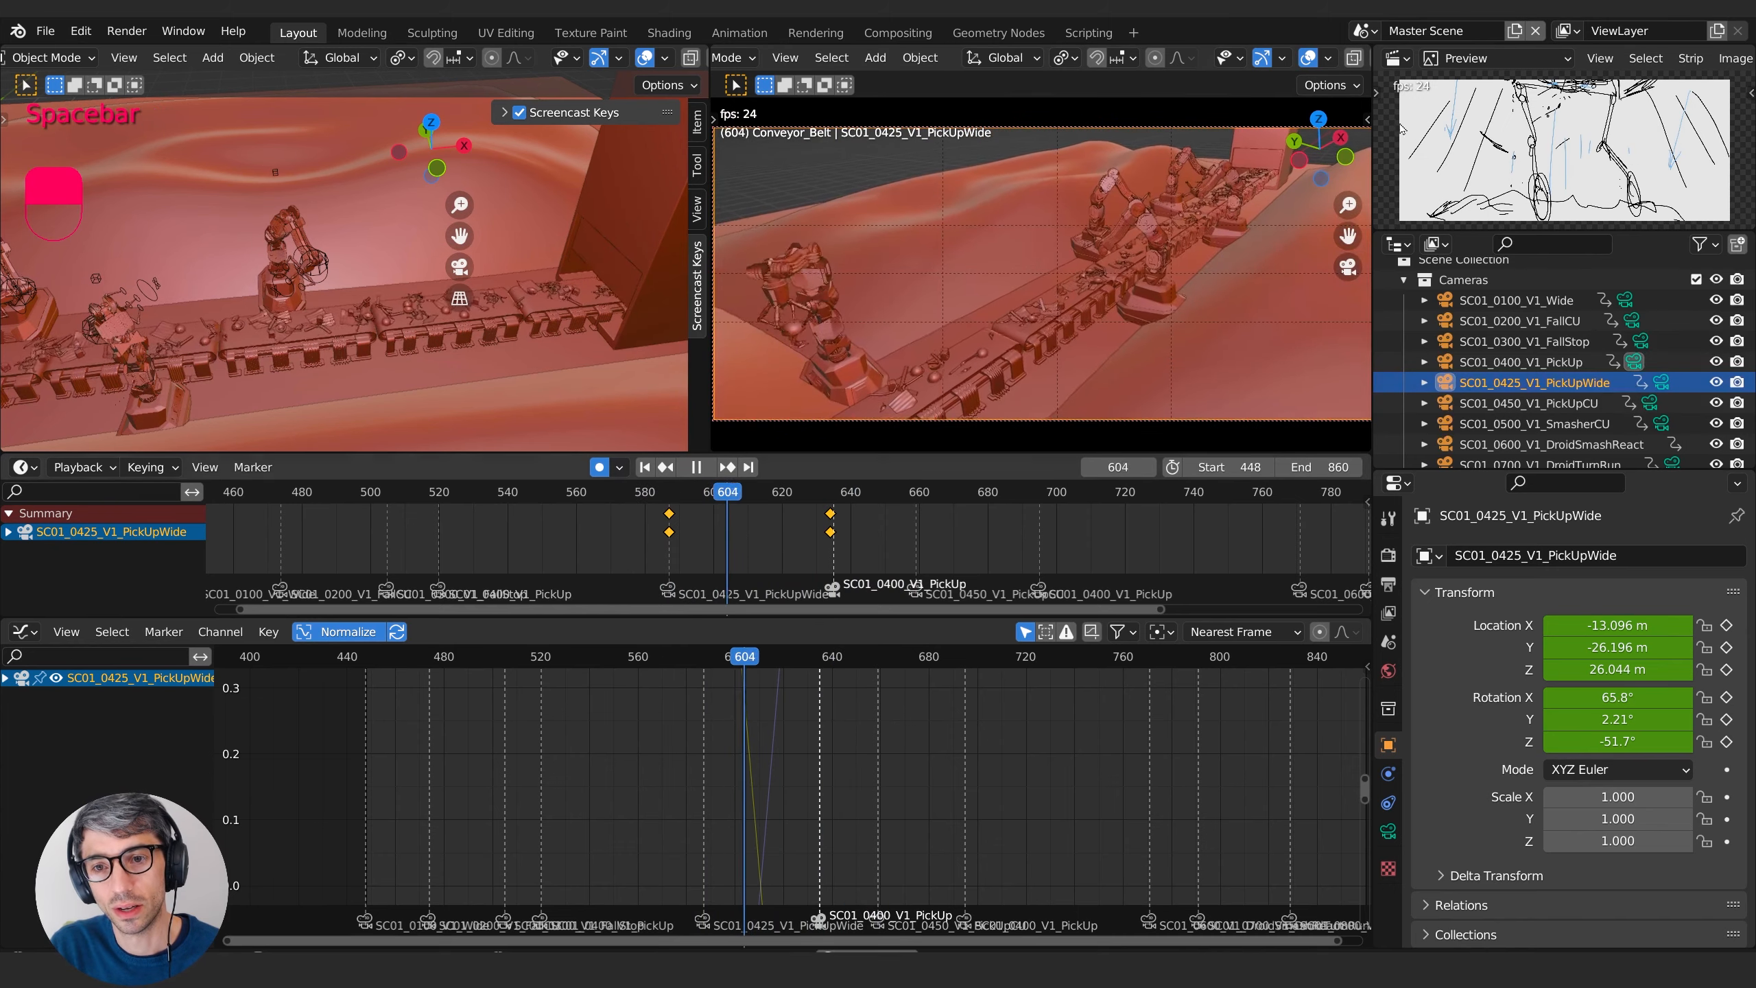
{"action": "key", "text": "space"}
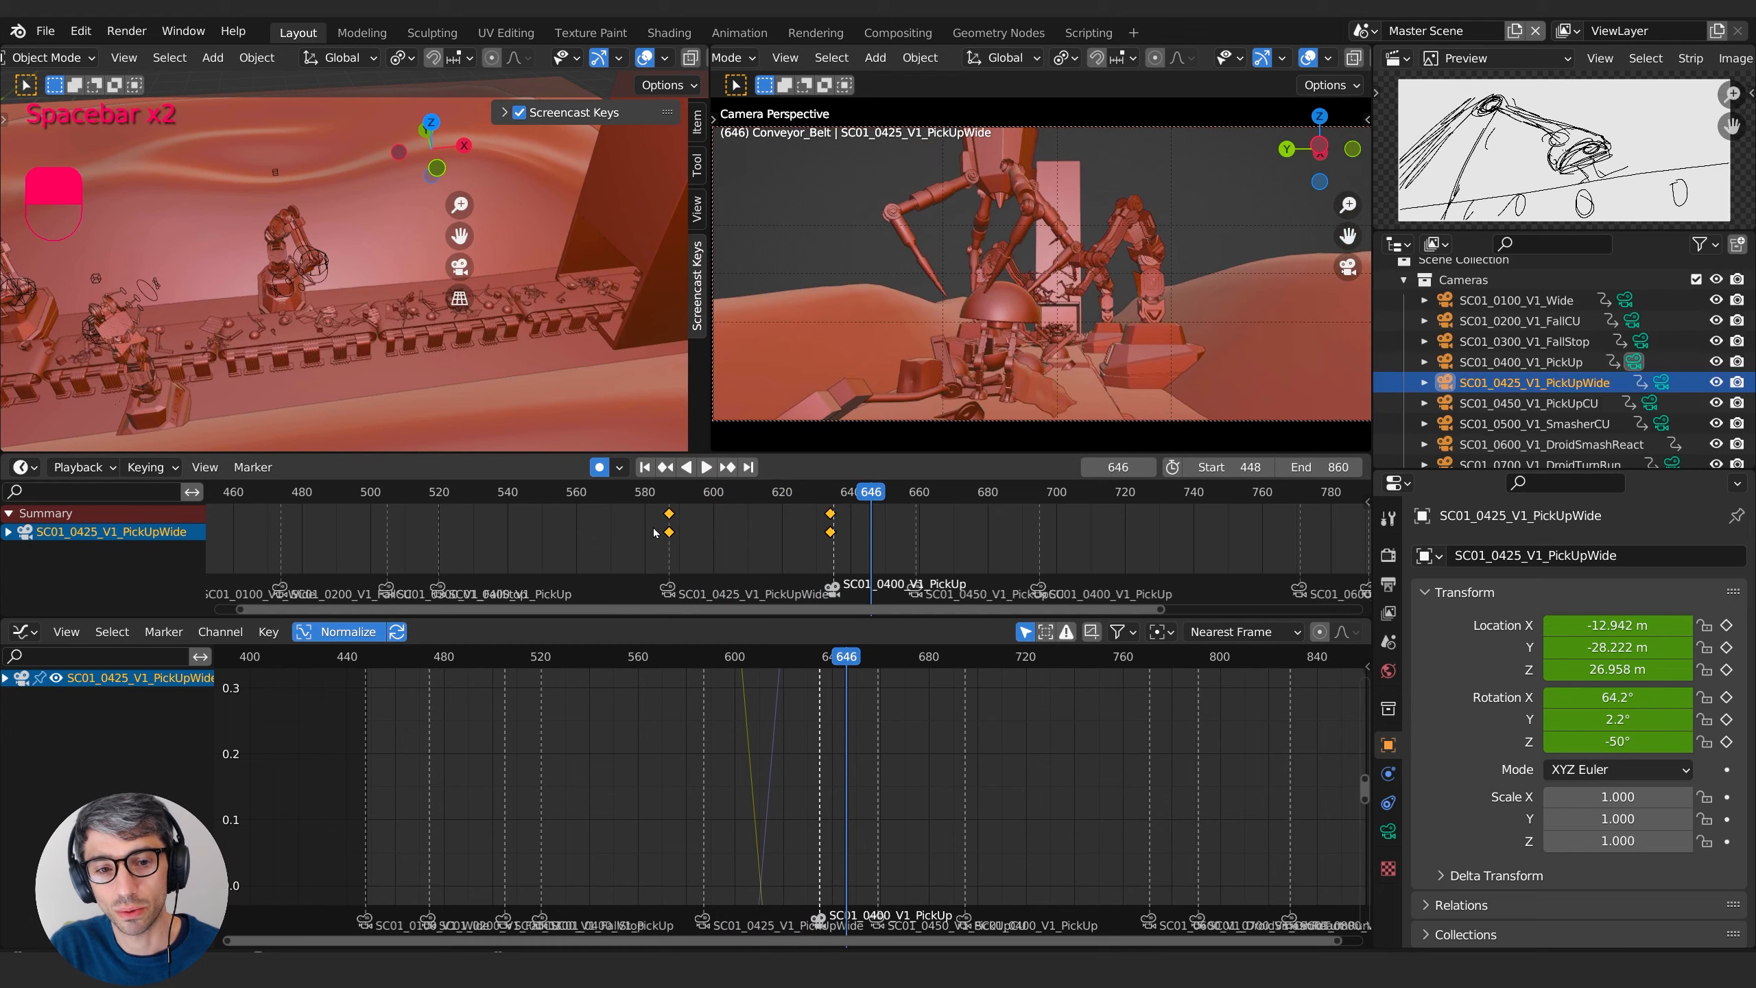
- Turn the wide camera's Z rotation to about -5.4° at its frame 587 key and play the shot
{"action": "left_click", "coordinate": [669, 495]}
{"action": "key", "text": "Up"}
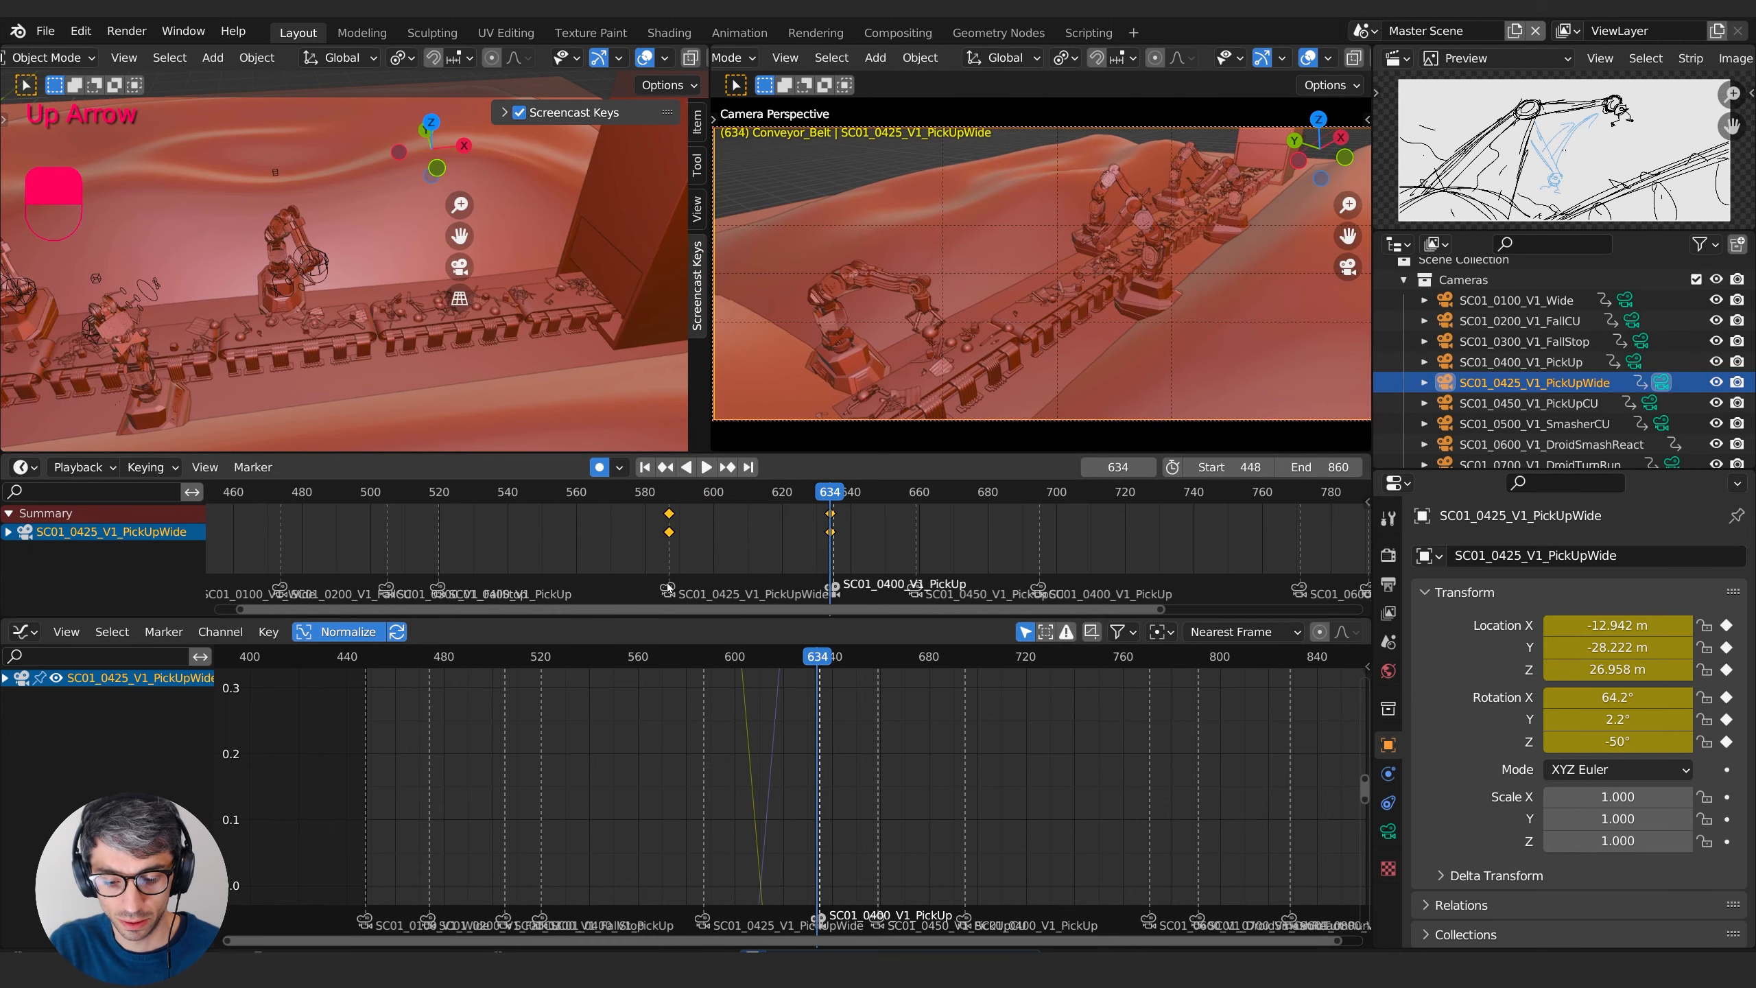
{"action": "key", "text": "Down"}
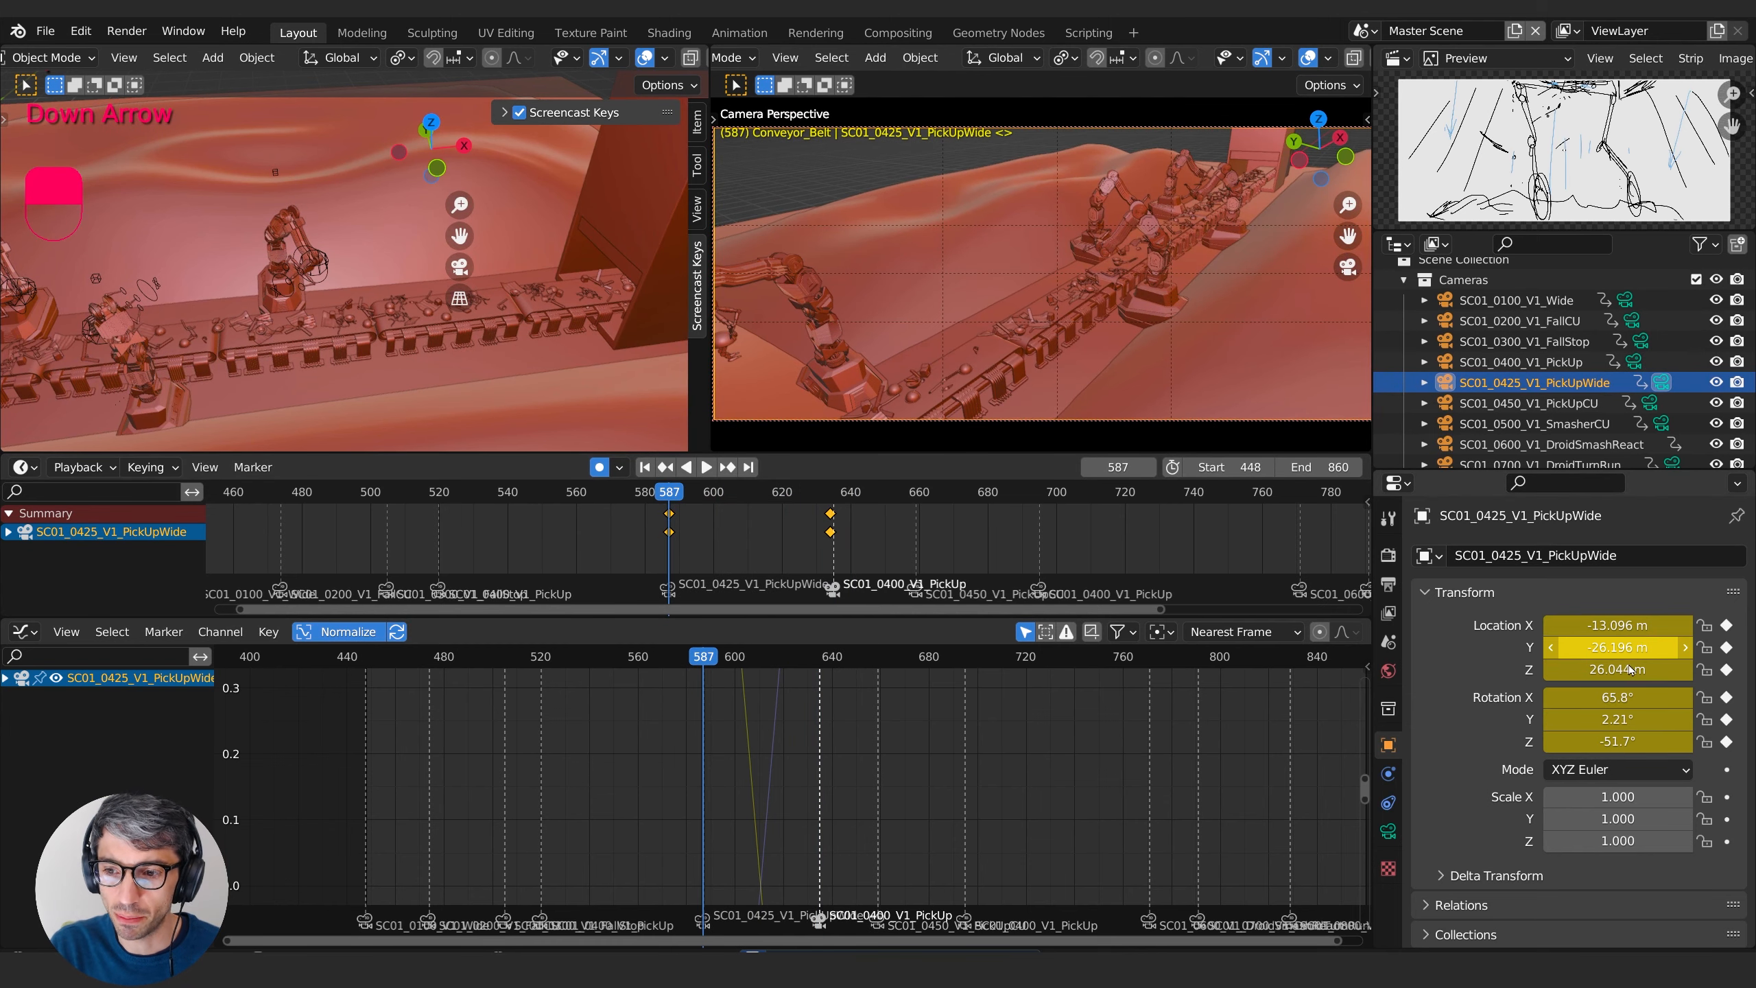
{"action": "left_click_drag", "start_coordinate": [1618, 669], "coordinate": [1633, 669]}
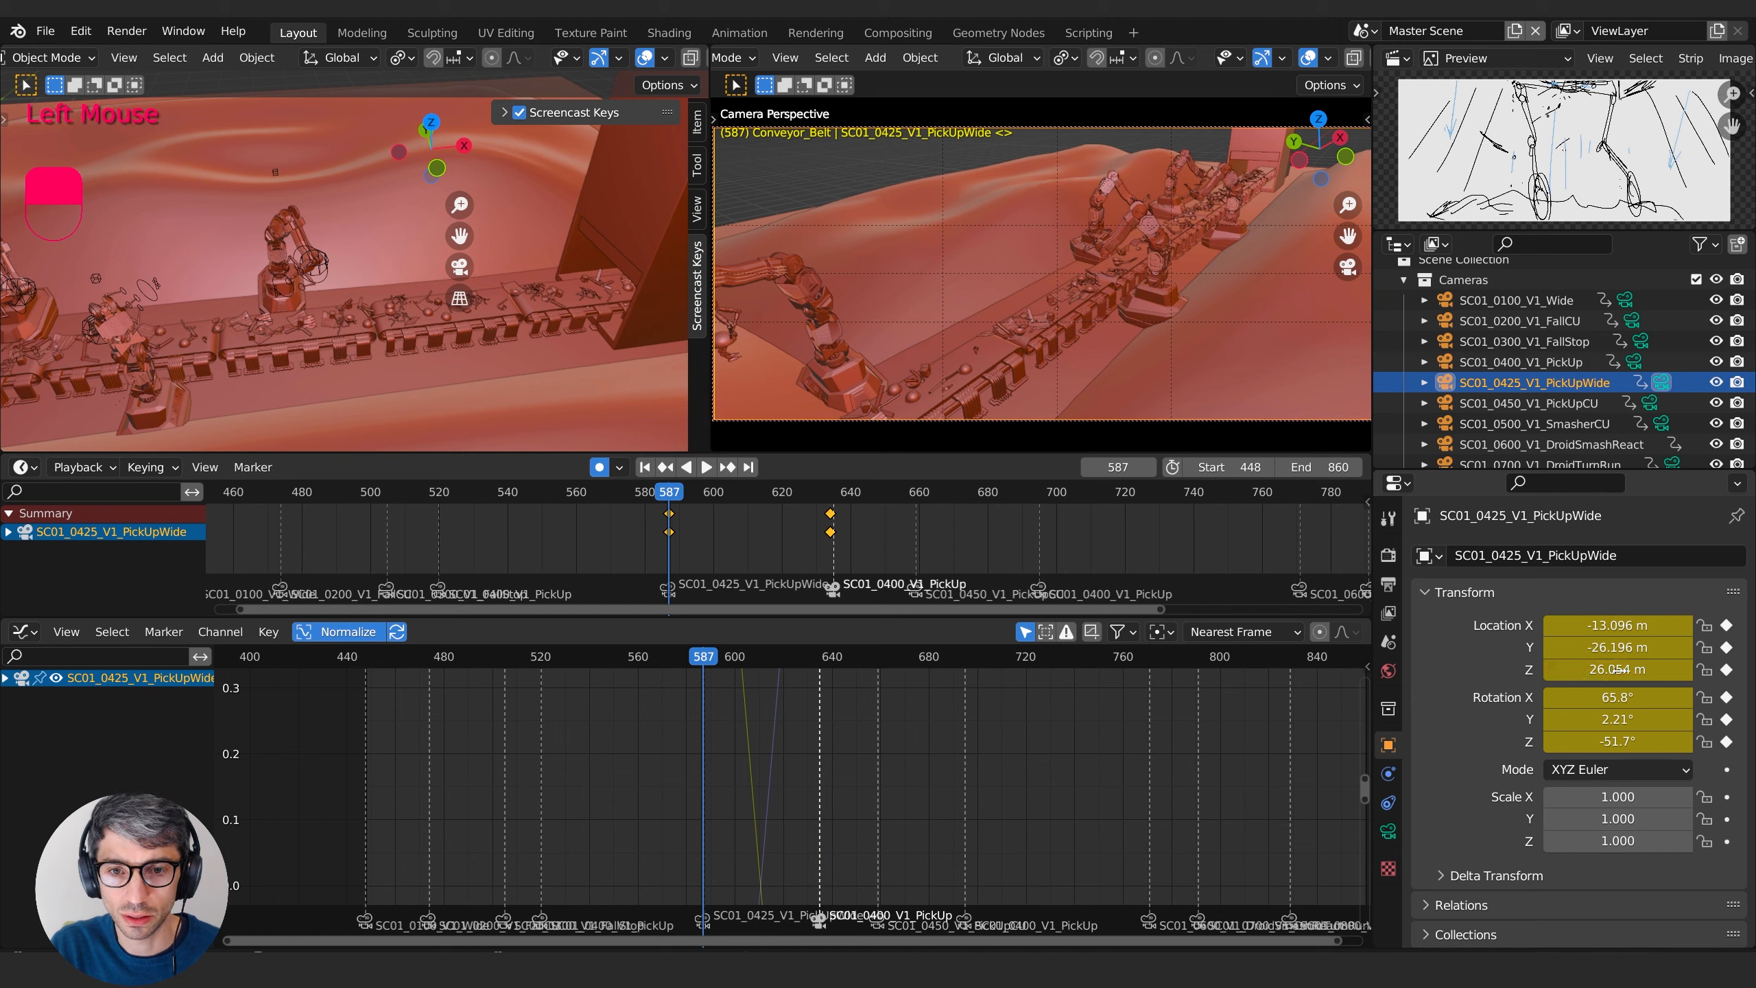
{"action": "left_click_drag", "start_coordinate": [1618, 741], "coordinate": [1658, 741]}
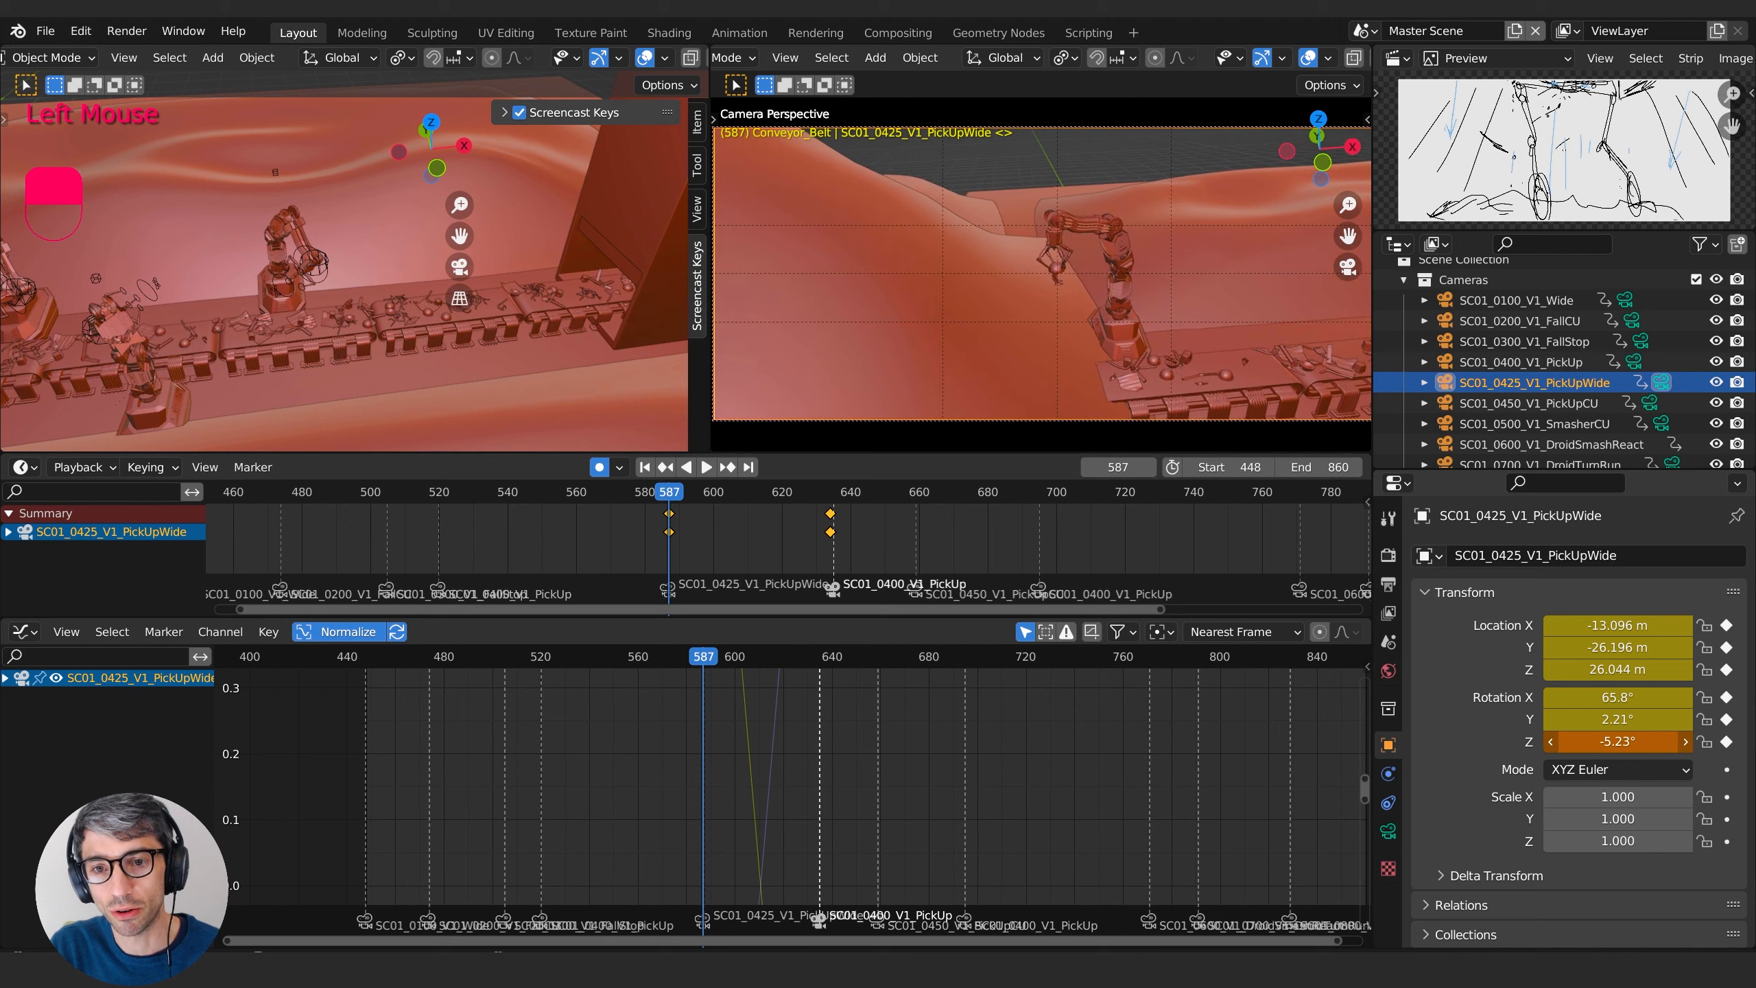
{"action": "key", "text": "space"}
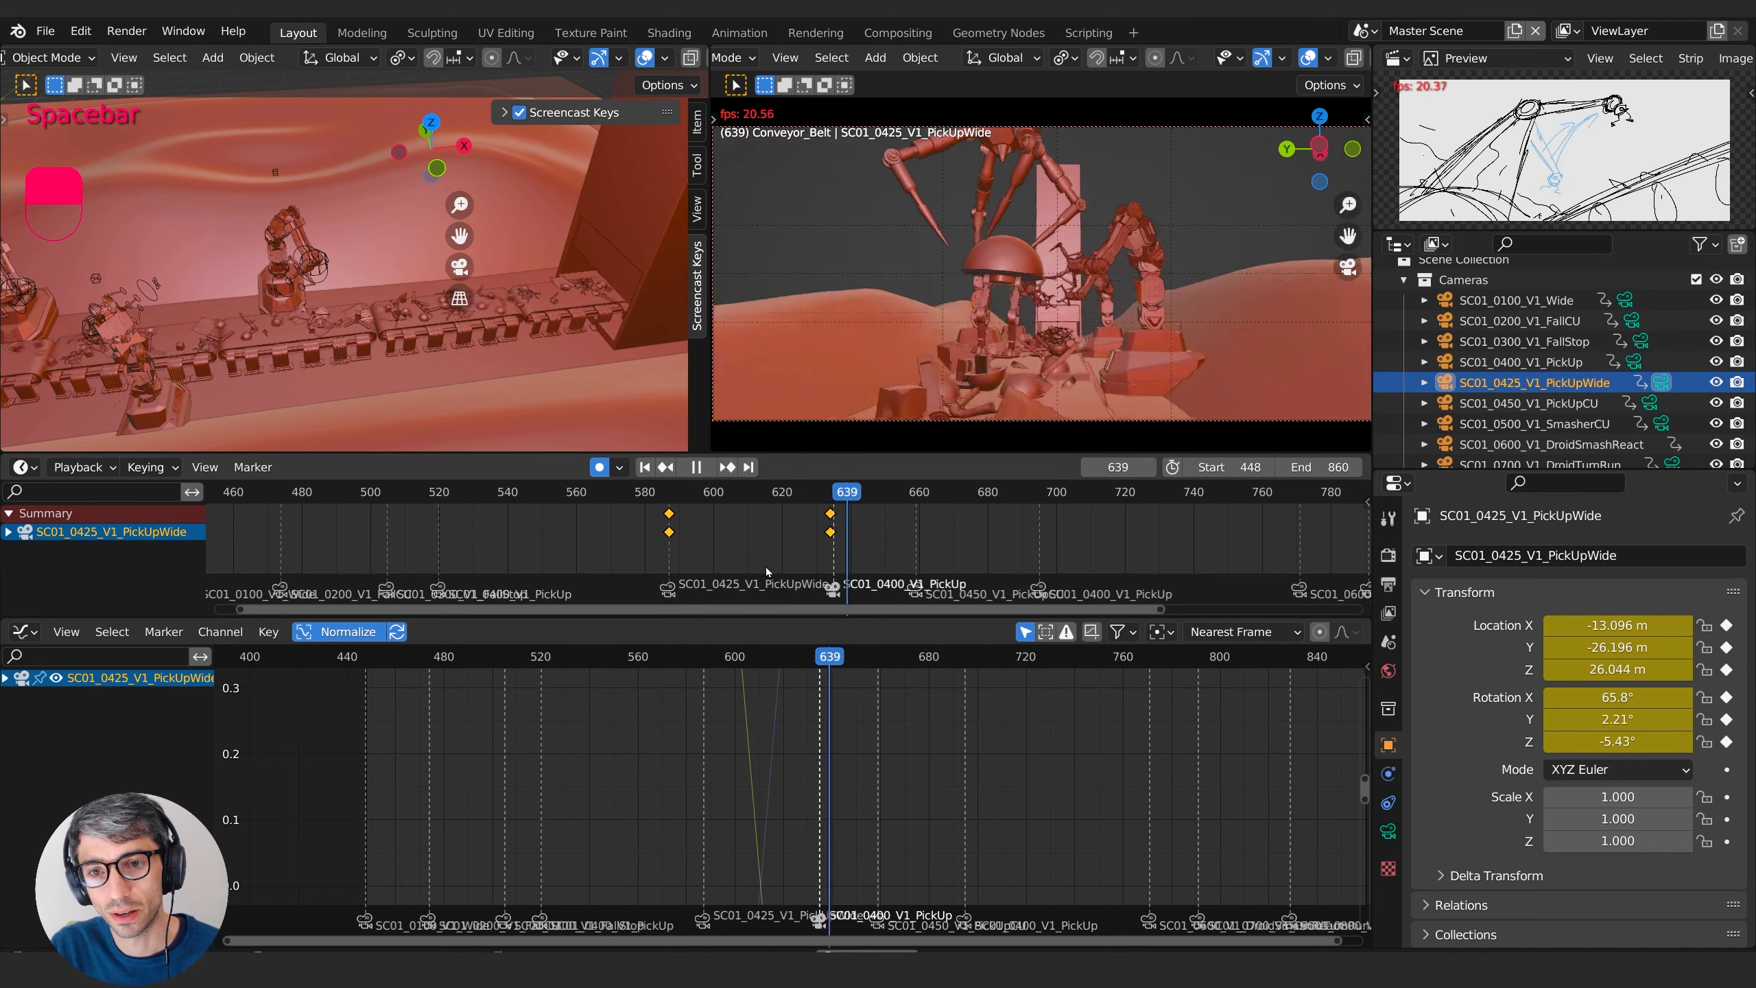
- Play and scrub the wide shot from just before frame 587 to review how the camera's rotation reads
{"action": "key", "text": "space"}
{"action": "left_click", "coordinate": [668, 492]}
{"action": "key", "text": "space"}
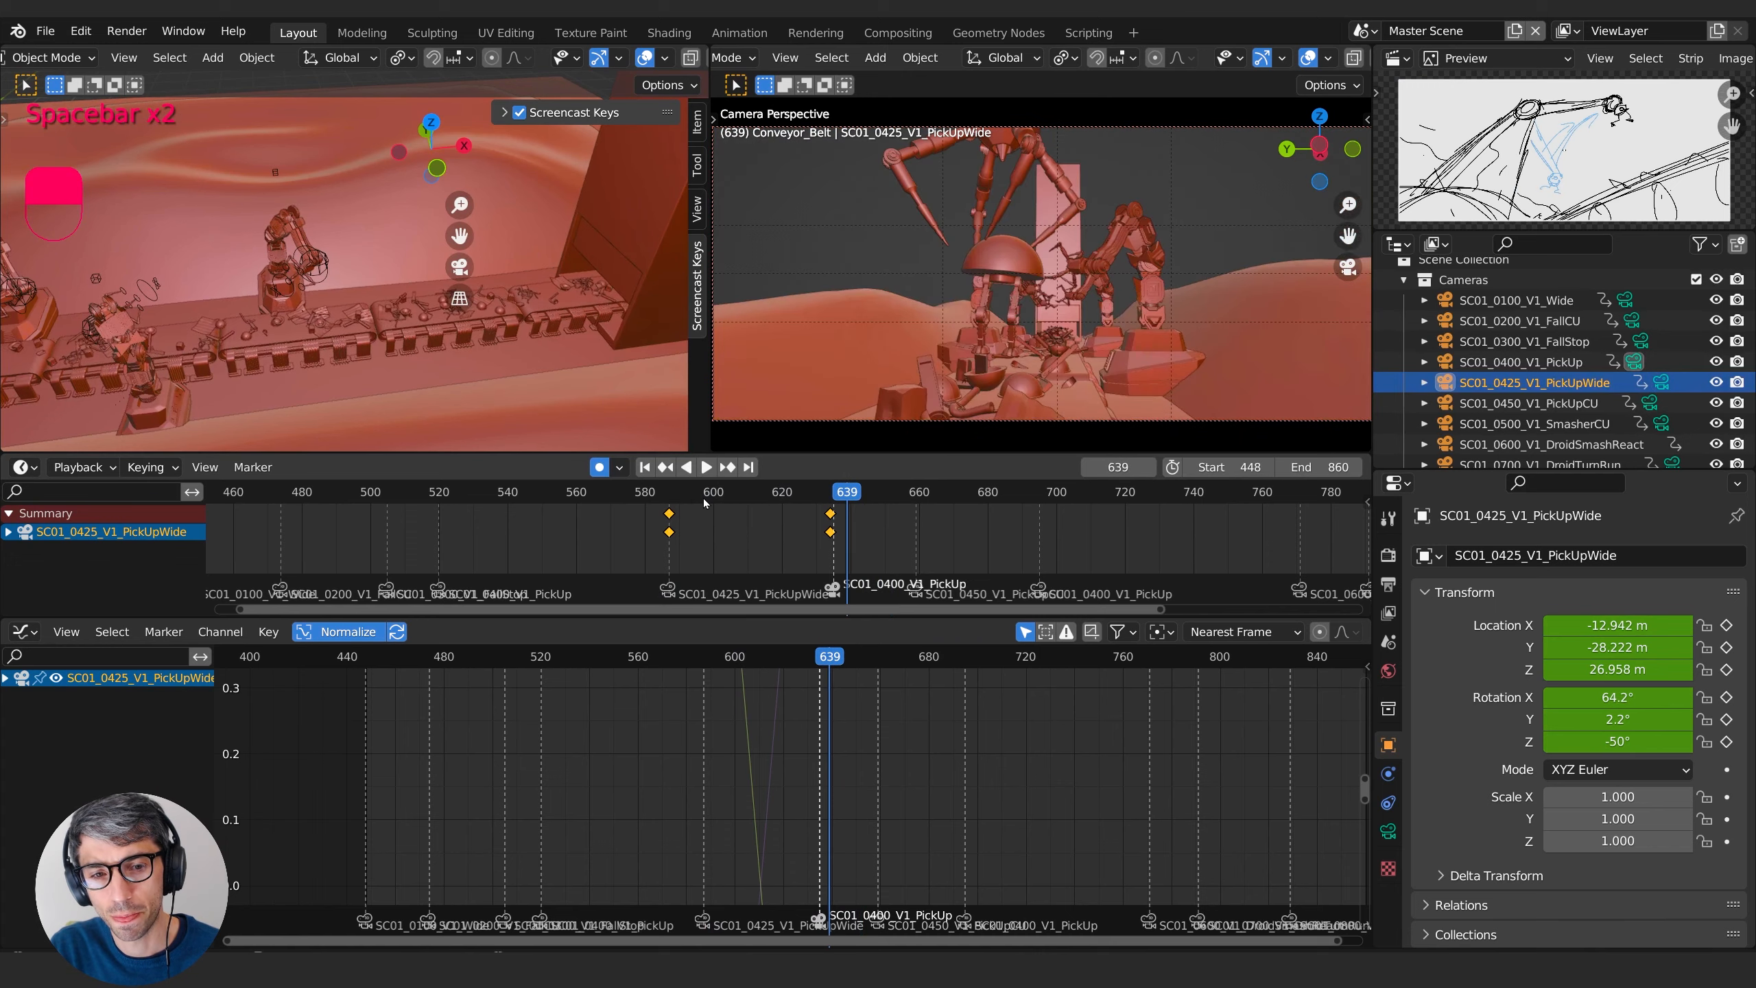
{"action": "left_click_drag", "start_coordinate": [694, 497], "coordinate": [597, 507]}
{"action": "key", "text": "space"}
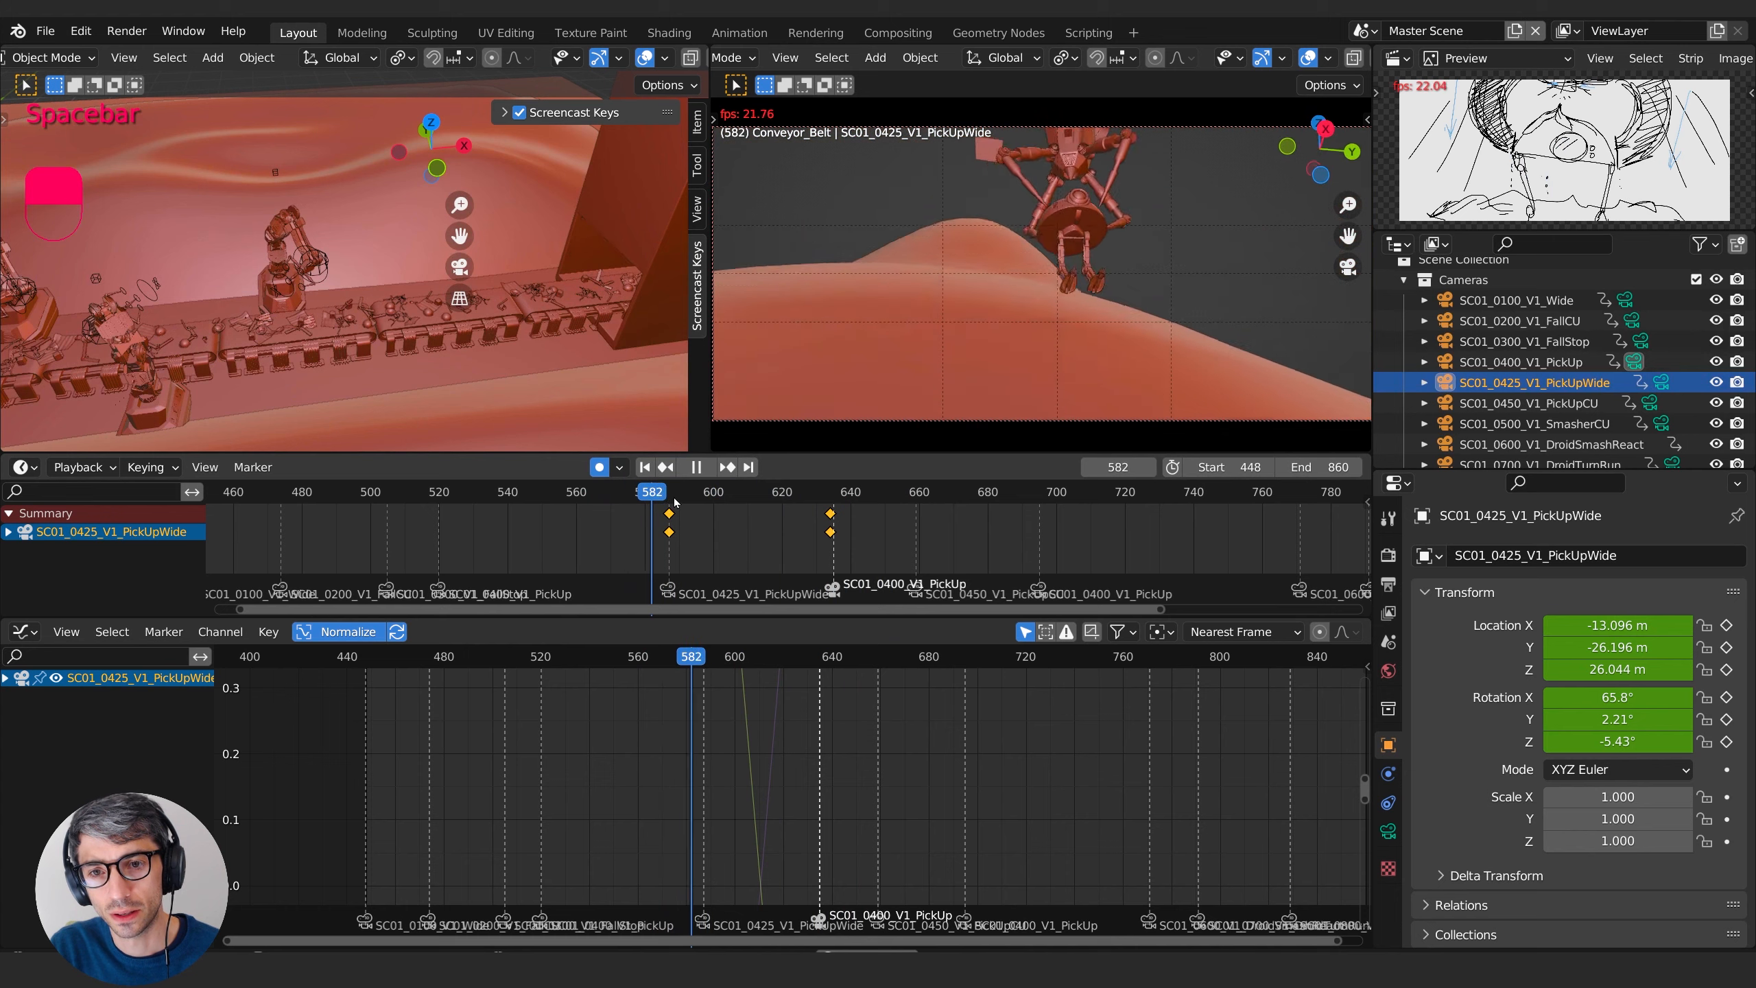
{"action": "mouse_move", "coordinate": [698, 499]}
{"action": "left_mouse_down"}
{"action": "mouse_move", "coordinate": [646, 498]}
{"action": "mouse_move", "coordinate": [674, 488]}
{"action": "left_mouse_up"}
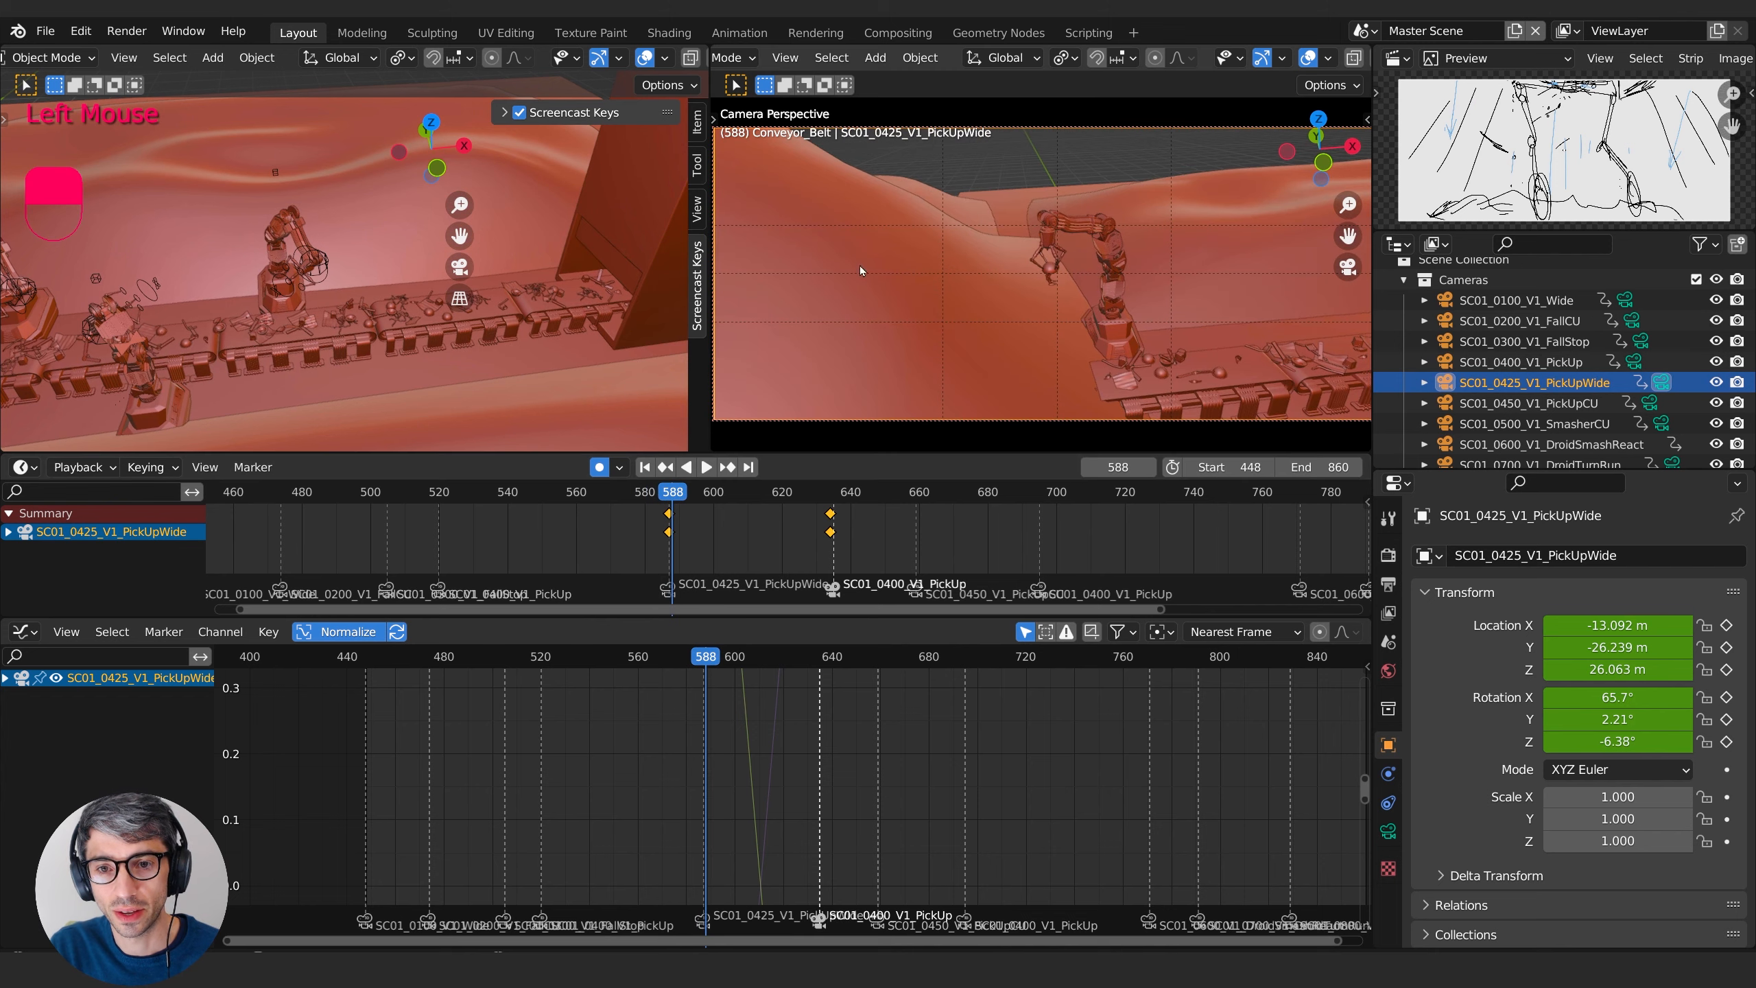
{"action": "left_click", "coordinate": [718, 514]}
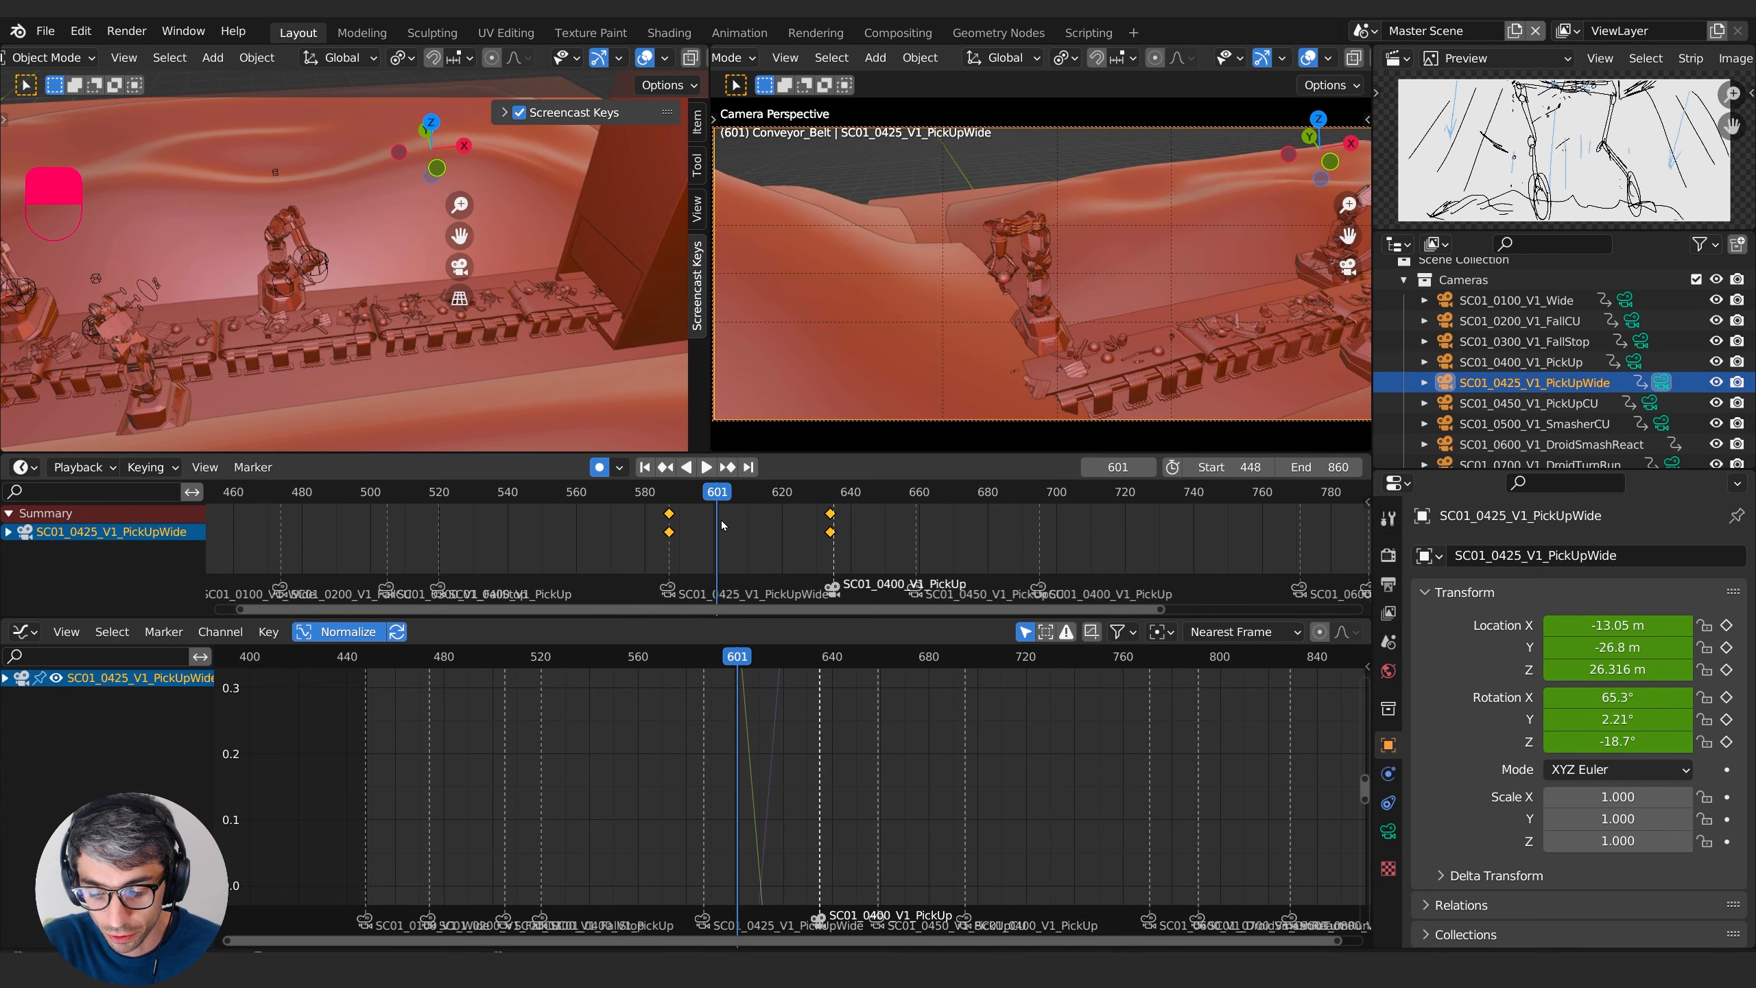
- At the frame 587 key, set the wide camera's location to -22.936, -19.066, 24.374 m and Z rotation to -27.8°, then play the shot
{"action": "key", "text": "Down"}
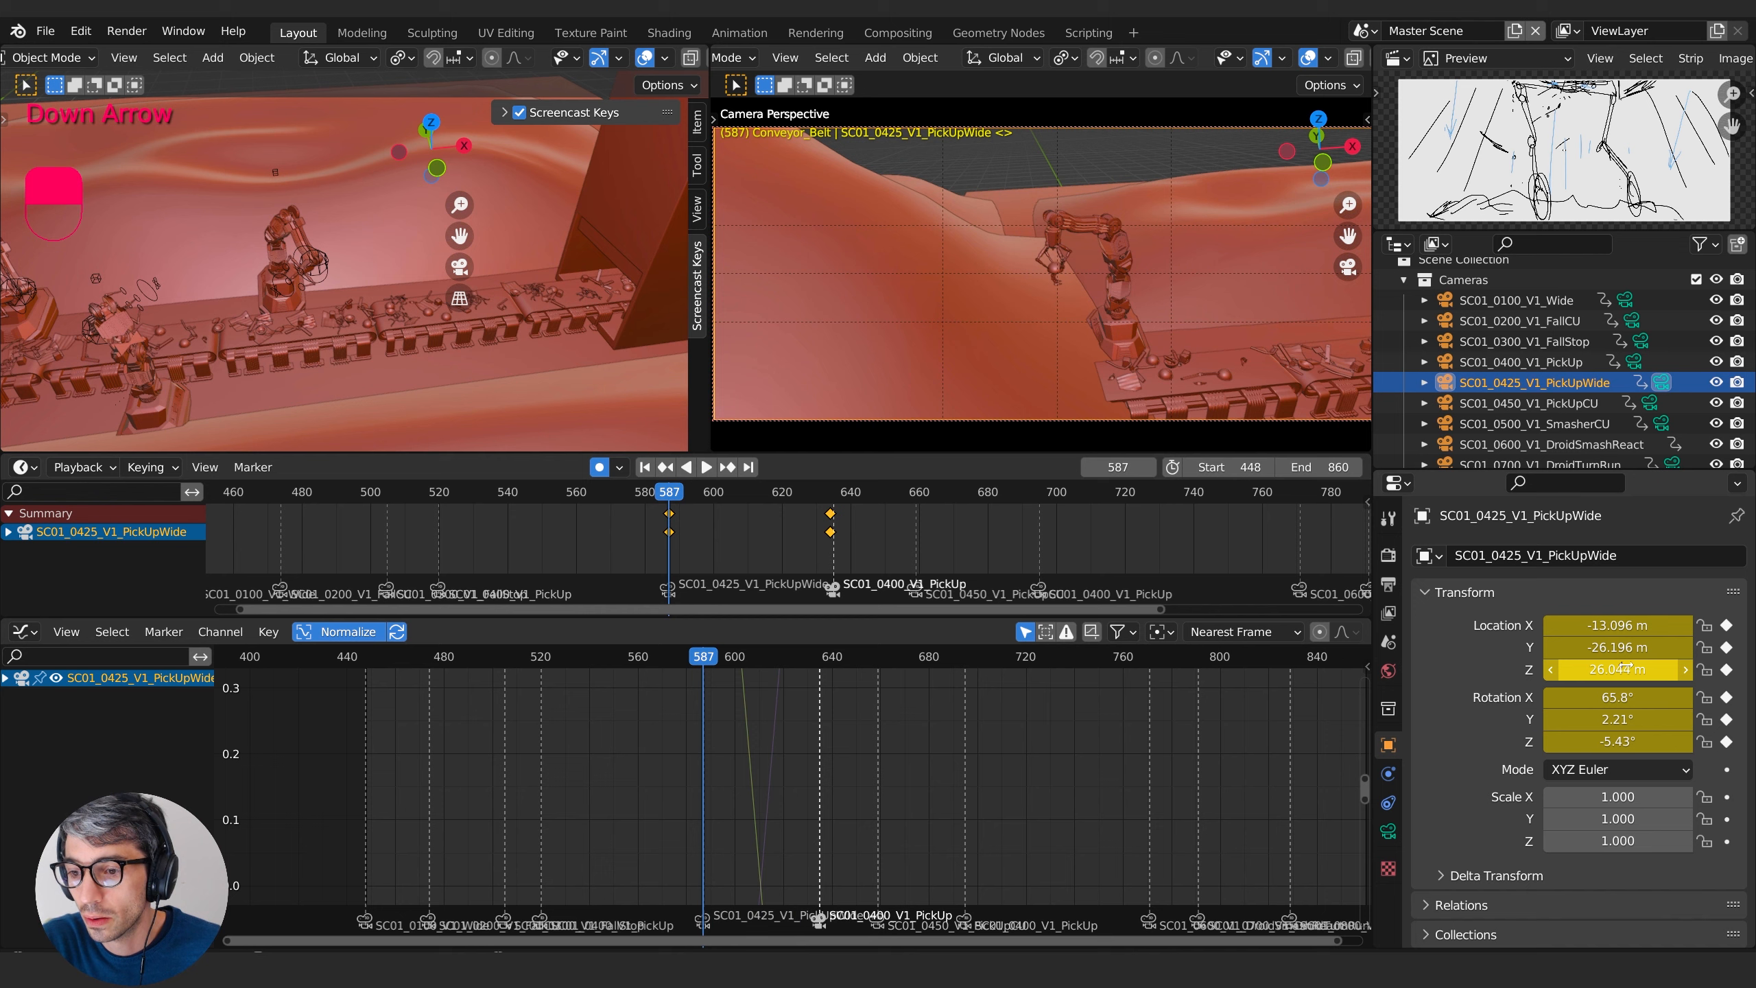
{"action": "left_click_drag", "start_coordinate": [1618, 741], "coordinate": [1549, 741]}
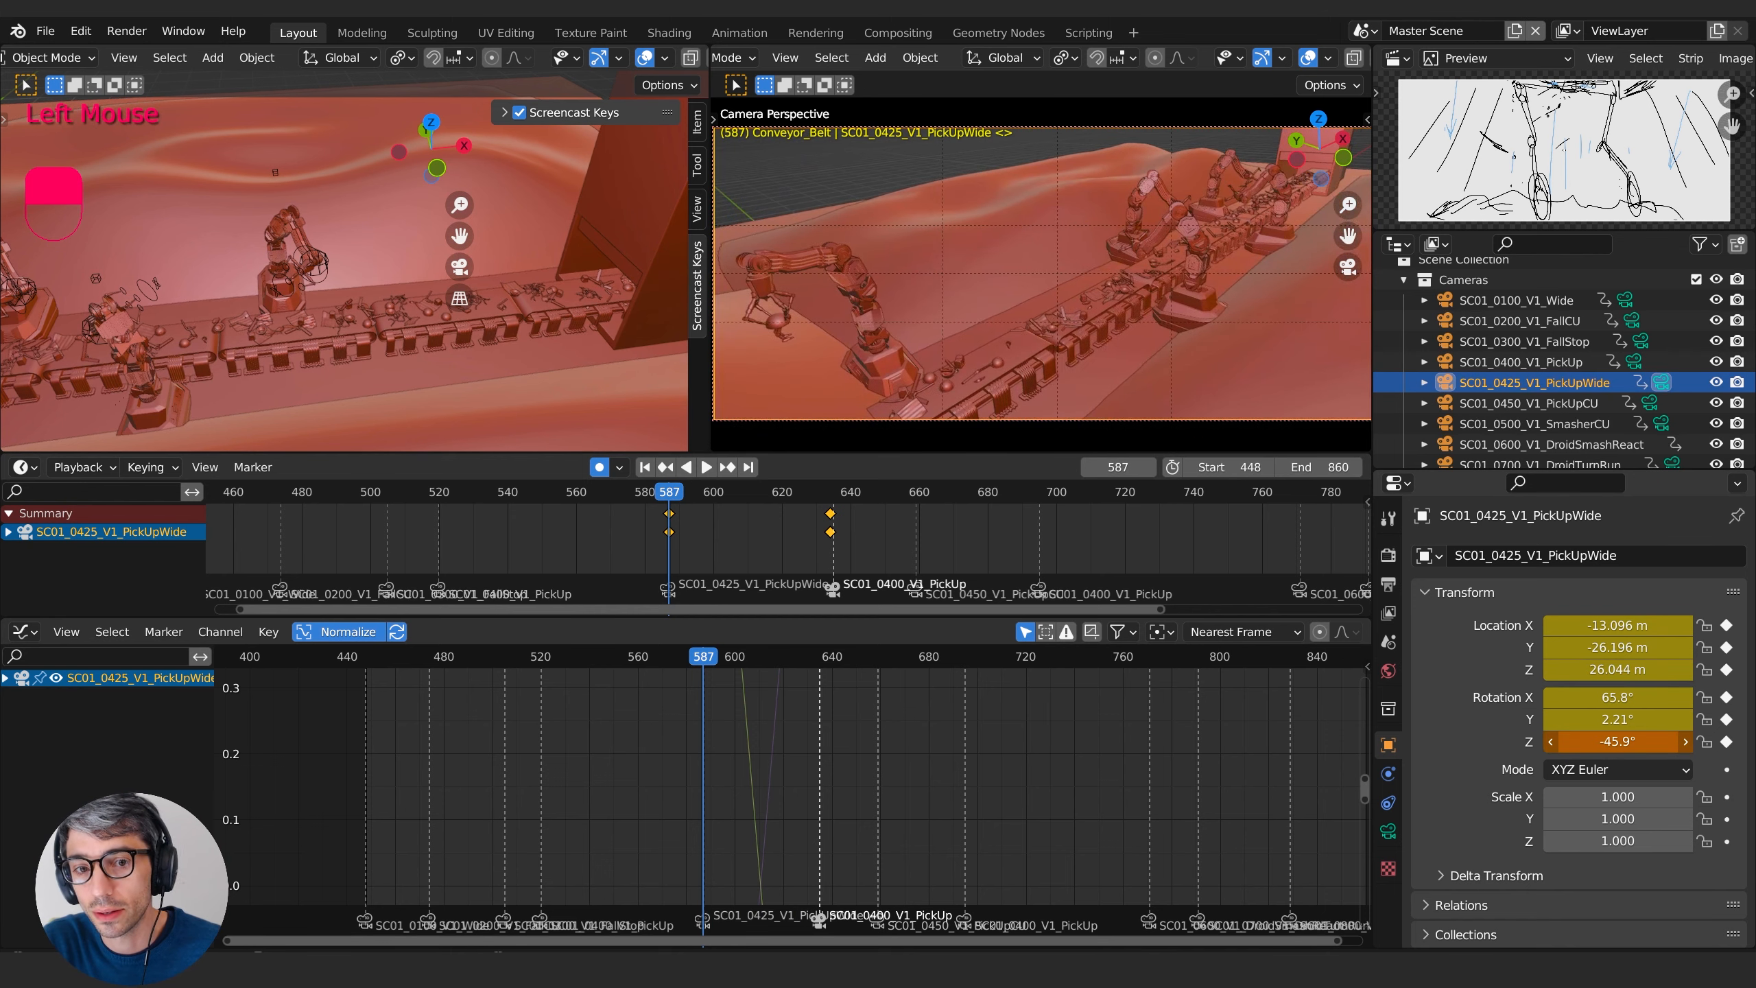
{"action": "mouse_move", "coordinate": [1617, 625]}
{"action": "left_mouse_down"}
{"action": "mouse_move", "coordinate": [1577, 647]}
{"action": "mouse_move", "coordinate": [1603, 669]}
{"action": "mouse_move", "coordinate": [1590, 625]}
{"action": "mouse_move", "coordinate": [1534, 625]}
{"action": "mouse_move", "coordinate": [1625, 647]}
{"action": "left_mouse_up"}
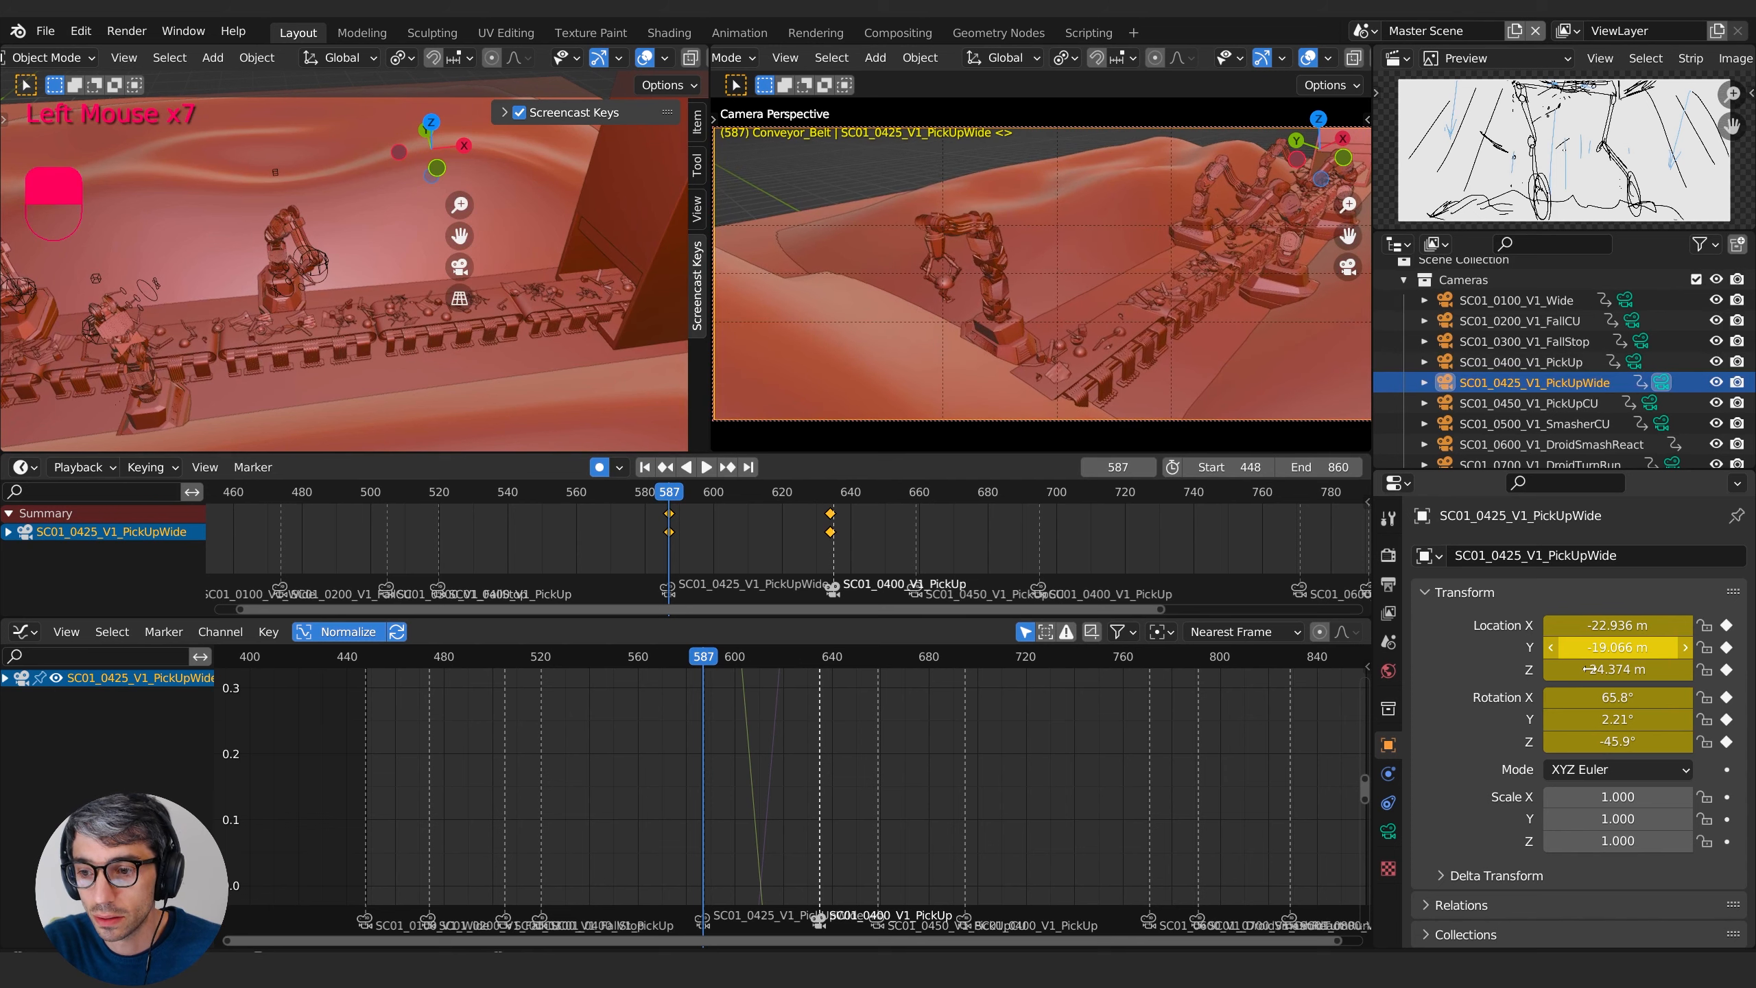
{"action": "left_click_drag", "start_coordinate": [1618, 741], "coordinate": [1657, 741]}
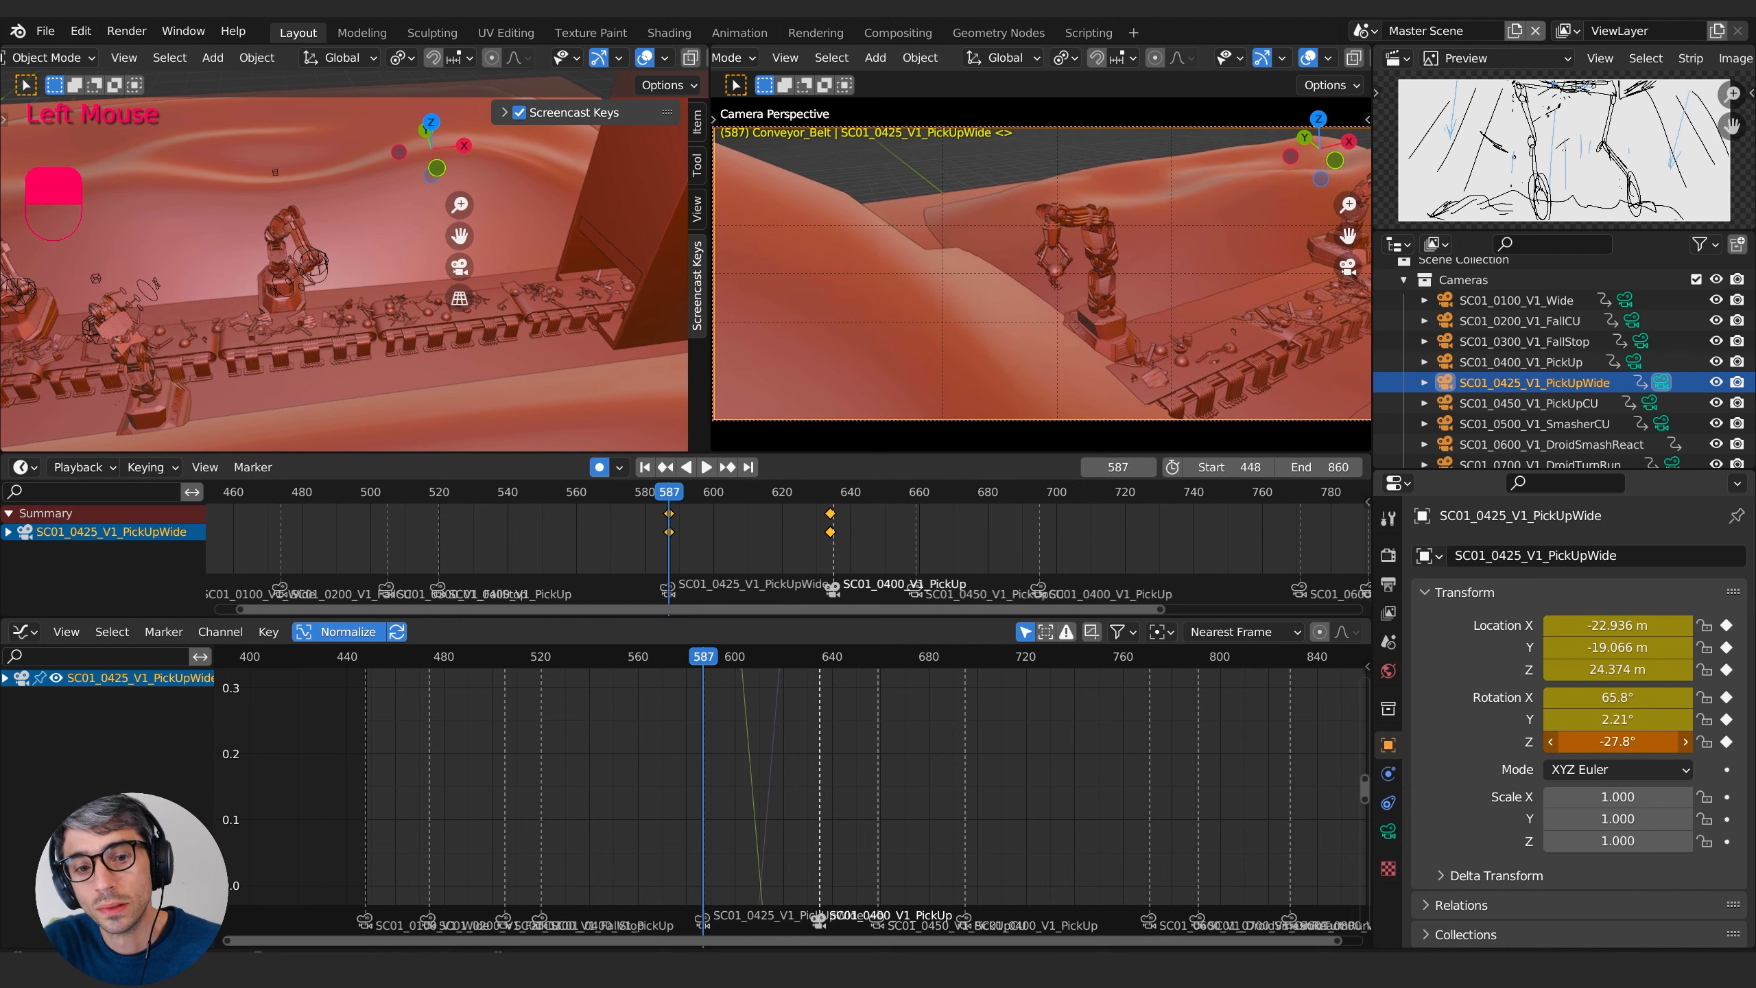
{"action": "key", "text": "space"}
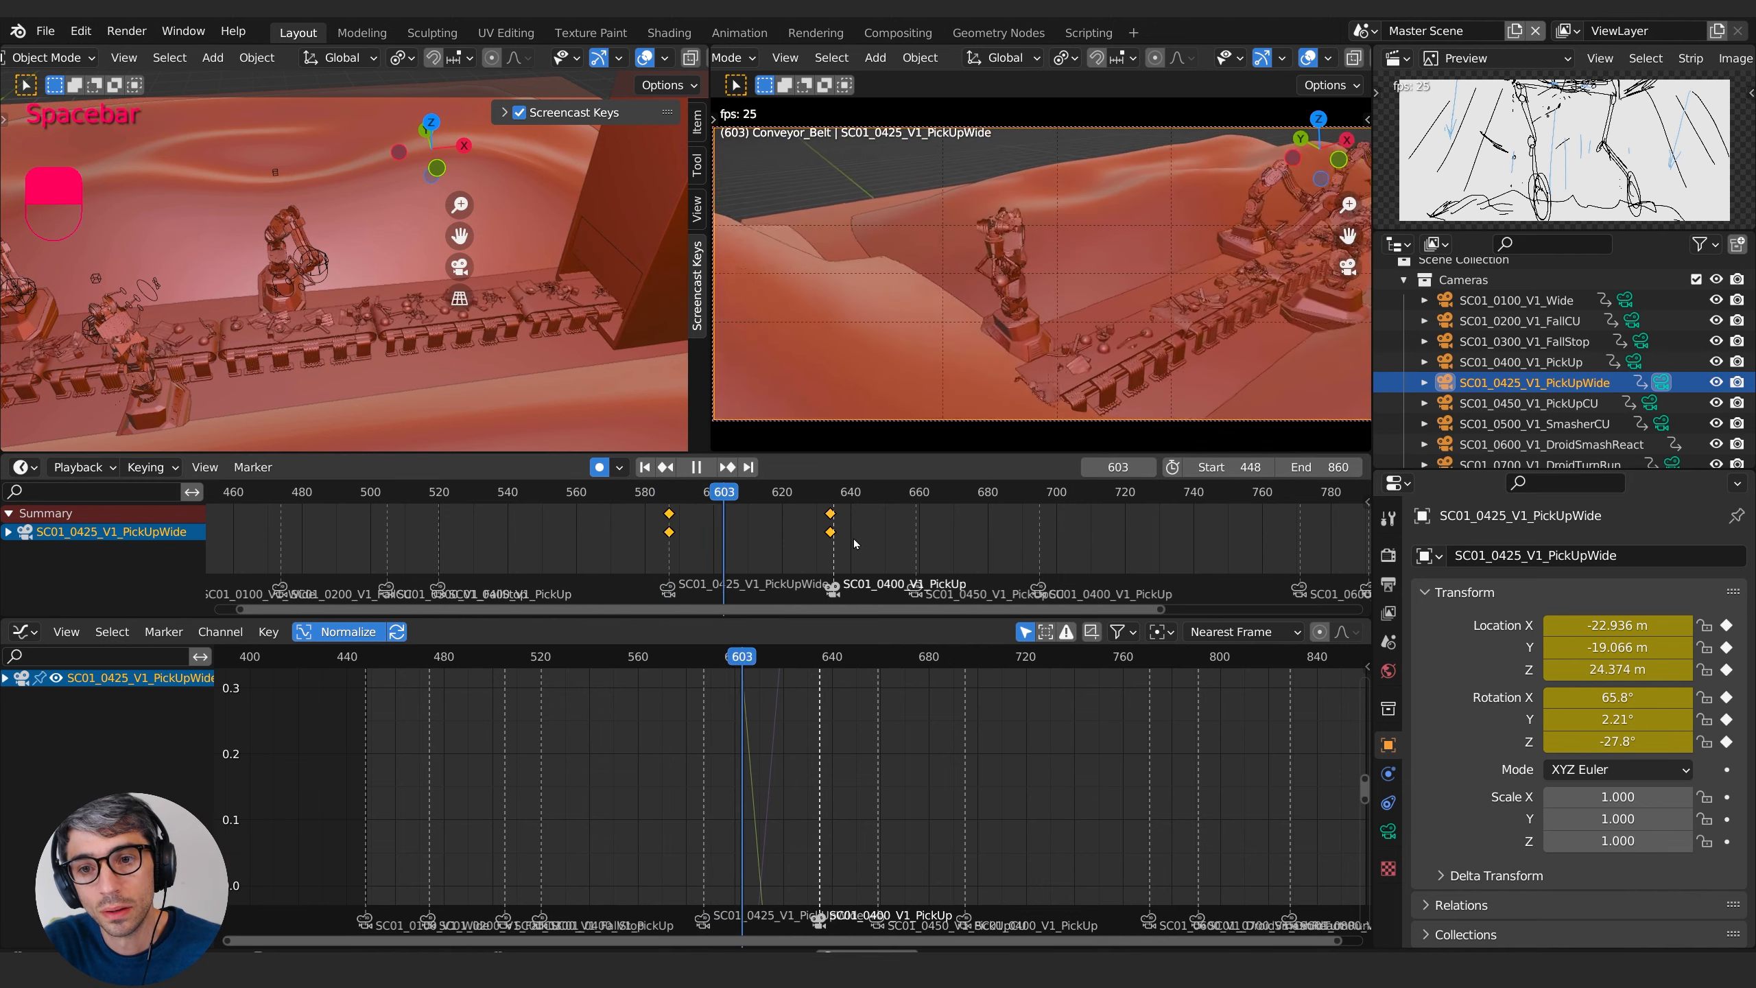
{"action": "key", "text": "space"}
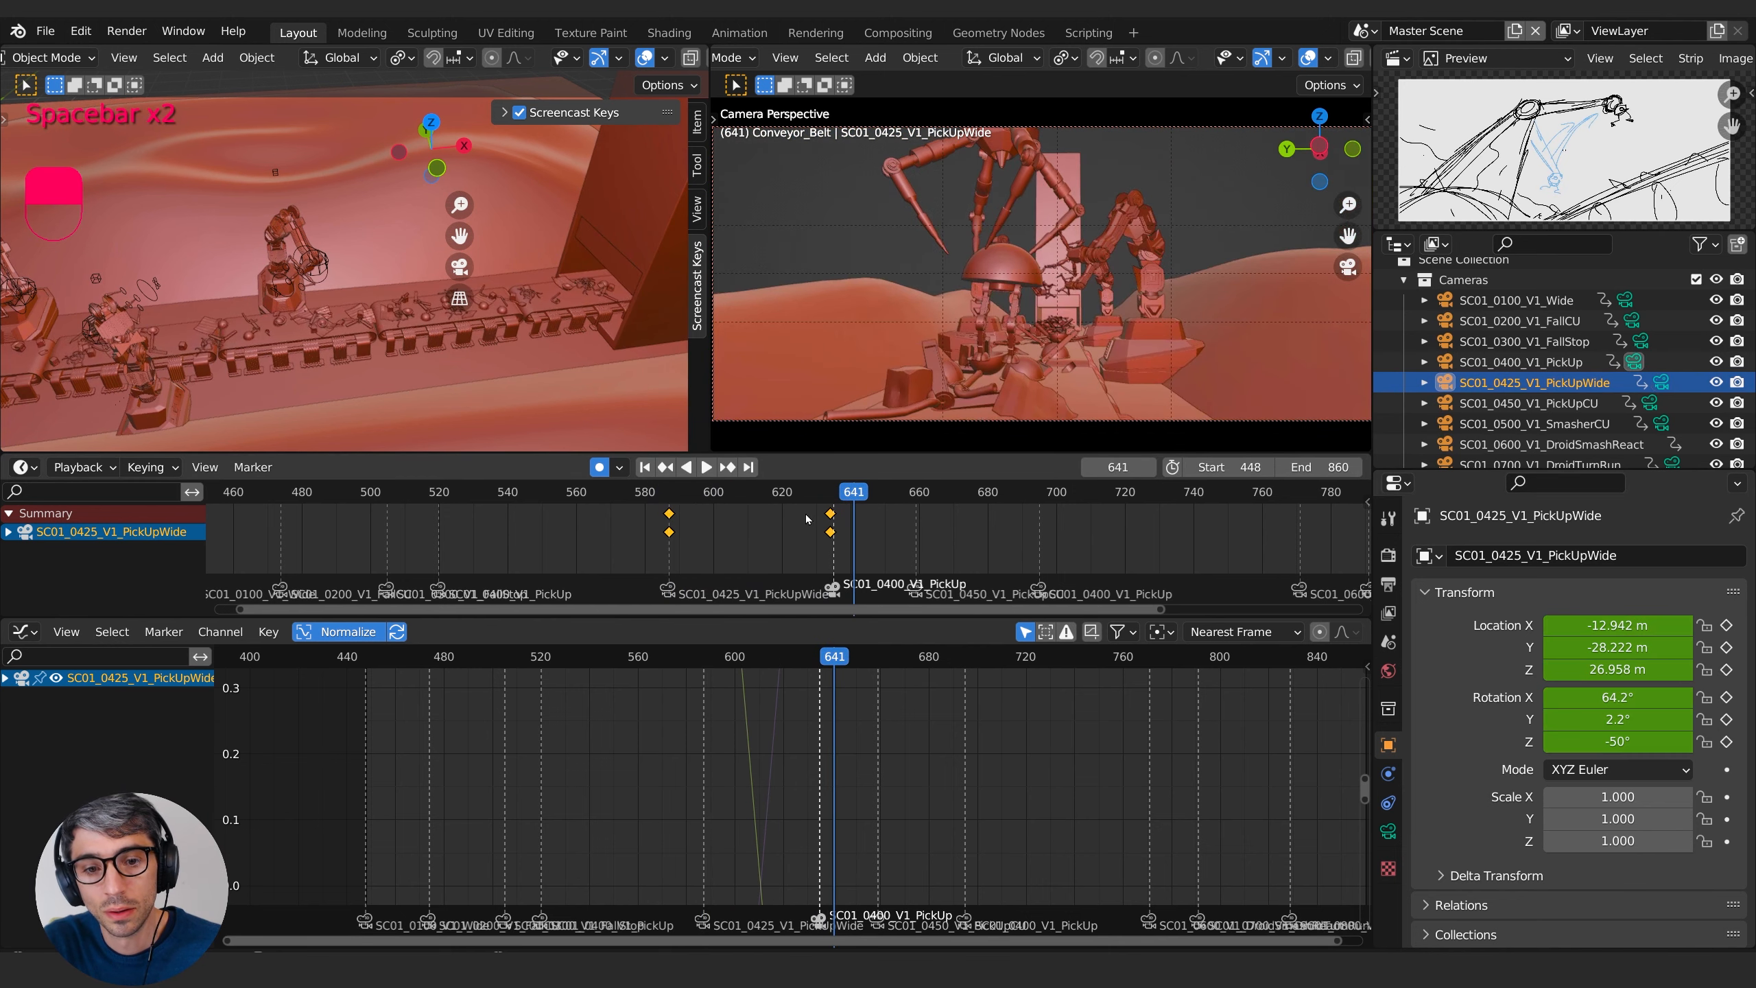
- Replace the wide camera's frame 634 key with an end pose of Z location 28.704 m, X rotation 64.8° and Z rotation -61.4°
{"action": "left_click", "coordinate": [829, 507]}
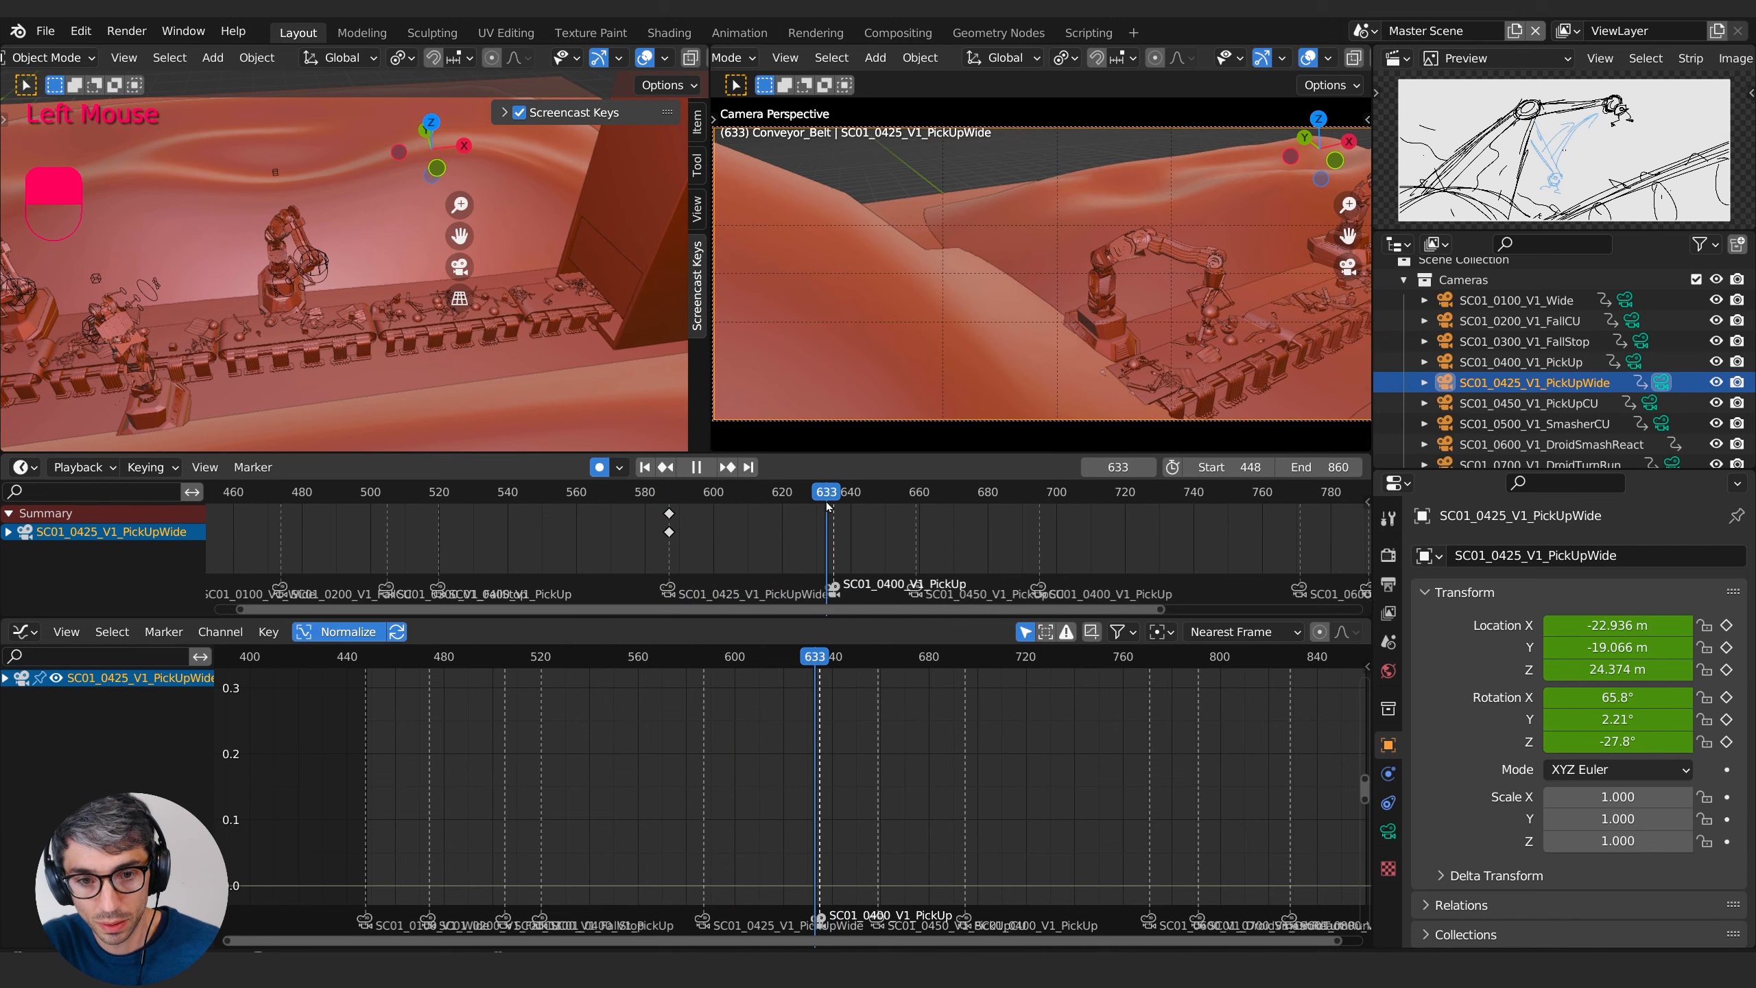
{"action": "left_click_drag", "start_coordinate": [831, 503], "coordinate": [829, 503]}
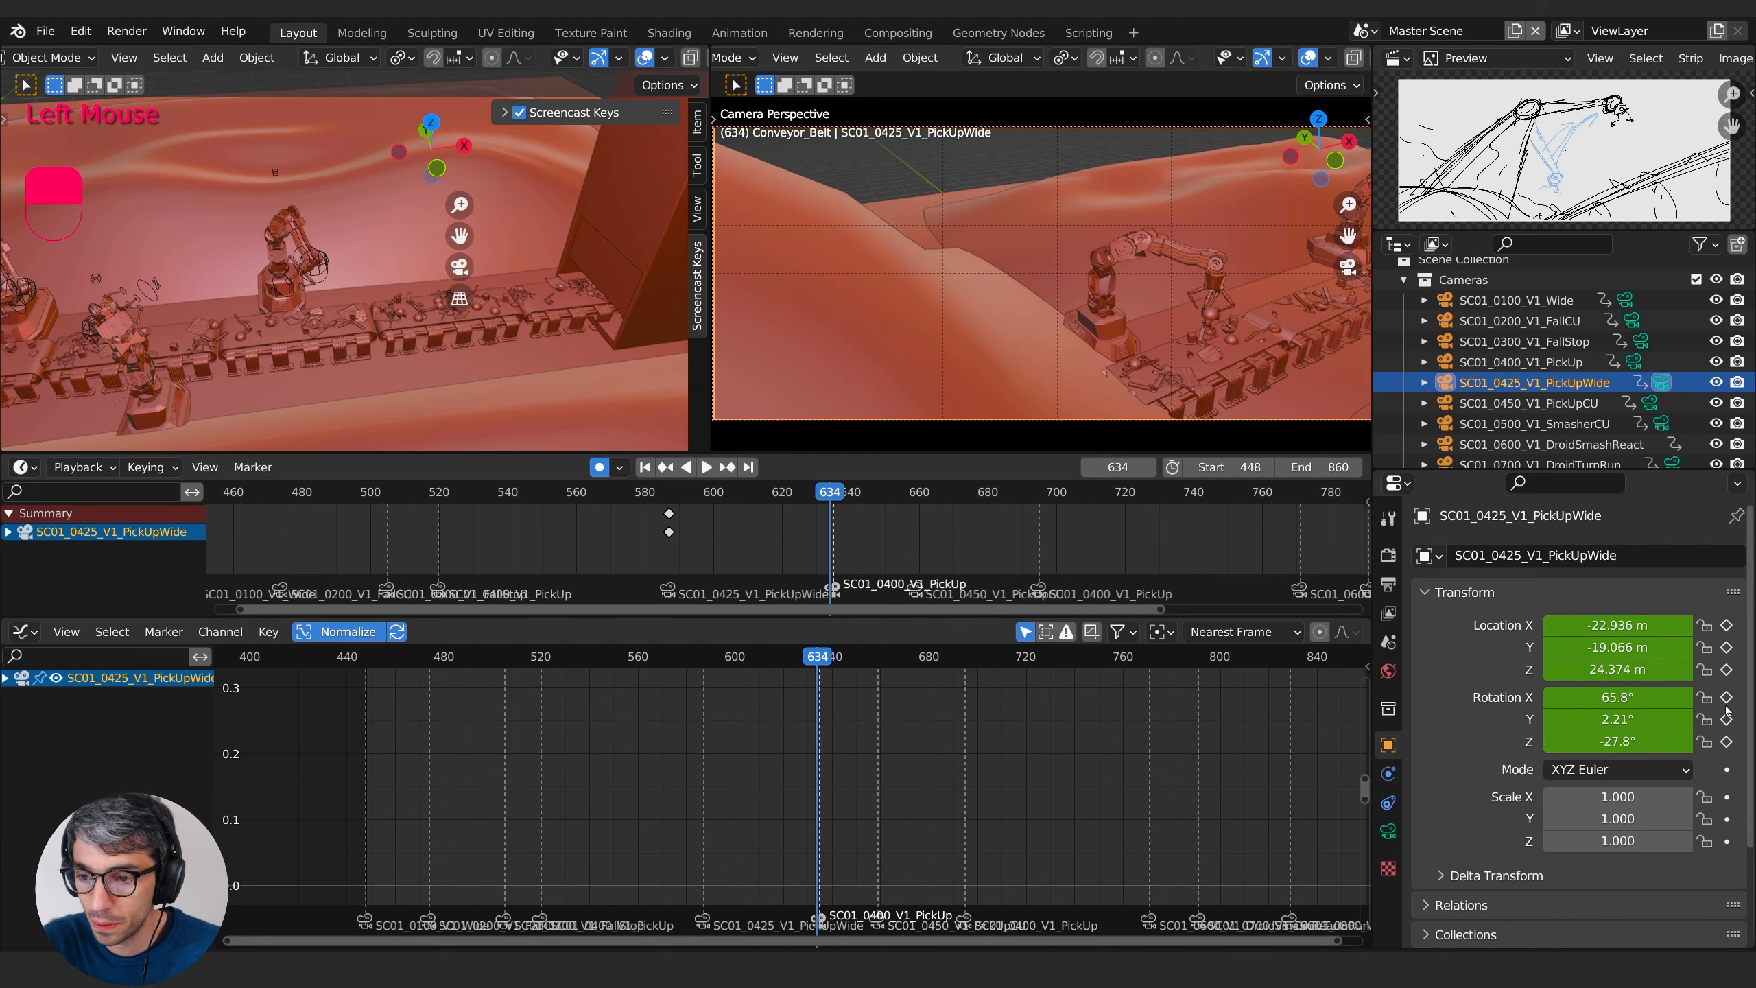
{"action": "mouse_move", "coordinate": [1611, 739]}
{"action": "left_mouse_down"}
{"action": "mouse_move", "coordinate": [1549, 740]}
{"action": "mouse_move", "coordinate": [1656, 697]}
{"action": "mouse_move", "coordinate": [1625, 697]}
{"action": "mouse_move", "coordinate": [1608, 741]}
{"action": "mouse_move", "coordinate": [1587, 741]}
{"action": "left_mouse_up"}
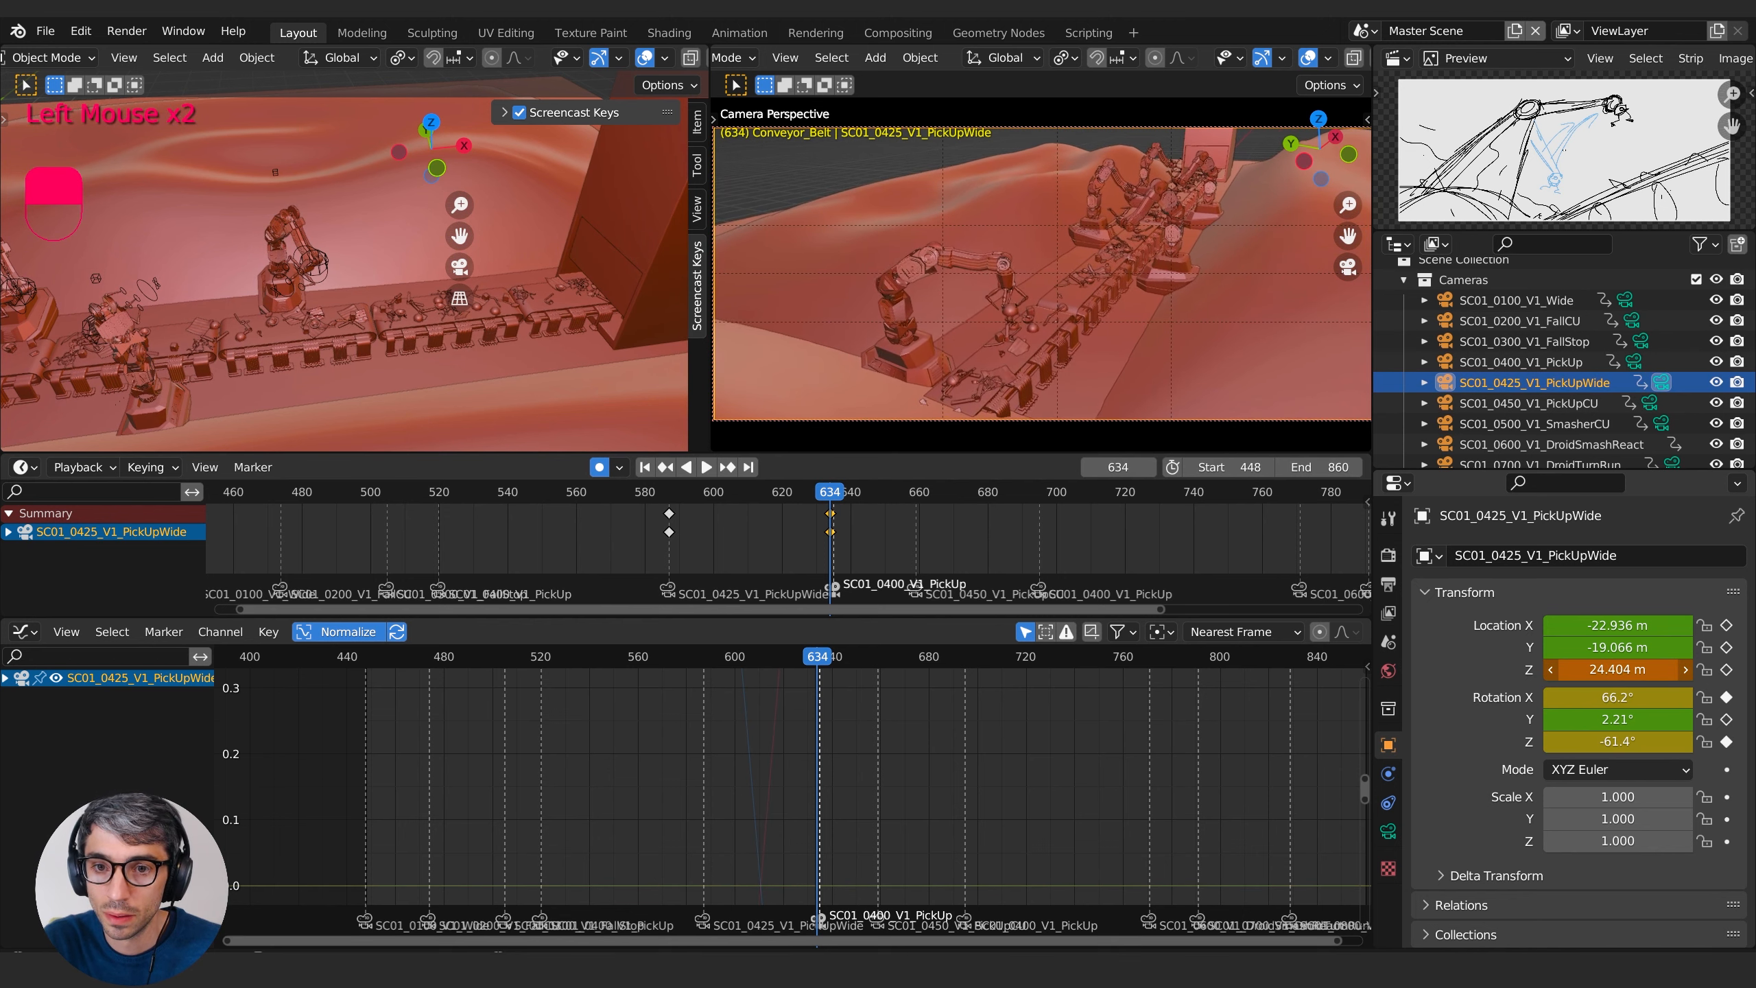
{"action": "left_click_drag", "start_coordinate": [1617, 669], "coordinate": [1659, 669]}
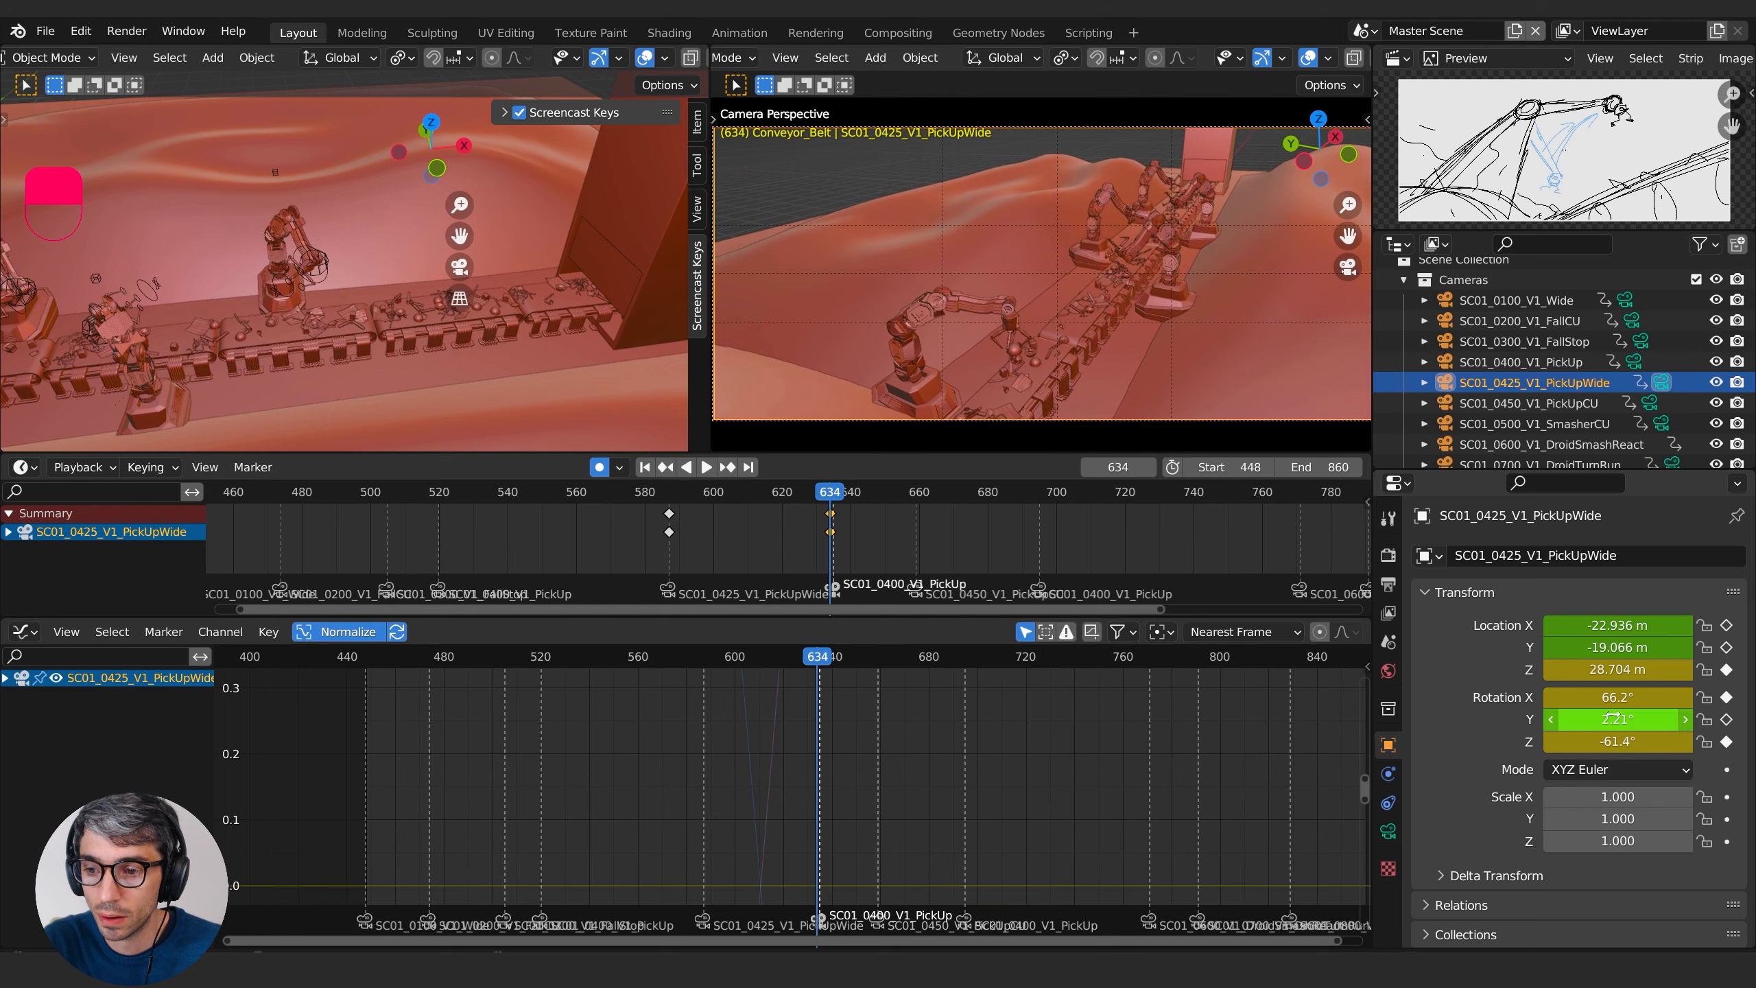
{"action": "left_click_drag", "start_coordinate": [1613, 698], "coordinate": [1593, 699]}
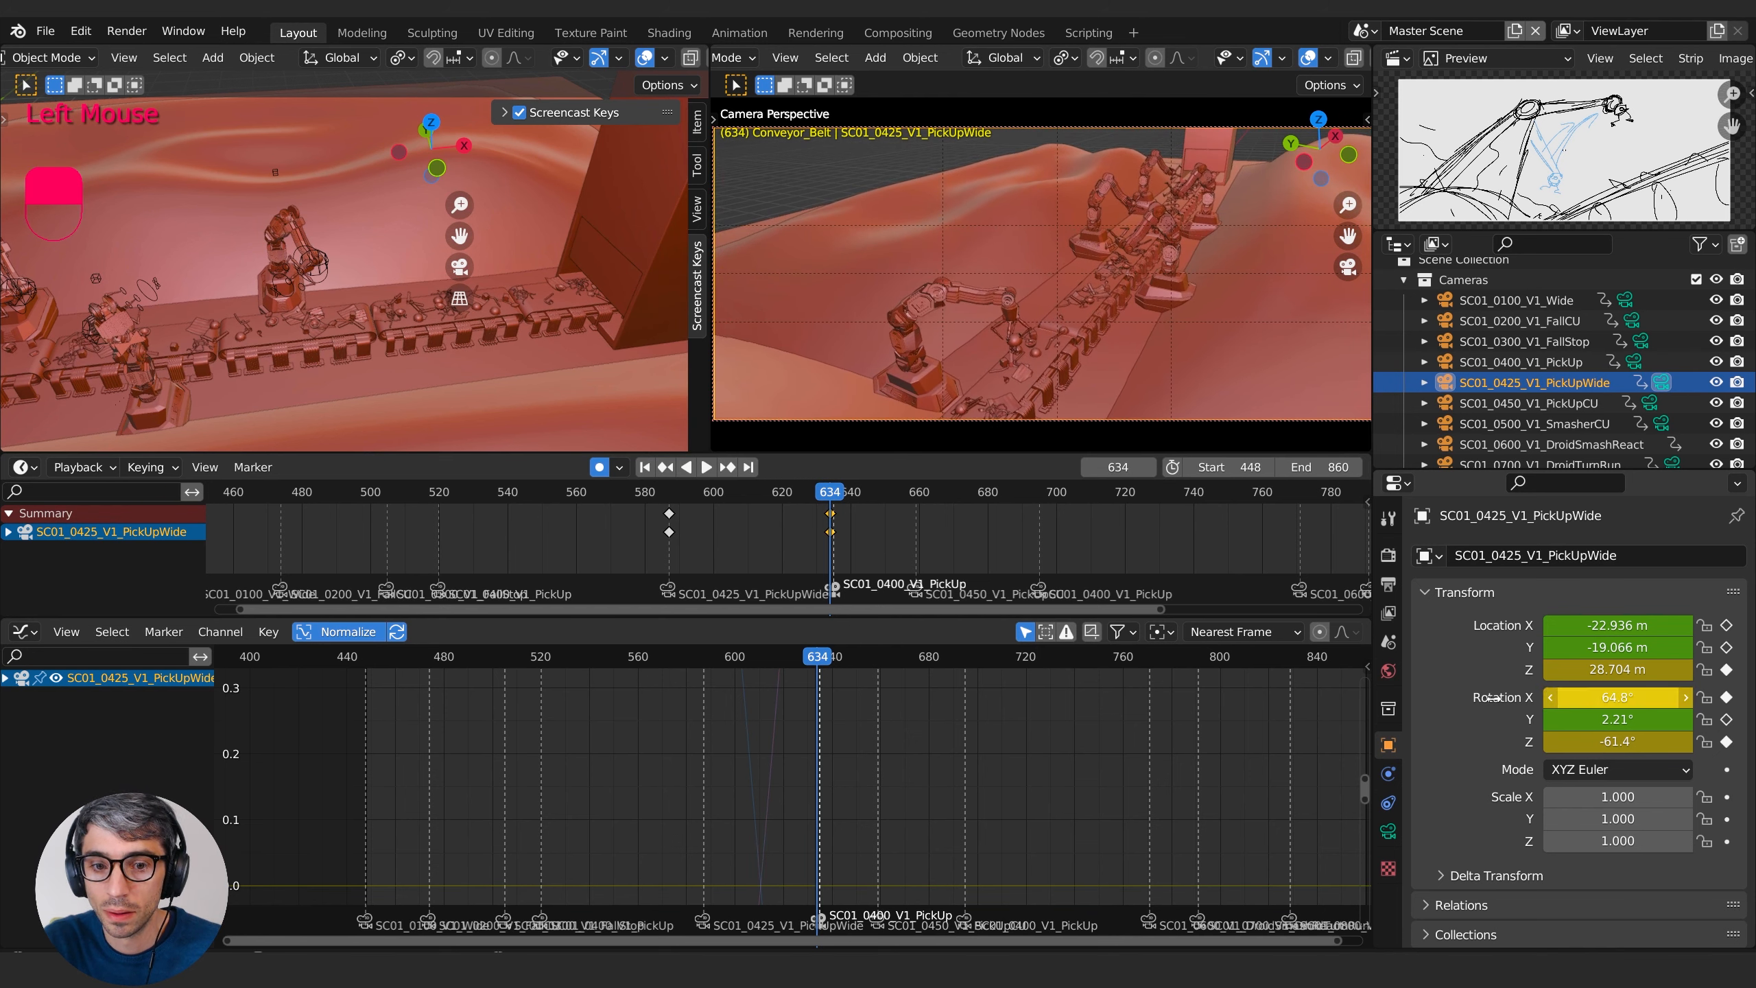
- Set the wide camera's start and end keyframes to Linear interpolation and play the shot
{"action": "right_click", "coordinate": [675, 513]}
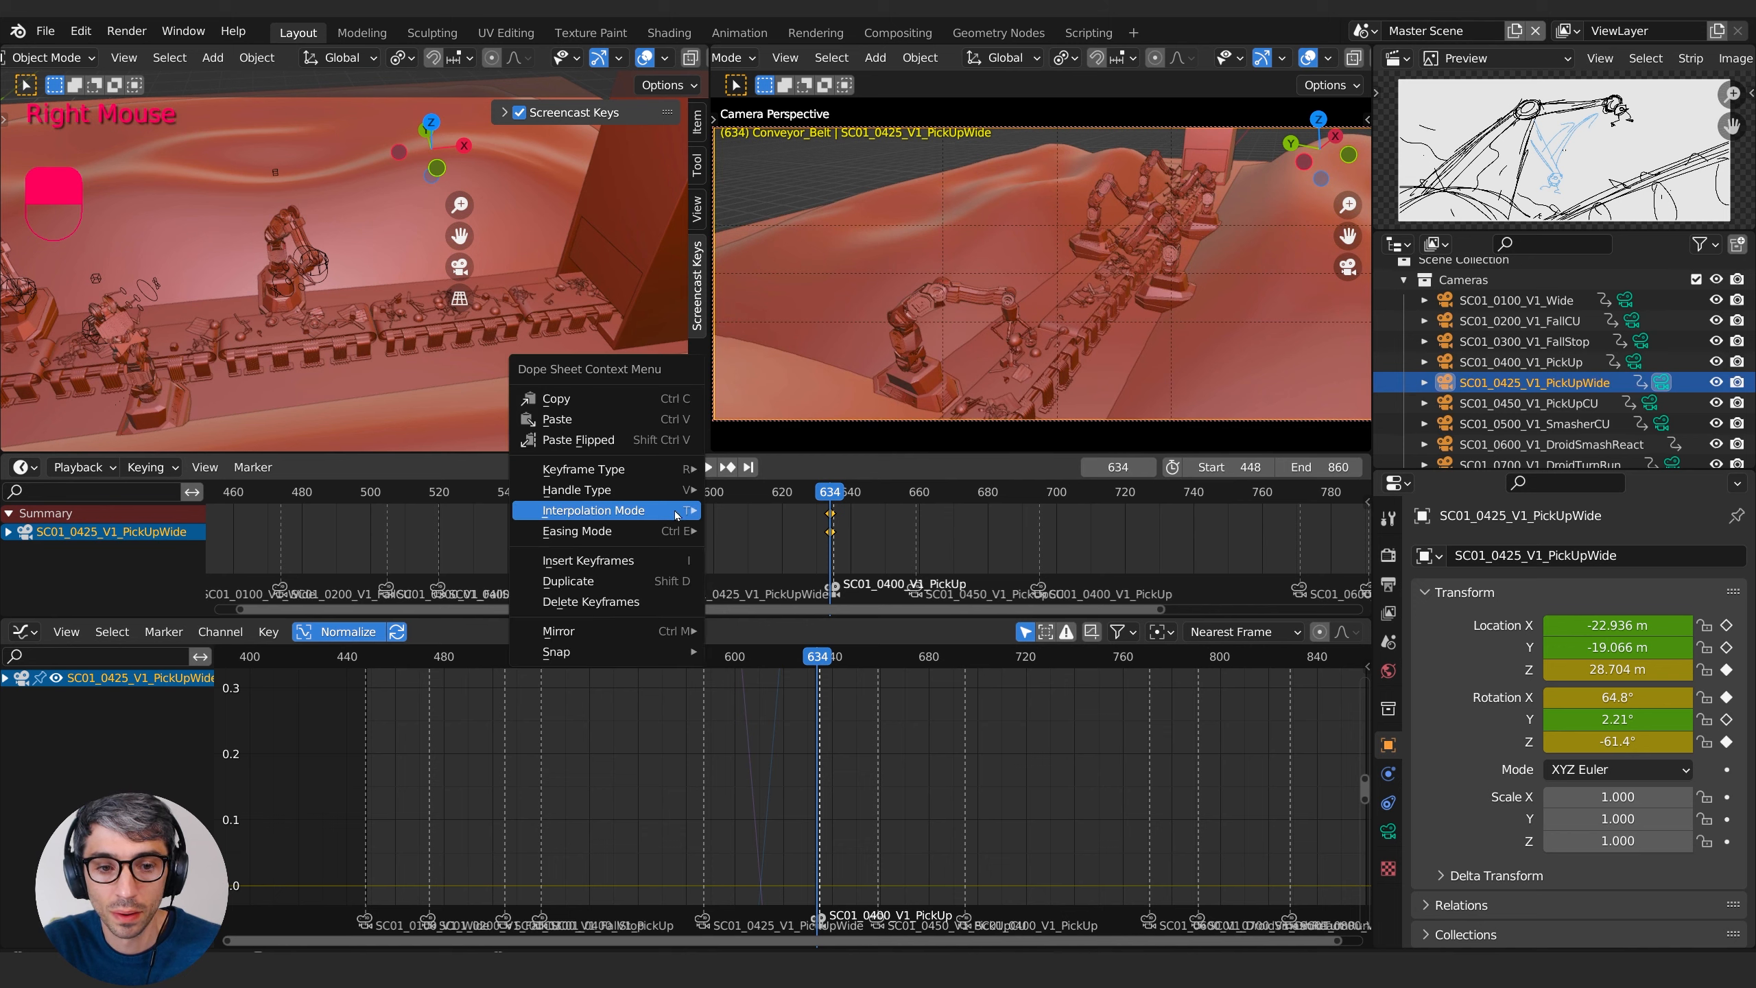
{"action": "mouse_move", "coordinate": [676, 511]}
{"action": "left_click", "coordinate": [752, 567]}
{"action": "left_click", "coordinate": [661, 493]}
{"action": "key", "text": "space"}
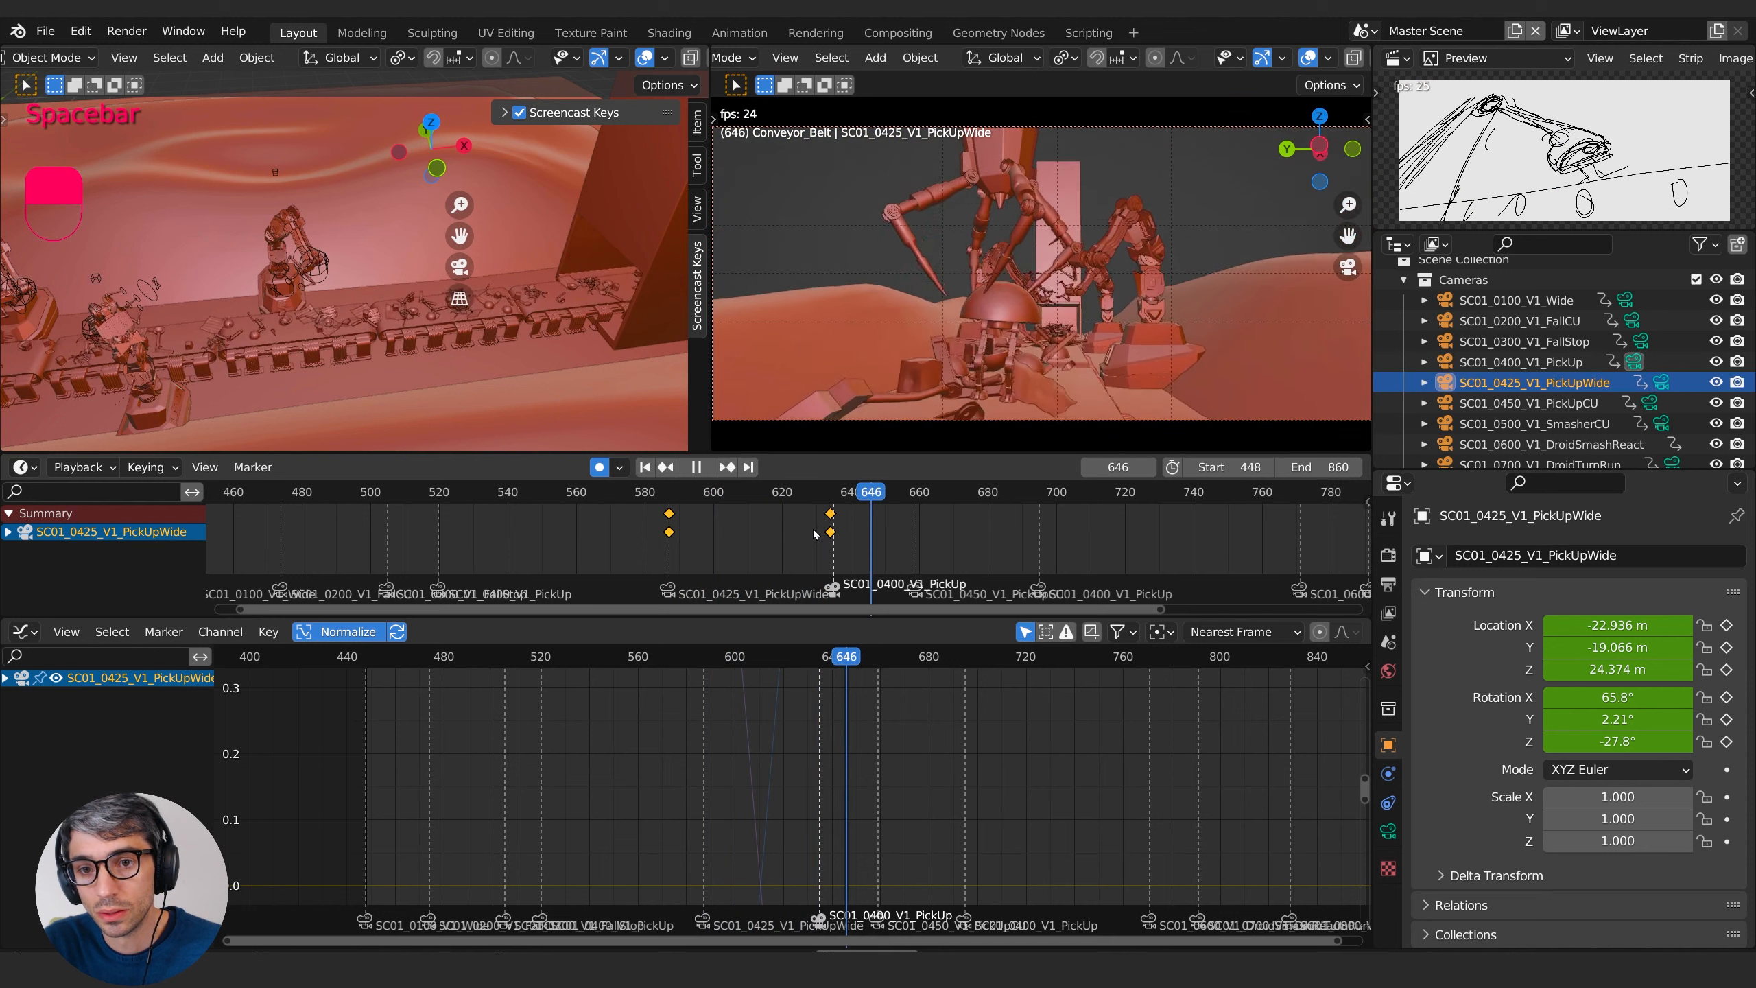
{"action": "key", "text": "space"}
- Move the wide camera's end key to frame 623, set its interpolation to Bezier, and play the faster move
{"action": "key", "text": "g"}
{"action": "left_click", "coordinate": [792, 527]}
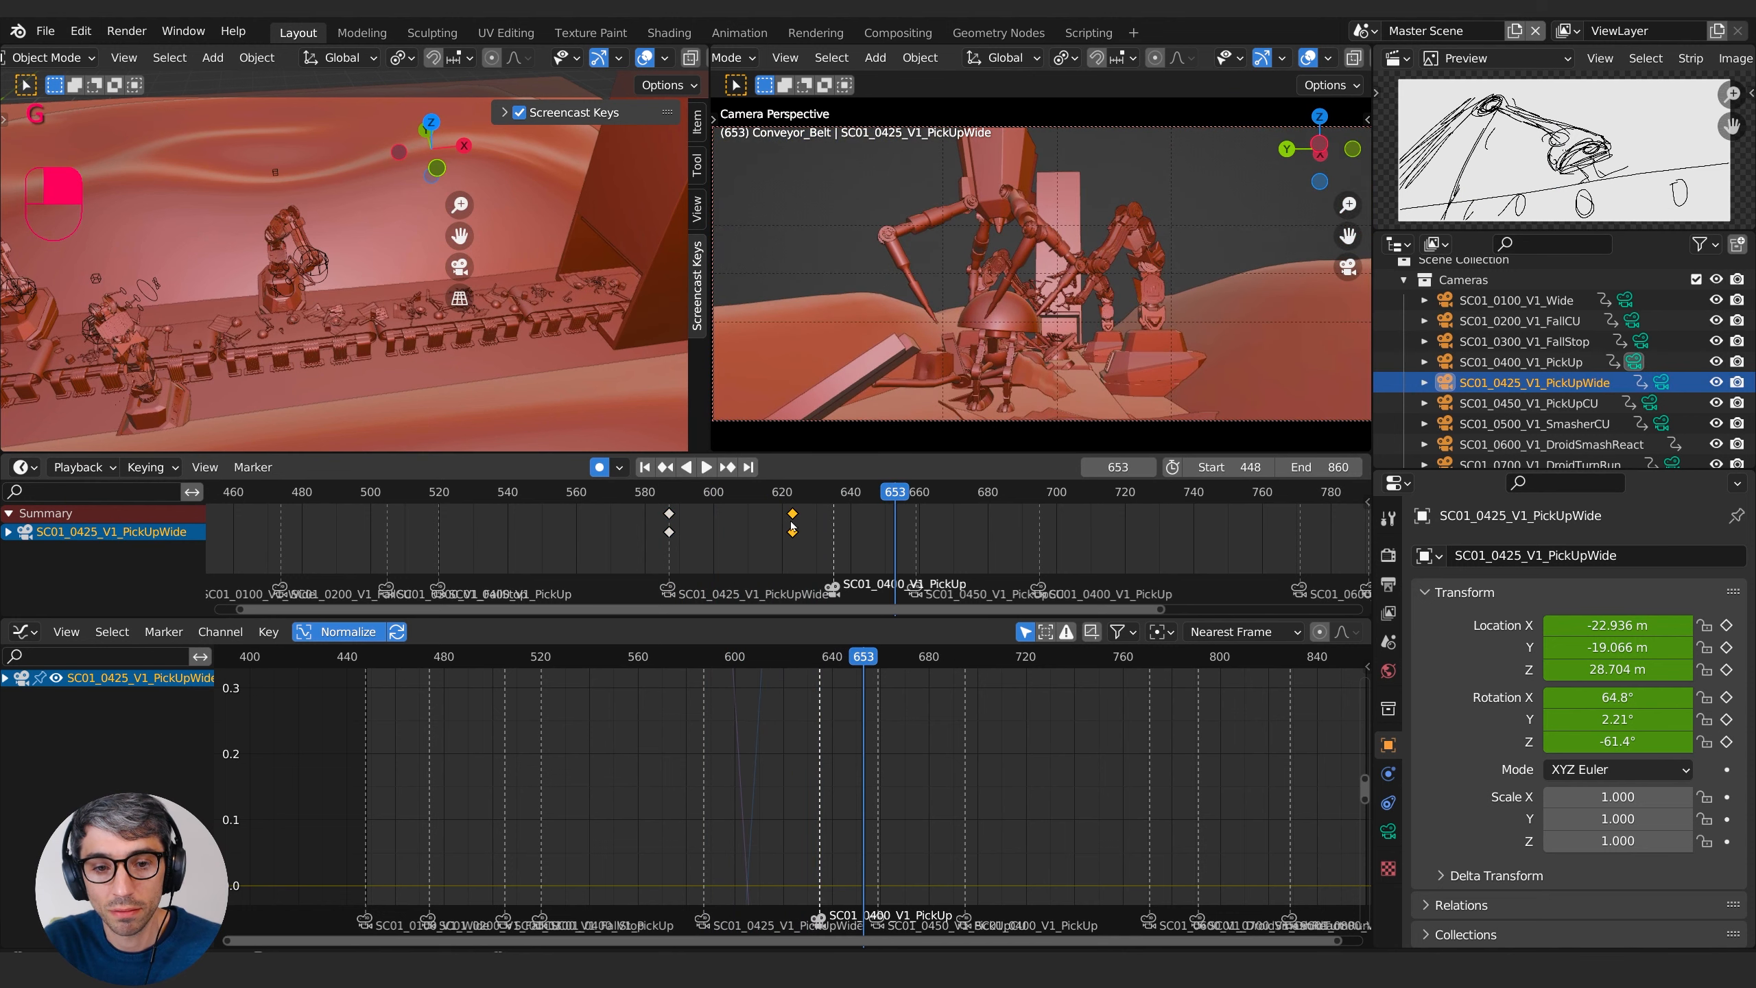
{"action": "right_click", "coordinate": [799, 515]}
{"action": "mouse_move", "coordinate": [781, 515]}
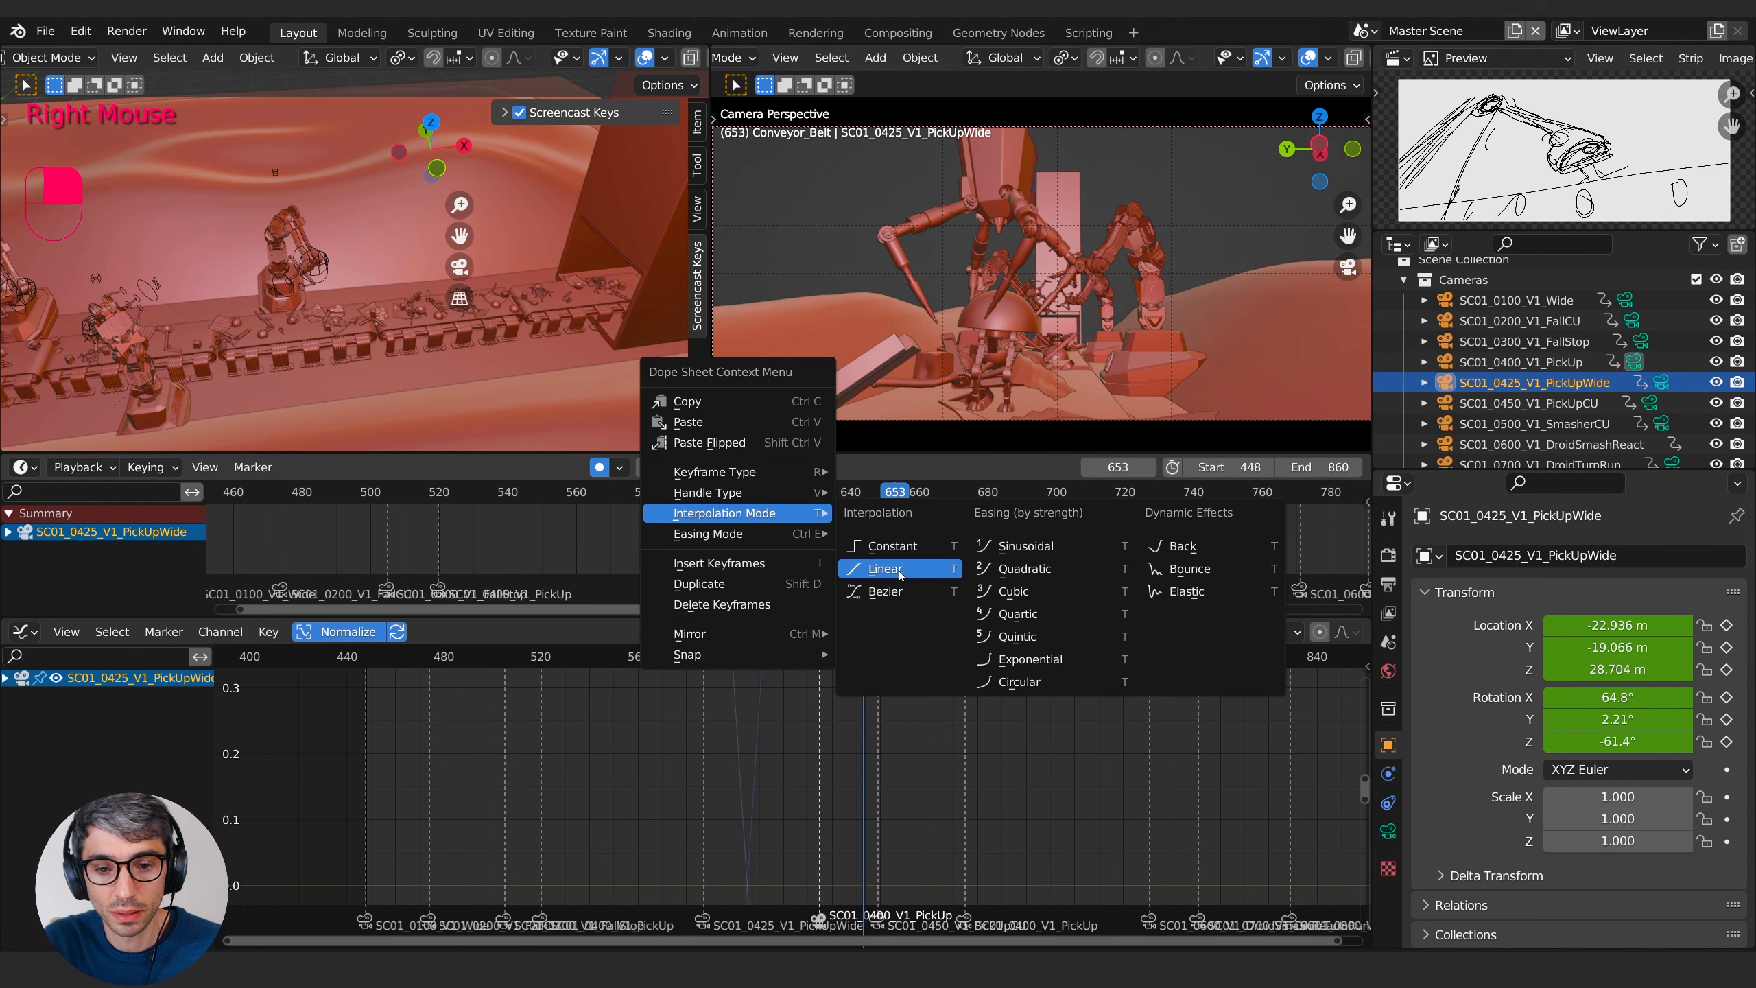
{"action": "left_click", "coordinate": [883, 590]}
{"action": "left_click", "coordinate": [670, 493]}
{"action": "key", "text": "space"}
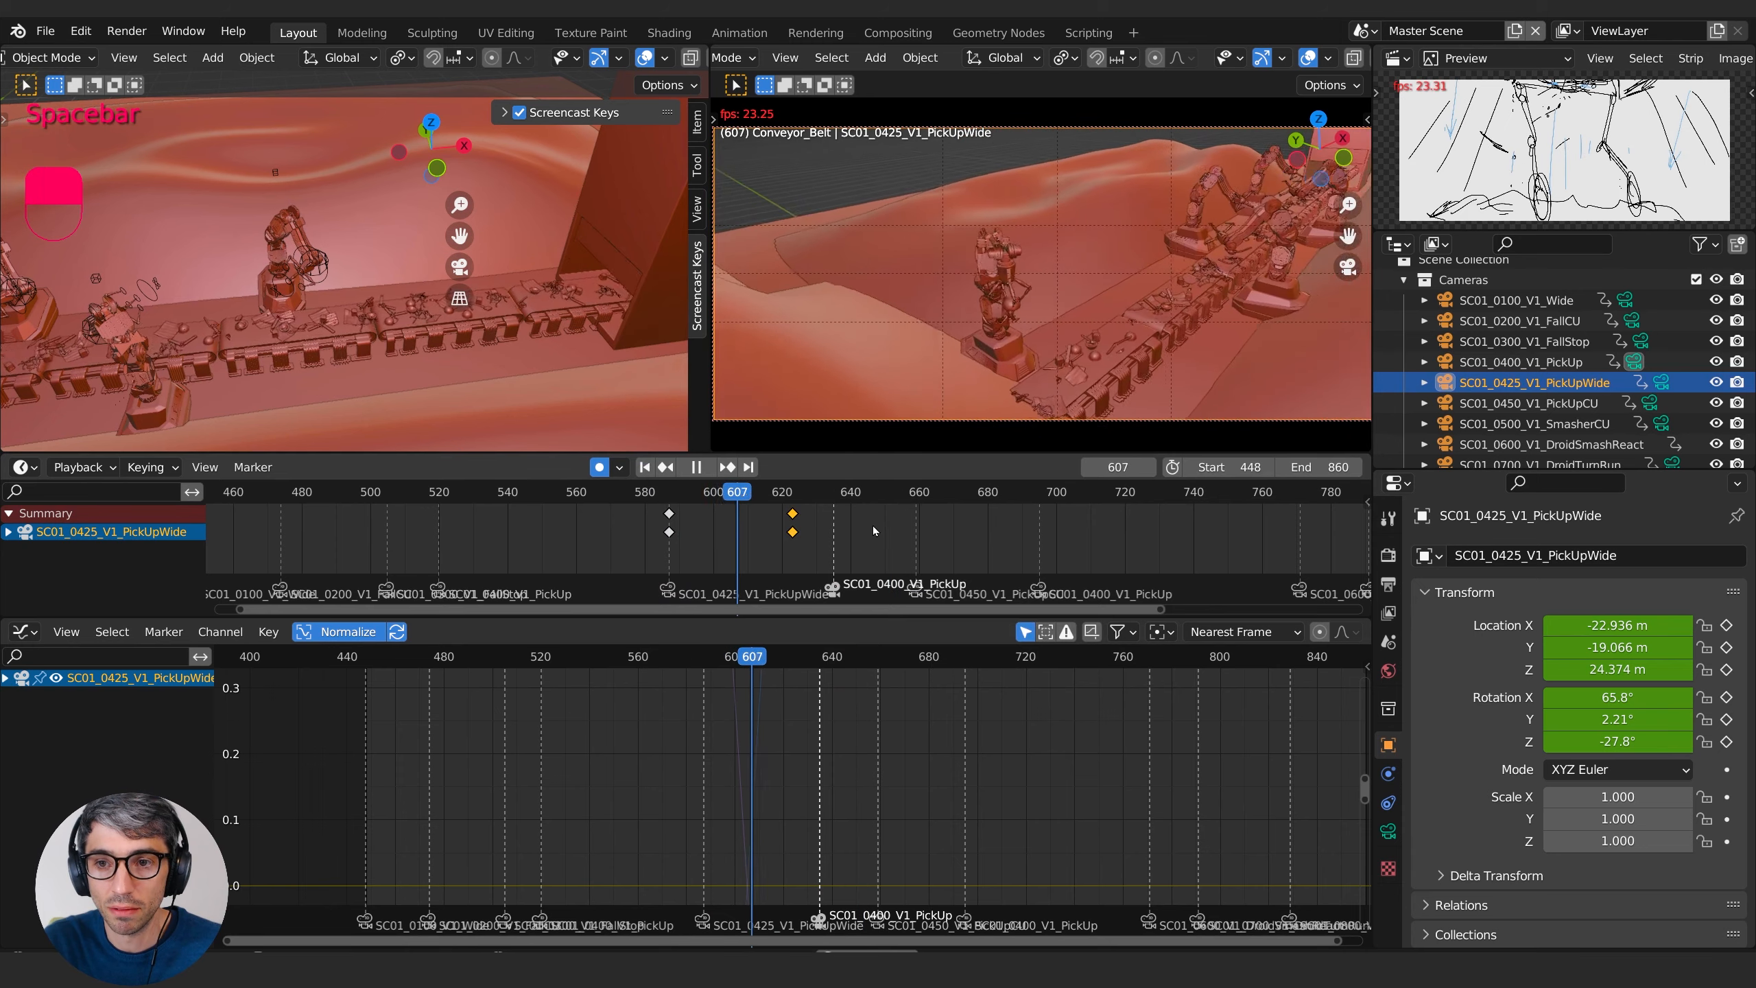
{"action": "key", "text": "space"}
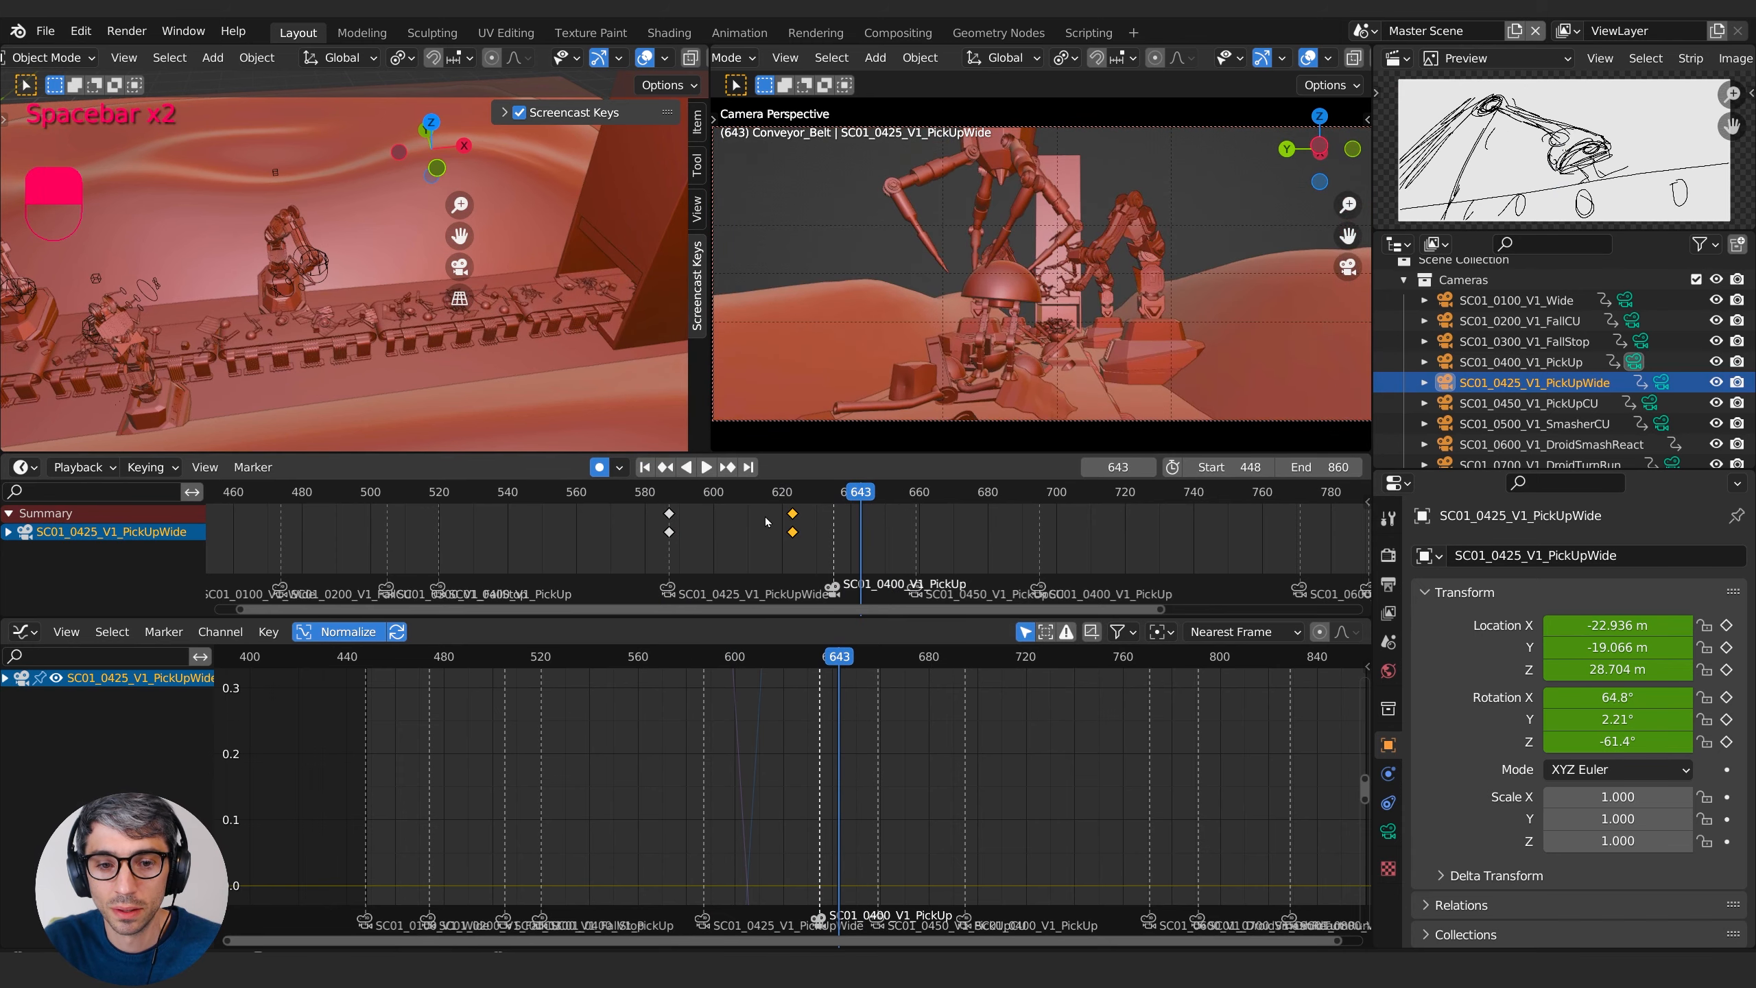
- Set the interpolation of both the start and end keyframes of the wide camera to Bezier
{"action": "right_click", "coordinate": [793, 531]}
{"action": "mouse_move", "coordinate": [799, 517]}
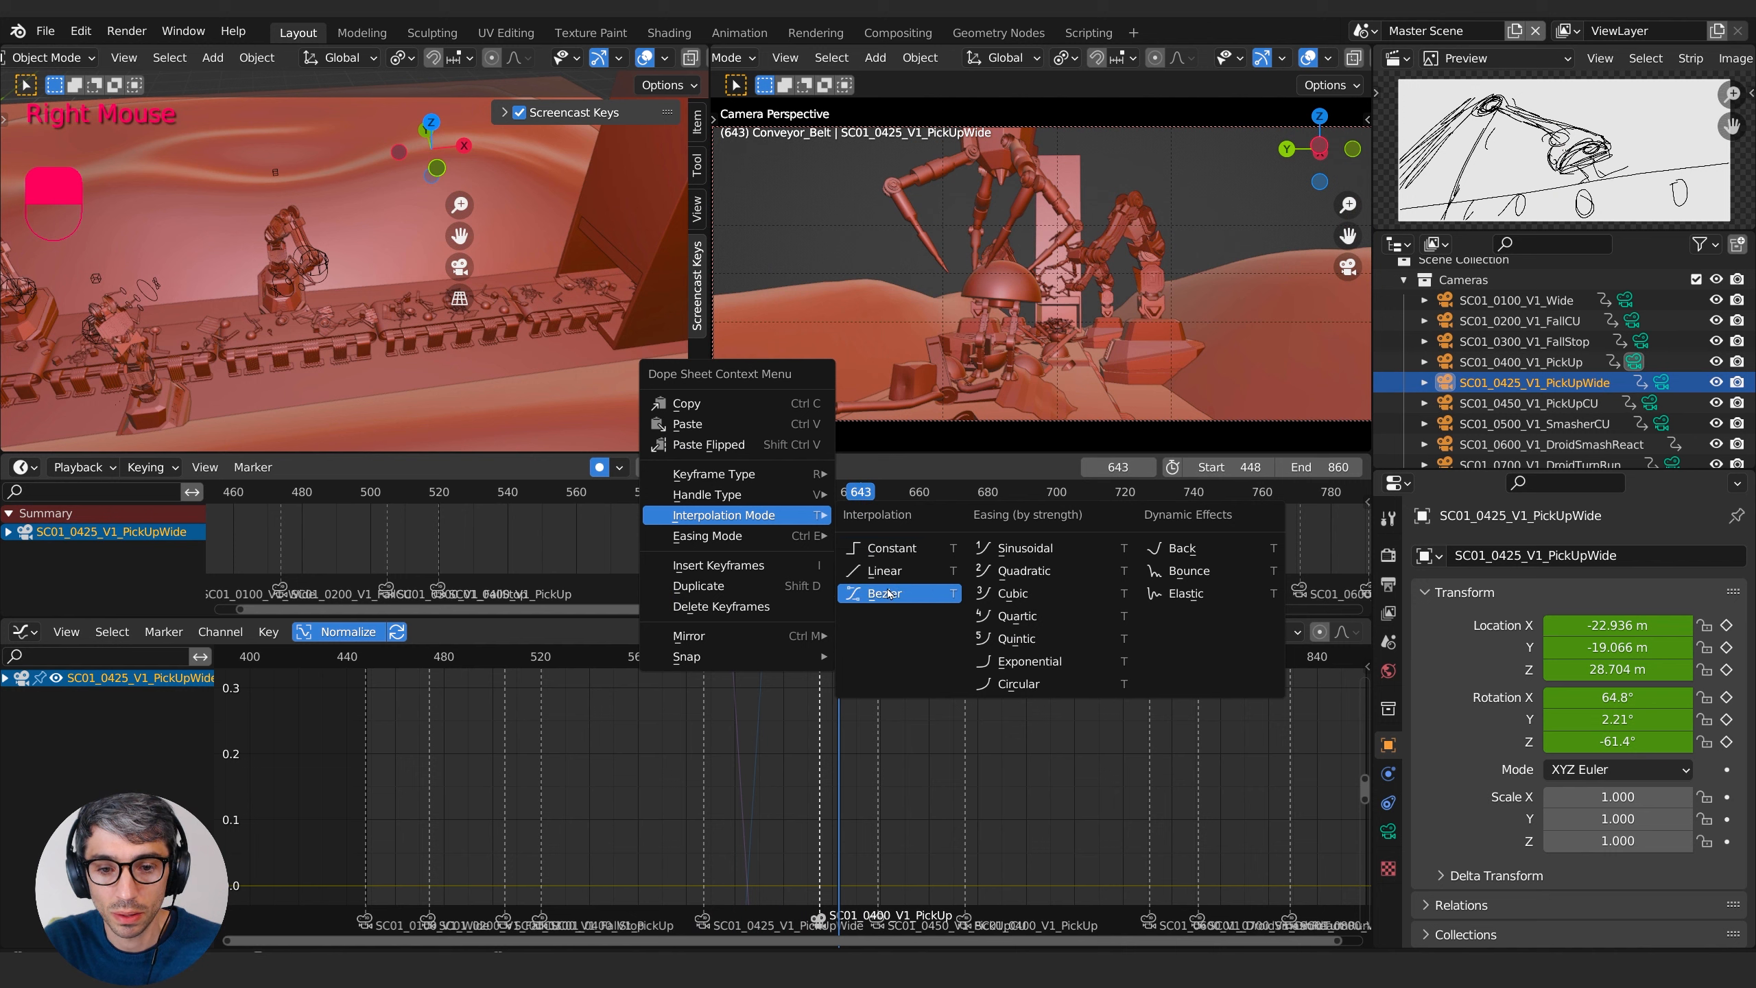
{"action": "left_click", "coordinate": [888, 594]}
{"action": "left_click_drag", "start_coordinate": [813, 562], "coordinate": [813, 562]}
{"action": "right_click", "coordinate": [797, 541]}
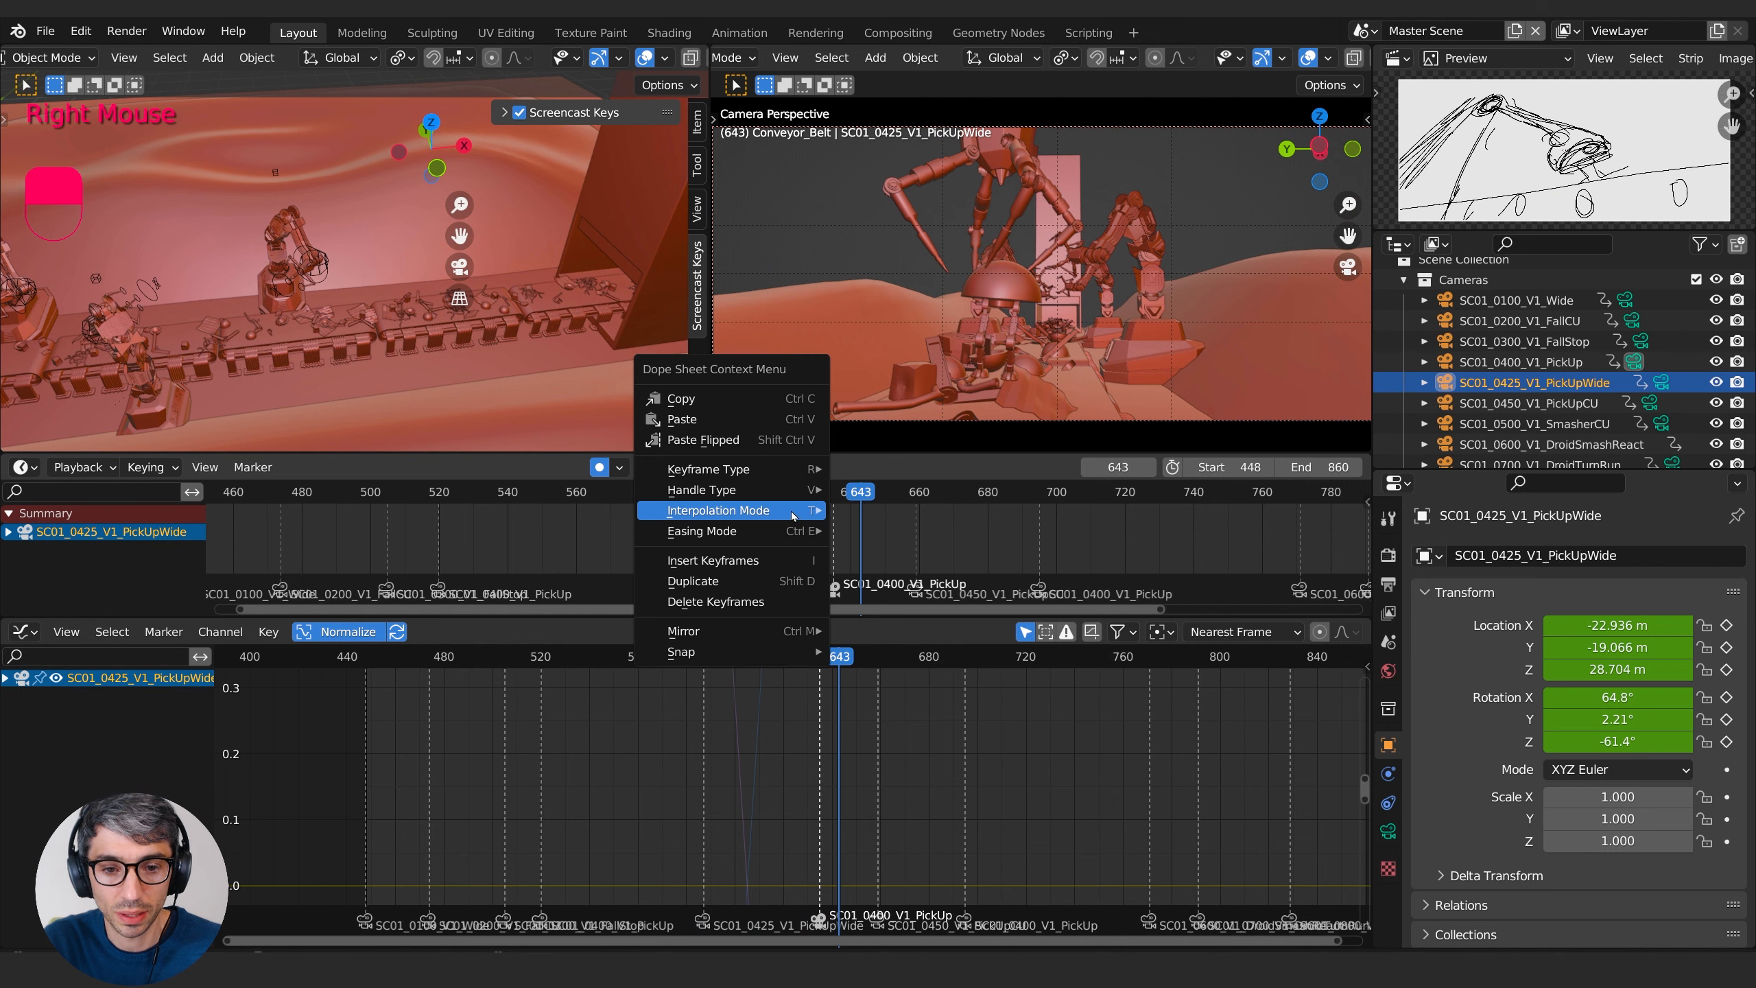
{"action": "mouse_move", "coordinate": [734, 513]}
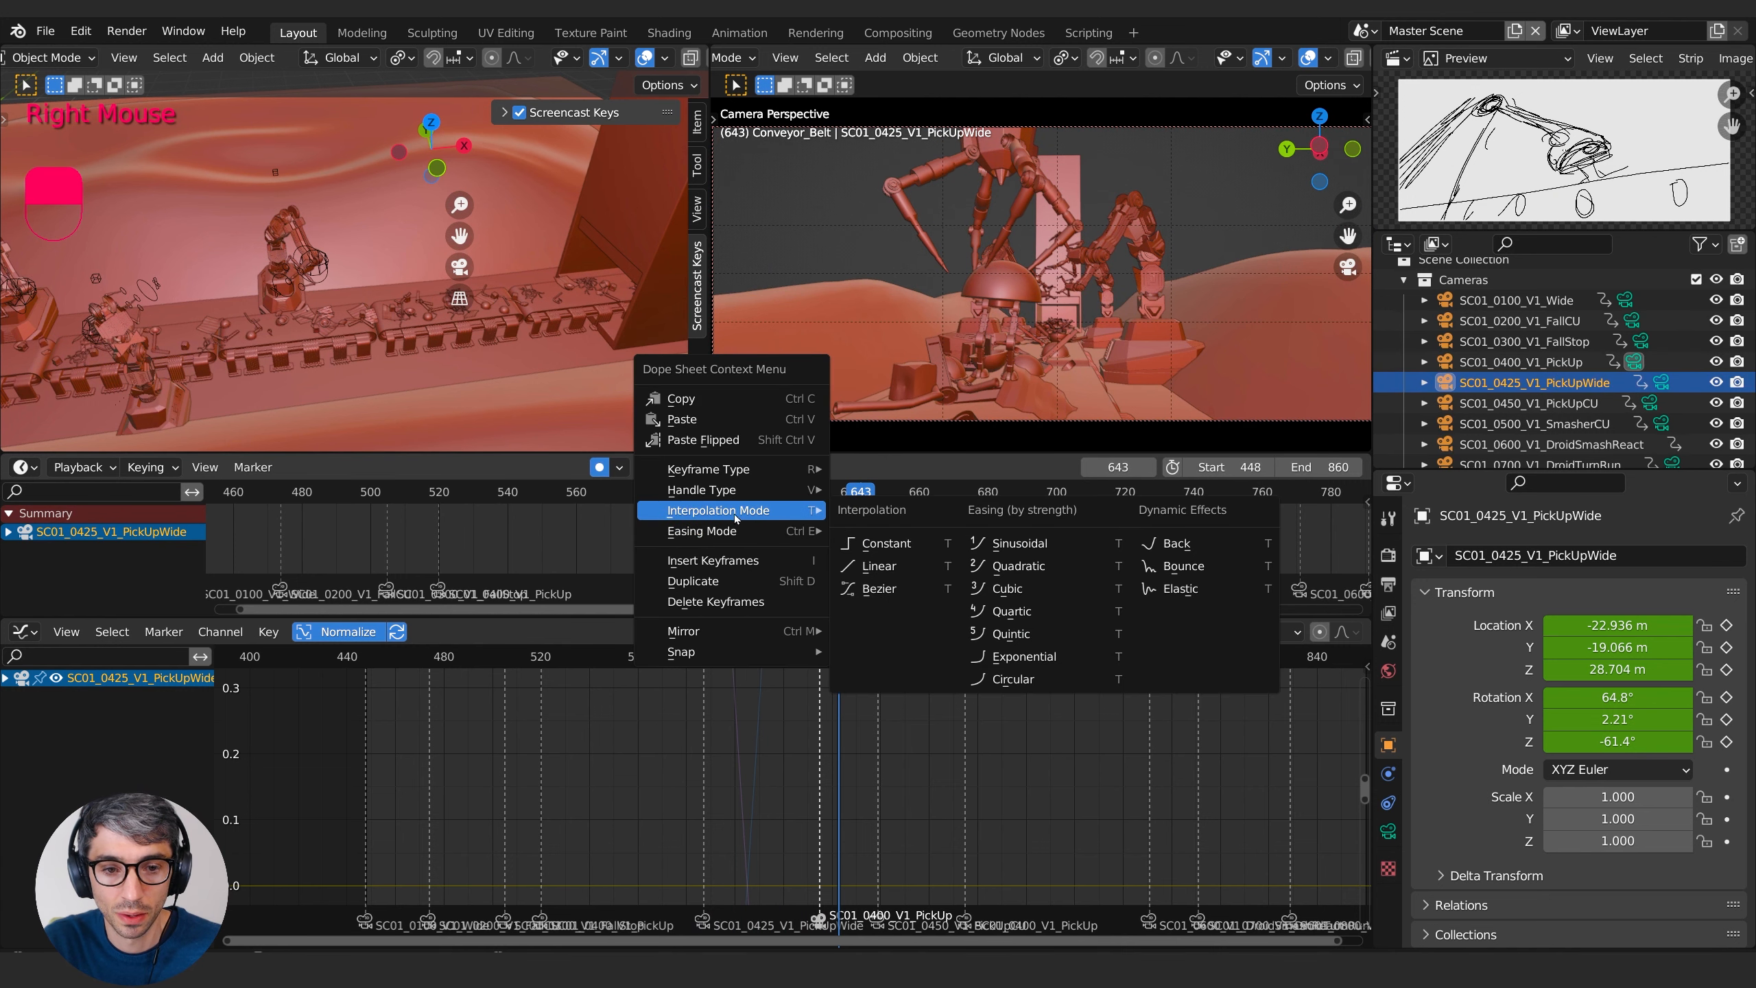
{"action": "left_click", "coordinate": [879, 588]}
- Show all of the wide camera's transform curves, scale the frame 587 handles to about 0.08 along X, and play the shot
{"action": "key", "text": "KP_Decimal"}
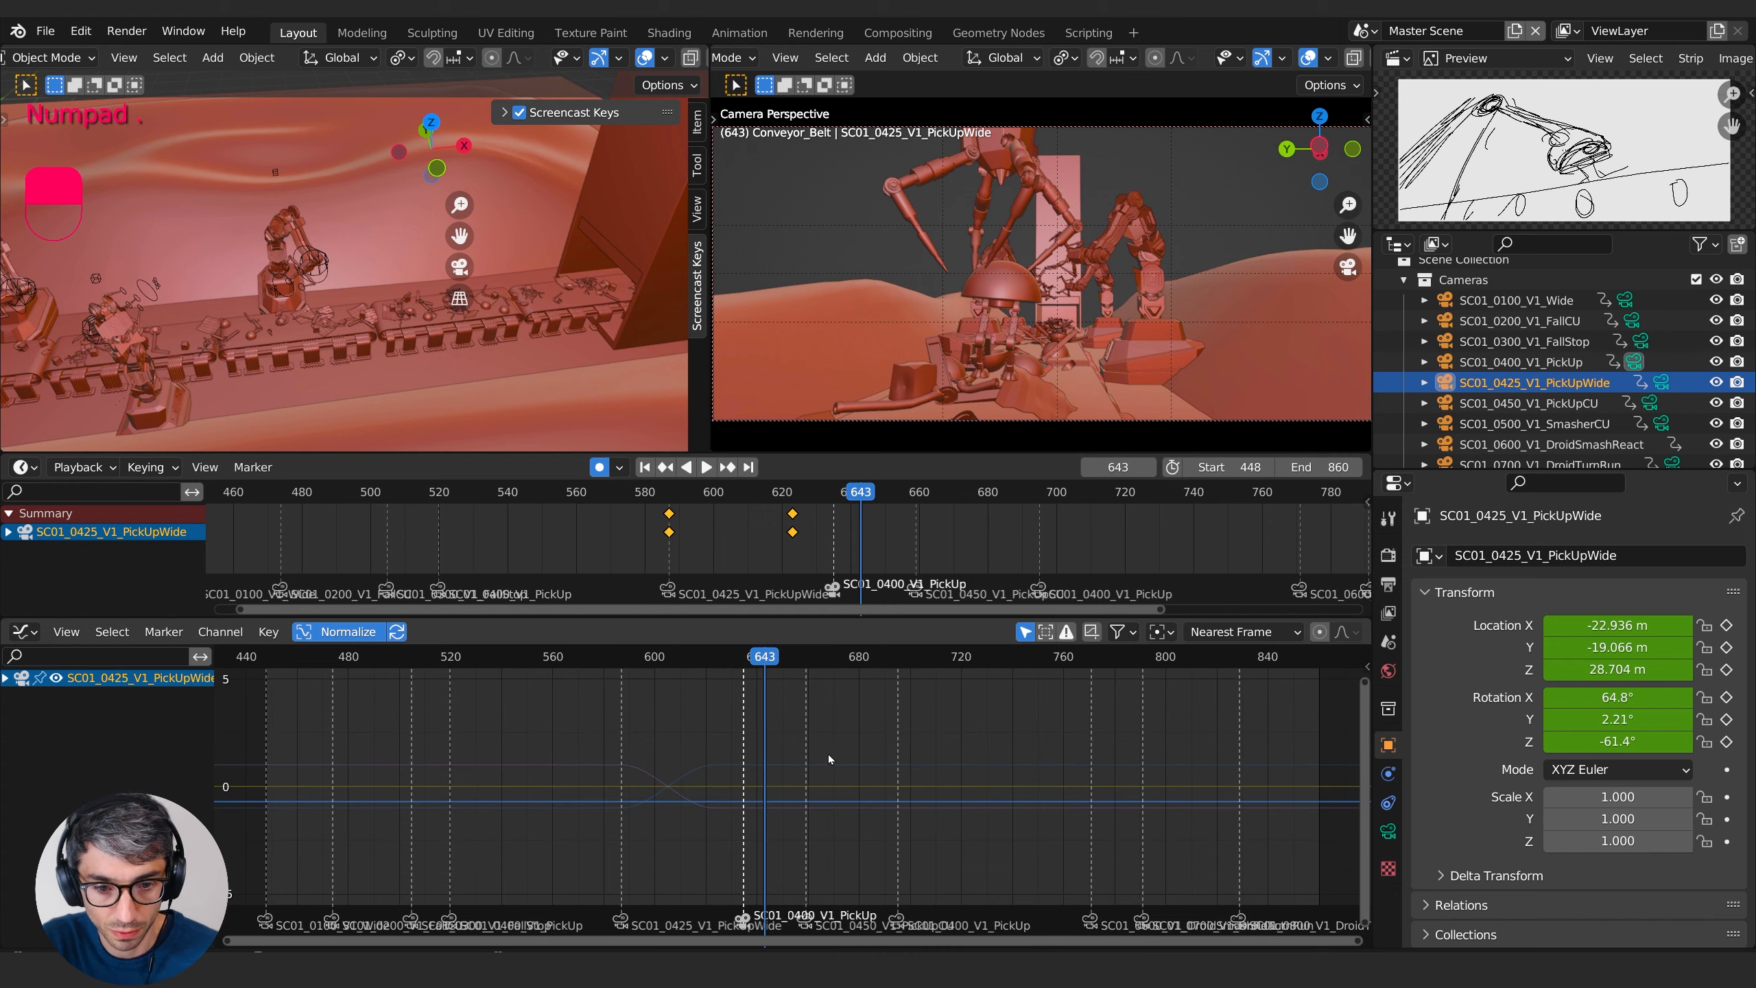
{"action": "left_click", "coordinate": [6, 678]}
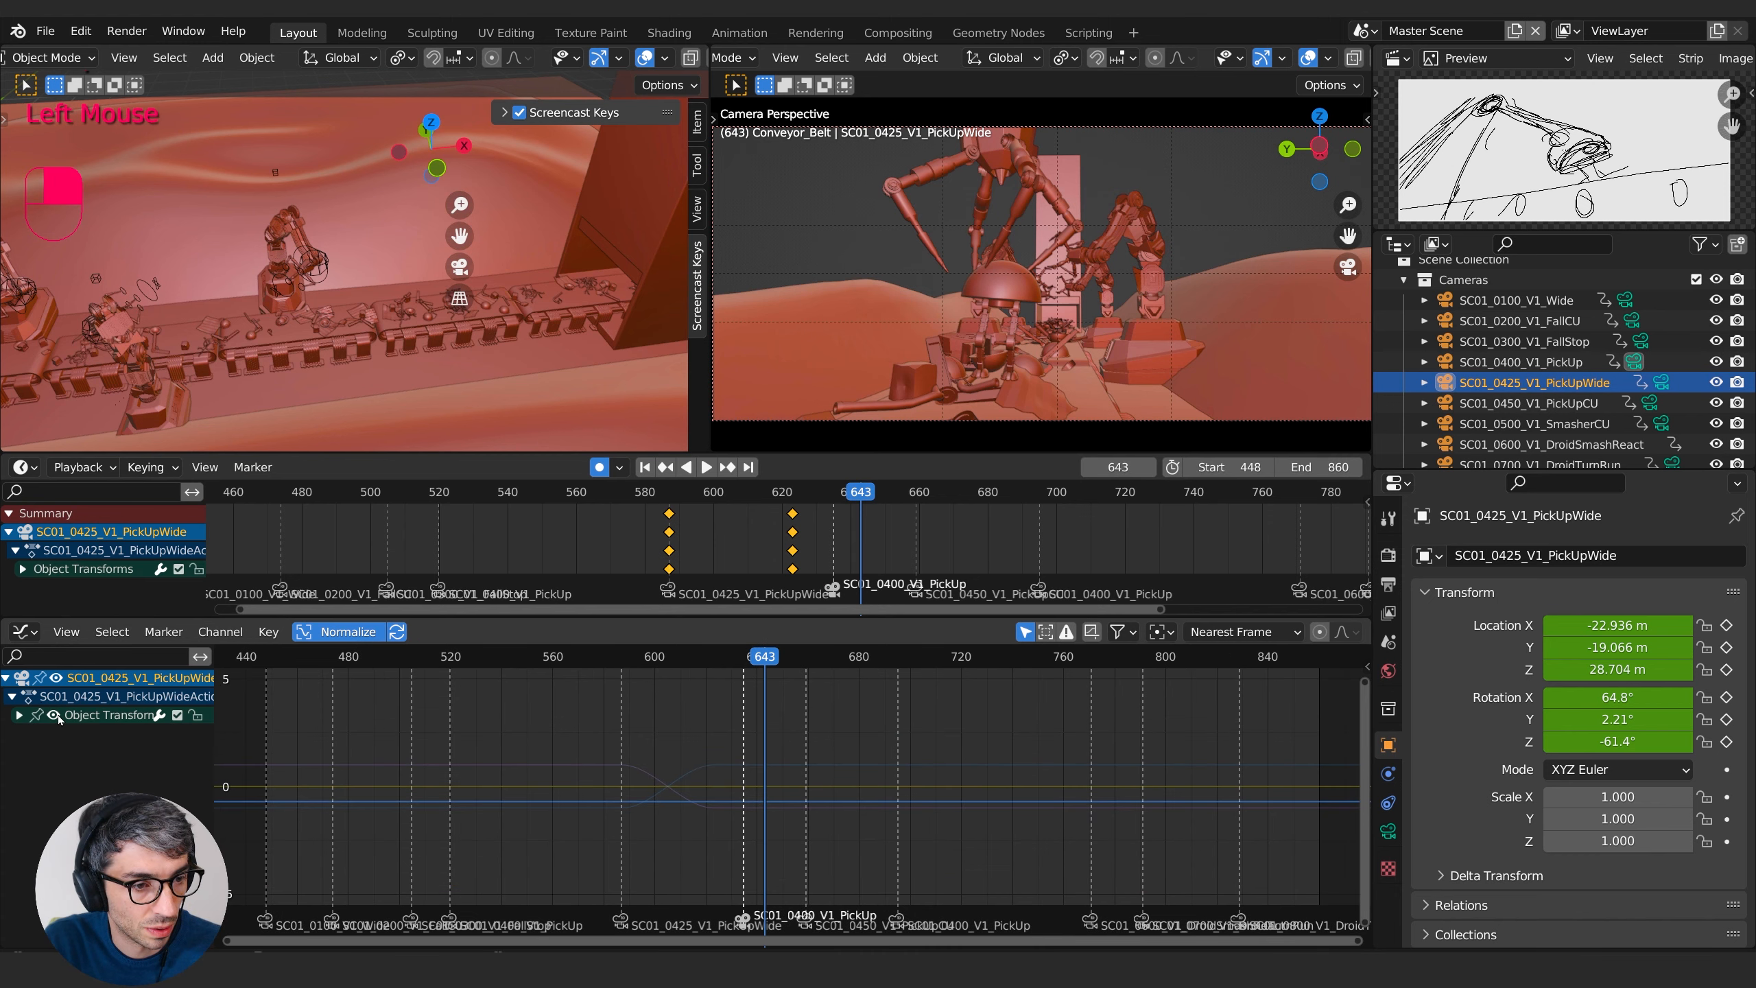
{"action": "left_click", "coordinate": [19, 716]}
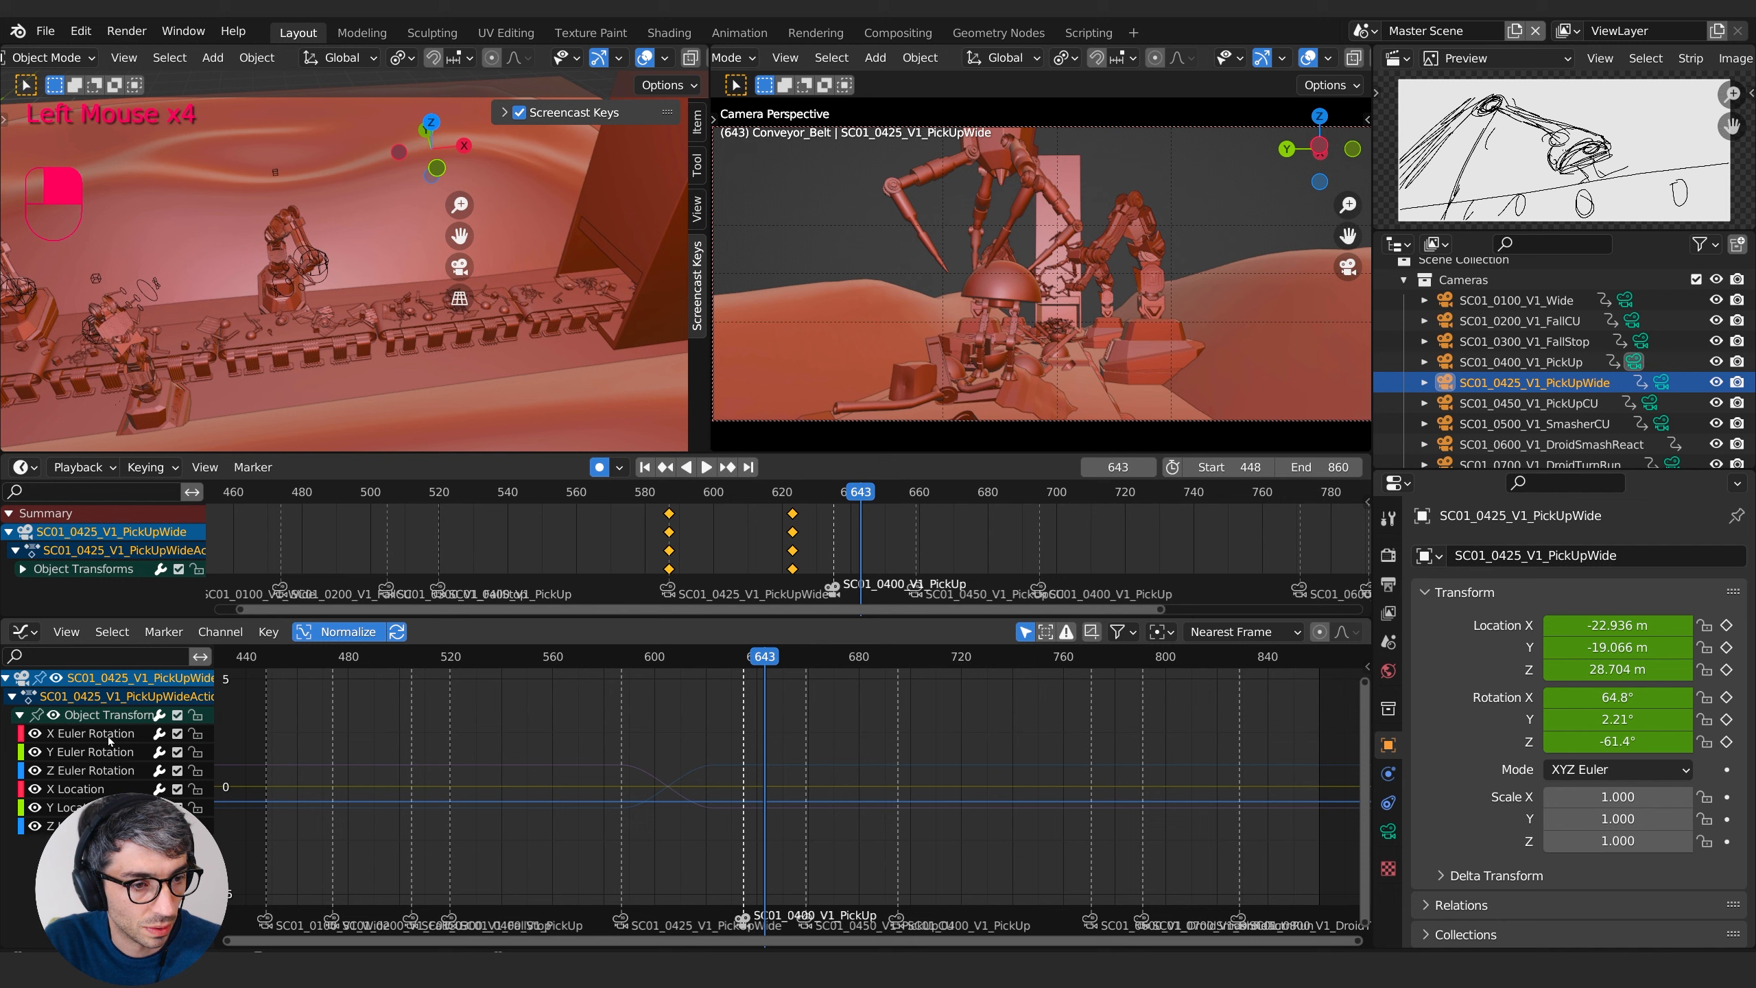
{"action": "left_click", "coordinate": [89, 771]}
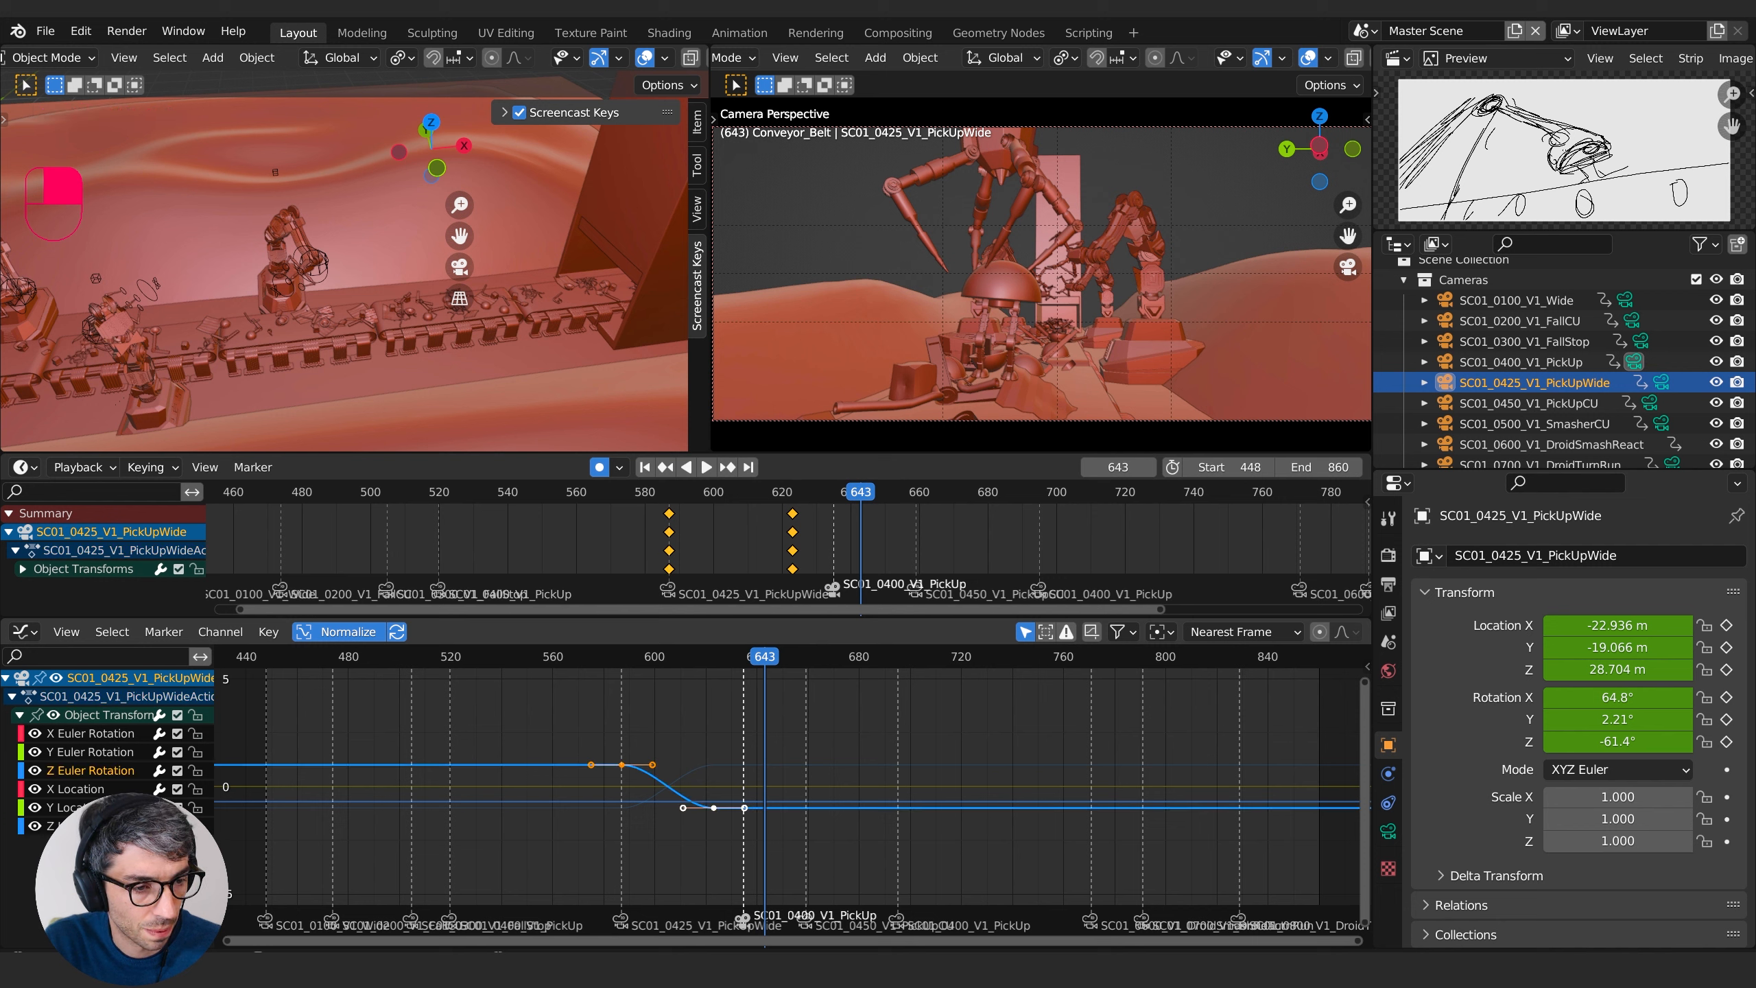
{"action": "left_click", "coordinate": [85, 733]}
{"action": "left_click", "coordinate": [85, 752], "text": "shift"}
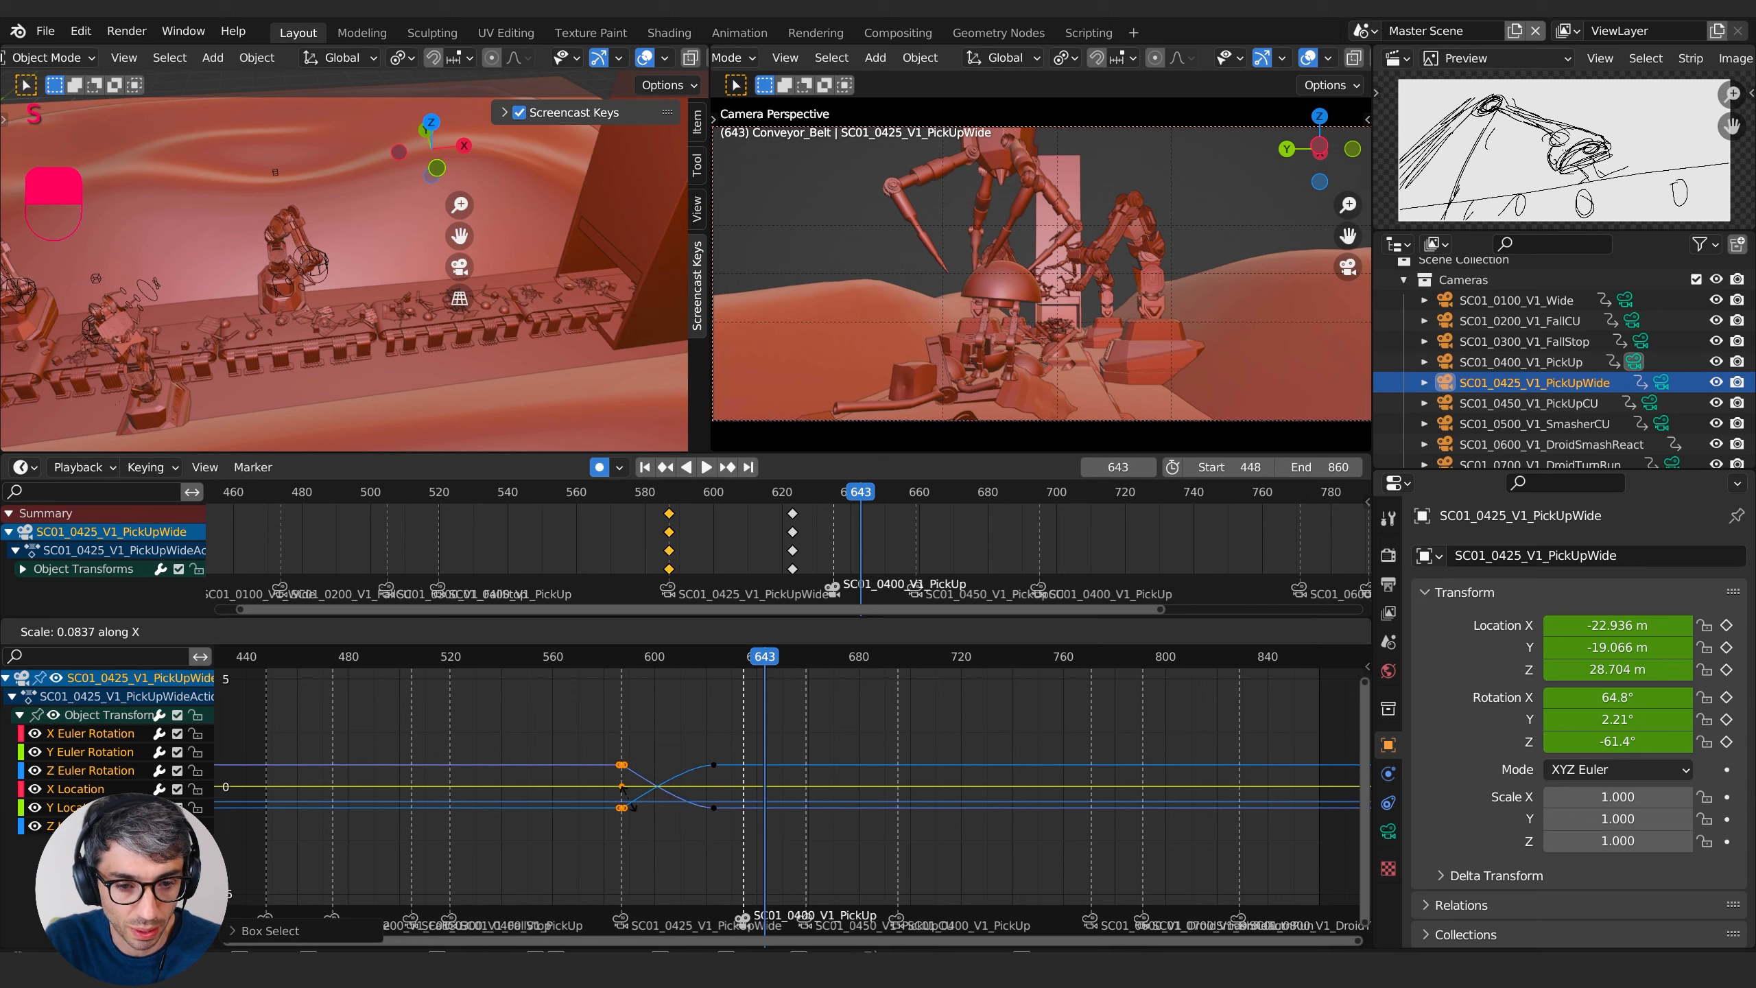
{"action": "left_click", "coordinate": [609, 662]}
{"action": "key", "text": "space"}
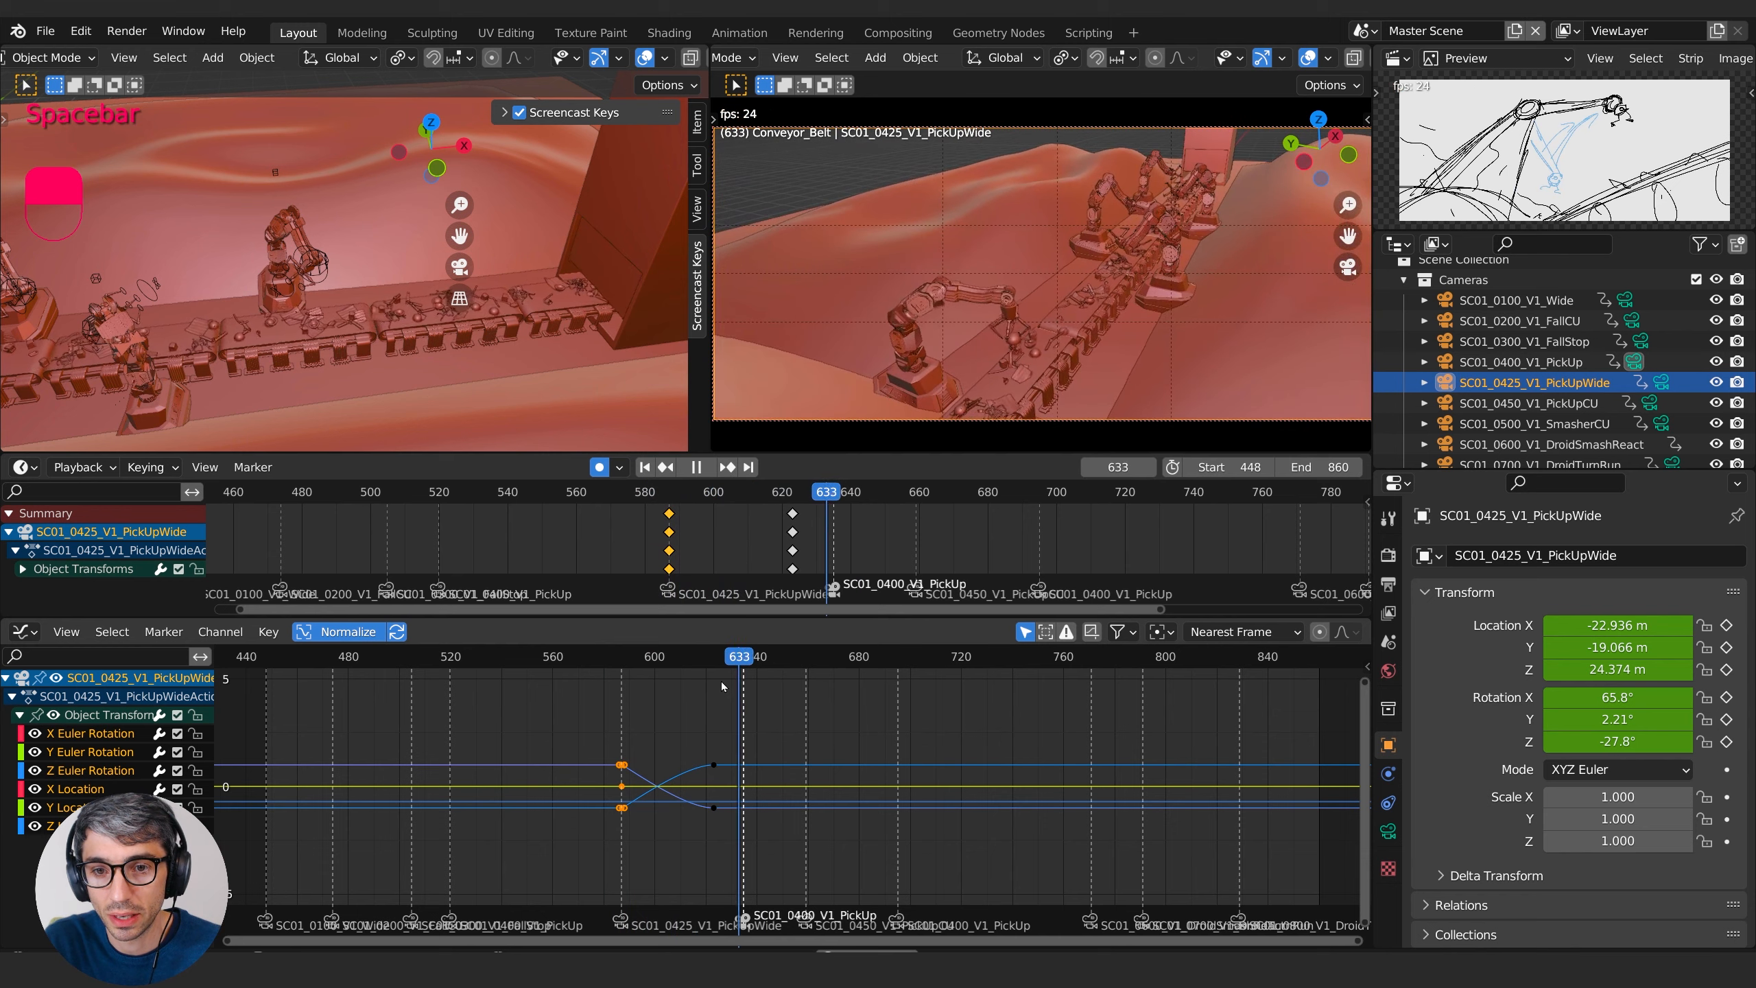
{"action": "key", "text": "space"}
- Move the wide camera's end keys to frame 635, lengthen their curve handles for a long ease-out, and play the shot
{"action": "left_click_drag", "start_coordinate": [700, 834], "coordinate": [700, 833]}
{"action": "key", "text": "g"}
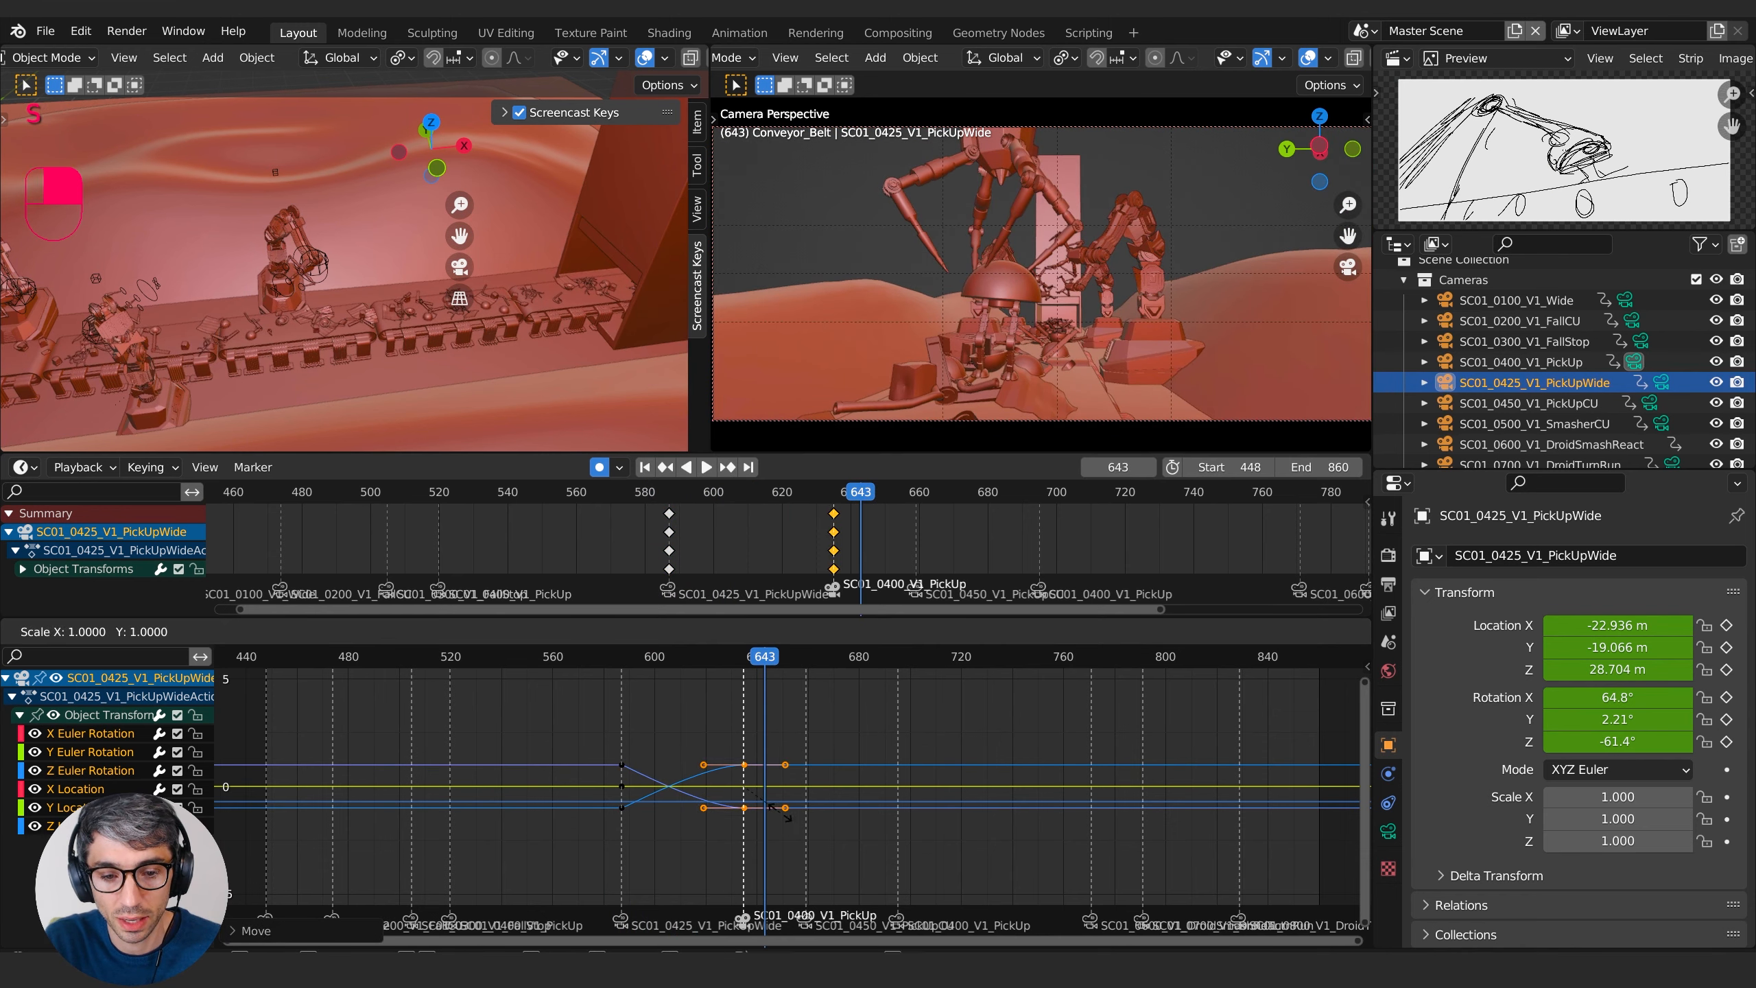
{"action": "left_click", "coordinate": [664, 667]}
{"action": "key", "text": "space"}
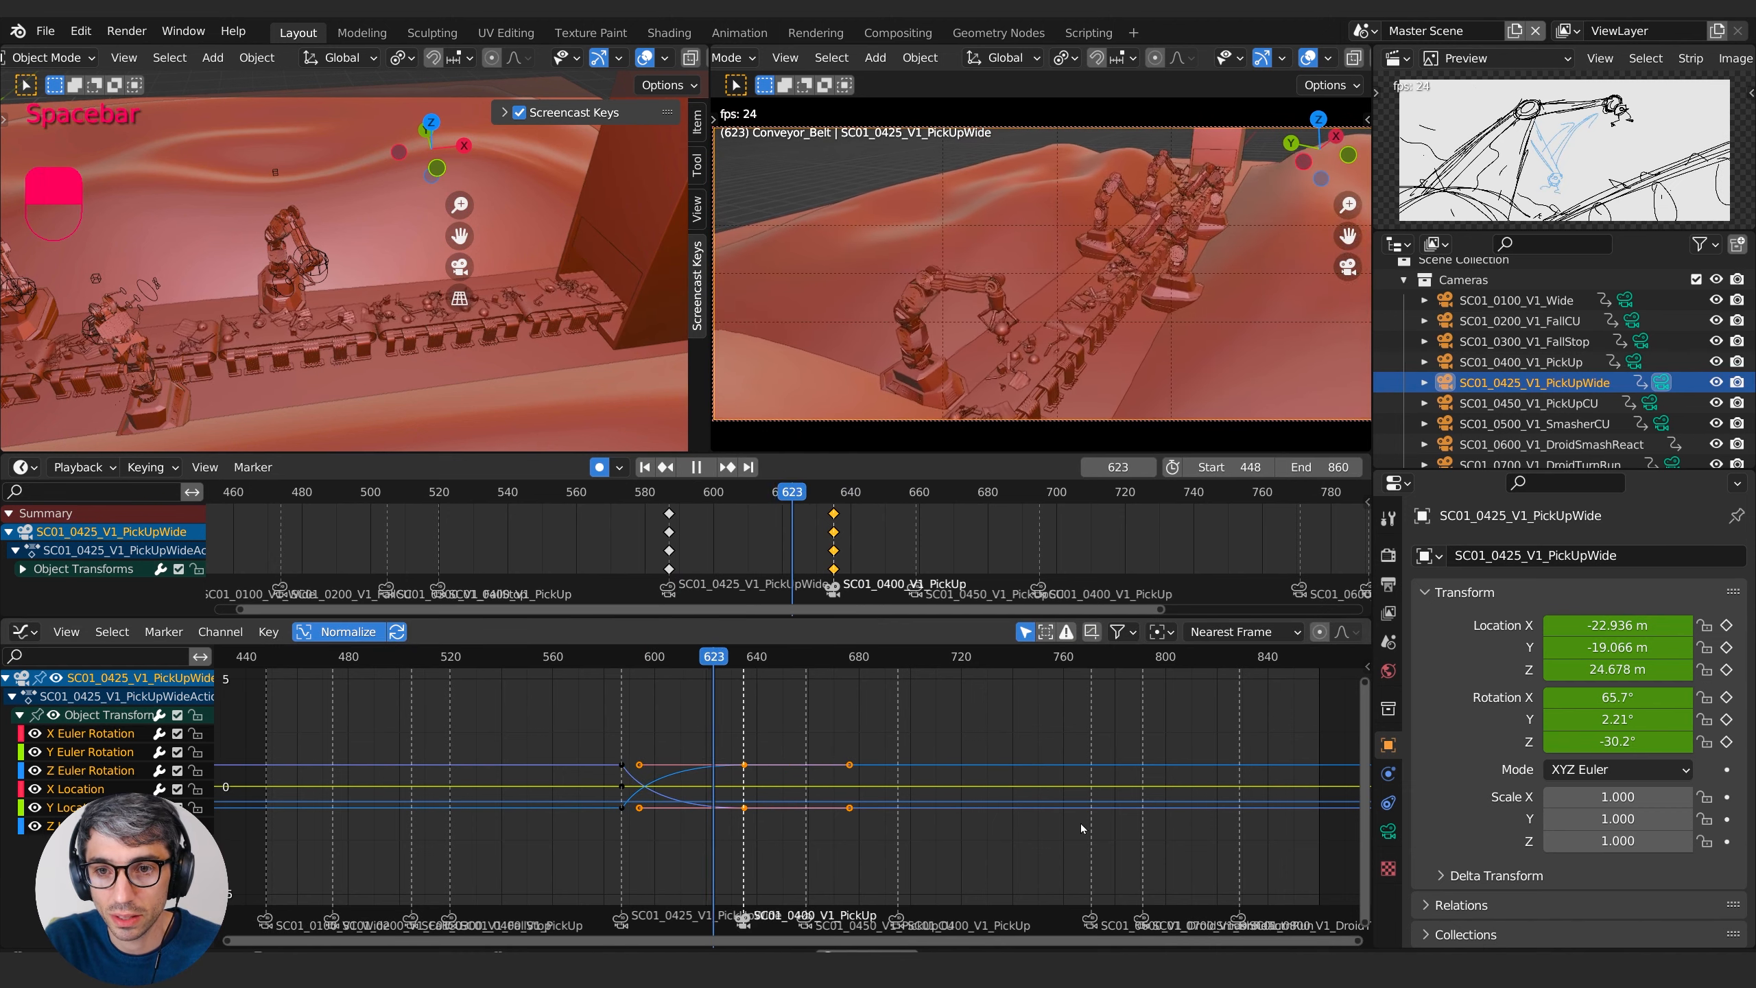
{"action": "key", "text": "space"}
- Replay the eased wide camera move from its start through the cut to SC01_0400_V1_PickUp
{"action": "left_click", "coordinate": [660, 669]}
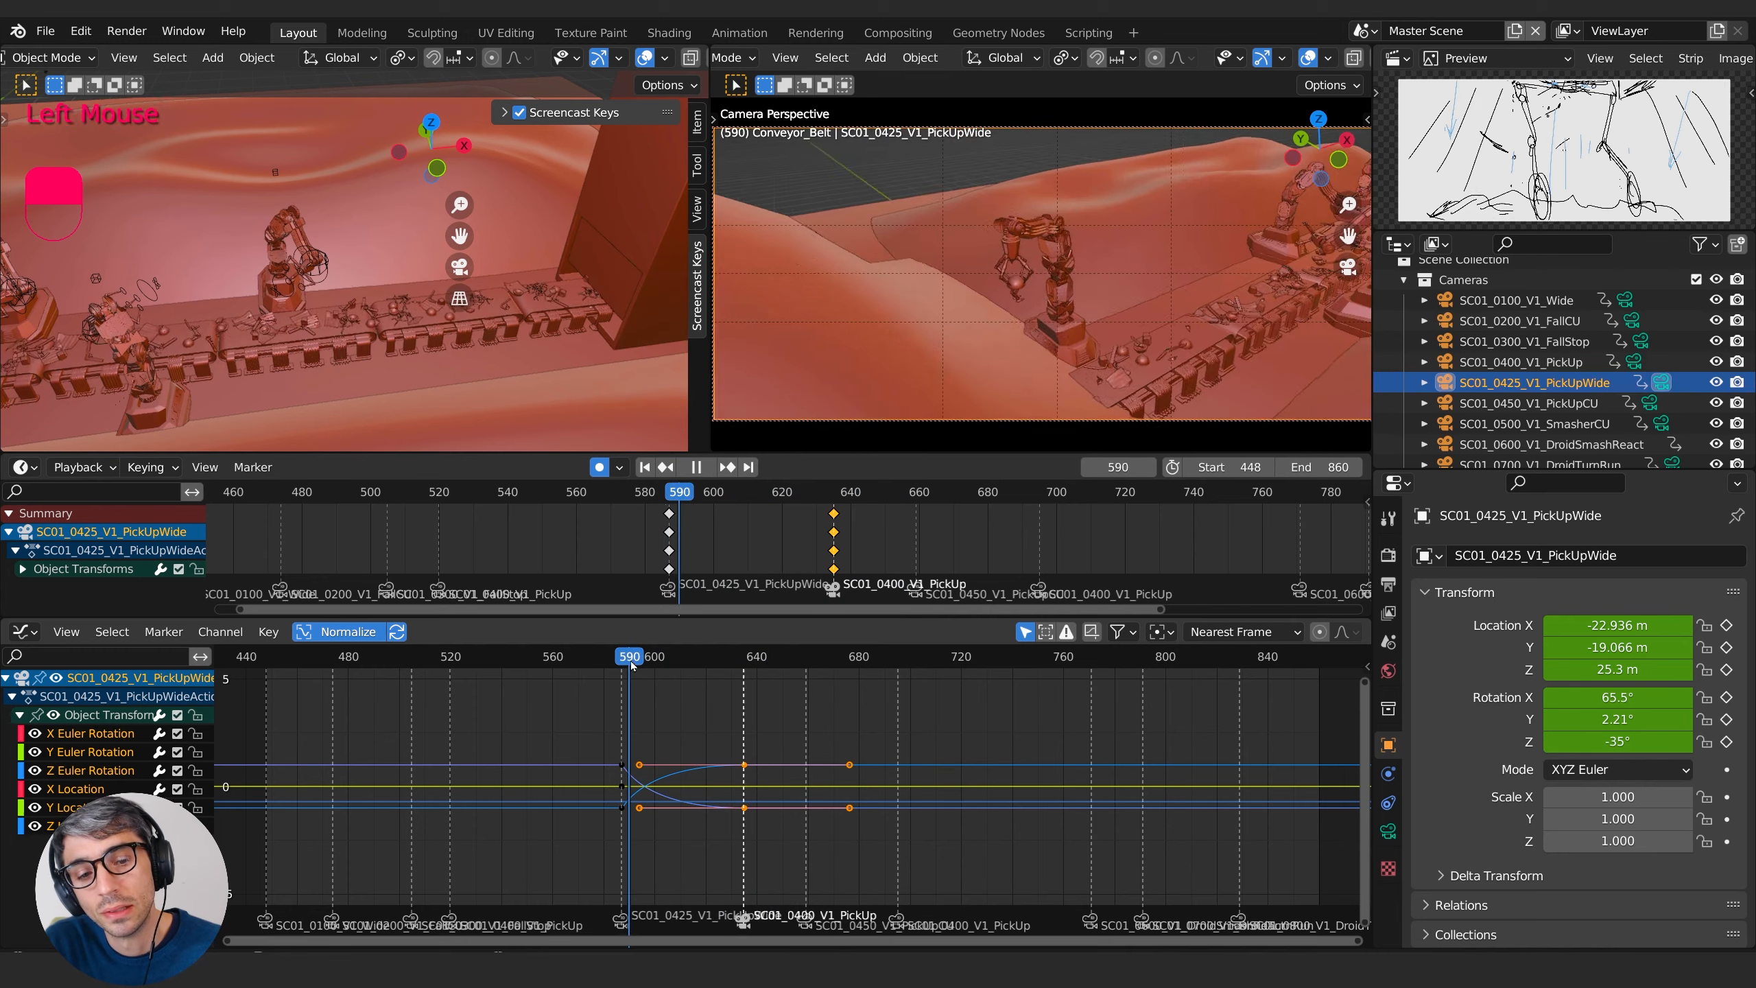
{"action": "key", "text": "space"}
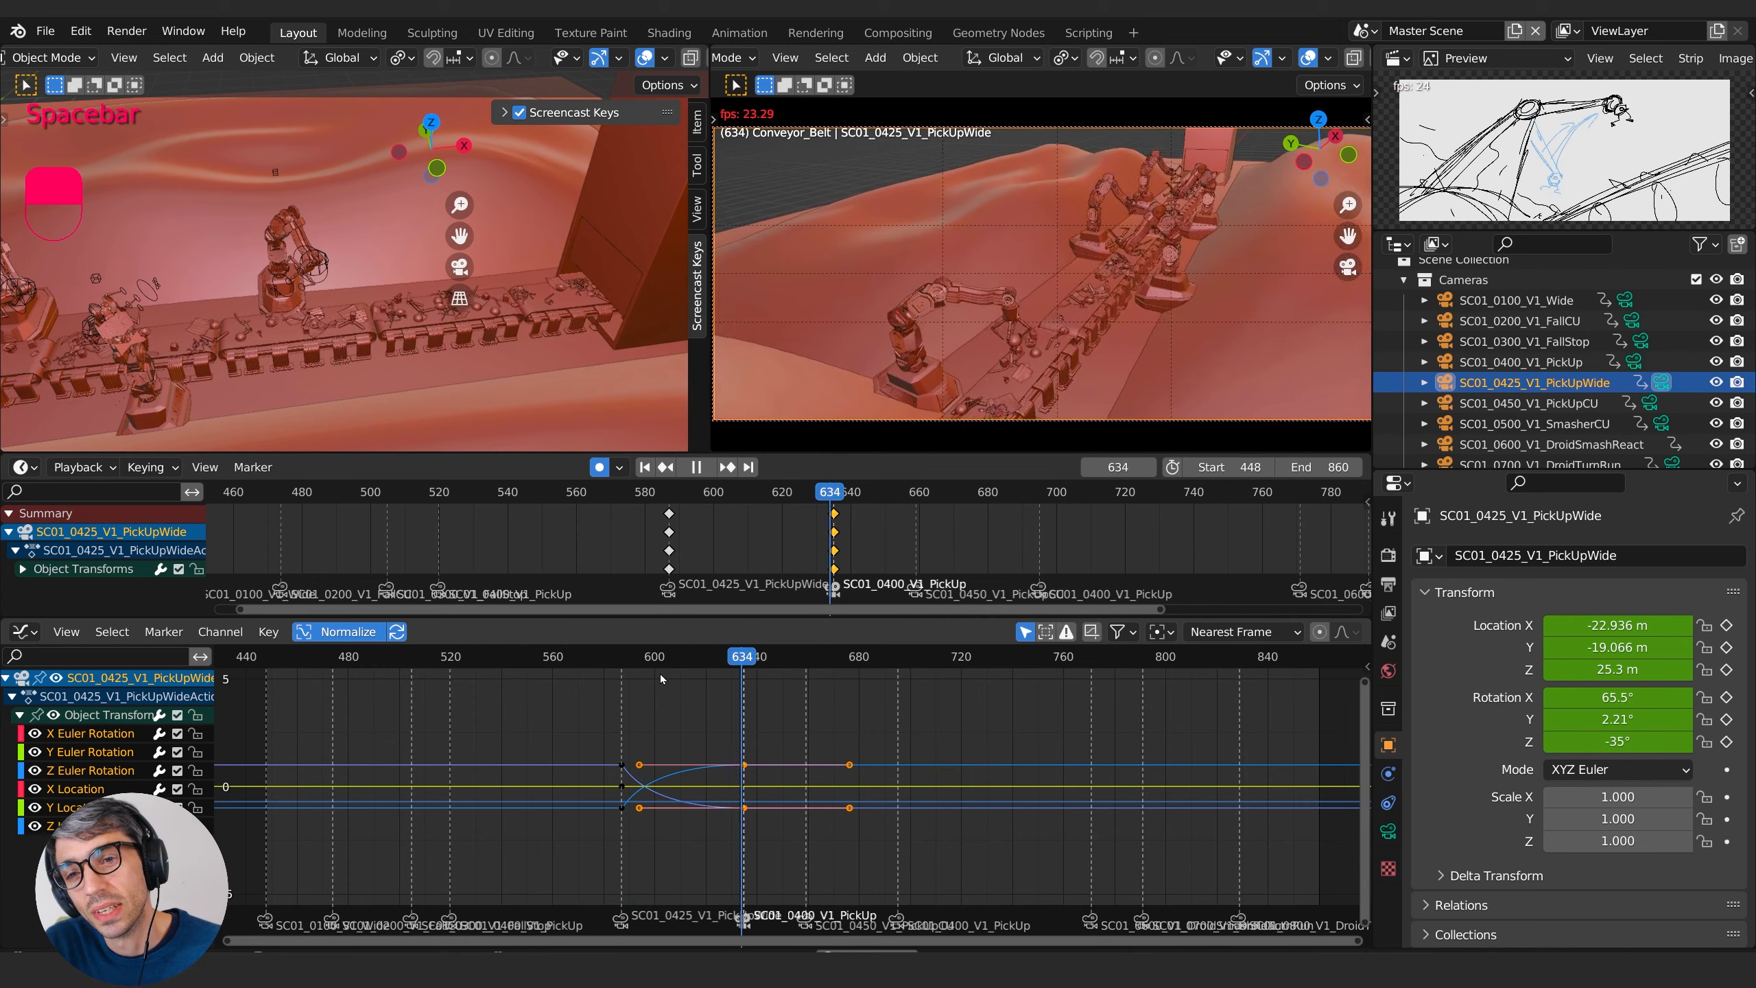
{"action": "key", "text": "space"}
{"action": "left_click", "coordinate": [609, 665]}
{"action": "key", "text": "space"}
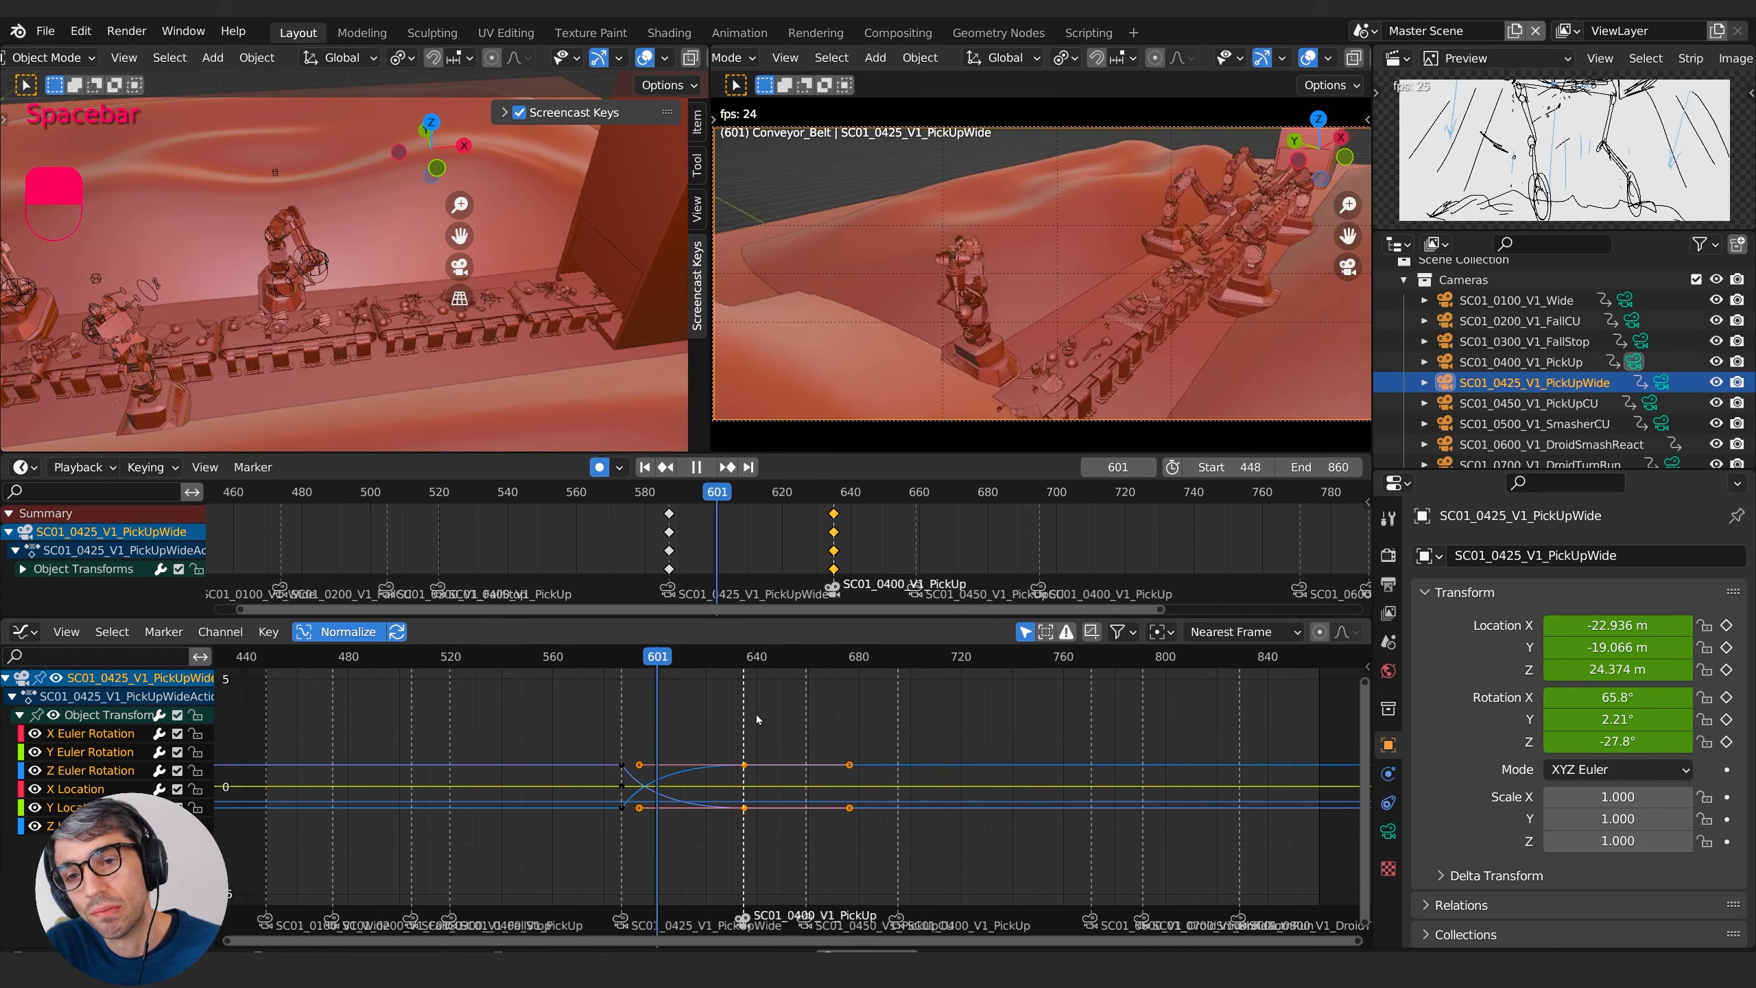
- Replay the sequence from an earlier shot, and again from the start of the wide camera's eased move
{"action": "key", "text": "space"}
{"action": "left_click", "coordinate": [404, 667]}
{"action": "key", "text": "space"}
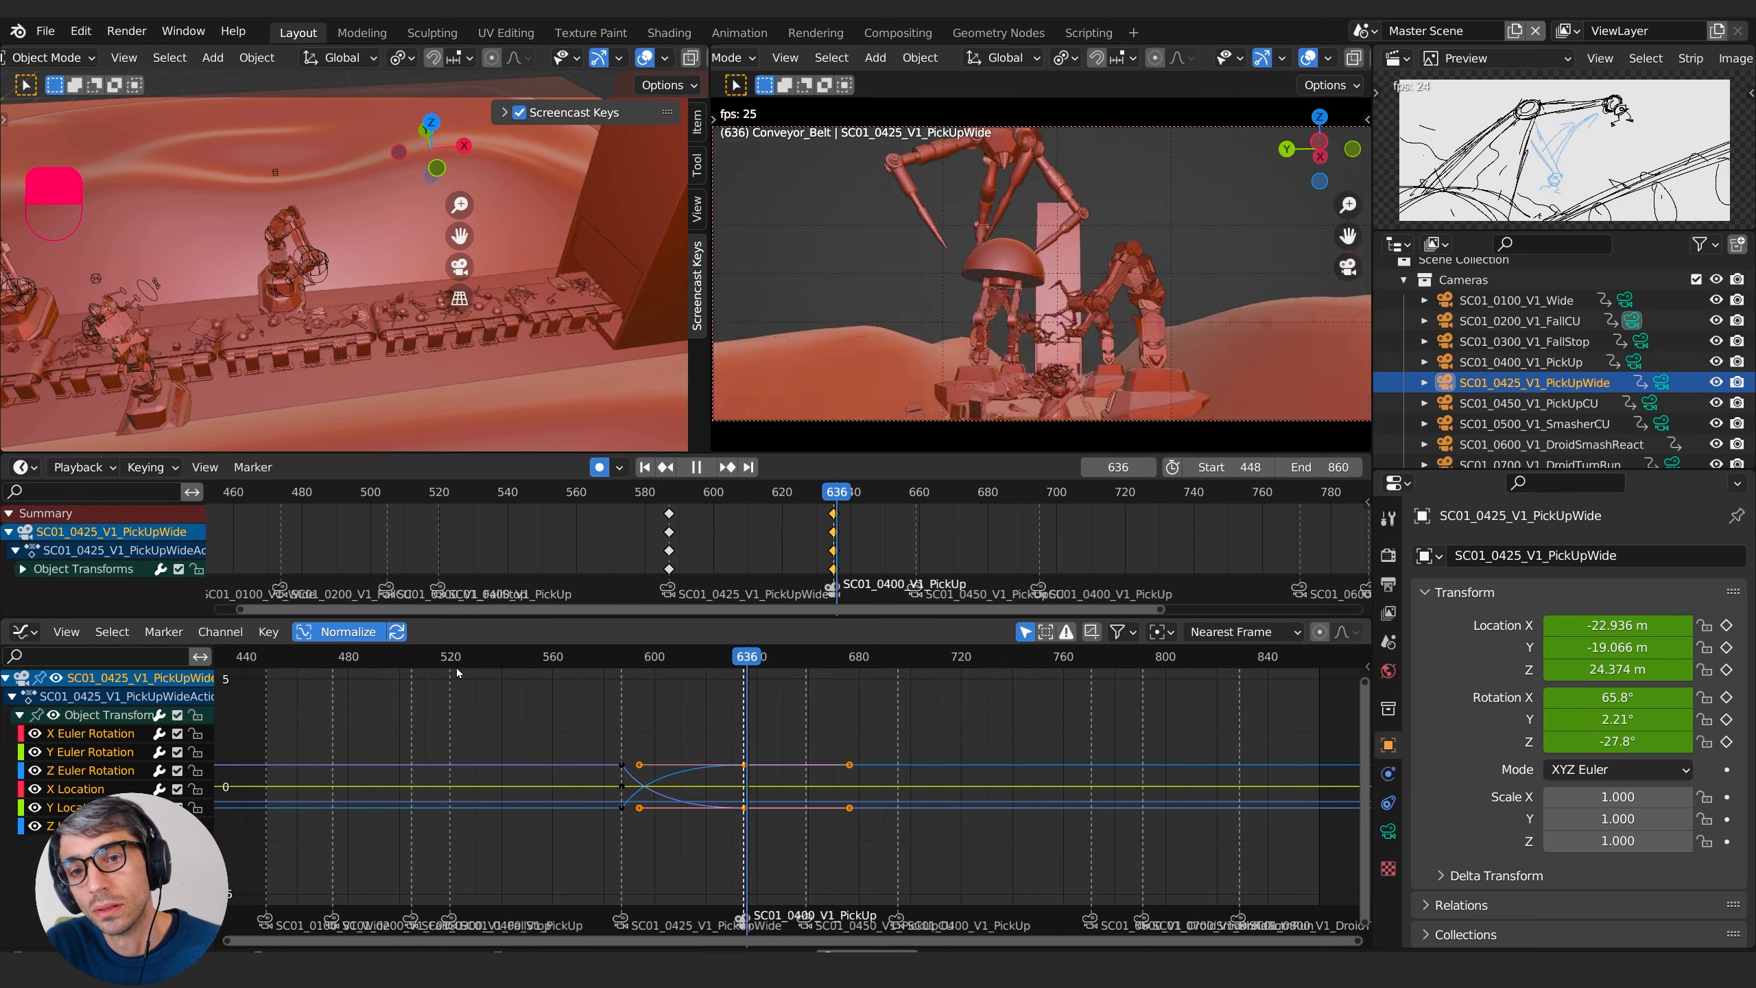
{"action": "key", "text": "space"}
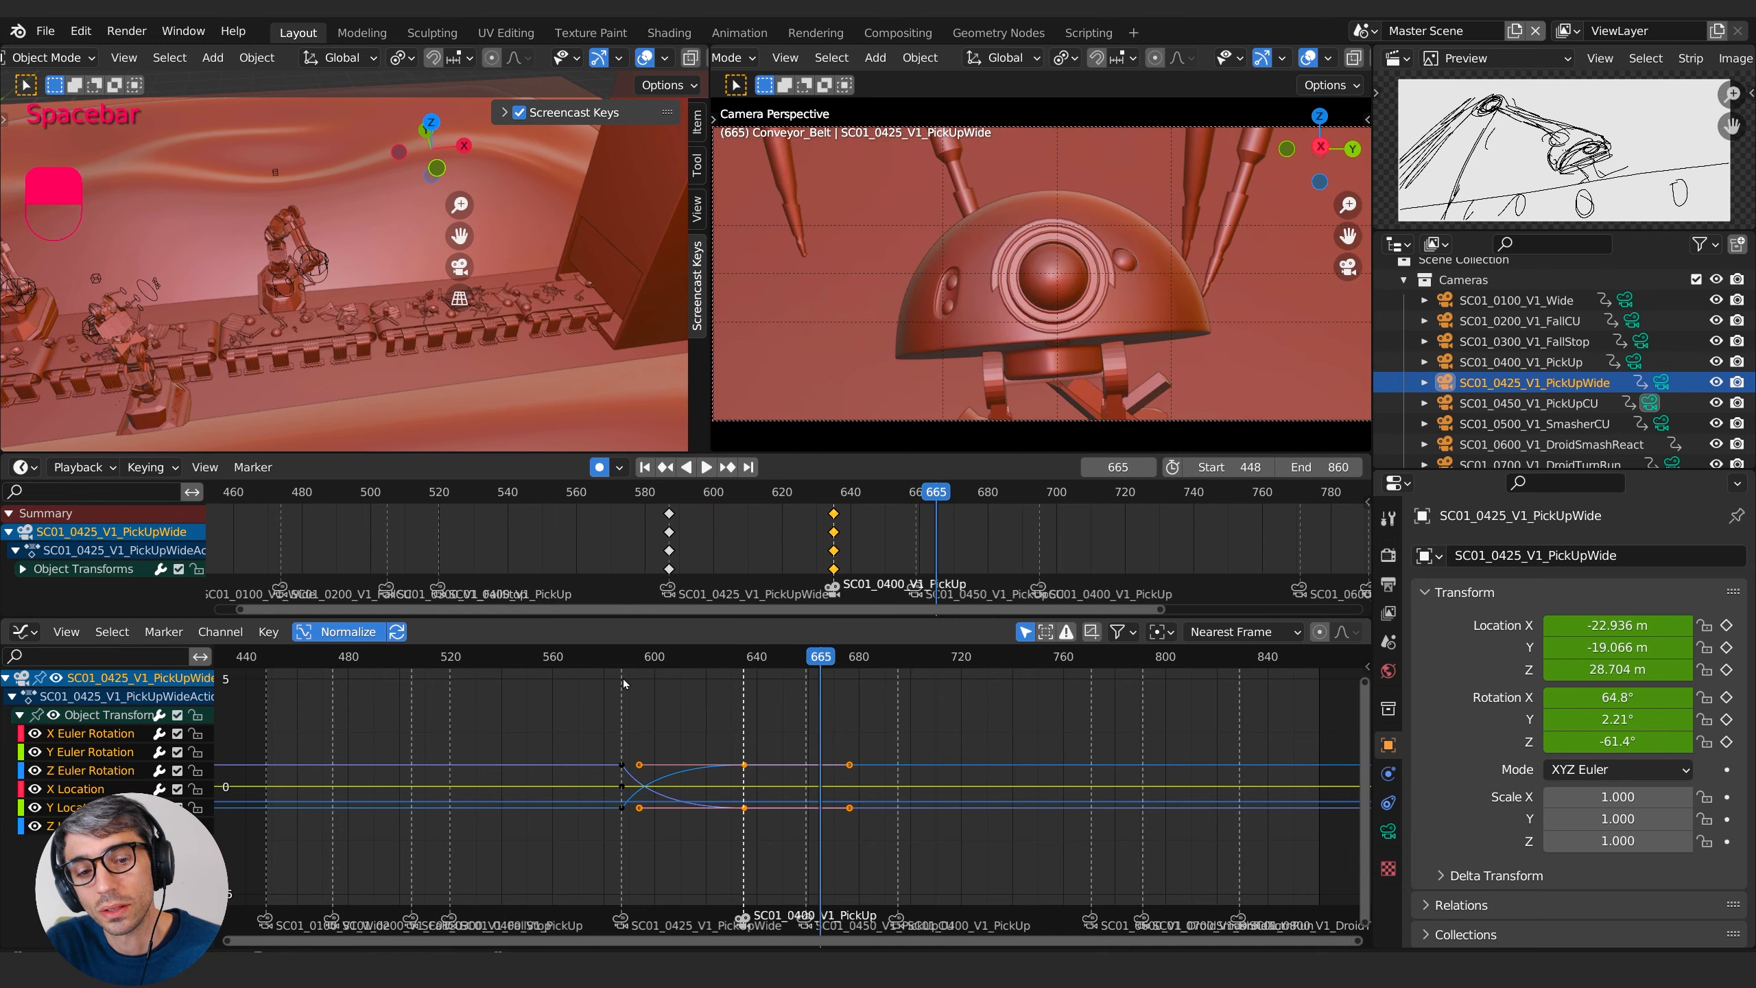
{"action": "left_click", "coordinate": [611, 657]}
{"action": "key", "text": "space"}
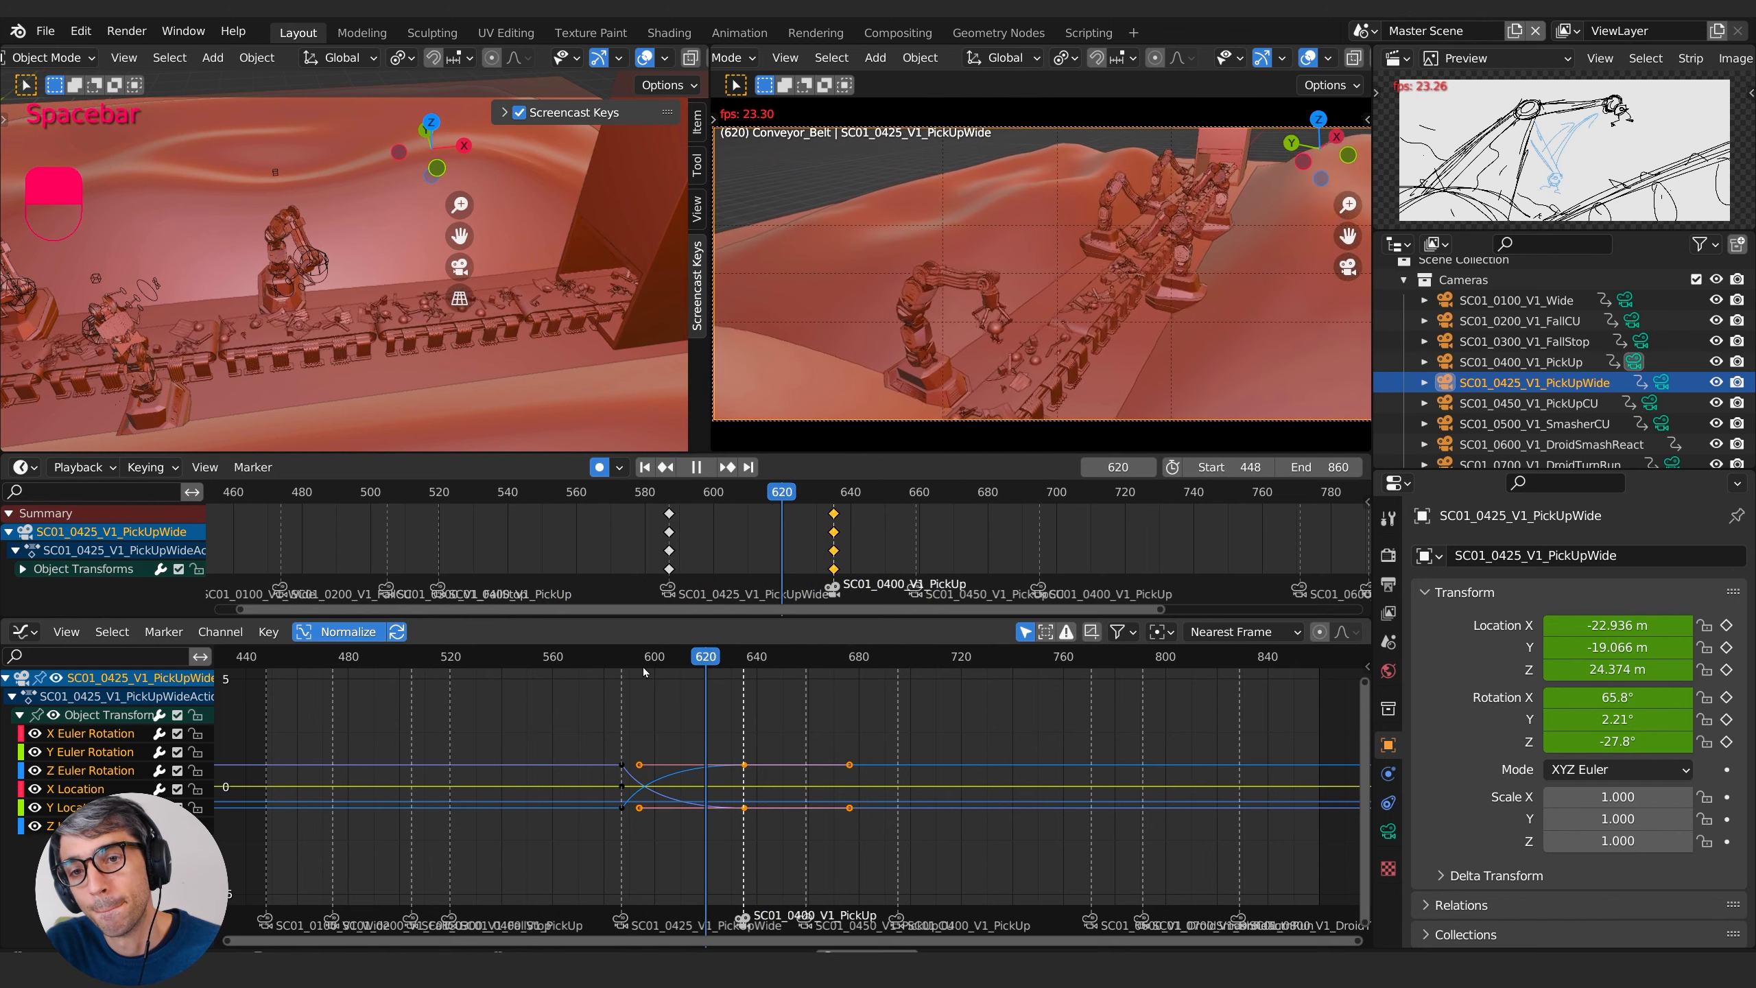
{"action": "key", "text": "space"}
- Delete the wide camera's end keyframes and return to its start at frame 587
{"action": "left_click", "coordinate": [688, 733]}
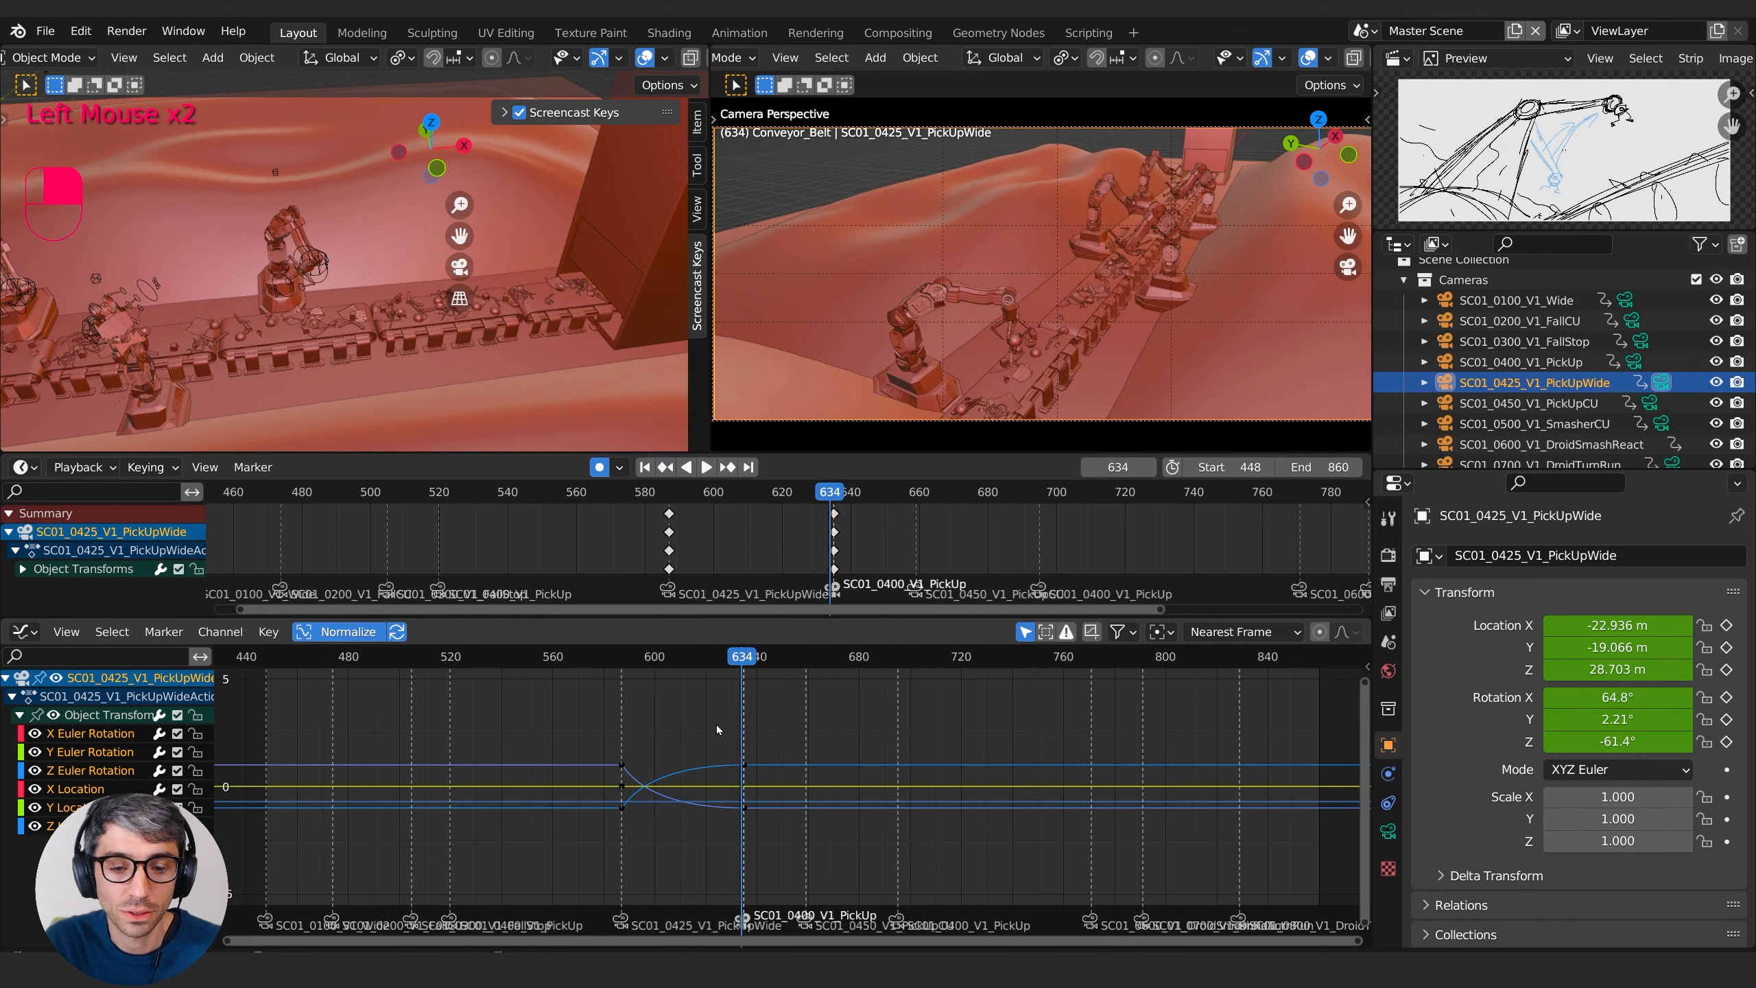
{"action": "key", "text": "Delete"}
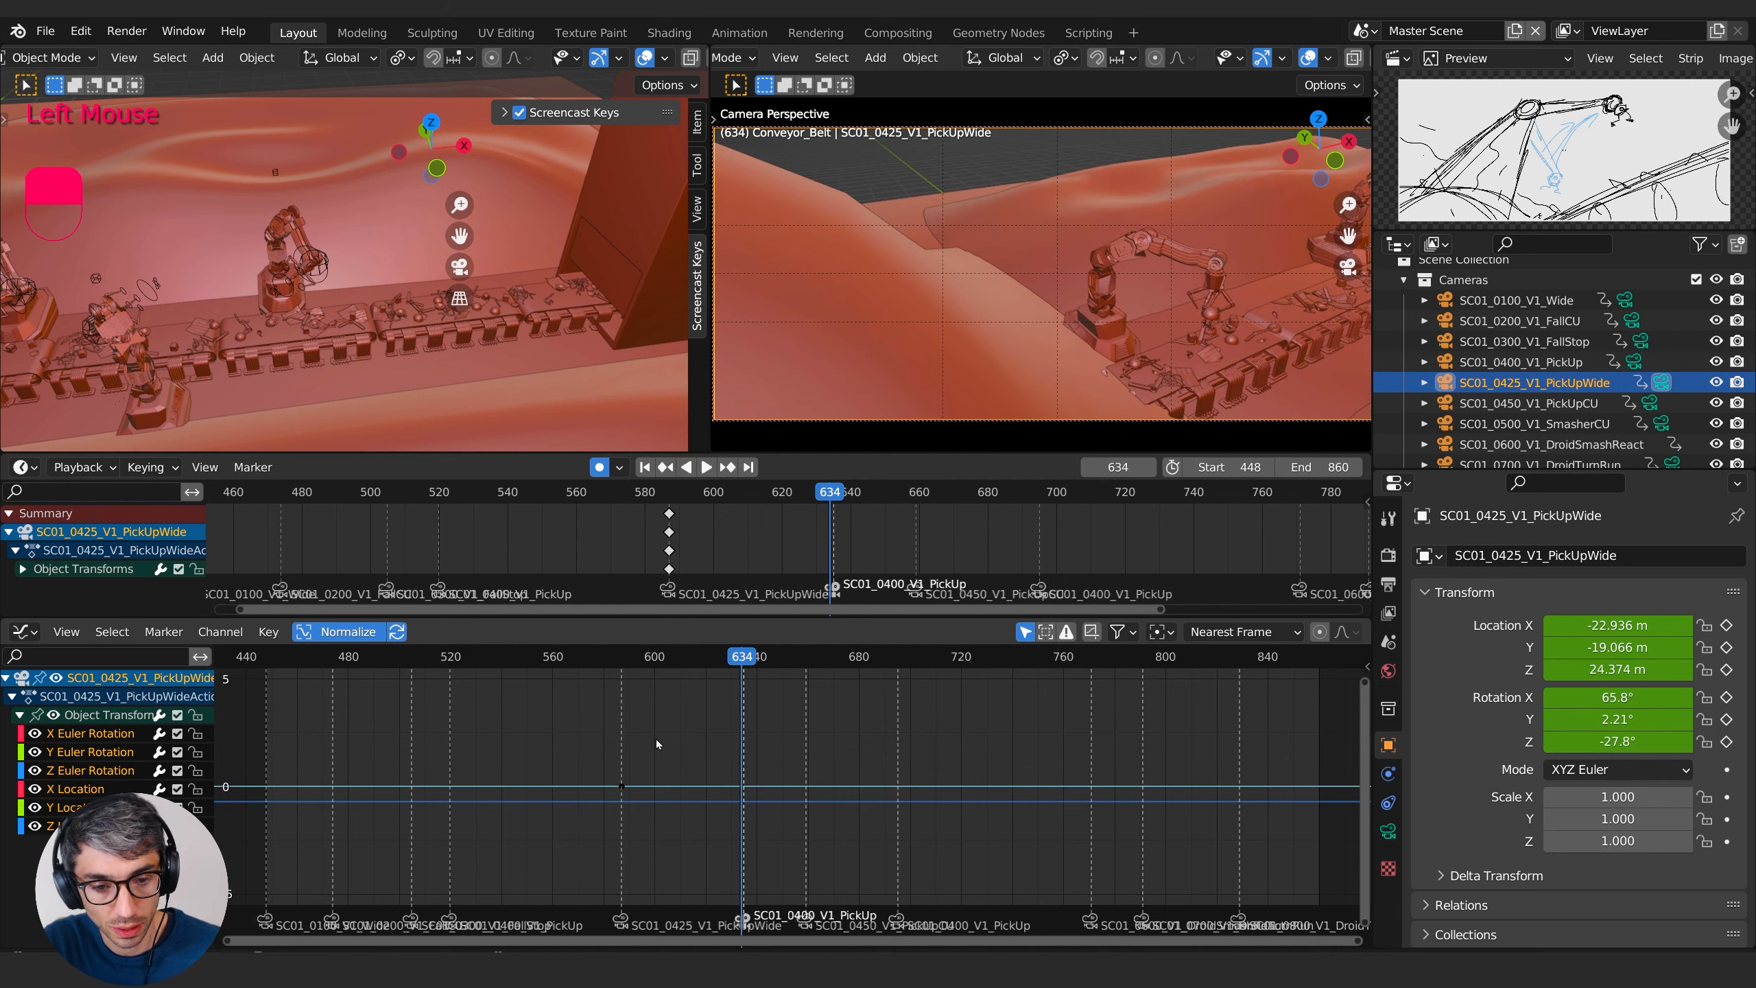
{"action": "left_click_drag", "start_coordinate": [768, 499], "coordinate": [699, 516]}
{"action": "key", "text": "Down"}
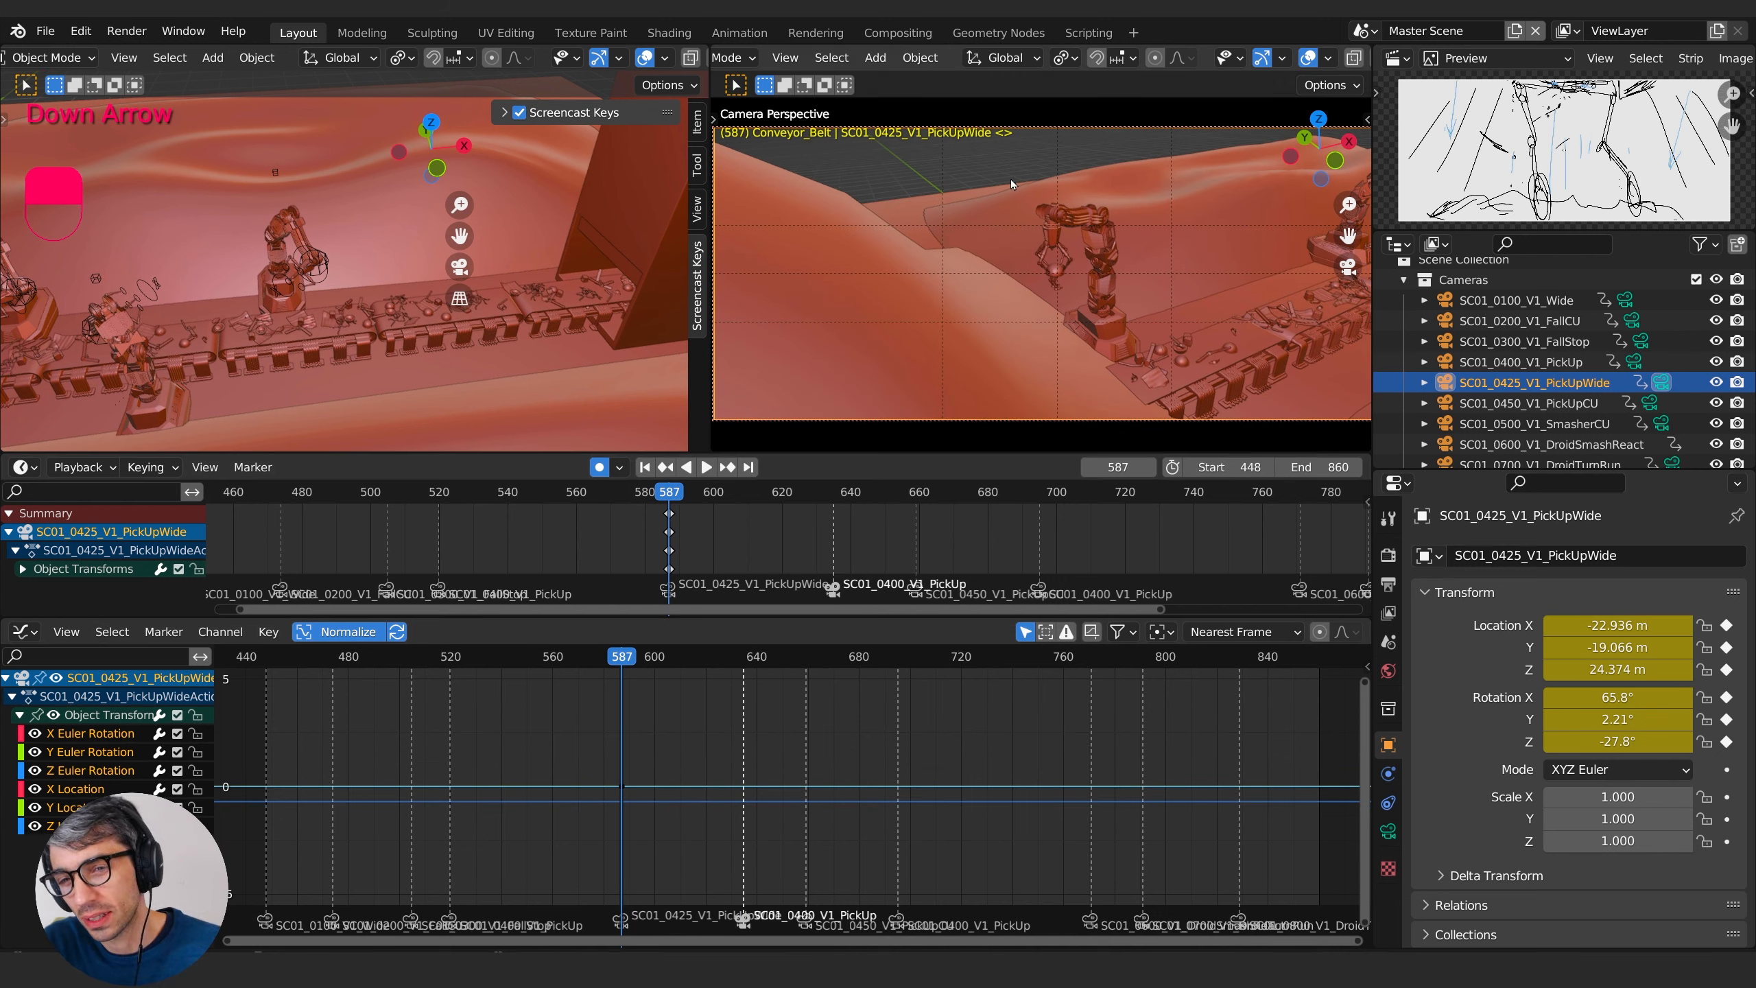
- Reframe the wide camera at frame 587 close to the held droid, at about -17.164, 1.325, 13.251 m with Z rotation -58.9°
{"action": "middle_click_drag", "start_coordinate": [1205, 316], "coordinate": [1149, 291]}
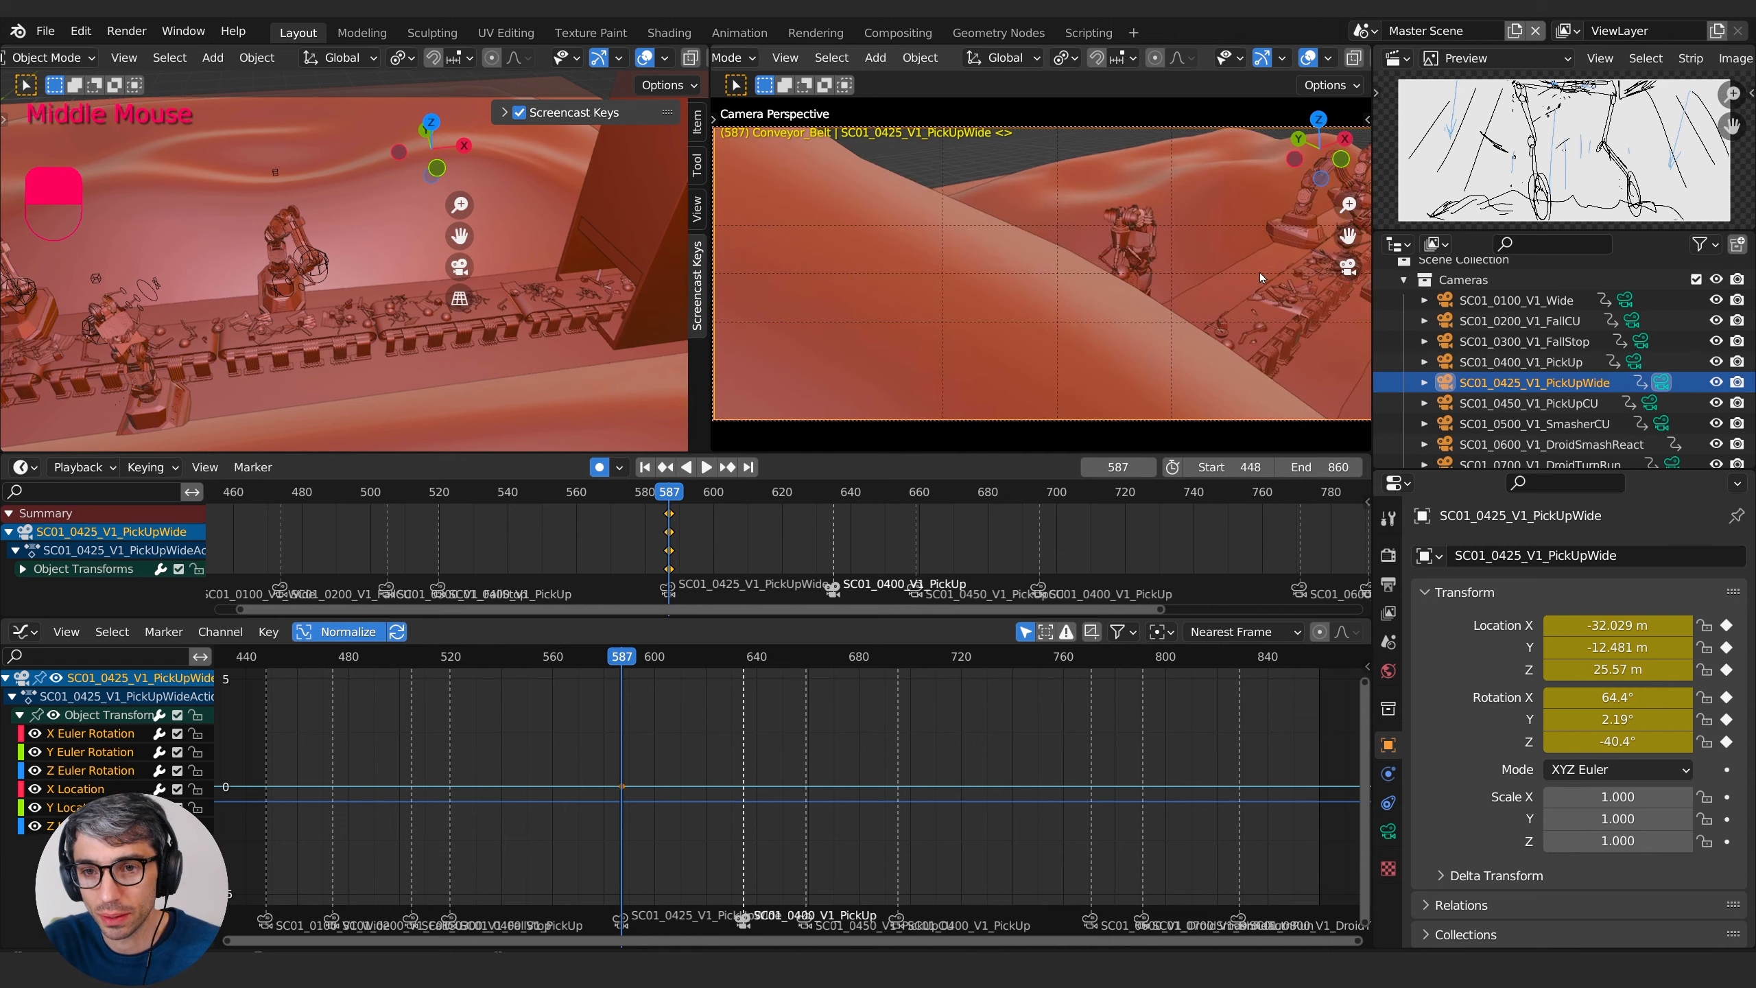
{"action": "middle_click_drag", "start_coordinate": [1257, 273], "coordinate": [1201, 302], "text": "shift"}
{"action": "scroll", "coordinate": [1149, 292], "scroll_direction": "up", "scroll_amount": 2}
{"action": "middle_click_drag", "start_coordinate": [1200, 303], "coordinate": [1199, 279]}
{"action": "mouse_move", "coordinate": [1200, 279]}
{"action": "middle_mouse_down", "text": "shift"}
{"action": "mouse_move", "coordinate": [1202, 298]}
{"action": "mouse_move", "coordinate": [1188, 285]}
{"action": "mouse_move", "coordinate": [1221, 276]}
{"action": "mouse_move", "coordinate": [1199, 266]}
{"action": "middle_mouse_up", "text": "shift"}
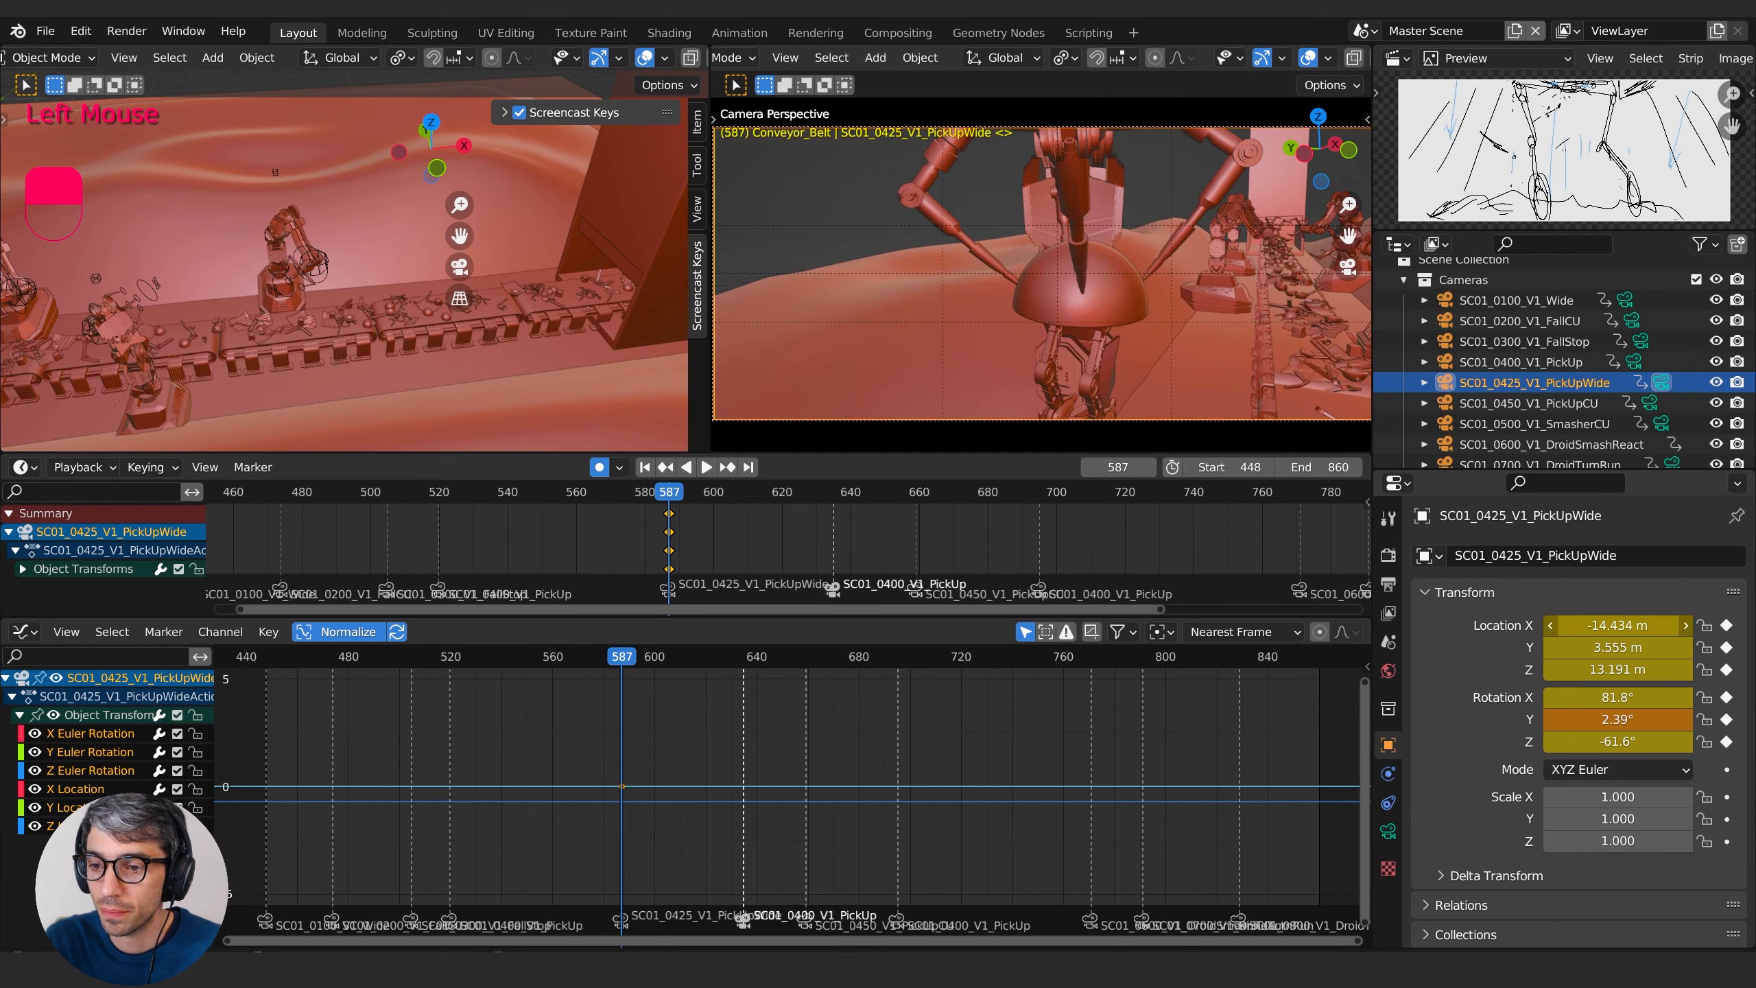
{"action": "left_click_drag", "start_coordinate": [1608, 625], "coordinate": [1625, 669]}
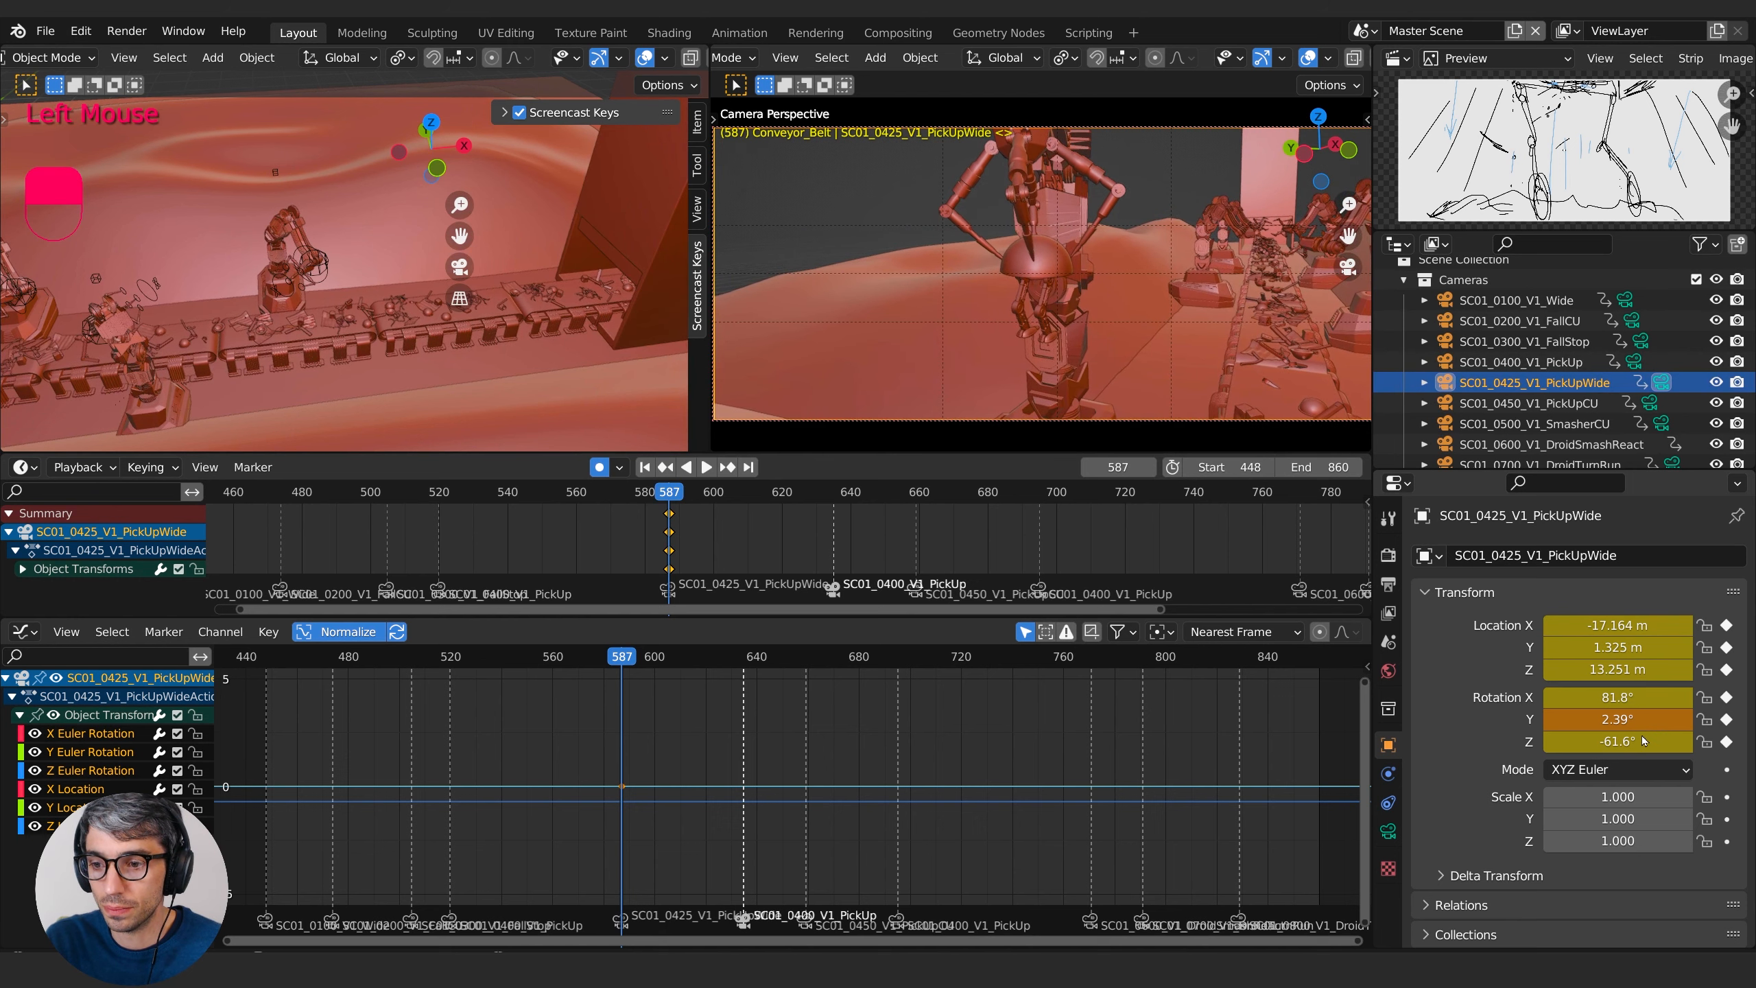
{"action": "left_click_drag", "start_coordinate": [1644, 741], "coordinate": [1658, 741]}
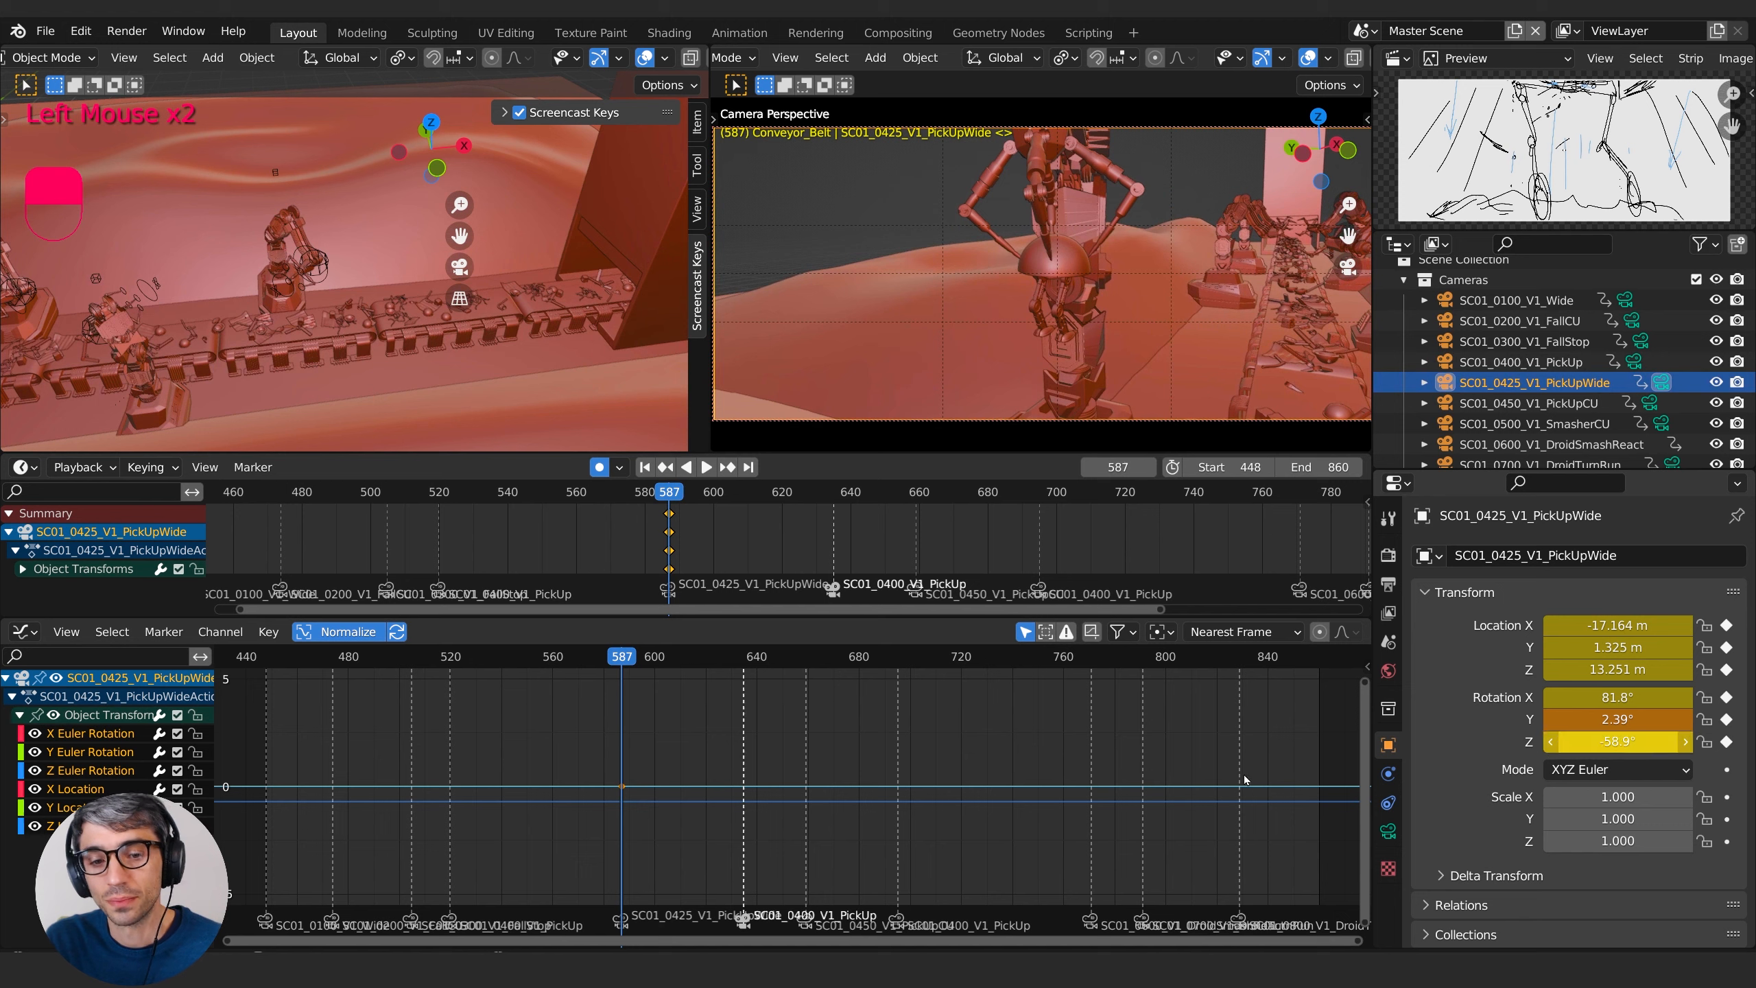
- Pose the wide camera at frame 633 at about -17.074, -3.675, 18.601 m, with X rotation 69.8° and Z rotation -78.1°
{"action": "left_click_drag", "start_coordinate": [669, 496], "coordinate": [830, 502]}
{"action": "left_click_drag", "start_coordinate": [1660, 741], "coordinate": [1599, 741]}
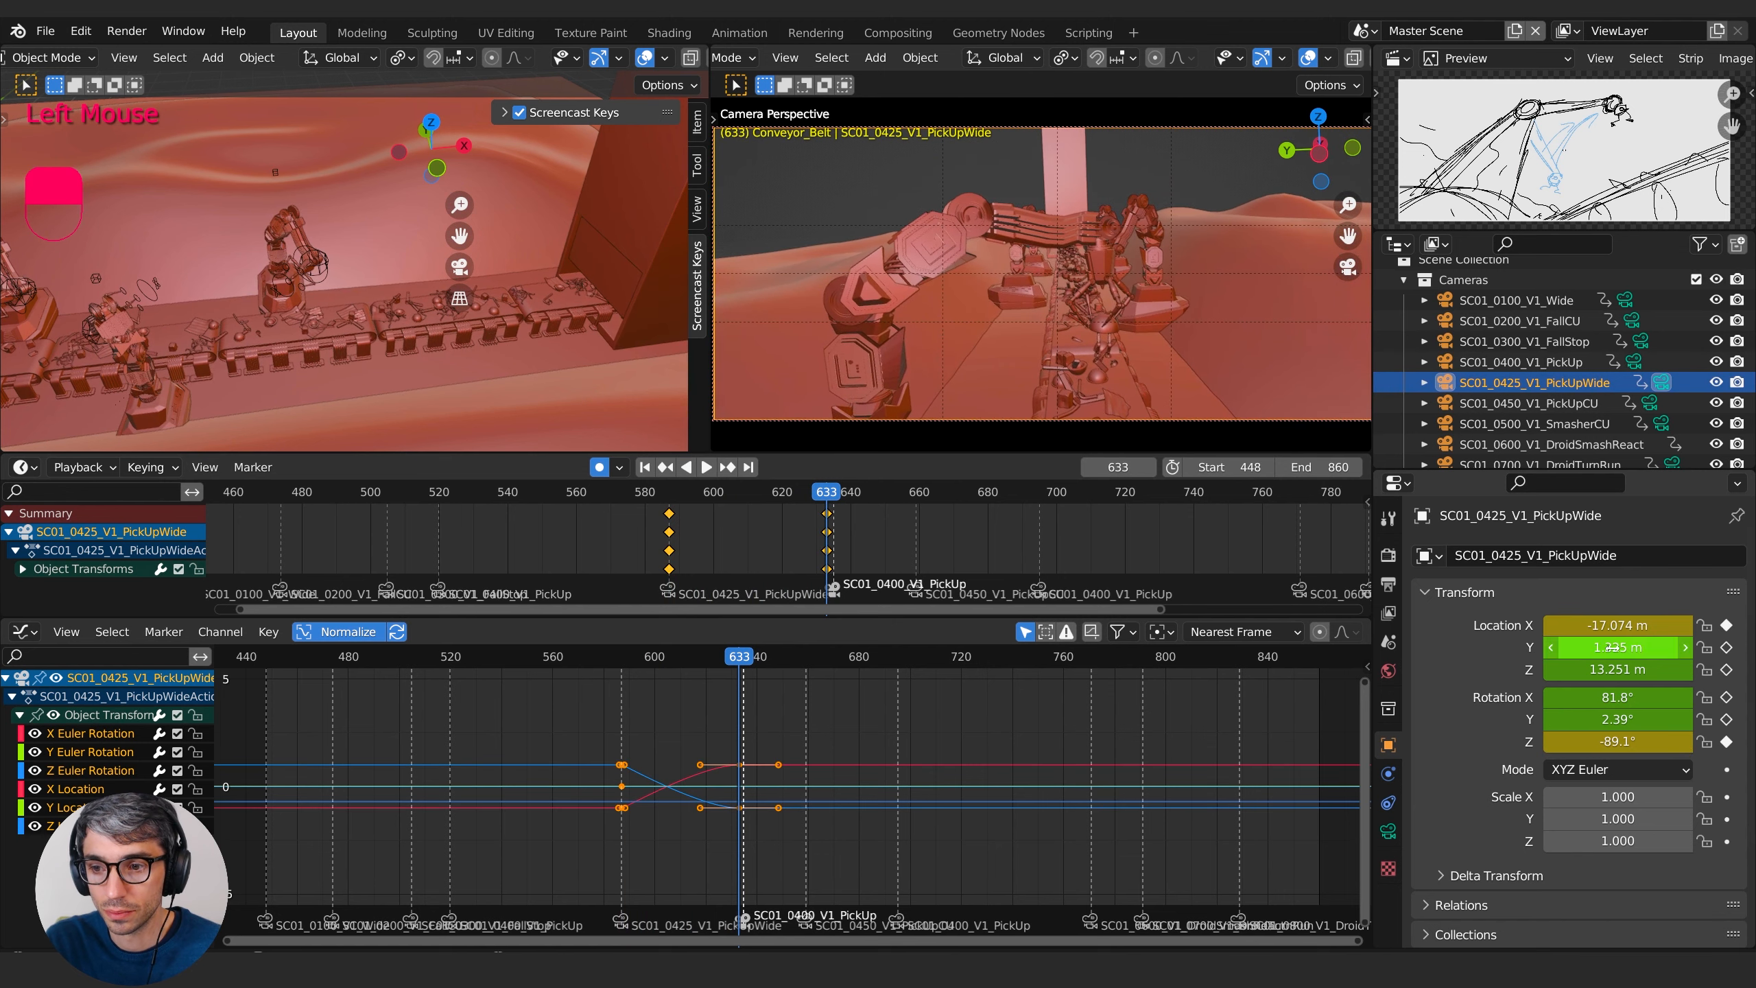
{"action": "left_click_drag", "start_coordinate": [1618, 647], "coordinate": [1607, 697]}
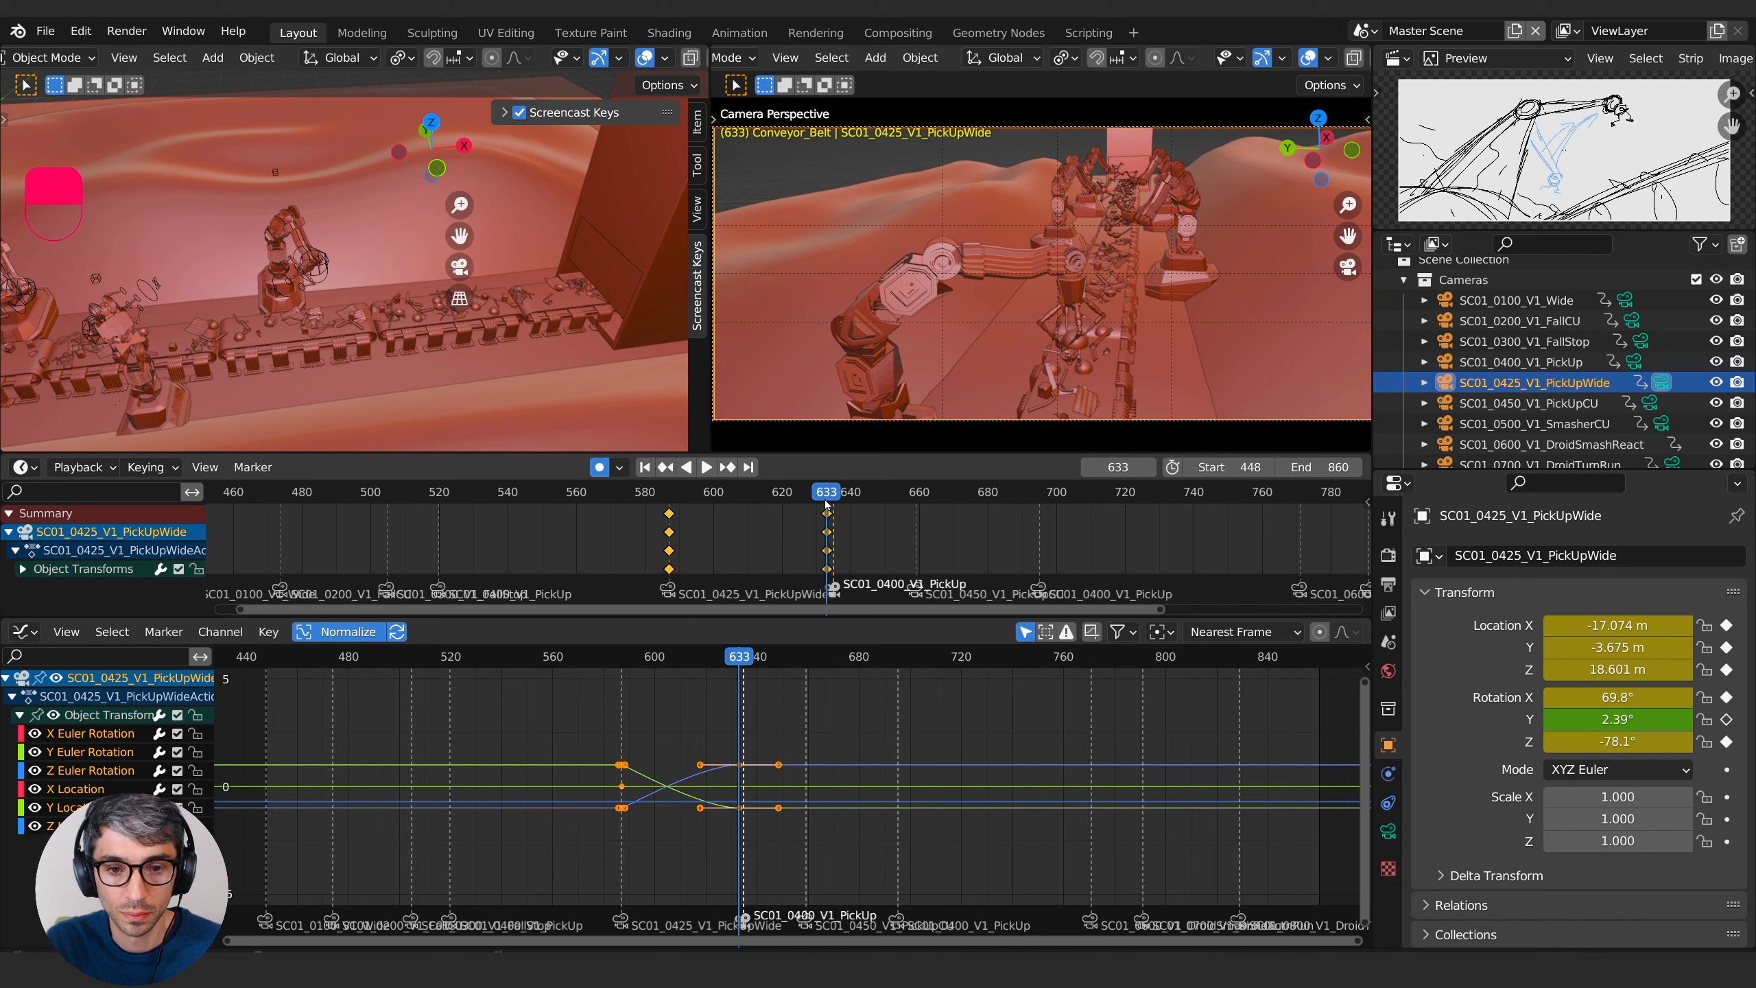
- Shift the SC01_0400_V1_PickUp marker following the wide shot to frame 647 and the wide camera's end keys to frame 645
{"action": "left_click_drag", "start_coordinate": [826, 505], "coordinate": [520, 506]}
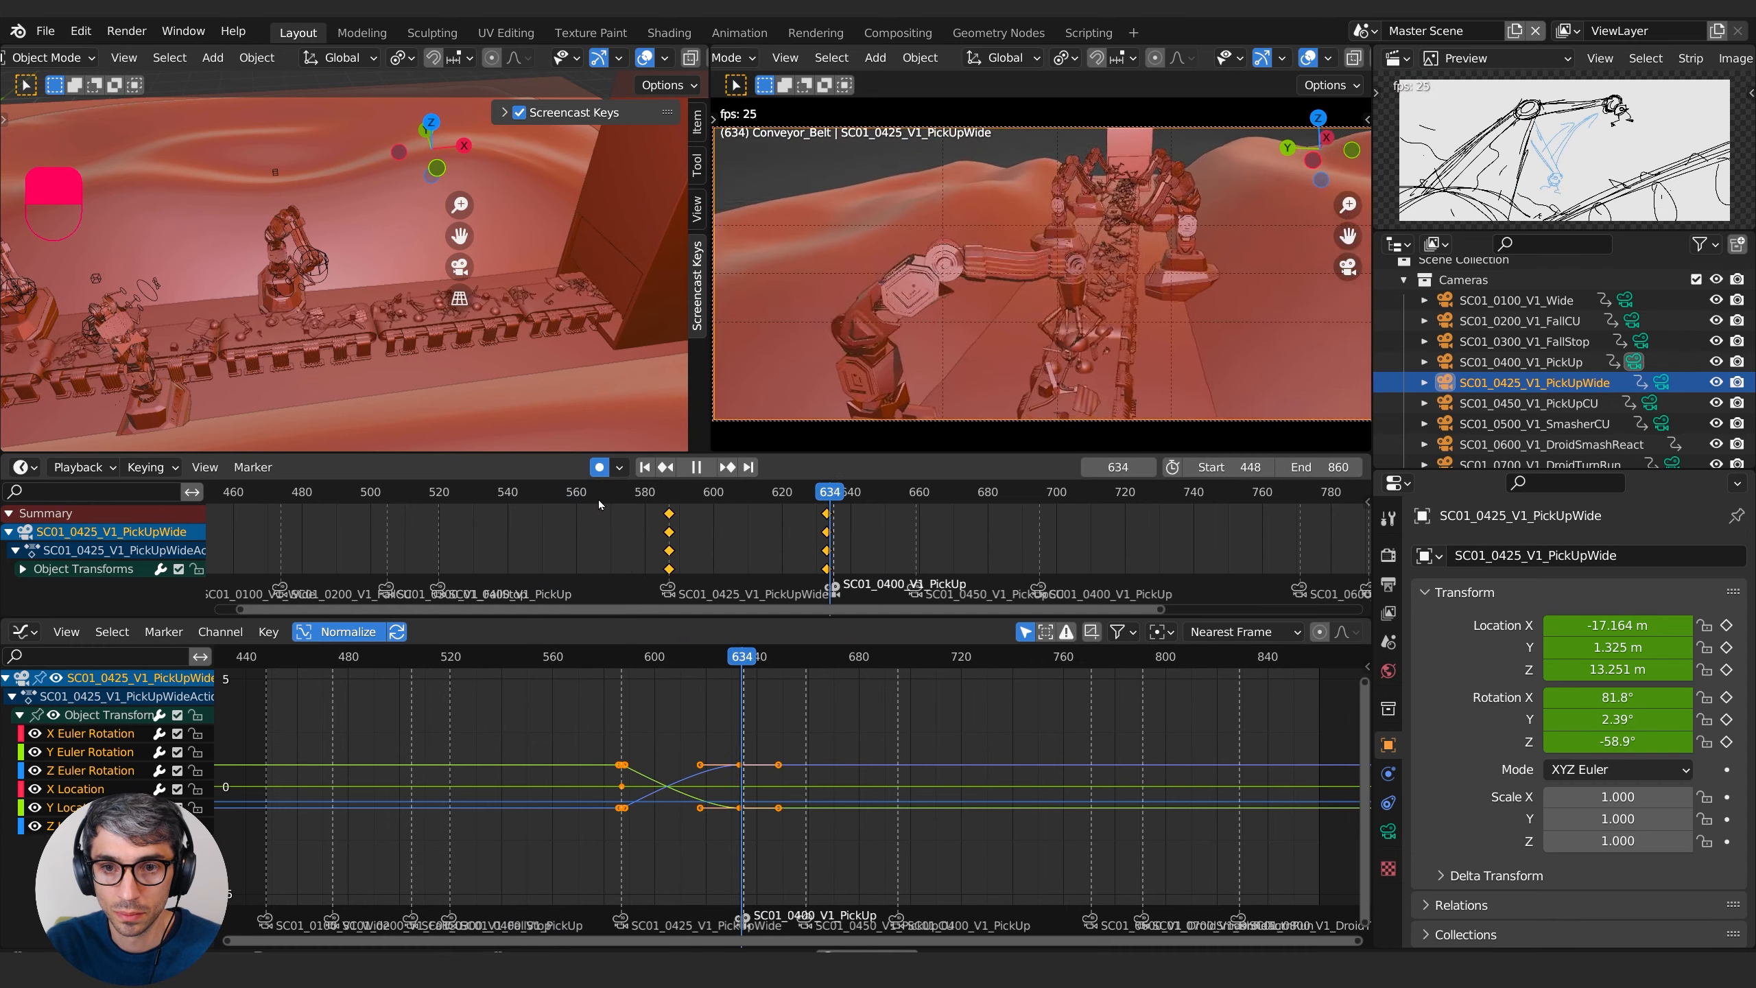
{"action": "key", "text": "space"}
{"action": "left_click_drag", "start_coordinate": [691, 495], "coordinate": [789, 505]}
{"action": "key", "text": "g"}
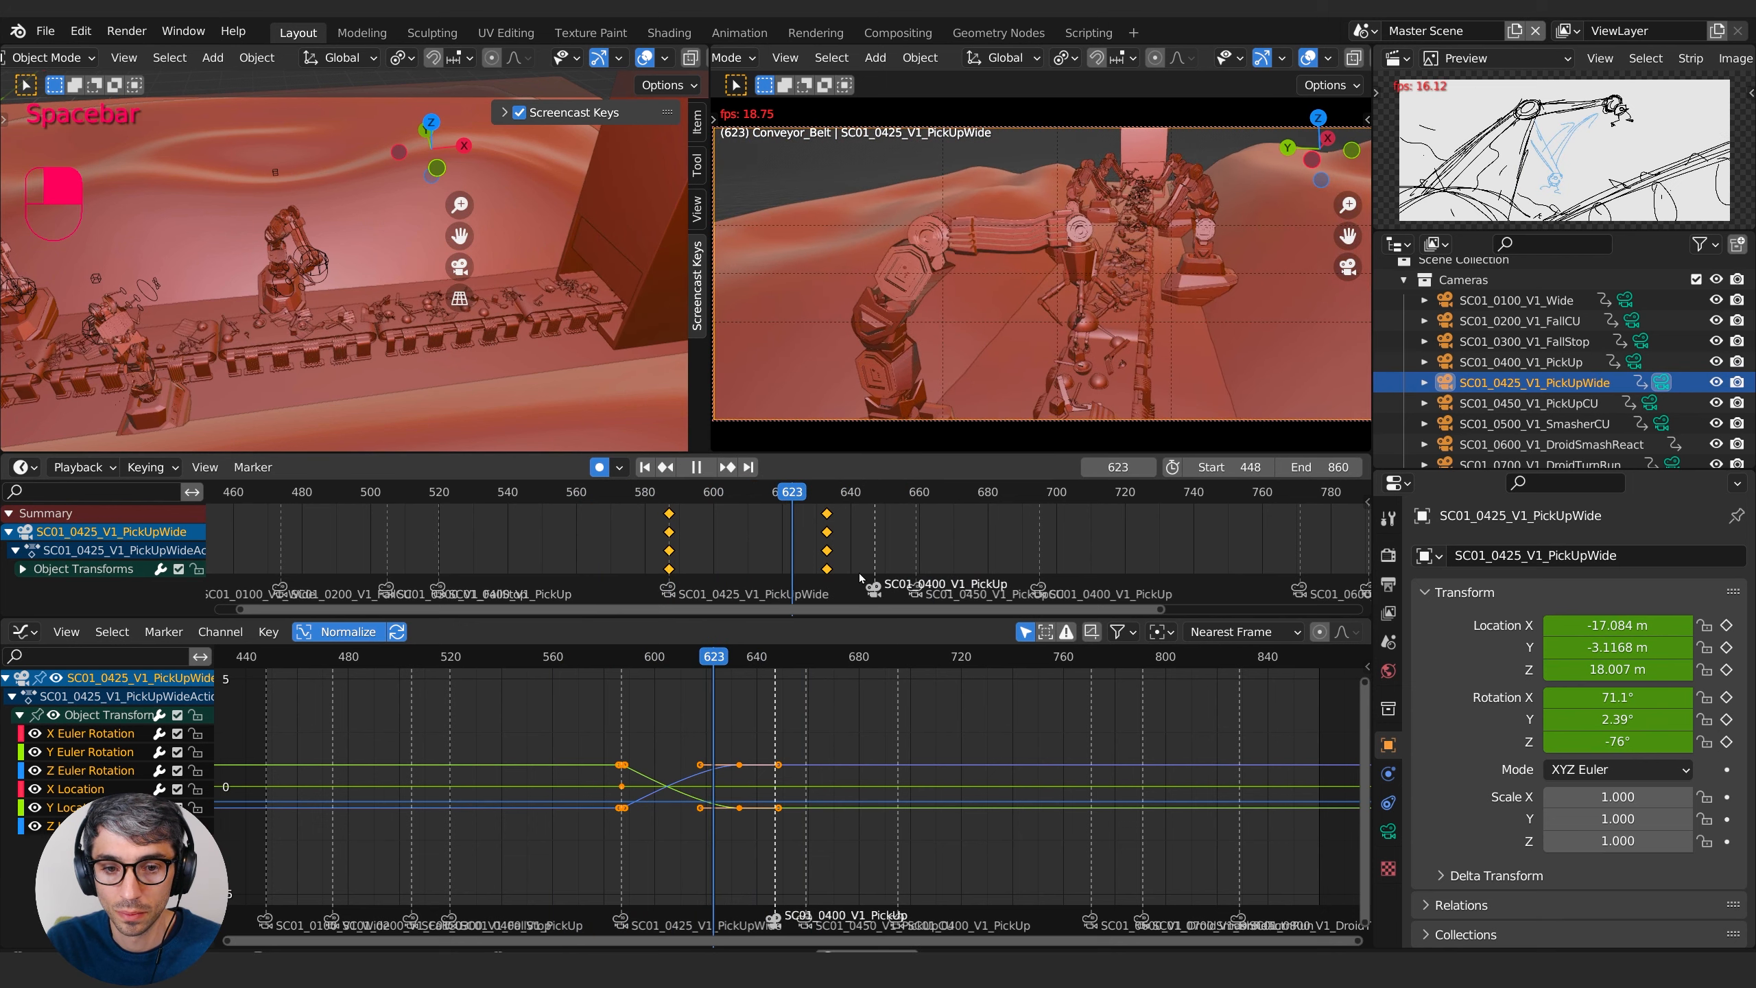
{"action": "key", "text": "space"}
{"action": "left_click", "coordinate": [828, 514]}
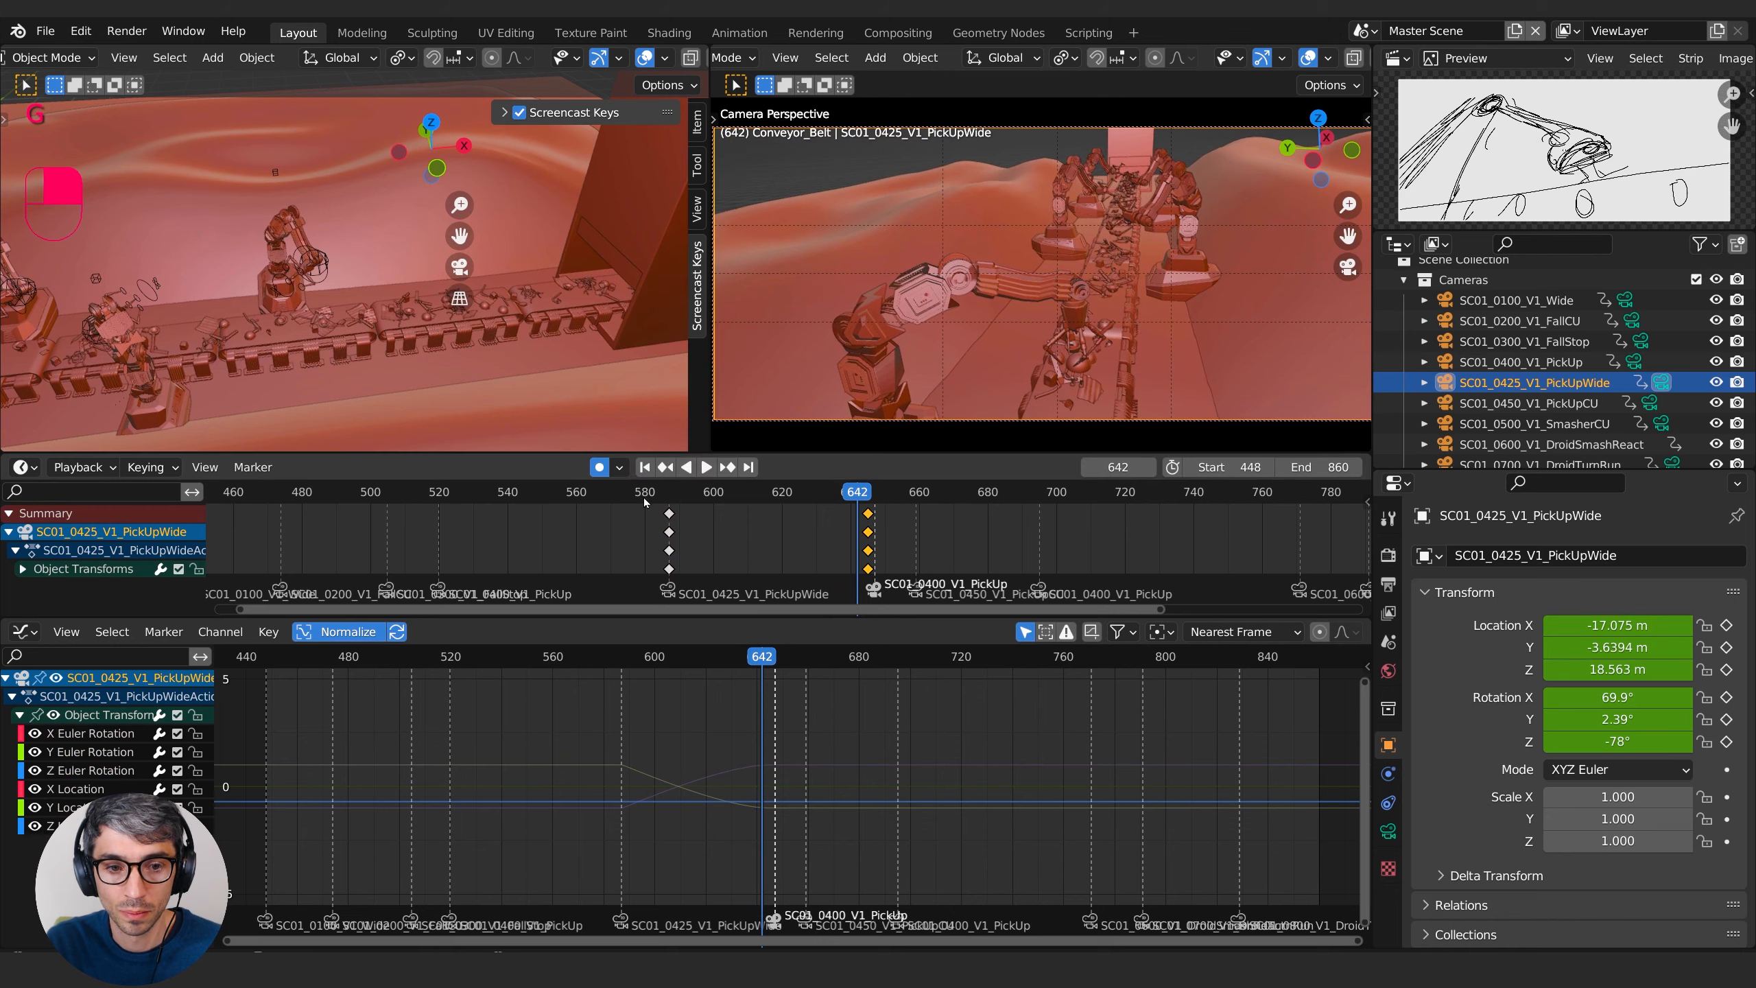
- Play the wide camera move several times from just before frame 587 to judge the cut to the next shots
{"action": "key", "text": "space"}
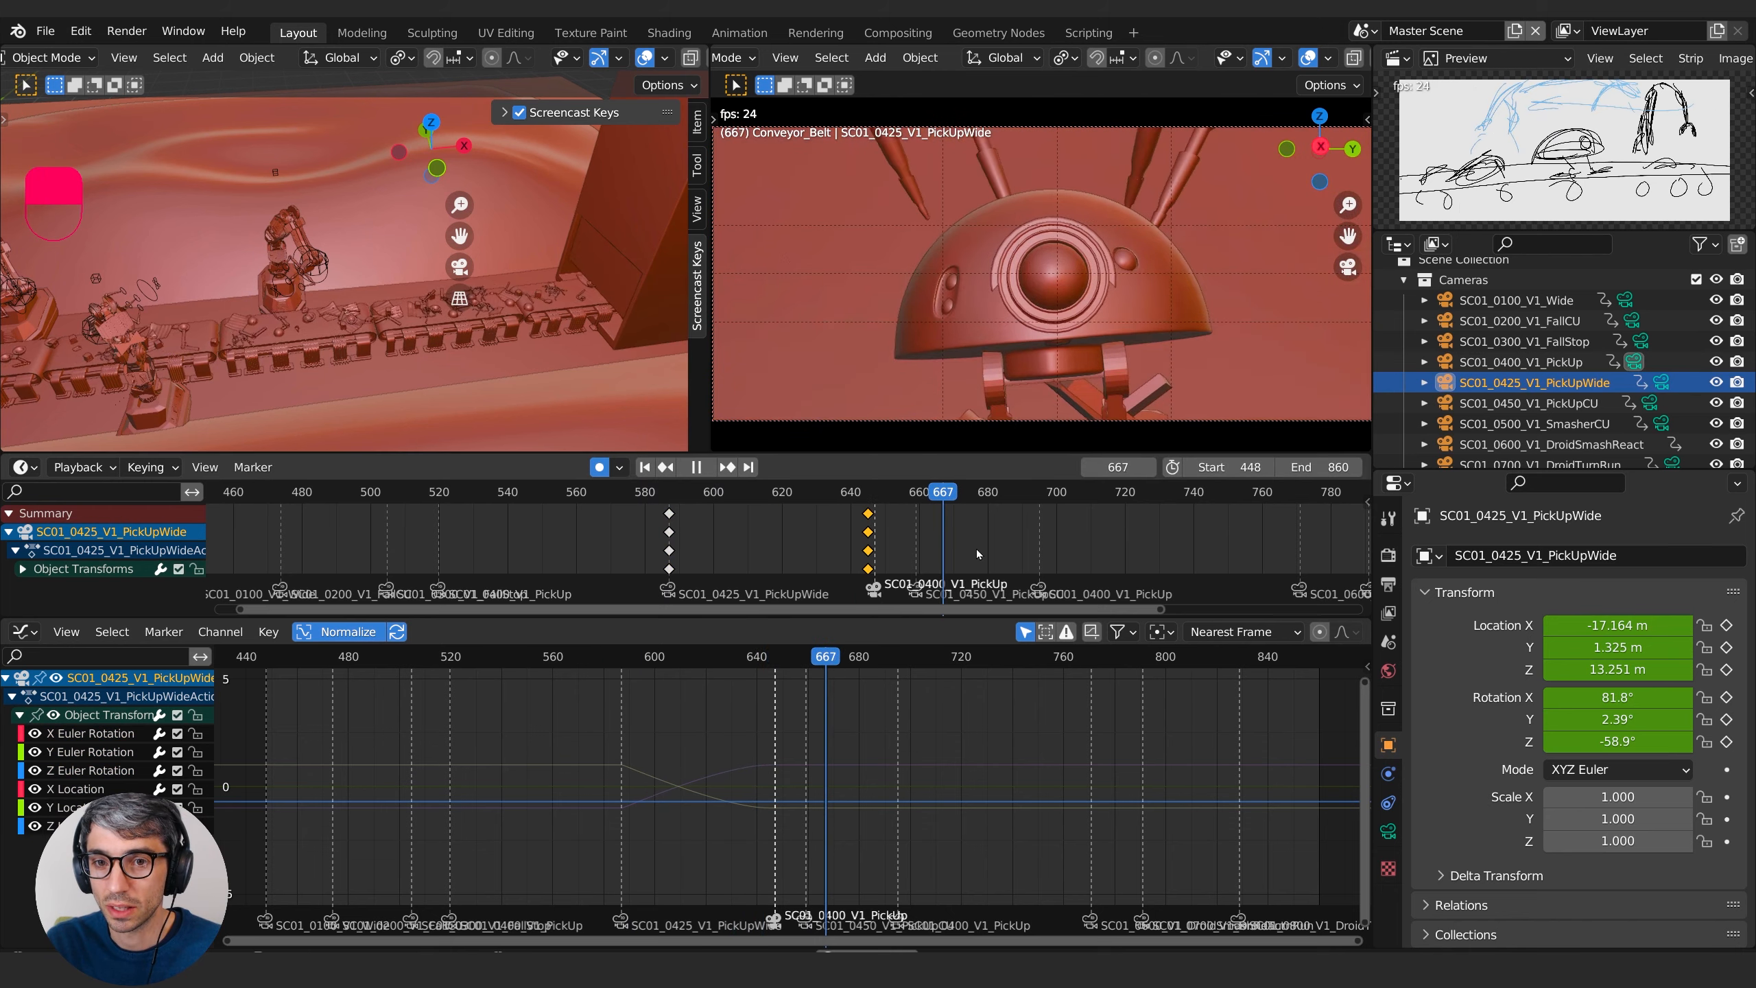
{"action": "key", "text": "space"}
{"action": "left_click", "coordinate": [650, 504]}
{"action": "key", "text": "space"}
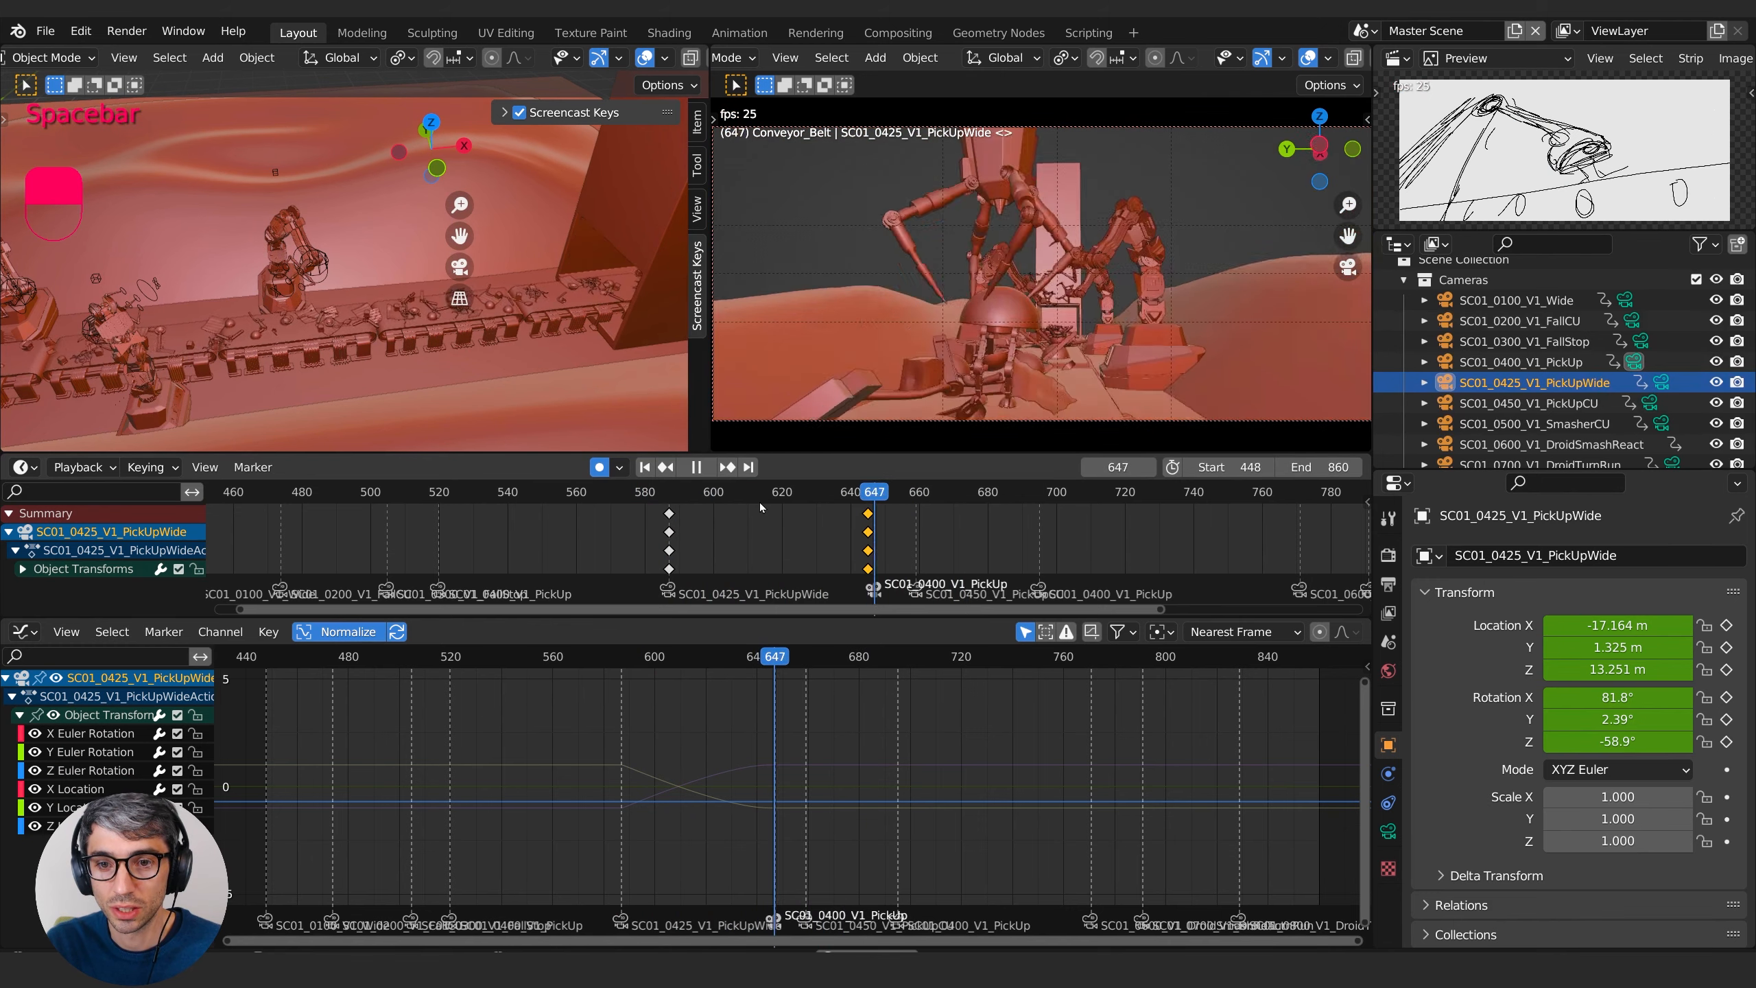
{"action": "key", "text": "space"}
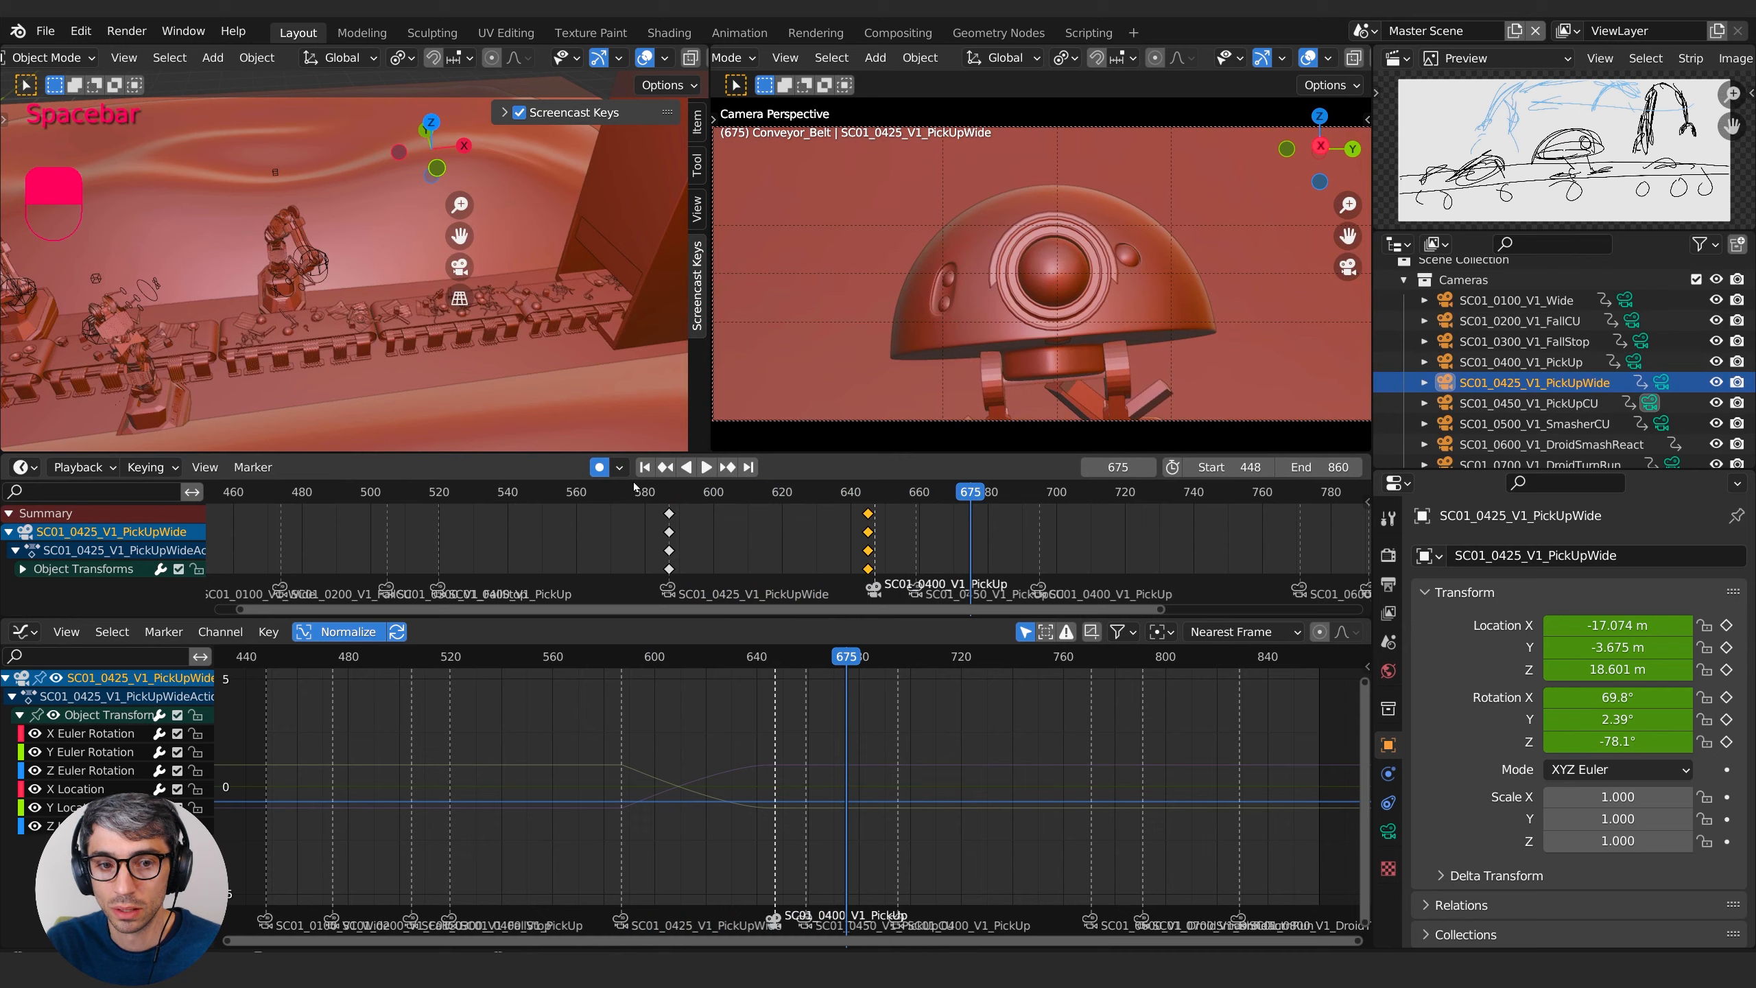
{"action": "left_click", "coordinate": [634, 489]}
{"action": "key", "text": "space"}
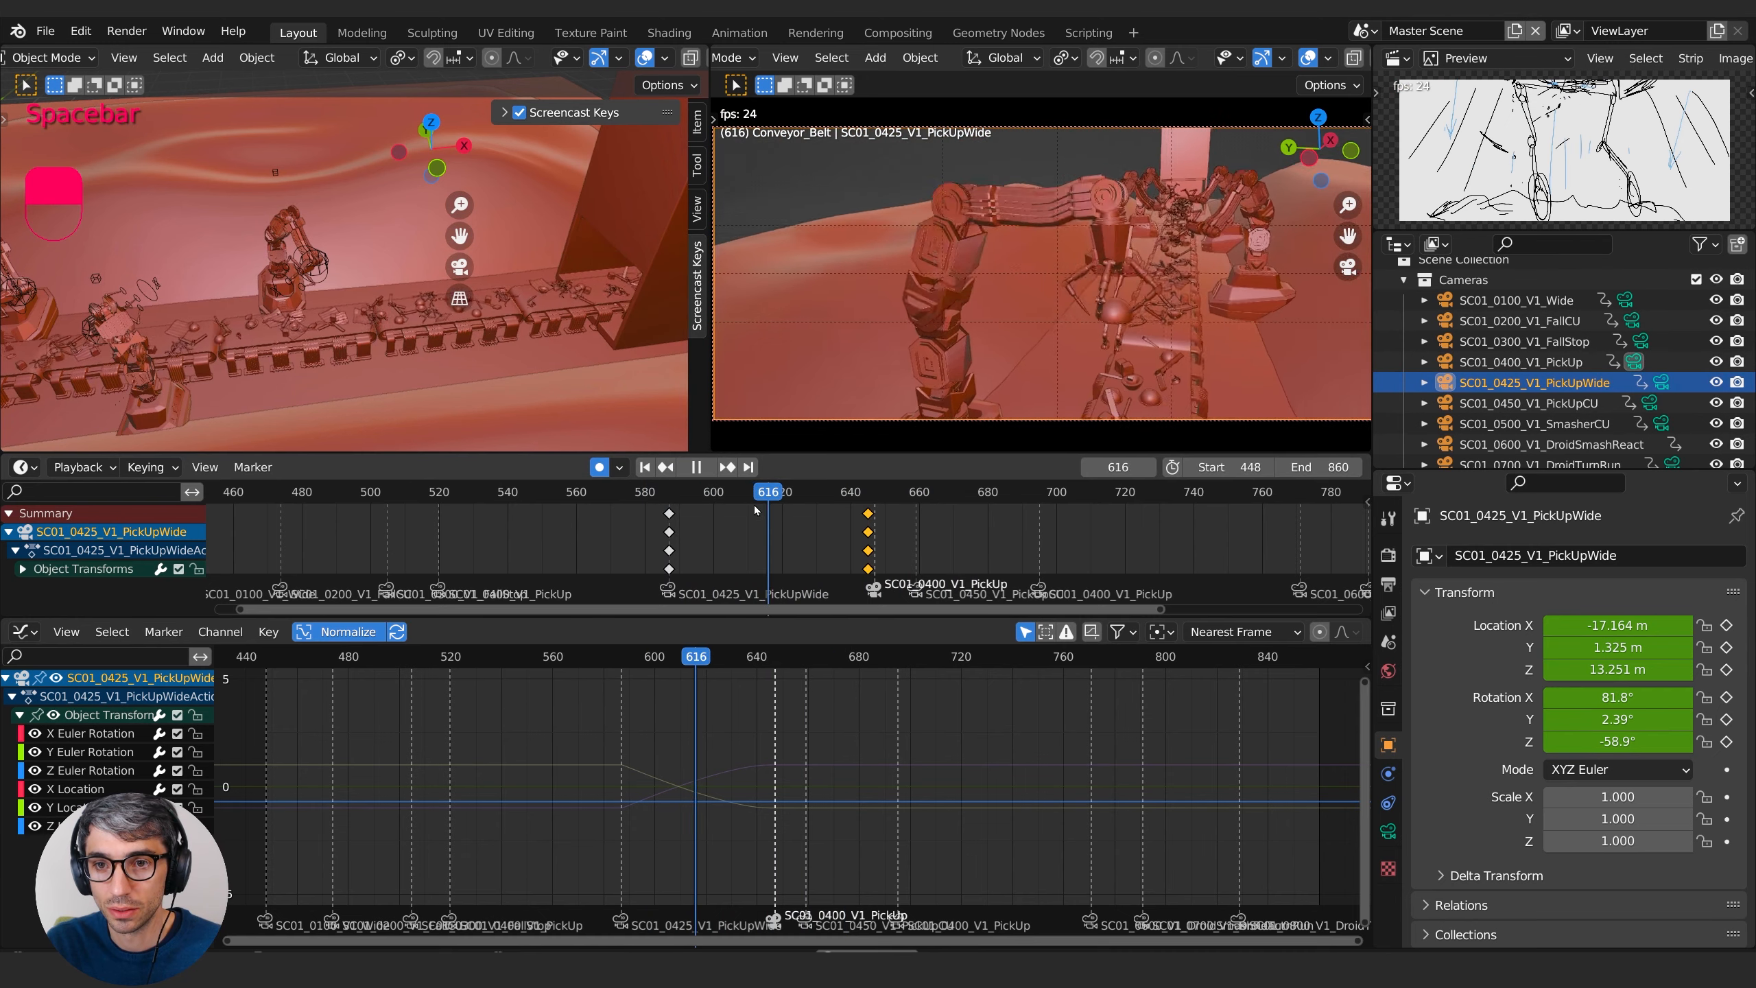
{"action": "key", "text": "space"}
- Delete the SC01_0400_V1_PickUp marker at frame 647, move the wide camera's end keys to frame 658, and play the sequence
{"action": "left_click", "coordinate": [889, 491]}
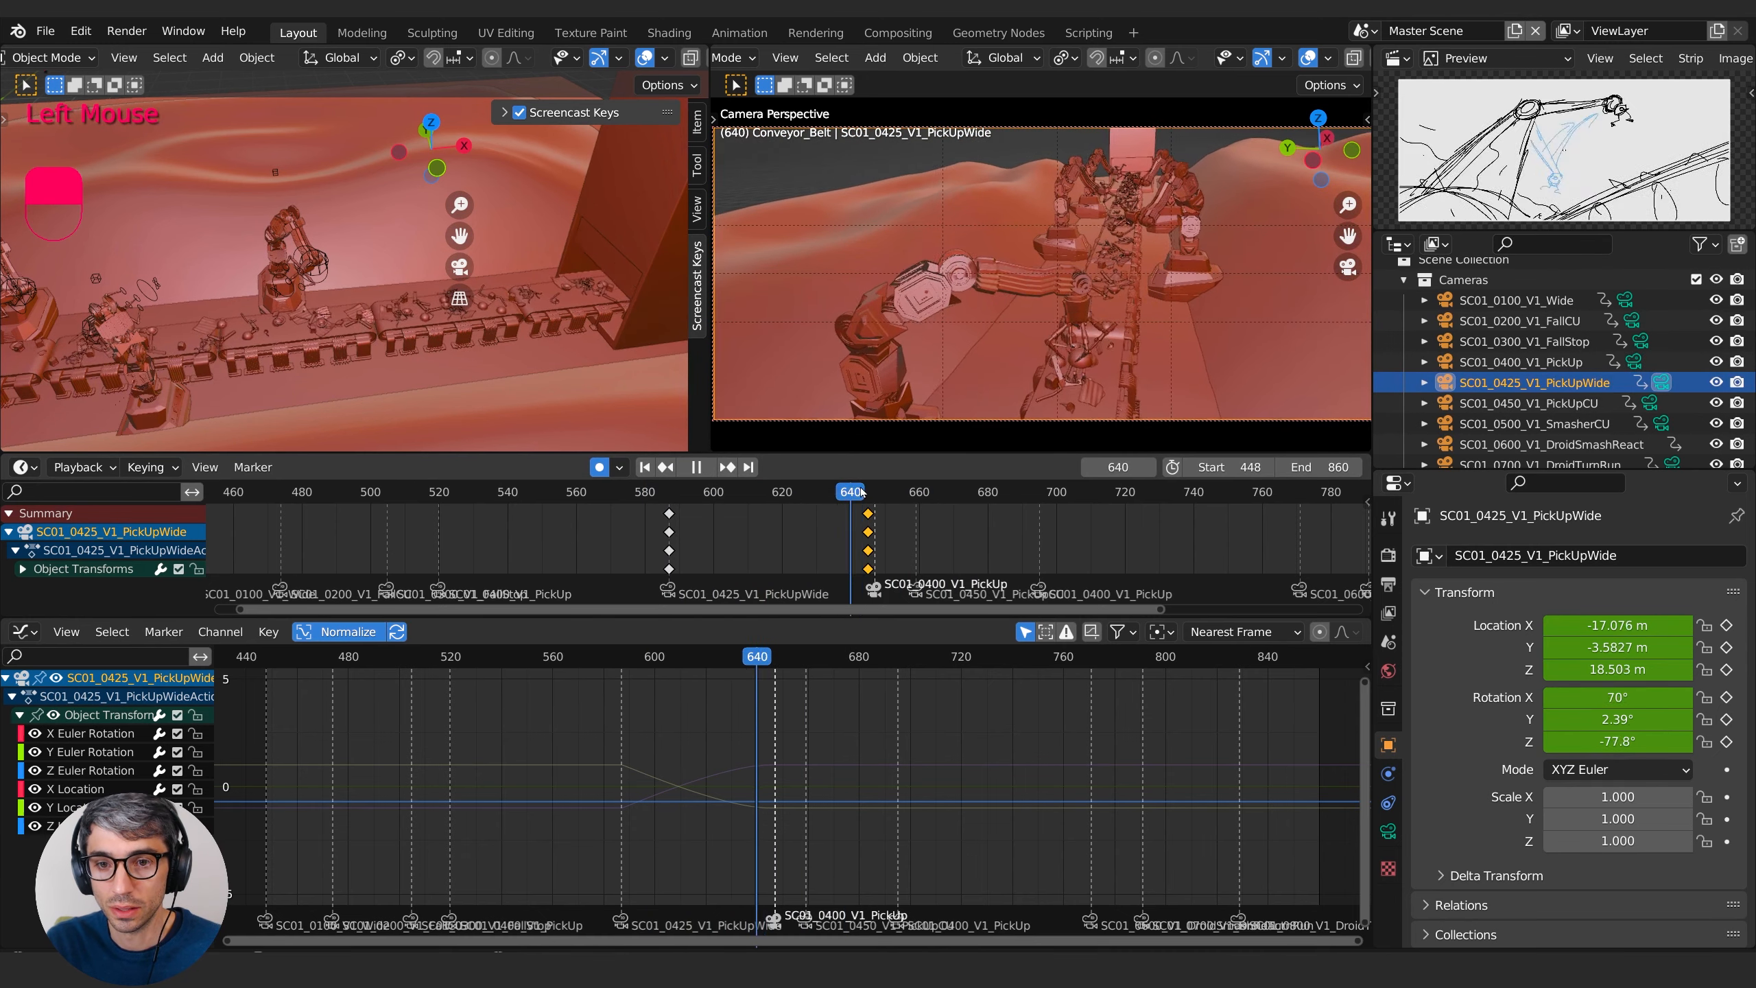
{"action": "left_click_drag", "start_coordinate": [905, 491], "coordinate": [876, 531]}
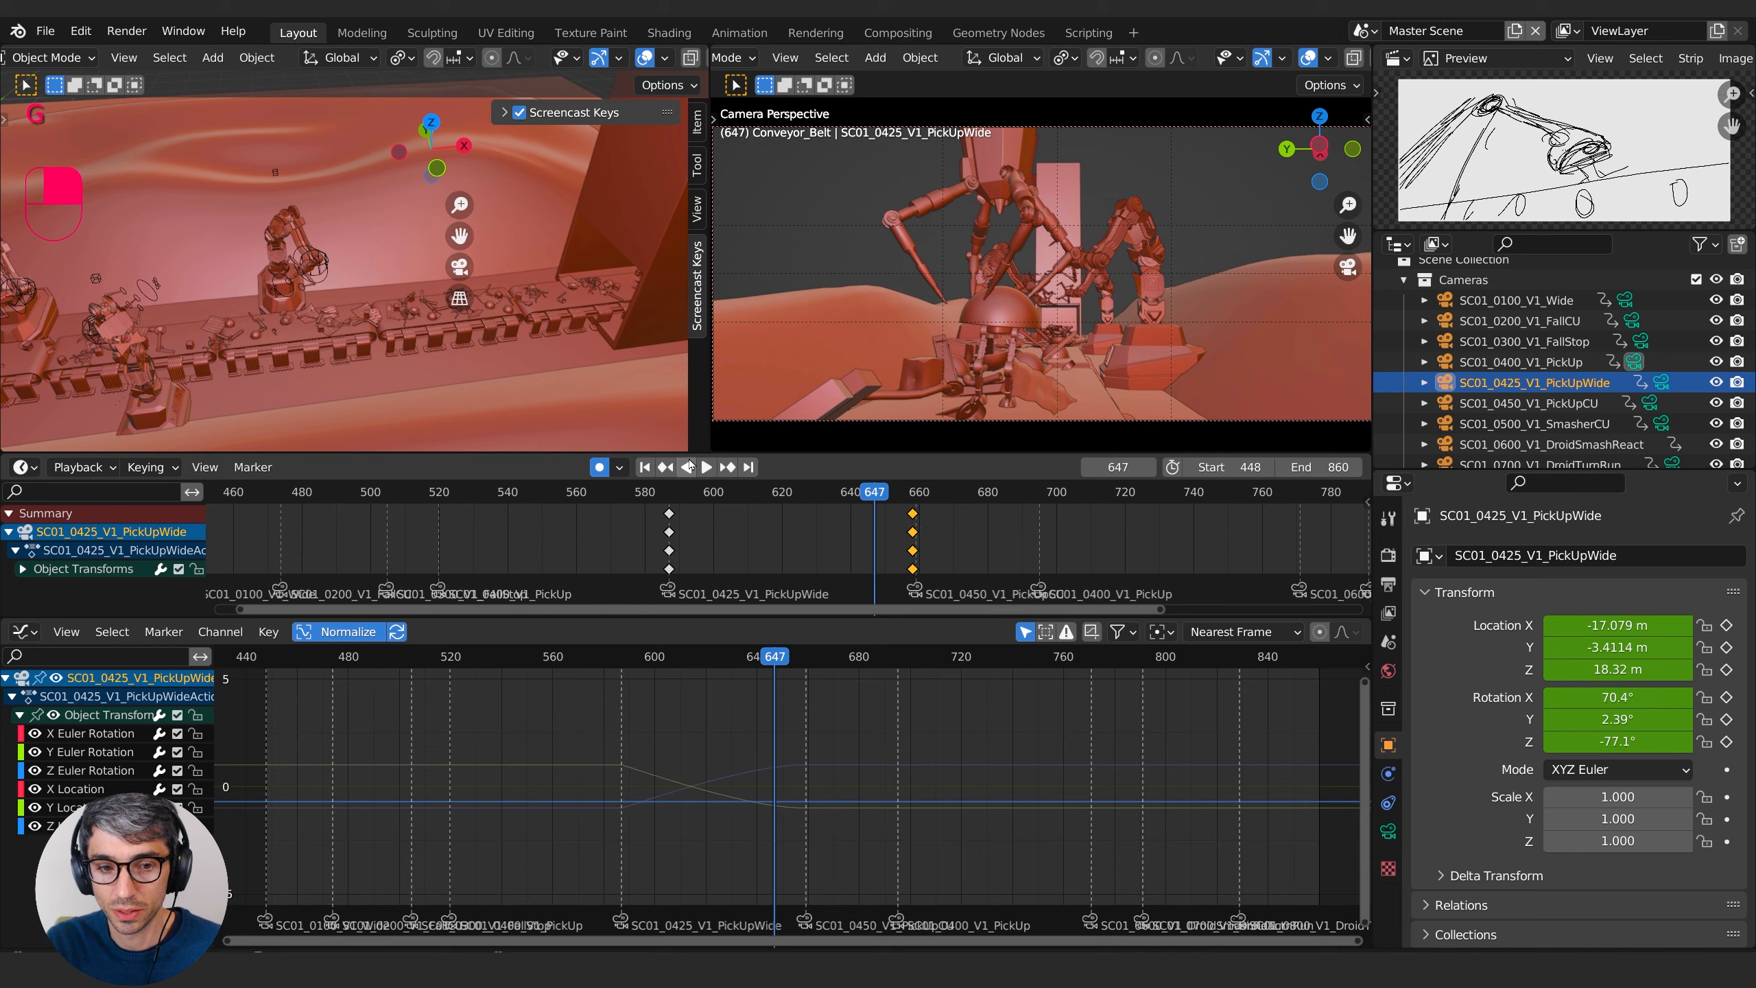
{"action": "left_click", "coordinate": [634, 492]}
{"action": "key", "text": "space"}
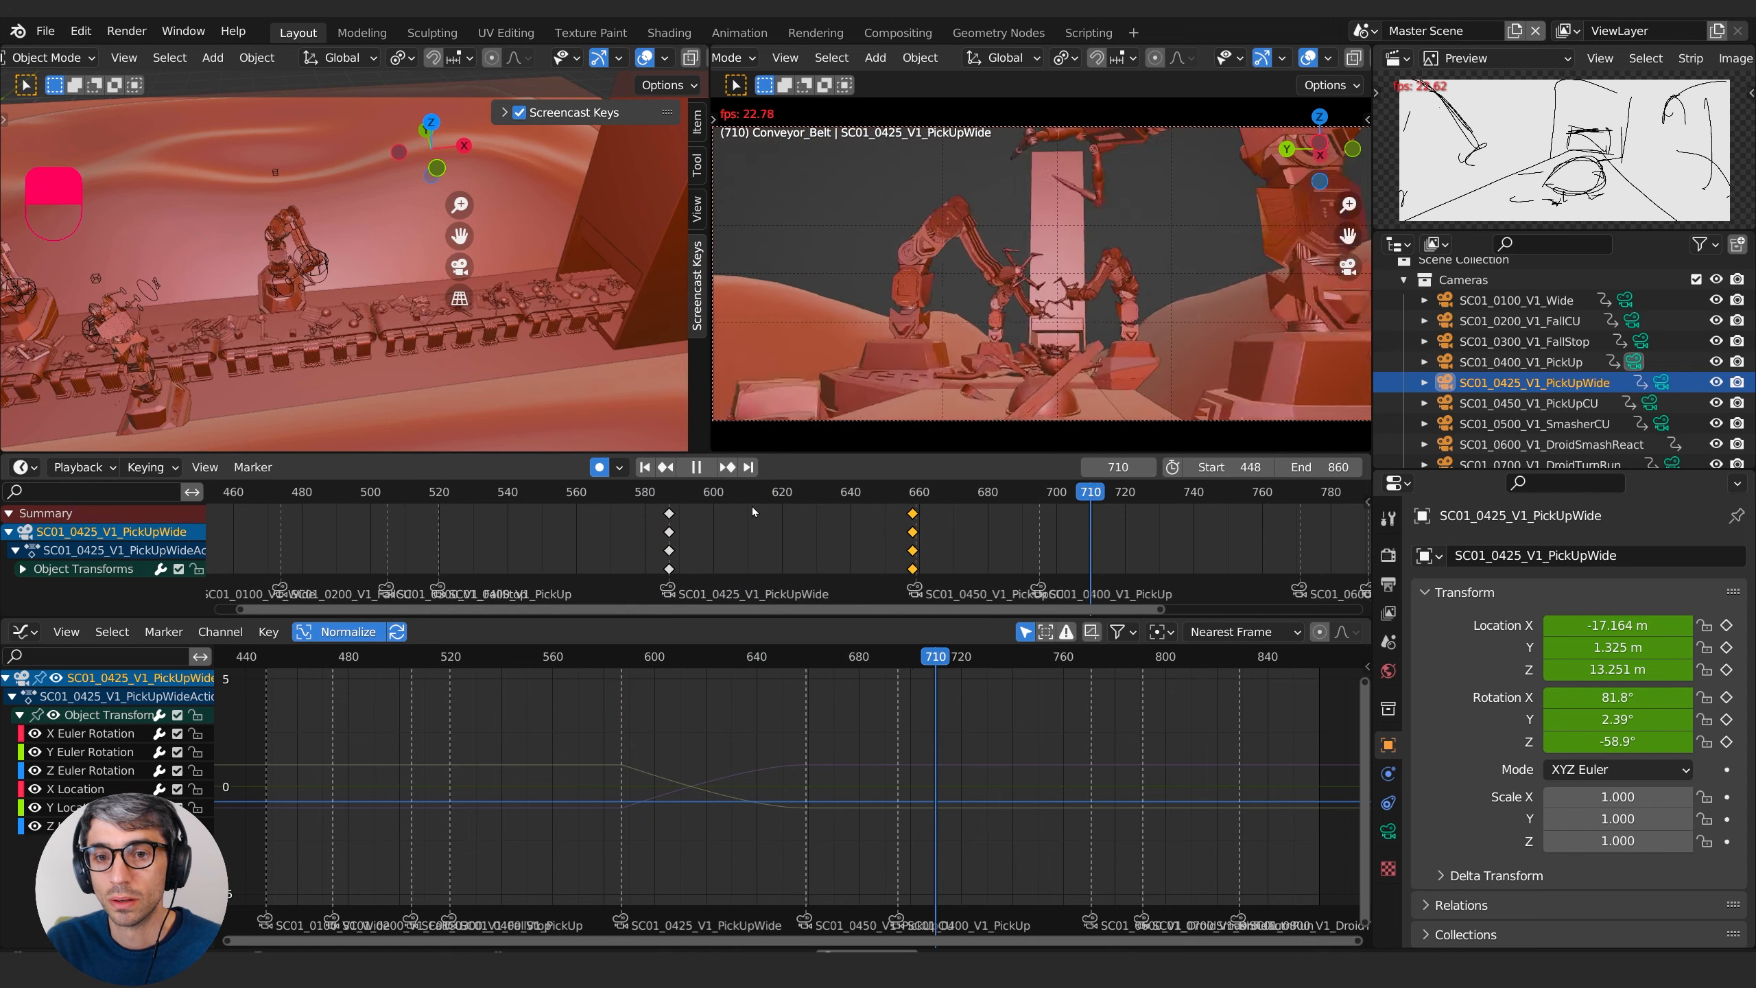
{"action": "key", "text": "space"}
{"action": "left_click_drag", "start_coordinate": [953, 493], "coordinate": [388, 498]}
{"action": "key", "text": "space"}
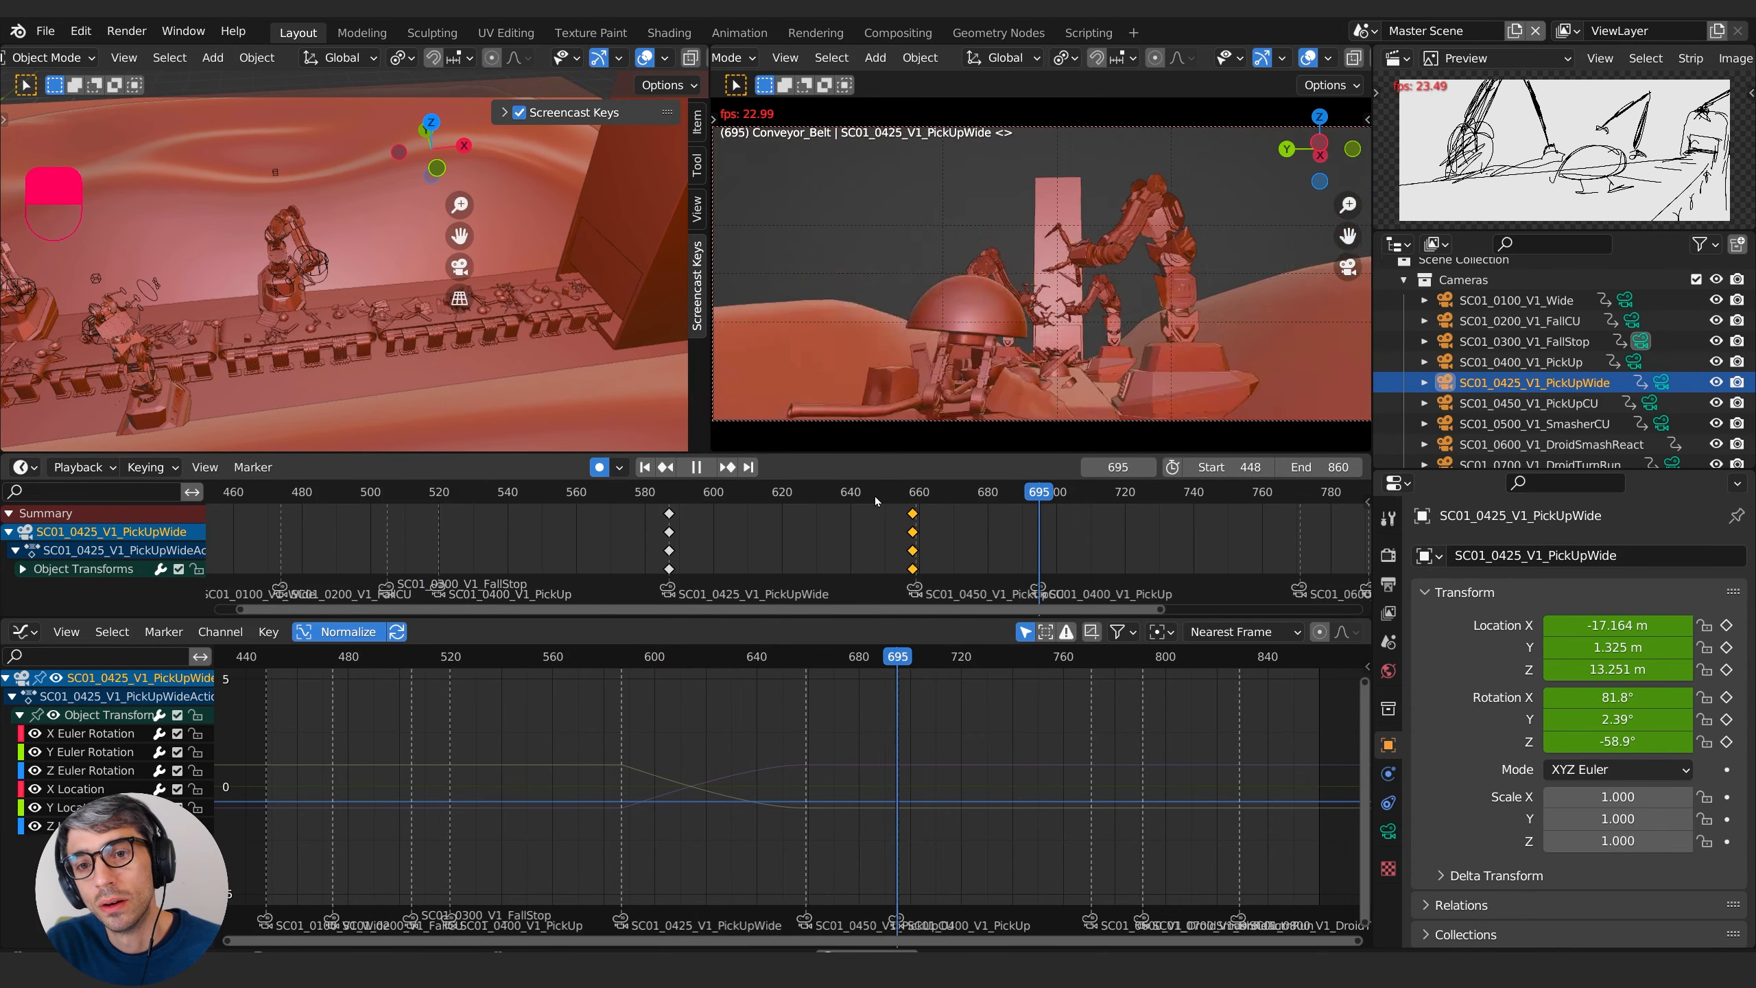
- Move the SC01_0450_V1_PickUpCU marker to frame 648 and play across the new cut
{"action": "left_click", "coordinate": [990, 496]}
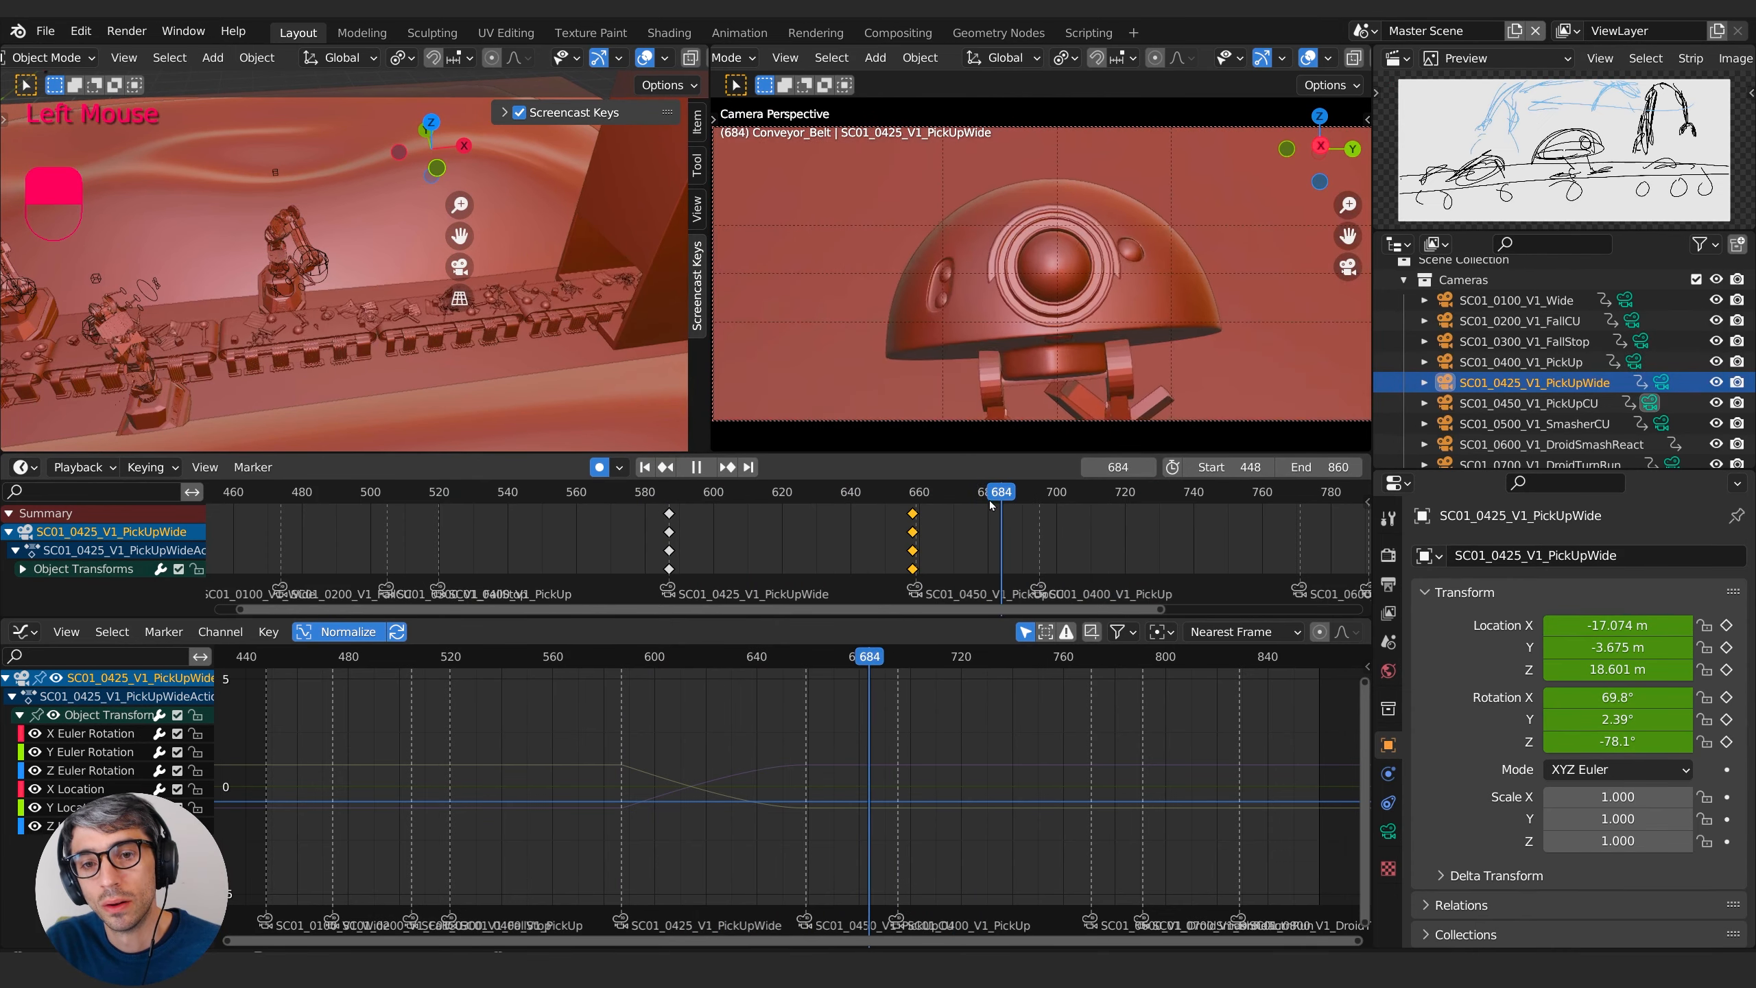
{"action": "left_click_drag", "start_coordinate": [993, 506], "coordinate": [901, 521]}
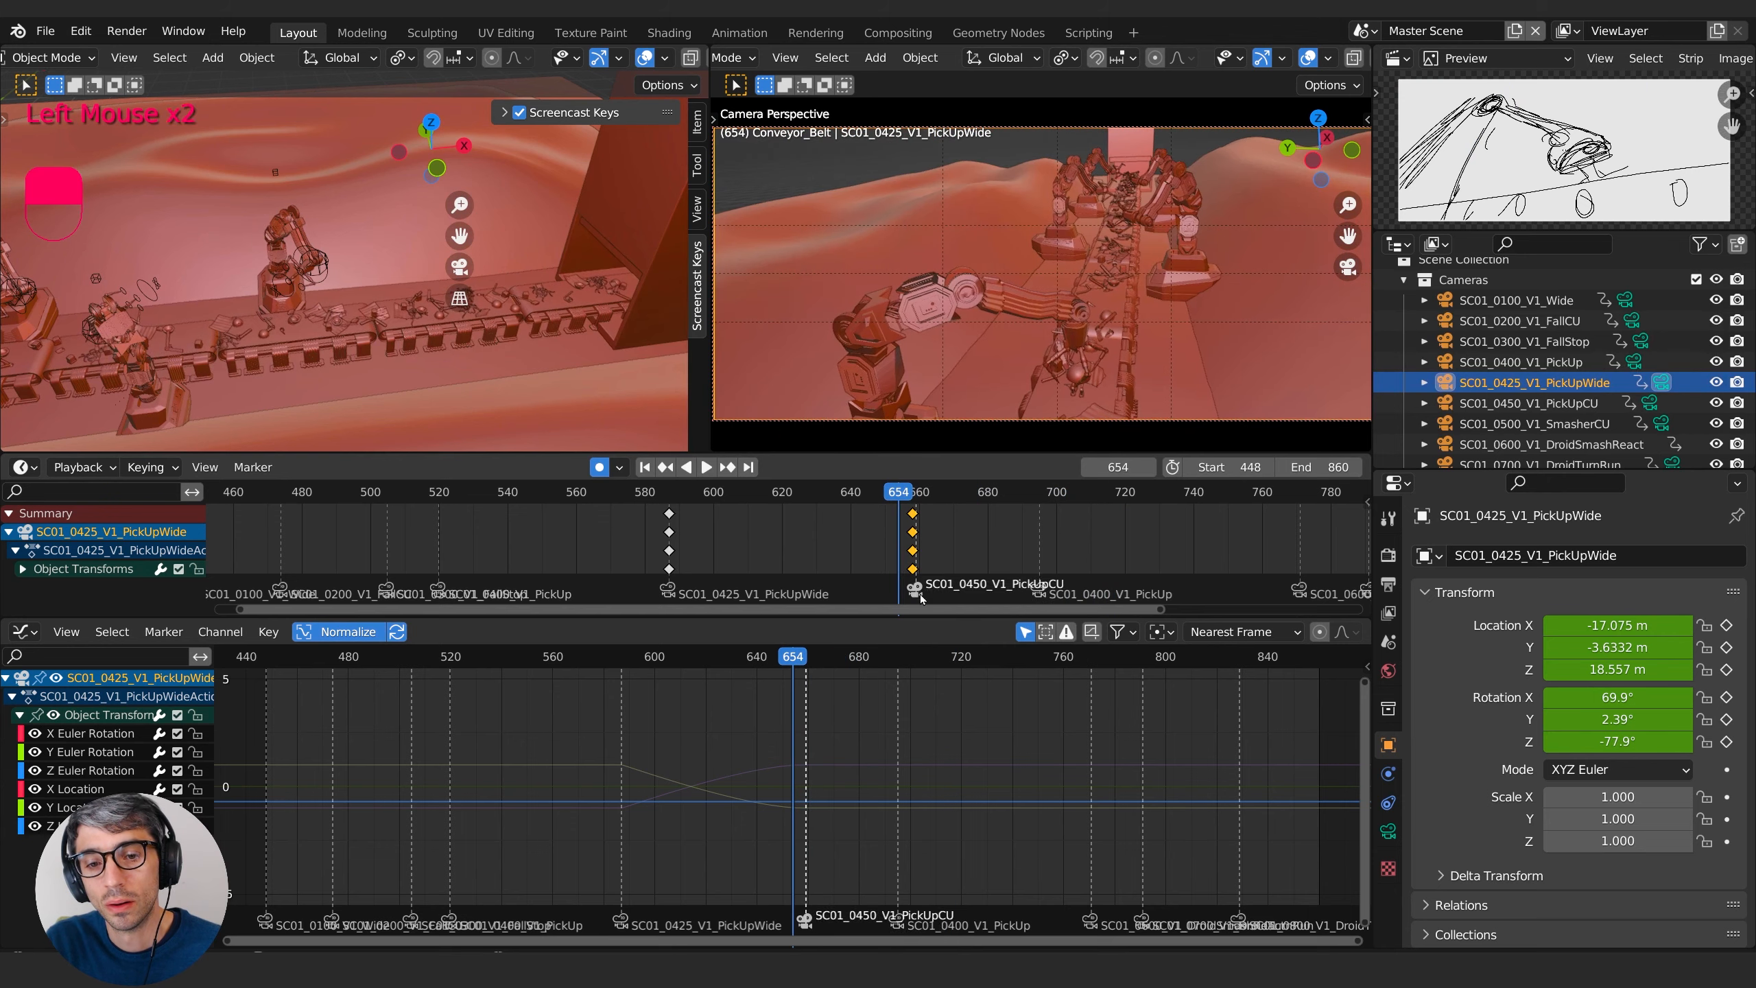
{"action": "left_click_drag", "start_coordinate": [920, 594], "coordinate": [882, 594]}
{"action": "left_click", "coordinate": [845, 495]}
{"action": "key", "text": "space"}
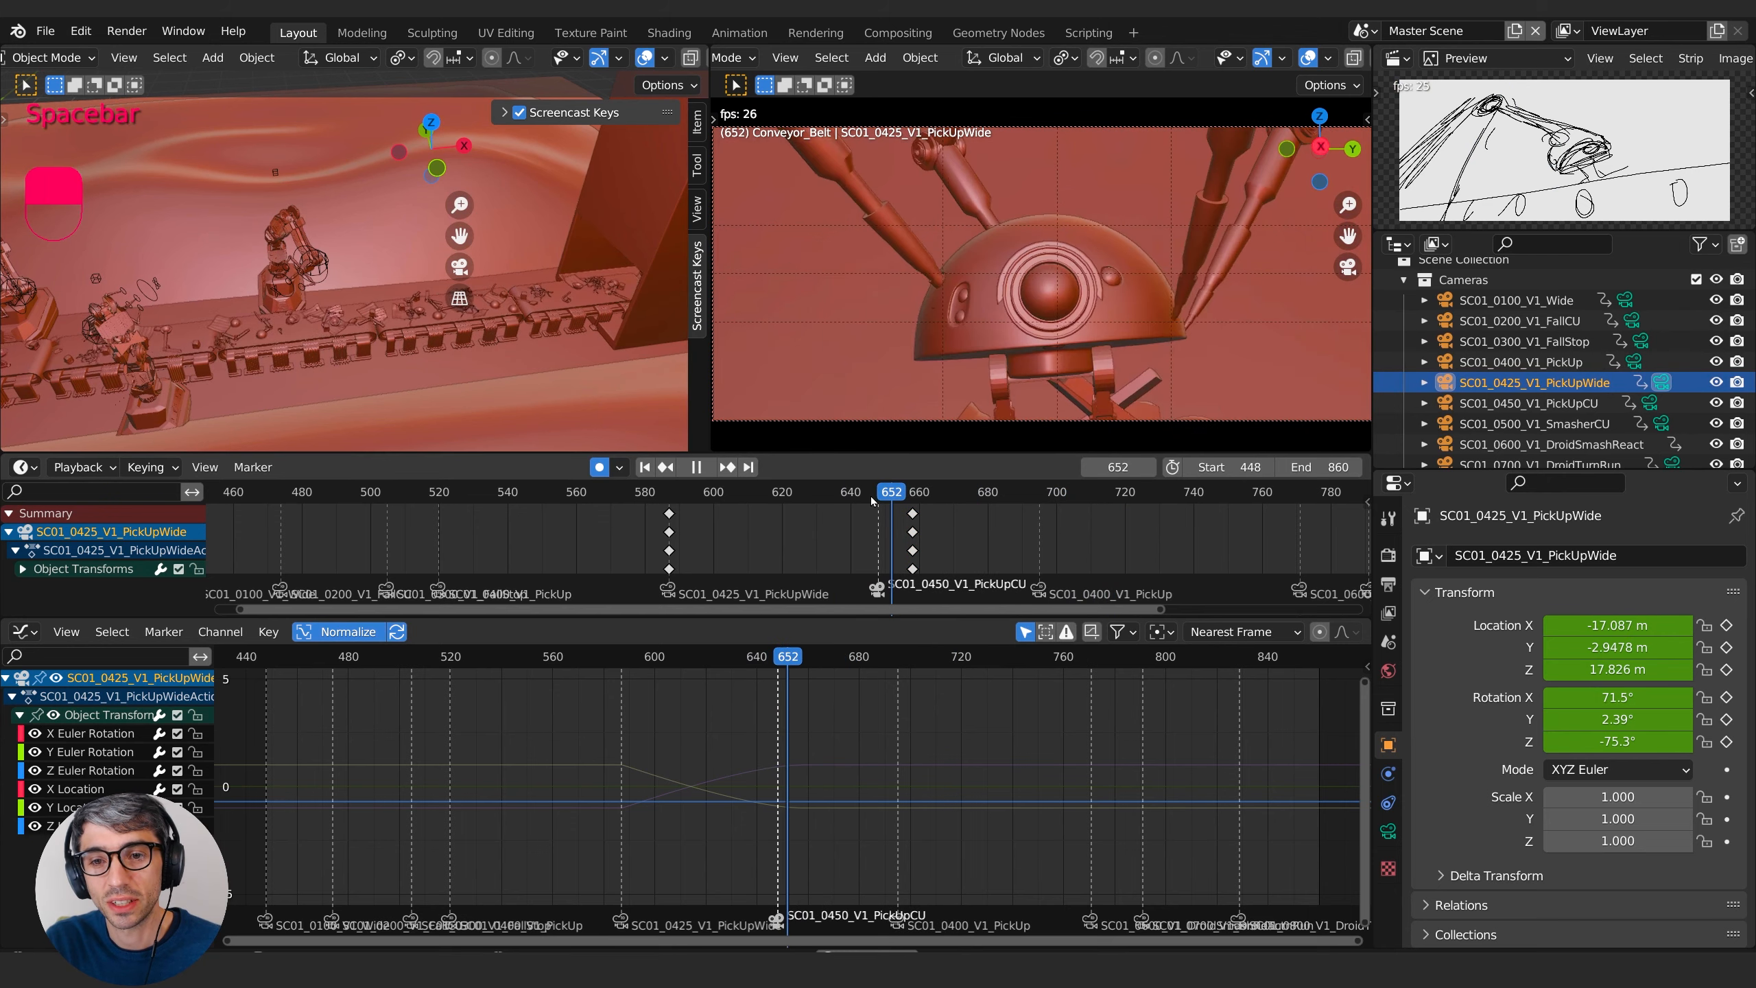
{"action": "left_click", "coordinate": [833, 497]}
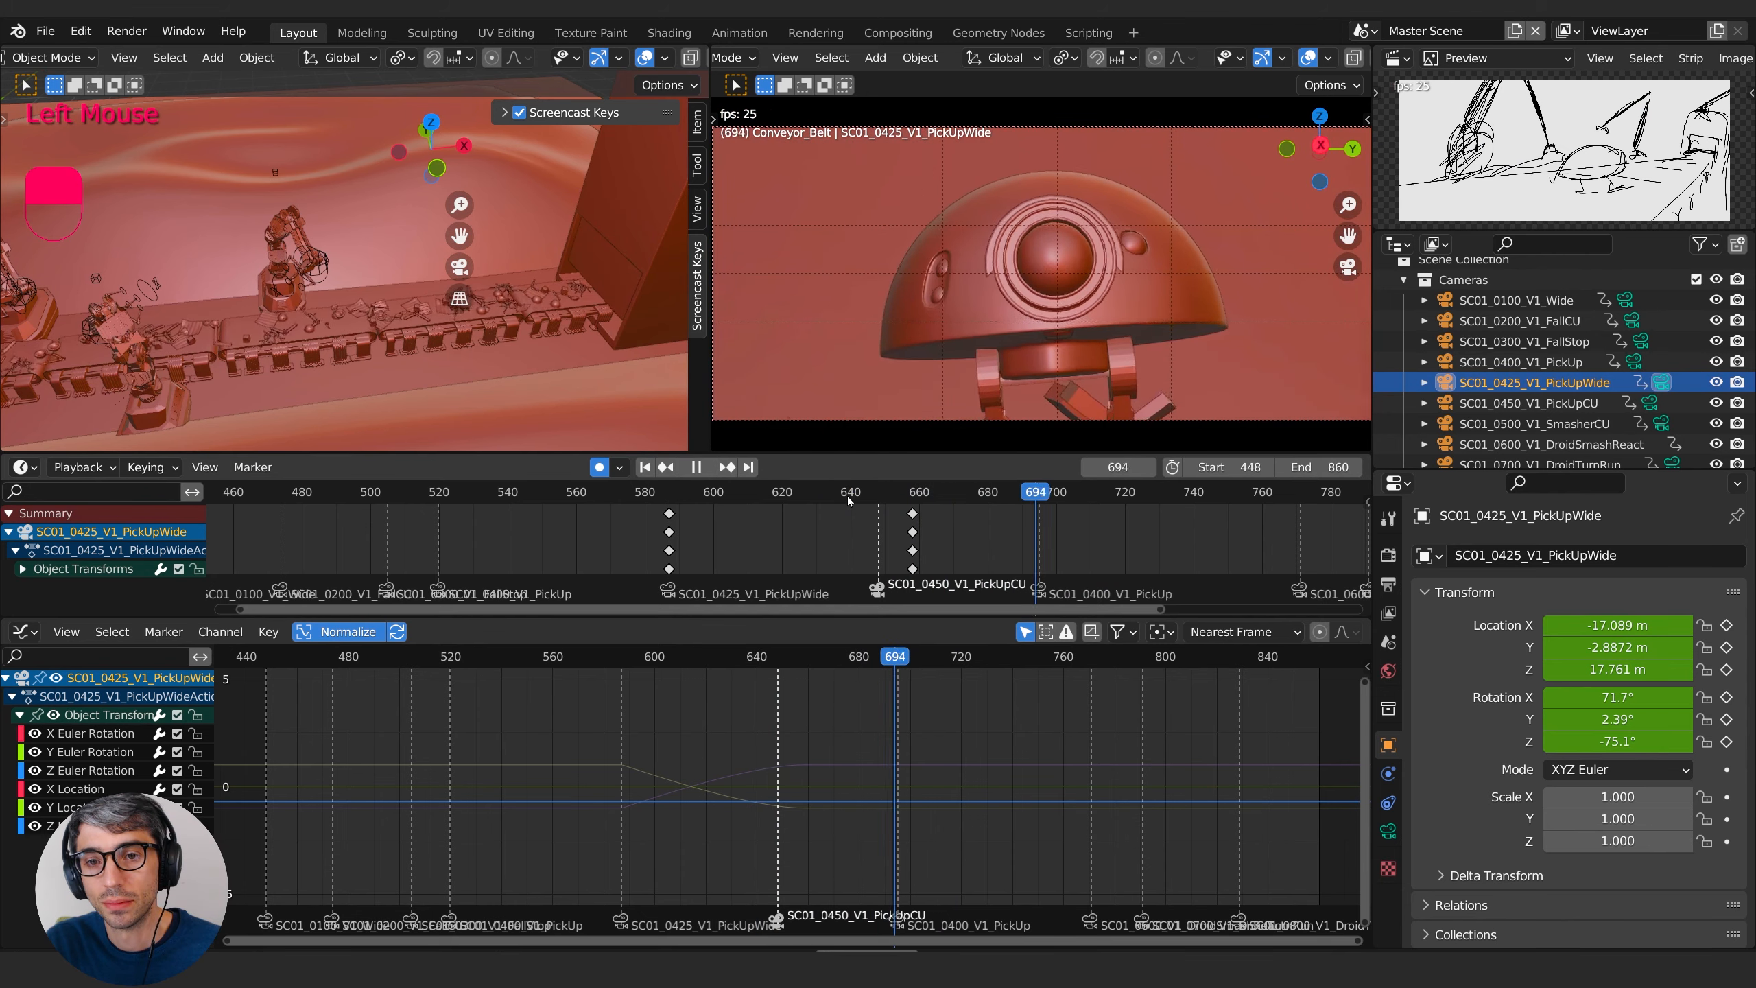
- Replay the sequence from before the wide shot into the close-up, and scrub to frame 655
{"action": "key", "text": "space"}
{"action": "left_click", "coordinate": [592, 495]}
{"action": "key", "text": "space"}
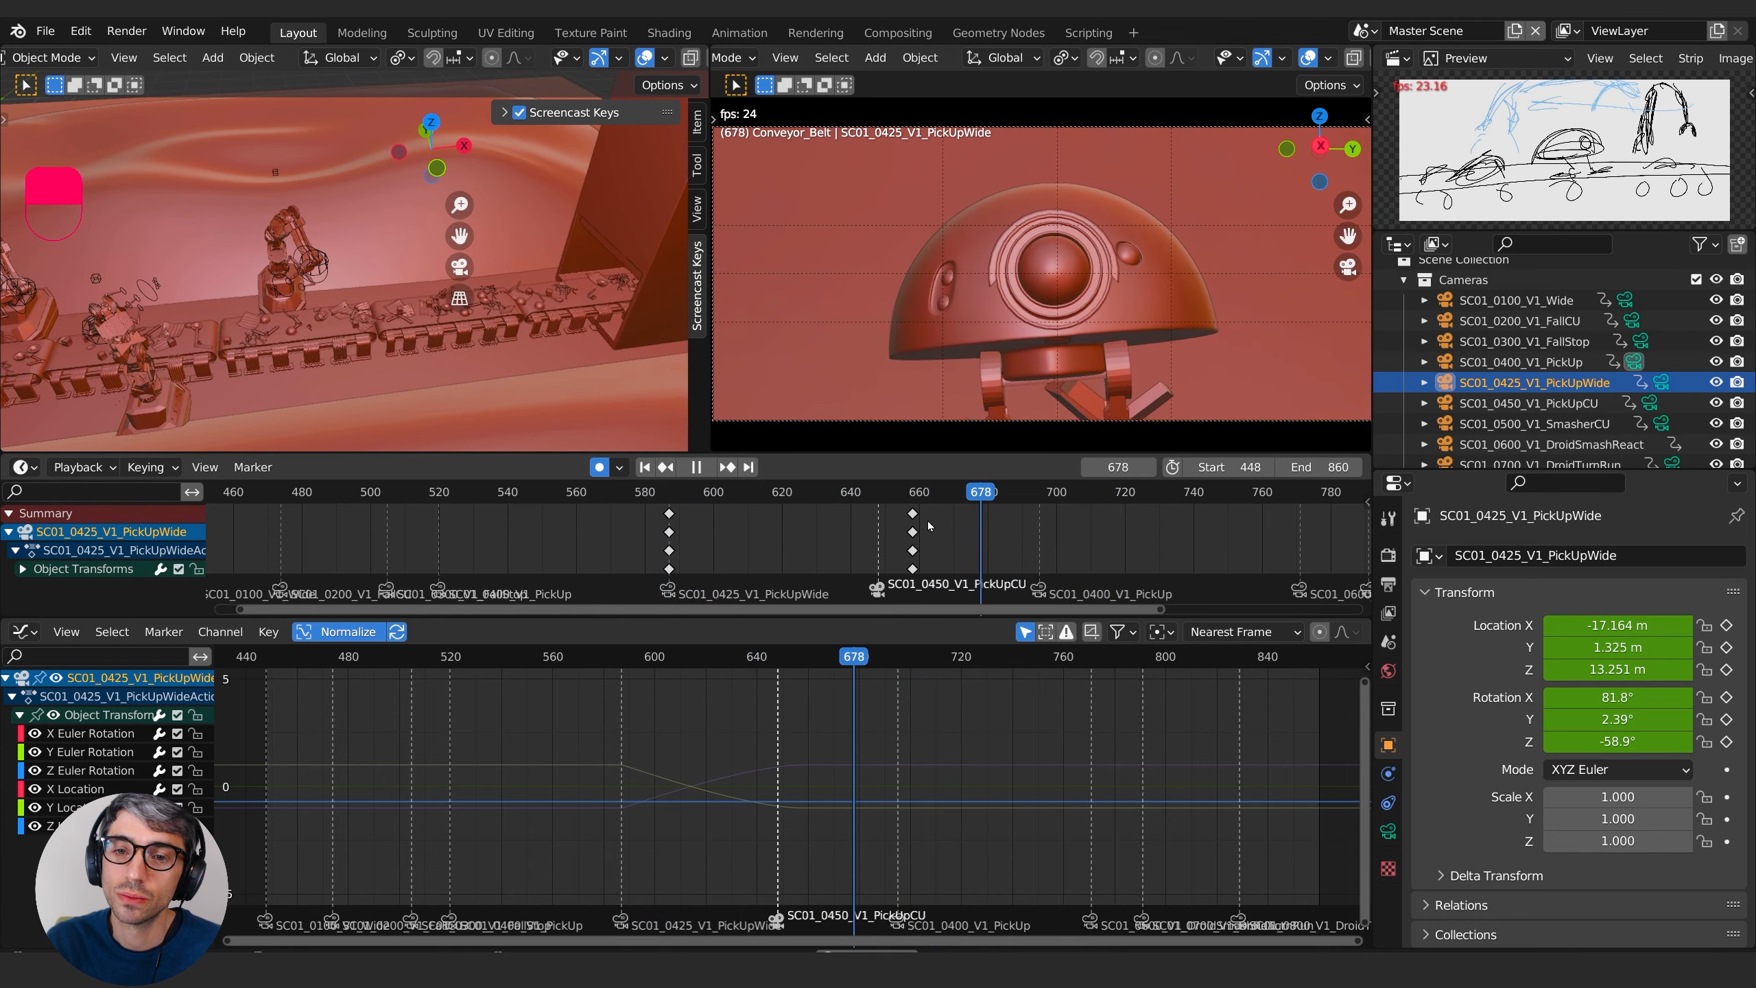
{"action": "key", "text": "space"}
{"action": "left_click_drag", "start_coordinate": [941, 491], "coordinate": [902, 509]}
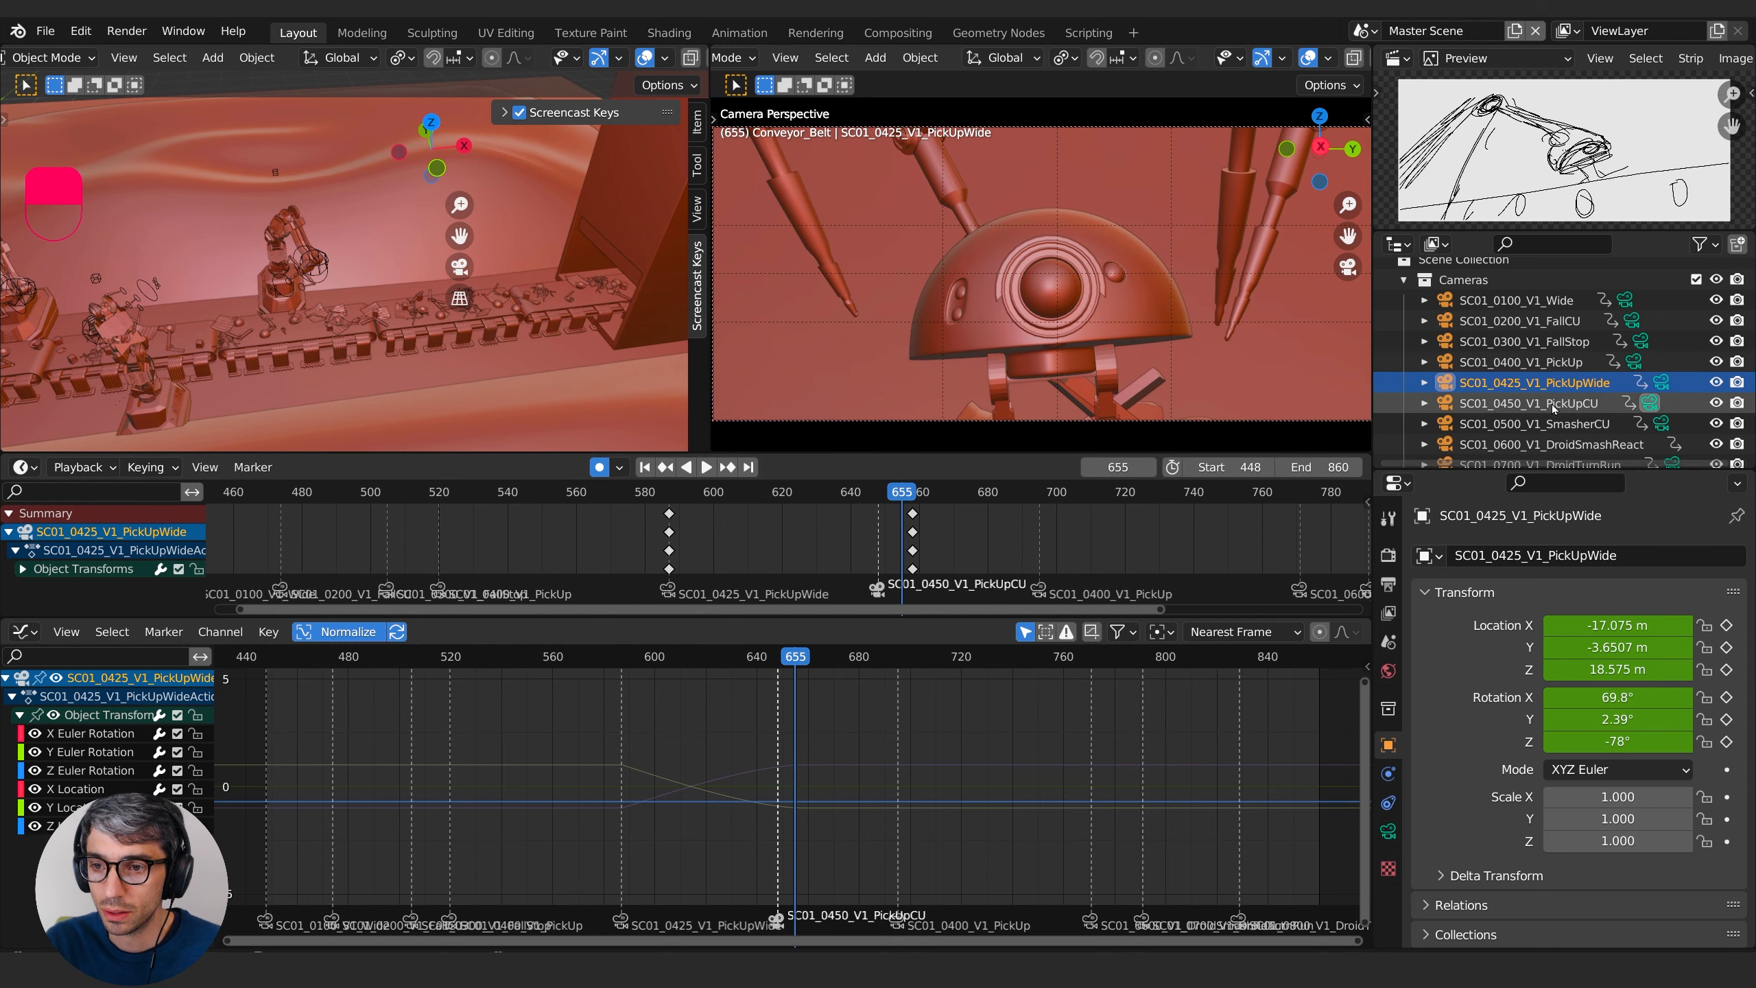
- Select the Droid Rig and show its object constraints and the keyframes around the start of the close-up shot
{"action": "middle_click_drag", "start_coordinate": [1556, 406], "coordinate": [1549, 208]}
{"action": "middle_click_drag", "start_coordinate": [1535, 409], "coordinate": [1531, 395]}
{"action": "left_click", "coordinate": [1529, 396]}
{"action": "left_click", "coordinate": [1389, 804]}
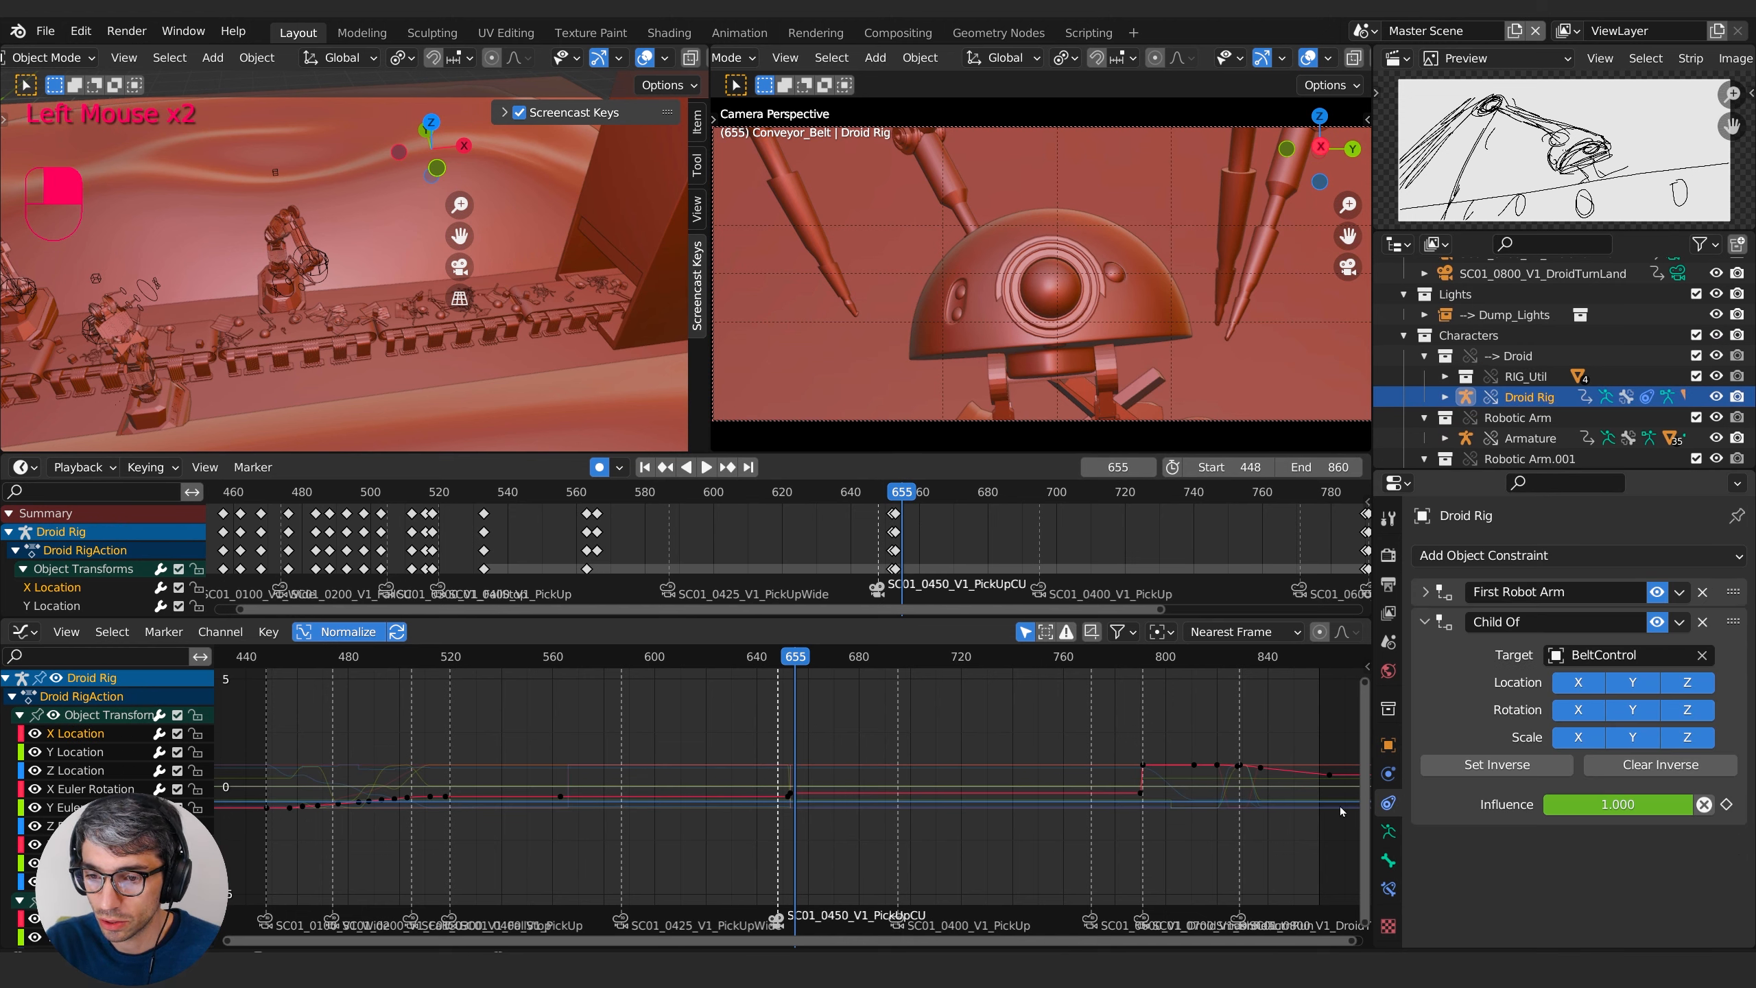
{"action": "scroll", "coordinate": [879, 531], "scroll_direction": "up", "scroll_amount": 3}
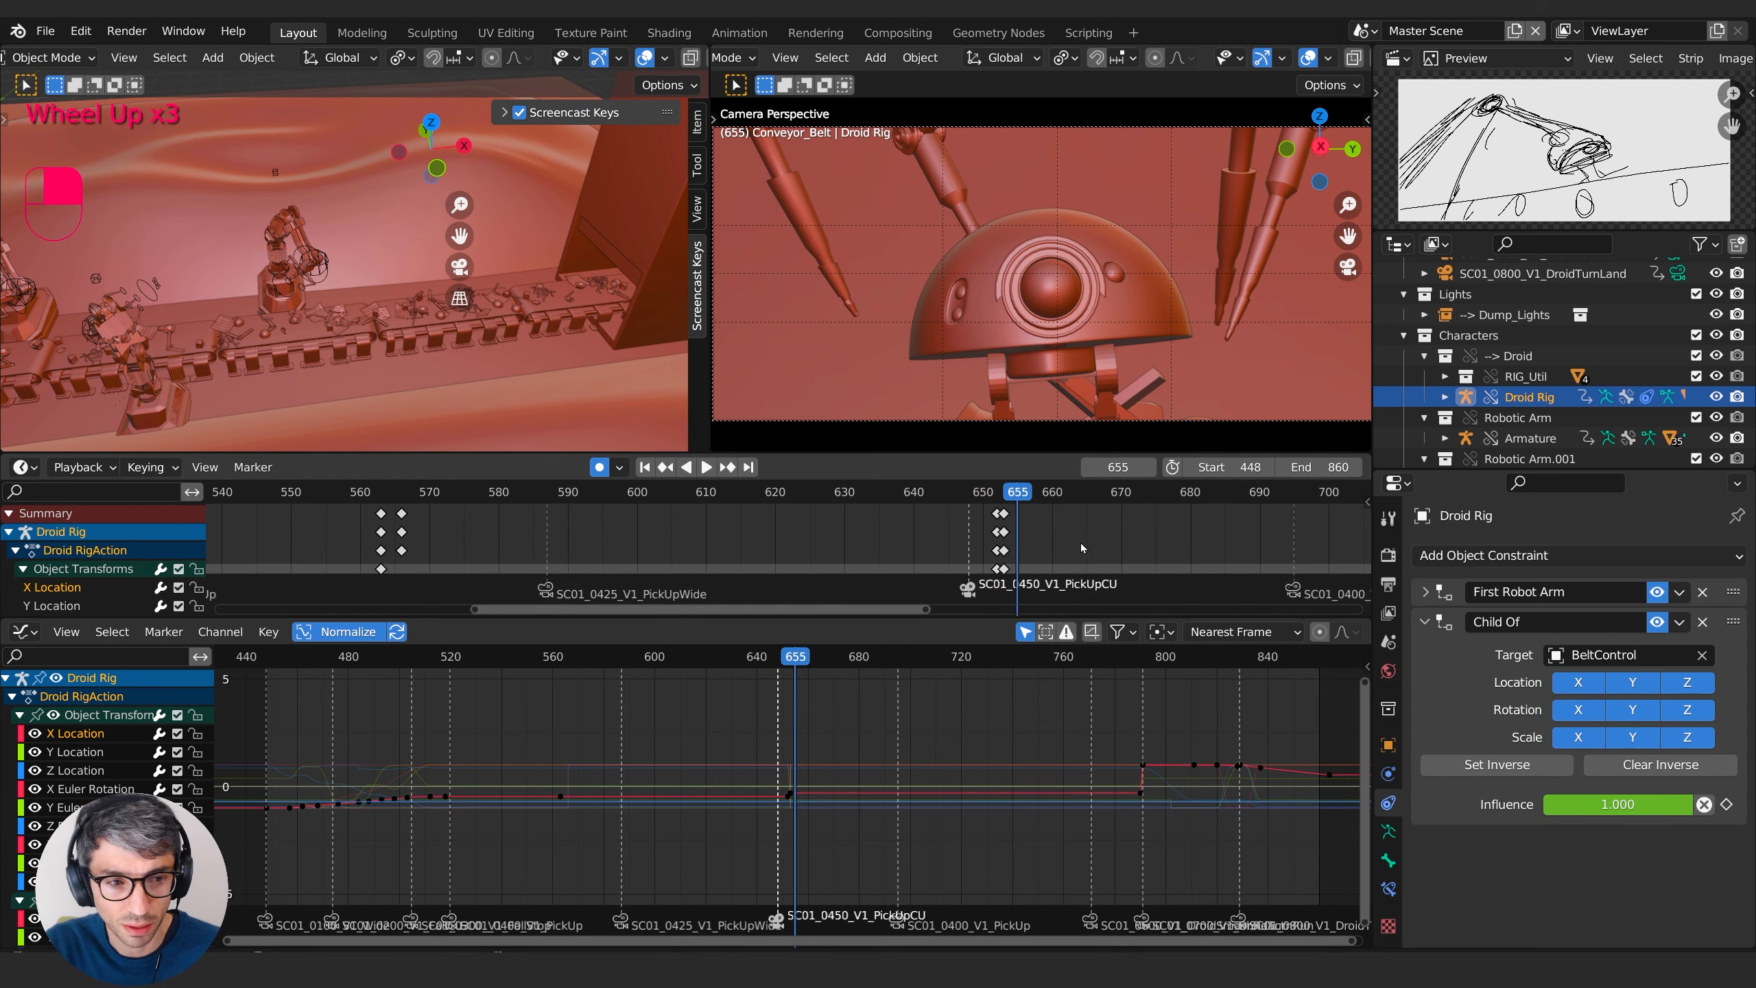
{"action": "middle_click_drag", "start_coordinate": [1081, 544], "coordinate": [883, 560]}
{"action": "middle_click_drag", "start_coordinate": [642, 865], "coordinate": [696, 848]}
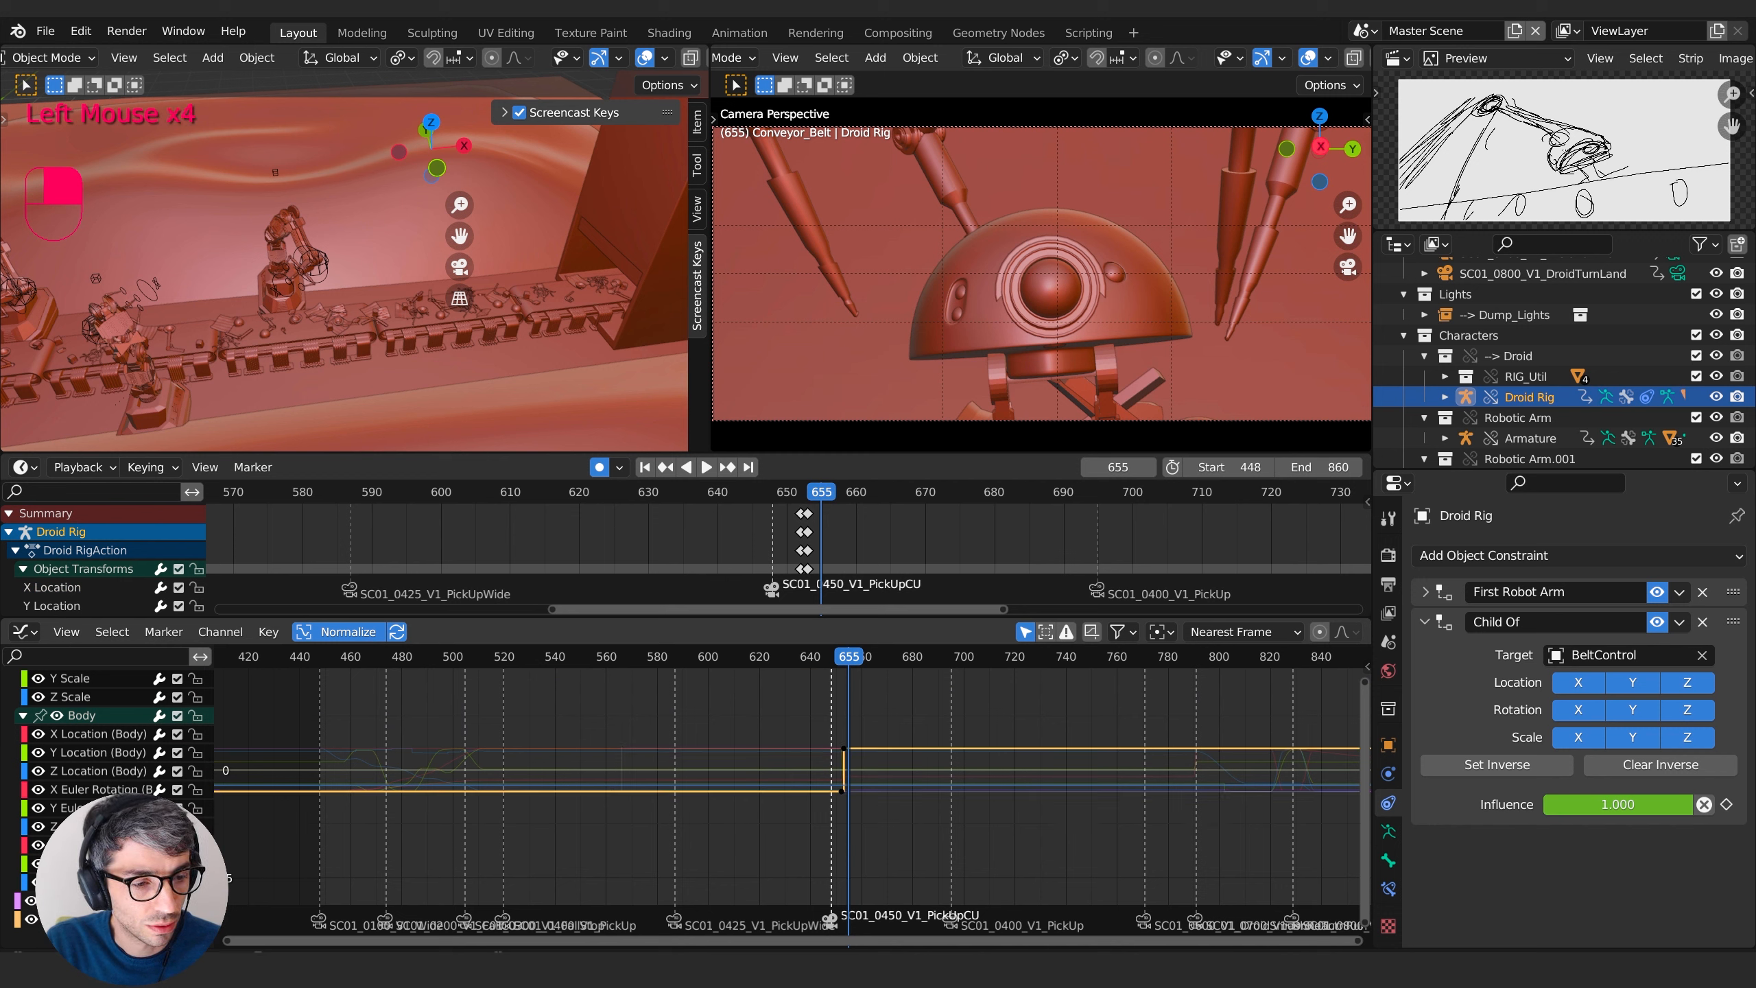
- Inspect the First Robot Arm constraint and the rig's stepped curve near the close-up marker, and scrub to frame 663
{"action": "left_click", "coordinate": [1426, 593]}
{"action": "left_click", "coordinate": [1426, 593]}
{"action": "scroll", "coordinate": [1009, 768], "scroll_direction": "up", "scroll_amount": 2}
{"action": "middle_click_drag", "start_coordinate": [1013, 768], "coordinate": [1025, 815]}
{"action": "left_click_drag", "start_coordinate": [892, 664], "coordinate": [939, 680]}
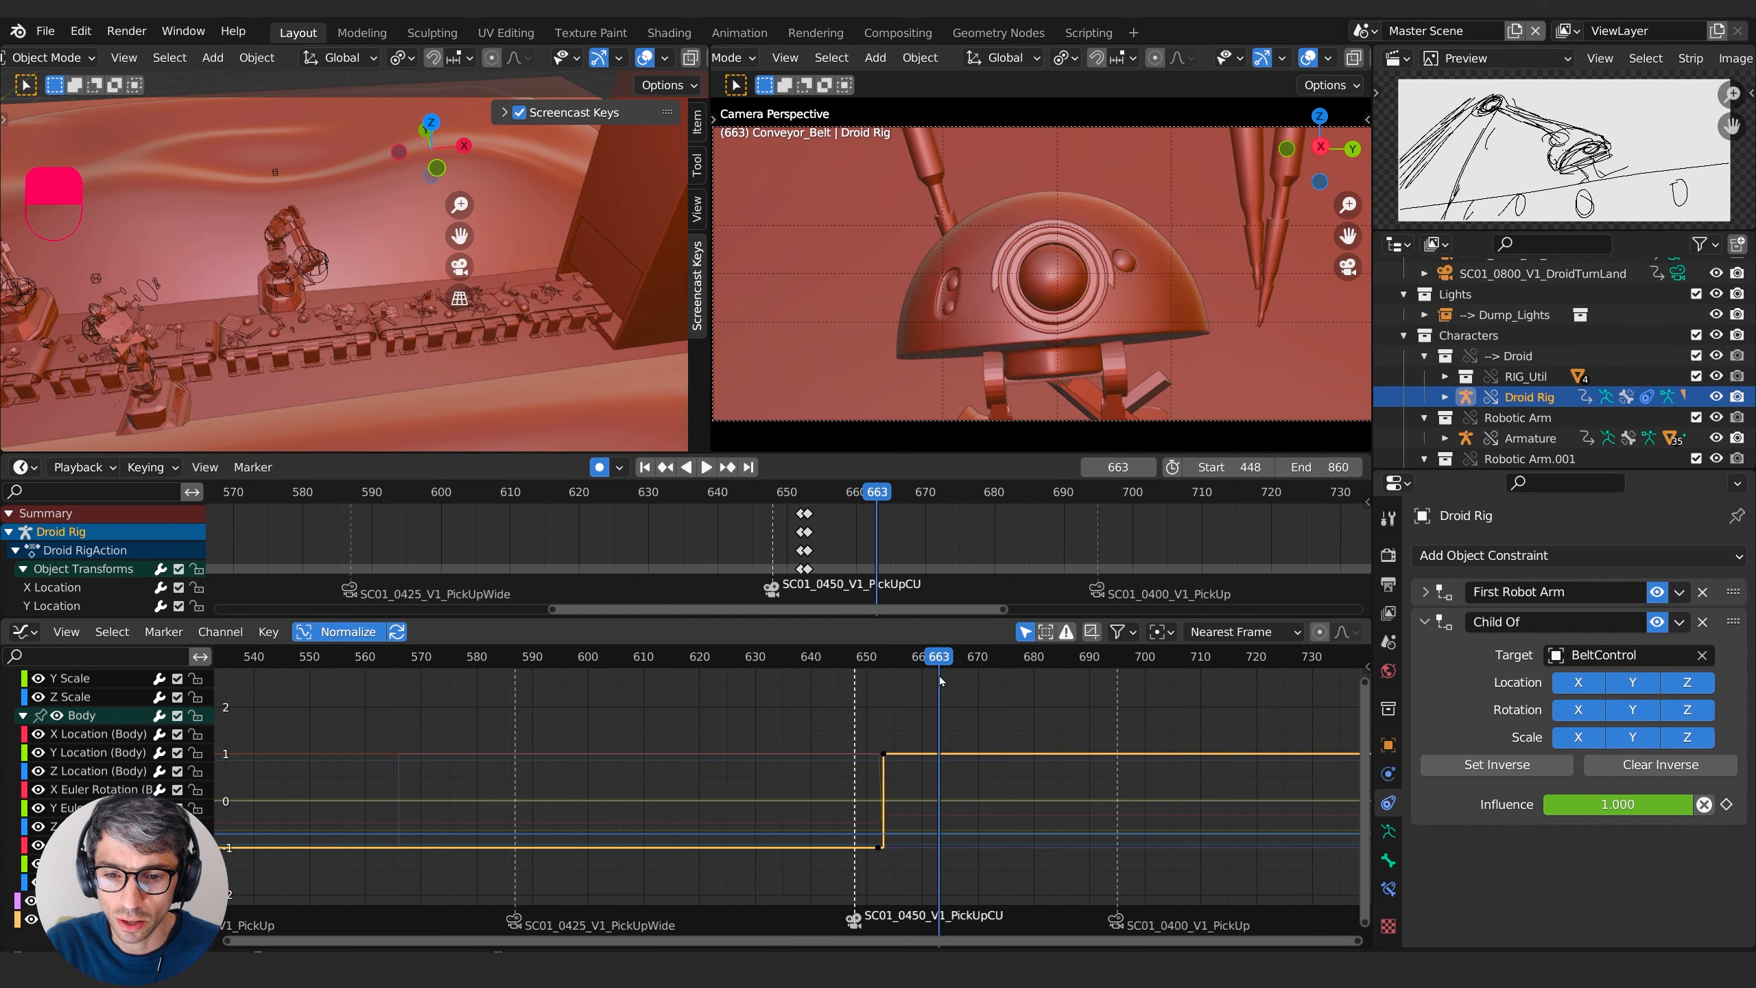
- Move the first keyframes of the SC01_0450_V1_PickUpCU camera earlier, to frame 647
{"action": "middle_click_drag", "start_coordinate": [1588, 292], "coordinate": [1556, 465]}
{"action": "left_click", "coordinate": [1525, 365]}
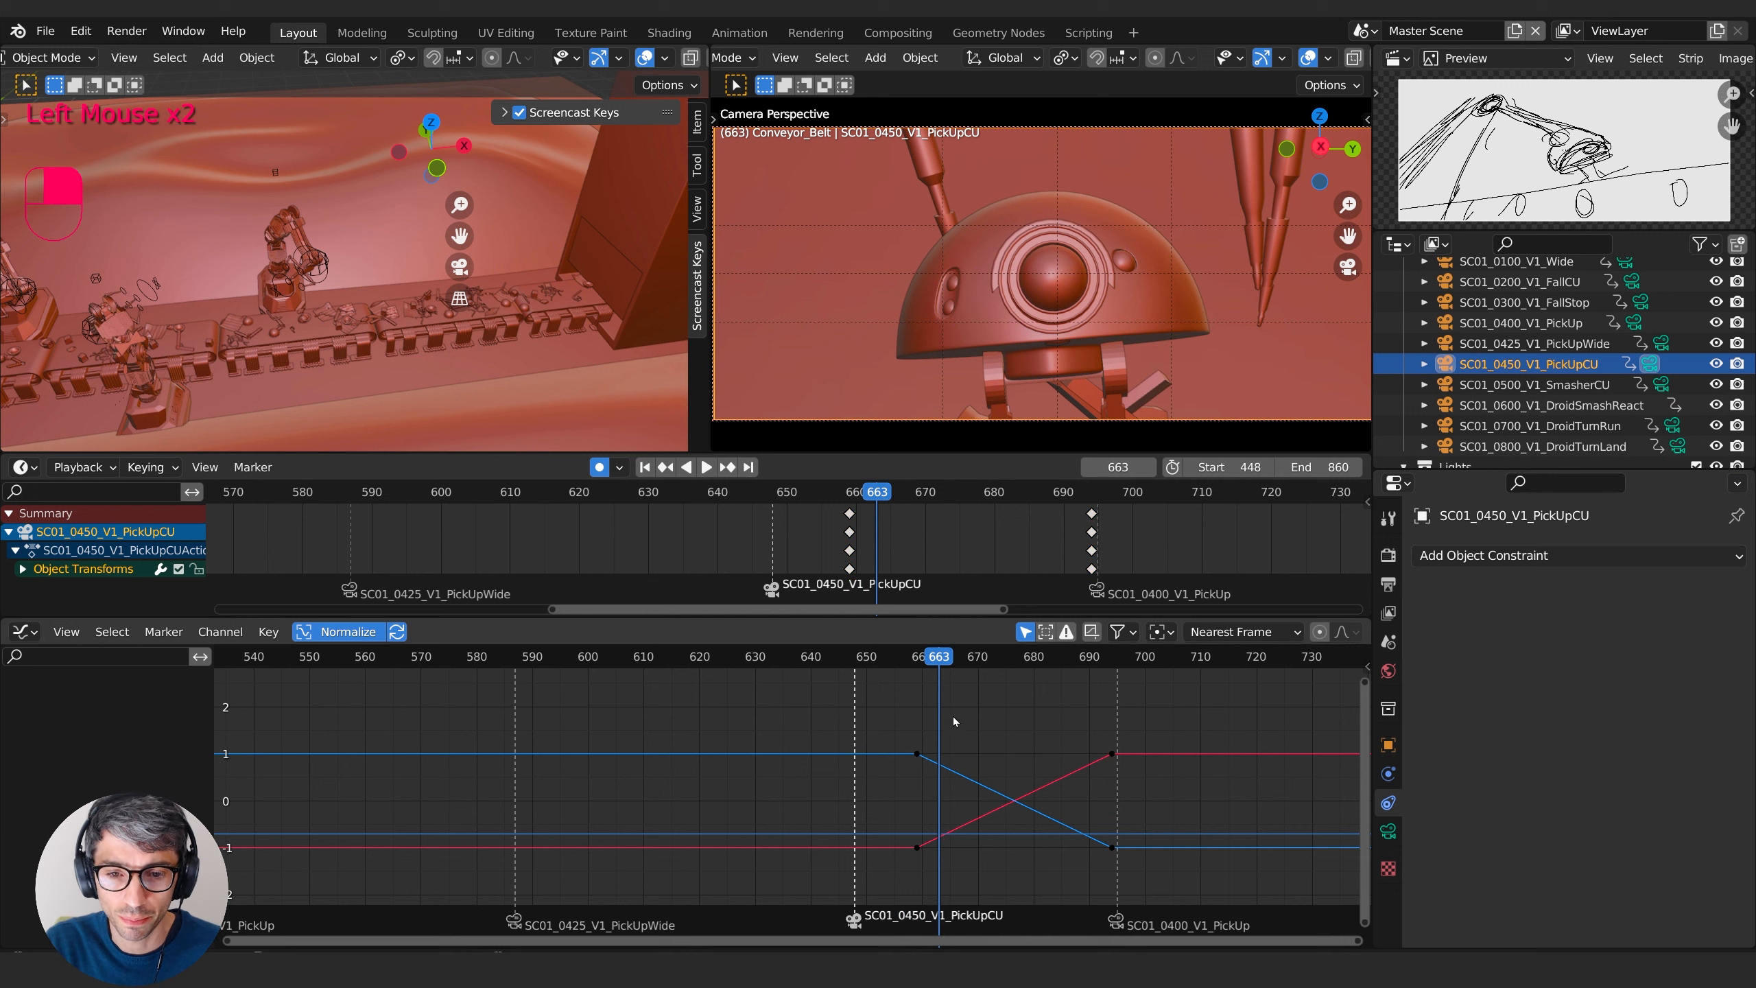
{"action": "middle_click_drag", "start_coordinate": [953, 747], "coordinate": [978, 732]}
{"action": "left_click", "coordinate": [849, 513]}
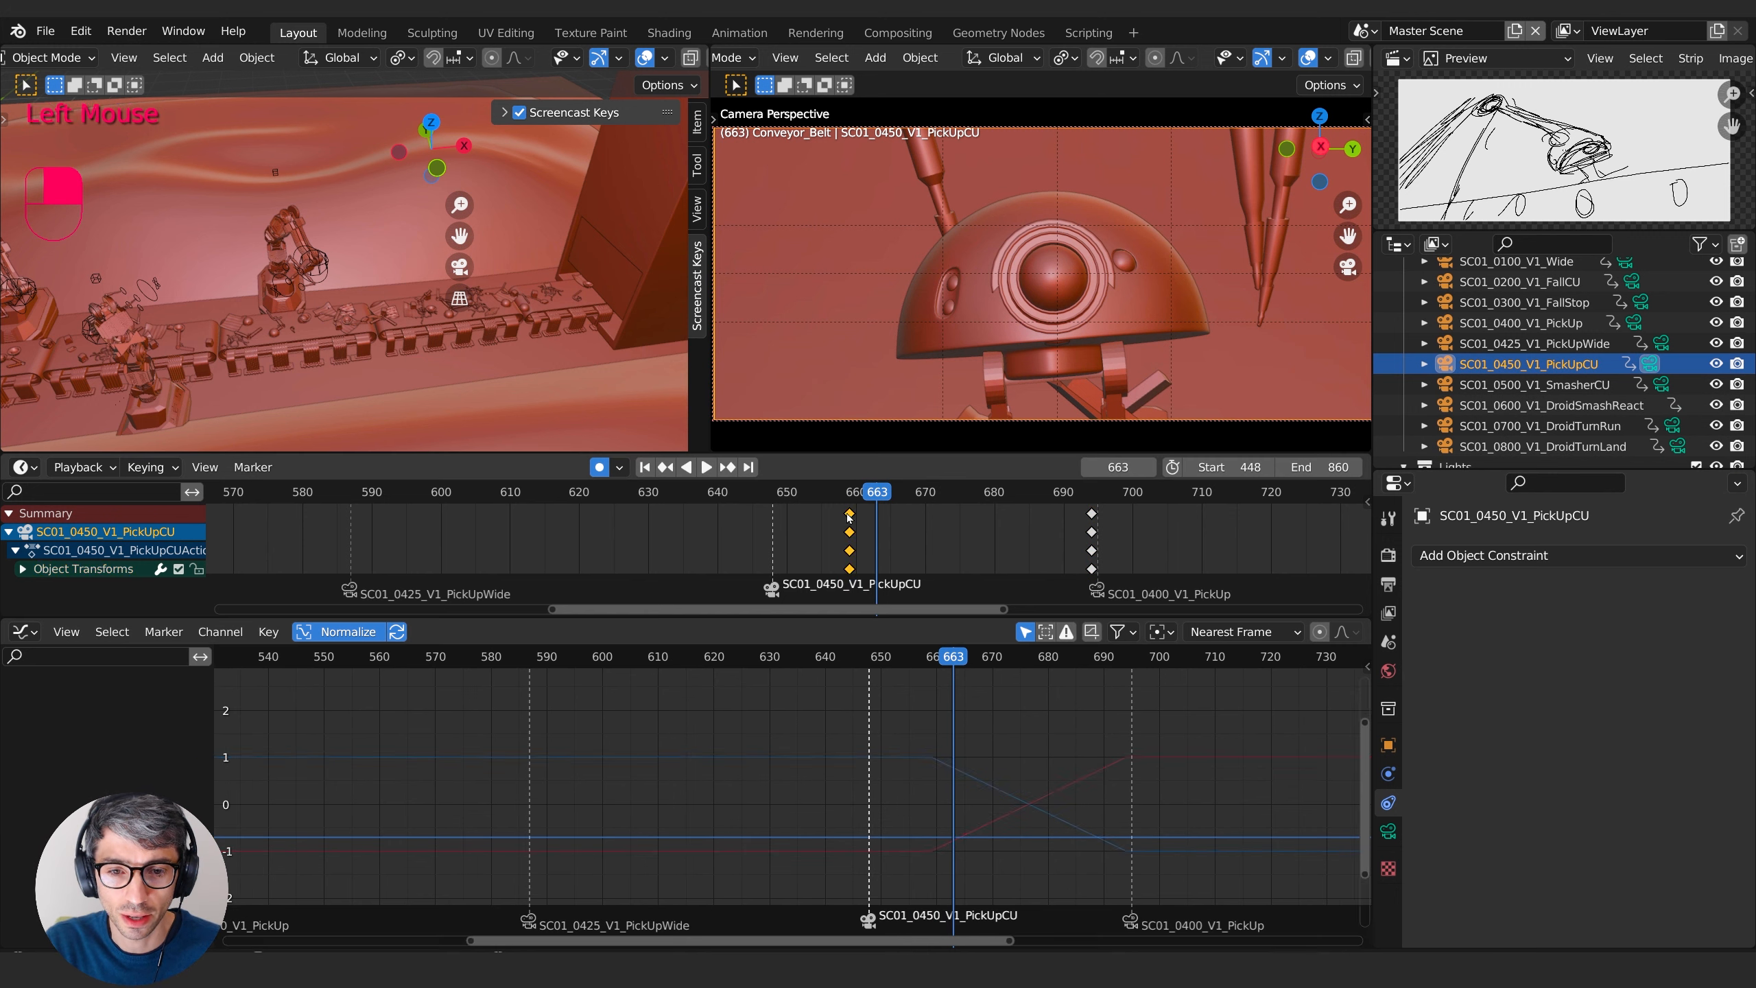
{"action": "key", "text": "g"}
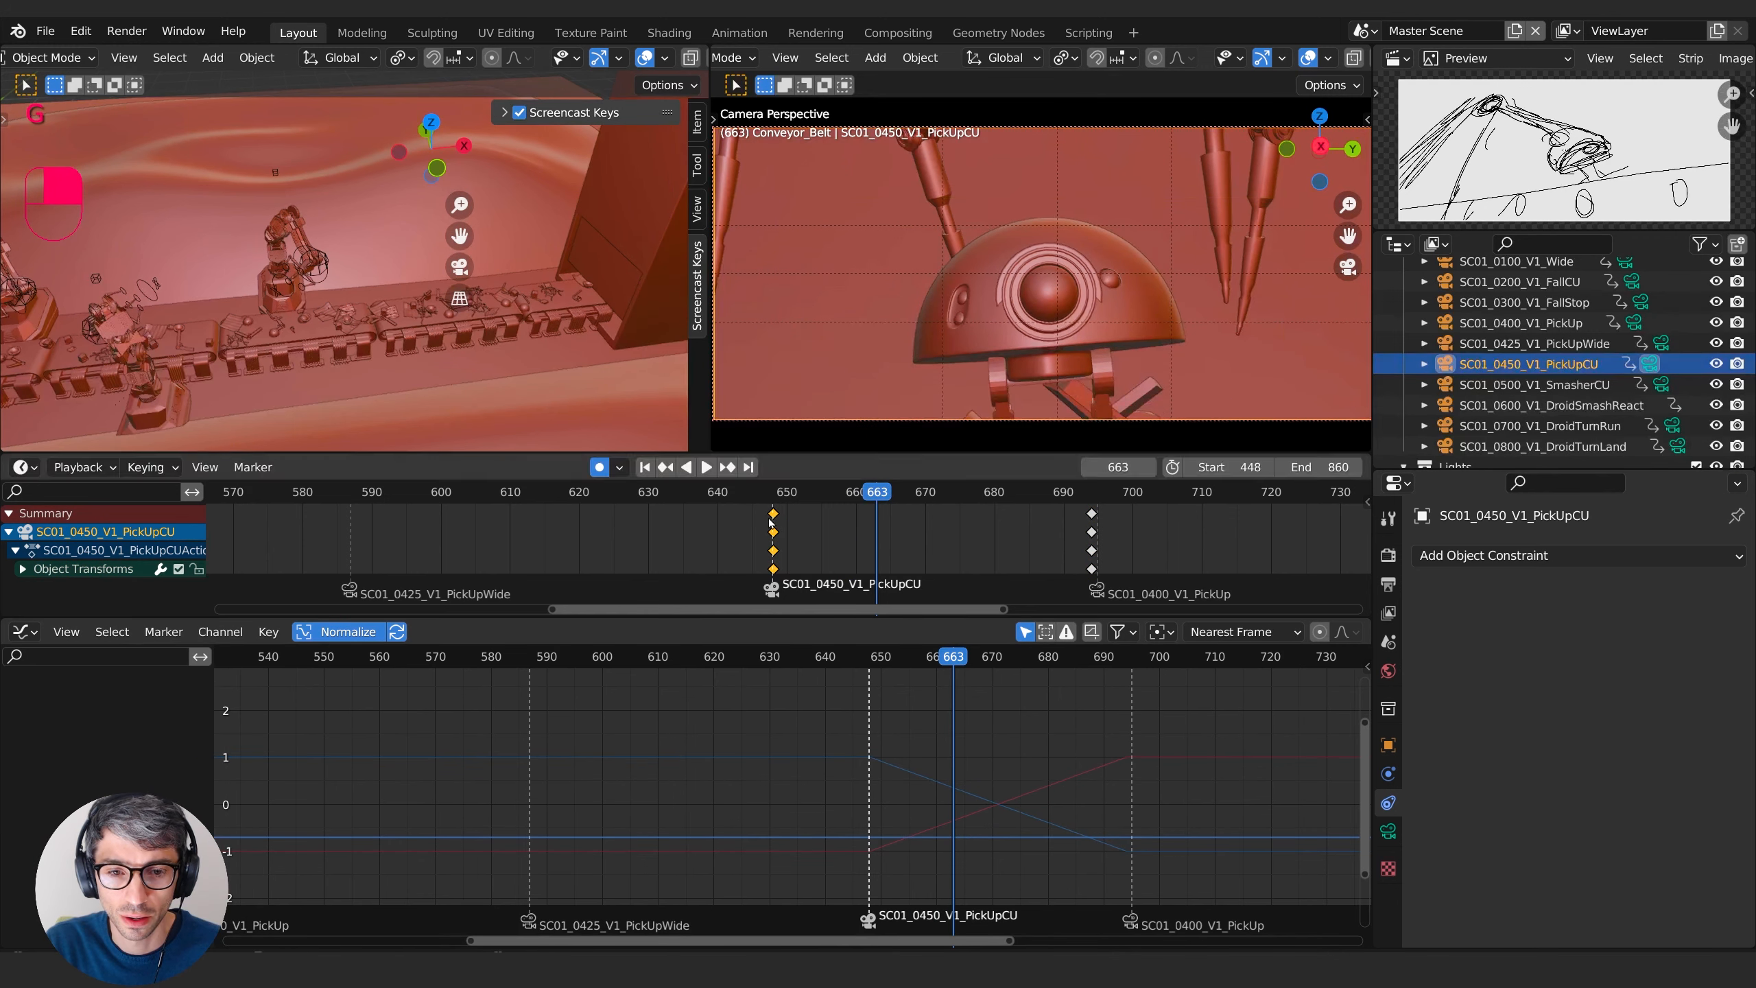
{"action": "key", "text": "g"}
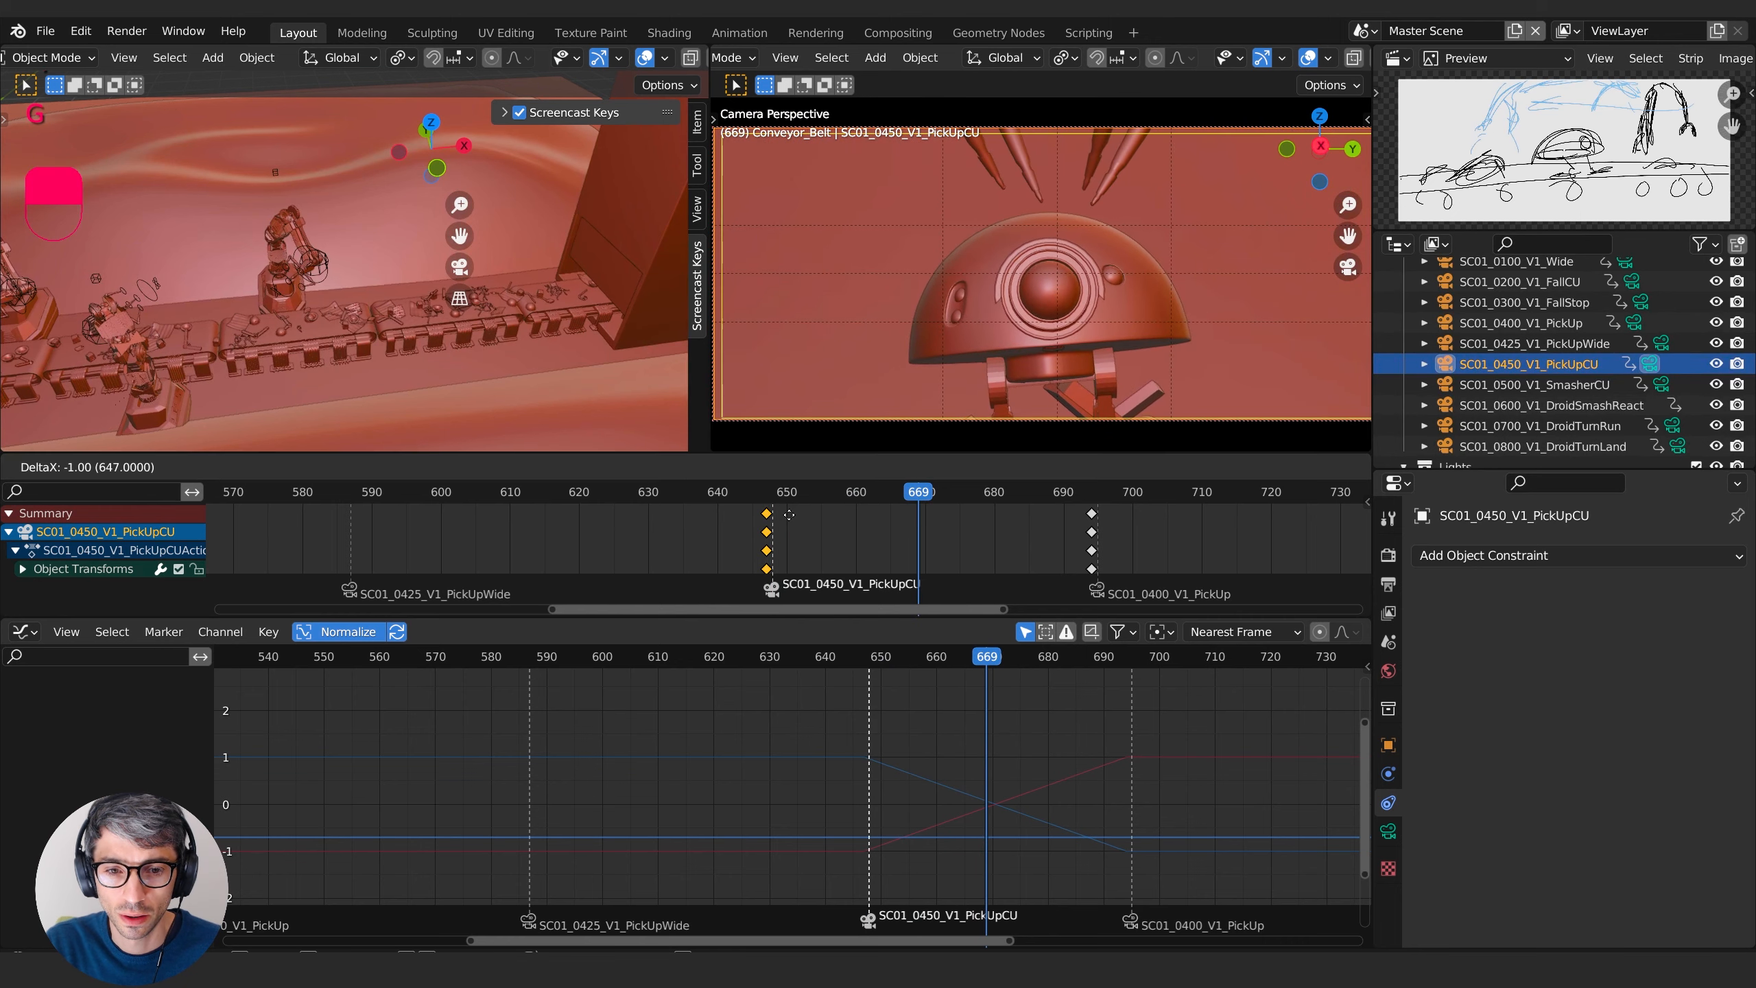
- Replay the cut from the wide shot into the close-up several times, starting around frame 641
{"action": "key", "text": "space"}
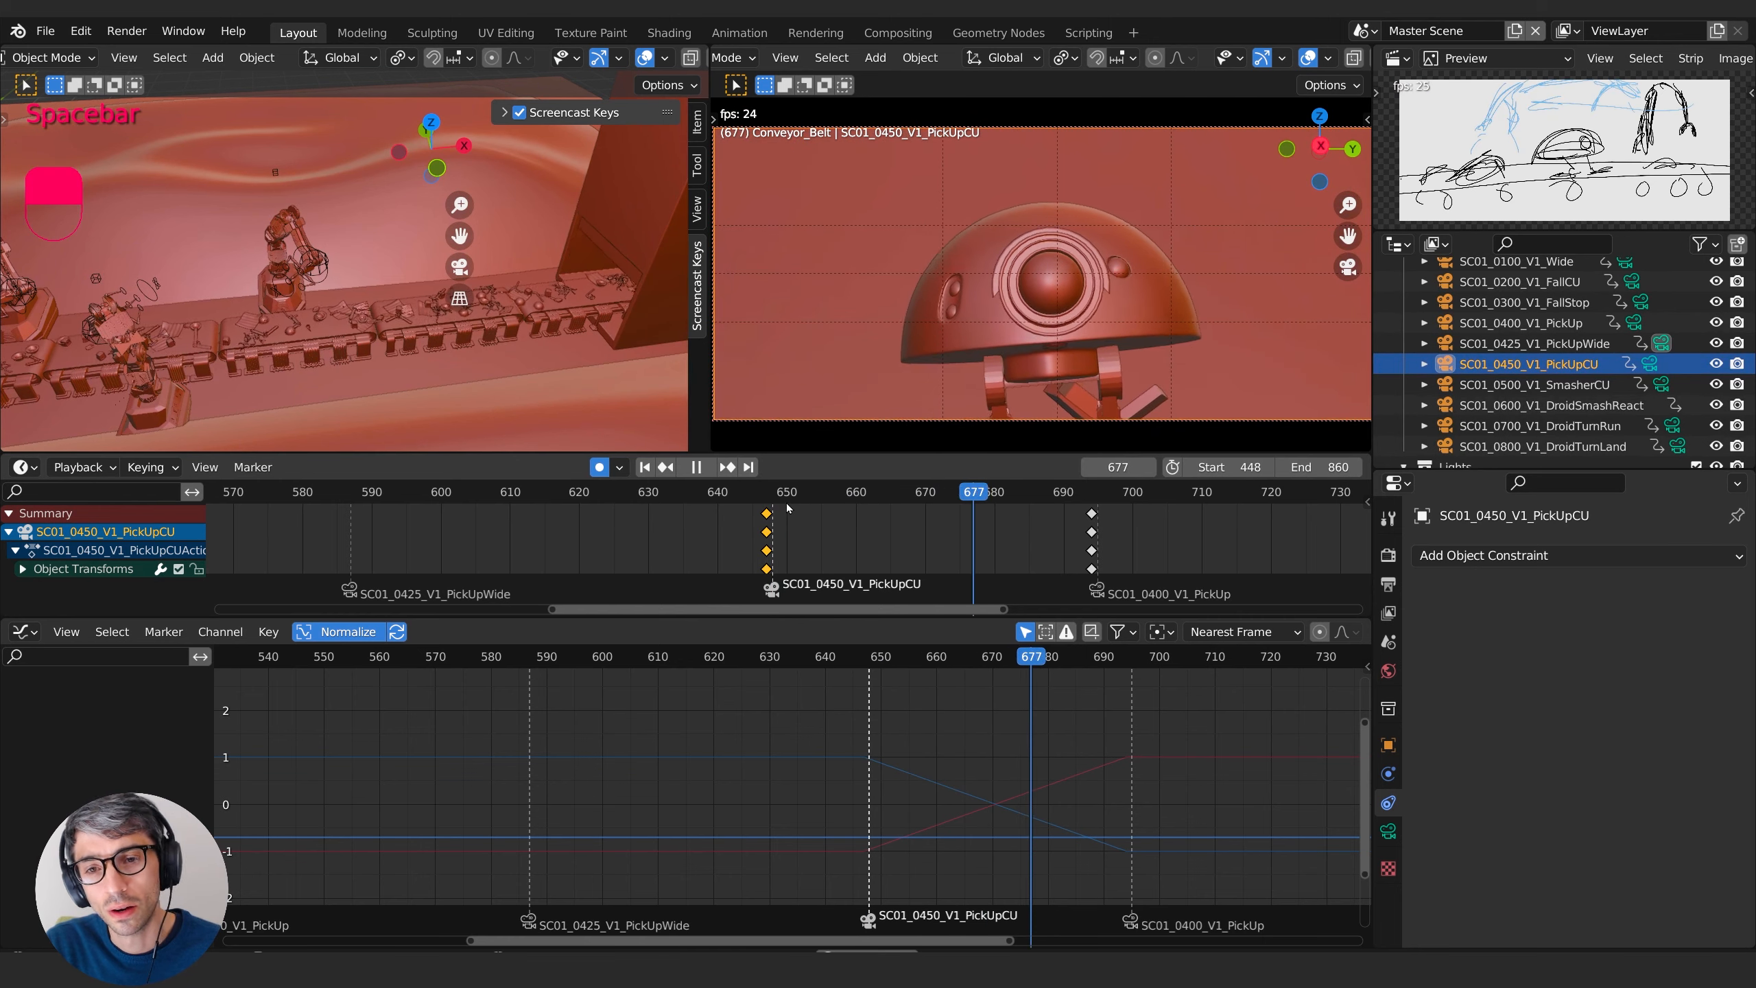
{"action": "left_click", "coordinate": [724, 492]}
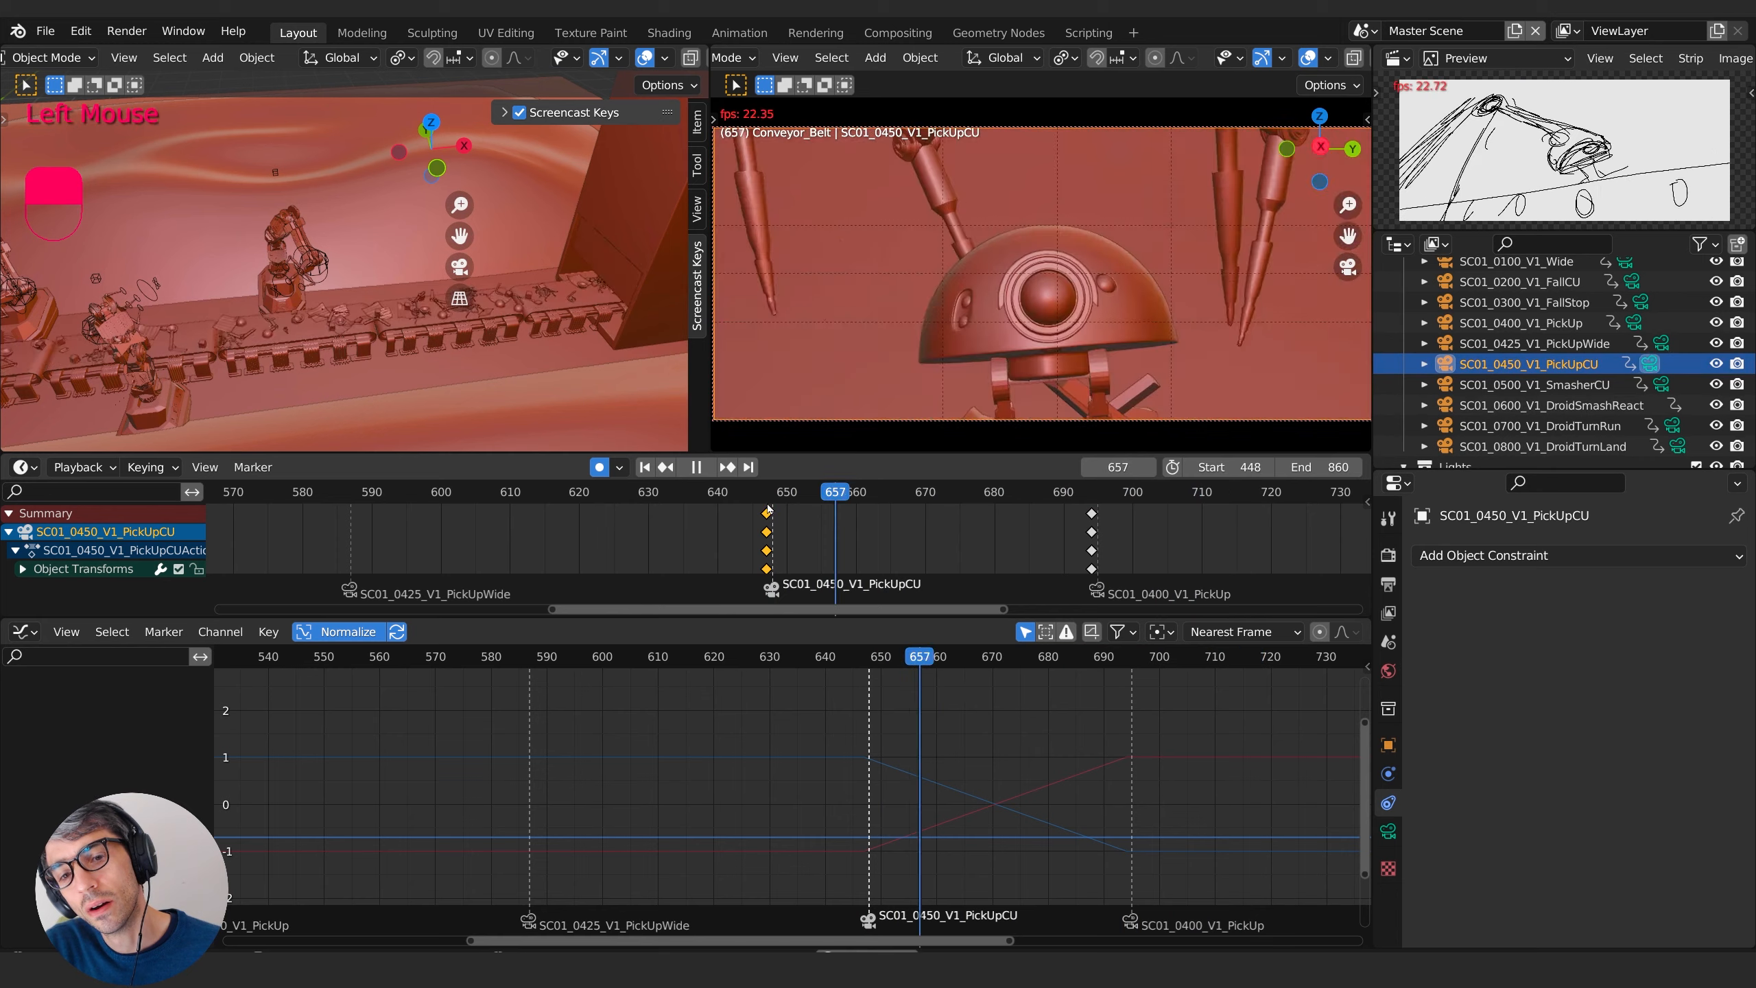
{"action": "left_click", "coordinate": [725, 492]}
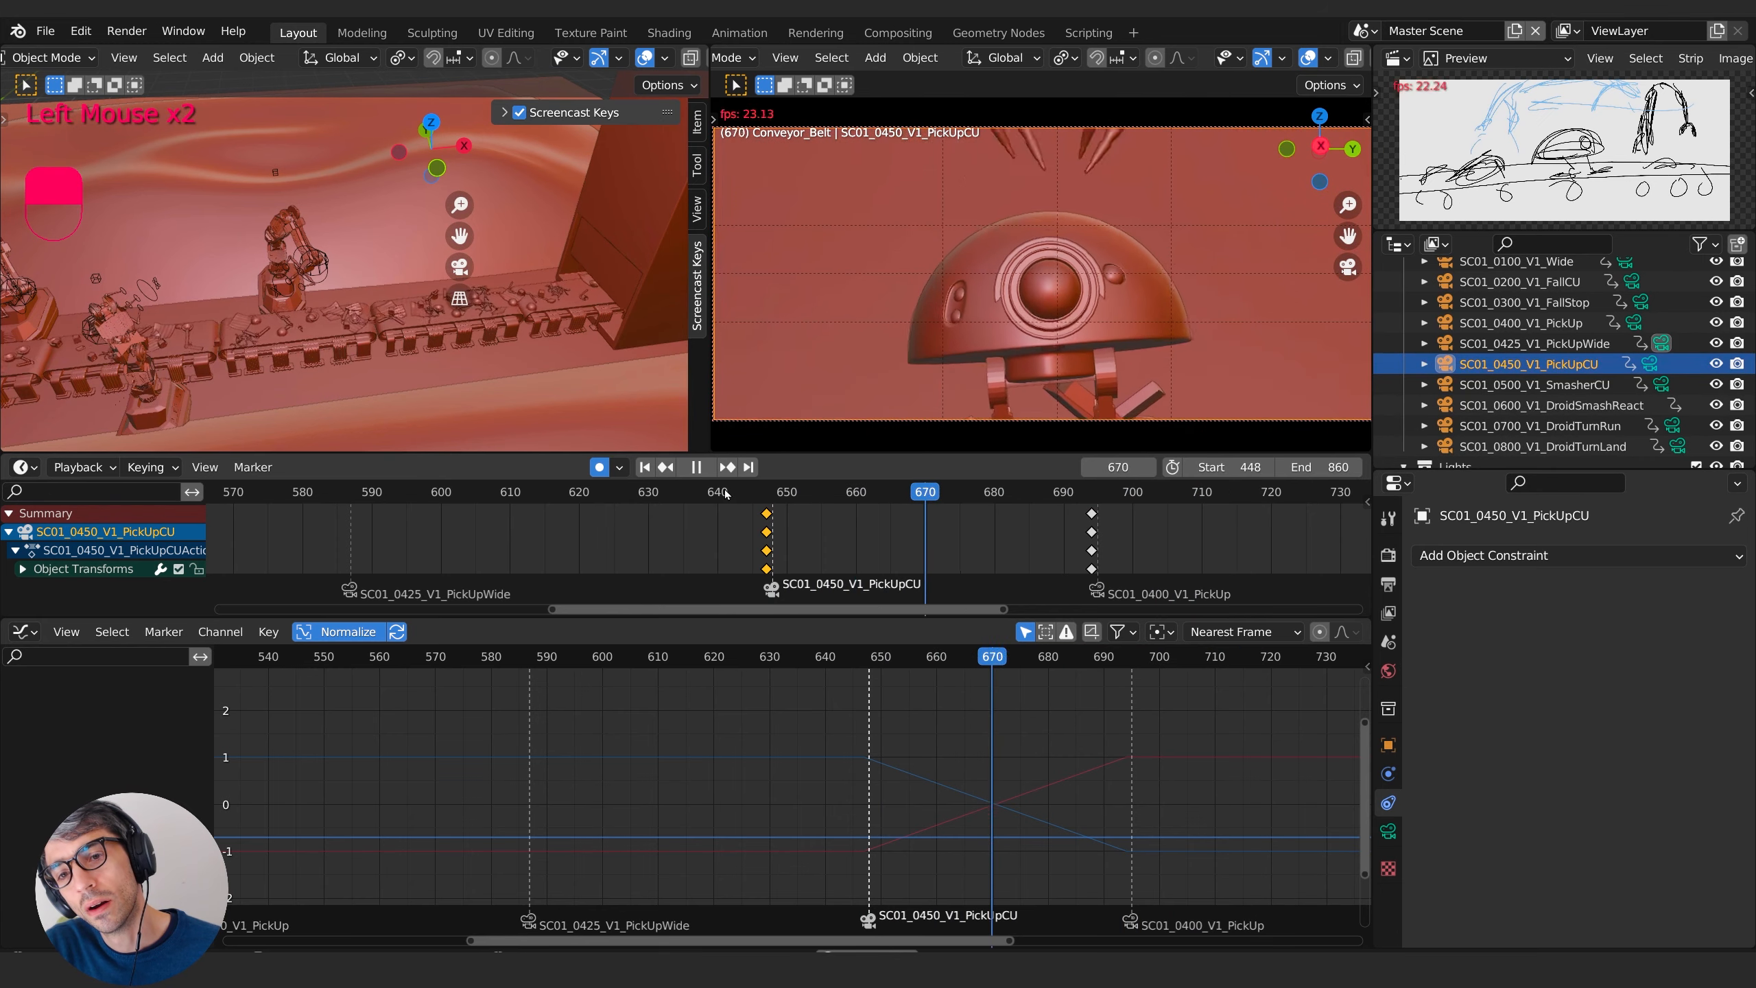
{"action": "left_click", "coordinate": [724, 492]}
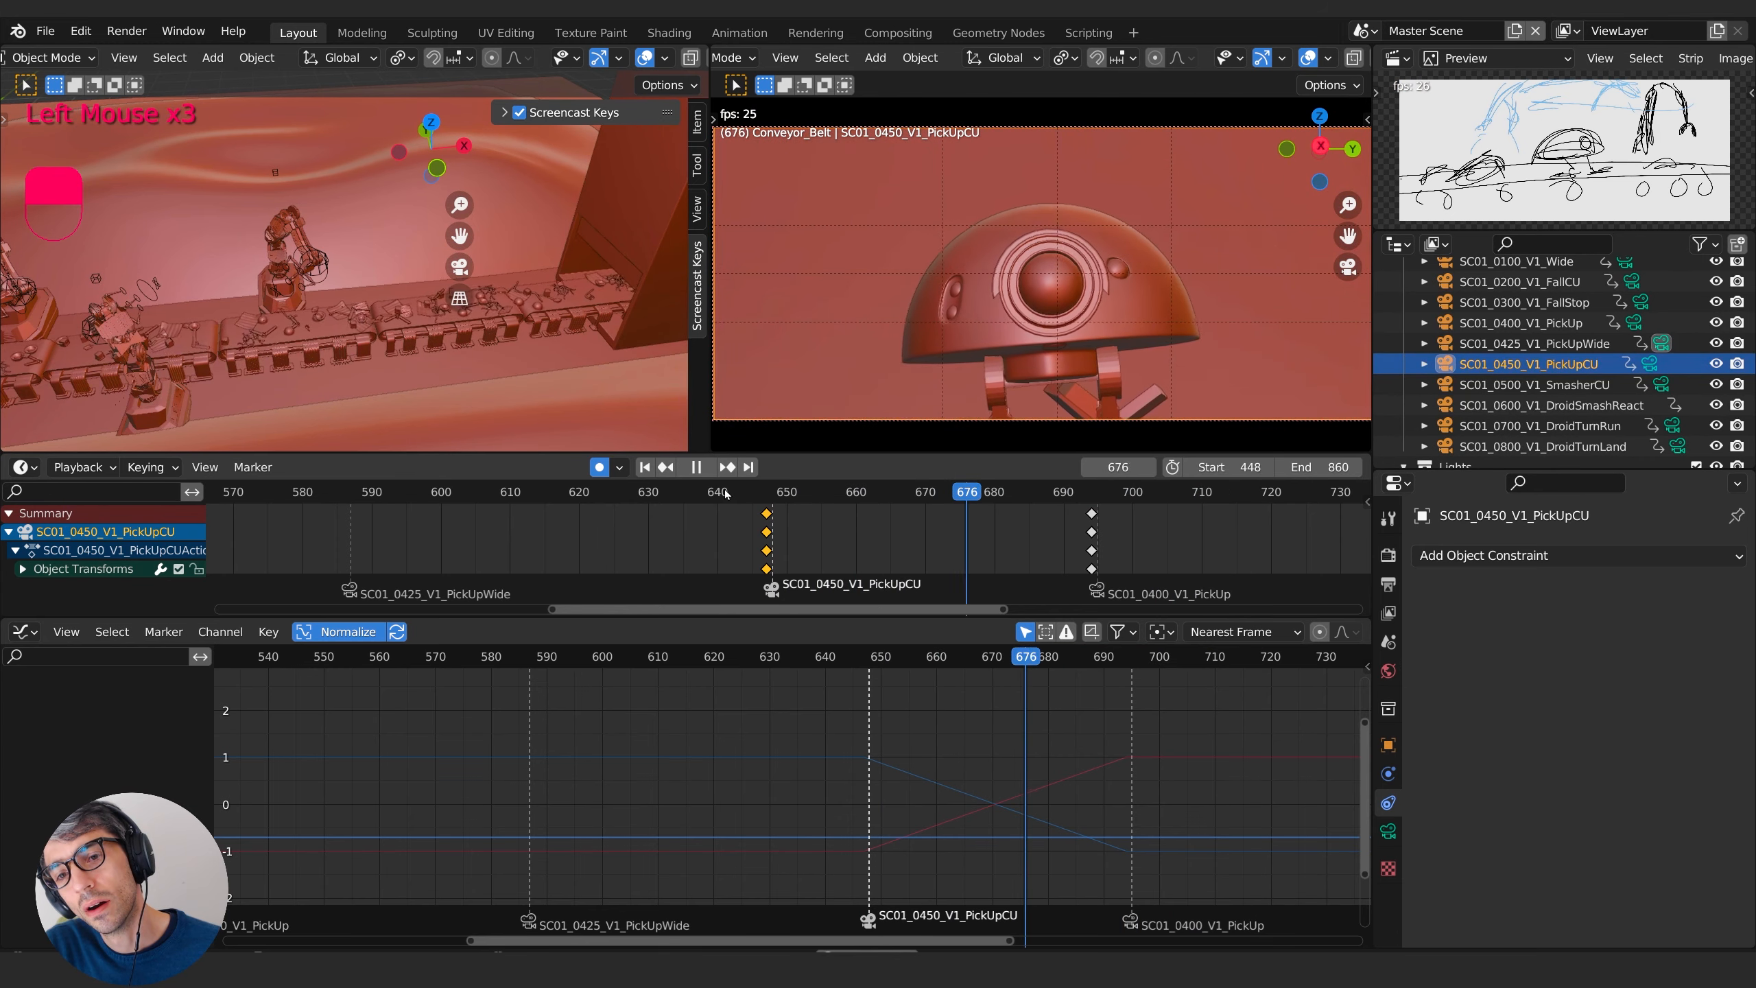
{"action": "left_click", "coordinate": [724, 492]}
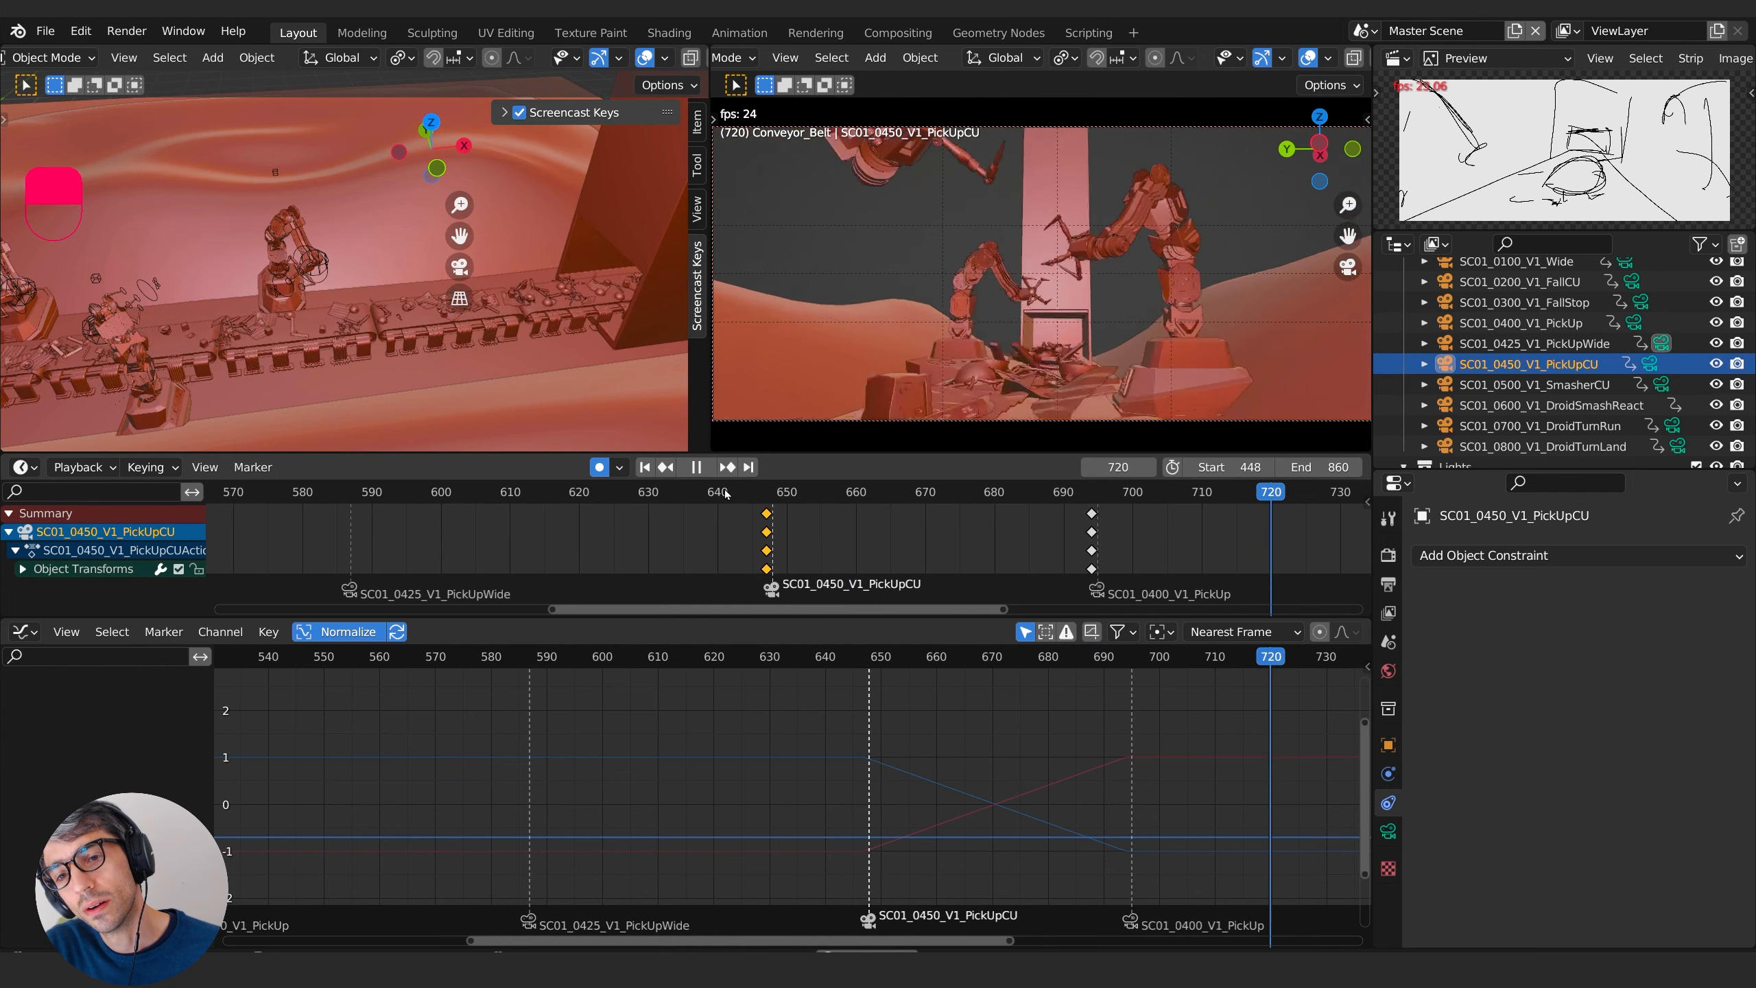
{"action": "left_click", "coordinate": [725, 493]}
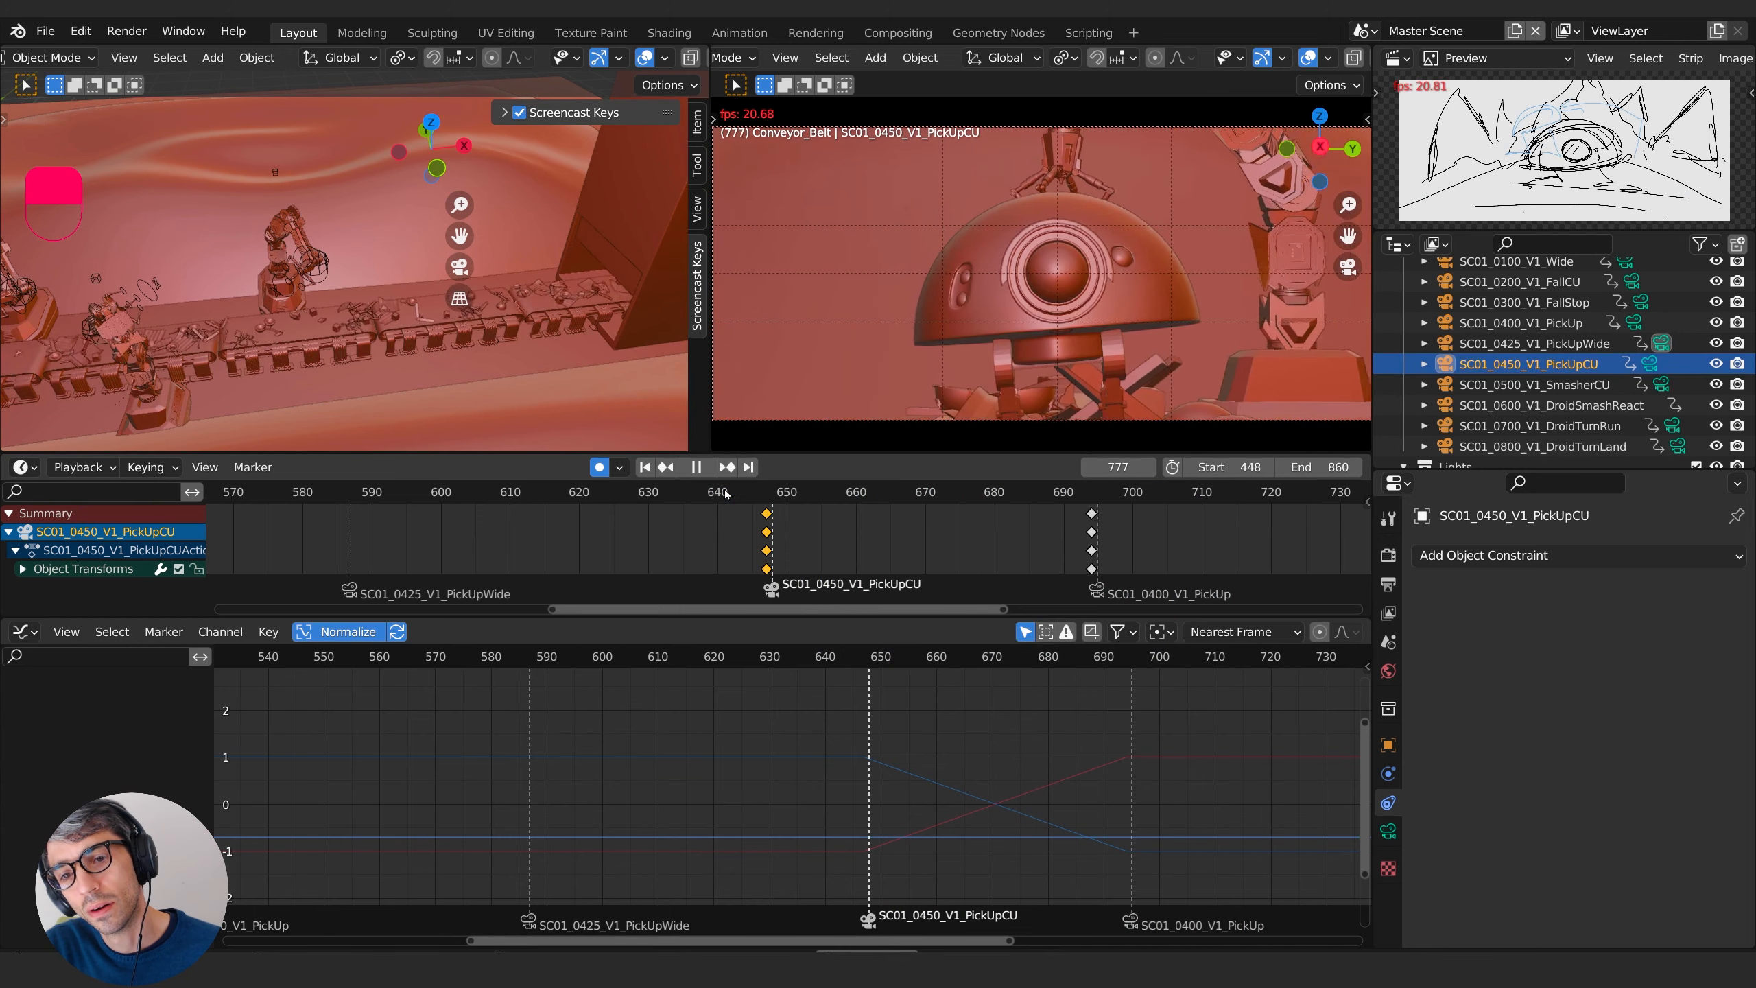
{"action": "key", "text": "space"}
- Play the whole sequence from before the first shot and stop at frame 644, just before the close-up
{"action": "scroll", "coordinate": [415, 519], "scroll_direction": "down", "scroll_amount": 6}
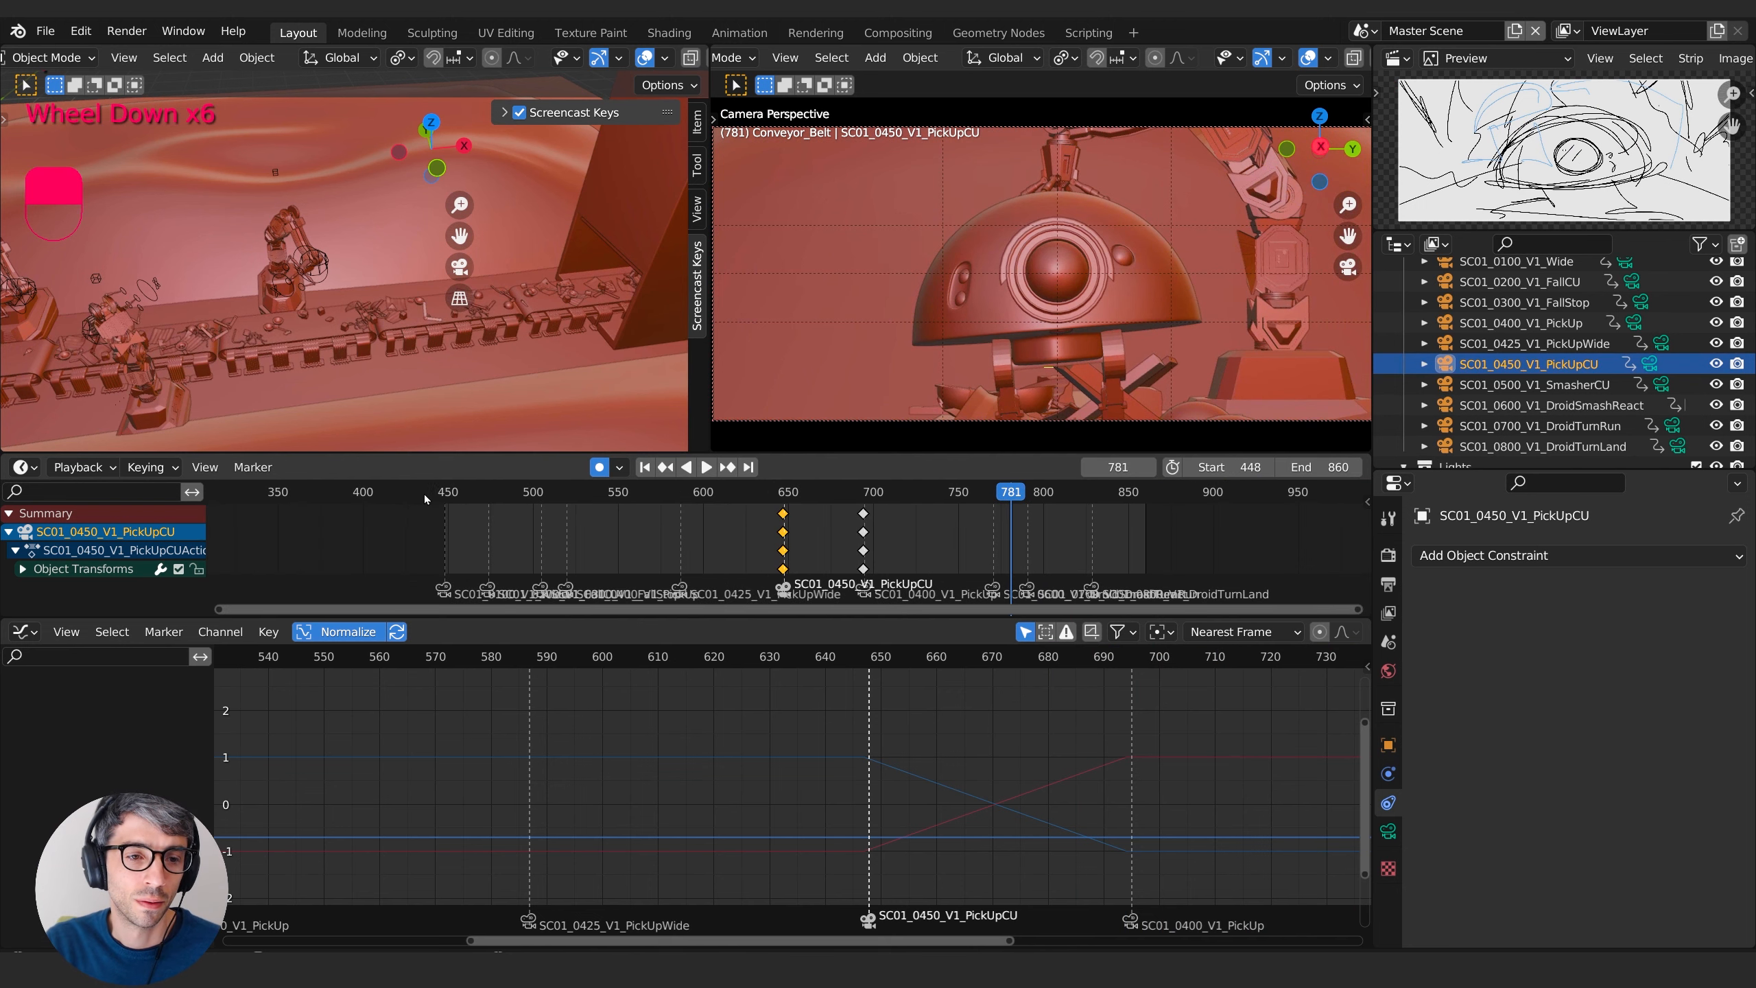
{"action": "left_click", "coordinate": [424, 494]}
{"action": "key", "text": "space"}
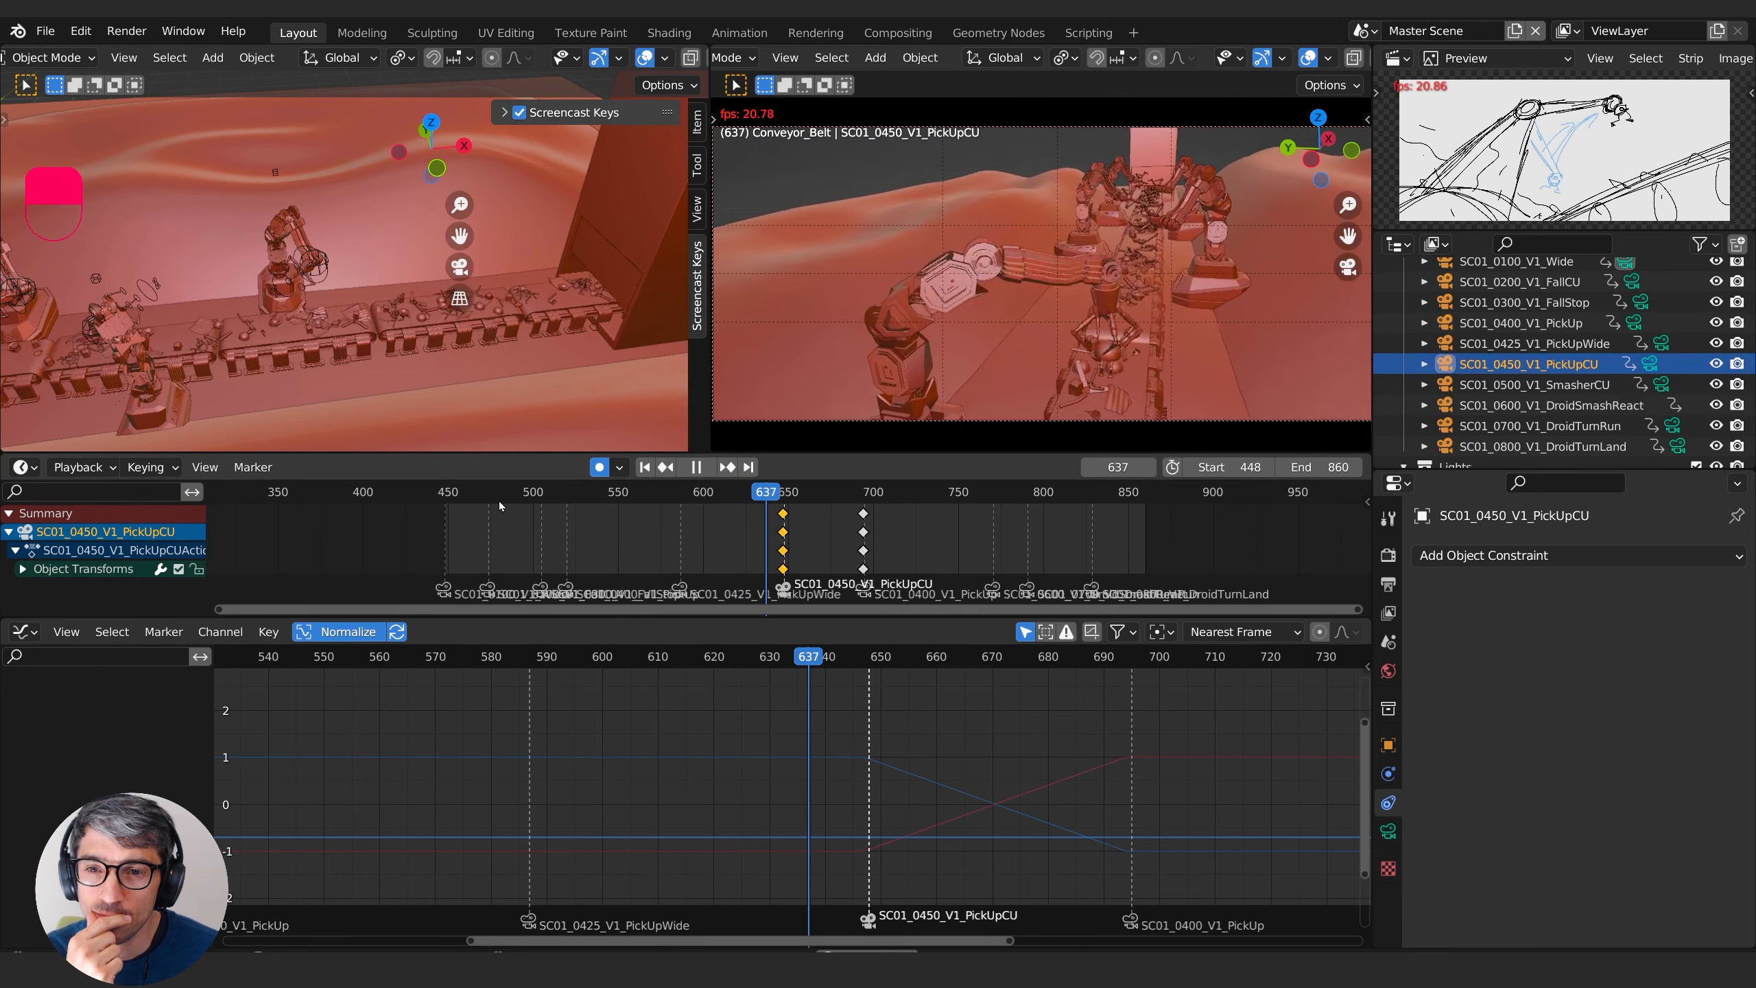
{"action": "key", "text": "space"}
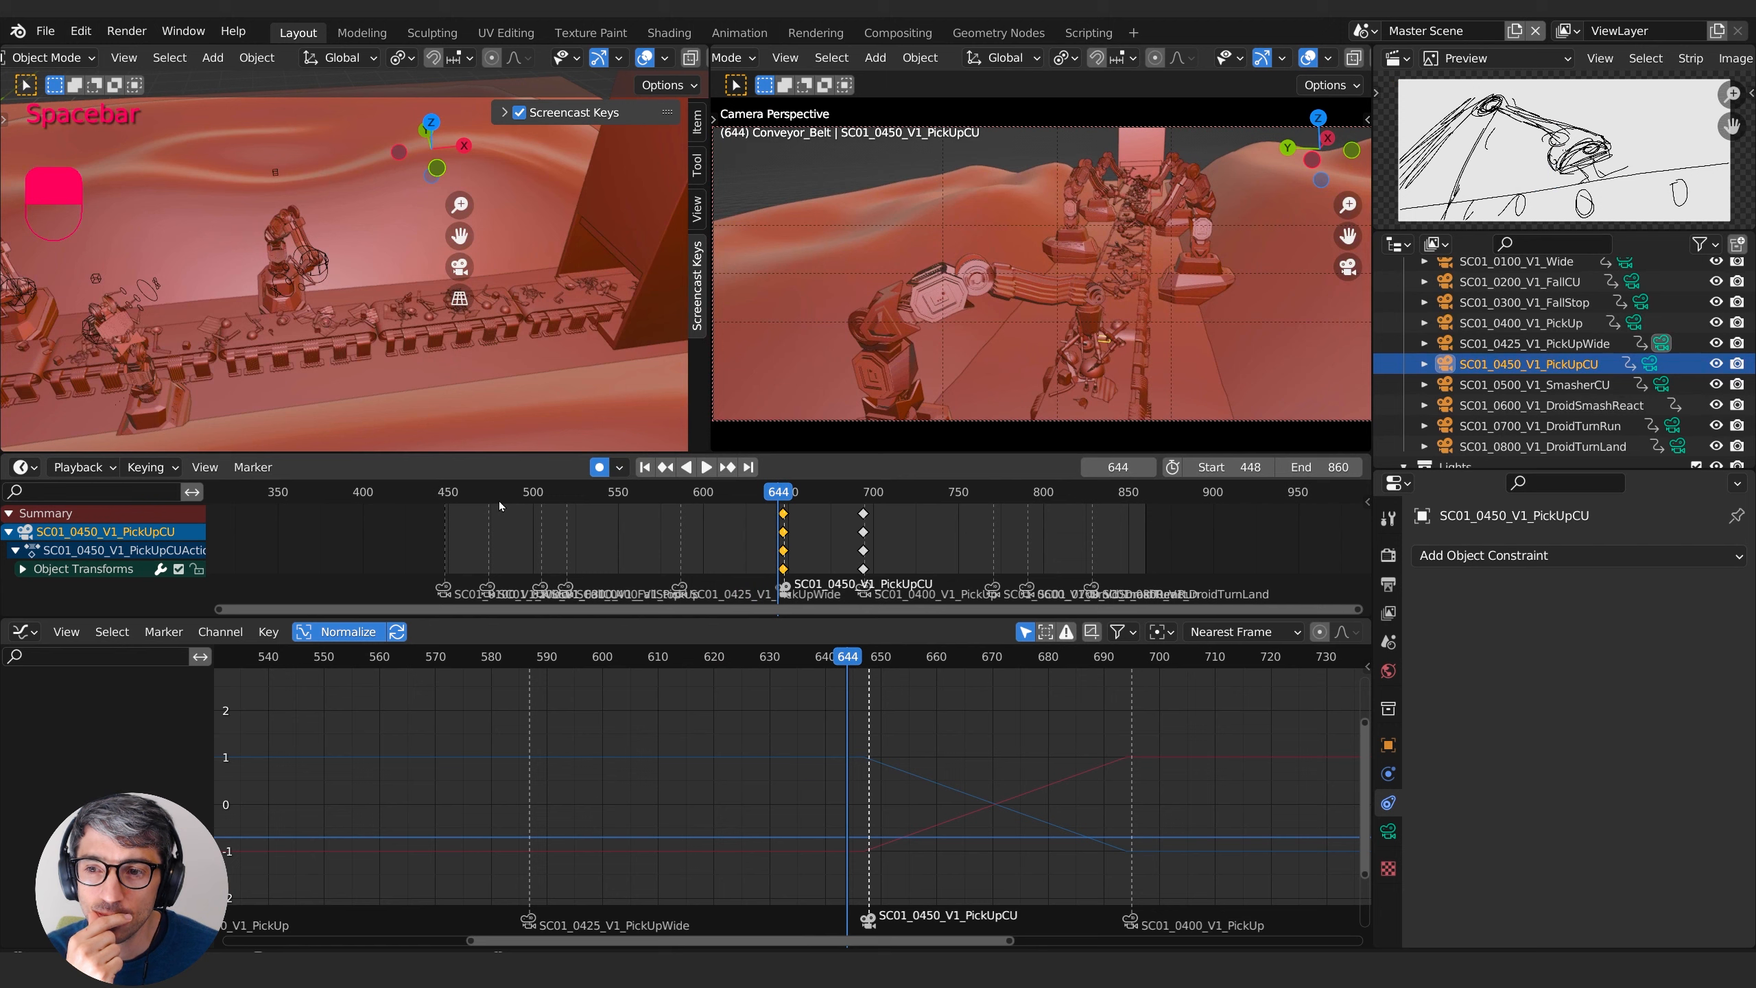
- Select the SC01_0425_V1_PickUpWide camera and its end keyframes, and scrub back and forth across the cut to the close-up
{"action": "left_click", "coordinate": [616, 596]}
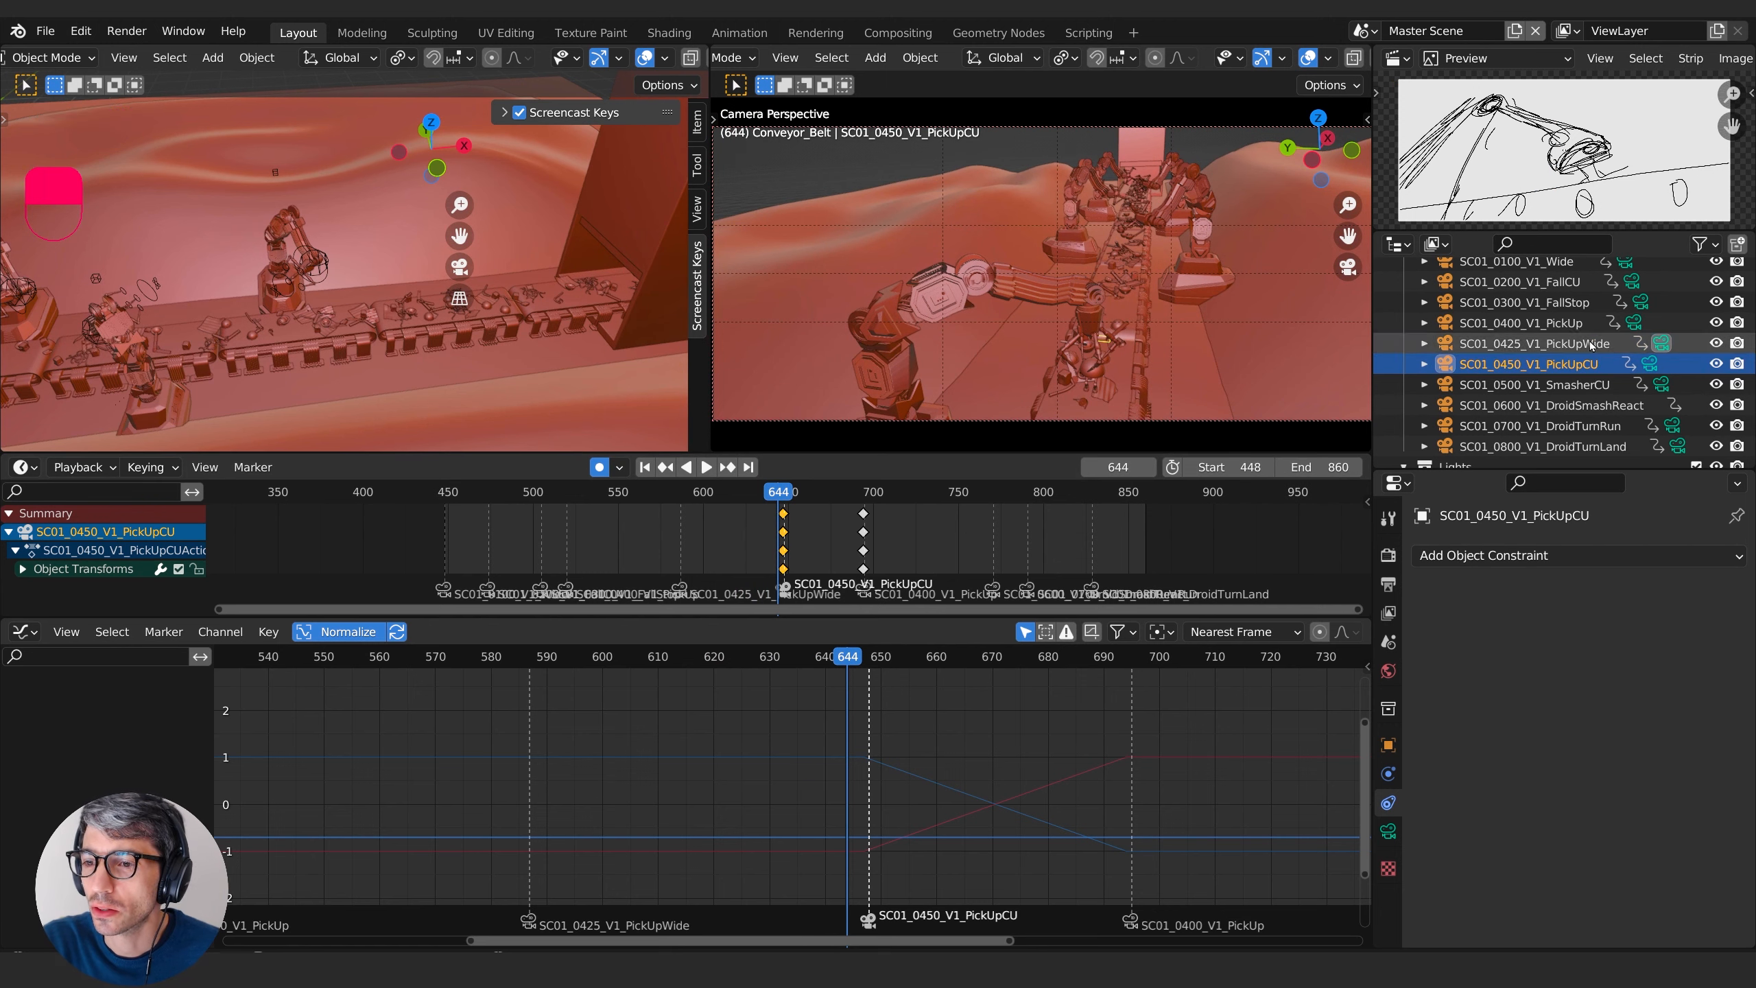
{"action": "double_click", "coordinate": [785, 494]}
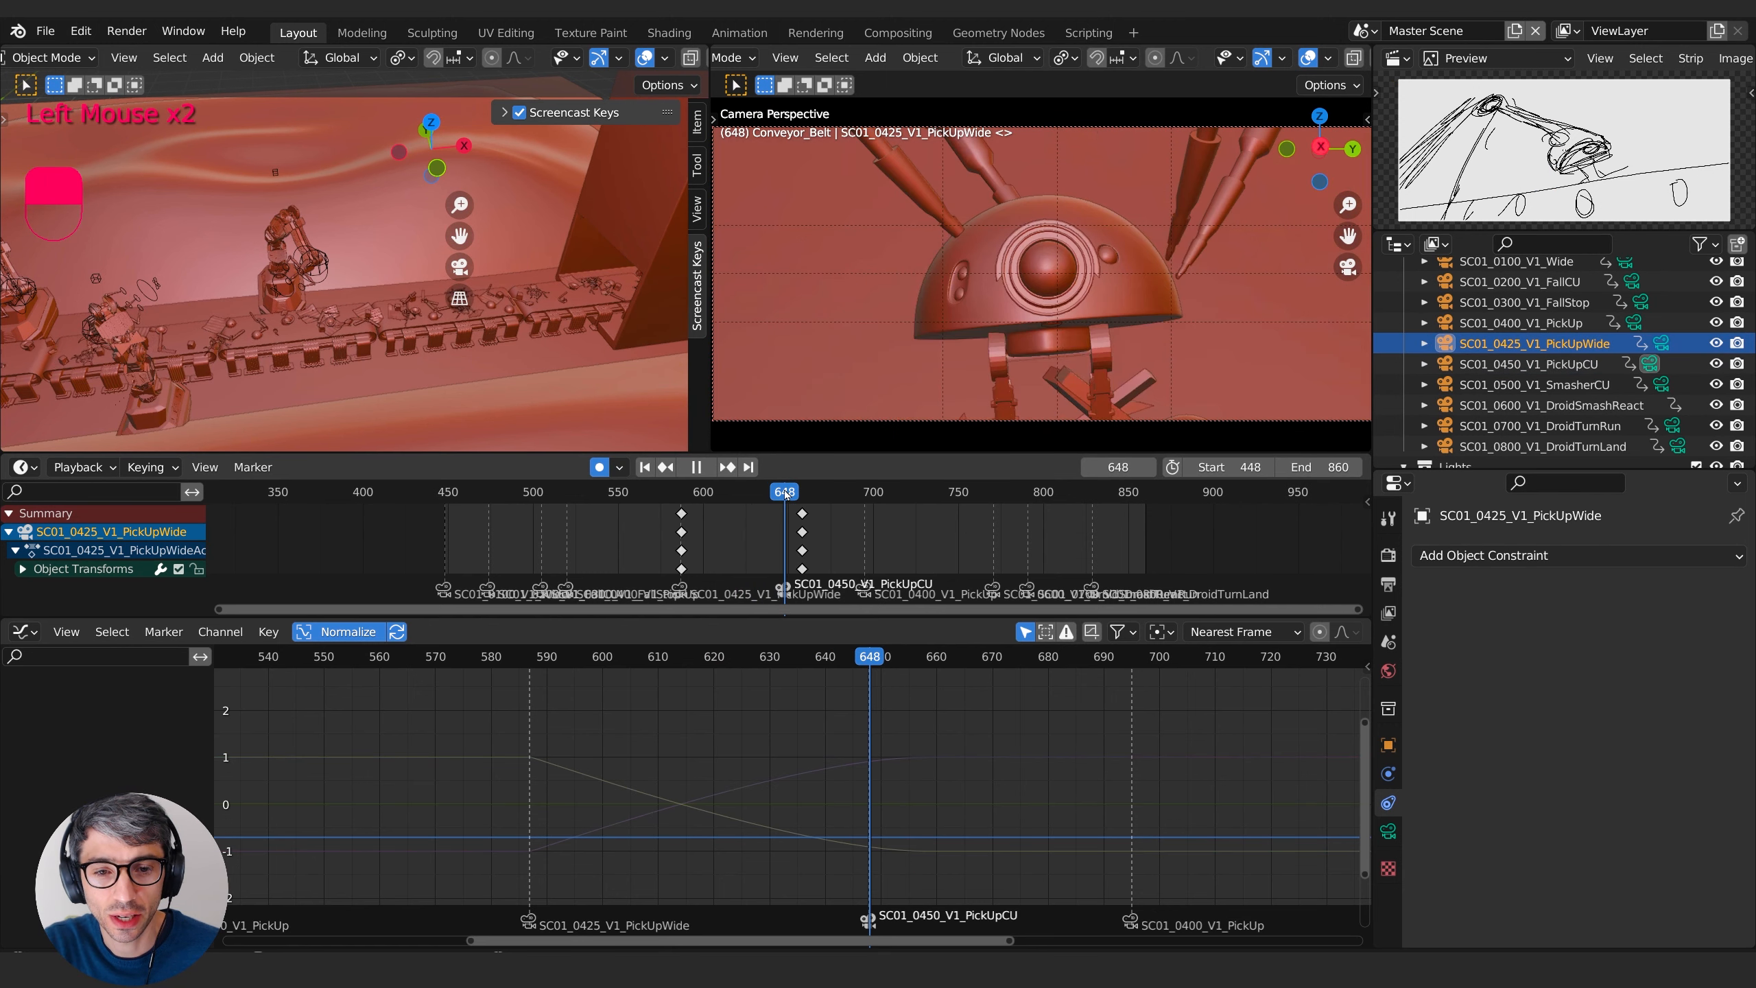
{"action": "left_click_drag", "start_coordinate": [785, 494], "coordinate": [782, 493]}
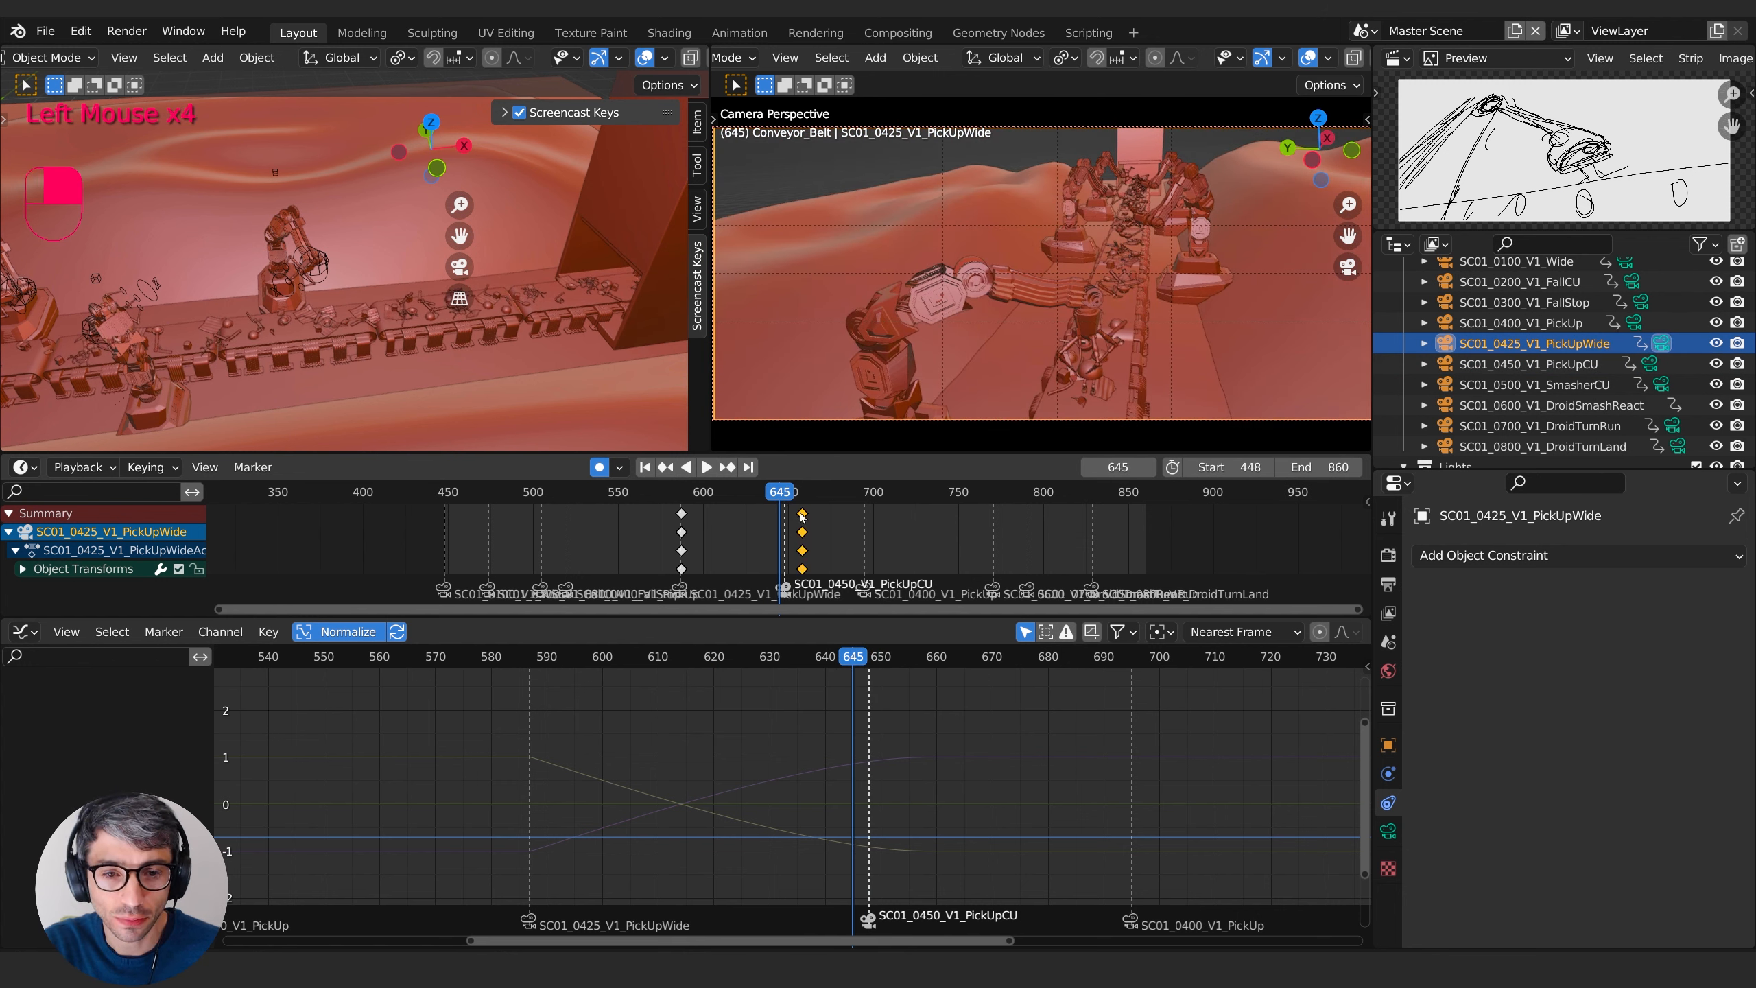
{"action": "mouse_move", "coordinate": [784, 494]}
{"action": "left_mouse_down"}
{"action": "mouse_move", "coordinate": [771, 501]}
{"action": "mouse_move", "coordinate": [804, 503]}
{"action": "left_mouse_up"}
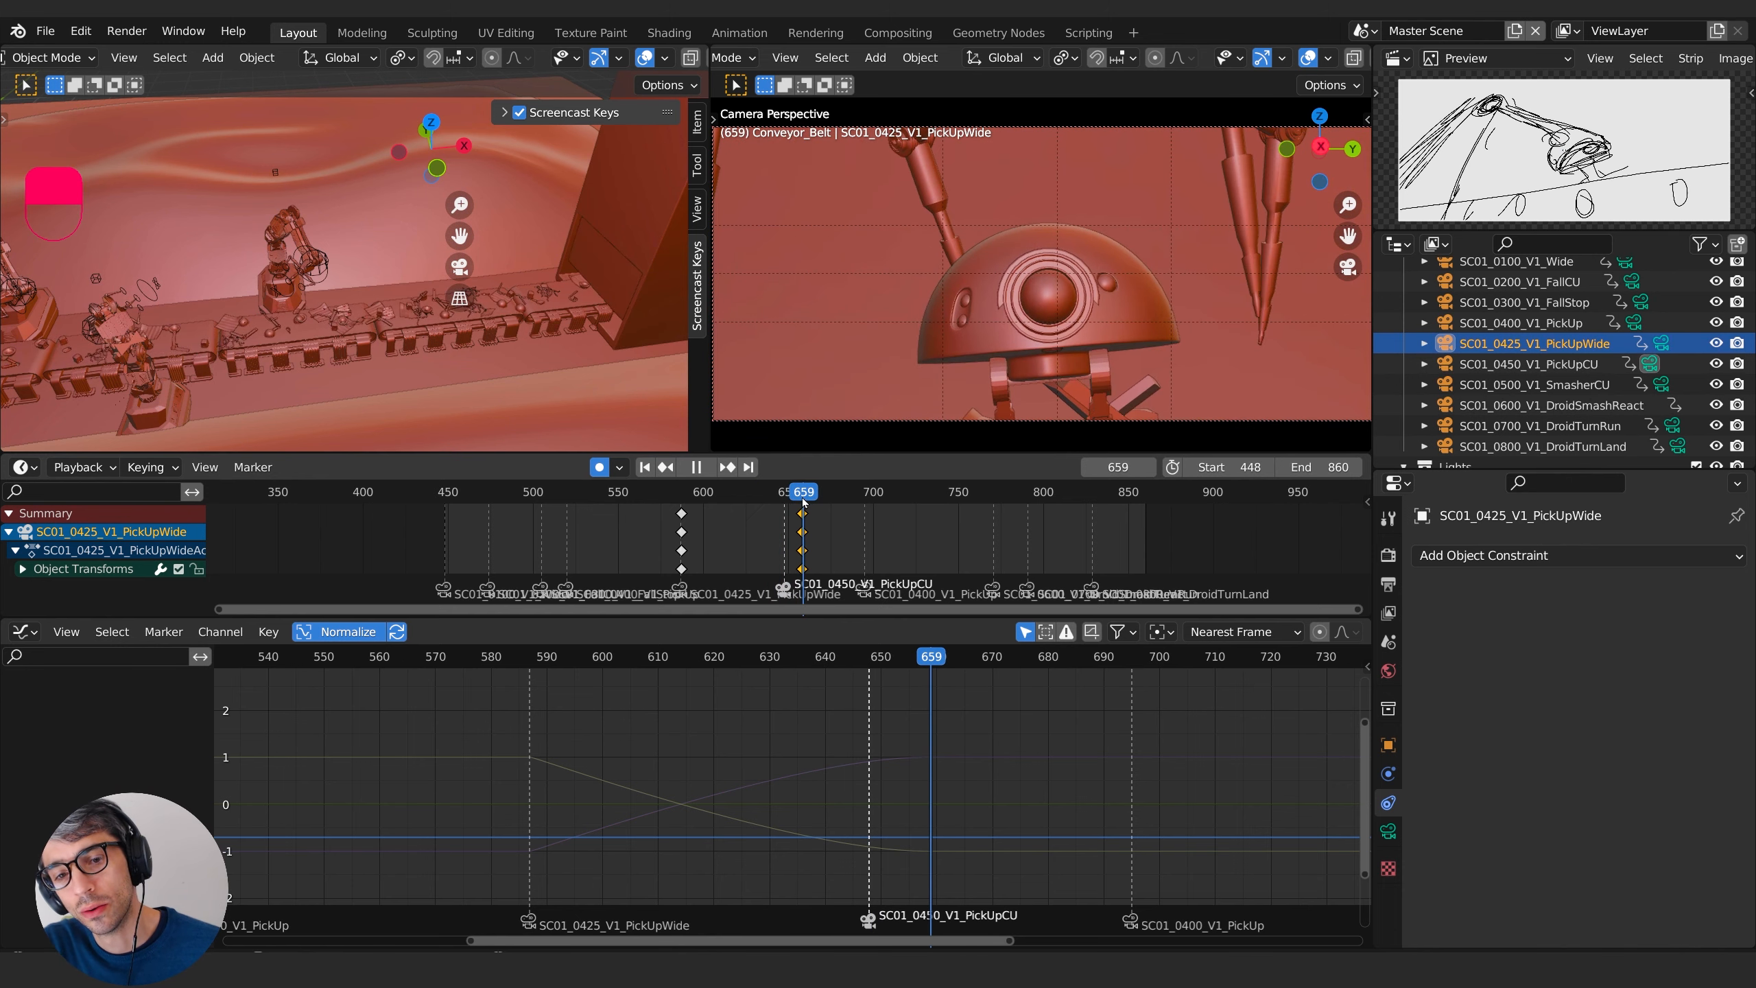
{"action": "key", "text": "Escape"}
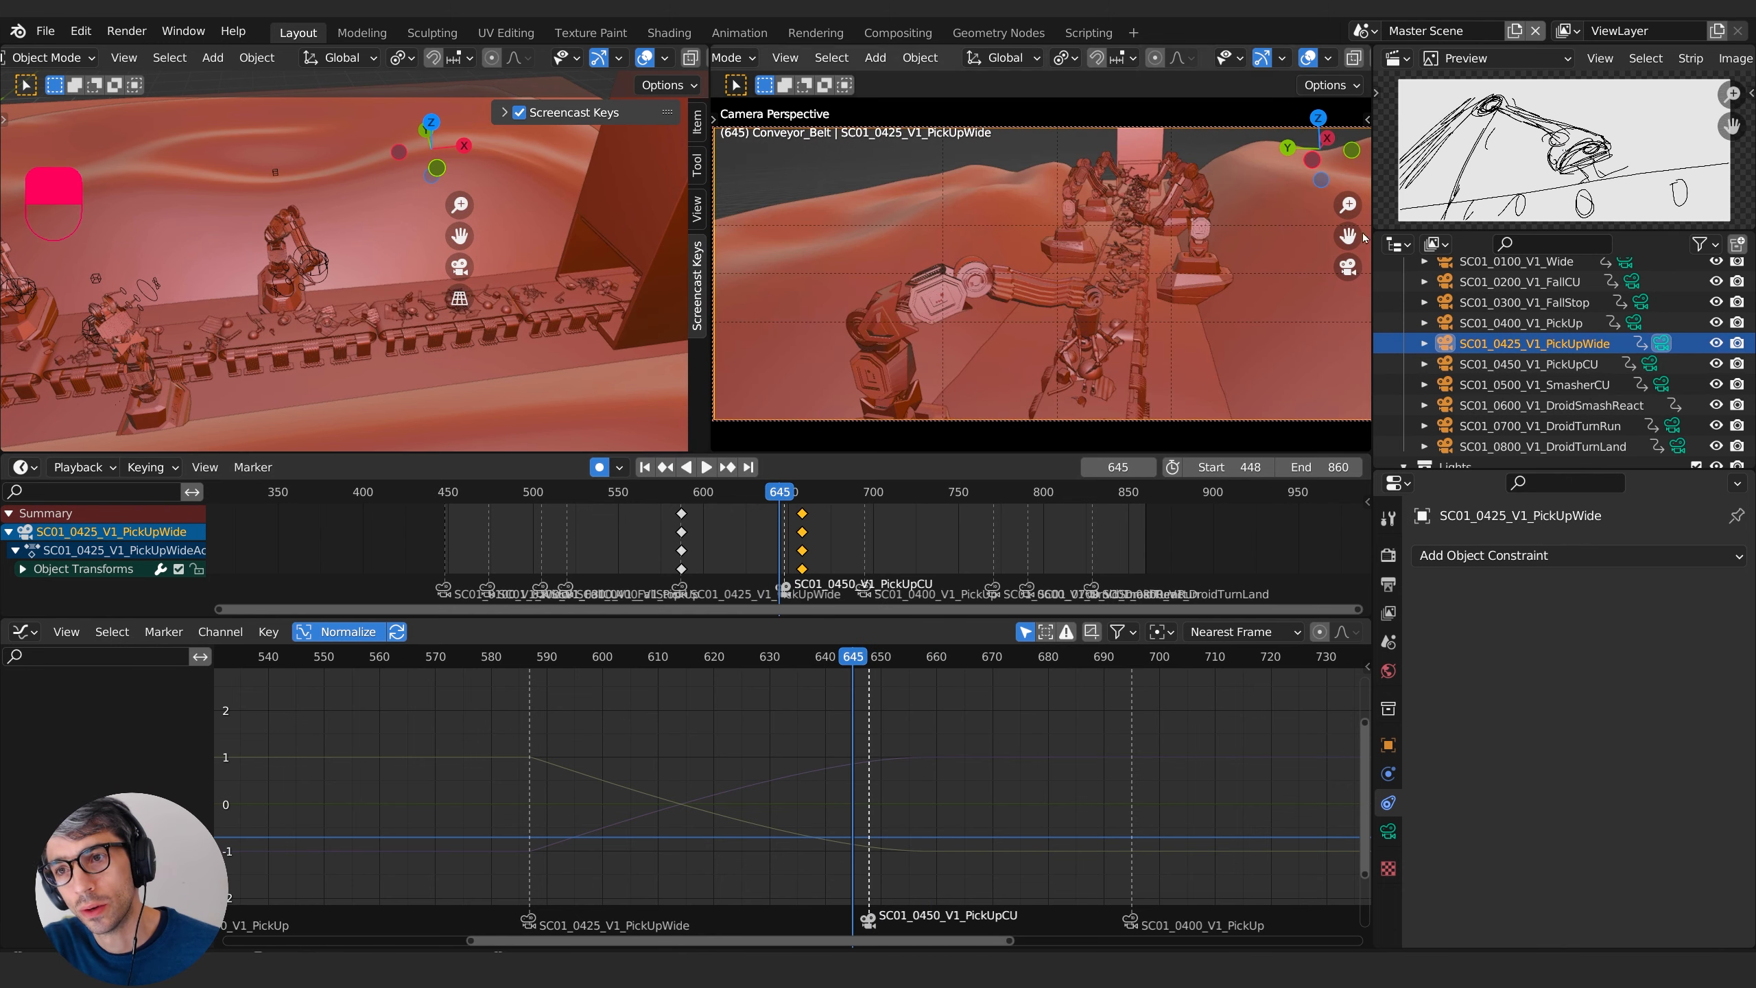
- Switch to the Master Scene No Edit scene, make SC01_0425_V1_PickUpWide the active camera, and scrub to frame 609
{"action": "left_click", "coordinate": [1364, 30]}
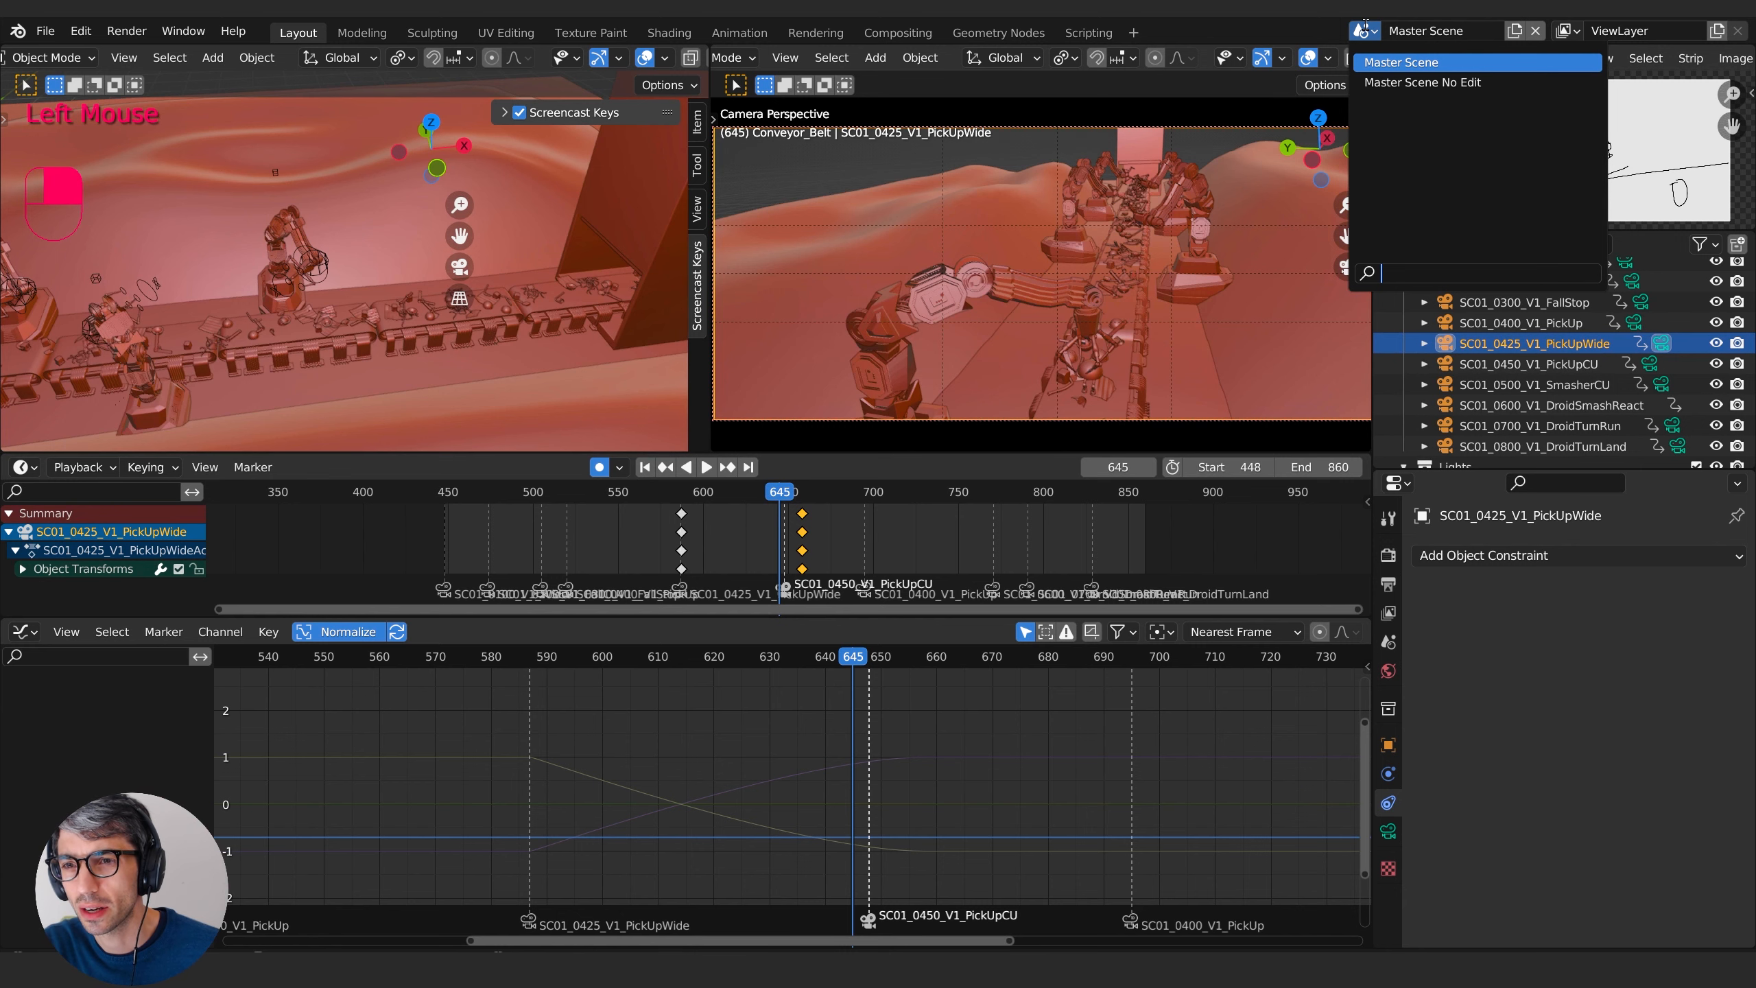
{"action": "left_click", "coordinate": [1378, 81]}
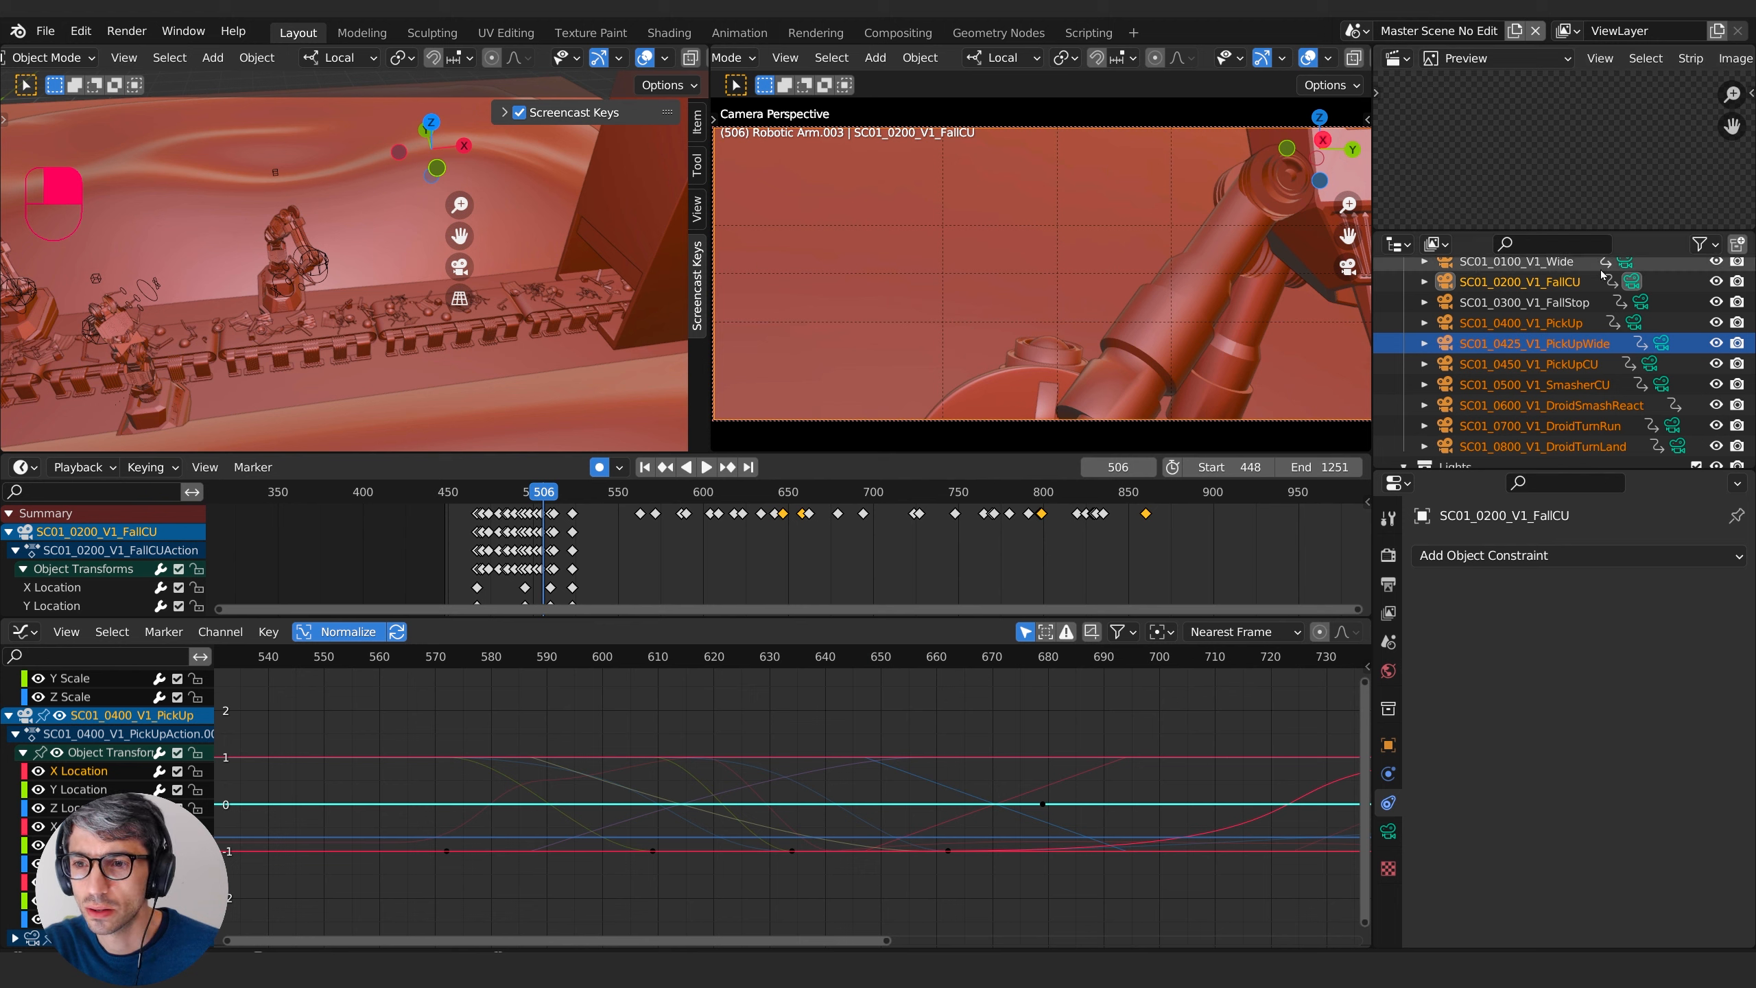
{"action": "left_click", "coordinate": [1631, 345]}
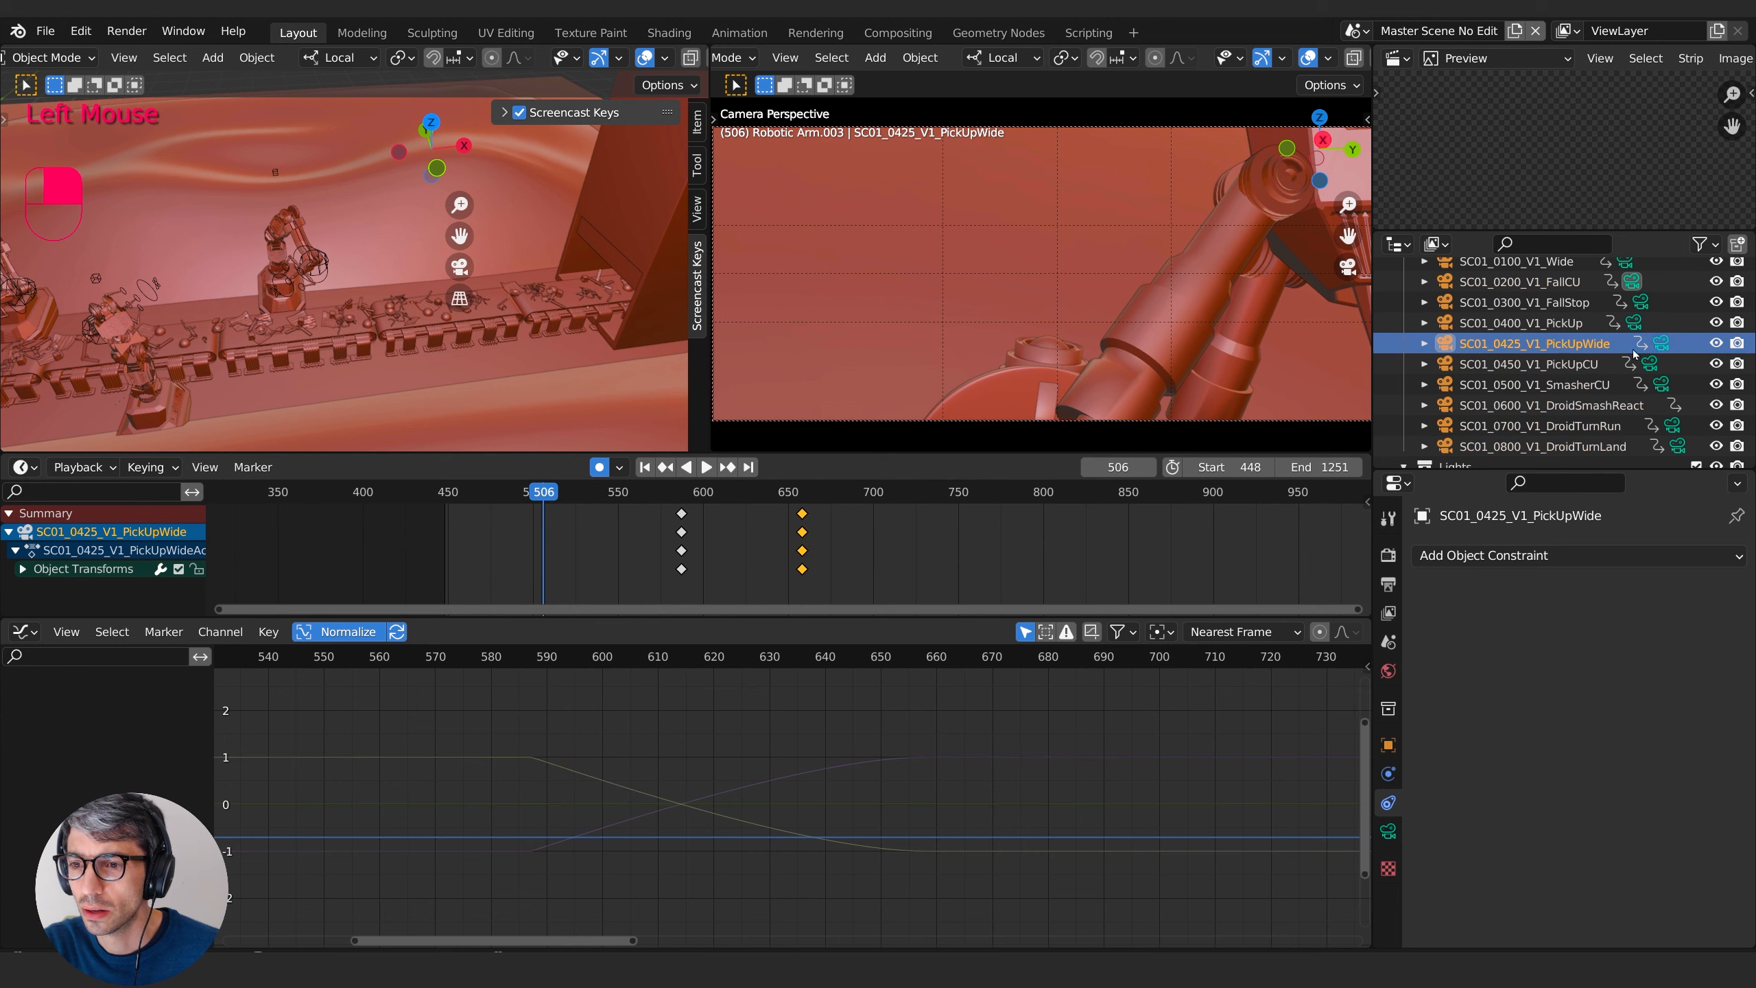
{"action": "left_click", "coordinate": [1660, 346]}
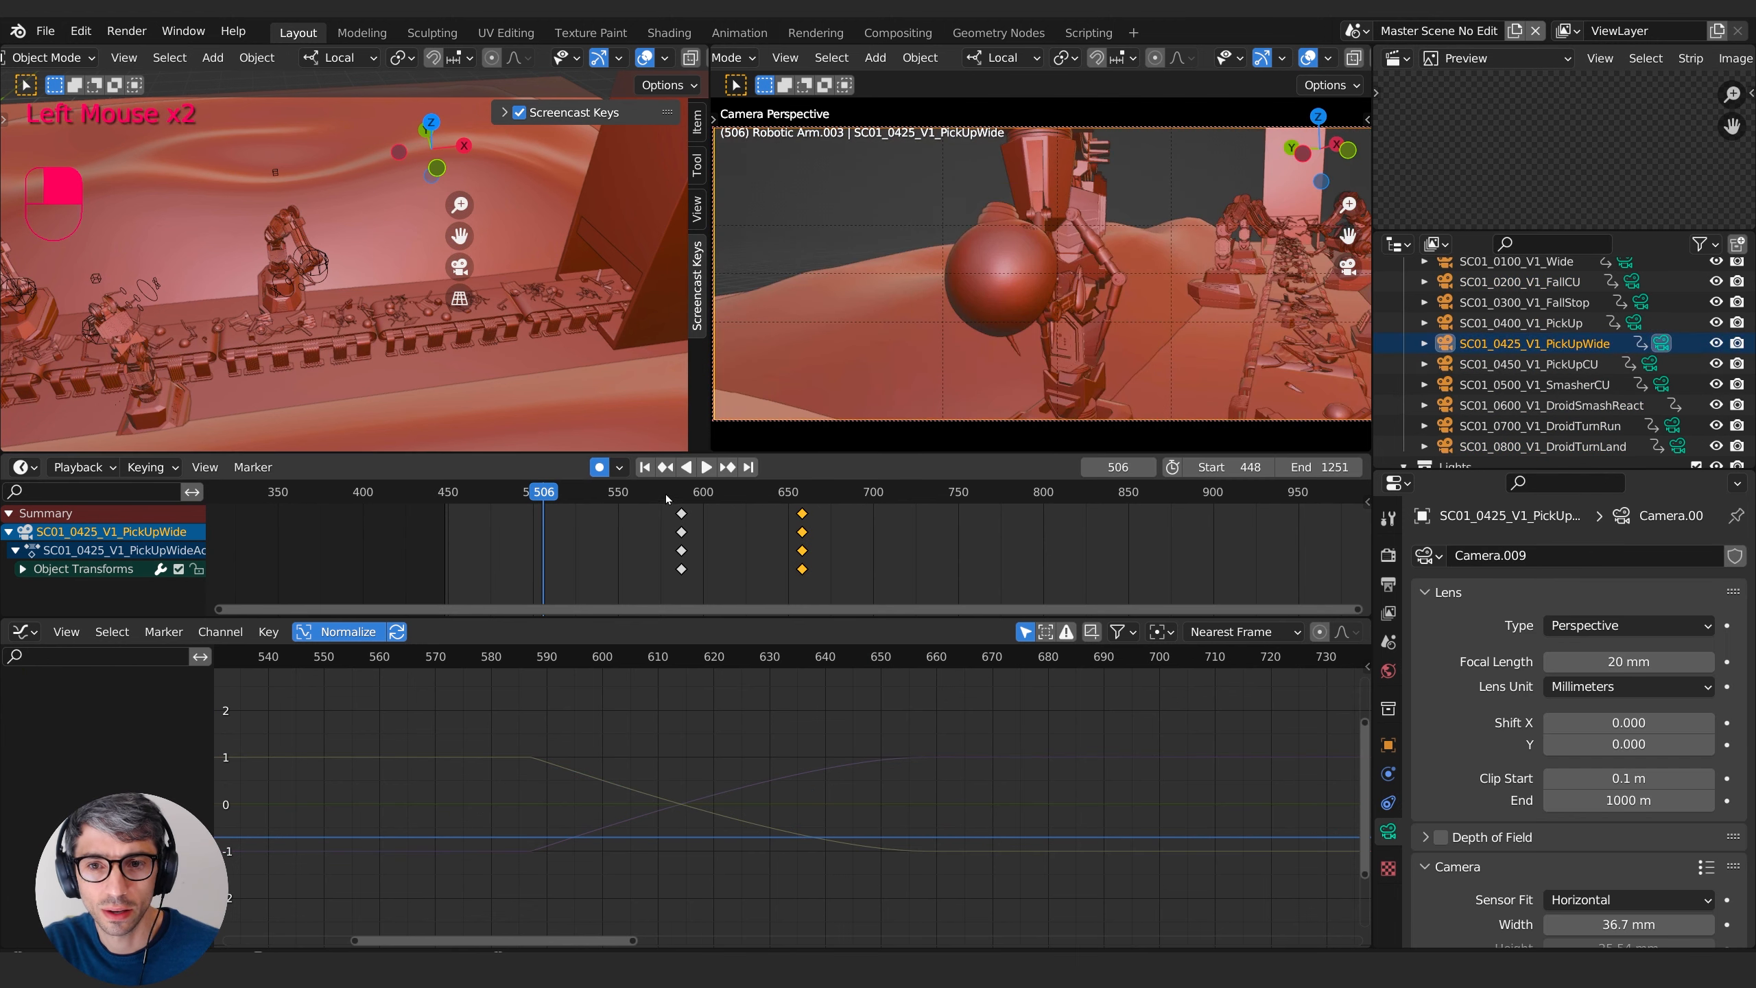
{"action": "left_click_drag", "start_coordinate": [667, 497], "coordinate": [718, 507]}
{"action": "left_click", "coordinate": [1353, 30]}
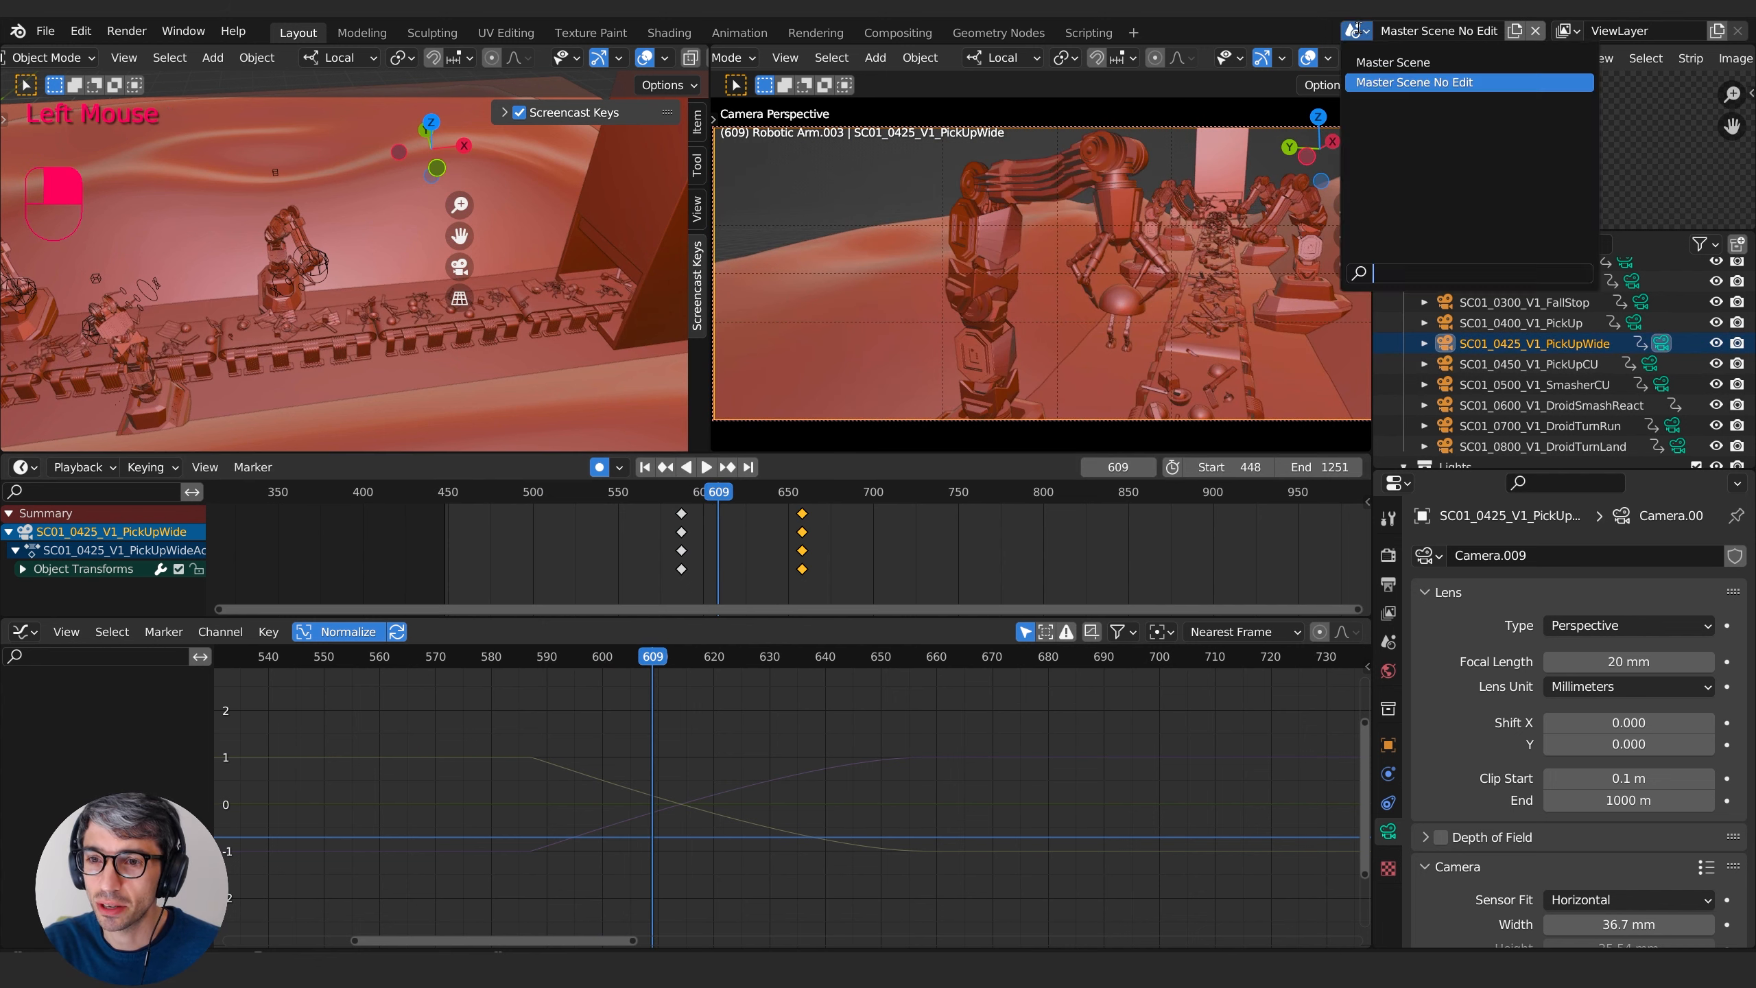
{"action": "left_click", "coordinate": [1515, 33]}
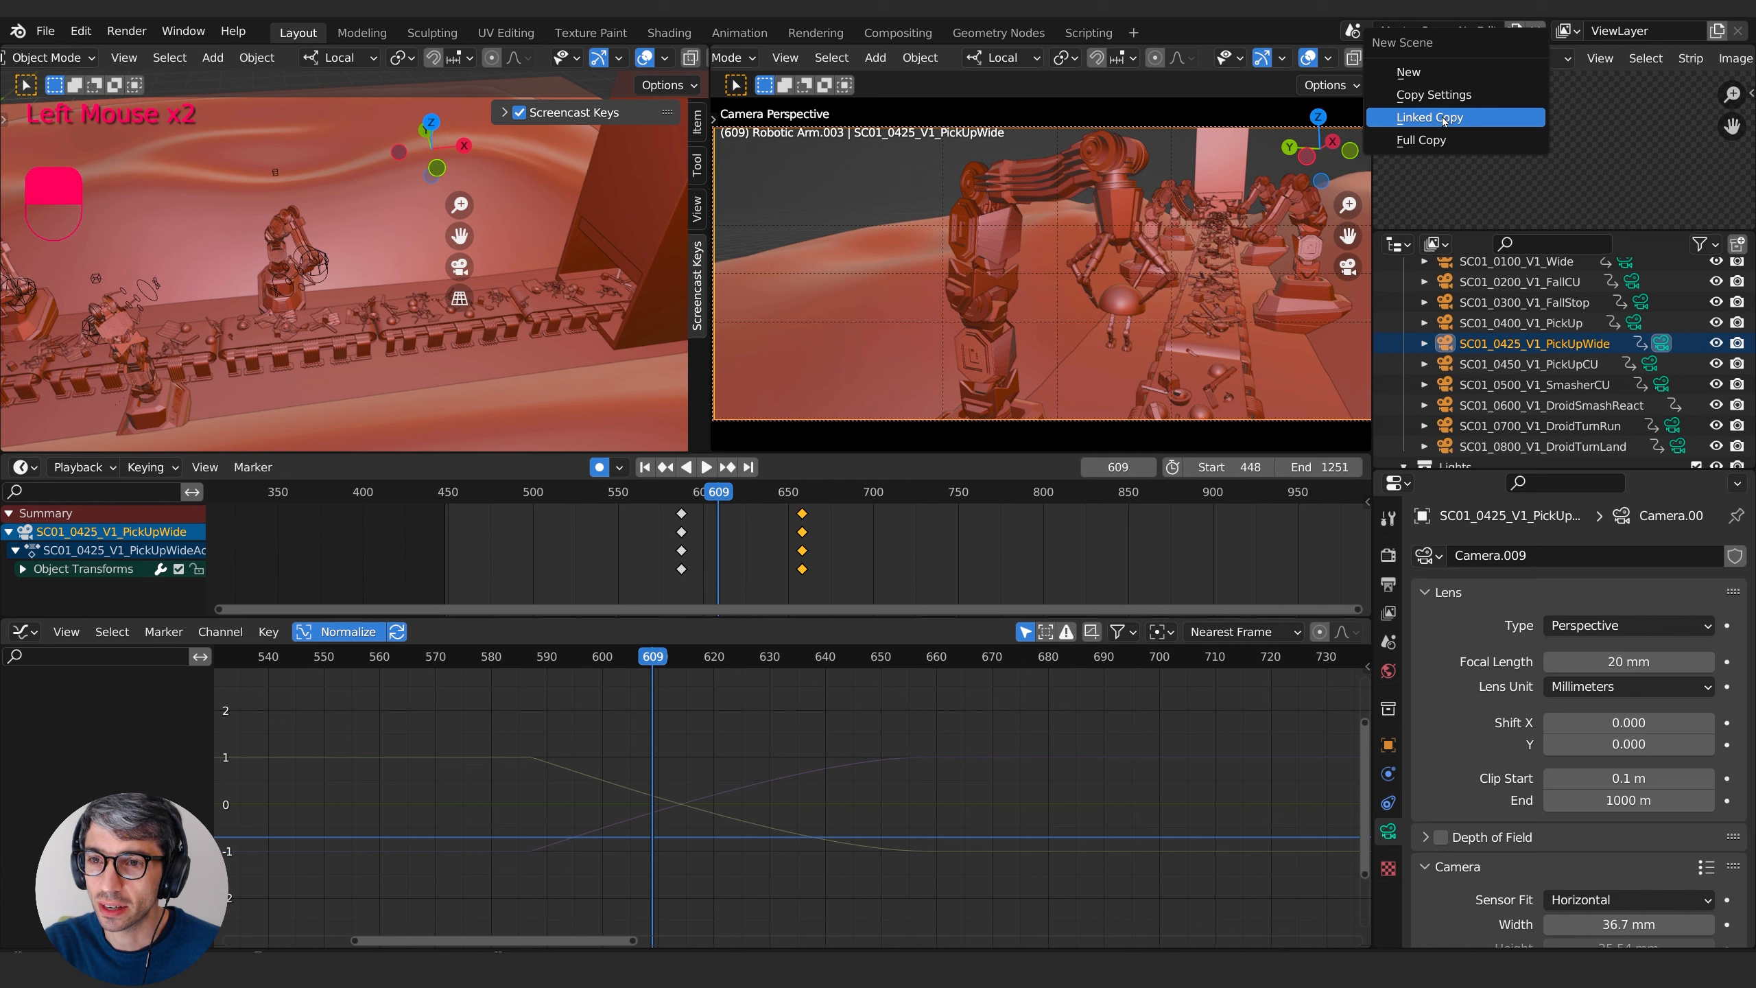
{"action": "left_click", "coordinate": [1354, 31]}
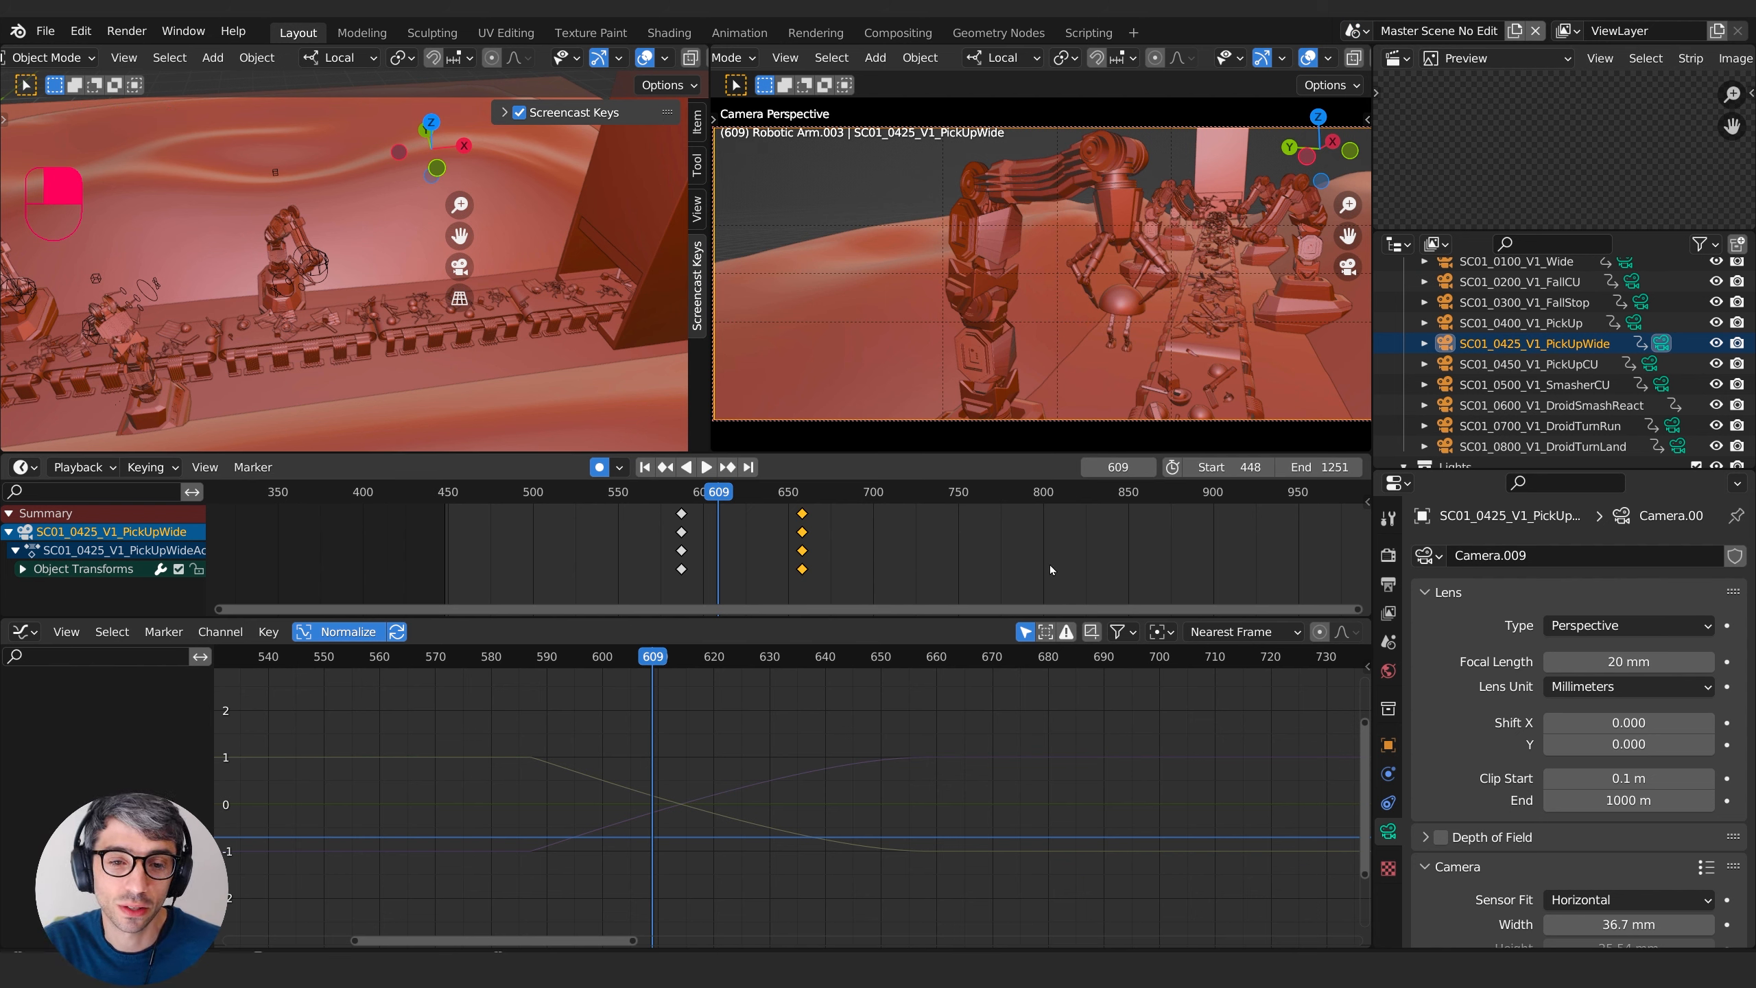
- Play the complete SC01_0425_V1_PickUpWide camera move without cuts, from frame 587 to past its end keyframes
{"action": "left_click", "coordinate": [1621, 334]}
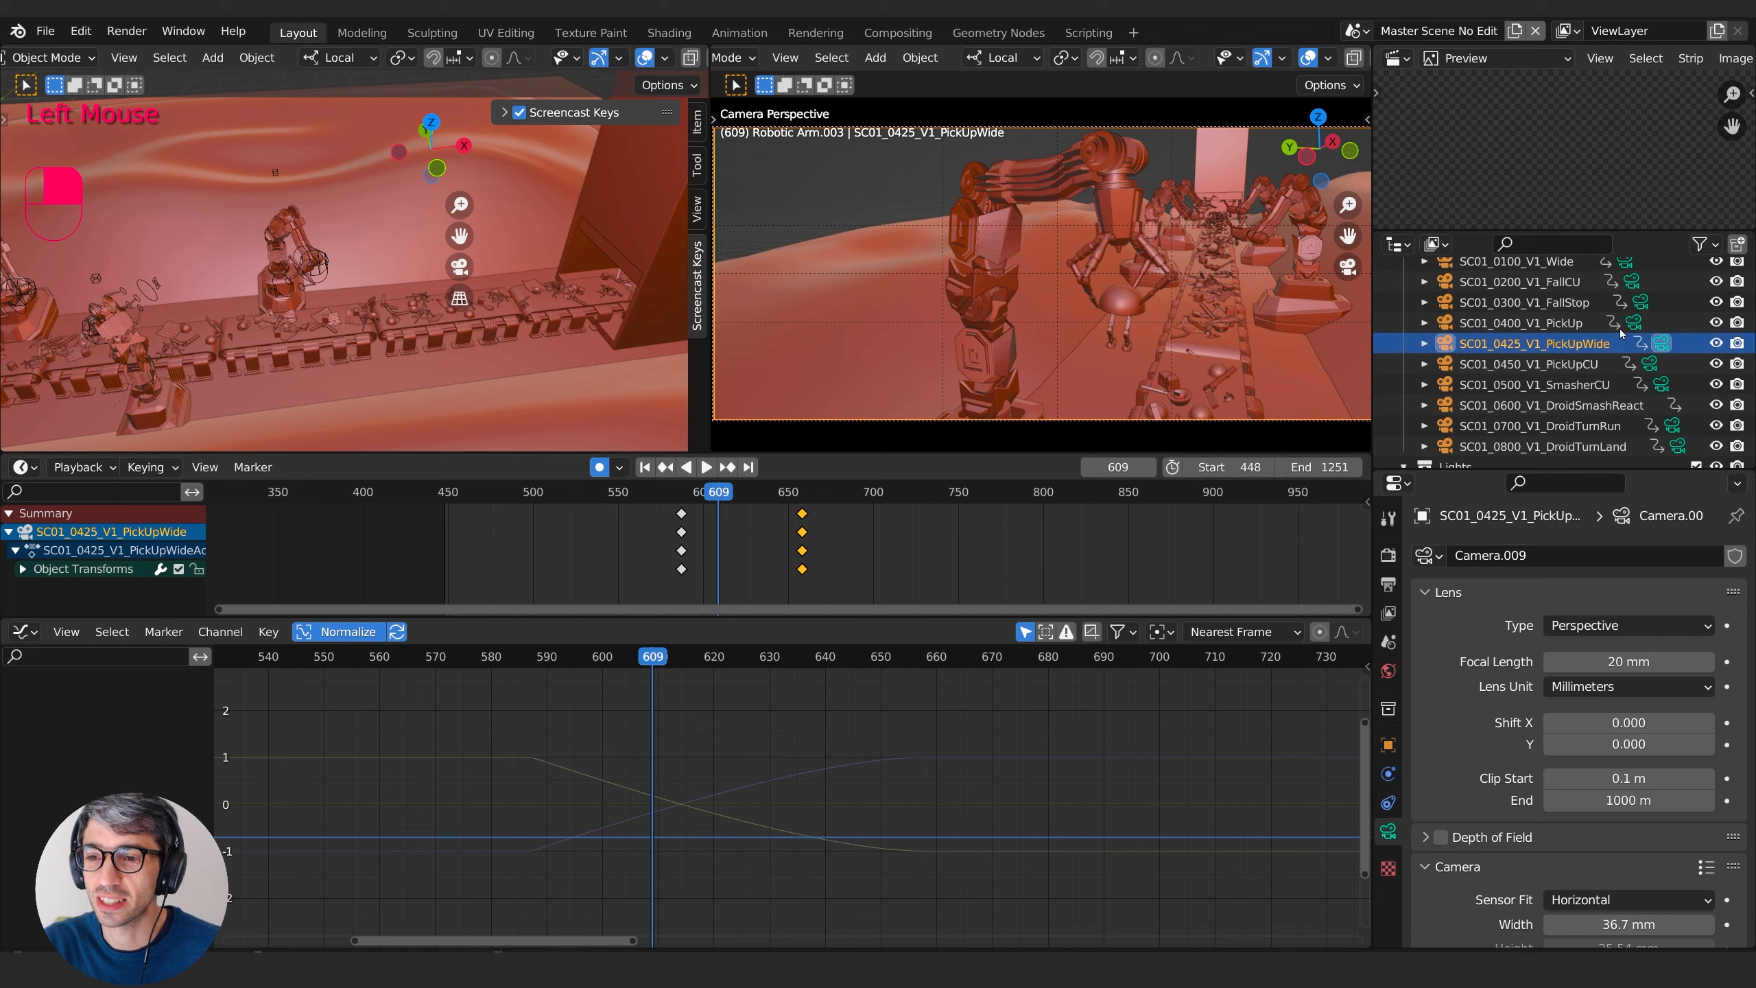
{"action": "left_click", "coordinate": [706, 467]}
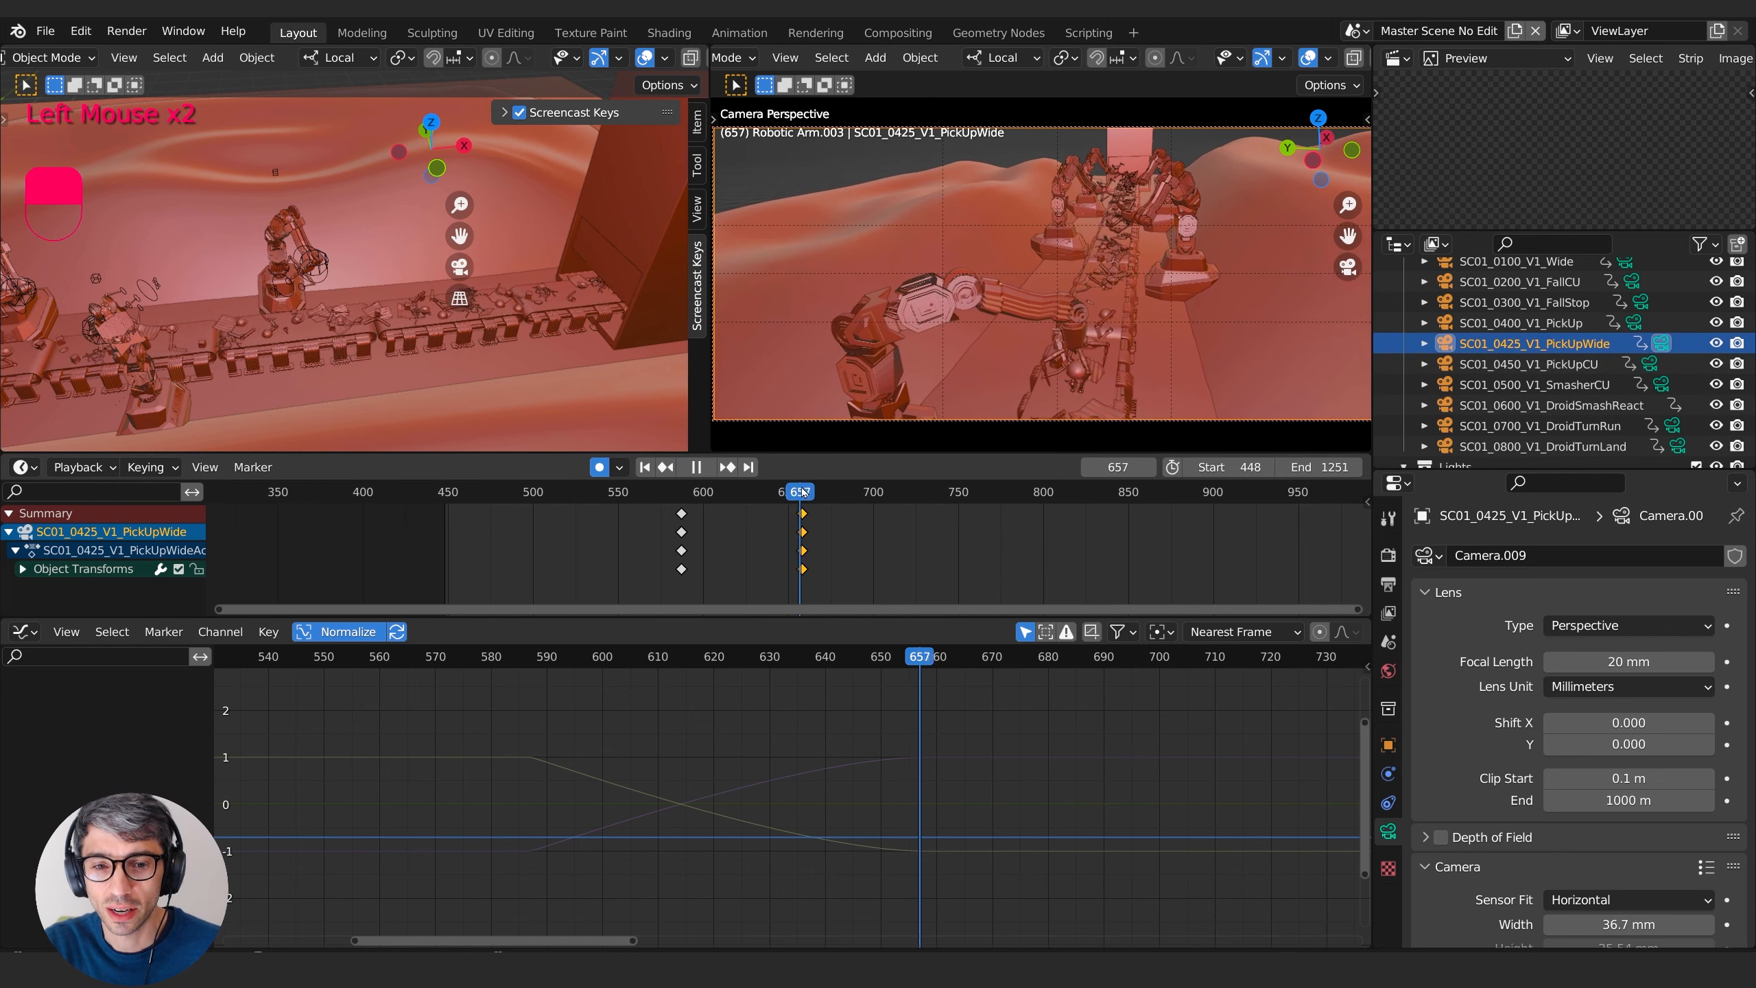
{"action": "left_click_drag", "start_coordinate": [725, 495], "coordinate": [685, 501]}
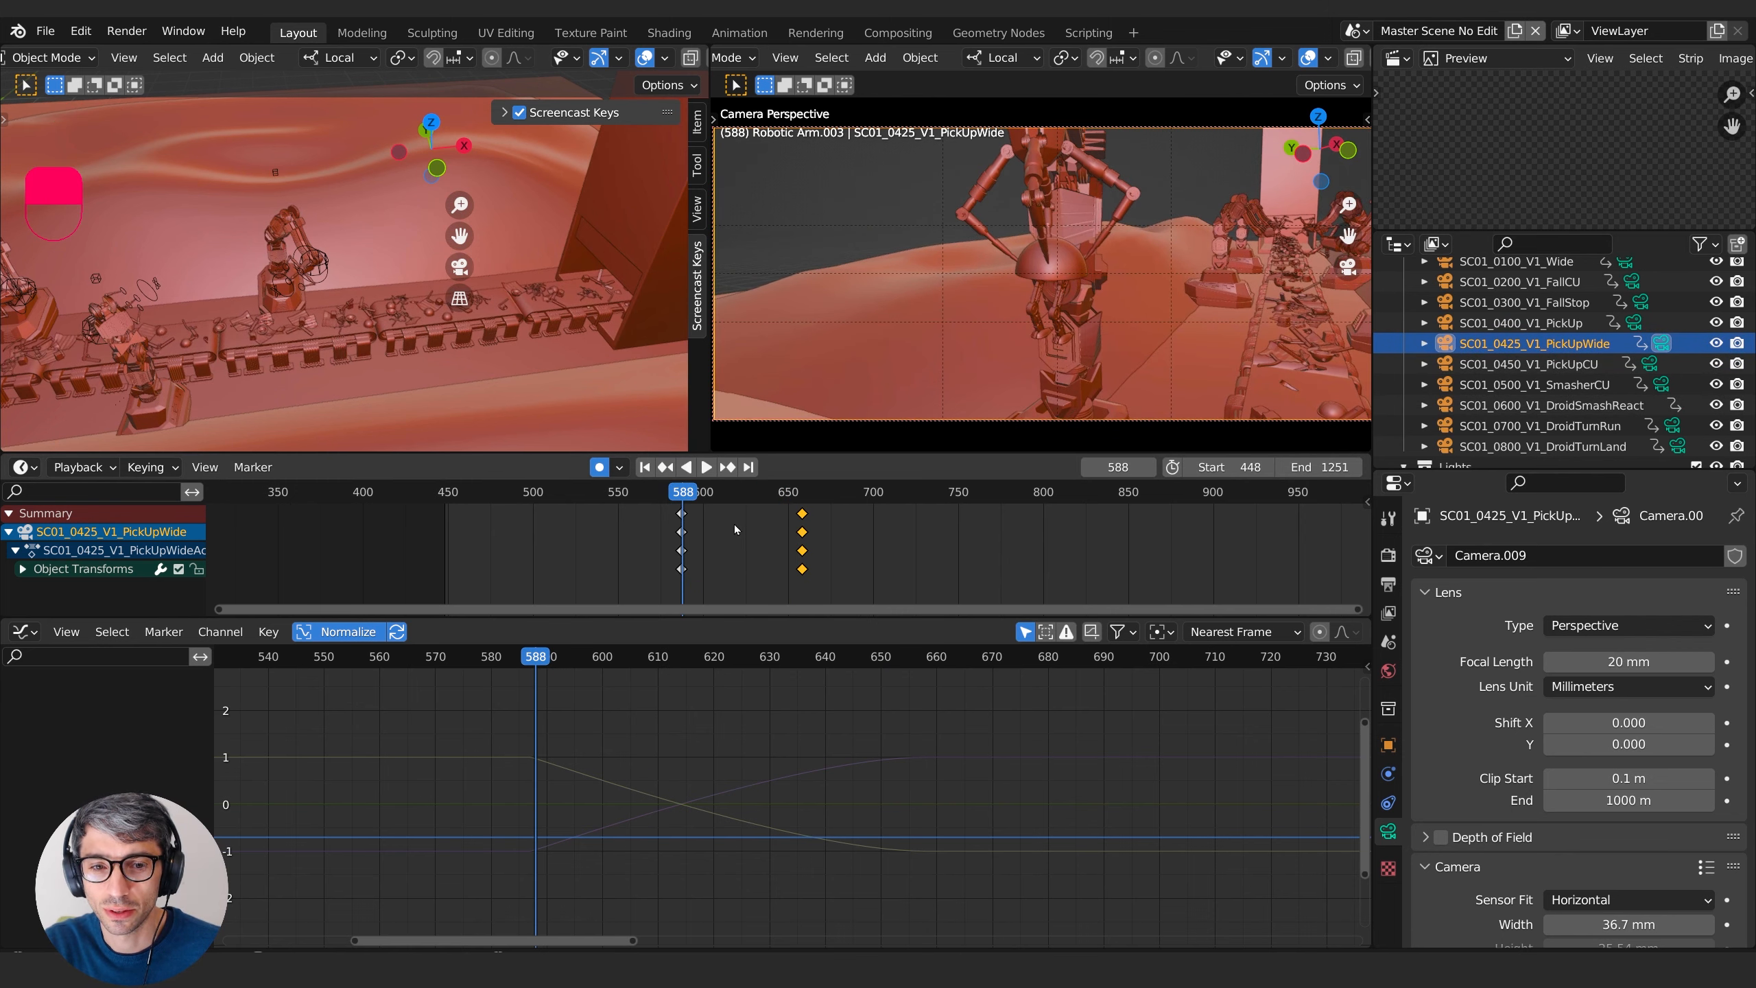
{"action": "key", "text": "Down"}
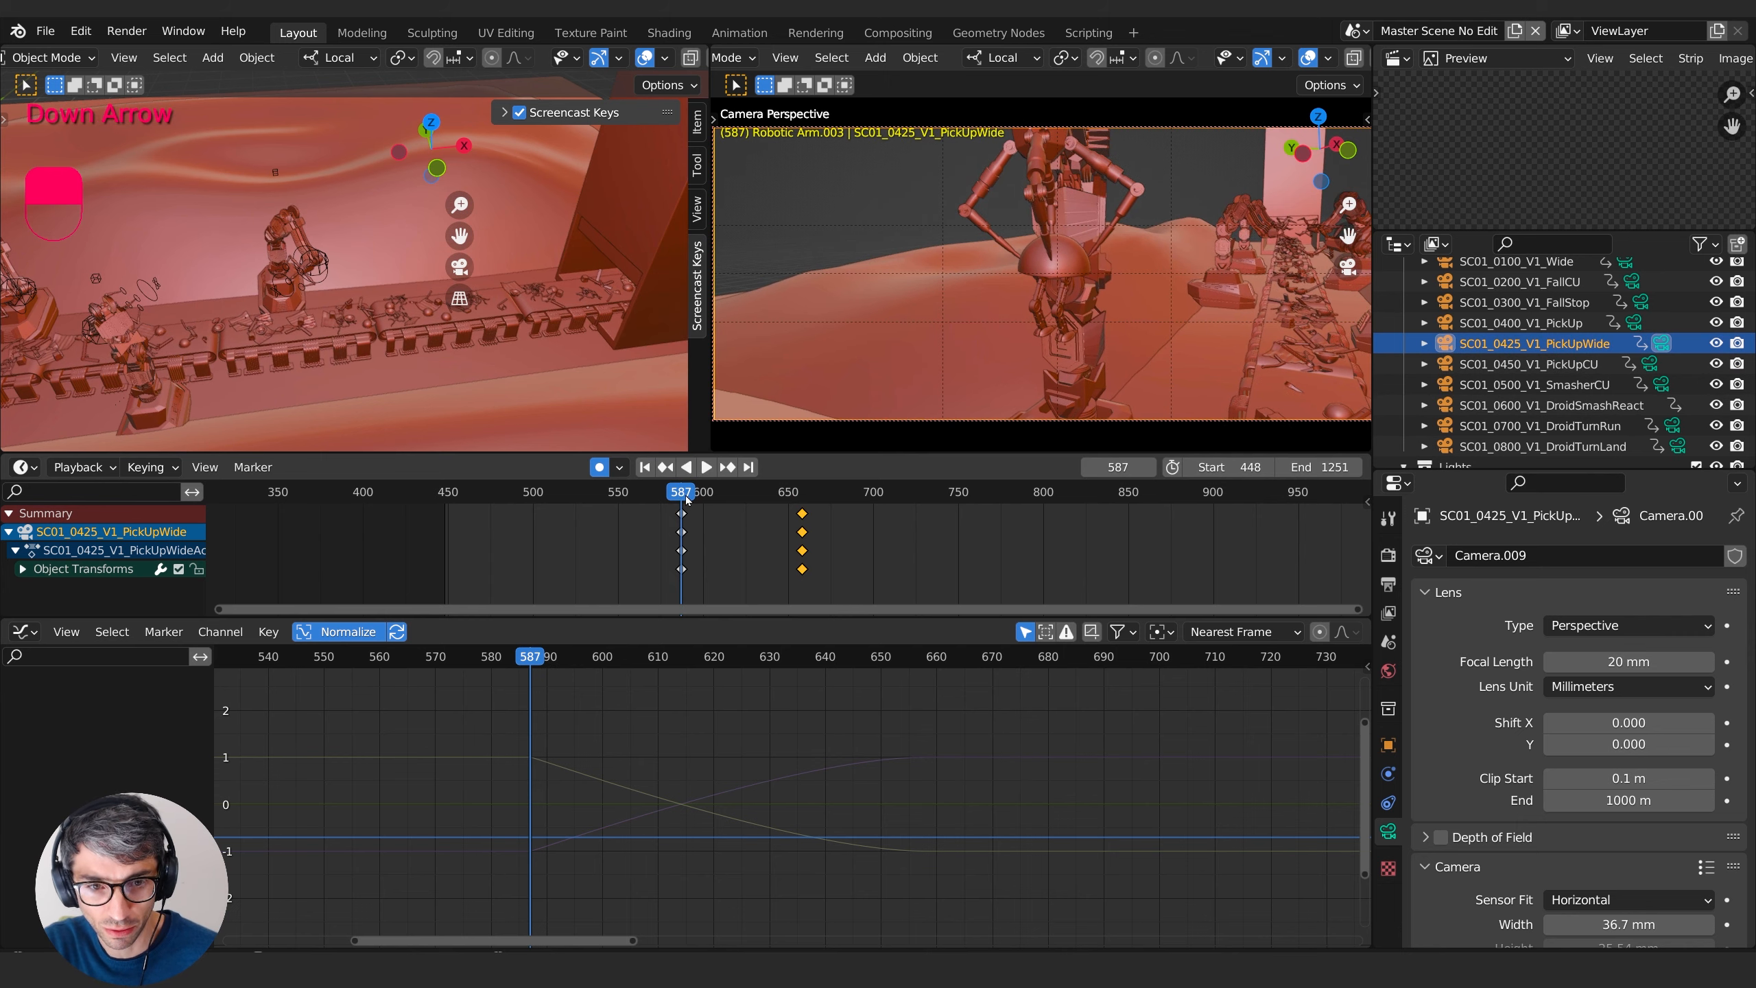
{"action": "key", "text": "space"}
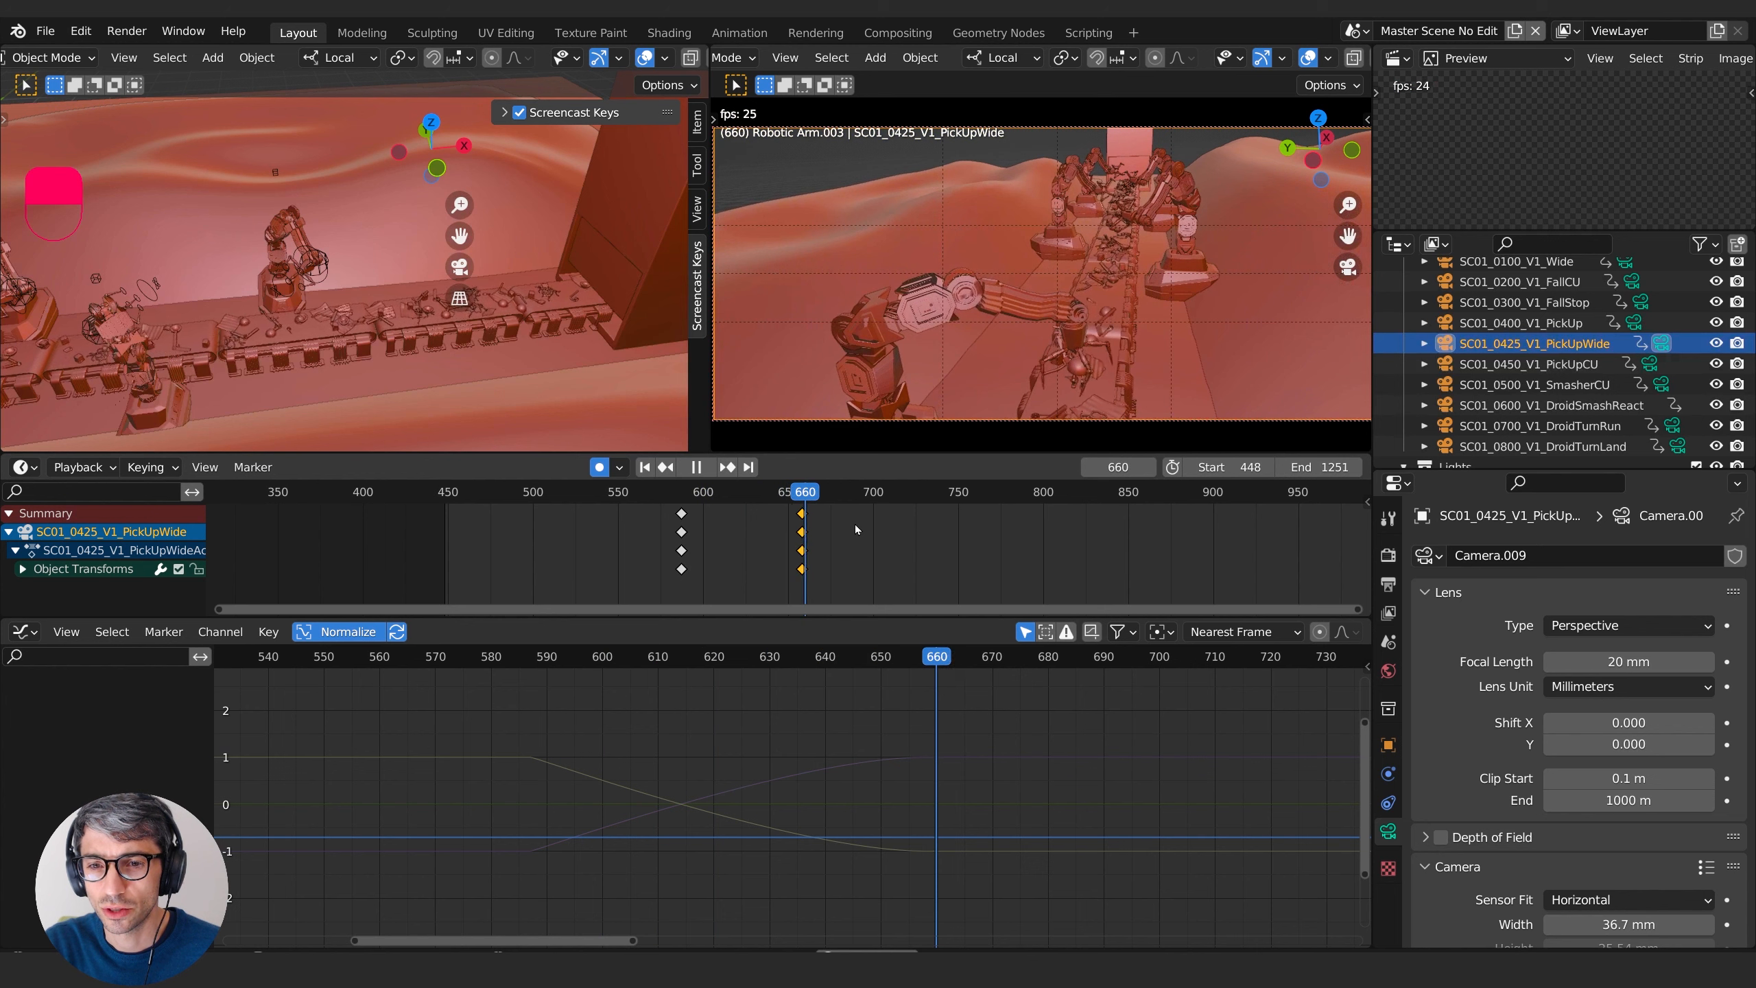
{"action": "key", "text": "space"}
- At frame 658, re-aim the SC01_0425_V1_PickUpWide camera with an X rotation of 73.6° and a Z rotation of -84.4°
{"action": "left_click", "coordinate": [803, 492]}
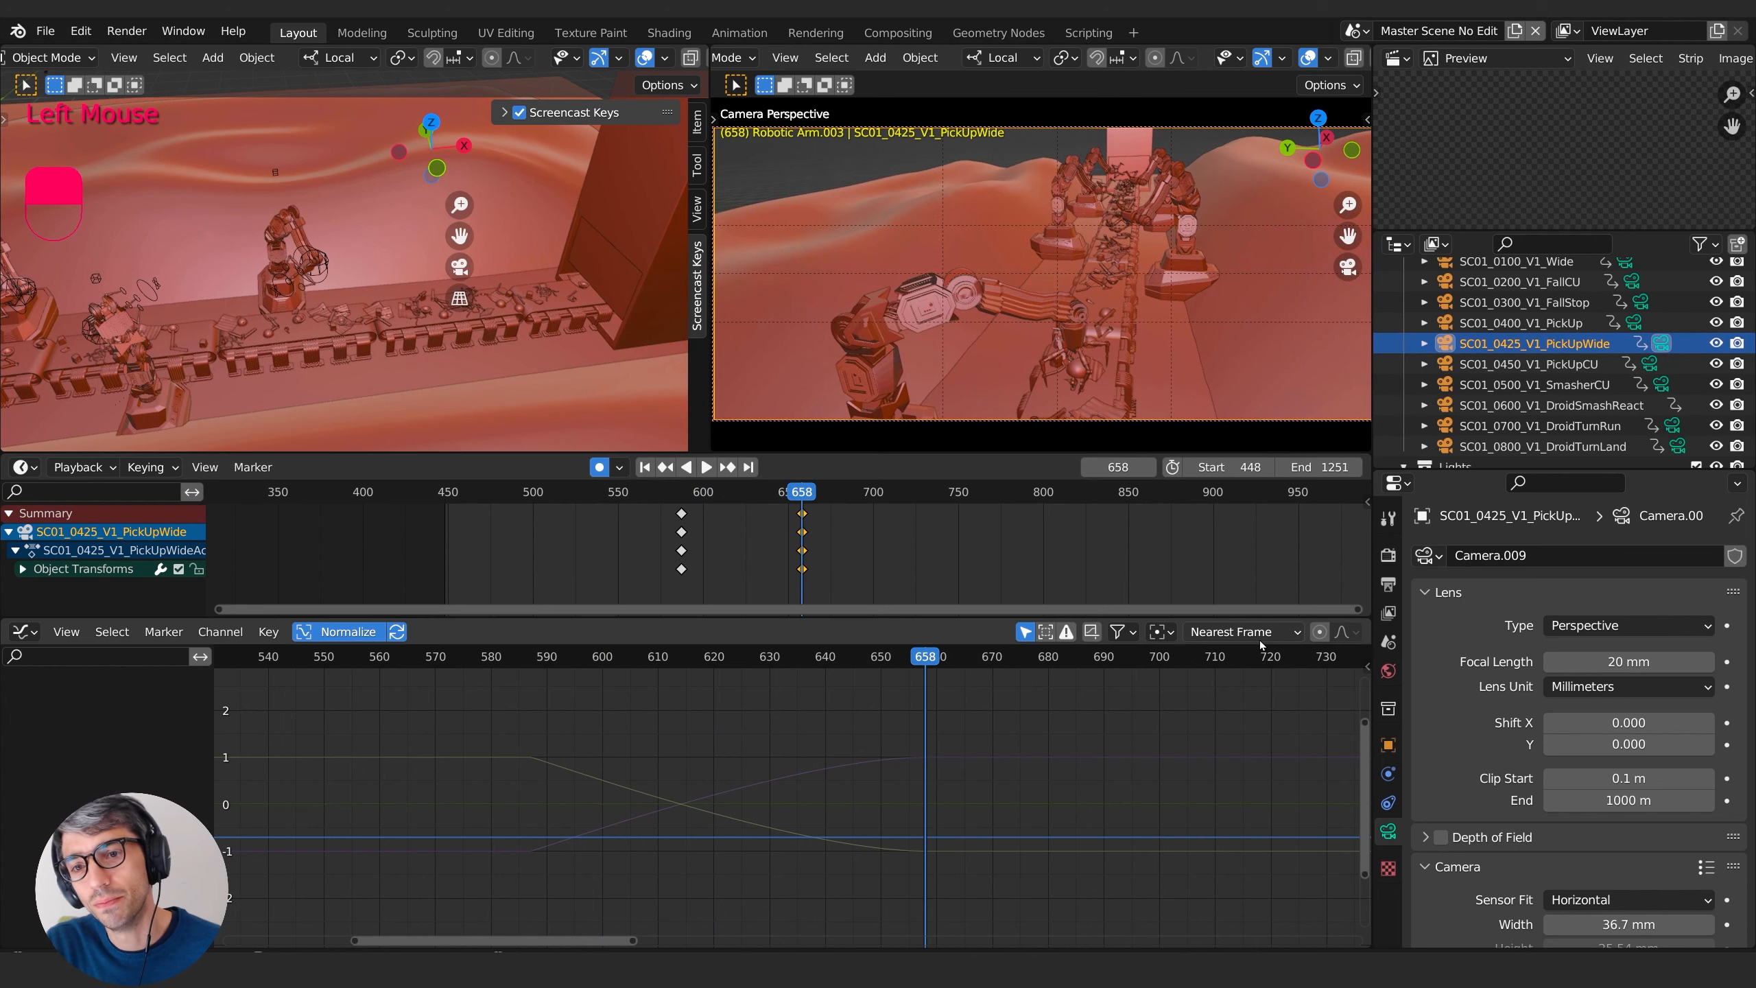
{"action": "left_click", "coordinate": [1388, 745]}
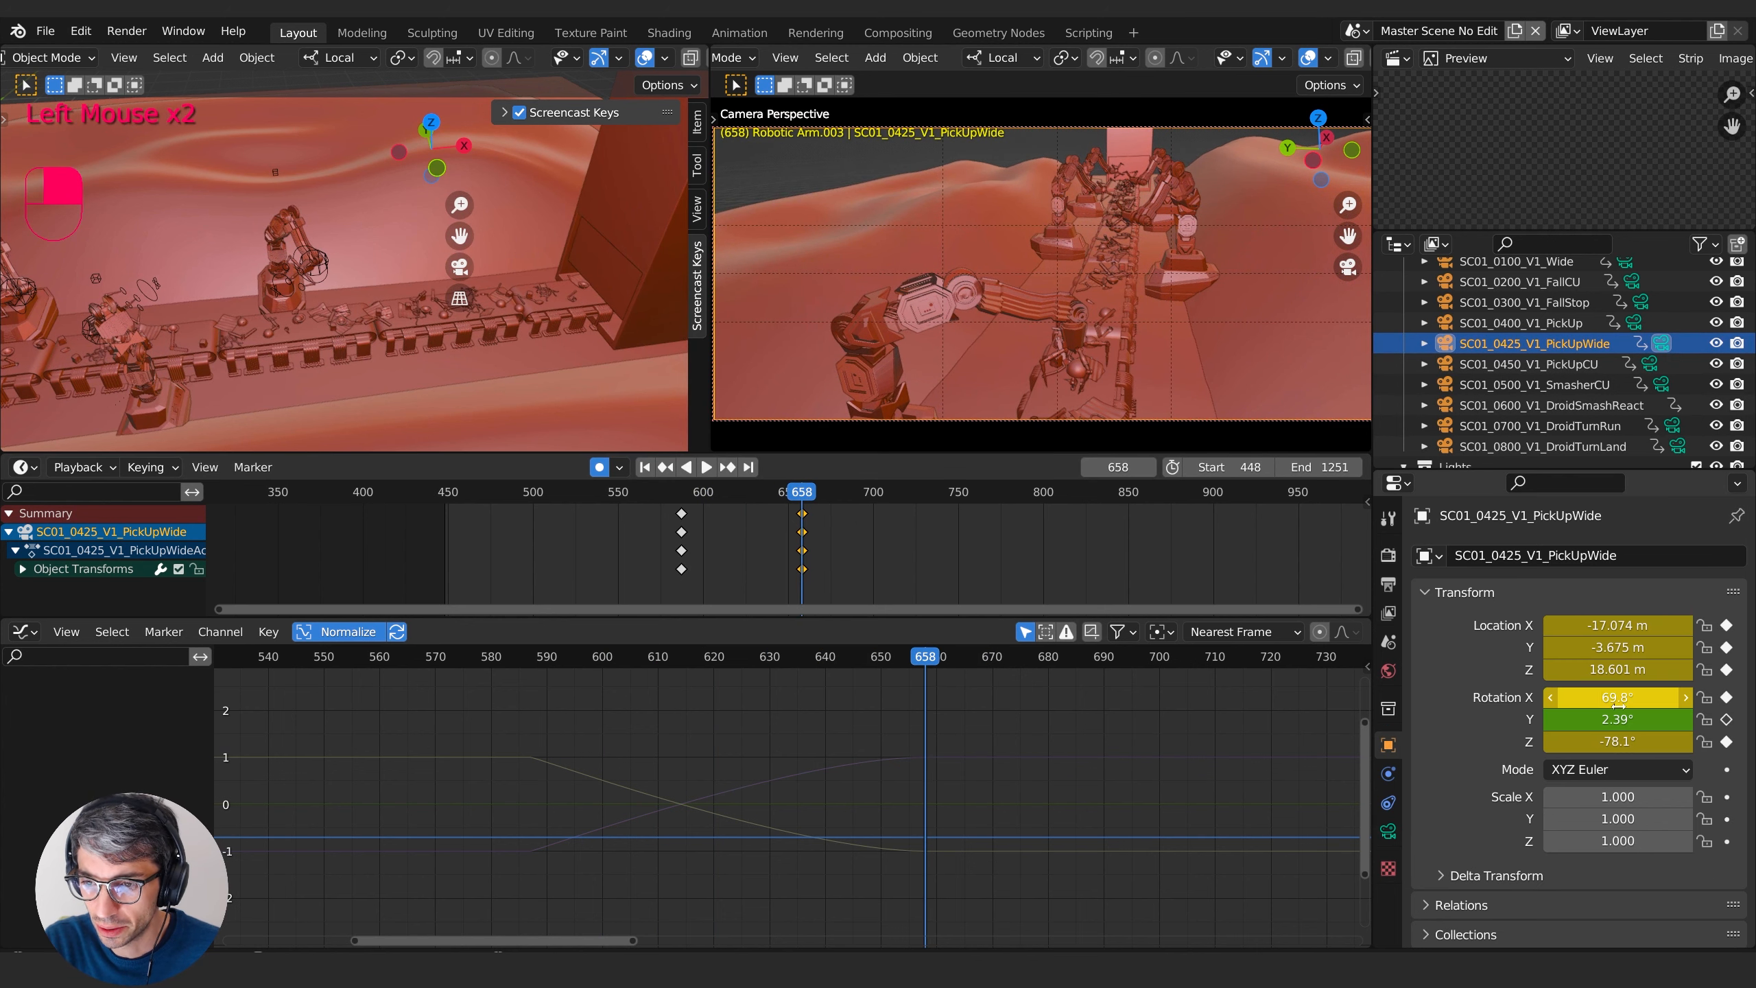
{"action": "left_click_drag", "start_coordinate": [1618, 742], "coordinate": [1607, 697]}
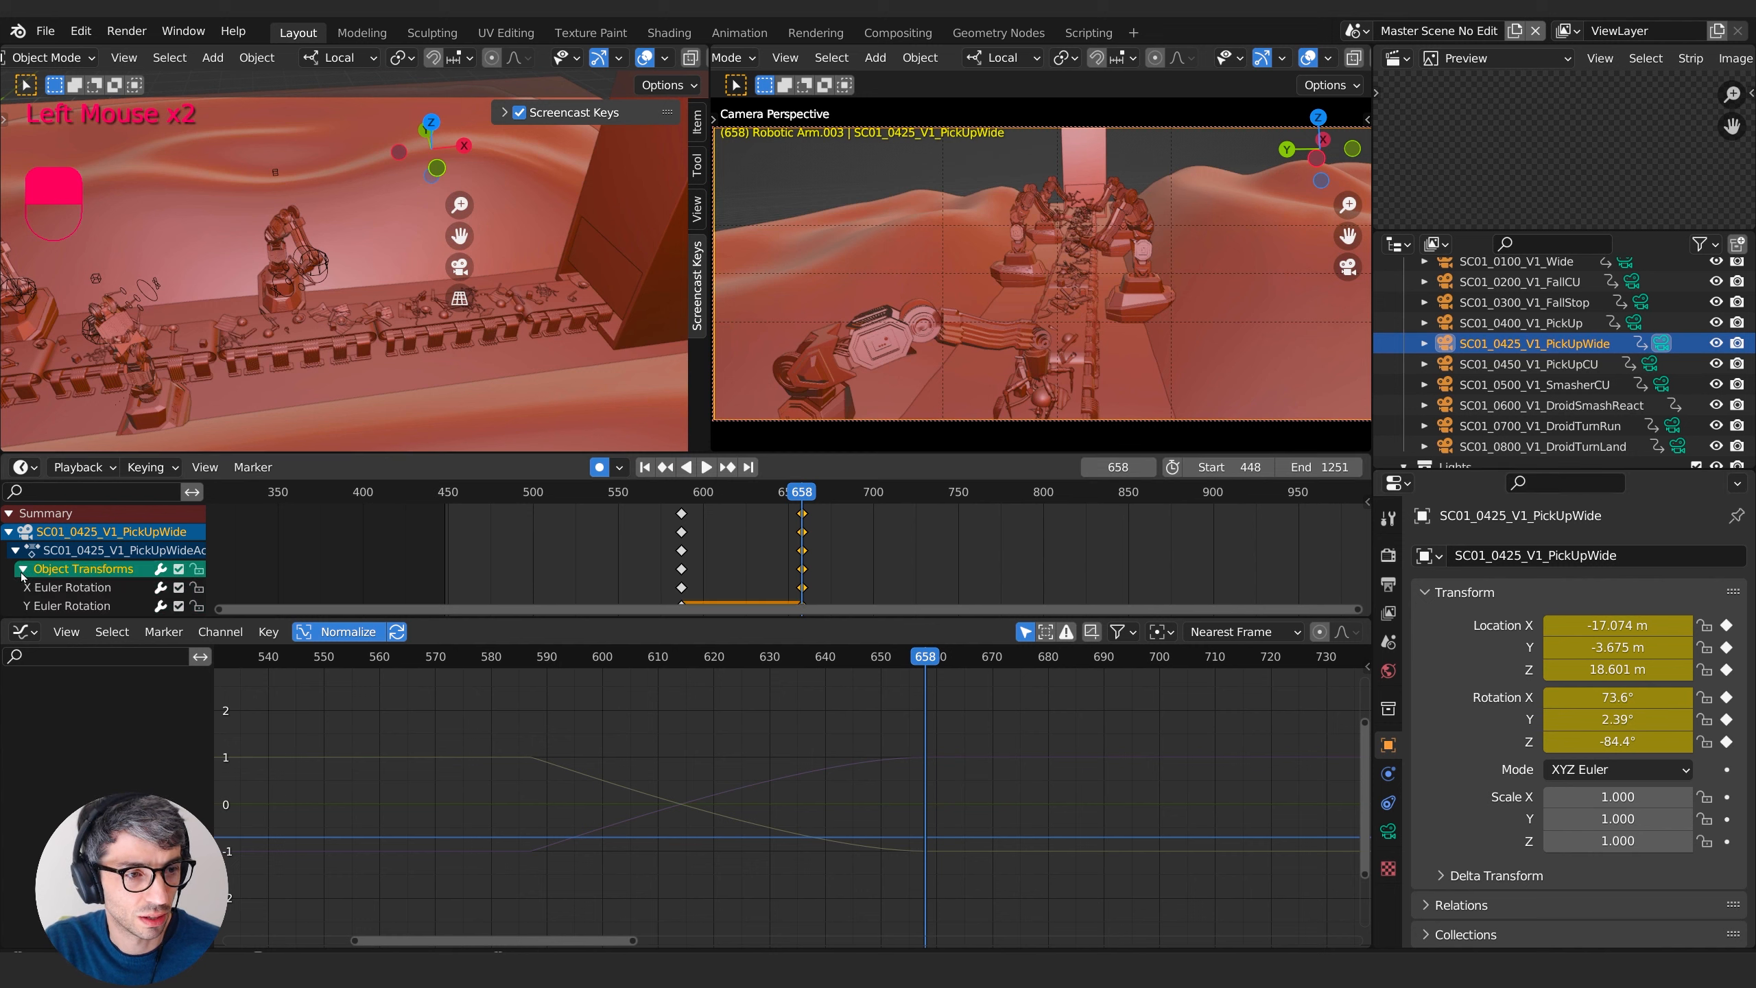
- Set the SC01_0425_V1_PickUpWide camera's Y rotation to 0° at frame 658 and delete its Y Euler Rotation keyframe at frame 587
{"action": "scroll", "coordinate": [24, 577], "scroll_direction": "down", "scroll_amount": 3}
{"action": "left_click", "coordinate": [70, 532]}
{"action": "scroll", "coordinate": [236, 554], "scroll_direction": "up", "scroll_amount": 2}
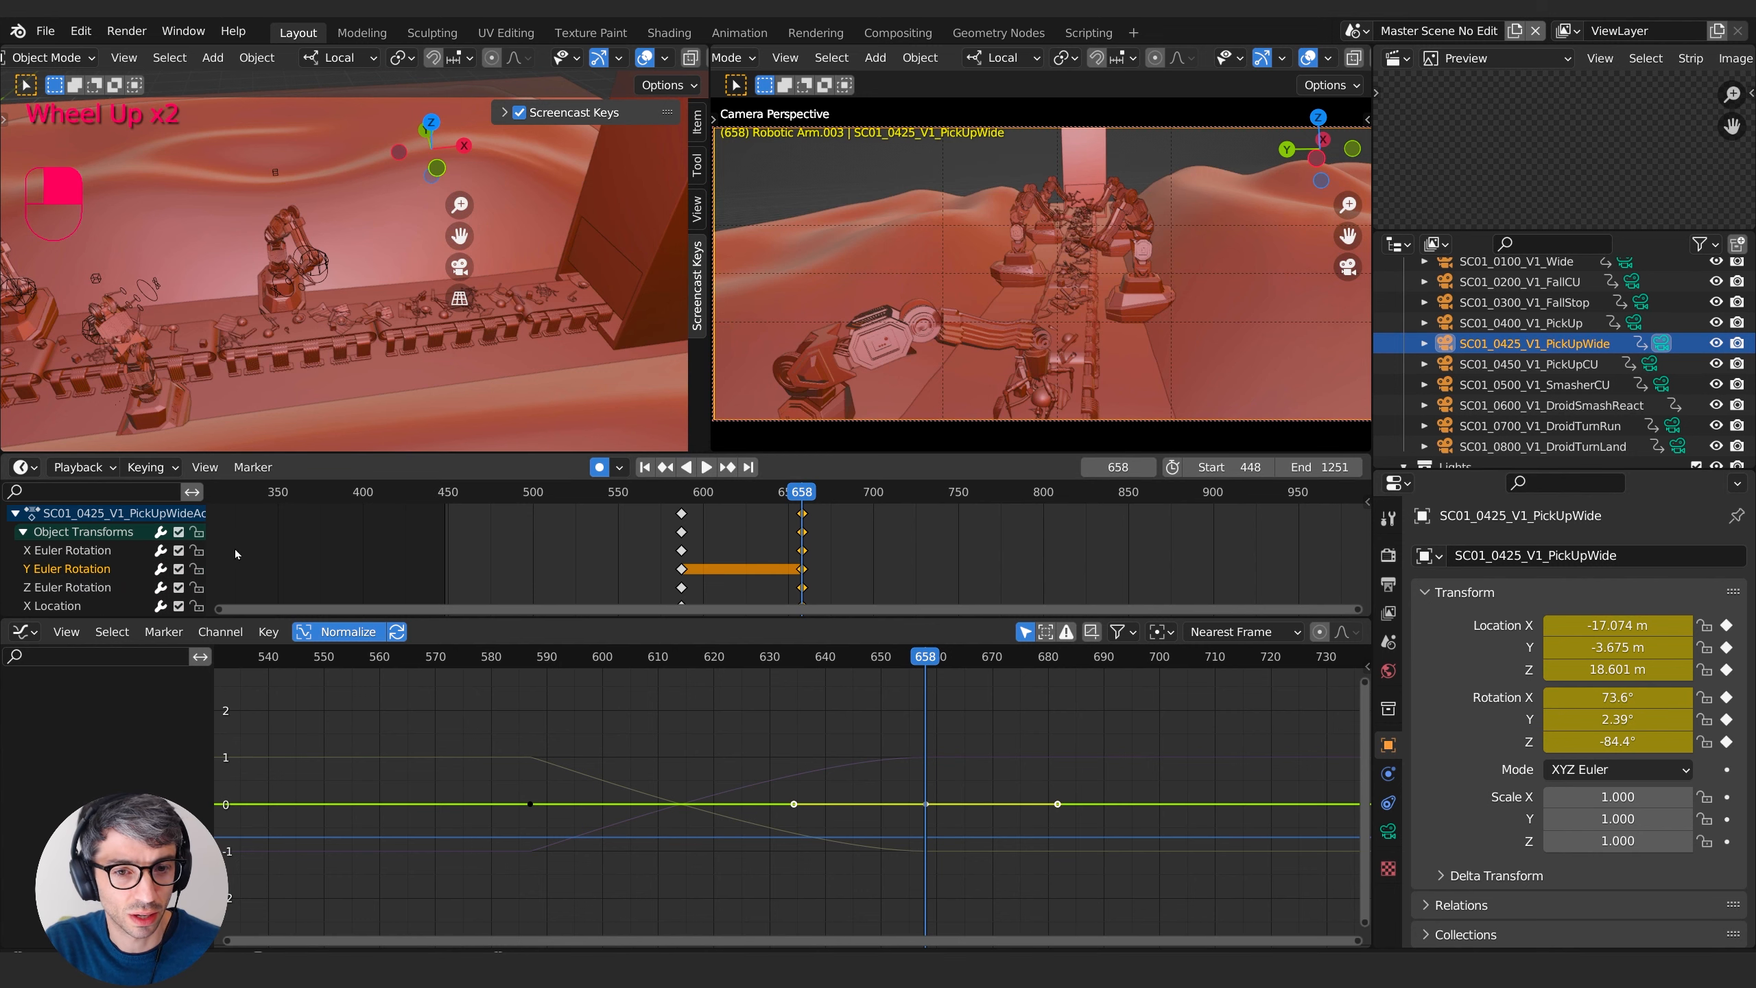
{"action": "left_click", "coordinate": [1595, 719]}
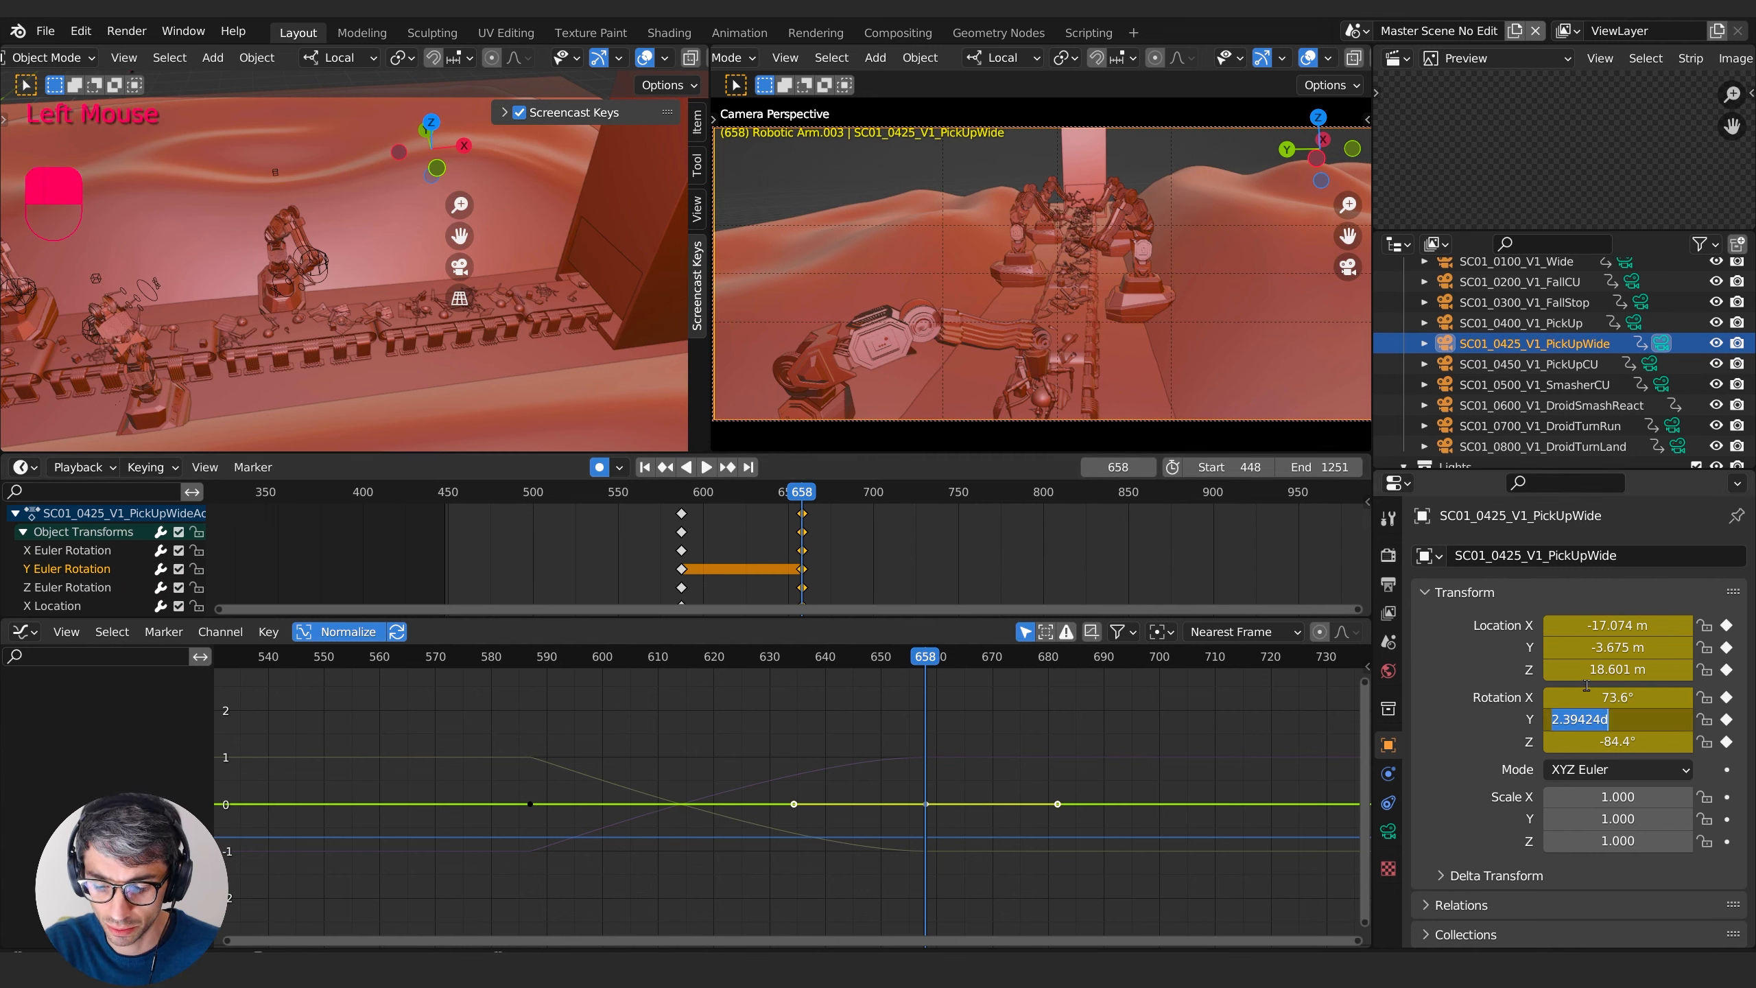
{"action": "type", "text": "0"}
{"action": "key", "text": "Return"}
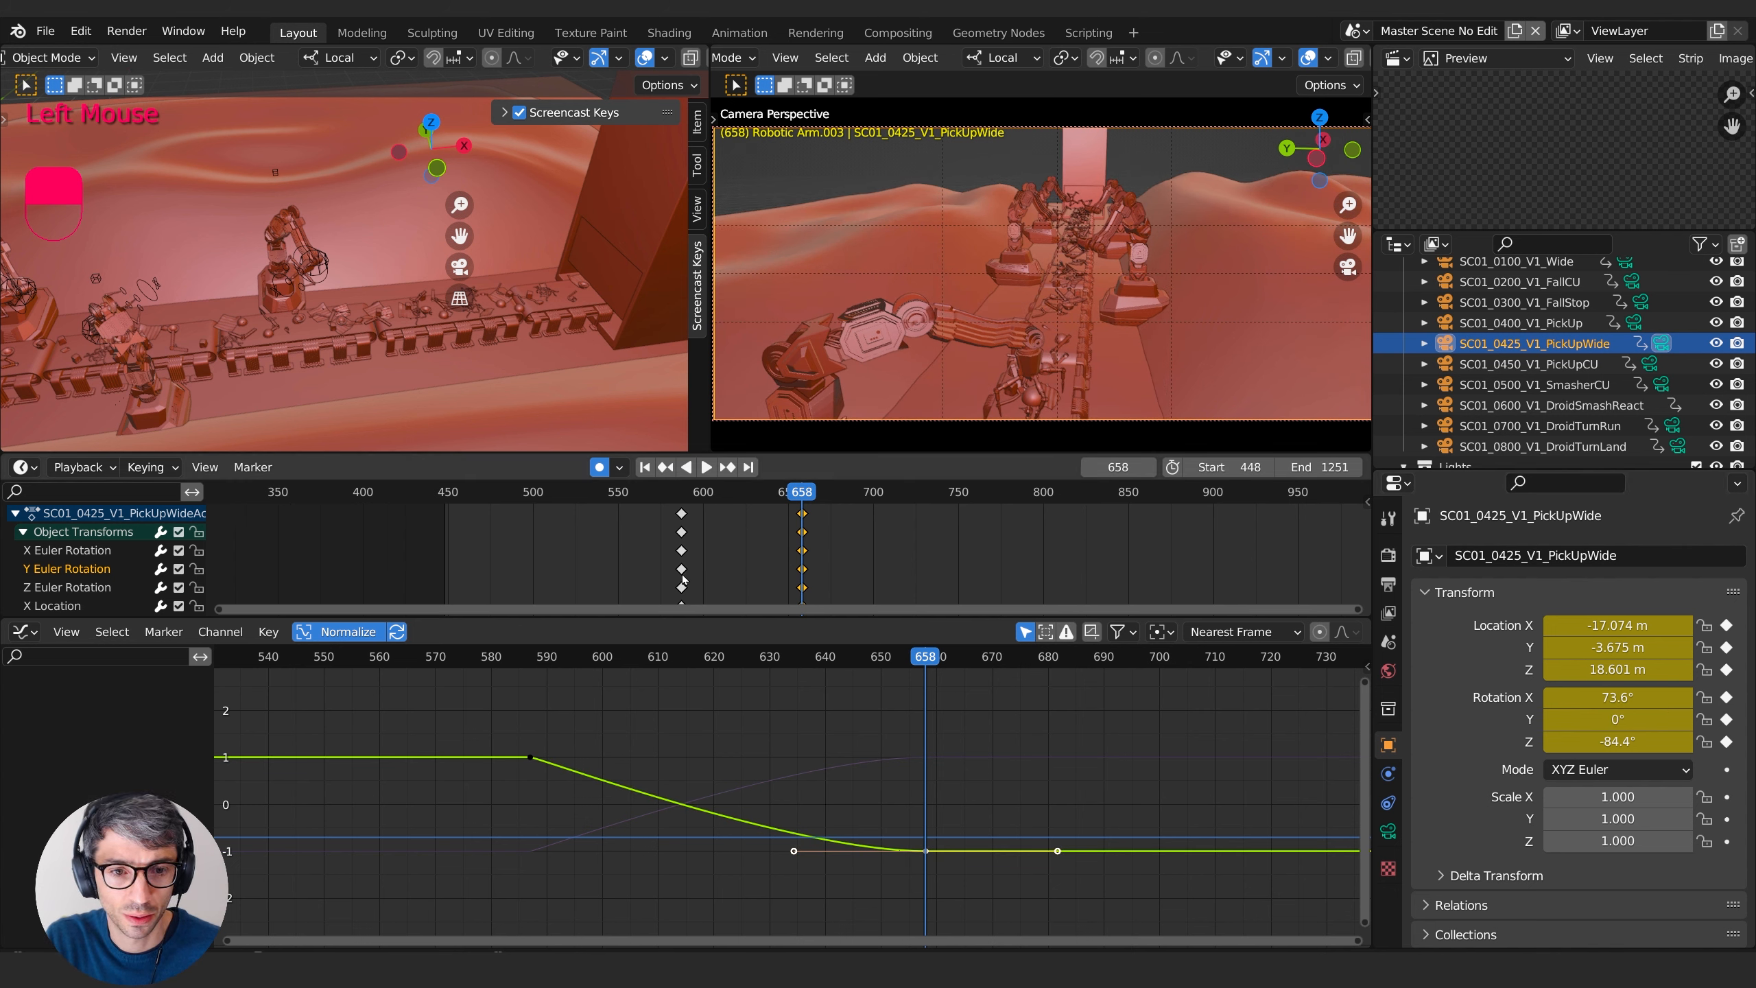
{"action": "key", "text": "Delete"}
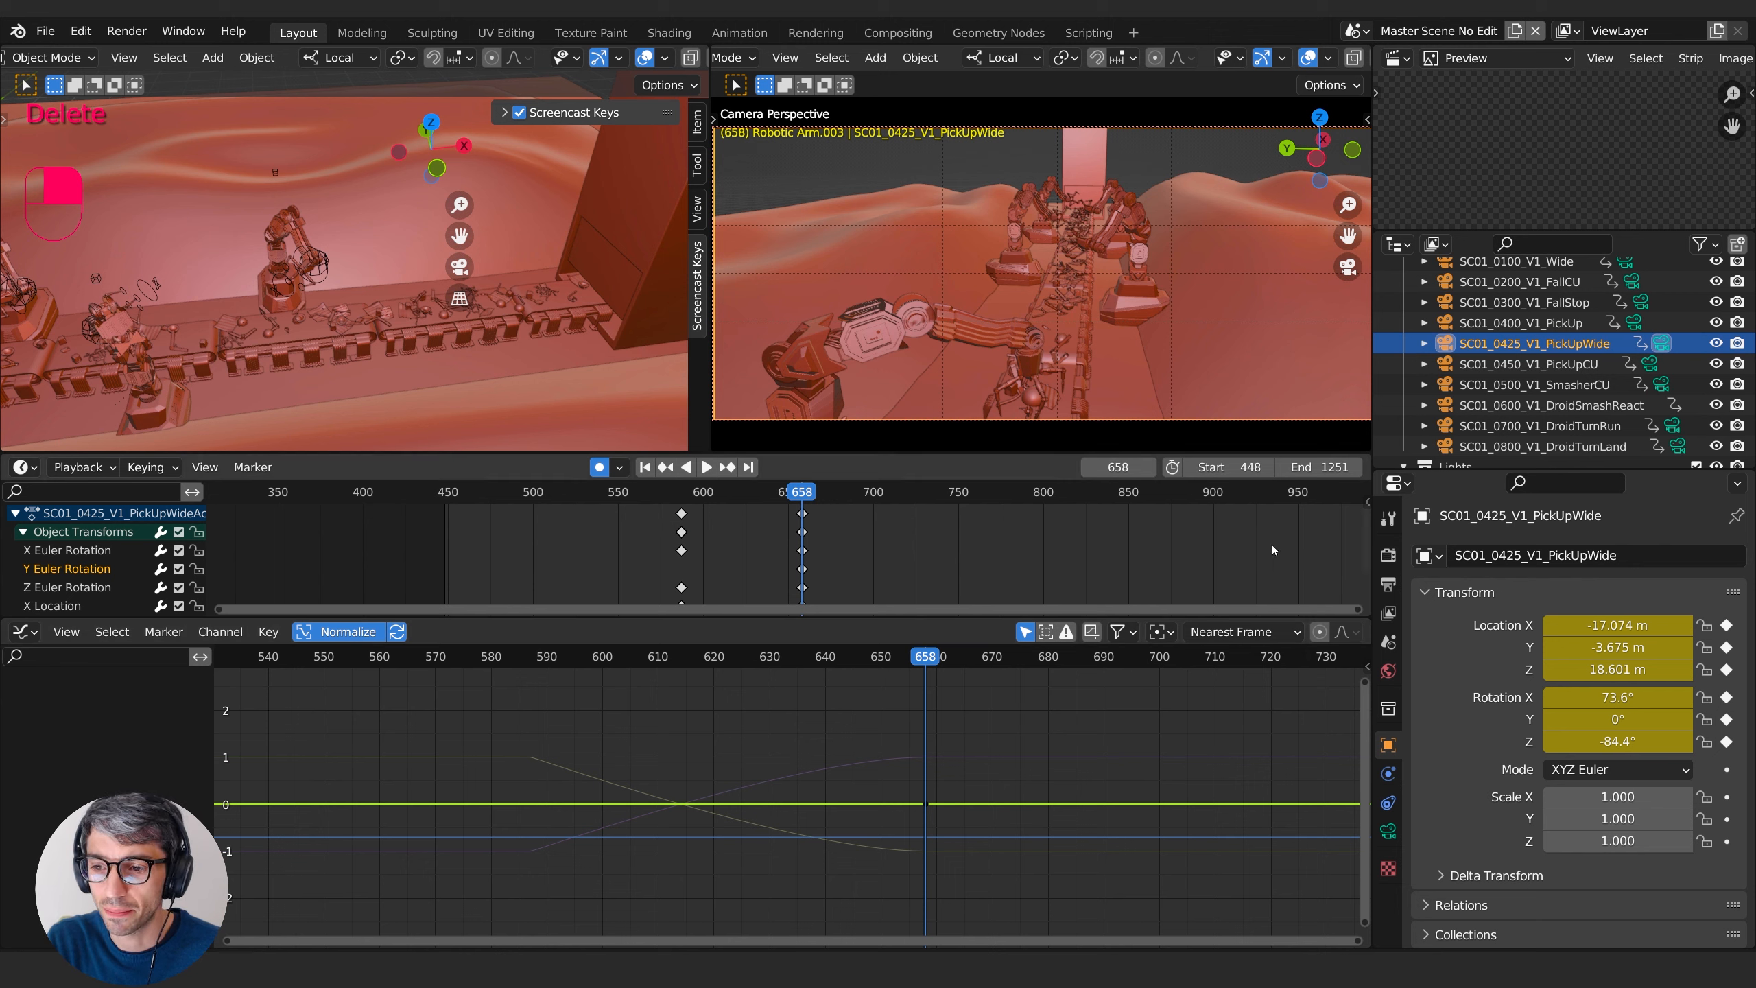
- At frame 658, re-aim the camera with an X rotation of 68.9° and a Z rotation of -87°, and compare it with the start keyframe
{"action": "mouse_move", "coordinate": [804, 493]}
{"action": "left_mouse_down"}
{"action": "mouse_move", "coordinate": [764, 493]}
{"action": "mouse_move", "coordinate": [804, 491]}
{"action": "left_mouse_up"}
{"action": "key", "text": "Down"}
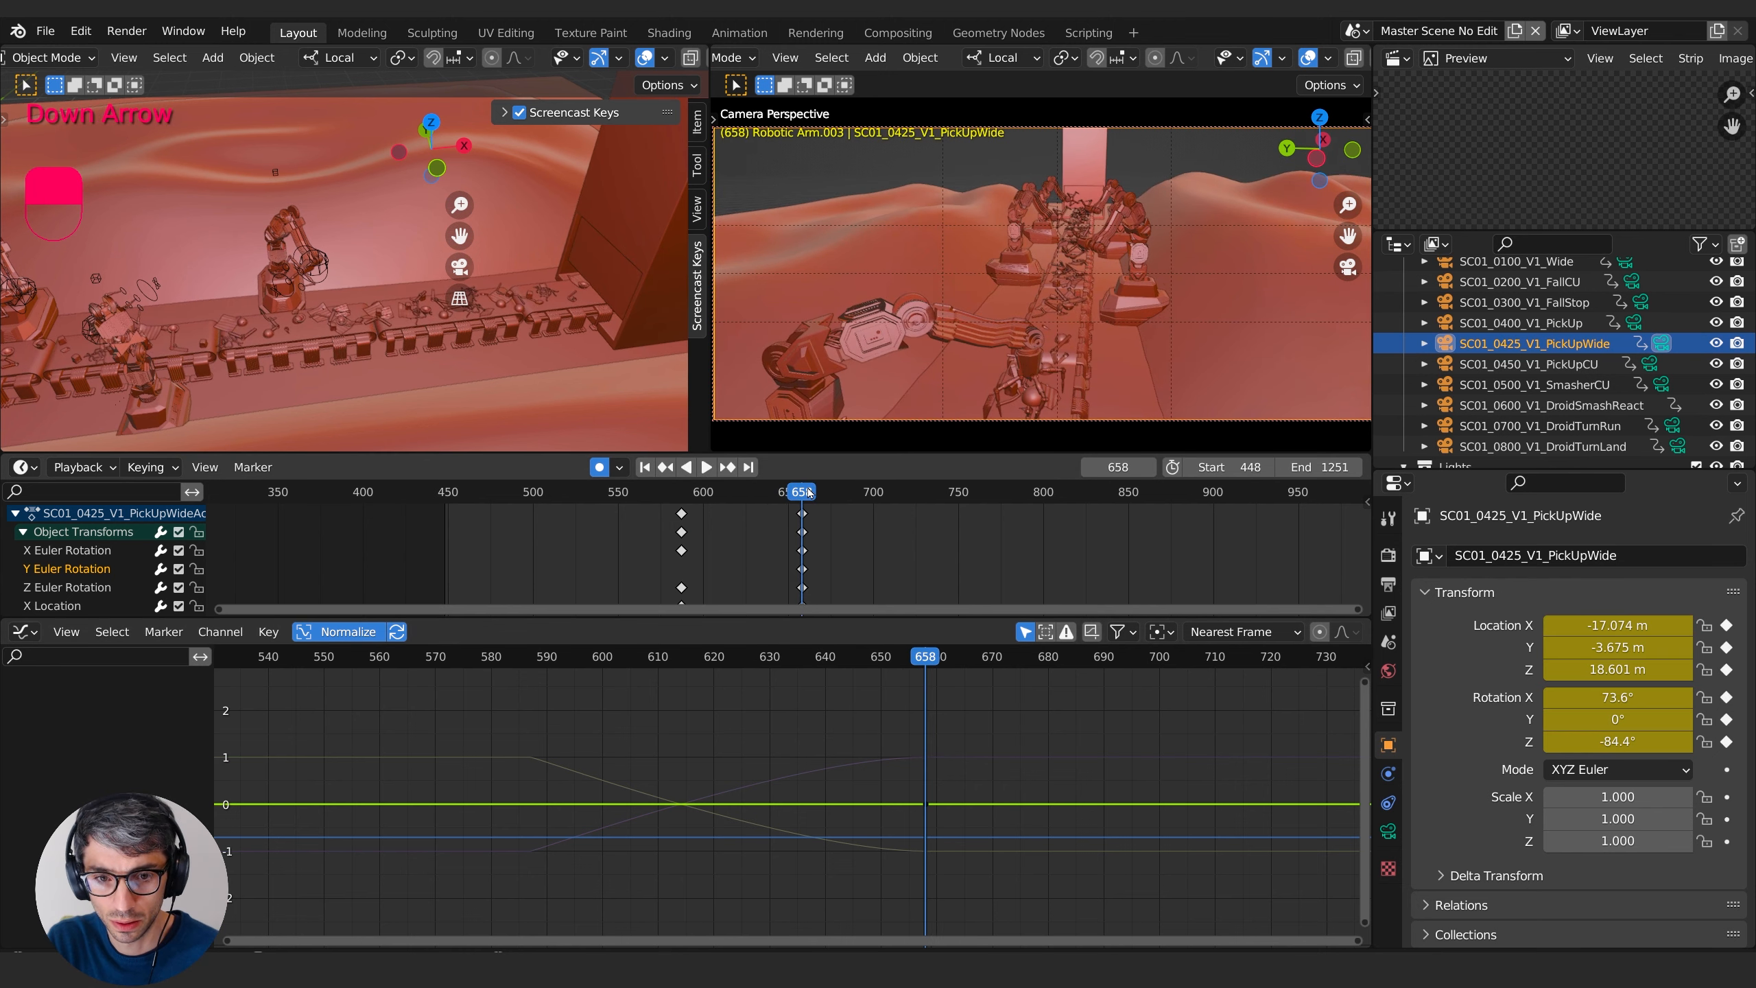
{"action": "left_click_drag", "start_coordinate": [1620, 688], "coordinate": [1593, 696]}
{"action": "left_click_drag", "start_coordinate": [1618, 741], "coordinate": [1596, 741]}
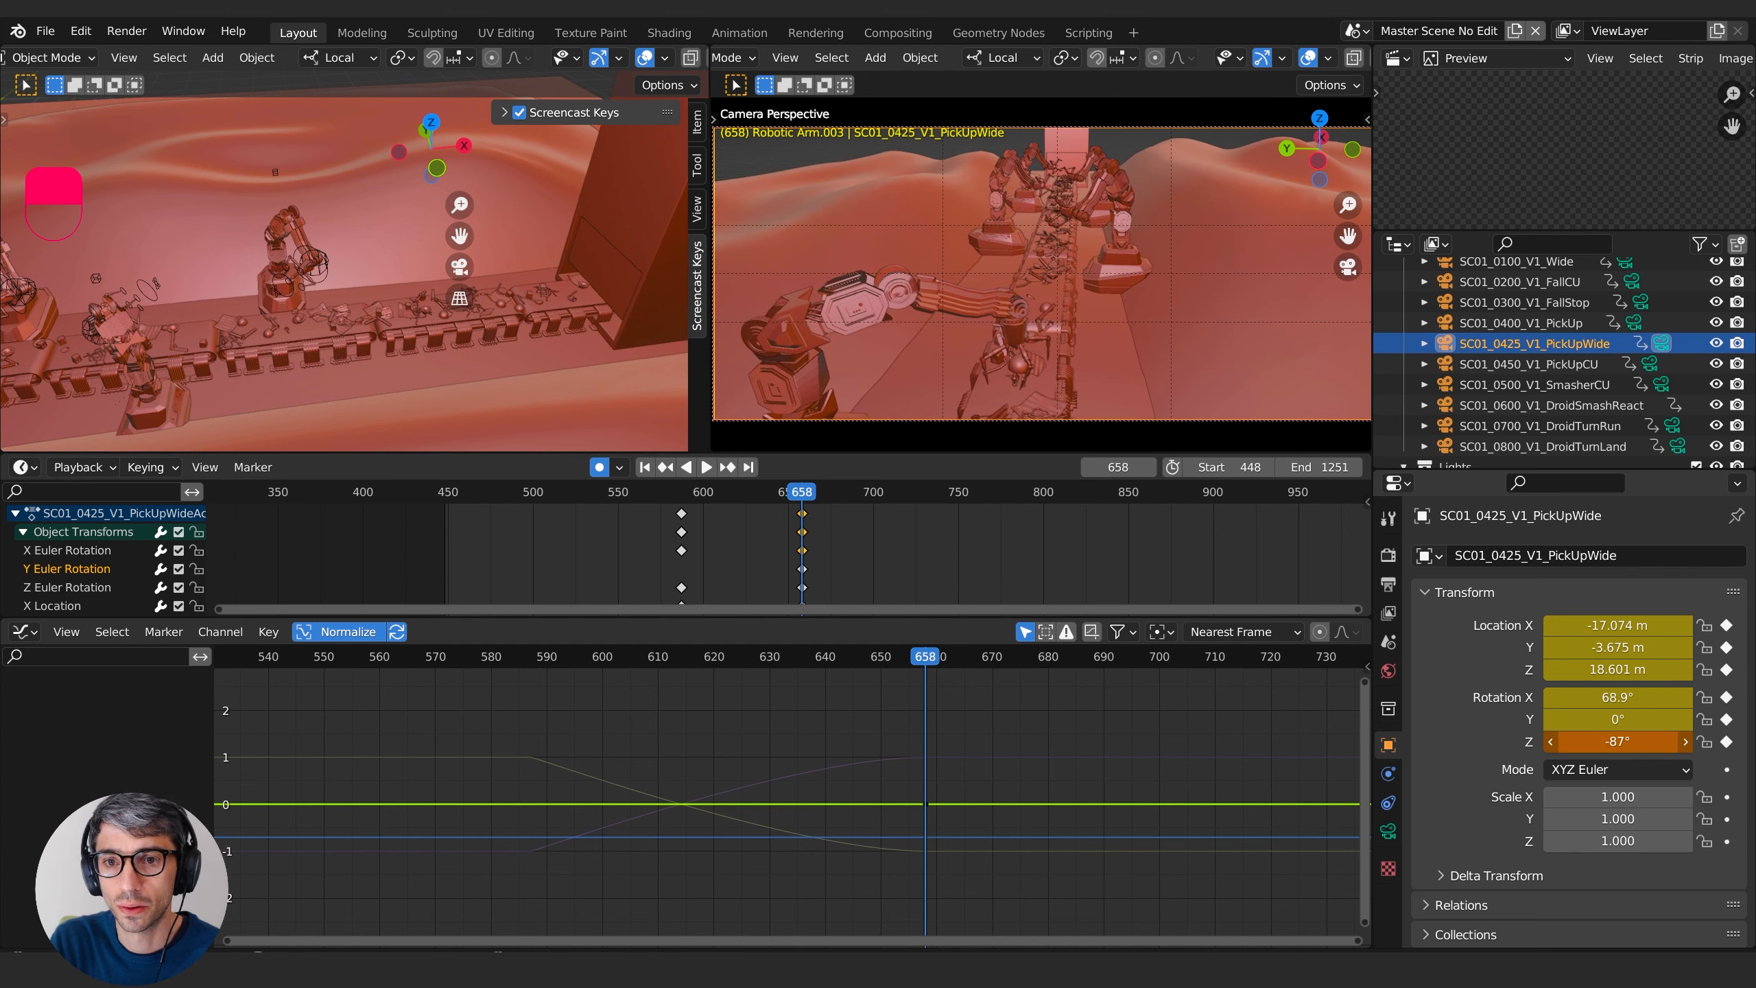
{"action": "key", "text": "Down"}
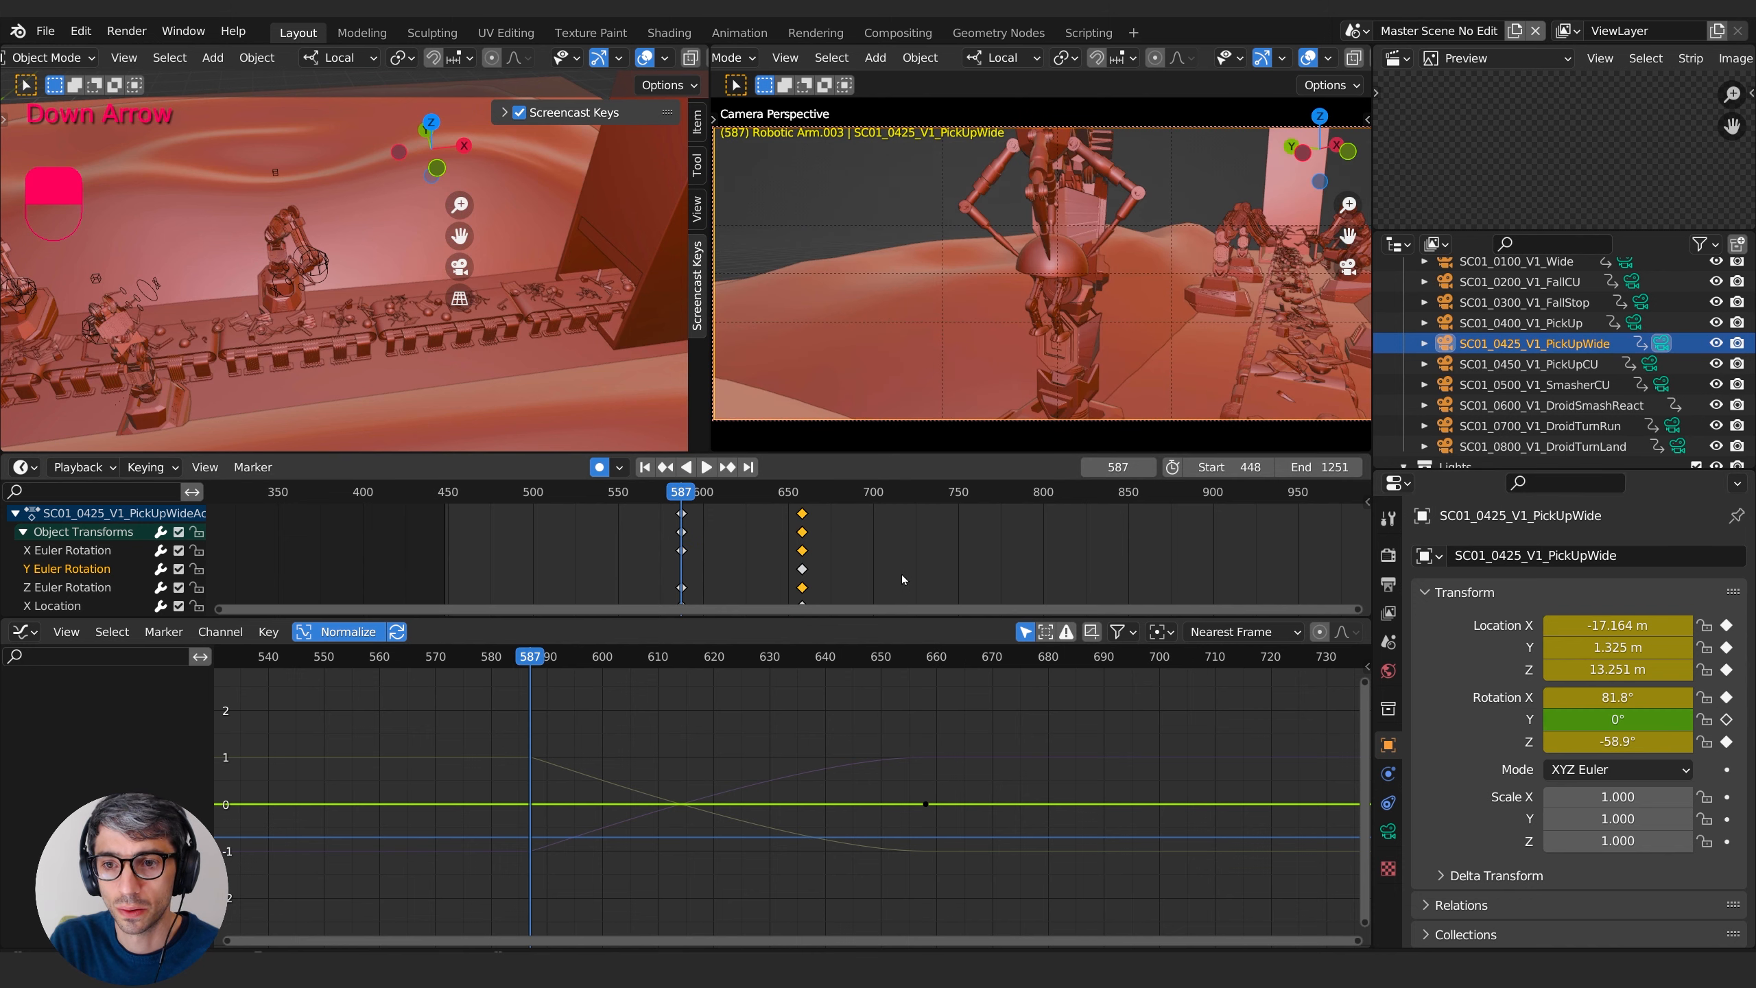
{"action": "key", "text": "Up"}
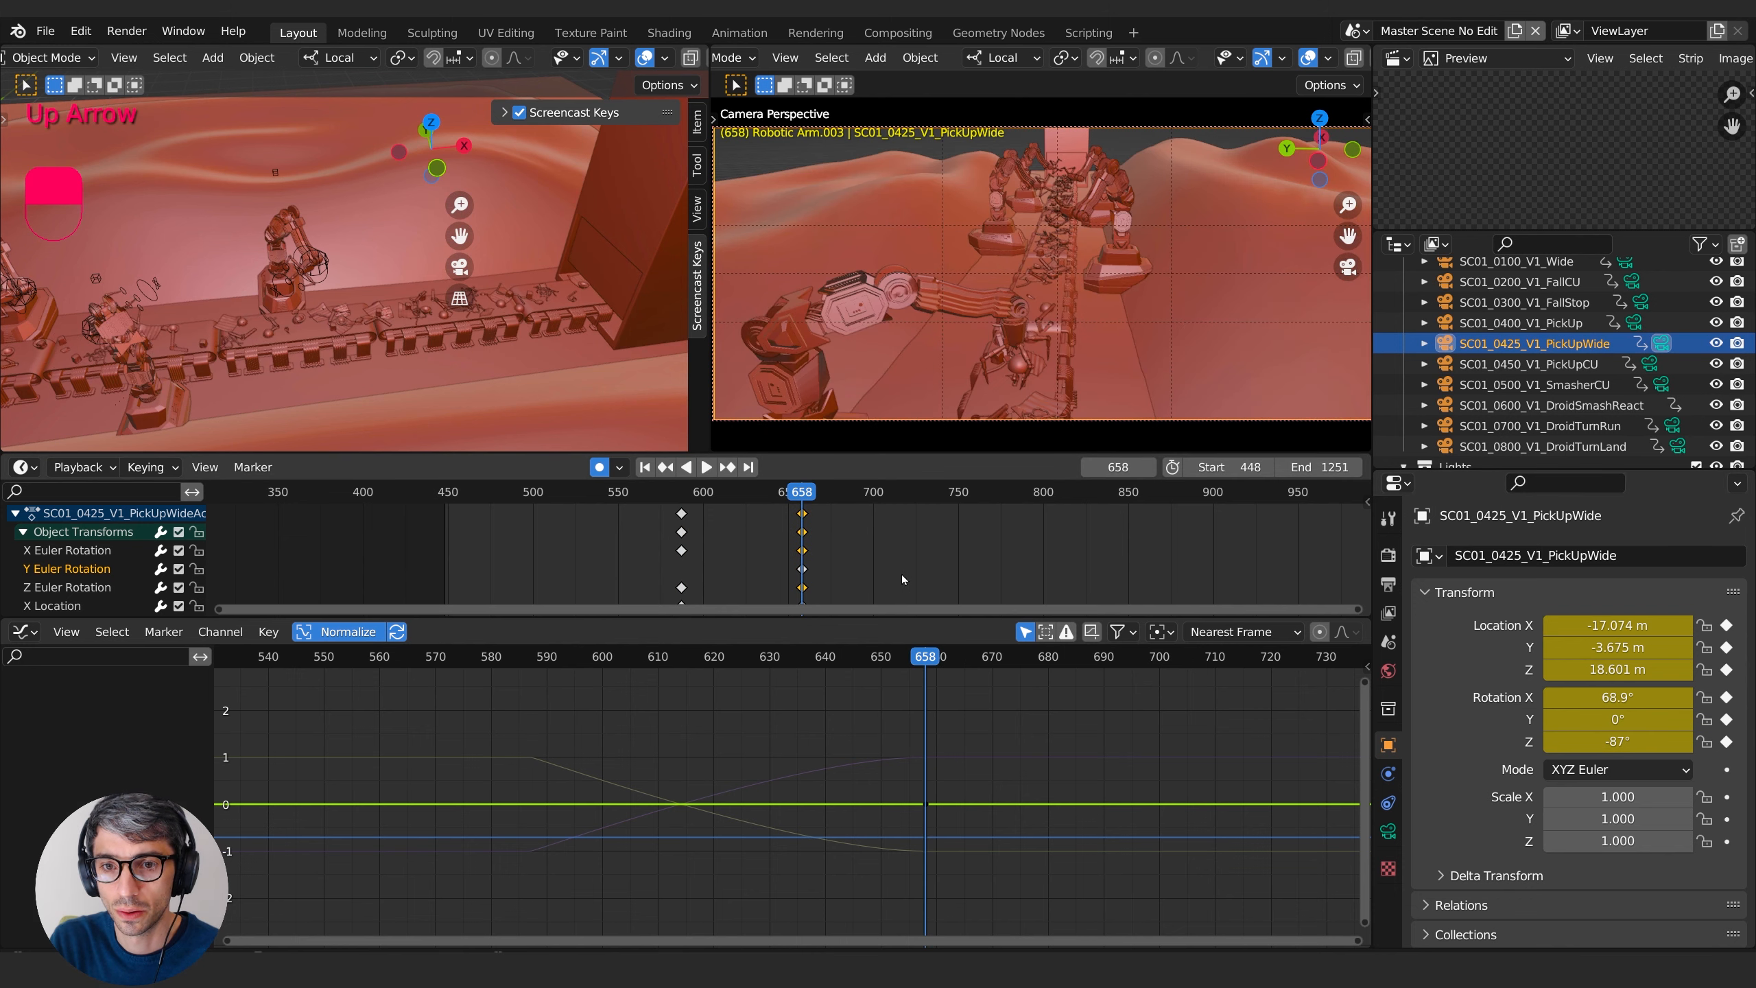
- Try a start pose at frame 587 with a Y location of -4.055 m and an adjusted Z rotation, play it, and undo these changes
{"action": "key", "text": "Down"}
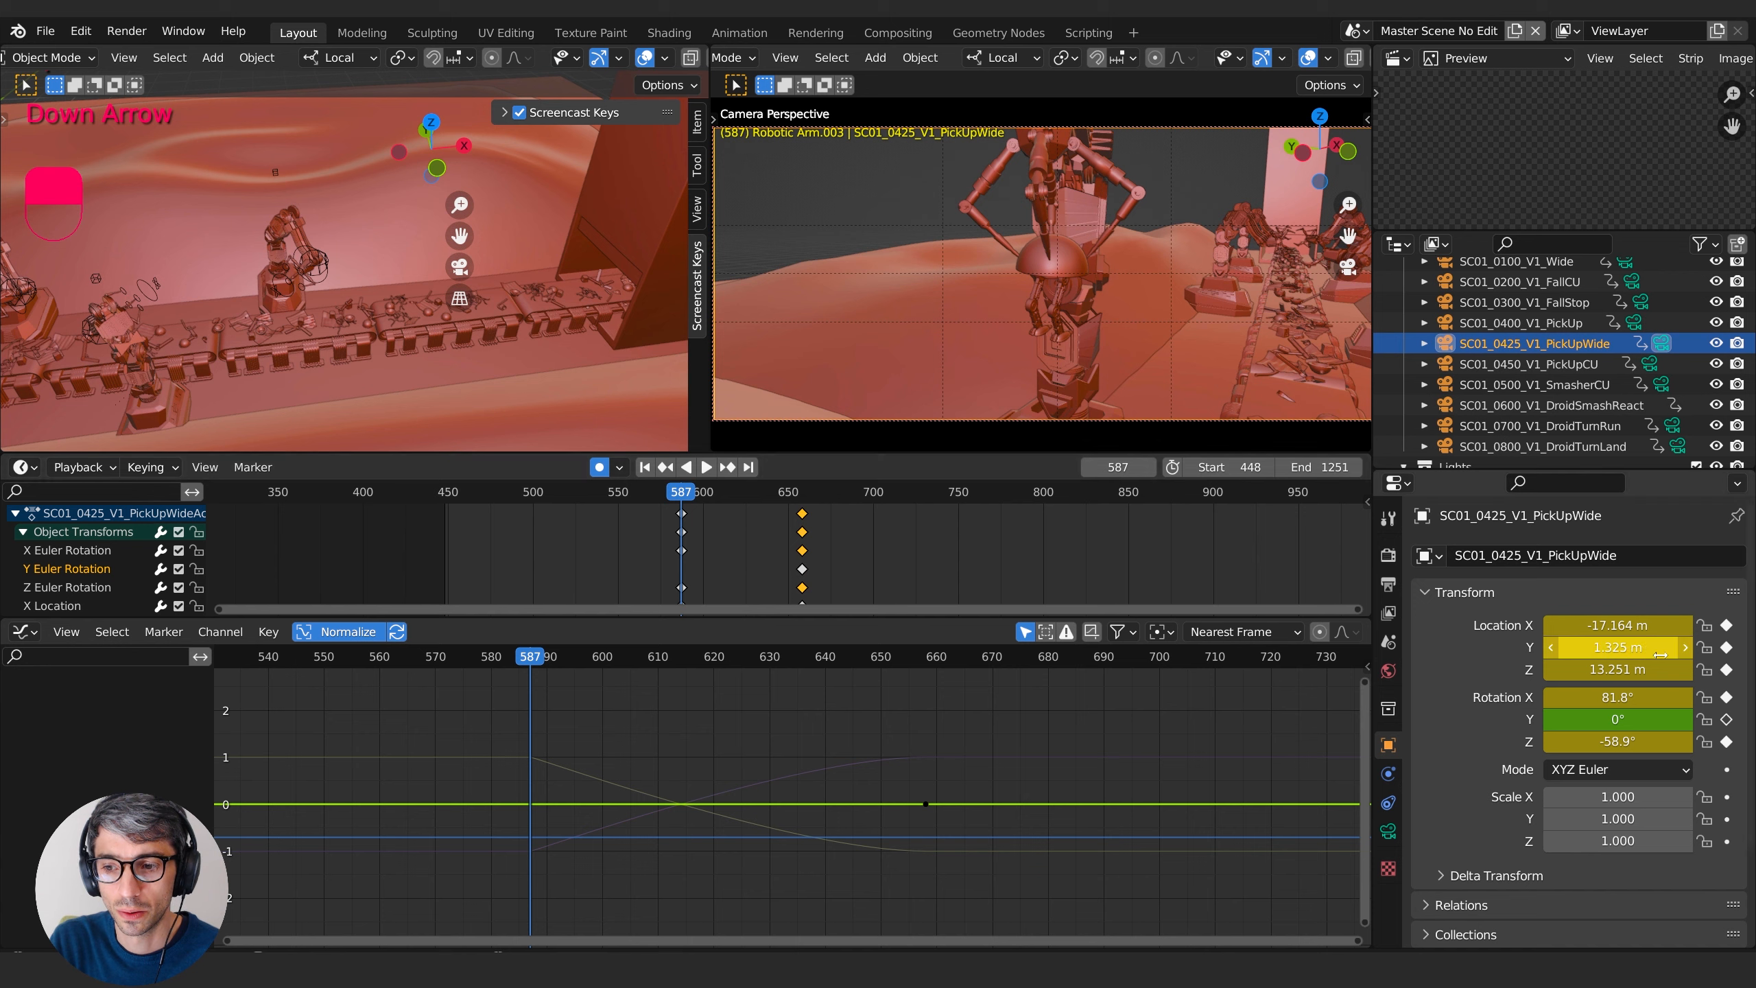
{"action": "left_click_drag", "start_coordinate": [1583, 627], "coordinate": [1549, 647]}
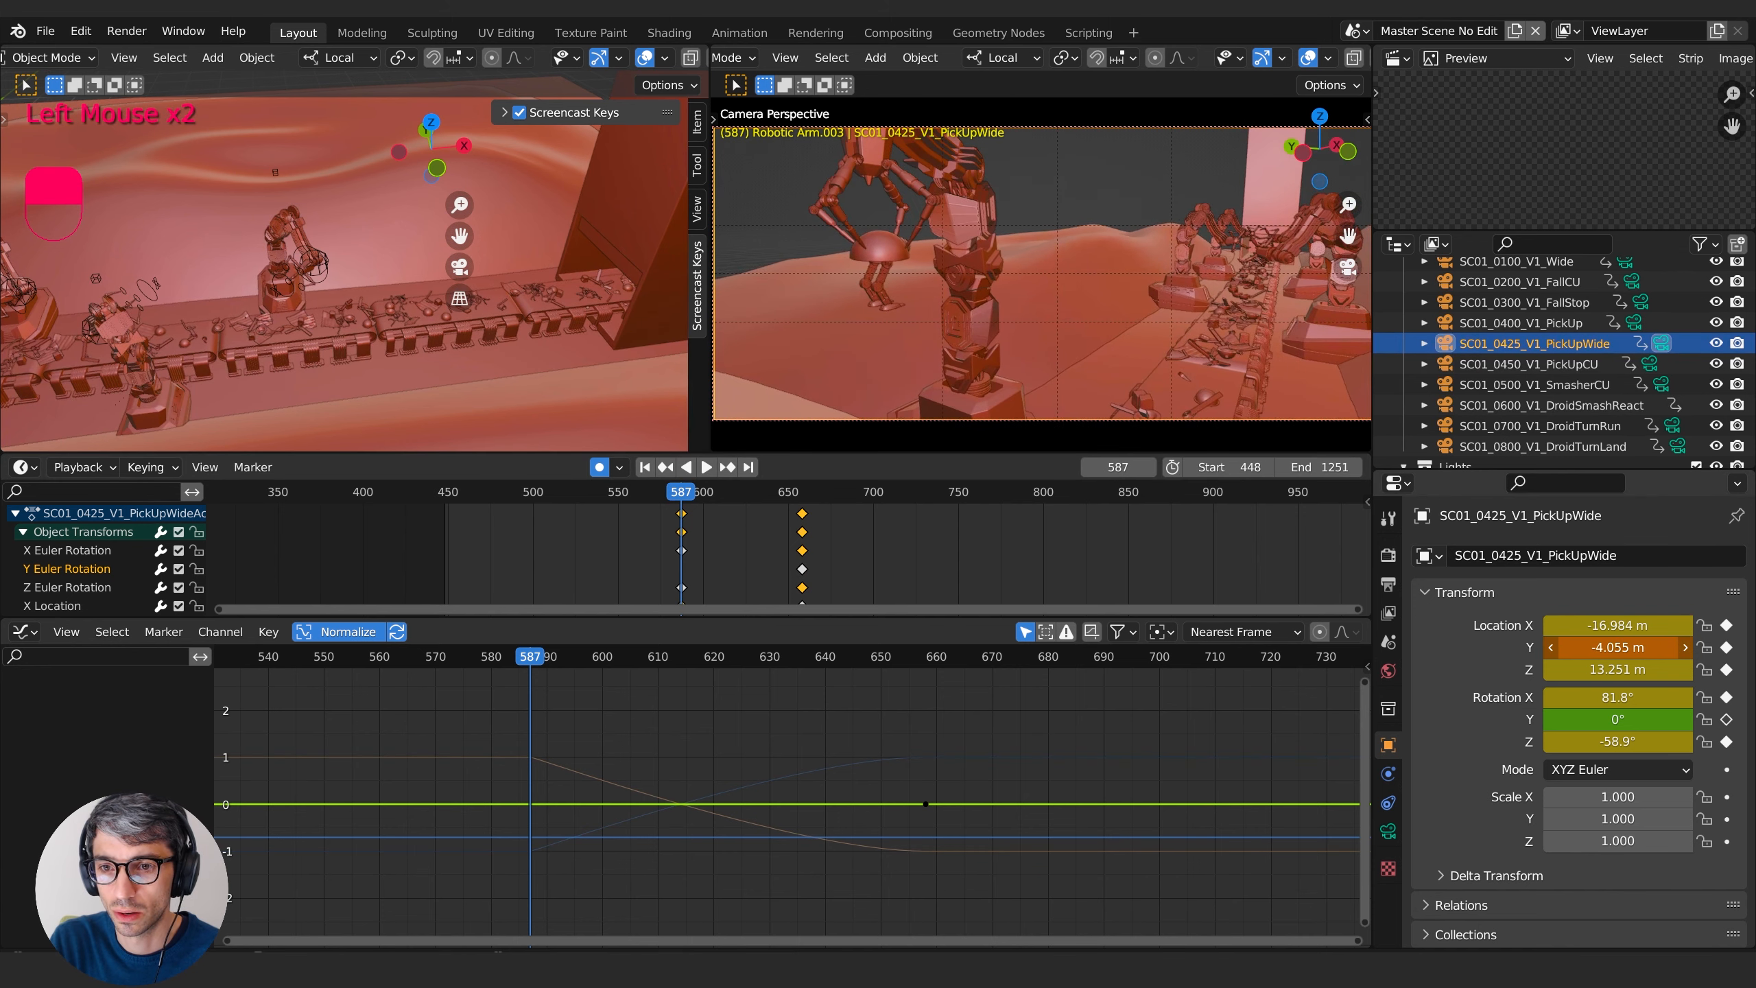
{"action": "left_click_drag", "start_coordinate": [1653, 741], "coordinate": [1690, 741]}
{"action": "left_click", "coordinate": [706, 467]}
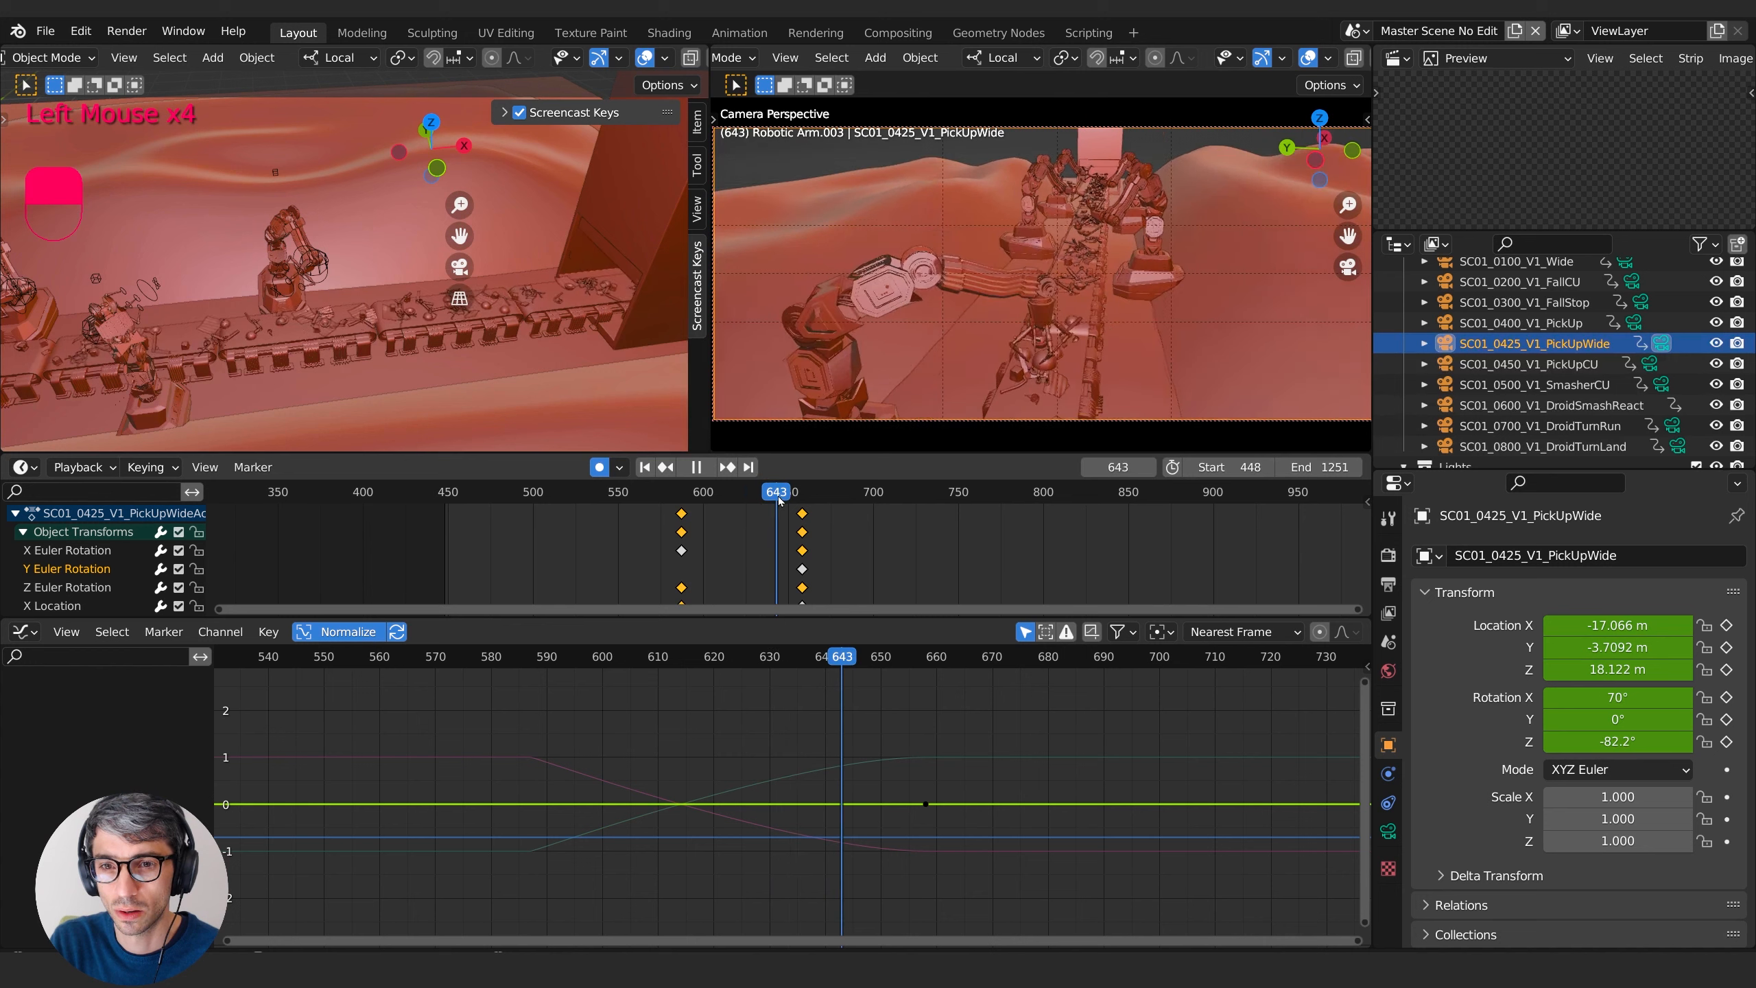
{"action": "key", "text": "Down"}
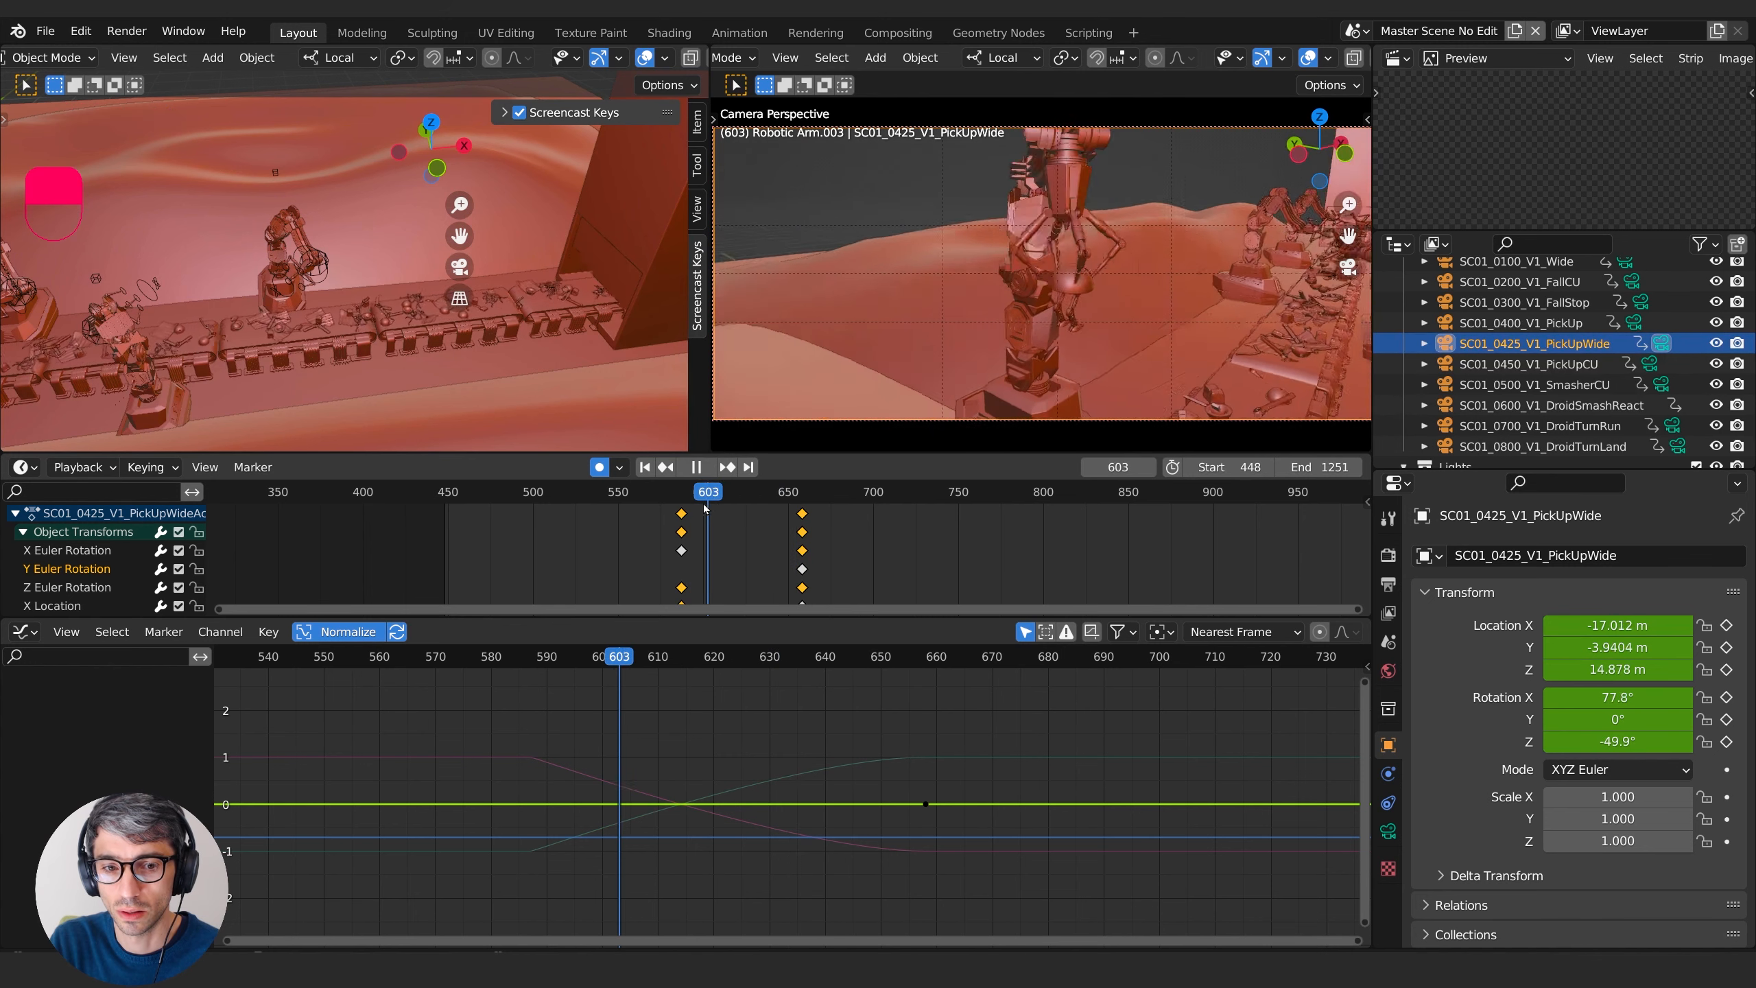
{"action": "key", "text": "ctrl+z"}
{"action": "key", "text": "ctrl+z"}
{"action": "key", "text": "ctrl+z"}
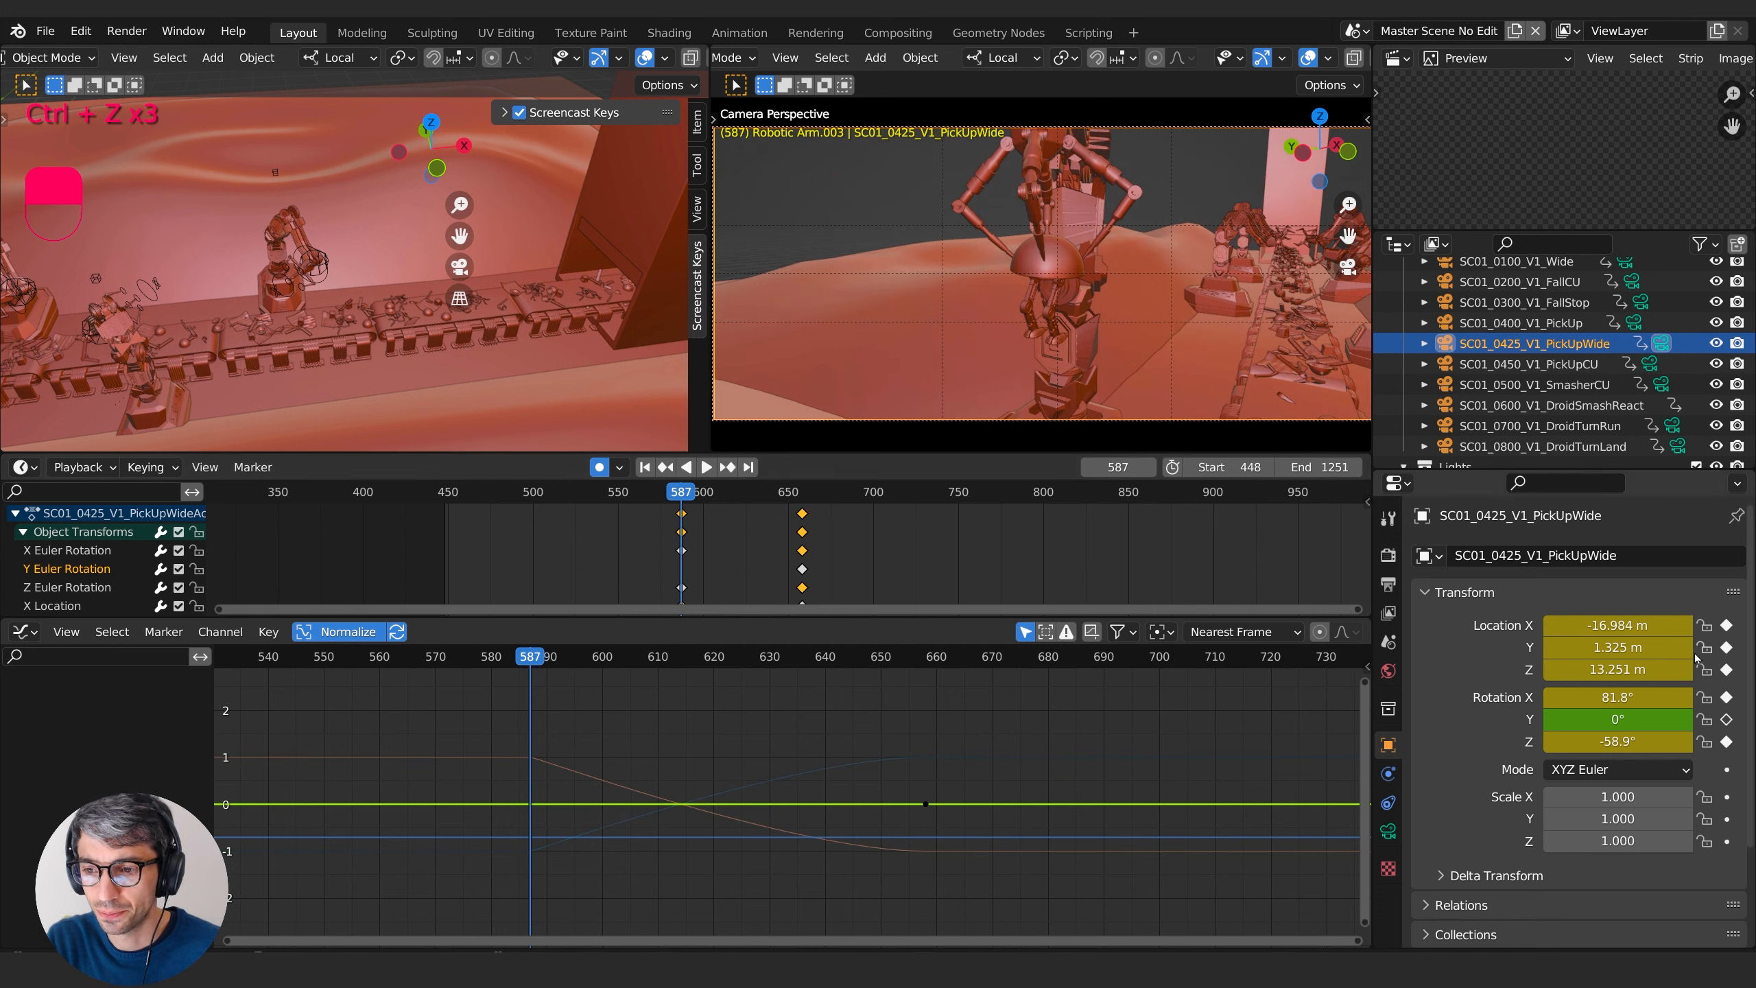
- At frame 587, set the camera's location to X -16.884 m, Y 3.305 m and its Z rotation to -71.4°, and play the move
{"action": "left_click_drag", "start_coordinate": [1618, 649], "coordinate": [1755, 648]}
{"action": "left_click_drag", "start_coordinate": [1614, 742], "coordinate": [1570, 743]}
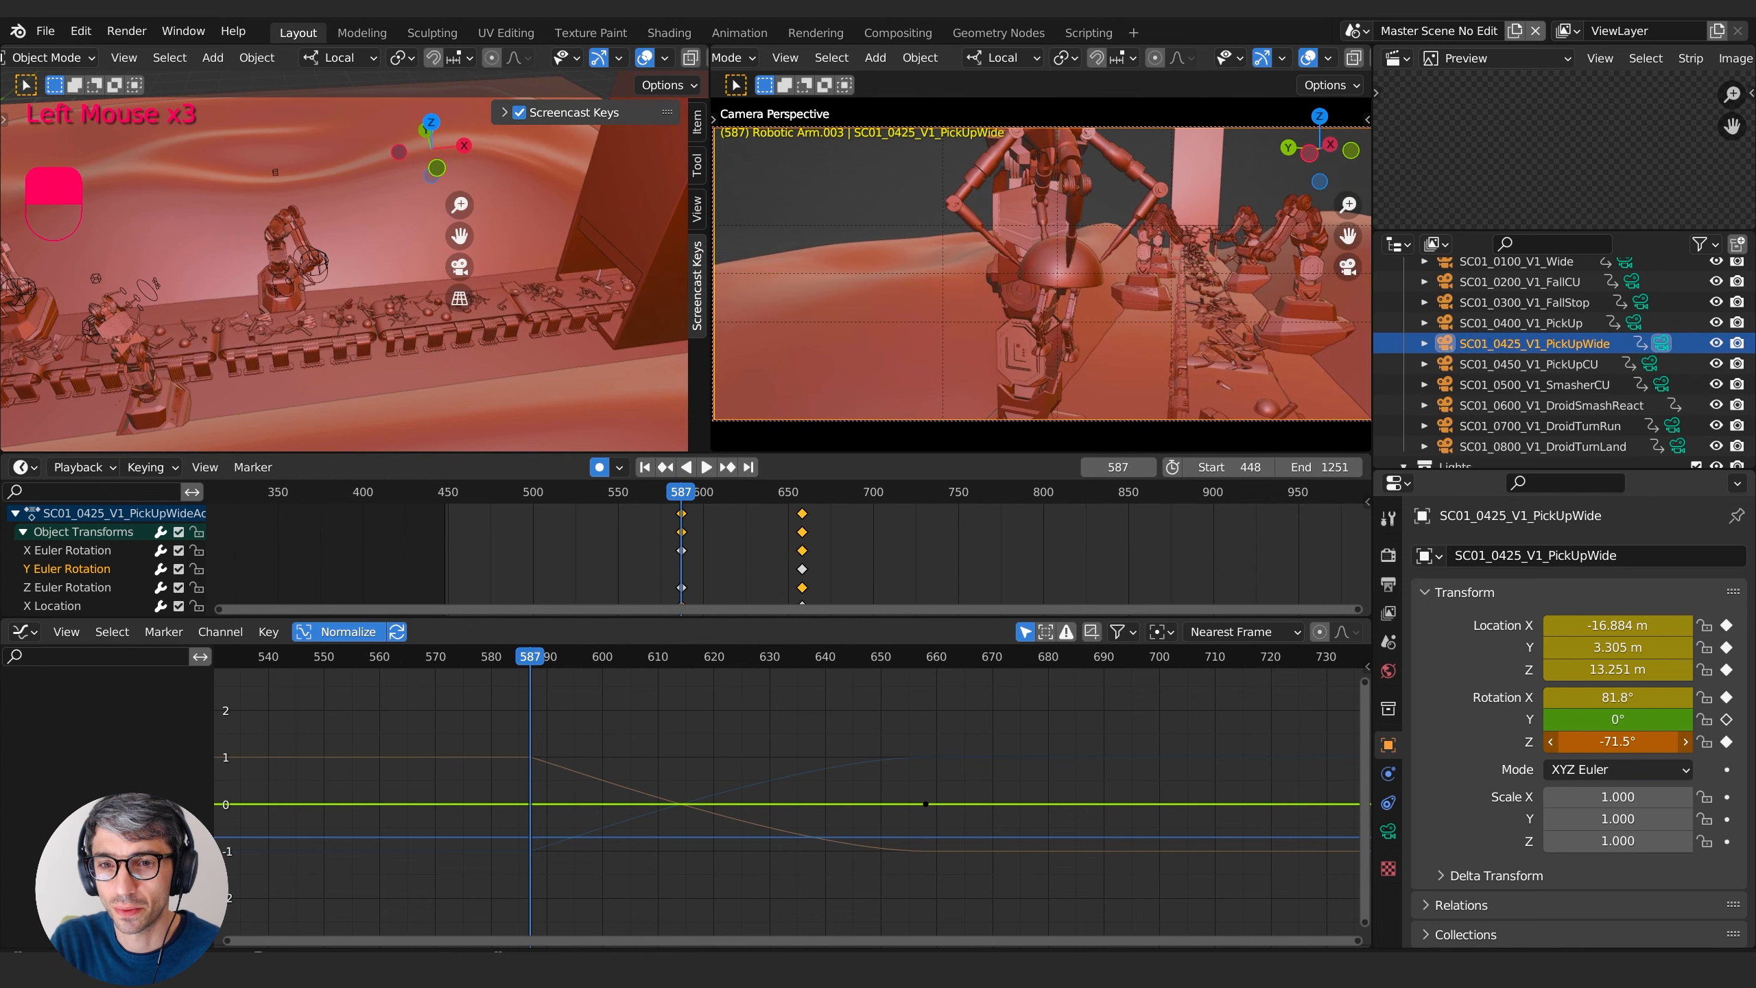
{"action": "key", "text": "space"}
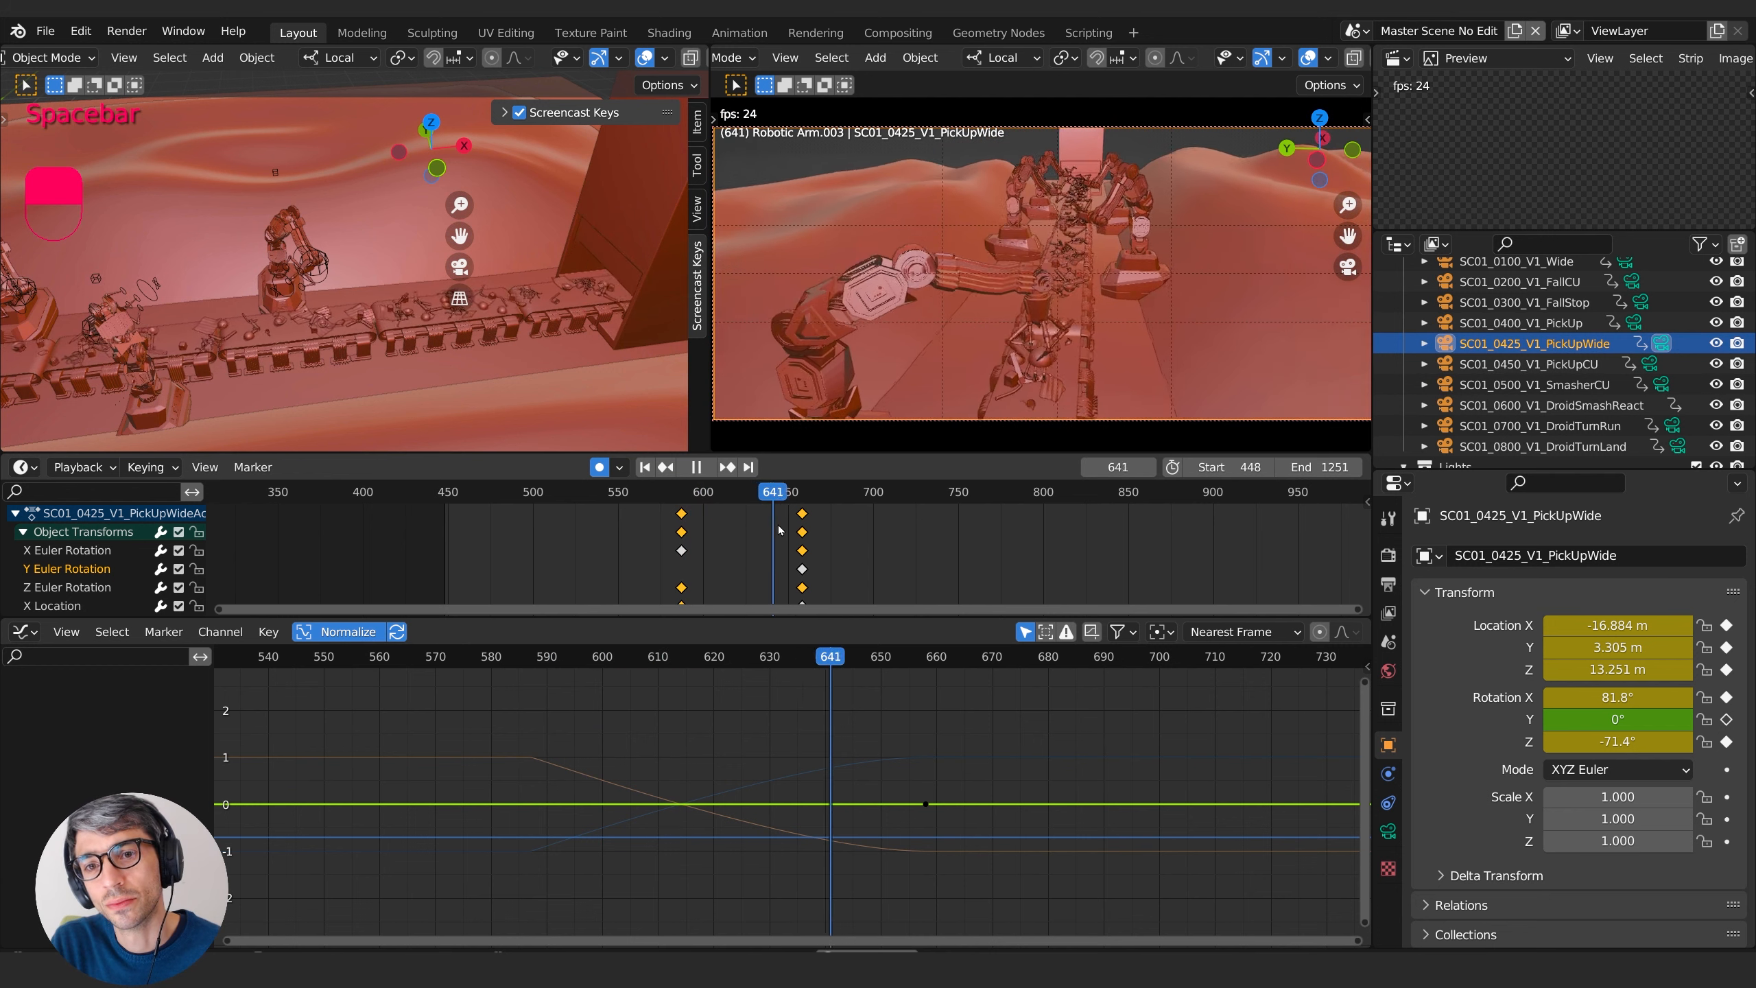
{"action": "key", "text": "space"}
{"action": "left_click", "coordinate": [681, 498]}
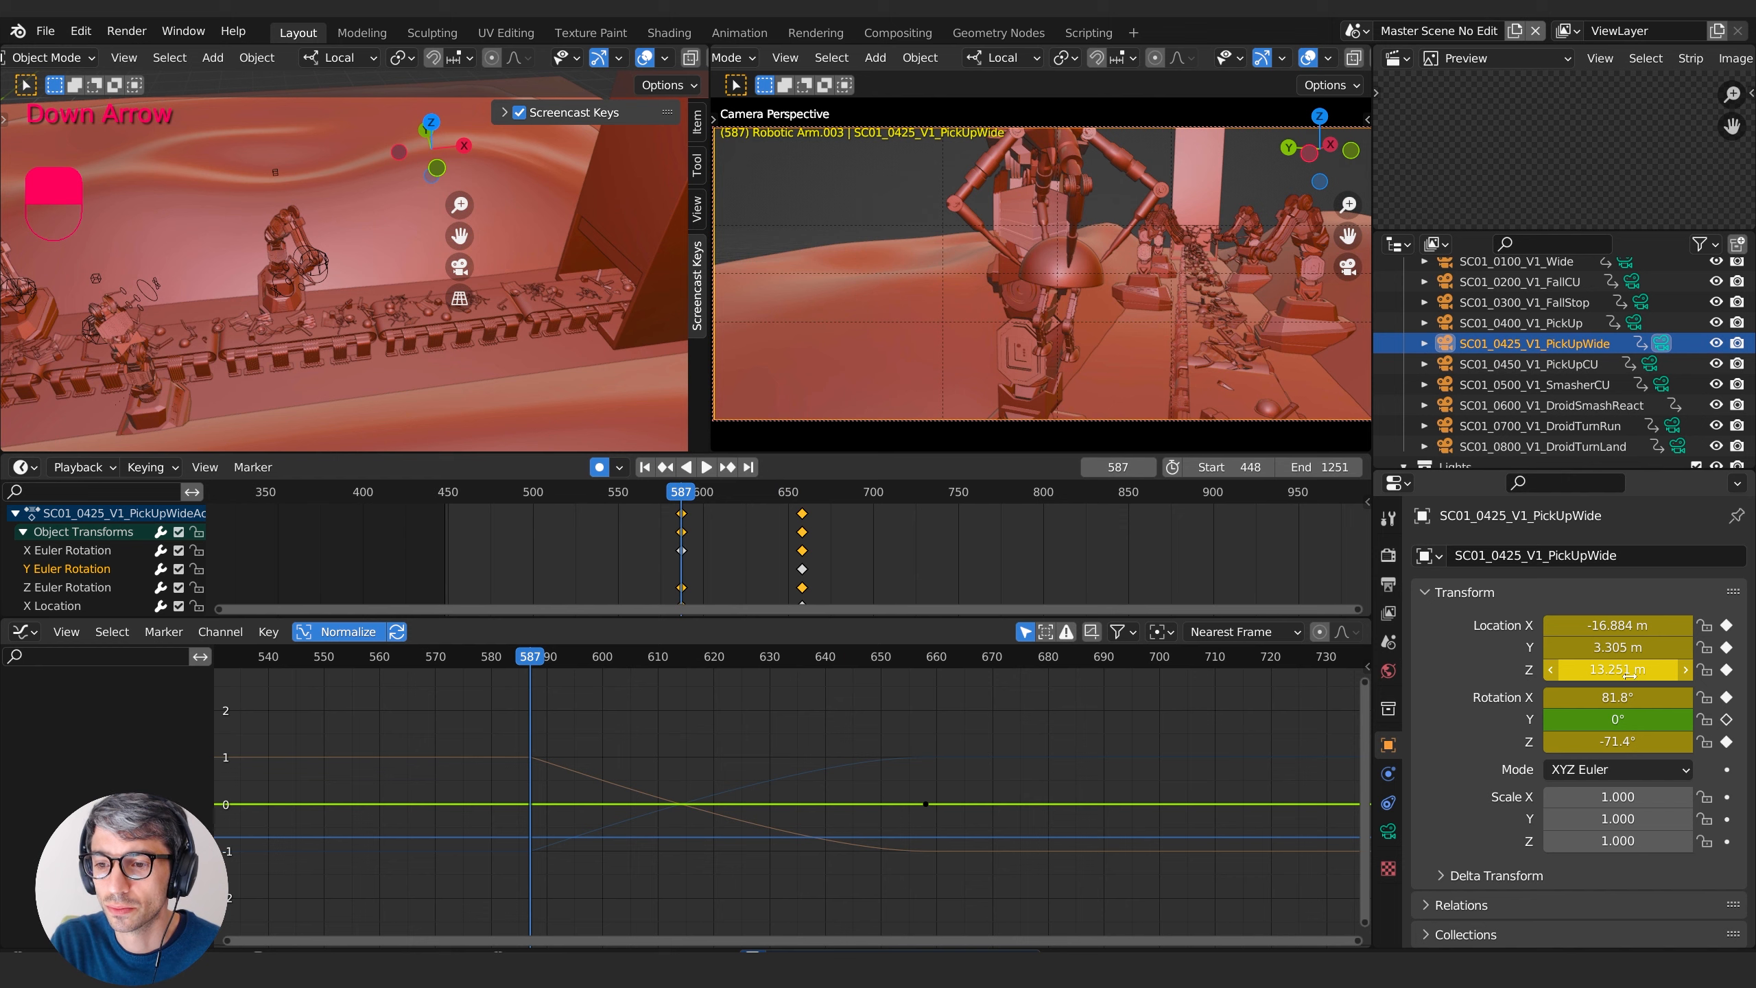
- At frame 587, lower the camera to a Z location of 11.901 m with an X rotation of 93°, and play the move
{"action": "left_click_drag", "start_coordinate": [1618, 670], "coordinate": [1653, 697]}
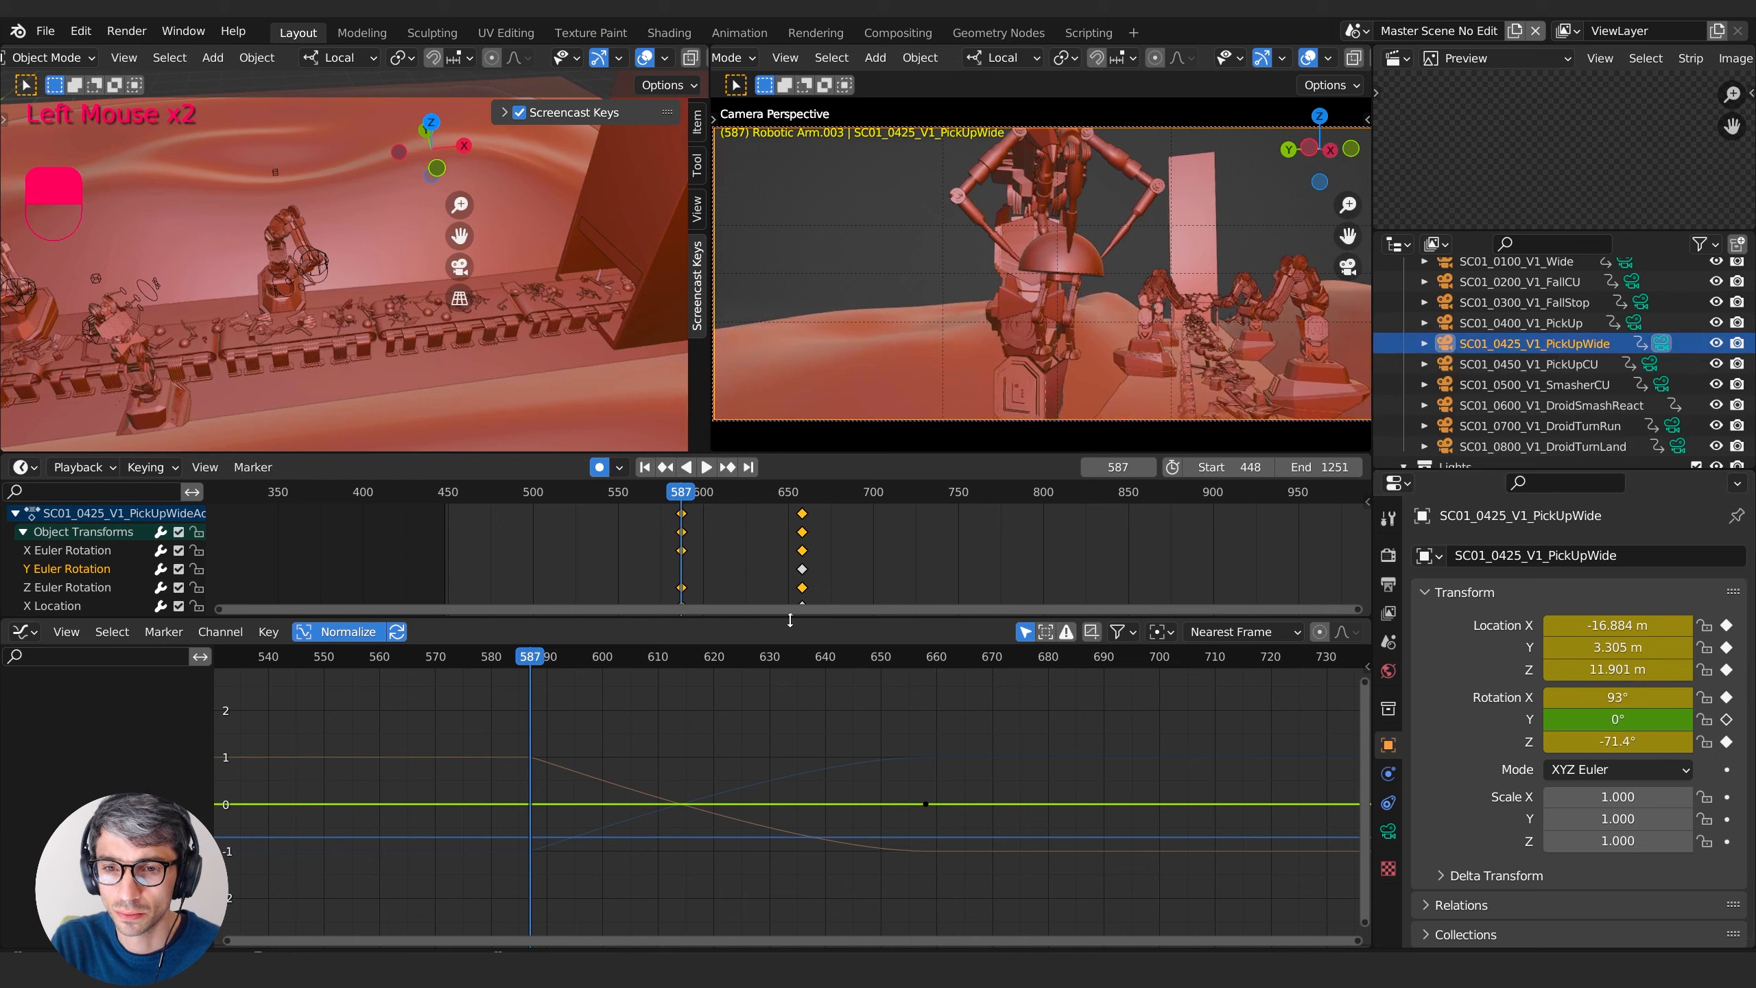
{"action": "key", "text": "space"}
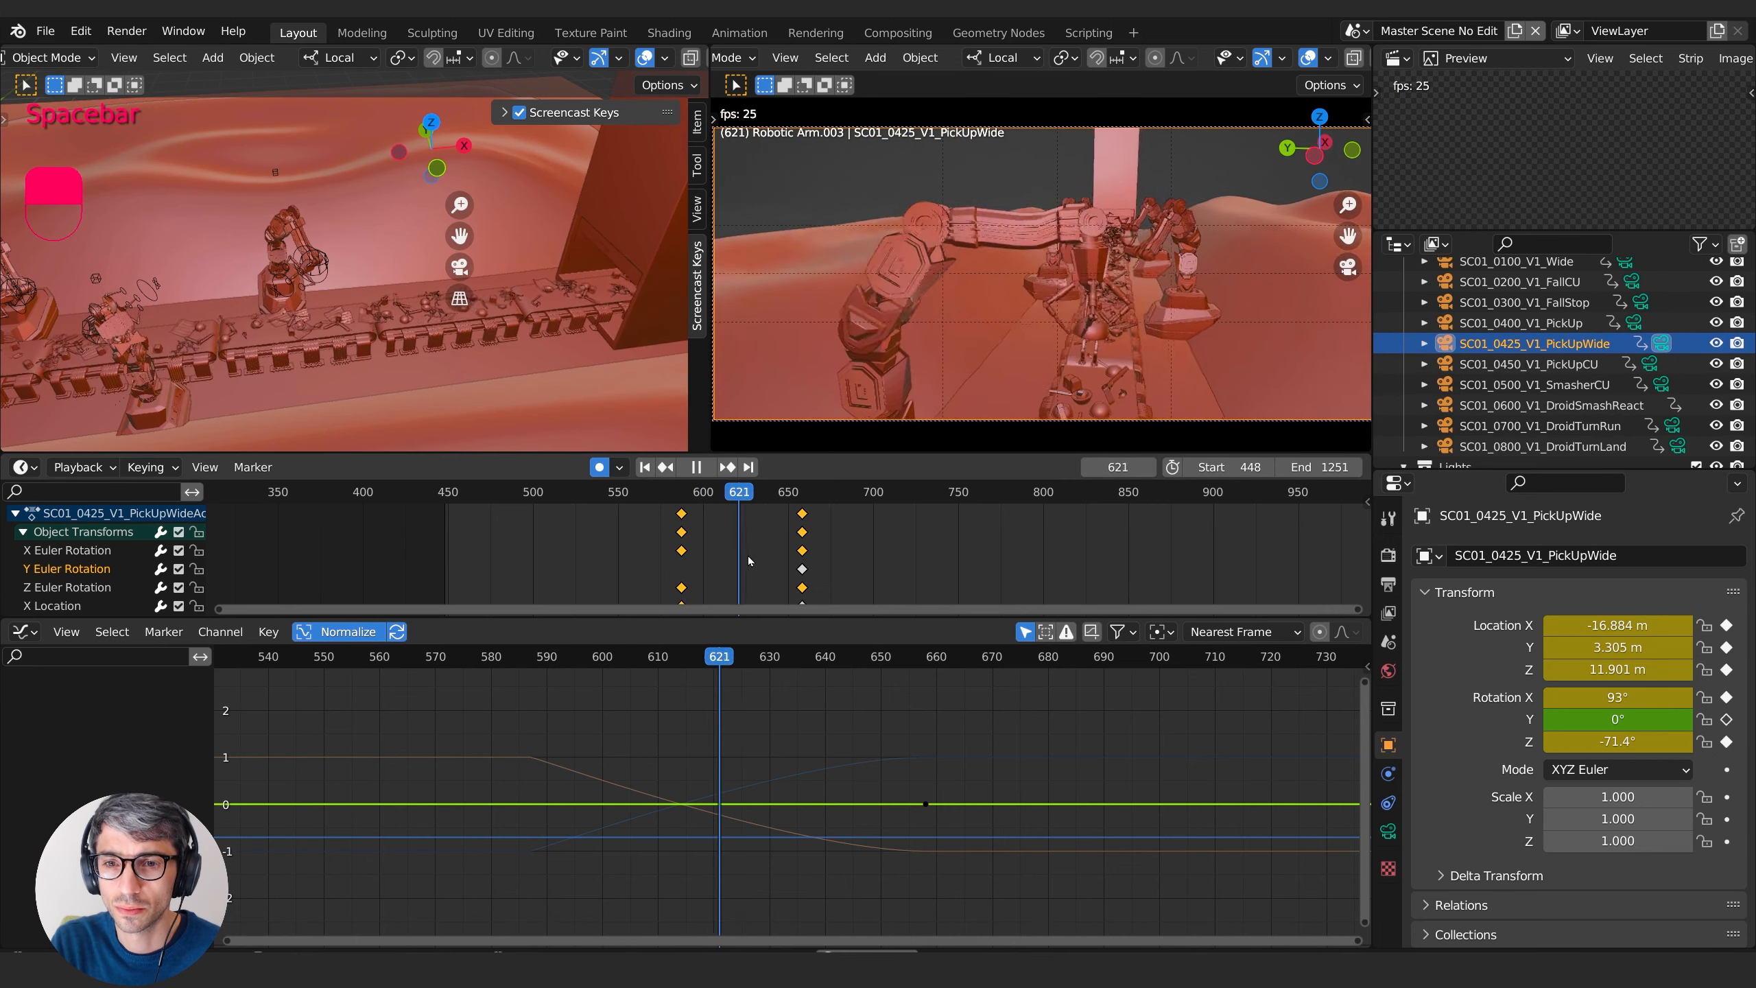
{"action": "key", "text": "space"}
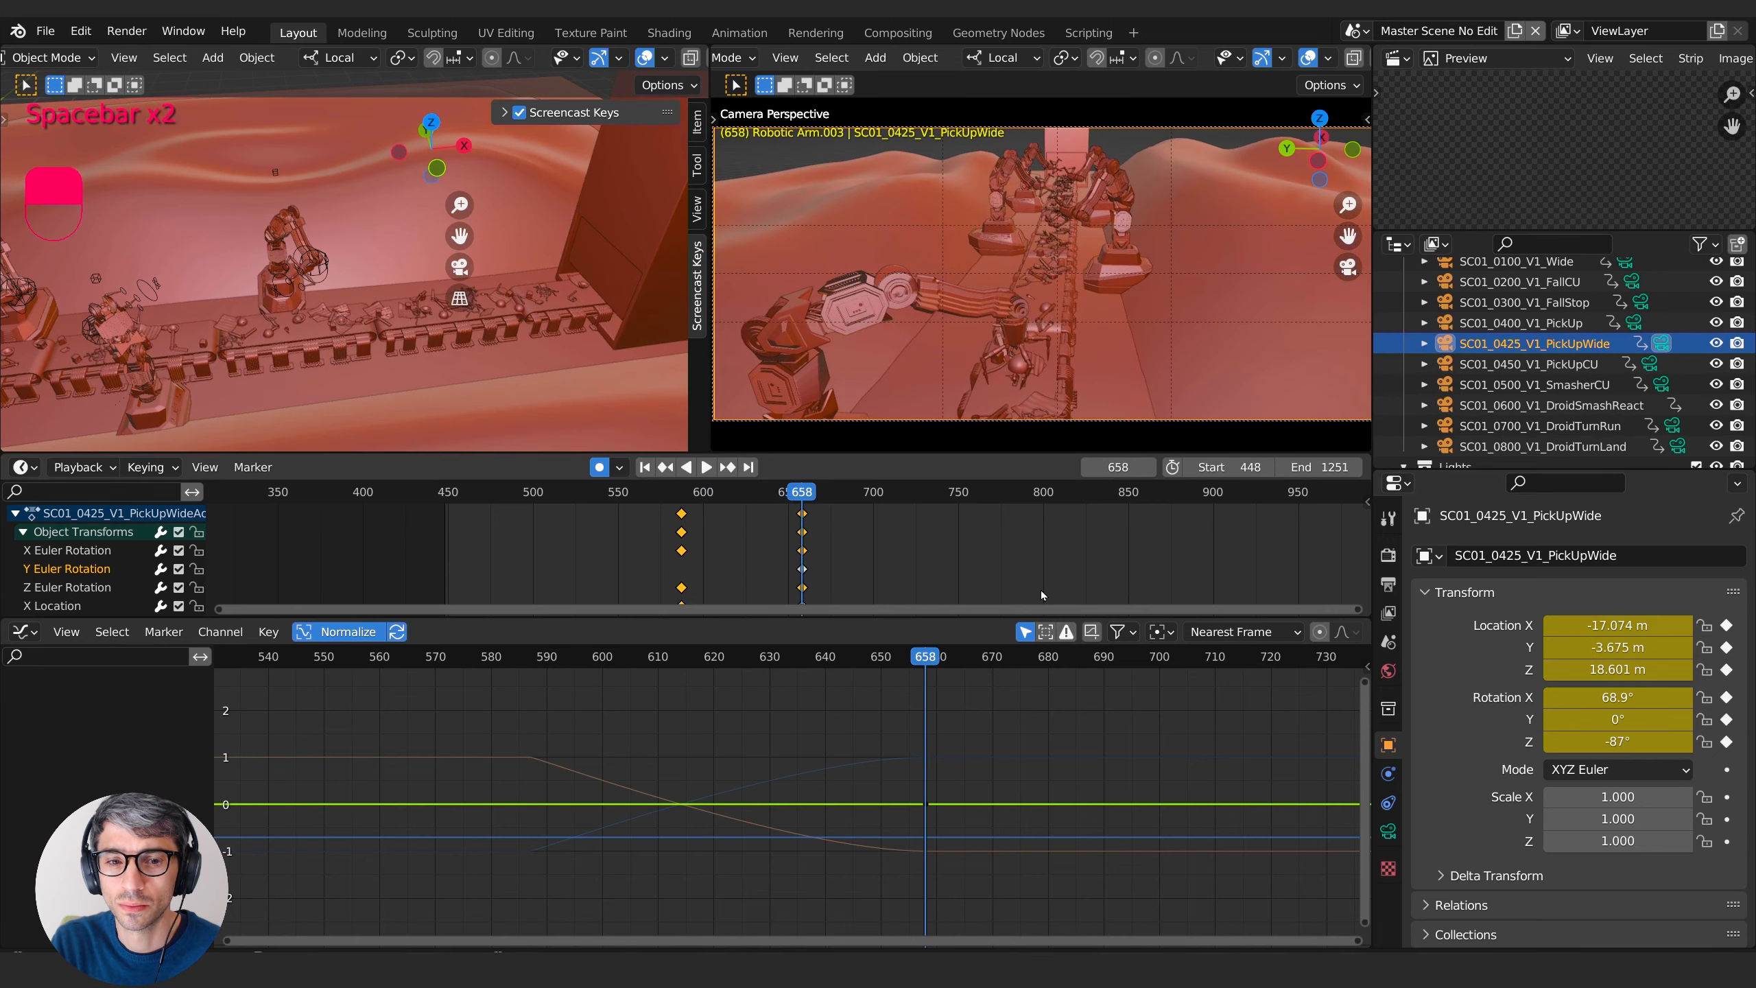
- At frame 658, set the camera's Z location to 16.991 m, X rotation to 74.7° and Z rotation to -83.6°, and play the move
{"action": "key", "text": "Up"}
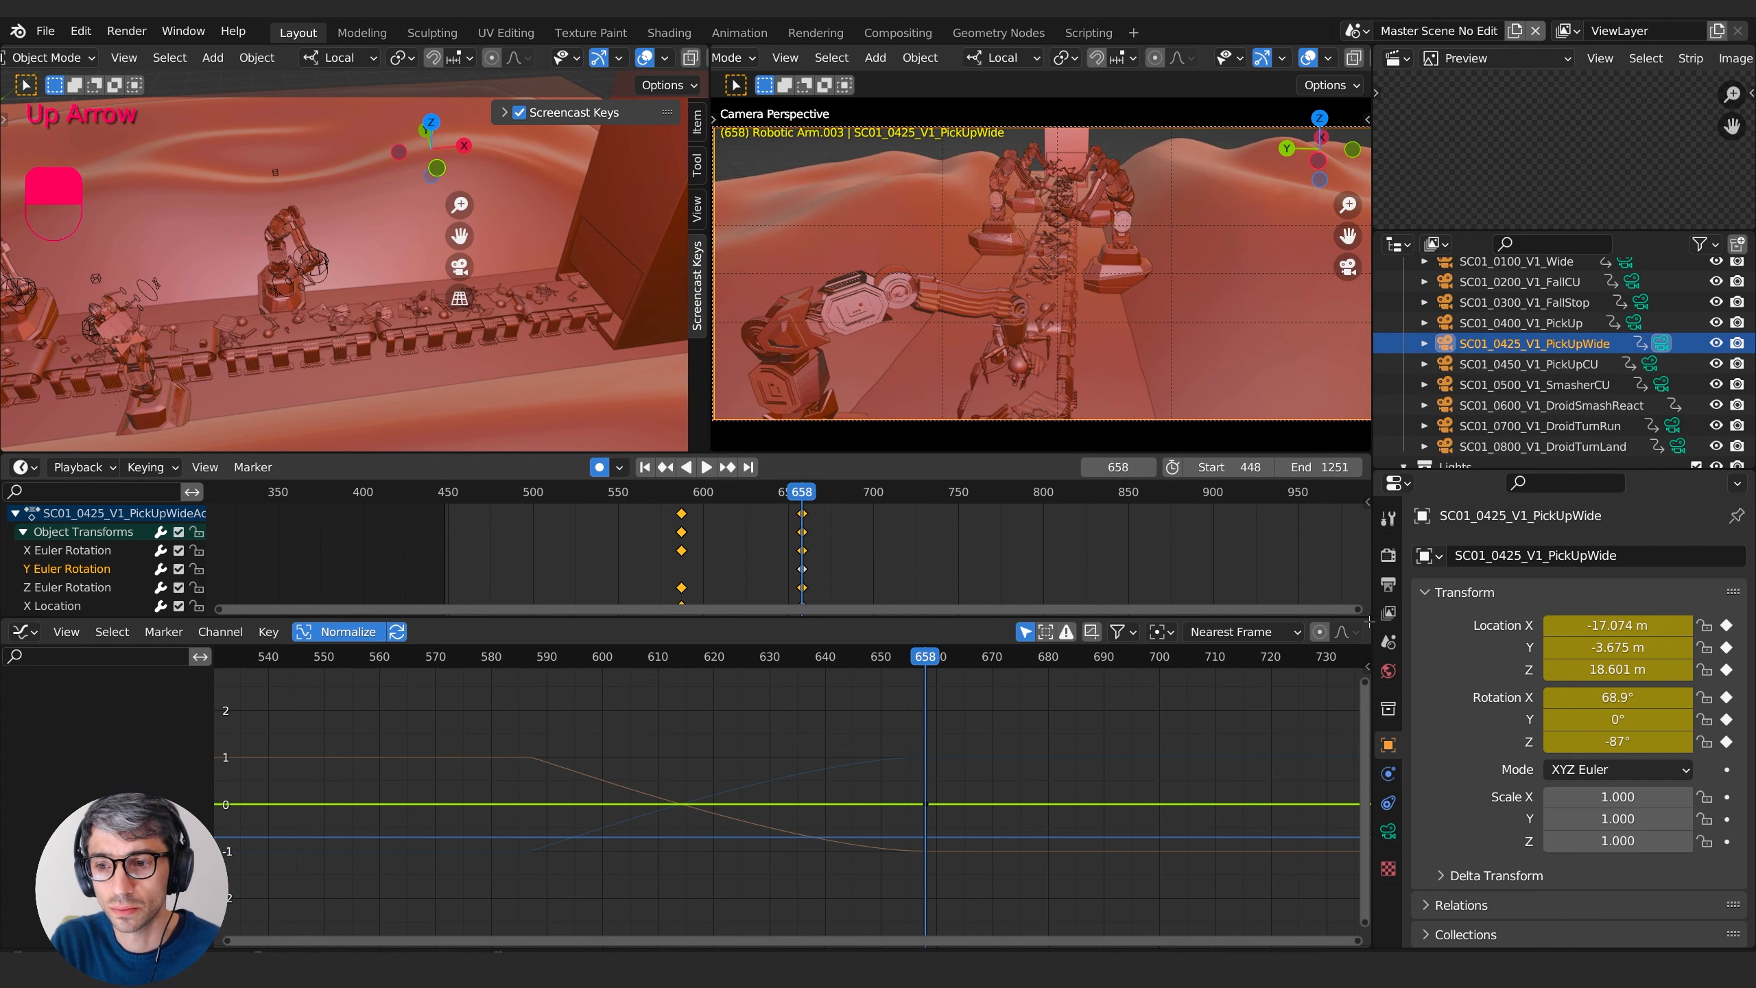
{"action": "left_click_drag", "start_coordinate": [1631, 674], "coordinate": [1628, 741]}
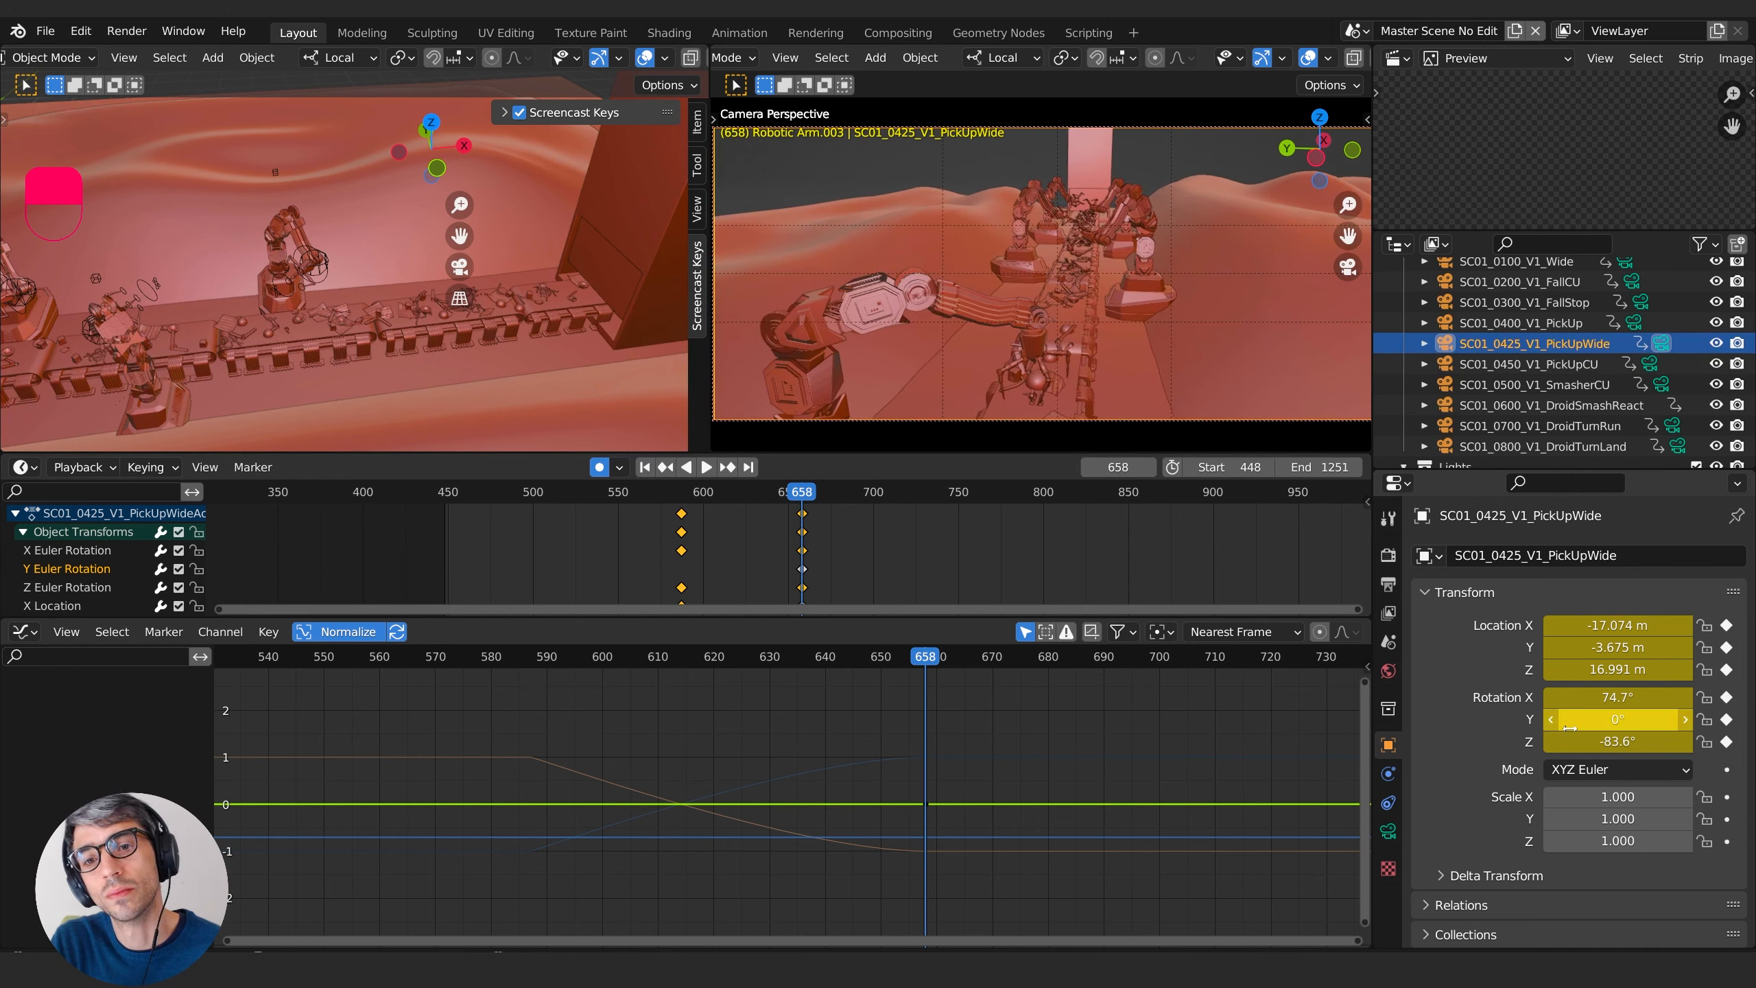
{"action": "left_click", "coordinate": [663, 501]}
{"action": "key", "text": "space"}
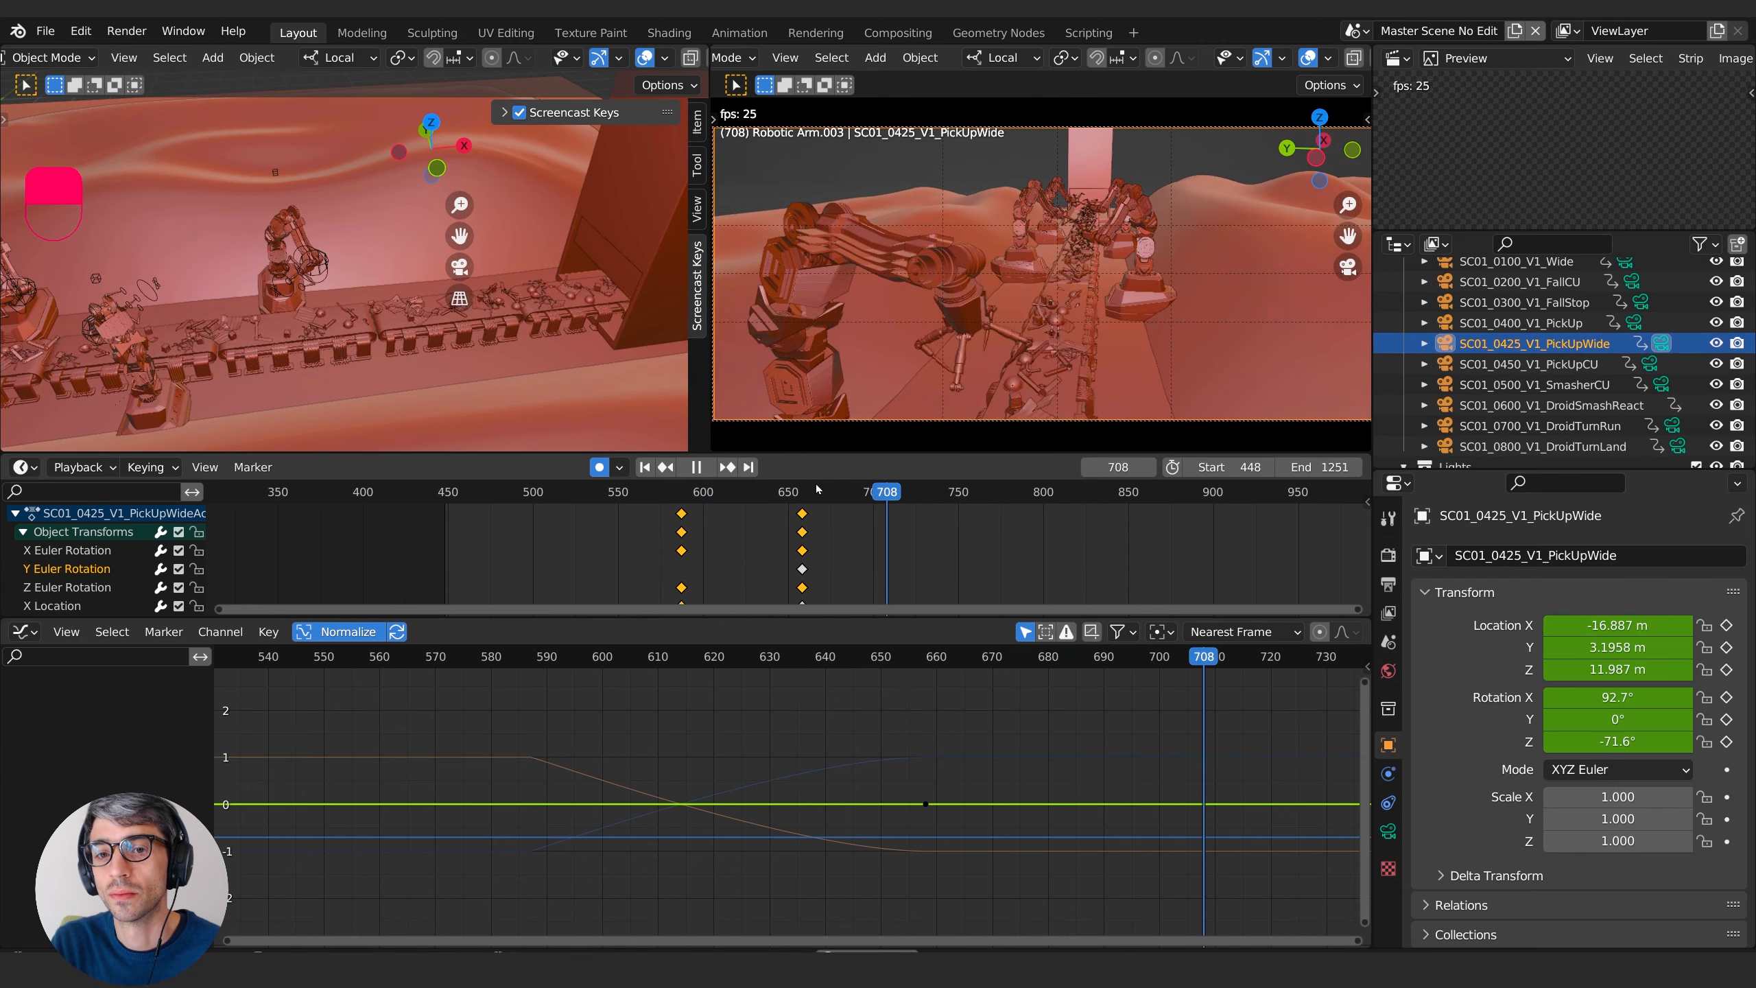
- Replay the wide camera move several times from its start keyframe to judge the framing and motion
{"action": "left_click", "coordinate": [667, 492]}
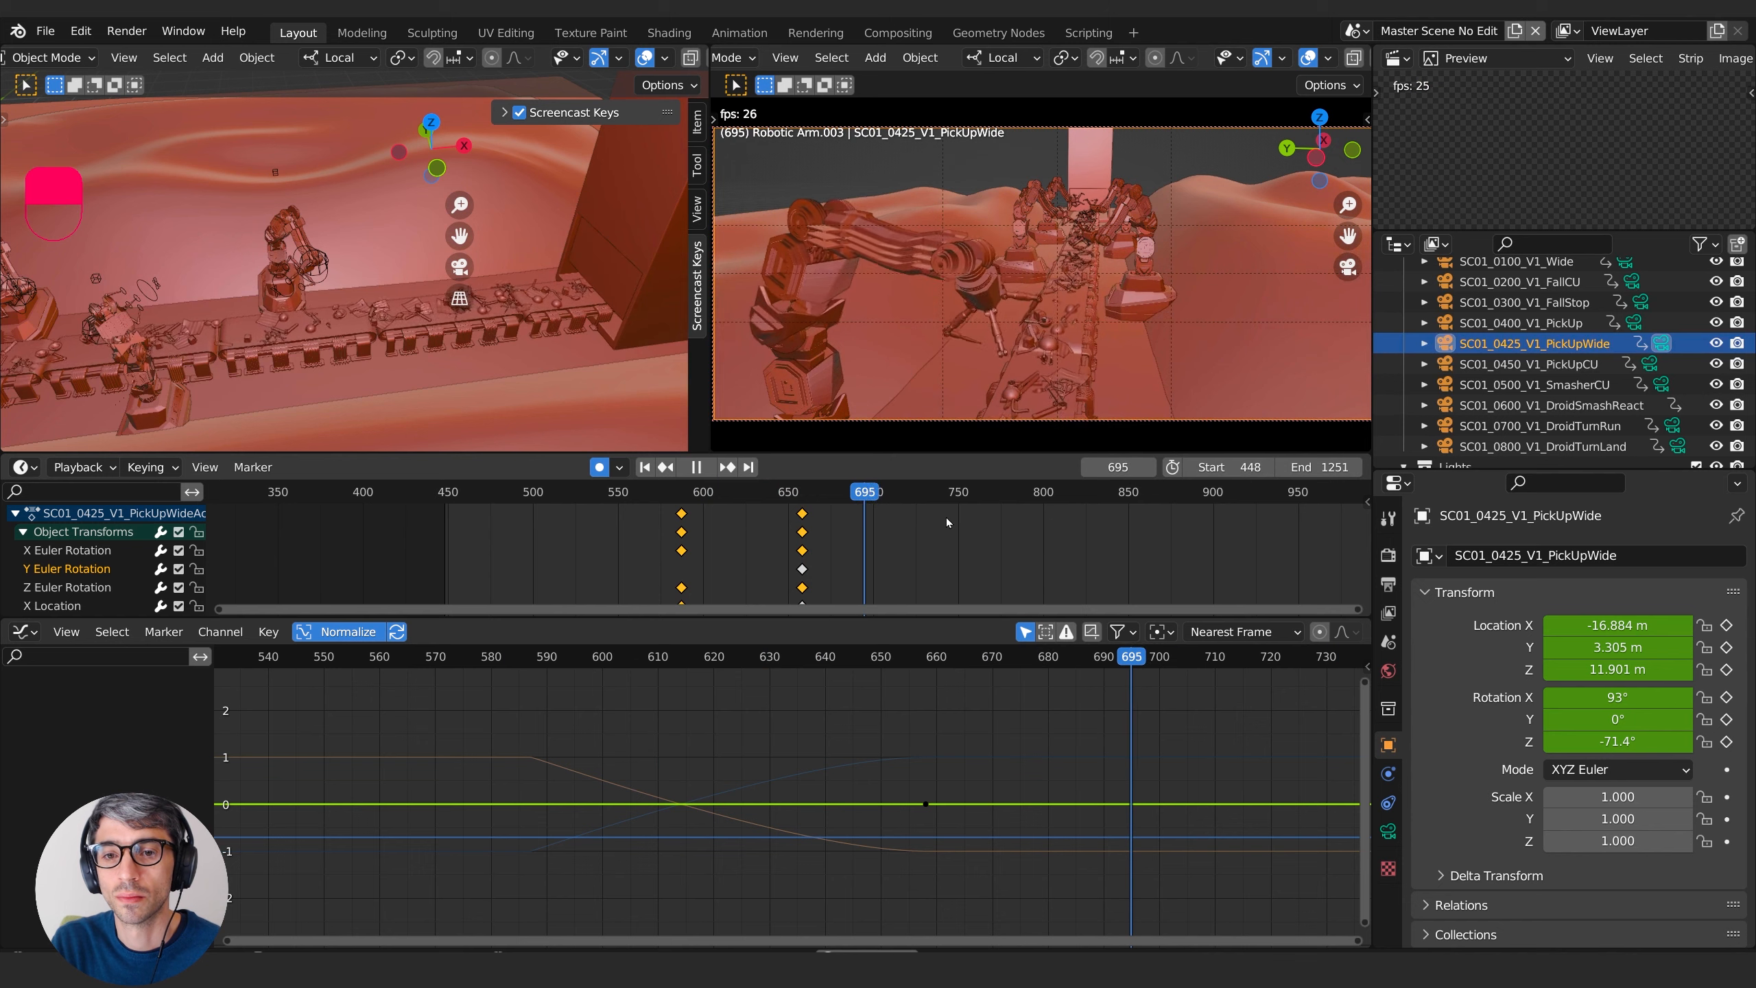
{"action": "key", "text": "space"}
{"action": "left_click", "coordinate": [684, 514]}
{"action": "key", "text": "space"}
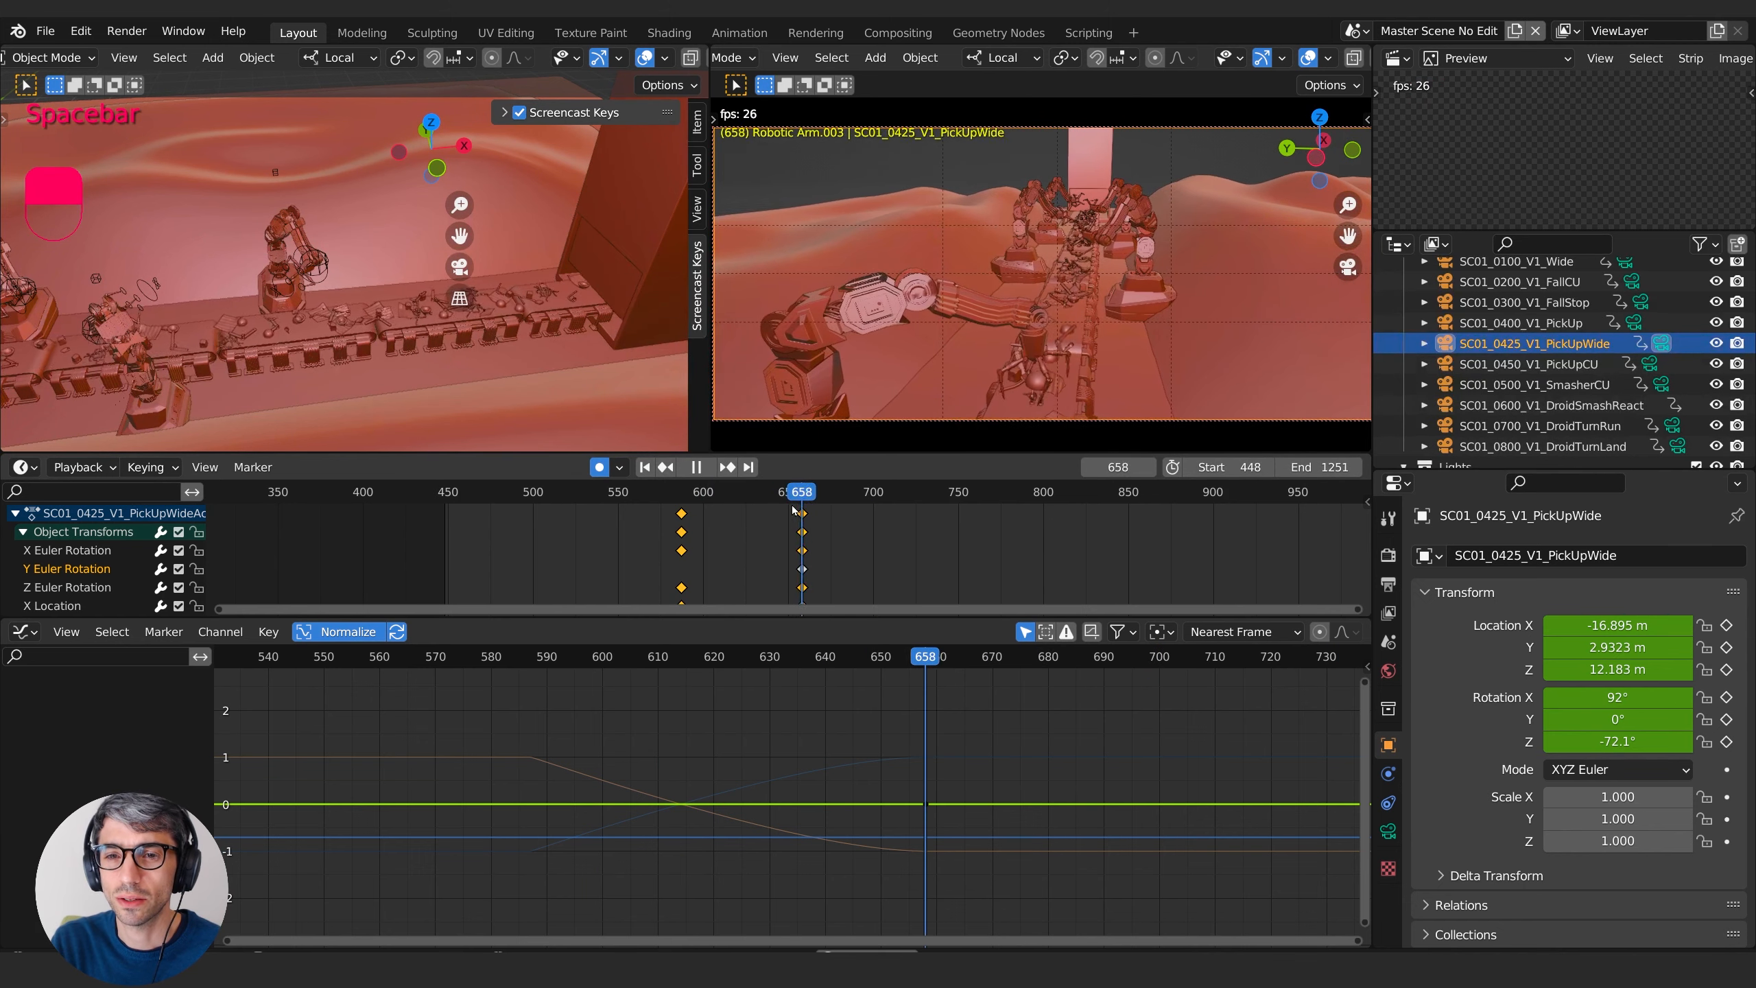
{"action": "key", "text": "space"}
{"action": "key", "text": "space"}
{"action": "left_click", "coordinate": [674, 511]}
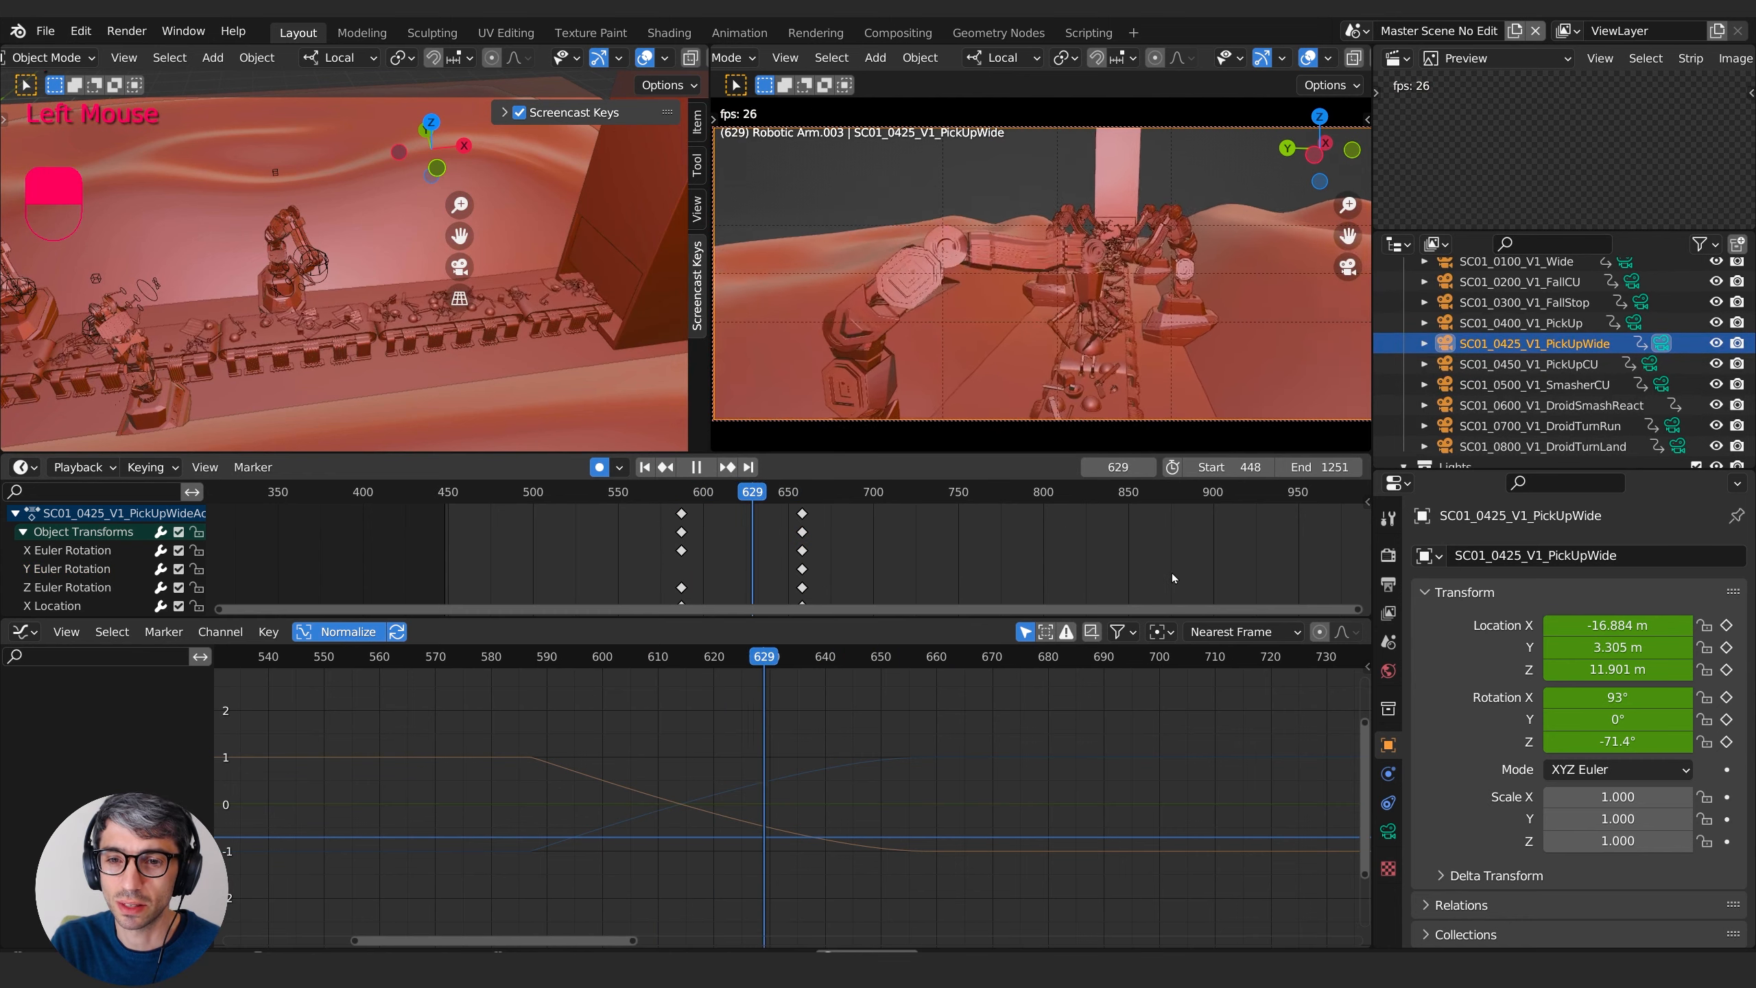
- At frame 587, set the camera's Z location to 12.591 m and X rotation to 88.2°, and play the move to past its end keyframe
{"action": "left_click", "coordinate": [683, 492]}
{"action": "left_click_drag", "start_coordinate": [684, 496], "coordinate": [683, 496]}
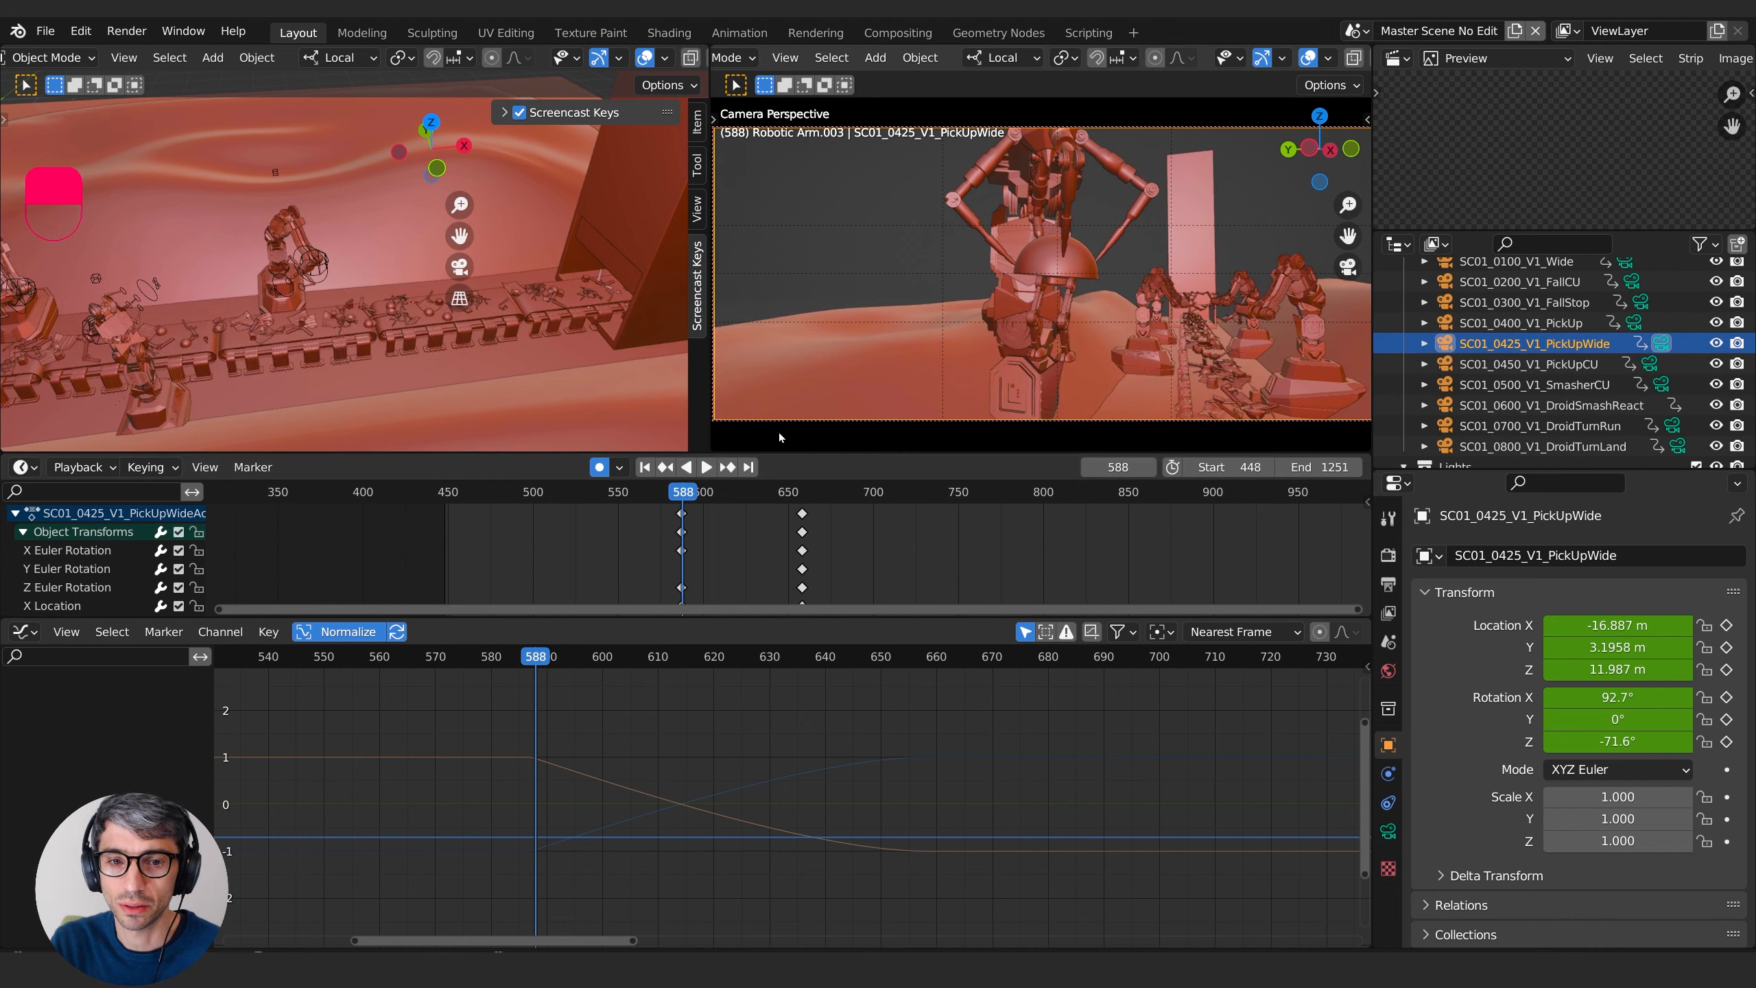
{"action": "key", "text": "Down"}
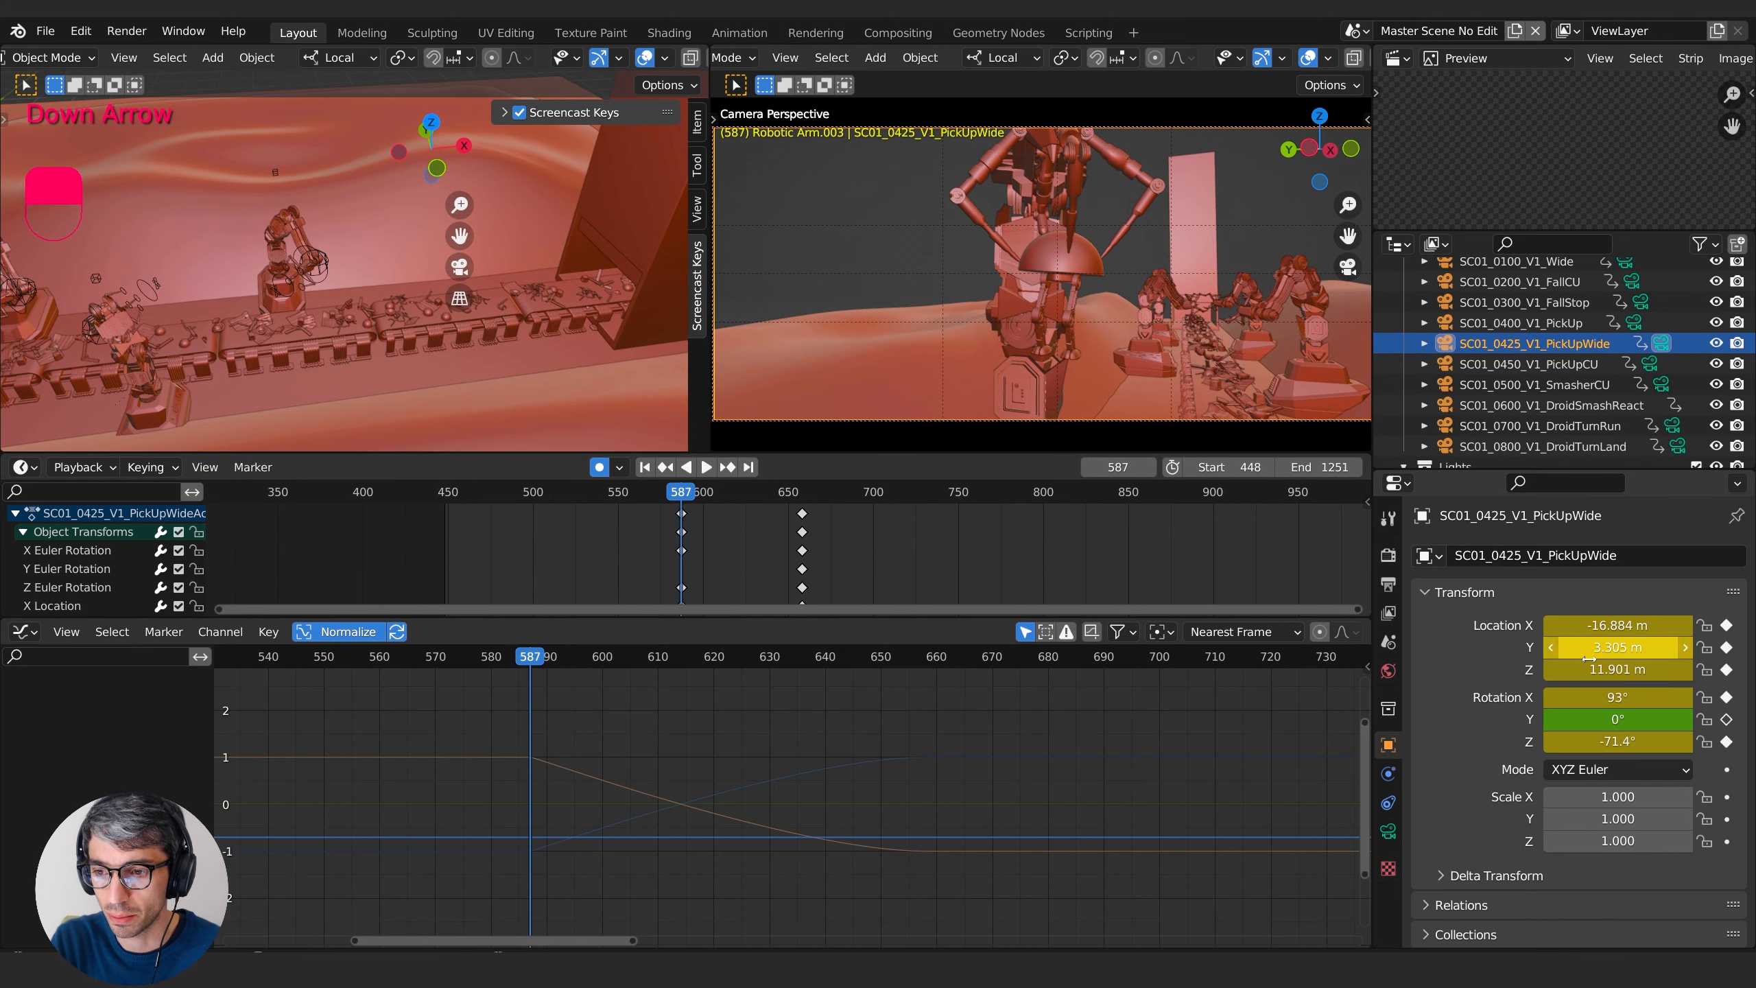
{"action": "left_click", "coordinate": [1635, 669]}
{"action": "left_click_drag", "start_coordinate": [1635, 670], "coordinate": [1600, 697]}
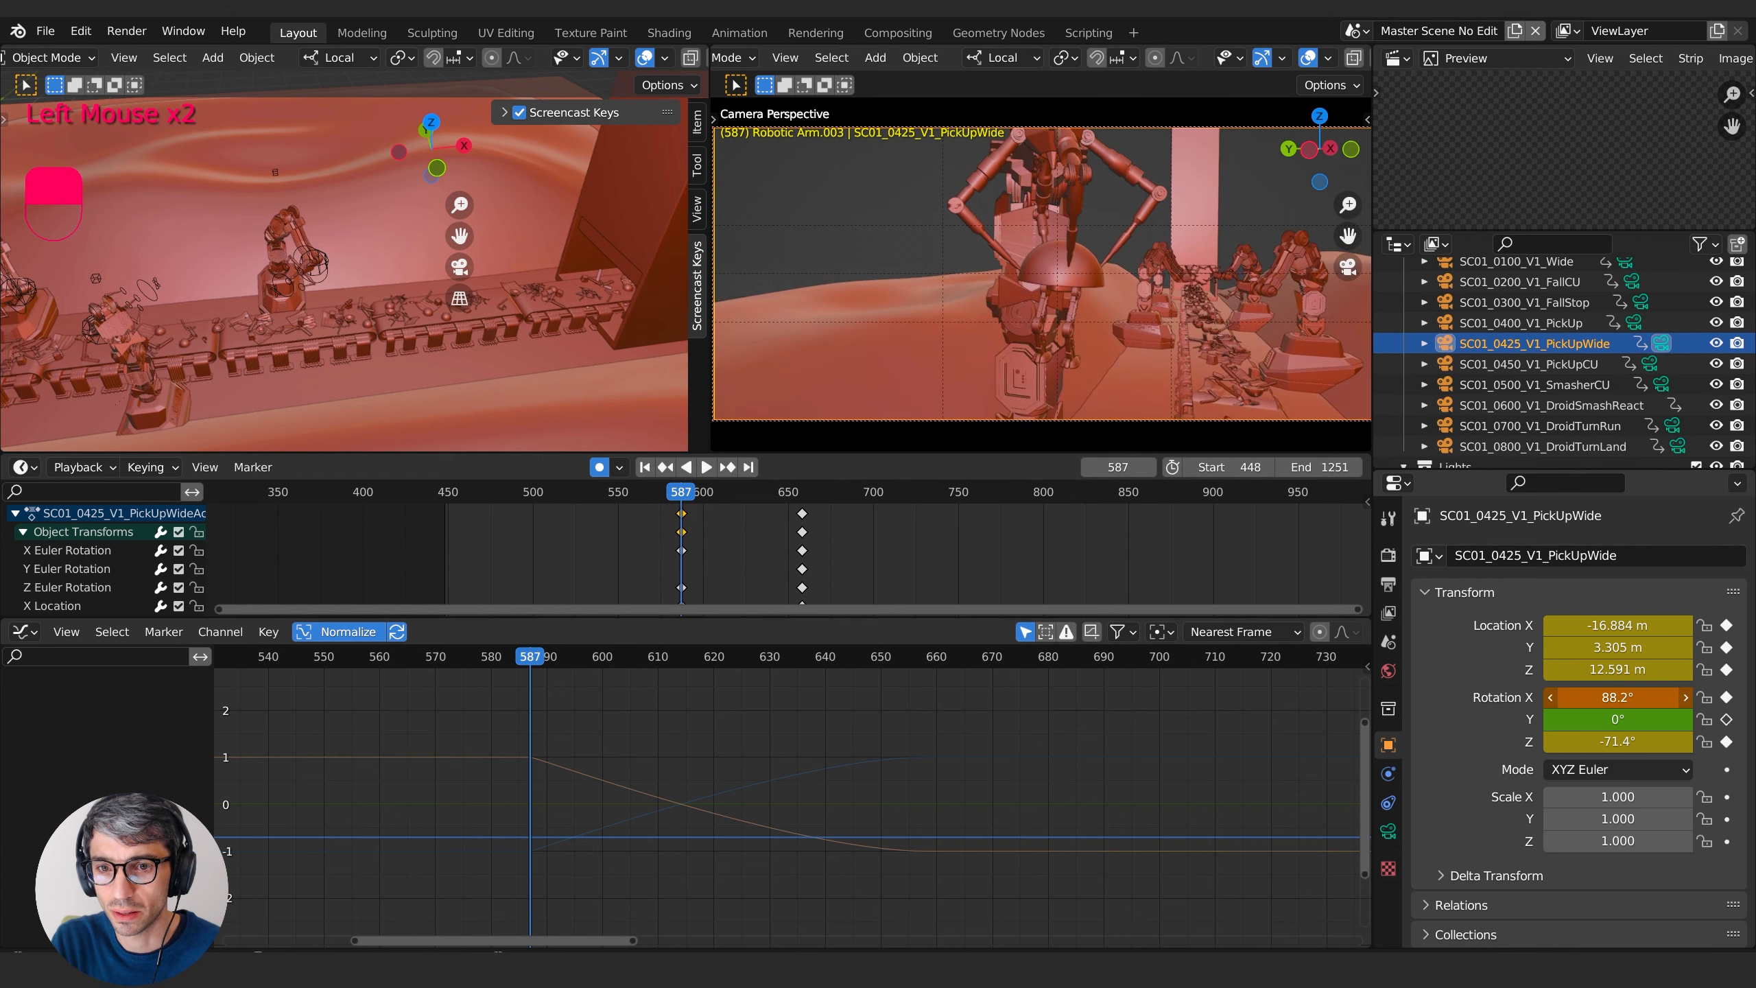
{"action": "key", "text": "space"}
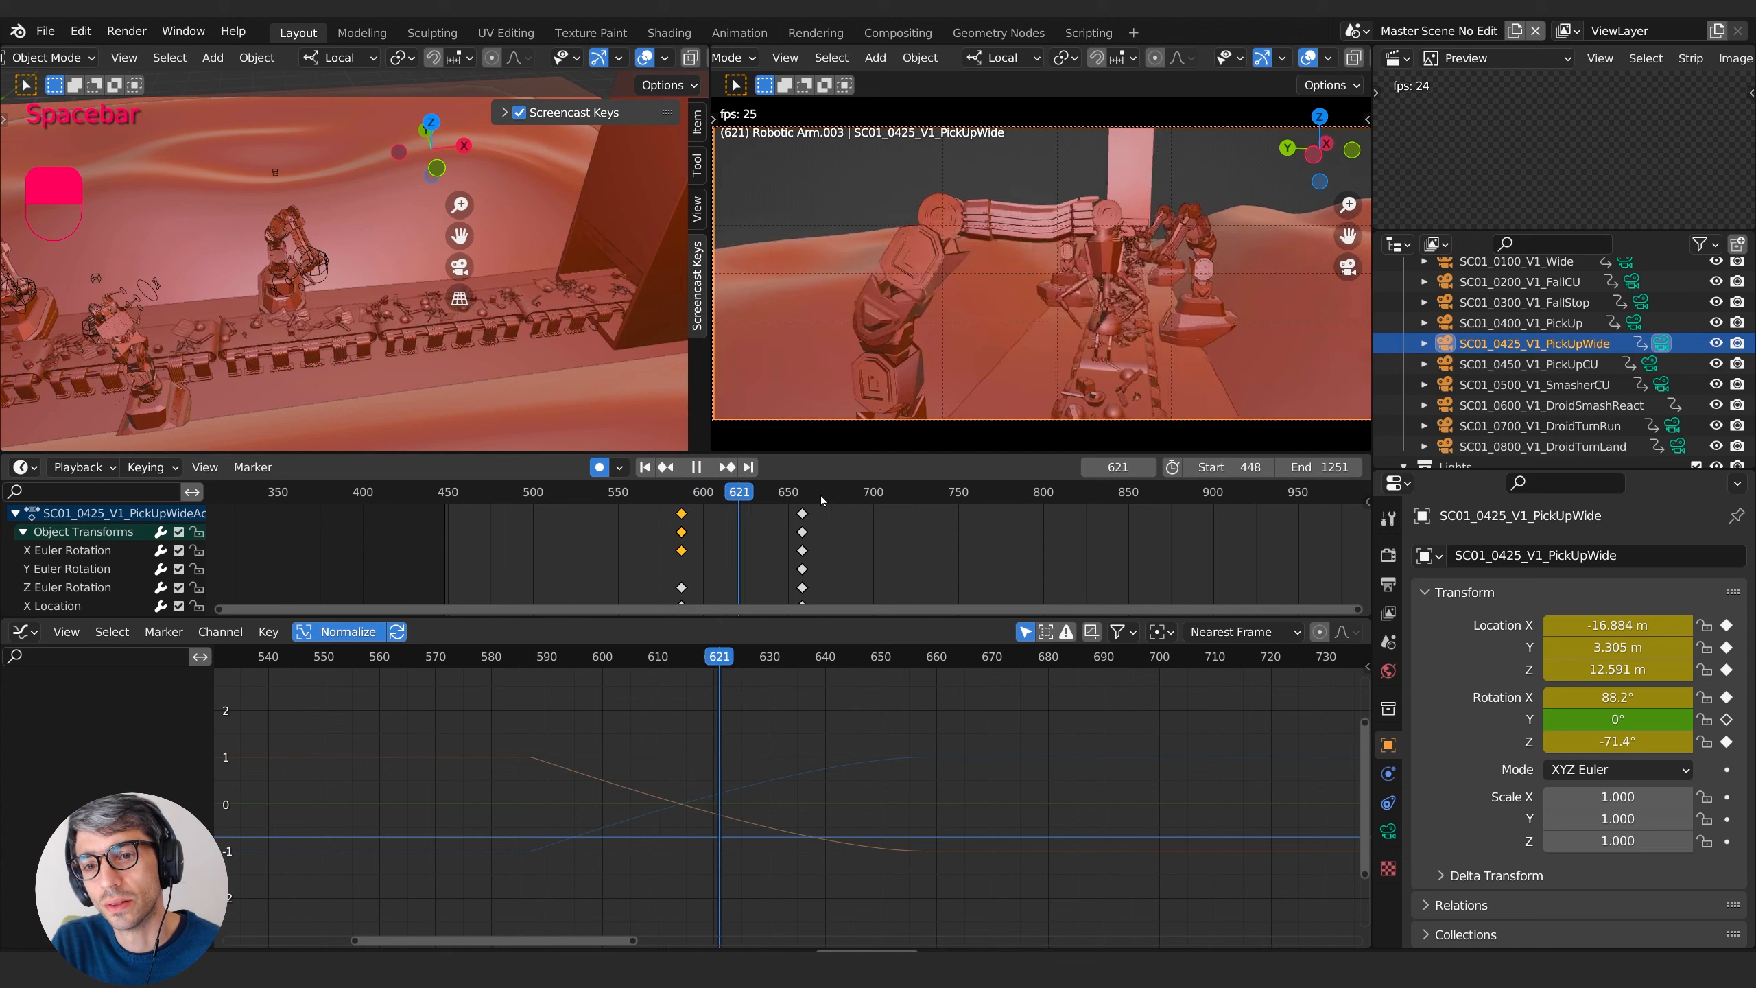
{"action": "key", "text": "space"}
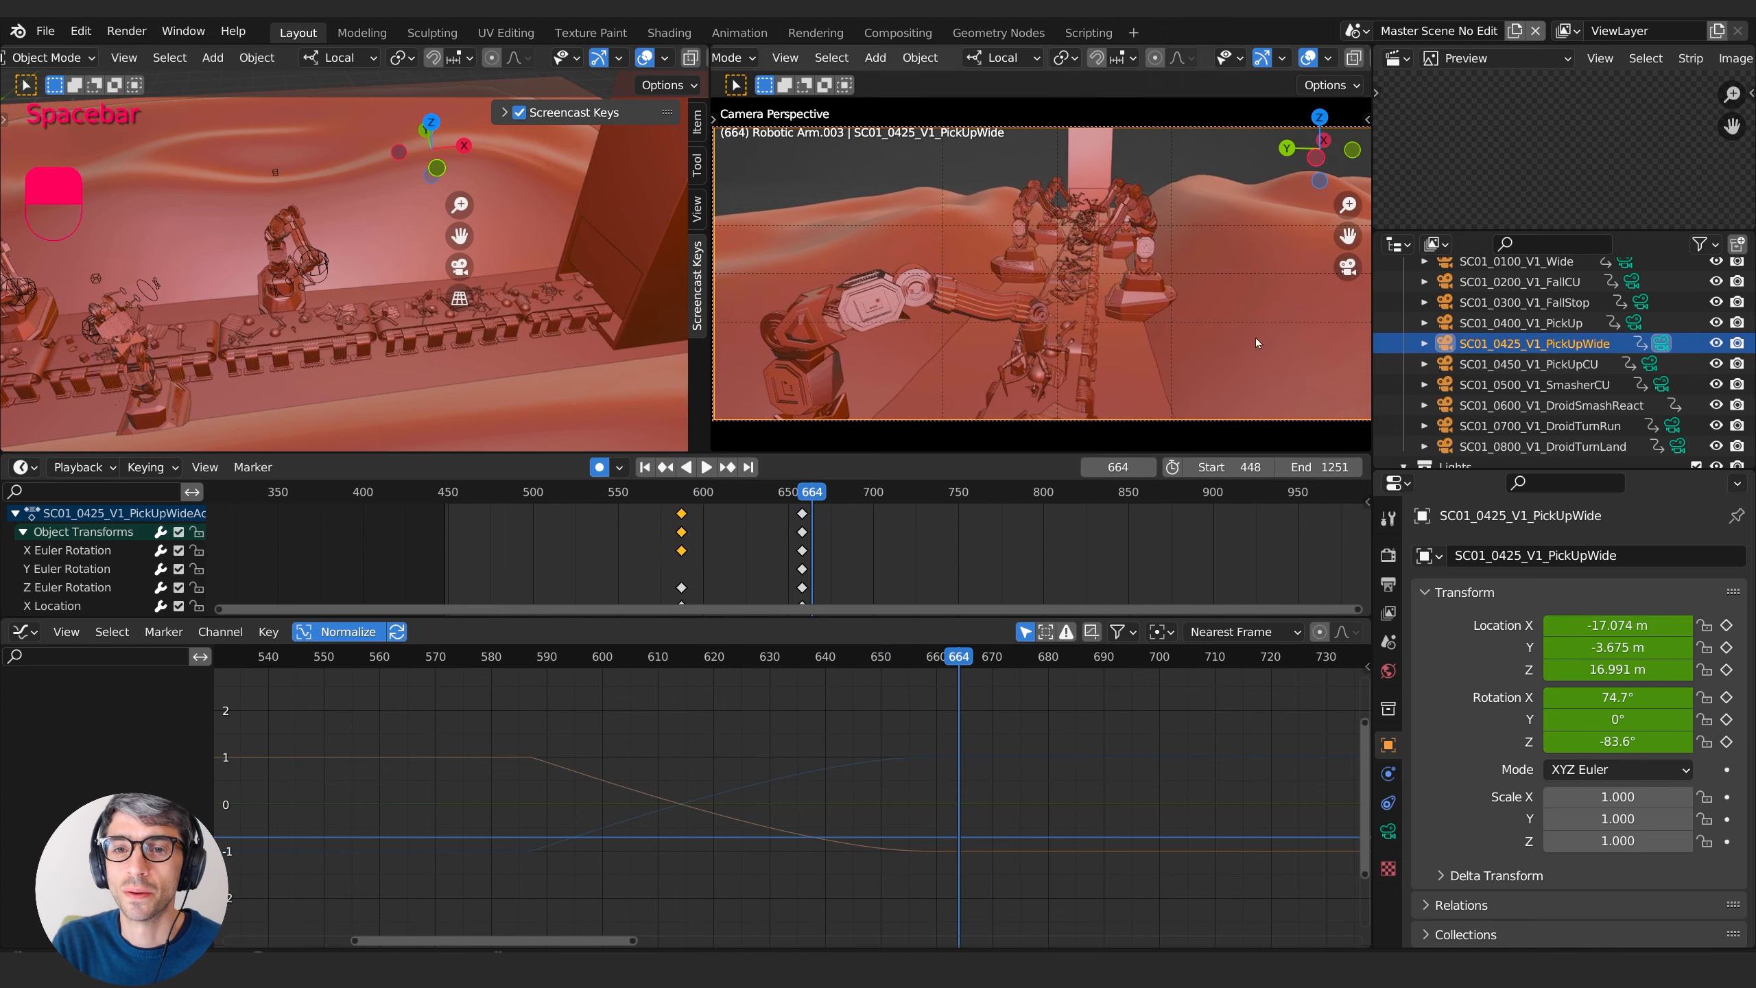
- Switch to the Master Scene and play the cut edit from before the SC01_0425_V1_PickUpWide shot
{"action": "left_click", "coordinate": [1354, 31]}
{"action": "left_click", "coordinate": [1418, 62]}
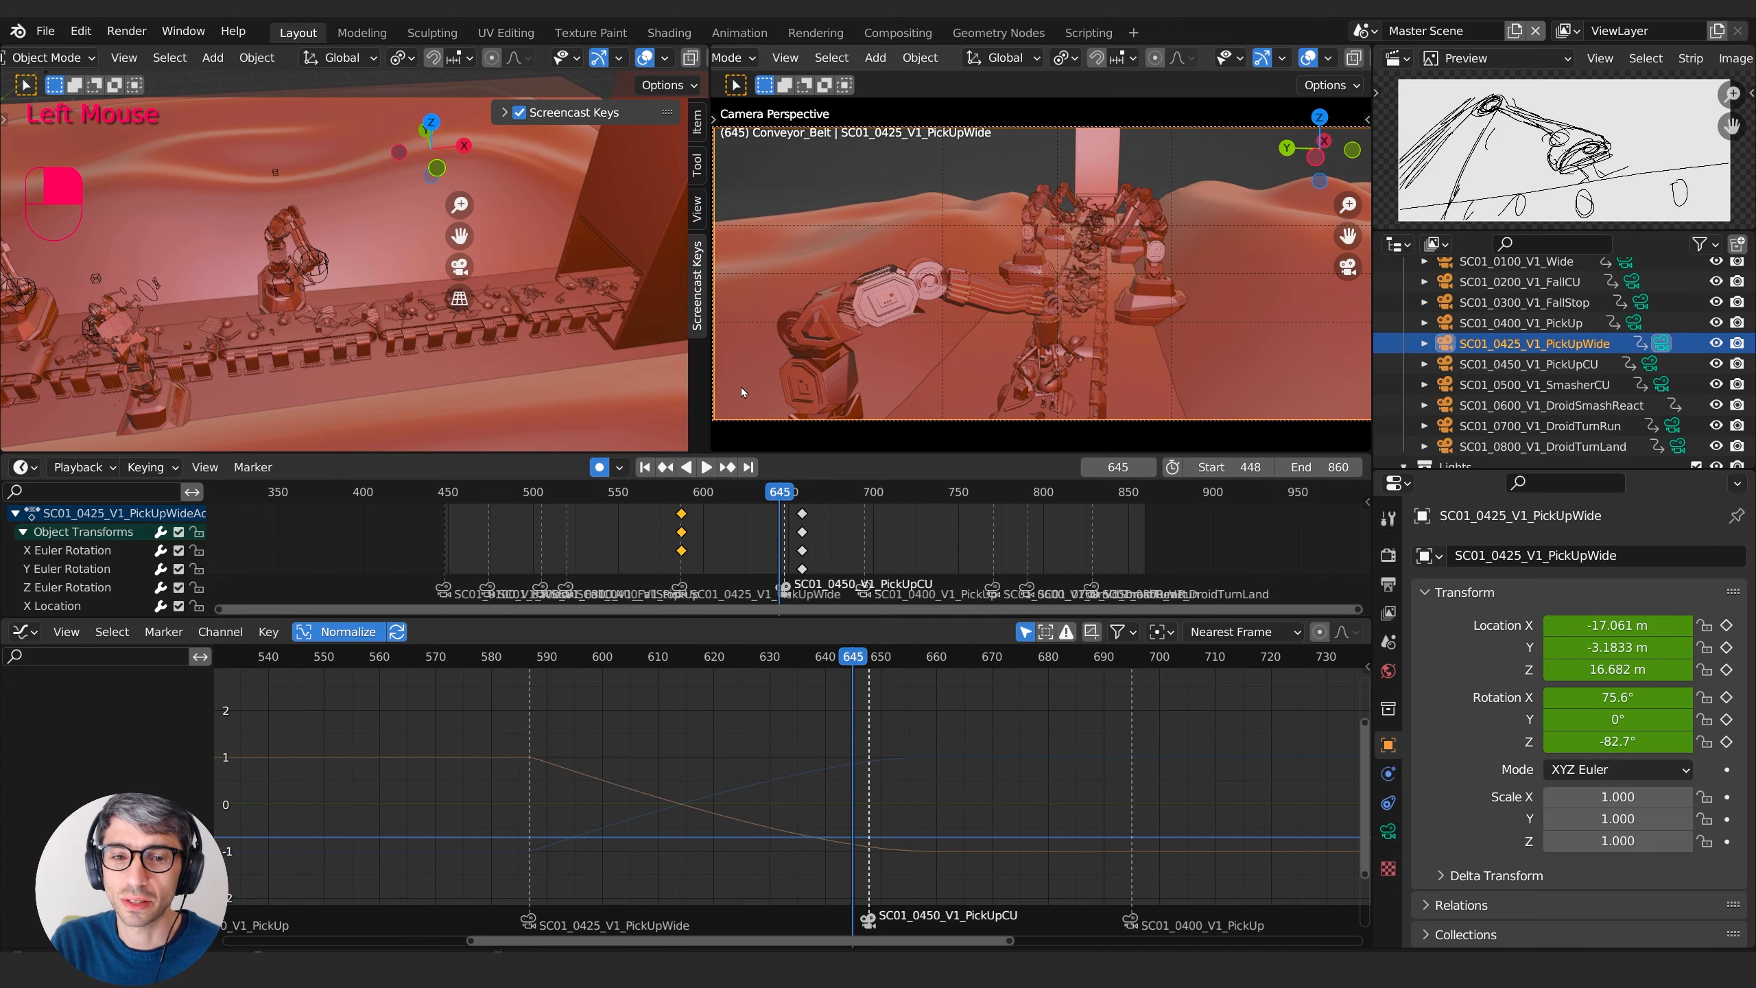
{"action": "left_click_drag", "start_coordinate": [747, 488], "coordinate": [634, 491]}
{"action": "key", "text": "space"}
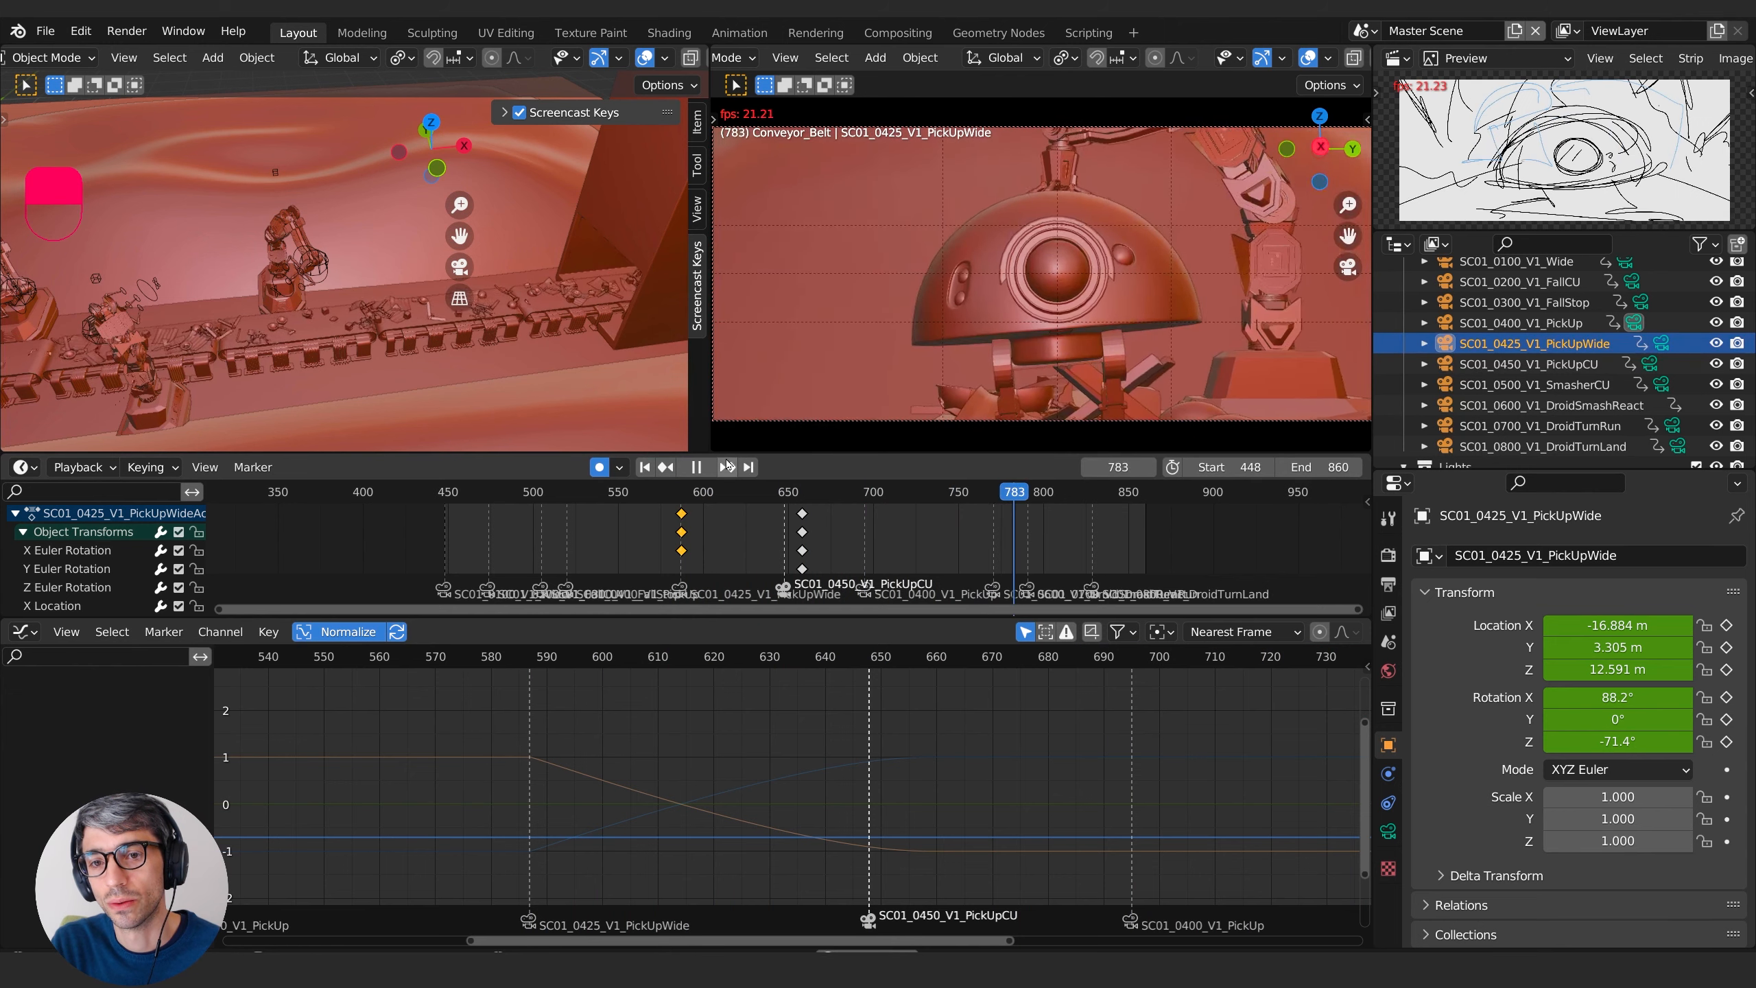
- Restart playback from the early fall shots and review the edit through the pick-up shots
{"action": "key", "text": "space"}
{"action": "left_click", "coordinate": [681, 509]}
{"action": "left_click", "coordinate": [484, 492]}
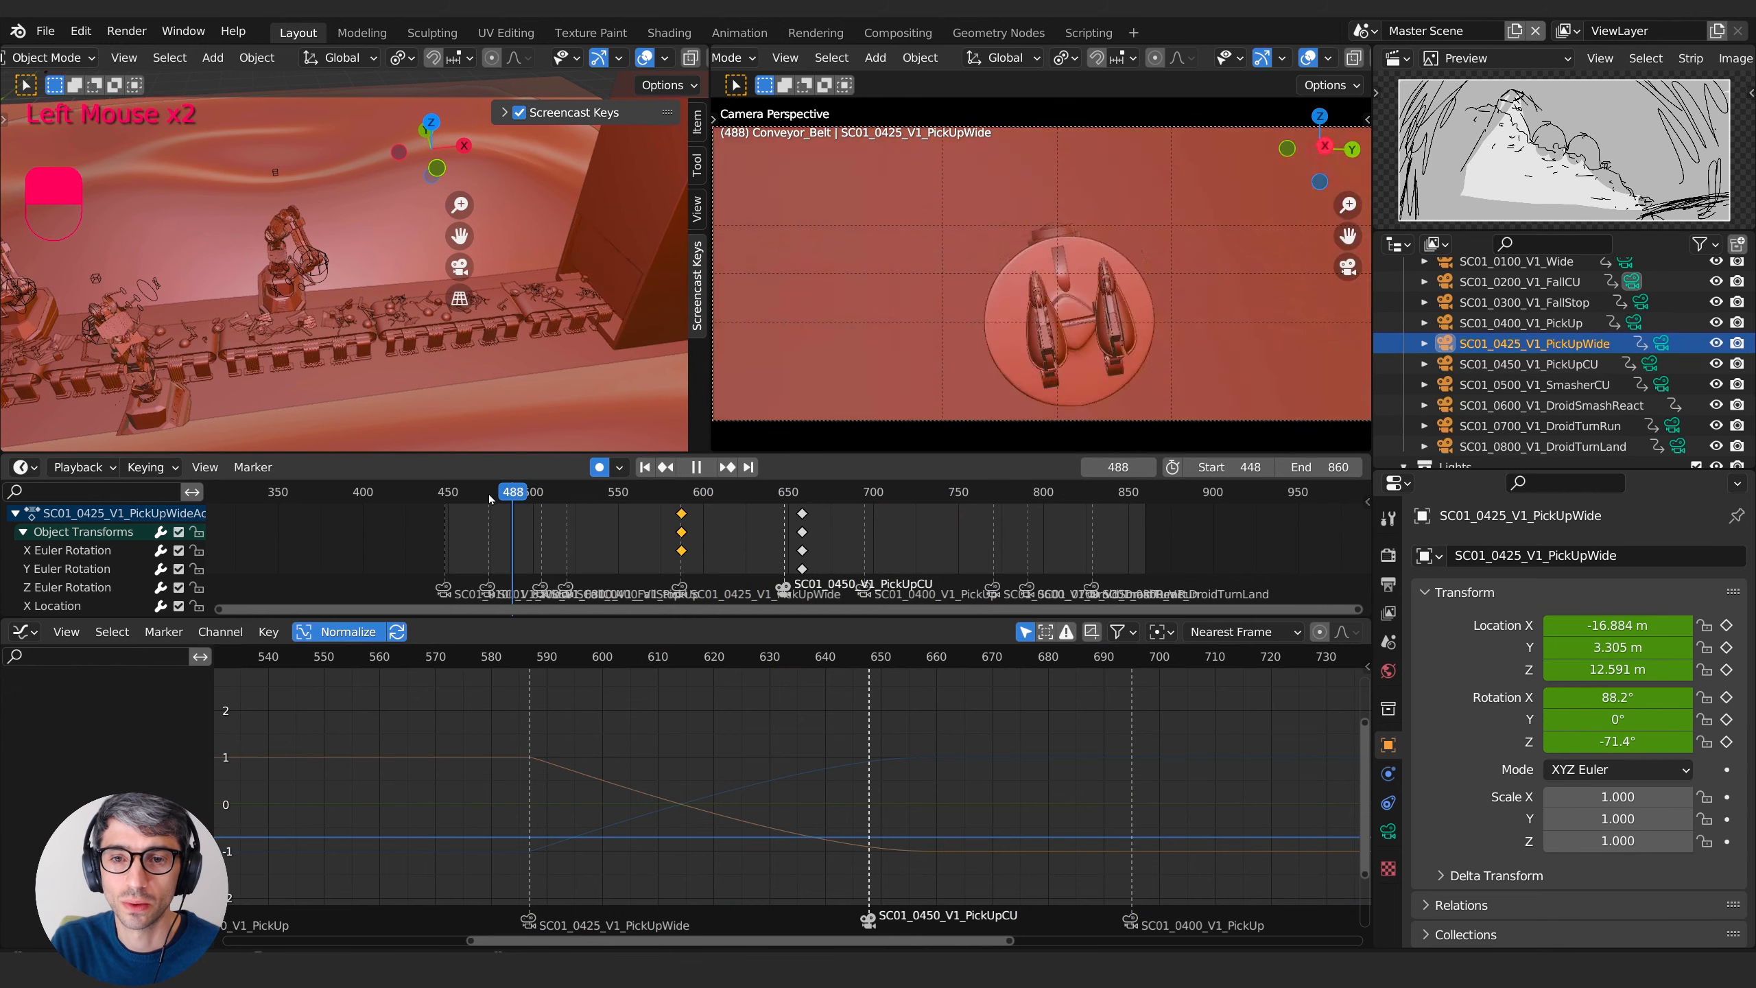
{"action": "key", "text": "space"}
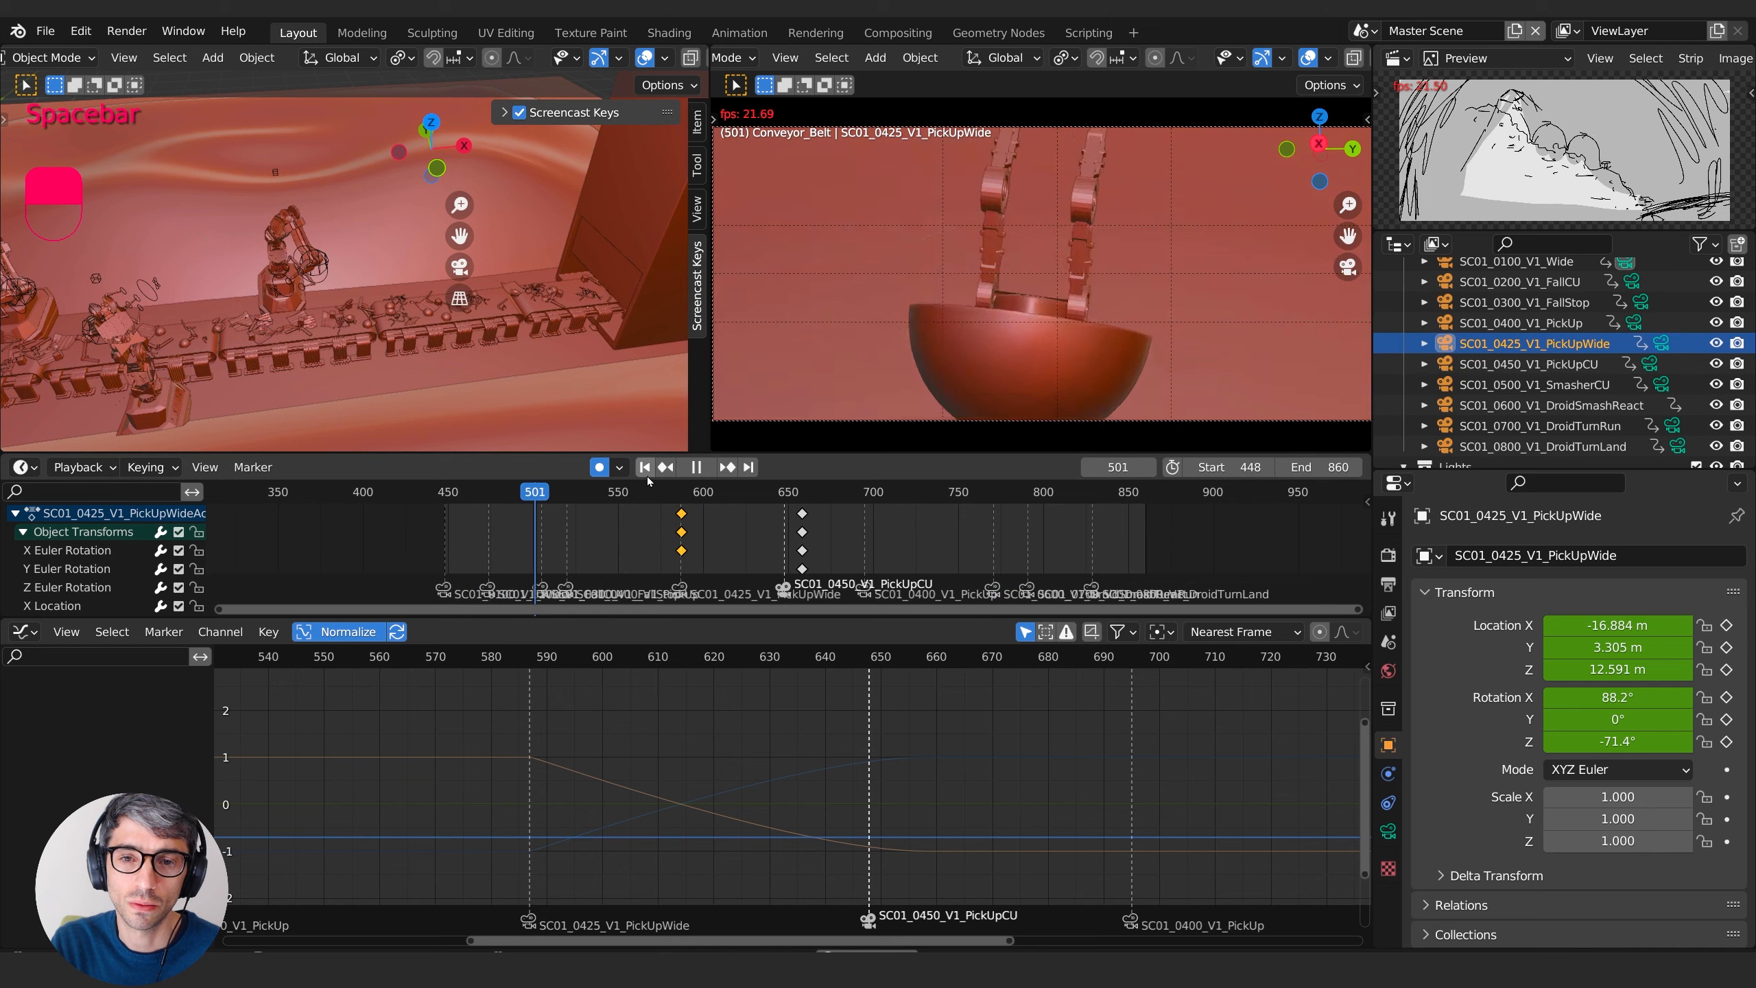
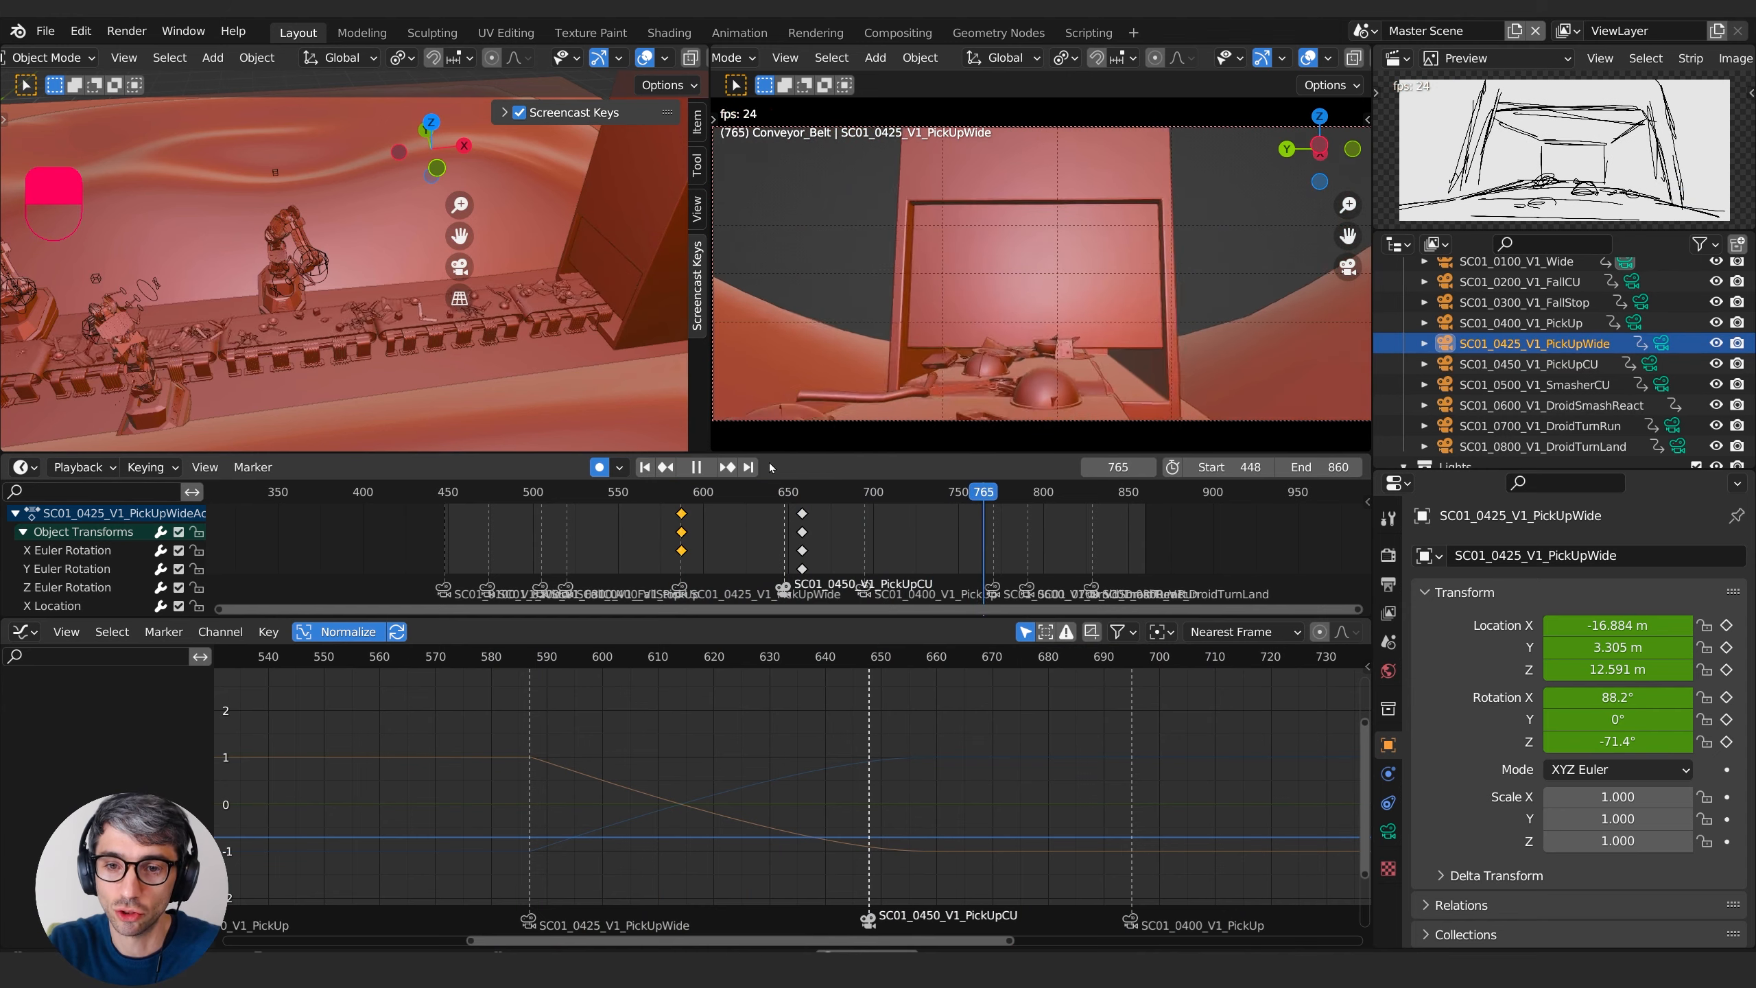
- Replay the cut edit from just before the wide pick-up shot into the close-up pick-up shot
{"action": "key", "text": "space"}
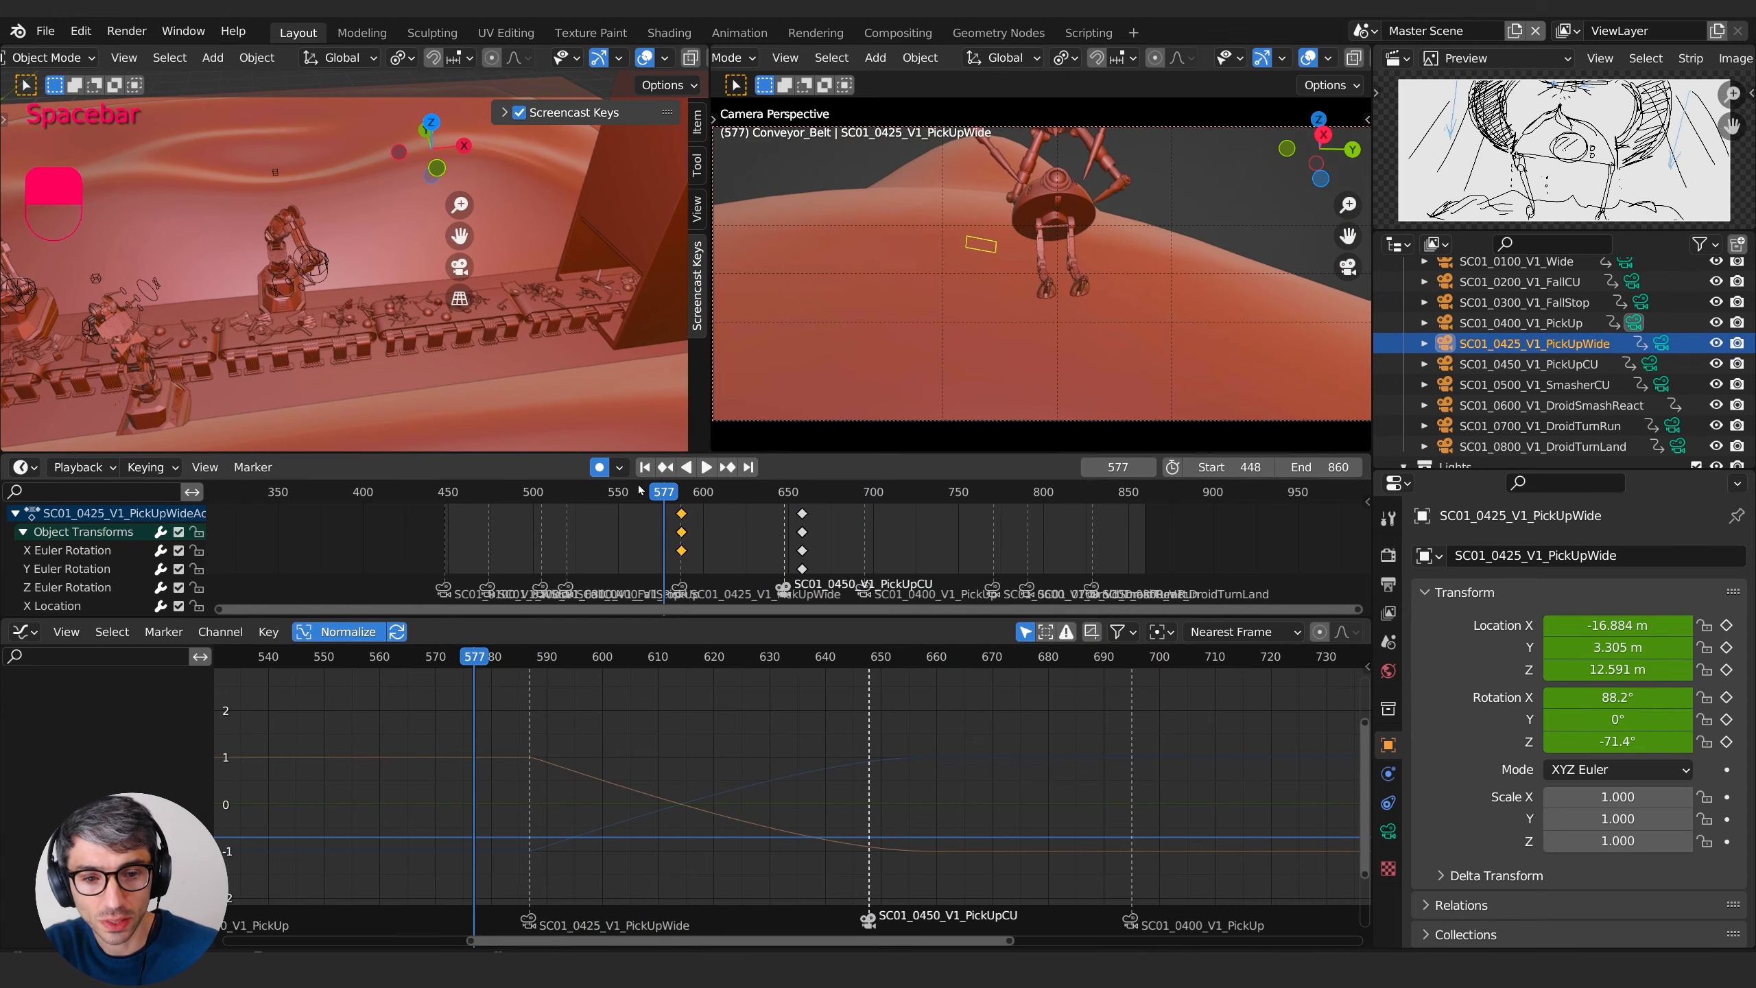
{"action": "left_click", "coordinate": [706, 467]}
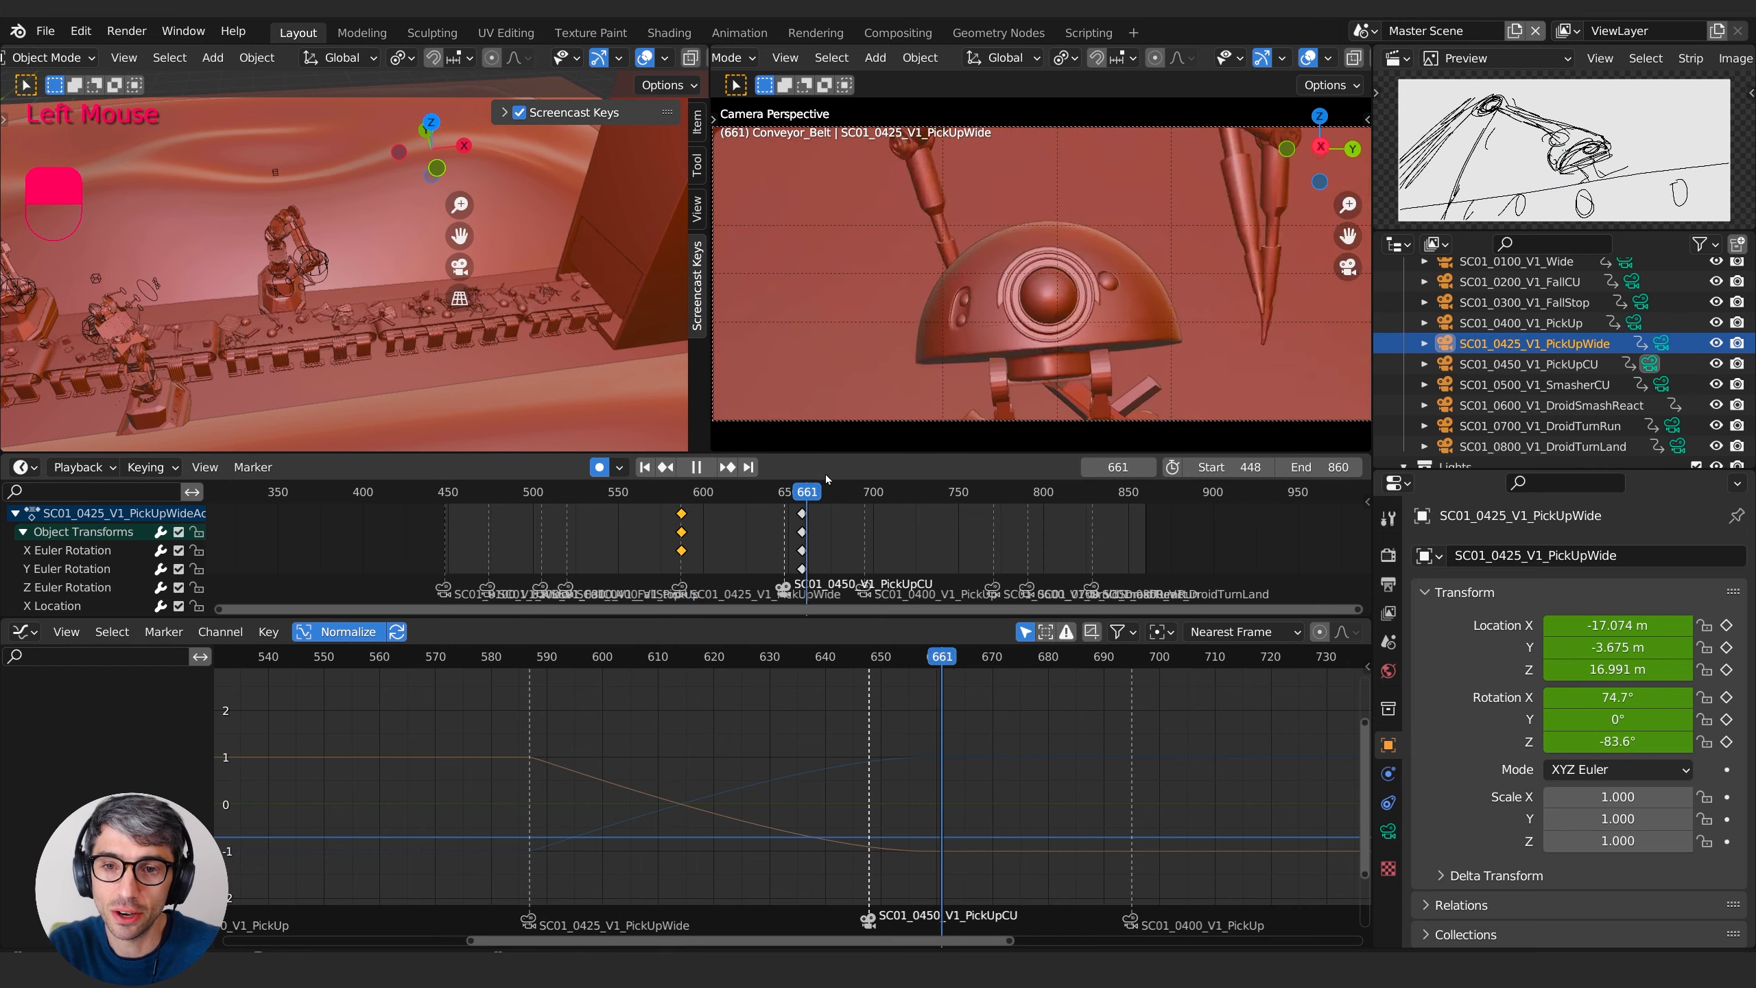
{"action": "left_click_drag", "start_coordinate": [867, 470], "coordinate": [818, 473]}
{"action": "key", "text": "space"}
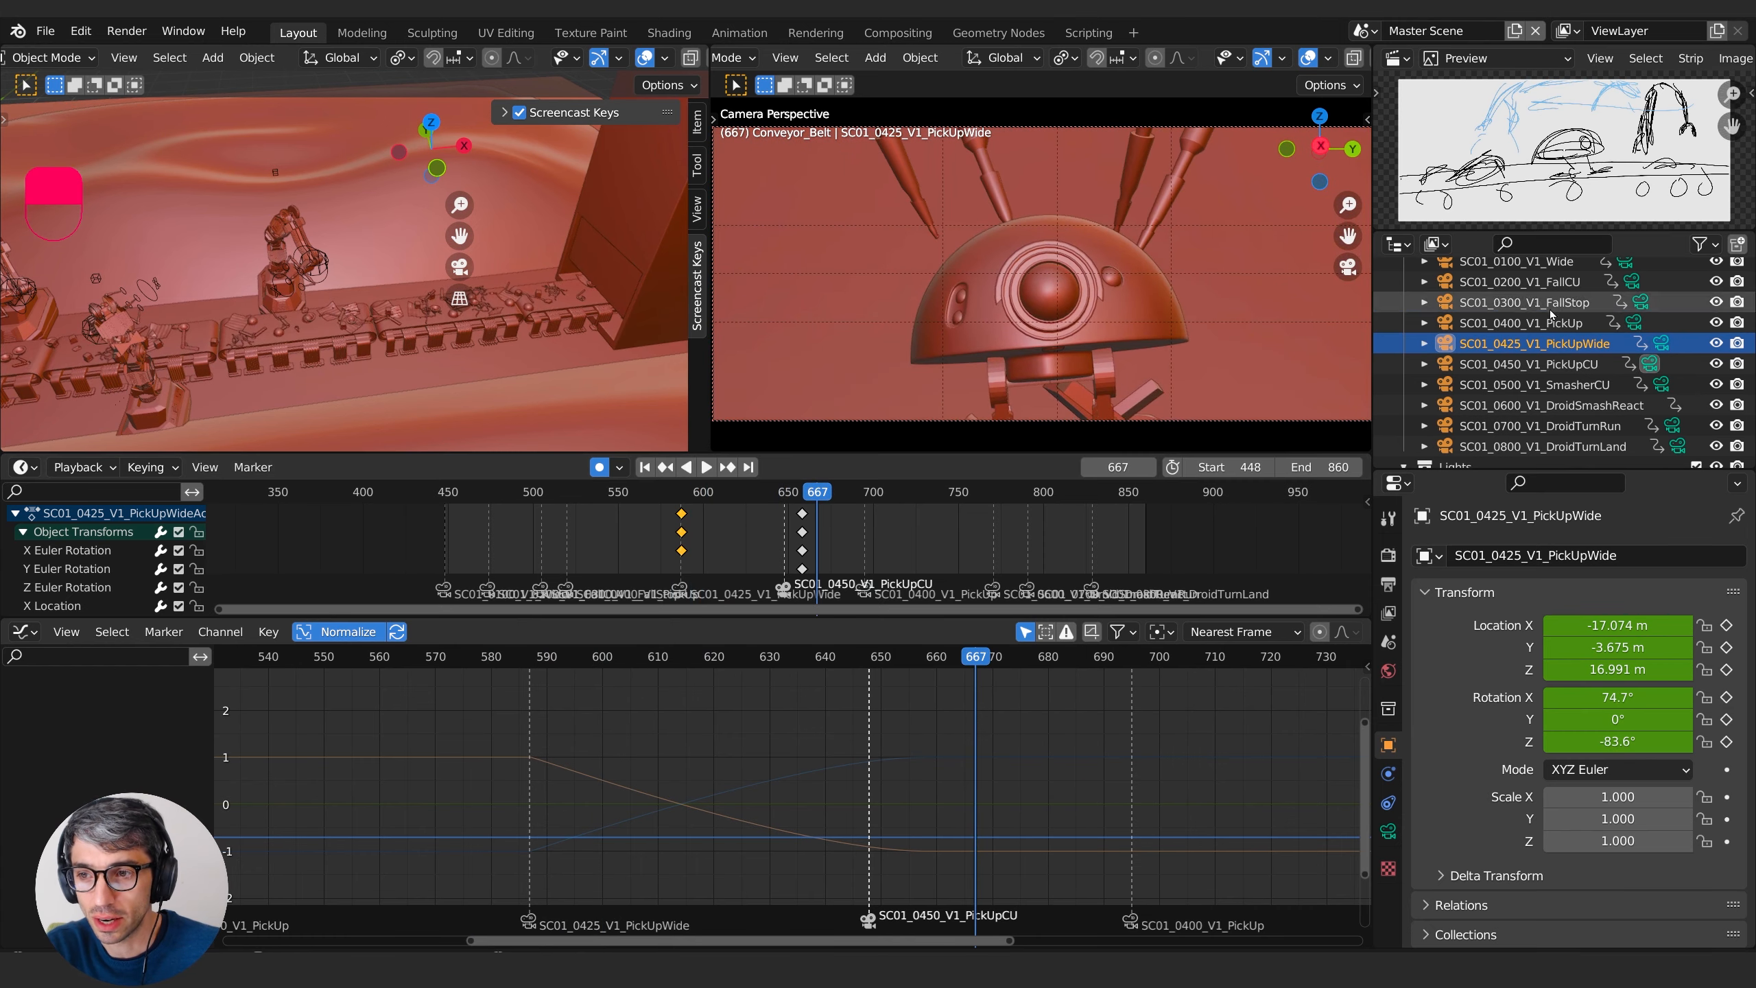
- Select the SC01_0450_V1_PickUpCU camera, scrub through its move, and return to its first keyframe at frame 647
{"action": "left_click", "coordinate": [1521, 359]}
{"action": "double_click", "coordinate": [785, 509]}
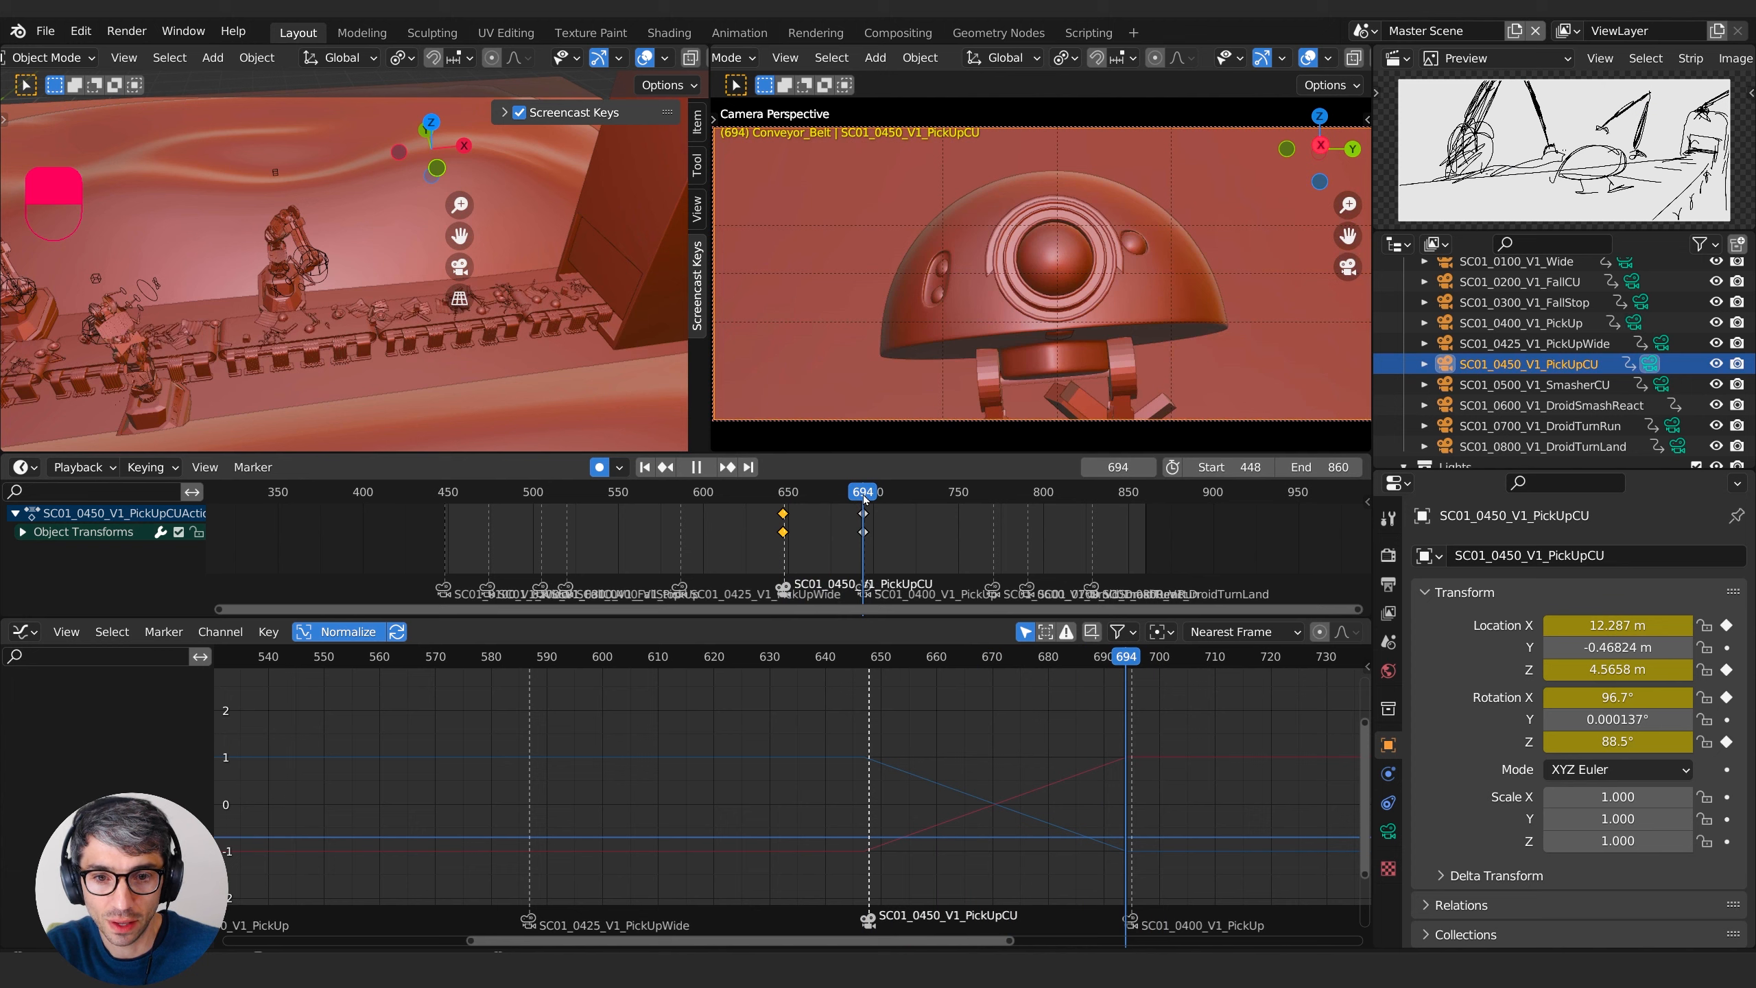
{"action": "left_click_drag", "start_coordinate": [866, 500], "coordinate": [788, 515]}
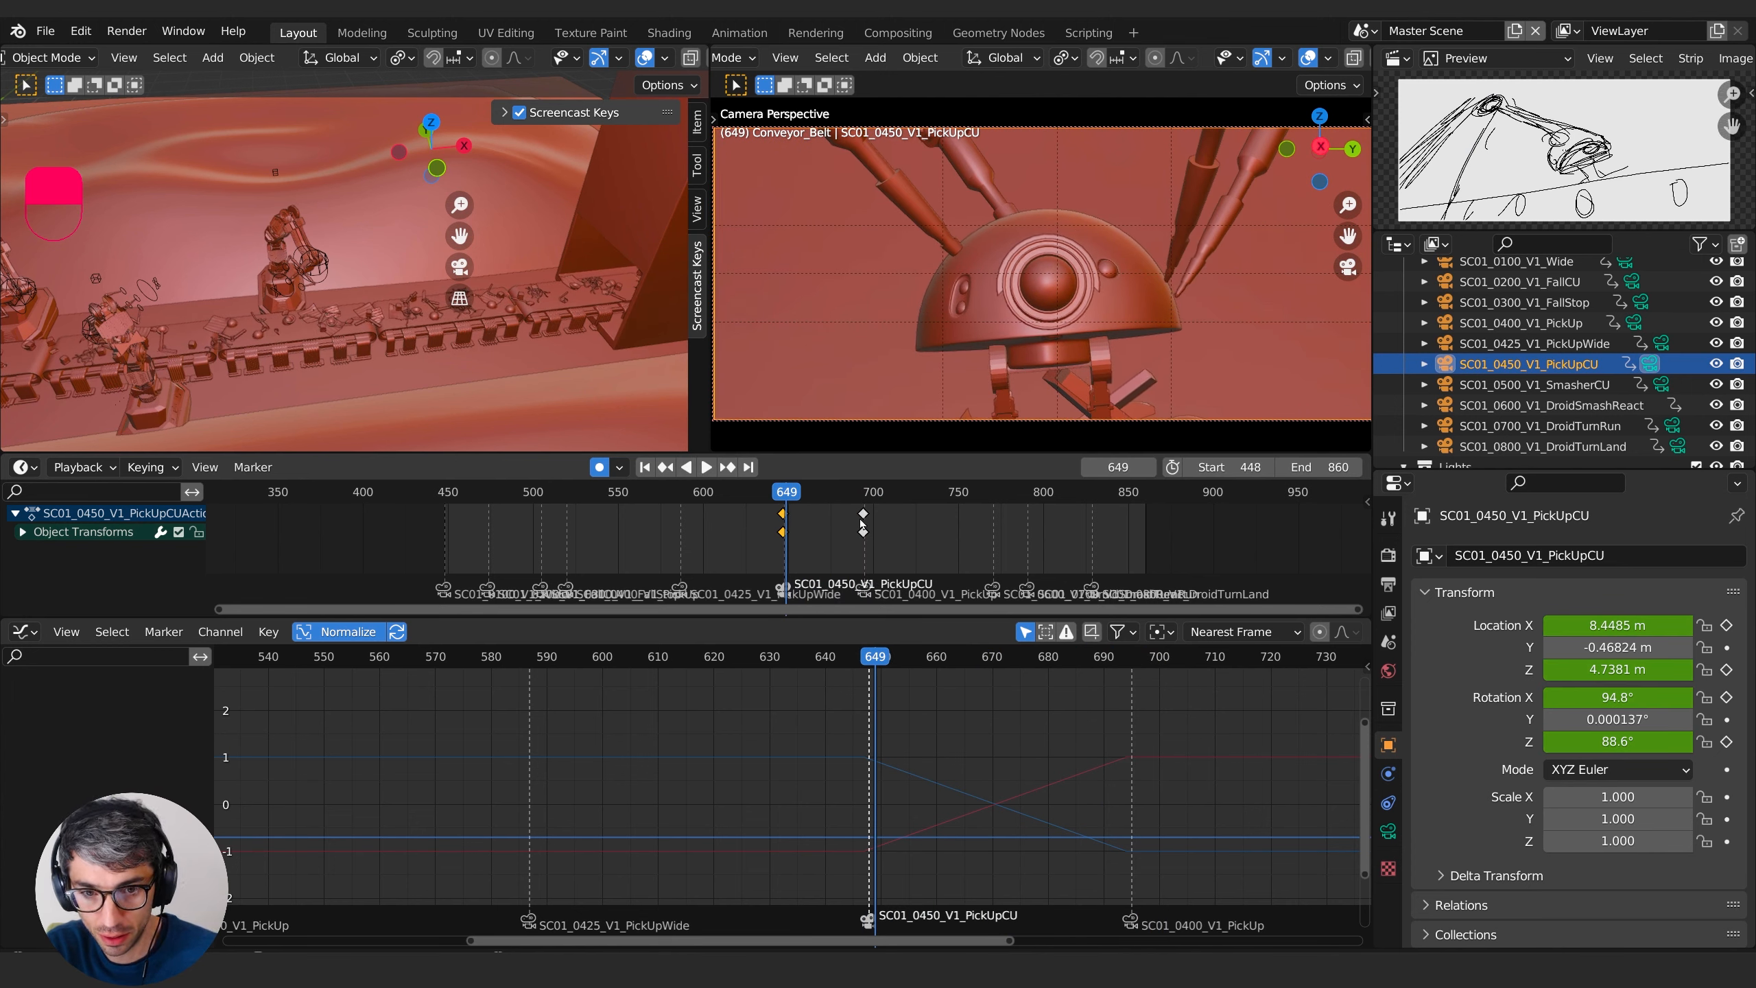
{"action": "key", "text": "Down"}
- Switch to the Master Scene No Edit scene and make SC01_0450_V1_PickUpCU the active camera at its frame 647 keyframe
{"action": "left_click", "coordinate": [1366, 30]}
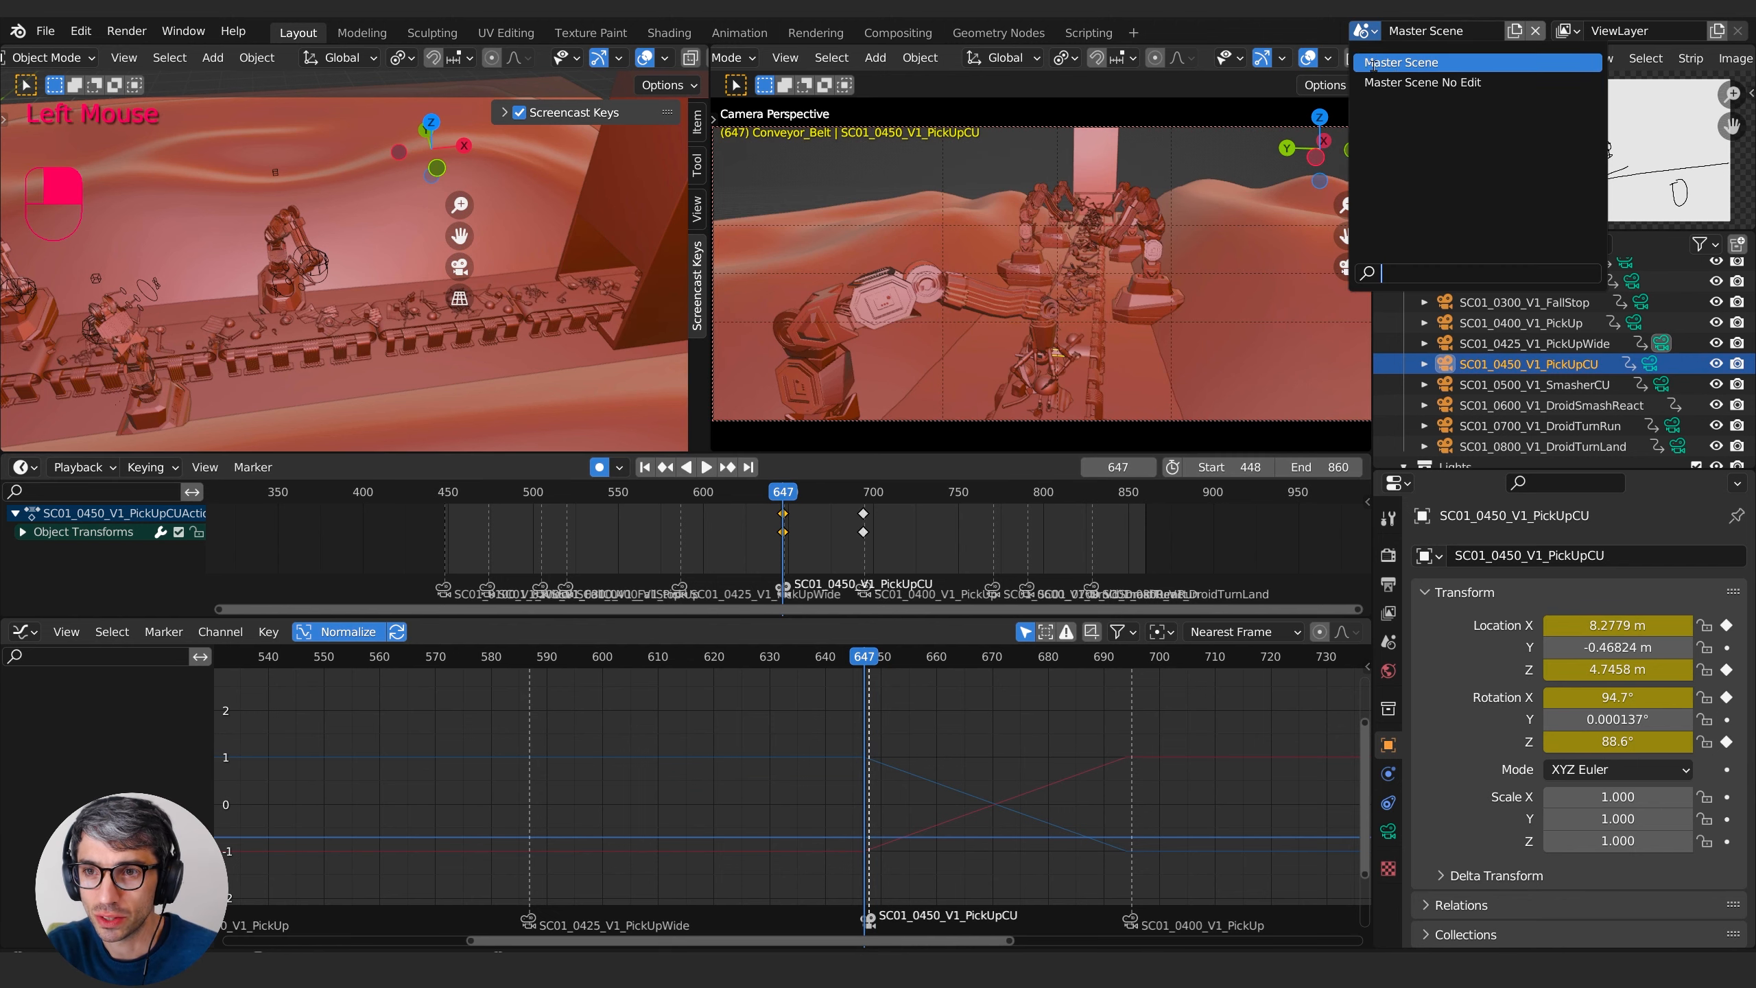
{"action": "left_click", "coordinate": [1417, 76]}
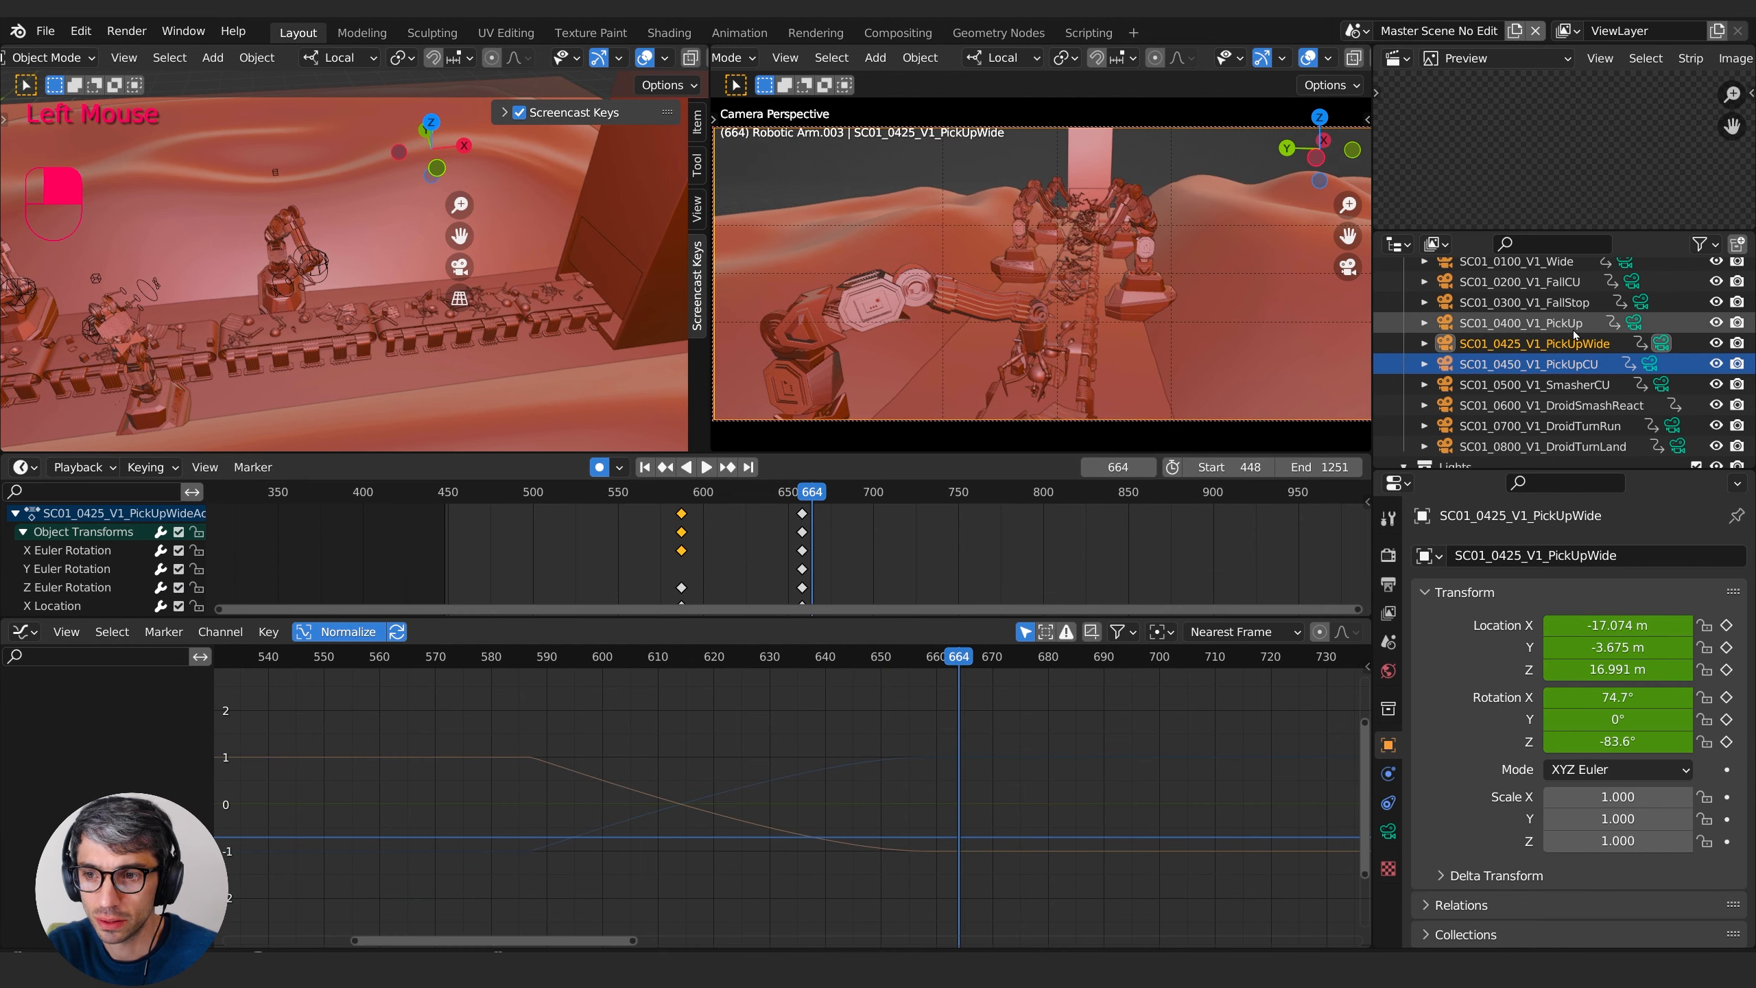
{"action": "left_click", "coordinate": [1528, 364]}
{"action": "key", "text": "Down"}
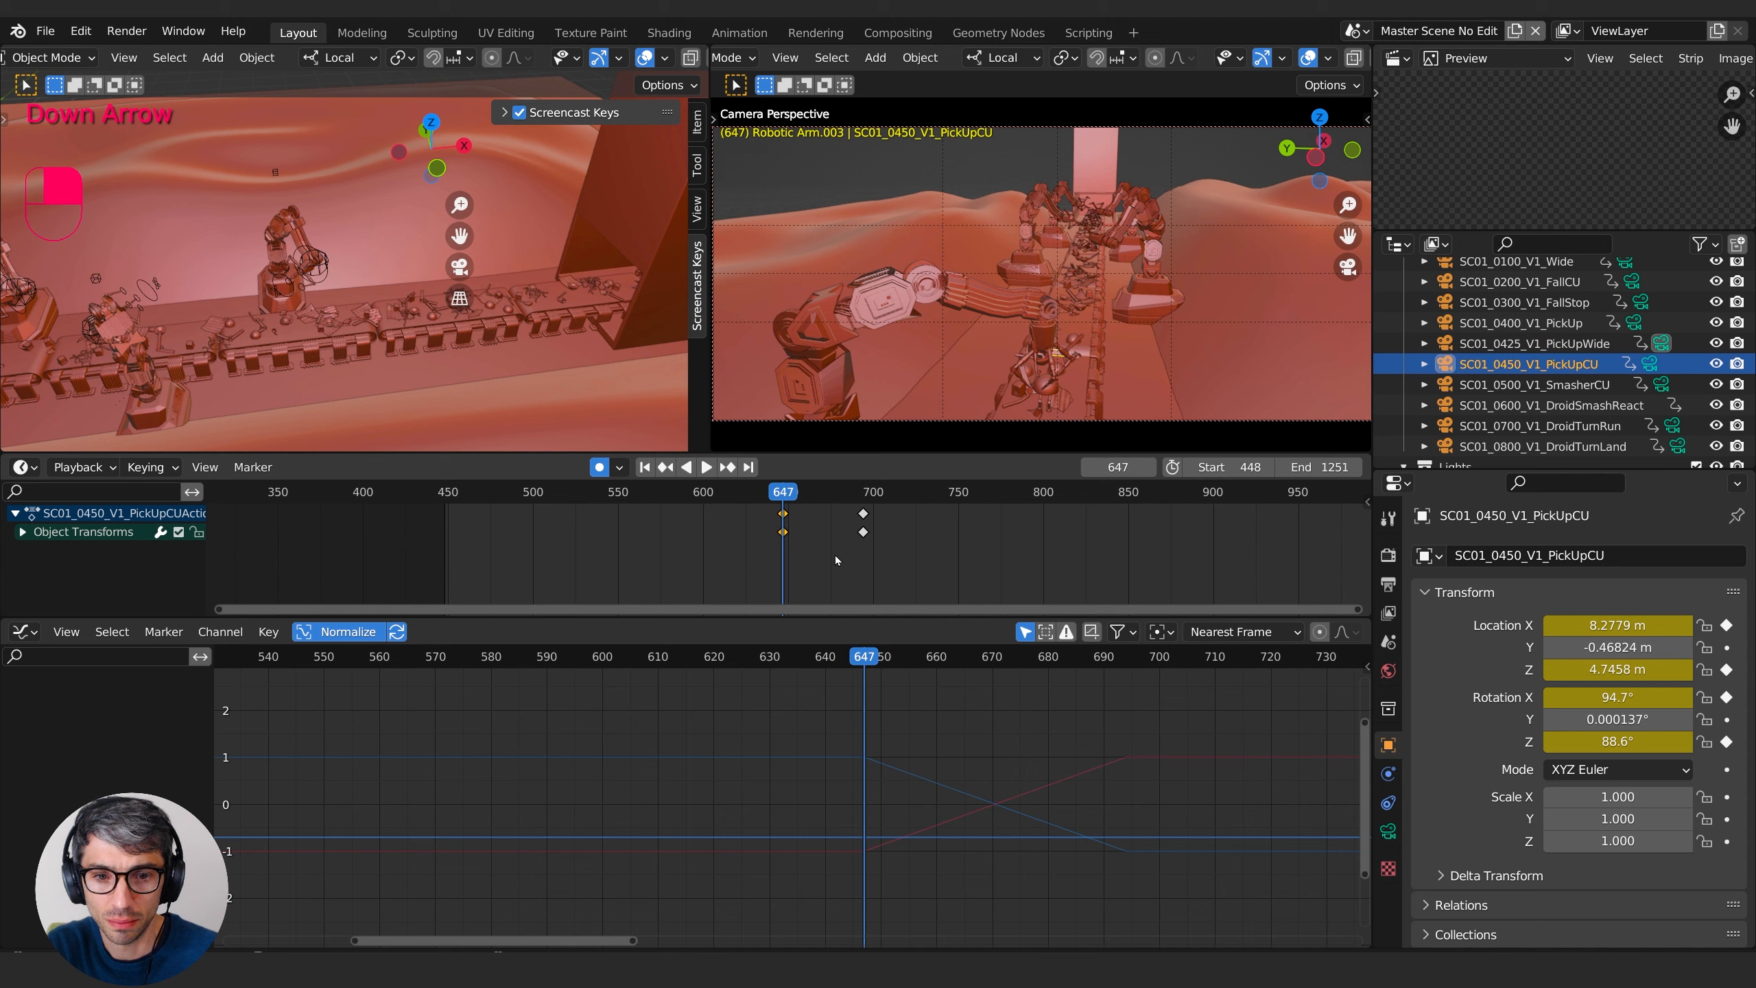
{"action": "left_click", "coordinate": [1650, 363]}
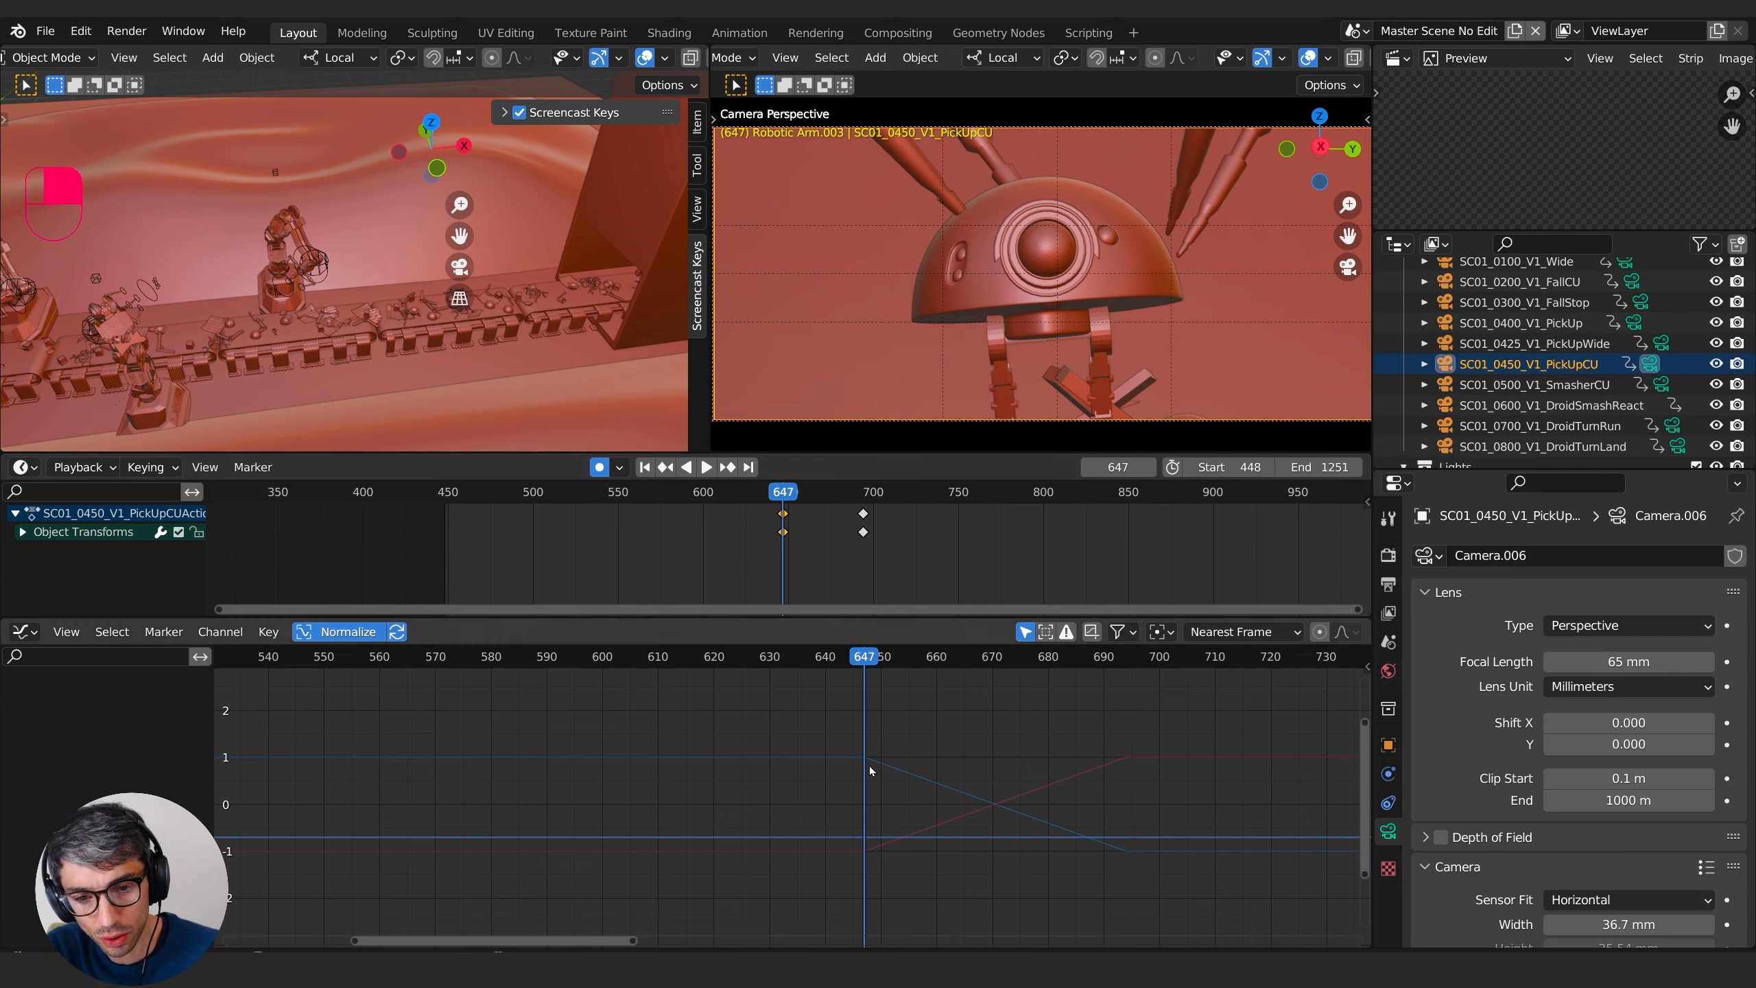
- Bring the close-up camera's animation channels into view in the graph editor and expand its object transforms
{"action": "left_click", "coordinate": [68, 531]}
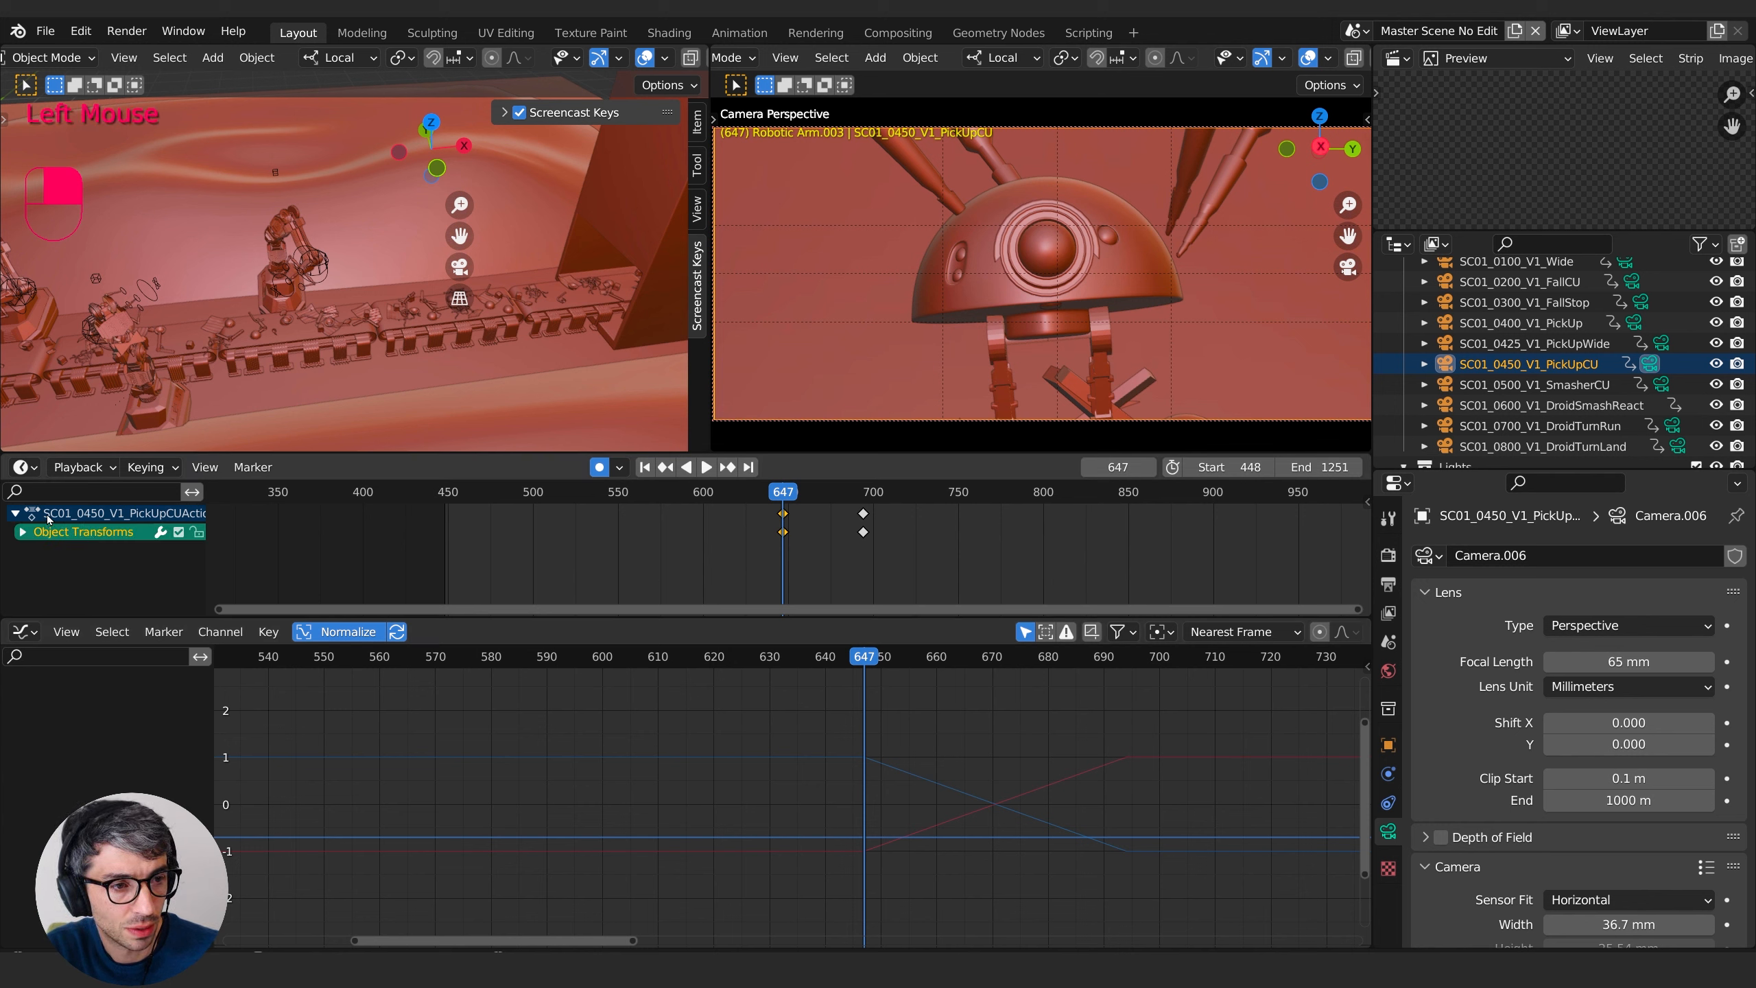
{"action": "middle_click_drag", "start_coordinate": [178, 776], "coordinate": [14, 715]}
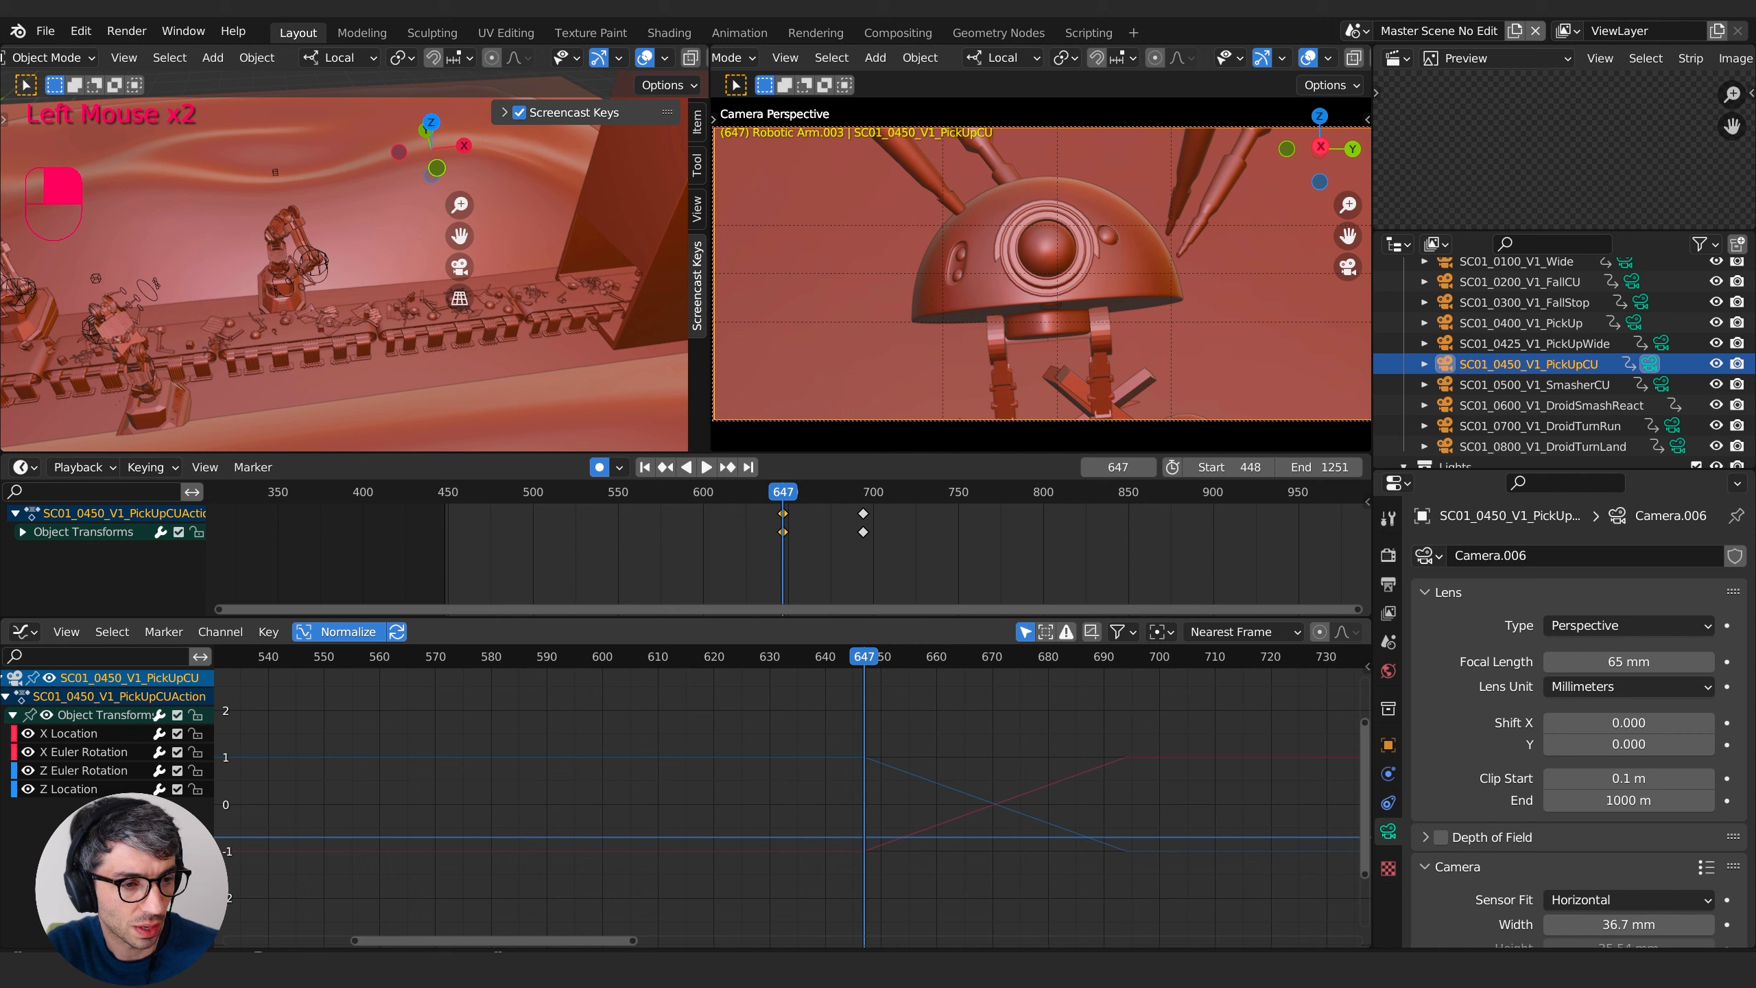
{"action": "middle_click_drag", "start_coordinate": [52, 758], "coordinate": [122, 657]}
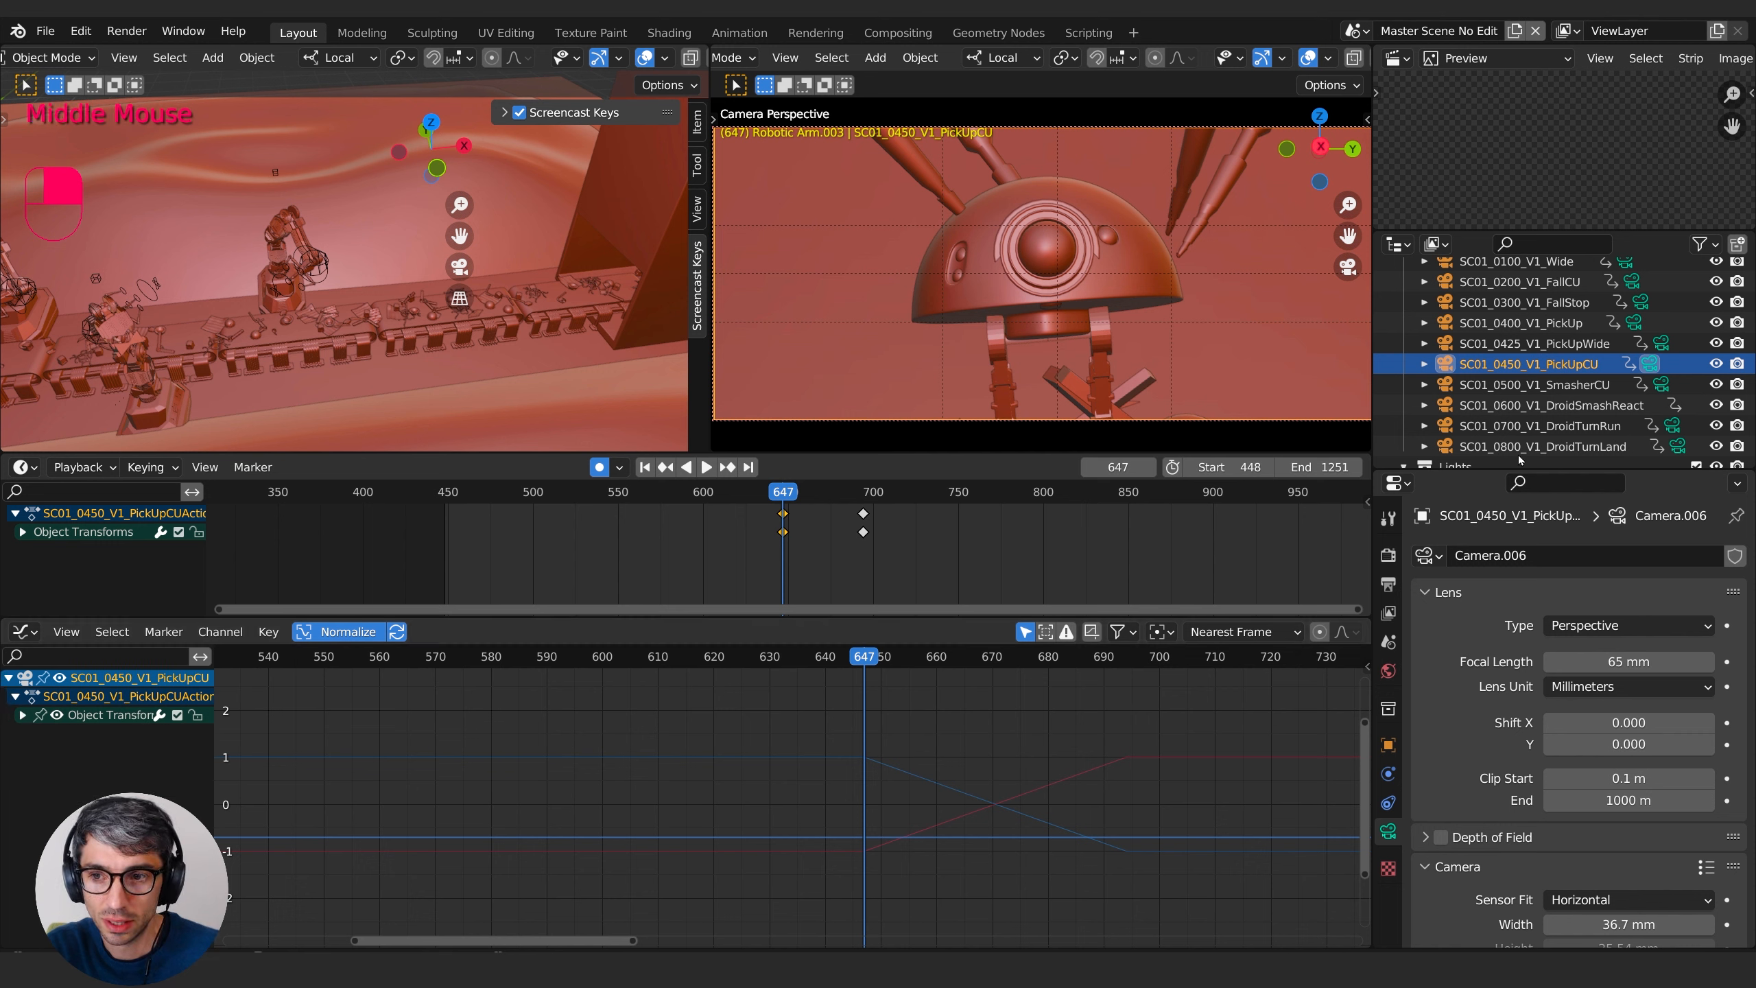
{"action": "left_click", "coordinate": [1521, 365]}
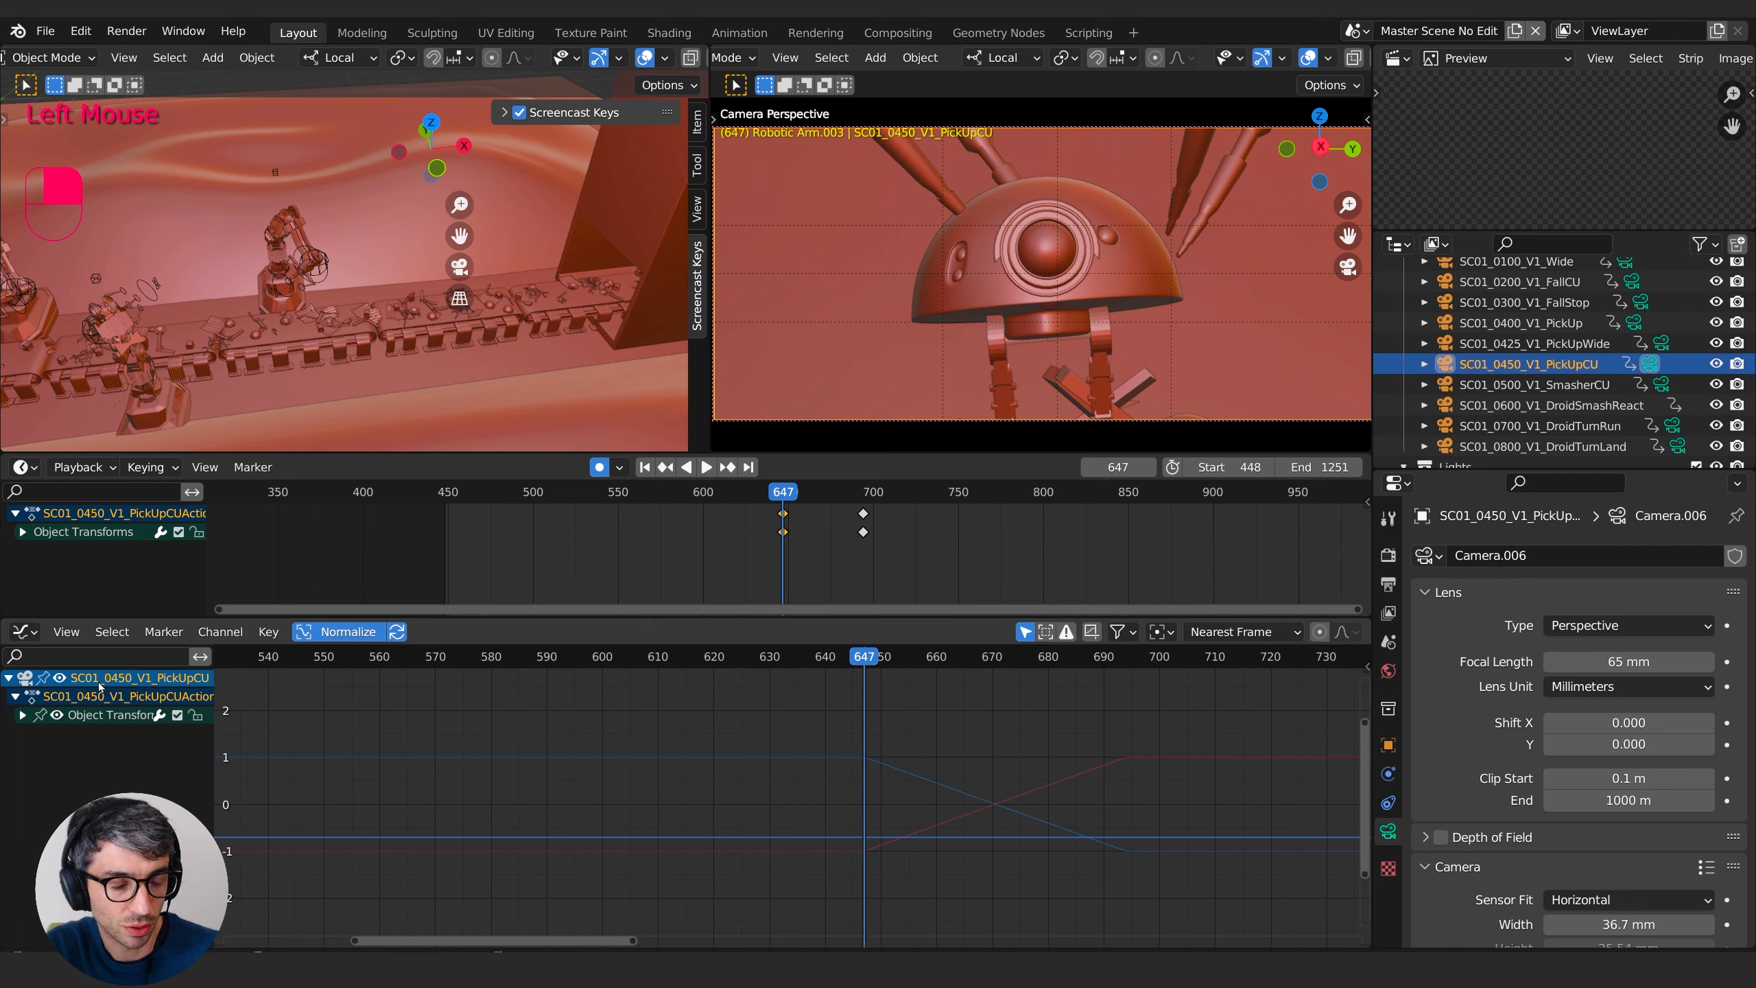
{"action": "middle_click_drag", "start_coordinate": [94, 781], "coordinate": [93, 781]}
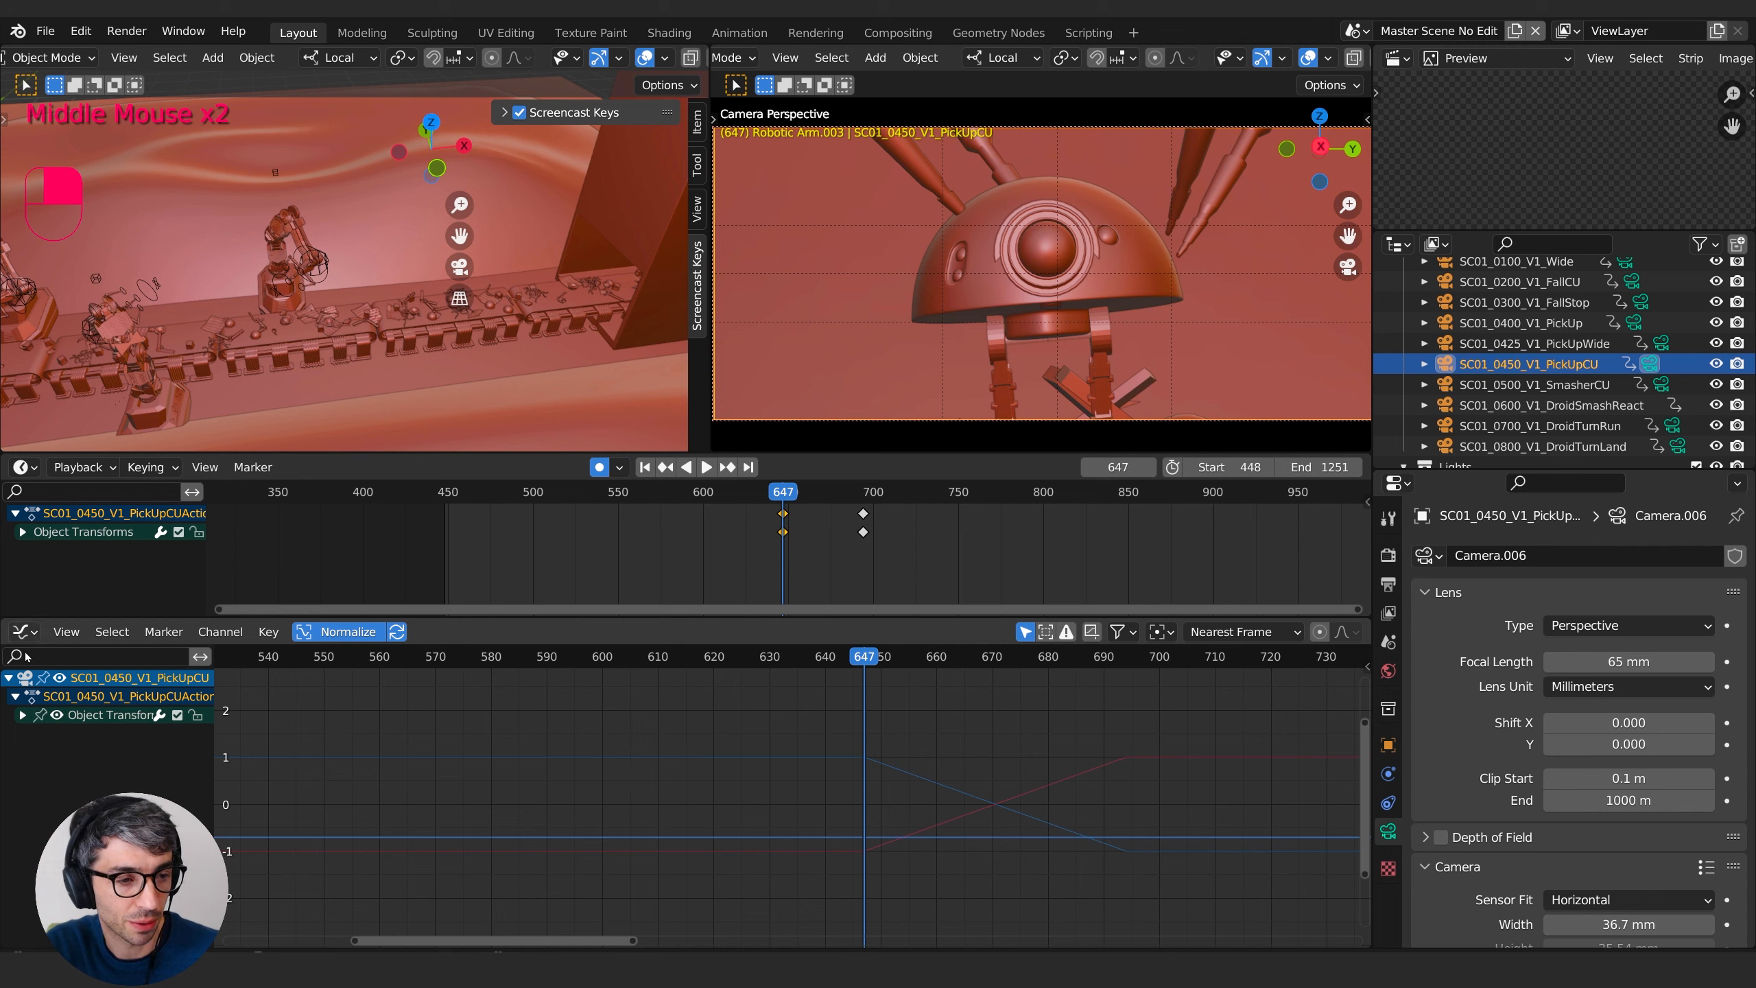
{"action": "left_click", "coordinate": [22, 715]}
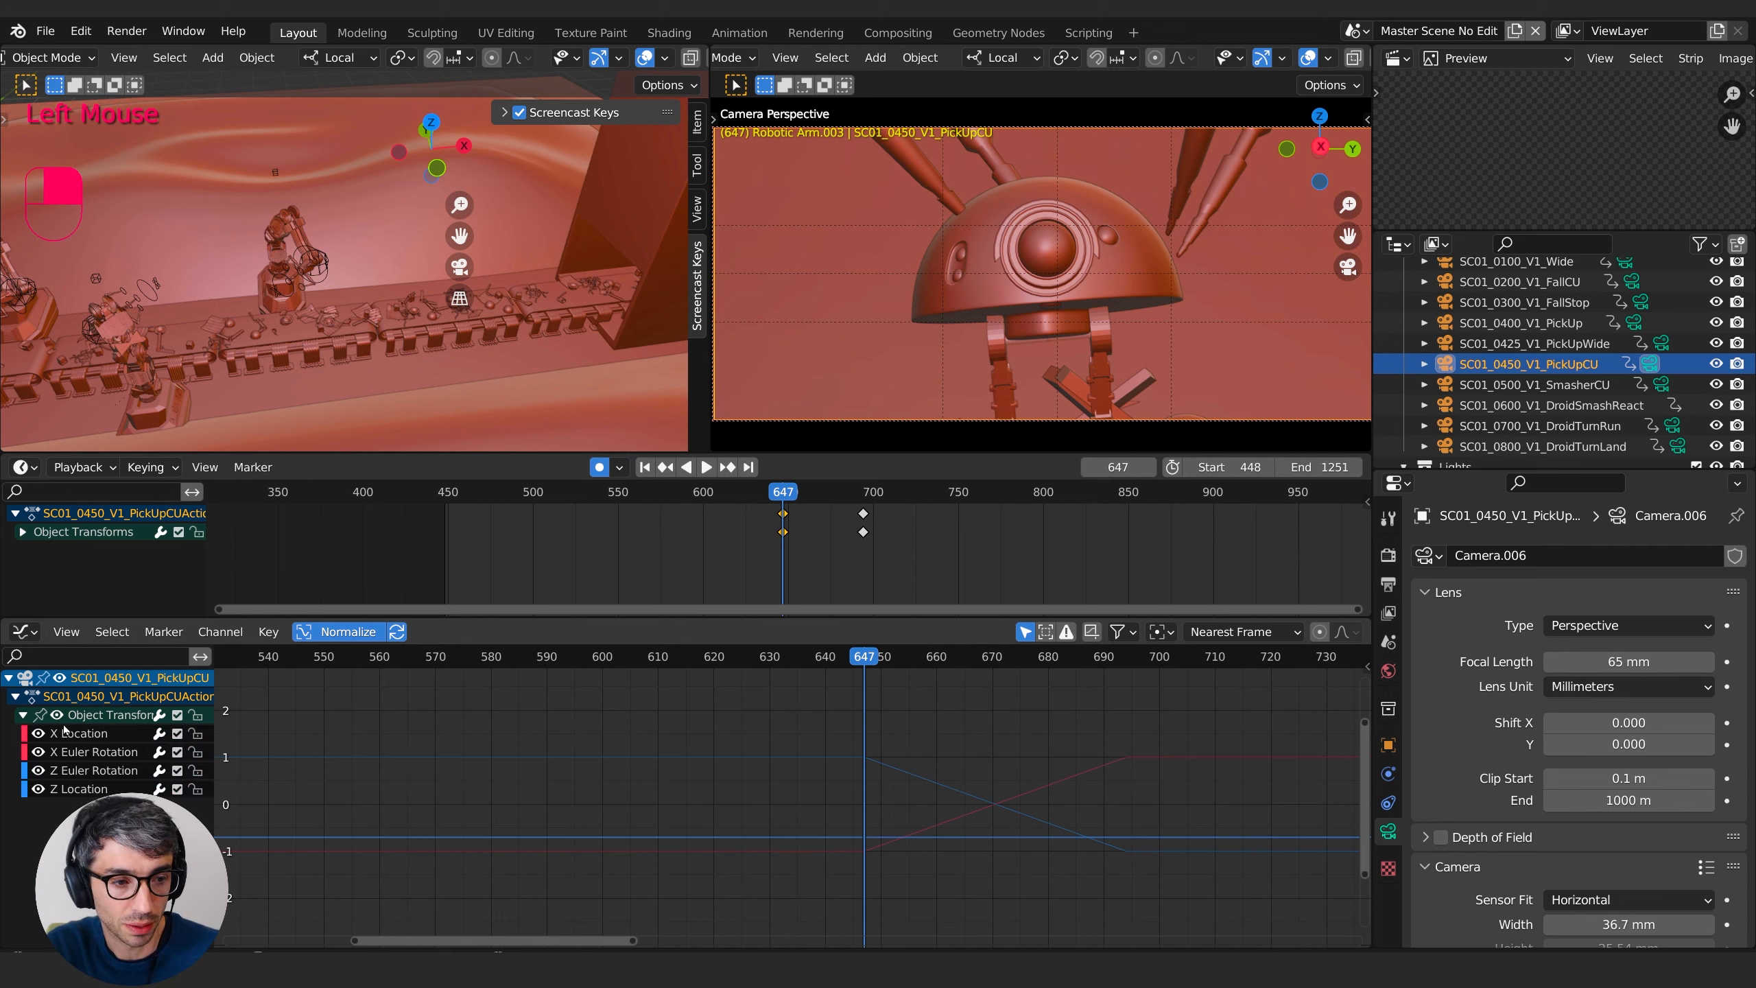
- Select the close-up camera's X Location, X Euler Rotation, Z Euler Rotation and Z Location curves together
{"action": "left_click", "coordinate": [106, 735]}
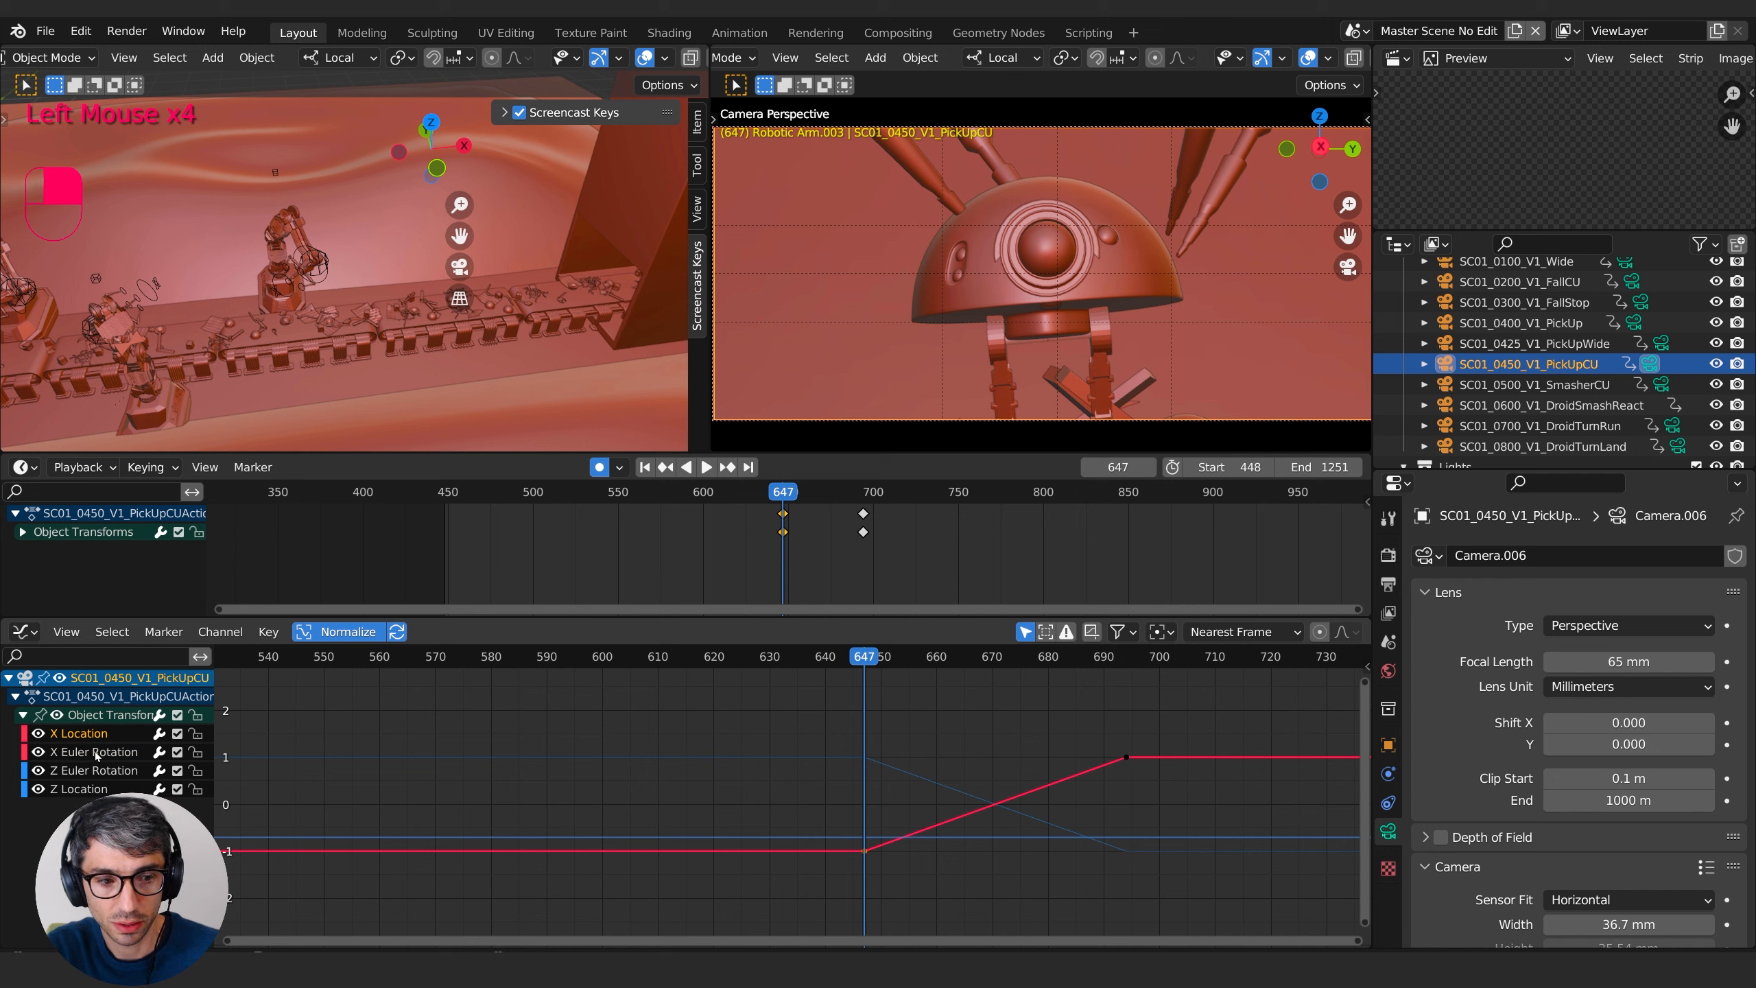
{"action": "left_click", "coordinate": [97, 752]}
{"action": "left_click", "coordinate": [96, 771]}
{"action": "left_click", "coordinate": [100, 753]}
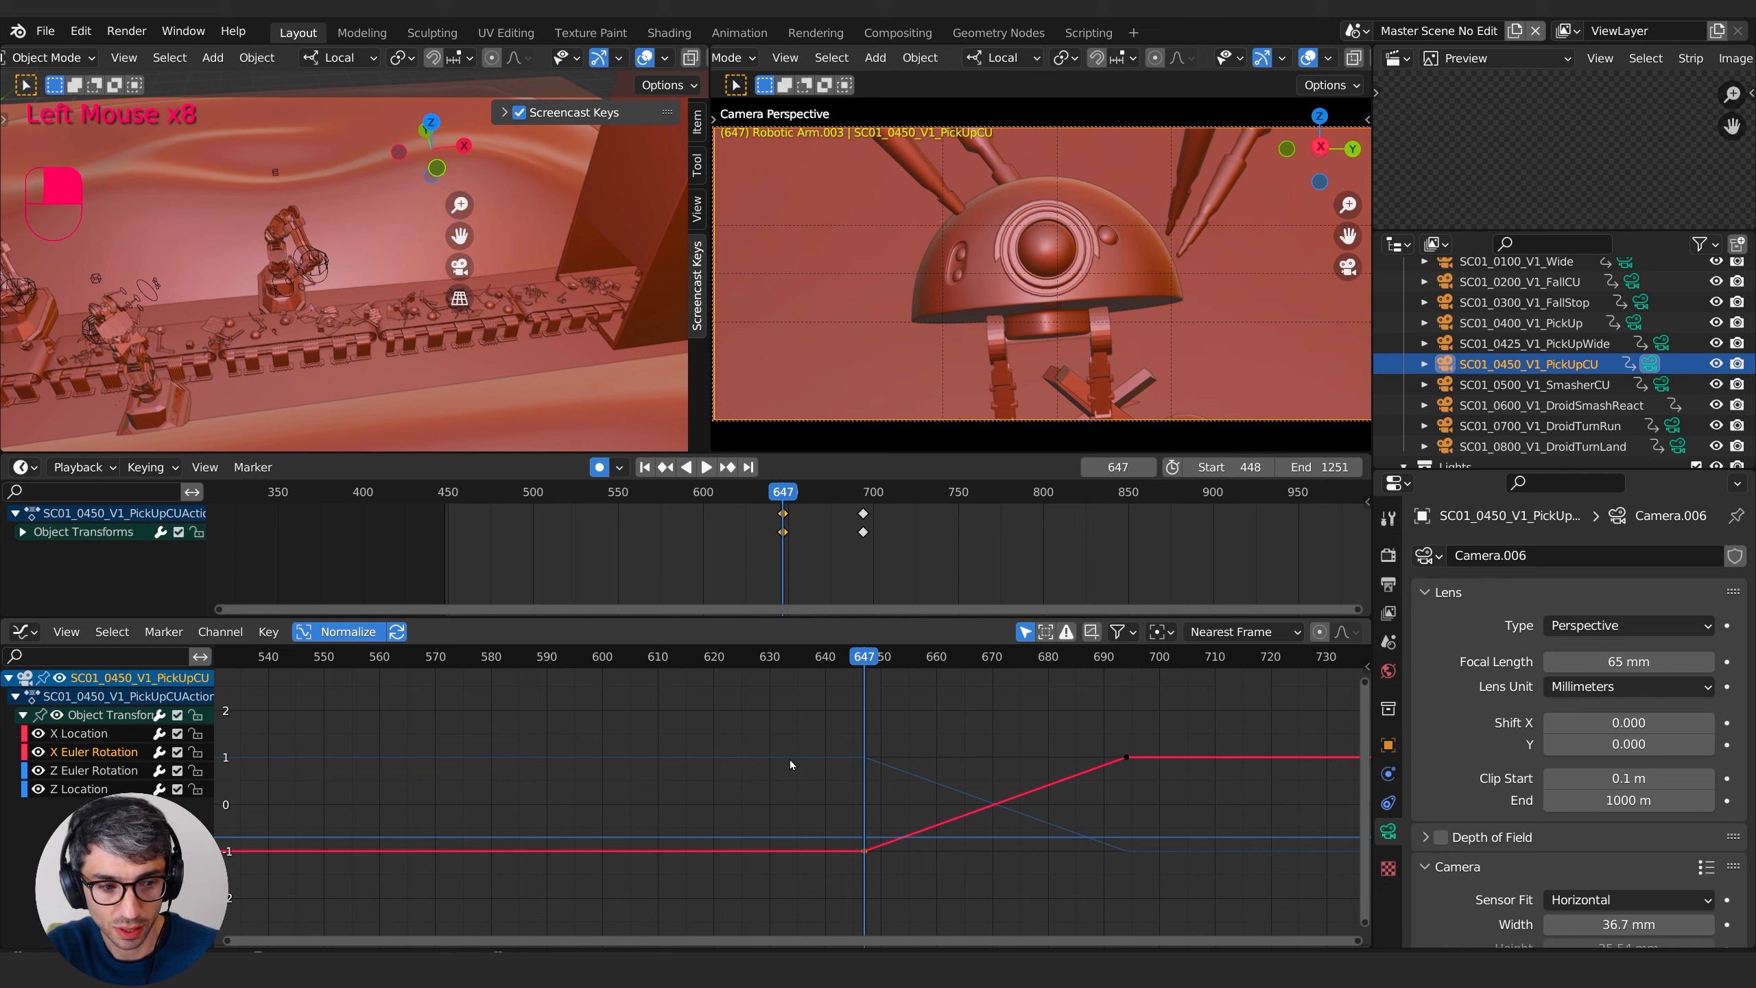
{"action": "left_click", "coordinate": [89, 771], "text": "shift"}
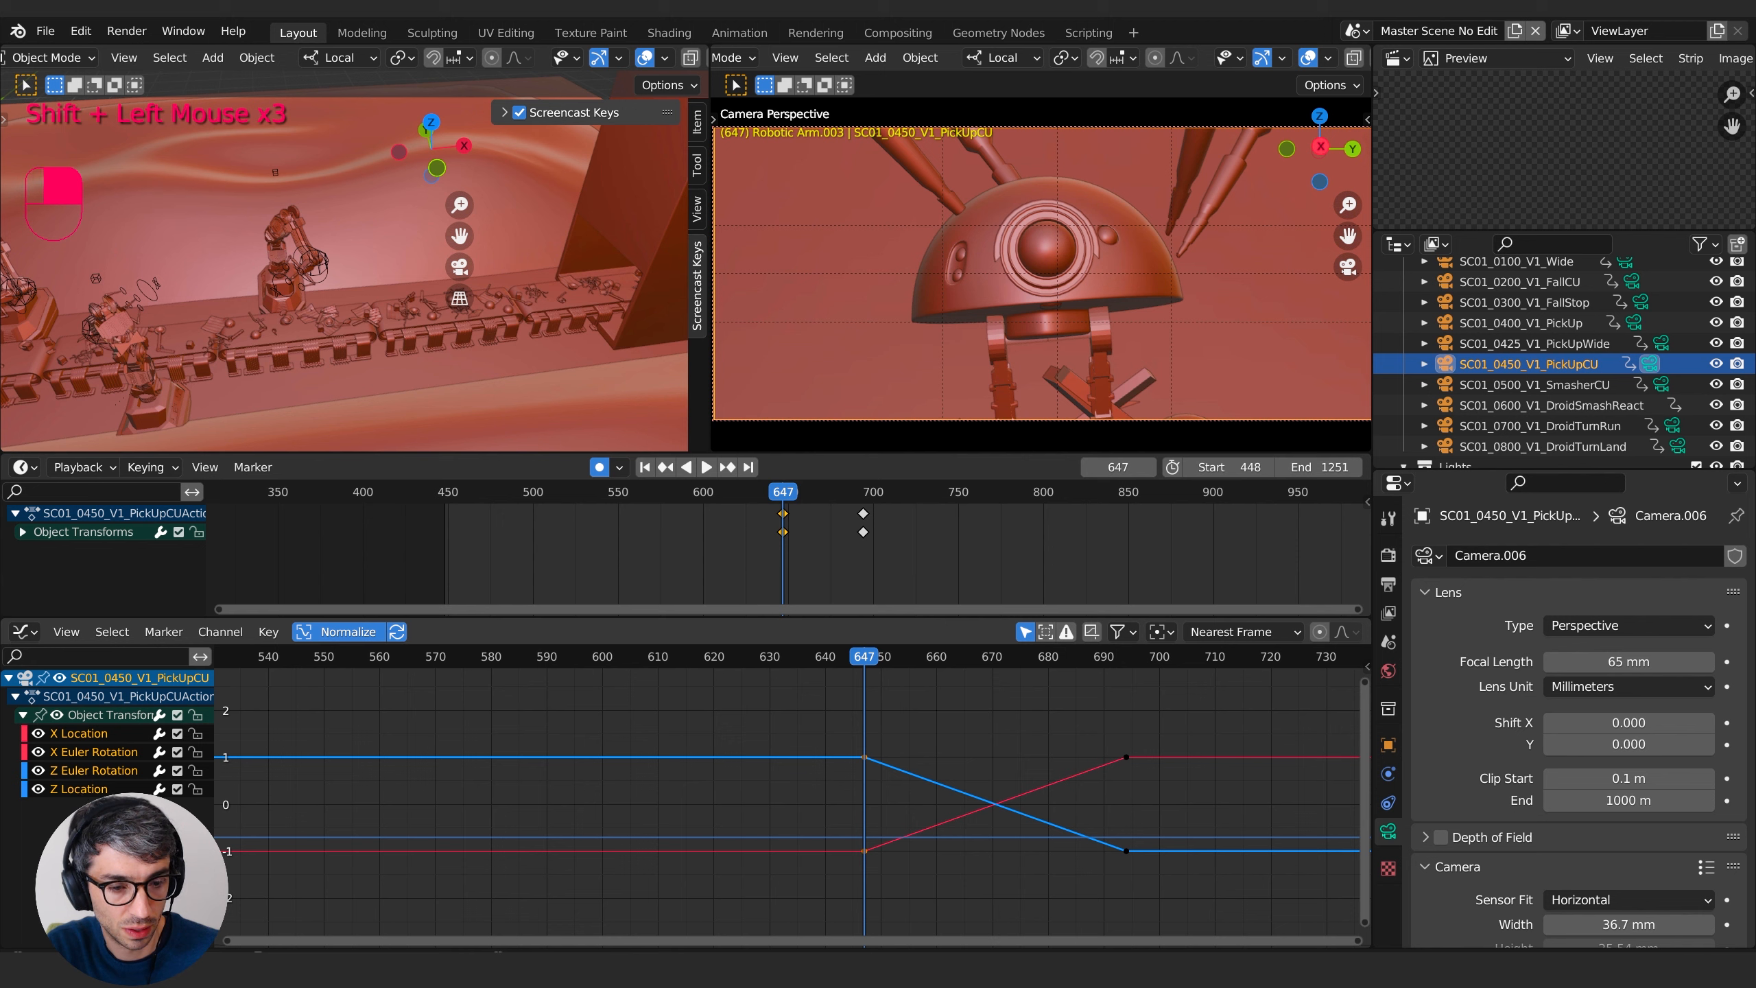
- Try to raise the close-up camera's selected curve key at frame 647 along the value axis, and return to frame 647
{"action": "key", "text": "KP_Decimal"}
{"action": "left_click", "coordinate": [930, 783]}
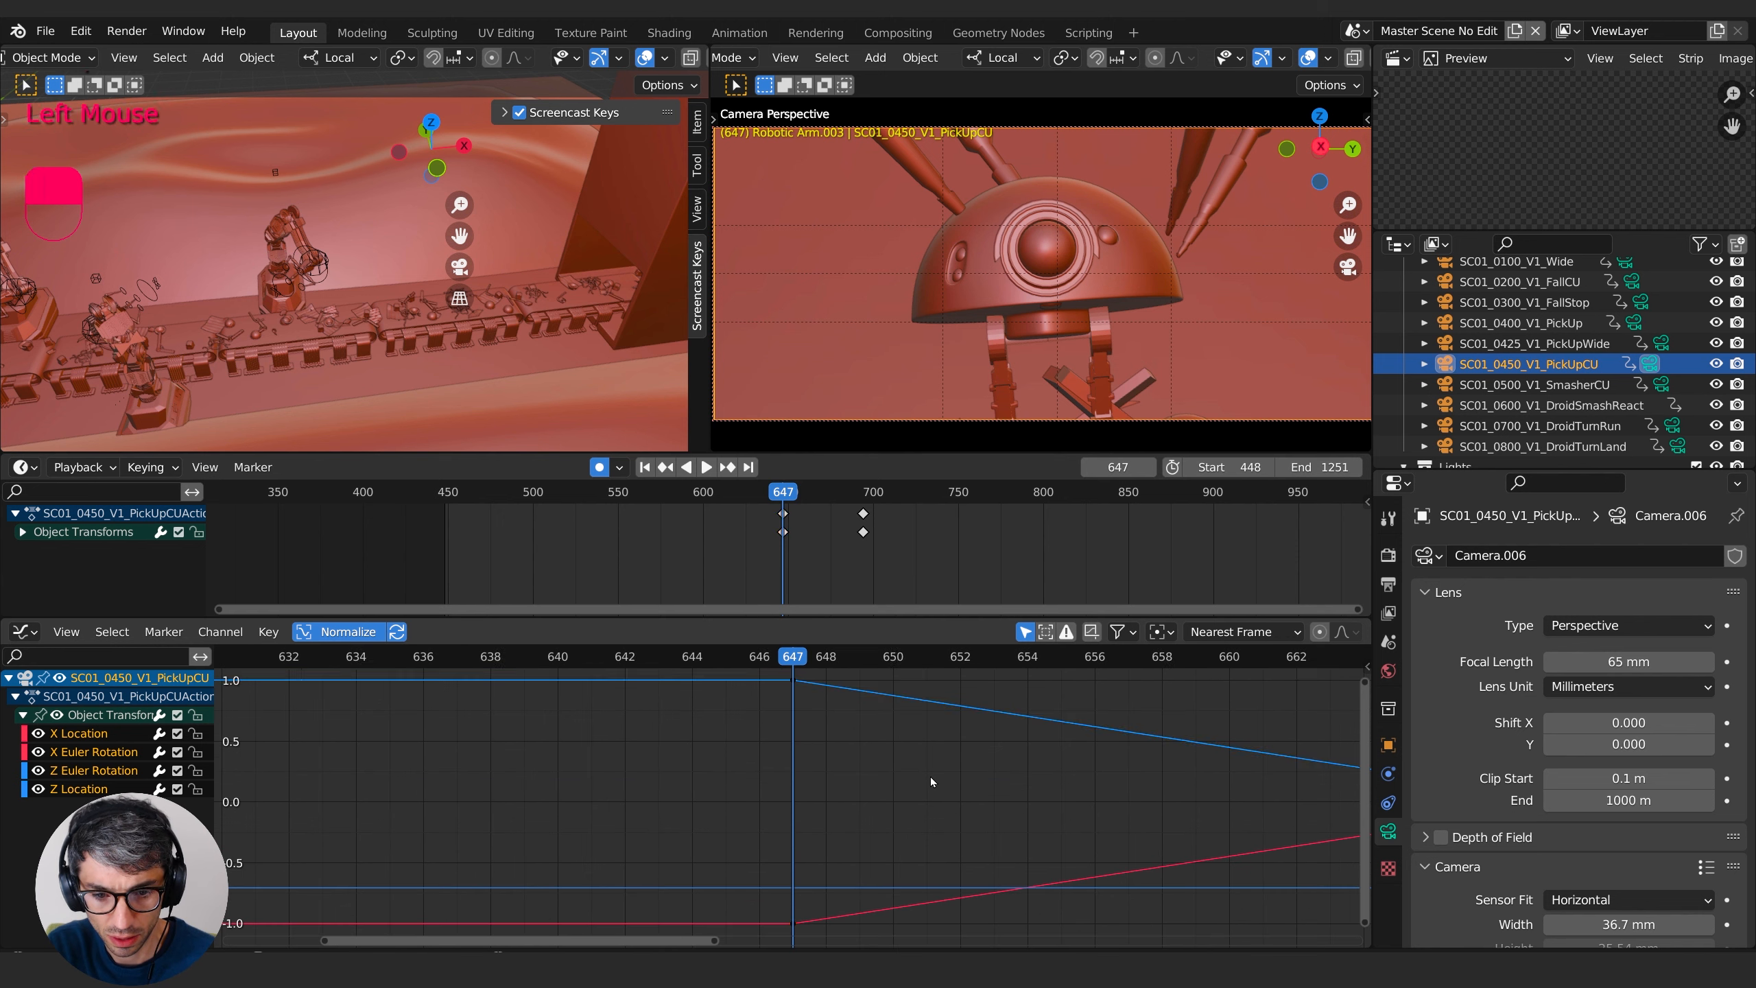
{"action": "scroll", "coordinate": [857, 754], "scroll_direction": "down", "scroll_amount": 4}
{"action": "scroll", "coordinate": [855, 755], "scroll_direction": "down", "scroll_amount": 1}
{"action": "middle_click_drag", "start_coordinate": [1120, 716], "coordinate": [938, 891]}
{"action": "scroll", "coordinate": [896, 720], "scroll_direction": "down", "scroll_amount": 2}
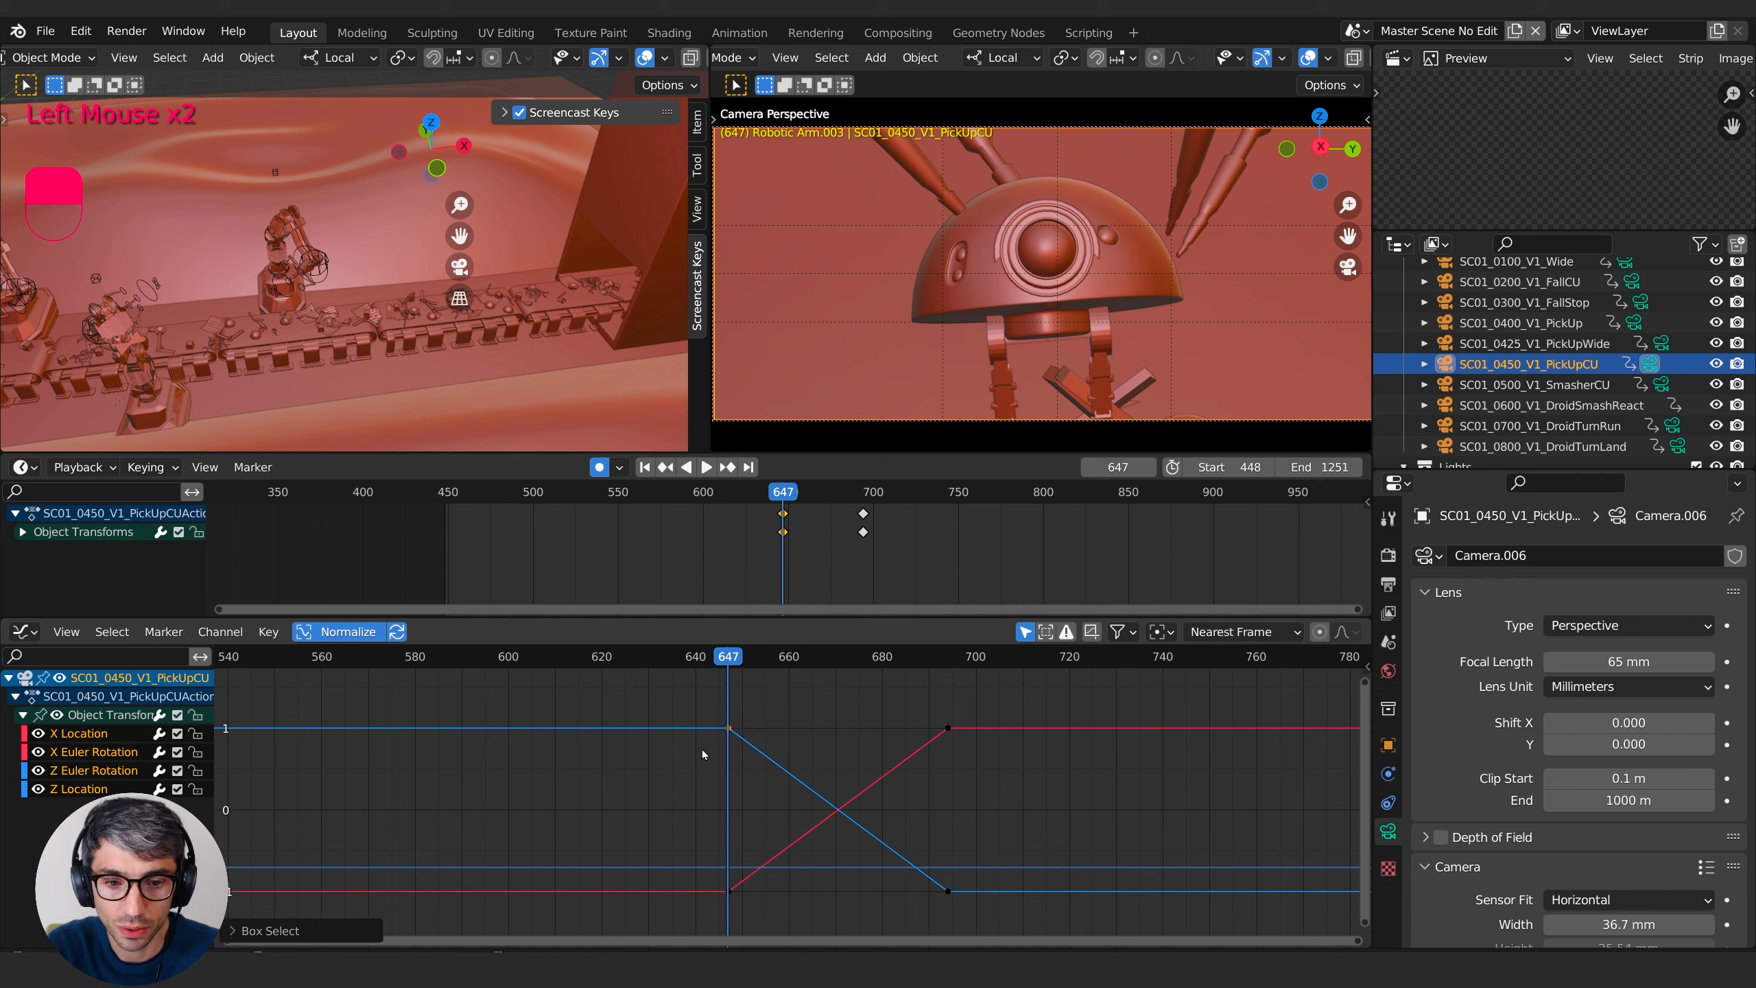
{"action": "key", "text": "g"}
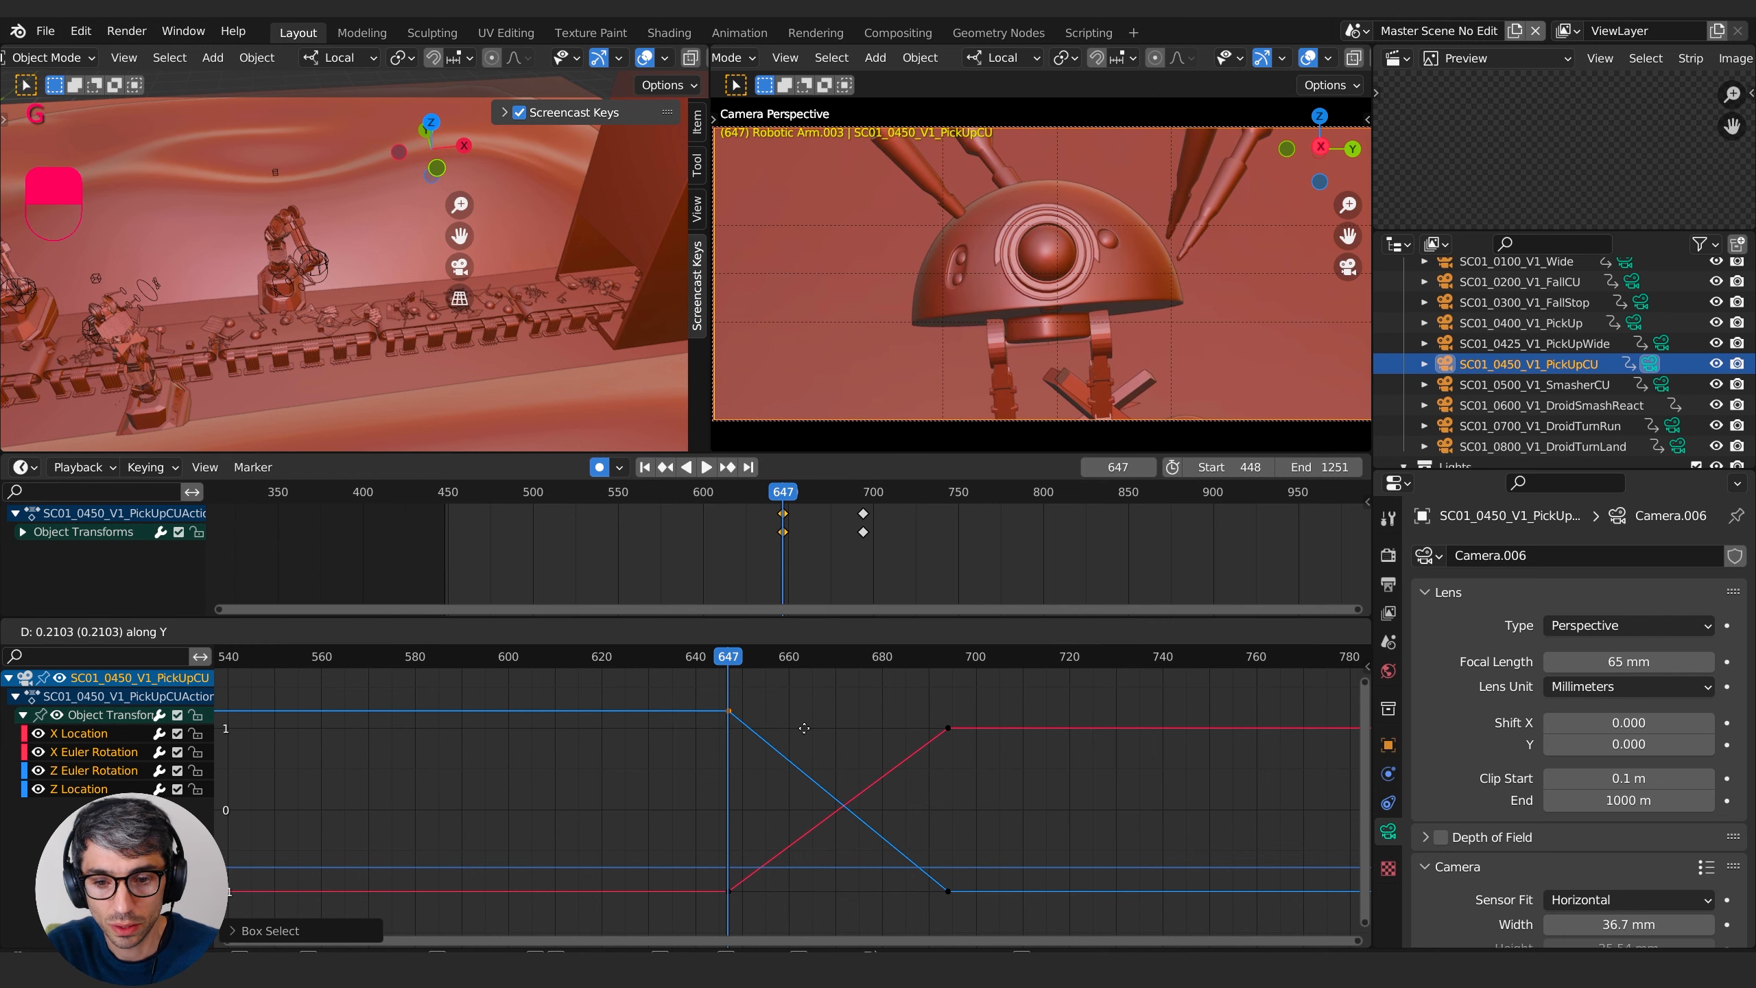
{"action": "key", "text": "Escape"}
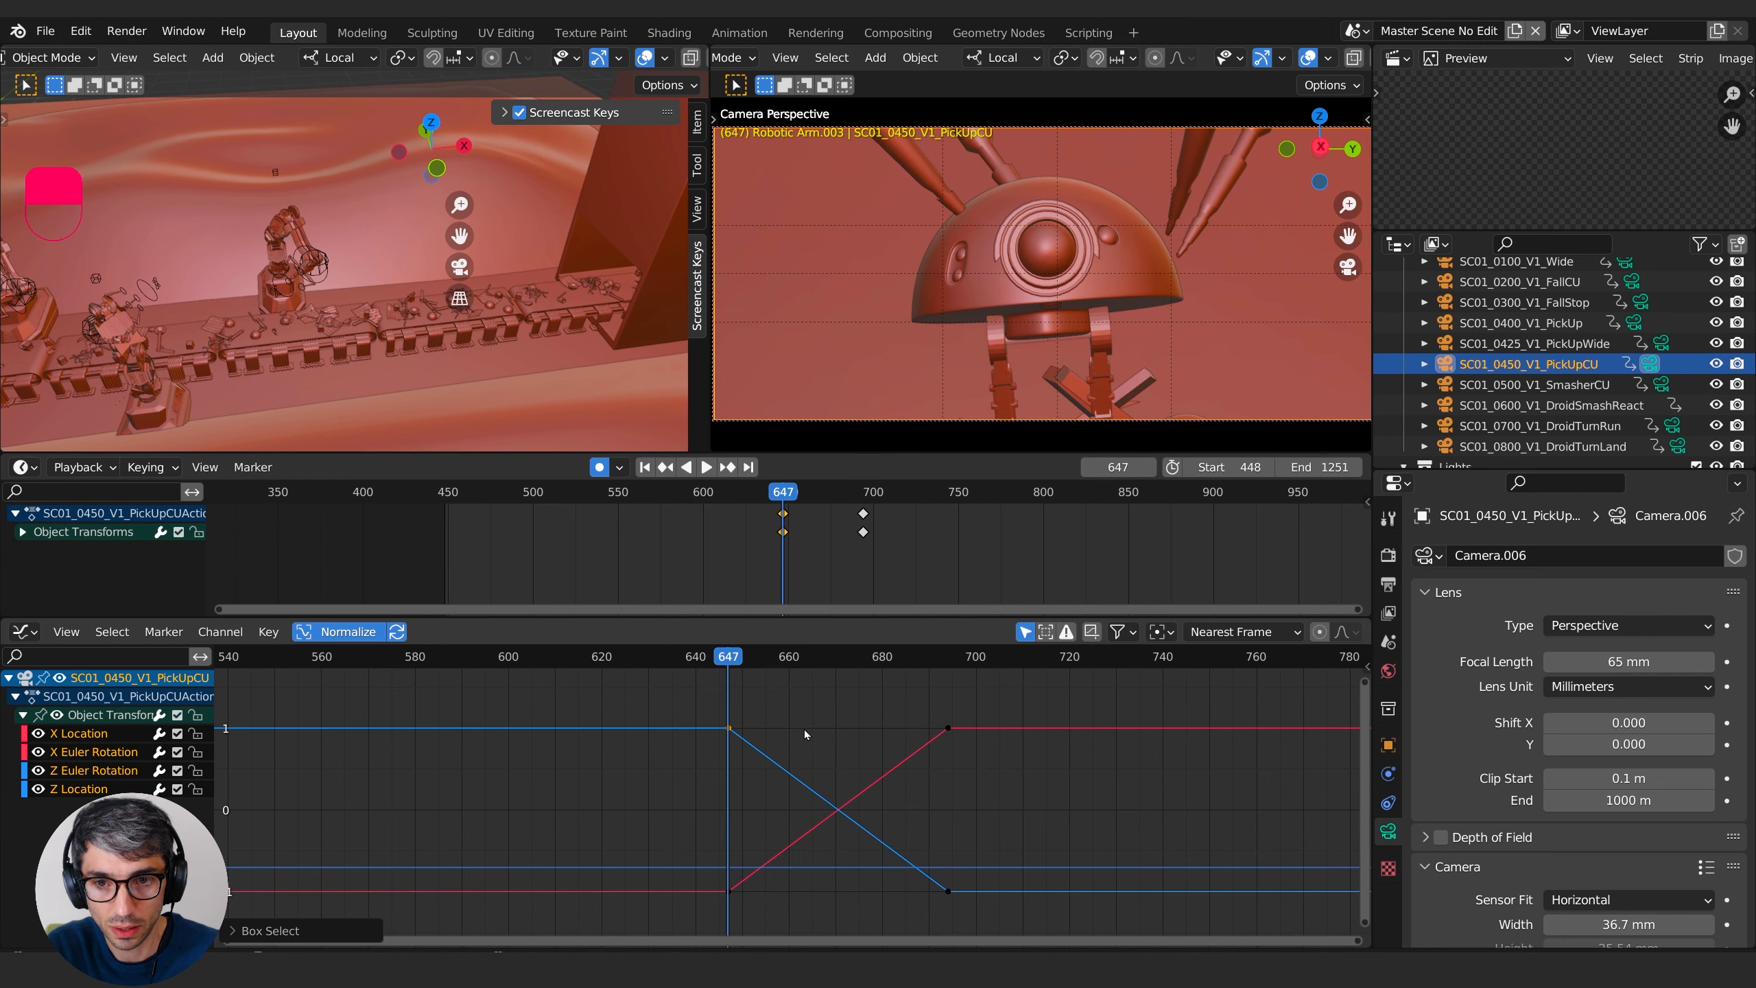
{"action": "mouse_move", "coordinate": [736, 658]}
{"action": "left_mouse_down"}
{"action": "mouse_move", "coordinate": [859, 645]}
{"action": "mouse_move", "coordinate": [743, 653]}
{"action": "left_mouse_up"}
{"action": "key", "text": "Down"}
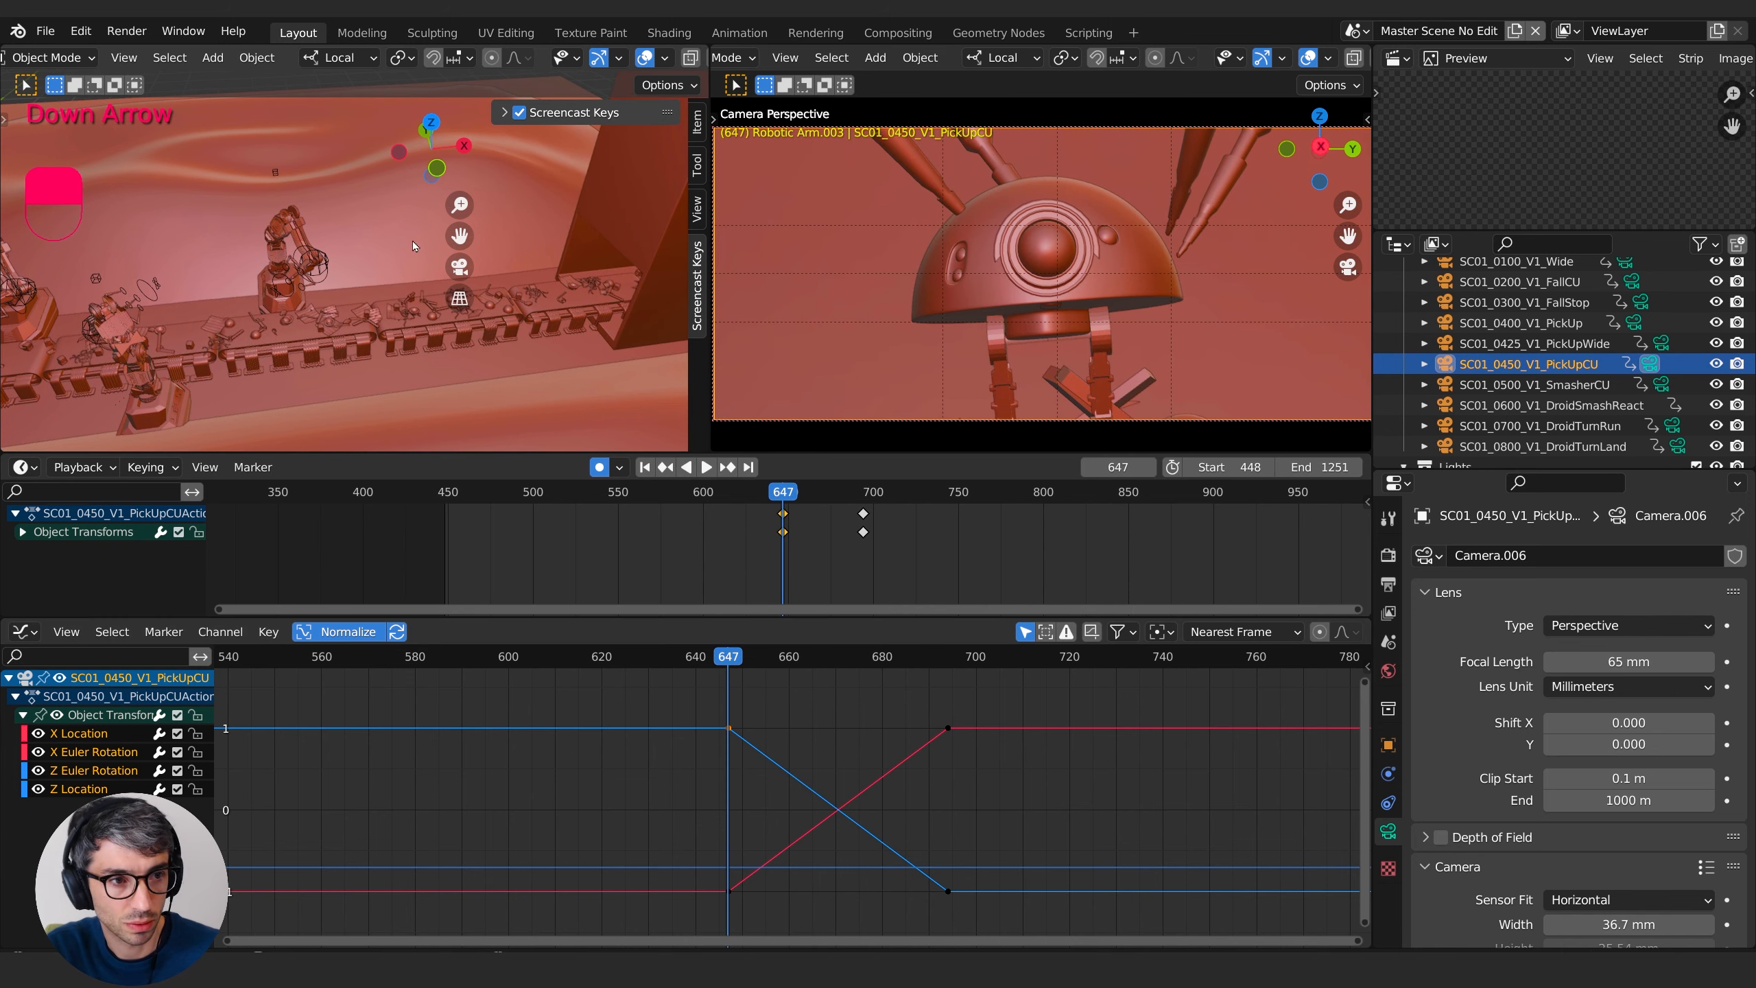
- Reveal the 3D viewport's tool shelf and activate the Move tool, with the SC01_0450_V1_PickUpCU camera selected
{"action": "right_click", "coordinate": [534, 321], "text": "shift"}
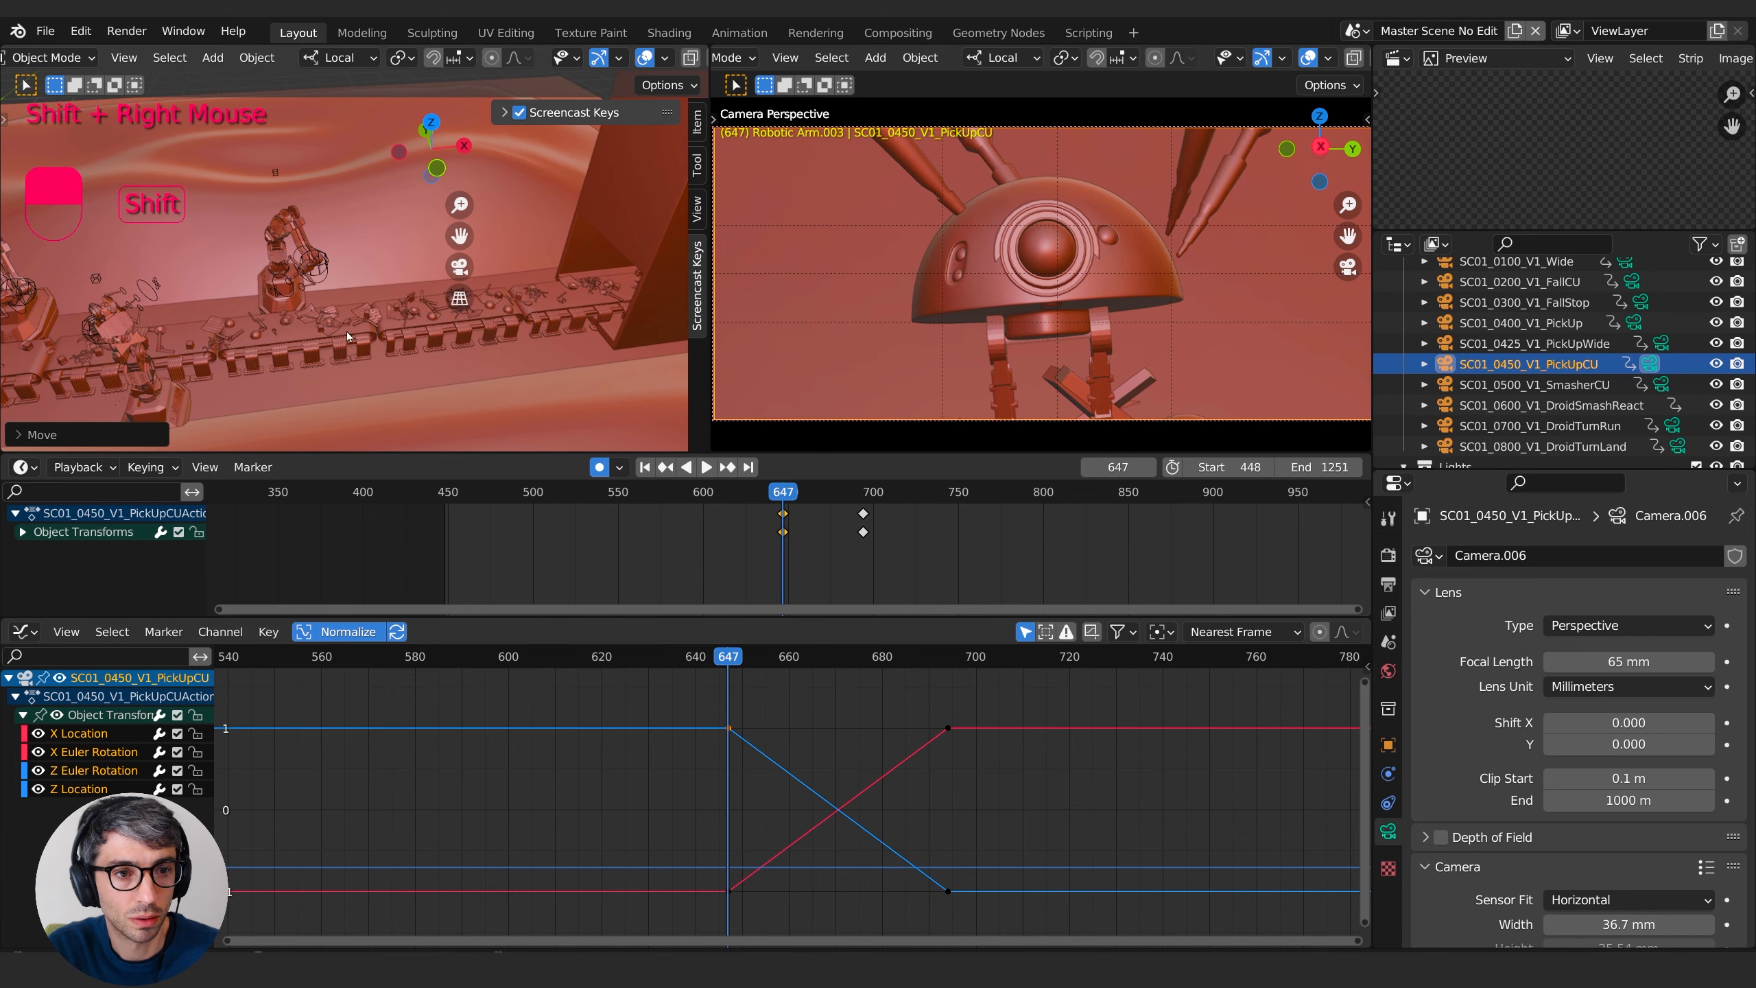
{"action": "middle_click_drag", "start_coordinate": [534, 321], "coordinate": [331, 217]}
{"action": "right_click", "coordinate": [290, 313], "text": "shift"}
{"action": "scroll", "coordinate": [242, 291], "scroll_direction": "up", "scroll_amount": 2}
{"action": "scroll", "coordinate": [410, 324], "scroll_direction": "up", "scroll_amount": 4}
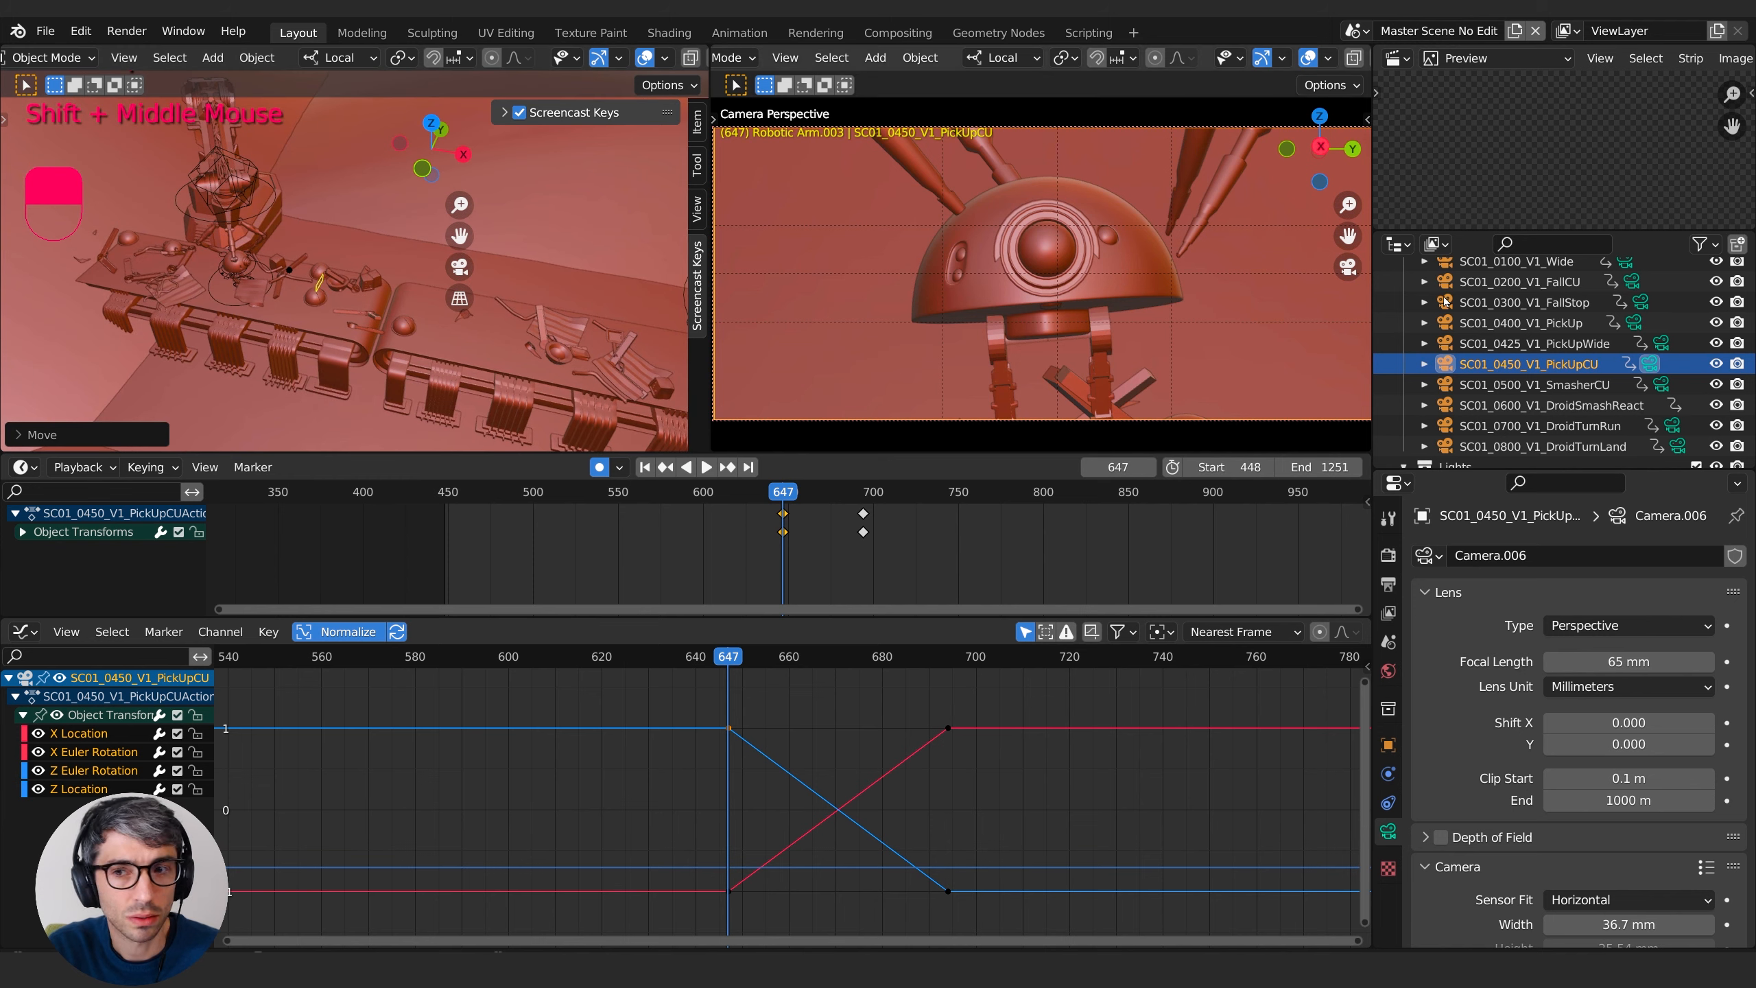
{"action": "left_click", "coordinate": [896, 278]}
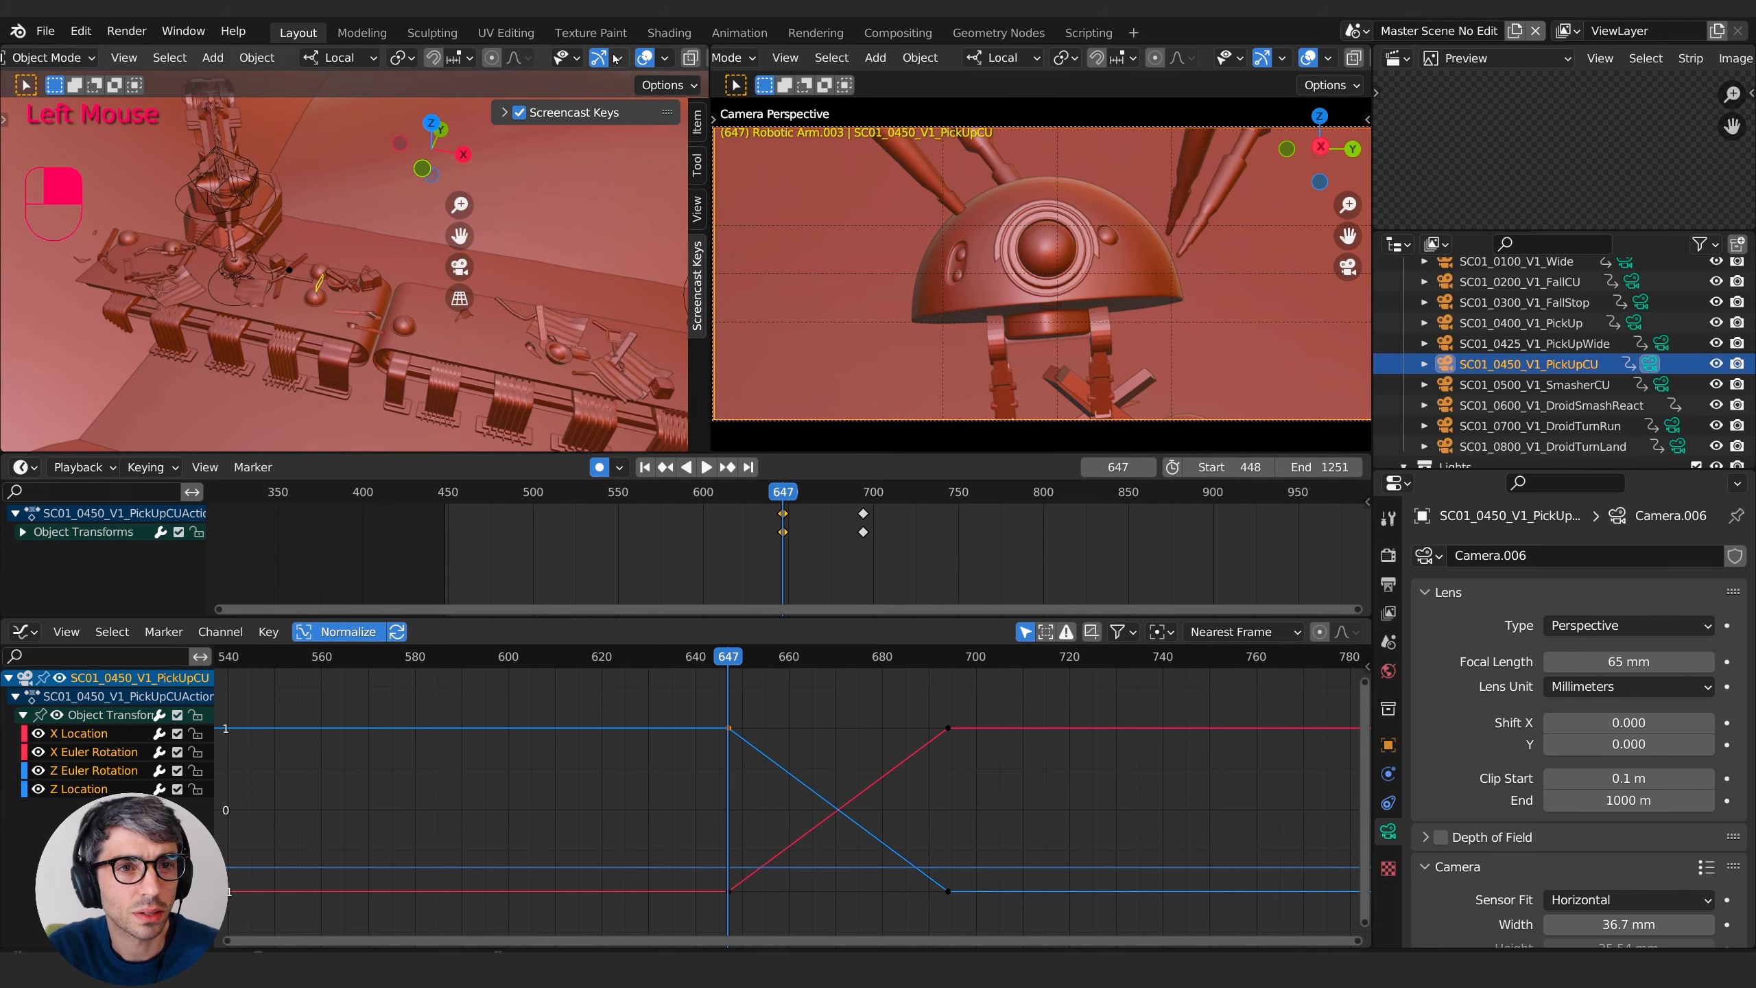
{"action": "left_click", "coordinate": [10, 128]}
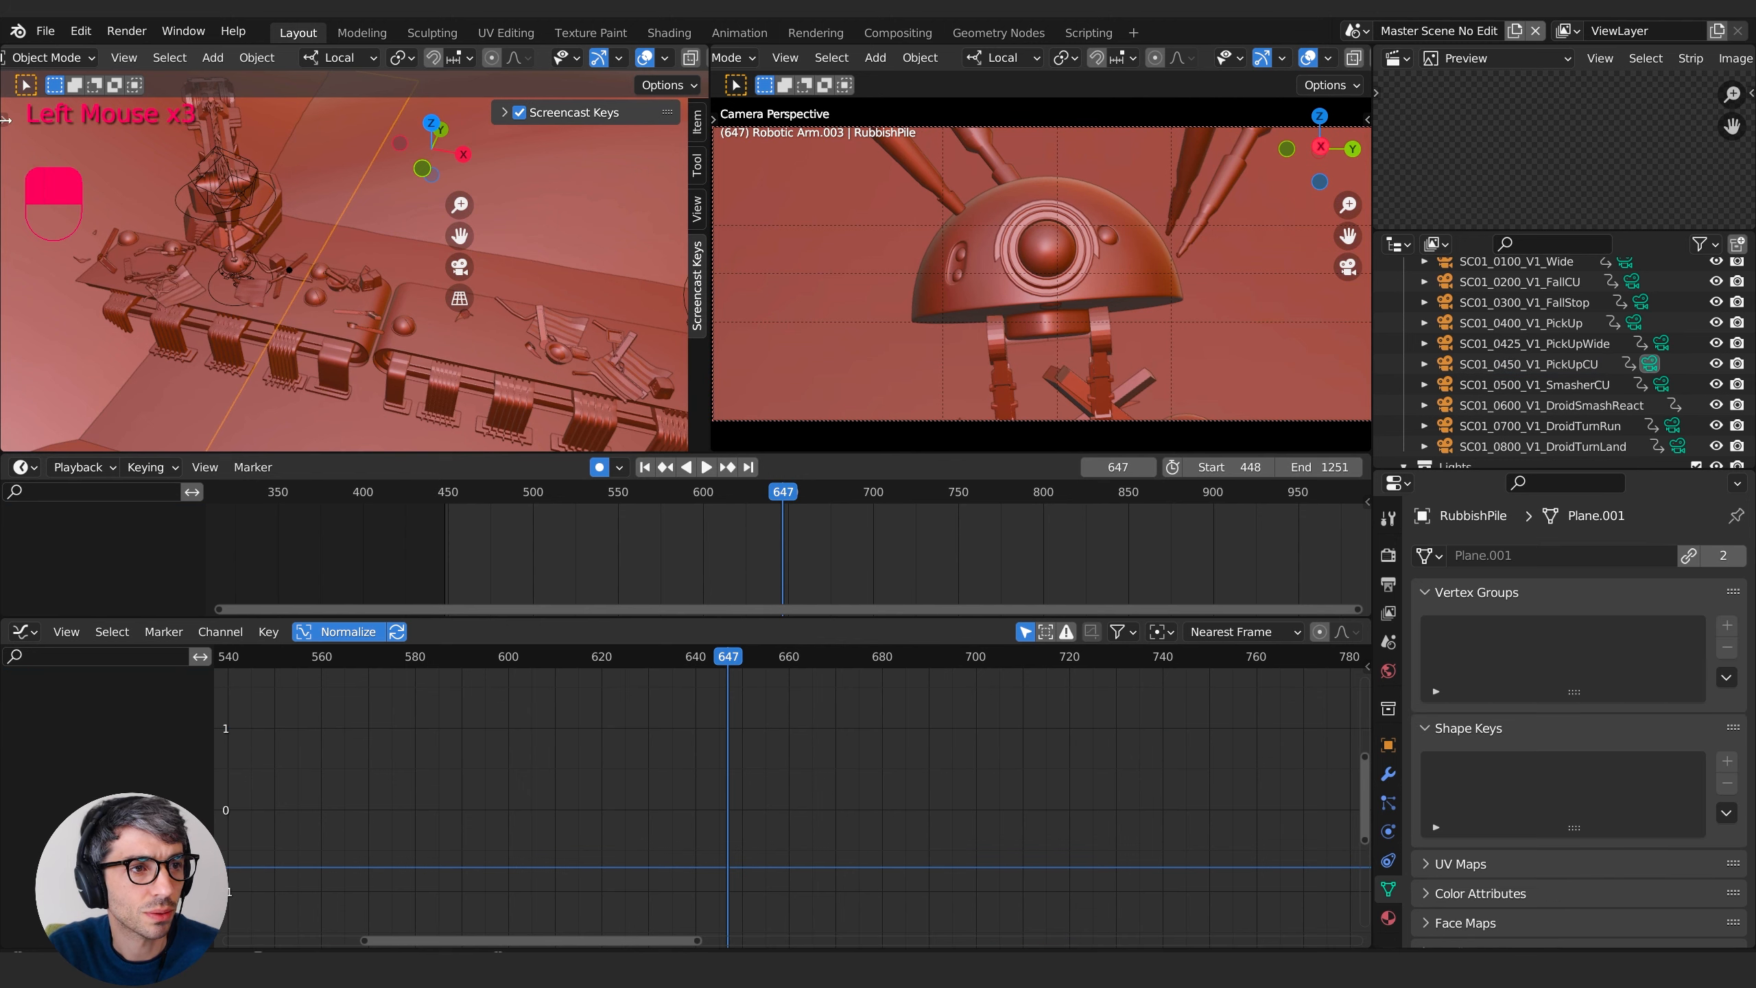
{"action": "left_click", "coordinate": [6, 118]}
{"action": "left_click", "coordinate": [28, 199]}
{"action": "left_click", "coordinate": [1531, 363]}
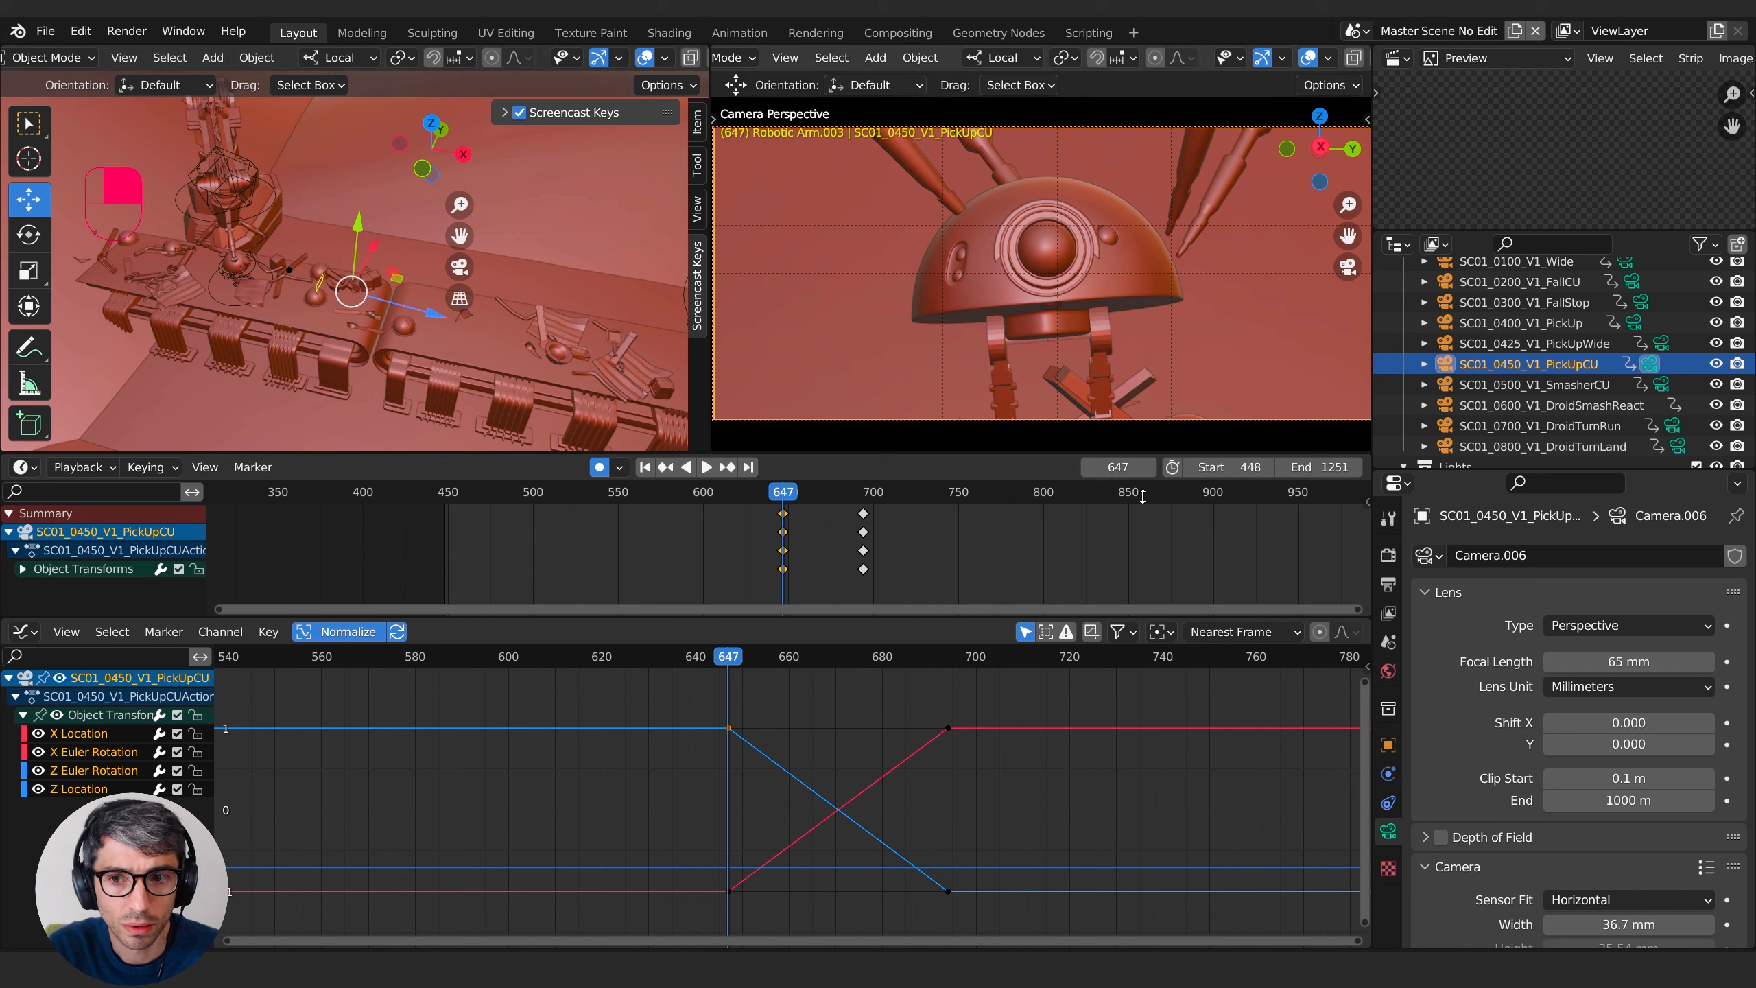
- At frame 647, set the close-up camera's X location to 6.8979 m and X rotation to 95.2°
{"action": "left_click", "coordinate": [1387, 745]}
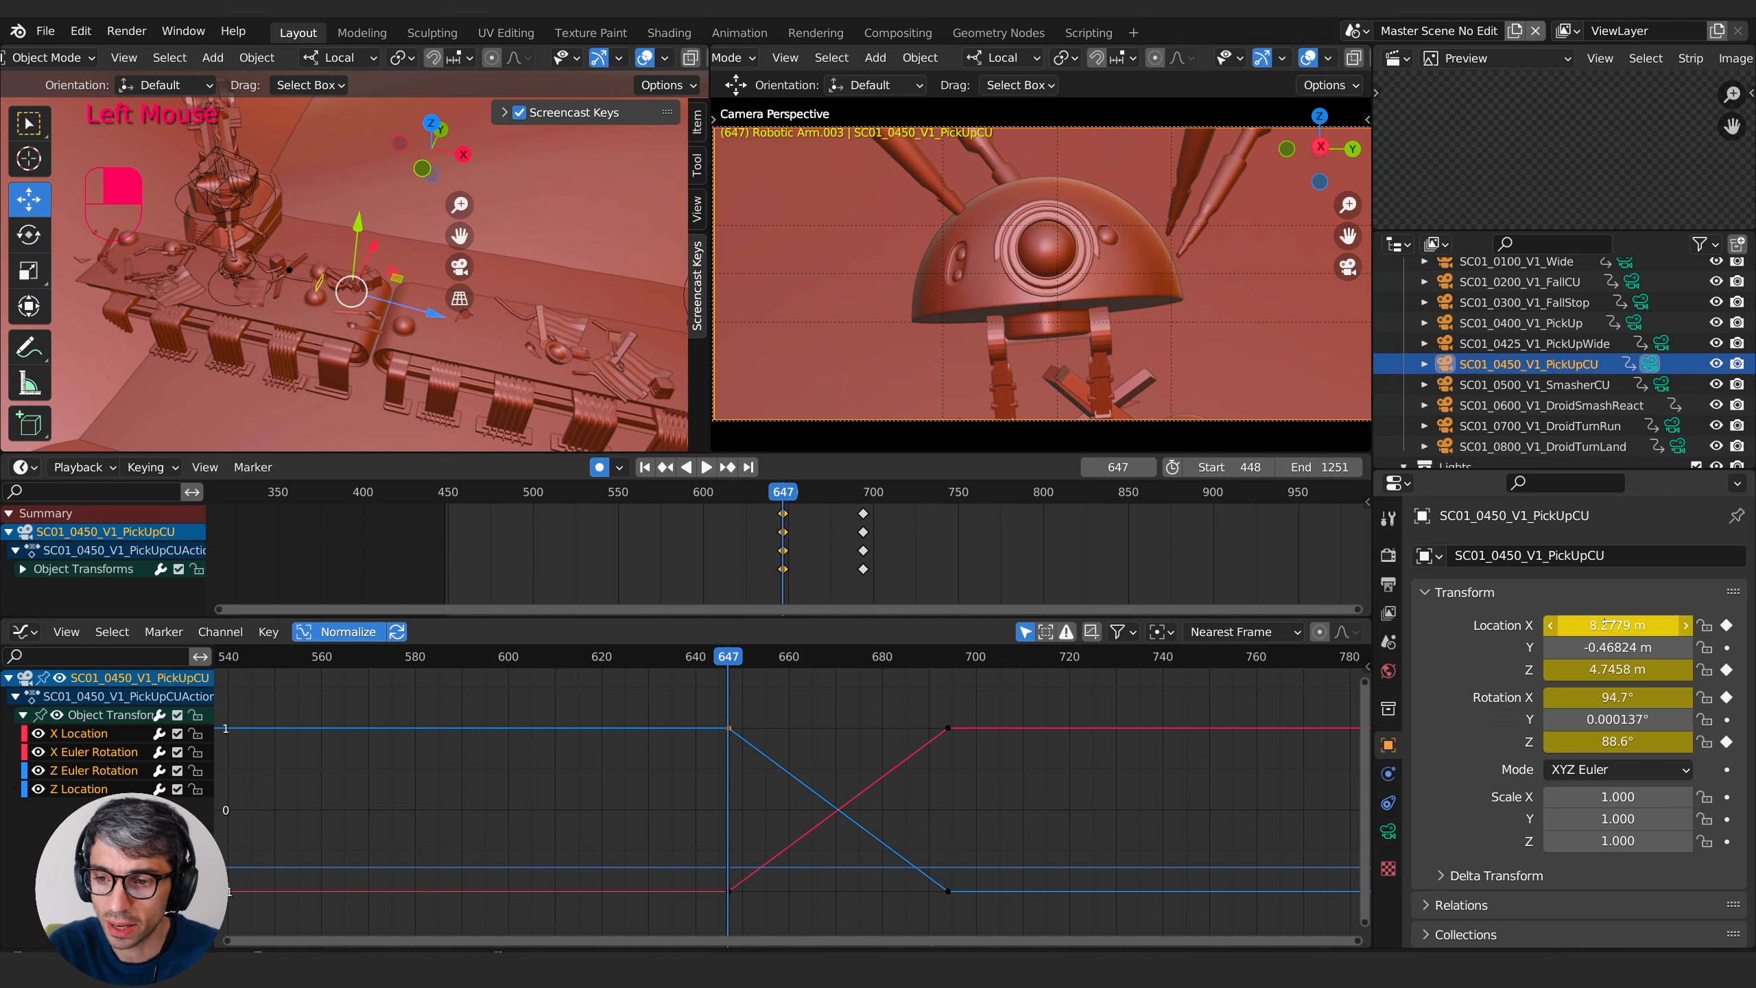
{"action": "left_click_drag", "start_coordinate": [1618, 625], "coordinate": [1531, 625]}
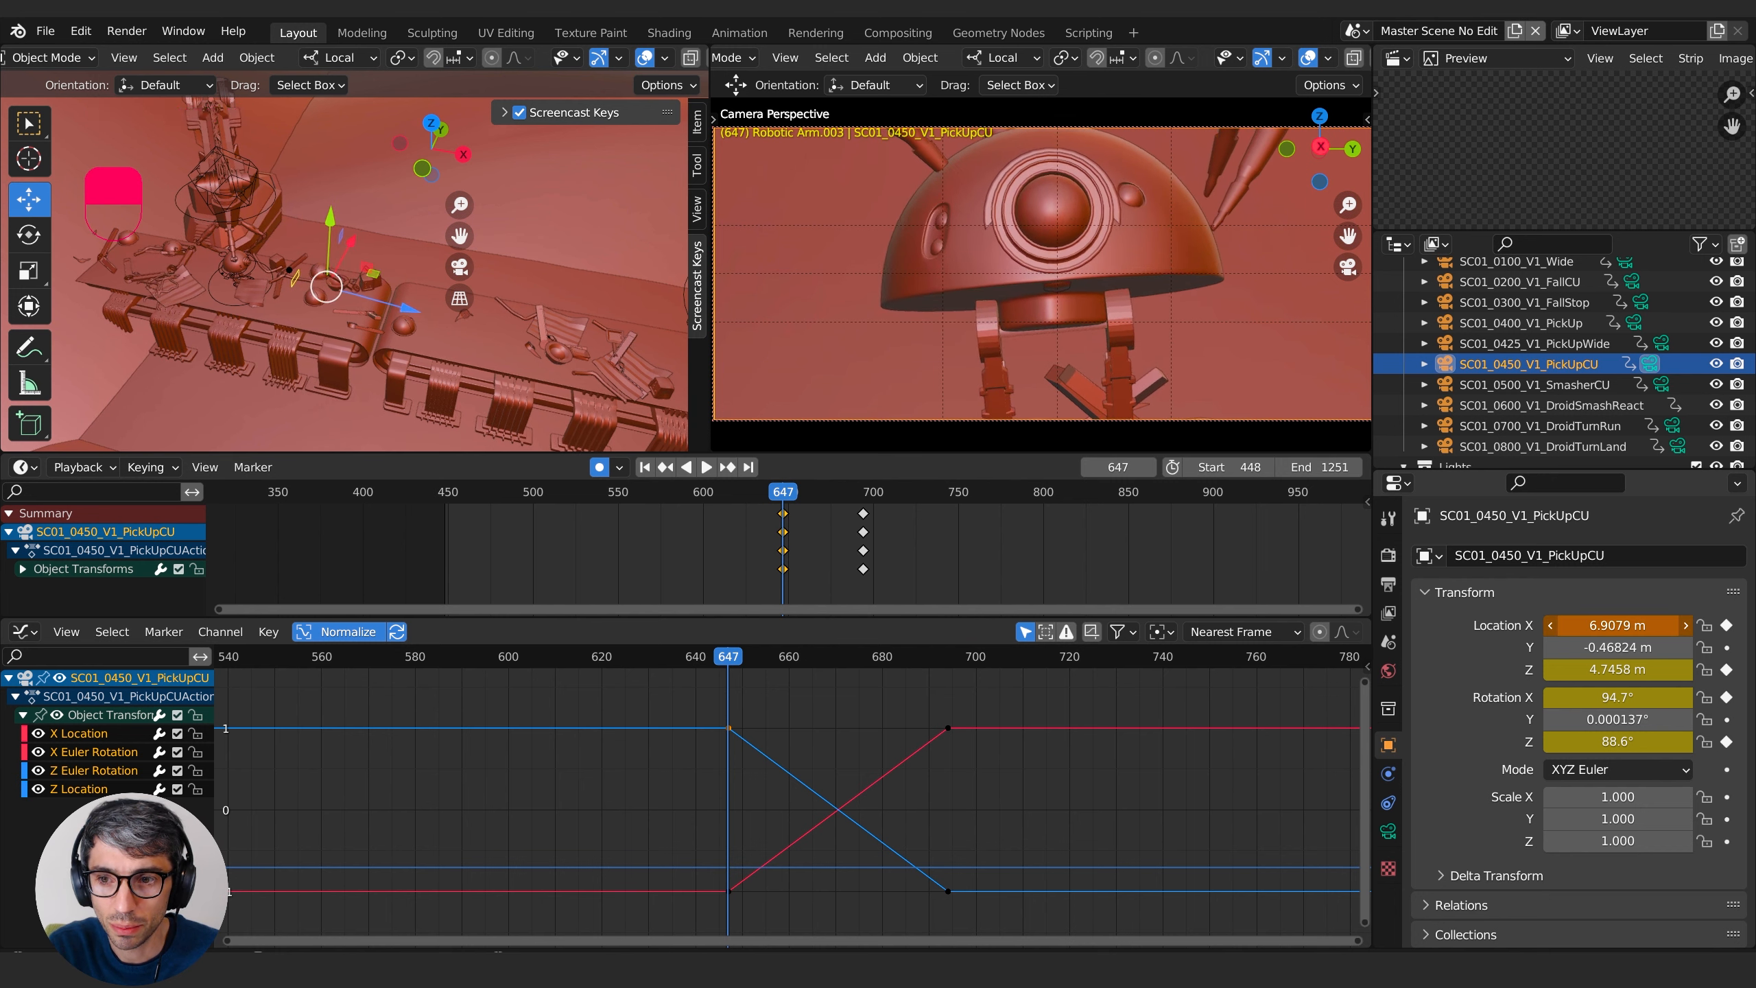
{"action": "mouse_move", "coordinate": [1609, 697]}
{"action": "left_mouse_down"}
{"action": "mouse_move", "coordinate": [1590, 696]}
{"action": "mouse_move", "coordinate": [1605, 697]}
{"action": "left_mouse_up"}
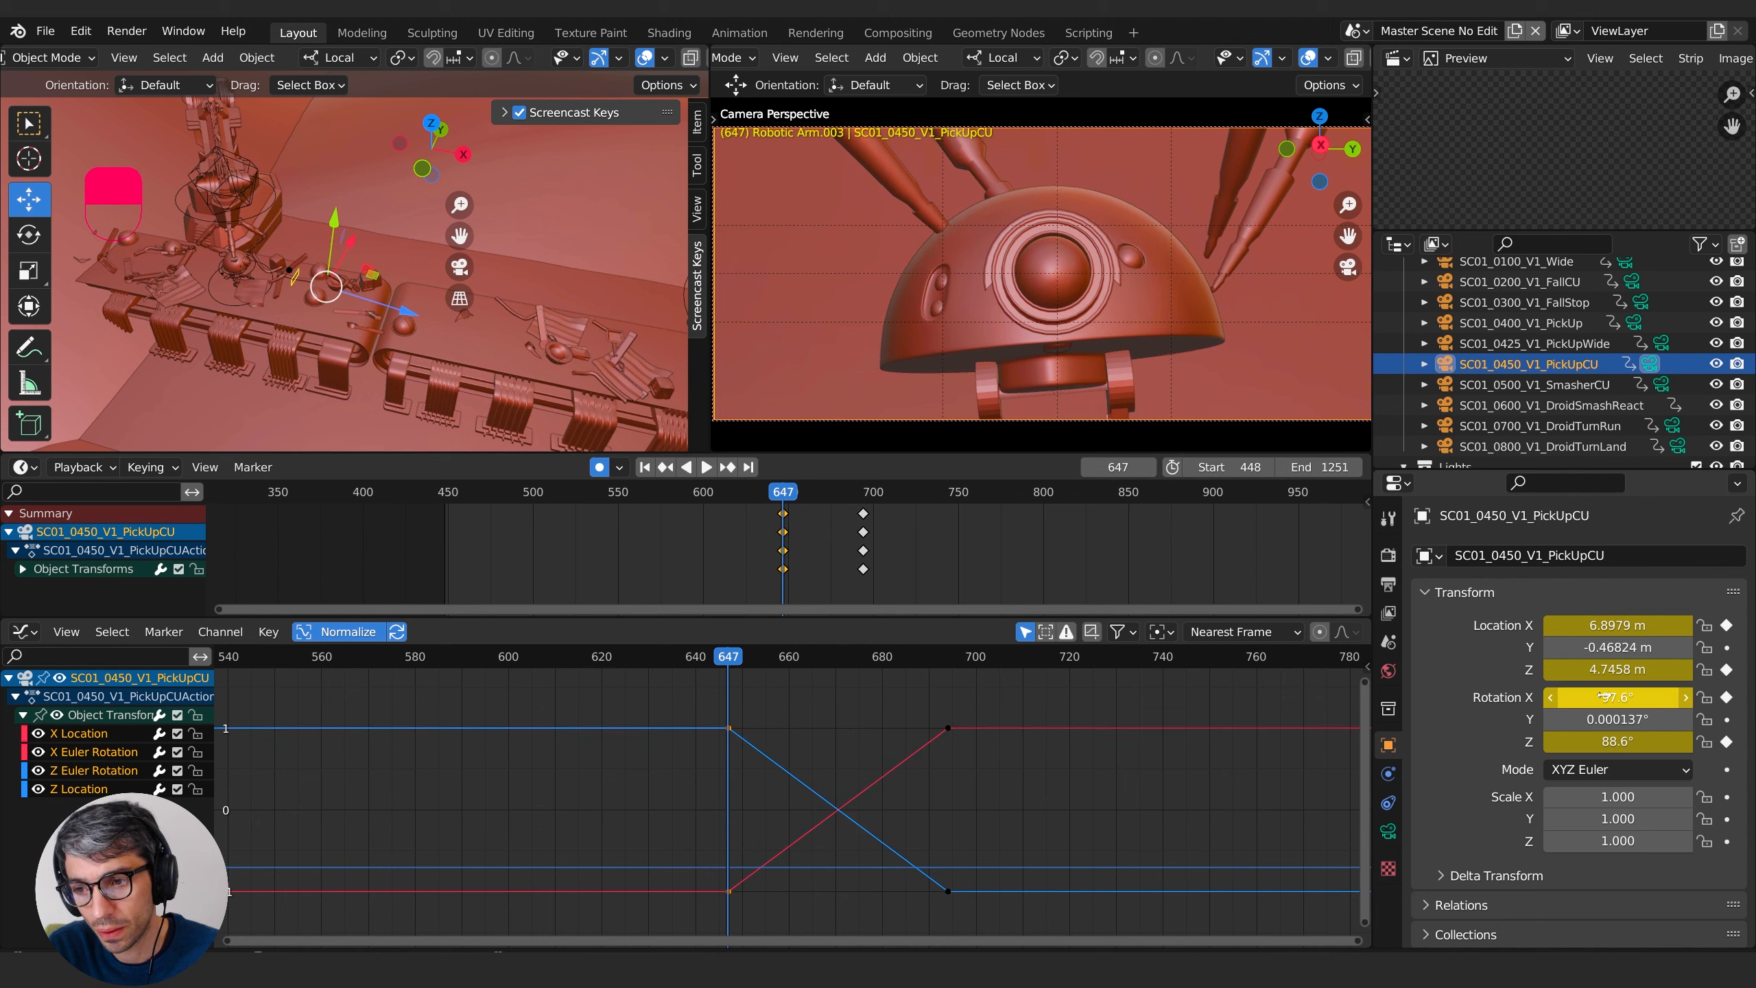
{"action": "mouse_move", "coordinate": [738, 666]}
{"action": "left_mouse_down"}
{"action": "mouse_move", "coordinate": [757, 658]}
{"action": "mouse_move", "coordinate": [729, 669]}
{"action": "left_mouse_up"}
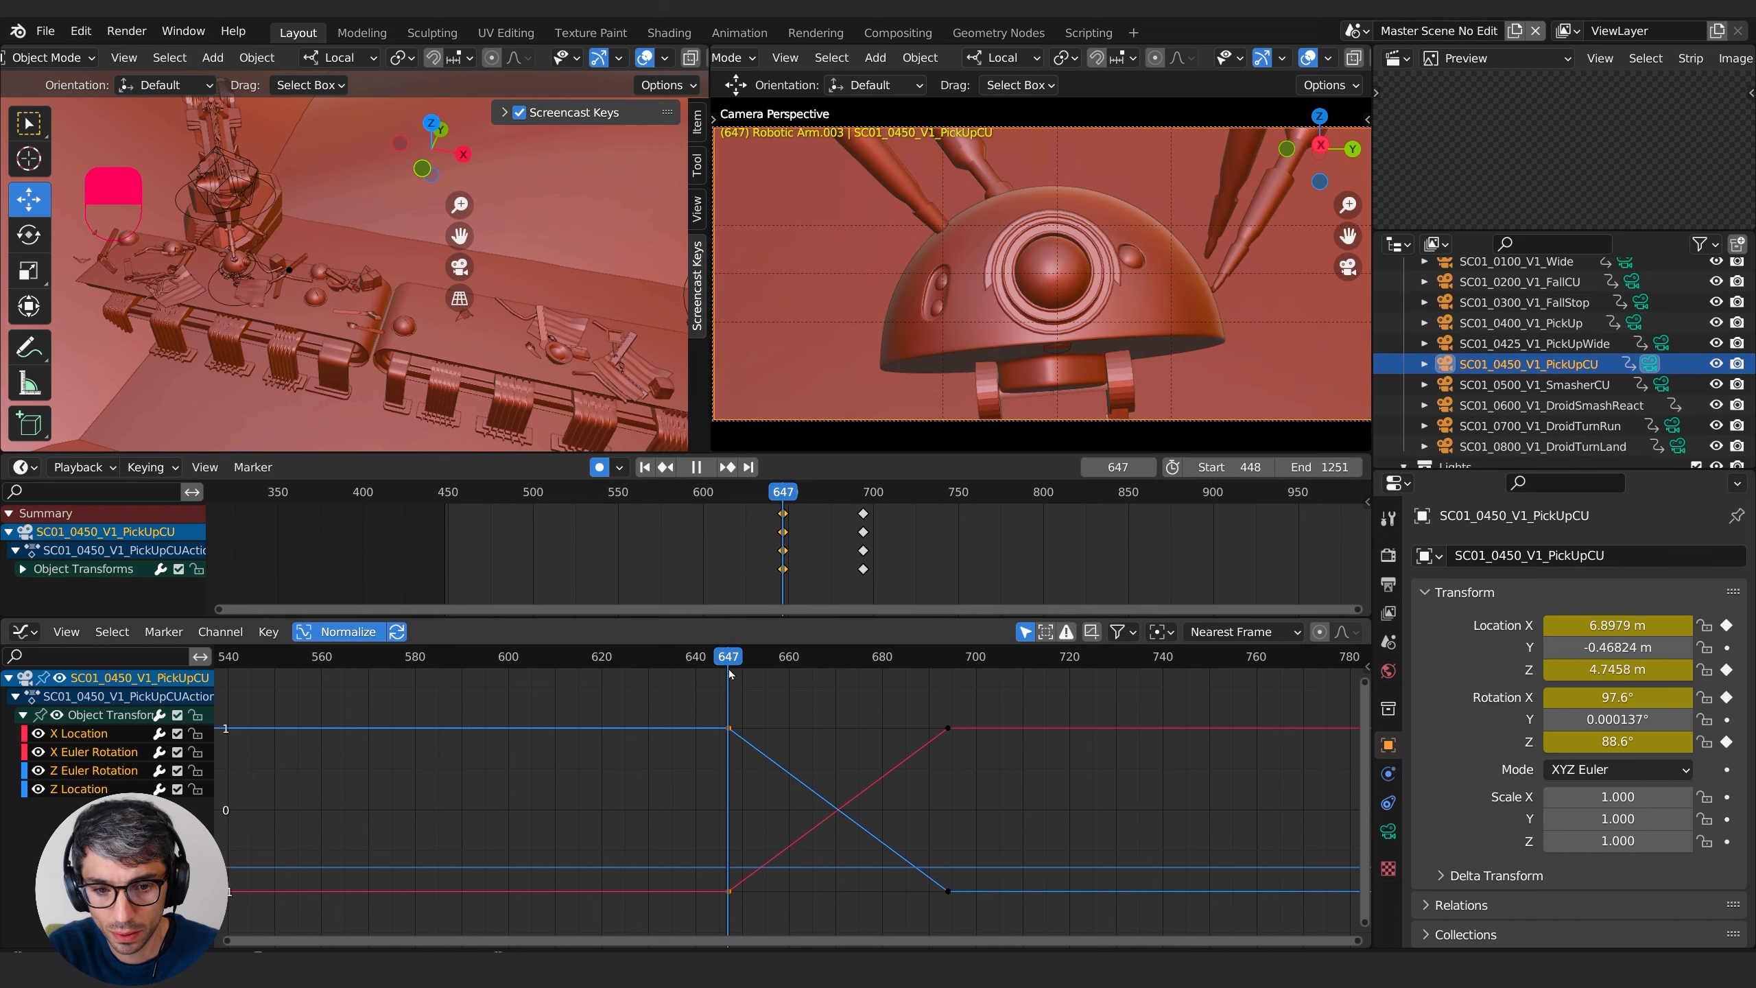
{"action": "left_click", "coordinate": [1619, 698]}
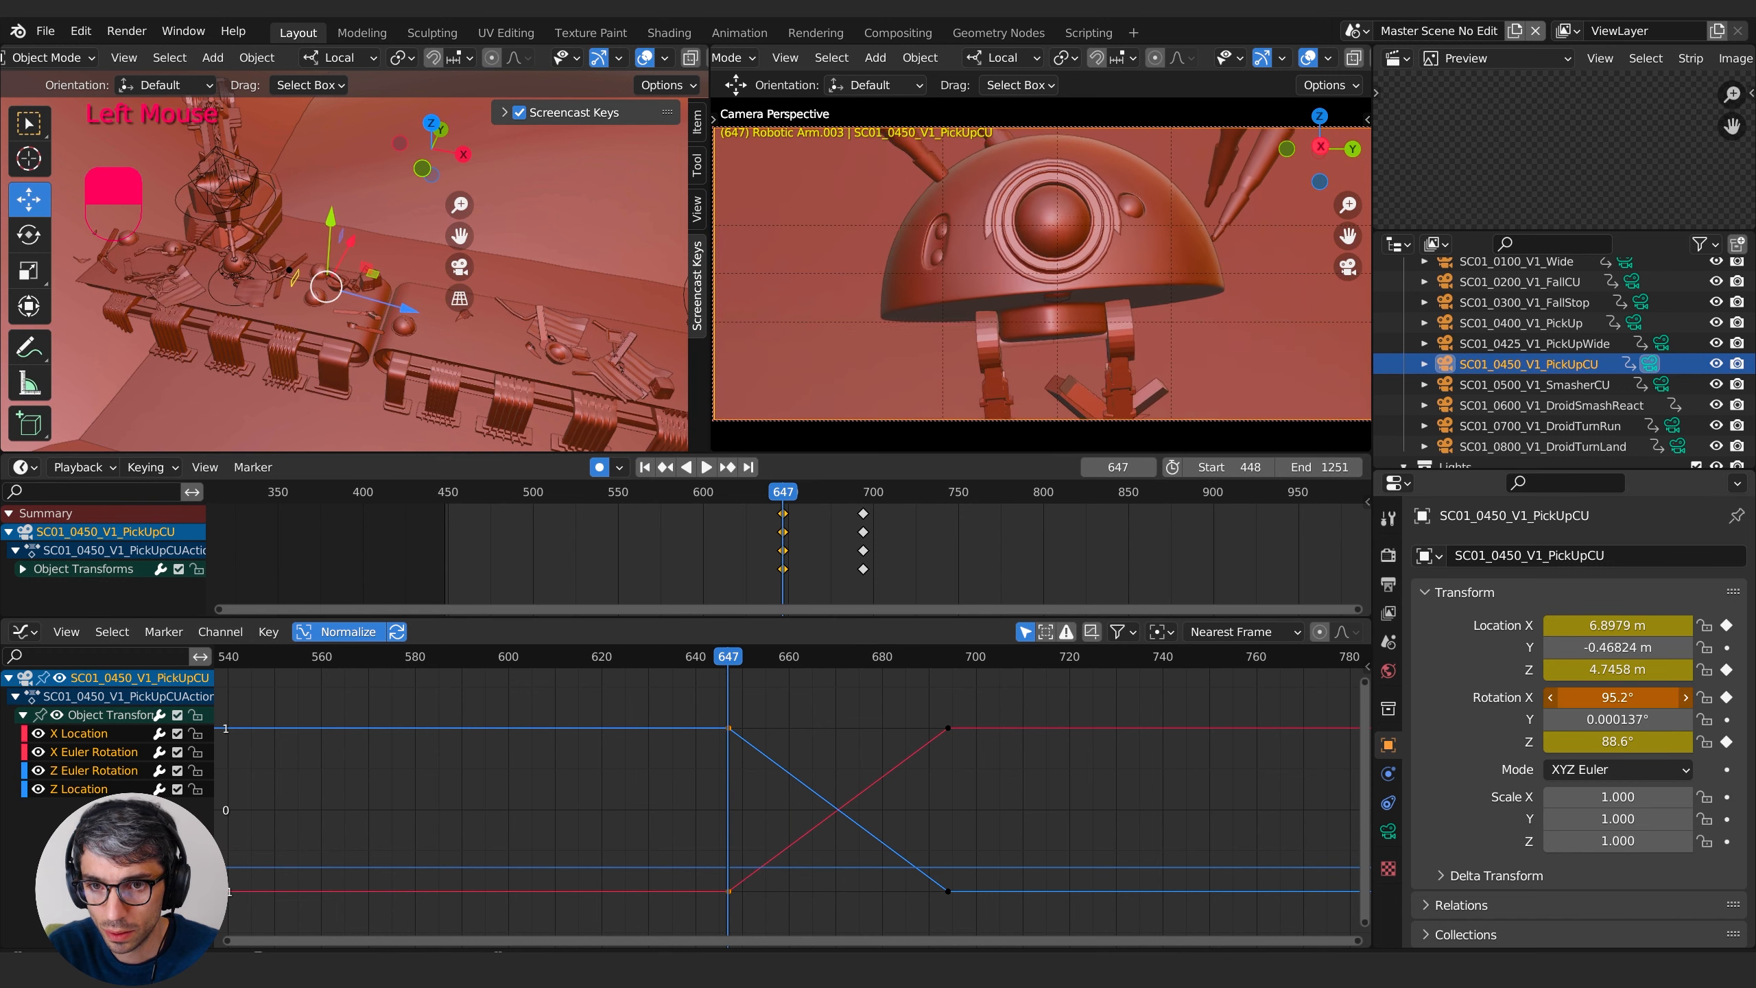
- Scrub and play the adjusted close-up camera move from frame 647 to past its end keyframe
{"action": "mouse_move", "coordinate": [726, 656]}
{"action": "left_mouse_down"}
{"action": "mouse_move", "coordinate": [815, 654]}
{"action": "mouse_move", "coordinate": [727, 656]}
{"action": "left_mouse_up"}
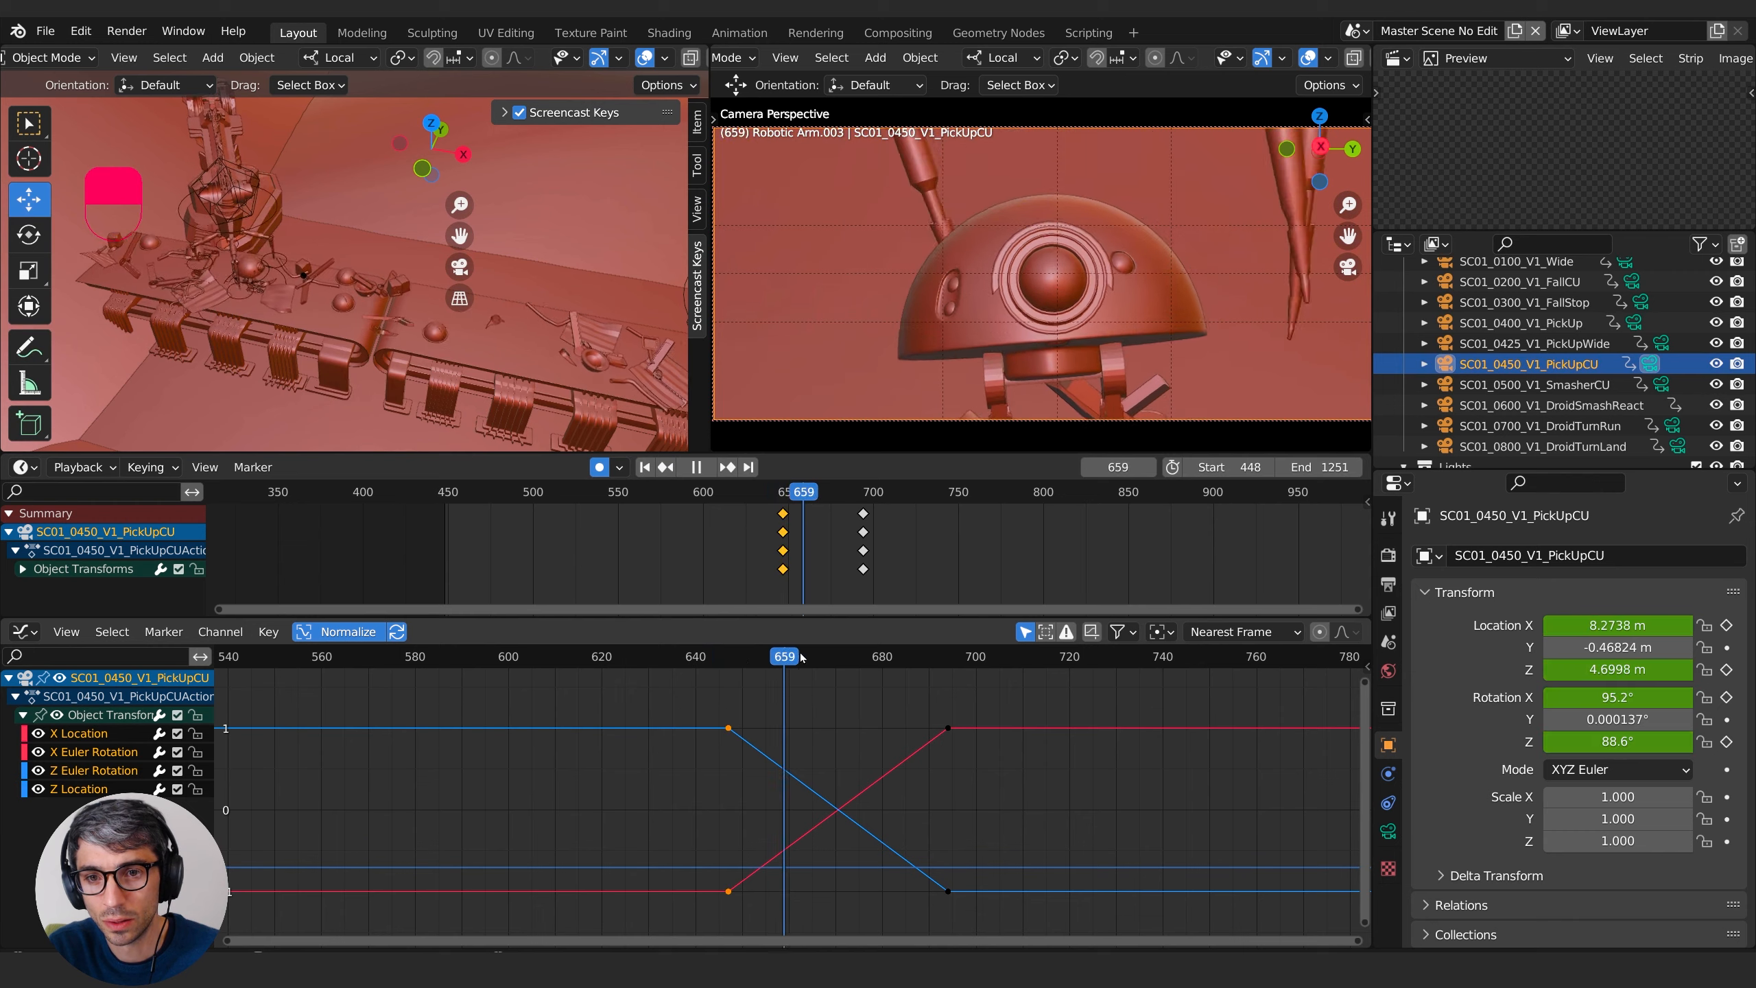
{"action": "left_click_drag", "start_coordinate": [976, 673], "coordinate": [655, 677]}
{"action": "key", "text": "space"}
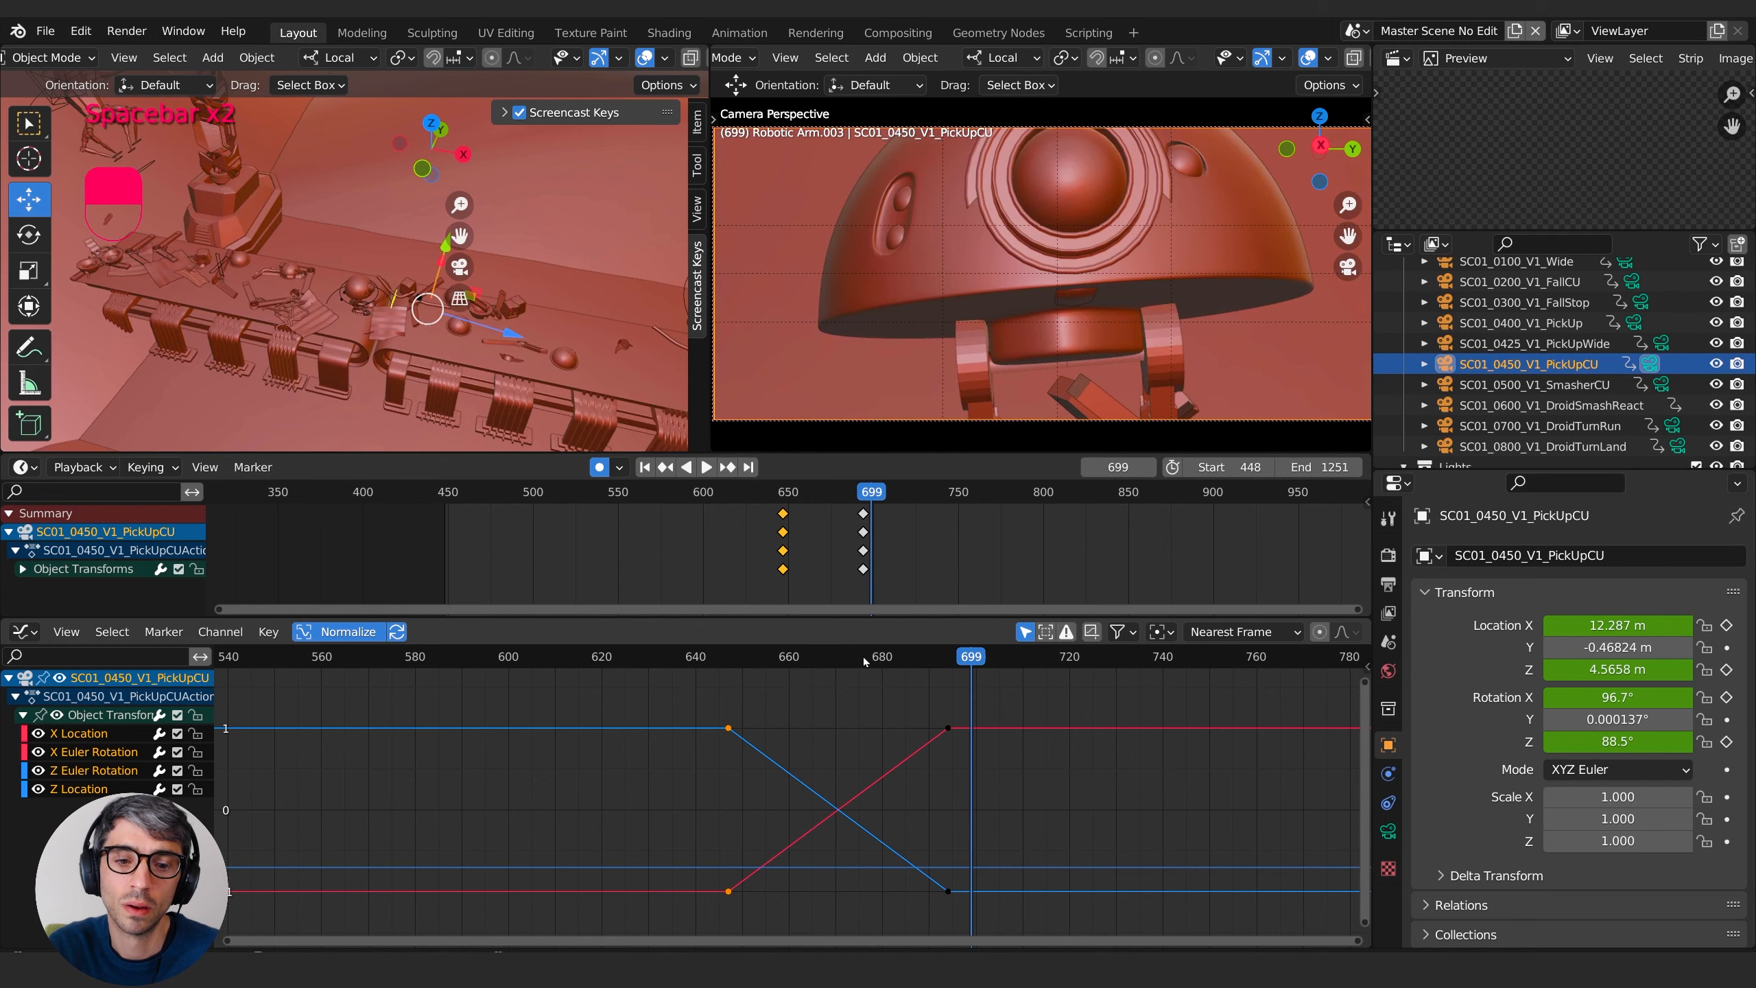
- At frame 647, set the close-up camera's X location to 7.5379 m, and play the adjusted move
{"action": "left_click_drag", "start_coordinate": [752, 657], "coordinate": [731, 667]}
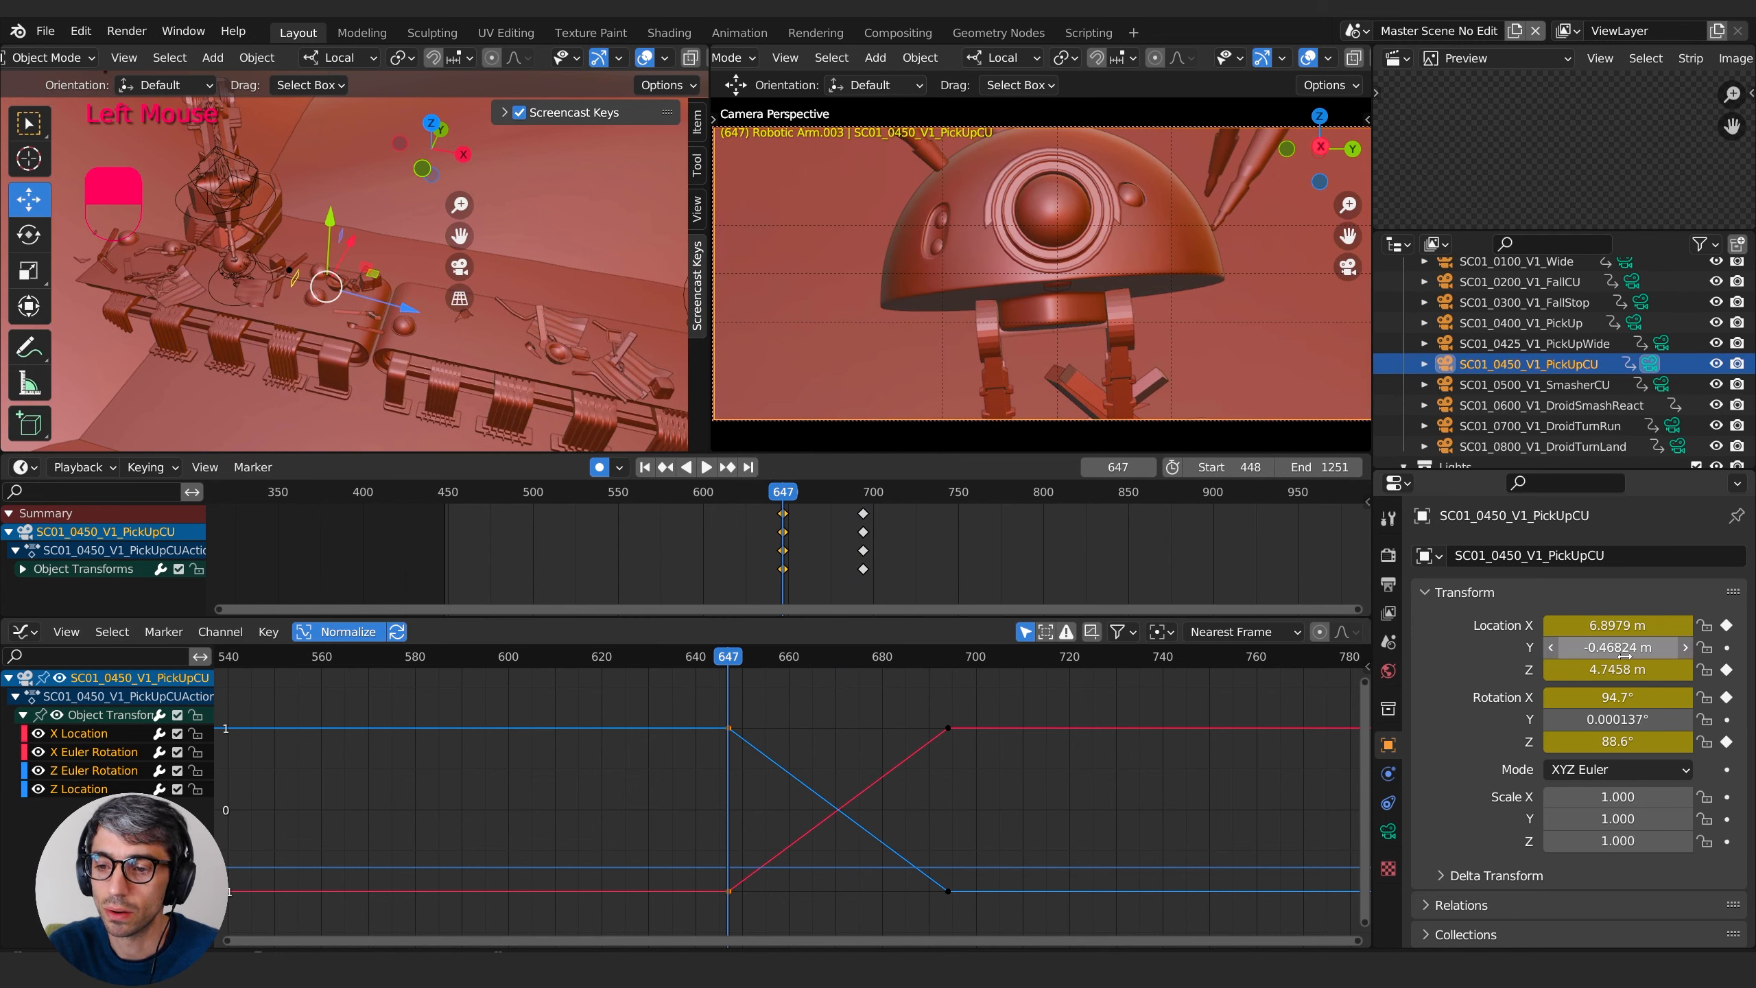
{"action": "left_click_drag", "start_coordinate": [1637, 627], "coordinate": [1640, 627]}
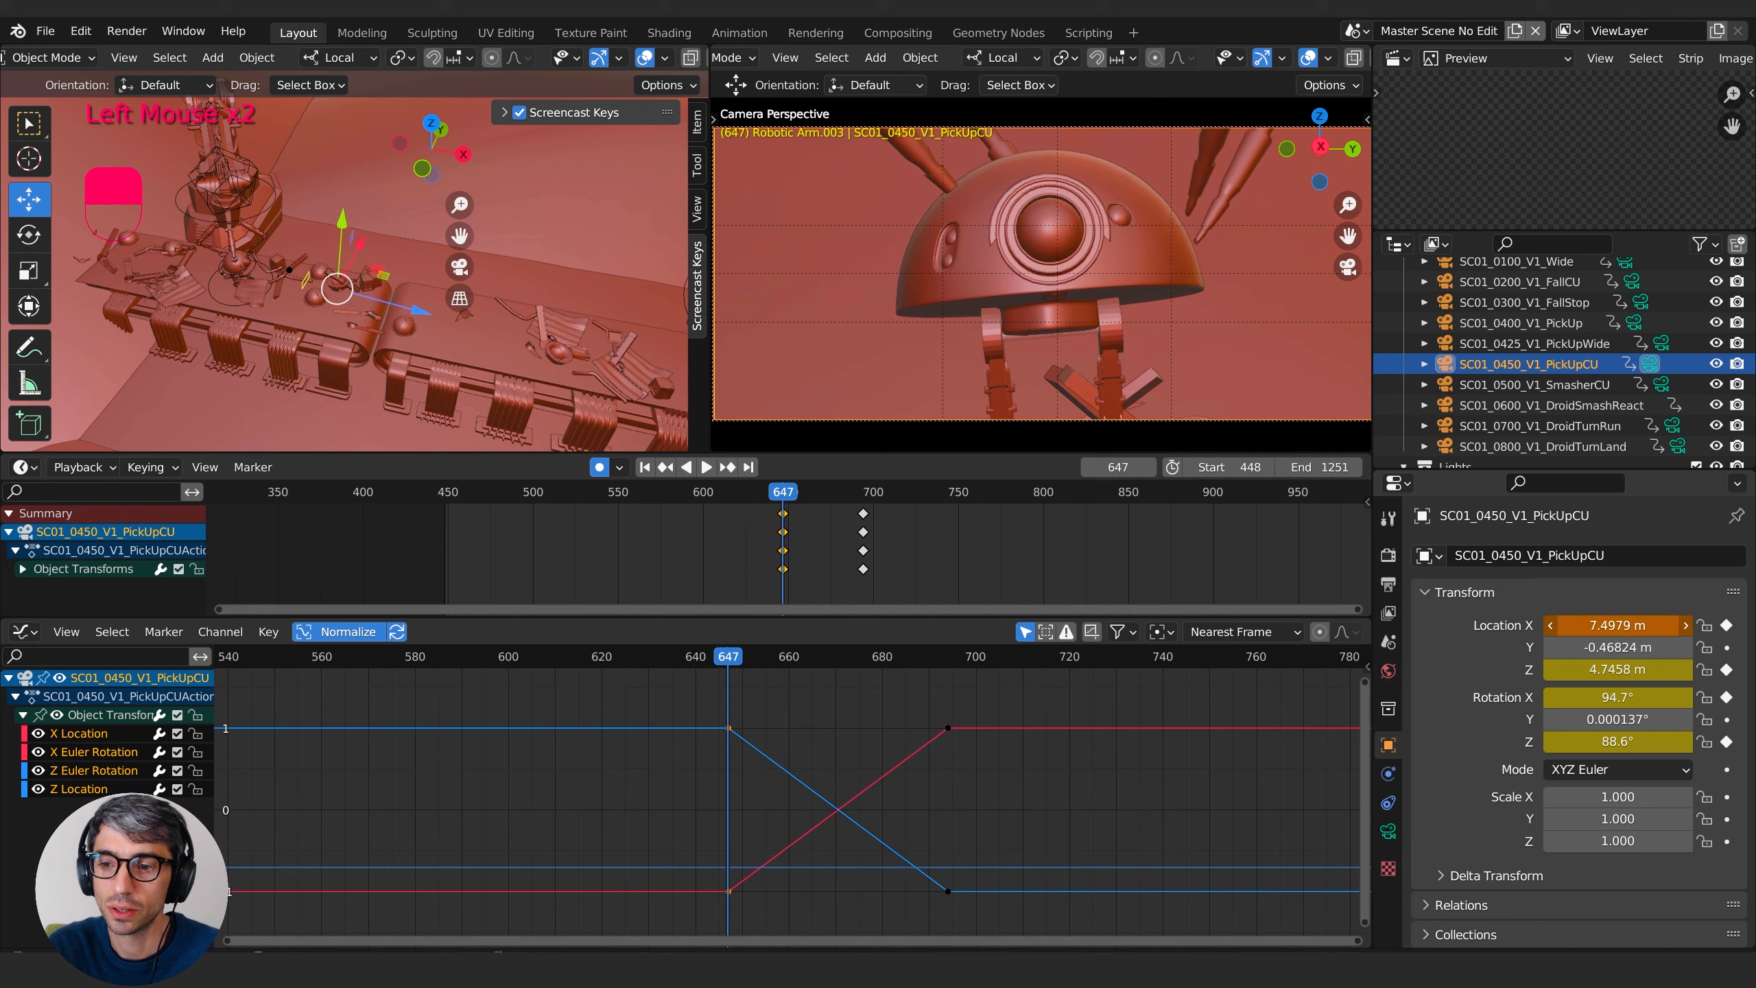
{"action": "key", "text": "space"}
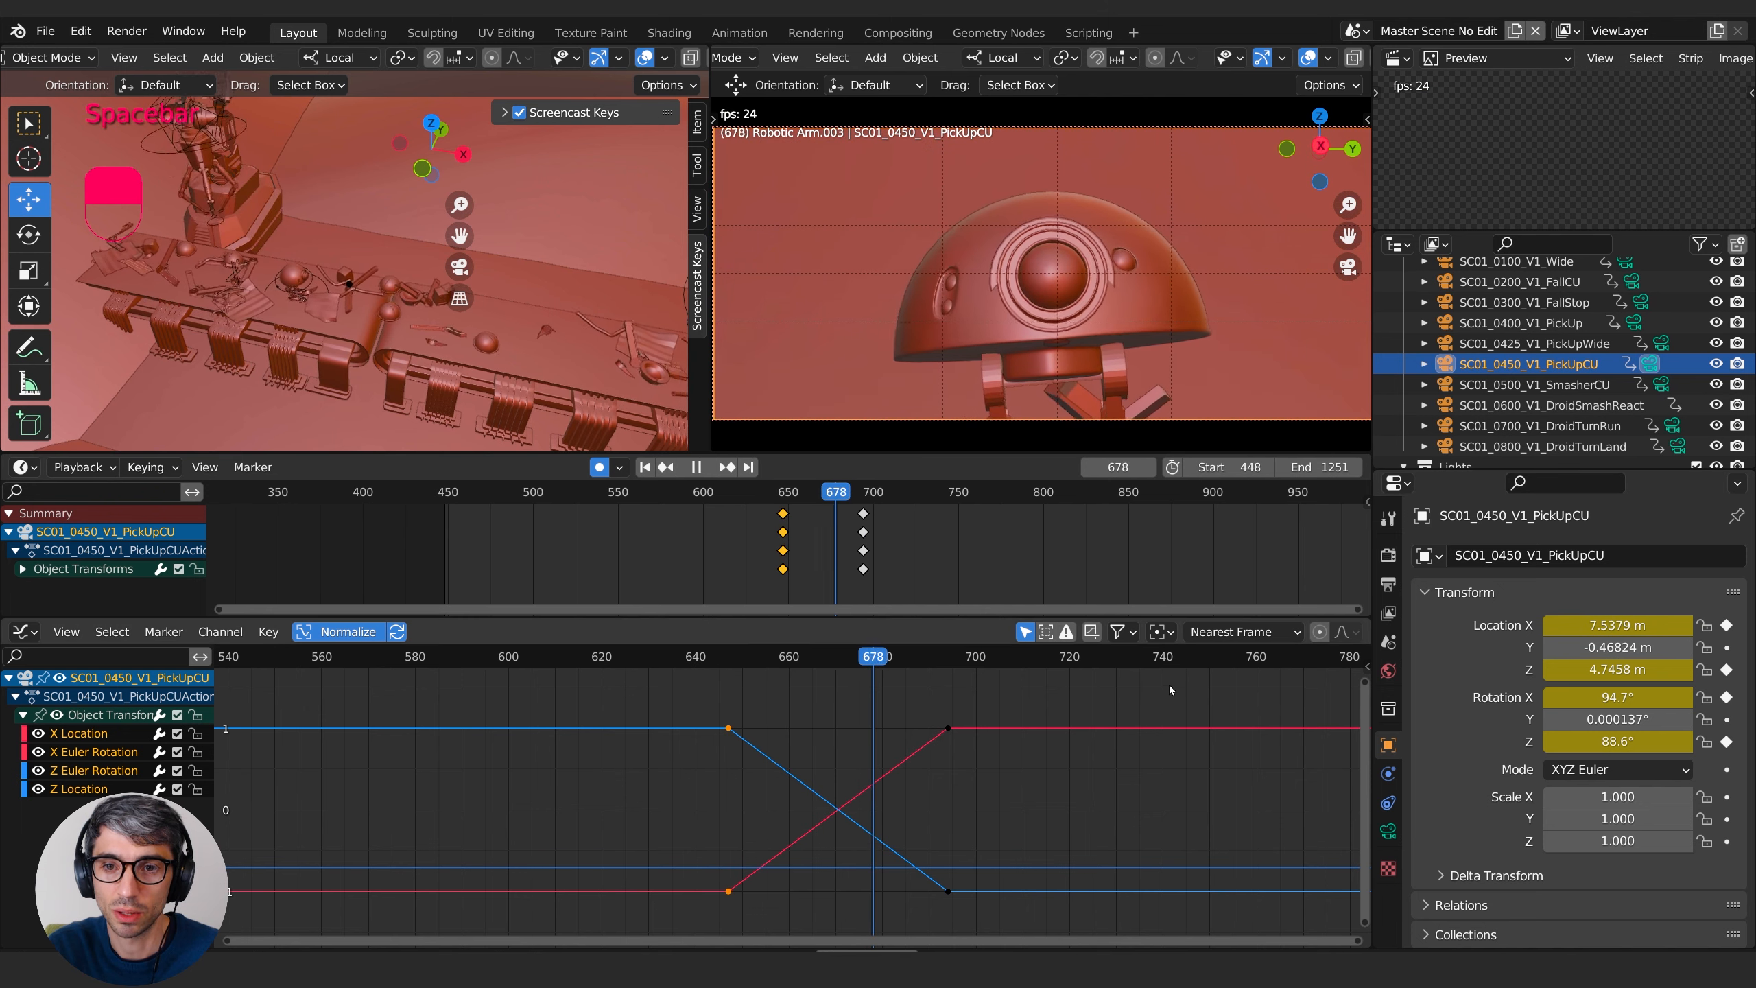
{"action": "key", "text": "space"}
- Switch to the Master Scene and play the cut animatic through the pick-up shots
{"action": "left_click", "coordinate": [1354, 31]}
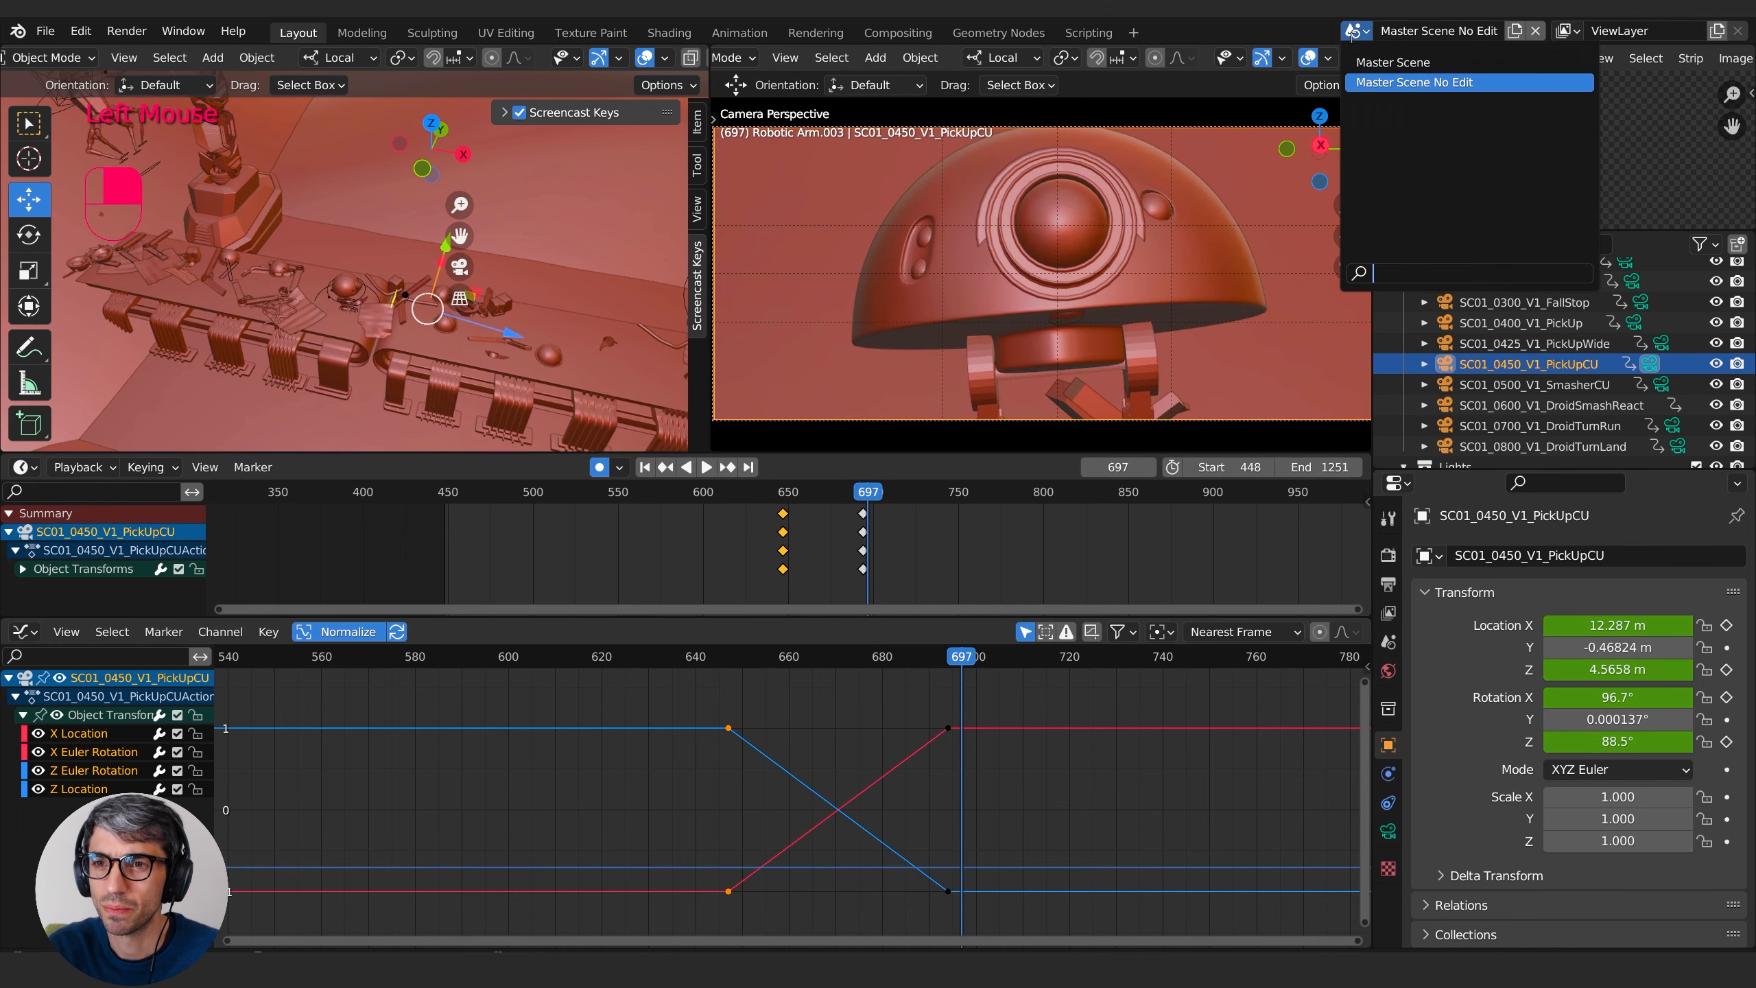
{"action": "key", "text": "Return"}
{"action": "key", "text": "space"}
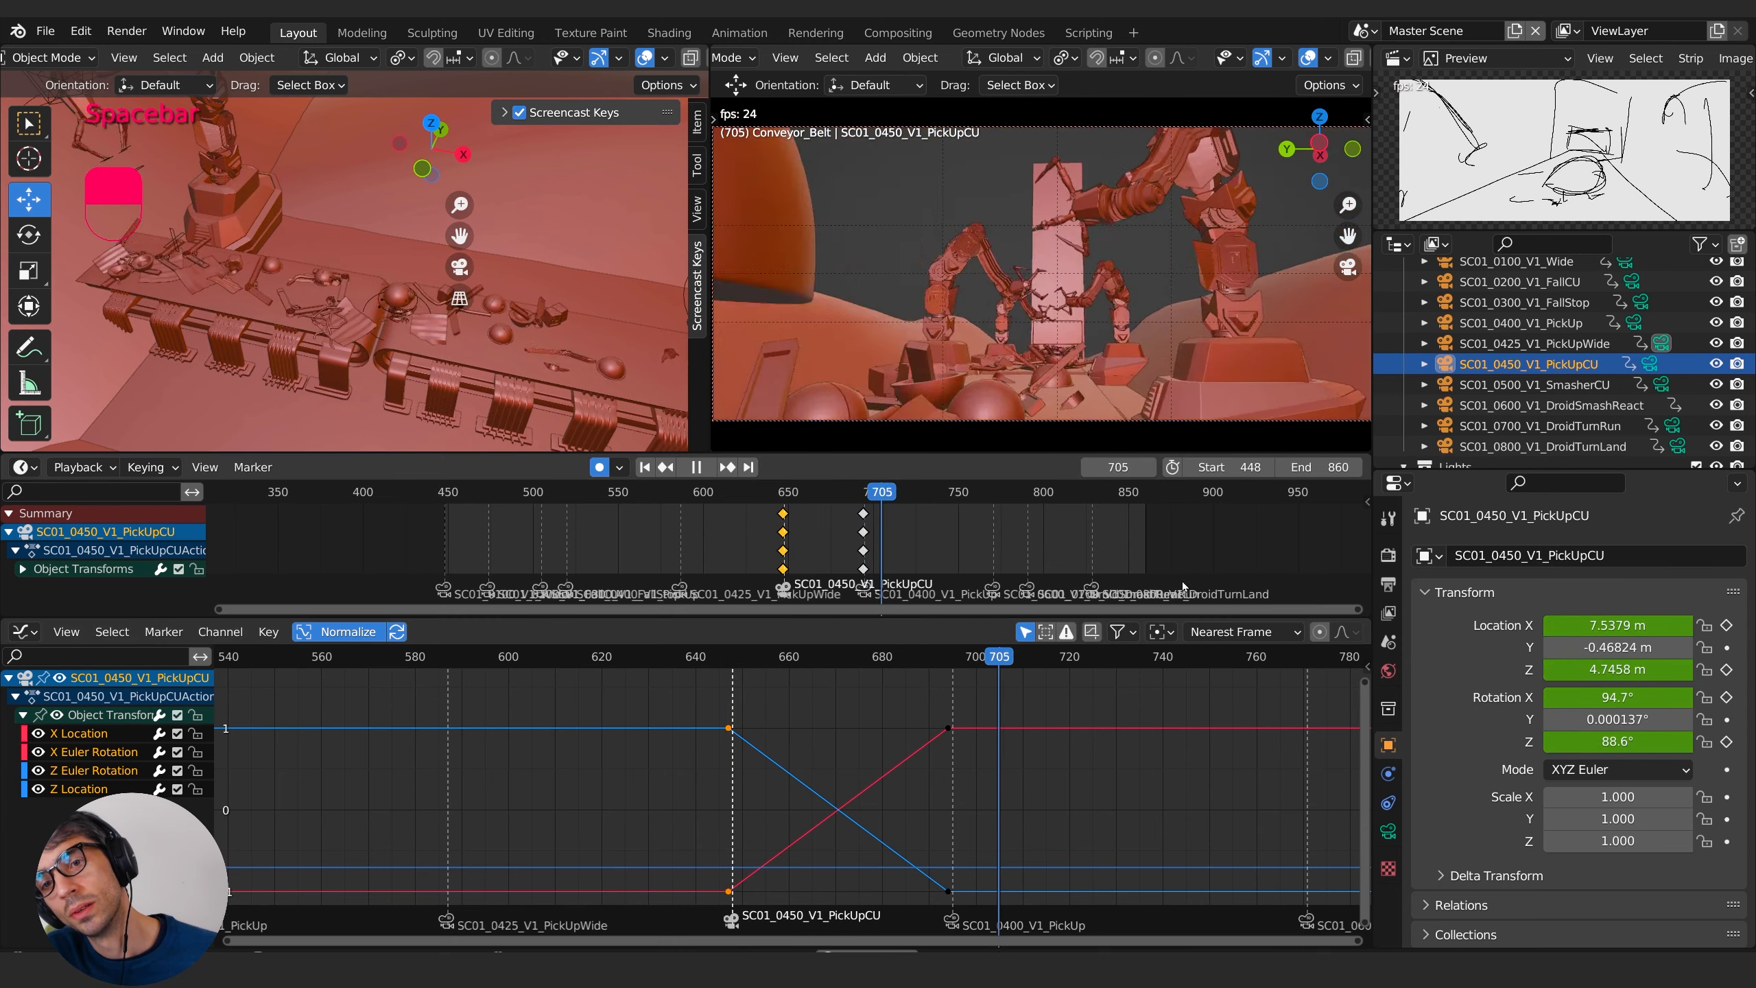
{"action": "key", "text": "space"}
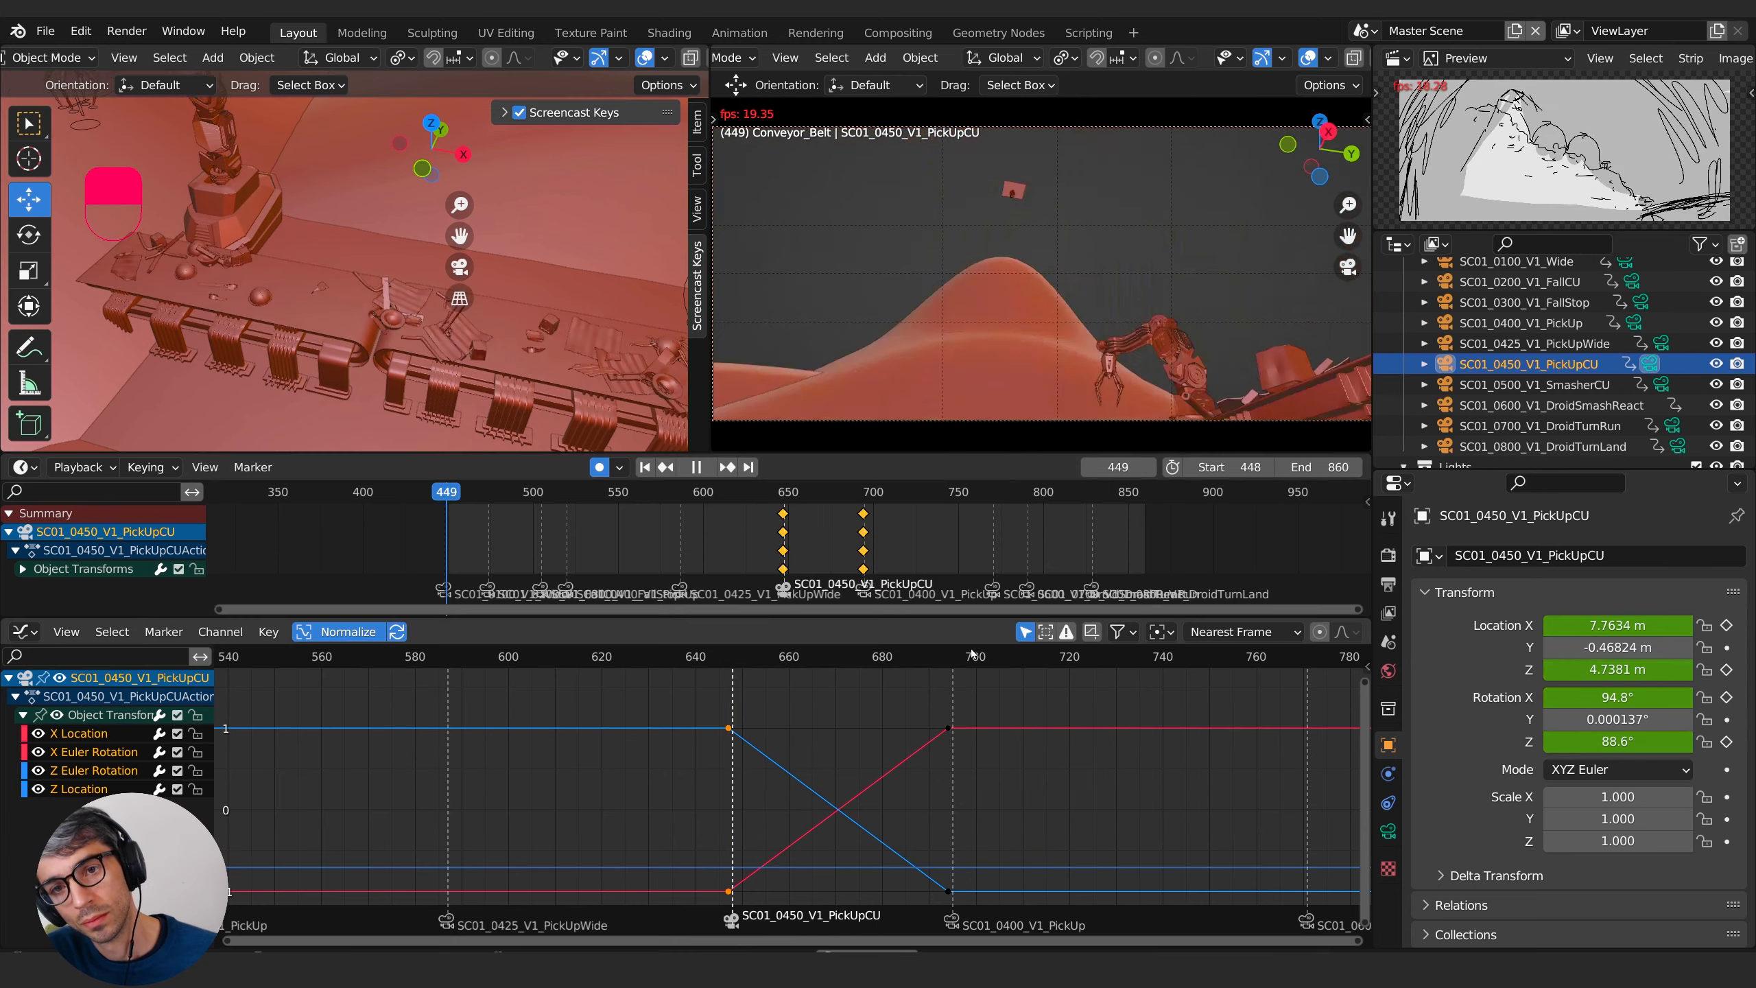
- Select the SC01_0400_V1_PickUp camera and review the start of its shot from frame 562
{"action": "left_click_drag", "start_coordinate": [1019, 497], "coordinate": [639, 490]}
{"action": "left_click", "coordinate": [1534, 324]}
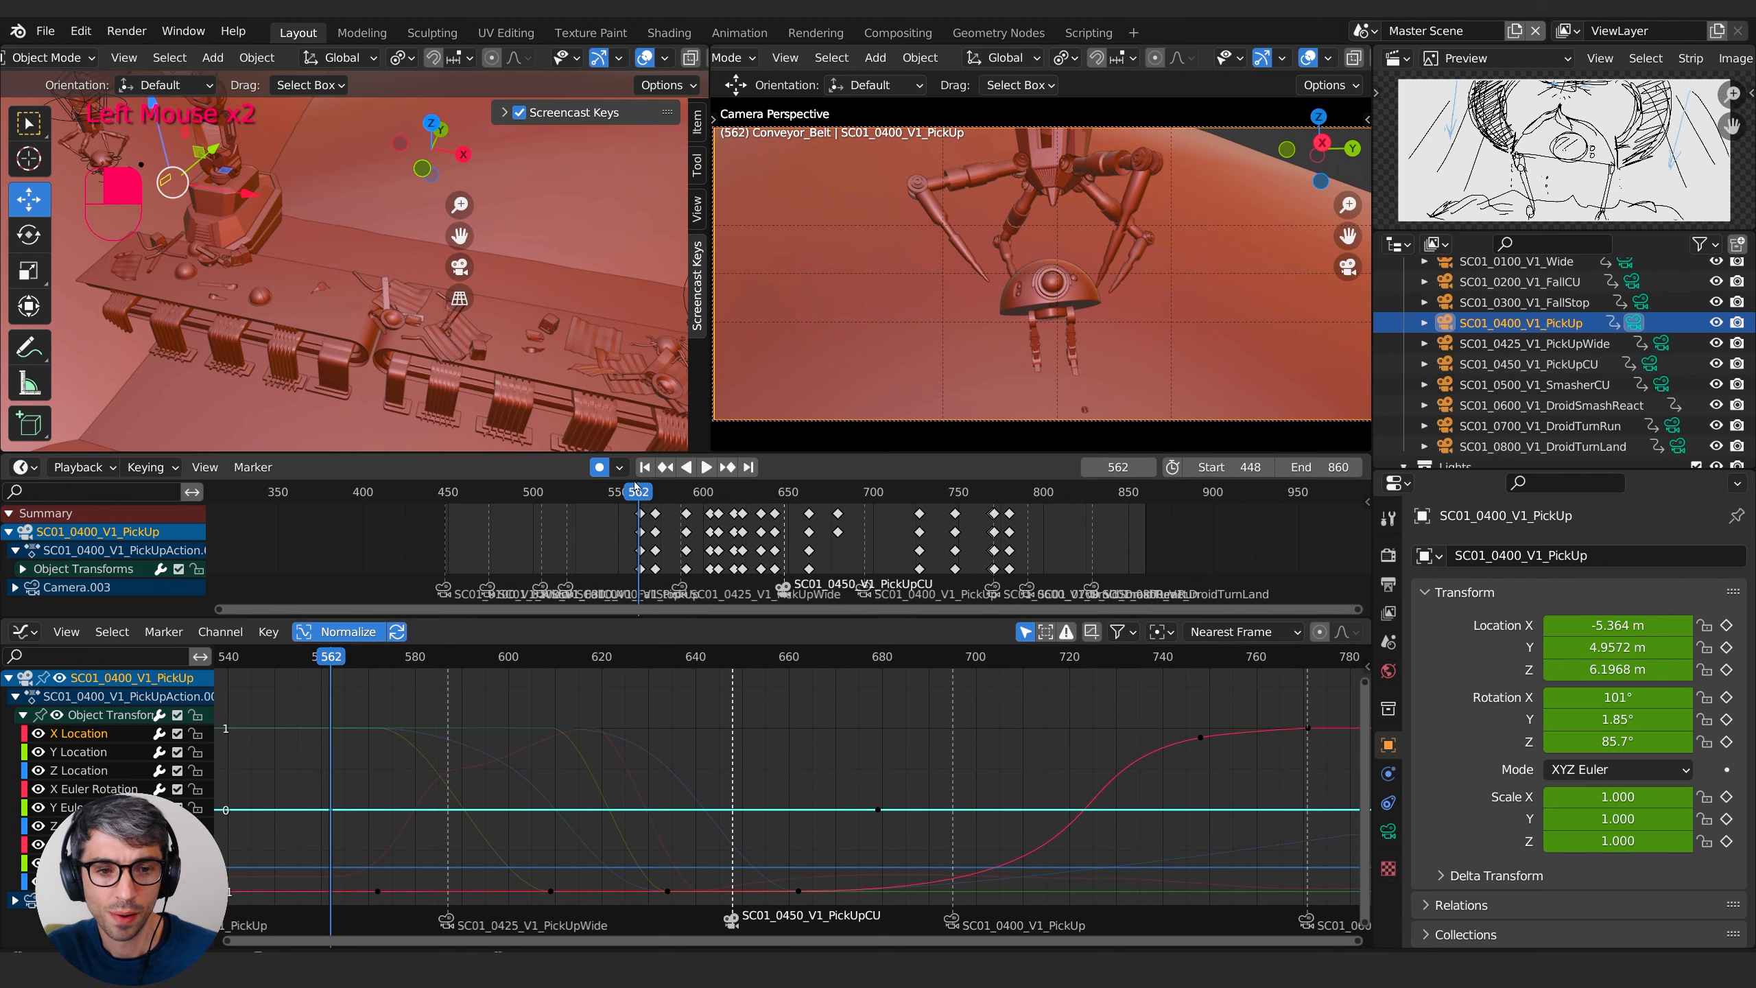
{"action": "mouse_move", "coordinate": [651, 492]}
{"action": "left_mouse_down"}
{"action": "mouse_move", "coordinate": [854, 488]}
{"action": "mouse_move", "coordinate": [730, 489]}
{"action": "mouse_move", "coordinate": [663, 505]}
{"action": "mouse_move", "coordinate": [815, 505]}
{"action": "mouse_move", "coordinate": [655, 525]}
{"action": "left_mouse_up"}
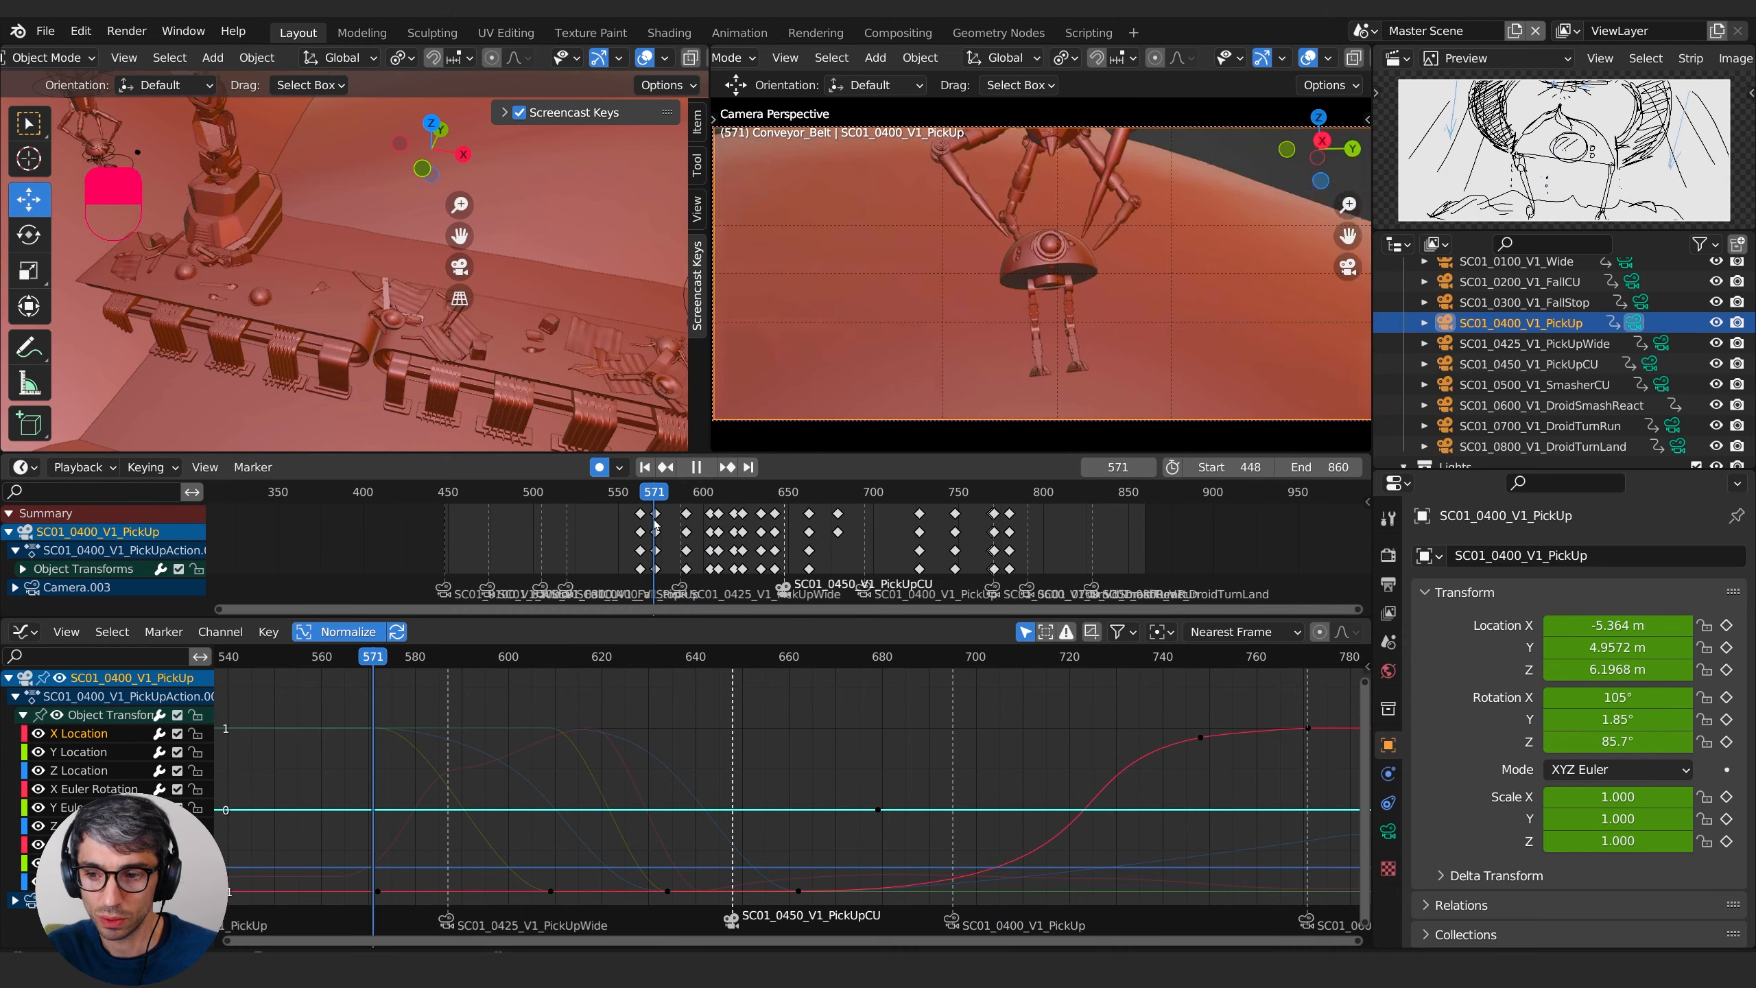
- Show the pick-up camera's lens settings, keyframe its 20 mm focal length at frame 604, and return to frame 562
{"action": "left_click", "coordinate": [1389, 831]}
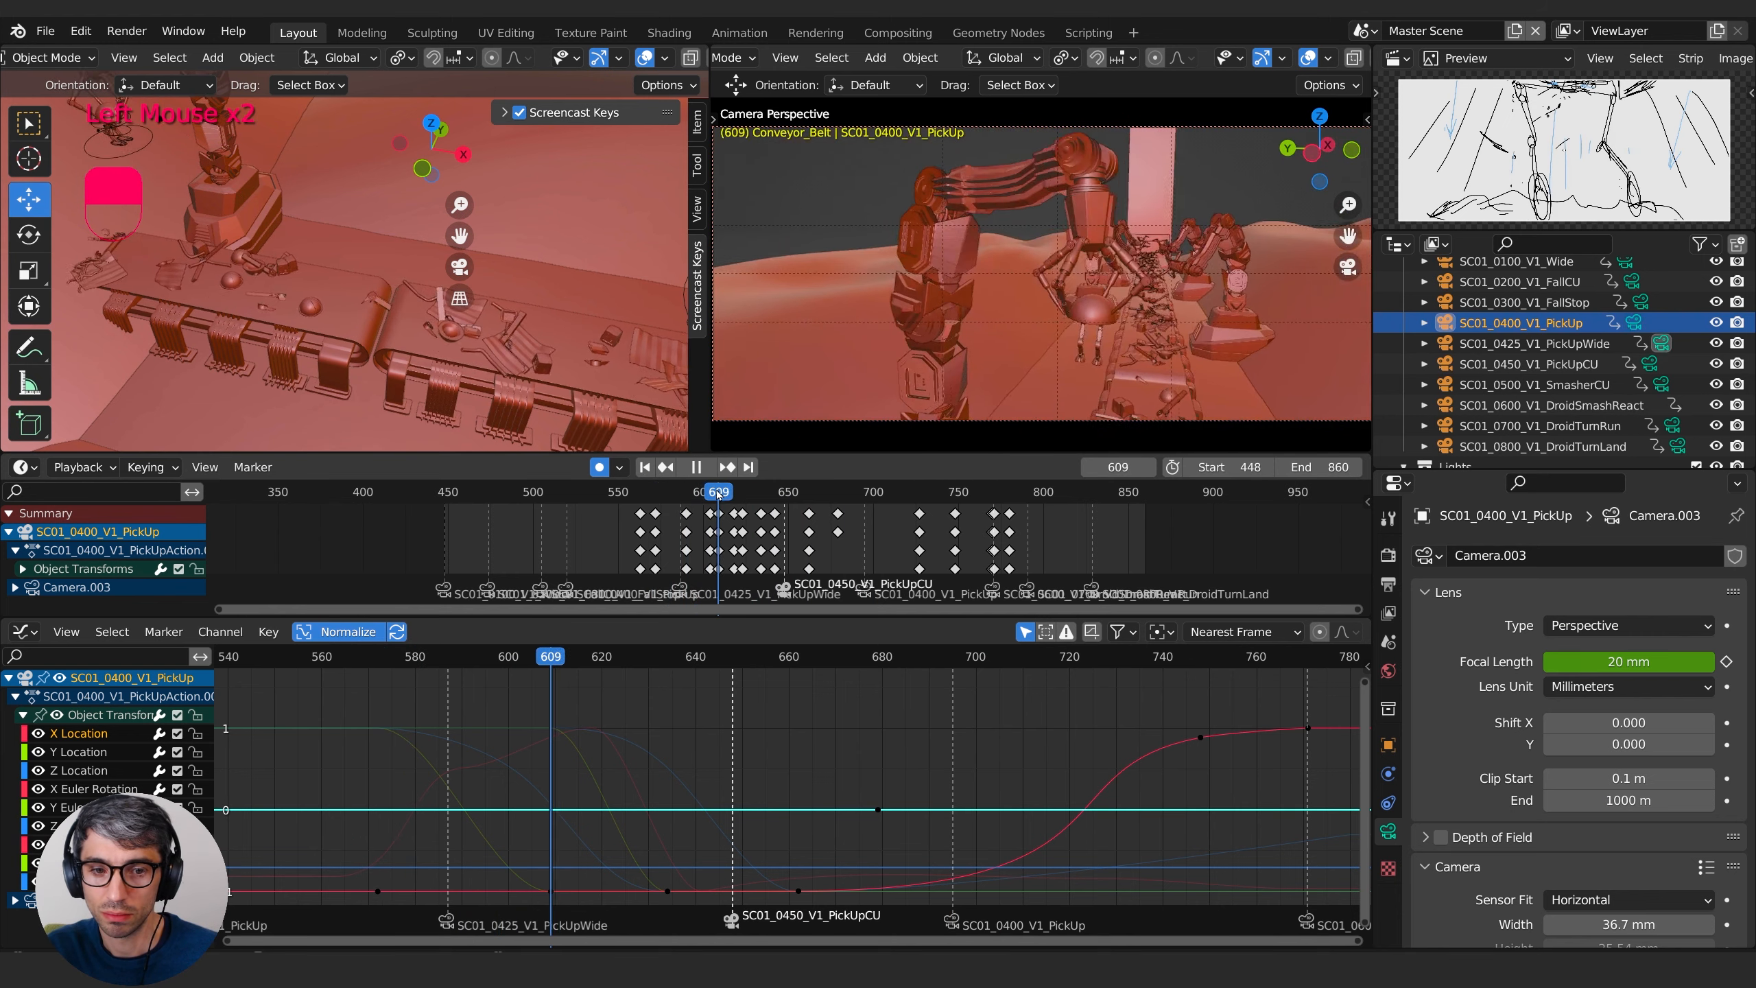
{"action": "left_click_drag", "start_coordinate": [716, 489], "coordinate": [711, 495]}
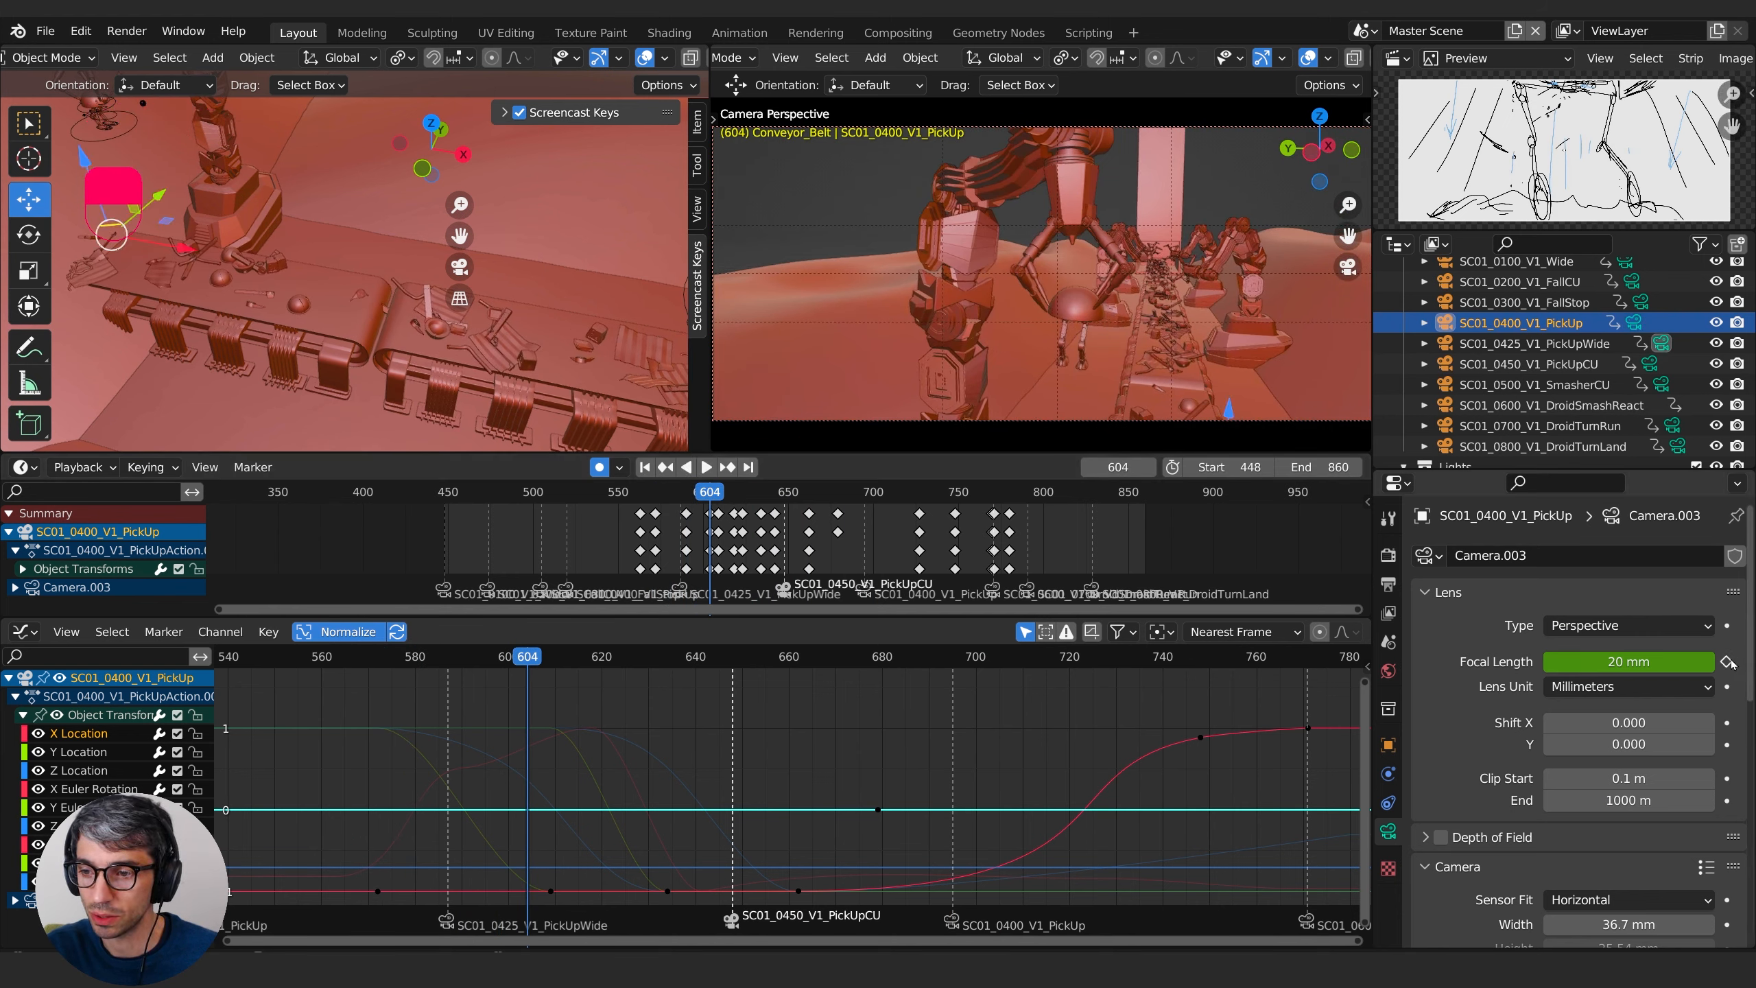
{"action": "left_click_drag", "start_coordinate": [721, 498], "coordinate": [640, 510]}
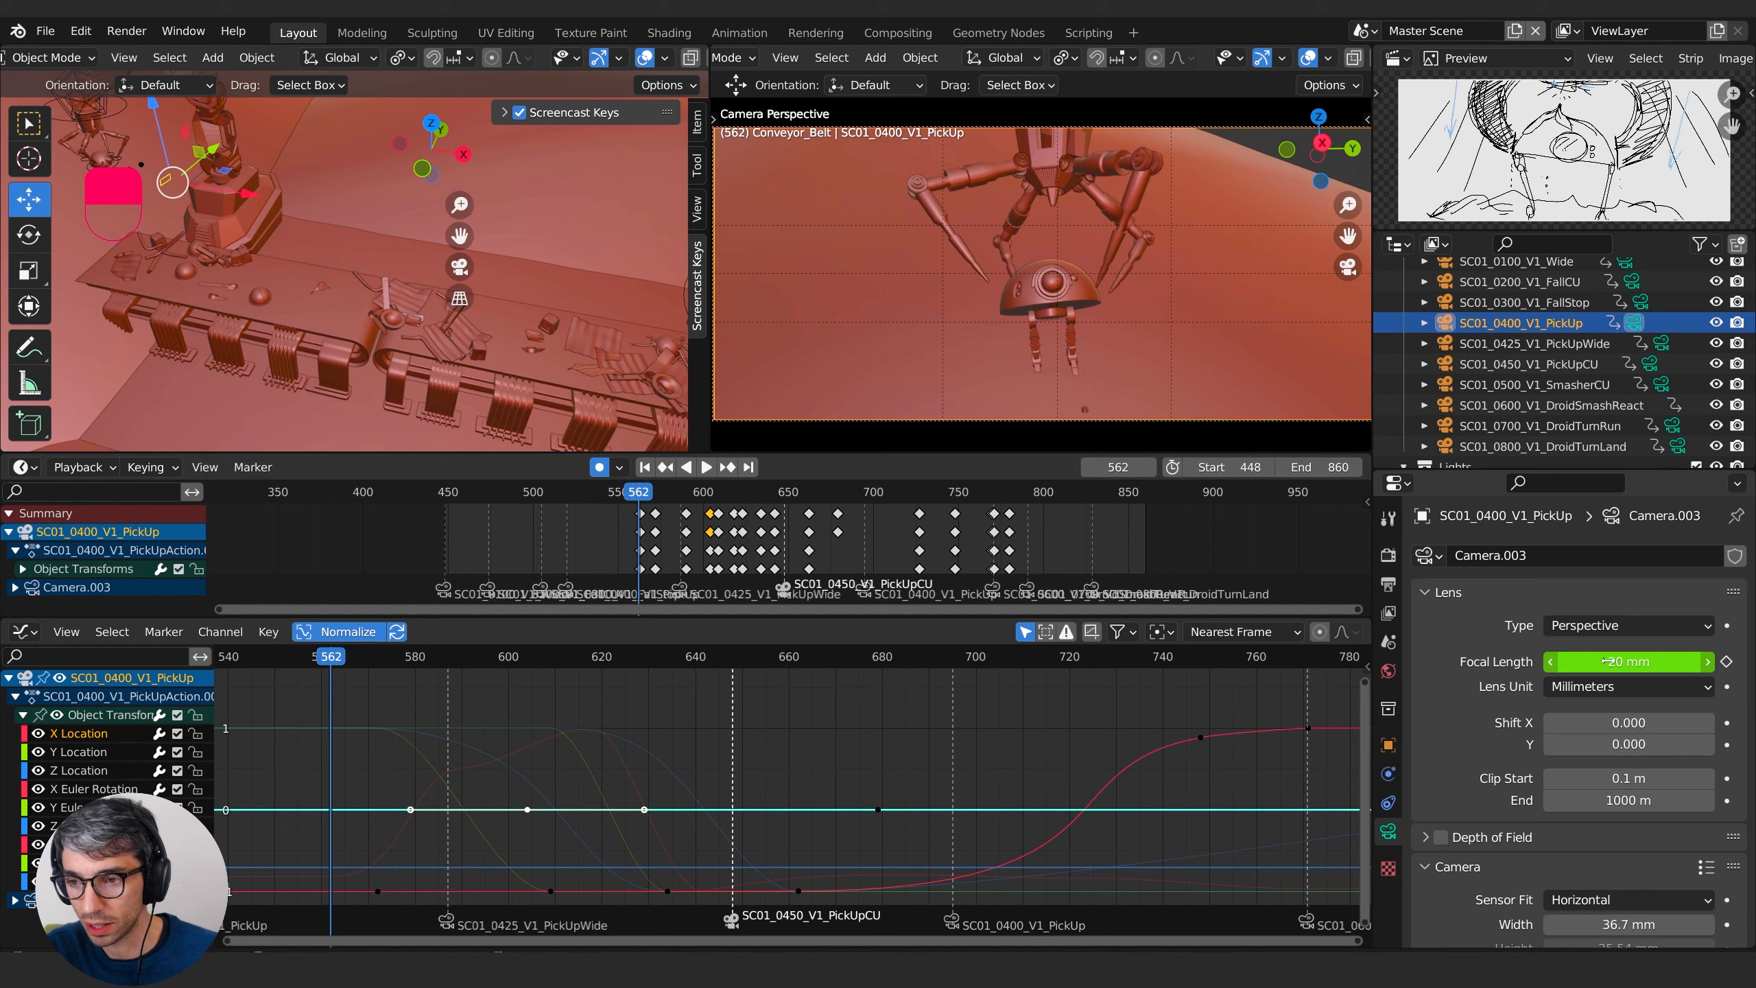
- Try focal lengths of 45, 40 and 23 mm for the SC01_0400_V1_PickUp camera at frame 562
{"action": "mouse_move", "coordinate": [1632, 662]}
{"action": "left_mouse_down"}
{"action": "mouse_move", "coordinate": [1715, 662]}
{"action": "mouse_move", "coordinate": [1632, 662]}
{"action": "left_mouse_up"}
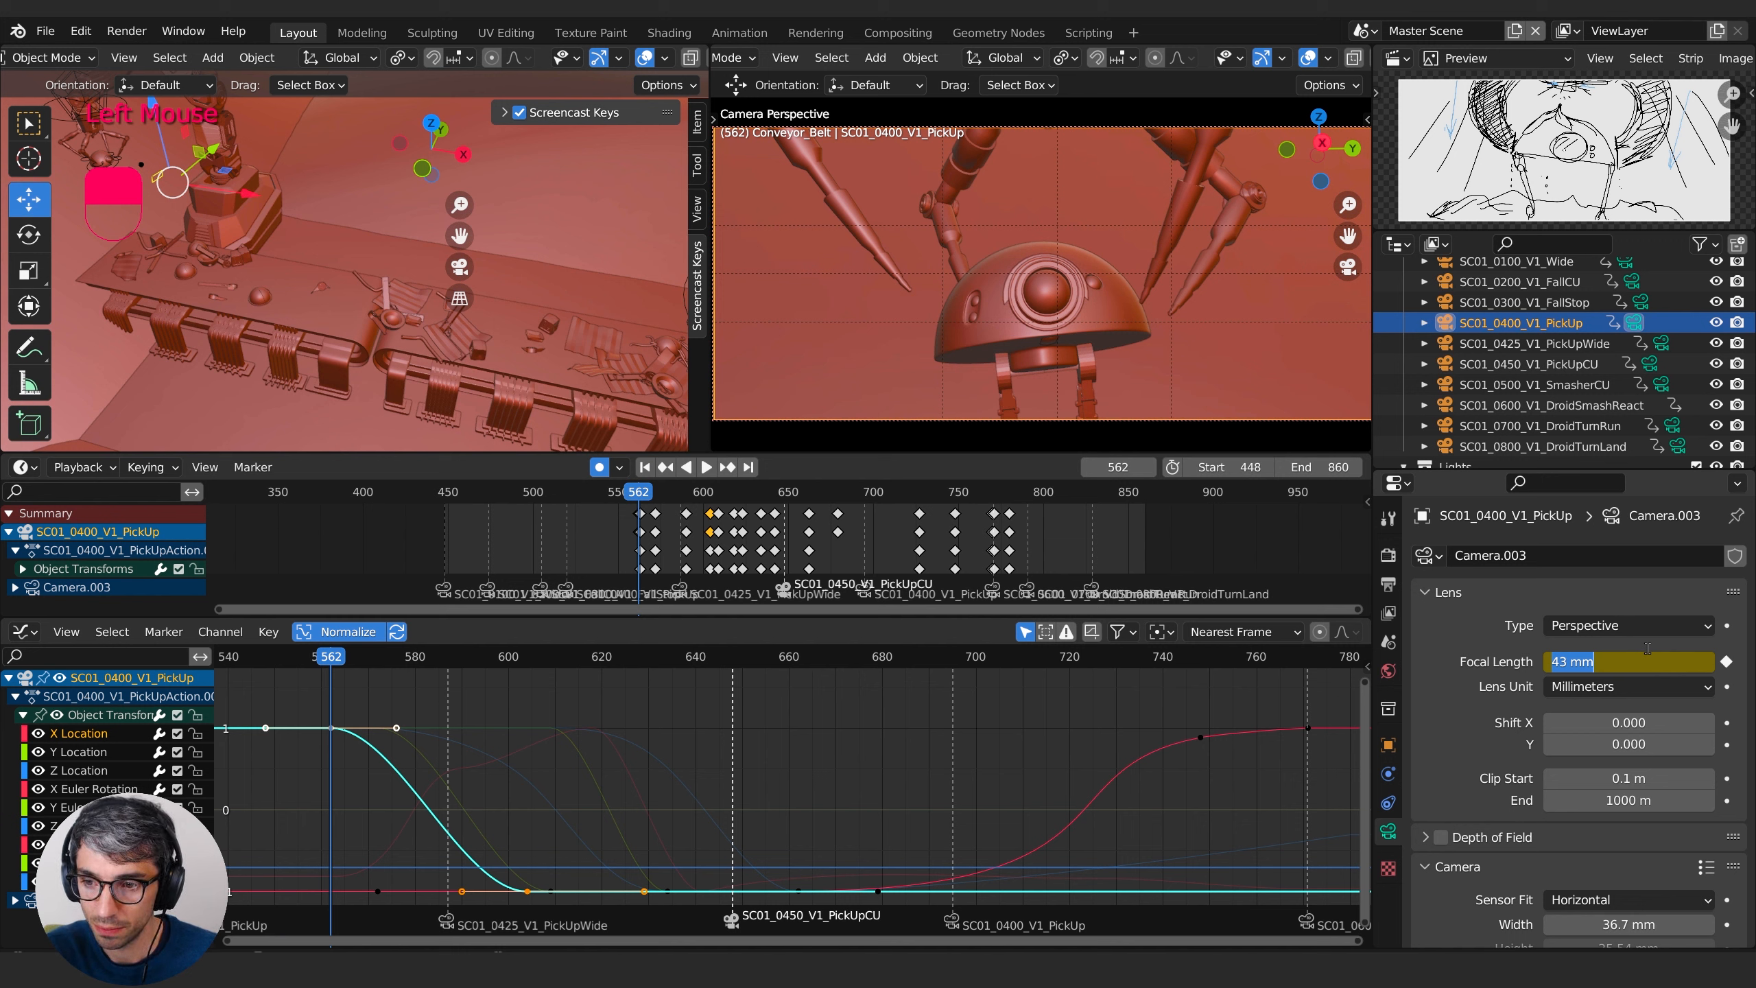
{"action": "type", "text": "5"}
{"action": "key", "text": "Return"}
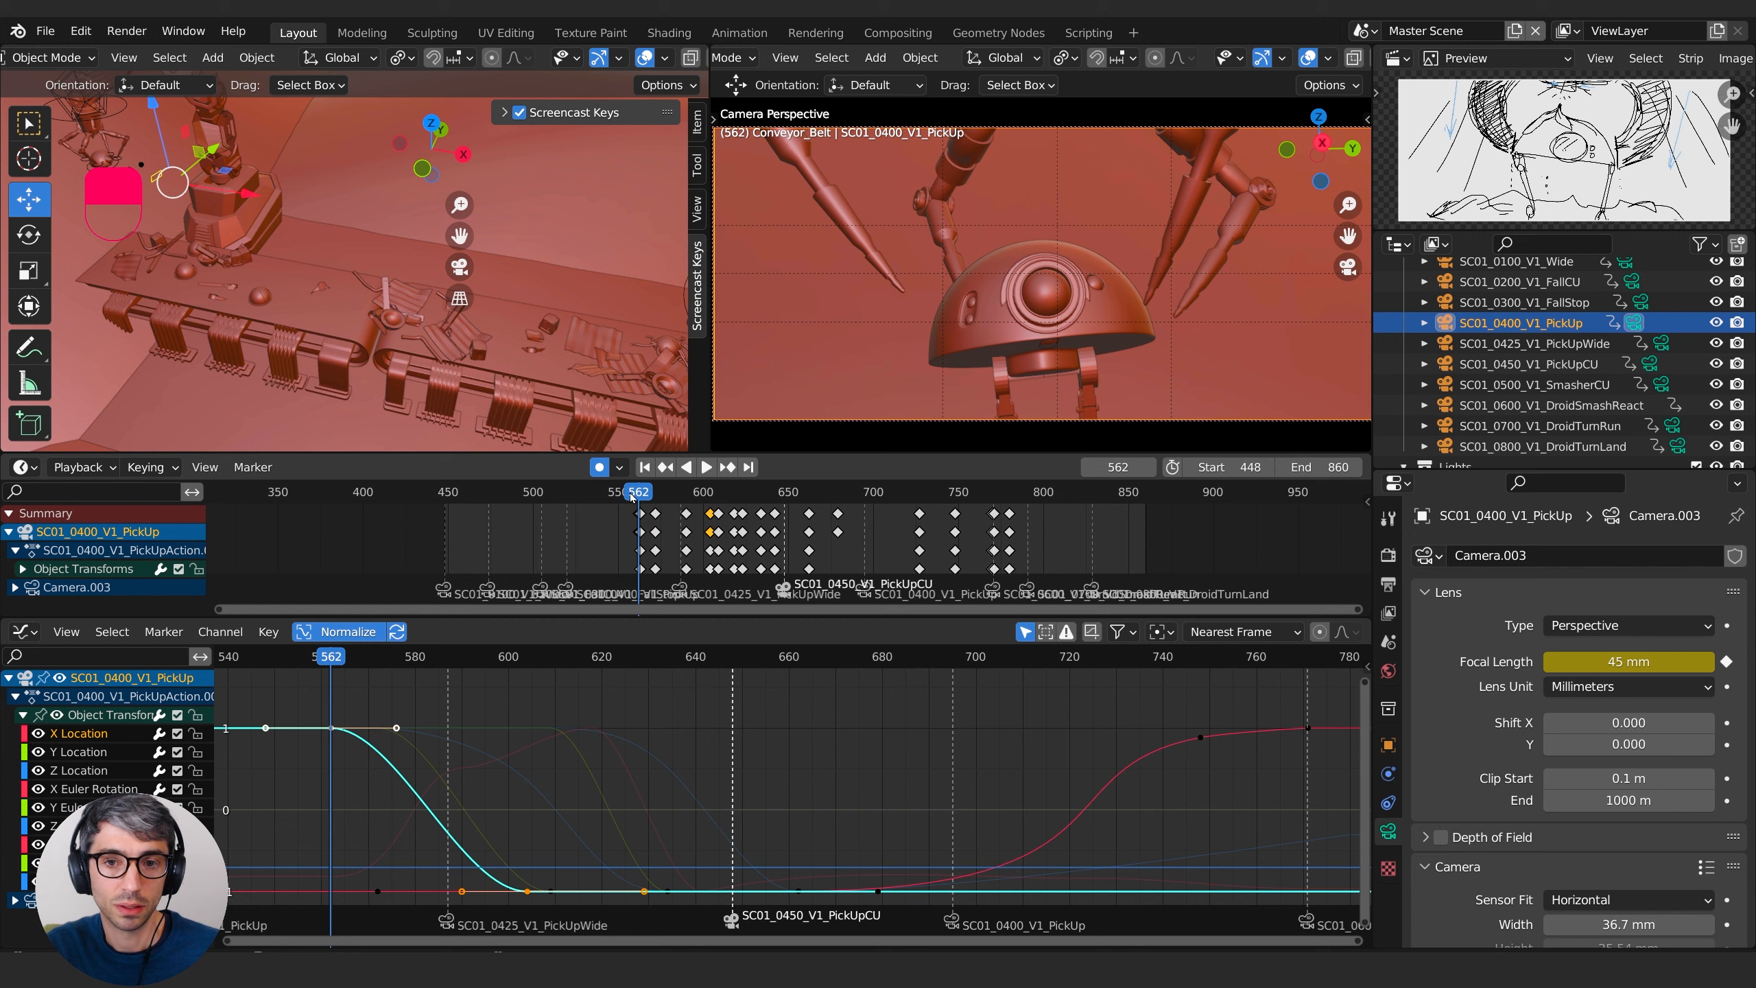
{"action": "mouse_move", "coordinate": [631, 495]}
{"action": "left_mouse_down"}
{"action": "mouse_move", "coordinate": [594, 494]}
{"action": "mouse_move", "coordinate": [640, 497]}
{"action": "left_mouse_up"}
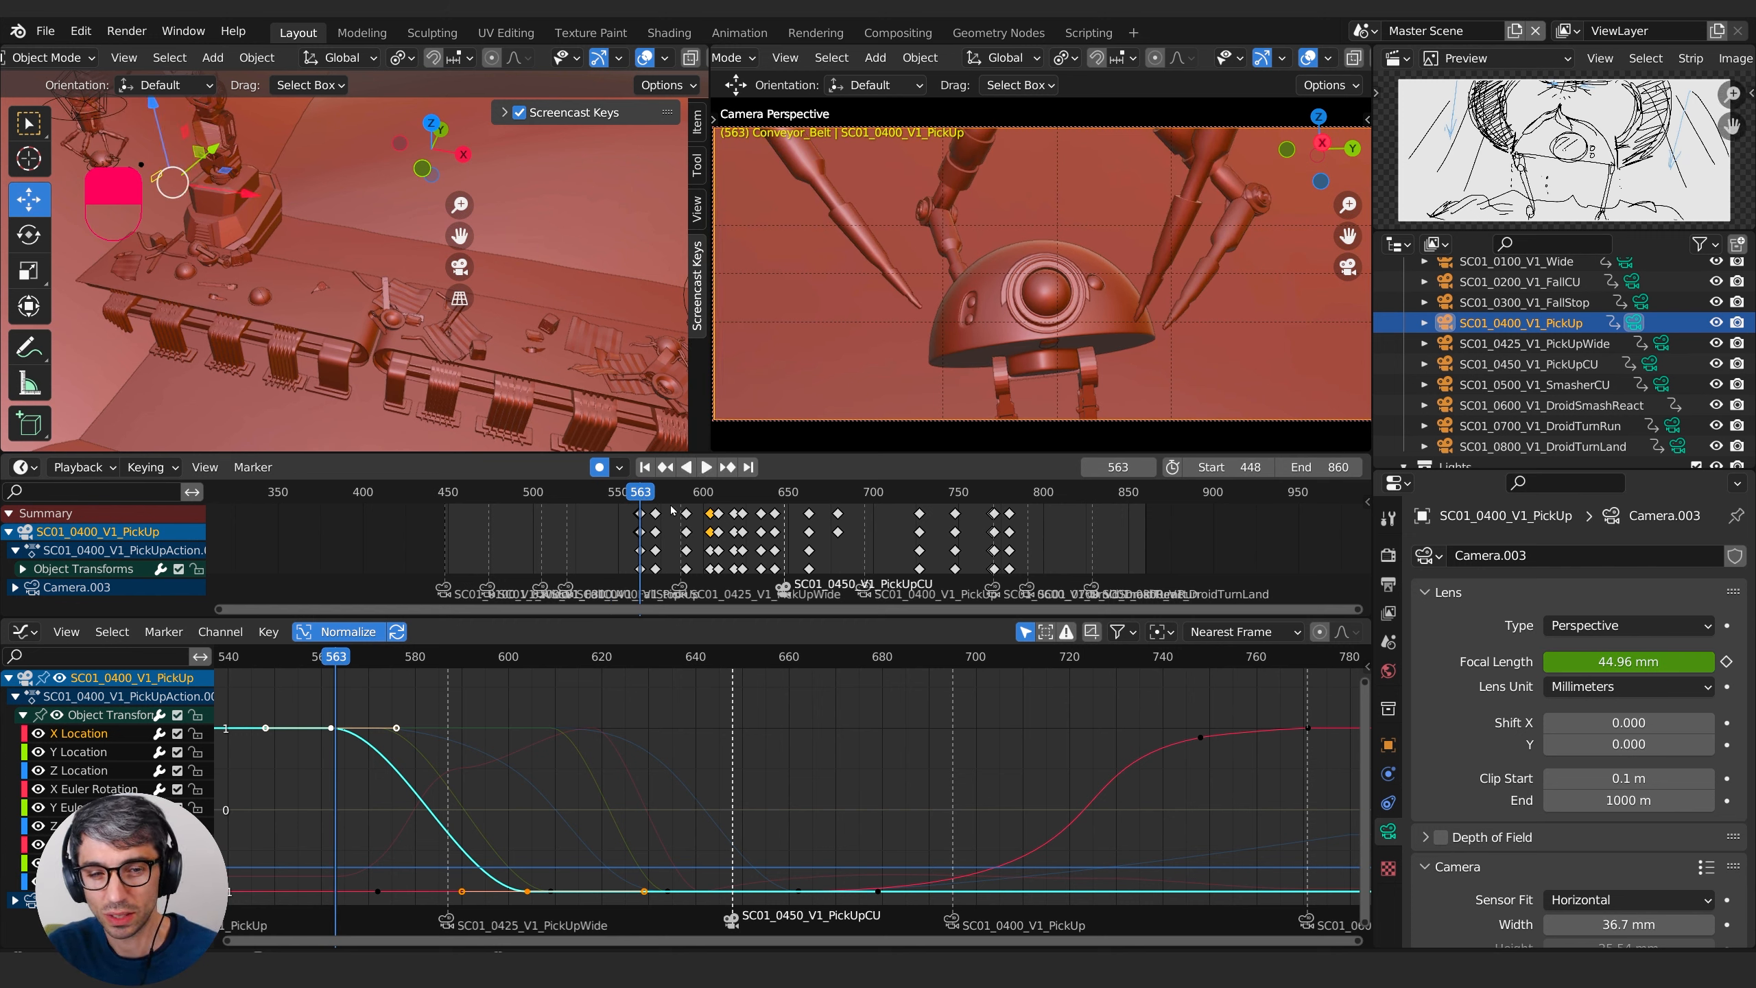
{"action": "key", "text": "Down"}
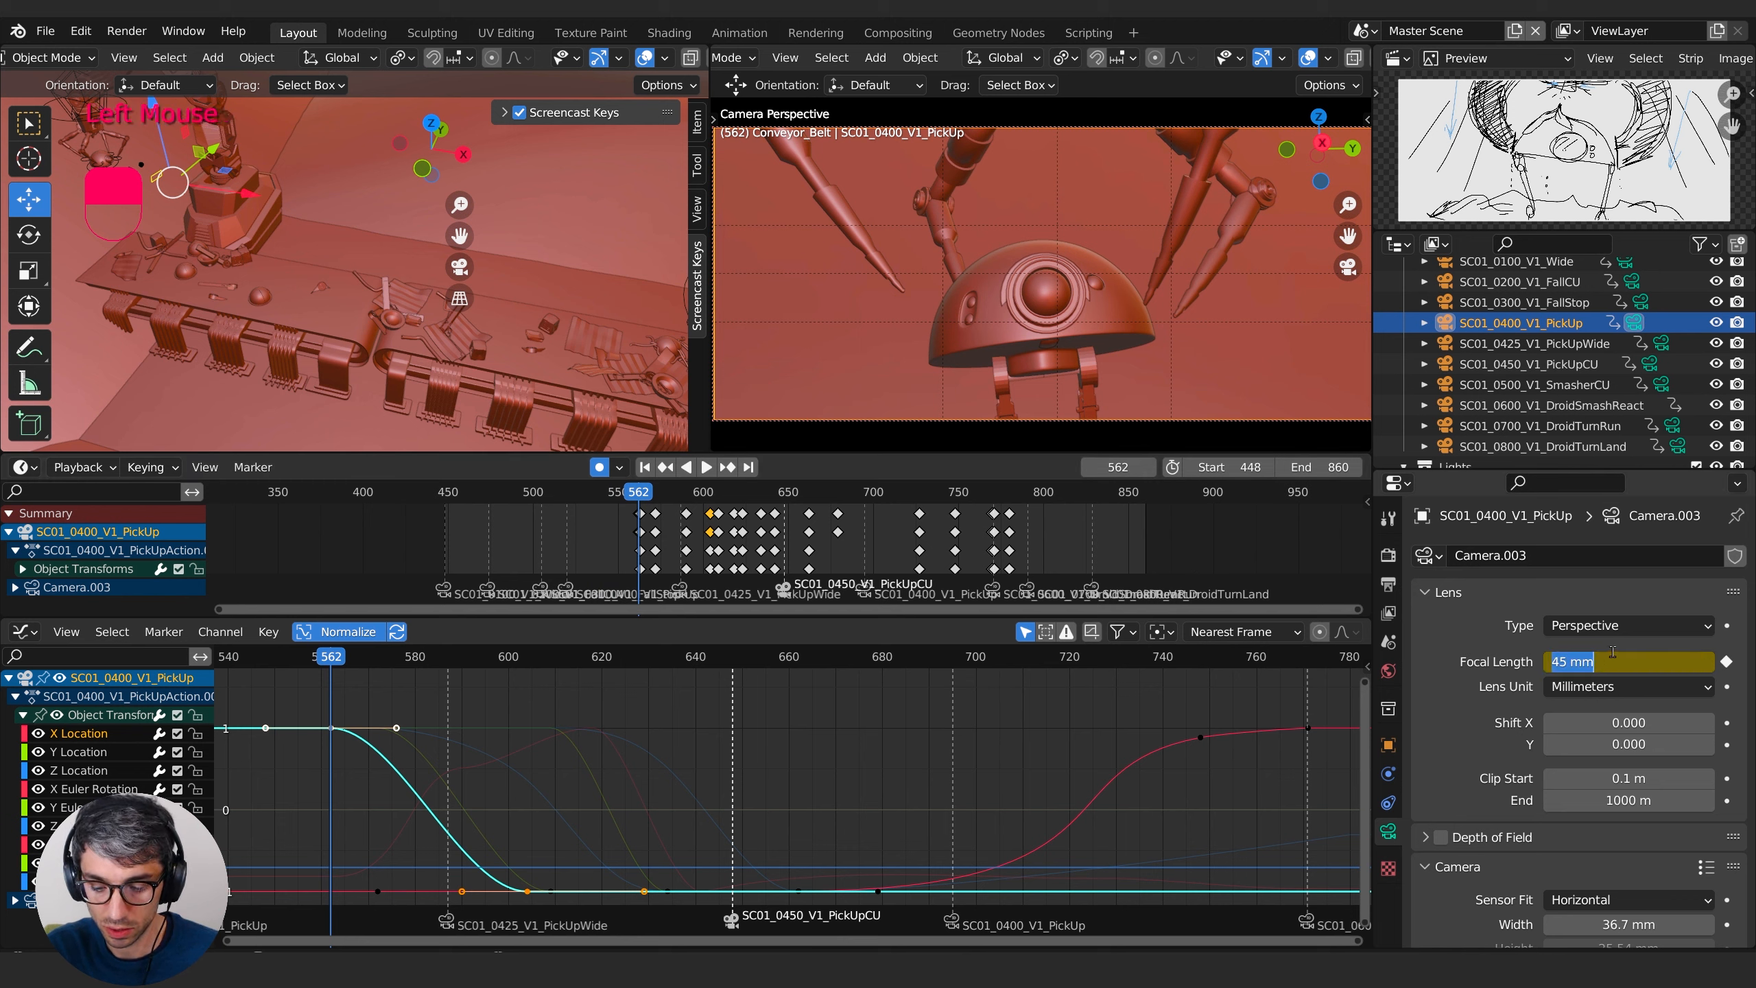
{"action": "type", "text": "40"}
{"action": "key", "text": "Return"}
{"action": "left_click_drag", "start_coordinate": [1630, 662], "coordinate": [1577, 662]}
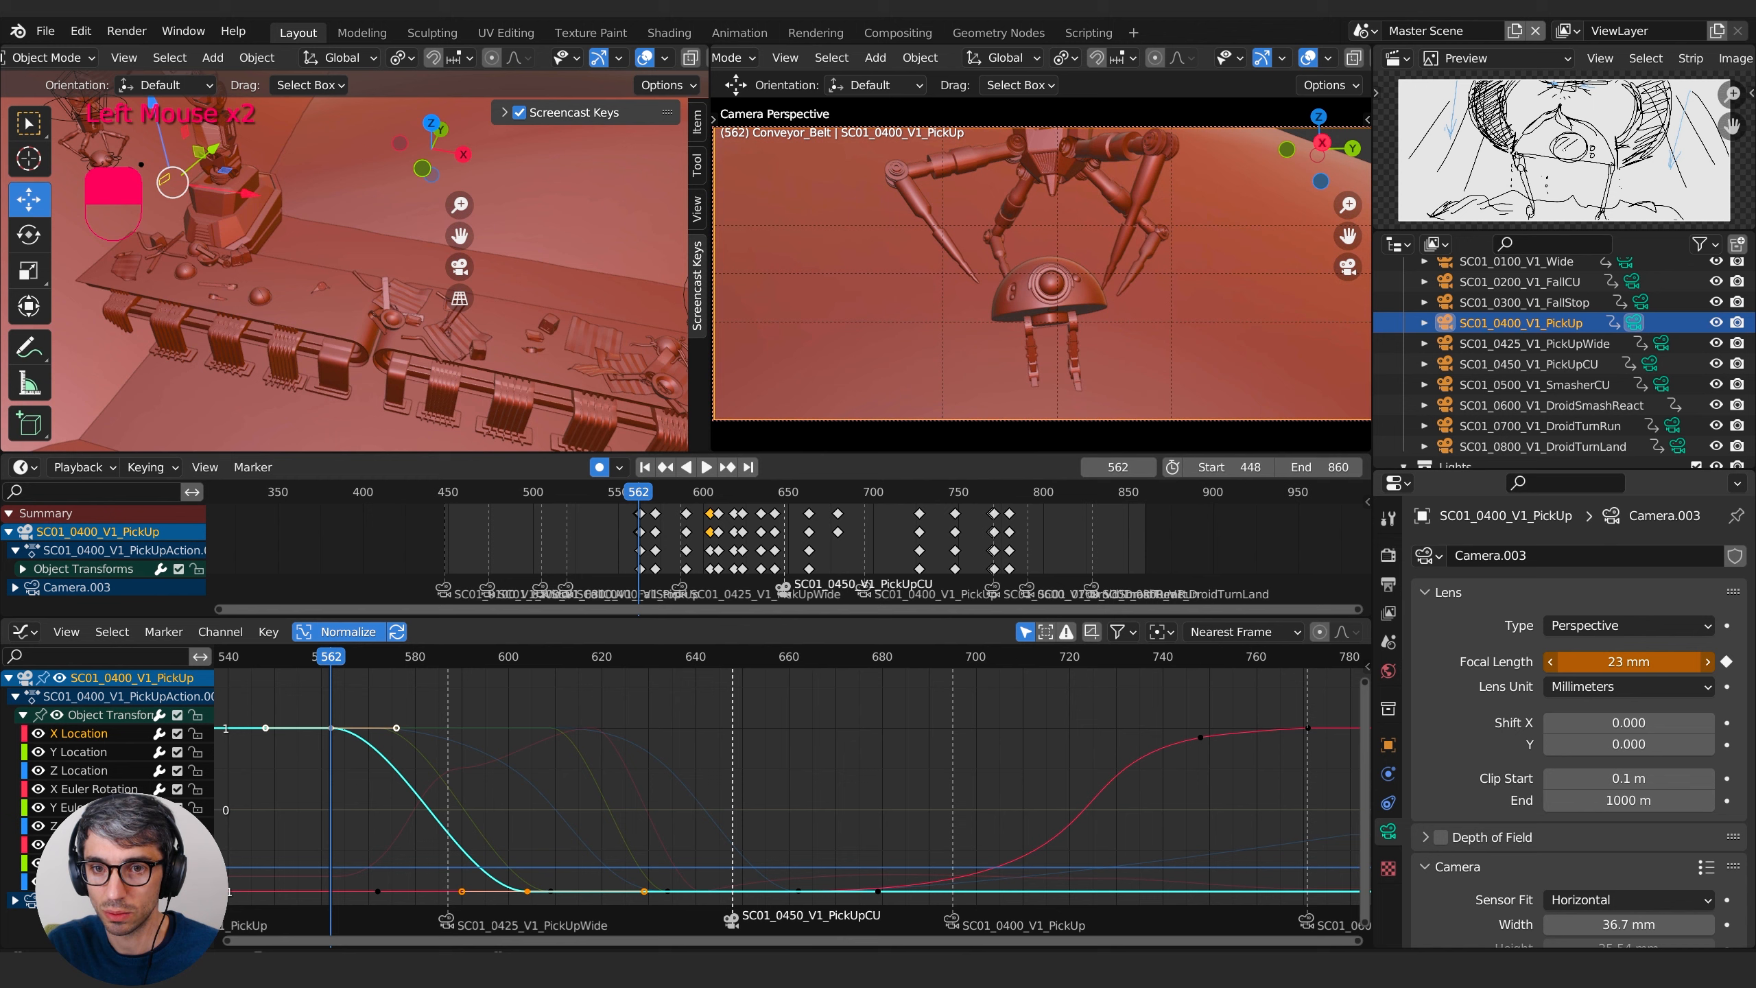
- Set the SC01_0400_V1_PickUp camera's focal length to 35 mm at frame 562
{"action": "mouse_move", "coordinate": [637, 496]}
{"action": "left_mouse_down"}
{"action": "mouse_move", "coordinate": [617, 497]}
{"action": "mouse_move", "coordinate": [635, 502]}
{"action": "left_mouse_up"}
{"action": "key", "text": "Up"}
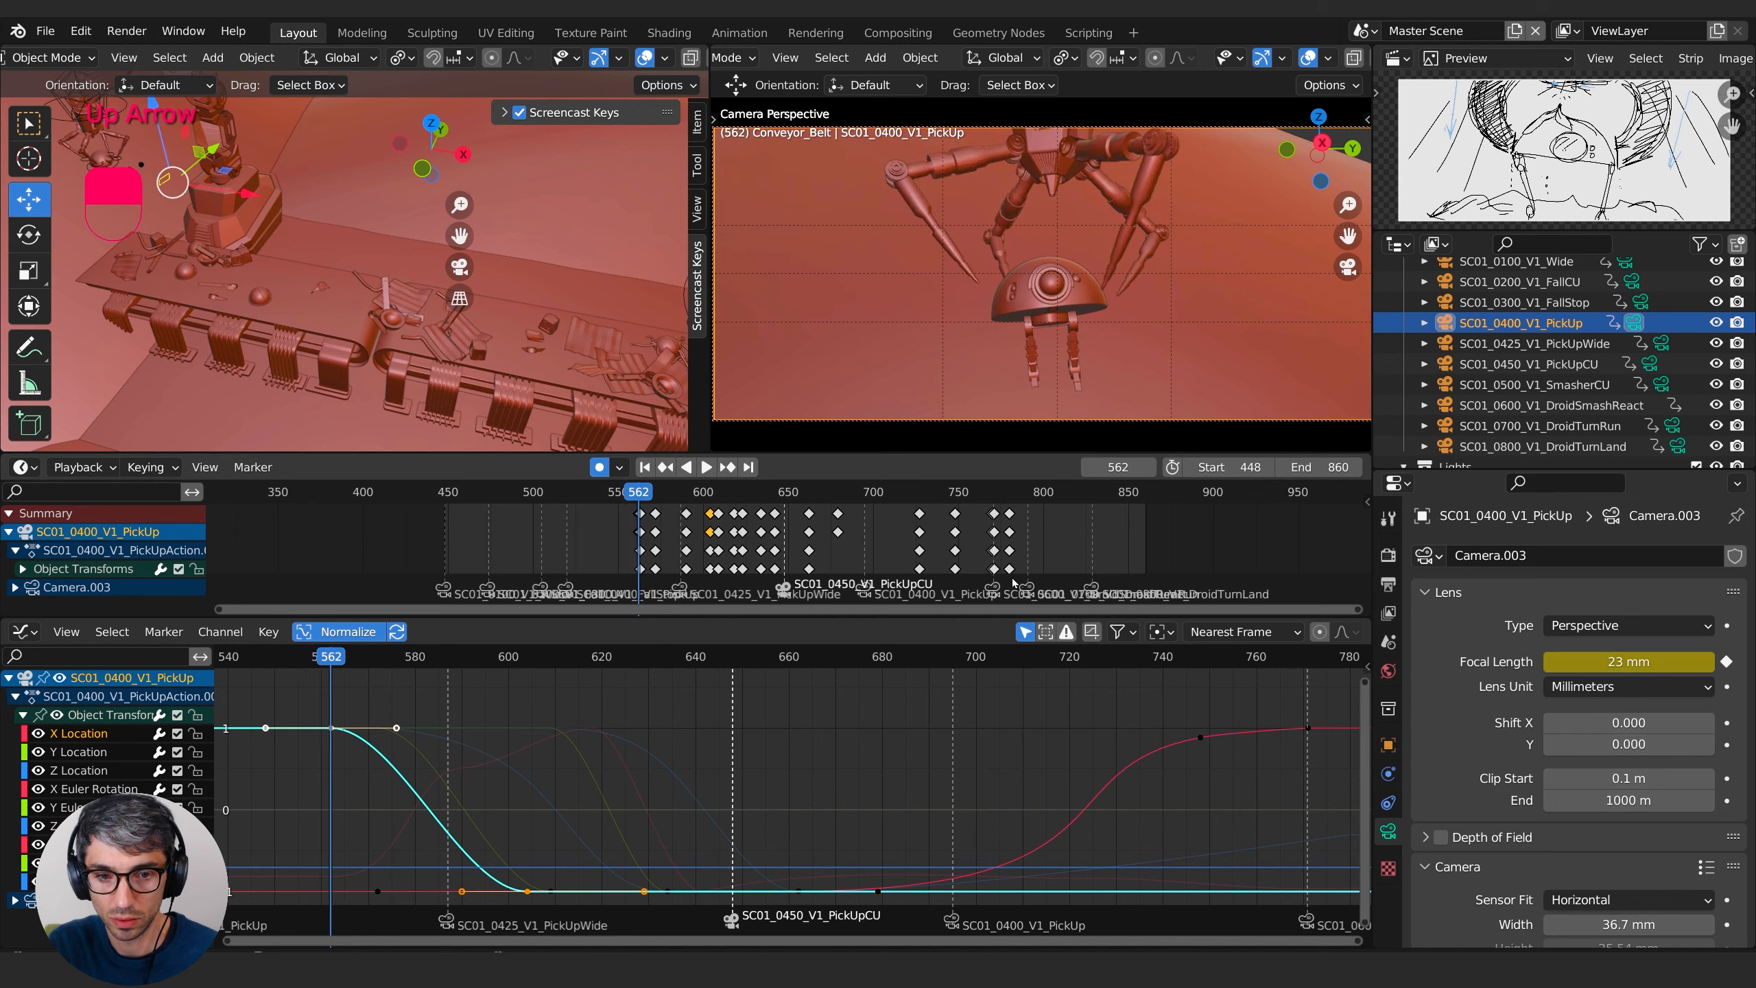
{"action": "left_click_drag", "start_coordinate": [1613, 662], "coordinate": [1667, 661]}
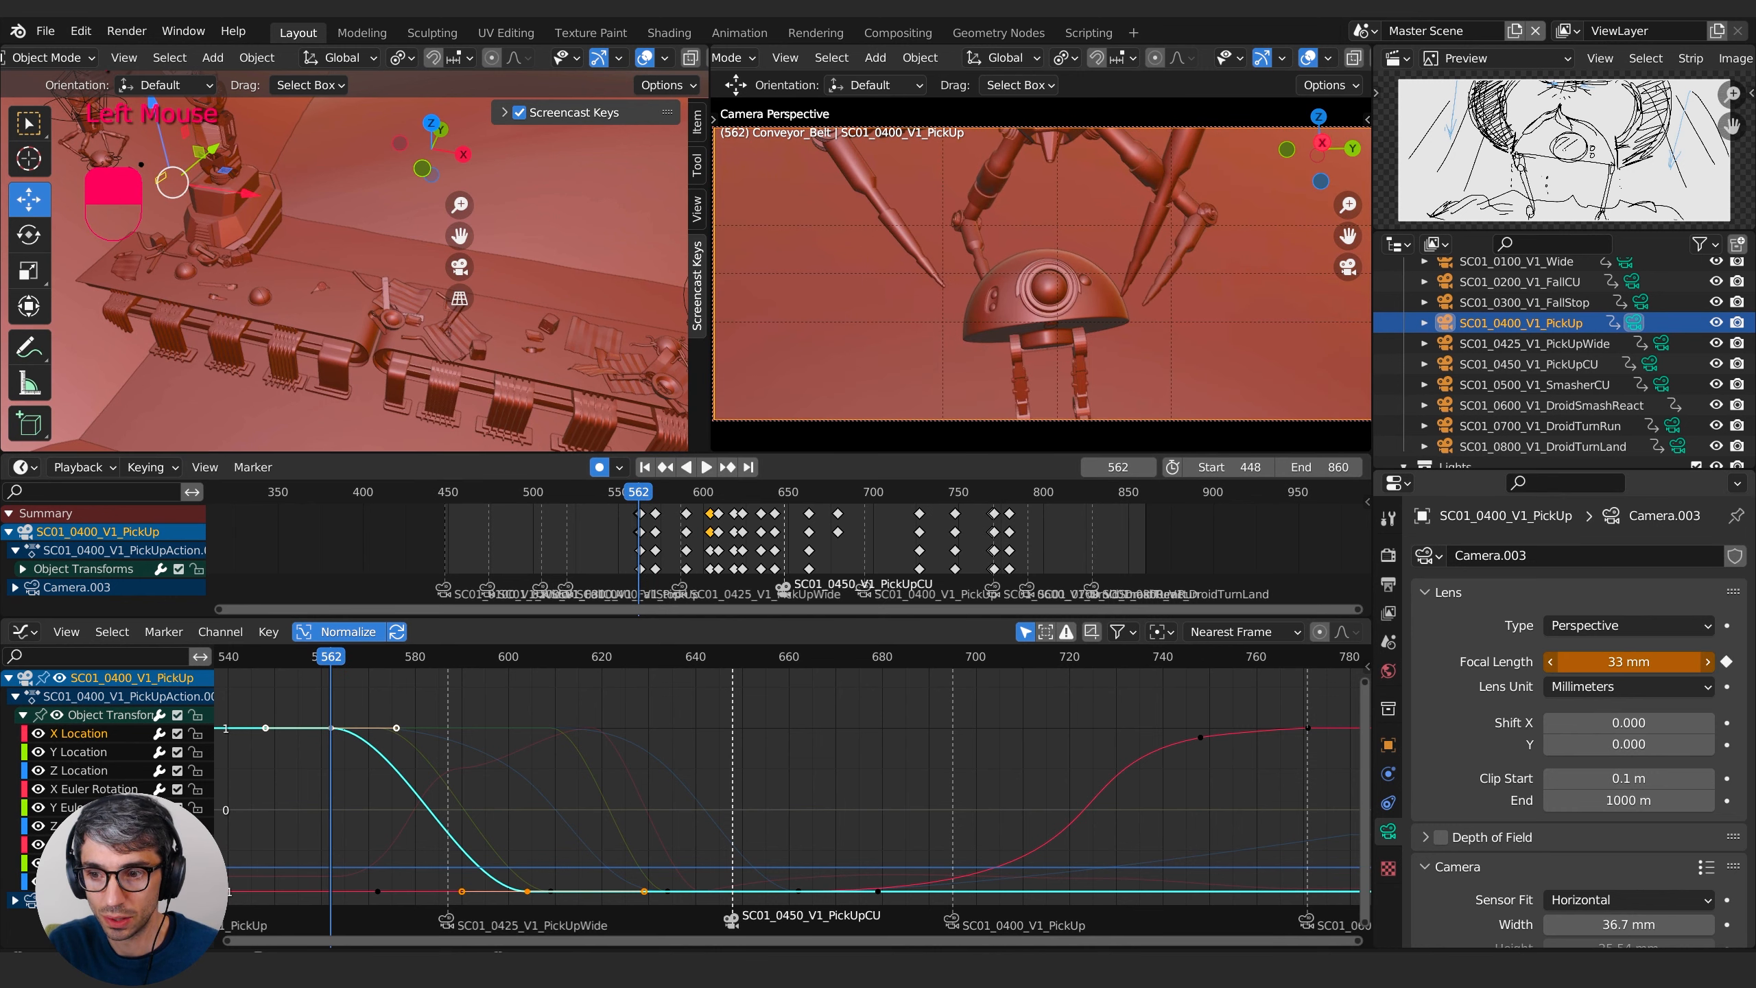
{"action": "type", "text": "35"}
{"action": "key", "text": "Return"}
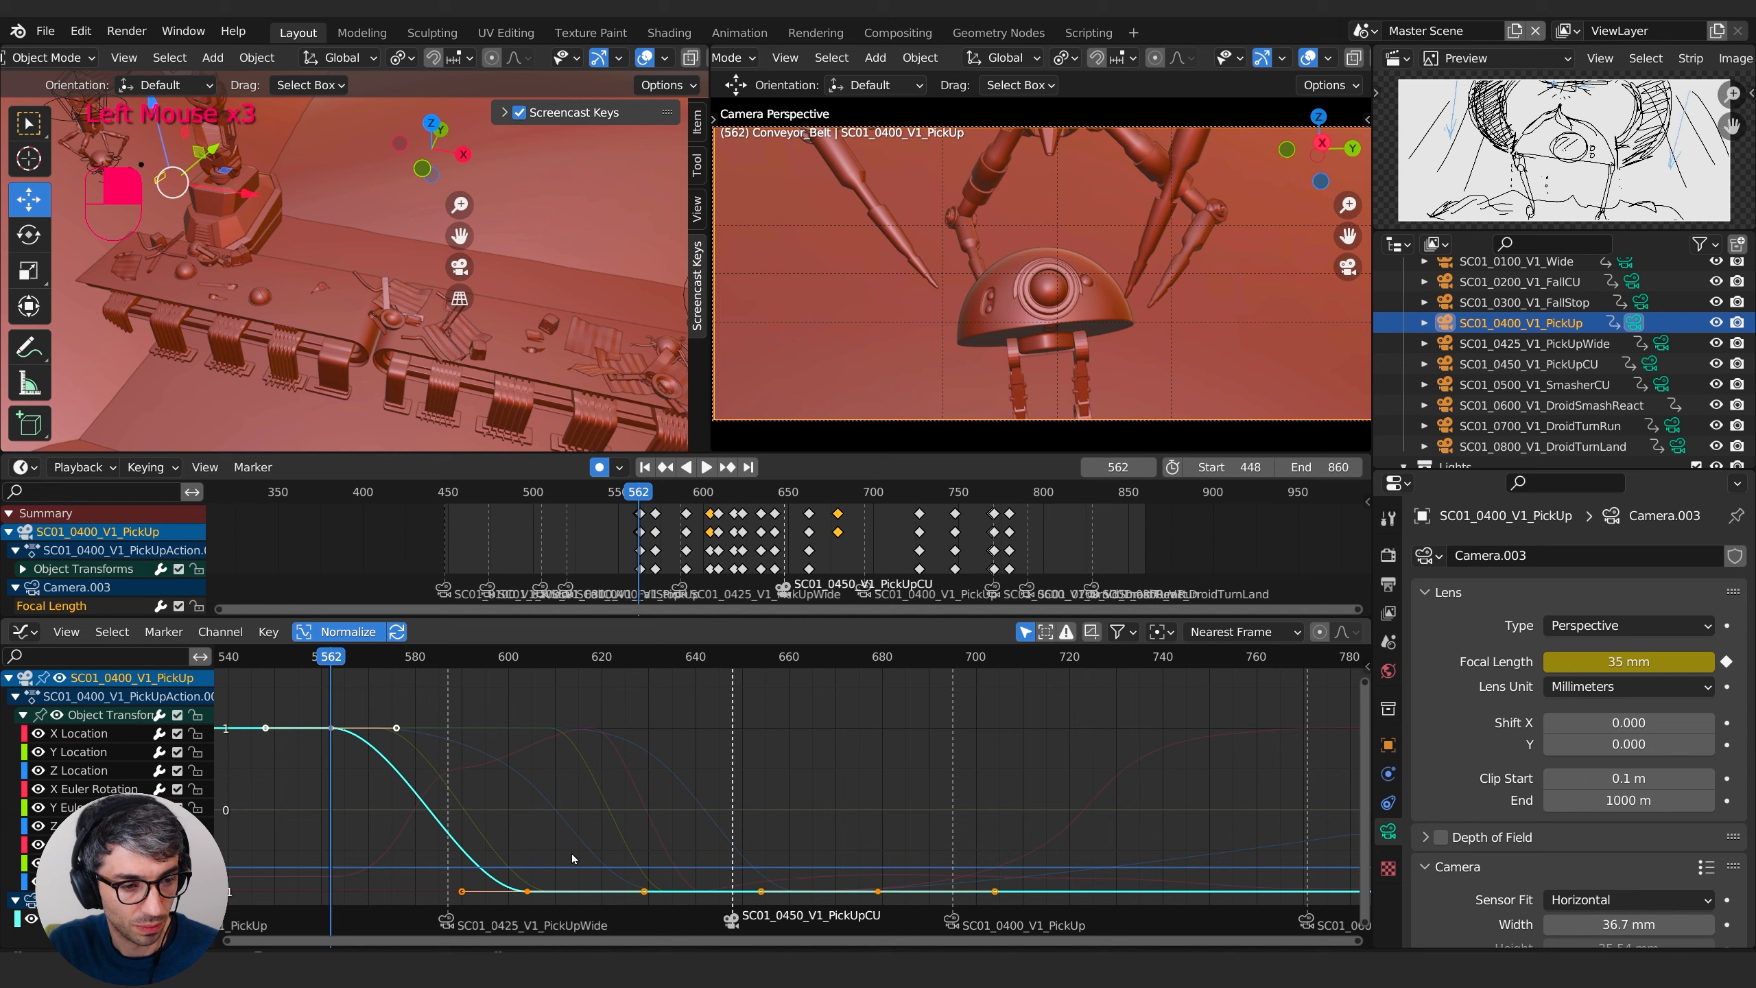
- Move the PickUp camera's focal length keyframe at frame 562 forward 38 frames to frame 600
{"action": "scroll", "coordinate": [572, 850], "scroll_direction": "down", "scroll_amount": 4}
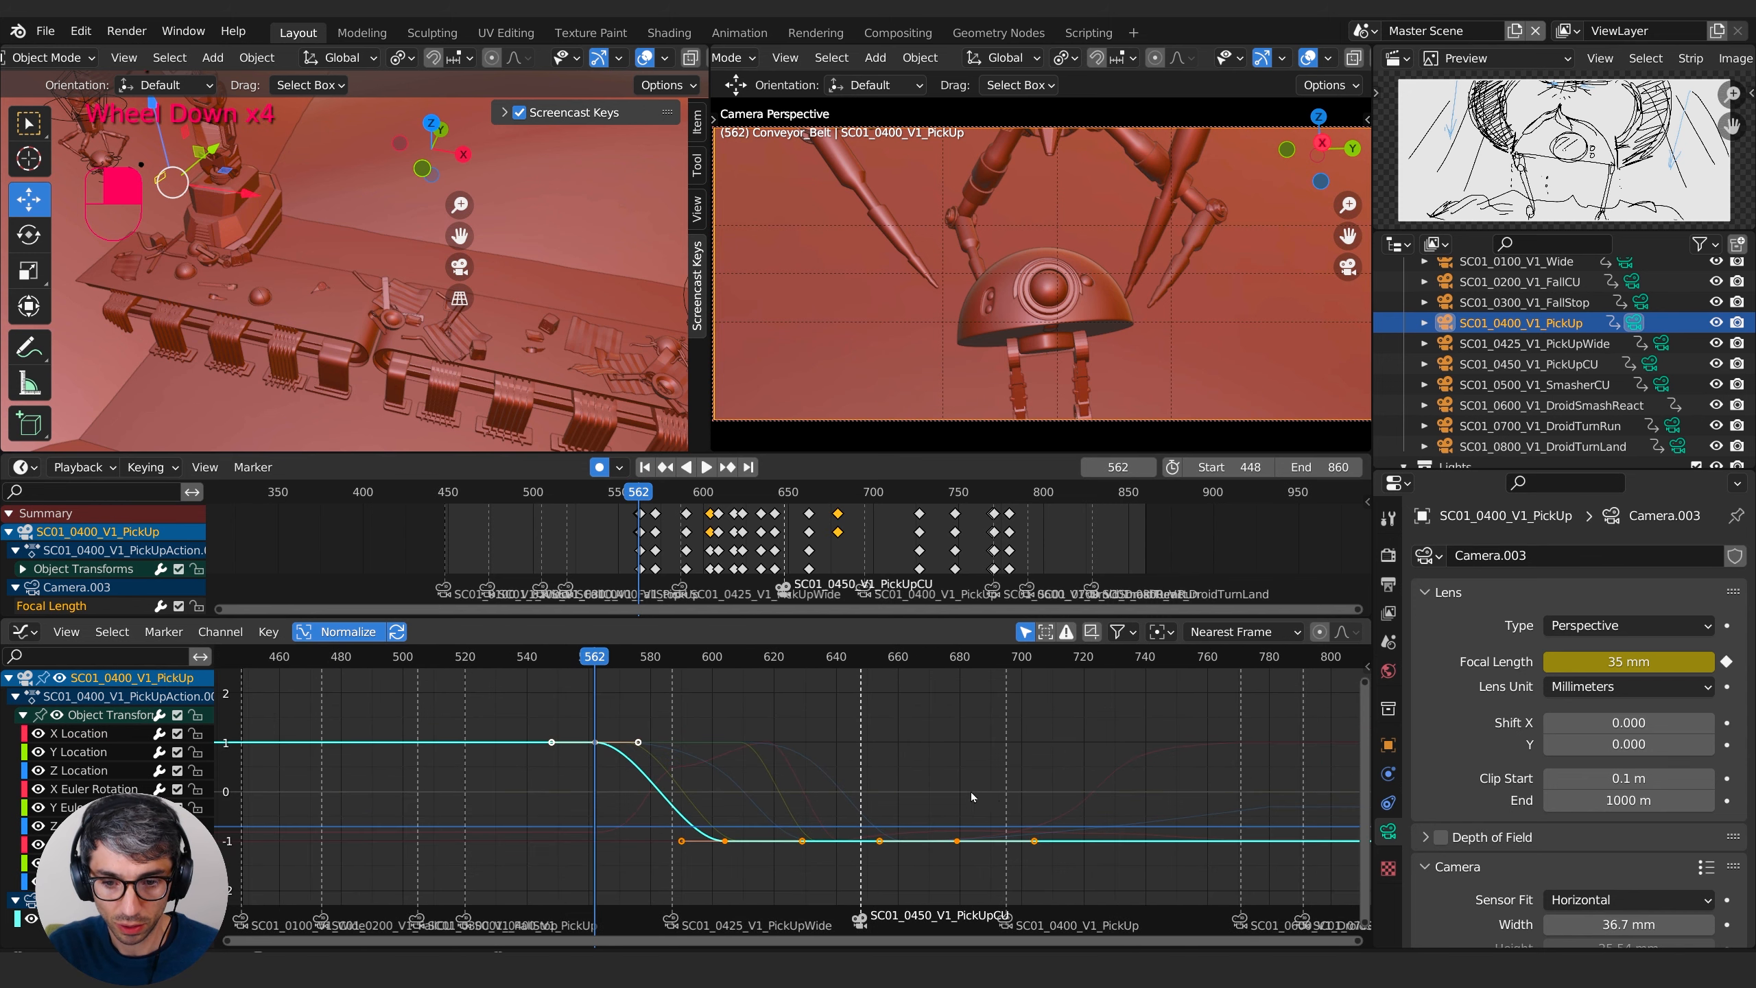
{"action": "middle_click_drag", "start_coordinate": [921, 776], "coordinate": [878, 760]}
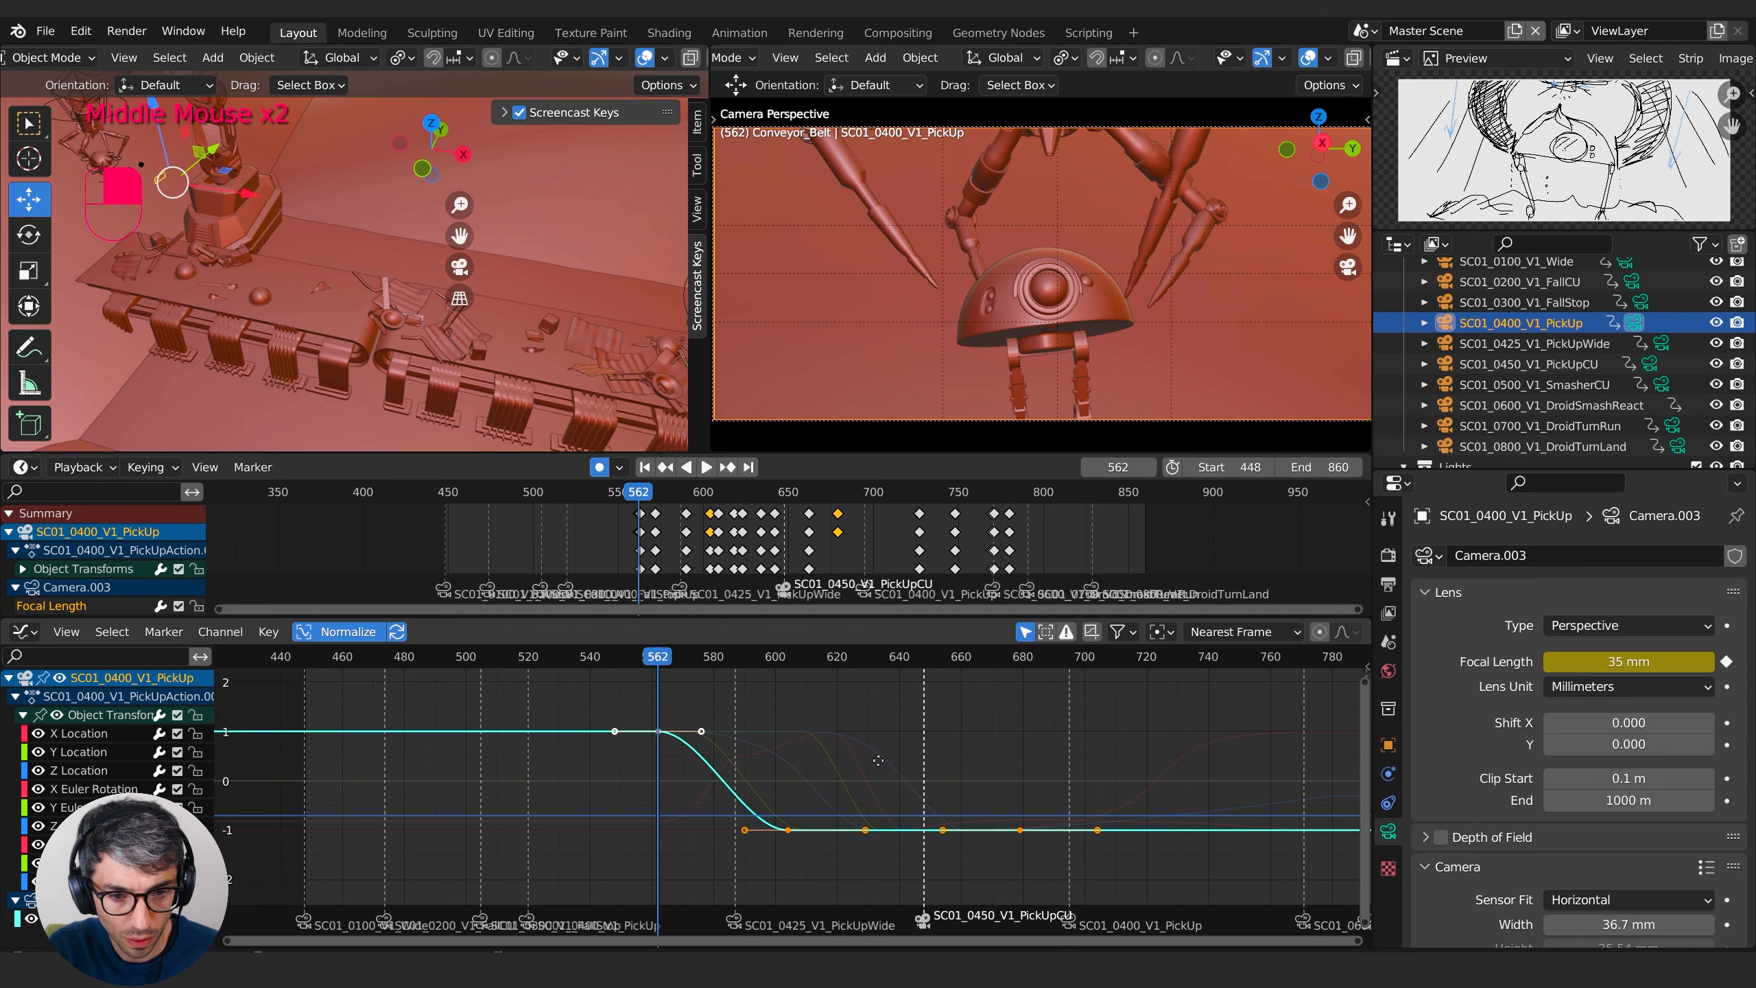
{"action": "key", "text": "g"}
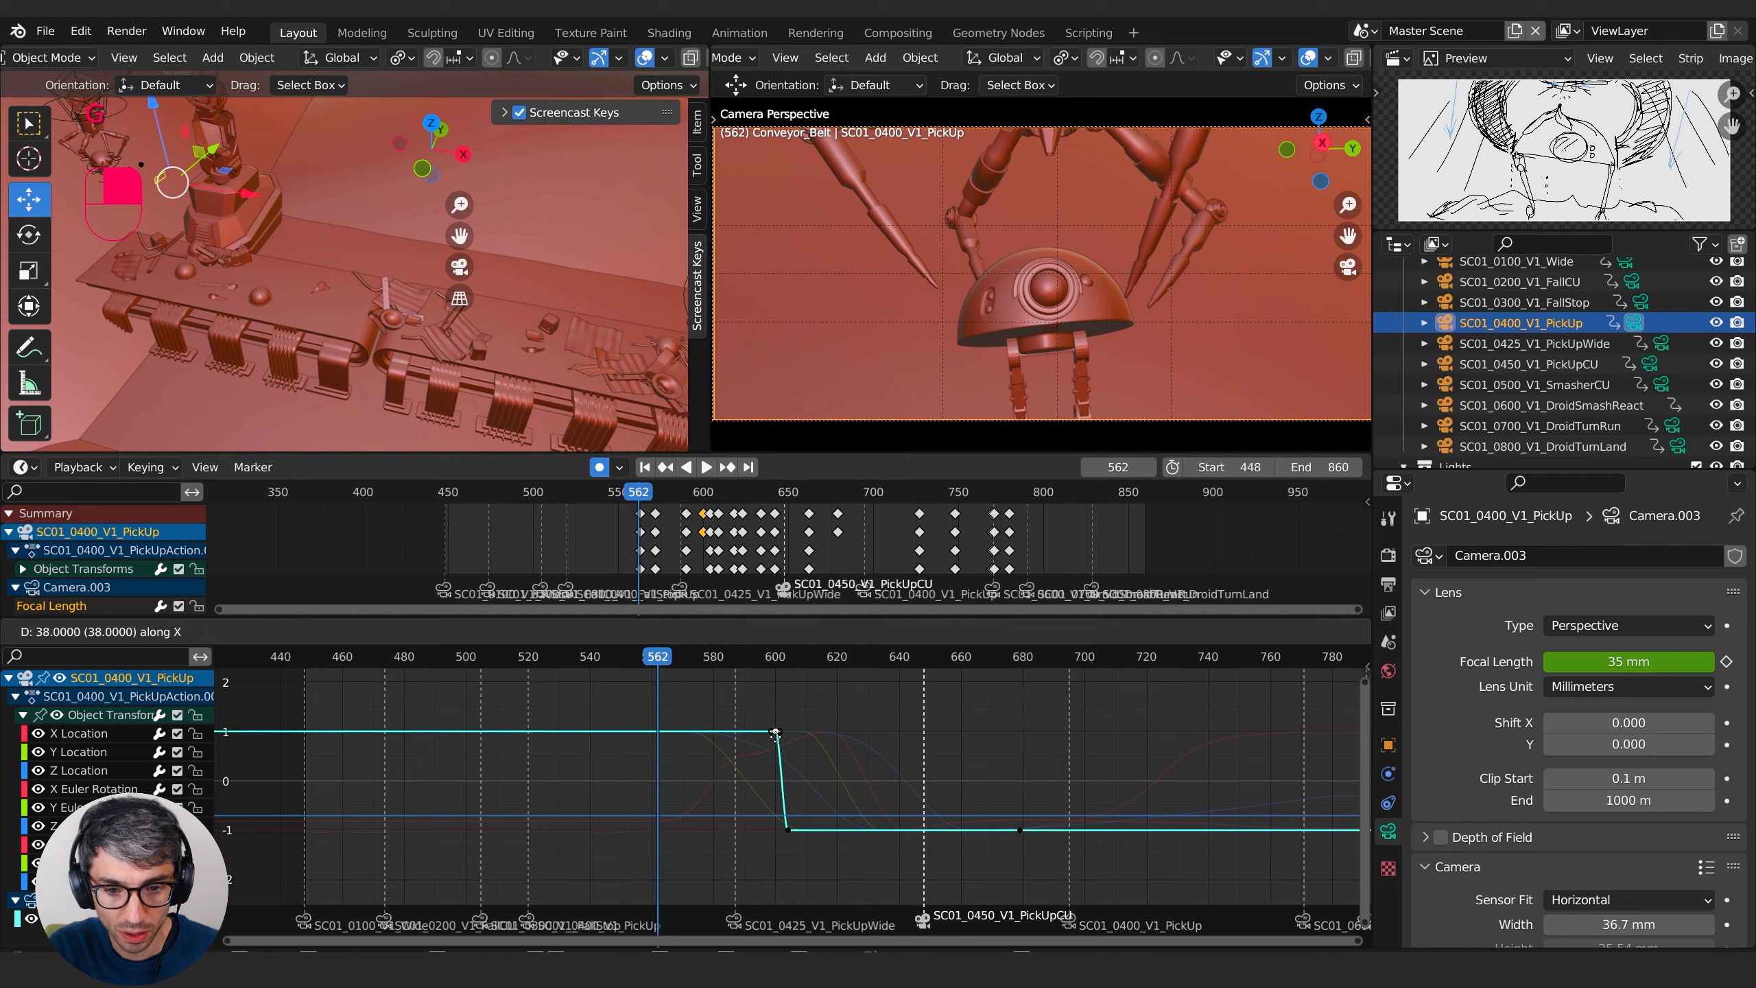
{"action": "left_click", "coordinate": [775, 734]}
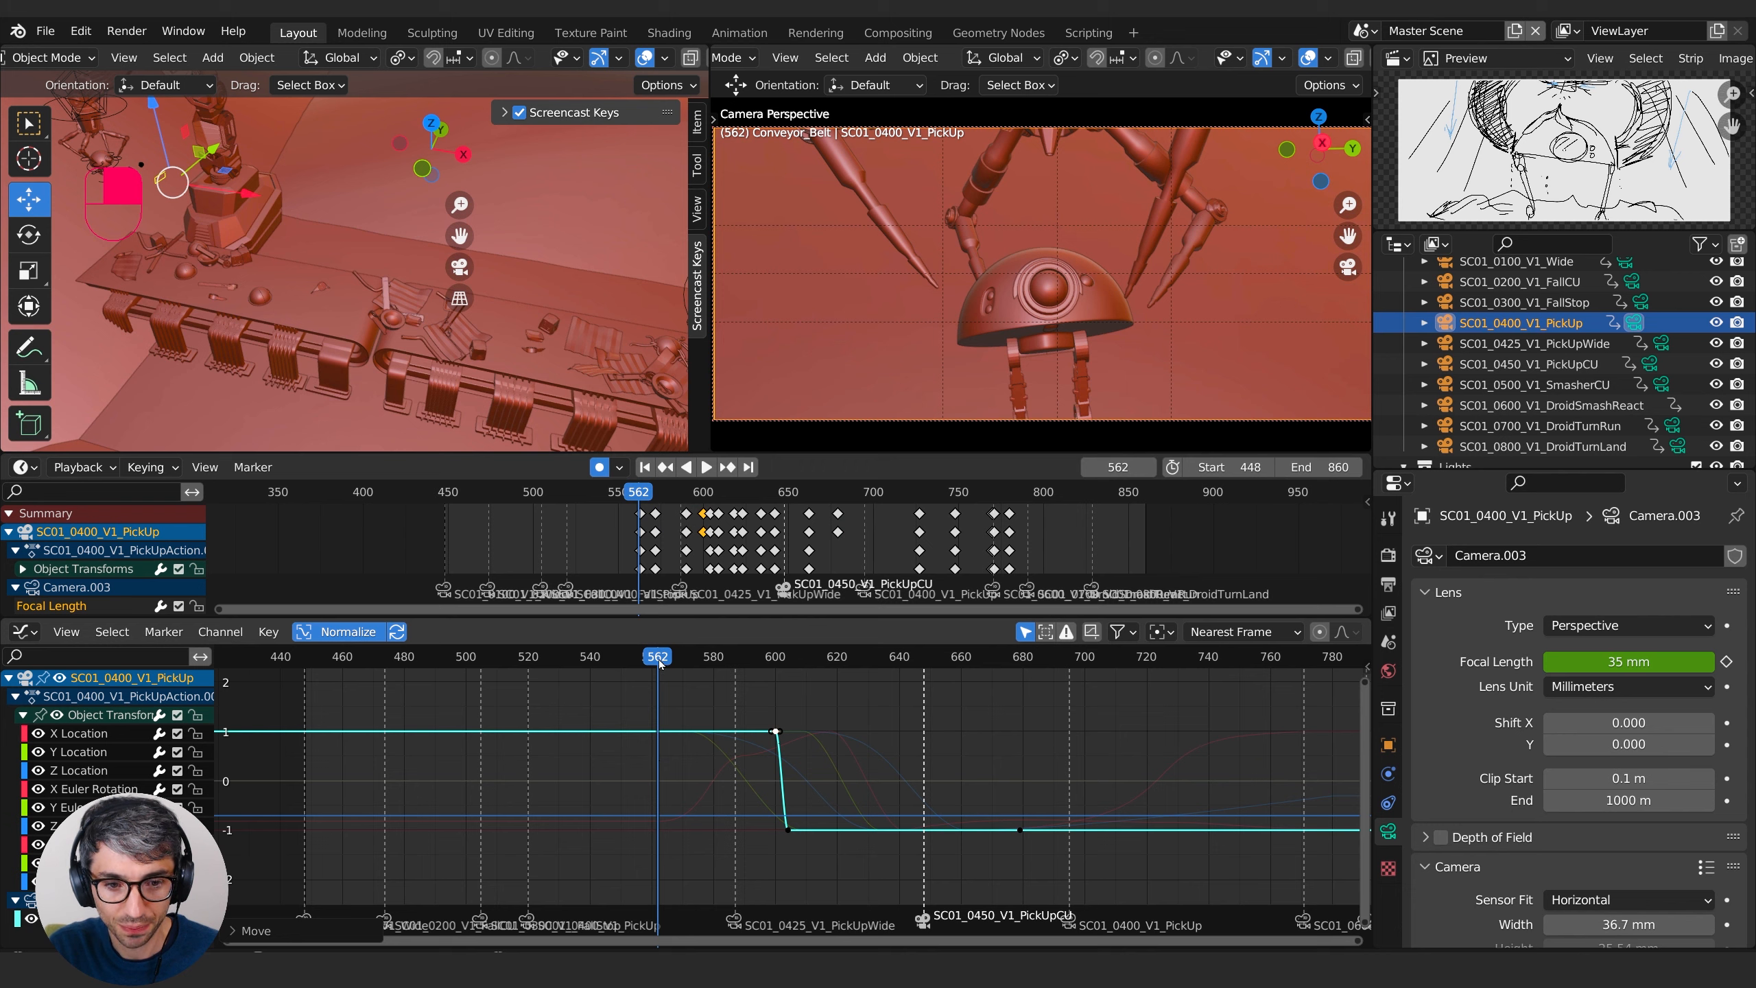
- Play and scrub through the shots from the fall to the wide pick-up to examine framing and the cut into SC01_0300_V1_FallStop
{"action": "key", "text": "space"}
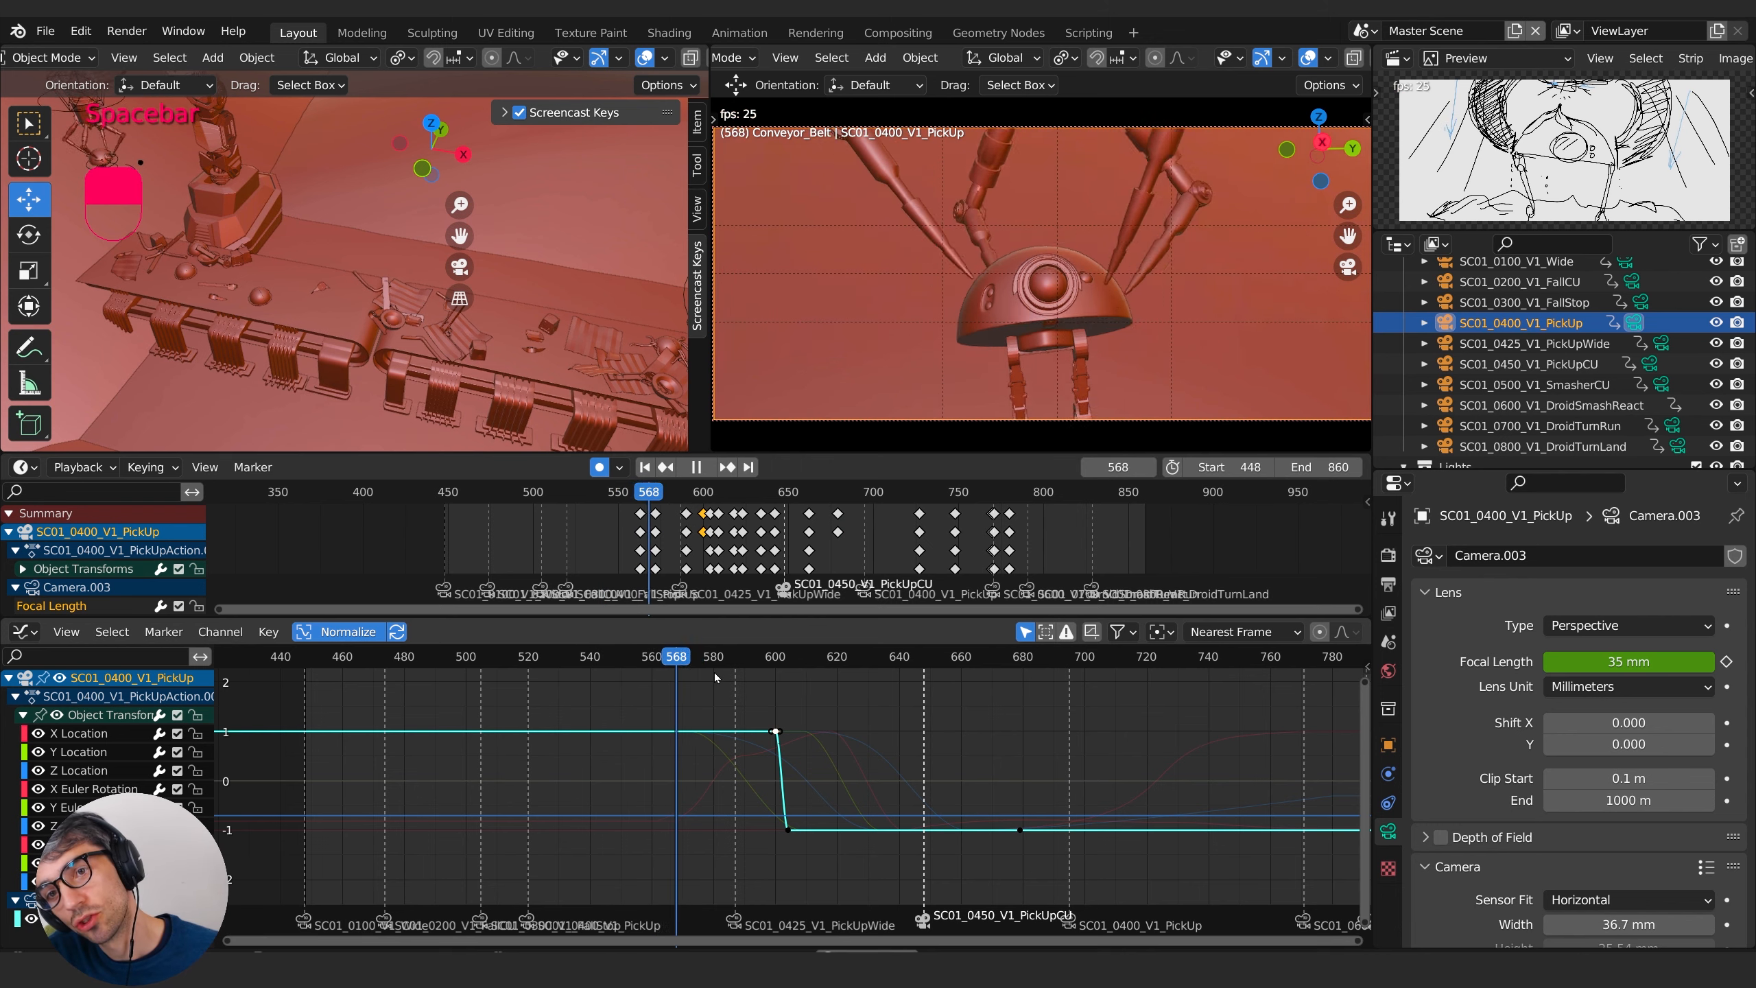
{"action": "key", "text": "space"}
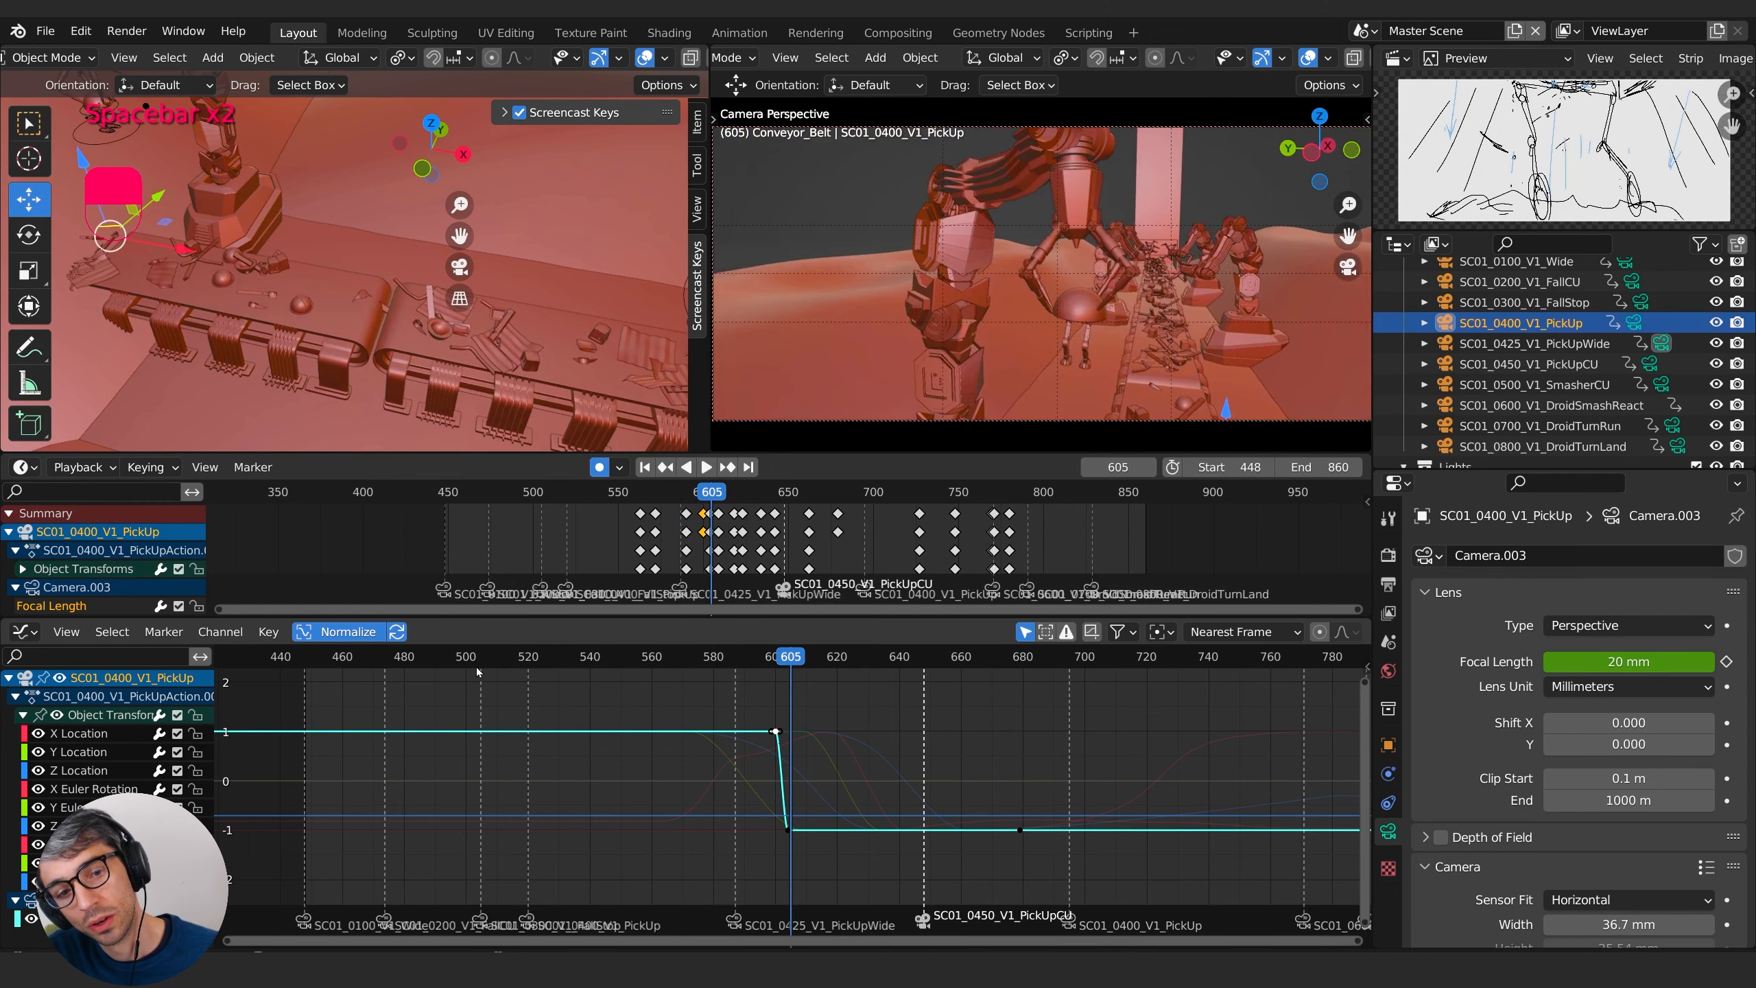
{"action": "key", "text": "space"}
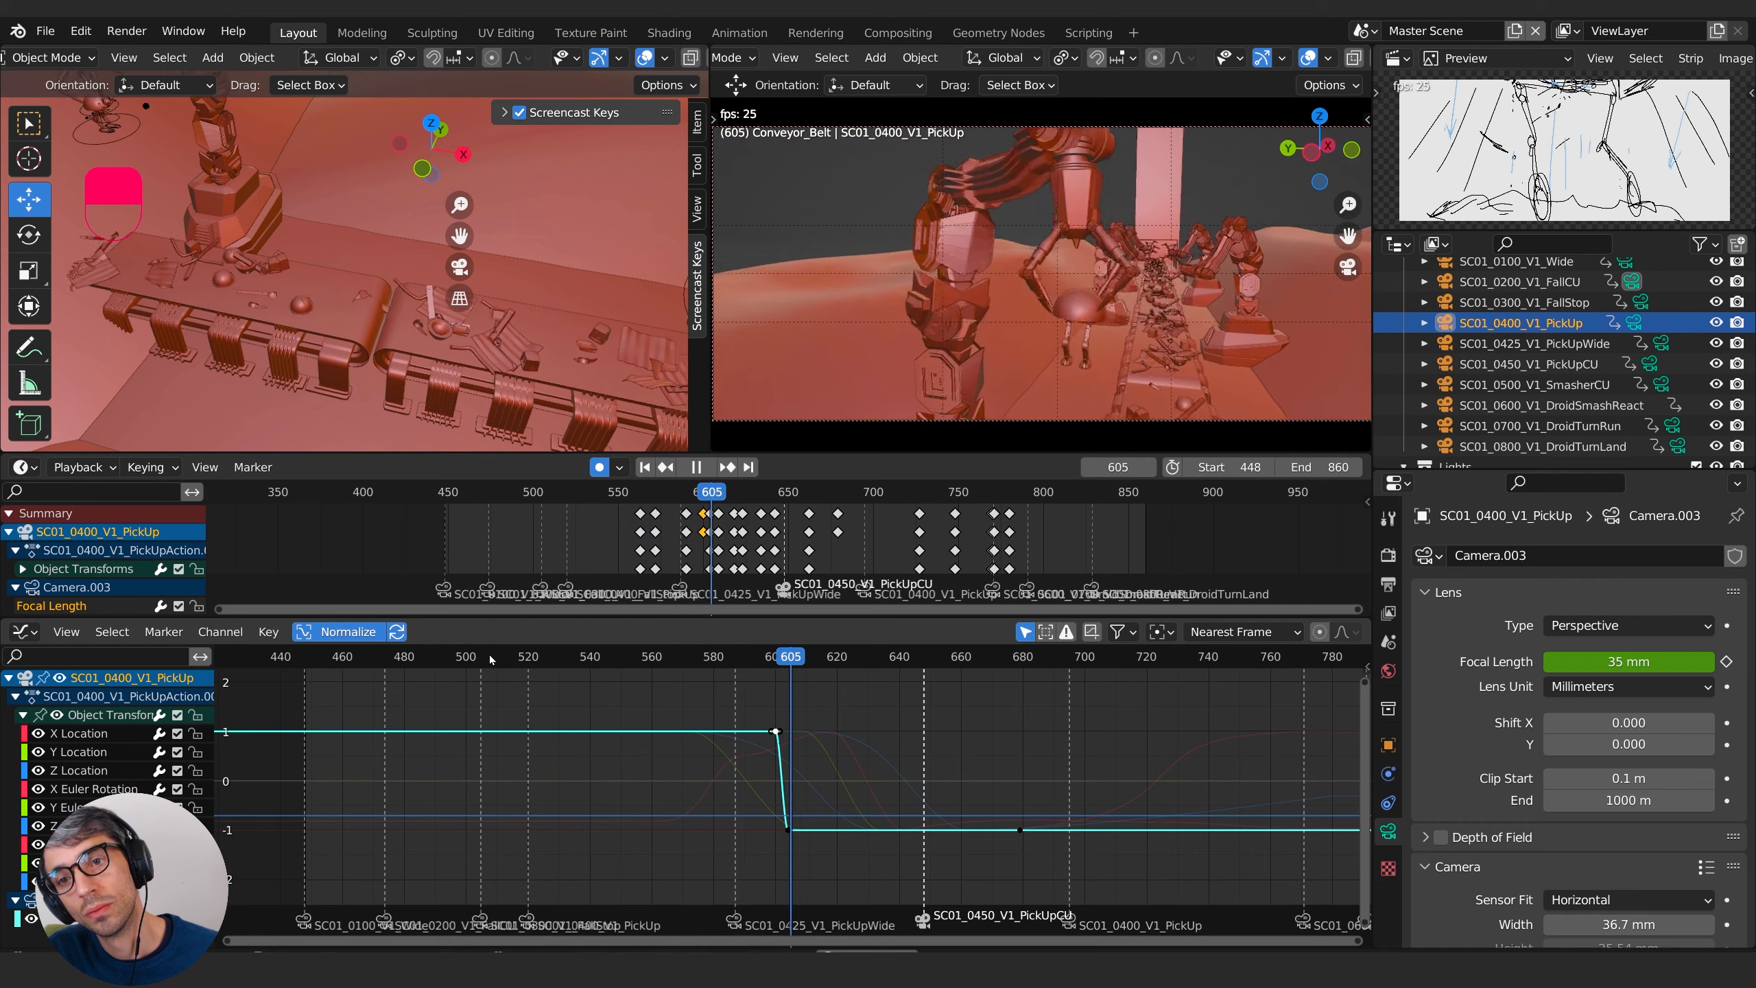
{"action": "key", "text": "space"}
{"action": "left_click", "coordinate": [413, 659]}
{"action": "key", "text": "space"}
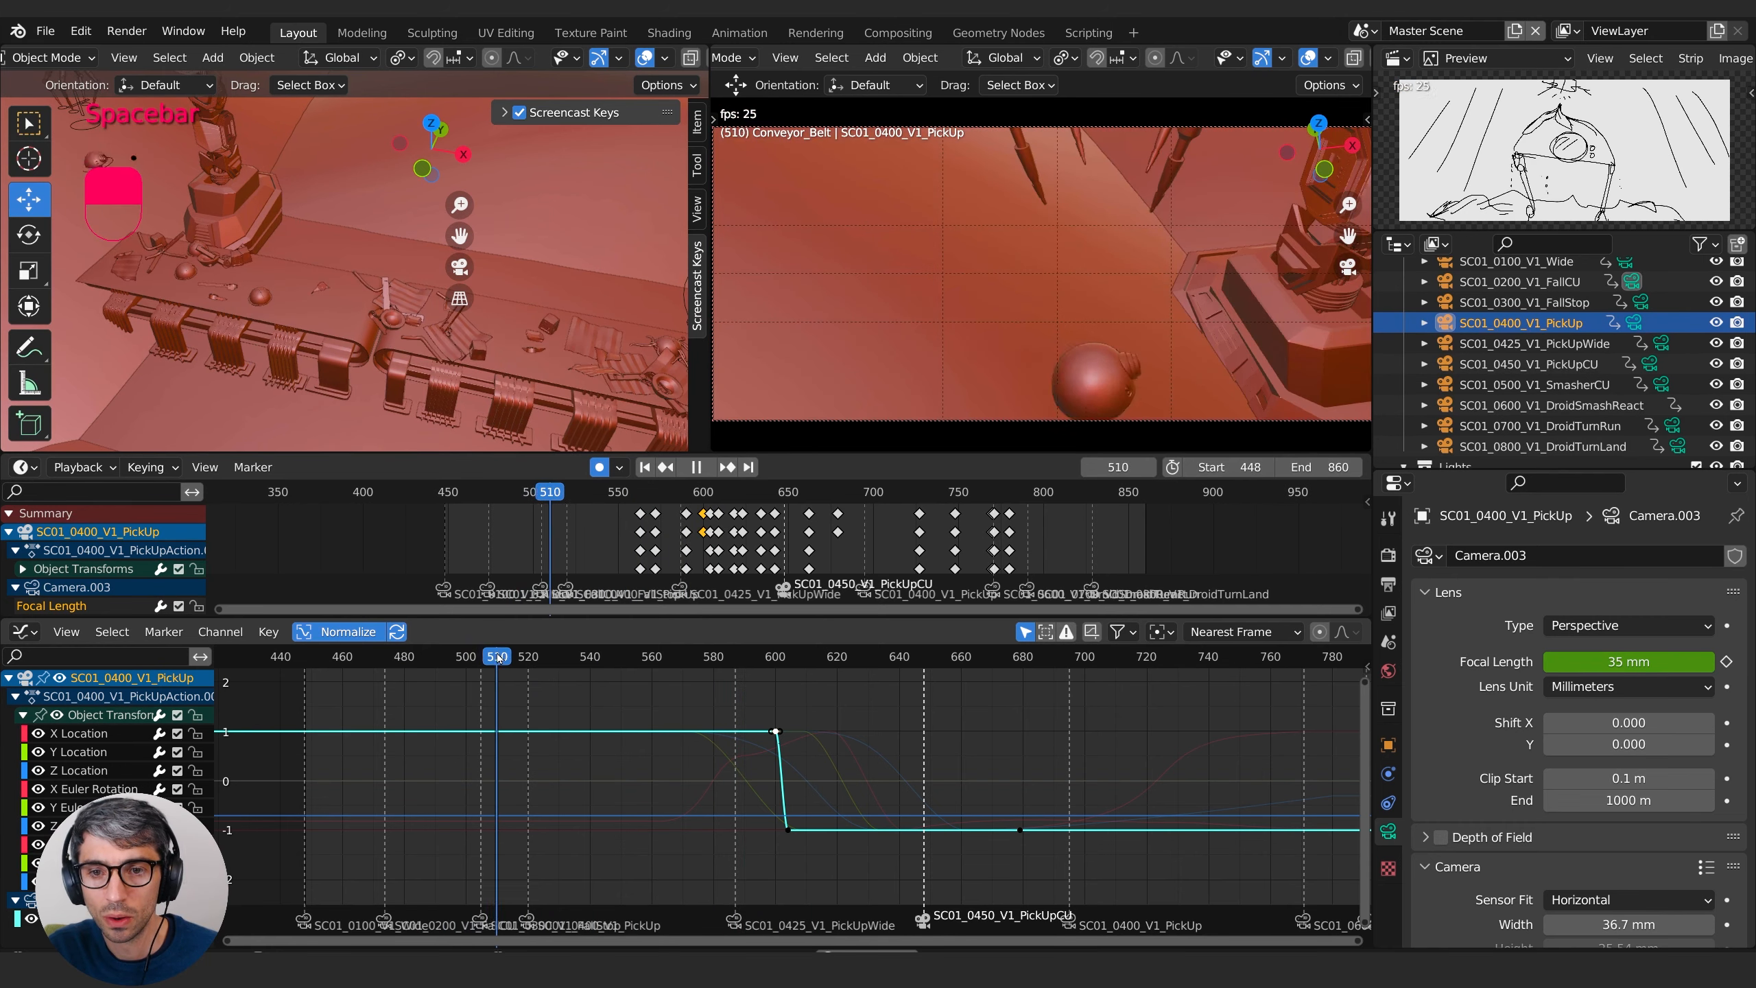
{"action": "left_click", "coordinate": [477, 655]}
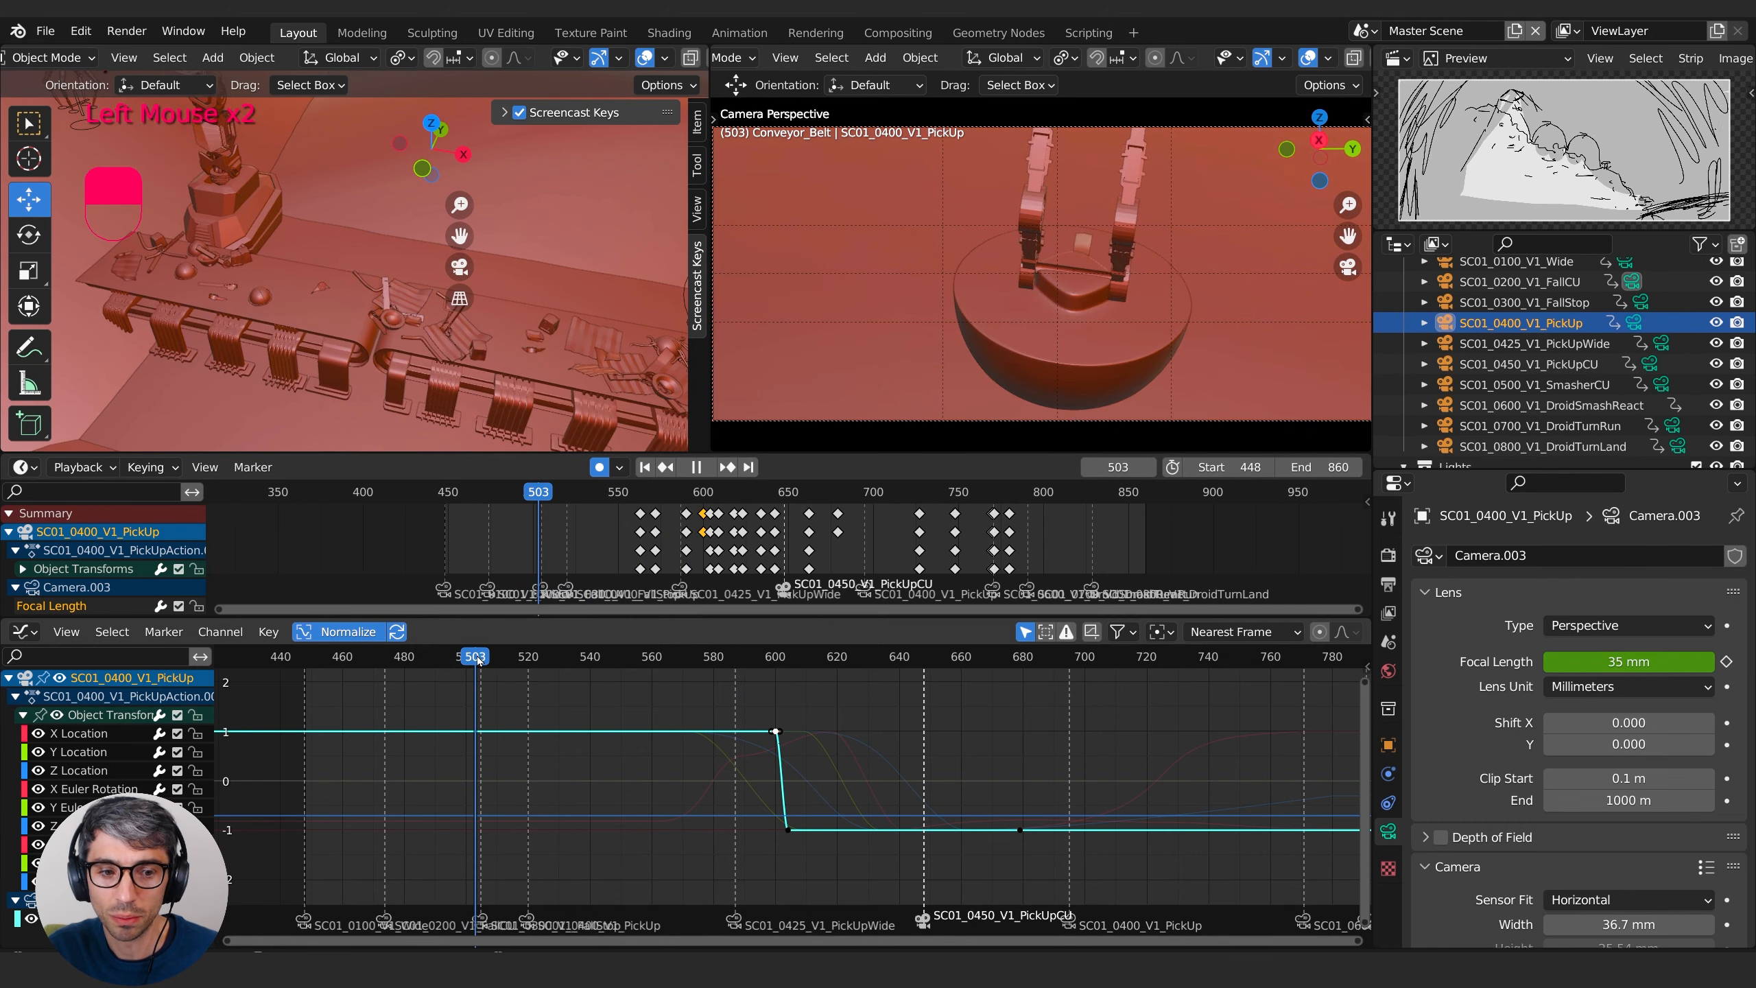
{"action": "key", "text": "space"}
{"action": "key", "text": "space"}
{"action": "left_click", "coordinate": [522, 592]}
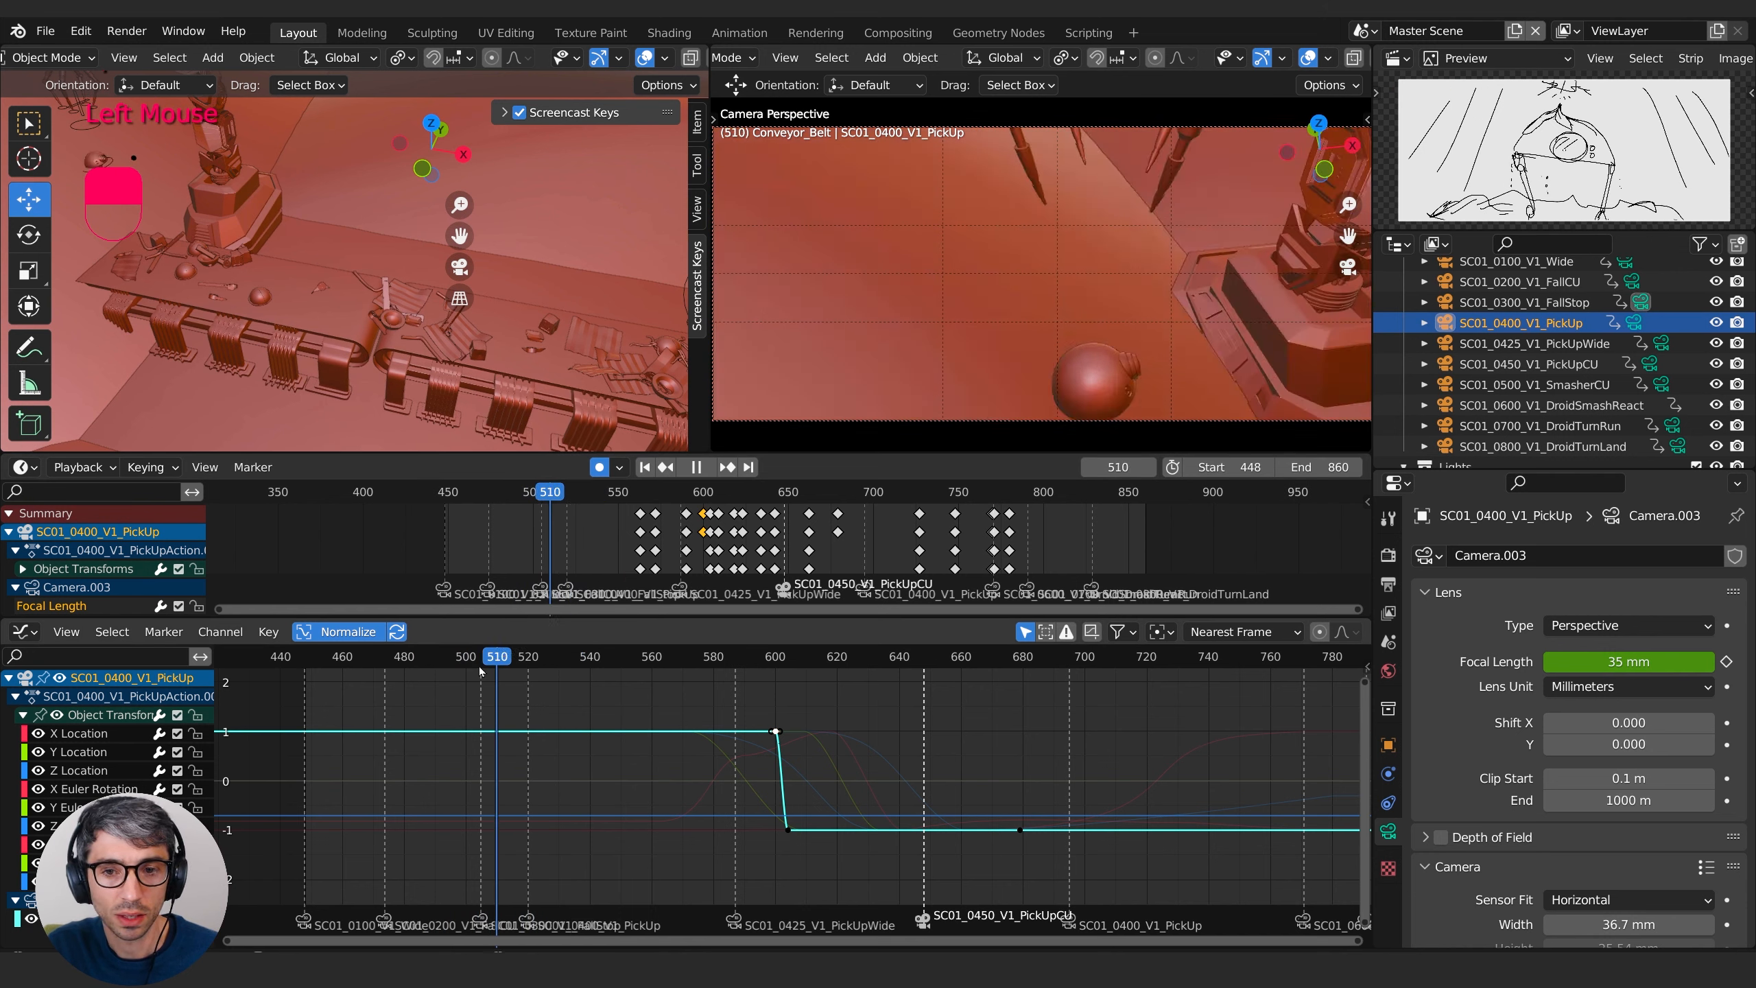
{"action": "left_click", "coordinate": [494, 656]}
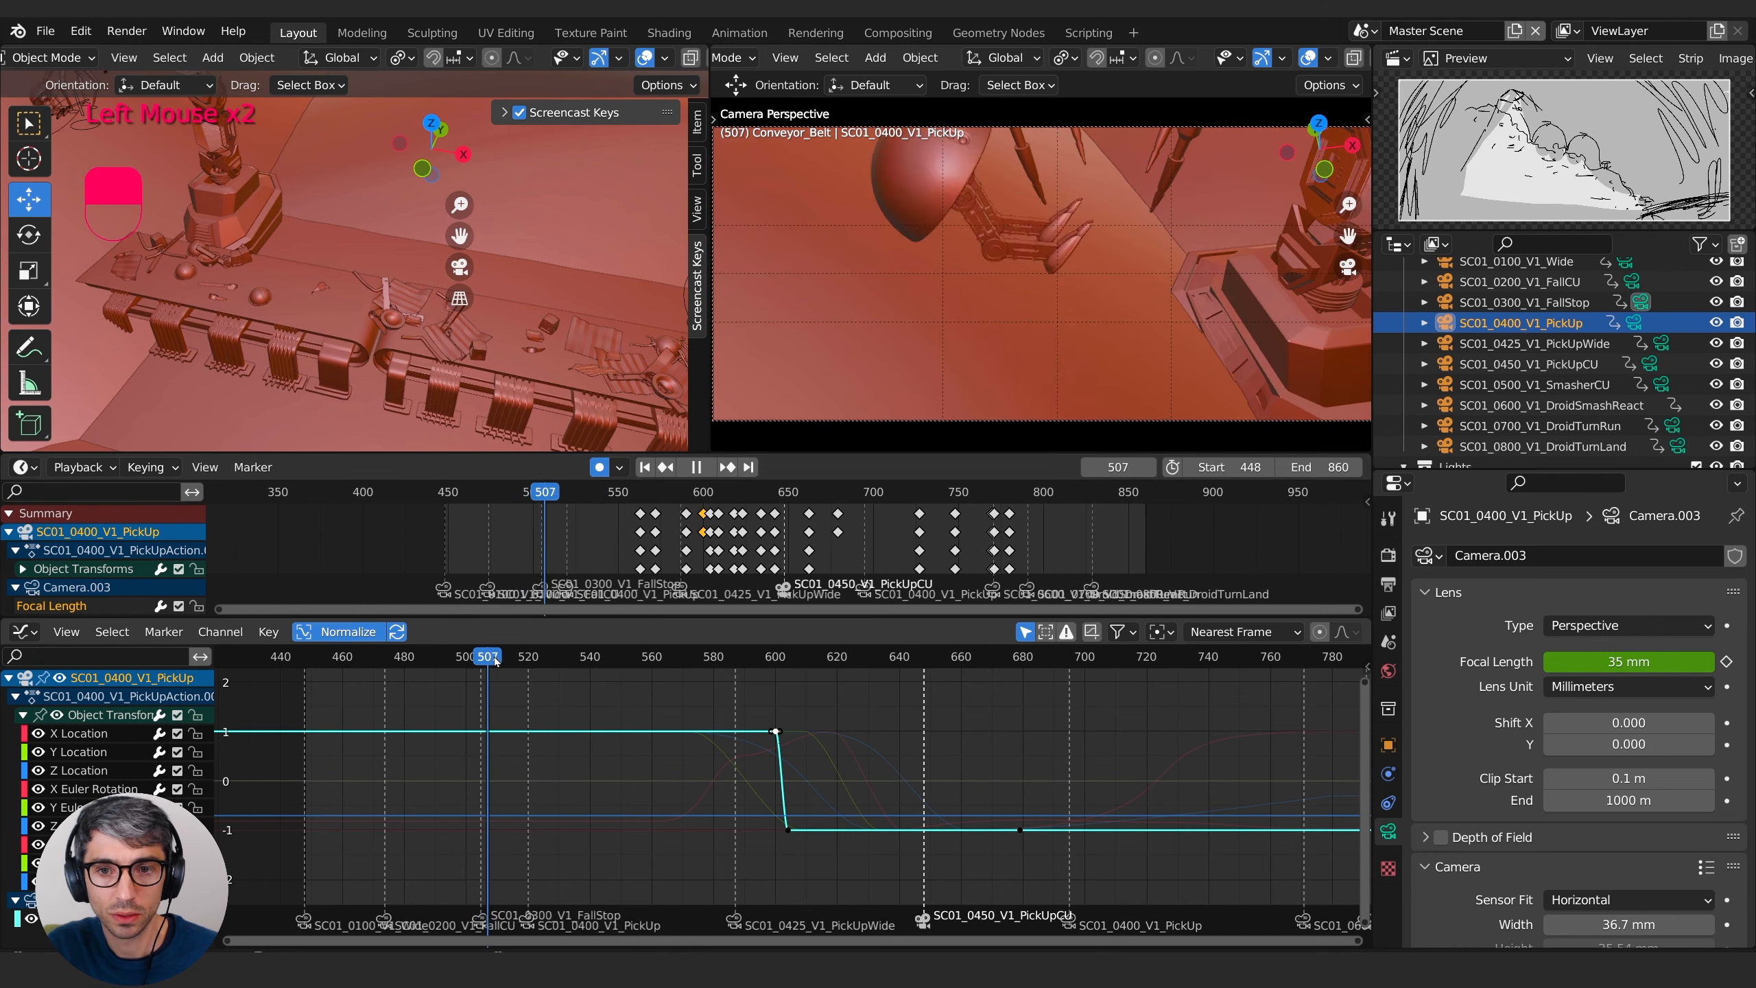
- Shift the SC01_0300_V1_FallStop camera's keyframes back 8 frames to frame 513 and reframe the shot with the falling droid near the centre
{"action": "left_click", "coordinate": [1547, 302]}
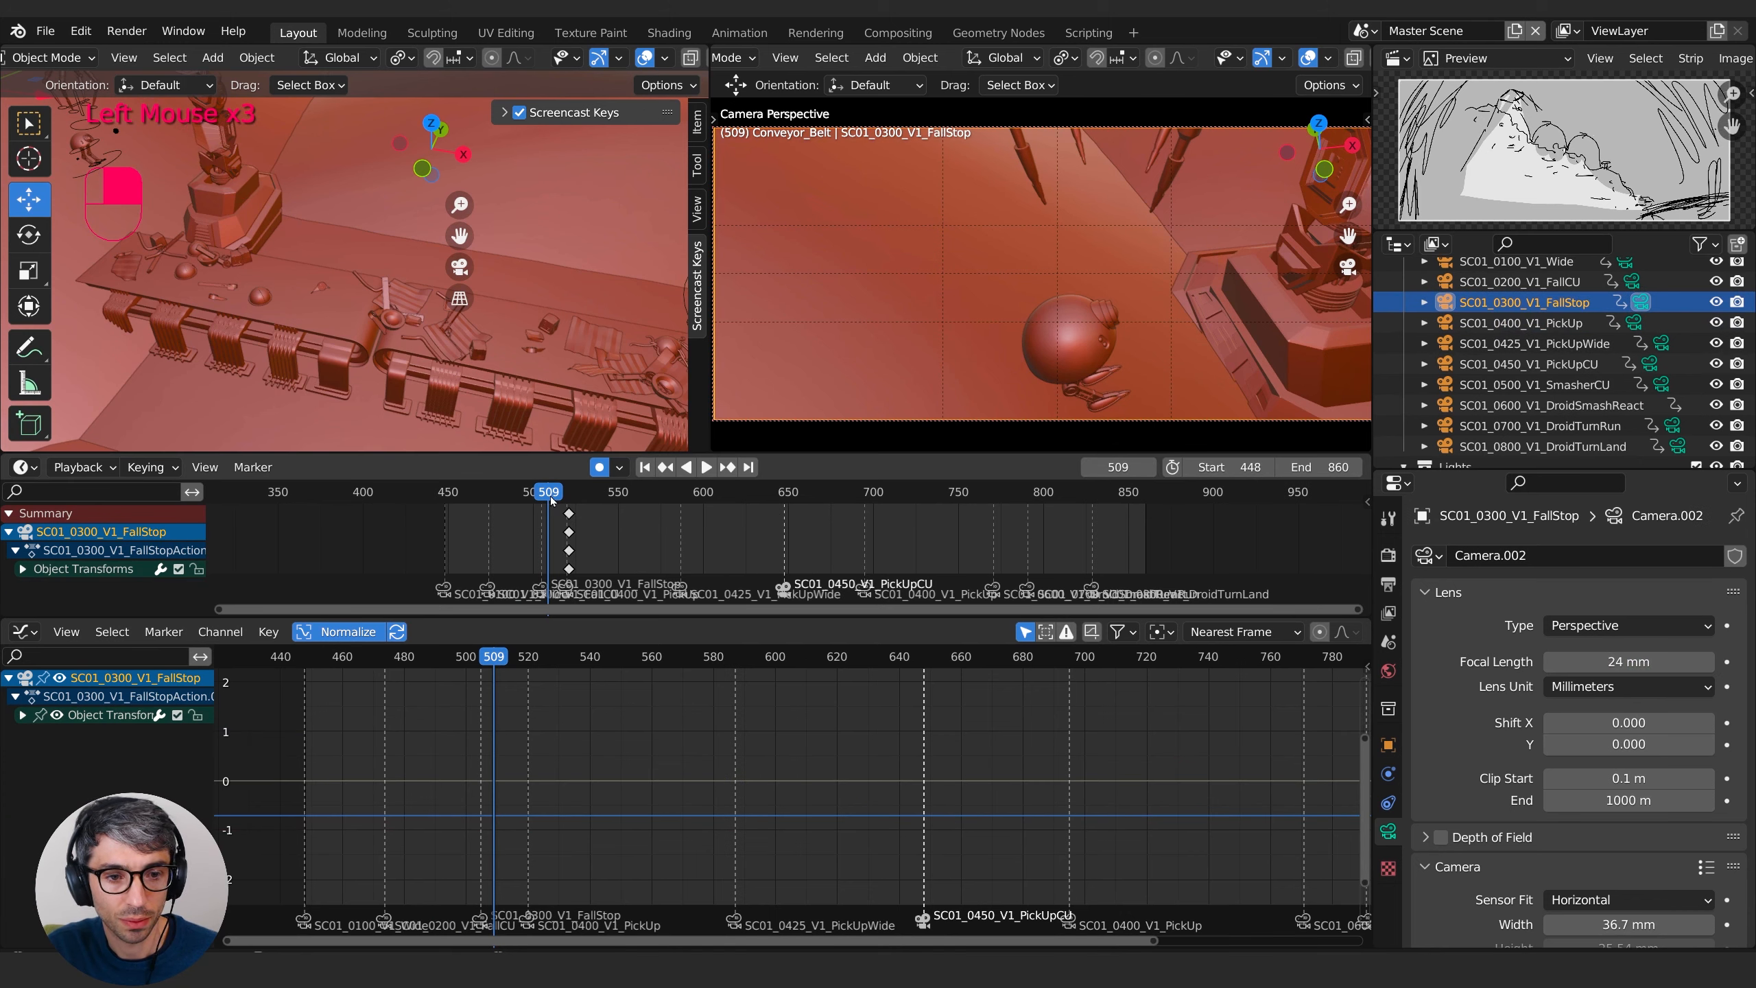
{"action": "left_click_drag", "start_coordinate": [552, 499], "coordinate": [557, 498]}
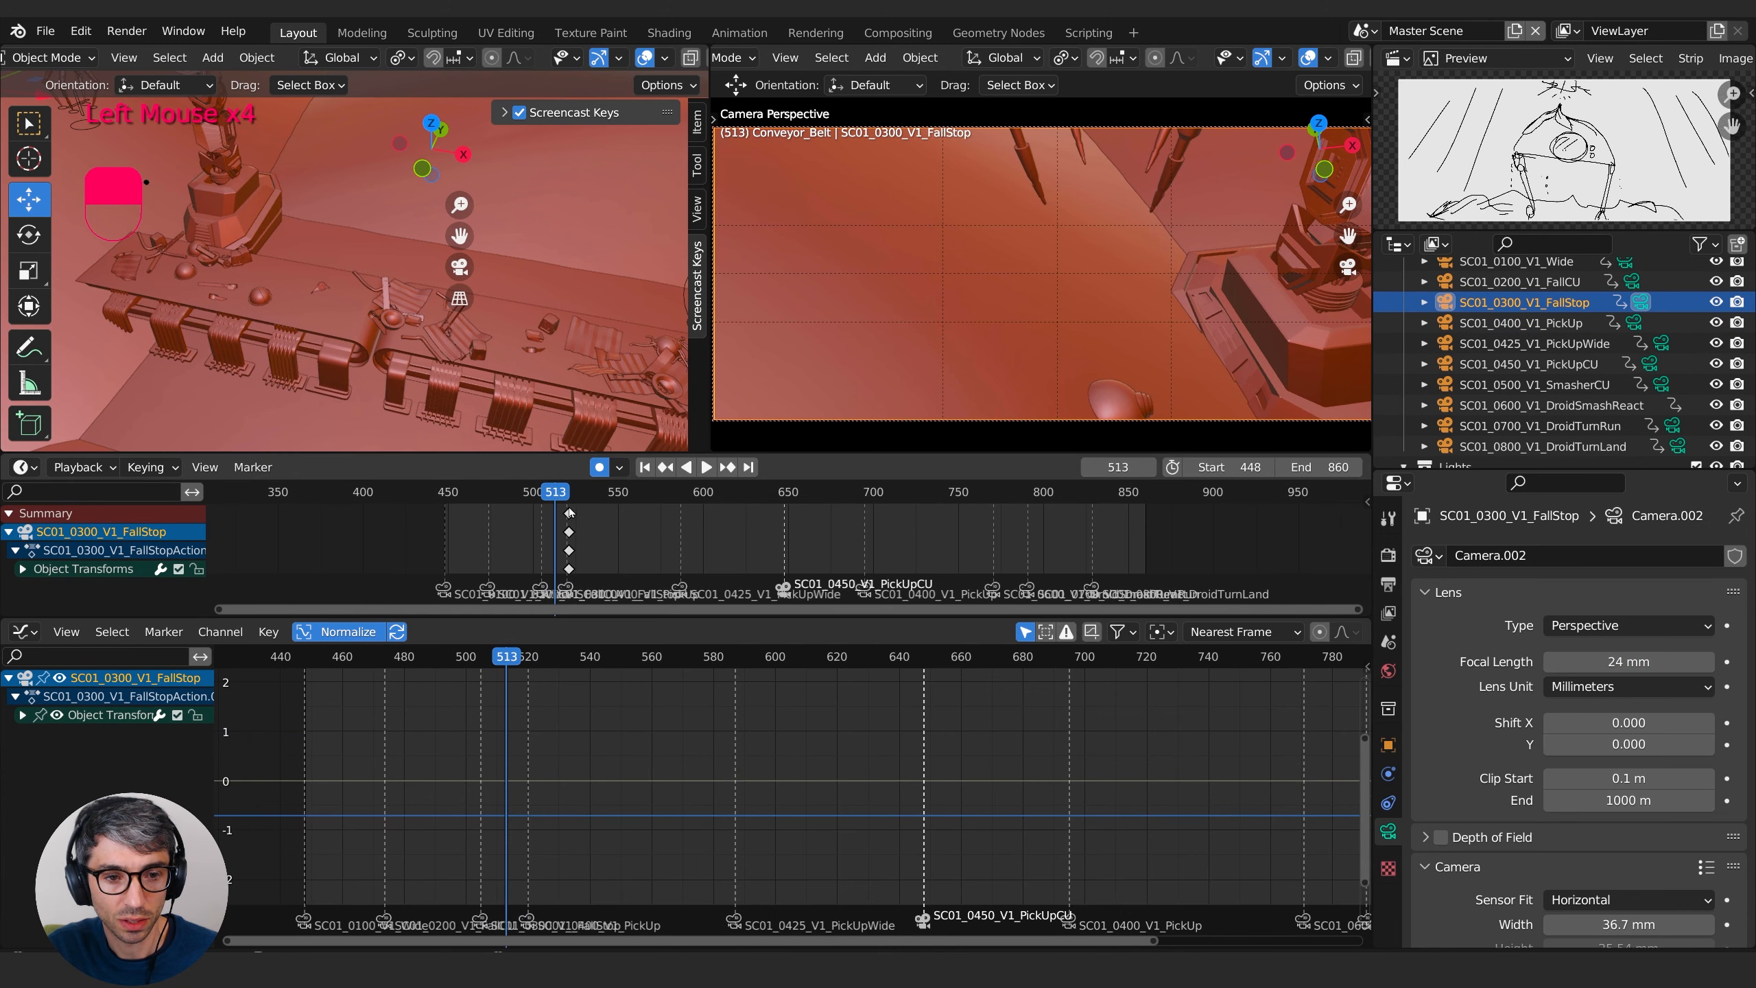
{"action": "key", "text": "g"}
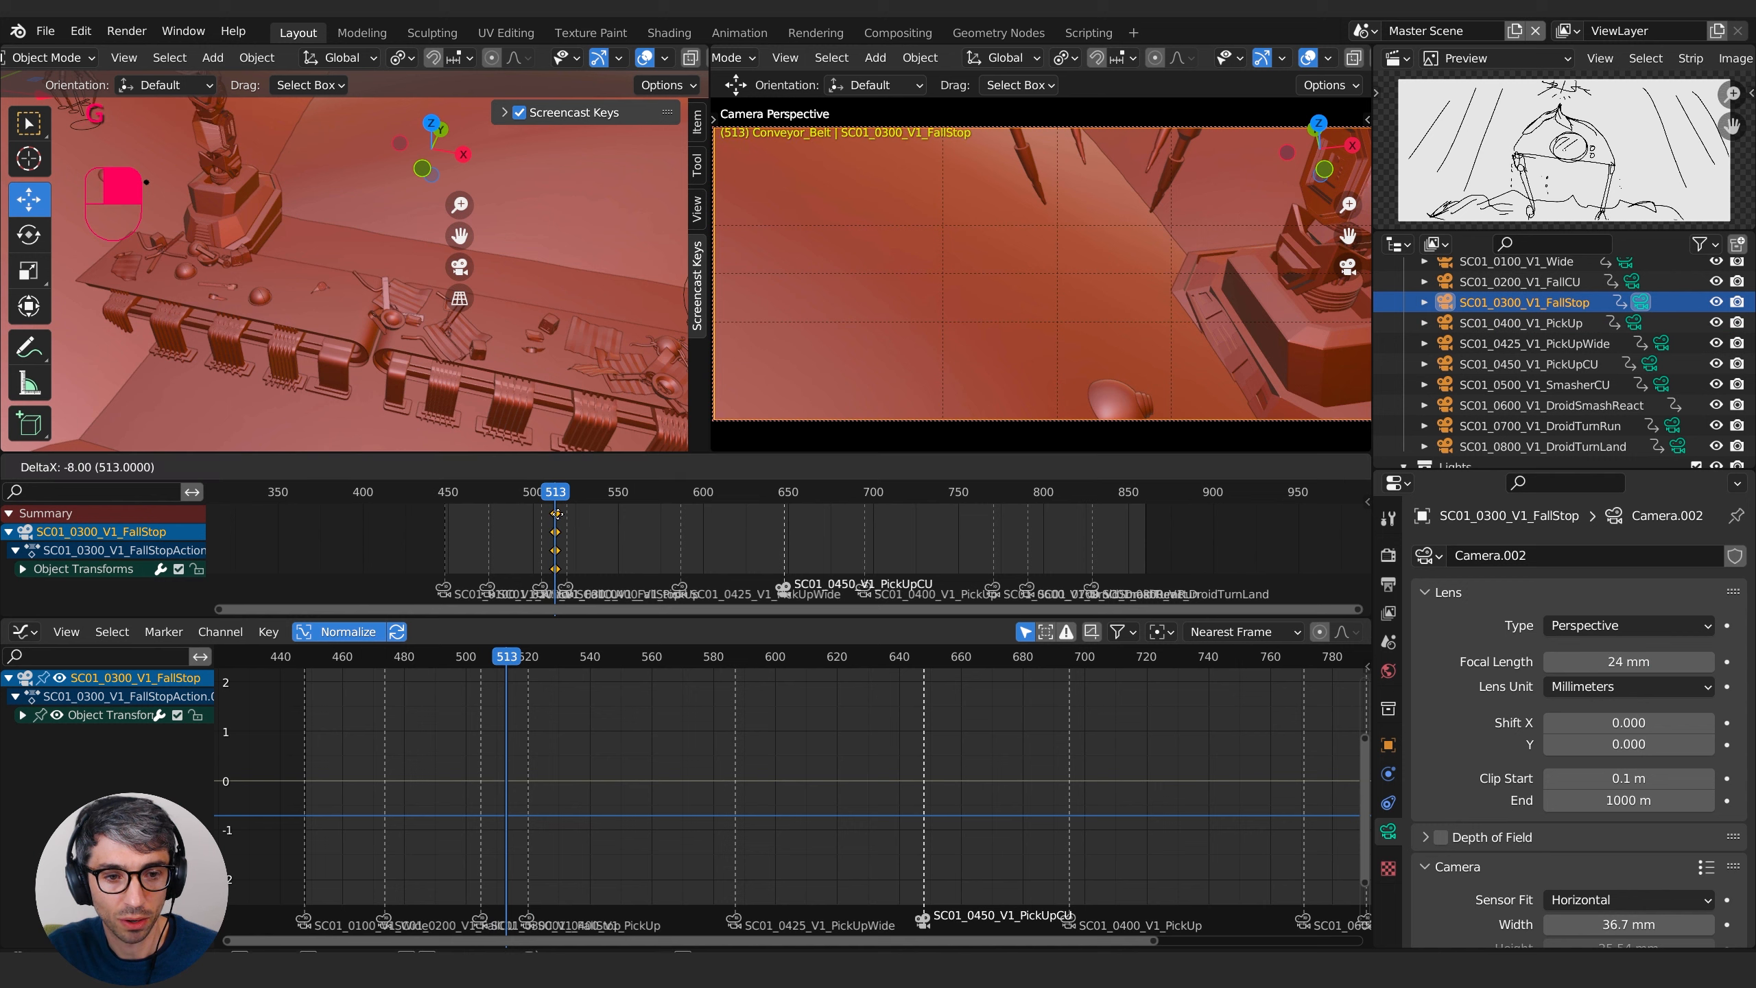
{"action": "left_click", "coordinate": [556, 513]}
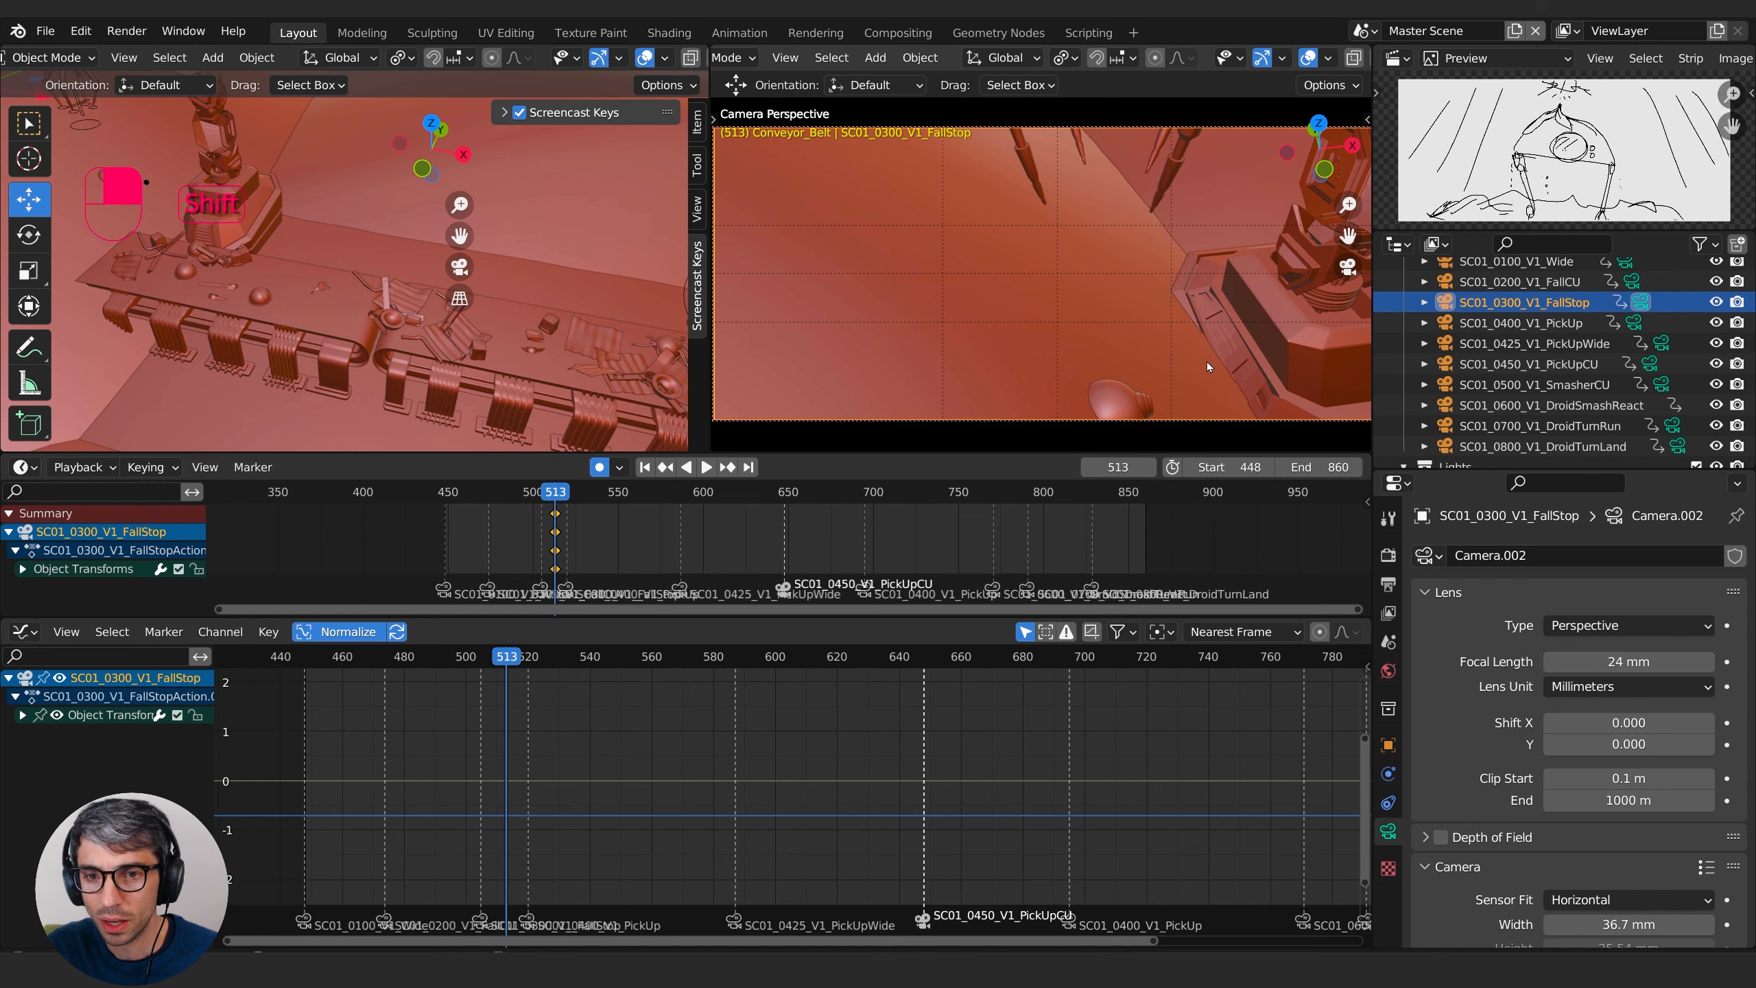
{"action": "middle_click_drag", "start_coordinate": [1208, 363], "coordinate": [1147, 300], "text": "shift"}
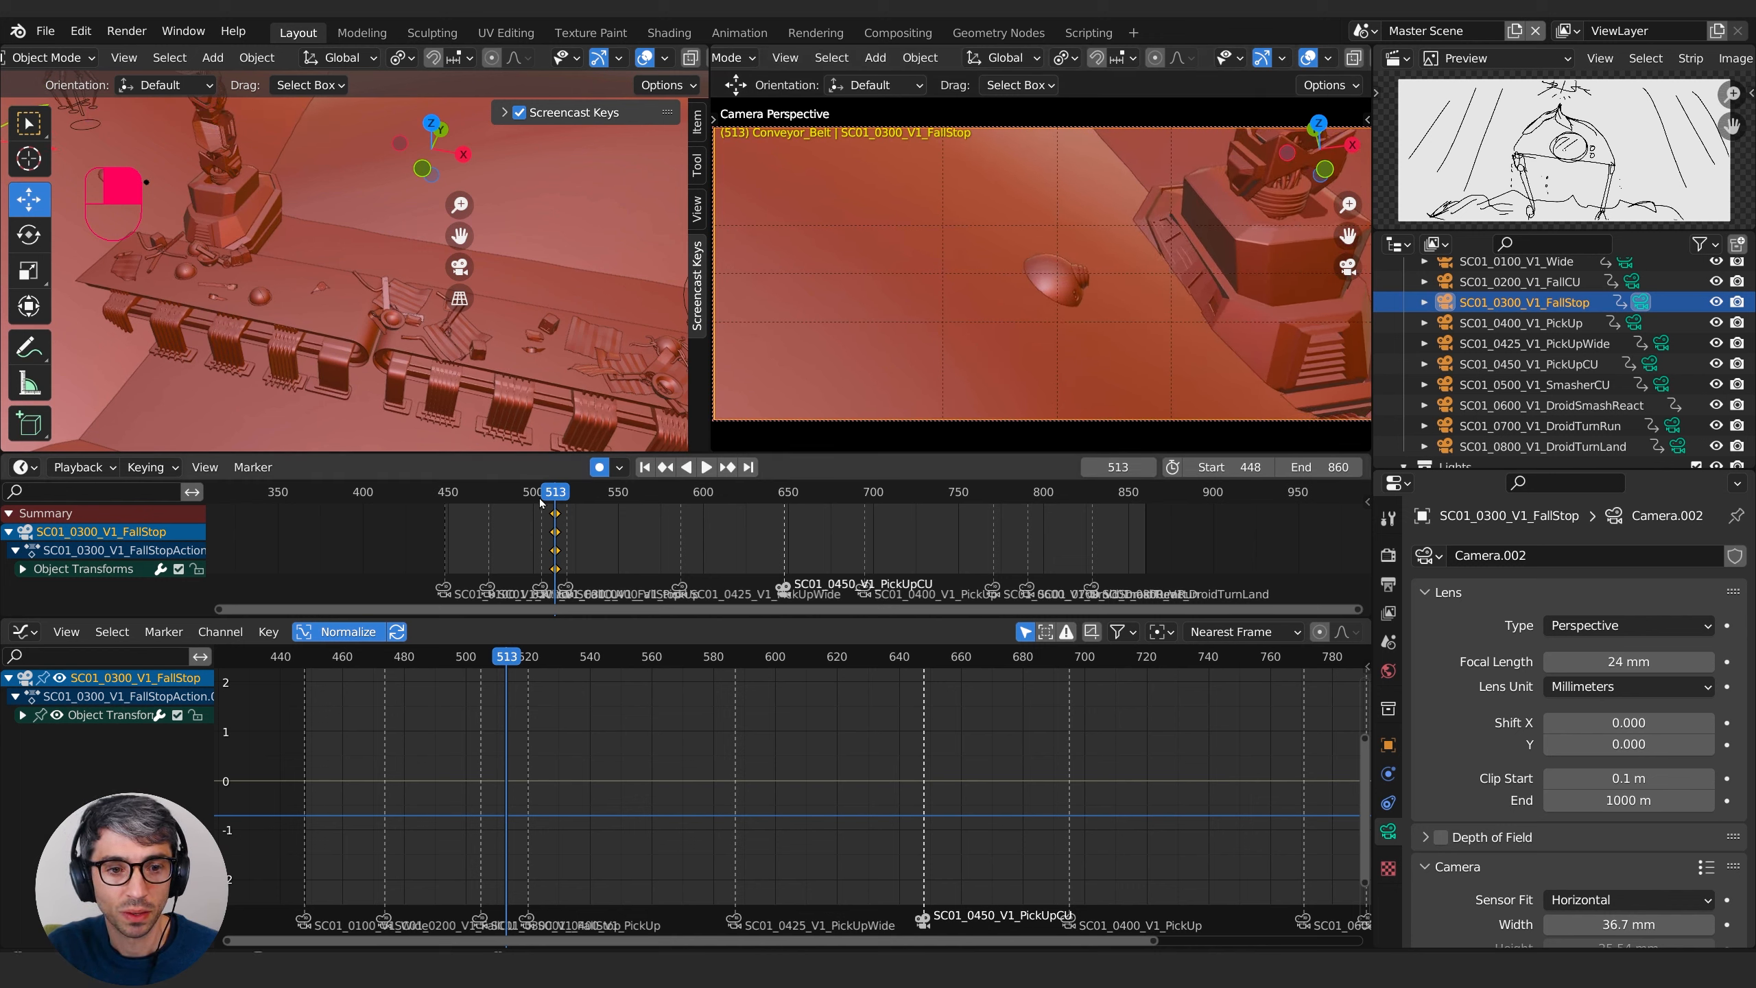
- Play back the fall sequence from its start to review the reframed SC01_0300_V1_FallStop shot
{"action": "left_click_drag", "start_coordinate": [541, 502], "coordinate": [445, 491]}
{"action": "key", "text": "space"}
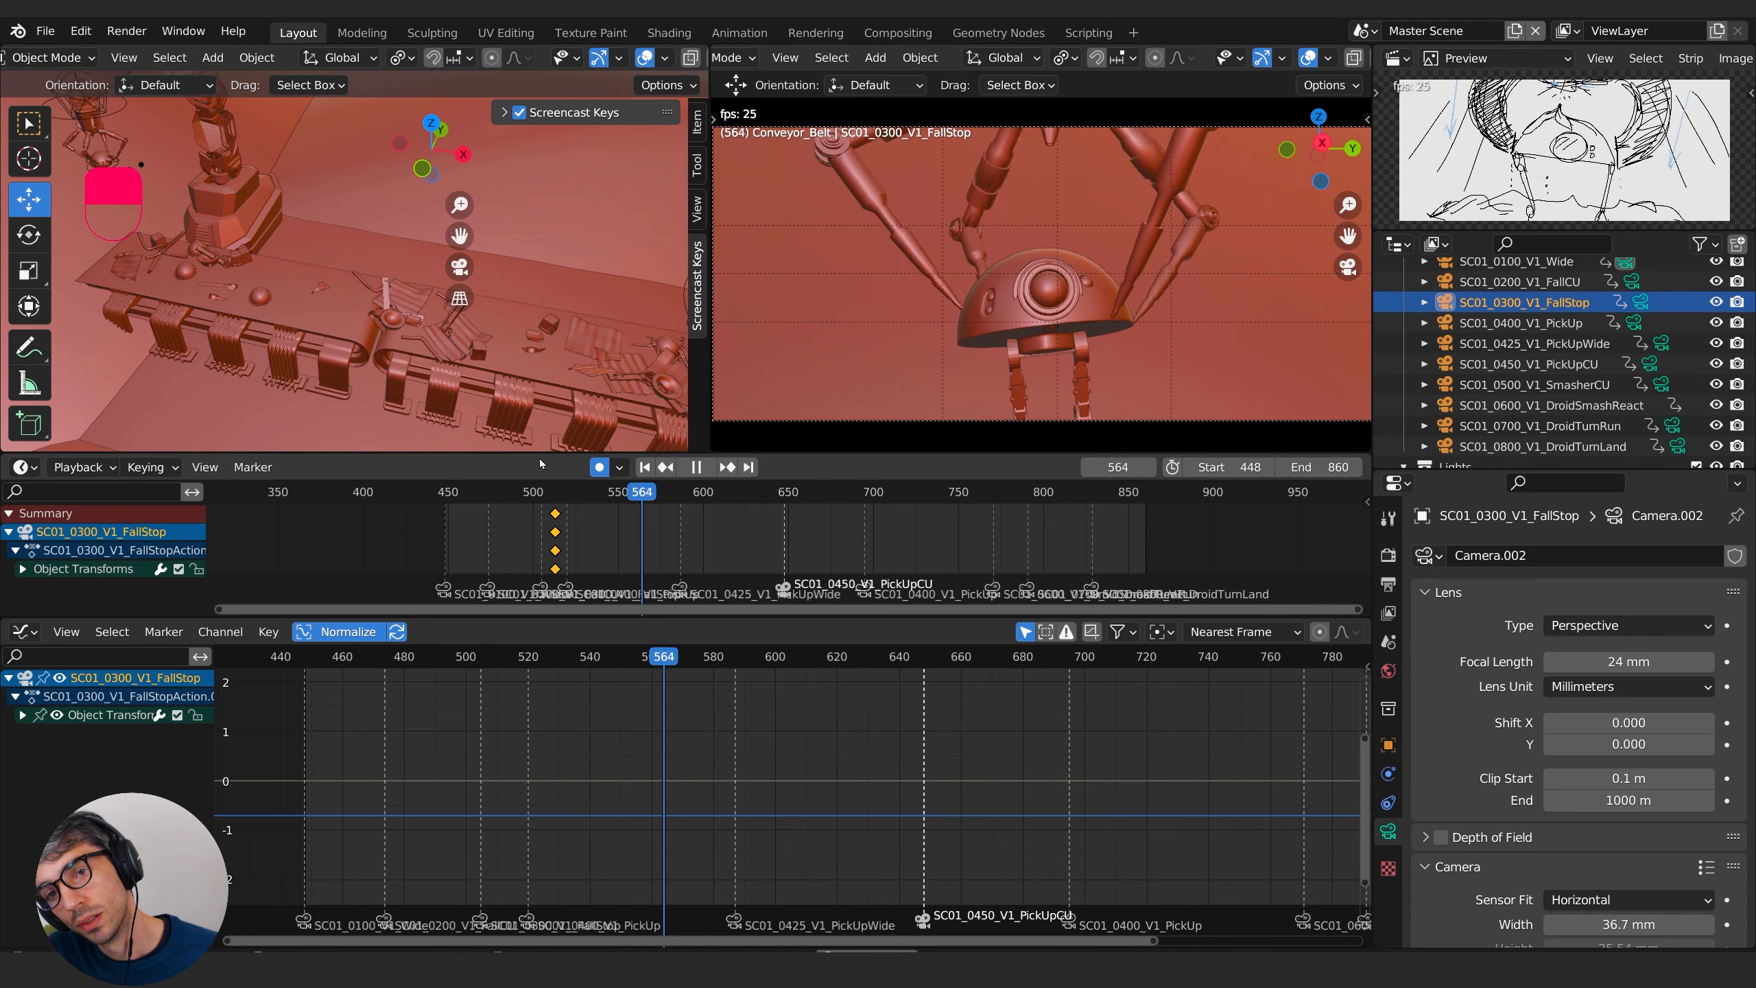
{"action": "left_click", "coordinate": [557, 493]}
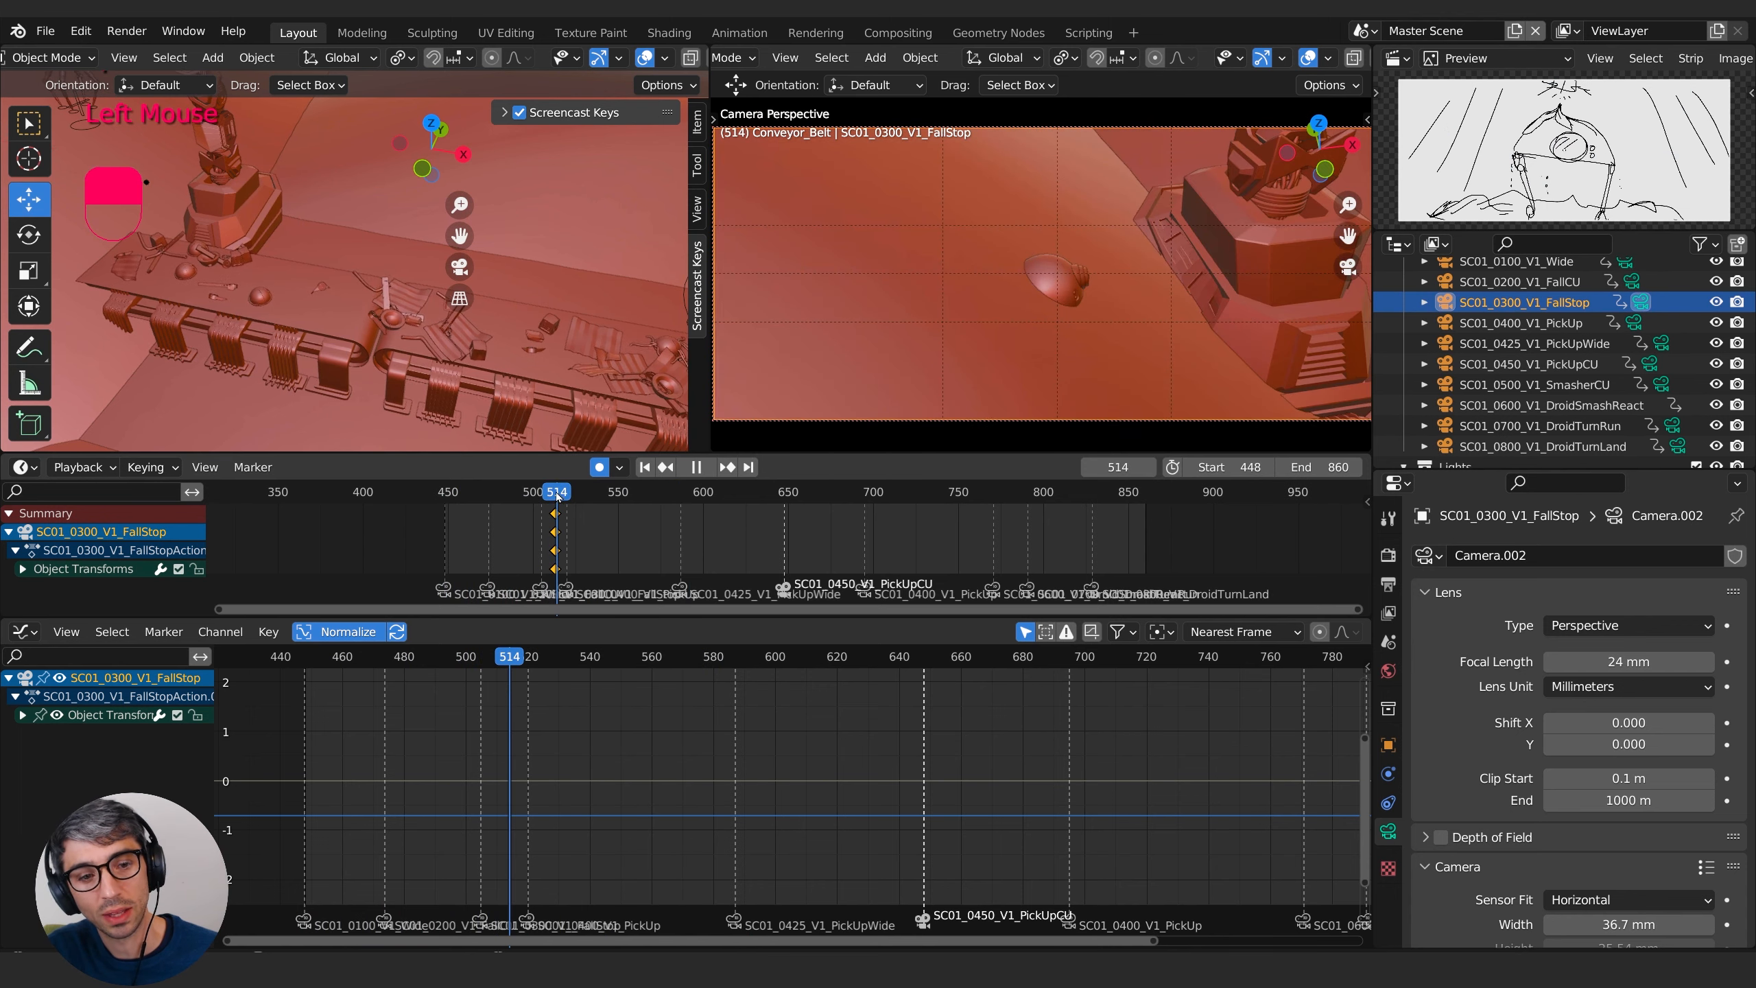
{"action": "left_click_drag", "start_coordinate": [556, 493], "coordinate": [525, 496]}
{"action": "key", "text": "space"}
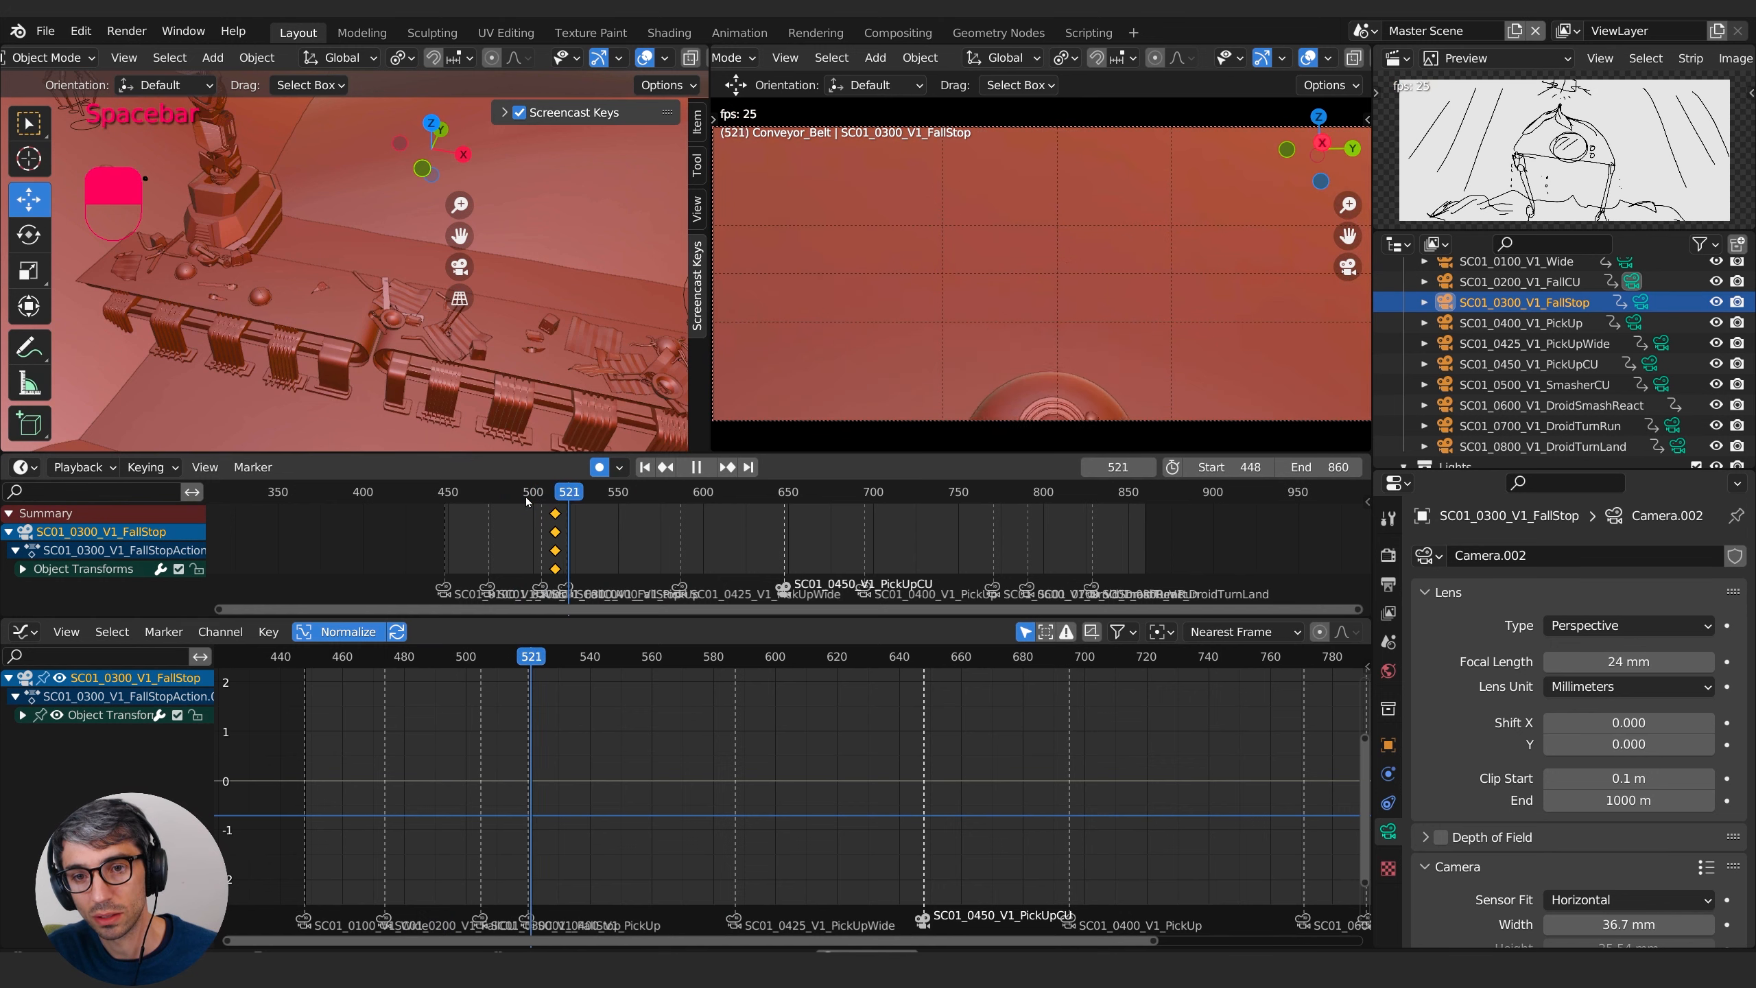
{"action": "left_click", "coordinate": [511, 494]}
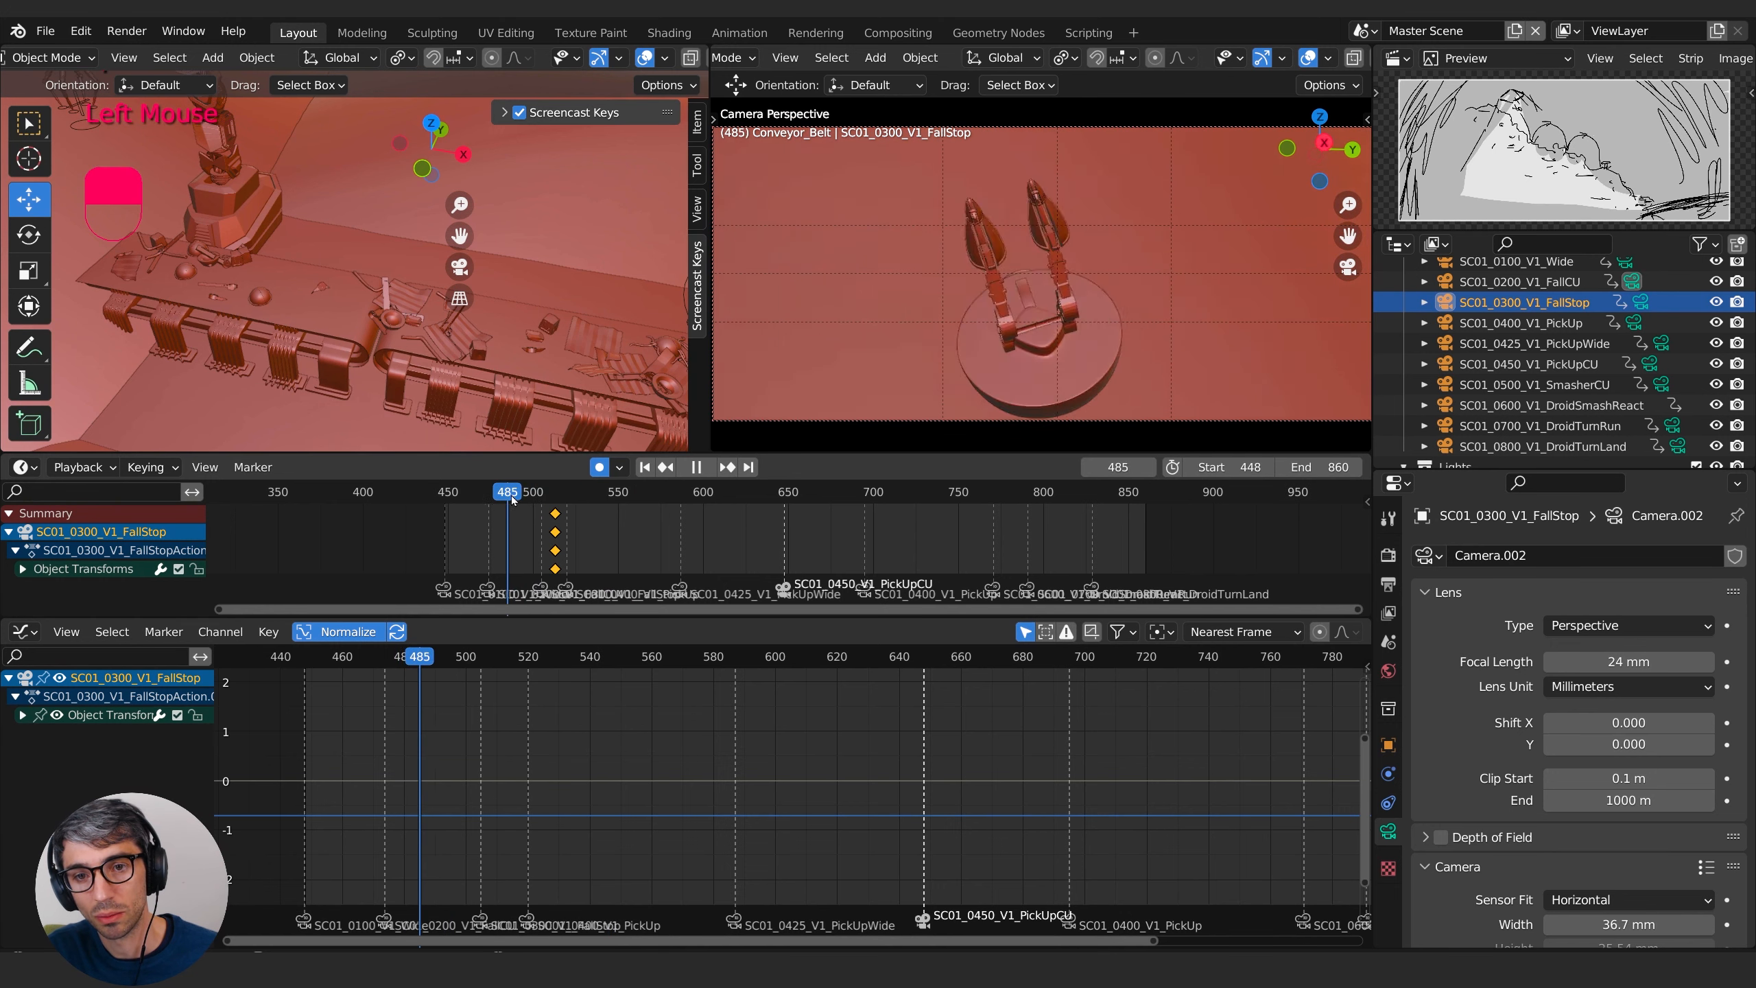
- At frame 513, reangle the FallStop camera lower and closer to the falling droid, with the dunes and horizon behind it
{"action": "left_click_drag", "start_coordinate": [511, 496], "coordinate": [558, 490]}
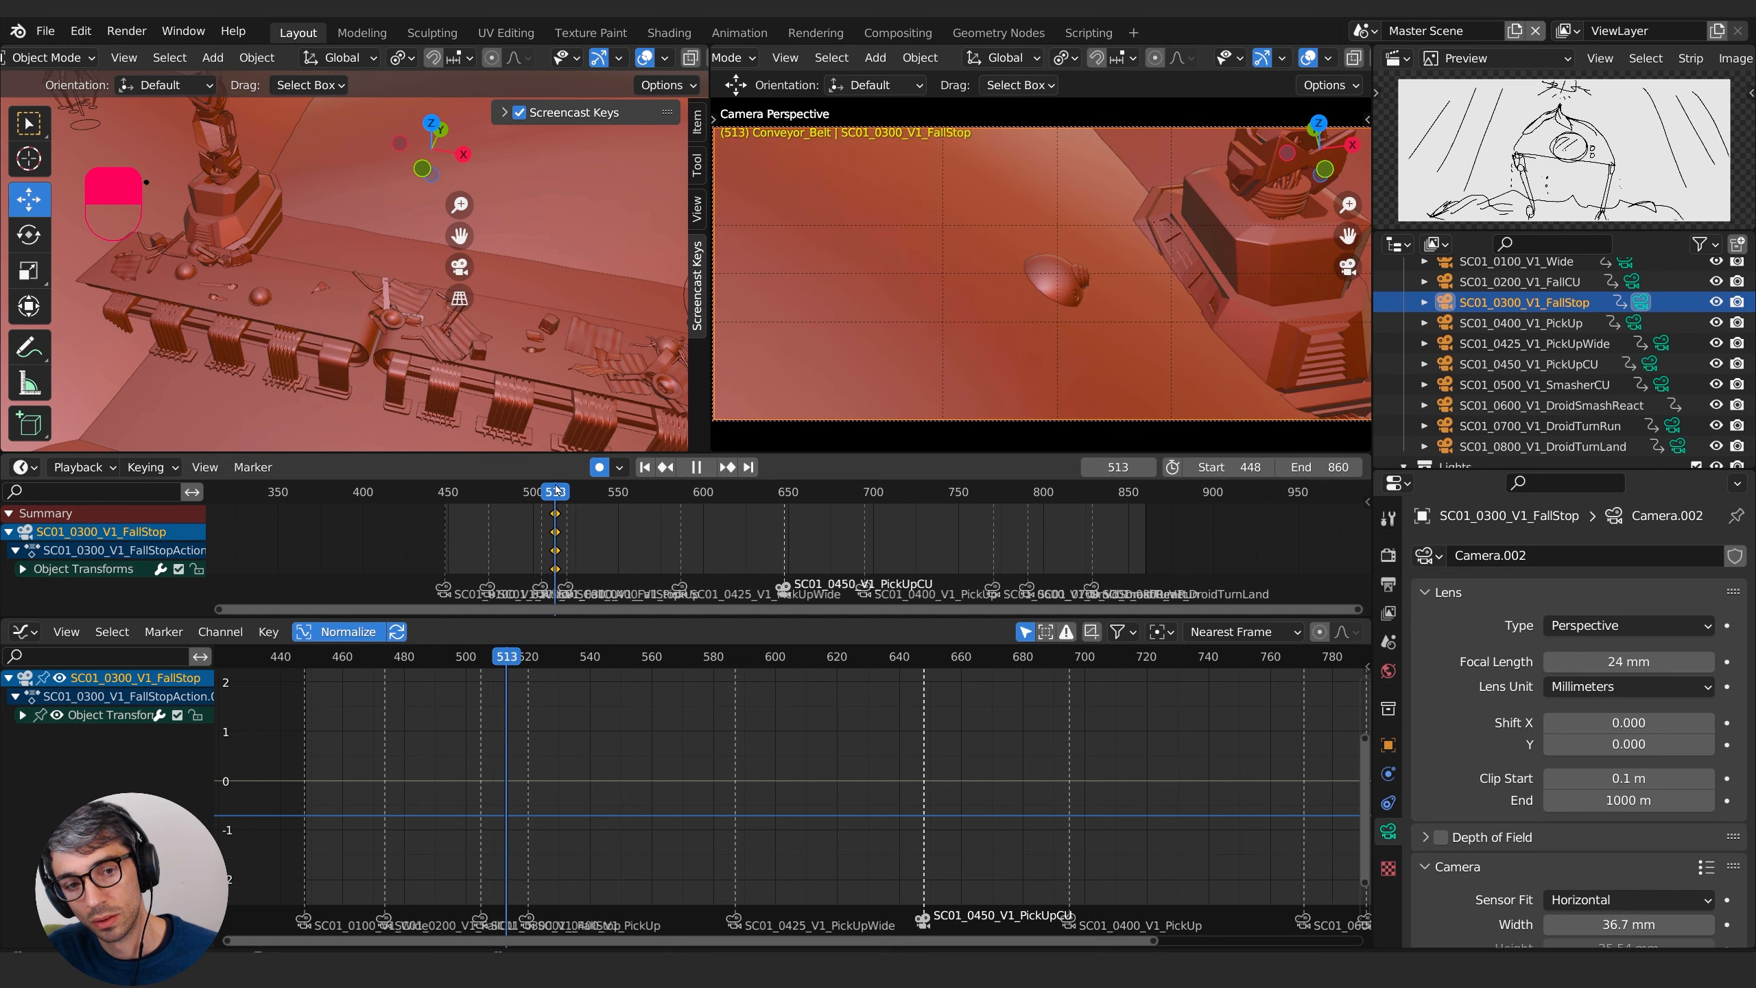
{"action": "middle_click_drag", "start_coordinate": [1126, 258], "coordinate": [1107, 325]}
{"action": "scroll", "coordinate": [1108, 323], "scroll_direction": "up", "scroll_amount": 1}
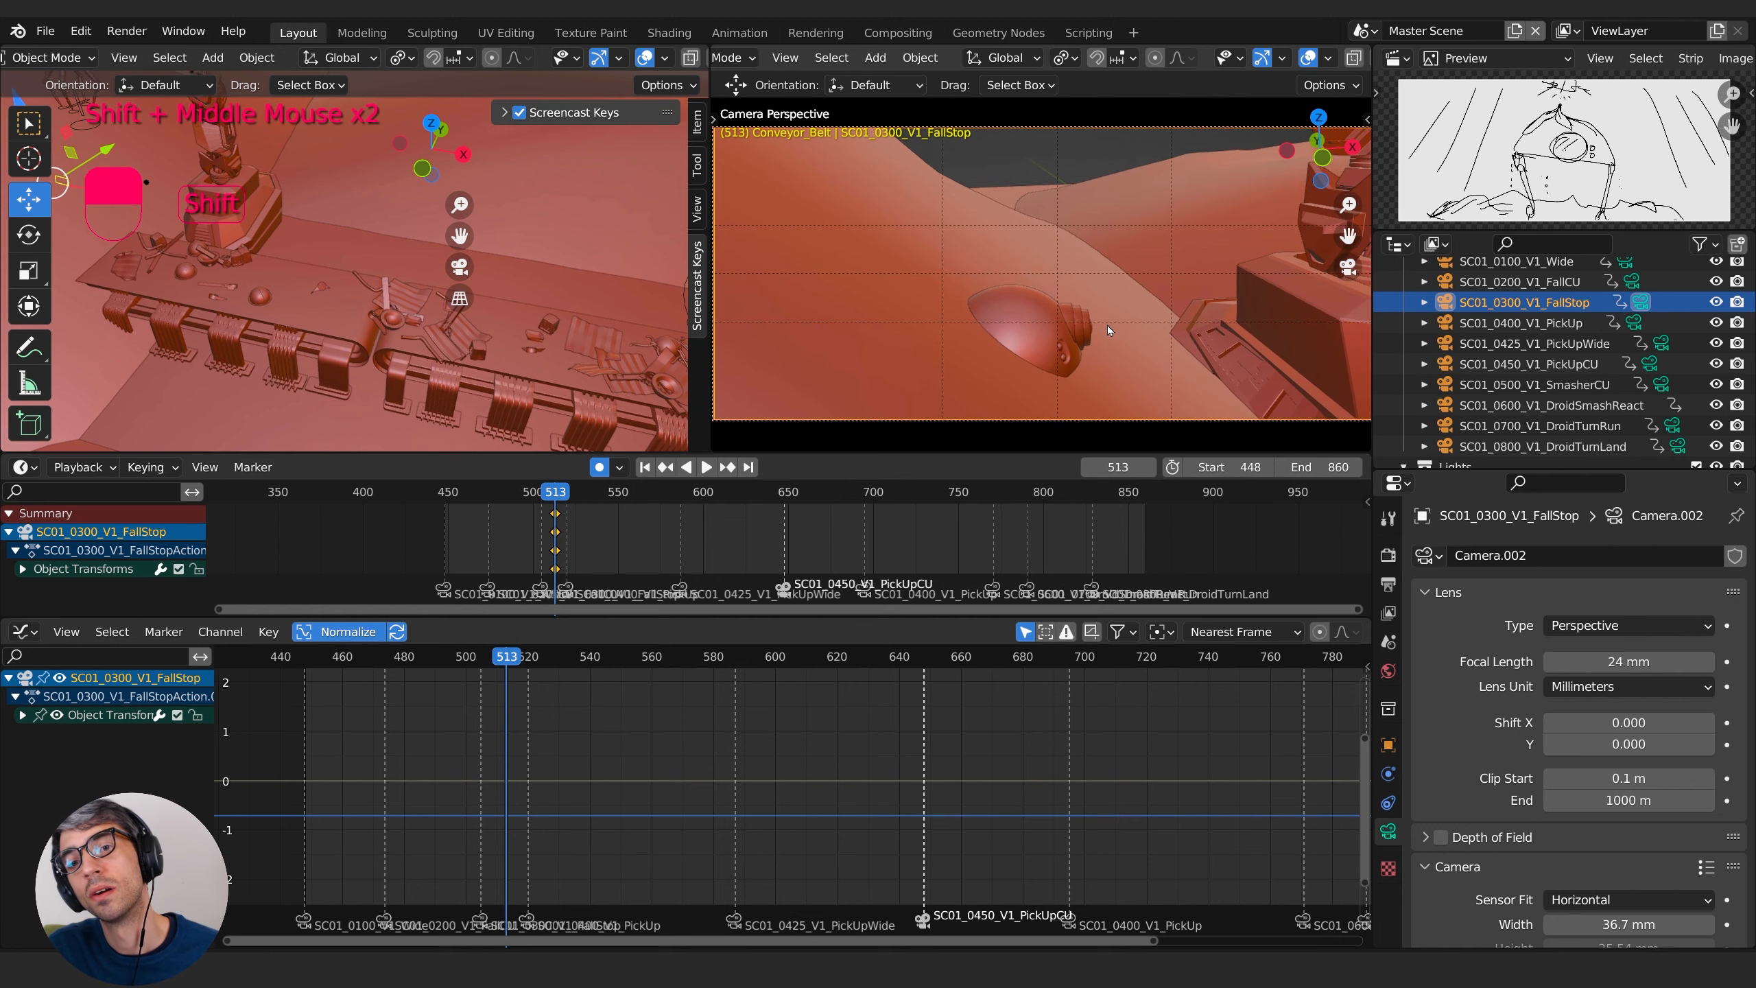
- Replay the shots around SC01_0300_V1_FallStop to check how its lower camera angle cuts with the neighbouring shots
{"action": "left_click", "coordinate": [541, 488]}
{"action": "key", "text": "space"}
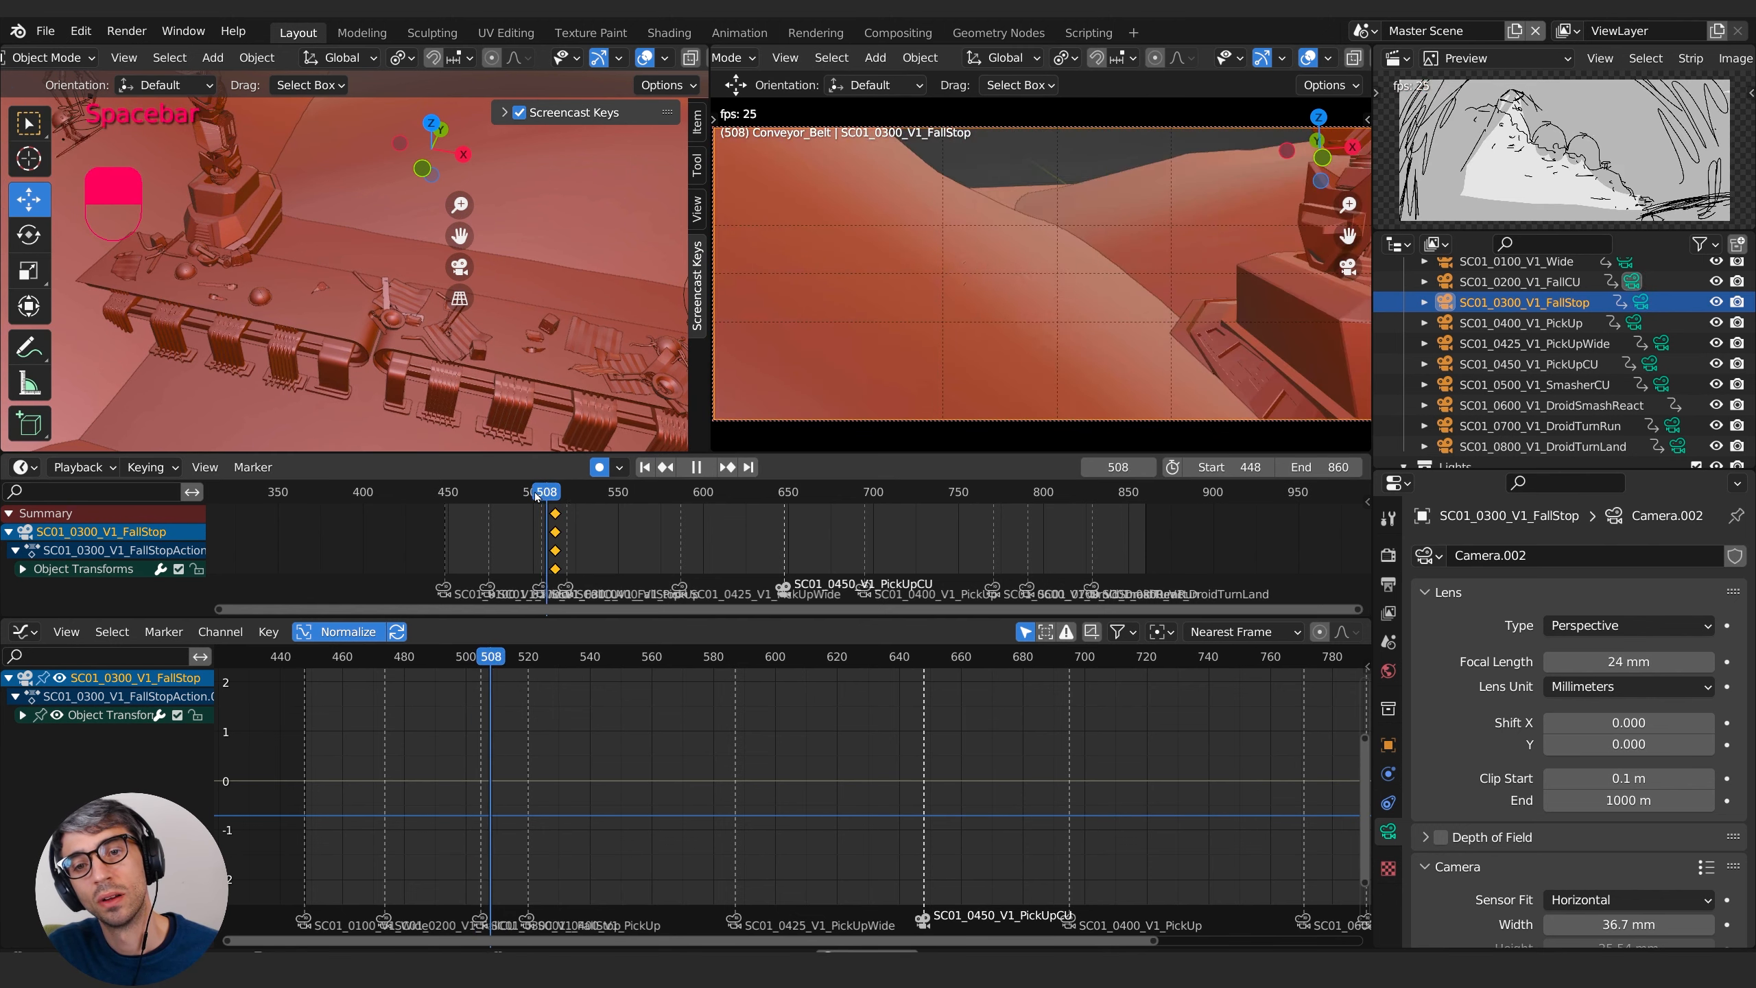
{"action": "left_click", "coordinate": [541, 488]}
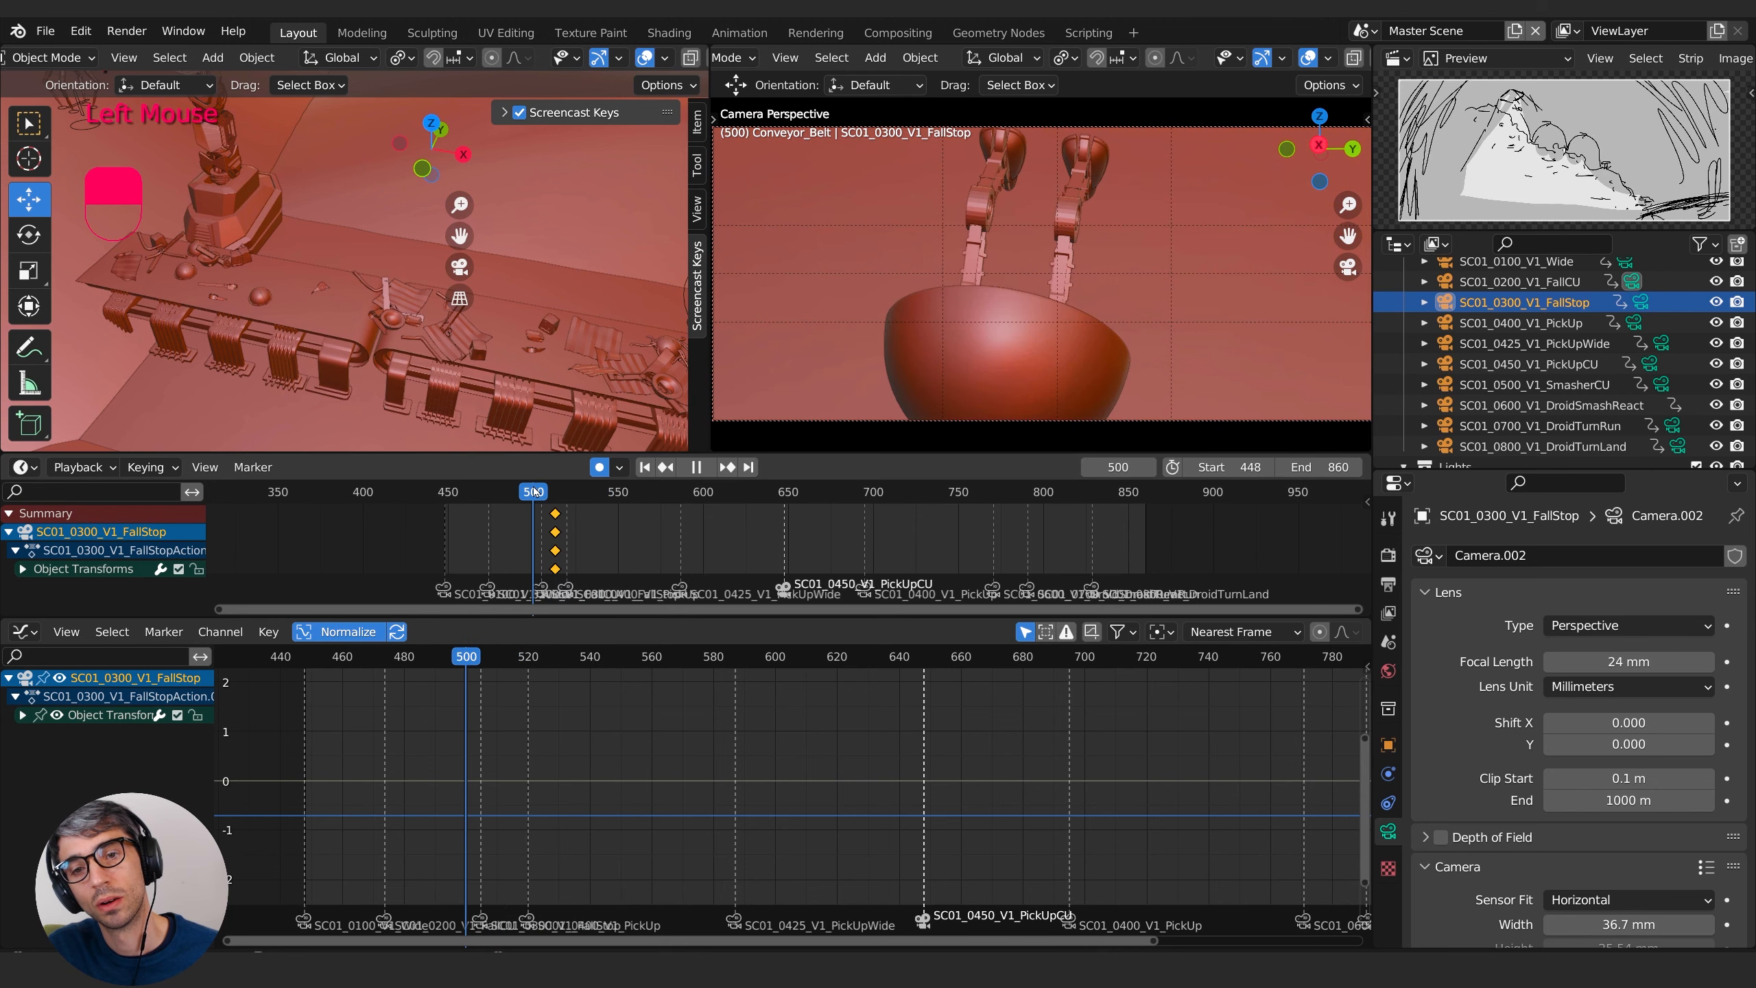
{"action": "key", "text": "space"}
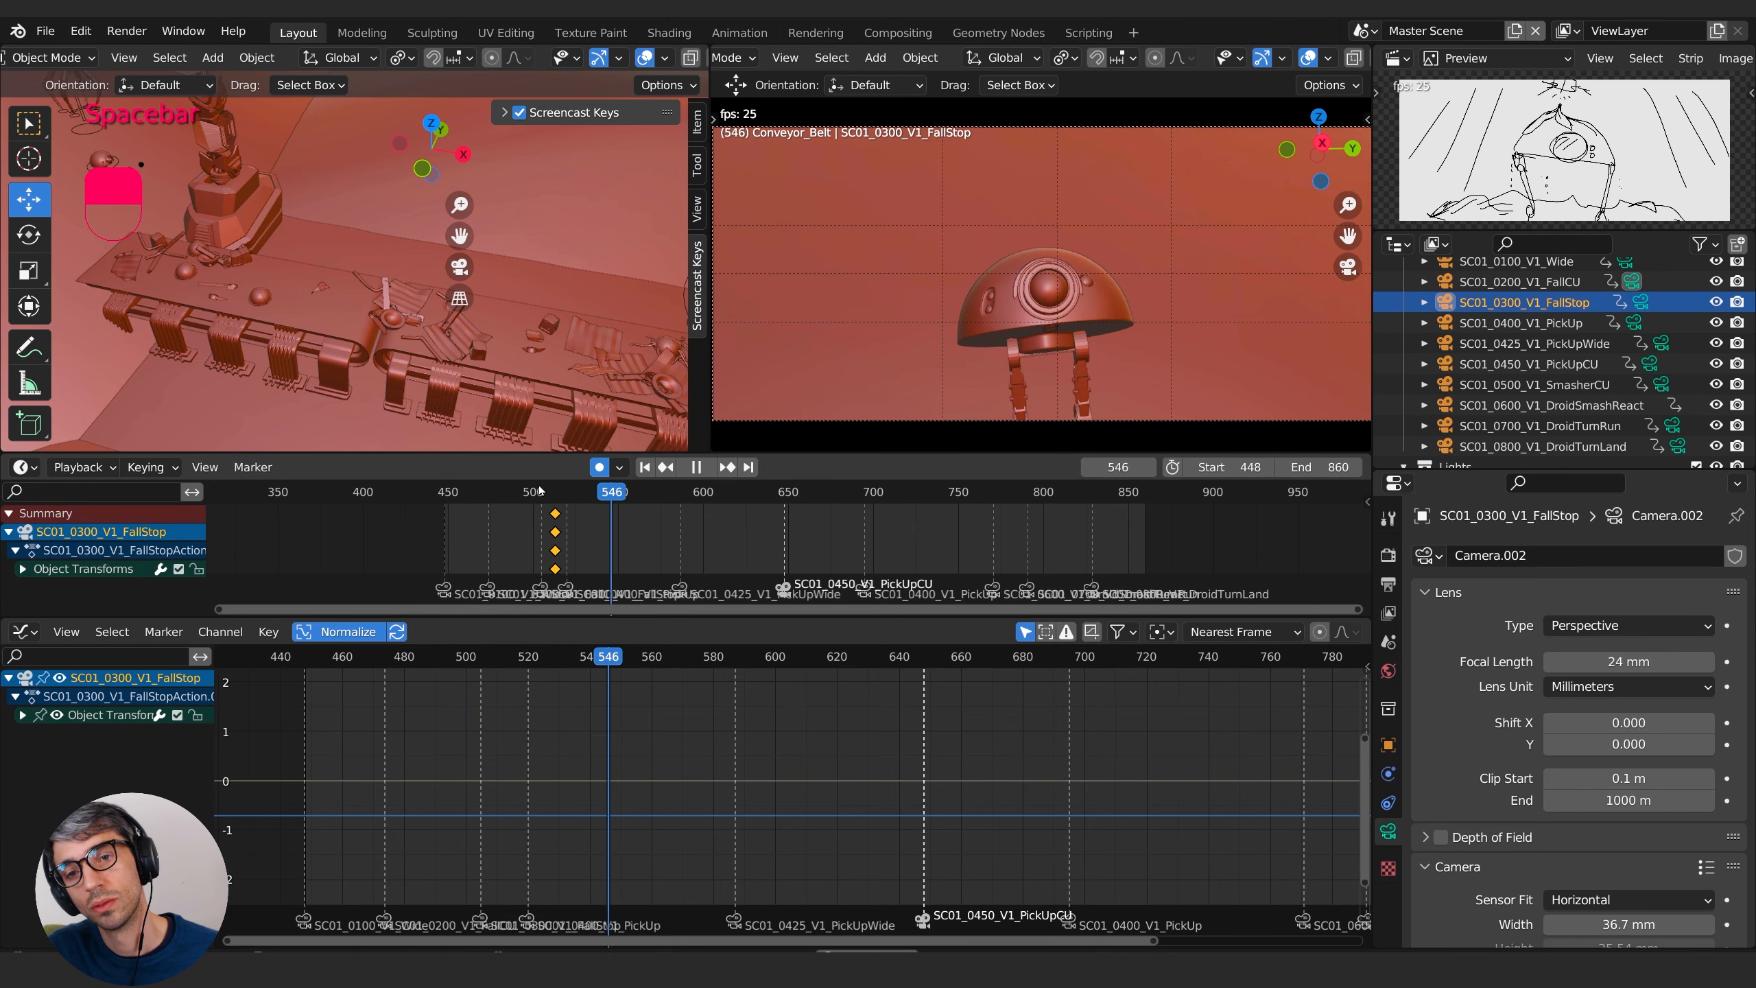
{"action": "left_click", "coordinate": [472, 490]}
{"action": "key", "text": "space"}
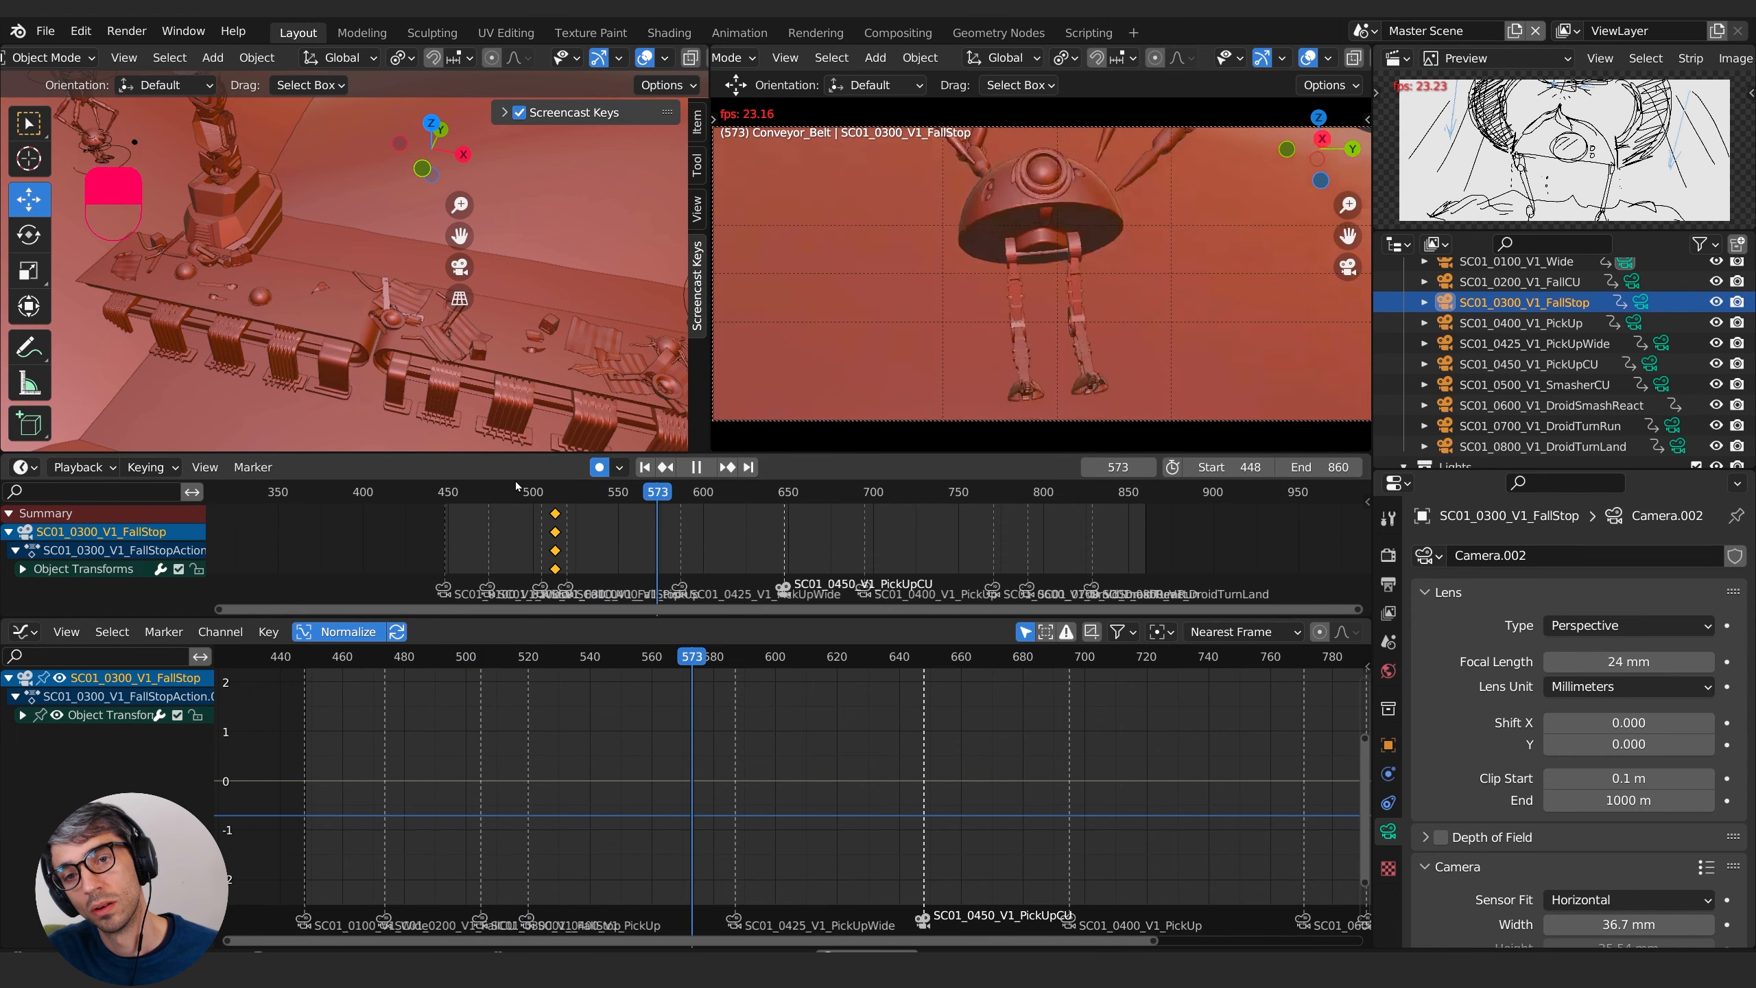
{"action": "key", "text": "space"}
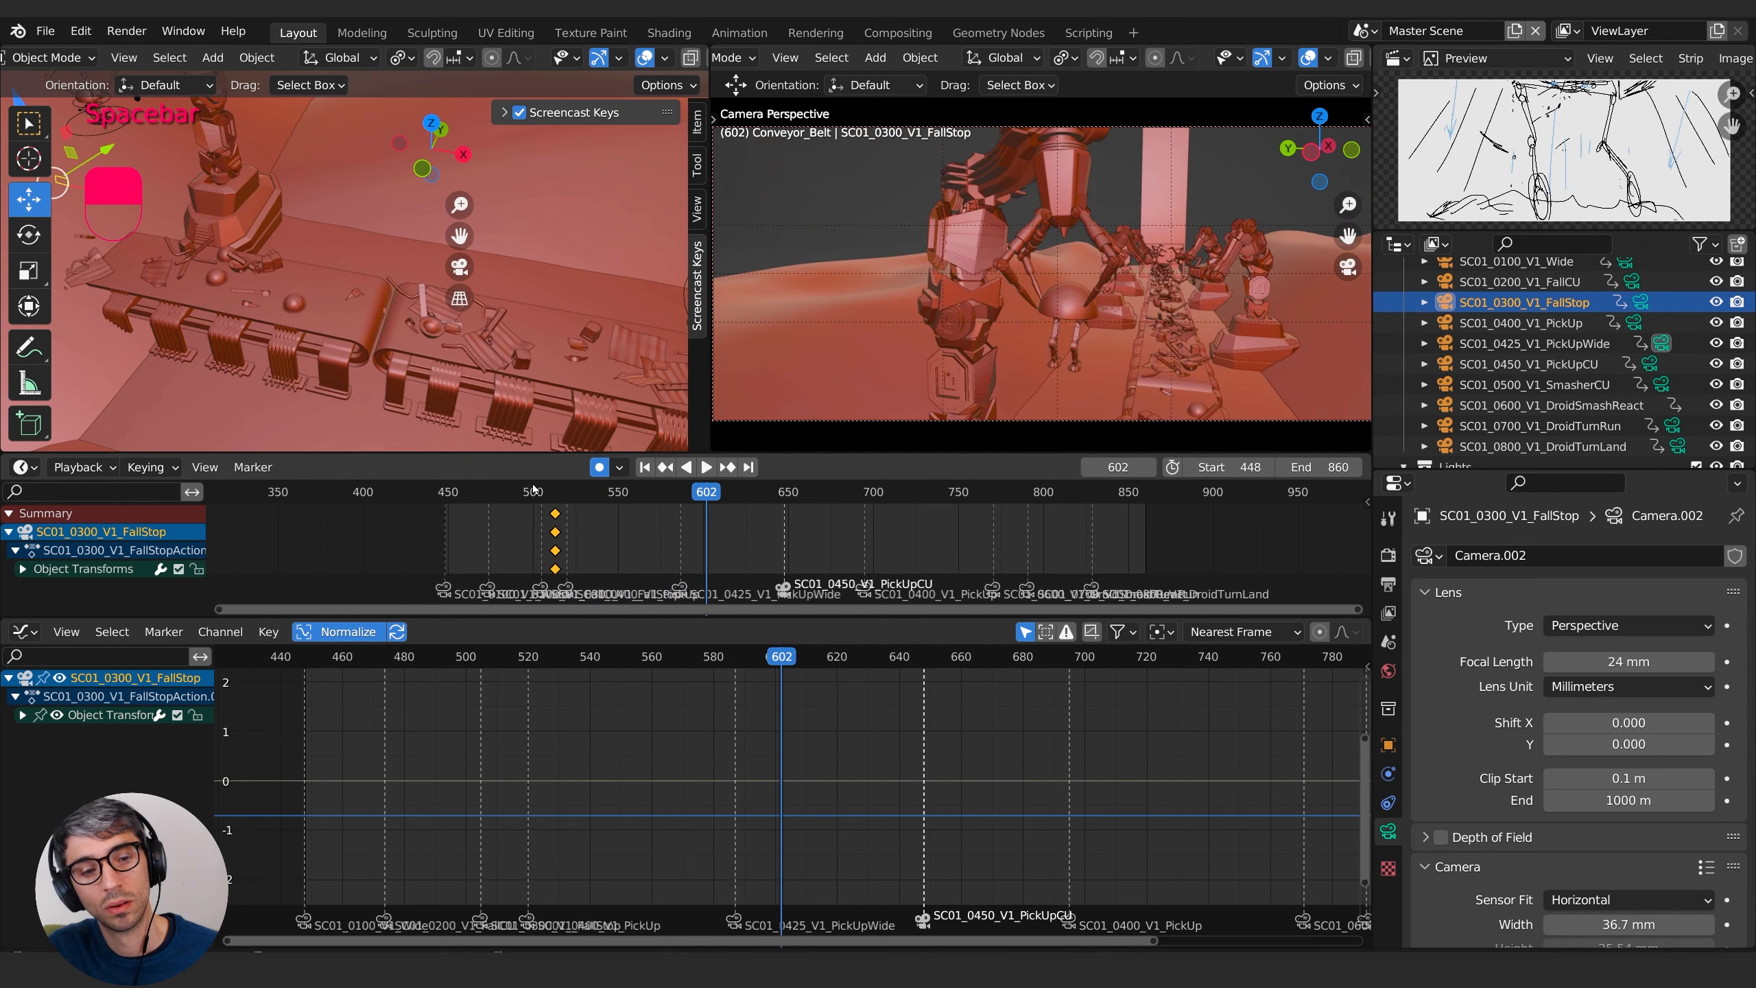
- Try moving the SC01_0400_V1_PickUp camera marker earlier to about frame 506, playing back the cut around it
{"action": "left_click_drag", "start_coordinate": [533, 489], "coordinate": [565, 490]}
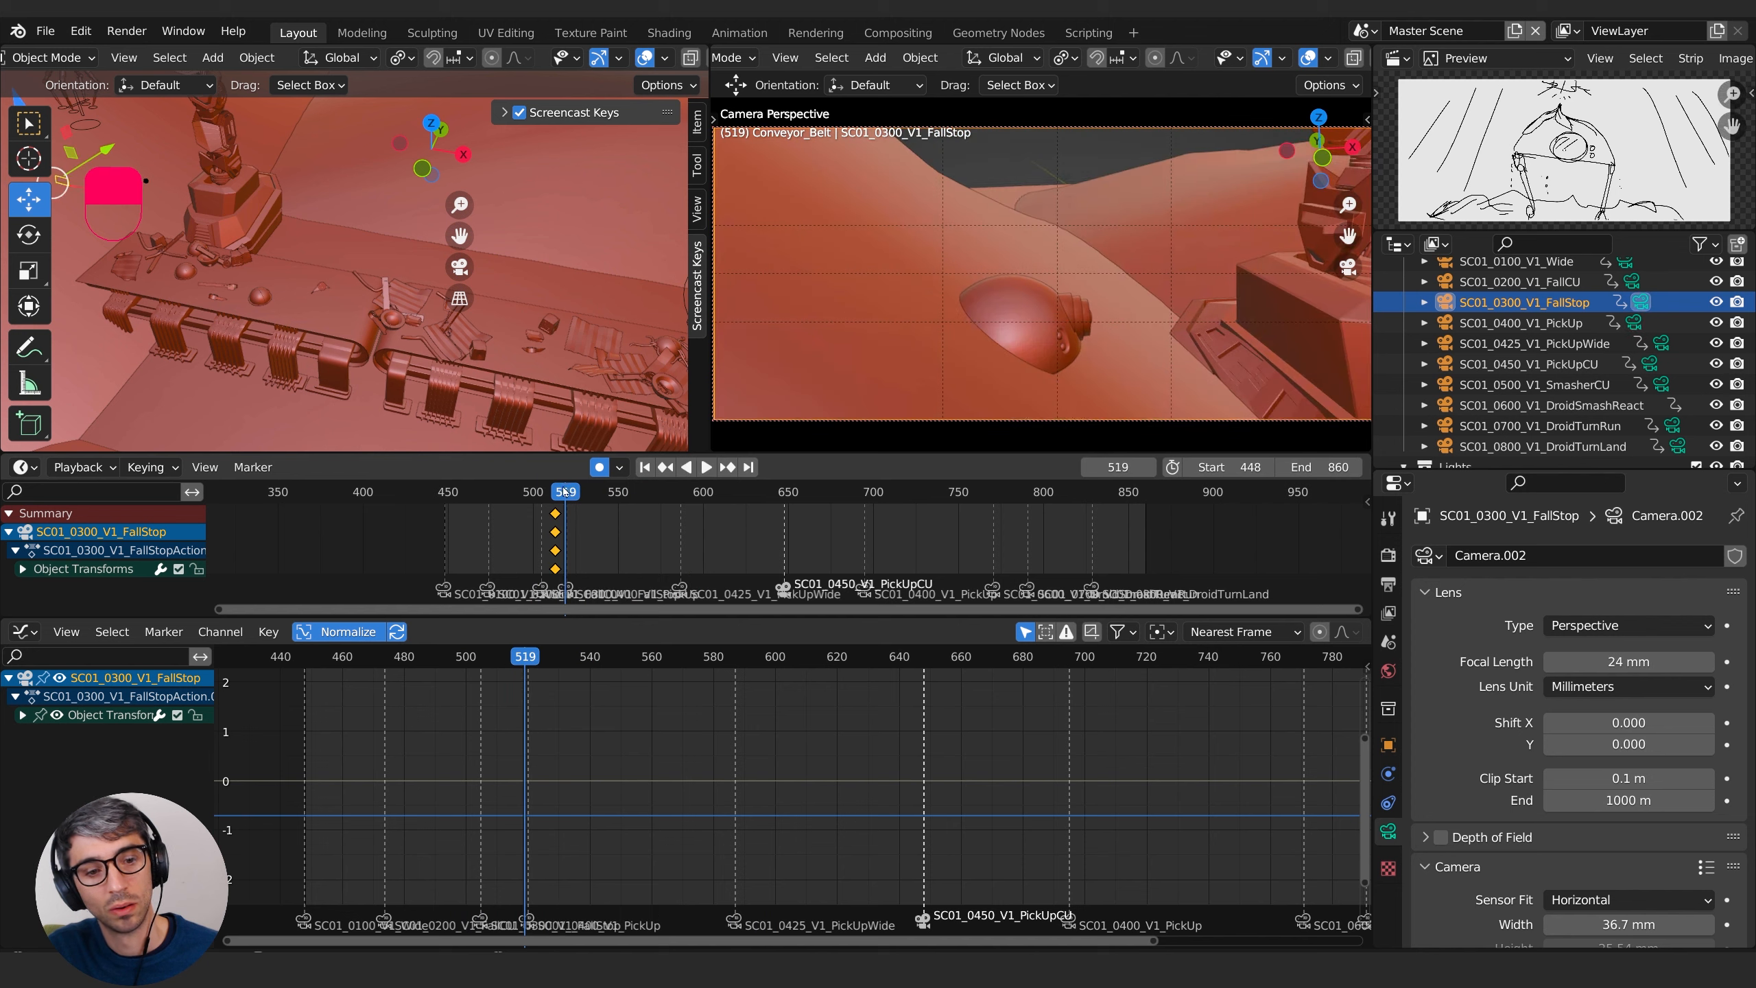
{"action": "left_click", "coordinate": [557, 491]}
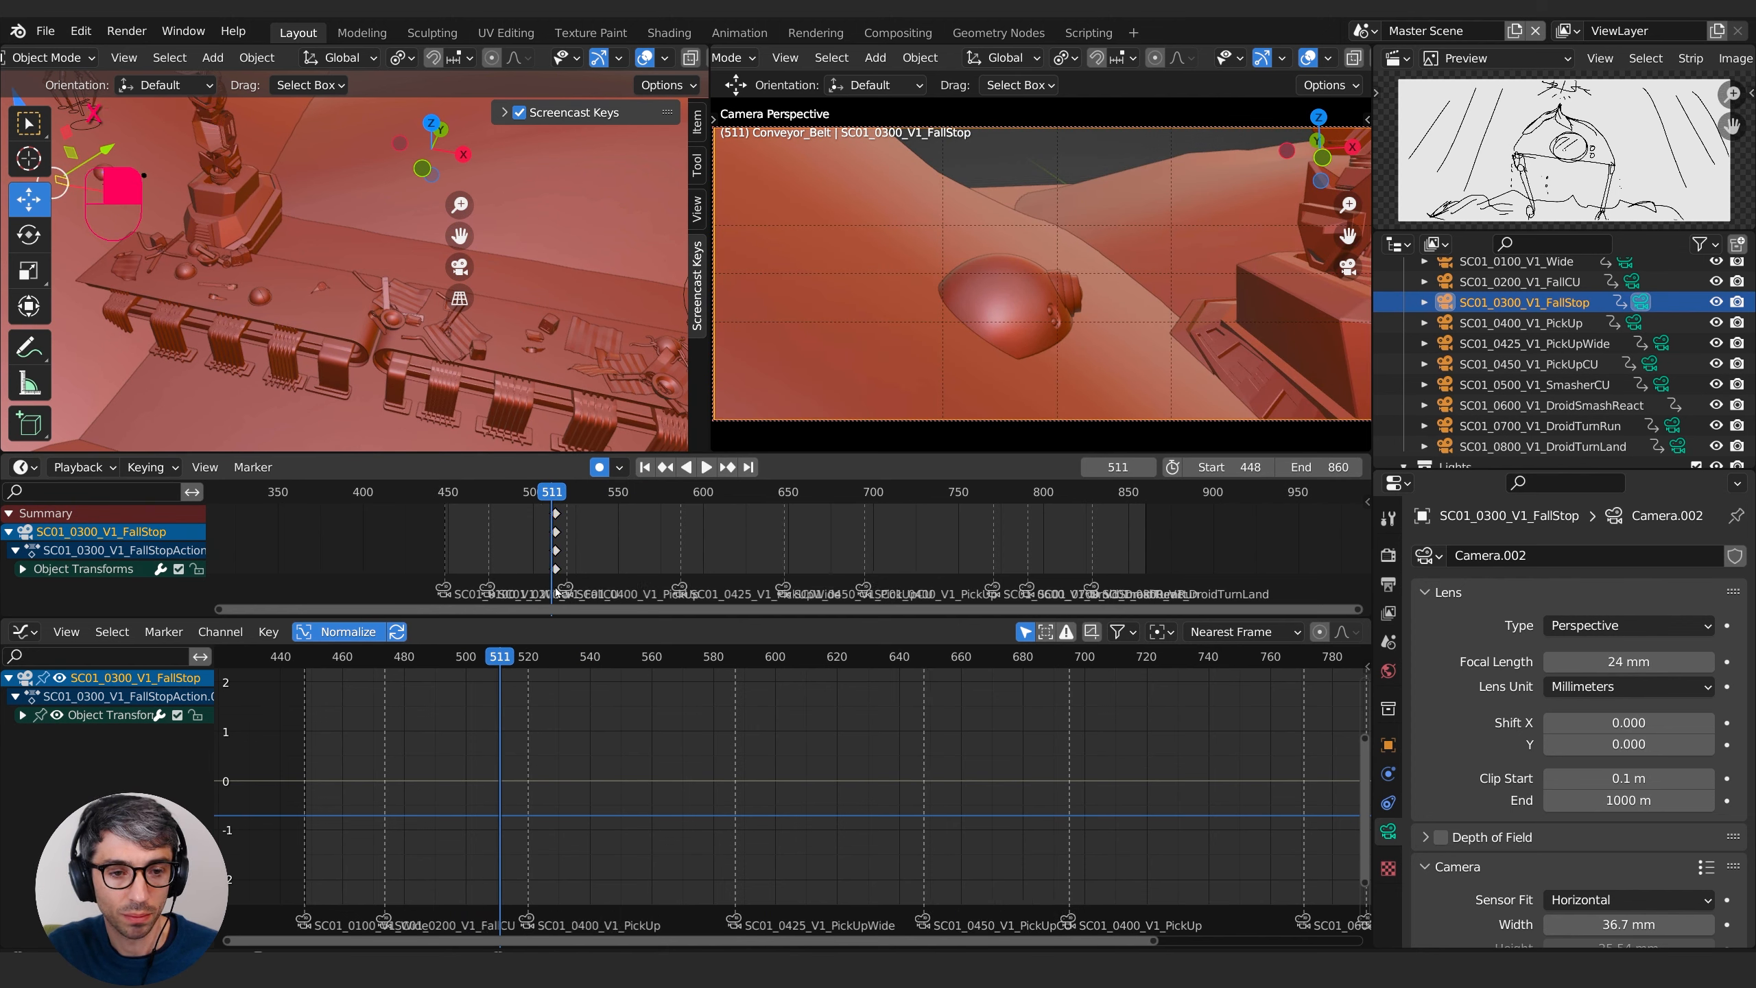
{"action": "key", "text": "g"}
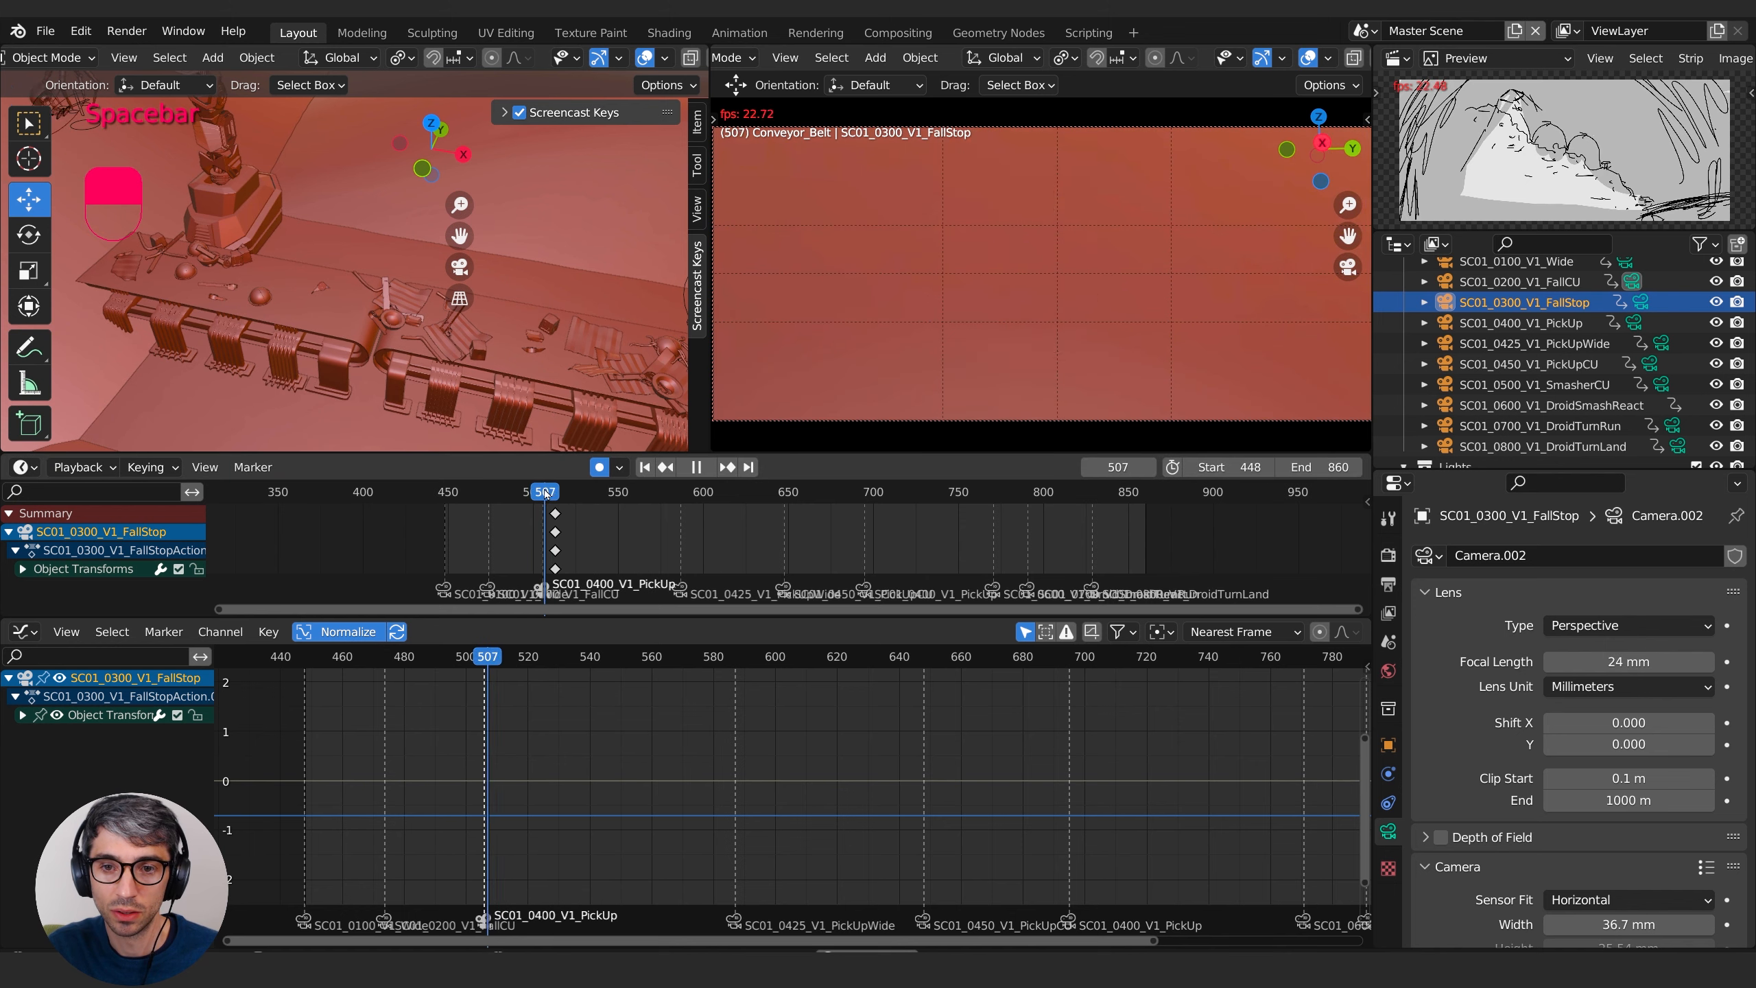
{"action": "key", "text": "space"}
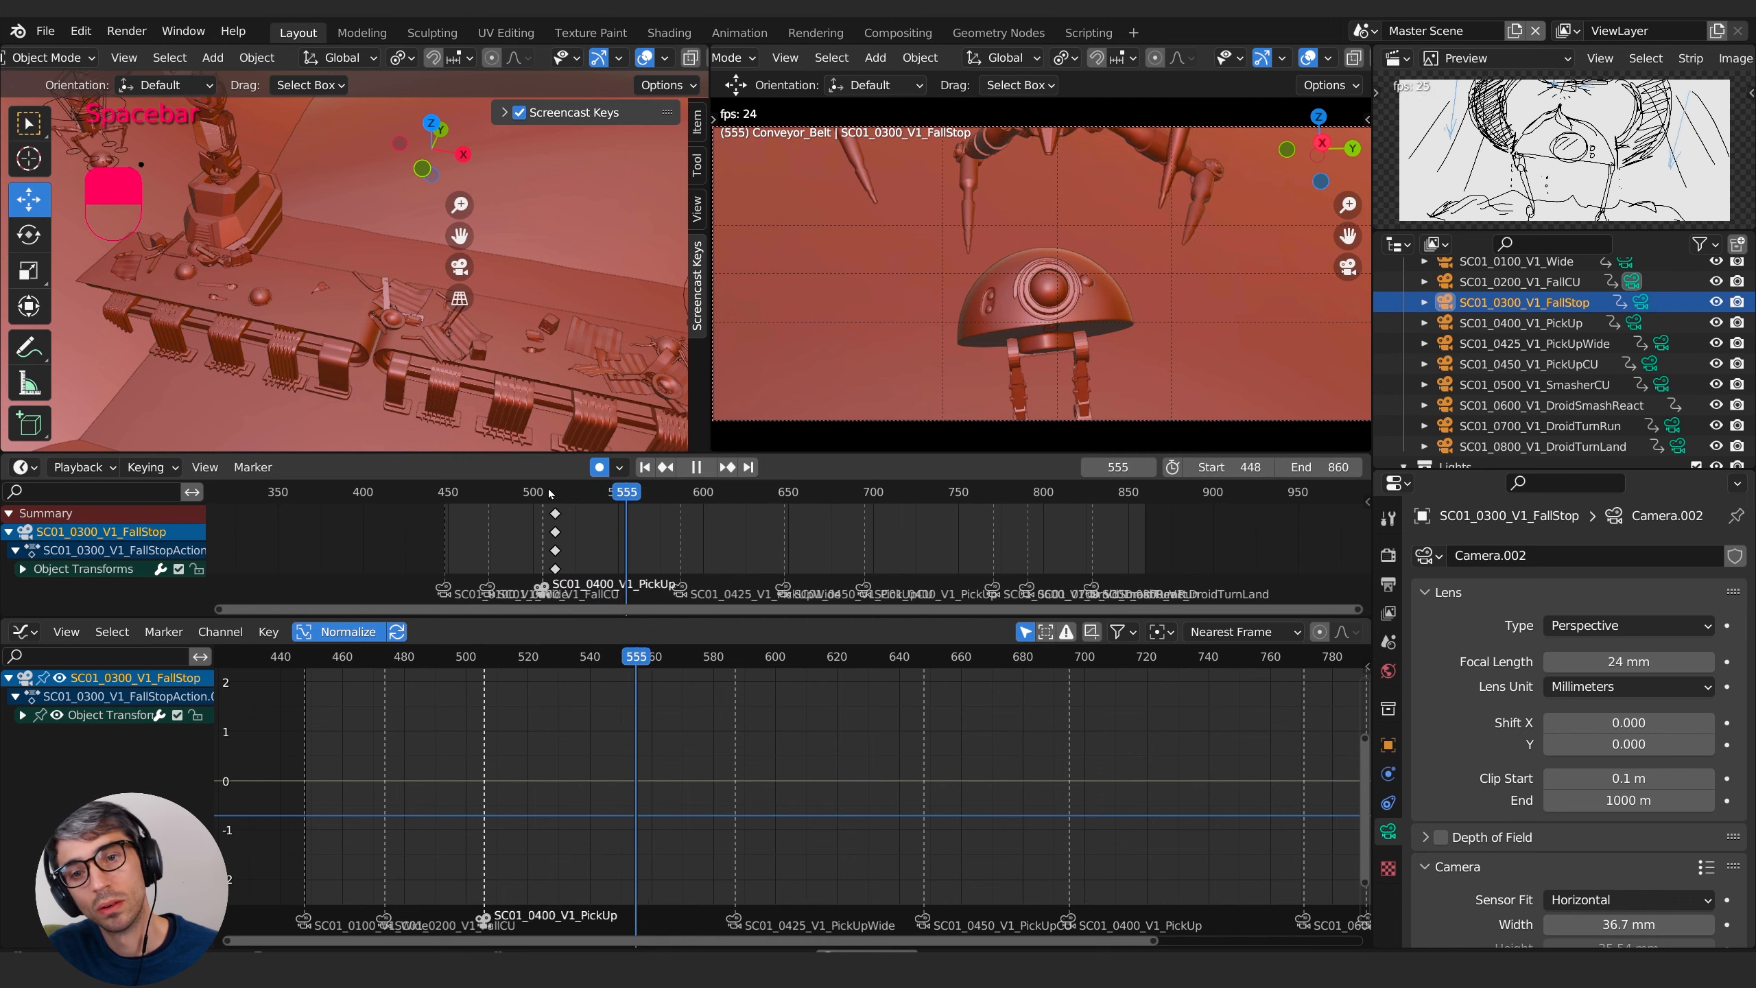
{"action": "left_click", "coordinate": [459, 494]}
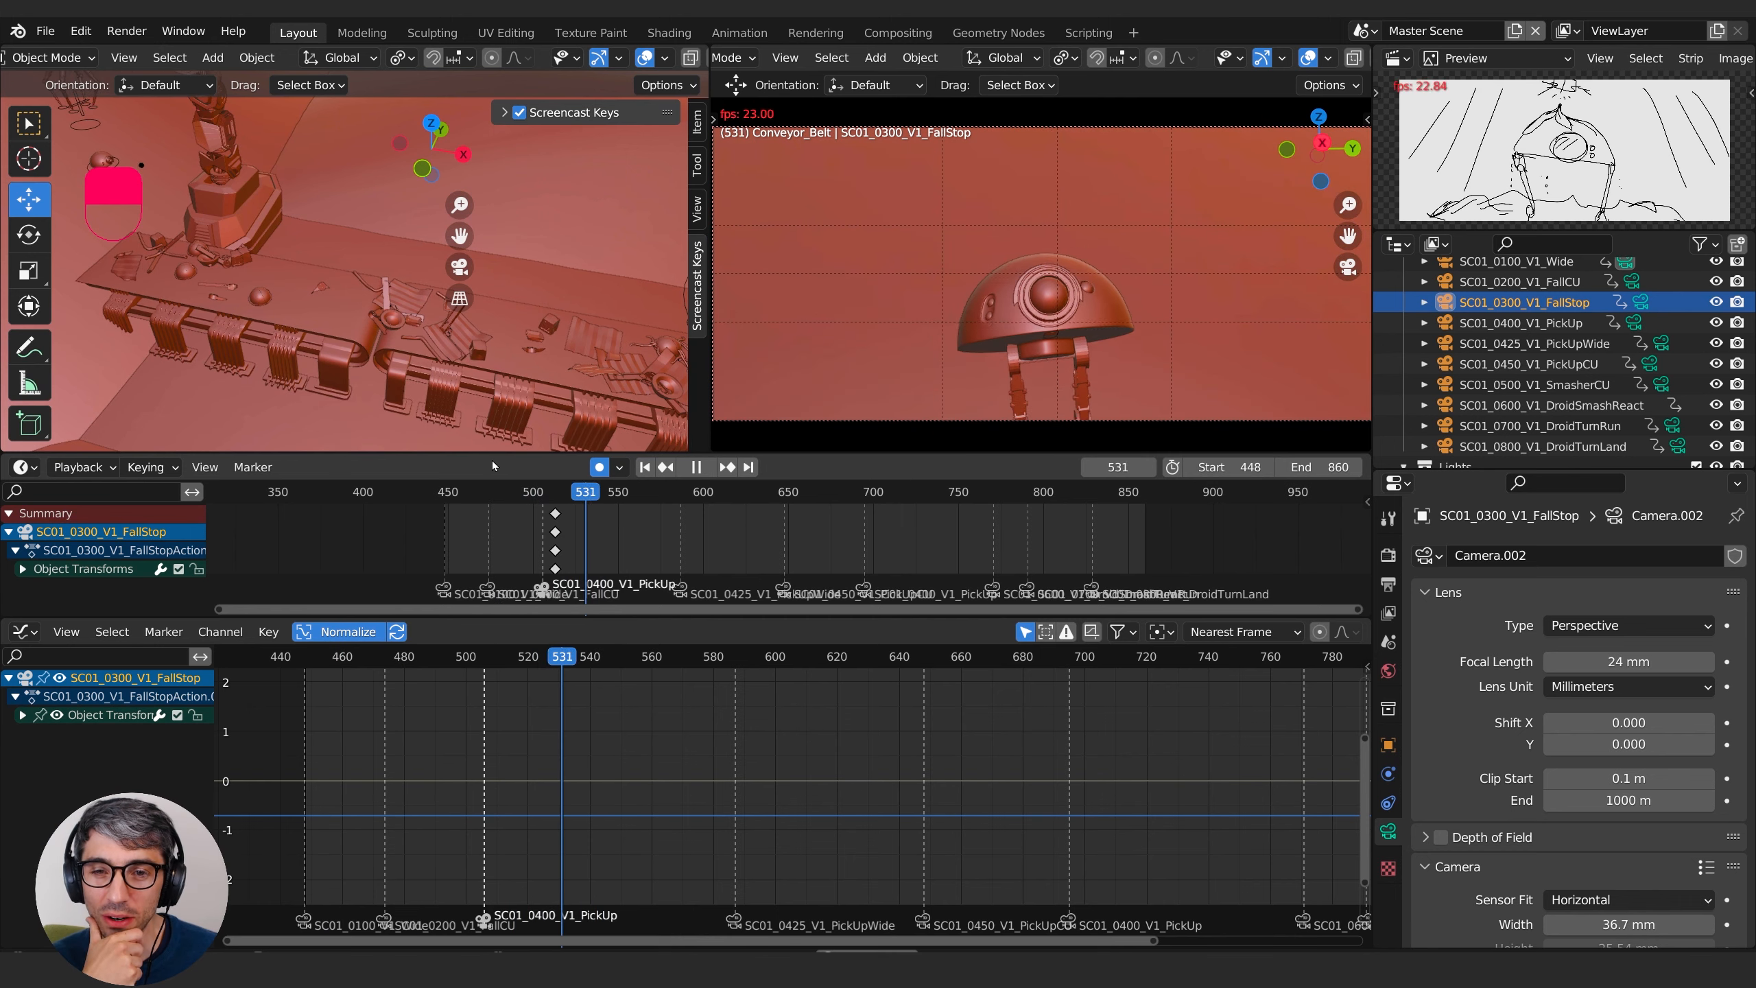
{"action": "key", "text": "space"}
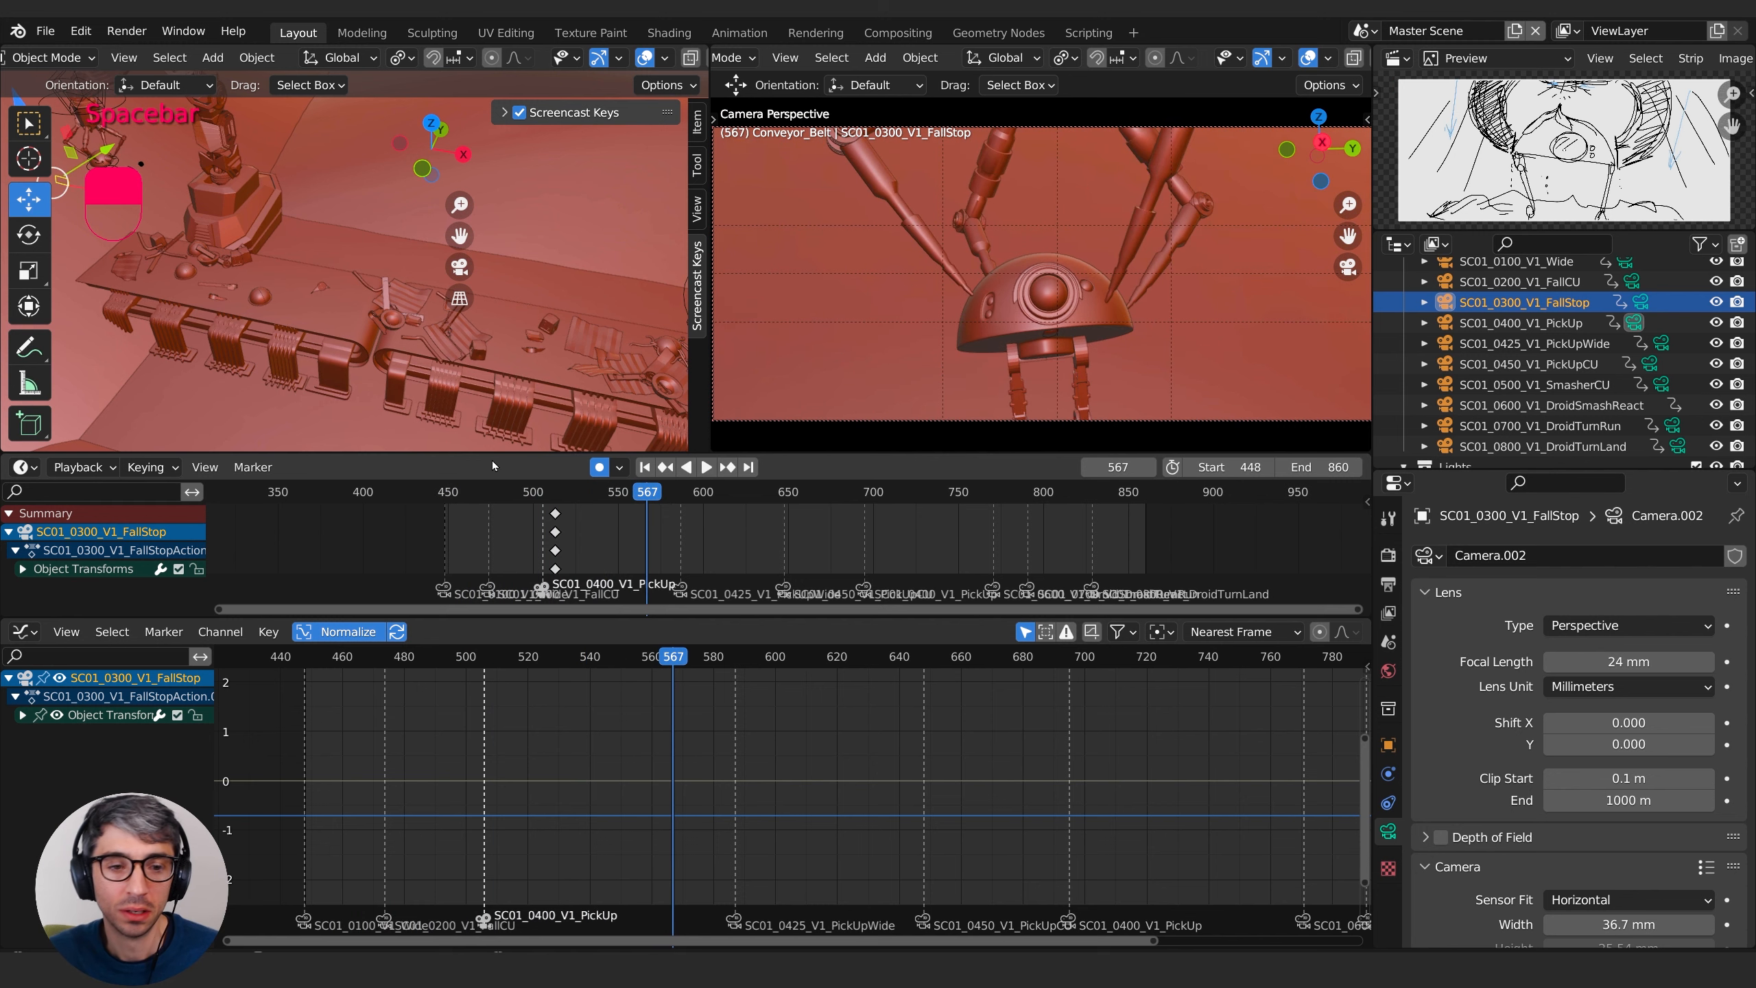
- Undo the timing change of the SC01_0400_V1_PickUp camera marker
{"action": "key", "text": "ctrl+z"}
{"action": "key", "text": "ctrl+z"}
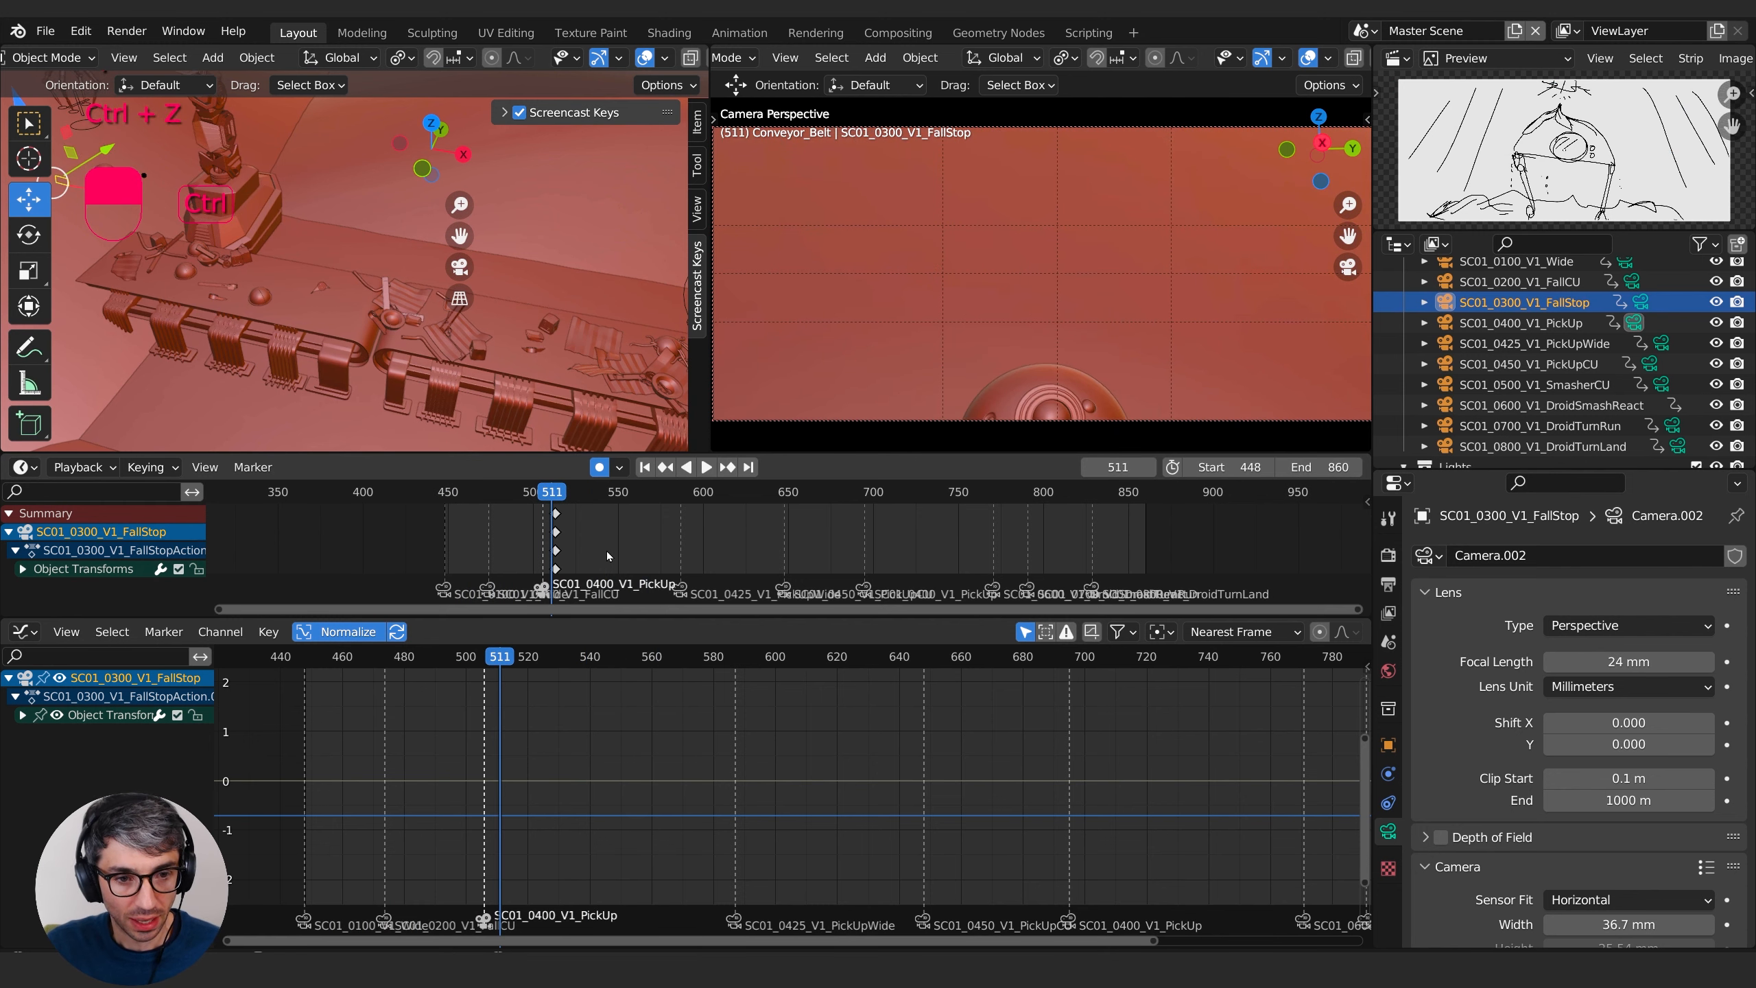
{"action": "key", "text": "ctrl+z"}
{"action": "key", "text": "ctrl+z"}
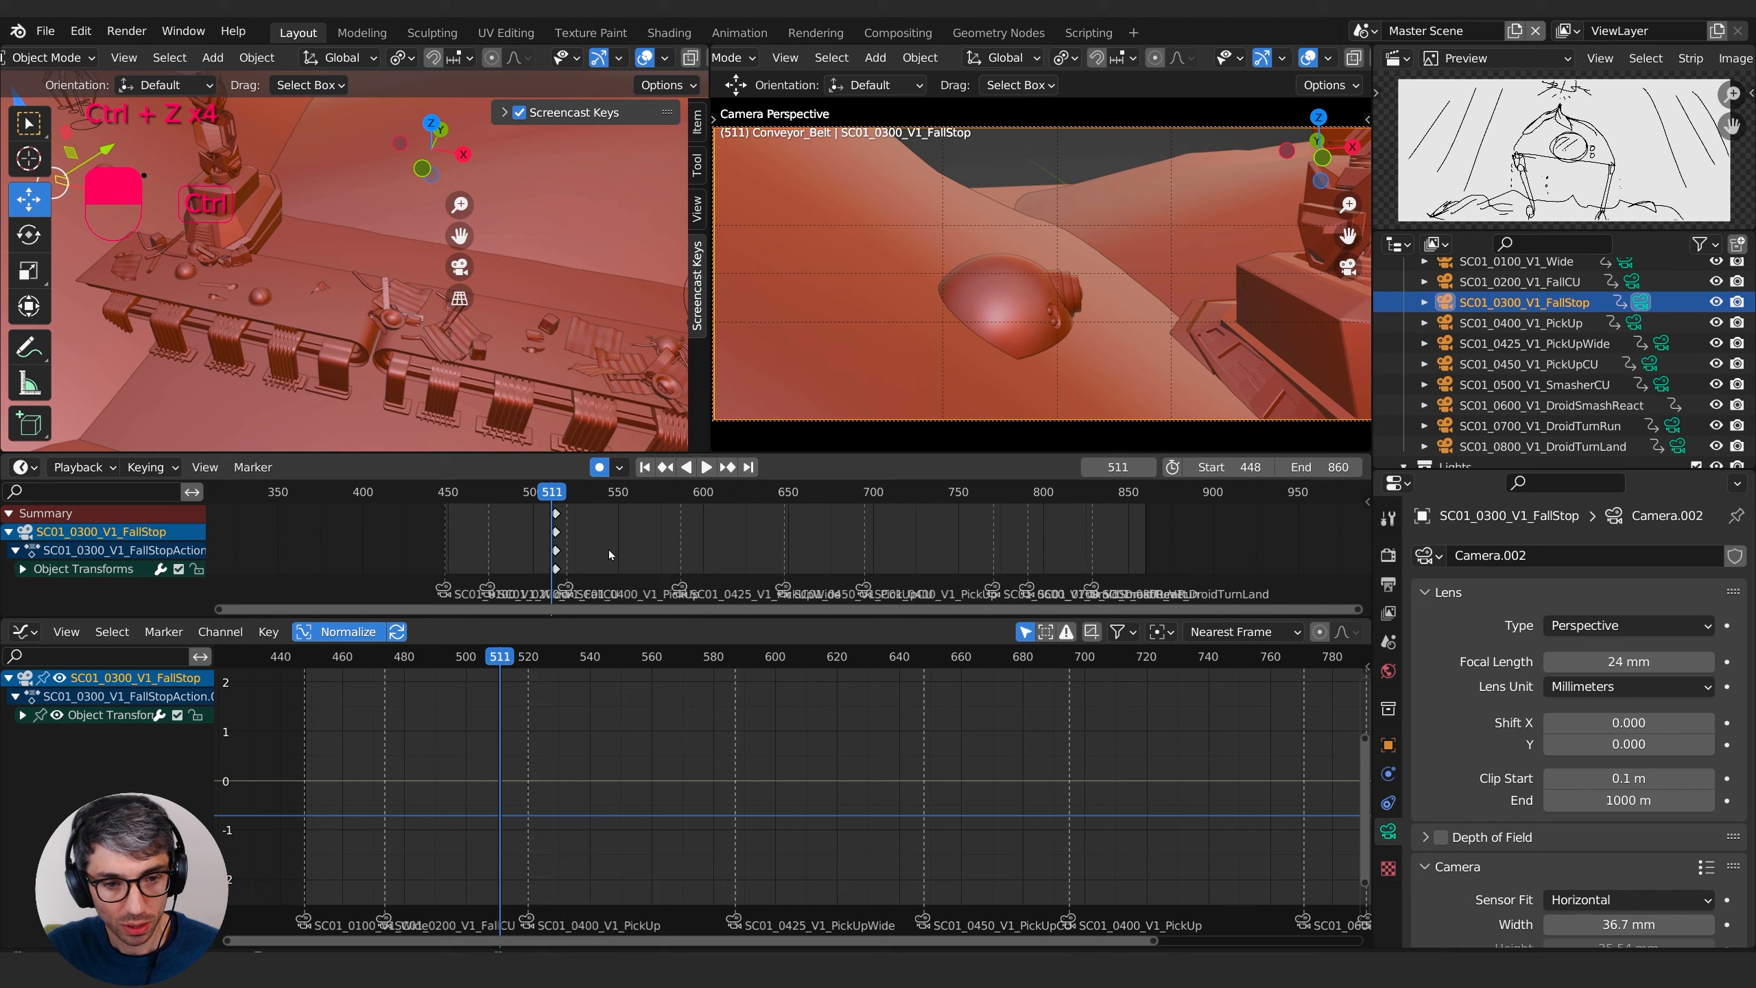
- At frame 513, reframe the FallStop camera to look steeply down from farther away, with the droid small near the centre
{"action": "left_click", "coordinate": [525, 496]}
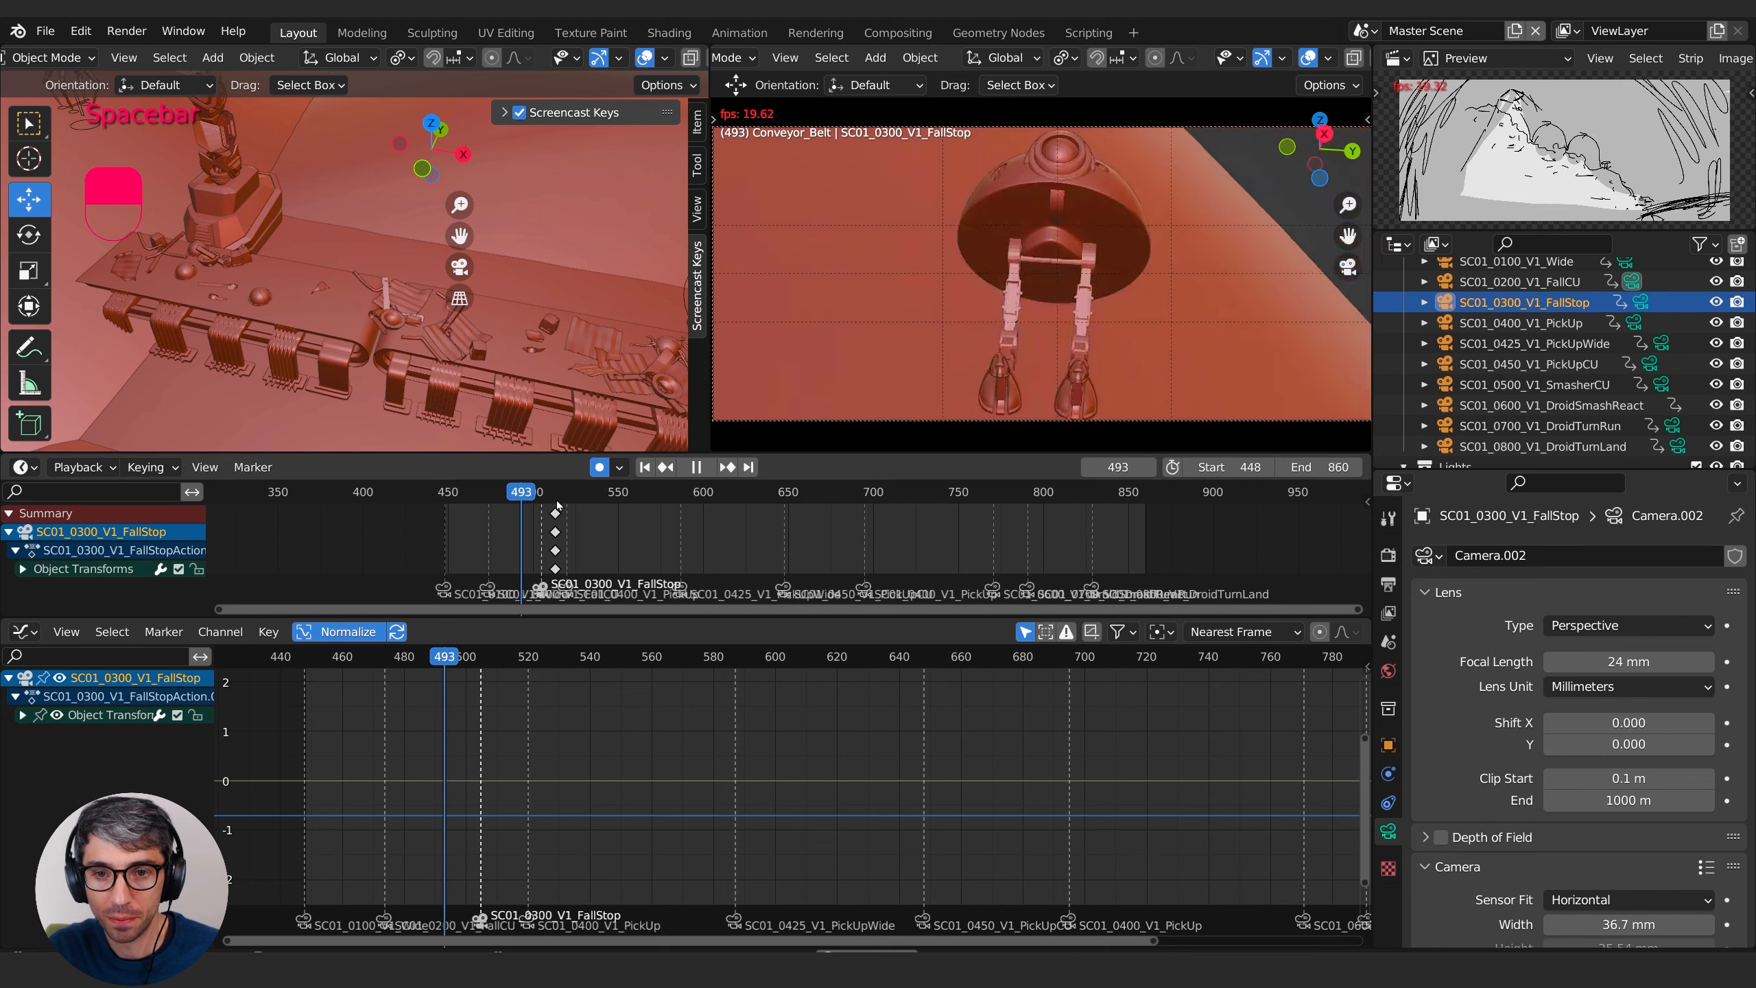
{"action": "key", "text": "space"}
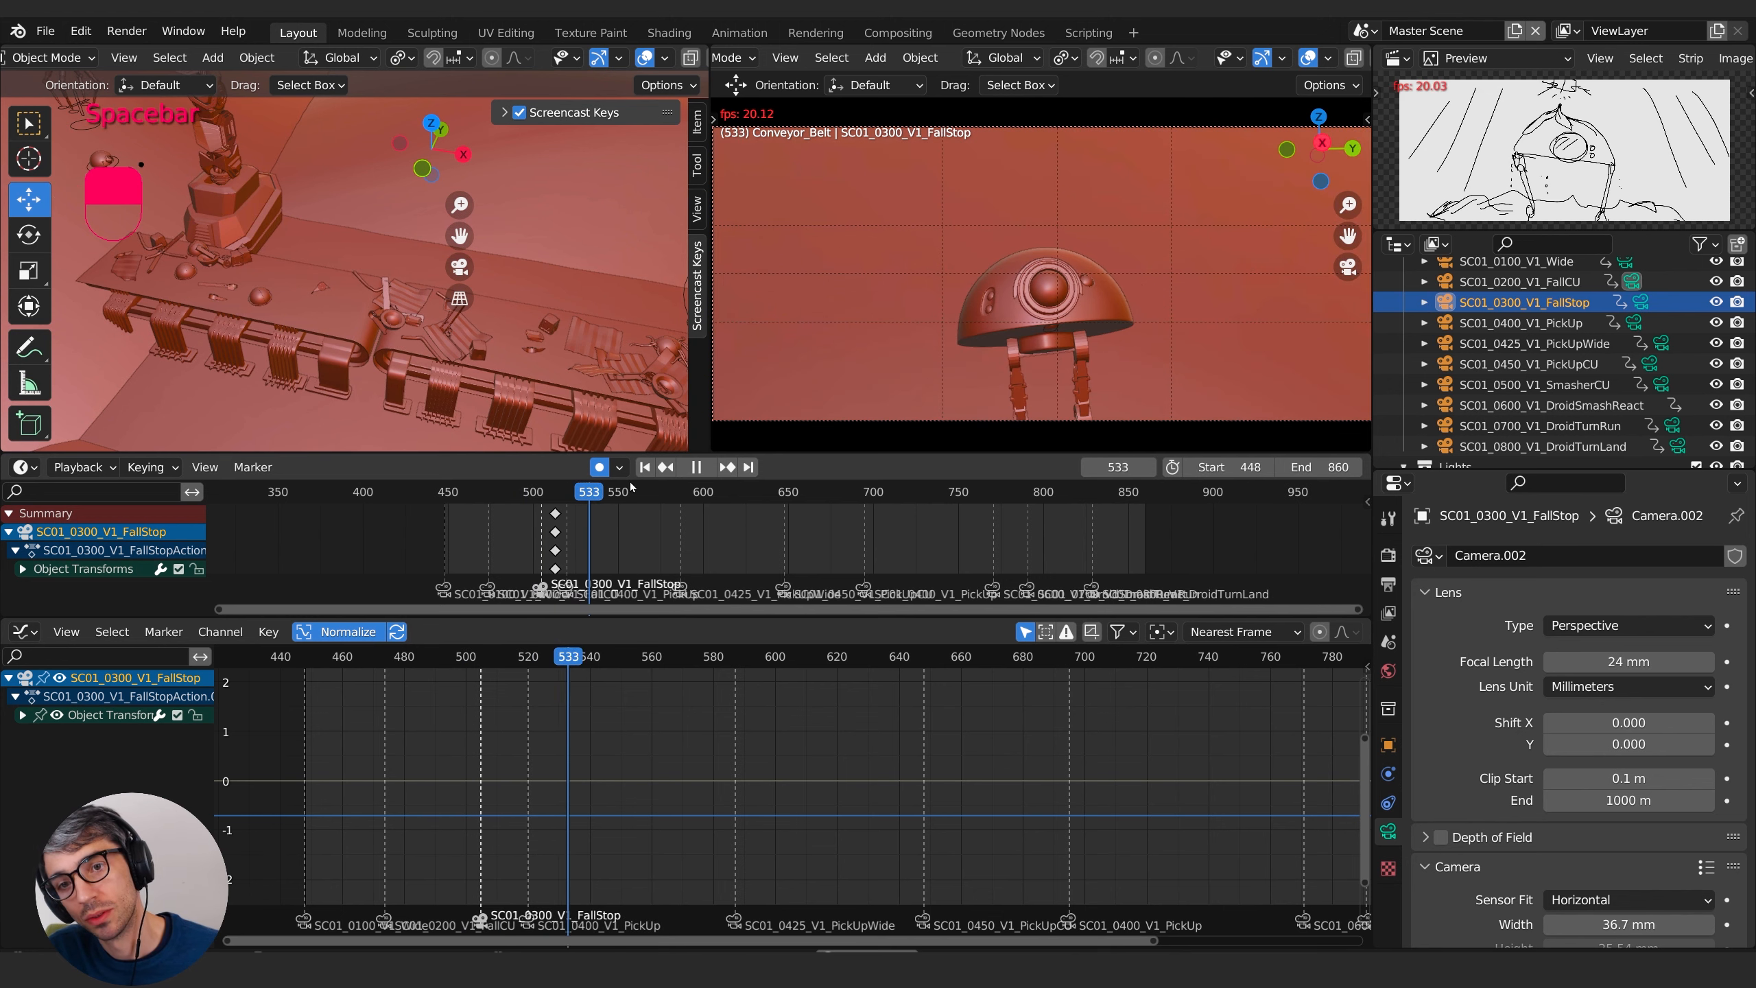
{"action": "key", "text": "space"}
{"action": "left_click", "coordinate": [562, 507]}
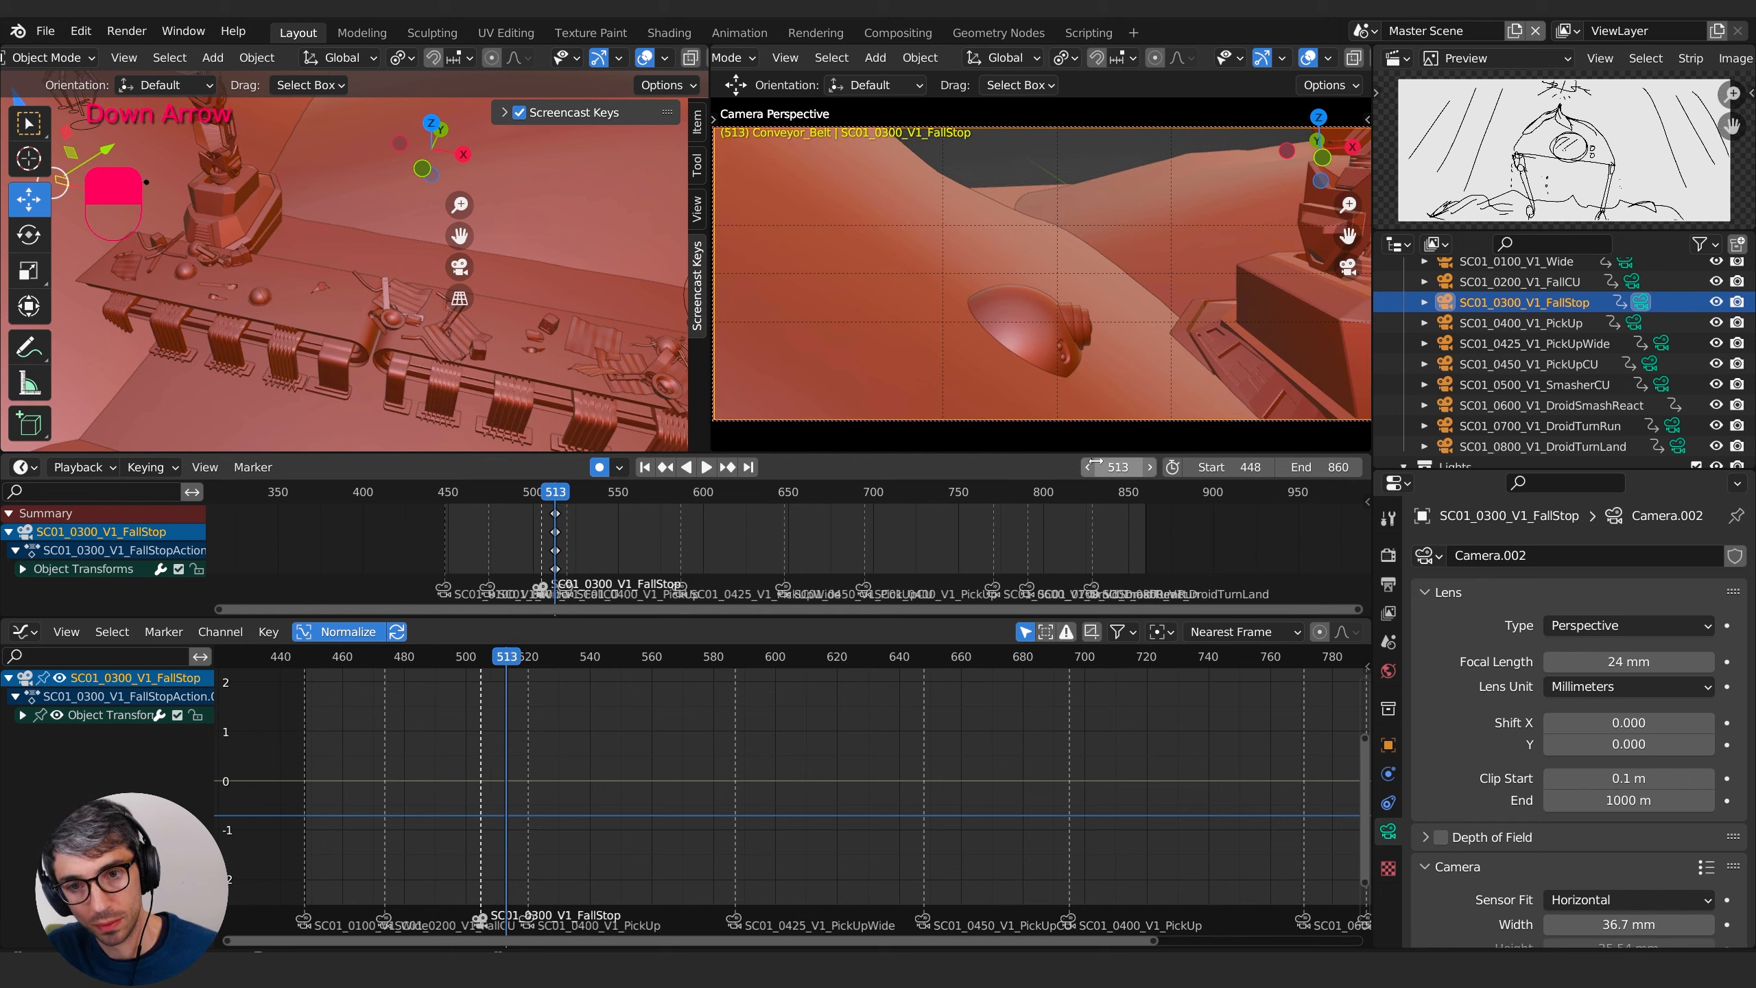
{"action": "middle_click_drag", "start_coordinate": [1134, 309], "coordinate": [1139, 259]}
{"action": "scroll", "coordinate": [1135, 288], "scroll_direction": "down", "scroll_amount": 2}
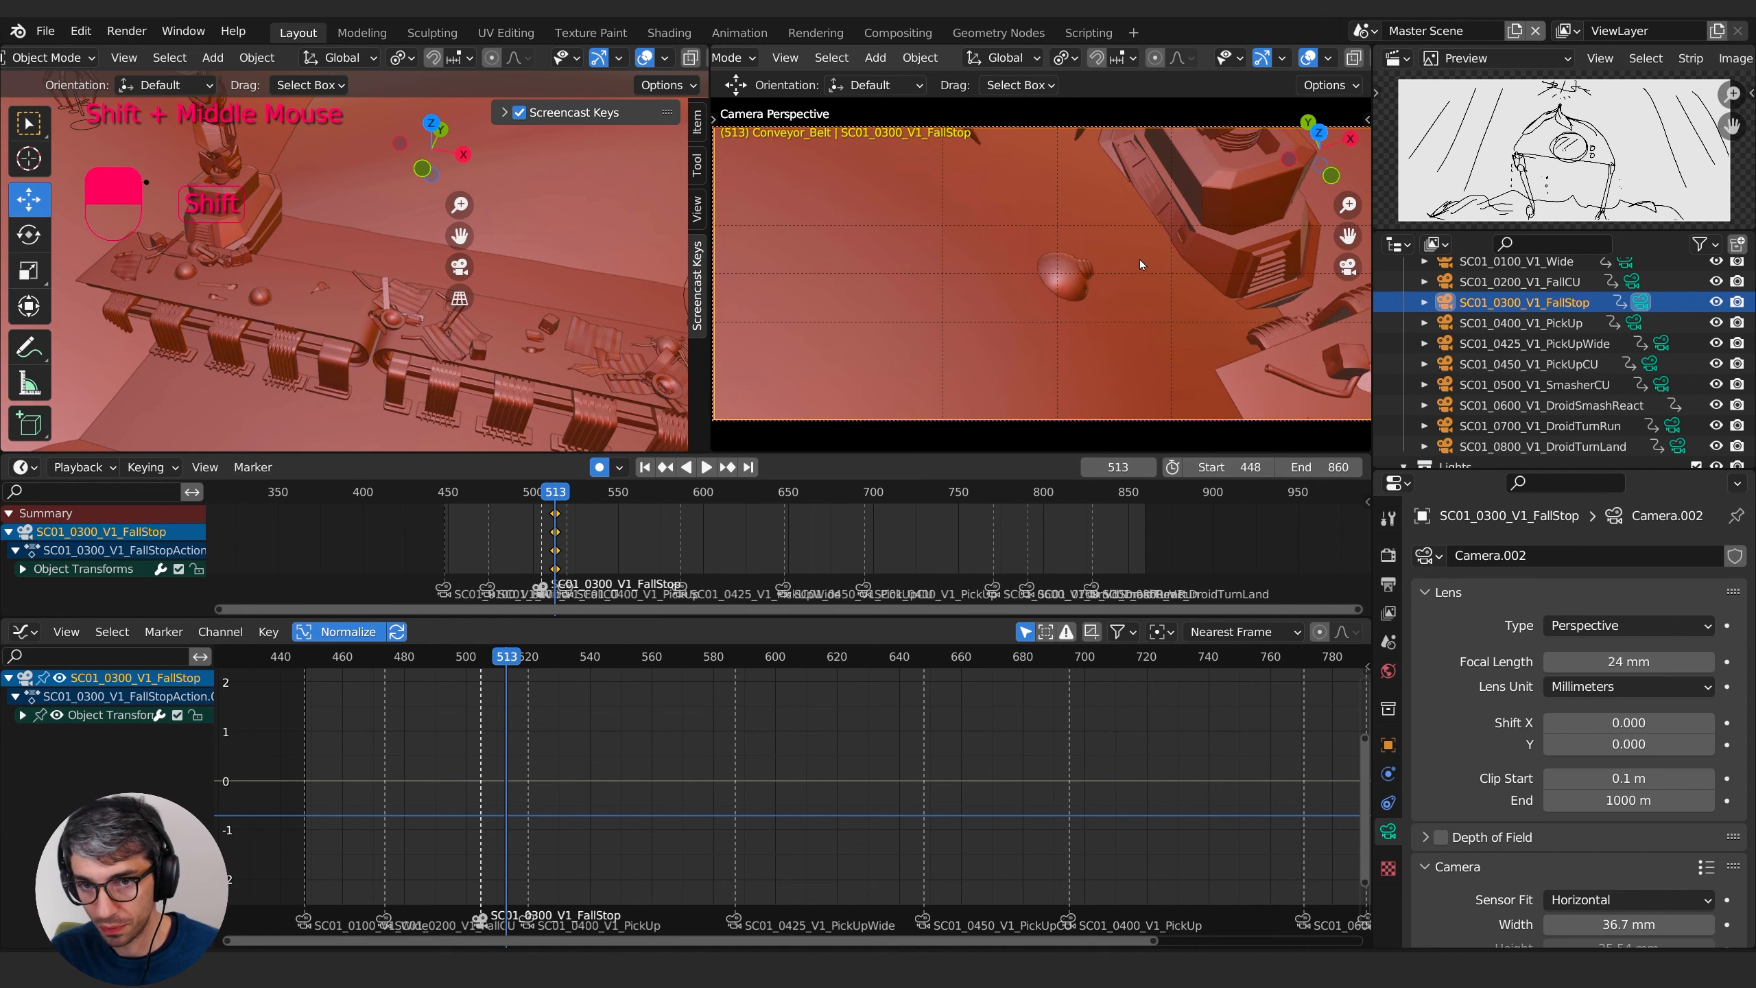
- At frame 507, keyframe the FallStop camera with its X rotation set to 42° and Z rotation to -12.4°
{"action": "left_click", "coordinate": [550, 494]}
{"action": "key", "text": "space"}
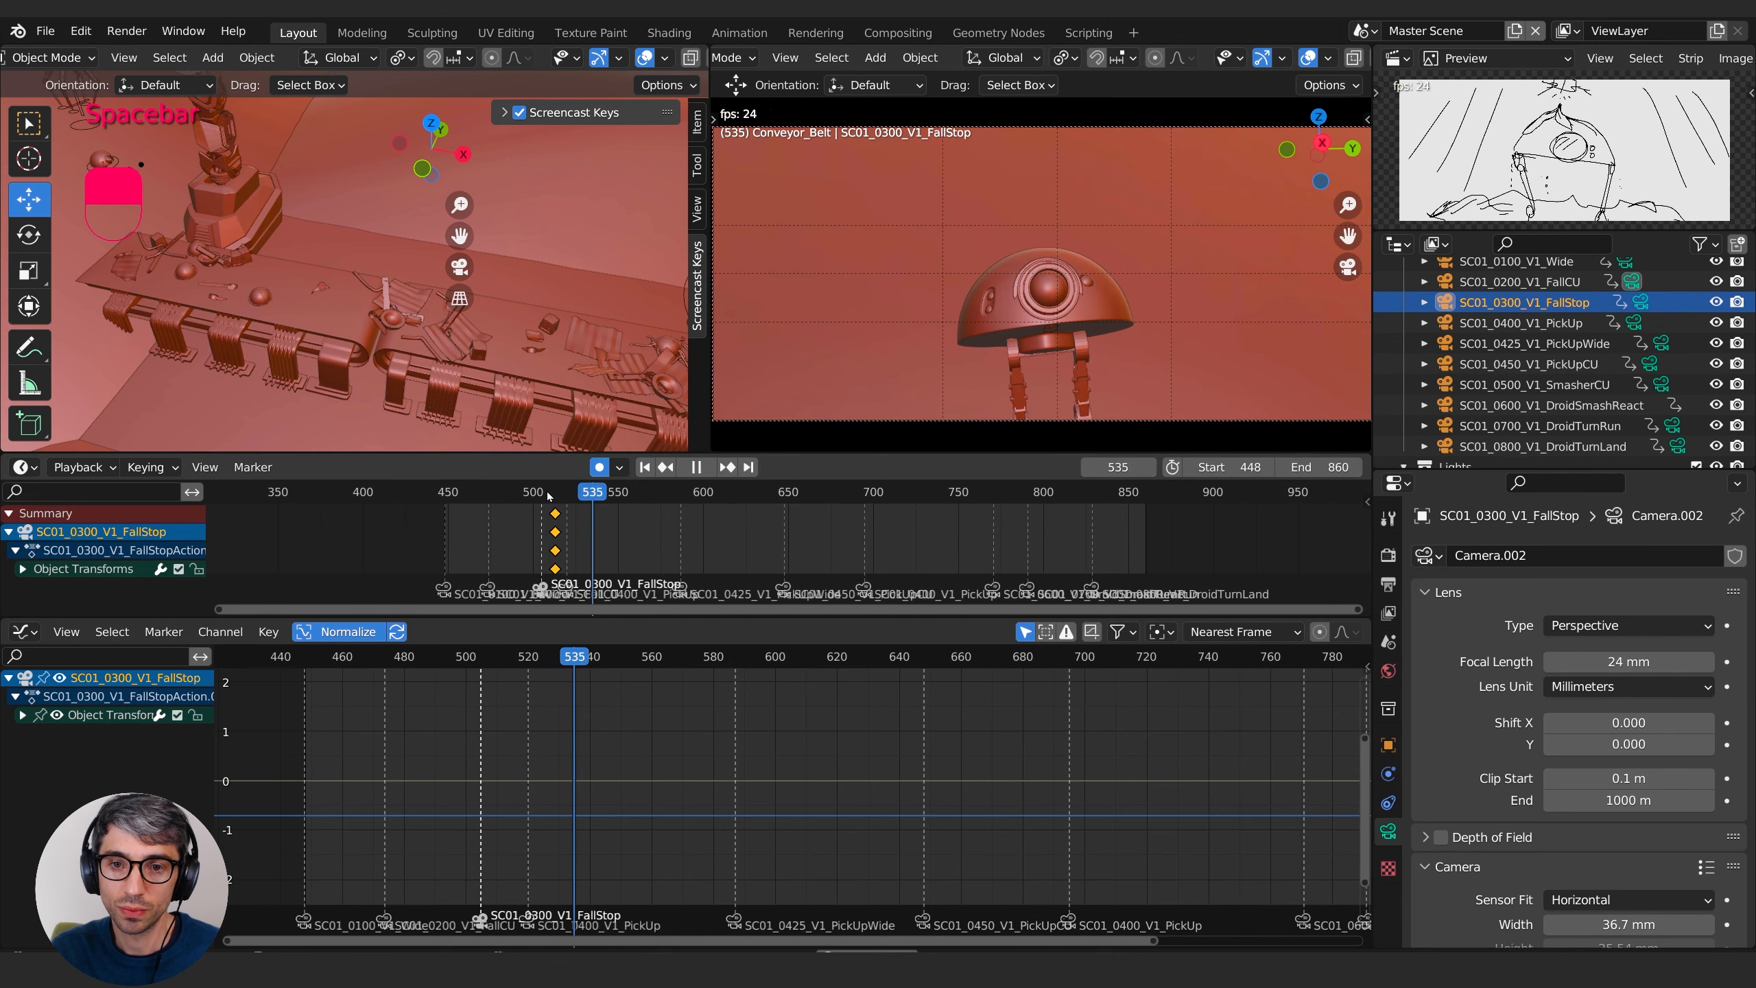
{"action": "left_click", "coordinate": [499, 494]}
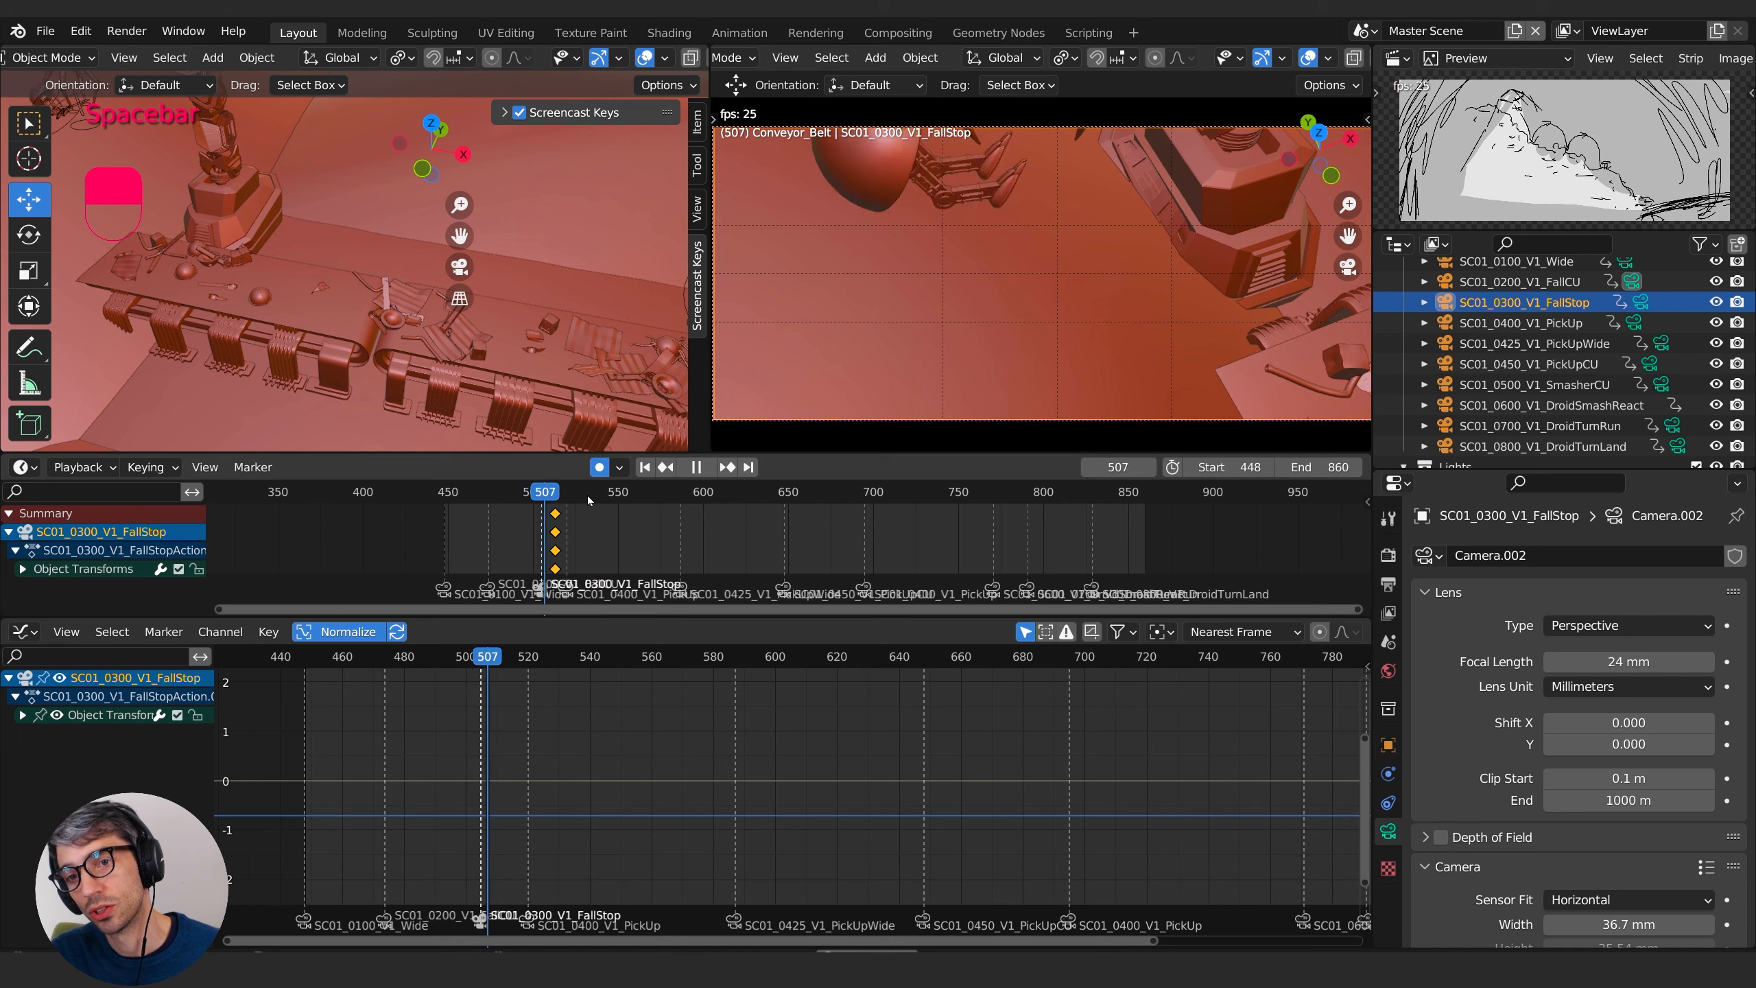
{"action": "left_click", "coordinate": [551, 496]}
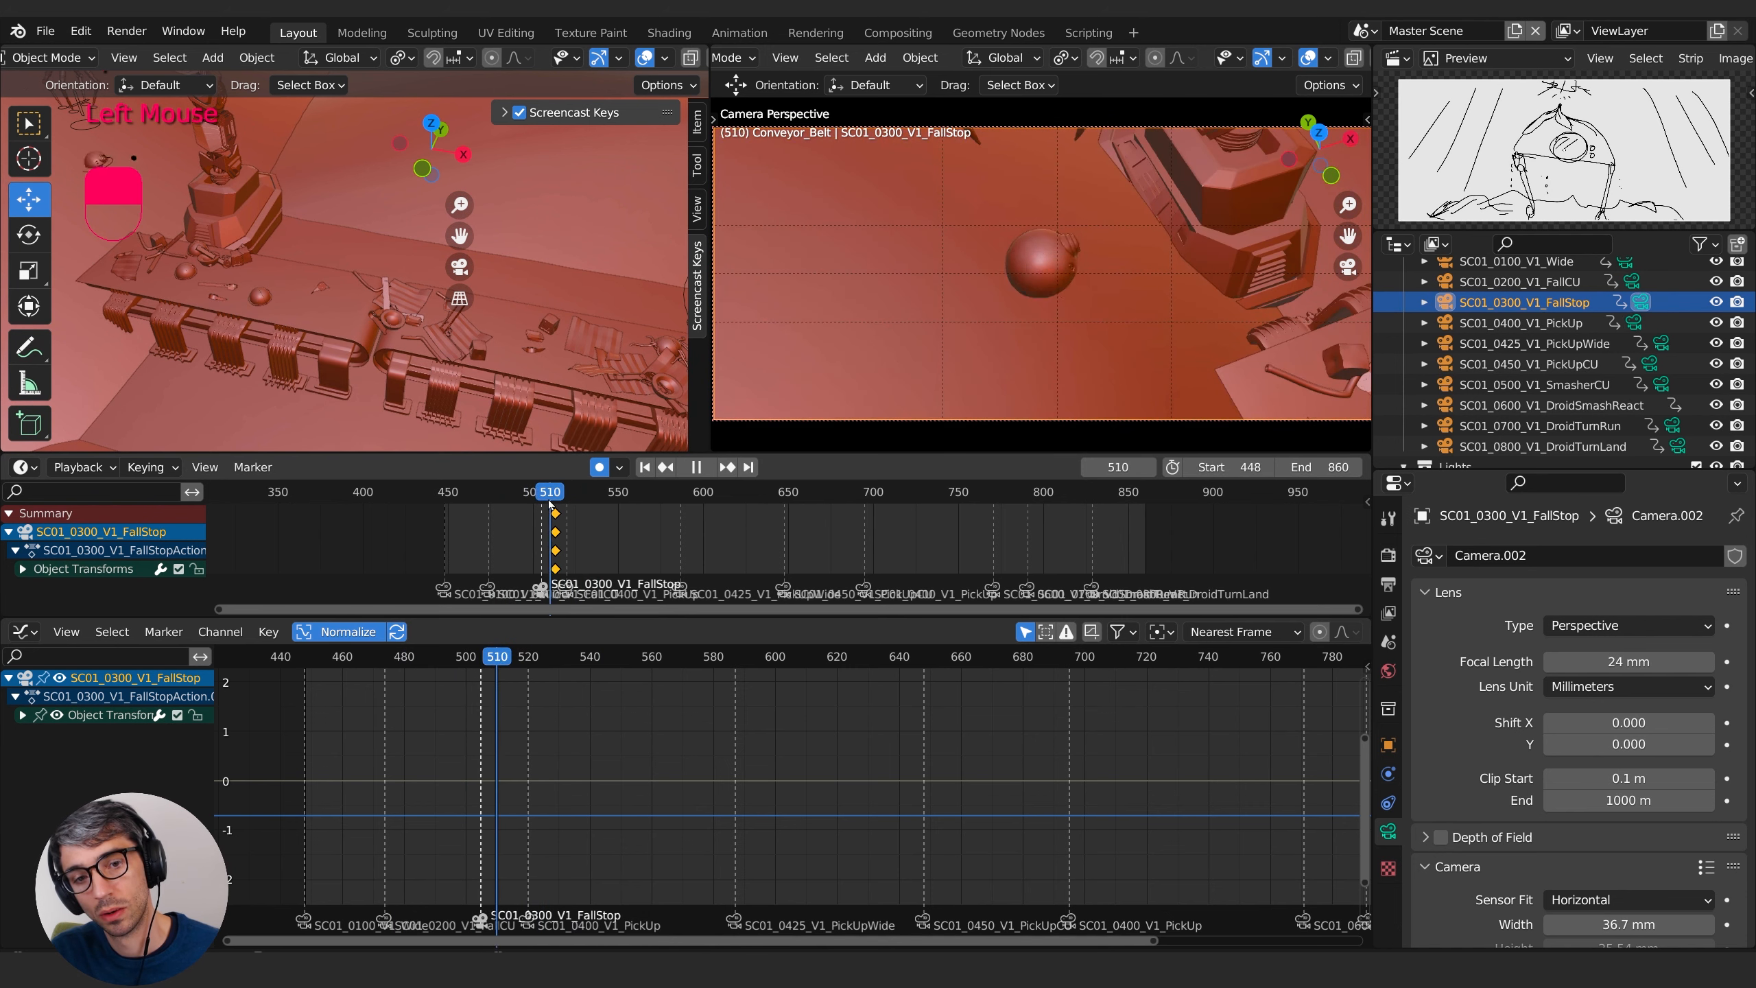
{"action": "left_click_drag", "start_coordinate": [550, 503], "coordinate": [550, 505]}
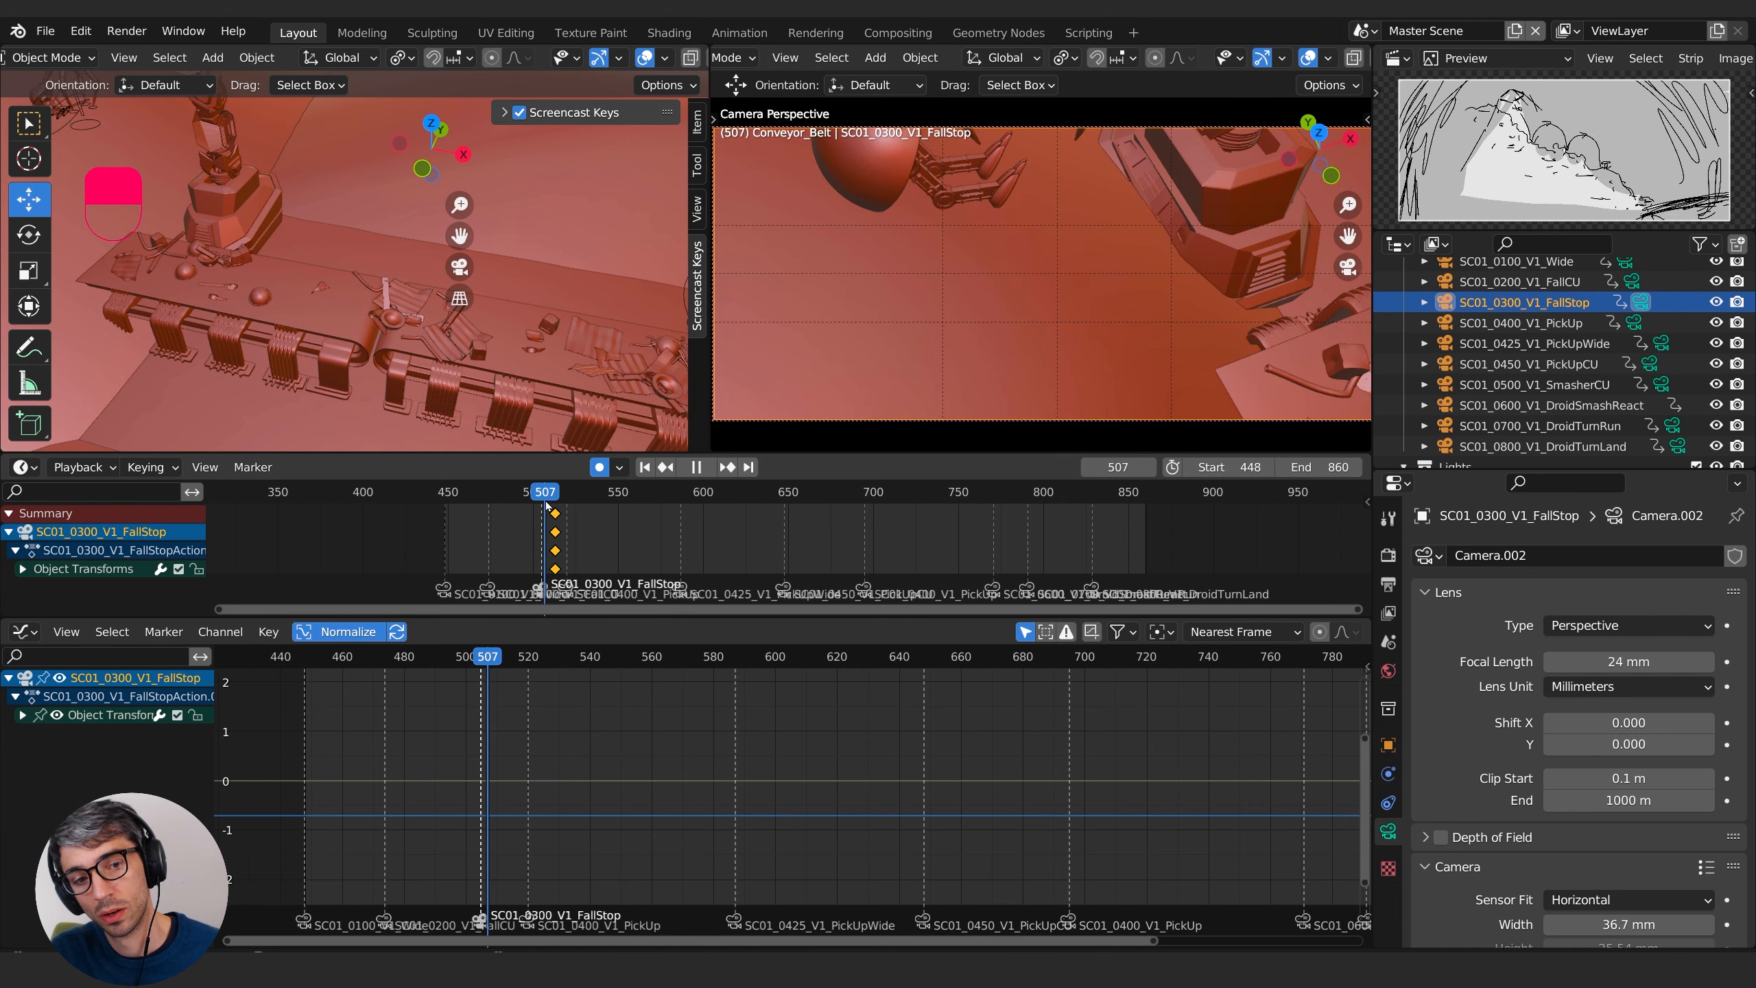
{"action": "left_click", "coordinate": [1382, 747]}
{"action": "left_click_drag", "start_coordinate": [1617, 697], "coordinate": [1610, 741]}
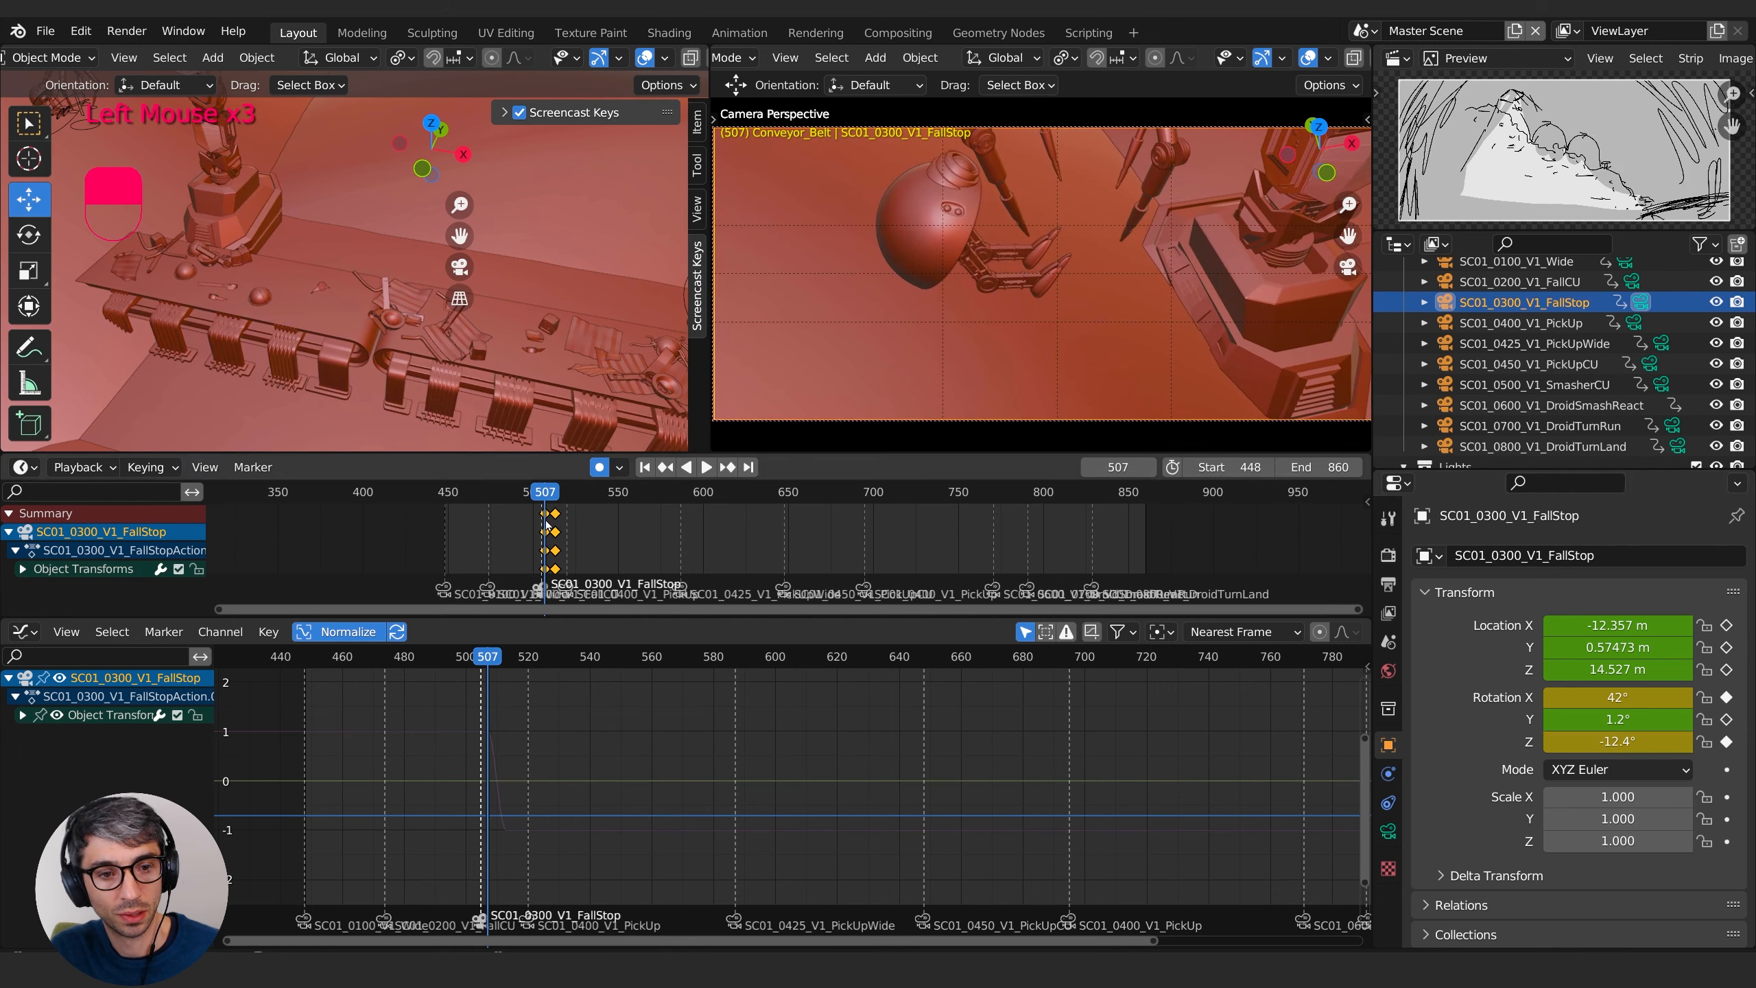
- Move the FallStop camera's new rotation keyframes 3 frames earlier to frame 504 and play back the camera tilt
{"action": "key", "text": "g"}
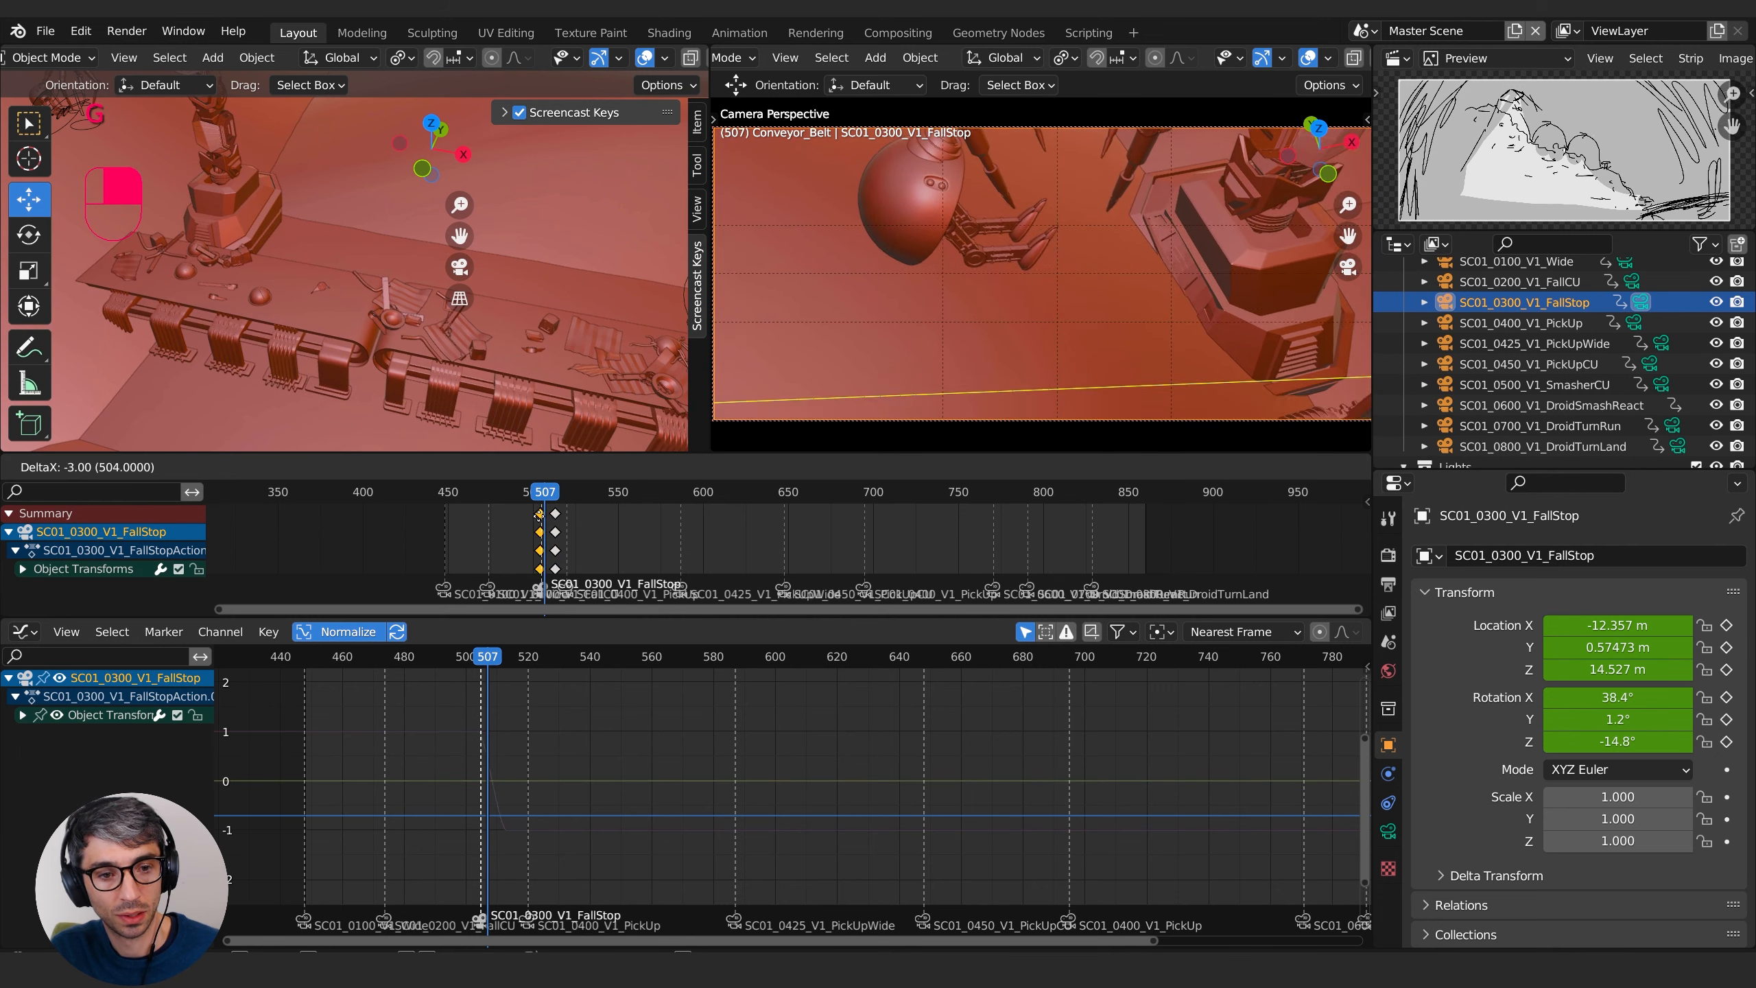
{"action": "left_click", "coordinate": [531, 514]}
{"action": "key", "text": "space"}
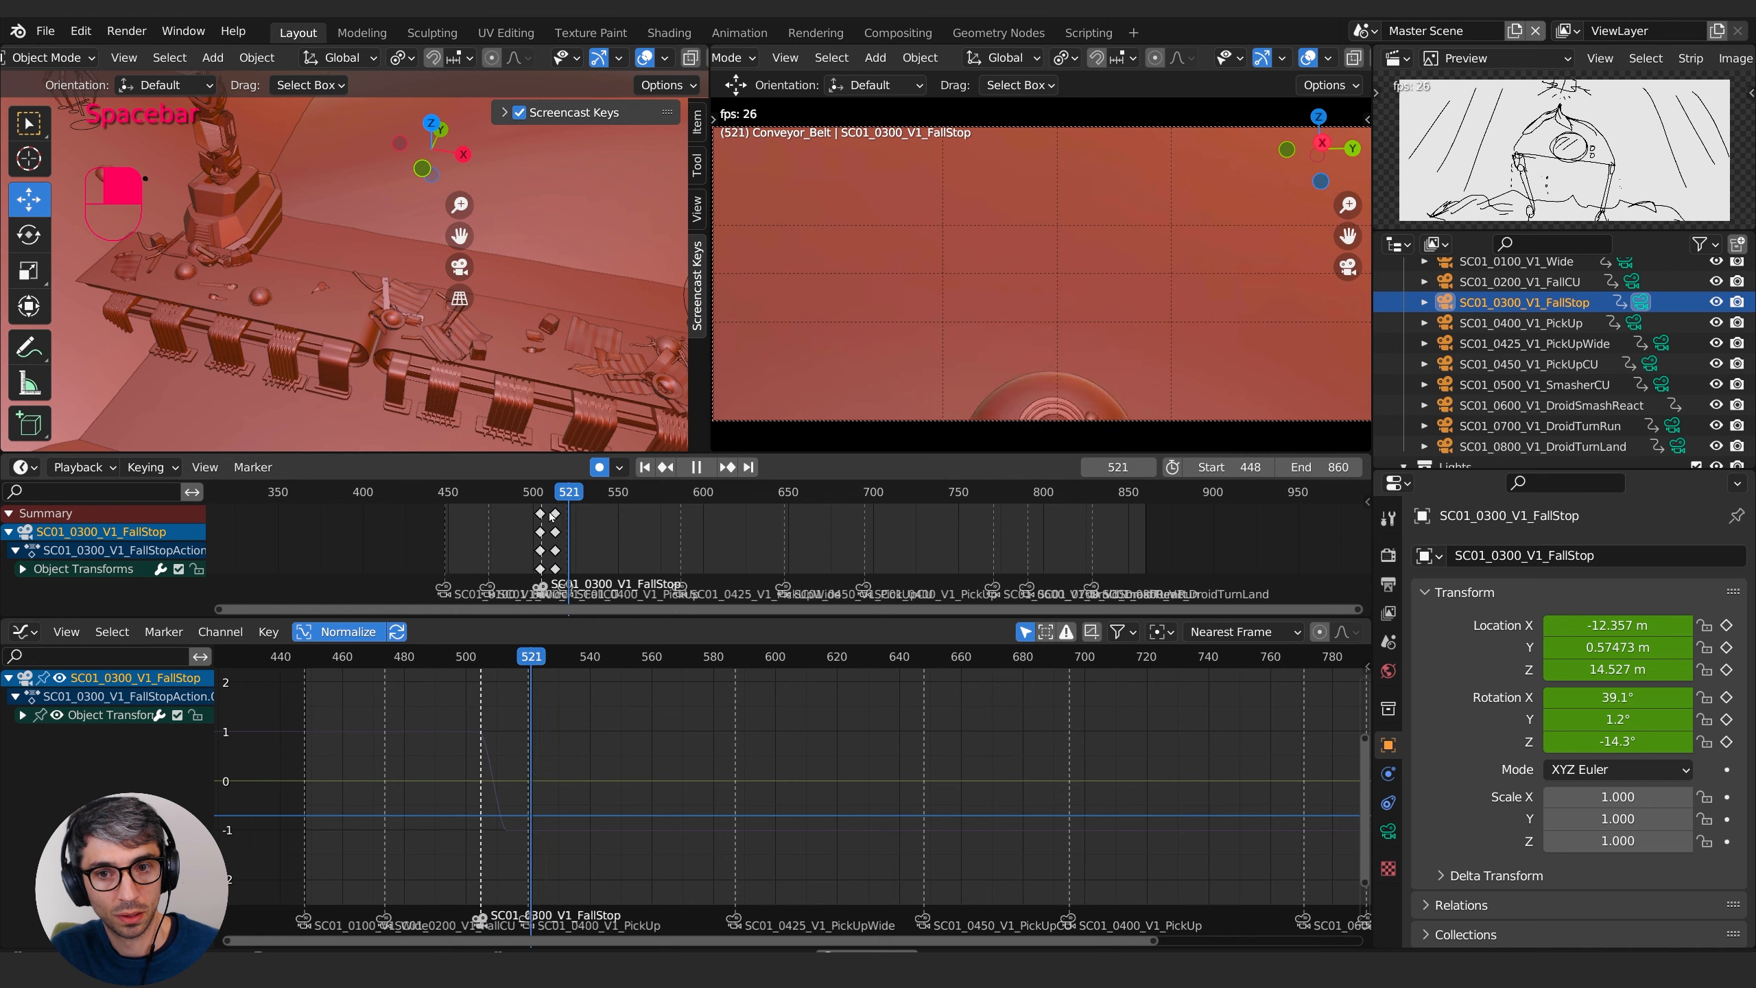
{"action": "key", "text": "space"}
{"action": "left_click", "coordinate": [537, 497]}
{"action": "key", "text": "space"}
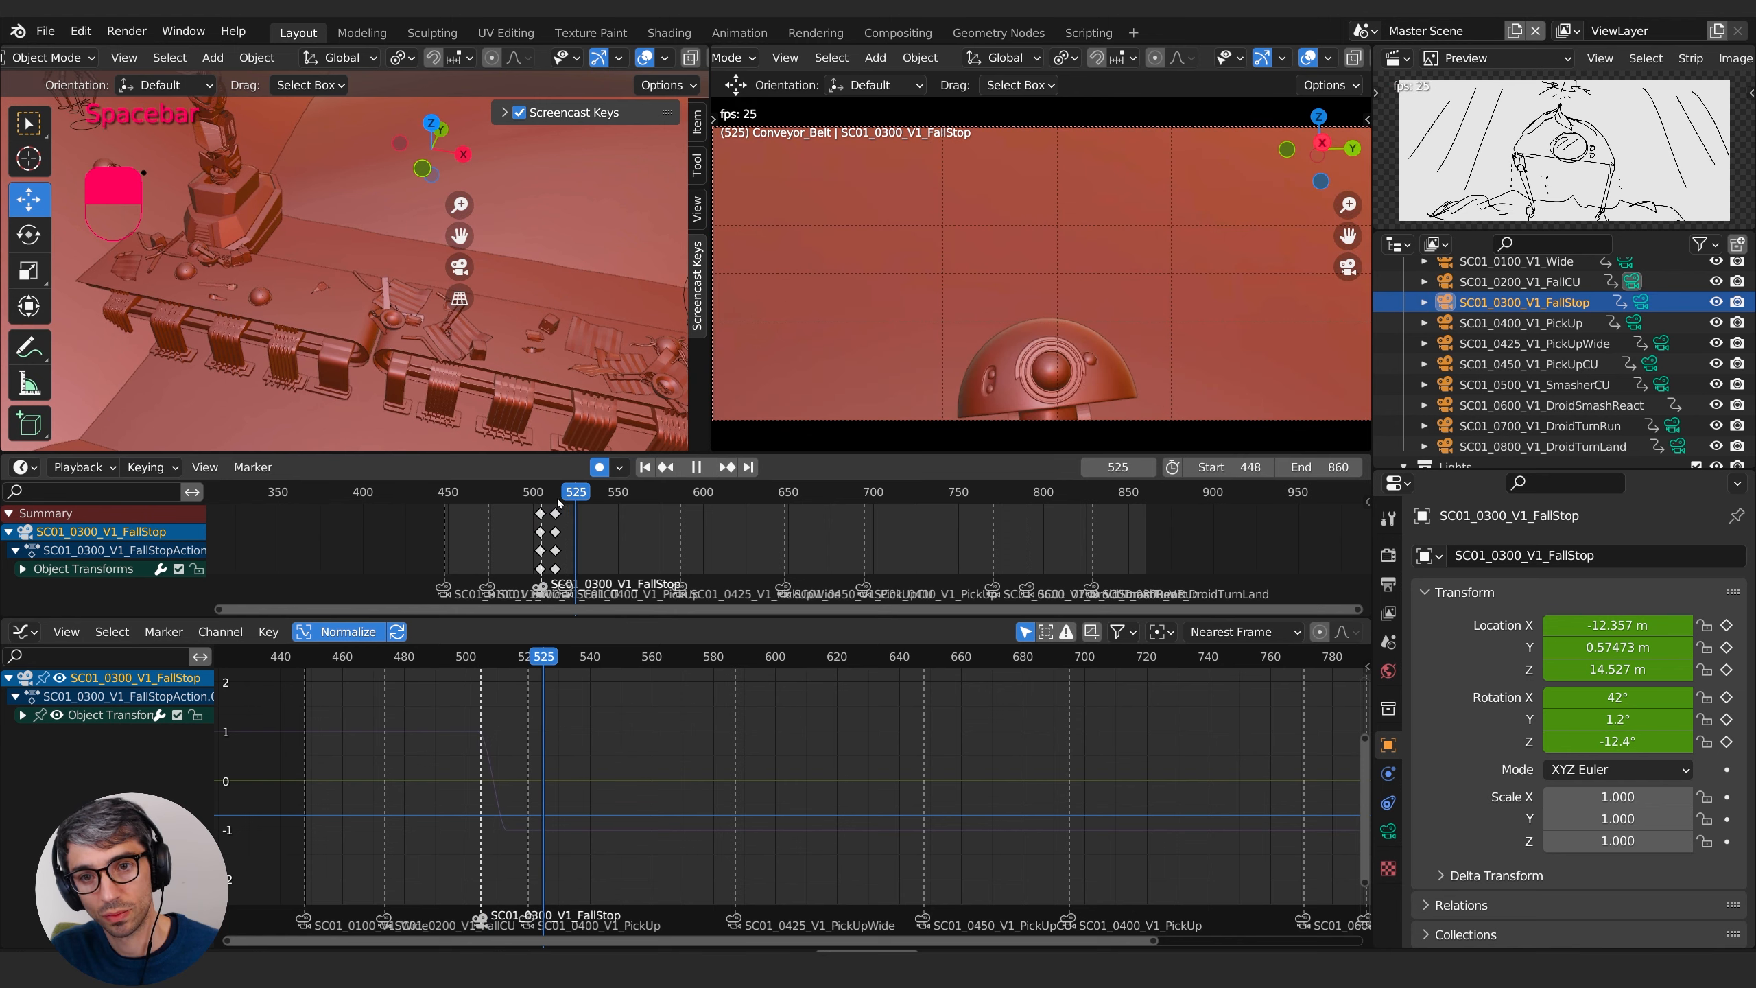
- Move the FallStop camera's end keyframes later to about frame 519, playing back the camera tilt between adjustments
{"action": "left_click", "coordinate": [557, 513]}
{"action": "key", "text": "g"}
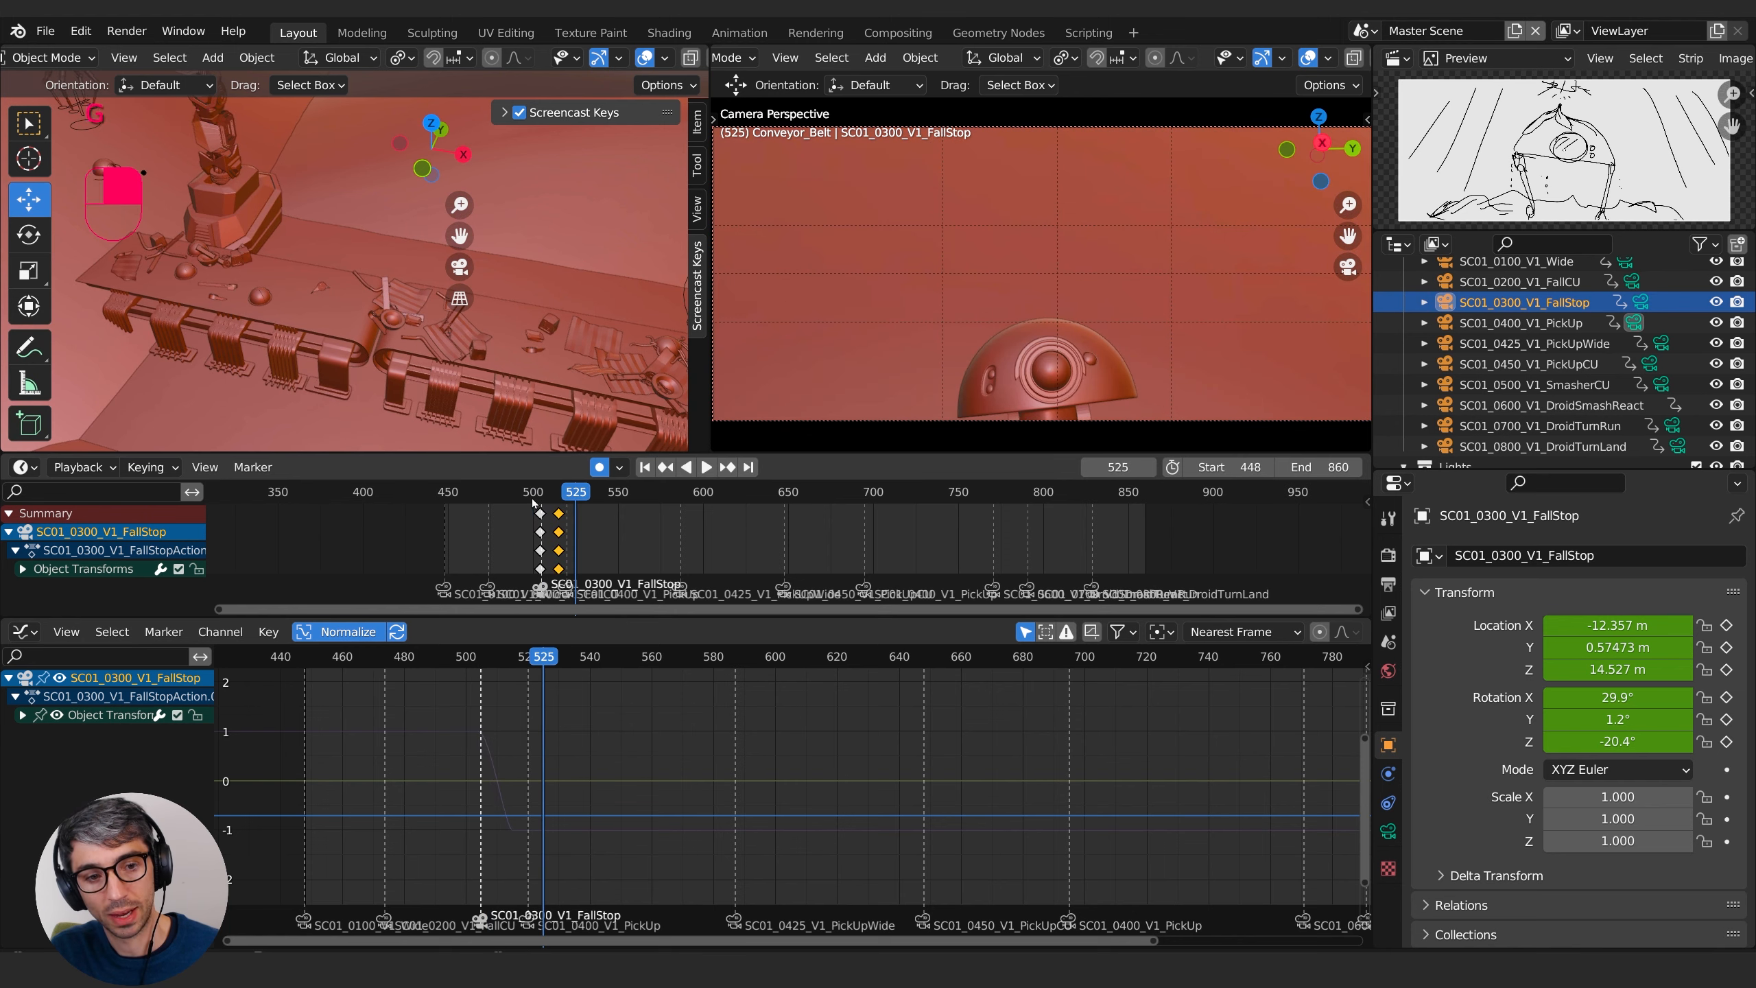
{"action": "left_click", "coordinate": [535, 497]}
{"action": "key", "text": "space"}
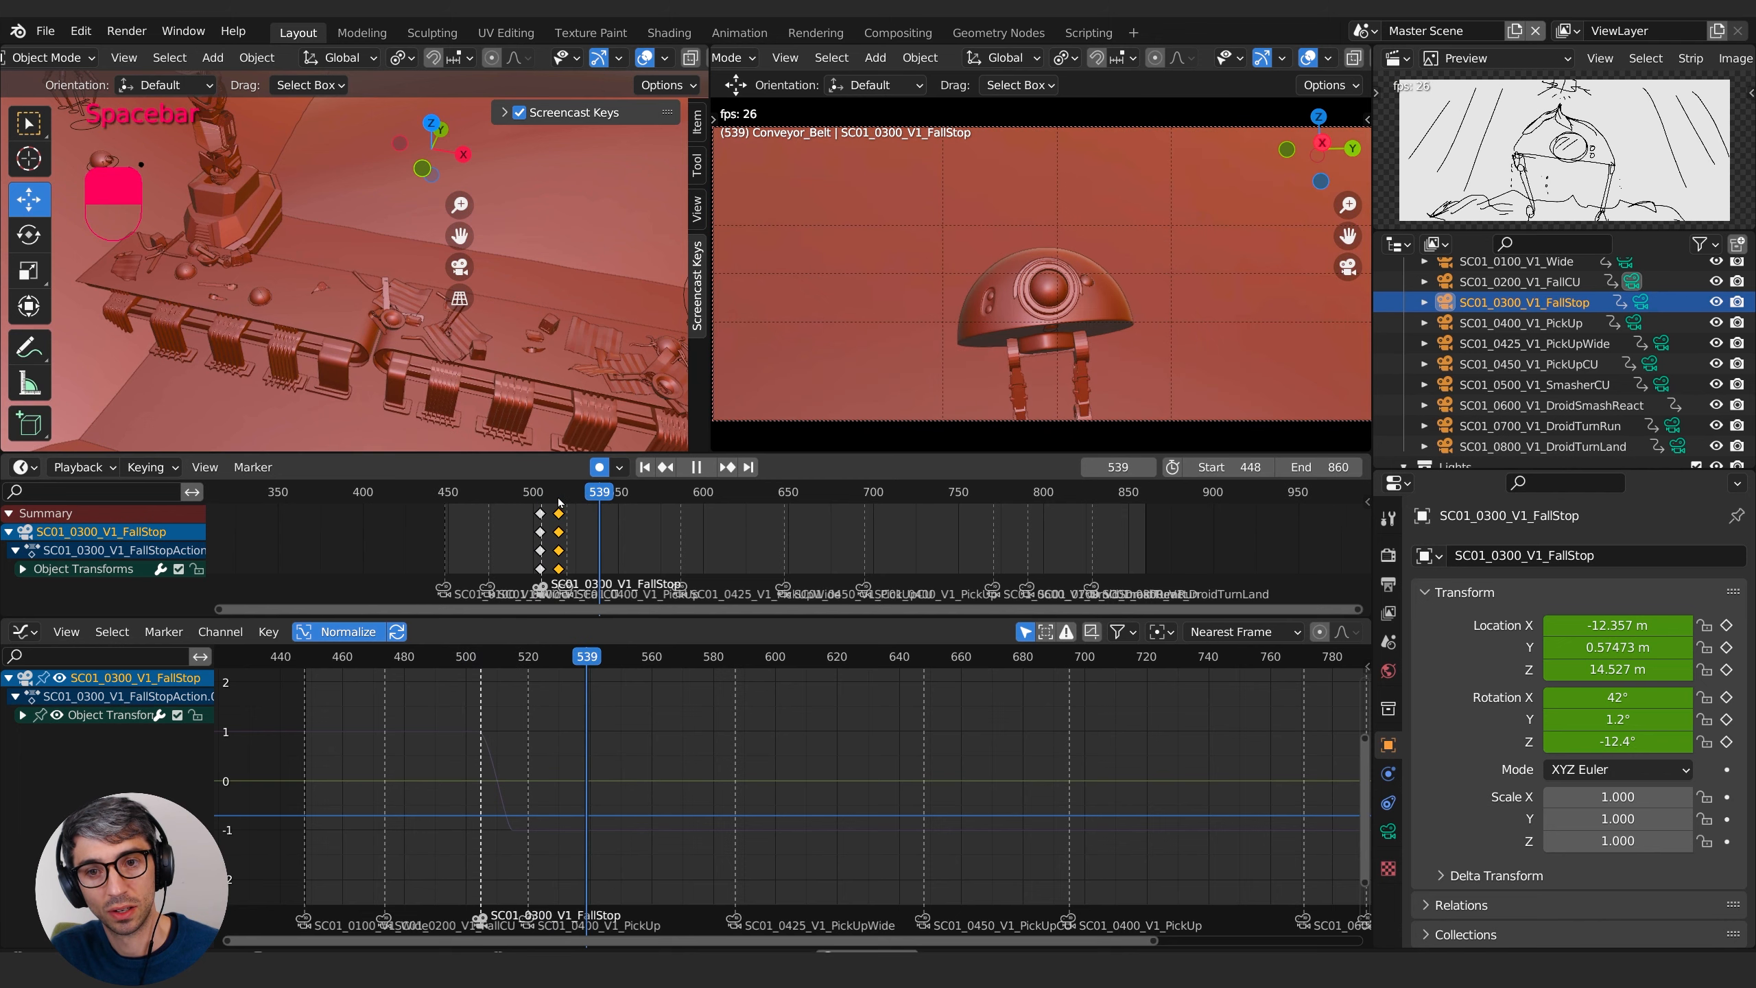
{"action": "left_click", "coordinate": [559, 499]}
{"action": "key", "text": "g"}
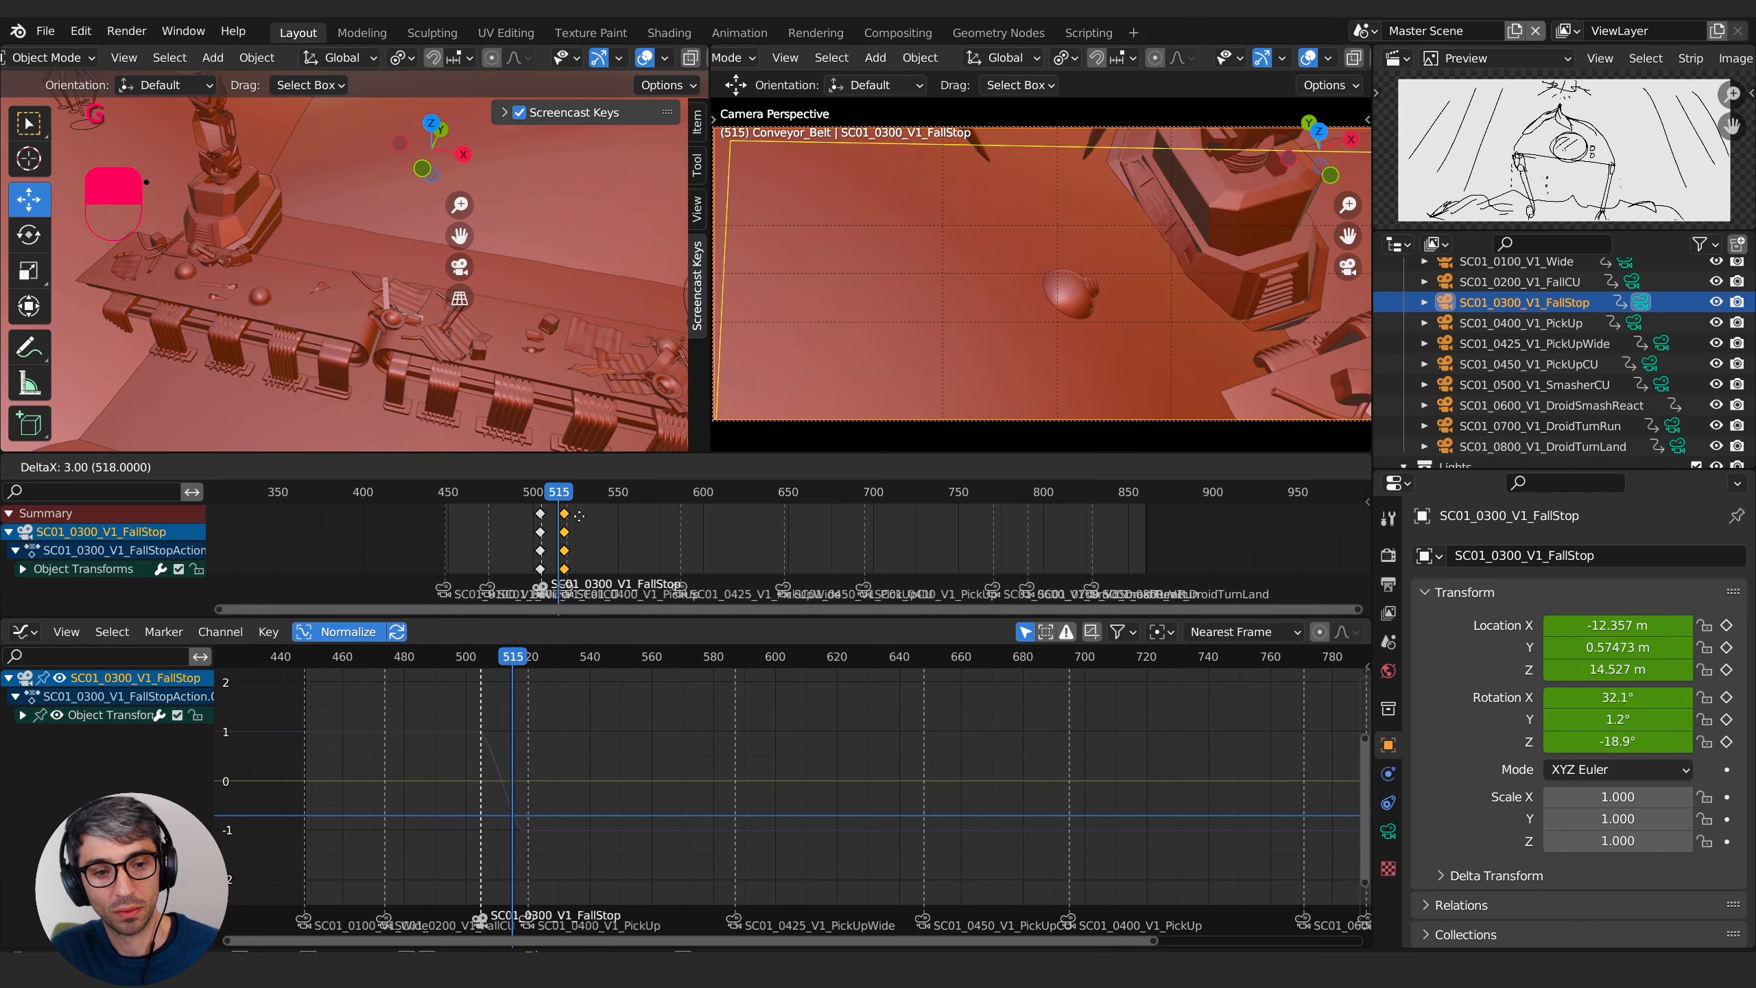
{"action": "left_click", "coordinate": [583, 522]}
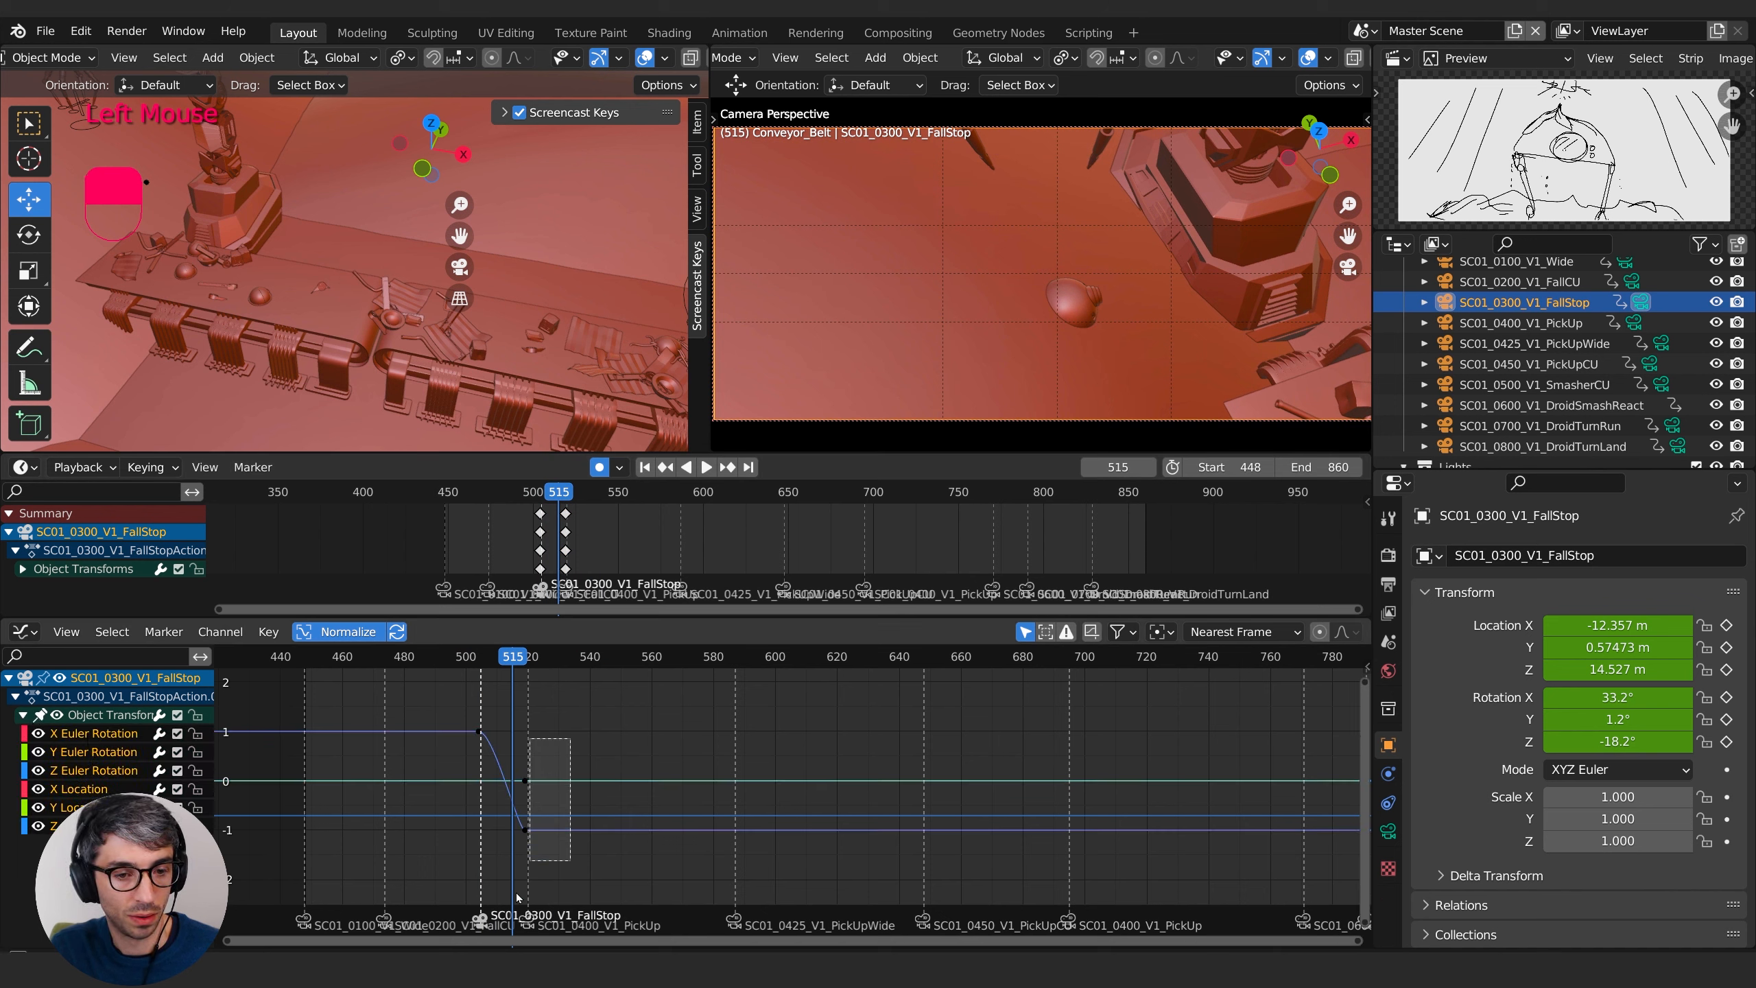
- Scale the handles of the FallStop camera's end keyframes about 3 times along X to ease the tilt, and replay it
{"action": "middle_click_drag", "start_coordinate": [618, 795], "coordinate": [755, 834], "text": "shift"}
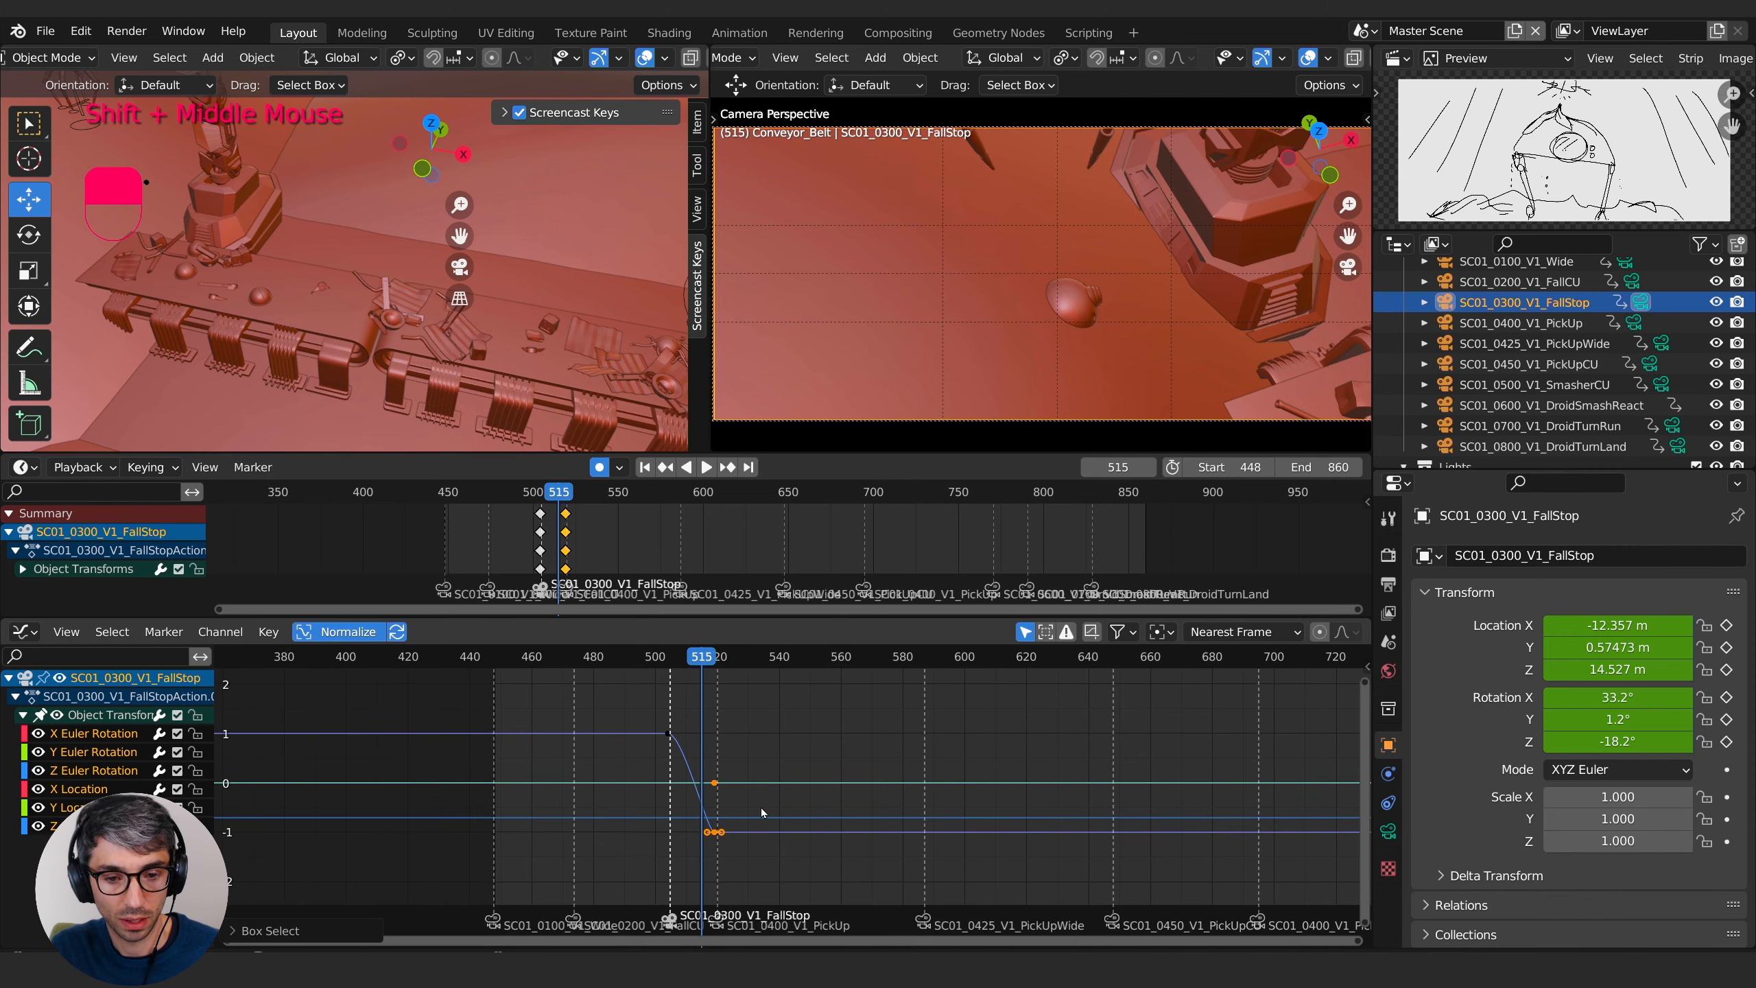
{"action": "key", "text": "x"}
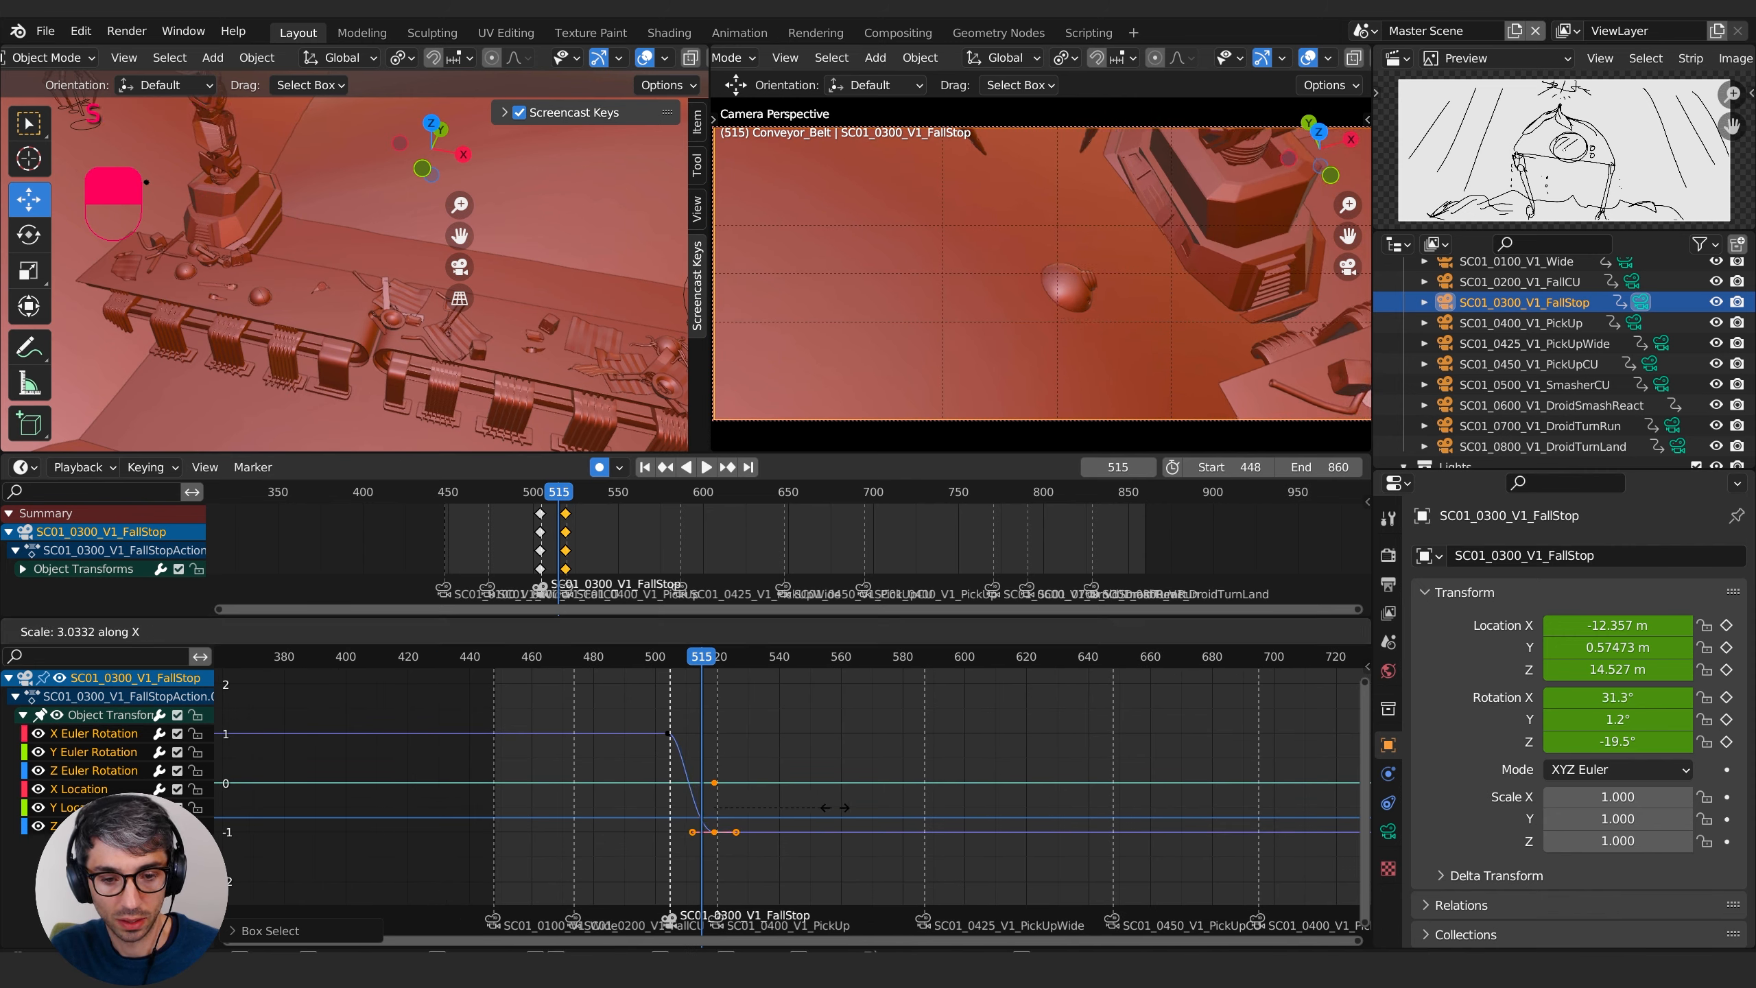
{"action": "left_click", "coordinate": [831, 789]}
{"action": "left_click", "coordinate": [664, 658]}
{"action": "key", "text": "space"}
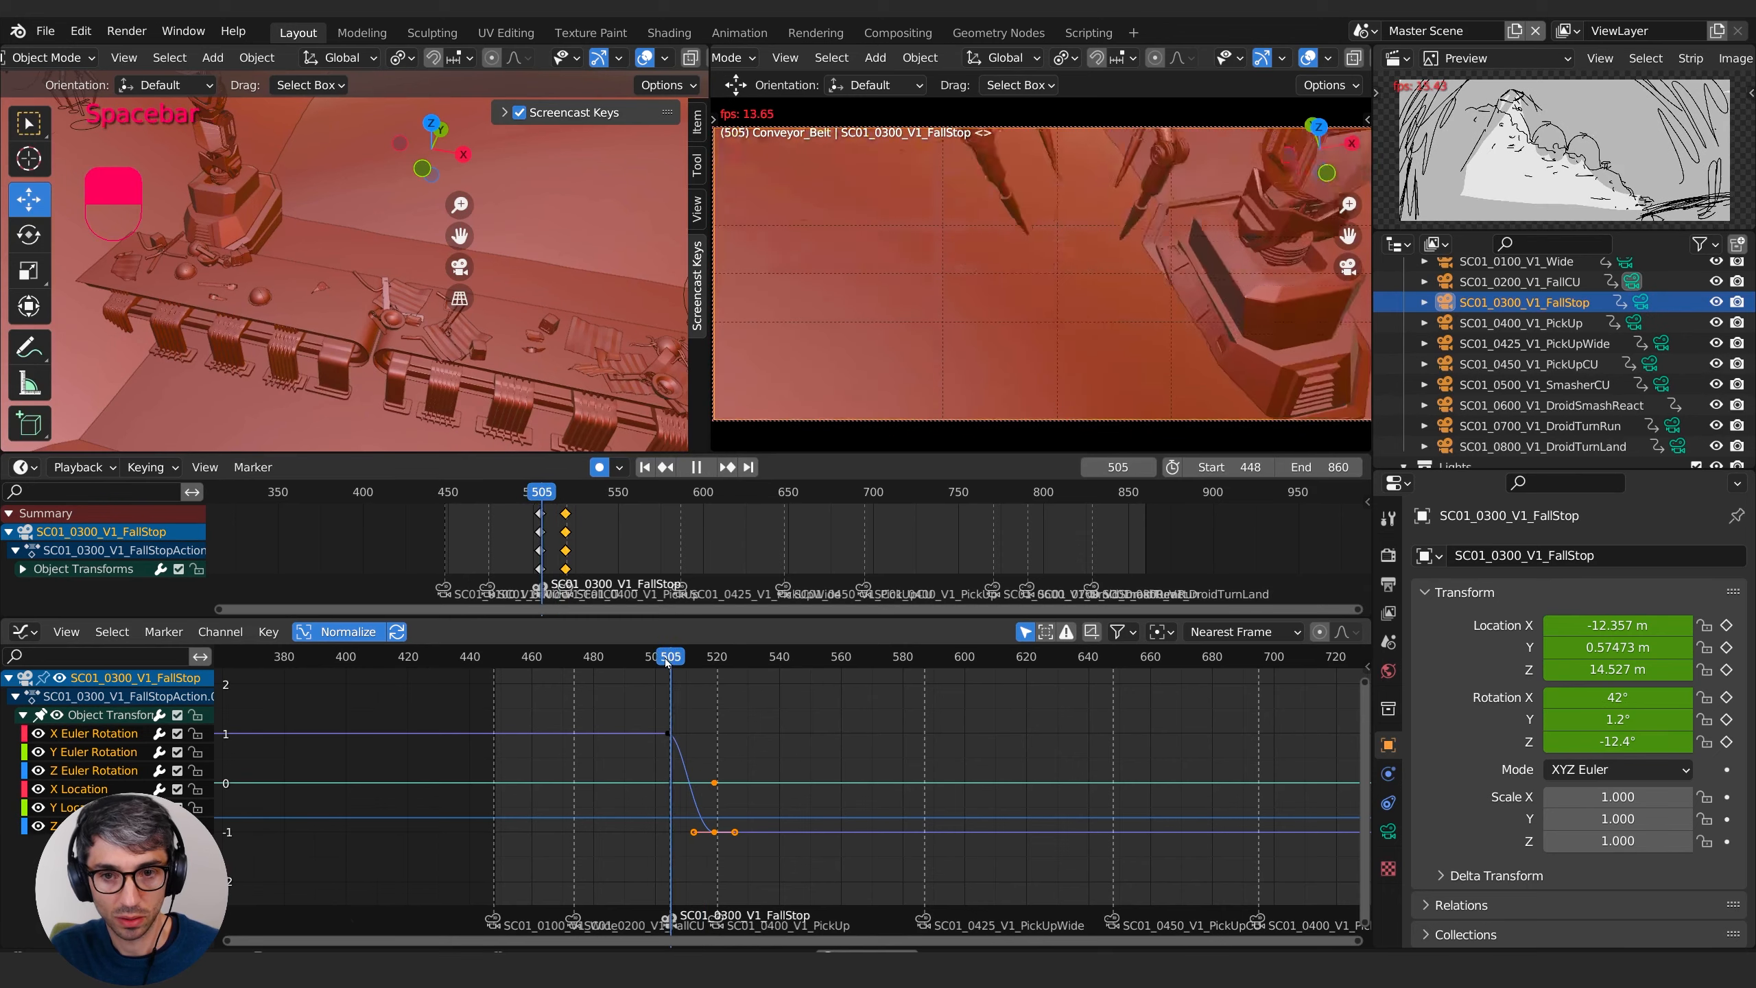
{"action": "left_click", "coordinate": [666, 660]}
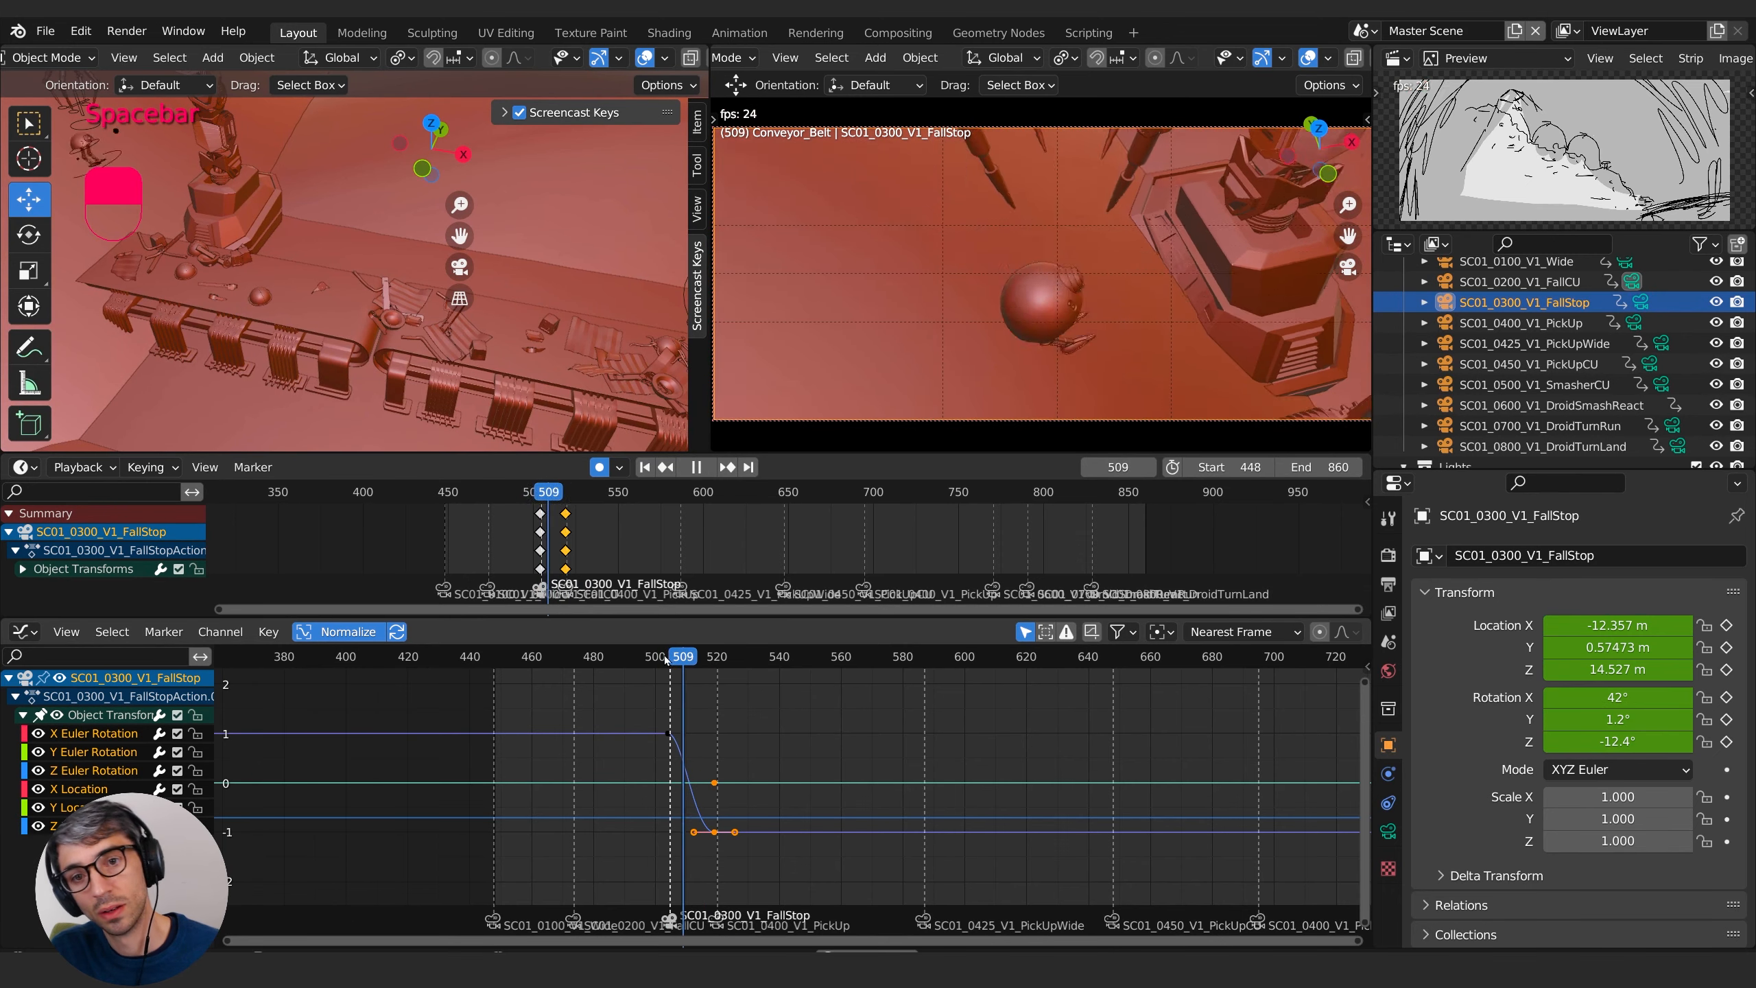
- Lengthen the end keyframes' handles further by scaling them about 1.4 times along X, and replay the shot
{"action": "key", "text": "space"}
{"action": "key", "text": "s"}
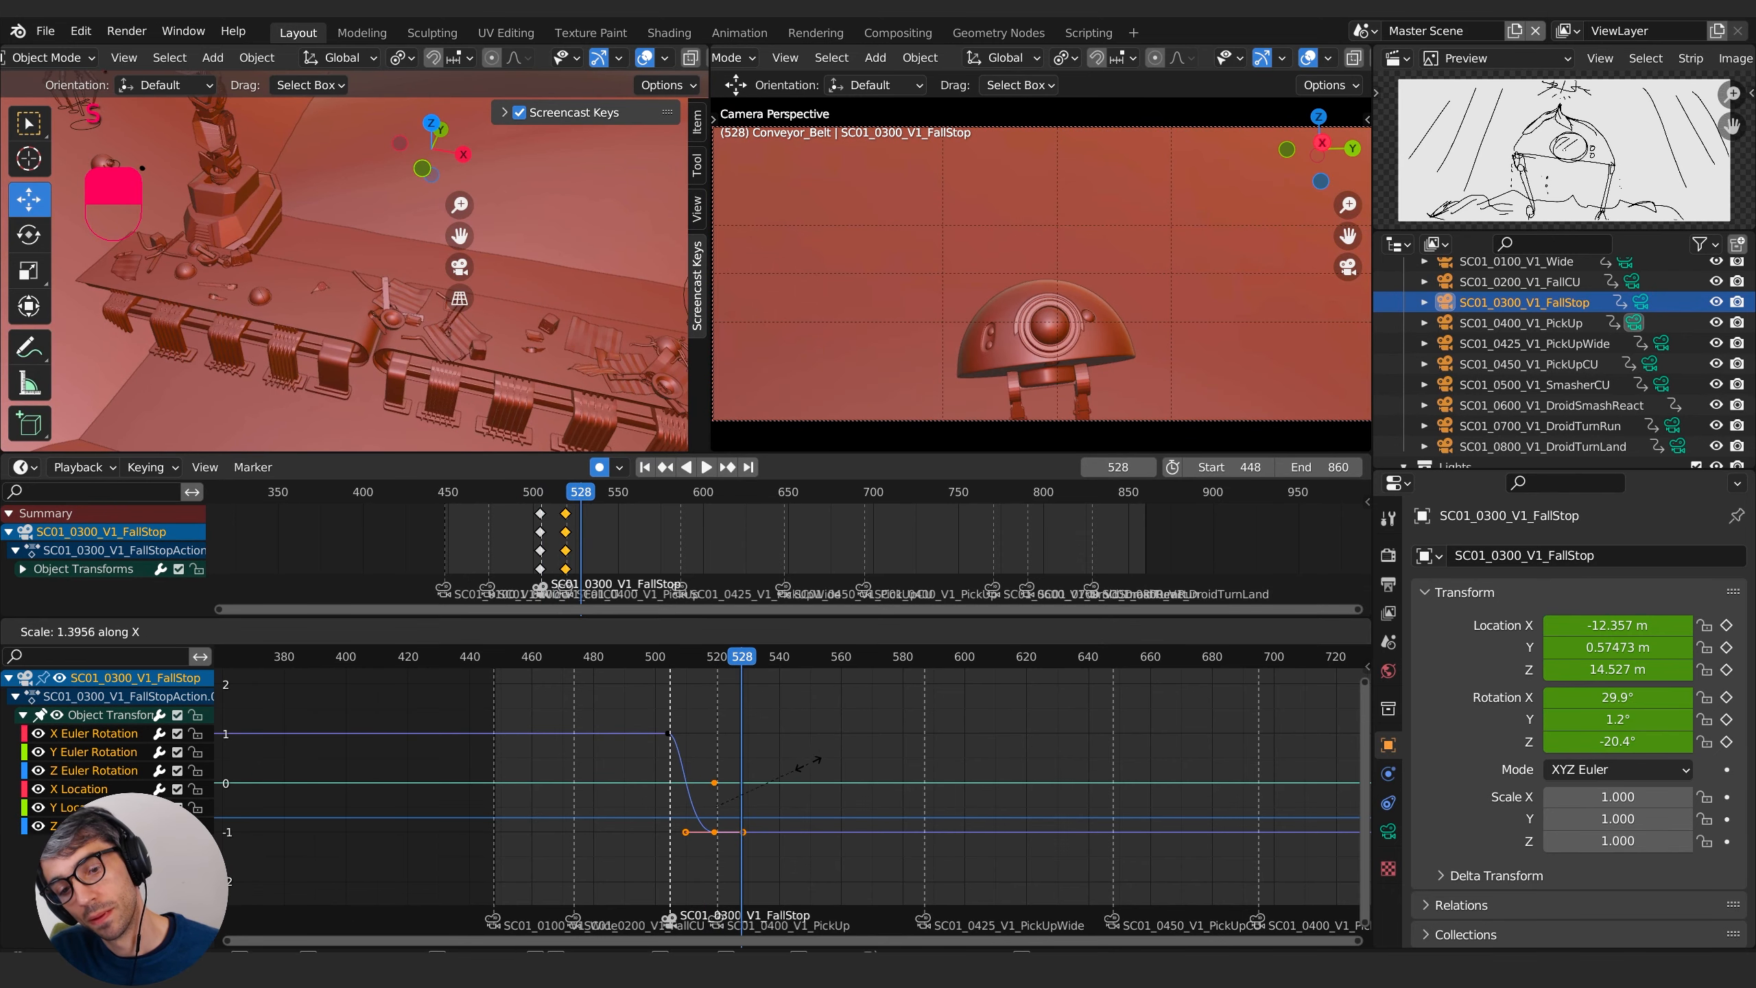
{"action": "left_click", "coordinate": [664, 659]}
{"action": "key", "text": "space"}
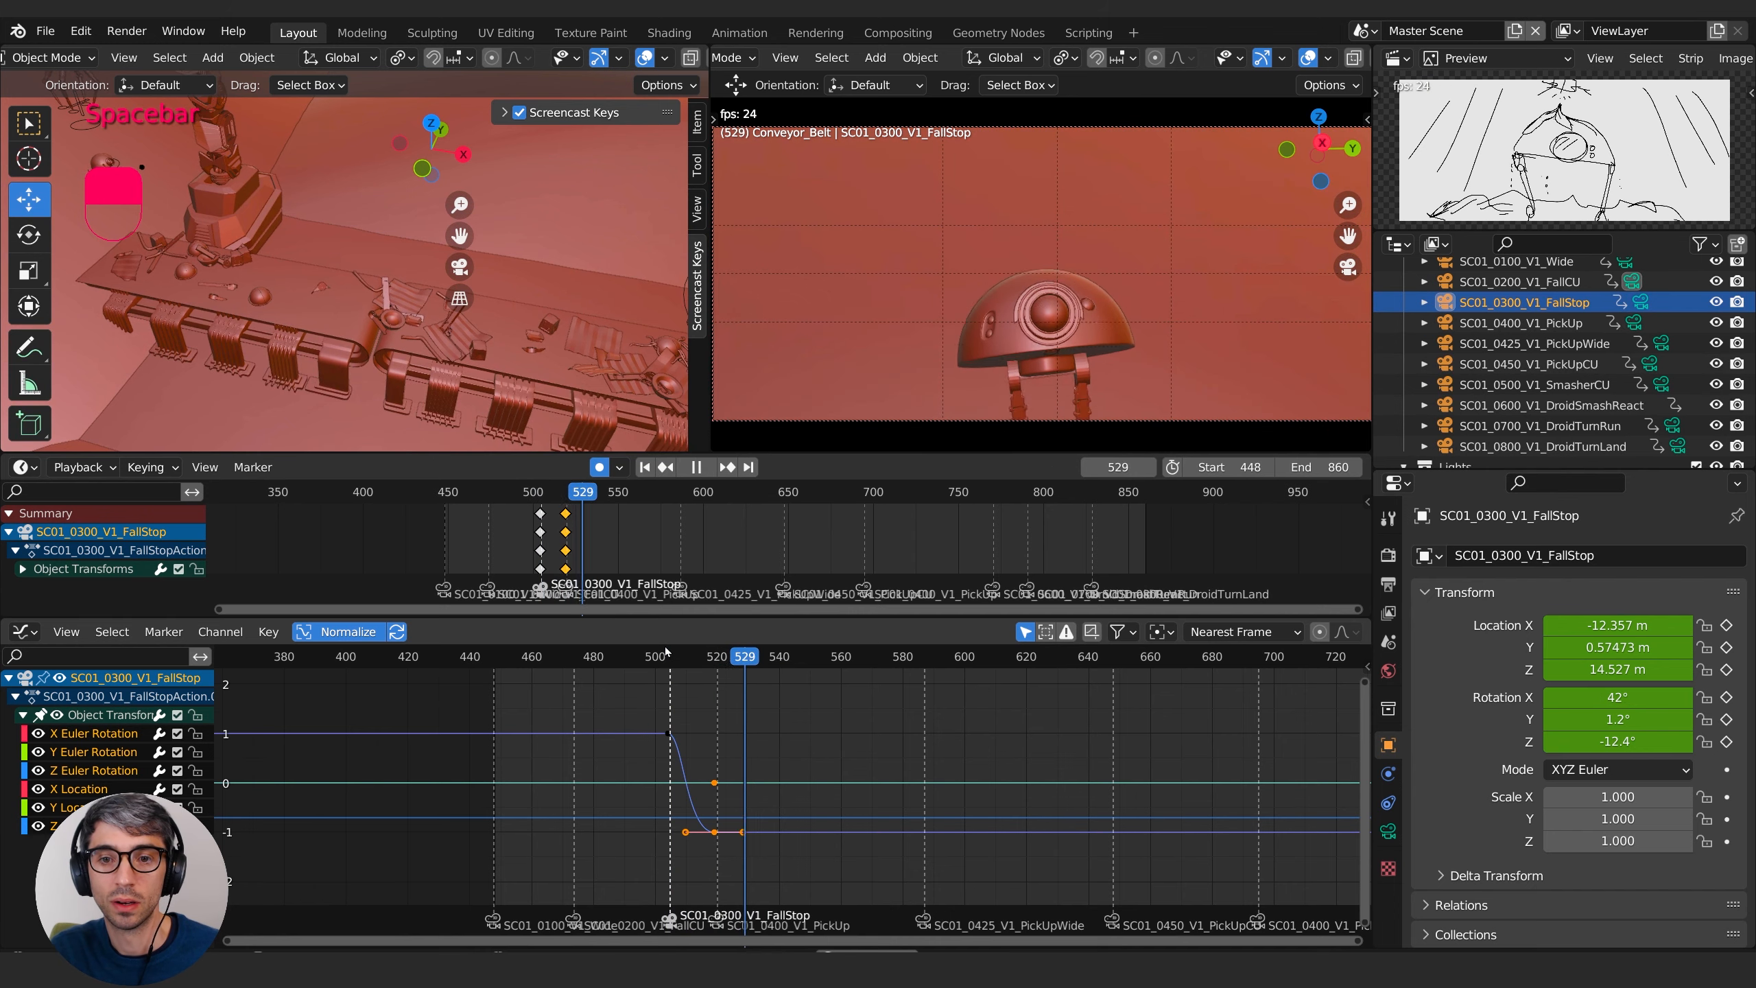
- Play back the shots from the wide fall through the pick-up repeatedly to check how the eased FallStop camera tilt cuts together
{"action": "left_click", "coordinate": [516, 651]}
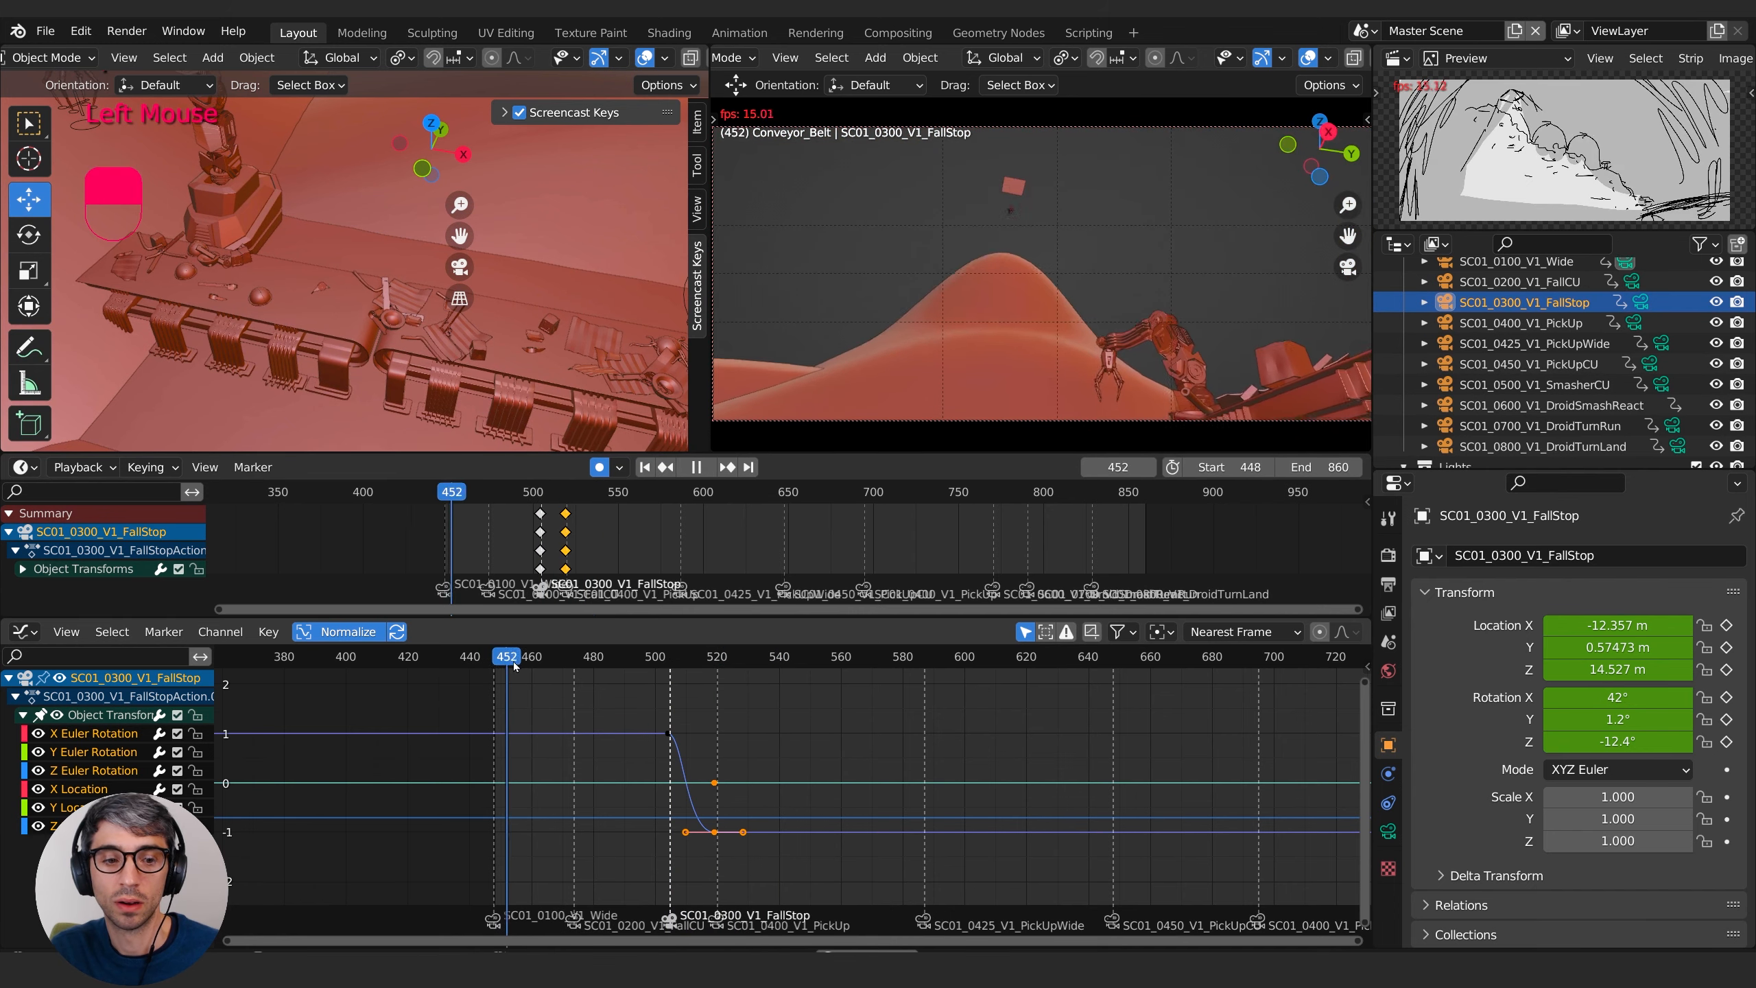
{"action": "left_click", "coordinate": [568, 661]}
{"action": "key", "text": "space"}
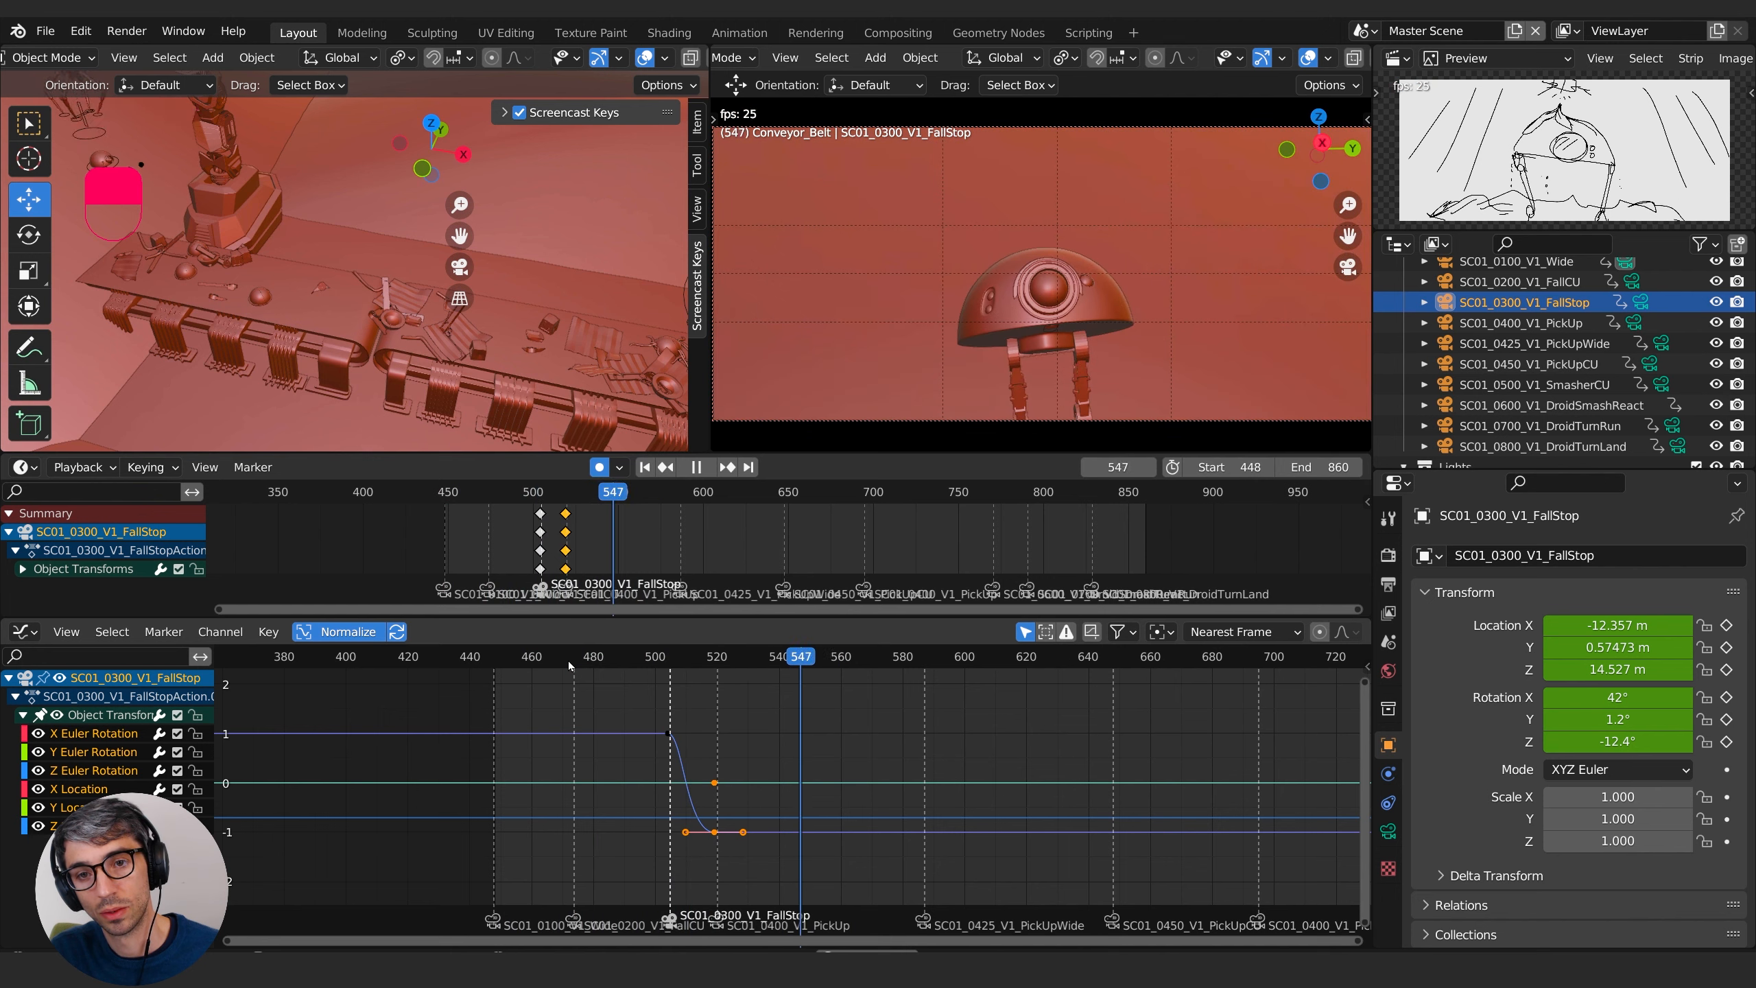
{"action": "left_click", "coordinate": [568, 661]}
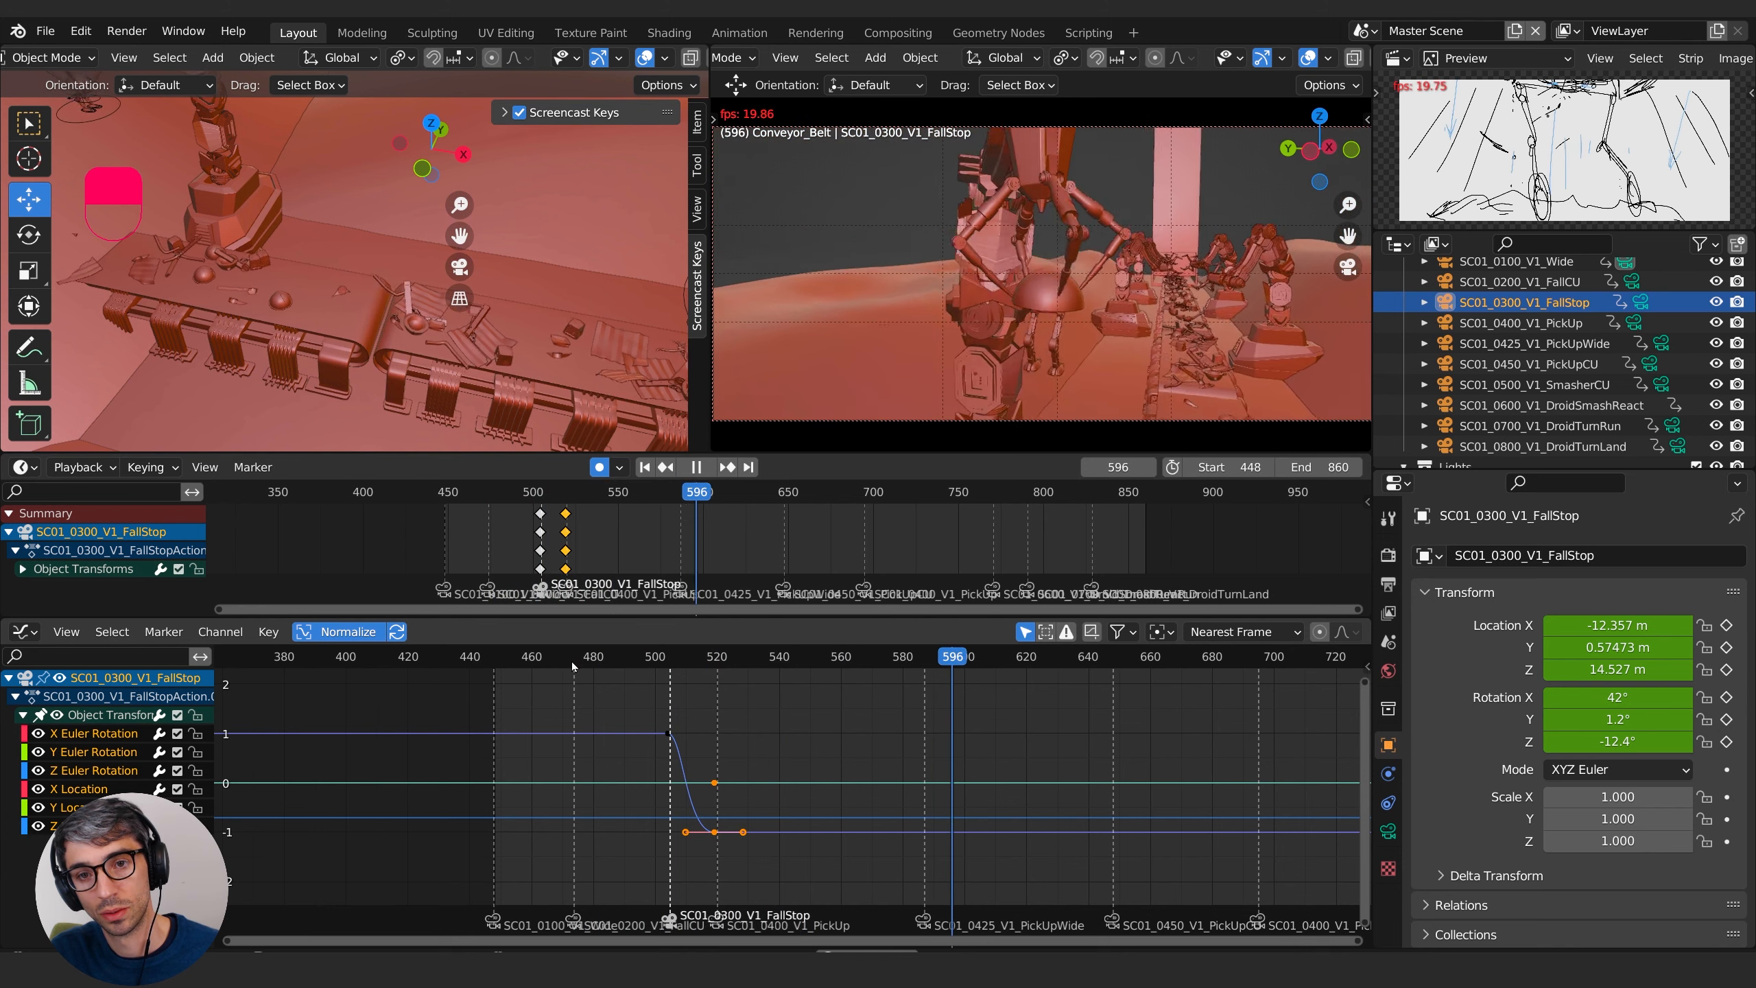
{"action": "key", "text": "space"}
{"action": "left_click", "coordinate": [572, 662]}
{"action": "key", "text": "space"}
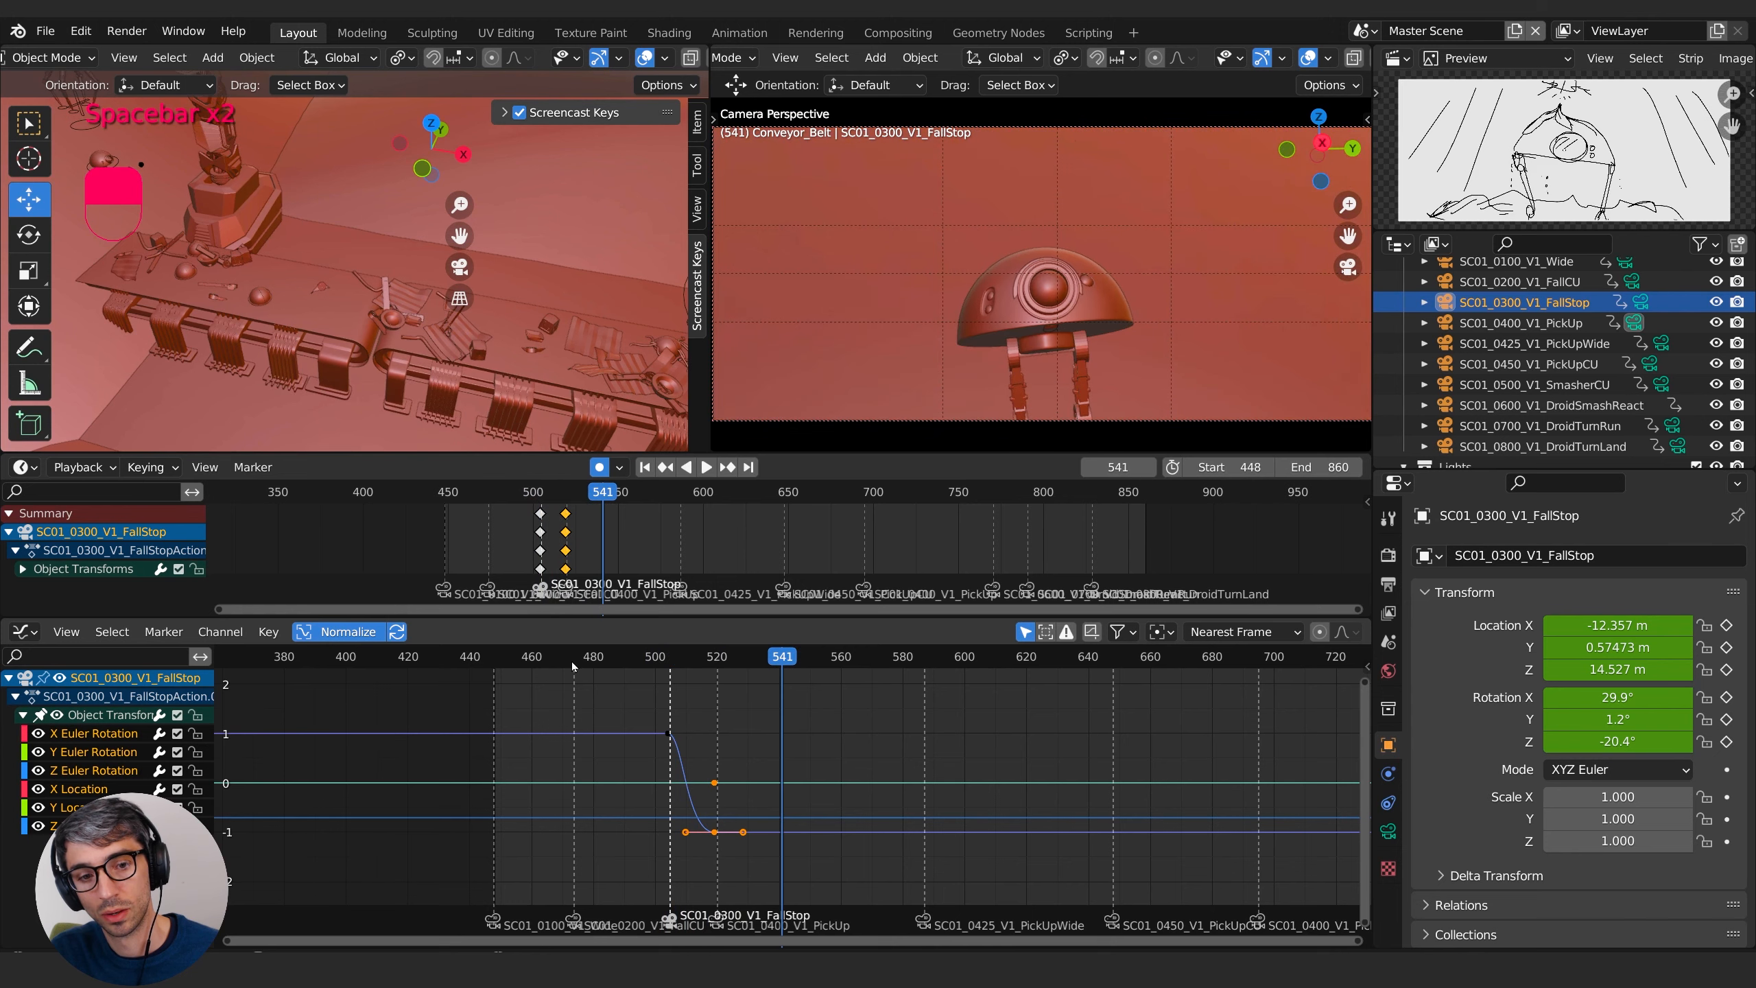
{"action": "left_click", "coordinate": [571, 661]}
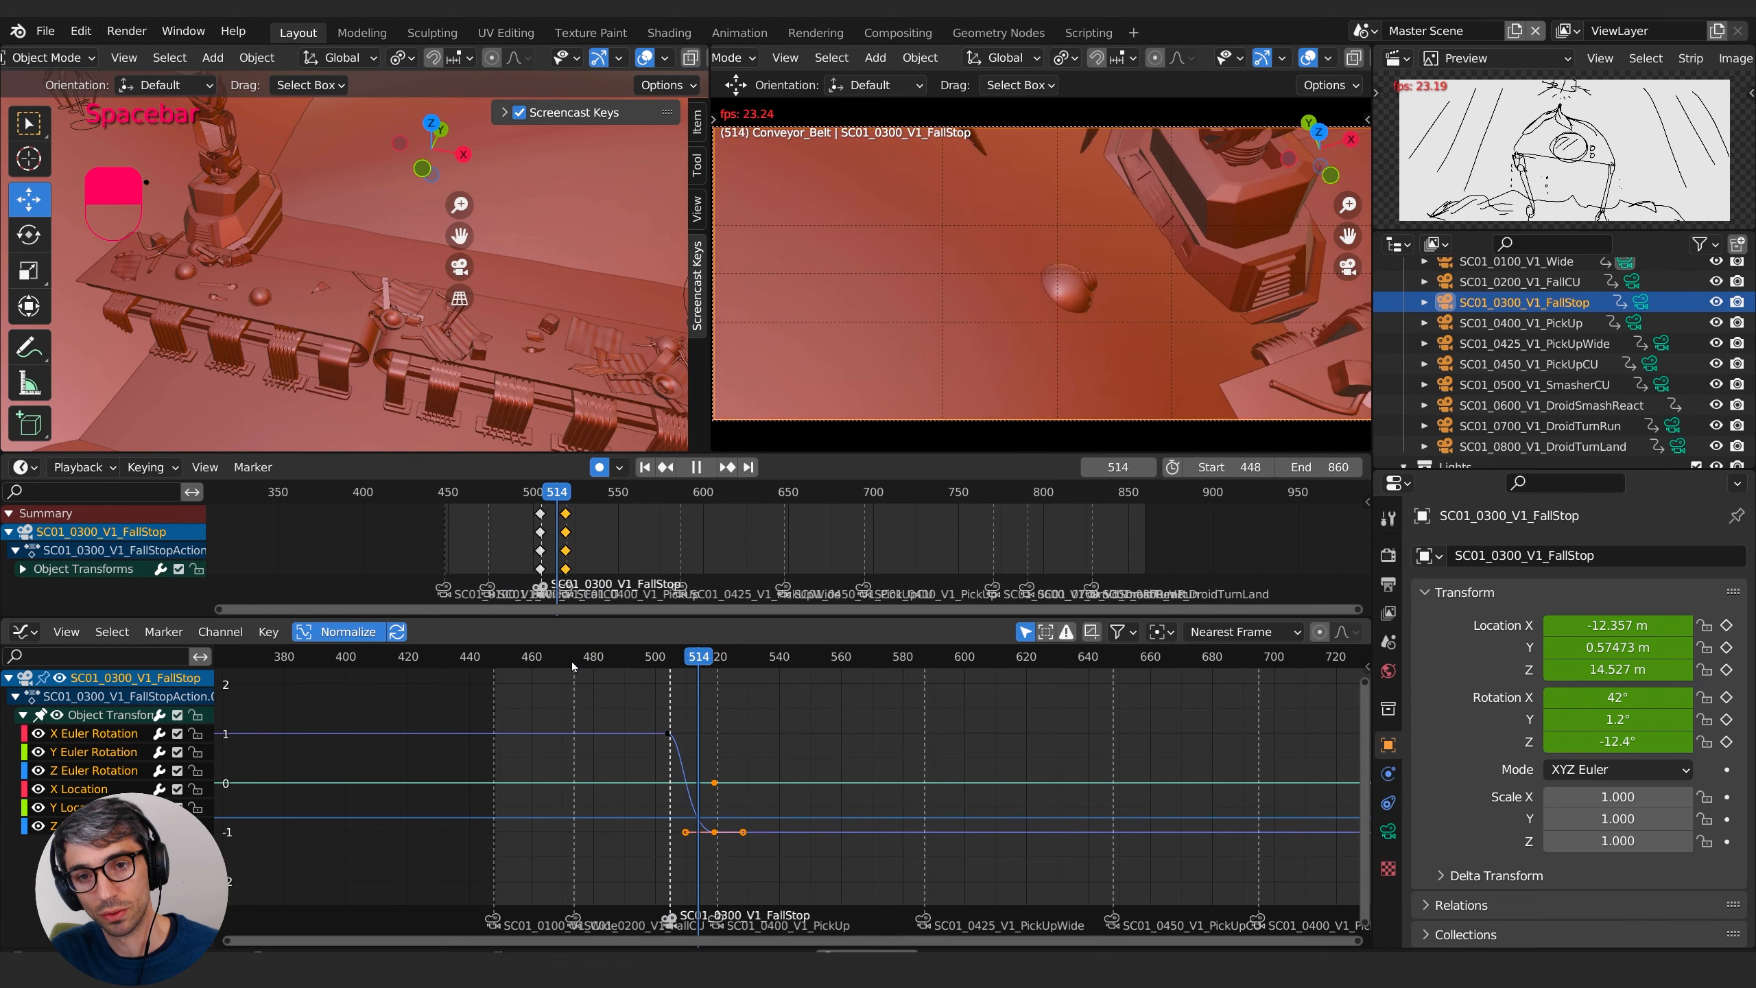
- Select the Droid Rig and isolate its Z Location curve for editing, with the current frame at 519
{"action": "scroll", "coordinate": [1556, 359], "scroll_direction": "down", "scroll_amount": 10}
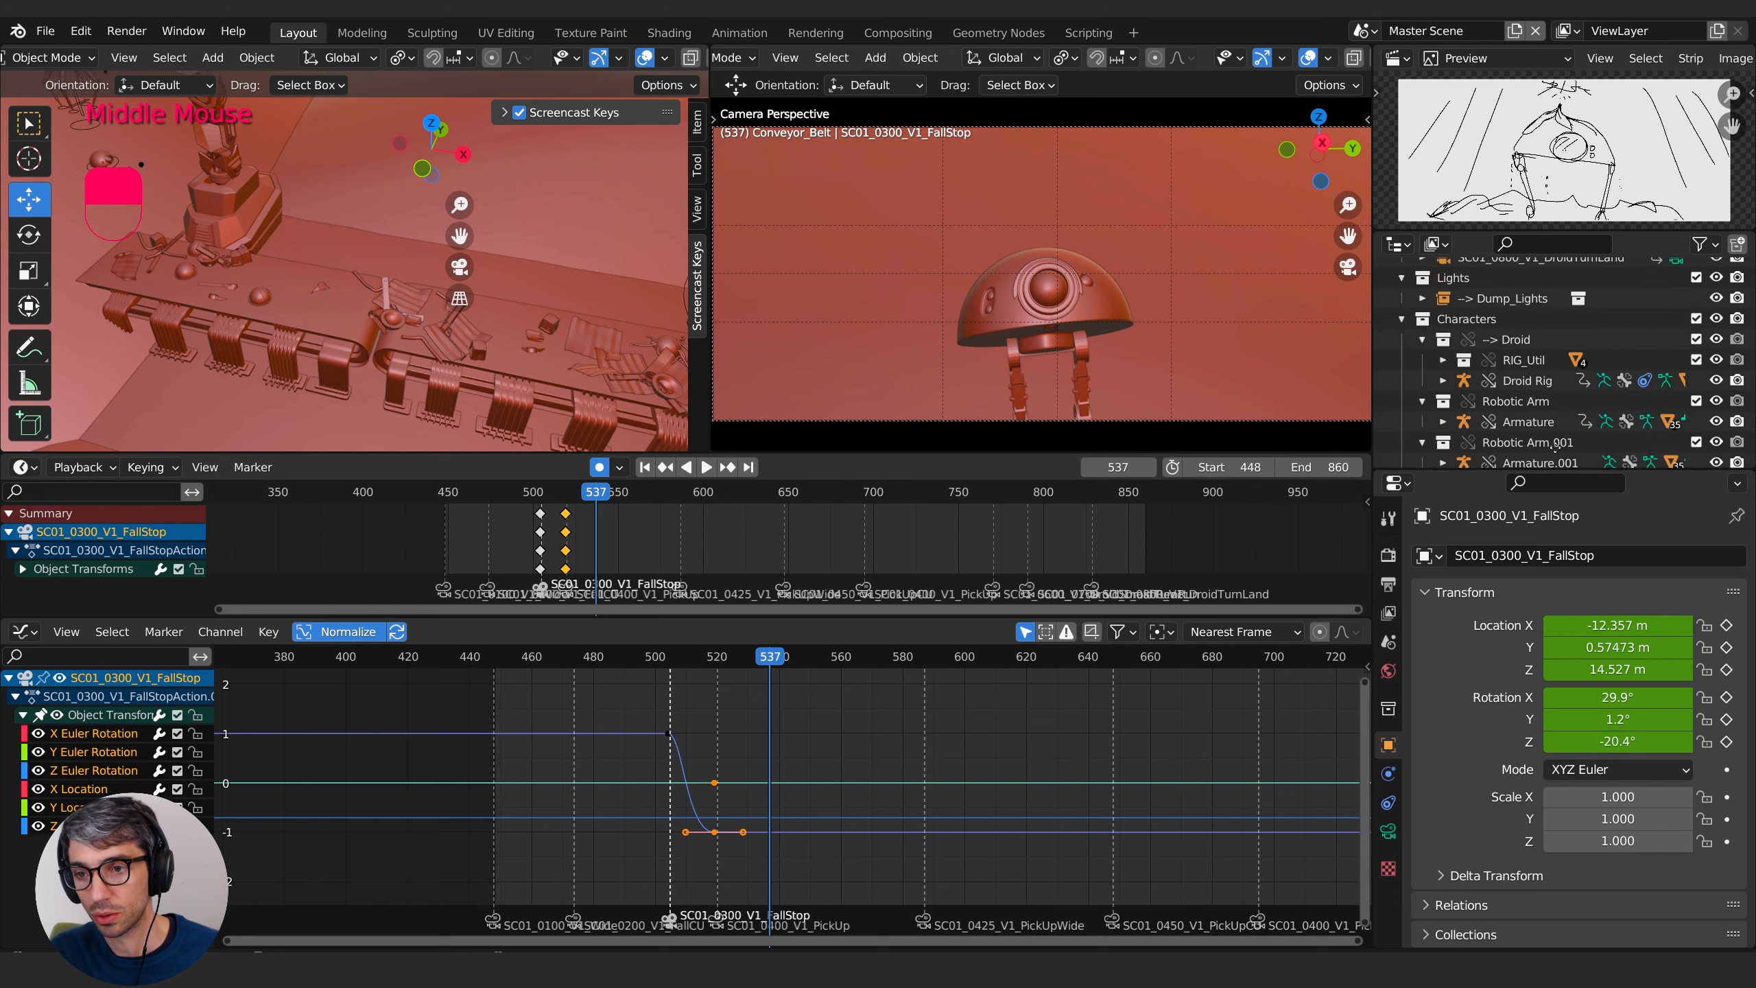
{"action": "left_click", "coordinate": [1527, 352]}
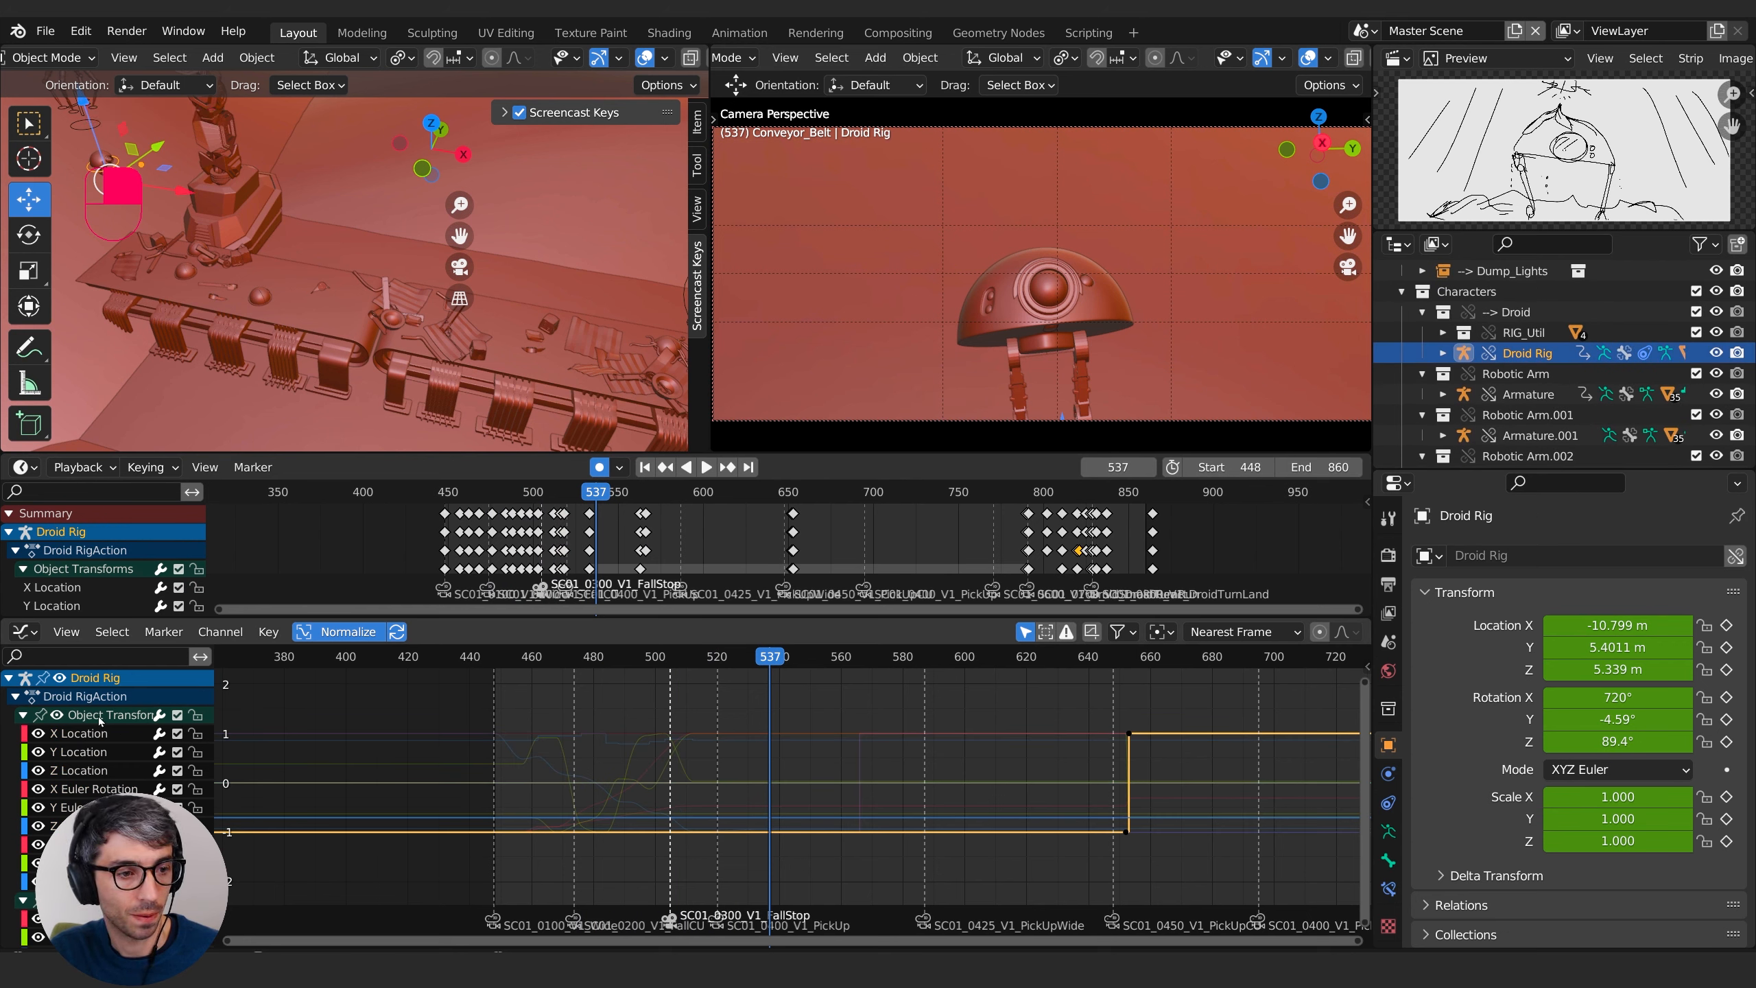
{"action": "left_click", "coordinate": [30, 717]}
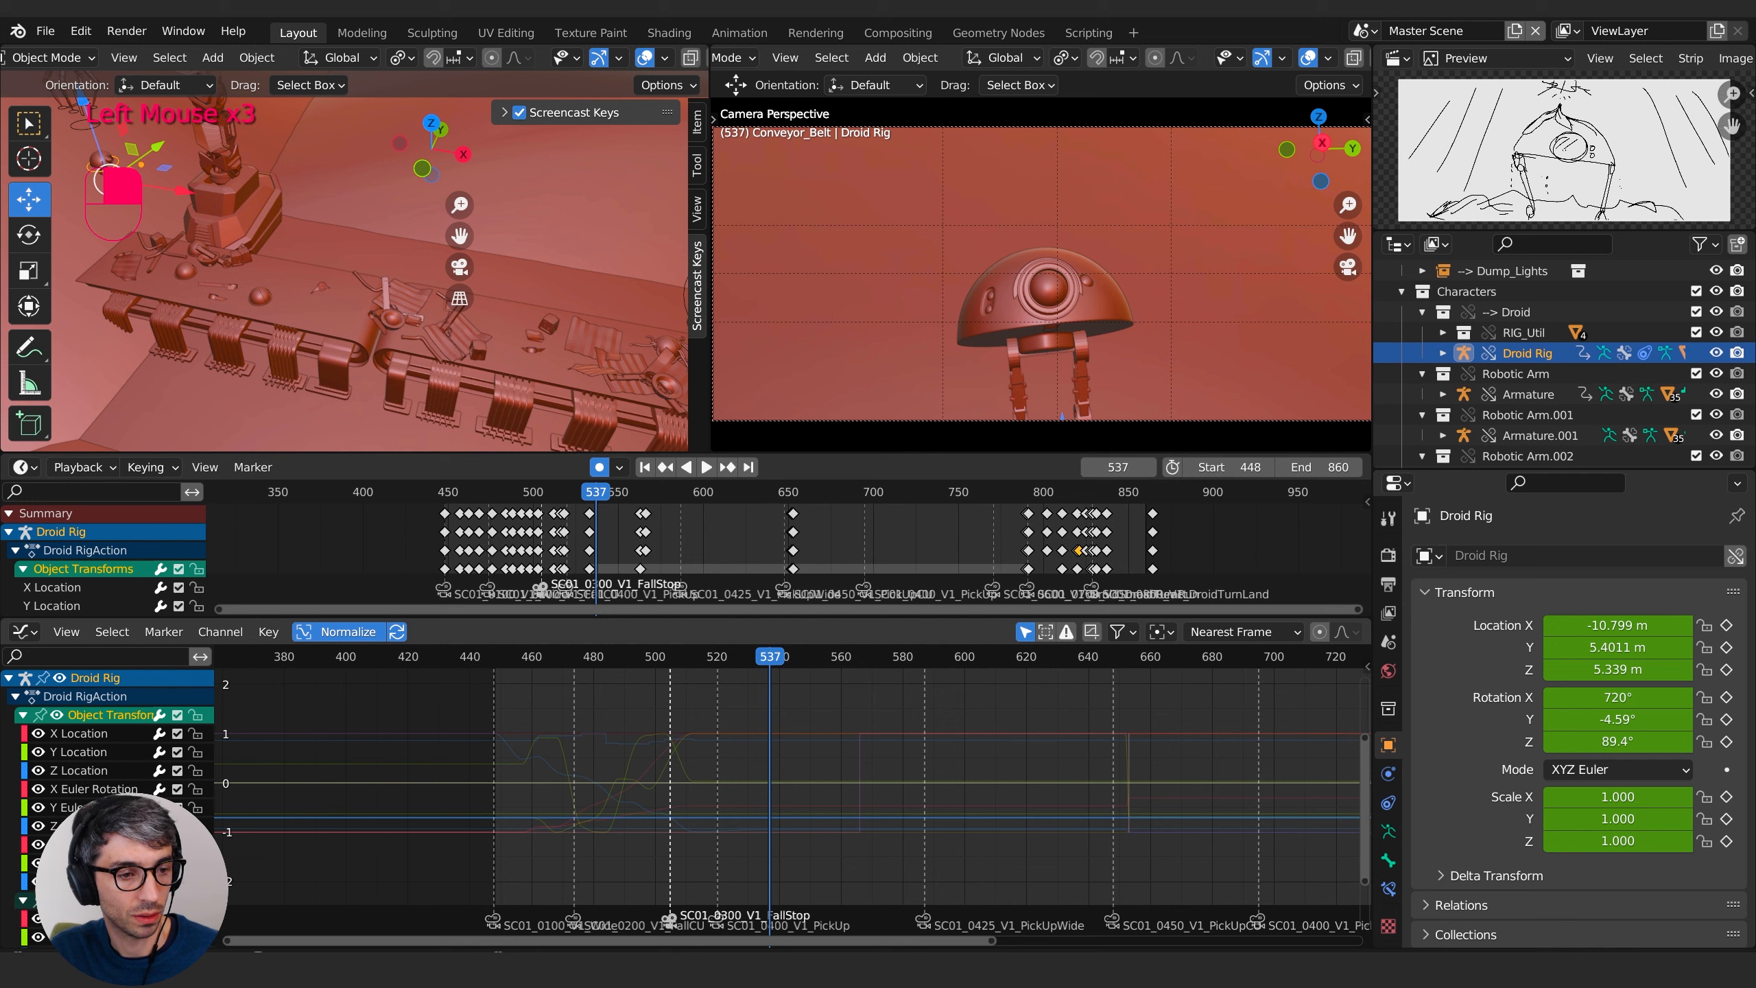
{"action": "double_click", "coordinate": [79, 770]}
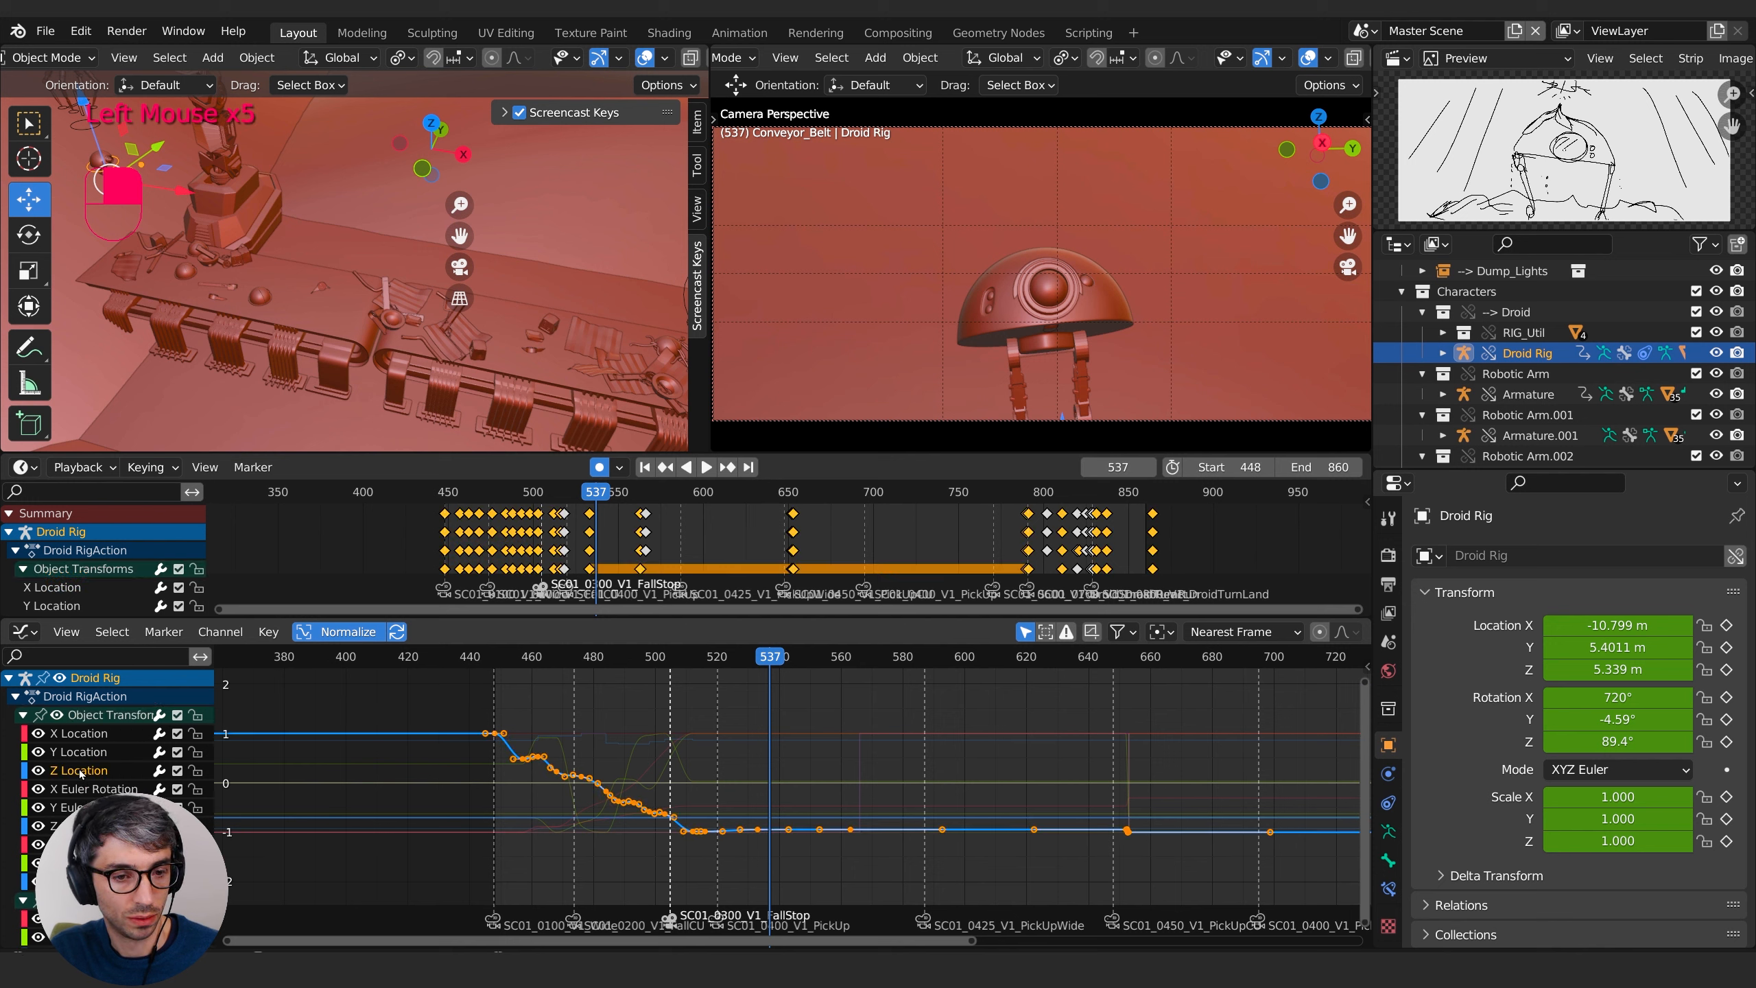
{"action": "left_click_drag", "start_coordinate": [749, 668], "coordinate": [714, 669]}
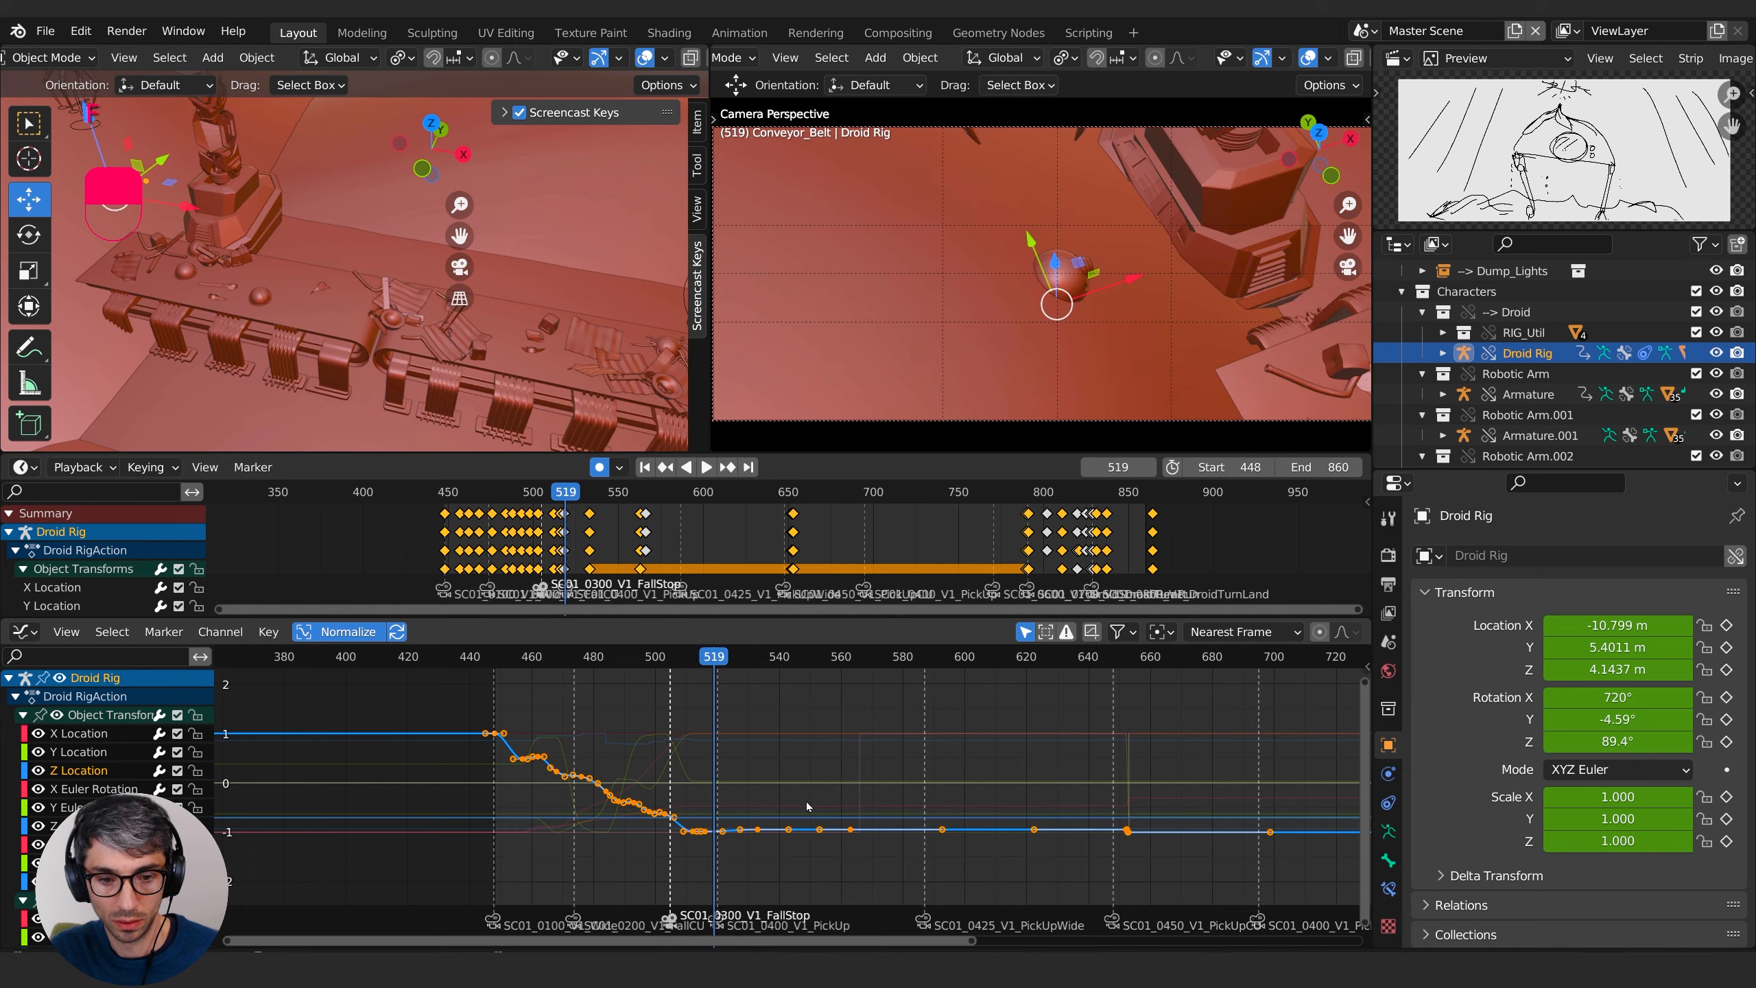
- Move the droid's Z Location keyframe that ends the flat resting stretch later to about frame 523
{"action": "scroll", "coordinate": [816, 766], "scroll_direction": "down", "scroll_amount": 4}
{"action": "middle_click_drag", "start_coordinate": [816, 766], "coordinate": [811, 693]}
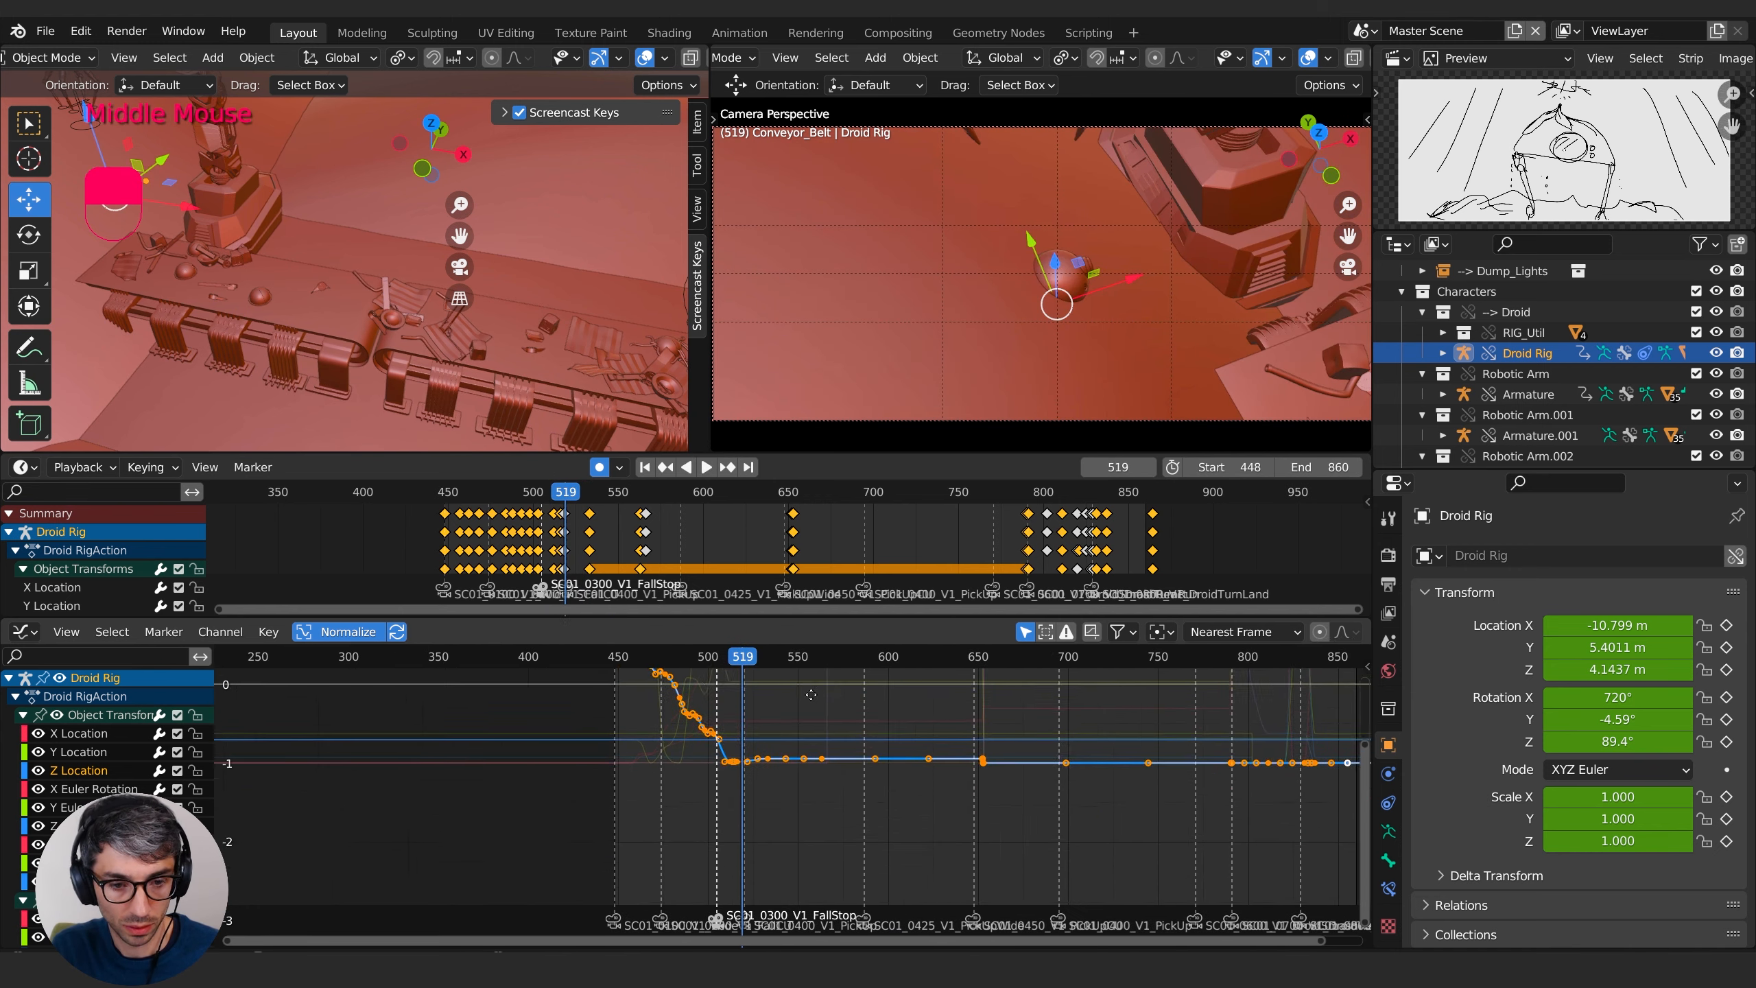
{"action": "scroll", "coordinate": [811, 693], "scroll_direction": "up", "scroll_amount": 8}
{"action": "middle_click_drag", "start_coordinate": [654, 770], "coordinate": [799, 833], "text": "shift"}
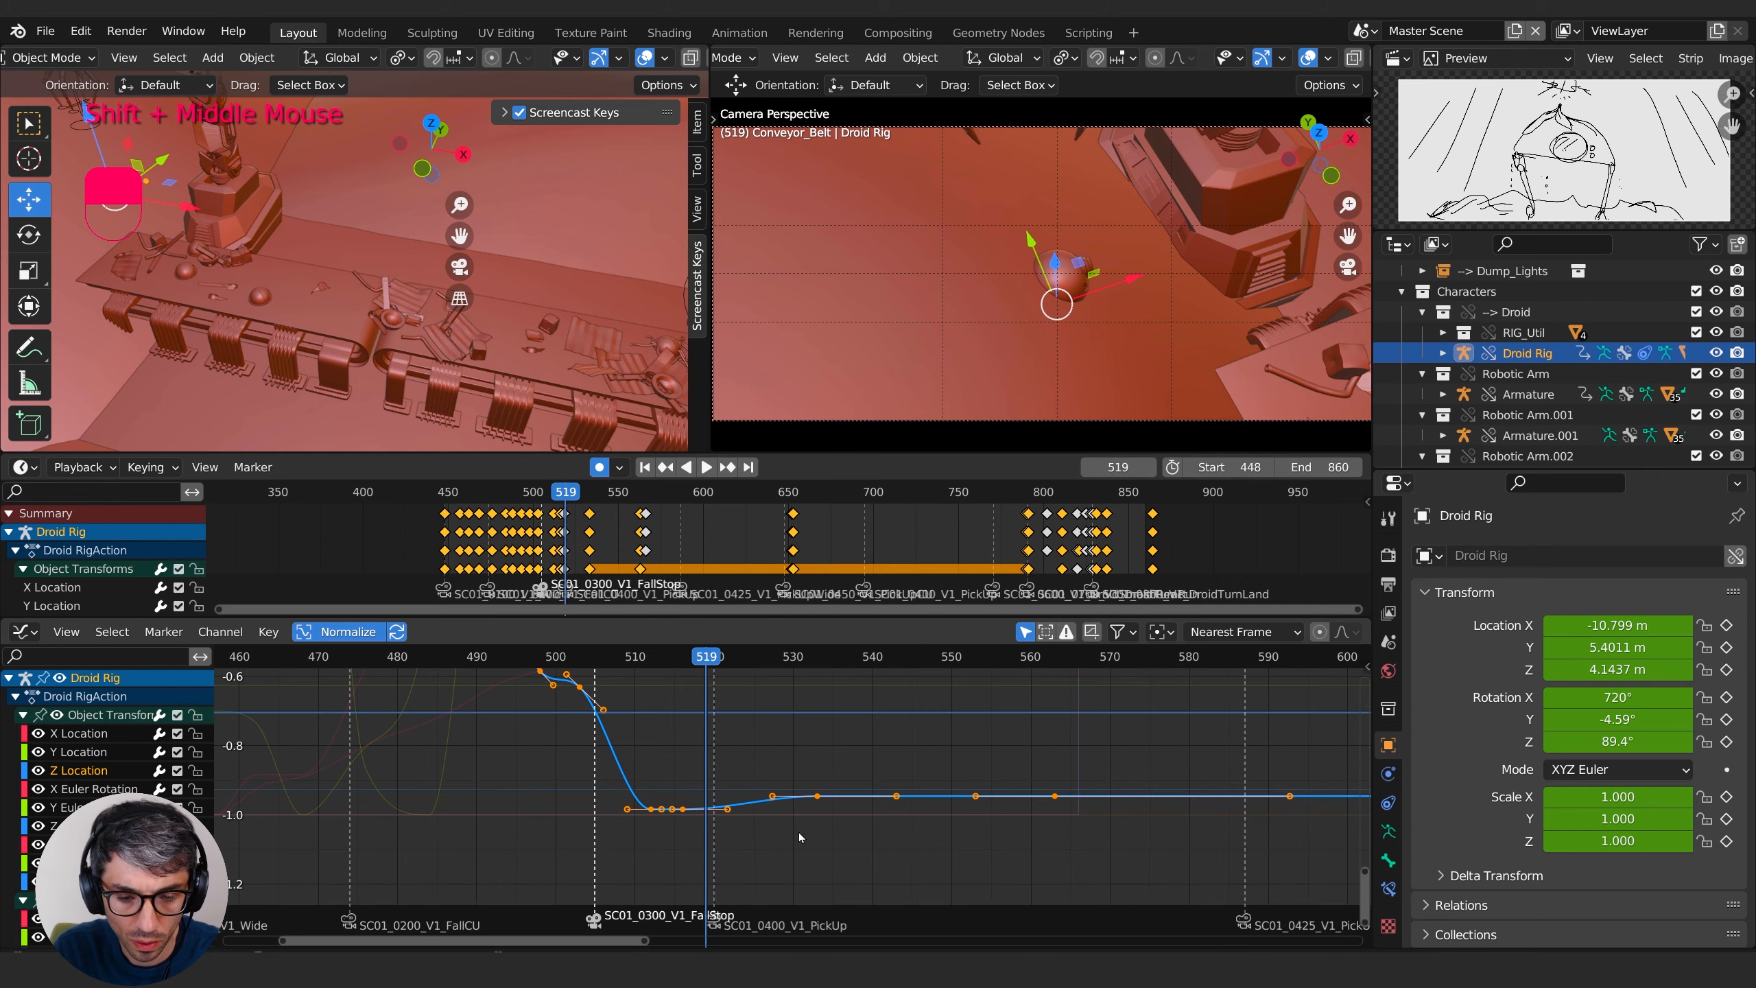
{"action": "scroll", "coordinate": [728, 733], "scroll_direction": "up", "scroll_amount": 2}
{"action": "left_click", "coordinate": [649, 663]}
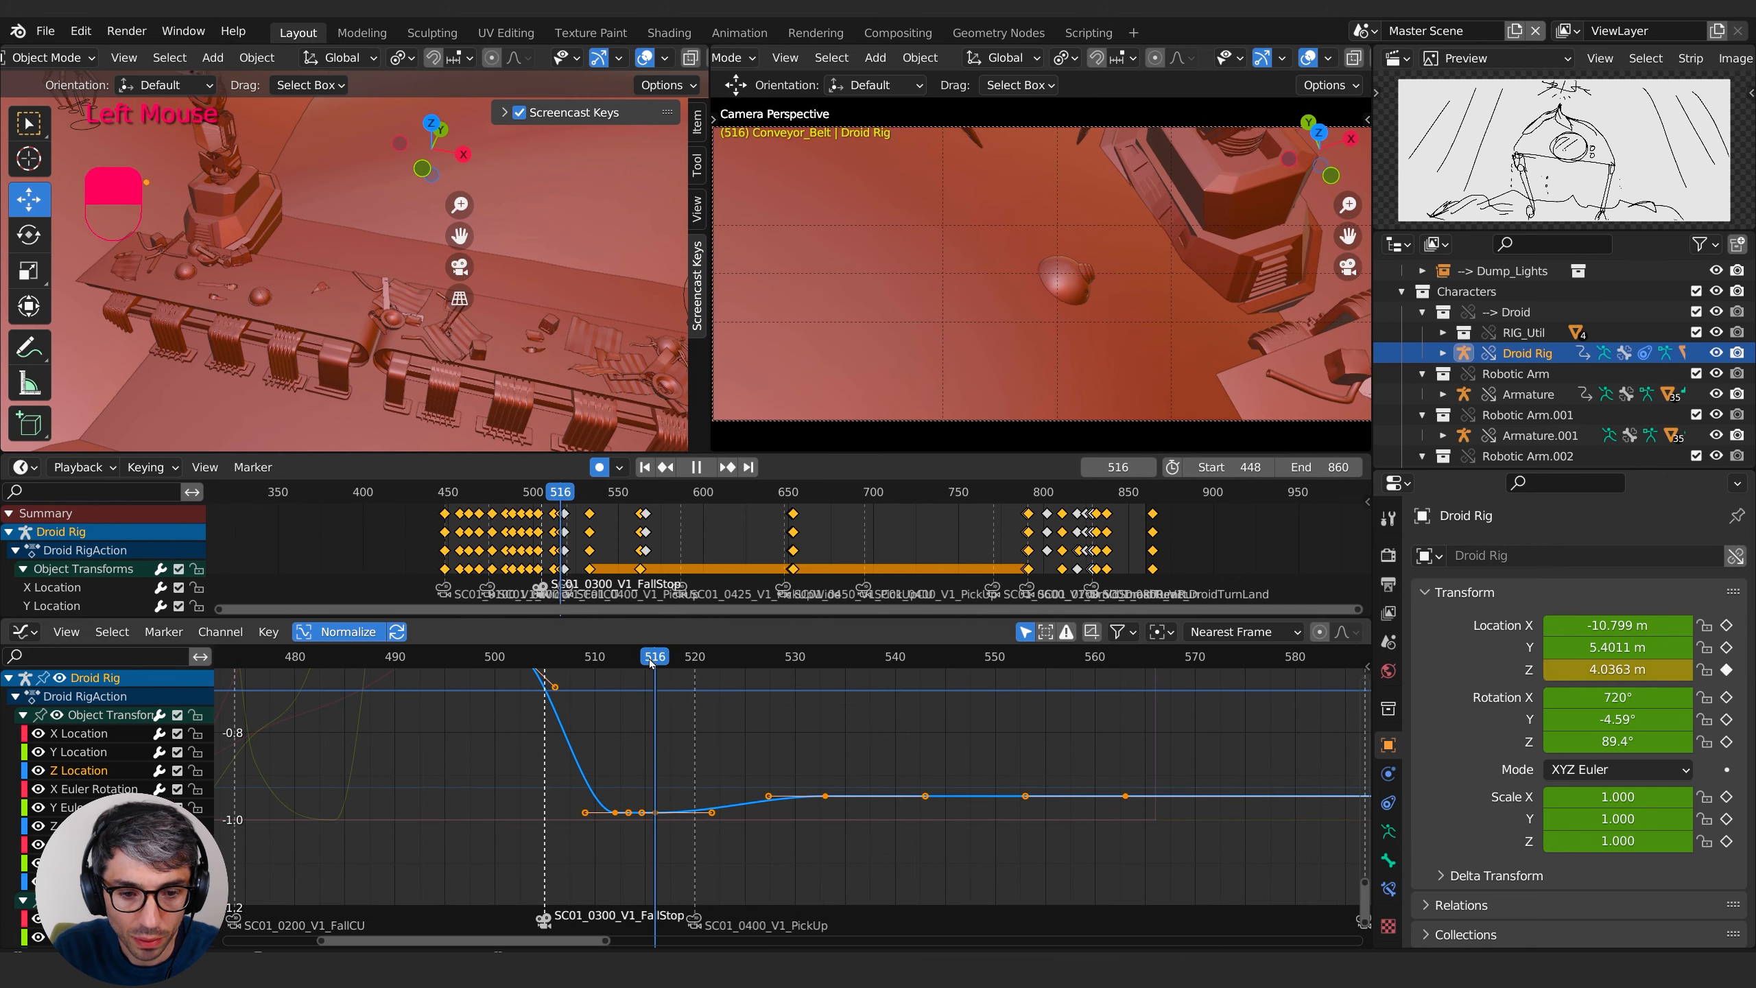
{"action": "left_click_drag", "start_coordinate": [650, 663], "coordinate": [645, 827]}
{"action": "key", "text": "g"}
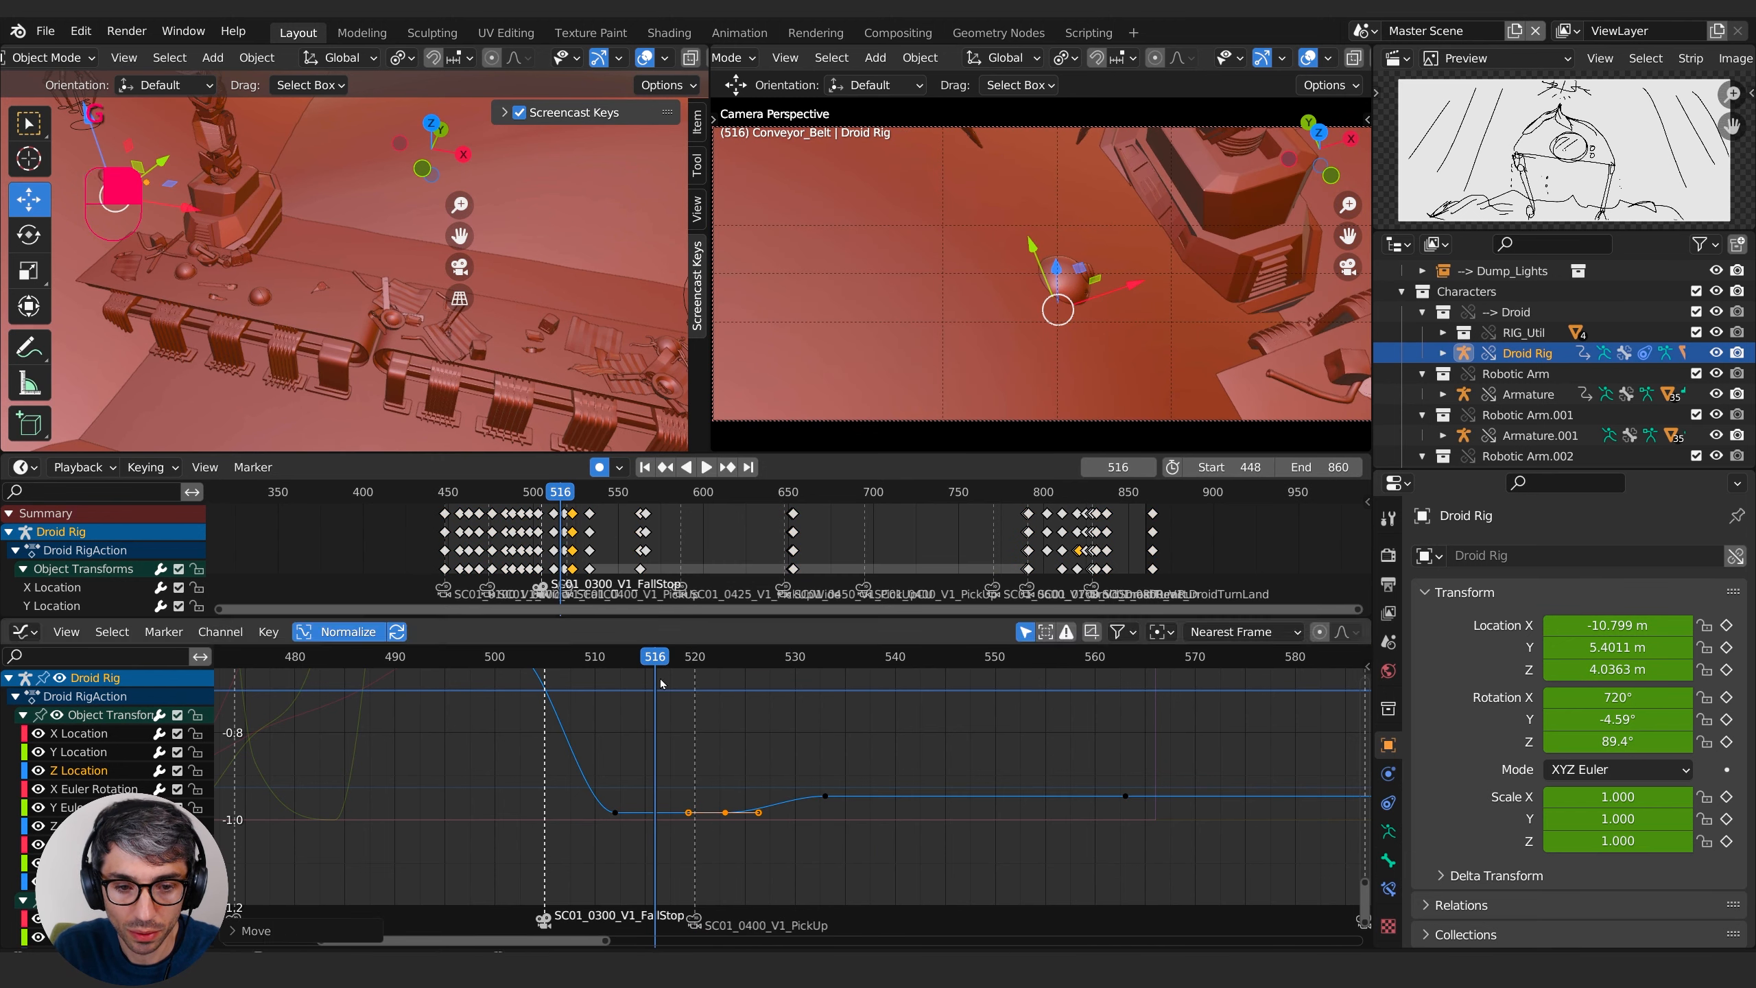
- Shift the droid's rise keyframes on the Z Location curve later to about frames 532 and 544, playing back the fall stop between adjustments
{"action": "left_click", "coordinate": [608, 663]}
{"action": "key", "text": "space"}
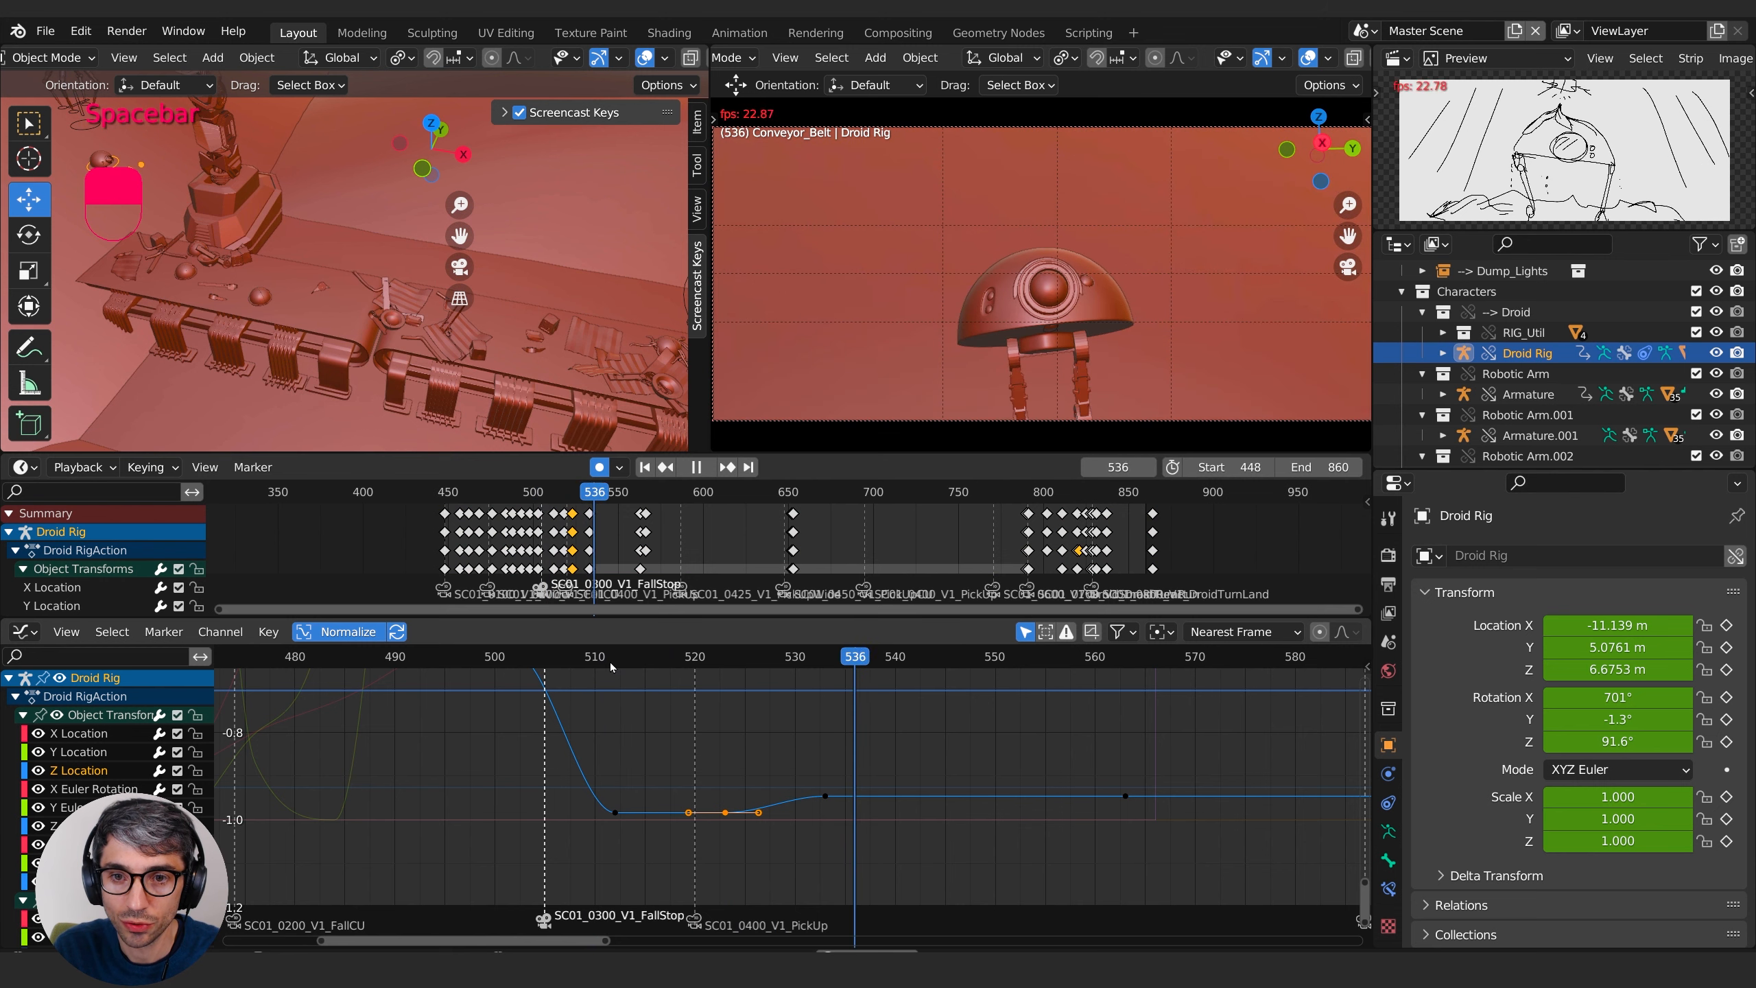
{"action": "key", "text": "space"}
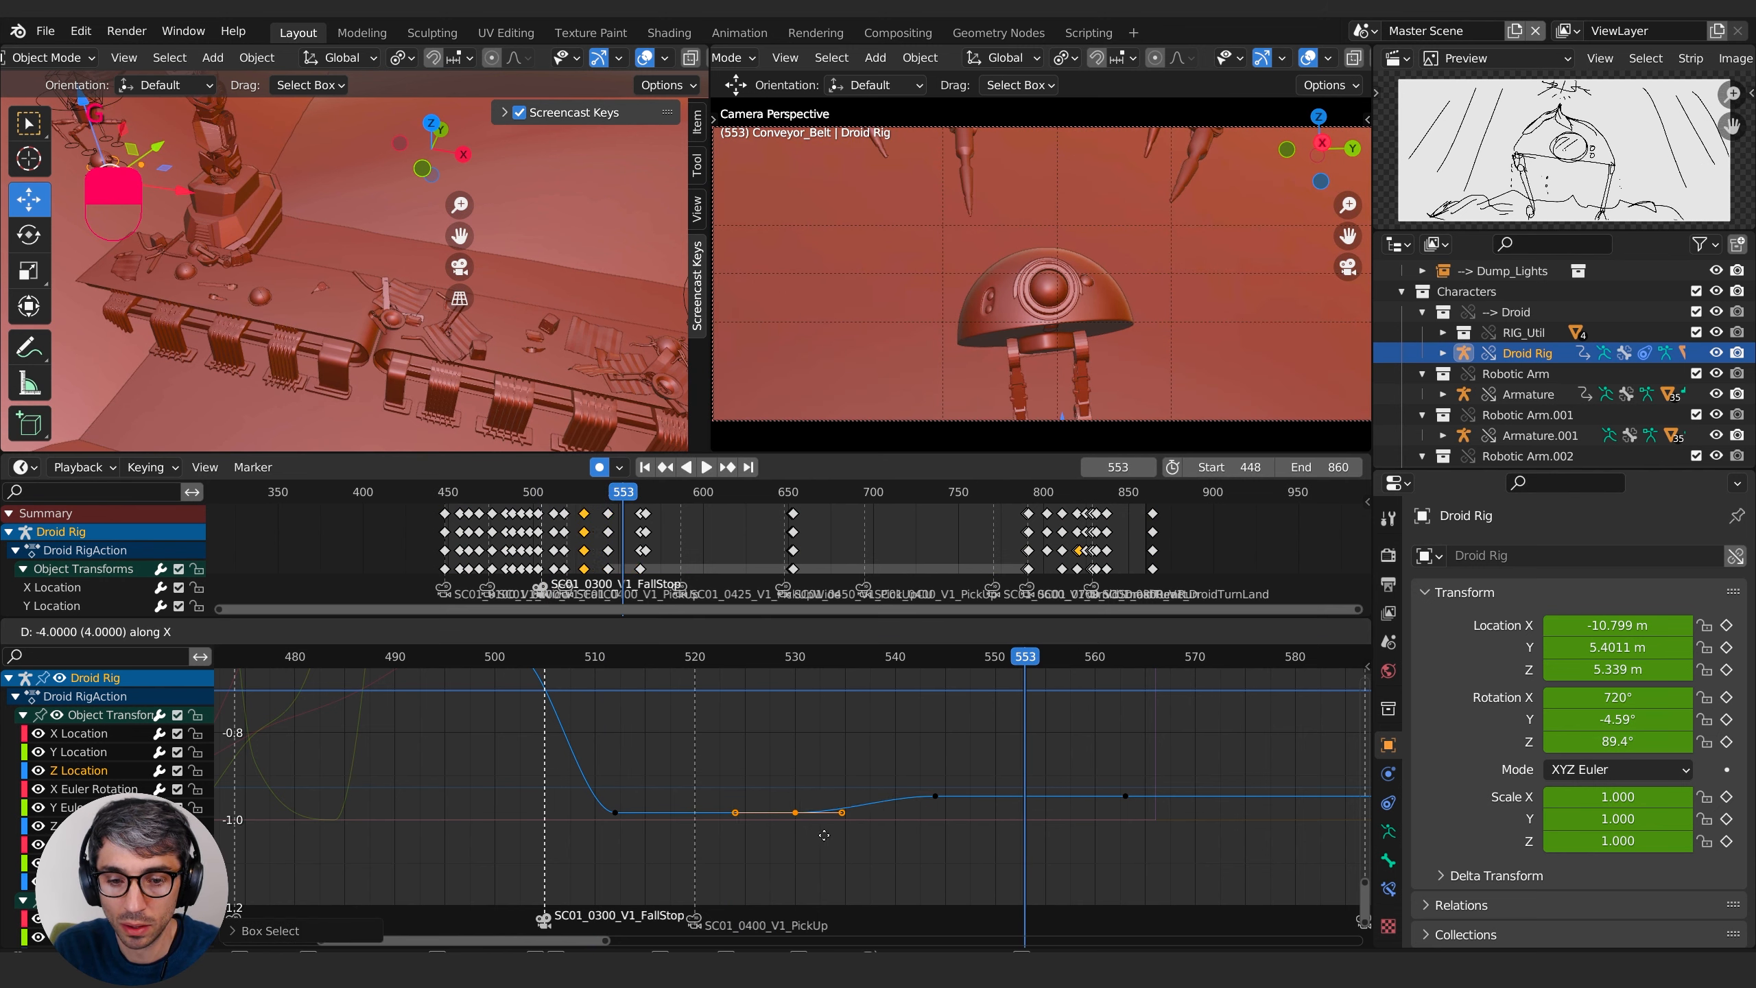
{"action": "left_click", "coordinate": [525, 657]}
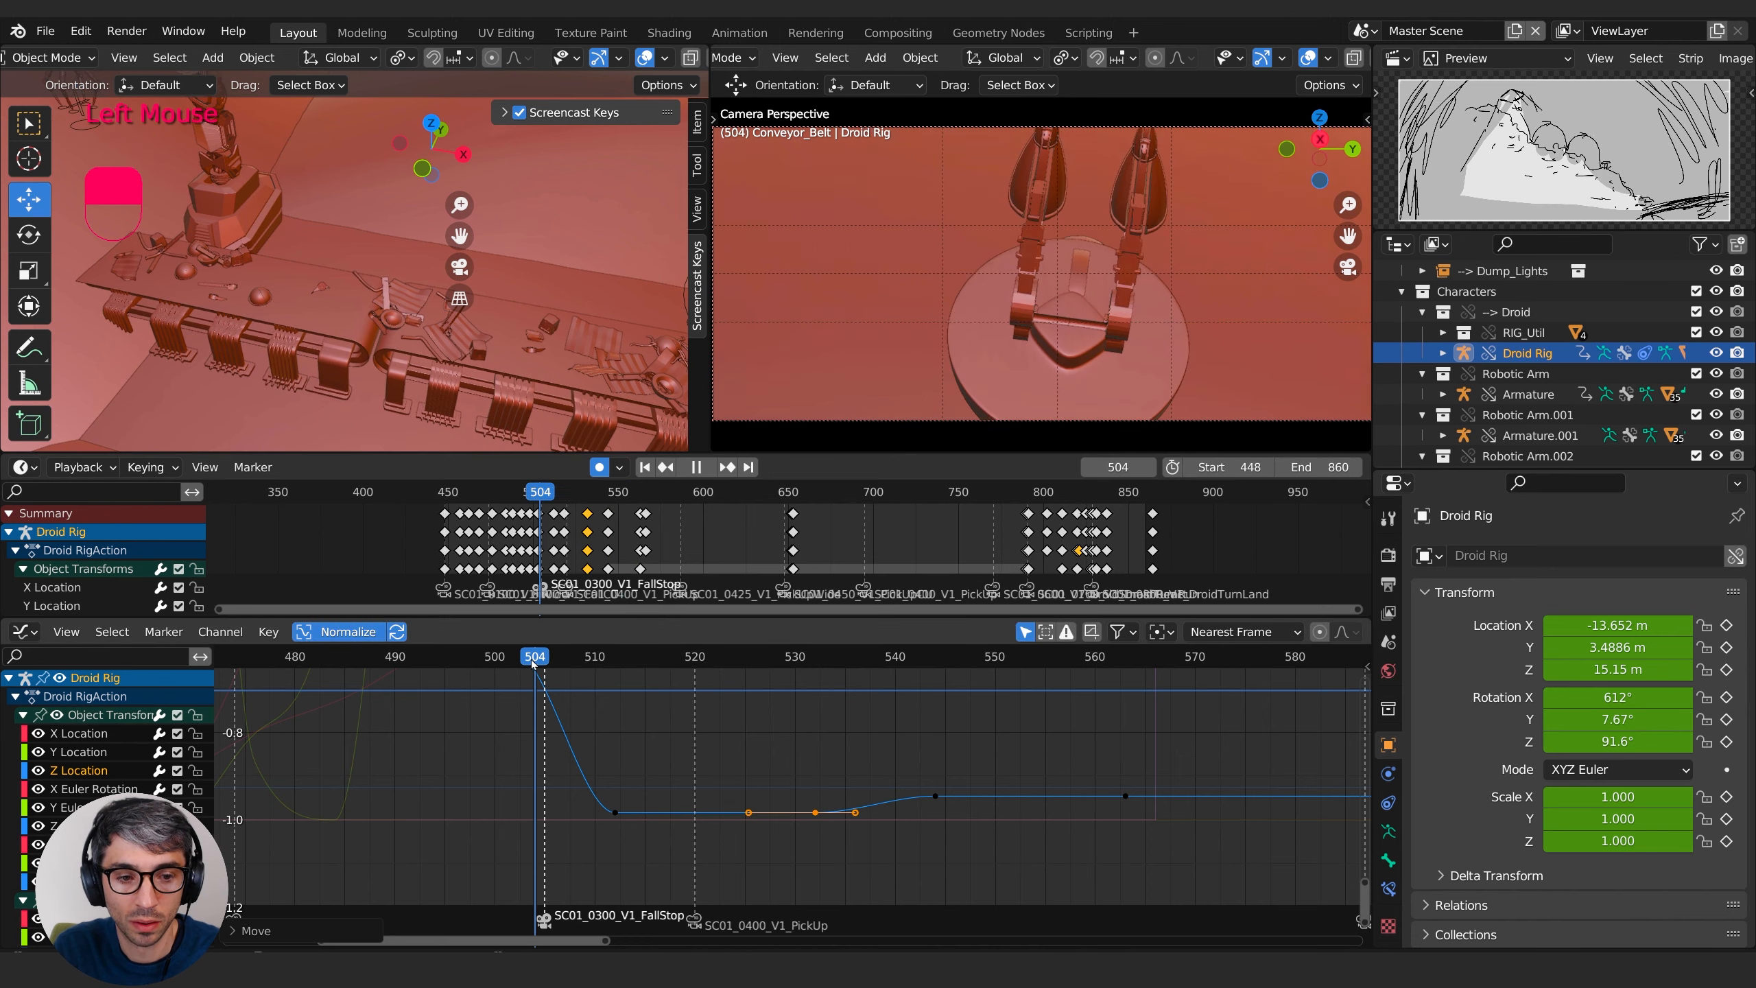
{"action": "key", "text": "space"}
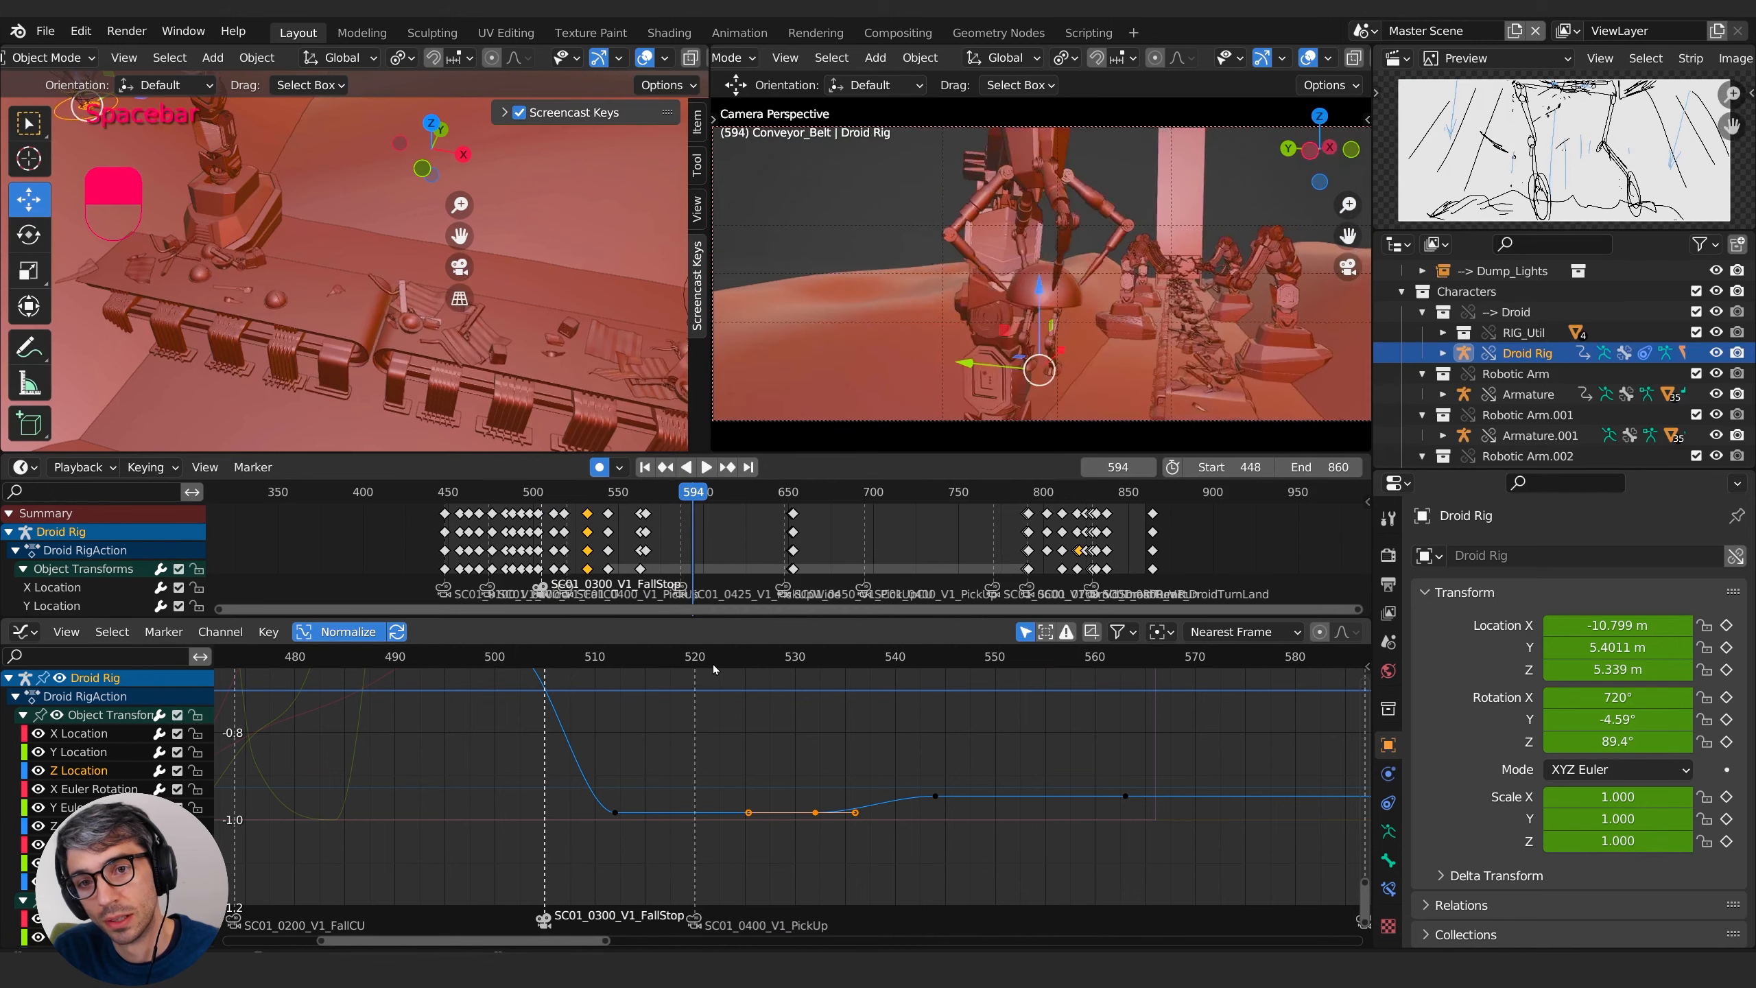
{"action": "scroll", "coordinate": [713, 664], "scroll_direction": "down", "scroll_amount": 2}
{"action": "left_click", "coordinate": [453, 663]}
{"action": "key", "text": "space"}
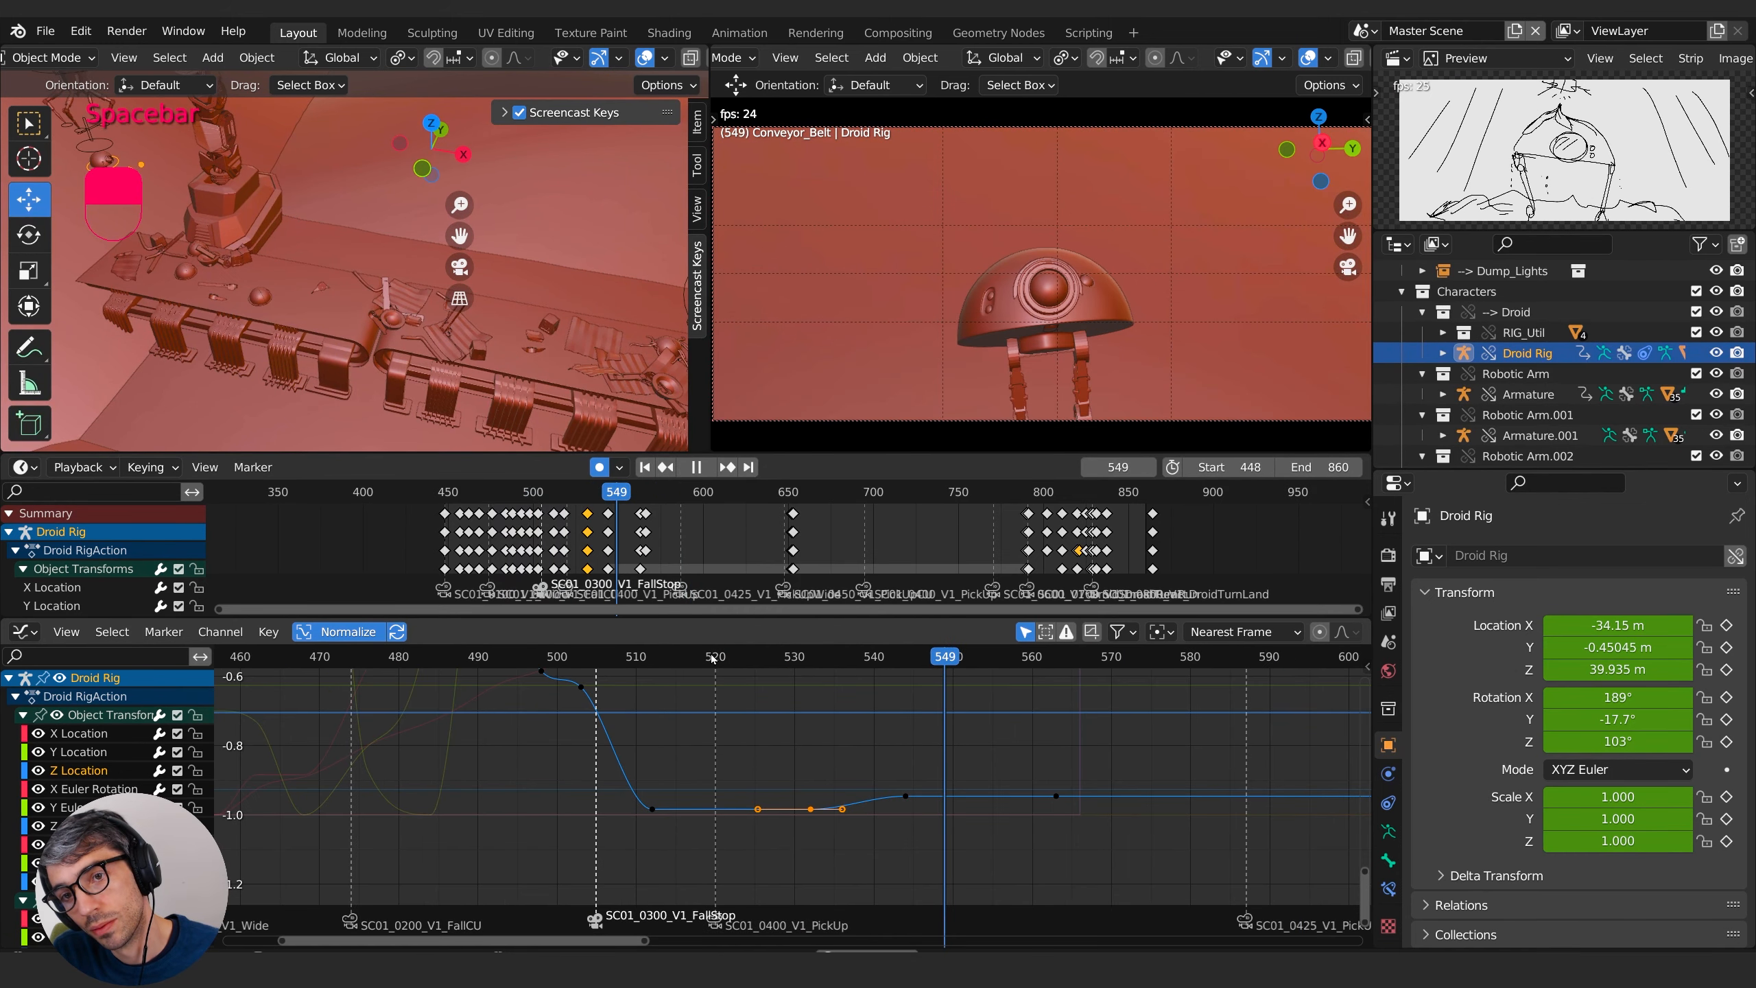
{"action": "key", "text": "space"}
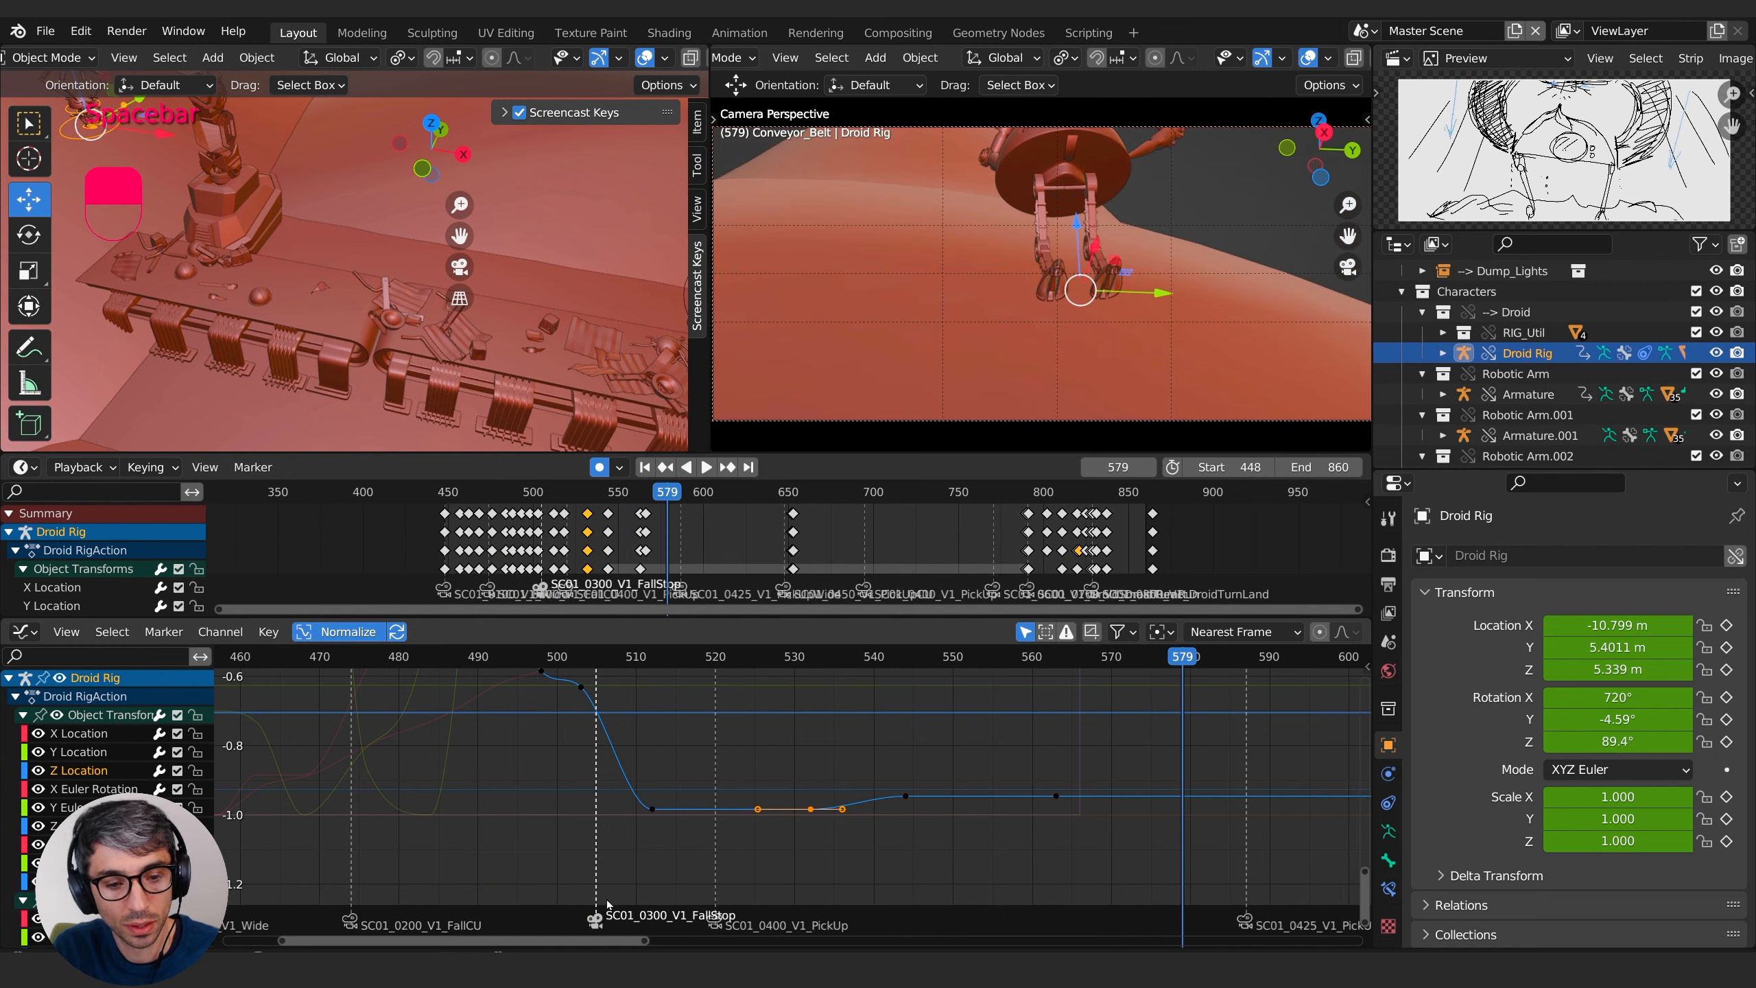
- Move the SC01_0400_V1_PickUp camera marker later to about frame 527 and replay the cut from the fall stop
{"action": "left_click_drag", "start_coordinate": [726, 925], "coordinate": [781, 926]}
{"action": "left_click", "coordinate": [542, 663]}
{"action": "key", "text": "space"}
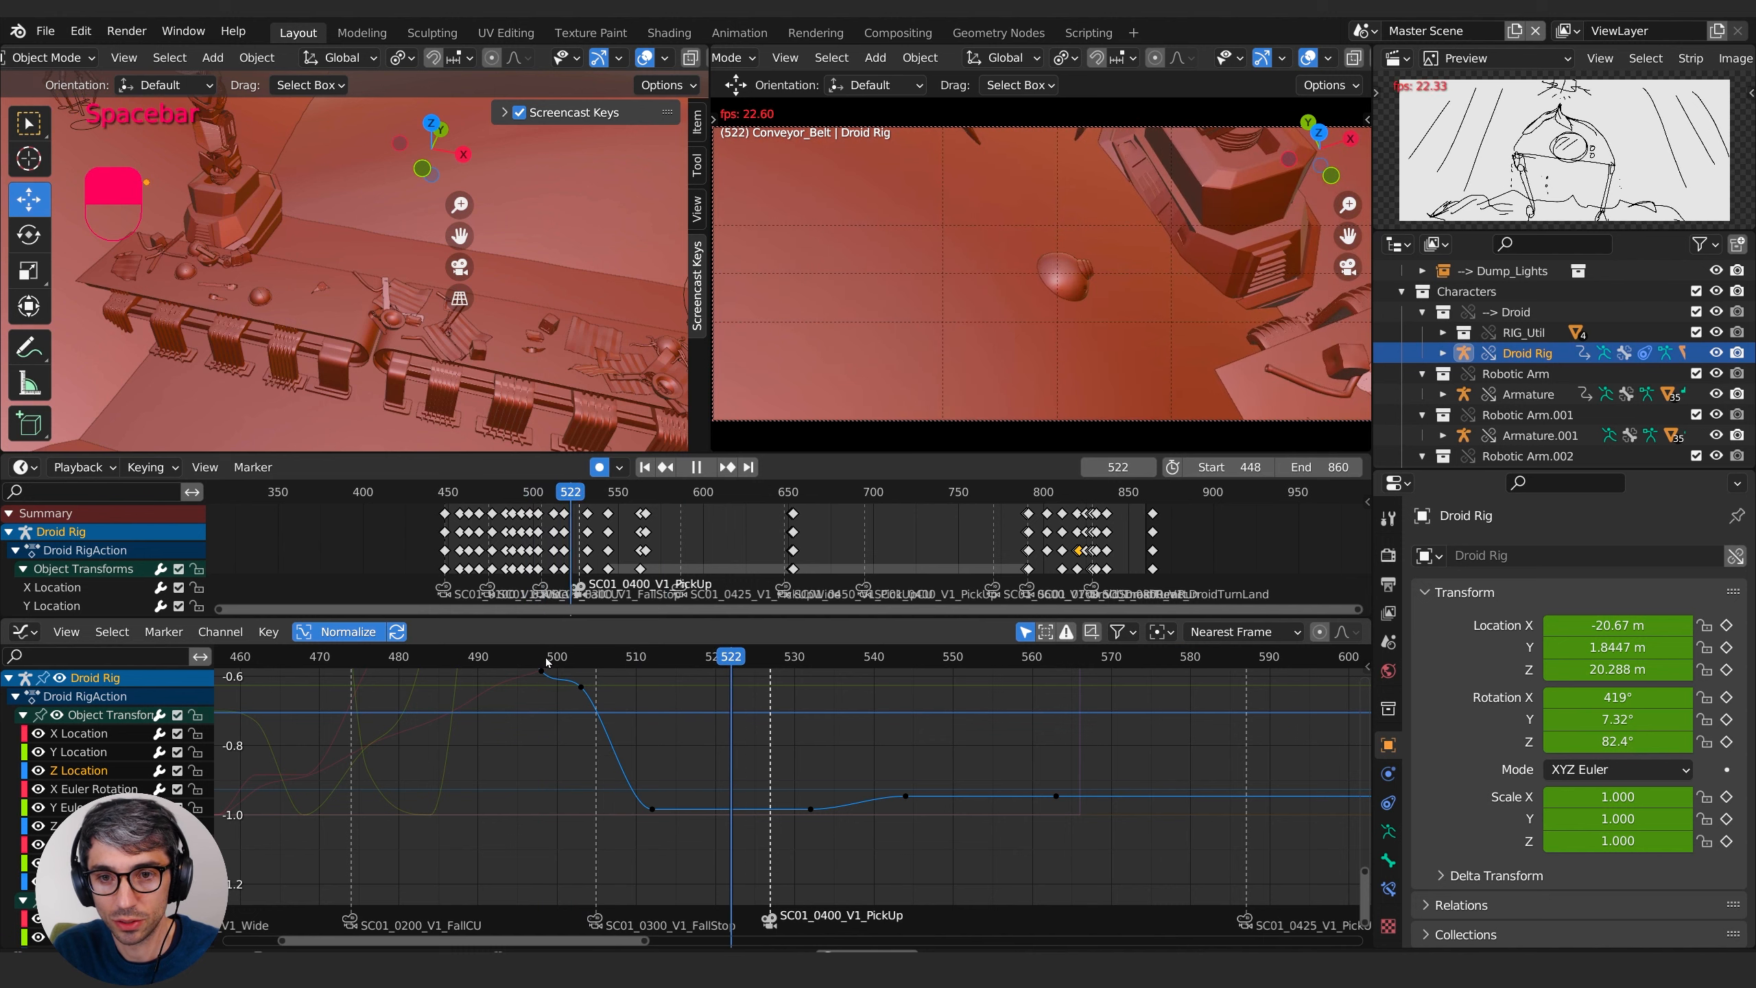
{"action": "key", "text": "space"}
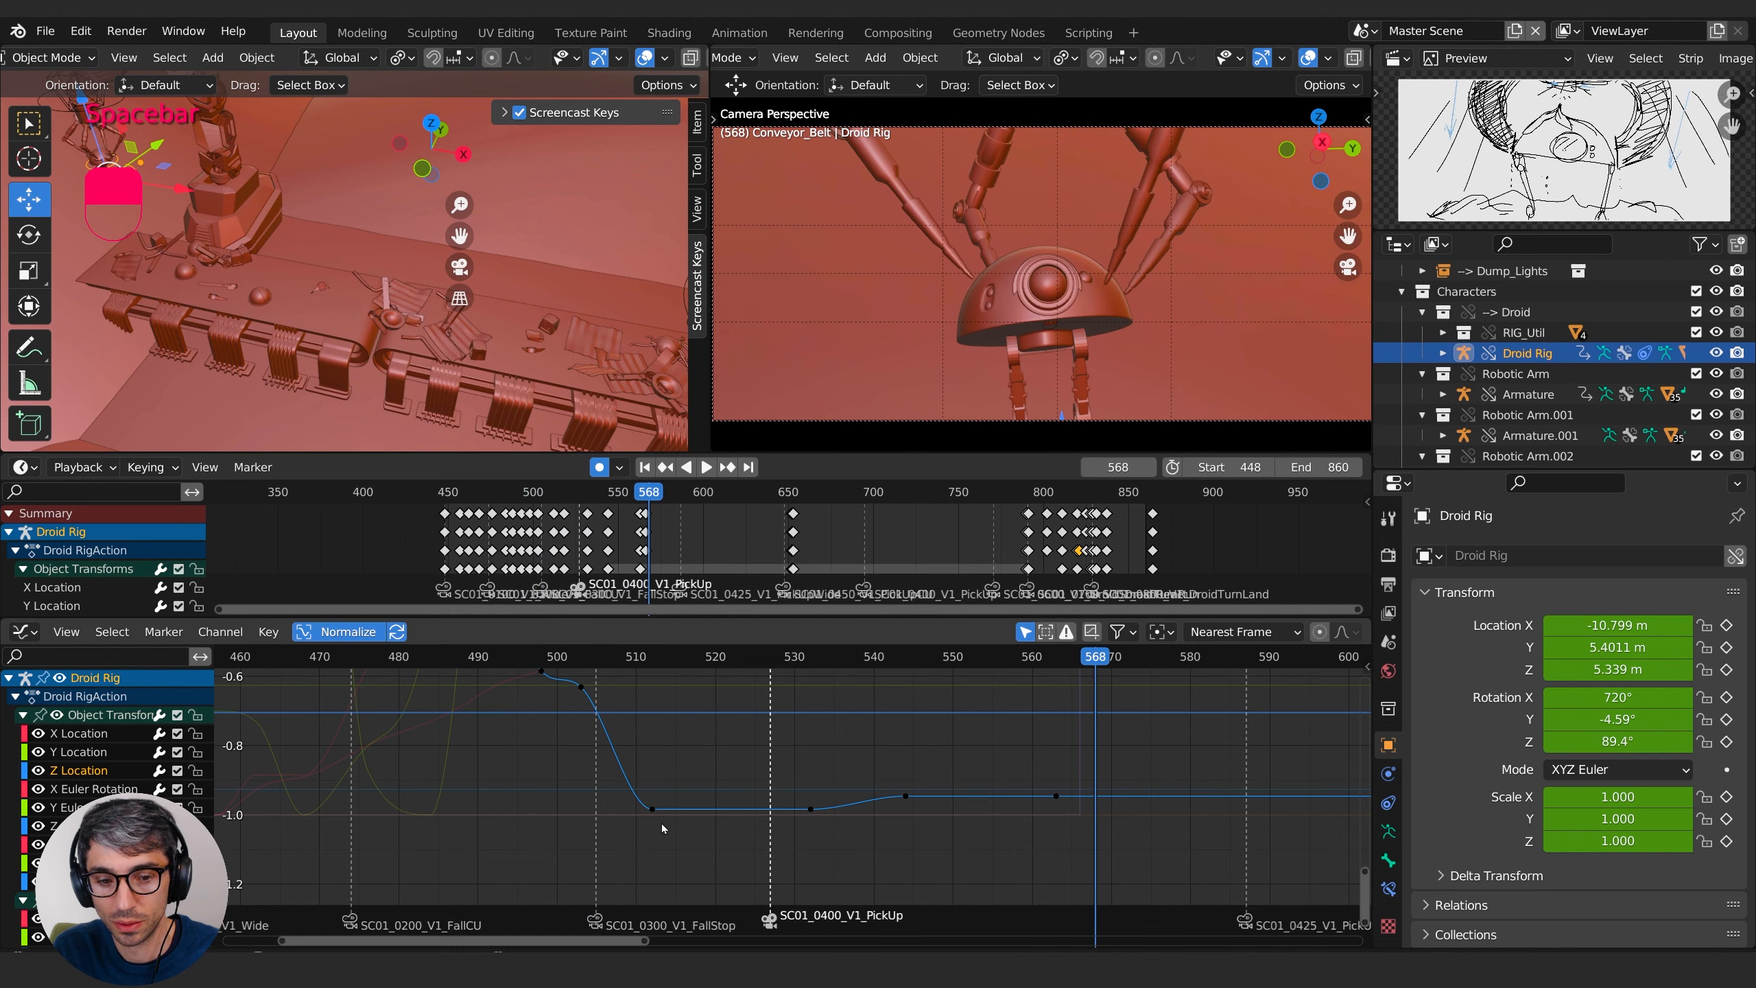
- Play back the sequence from the droid's wide fall through the pick-up and smasher shots to the droid's turn and landing
{"action": "left_click", "coordinate": [349, 666]}
{"action": "key", "text": "space"}
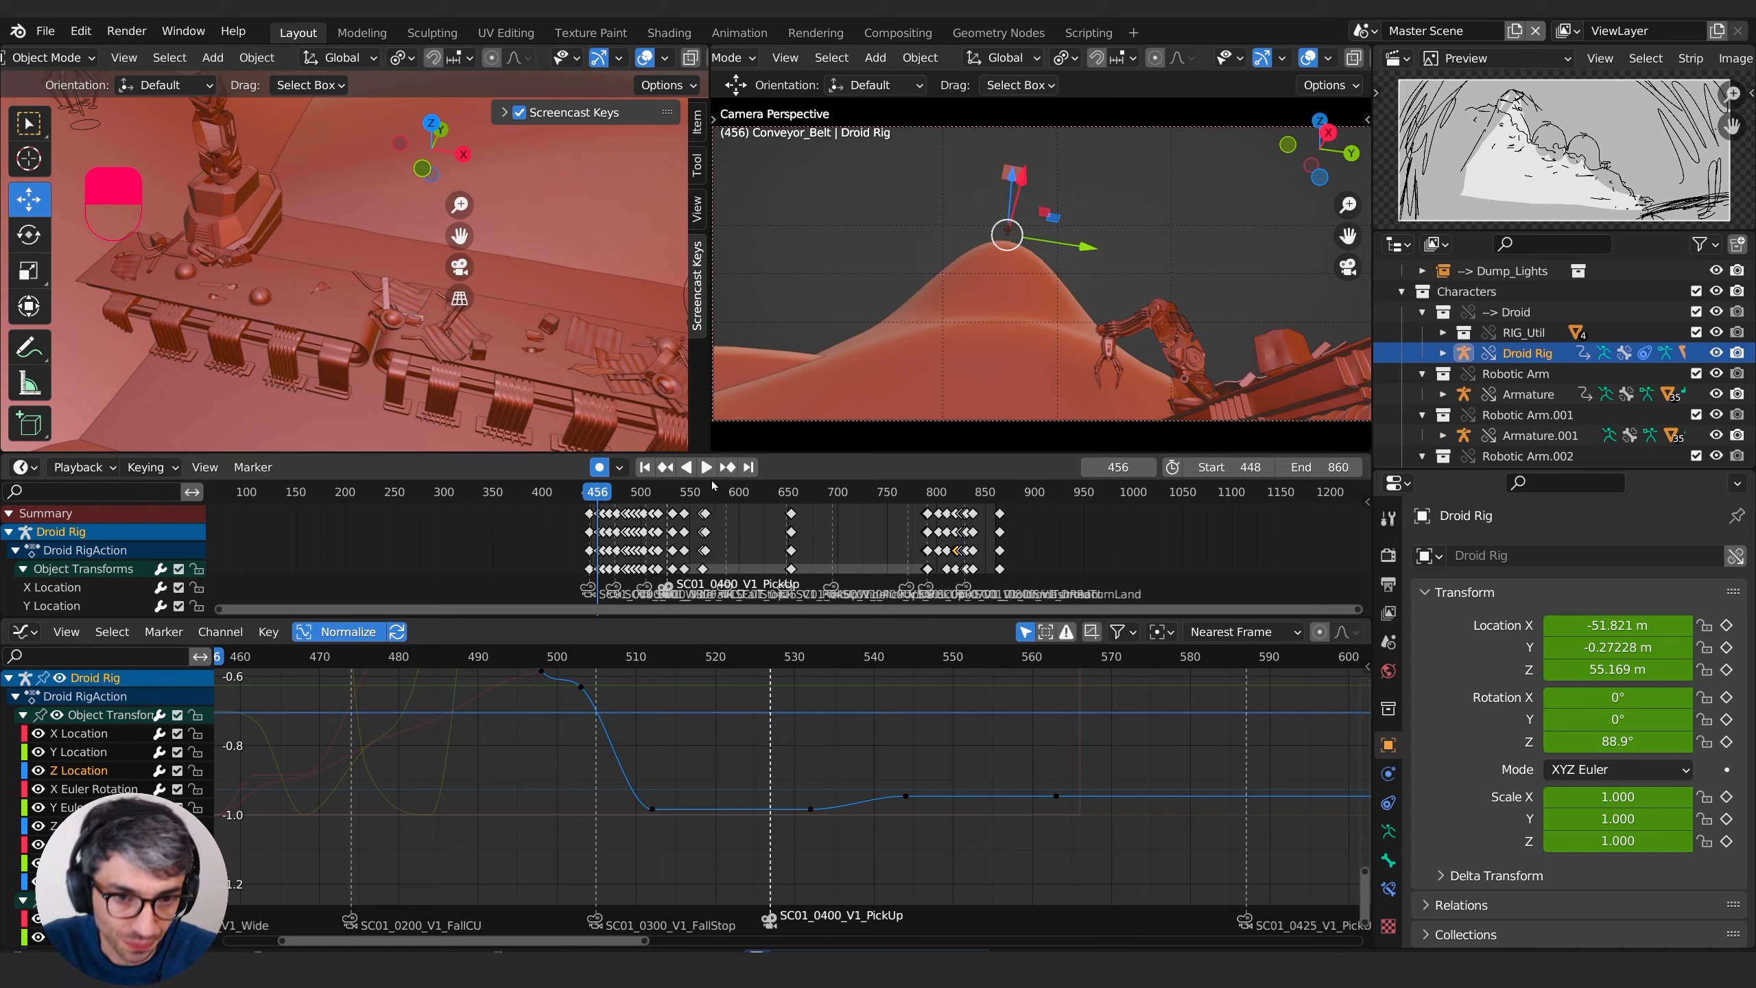
{"action": "left_click_drag", "start_coordinate": [714, 486], "coordinate": [751, 500]}
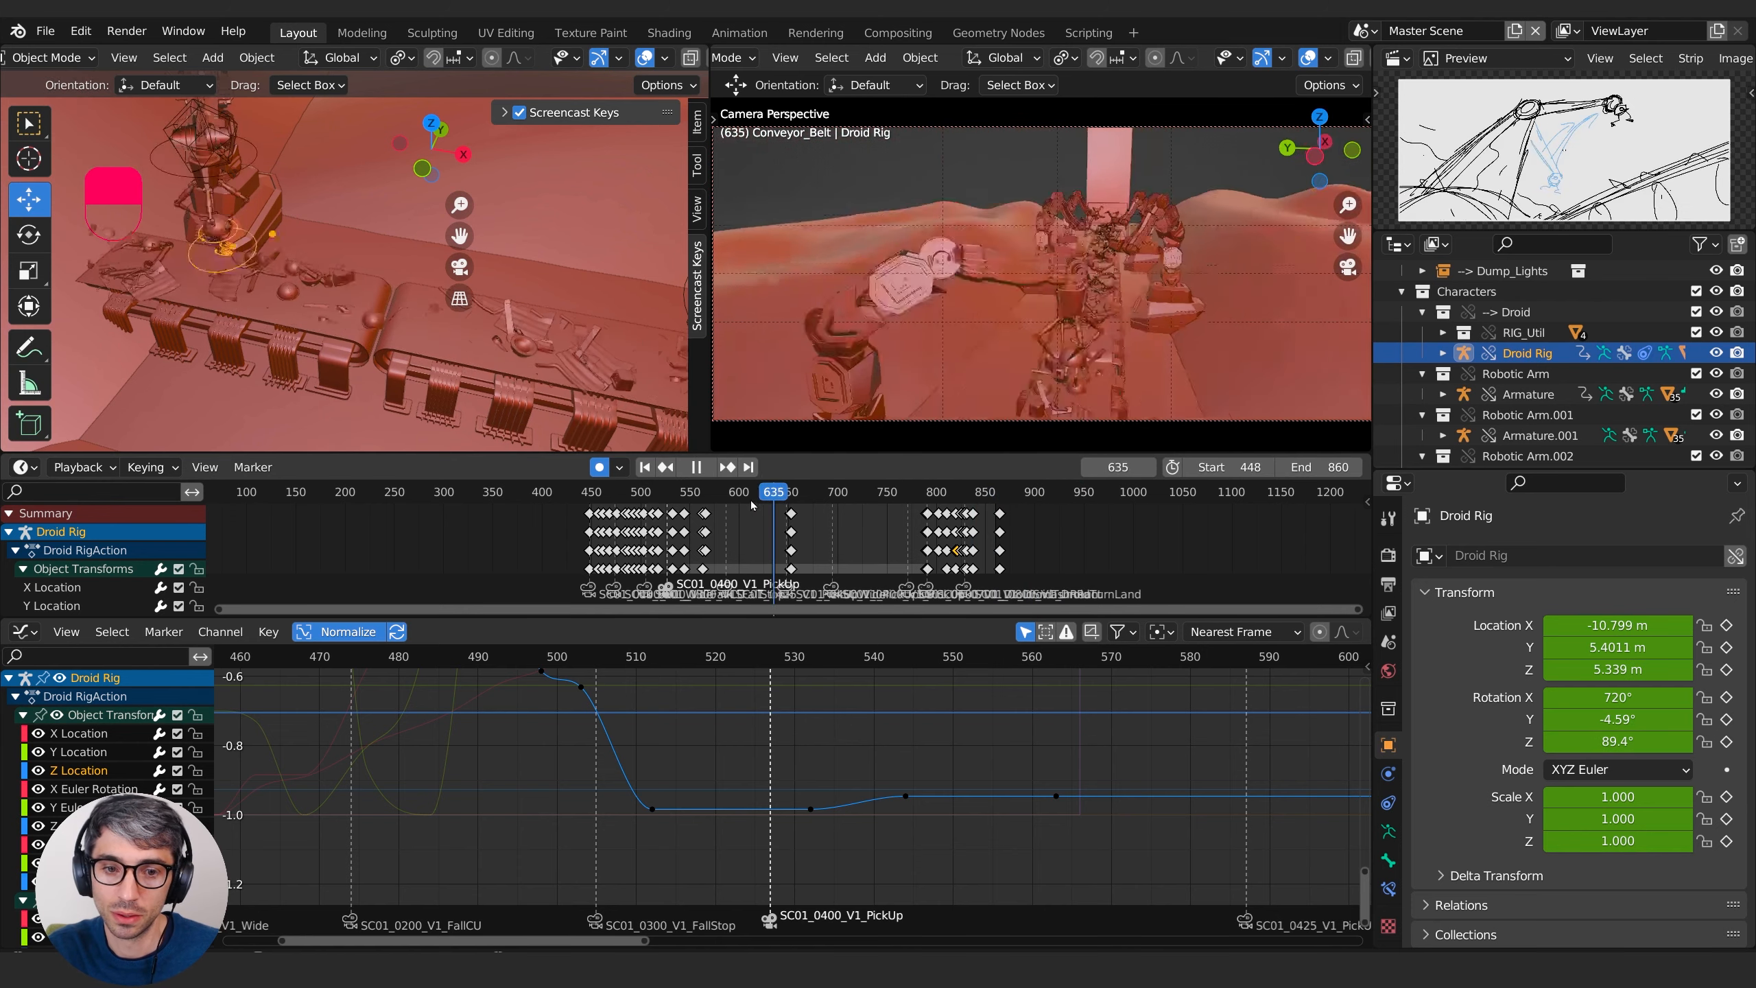
{"action": "key", "text": "space"}
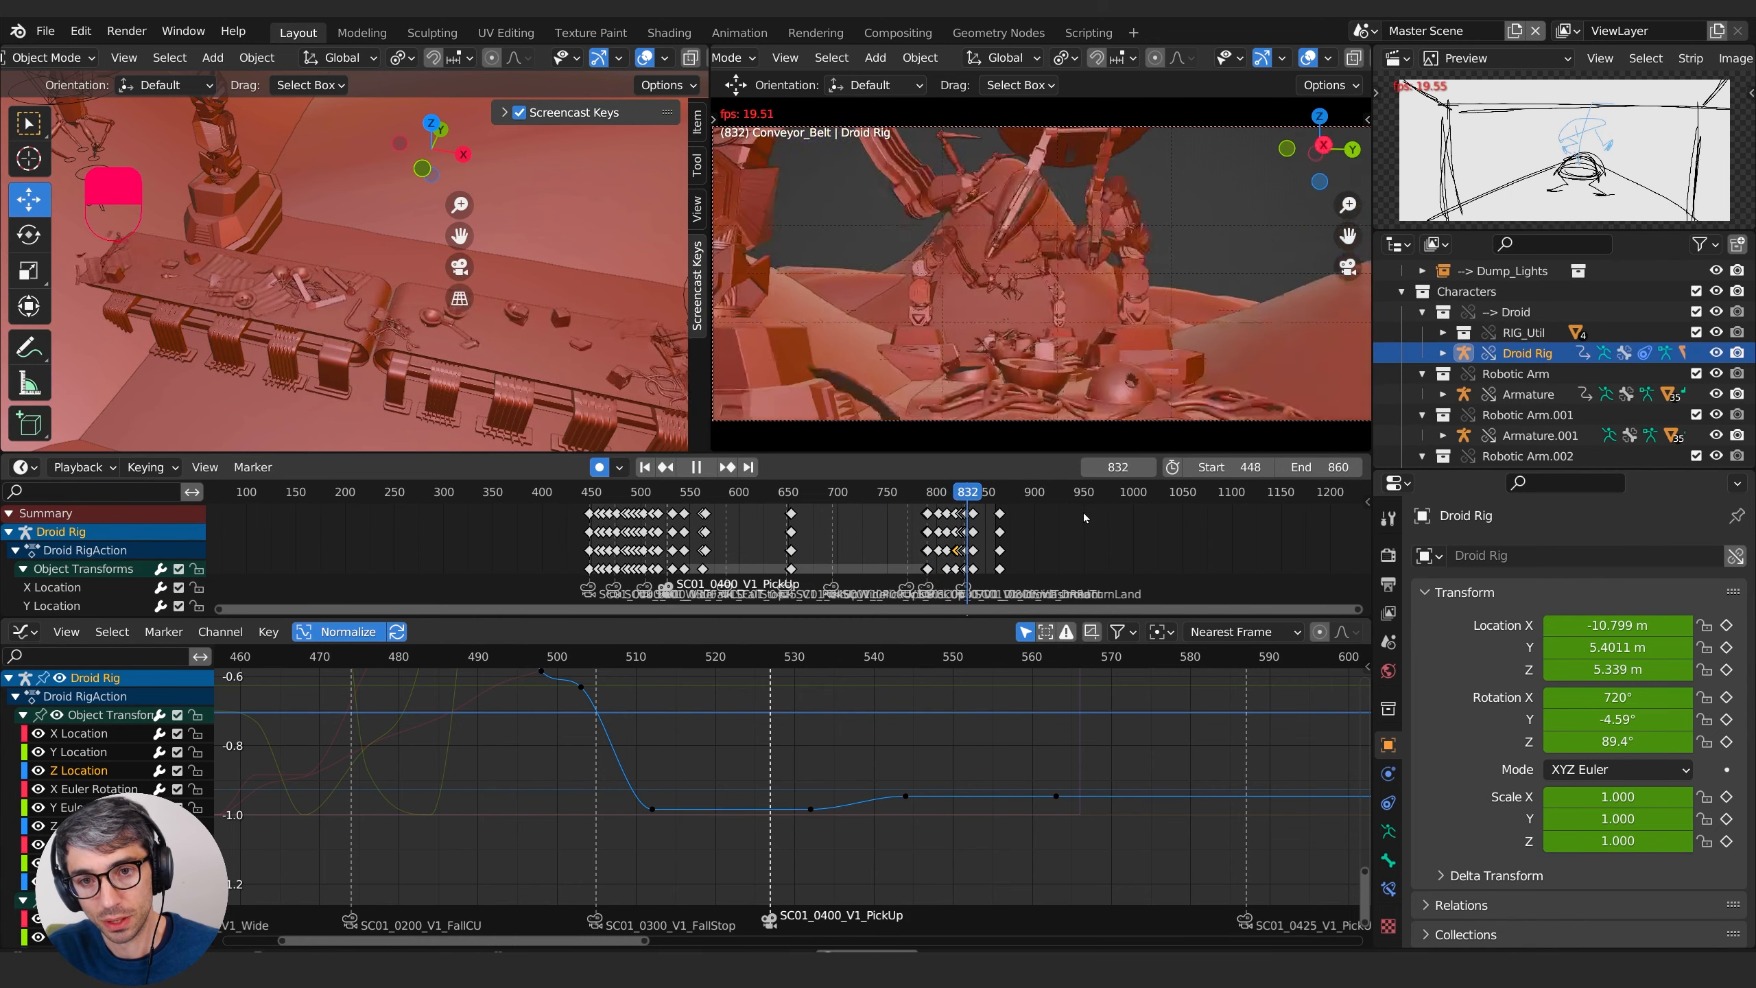
{"action": "key", "text": "space"}
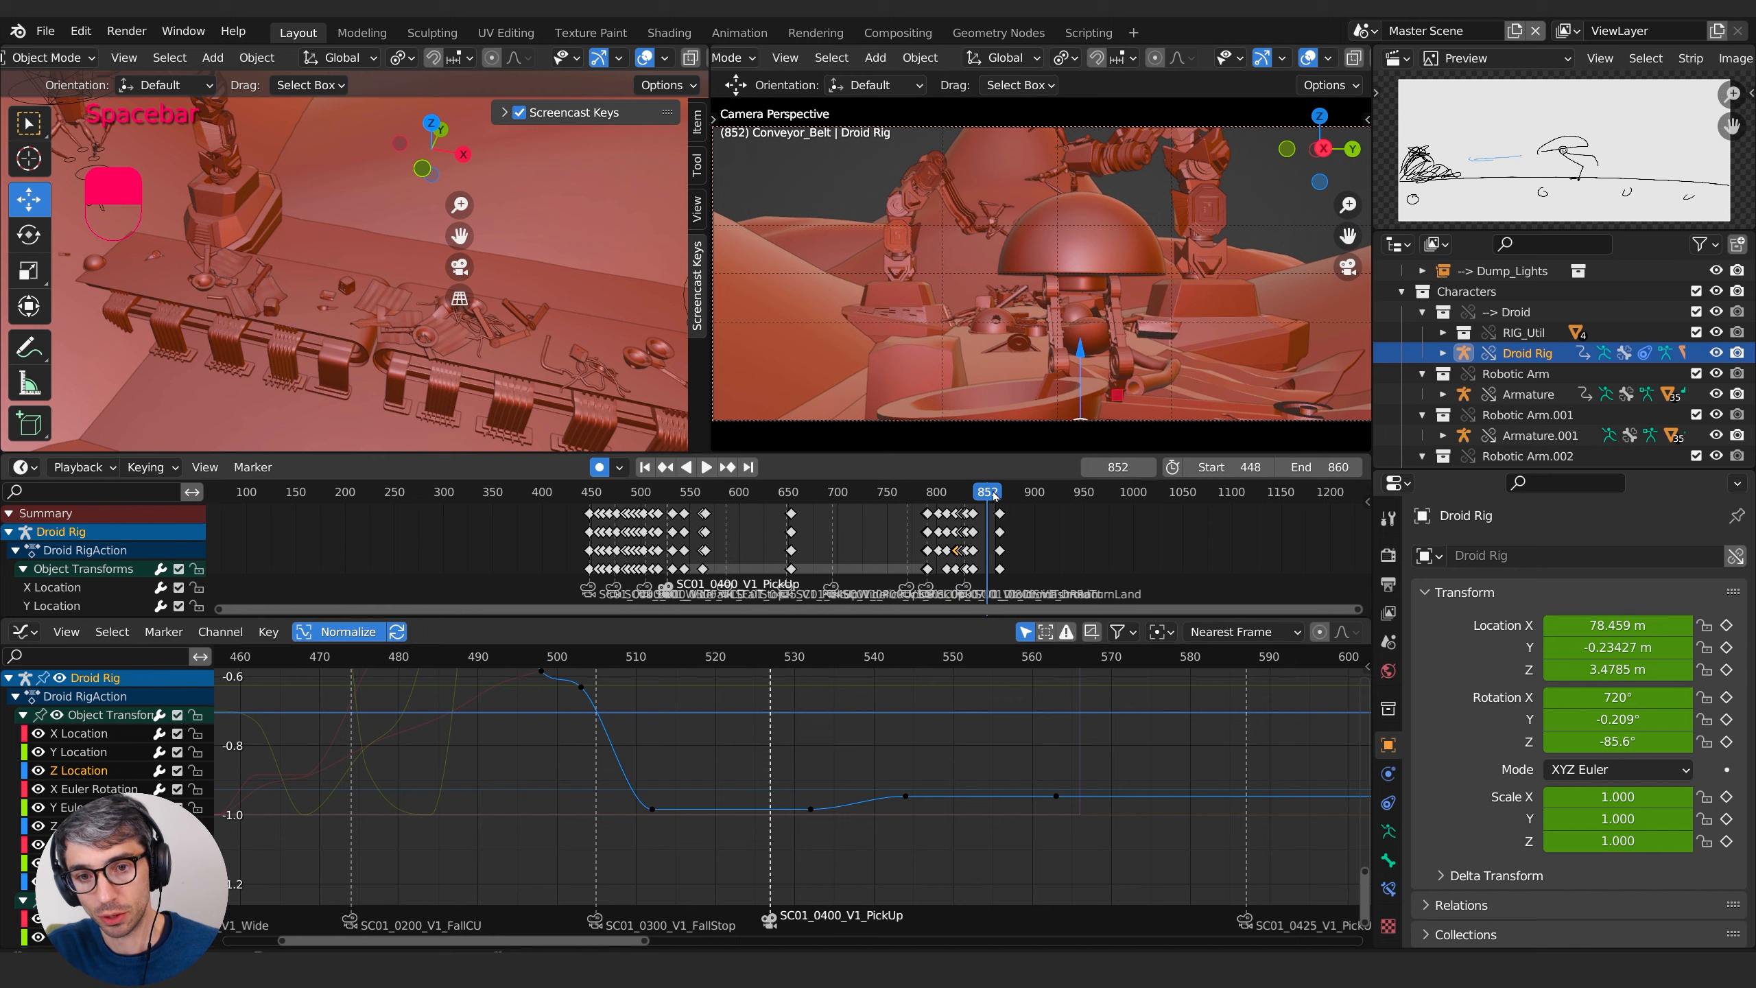
- Extend the scene's end frame to 1050 and center the working view on the droid at frame 842
{"action": "mouse_move", "coordinate": [990, 497]}
{"action": "left_mouse_down"}
{"action": "mouse_move", "coordinate": [1008, 498]}
{"action": "mouse_move", "coordinate": [974, 496]}
{"action": "mouse_move", "coordinate": [1014, 492]}
{"action": "mouse_move", "coordinate": [946, 494]}
{"action": "mouse_move", "coordinate": [977, 496]}
{"action": "left_mouse_up"}
{"action": "middle_click_drag", "start_coordinate": [391, 274], "coordinate": [180, 220]}
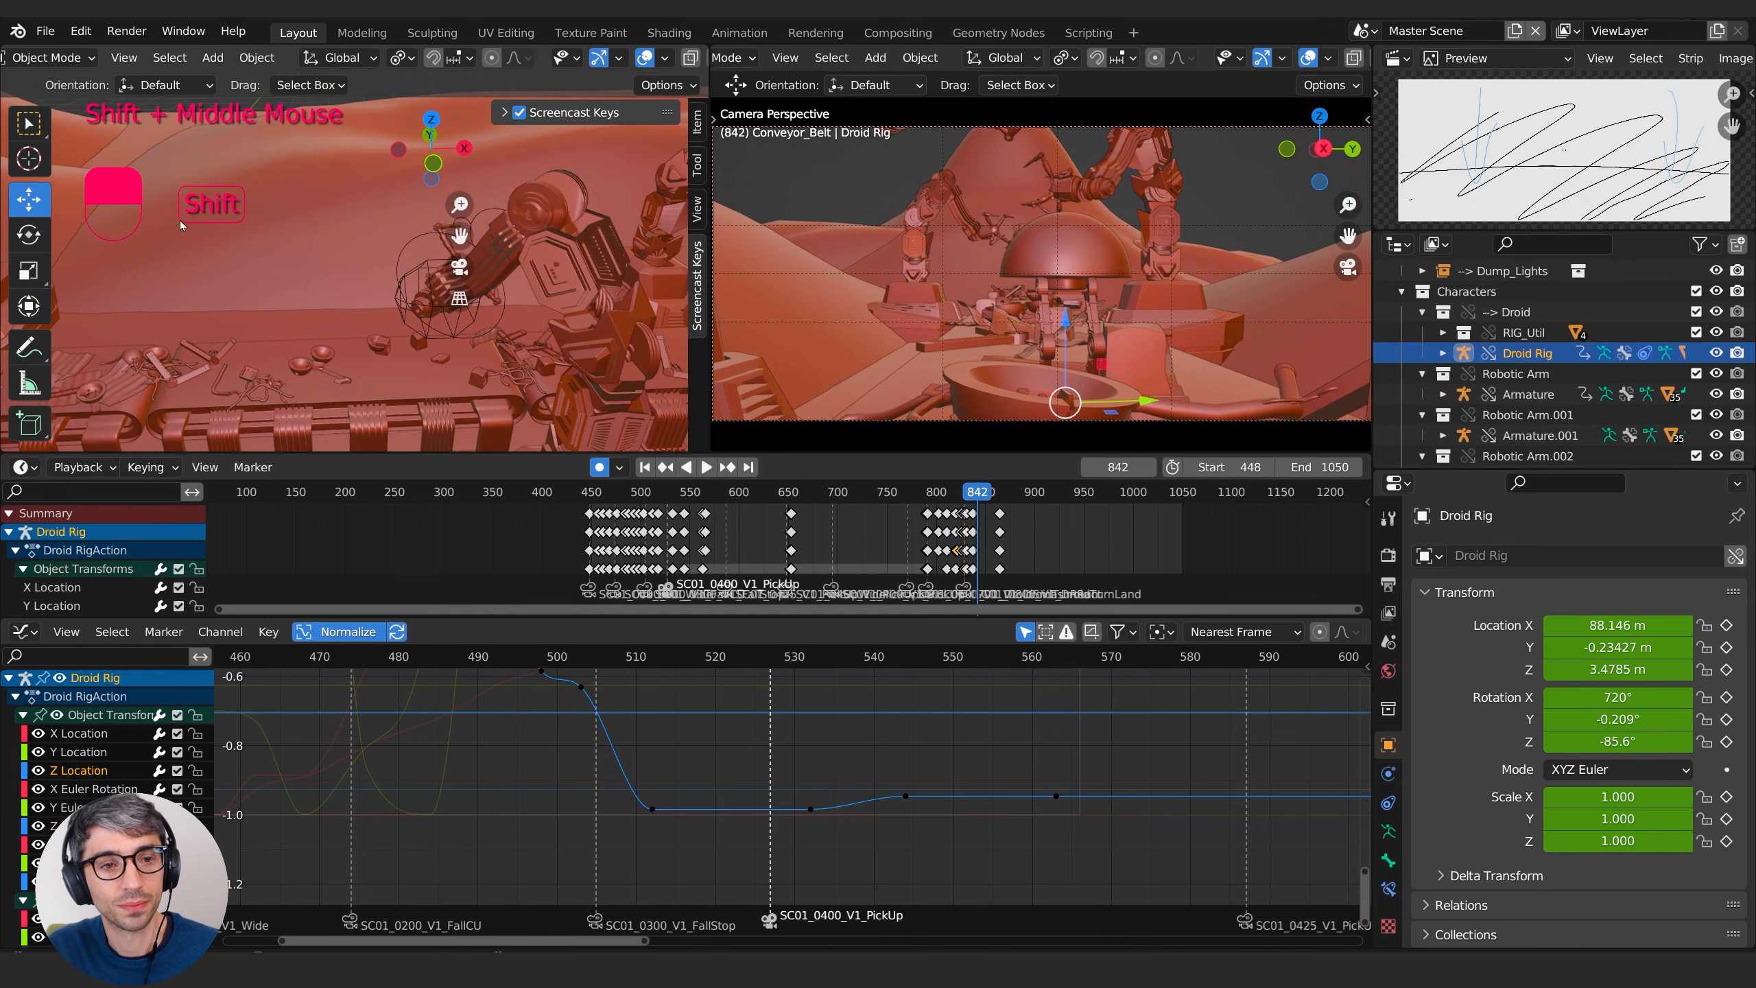
{"action": "scroll", "coordinate": [463, 309], "scroll_direction": "down", "scroll_amount": 3}
{"action": "middle_click_drag", "start_coordinate": [468, 310], "coordinate": [951, 309], "text": "shift"}
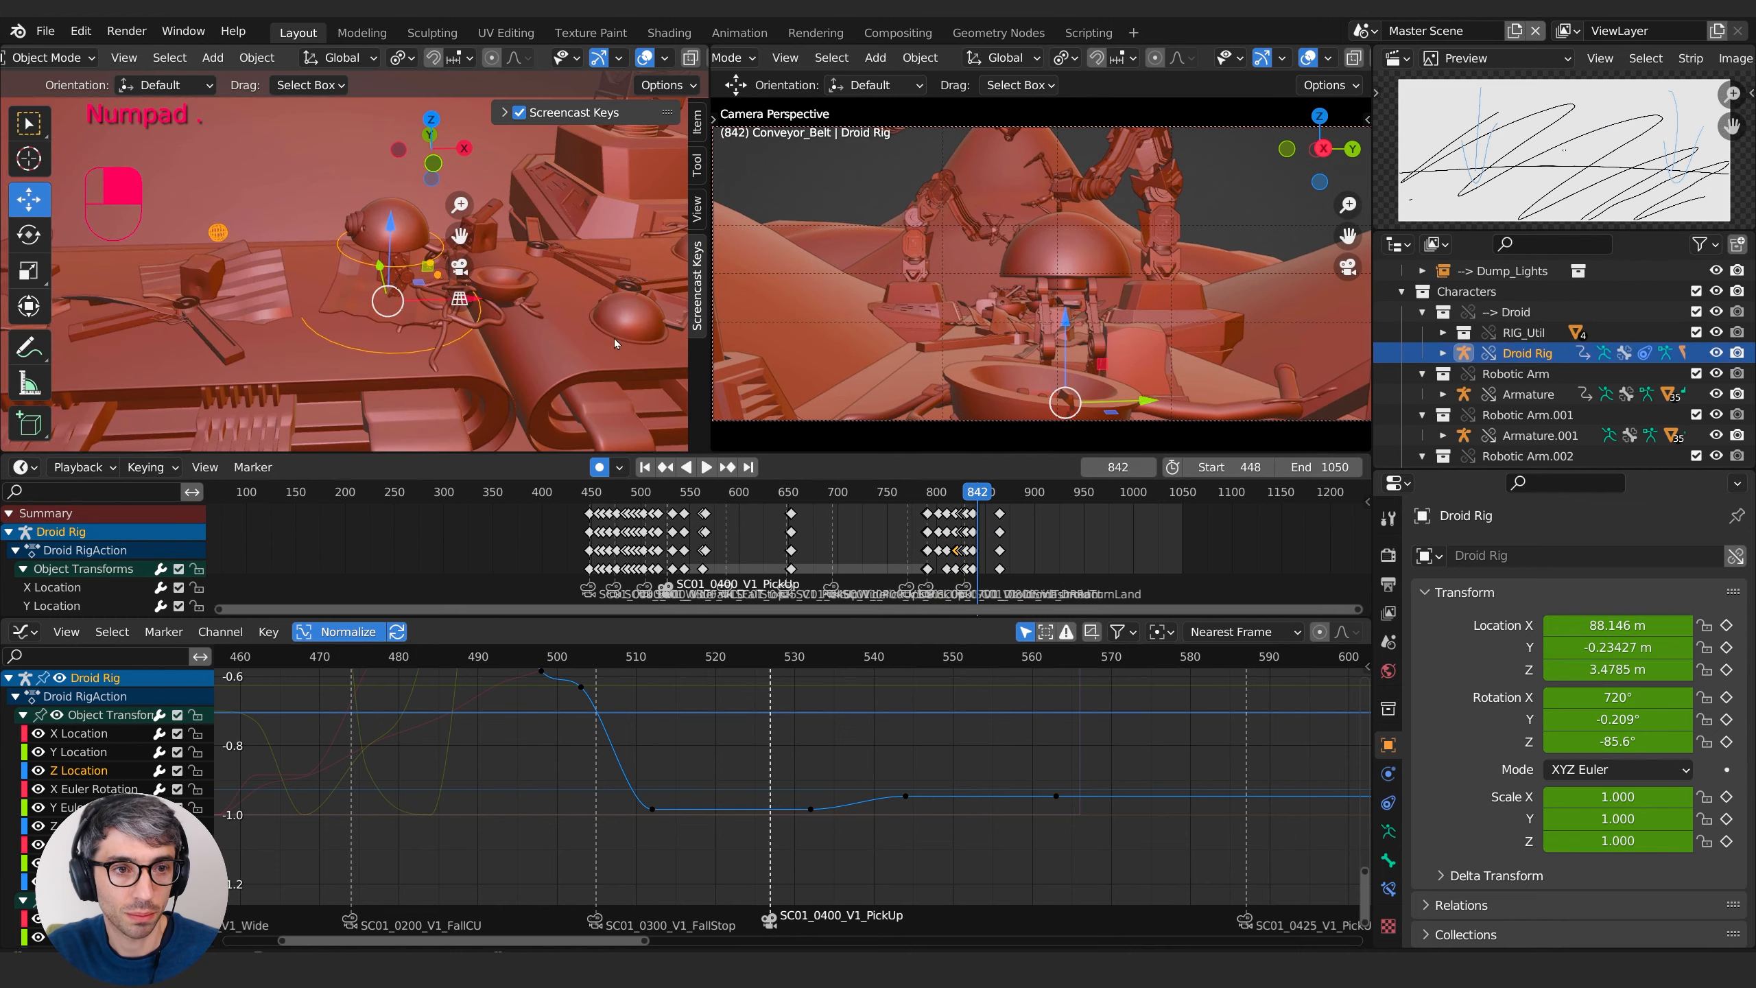
{"action": "middle_click_drag", "start_coordinate": [615, 338], "coordinate": [545, 222]}
{"action": "scroll", "coordinate": [571, 307], "scroll_direction": "down", "scroll_amount": 2, "text": "shift"}
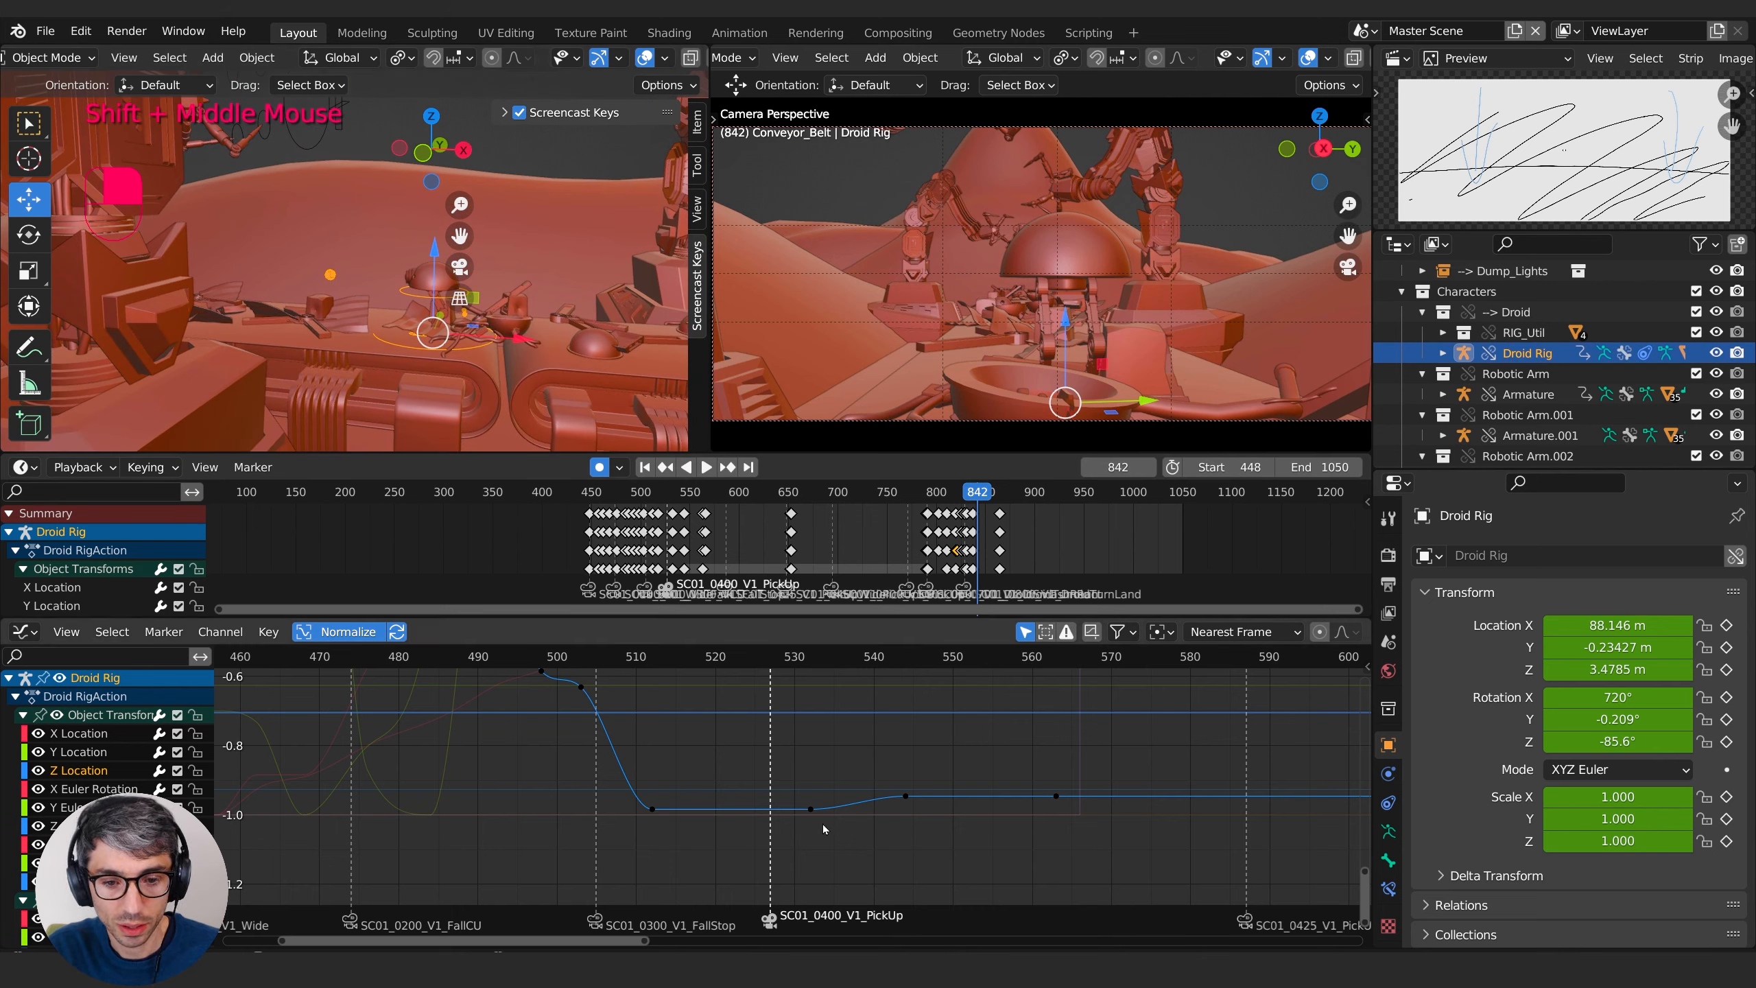
- Isolate the droid's X Location curve around the SC01_0800_V1_DroidTurnLand shot and go to frame 858
{"action": "middle_click_drag", "start_coordinate": [823, 824], "coordinate": [178, 822]}
{"action": "scroll", "coordinate": [827, 779], "scroll_direction": "down", "scroll_amount": 10}
{"action": "left_click", "coordinate": [103, 735]}
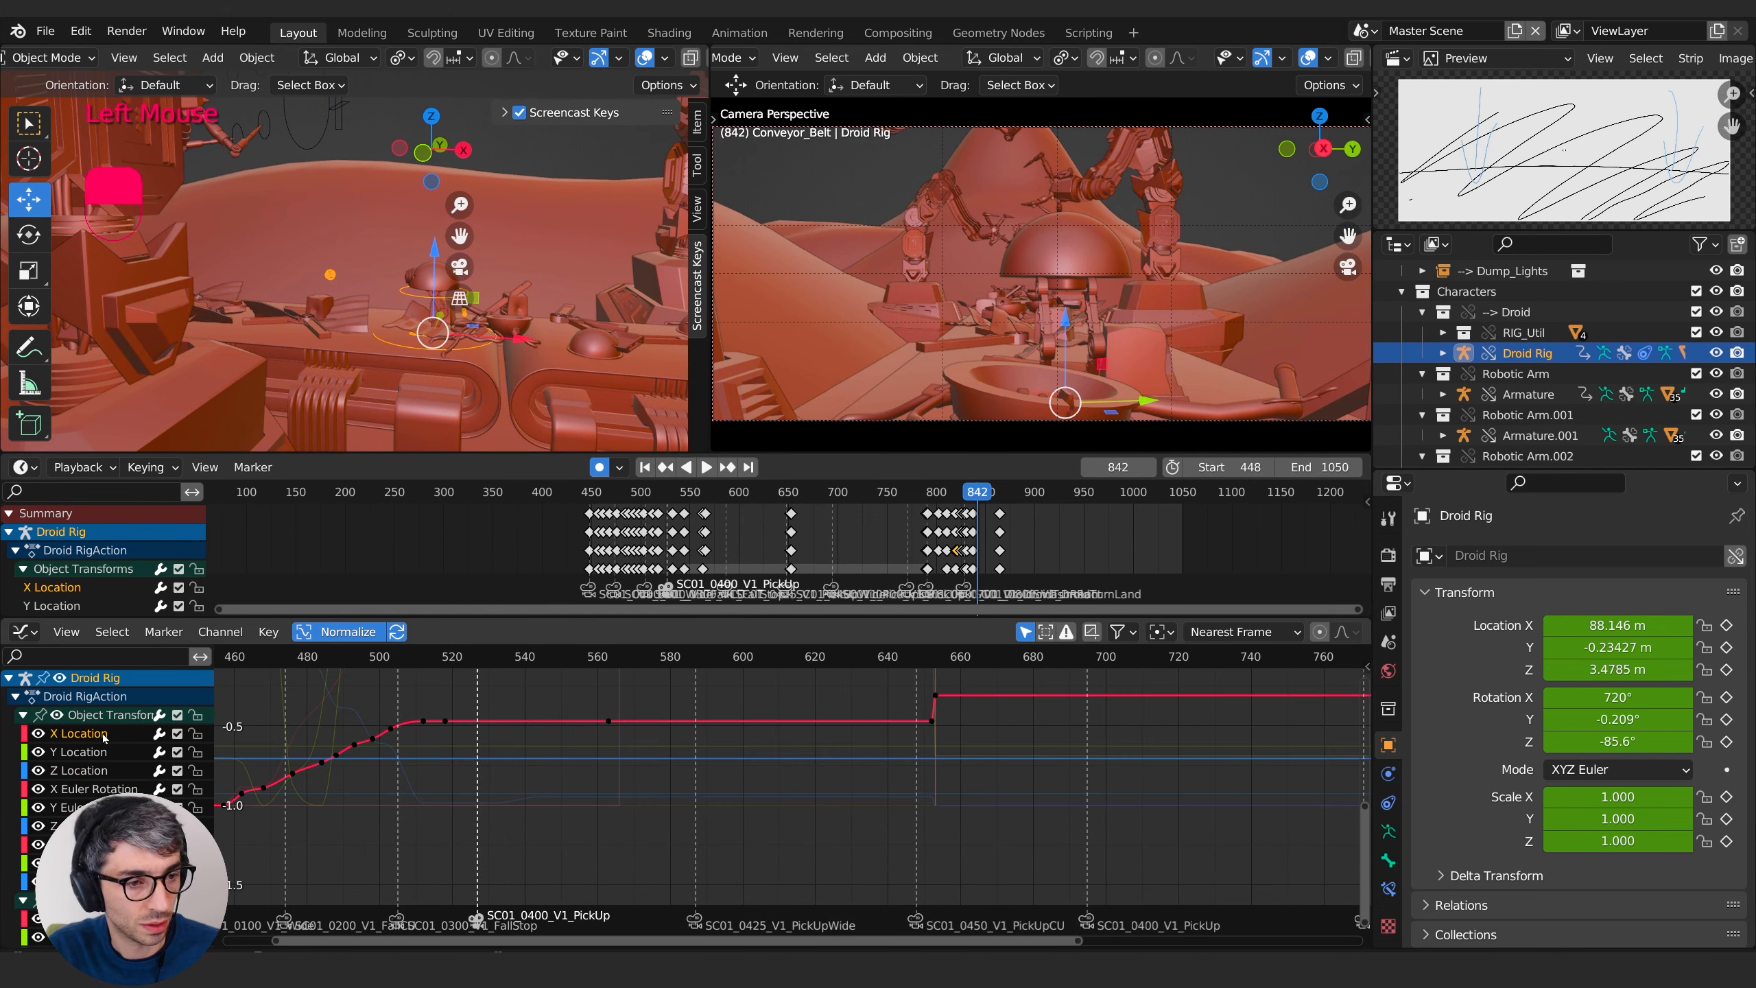
{"action": "scroll", "coordinate": [1011, 751], "scroll_direction": "down", "scroll_amount": 1}
{"action": "middle_click_drag", "start_coordinate": [1012, 752], "coordinate": [800, 837]}
{"action": "scroll", "coordinate": [875, 815], "scroll_direction": "up", "scroll_amount": 4}
{"action": "left_click_drag", "start_coordinate": [734, 664], "coordinate": [819, 663]}
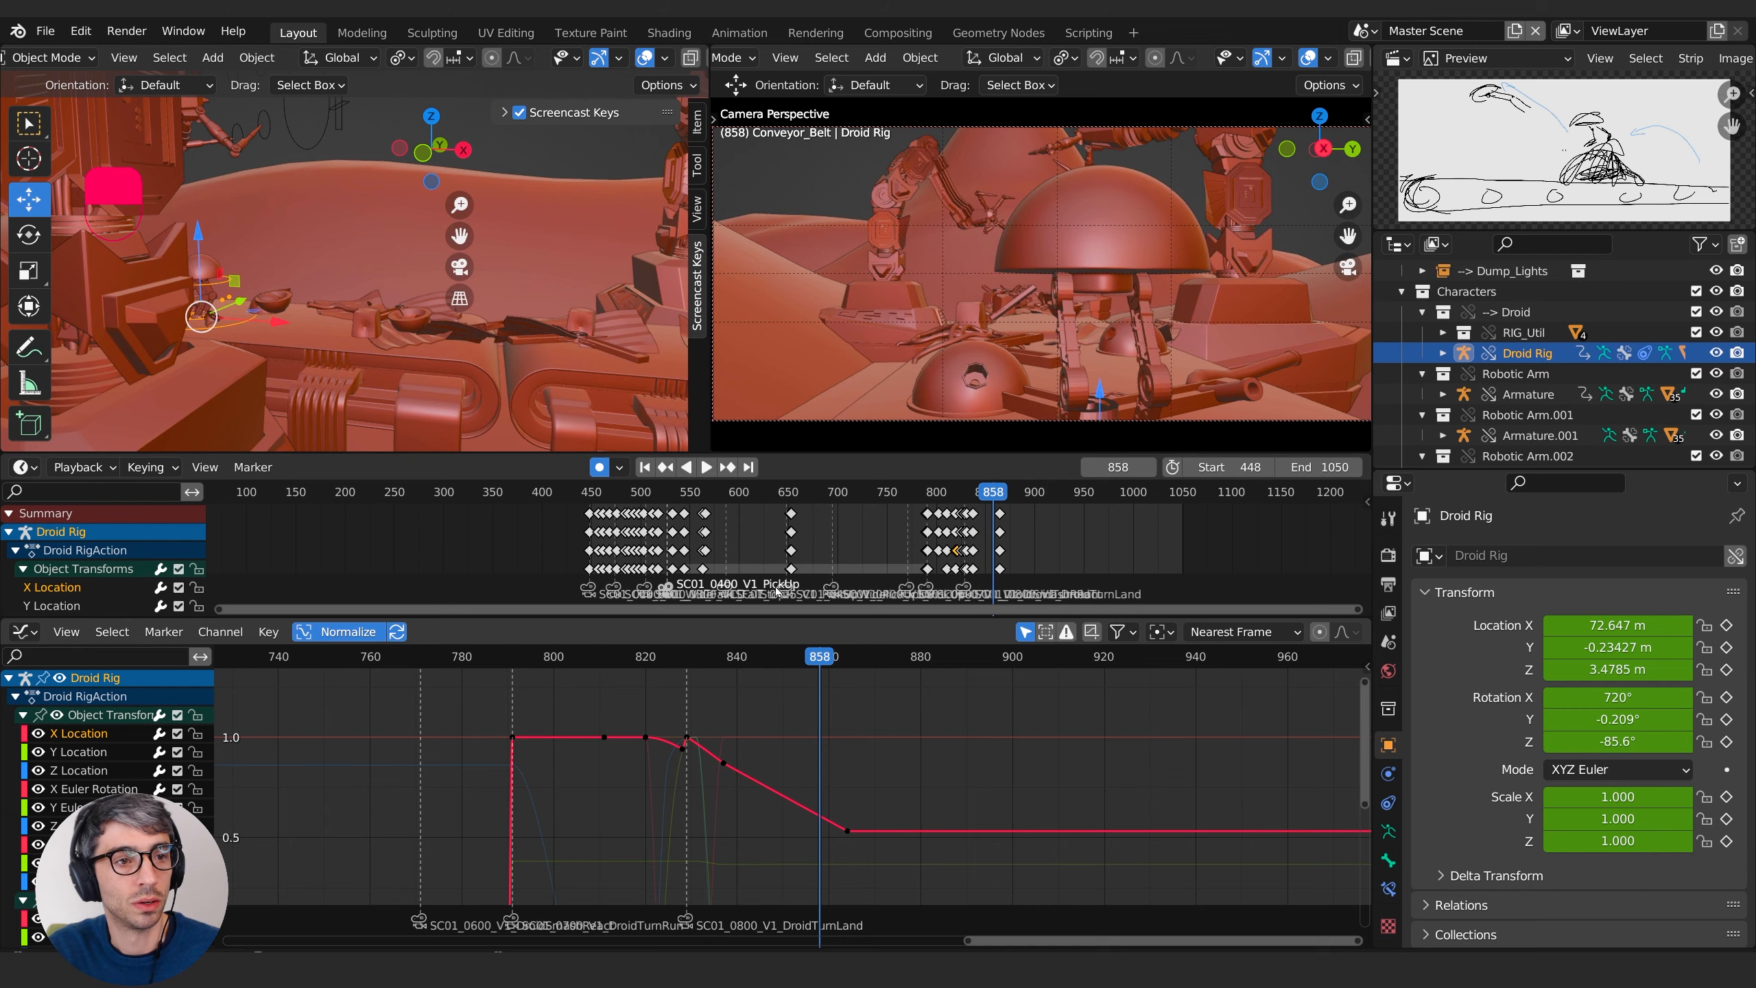
- Frame the droid from the side with the viewport sidebar hidden, and put the Droid Rig in Pose Mode
{"action": "middle_click_drag", "start_coordinate": [277, 305], "coordinate": [503, 330], "text": "shift"}
{"action": "scroll", "coordinate": [475, 366], "scroll_direction": "up", "scroll_amount": 2}
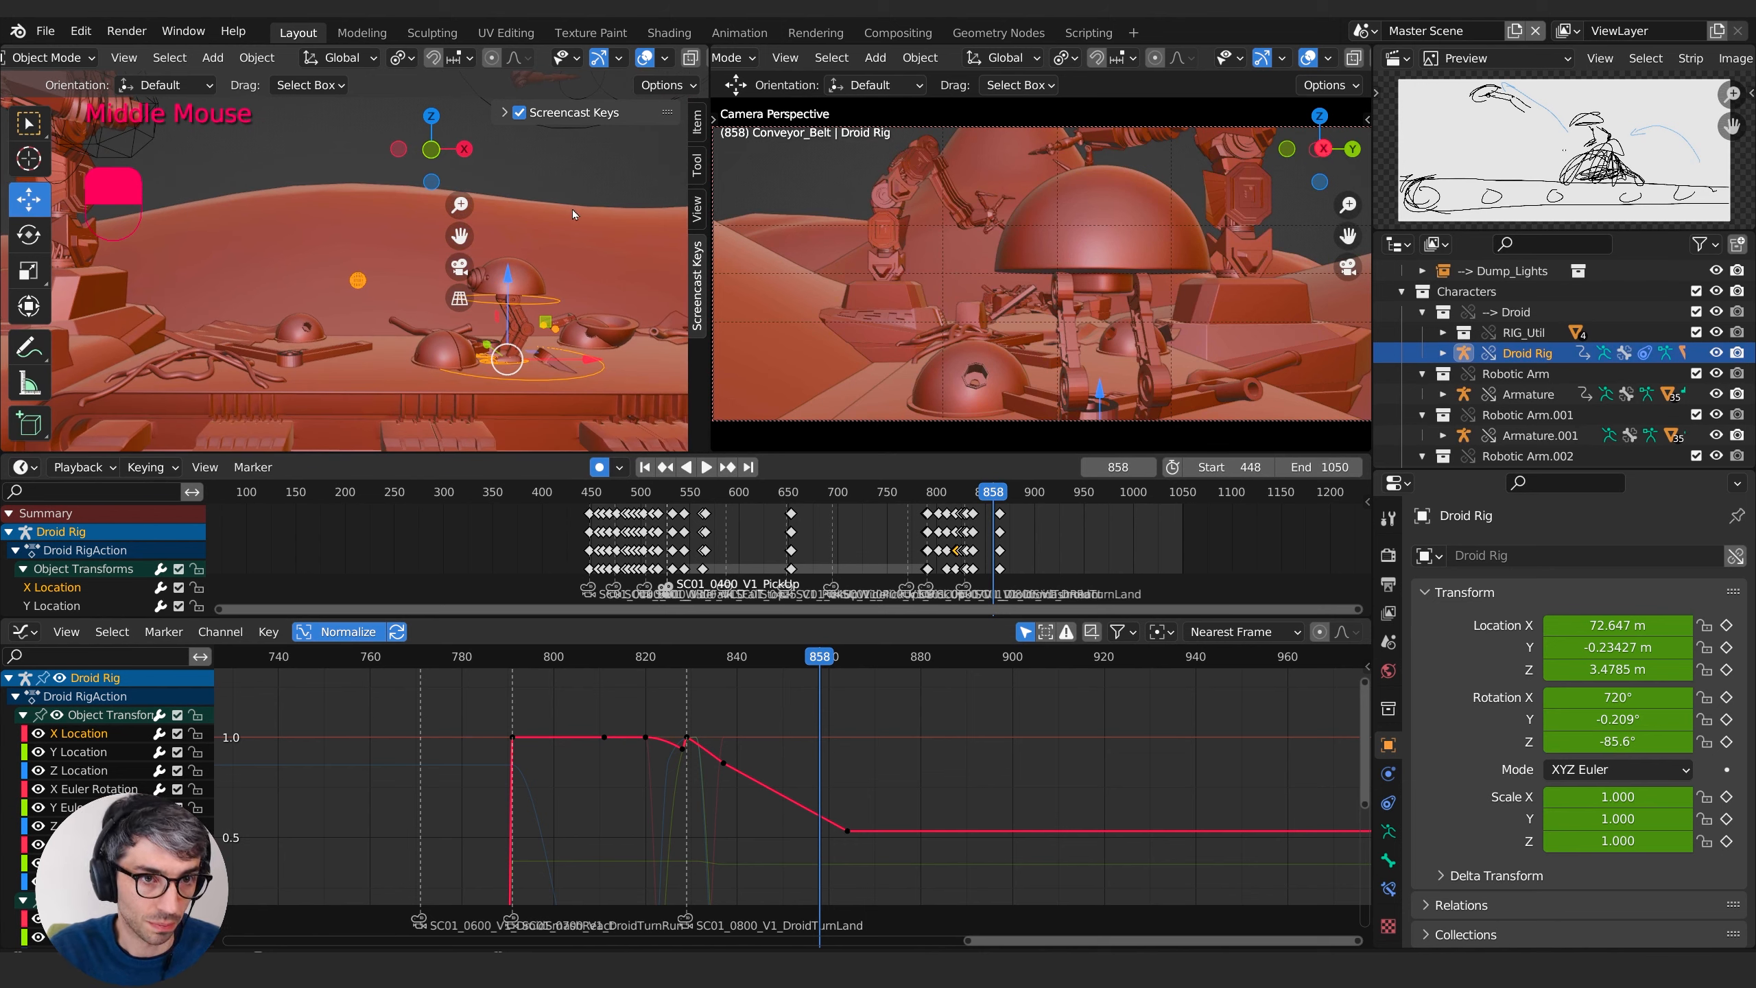
{"action": "key", "text": "n"}
{"action": "mouse_move", "coordinate": [533, 214]}
{"action": "middle_mouse_down", "text": "shift"}
{"action": "mouse_move", "coordinate": [527, 197]}
{"action": "mouse_move", "coordinate": [486, 212]}
{"action": "mouse_move", "coordinate": [502, 204]}
{"action": "middle_mouse_up", "text": "shift"}
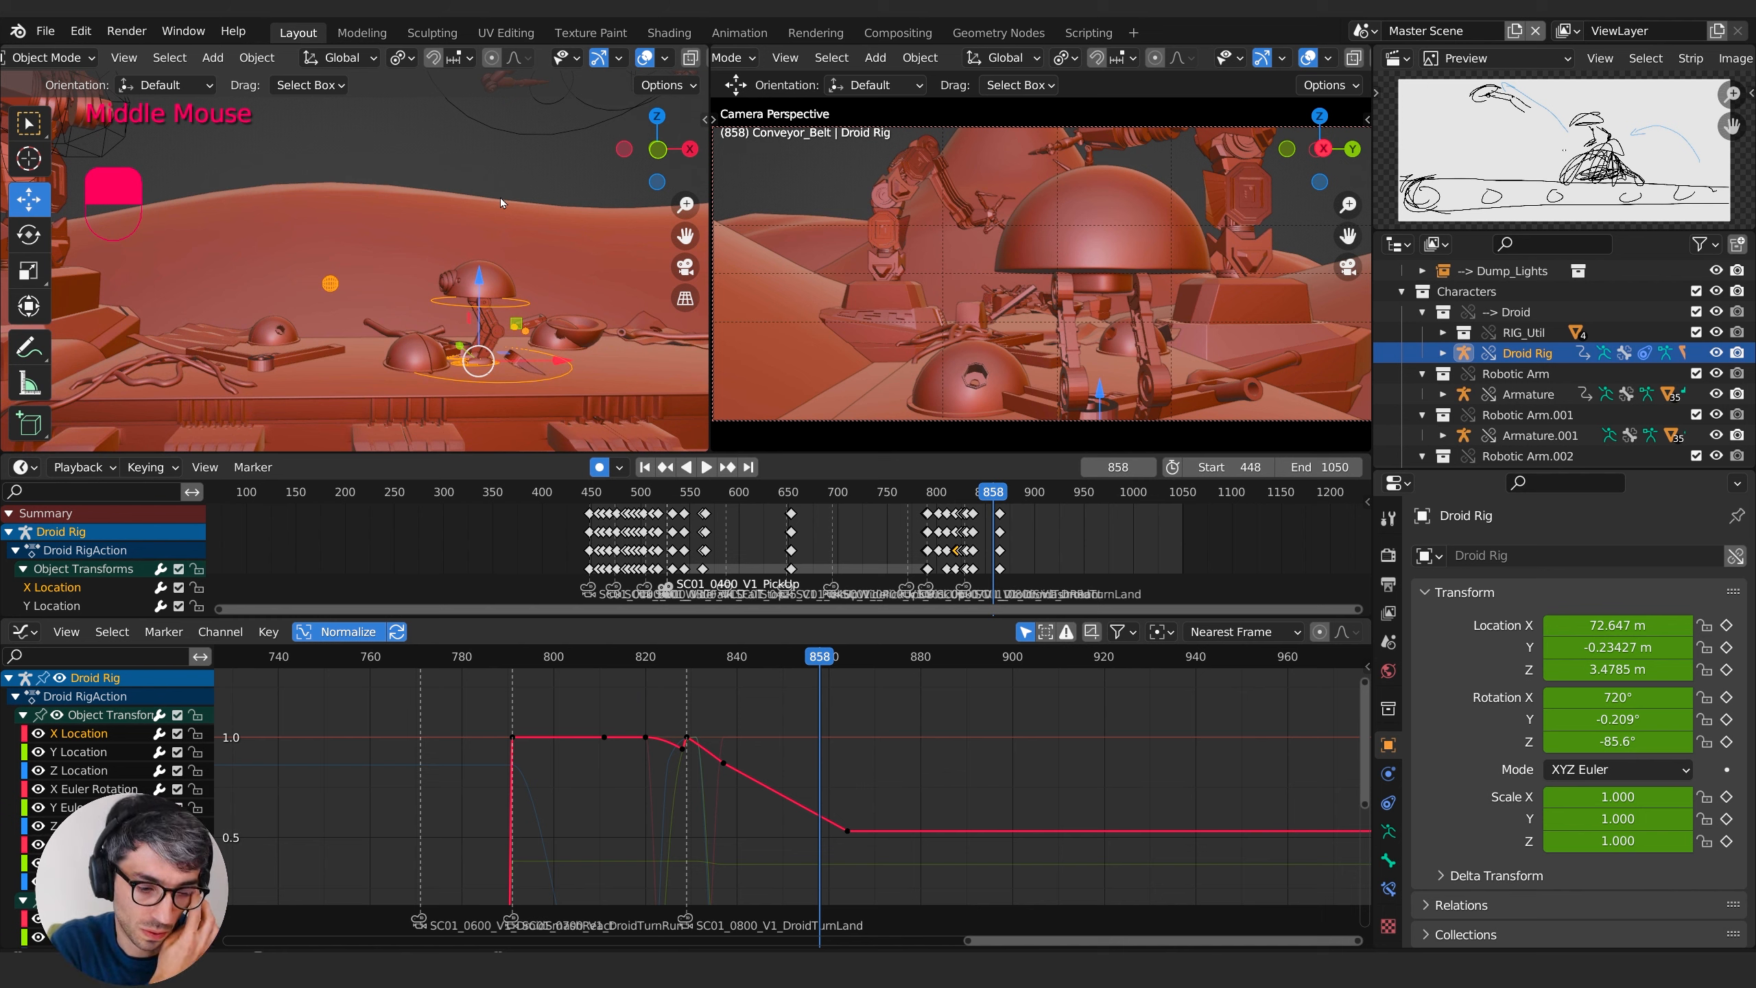
{"action": "middle_click_drag", "start_coordinate": [508, 283], "coordinate": [508, 260], "text": "shift"}
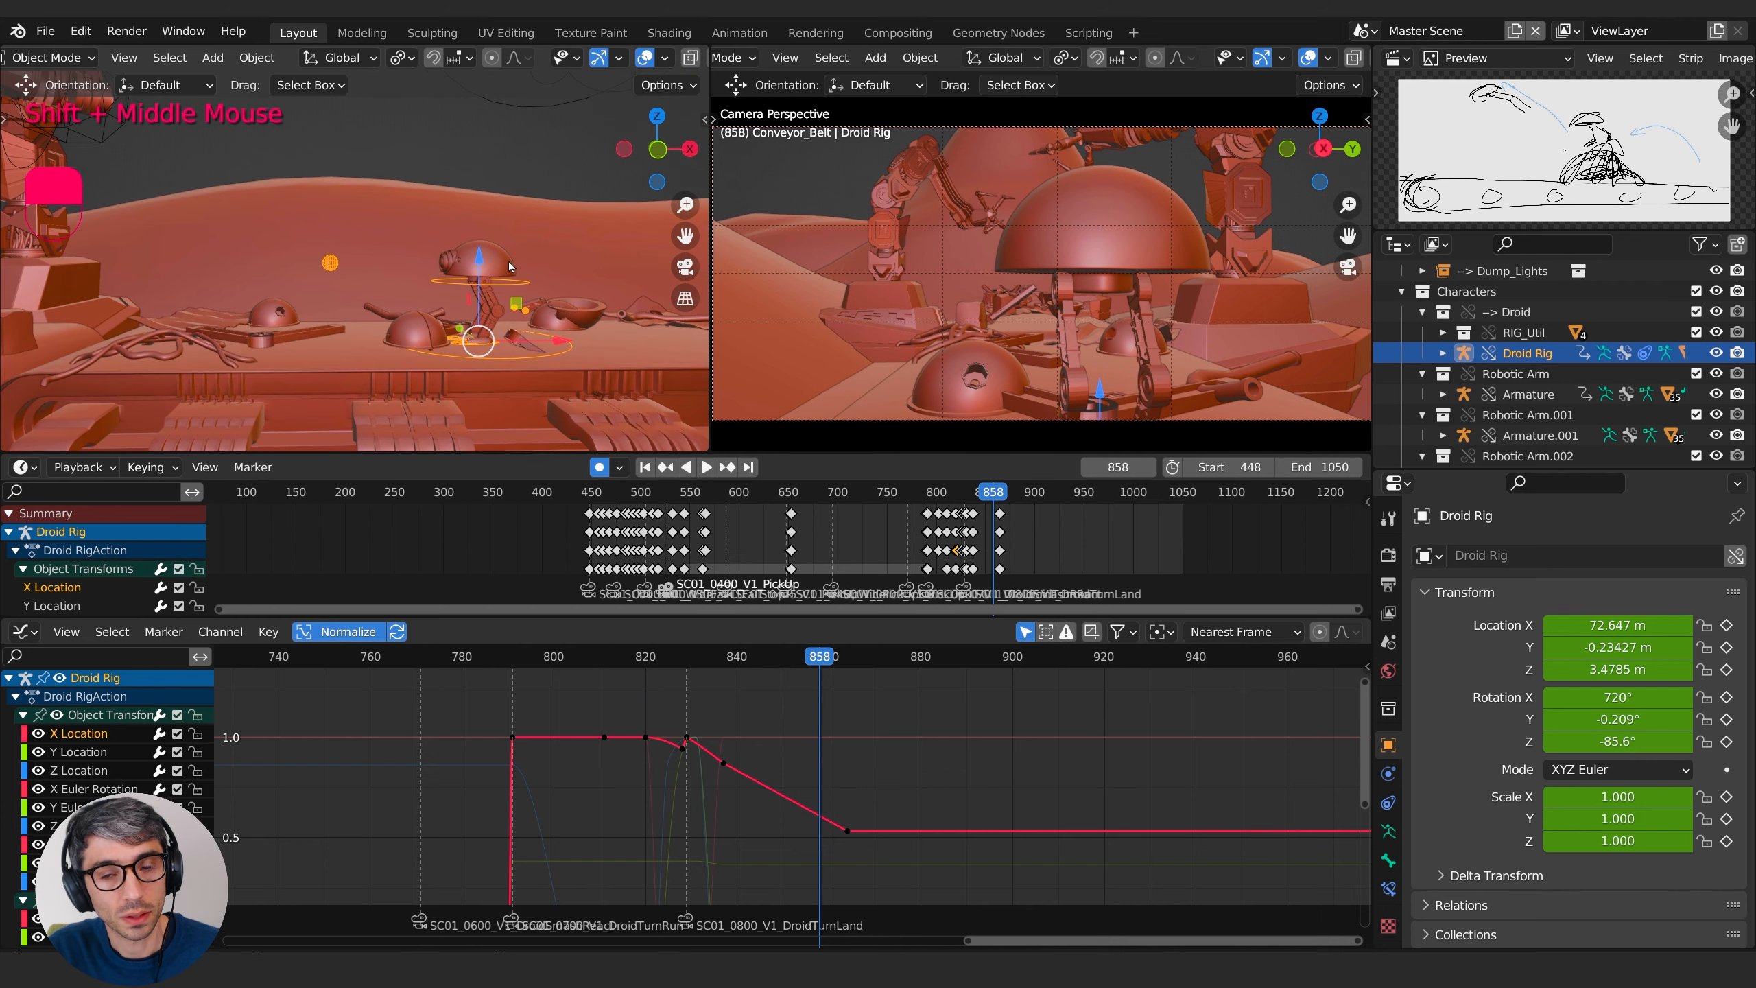
{"action": "left_click", "coordinate": [47, 59]}
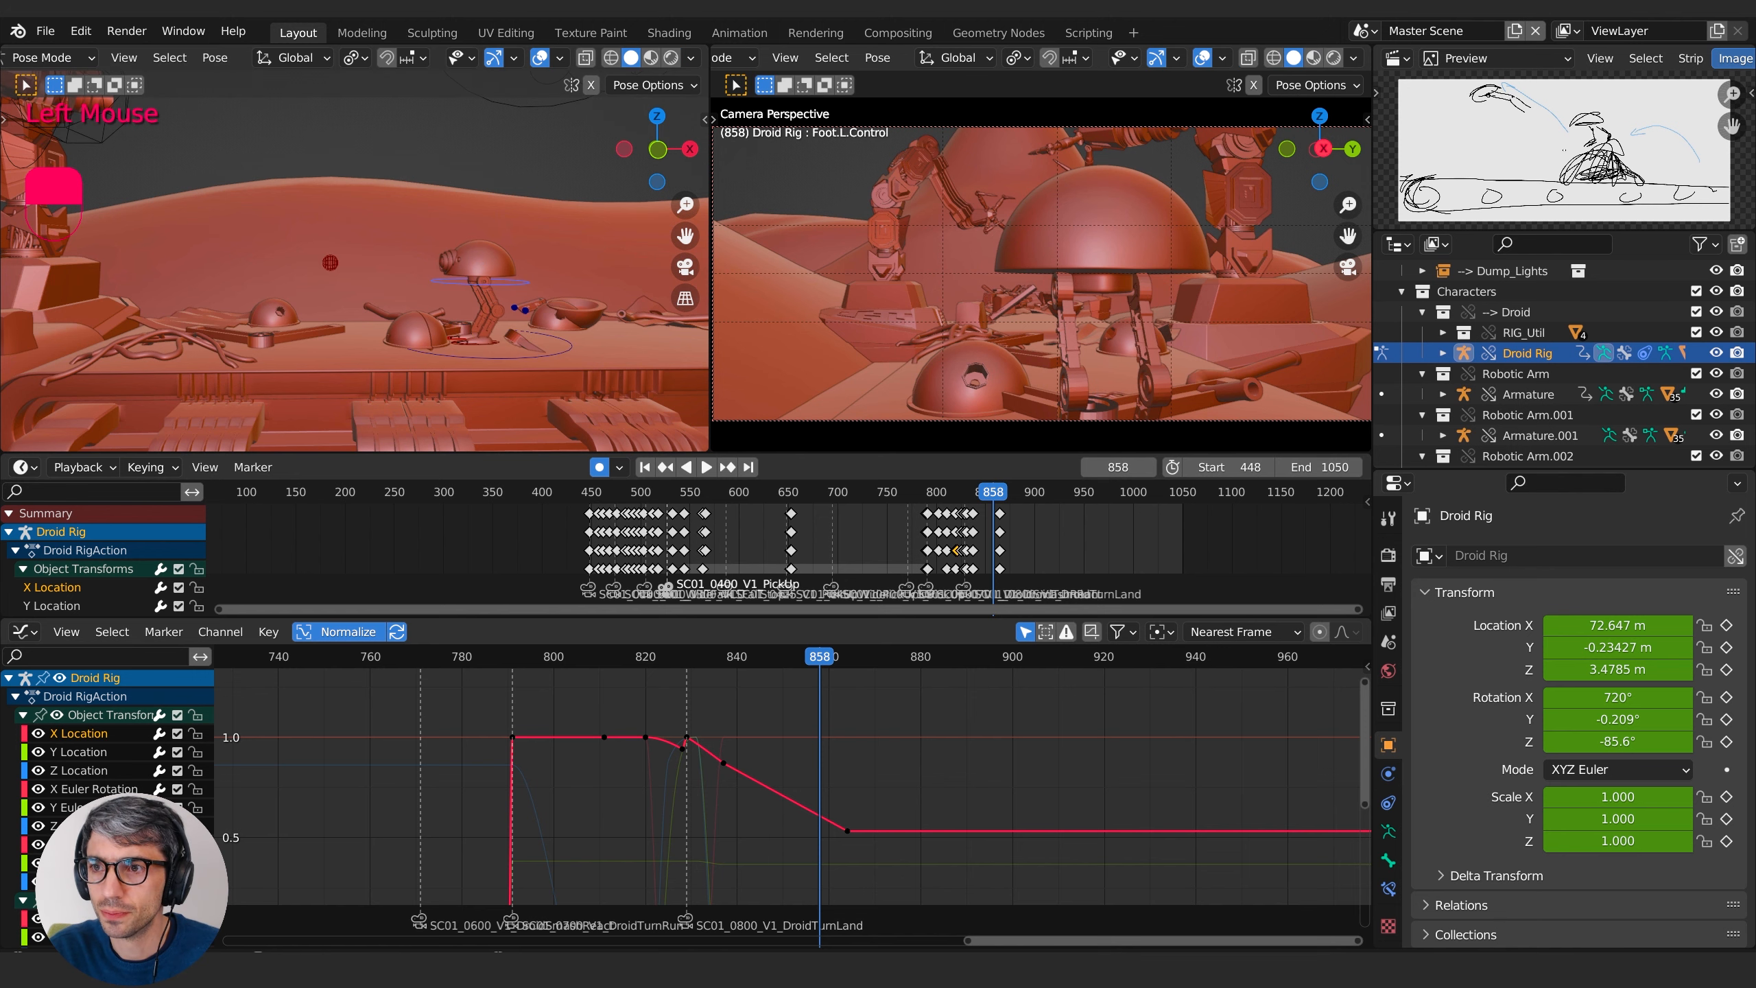
{"action": "left_click_drag", "start_coordinate": [1529, 12], "coordinate": [1528, 17]}
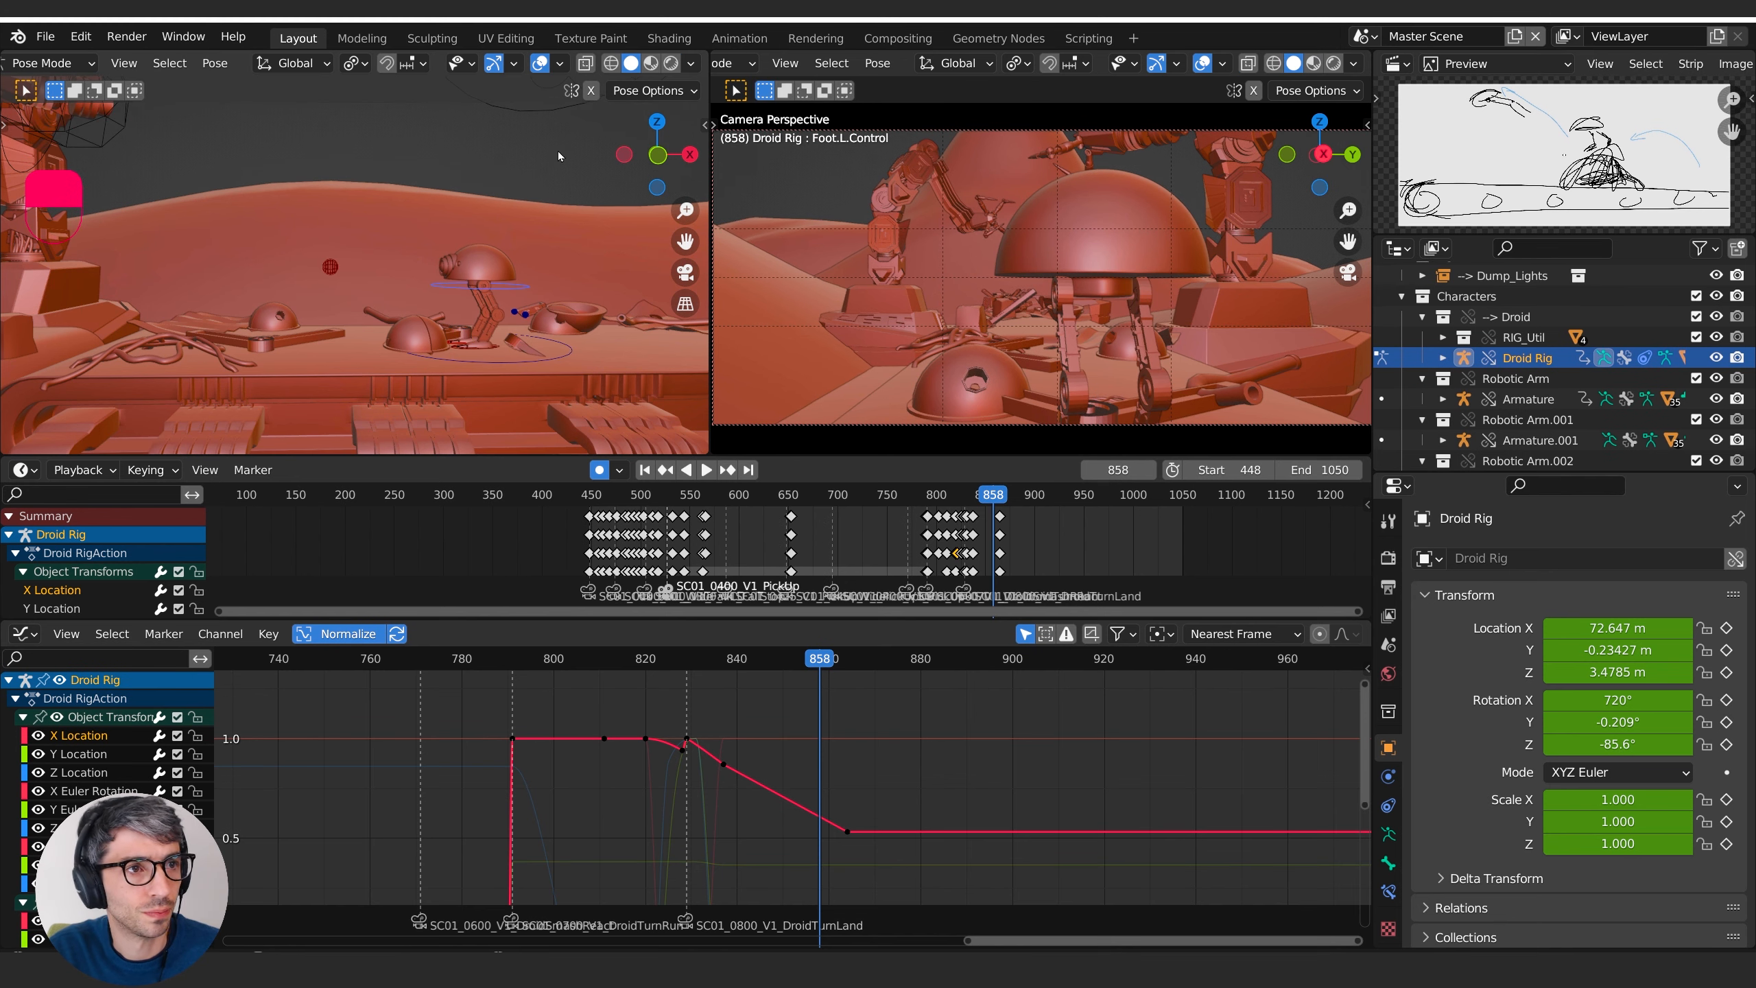
- Lower the droid's Body control along global Z into a crouch at frame 858, returning to that frame after scrubbing back to 855
{"action": "middle_click_drag", "start_coordinate": [542, 353], "coordinate": [547, 287], "text": "shift"}
{"action": "scroll", "coordinate": [525, 365], "scroll_direction": "up", "scroll_amount": 2}
{"action": "left_click", "coordinate": [546, 296]}
{"action": "key", "text": "g"}
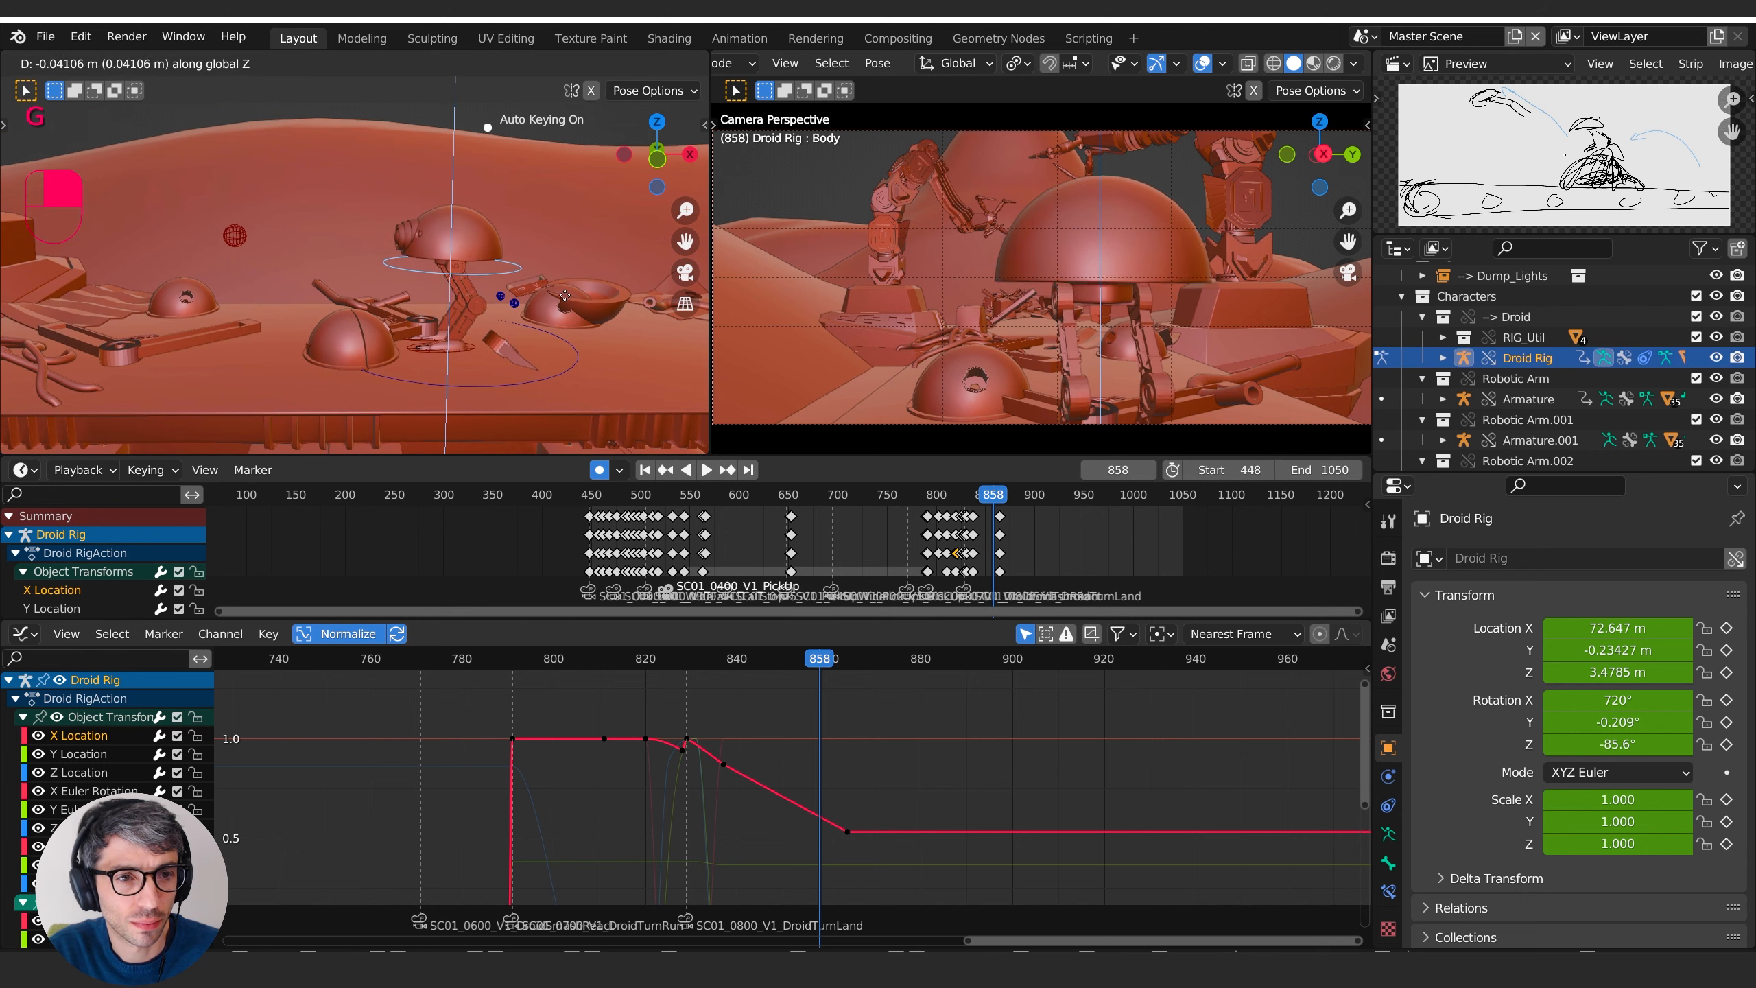
{"action": "key", "text": "z"}
{"action": "left_click", "coordinate": [559, 321]}
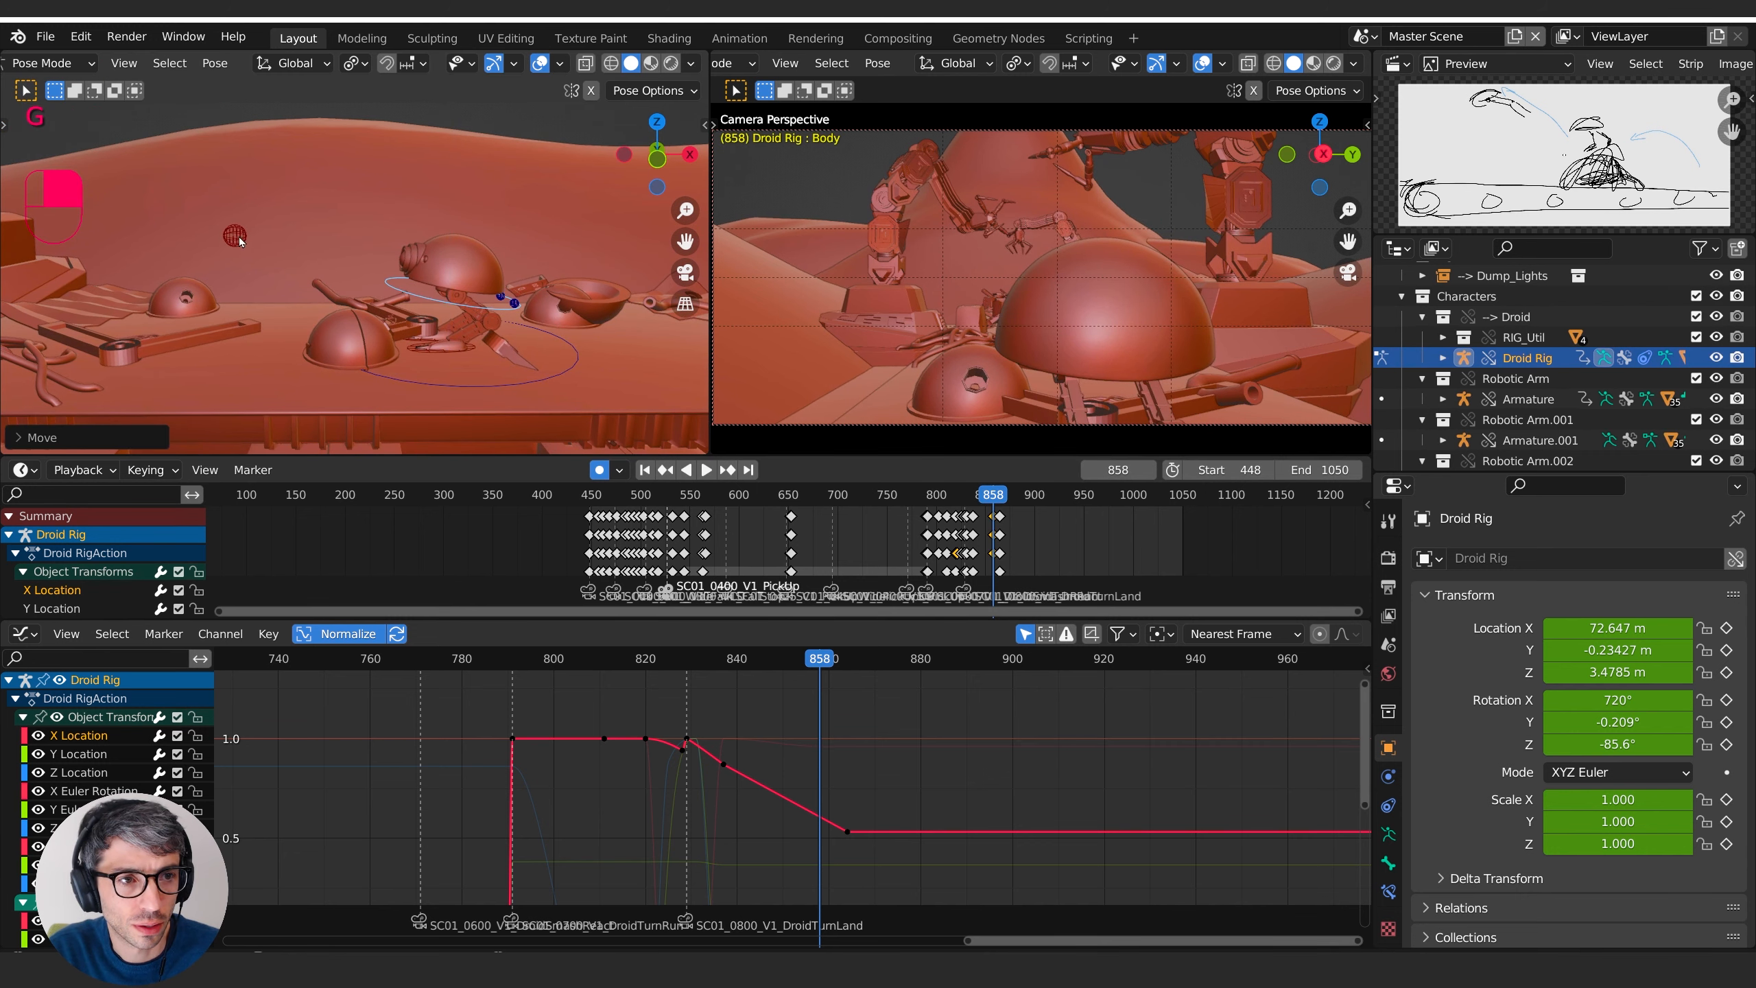
{"action": "left_click_drag", "start_coordinate": [812, 657], "coordinate": [808, 662]}
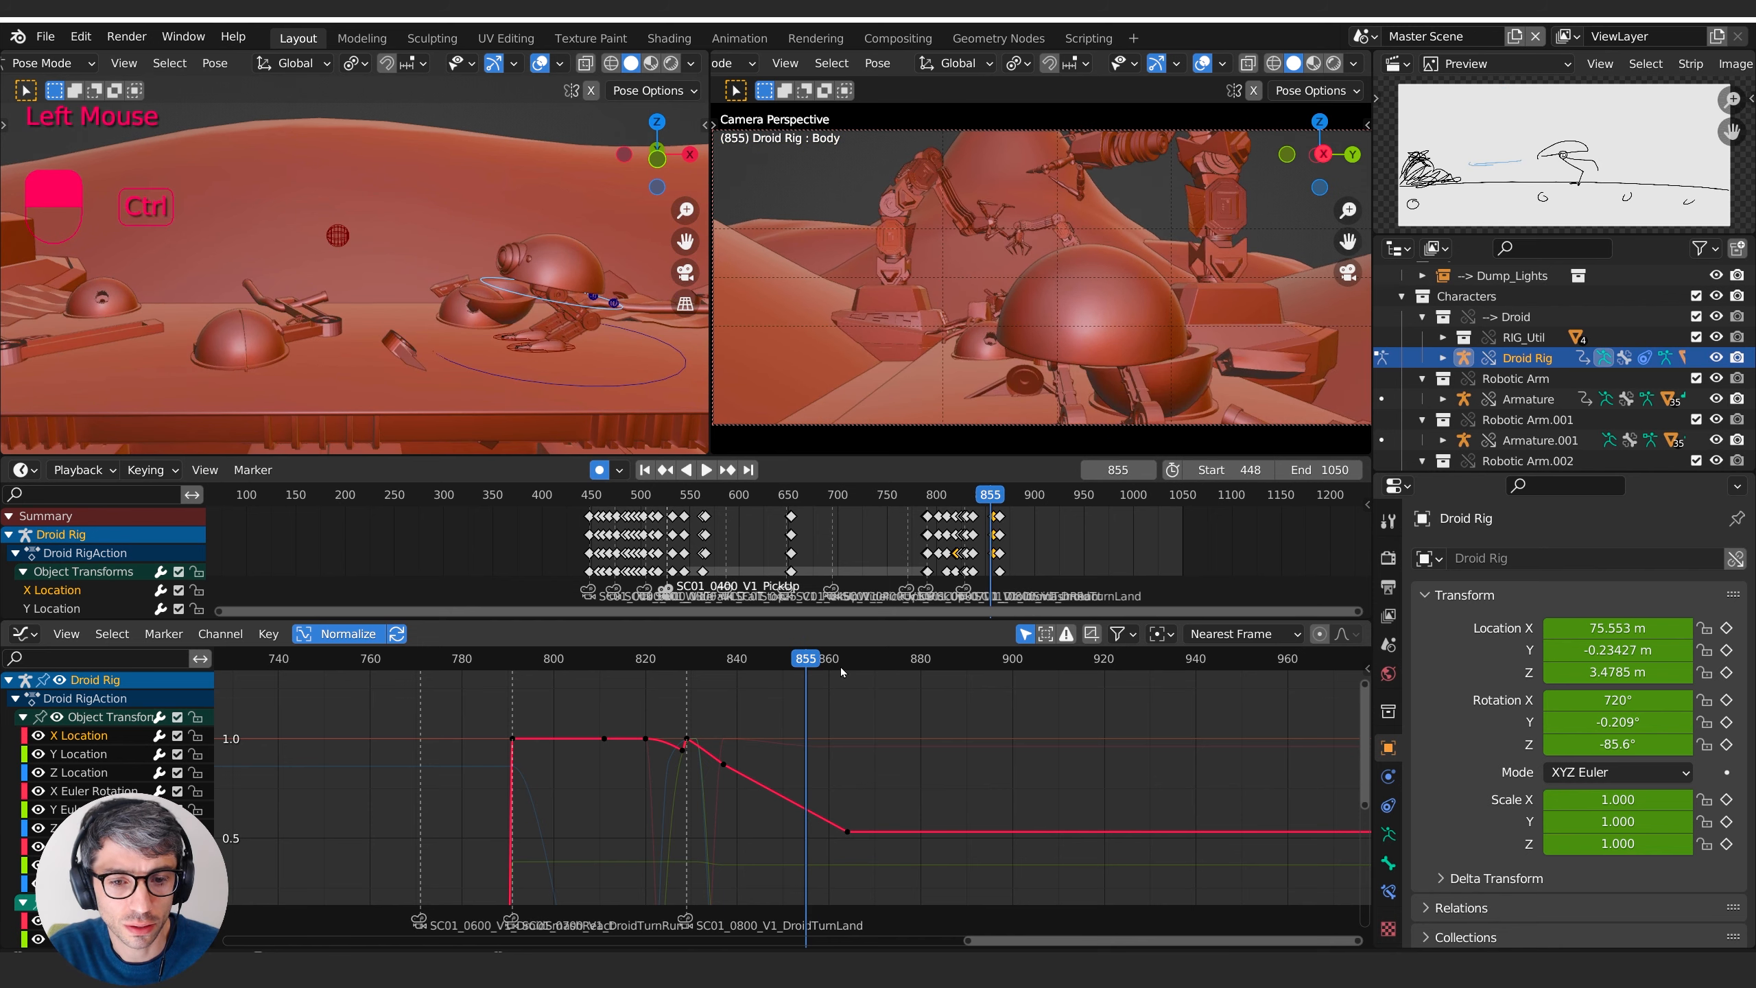
{"action": "key", "text": "ctrl+z"}
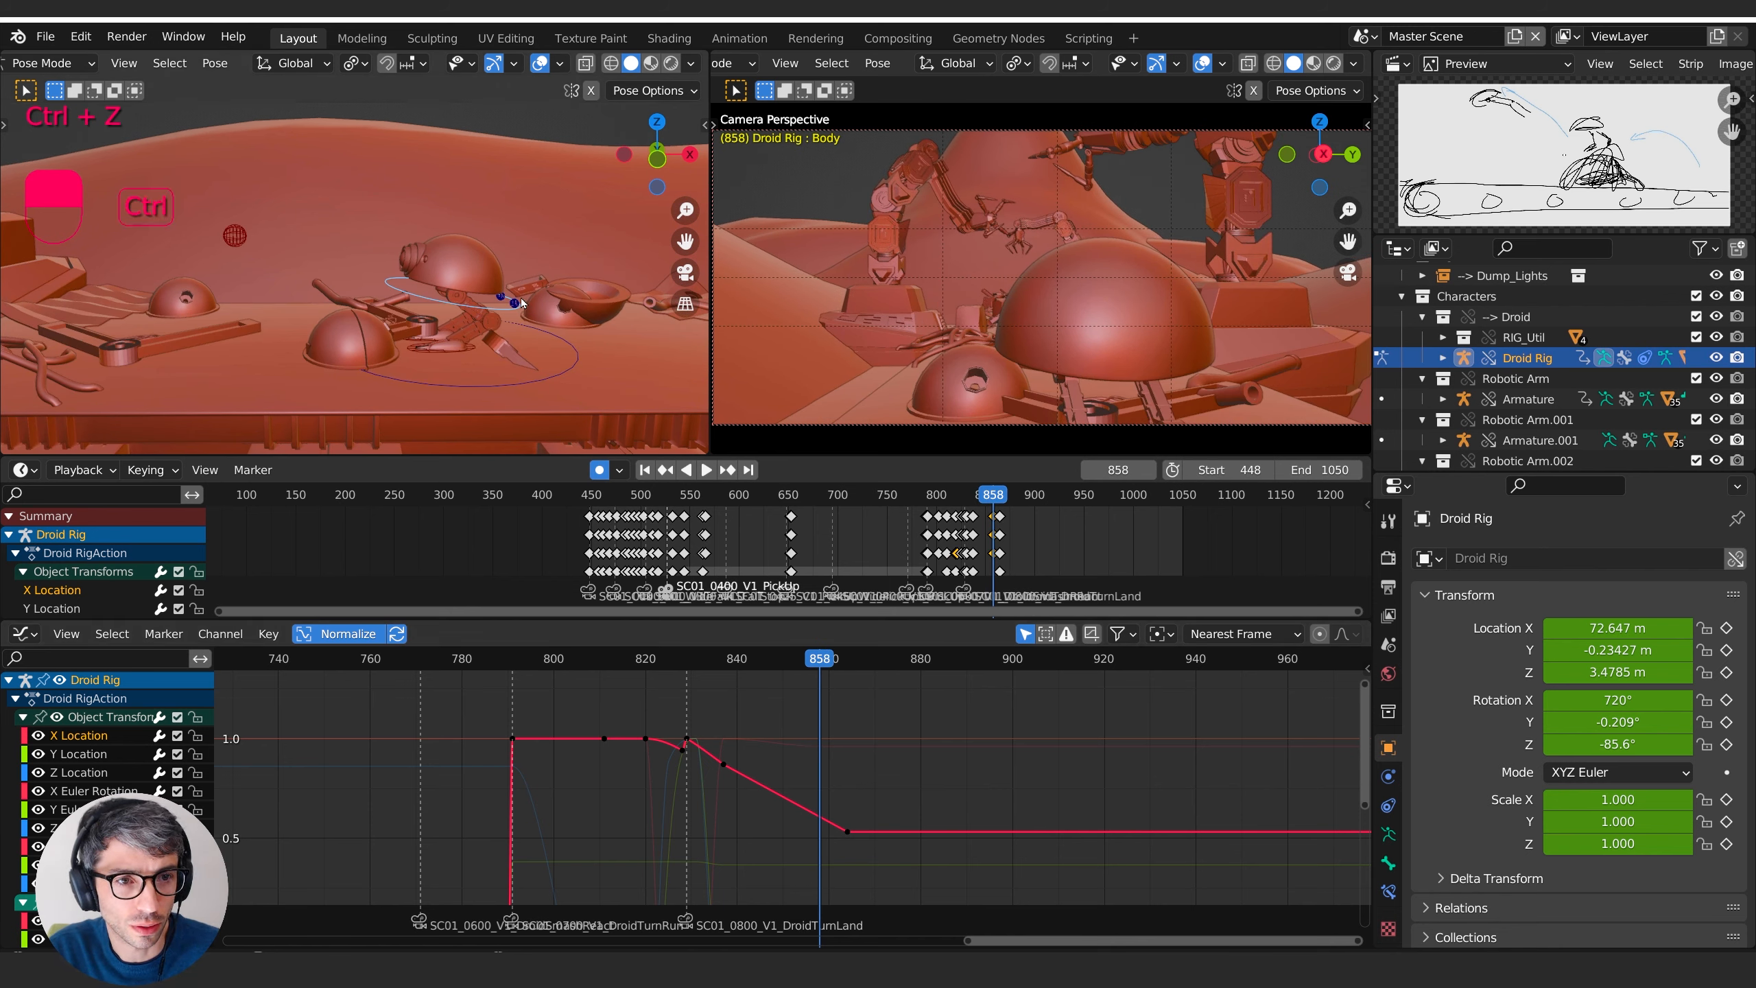
- Undo the Body crouch, key every droid bone at frame 857 with Whole Character, and return to frame 858
{"action": "key", "text": "ctrl+z"}
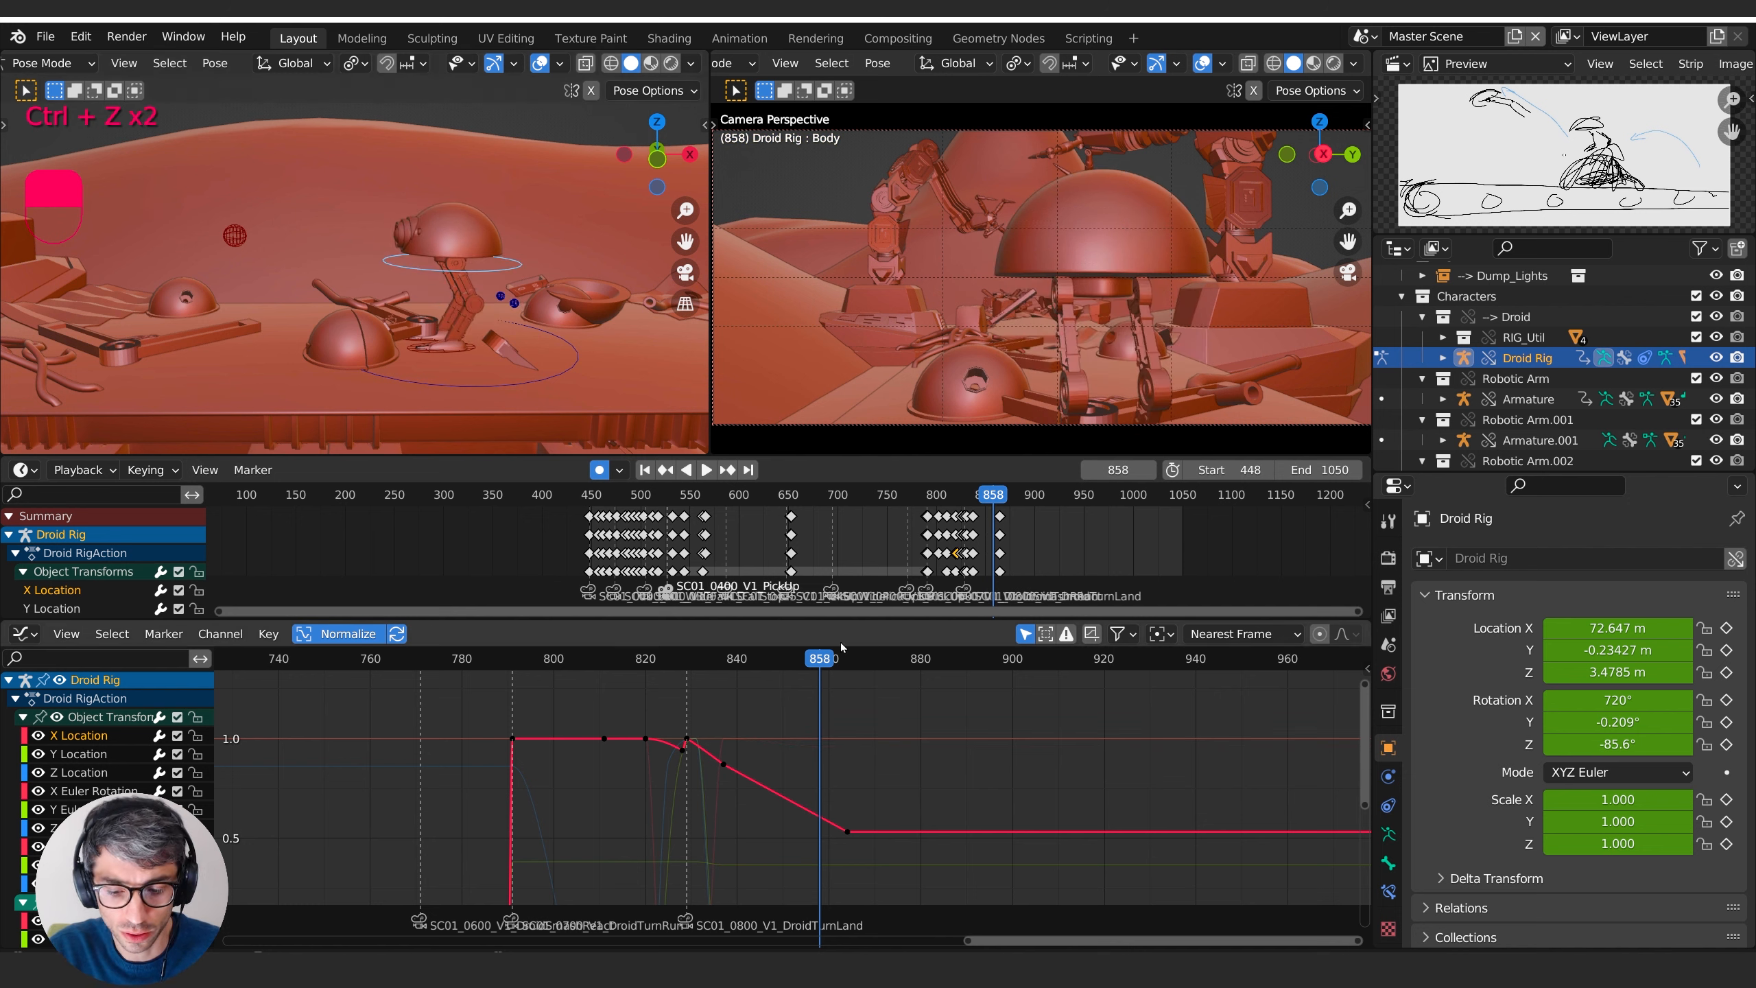
{"action": "key", "text": "Left"}
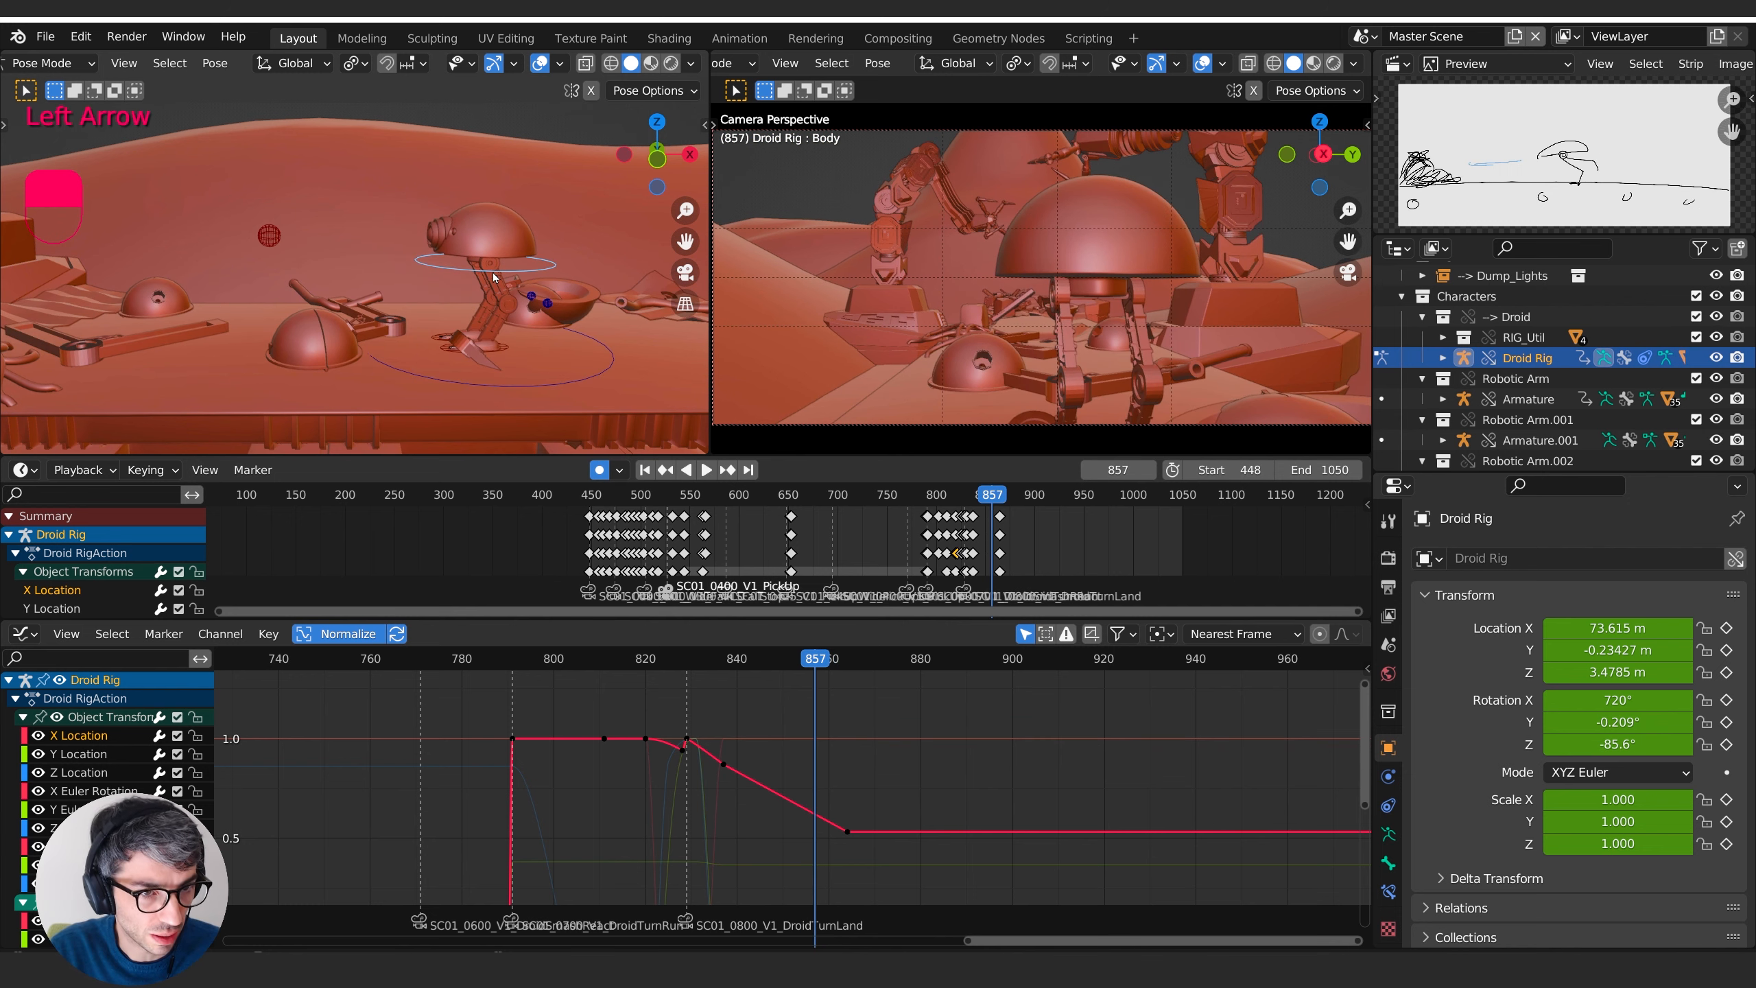
{"action": "key", "text": "a"}
{"action": "key", "text": "k"}
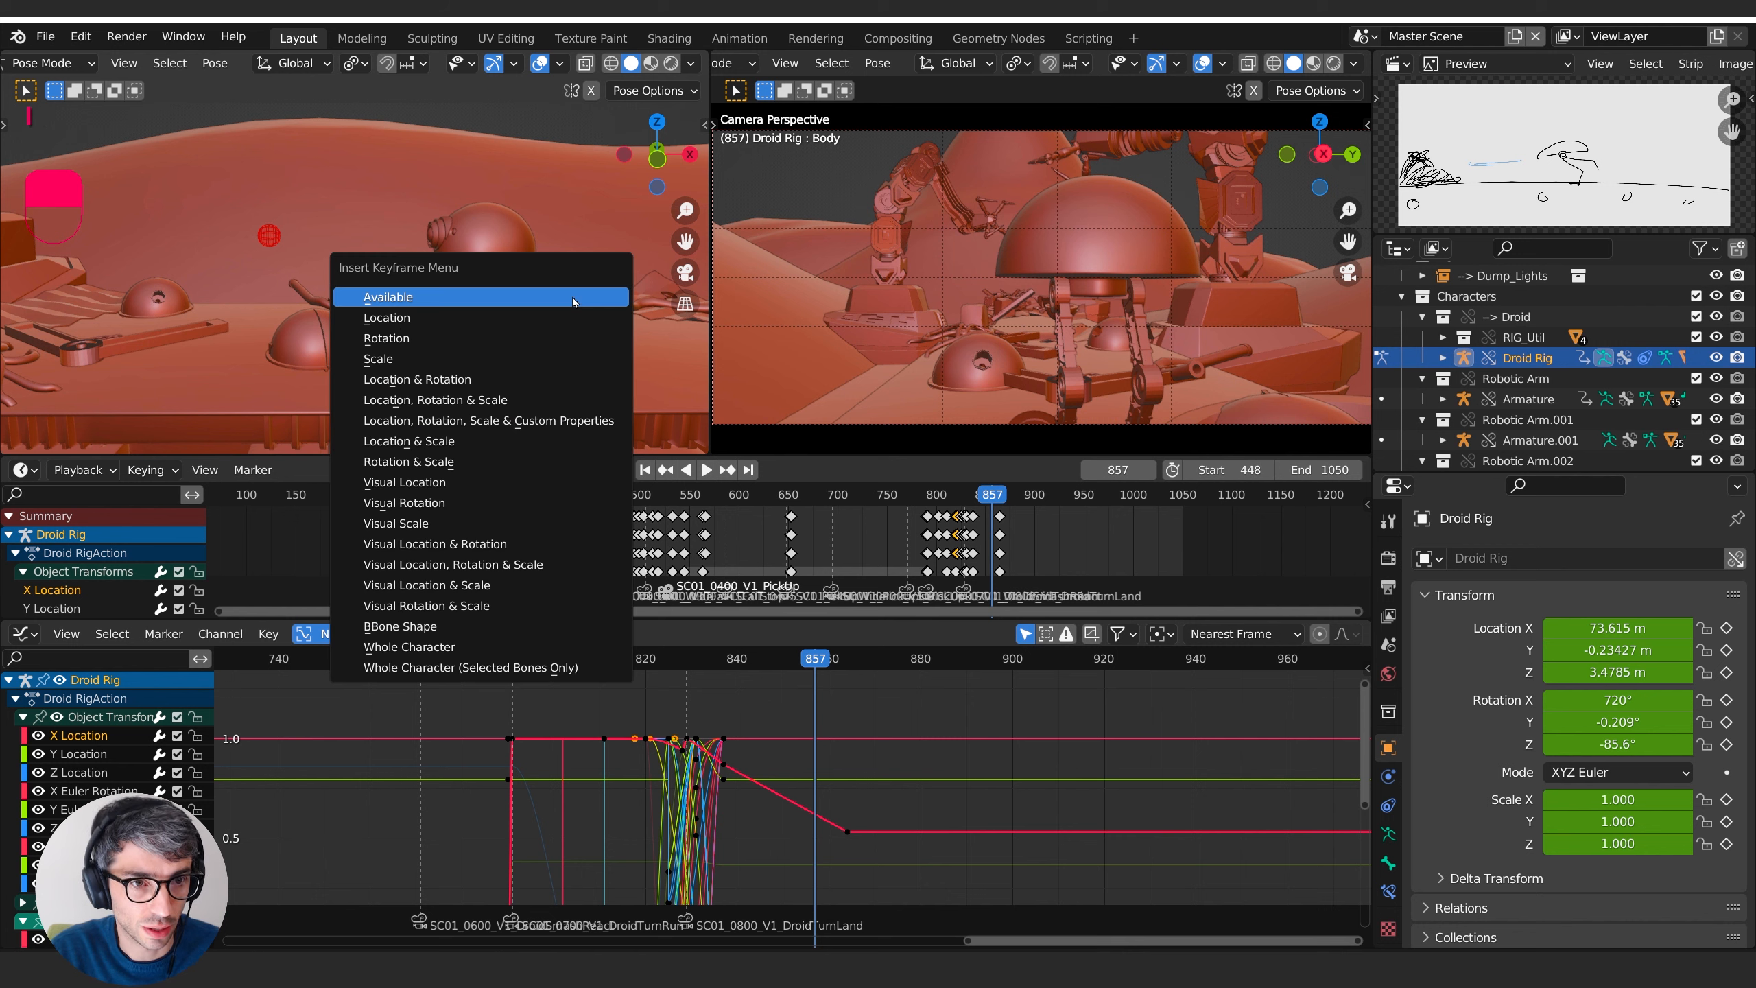
{"action": "left_click", "coordinate": [420, 647]}
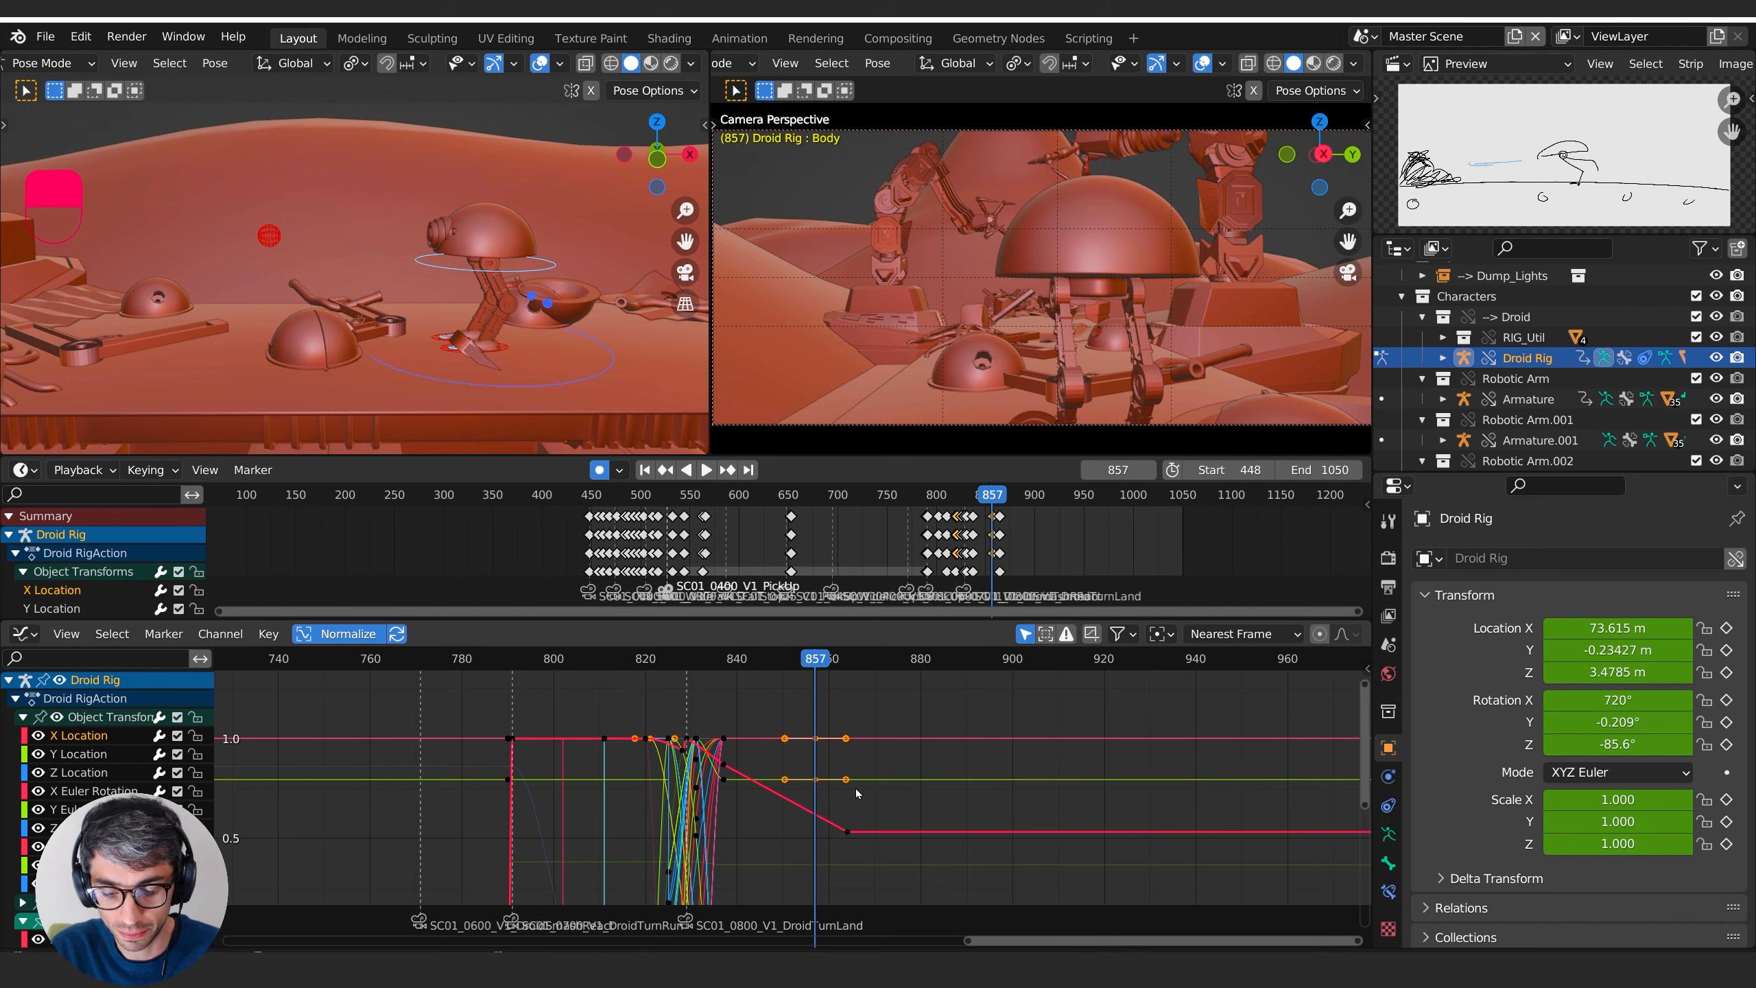
{"action": "key", "text": "Right"}
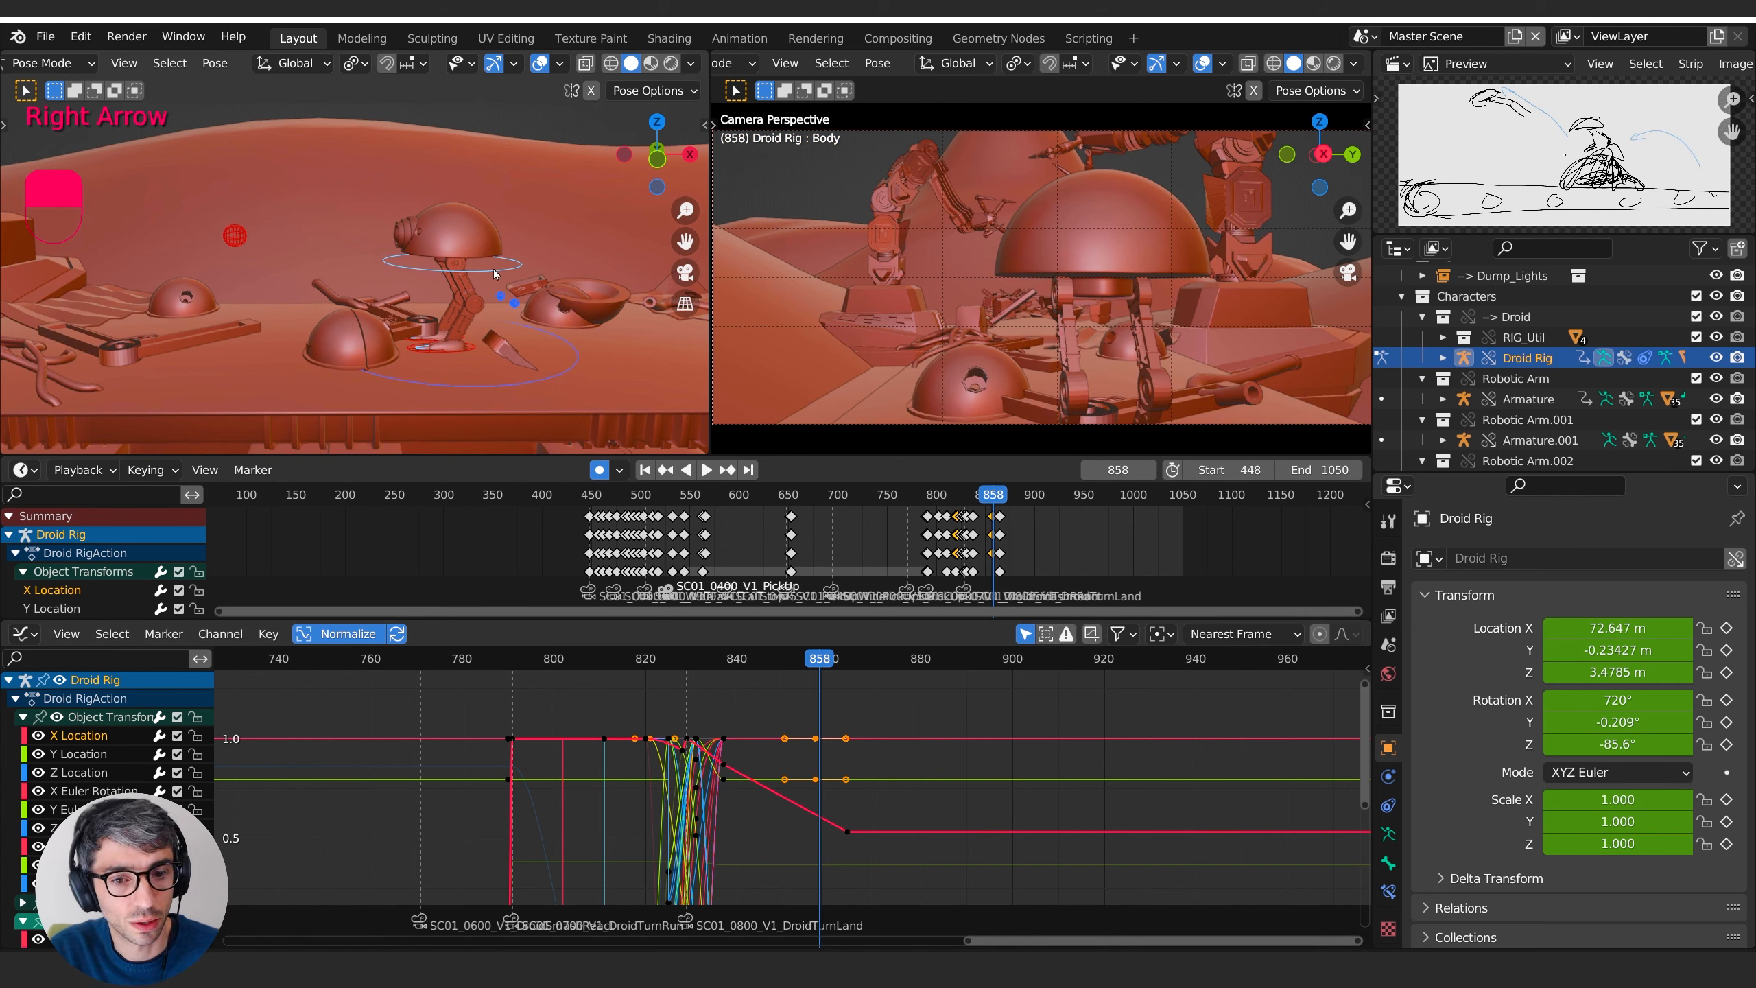
- Set the default F-curve interpolation in the animation preferences to Constant and close the preferences
{"action": "left_click", "coordinate": [46, 37]}
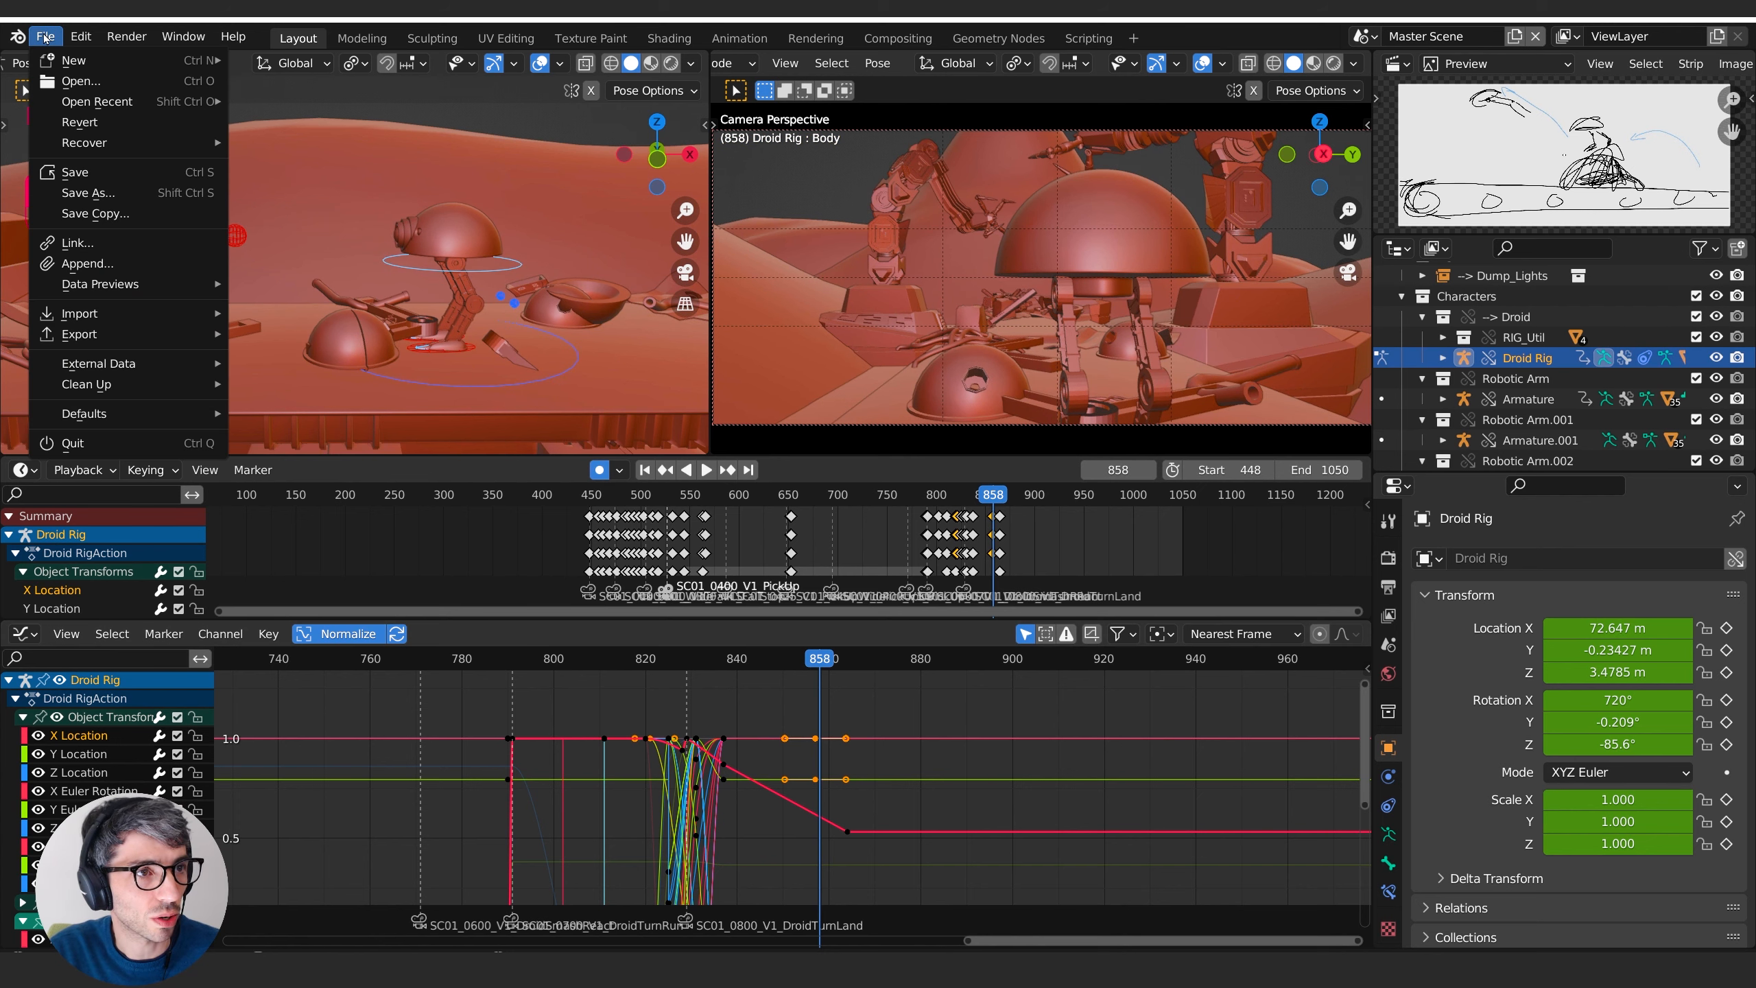
{"action": "mouse_move", "coordinate": [81, 36]}
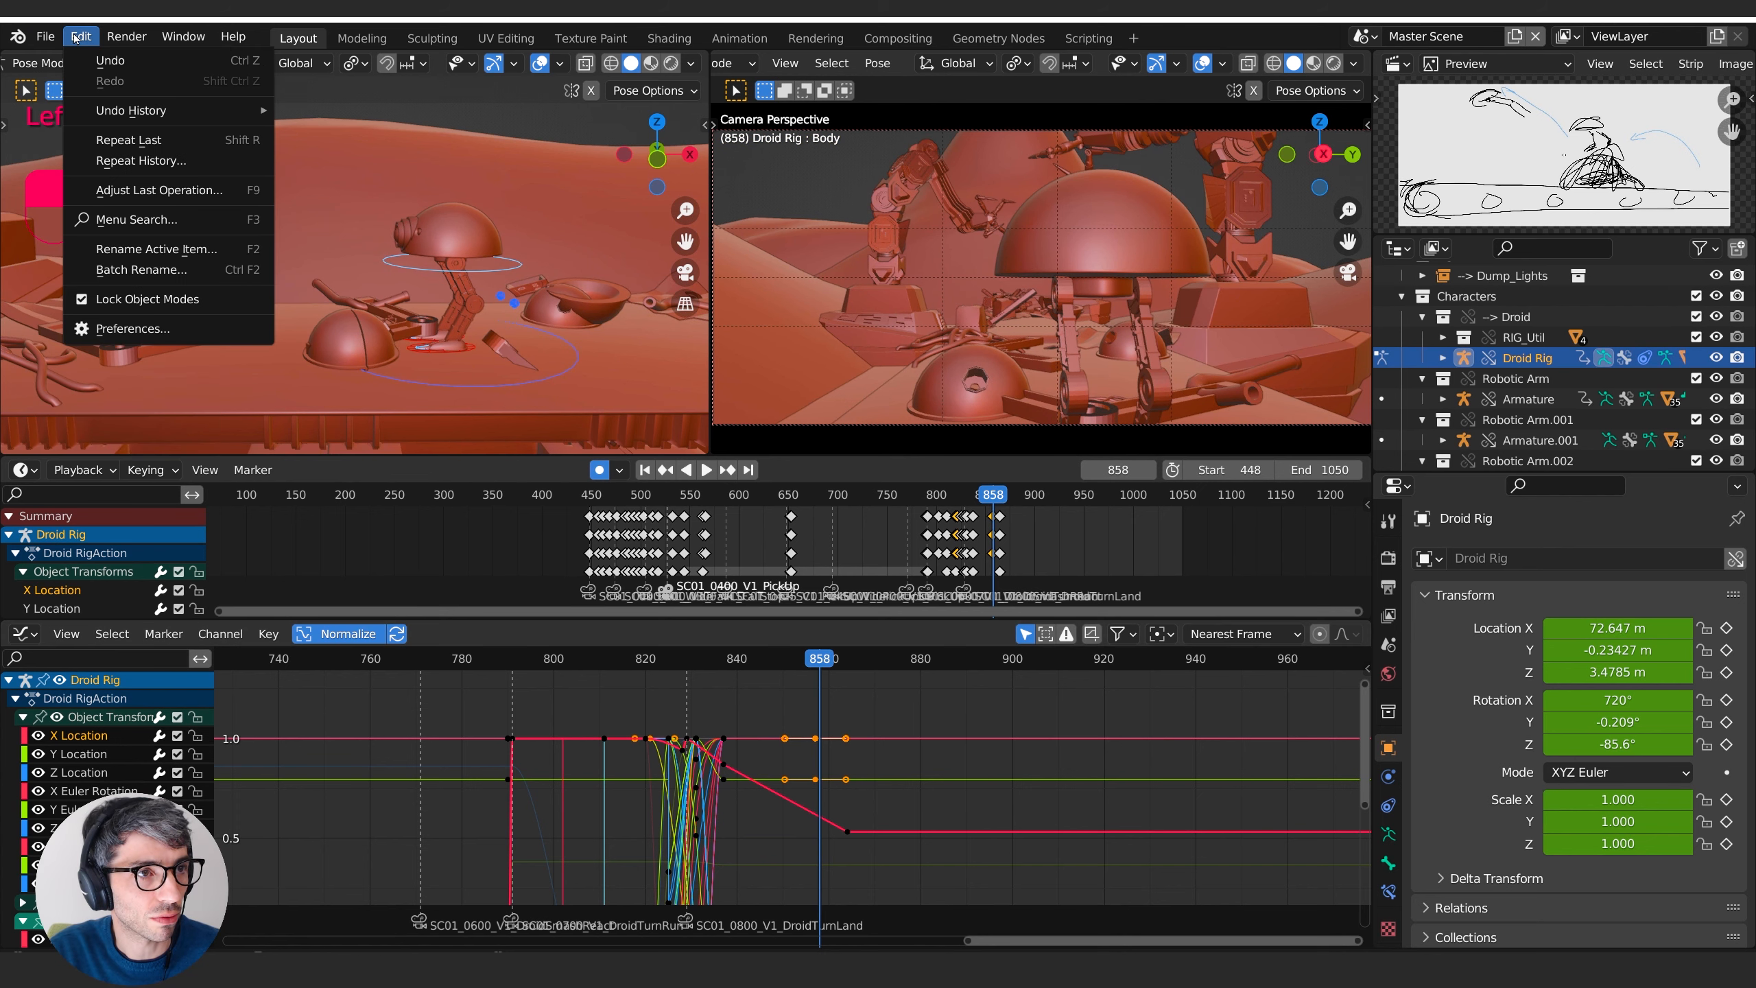
{"action": "left_click", "coordinate": [103, 329]}
{"action": "left_click", "coordinate": [73, 216]}
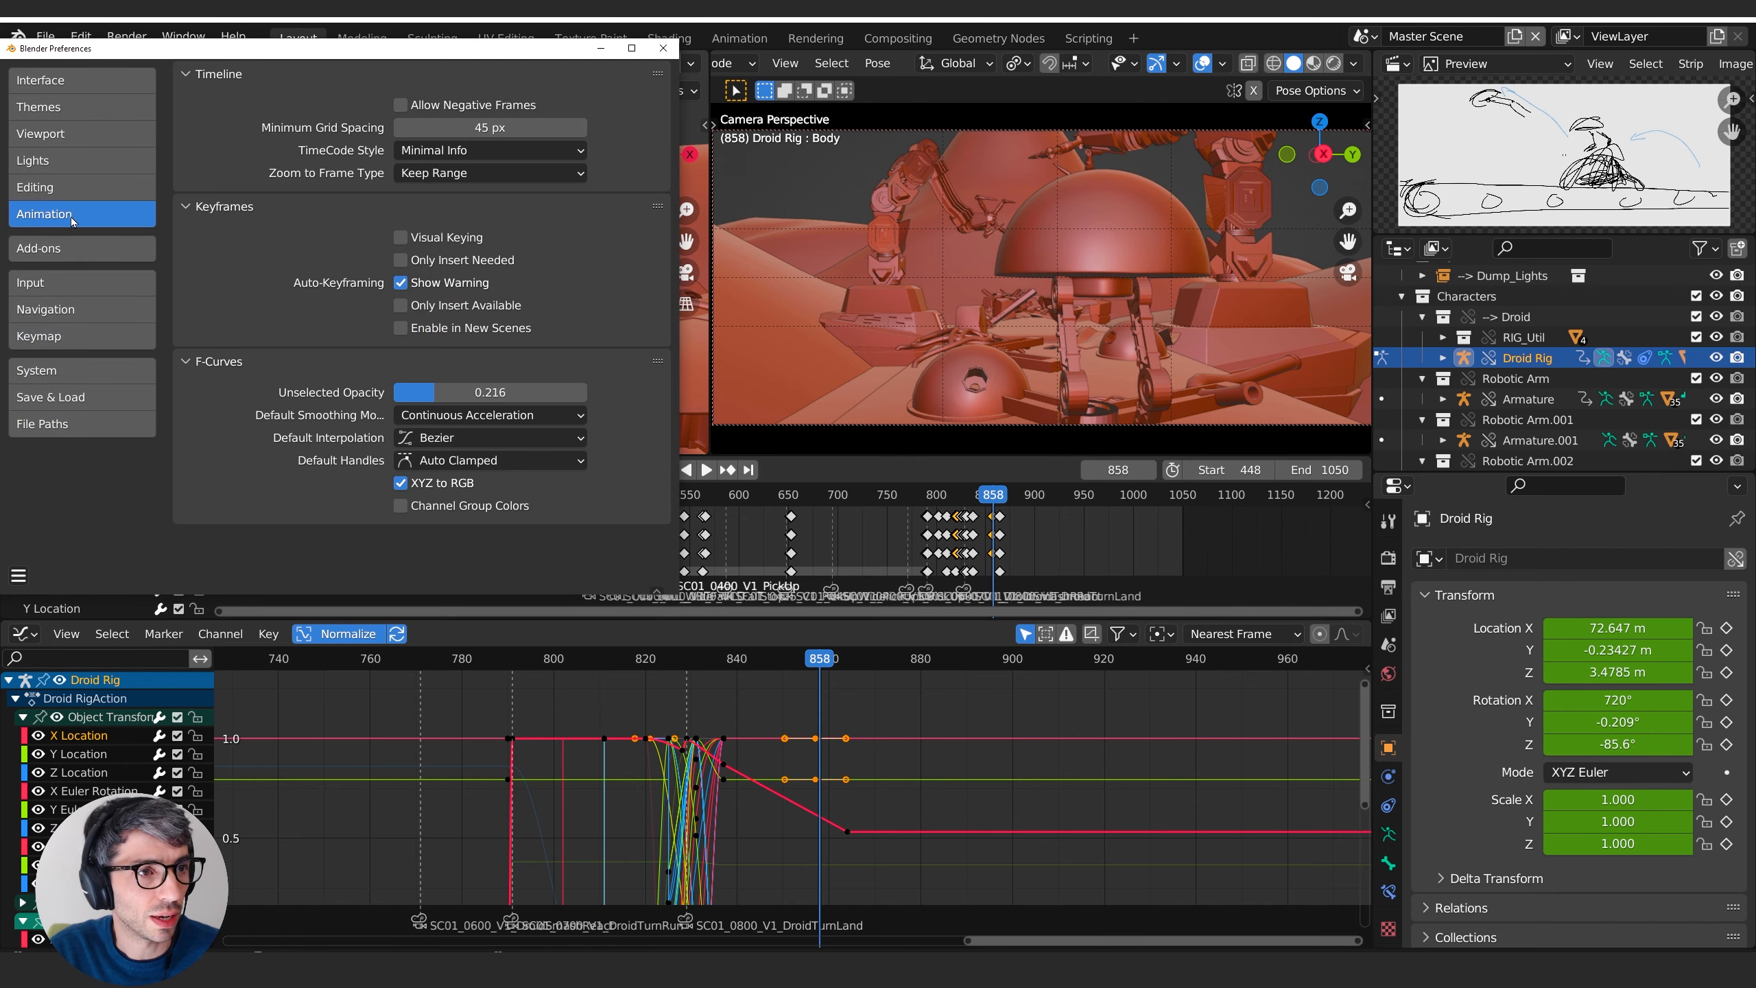
{"action": "left_click", "coordinate": [489, 437]}
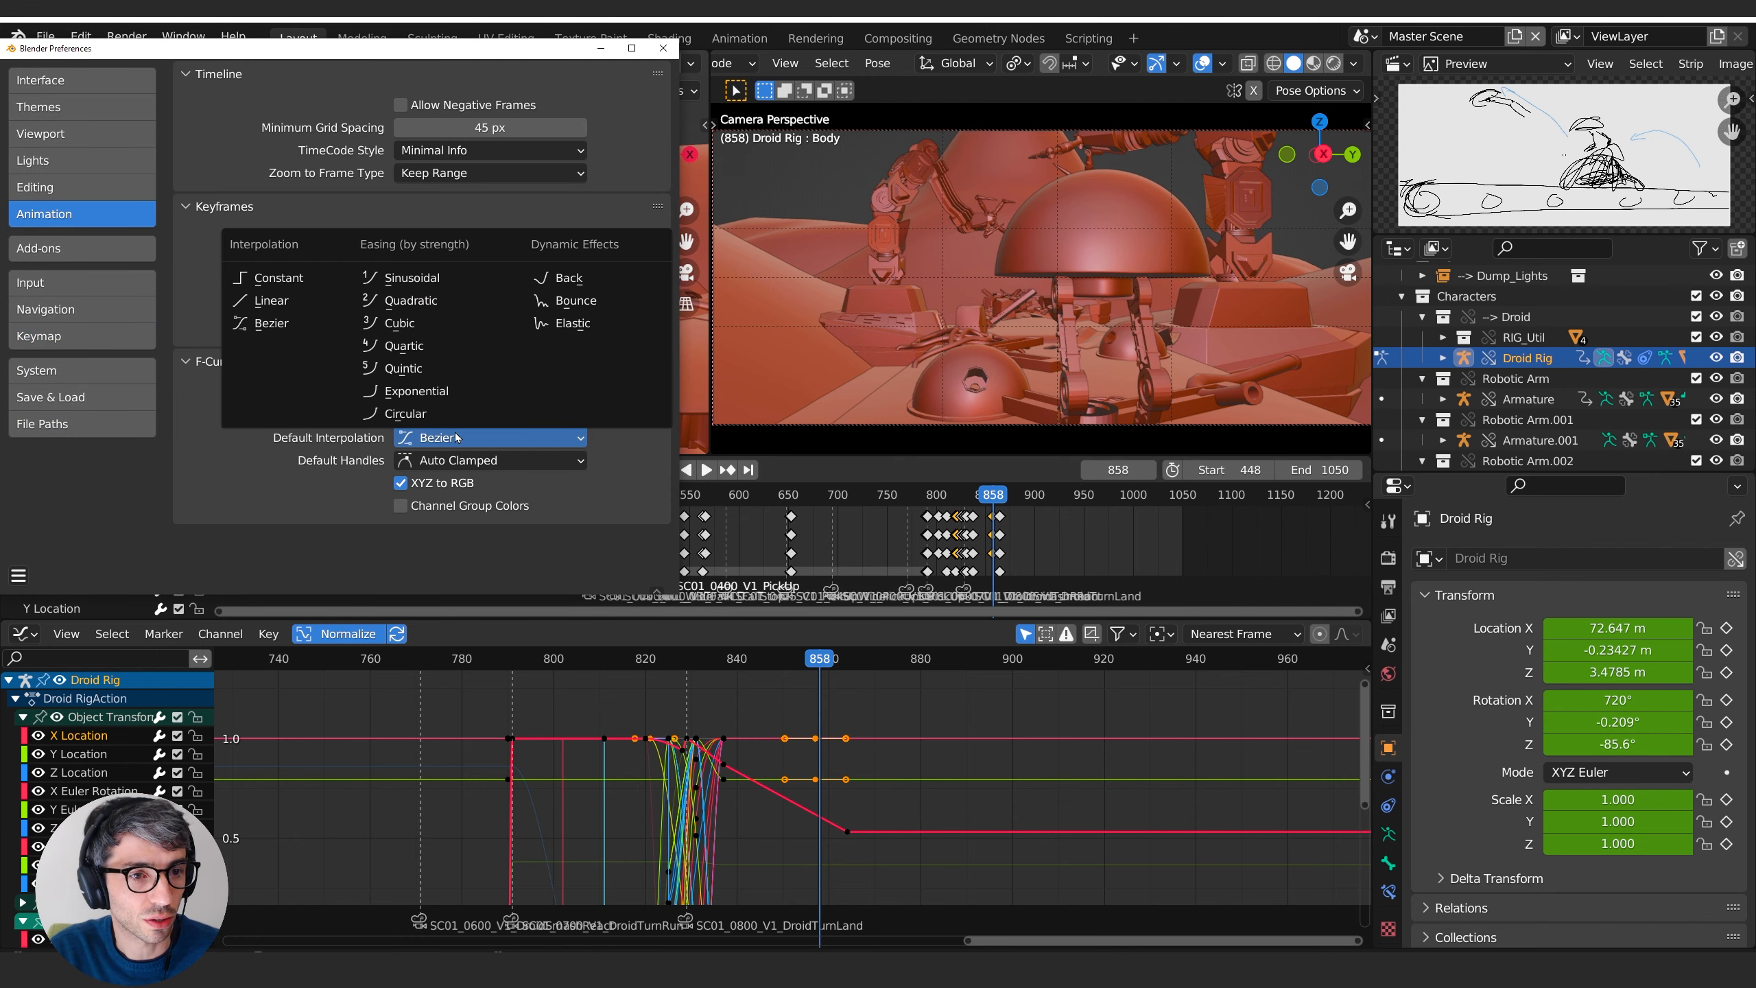
{"action": "left_click", "coordinate": [280, 282]}
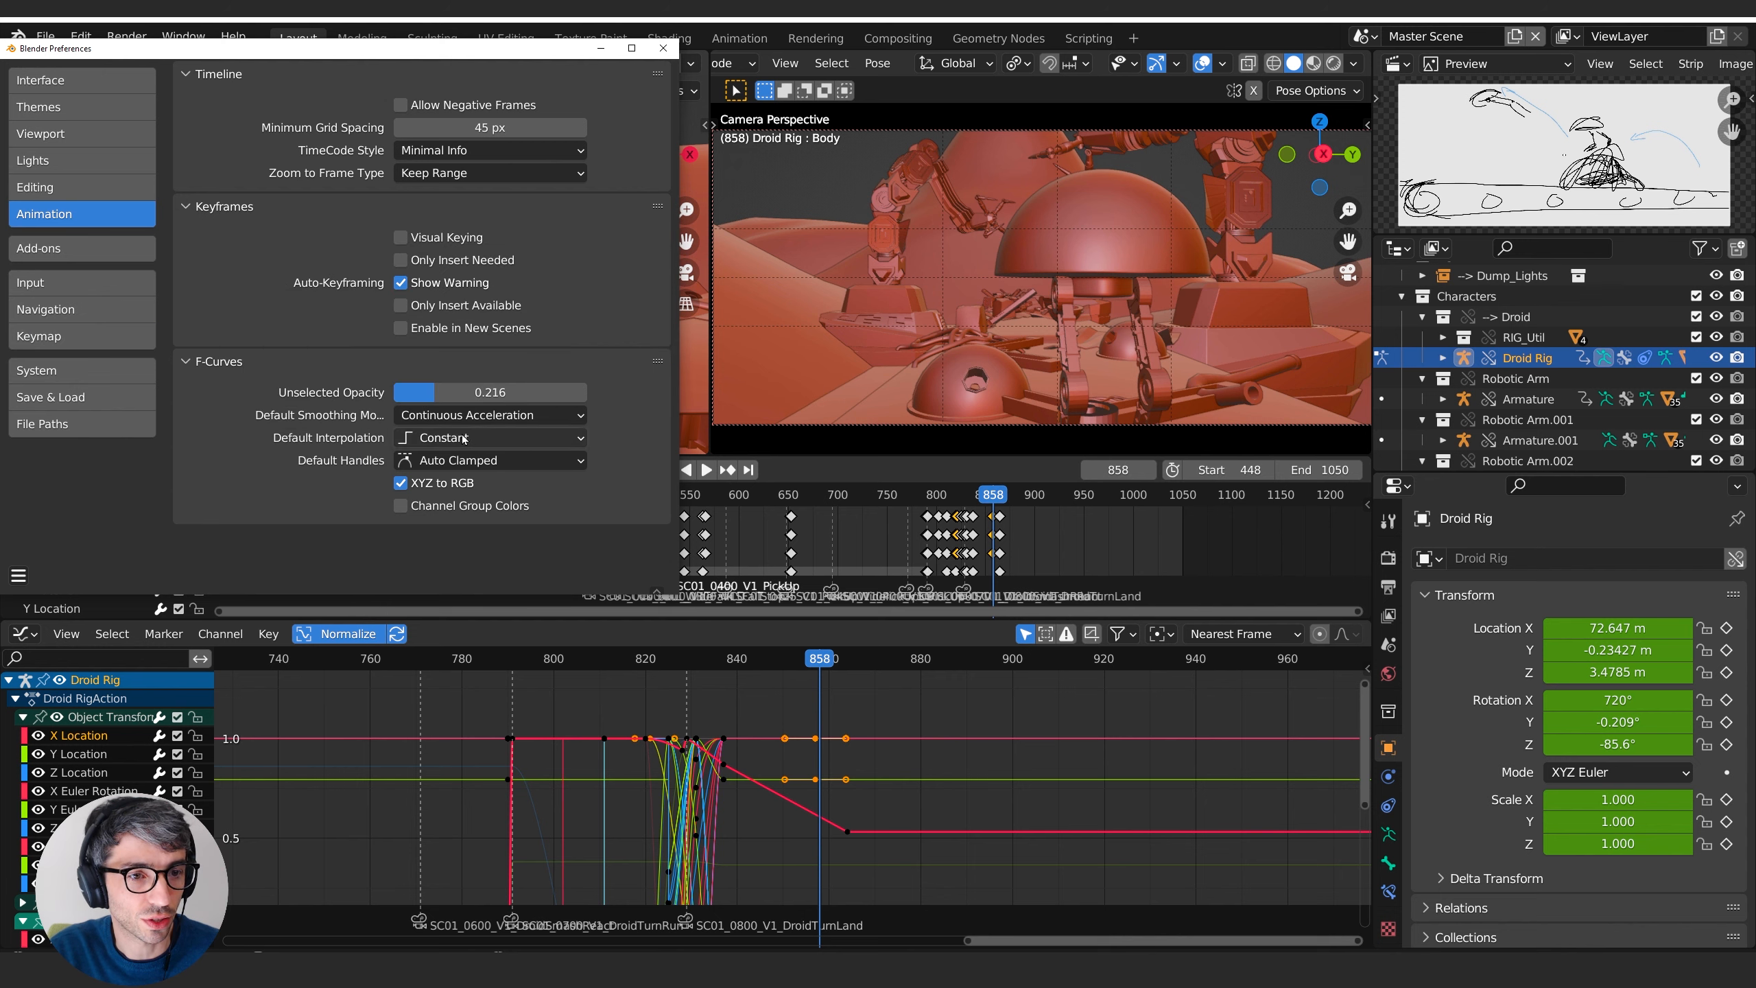
{"action": "left_click", "coordinate": [663, 49]}
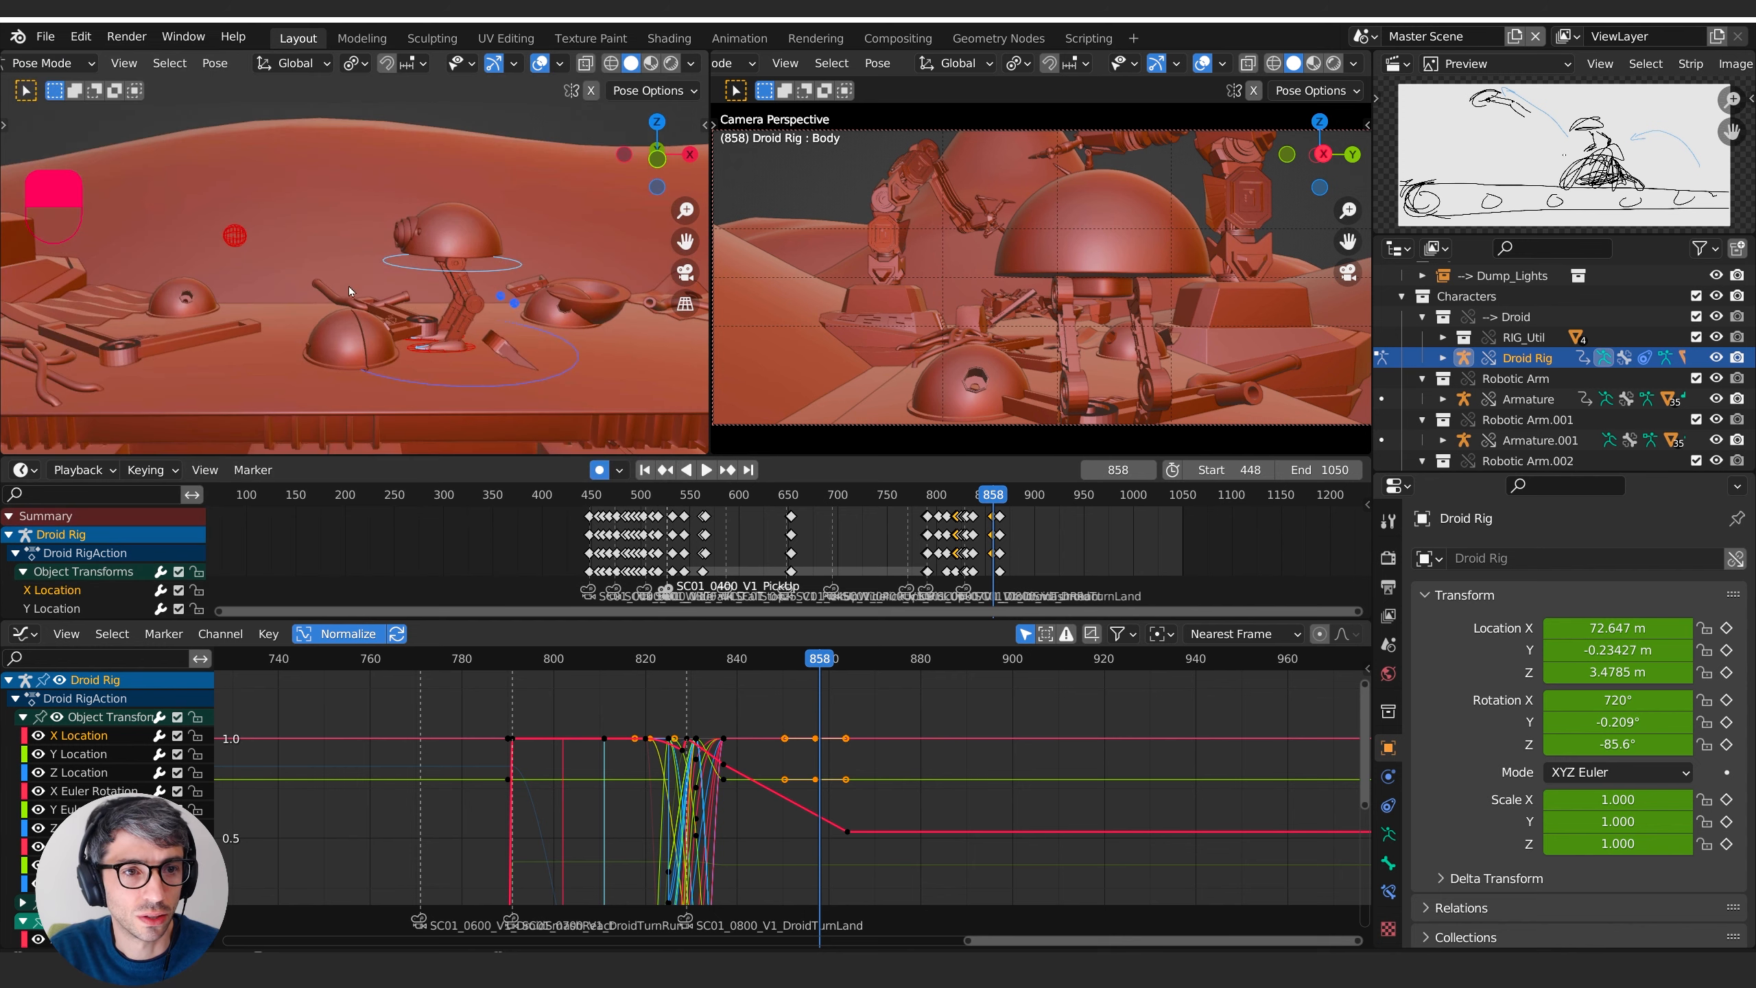
- Lower the droid's Body control about 0.46 m along global Z into a crouch at frame 858
{"action": "left_click", "coordinate": [390, 274]}
{"action": "key", "text": "g"}
{"action": "key", "text": "z"}
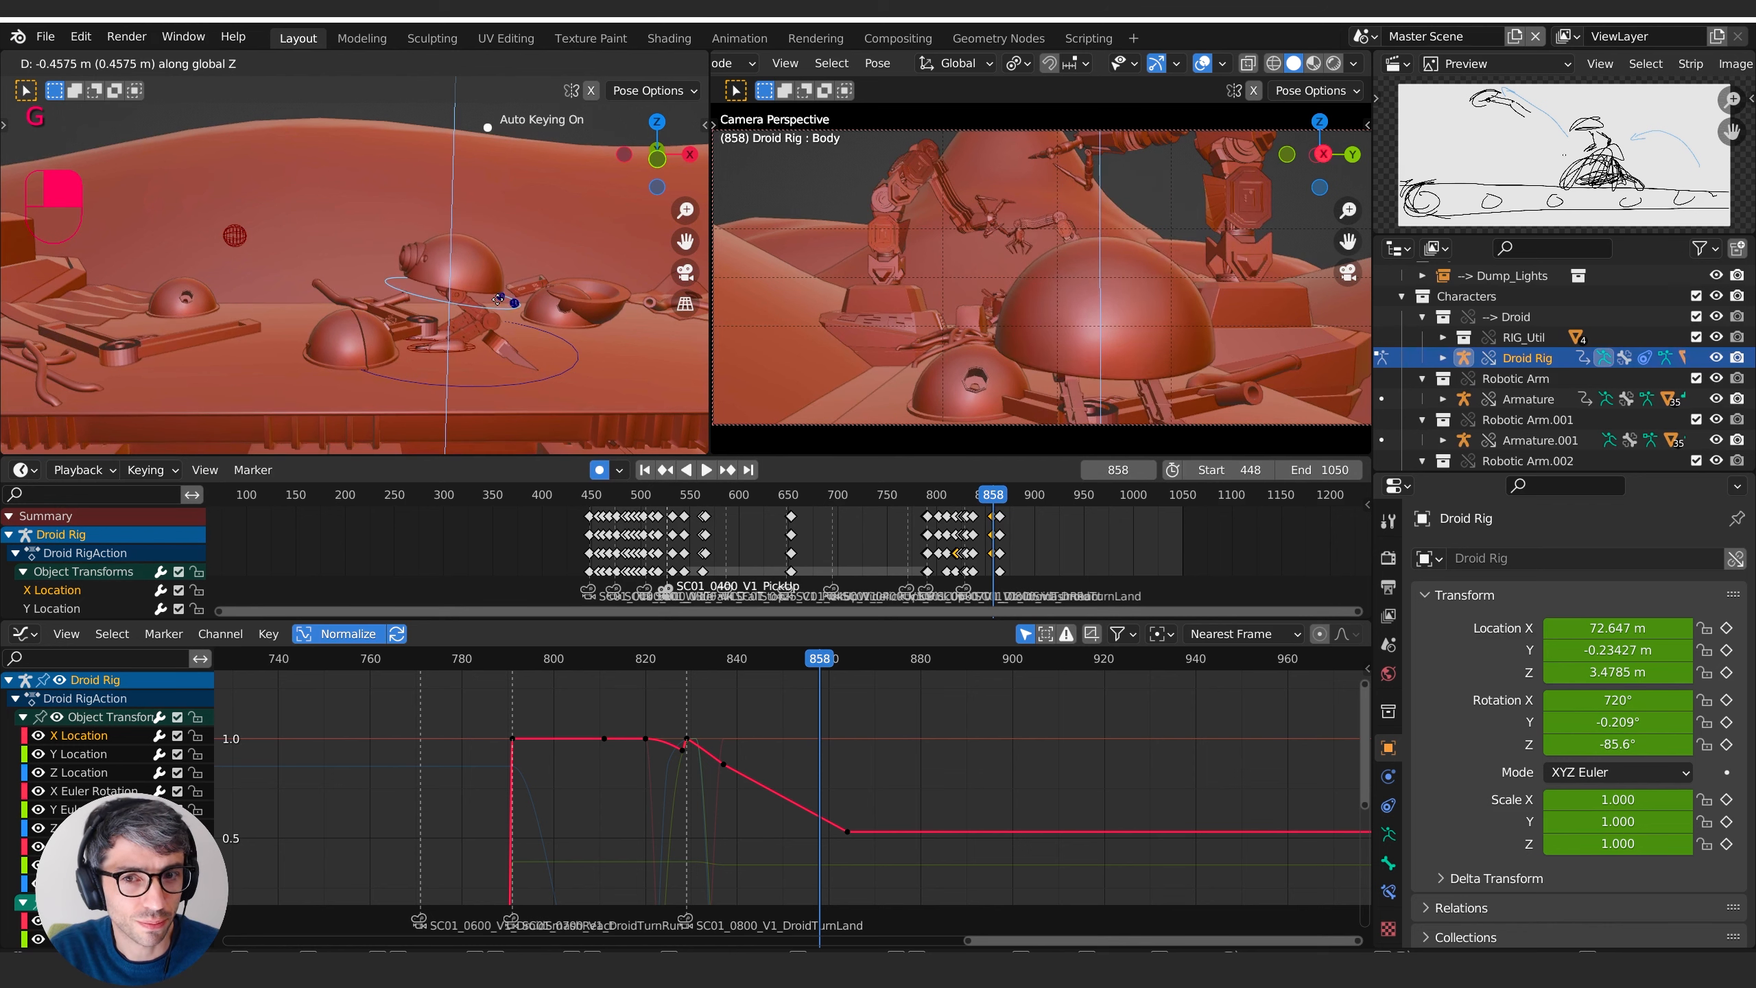
{"action": "left_click", "coordinate": [501, 302]}
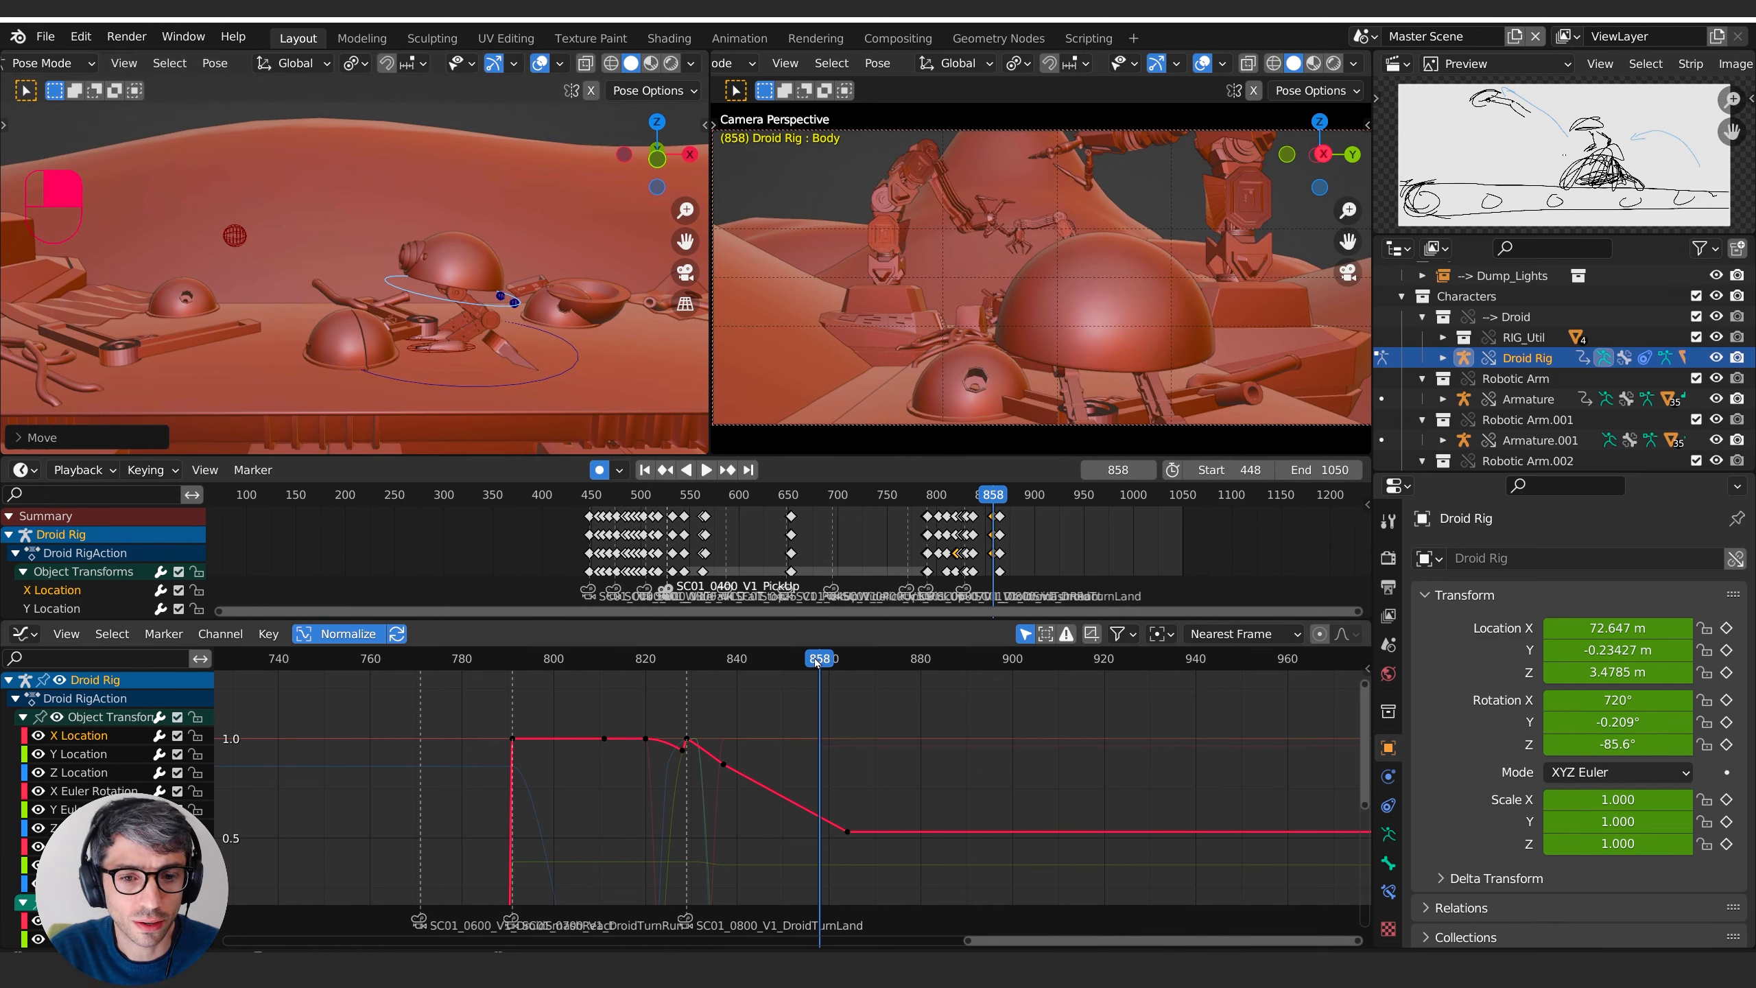
- Go to frame 863 and raise the droid's Body control out of the crouch along global Z
{"action": "left_click_drag", "start_coordinate": [817, 662], "coordinate": [841, 659]}
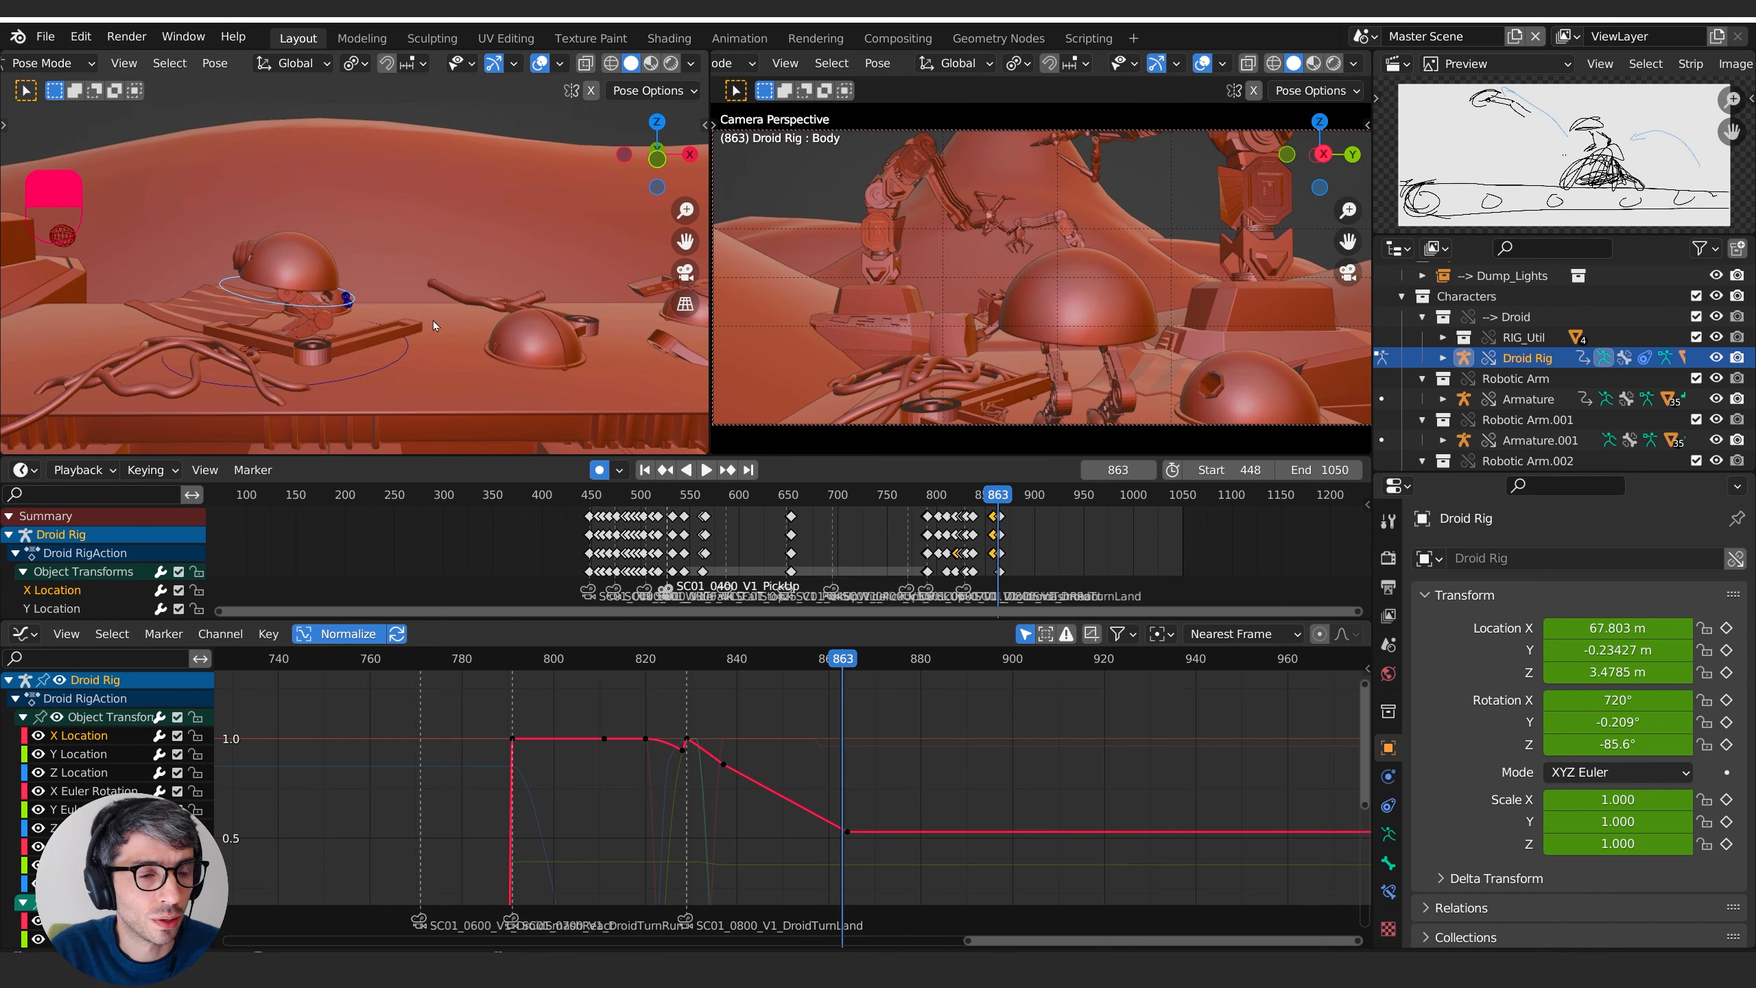
{"action": "key", "text": "g"}
{"action": "key", "text": "z"}
{"action": "left_click", "coordinate": [436, 285]}
- Move the Foot.R.Control about 0.73 m up and away from the other foot at frame 863, and rotate it slightly
{"action": "middle_click_drag", "start_coordinate": [435, 285], "coordinate": [458, 357]}
{"action": "left_click", "coordinate": [412, 267]}
{"action": "middle_click_drag", "start_coordinate": [411, 267], "coordinate": [466, 337], "text": "shift"}
{"action": "key", "text": "g"}
{"action": "right_click", "coordinate": [472, 268]}
{"action": "key", "text": "g"}
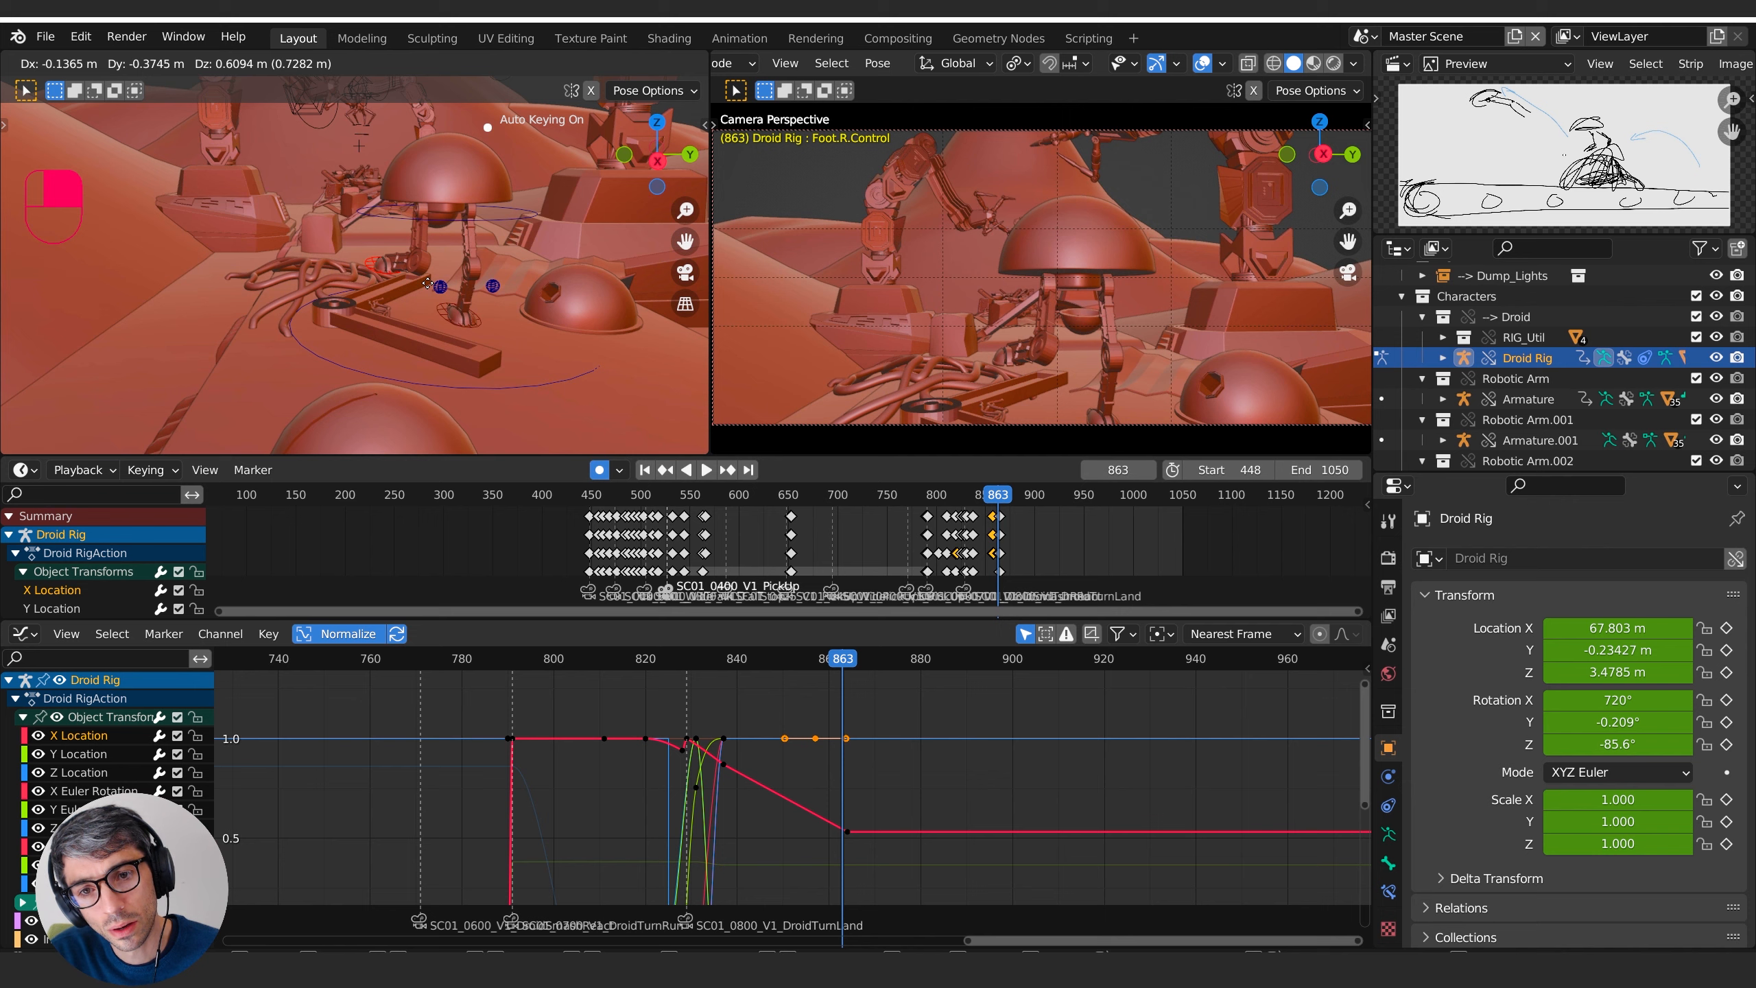
{"action": "left_click", "coordinate": [428, 284]}
{"action": "key", "text": "r"}
{"action": "left_click", "coordinate": [423, 290]}
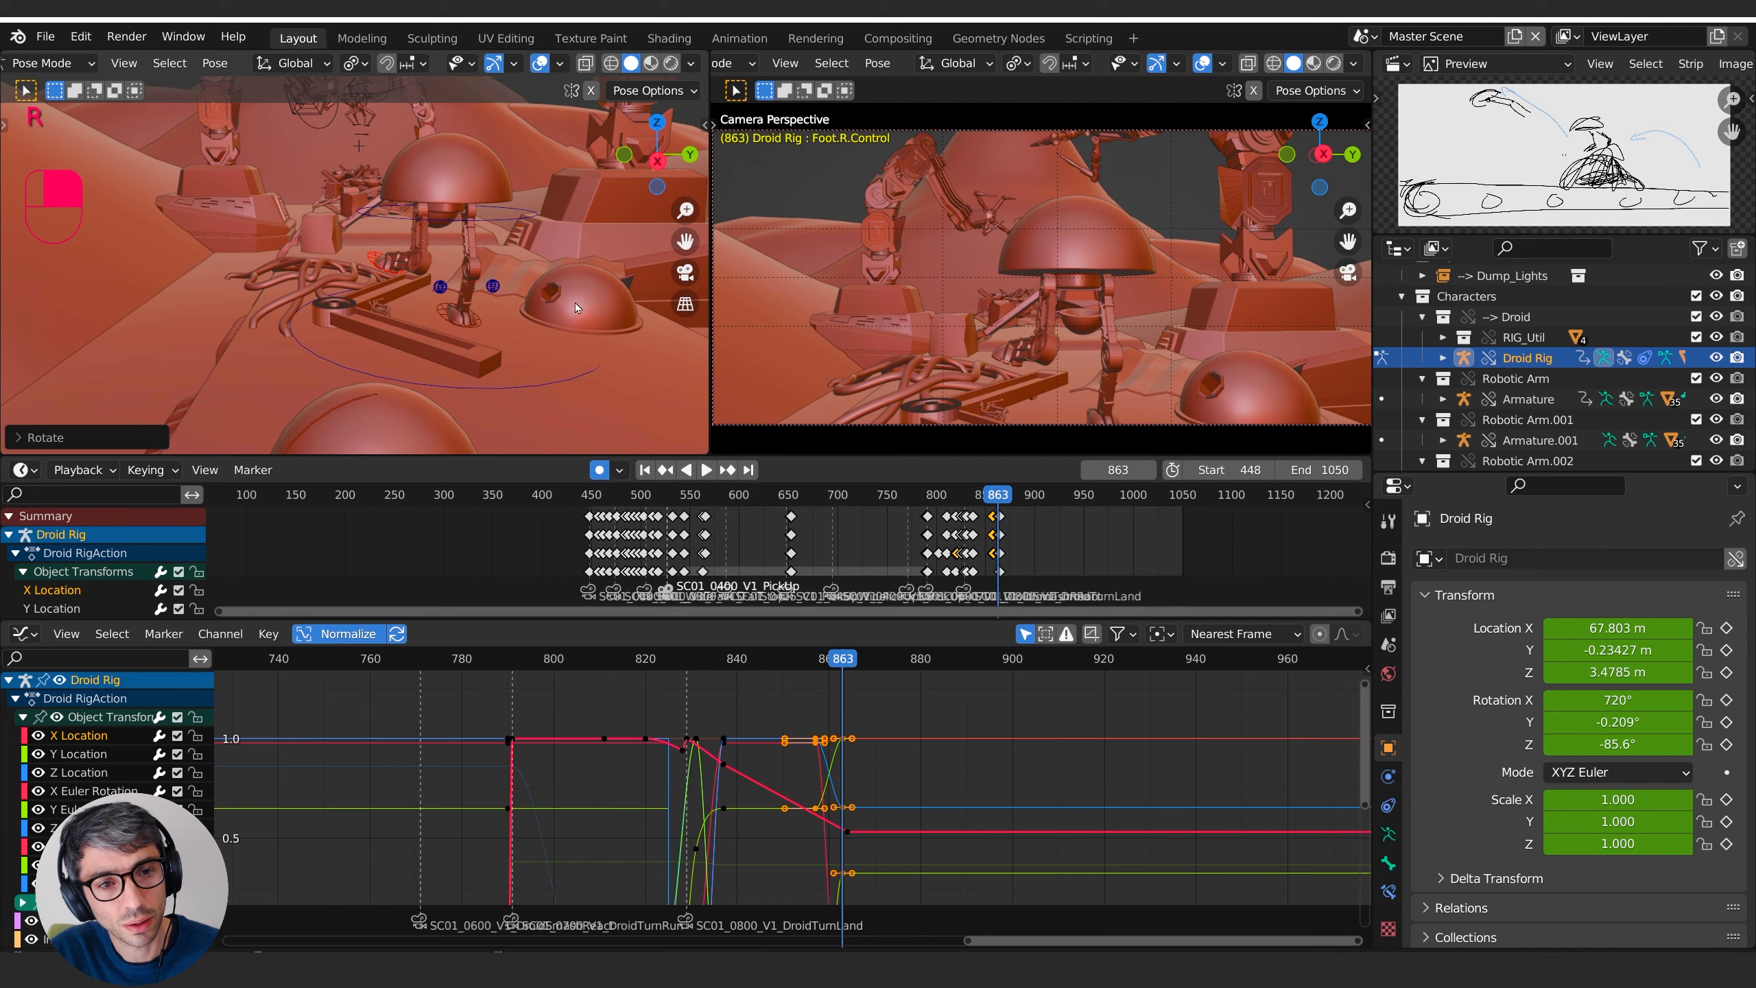
- Raise the droid's Body control further along global Z at frame 863, checking it from the side
{"action": "mouse_move", "coordinate": [426, 309]}
{"action": "middle_mouse_down"}
{"action": "mouse_move", "coordinate": [585, 322]}
{"action": "mouse_move", "coordinate": [423, 313]}
{"action": "middle_mouse_up"}
{"action": "left_click", "coordinate": [512, 212]}
{"action": "middle_click_drag", "start_coordinate": [529, 259], "coordinate": [599, 249]}
{"action": "key", "text": "g"}
{"action": "key", "text": "z"}
{"action": "left_click", "coordinate": [595, 230]}
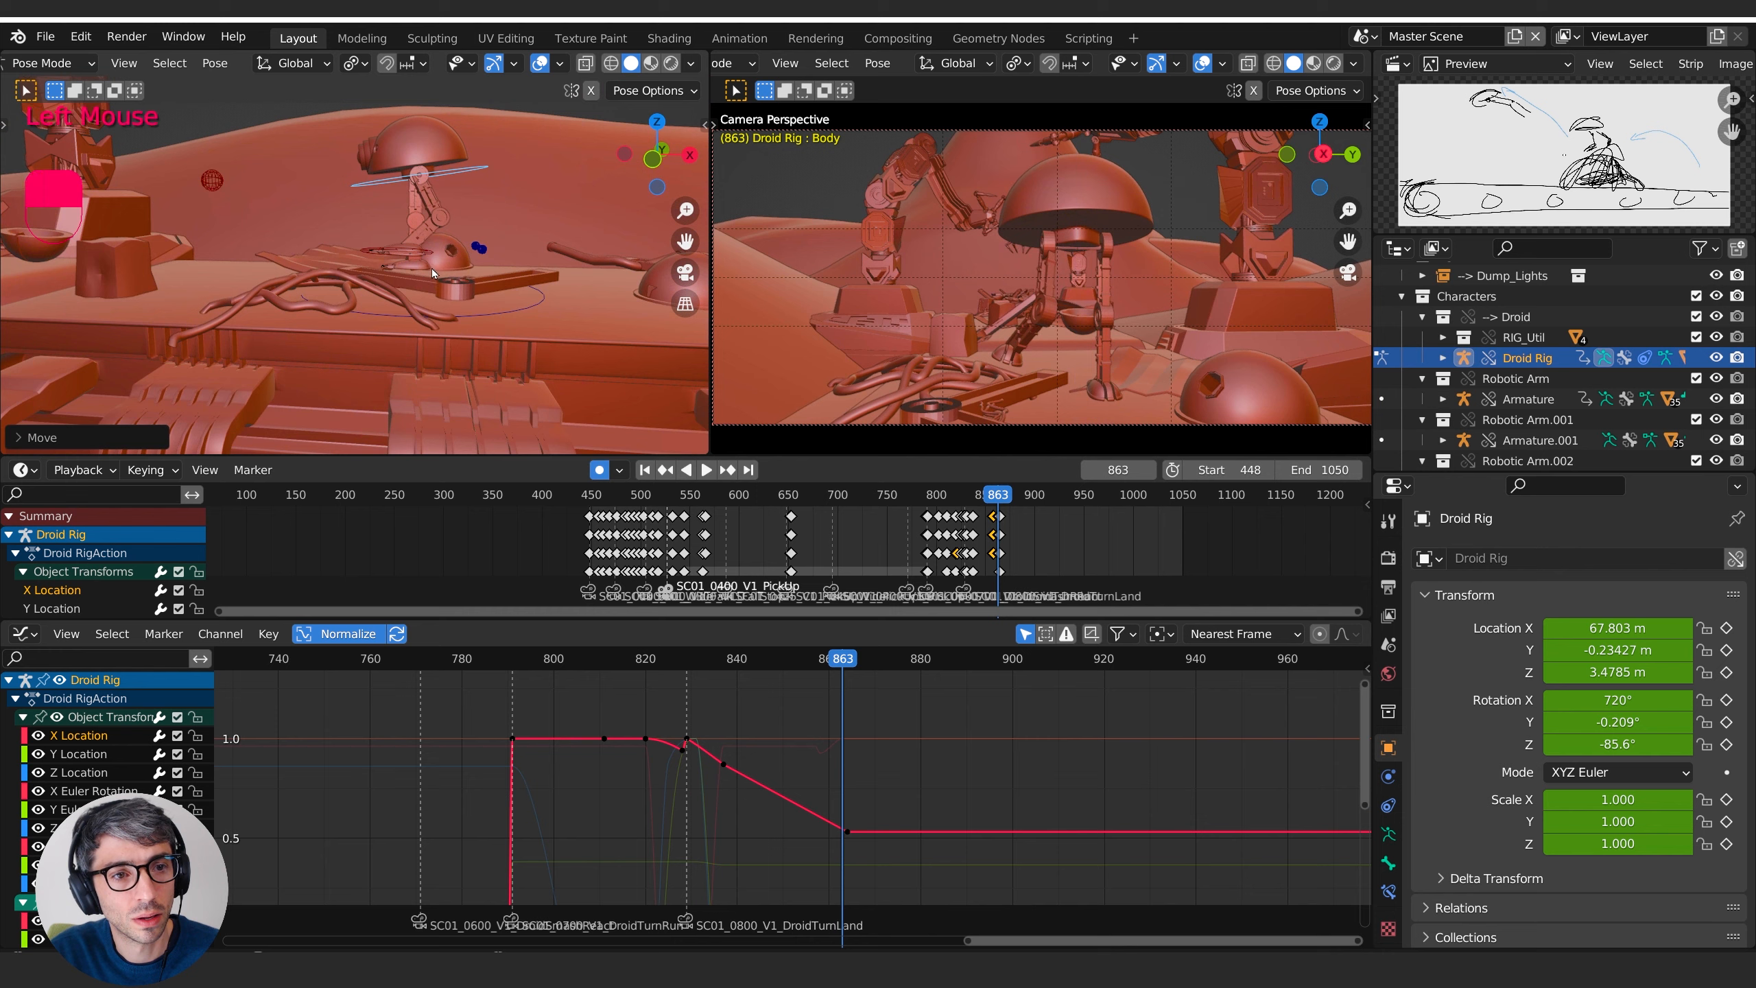
- Adjust the droid's foot placement at frame 863 by moving along global Z, repositioning freely and rotating into a wider stance
{"action": "left_click", "coordinate": [431, 268]}
{"action": "middle_click_drag", "start_coordinate": [415, 272], "coordinate": [502, 304]}
{"action": "left_click", "coordinate": [437, 302]}
{"action": "key", "text": "g"}
{"action": "key", "text": "z"}
{"action": "left_click", "coordinate": [586, 258]}
{"action": "key", "text": "g"}
{"action": "left_click", "coordinate": [542, 273]}
{"action": "key", "text": "r"}
{"action": "left_click", "coordinate": [554, 256]}
{"action": "key", "text": "g"}
{"action": "left_click", "coordinate": [445, 272]}
- Tilt the droid's Body control about -5 degrees at frame 863
{"action": "left_click", "coordinate": [522, 215]}
{"action": "key", "text": "r"}
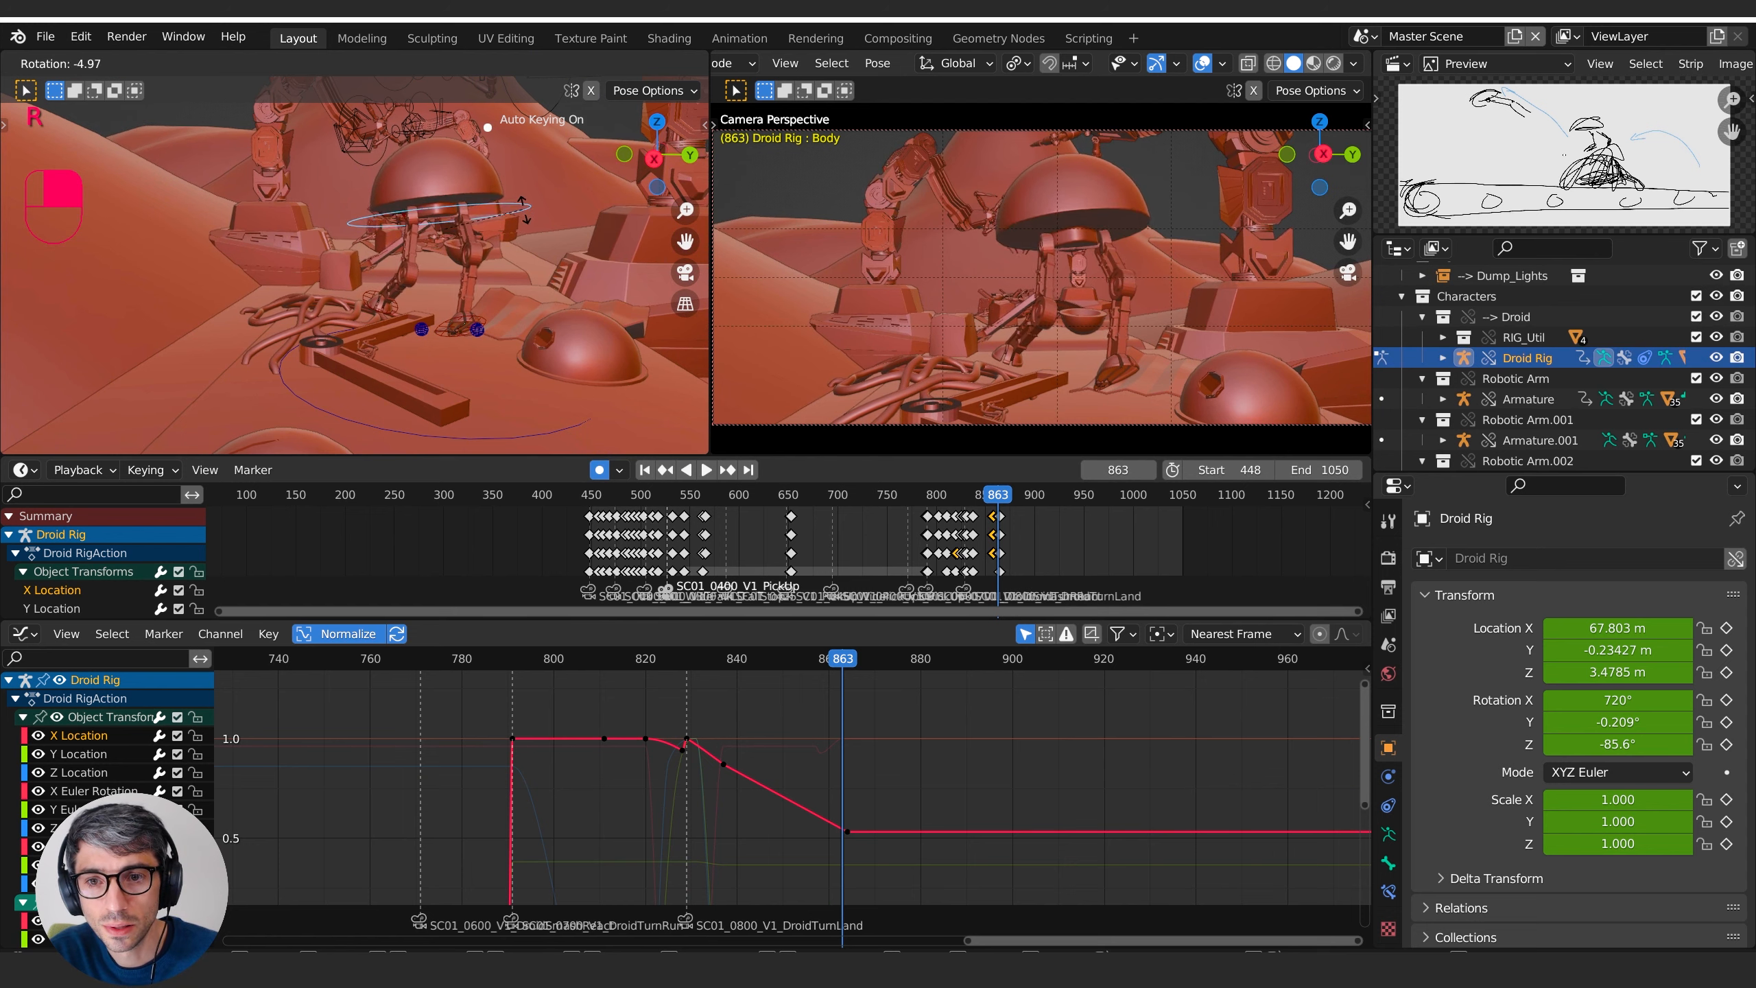
{"action": "left_click", "coordinate": [475, 255]}
{"action": "middle_click_drag", "start_coordinate": [475, 255], "coordinate": [595, 258]}
- Raise the droid's Look Control about 1 m along global Z at frame 863
{"action": "left_click", "coordinate": [326, 217]}
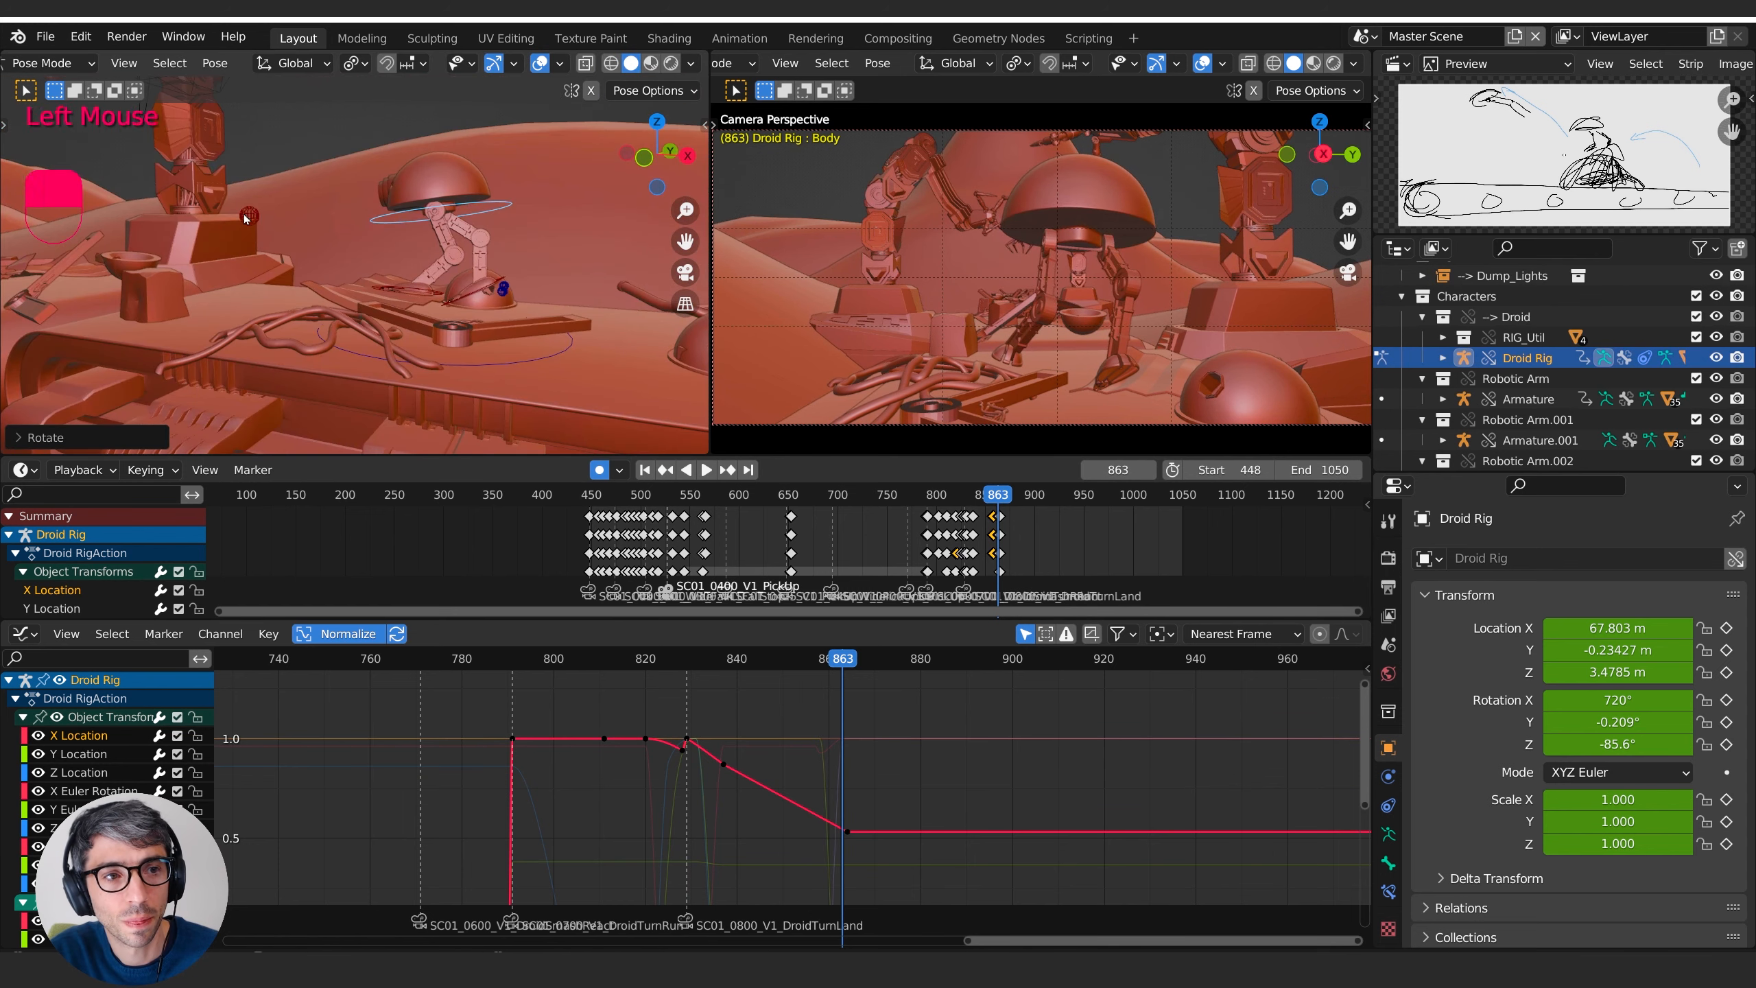
{"action": "middle_click_drag", "start_coordinate": [417, 276], "coordinate": [385, 350], "text": "shift"}
{"action": "key", "text": "g"}
{"action": "key", "text": "z"}
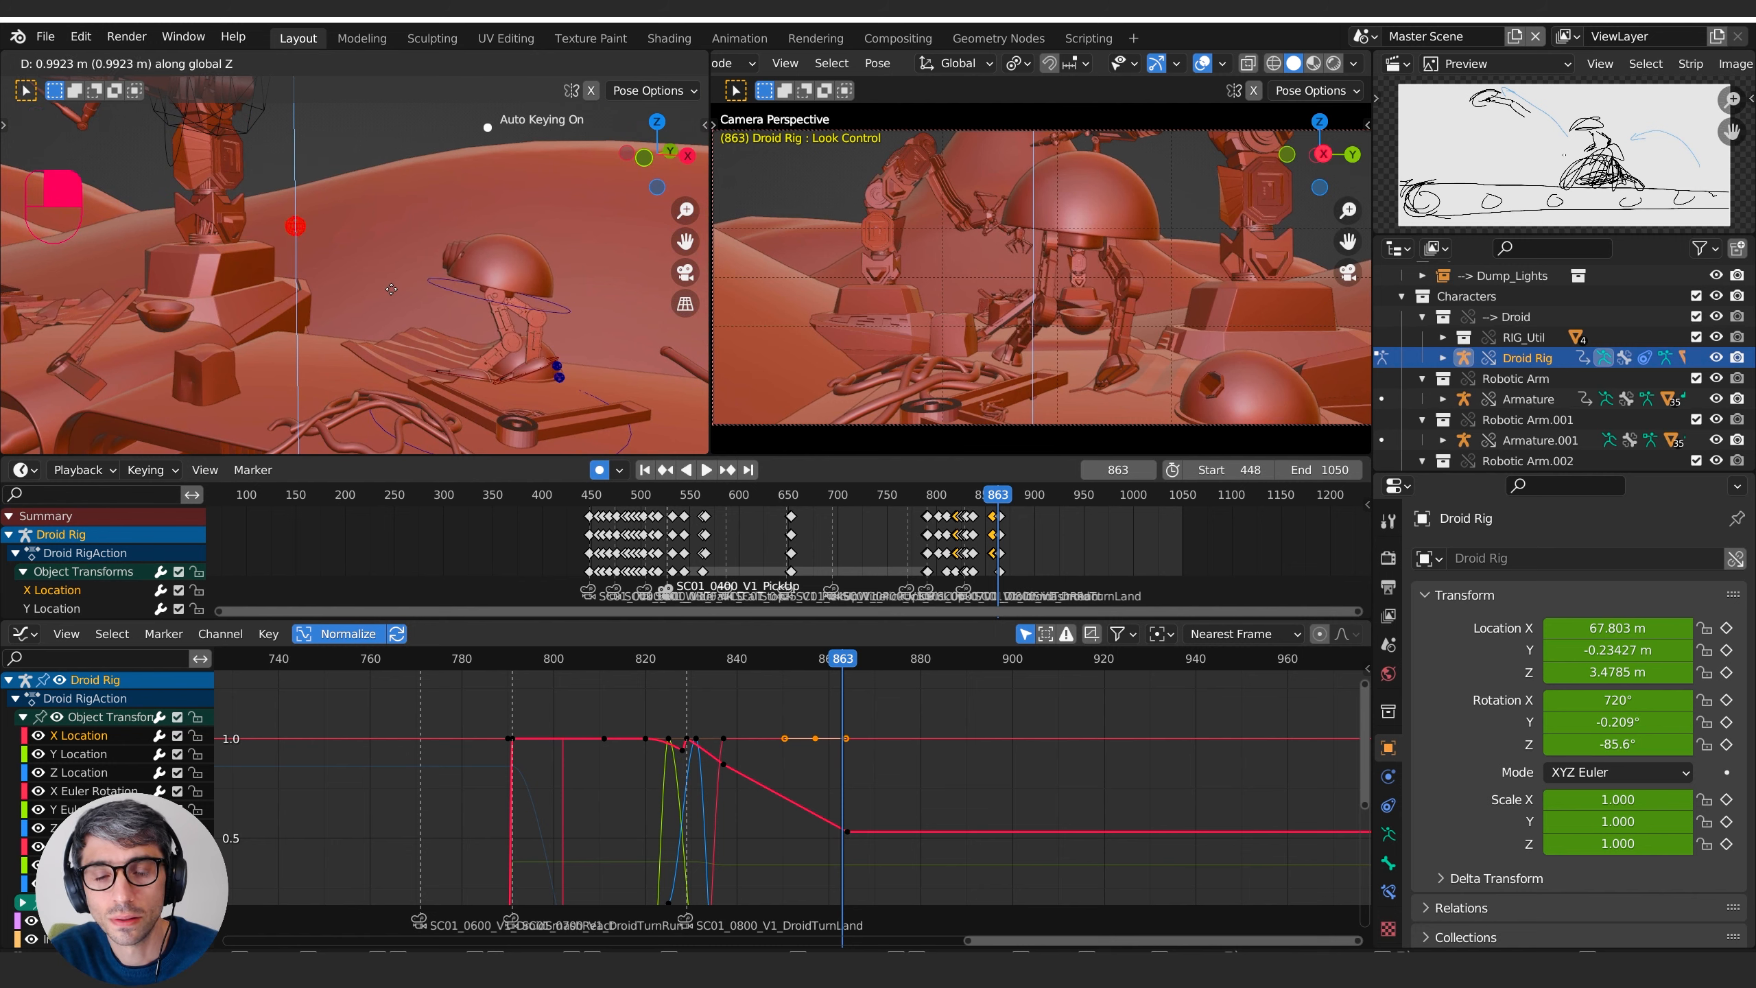
{"action": "left_click", "coordinate": [391, 289]}
{"action": "middle_click_drag", "start_coordinate": [485, 362], "coordinate": [543, 363]}
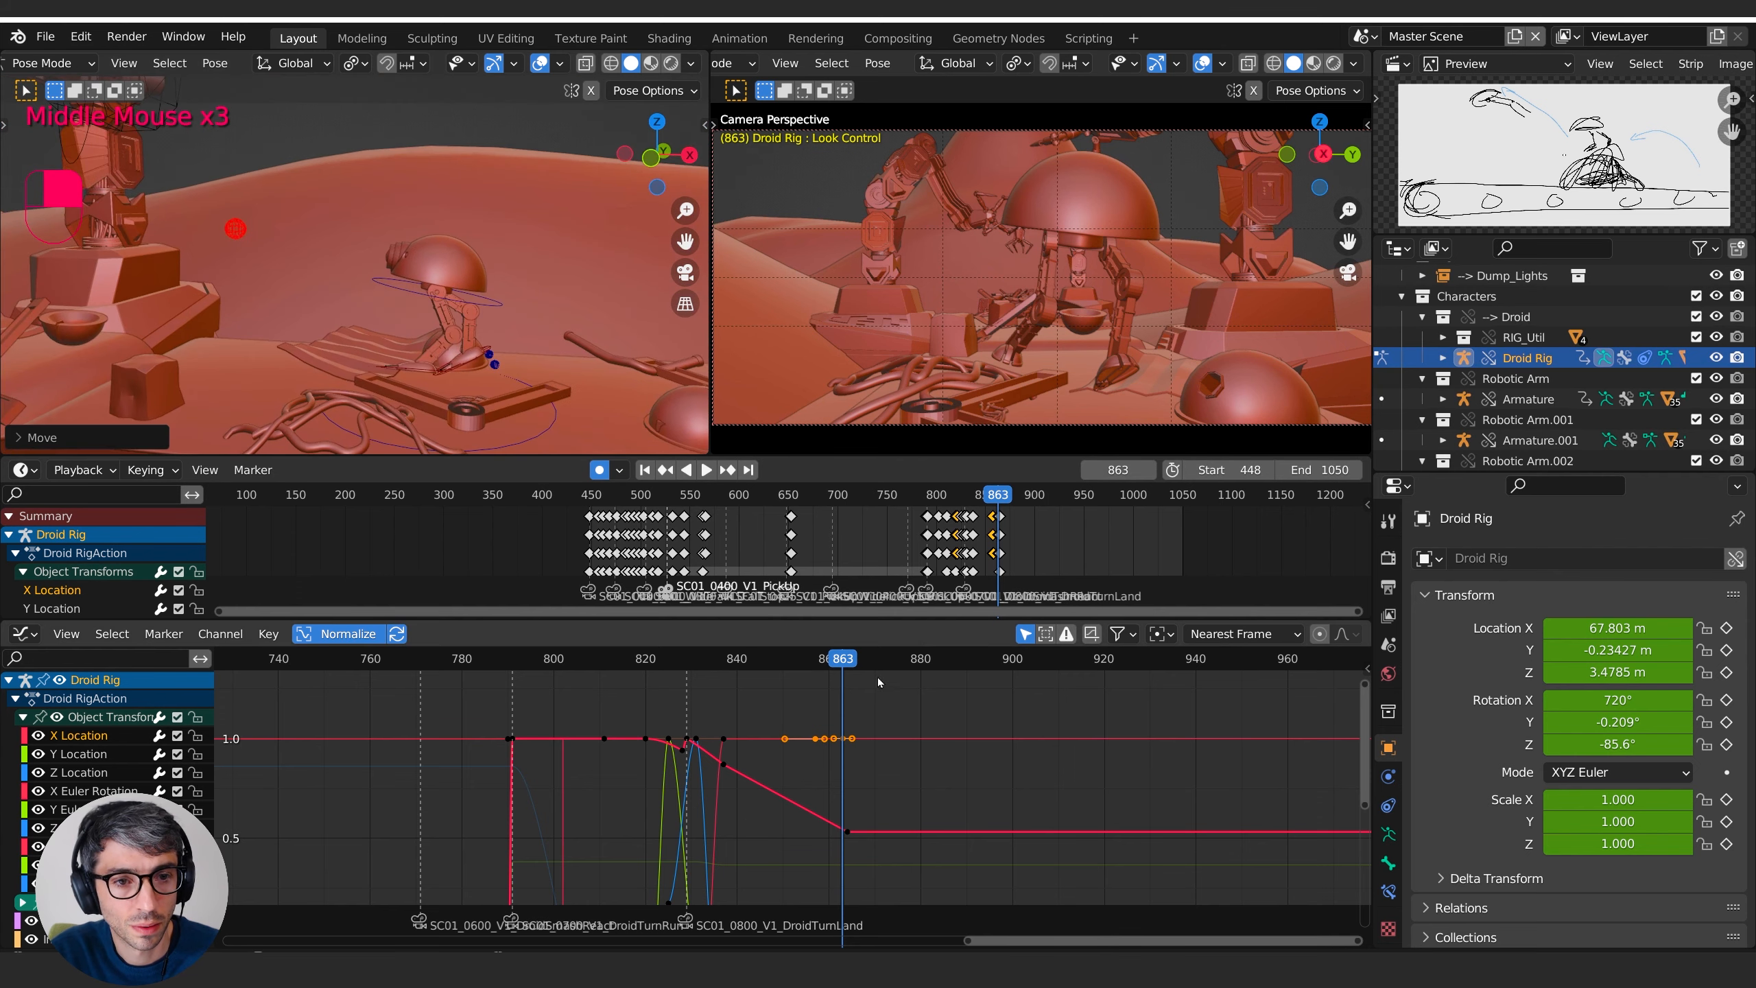
- Scrub the landing between frames 857 and 864 and inspect the Droid Rig's Child Of constraint to BeltControl
{"action": "left_click_drag", "start_coordinate": [843, 659], "coordinate": [816, 683]}
{"action": "left_click", "coordinate": [1388, 804]}
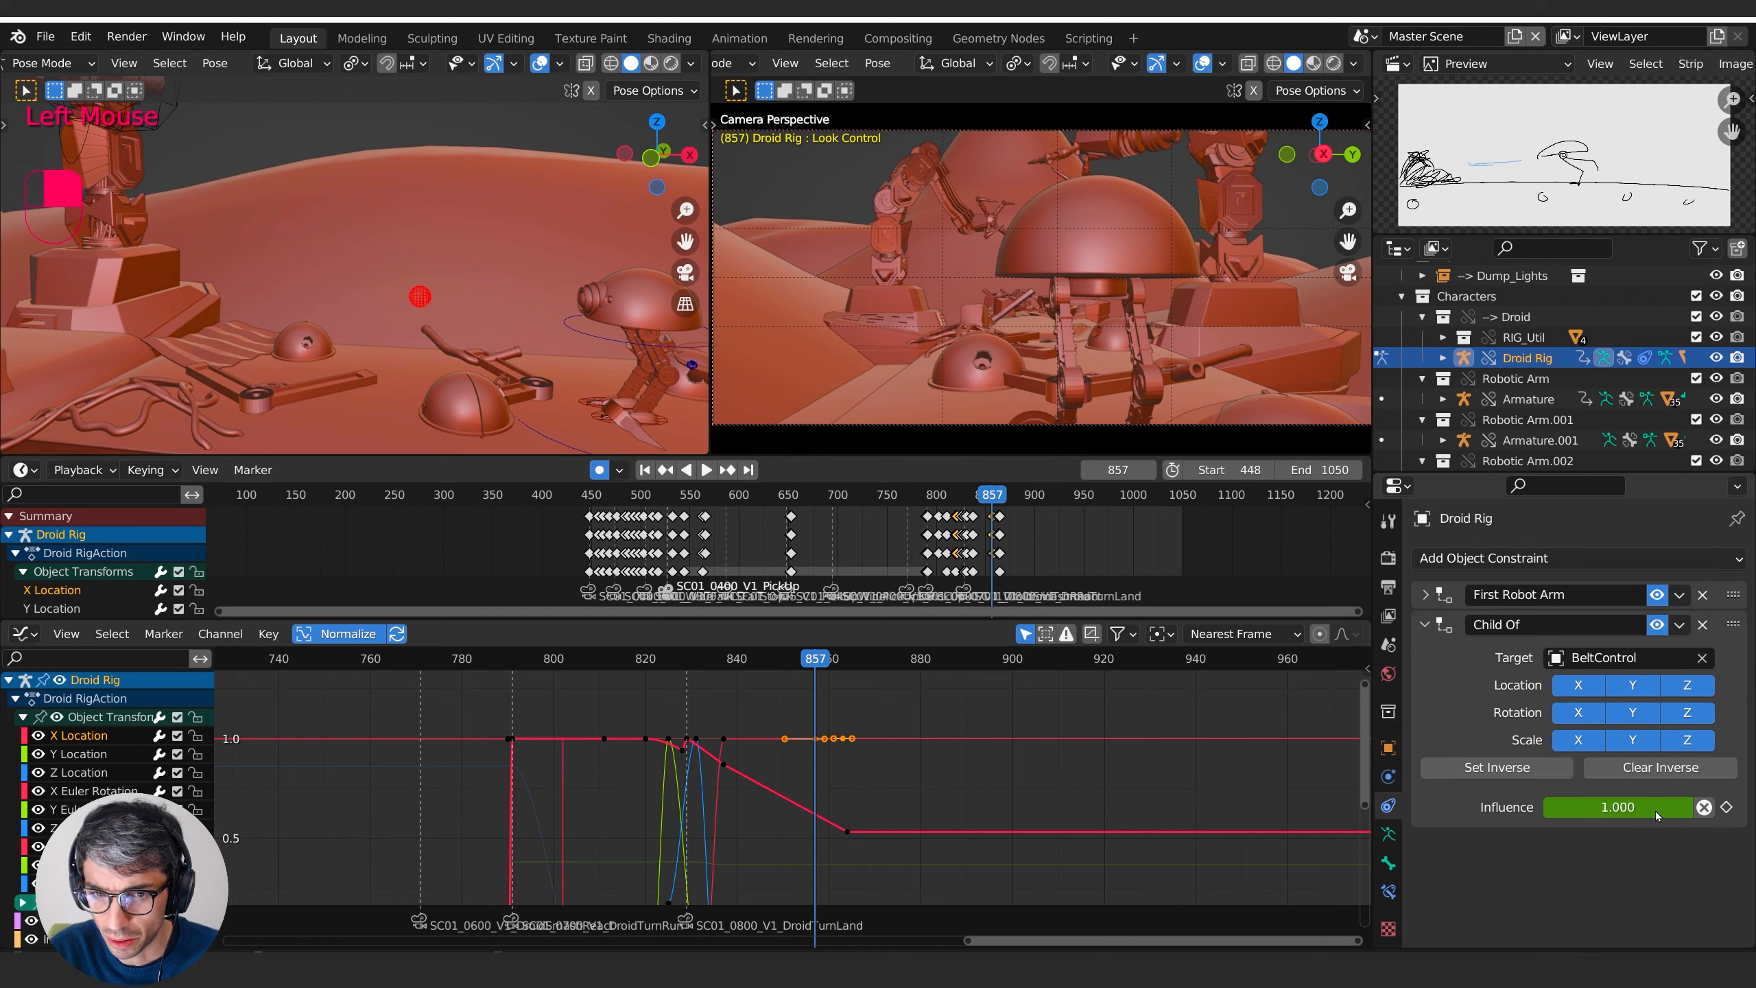
{"action": "left_click_drag", "start_coordinate": [809, 661], "coordinate": [848, 662]}
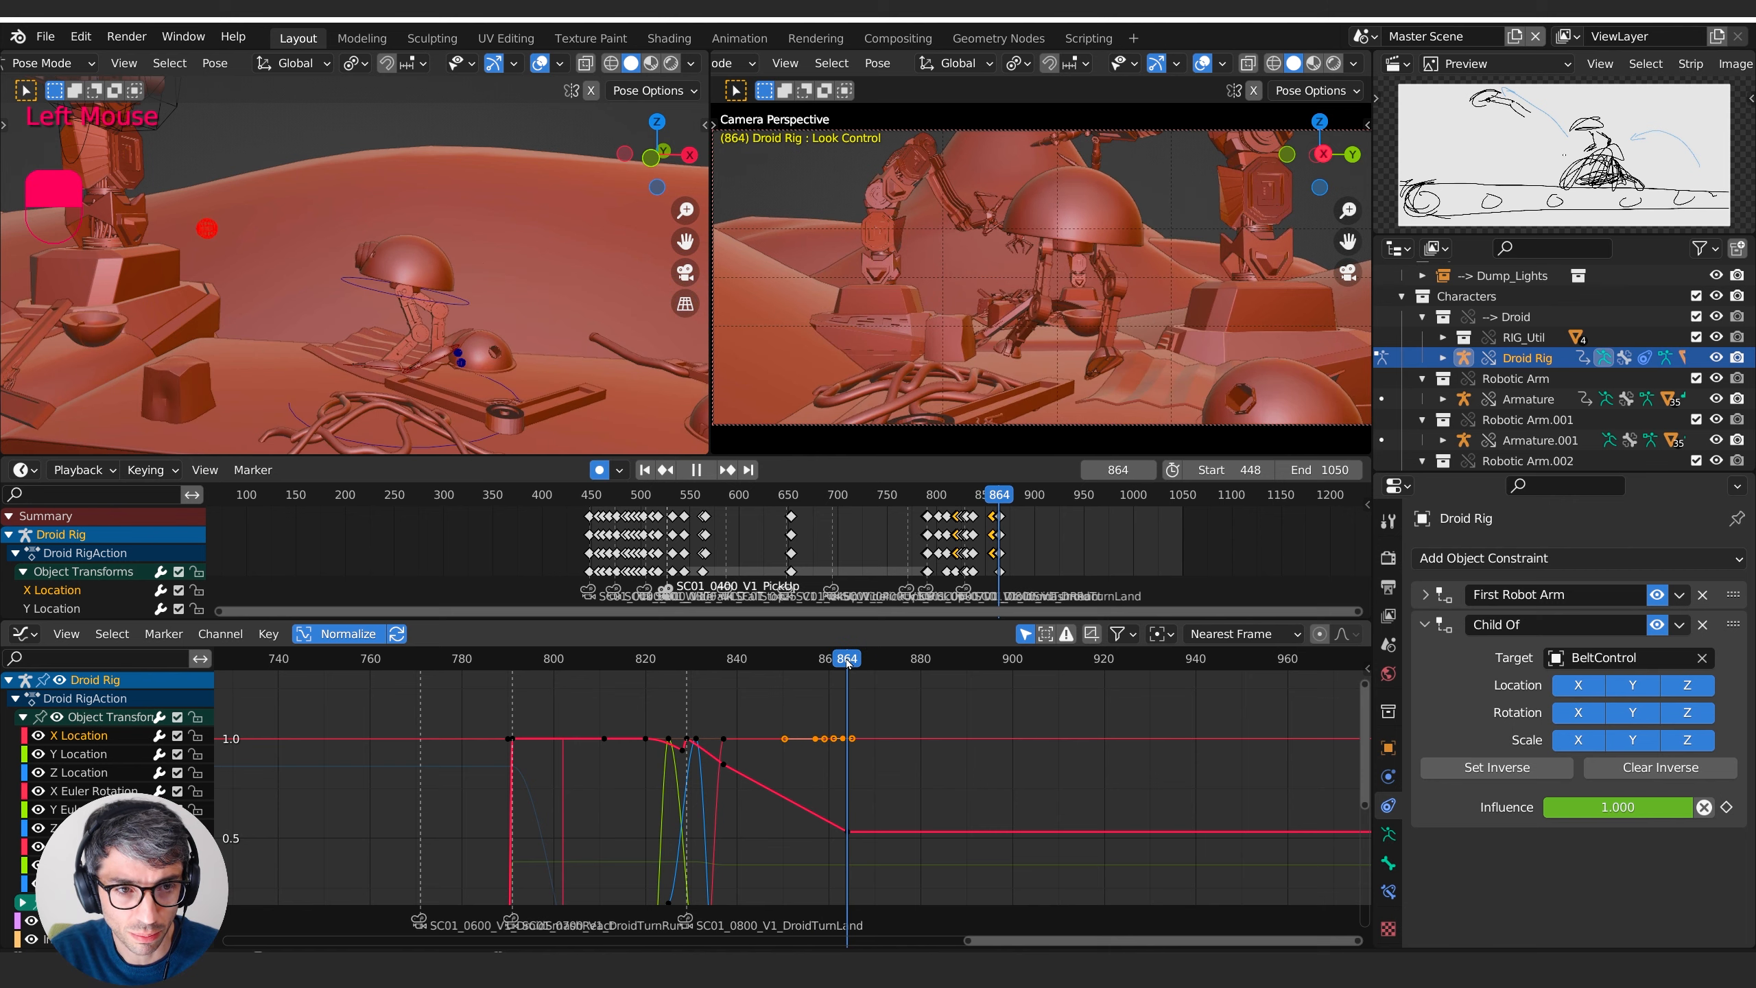
- Select all the droid's bones and bring their landing keyframes around frames 857 to 864 into view in the timeline
{"action": "key", "text": "a"}
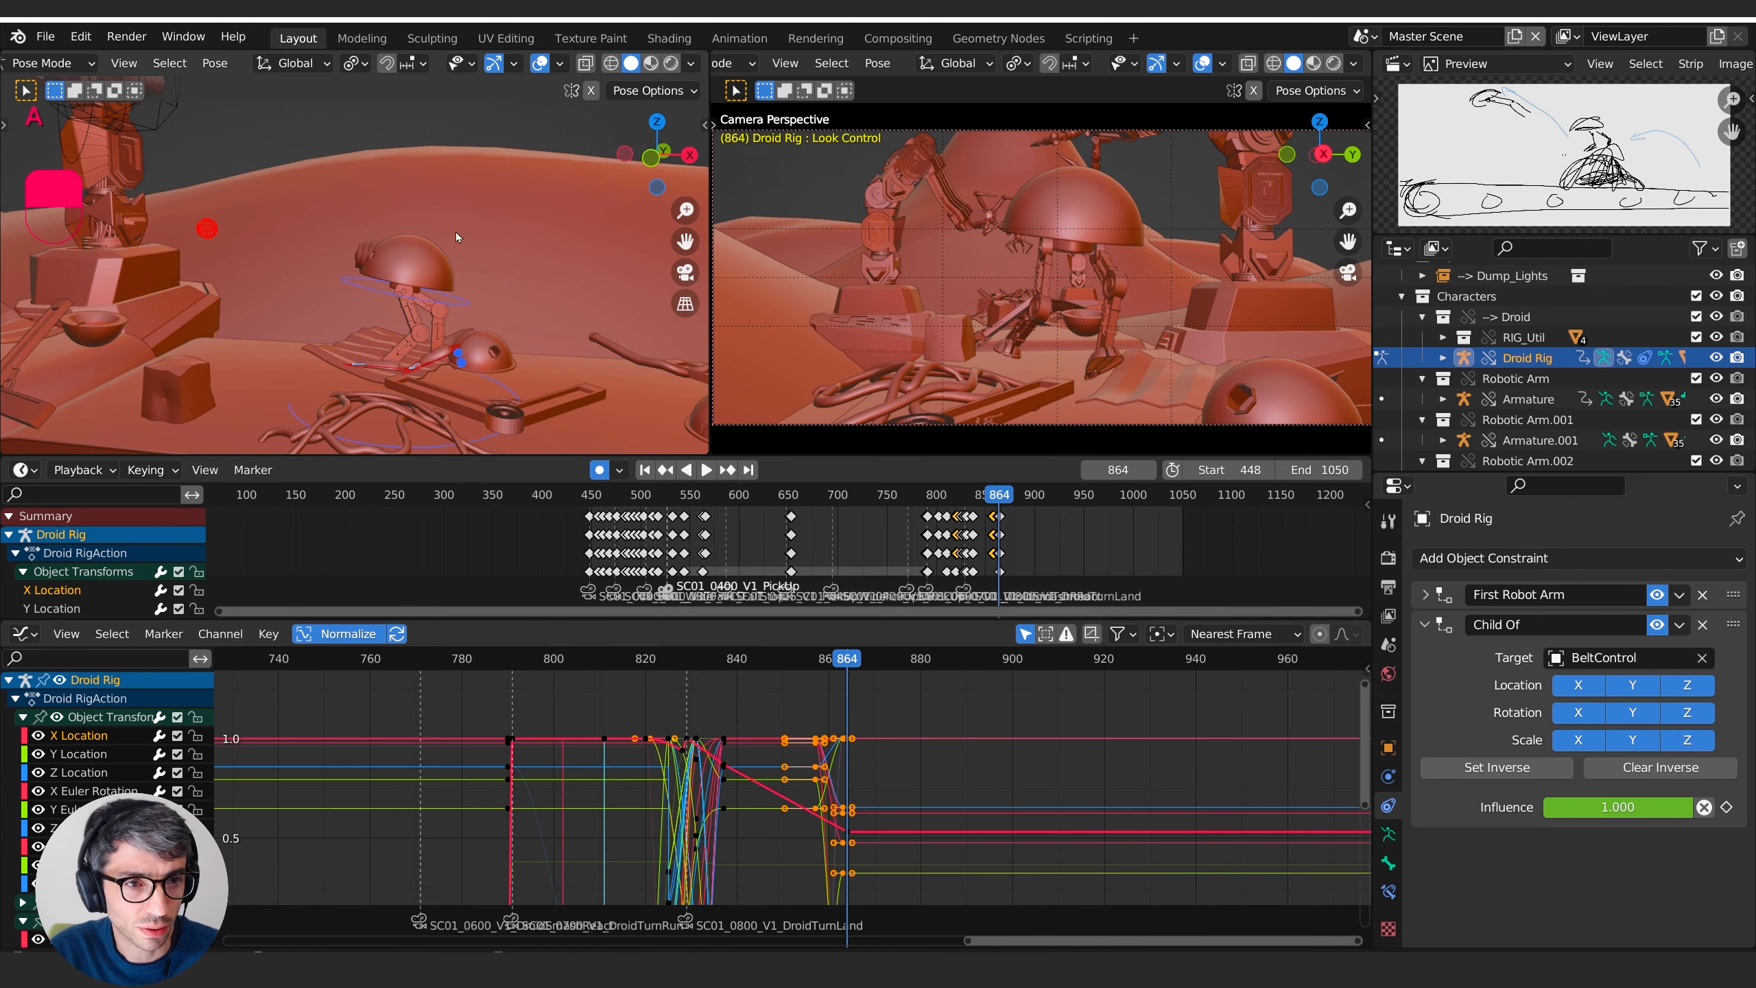
{"action": "scroll", "coordinate": [979, 687], "scroll_direction": "down", "scroll_amount": 3}
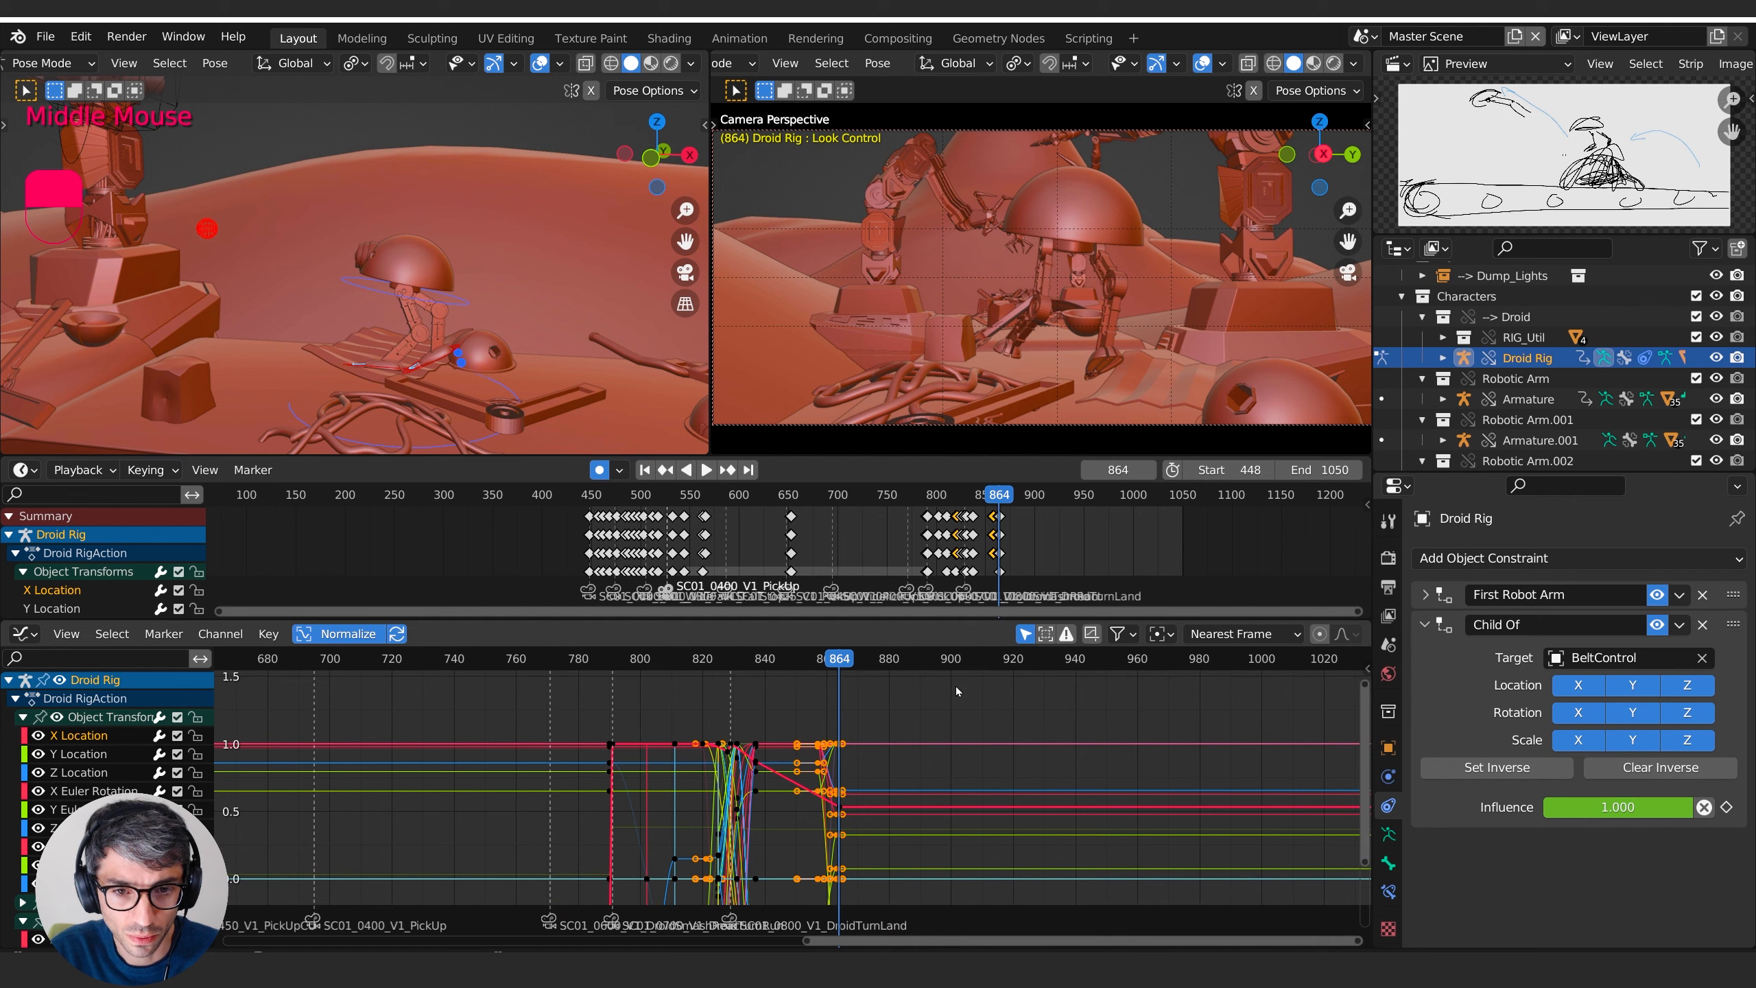
{"action": "scroll", "coordinate": [1055, 540], "scroll_direction": "down", "scroll_amount": 1}
{"action": "scroll", "coordinate": [1055, 540], "scroll_direction": "up", "scroll_amount": 3}
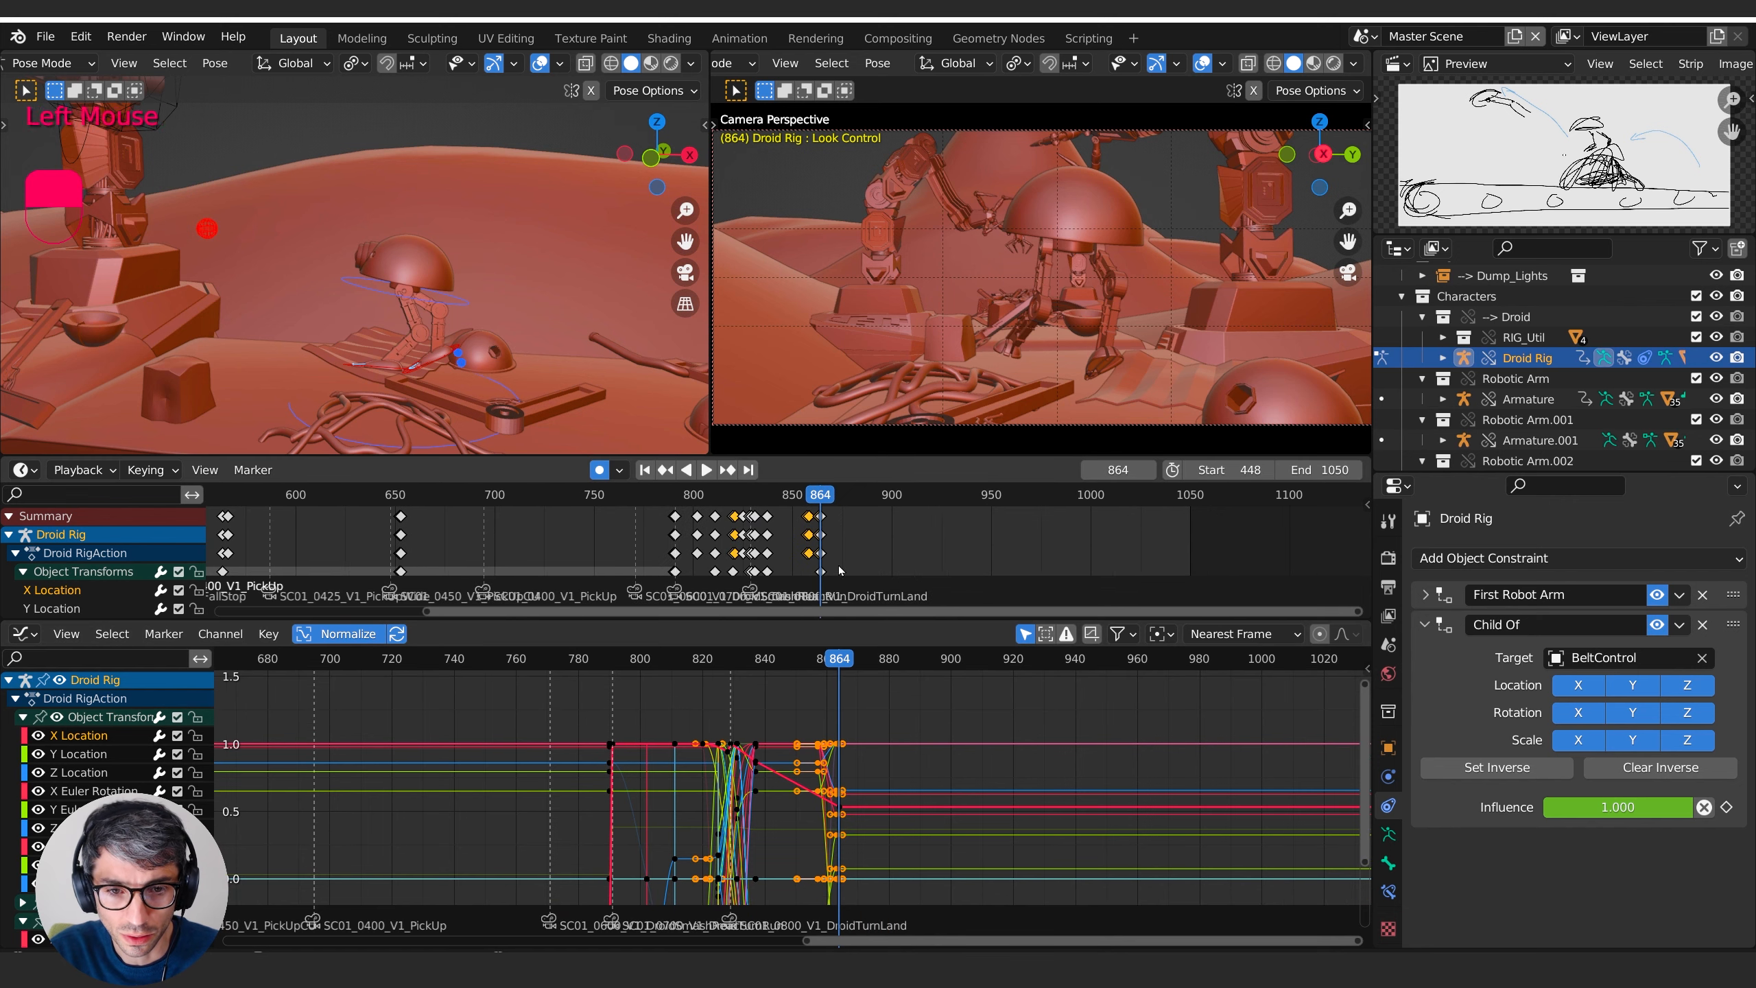
{"action": "left_click", "coordinate": [820, 553]}
{"action": "scroll", "coordinate": [893, 544], "scroll_direction": "up", "scroll_amount": 8}
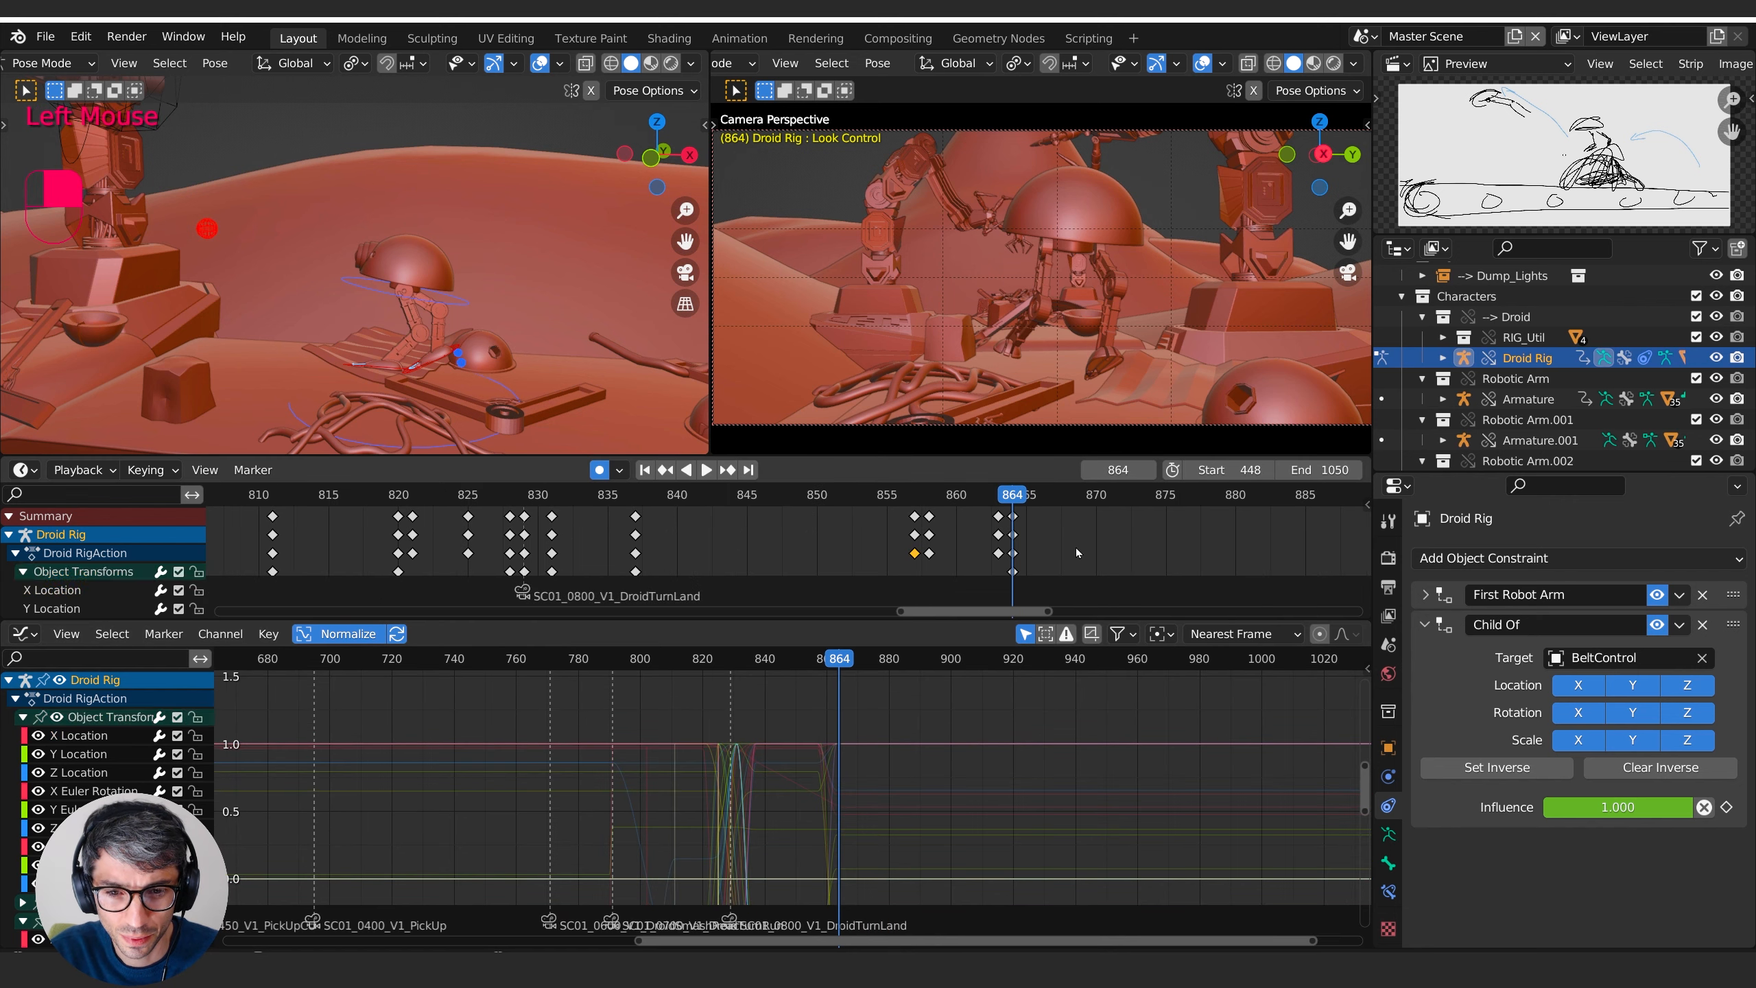
{"action": "scroll", "coordinate": [1070, 546], "scroll_direction": "down", "scroll_amount": 2}
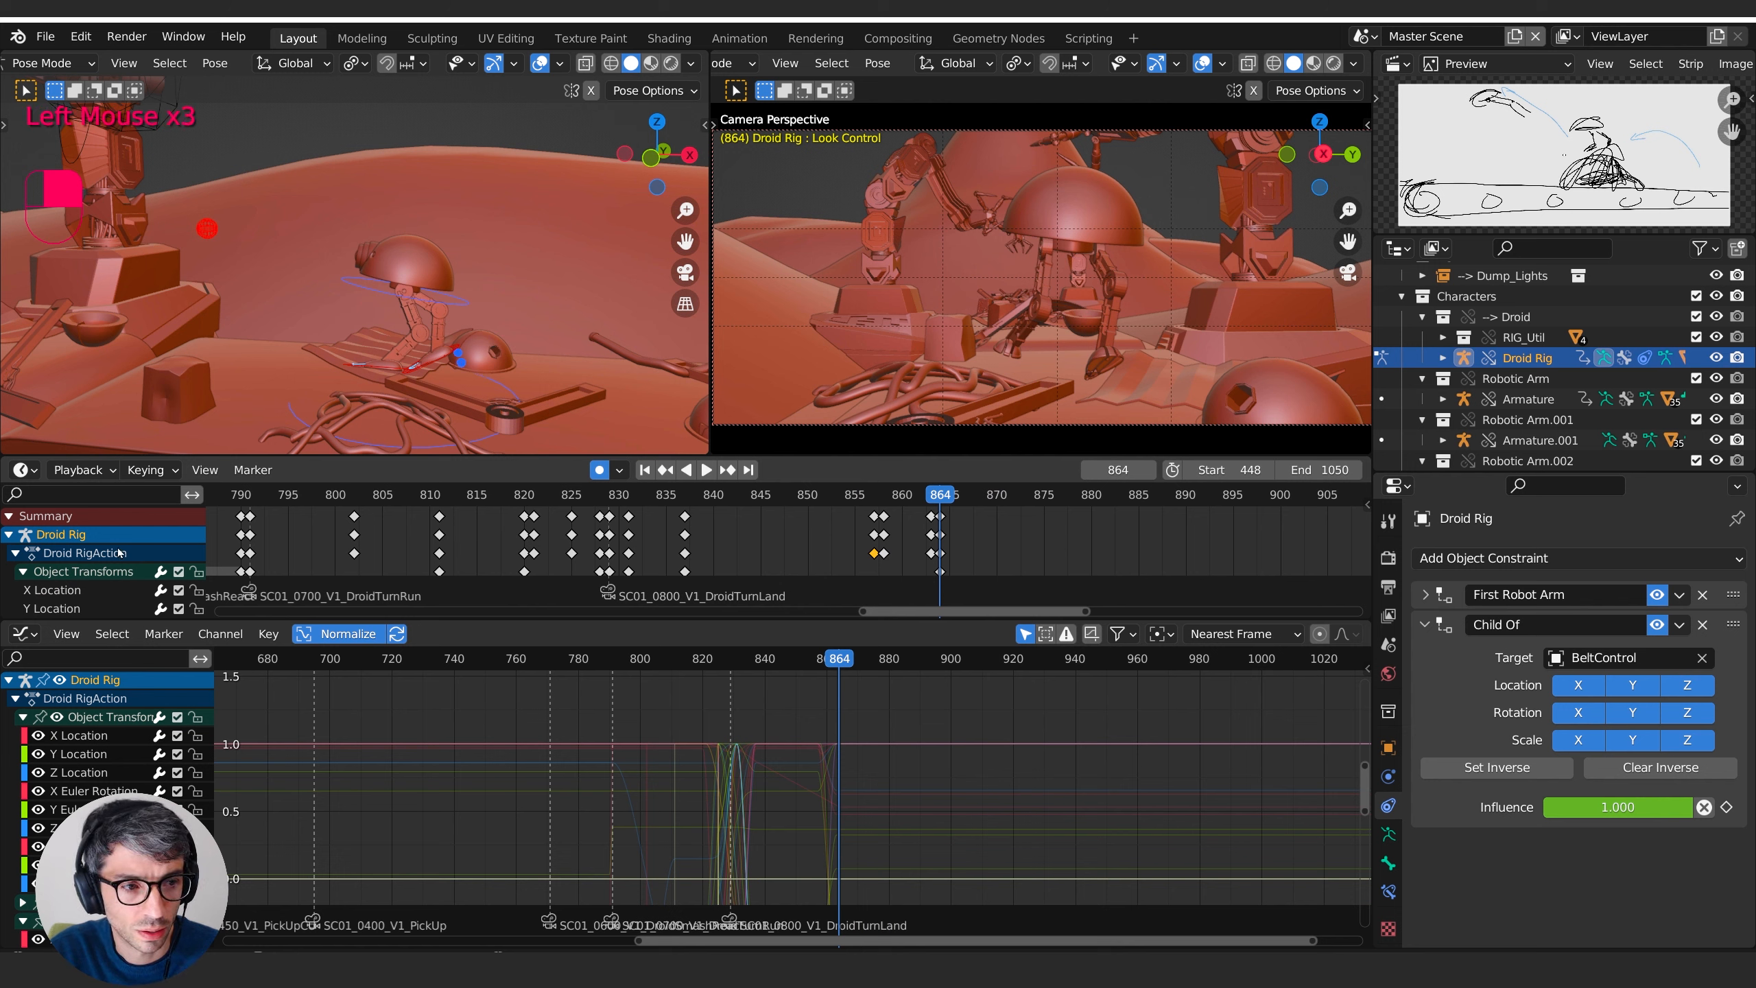
- Collapse the Object Transforms channels in the timeline and select the Master channel group
{"action": "left_click", "coordinate": [23, 571]}
{"action": "left_click", "coordinate": [88, 577]}
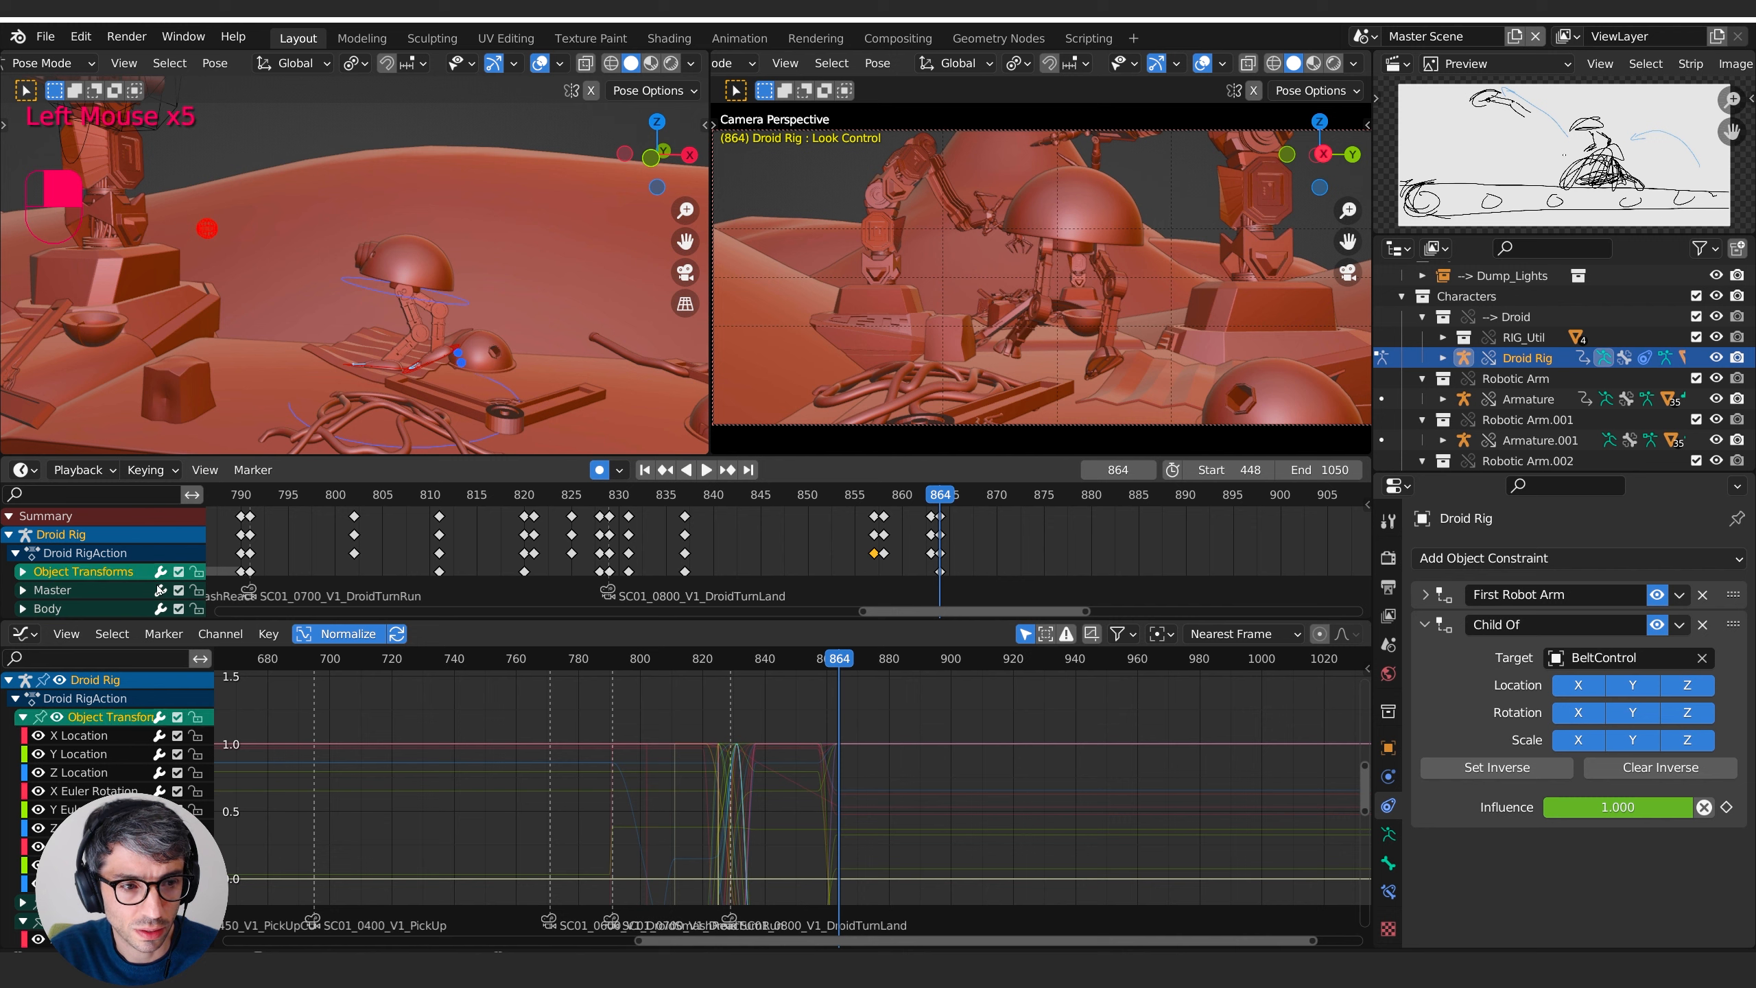
{"action": "left_click", "coordinate": [54, 592]}
{"action": "middle_click_drag", "start_coordinate": [953, 530], "coordinate": [950, 516]}
{"action": "middle_click_drag", "start_coordinate": [37, 583], "coordinate": [40, 583]}
{"action": "middle_click_drag", "start_coordinate": [980, 567], "coordinate": [997, 588]}
- Try to select the droid's keyframes at frames 863 and 864 without the Object Transforms key at 864
{"action": "left_click", "coordinate": [963, 530]}
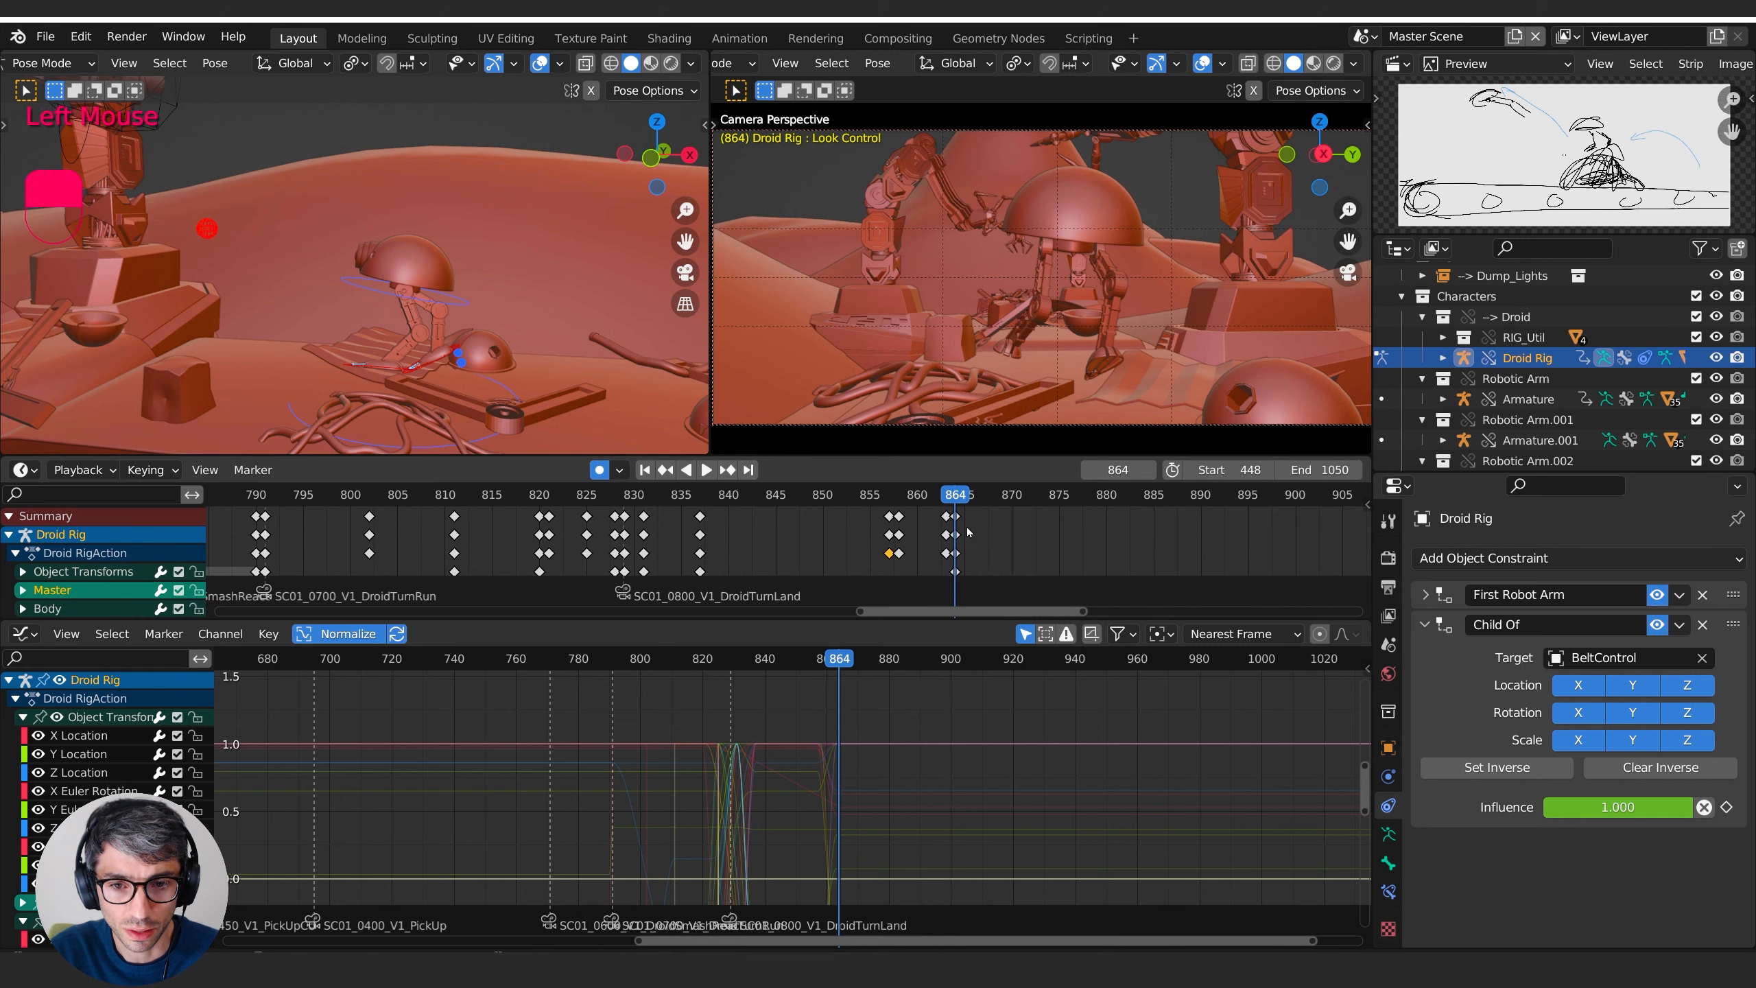
{"action": "left_click", "coordinate": [955, 516]}
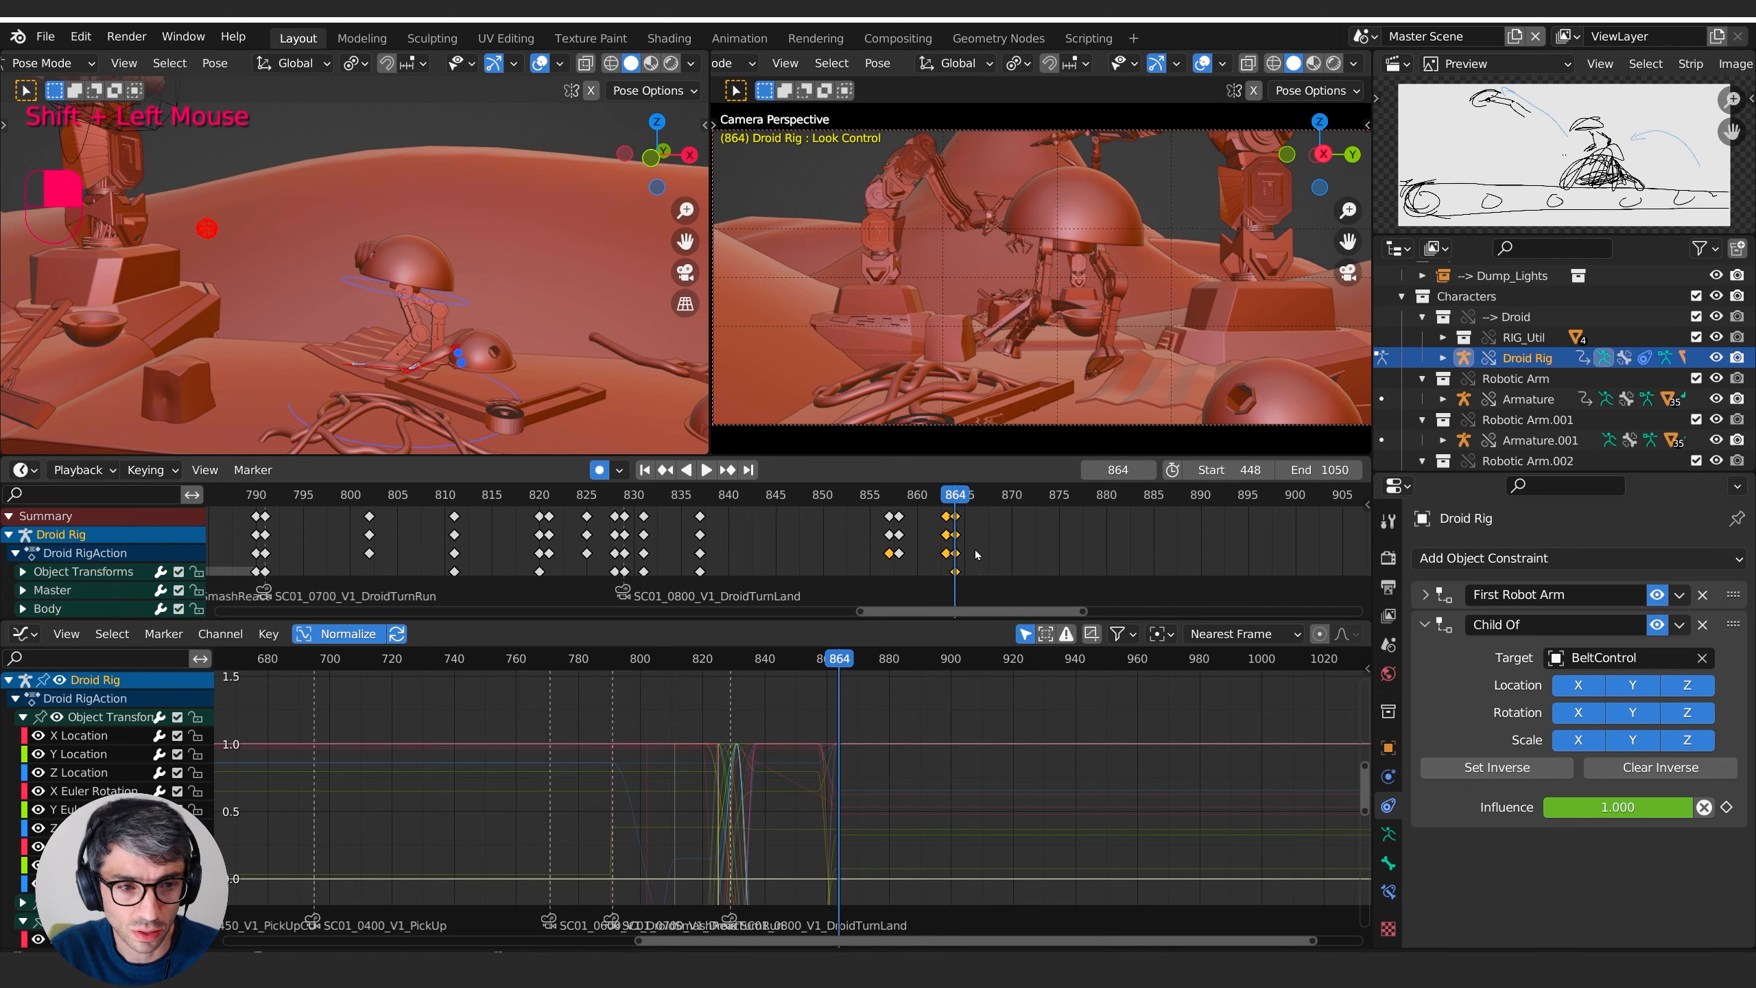
{"action": "left_click", "coordinate": [93, 574]}
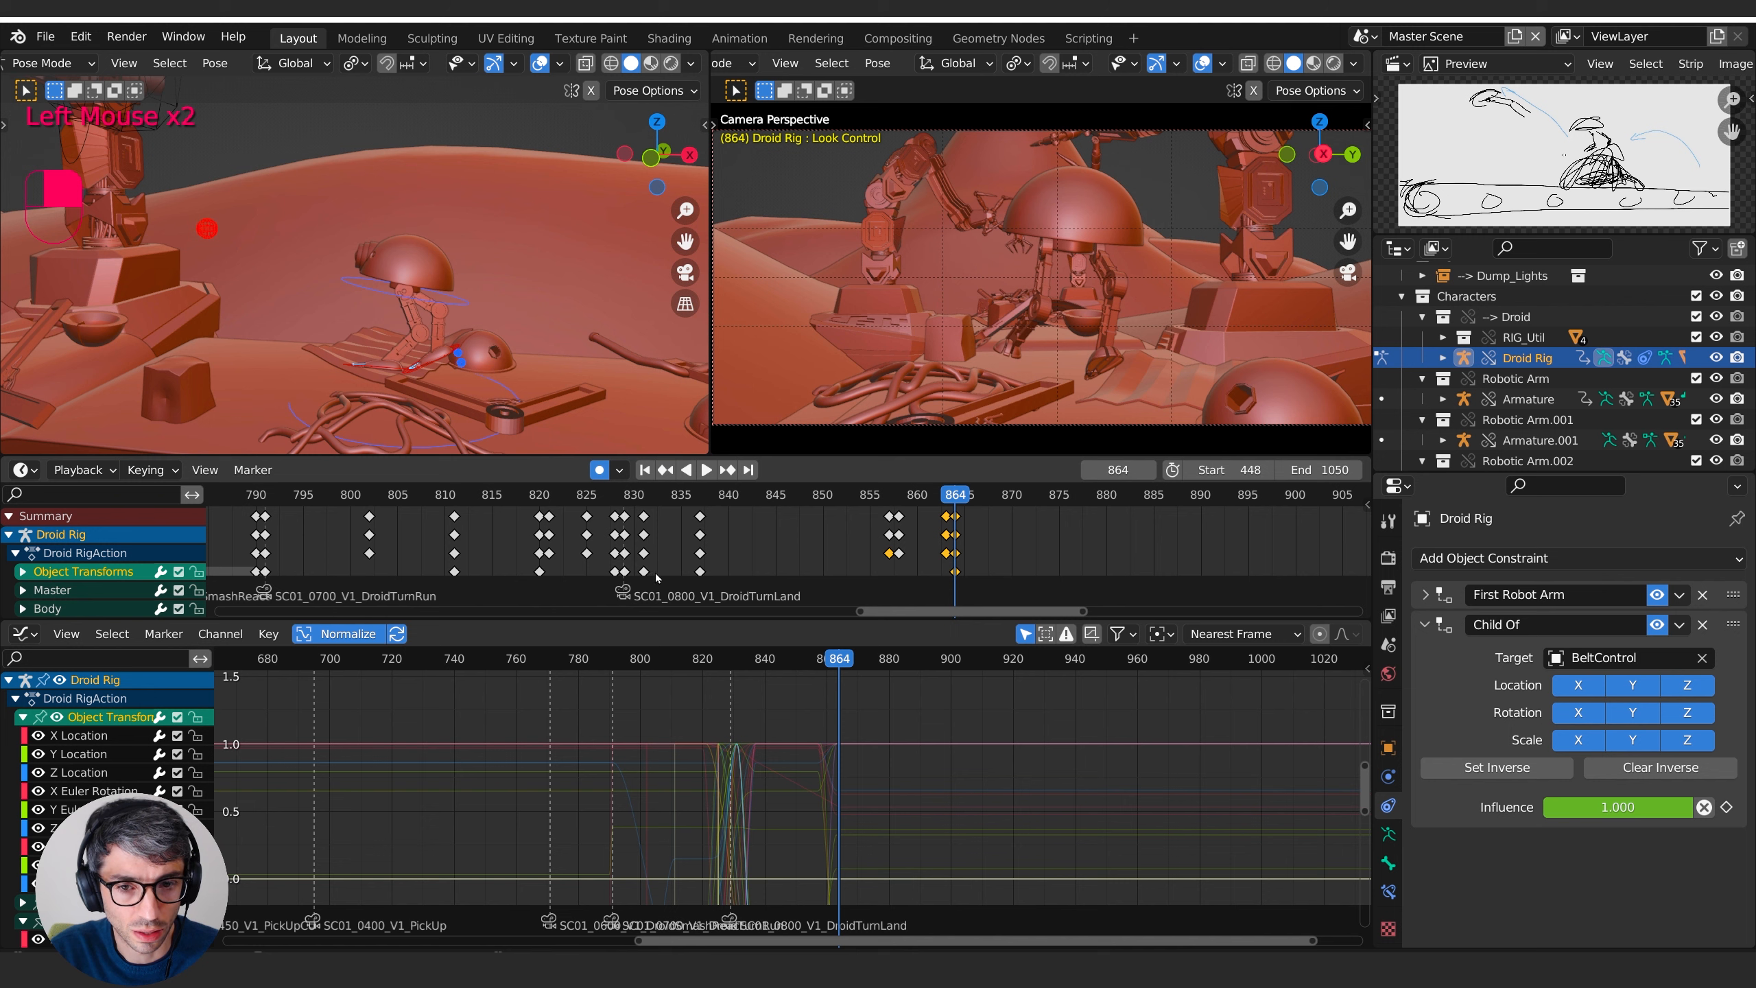
{"action": "left_click", "coordinate": [960, 515]}
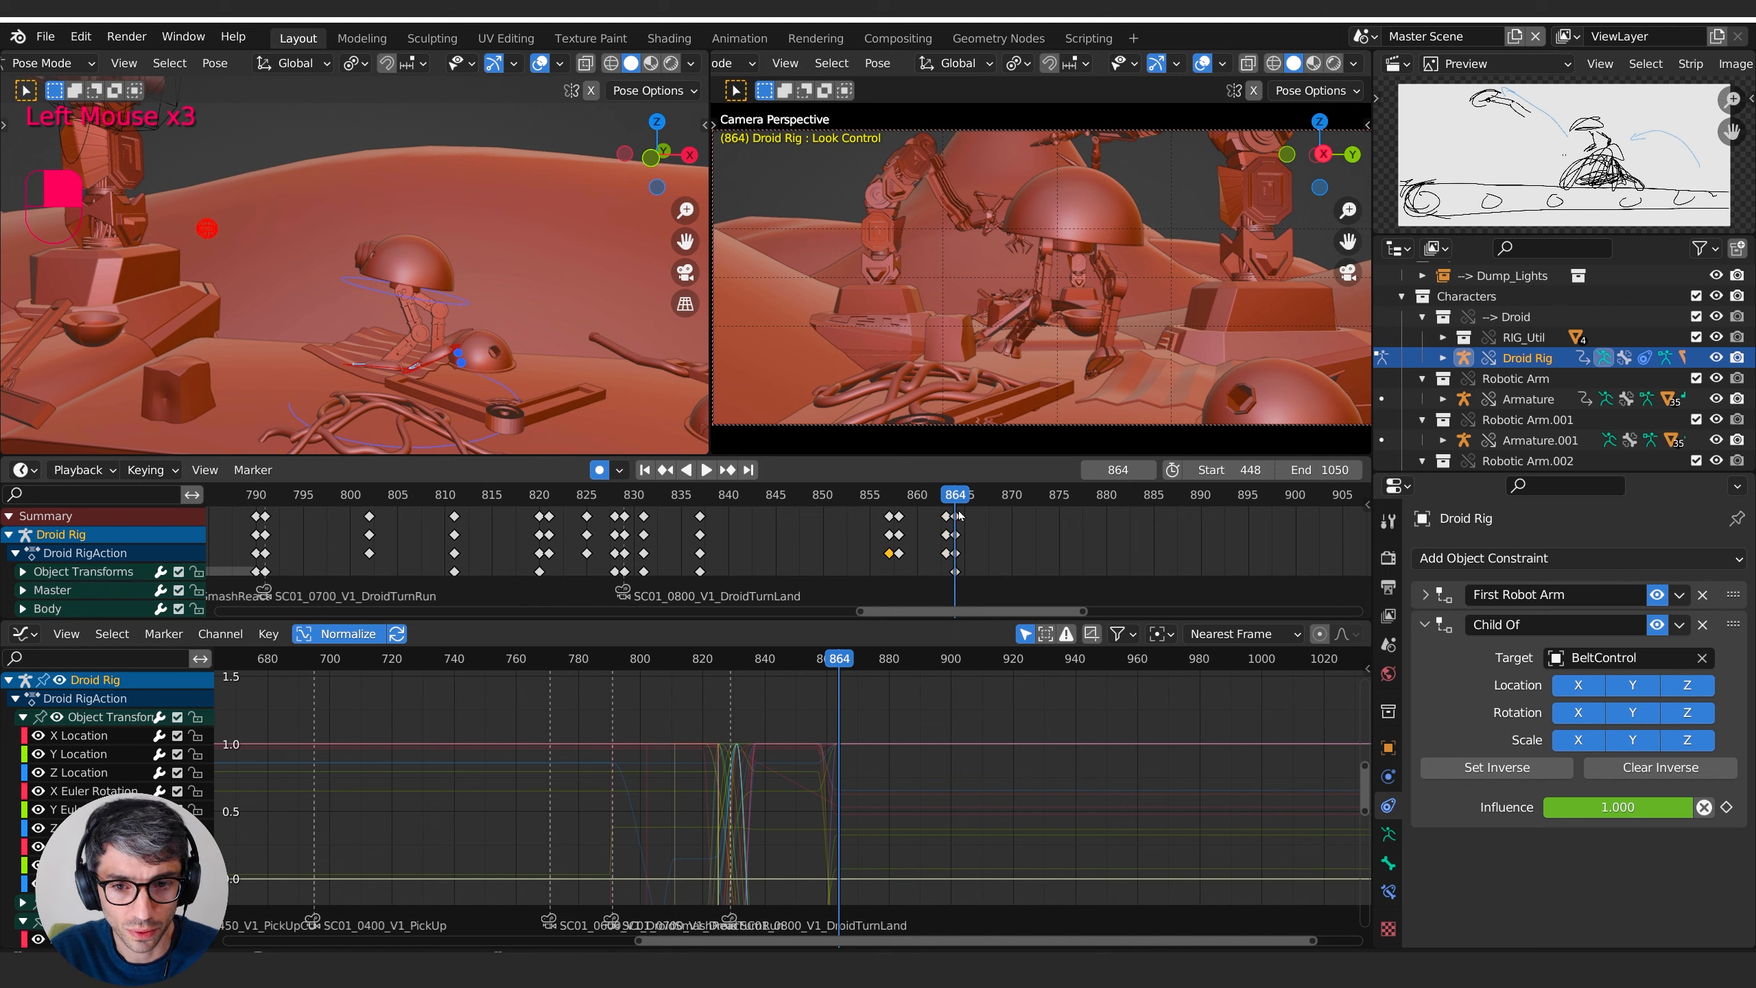
{"action": "key", "text": "alt+a"}
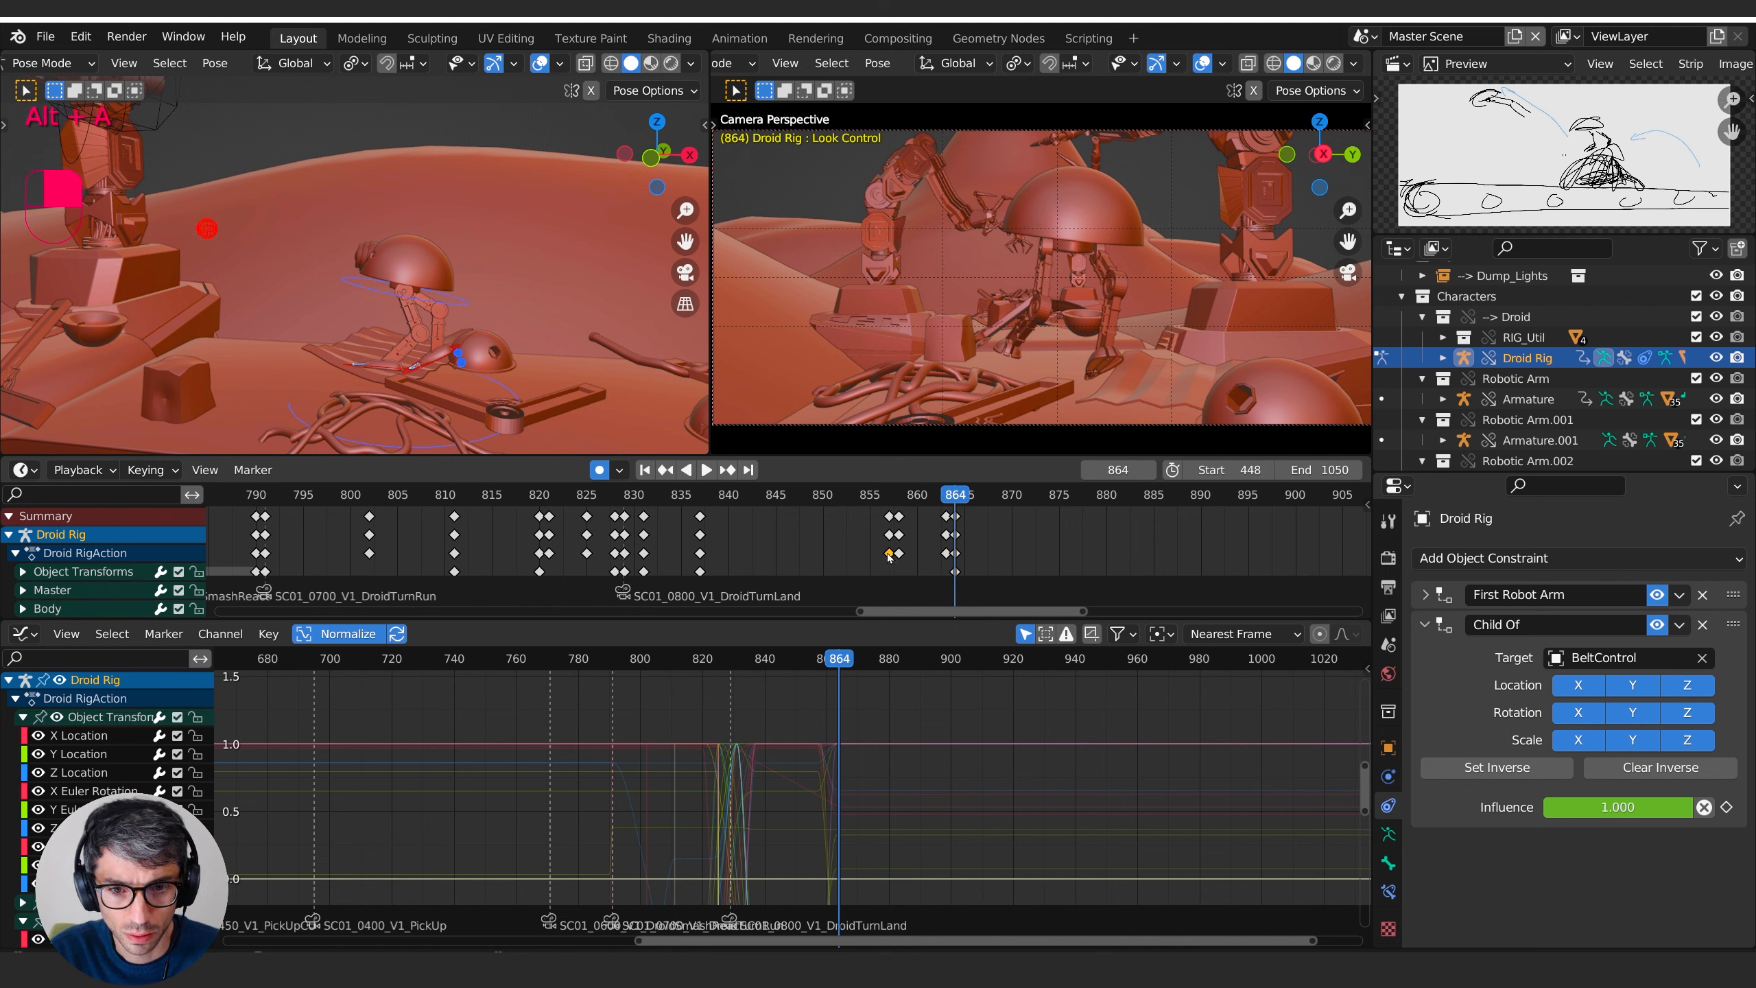
{"action": "left_click_drag", "start_coordinate": [916, 527], "coordinate": [875, 558]}
{"action": "key", "text": "alt+a"}
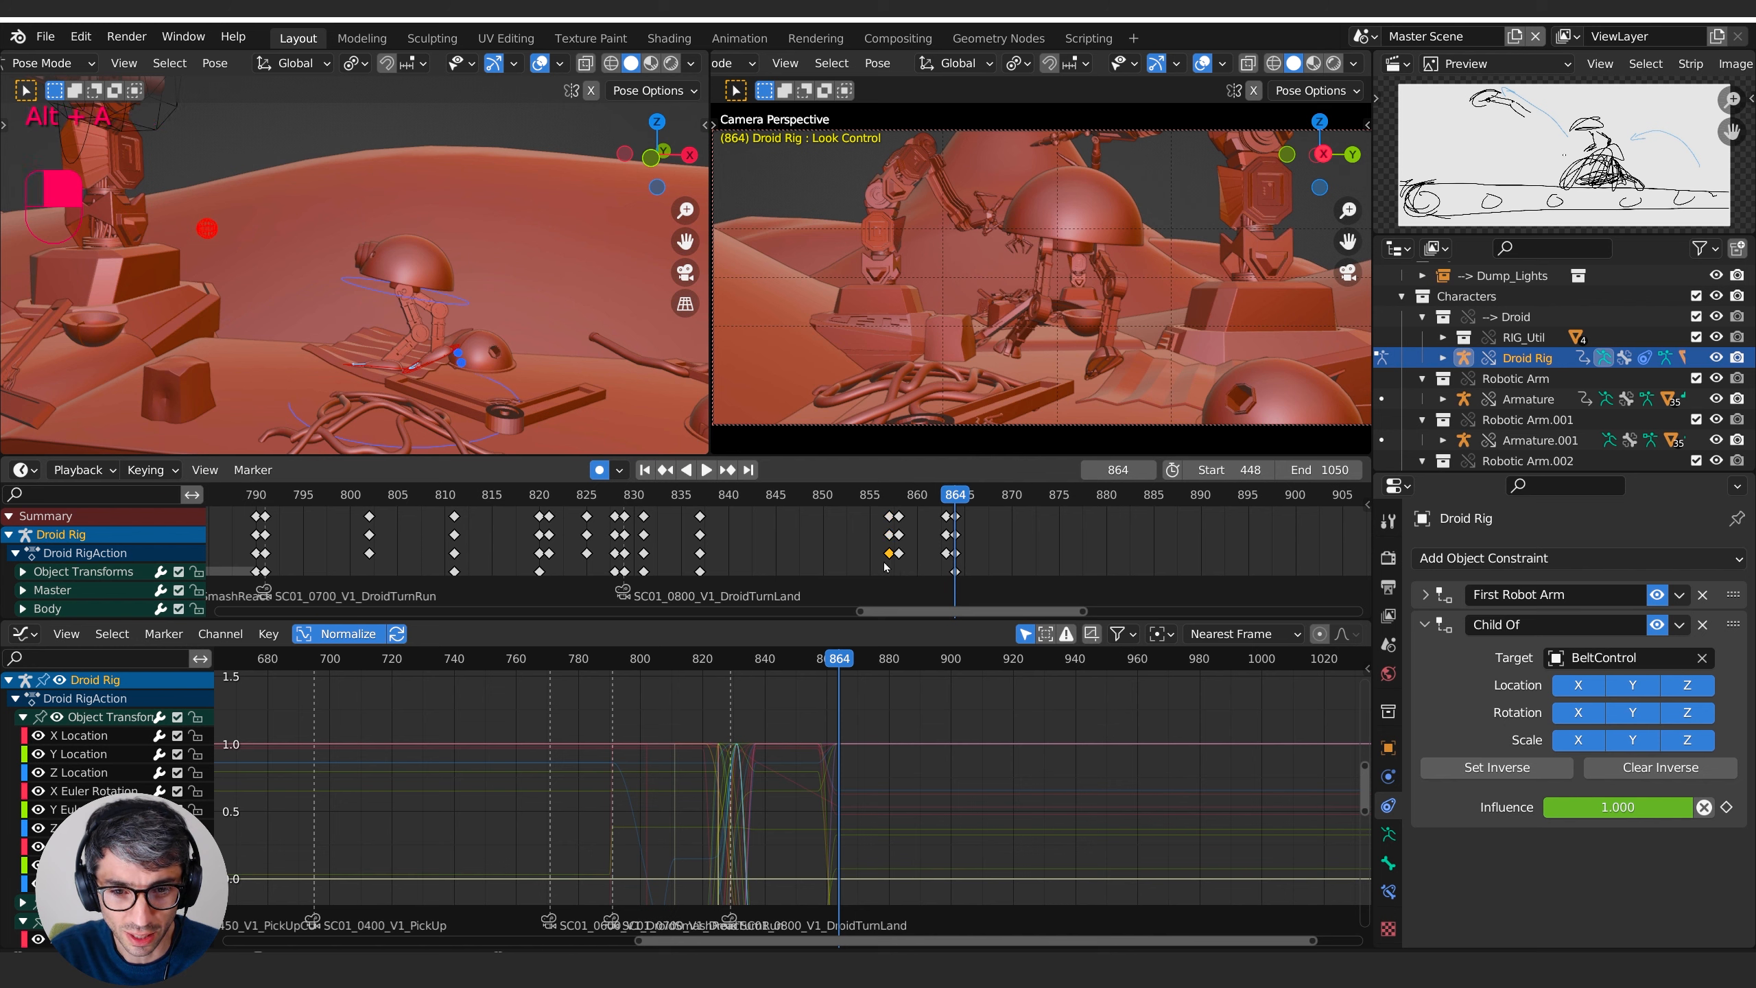
{"action": "double_click", "coordinate": [957, 535]}
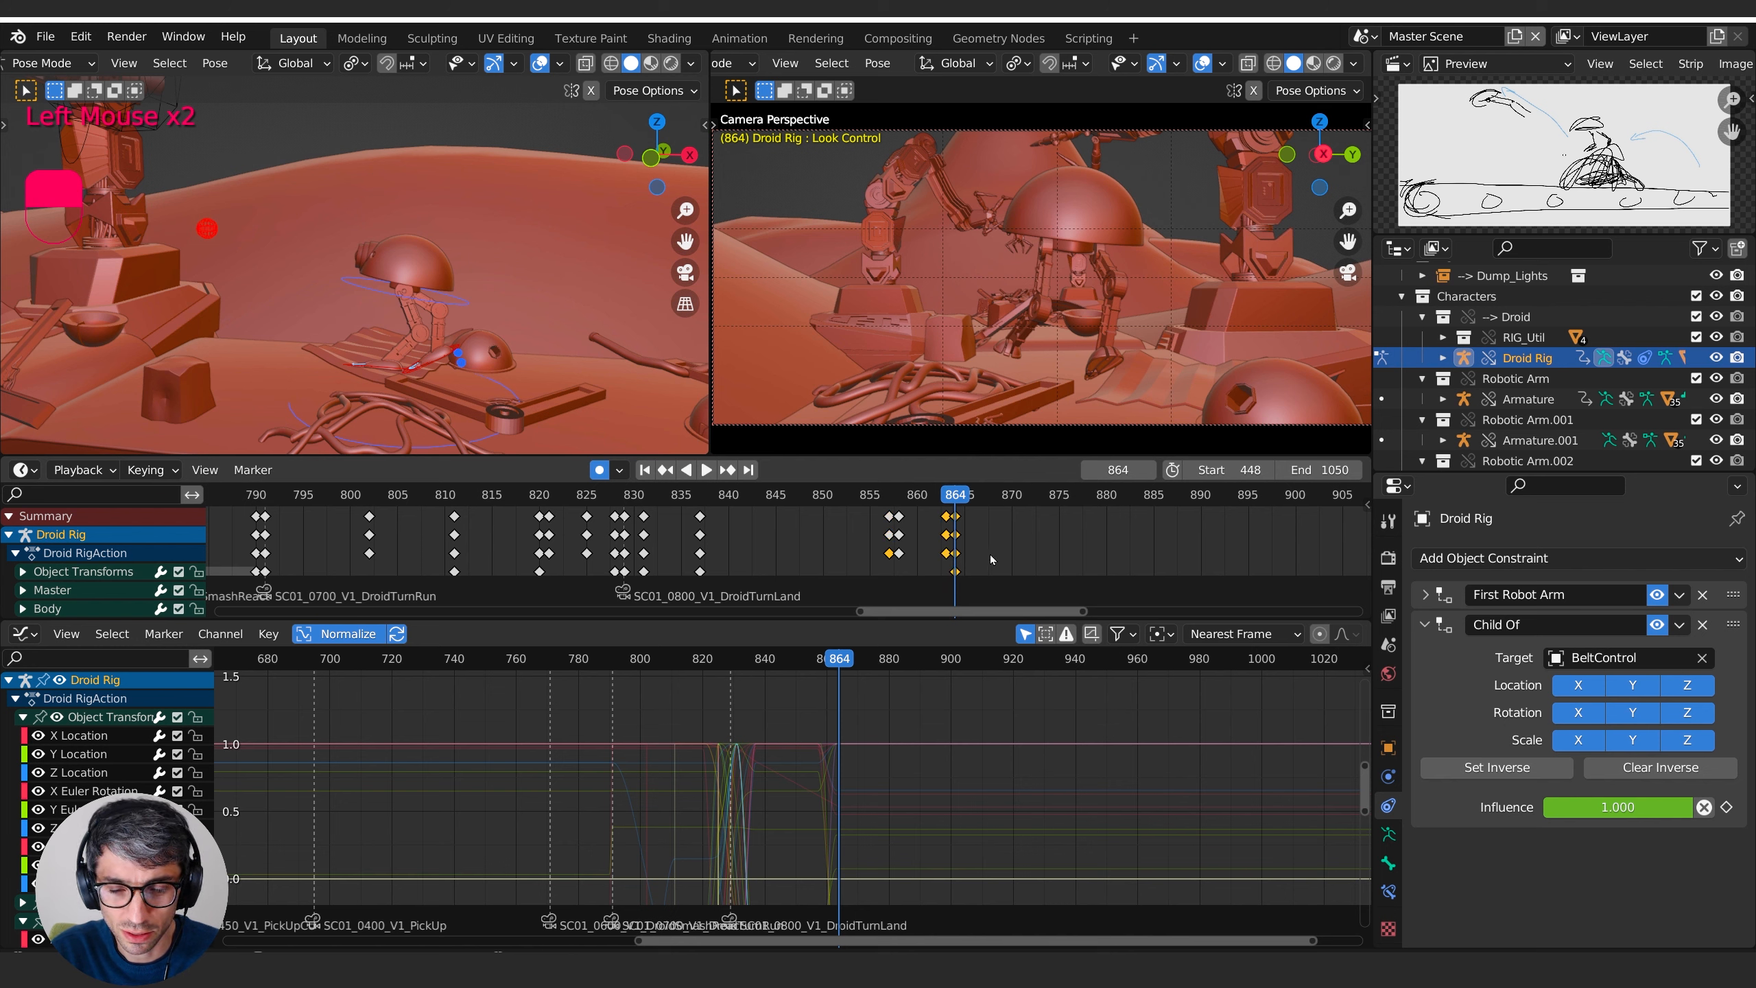
{"action": "left_click", "coordinate": [956, 572], "text": "shift"}
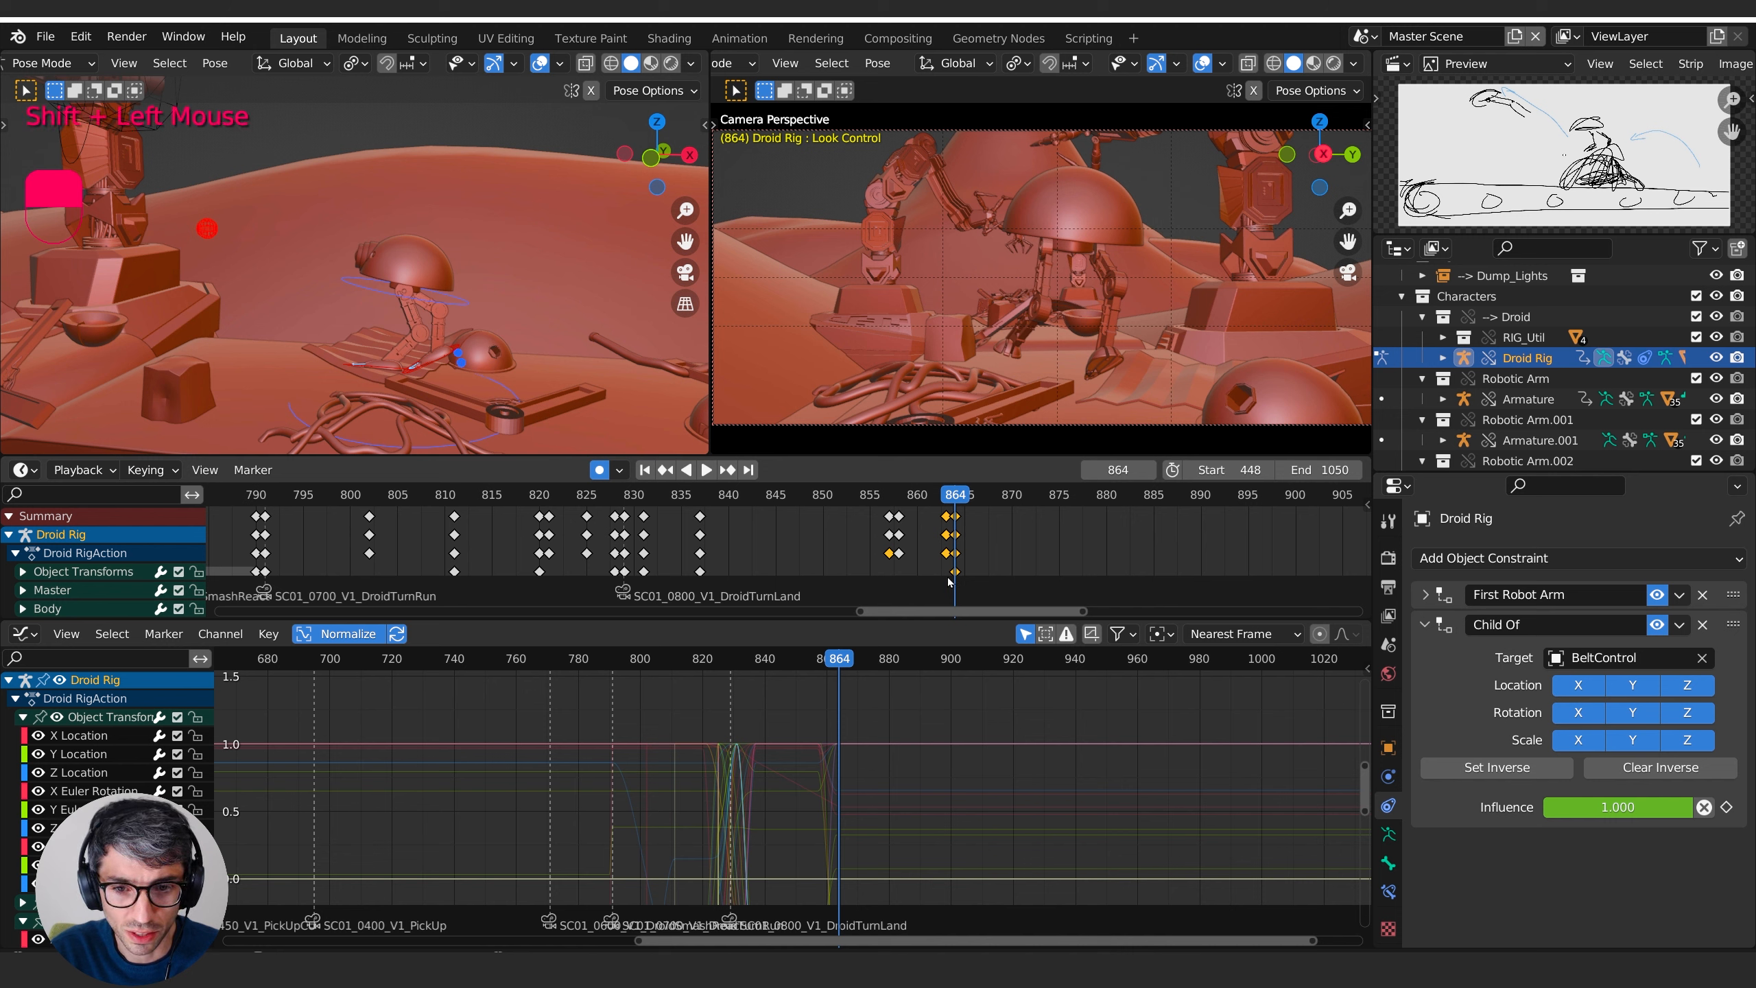
{"action": "left_click", "coordinate": [957, 572], "text": "shift"}
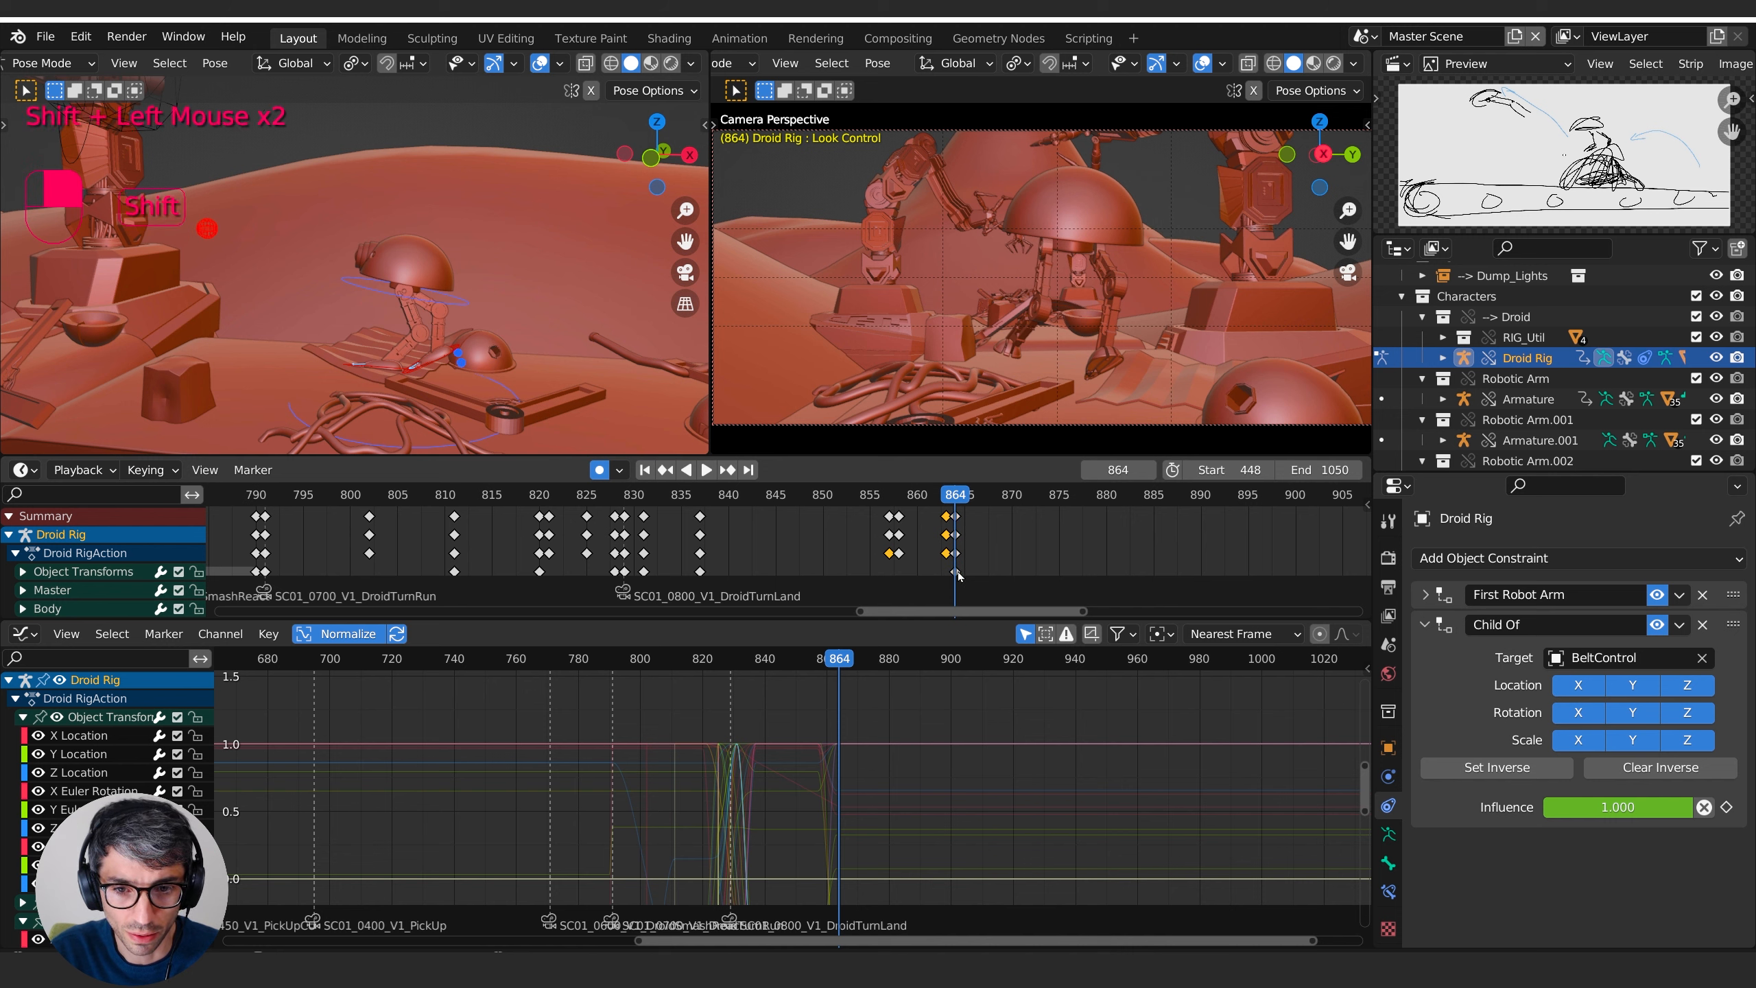
{"action": "middle_click_drag", "start_coordinate": [959, 575], "coordinate": [1012, 537]}
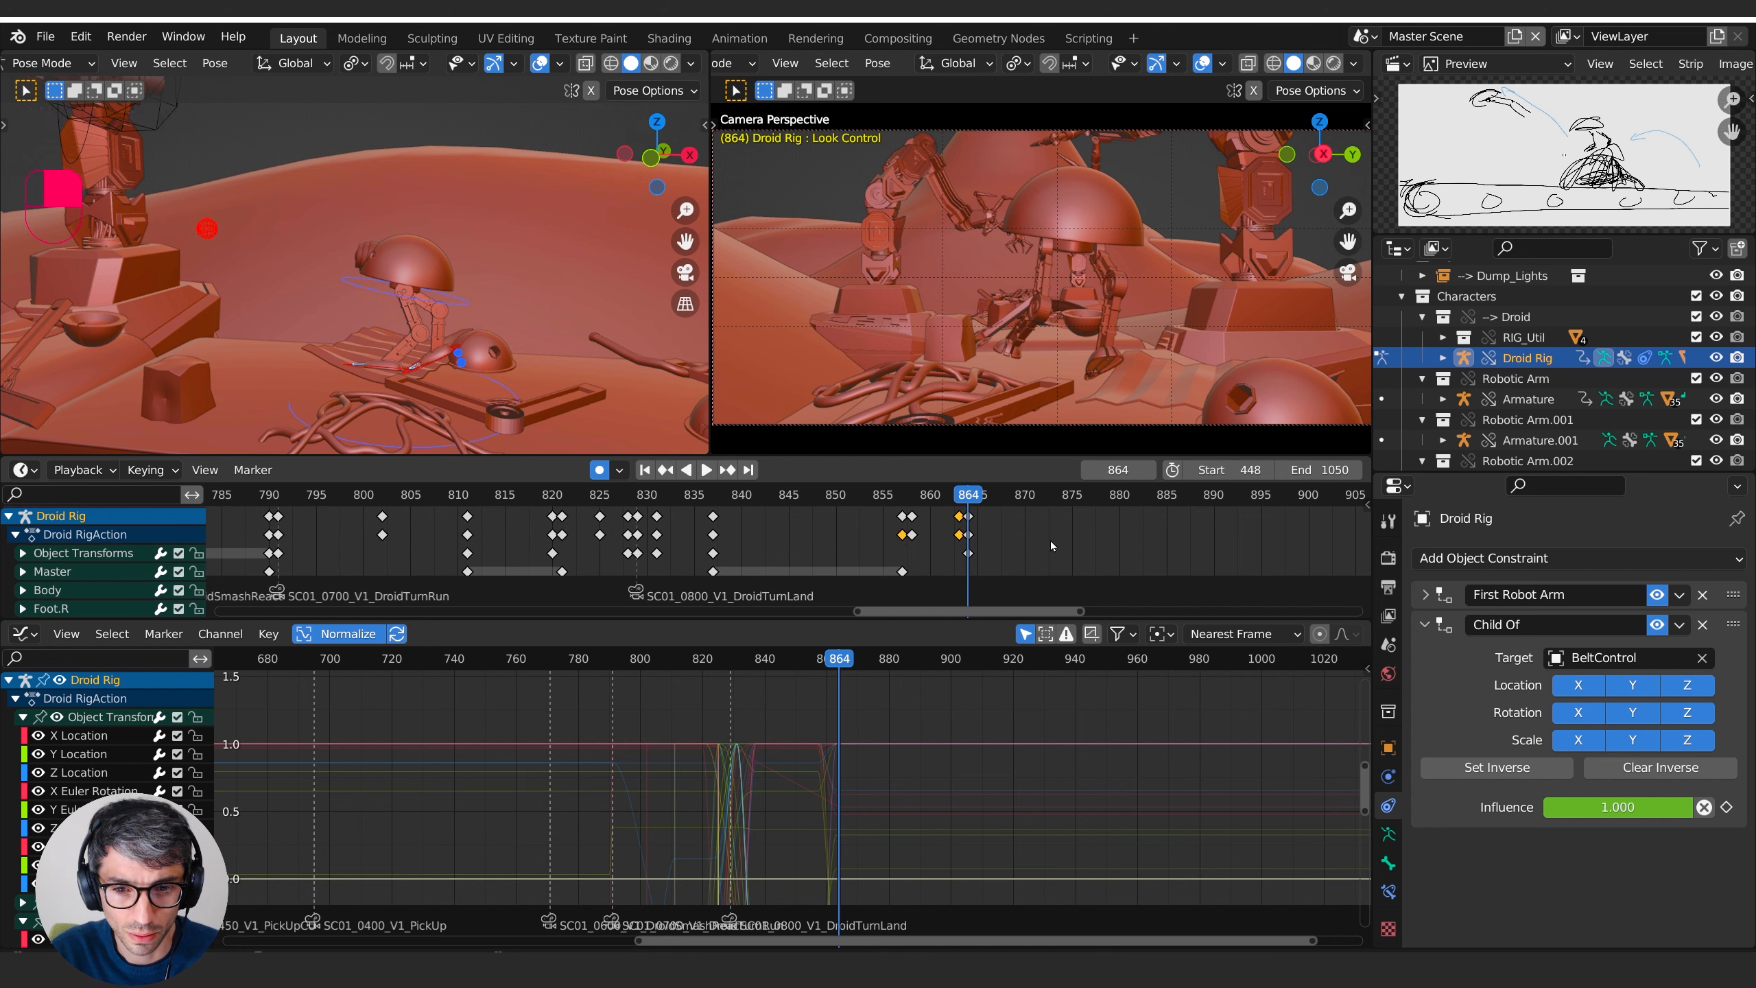
- Select all the droid's bones and keyframes and insert a Whole Character keyframe at frame 864
{"action": "middle_click_drag", "start_coordinate": [991, 533], "coordinate": [996, 552]}
{"action": "key", "text": "a"}
{"action": "key", "text": "a"}
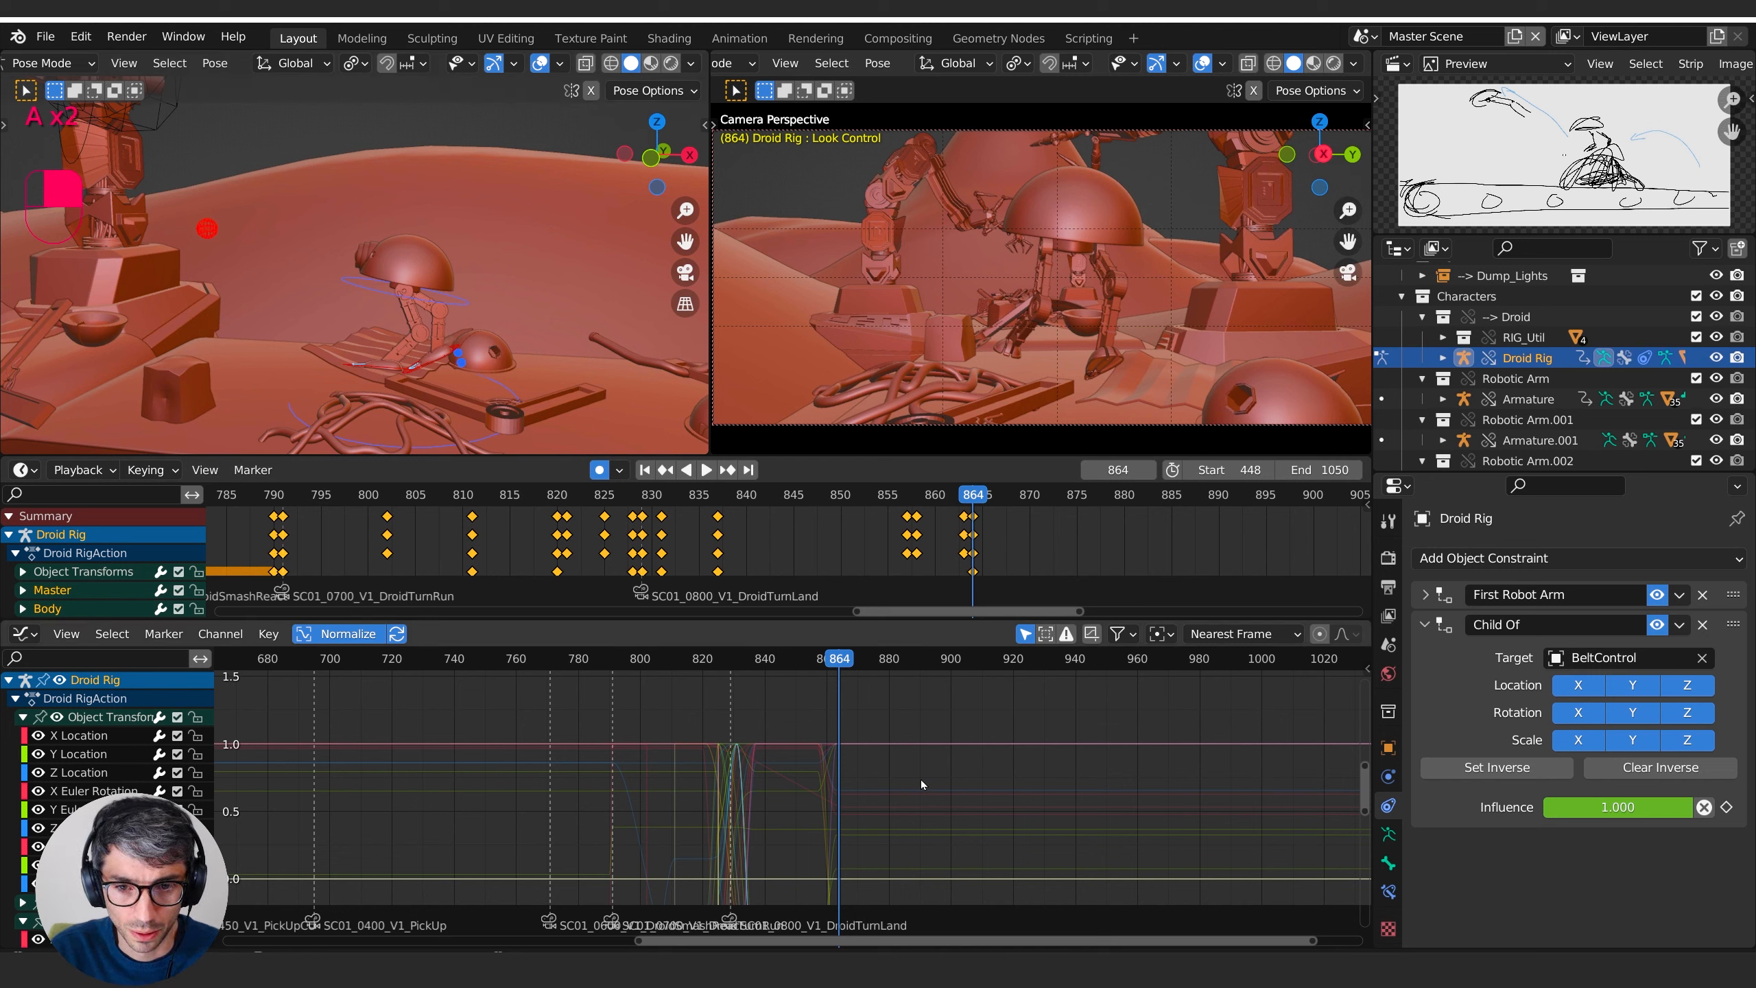
{"action": "key", "text": "k"}
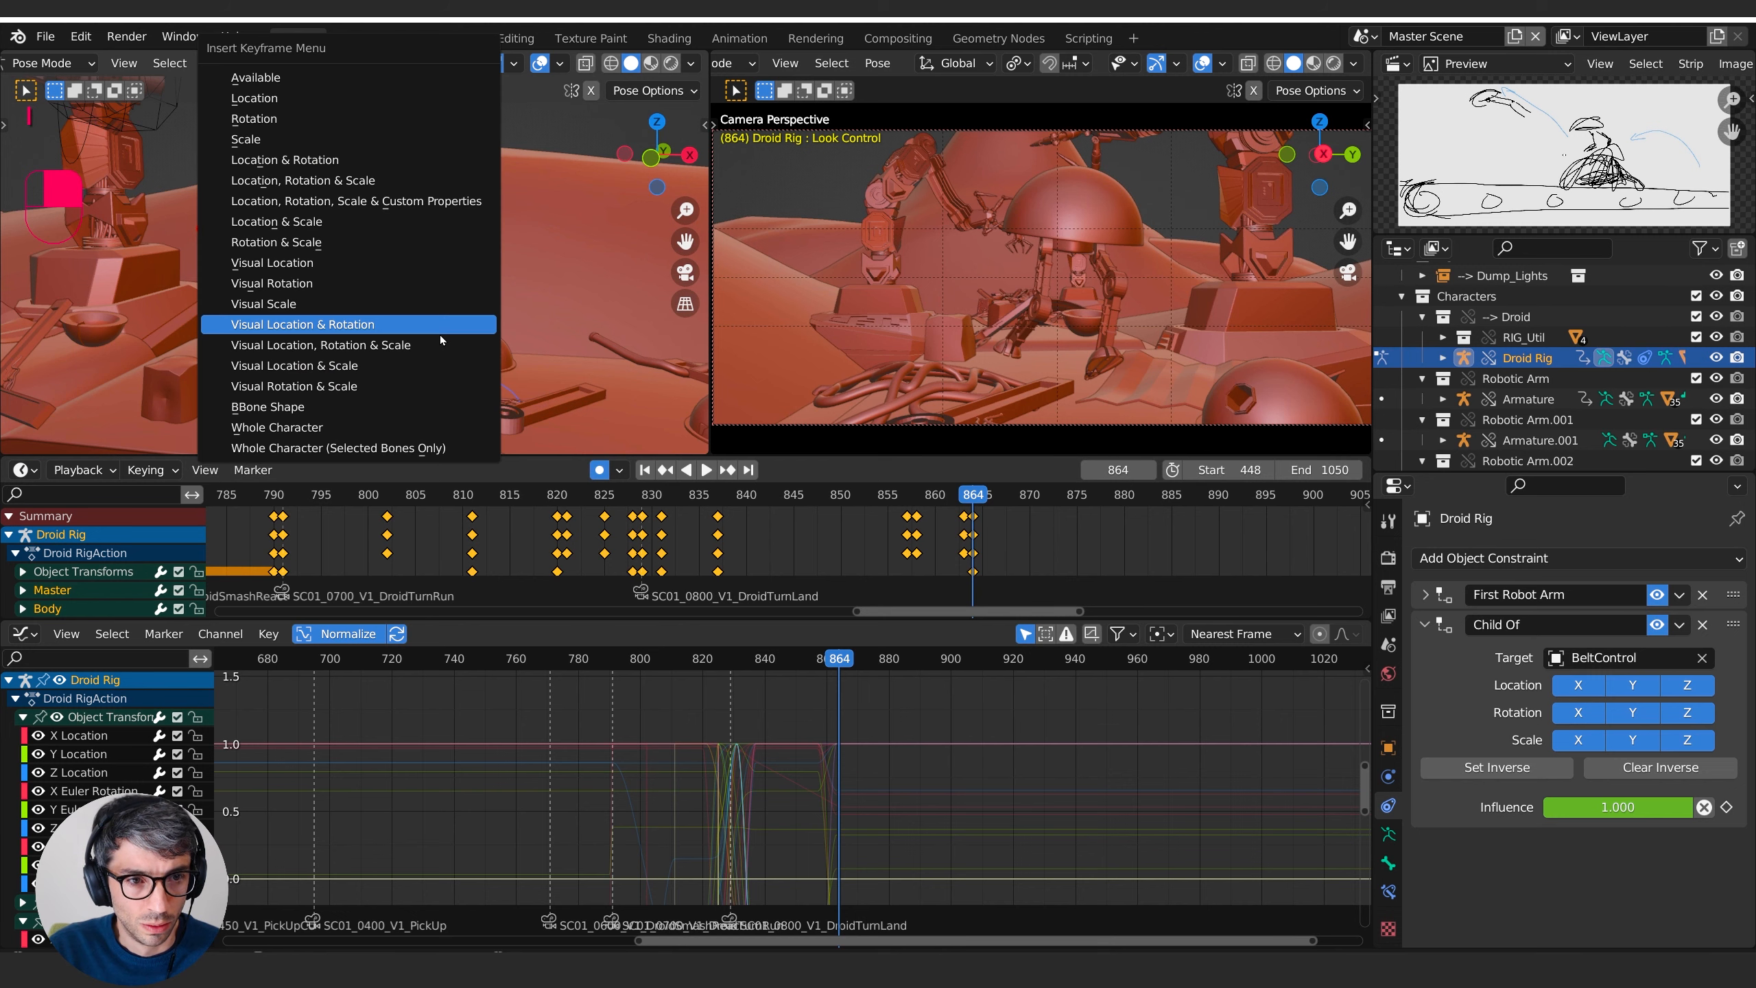
{"action": "left_click", "coordinate": [395, 433]}
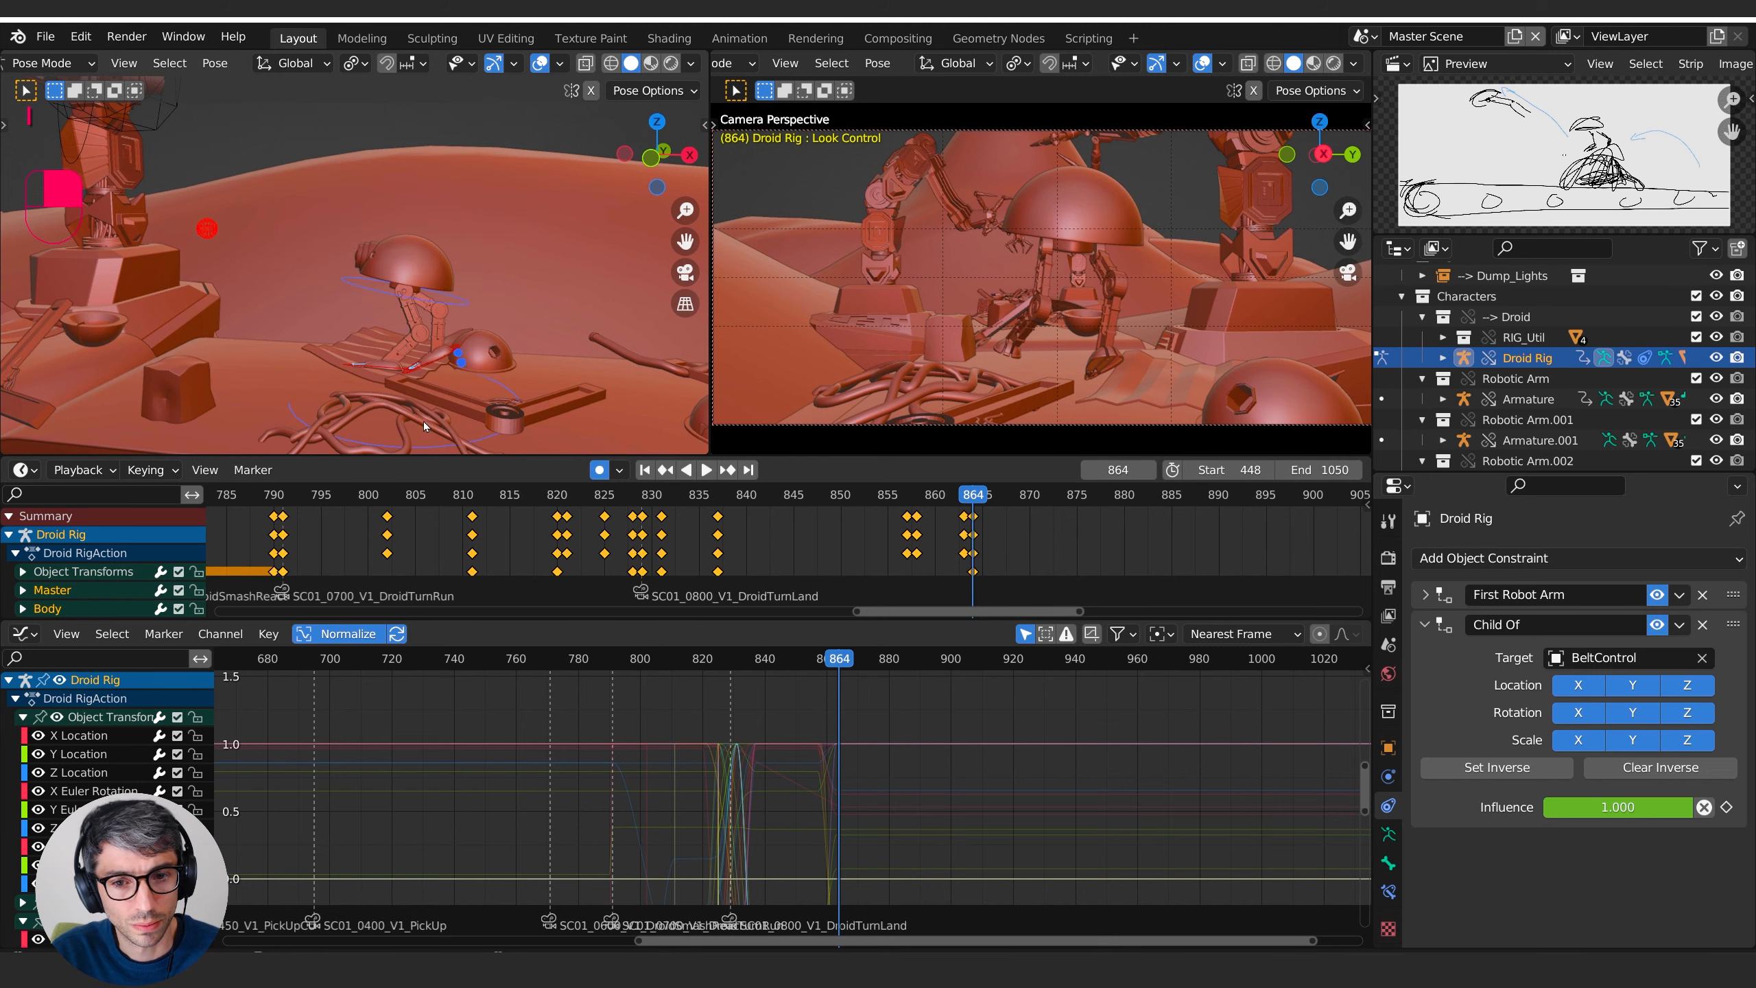
- Inspect the Object Transforms and Master channel groups and the Object Transforms key at frame 864
{"action": "left_click", "coordinate": [93, 573]}
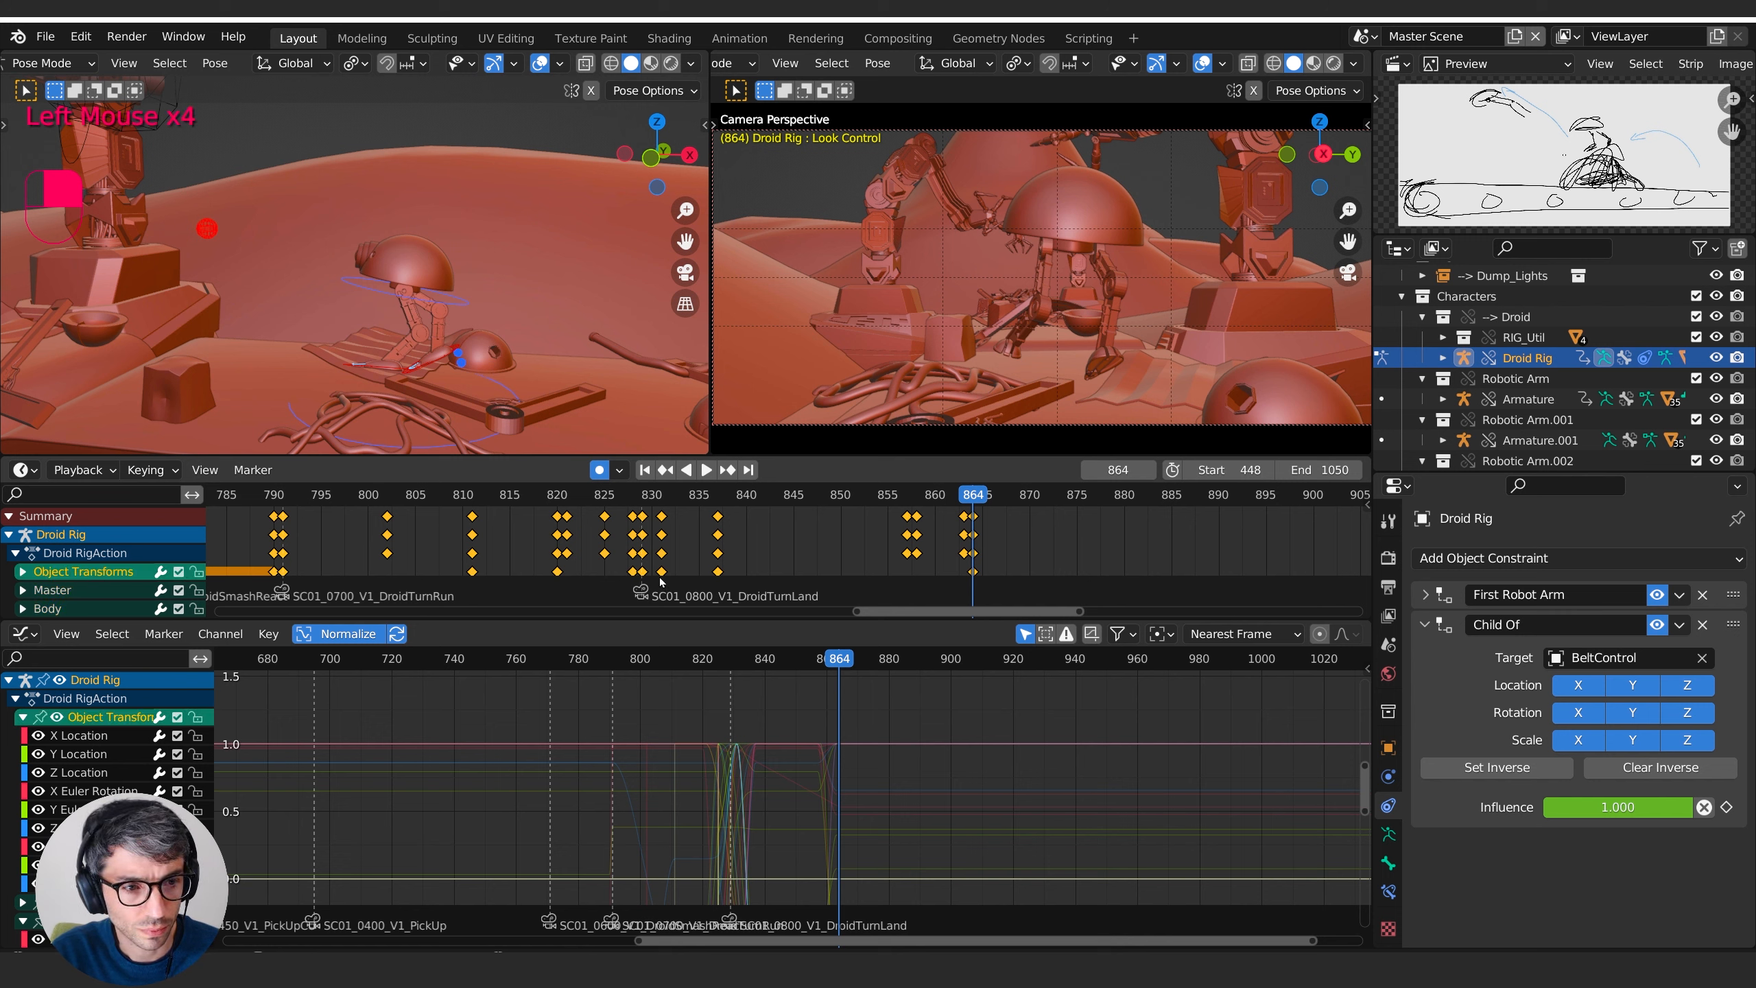
{"action": "left_click", "coordinate": [971, 574]}
{"action": "left_click", "coordinate": [972, 576]}
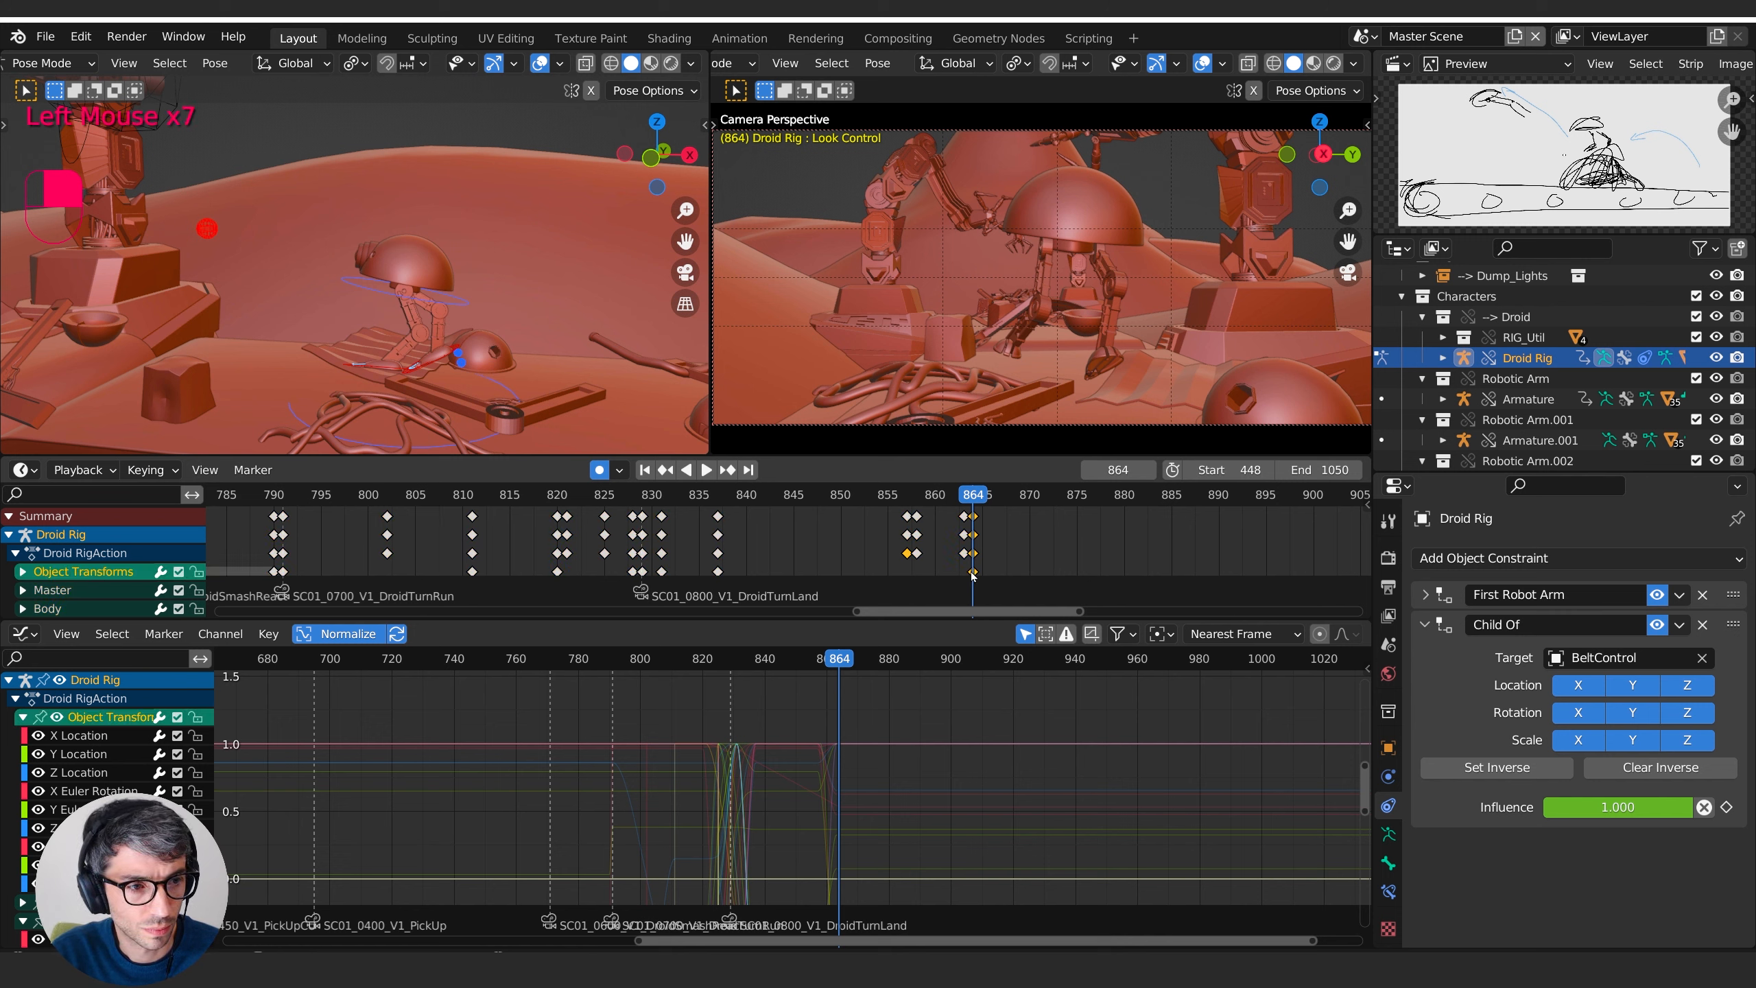
{"action": "left_click", "coordinate": [1077, 561]}
{"action": "left_click", "coordinate": [156, 578]}
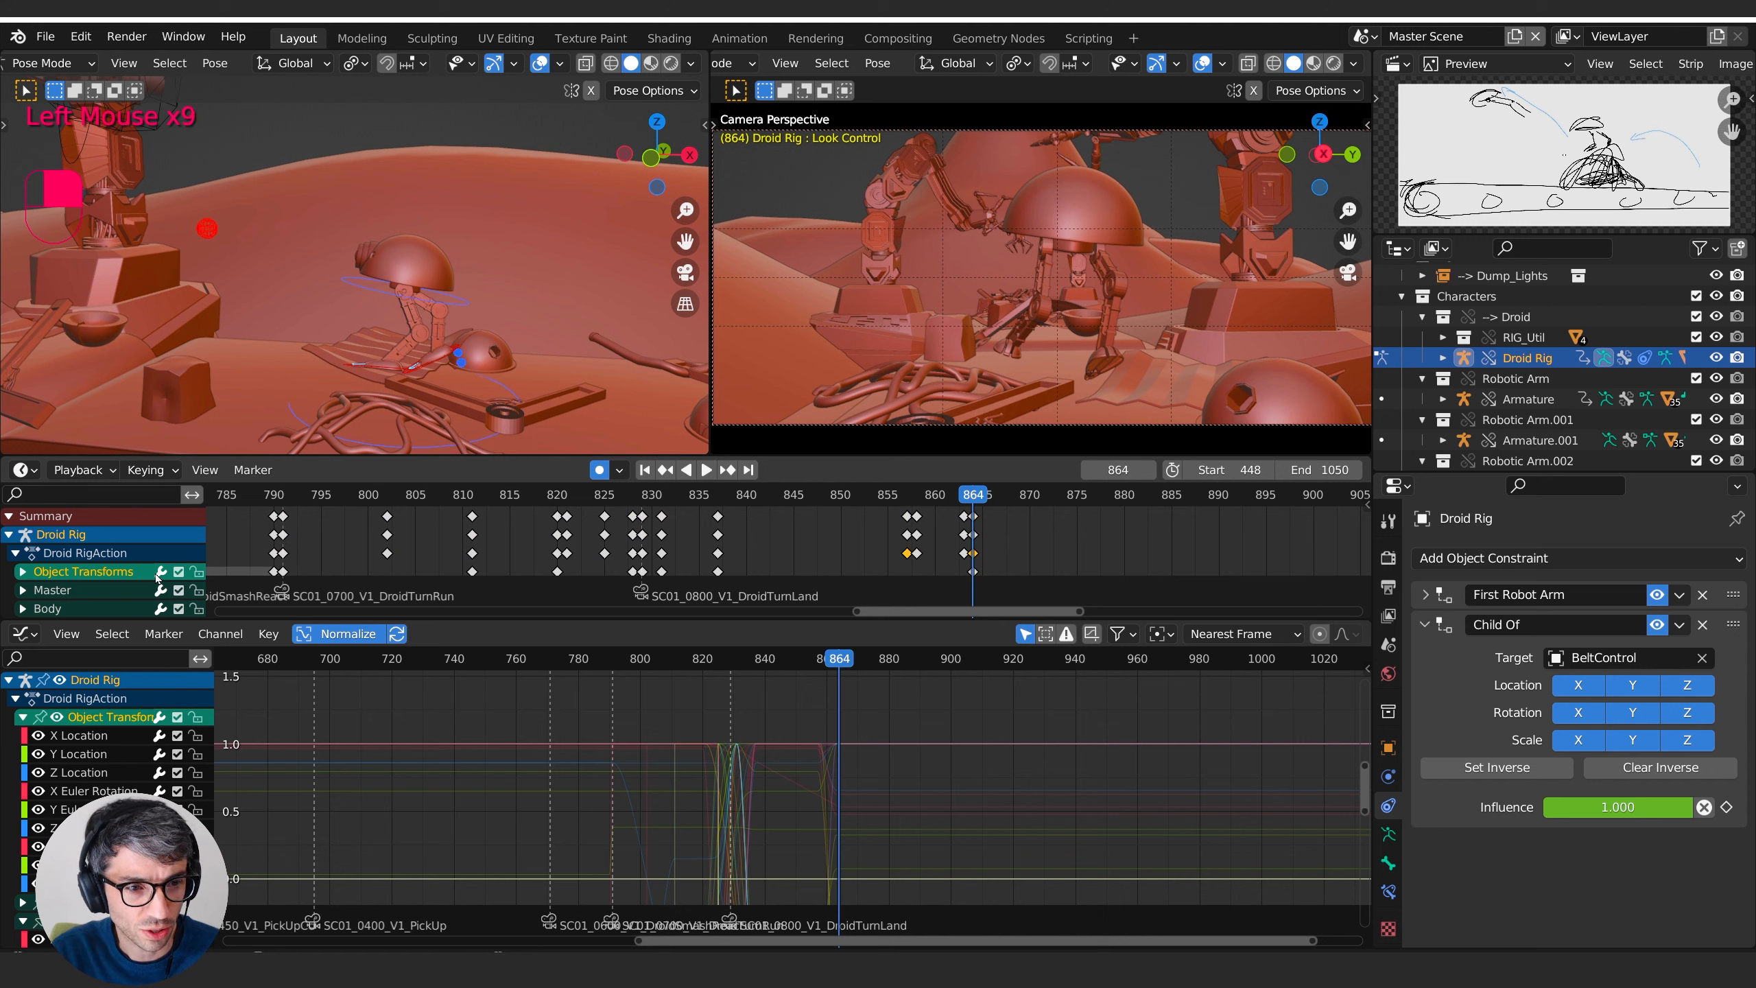
{"action": "left_click", "coordinate": [46, 580]}
{"action": "left_click", "coordinate": [46, 593]}
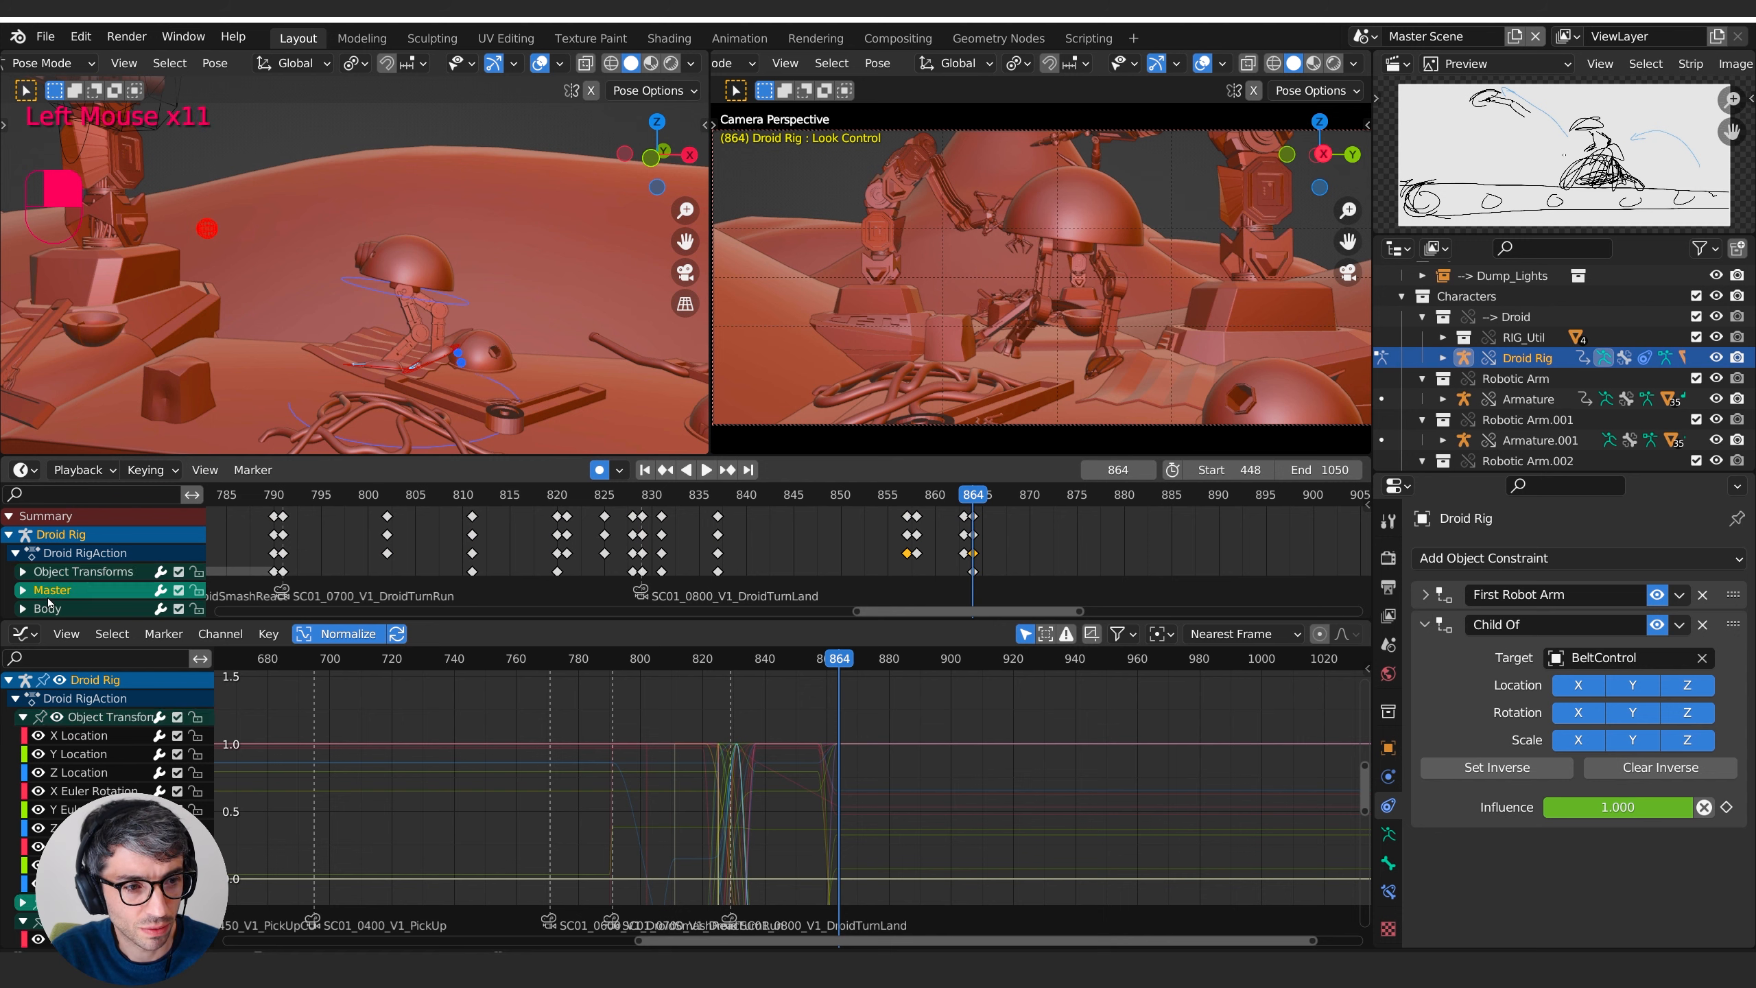
{"action": "left_click", "coordinate": [91, 572]}
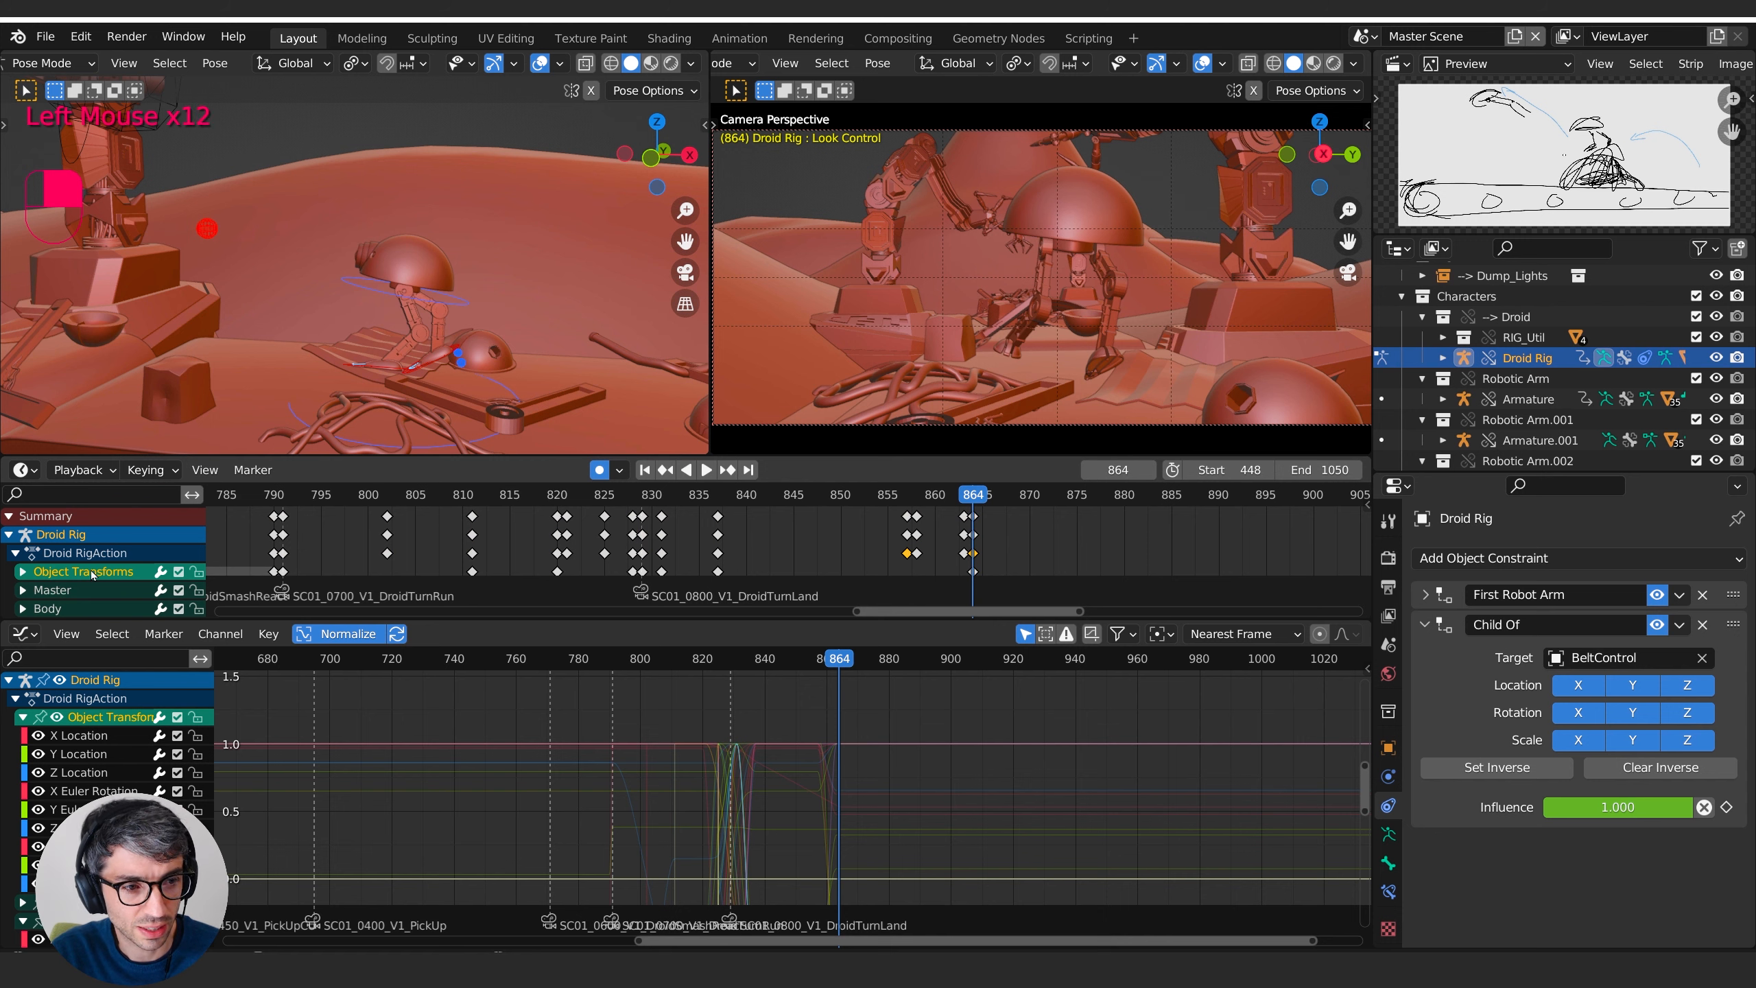
- Set the droid's bone keyframes at frames 863 and 864 to Constant interpolation, leaving out the Object Transforms key
{"action": "left_click", "coordinate": [991, 556]}
{"action": "left_click", "coordinate": [987, 530]}
{"action": "left_click_drag", "start_coordinate": [985, 510], "coordinate": [958, 523]}
{"action": "left_click", "coordinate": [973, 553]}
{"action": "key", "text": "b"}
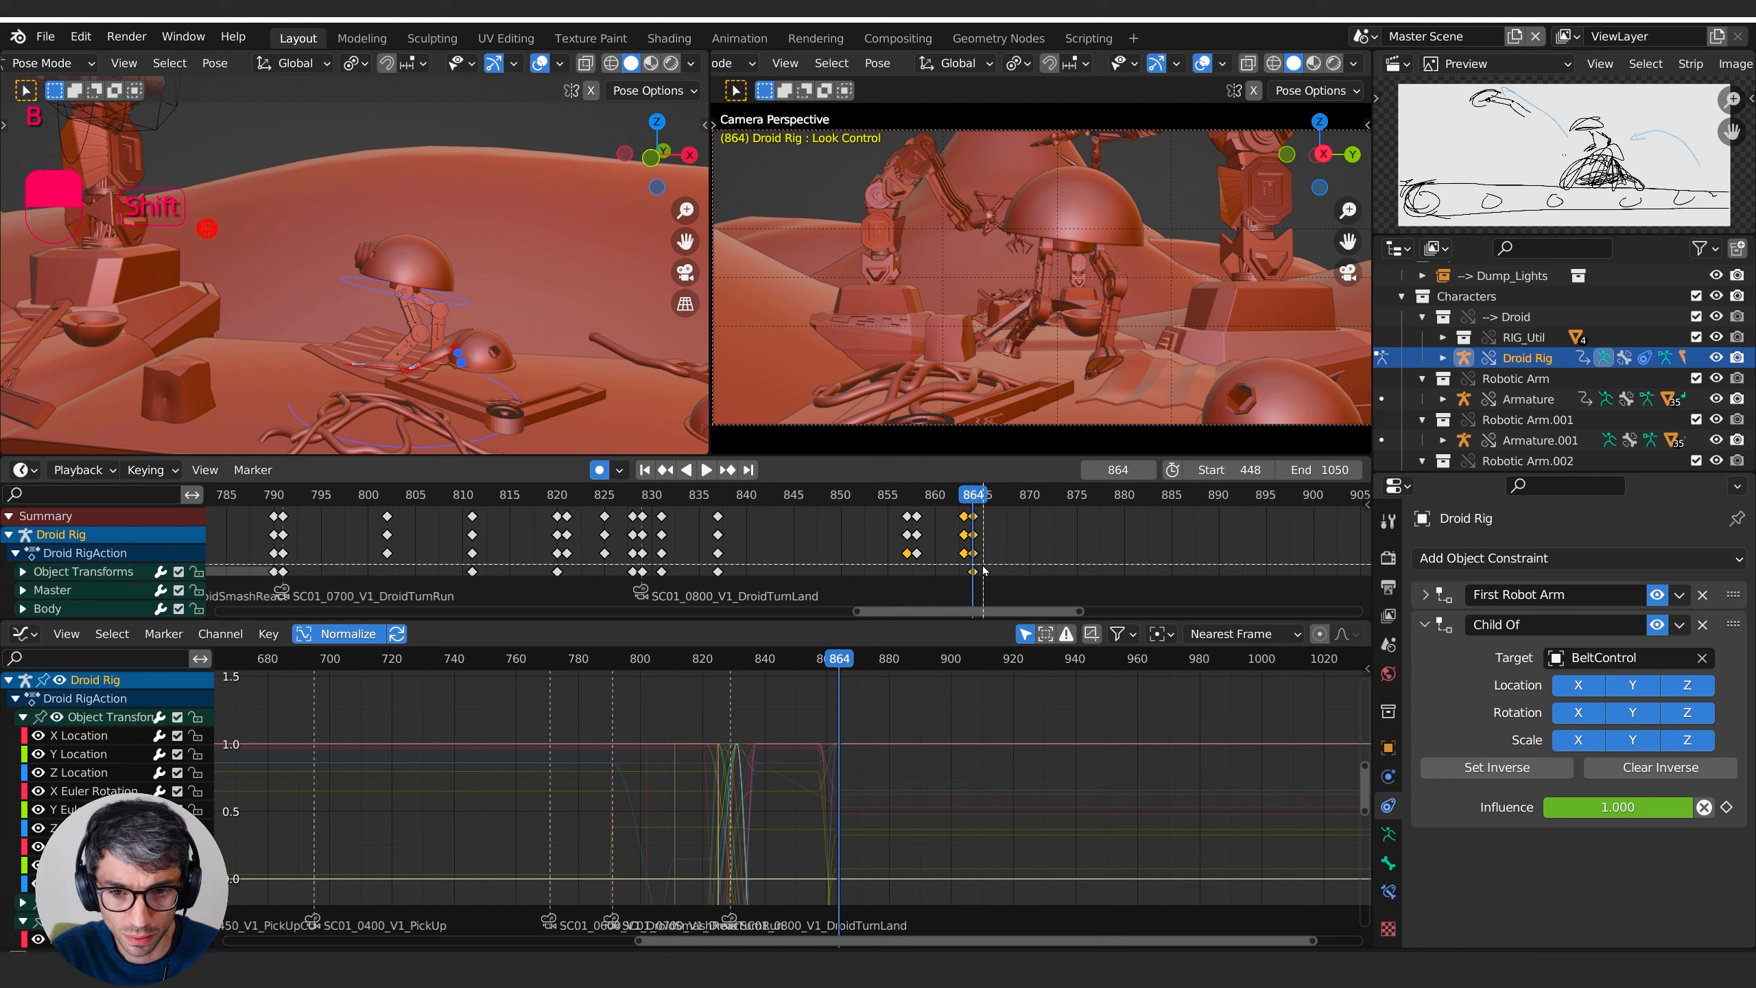
{"action": "right_click", "coordinate": [980, 514]}
{"action": "mouse_move", "coordinate": [981, 515]}
{"action": "left_click", "coordinate": [1093, 551]}
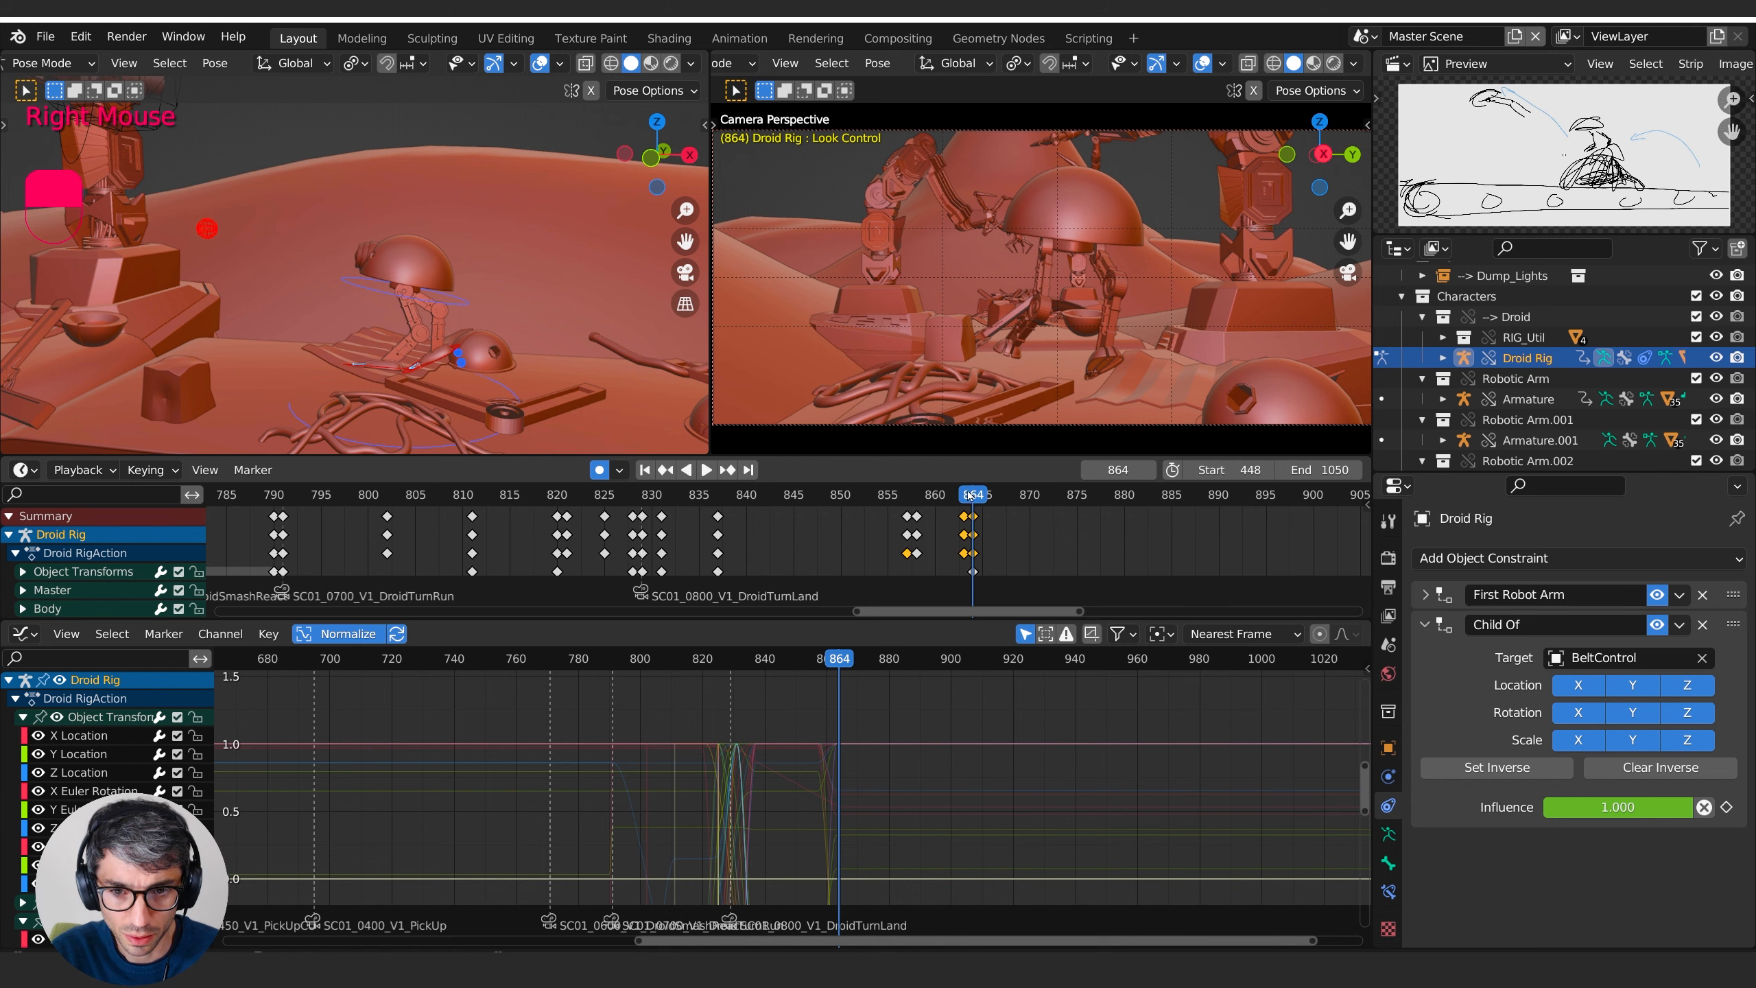
- Add the keyframes at frames 857 and 858 to the selection, exclude the Object Transforms key at 864, and apply Constant interpolation
{"action": "left_click_drag", "start_coordinate": [970, 494], "coordinate": [878, 521]}
{"action": "left_click", "coordinate": [997, 511]}
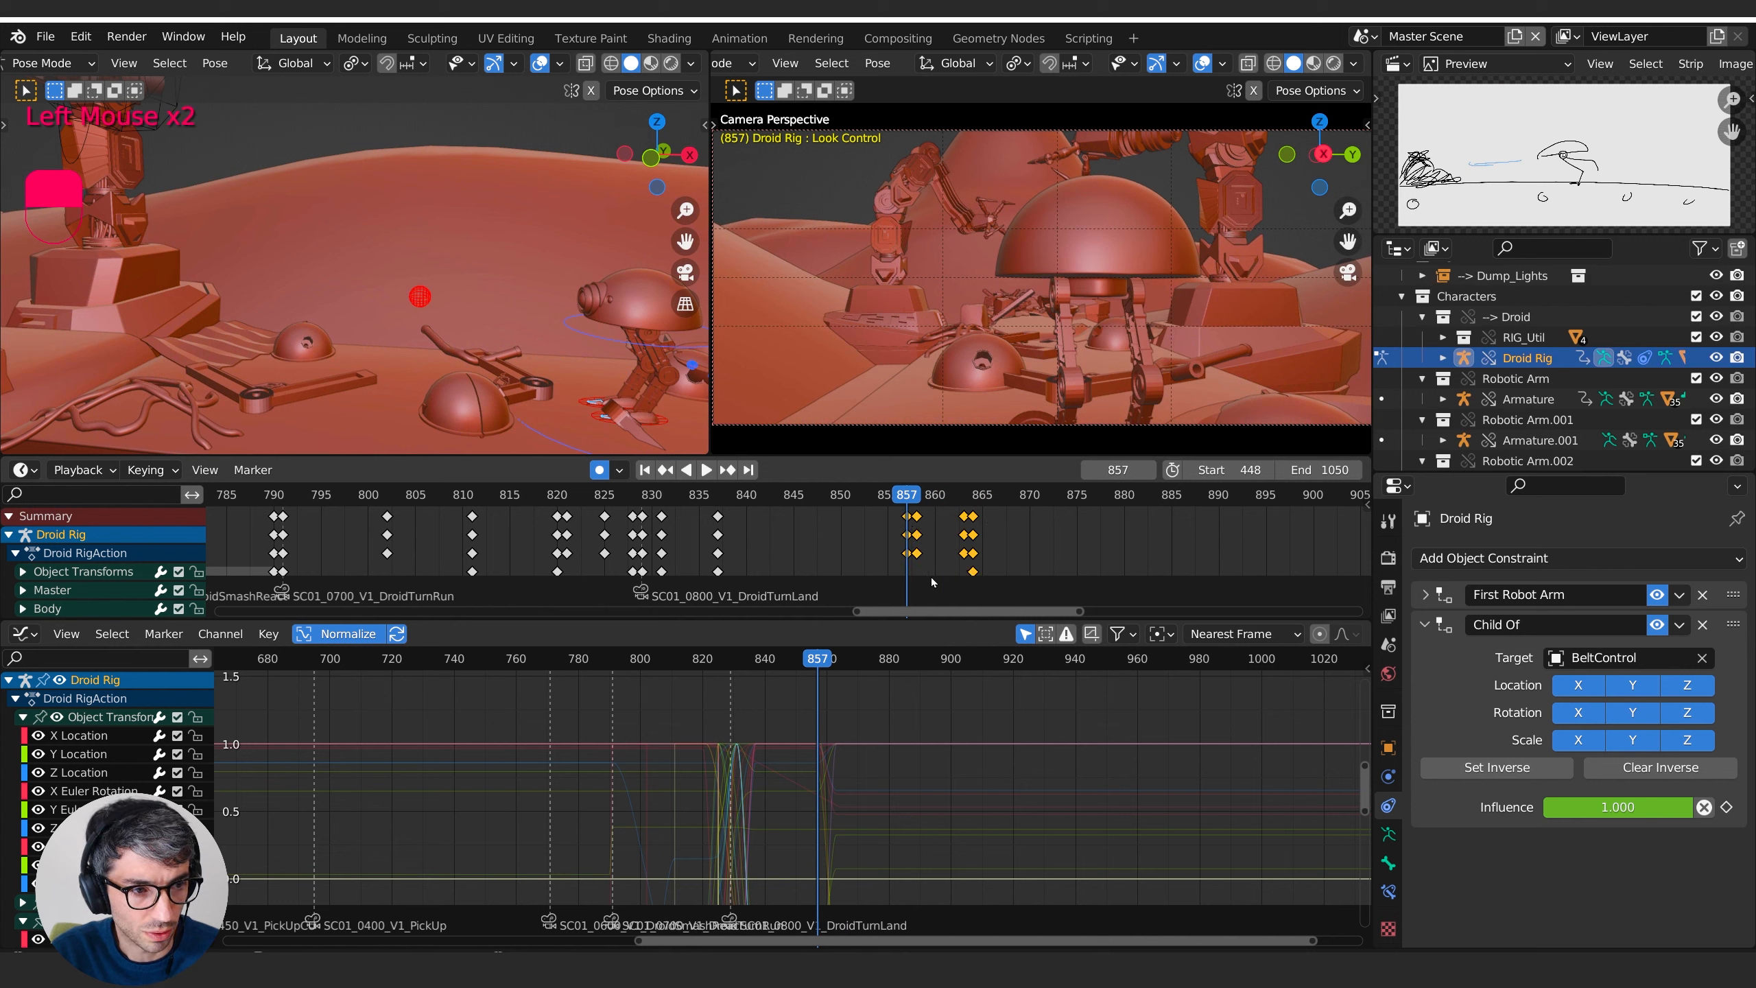
{"action": "key", "text": "b"}
{"action": "left_click_drag", "start_coordinate": [1000, 582], "coordinate": [968, 570], "text": "shift"}
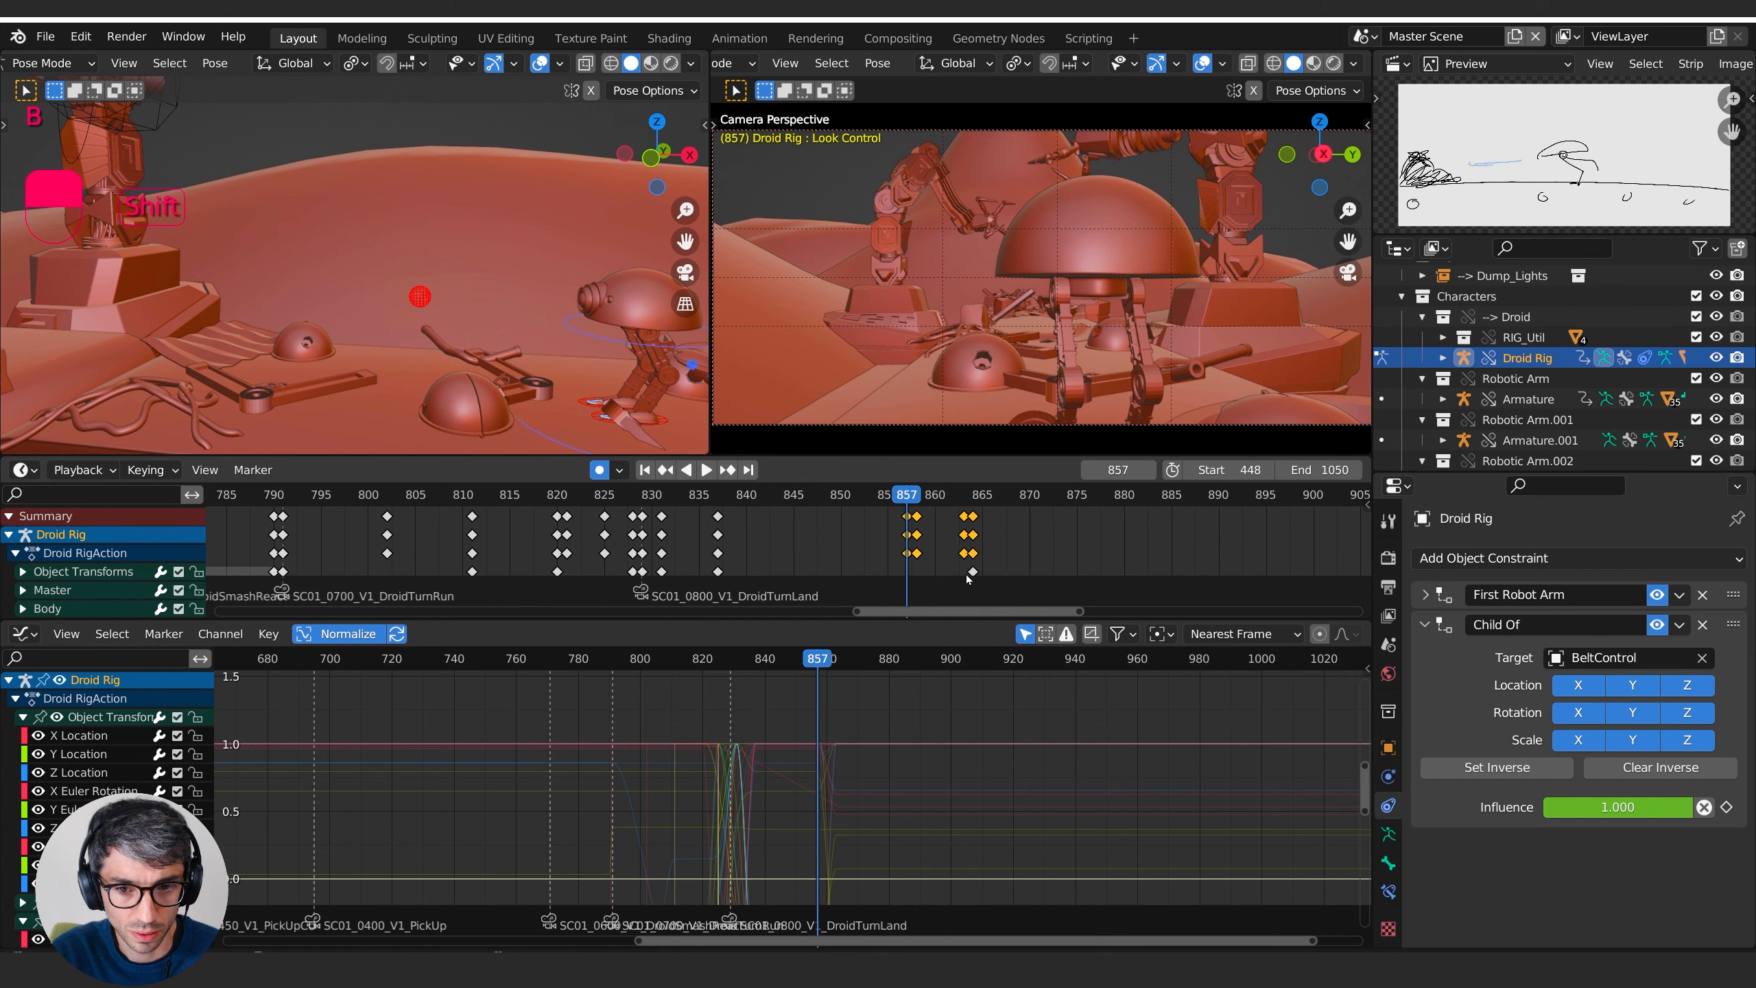
{"action": "right_click", "coordinate": [914, 523]}
{"action": "mouse_move", "coordinate": [913, 513]}
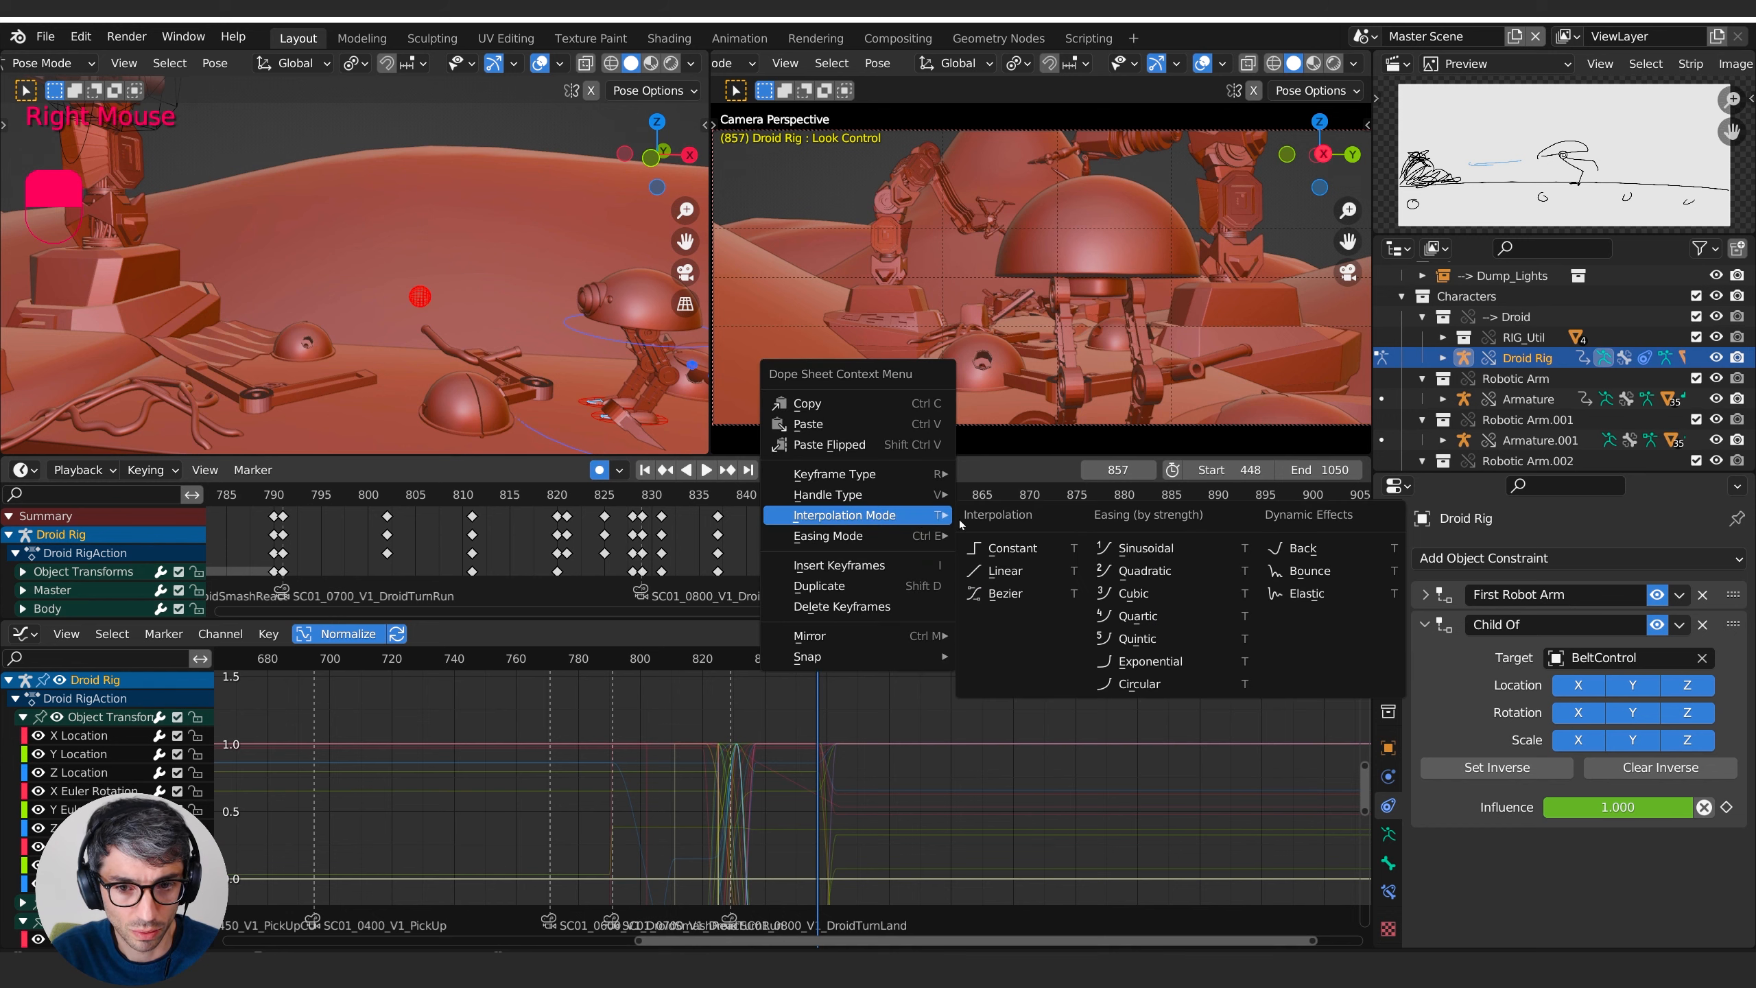
{"action": "left_click", "coordinate": [1007, 552]}
- Keyframe the Droid Rig's Child Of constraint influence at 1.000 on frame 862
{"action": "left_click_drag", "start_coordinate": [902, 500], "coordinate": [961, 508]}
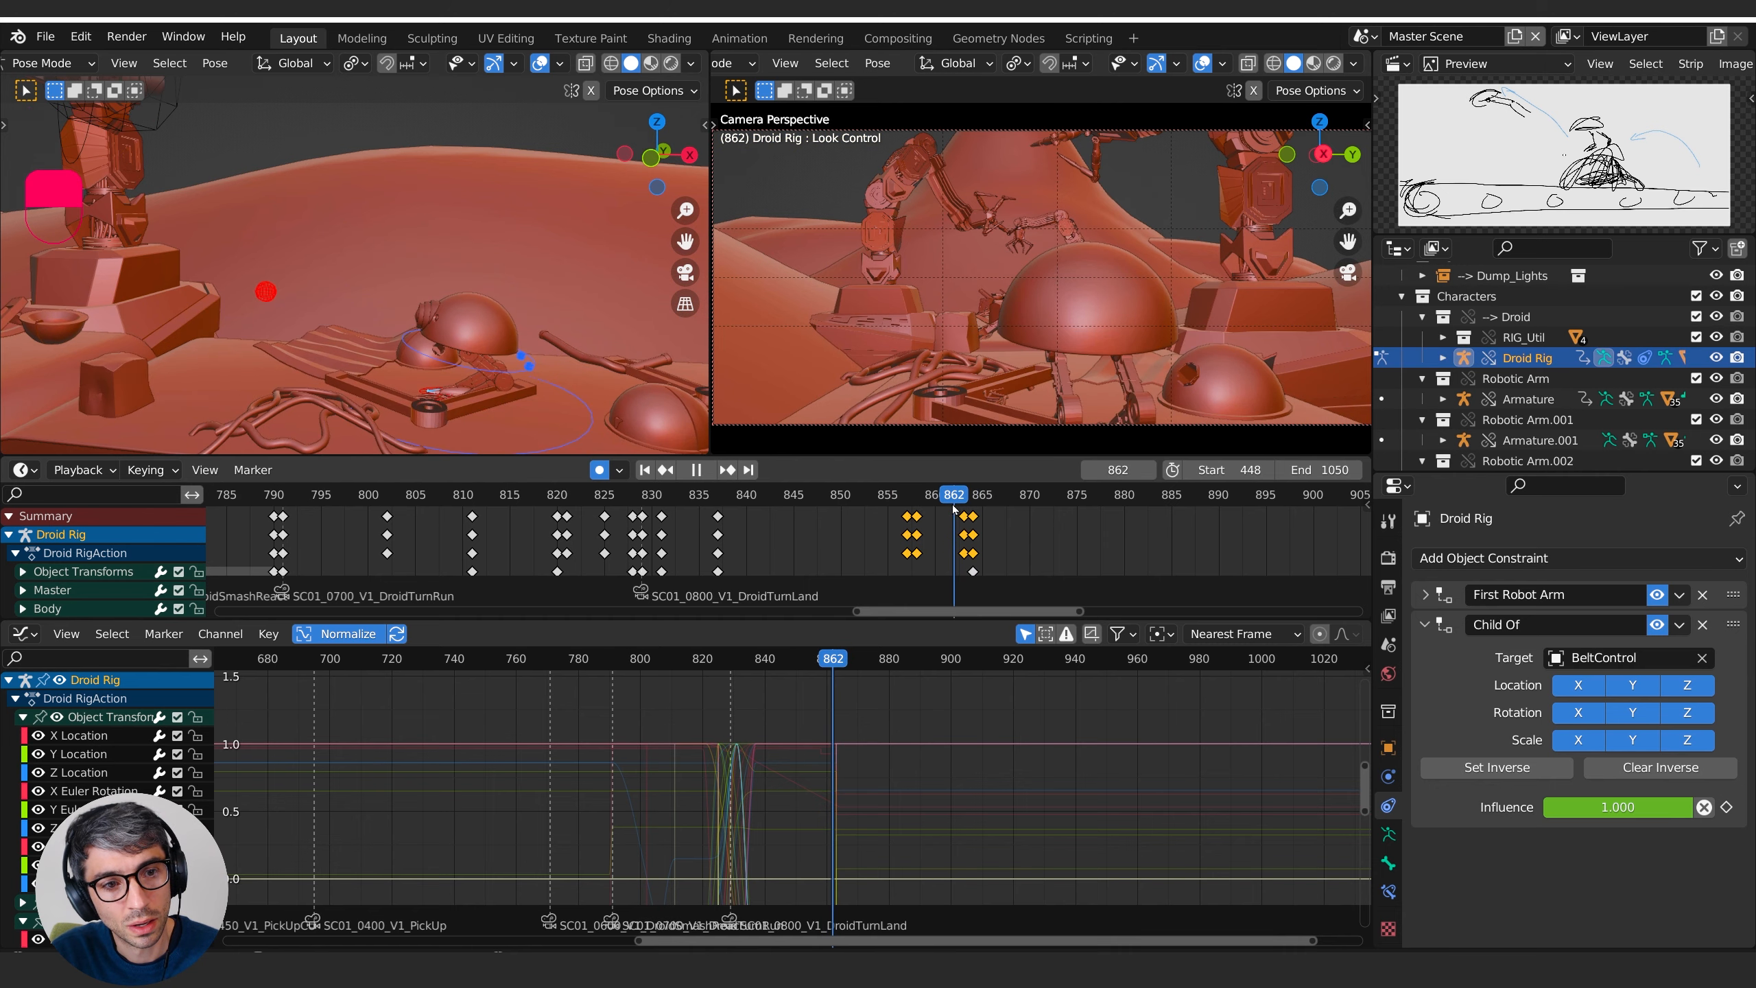
{"action": "key", "text": "Escape"}
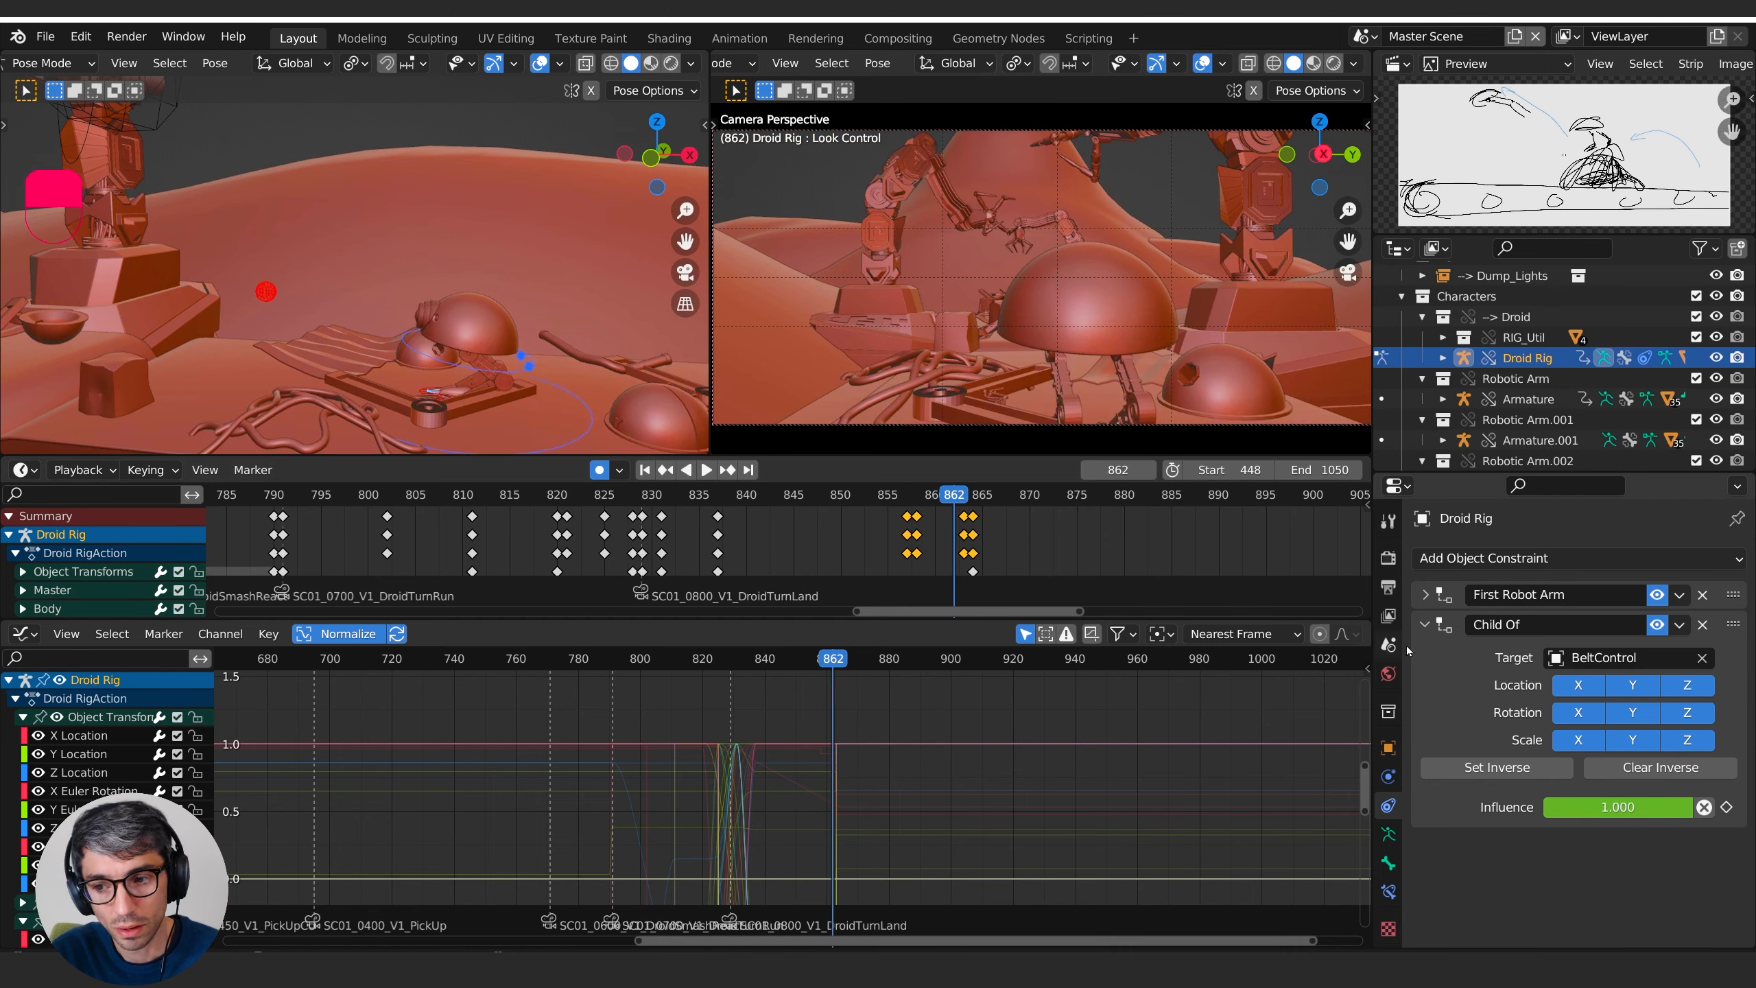
{"action": "right_click", "coordinate": [1617, 809]}
{"action": "left_click", "coordinate": [1473, 706]}
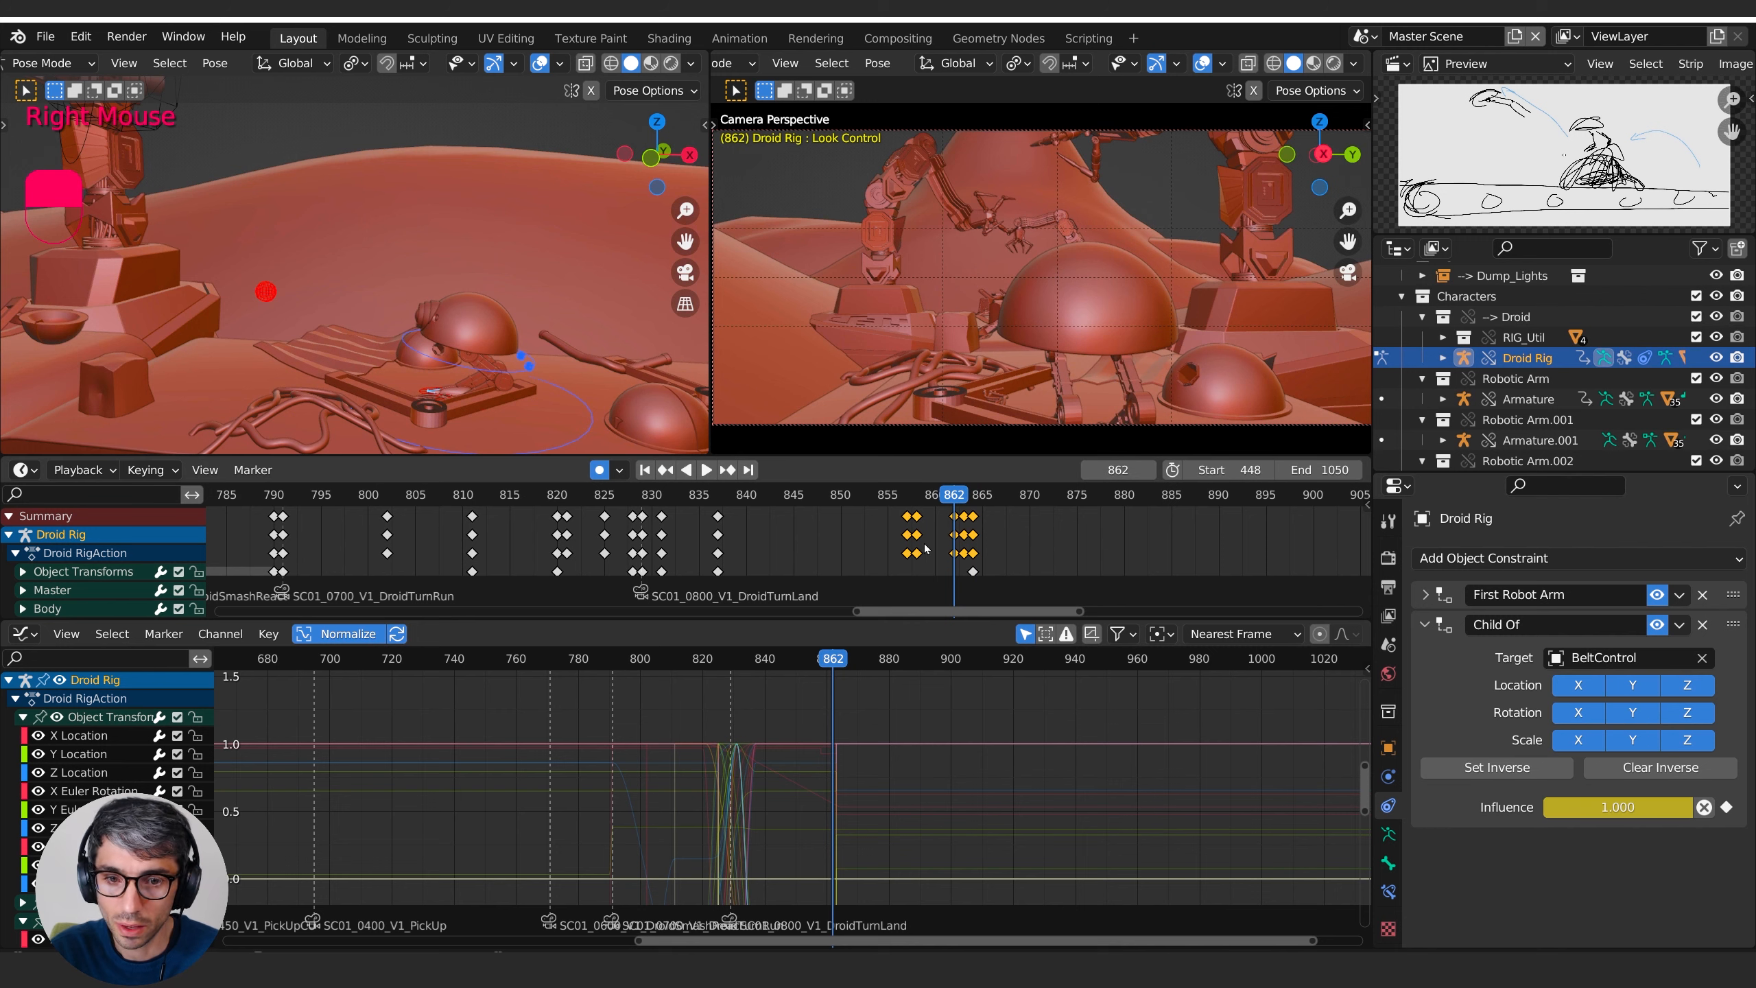
- Set the Child Of constraint's influence to 0 on frame 863 and keyframe it
{"action": "left_click", "coordinate": [963, 495]}
{"action": "double_click", "coordinate": [1617, 807]}
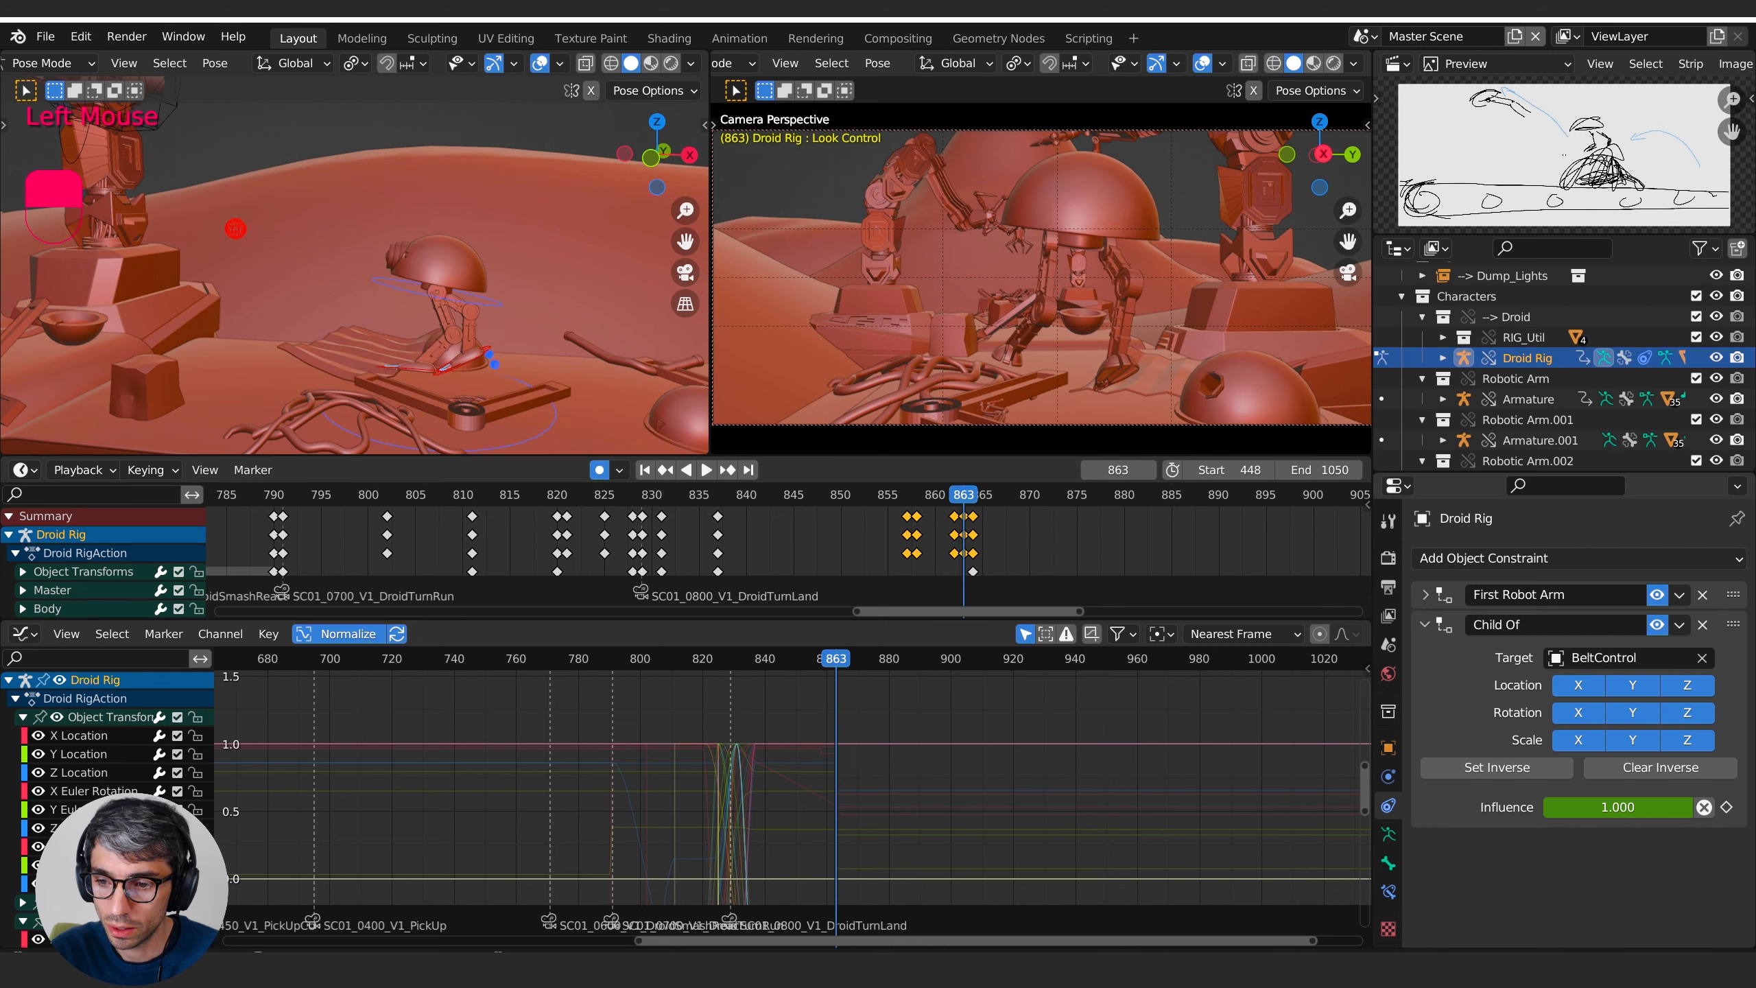
{"action": "type", "text": "0"}
{"action": "key", "text": "Return"}
{"action": "right_click", "coordinate": [1622, 807]}
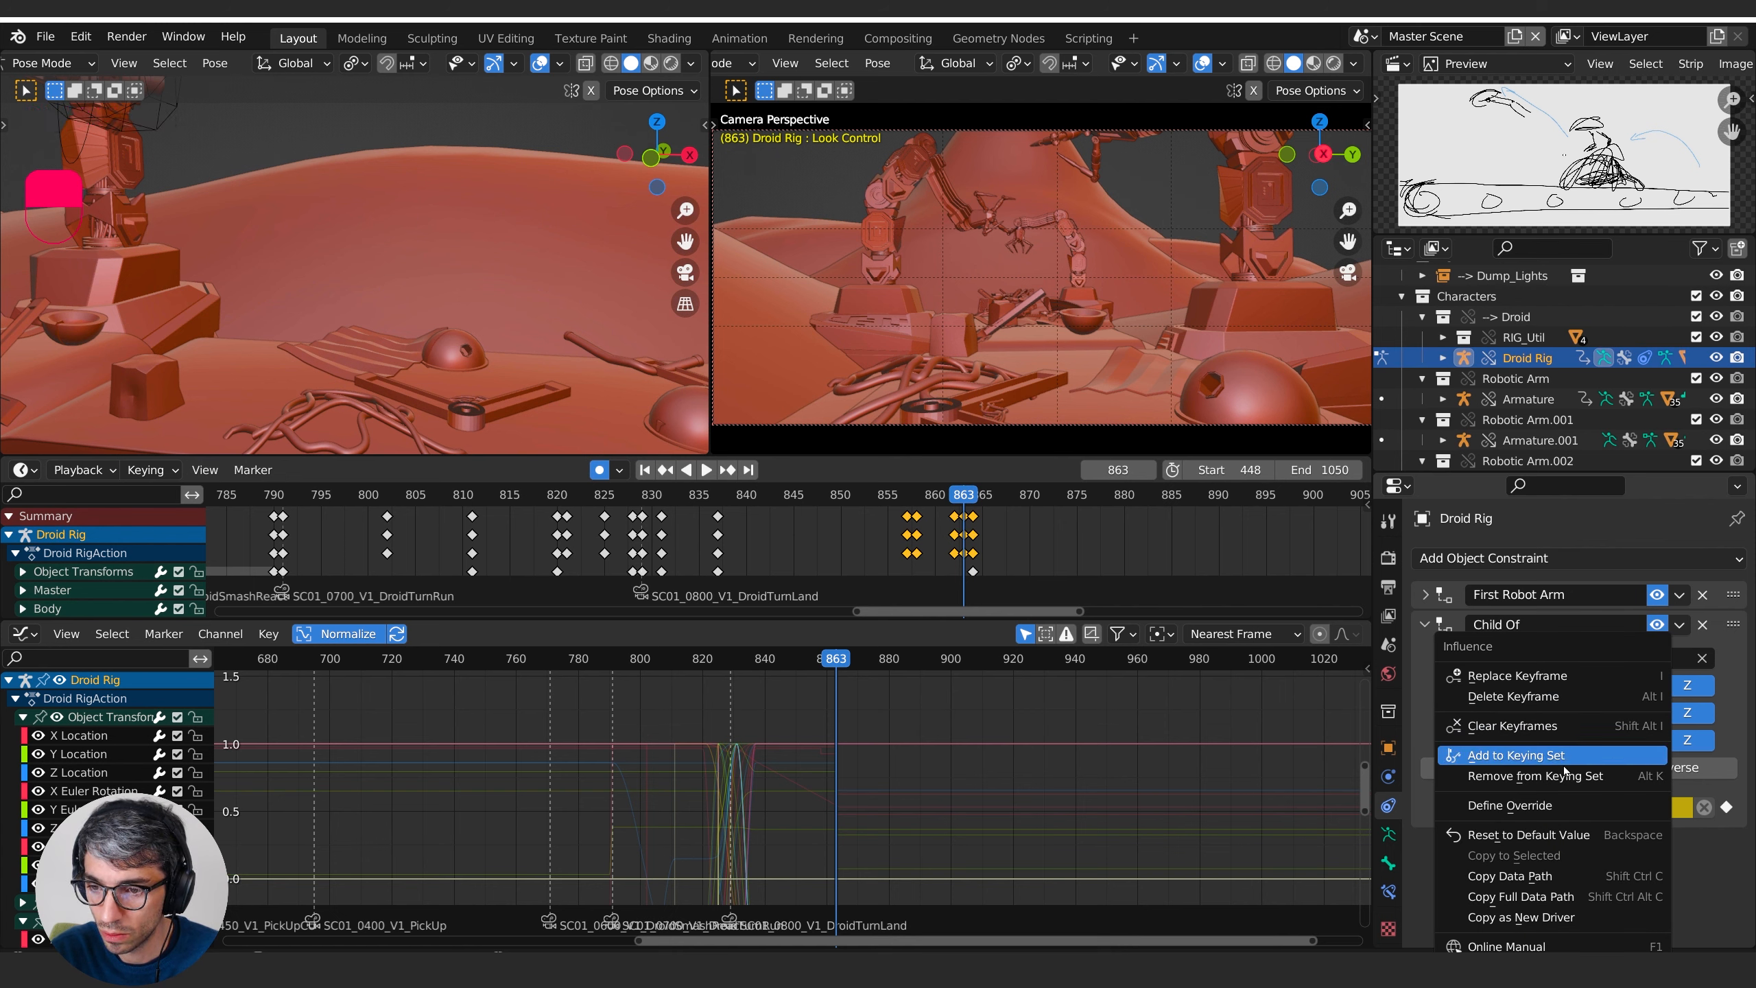
{"action": "left_click", "coordinate": [1530, 679]}
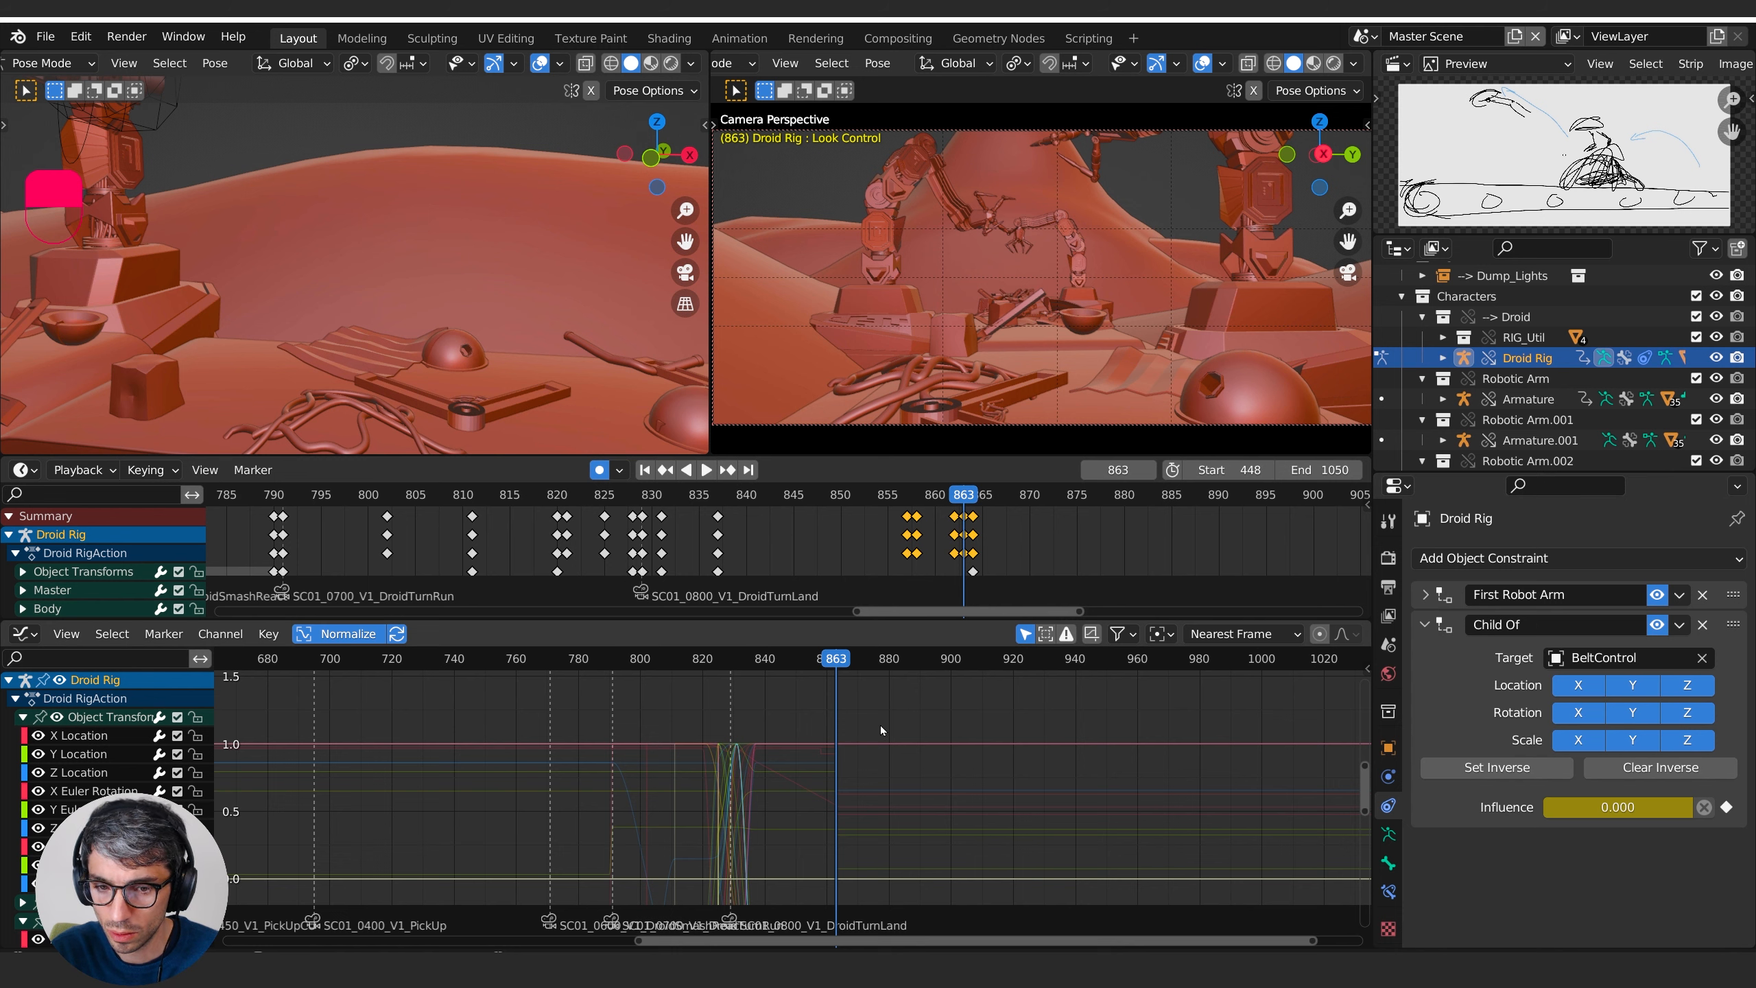
- Compare the droid's placement on frames 862 and 863, ending on 862, and select the Droid Rig in Object Mode
{"action": "key", "text": "Left"}
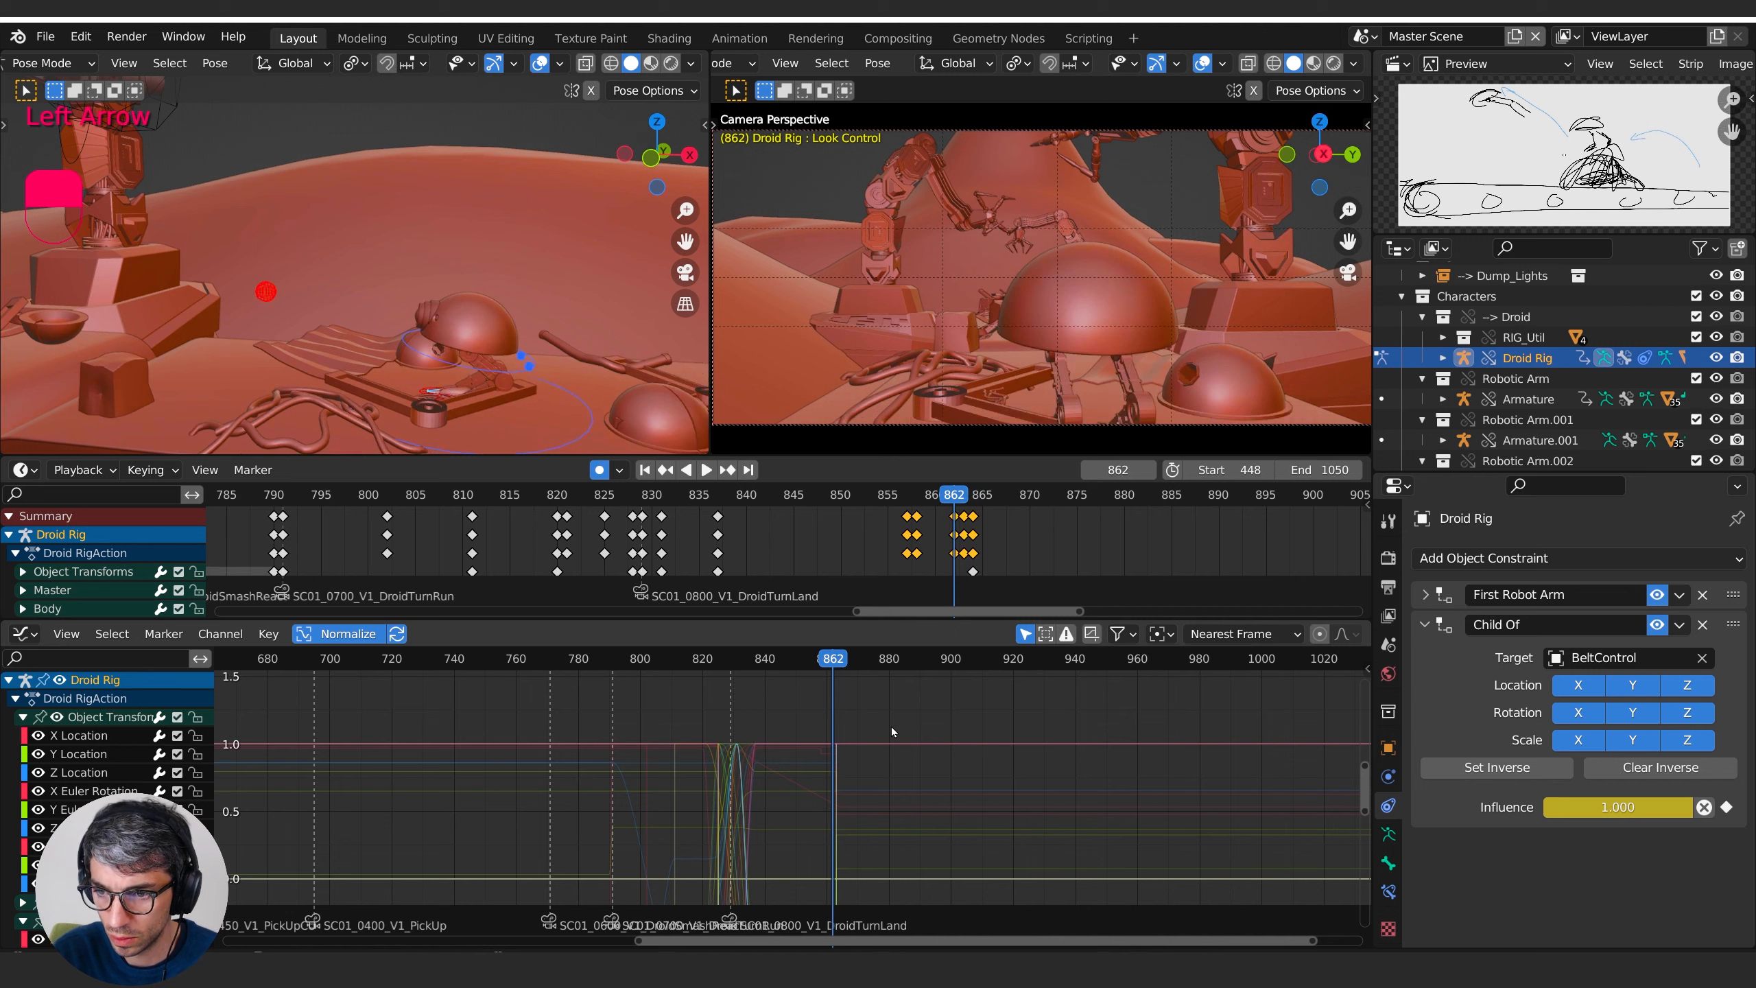
{"action": "key", "text": "Right"}
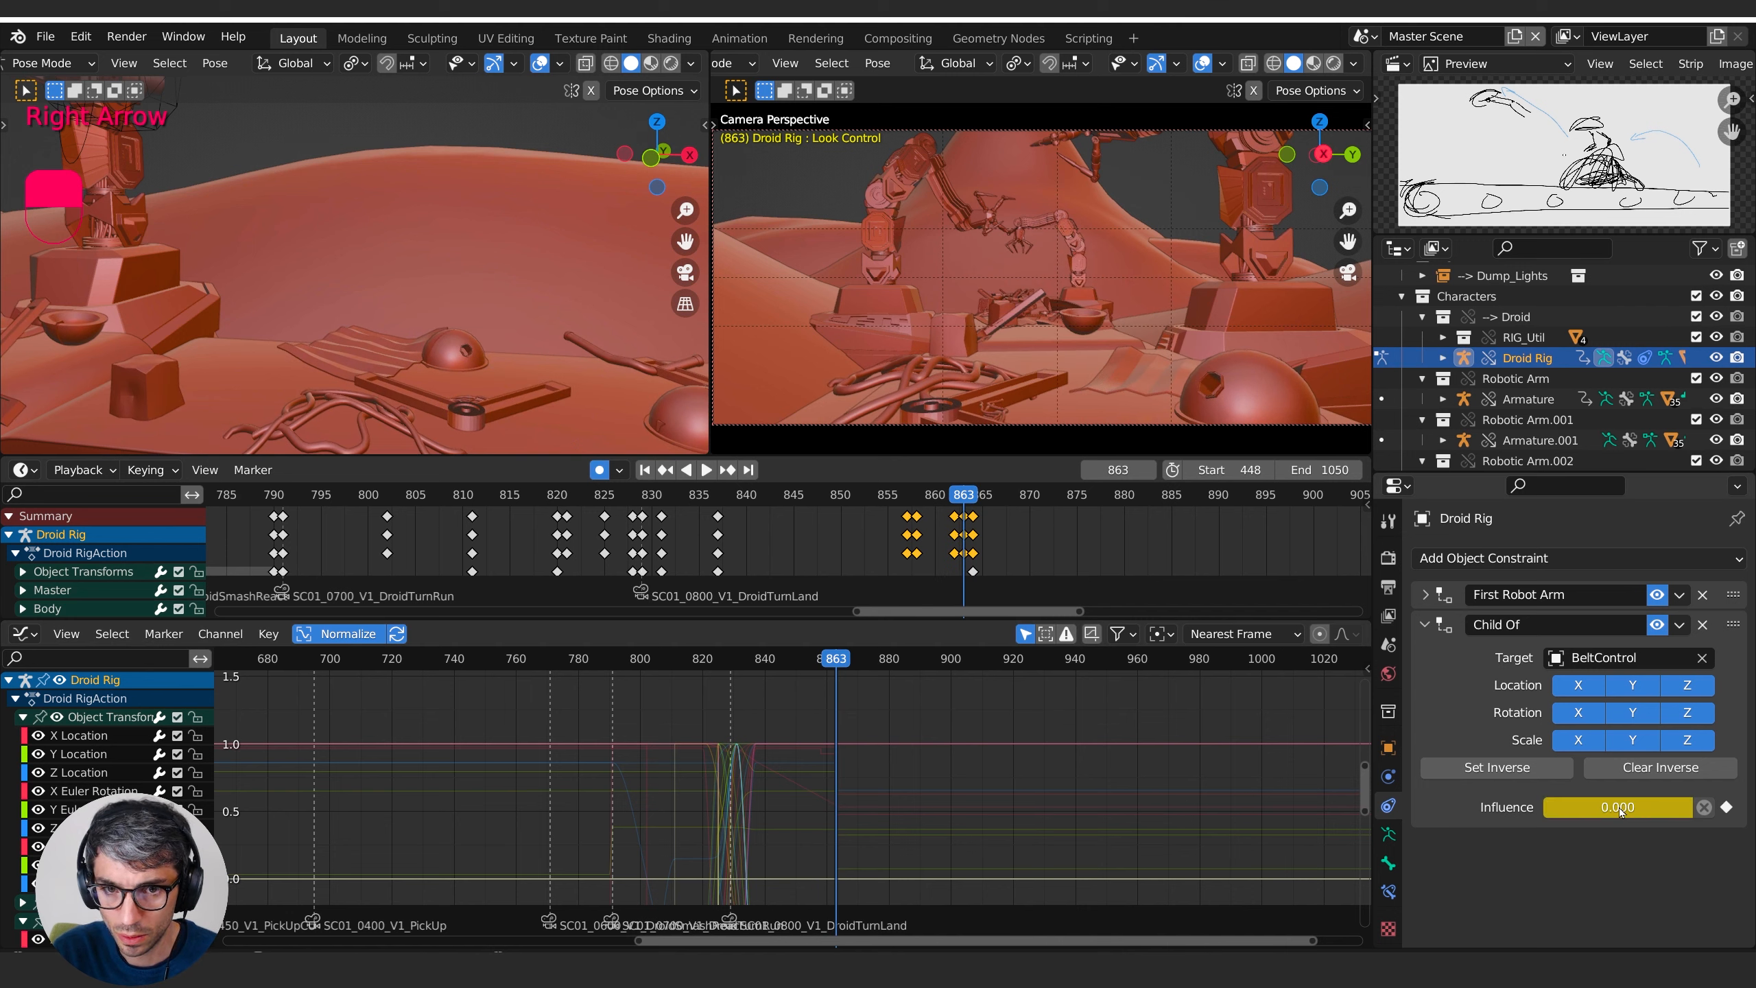
{"action": "left_click_drag", "start_coordinate": [837, 660], "coordinate": [842, 662]}
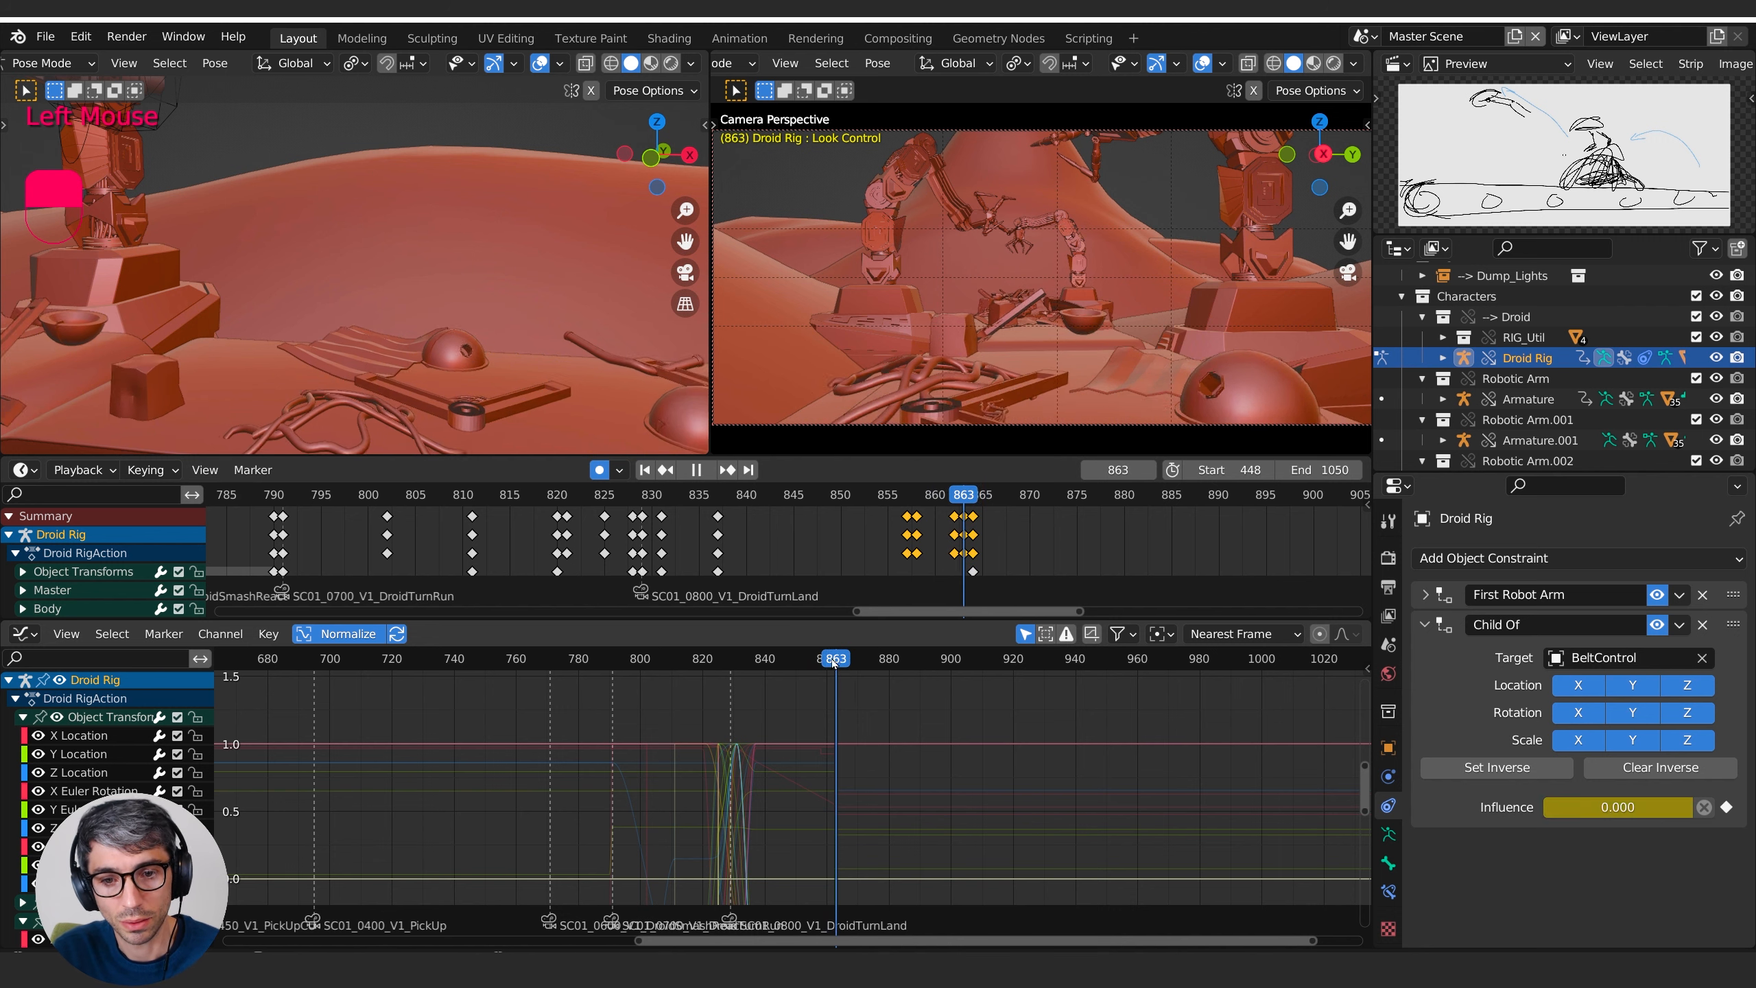
{"action": "key", "text": "Down"}
{"action": "key", "text": "Up"}
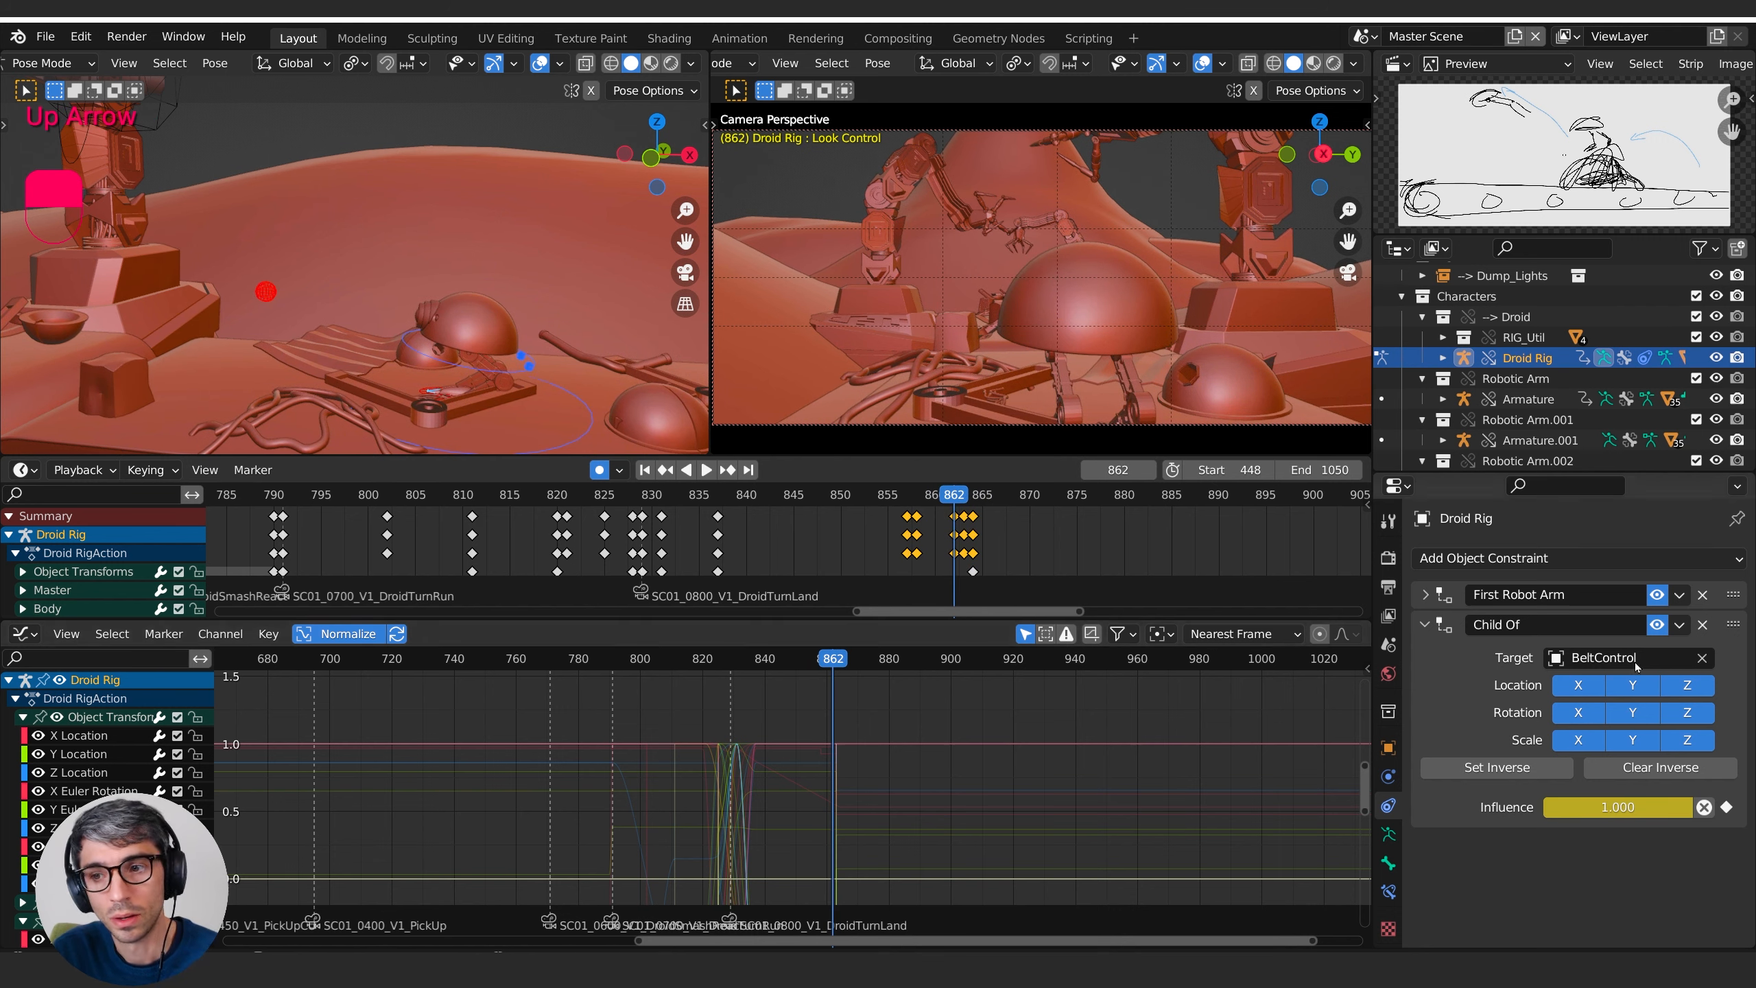
{"action": "key", "text": "Tab"}
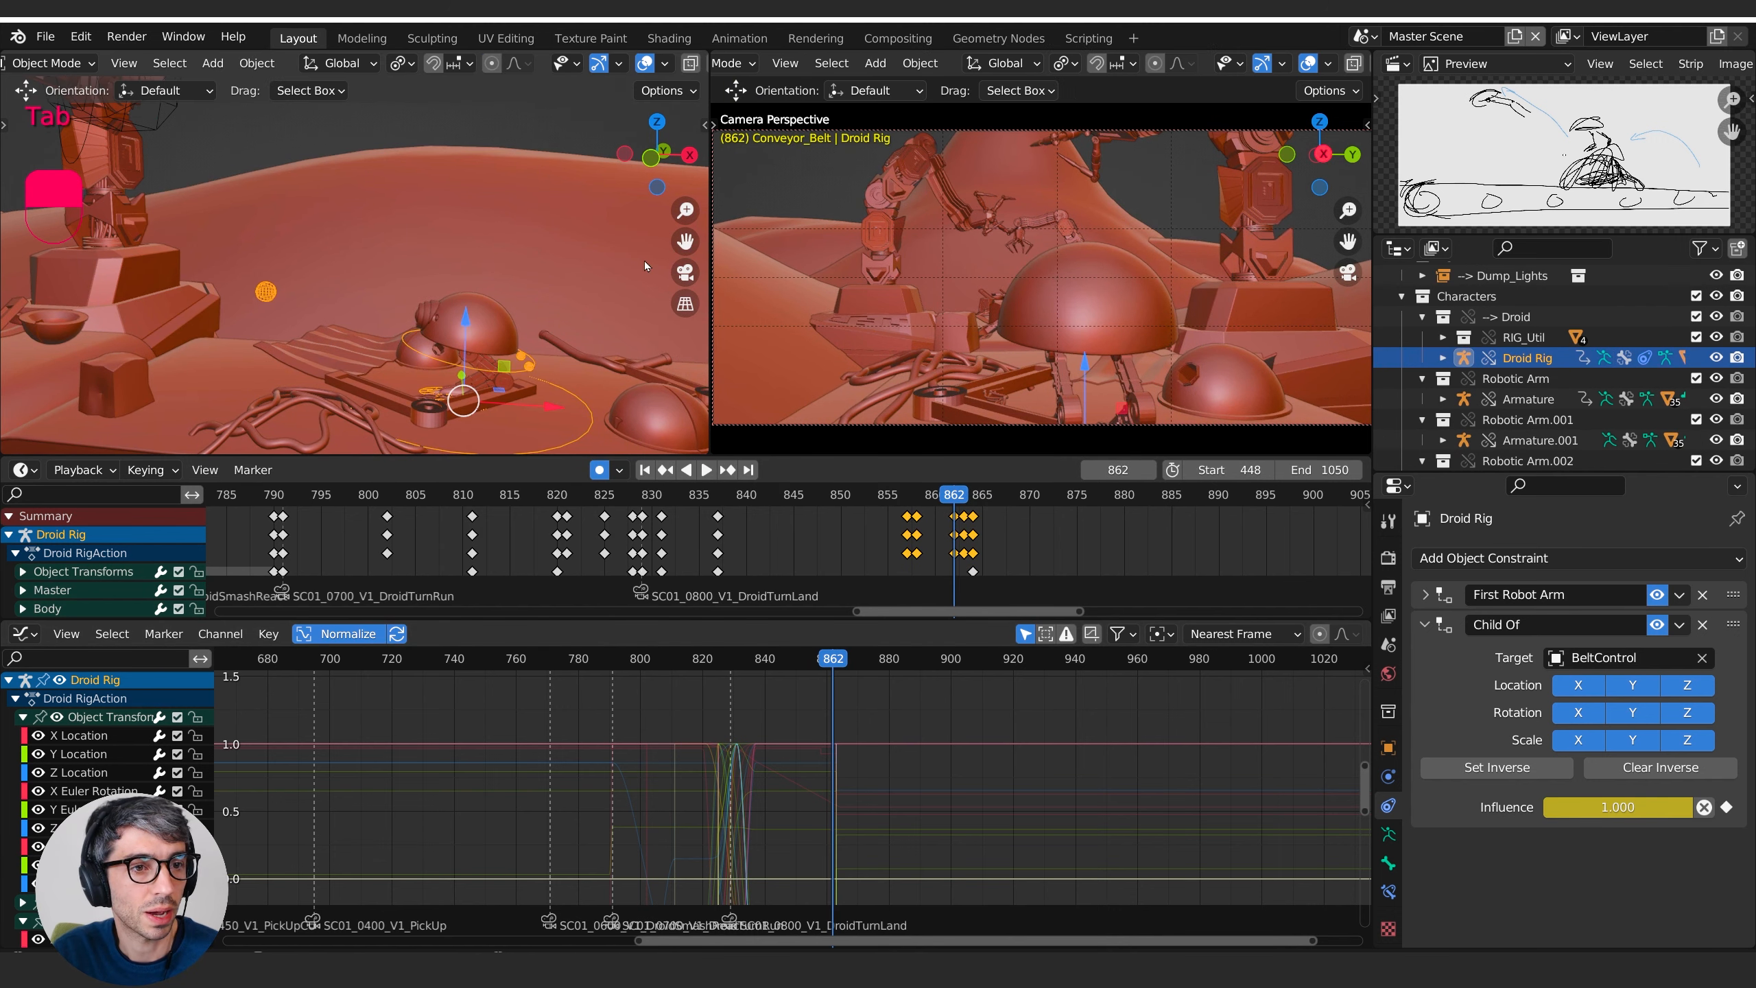
{"action": "left_click", "coordinate": [1521, 359]}
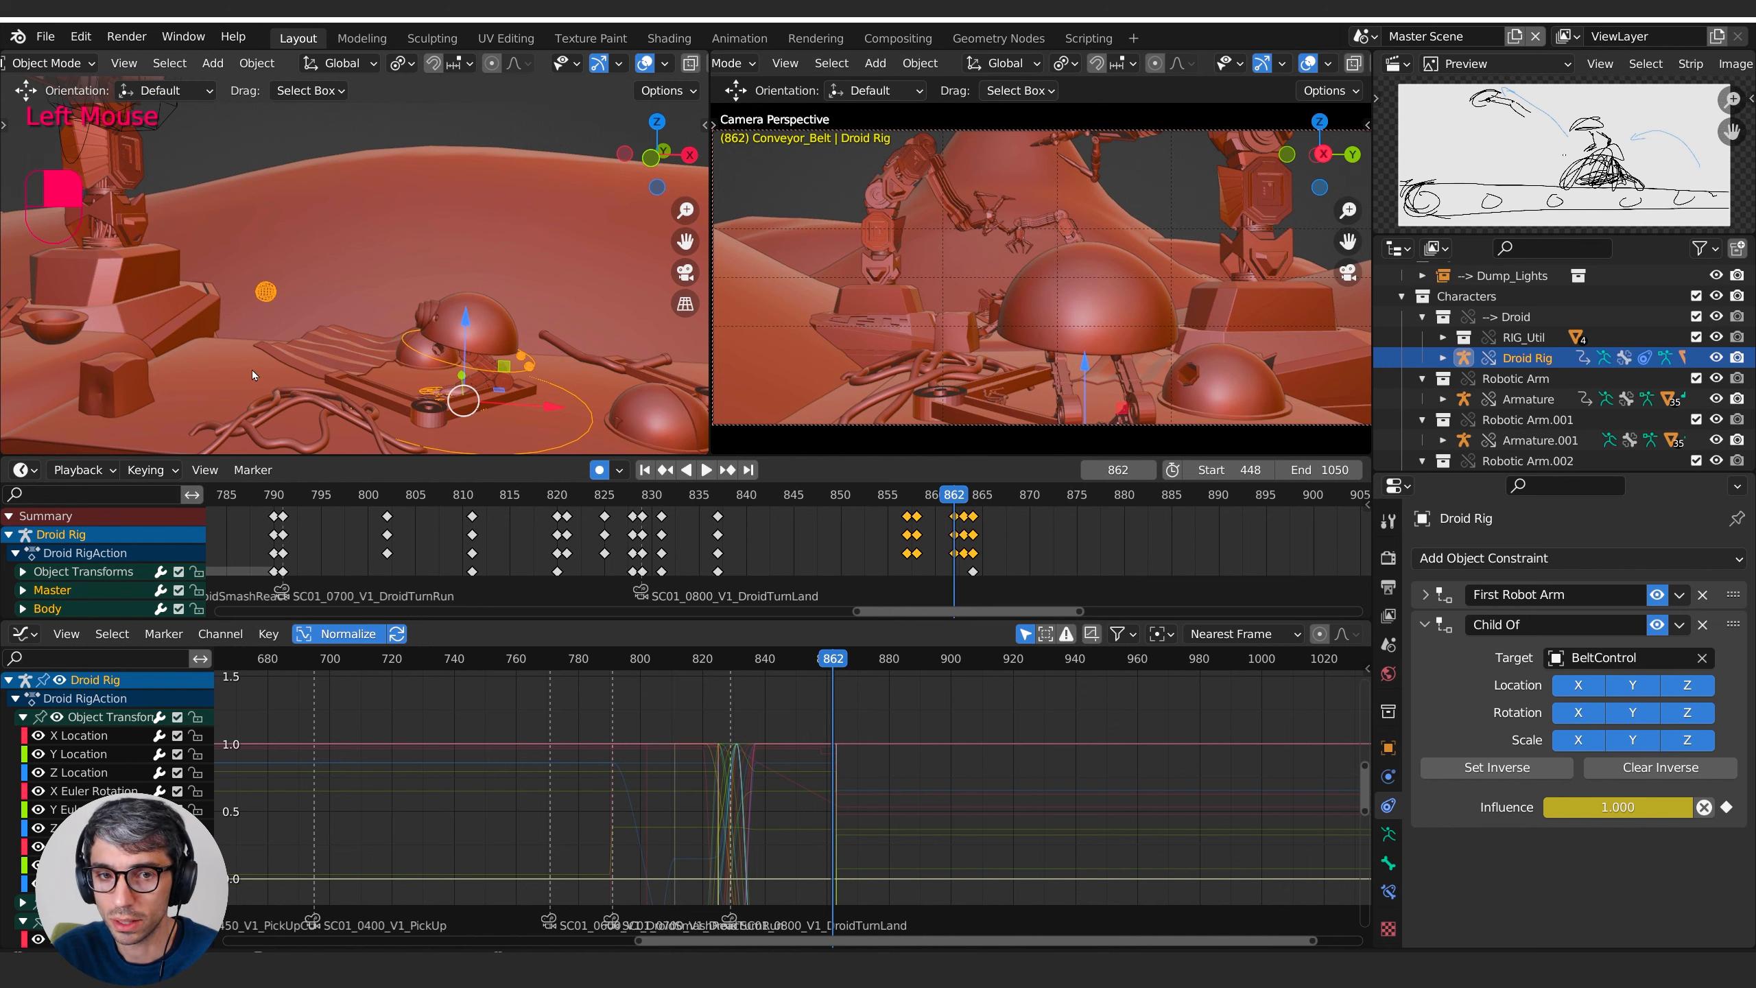
- Look through the Preferences for the Tab for Pie Menu keymap option and bring up the viewport's mode pie menu
{"action": "key", "text": "Tab"}
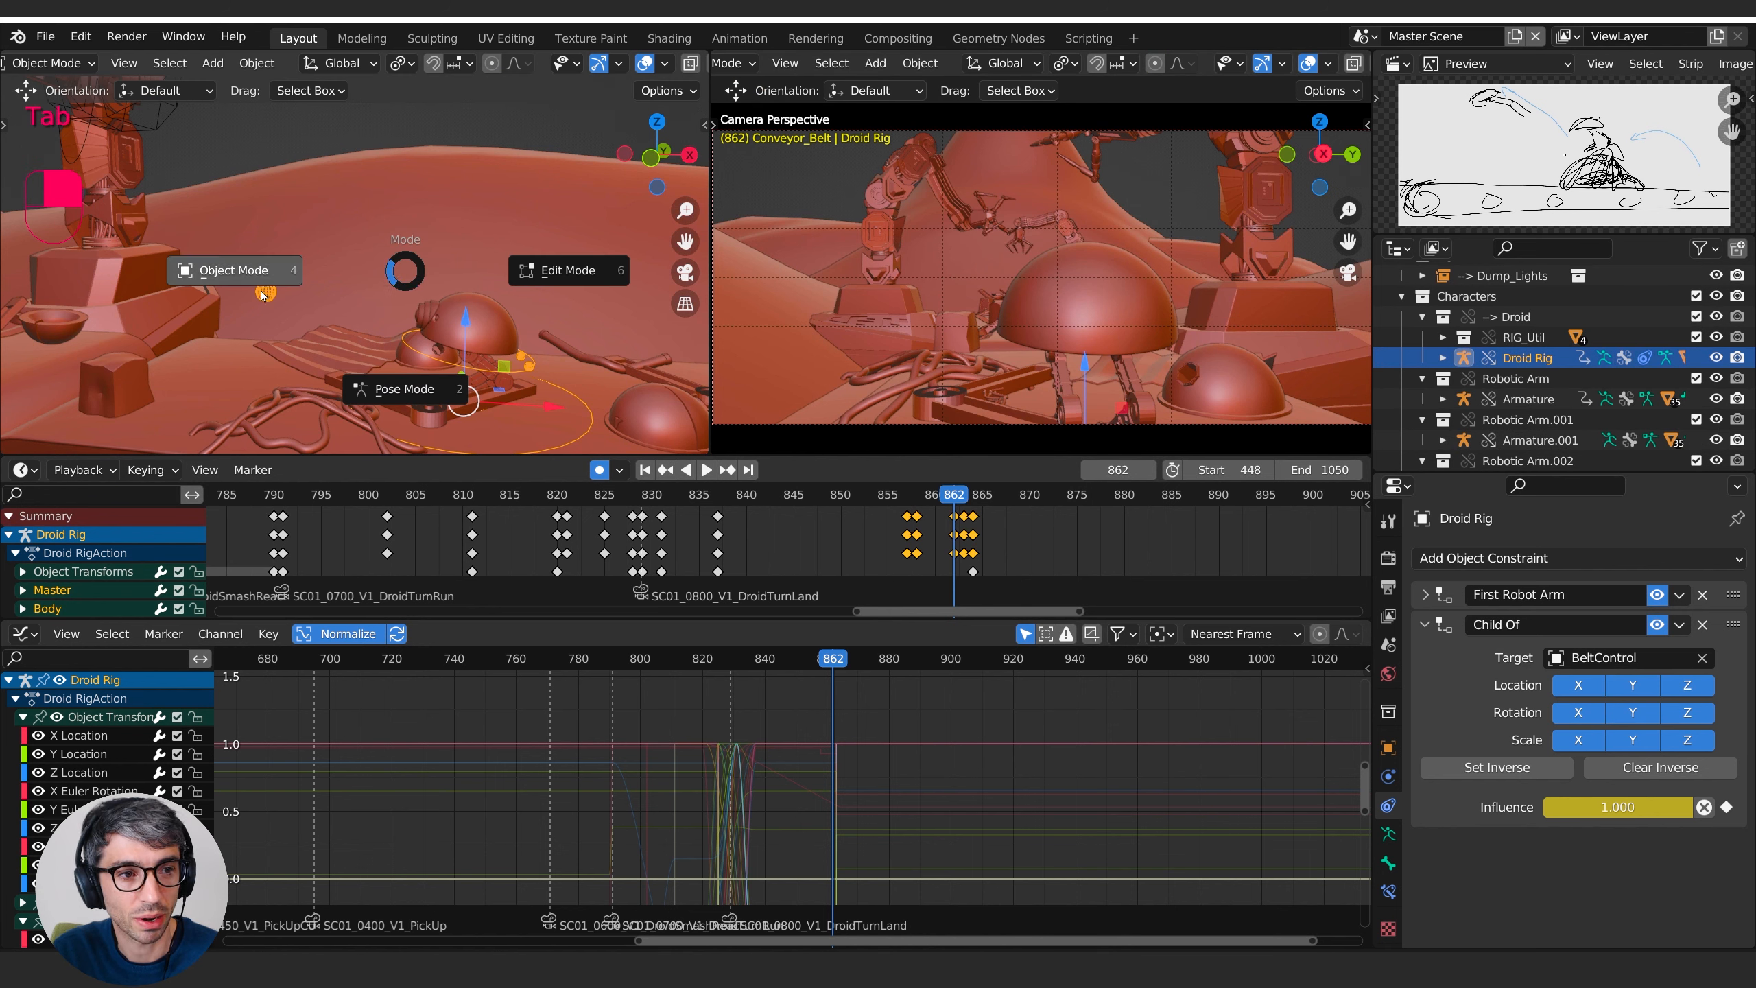
{"action": "left_click", "coordinate": [45, 36]}
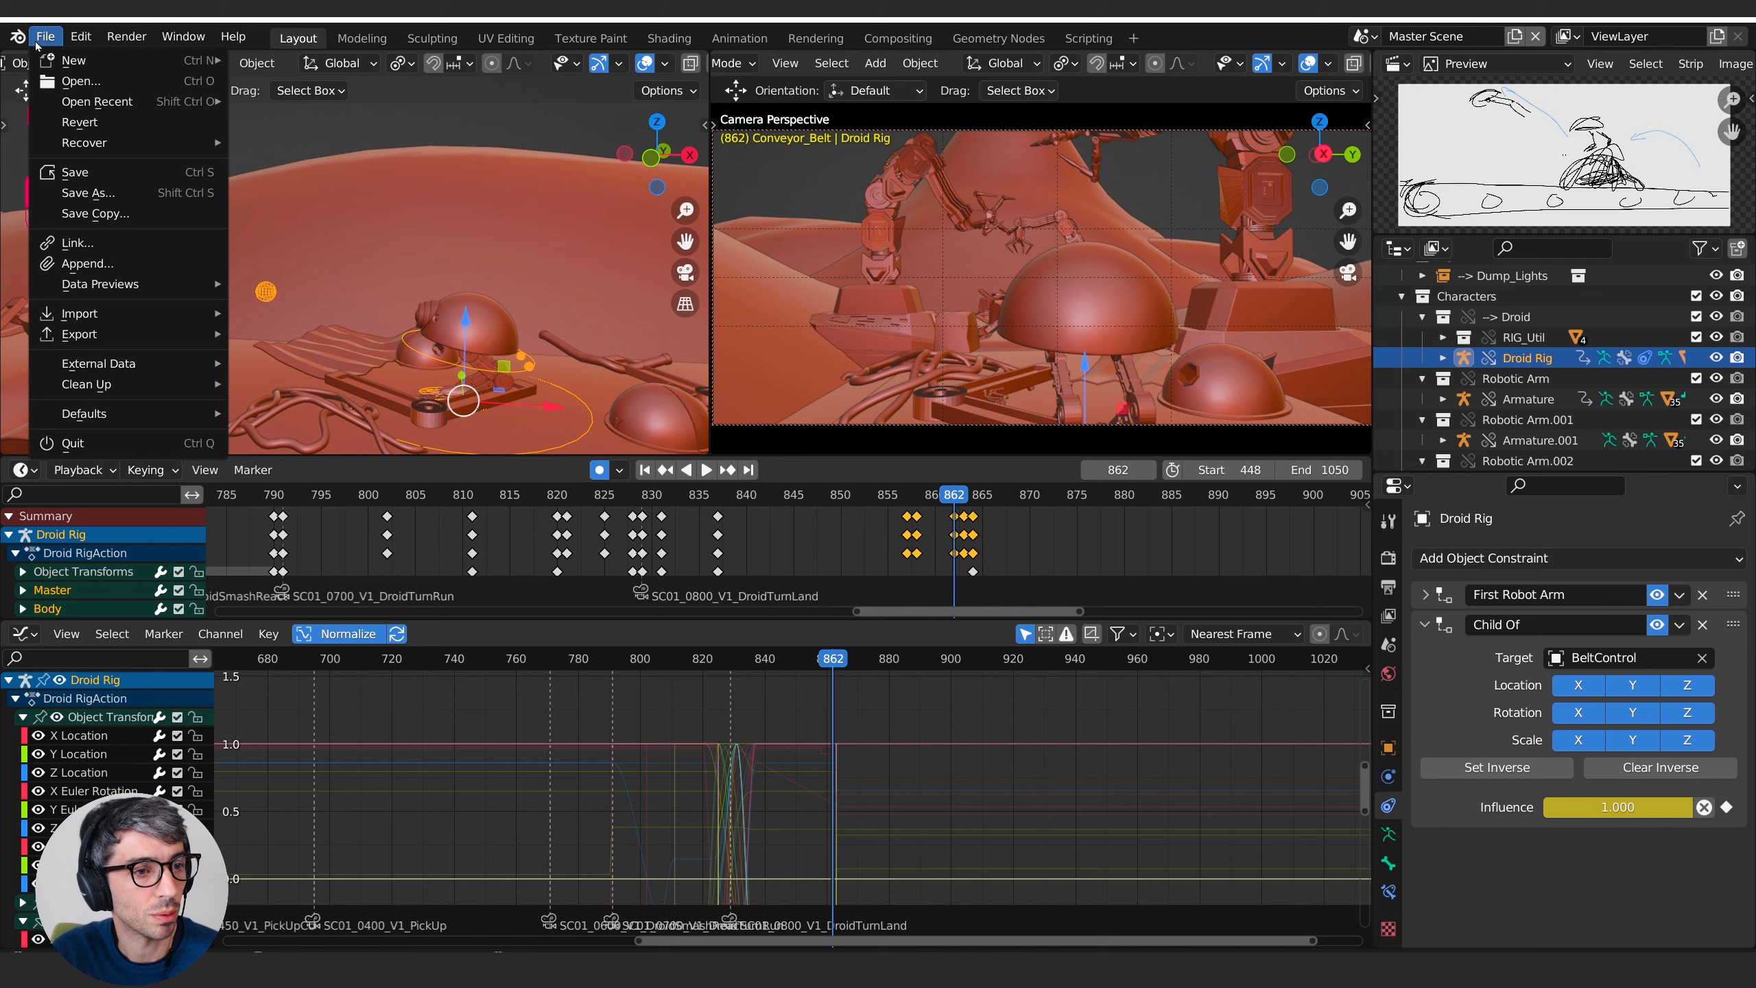
{"action": "mouse_move", "coordinate": [81, 36]}
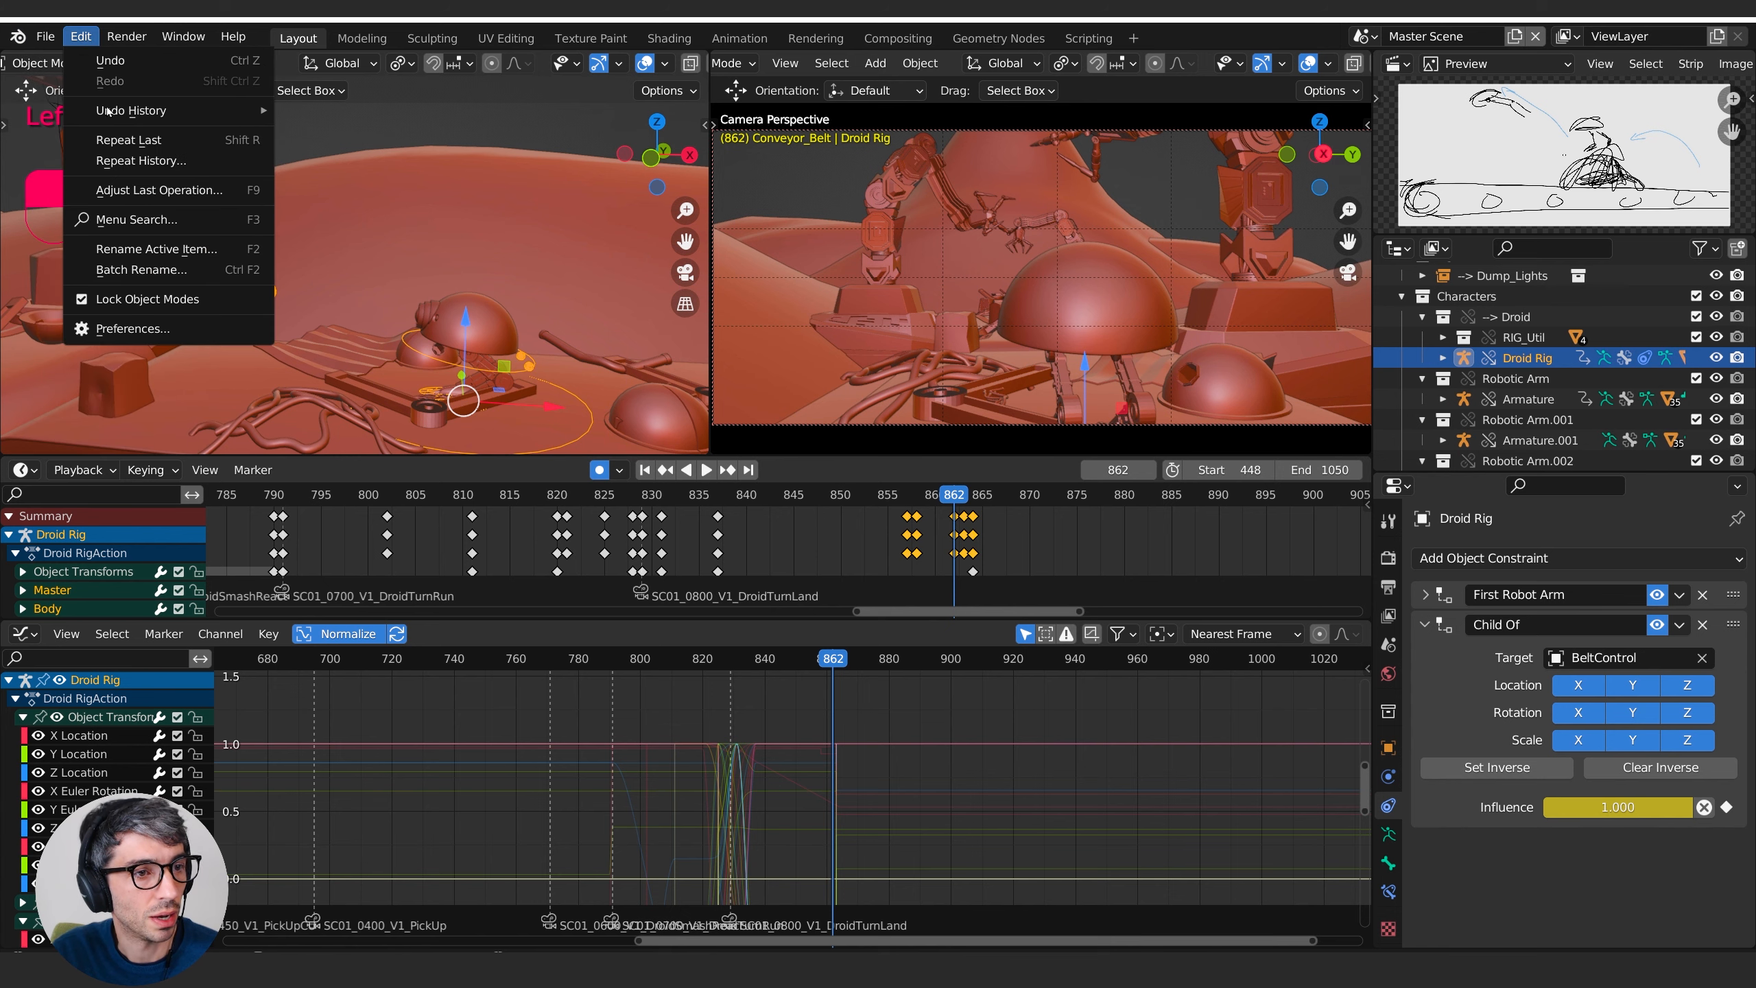
{"action": "left_click", "coordinate": [123, 329]}
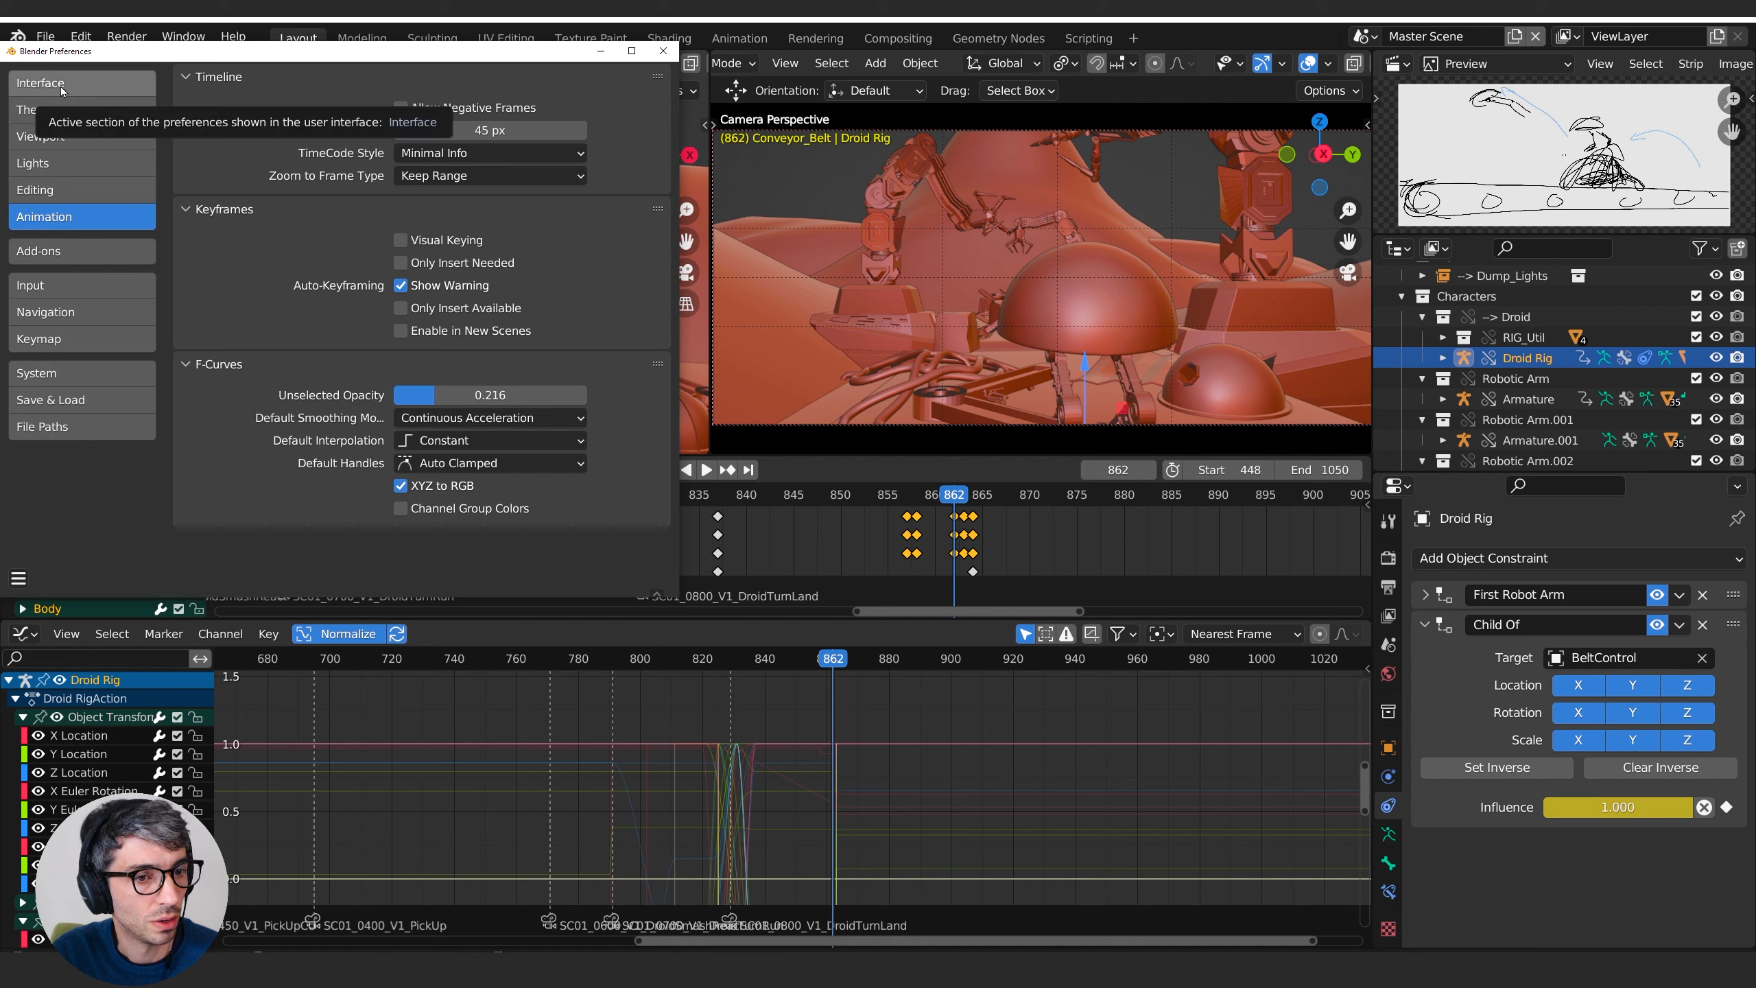
{"action": "left_click", "coordinate": [55, 286]}
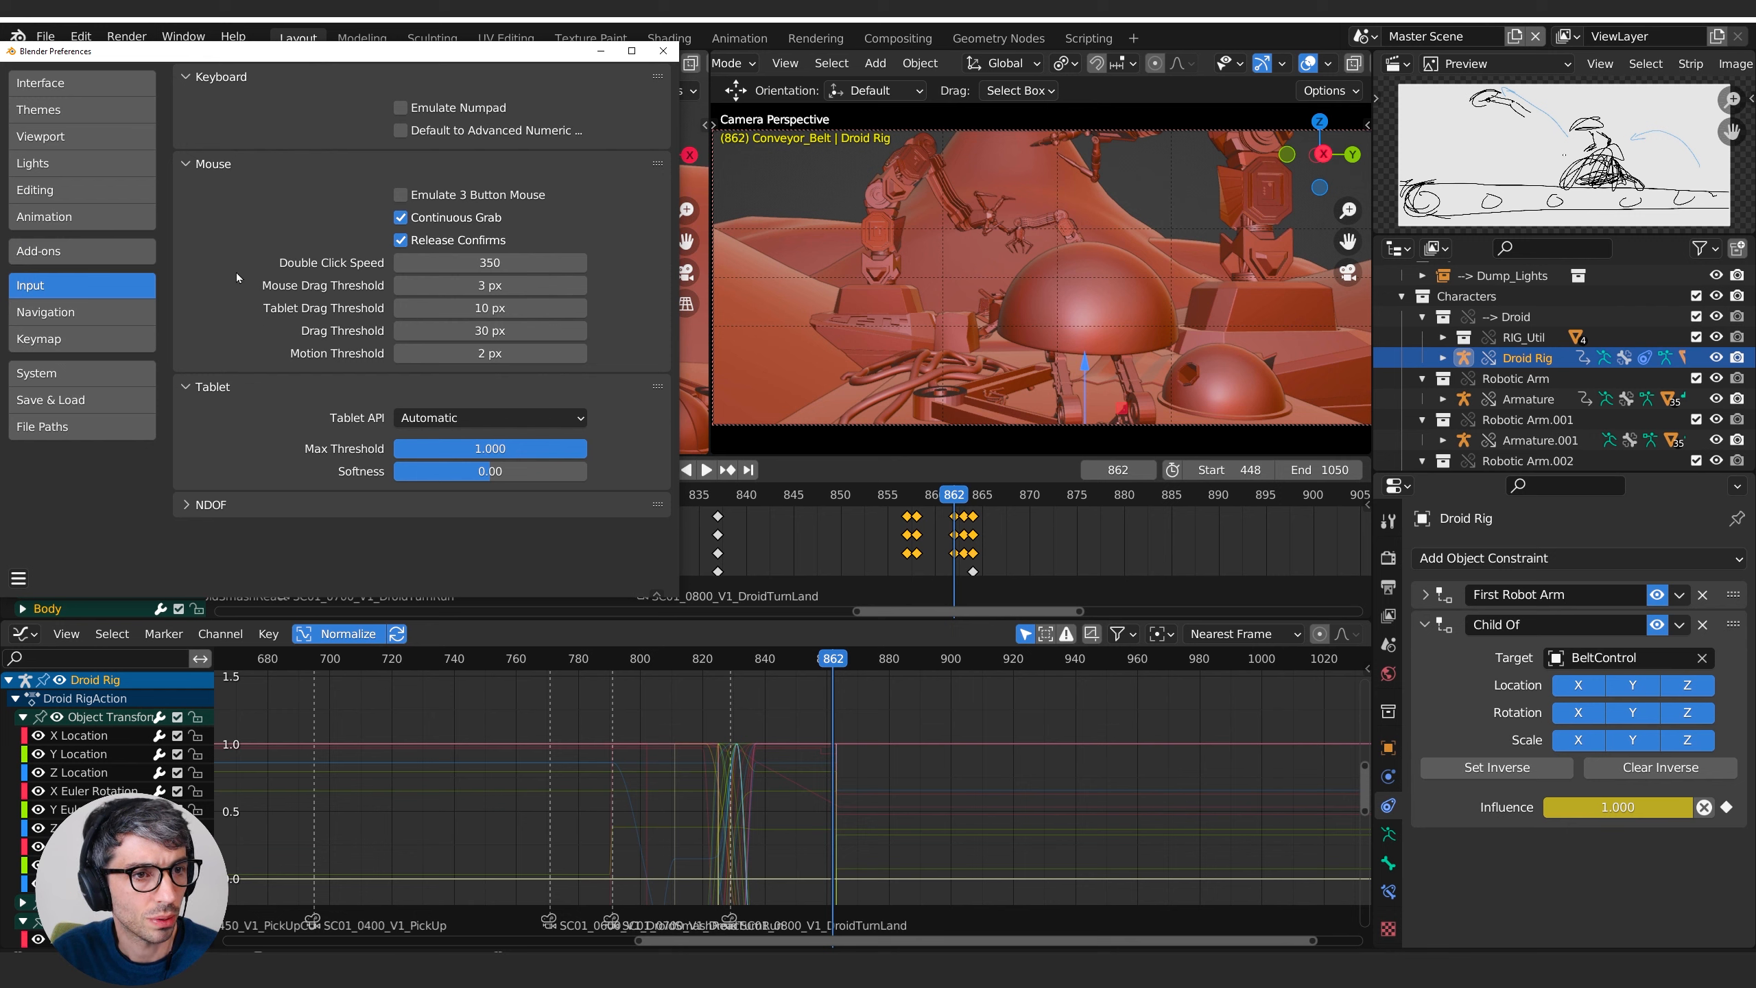
{"action": "left_click", "coordinate": [78, 84]}
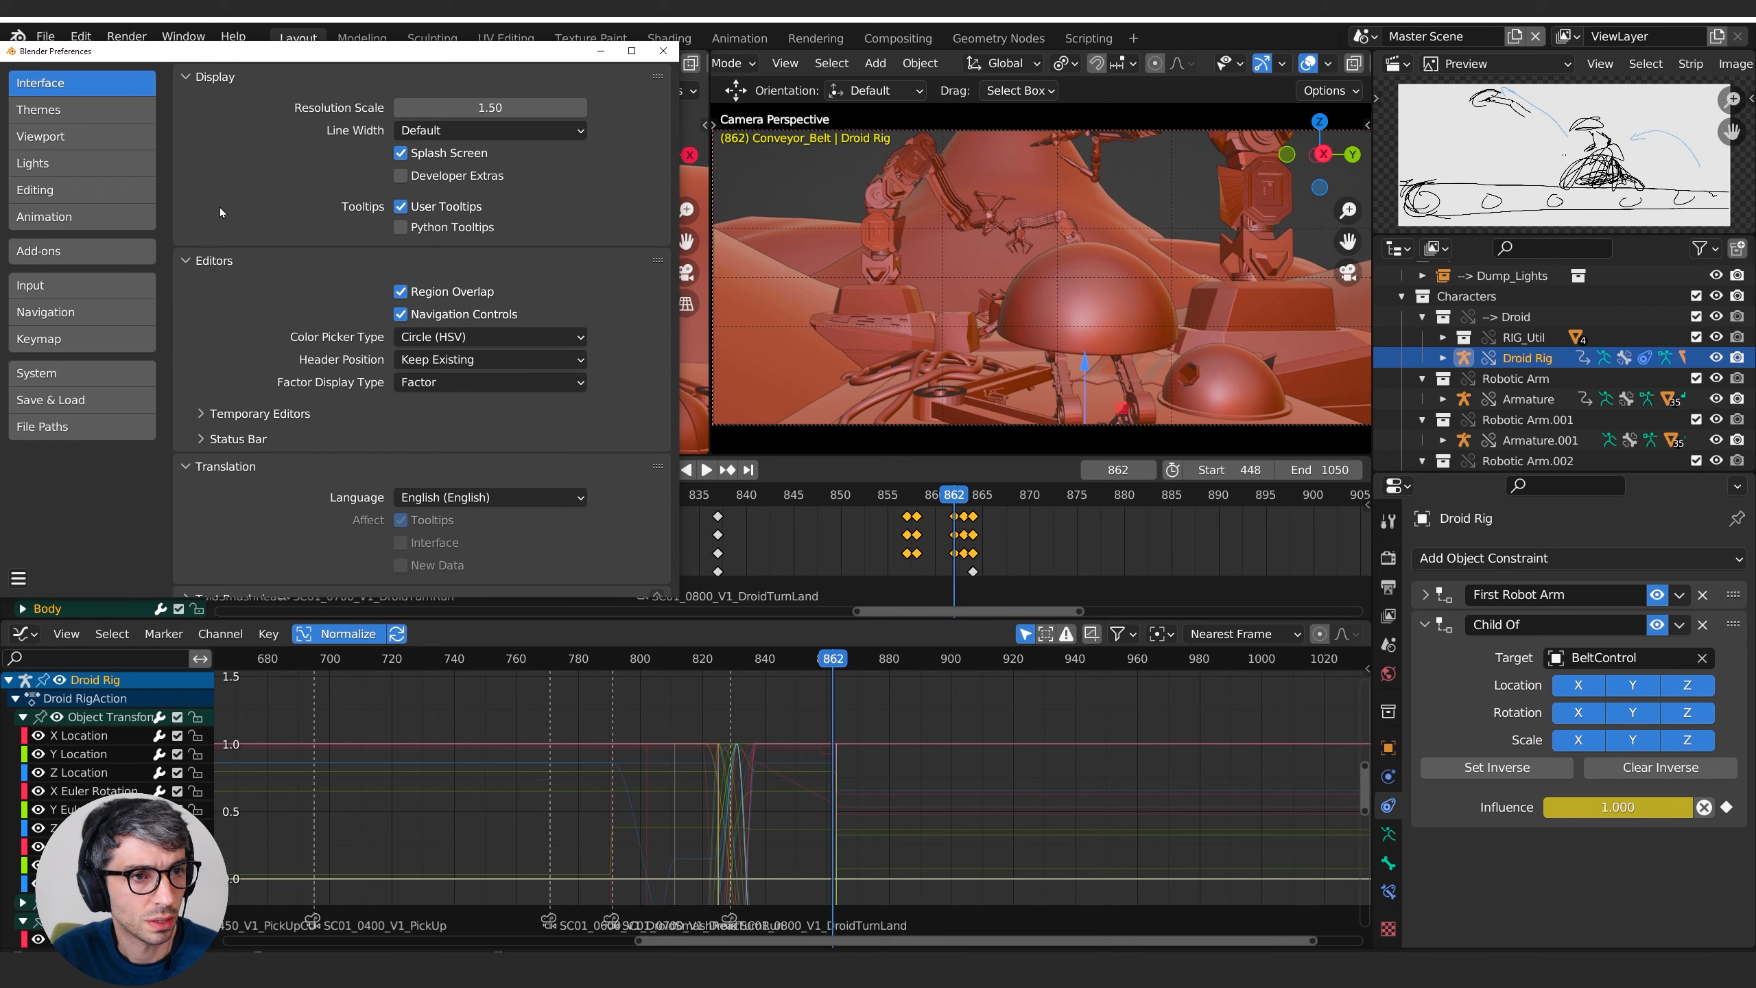
{"action": "left_click", "coordinate": [71, 195]}
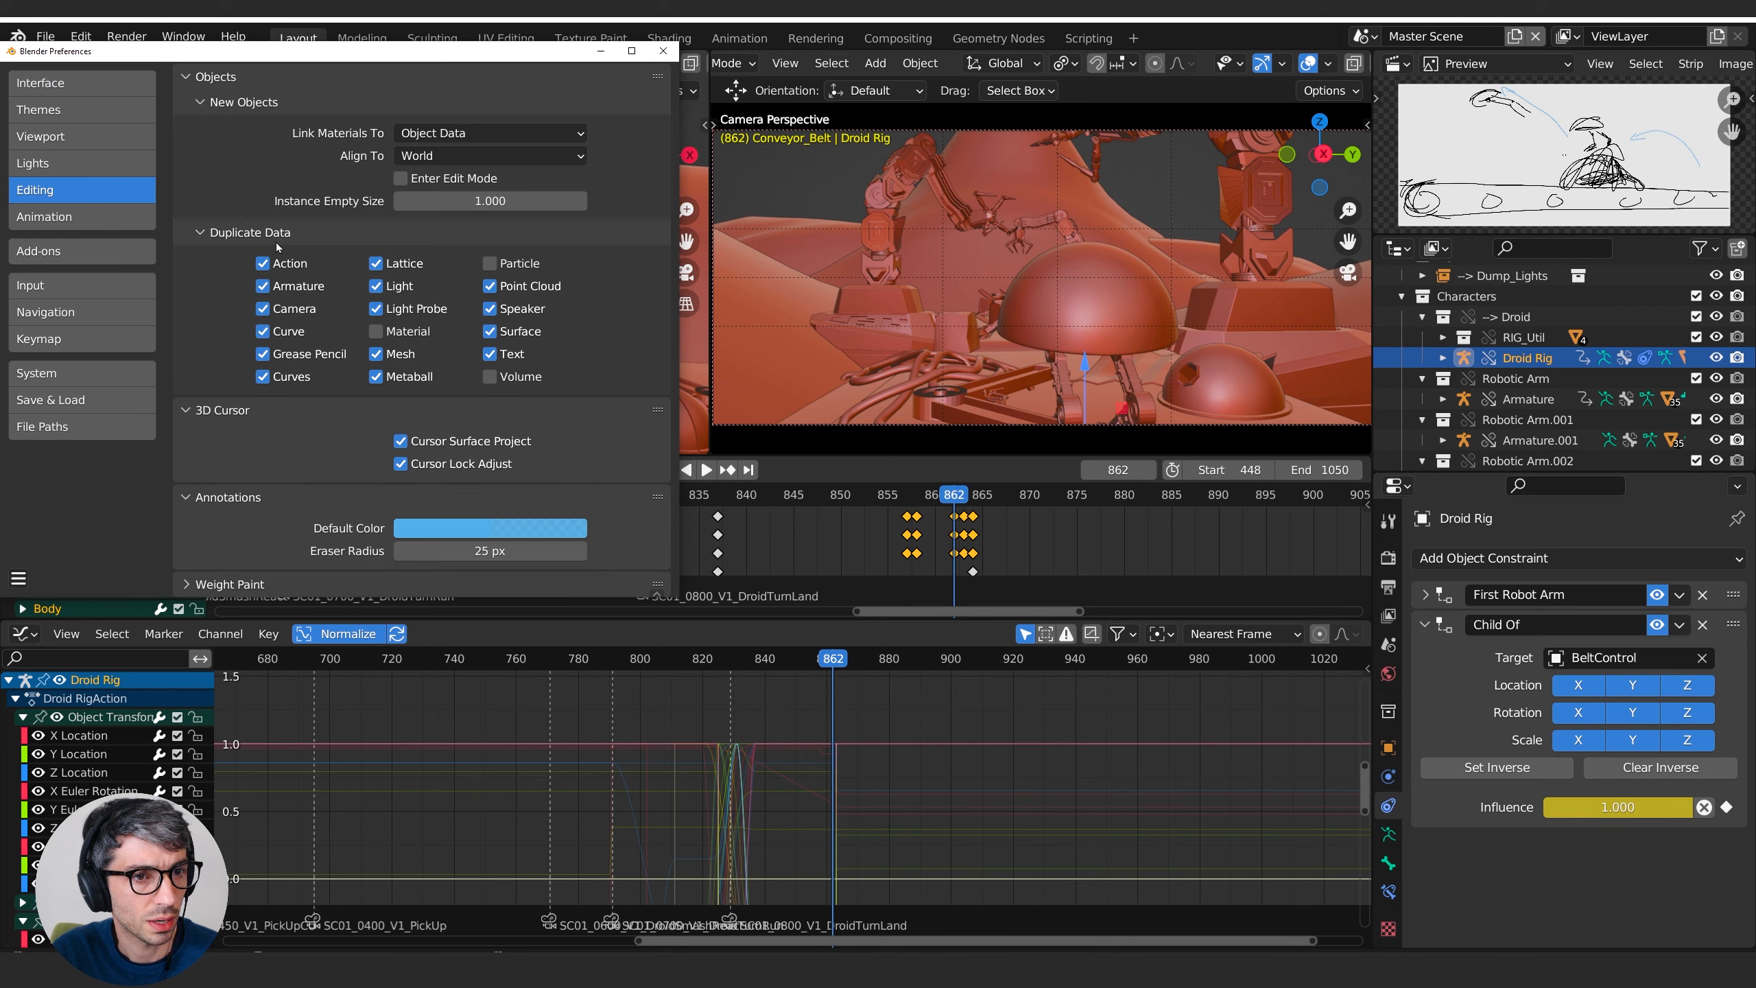
{"action": "scroll", "coordinate": [275, 471], "scroll_direction": "down", "scroll_amount": 3}
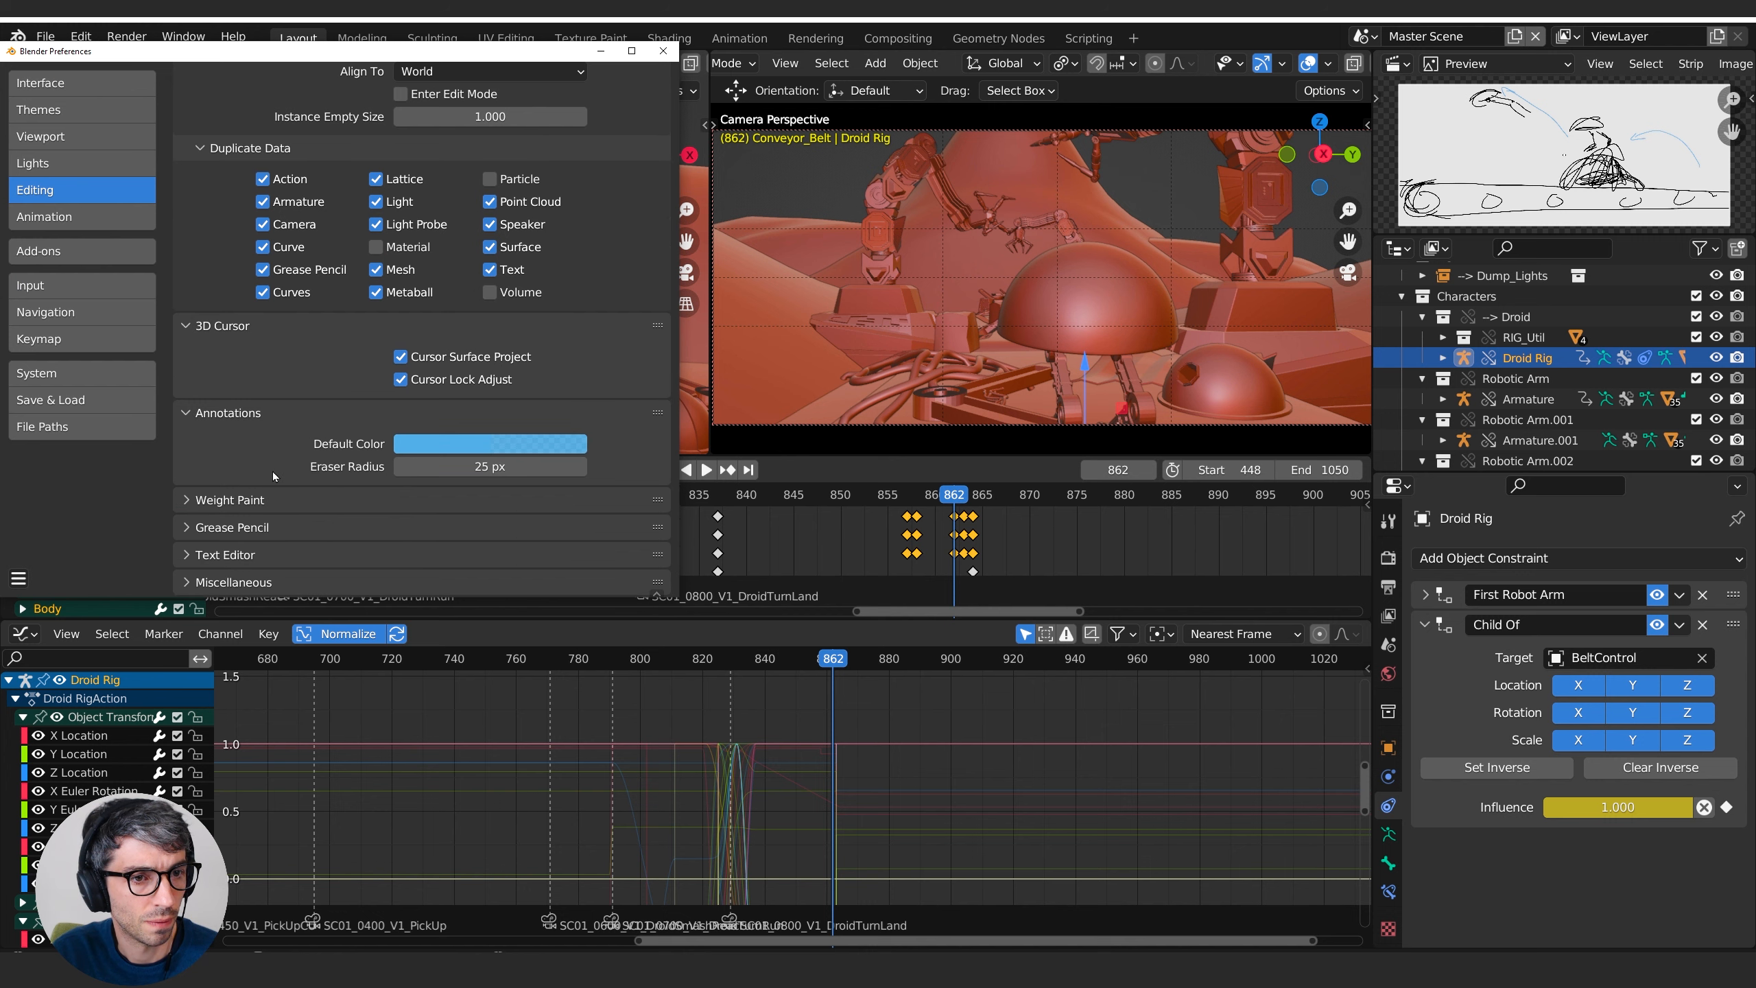
{"action": "scroll", "coordinate": [272, 473], "scroll_direction": "up", "scroll_amount": 3}
{"action": "left_click", "coordinate": [59, 169]}
{"action": "left_click", "coordinate": [65, 141]}
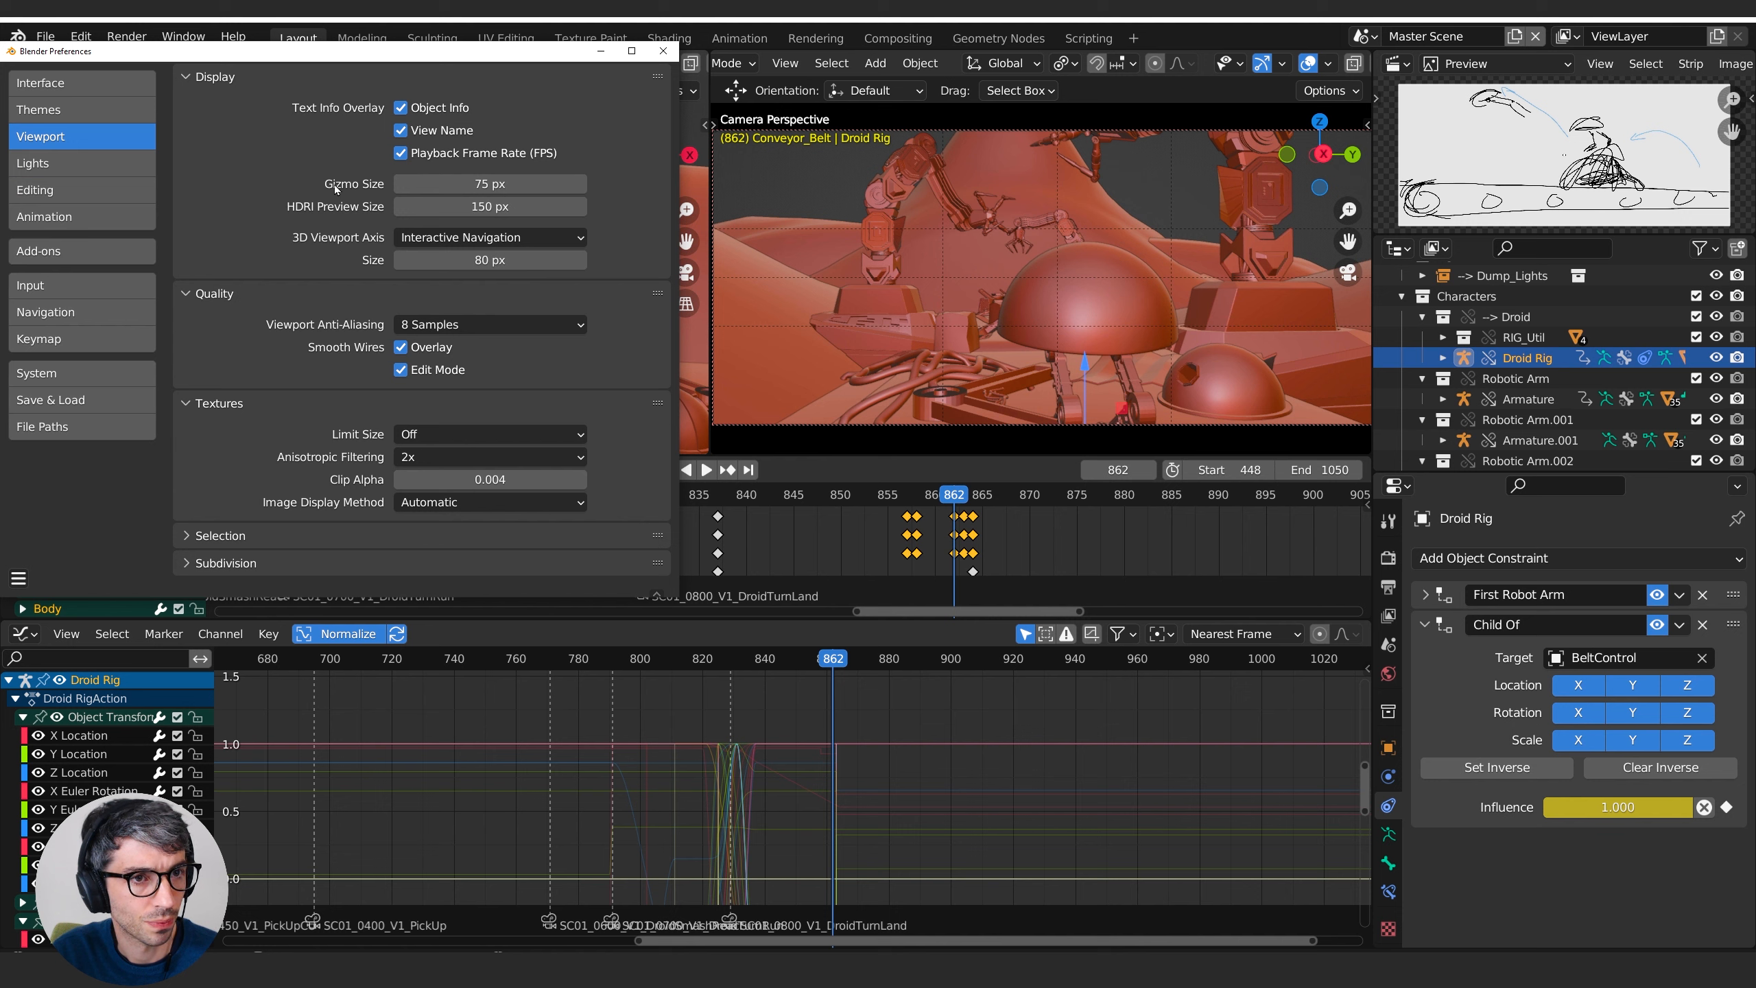
{"action": "left_click", "coordinate": [100, 113]}
{"action": "left_click", "coordinate": [90, 88]}
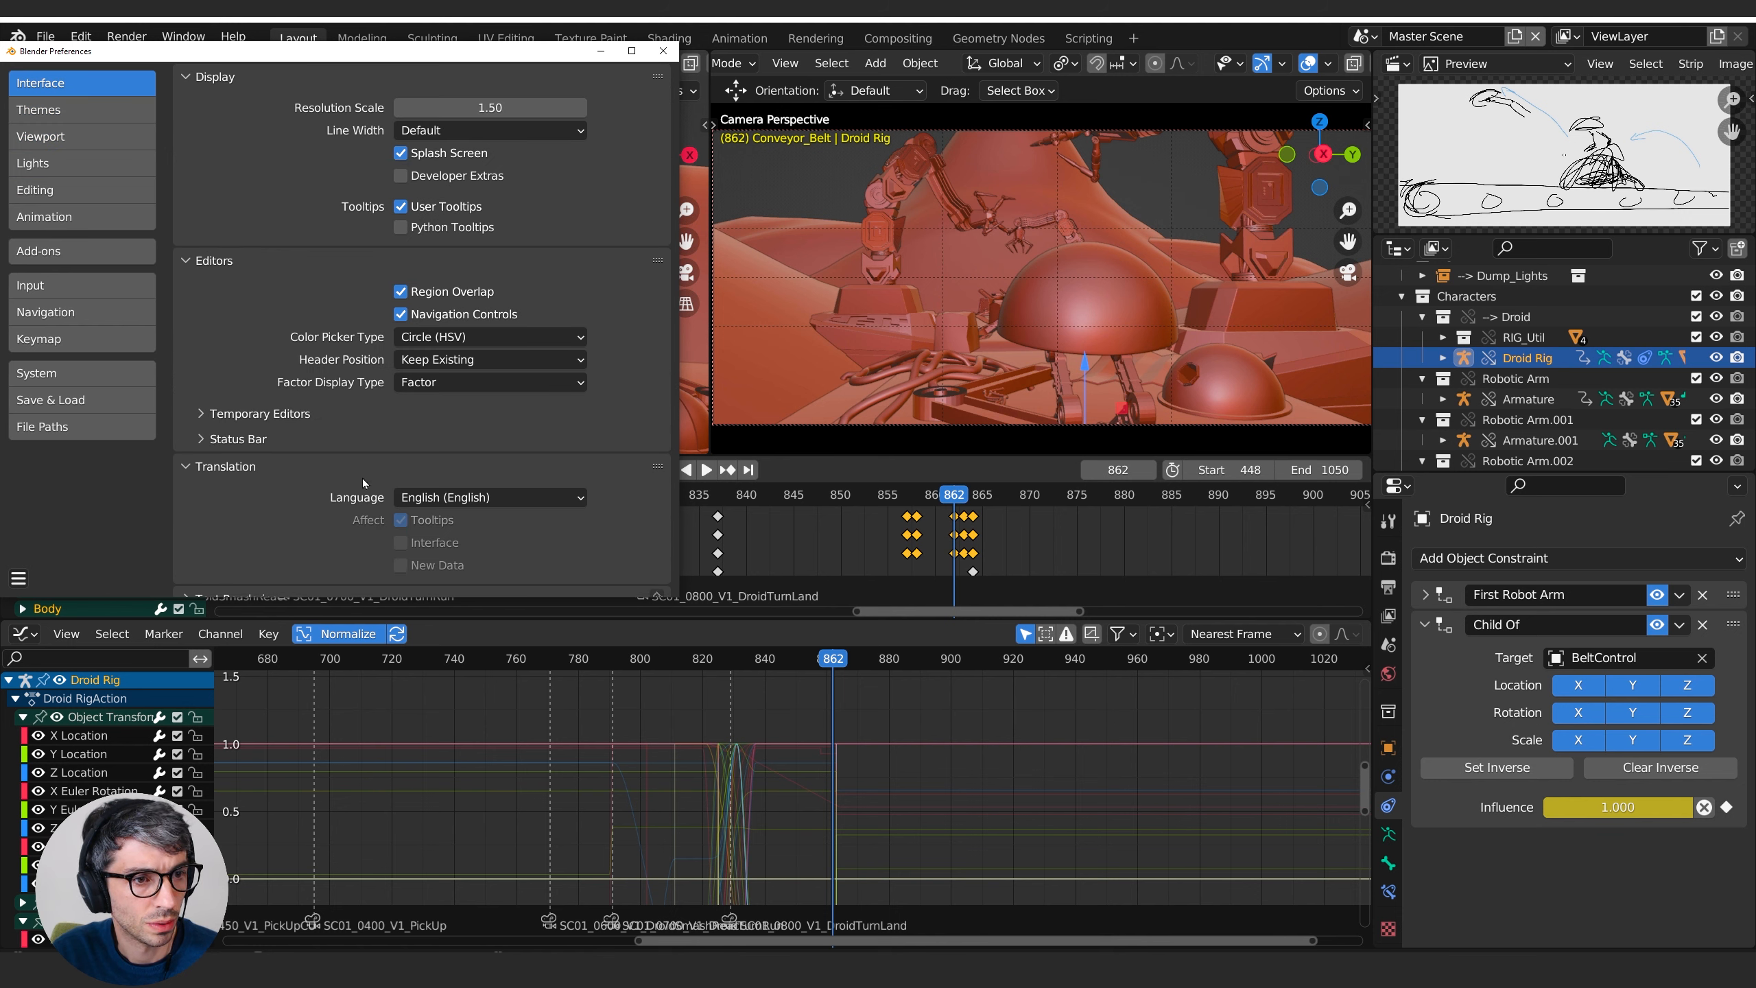
{"action": "scroll", "coordinate": [315, 524], "scroll_direction": "down", "scroll_amount": 2}
{"action": "scroll", "coordinate": [316, 524], "scroll_direction": "up", "scroll_amount": 2}
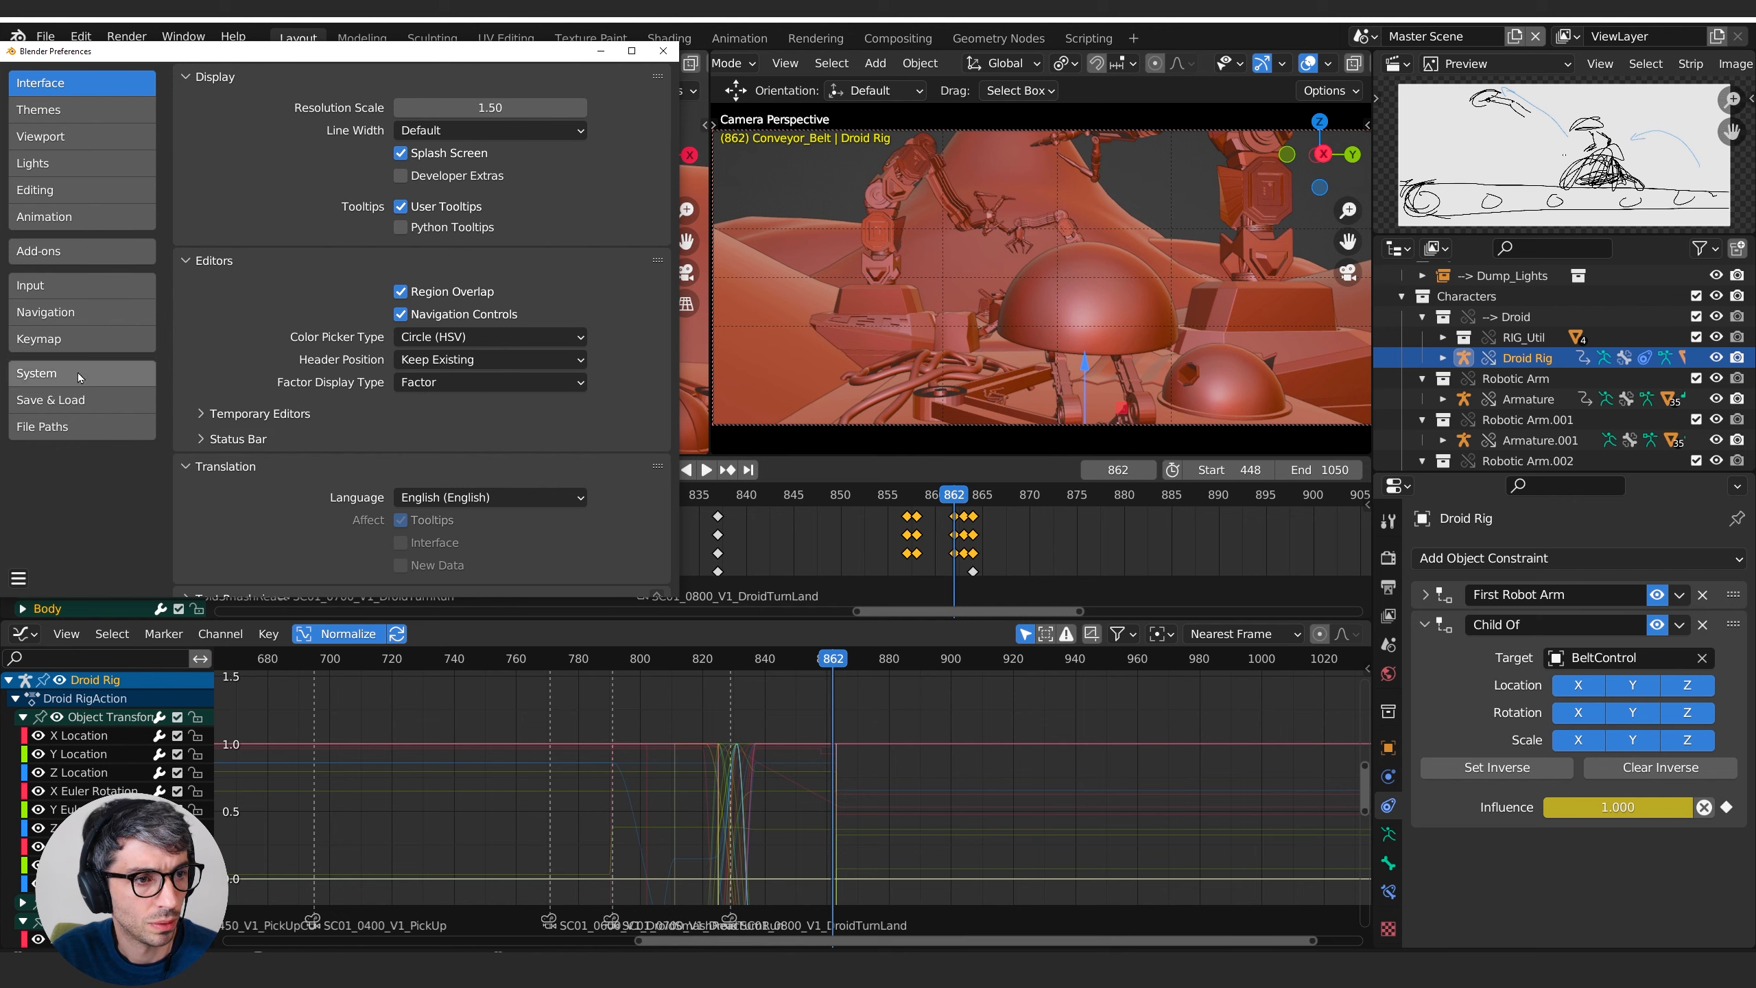
{"action": "left_click", "coordinate": [80, 342]}
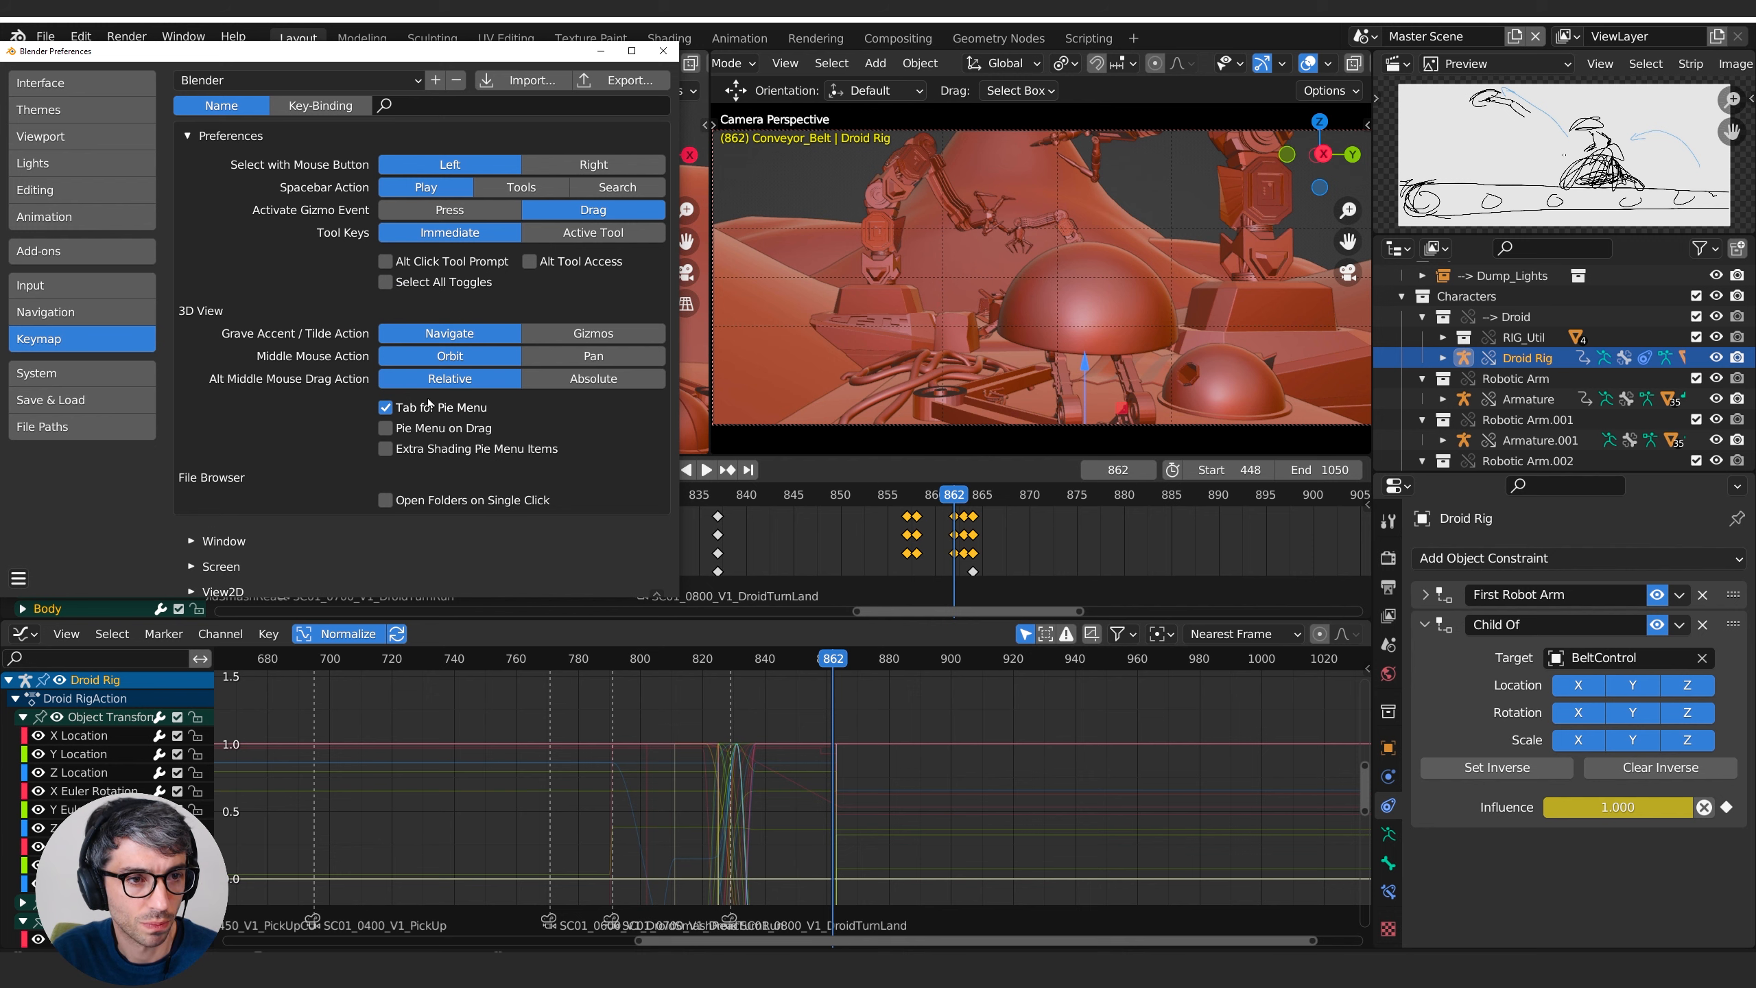
{"action": "left_click", "coordinate": [663, 50]}
{"action": "key", "text": "Tab"}
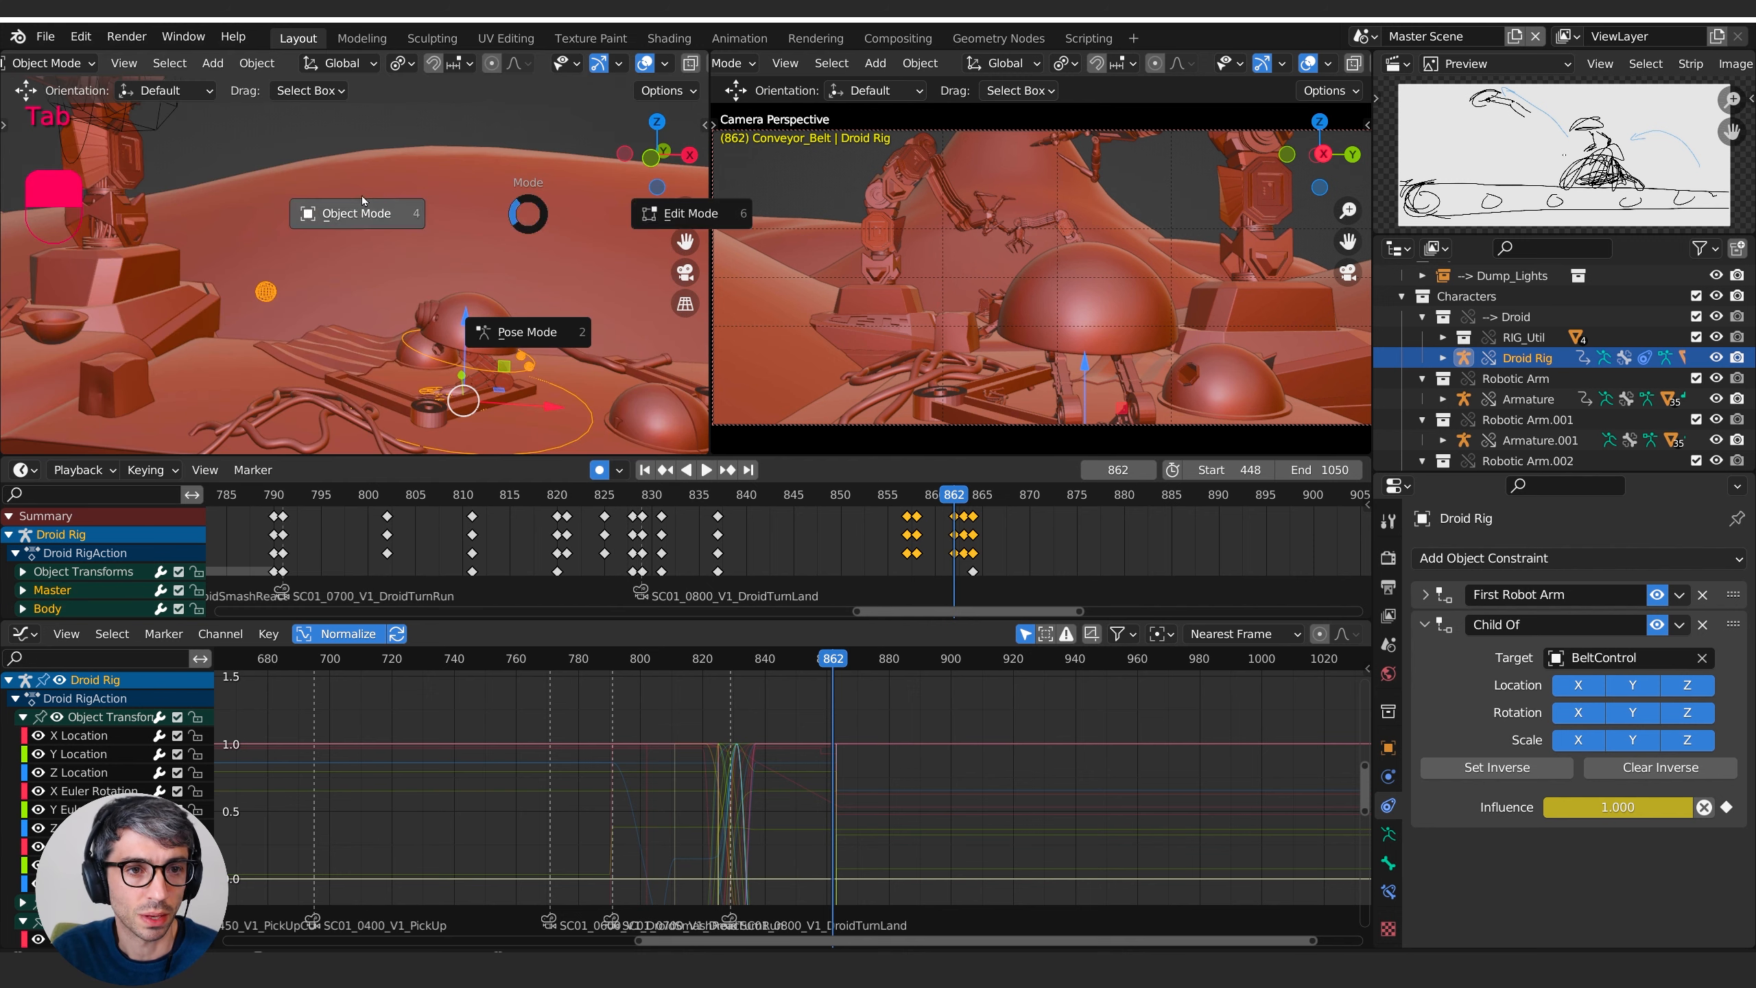
{"action": "left_click", "coordinate": [489, 220]}
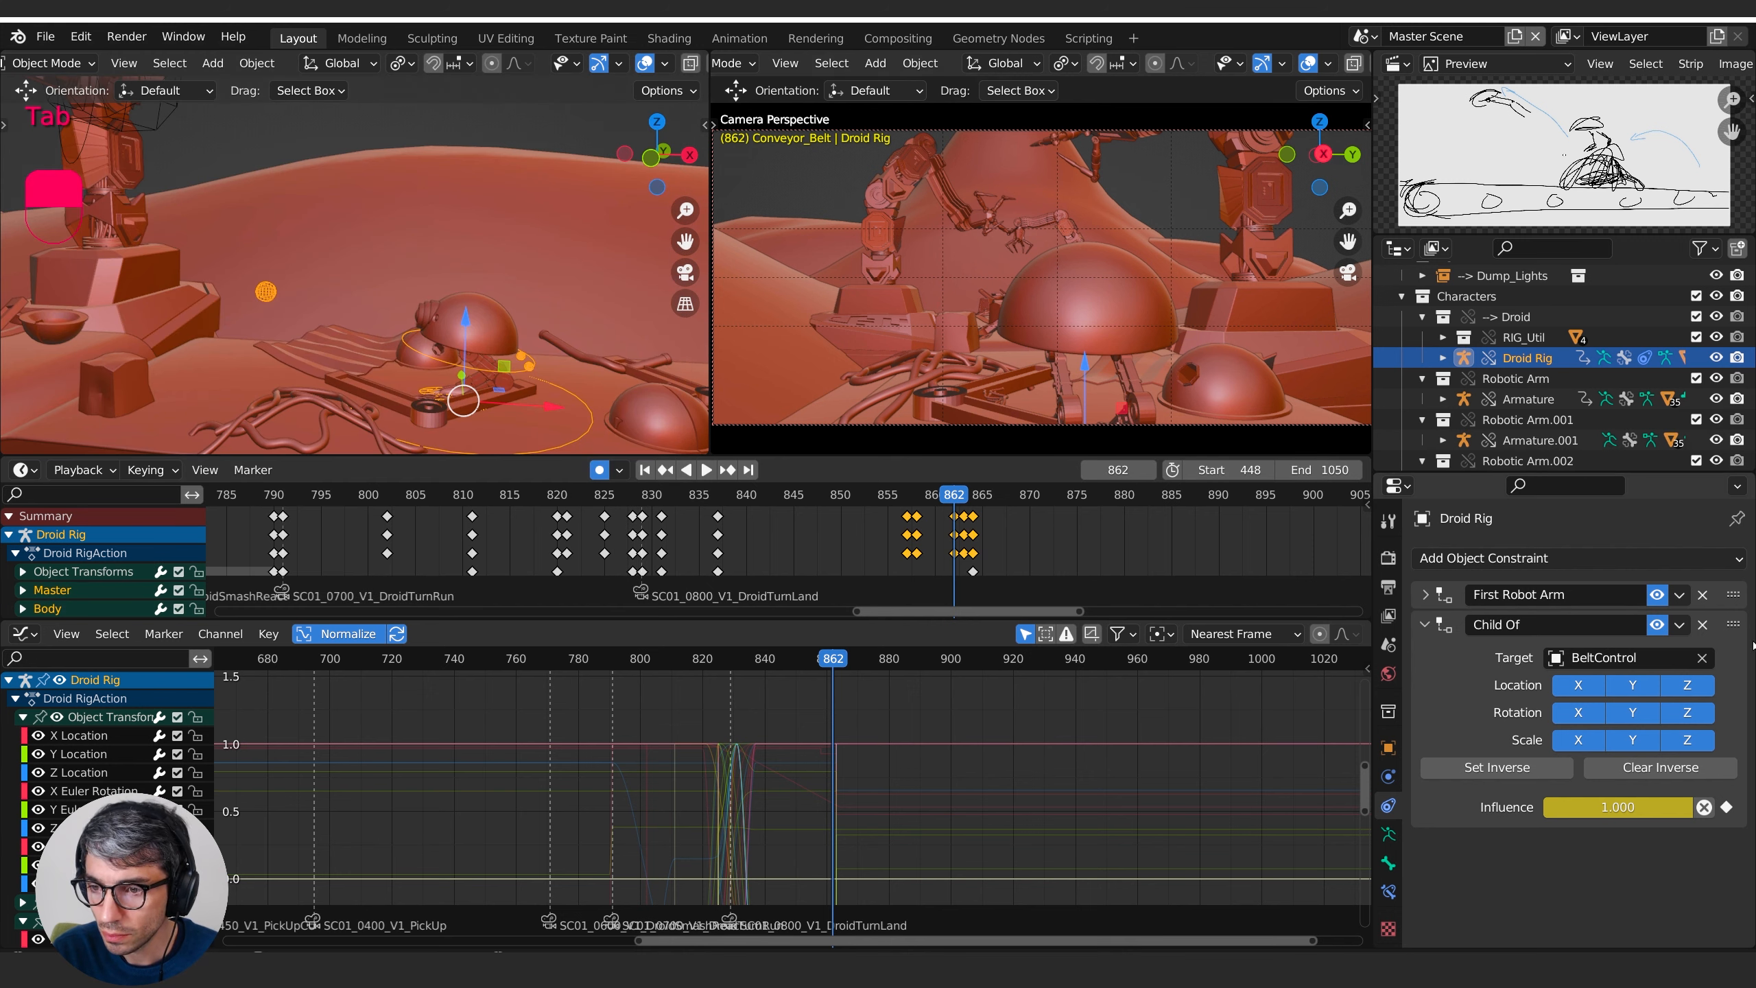
- Keyframe the Droid Rig's object location and rotation on frame 862
{"action": "left_click", "coordinate": [1388, 748]}
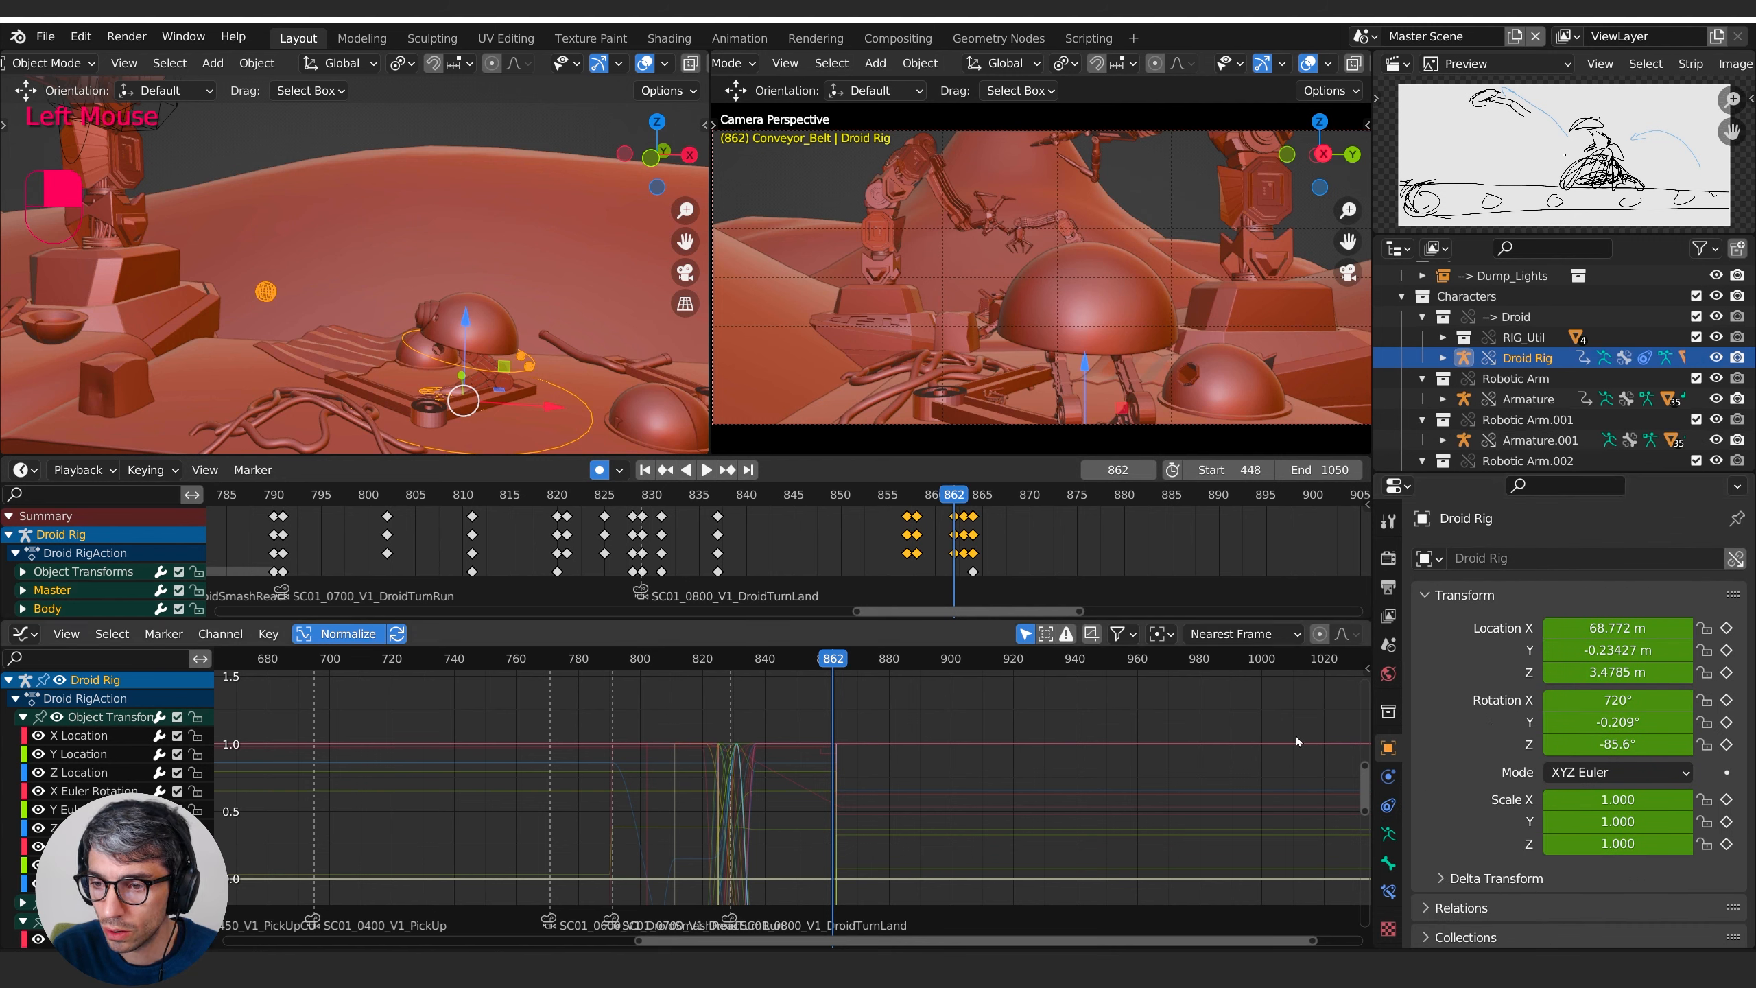
{"action": "left_click", "coordinate": [1037, 530]}
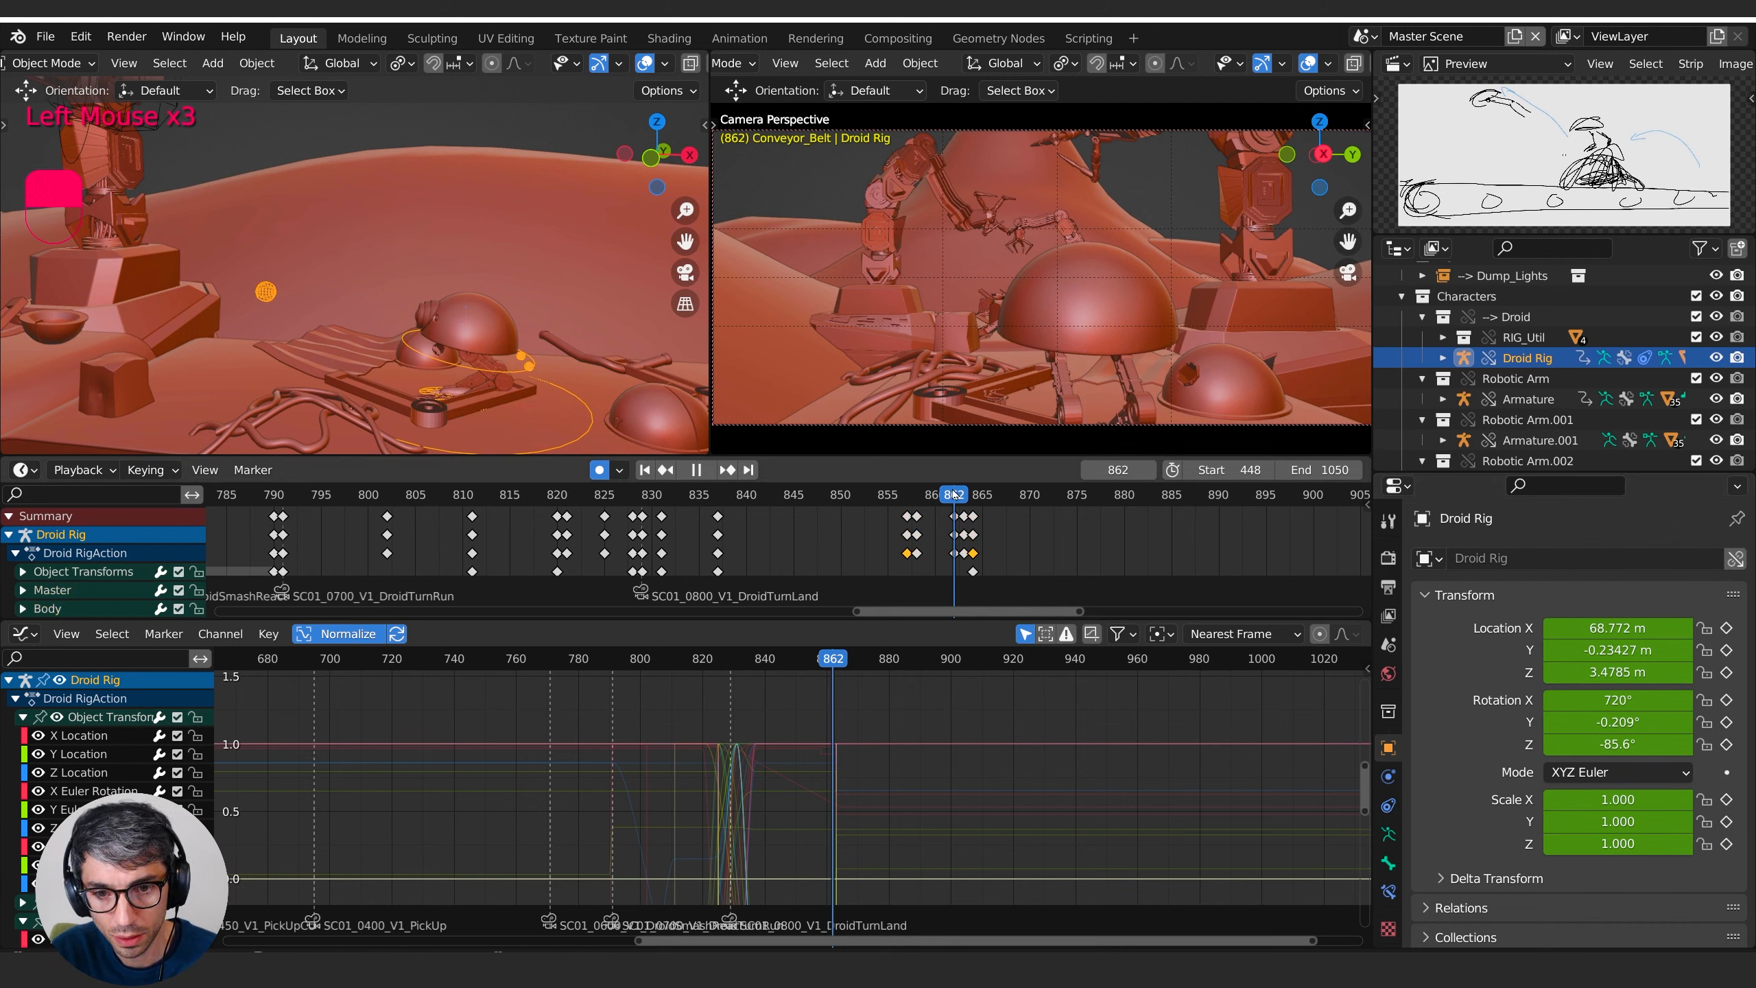
{"action": "left_click_drag", "start_coordinate": [953, 494], "coordinate": [954, 494]}
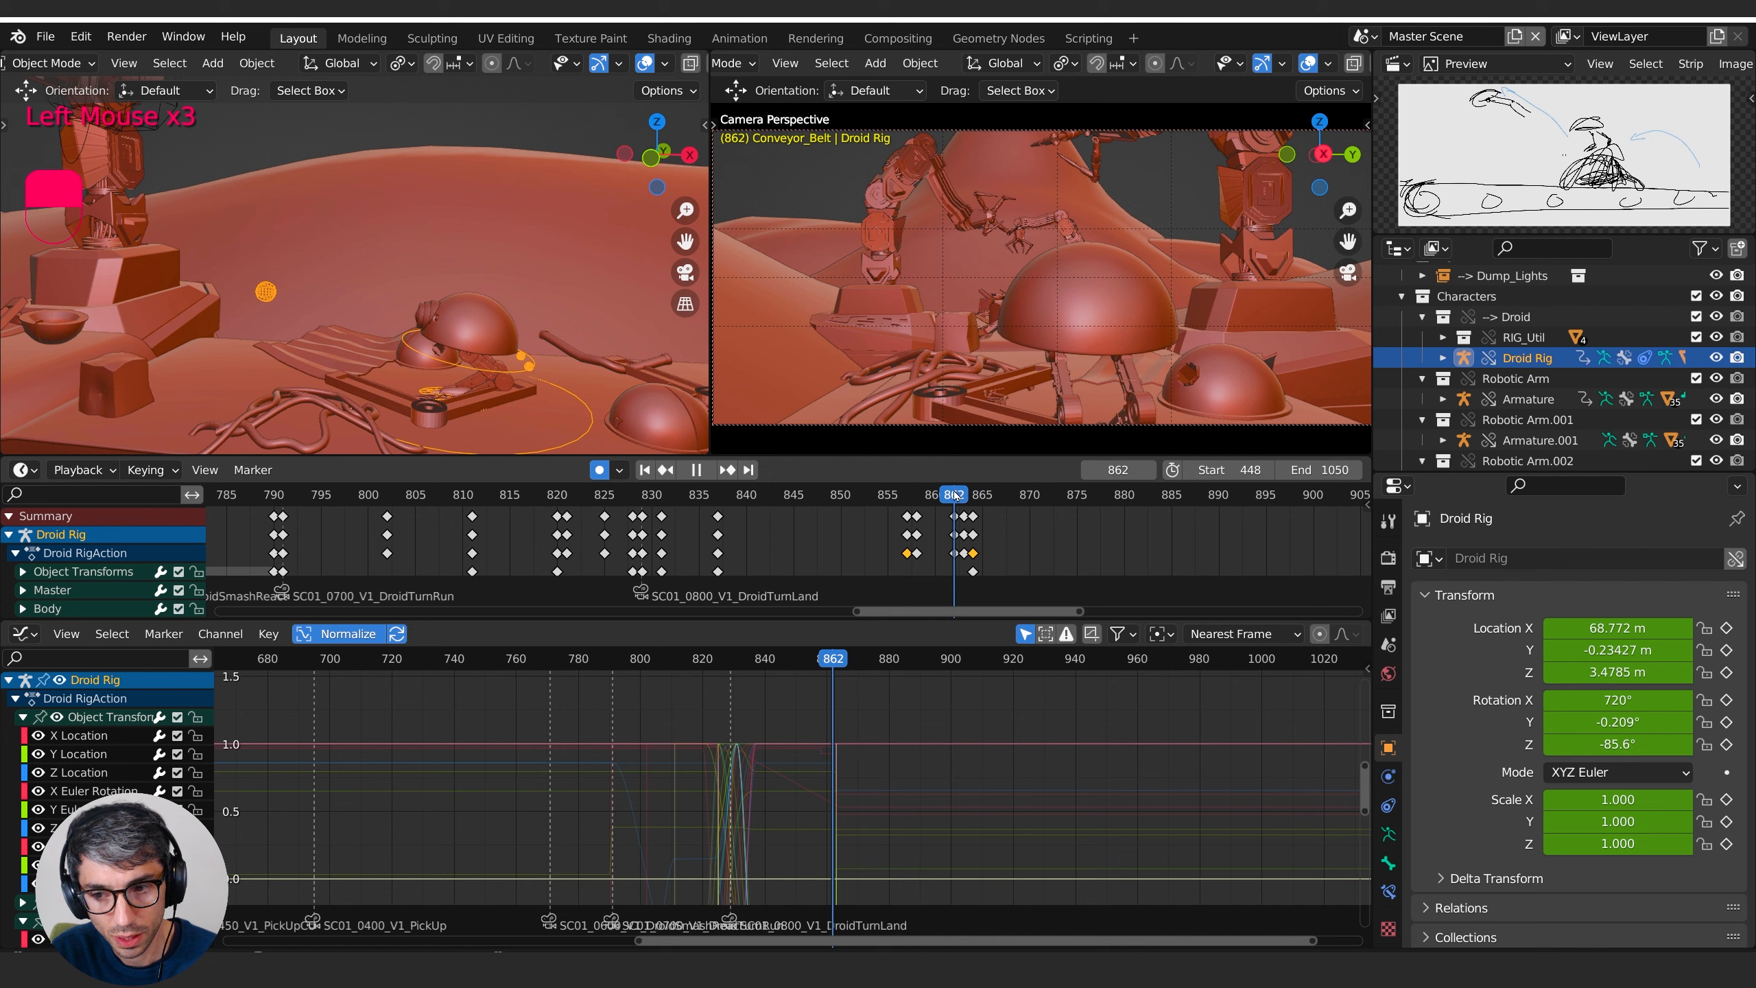
{"action": "left_click", "coordinate": [1727, 628]}
{"action": "left_click", "coordinate": [1726, 699]}
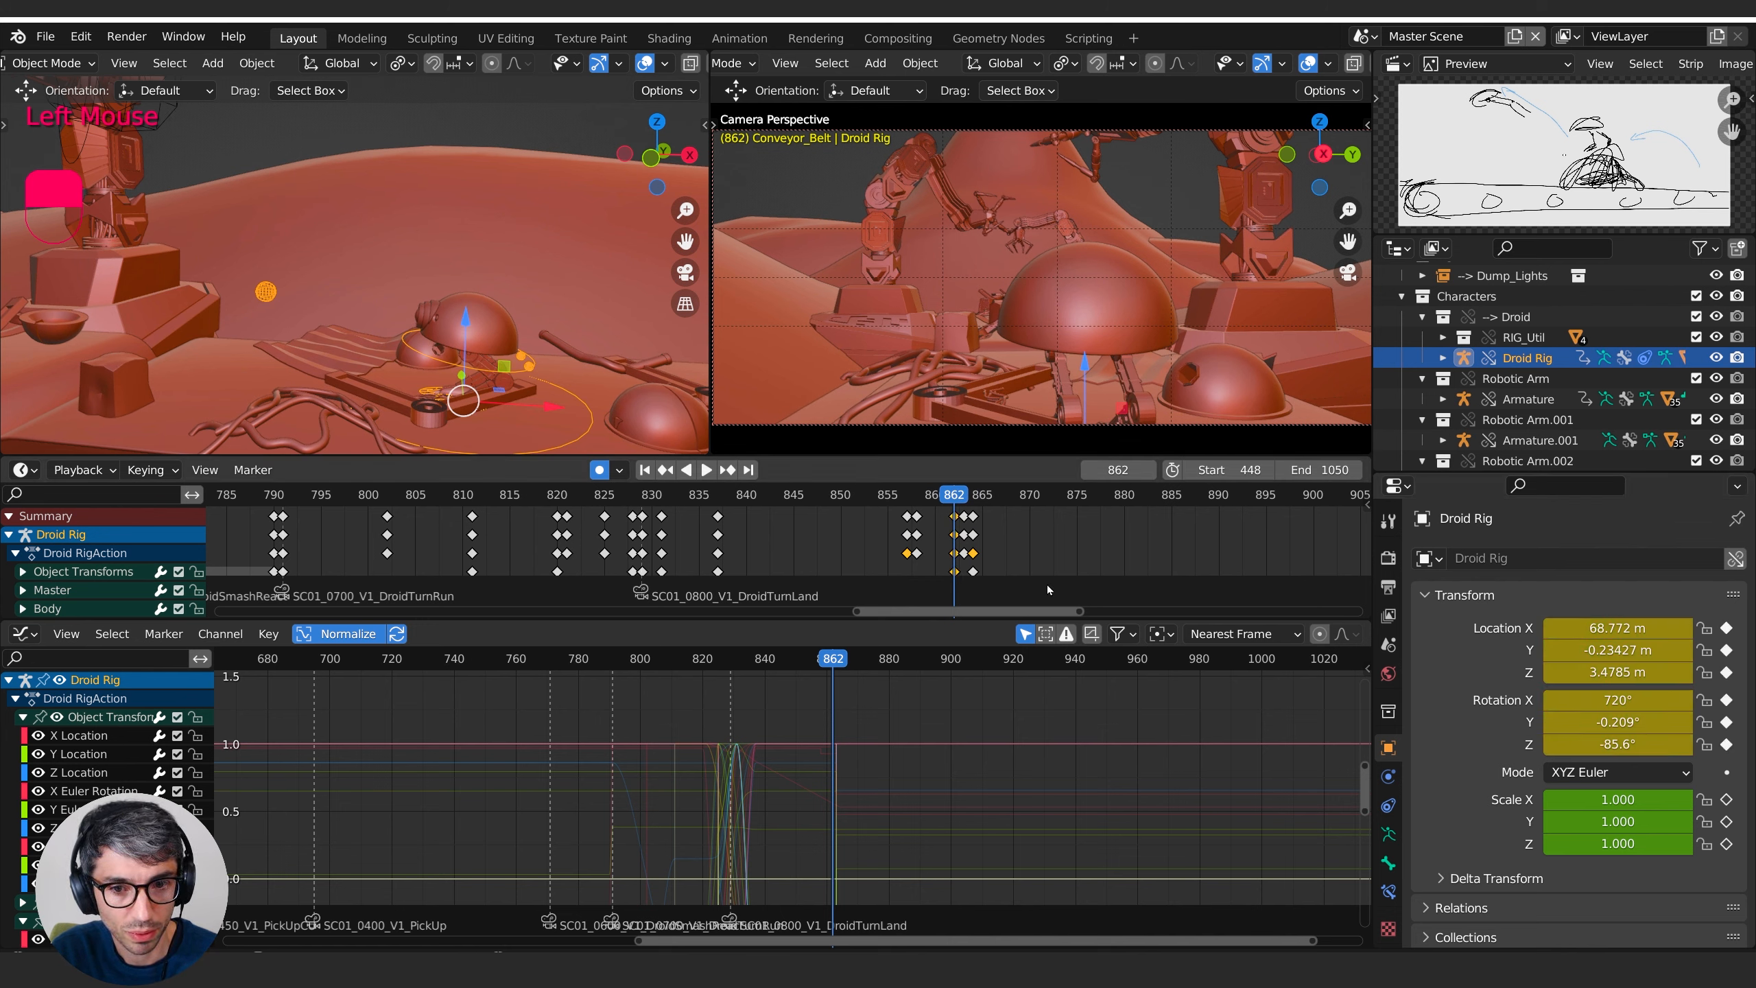
- Snap the 3D cursor to the Droid Rig on frame 862 and enable the 3D Cursor overlay
{"action": "key", "text": "Right"}
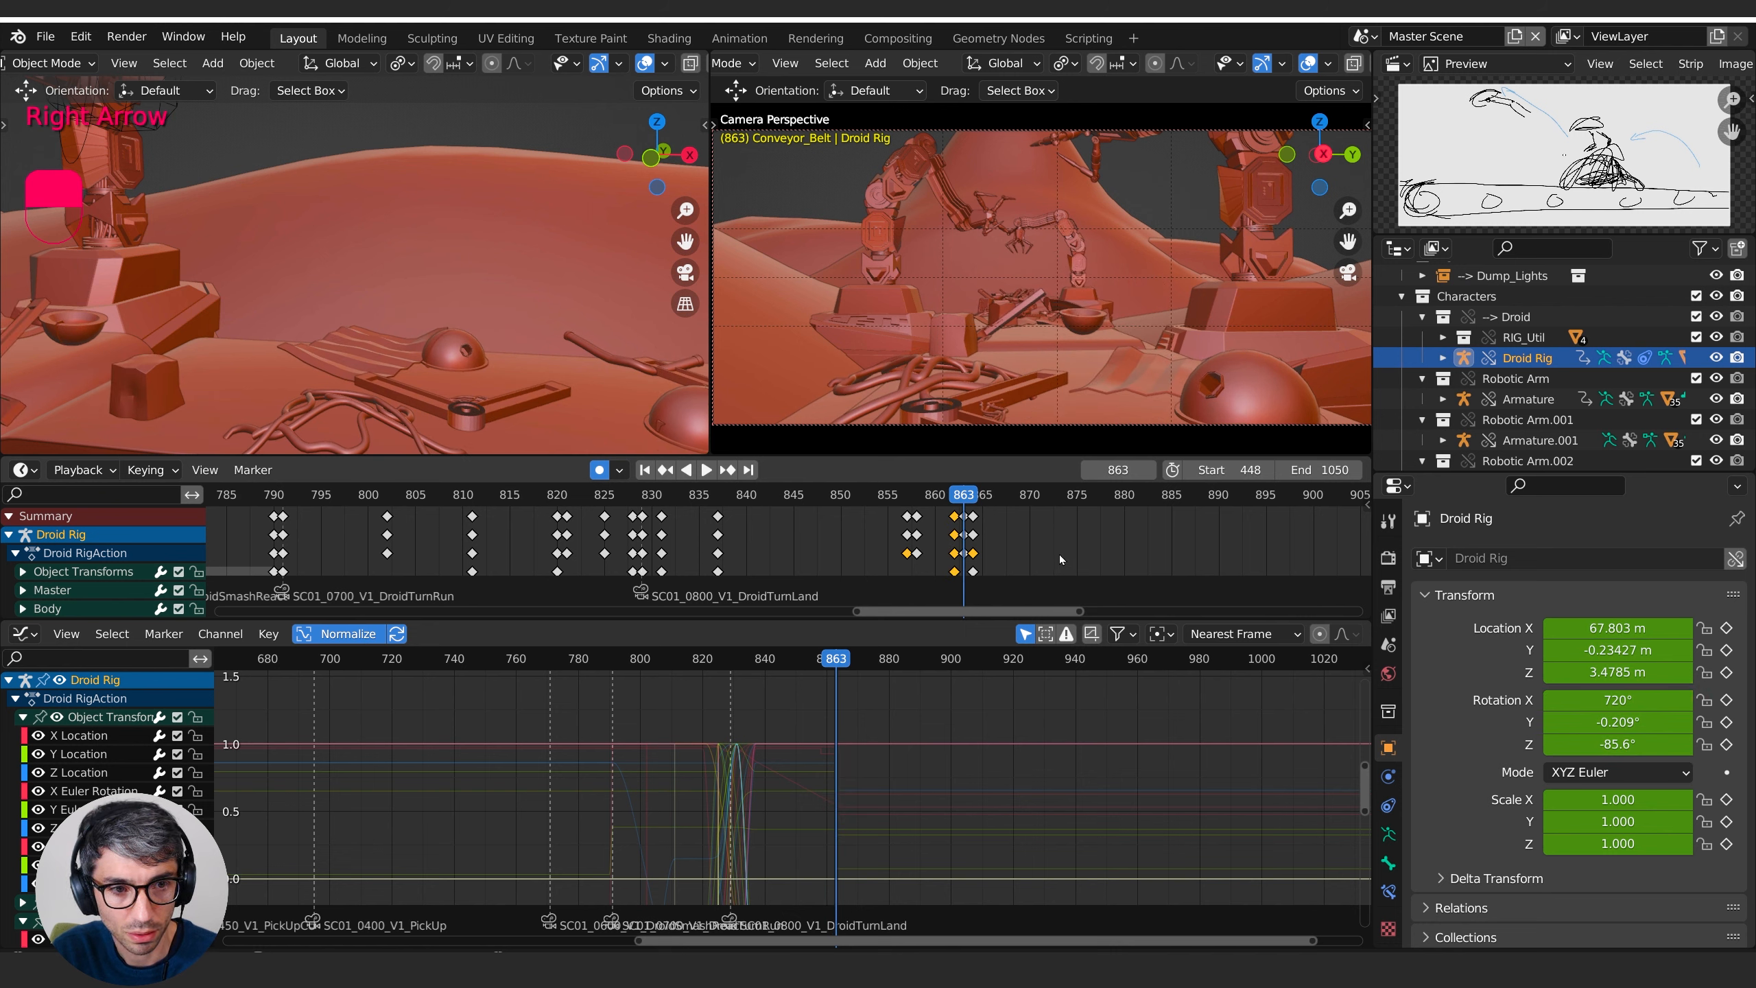
{"action": "key", "text": "Left"}
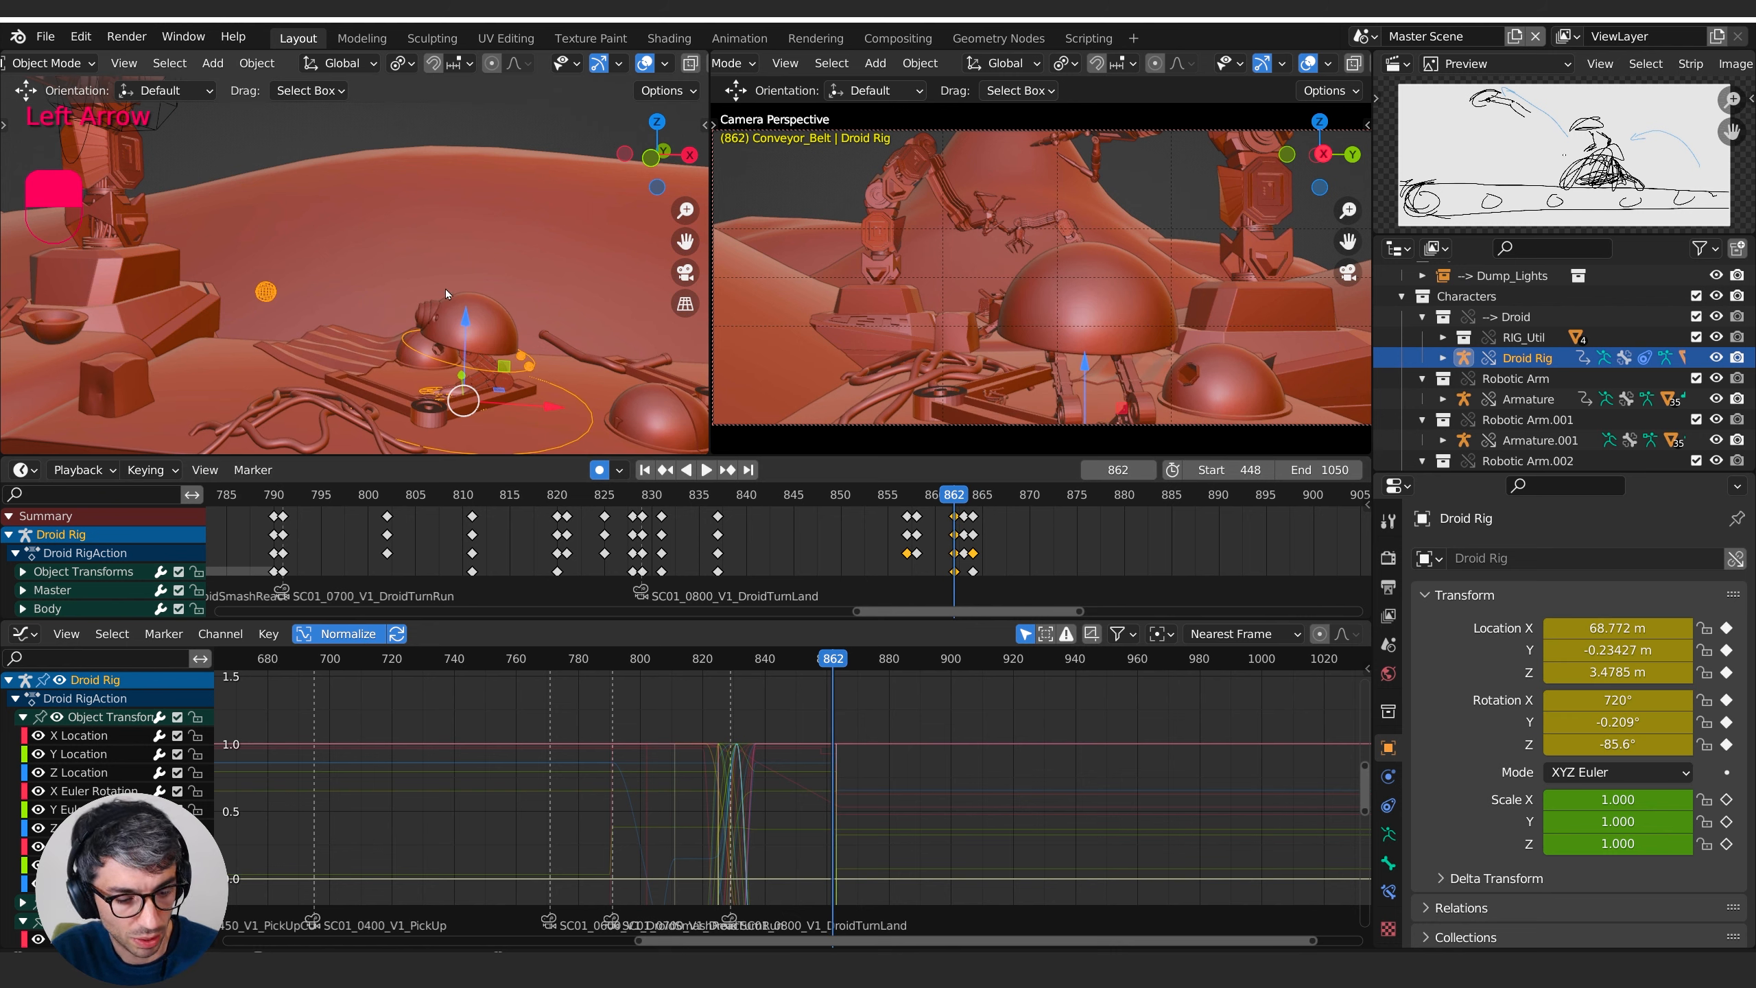
{"action": "key", "text": "shift+s"}
{"action": "left_click", "coordinate": [429, 385]}
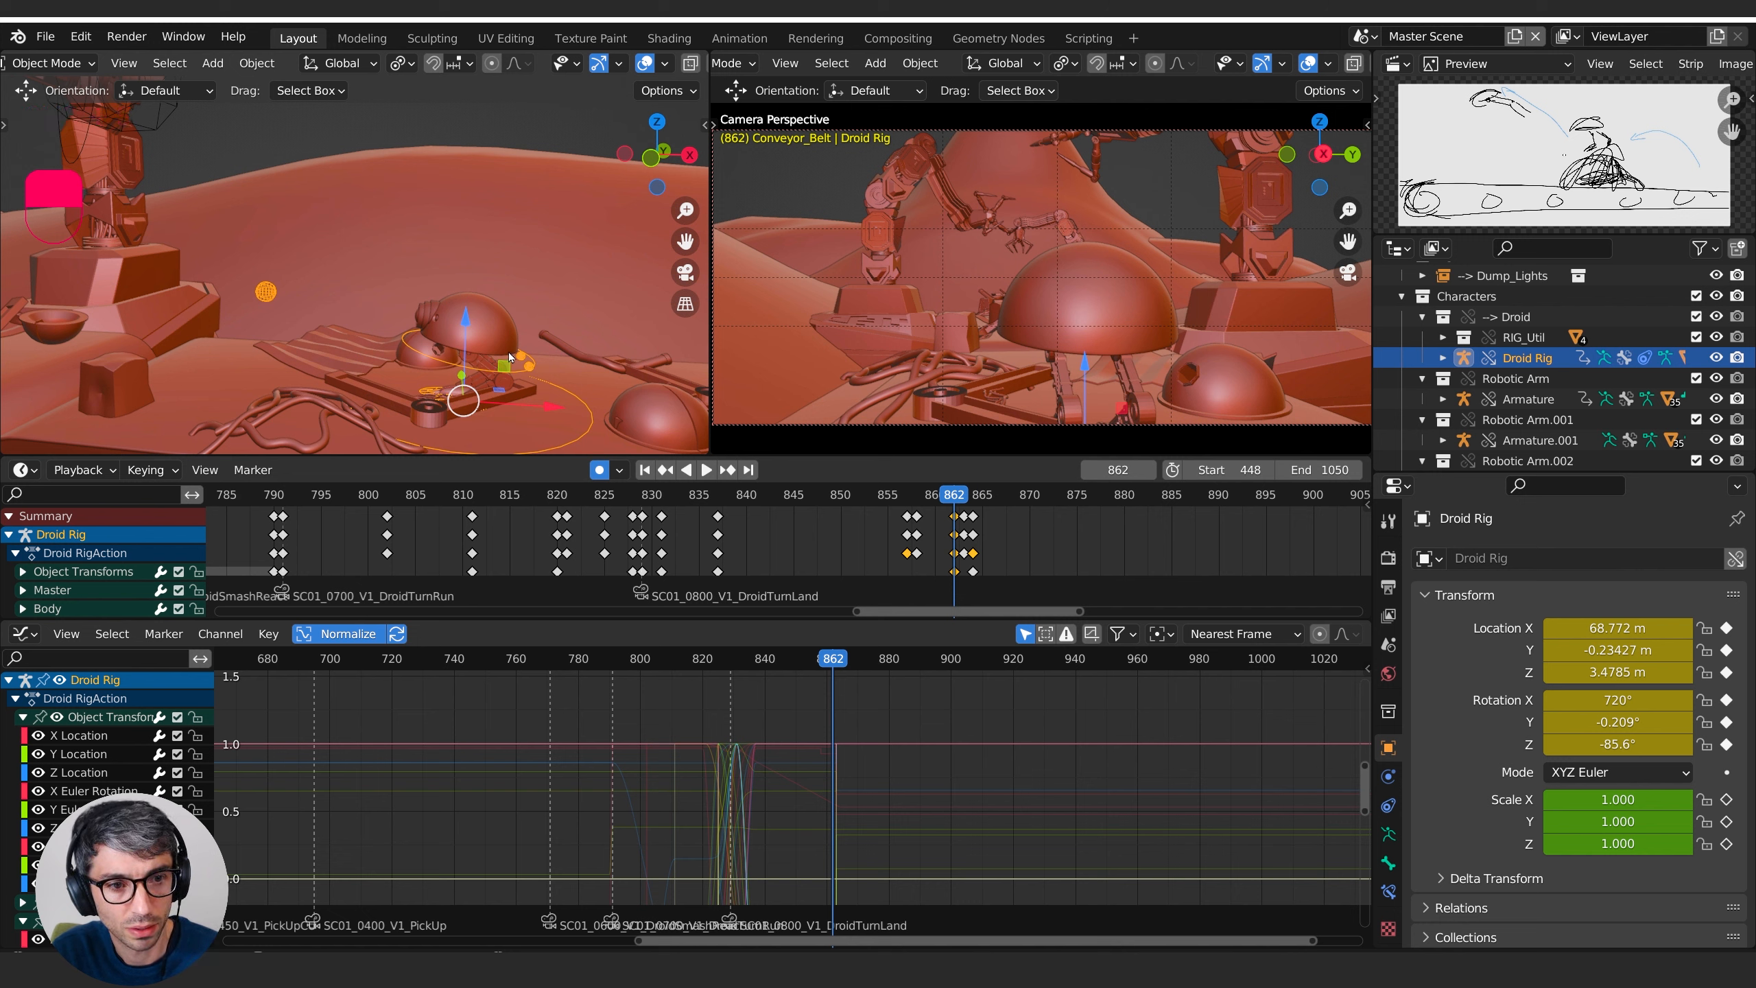
{"action": "left_click", "coordinate": [520, 65]}
{"action": "left_click", "coordinate": [665, 66]}
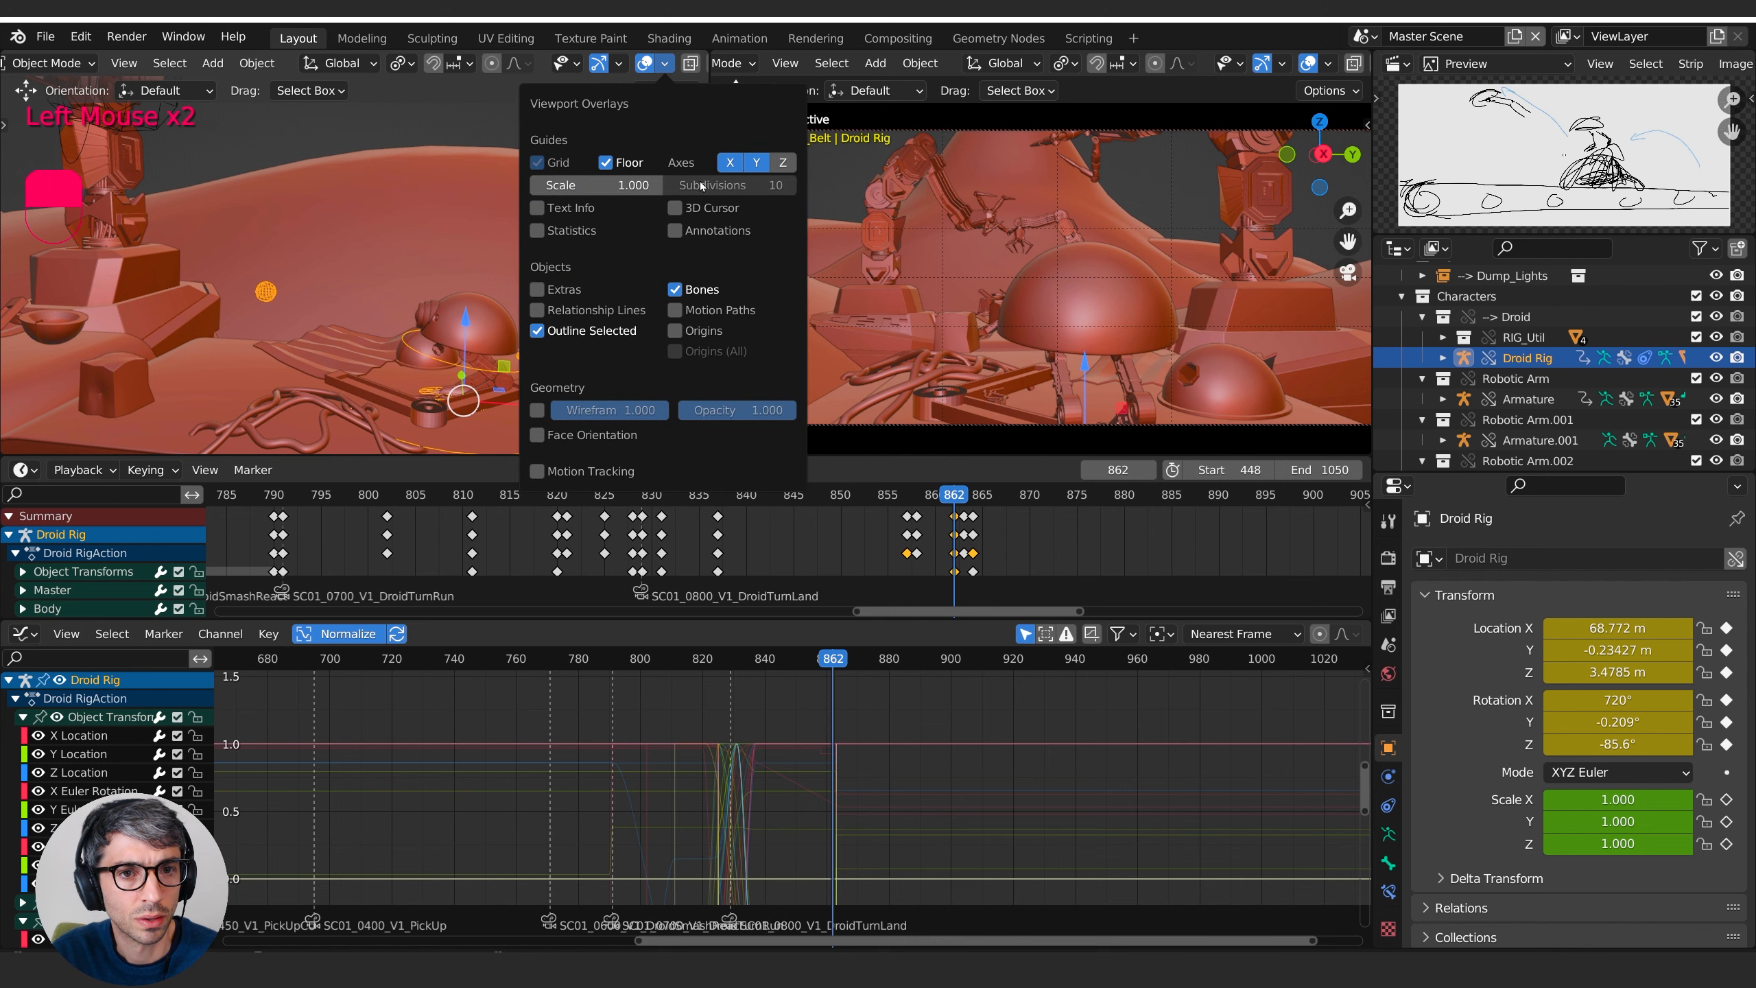
{"action": "left_click", "coordinate": [676, 207]}
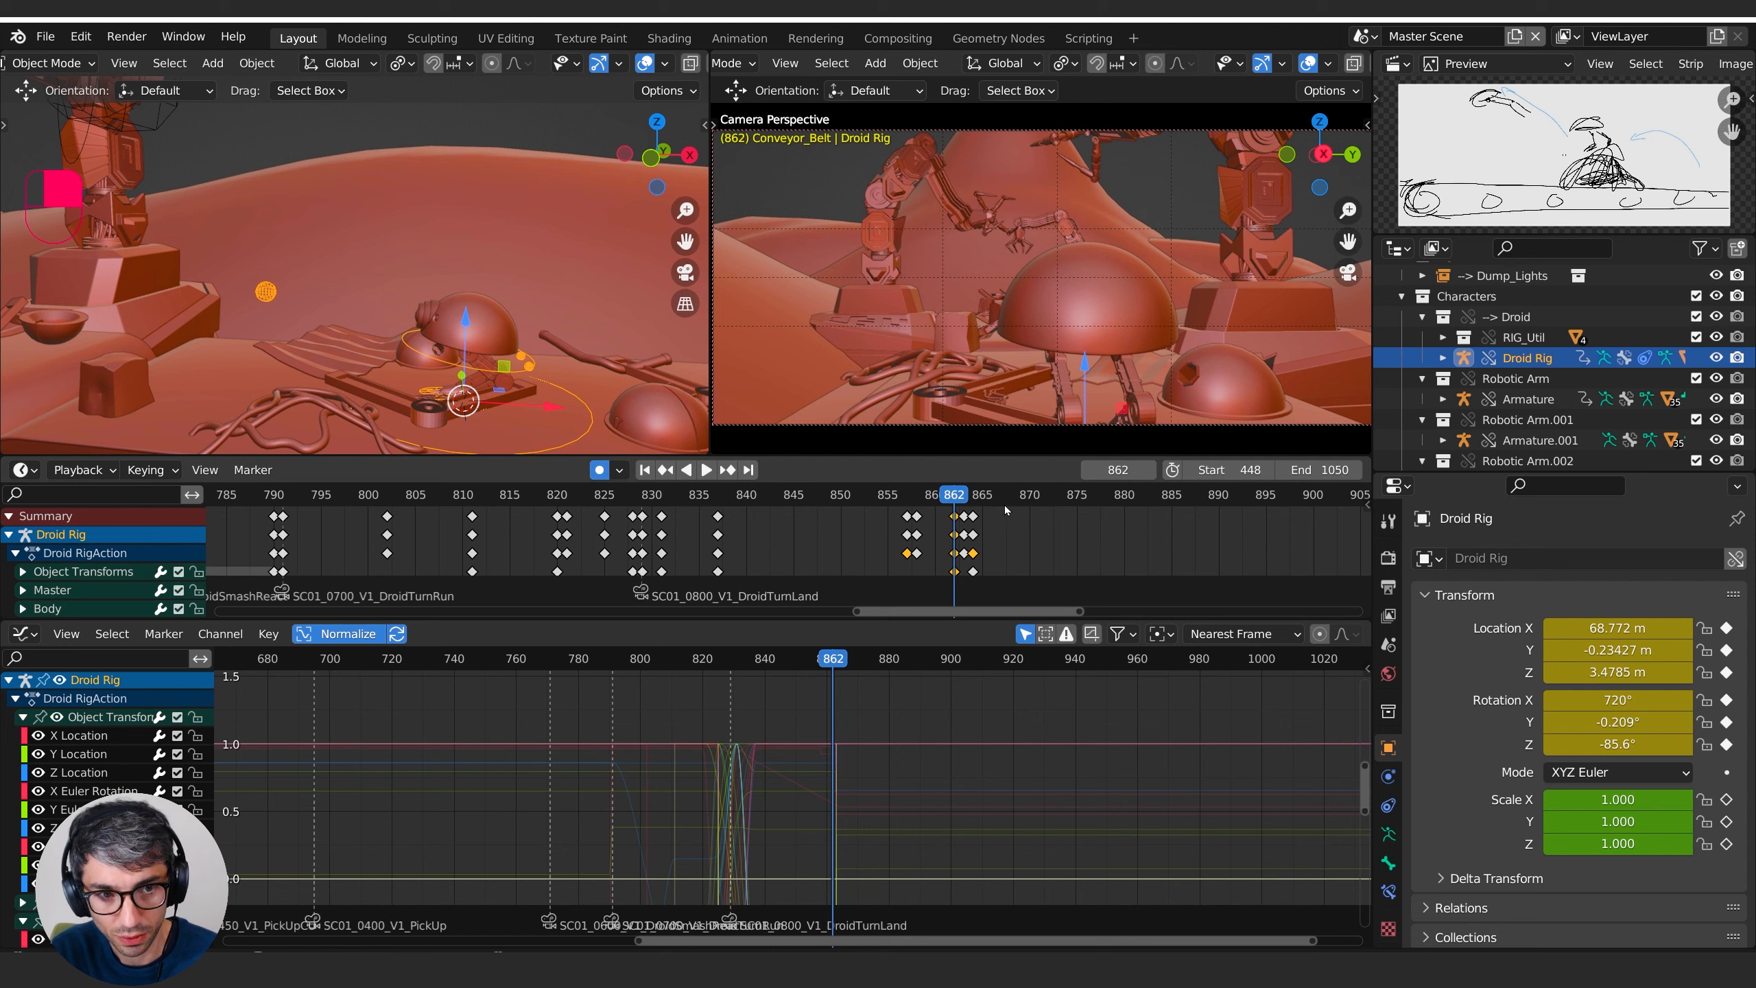
- Snap the Droid Rig to the 3D cursor on frame 863
{"action": "key", "text": "Right"}
{"action": "key", "text": "shift+s"}
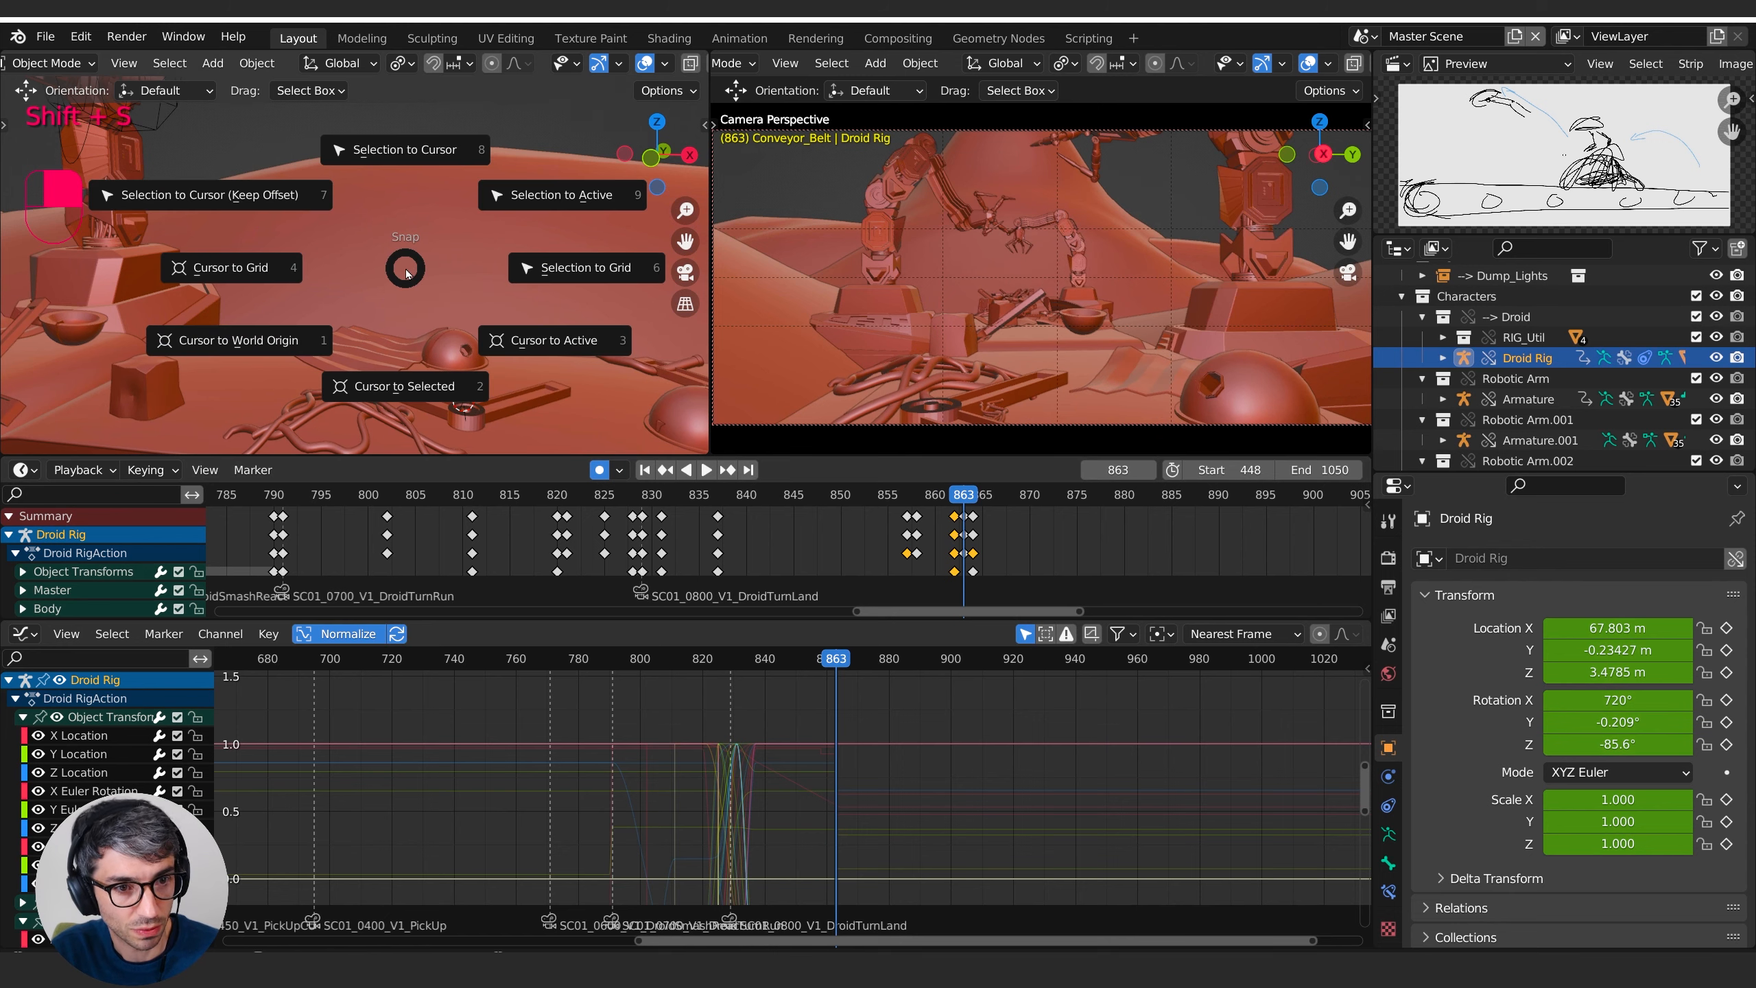
{"action": "left_click", "coordinate": [428, 166]}
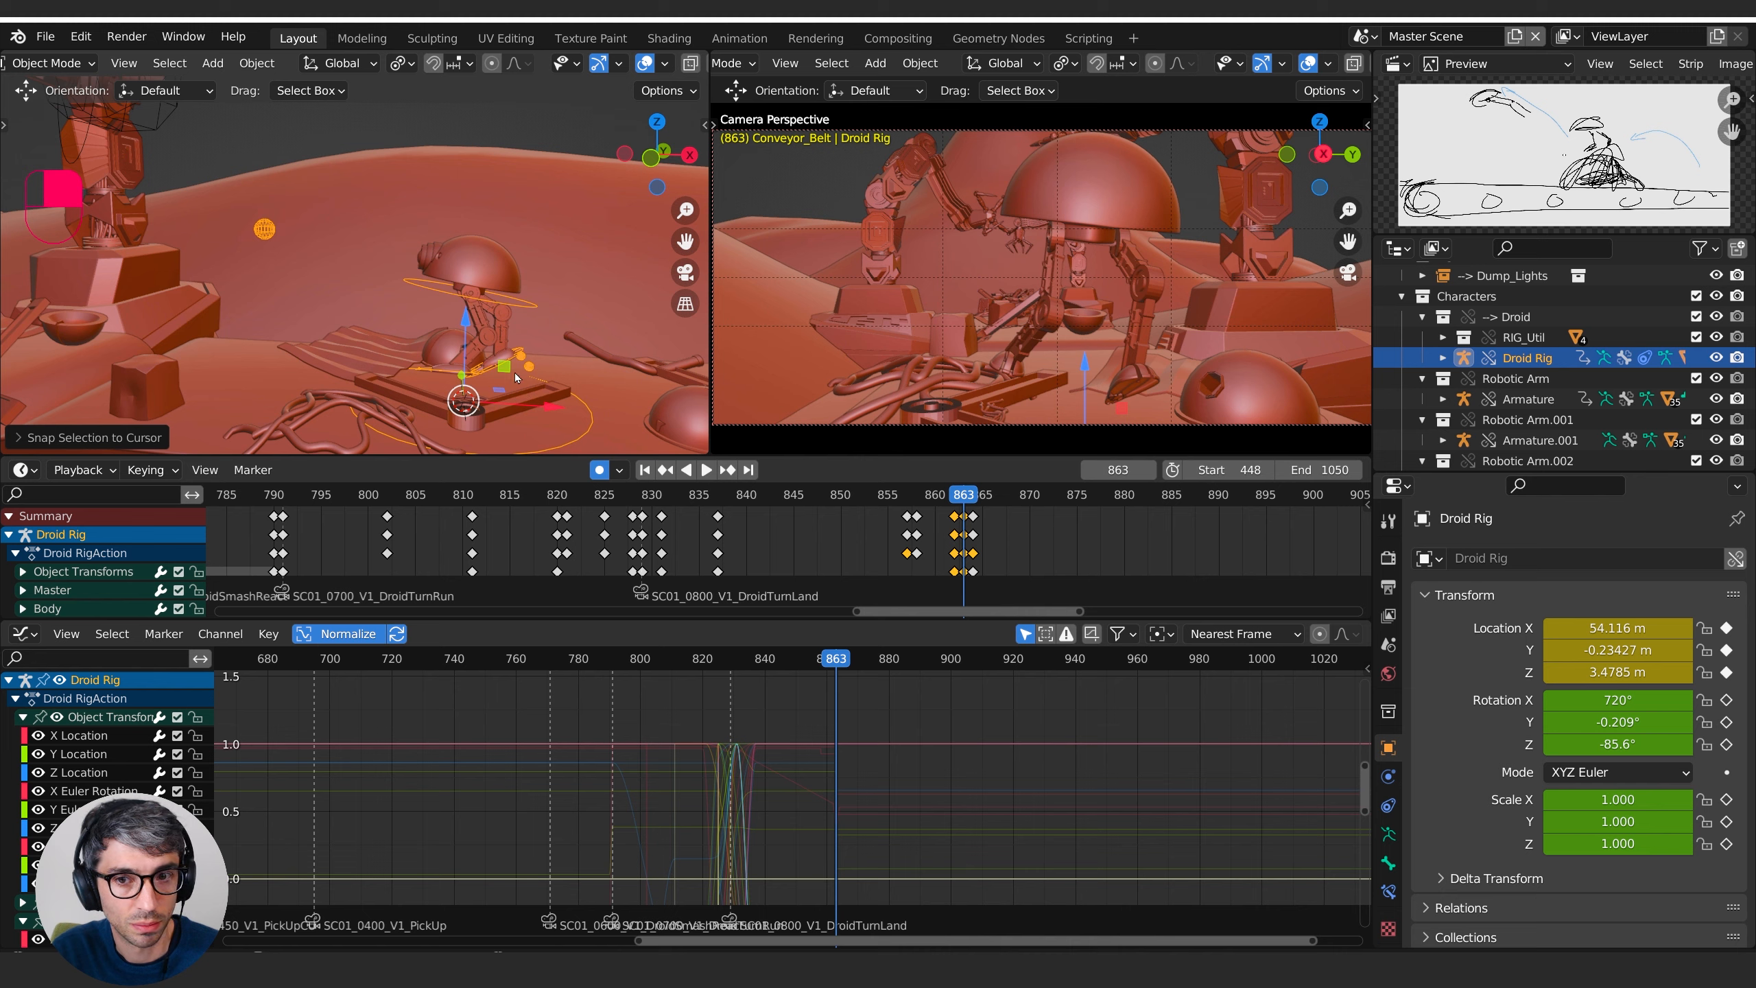
- Examine the droid's placement from another angle across frames 862 to 864, ending on 864
{"action": "middle_click", "coordinate": [594, 336]}
{"action": "middle_click_drag", "start_coordinate": [594, 335], "coordinate": [685, 325]}
{"action": "key", "text": "Left"}
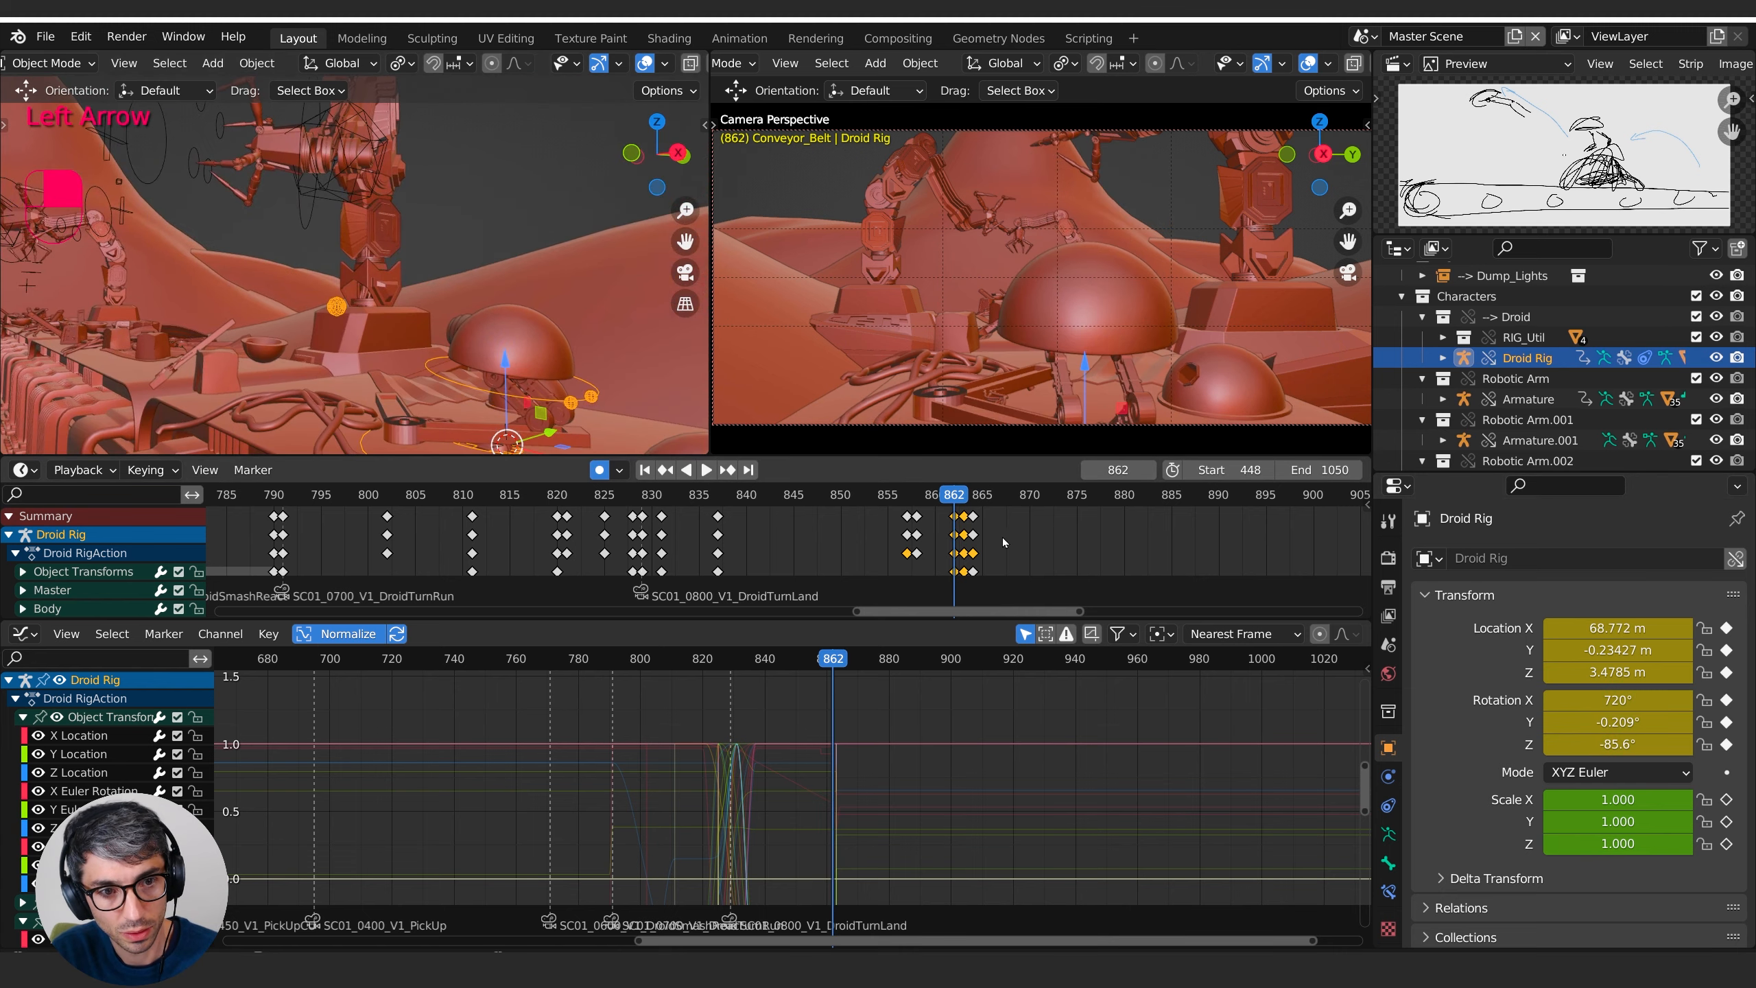
{"action": "key", "text": "Right"}
{"action": "key", "text": "Left"}
{"action": "key", "text": "Right"}
{"action": "key", "text": "Right"}
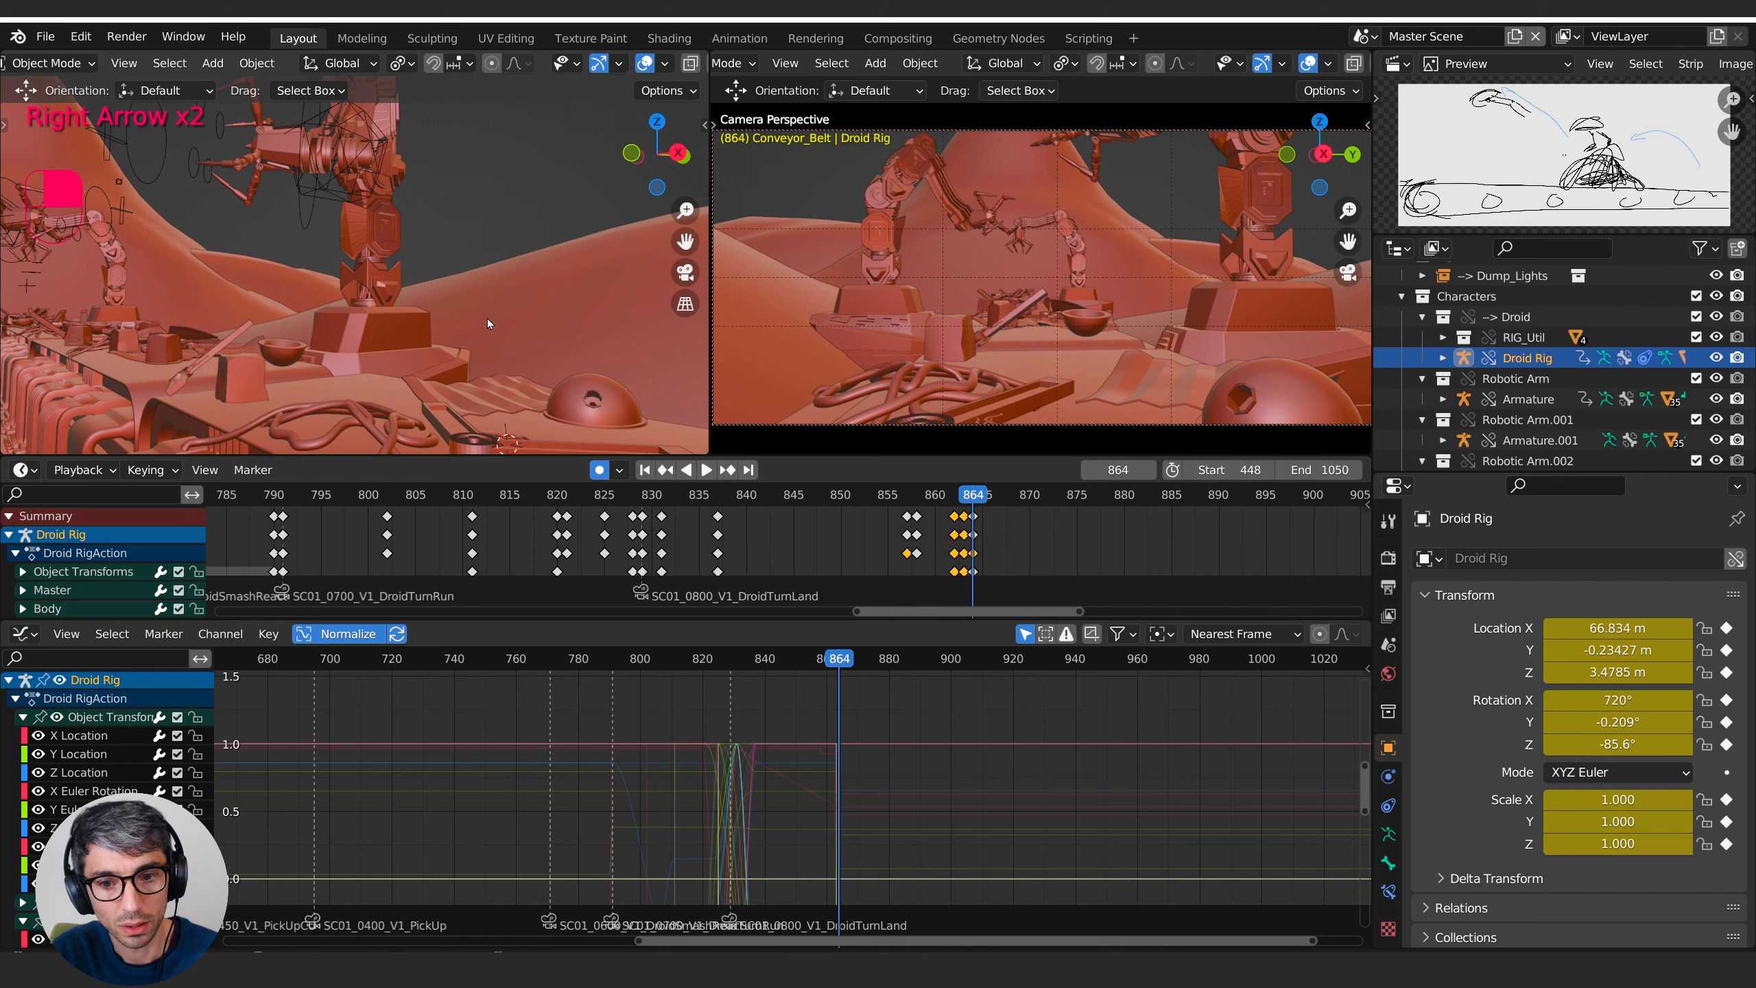
{"action": "key", "text": "Left"}
{"action": "key", "text": "Right"}
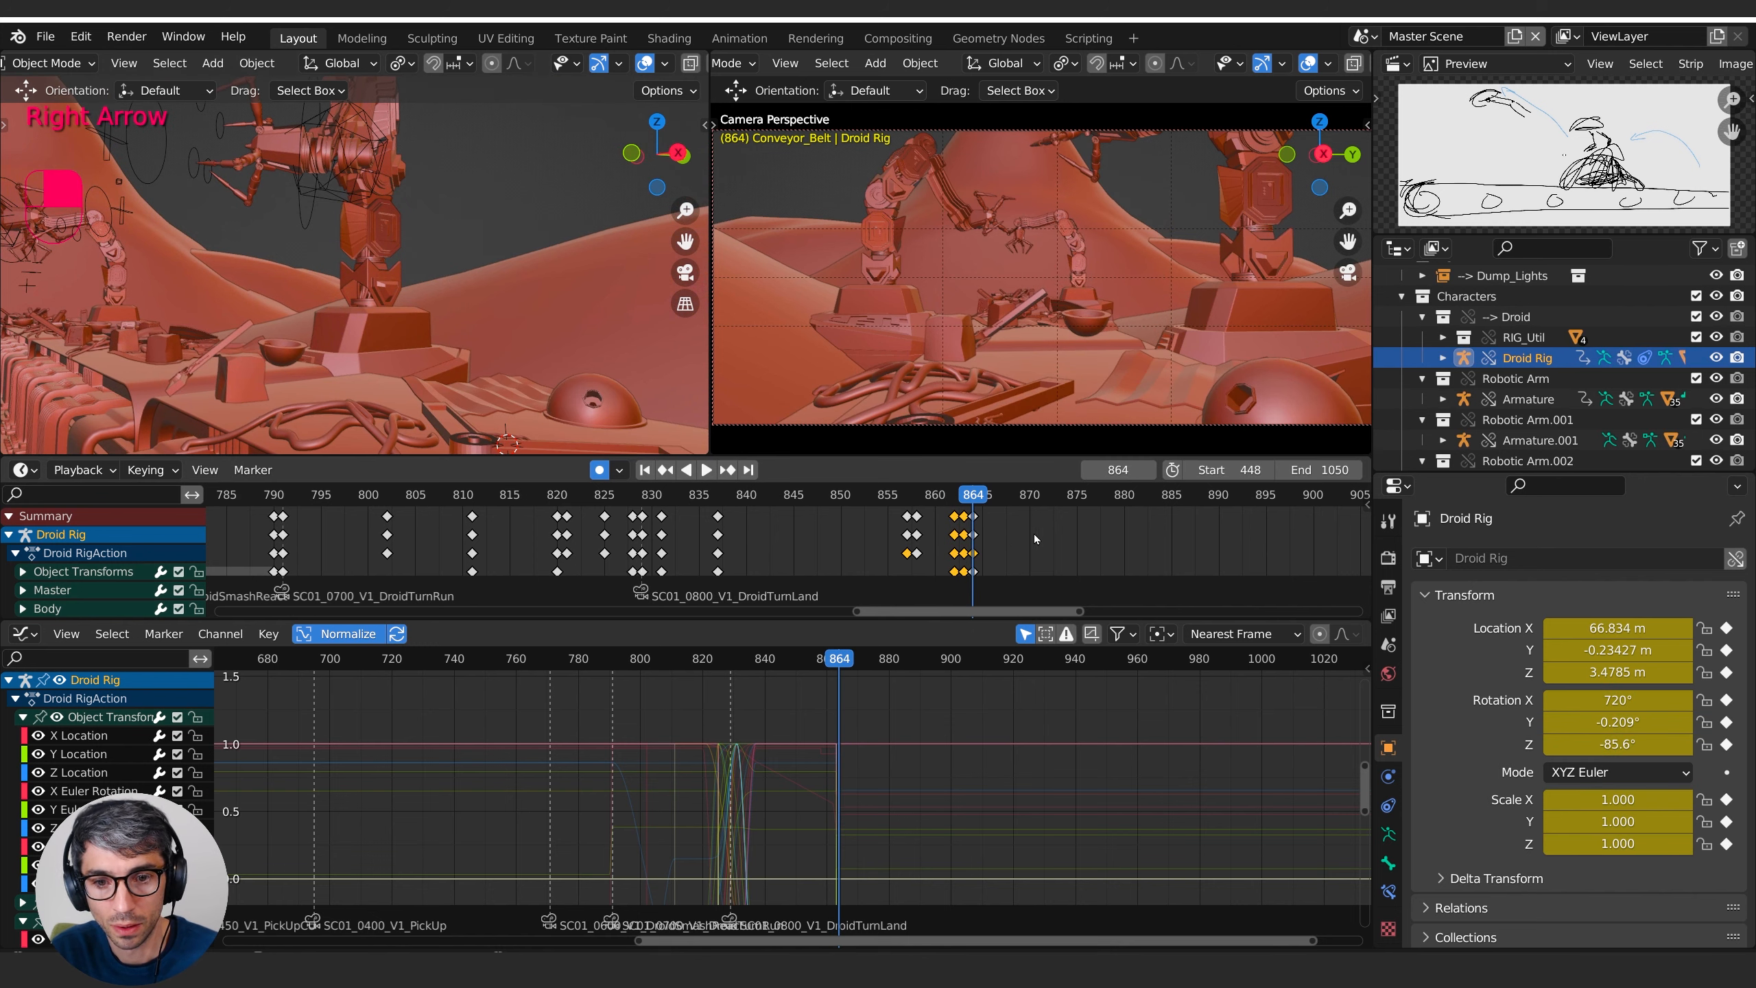
- Delete the Droid Rig's Object Transforms keyframe at frame 864
{"action": "left_click", "coordinate": [975, 573]}
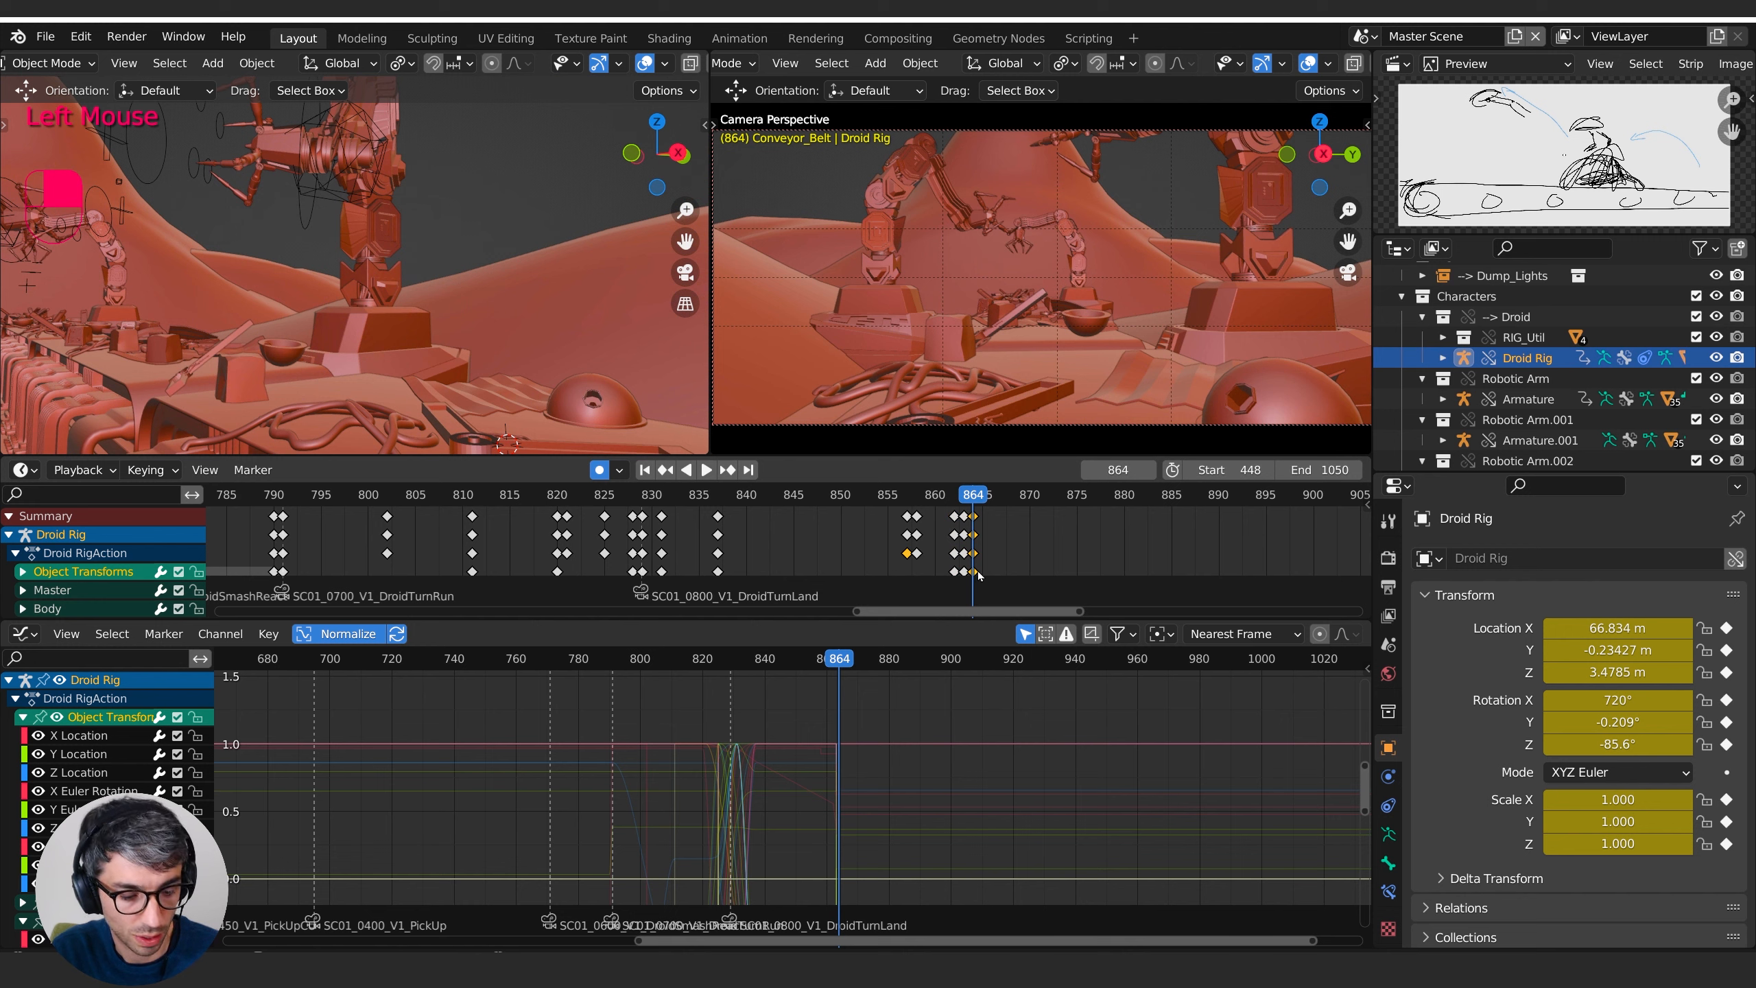
{"action": "key", "text": "x"}
{"action": "left_click", "coordinate": [981, 566]}
- Review the droid's release from the belt by stepping and scrubbing between frames 860 and 864 from another viewing angle
{"action": "key", "text": "Left"}
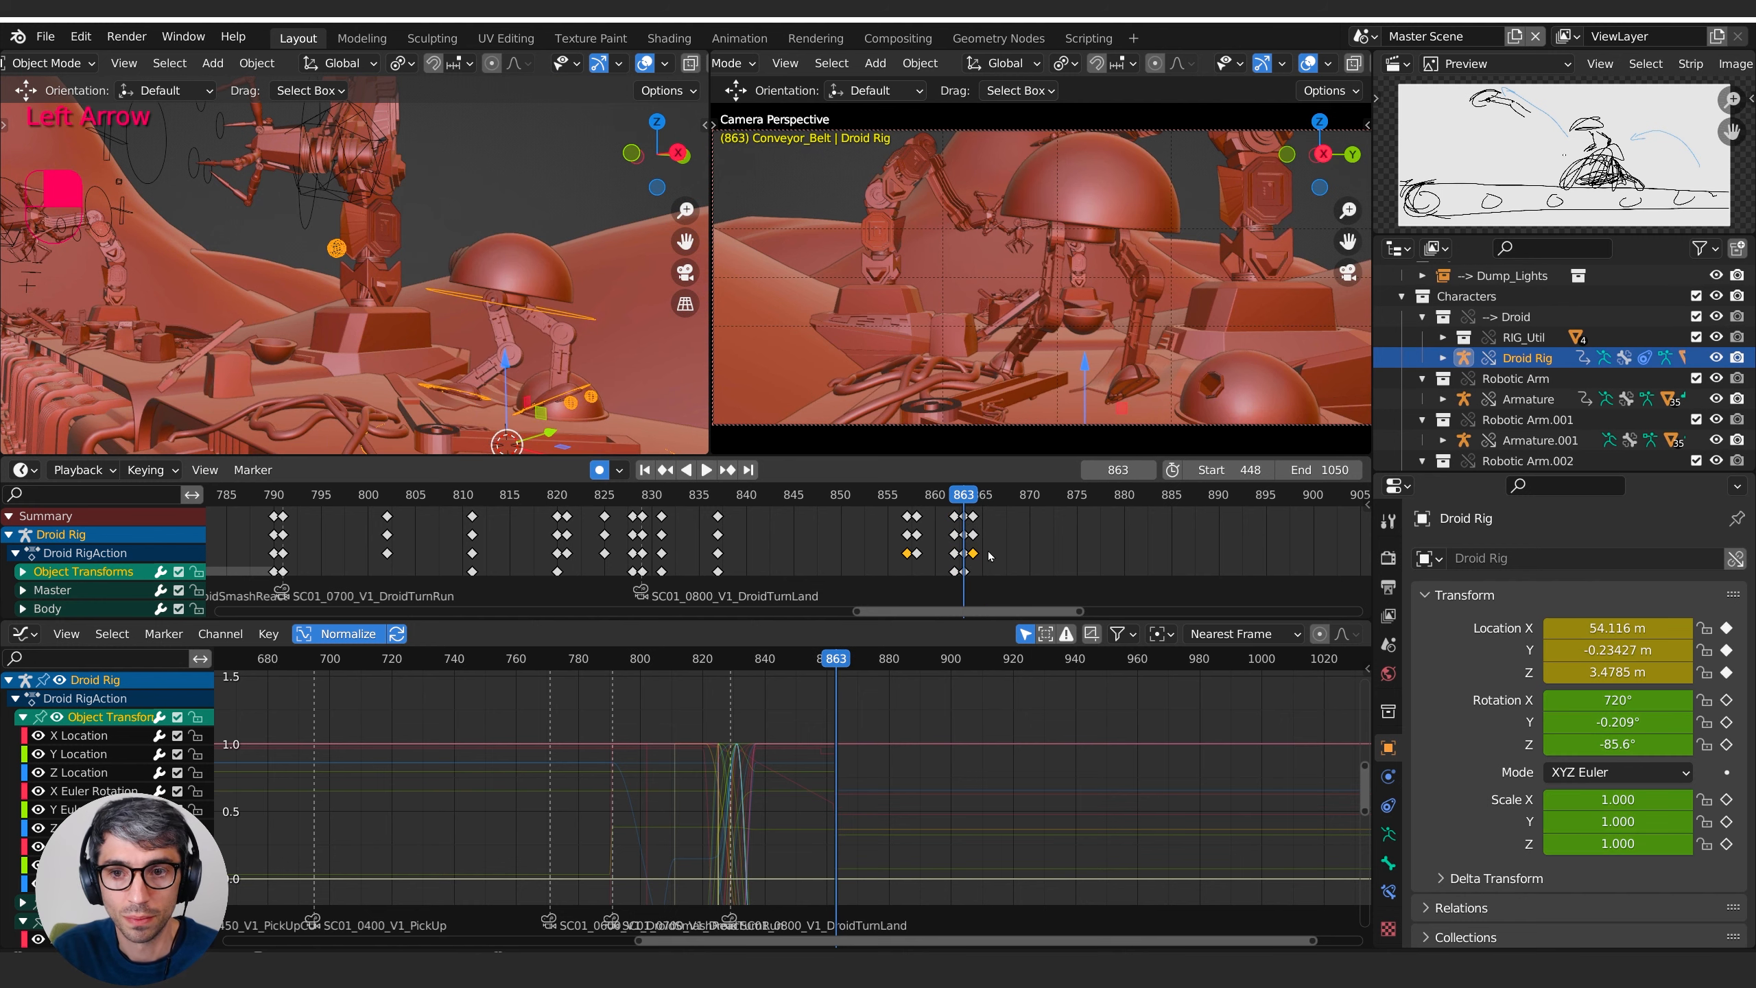
{"action": "key", "text": "Left"}
{"action": "key", "text": "Left"}
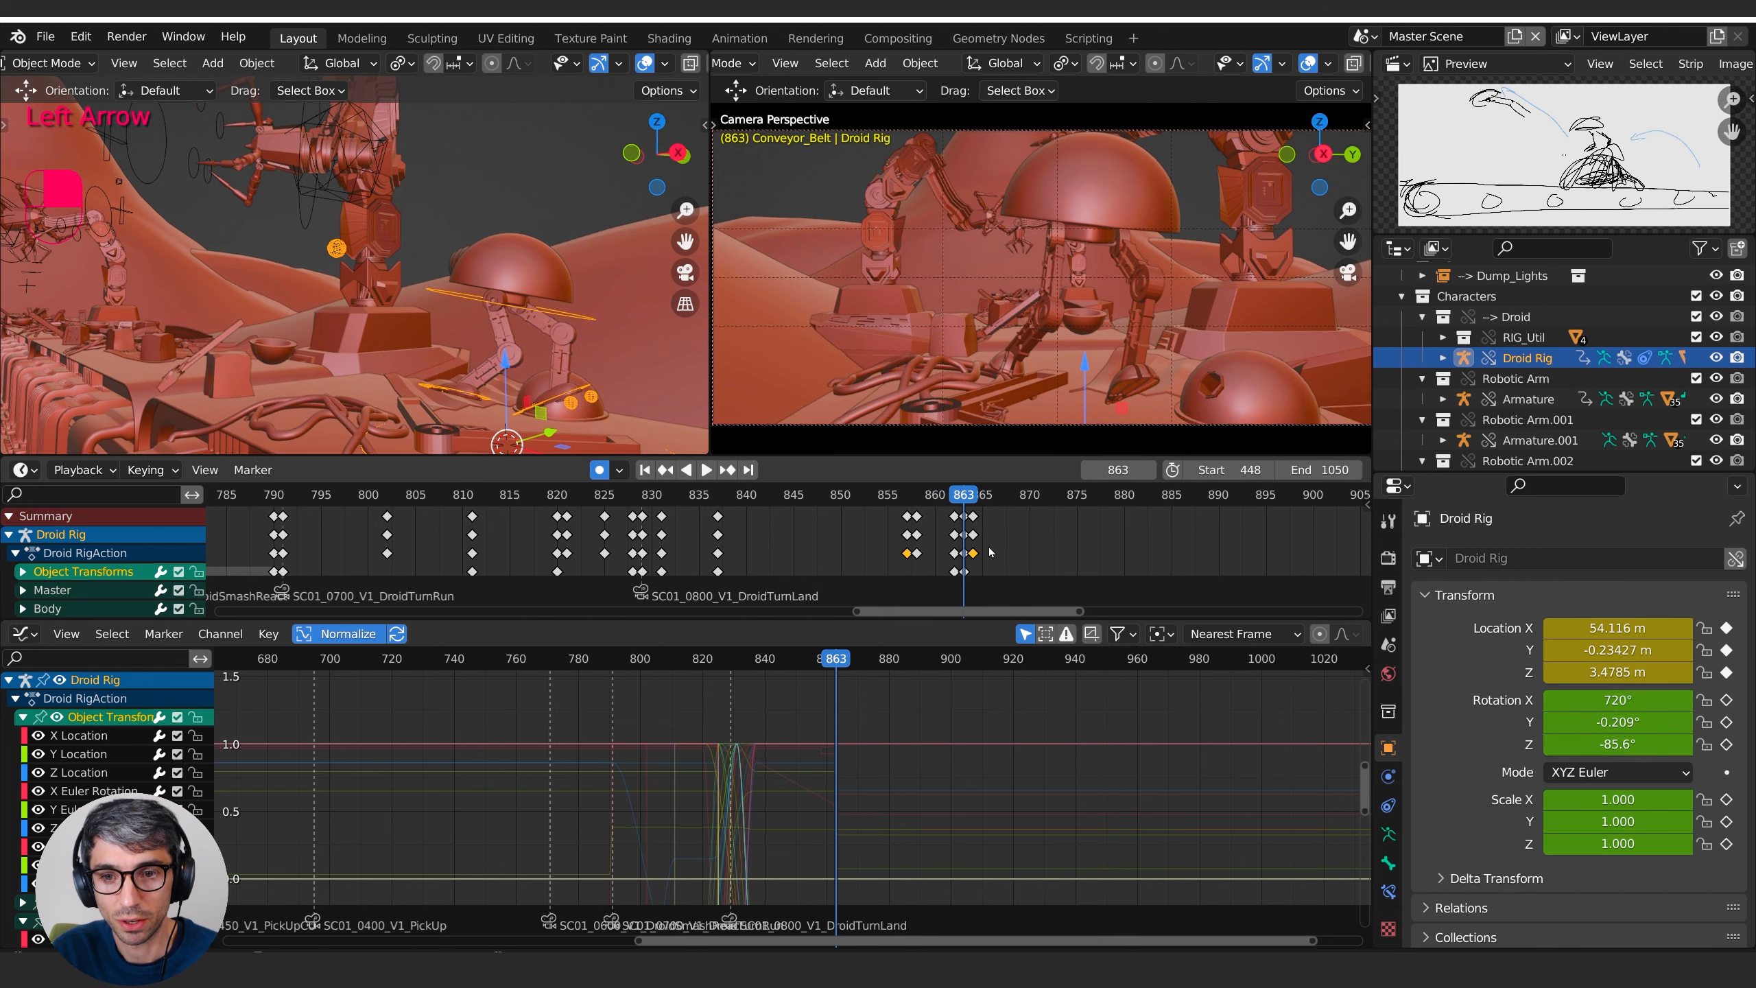
{"action": "key", "text": "Right"}
{"action": "key", "text": "Right"}
{"action": "key", "text": "Left"}
{"action": "key", "text": "Right"}
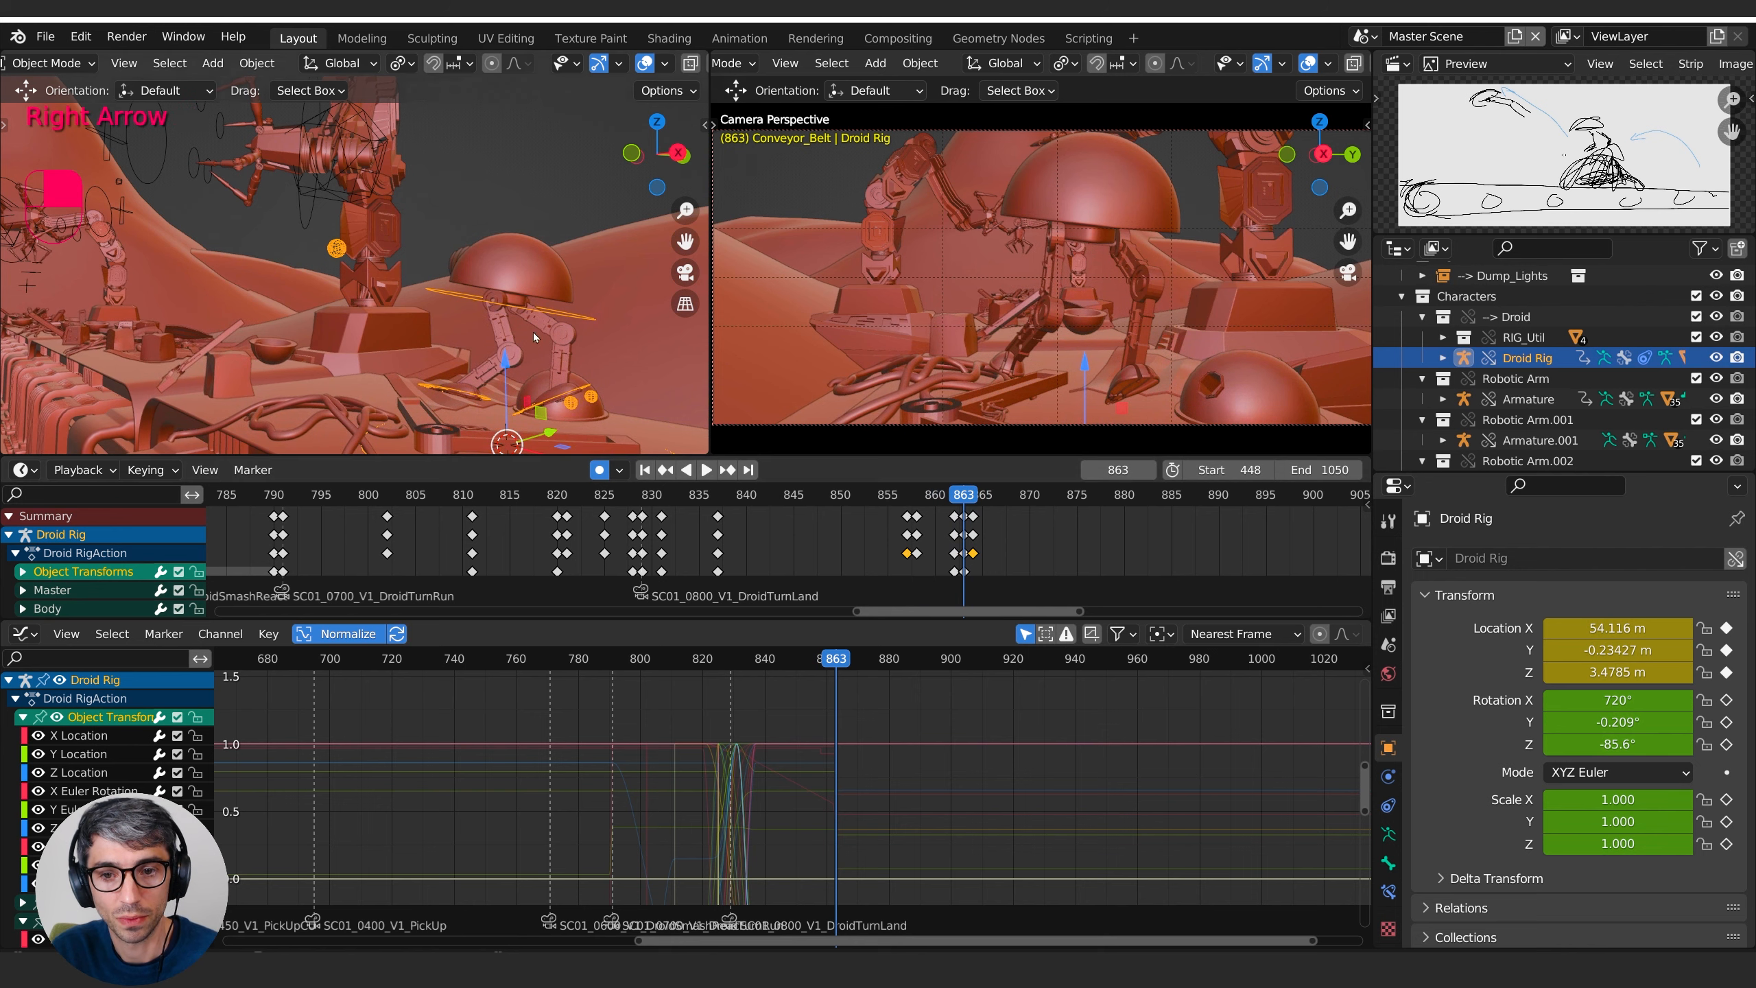
{"action": "middle_click_drag", "start_coordinate": [525, 330], "coordinate": [420, 300]}
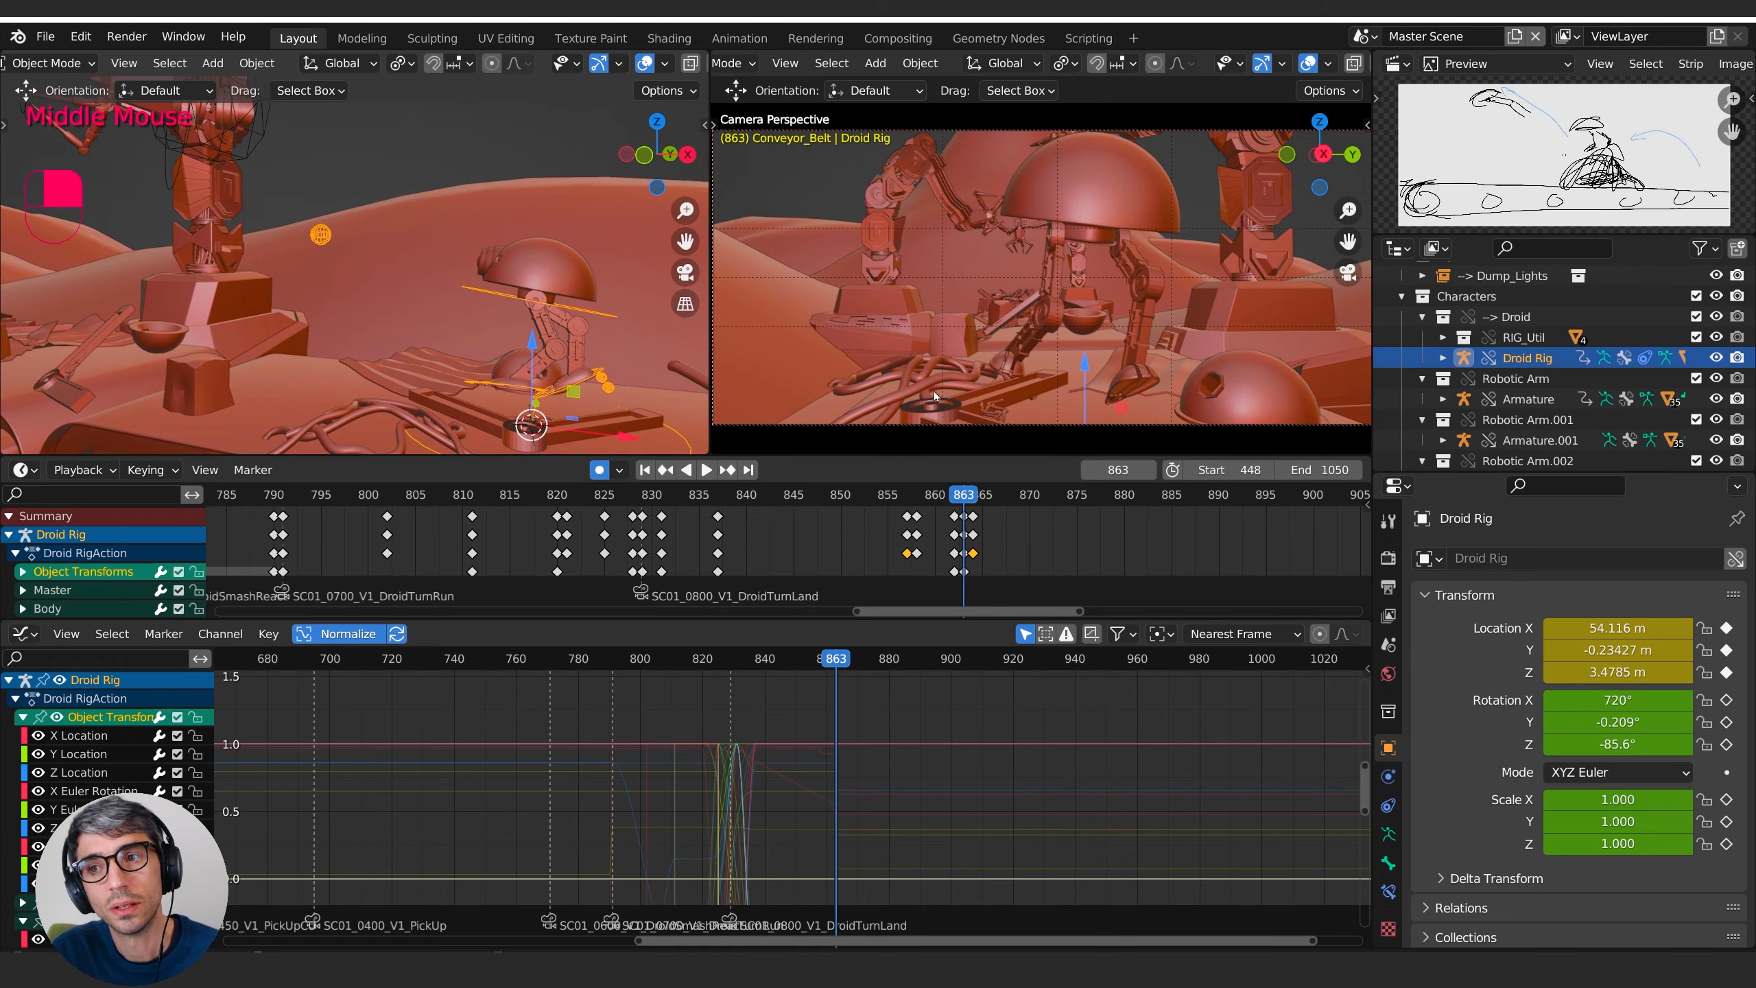
{"action": "mouse_move", "coordinate": [965, 505]}
{"action": "left_mouse_down"}
{"action": "mouse_move", "coordinate": [1051, 503]}
{"action": "mouse_move", "coordinate": [865, 500]}
{"action": "mouse_move", "coordinate": [967, 500]}
{"action": "left_mouse_up"}
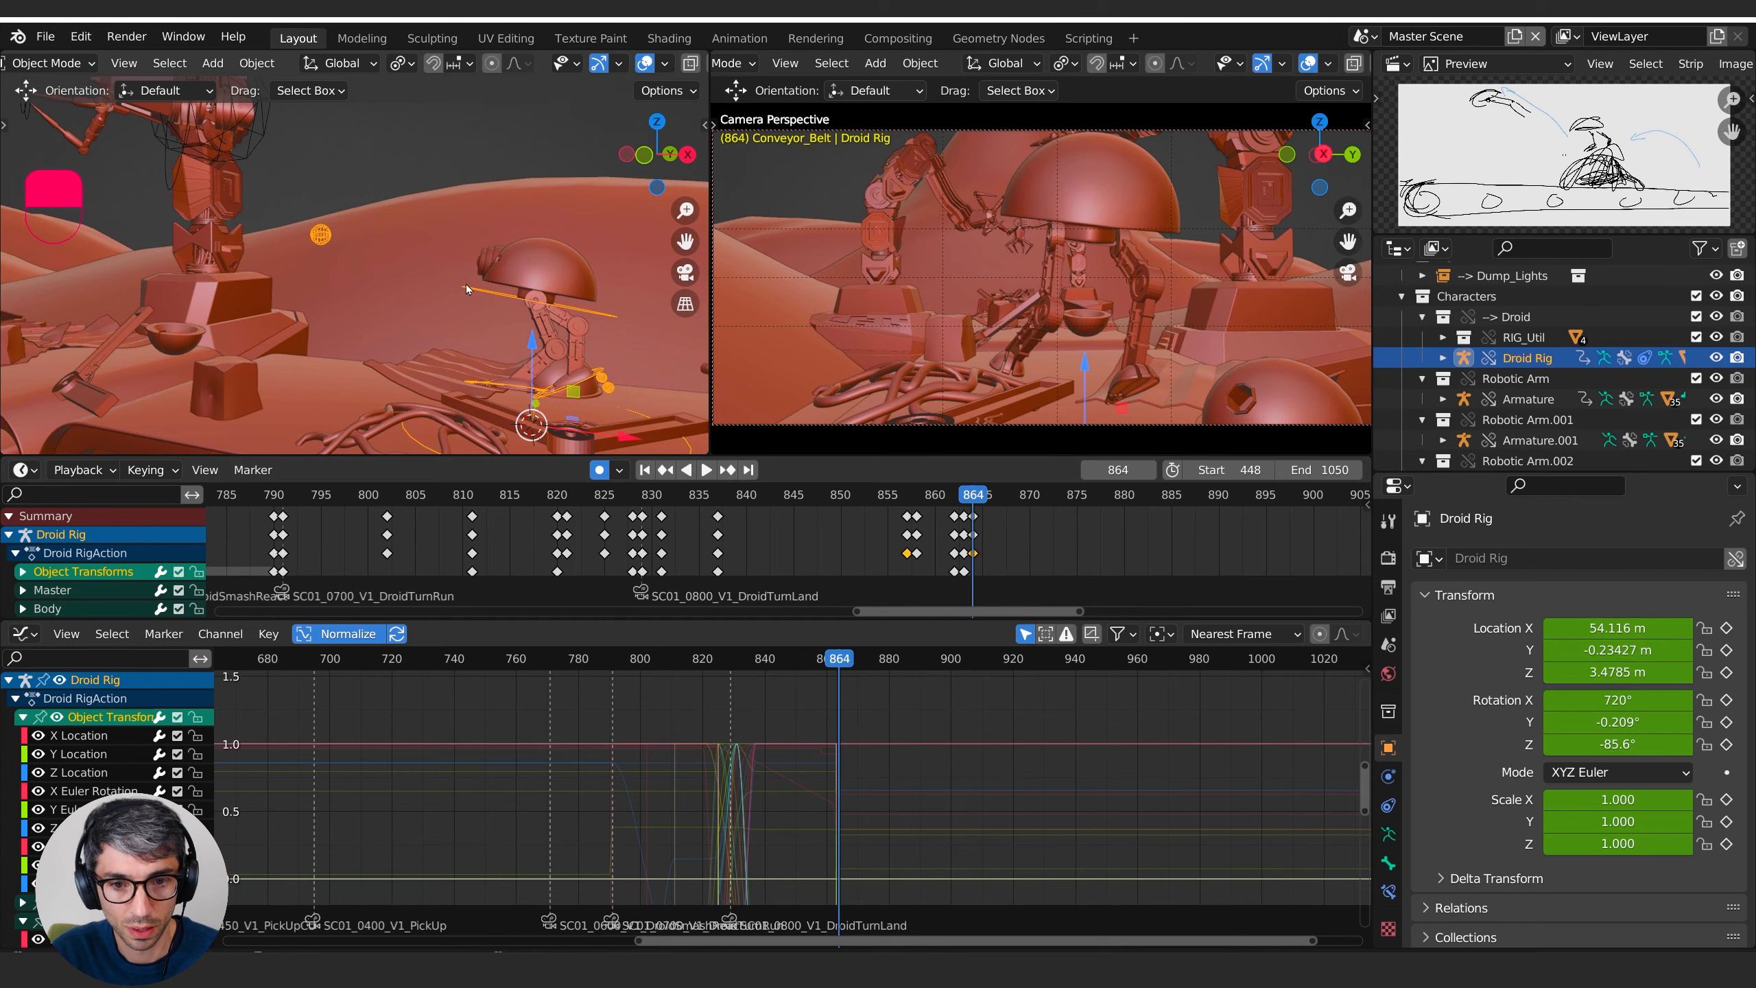
{"action": "left_click", "coordinate": [955, 494]}
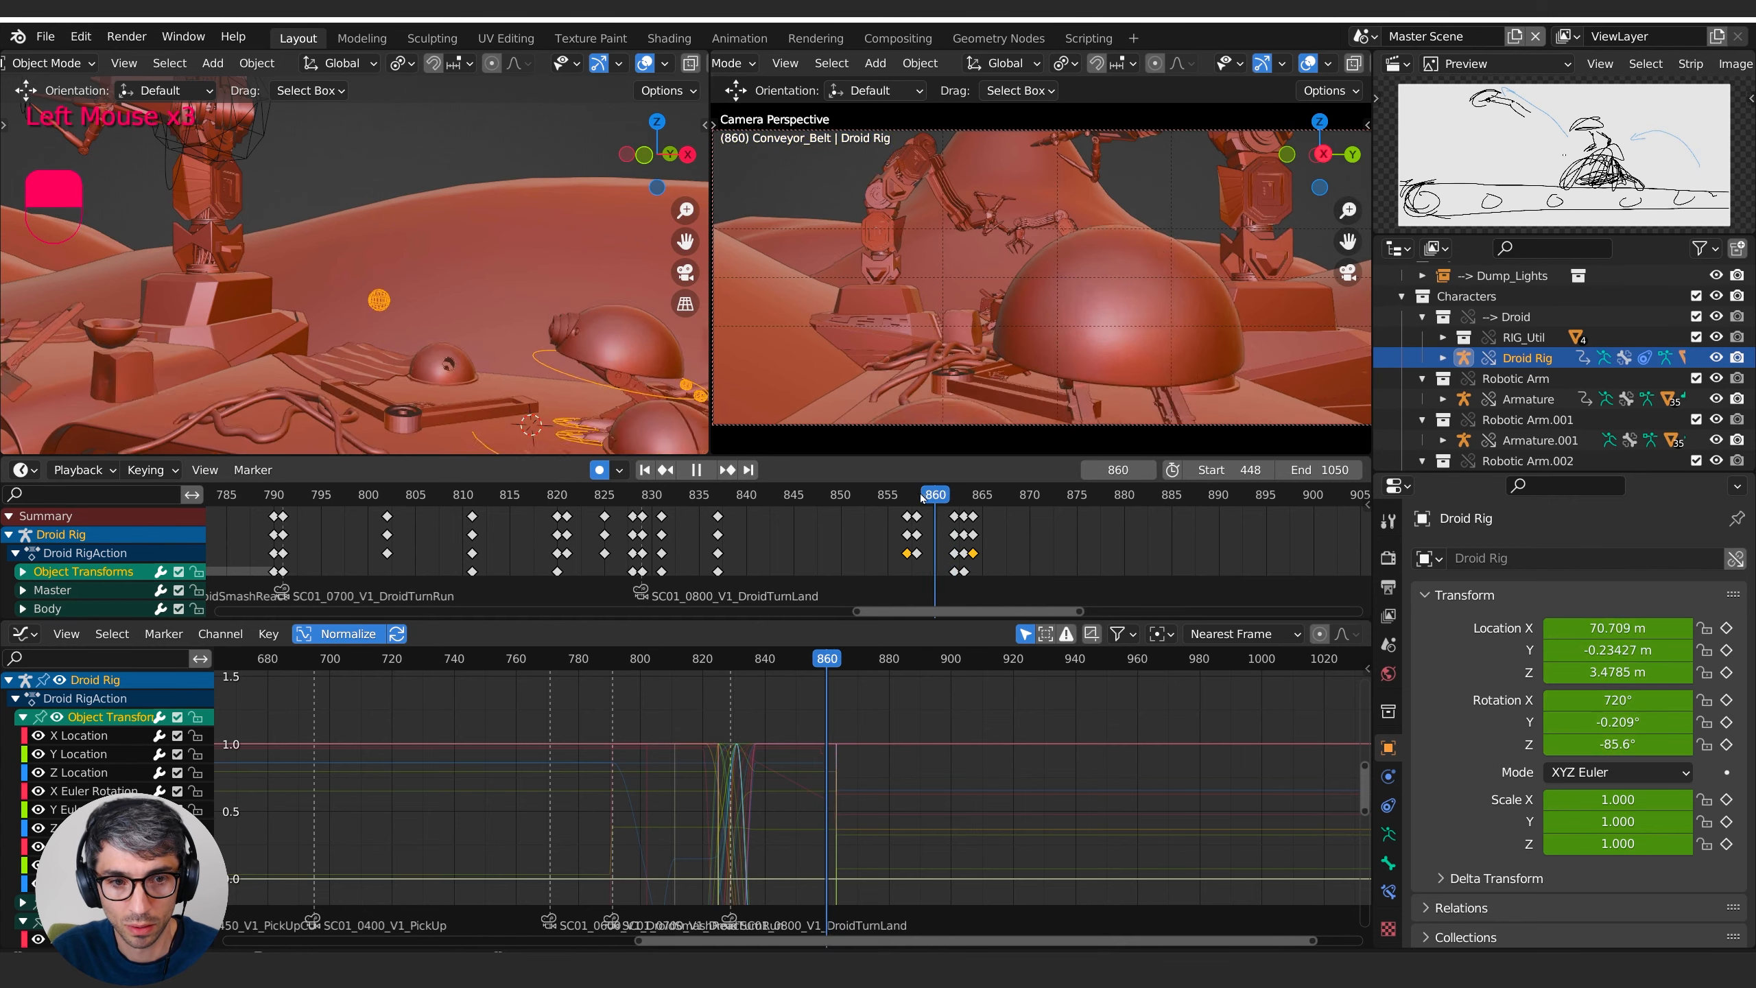
- On frame 870, pose the droid's leading foot by moving its control forward and rotating it for the jump
{"action": "key", "text": "space"}
{"action": "key", "text": "space"}
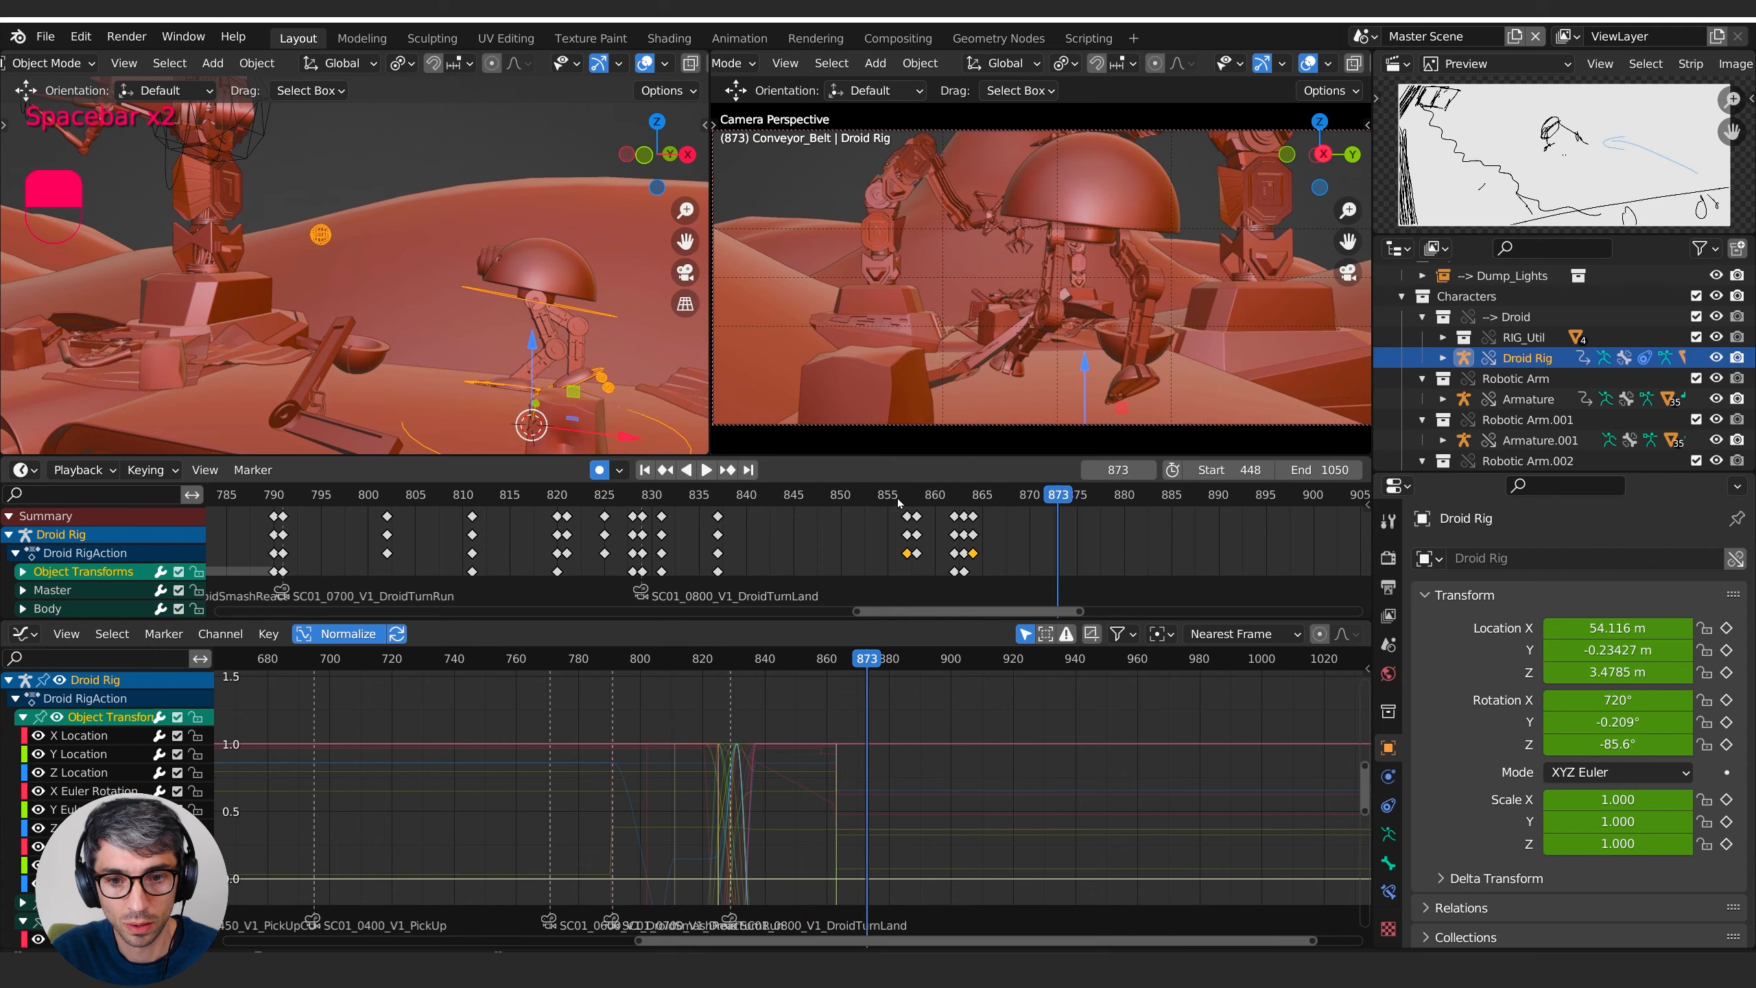
{"action": "left_click", "coordinate": [1029, 494]}
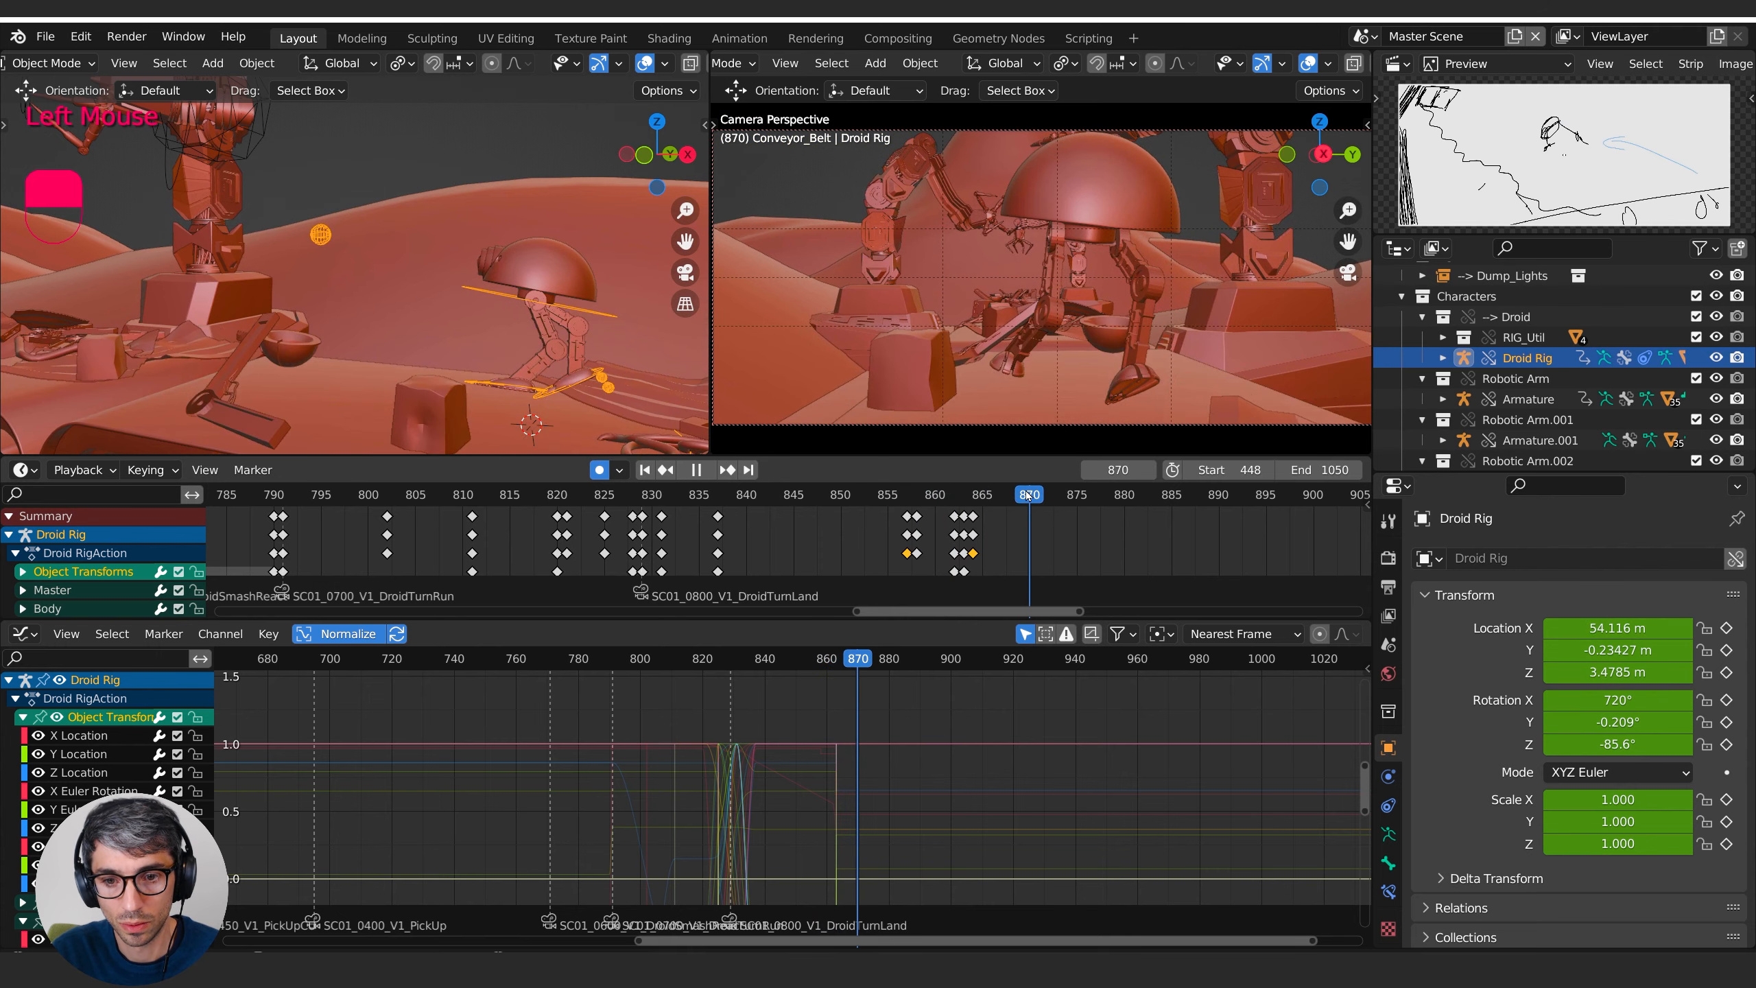
{"action": "key", "text": "Tab"}
{"action": "left_click", "coordinate": [555, 411]}
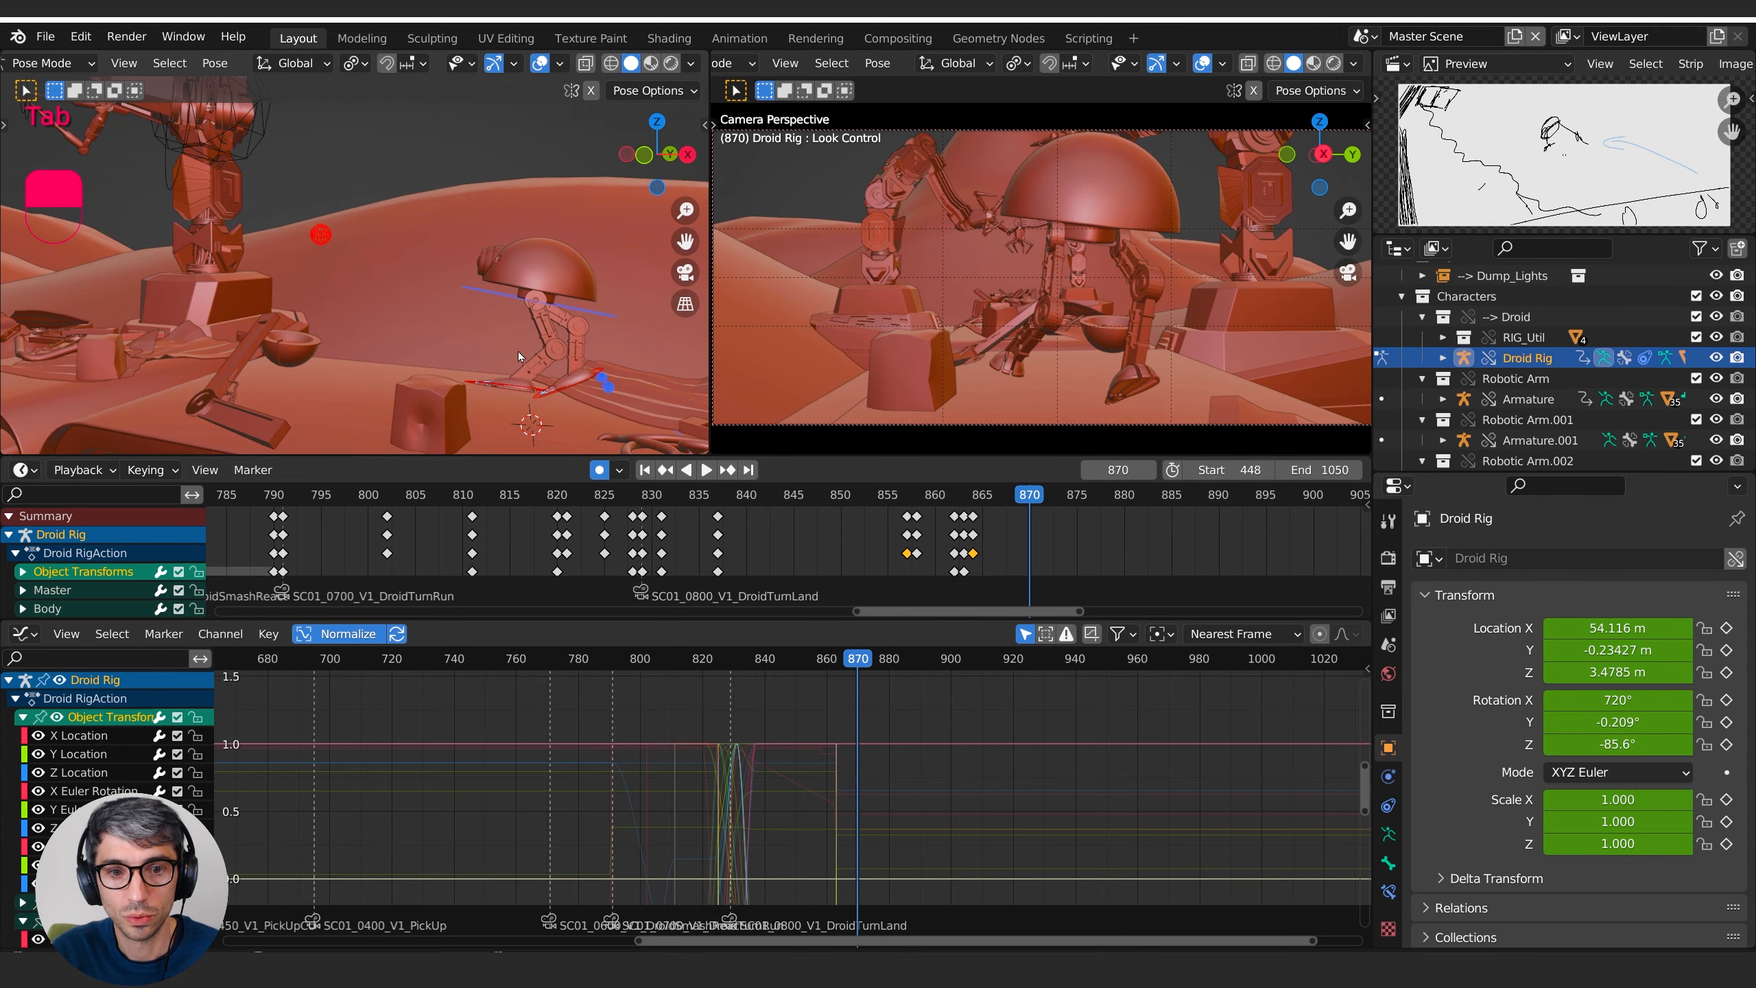
{"action": "middle_click_drag", "start_coordinate": [519, 351], "coordinate": [504, 414]}
{"action": "left_click", "coordinate": [529, 382], "text": "shift"}
{"action": "left_click", "coordinate": [508, 384]}
{"action": "key", "text": "g"}
{"action": "left_click", "coordinate": [543, 415]}
{"action": "key", "text": "r"}
{"action": "left_click", "coordinate": [496, 81]}
- Move and rotate Foot.L.Control on frame 870 so the rear leg stretches down behind the body
{"action": "left_click", "coordinate": [493, 383]}
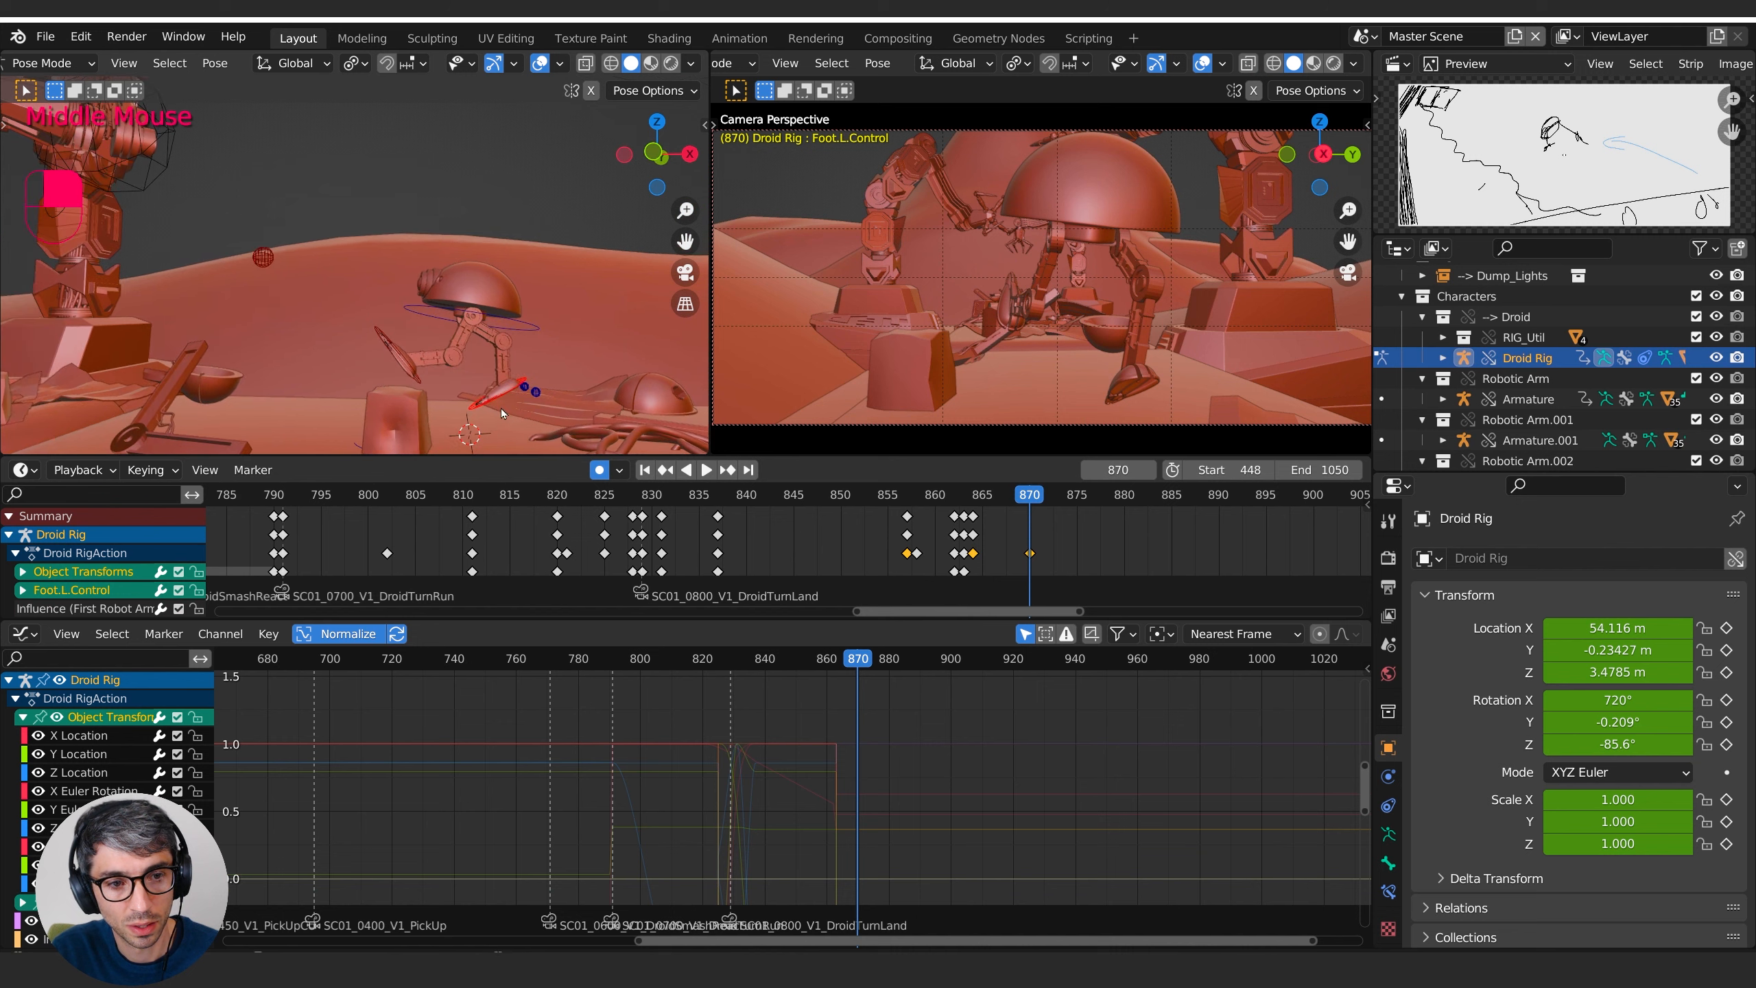
{"action": "key", "text": "g"}
{"action": "left_click", "coordinate": [526, 406]}
{"action": "key", "text": "r"}
{"action": "left_click", "coordinate": [550, 361]}
{"action": "key", "text": "g"}
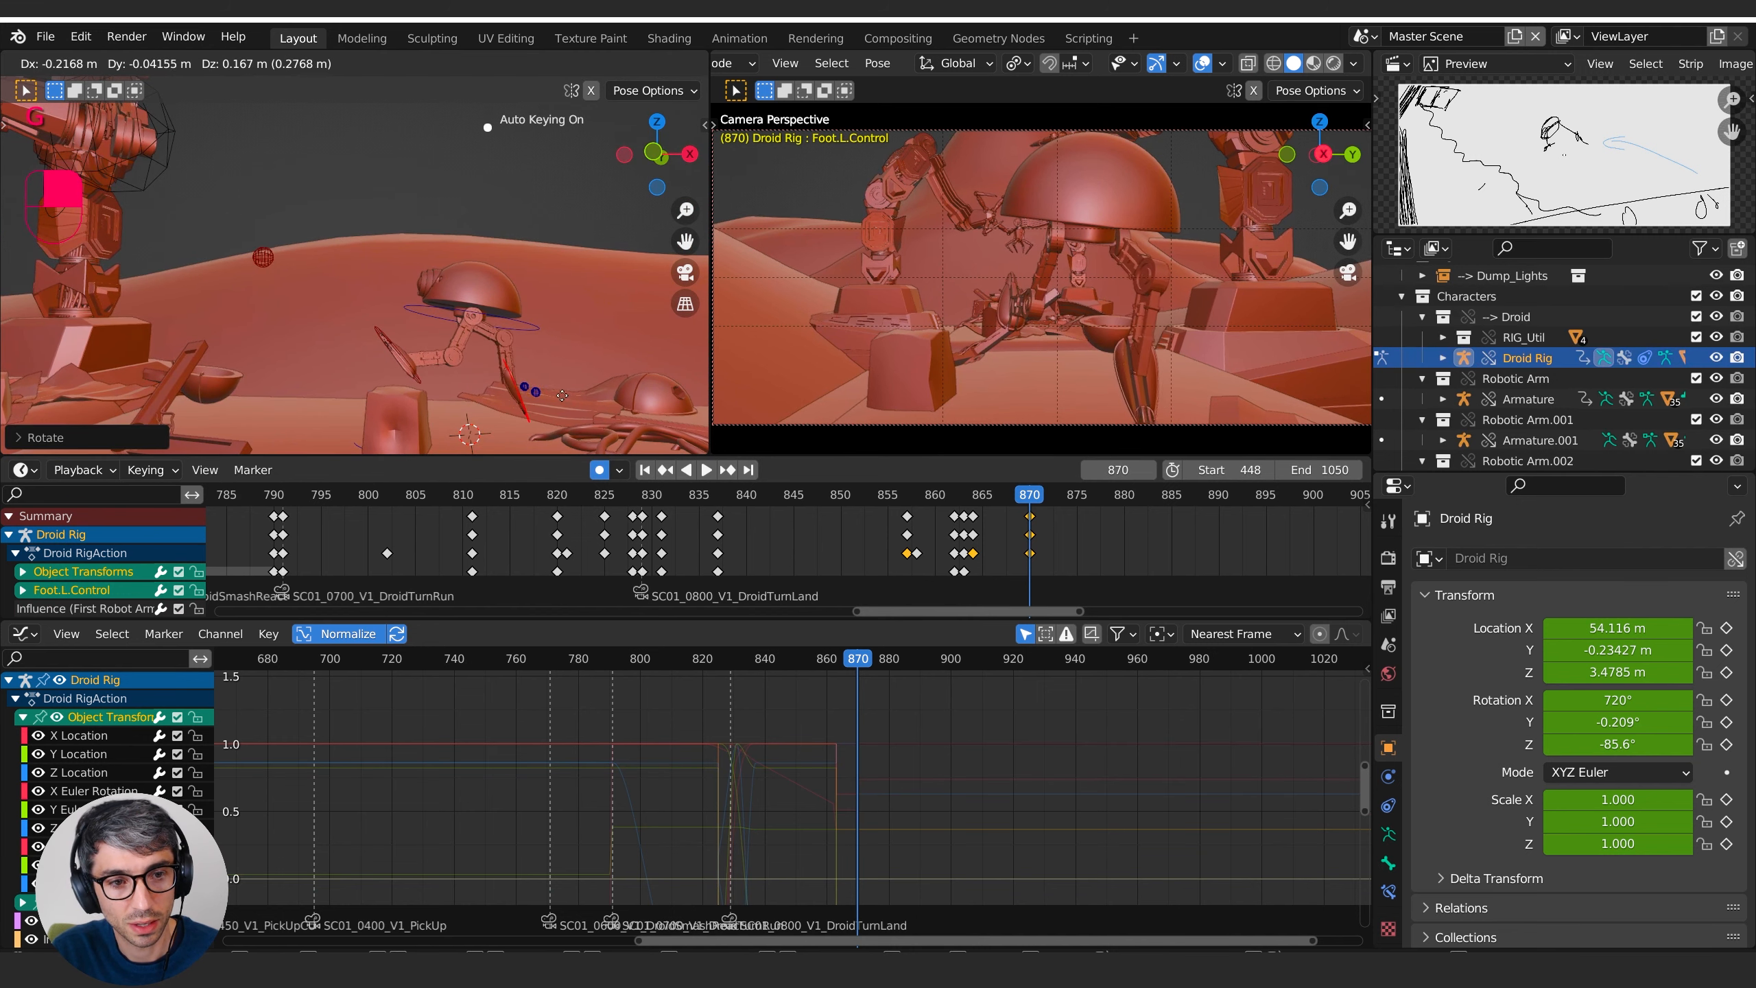
{"action": "left_click", "coordinate": [568, 353]}
- Tilt the Body control and reposition the Look Control on frame 870, then return to Object Mode
{"action": "left_click", "coordinate": [538, 328]}
{"action": "key", "text": "r"}
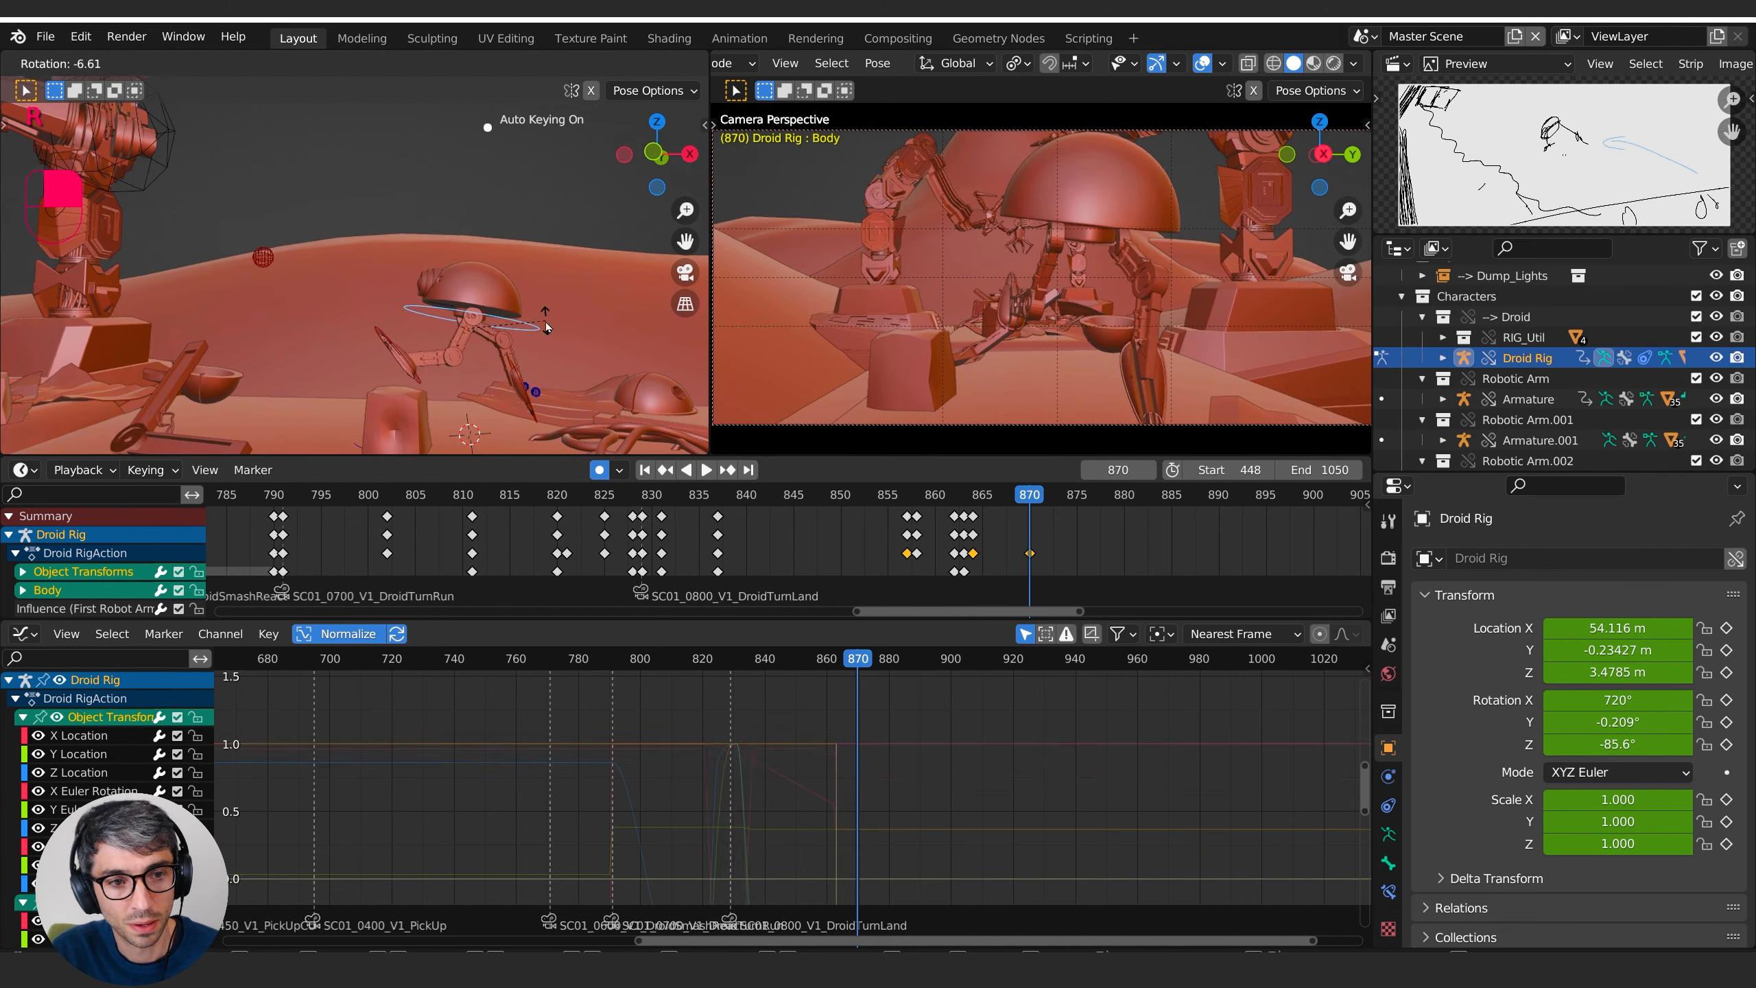
{"action": "left_click", "coordinate": [547, 325]}
{"action": "middle_click_drag", "start_coordinate": [546, 325], "coordinate": [493, 325]}
{"action": "left_click", "coordinate": [364, 265]}
{"action": "key", "text": "g"}
{"action": "left_click", "coordinate": [417, 324]}
{"action": "middle_click_drag", "start_coordinate": [493, 325], "coordinate": [565, 354], "text": "shift"}
{"action": "key", "text": "ctrl+Tab"}
{"action": "left_click", "coordinate": [532, 361]}
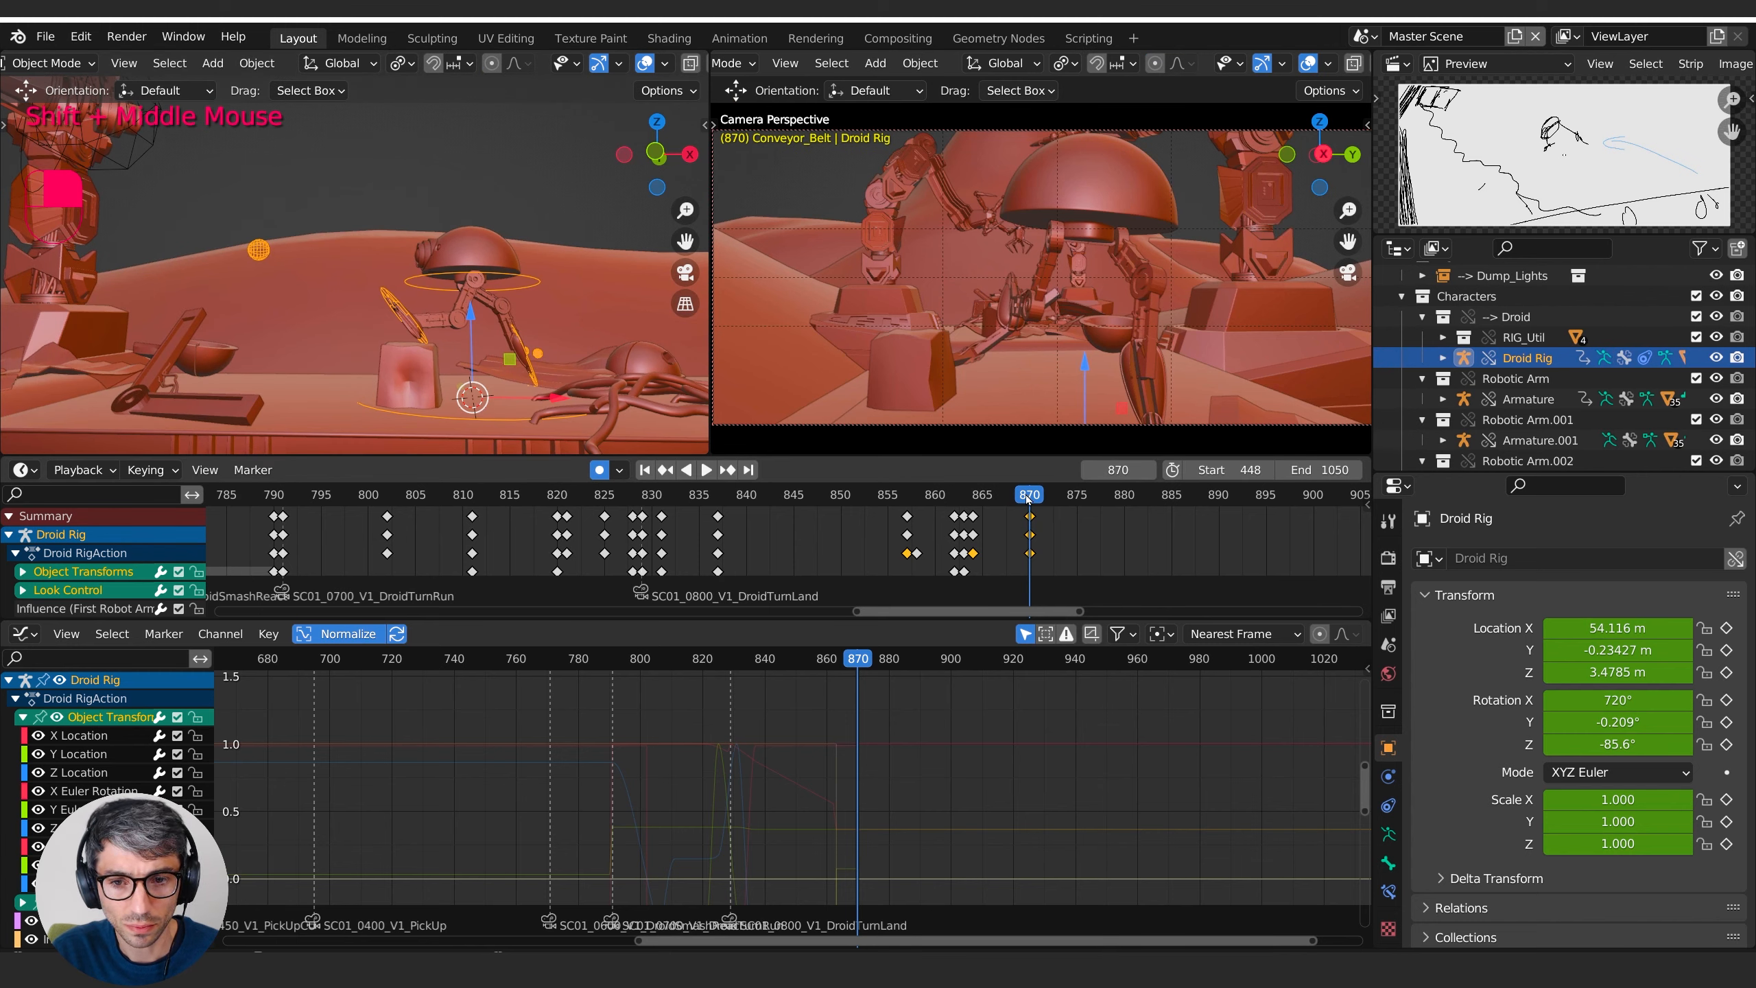
- Move the Droid Rig forward and up on frame 863 to about X 52.7 m, Z 3.84 m
{"action": "left_click_drag", "start_coordinate": [1028, 500], "coordinate": [851, 509]}
{"action": "key", "text": "space"}
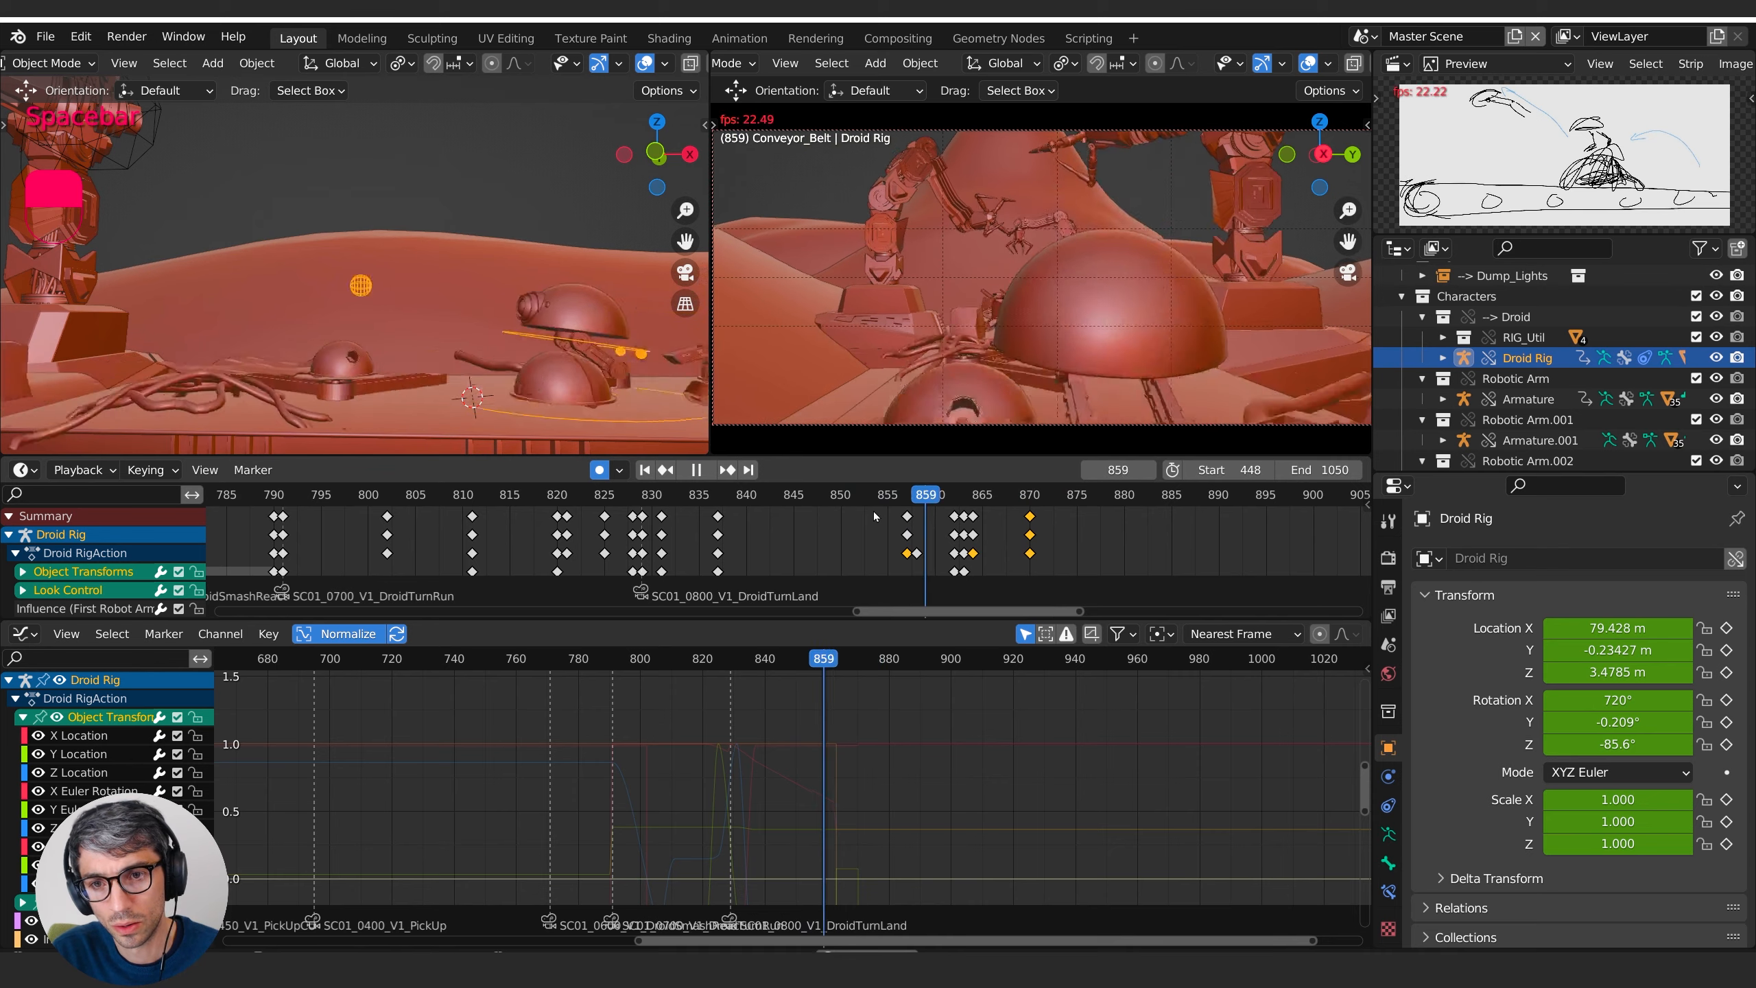
{"action": "key", "text": "space"}
{"action": "mouse_move", "coordinate": [950, 489]}
{"action": "left_mouse_down"}
{"action": "mouse_move", "coordinate": [890, 492]}
{"action": "mouse_move", "coordinate": [982, 492]}
{"action": "mouse_move", "coordinate": [954, 498]}
{"action": "mouse_move", "coordinate": [966, 507]}
{"action": "left_mouse_up"}
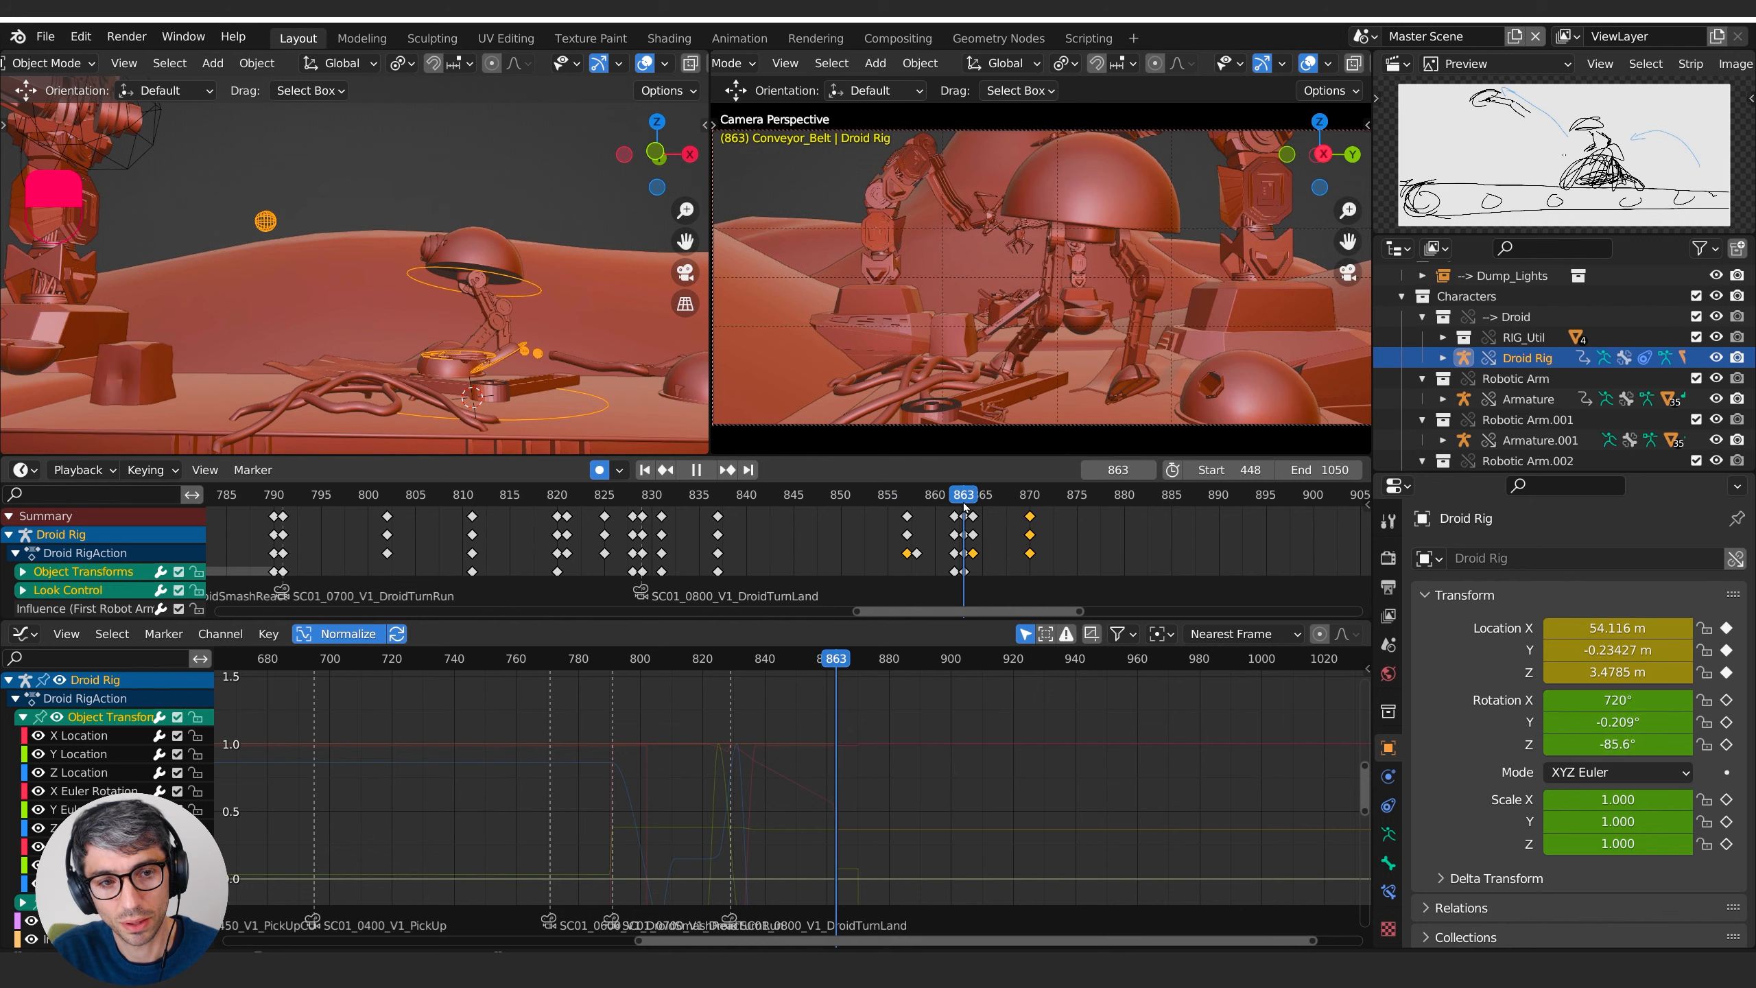
{"action": "left_click_drag", "start_coordinate": [536, 397], "coordinate": [443, 397]}
{"action": "left_click_drag", "start_coordinate": [378, 338], "coordinate": [377, 313]}
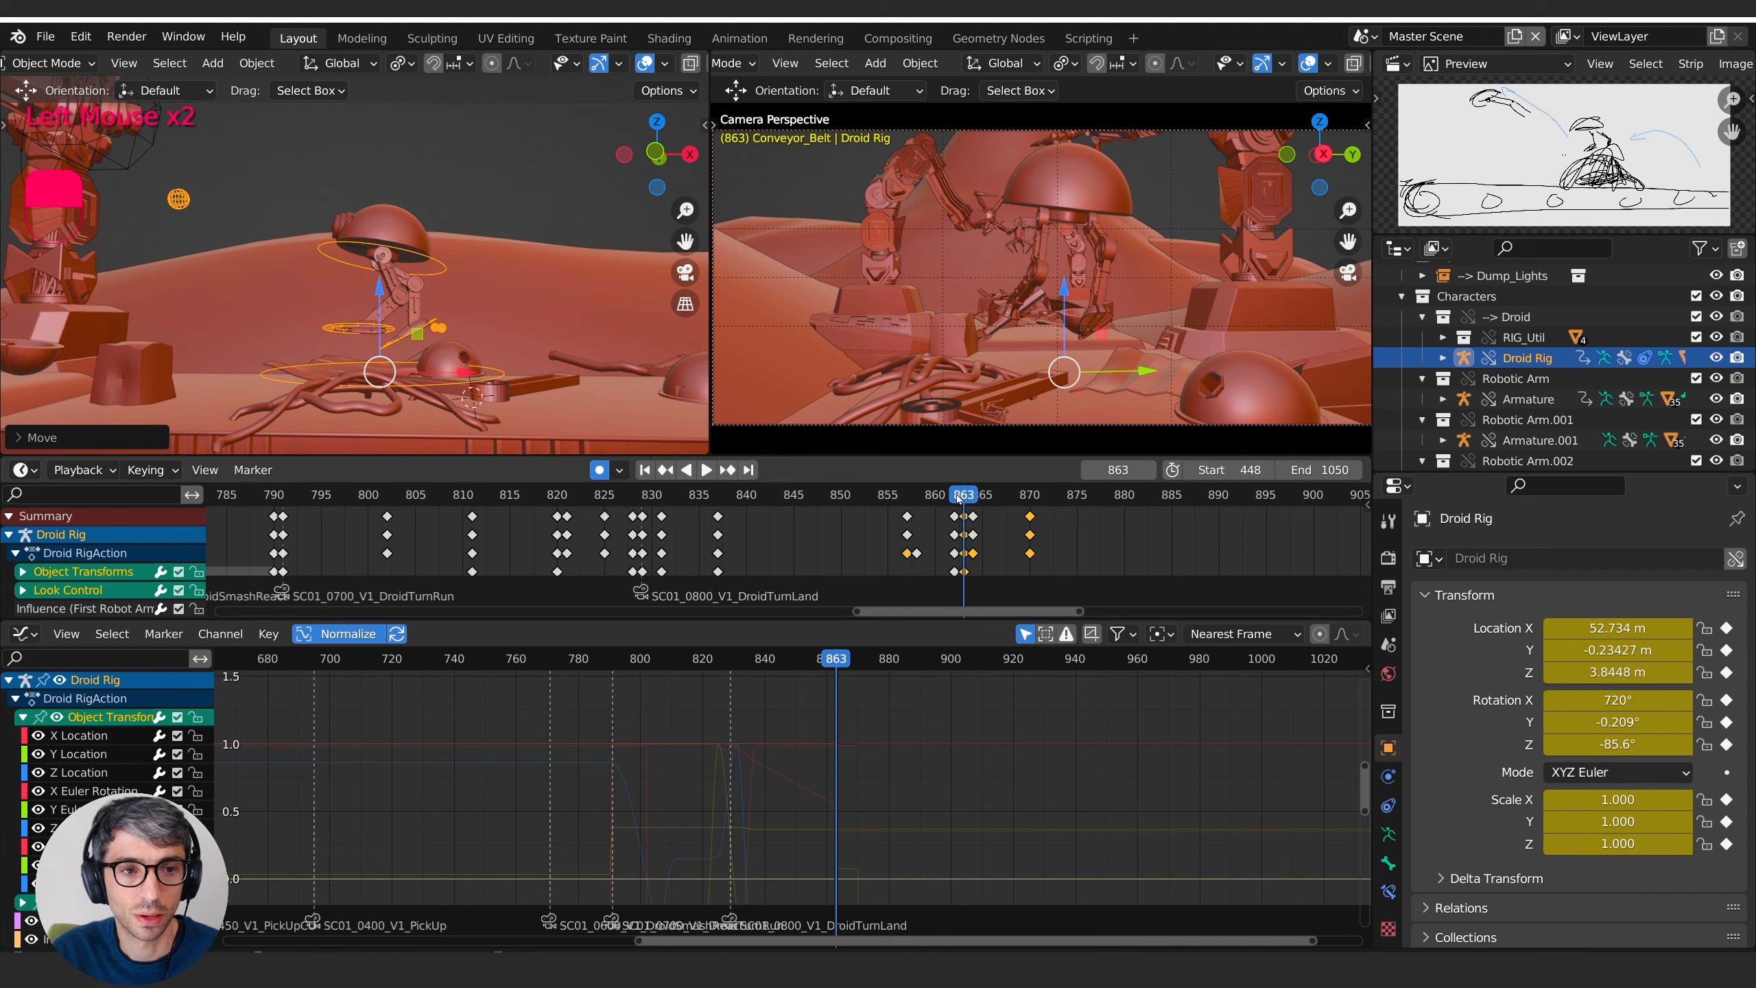
- Move the Droid Rig on frame 870 farther along the jump to about X 47.4 m, Z 5.64 m
{"action": "left_click_drag", "start_coordinate": [958, 500], "coordinate": [1030, 508]}
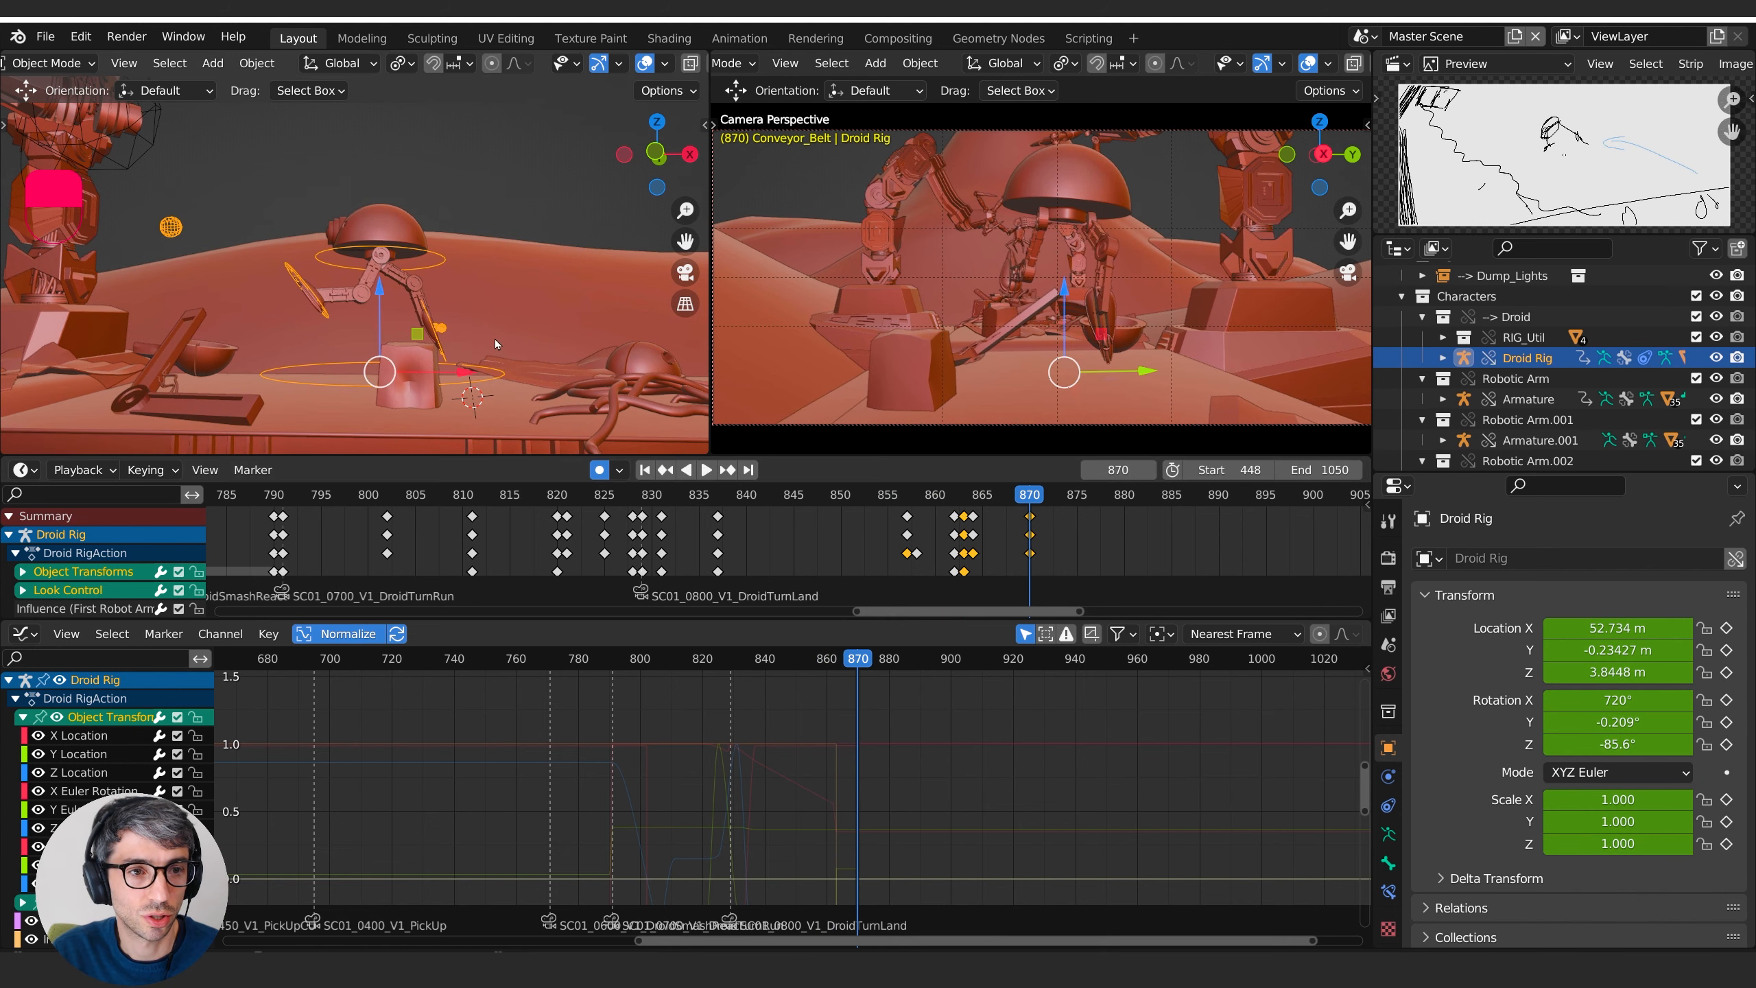
{"action": "middle_click_drag", "start_coordinate": [422, 339], "coordinate": [547, 356], "text": "shift"}
{"action": "left_click_drag", "start_coordinate": [584, 389], "coordinate": [291, 382]}
{"action": "middle_click_drag", "start_coordinate": [291, 382], "coordinate": [577, 374], "text": "shift"}
{"action": "left_click_drag", "start_coordinate": [476, 385], "coordinate": [356, 387]}
{"action": "middle_click_drag", "start_coordinate": [425, 393], "coordinate": [381, 313], "text": "shift"}
{"action": "left_click_drag", "start_coordinate": [390, 321], "coordinate": [599, 298]}
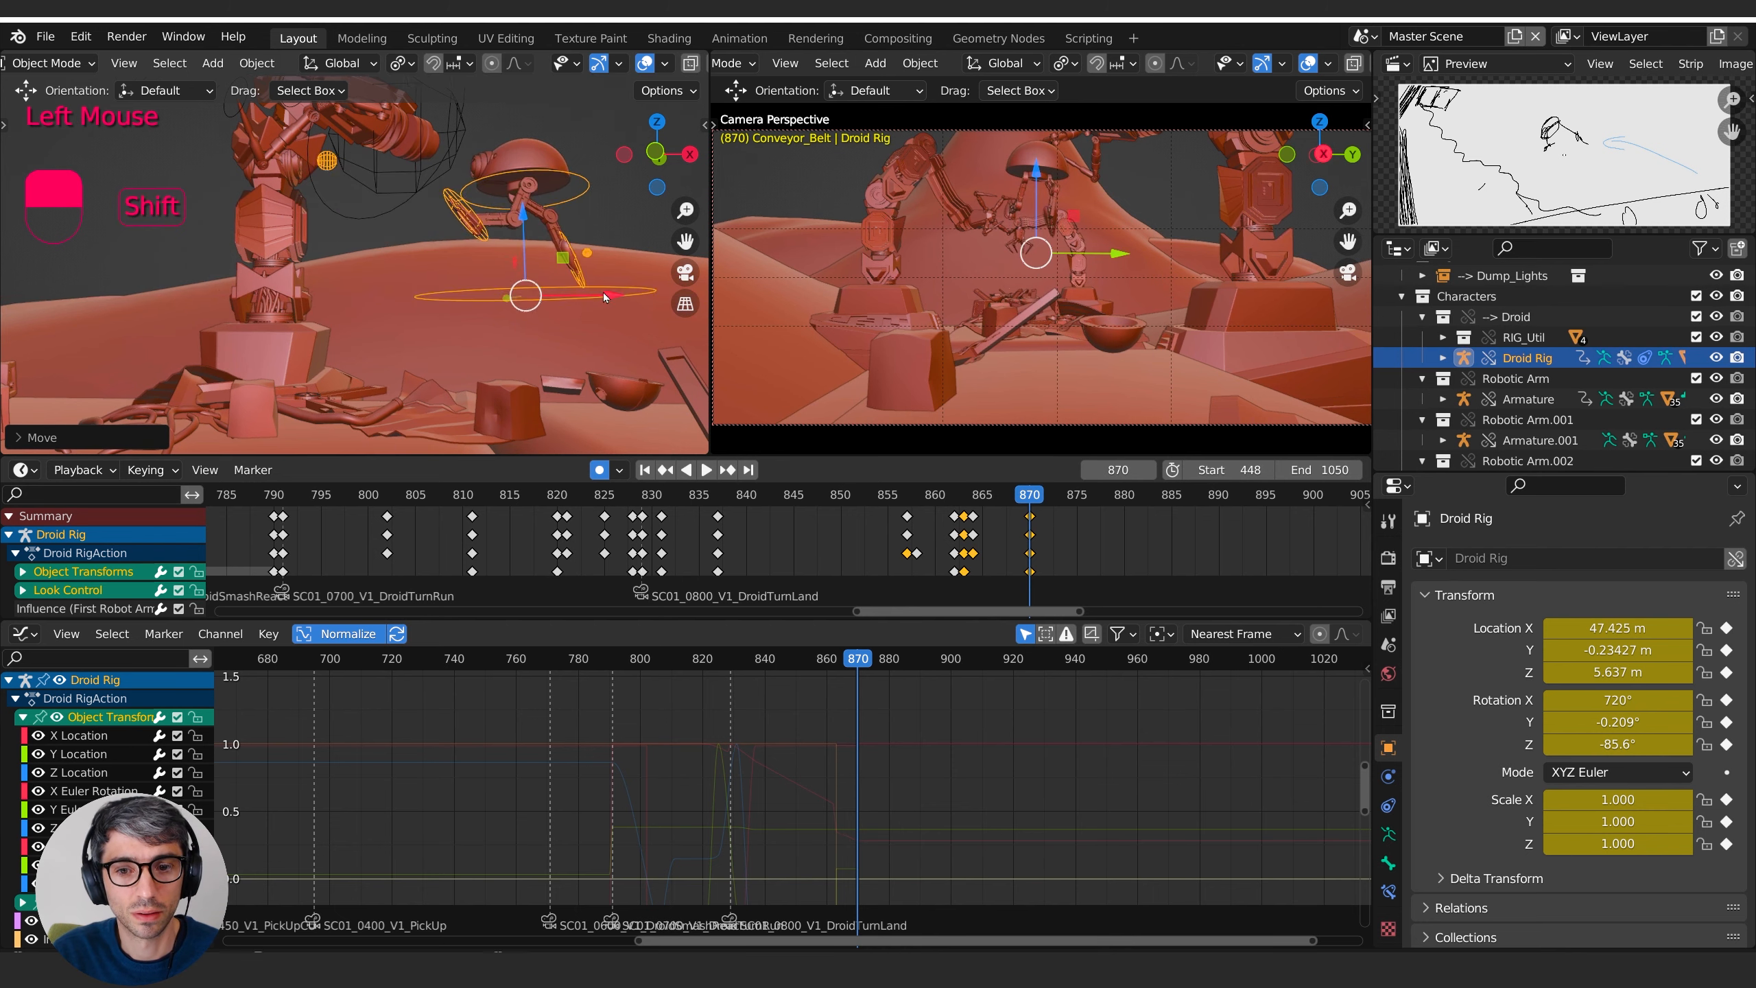
{"action": "middle_click_drag", "start_coordinate": [600, 298], "coordinate": [582, 311], "text": "shift"}
- Play and scrub through the droid's jump from the belt, ending on frame 869
{"action": "mouse_move", "coordinate": [1030, 498]}
{"action": "left_mouse_down"}
{"action": "mouse_move", "coordinate": [902, 501]}
{"action": "mouse_move", "coordinate": [1031, 508]}
{"action": "left_mouse_up"}
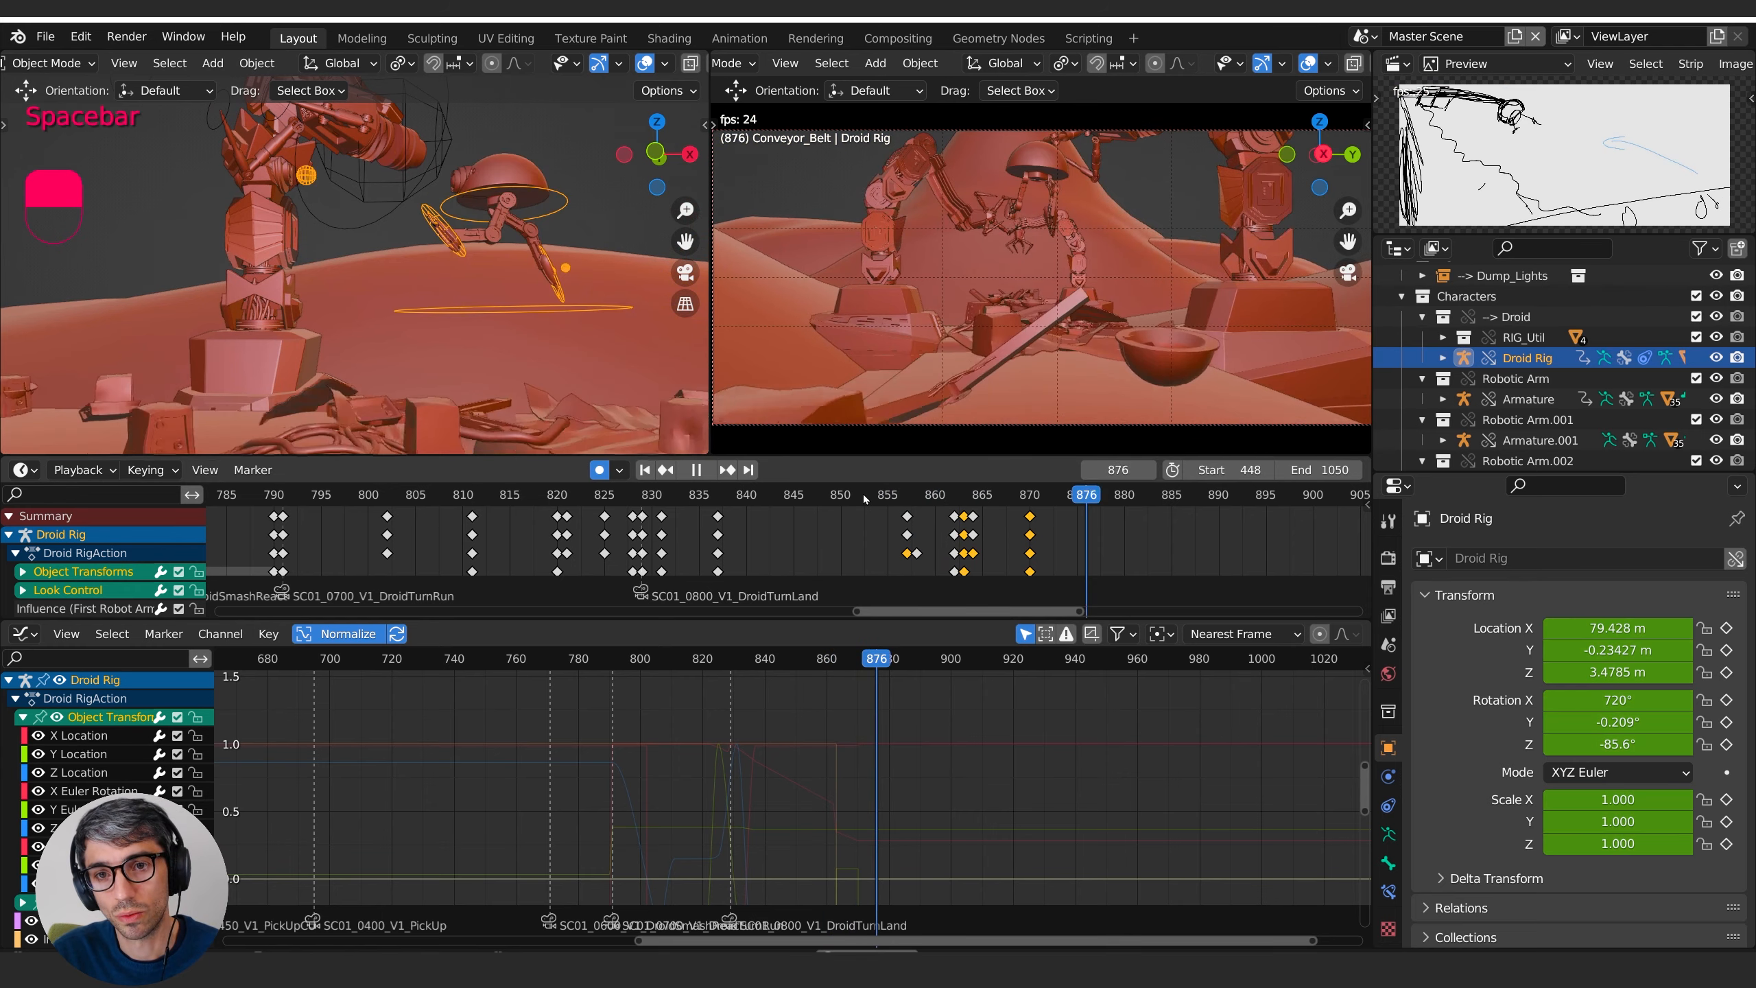
{"action": "key", "text": "space"}
{"action": "middle_click_drag", "start_coordinate": [274, 176], "coordinate": [237, 284], "text": "shift"}
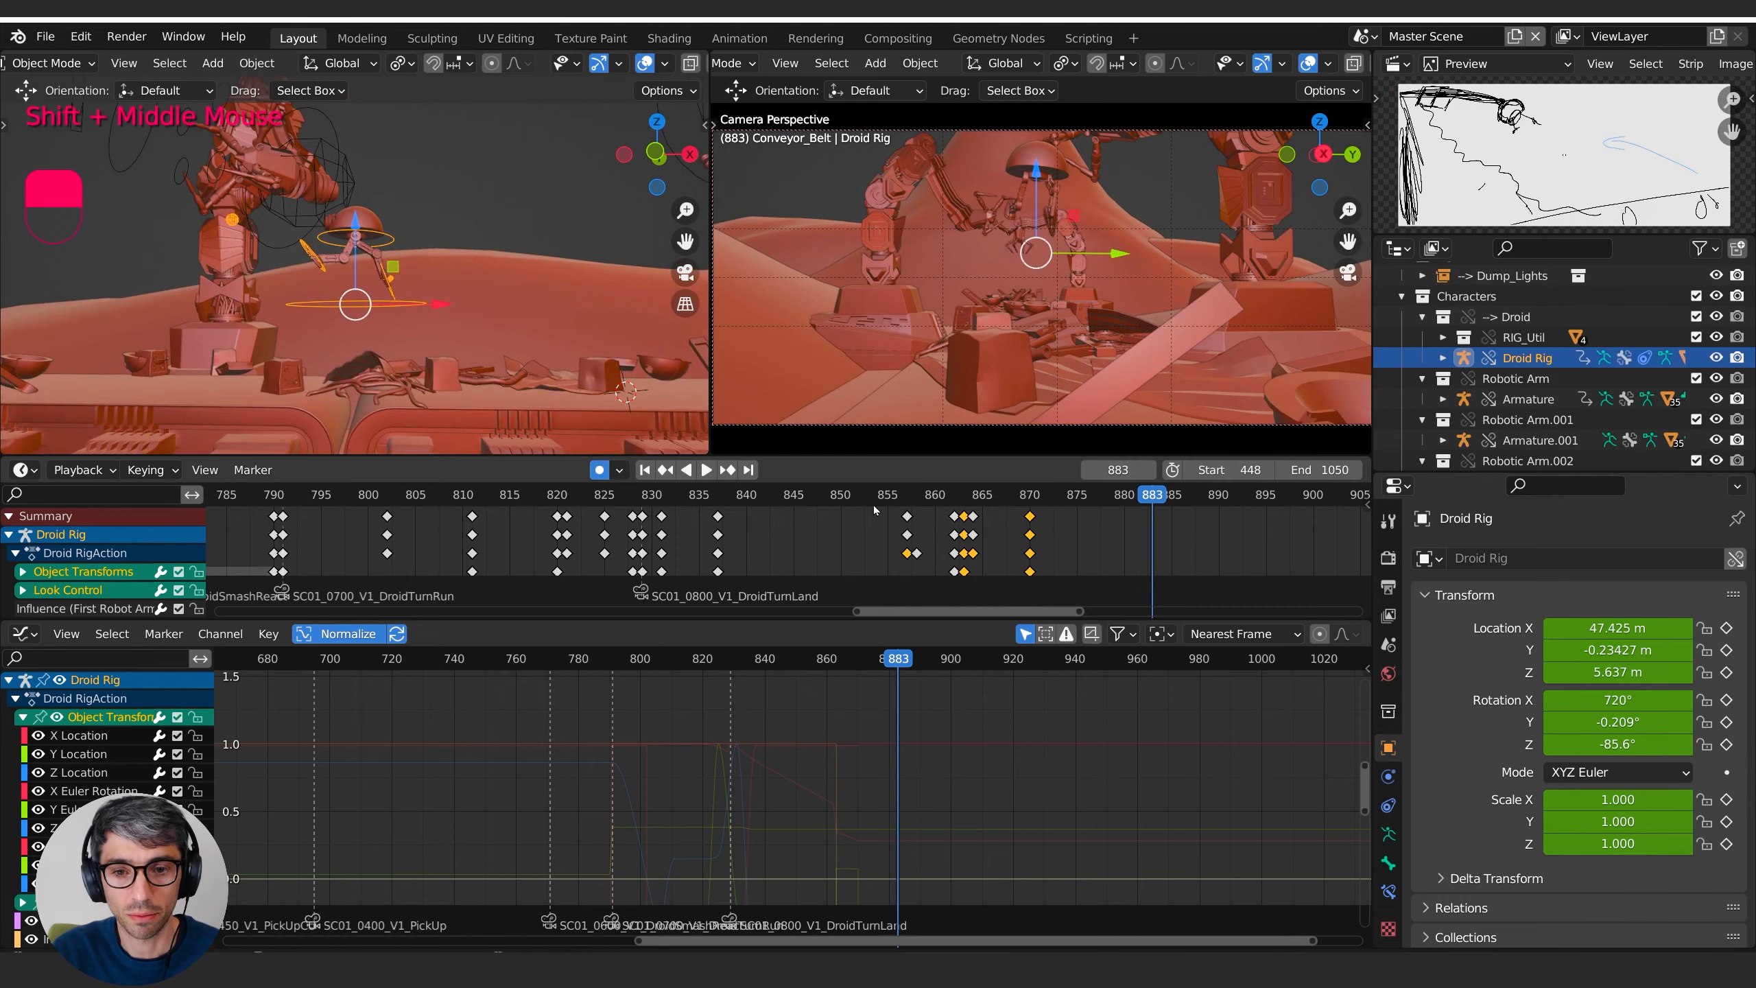
{"action": "key", "text": "space"}
{"action": "key", "text": "space"}
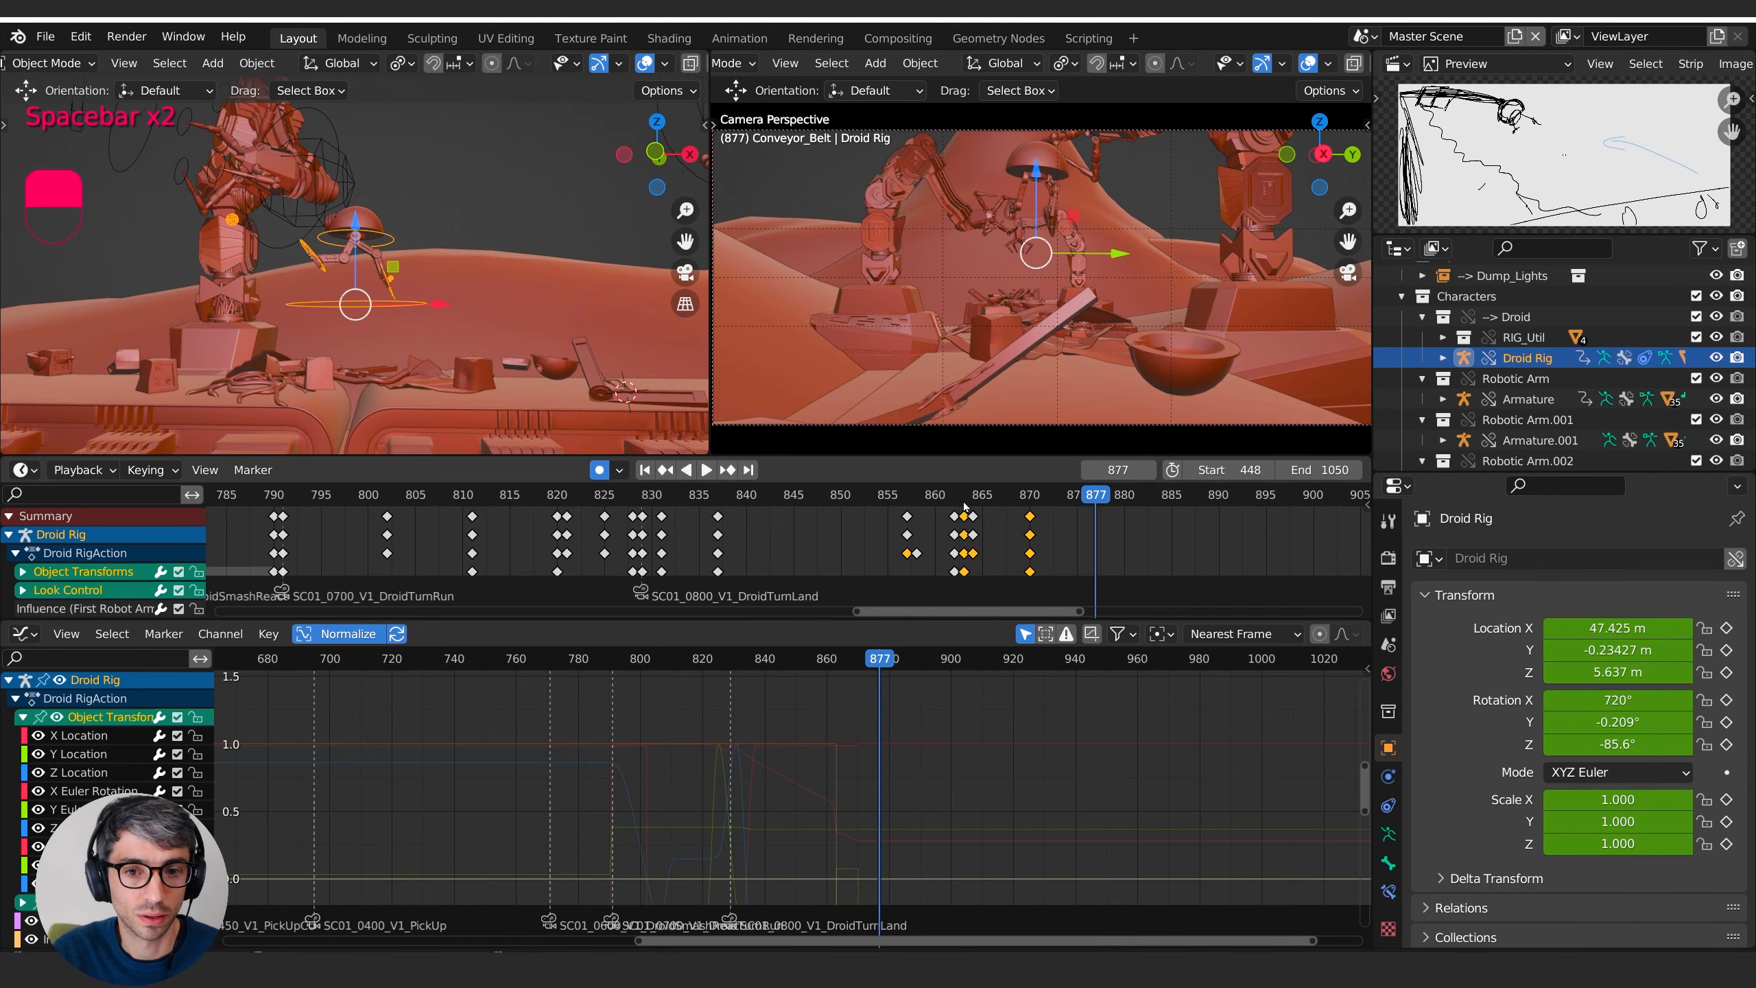
{"action": "left_click_drag", "start_coordinate": [954, 494], "coordinate": [1023, 493]}
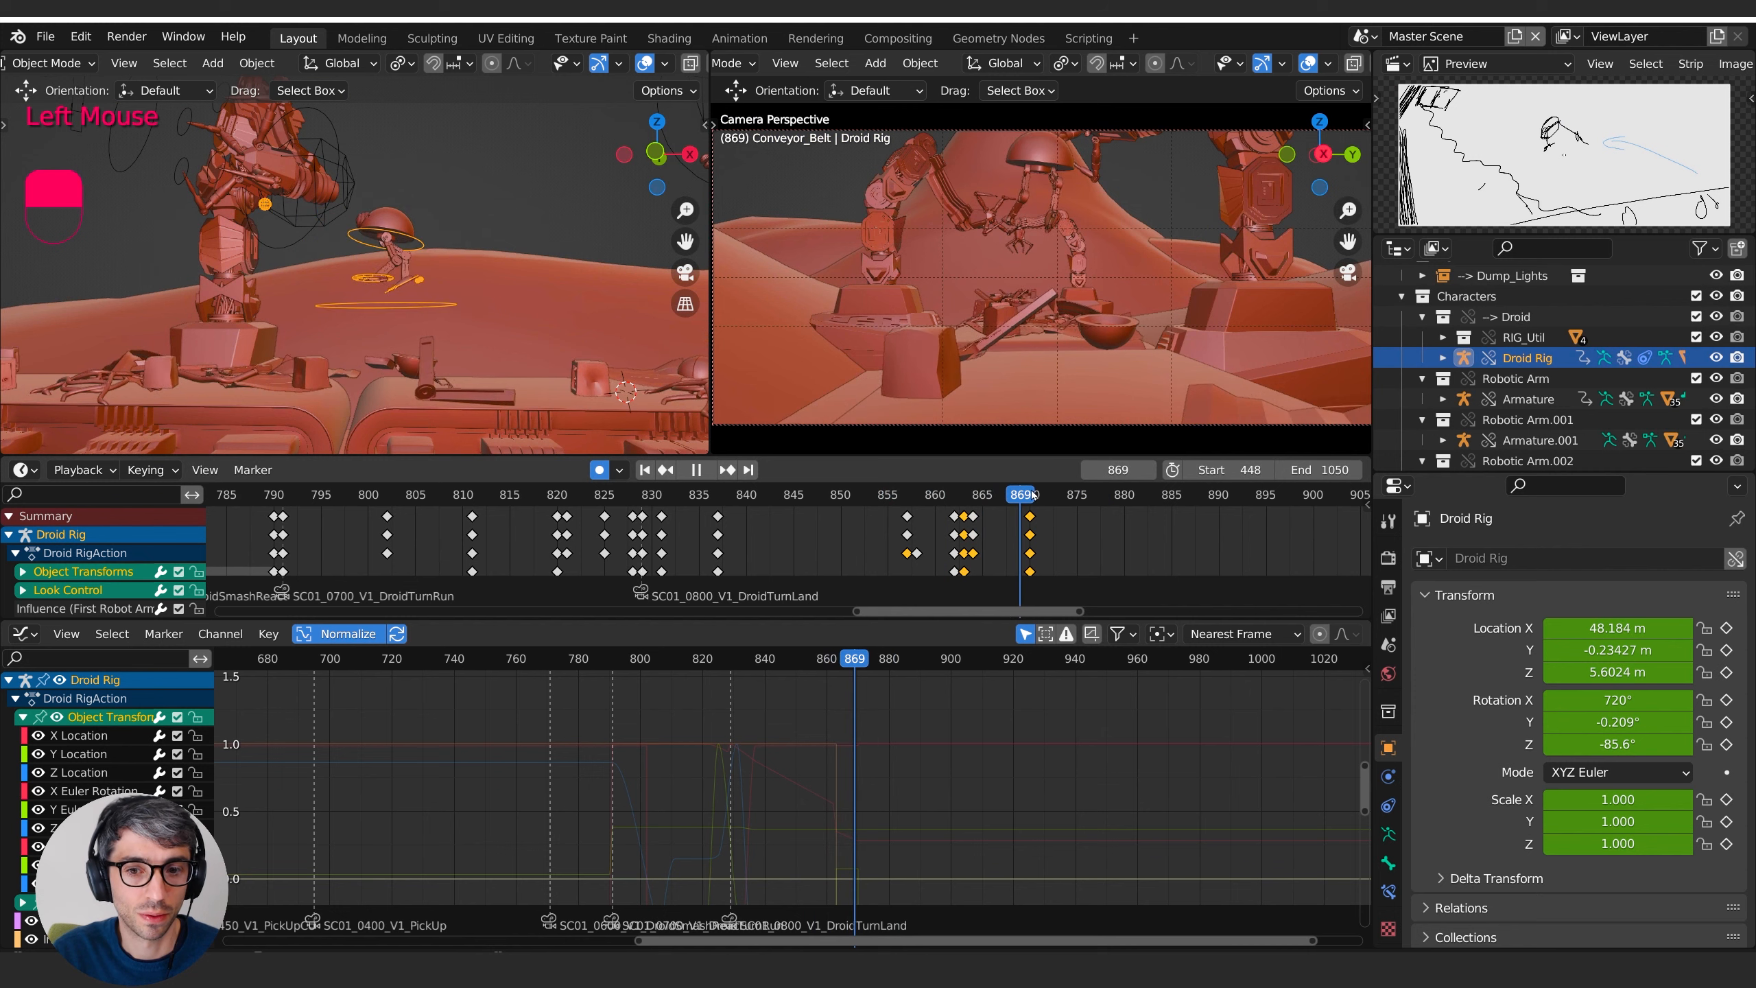
- Try to shift the Look Control keyframe from frame 870 to 867, preview the motion, and undo the shift
{"action": "middle_click_drag", "start_coordinate": [242, 585], "coordinate": [261, 565]}
{"action": "middle_click_drag", "start_coordinate": [58, 572], "coordinate": [59, 590]}
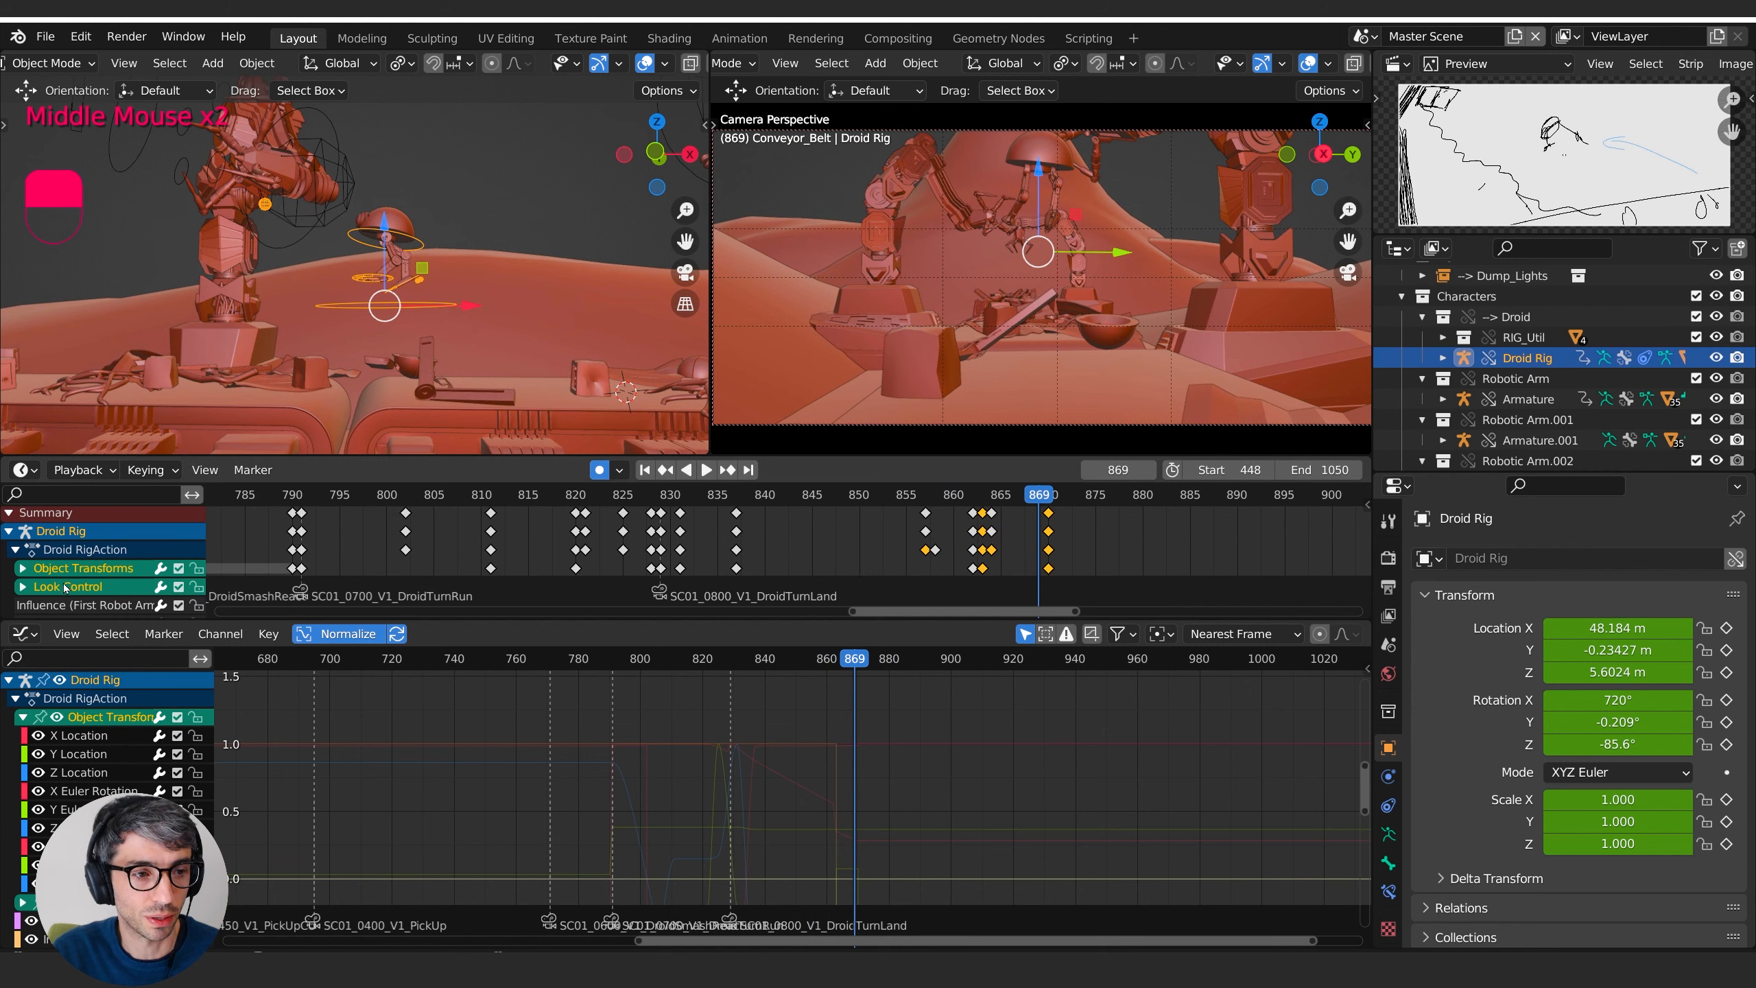
{"action": "left_click", "coordinate": [1050, 514]}
{"action": "middle_click_drag", "start_coordinate": [273, 556], "coordinate": [278, 559]}
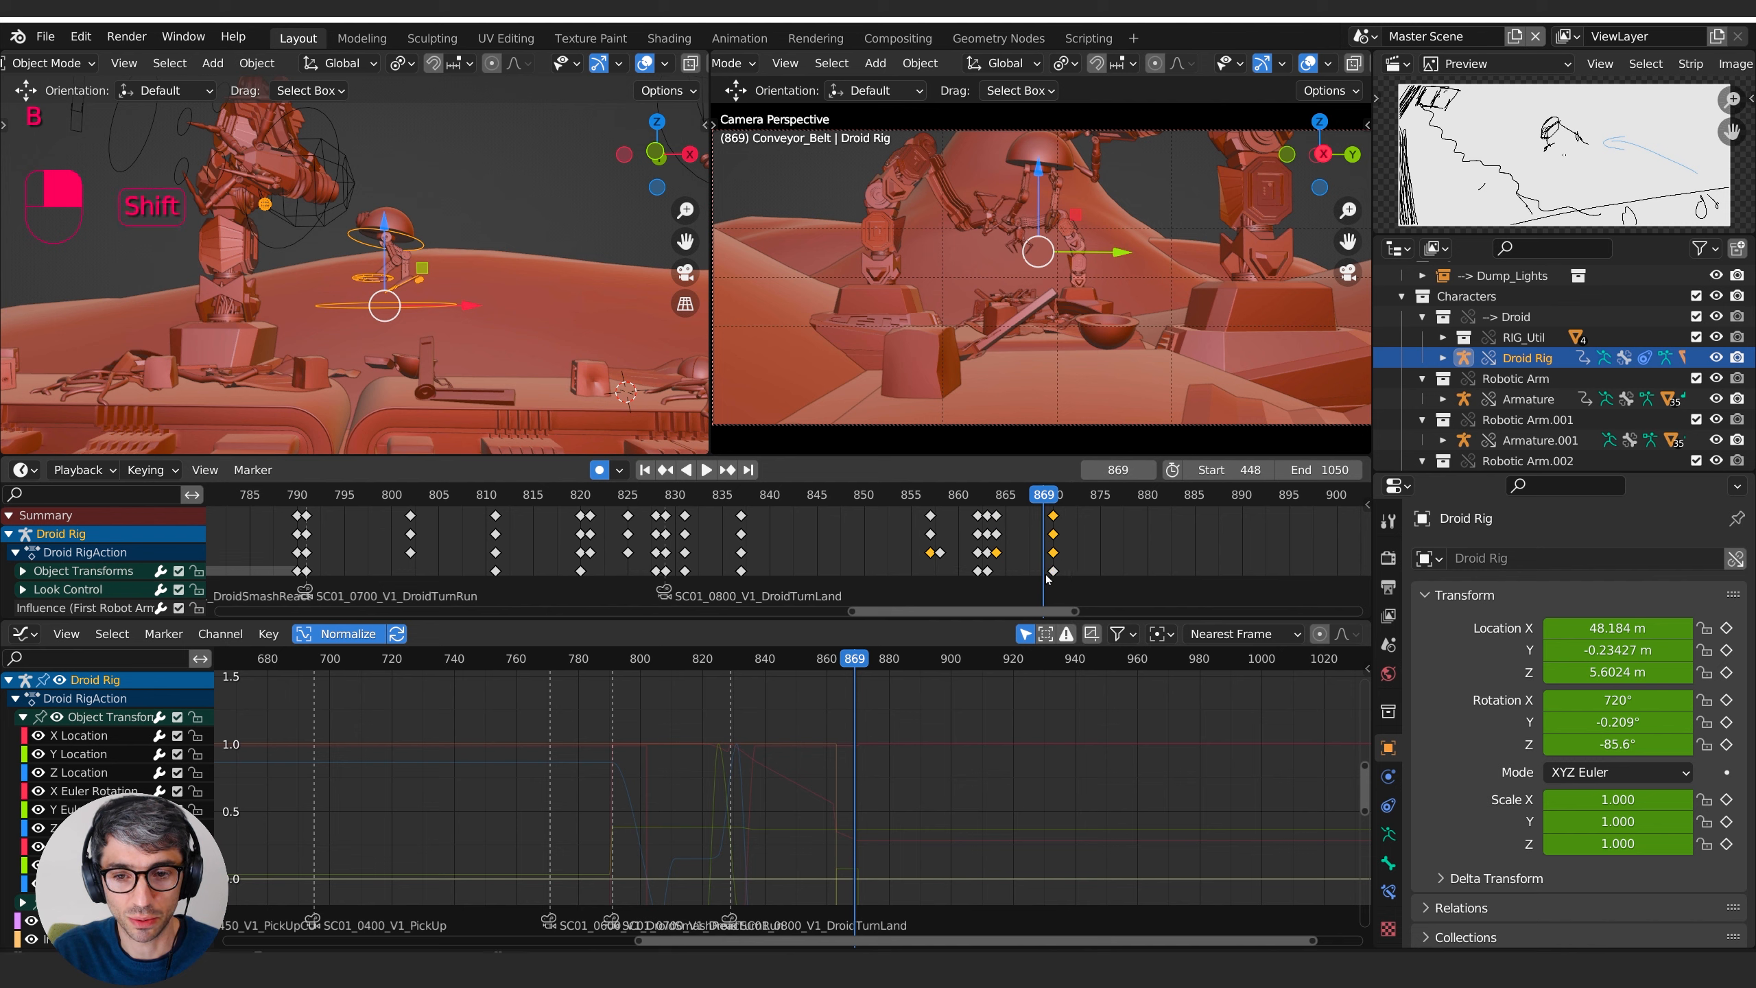
{"action": "key", "text": "g"}
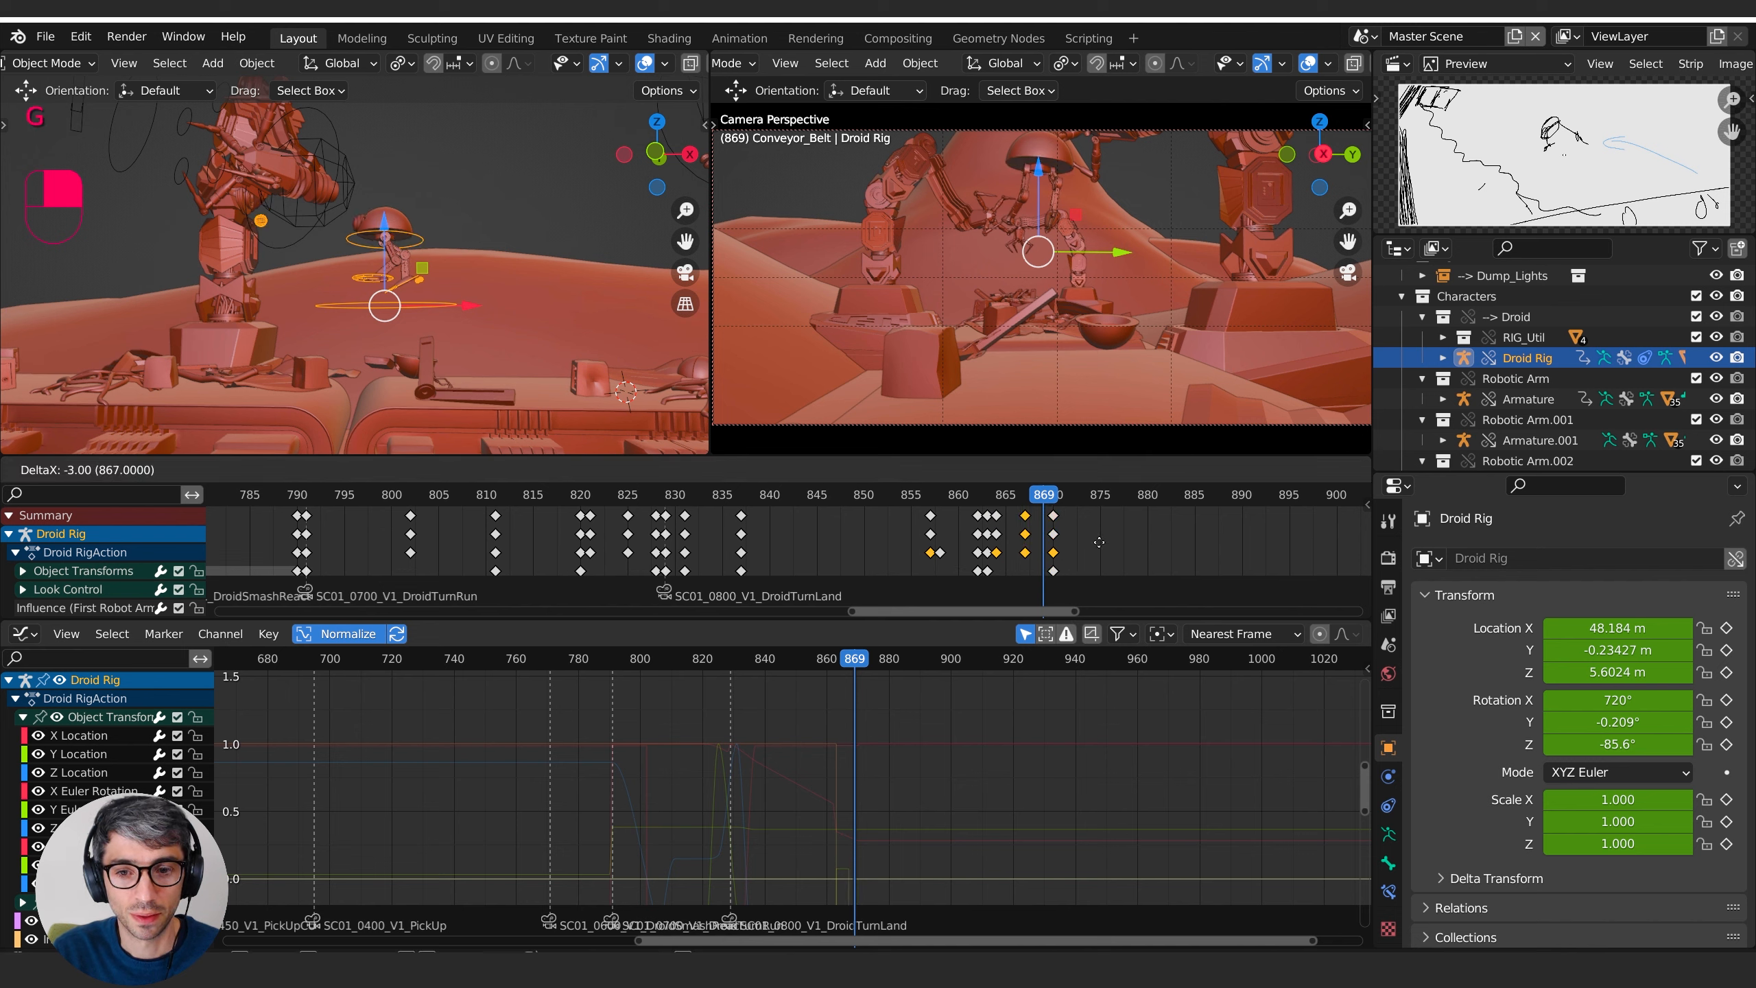
{"action": "left_click", "coordinate": [1093, 542]}
{"action": "left_click_drag", "start_coordinate": [1042, 496], "coordinate": [985, 507]}
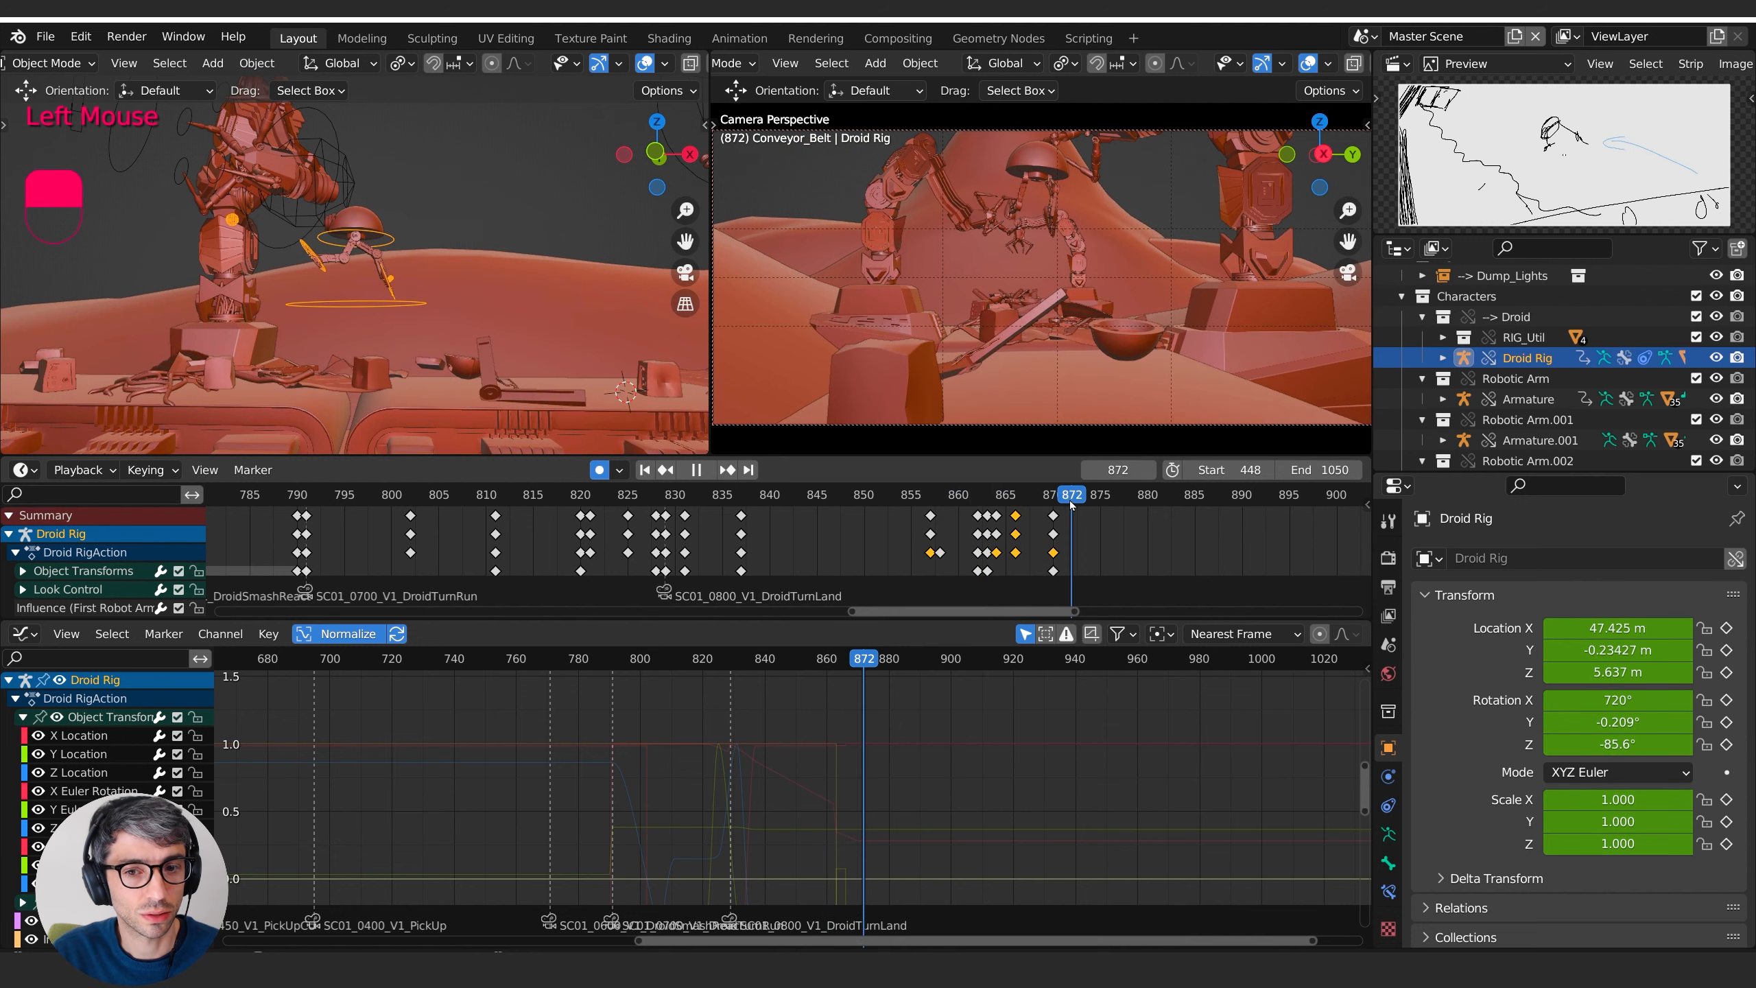
{"action": "key", "text": "space"}
{"action": "key", "text": "ctrl+z"}
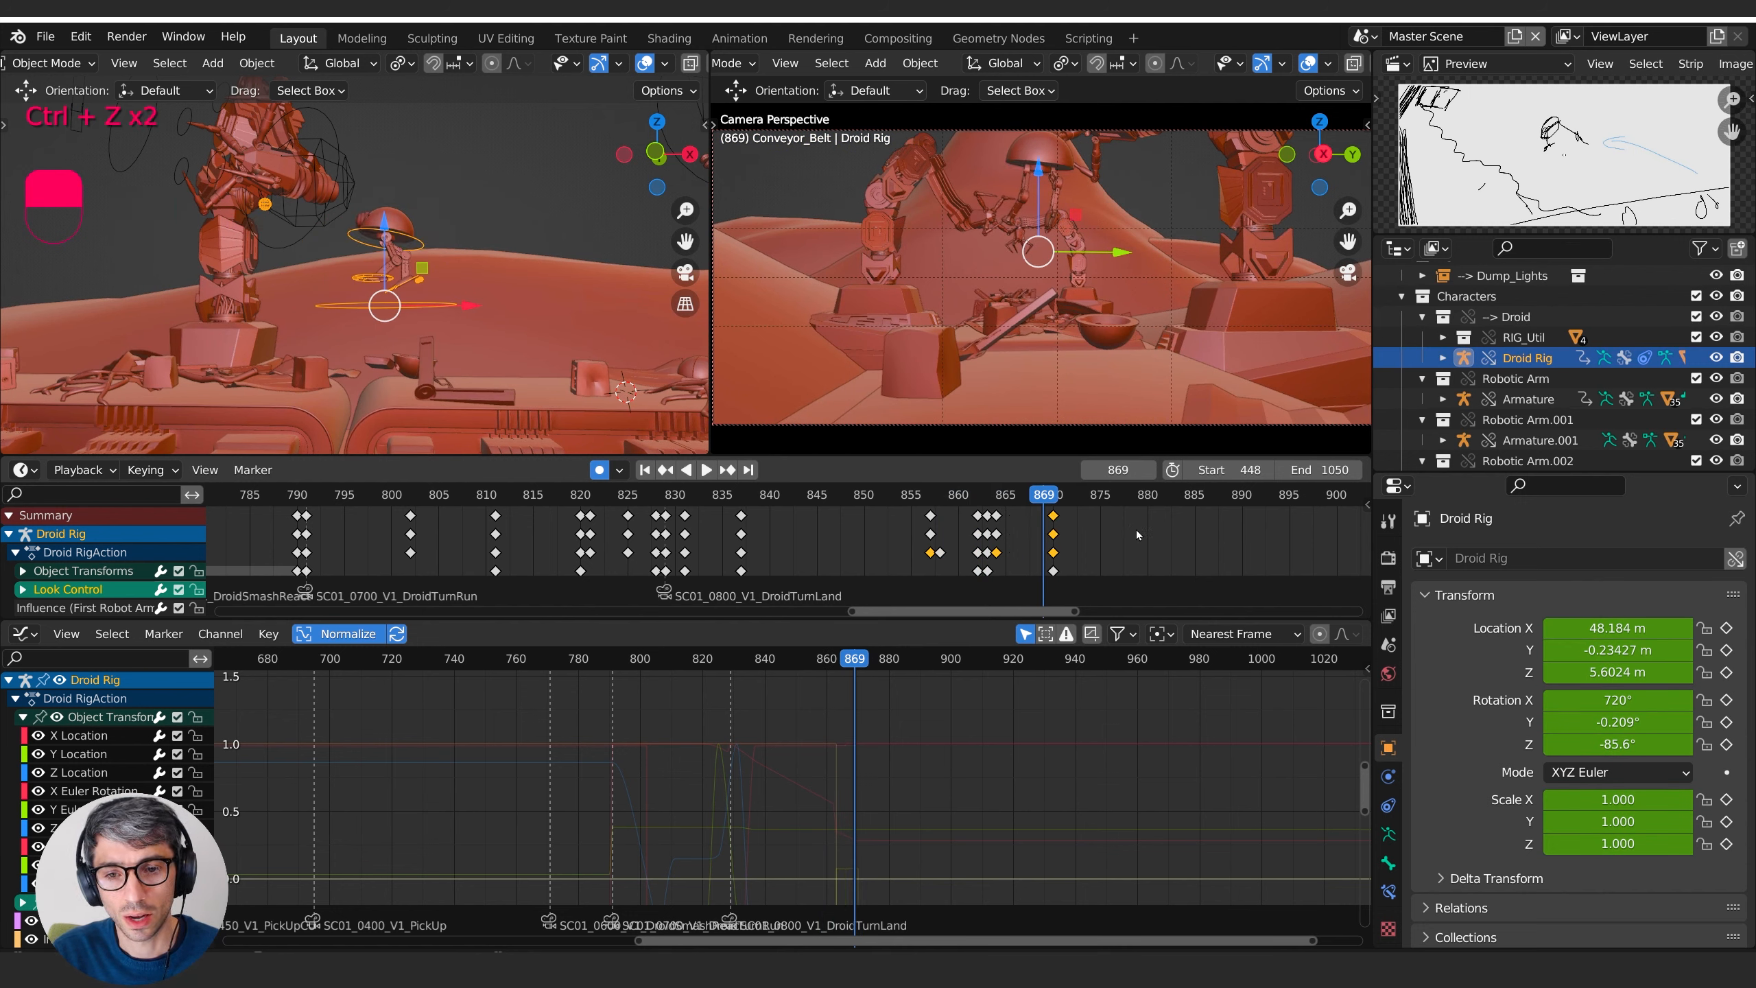
- In Pose Mode, select all bones and move their frame 870 keyframes to frame 867, excluding the Object Transforms keys
{"action": "left_click", "coordinate": [1048, 636]}
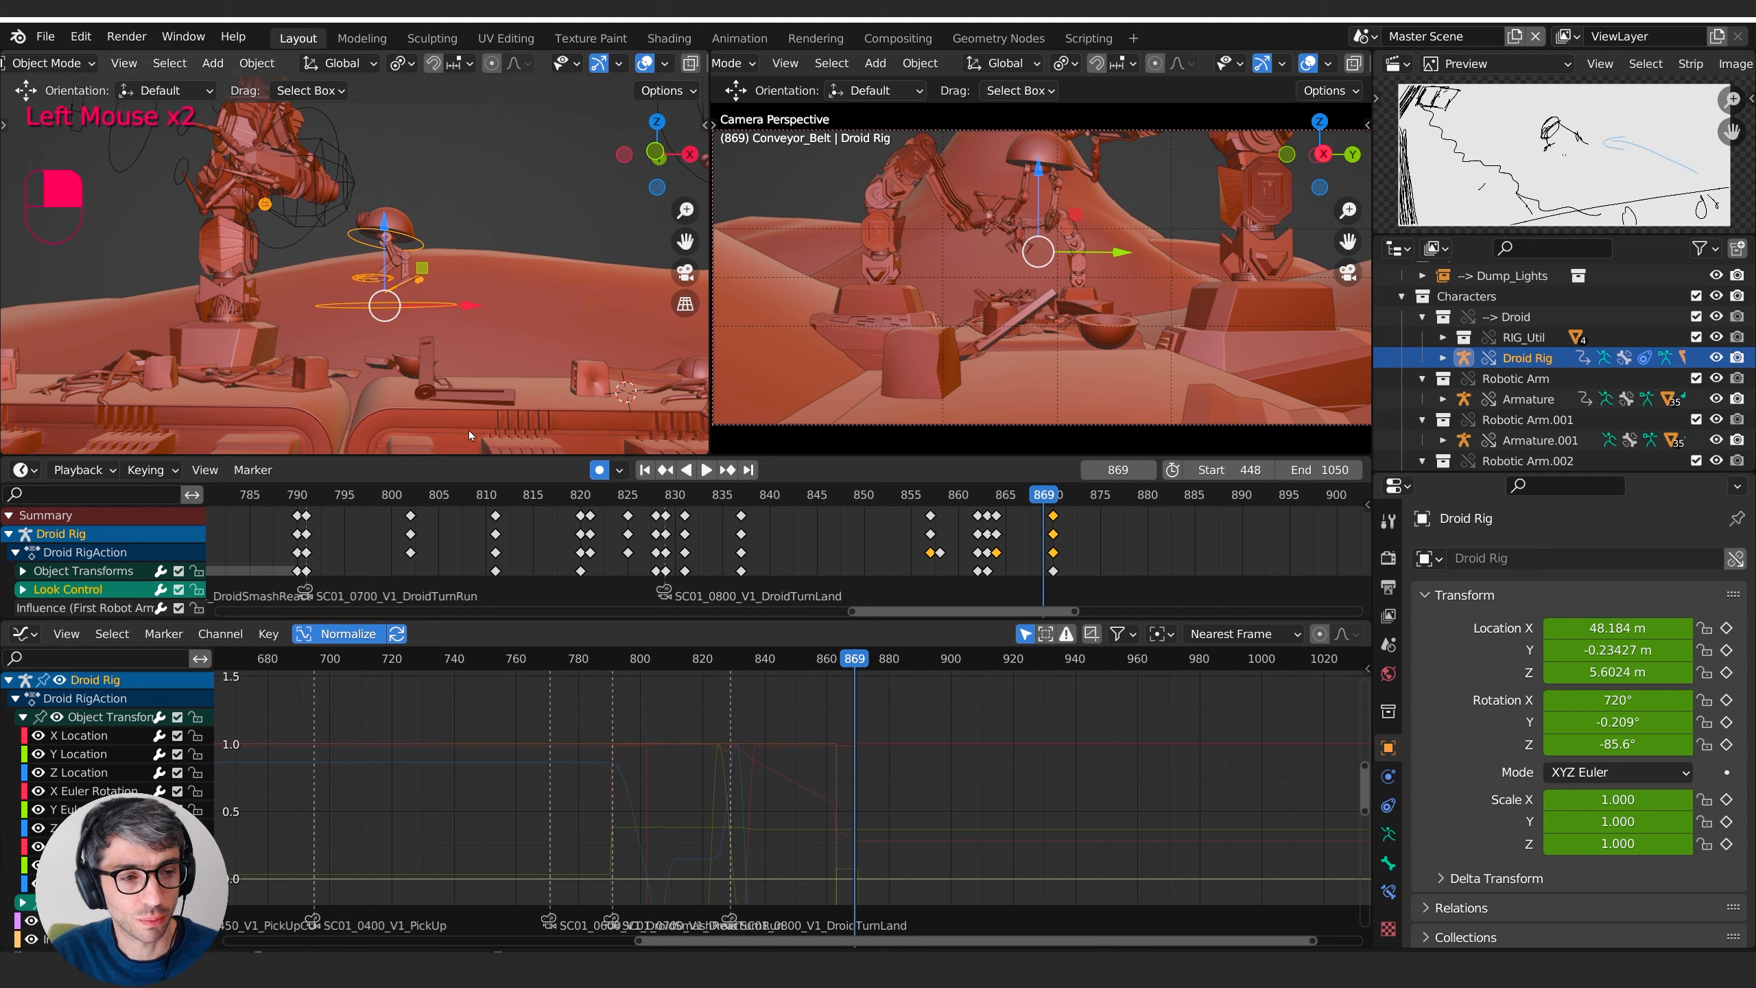
{"action": "key", "text": "Tab"}
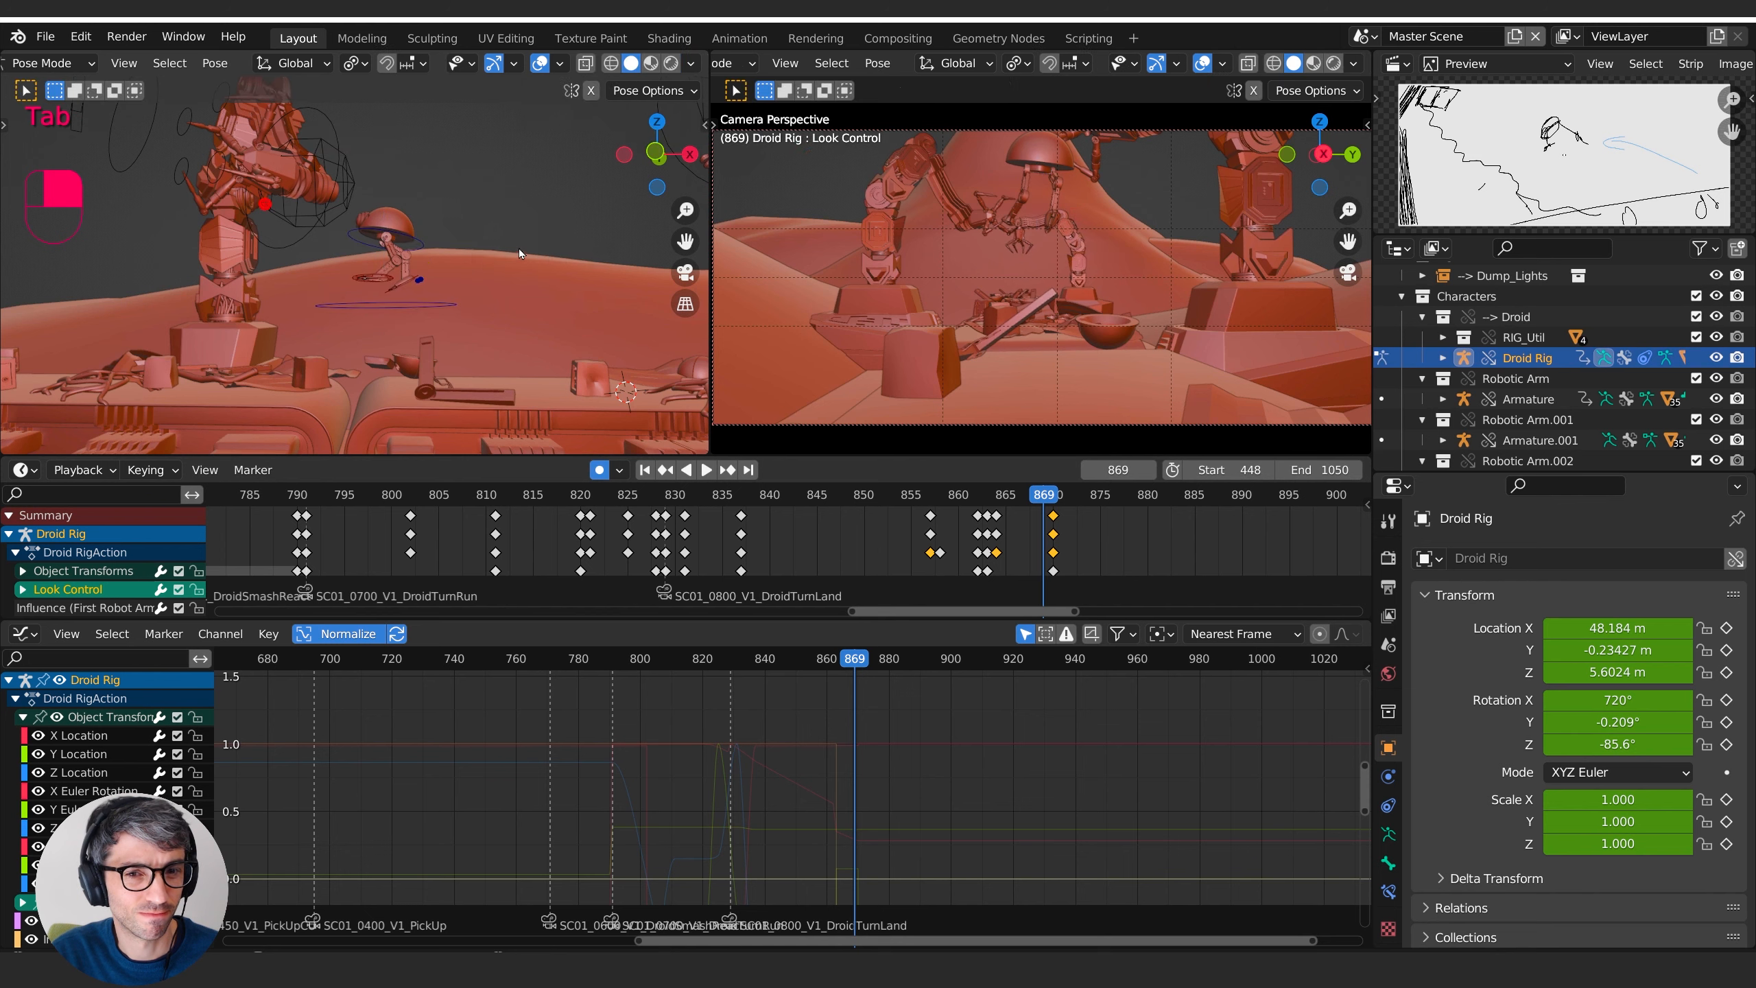
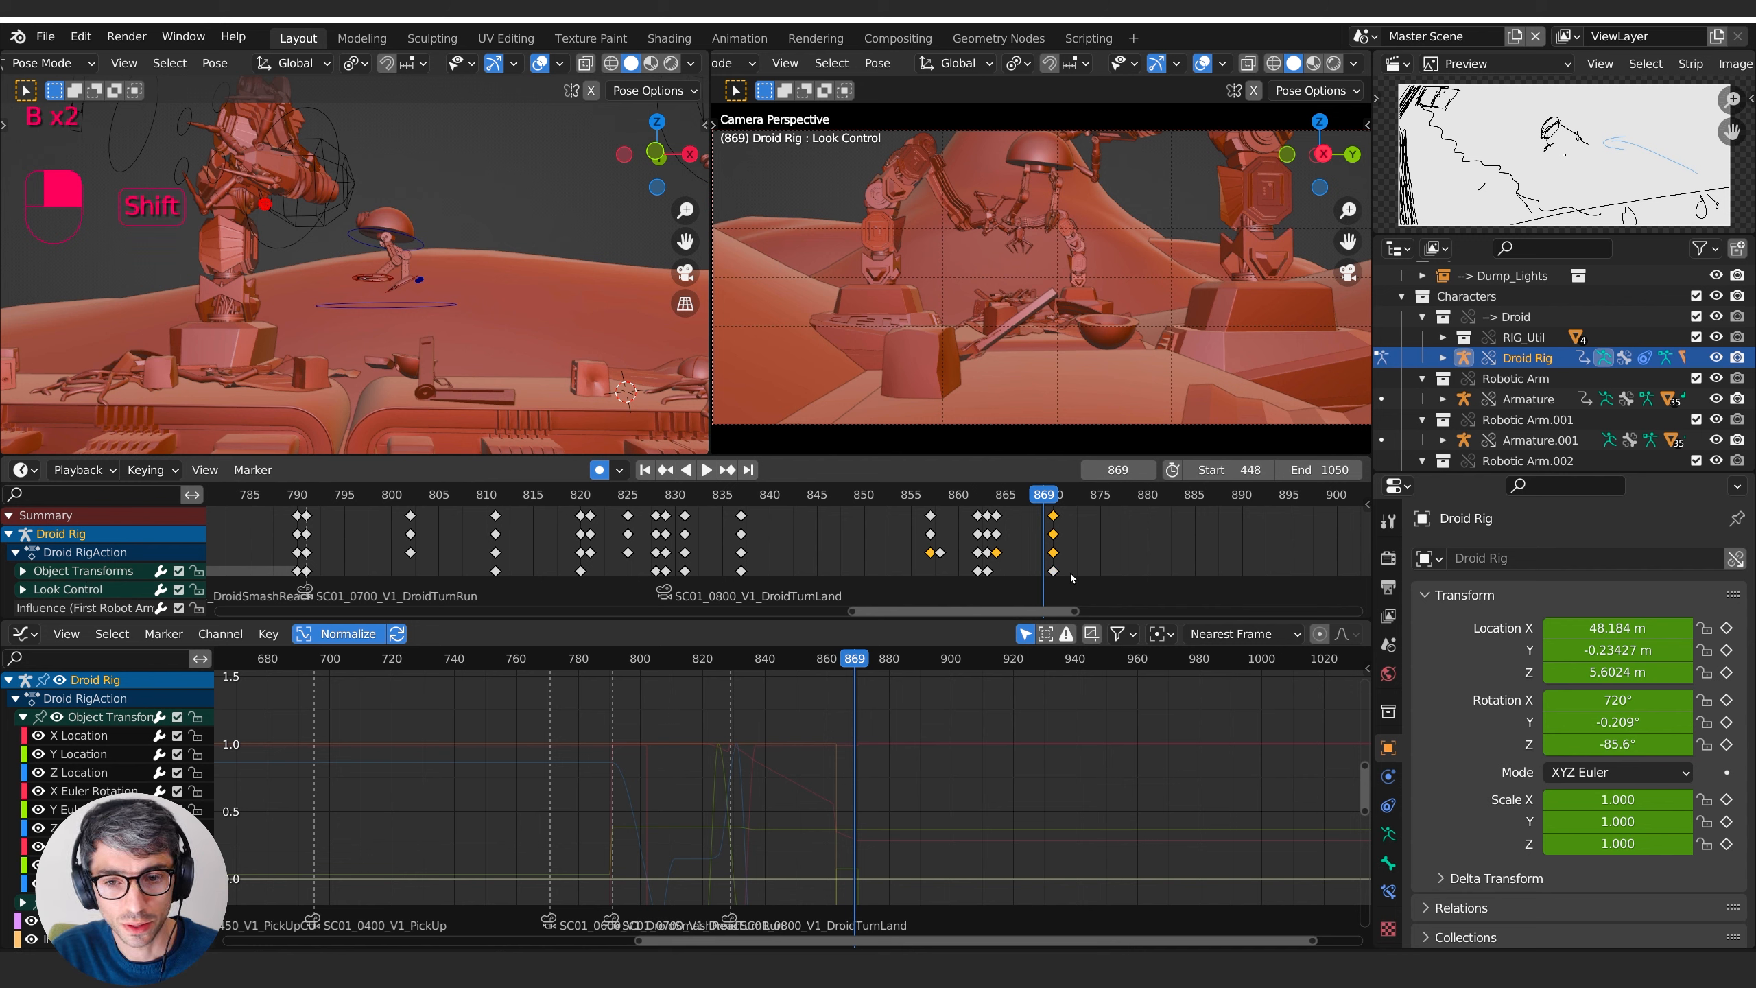
{"action": "key", "text": "shift+d"}
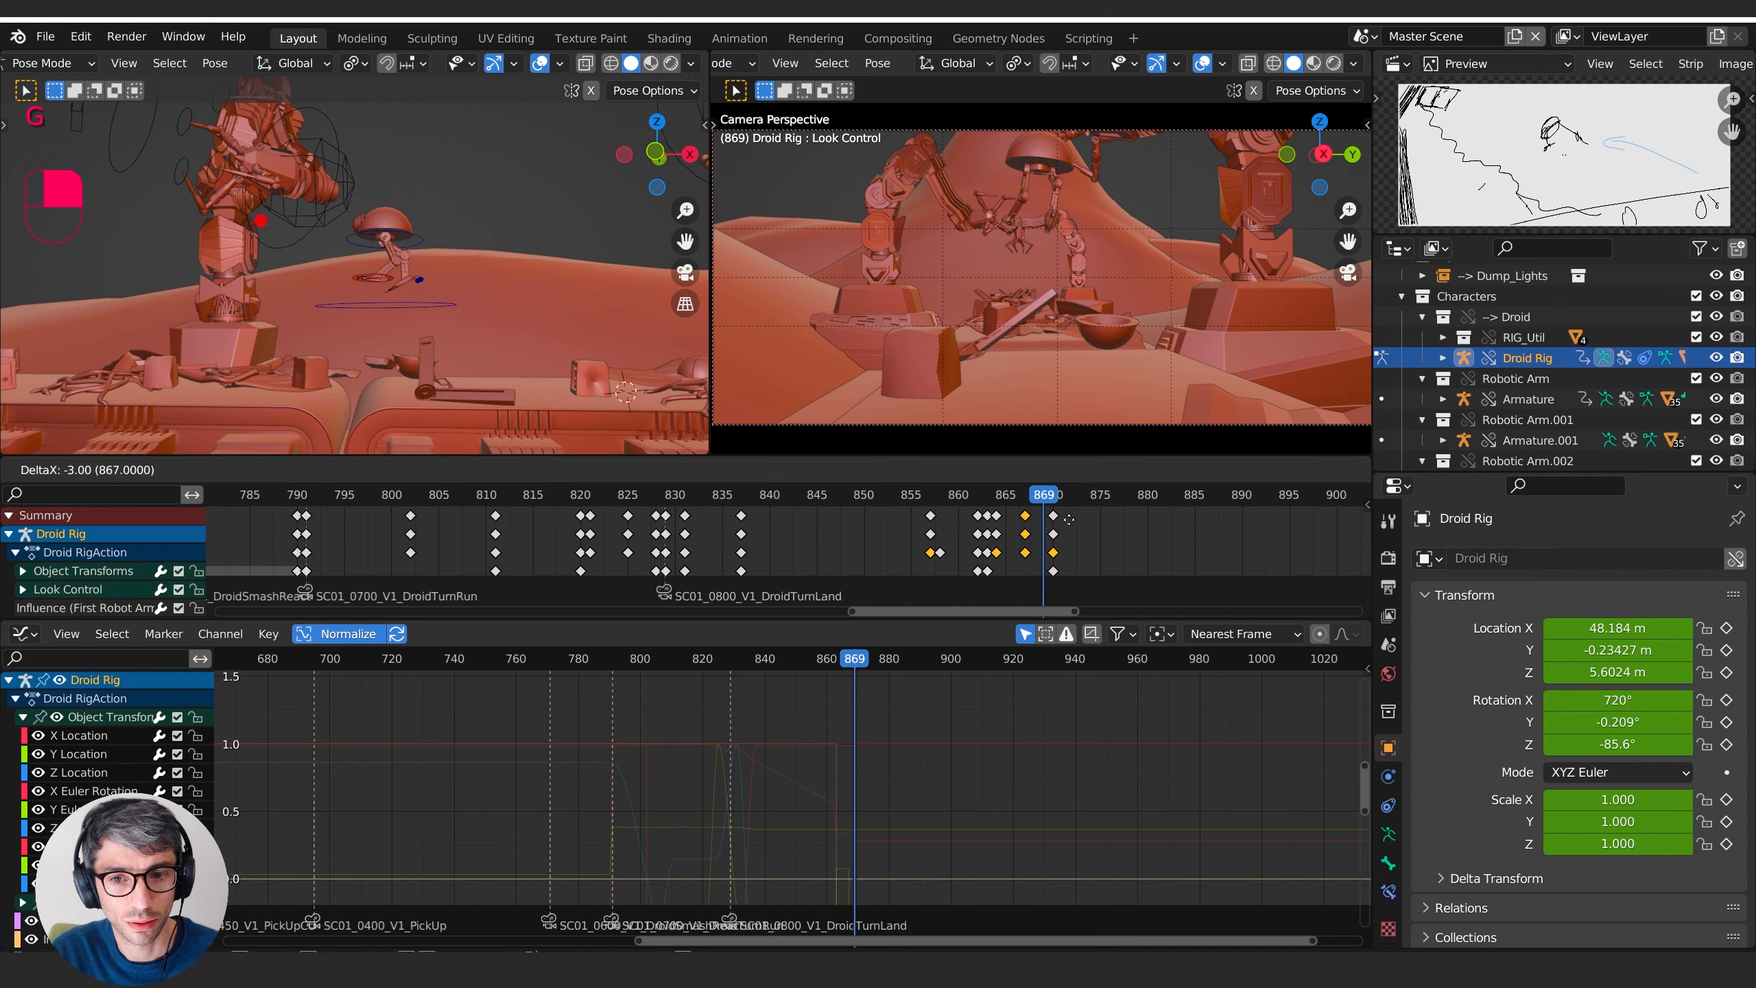
{"action": "right_click", "coordinate": [1089, 520]}
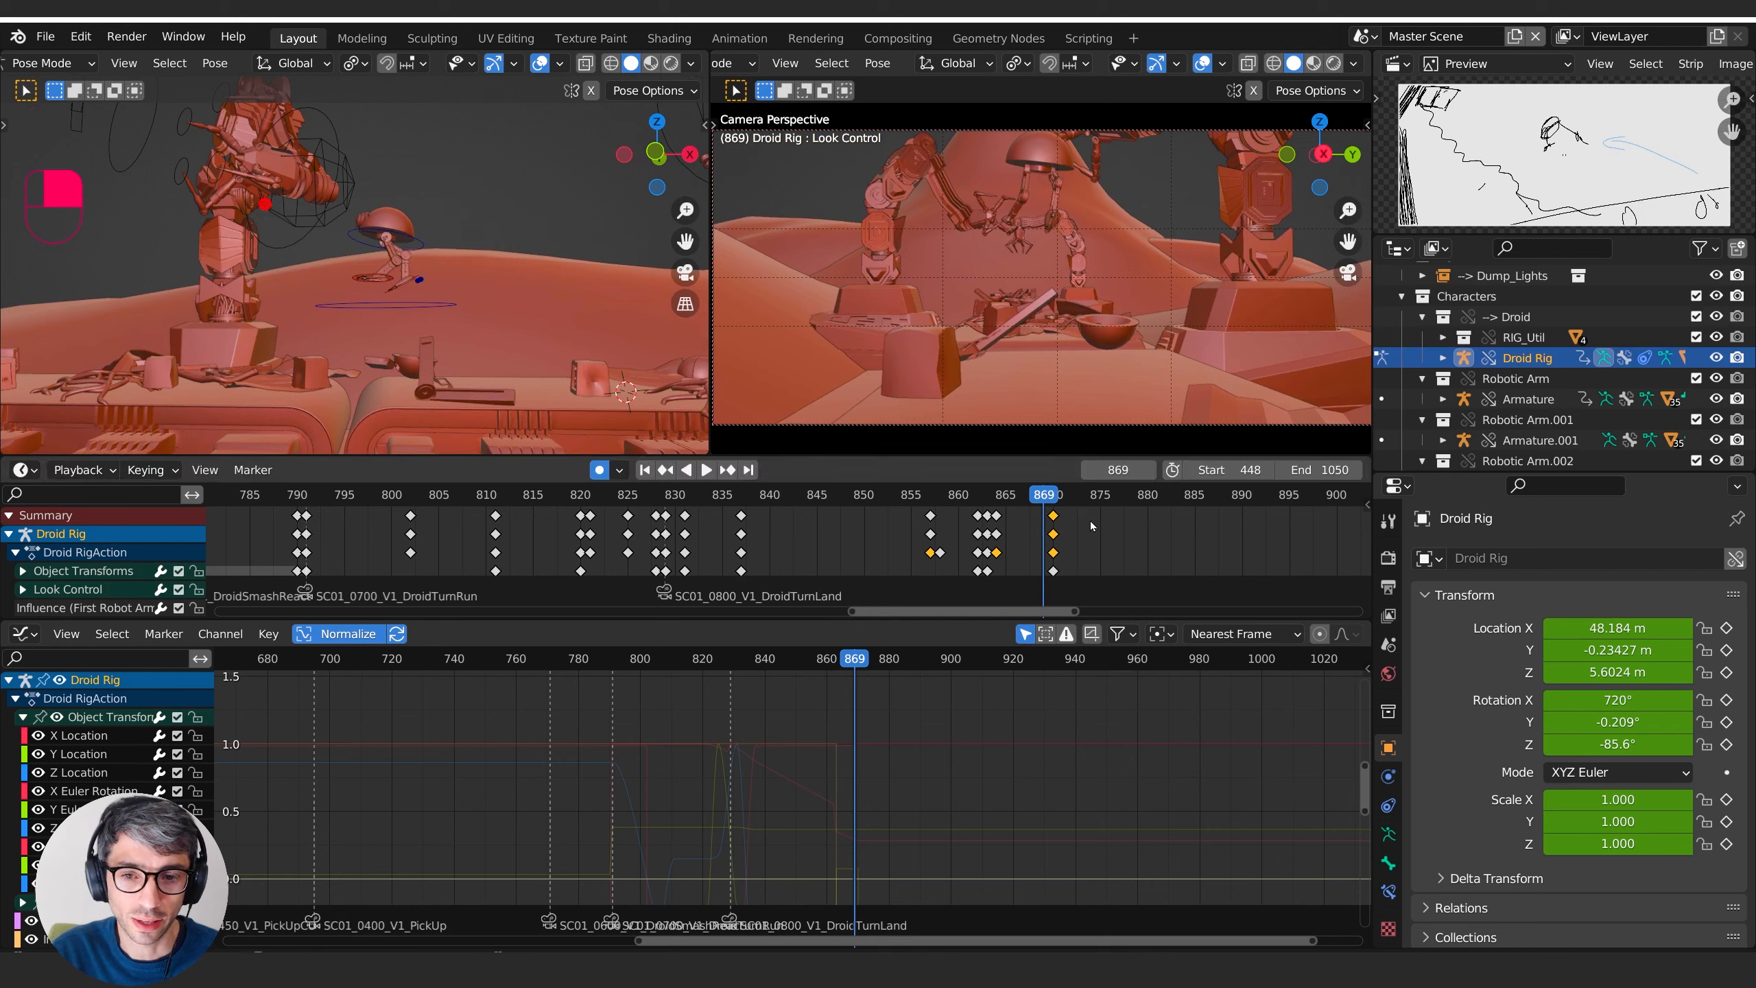
{"action": "left_click", "coordinate": [1025, 634]}
{"action": "left_click", "coordinate": [1025, 634]}
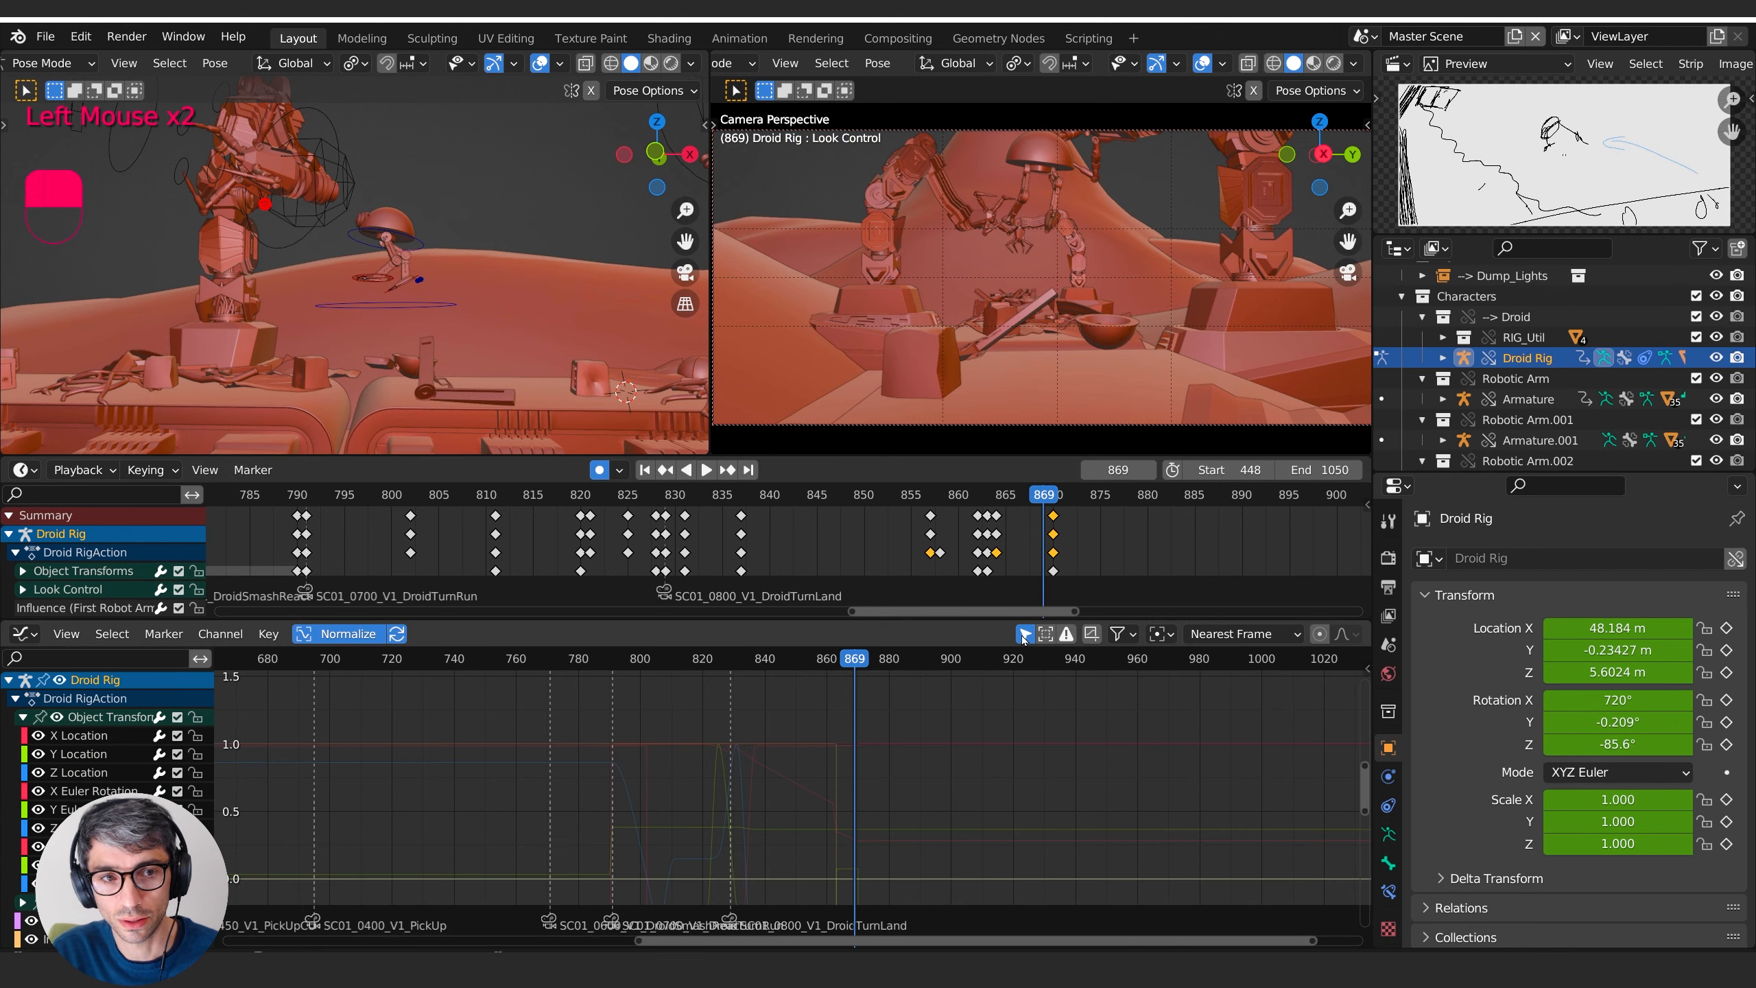
{"action": "key", "text": "a"}
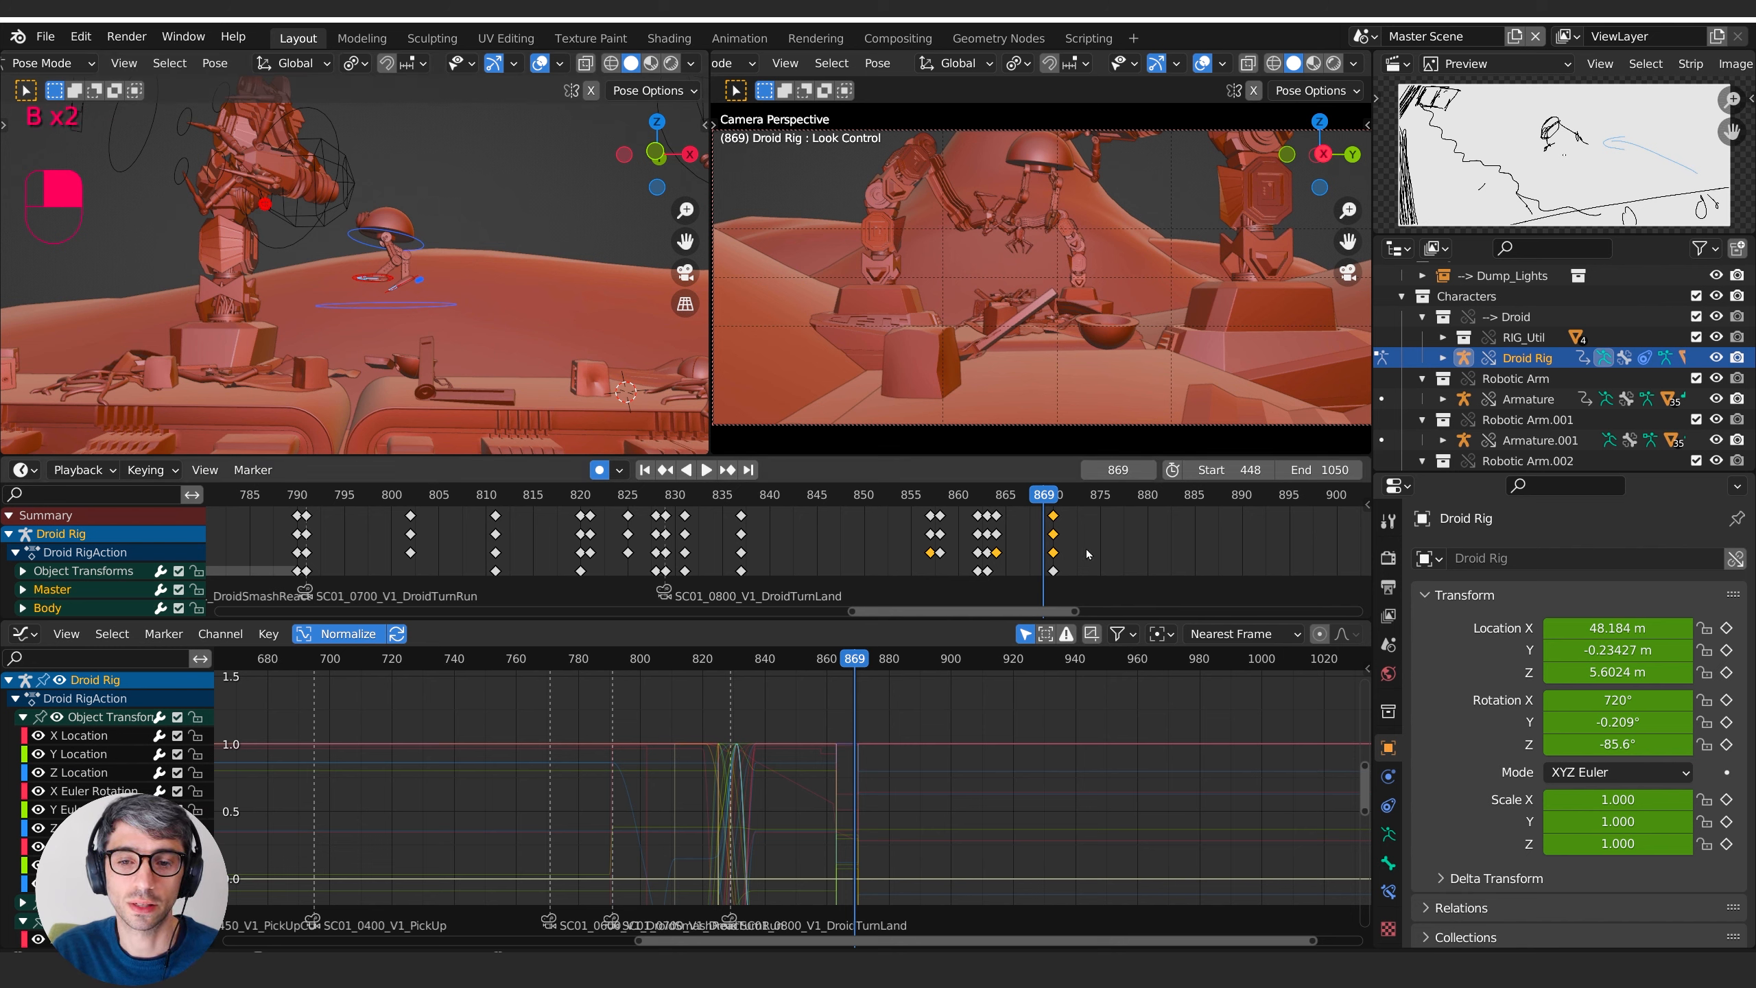
{"action": "key", "text": "g"}
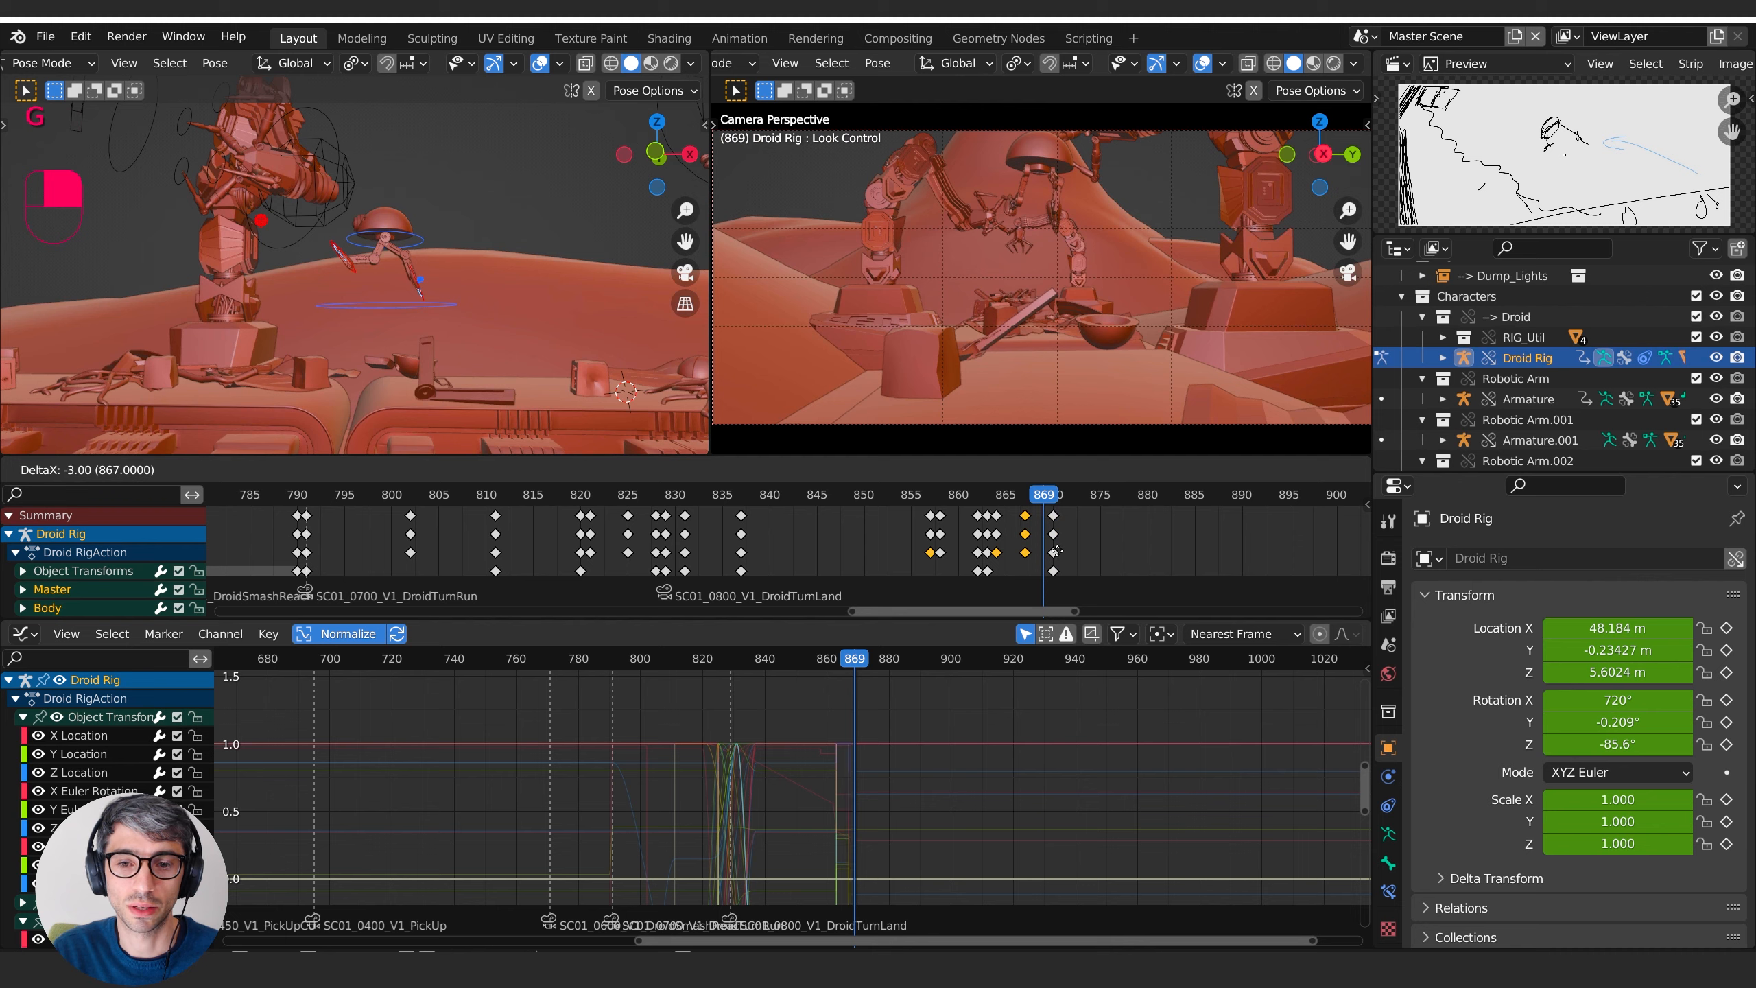
{"action": "left_click", "coordinate": [1054, 551]}
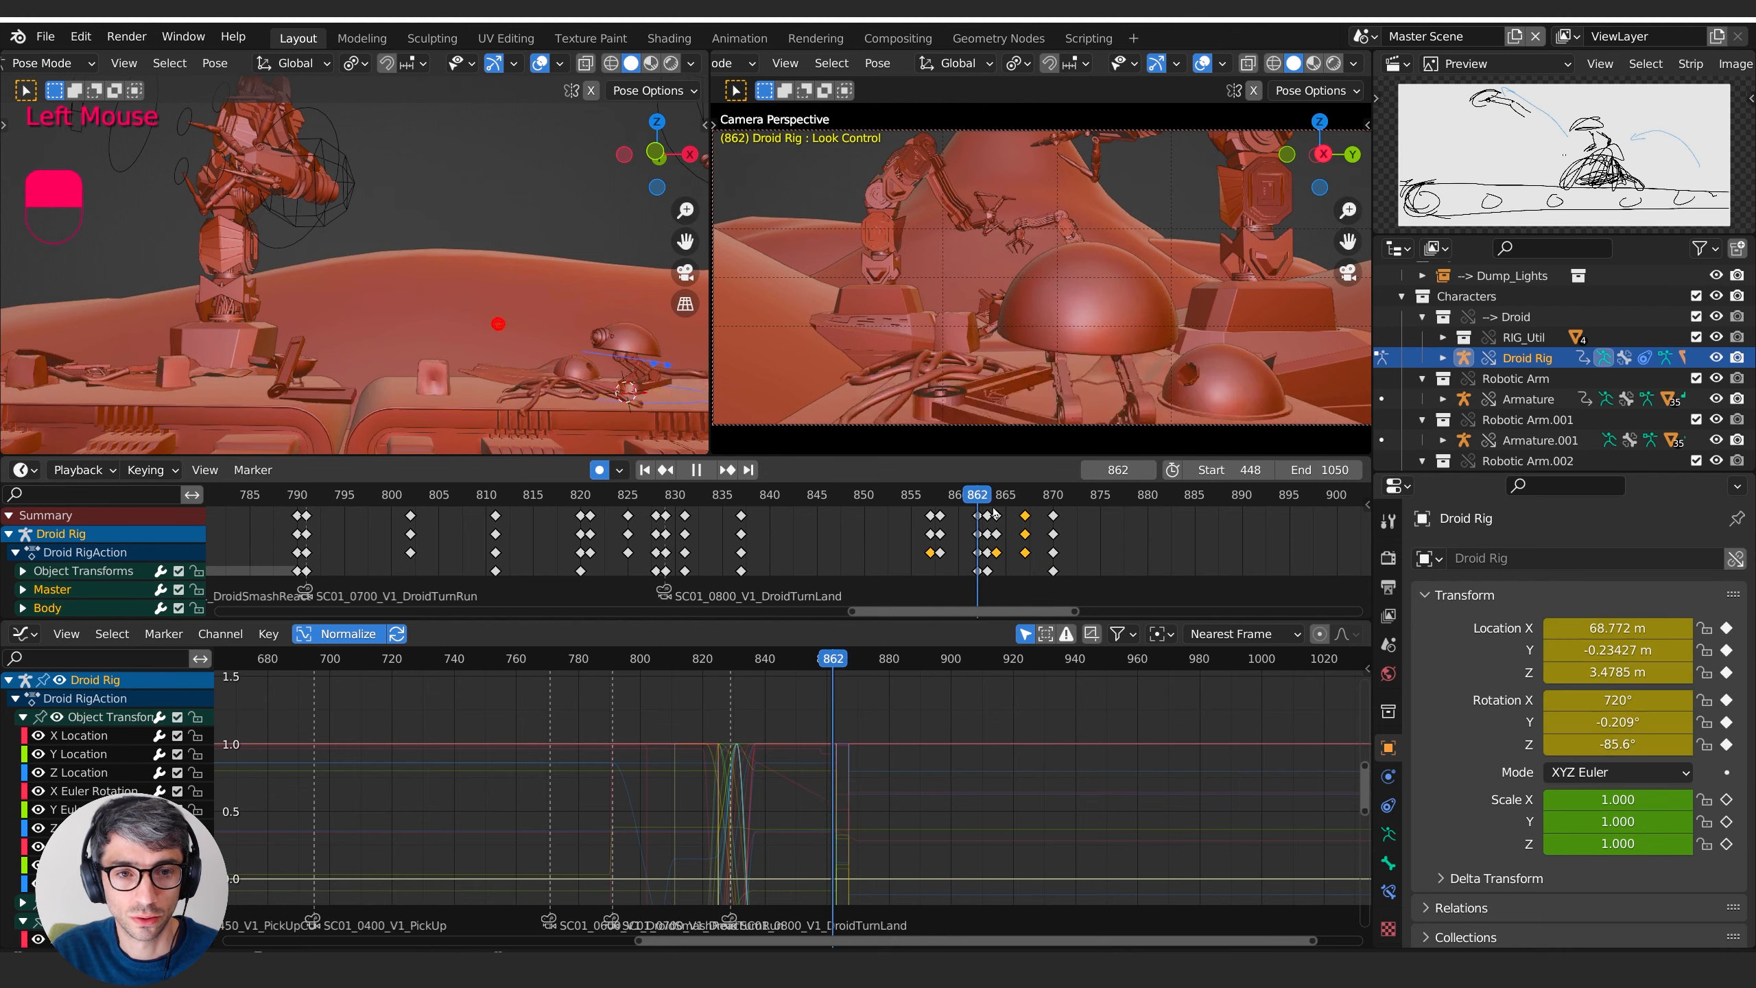
- Review the retimed jump by replaying it from around frames 855 to 862 and viewing the droid from another angle
{"action": "key", "text": "space"}
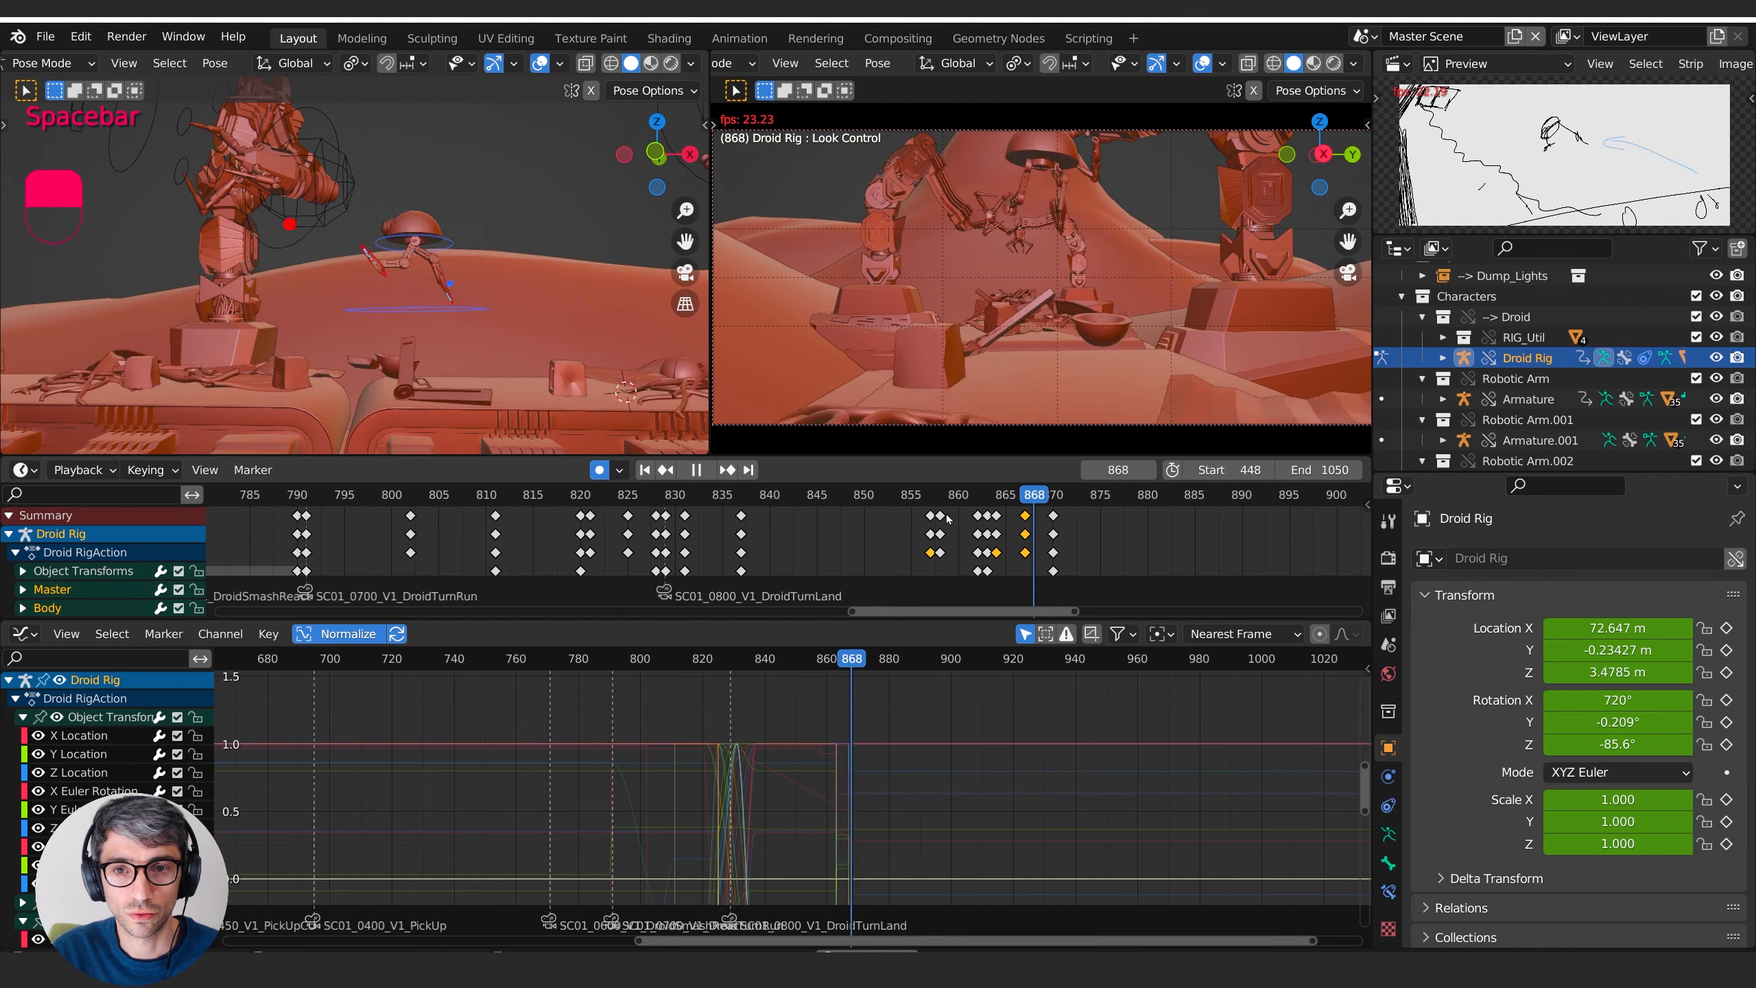
{"action": "left_click", "coordinate": [949, 507]}
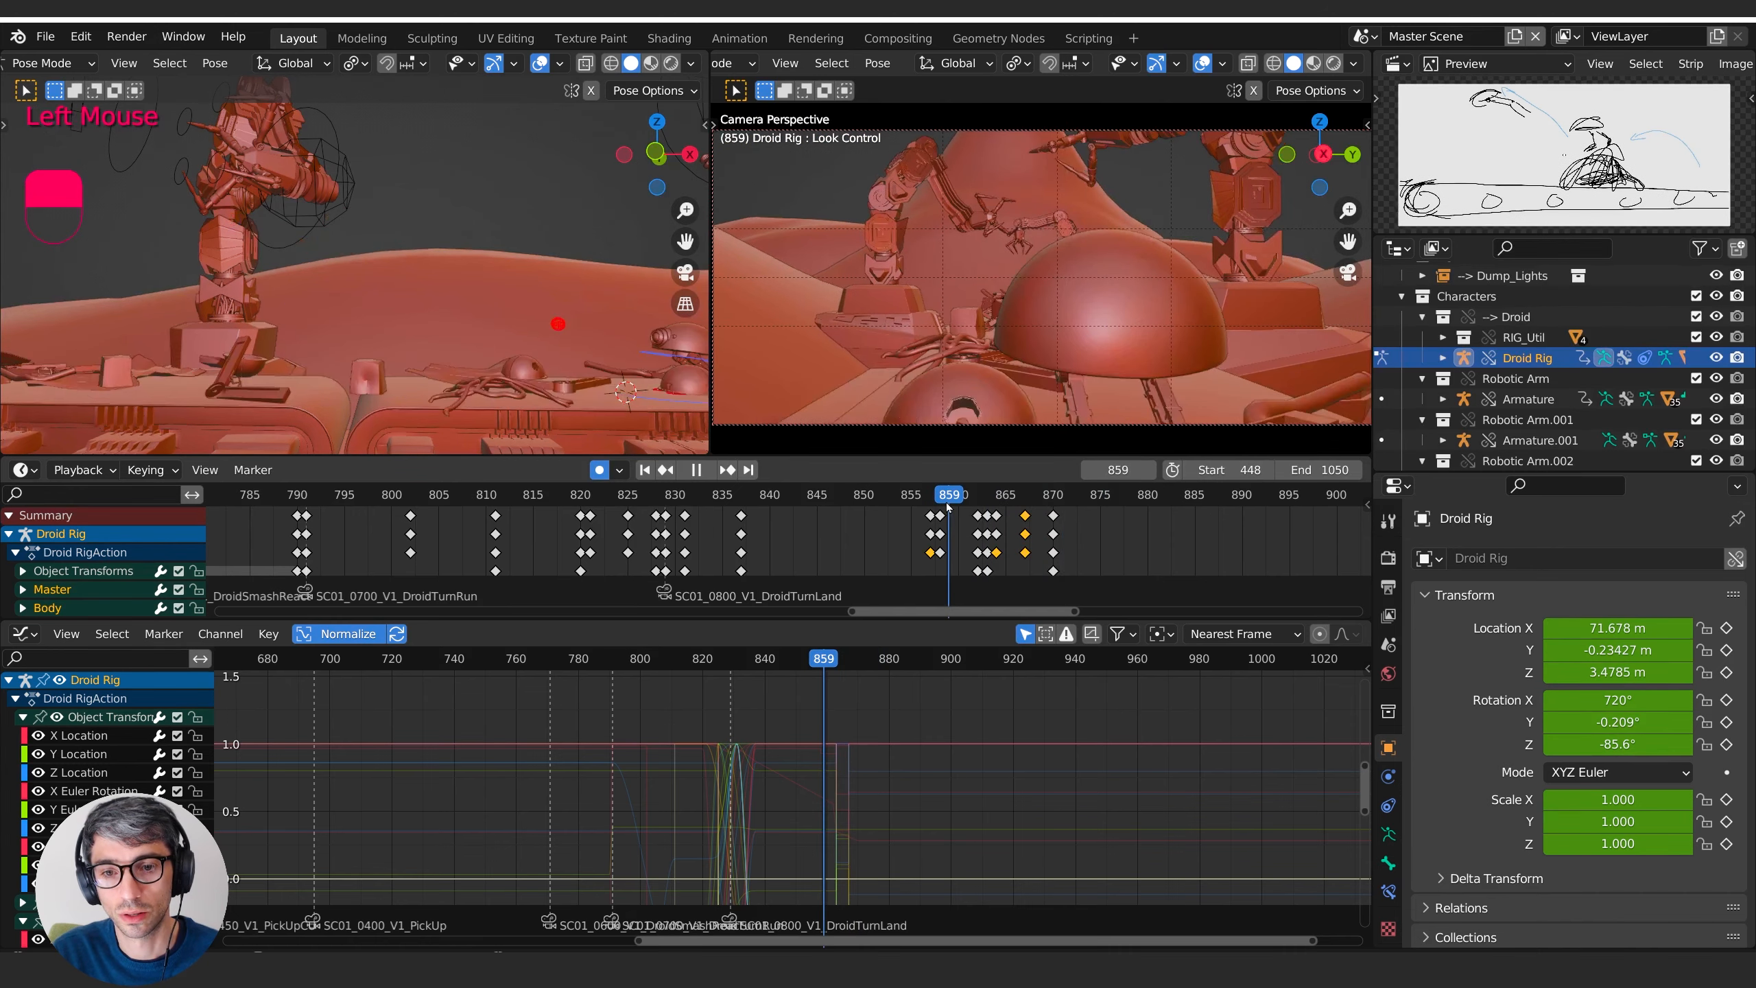
{"action": "key", "text": "space"}
{"action": "key", "text": "space"}
{"action": "left_click", "coordinate": [908, 500]}
{"action": "key", "text": "space"}
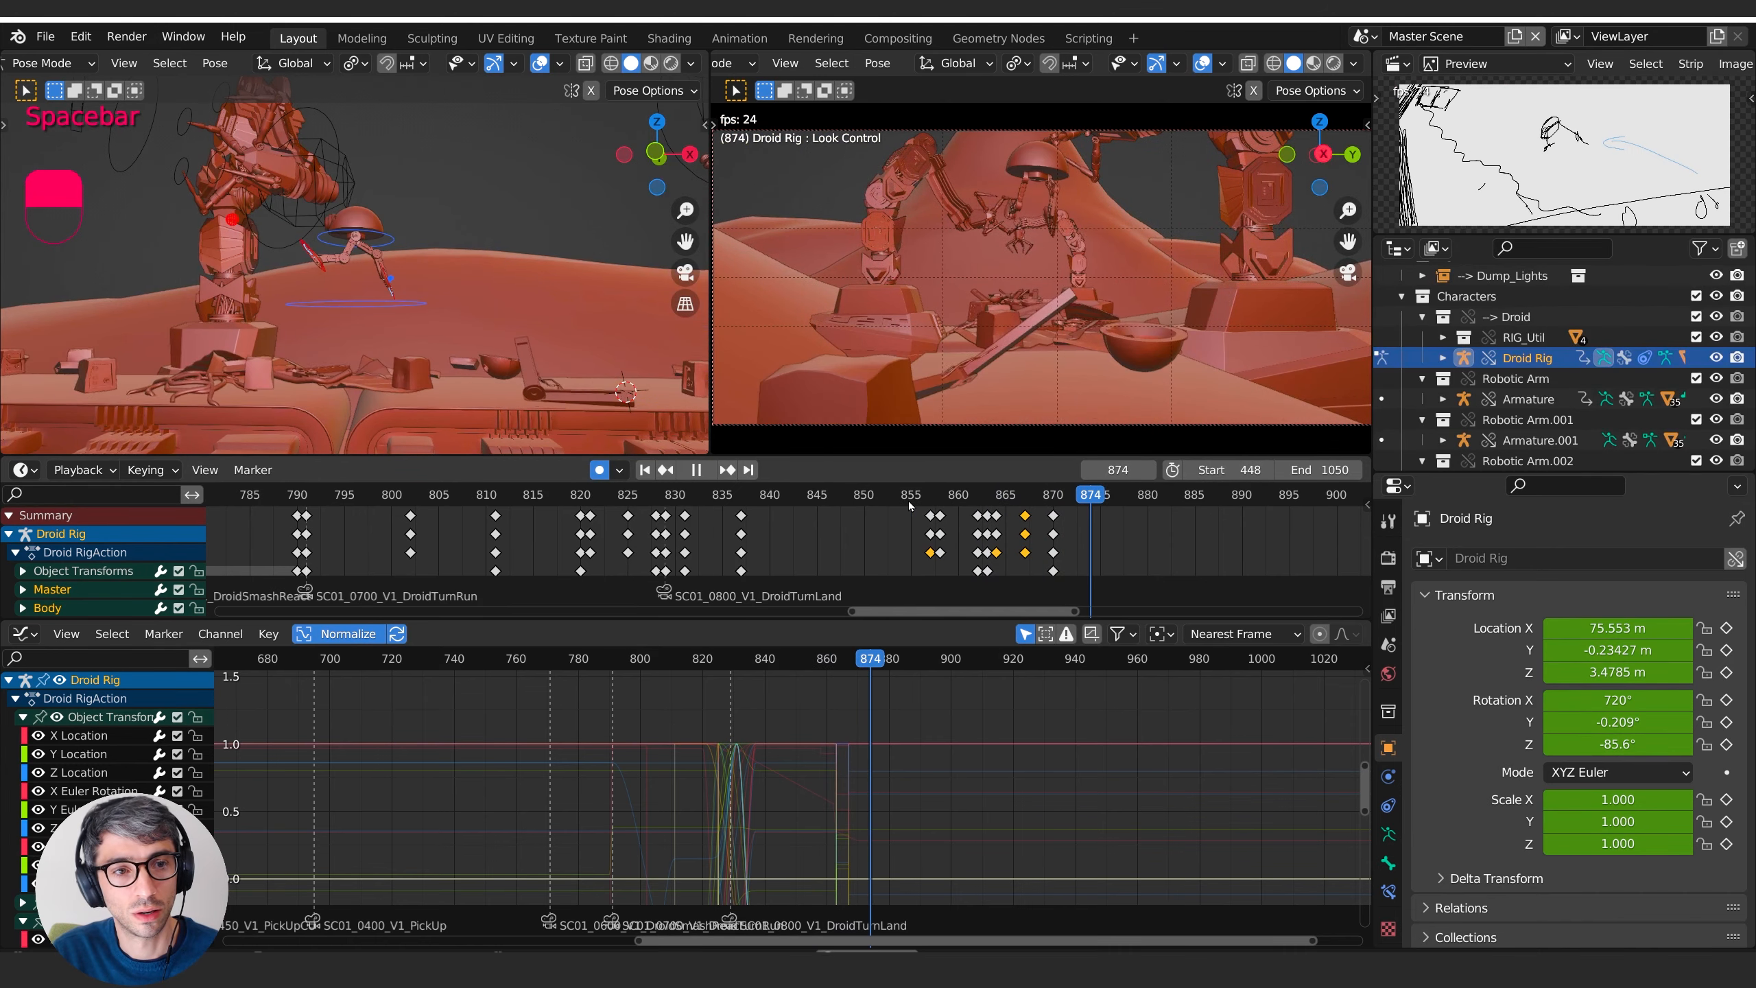
{"action": "middle_click_drag", "start_coordinate": [535, 229], "coordinate": [461, 243], "text": "shift"}
{"action": "scroll", "coordinate": [415, 269], "scroll_direction": "down", "scroll_amount": 3}
{"action": "key", "text": "space"}
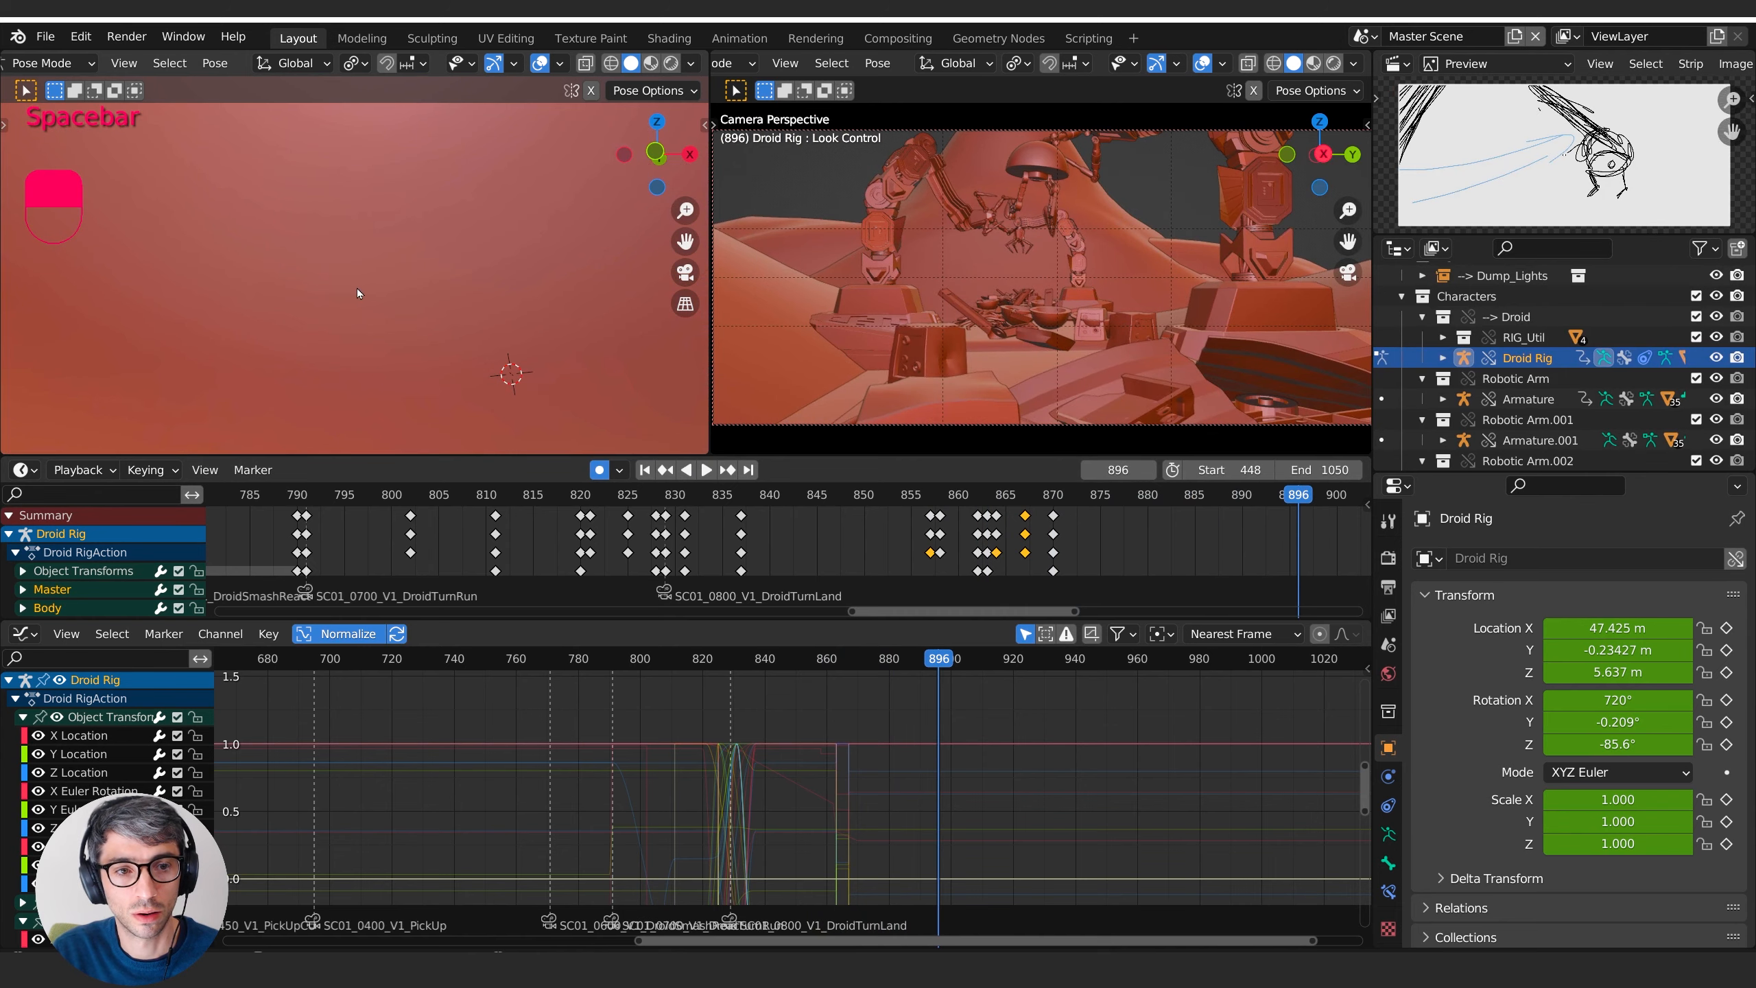
{"action": "middle_click_drag", "start_coordinate": [357, 289], "coordinate": [373, 308]}
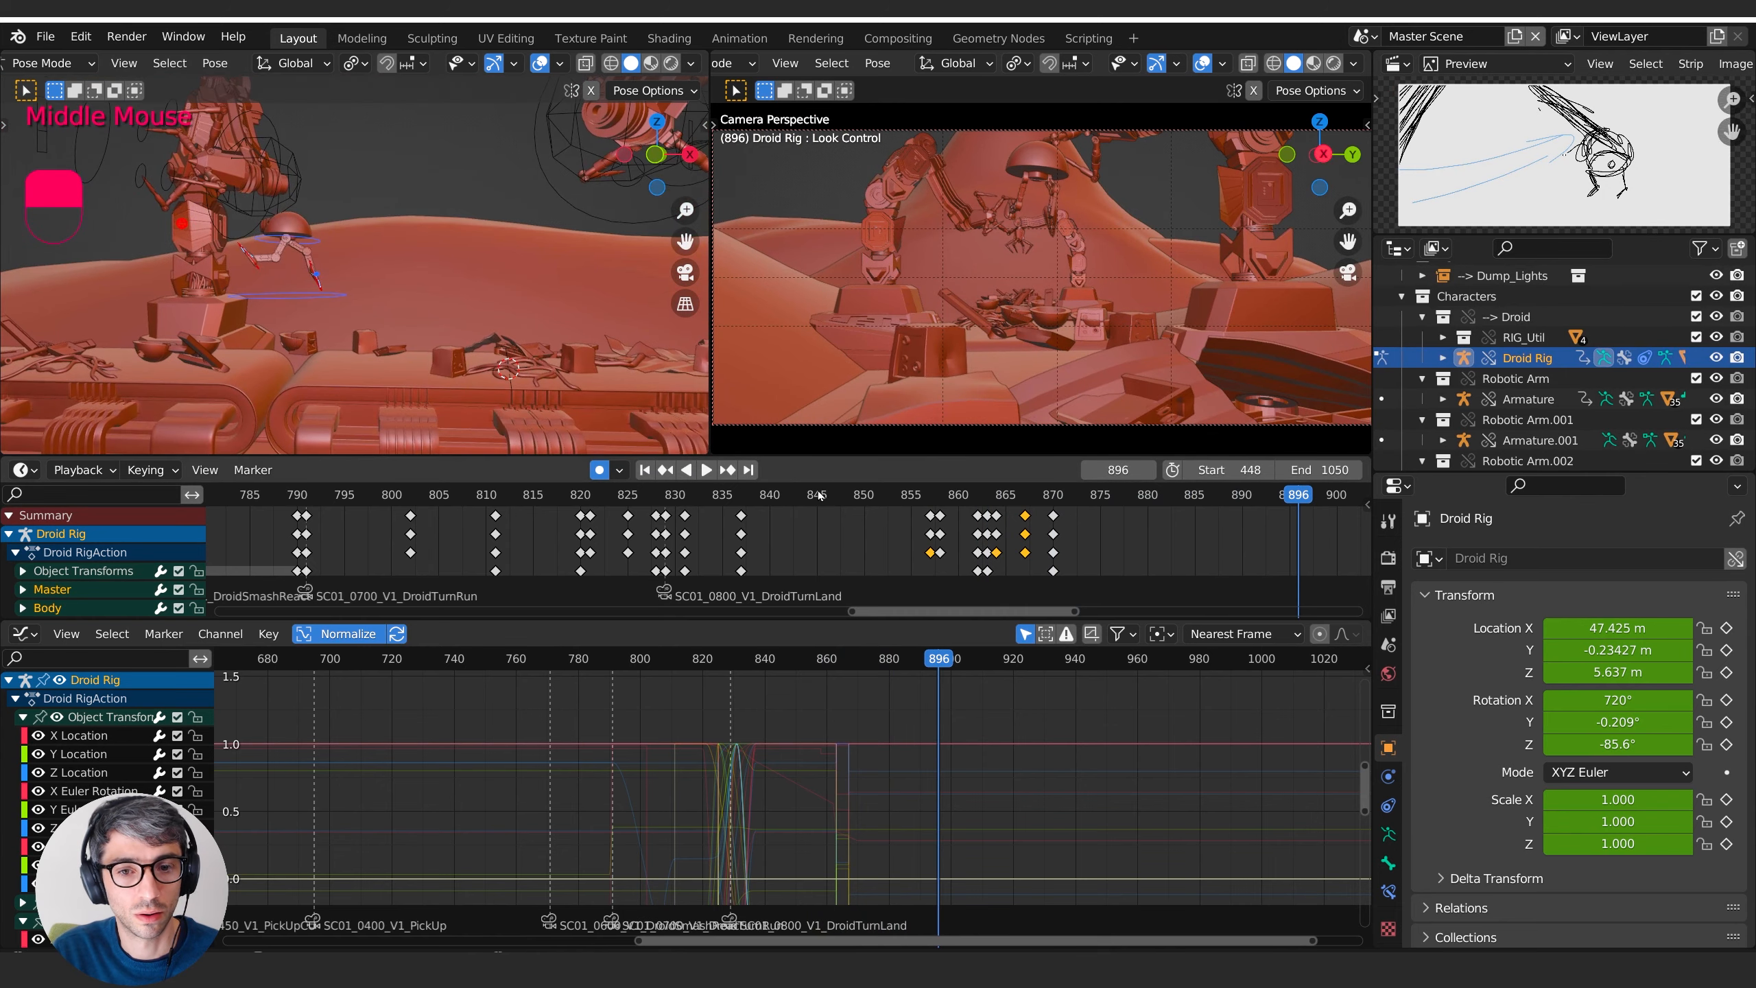
- Replay the droid's jump repeatedly from around frames 853 to 855 to judge its timing
{"action": "left_click", "coordinate": [890, 496]}
{"action": "key", "text": "space"}
{"action": "key", "text": "space"}
{"action": "left_click", "coordinate": [883, 494]}
{"action": "key", "text": "space"}
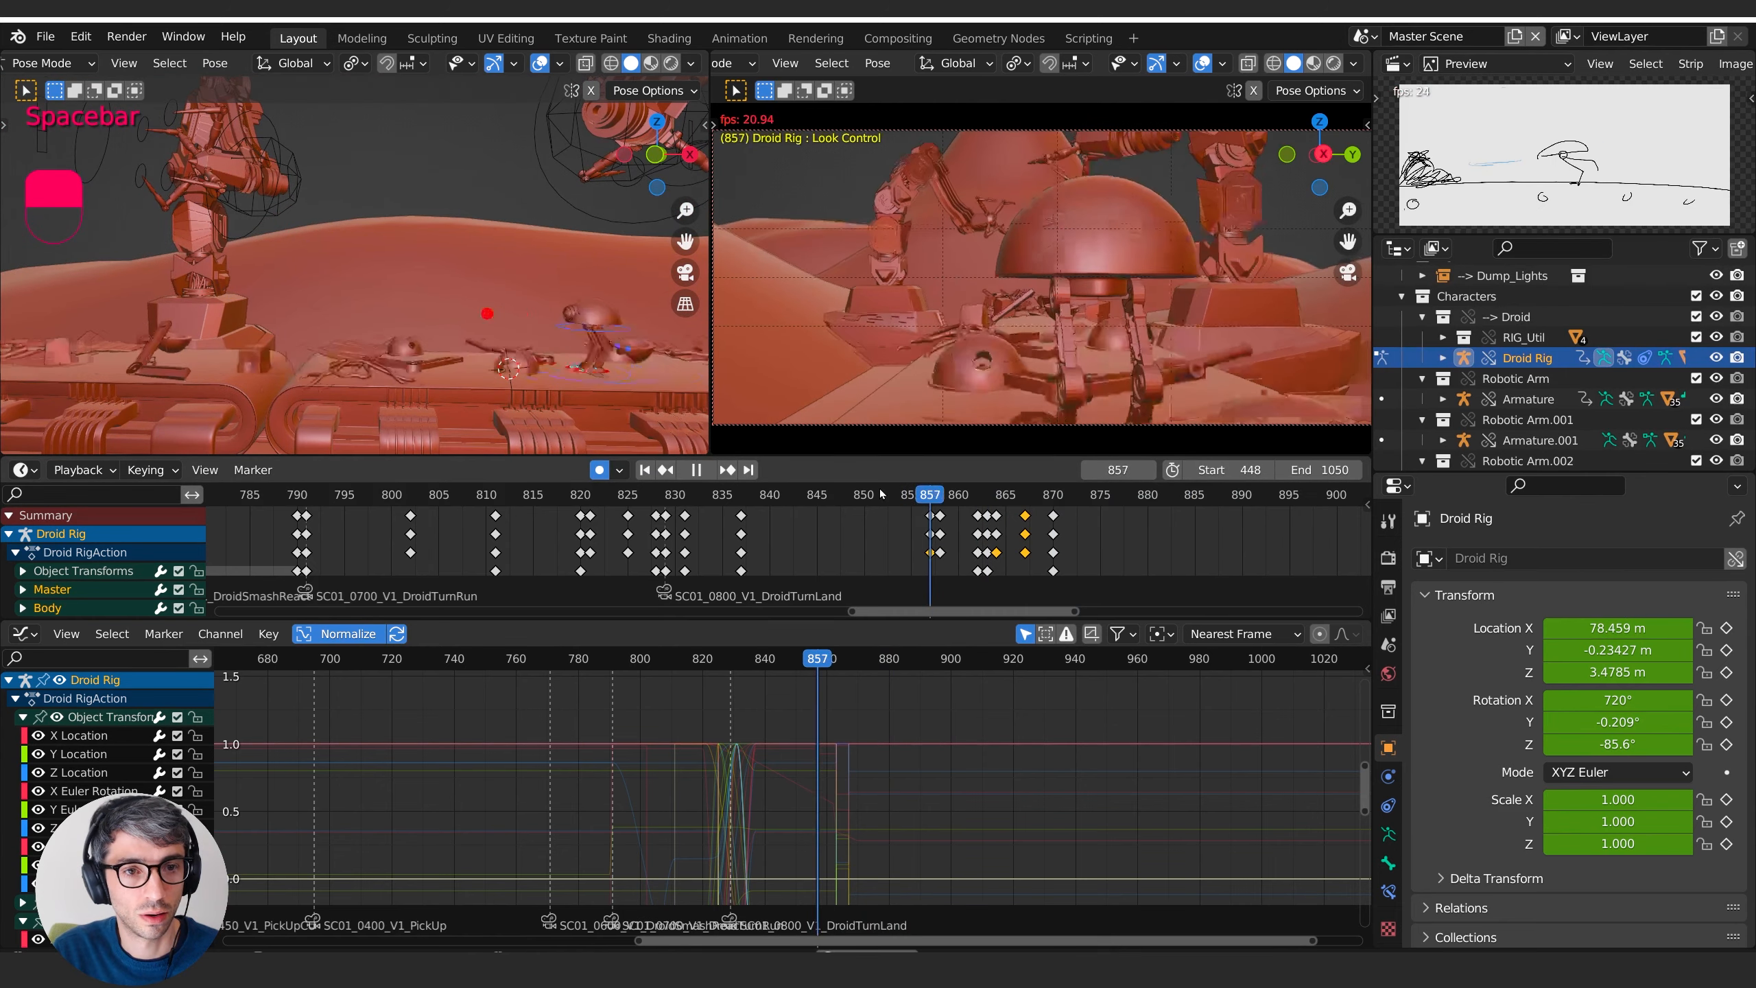
{"action": "left_click", "coordinate": [881, 495]}
{"action": "left_click", "coordinate": [892, 496]}
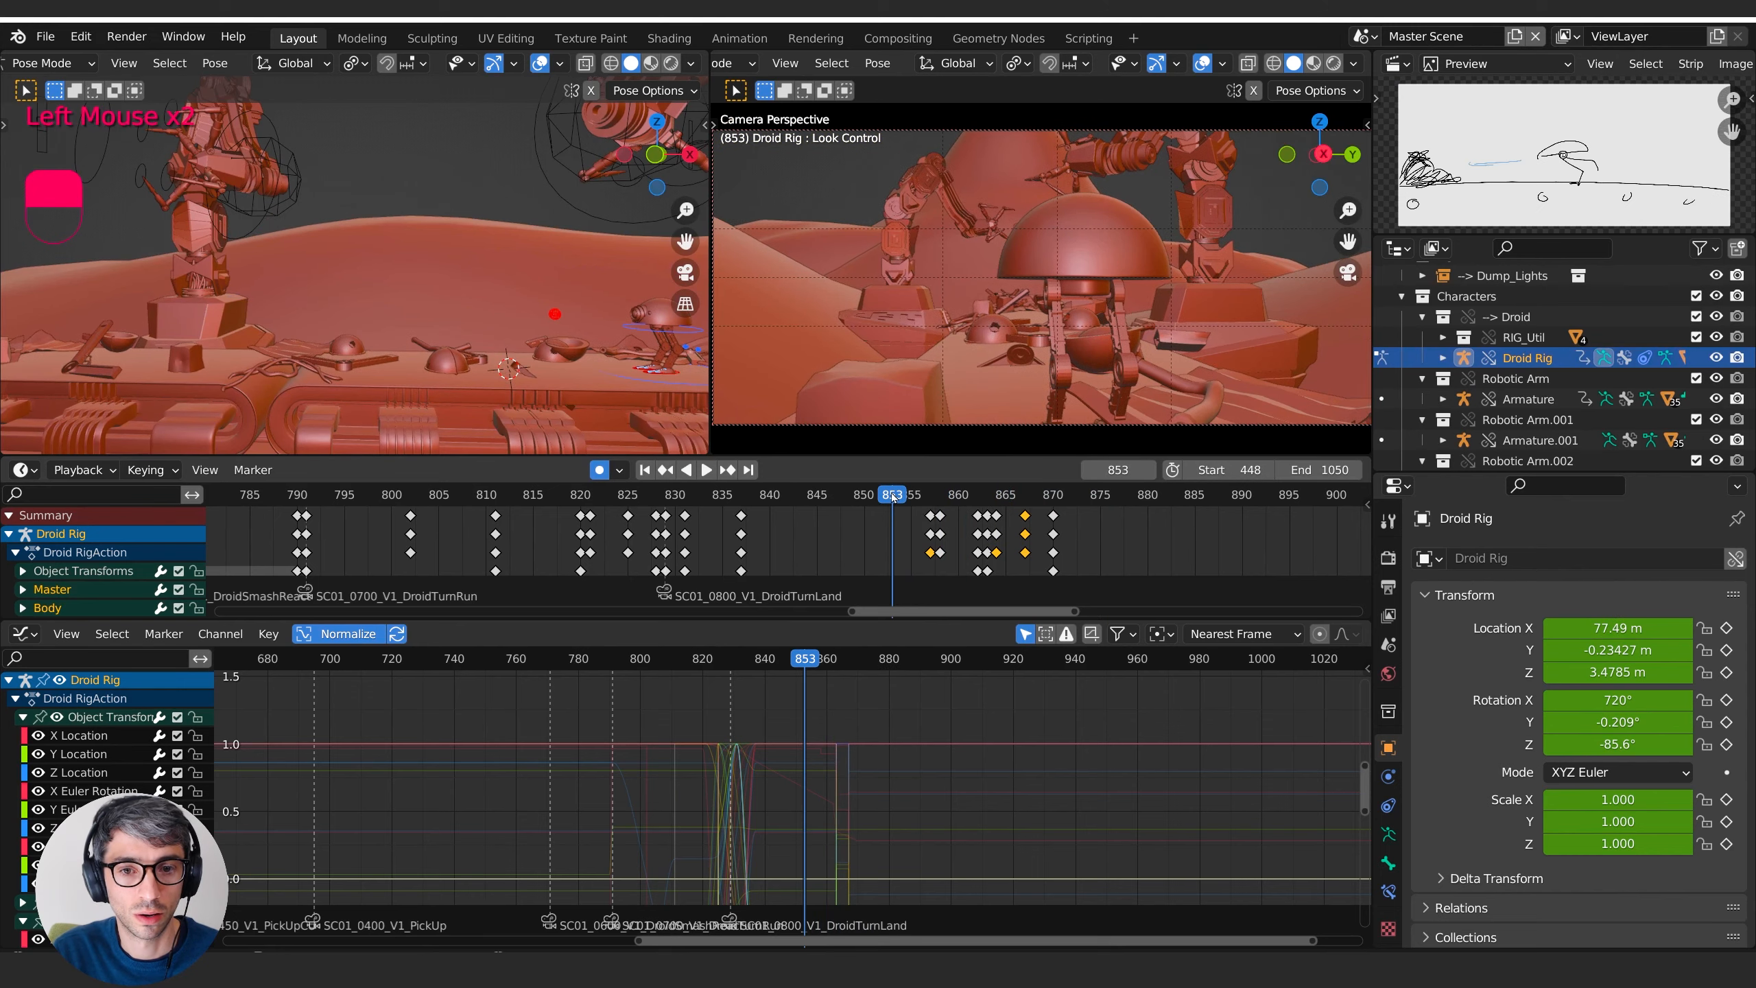
{"action": "key", "text": "space"}
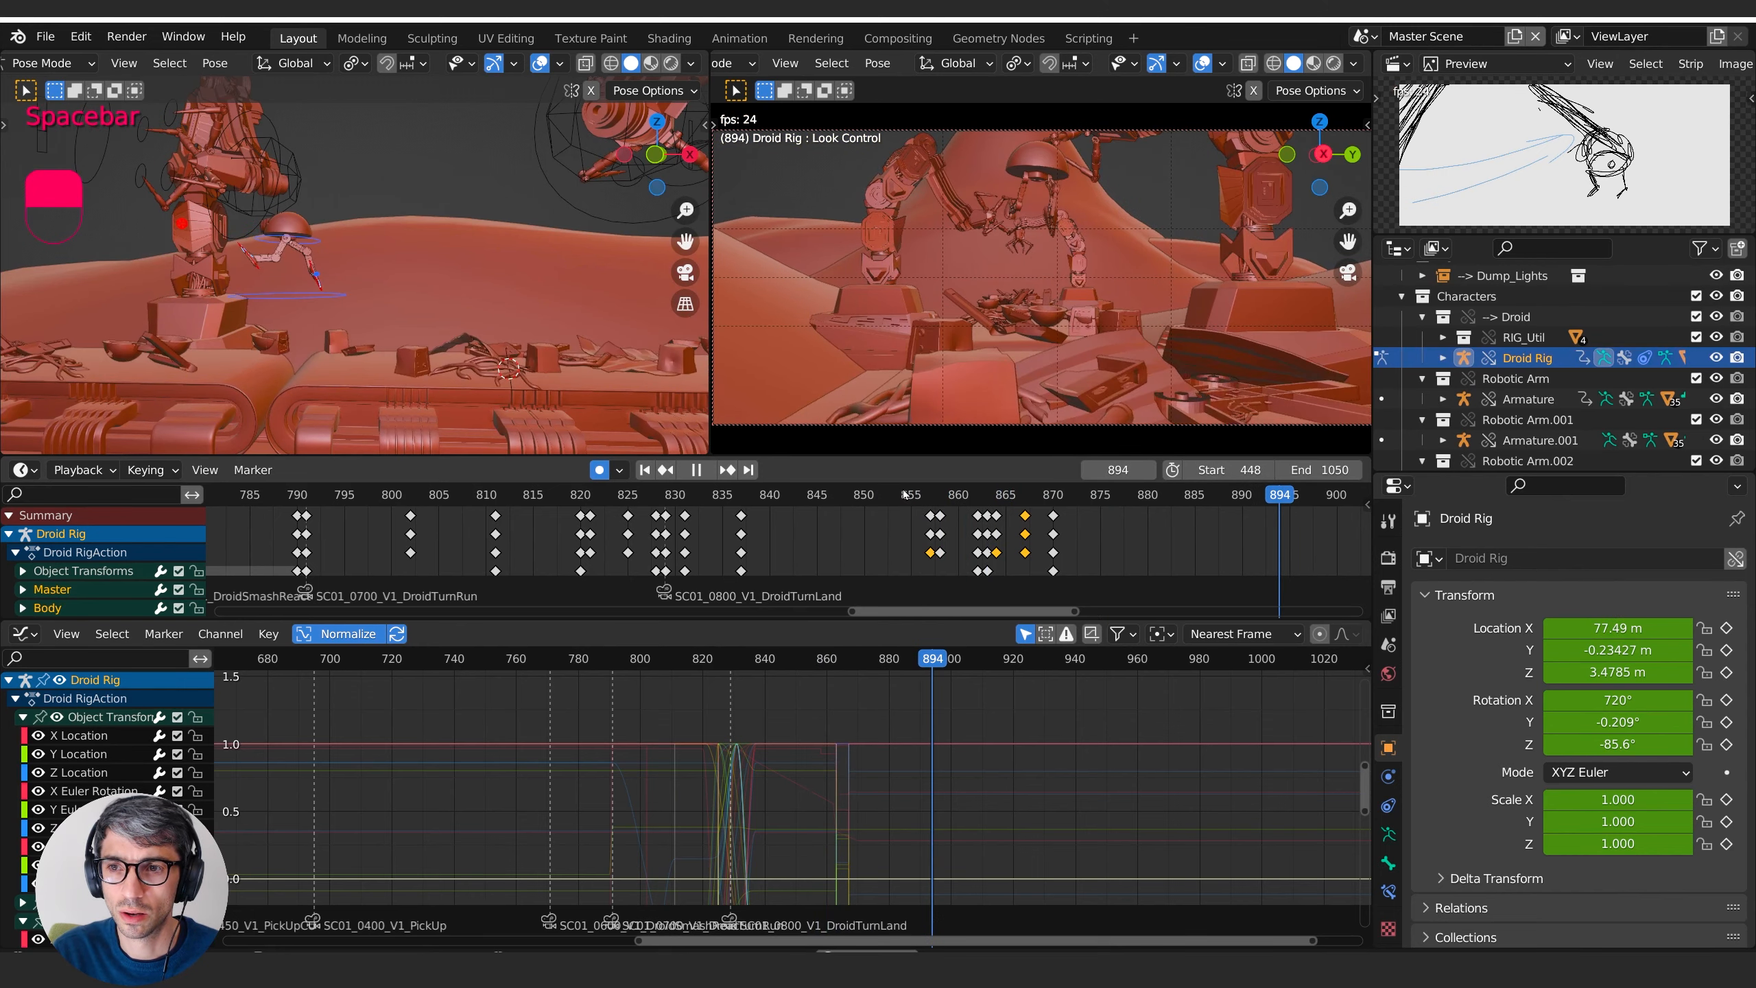
{"action": "left_click", "coordinate": [904, 494]}
{"action": "key", "text": "space"}
{"action": "left_click", "coordinate": [904, 494]}
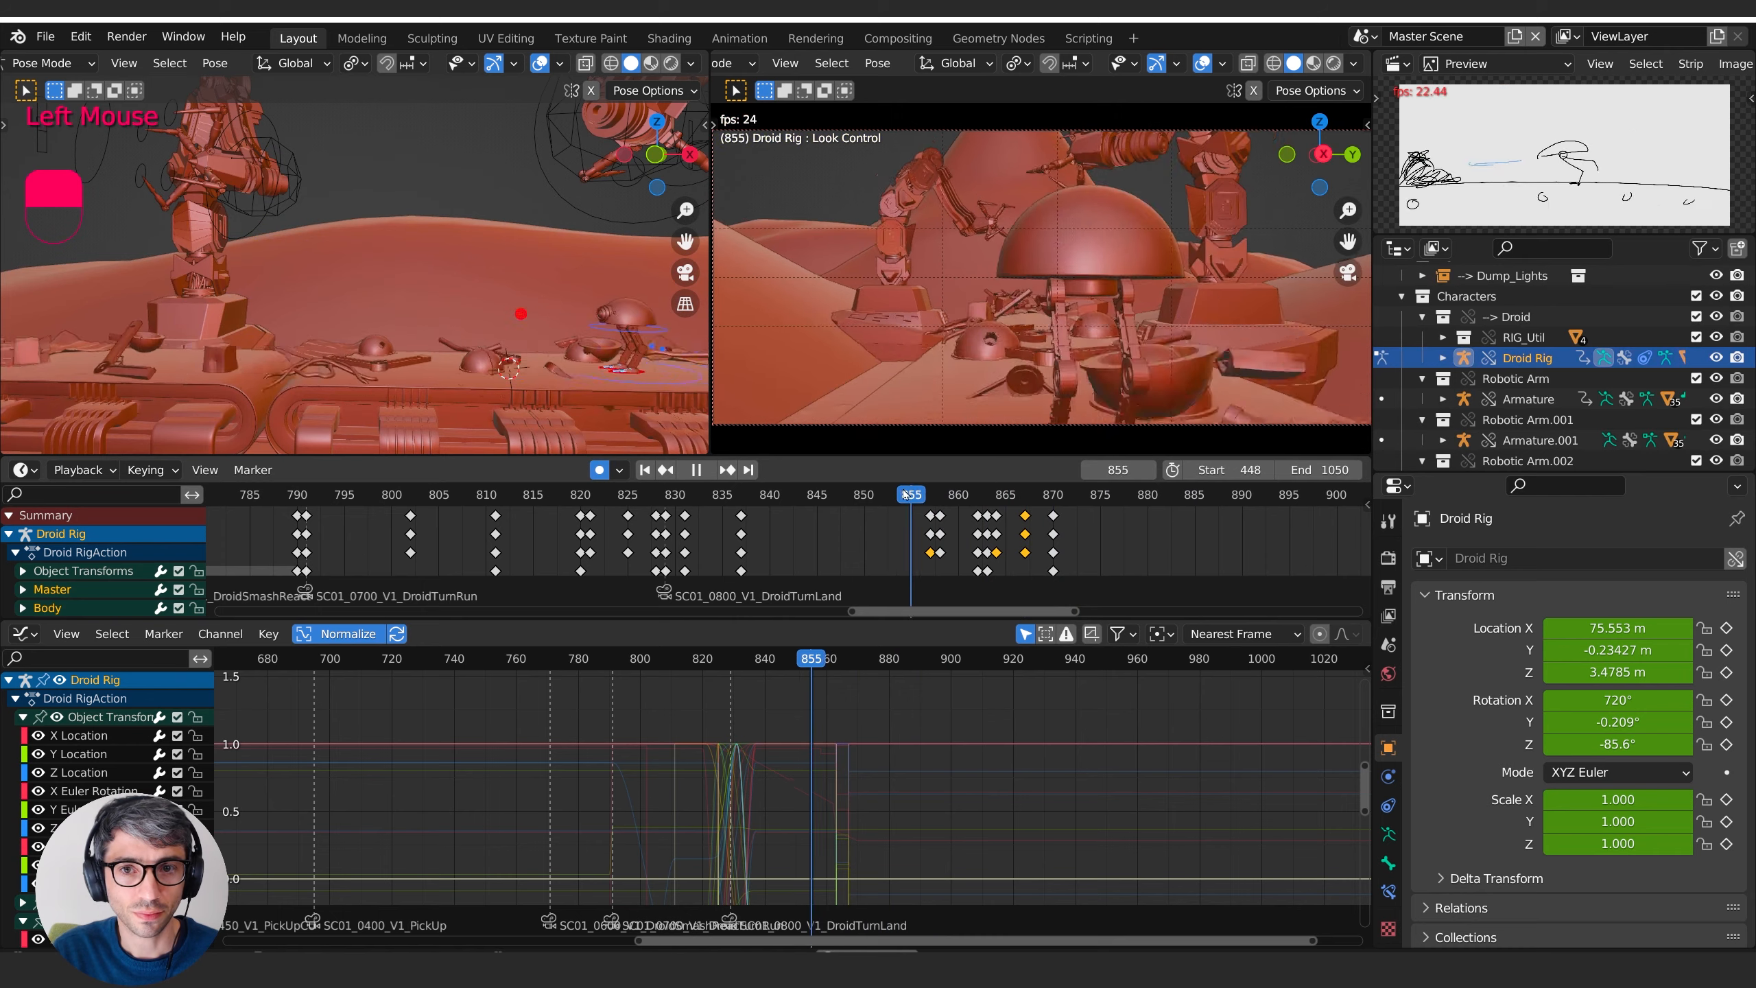
{"action": "key", "text": "space"}
{"action": "key", "text": "space"}
{"action": "left_click", "coordinate": [904, 494]}
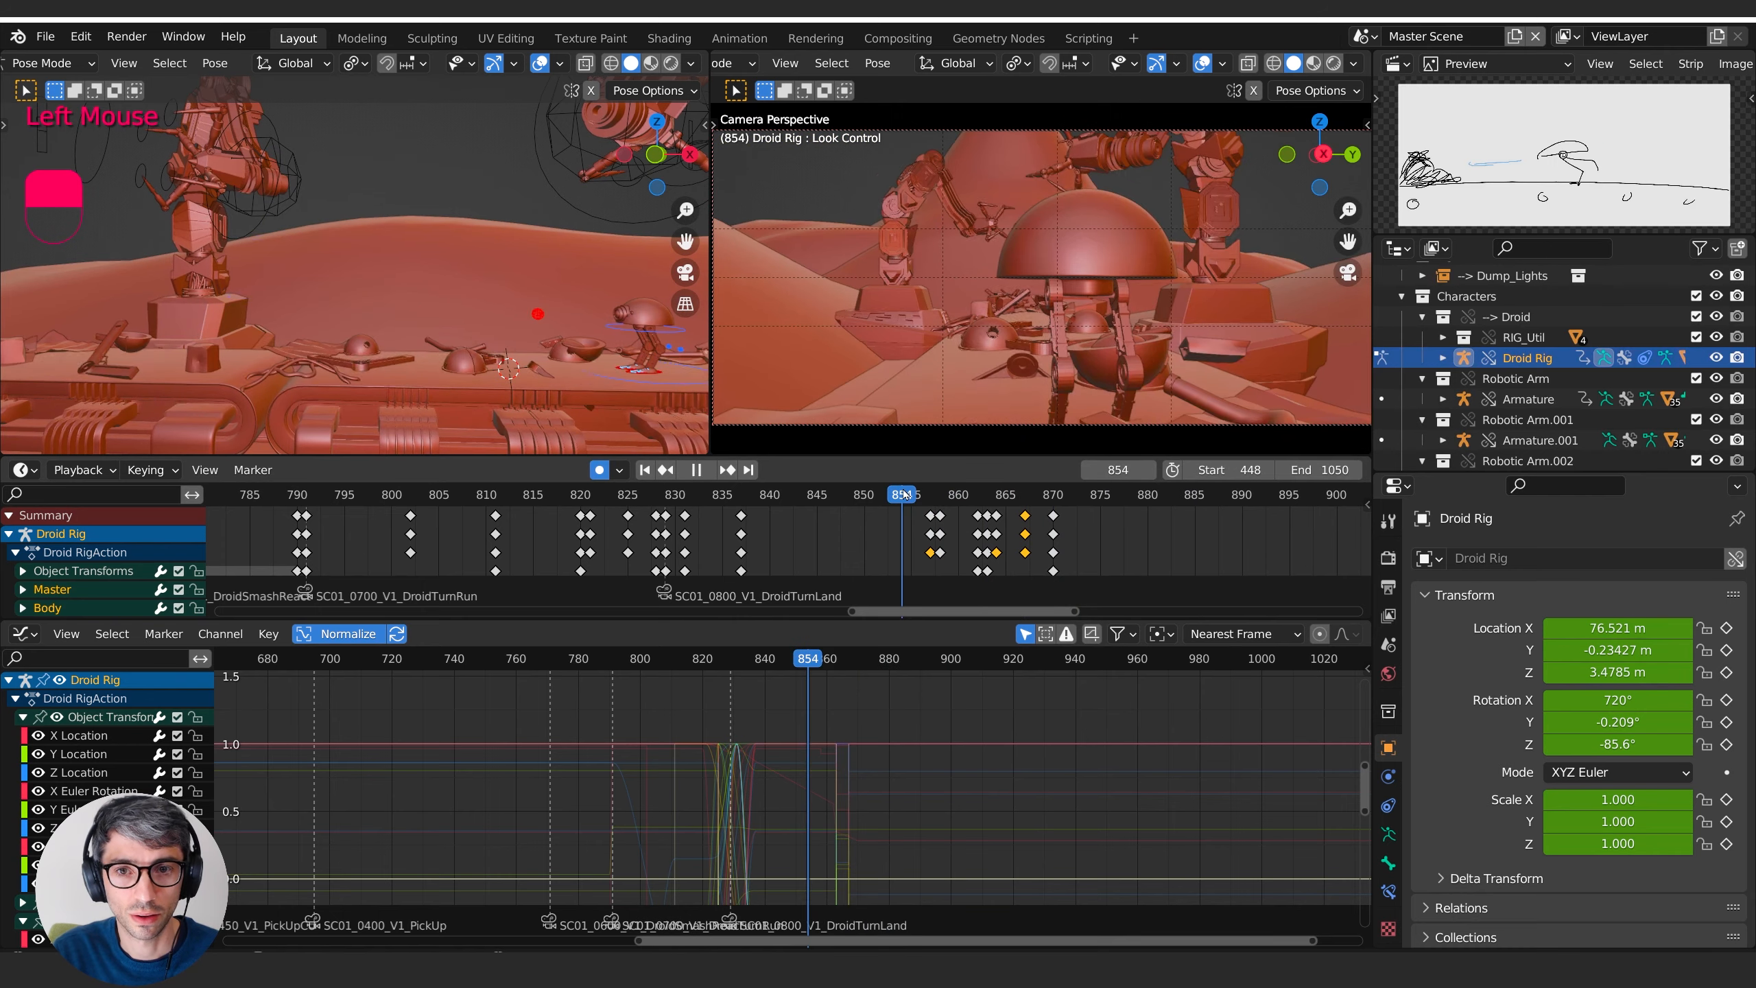
{"action": "key", "text": "space"}
{"action": "key", "text": "space"}
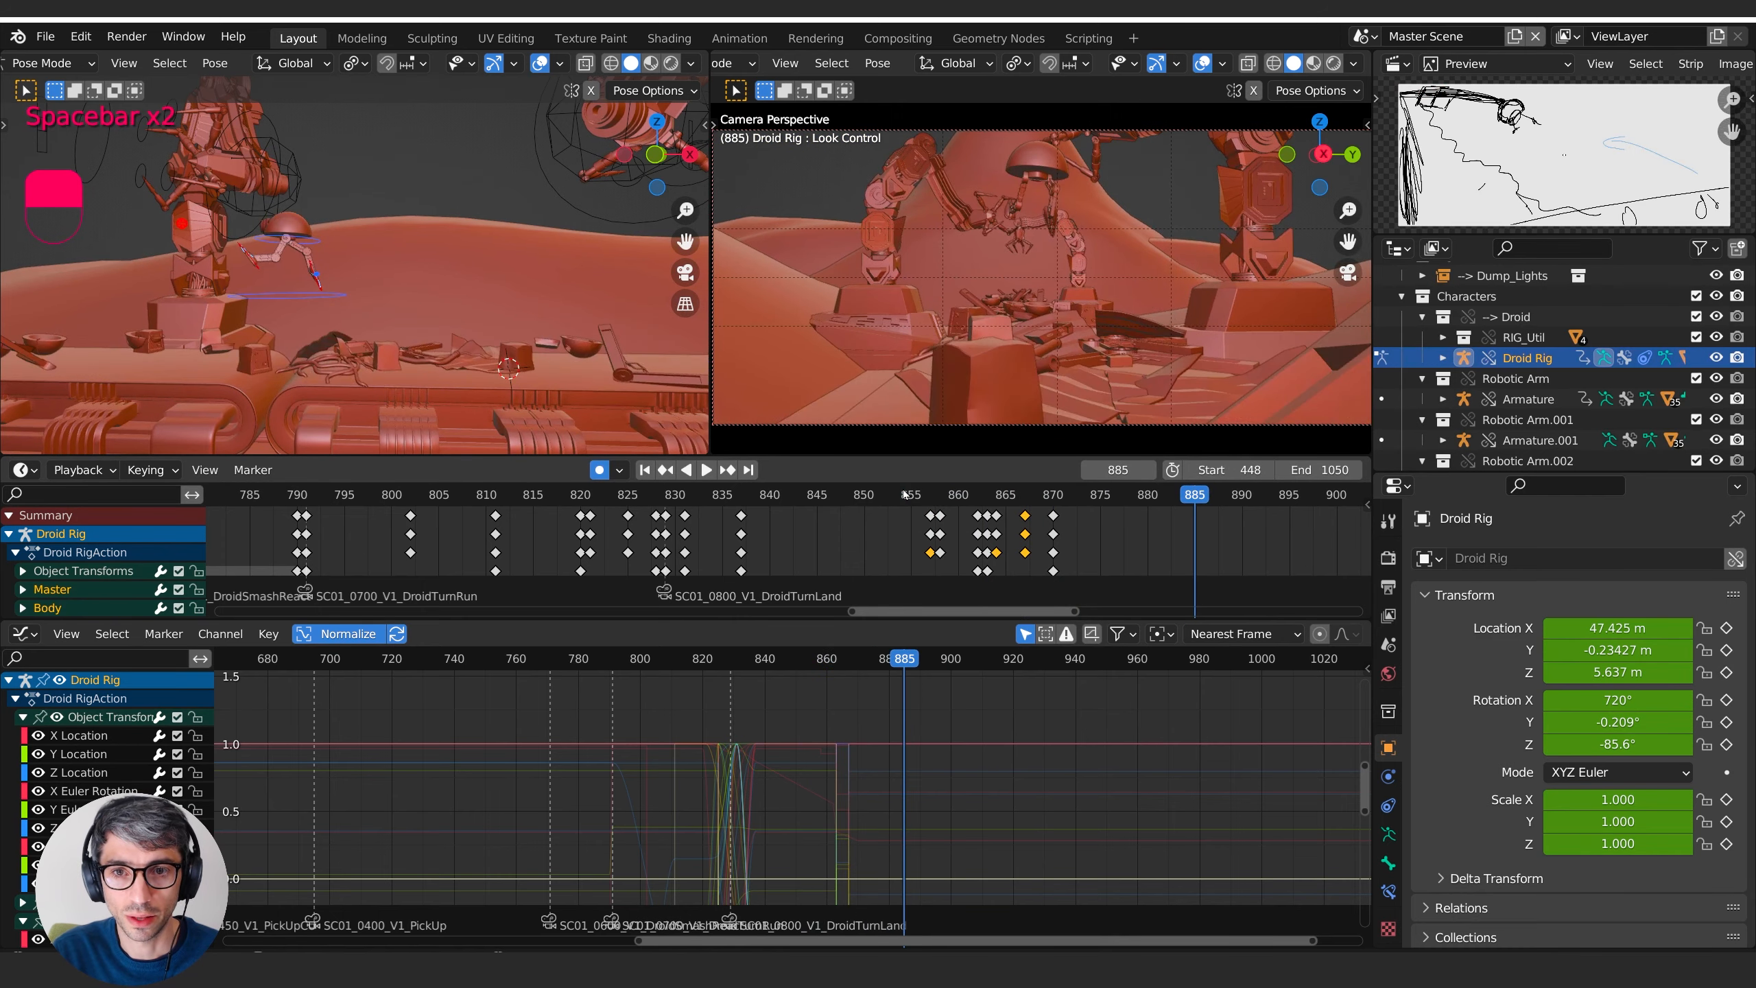
{"action": "left_click", "coordinate": [904, 494]}
{"action": "key", "text": "space"}
{"action": "key", "text": "space"}
{"action": "left_click", "coordinate": [904, 494]}
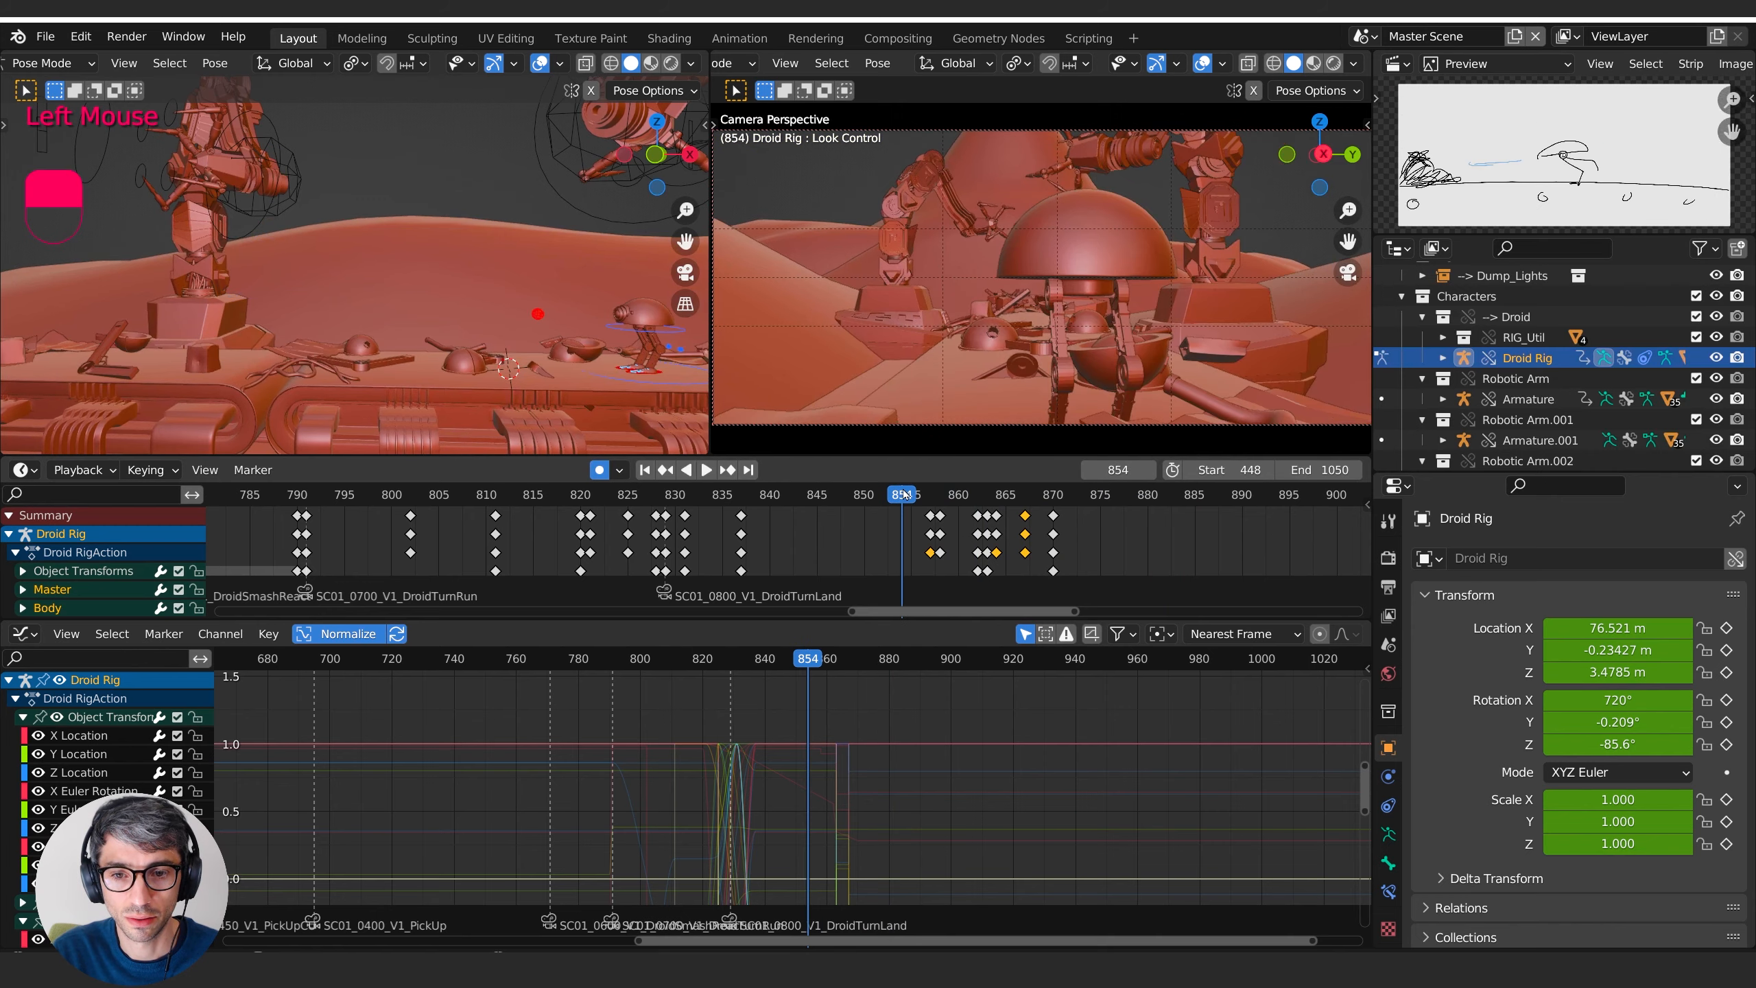
{"action": "key", "text": "space"}
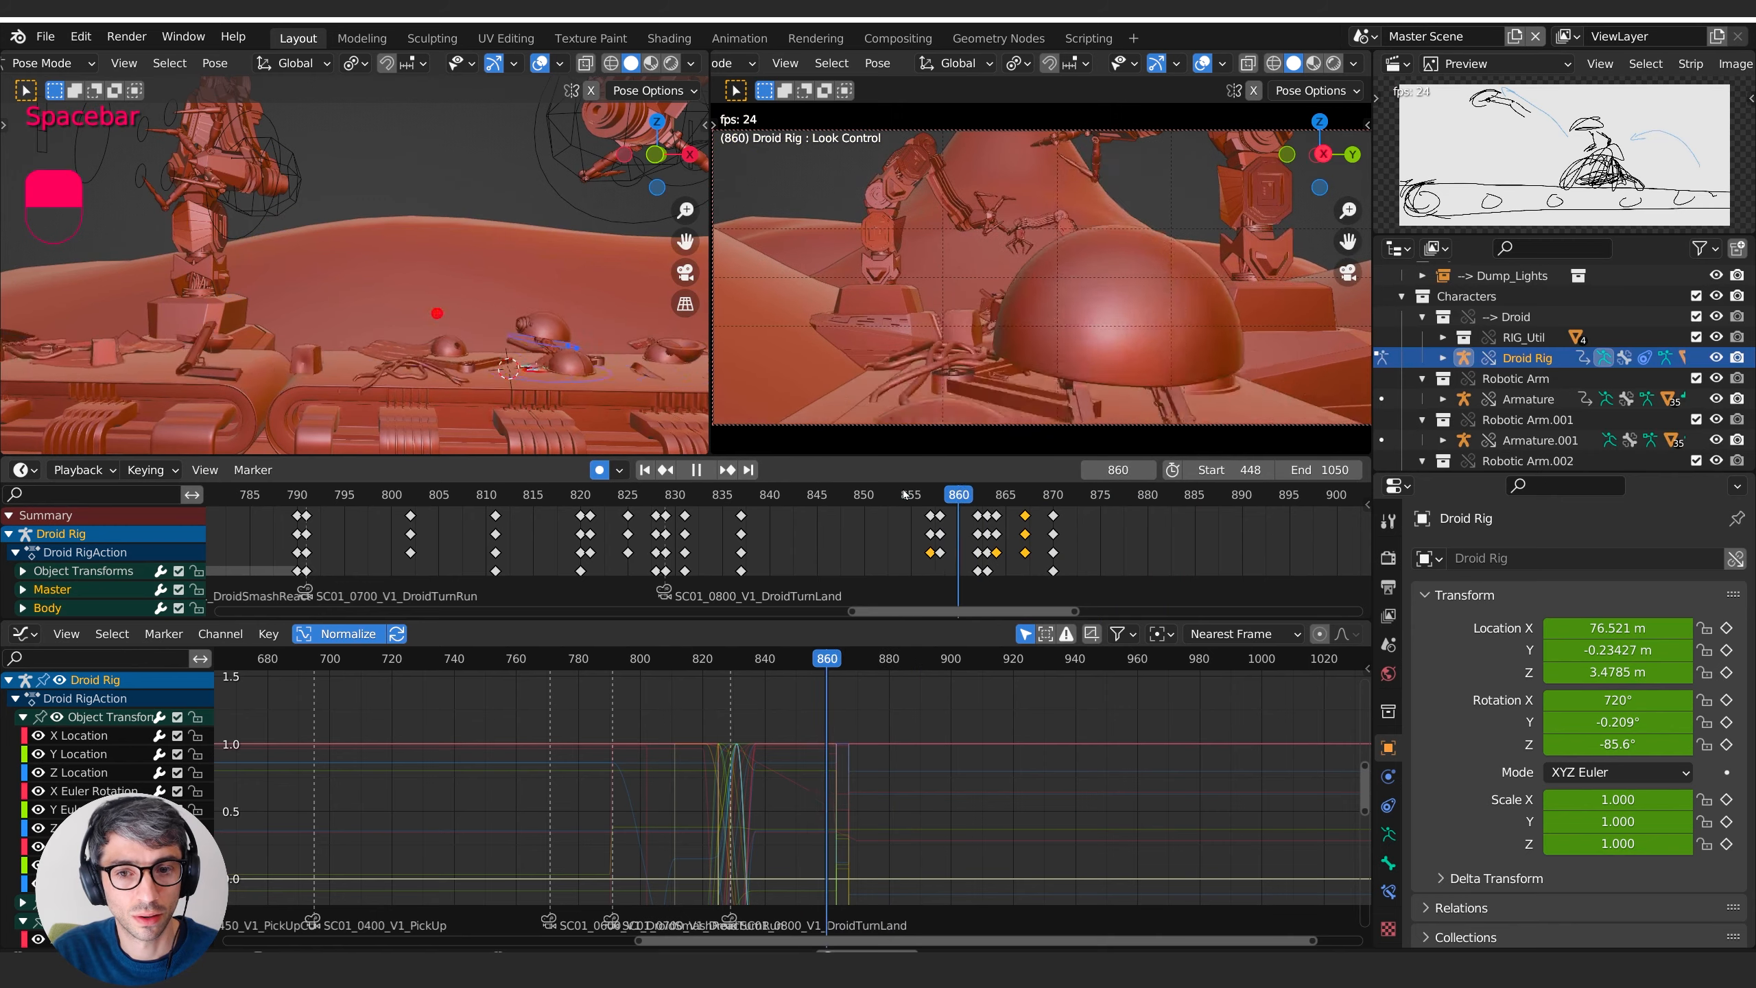
{"action": "key", "text": "space"}
{"action": "left_click", "coordinate": [904, 494]}
{"action": "key", "text": "space"}
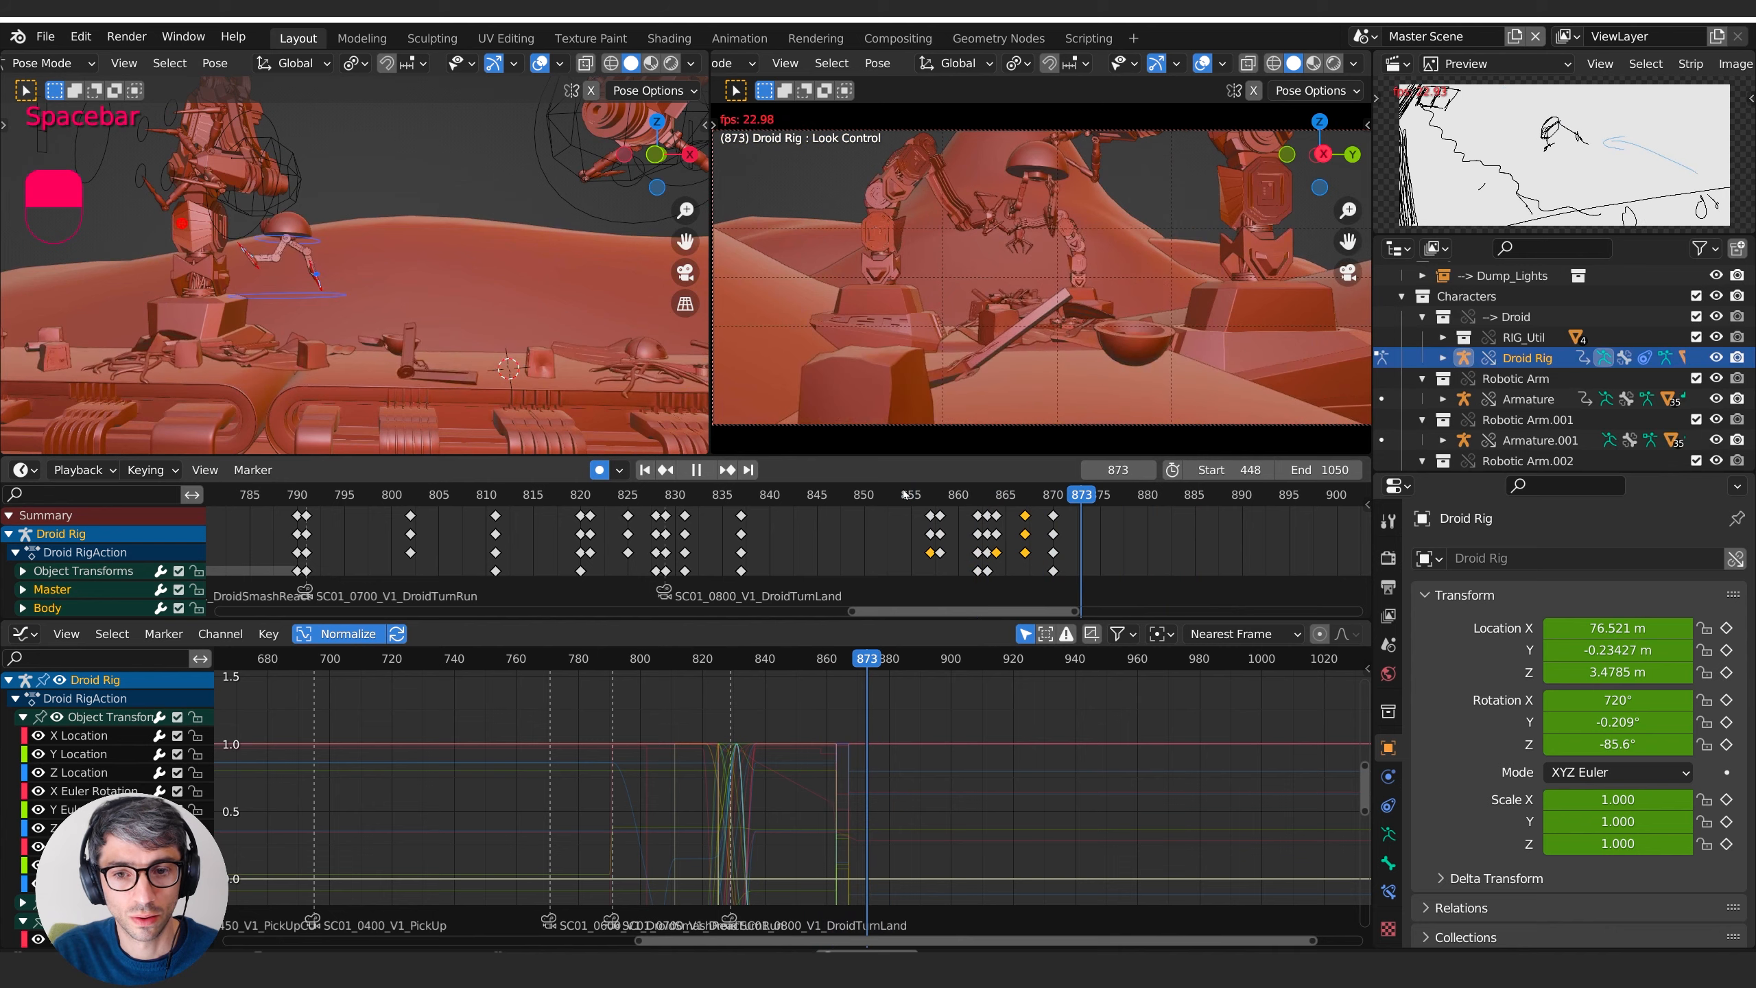
{"action": "key", "text": "space"}
- Go to frame 858 and switch from posing the droid to Pose Mode on the Armature.001 robotic arm
{"action": "middle_click_drag", "start_coordinate": [379, 225], "coordinate": [446, 273], "text": "shift"}
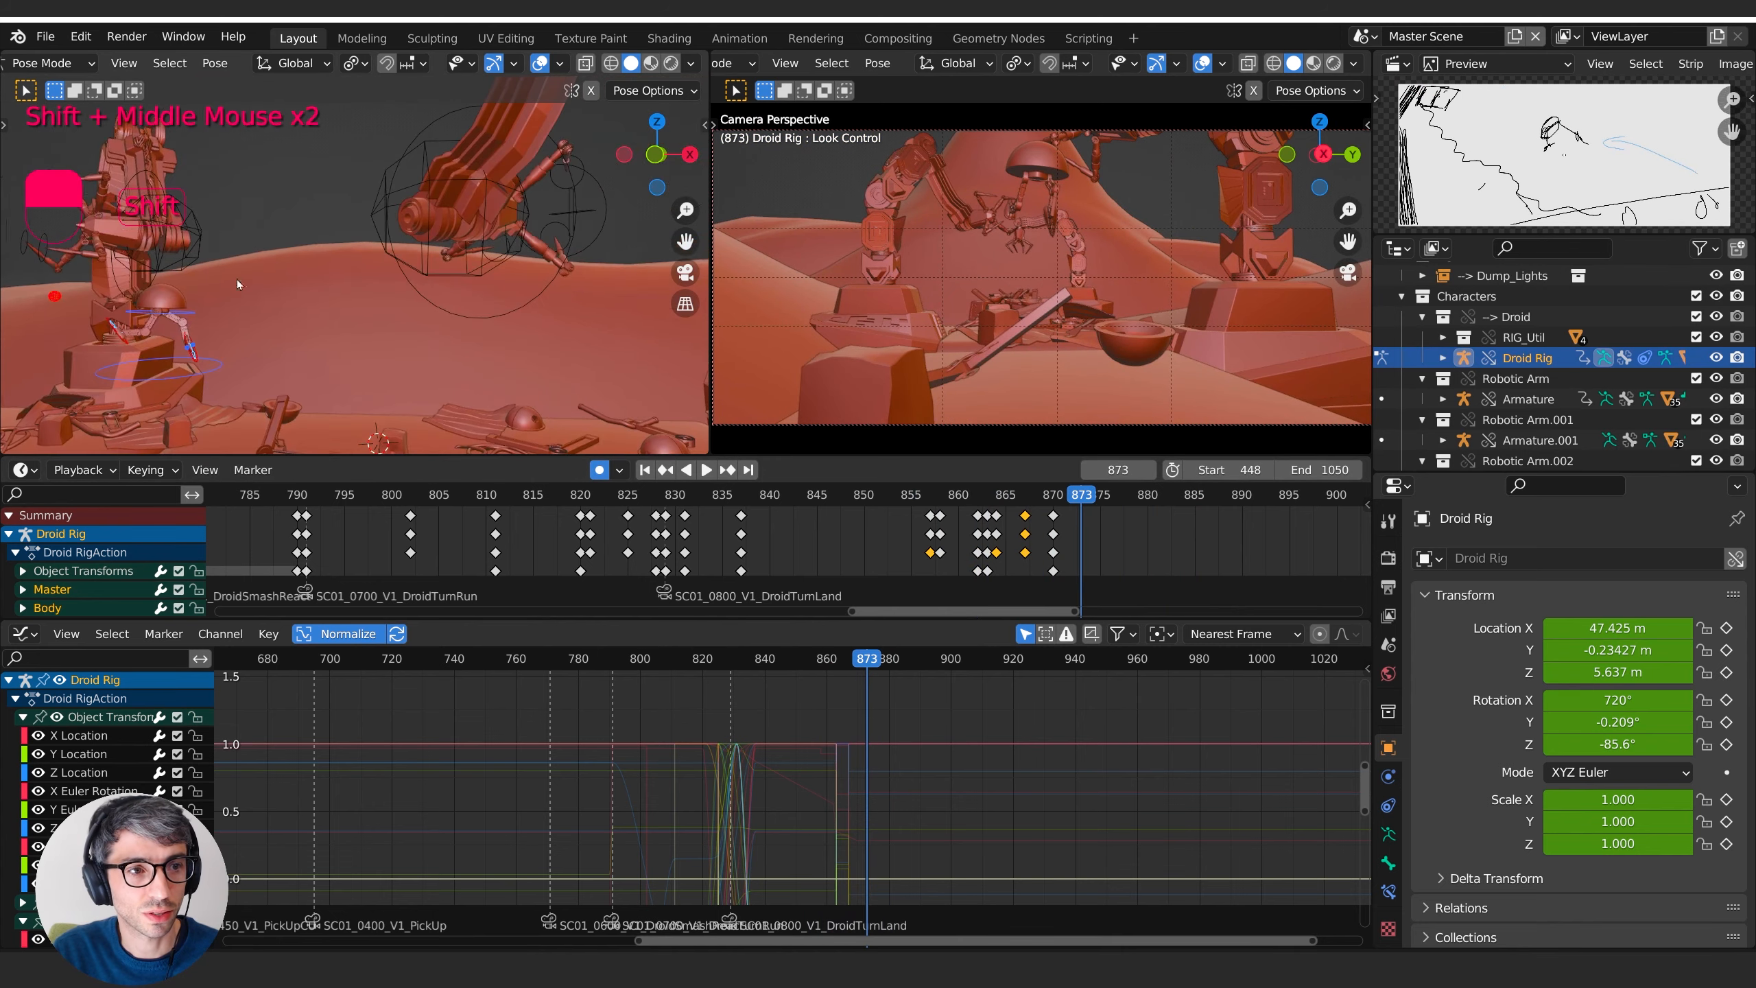
{"action": "middle_click_drag", "start_coordinate": [236, 280], "coordinate": [494, 289], "text": "shift"}
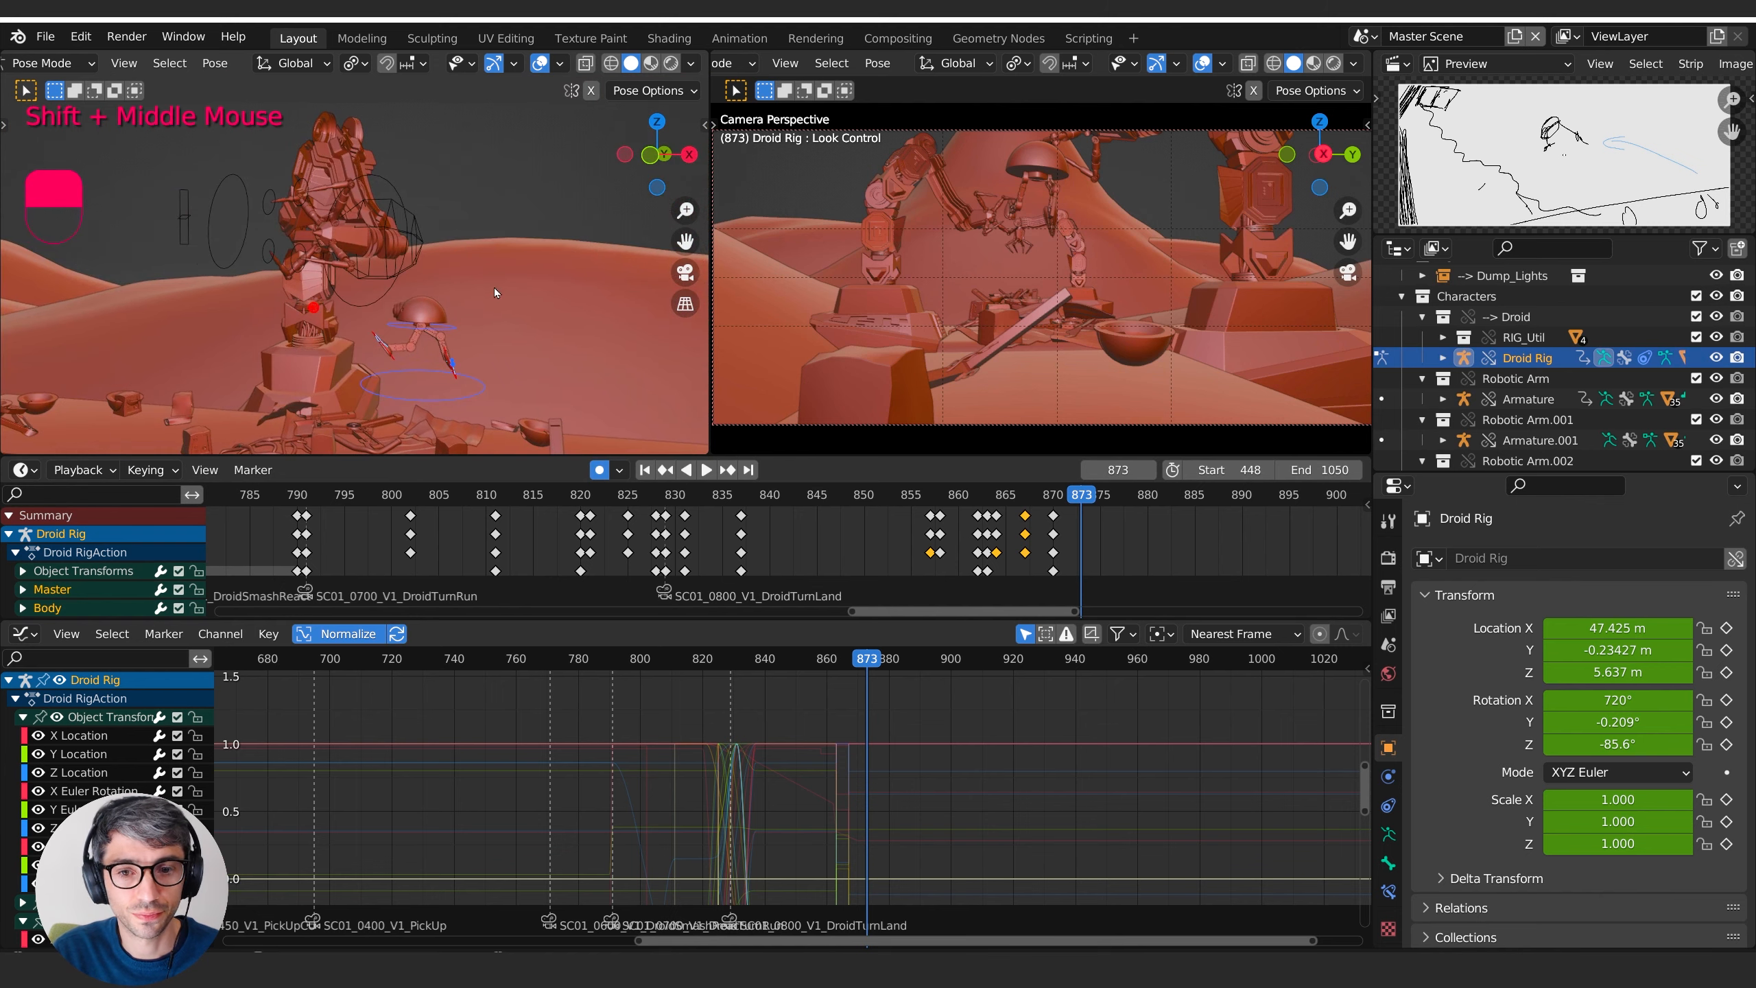
{"action": "left_click_drag", "start_coordinate": [1082, 493], "coordinate": [935, 489]}
{"action": "middle_click_drag", "start_coordinate": [496, 262], "coordinate": [485, 327], "text": "shift"}
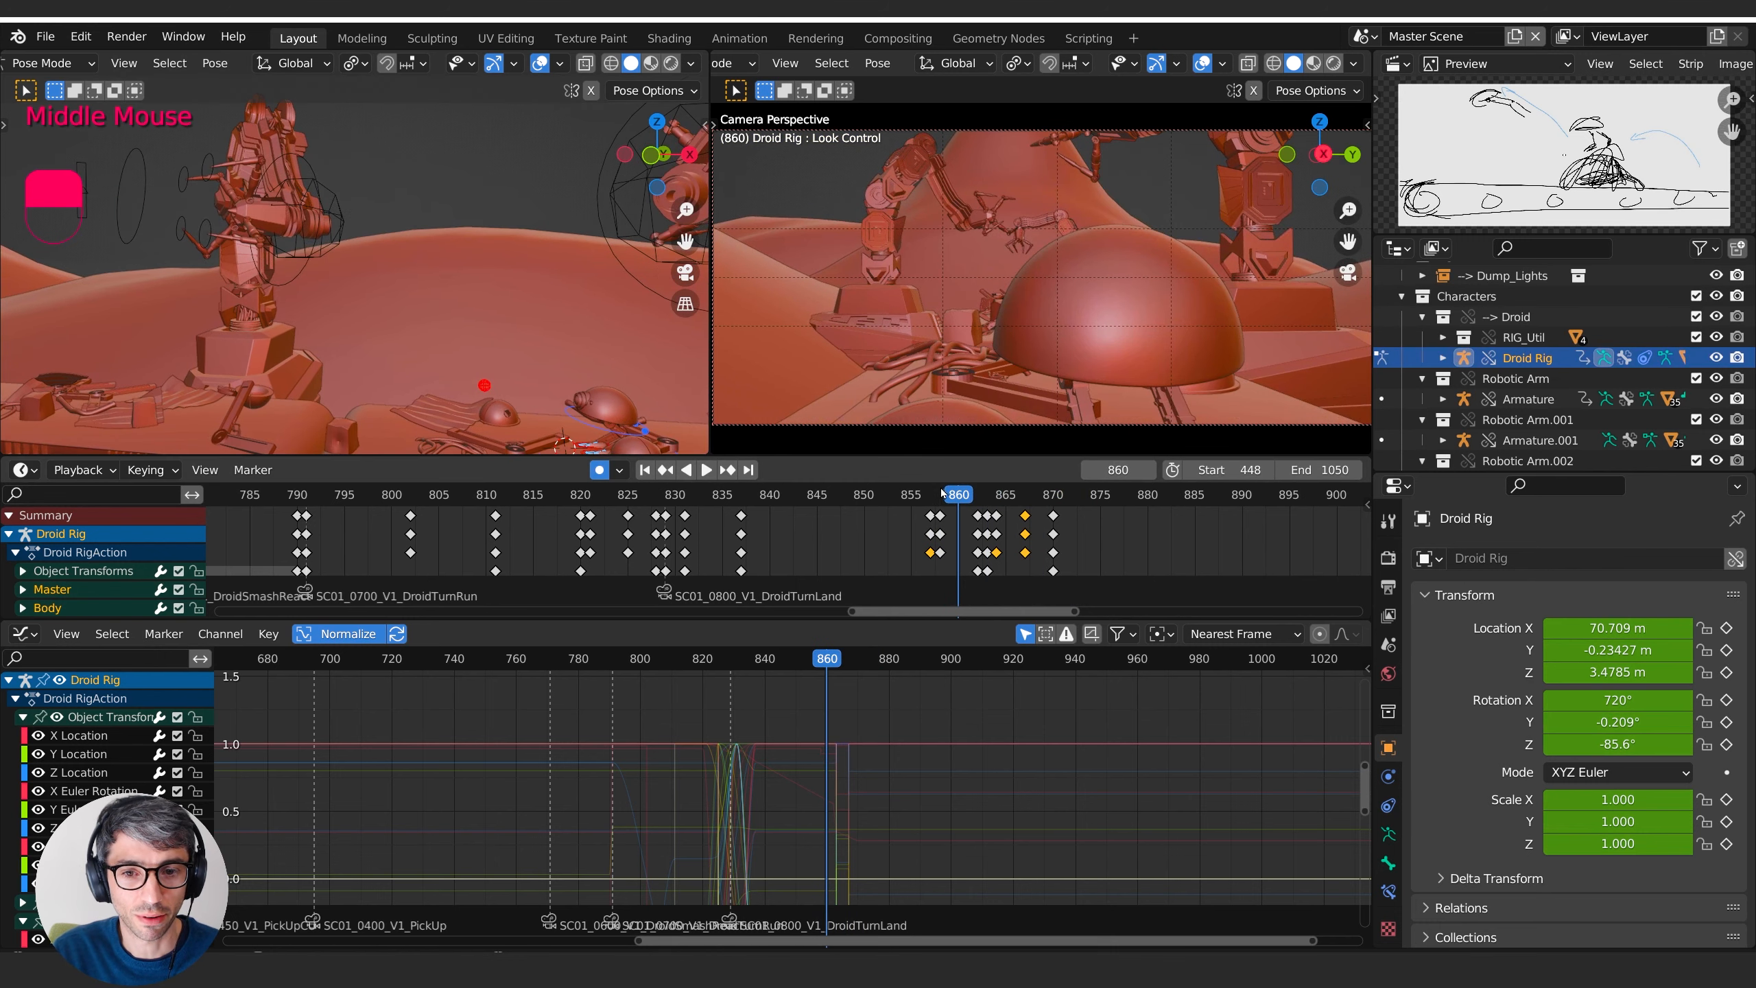
{"action": "left_click_drag", "start_coordinate": [943, 493], "coordinate": [939, 494]}
{"action": "middle_click_drag", "start_coordinate": [457, 314], "coordinate": [233, 204], "text": "shift"}
{"action": "left_click", "coordinate": [400, 294]}
{"action": "key", "text": "Tab"}
{"action": "left_click", "coordinate": [349, 249]}
{"action": "left_click", "coordinate": [439, 254]}
{"action": "left_click", "coordinate": [447, 258]}
{"action": "key", "text": "Tab"}
- At frame 858, move the arm's MasterTarget bone toward the conveyor belt so the claw aims forward and down
{"action": "left_click", "coordinate": [477, 381]}
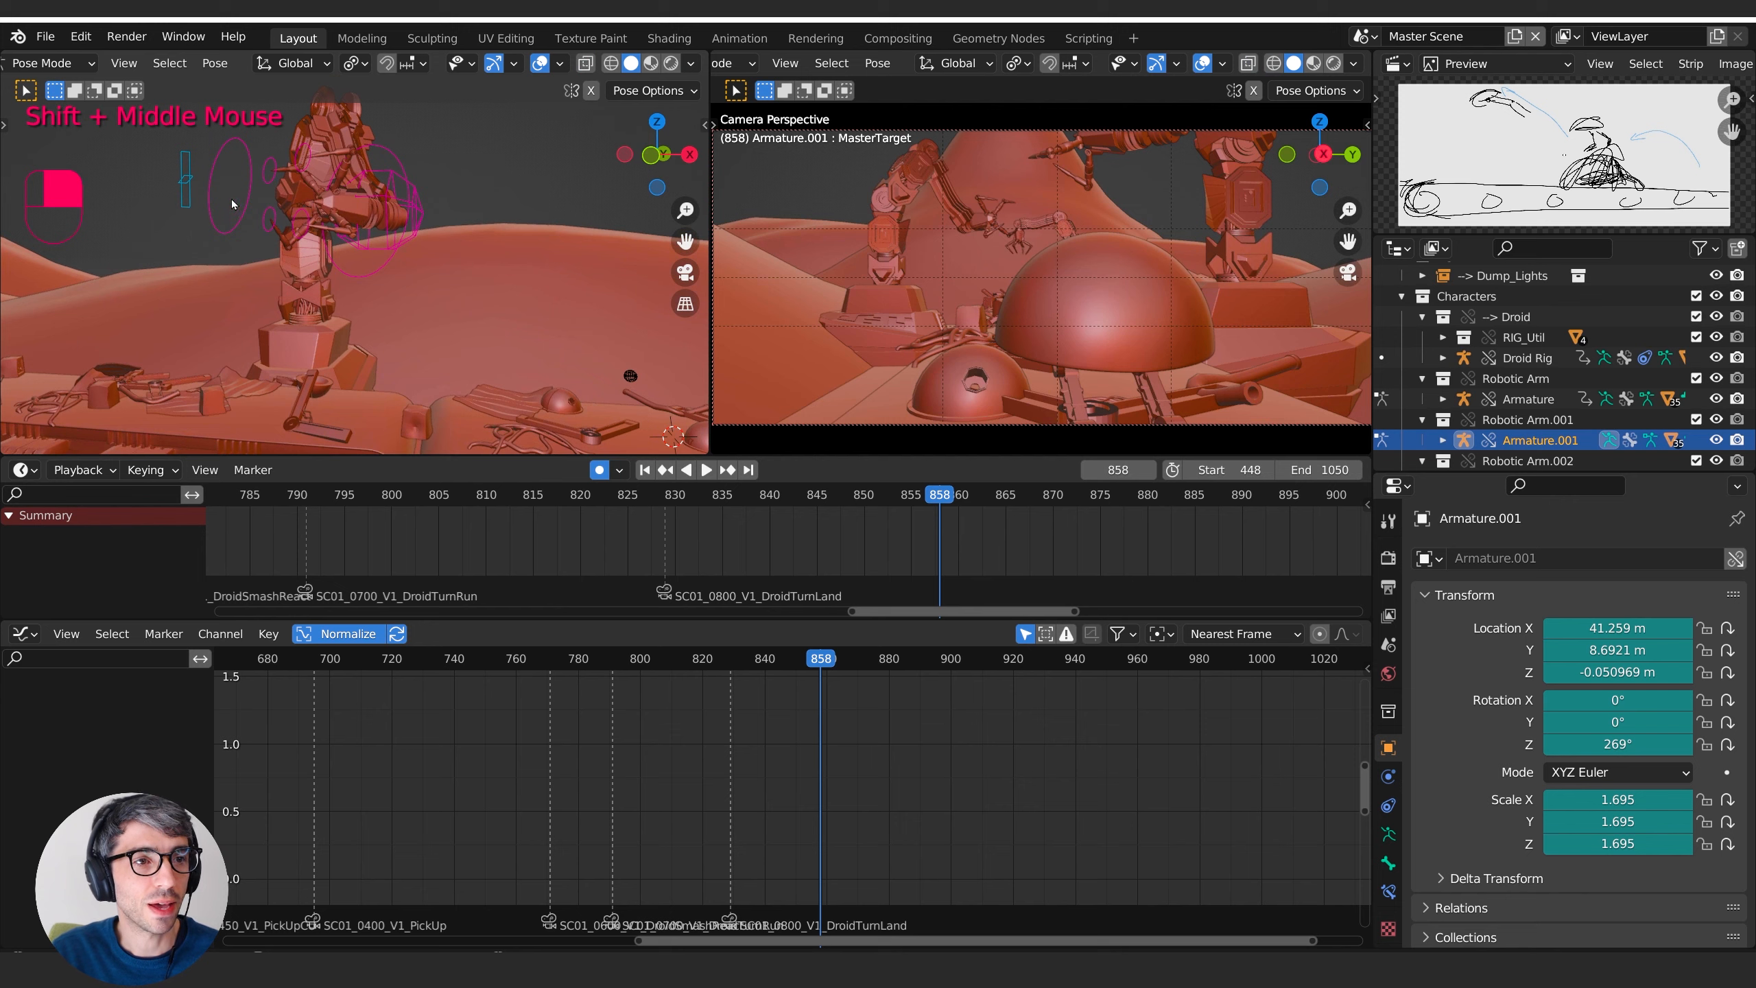
{"action": "key", "text": "g"}
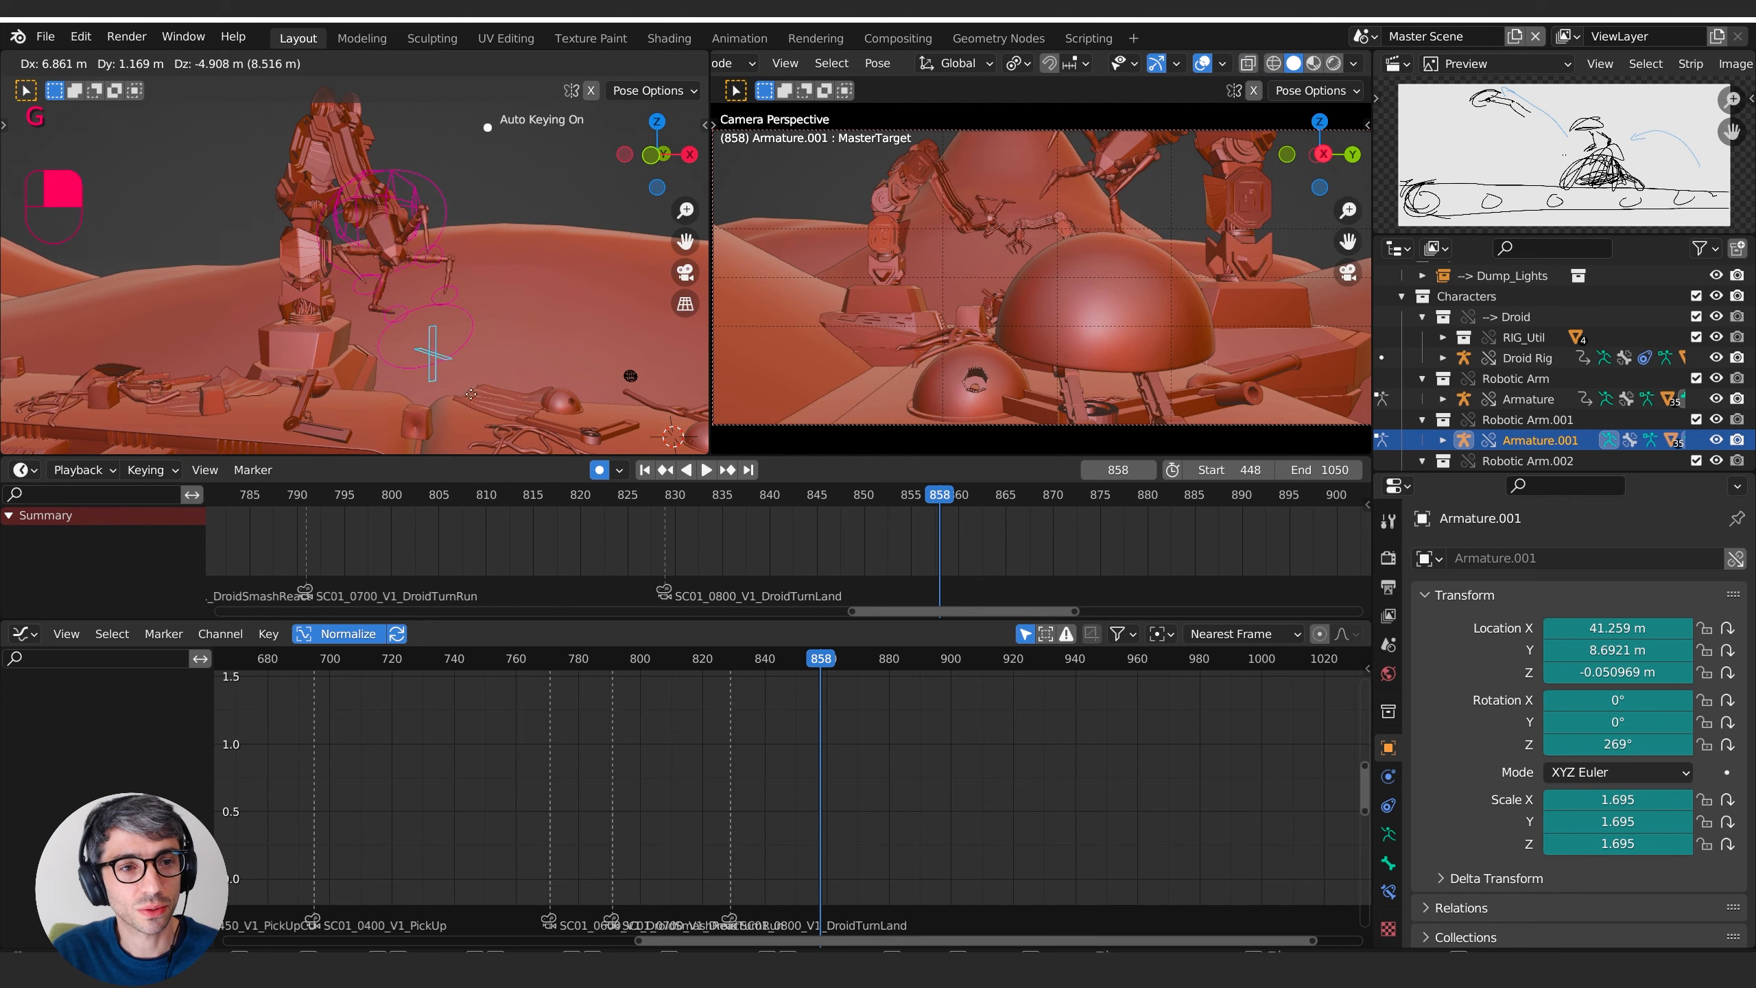
{"action": "left_click", "coordinate": [509, 356]}
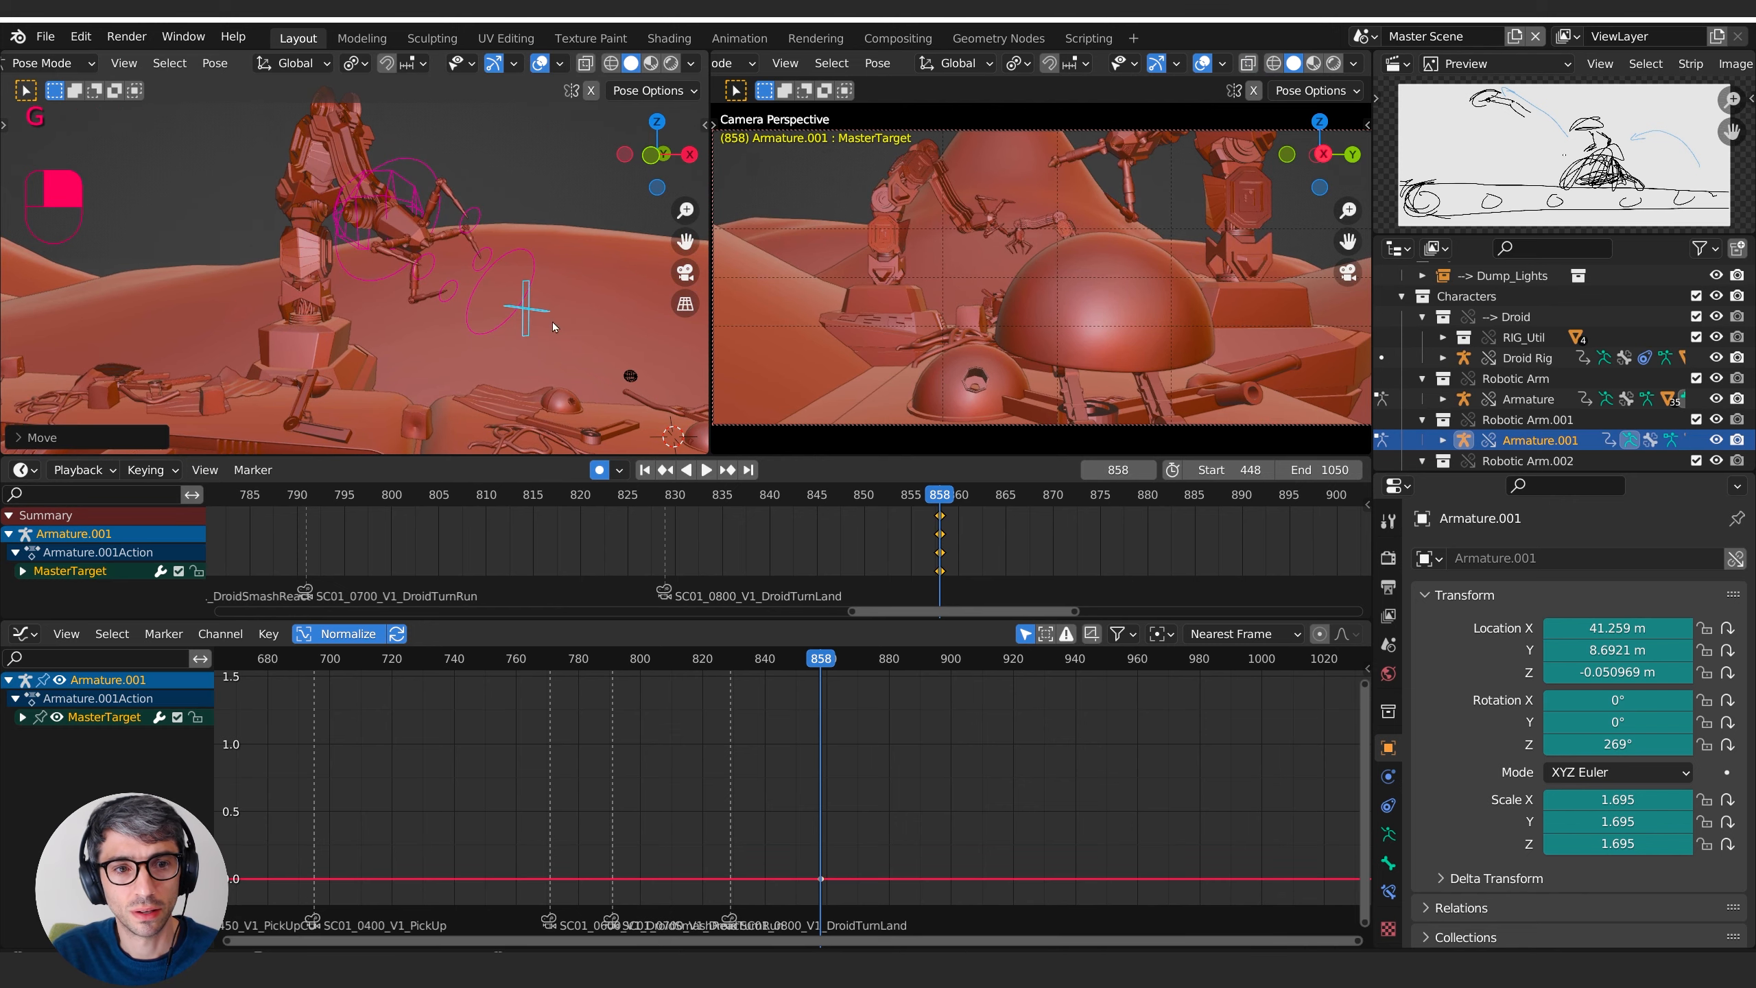
{"action": "middle_click_drag", "start_coordinate": [508, 356], "coordinate": [447, 359]}
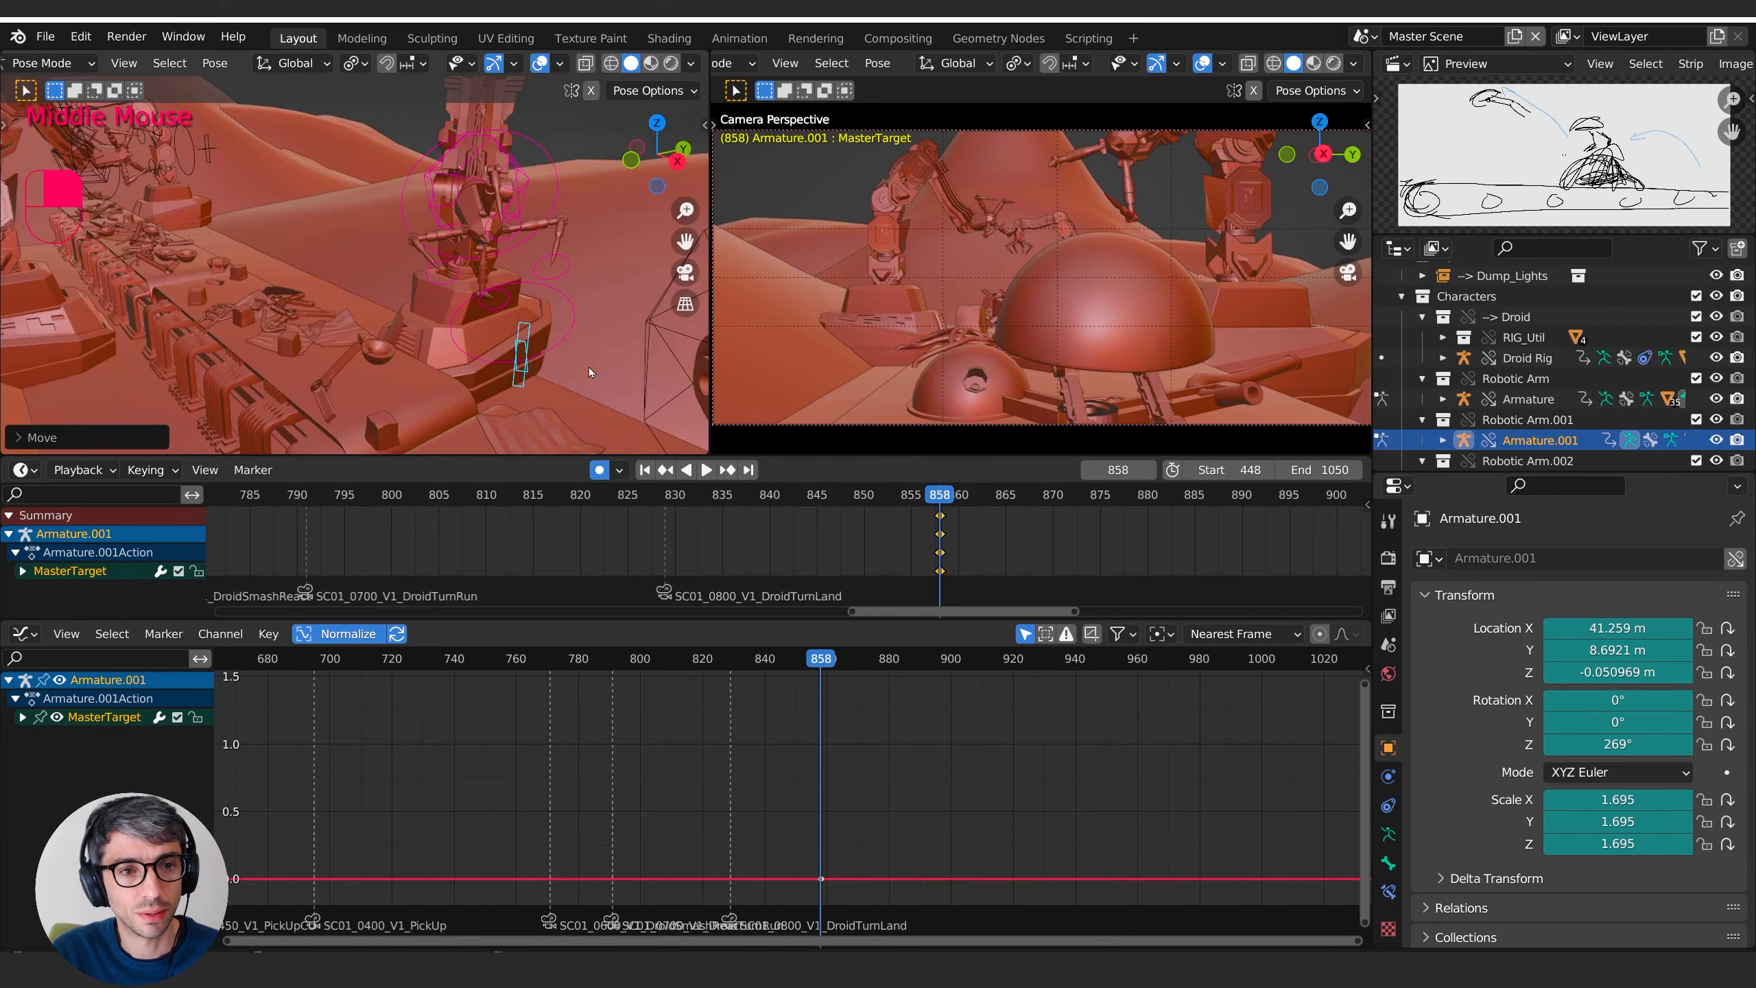
{"action": "middle_click_drag", "start_coordinate": [588, 368], "coordinate": [658, 328]}
{"action": "key", "text": "g"}
{"action": "left_click", "coordinate": [456, 326]}
- Raise the arm's RoboHand.Target bone and adjust its position from a second viewing angle at frame 858
{"action": "left_click", "coordinate": [372, 197]}
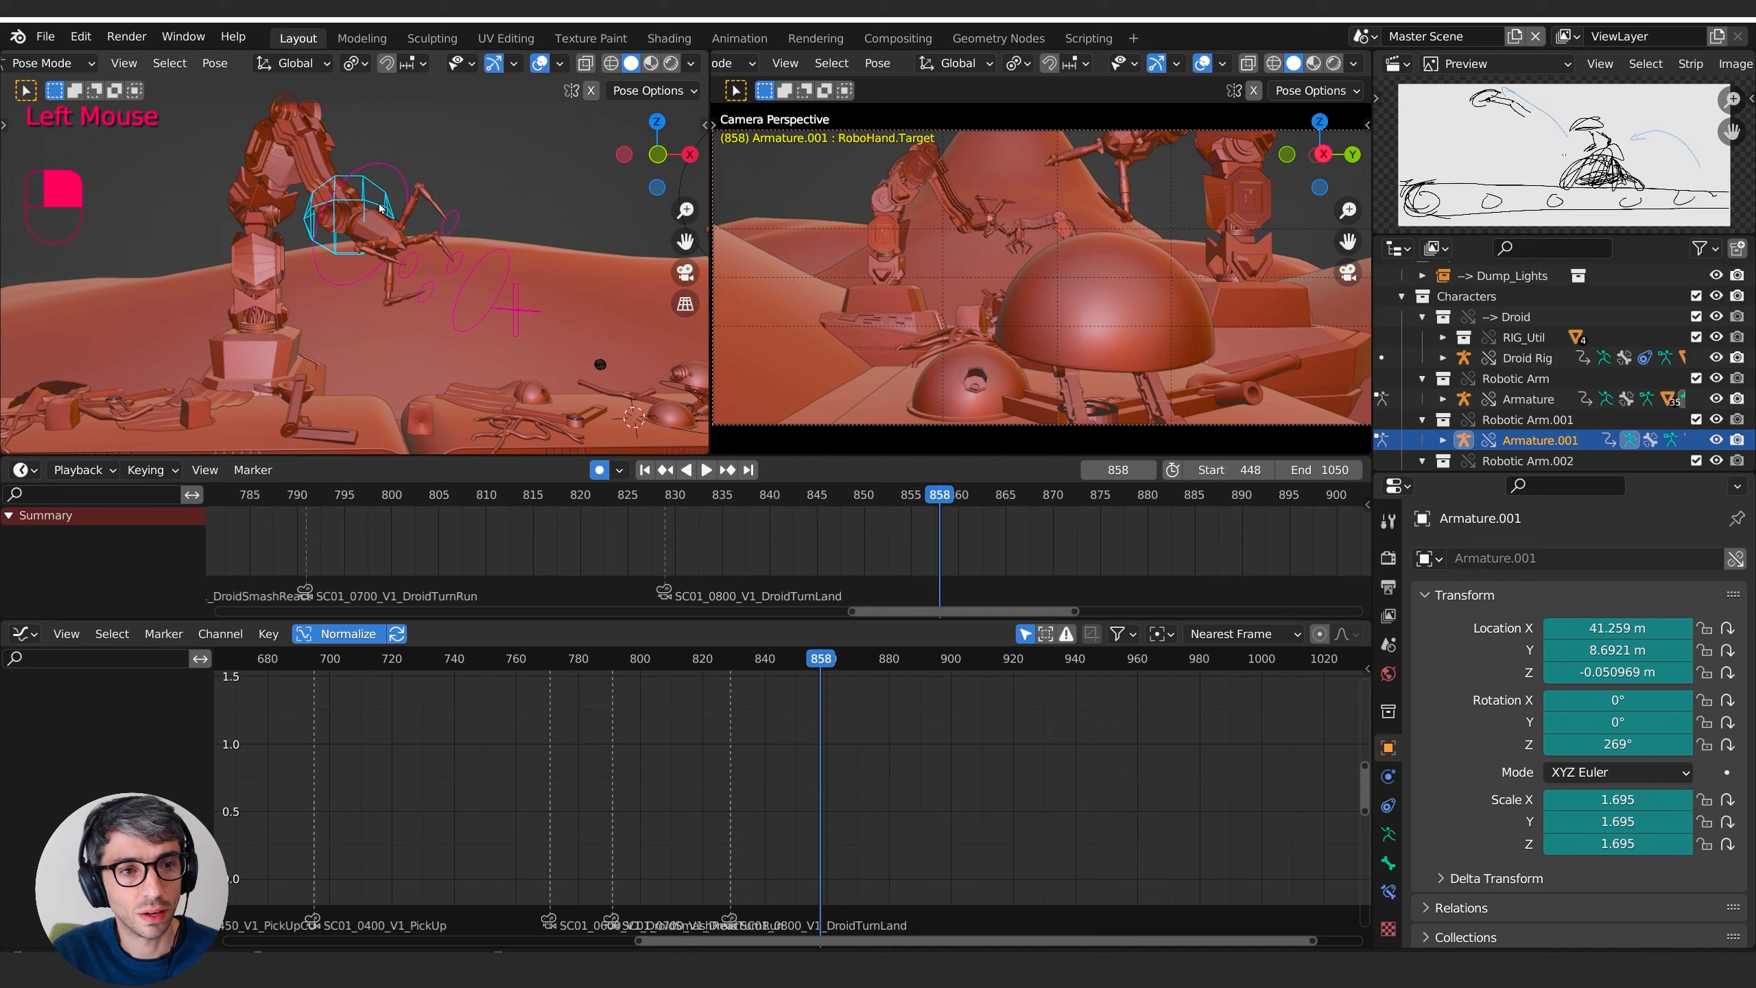
{"action": "key", "text": "g"}
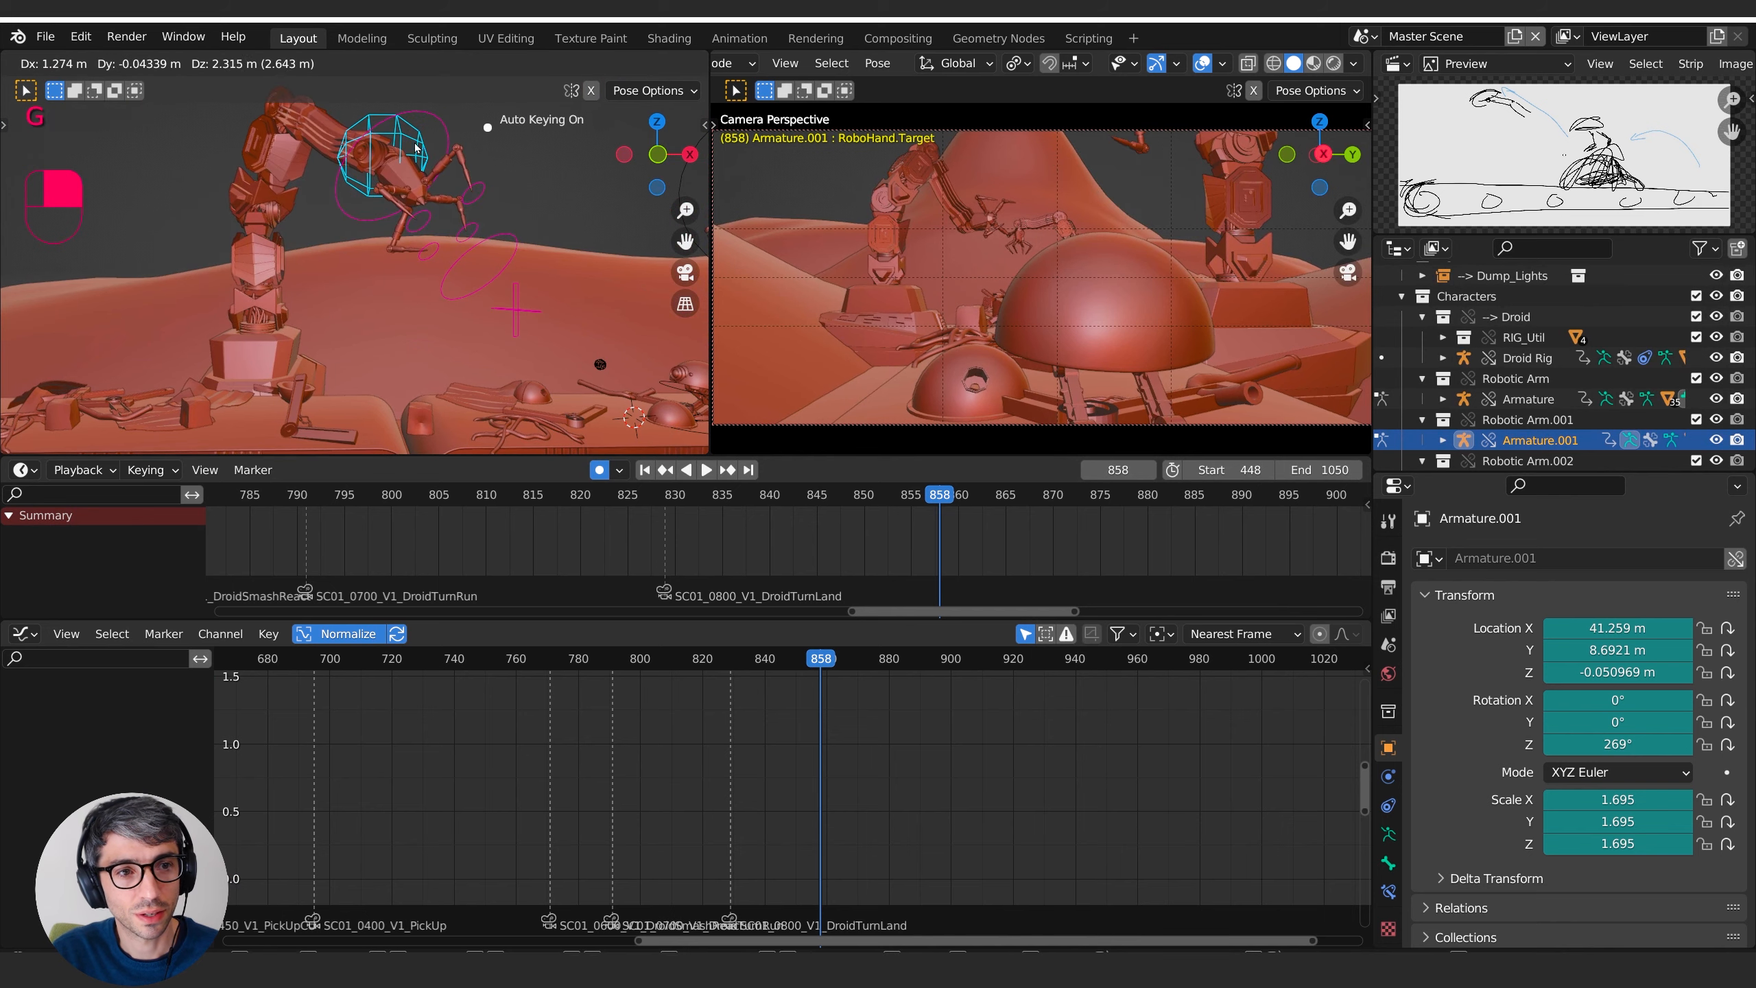
{"action": "left_click", "coordinate": [415, 147]}
{"action": "middle_click_drag", "start_coordinate": [470, 149], "coordinate": [301, 222]}
{"action": "key", "text": "g"}
{"action": "left_click", "coordinate": [339, 242]}
- Move the MasterTarget bone onto the droid on the belt at frame 858
{"action": "left_click", "coordinate": [382, 296]}
{"action": "mouse_move", "coordinate": [301, 222]}
{"action": "middle_mouse_down", "text": "shift"}
{"action": "mouse_move", "coordinate": [323, 243]}
{"action": "mouse_move", "coordinate": [299, 239]}
{"action": "middle_mouse_up", "text": "shift"}
{"action": "key", "text": "g"}
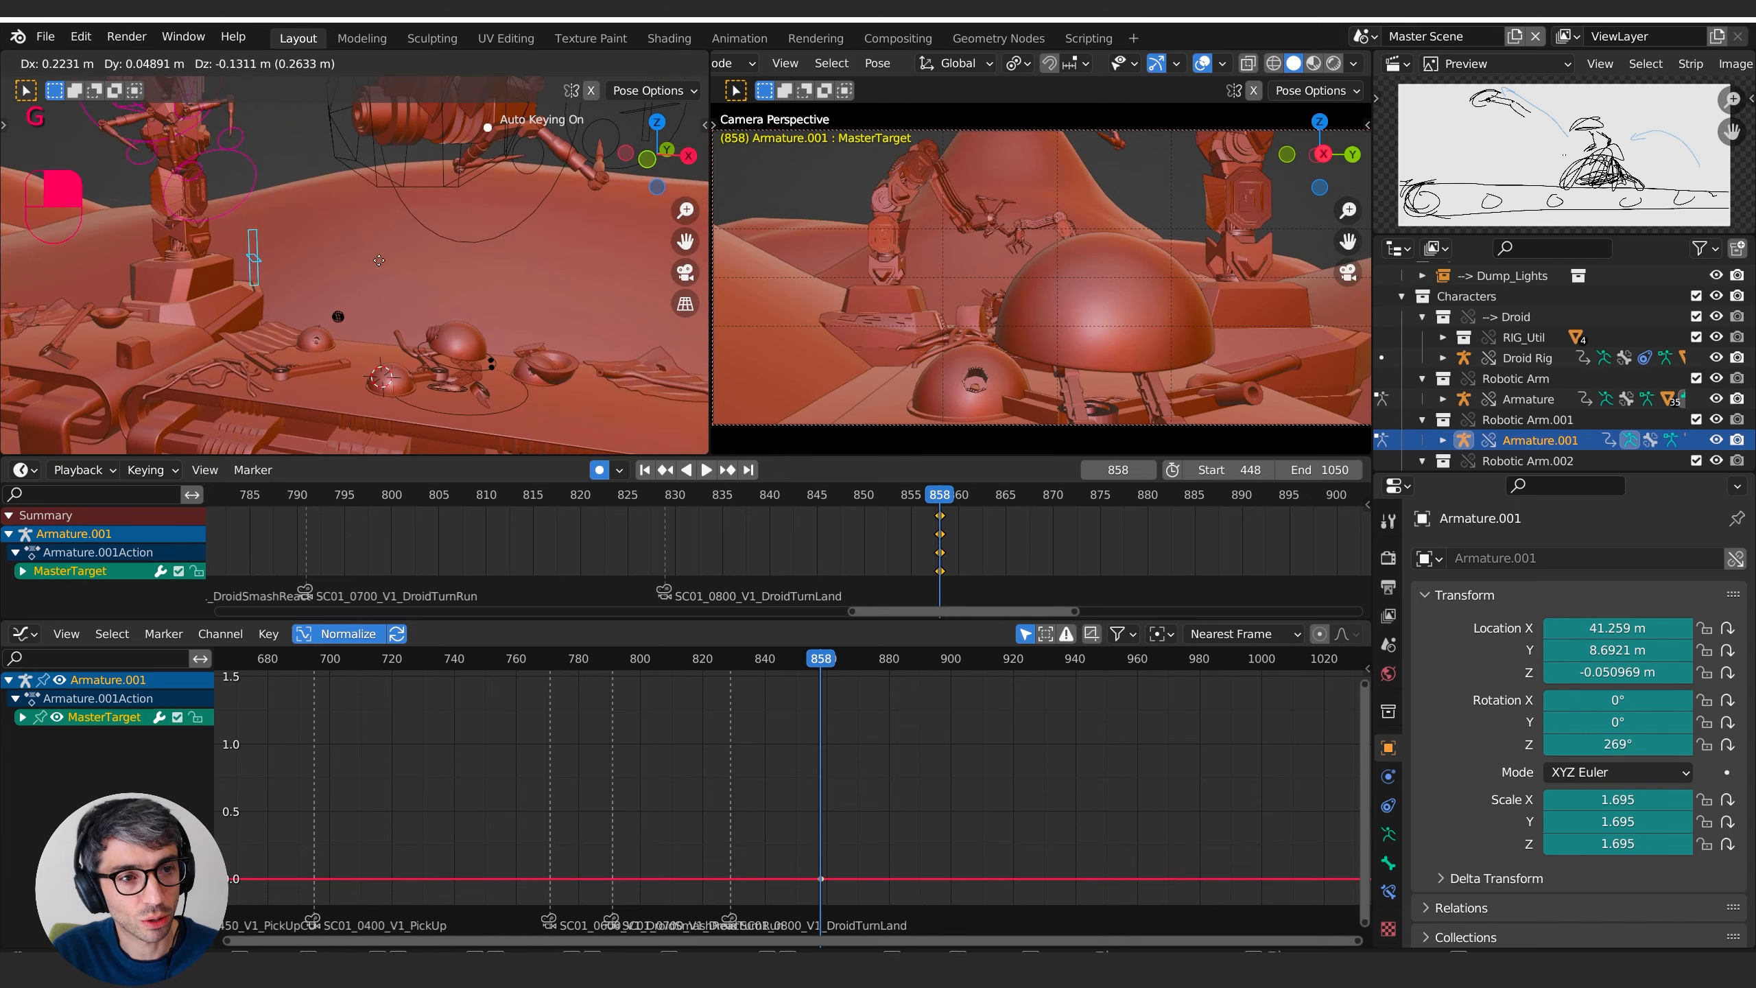
{"action": "left_click", "coordinate": [436, 262]}
{"action": "mouse_move", "coordinate": [436, 262]}
{"action": "middle_mouse_down"}
{"action": "mouse_move", "coordinate": [377, 236]}
{"action": "mouse_move", "coordinate": [436, 263]}
{"action": "mouse_move", "coordinate": [401, 238]}
{"action": "mouse_move", "coordinate": [413, 273]}
{"action": "middle_mouse_up"}
{"action": "key", "text": "g"}
{"action": "middle_click_drag", "start_coordinate": [440, 250], "coordinate": [299, 266]}
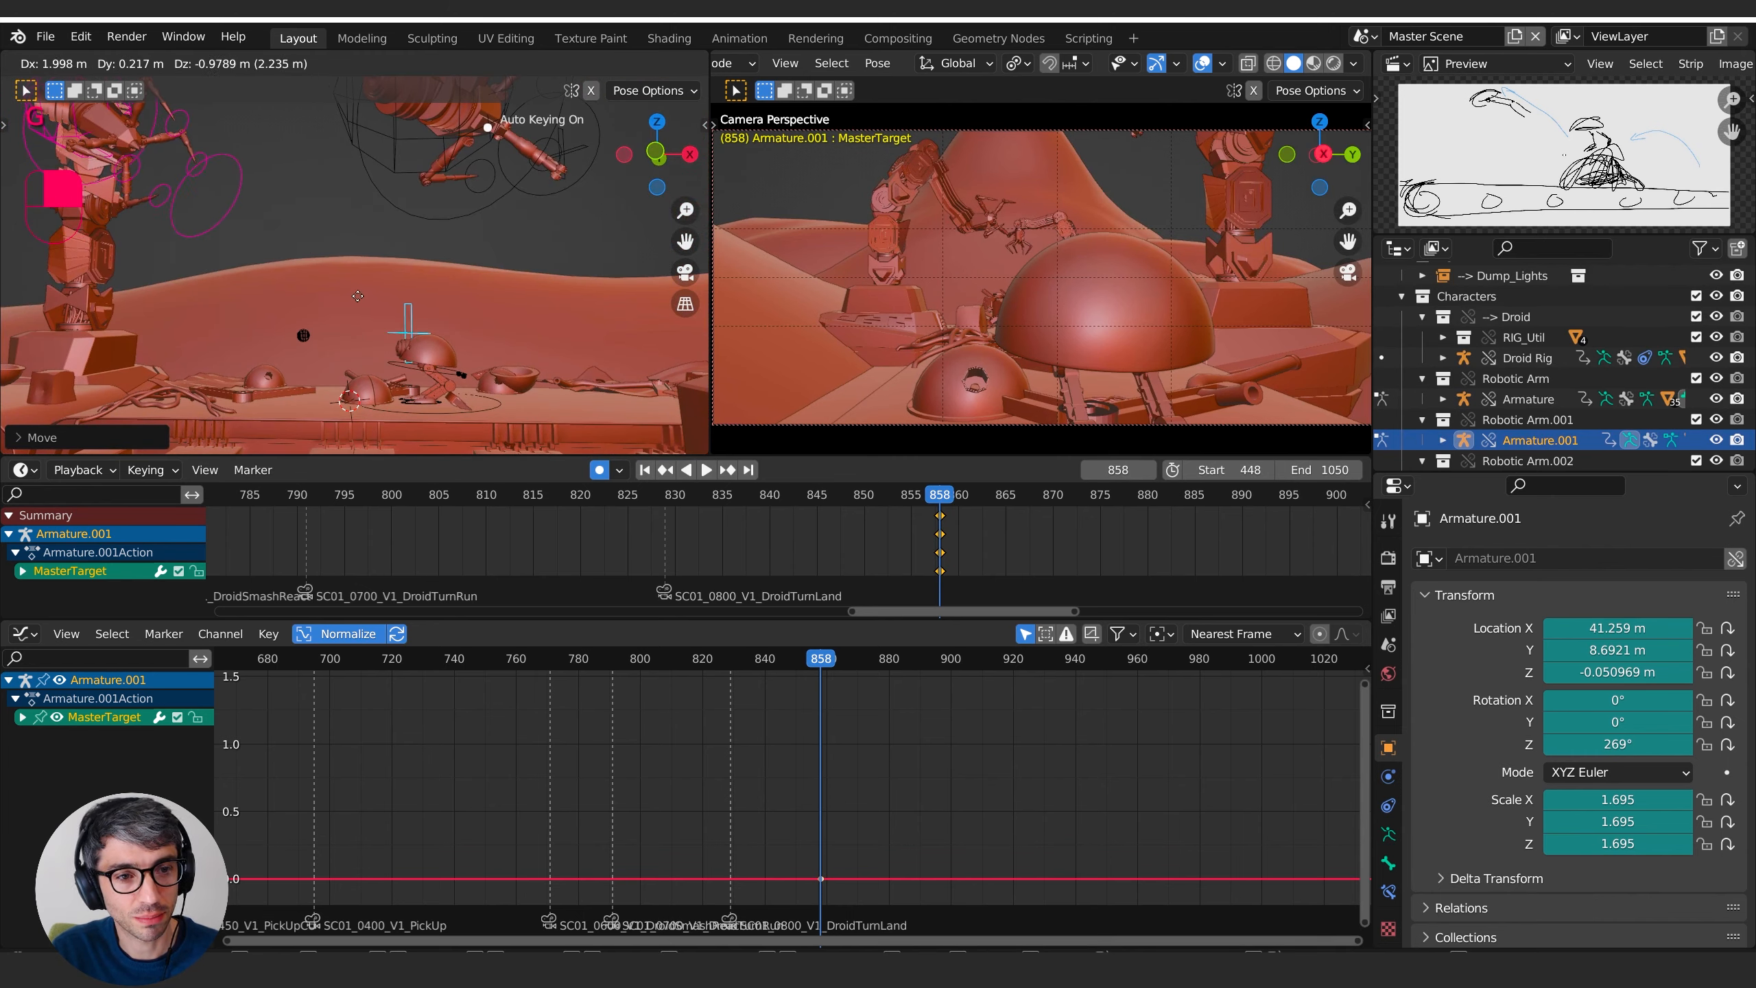
{"action": "middle_click_drag", "start_coordinate": [442, 297], "coordinate": [313, 328]}
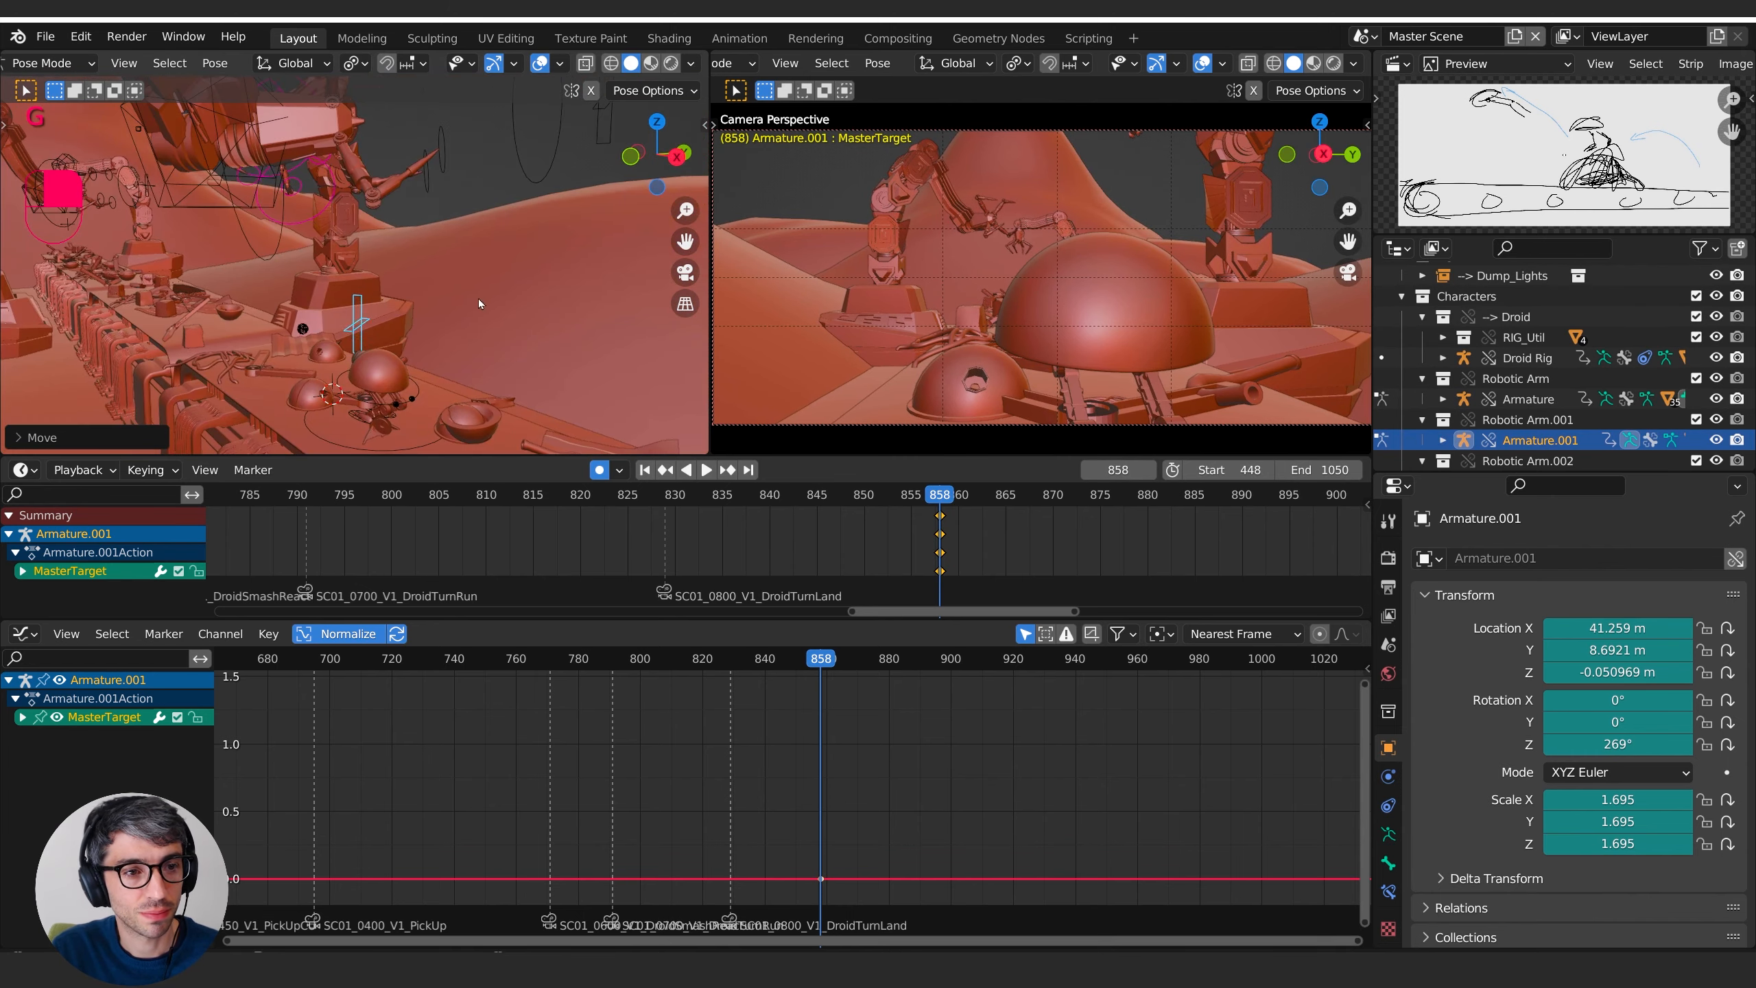
{"action": "middle_click_drag", "start_coordinate": [479, 302], "coordinate": [368, 271]}
- Move the RoboHand.Target bone down and forward so the arm reaches toward the droid at frame 858
{"action": "left_click", "coordinate": [384, 124]}
{"action": "middle_click_drag", "start_coordinate": [384, 124], "coordinate": [505, 277], "text": "shift"}
{"action": "key", "text": "g"}
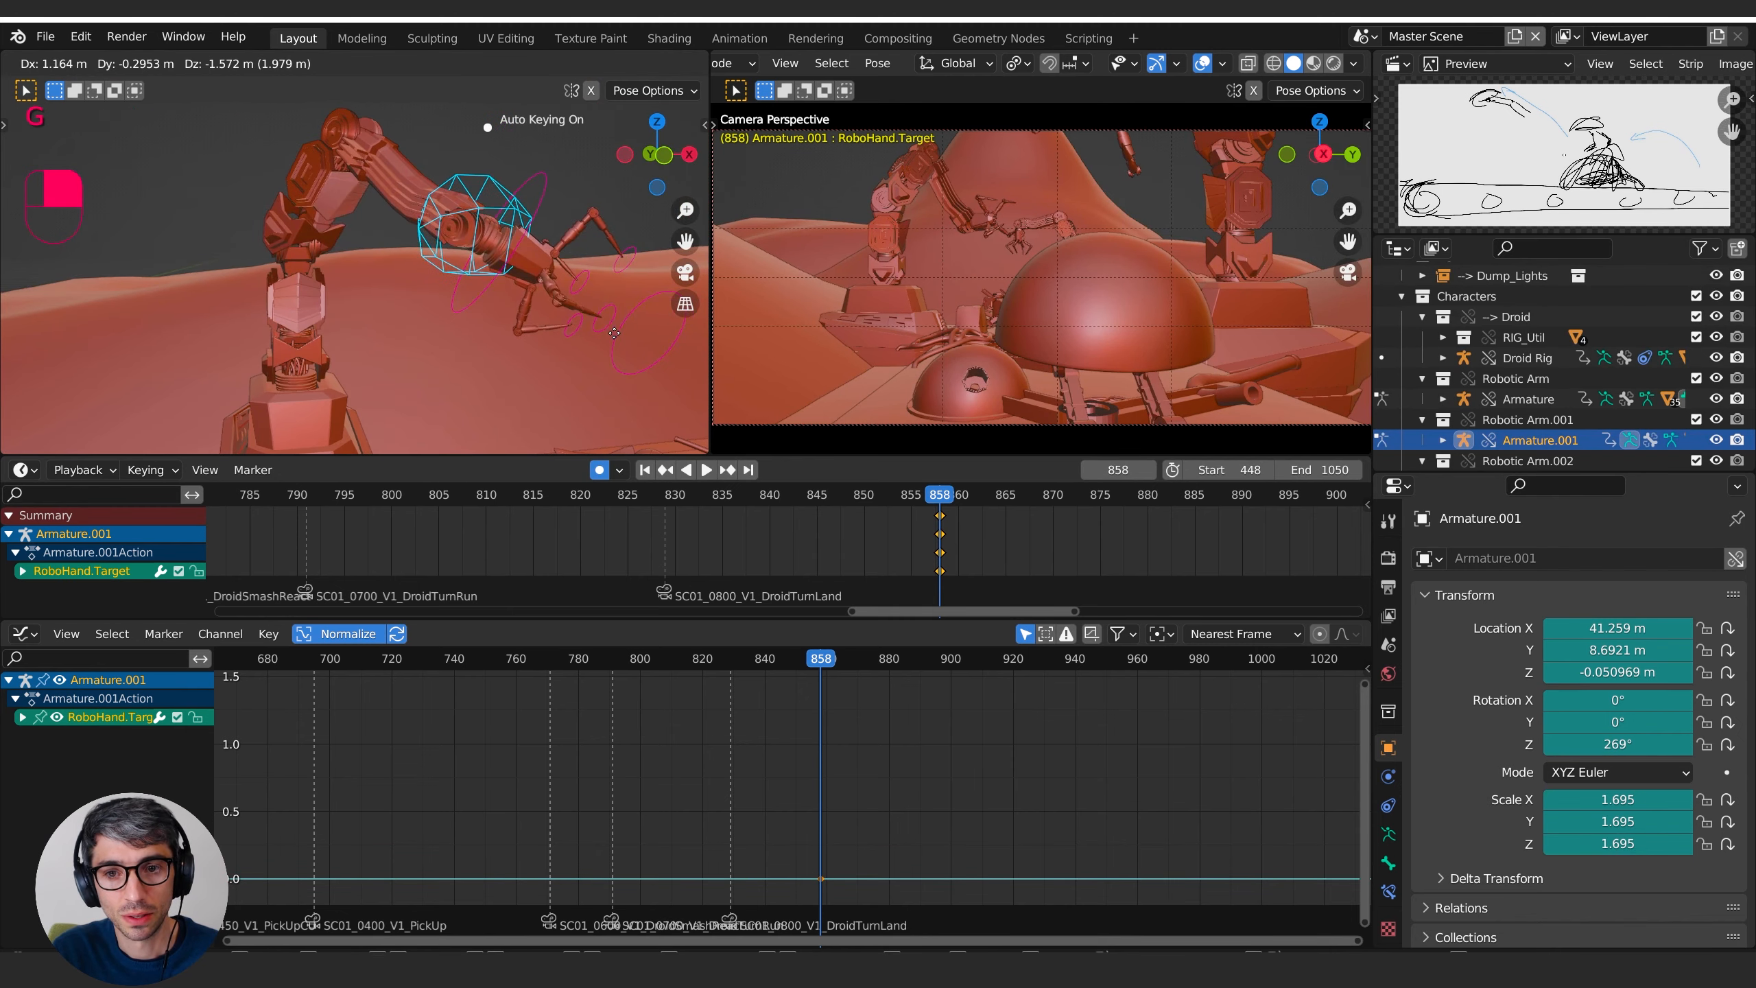
{"action": "left_click", "coordinate": [605, 321]}
{"action": "middle_click_drag", "start_coordinate": [605, 321], "coordinate": [470, 331], "text": "shift"}
- At frame 866, move the RoboHand.Target bone back and up to key the arm's recoil
{"action": "left_click_drag", "start_coordinate": [938, 501], "coordinate": [1014, 505]}
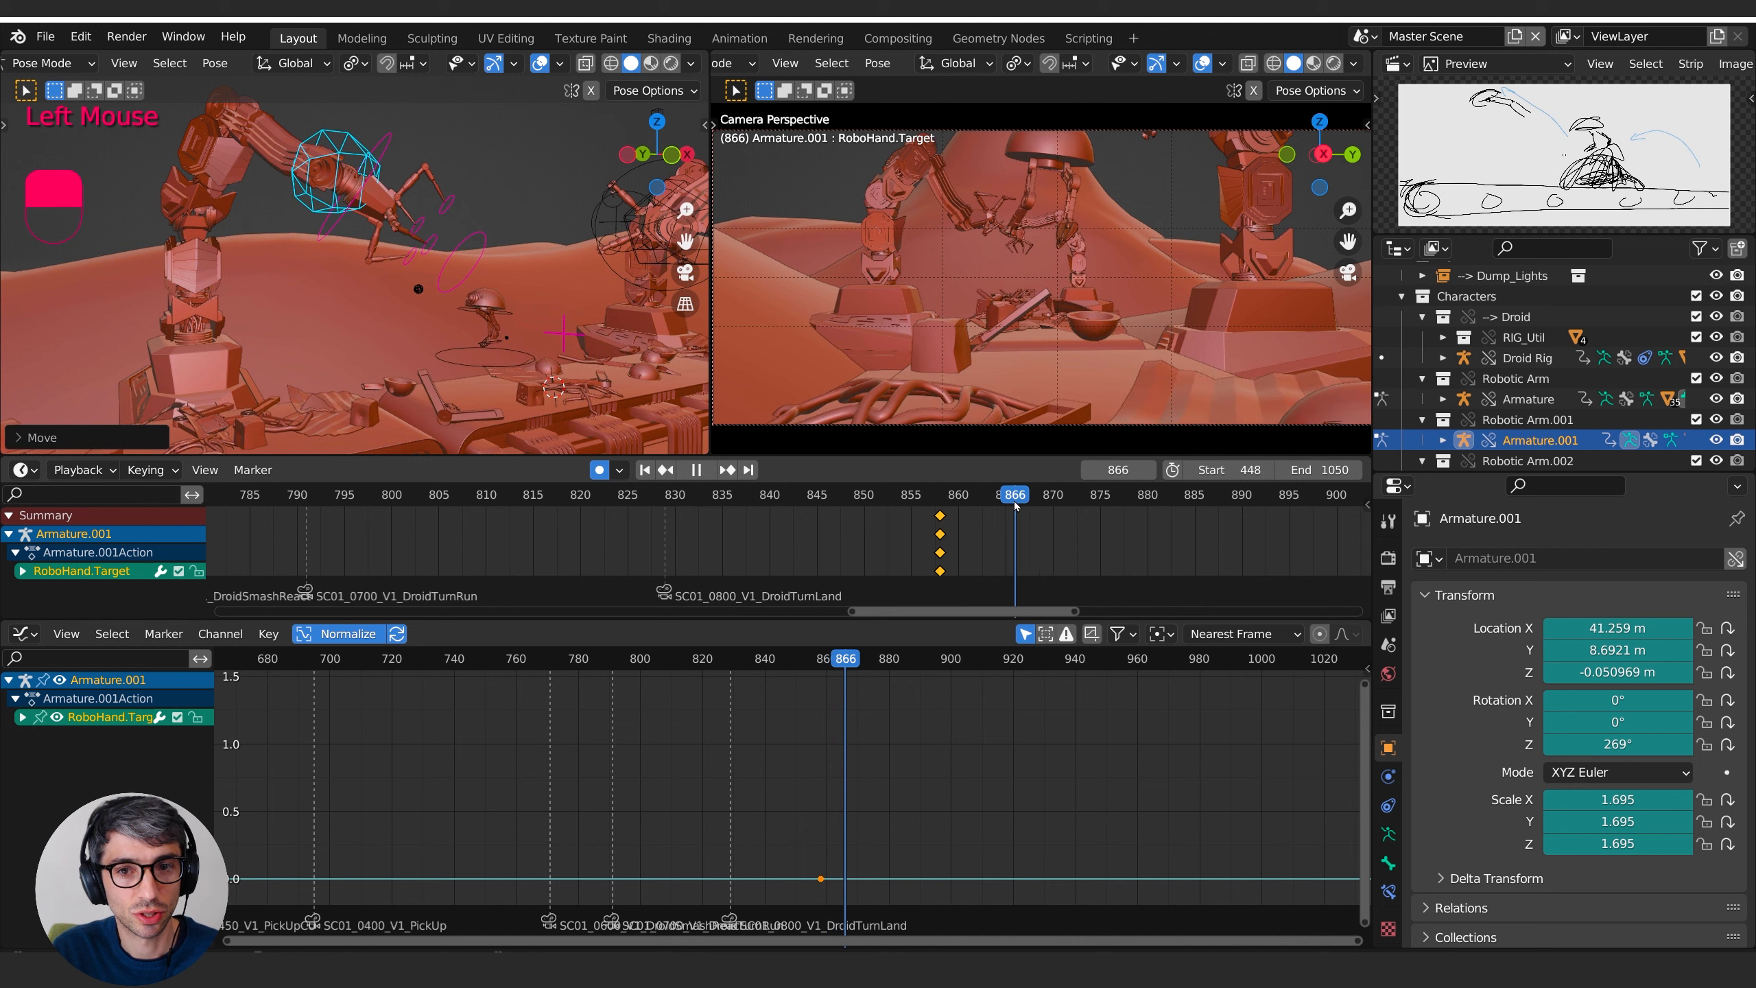
{"action": "key", "text": "g"}
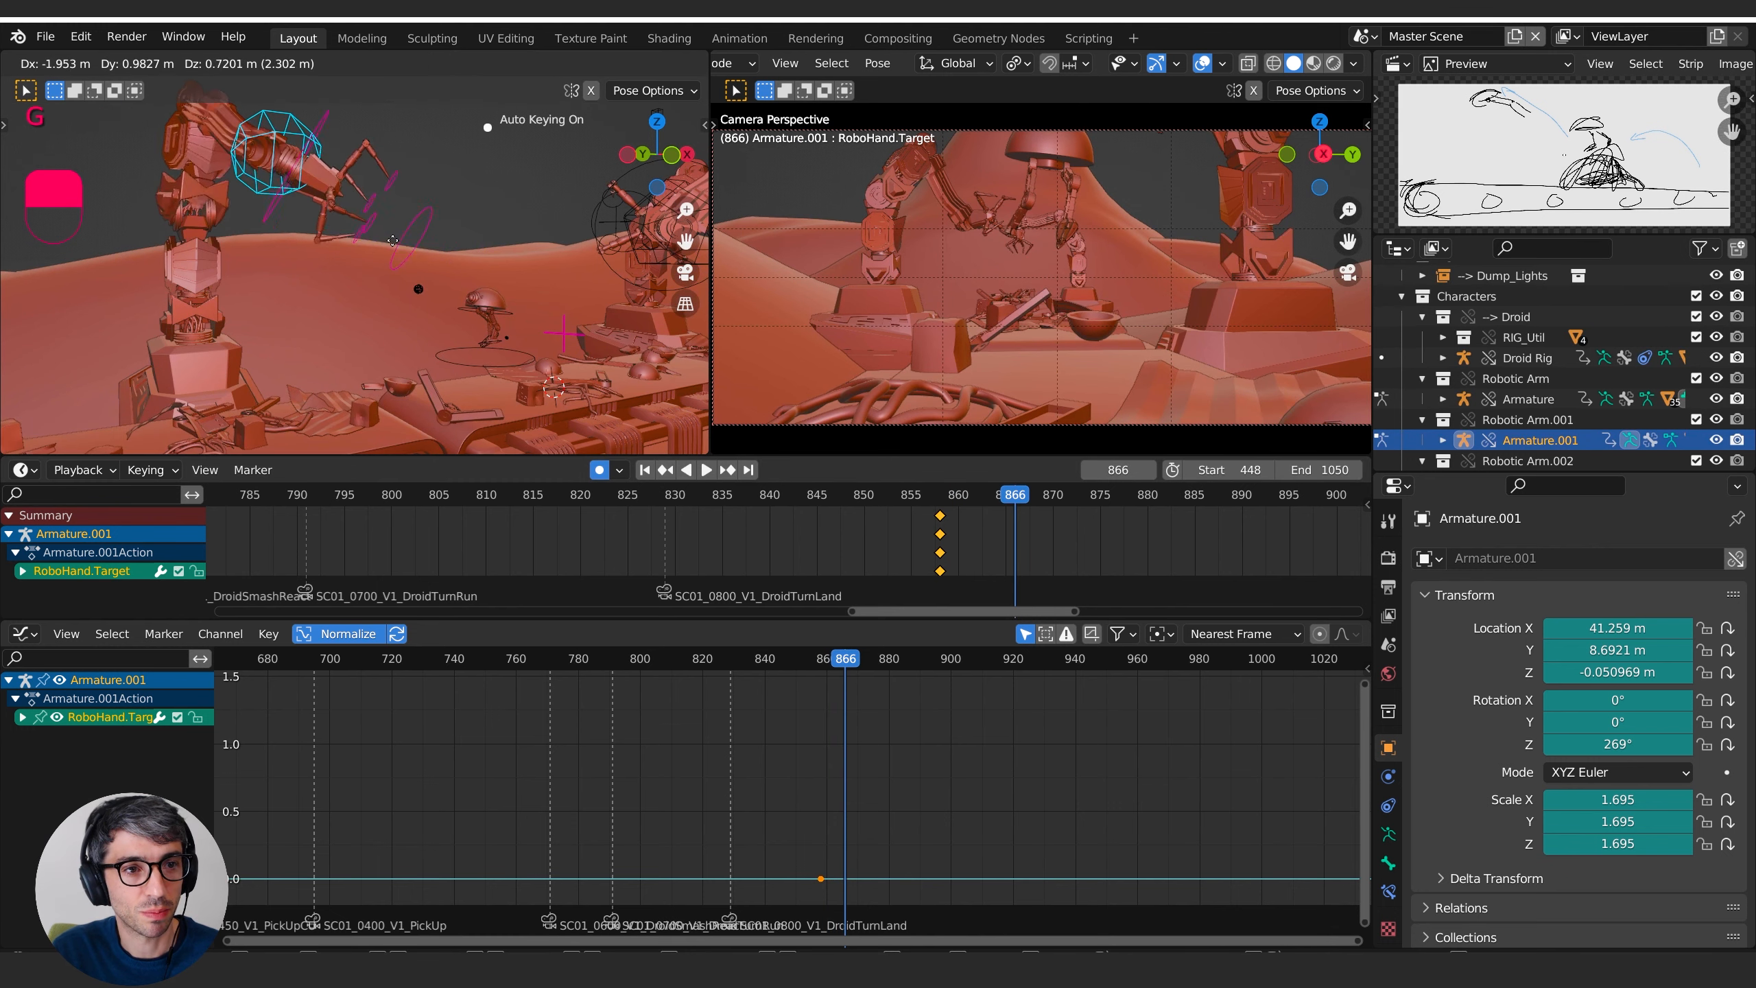
{"action": "left_click", "coordinate": [400, 215]}
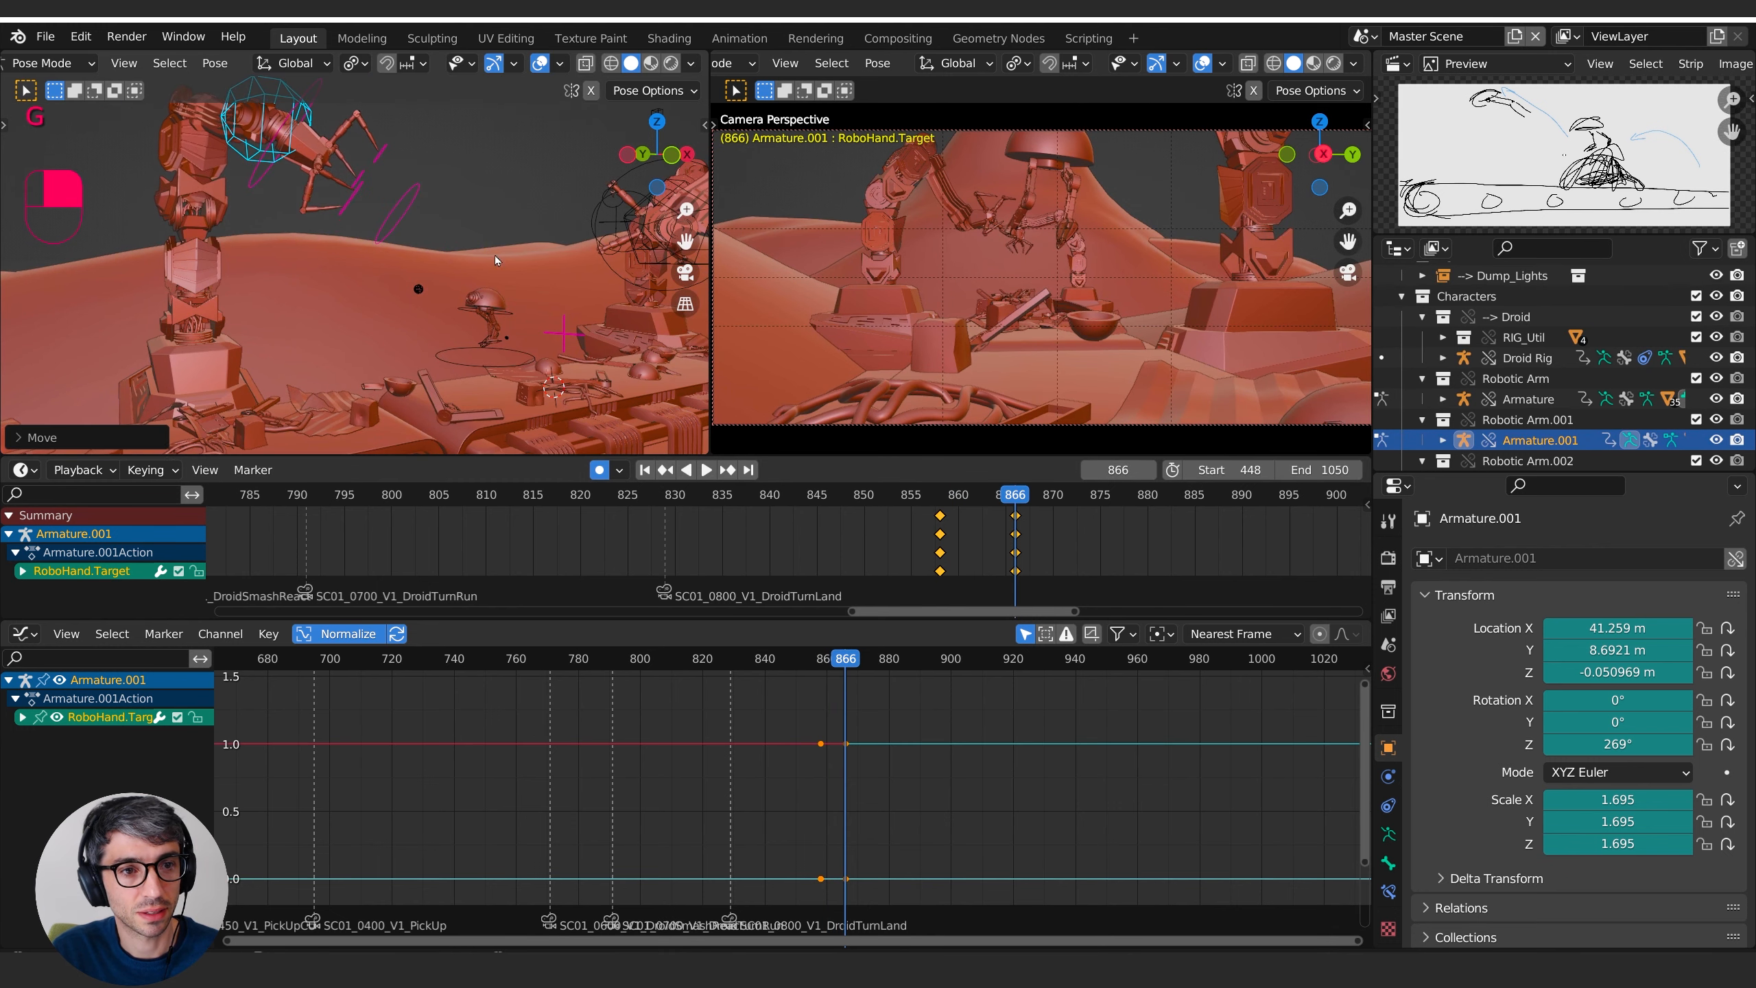
- Move the MasterTarget bone onto the airborne droid at frame 866, aligning it from the side and from above
{"action": "left_click", "coordinate": [563, 335]}
{"action": "key", "text": "g"}
{"action": "left_click", "coordinate": [459, 320]}
{"action": "middle_click_drag", "start_coordinate": [543, 323], "coordinate": [551, 430]}
{"action": "key", "text": "g"}
{"action": "left_click", "coordinate": [369, 388]}
{"action": "left_click", "coordinate": [429, 382]}
{"action": "left_click", "coordinate": [540, 339]}
{"action": "key", "text": "g"}
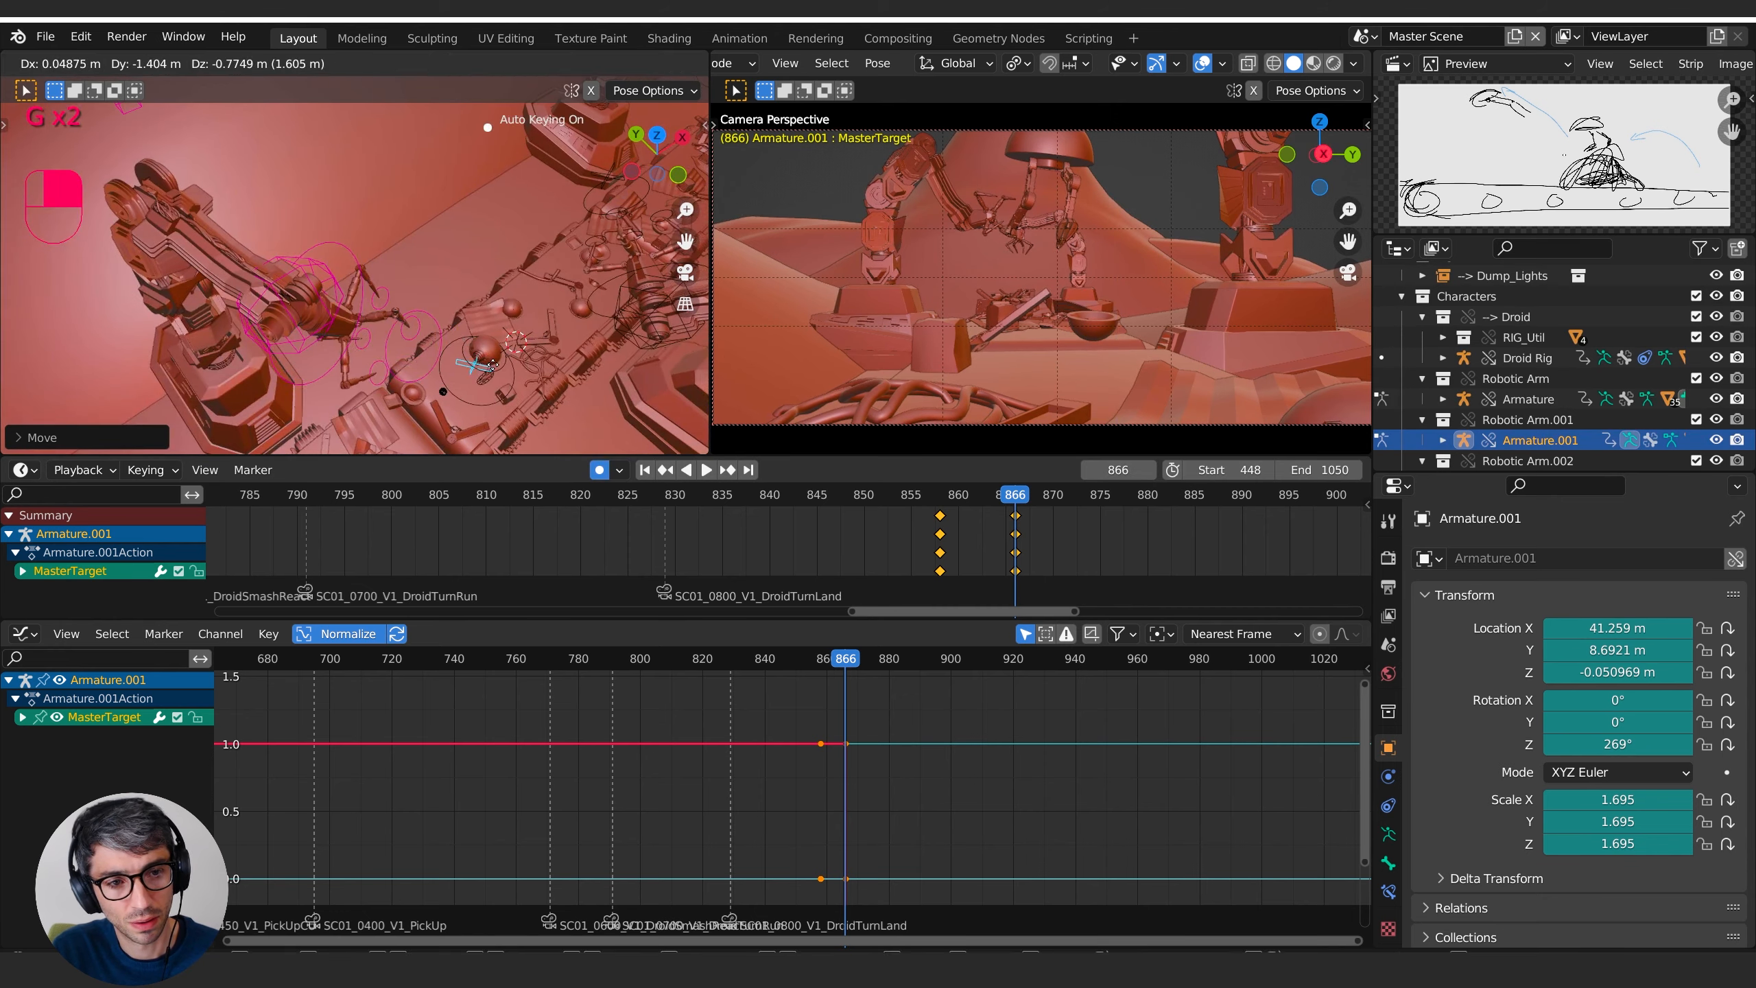
{"action": "left_click", "coordinate": [538, 363]}
{"action": "middle_click_drag", "start_coordinate": [538, 364], "coordinate": [489, 250]}
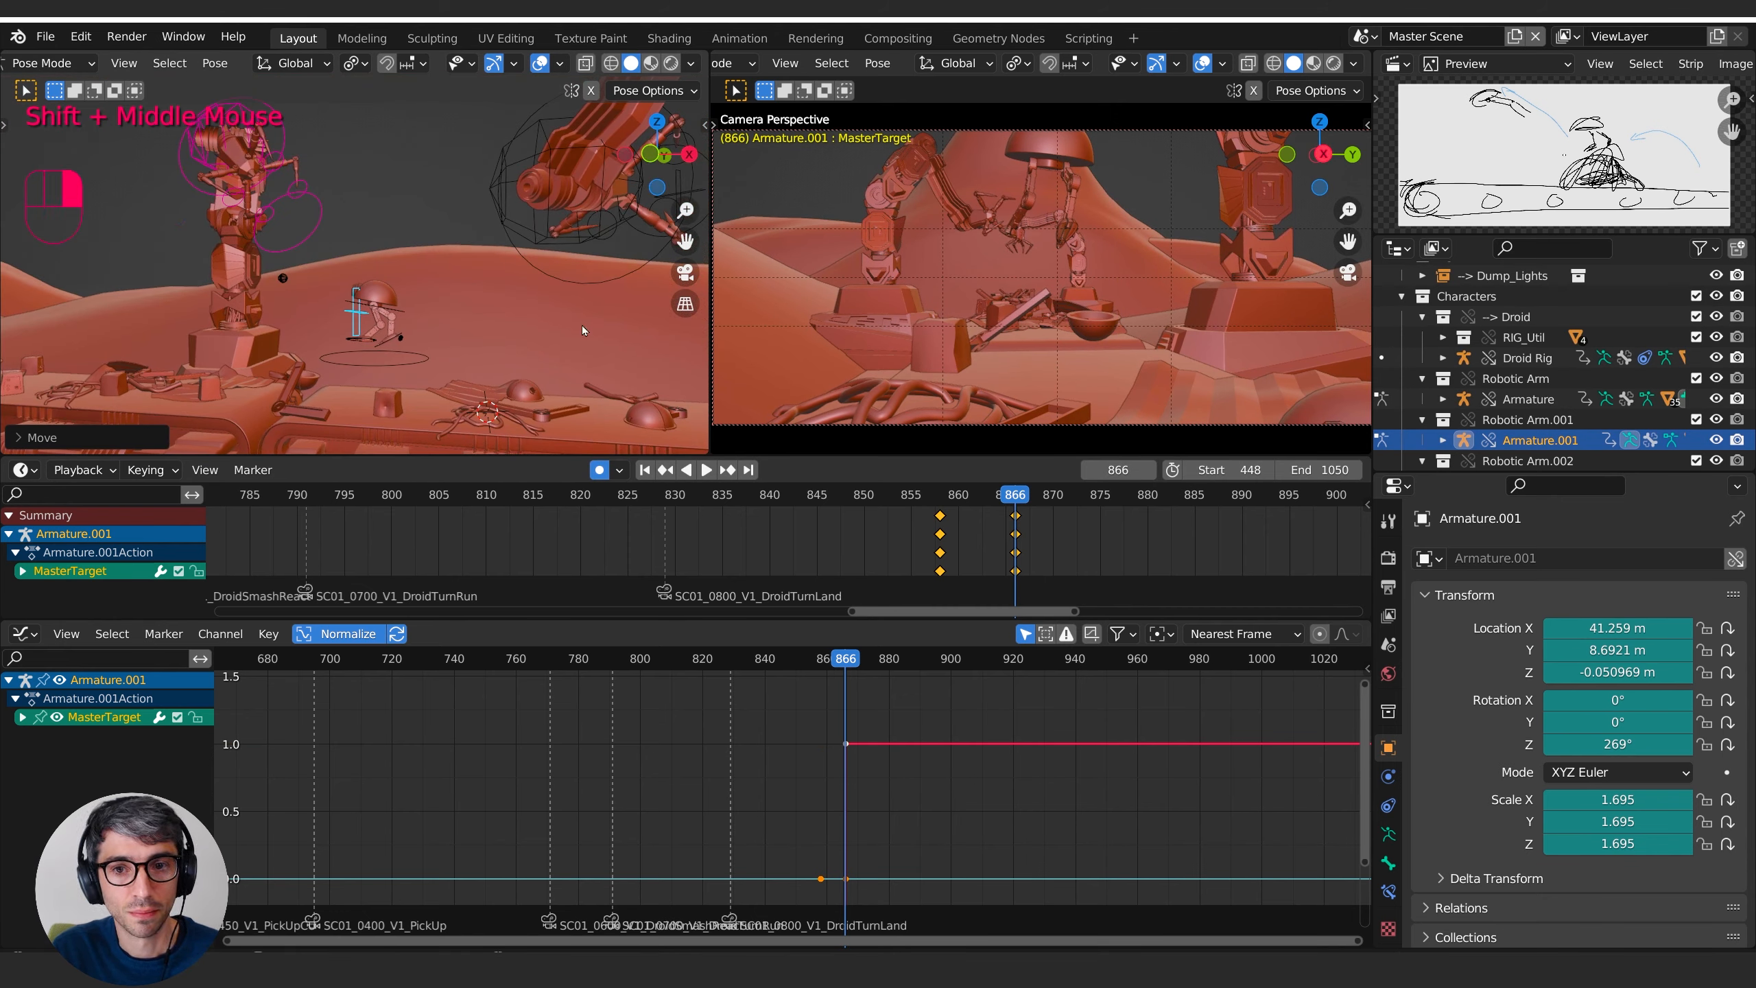
- At frame 871, lower the RoboHand.Target bone and bring it over the droid, aligning it from the side and above
{"action": "left_click_drag", "start_coordinate": [1026, 498], "coordinate": [1063, 507]}
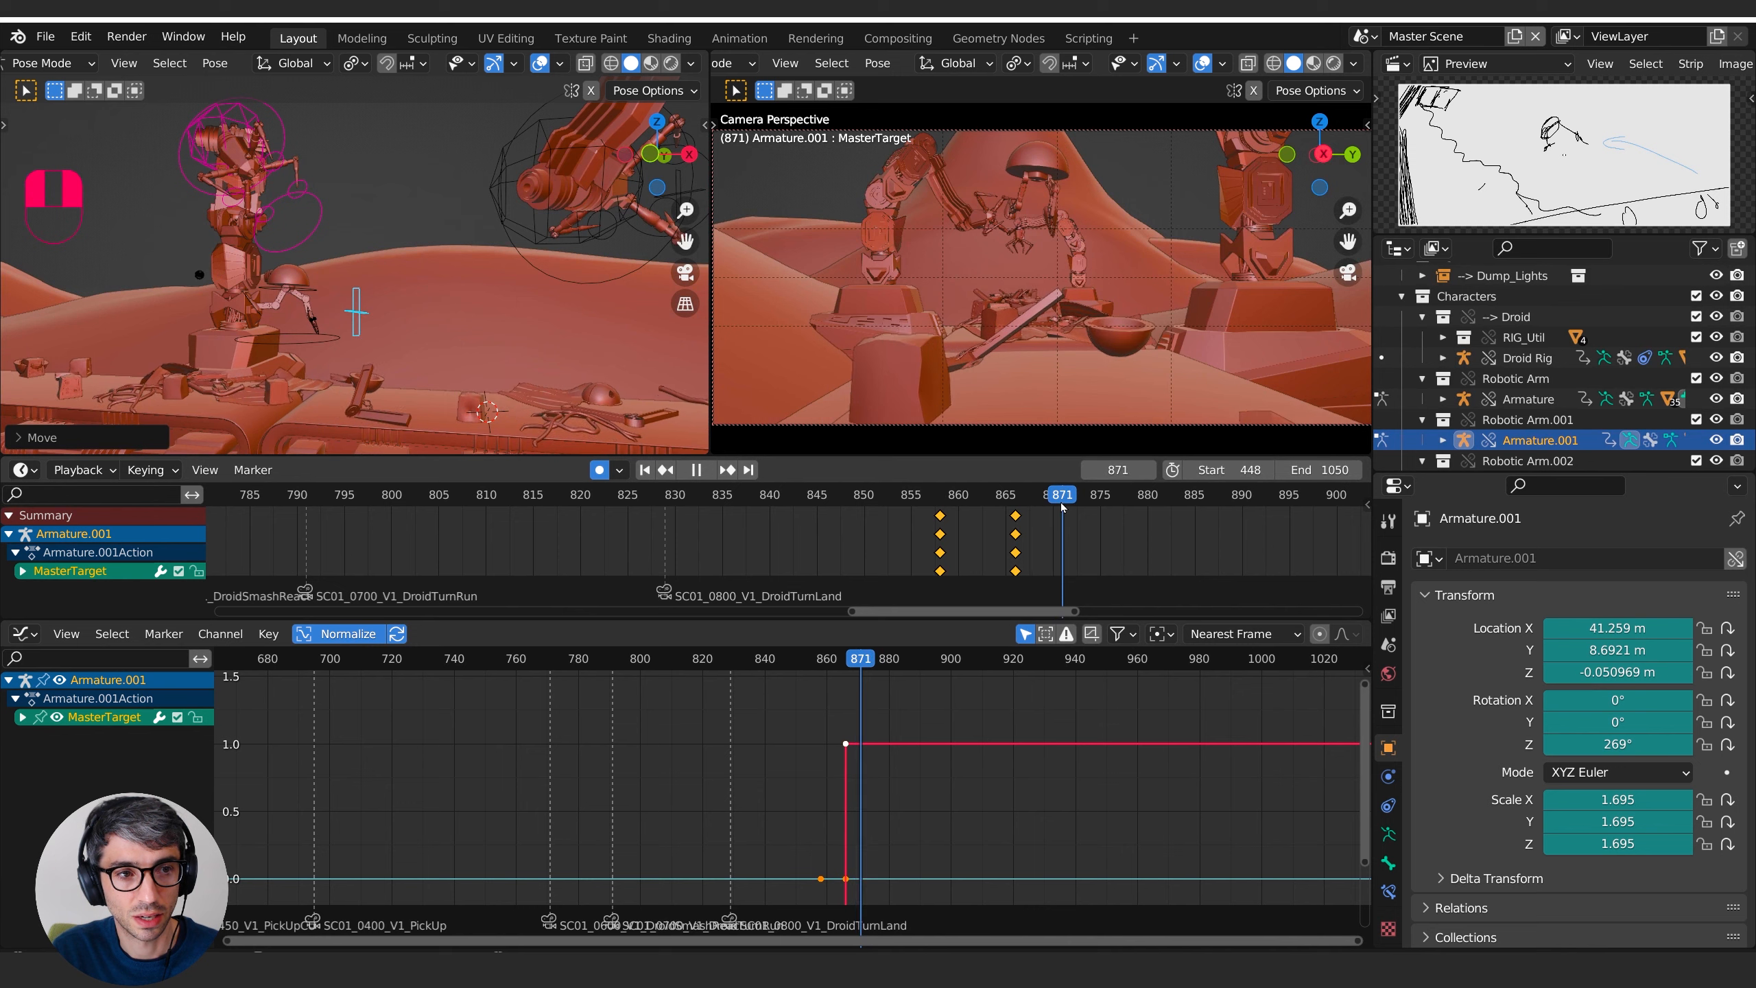
{"action": "middle_click_drag", "start_coordinate": [293, 187], "coordinate": [352, 186]}
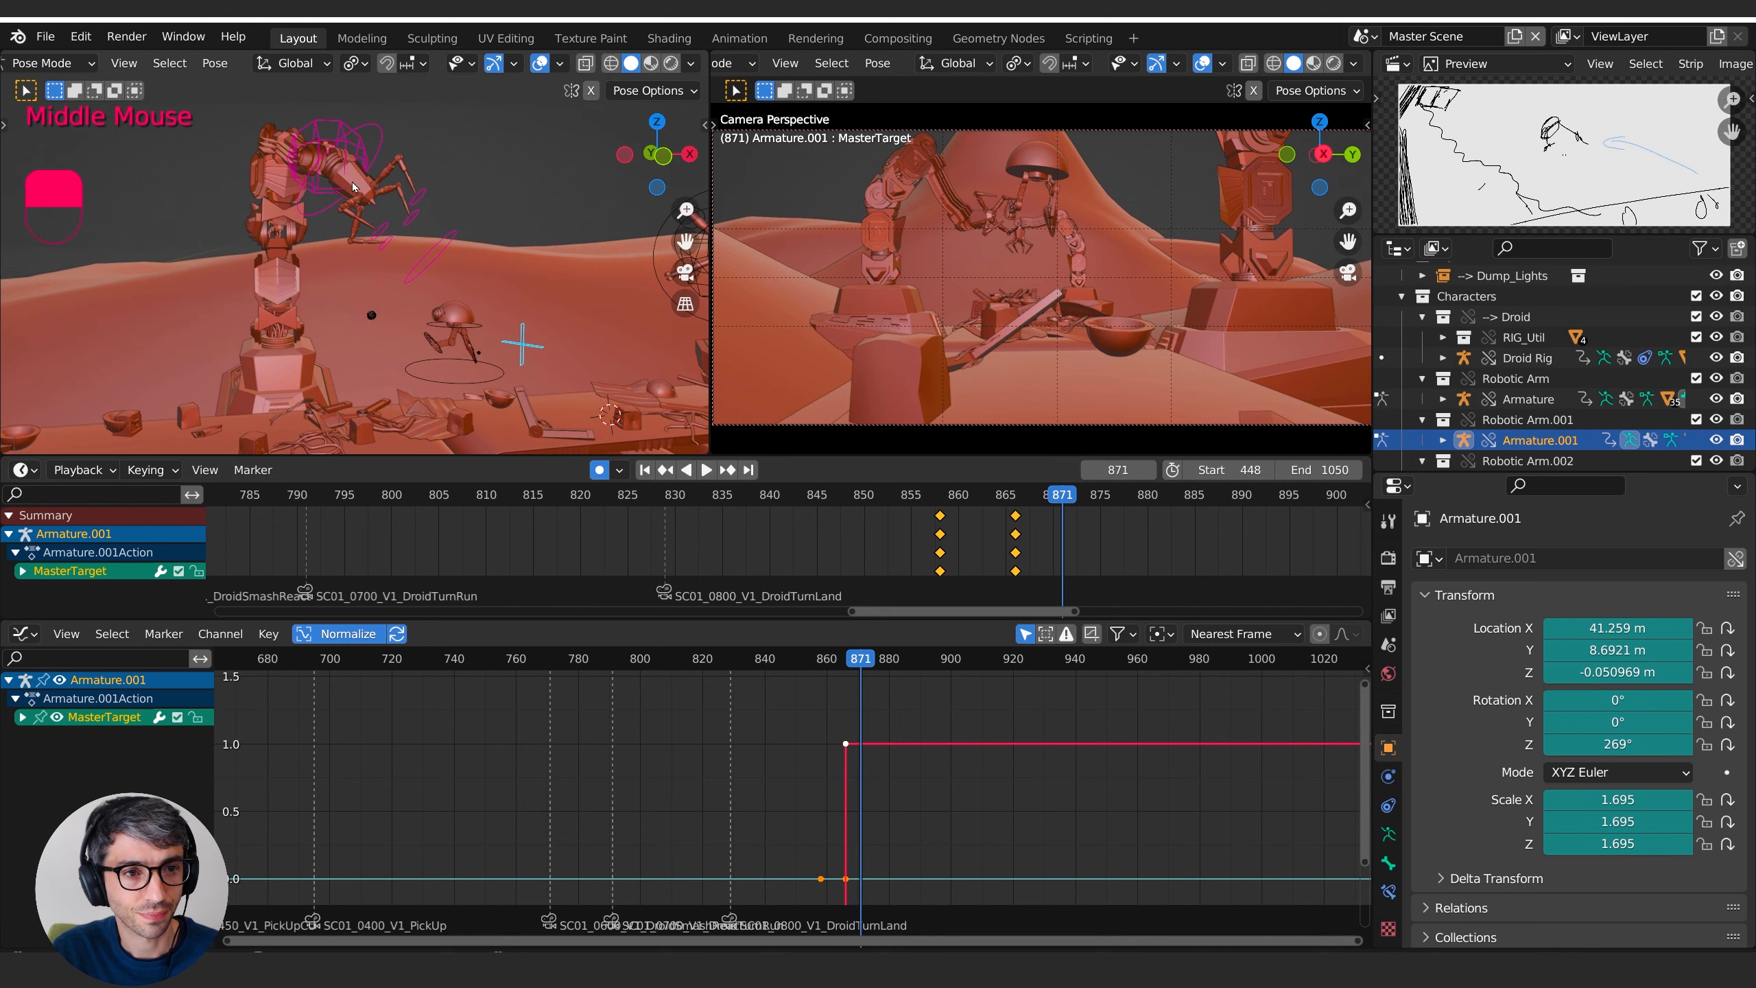
{"action": "left_click", "coordinate": [347, 153]}
{"action": "key", "text": "g"}
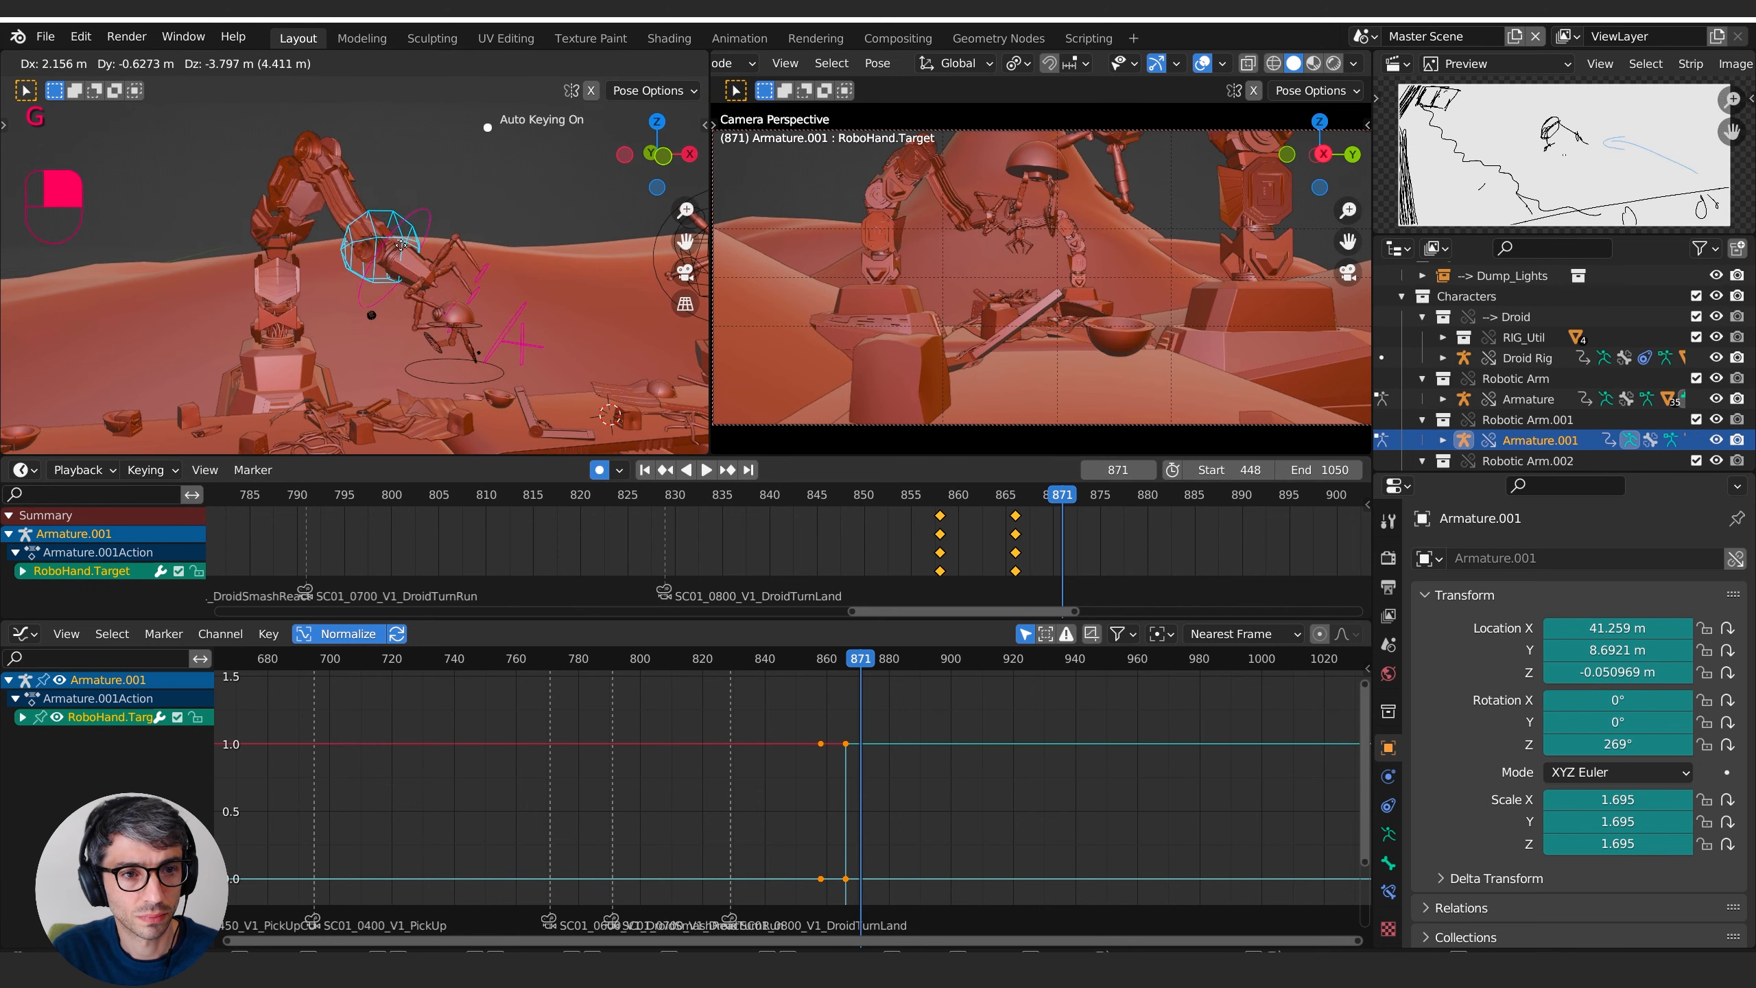
{"action": "left_click", "coordinate": [426, 232]}
{"action": "middle_click_drag", "start_coordinate": [426, 232], "coordinate": [464, 425]}
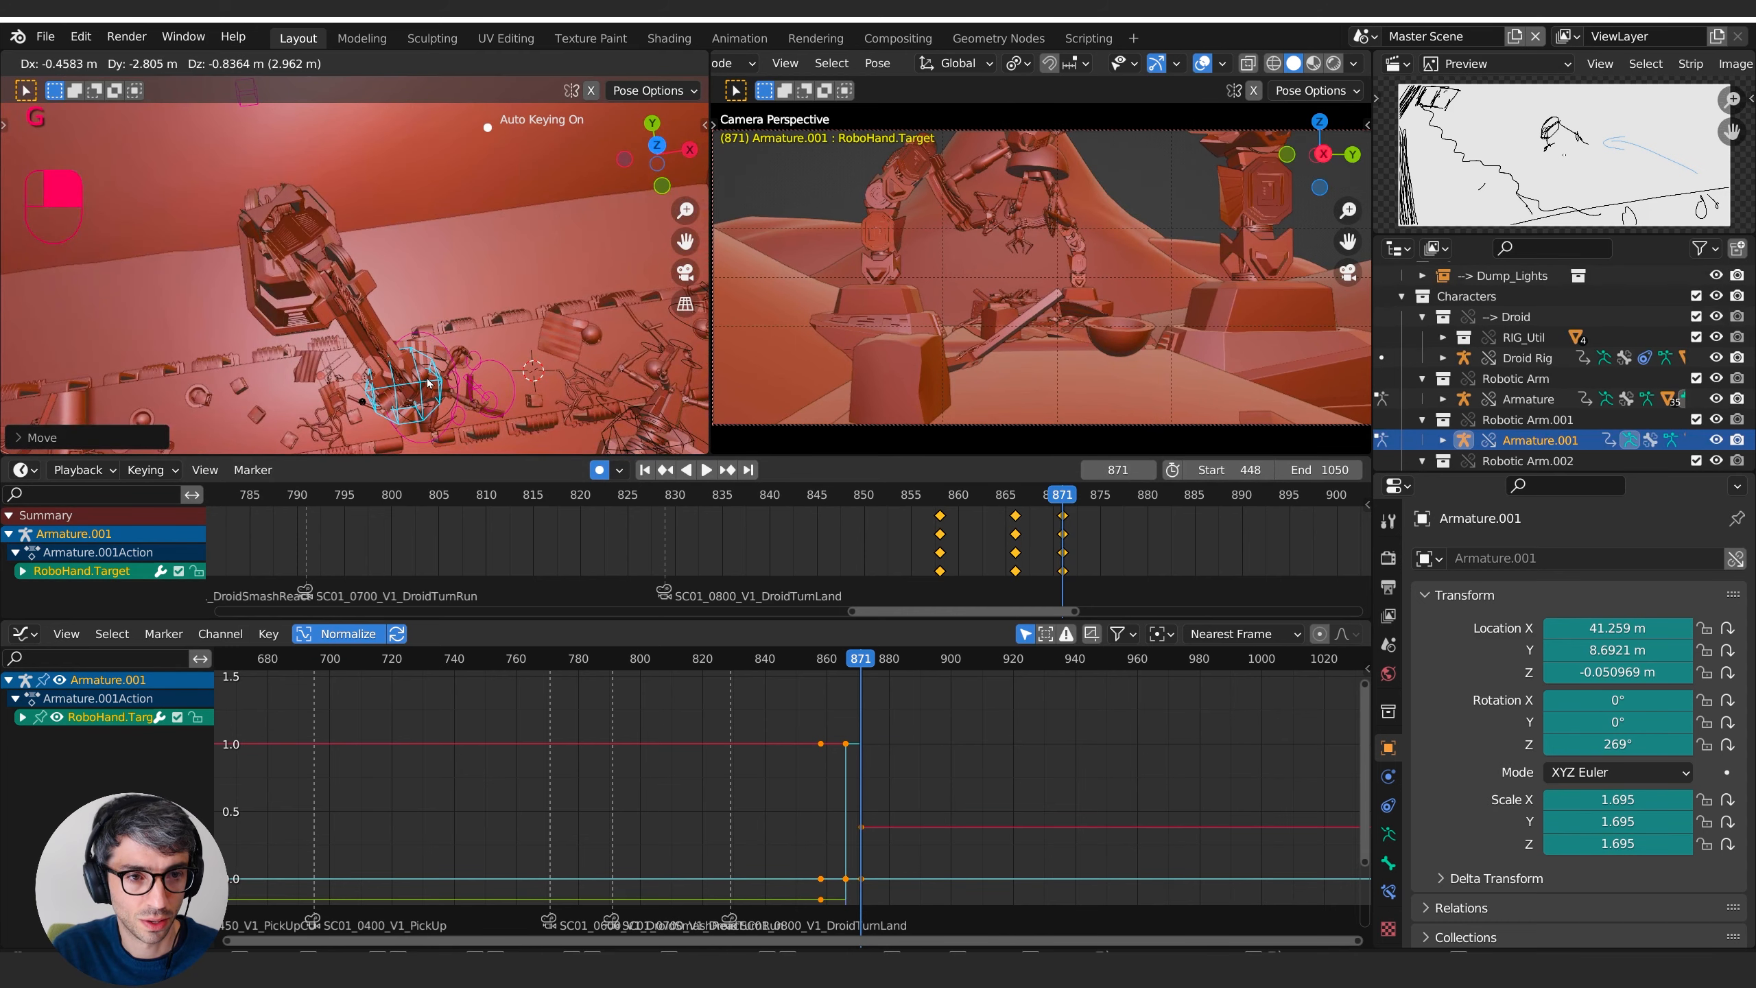
{"action": "left_click", "coordinate": [432, 359]}
{"action": "middle_click_drag", "start_coordinate": [432, 360], "coordinate": [476, 228]}
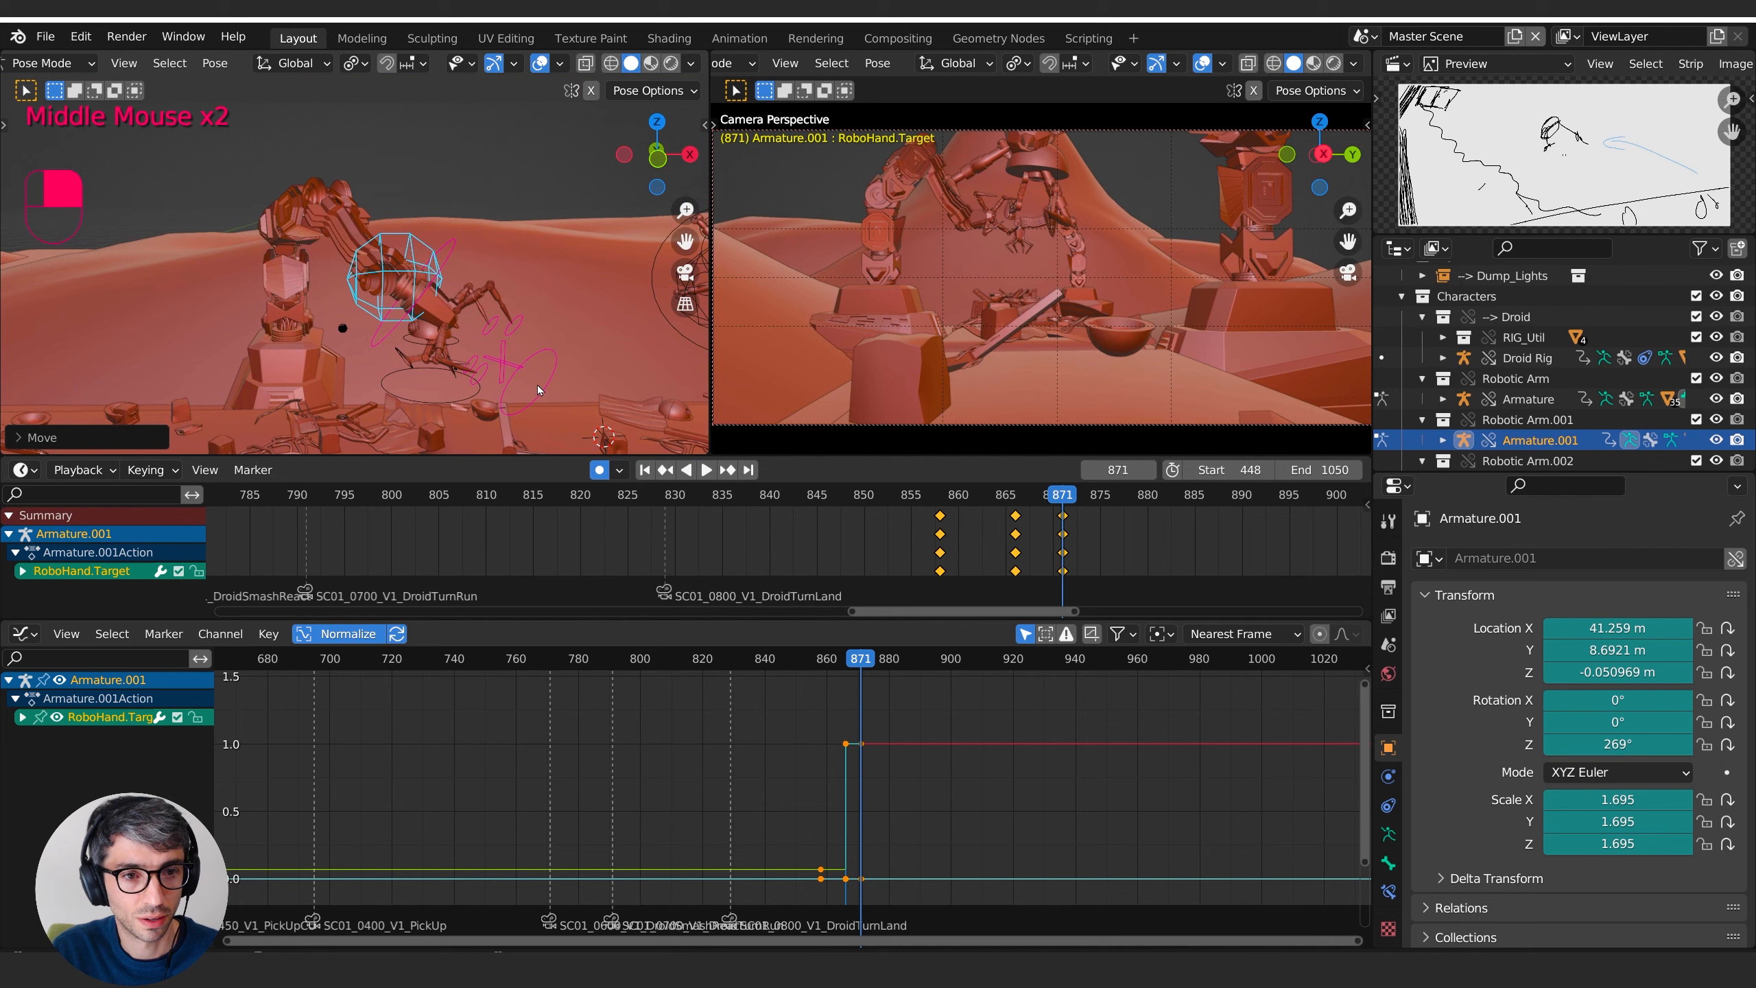
- At frame 871, move MasterTarget directly beneath the droid and raise RoboHand.Target above it so the claw points down
{"action": "key", "text": "g"}
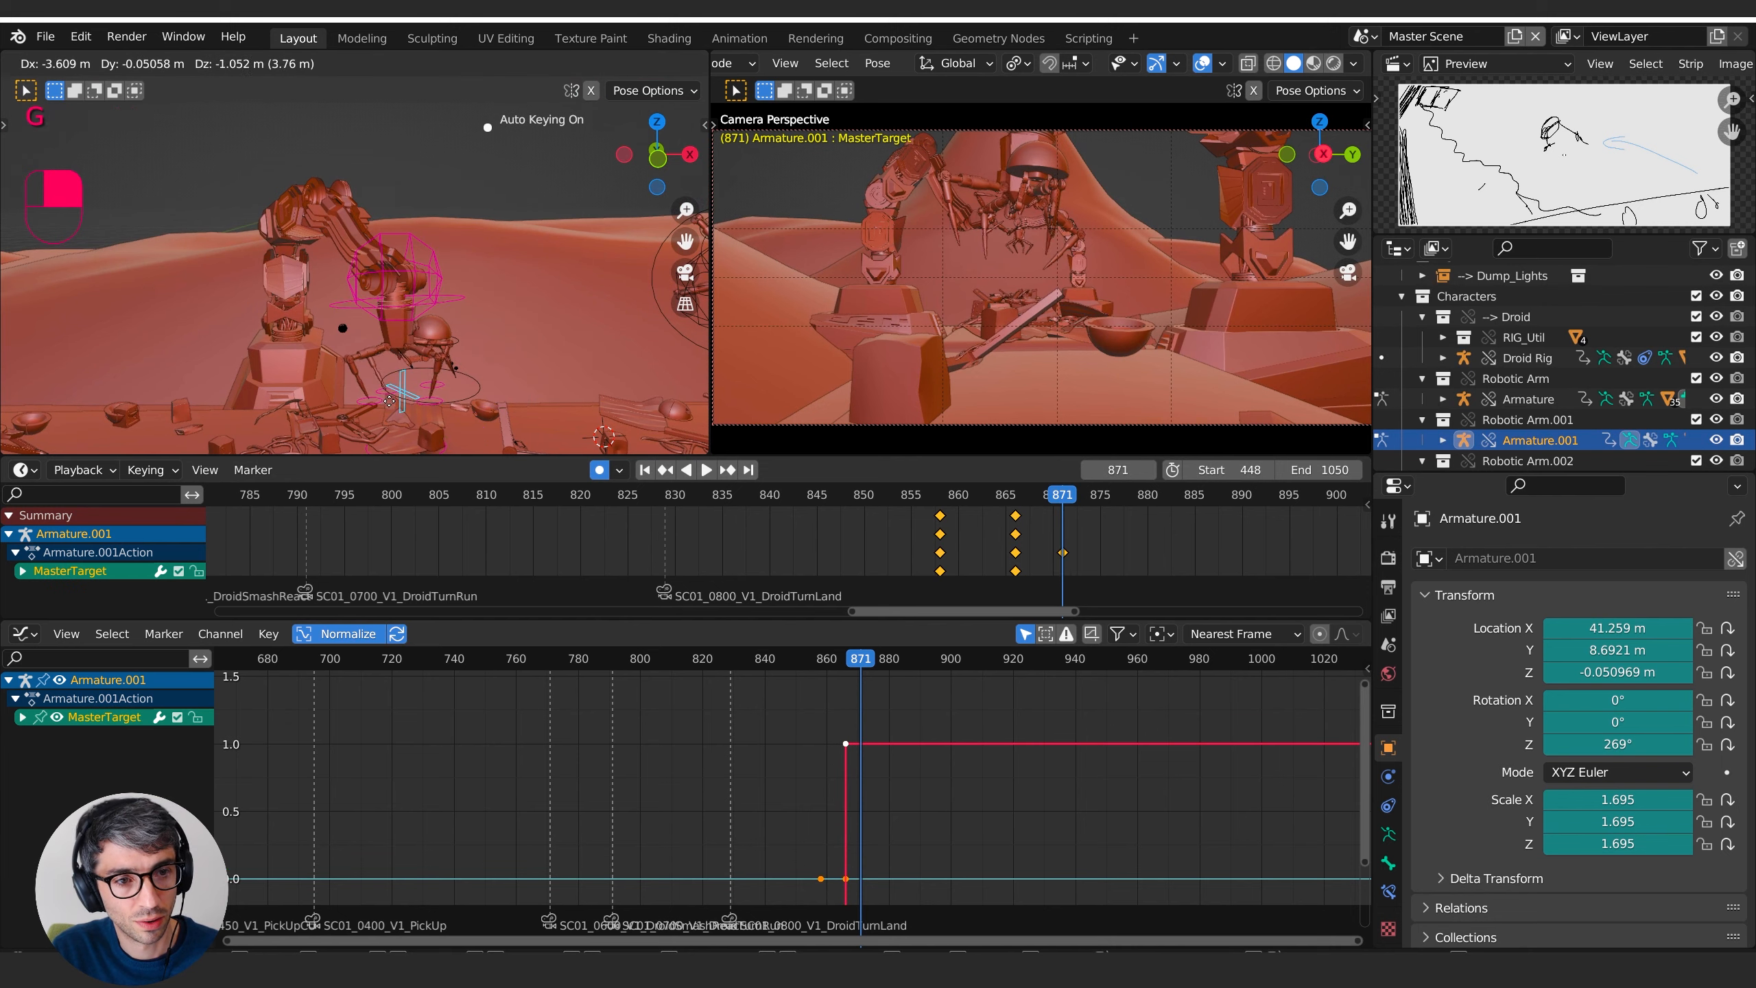
{"action": "key", "text": "g"}
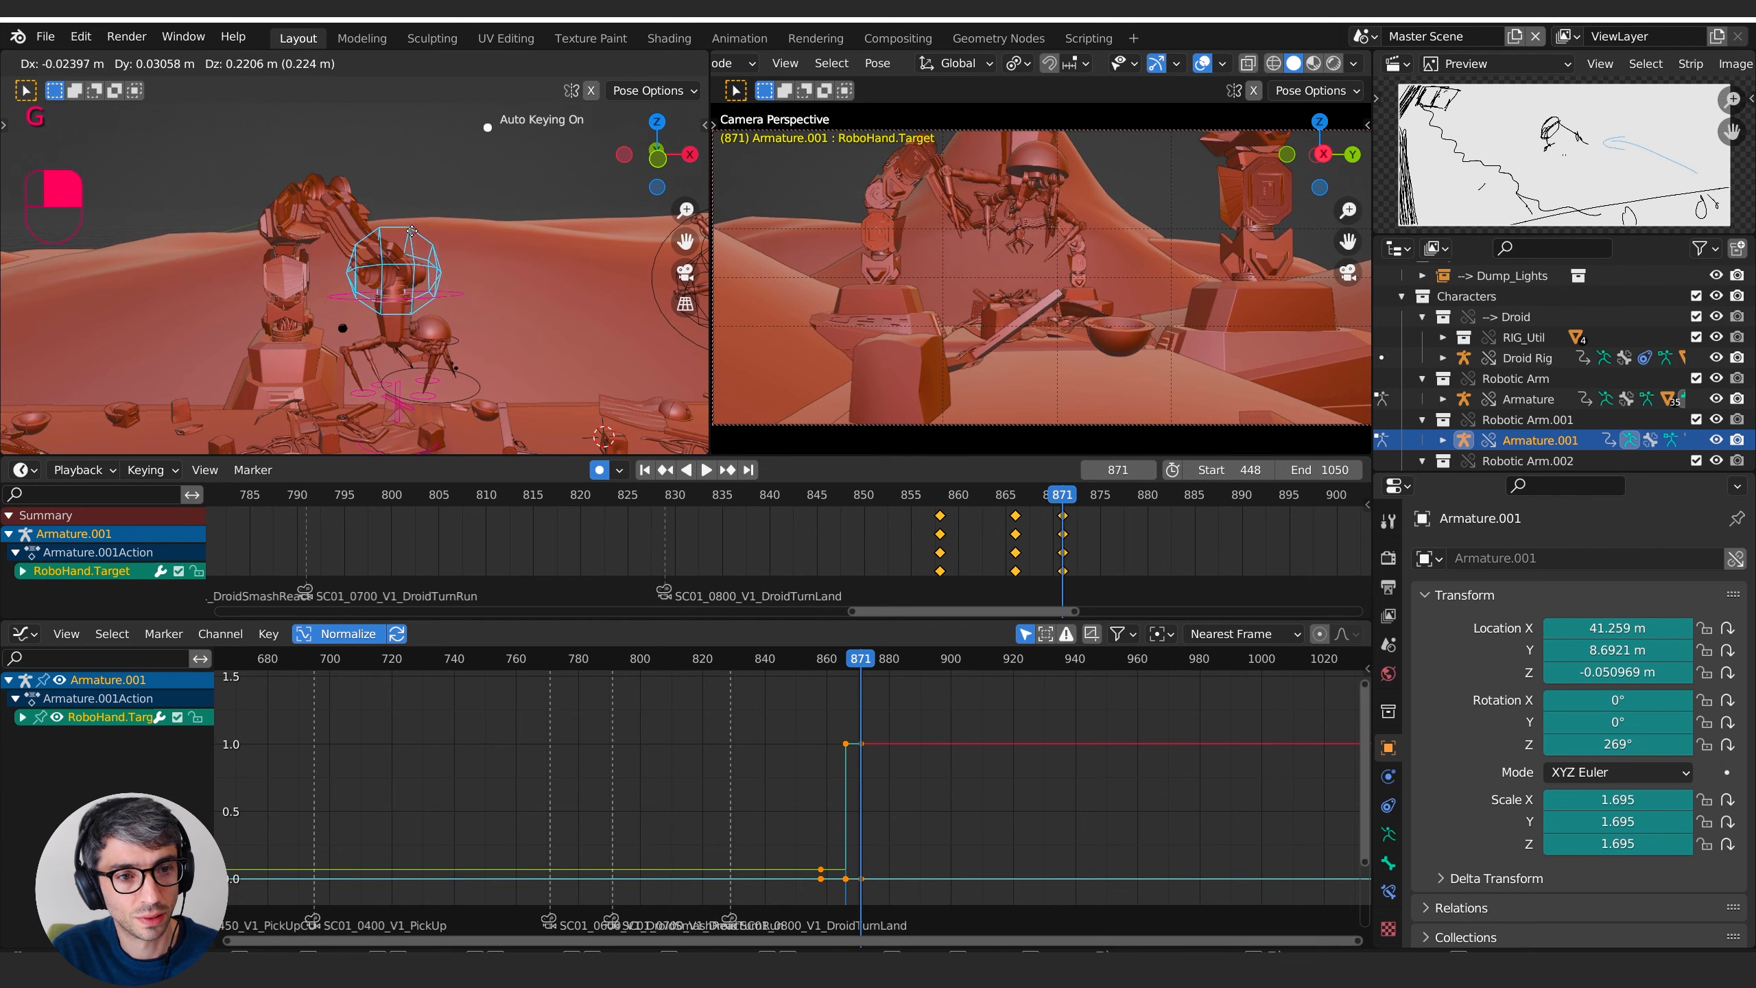
{"action": "left_click", "coordinate": [411, 360]}
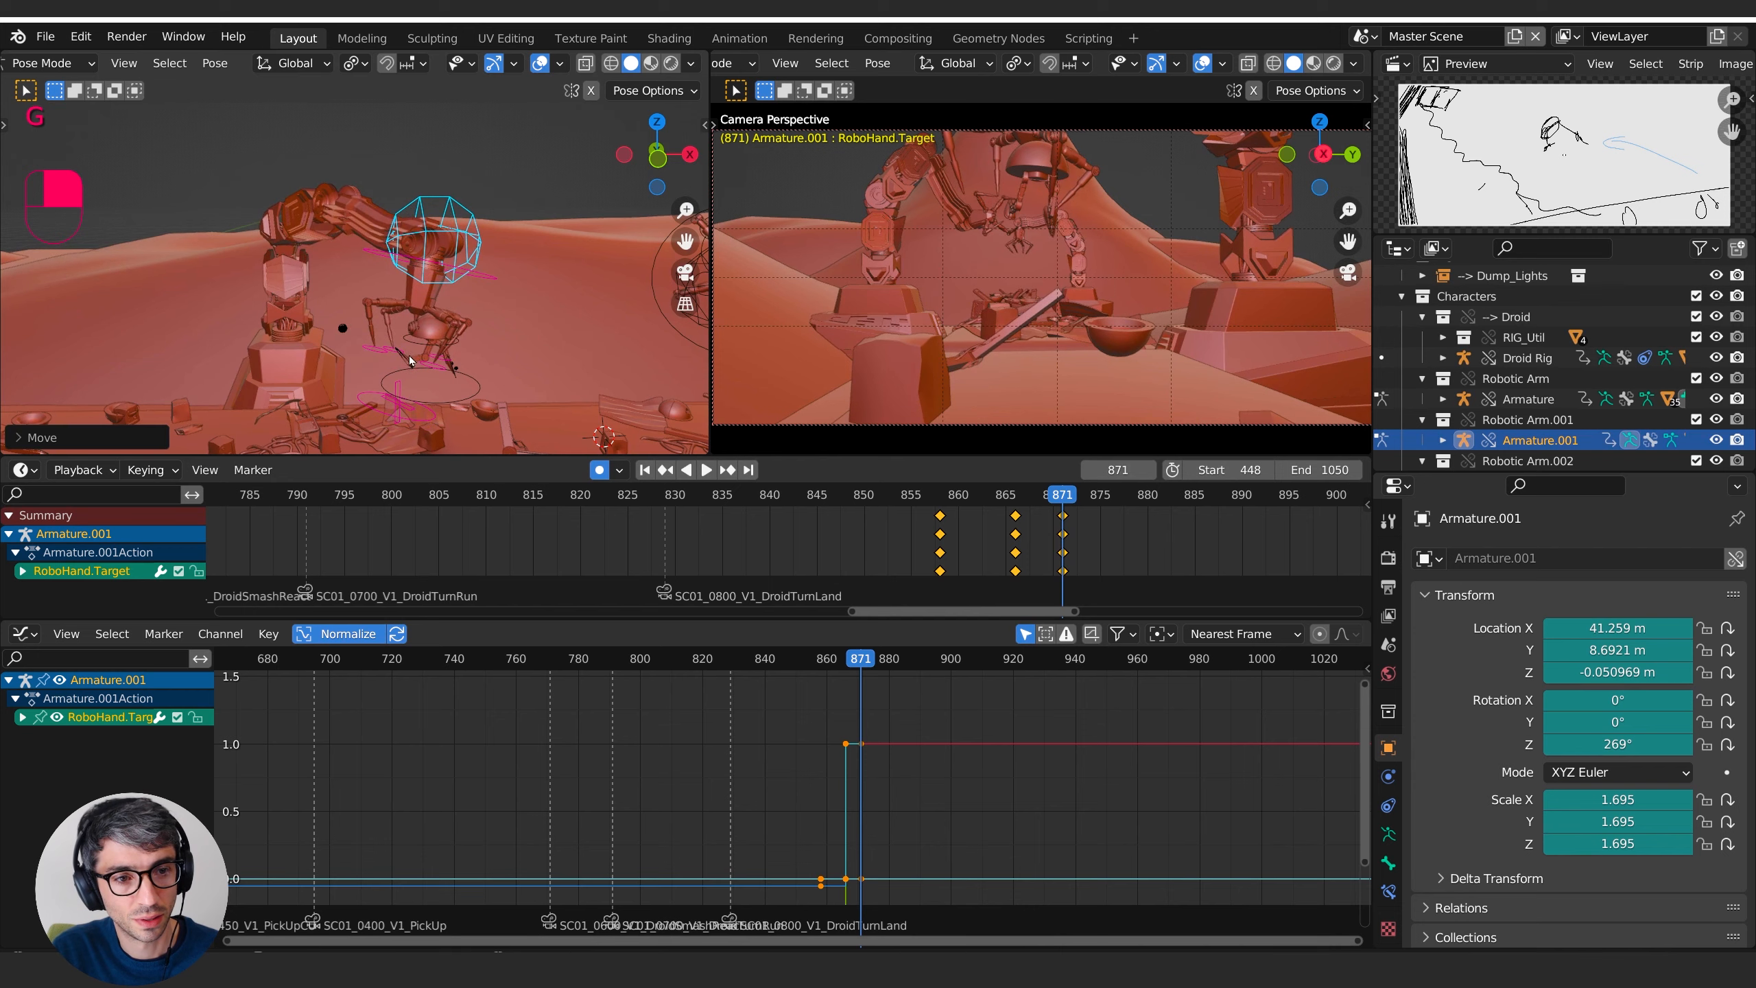
- At frame 871, shift the MasterTarget bone to straighten the claw and realign RoboHand.Target over the droid from an angled view
{"action": "left_click", "coordinate": [399, 392]}
{"action": "key", "text": "g"}
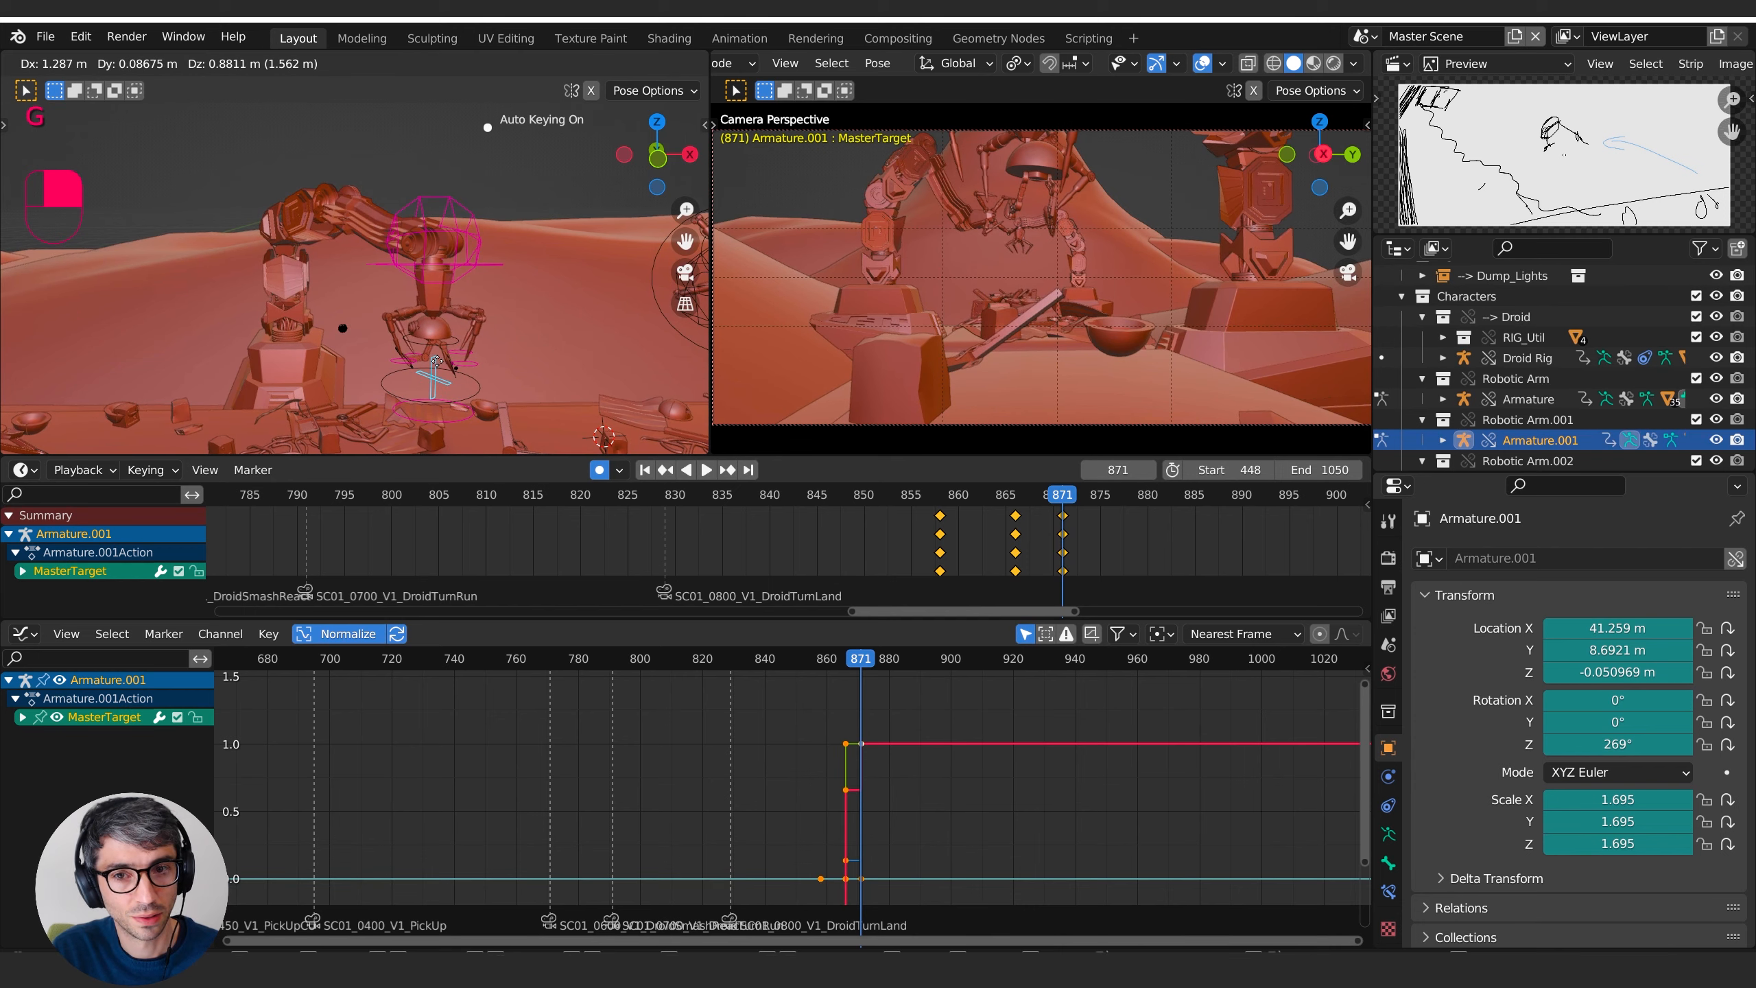
{"action": "middle_click_drag", "start_coordinate": [502, 357], "coordinate": [620, 307]}
{"action": "scroll", "coordinate": [414, 334], "scroll_direction": "up", "scroll_amount": 2}
{"action": "left_click", "coordinate": [443, 211]}
{"action": "key", "text": "g"}
{"action": "left_click", "coordinate": [531, 234]}
- At frame 871, reposition Finger-MasterTarget below the hand and shrink it so the claw's fingers close around the droid
{"action": "left_click", "coordinate": [546, 351]}
{"action": "key", "text": "g"}
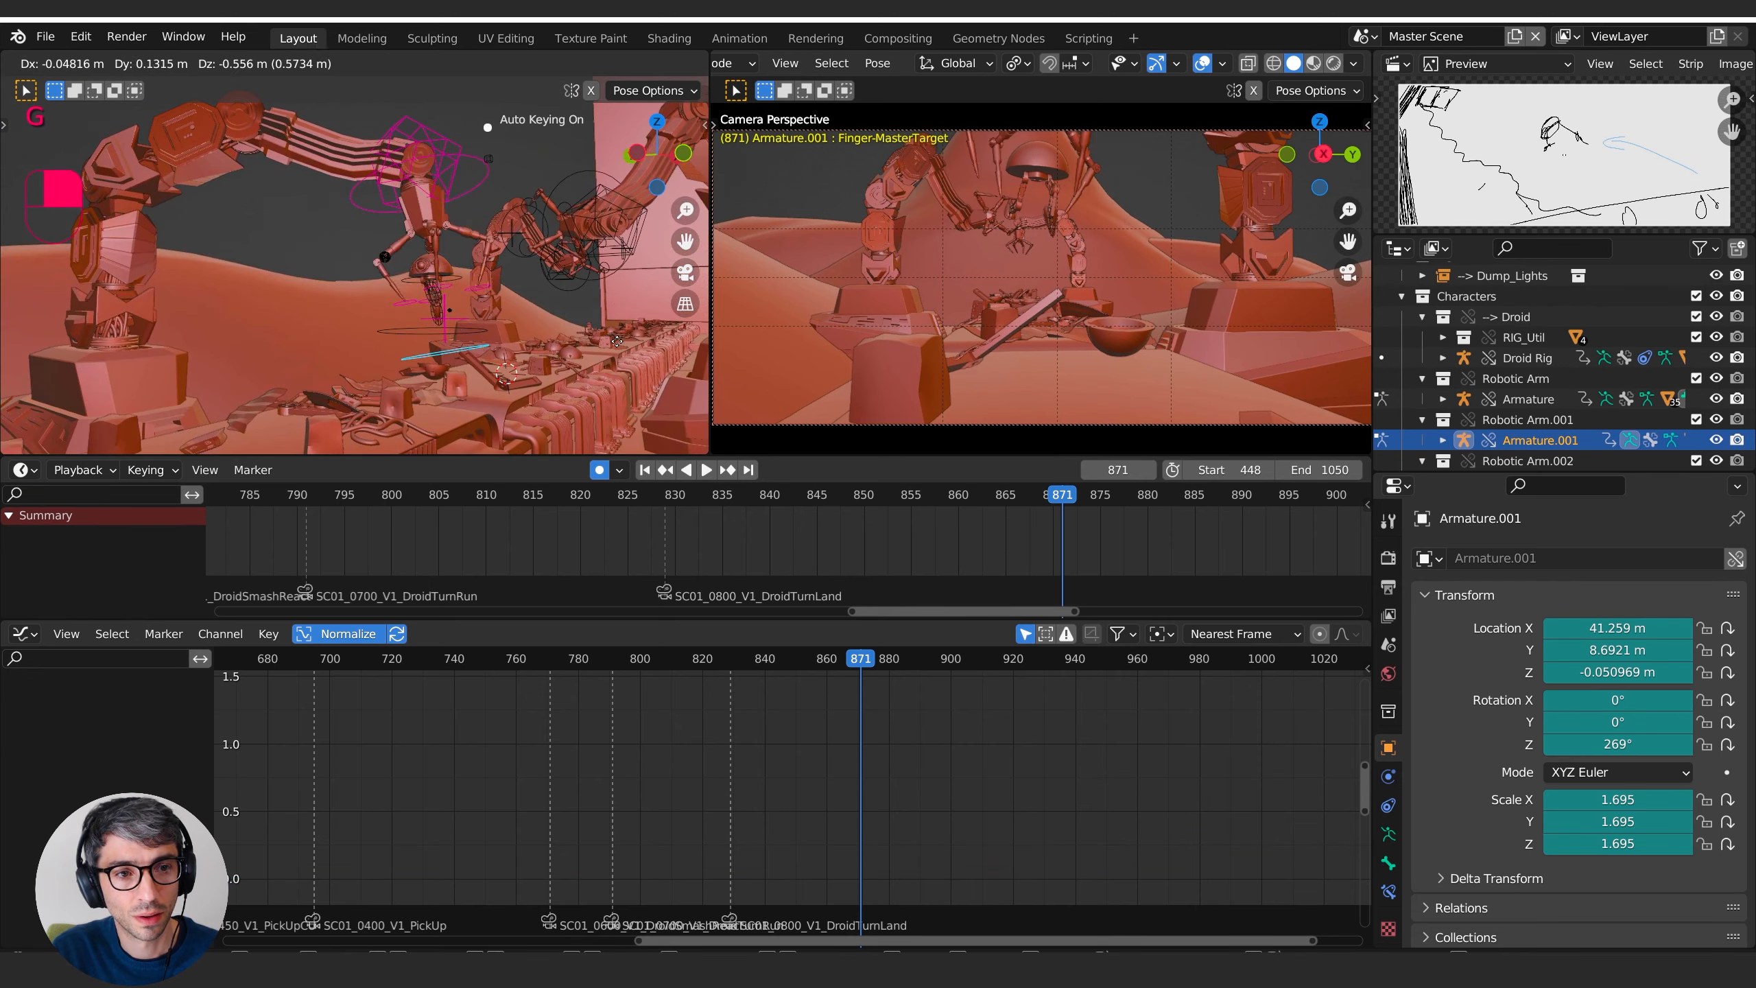
{"action": "left_click", "coordinate": [617, 341]}
{"action": "left_click", "coordinate": [565, 340]}
{"action": "key", "text": "g"}
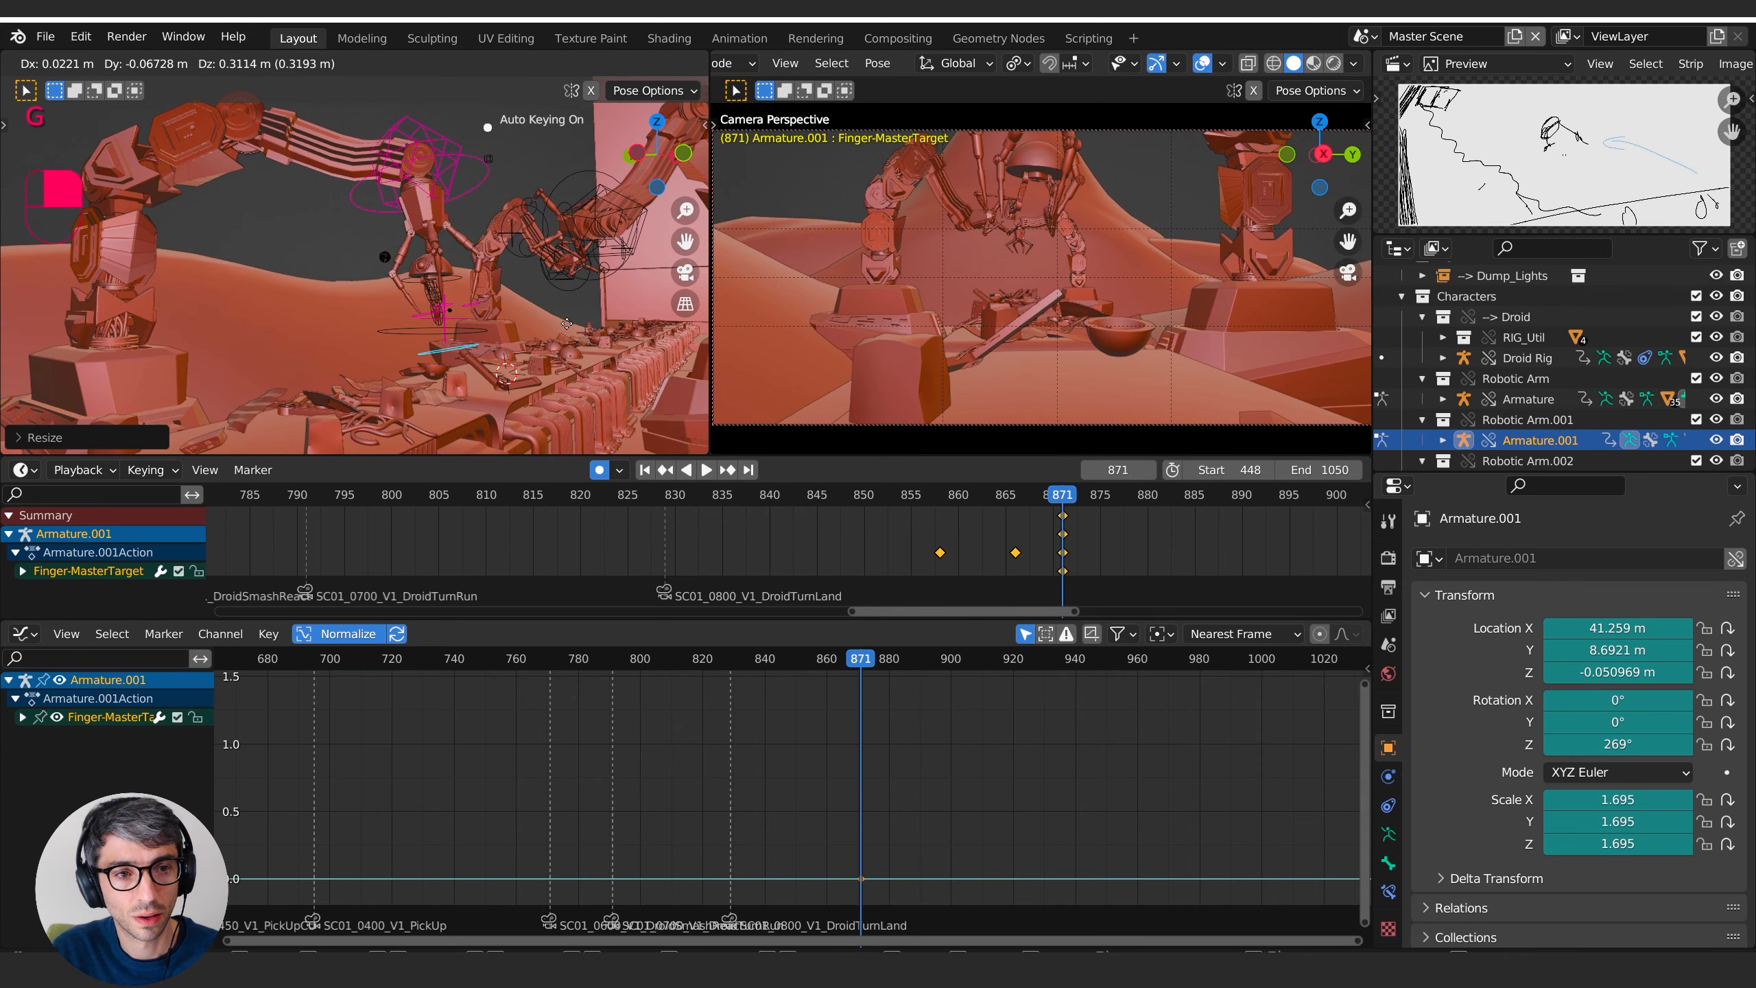
{"action": "left_click", "coordinate": [532, 302]}
{"action": "middle_click_drag", "start_coordinate": [533, 303], "coordinate": [343, 305]}
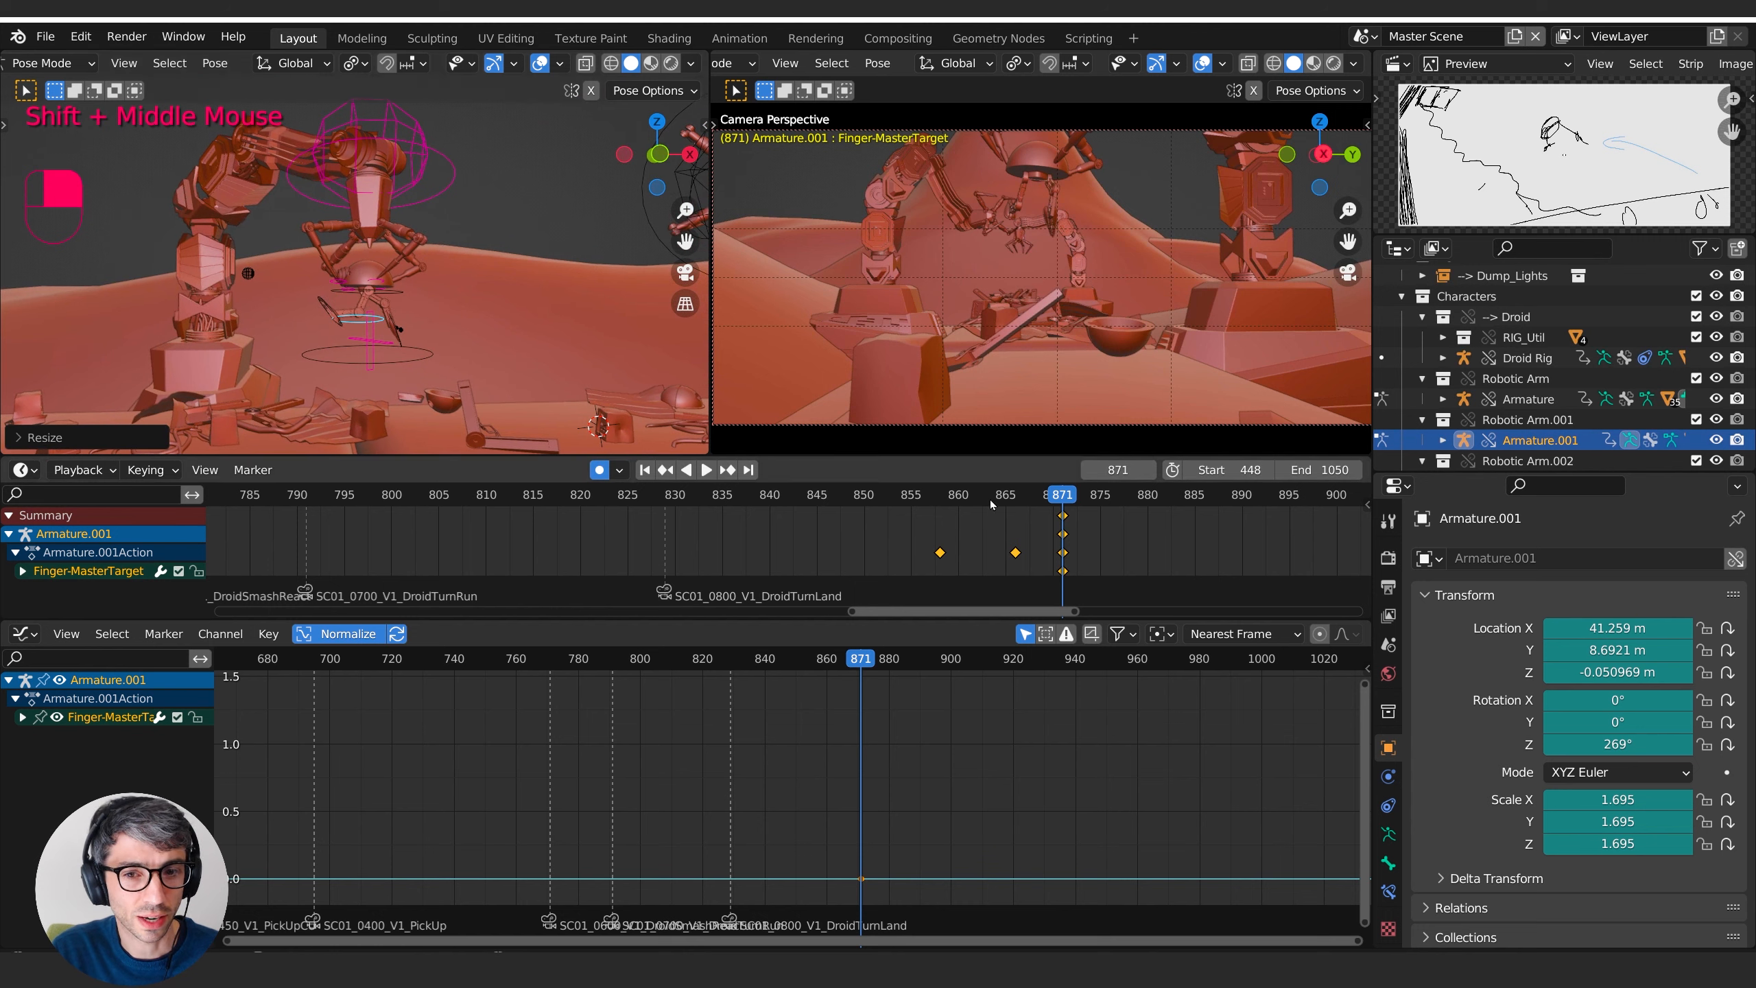
- At frame 858, enlarge Finger-MasterTarget to about 1.77 times and move it away from the hand to open the claw
{"action": "left_click_drag", "start_coordinate": [1074, 497], "coordinate": [945, 501]}
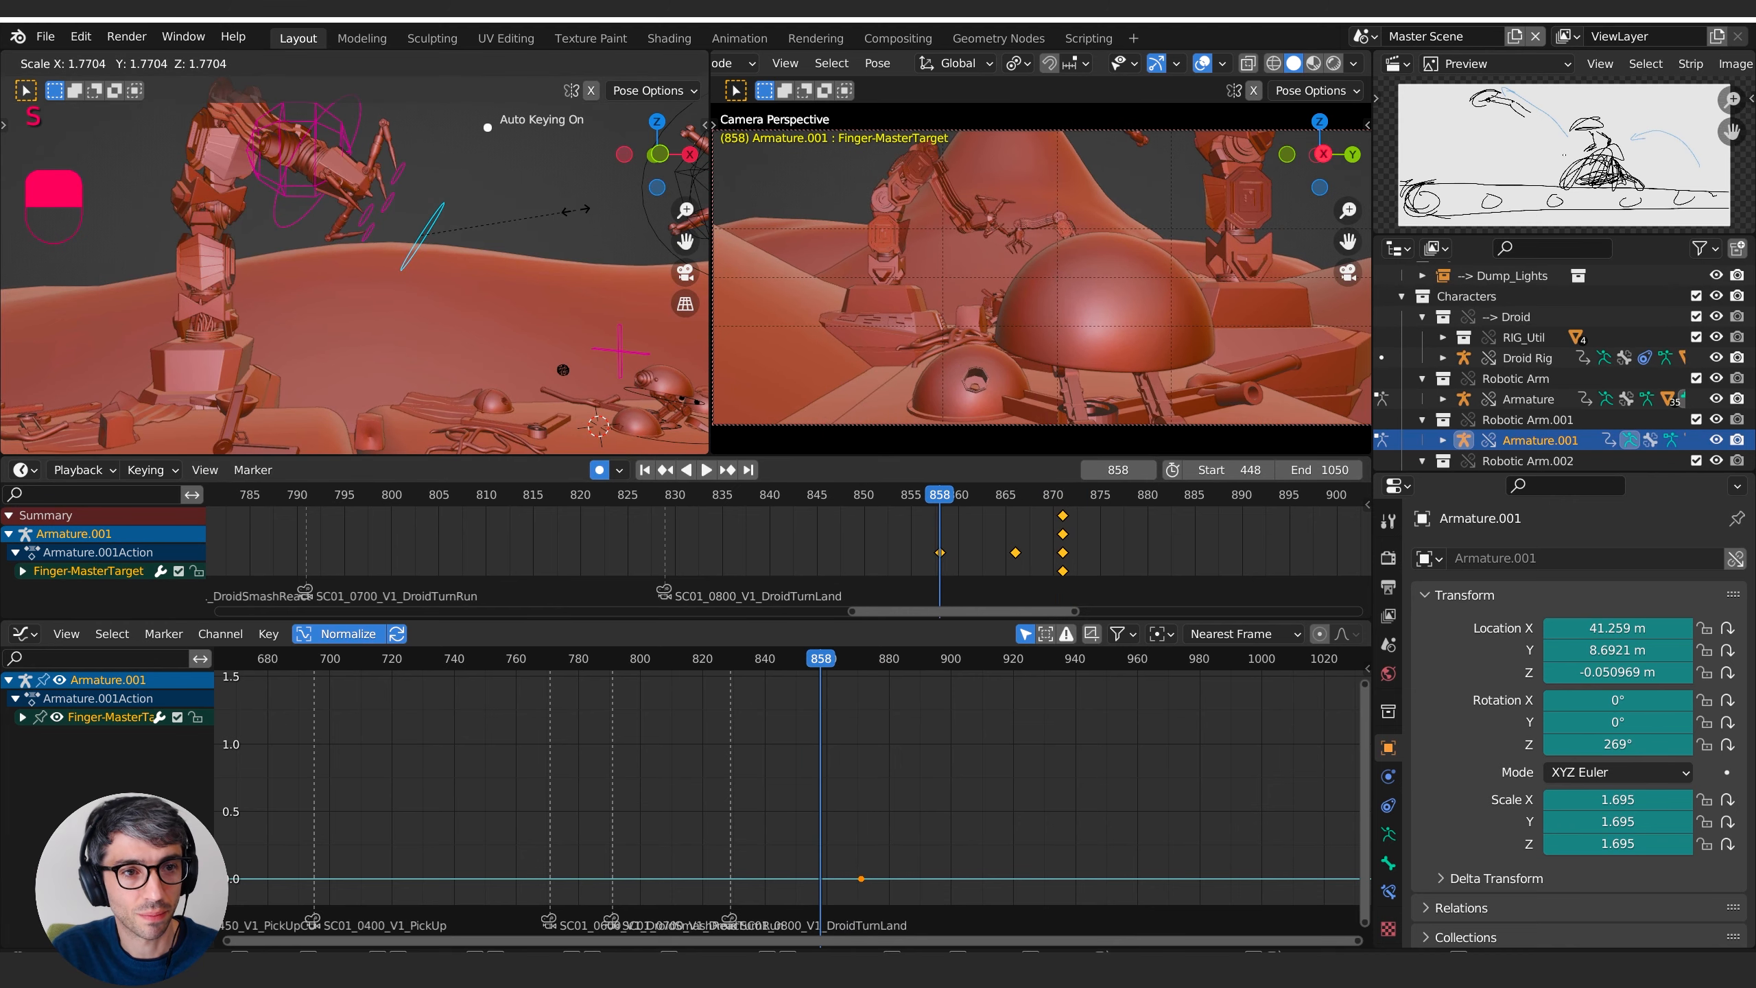
{"action": "left_click", "coordinate": [486, 251]}
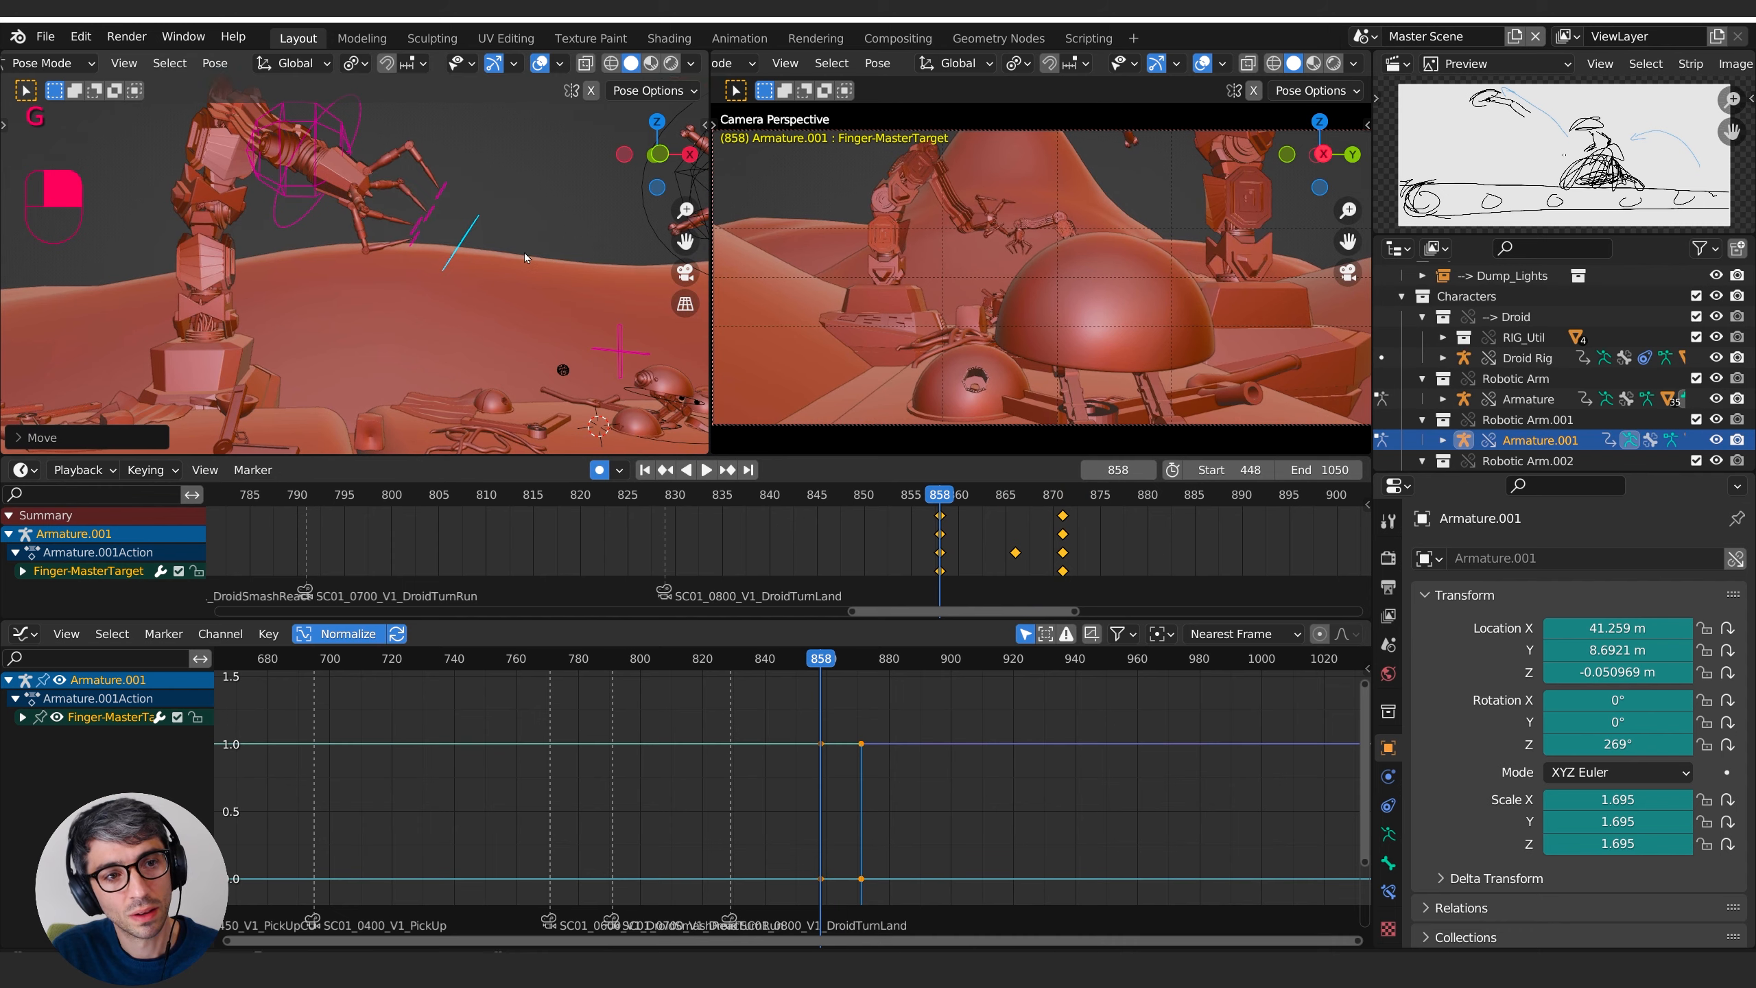
{"action": "middle_click_drag", "start_coordinate": [526, 258], "coordinate": [546, 295]}
- Insert a Whole Character keyframe for all the arm's bones at frame 858
{"action": "key", "text": "a"}
{"action": "key", "text": "i"}
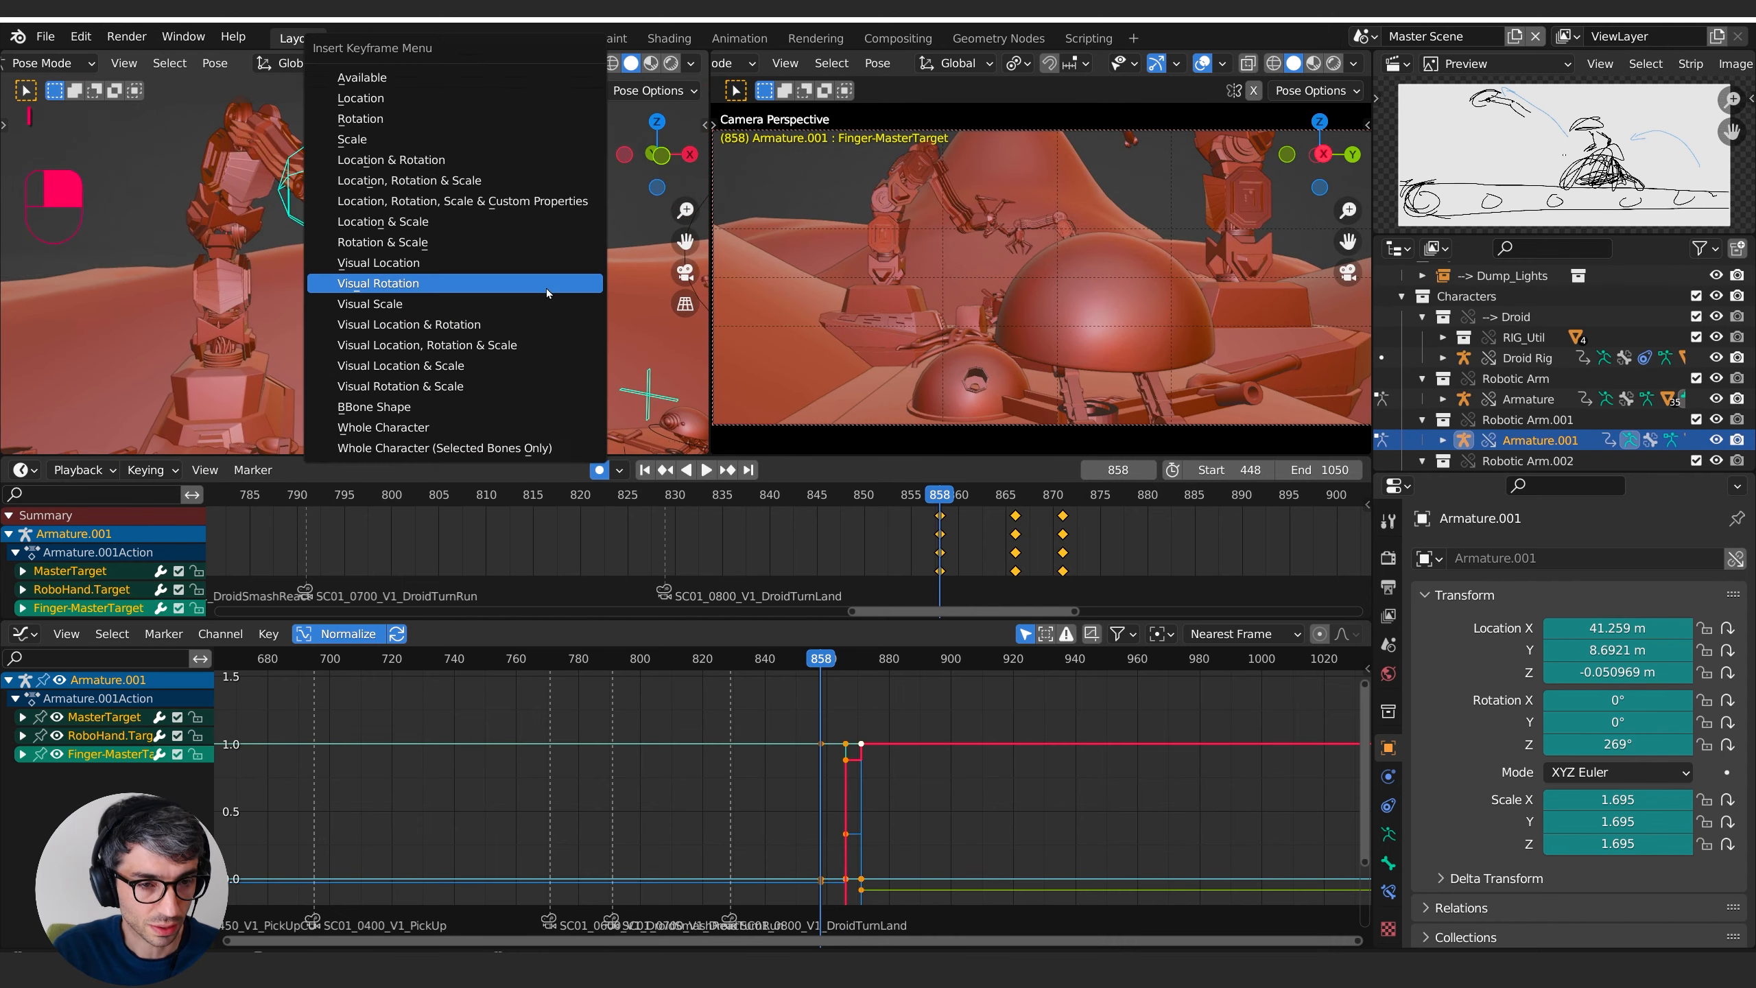
{"action": "left_click", "coordinate": [453, 425]}
{"action": "middle_click_drag", "start_coordinate": [524, 294], "coordinate": [557, 332], "text": "shift"}
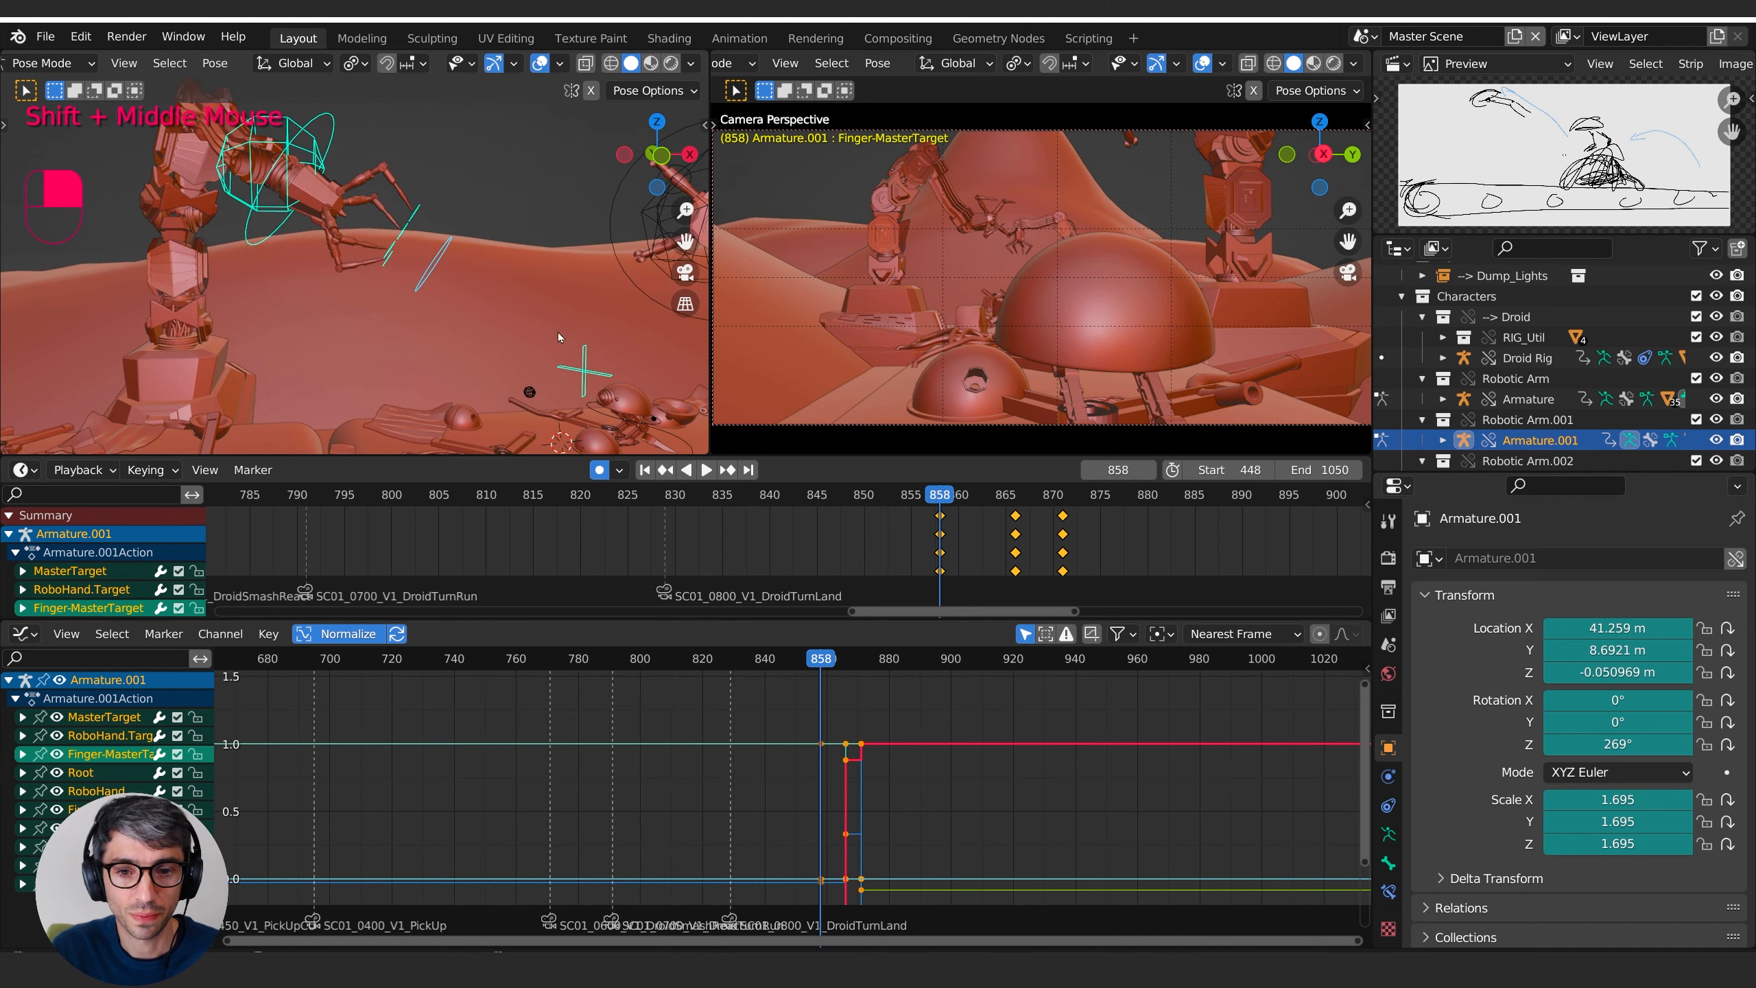
- At frame 871, move MasterTarget slightly beneath the droid to align the closed claw with its body
{"action": "left_click_drag", "start_coordinate": [947, 496], "coordinate": [1069, 492]}
{"action": "middle_click_drag", "start_coordinate": [609, 283], "coordinate": [555, 323]}
{"action": "scroll", "coordinate": [454, 251], "scroll_direction": "up", "scroll_amount": 1}
{"action": "left_click", "coordinate": [346, 347]}
{"action": "key", "text": "g"}
{"action": "left_click", "coordinate": [361, 344]}
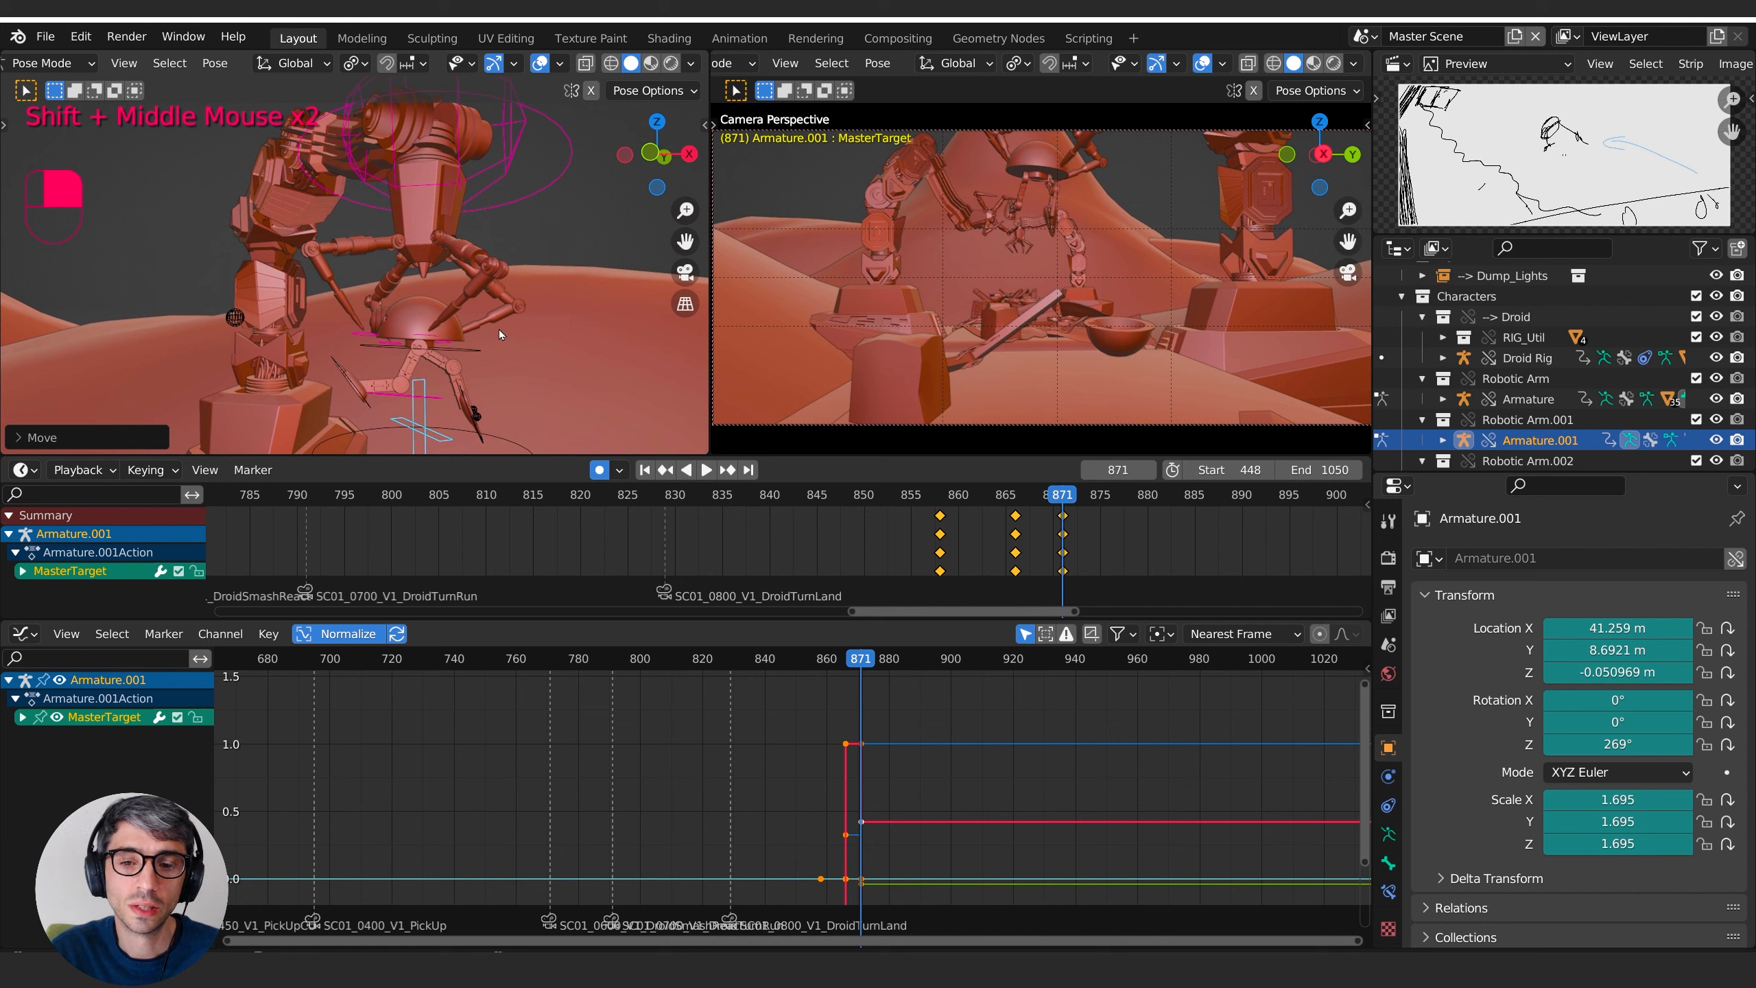
{"action": "mouse_move", "coordinate": [1071, 507]}
{"action": "left_mouse_down"}
{"action": "mouse_move", "coordinate": [1031, 505]}
{"action": "mouse_move", "coordinate": [1070, 511]}
{"action": "left_mouse_up"}
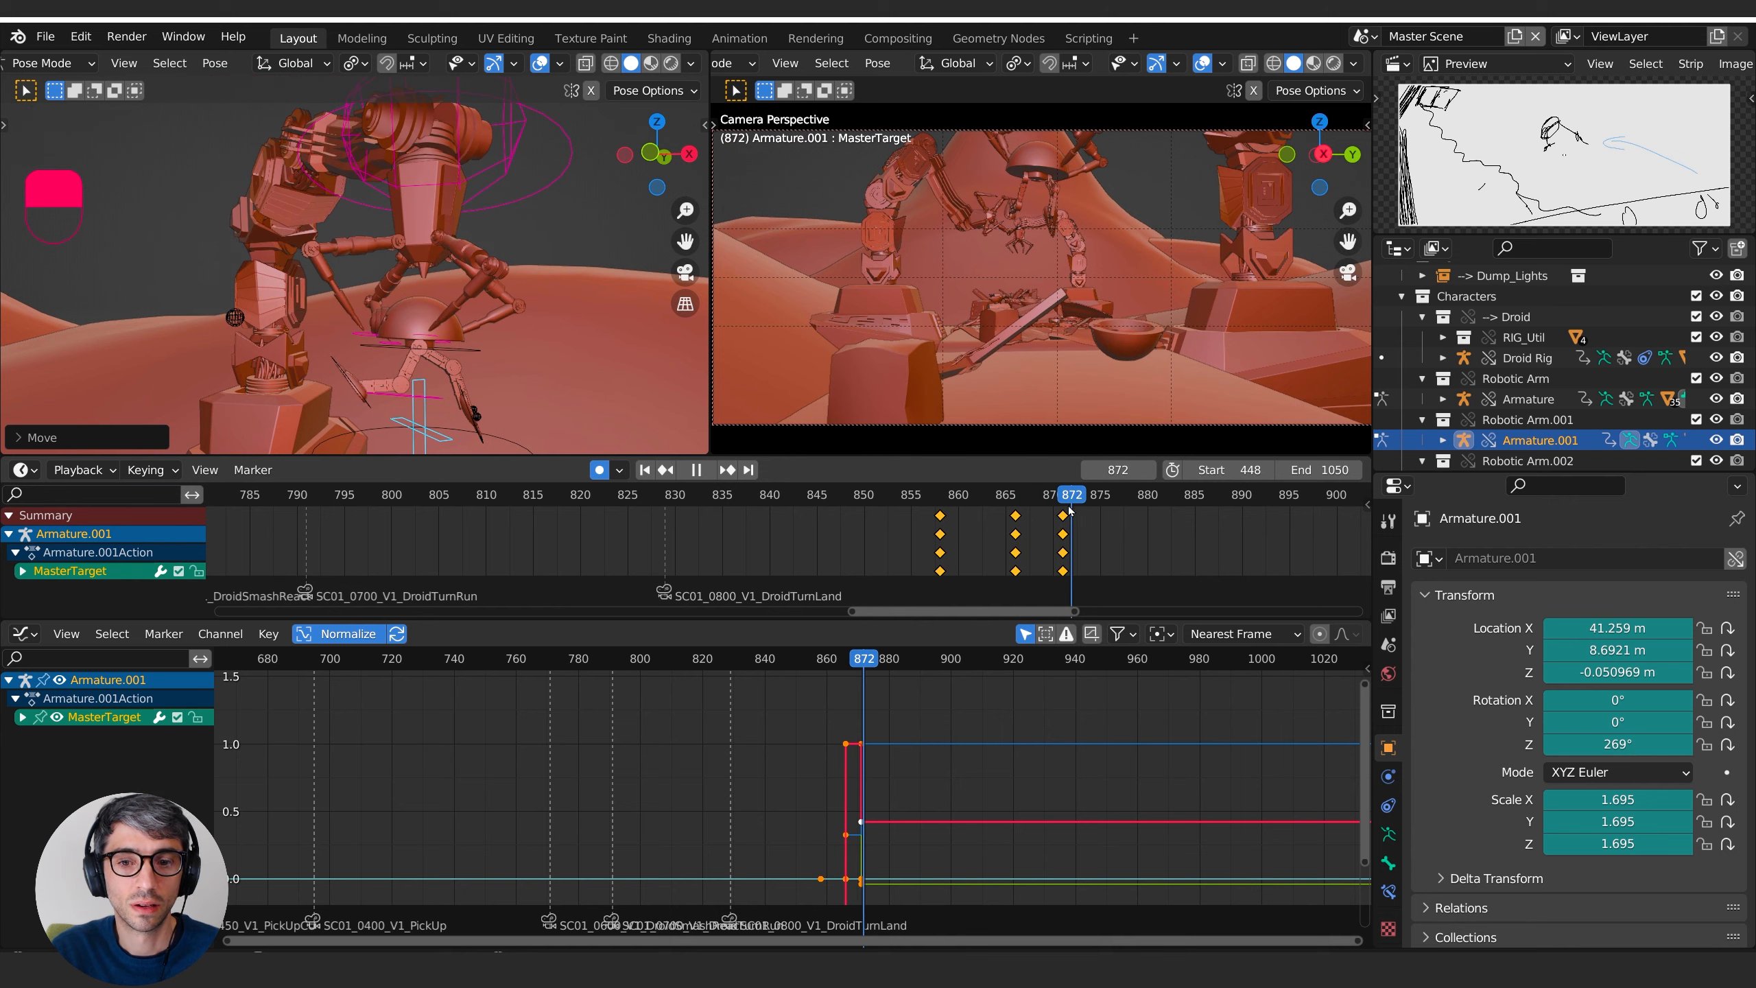
{"action": "left_click", "coordinate": [1065, 515]}
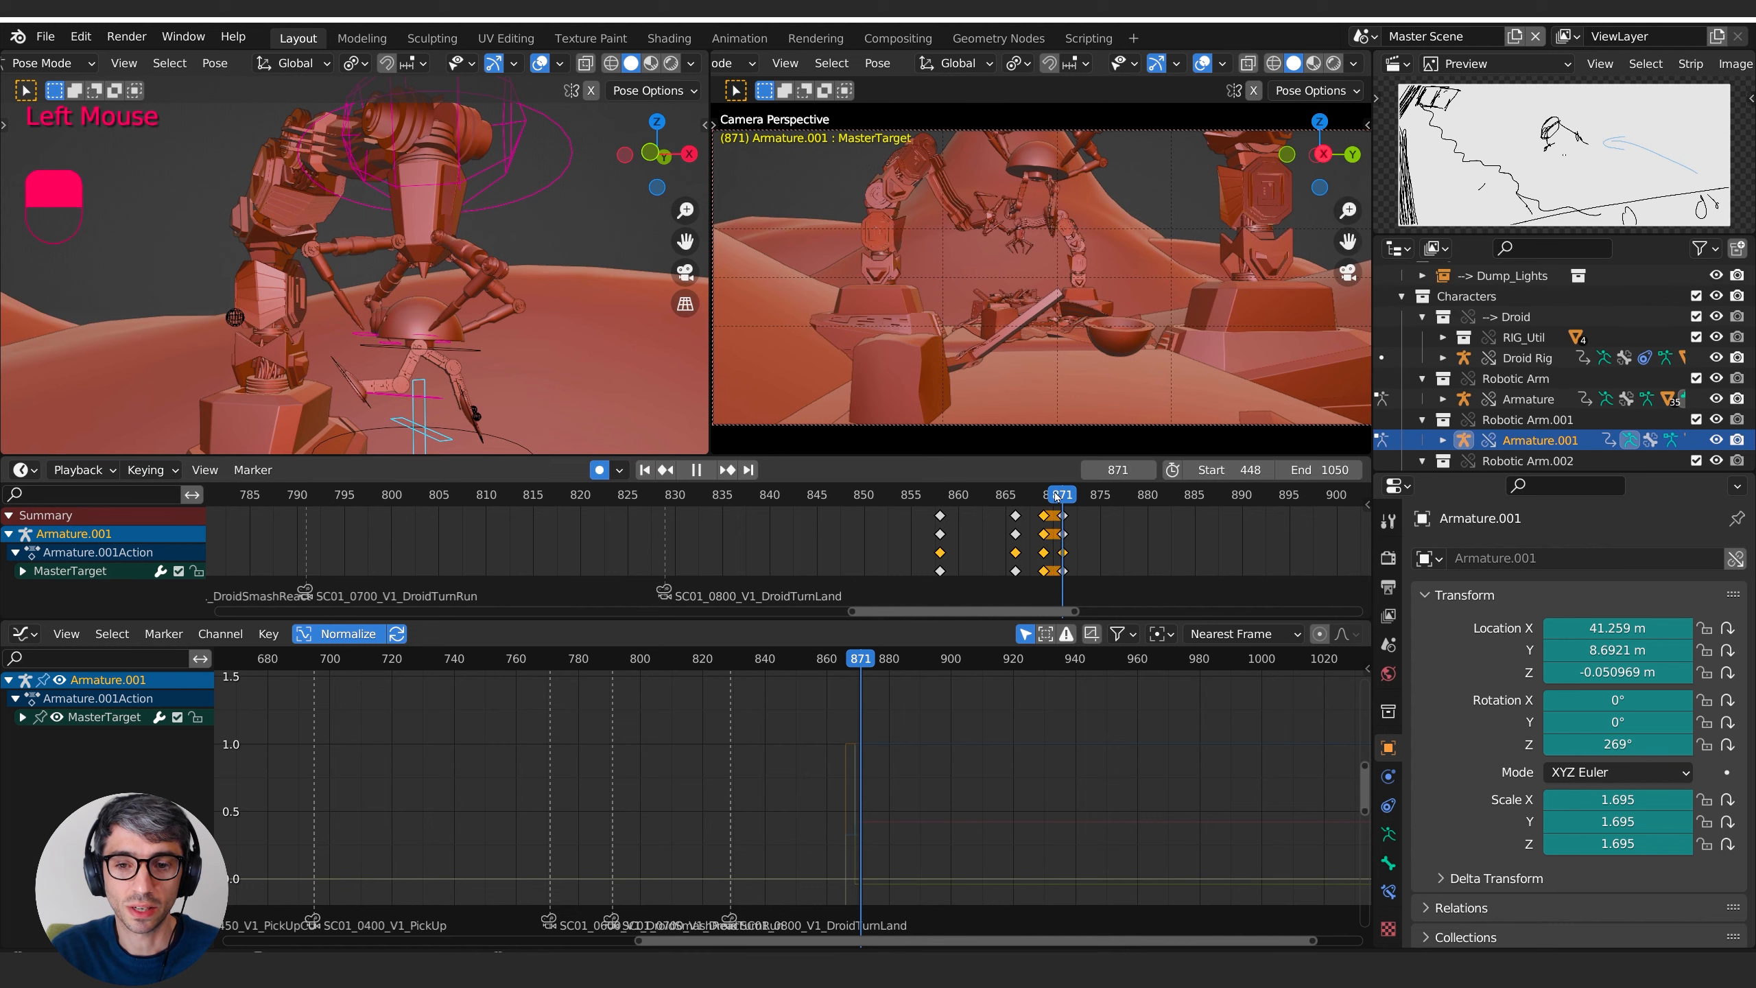
{"action": "left_click_drag", "start_coordinate": [1056, 496], "coordinate": [1045, 499]}
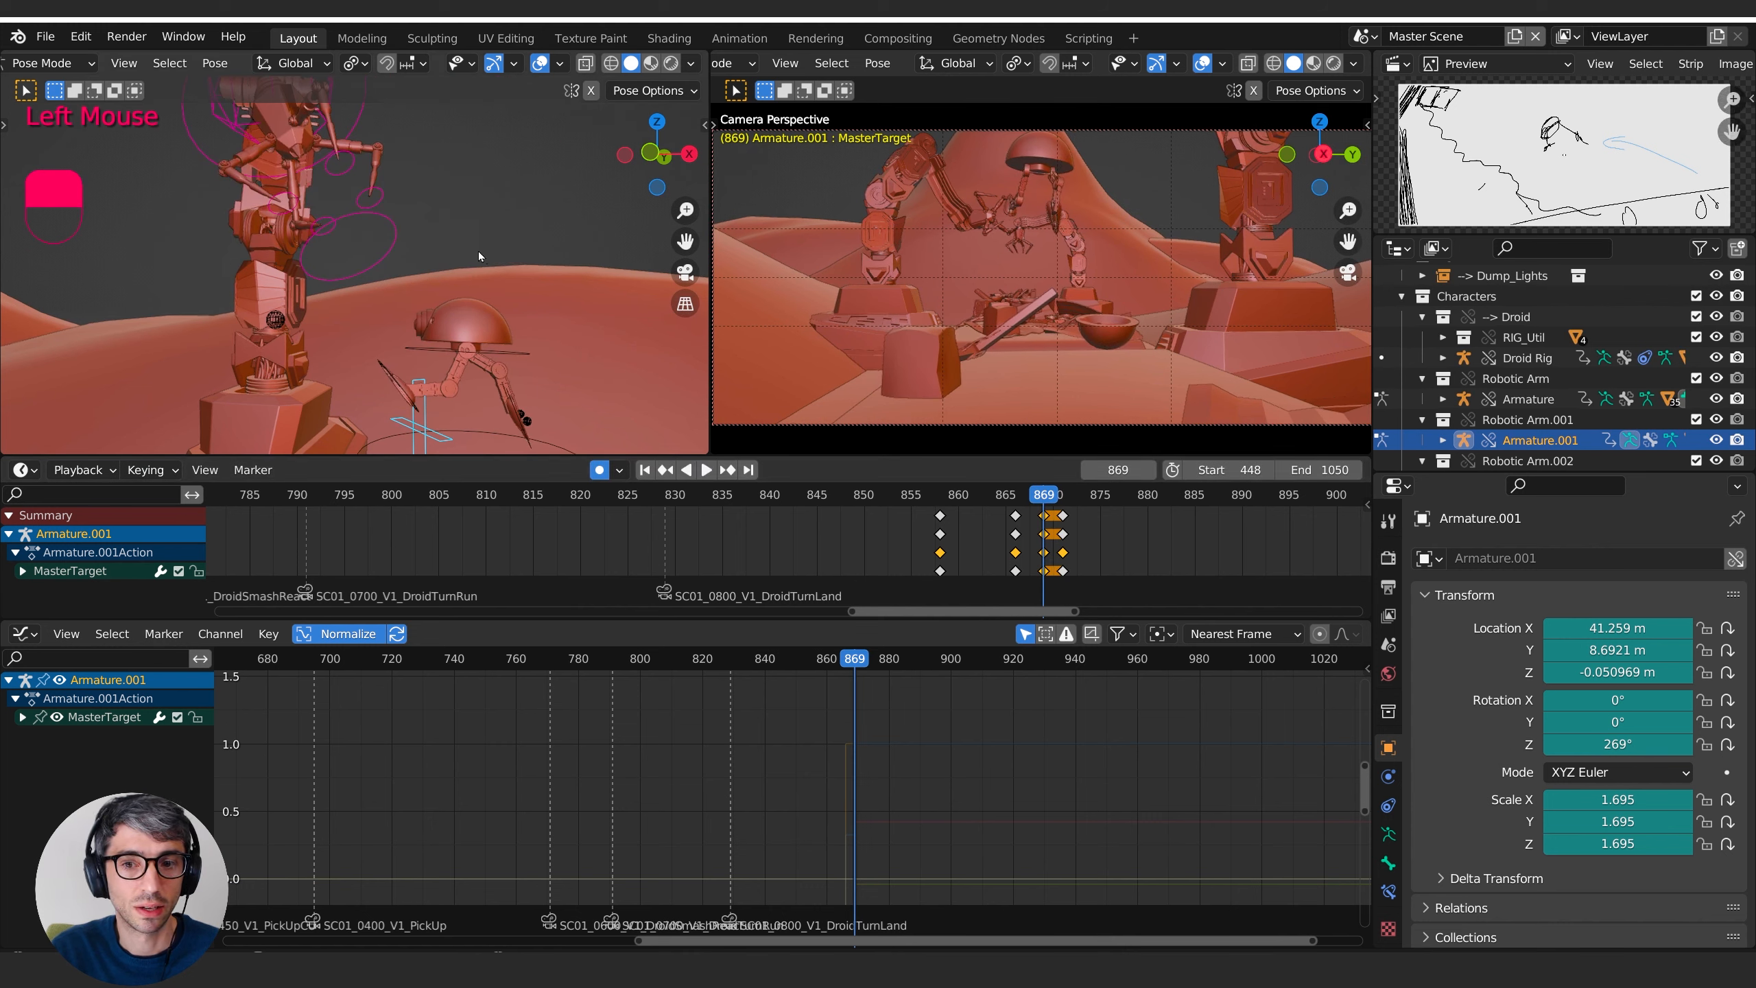
{"action": "key", "text": "x"}
{"action": "key", "text": "x"}
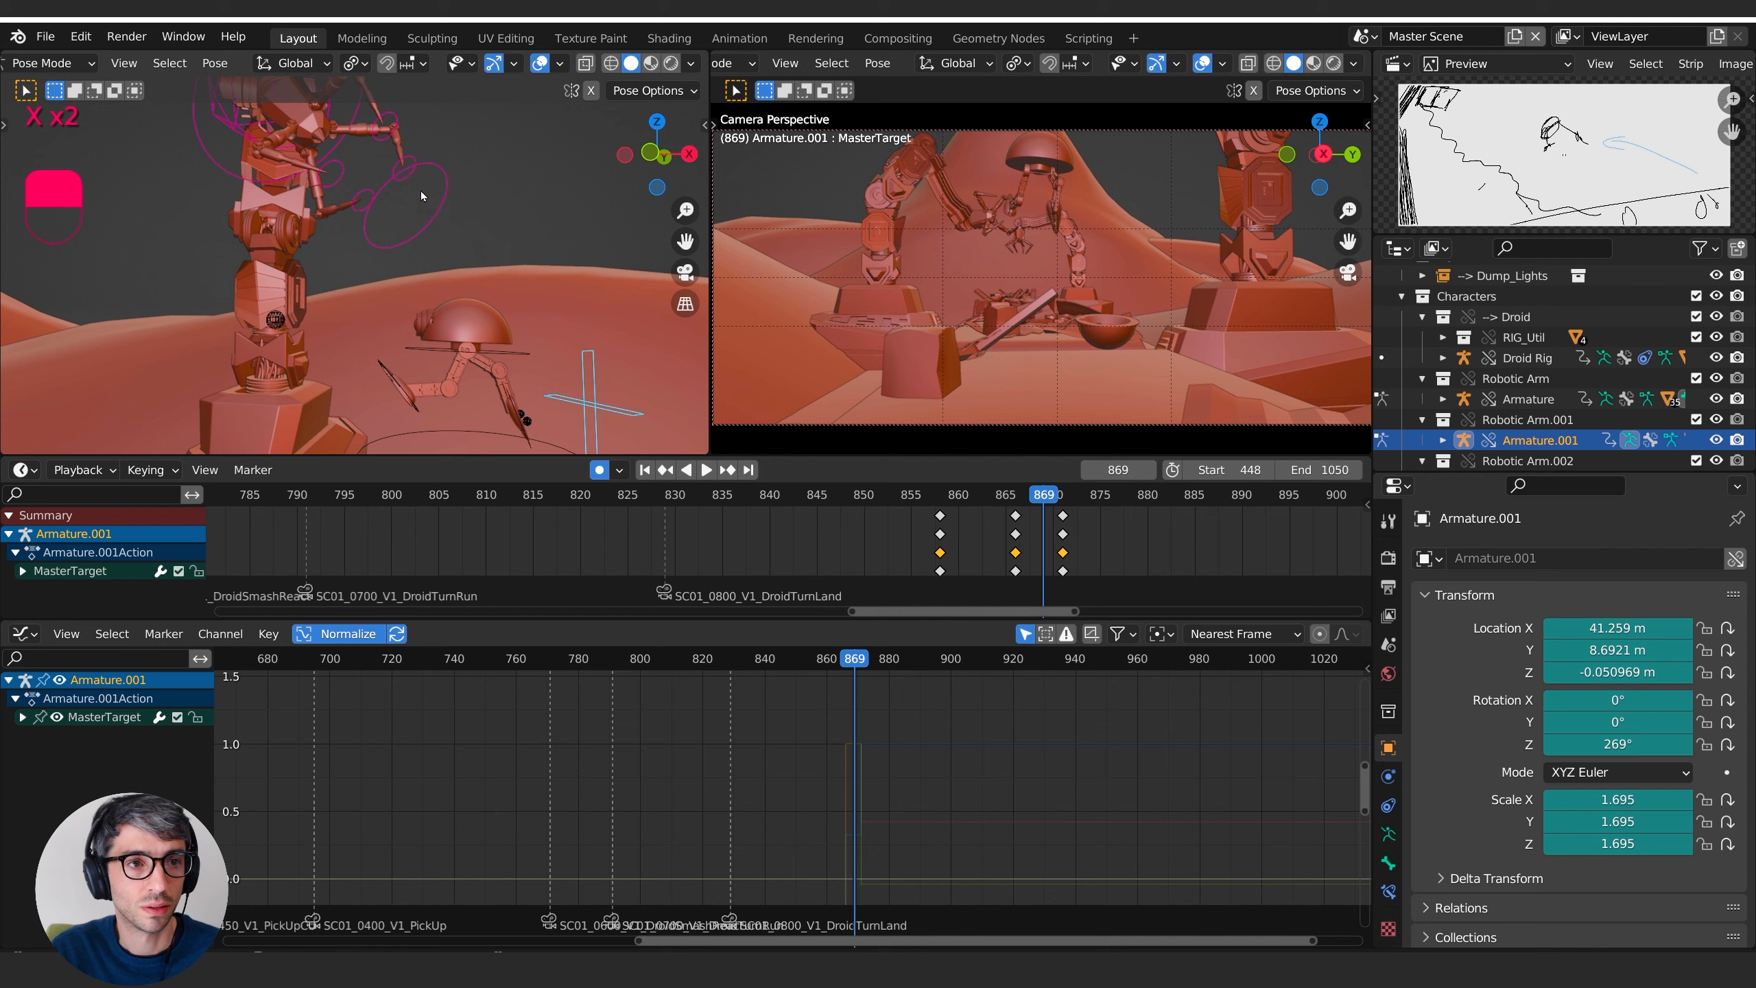
- Duplicate the frame 871 keyframes of all the arm's bones to frame 869
{"action": "key", "text": "a"}
{"action": "left_click", "coordinate": [1064, 516]}
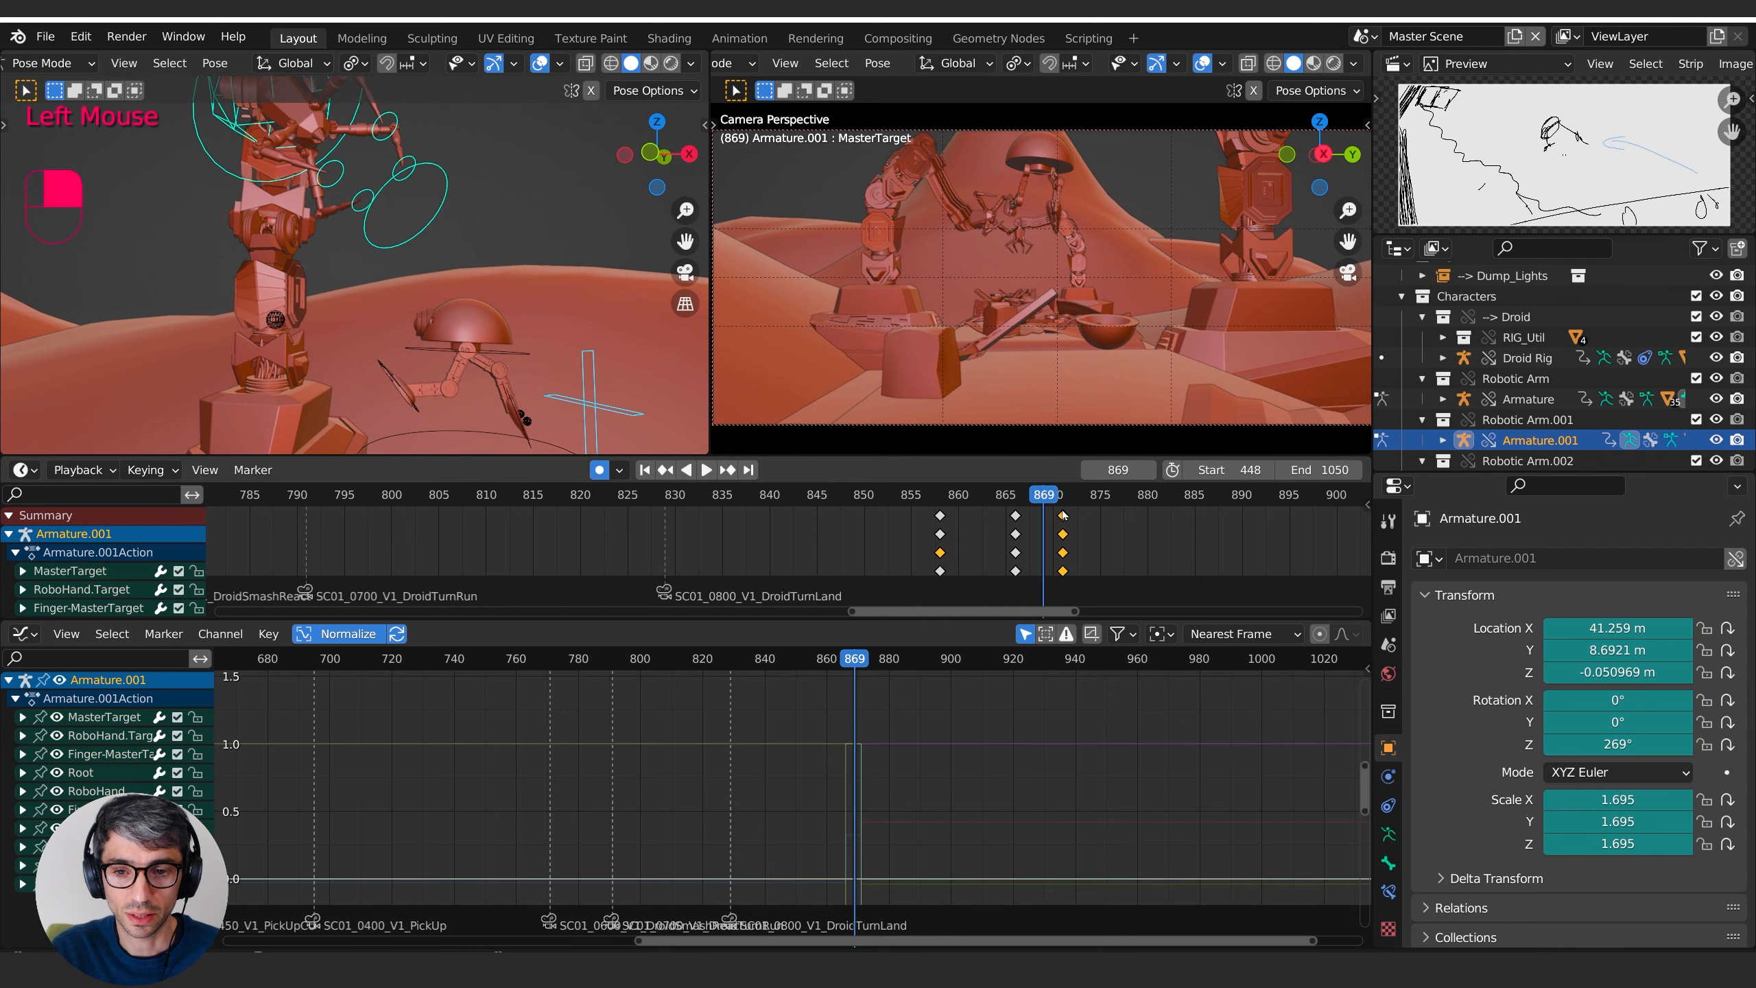
{"action": "key", "text": "shift+d"}
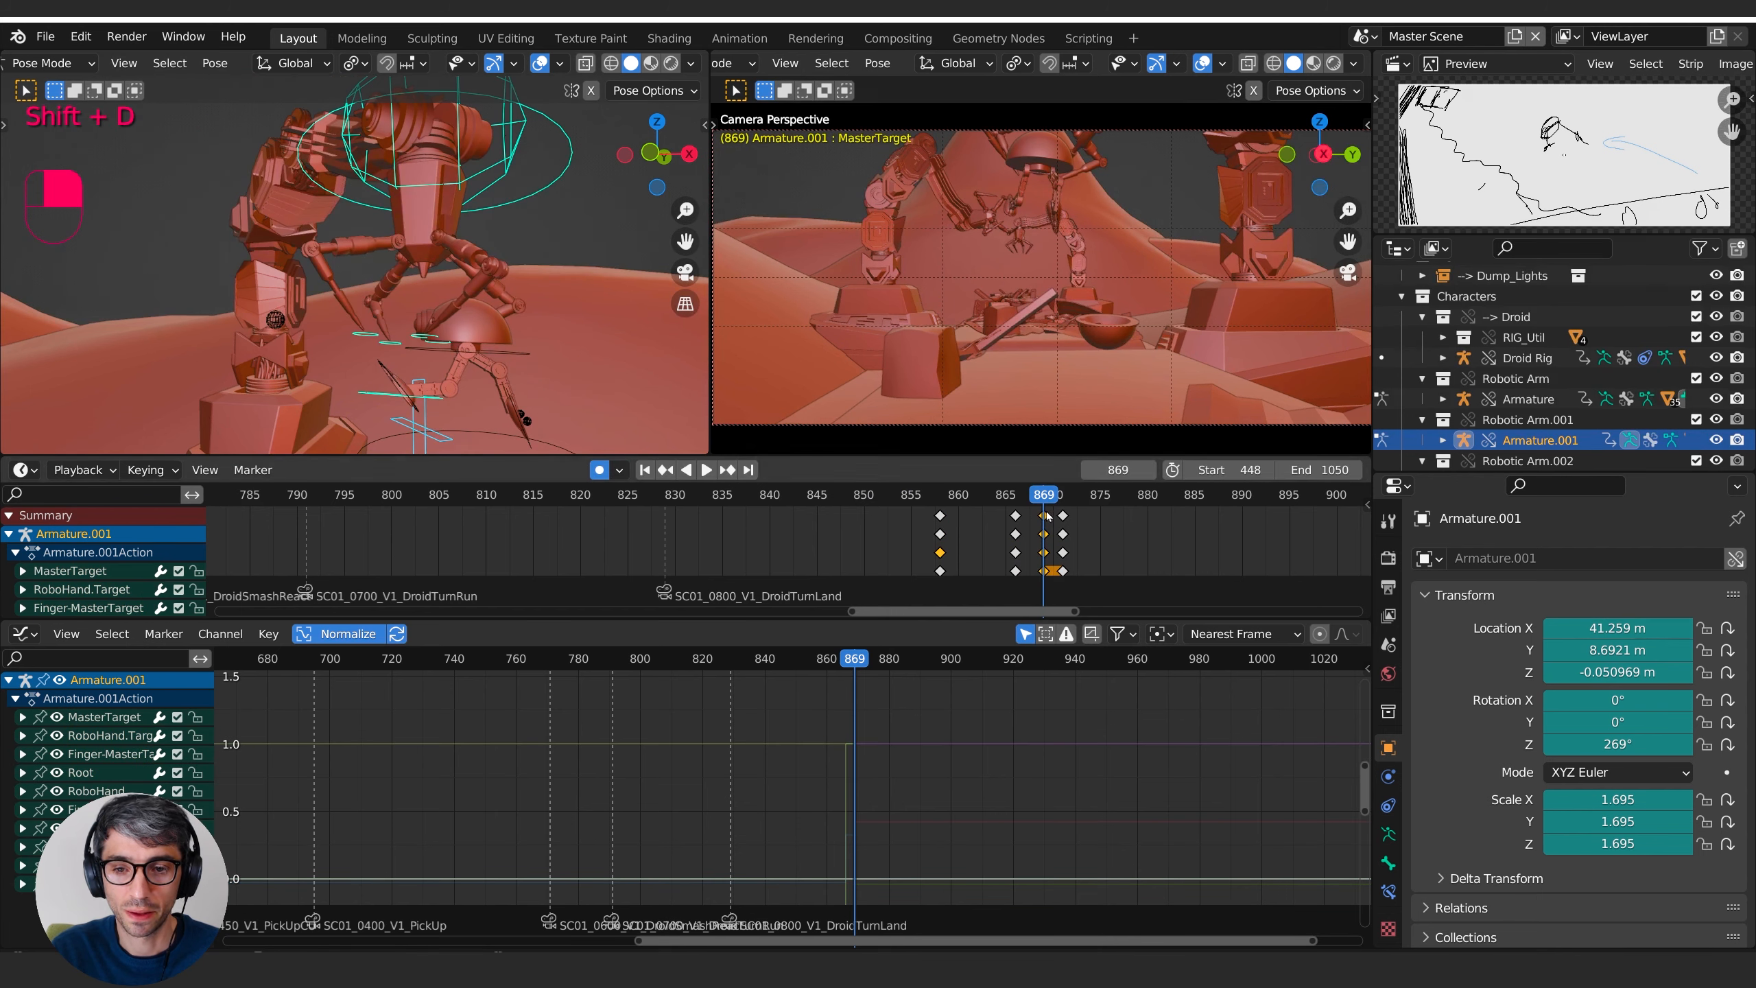
- At frame 869, raise RoboHand.Target along Z, and enlarge and lower Finger-MasterTarget to open the claw above the droid
{"action": "left_click", "coordinate": [524, 224]}
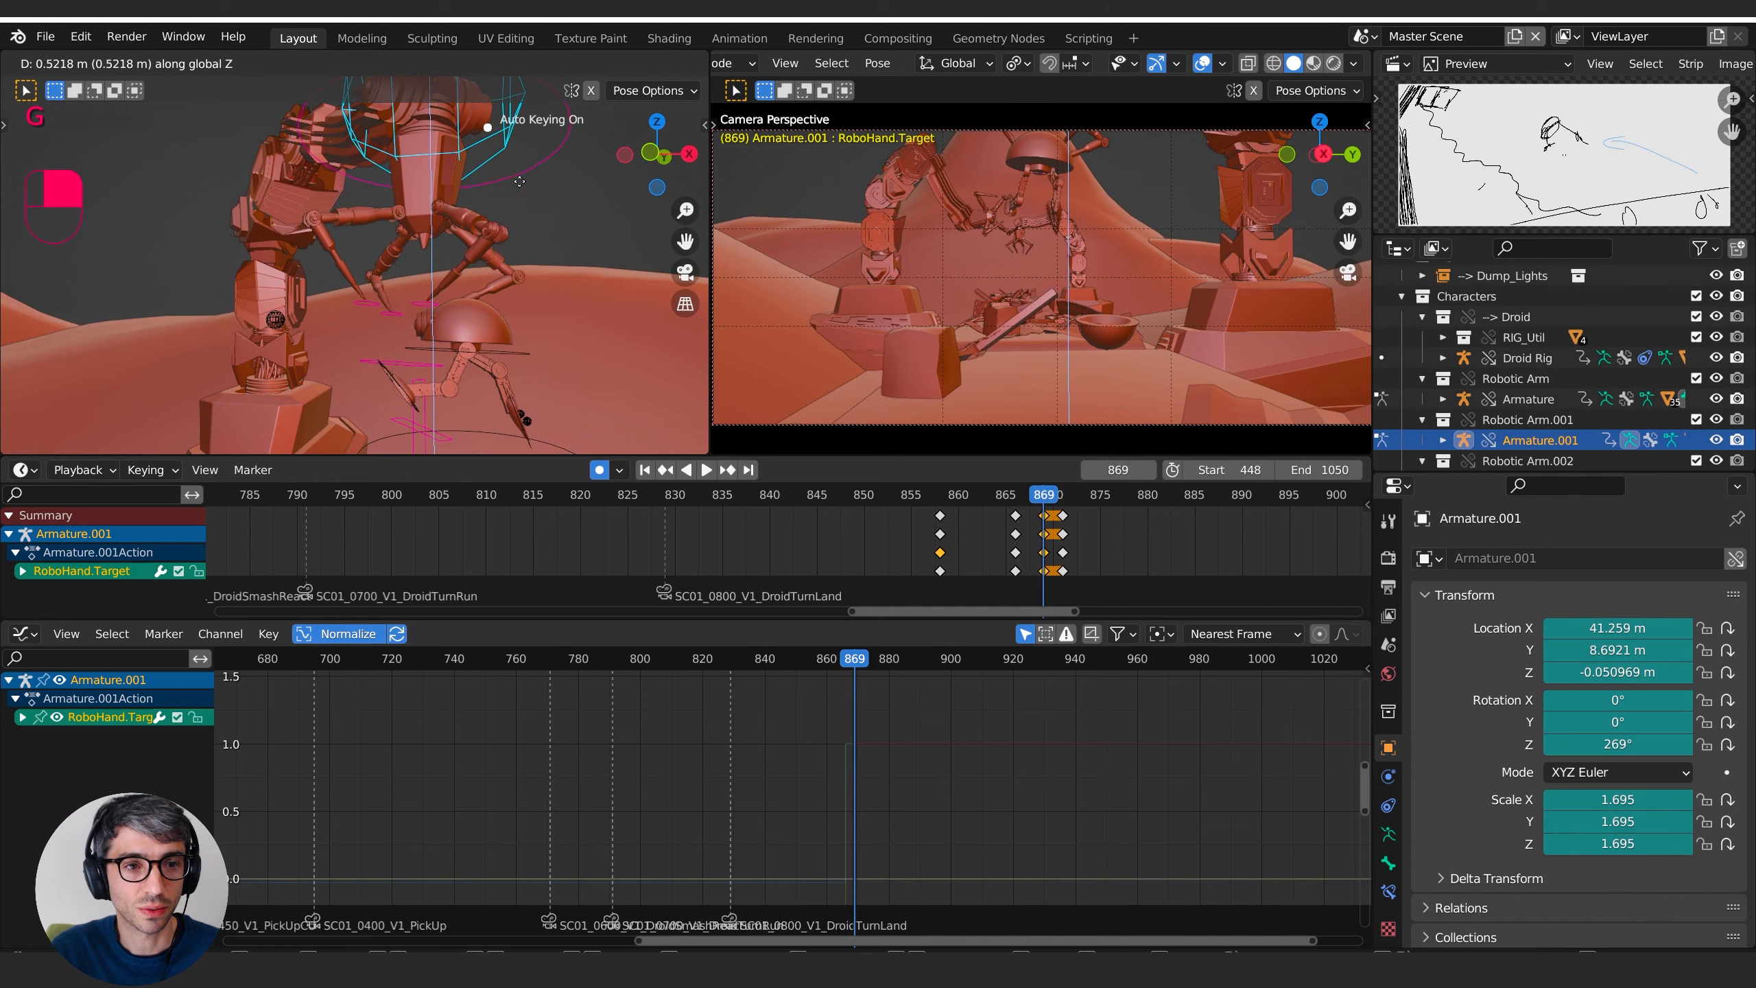
{"action": "left_click", "coordinate": [439, 308]}
{"action": "left_click", "coordinate": [407, 330]}
{"action": "key", "text": "s"}
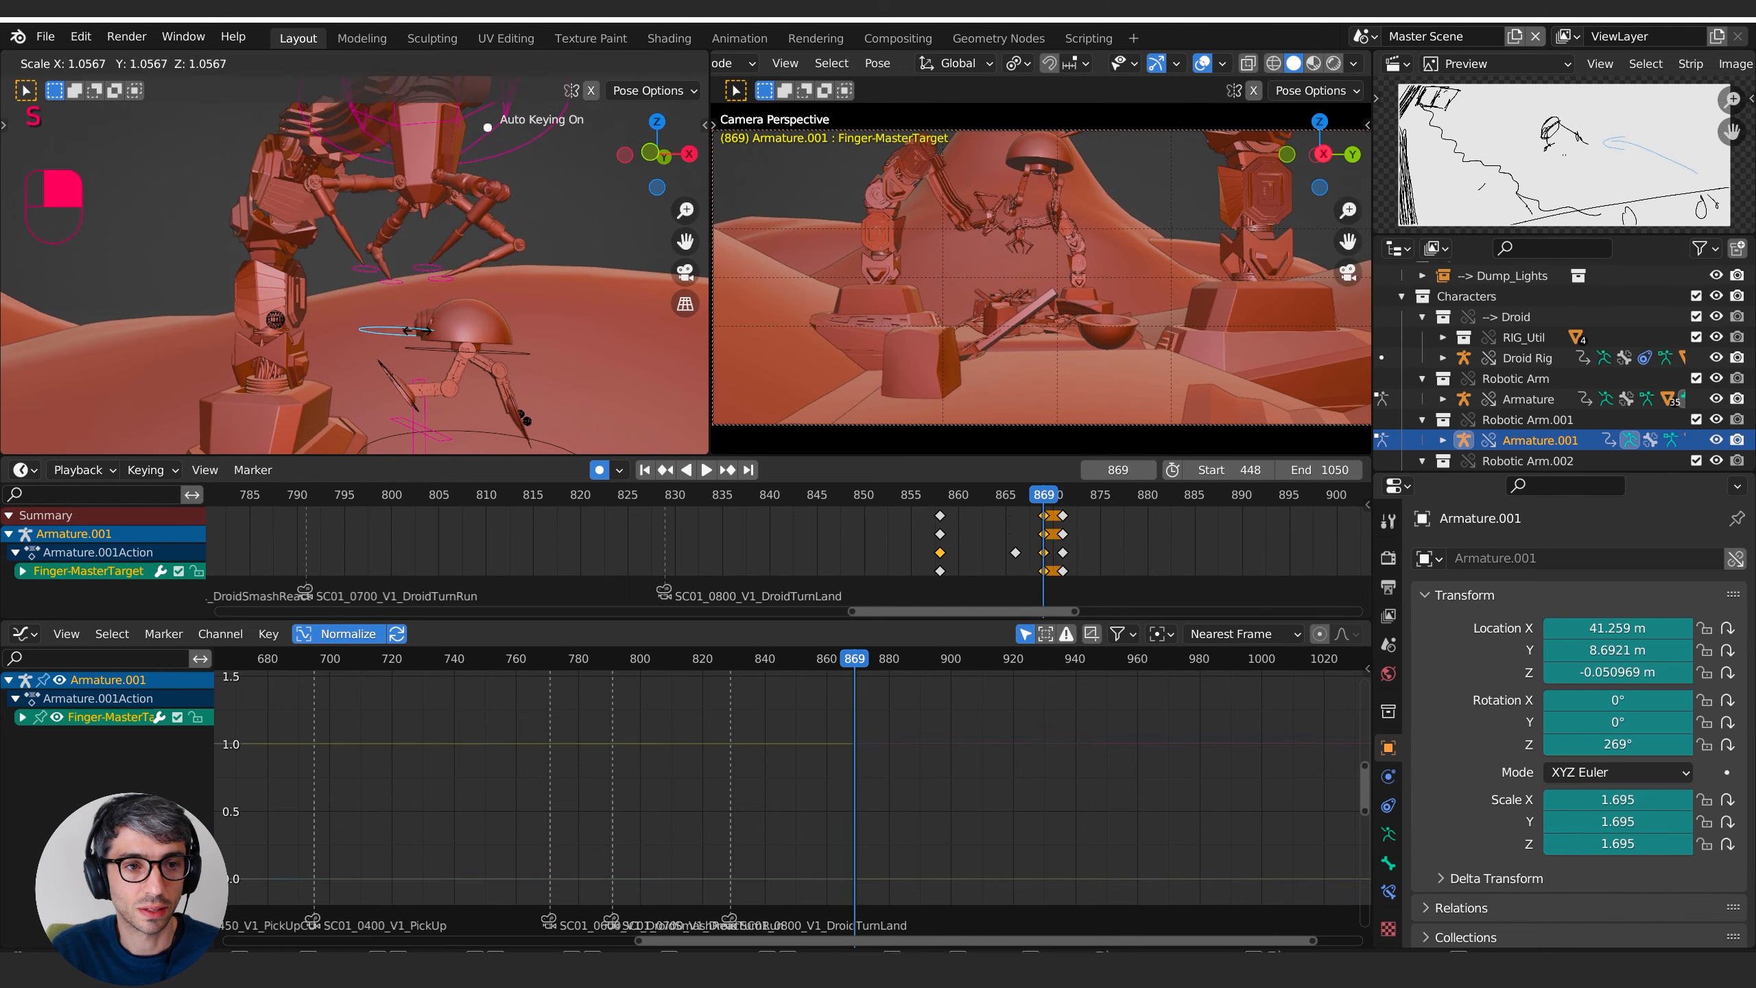
{"action": "left_click", "coordinate": [425, 330]}
{"action": "key", "text": "g"}
{"action": "key", "text": "z"}
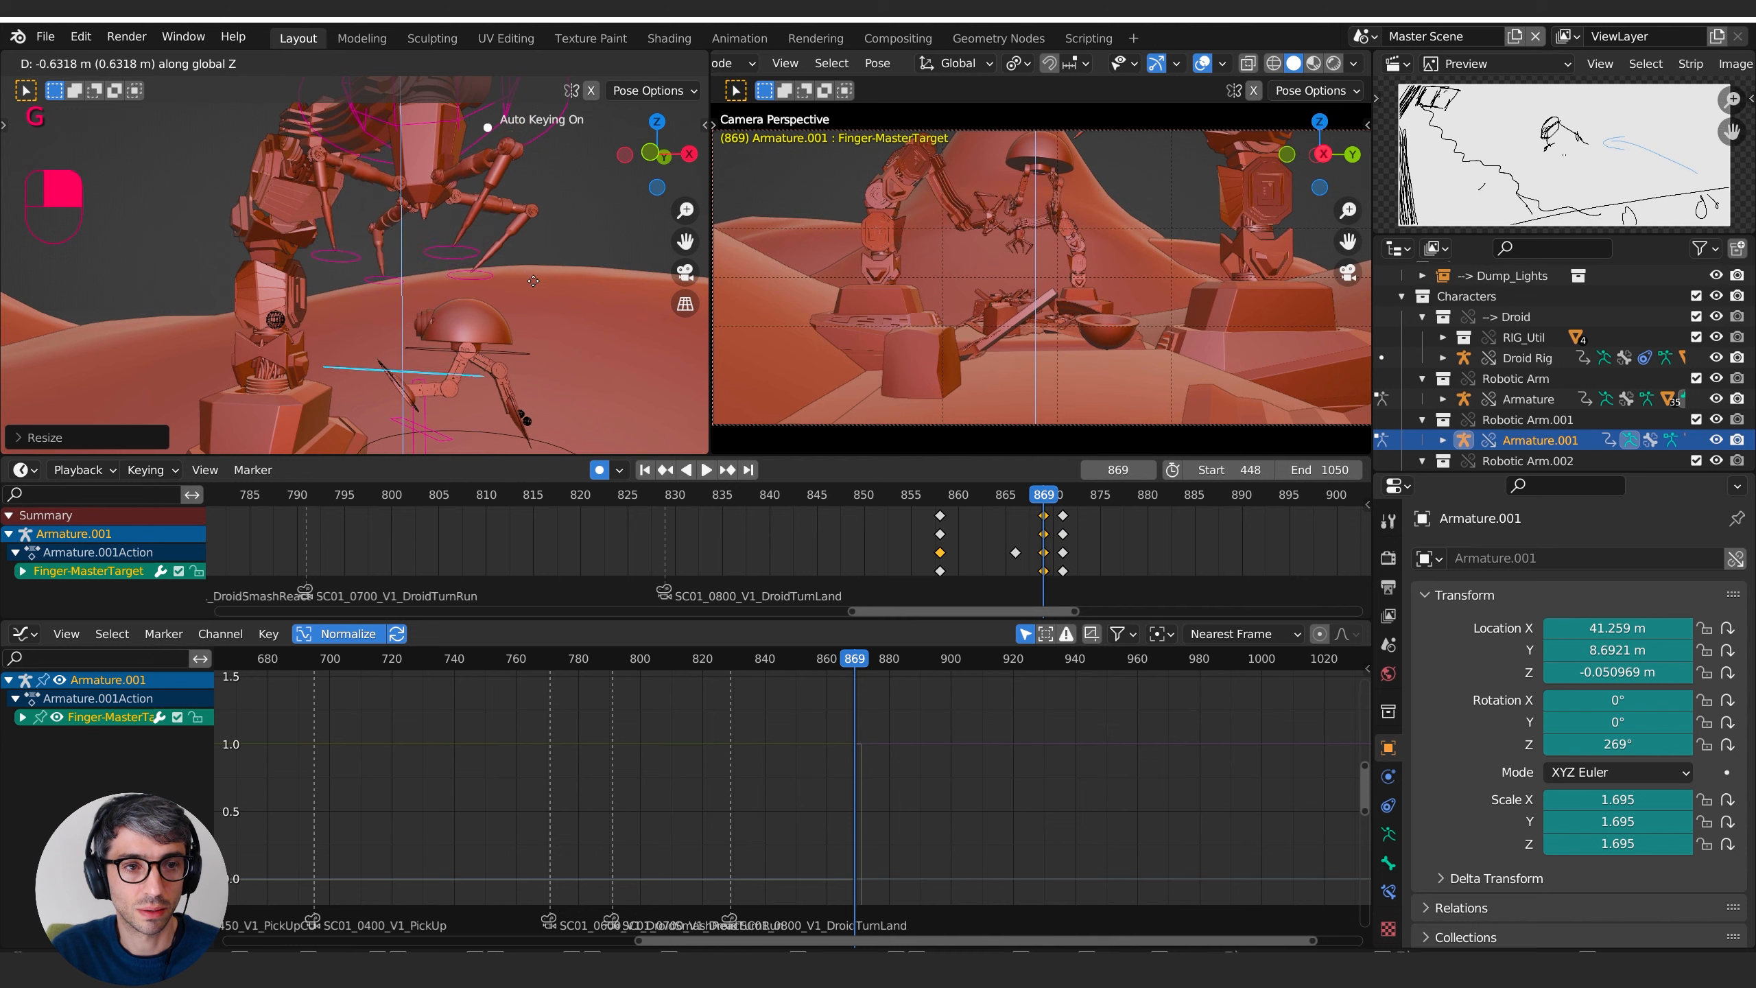
{"action": "left_click", "coordinate": [535, 293]}
- At frame 869, shift MasterTarget under the droid and reposition RoboHand.Target so the open claw aims down at it
{"action": "key", "text": "g"}
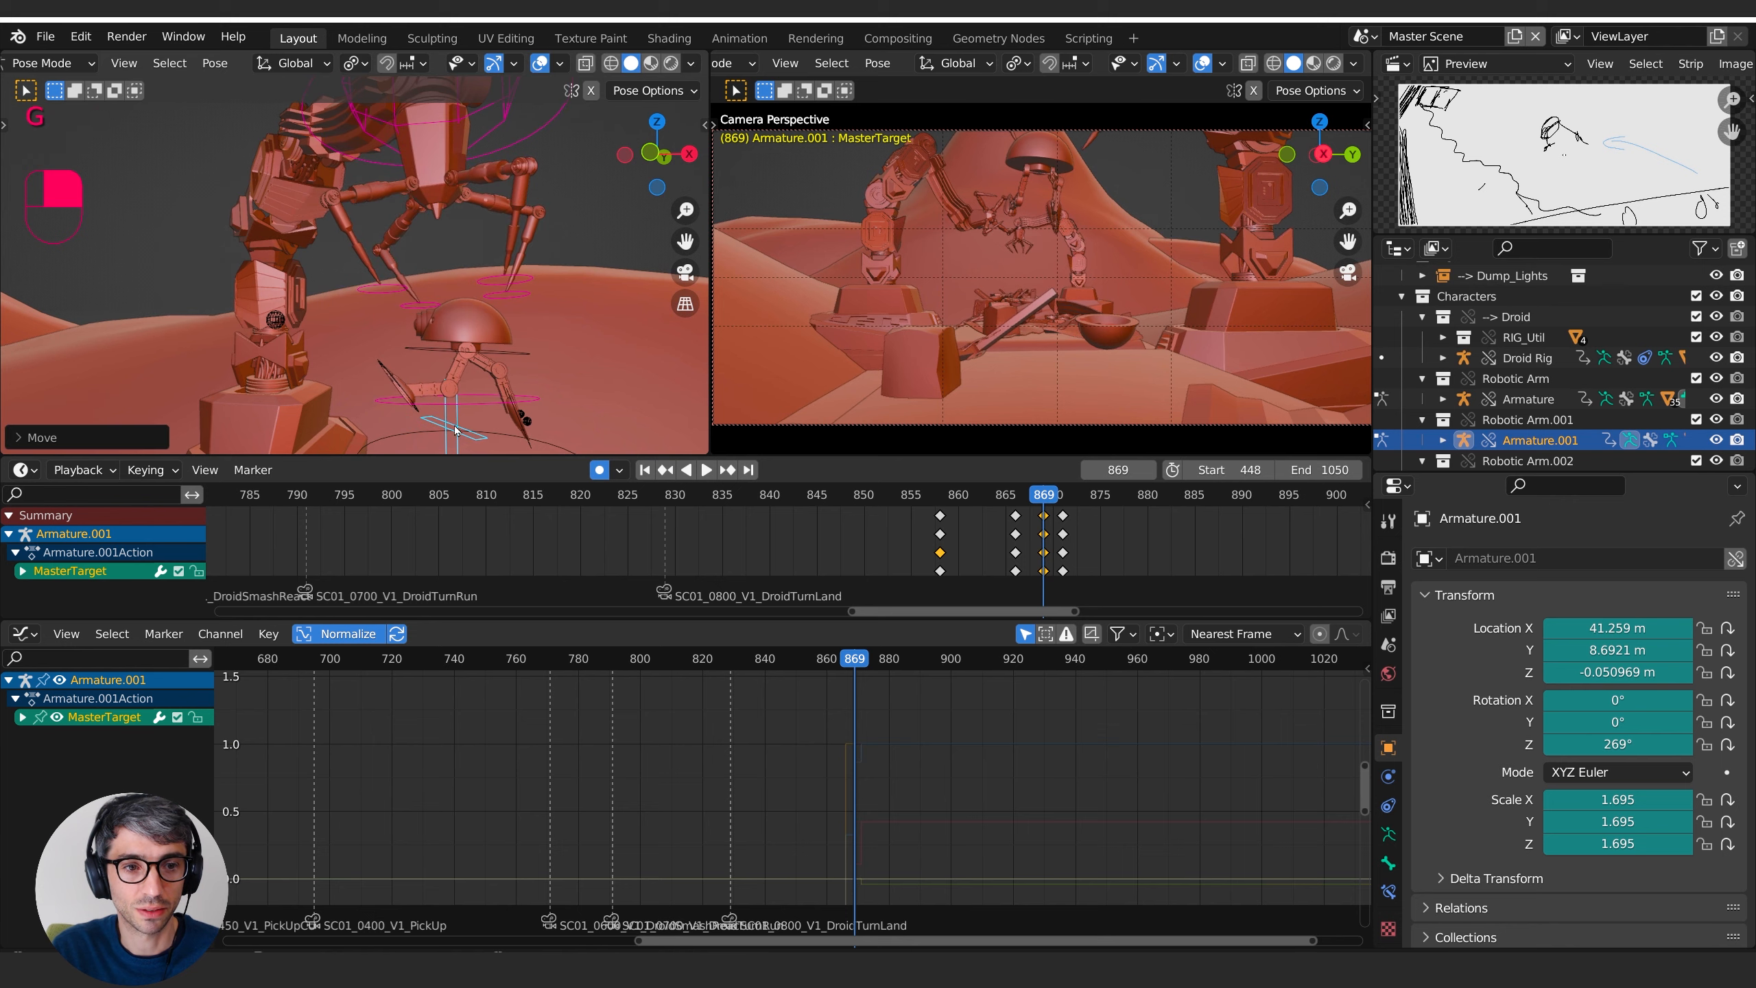
{"action": "middle_click_drag", "start_coordinate": [415, 433], "coordinate": [498, 415]}
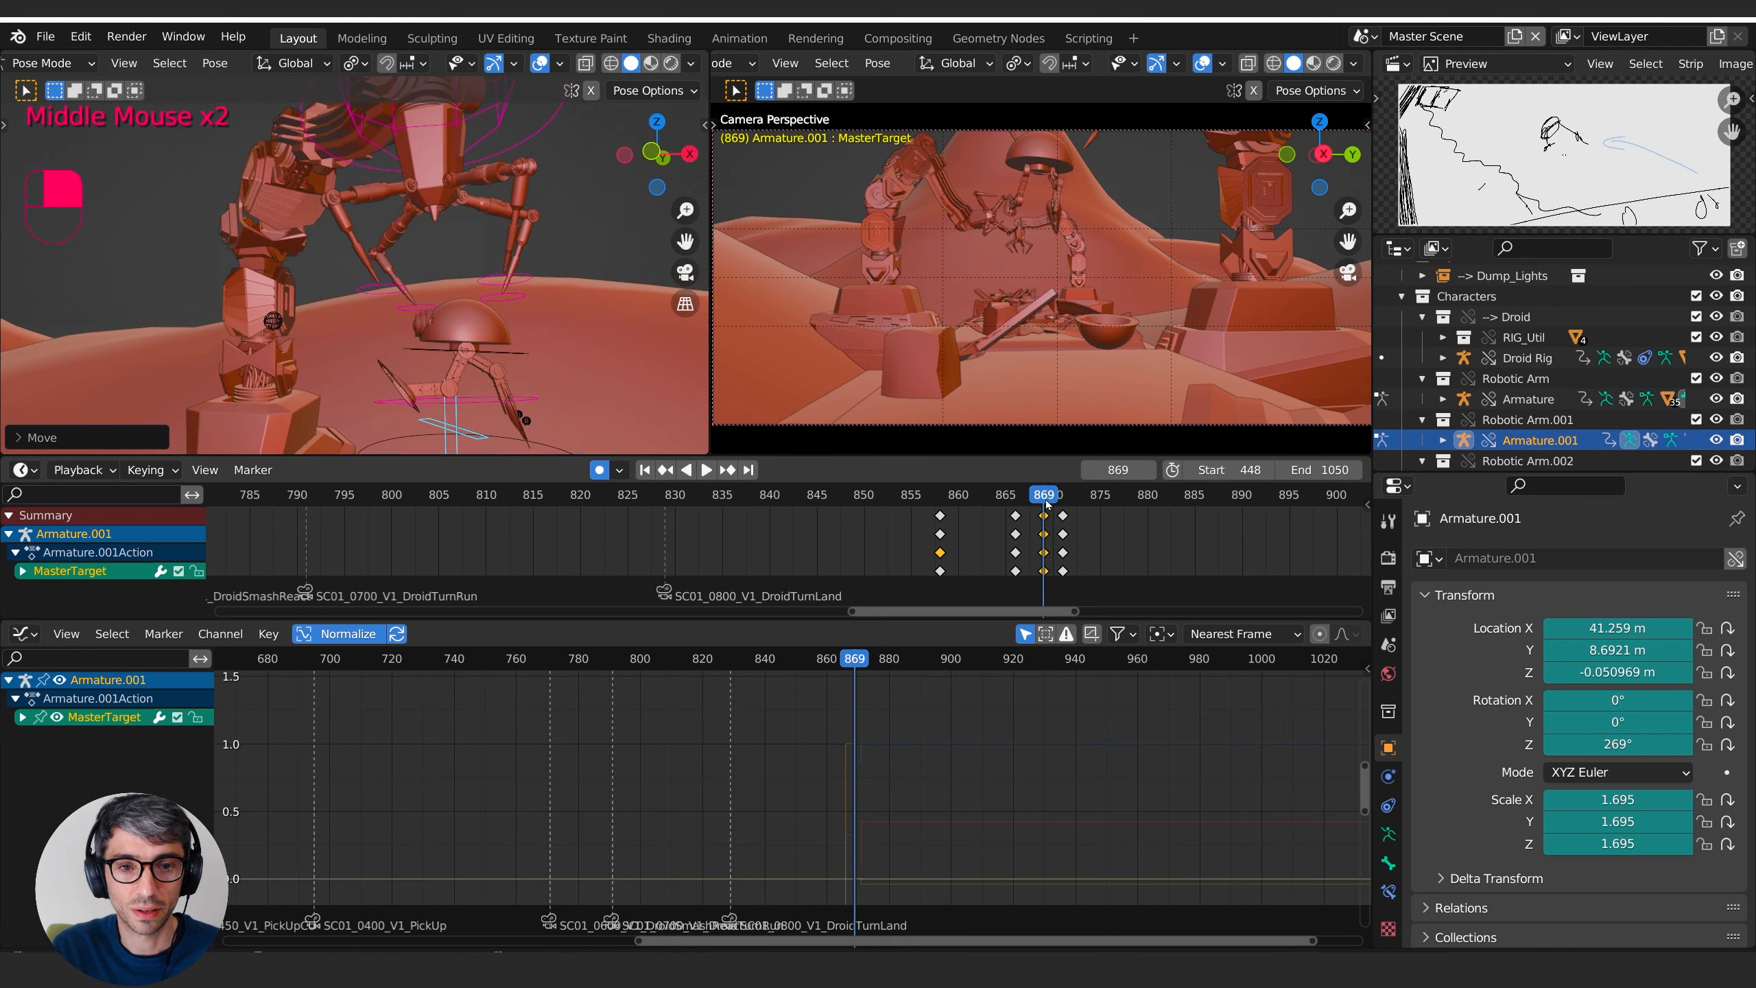
{"action": "mouse_move", "coordinate": [1045, 503]}
{"action": "left_mouse_down"}
{"action": "mouse_move", "coordinate": [1064, 500]}
{"action": "mouse_move", "coordinate": [975, 496]}
{"action": "mouse_move", "coordinate": [1073, 495]}
{"action": "mouse_move", "coordinate": [1043, 506]}
{"action": "left_mouse_up"}
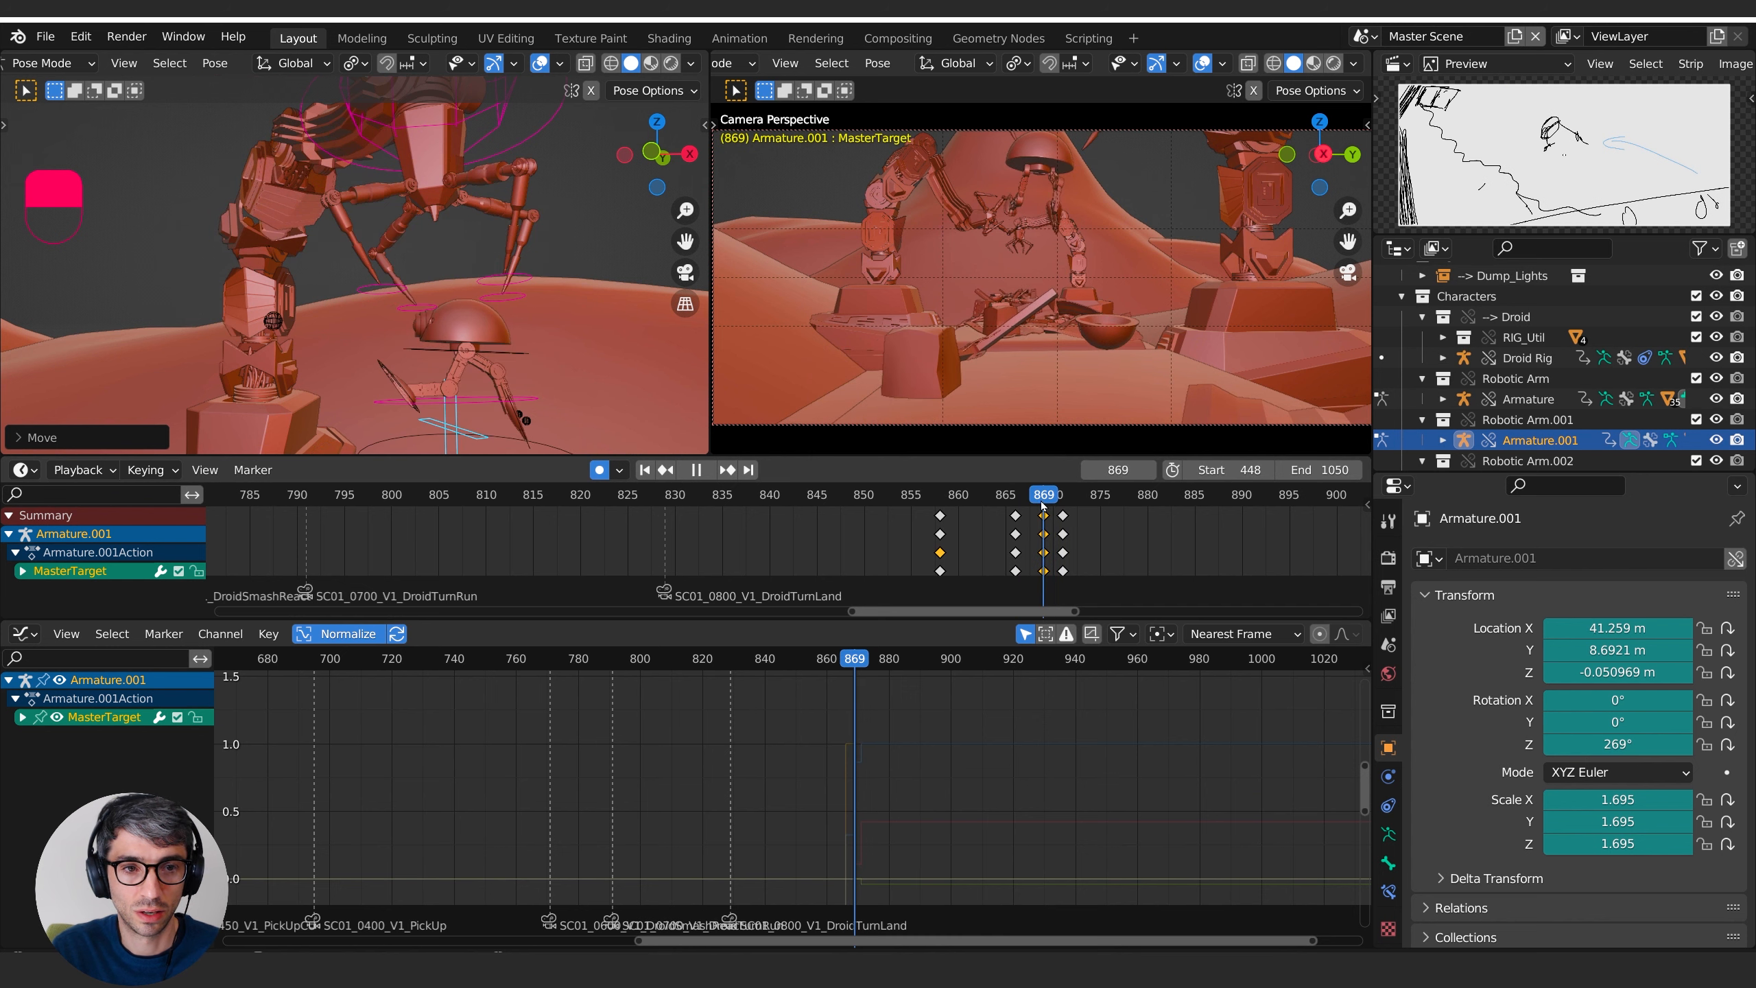
{"action": "key", "text": "g"}
{"action": "left_click", "coordinate": [527, 253]}
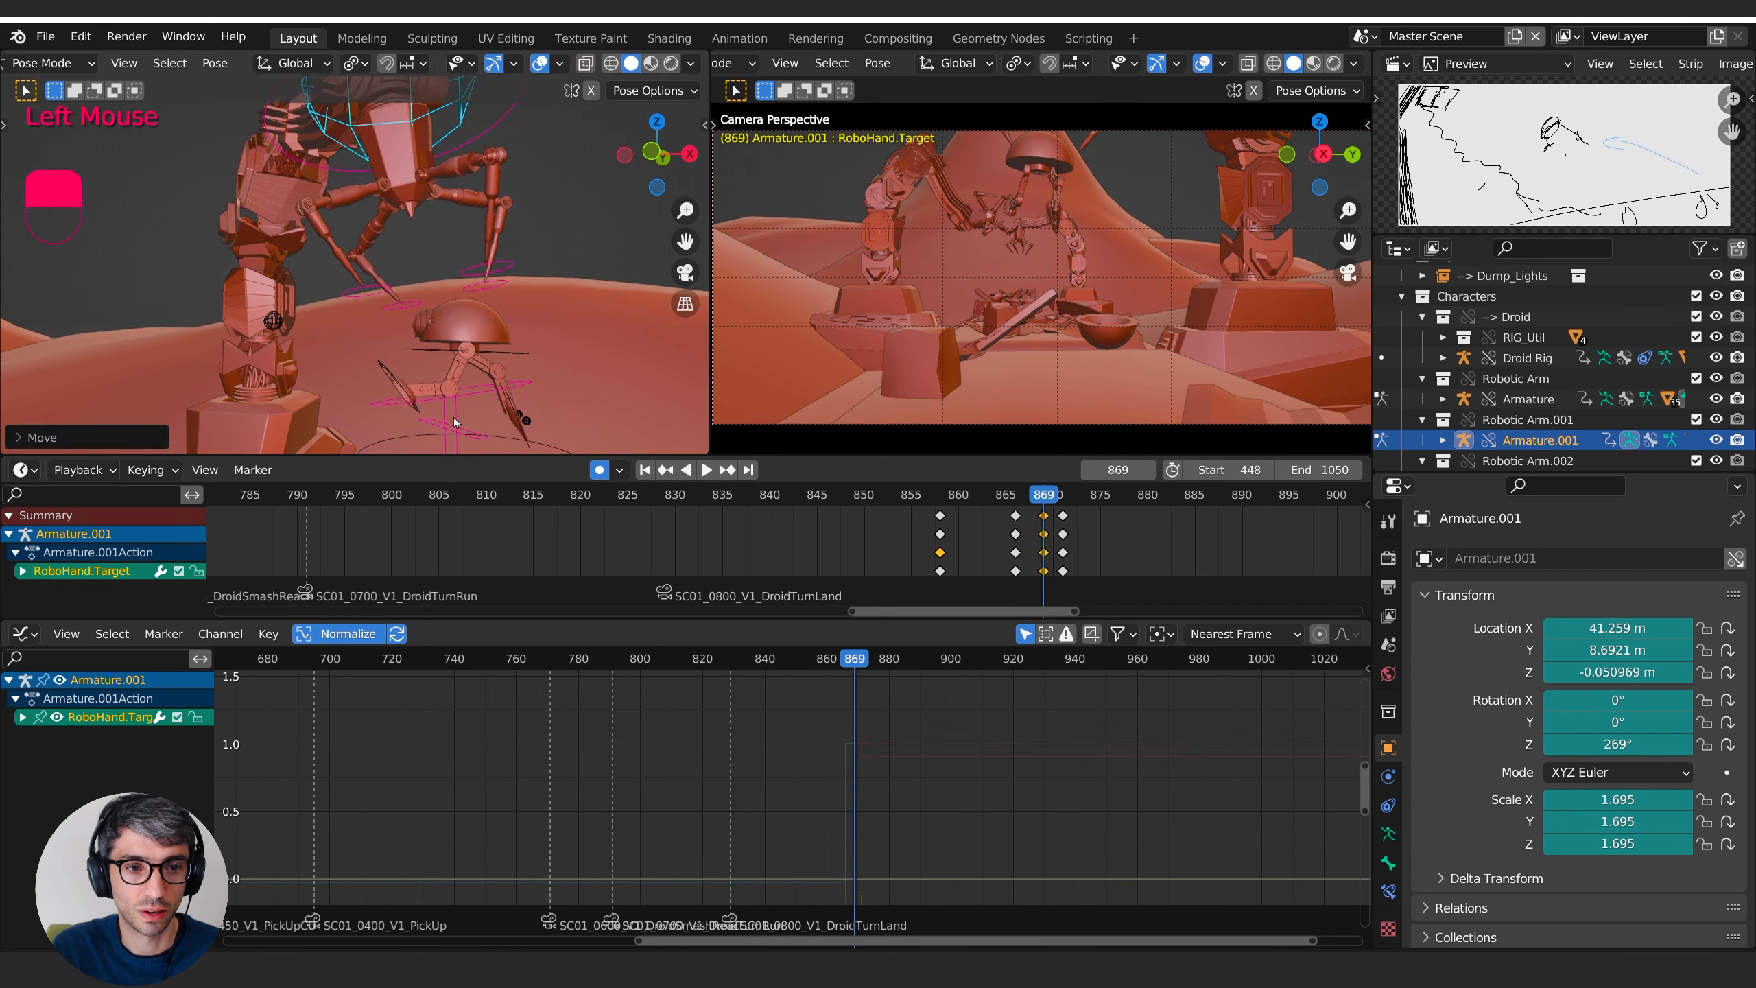
- At frame 866, move RoboHand.Target about 4 m outward over the conveyor belt, aligning it from above
{"action": "mouse_move", "coordinate": [1046, 500]}
{"action": "left_mouse_down"}
{"action": "mouse_move", "coordinate": [1070, 496]}
{"action": "mouse_move", "coordinate": [958, 496]}
{"action": "mouse_move", "coordinate": [1075, 497]}
{"action": "mouse_move", "coordinate": [935, 493]}
{"action": "mouse_move", "coordinate": [1057, 492]}
{"action": "mouse_move", "coordinate": [1024, 492]}
{"action": "left_mouse_up"}
{"action": "middle_click_drag", "start_coordinate": [575, 277], "coordinate": [458, 250]}
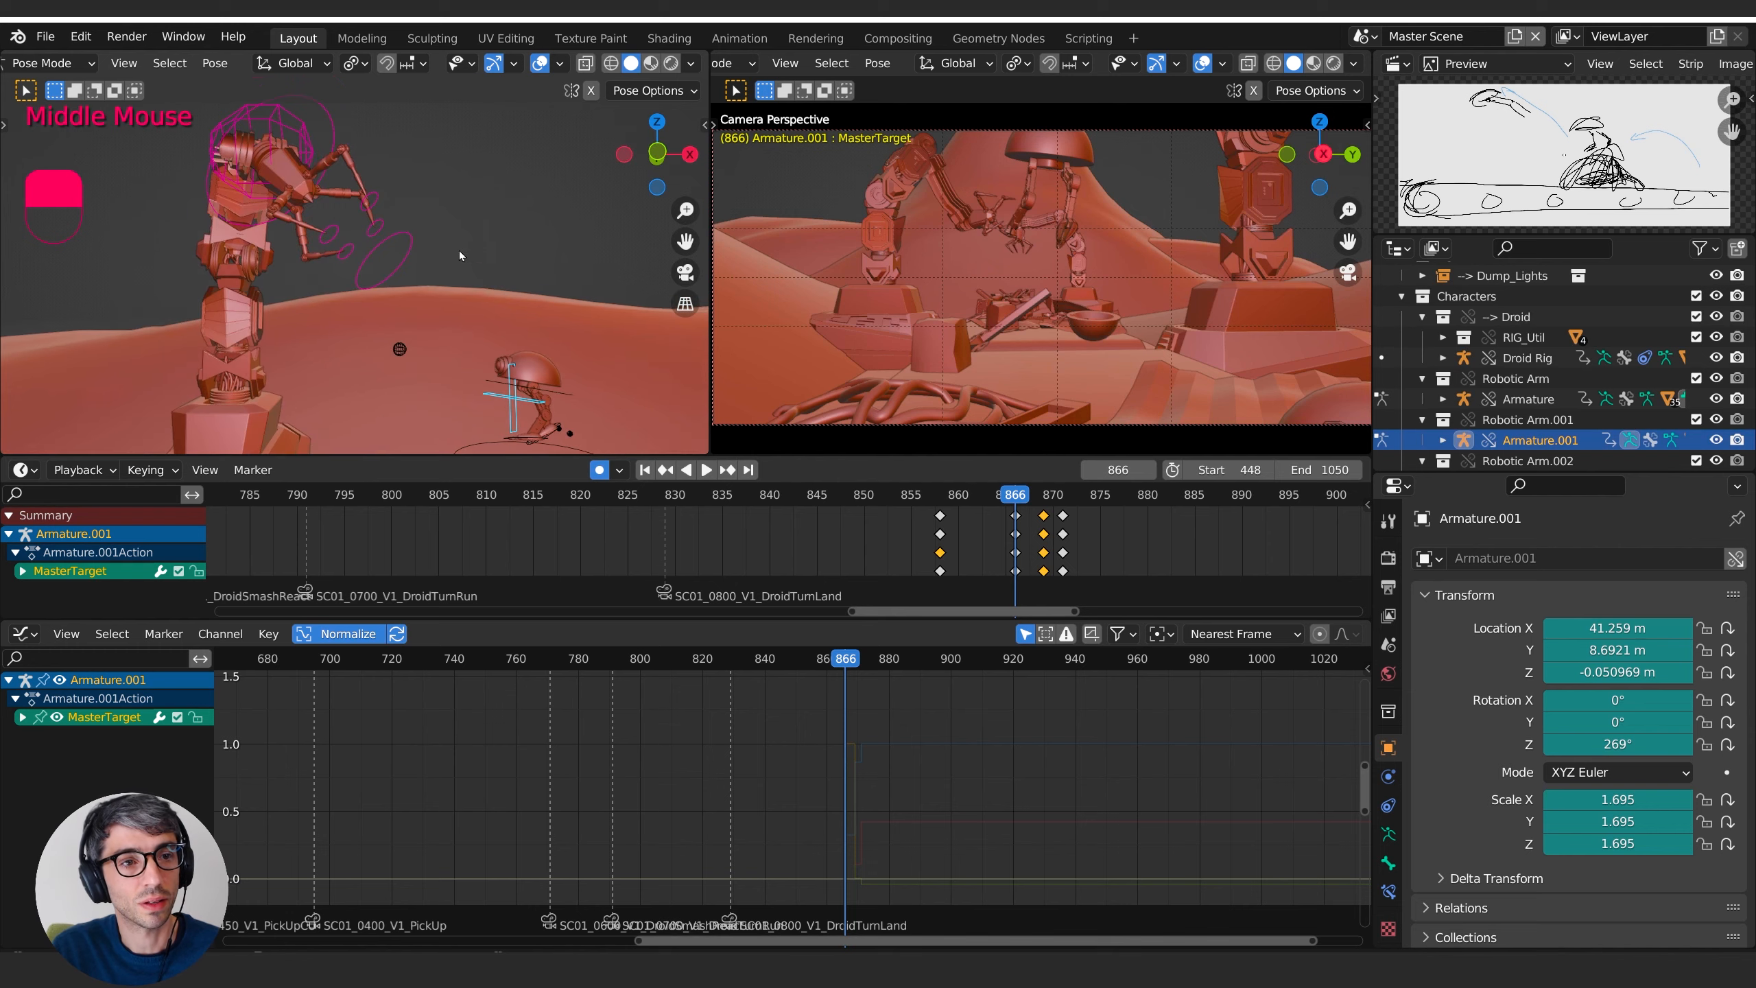
{"action": "left_click", "coordinate": [275, 132]}
{"action": "middle_click_drag", "start_coordinate": [275, 132], "coordinate": [341, 342]}
{"action": "scroll", "coordinate": [409, 203], "scroll_direction": "down", "scroll_amount": 2}
{"action": "key", "text": "g"}
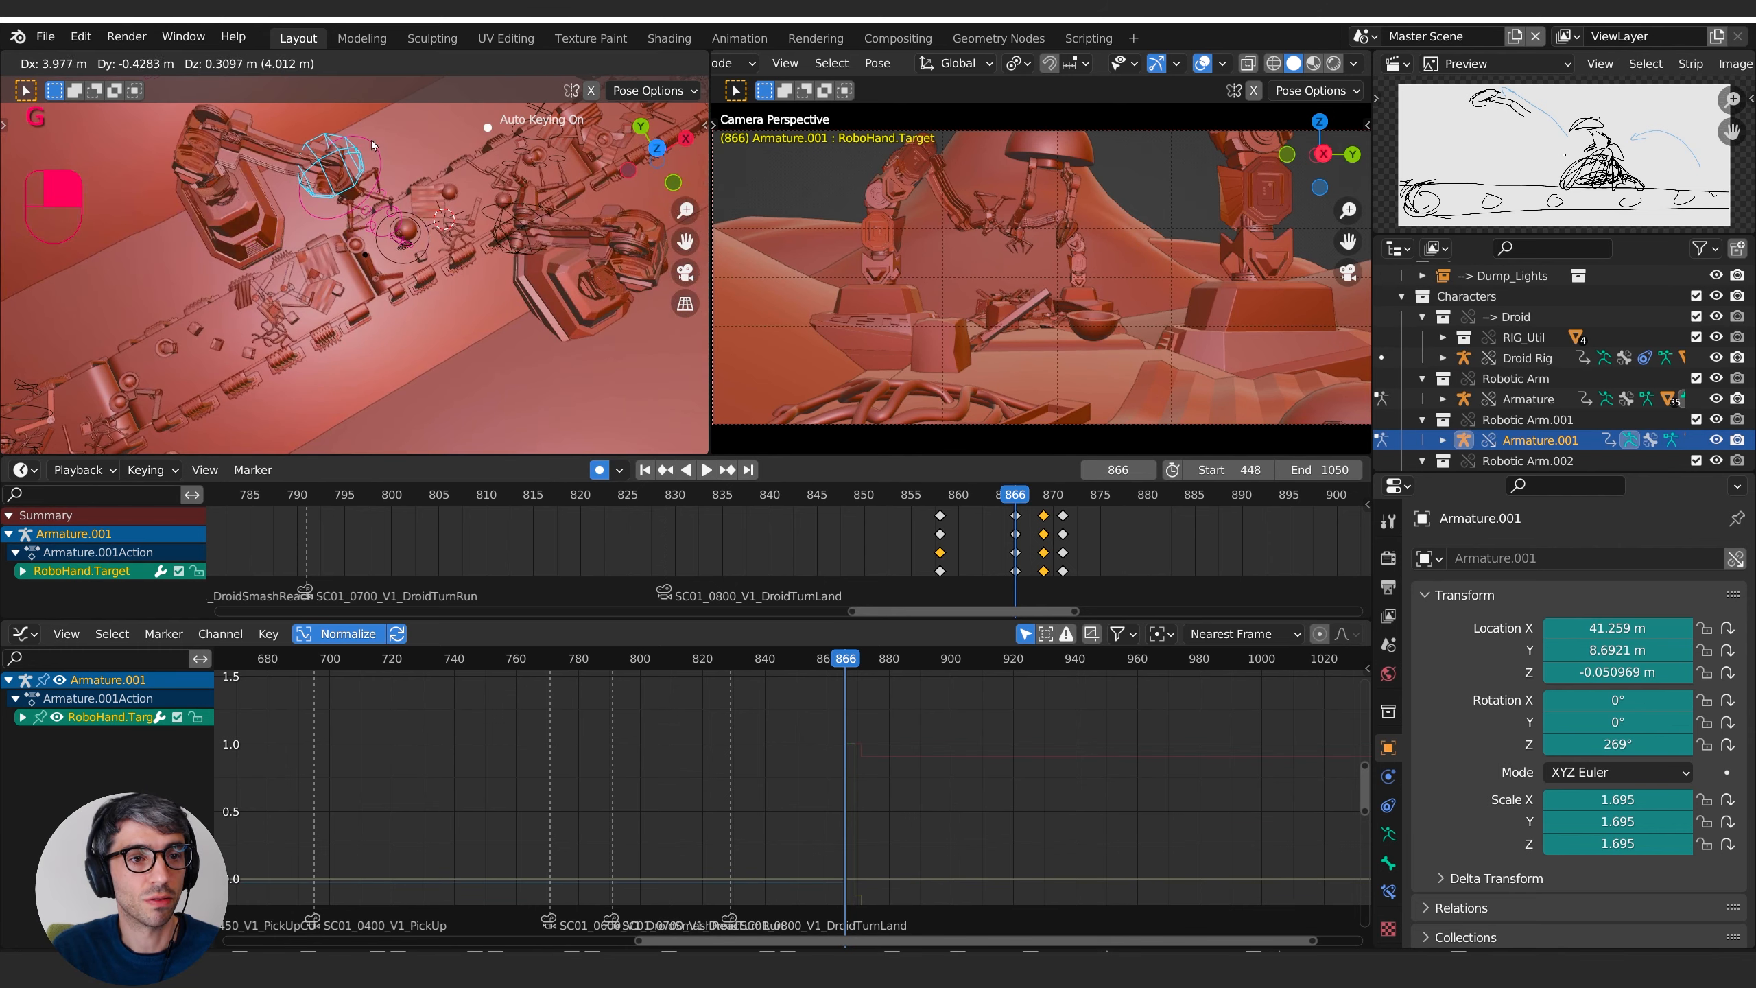
{"action": "left_click", "coordinate": [372, 144]}
{"action": "middle_click_drag", "start_coordinate": [372, 144], "coordinate": [440, 322]}
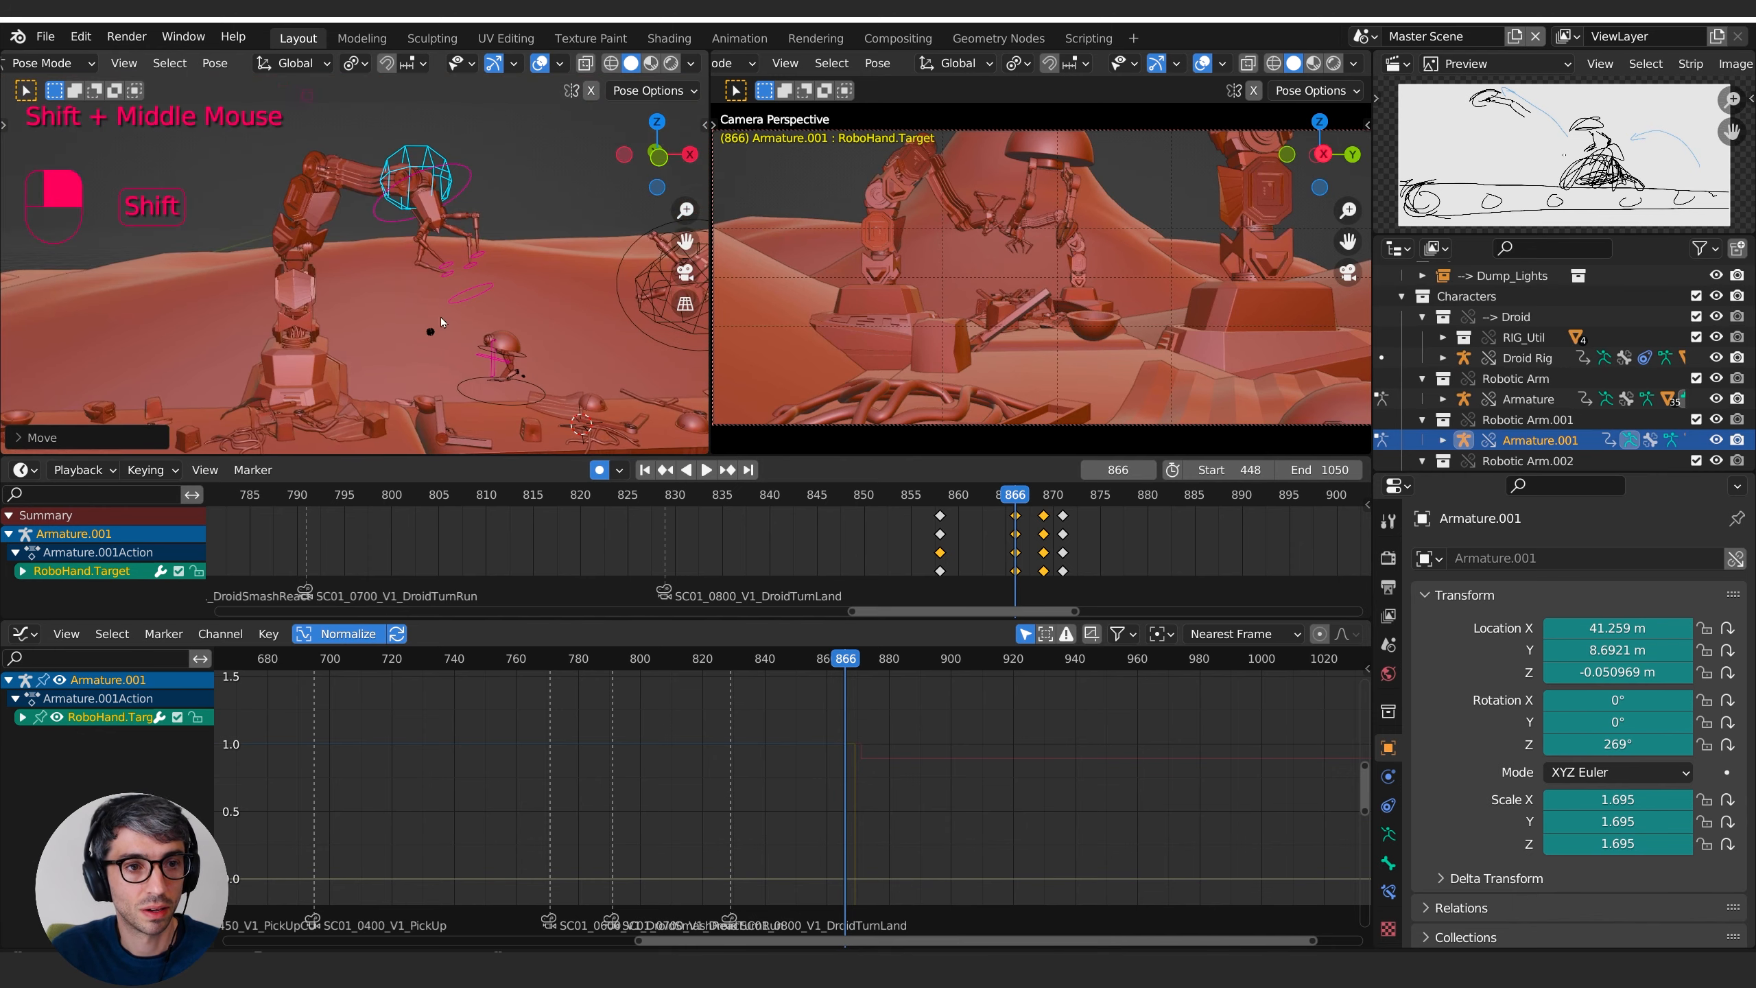
- At frame 858, lower RoboHand.Target so the arm dips toward the belt
{"action": "left_click_drag", "start_coordinate": [1028, 497], "coordinate": [942, 529]}
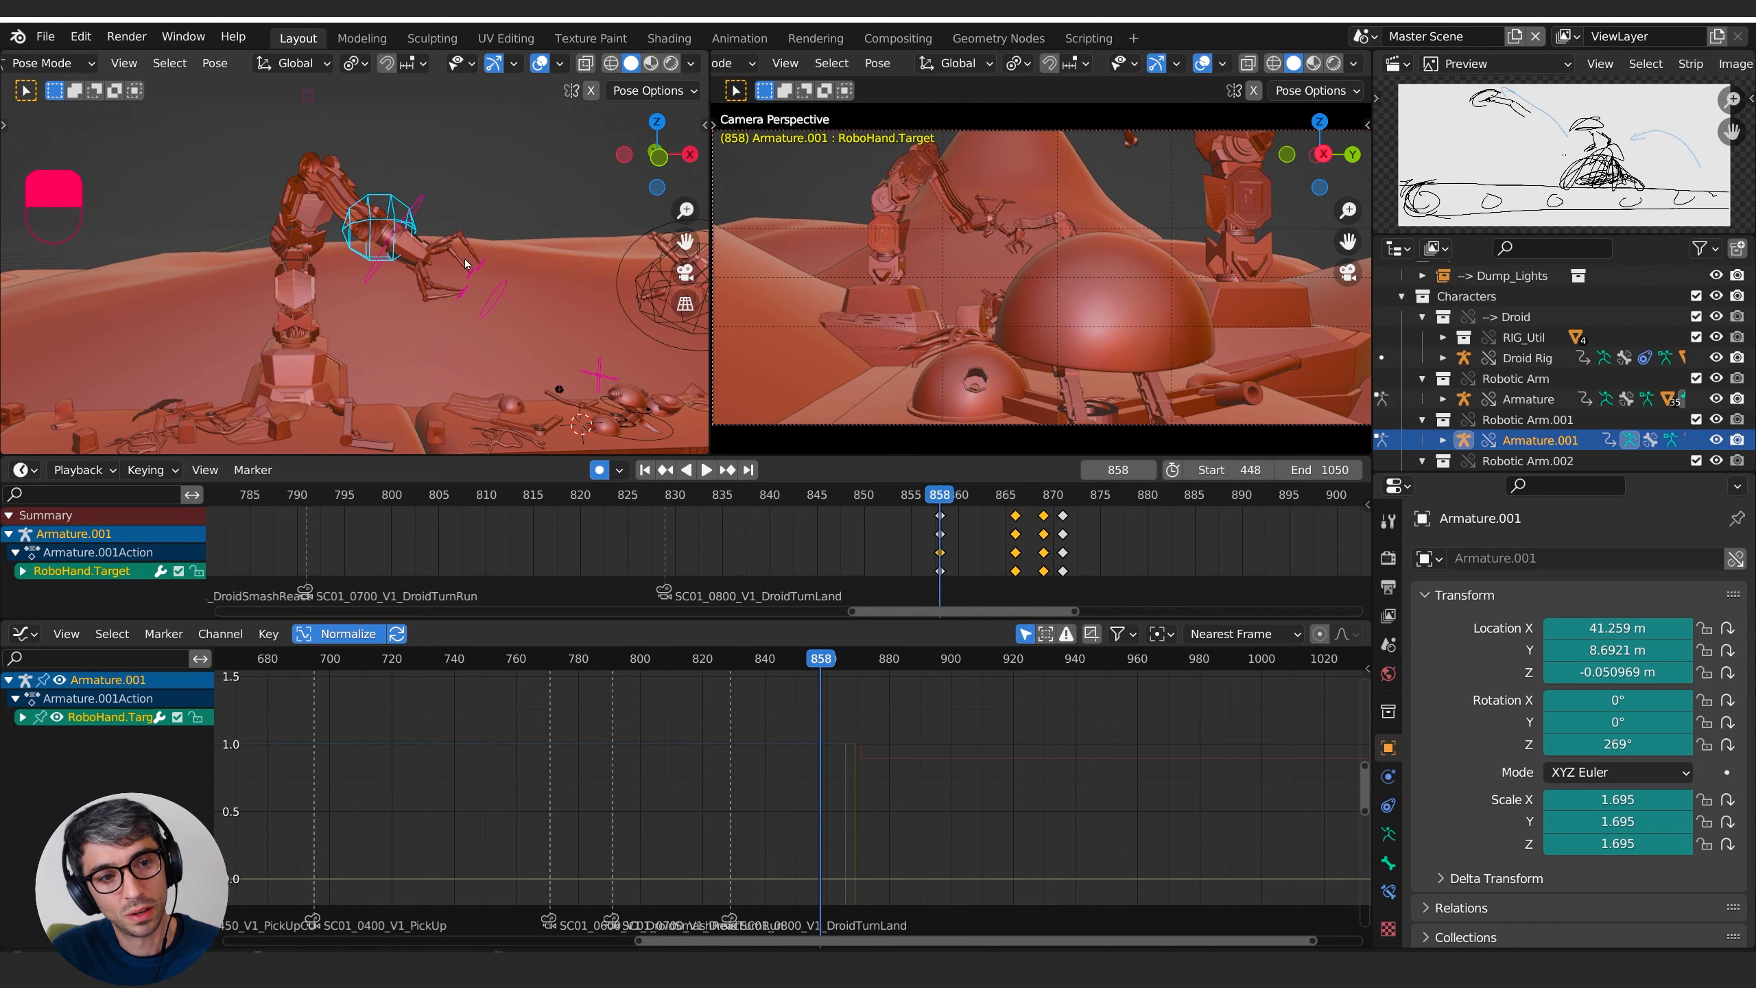
{"action": "key", "text": "g"}
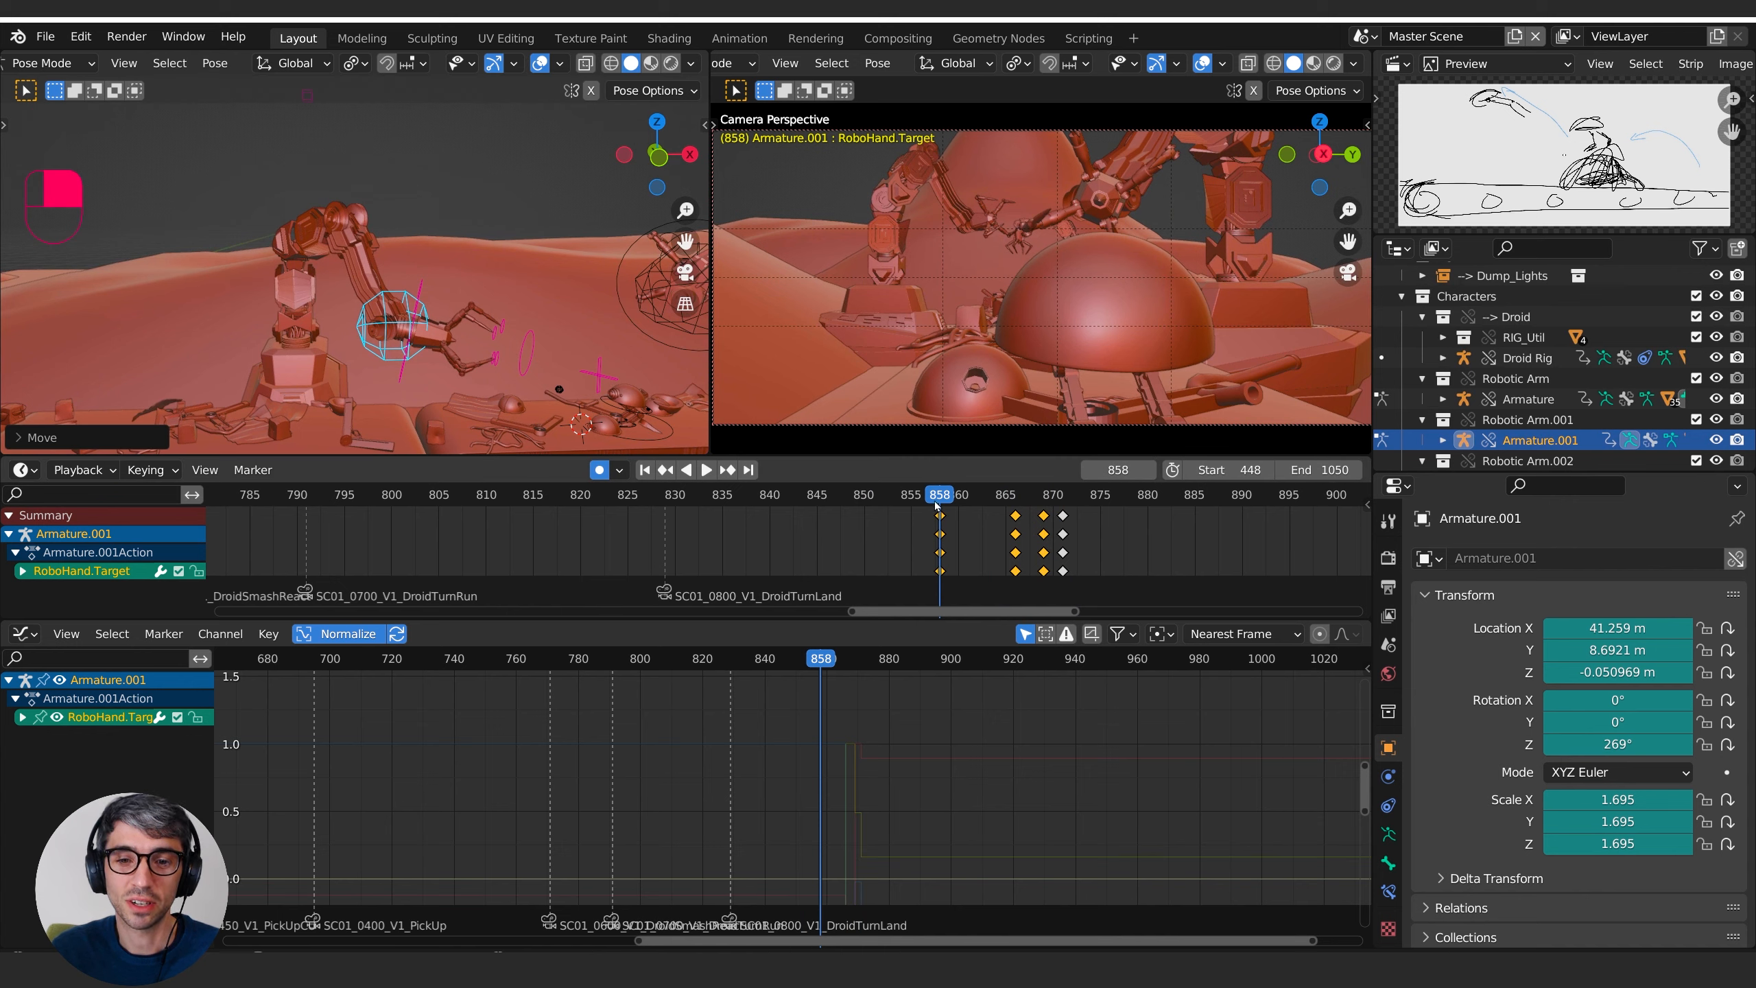
- At frame 853, move MasterTarget beneath the hand so the claw hangs down, and raise RoboHand.Target
{"action": "left_click_drag", "start_coordinate": [939, 499], "coordinate": [892, 519]}
{"action": "key", "text": "g"}
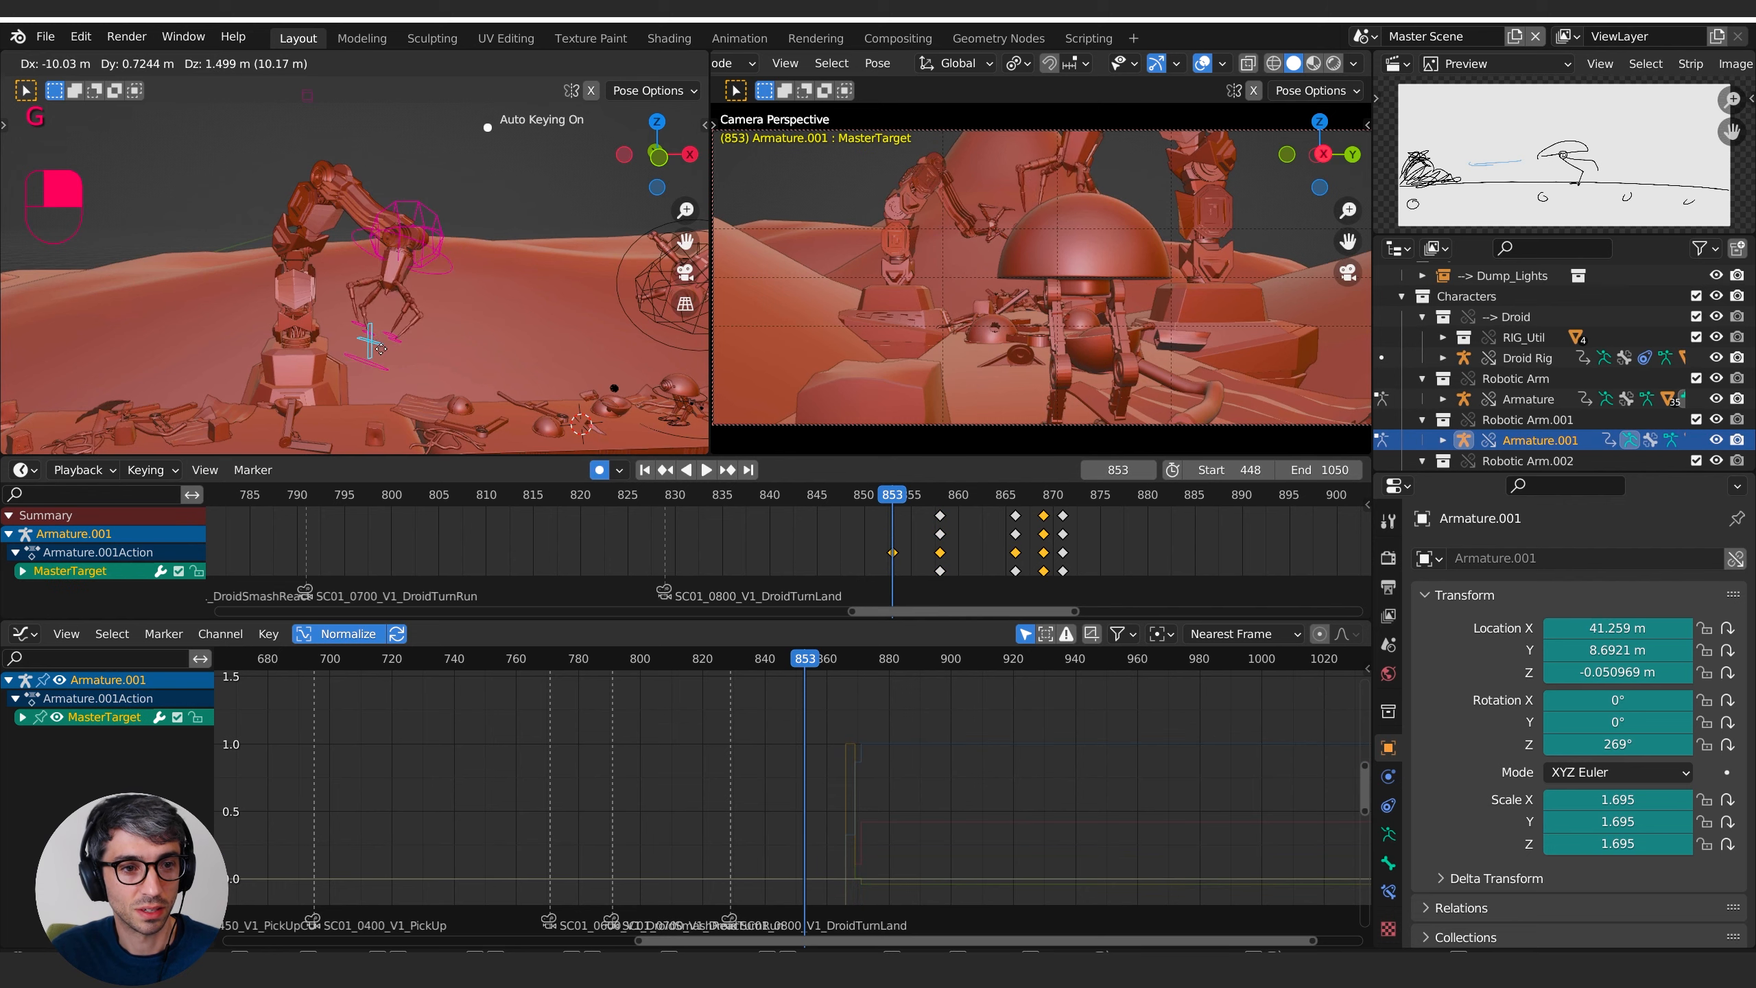
{"action": "left_click", "coordinate": [277, 339]}
{"action": "left_click", "coordinate": [442, 217]}
{"action": "key", "text": "g"}
{"action": "left_click", "coordinate": [450, 203]}
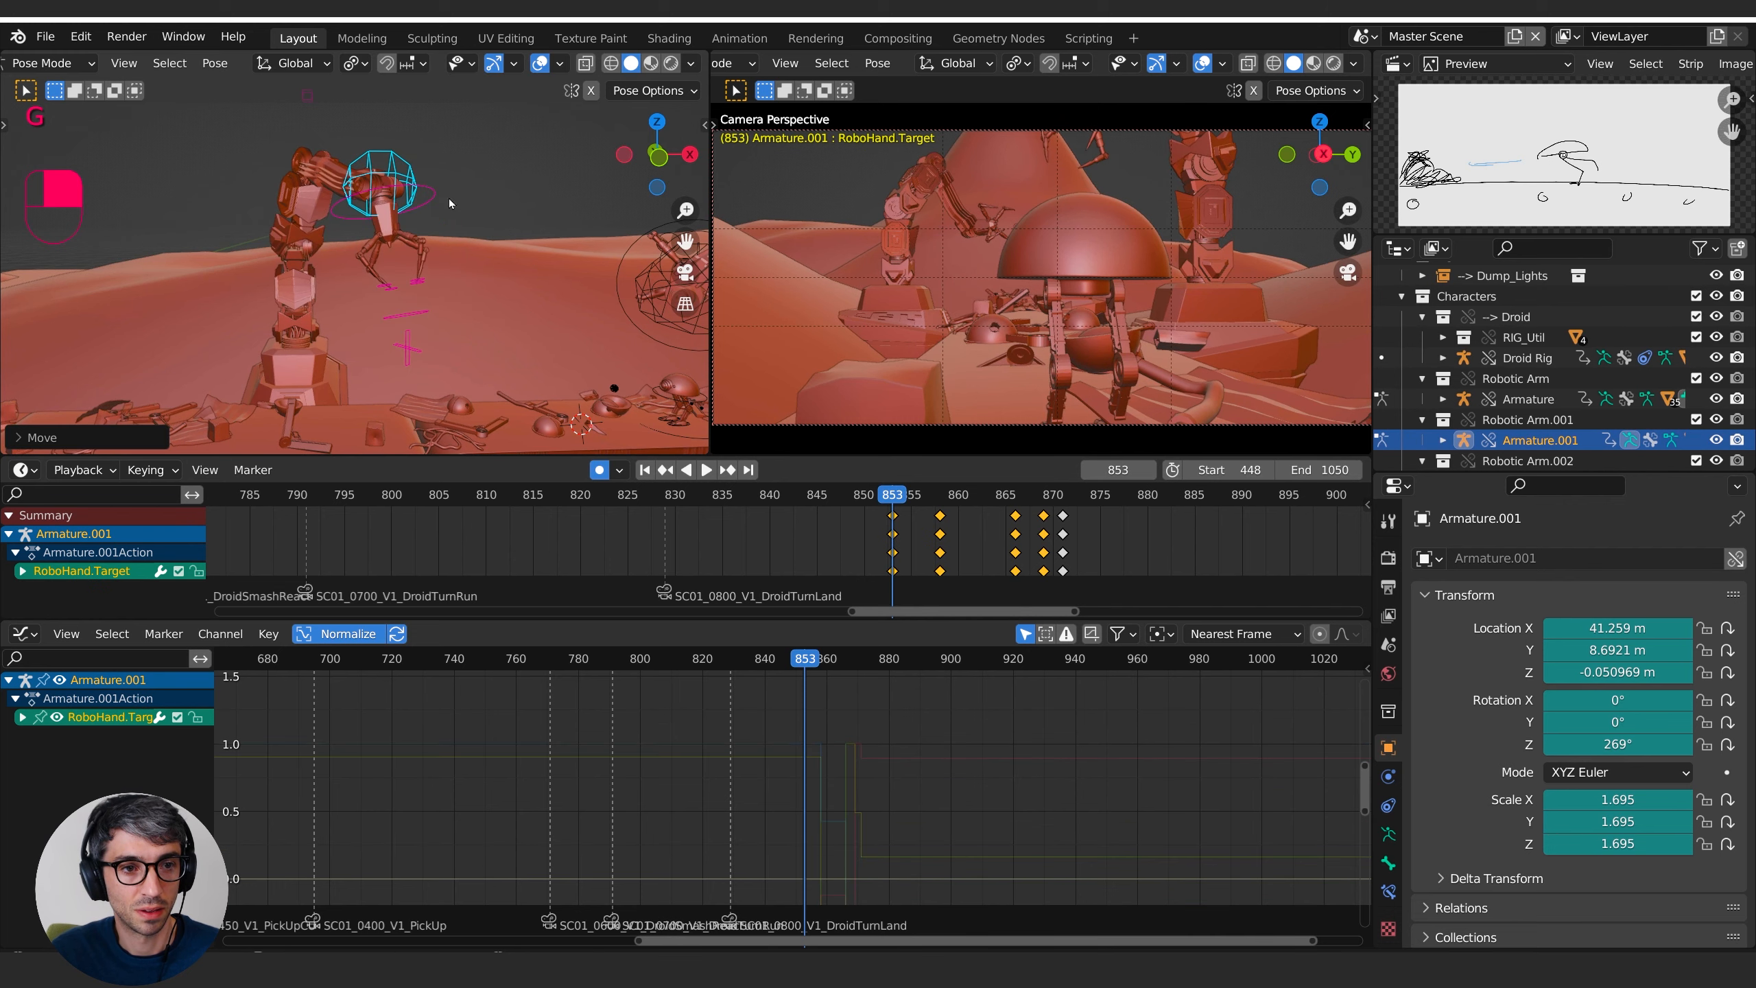
- At frame 858, raise RoboHand.Target to lift the arm away from the belt
{"action": "left_click_drag", "start_coordinate": [893, 496], "coordinate": [941, 507]}
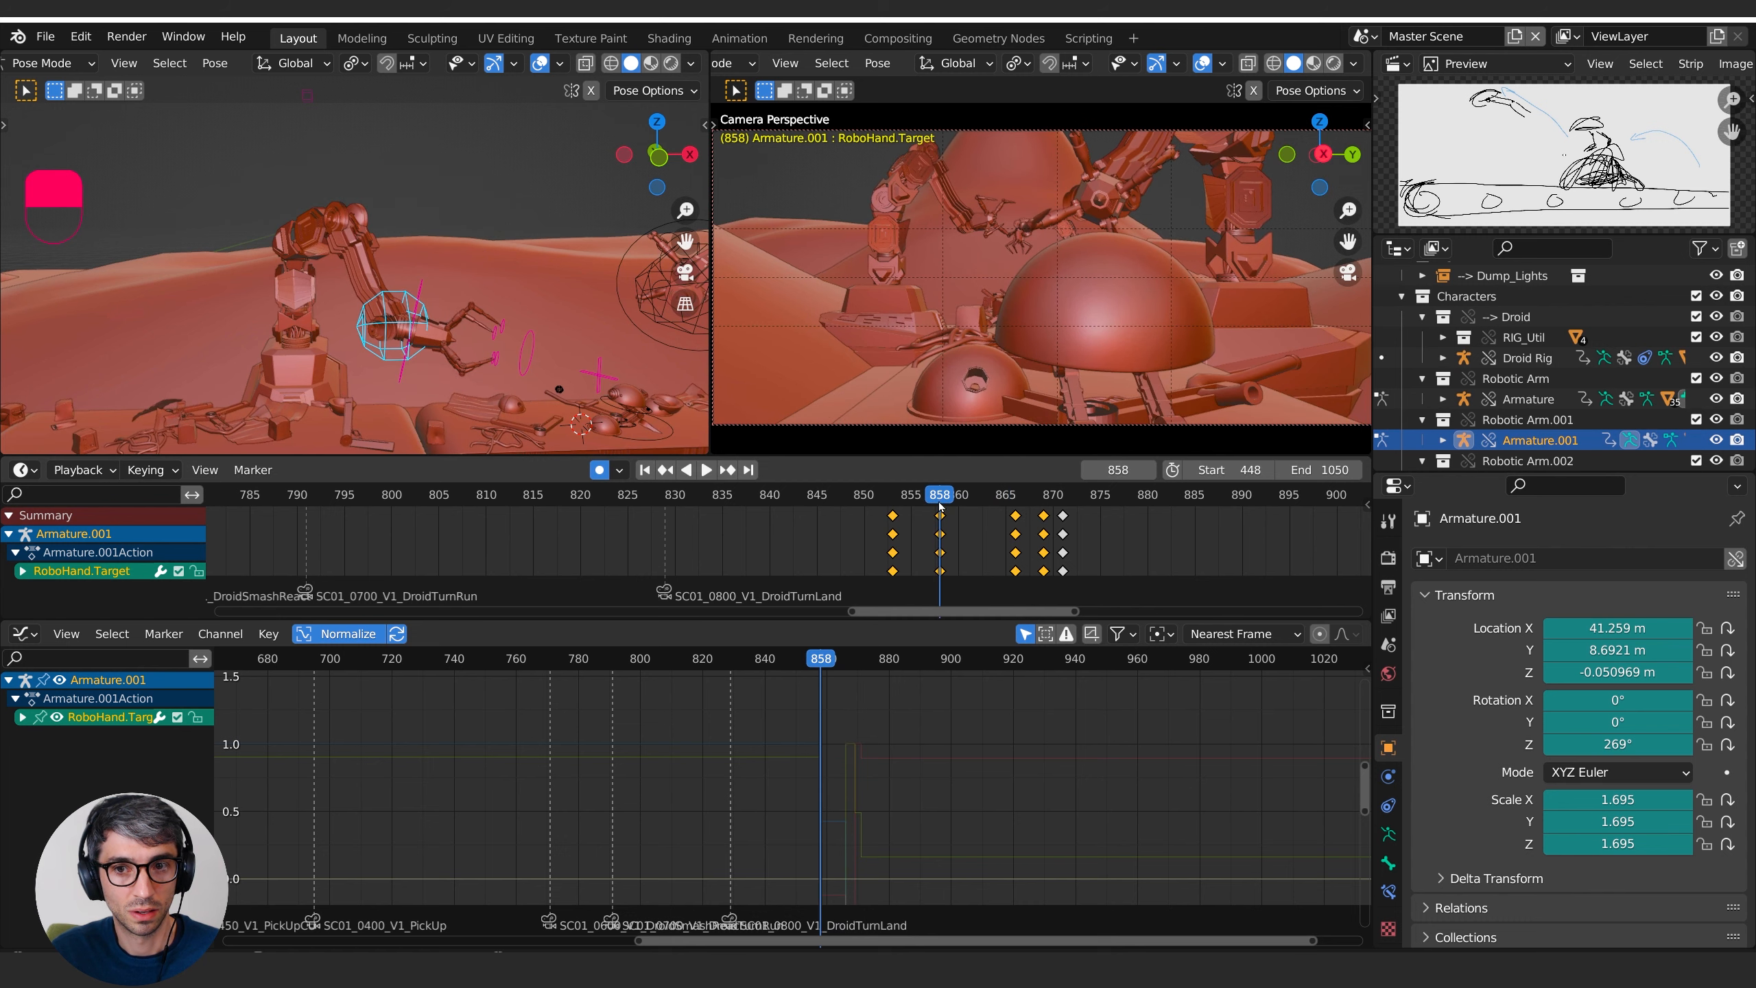
{"action": "key", "text": "g"}
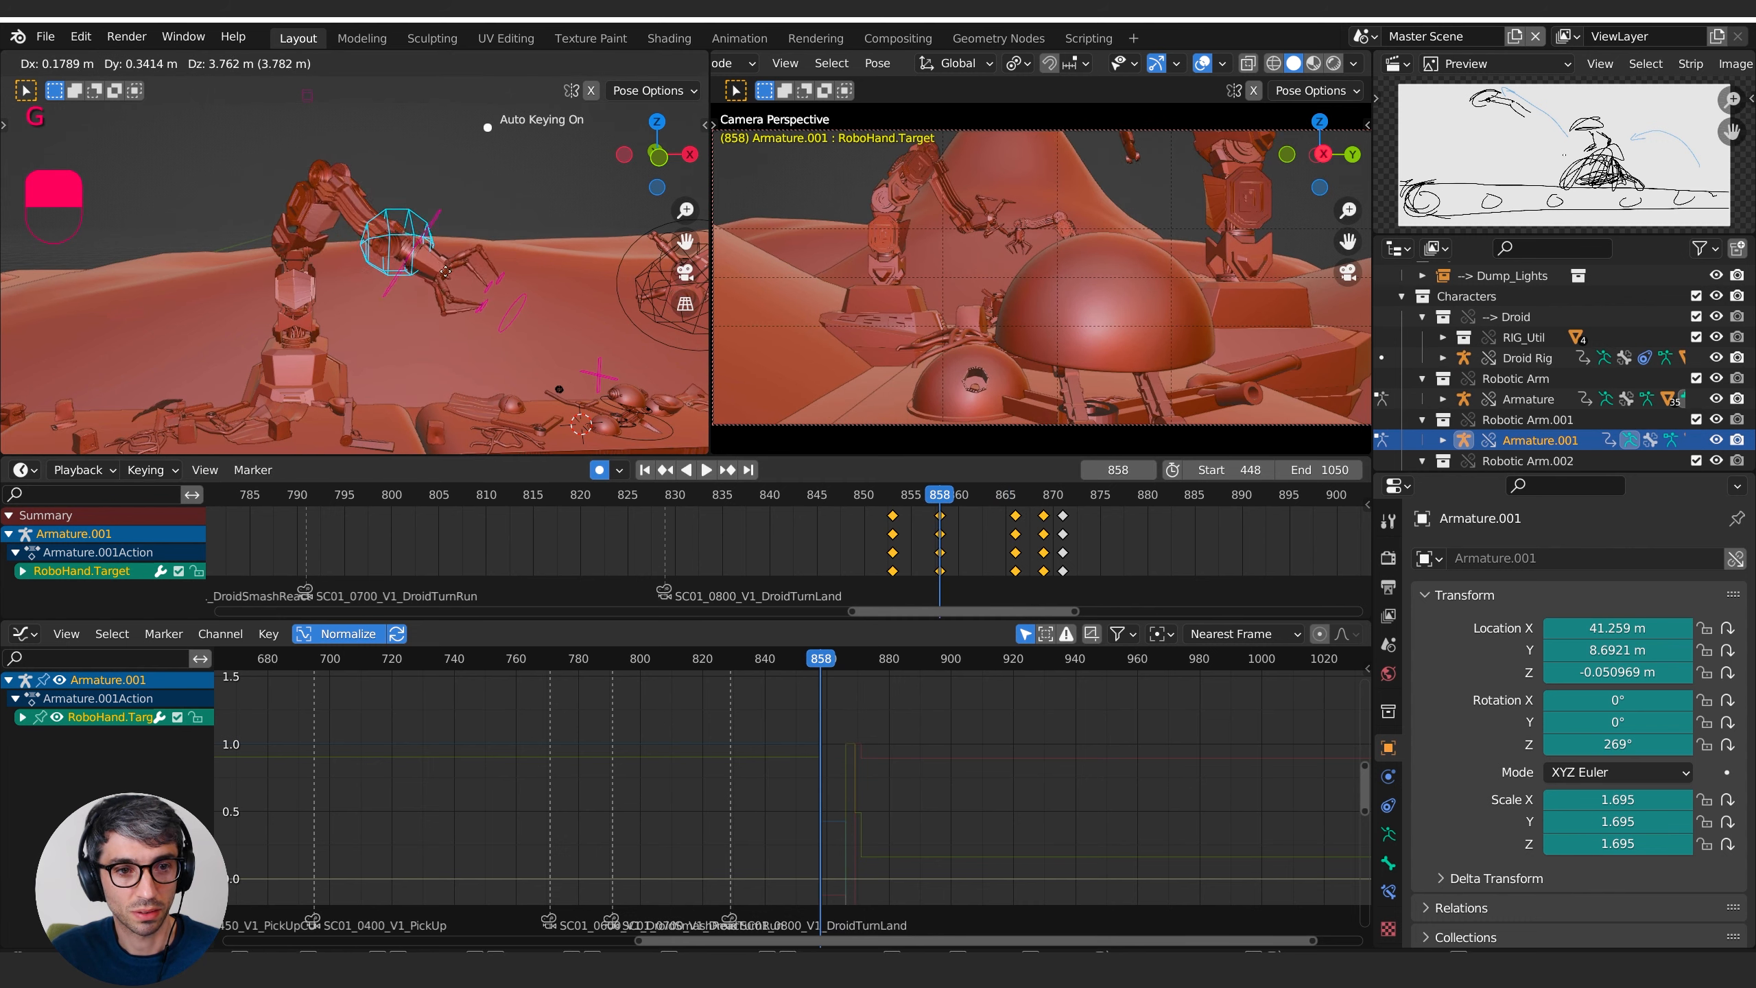
{"action": "left_click", "coordinate": [364, 207]}
- At frame 869, move RoboHand.Target higher above the droid and enlarge Finger-MasterTarget to spread the claw wider
{"action": "left_click_drag", "start_coordinate": [937, 495], "coordinate": [1043, 519]}
{"action": "key", "text": "g"}
{"action": "left_click", "coordinate": [497, 269]}
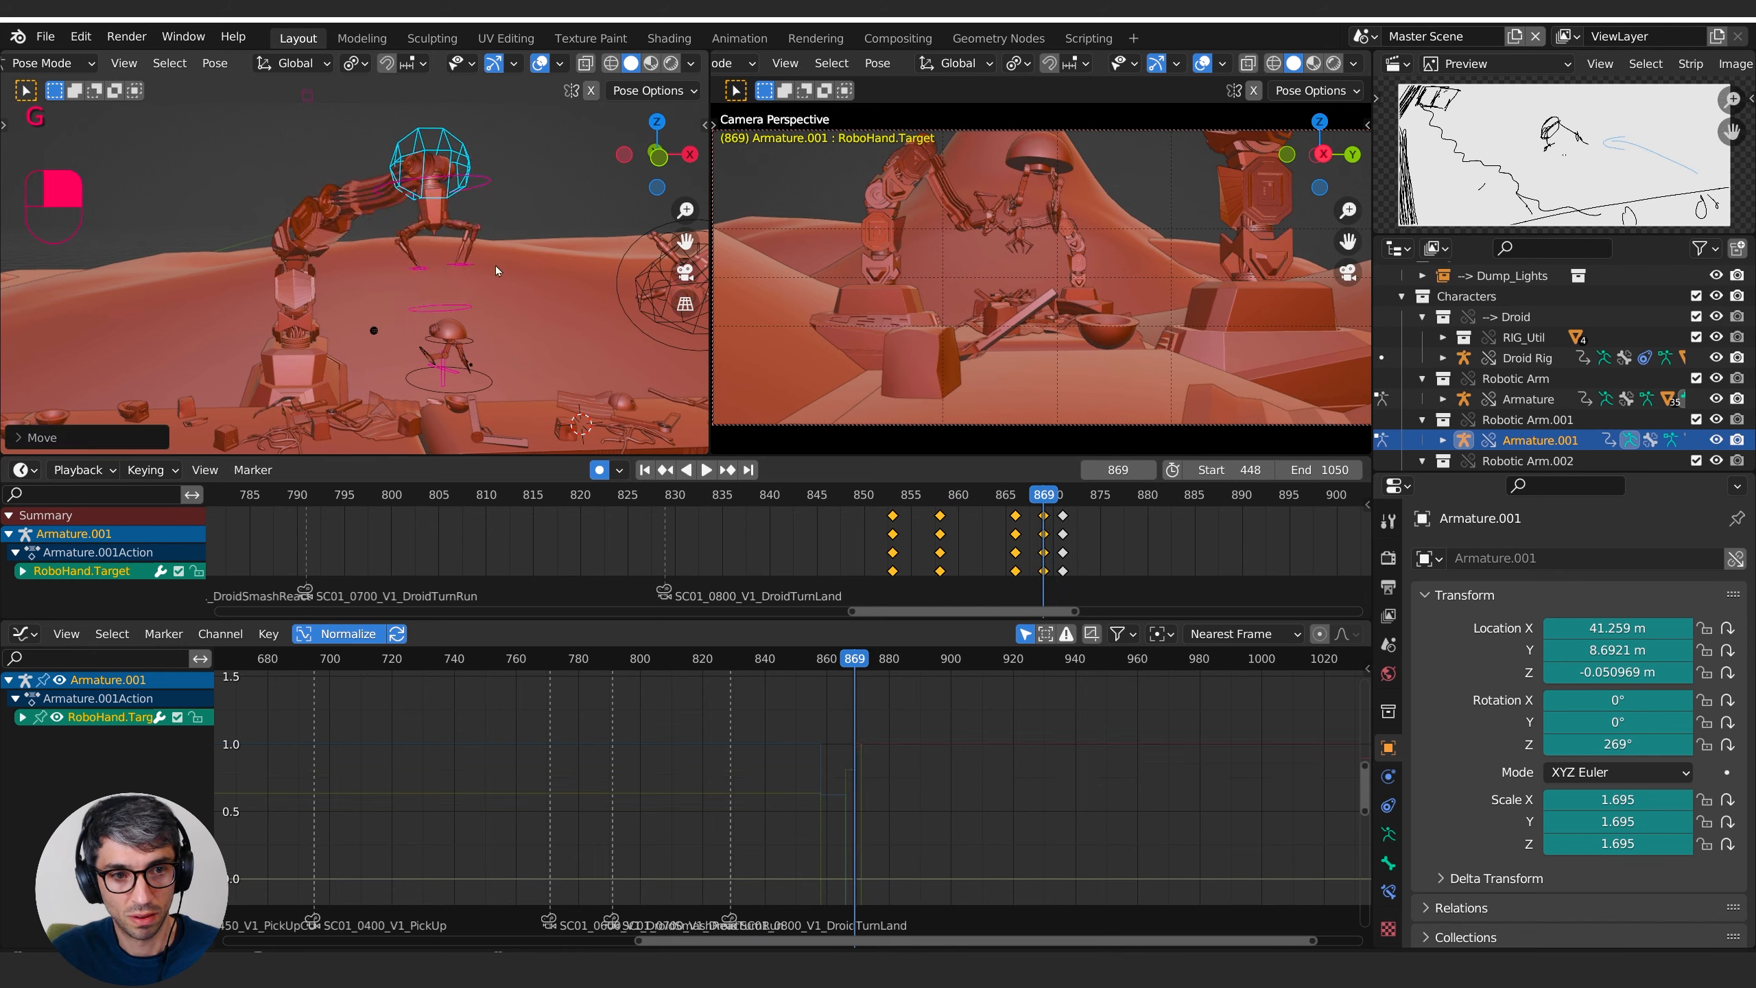
{"action": "left_click", "coordinate": [450, 310]}
{"action": "key", "text": "s"}
{"action": "left_click", "coordinate": [458, 313]}
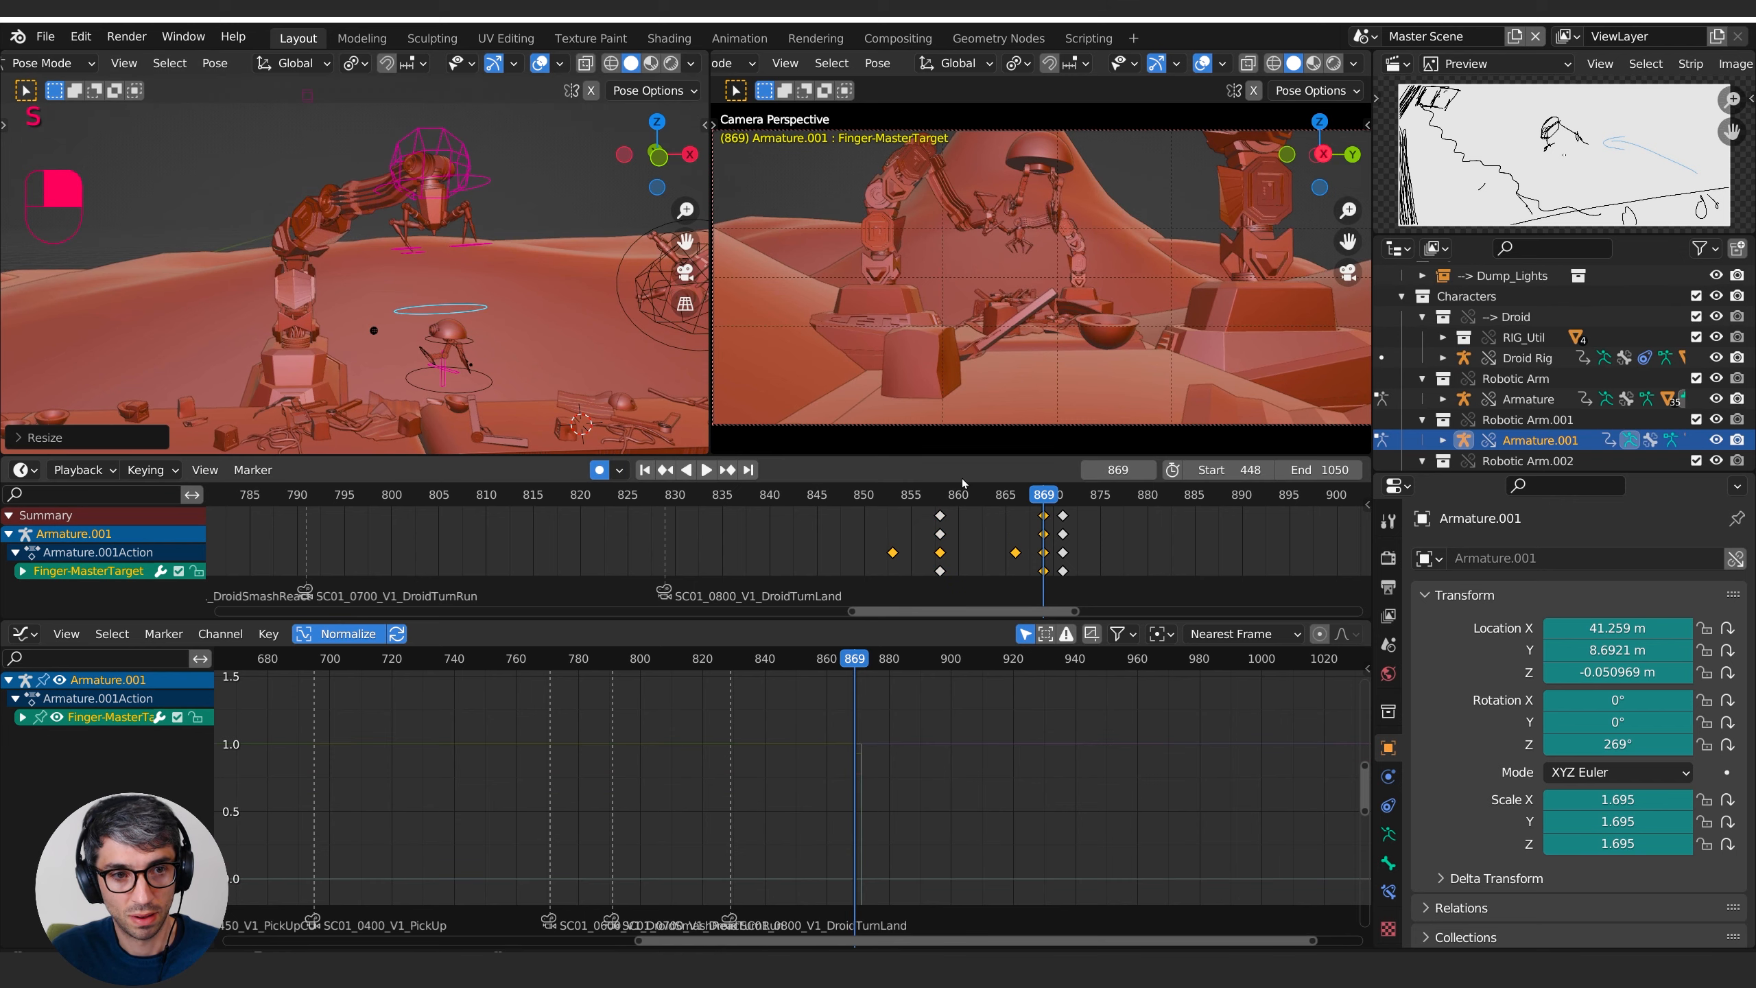
- Go to frame 871 and switch Armature.001 from Pose Mode to Object Mode
{"action": "mouse_move", "coordinate": [1043, 497]}
{"action": "left_mouse_down"}
{"action": "mouse_move", "coordinate": [980, 495]}
{"action": "mouse_move", "coordinate": [1062, 495]}
{"action": "mouse_move", "coordinate": [894, 503]}
{"action": "mouse_move", "coordinate": [1052, 504]}
{"action": "left_mouse_up"}
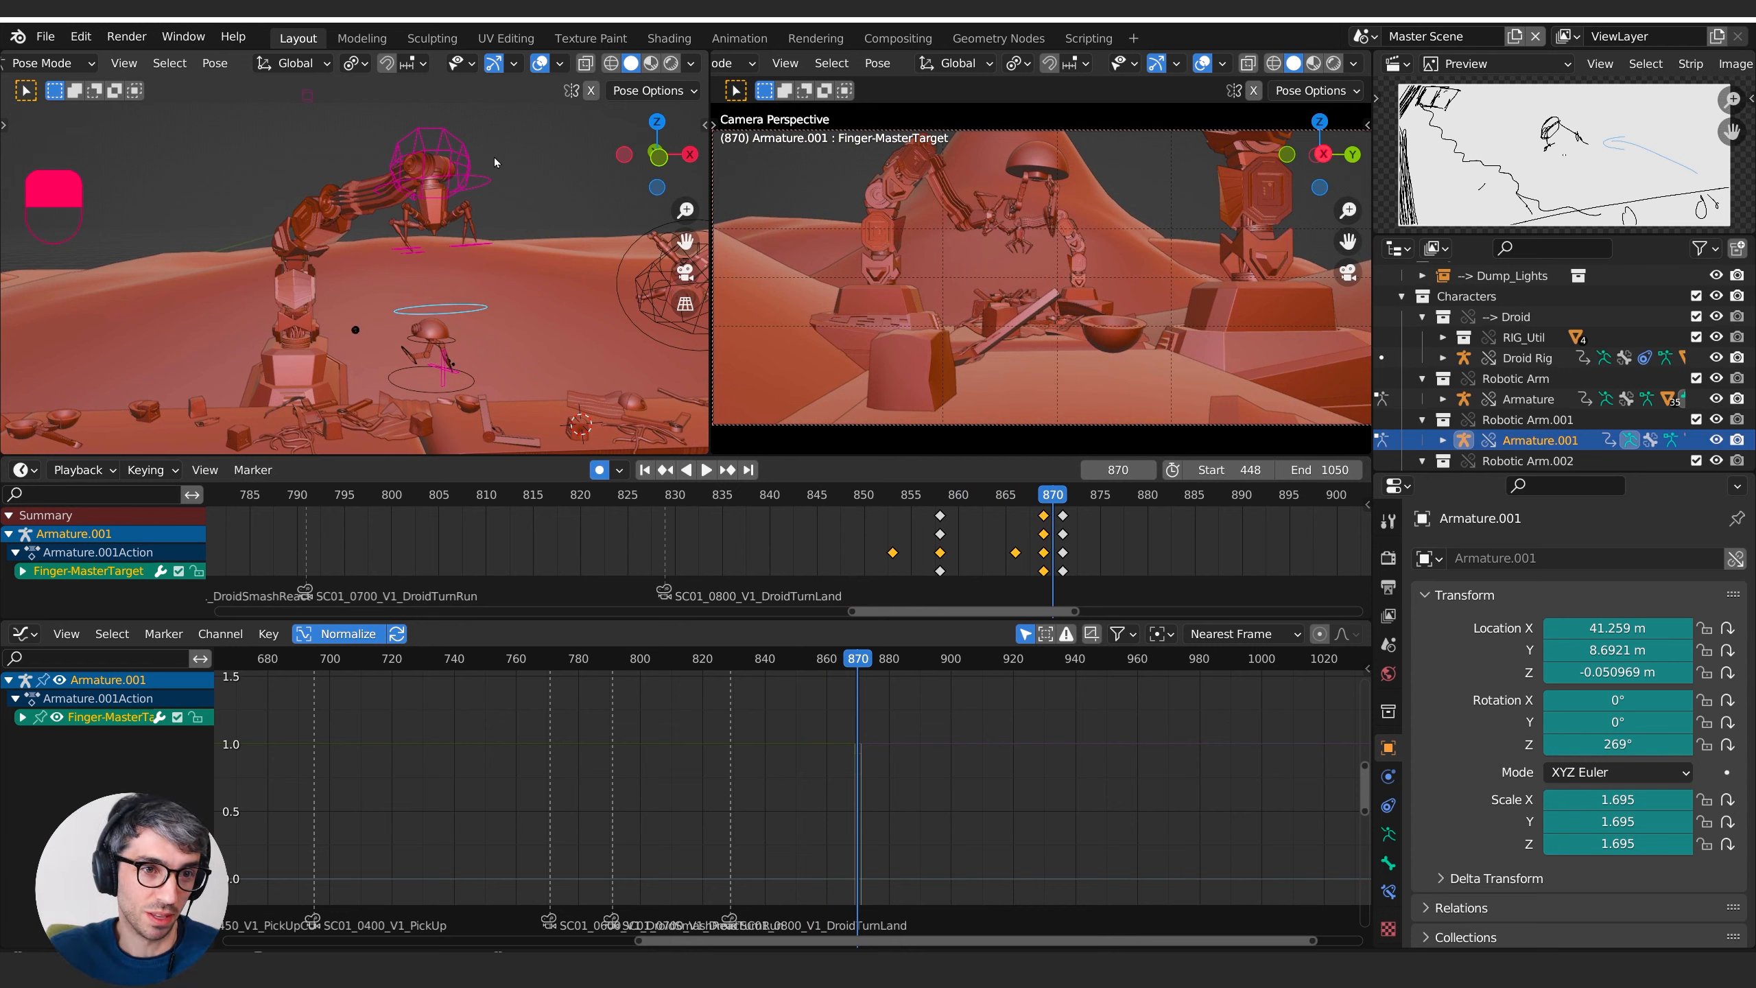
{"action": "mouse_move", "coordinate": [1049, 505]}
{"action": "left_mouse_down"}
{"action": "mouse_move", "coordinate": [1020, 504]}
{"action": "mouse_move", "coordinate": [1080, 501]}
{"action": "mouse_move", "coordinate": [1046, 507]}
{"action": "mouse_move", "coordinate": [1062, 503]}
{"action": "left_mouse_up"}
{"action": "middle_click_drag", "start_coordinate": [593, 326], "coordinate": [547, 250]}
{"action": "key", "text": "Tab"}
{"action": "scroll", "coordinate": [485, 242], "scroll_direction": "down", "scroll_amount": 2}
{"action": "scroll", "coordinate": [457, 249], "scroll_direction": "up", "scroll_amount": 2}
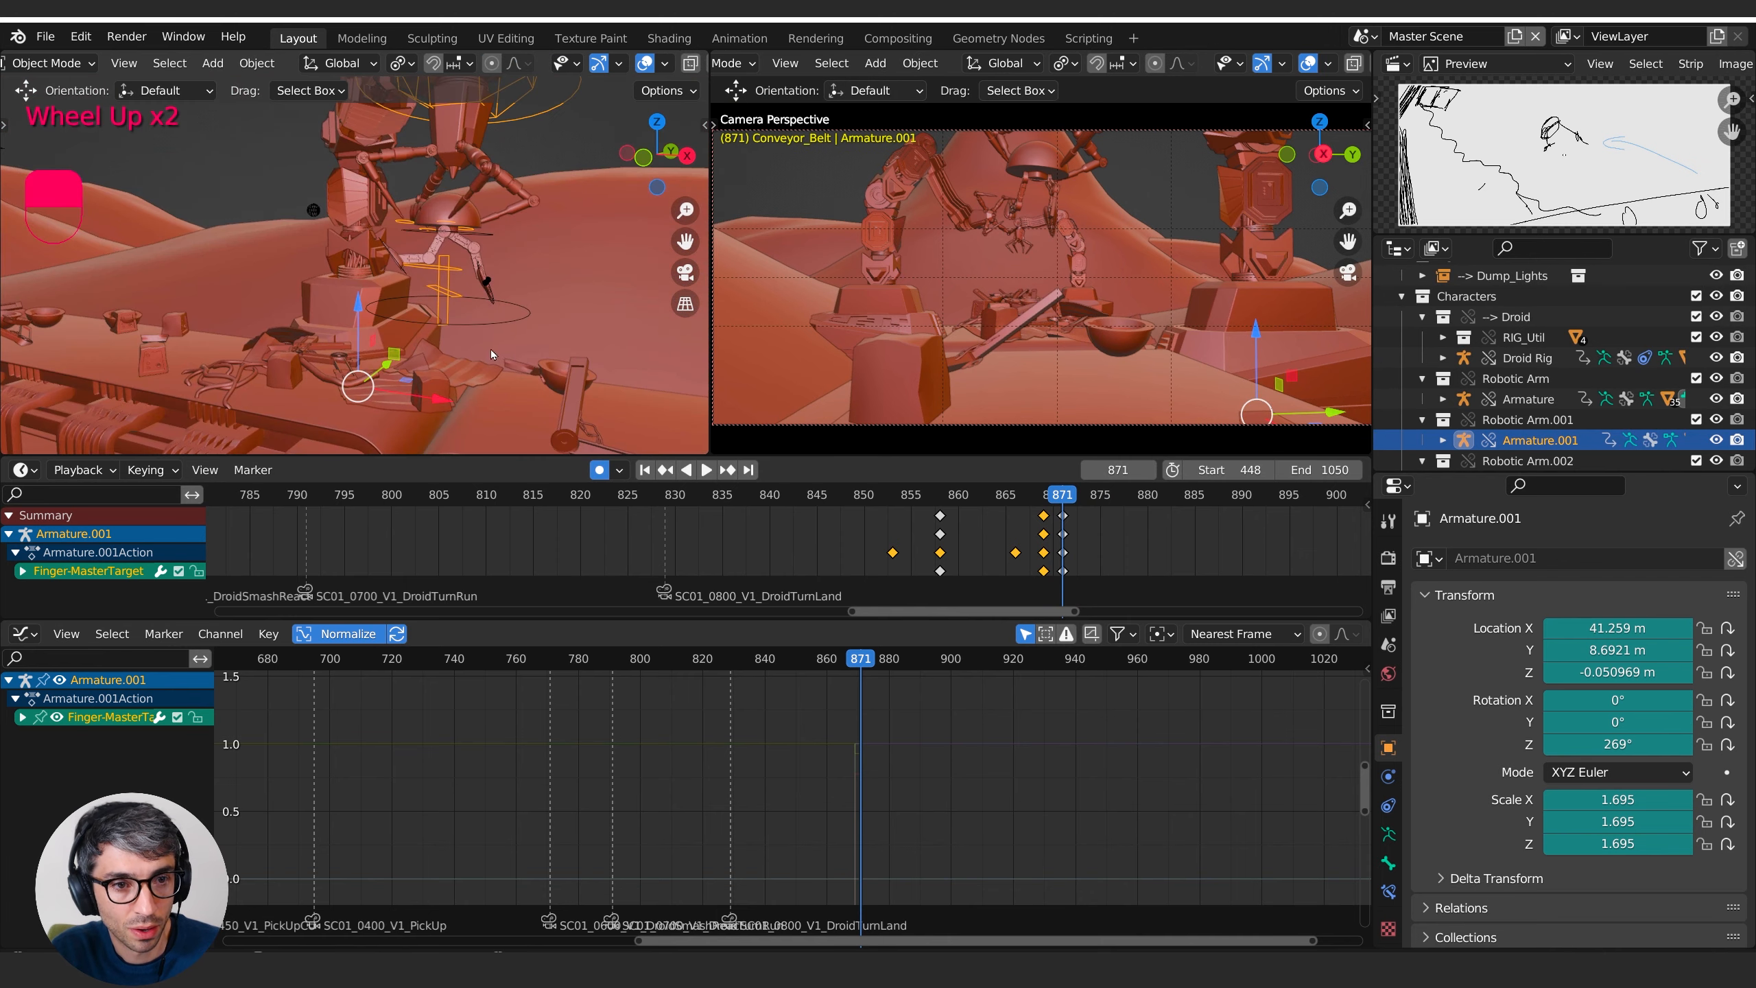
- Select the Droid Rig held beneath the robotic arm and display its object constraints
{"action": "left_click", "coordinate": [496, 324]}
{"action": "left_click", "coordinate": [497, 322]}
{"action": "middle_click_drag", "start_coordinate": [497, 323], "coordinate": [429, 412], "text": "shift"}
{"action": "middle_click_drag", "start_coordinate": [354, 210], "coordinate": [532, 363]}
{"action": "left_click", "coordinate": [1389, 806]}
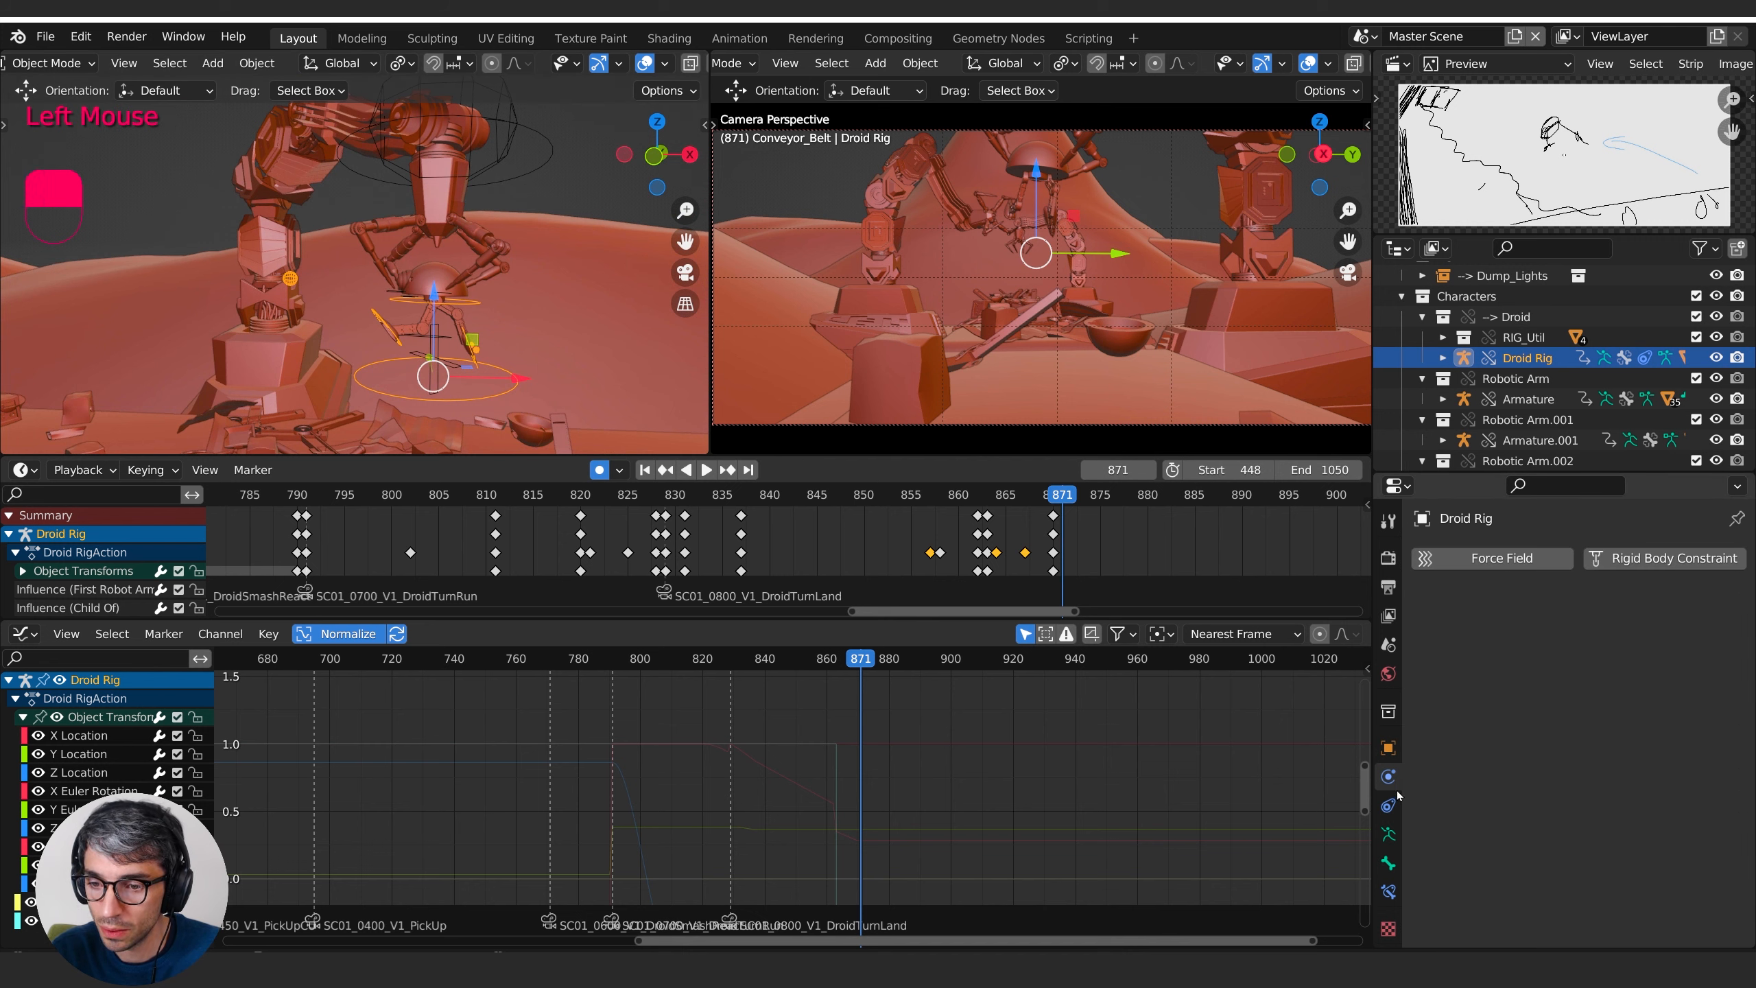
{"action": "left_click", "coordinate": [1389, 808]}
- Collapse the First Robot Arm and Child Of constraints of the Droid Rig
{"action": "left_click", "coordinate": [1425, 594]}
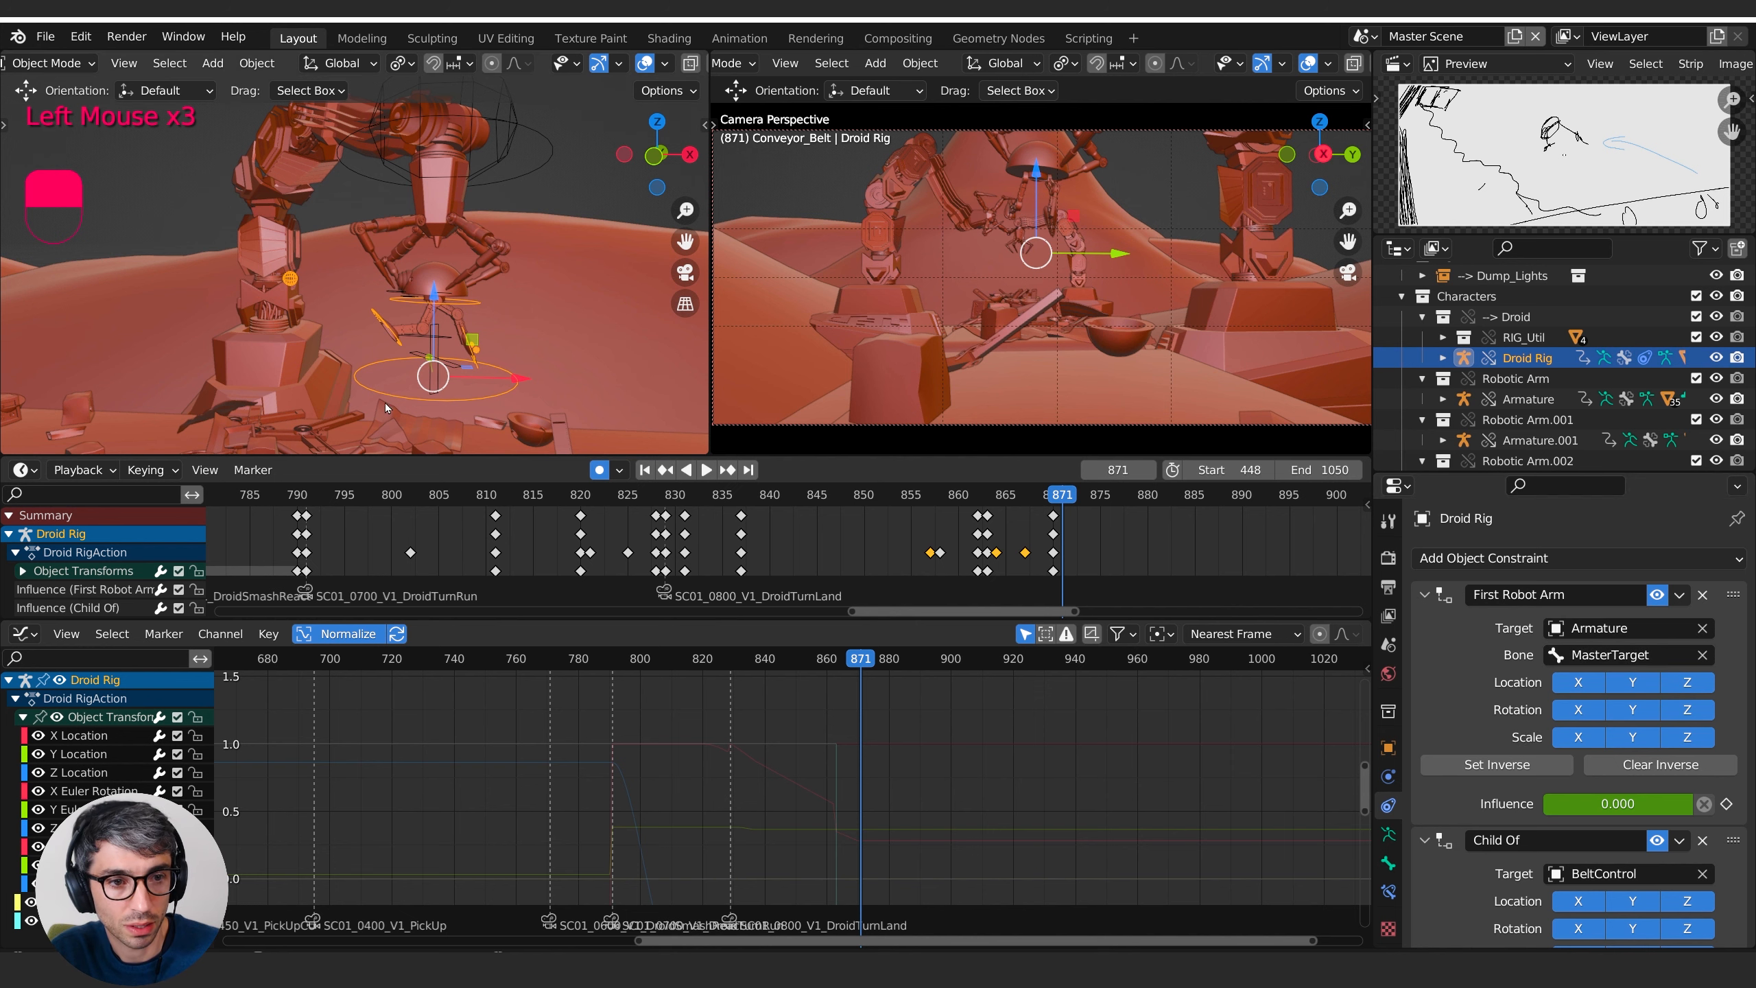
{"action": "middle_click_drag", "start_coordinate": [620, 404], "coordinate": [593, 397]}
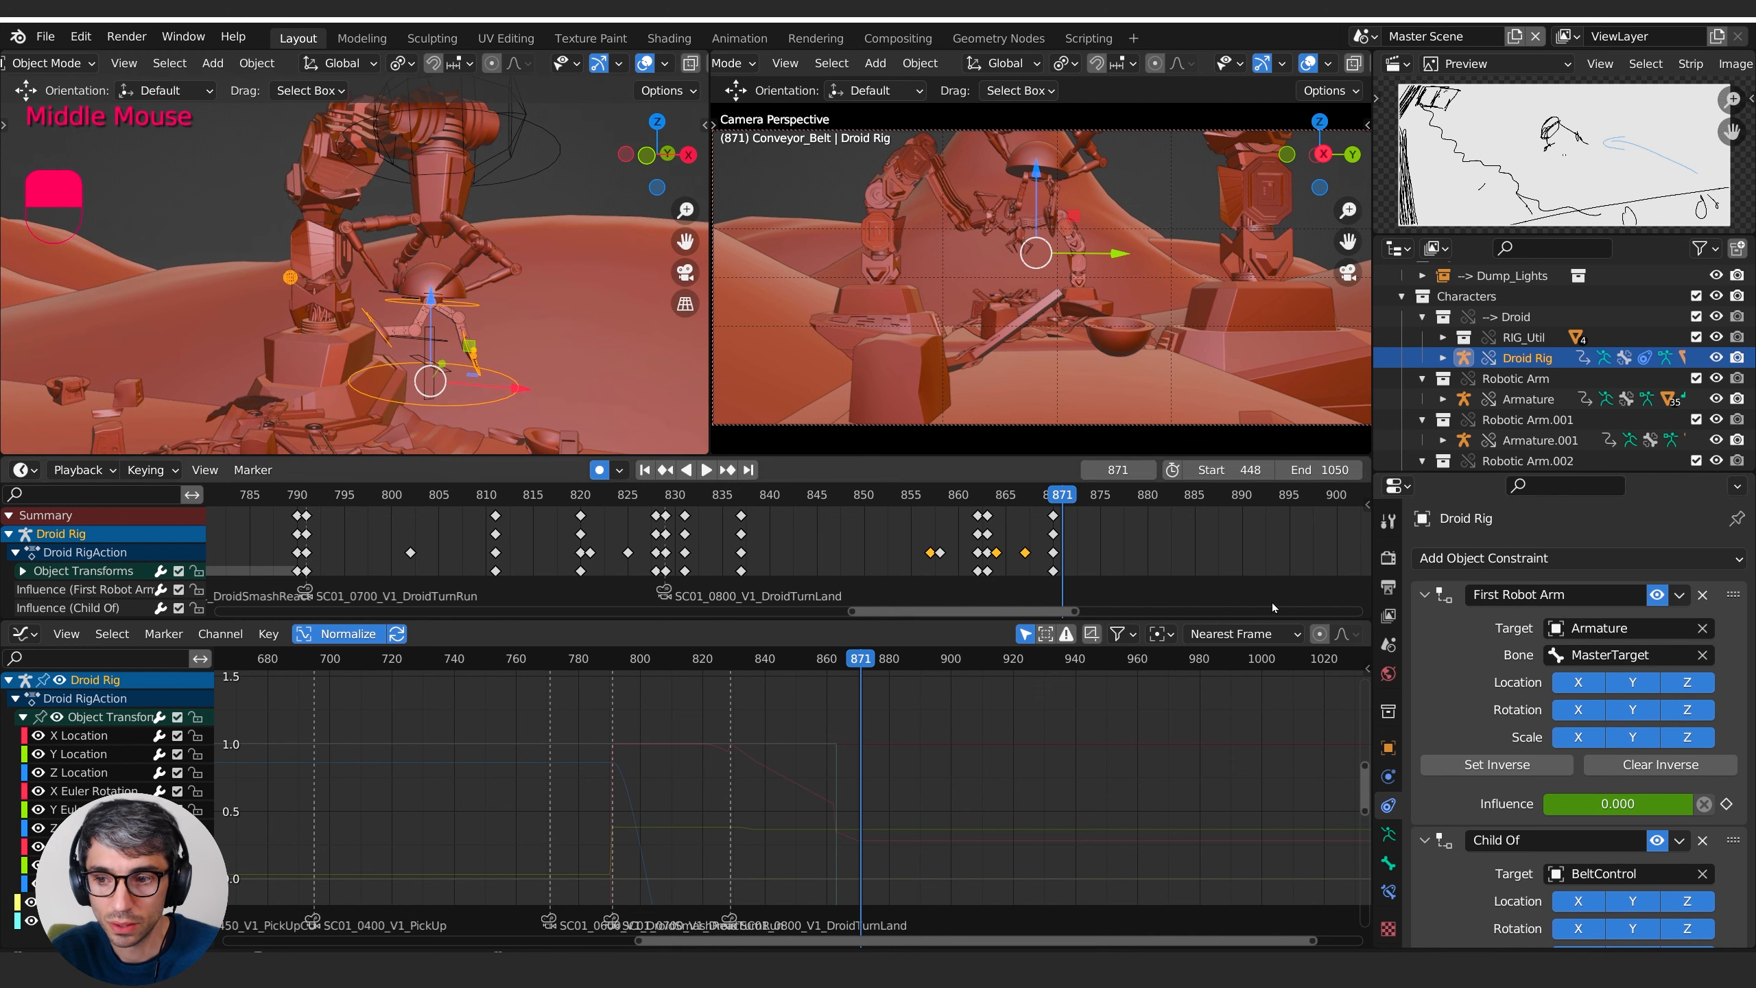
{"action": "left_click", "coordinate": [1426, 595]}
{"action": "left_click", "coordinate": [1425, 625]}
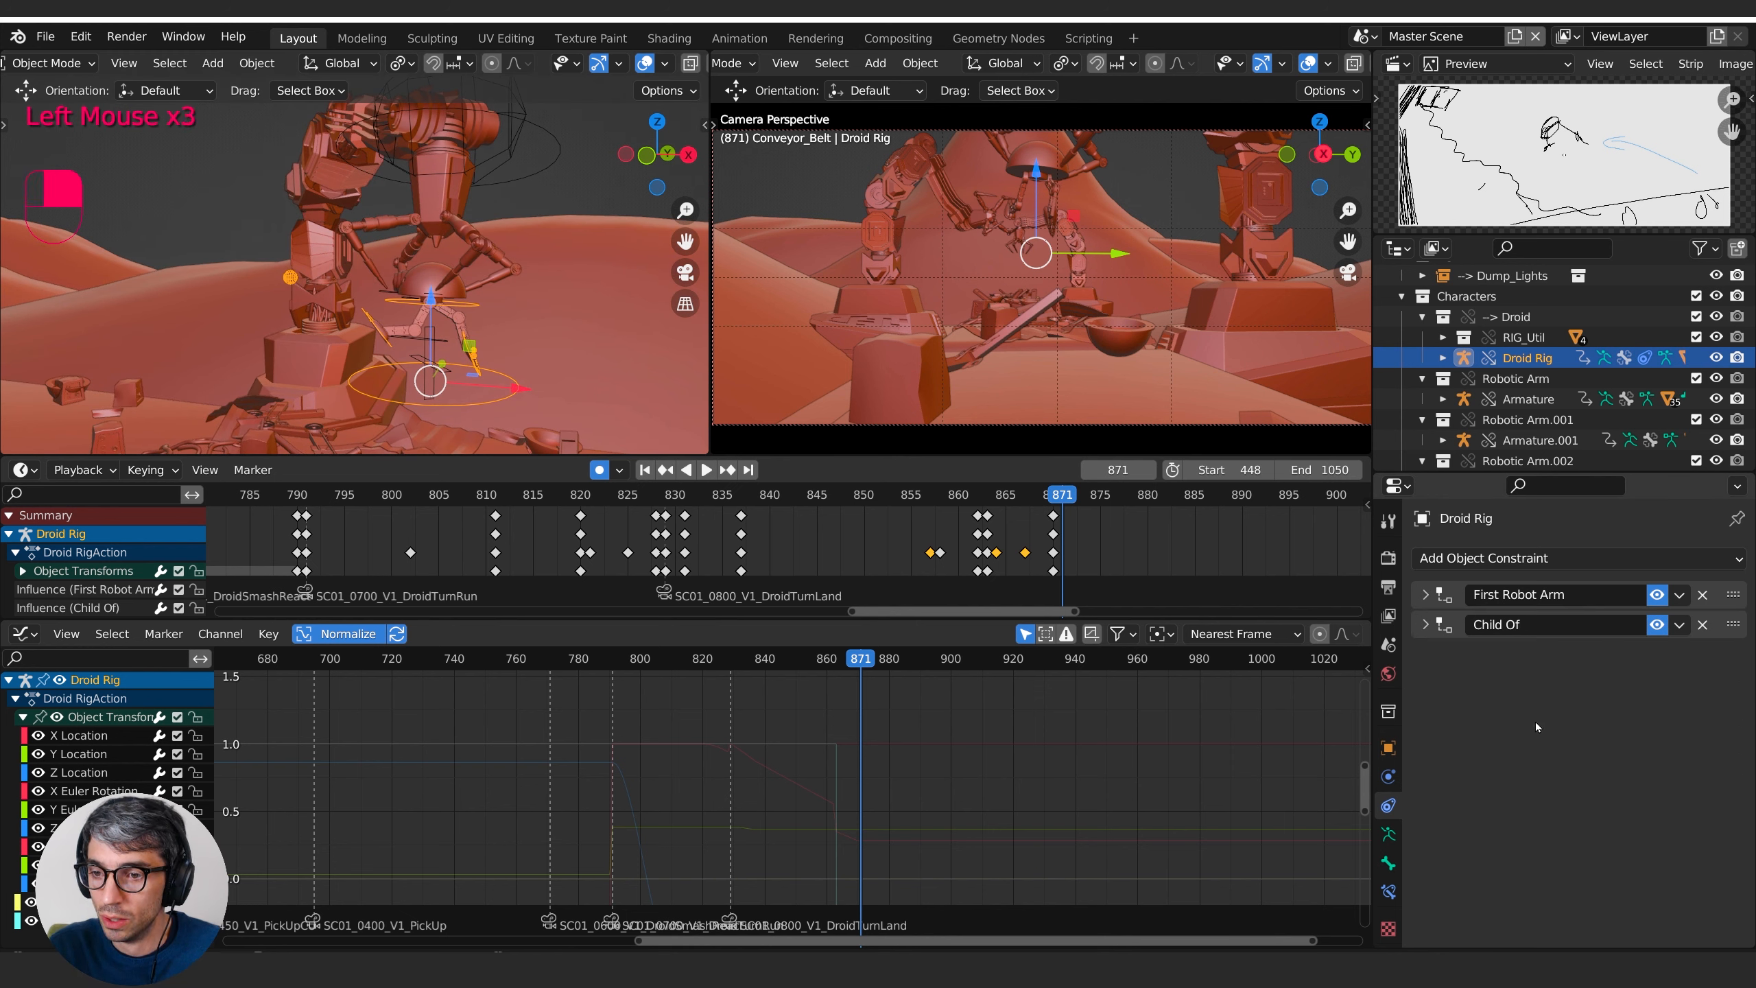
- Rename the Droid Rig's Child Of constraint, which targets BeltControl, with a name starting with CB
{"action": "left_click", "coordinate": [1578, 622]}
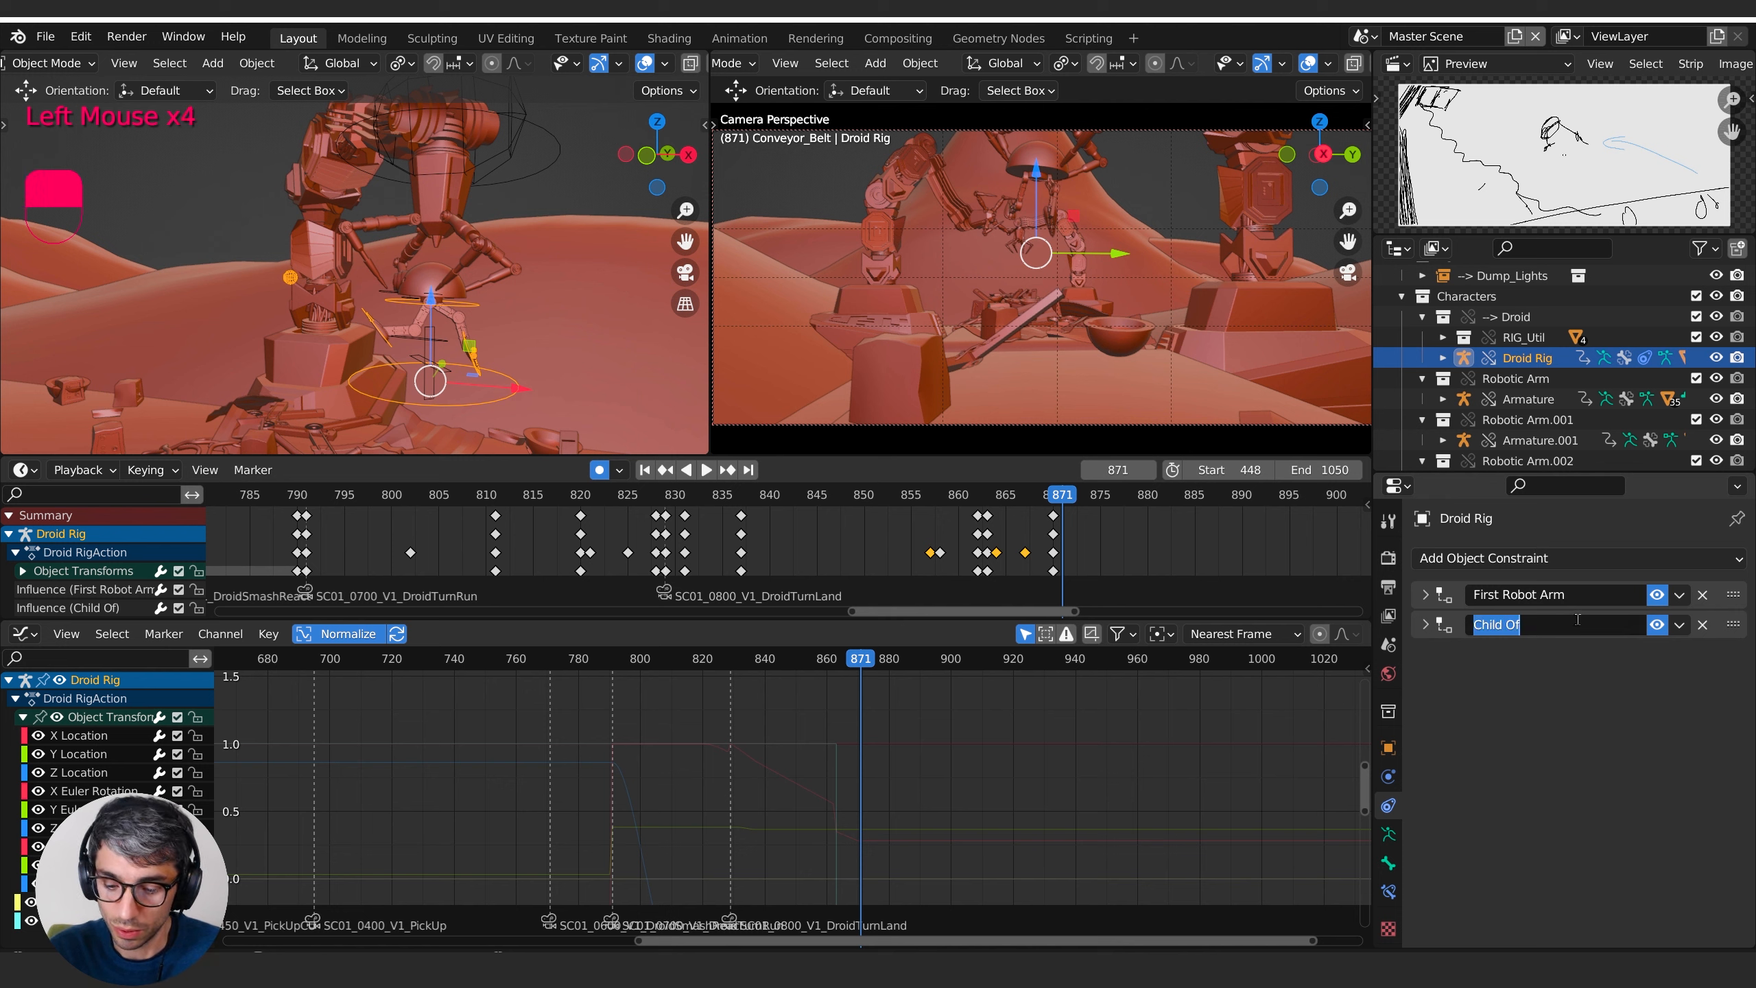
{"action": "type", "text": "Con"}
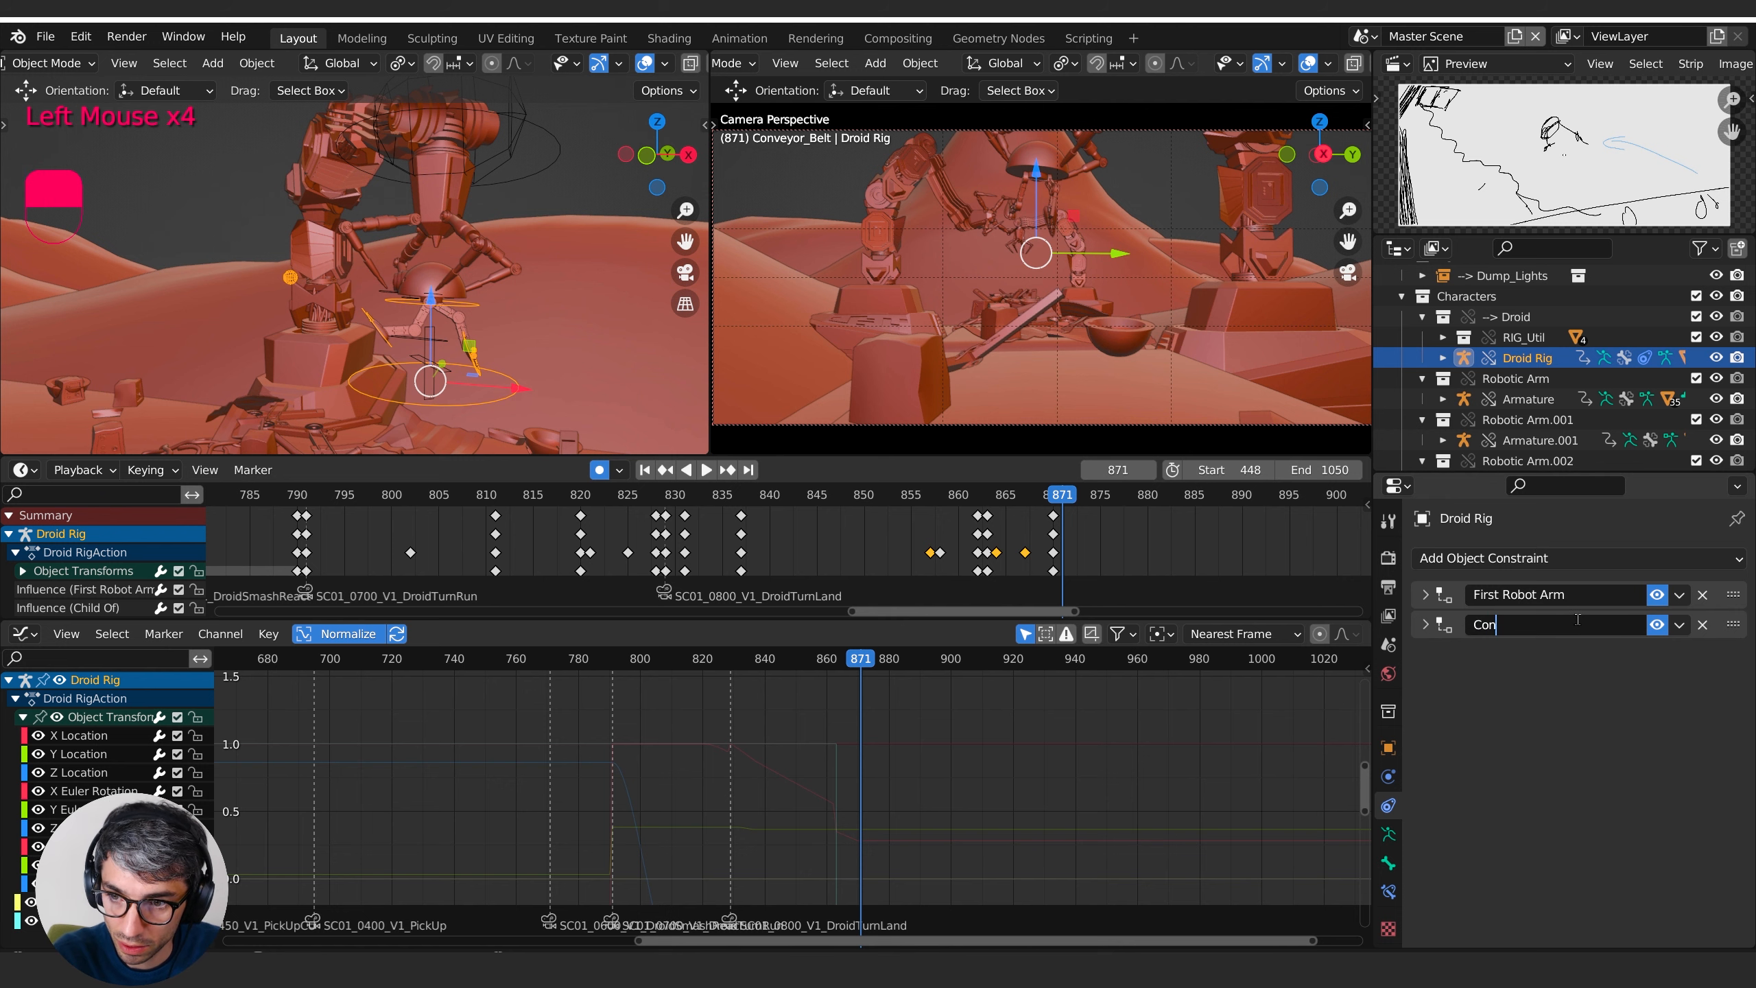
{"action": "type", "text": "ver"}
{"action": "key", "text": "BackSpace"}
{"action": "key", "text": "BackSpace"}
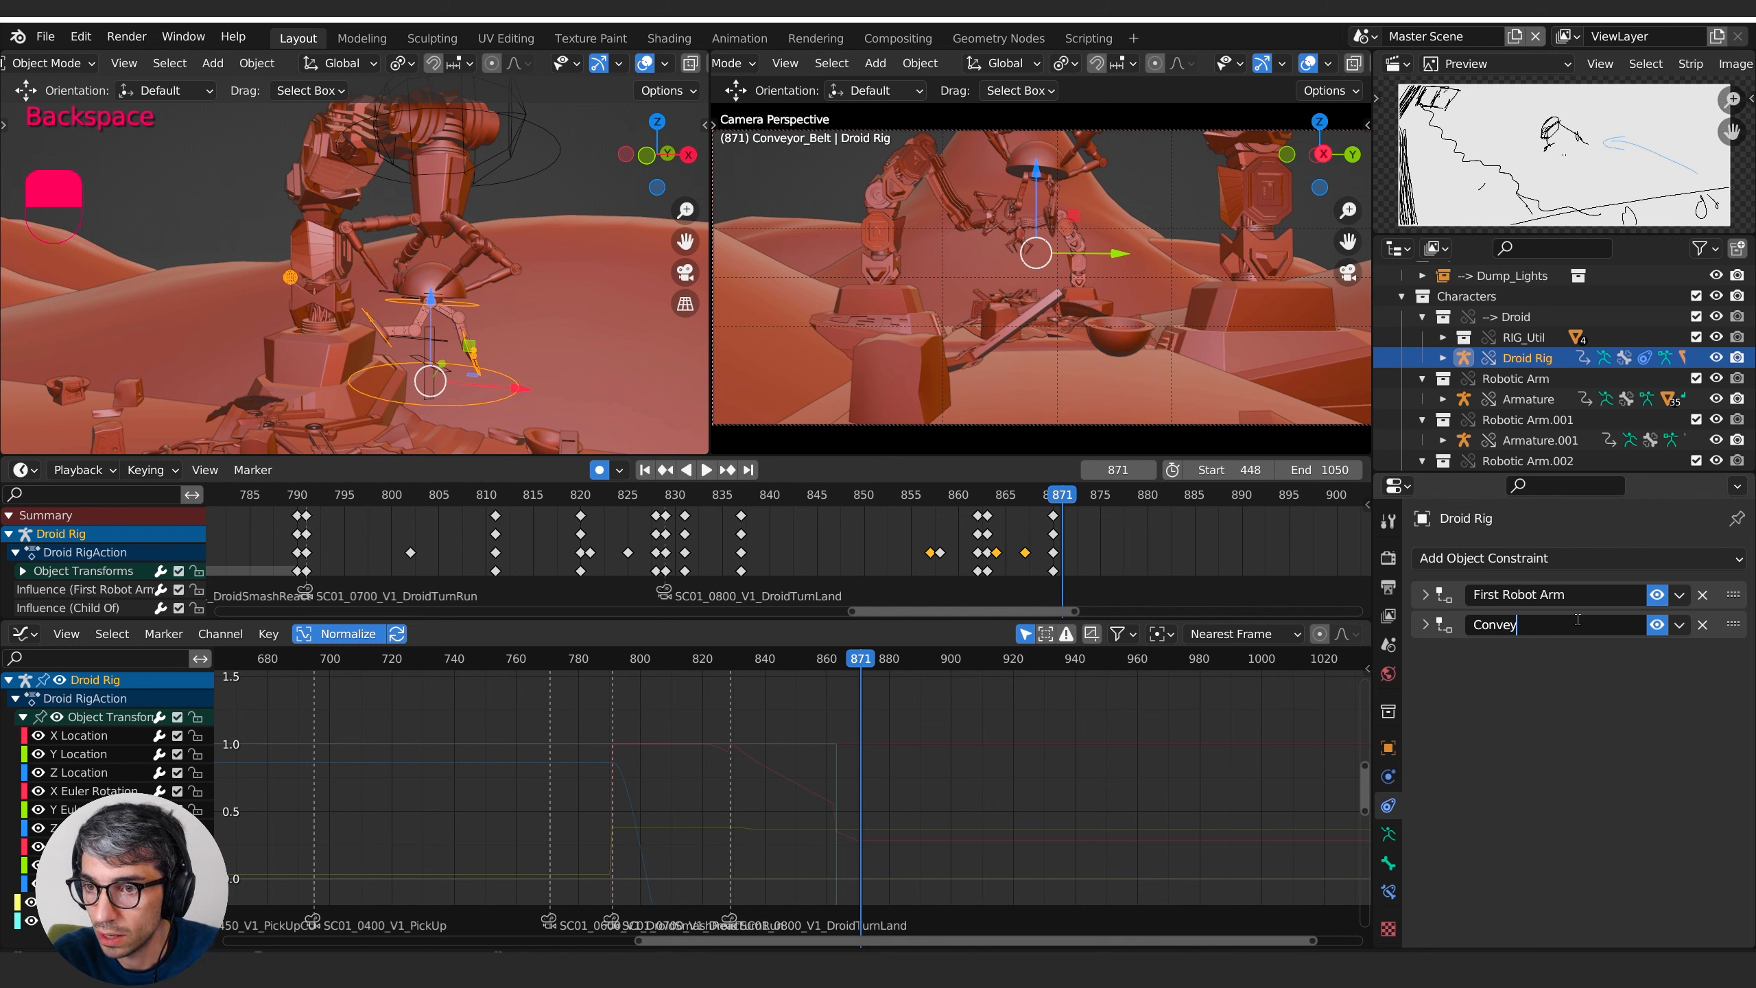
{"action": "key", "text": "BackSpace"}
{"action": "key", "text": "BackSpace"}
{"action": "key", "text": "BackSpace"}
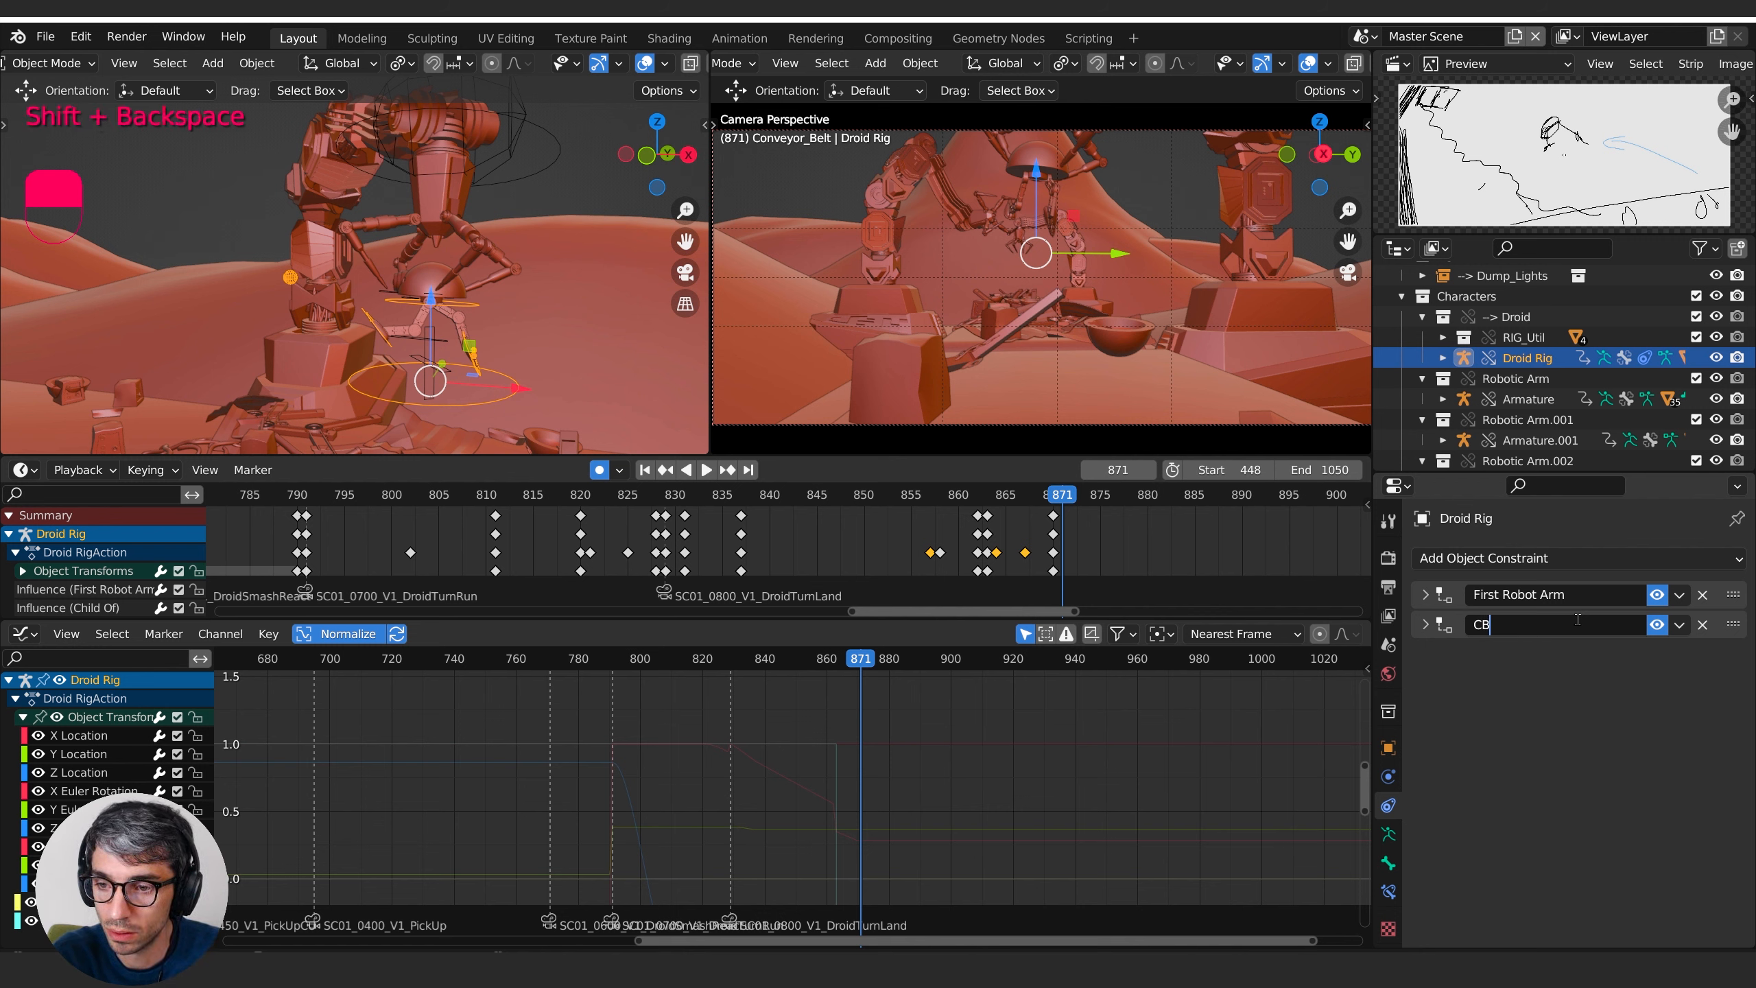
- Rename the Droid Rig's second constraint to "Belt"
{"action": "key", "text": "BackSpace"}
{"action": "type", "text": "Belt"}
{"action": "key", "text": "Return"}
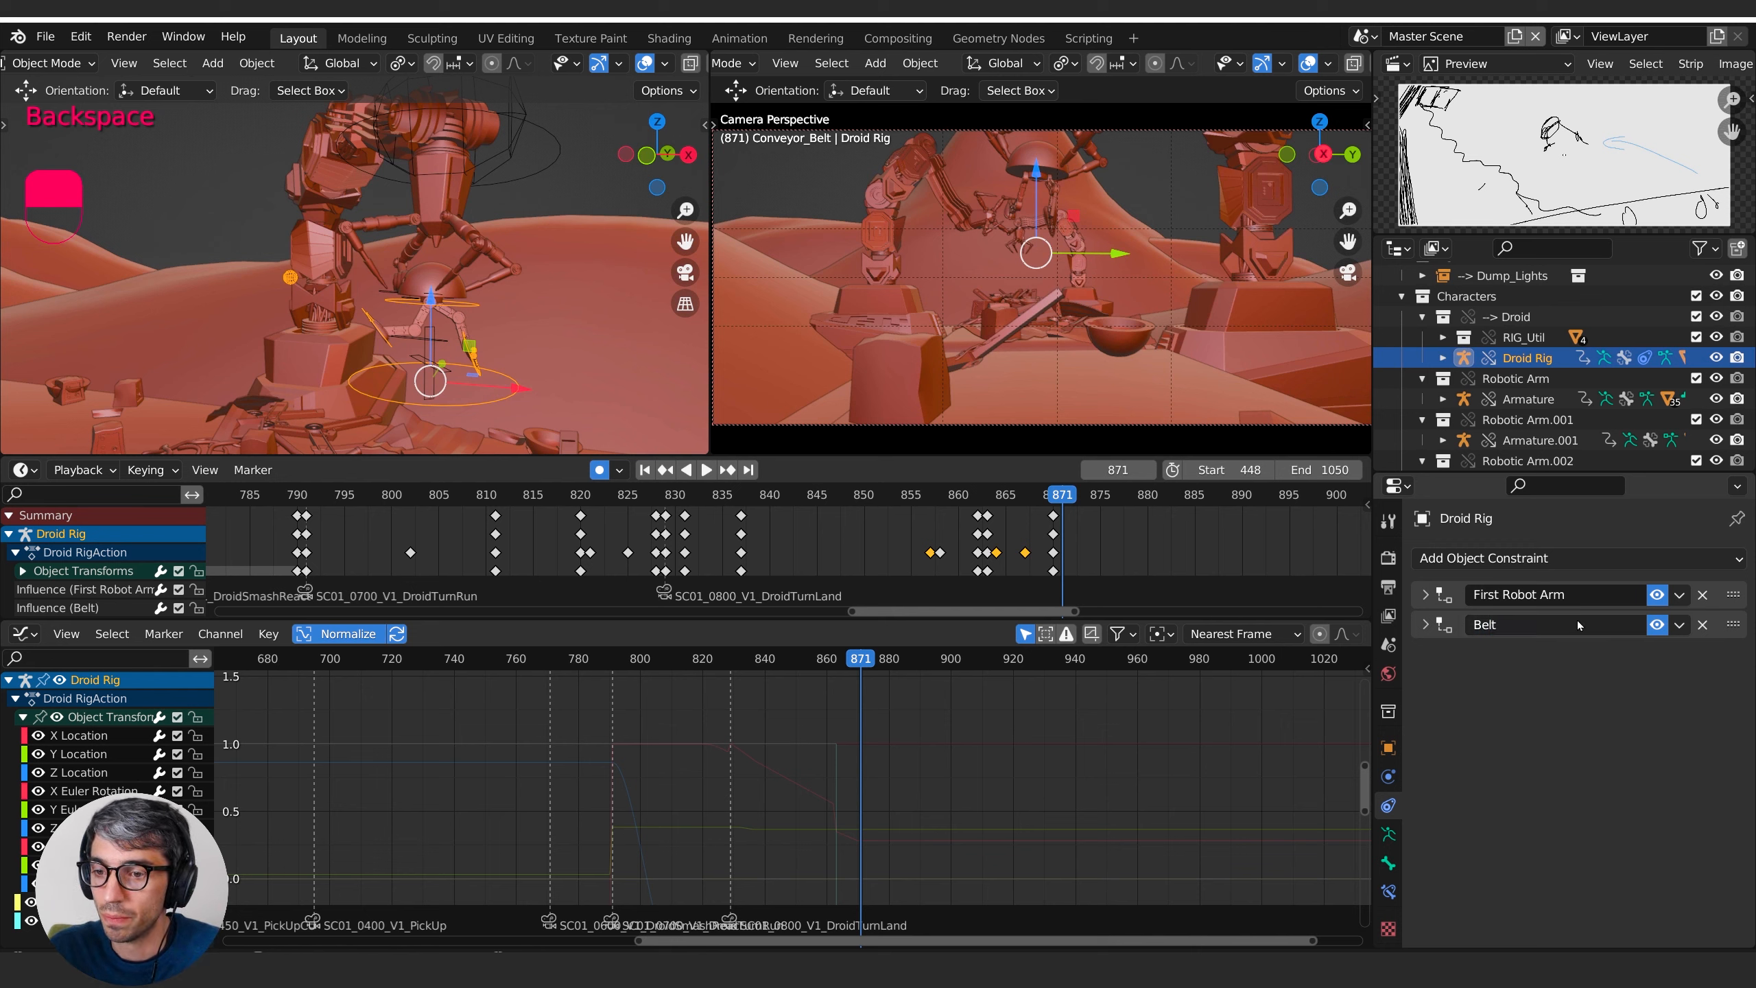
- Add a third constraint of type Child Of to the Droid Rig, targeting the robotic arm's Armature.001
{"action": "left_click", "coordinate": [1523, 595]}
{"action": "left_click", "coordinate": [1533, 559]}
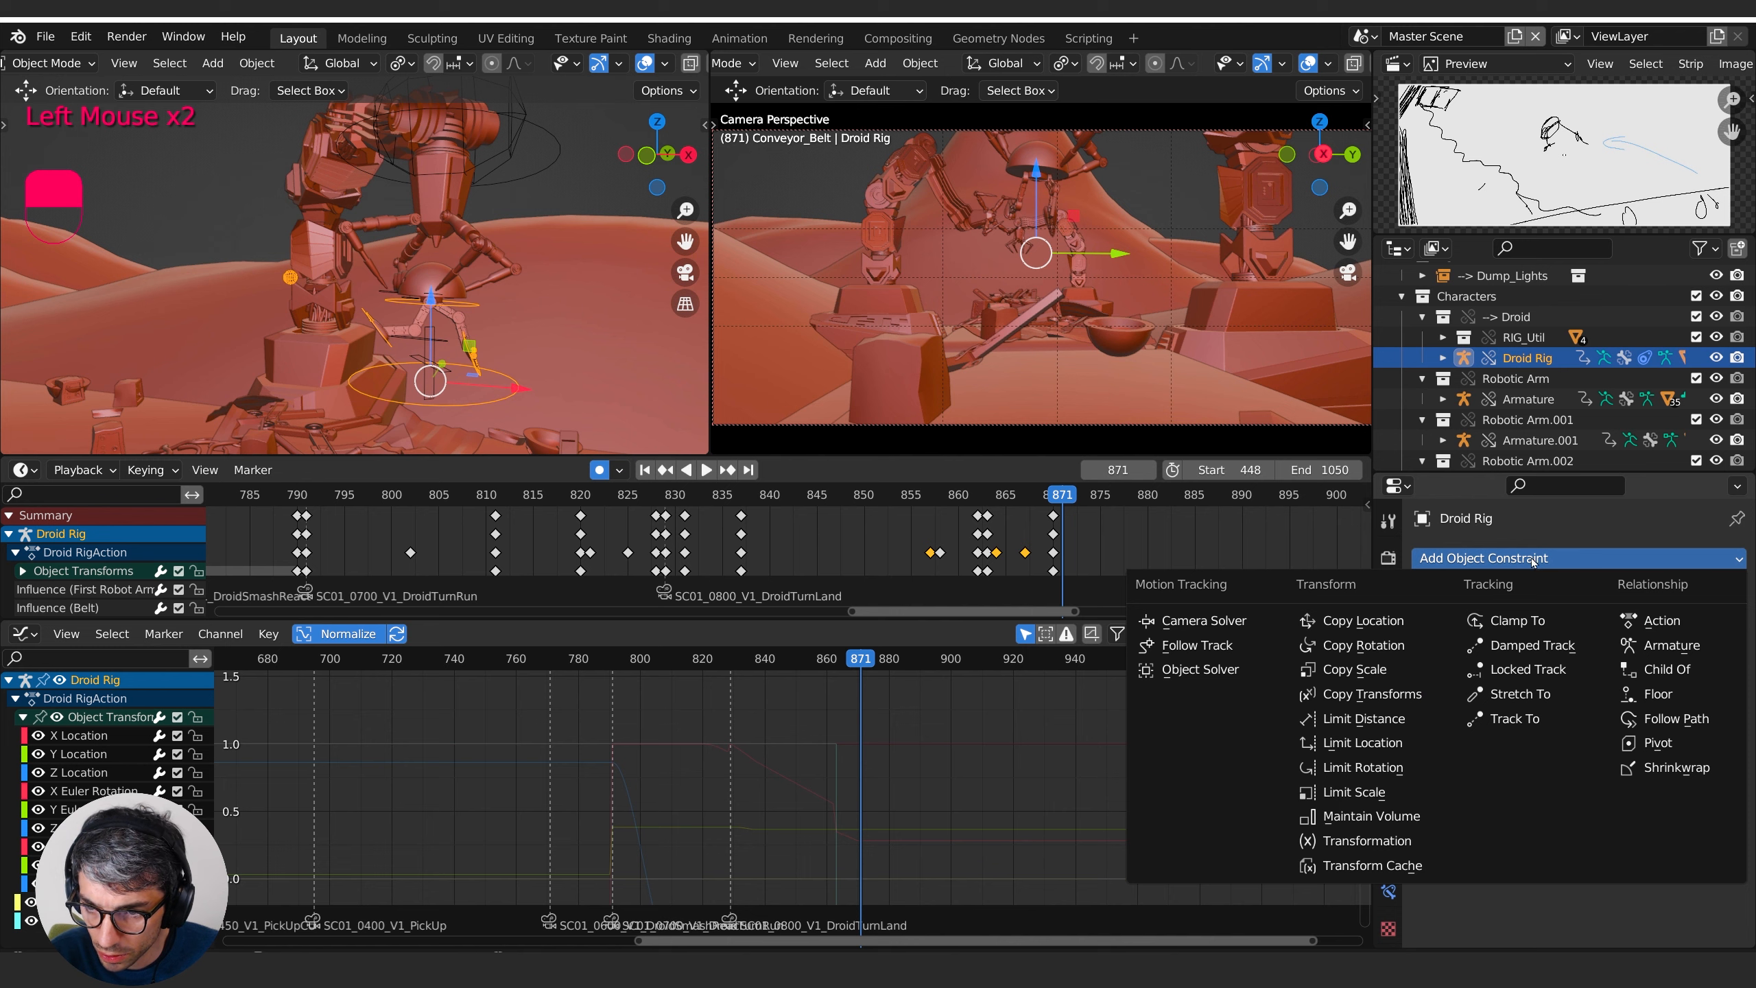
{"action": "left_click", "coordinate": [1653, 670]}
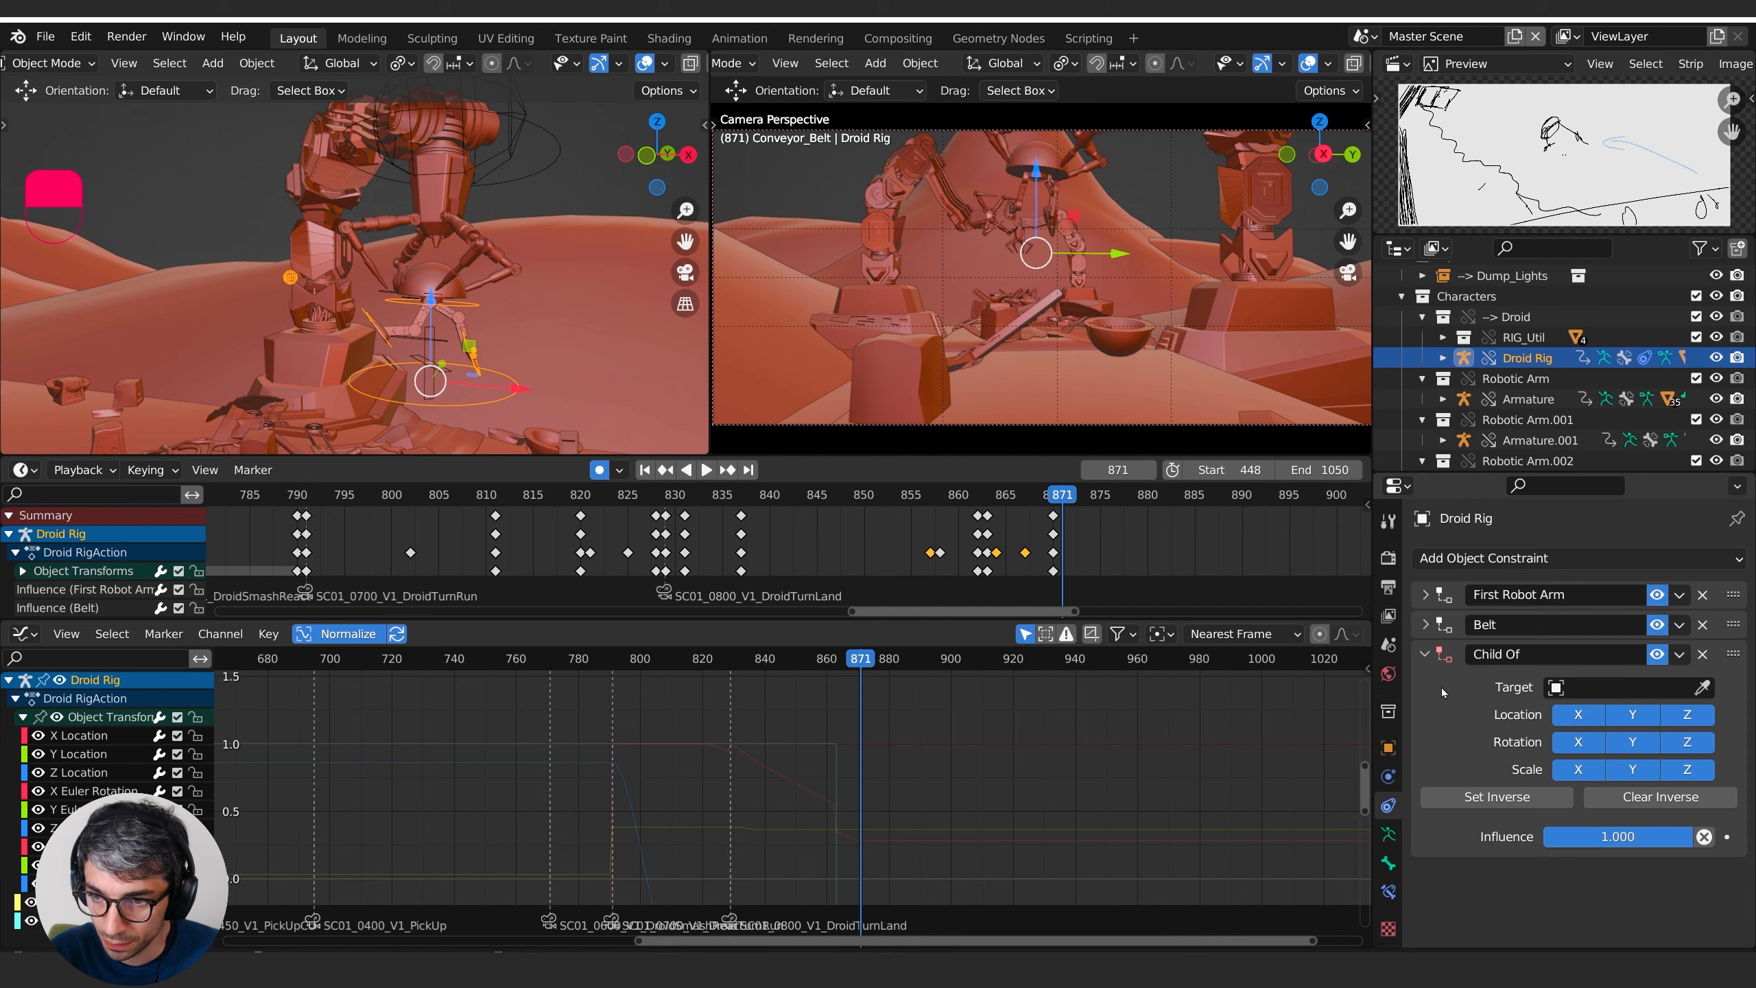
{"action": "left_click", "coordinate": [1694, 688]}
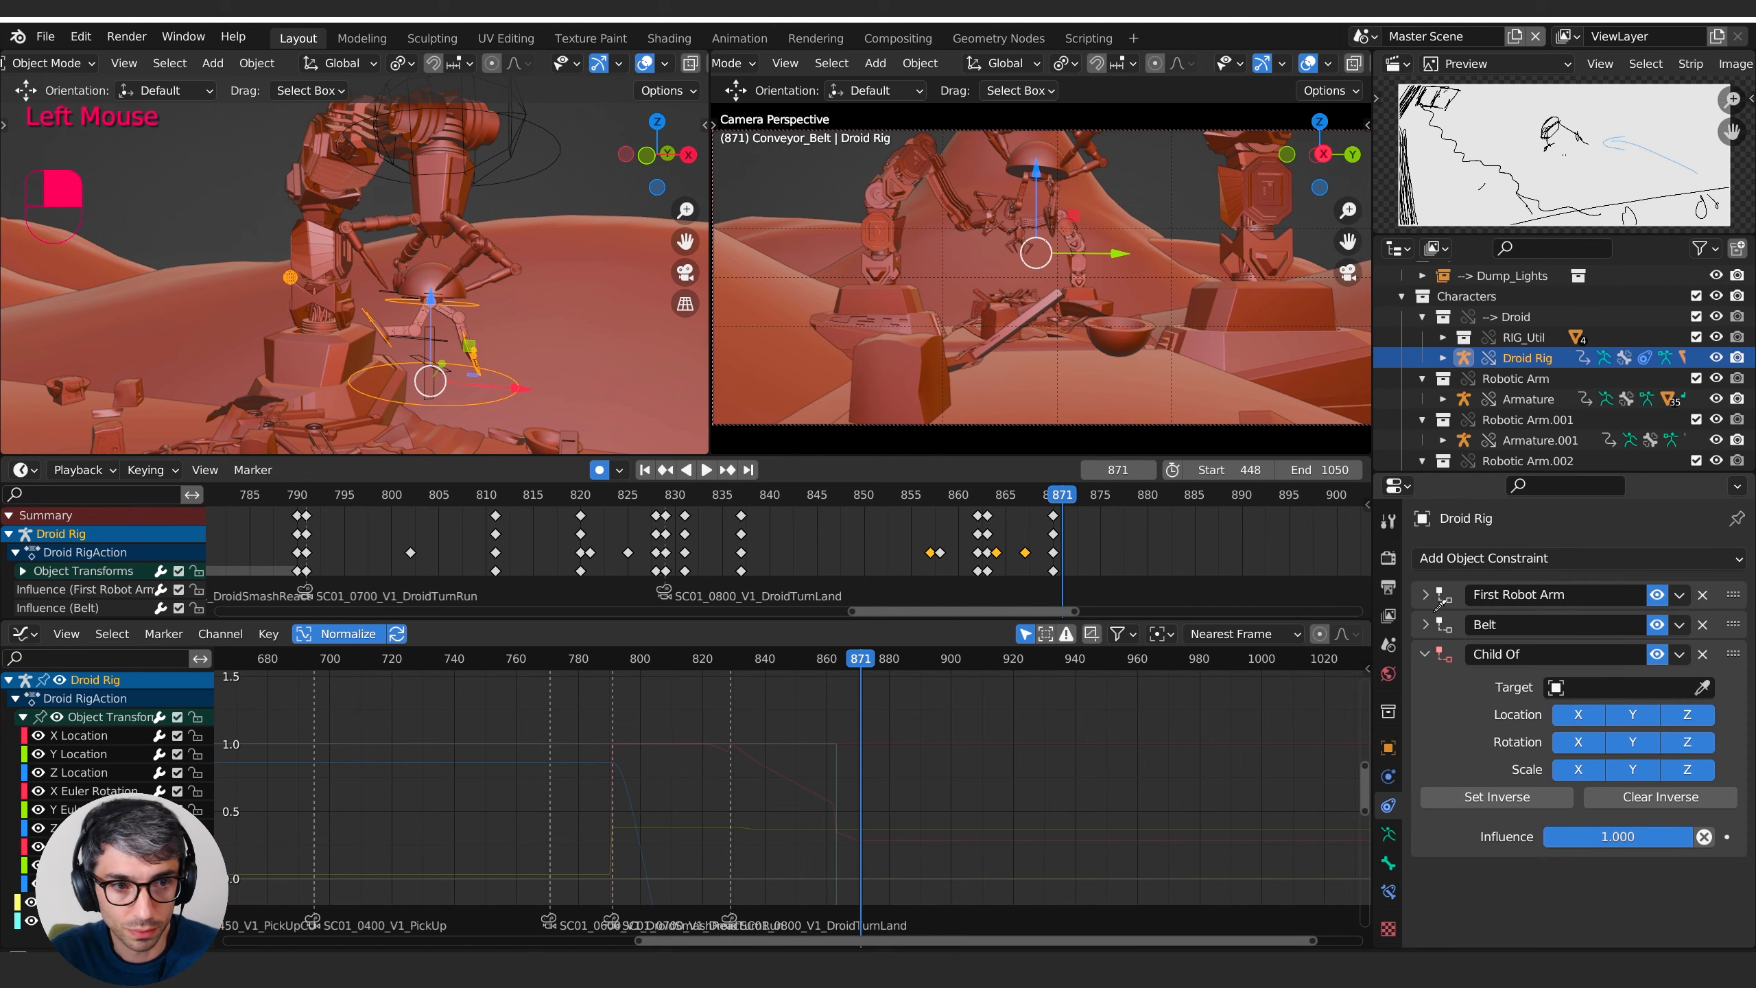
{"action": "left_click", "coordinate": [515, 181]}
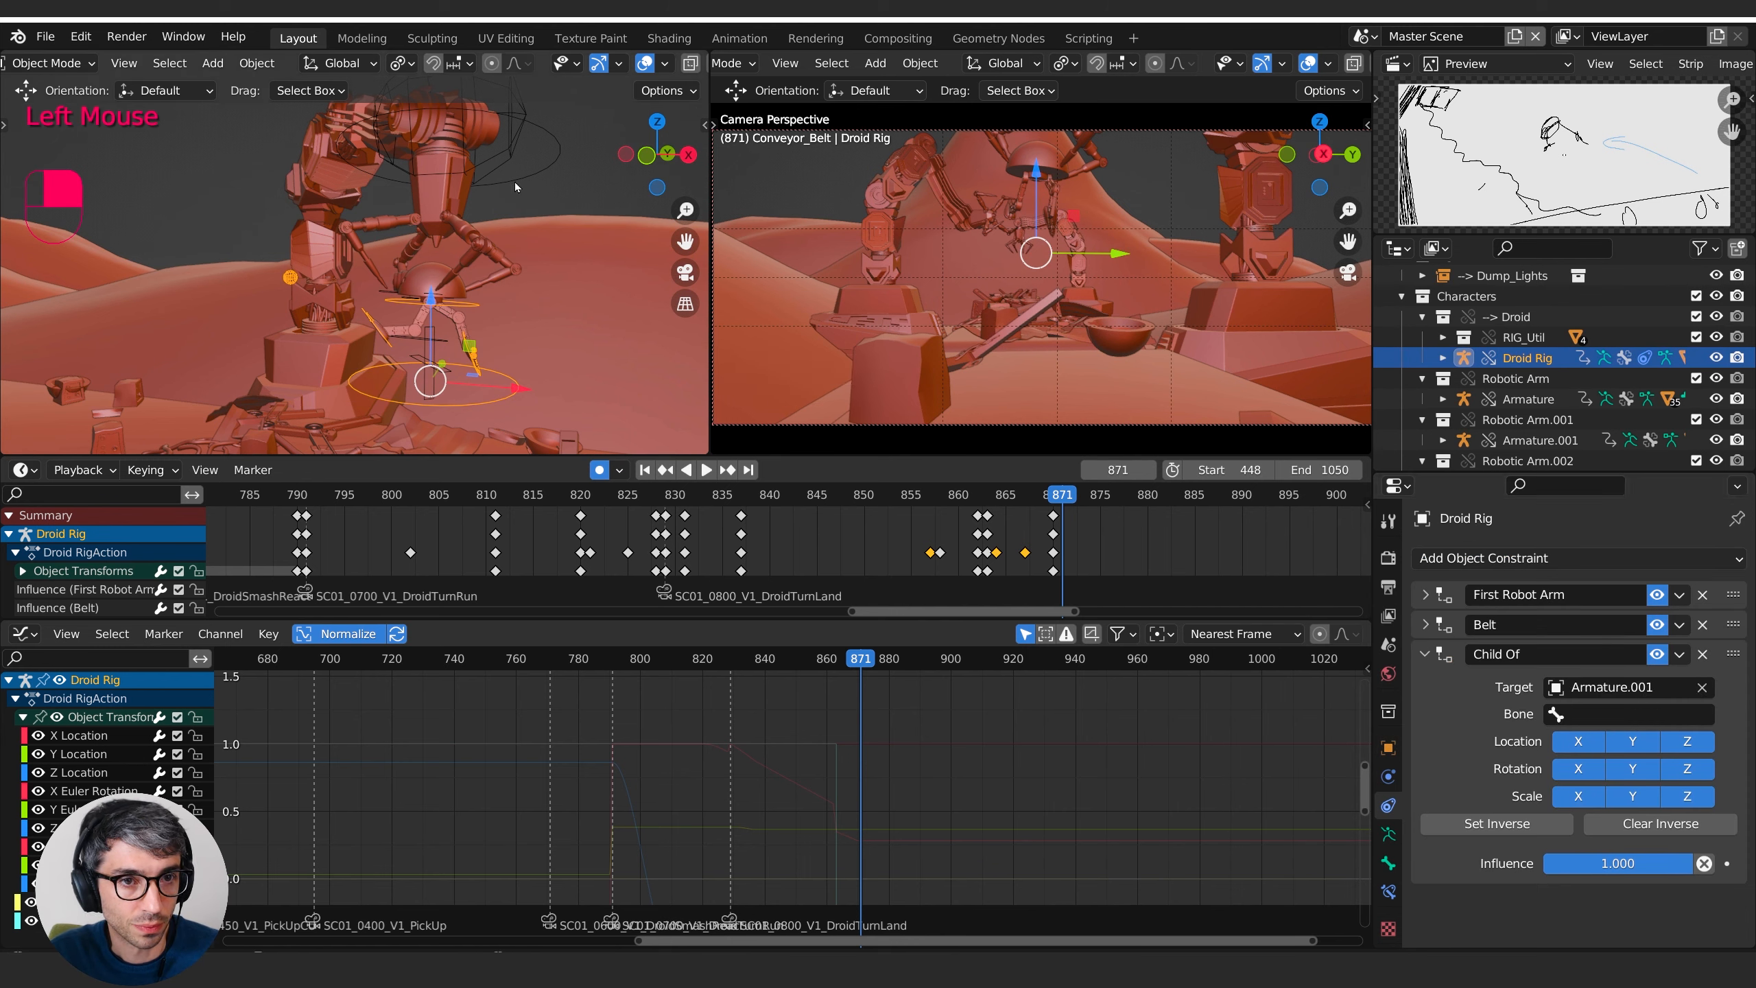
- Set the new Child Of constraint's bone to MasterTarget and set its inverse so the droid keeps its place
{"action": "left_click", "coordinate": [1624, 713]}
{"action": "left_click", "coordinate": [1496, 742]}
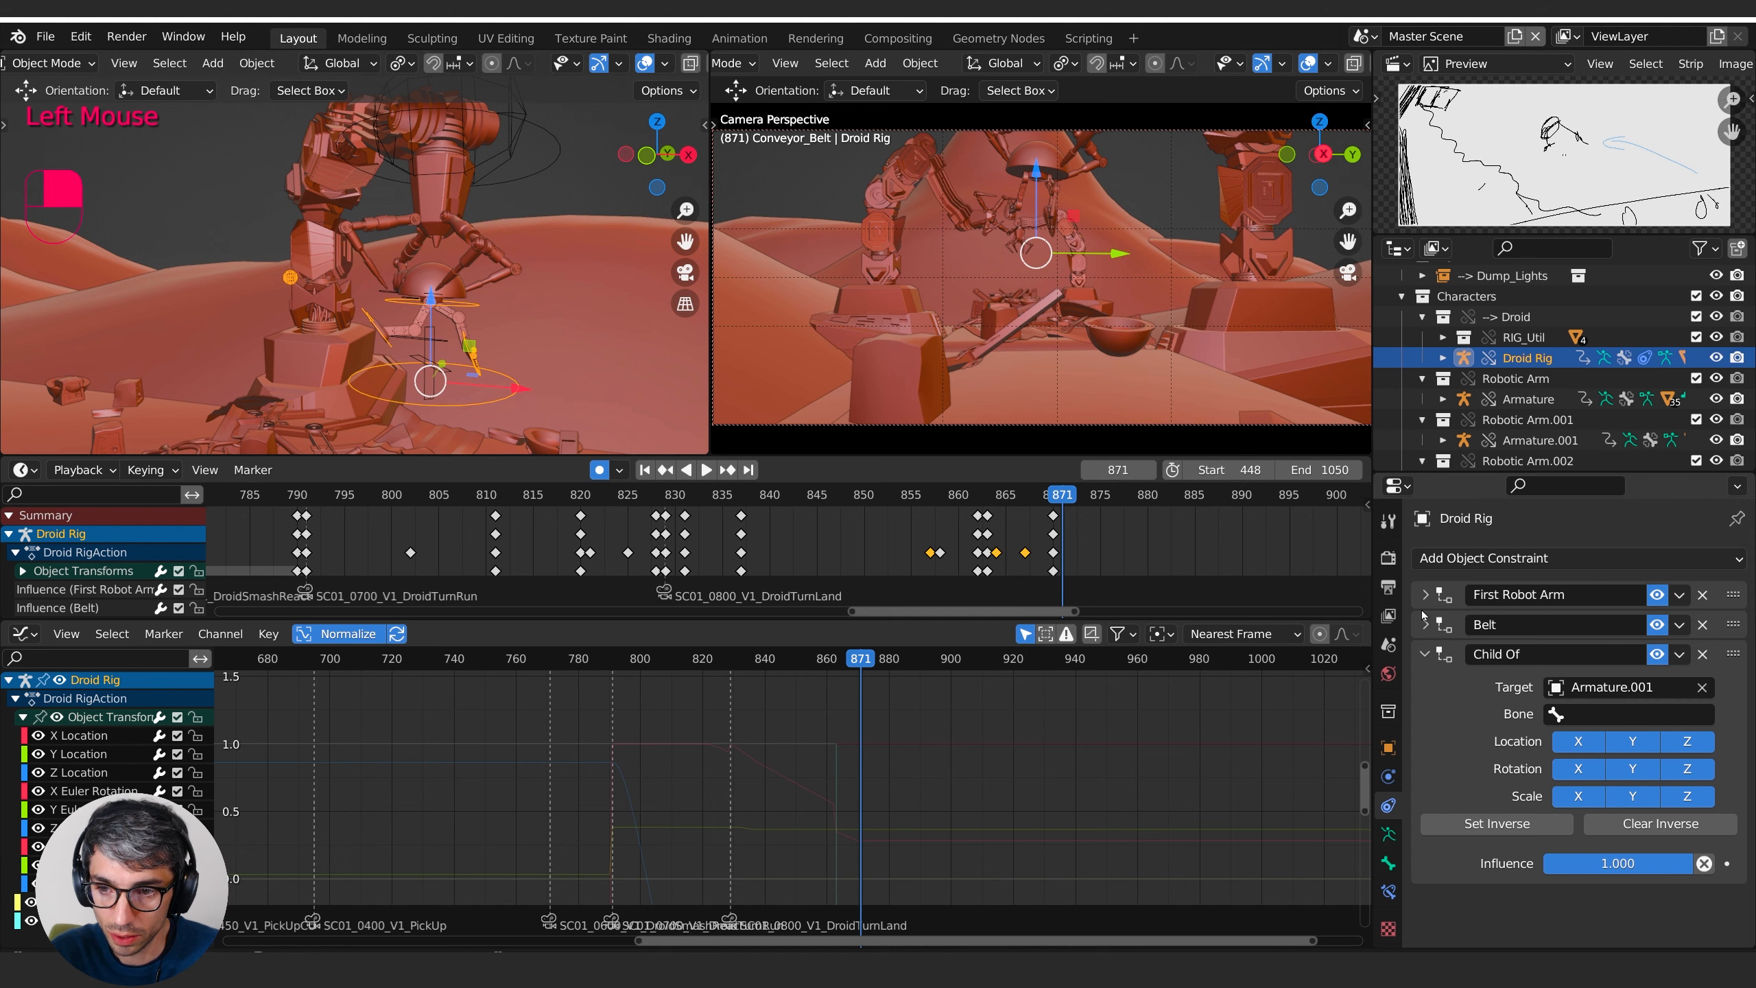
{"action": "left_click", "coordinate": [1424, 595]}
{"action": "left_click", "coordinate": [1422, 596]}
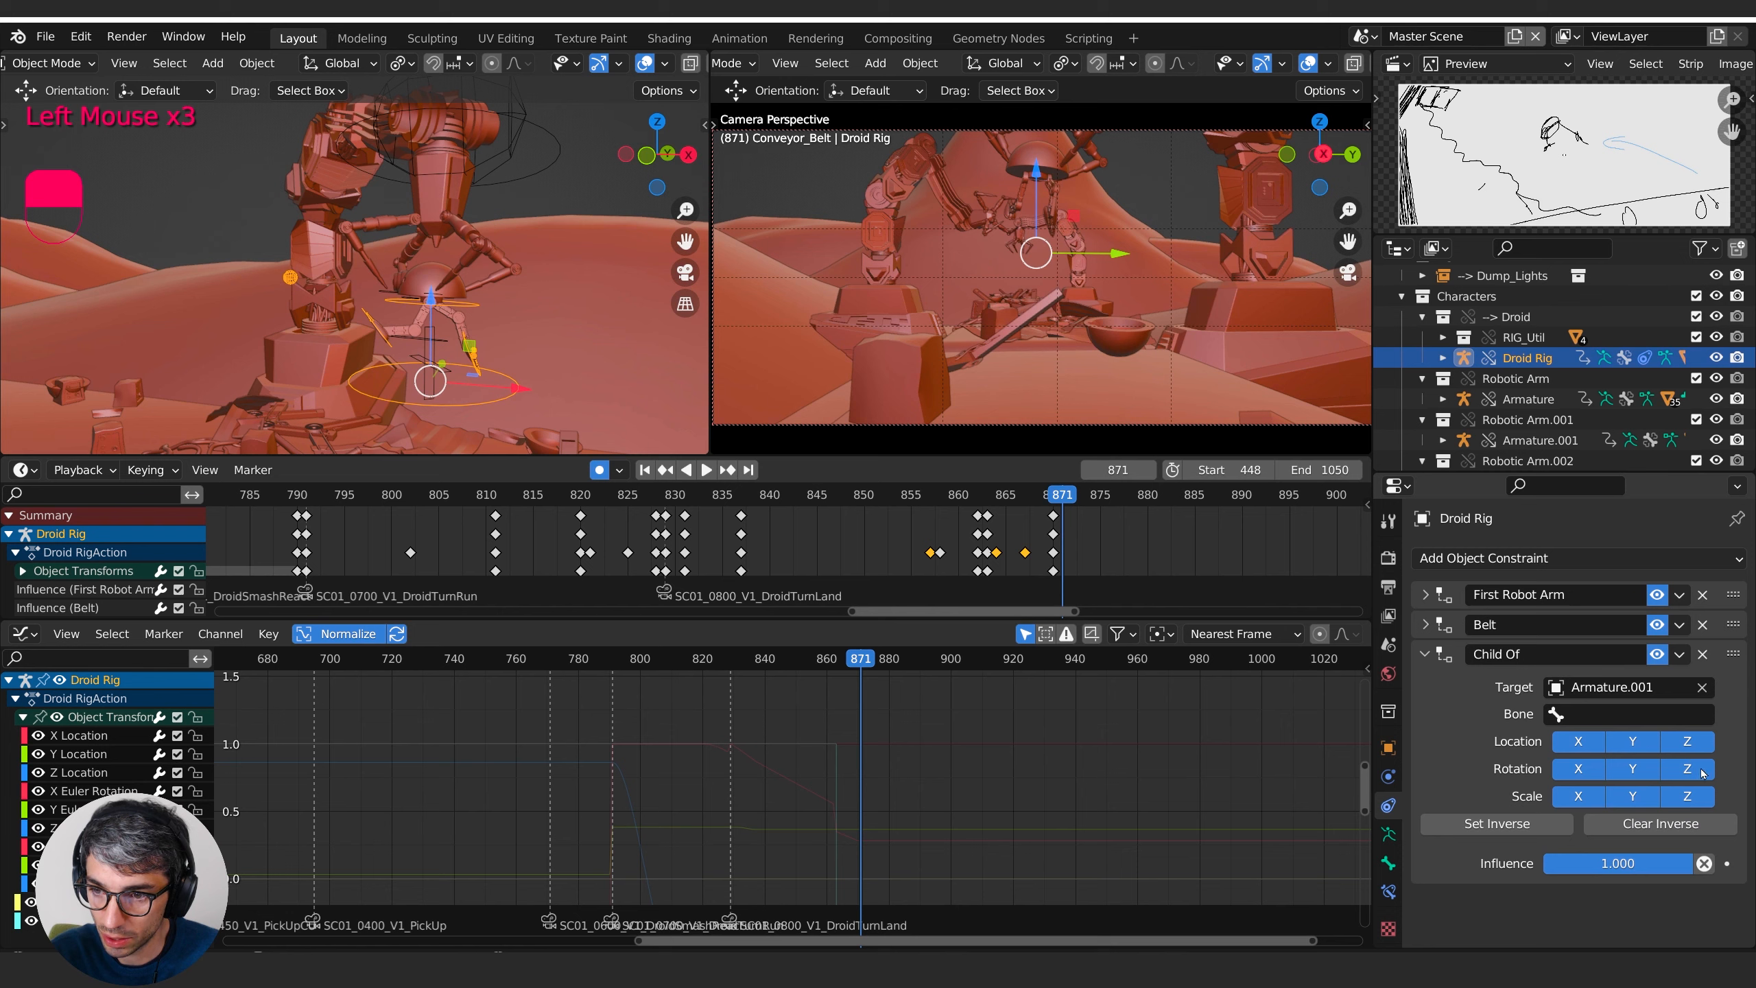
{"action": "left_click", "coordinate": [1653, 722]}
{"action": "type", "text": "mast"}
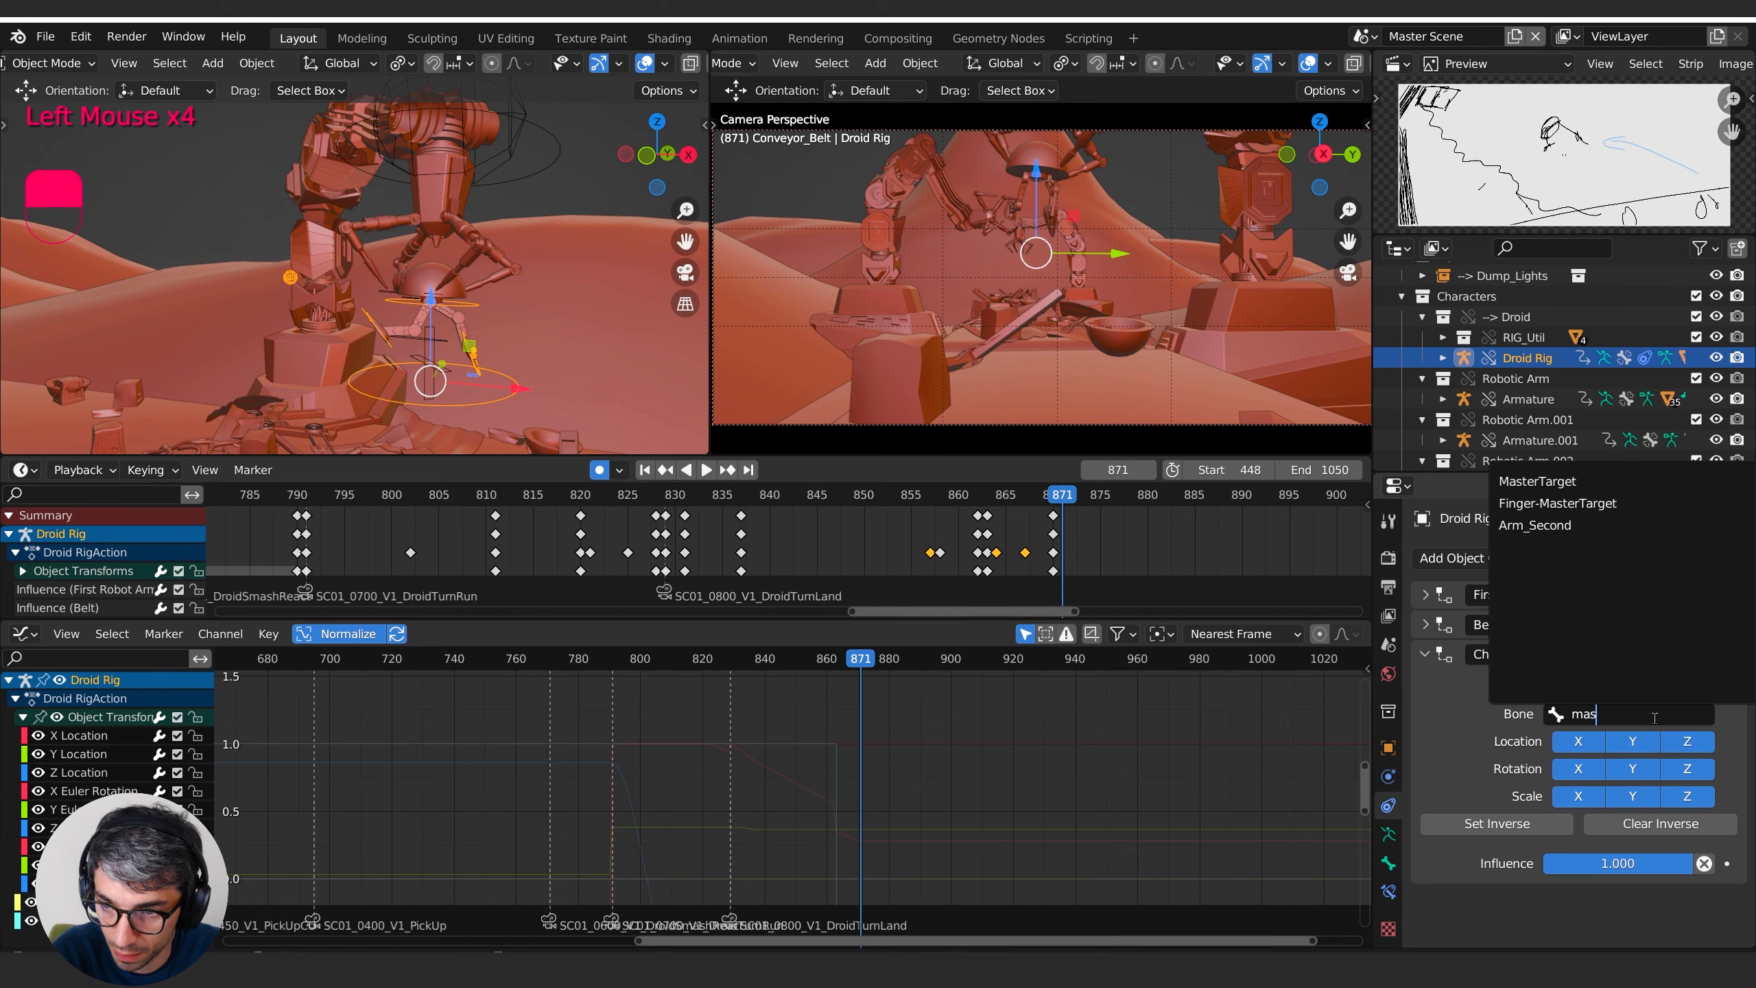
{"action": "left_click", "coordinate": [1557, 484]}
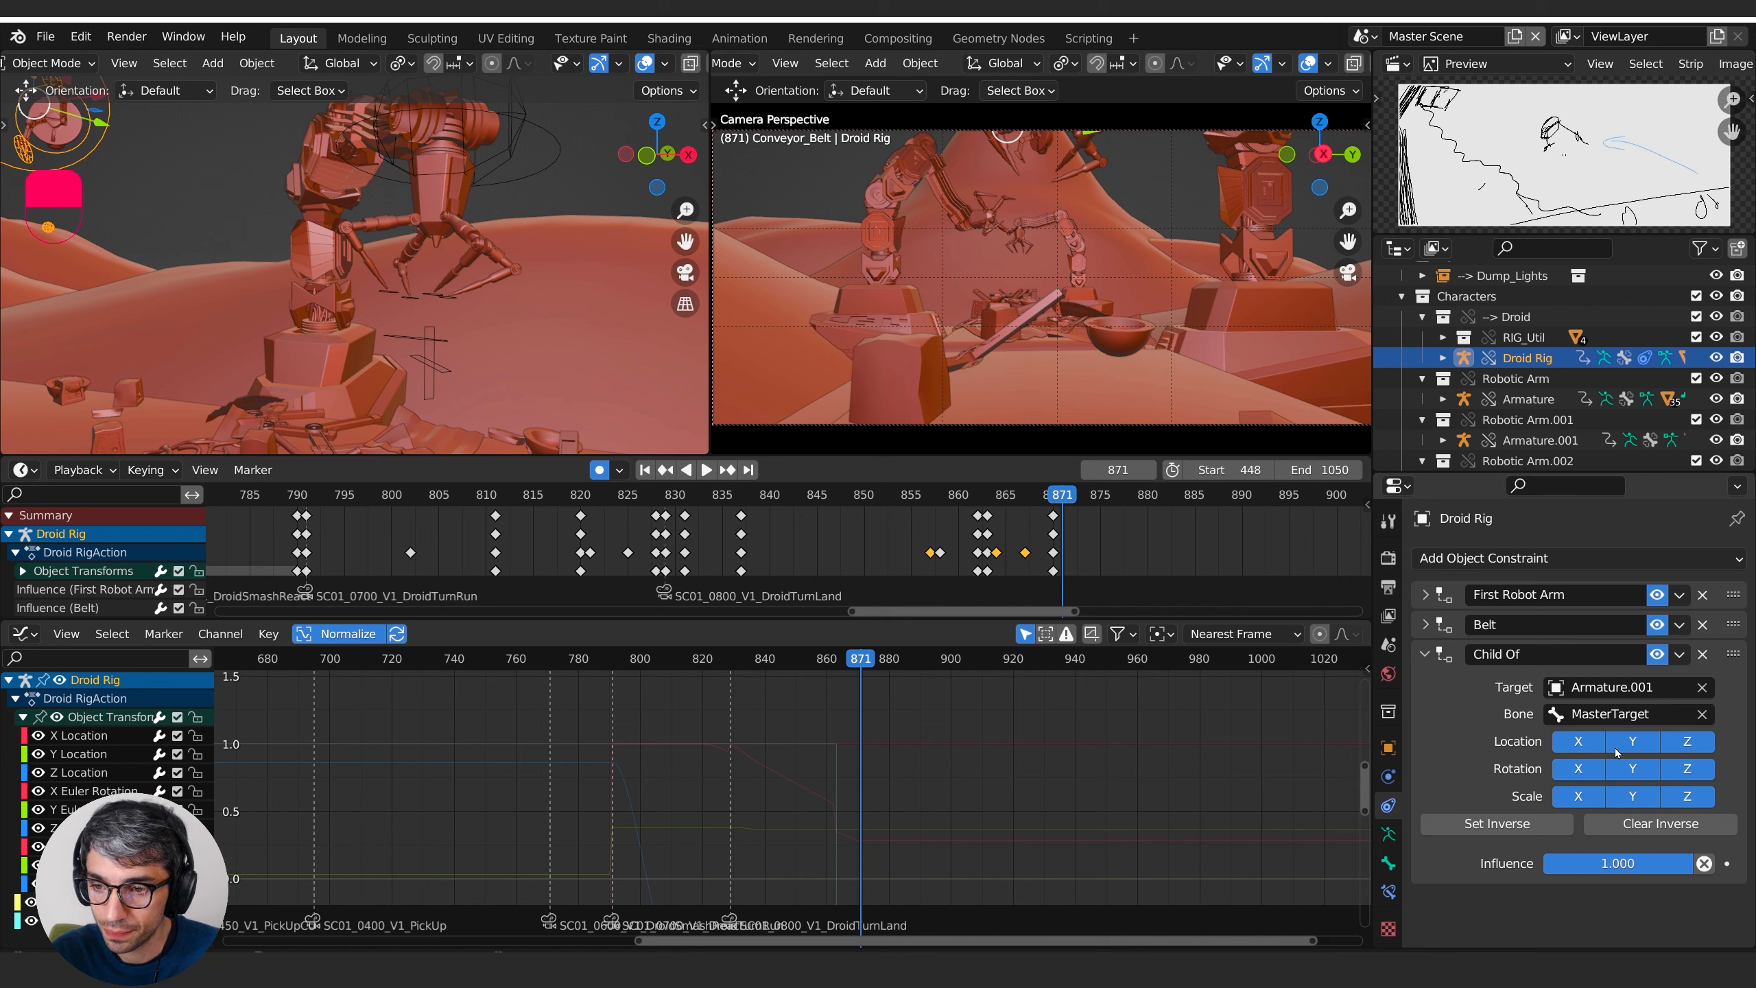
{"action": "left_click", "coordinate": [1446, 826]}
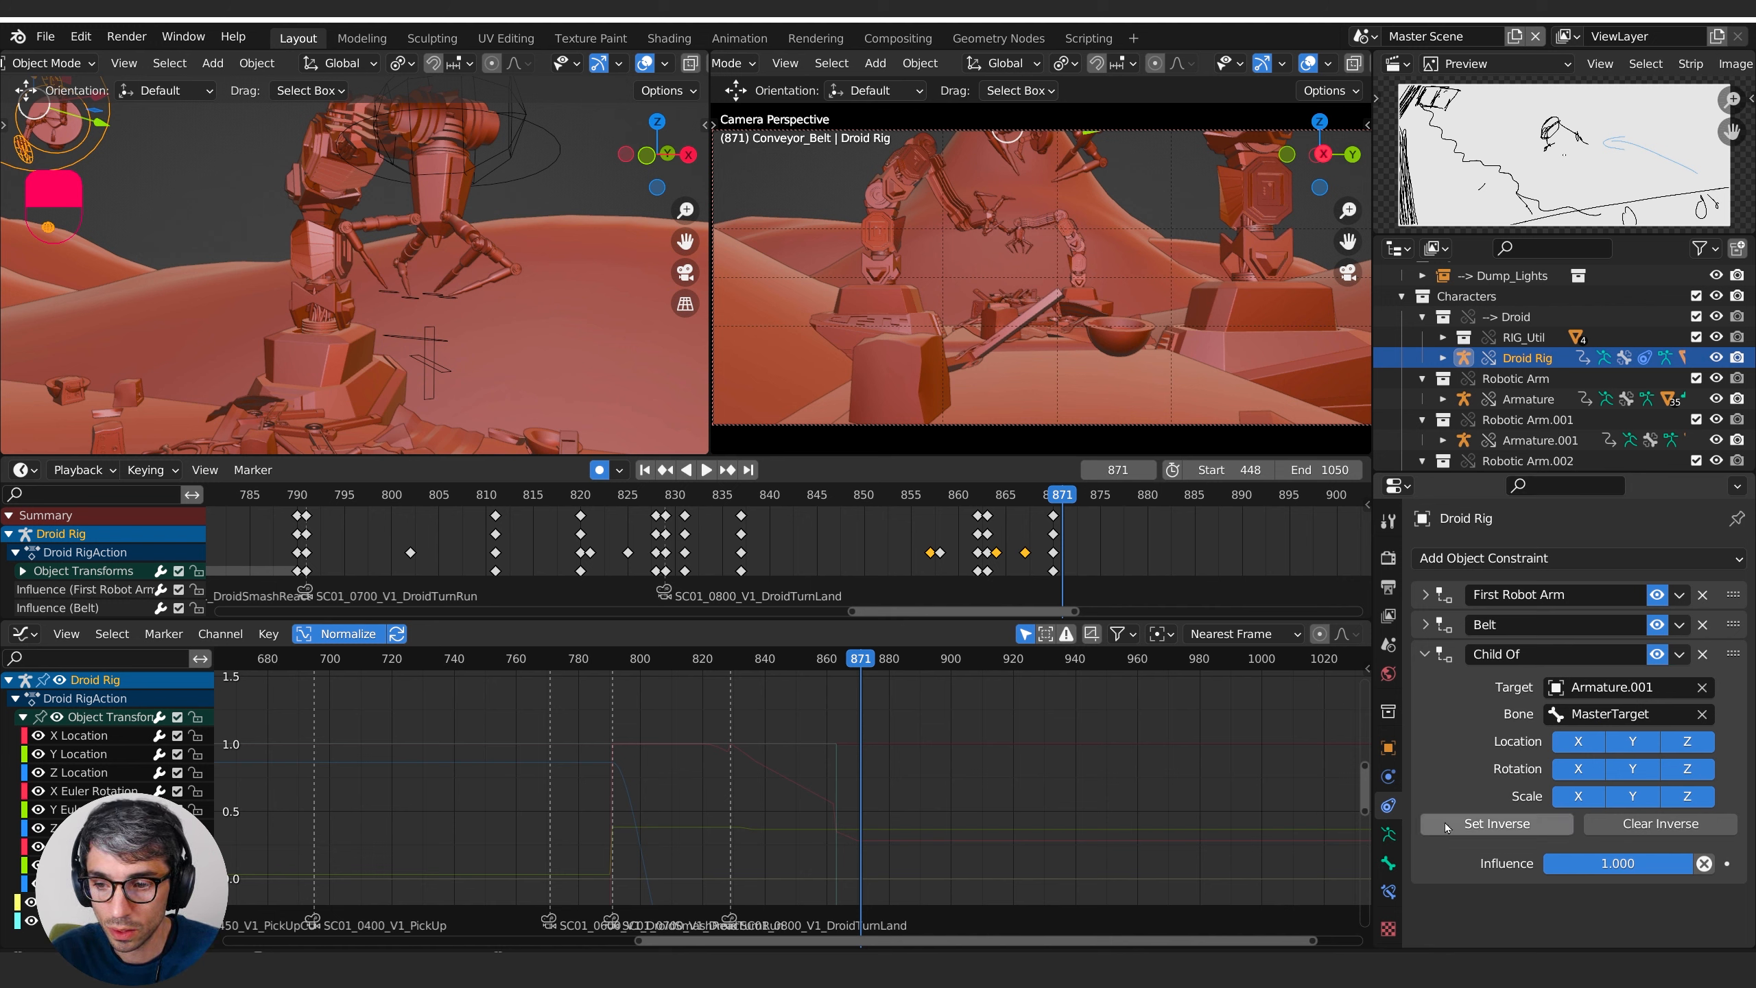
{"action": "left_click", "coordinate": [1488, 826]}
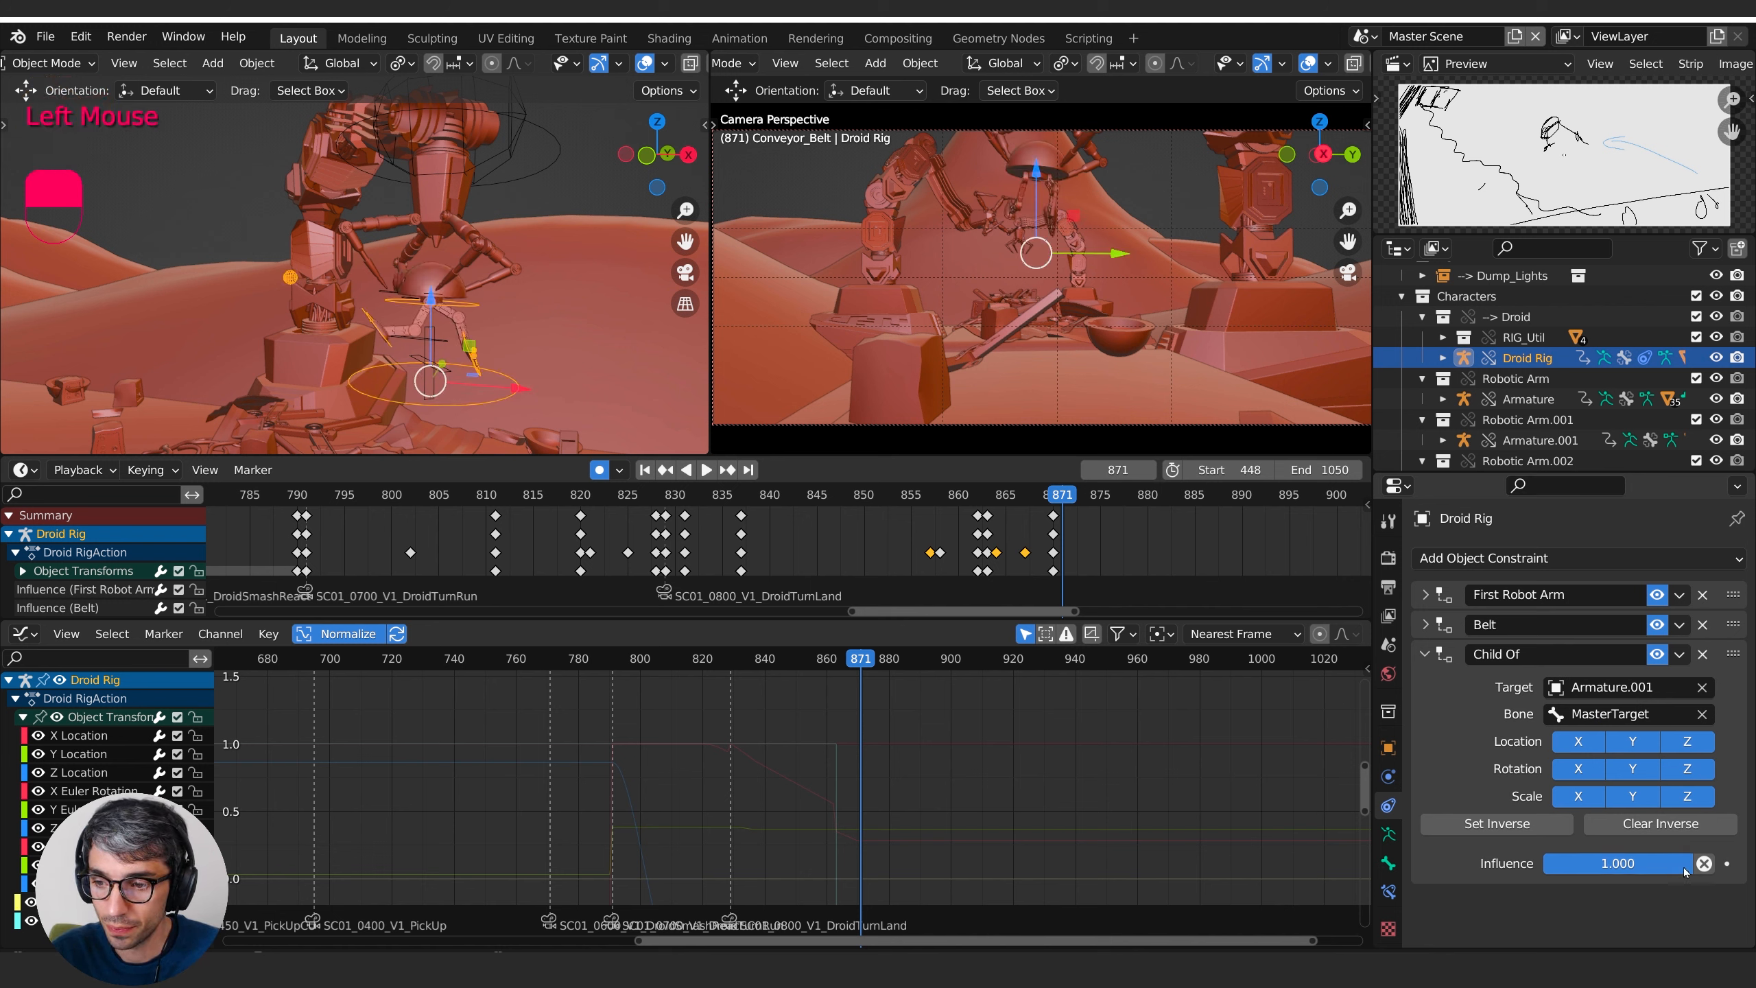
- Keyframe the new Child Of constraint's influence at 1.000 on frame 871 and 0.000 on frame 870
{"action": "left_click_drag", "start_coordinate": [1618, 863], "coordinate": [1544, 869]}
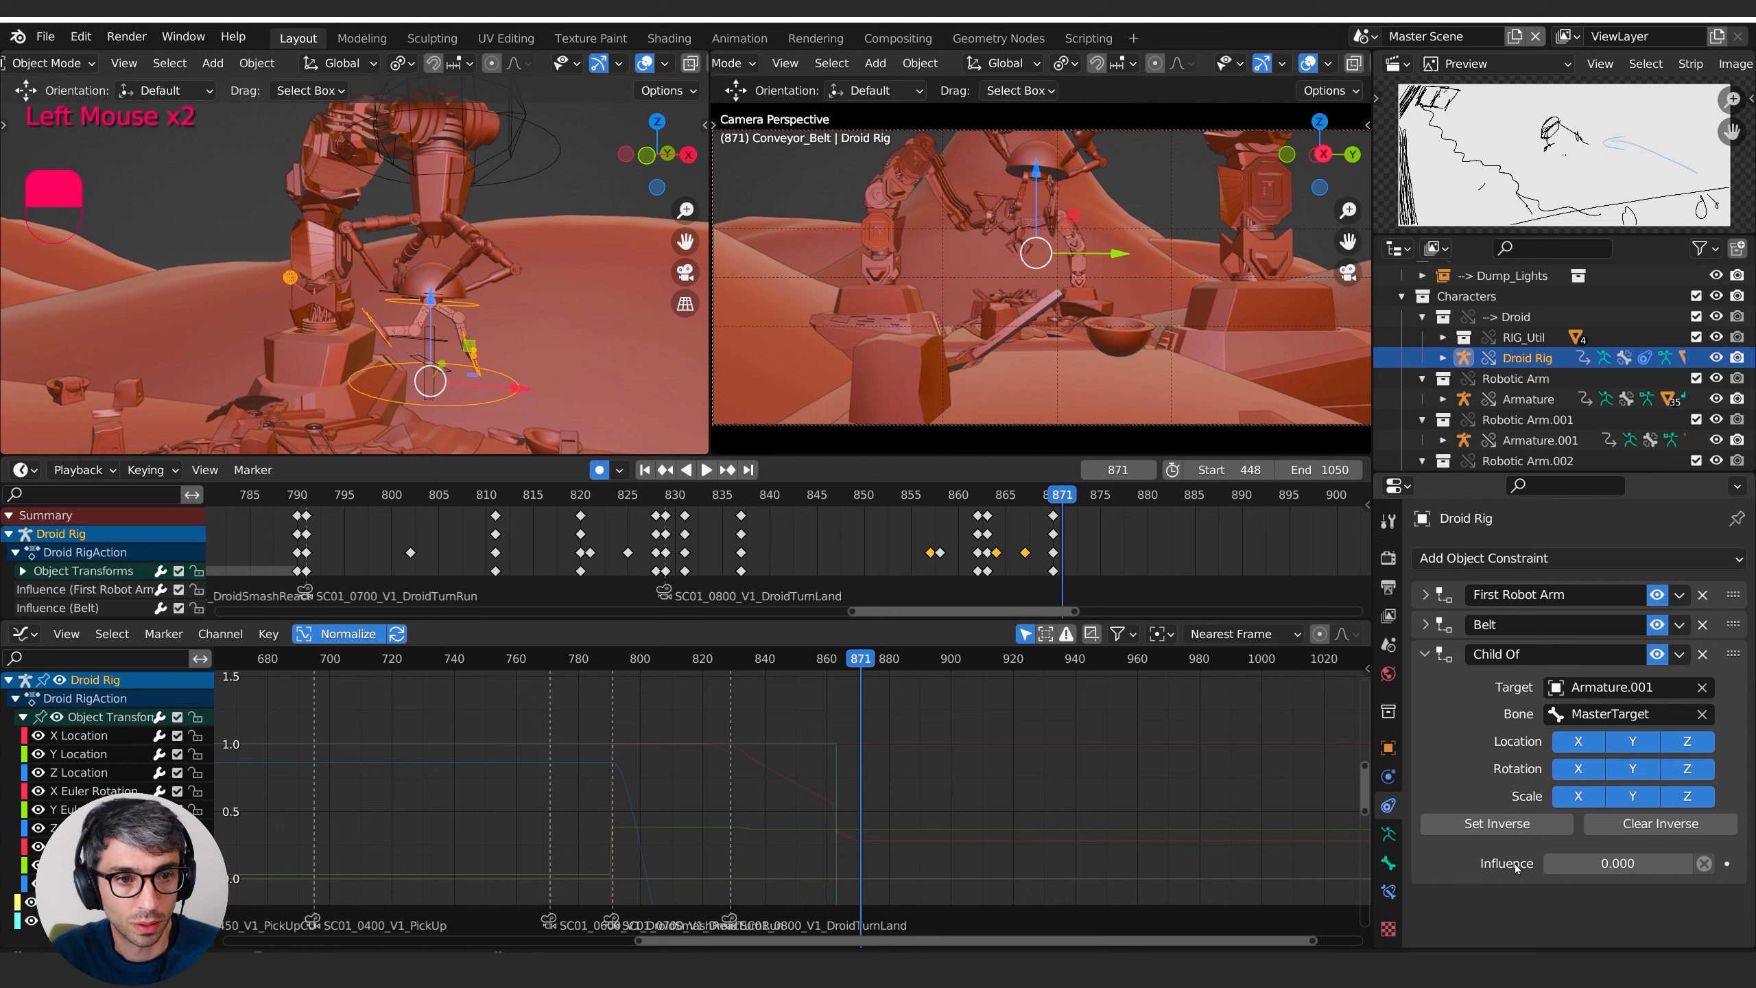
{"action": "key", "text": "i"}
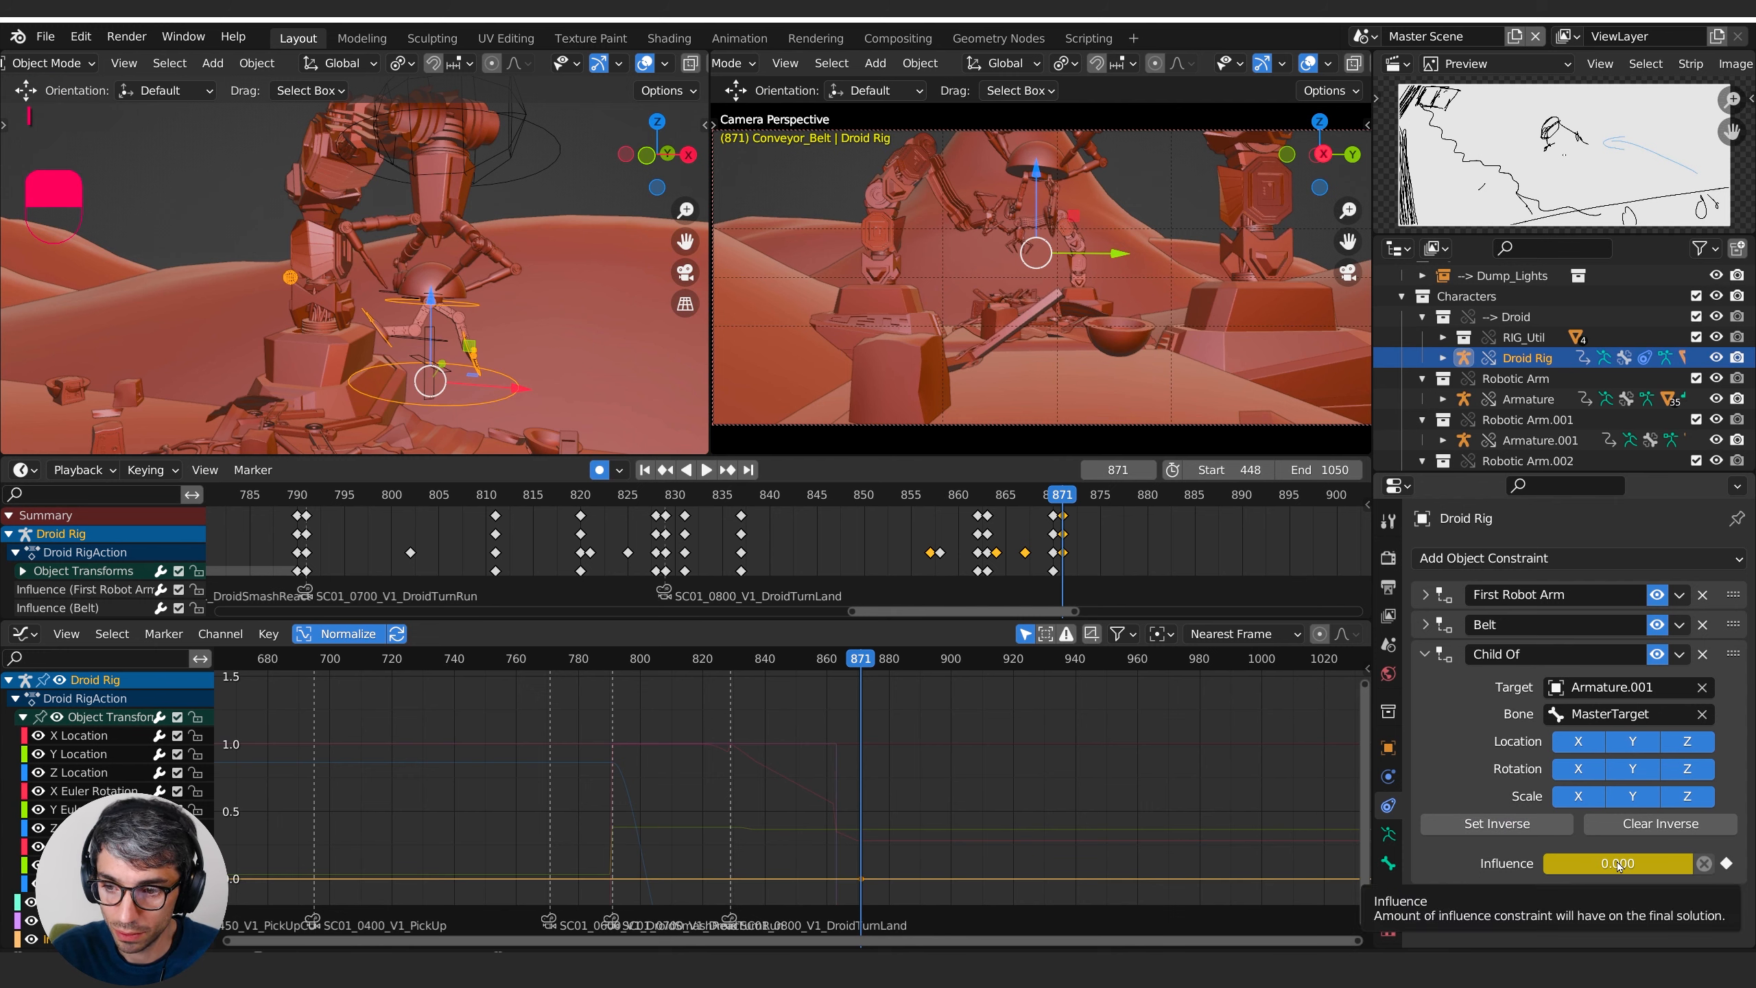
{"action": "left_click_drag", "start_coordinate": [1618, 867], "coordinate": [1692, 869]}
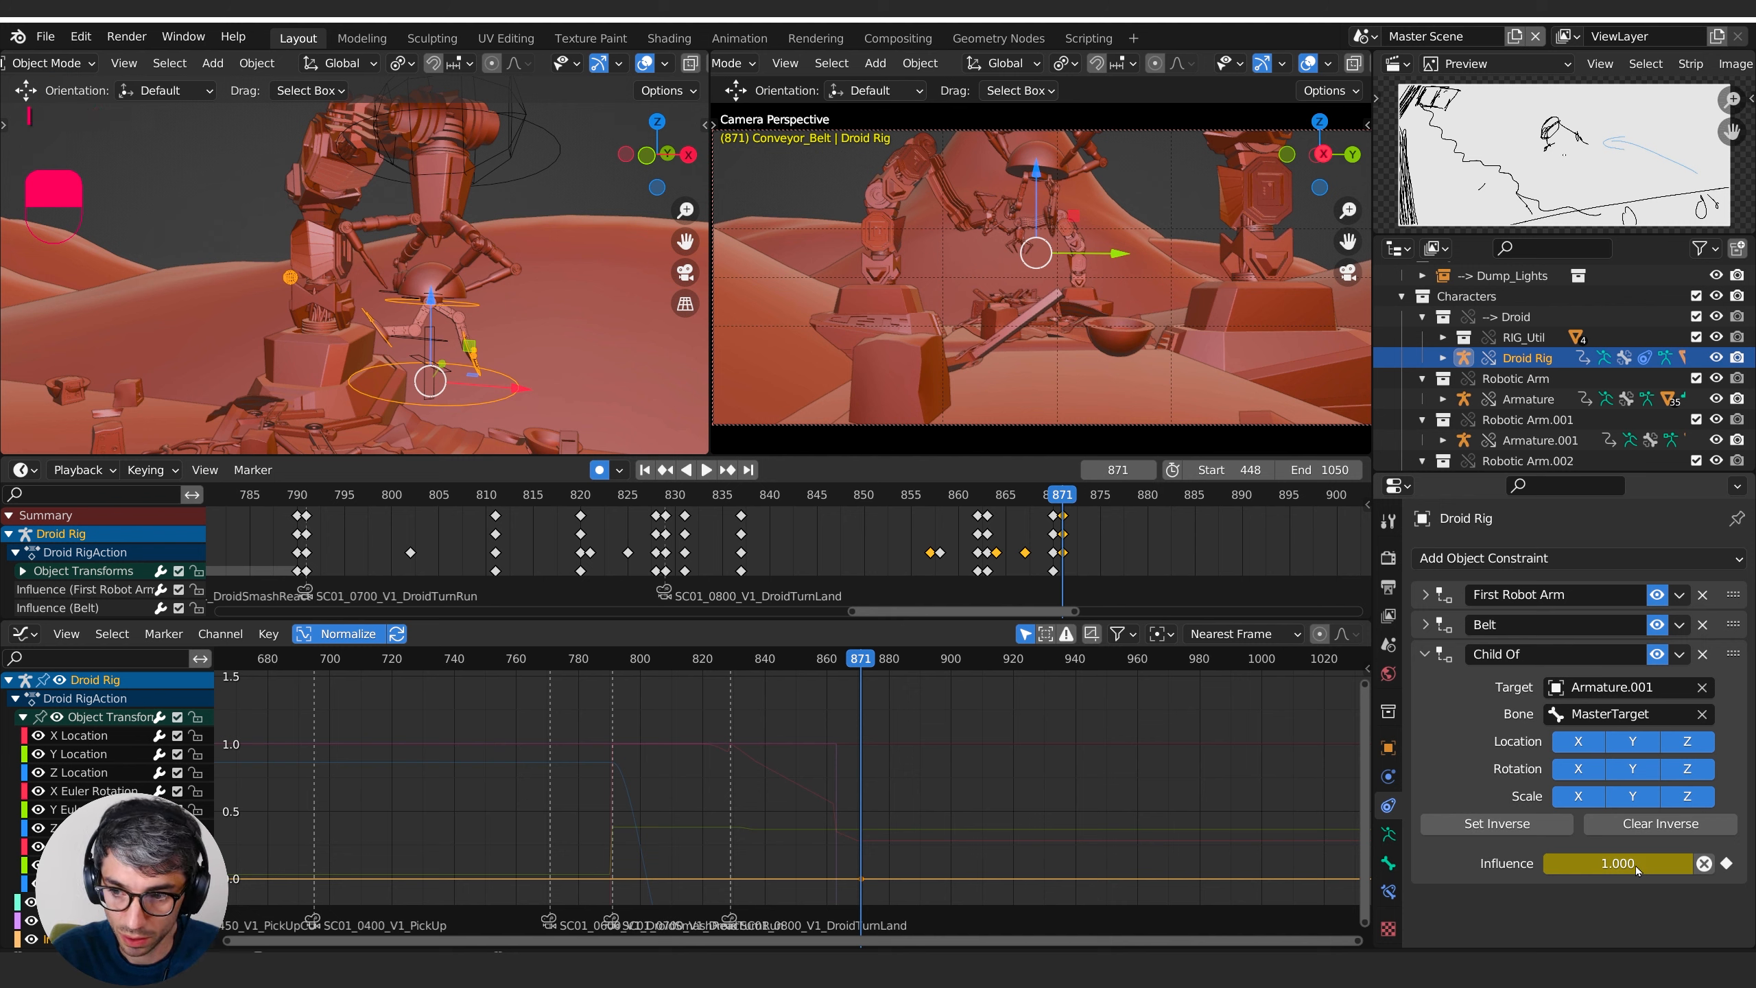
{"action": "key", "text": "Left"}
{"action": "left_click_drag", "start_coordinate": [1684, 865], "coordinate": [1656, 867]}
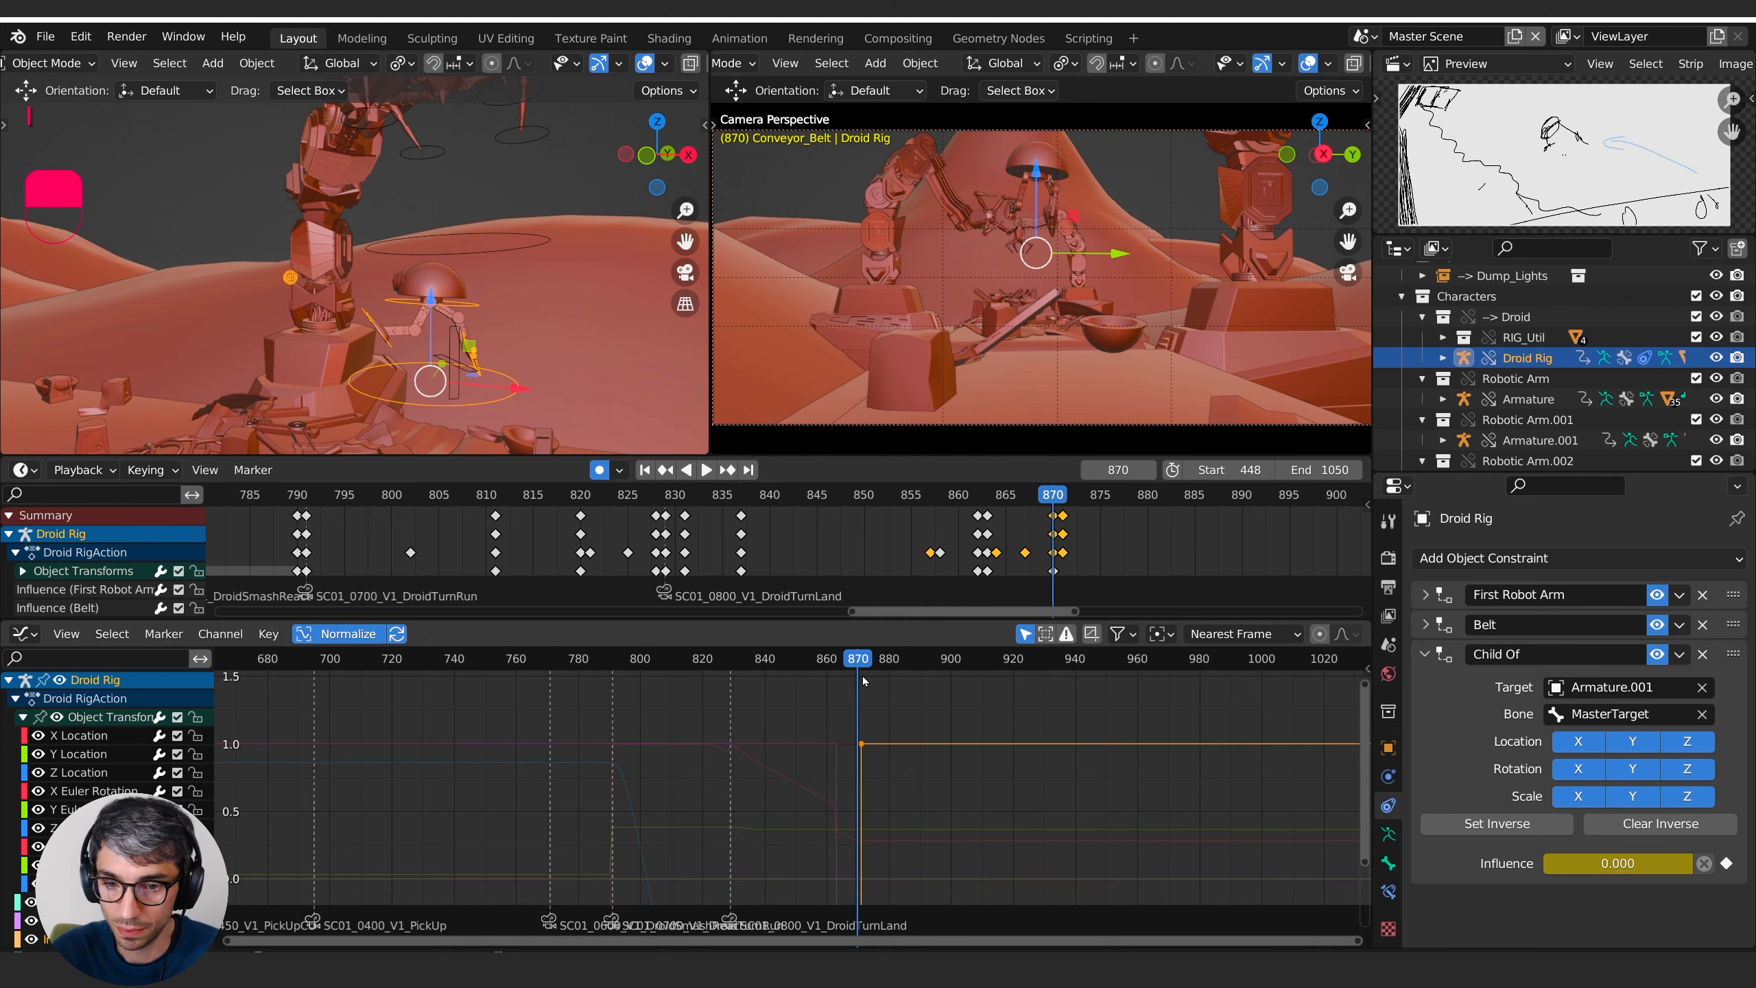
- Go to frame 887 and put the robotic arm's Armature.001 into Pose Mode
{"action": "left_click_drag", "start_coordinate": [857, 664], "coordinate": [911, 686]}
{"action": "middle_click_drag", "start_coordinate": [526, 415], "coordinate": [553, 223], "text": "shift"}
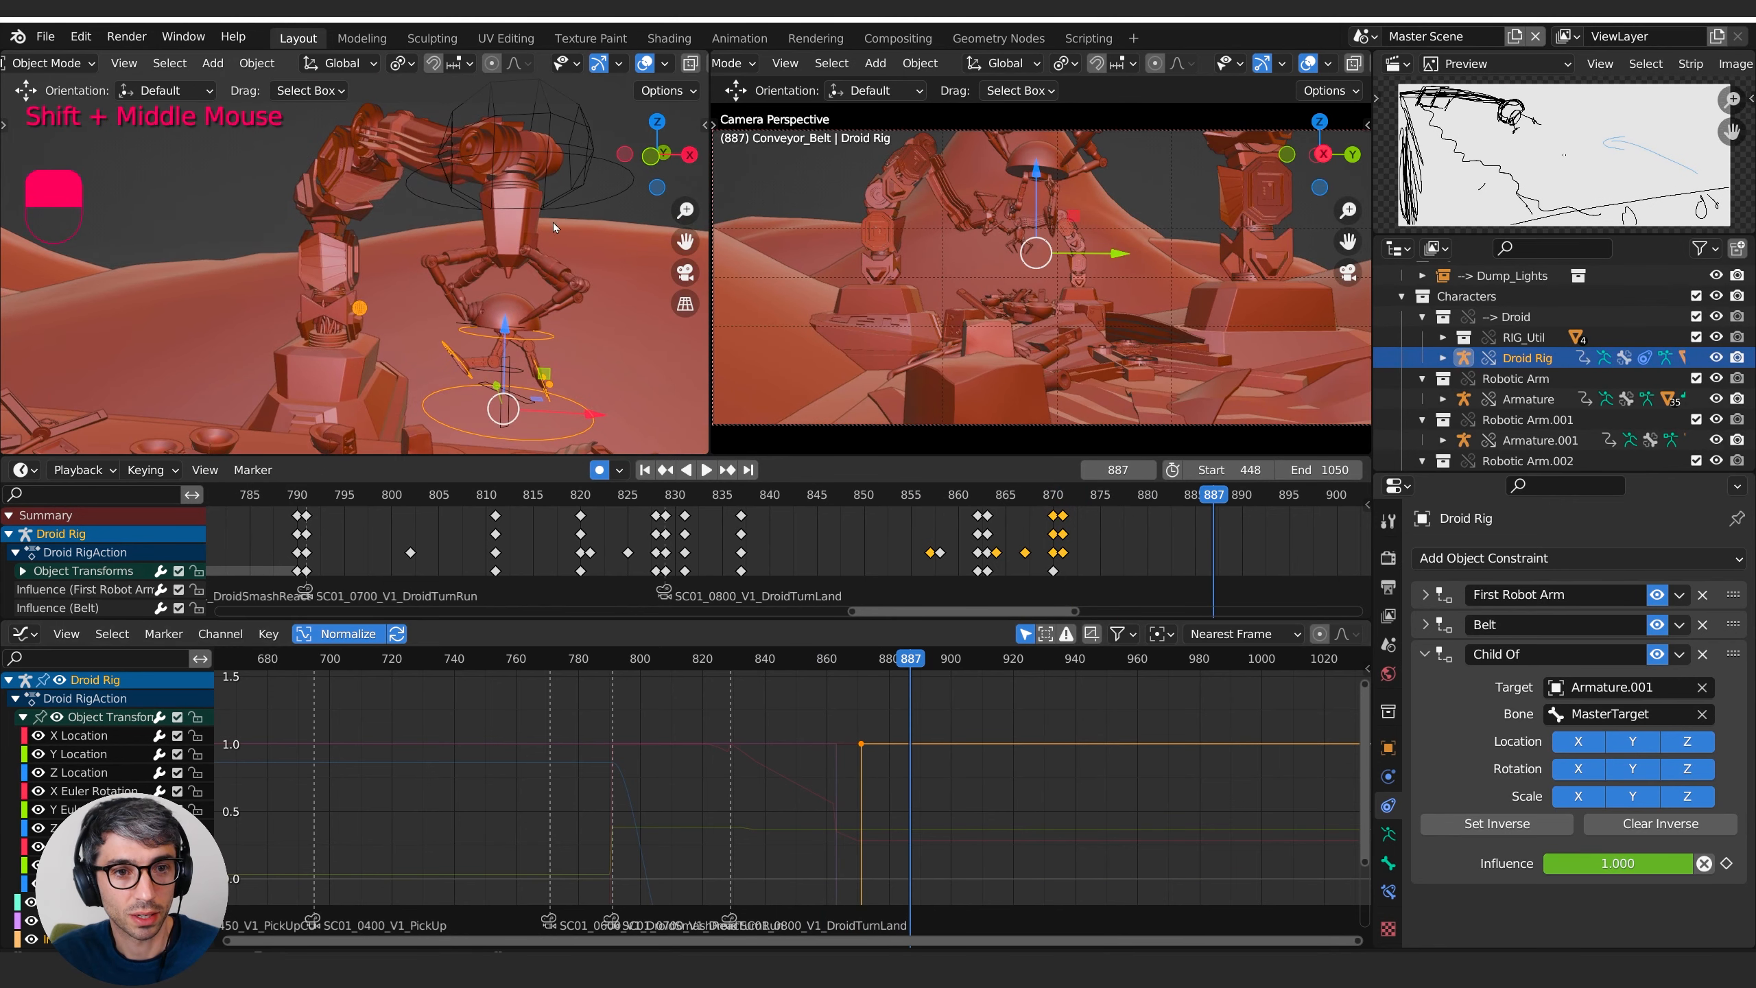
{"action": "left_click", "coordinate": [600, 236]}
{"action": "middle_click_drag", "start_coordinate": [631, 284], "coordinate": [627, 250], "text": "shift"}
{"action": "key", "text": "ctrl+Tab"}
{"action": "left_click", "coordinate": [627, 387]}
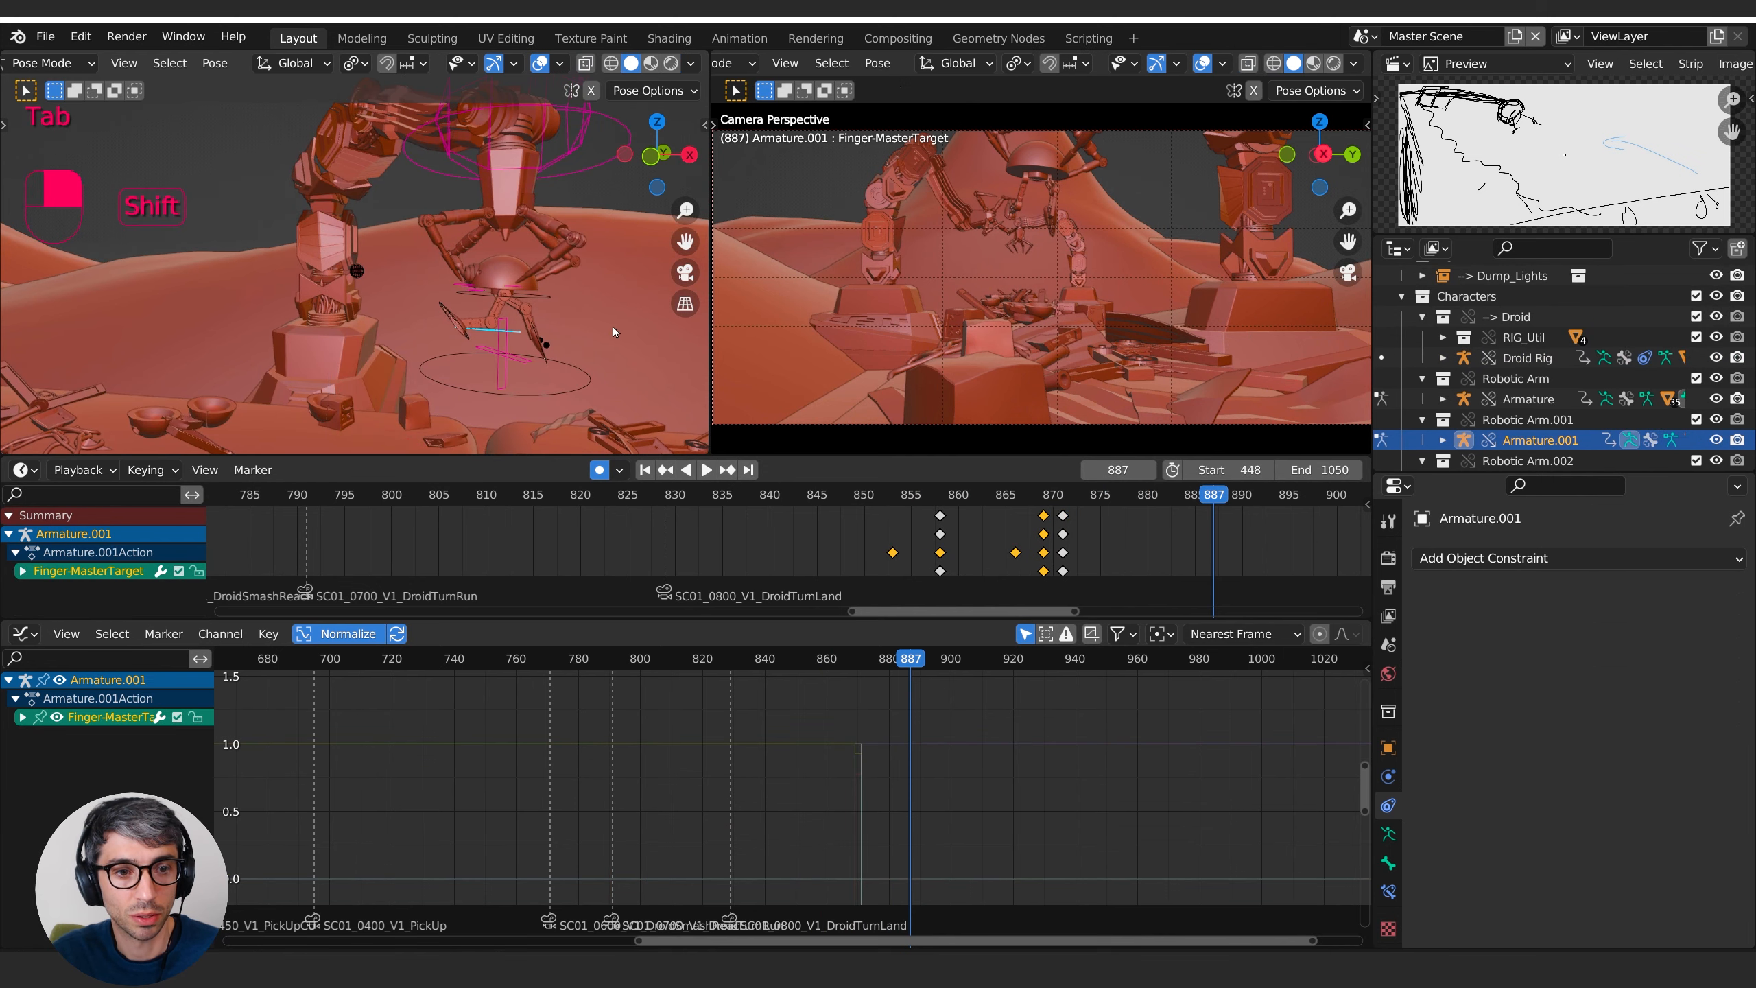
- Move the MasterTarget bone toward the arm's pedestal at frame 887 and inspect how the droid follows
{"action": "middle_click_drag", "start_coordinate": [612, 327], "coordinate": [595, 396], "text": "shift"}
{"action": "left_click", "coordinate": [576, 358]}
{"action": "key", "text": "g"}
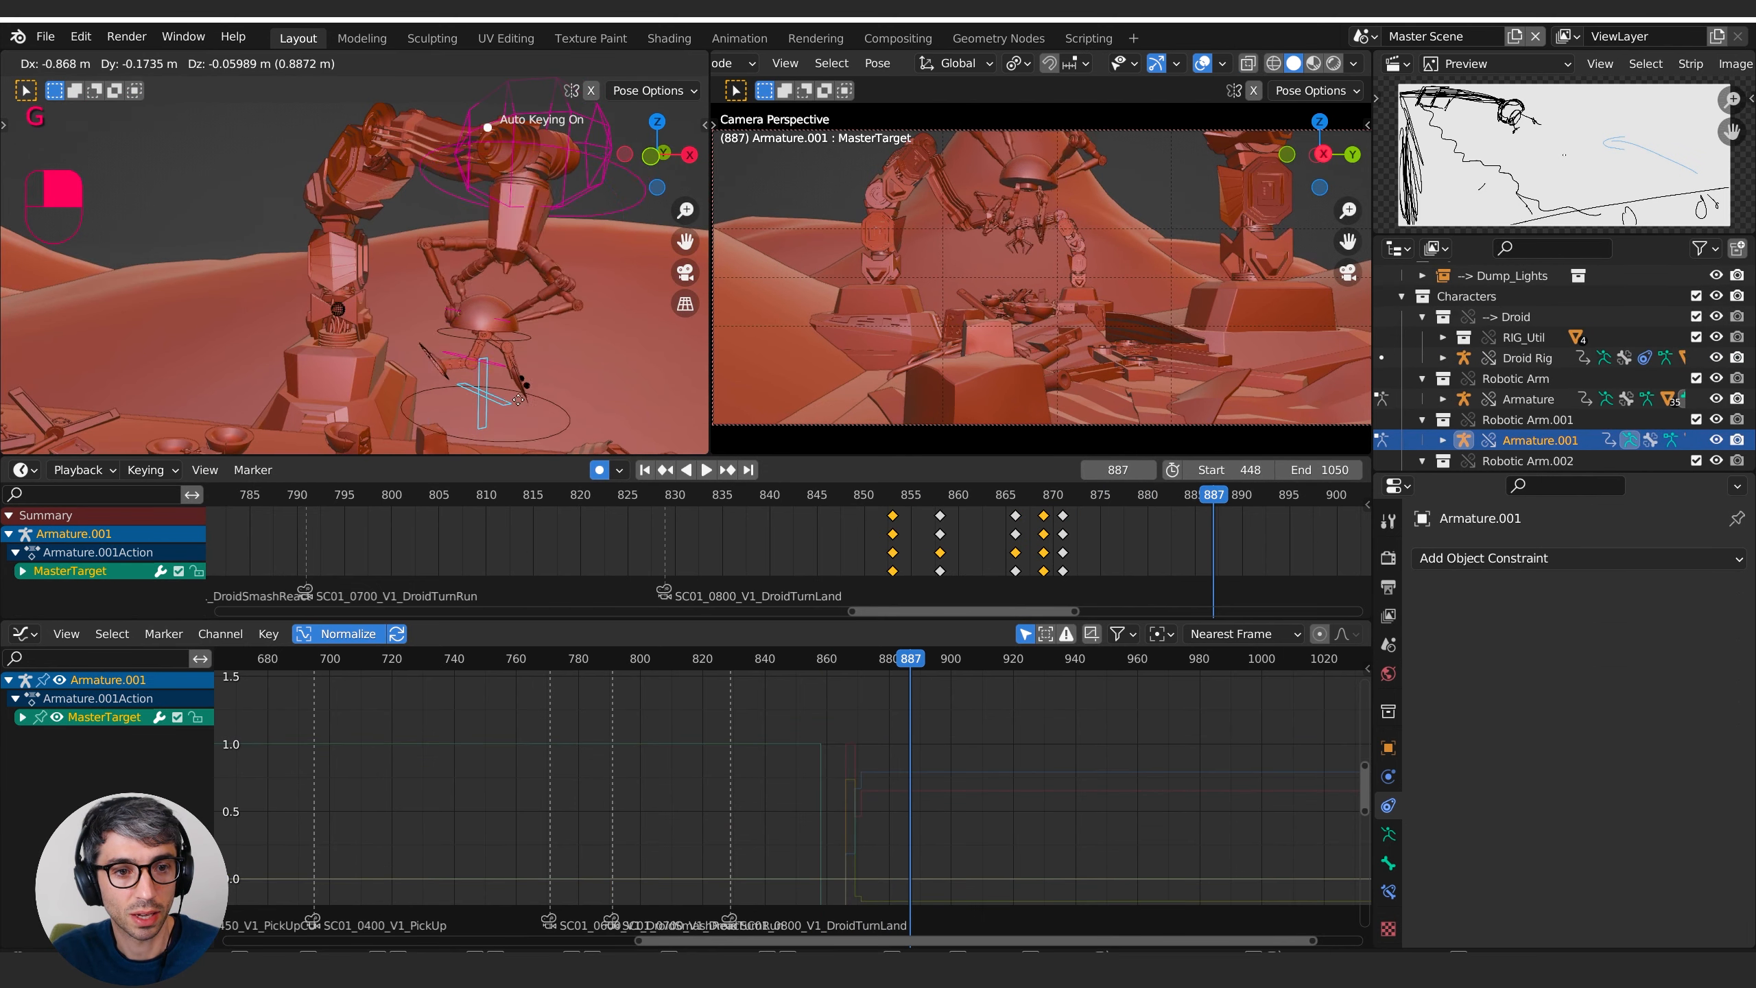
{"action": "left_click", "coordinate": [445, 382]}
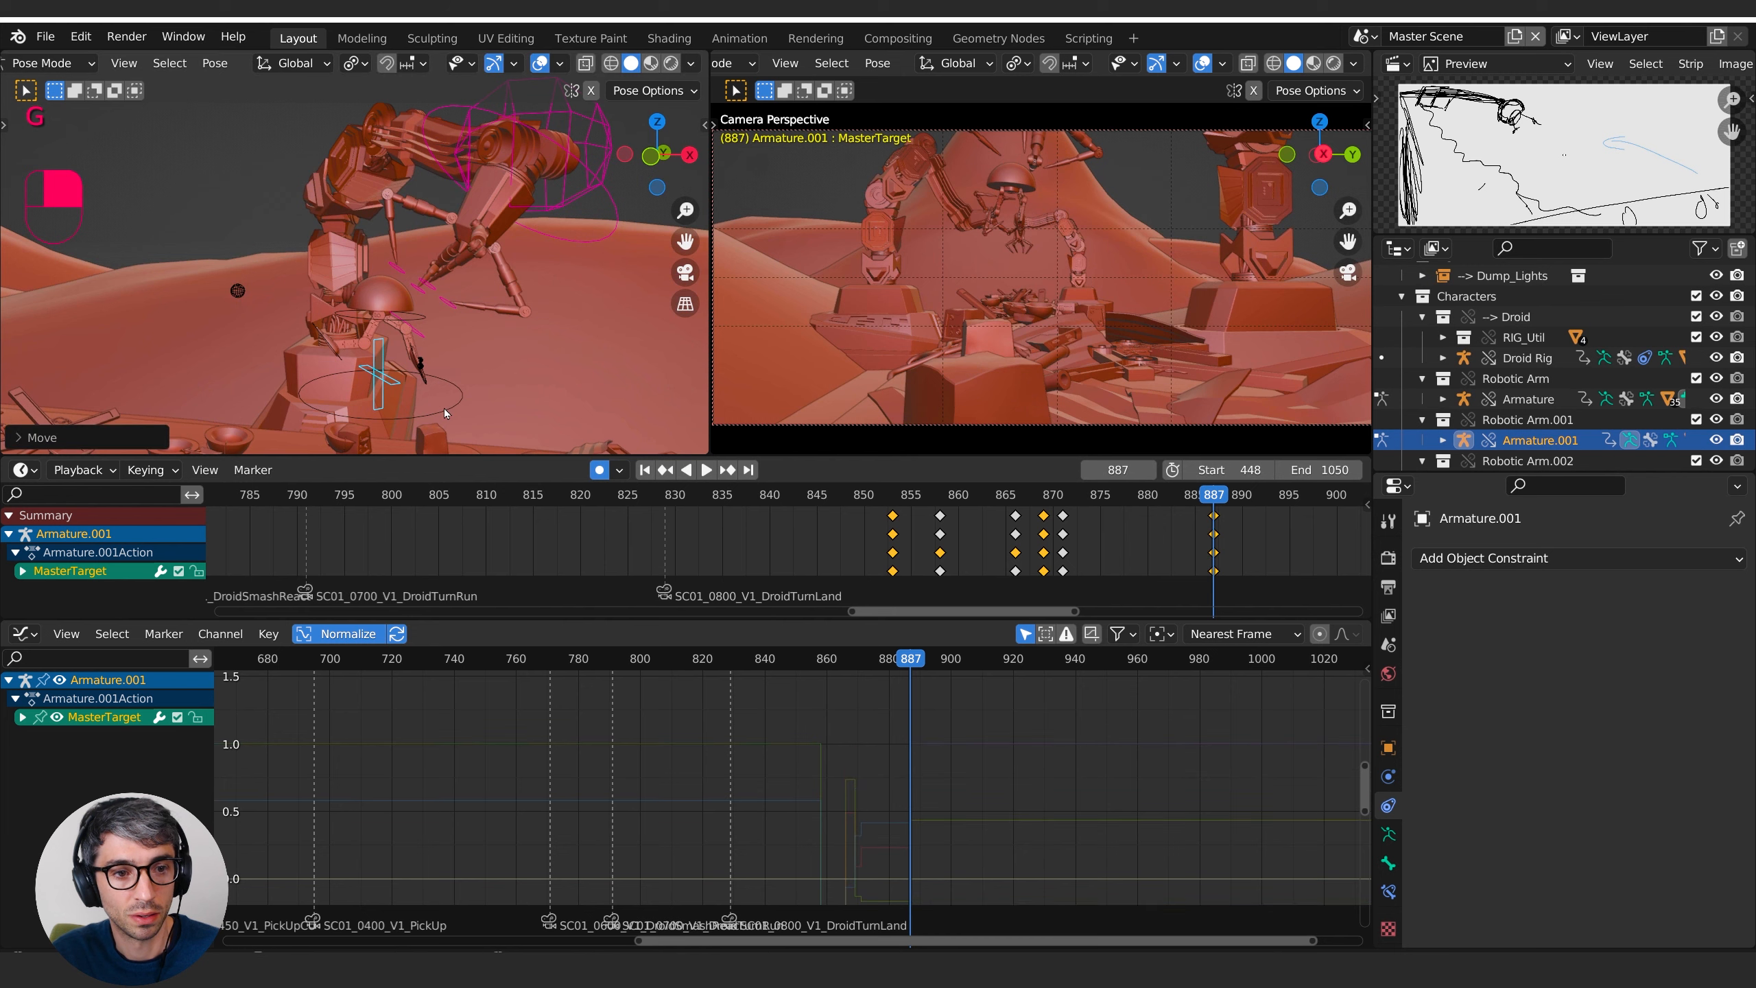
{"action": "middle_click_drag", "start_coordinate": [494, 374], "coordinate": [391, 319]}
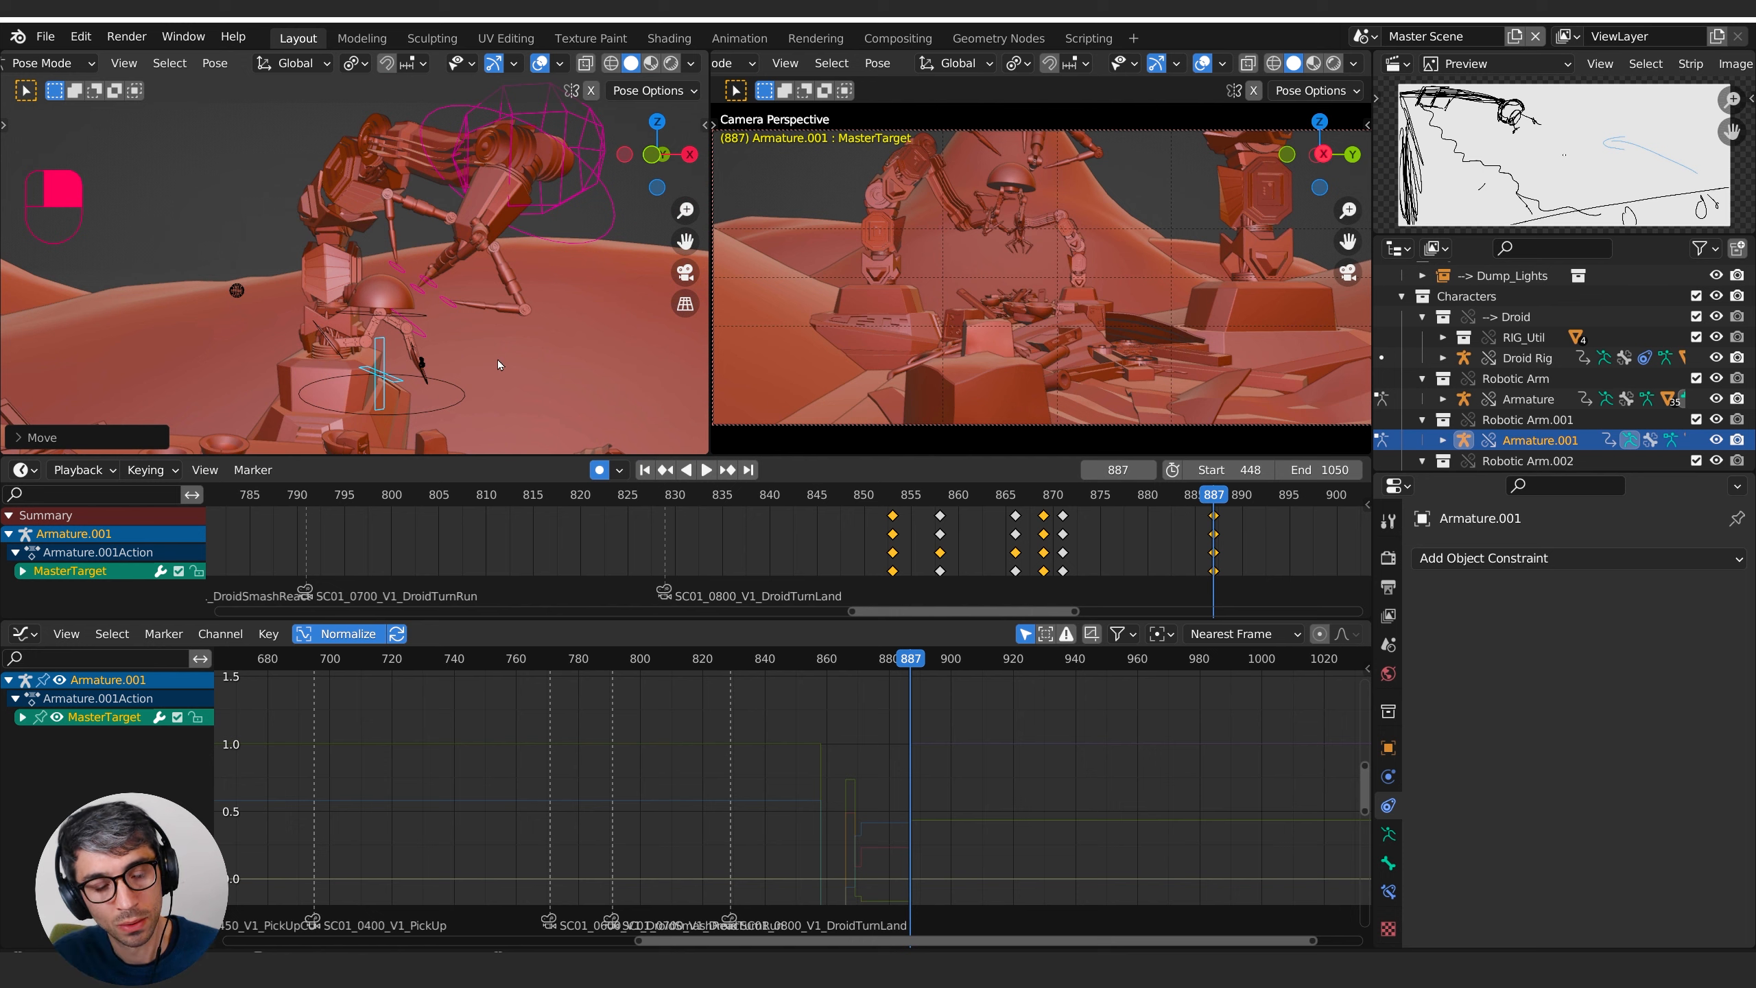
{"action": "middle_click_drag", "start_coordinate": [498, 365], "coordinate": [596, 398]}
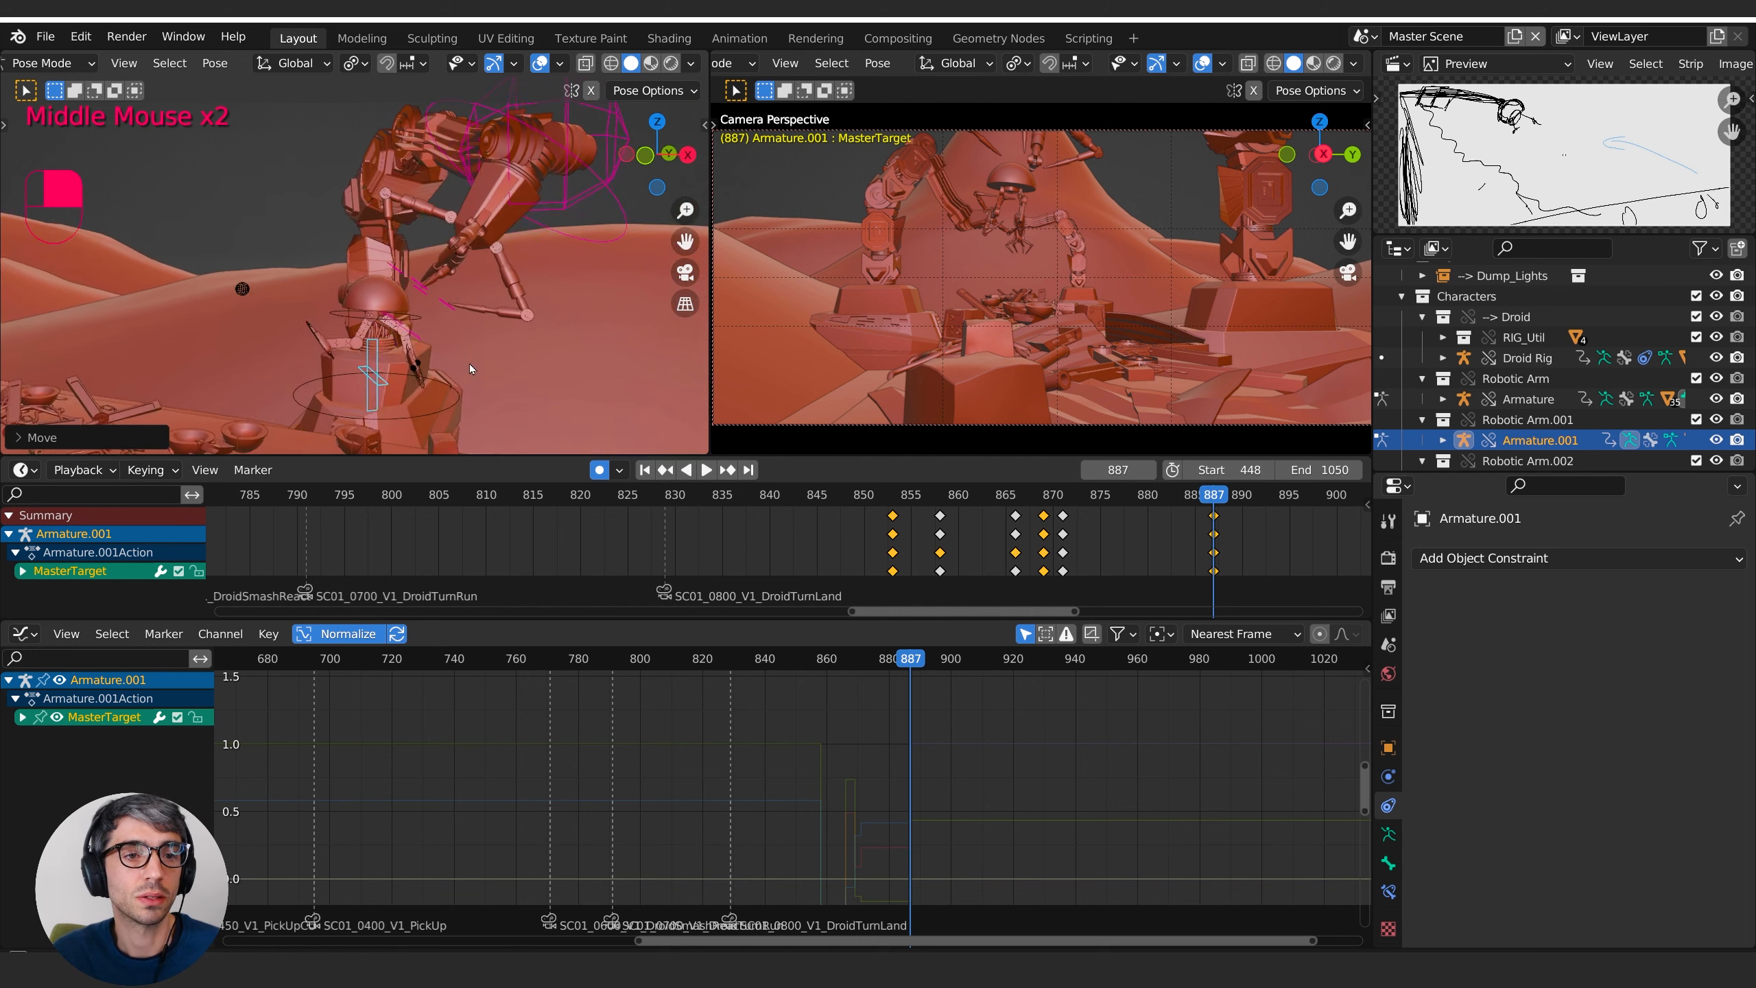
- Return to frame 871 in Object Mode and select the Droid Rig
{"action": "key", "text": "Tab"}
{"action": "left_click", "coordinate": [465, 396]}
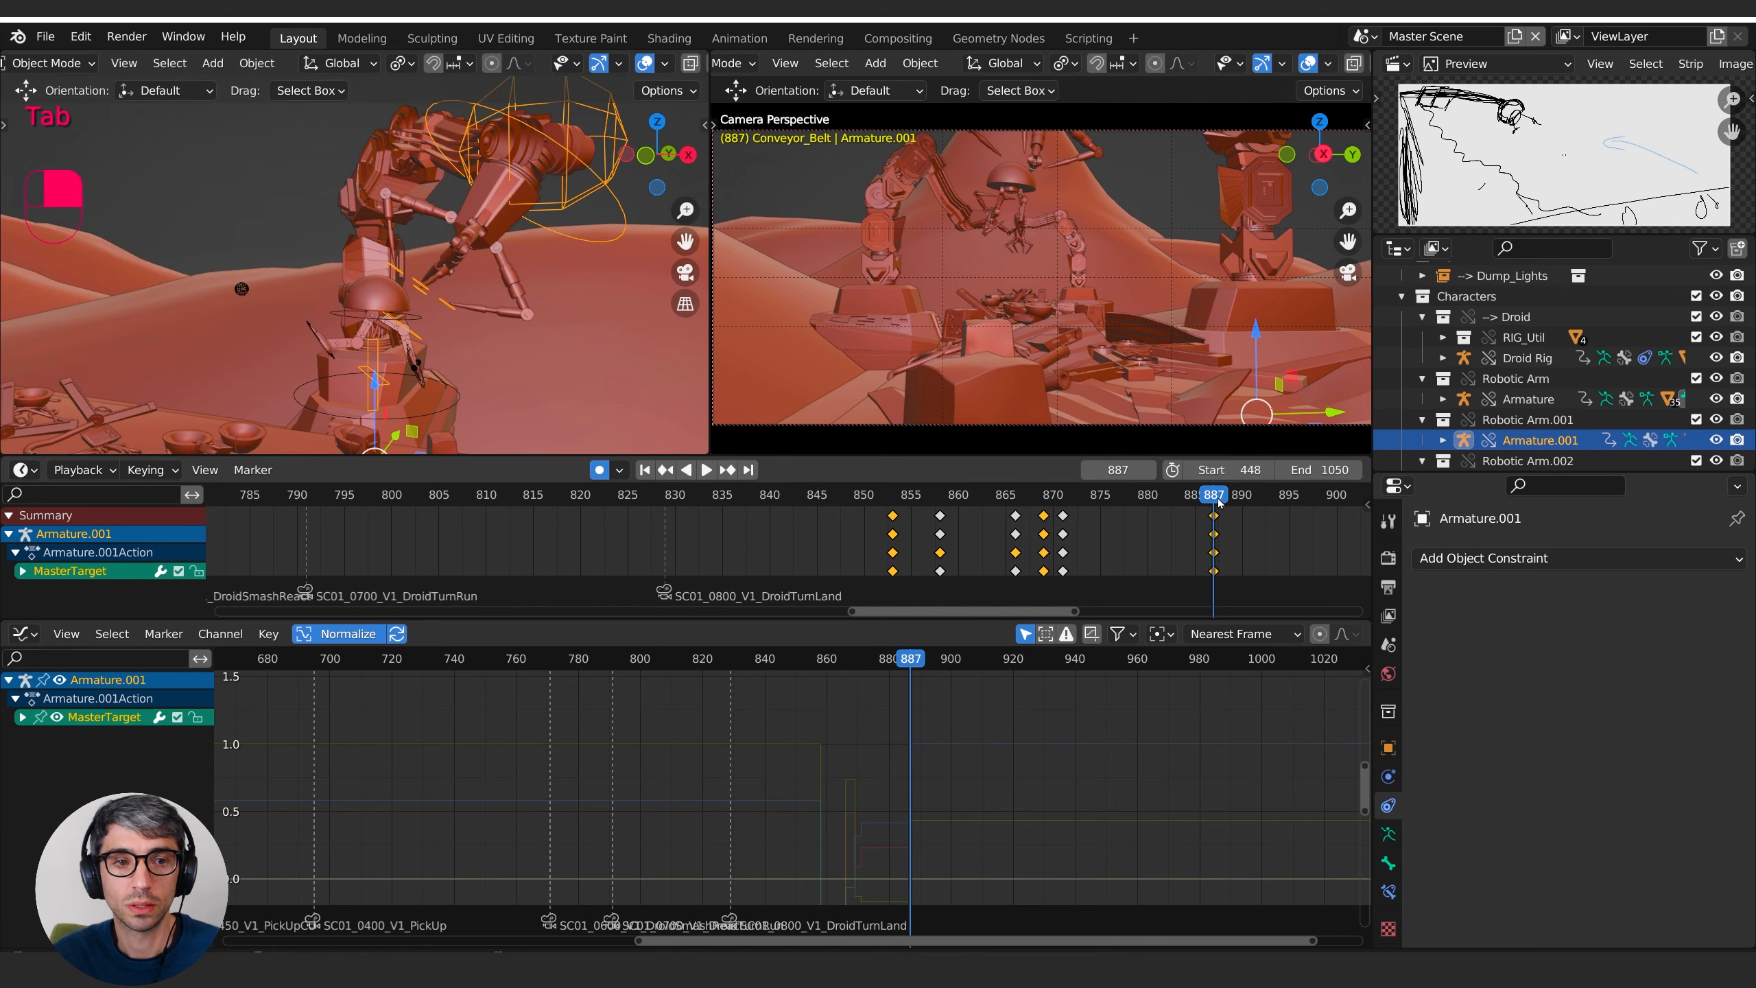
{"action": "left_click_drag", "start_coordinate": [1218, 501], "coordinate": [1059, 498]}
{"action": "middle_click_drag", "start_coordinate": [499, 323], "coordinate": [407, 311], "text": "shift"}
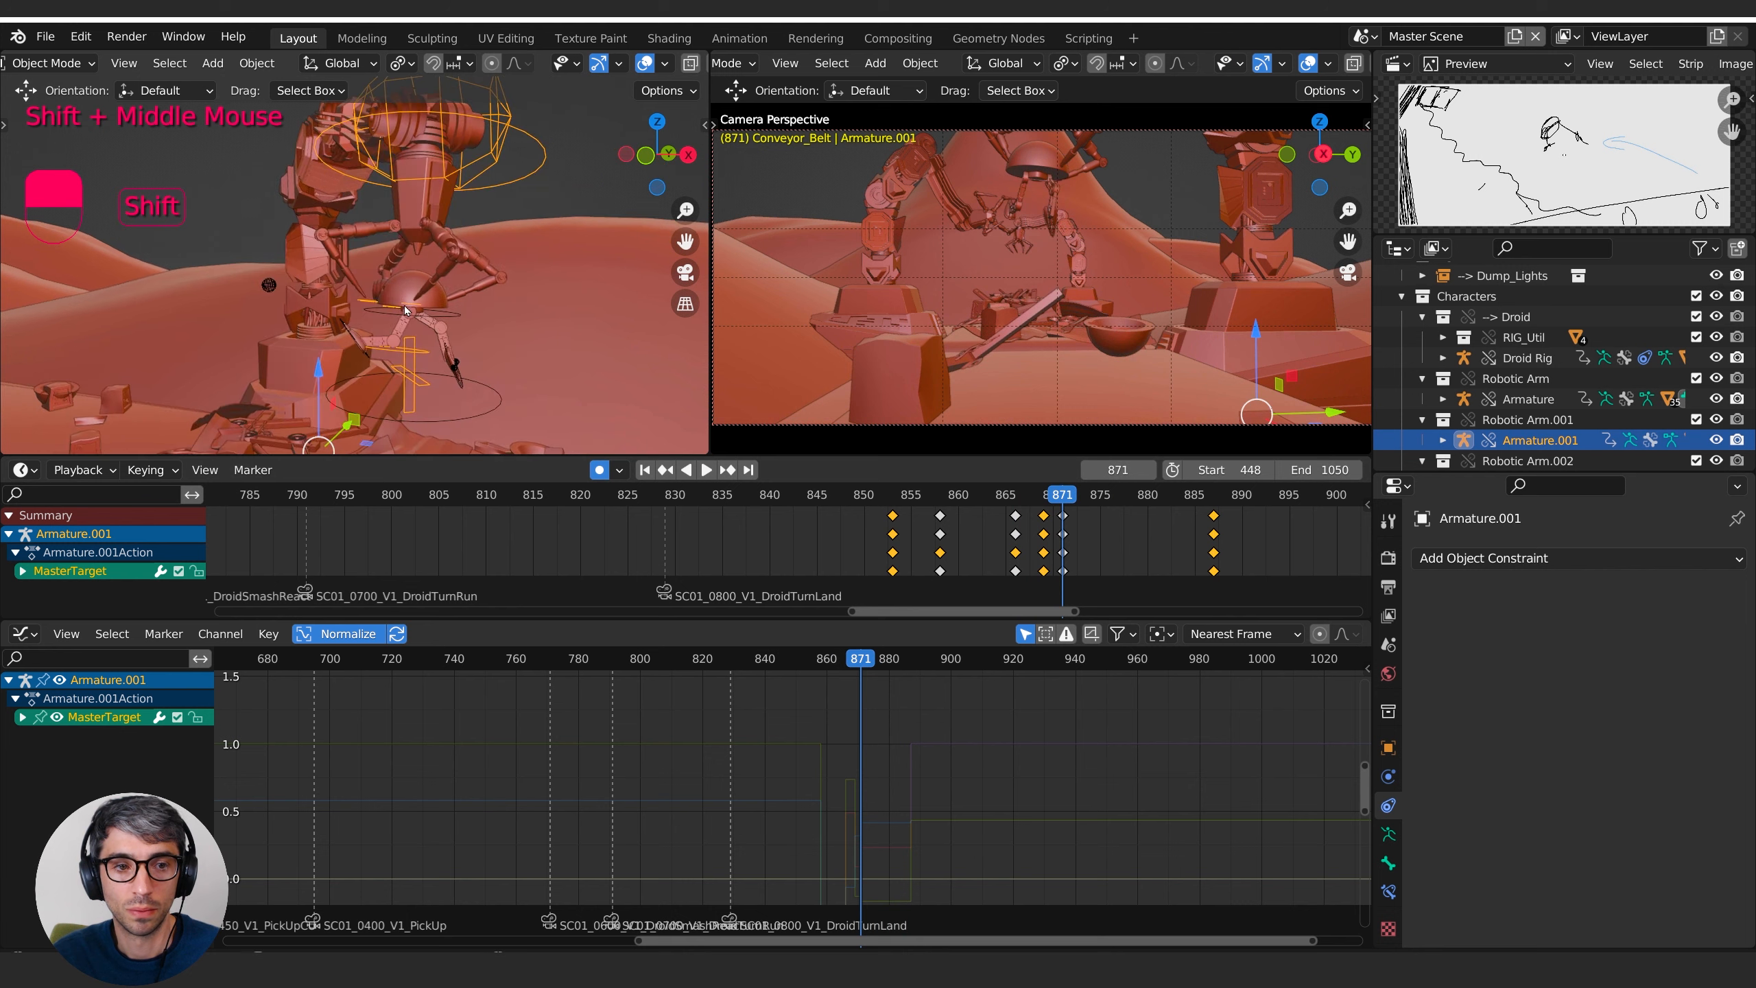
{"action": "left_click", "coordinate": [461, 420]}
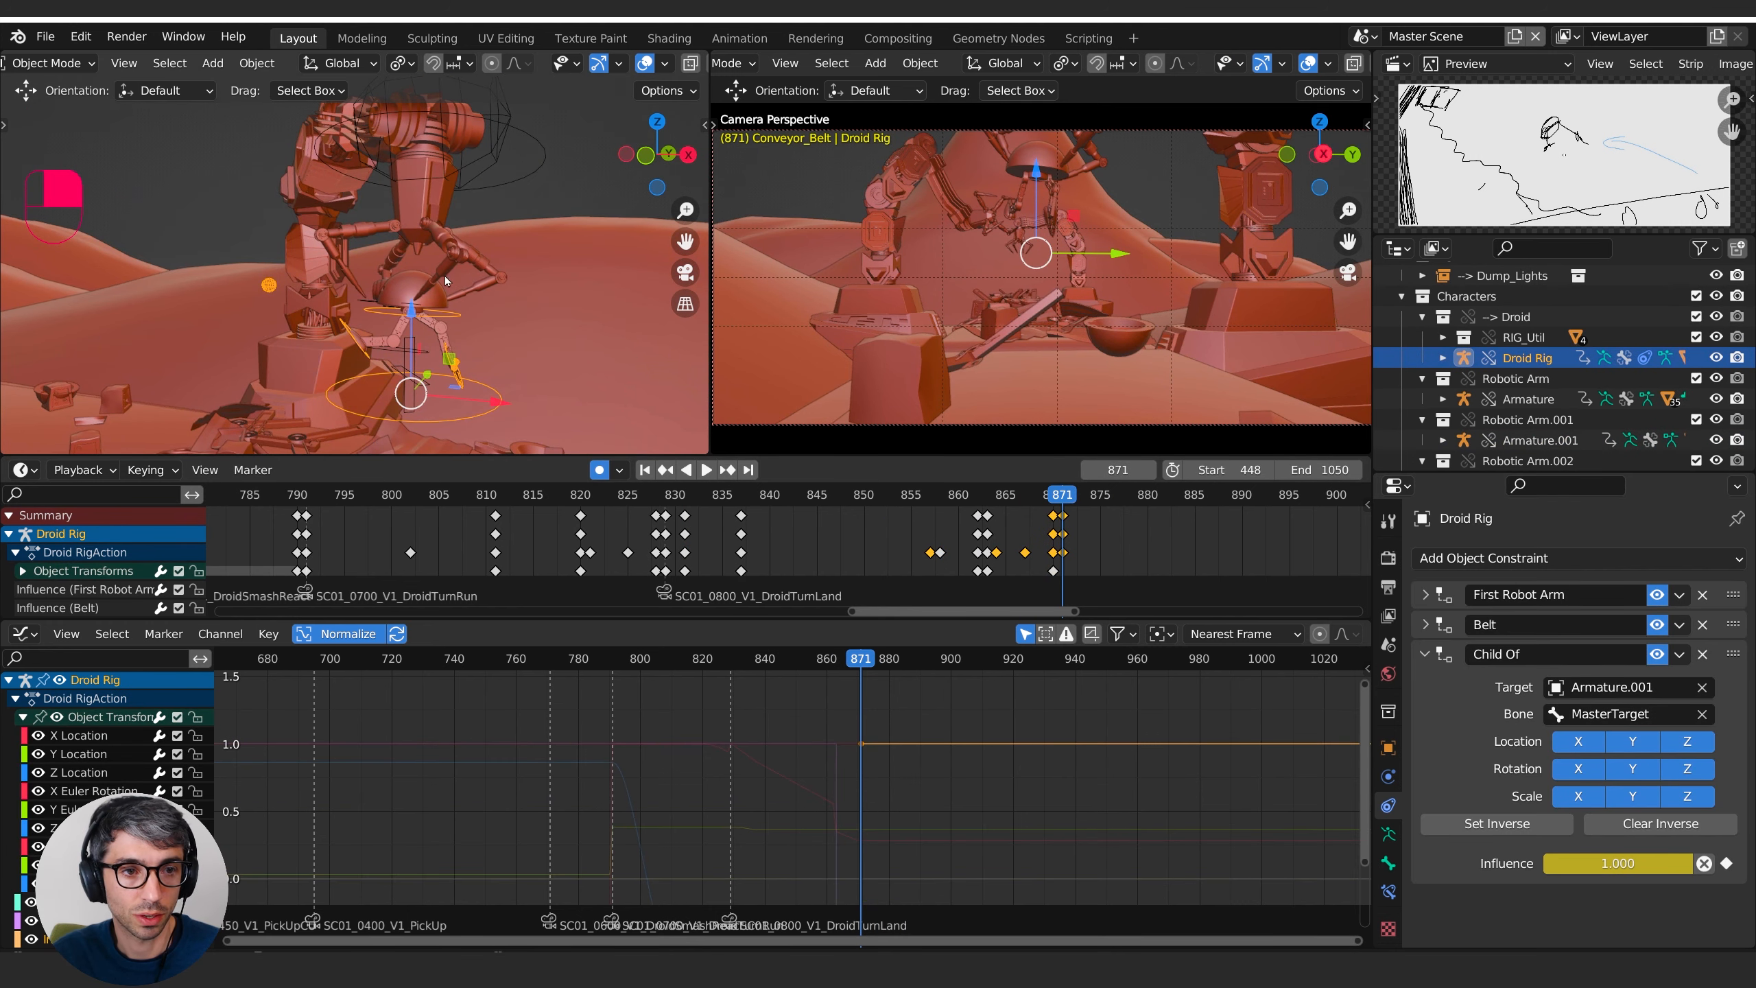
- In Armature.001's Pose Mode, select the first finger's target bone and examine its name and bone properties
{"action": "left_click", "coordinate": [369, 305]}
{"action": "key", "text": "ctrl+Tab"}
{"action": "left_click", "coordinate": [374, 415]}
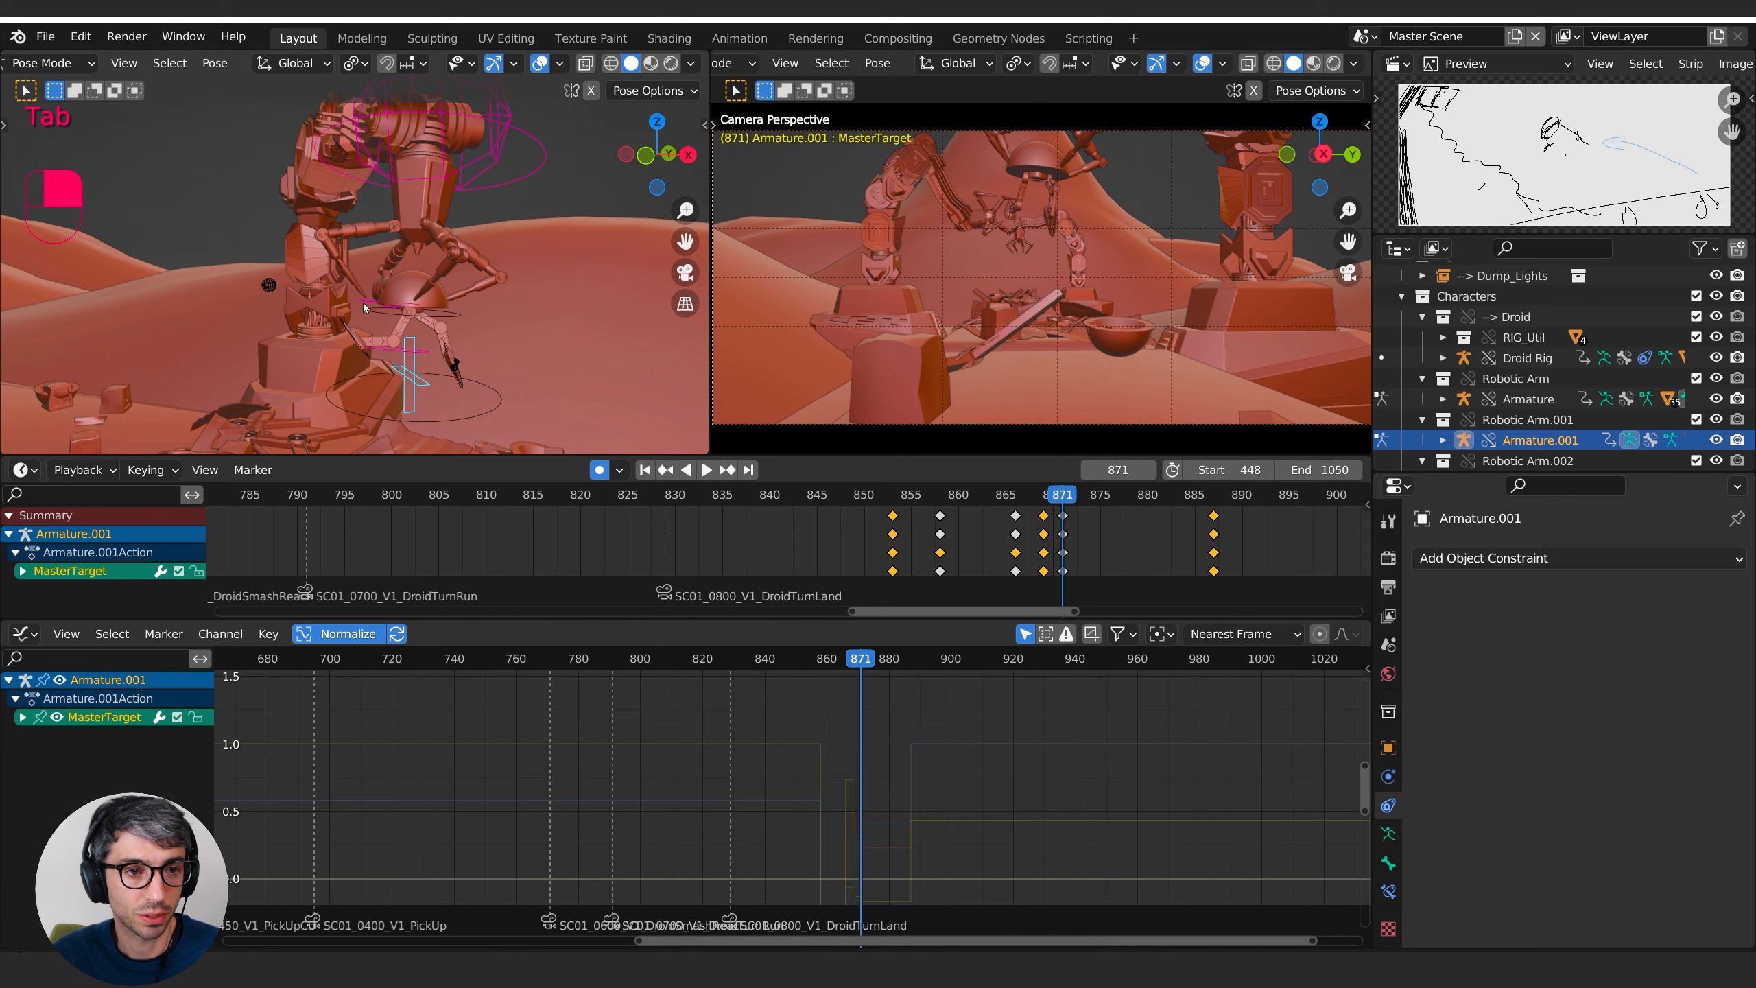
{"action": "left_click", "coordinate": [443, 327]}
{"action": "middle_click_drag", "start_coordinate": [443, 327], "coordinate": [518, 349]}
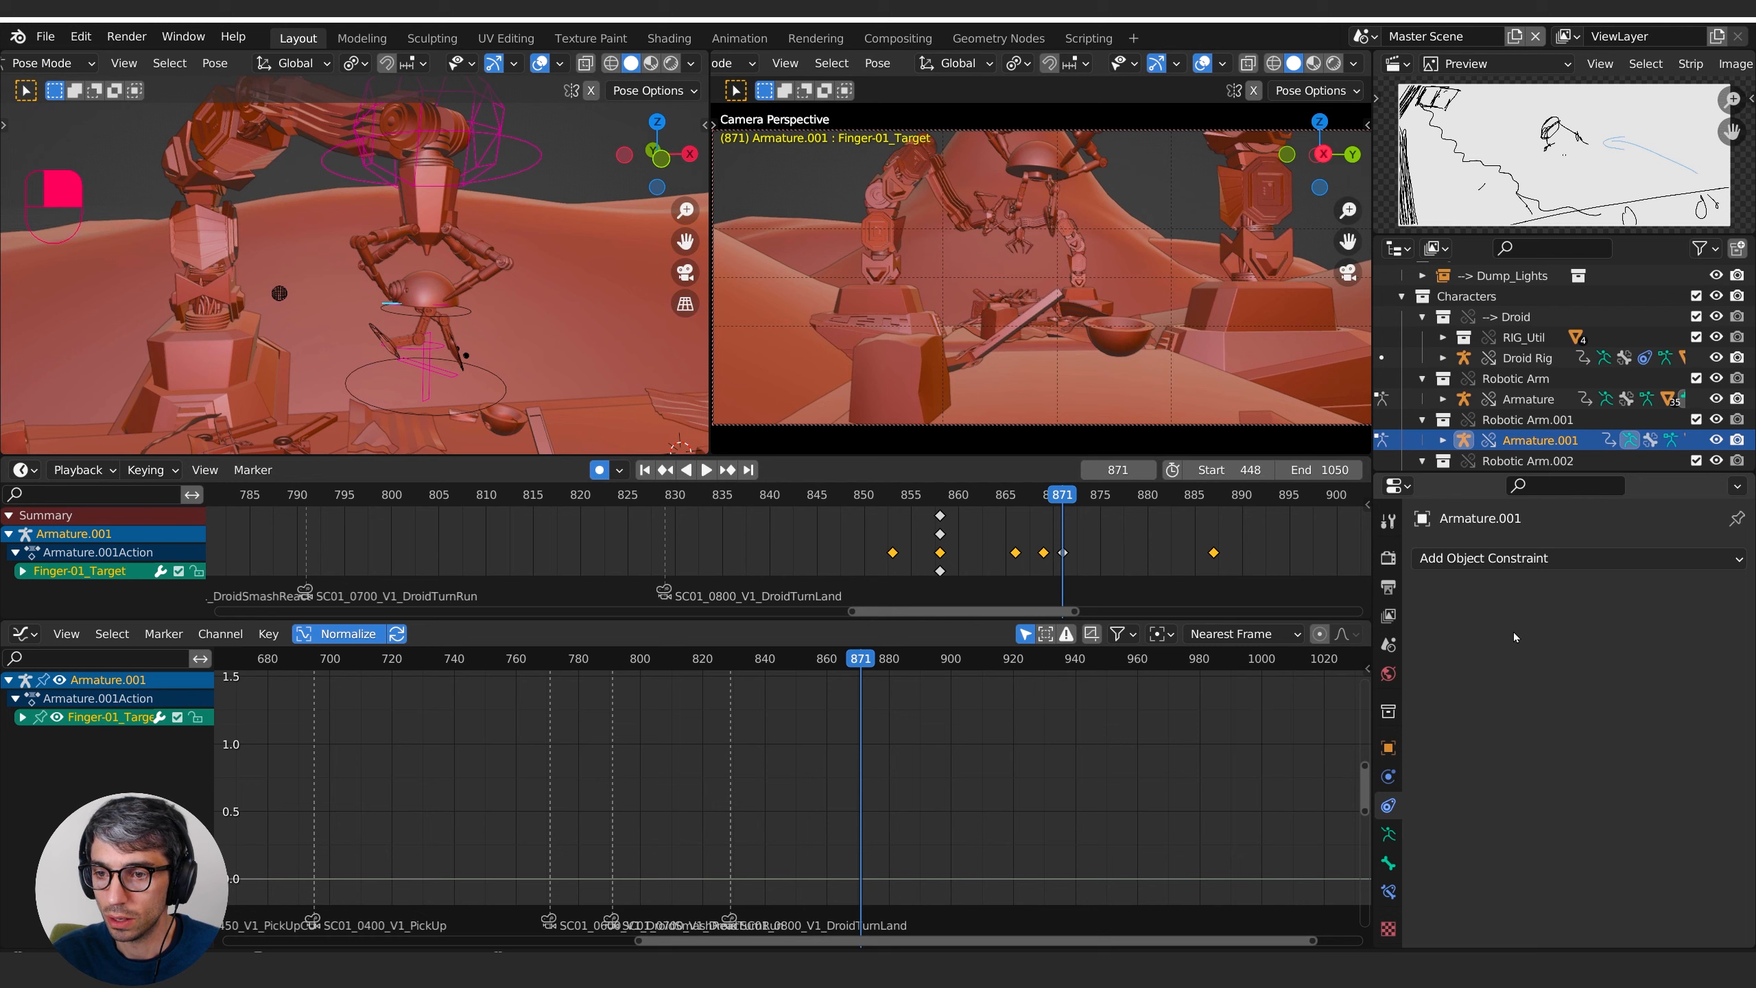
{"action": "left_click", "coordinate": [1388, 862]}
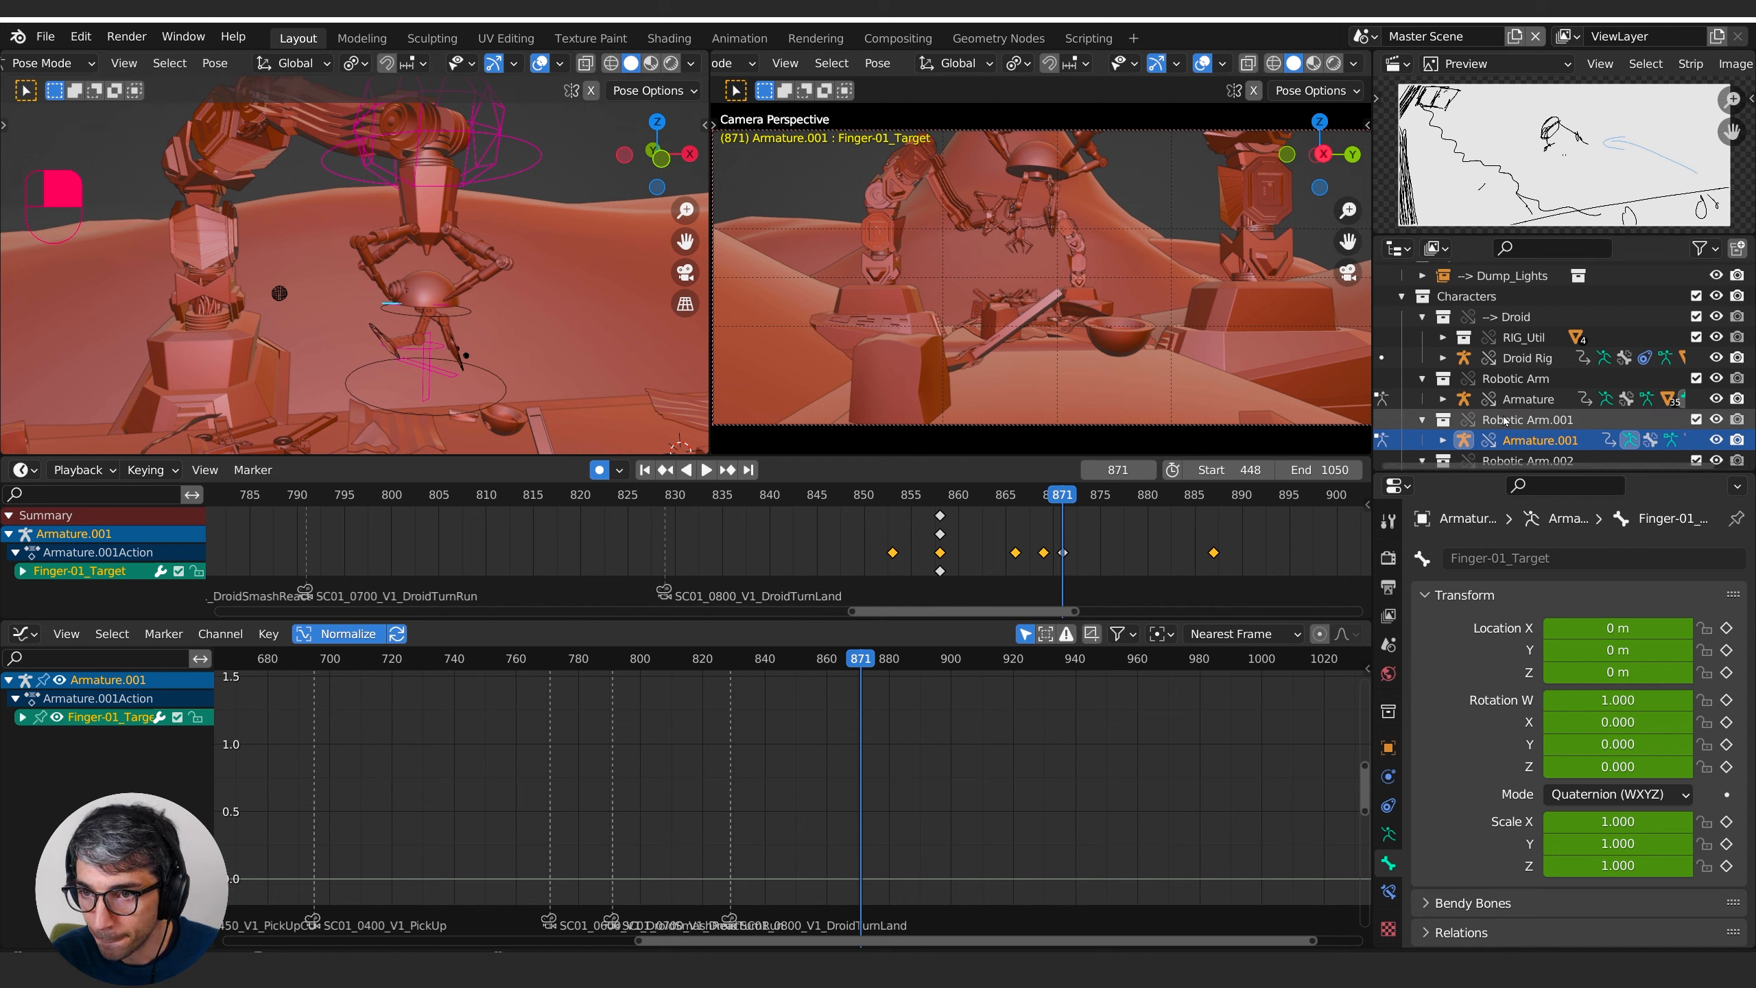
- Change the bone of the Droid Rig's third Child Of constraint to Finger-01_Tip
{"action": "key", "text": "Tab"}
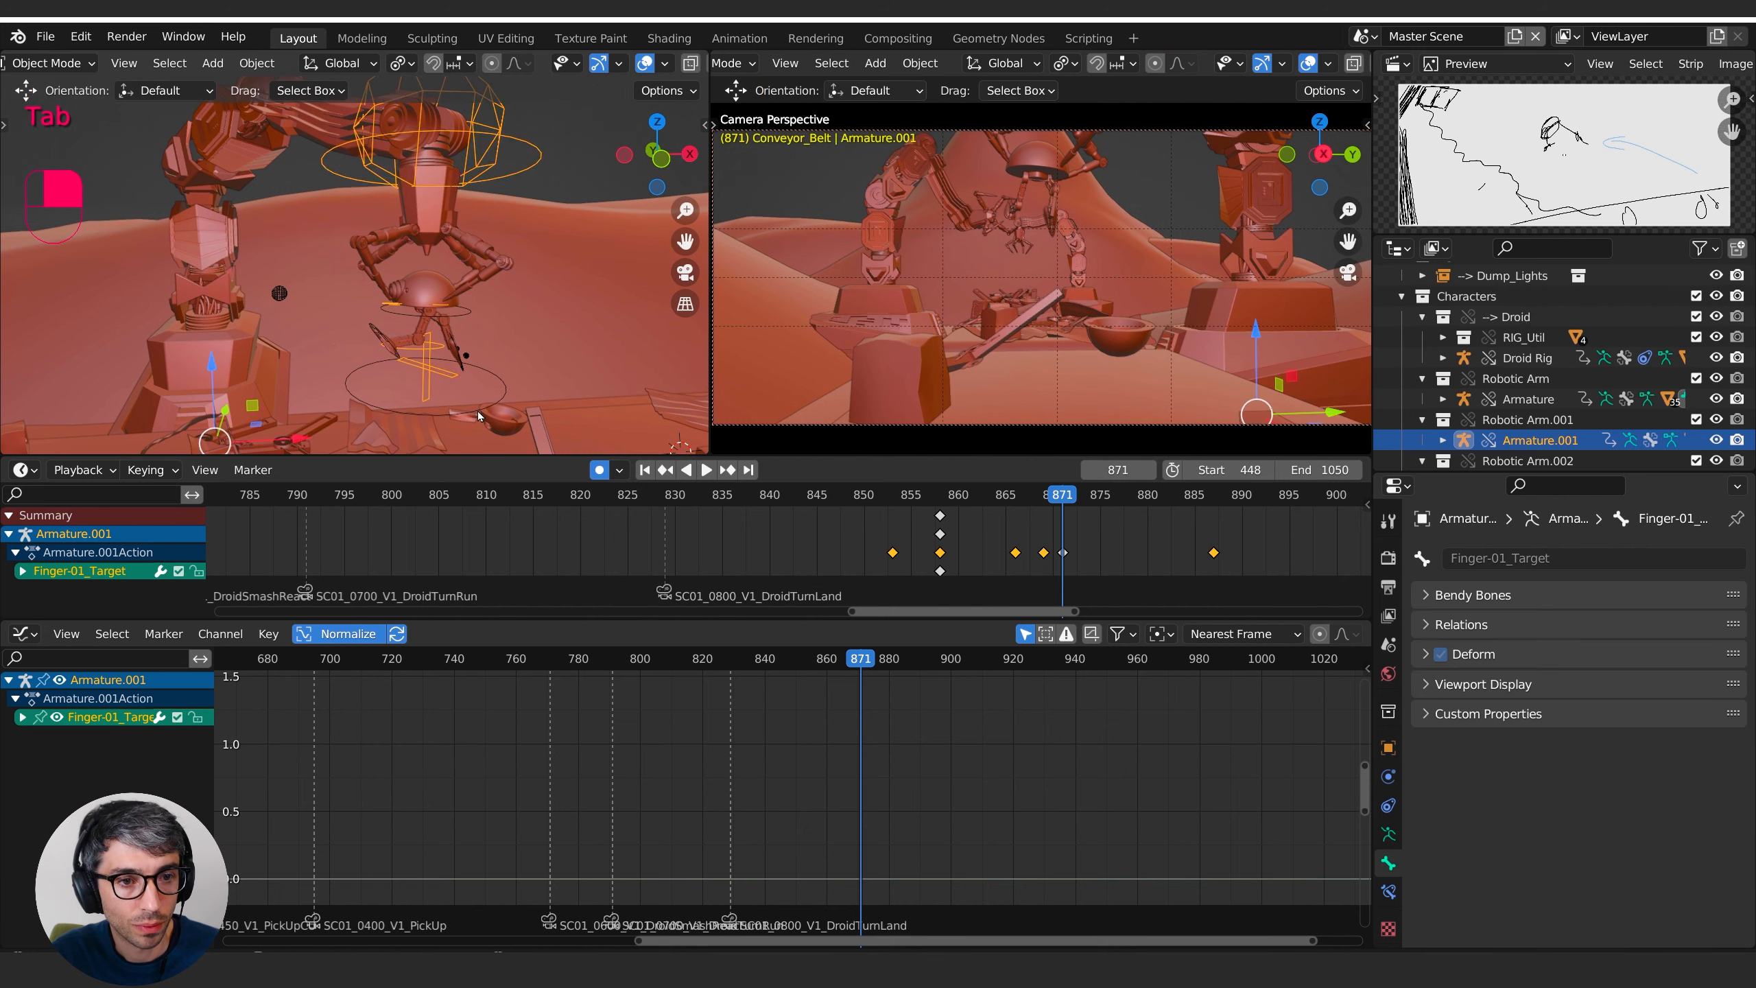
{"action": "left_click", "coordinate": [499, 415]}
{"action": "left_click", "coordinate": [1389, 806]}
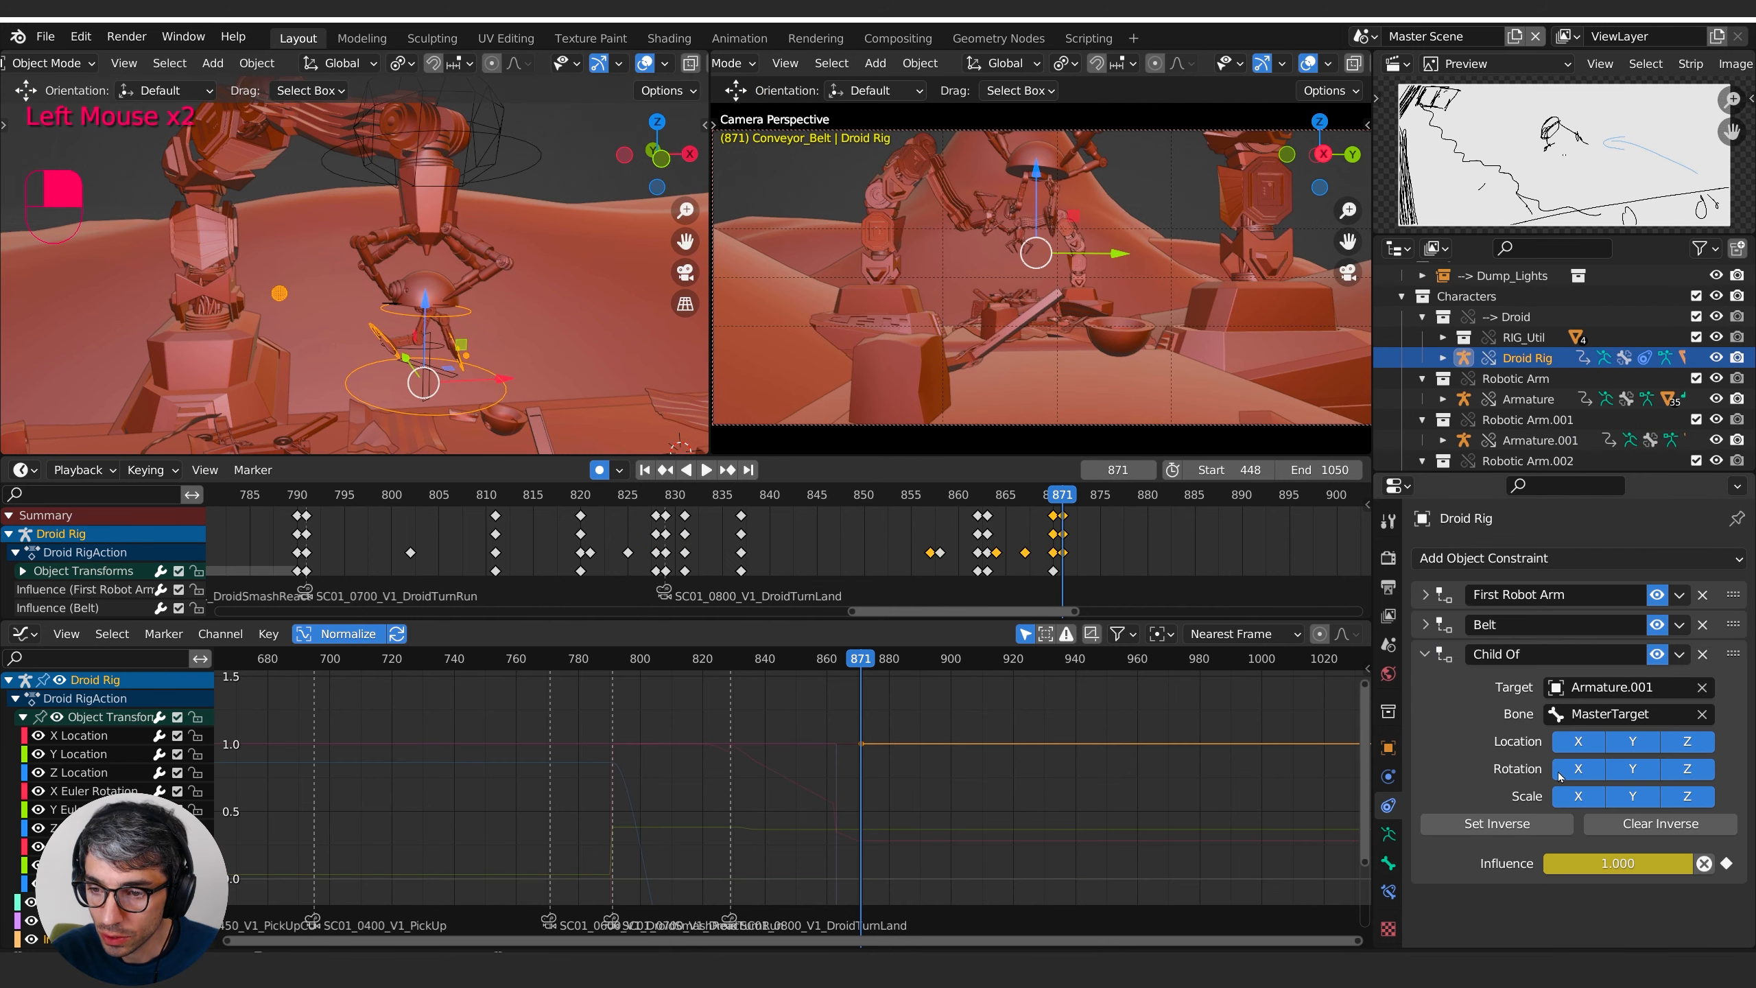
{"action": "left_click", "coordinate": [1623, 713]}
{"action": "type", "text": "f"}
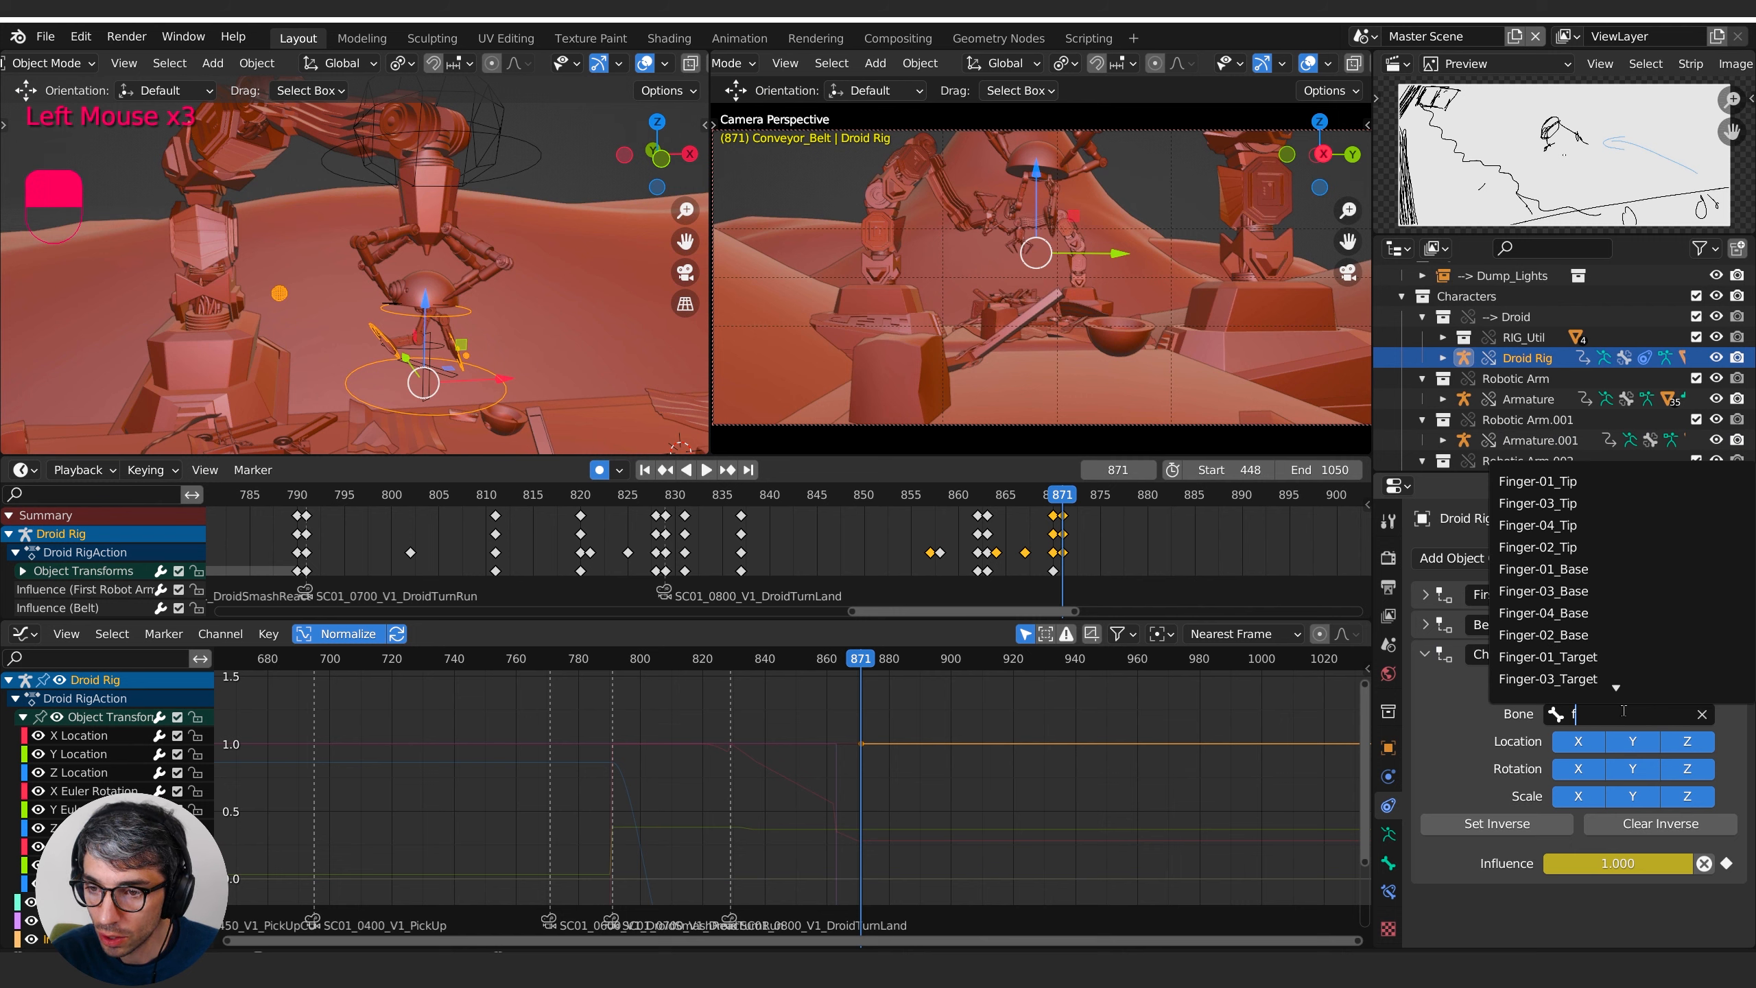
{"action": "type", "text": "o"}
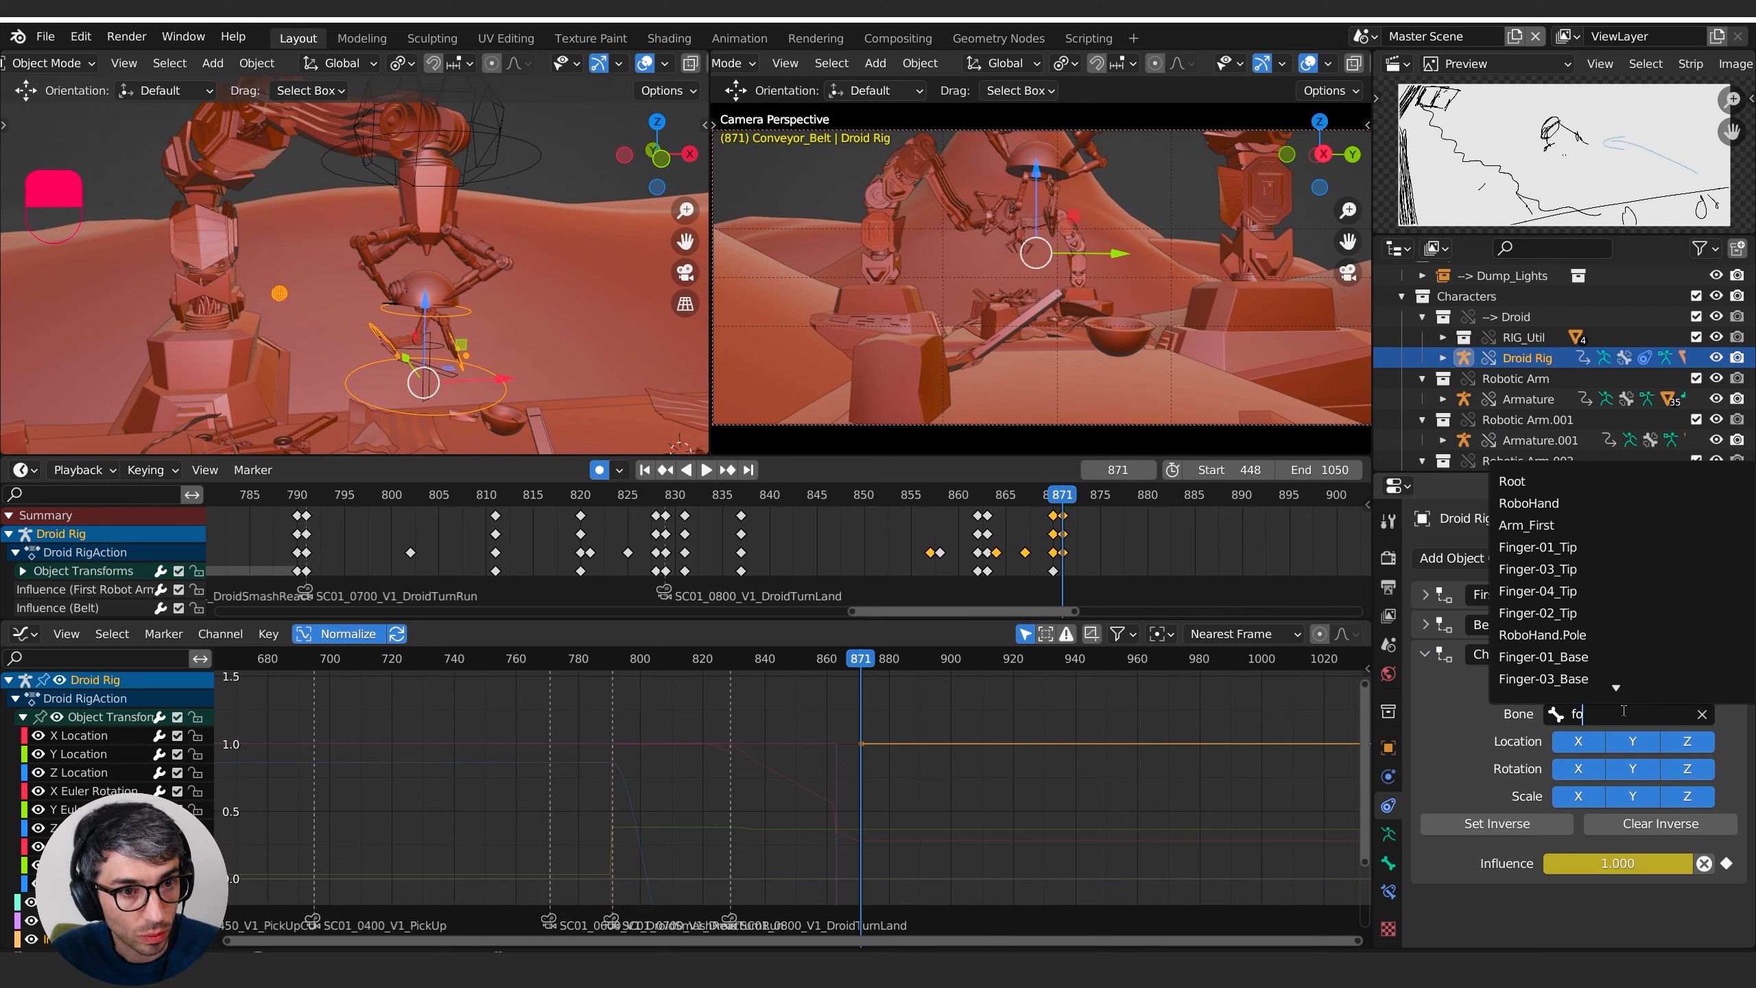
{"action": "type", "text": "i"}
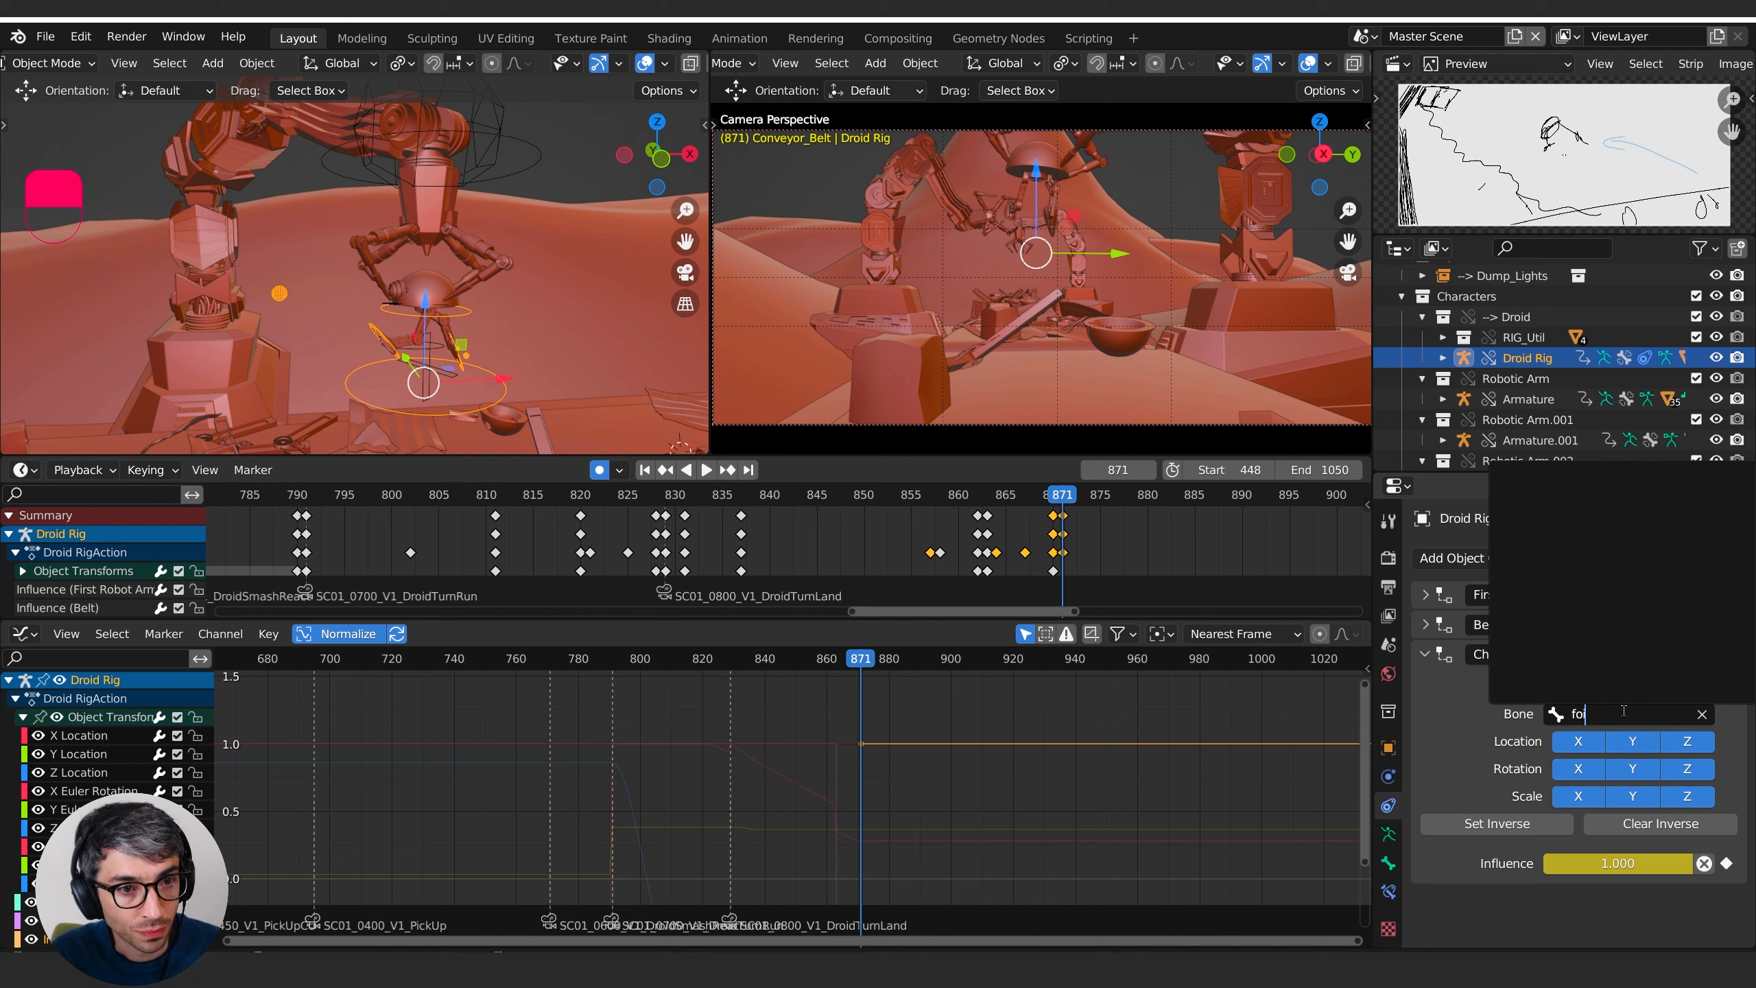
{"action": "key", "text": "BackSpace"}
{"action": "key", "text": "BackSpace"}
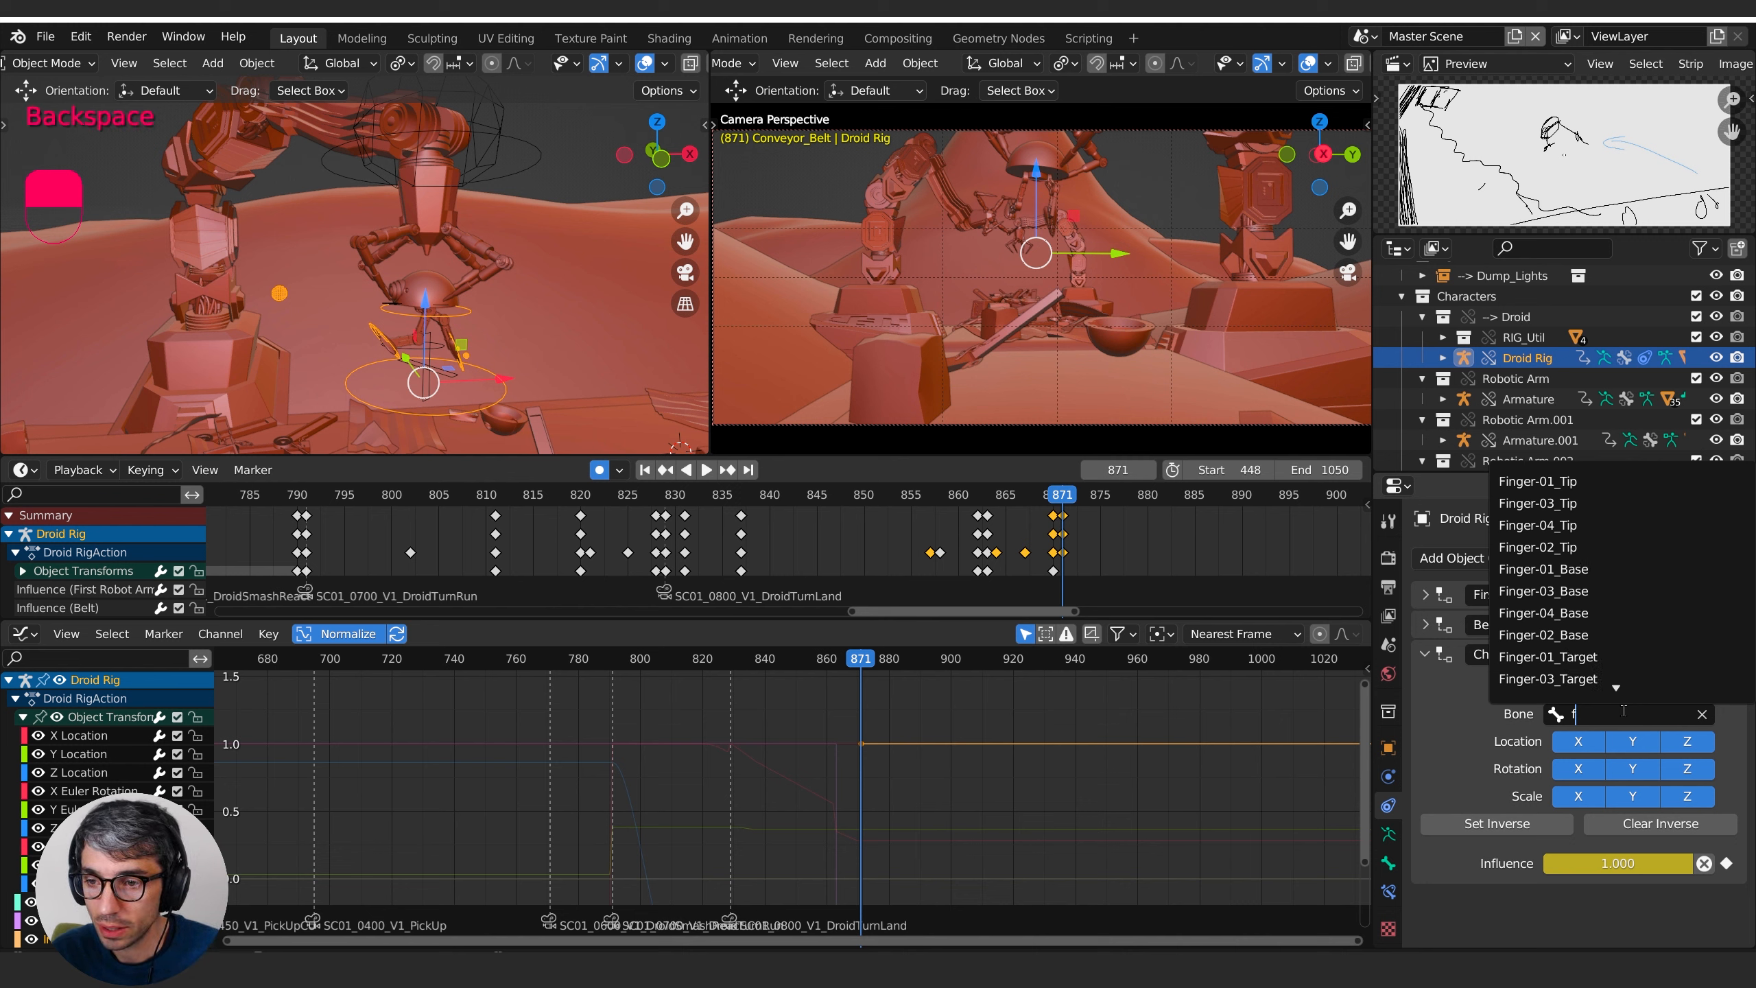
{"action": "left_click", "coordinate": [1587, 488]}
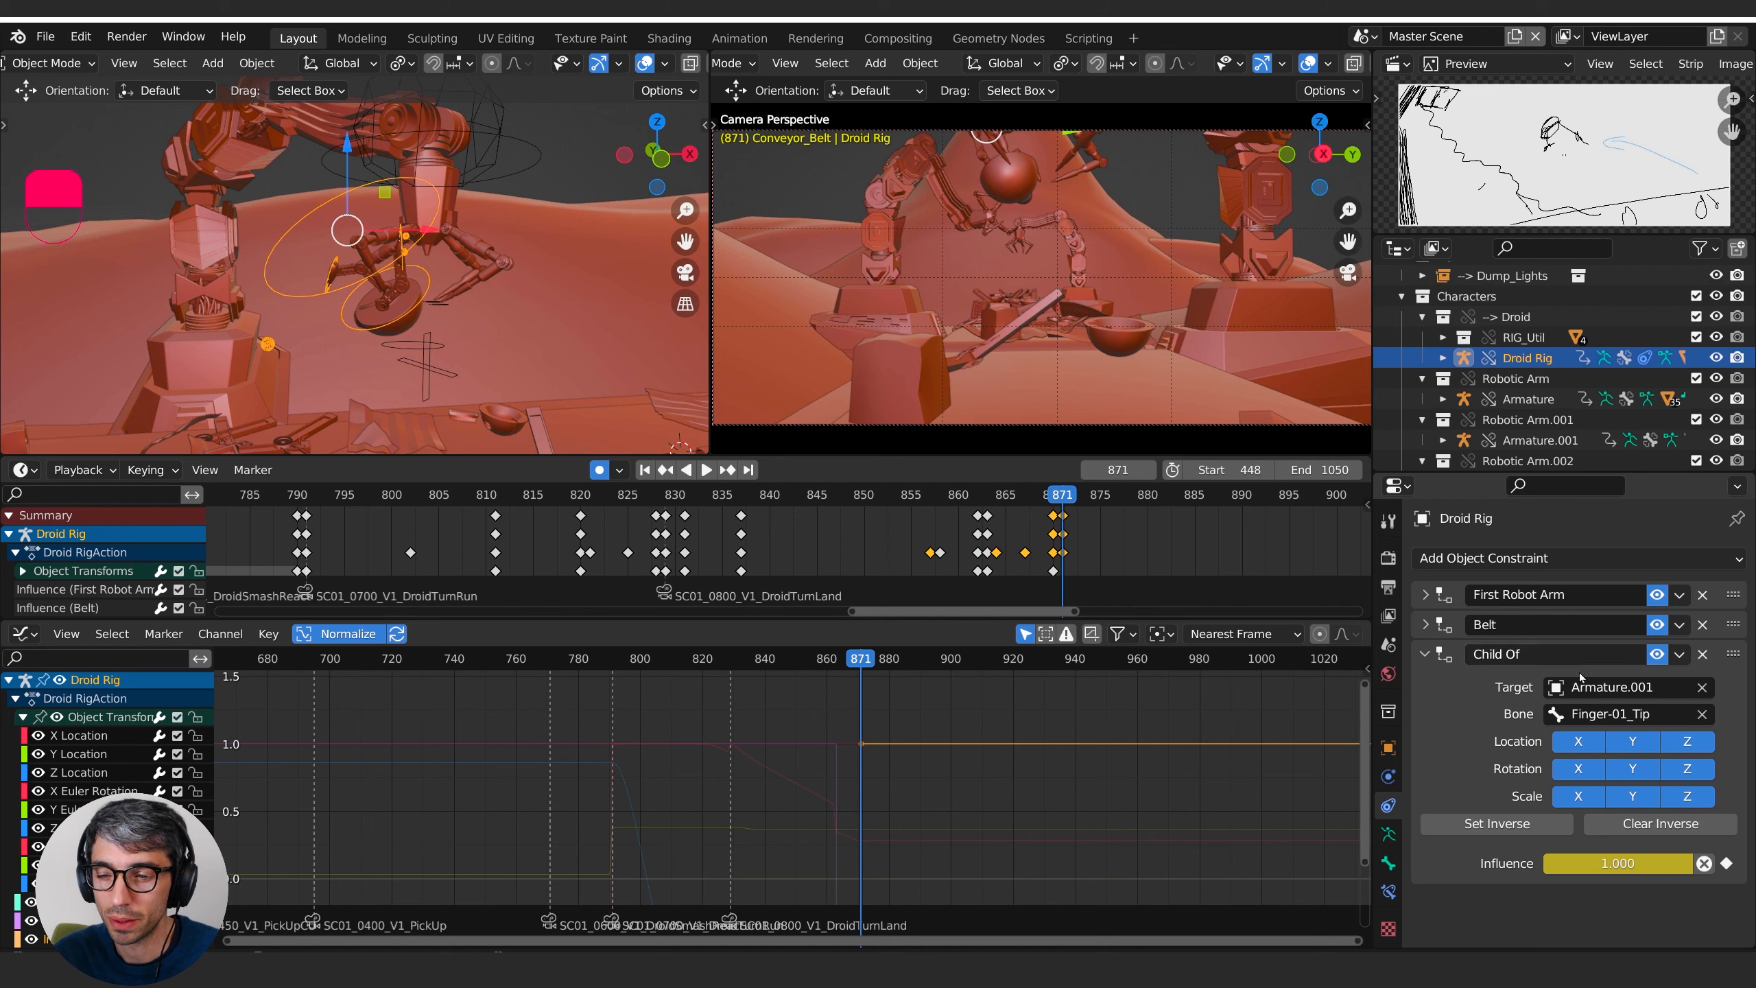
- Change the bone of the Droid Rig's third Child Of constraint to Finger-01_Target and play back the pickup from about frame 850
{"action": "left_click", "coordinate": [1669, 721]}
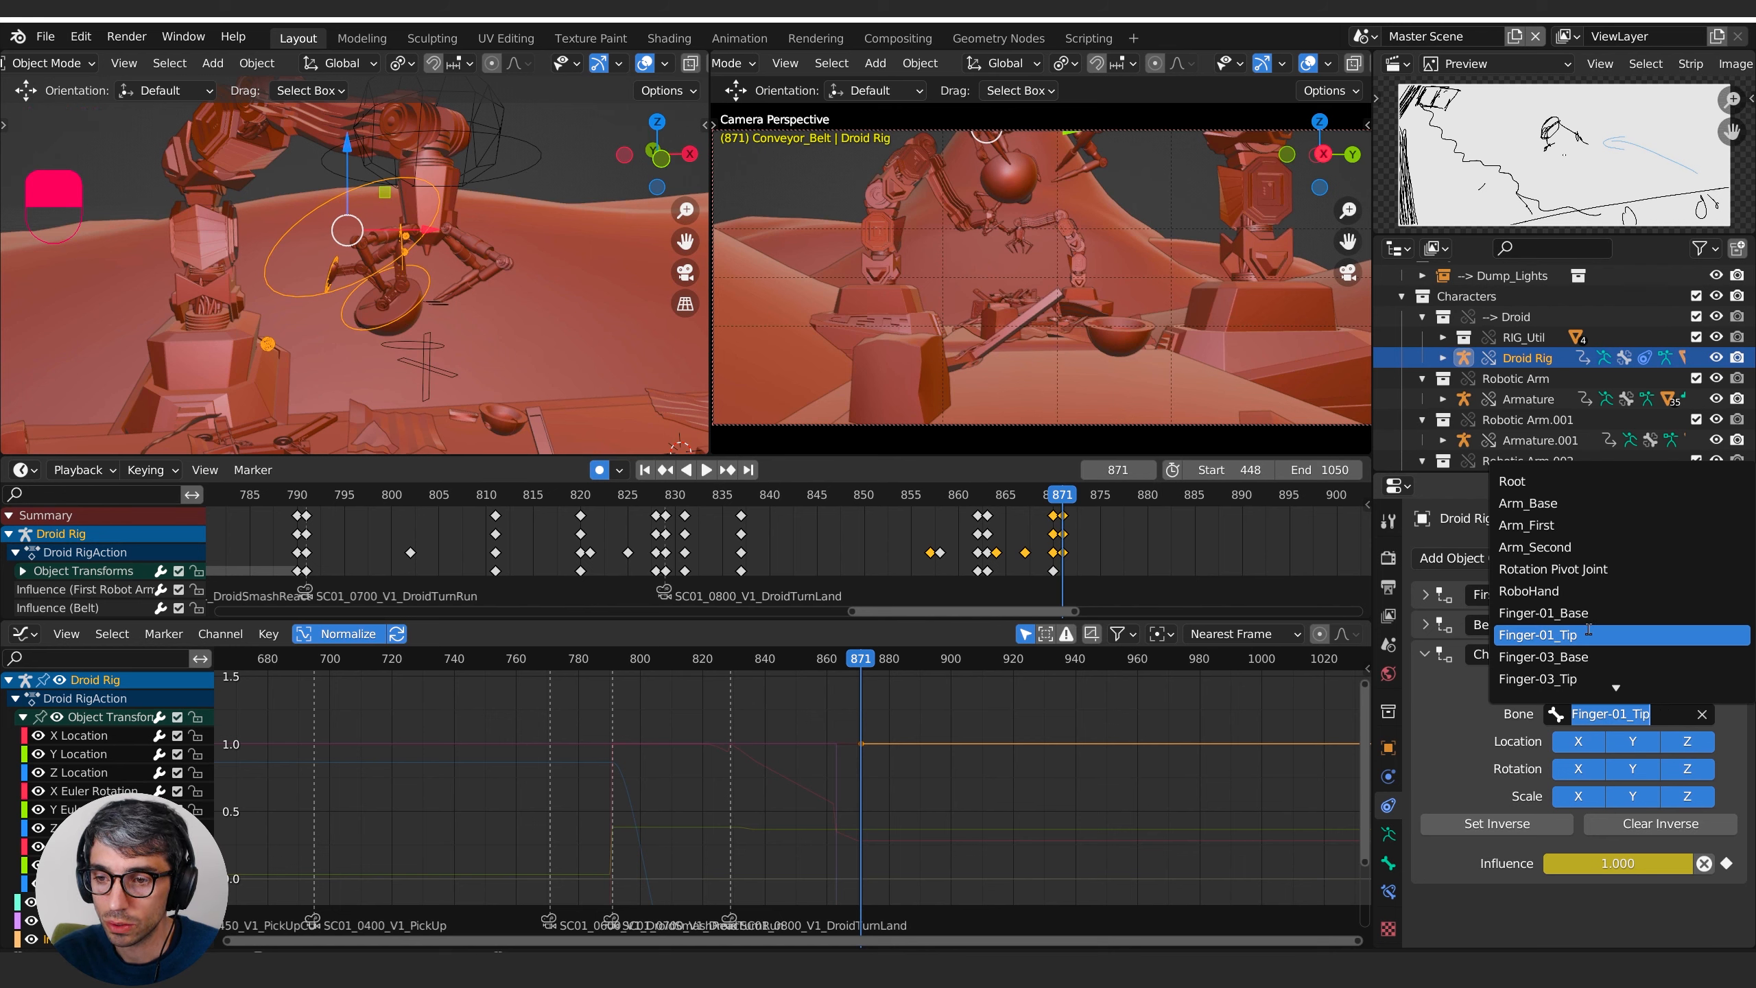
{"action": "scroll", "coordinate": [1590, 631], "scroll_direction": "down", "scroll_amount": 4}
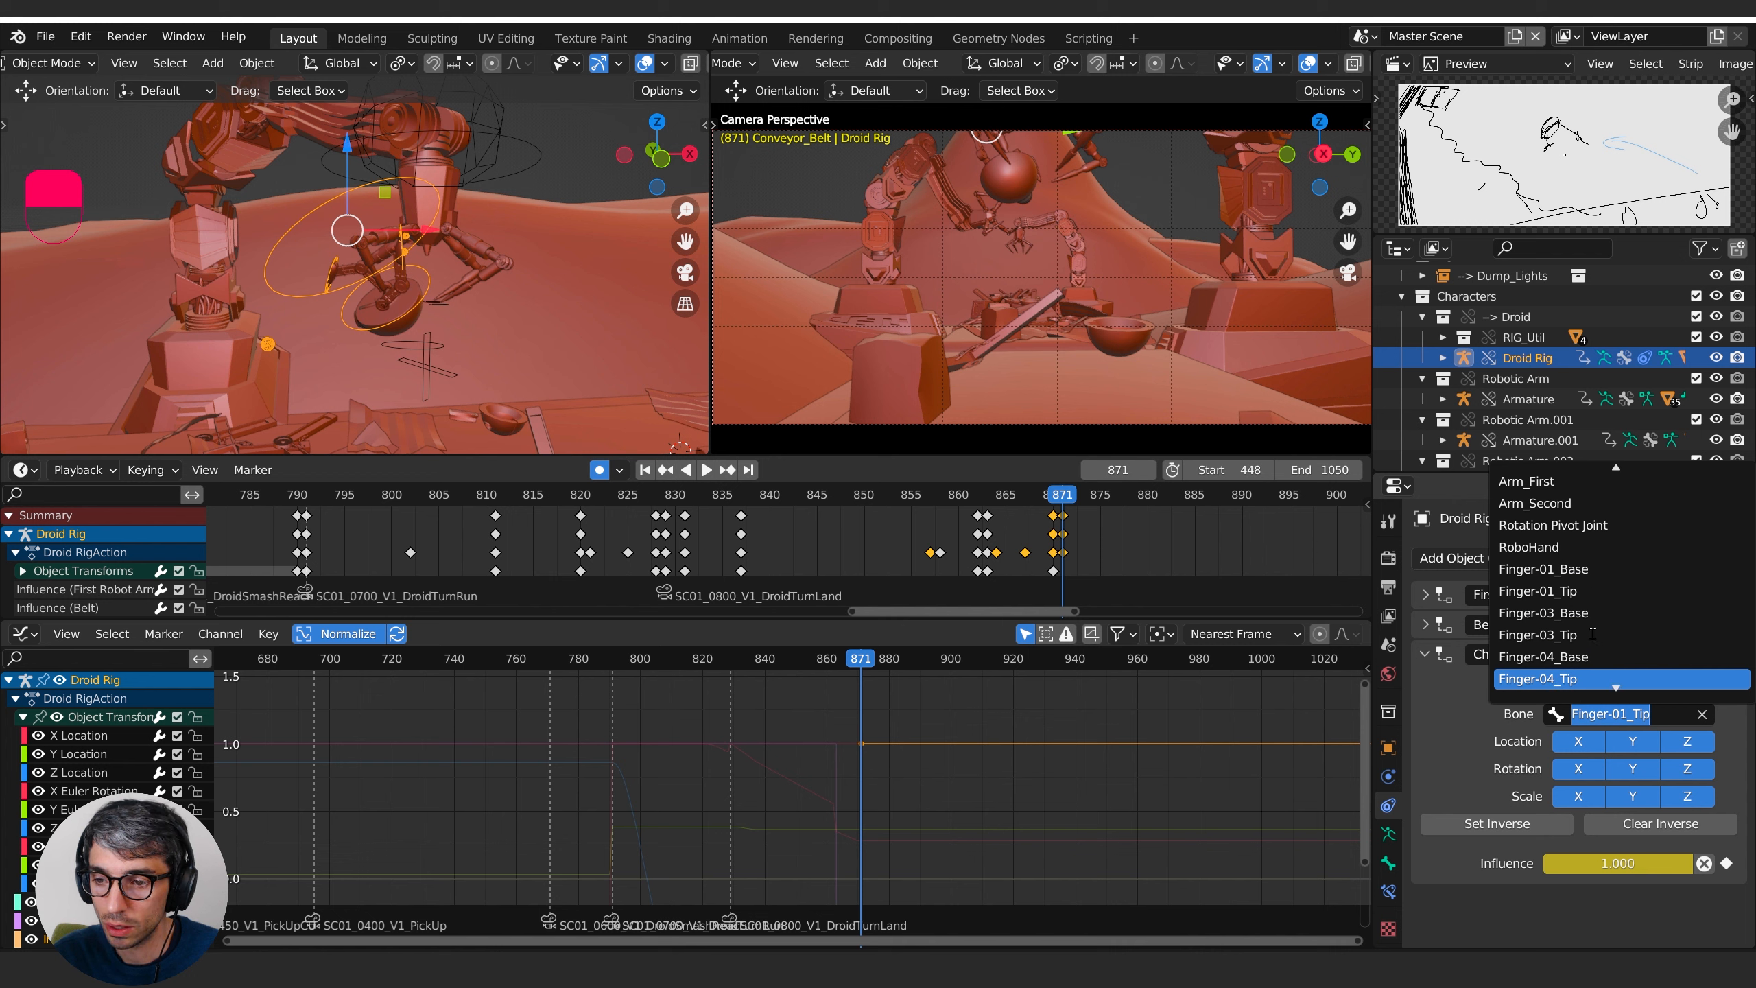
{"action": "left_click", "coordinate": [1669, 721]}
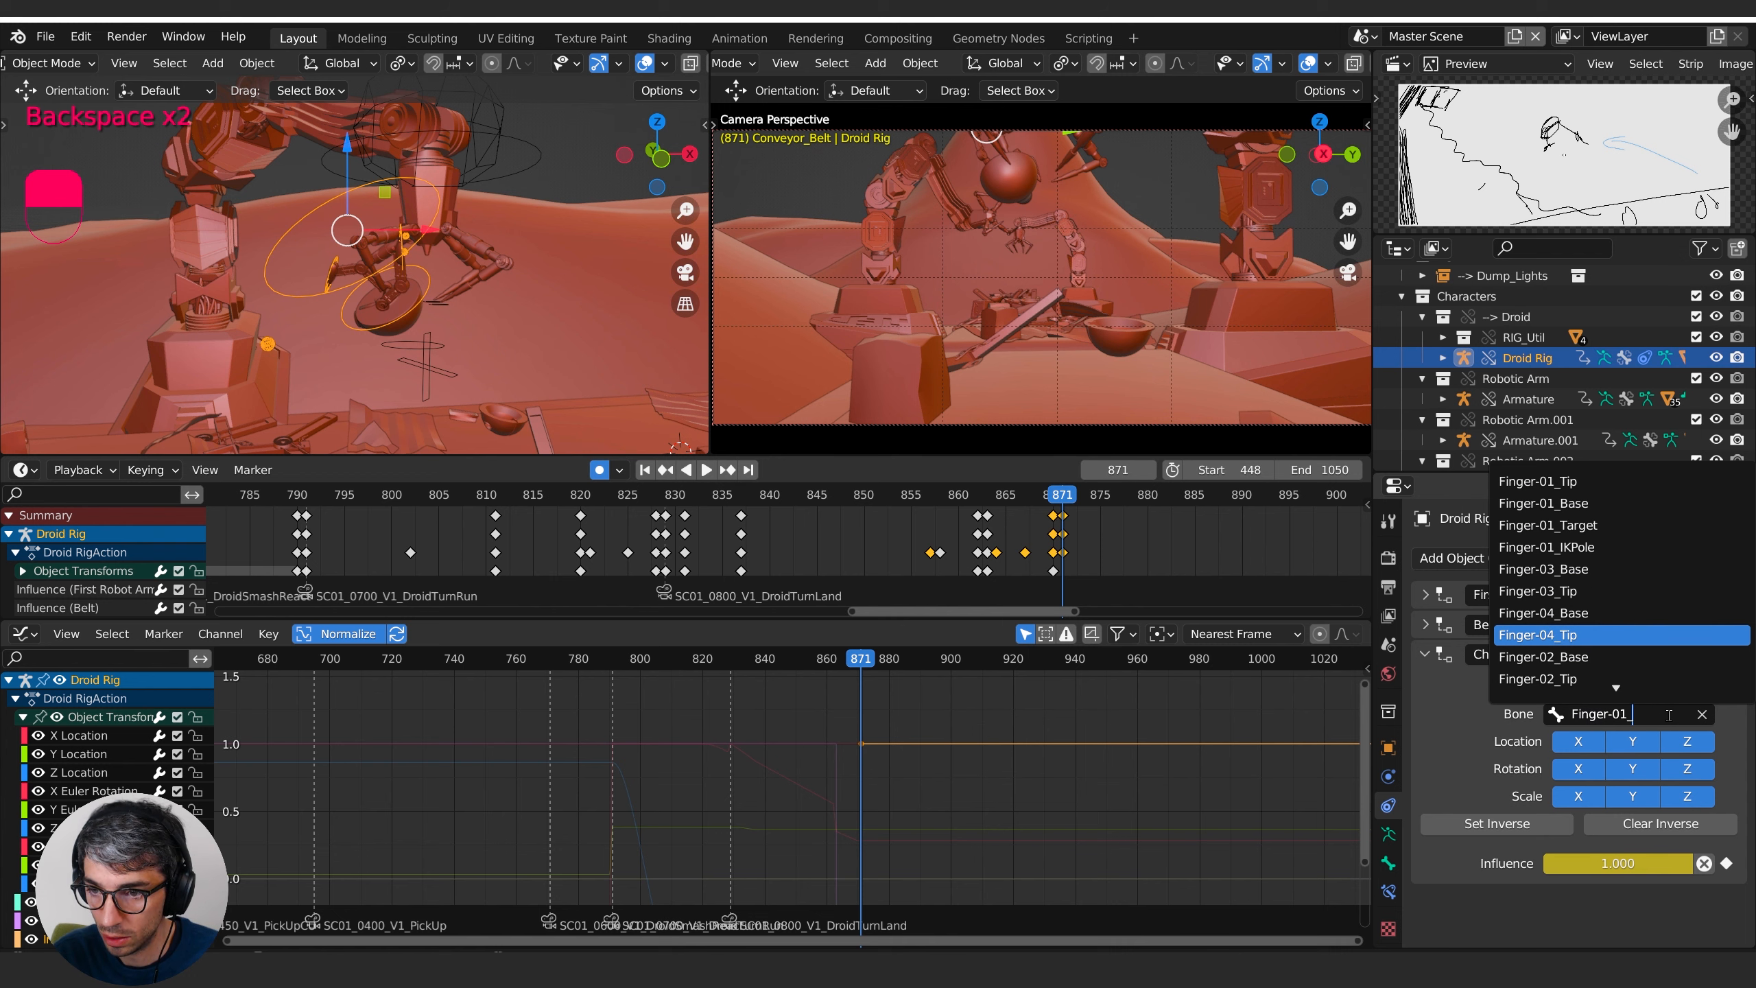
{"action": "left_click", "coordinate": [1605, 525]}
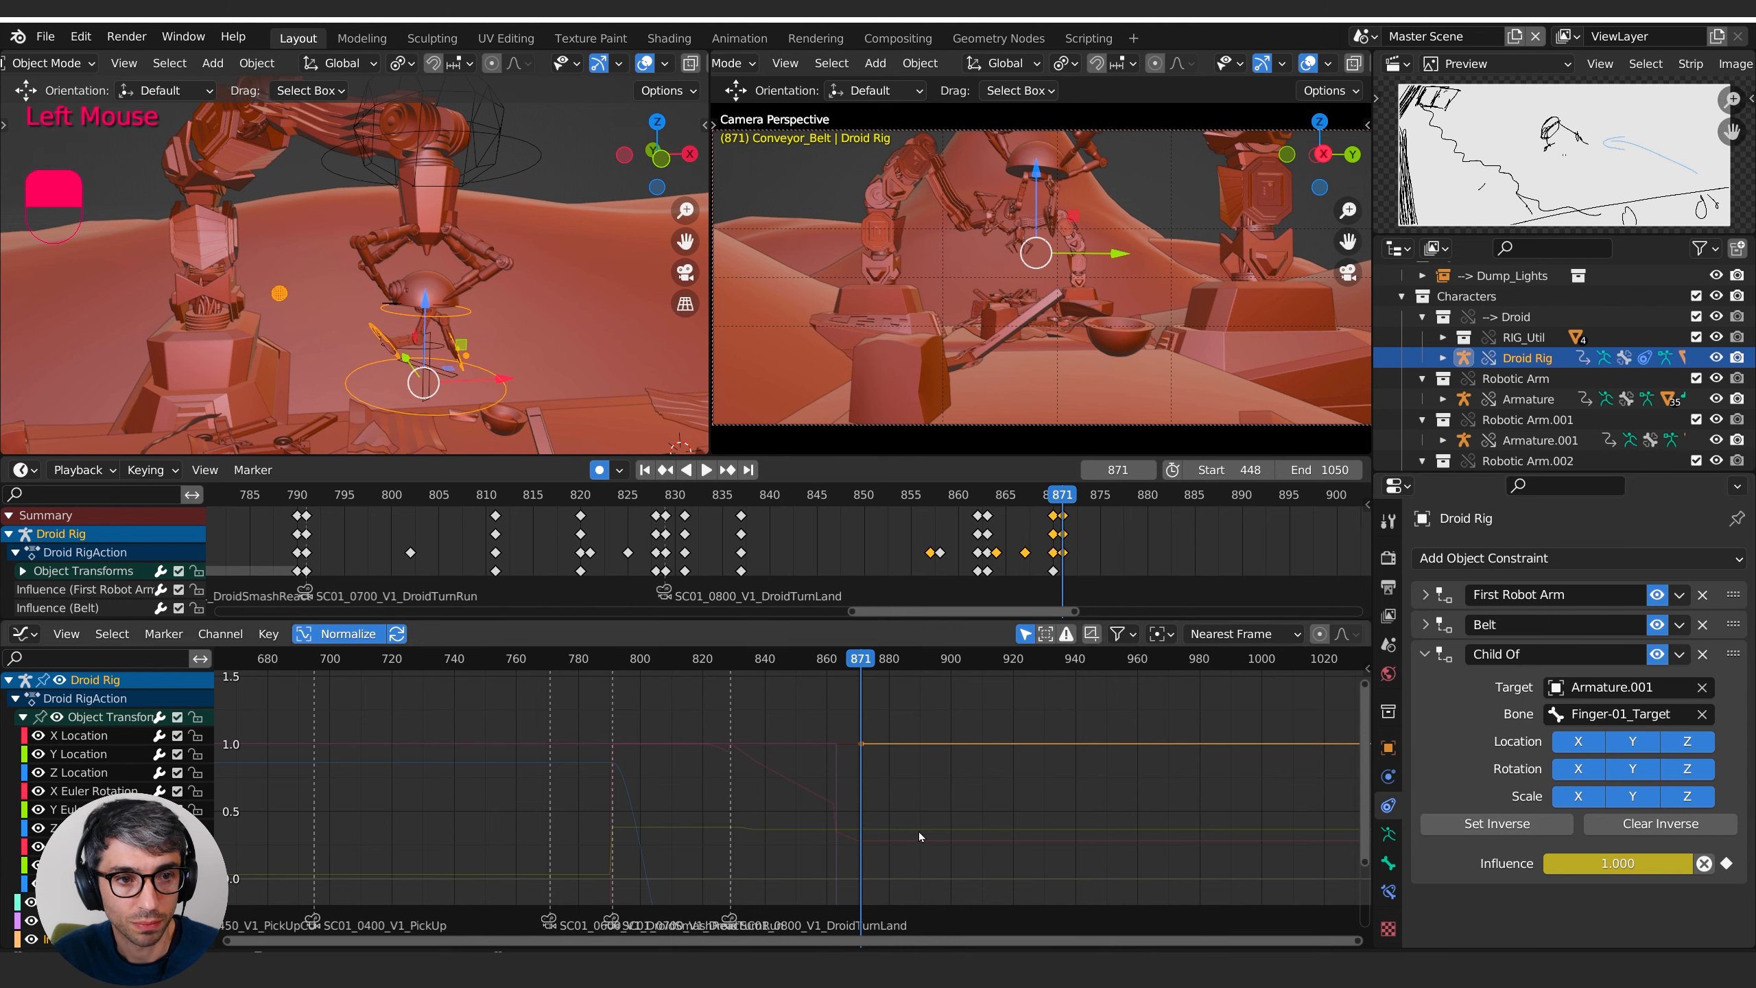
{"action": "left_click_drag", "start_coordinate": [1064, 496], "coordinate": [862, 545]}
{"action": "key", "text": "space"}
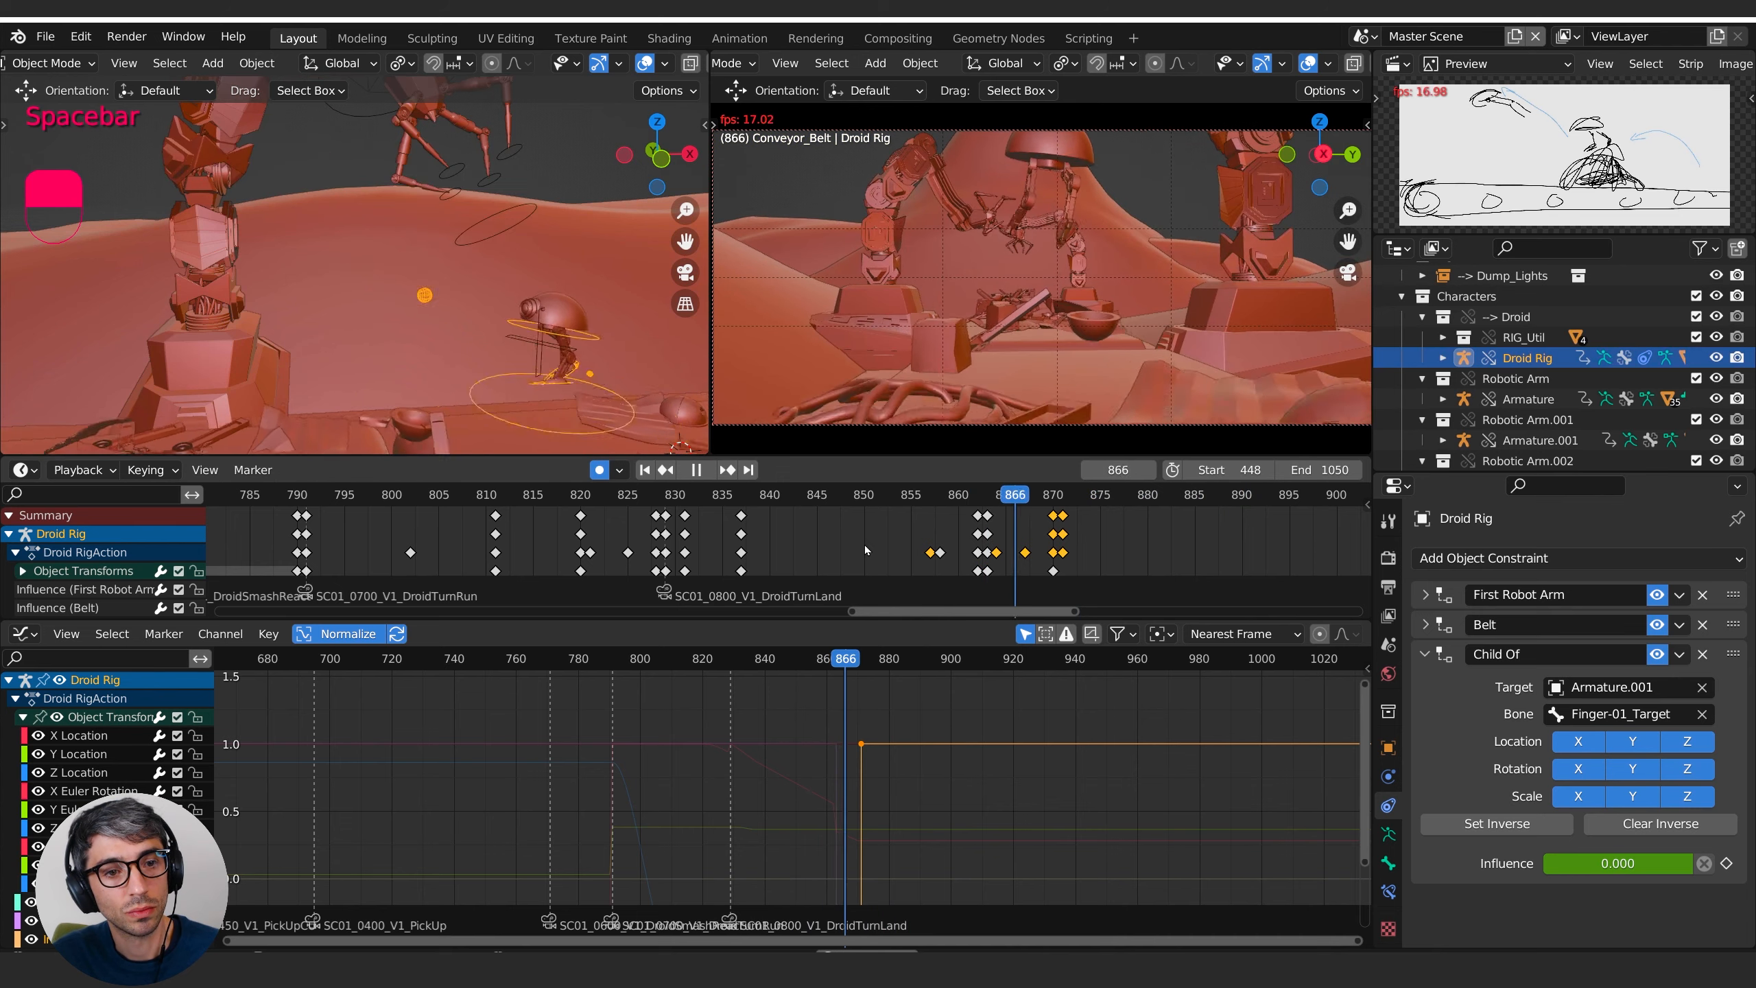
{"action": "key", "text": "space"}
- In Armature.001's Pose Mode, select all bones and shift their last keyframes to frame 873
{"action": "middle_click_drag", "start_coordinate": [503, 310], "coordinate": [458, 268]}
{"action": "scroll", "coordinate": [463, 301], "scroll_direction": "down", "scroll_amount": 2}
{"action": "scroll", "coordinate": [426, 200], "scroll_direction": "down", "scroll_amount": 3}
{"action": "middle_click_drag", "start_coordinate": [425, 199], "coordinate": [465, 236]}
{"action": "left_click", "coordinate": [458, 187]}
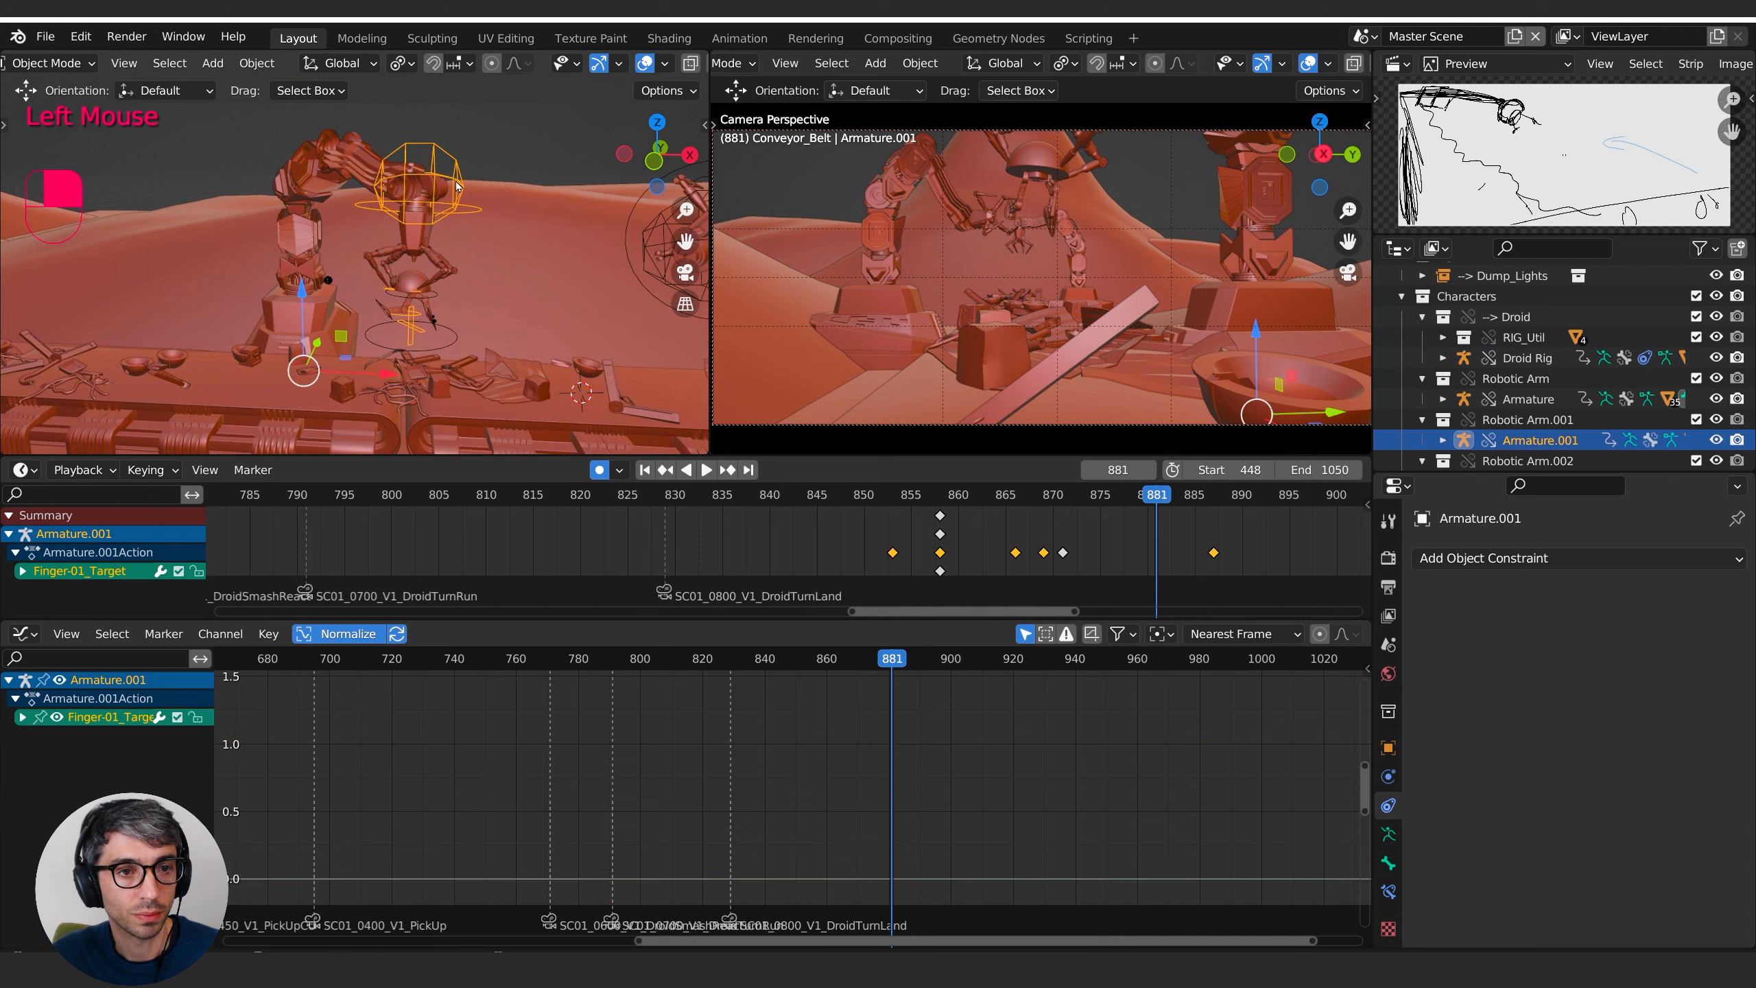
{"action": "left_click", "coordinate": [453, 299]}
{"action": "middle_click_drag", "start_coordinate": [451, 318], "coordinate": [449, 332], "text": "shift"}
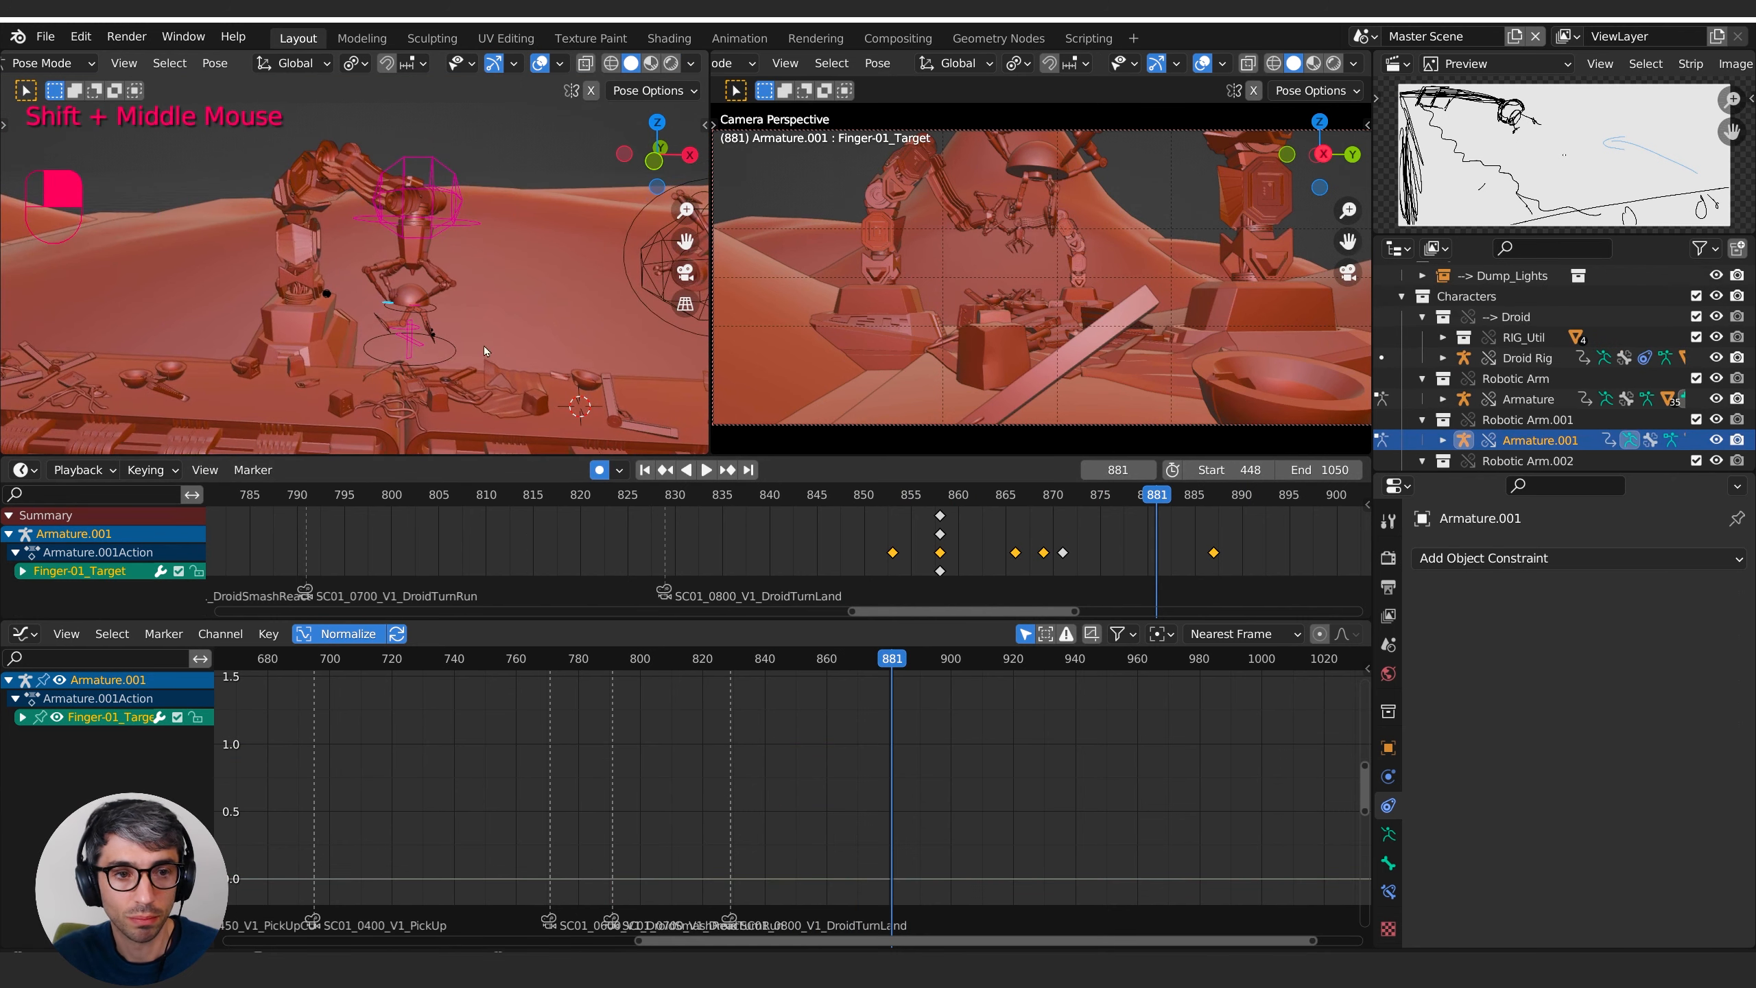
{"action": "key", "text": "a"}
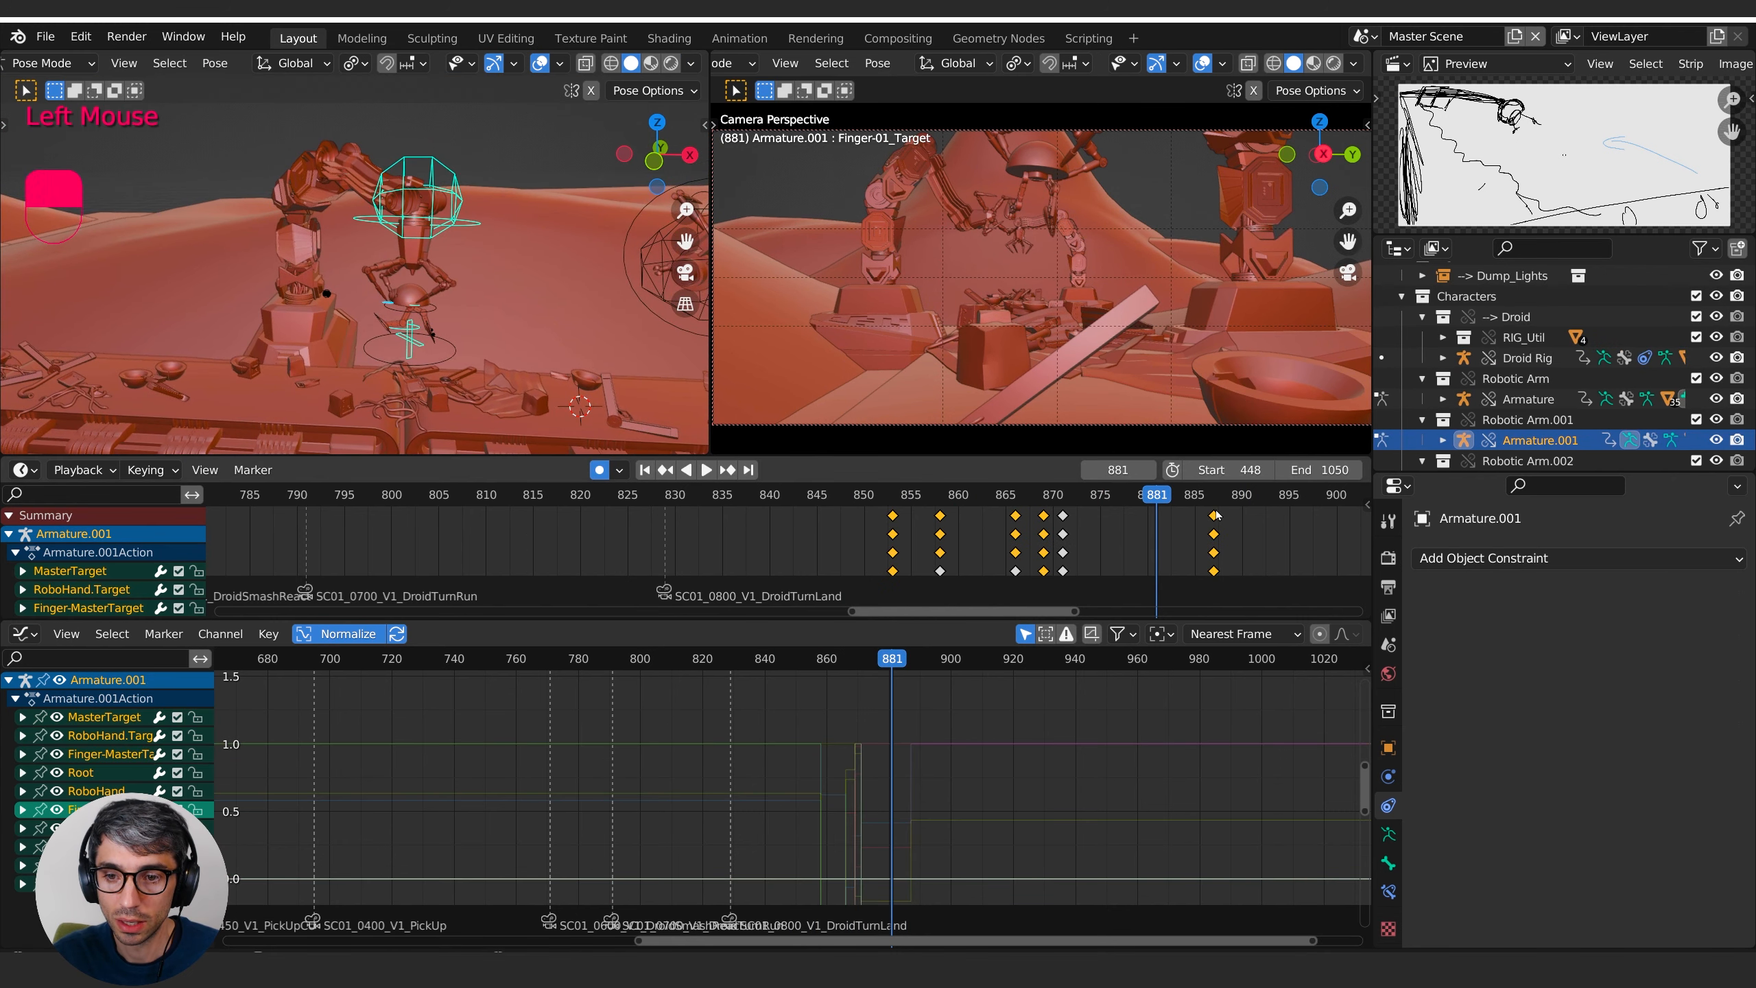
{"action": "key", "text": "space"}
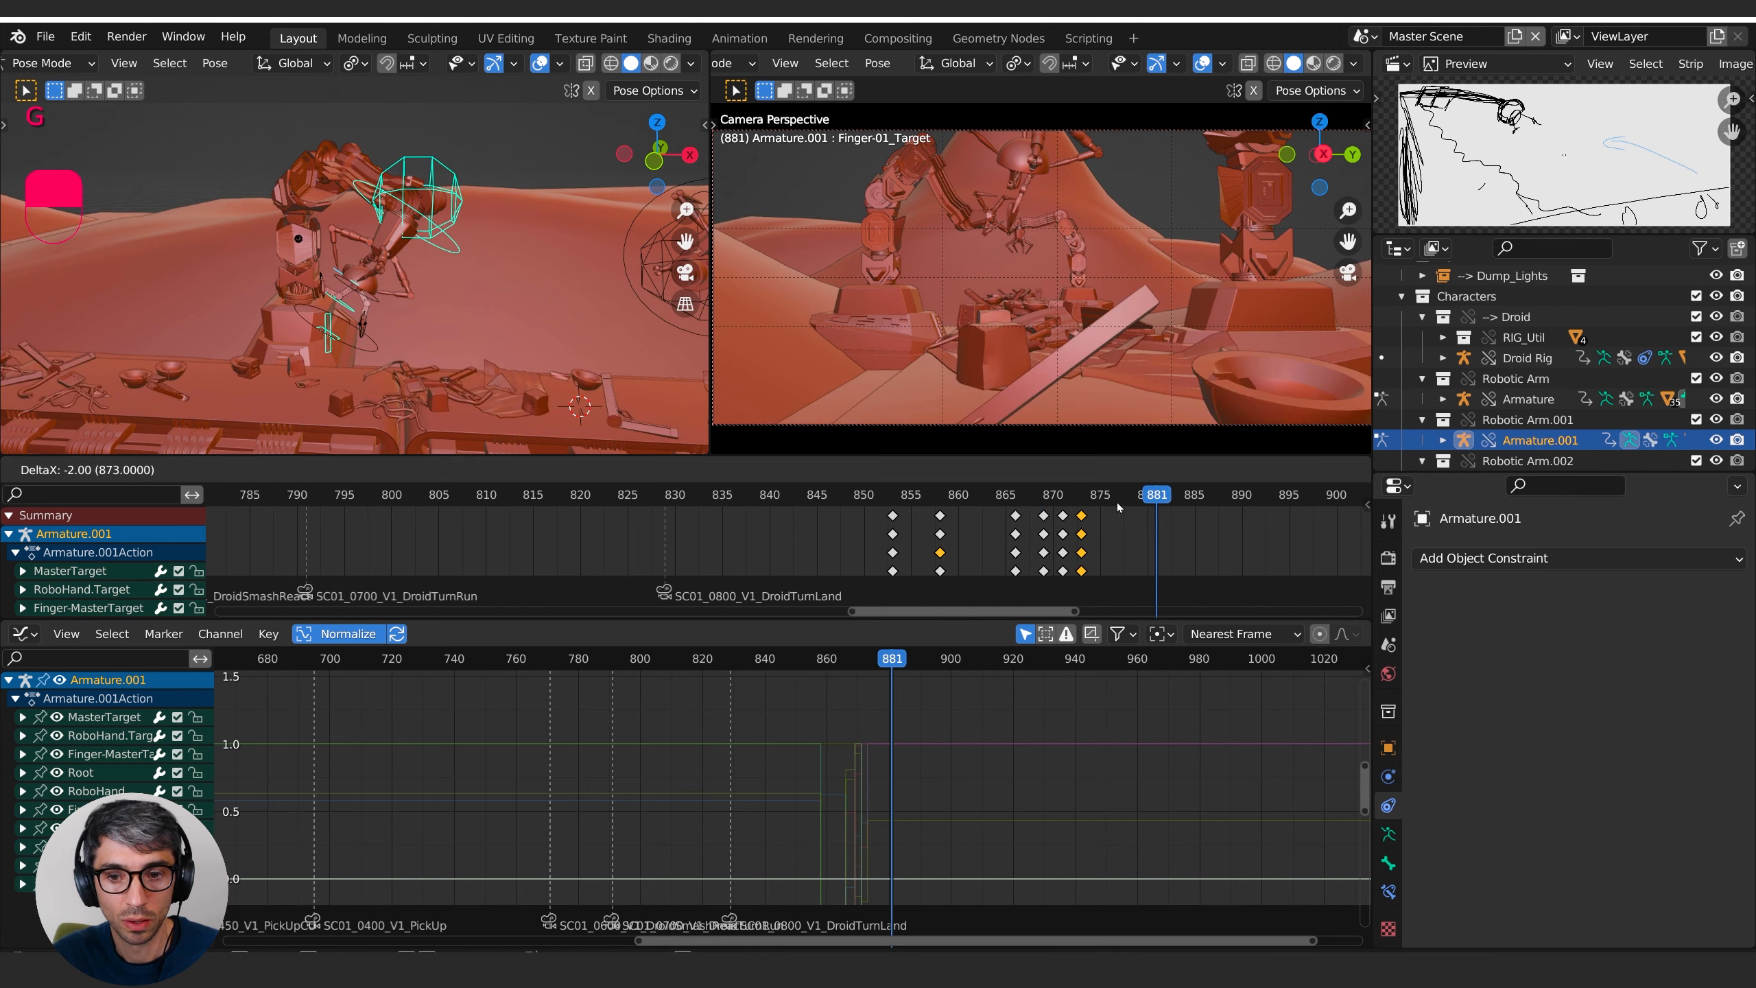
{"action": "left_click", "coordinate": [1118, 507]}
- Play back the grab and lift repeatedly from about frames 866 and 850 to examine the arm's timing
{"action": "left_click", "coordinate": [1014, 497]}
{"action": "key", "text": "space"}
{"action": "key", "text": "space"}
{"action": "left_click", "coordinate": [1013, 497]}
{"action": "key", "text": "space"}
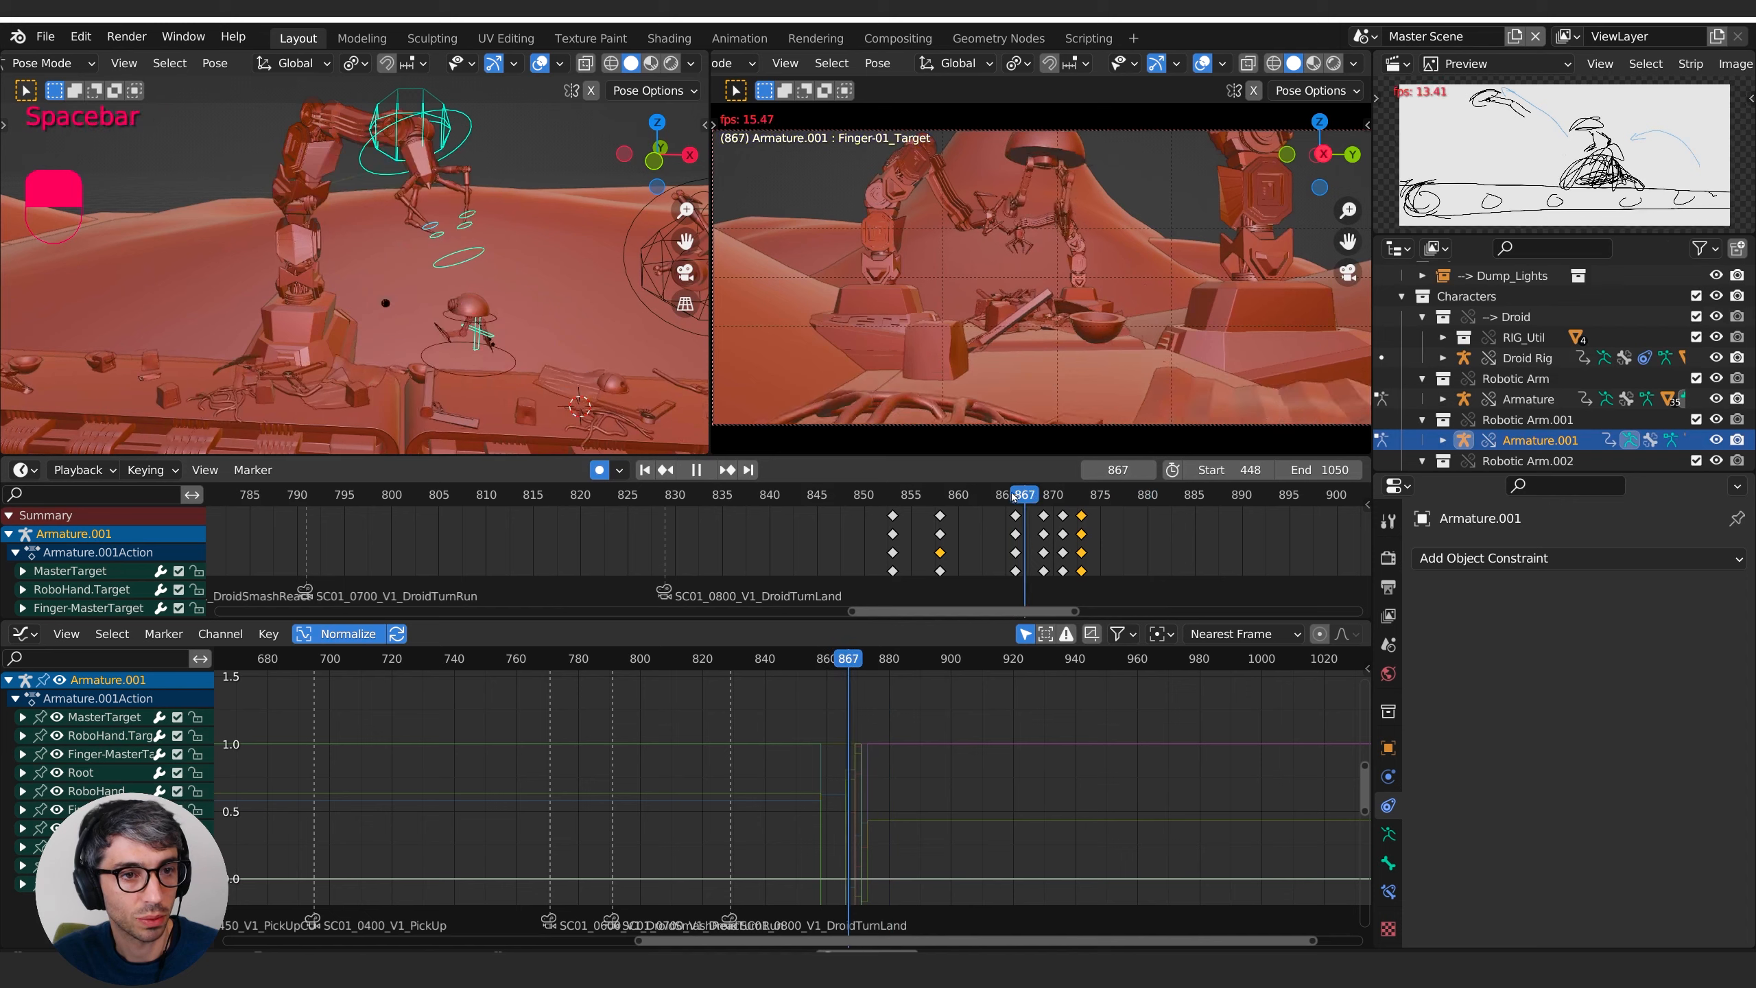
{"action": "left_click", "coordinate": [1015, 497]}
{"action": "key", "text": "space"}
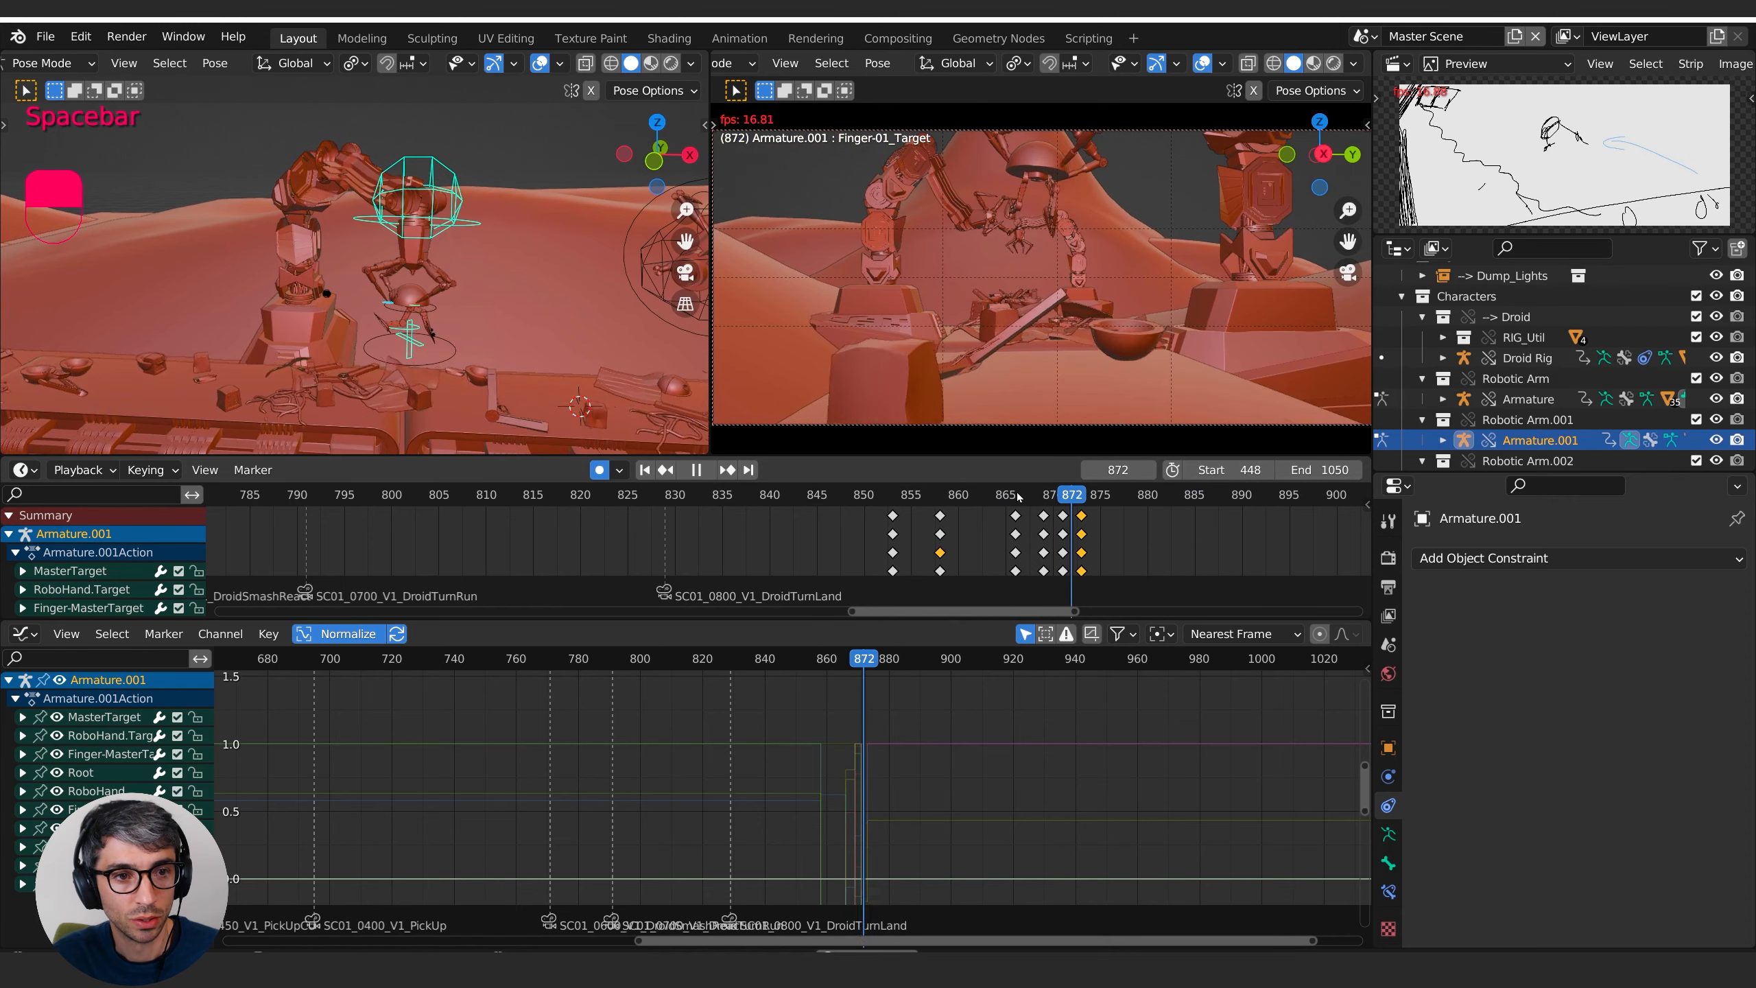
{"action": "left_click", "coordinate": [1018, 497]}
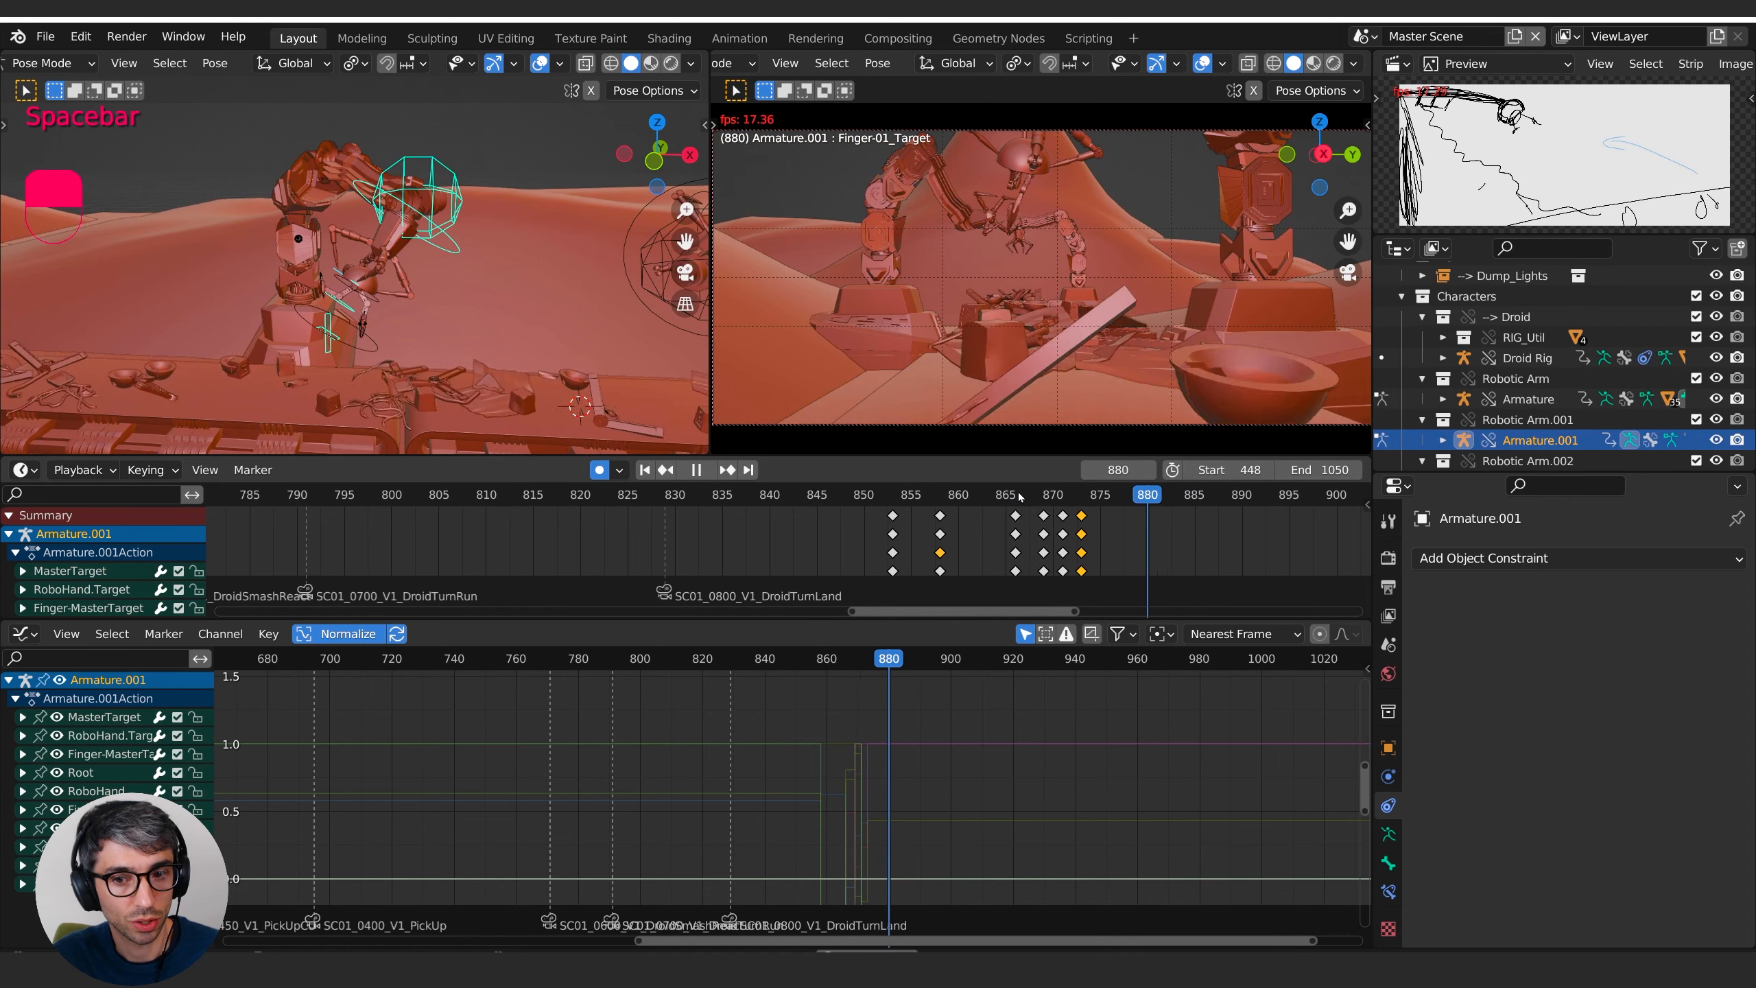
{"action": "key", "text": "space"}
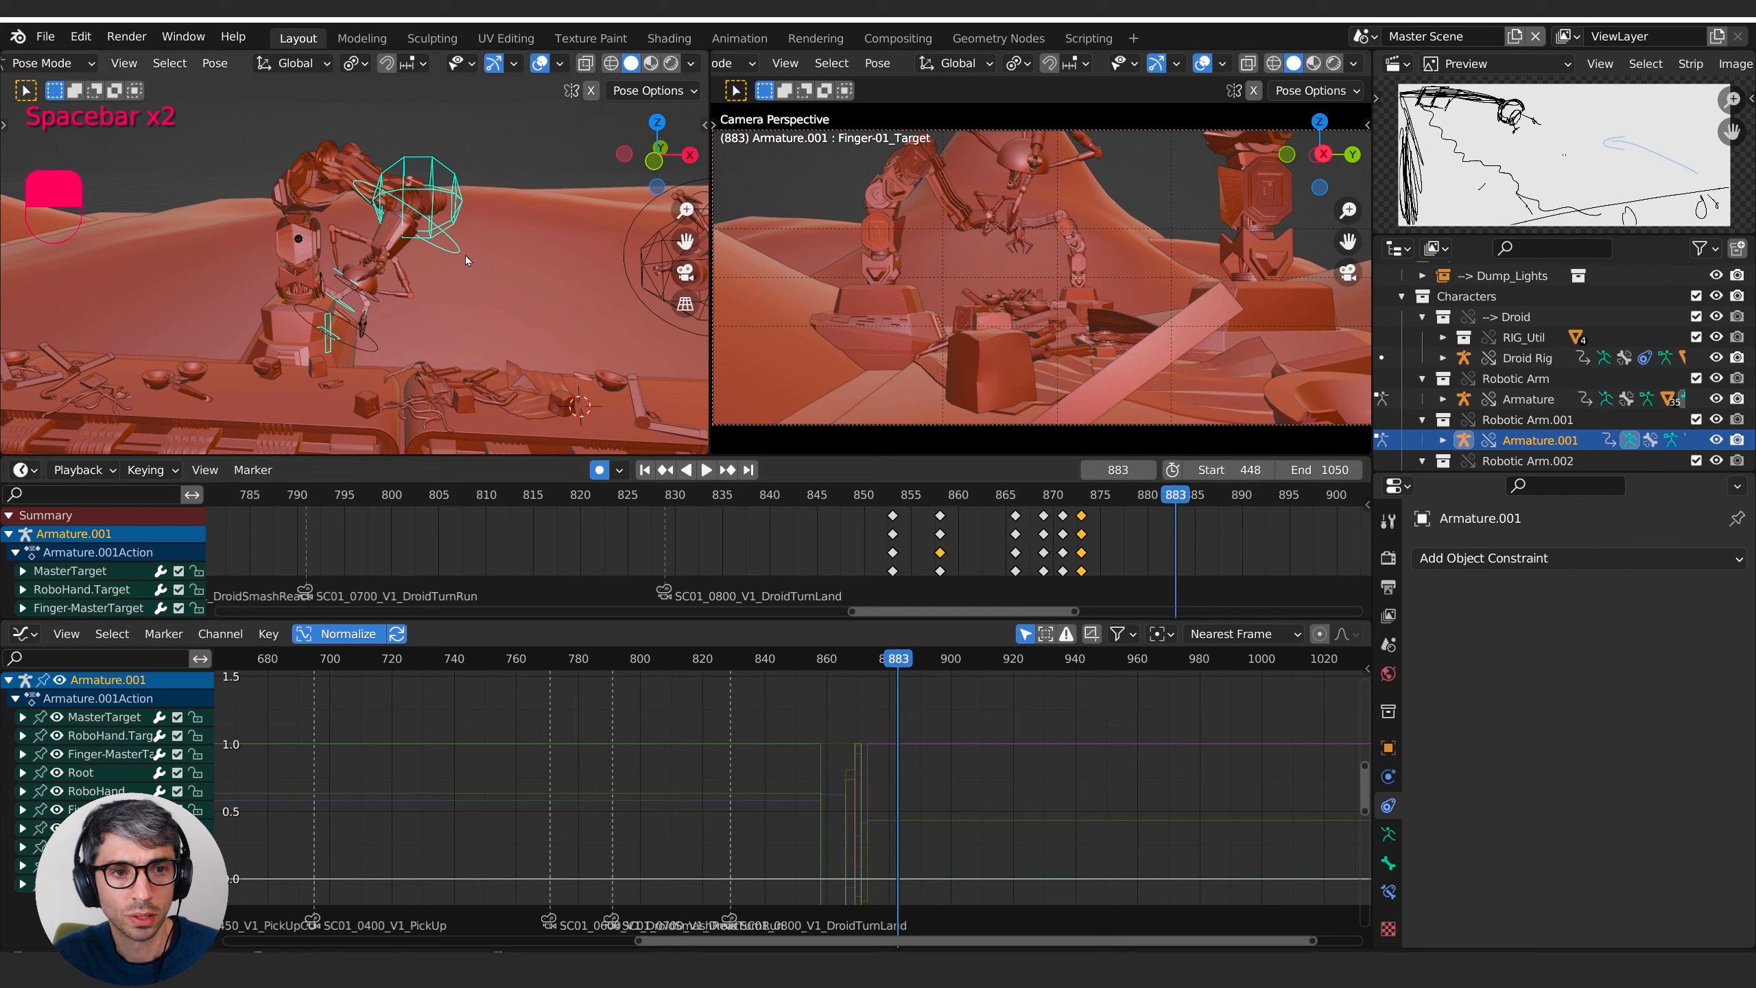
{"action": "left_click", "coordinate": [858, 495]}
{"action": "key", "text": "space"}
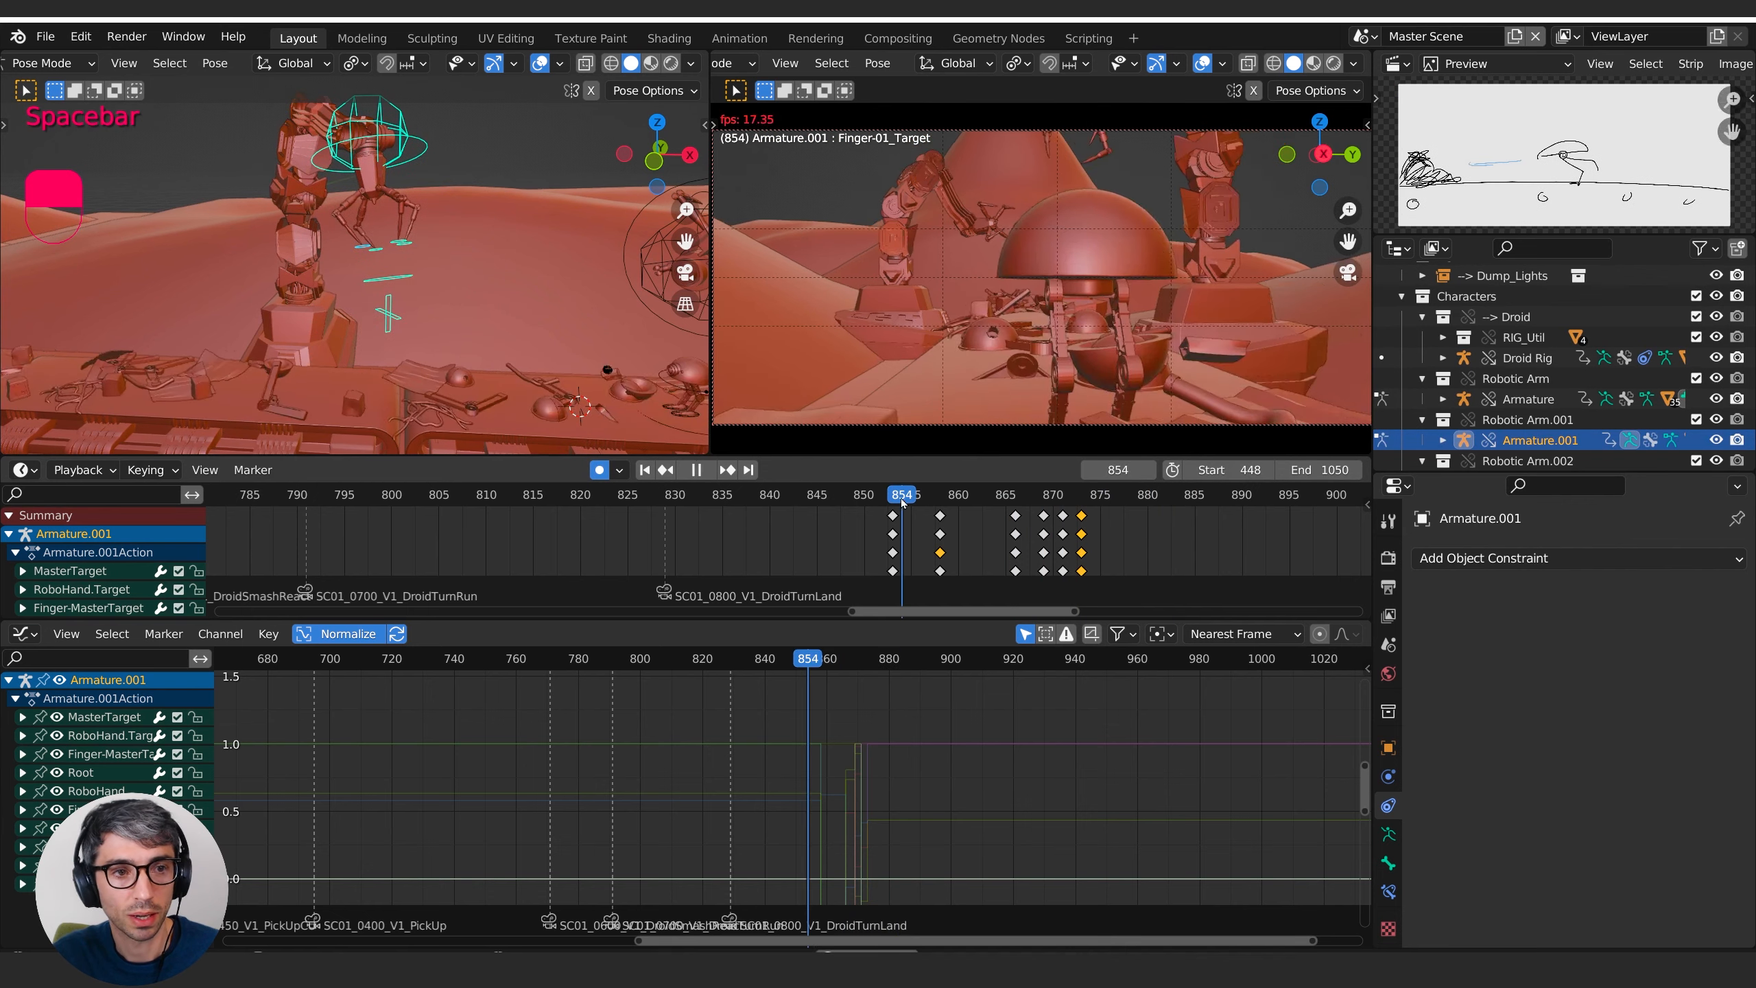
{"action": "key", "text": "space"}
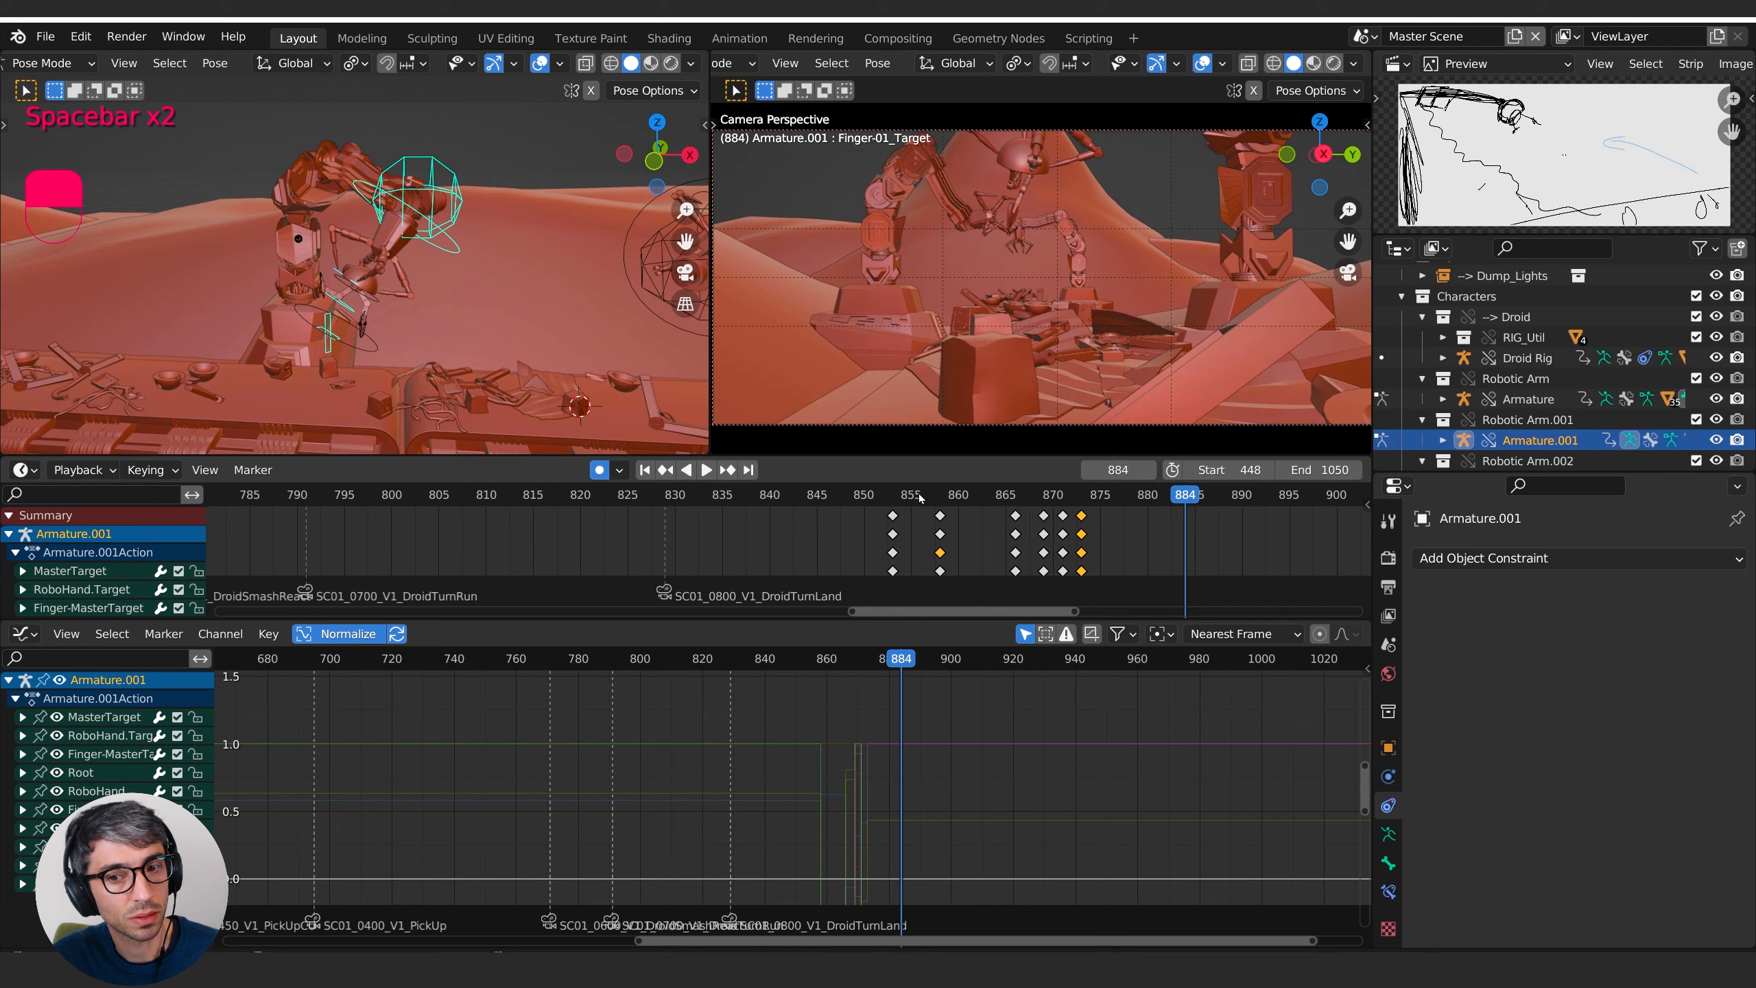
- At frame 878, move the RoboHand.Target bone about 1 m toward the arm's pedestal
{"action": "left_click_drag", "start_coordinate": [961, 500], "coordinate": [1133, 493]}
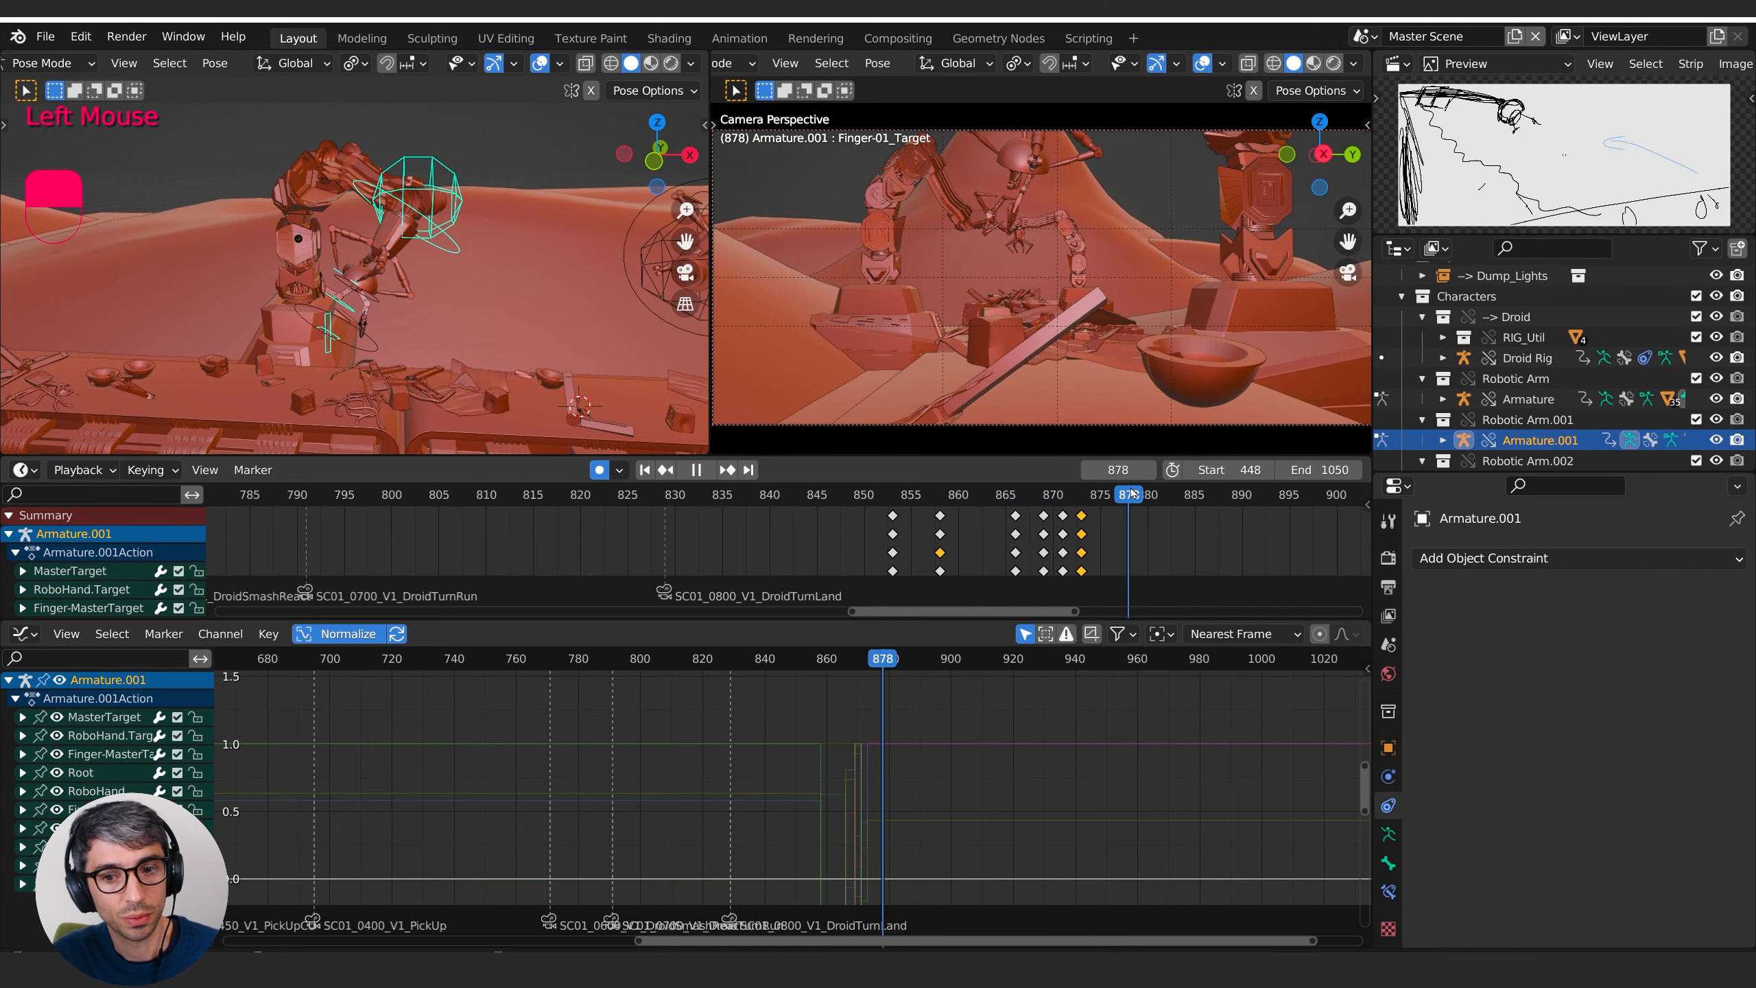
{"action": "key", "text": "g"}
{"action": "right_click", "coordinate": [484, 199]}
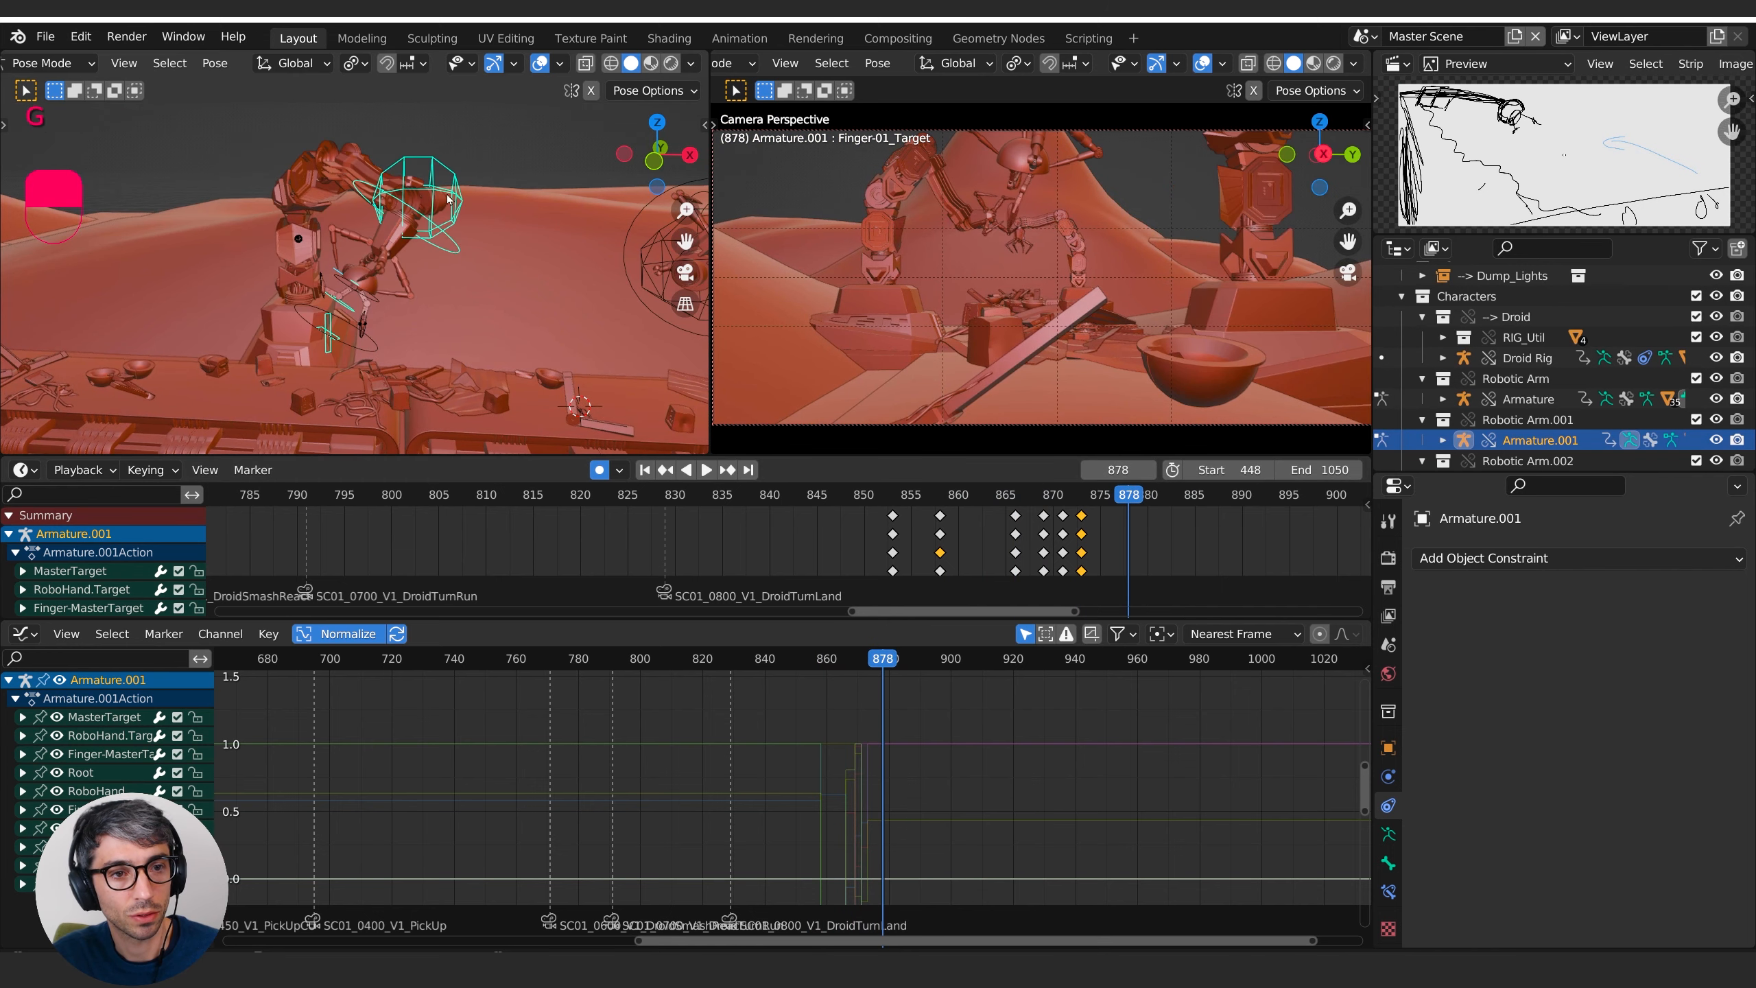
{"action": "left_click", "coordinate": [471, 198]}
{"action": "key", "text": "g"}
{"action": "key", "text": "g"}
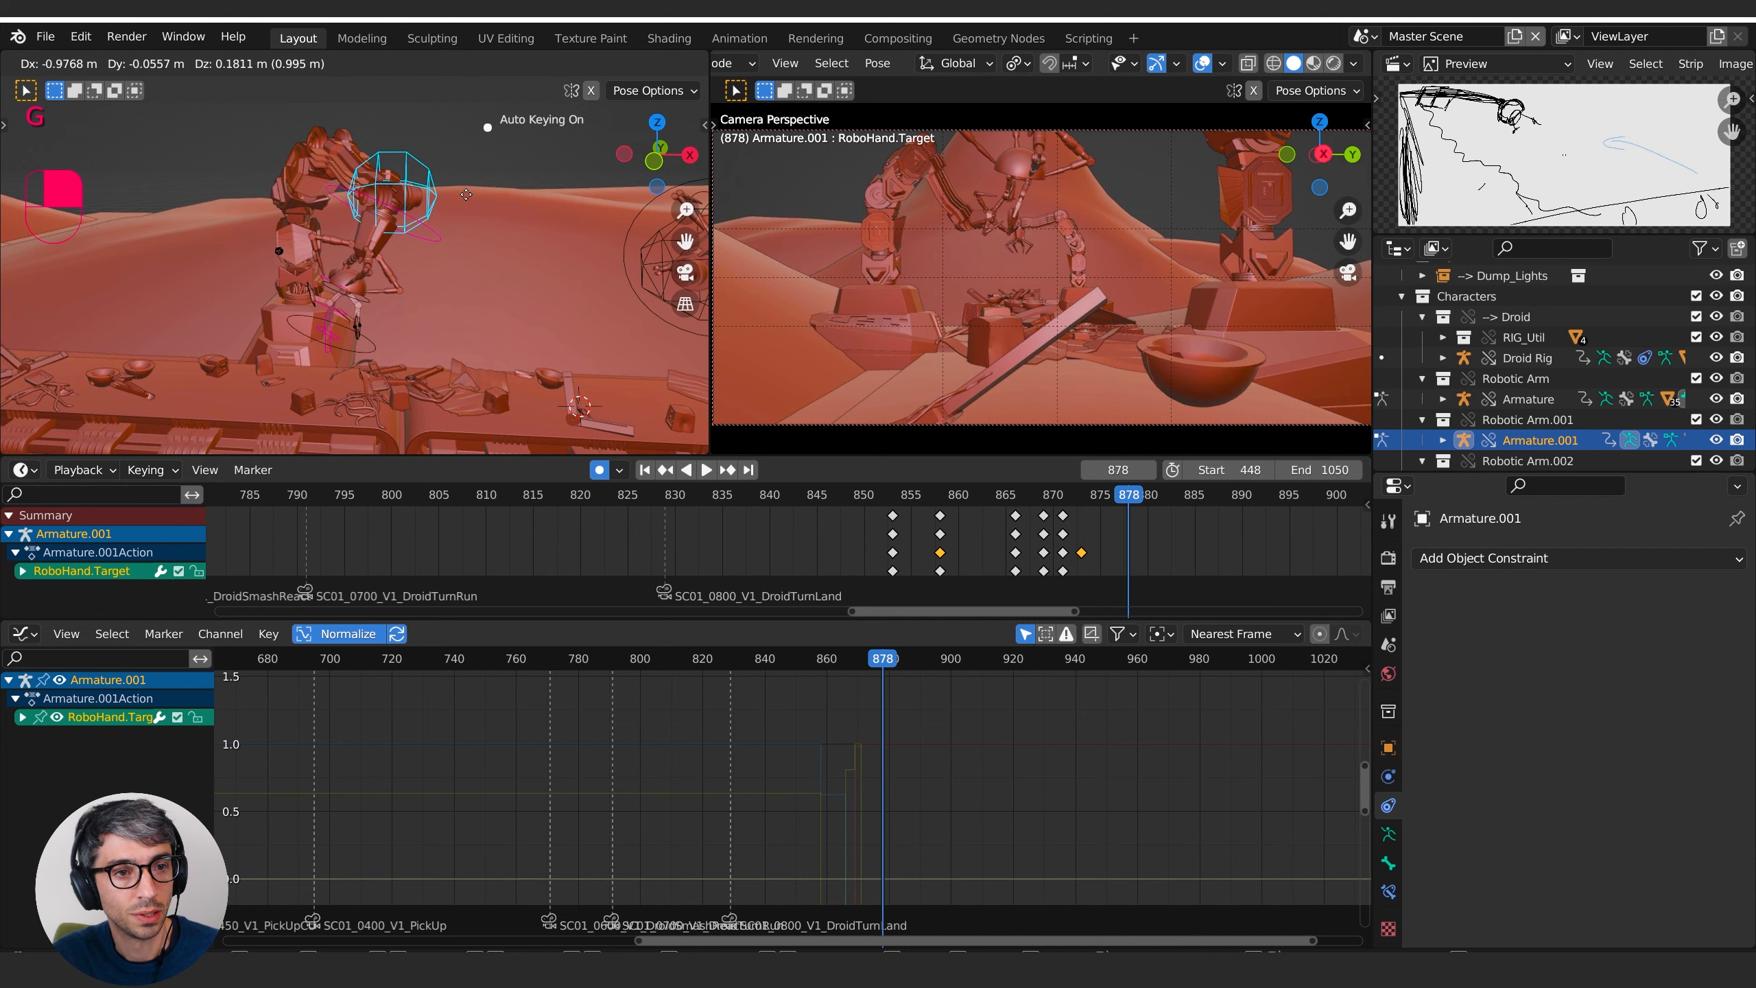
- Shift the last RoboHand.Target keyframe to frame 875
{"action": "mouse_move", "coordinate": [1127, 494]}
{"action": "left_mouse_down"}
{"action": "mouse_move", "coordinate": [1071, 495]}
{"action": "mouse_move", "coordinate": [1155, 495]}
{"action": "left_mouse_up"}
{"action": "key", "text": "g"}
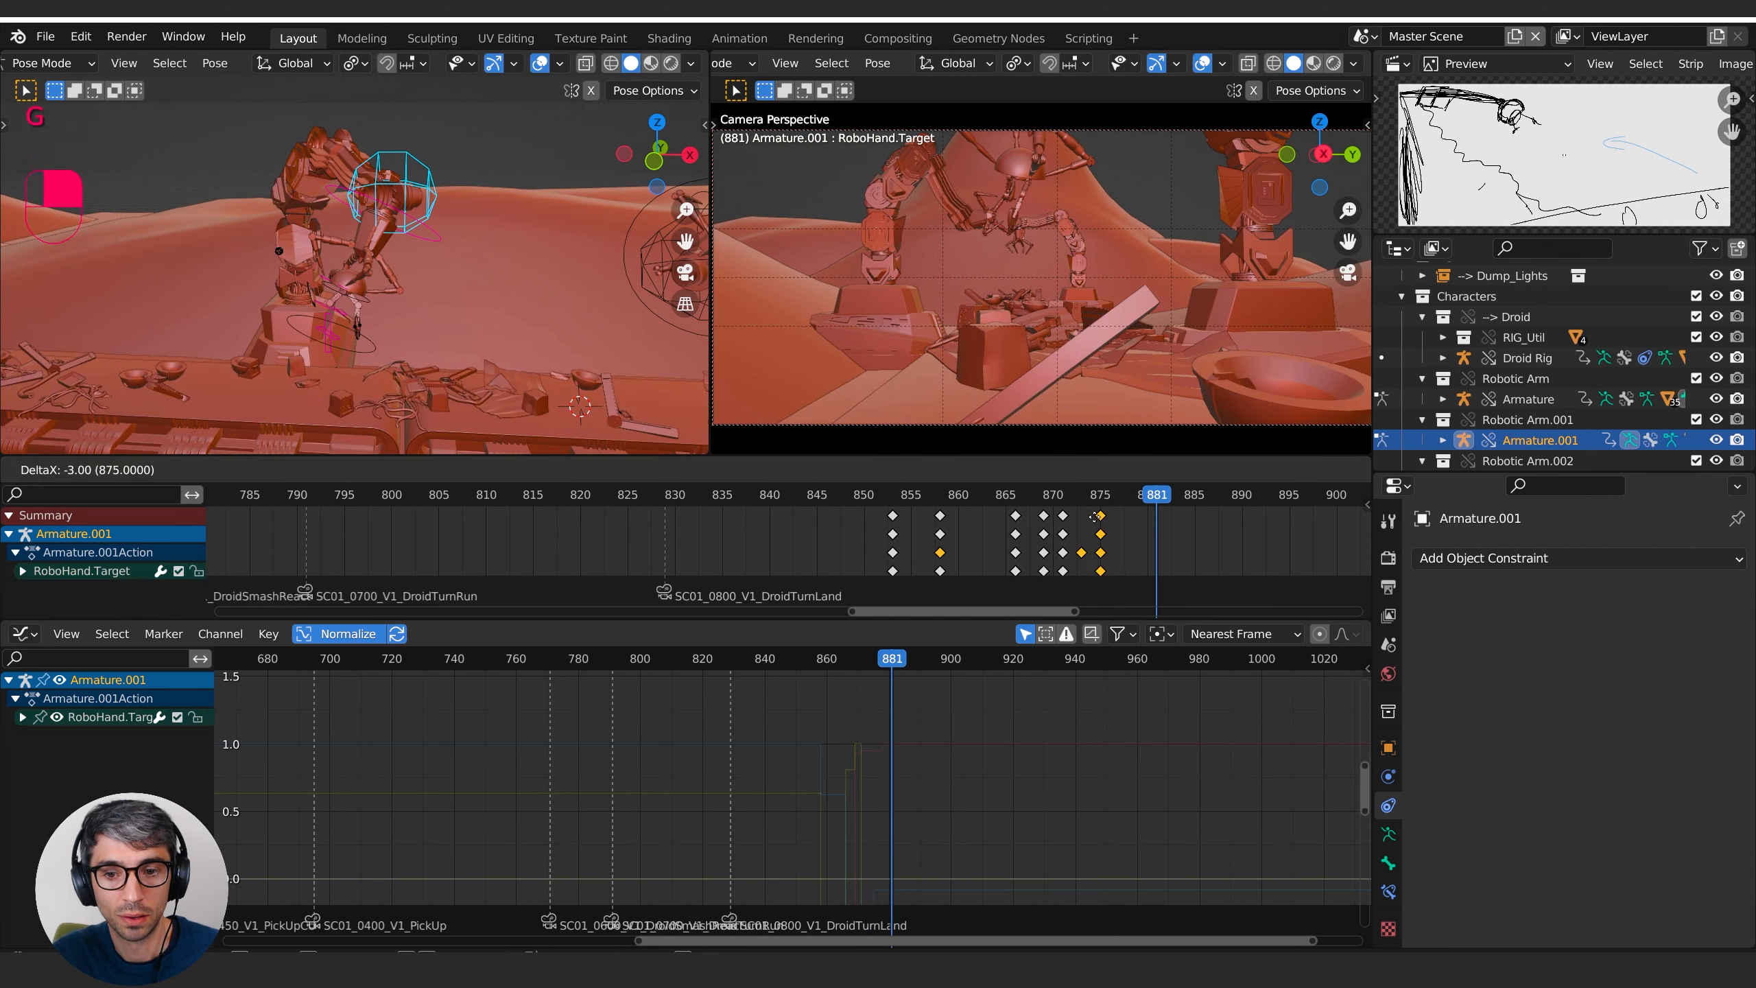
{"action": "left_click_drag", "start_coordinate": [1015, 502], "coordinate": [1119, 495]}
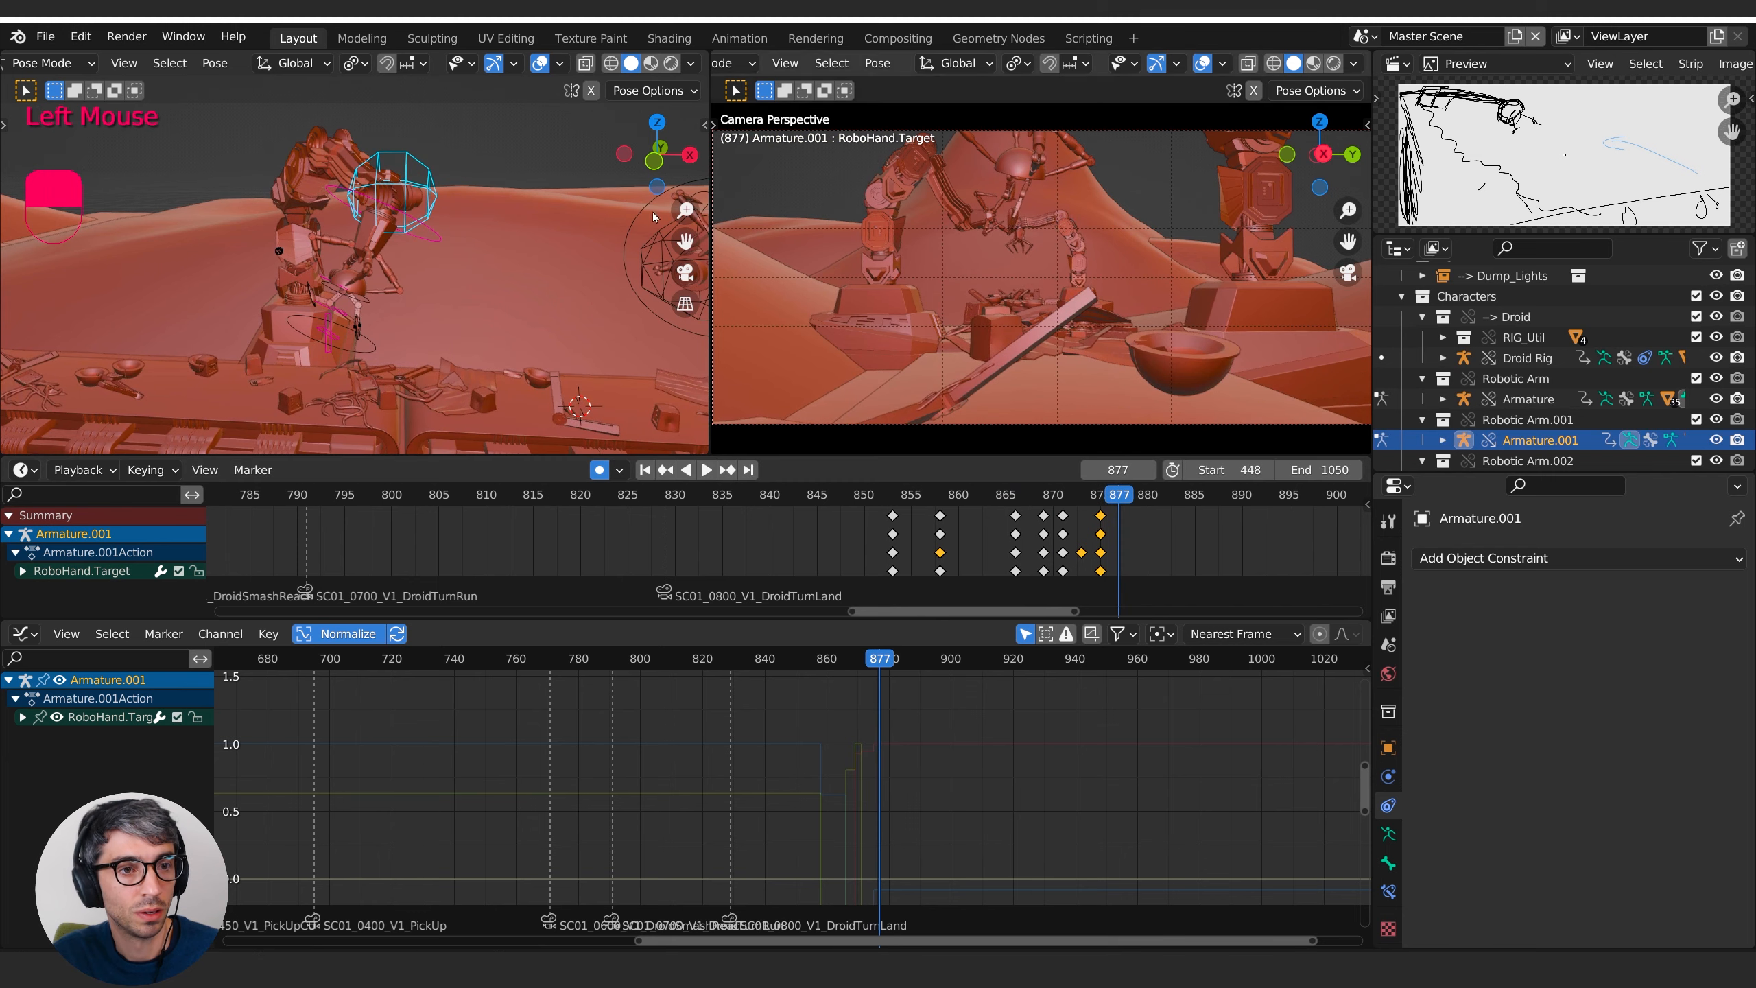
- At frame 881, move the RoboHand.Target bone up and closer to the arm's pedestal, and play back the motion
{"action": "key", "text": "space"}
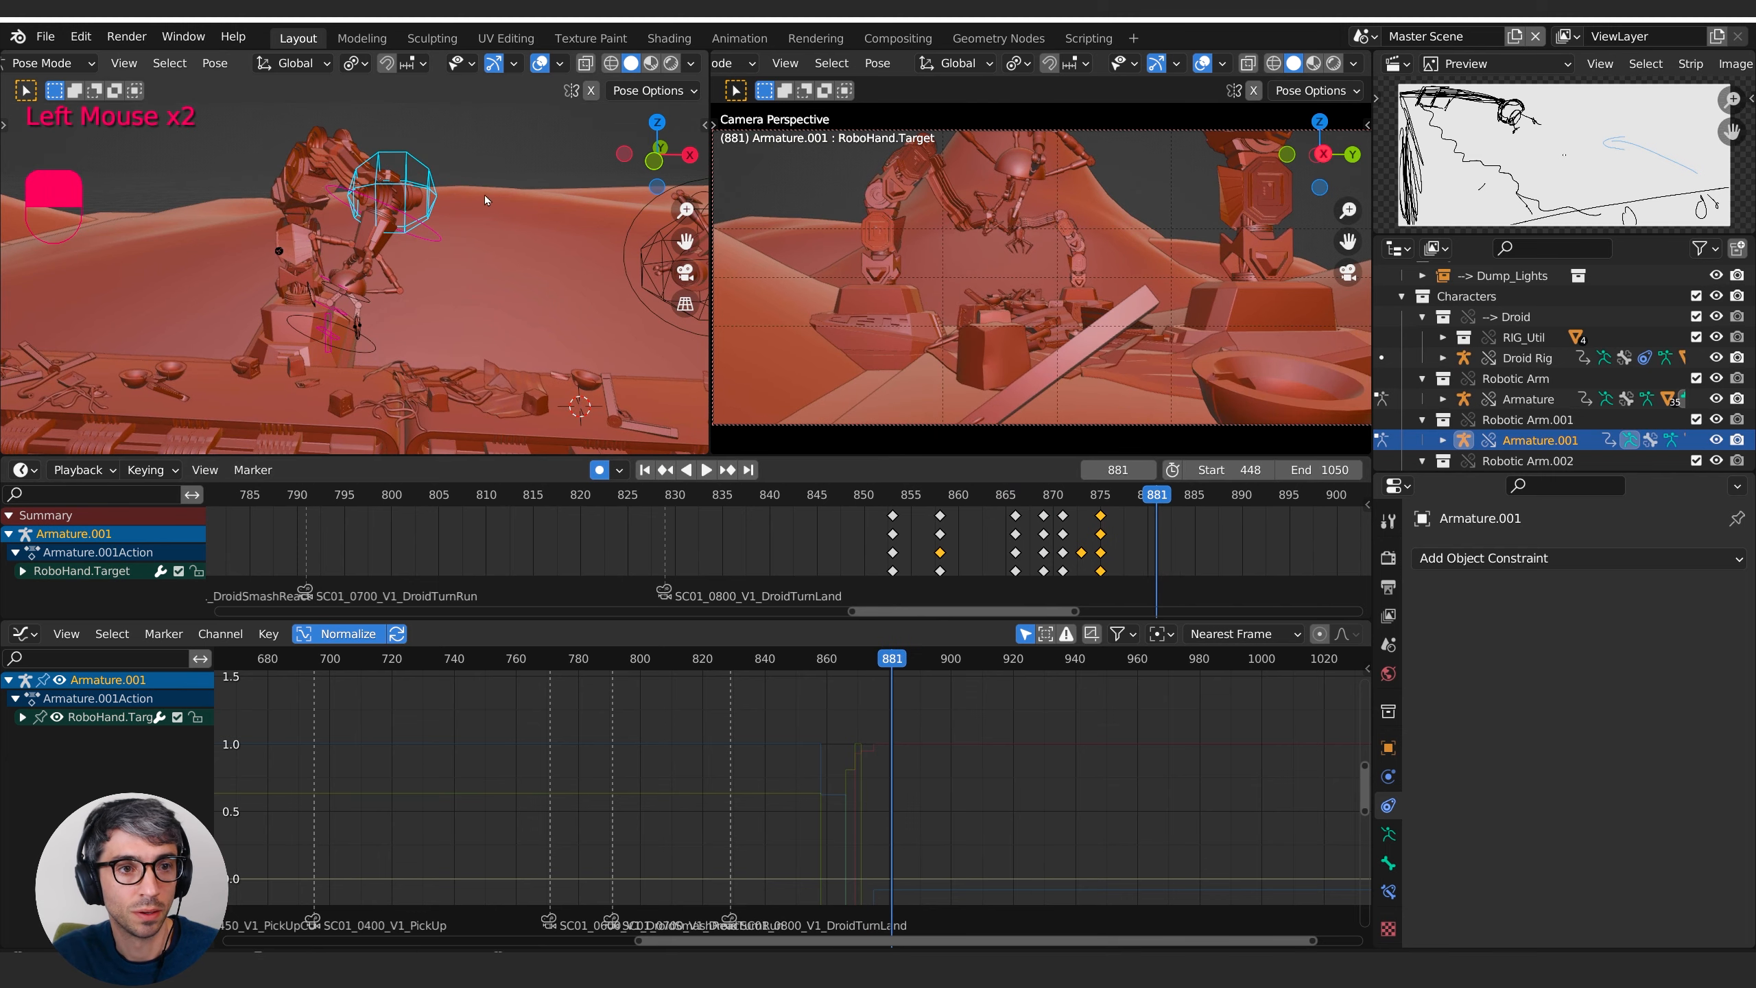
{"action": "key", "text": "g"}
{"action": "left_click", "coordinate": [449, 165]}
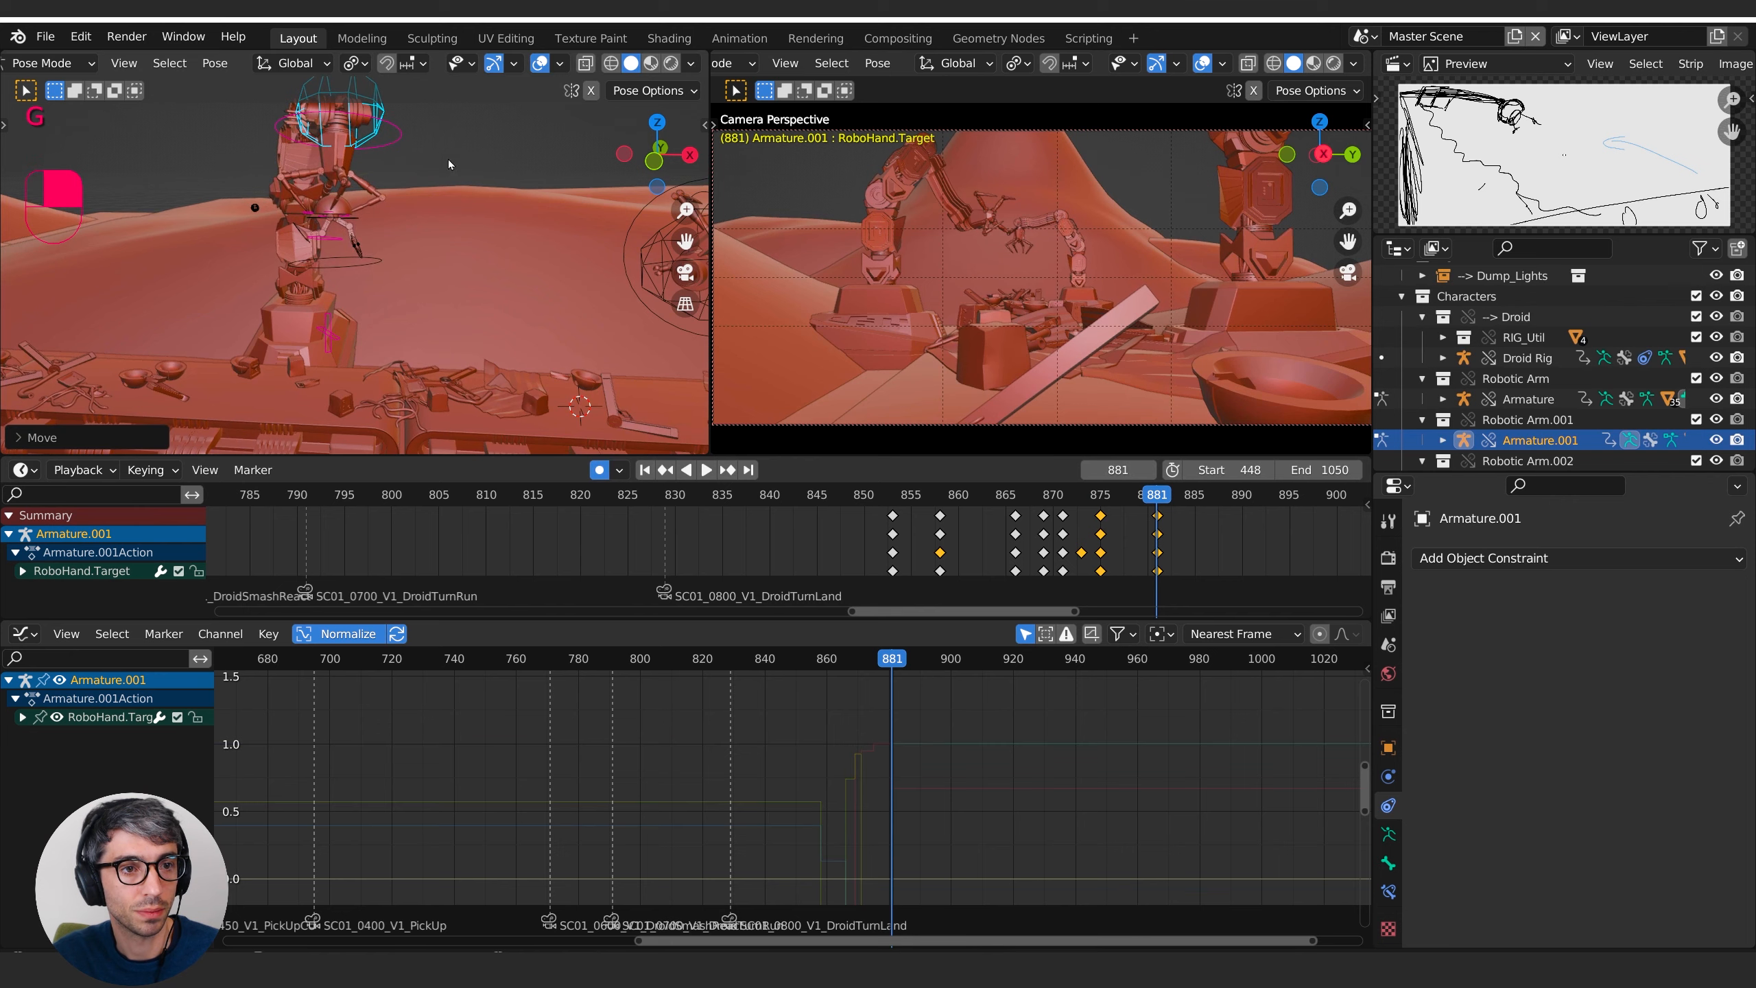
{"action": "left_click_drag", "start_coordinate": [1155, 499], "coordinate": [926, 496]}
{"action": "key", "text": "space"}
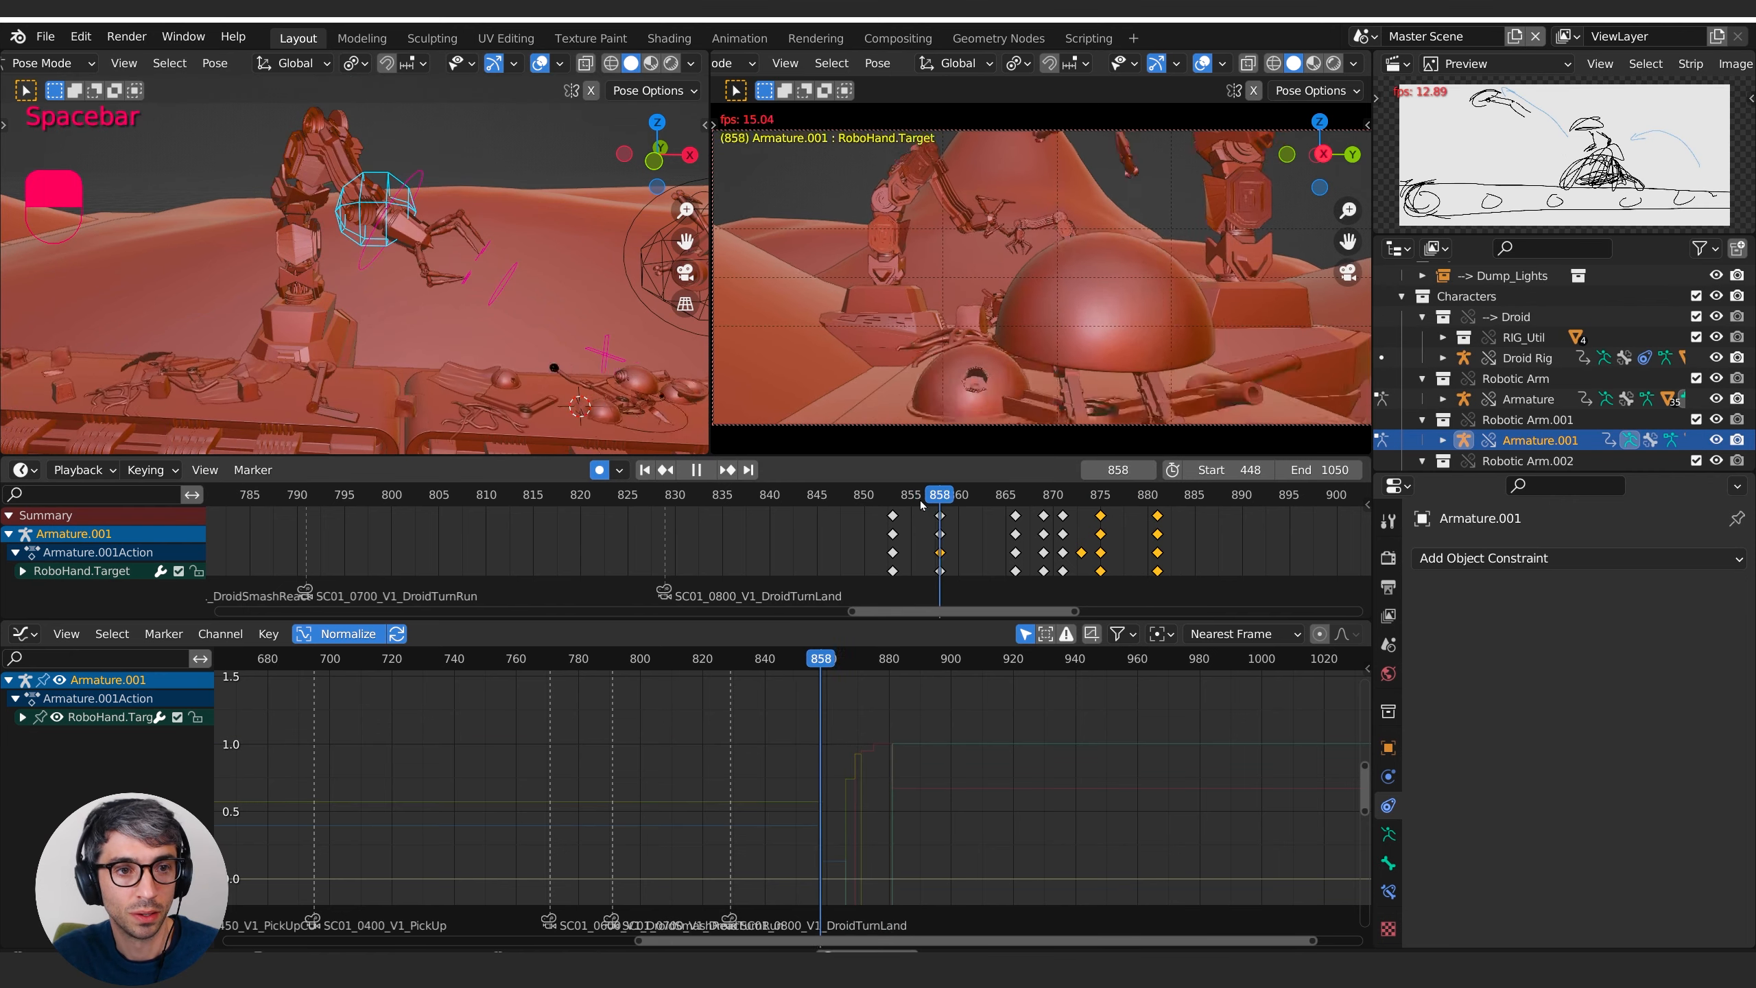
{"action": "key", "text": "space"}
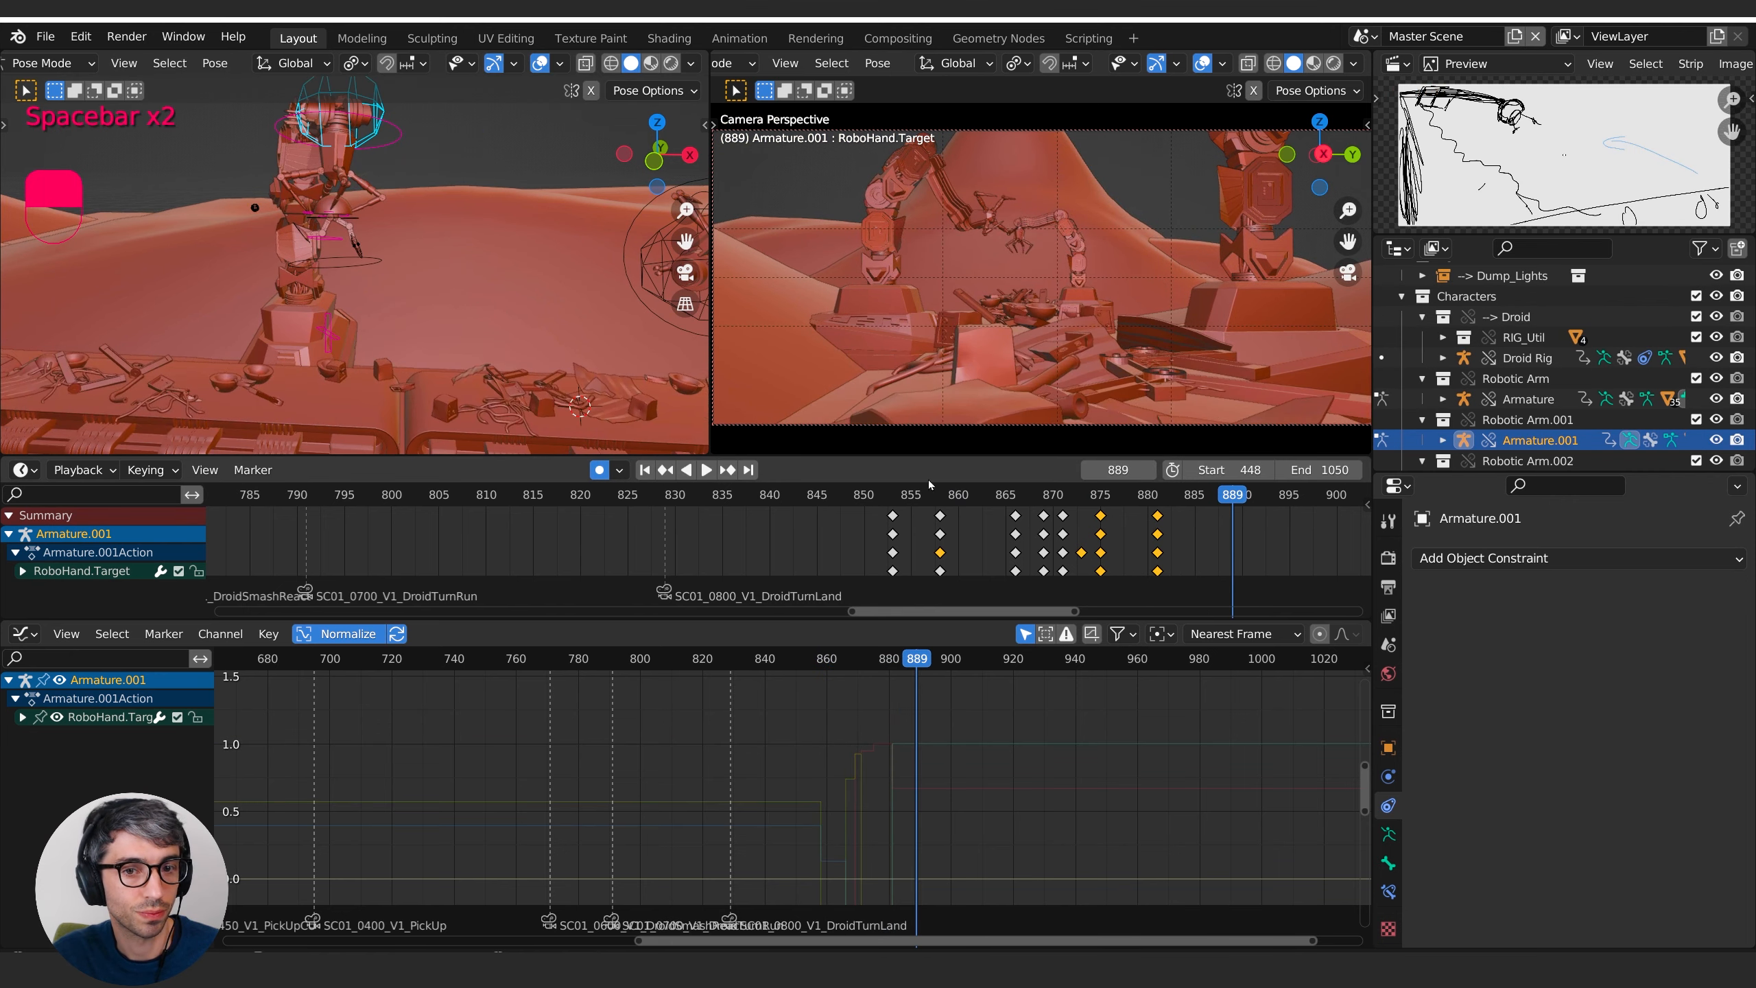
- Lower the Finger-MasterTarget bone at frame 889, shift its keyframe to frame 881, and play back the result
{"action": "left_click", "coordinate": [361, 269]}
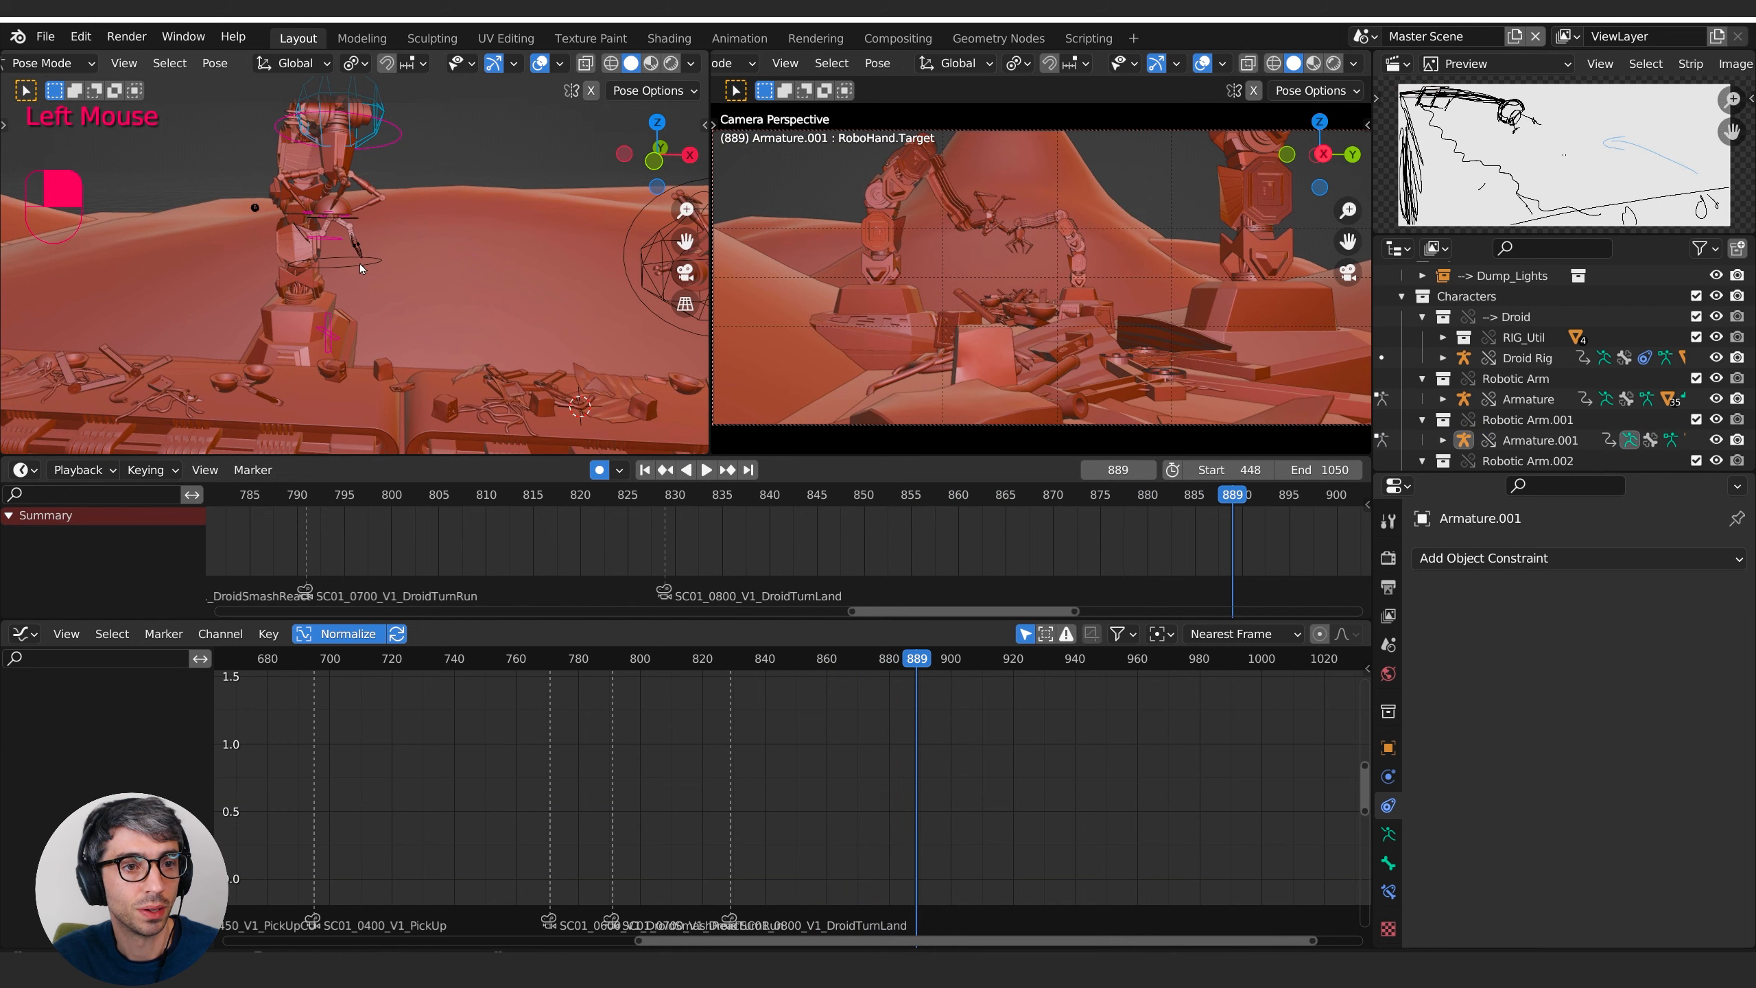
{"action": "left_click", "coordinate": [334, 246]}
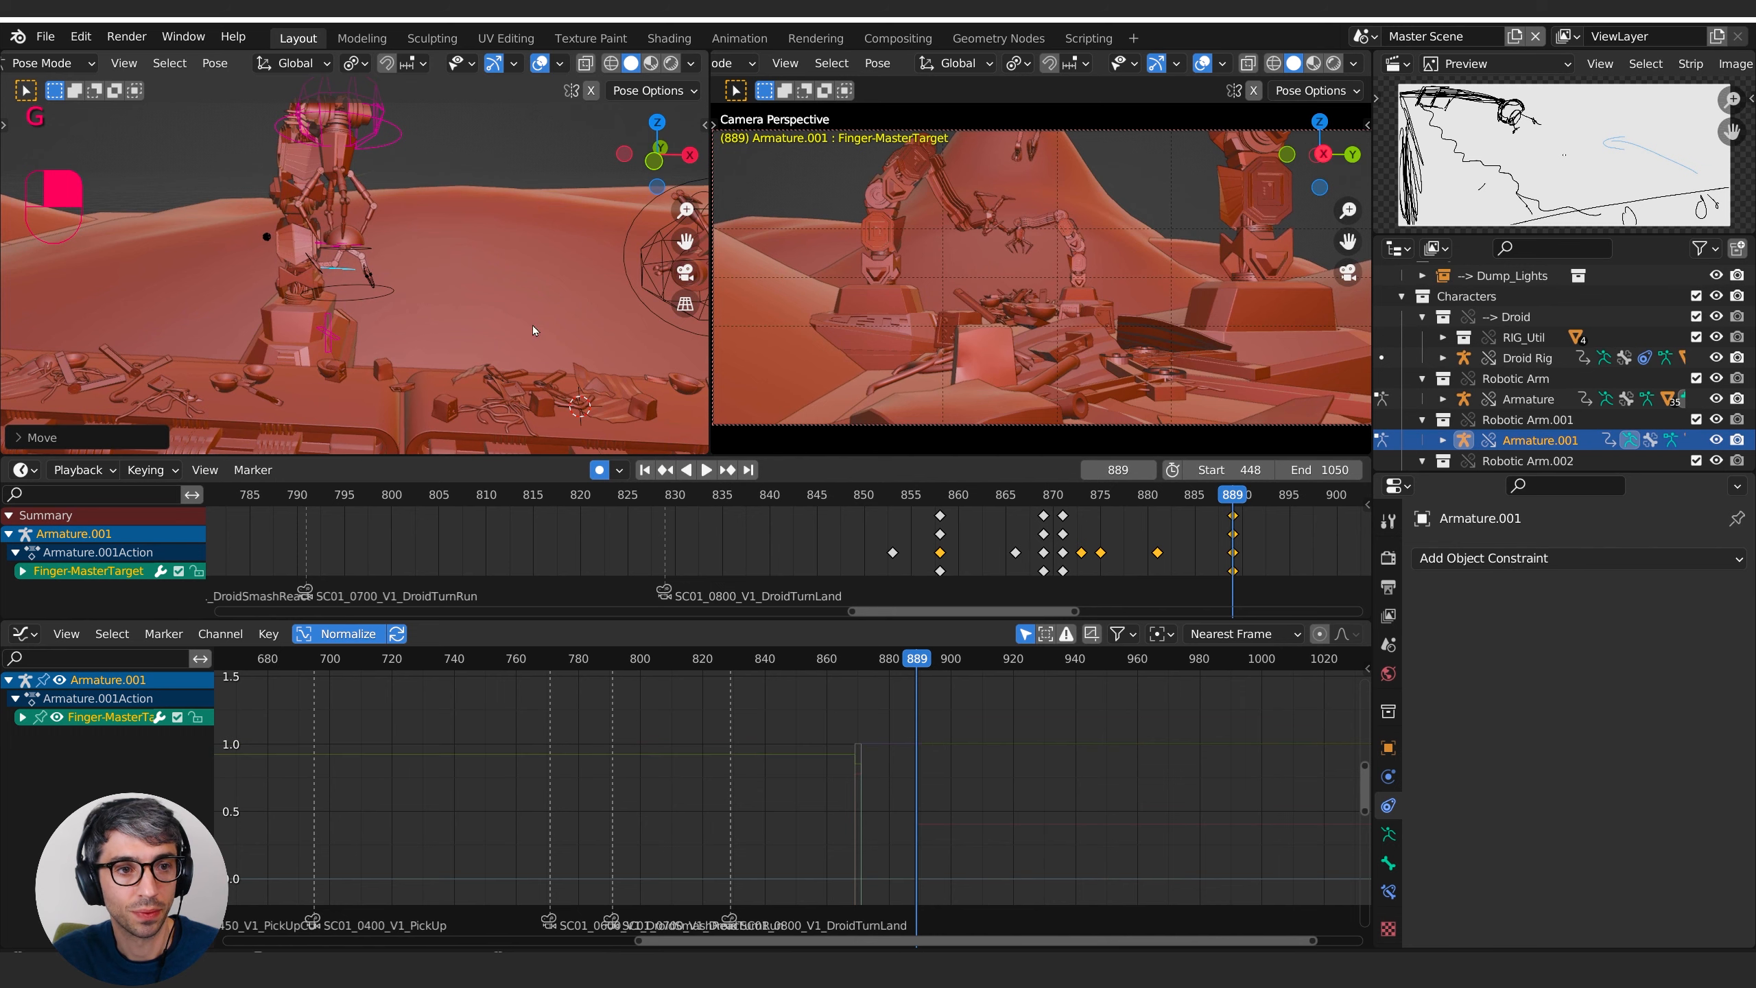
{"action": "left_click_drag", "start_coordinate": [1231, 498], "coordinate": [1159, 505]}
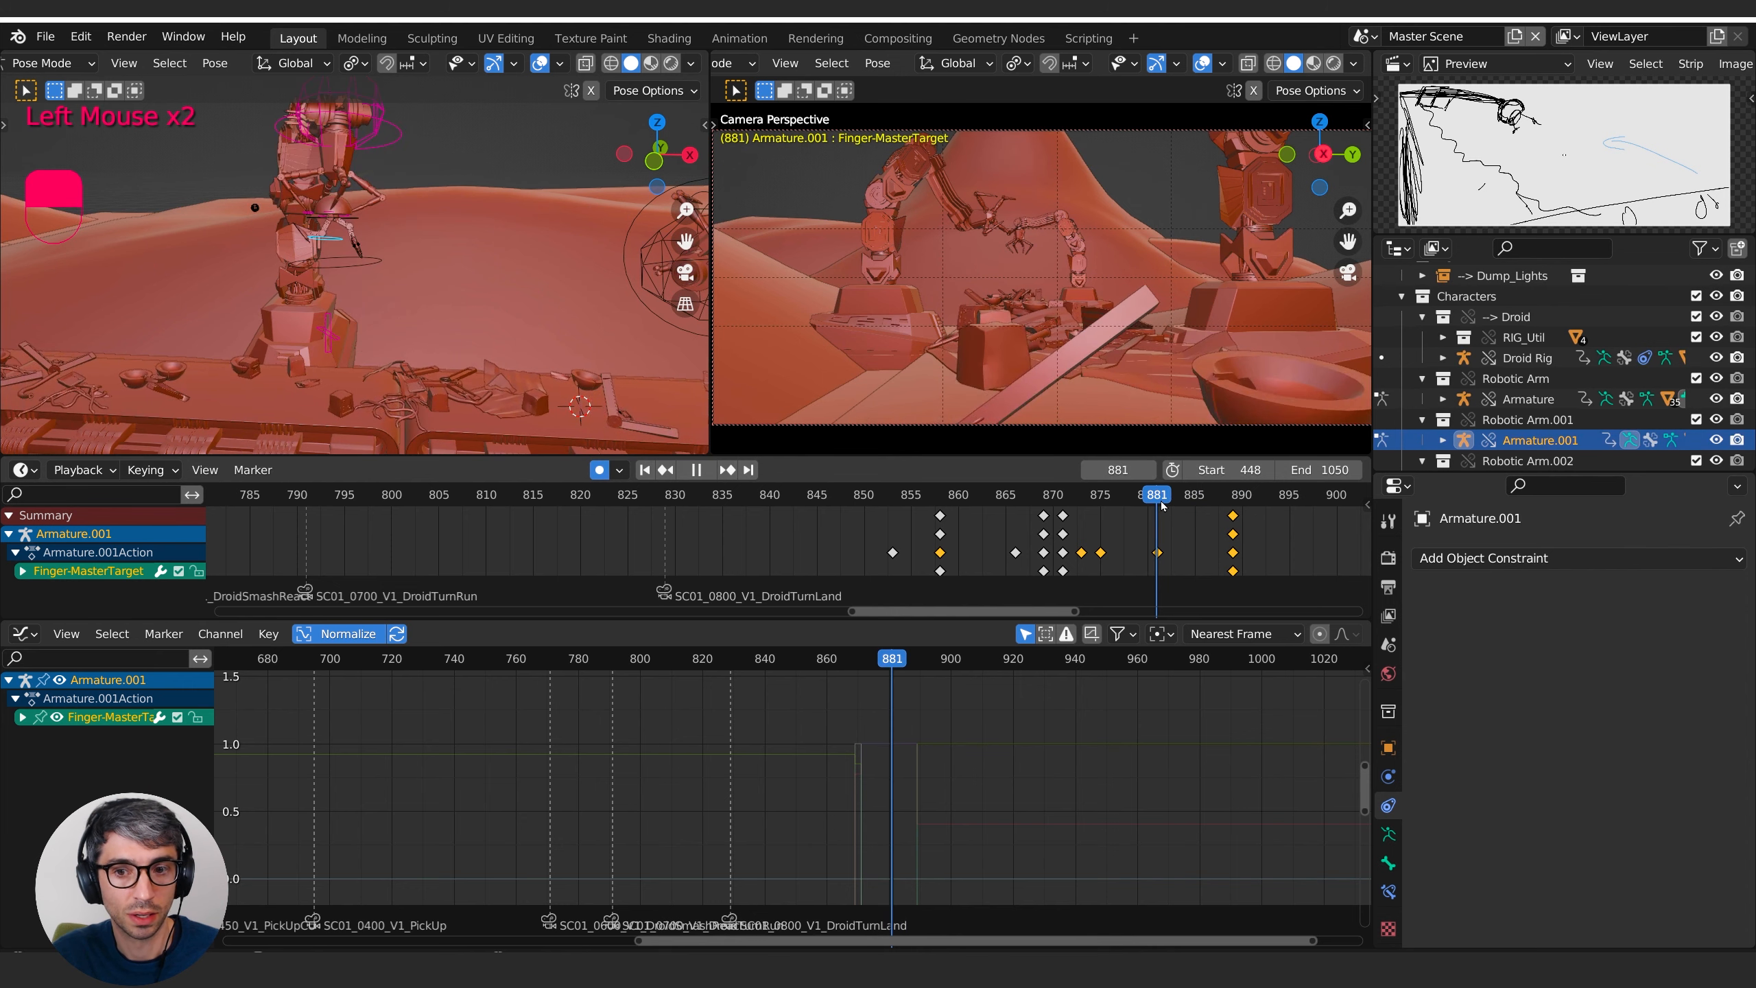
{"action": "key", "text": "g"}
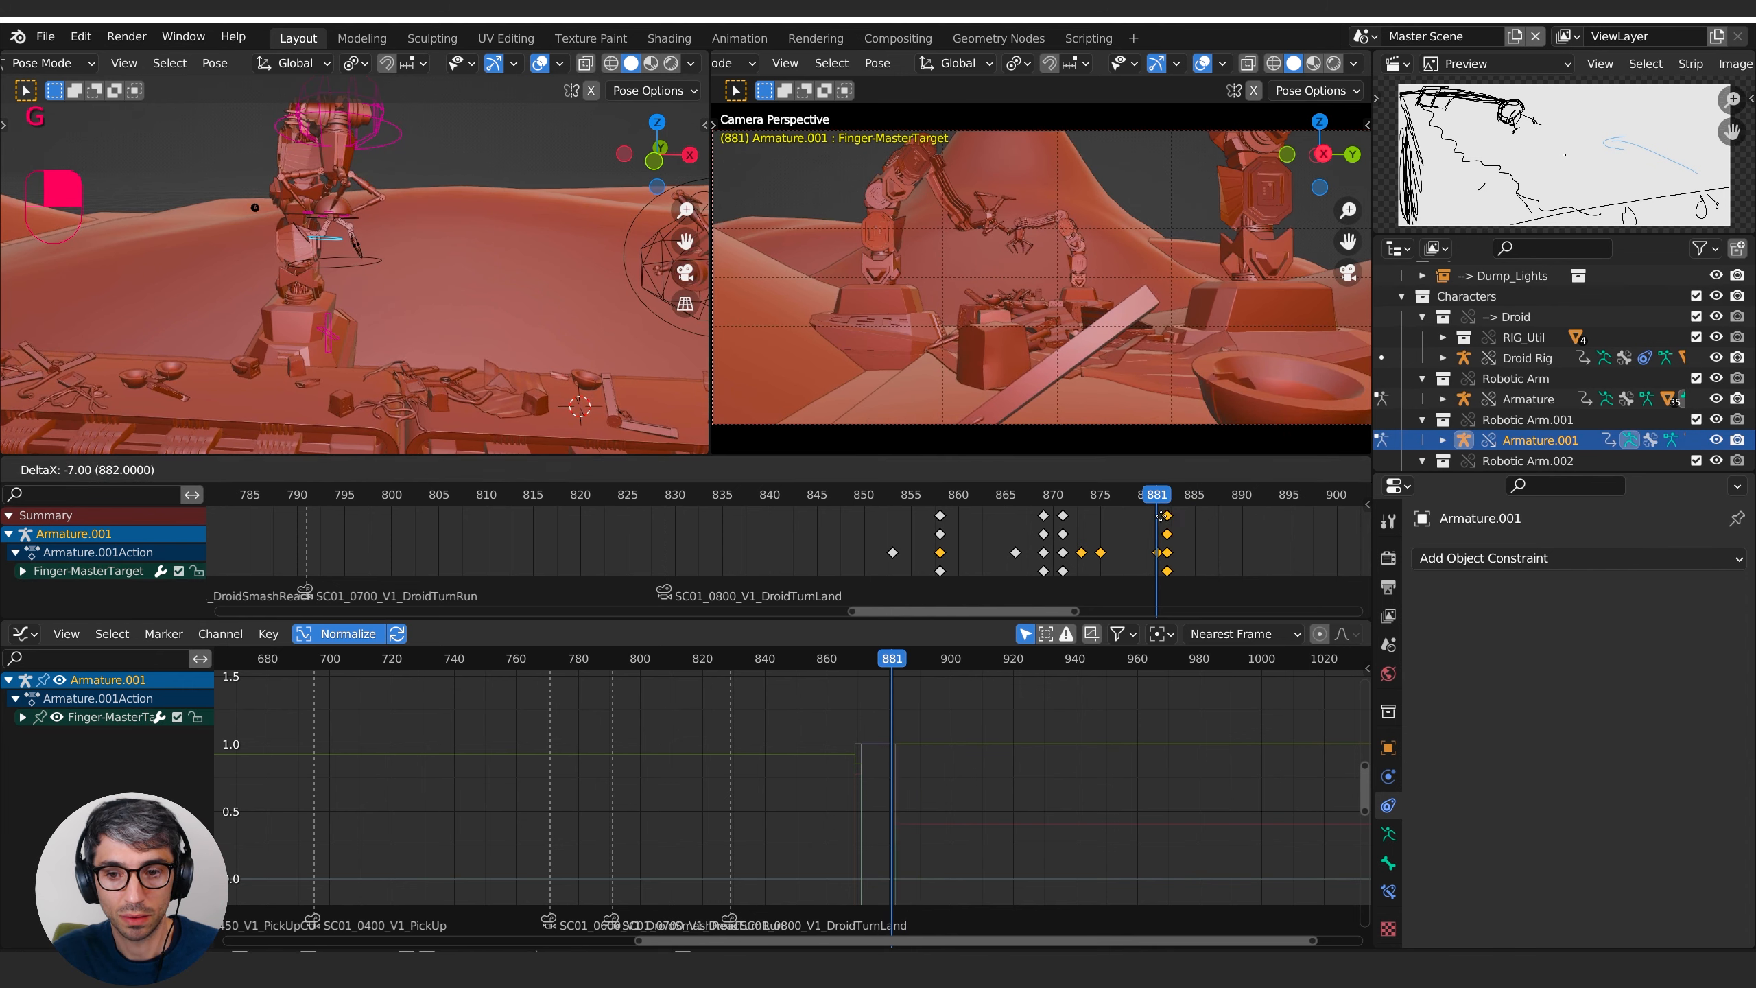
{"action": "left_click", "coordinate": [1159, 513]}
{"action": "key", "text": "space"}
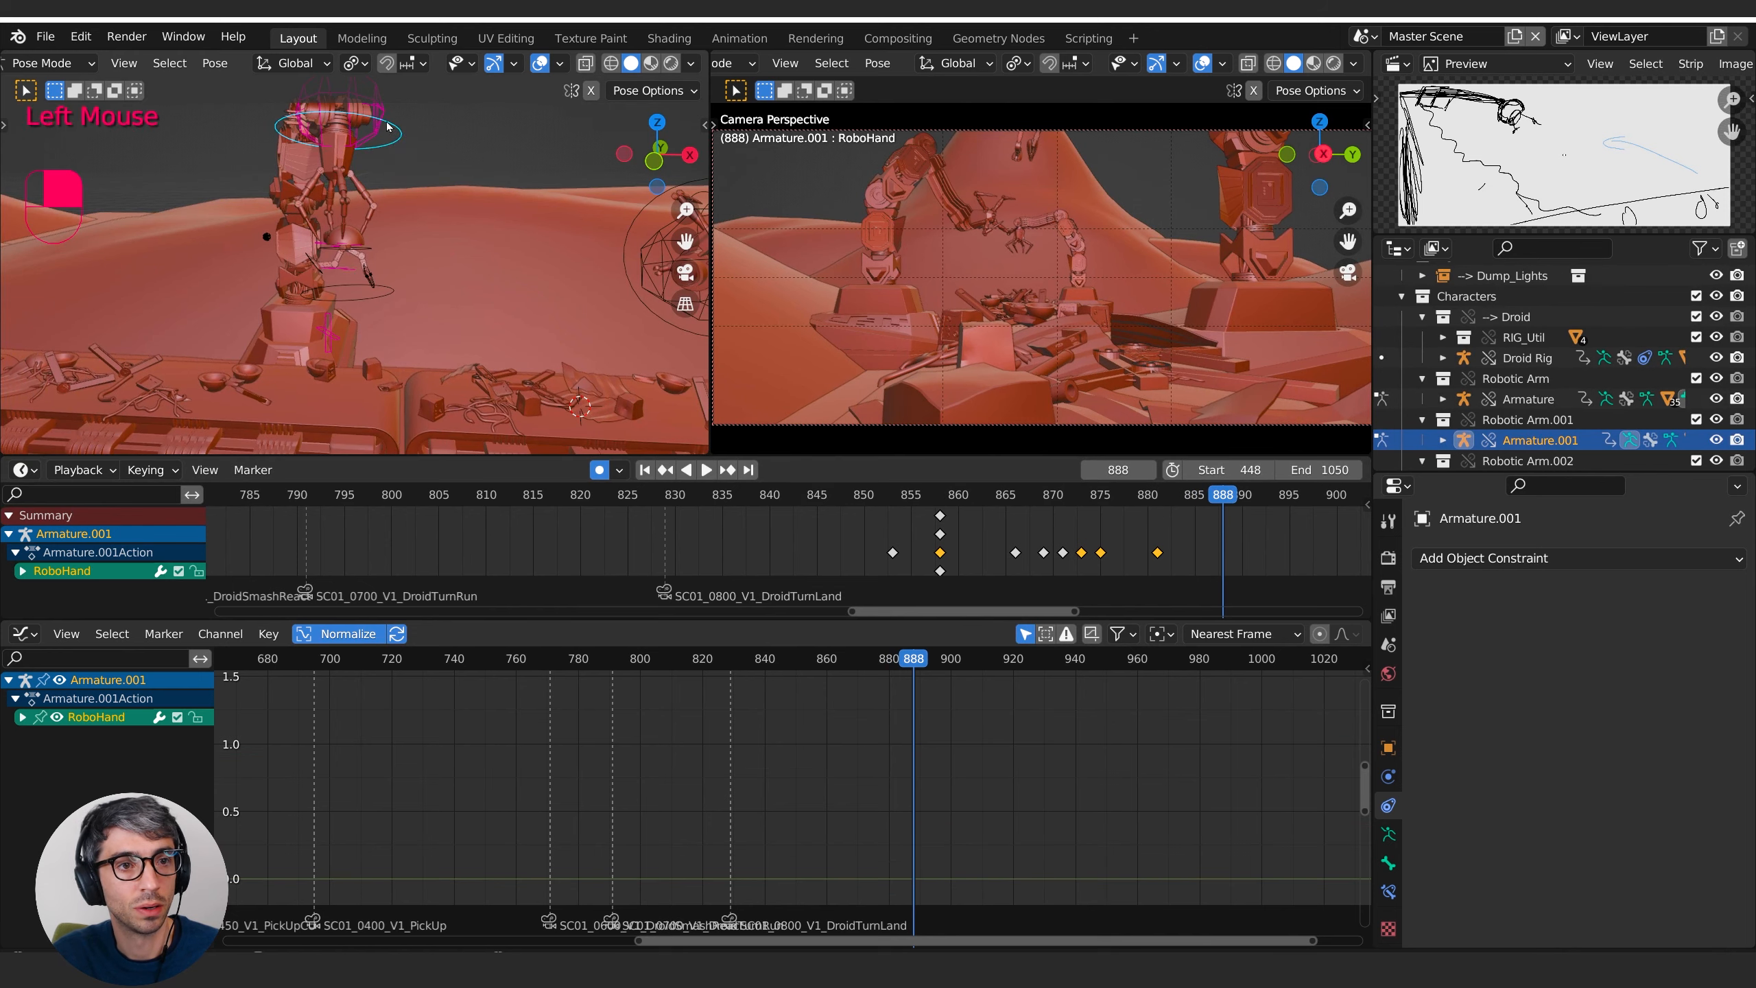
- At frame 888, raise the RoboHand.Target bone slightly and reposition the Finger-MasterTarget bone beneath the hand
{"action": "middle_click_drag", "start_coordinate": [387, 127], "coordinate": [347, 212], "text": "shift"}
{"action": "key", "text": "g"}
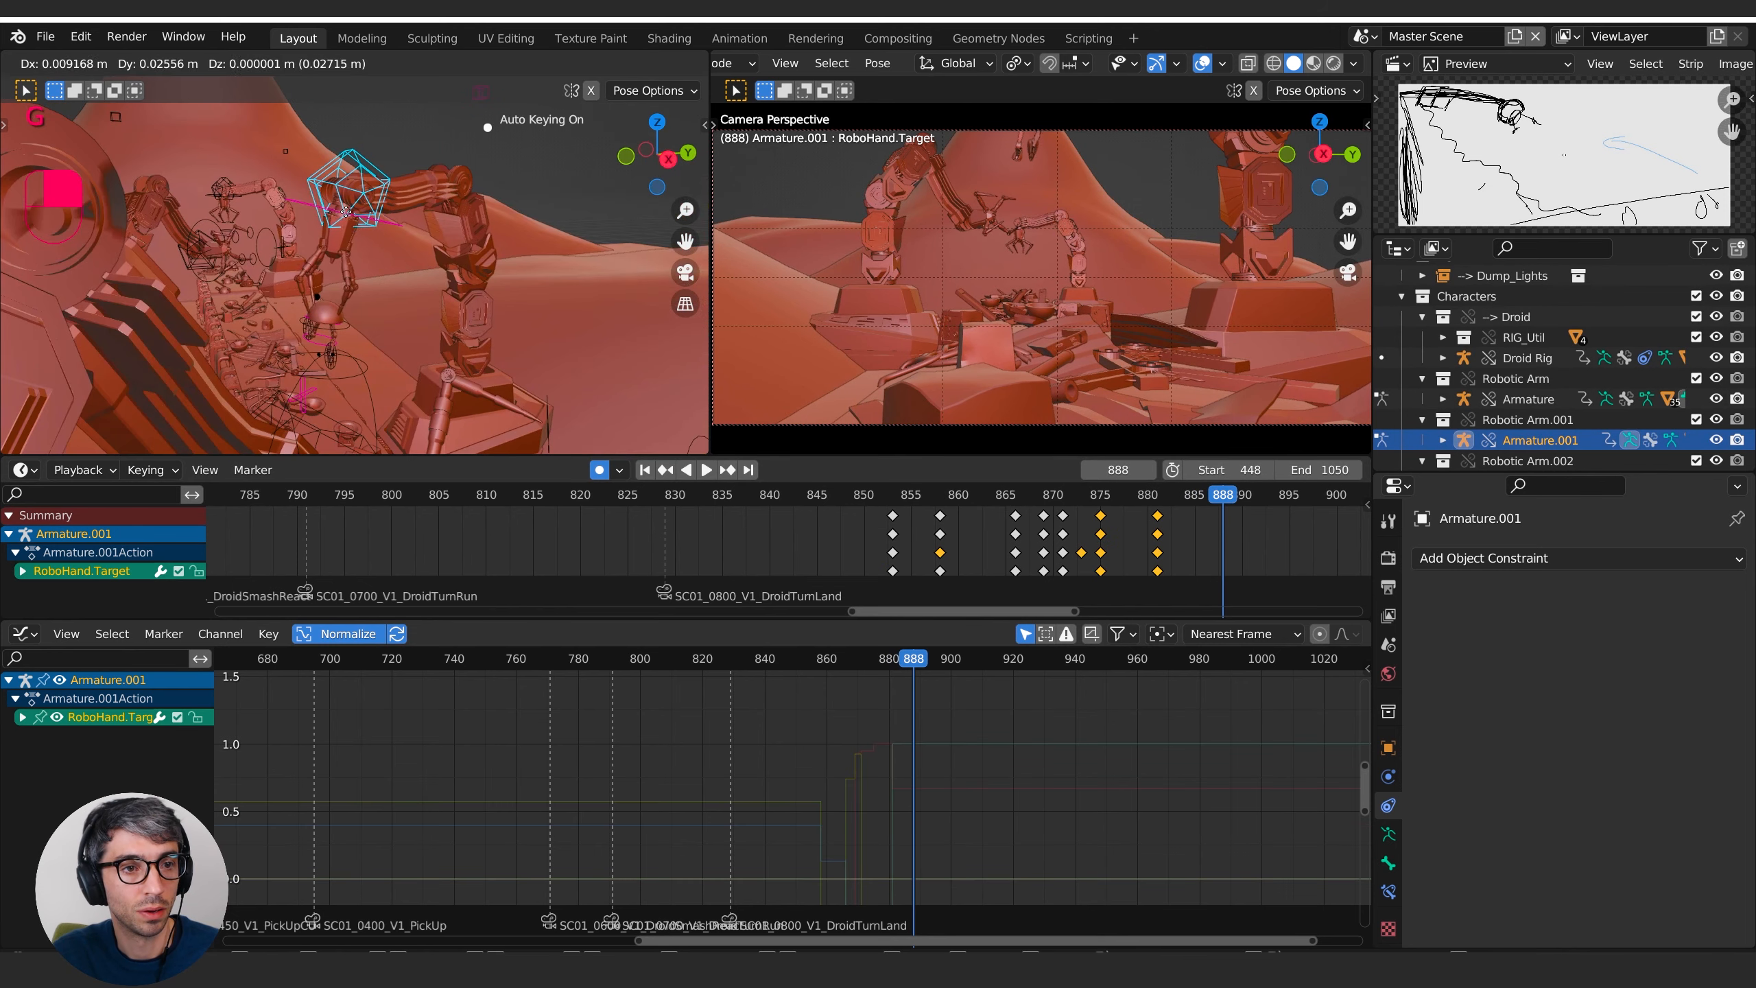
{"action": "left_click", "coordinate": [354, 181]}
{"action": "left_click", "coordinate": [374, 338]}
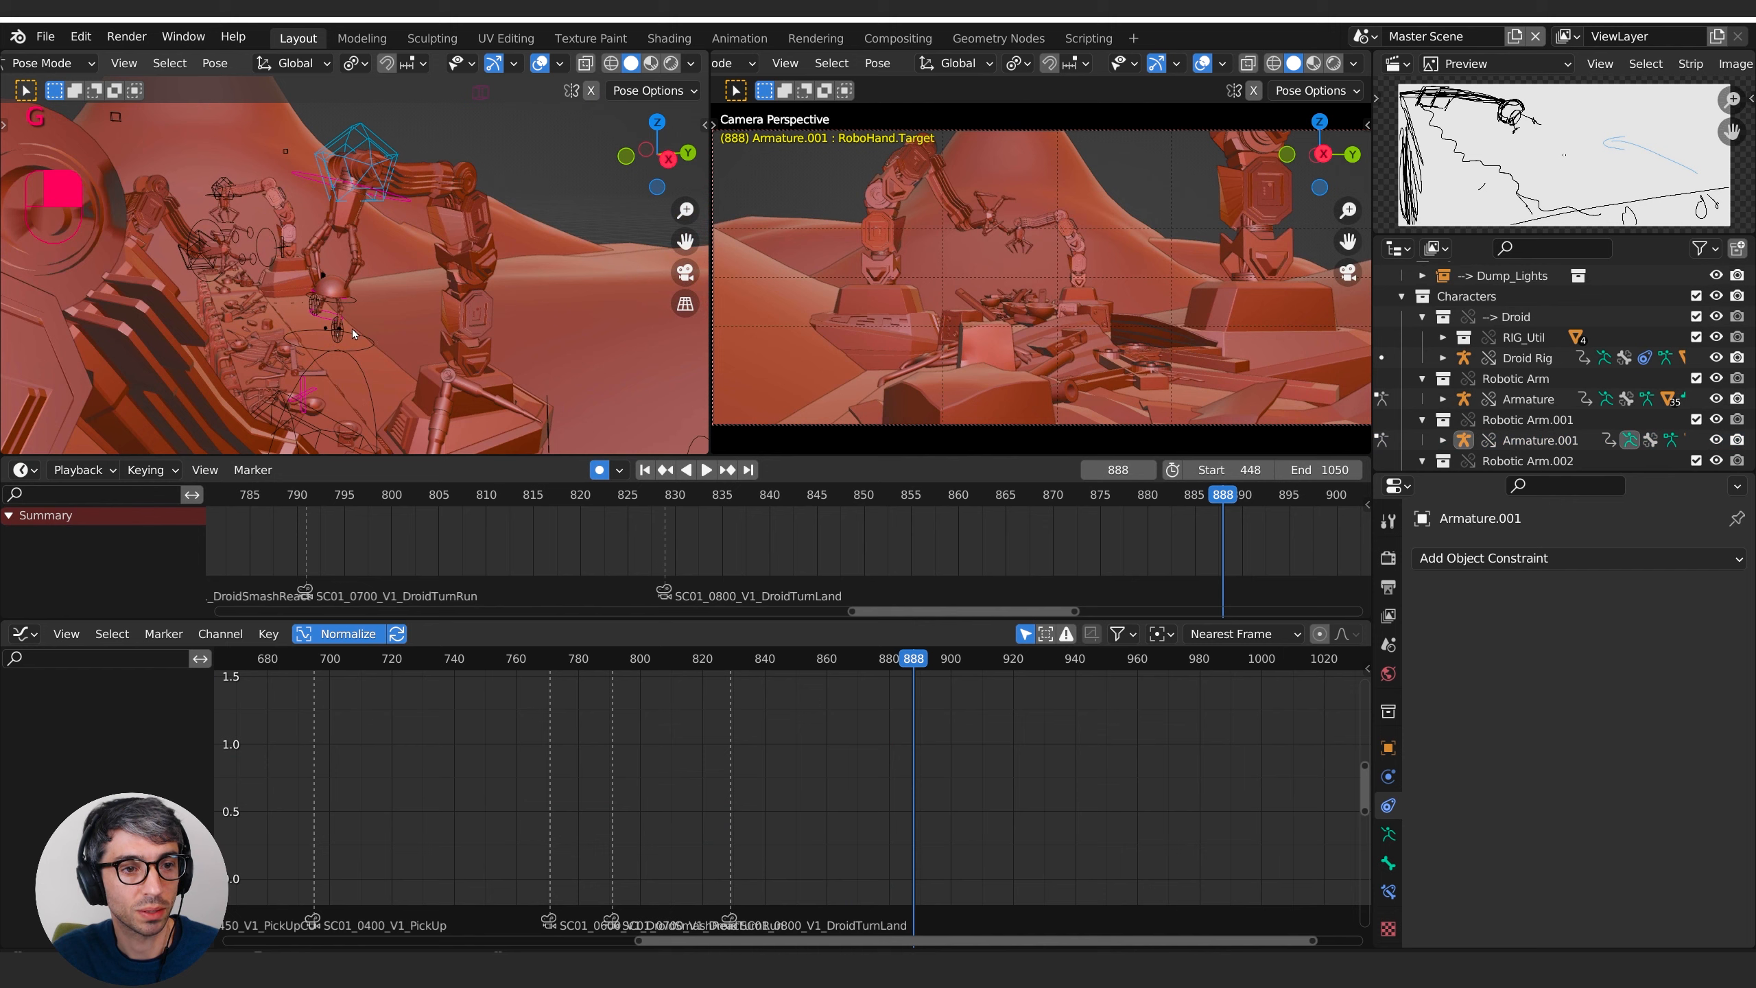
{"action": "left_click", "coordinate": [331, 321]}
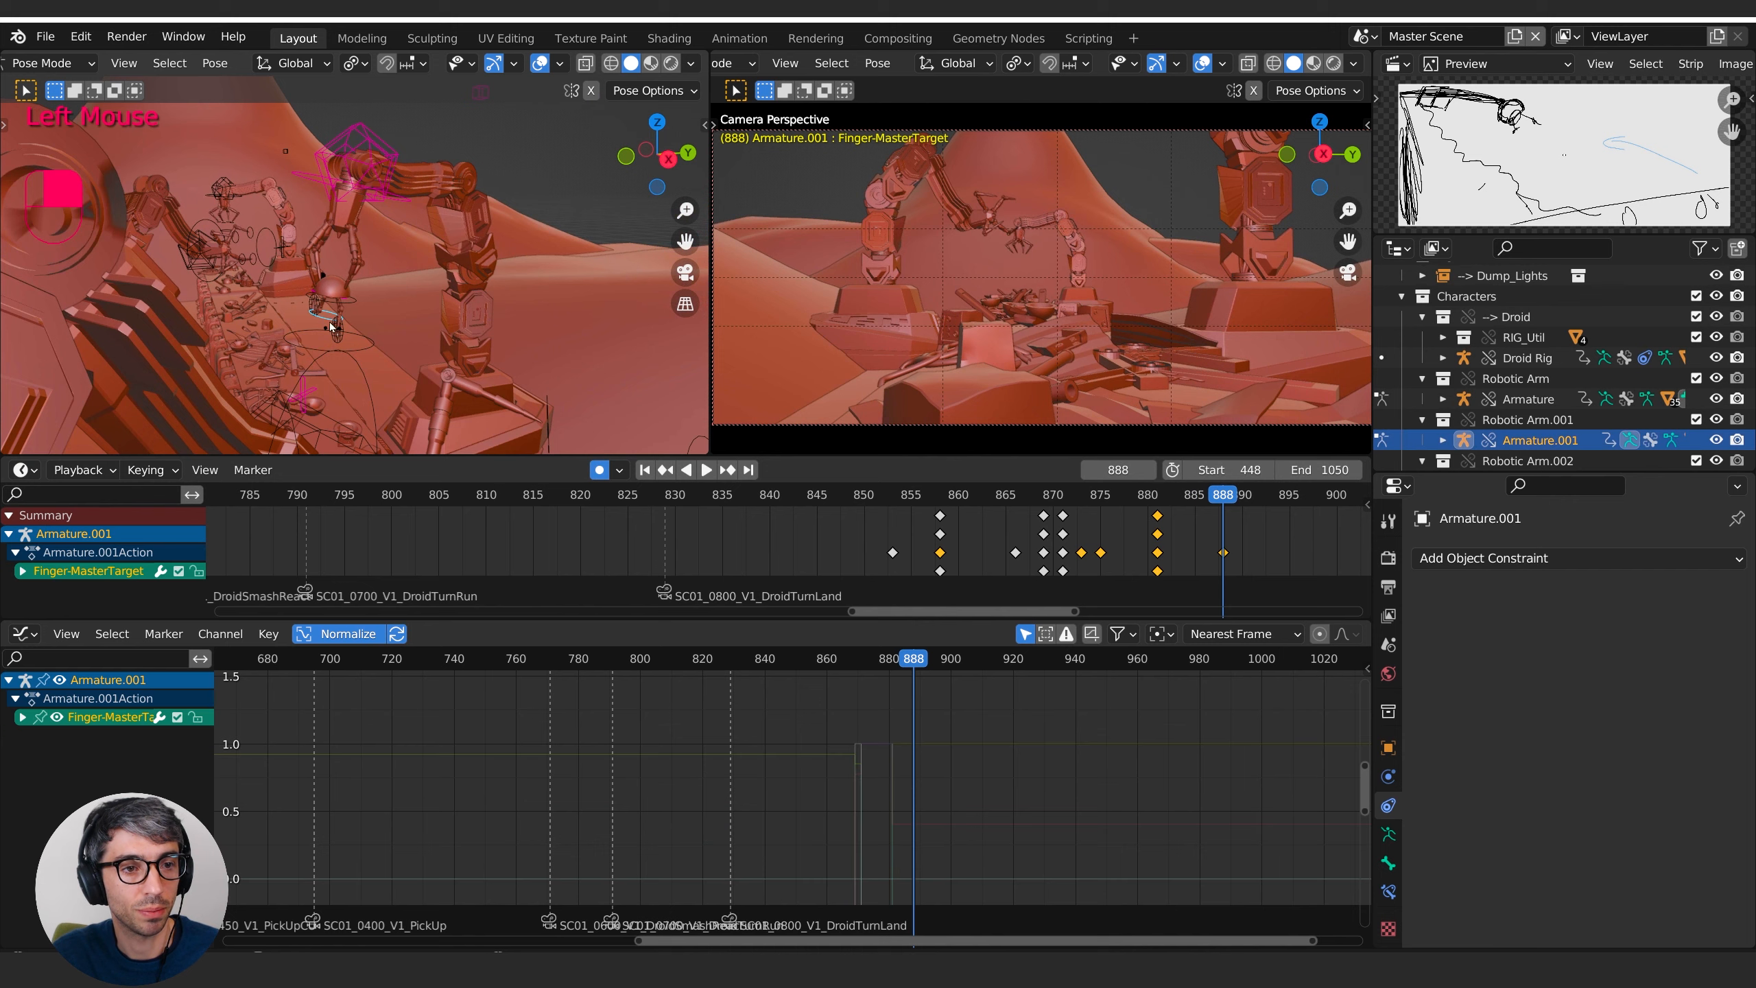
{"action": "left_click", "coordinate": [415, 319]}
- Scrub through frames 849 to 885 from the front view and play back to examine the arm lifting the droid
{"action": "middle_click_drag", "start_coordinate": [414, 319], "coordinate": [594, 306]}
{"action": "left_click", "coordinate": [1175, 495]}
{"action": "left_click_drag", "start_coordinate": [1176, 503], "coordinate": [1014, 480]}
{"action": "middle_click_drag", "start_coordinate": [394, 333], "coordinate": [374, 314], "text": "shift"}
{"action": "scroll", "coordinate": [420, 254], "scroll_direction": "down", "scroll_amount": 4}
{"action": "middle_click_drag", "start_coordinate": [420, 252], "coordinate": [447, 266], "text": "shift"}
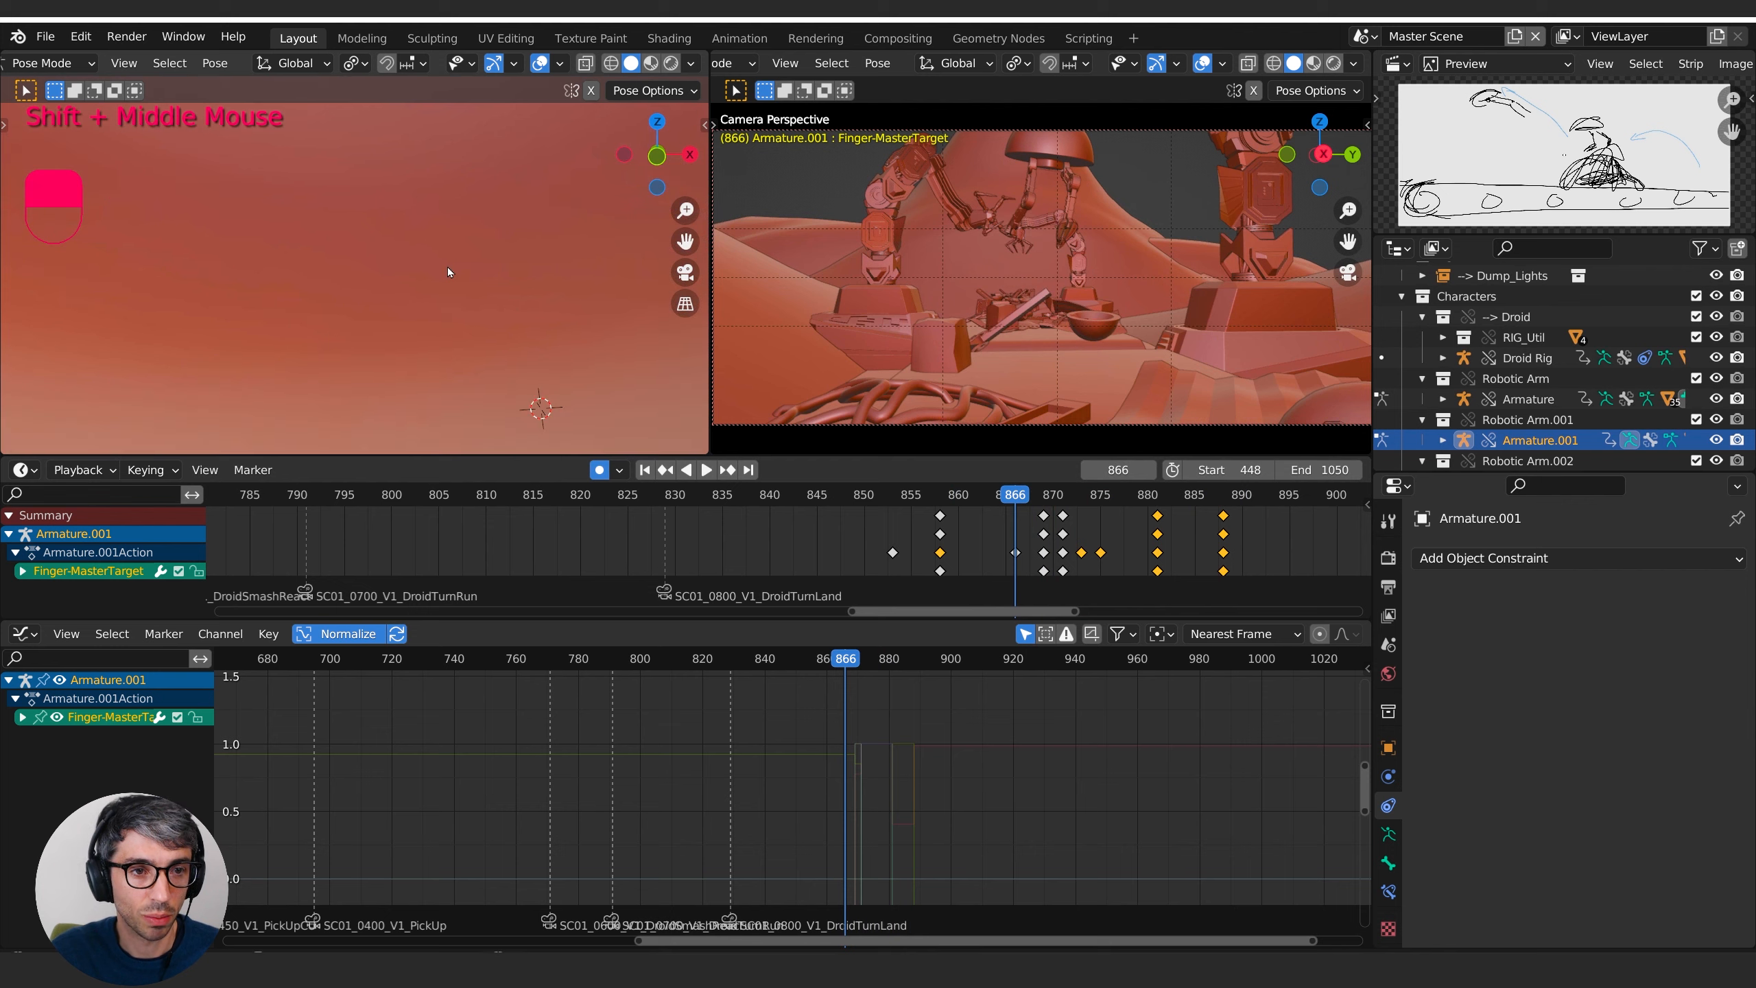
{"action": "scroll", "coordinate": [447, 267], "scroll_direction": "up", "scroll_amount": 4}
{"action": "left_click_drag", "start_coordinate": [992, 500], "coordinate": [1173, 493]}
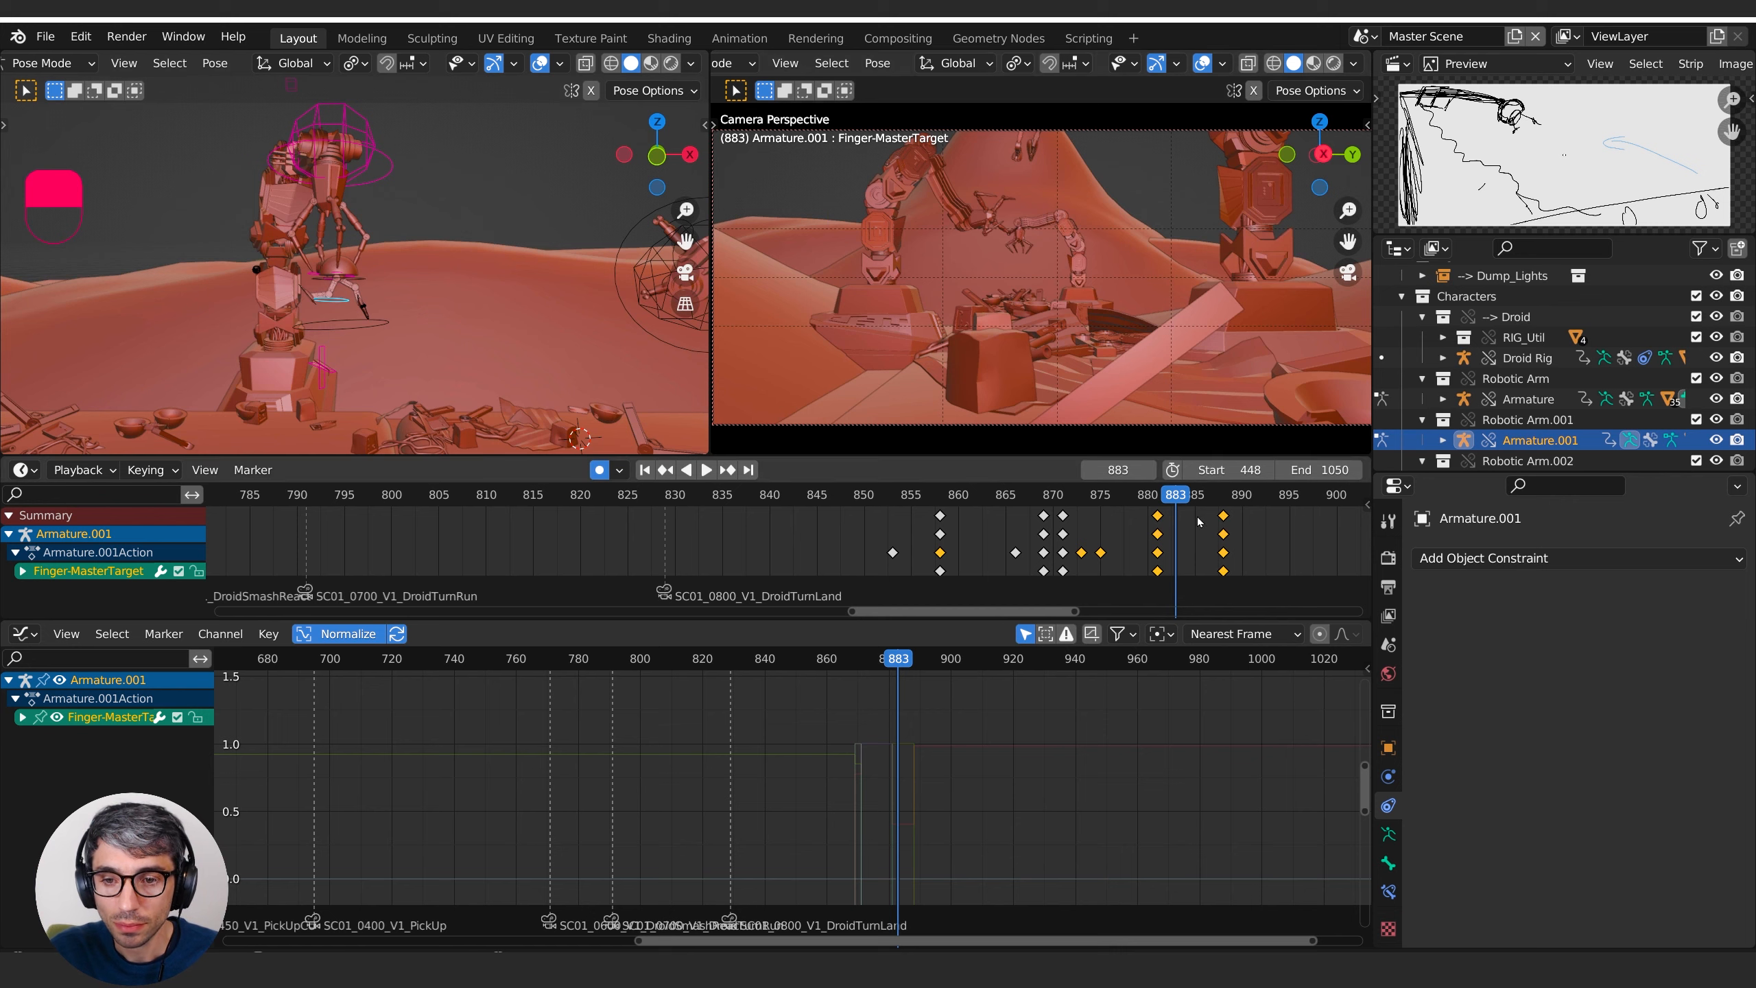
{"action": "left_click_drag", "start_coordinate": [1155, 497], "coordinate": [856, 496]}
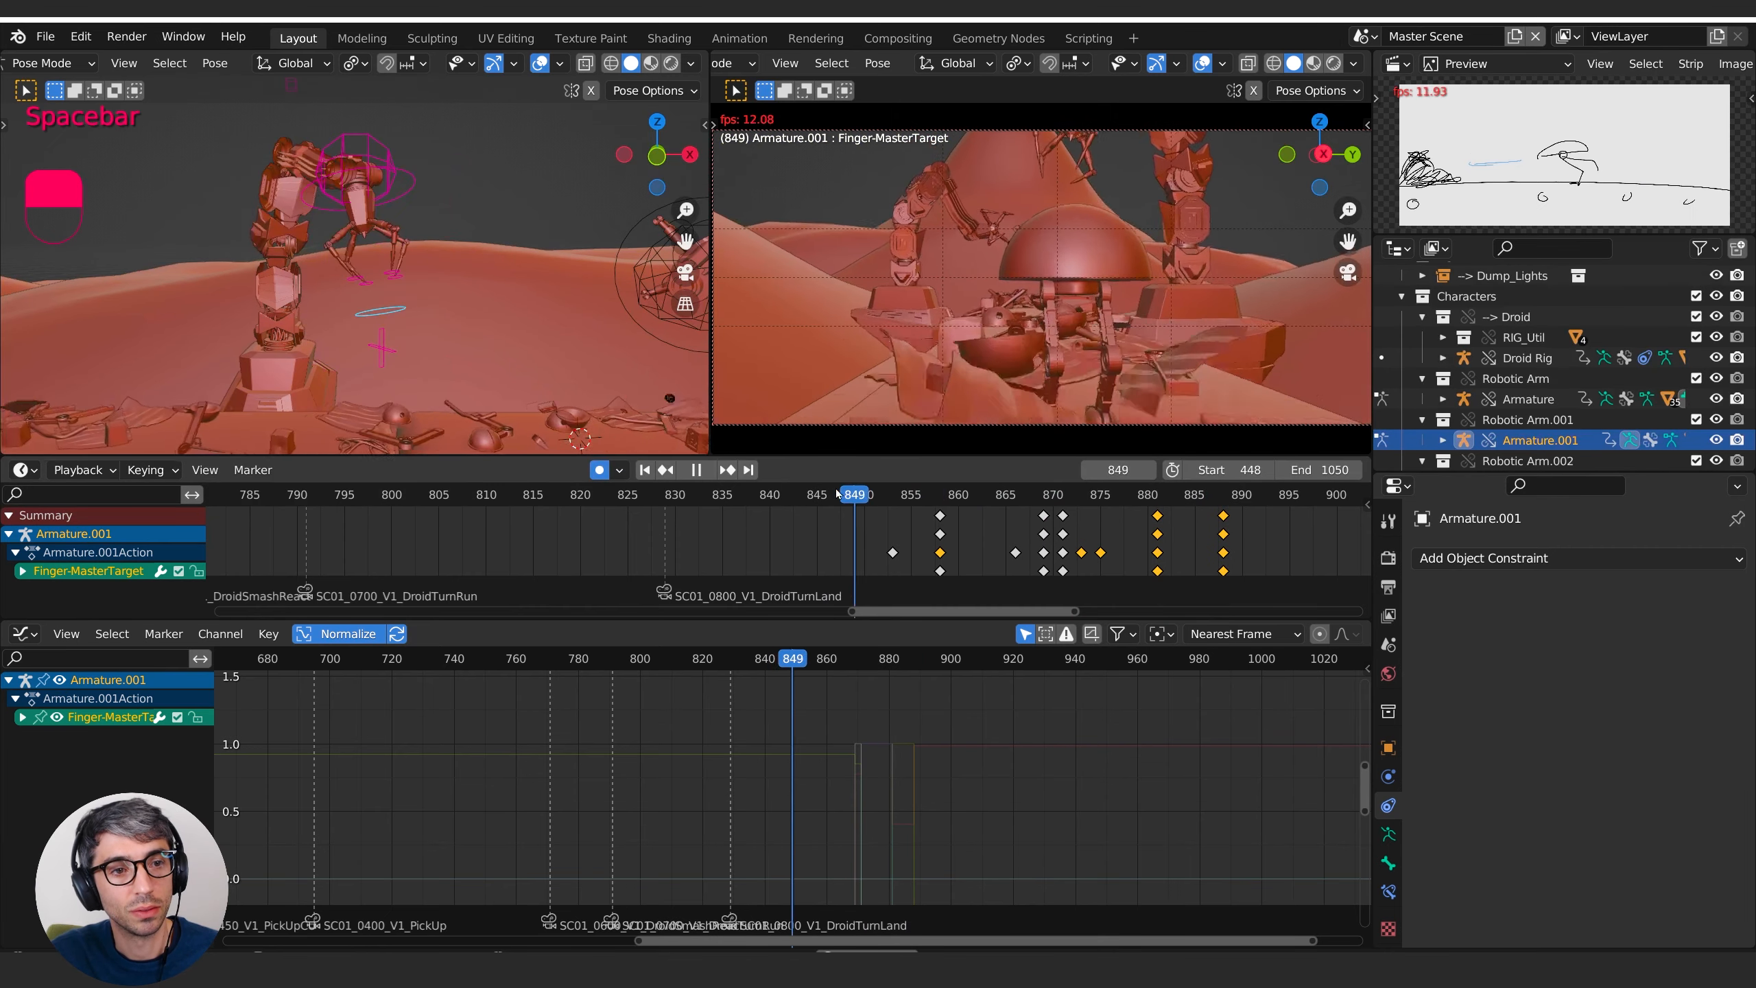
- Play back and scrub the shot between frames 849 and 912 to examine the timing of the arm lifting the droid
{"action": "key", "text": "space"}
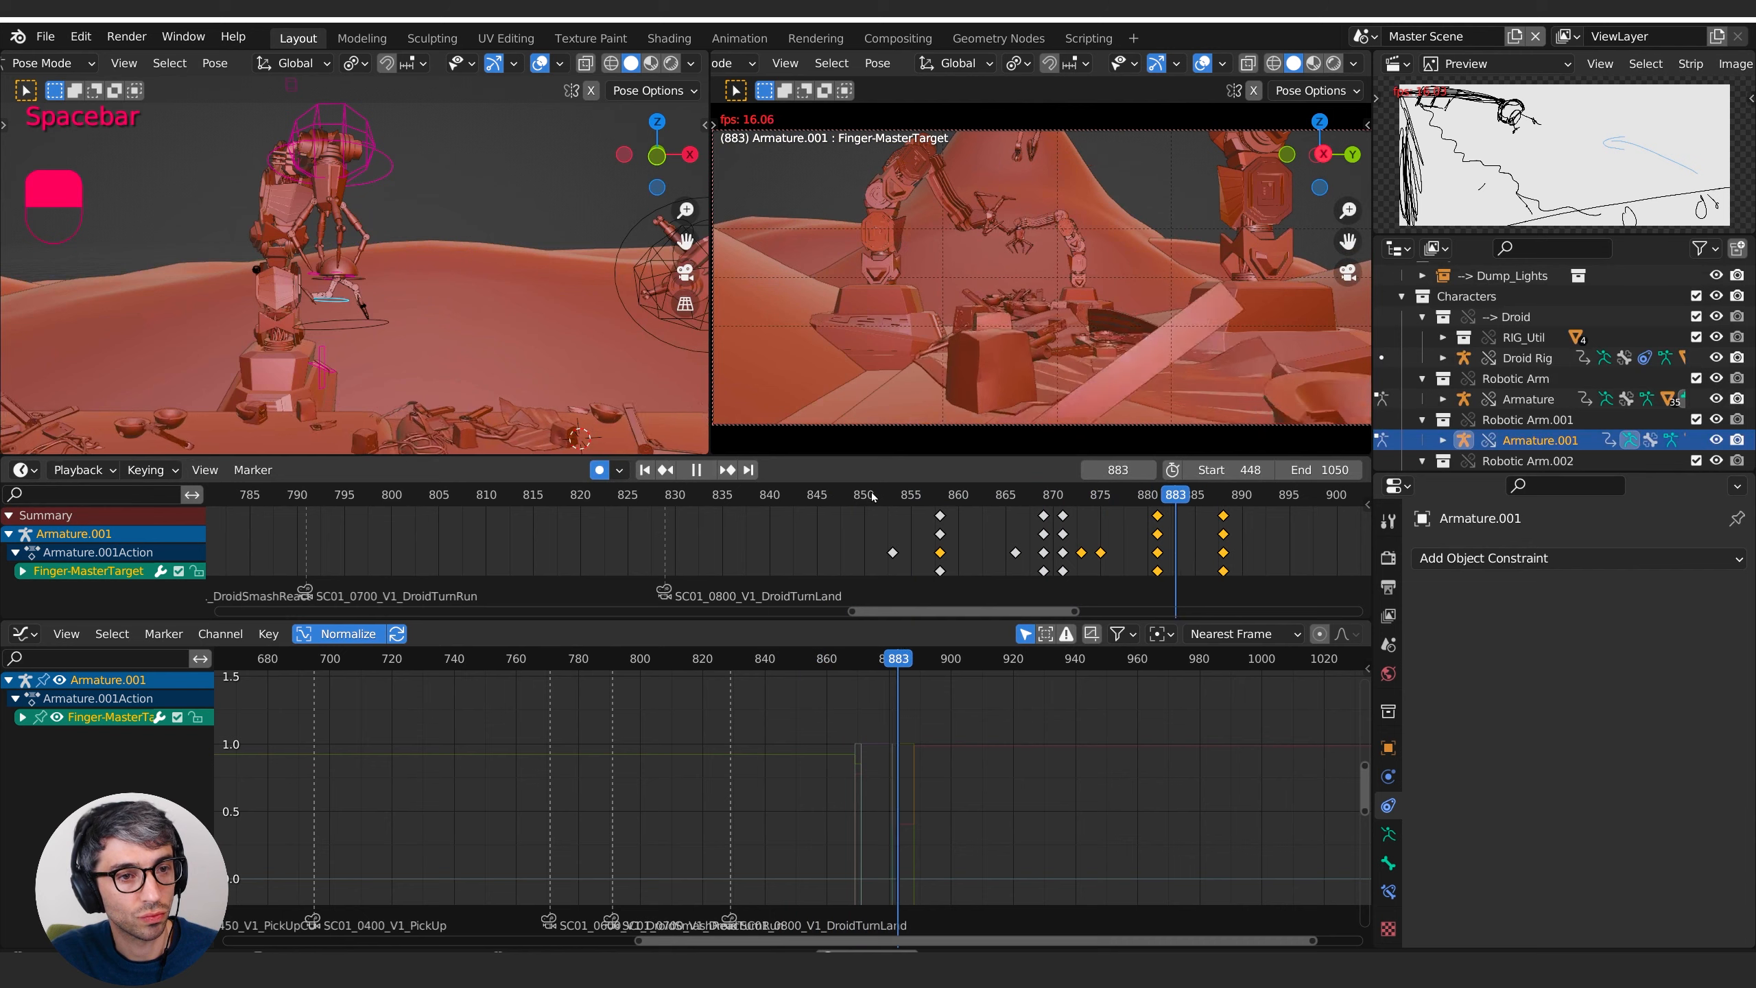
{"action": "key", "text": "space"}
{"action": "left_click", "coordinate": [943, 500]}
{"action": "key", "text": "space"}
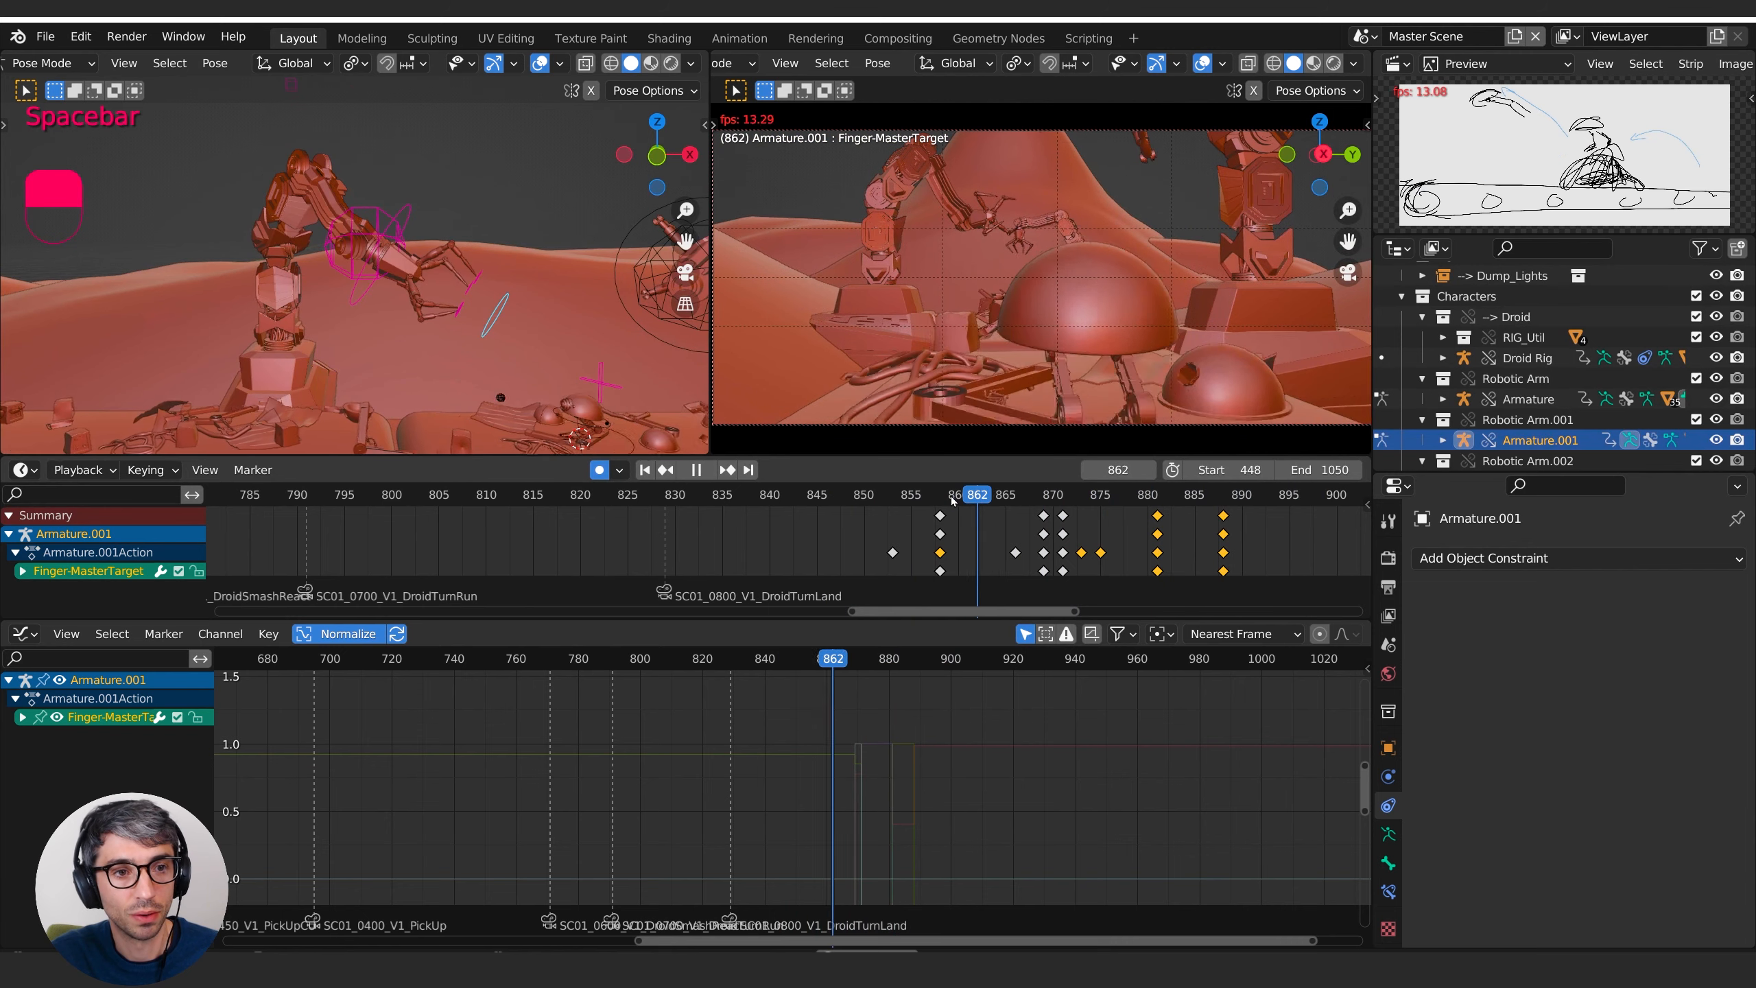
{"action": "key", "text": "space"}
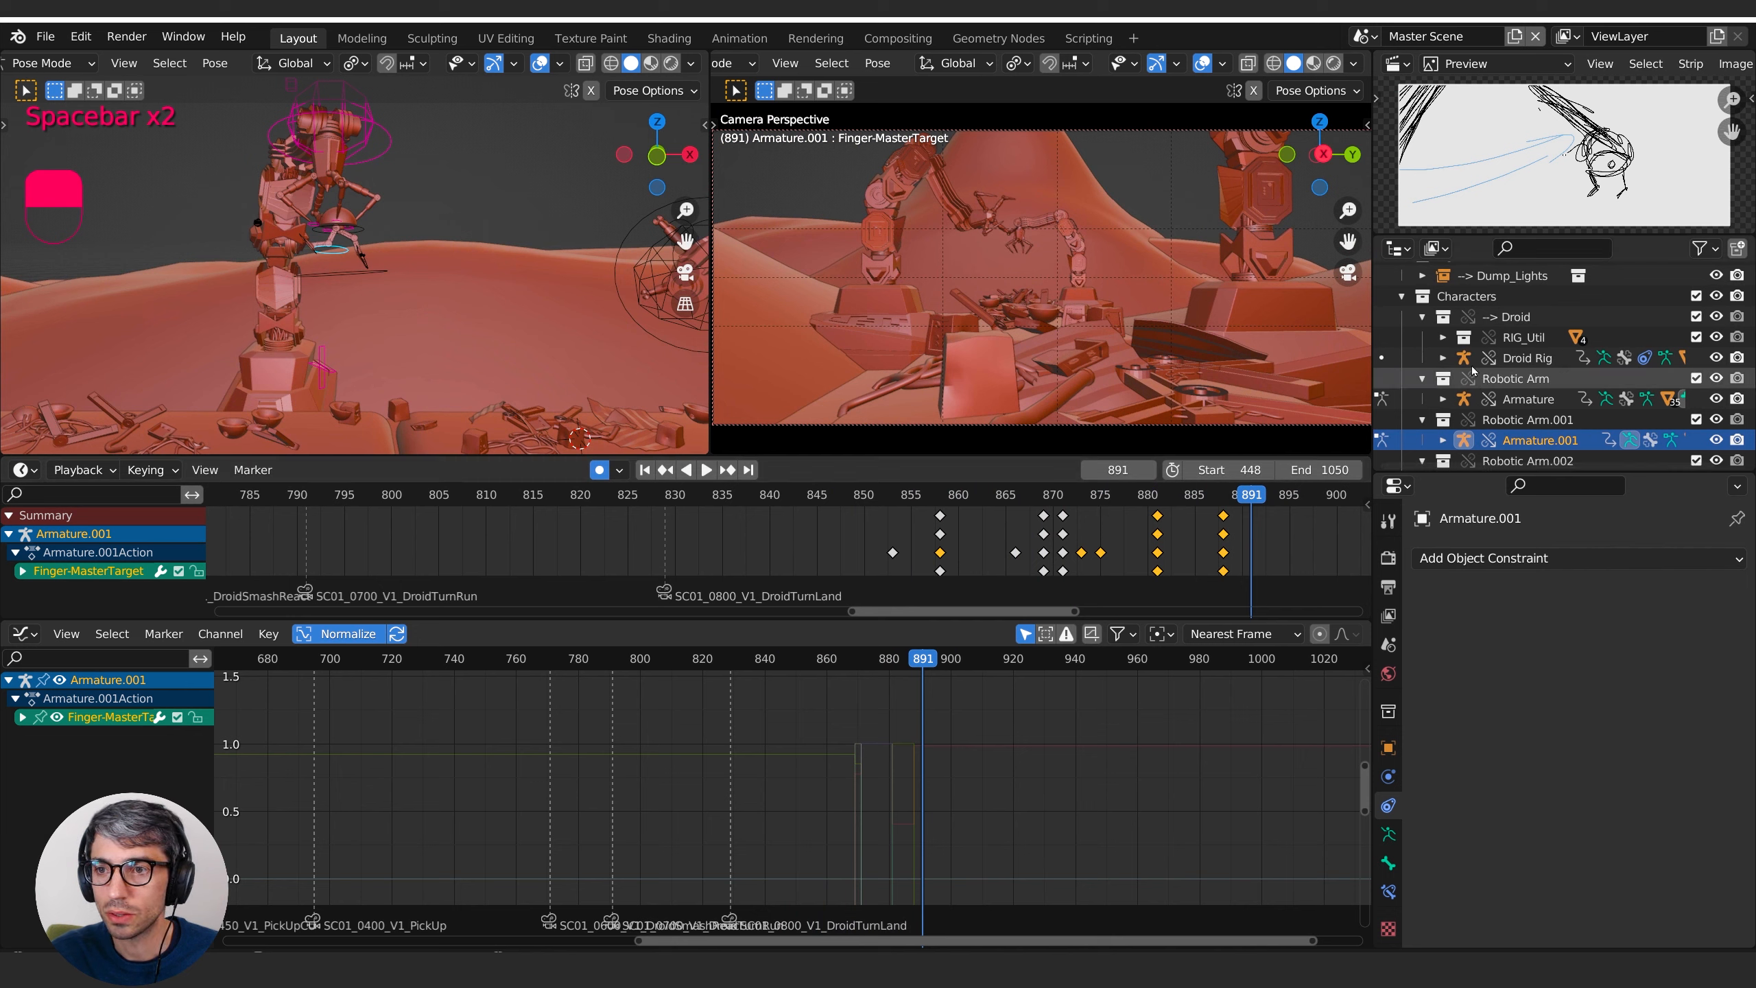
{"action": "key", "text": "space"}
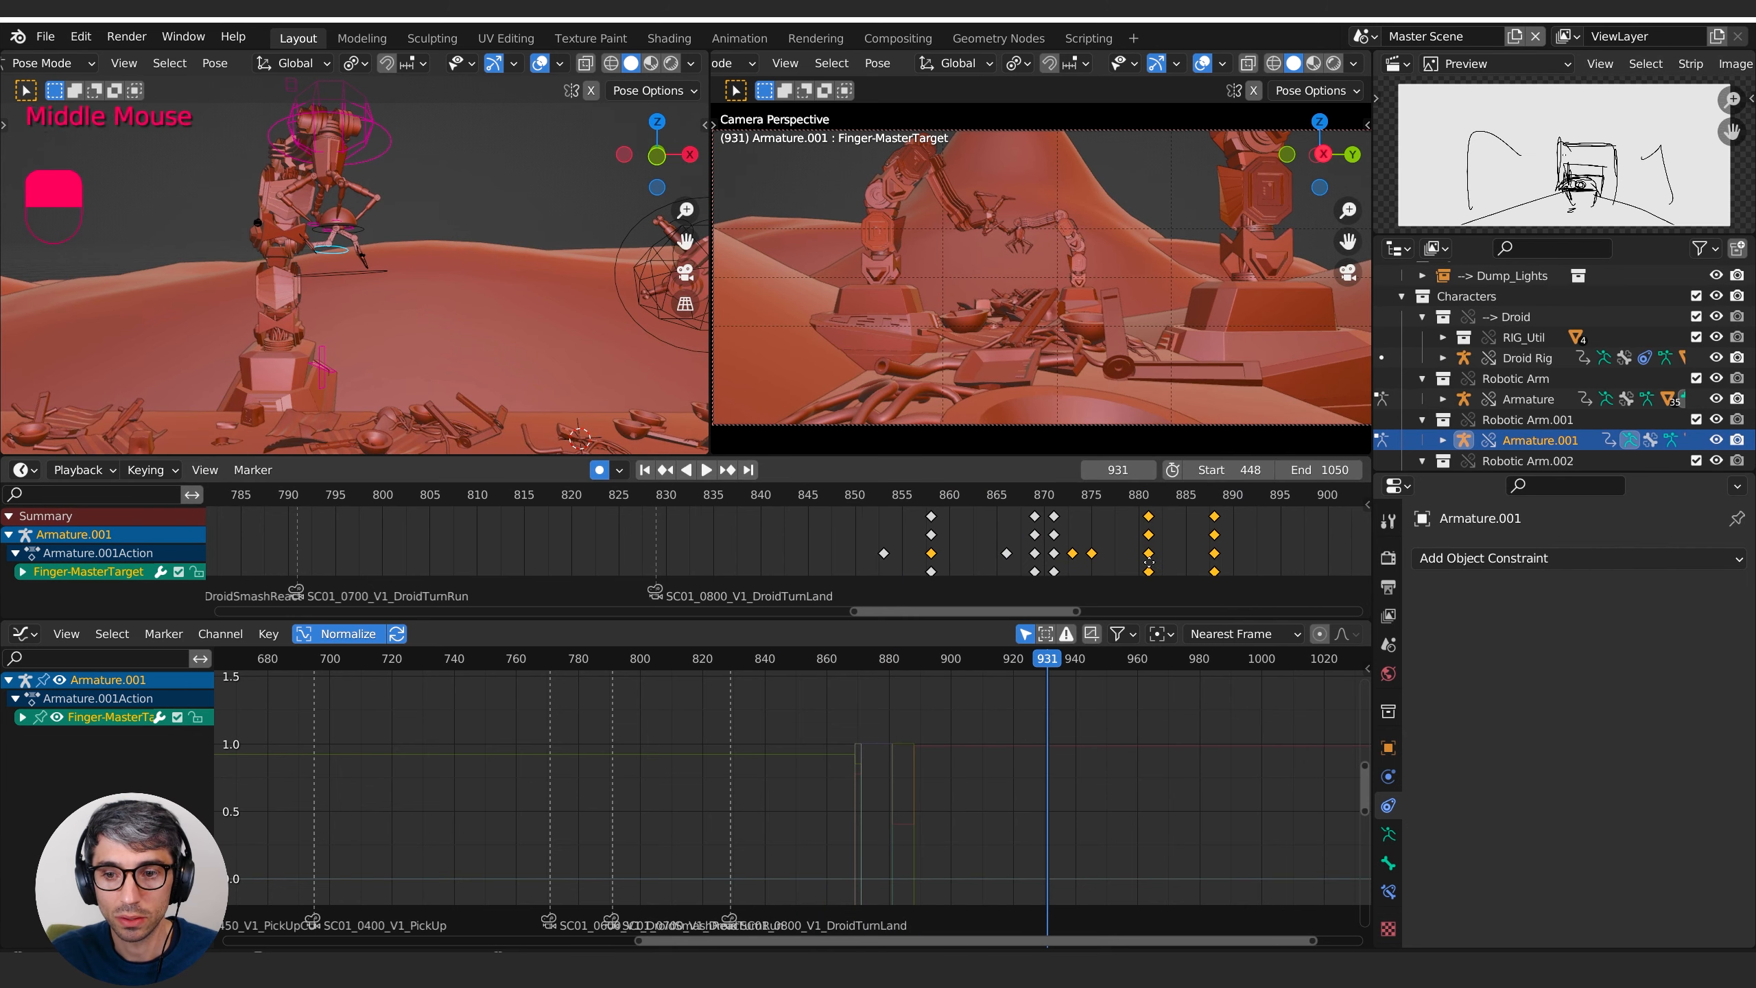
{"action": "key", "text": "space"}
{"action": "left_click", "coordinate": [970, 499]}
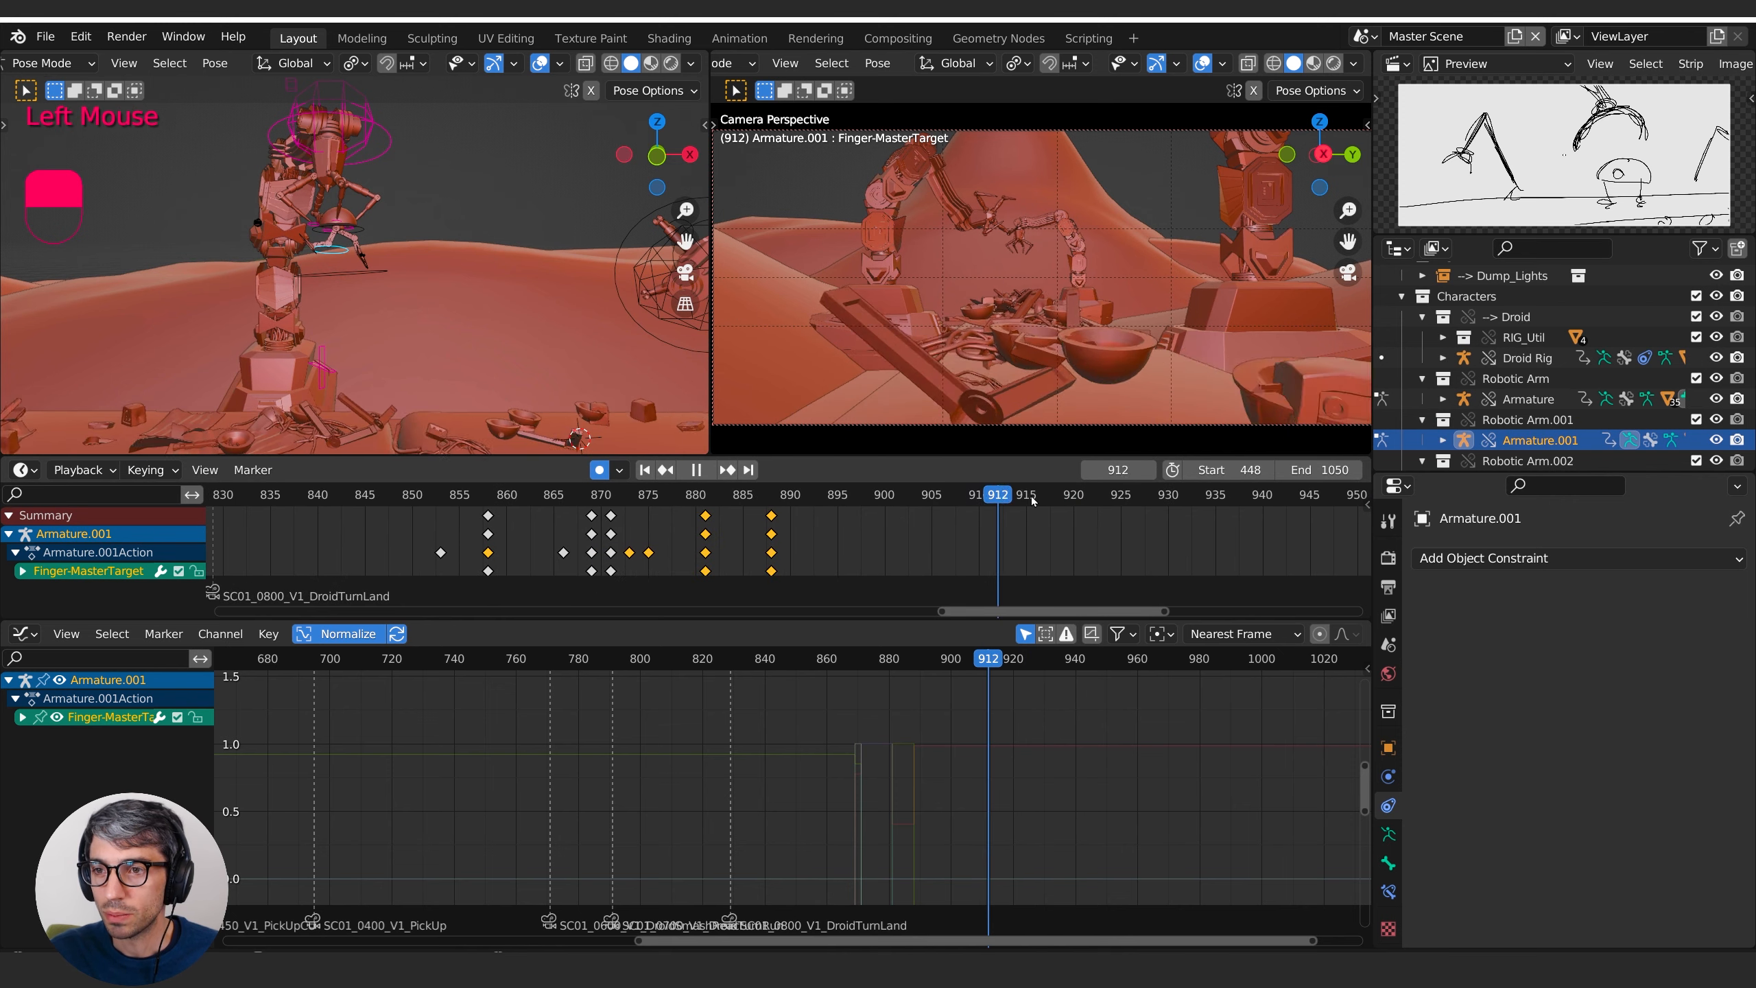
{"action": "left_click_drag", "start_coordinate": [1063, 498], "coordinate": [683, 505]}
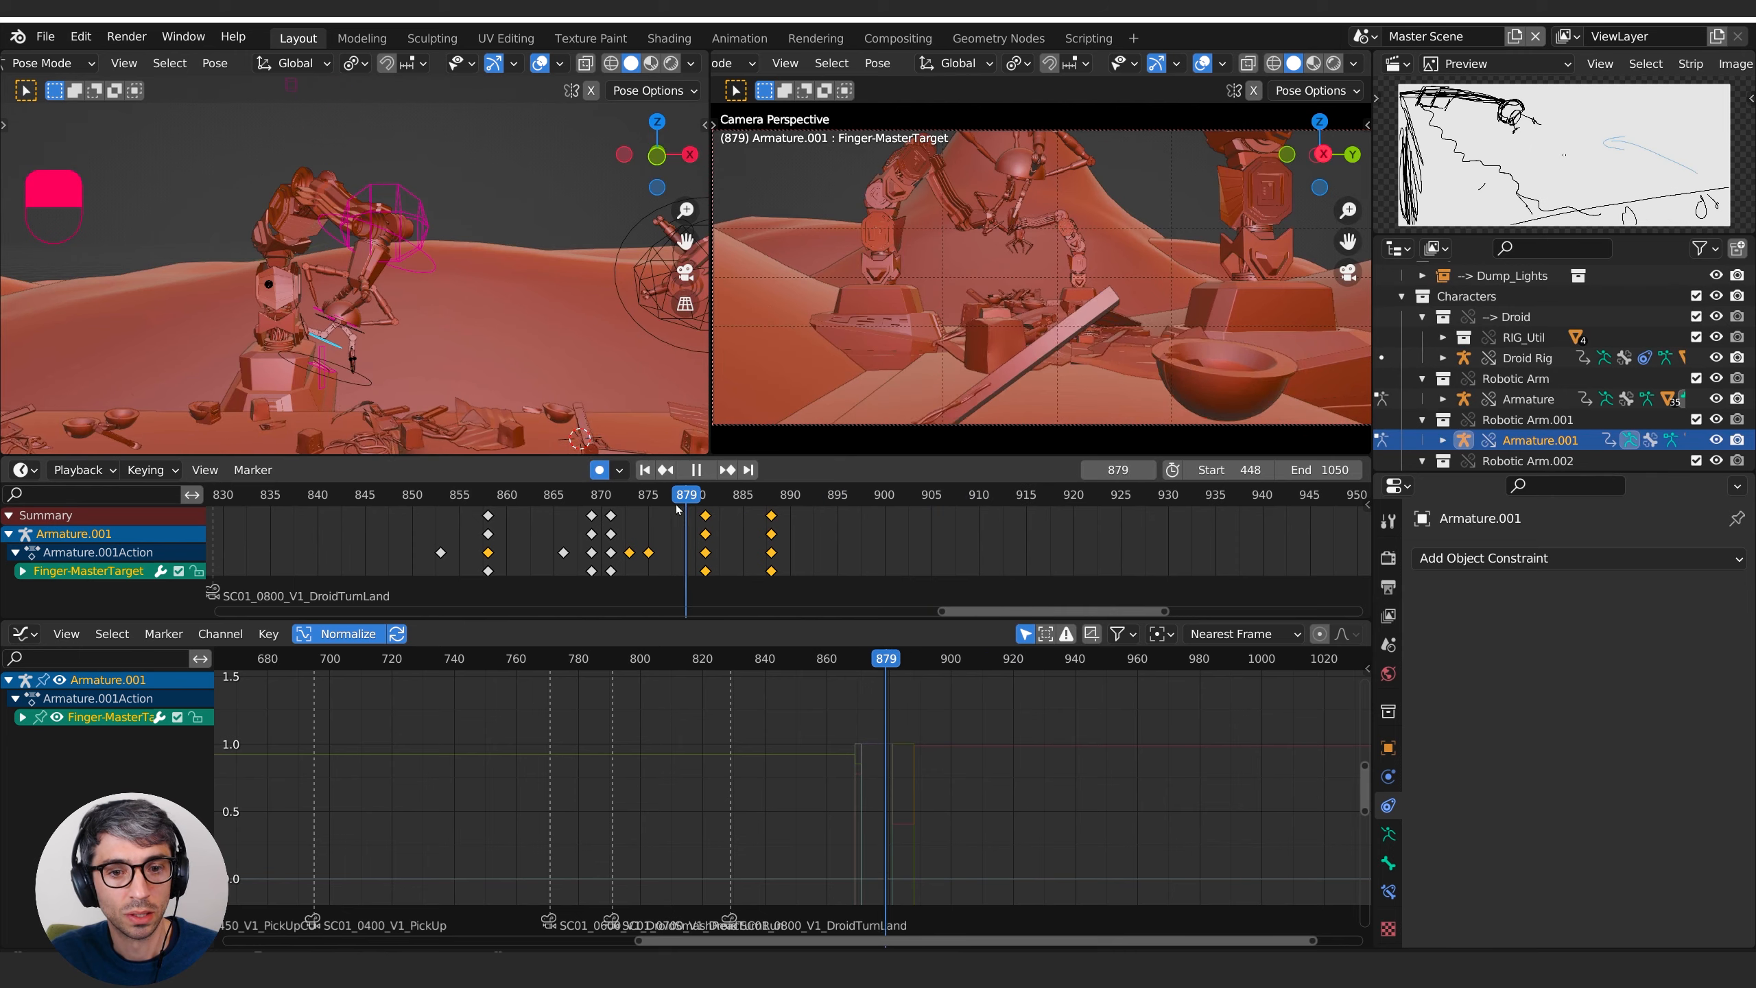
{"action": "key", "text": "space"}
{"action": "key", "text": "space"}
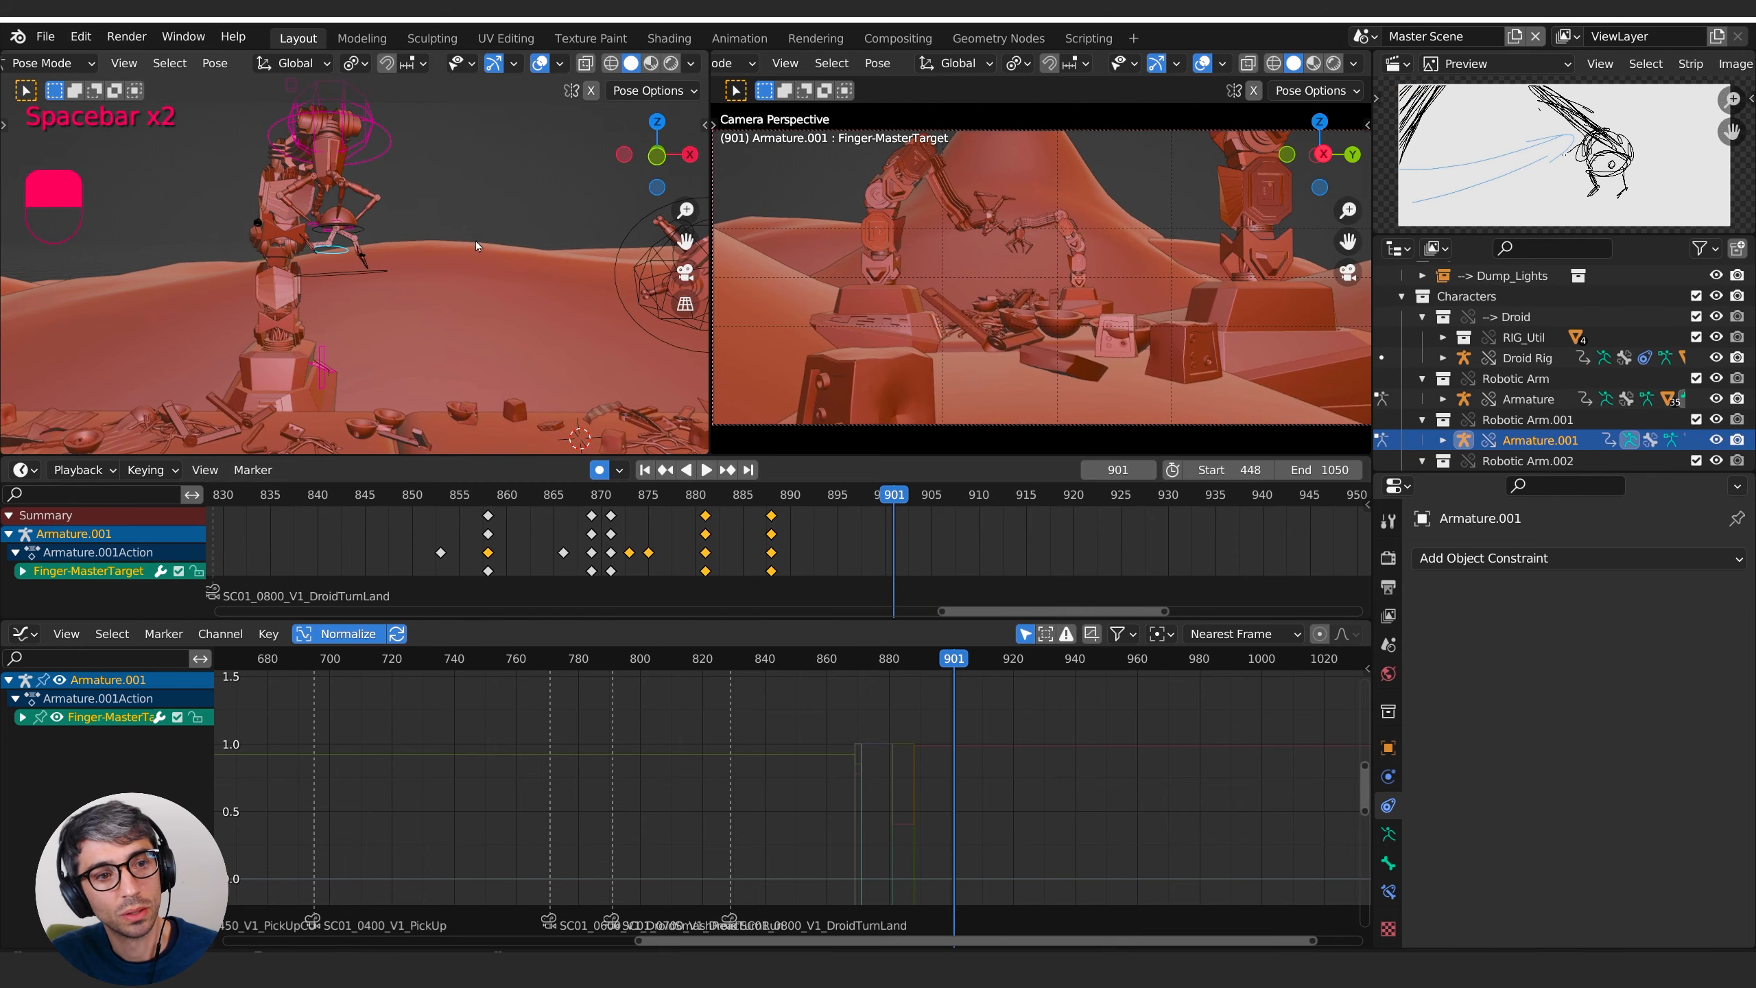
- At frame 901, move the RoboHand.Target bone sideways over the arm's pedestal and play back the motion
{"action": "middle_click_drag", "start_coordinate": [475, 242], "coordinate": [333, 140]}
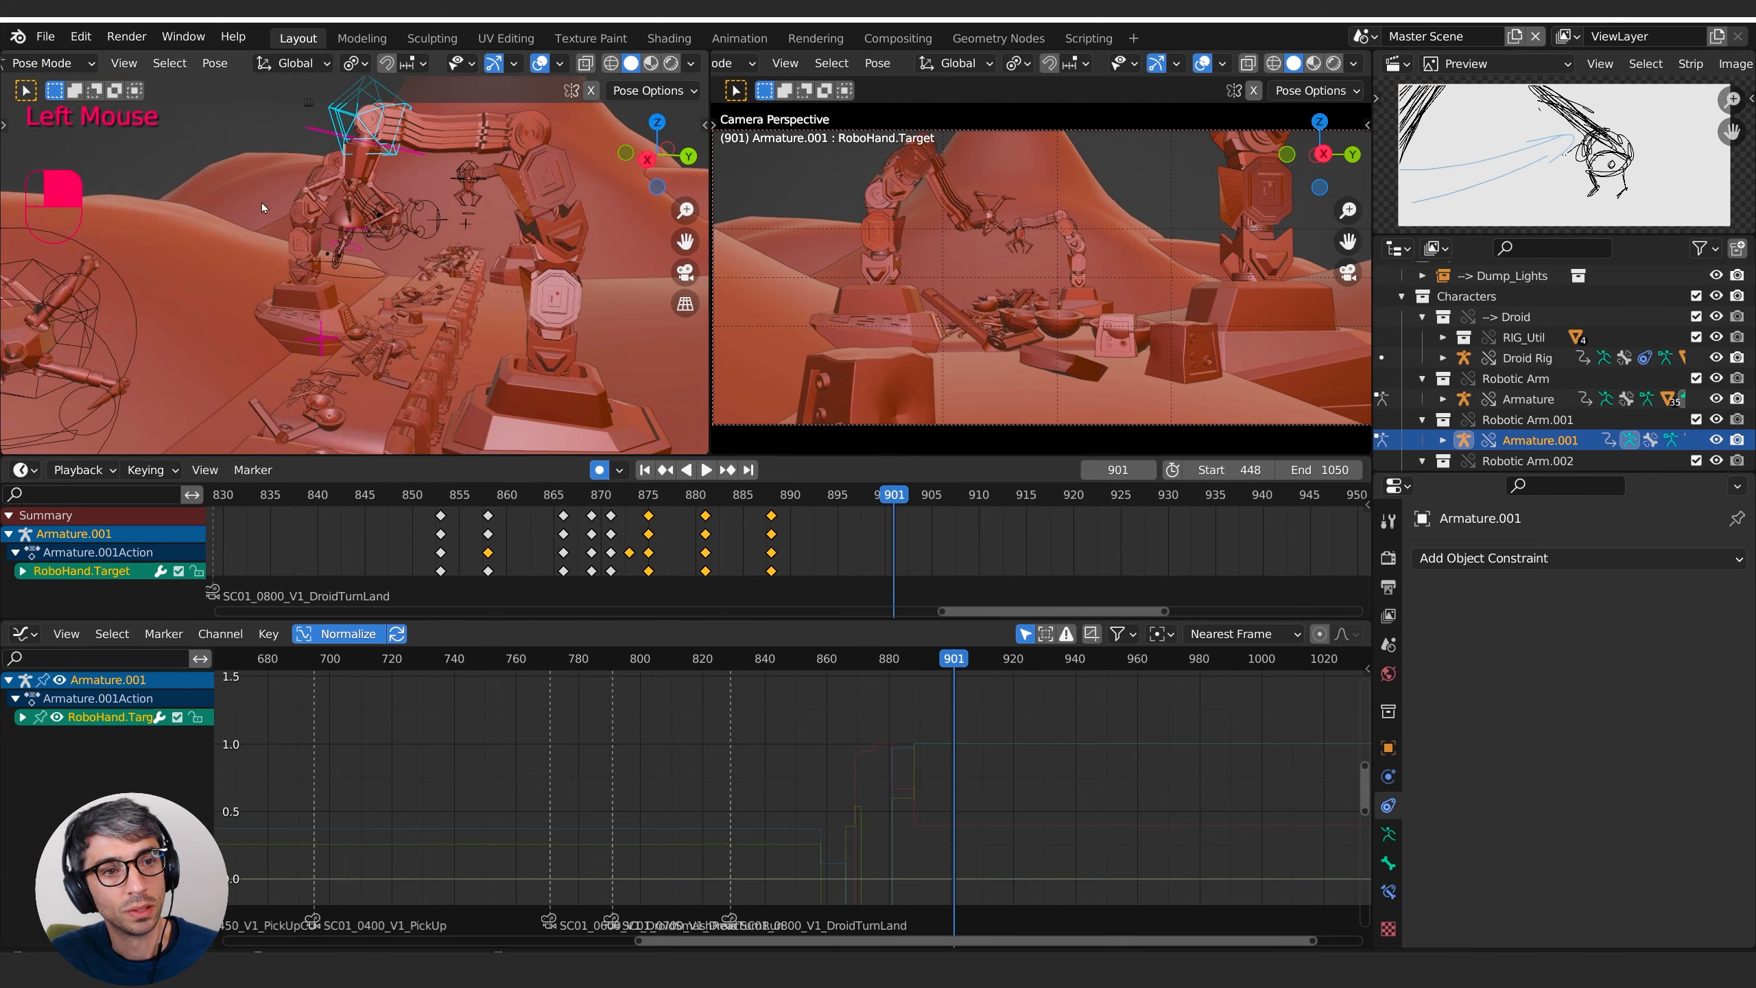
{"action": "middle_click_drag", "start_coordinate": [260, 203], "coordinate": [467, 236]}
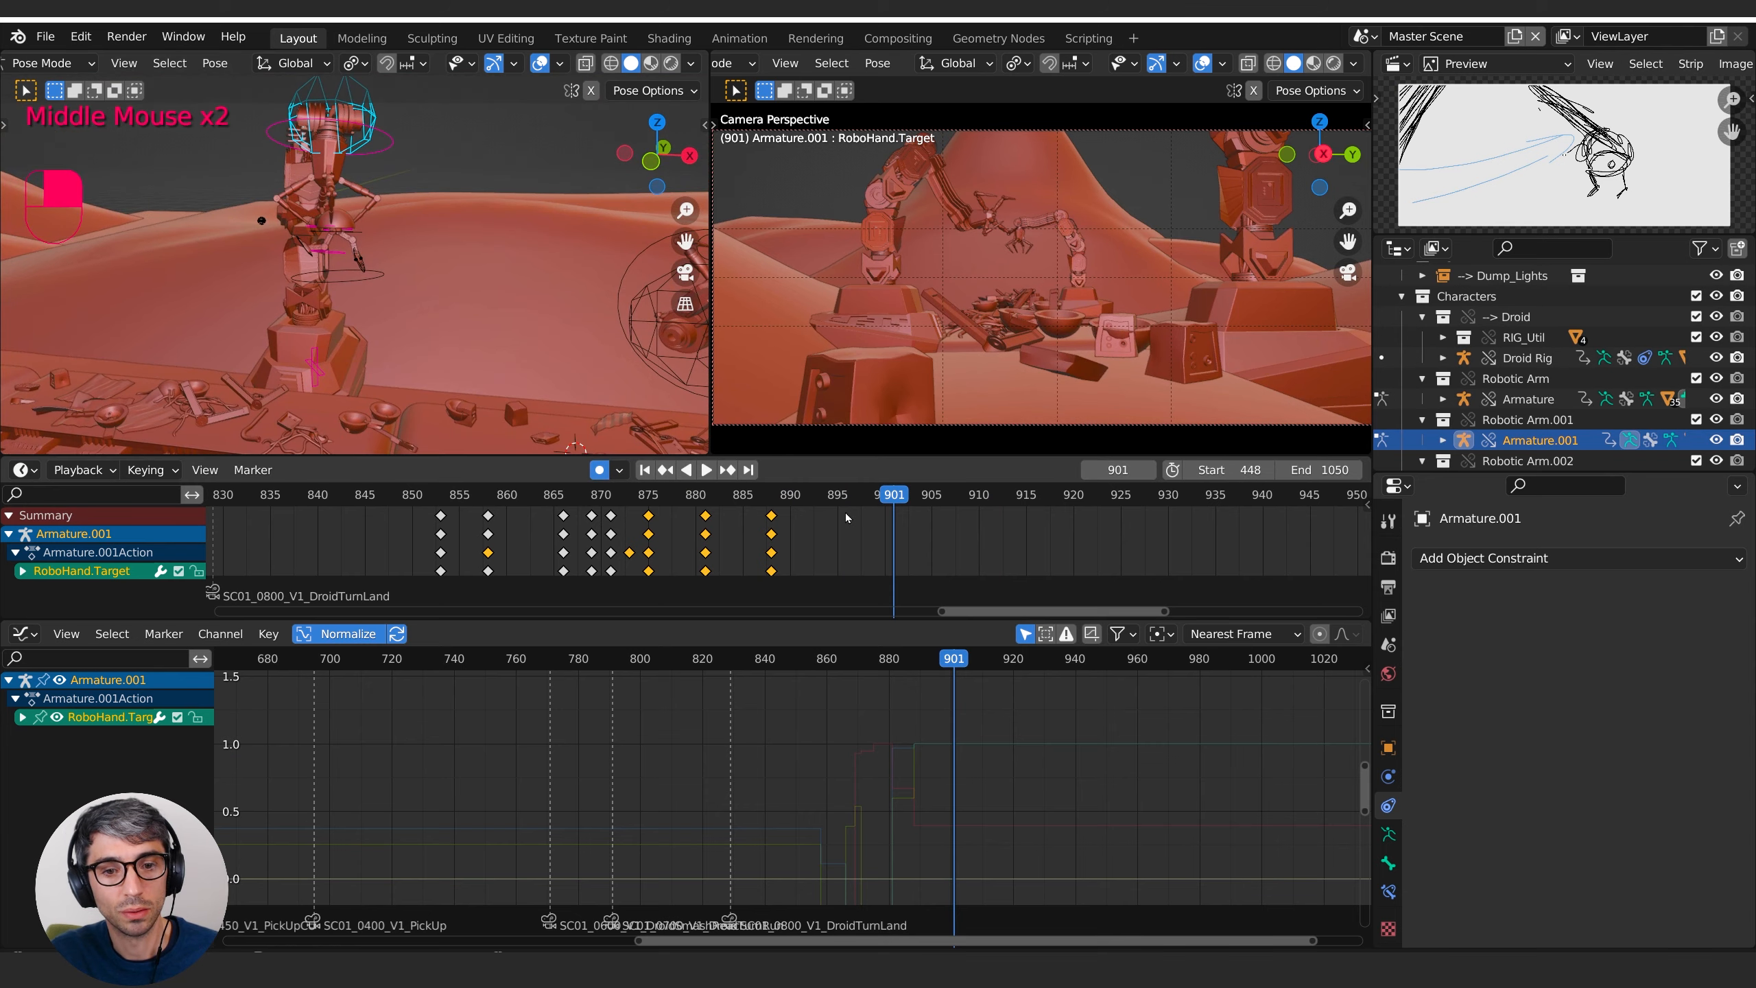
{"action": "left_click_drag", "start_coordinate": [846, 495], "coordinate": [518, 498]}
{"action": "key", "text": "space"}
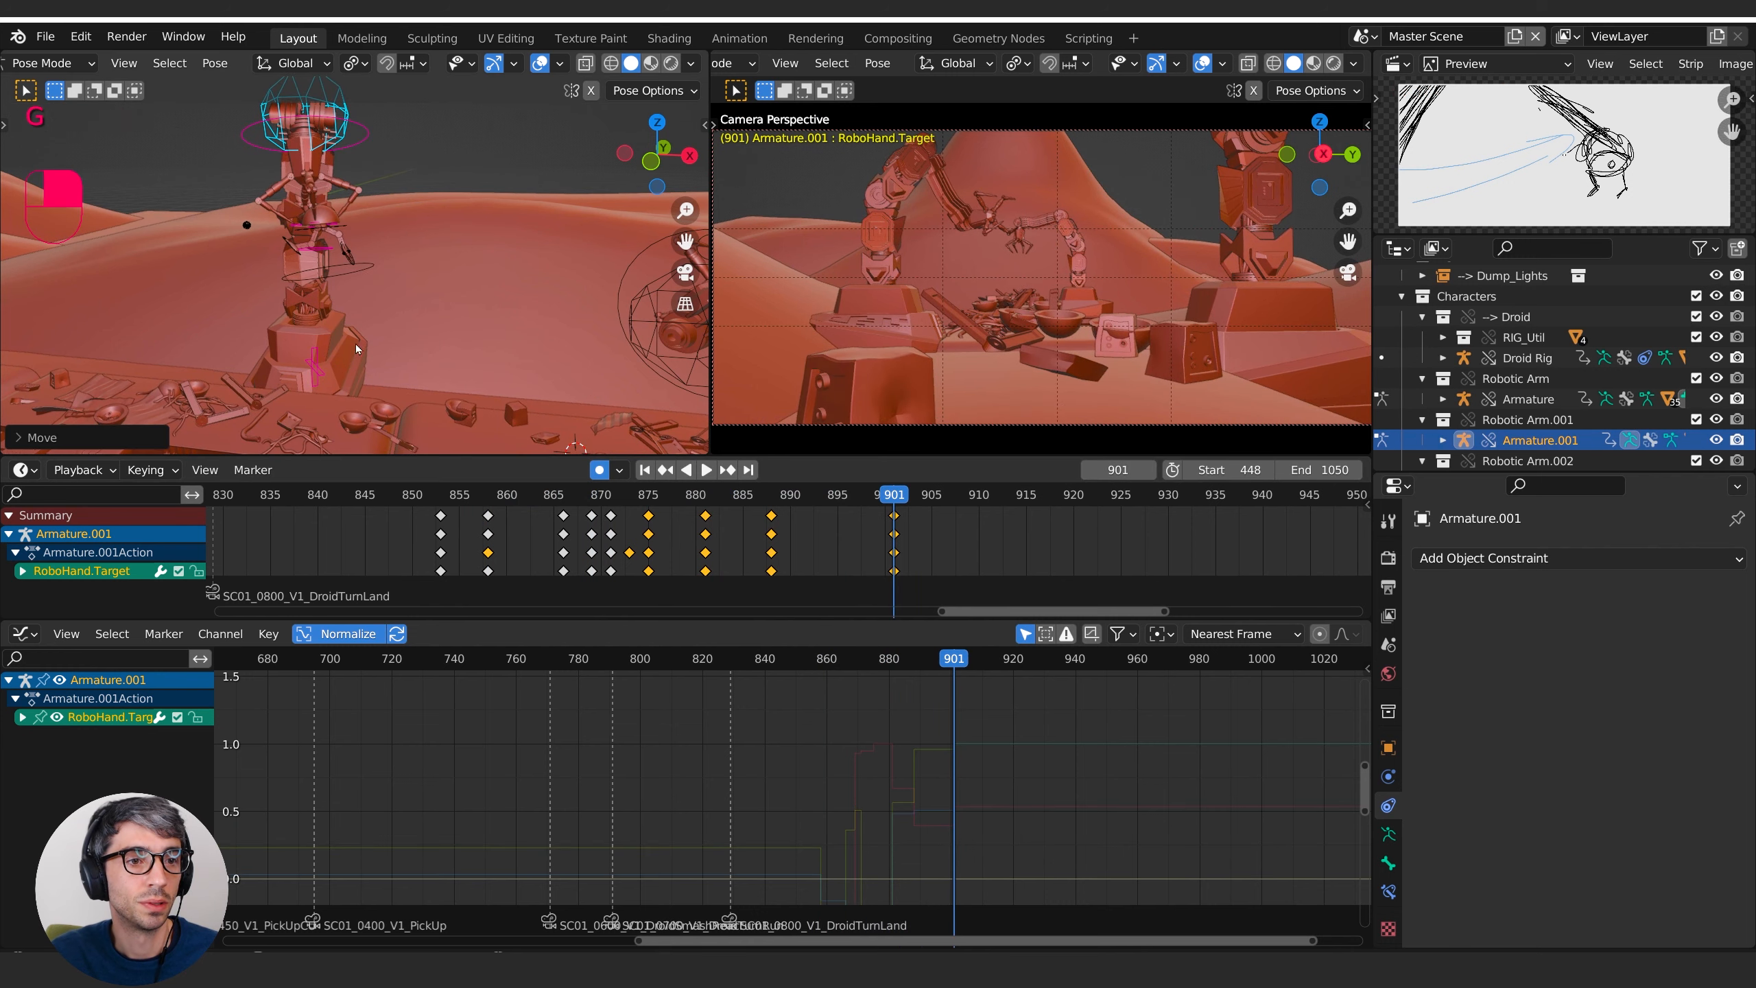
- Keyframe the MasterTarget bone at frame 901, play back the motion, and shift its keyframe to frame 895
{"action": "left_click_drag", "start_coordinate": [906, 496], "coordinate": [525, 495]}
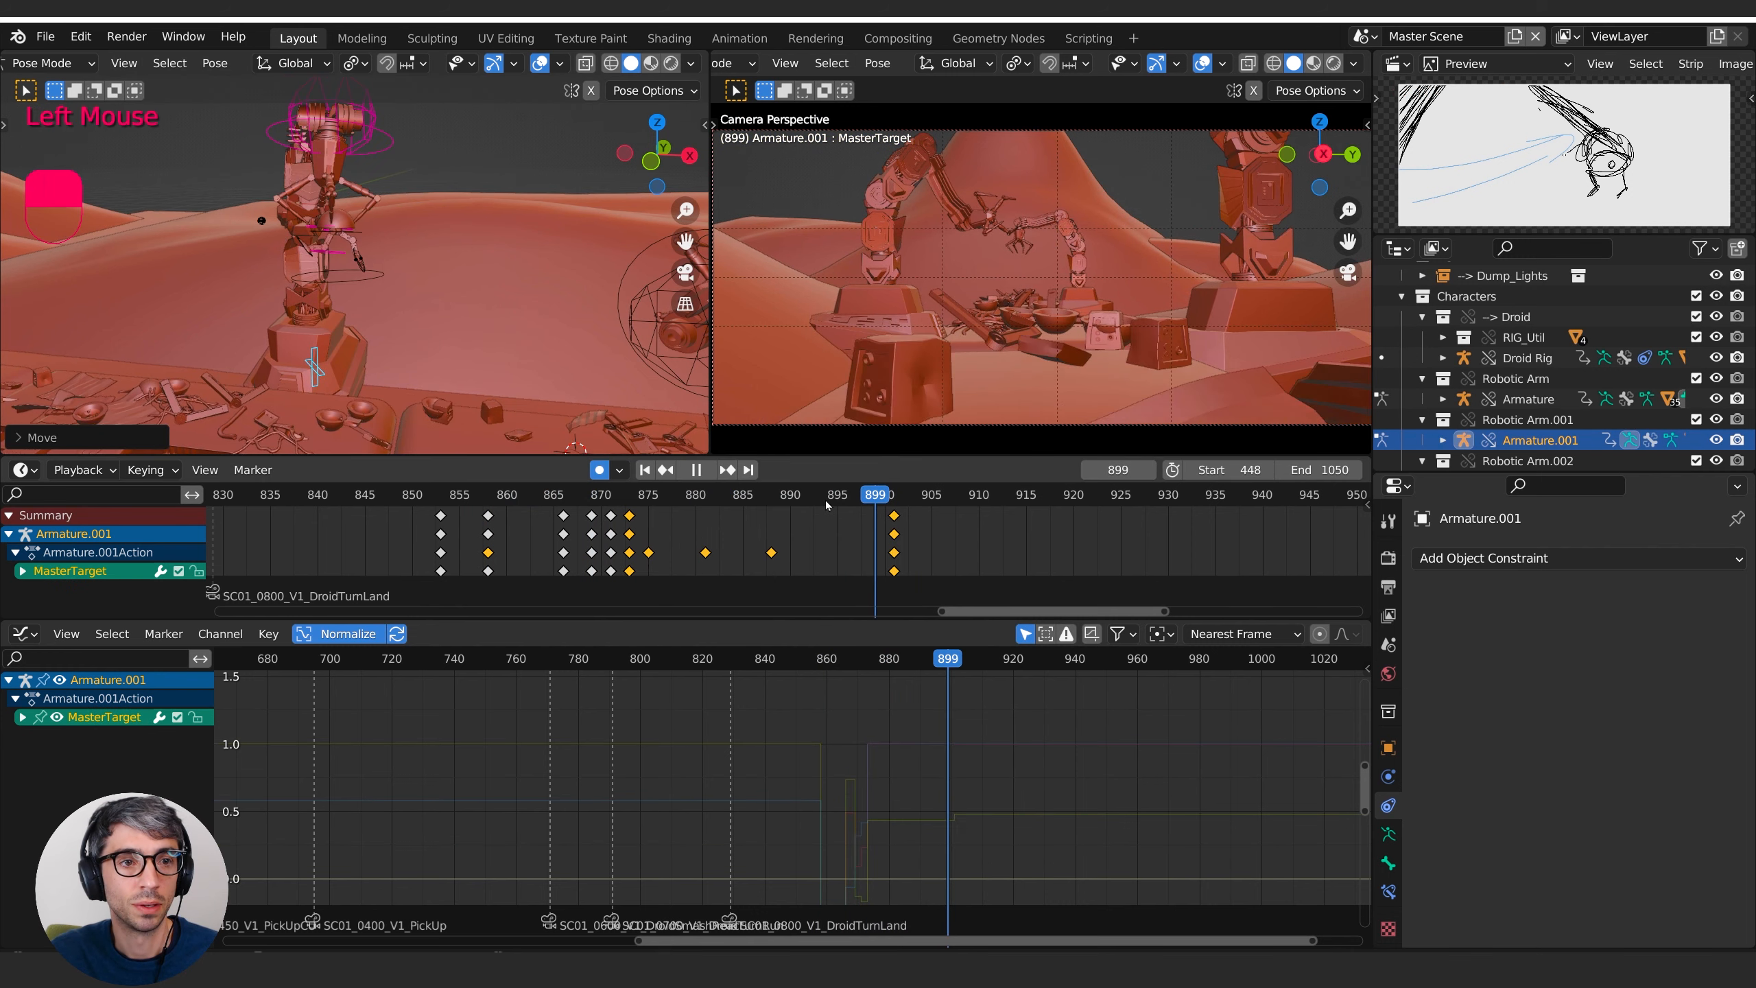
{"action": "key", "text": "space"}
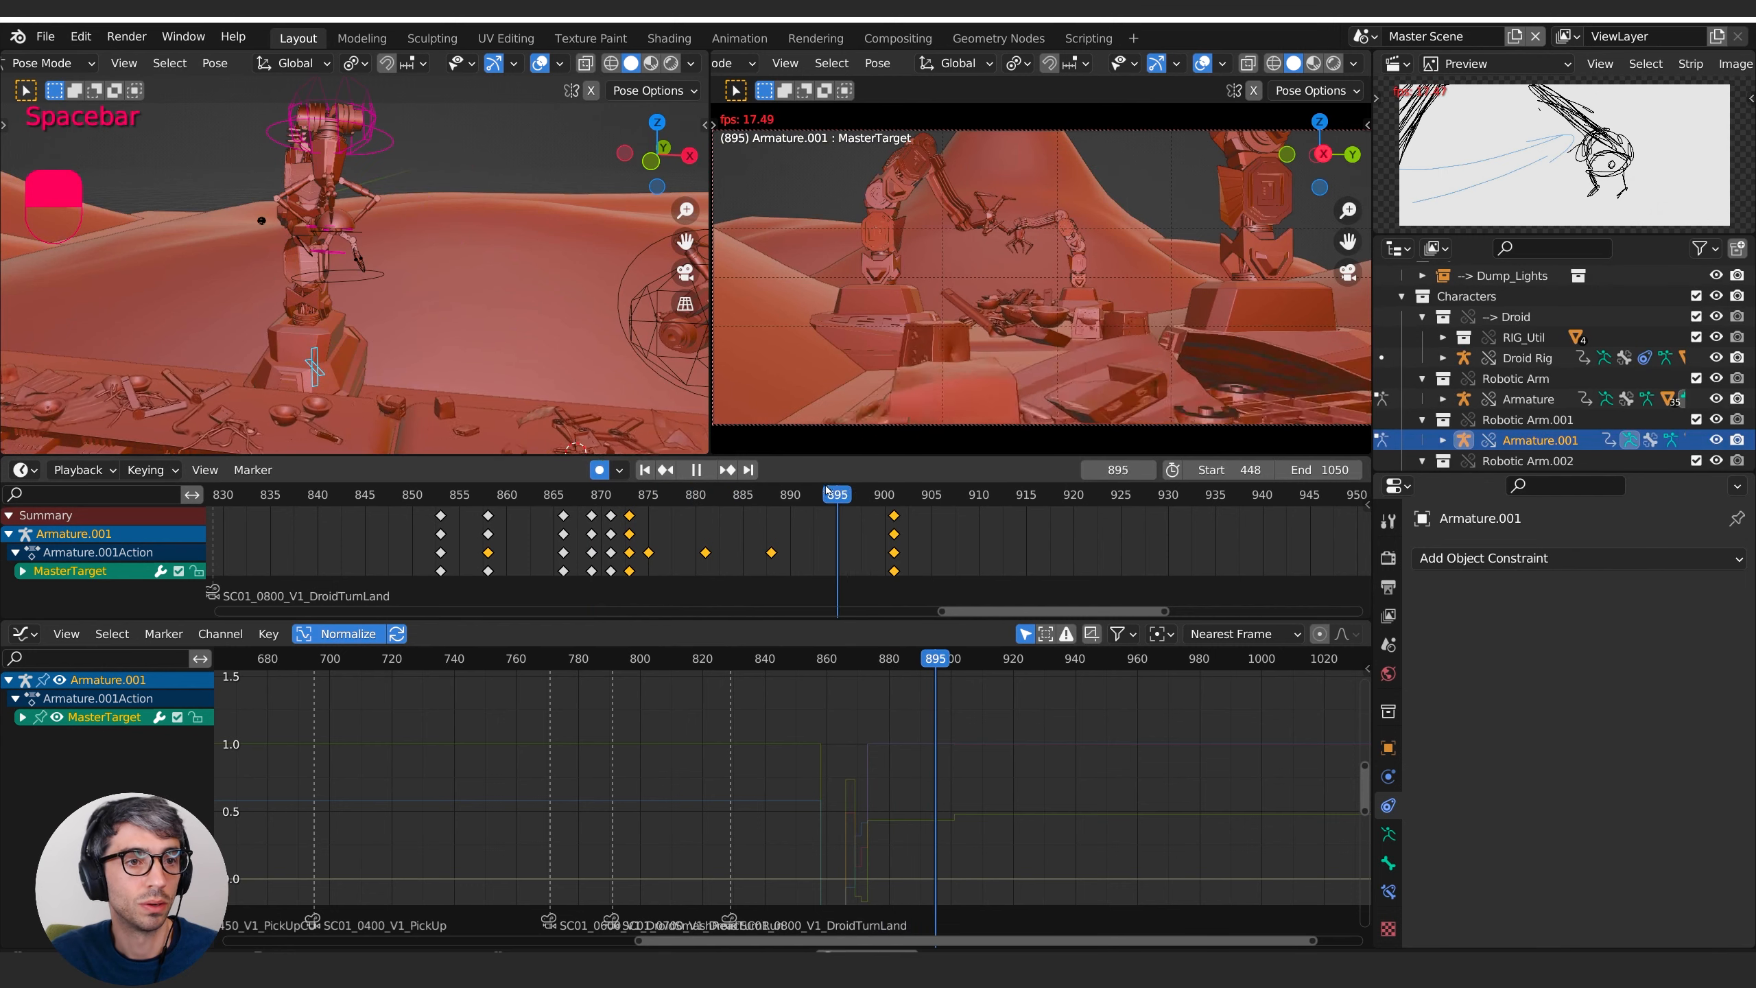
{"action": "key", "text": "space"}
{"action": "left_click_drag", "start_coordinate": [995, 501], "coordinate": [904, 508]}
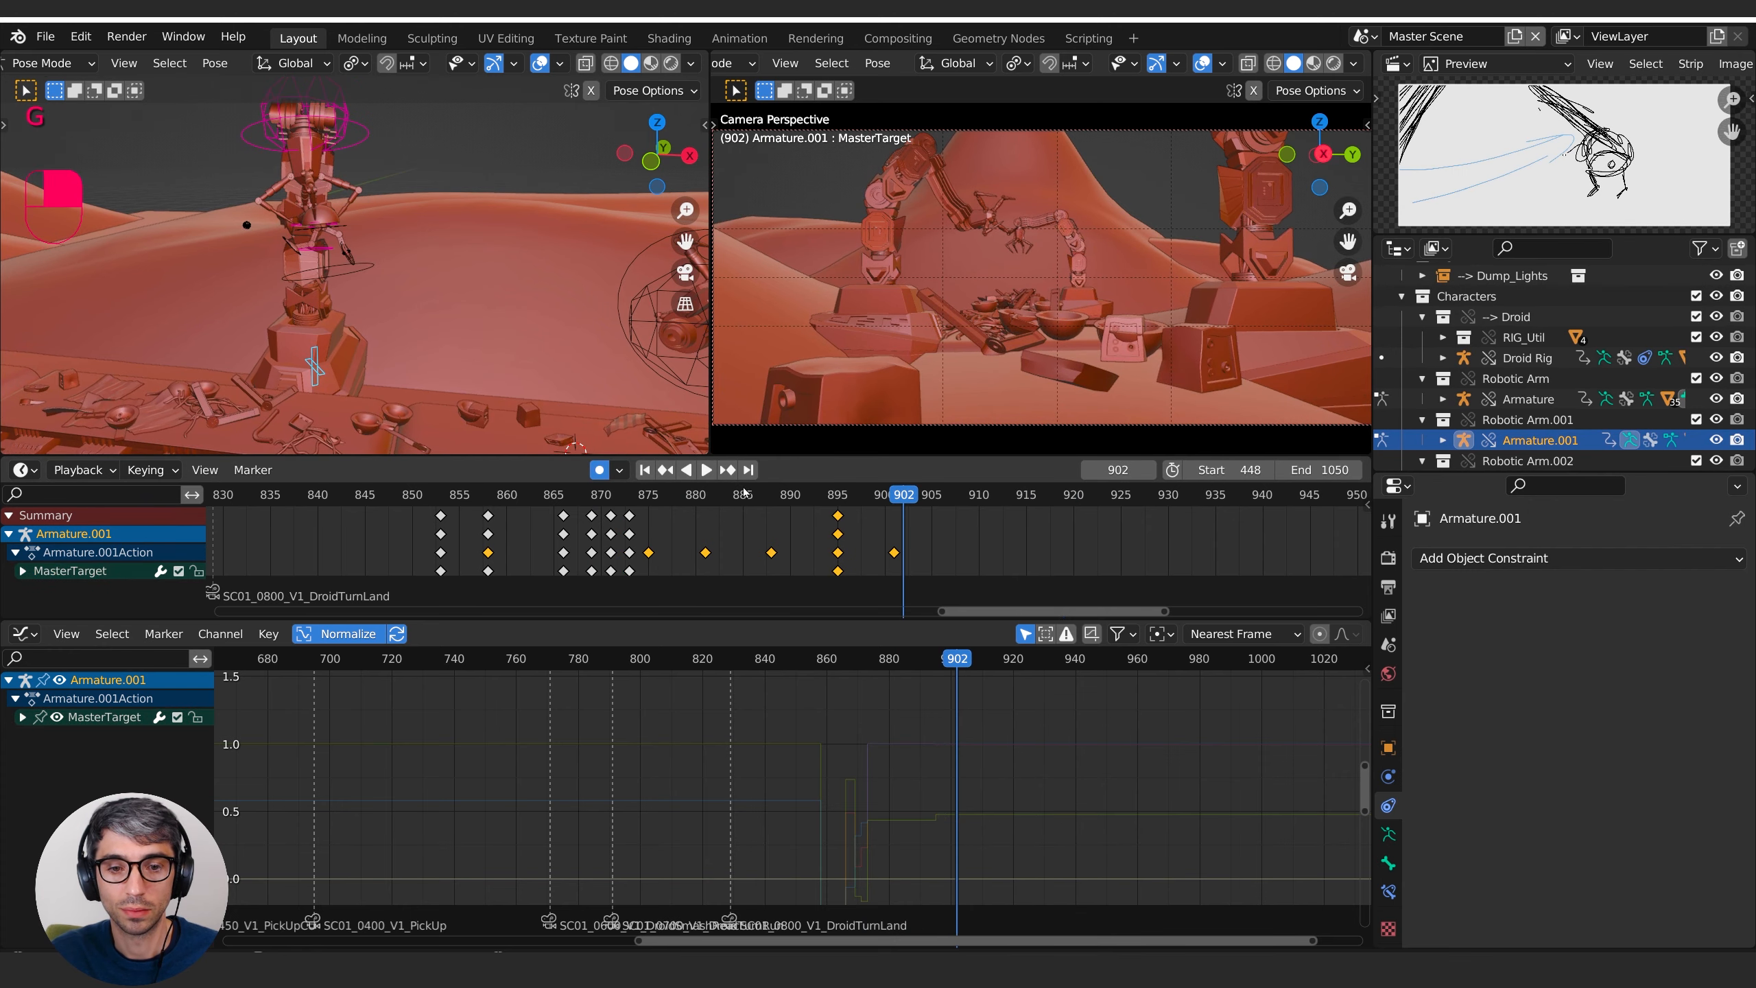
- Shift the MasterTarget keyframe to frame 888 and play back the result
{"action": "key", "text": "space"}
{"action": "key", "text": "space"}
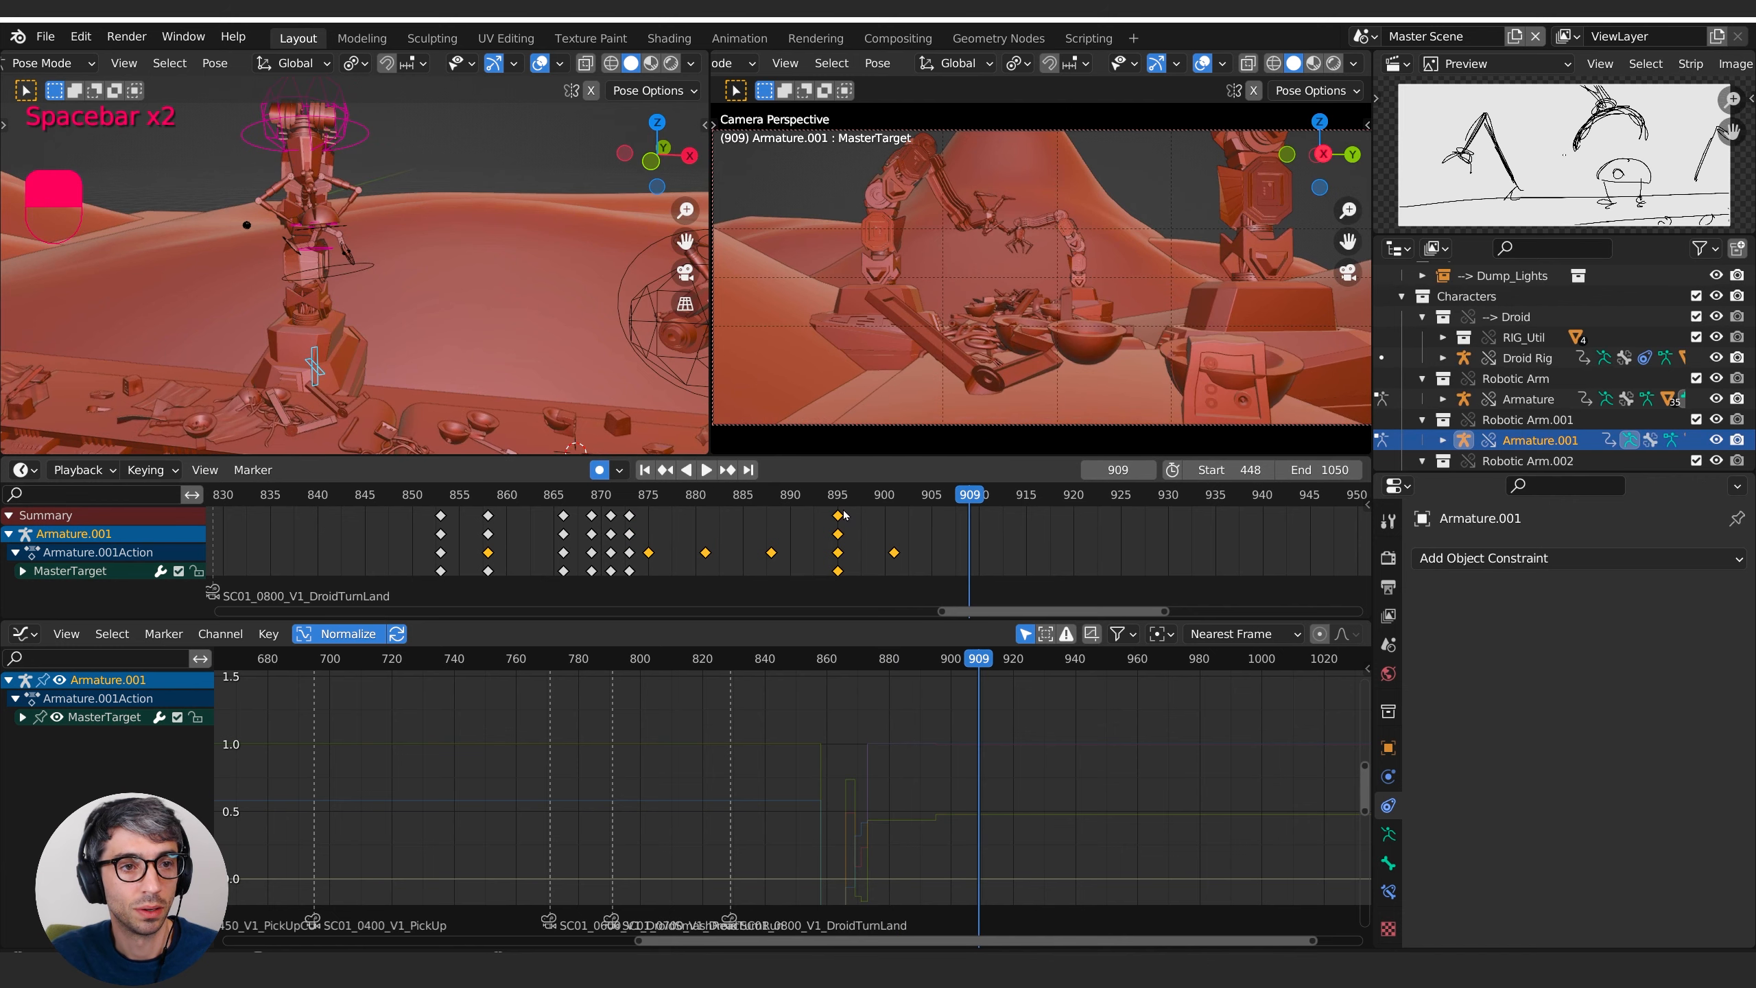
{"action": "left_click", "coordinate": [686, 504]}
{"action": "left_click", "coordinate": [668, 499]}
{"action": "key", "text": "space"}
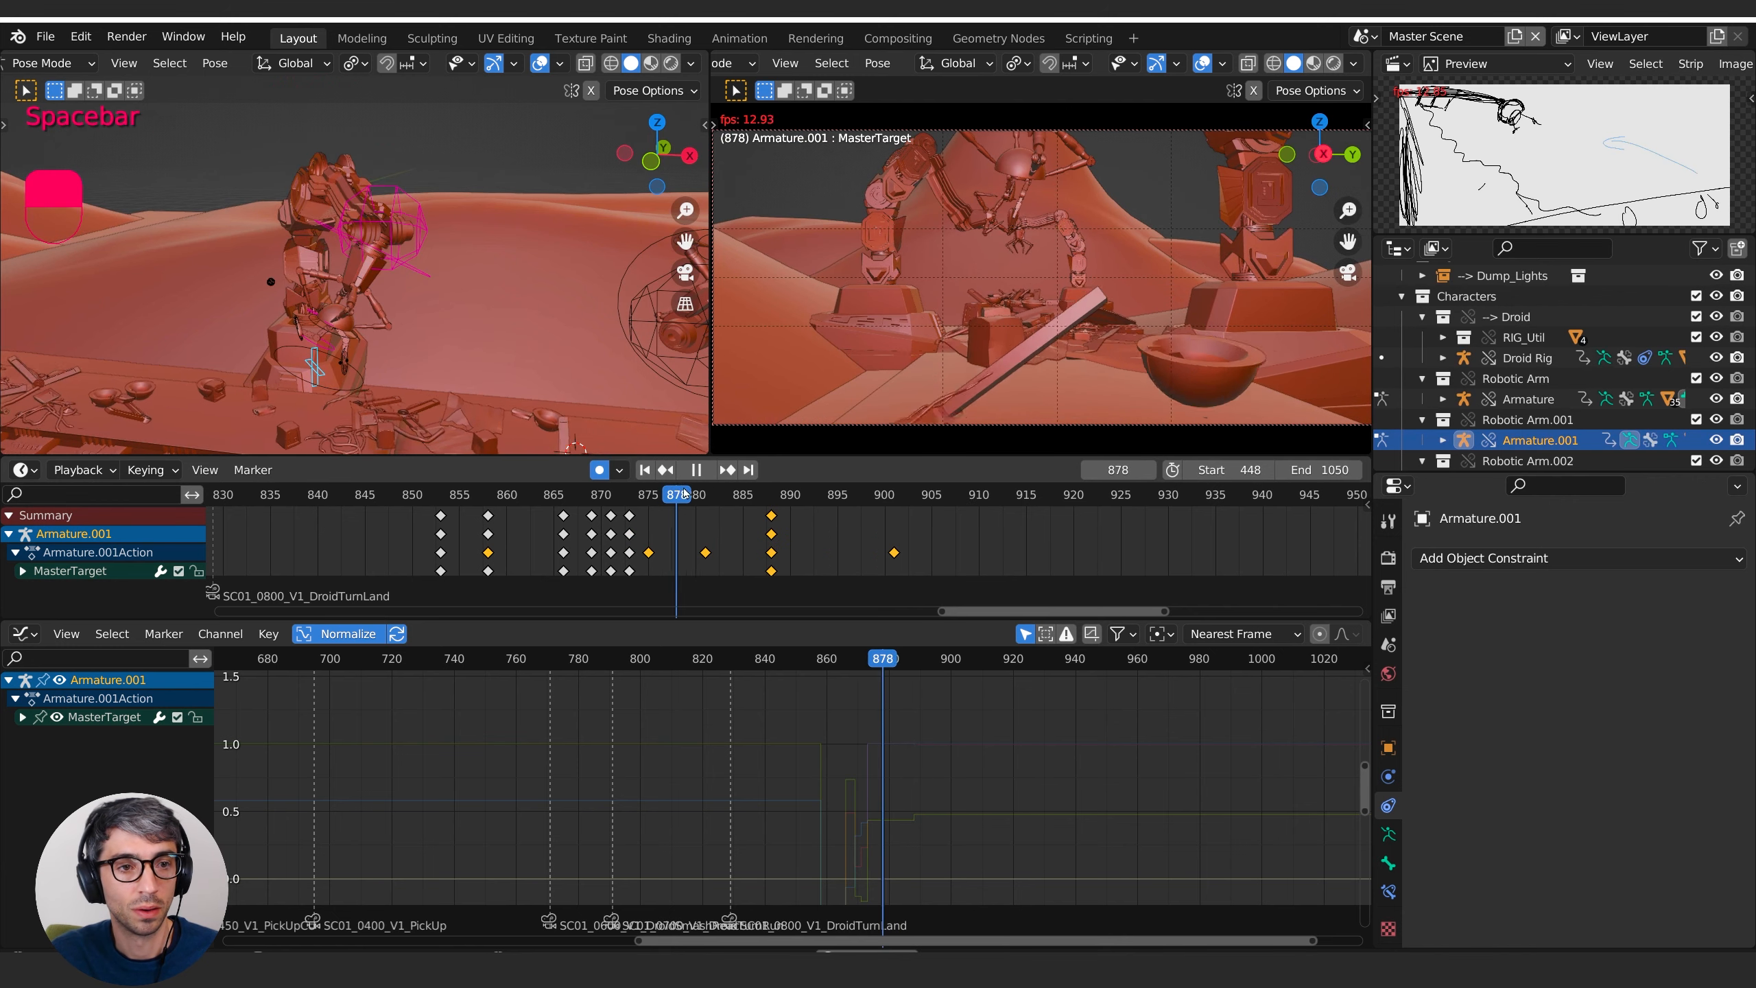
{"action": "key", "text": "space"}
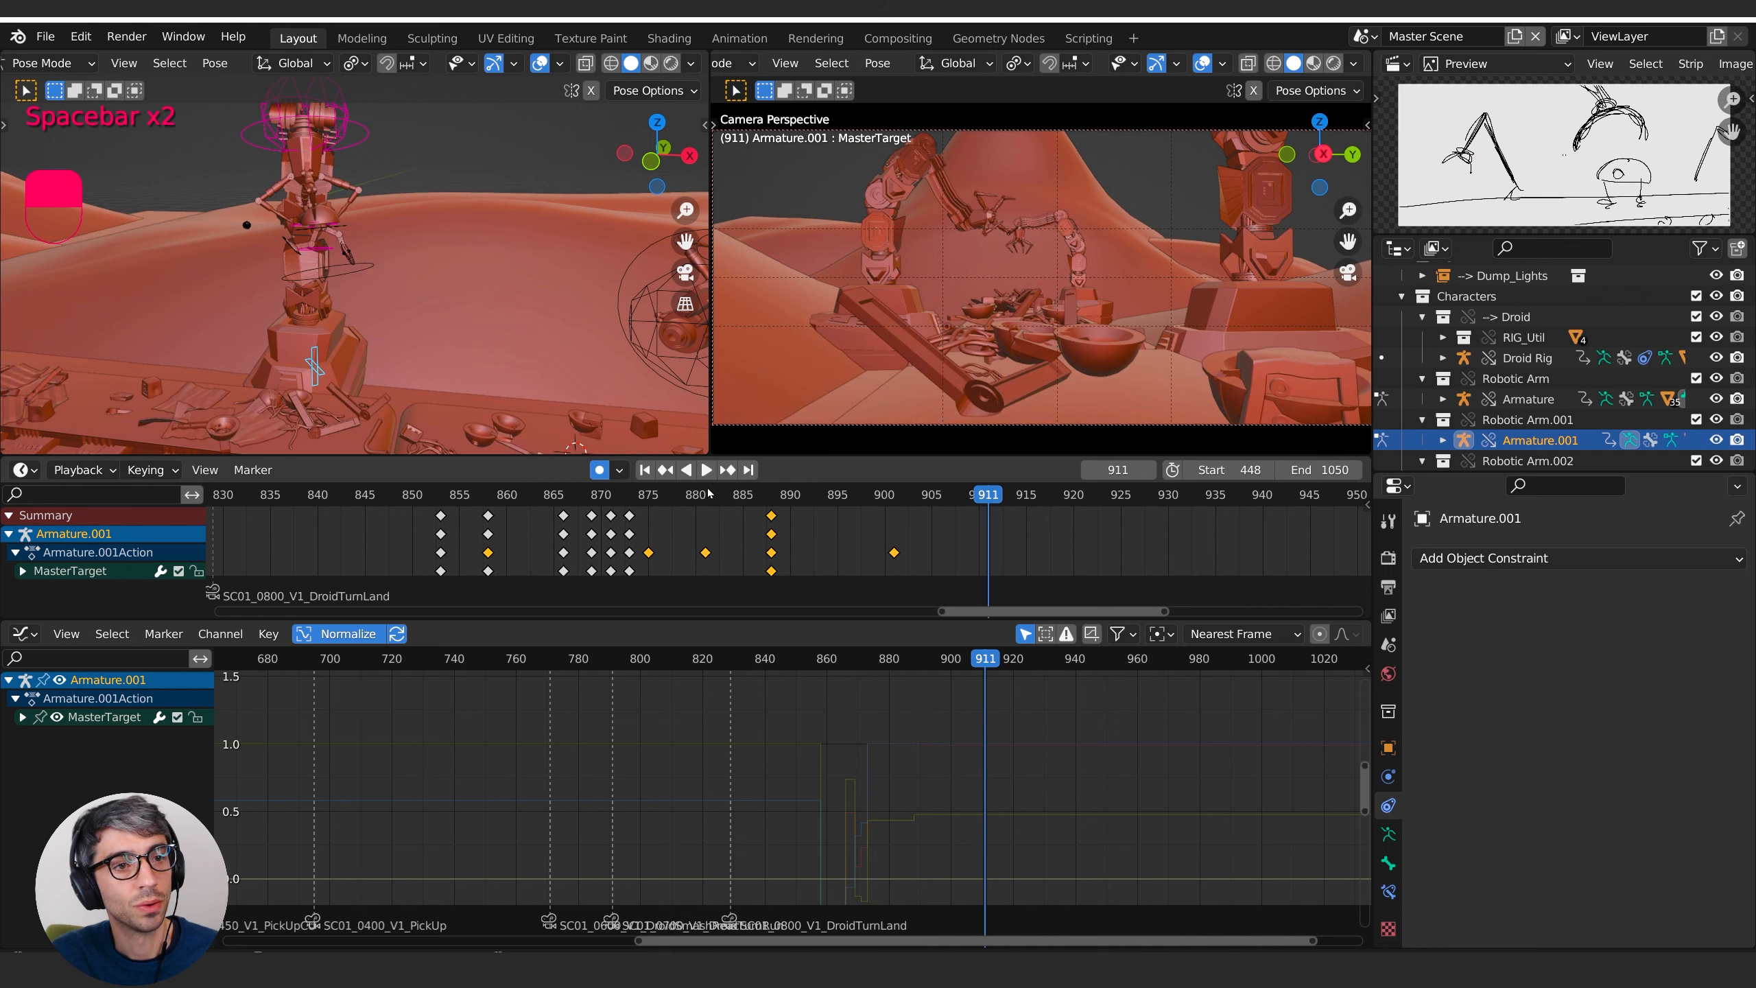
{"action": "key", "text": "space"}
{"action": "left_click", "coordinate": [778, 501]}
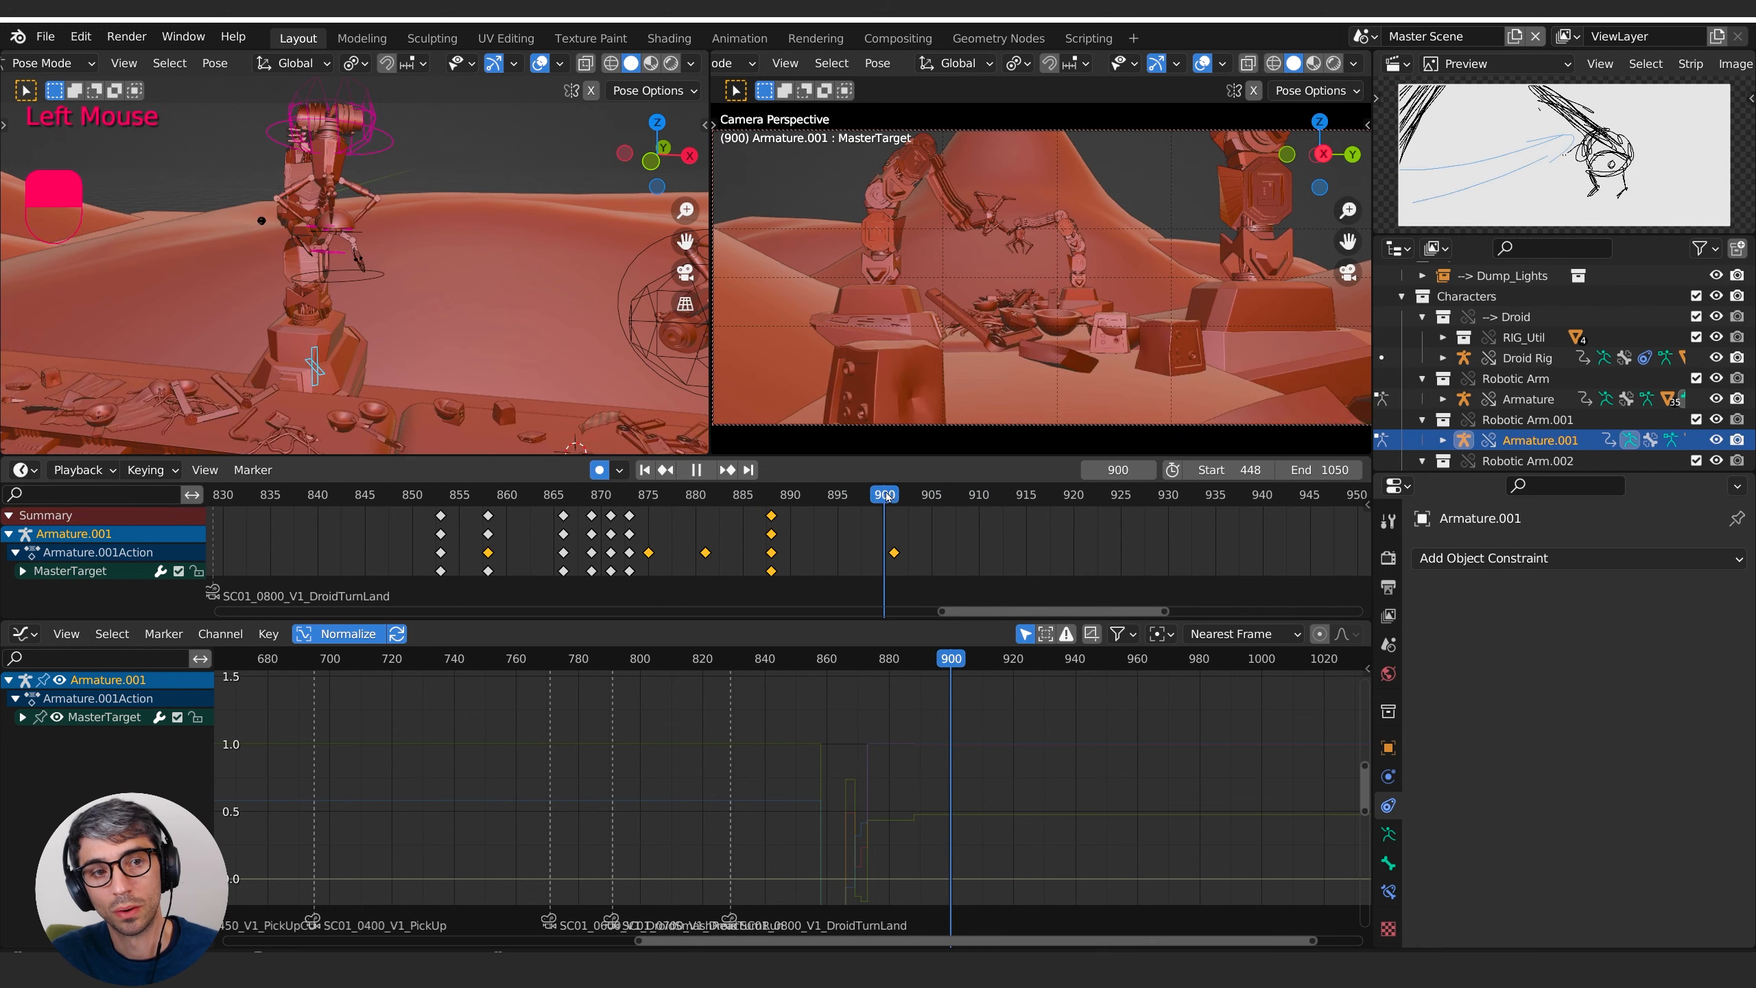
- At frame 903, swing the RoboHand.Target bone from the pedestal out toward the conveyor belt, working from a top view
{"action": "left_click_drag", "start_coordinate": [940, 500], "coordinate": [911, 506]}
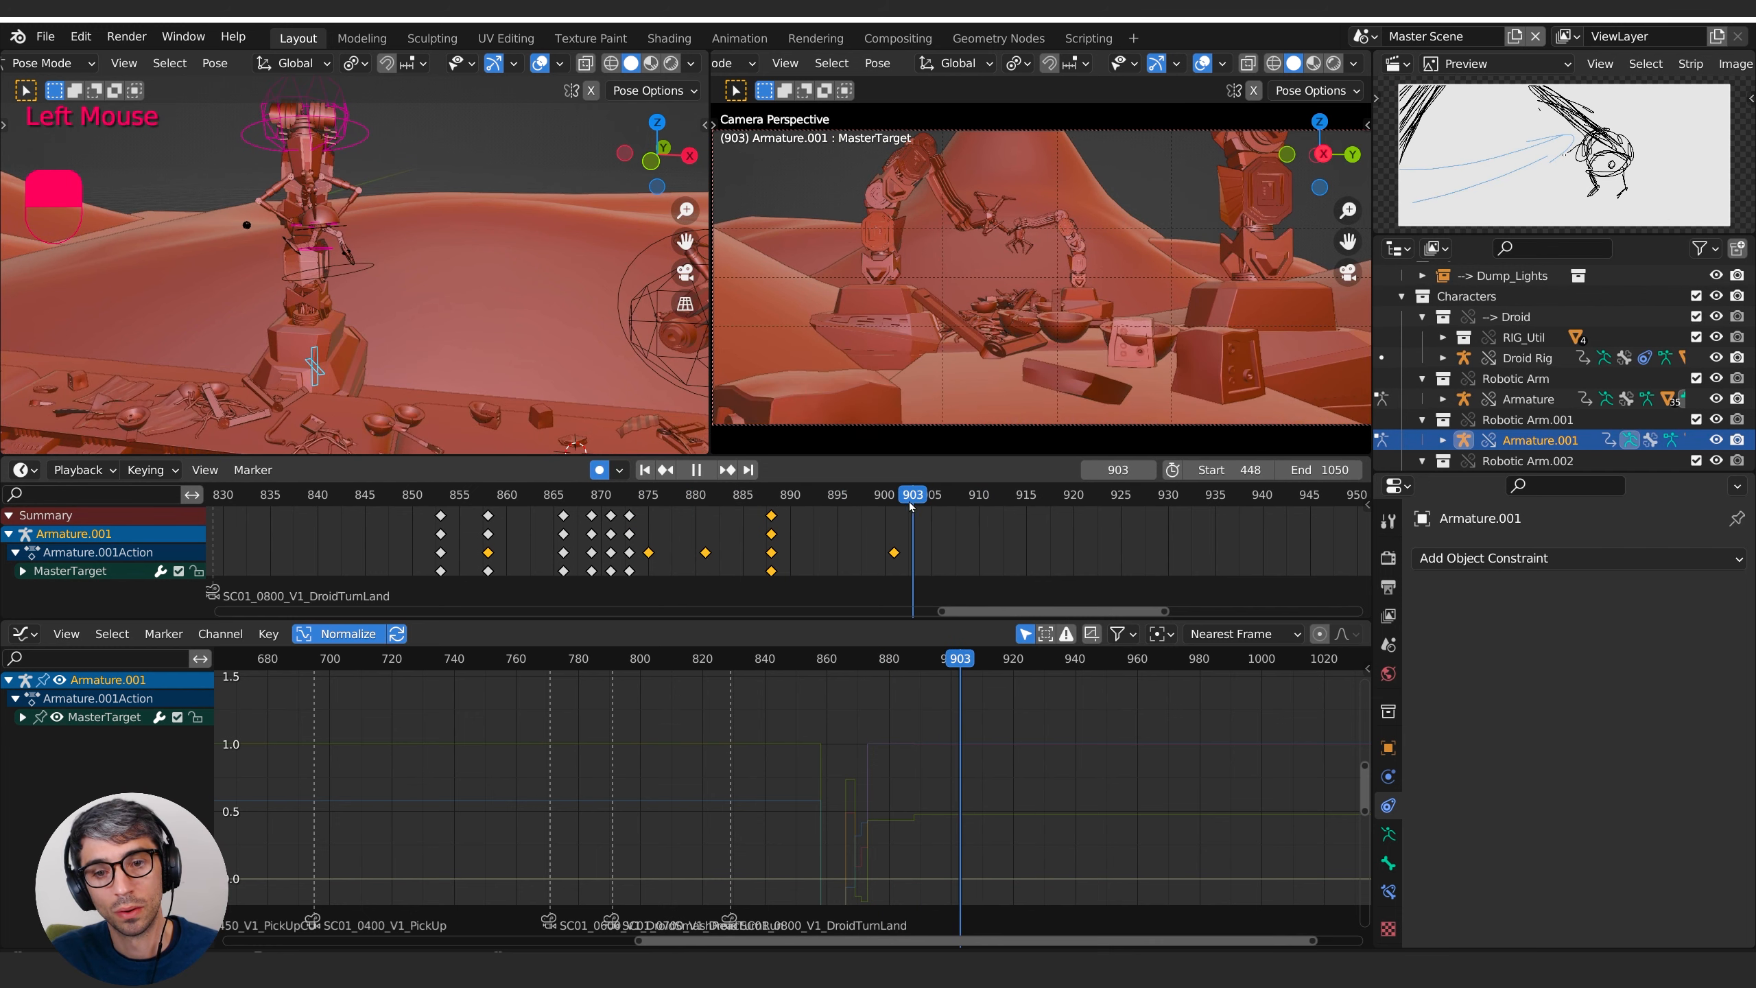
{"action": "middle_click_drag", "start_coordinate": [315, 213], "coordinate": [498, 393]}
{"action": "left_click", "coordinate": [342, 136]}
{"action": "key", "text": "g"}
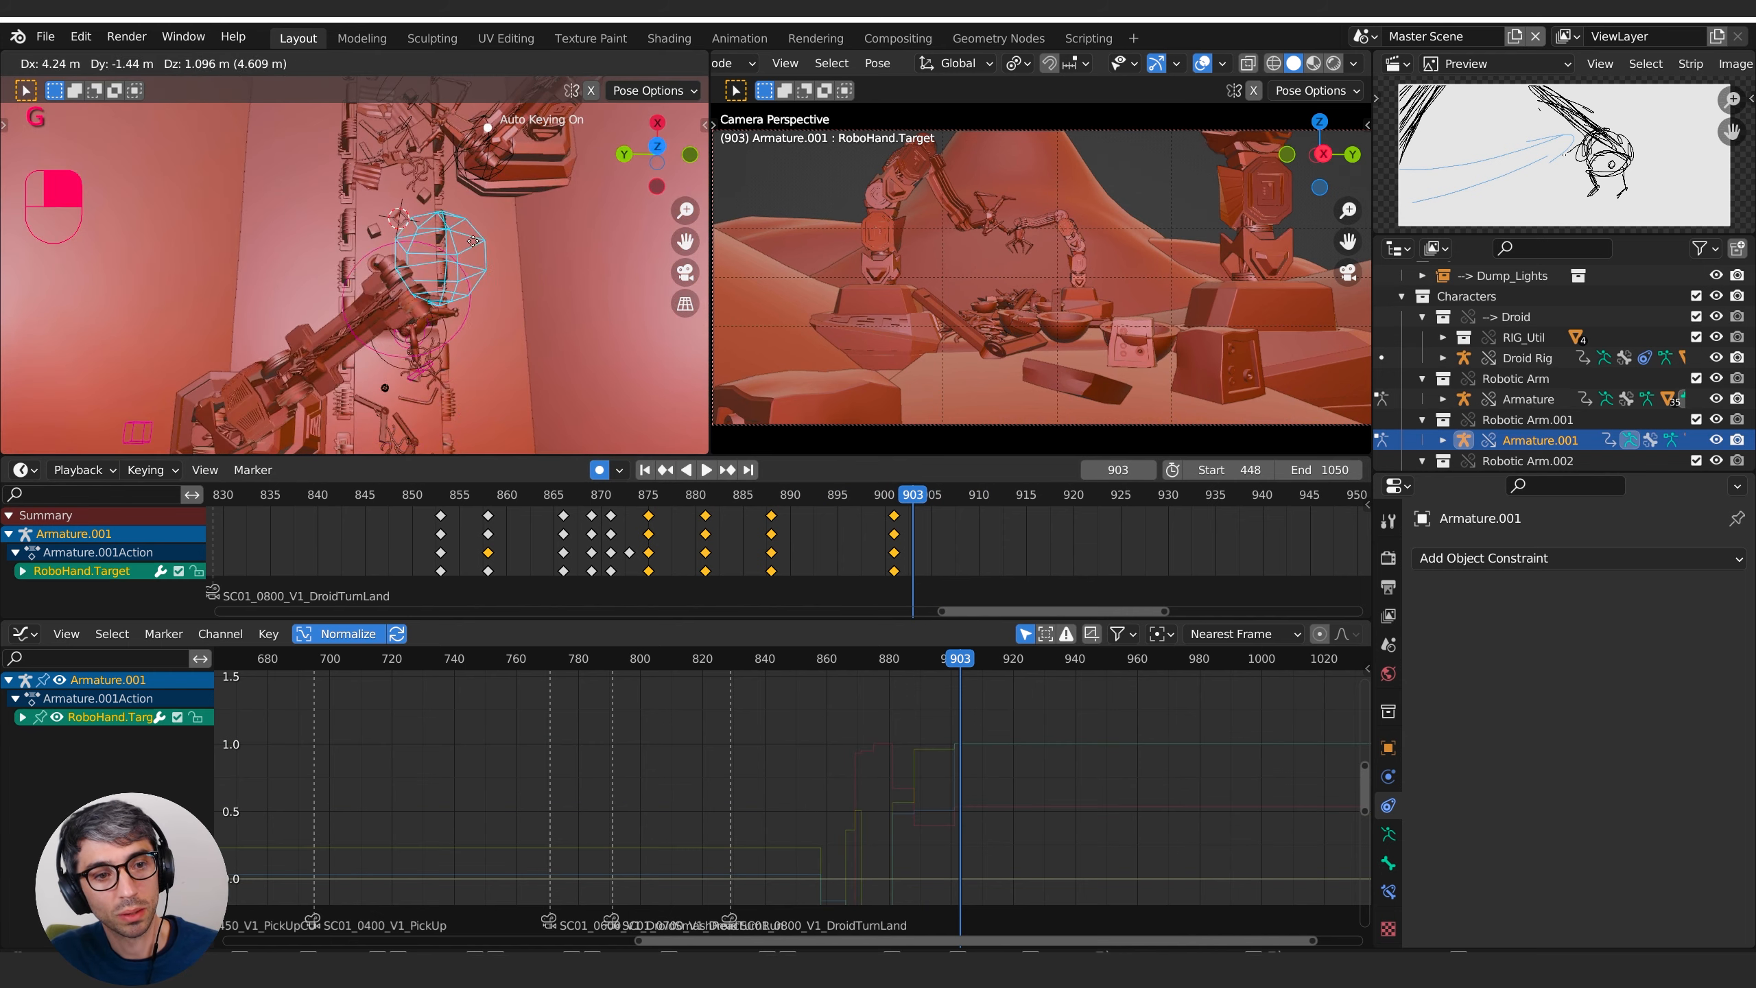
{"action": "left_click", "coordinate": [502, 308]}
{"action": "middle_click_drag", "start_coordinate": [502, 309], "coordinate": [376, 170]}
{"action": "key", "text": "g"}
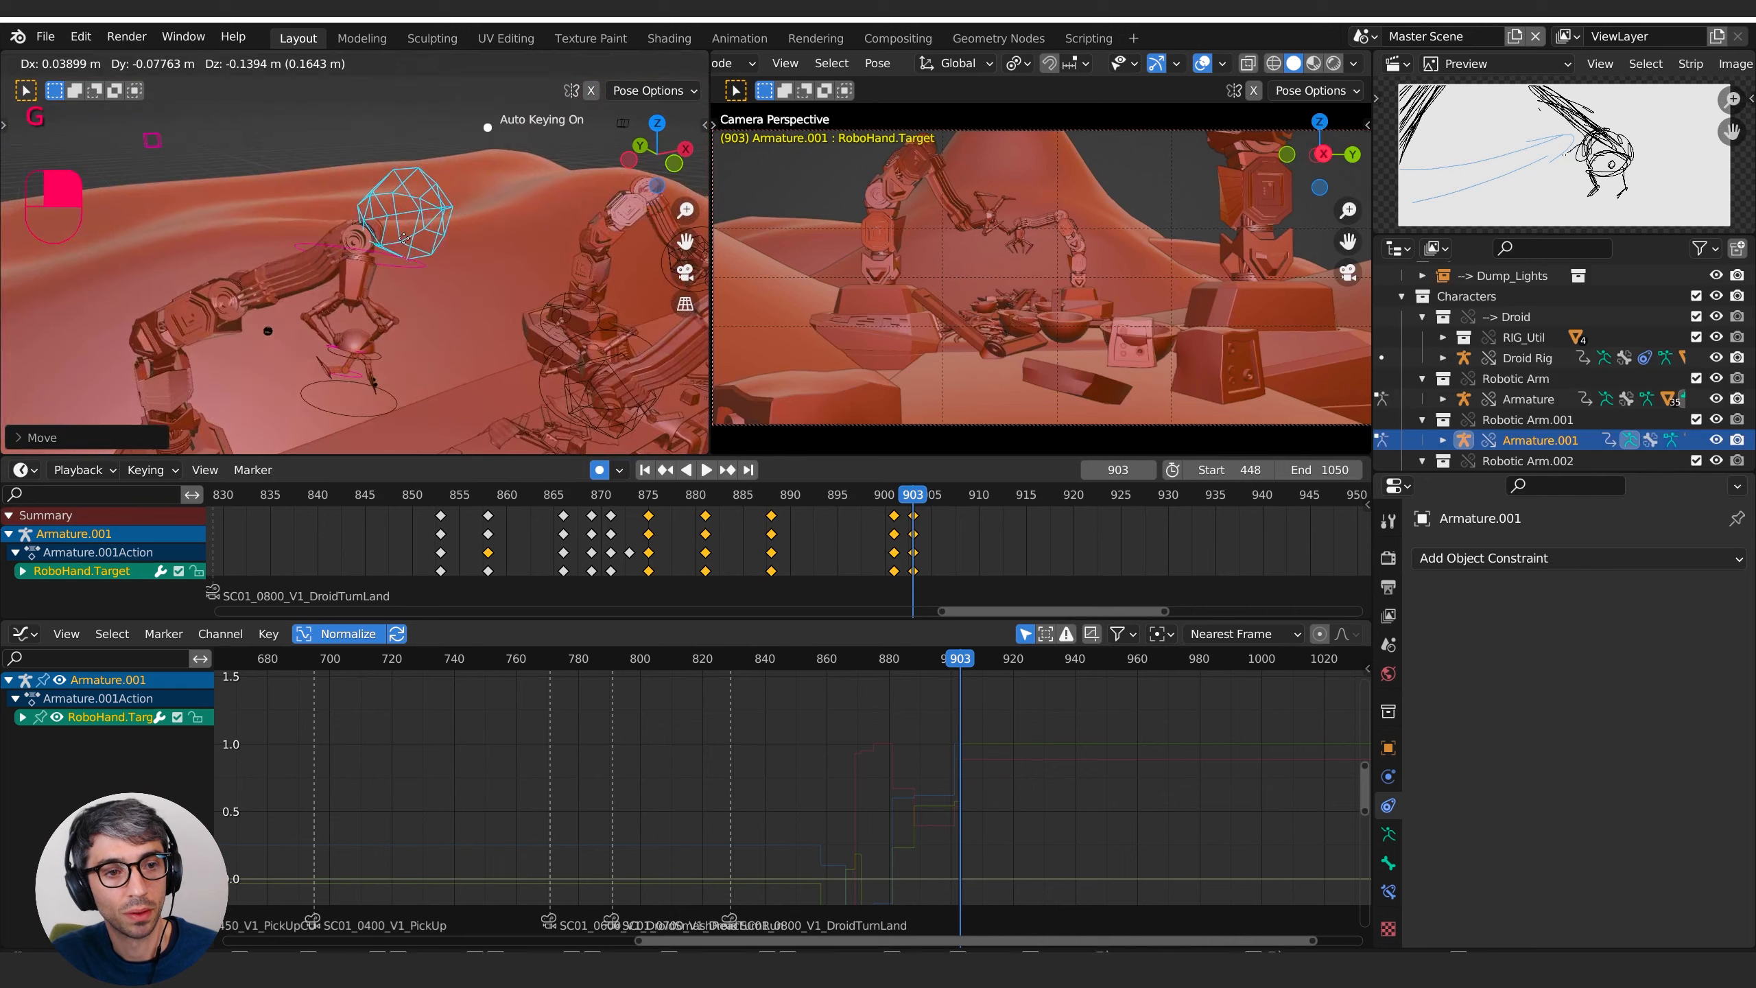
{"action": "left_click", "coordinate": [471, 337]}
- Adjust the RoboHand.Target bone at frame 903 from other angles, lowering the hand so it holds the droid over the conveyor
{"action": "middle_click_drag", "start_coordinate": [472, 336], "coordinate": [501, 278]}
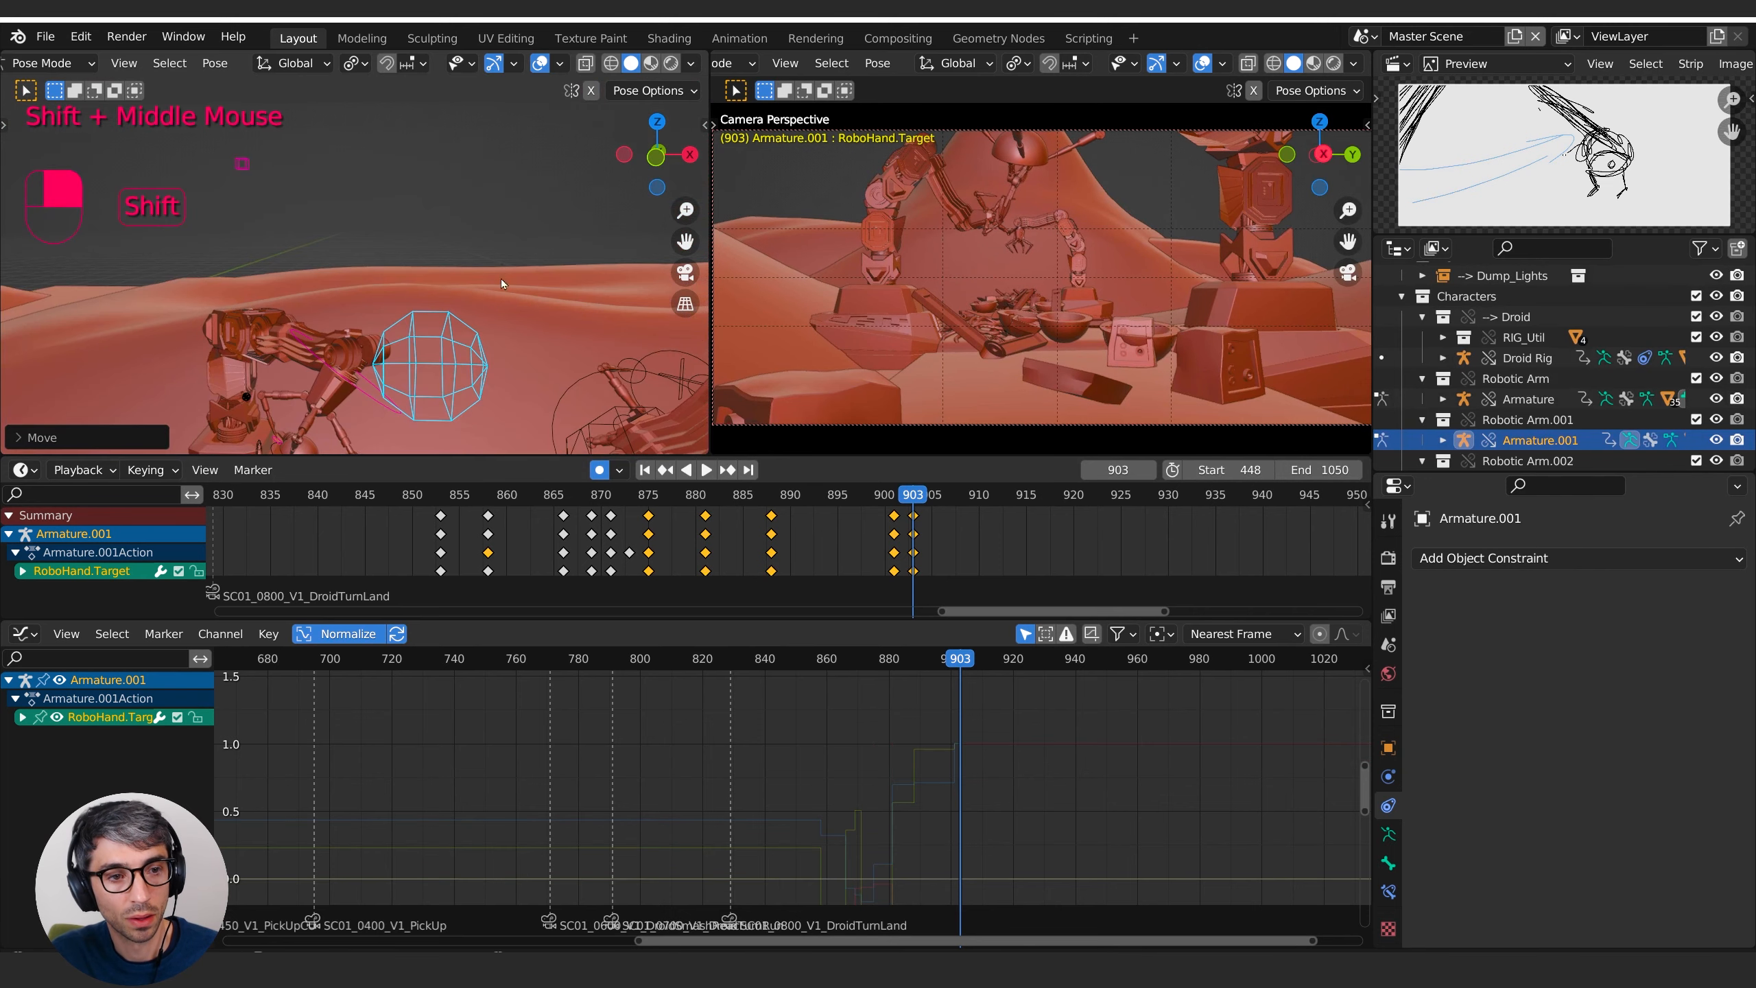
{"action": "middle_click_drag", "start_coordinate": [388, 392], "coordinate": [461, 262]}
{"action": "key", "text": "g"}
{"action": "left_click", "coordinate": [459, 366]}
{"action": "key", "text": "g"}
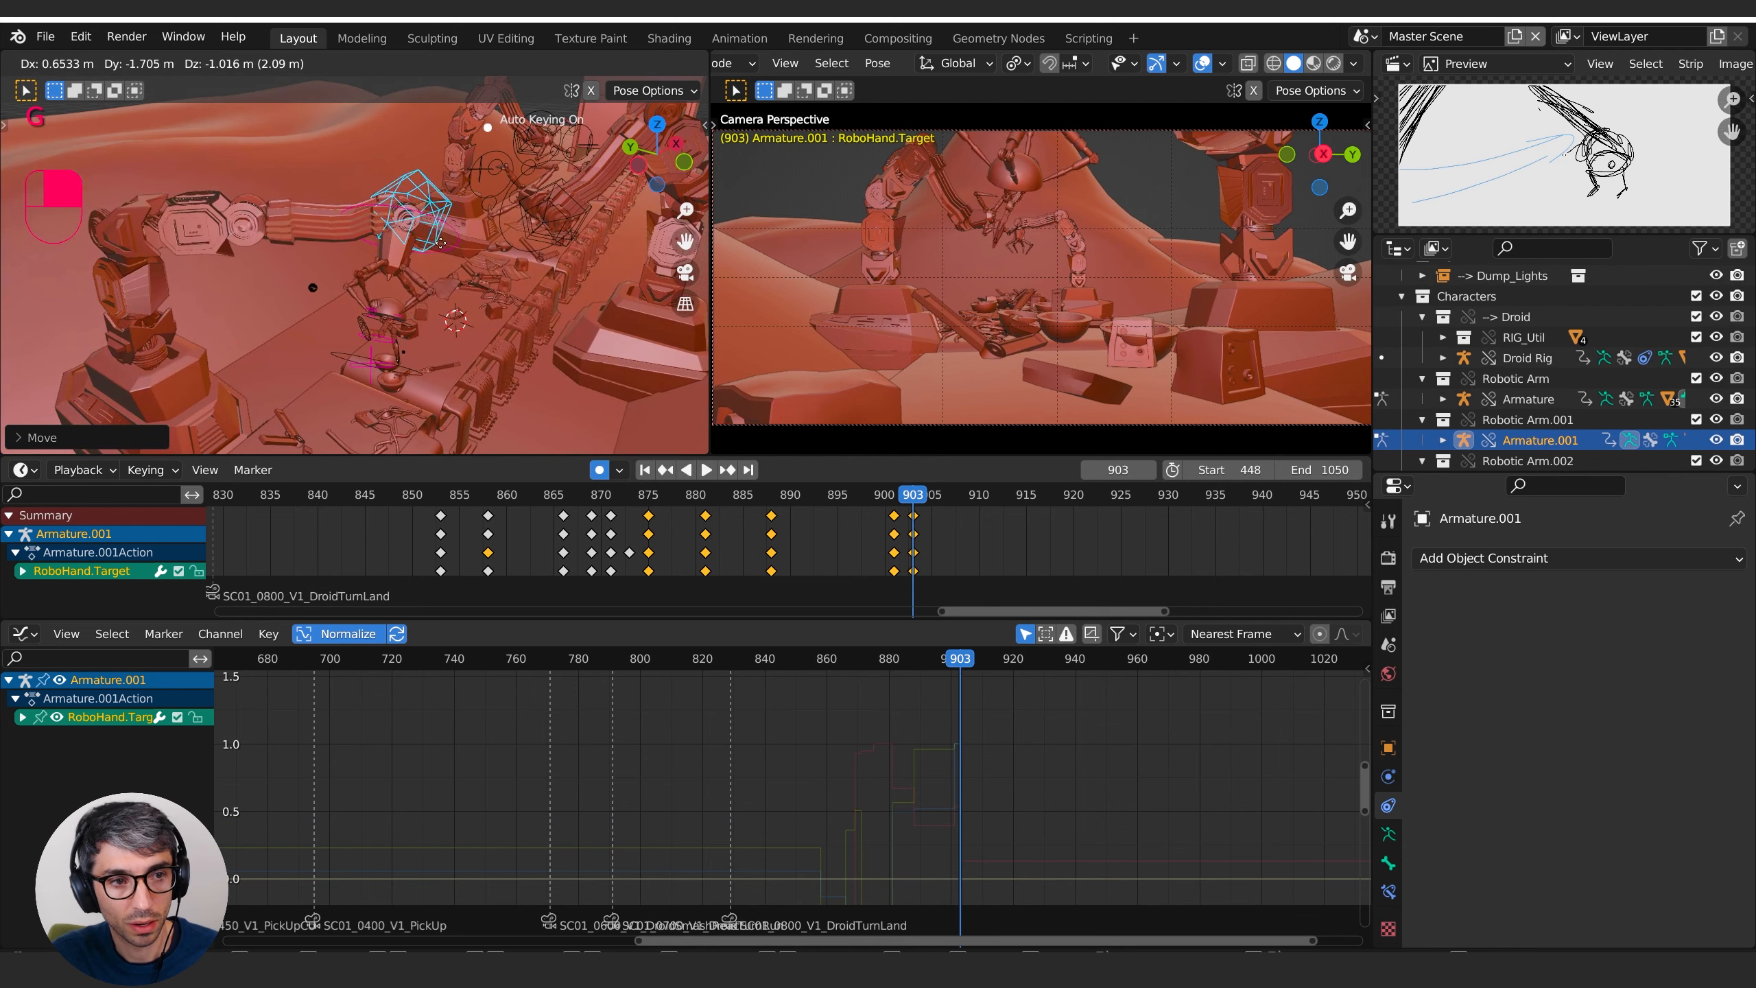
{"action": "left_click", "coordinate": [417, 254]}
- At frame 903, reposition the MasterTarget bone on the conveyor belt directly beneath the robotic hand and droid
{"action": "middle_click_drag", "start_coordinate": [384, 366], "coordinate": [269, 239], "text": "shift"}
{"action": "key", "text": "g"}
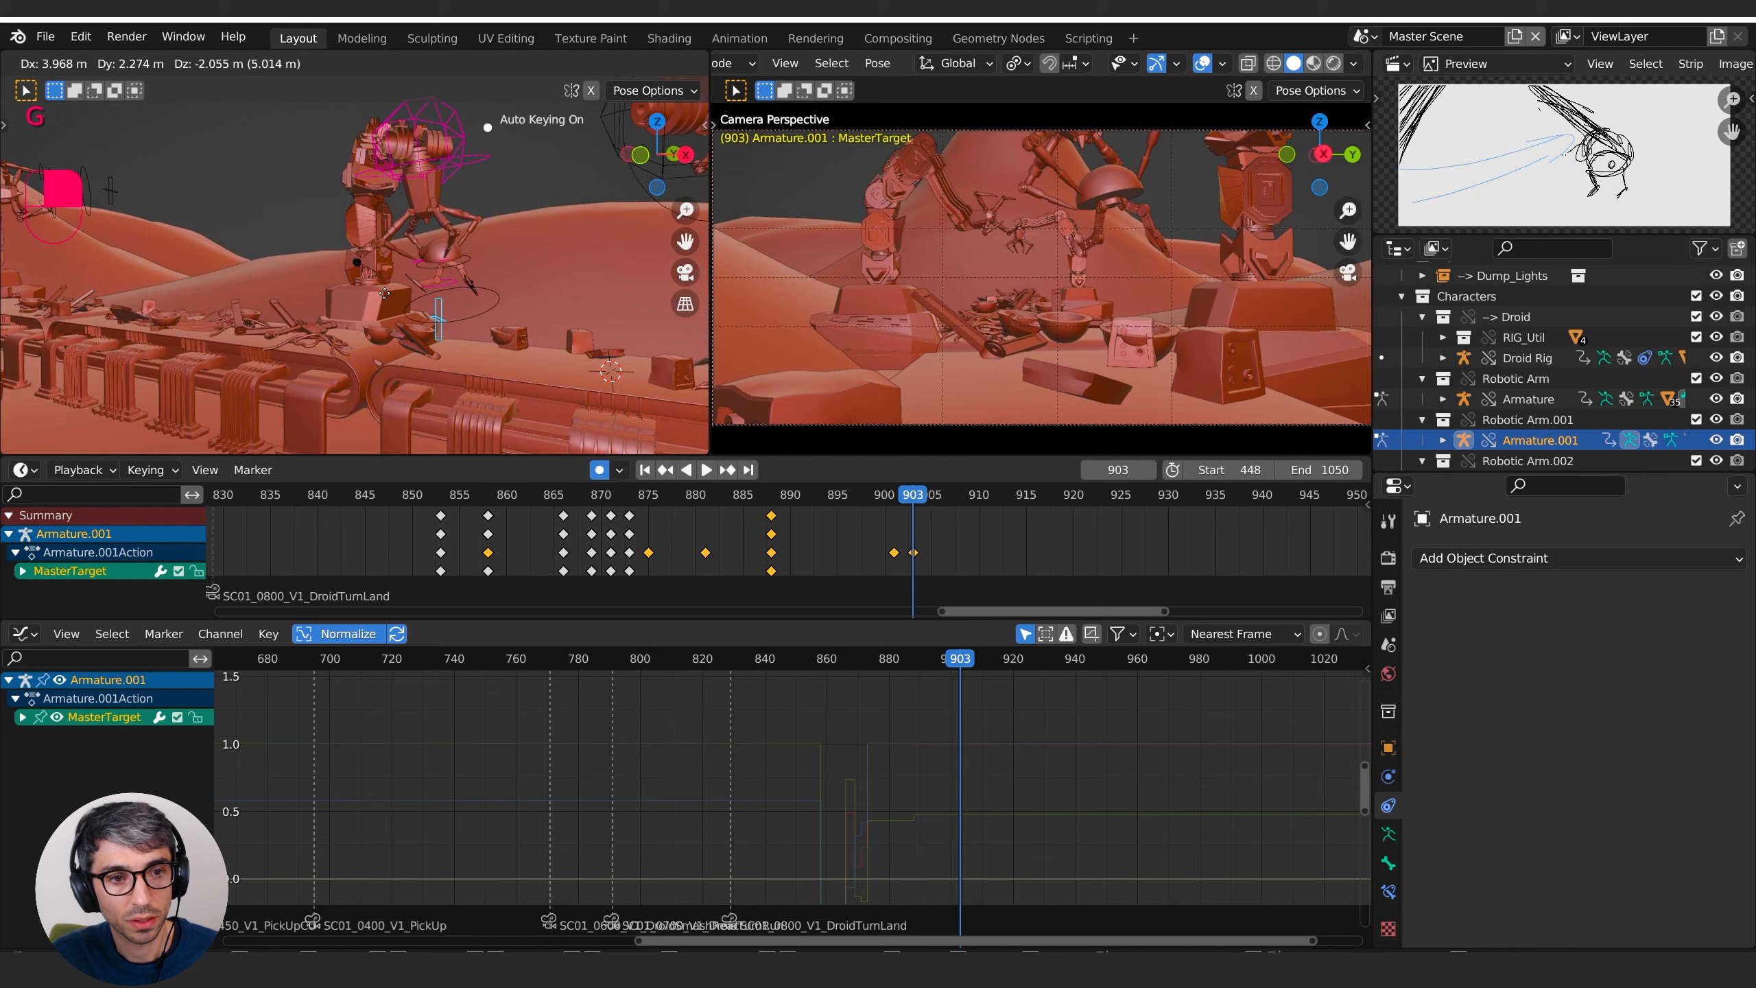
{"action": "left_click", "coordinate": [414, 300]}
{"action": "middle_click_drag", "start_coordinate": [415, 300], "coordinate": [631, 304]}
{"action": "key", "text": "g"}
{"action": "left_click", "coordinate": [518, 287]}
{"action": "left_click", "coordinate": [415, 301]}
{"action": "key", "text": "g"}
{"action": "left_click", "coordinate": [422, 302]}
{"action": "left_click", "coordinate": [439, 312]}
{"action": "key", "text": "g"}
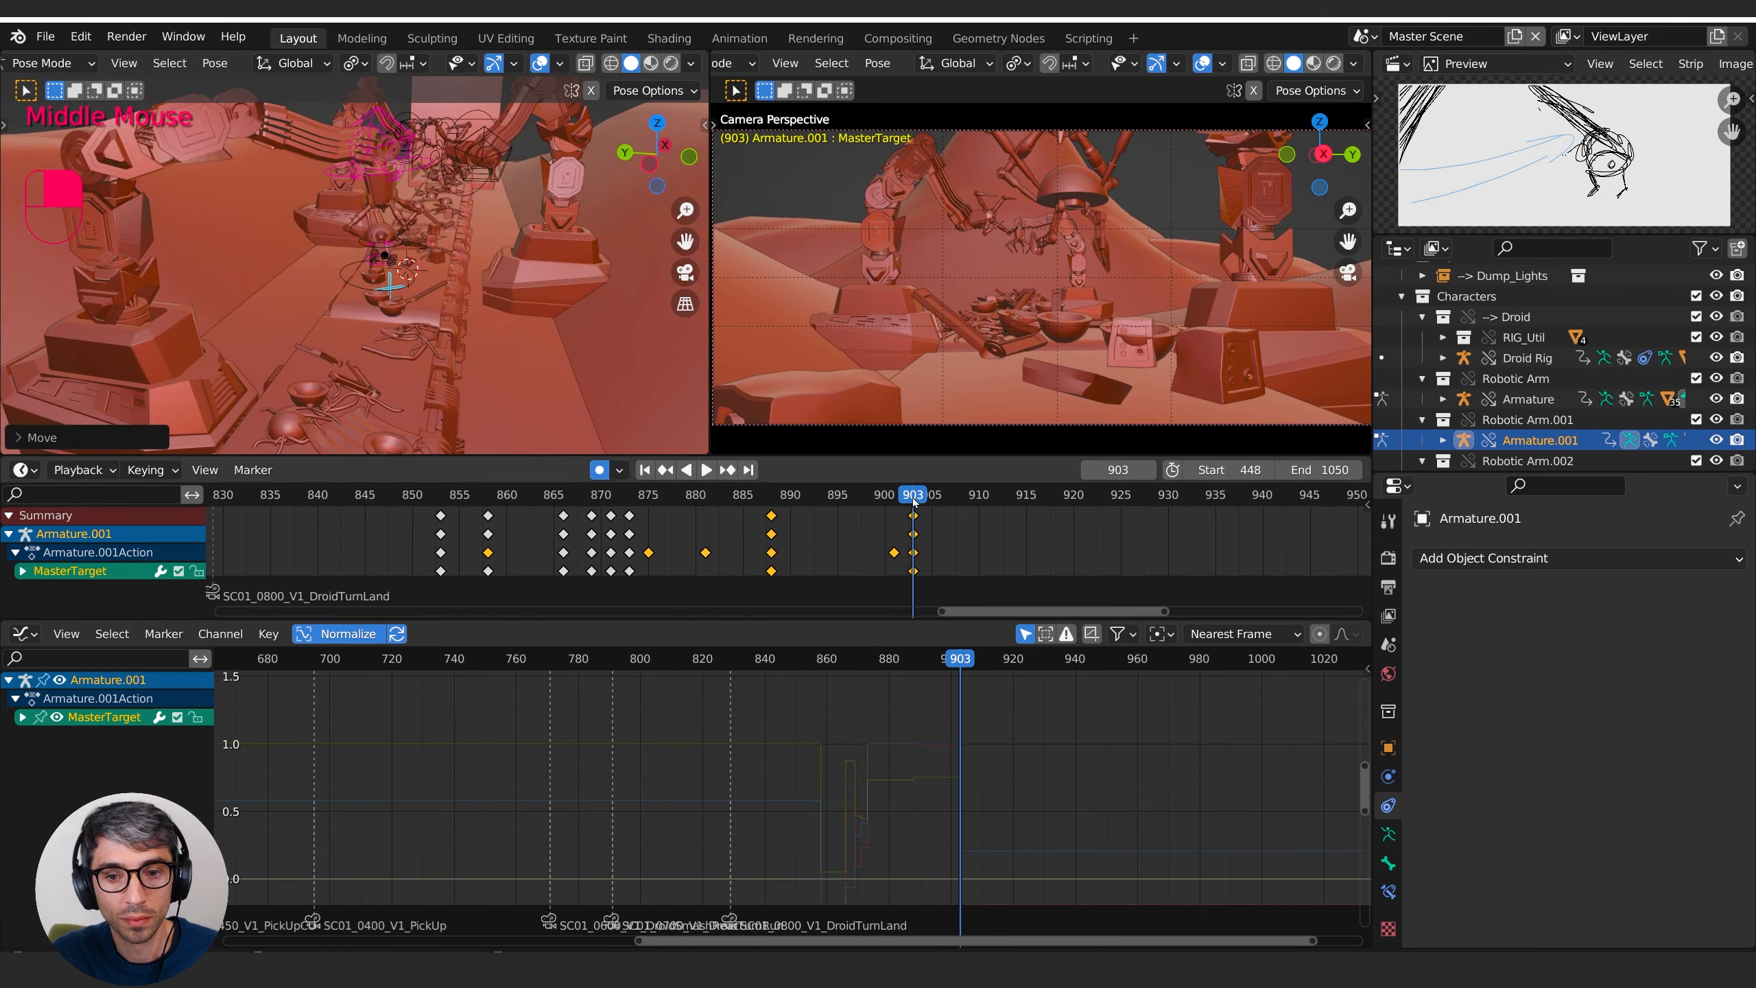
- Scrub back to frame 882 and play back to examine the arm swinging the droid toward the conveyor
{"action": "left_click_drag", "start_coordinate": [913, 501], "coordinate": [715, 501]}
{"action": "scroll", "coordinate": [420, 208], "scroll_direction": "down", "scroll_amount": 5, "text": "shift"}
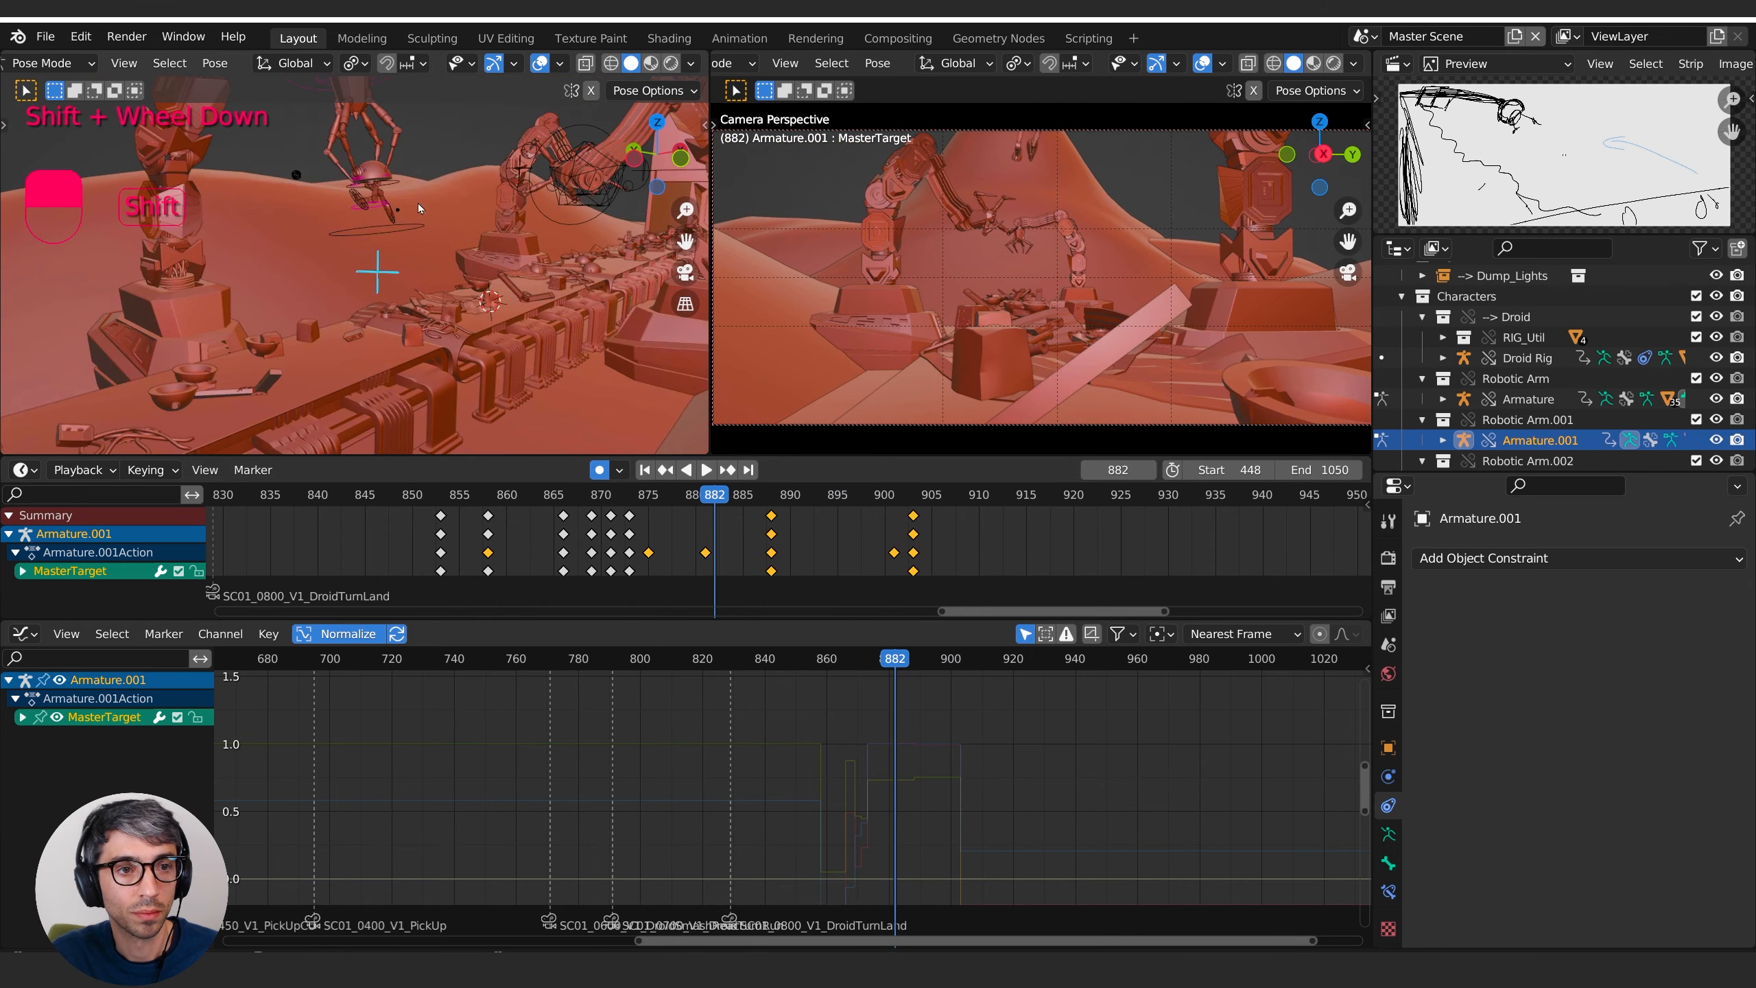
{"action": "scroll", "coordinate": [420, 209], "scroll_direction": "down", "scroll_amount": 3, "text": "shift"}
{"action": "middle_click_drag", "start_coordinate": [419, 209], "coordinate": [543, 337], "text": "shift"}
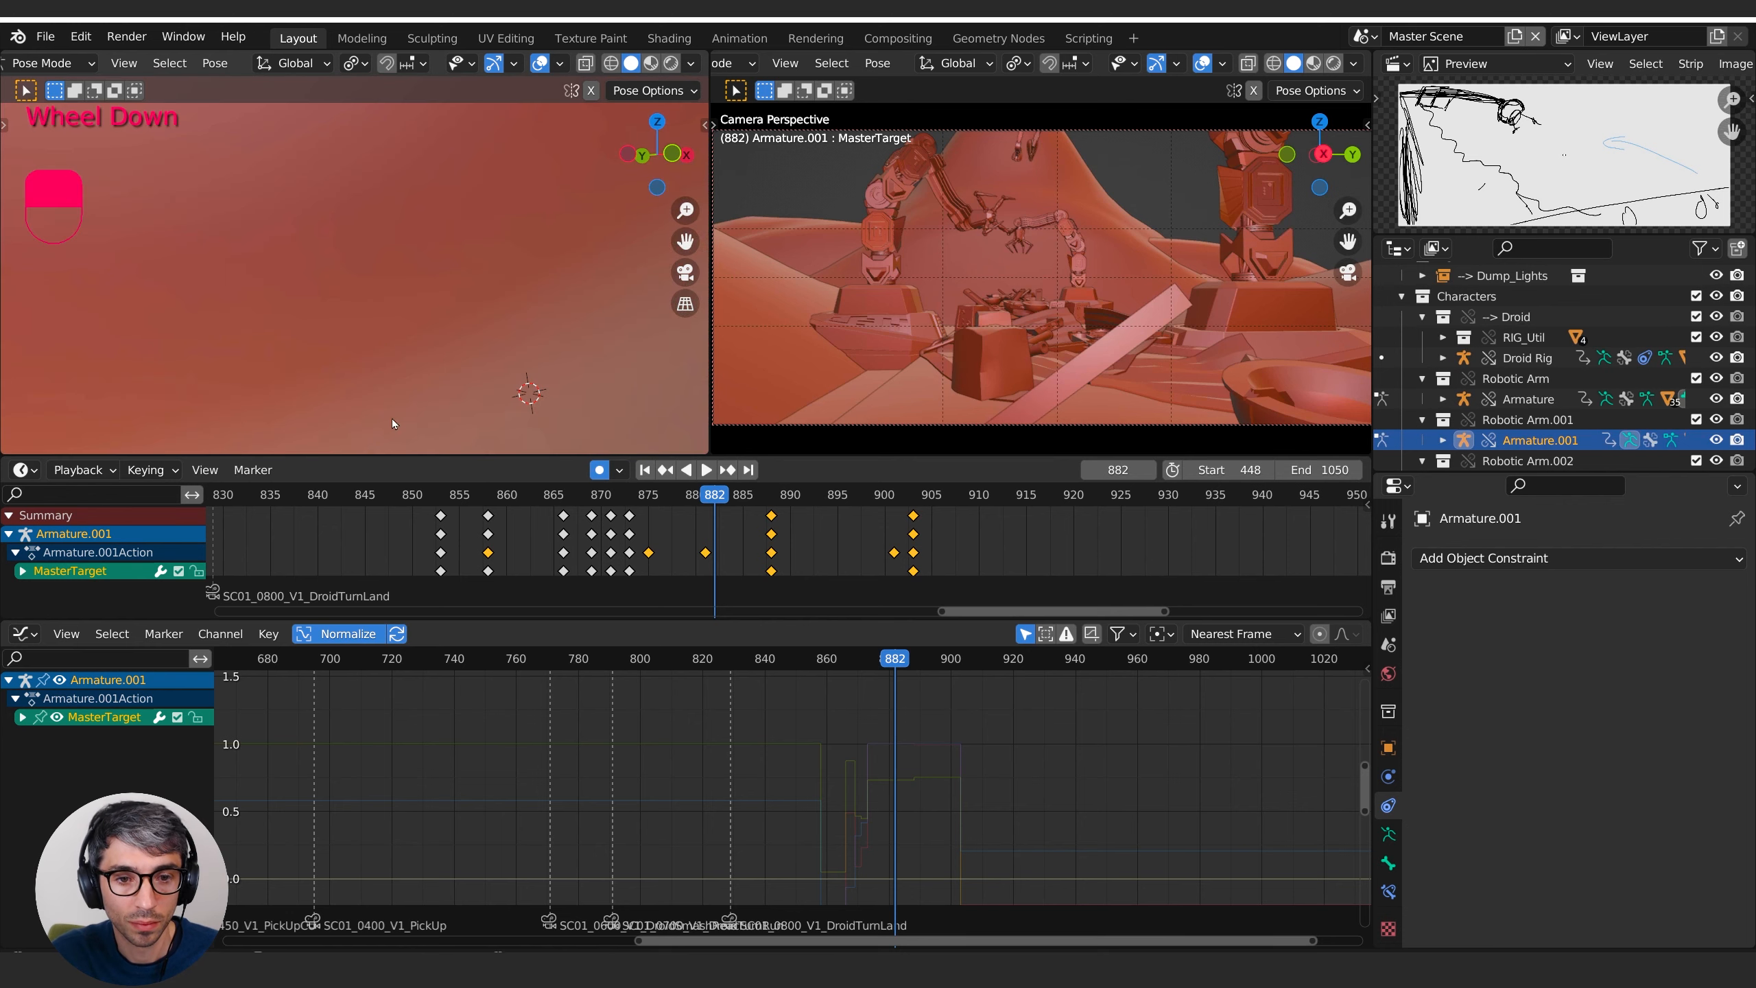
{"action": "scroll", "coordinate": [392, 419], "scroll_direction": "up", "scroll_amount": 5}
{"action": "left_click", "coordinate": [706, 470]}
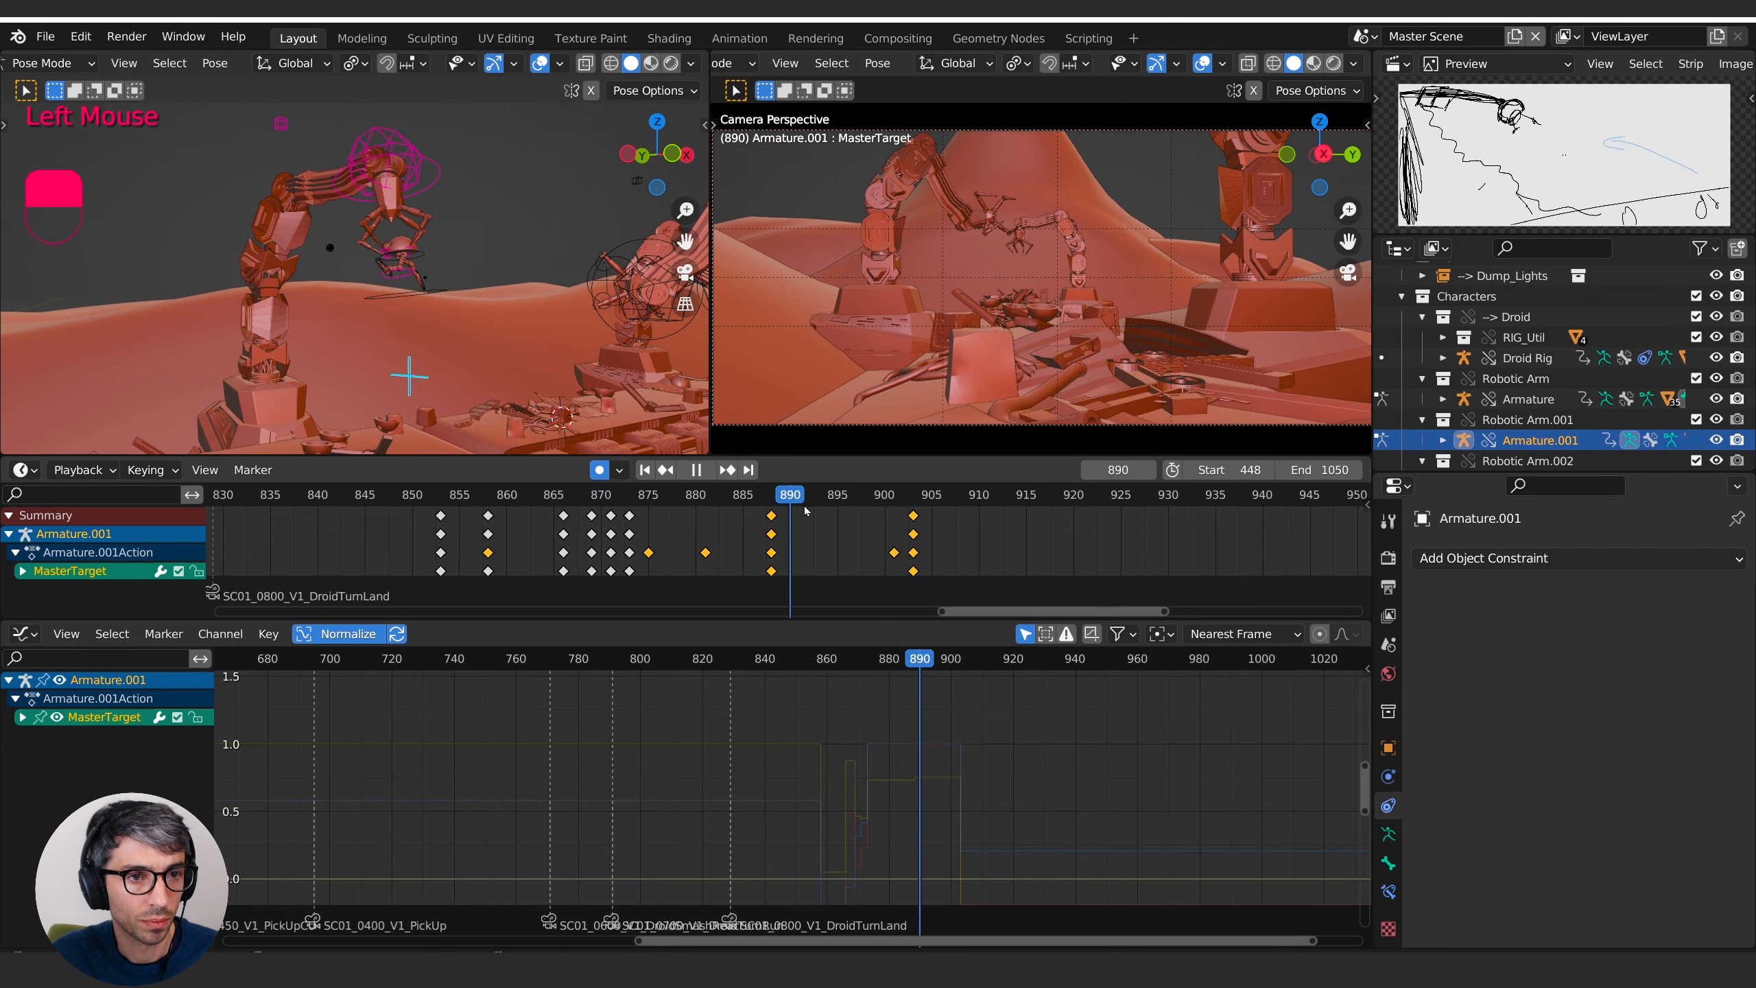
{"action": "left_click_drag", "start_coordinate": [898, 517], "coordinate": [844, 564]}
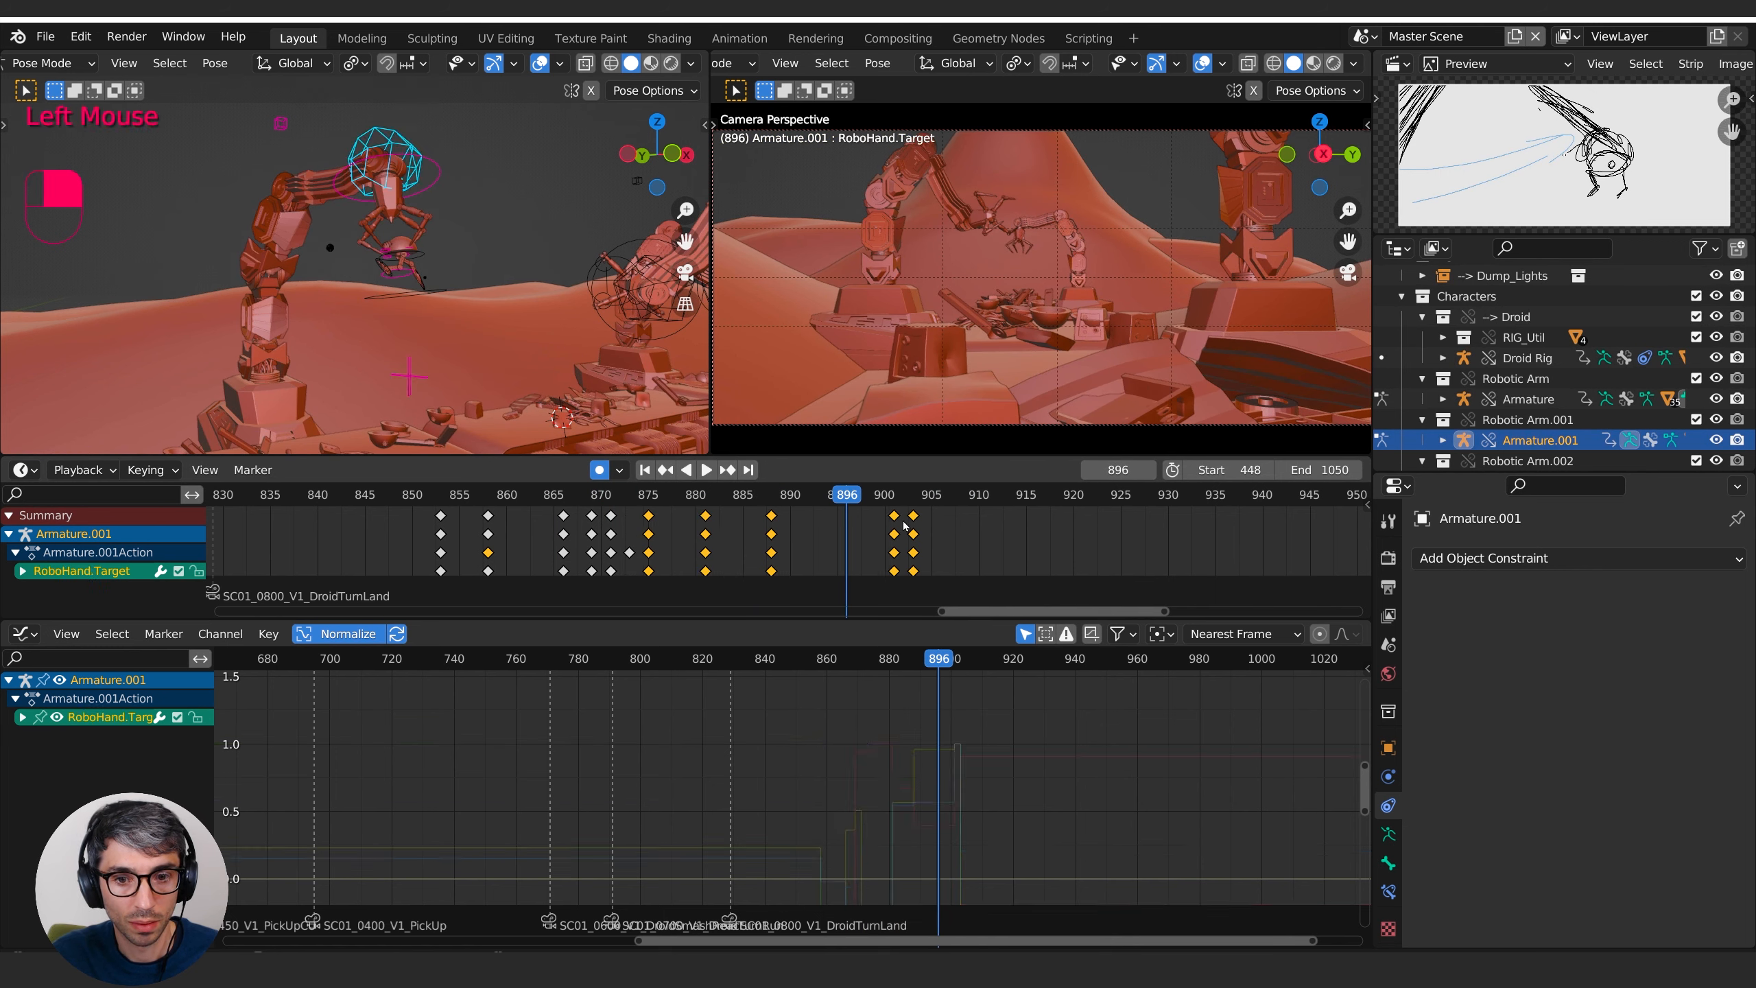
- Select all bones of the arm and duplicate their frame 903 keyframes to frame 897
{"action": "key", "text": "a"}
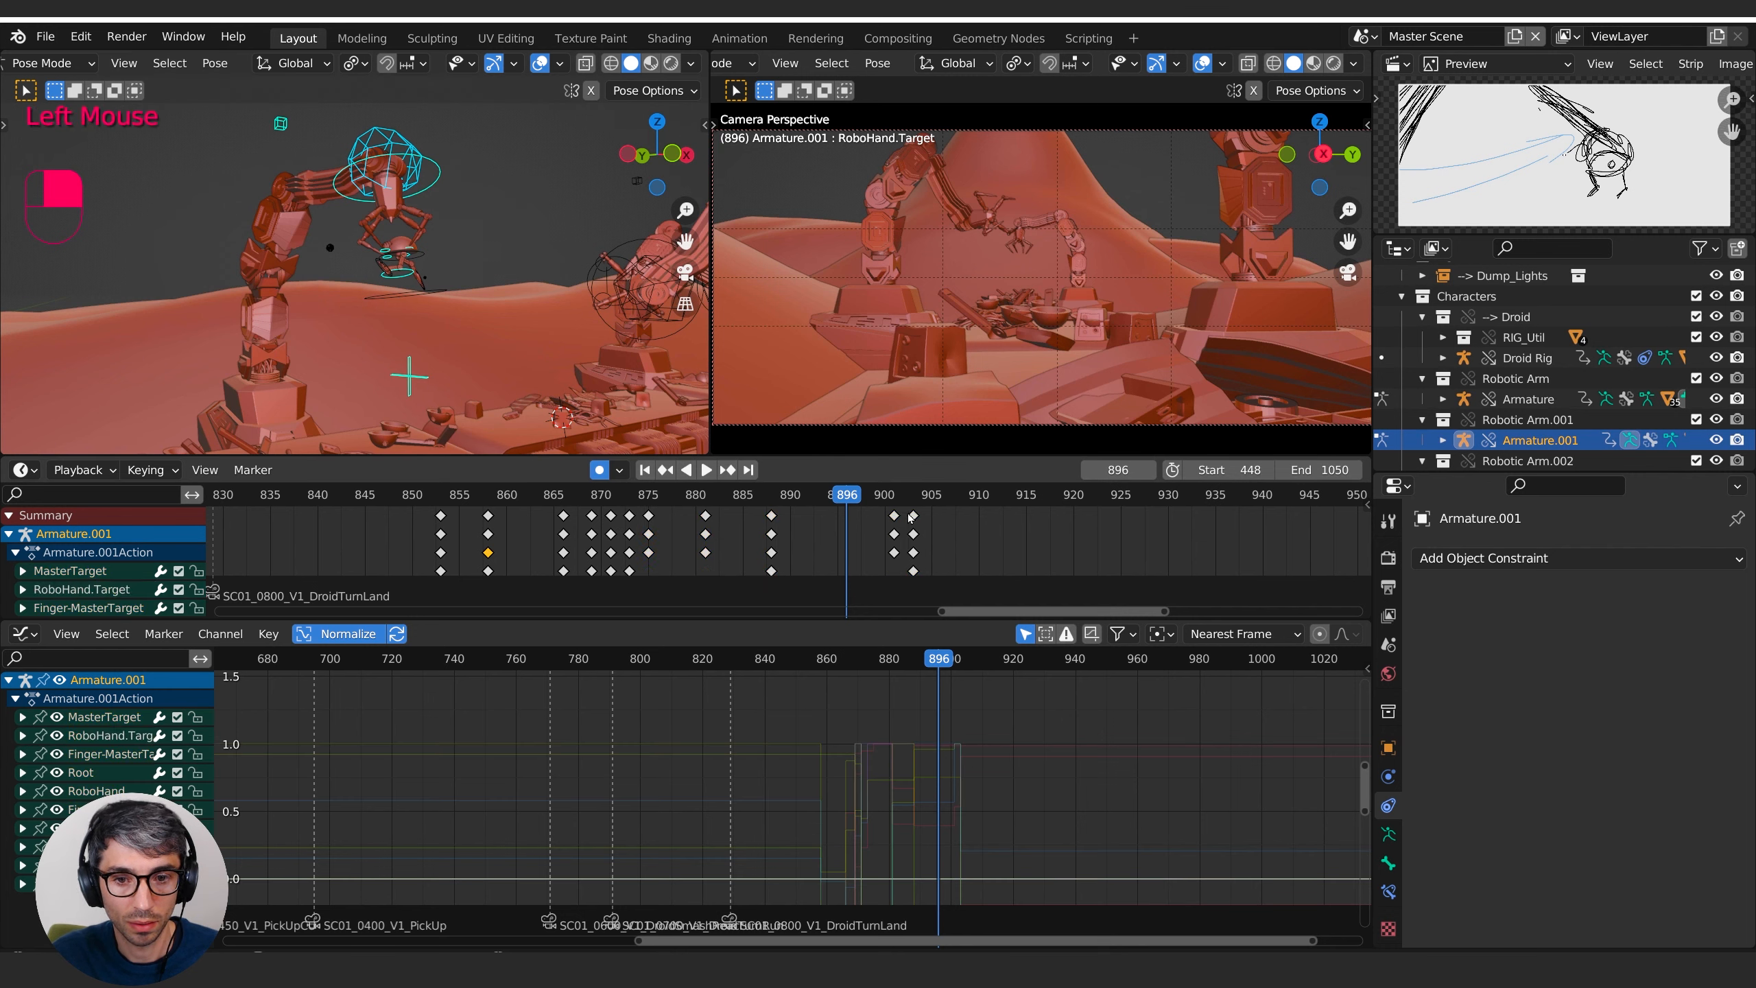
{"action": "left_click", "coordinate": [915, 503]}
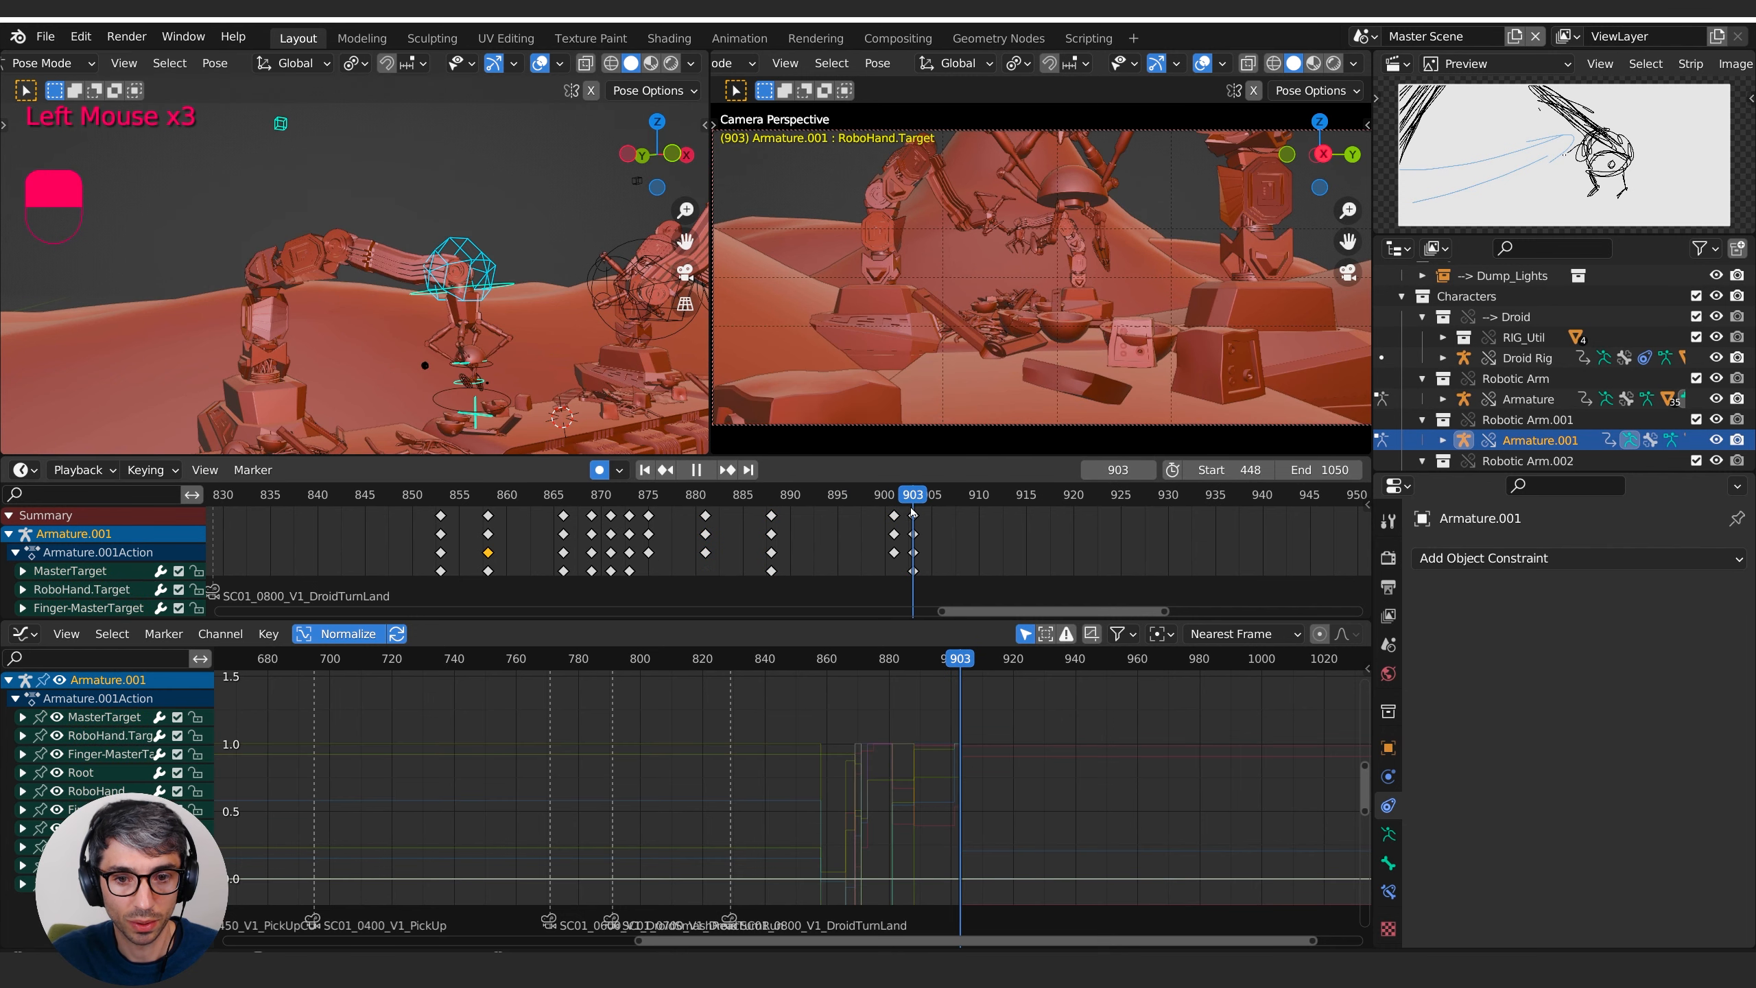
{"action": "left_click_drag", "start_coordinate": [915, 511], "coordinate": [856, 518]}
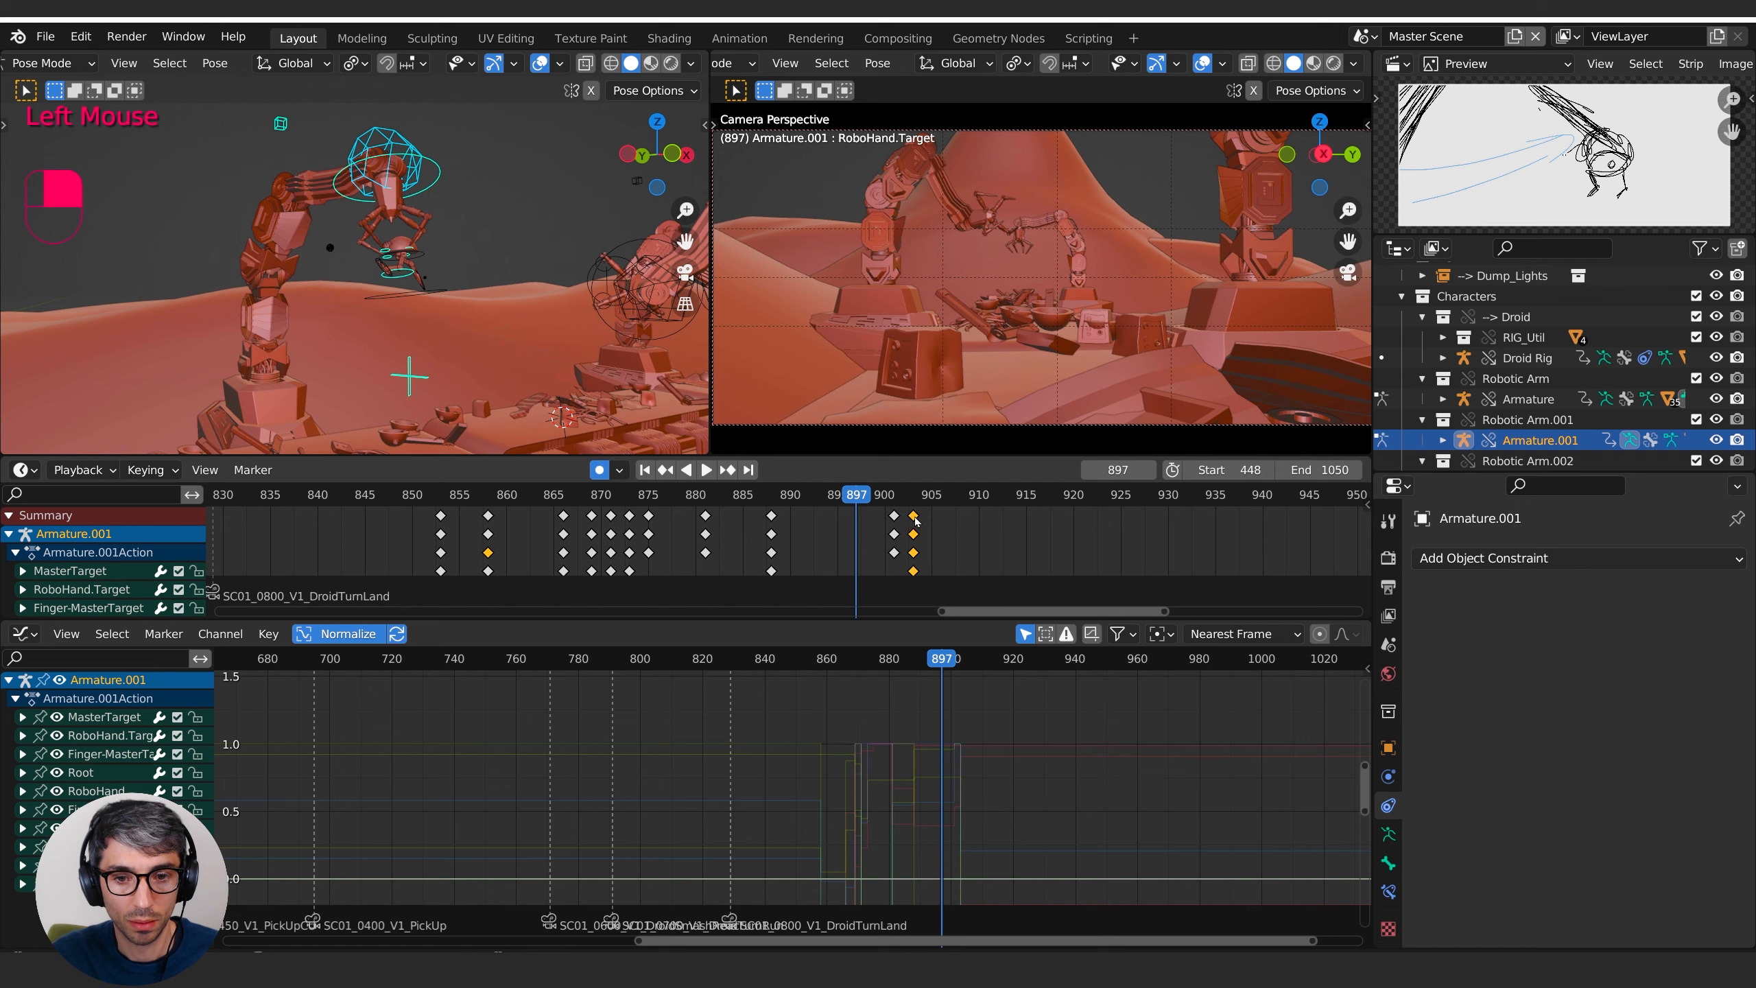
{"action": "left_click", "coordinate": [857, 518]}
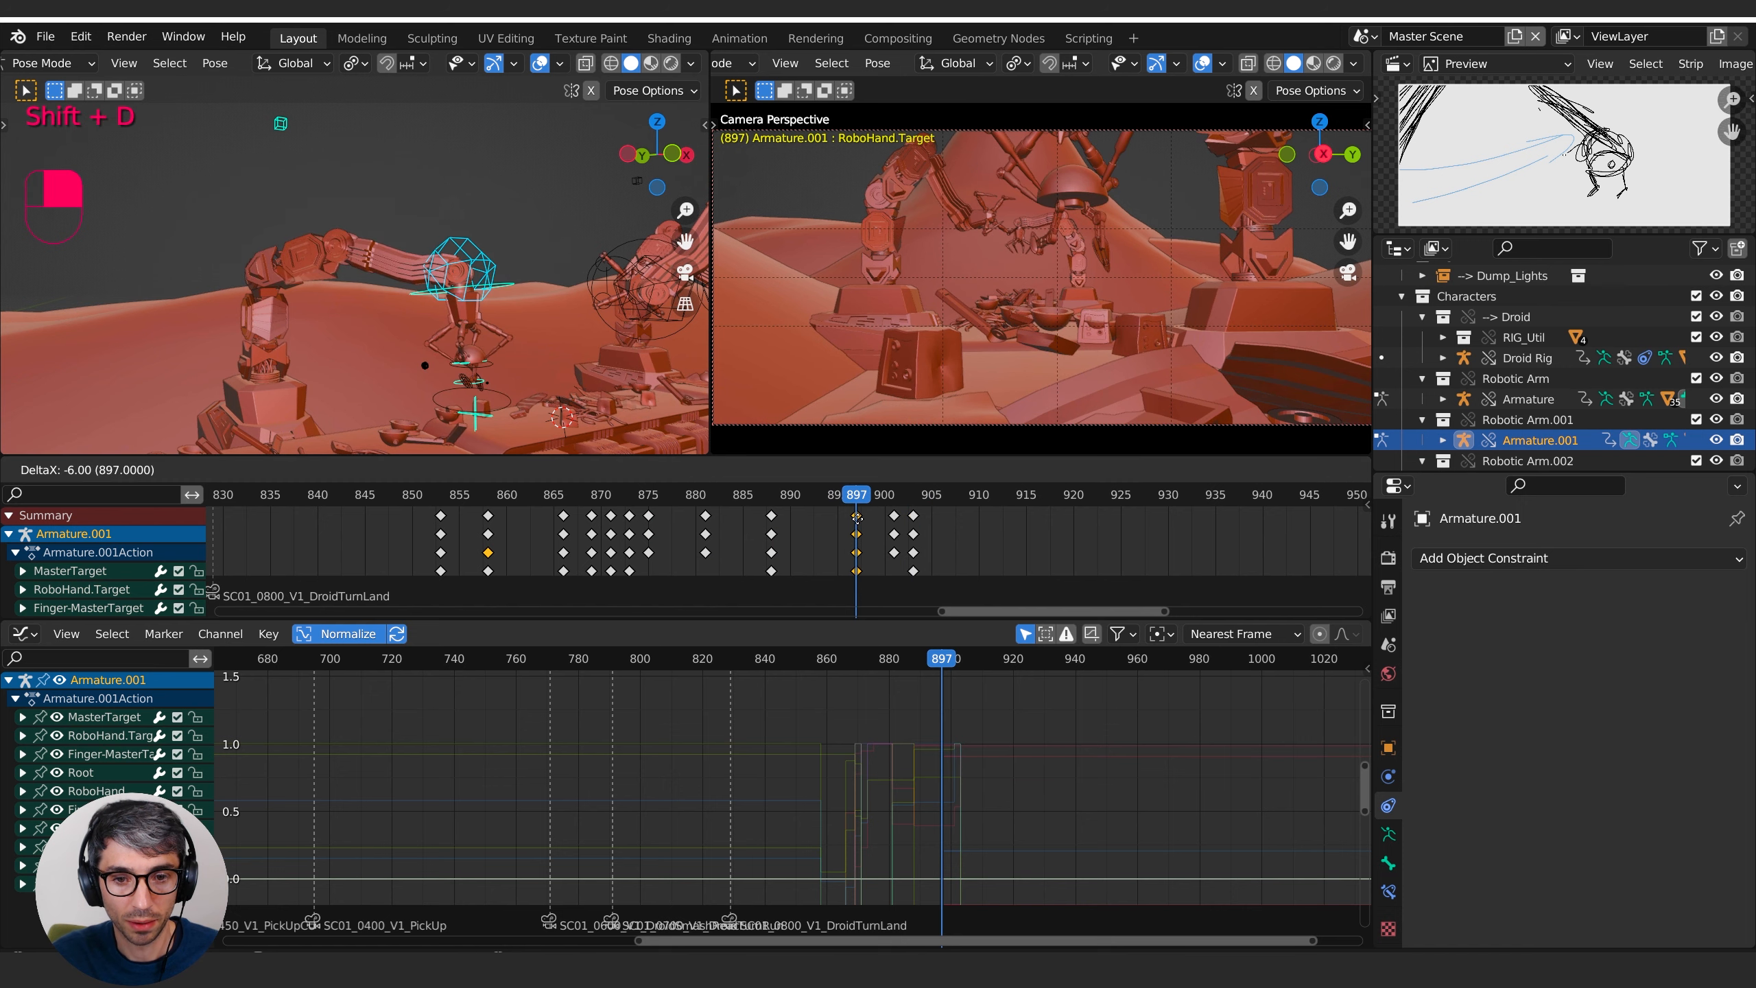
- At frame 897, raise the RoboHand.Target bone above the conveyor and reposition the MasterTarget bone beneath it
{"action": "left_click", "coordinate": [468, 254]}
{"action": "key", "text": "g"}
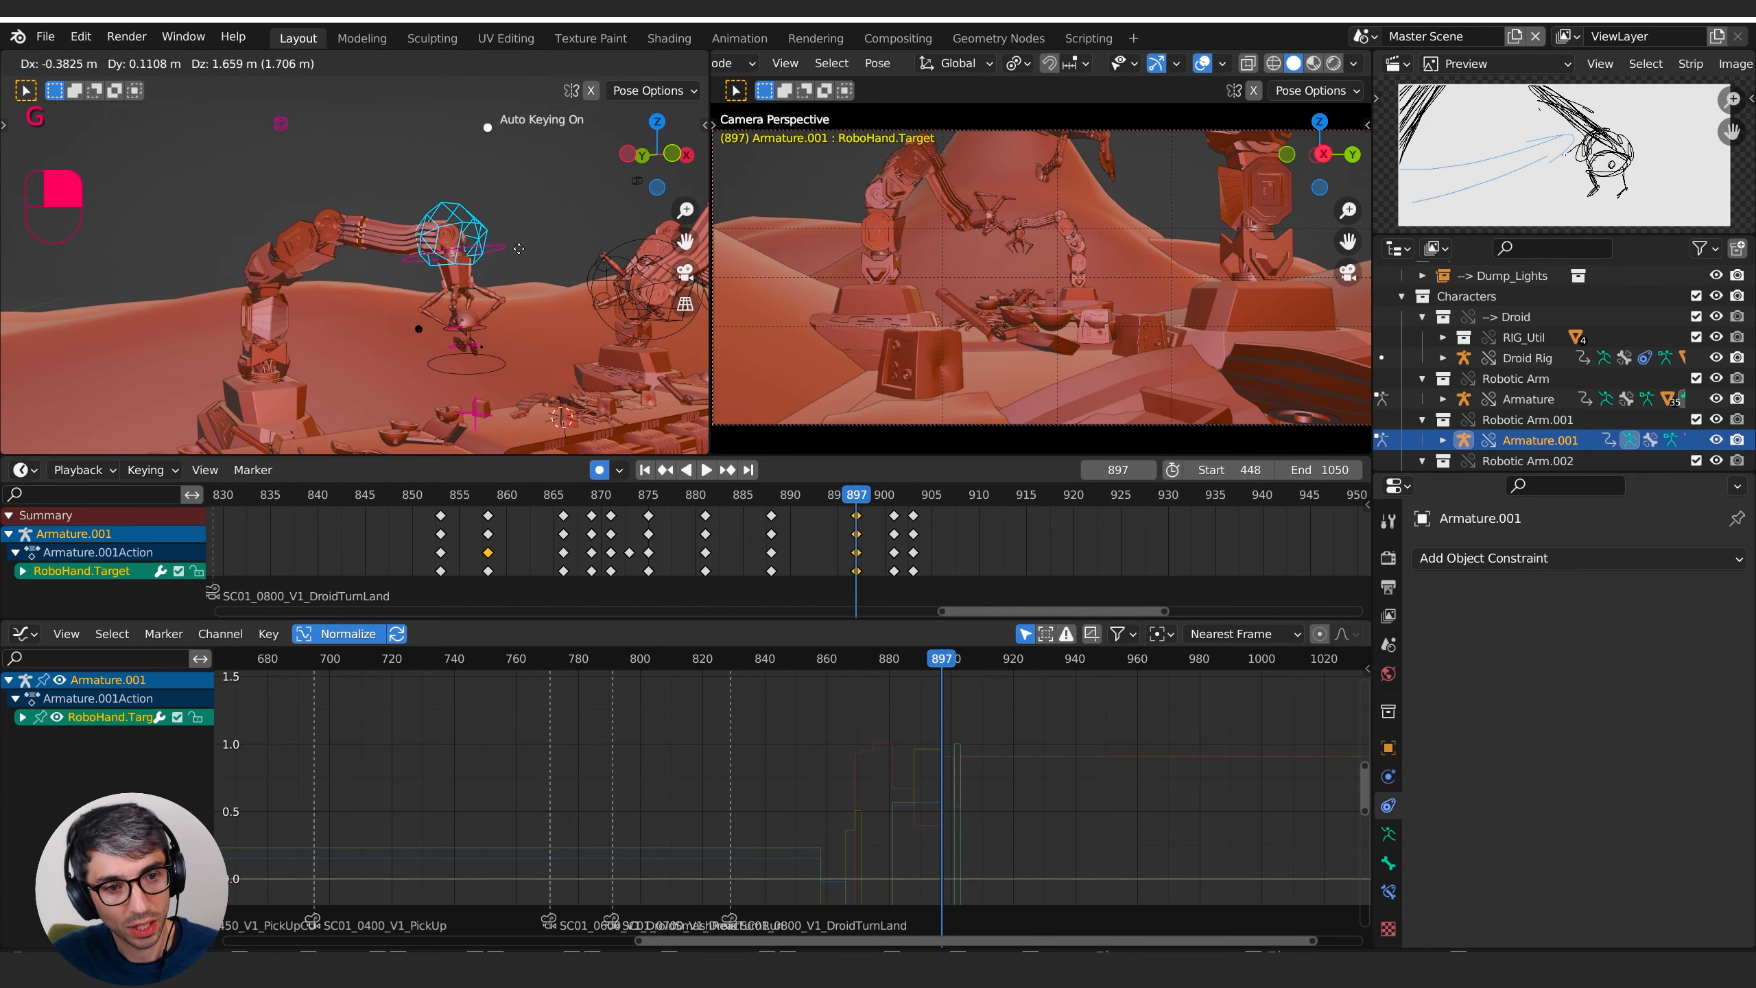
{"action": "left_click", "coordinate": [519, 248]}
{"action": "left_click", "coordinate": [477, 410]}
{"action": "key", "text": "g"}
{"action": "left_click", "coordinate": [502, 390]}
- Pull the RoboHand.Target bone back toward the arm's pedestal at frame 897
{"action": "middle_click_drag", "start_coordinate": [502, 391], "coordinate": [491, 398]}
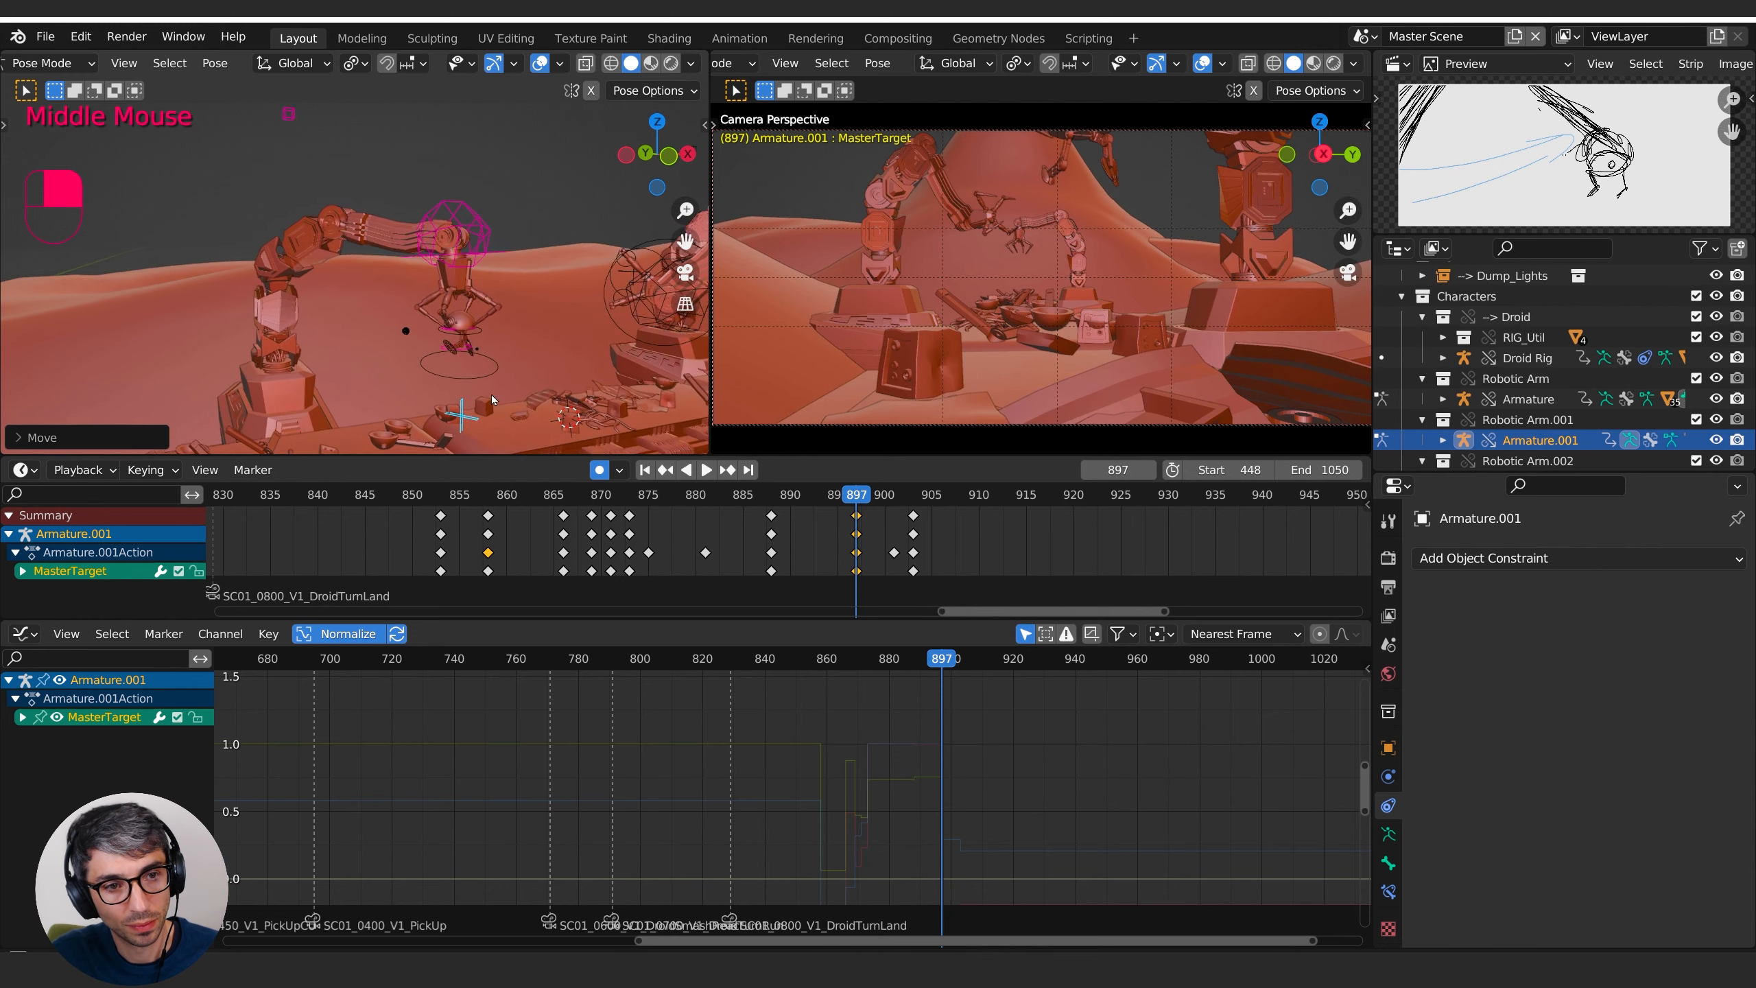
{"action": "left_click", "coordinate": [453, 235]}
{"action": "key", "text": "g"}
{"action": "left_click", "coordinate": [482, 427]}
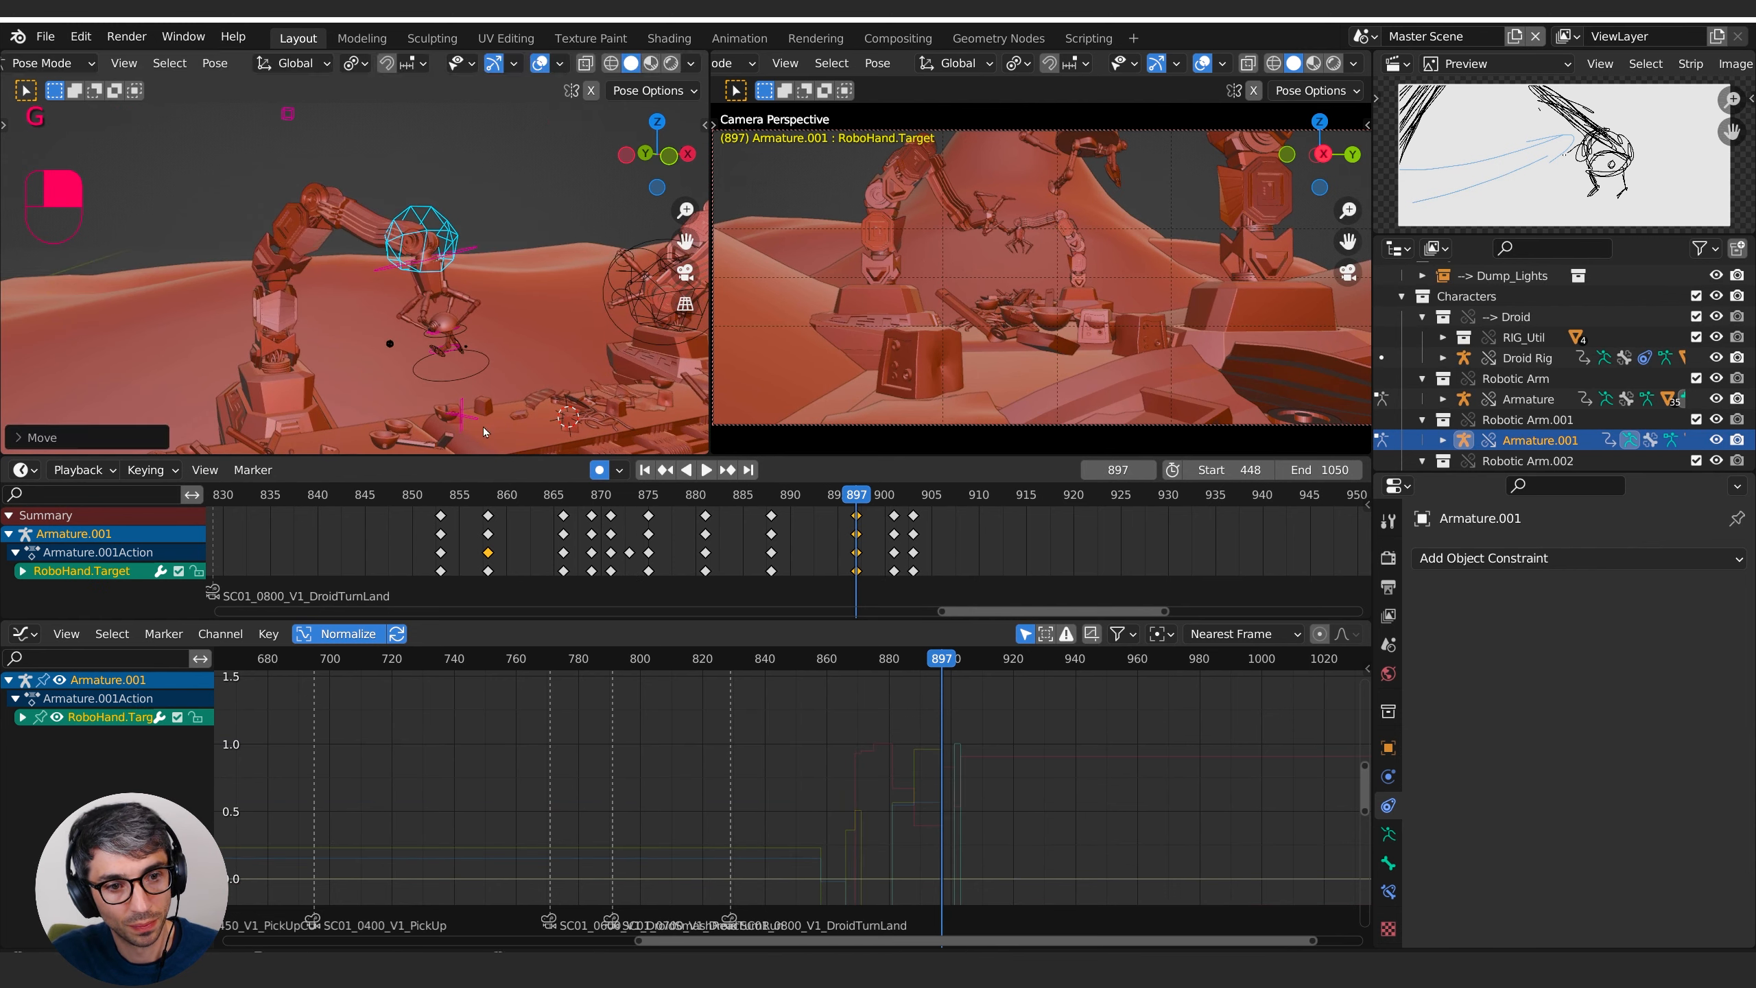
- Select all bones of the arm and delete their keyframes at frame 901
{"action": "left_click_drag", "start_coordinate": [799, 496], "coordinate": [894, 494]}
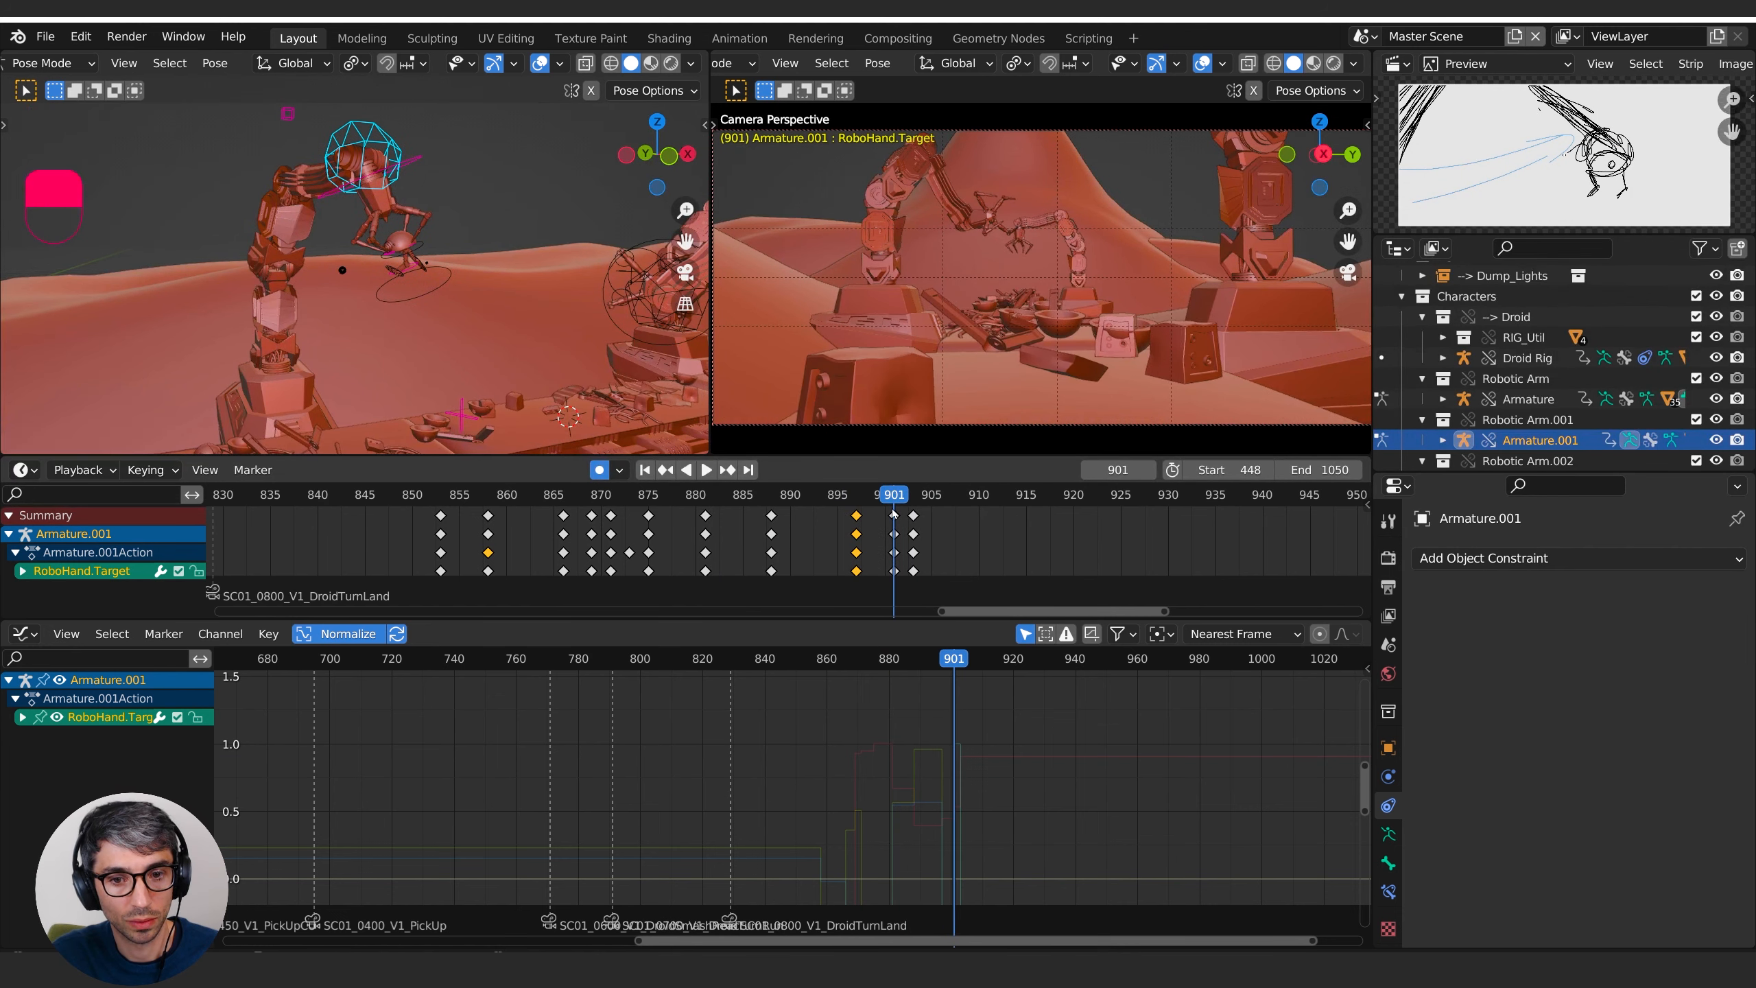
{"action": "key", "text": "a"}
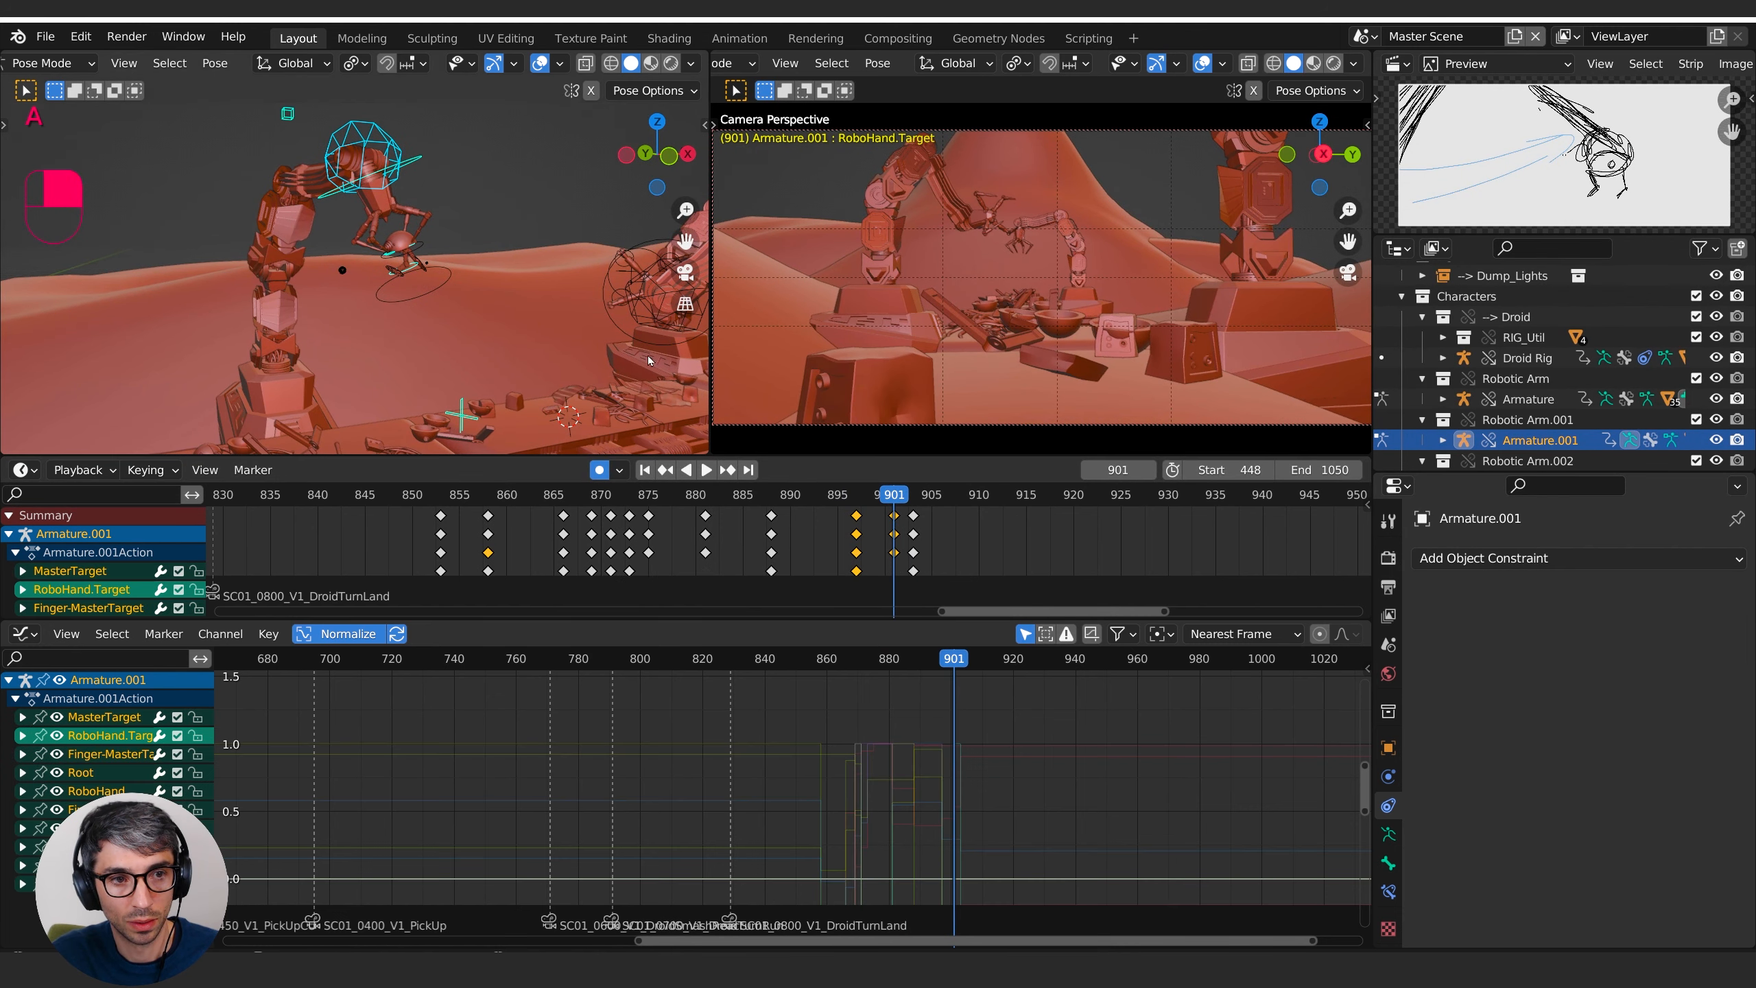
{"action": "left_click", "coordinate": [894, 515]}
{"action": "key", "text": "x"}
{"action": "left_click", "coordinate": [895, 514]}
- Play the animation from several earlier frames and from a second angle to examine the arm grabbing the droid and carrying it to the conveyor
{"action": "left_click_drag", "start_coordinate": [892, 498], "coordinate": [719, 502]}
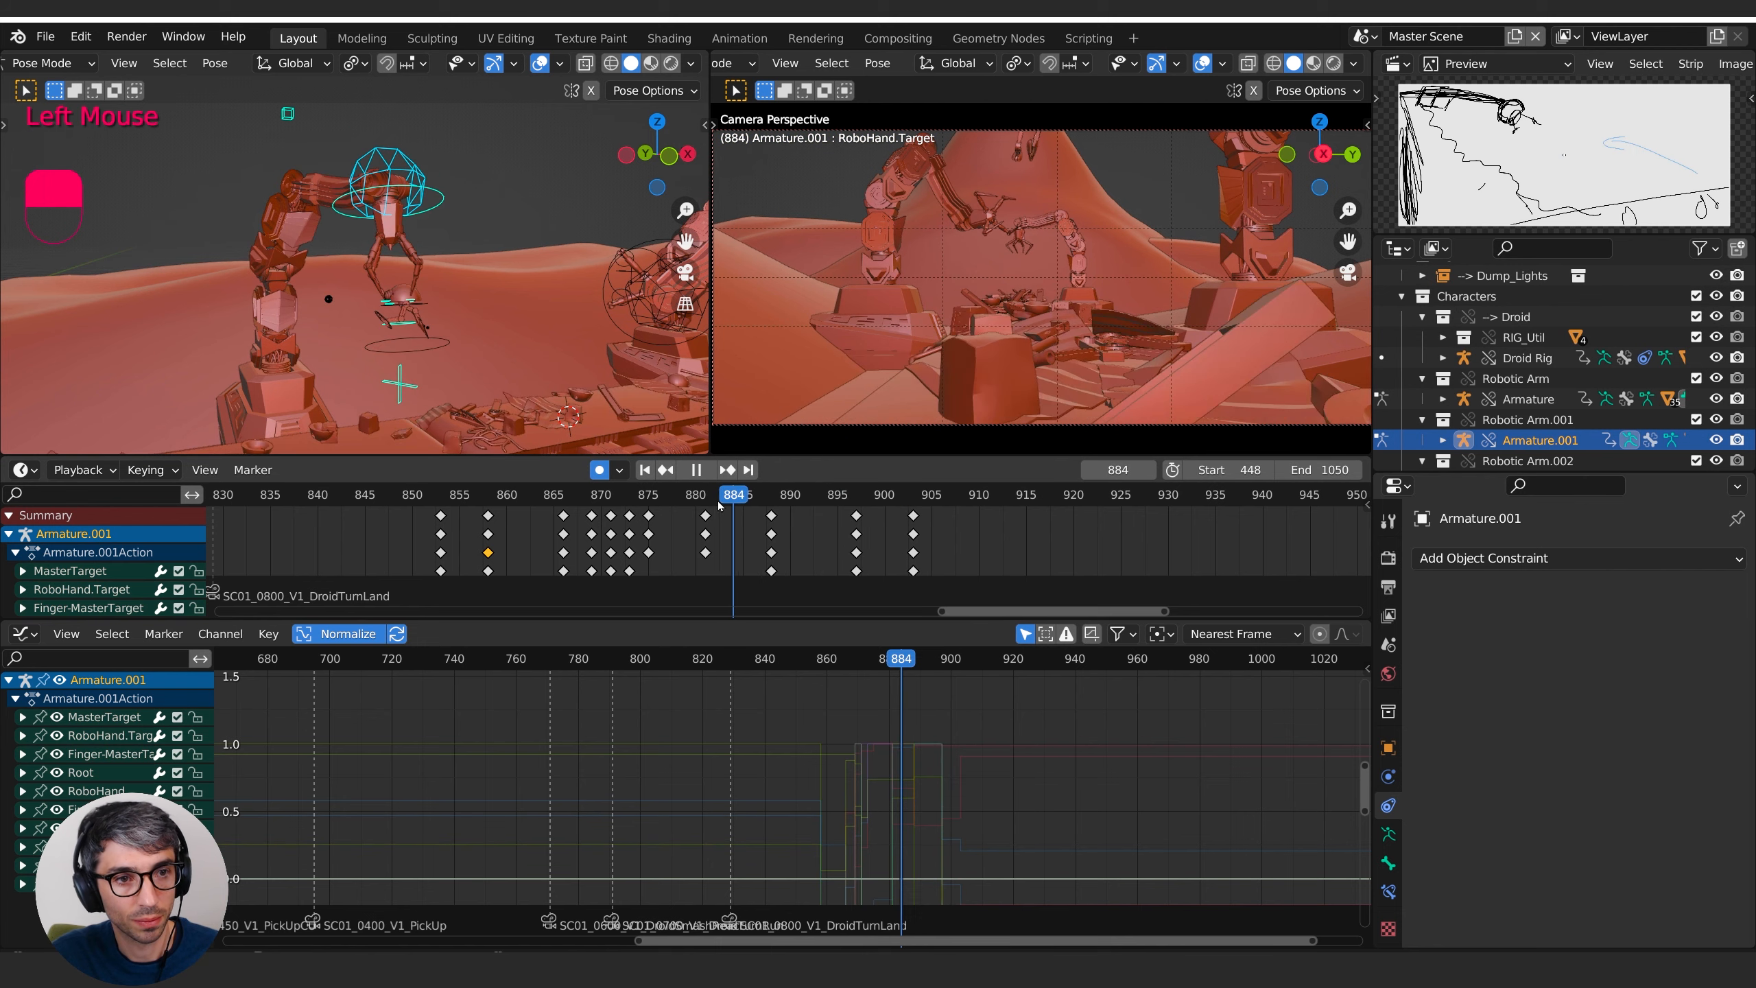
{"action": "key", "text": "space"}
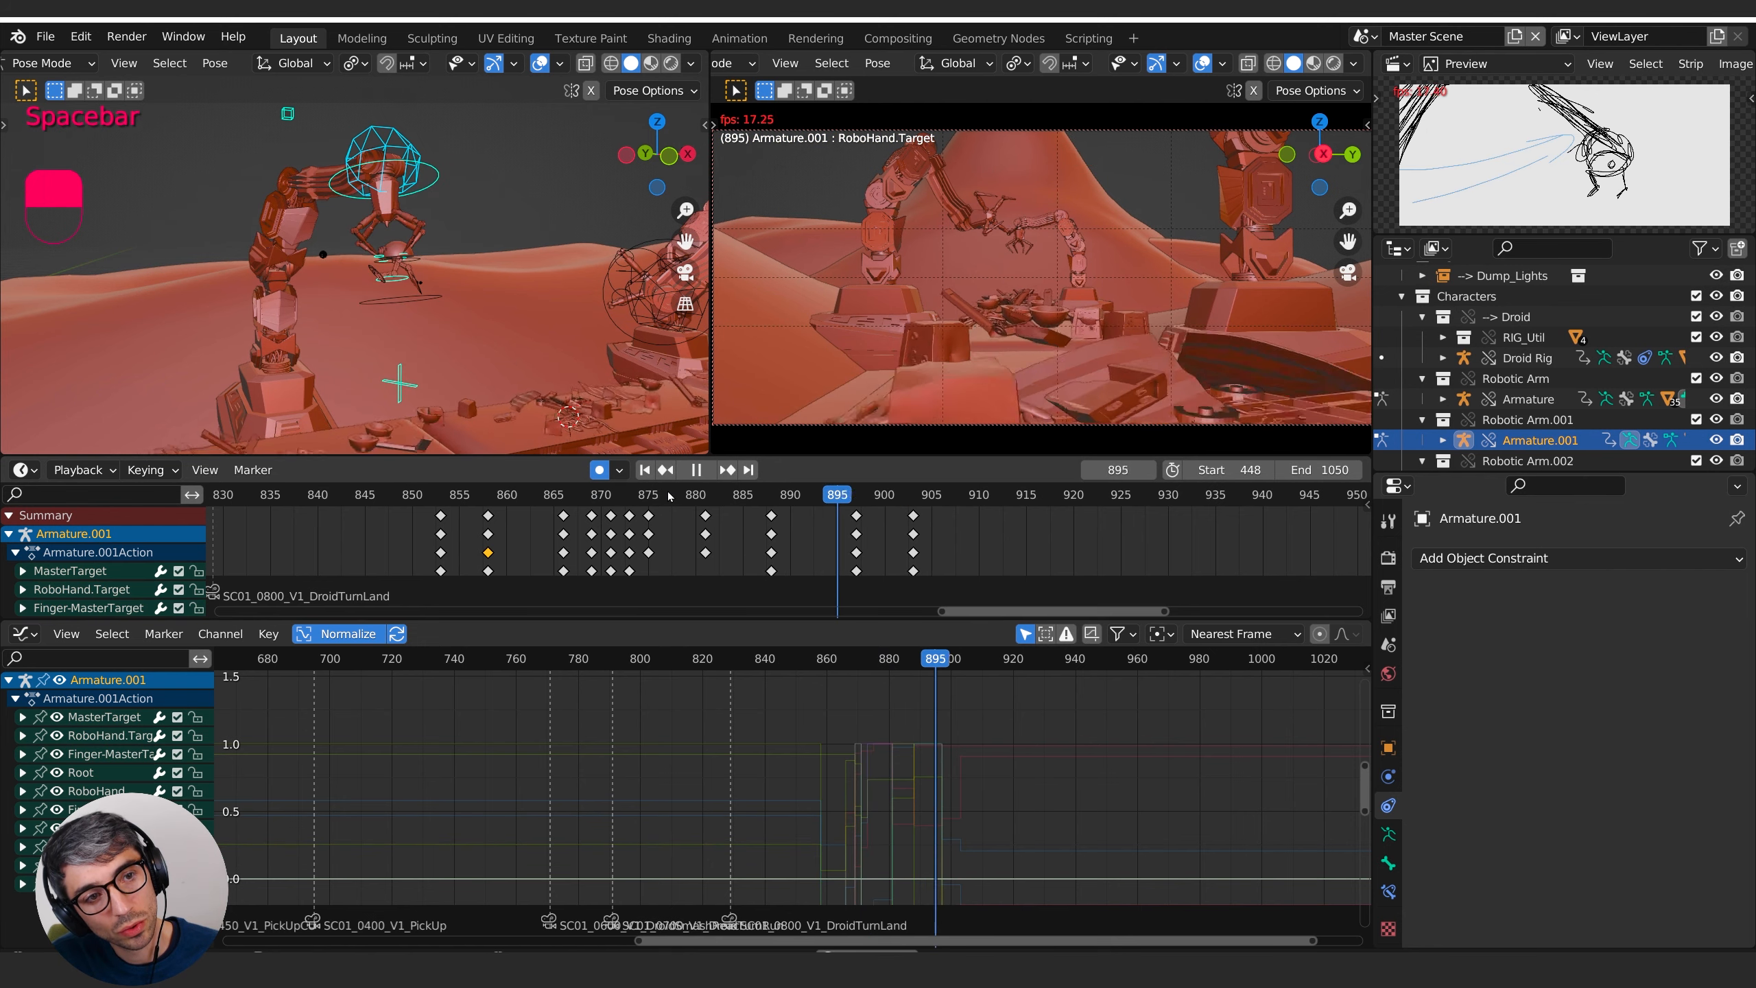
{"action": "key", "text": "space"}
{"action": "left_click", "coordinate": [593, 497]}
{"action": "key", "text": "space"}
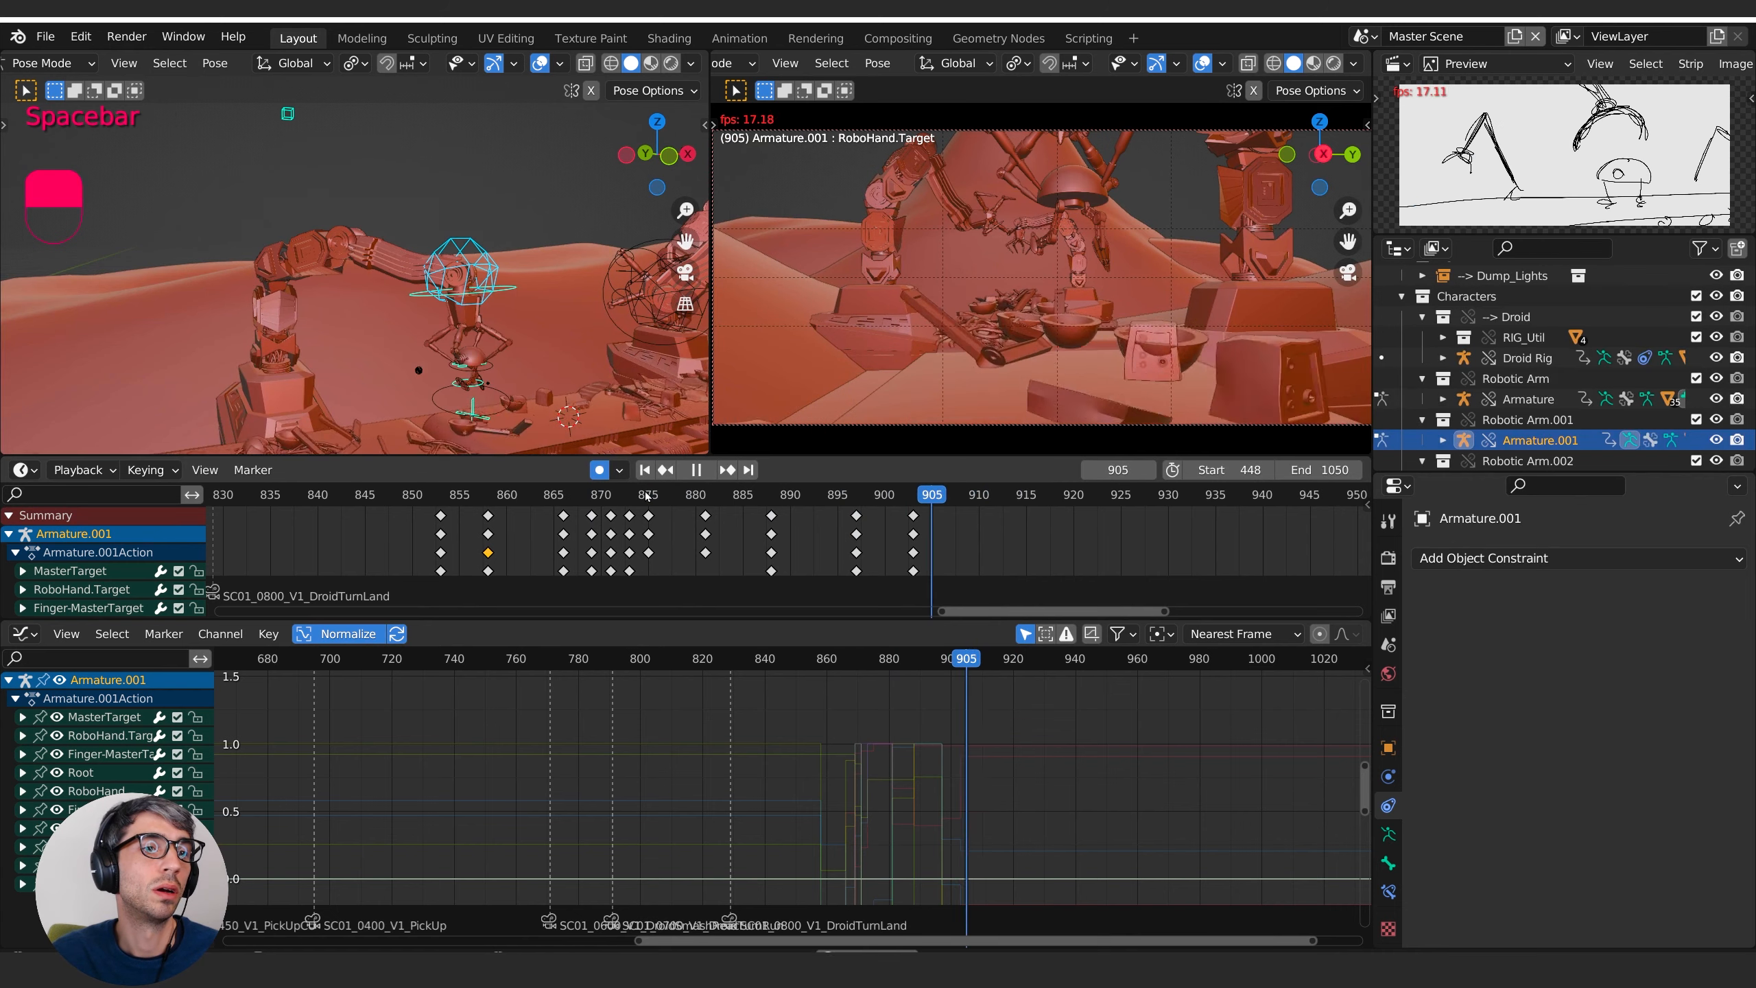
{"action": "key", "text": "space"}
{"action": "left_click", "coordinate": [516, 496]}
{"action": "key", "text": "space"}
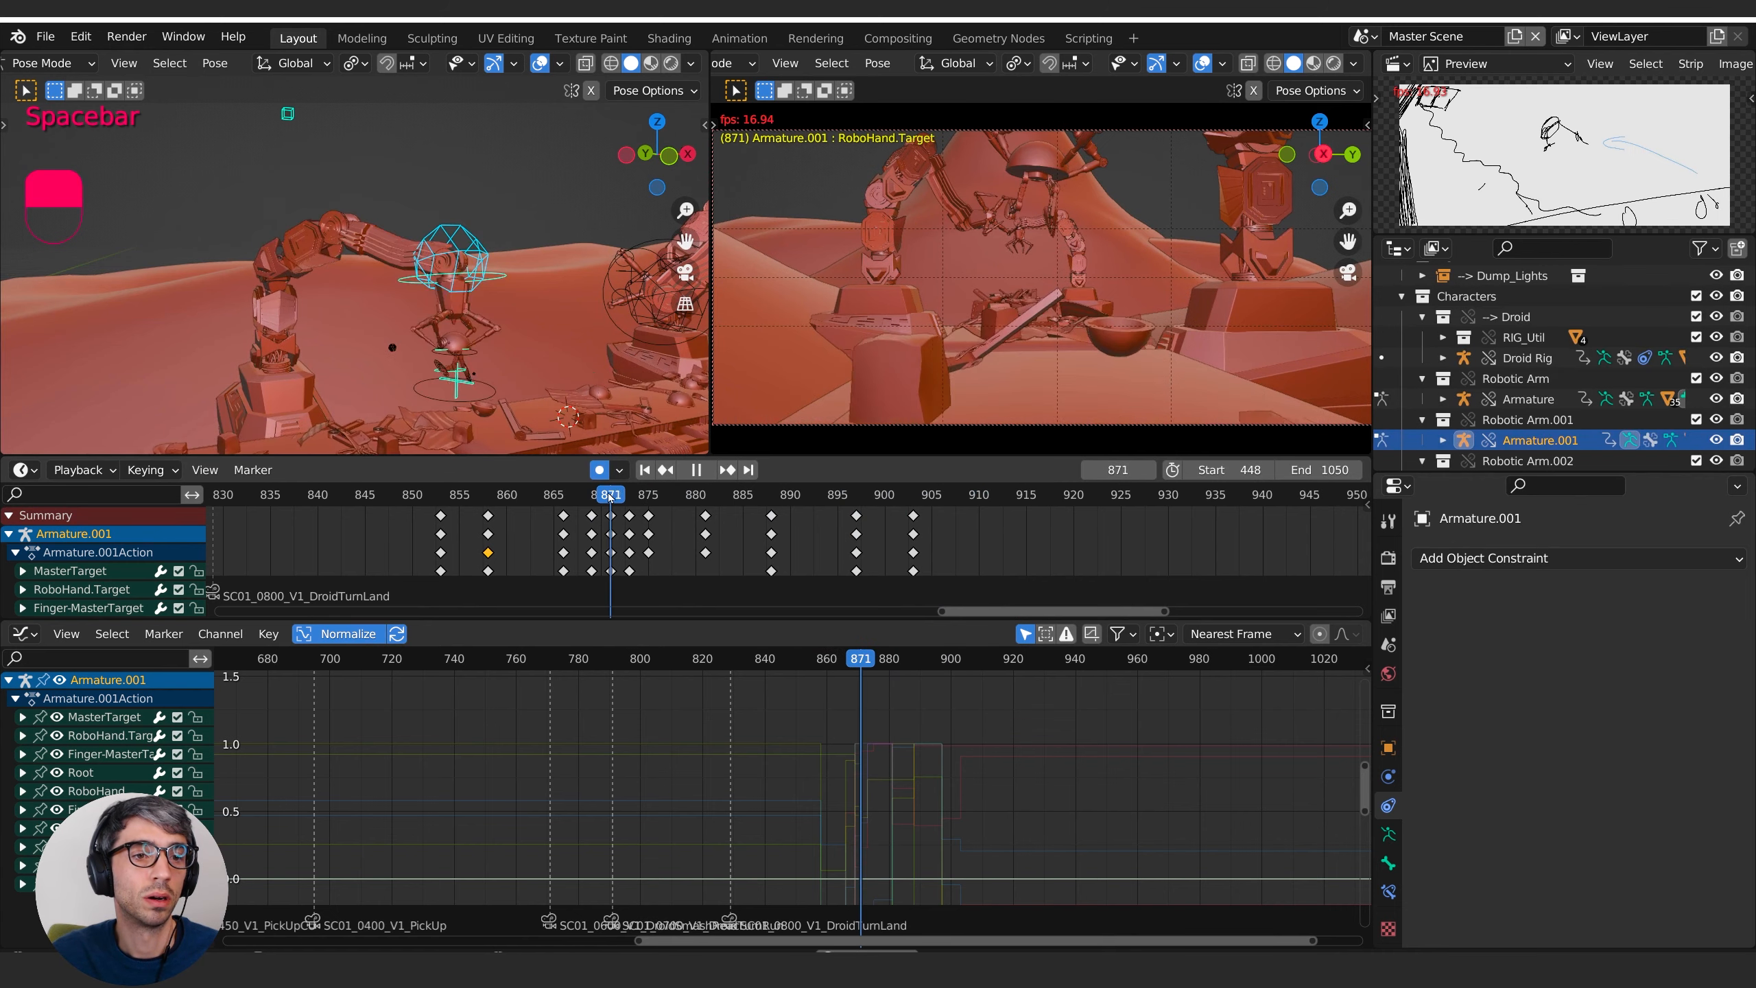
{"action": "key", "text": "space"}
{"action": "middle_click_drag", "start_coordinate": [484, 249], "coordinate": [356, 361]}
{"action": "left_click_drag", "start_coordinate": [553, 496], "coordinate": [477, 495]}
{"action": "key", "text": "space"}
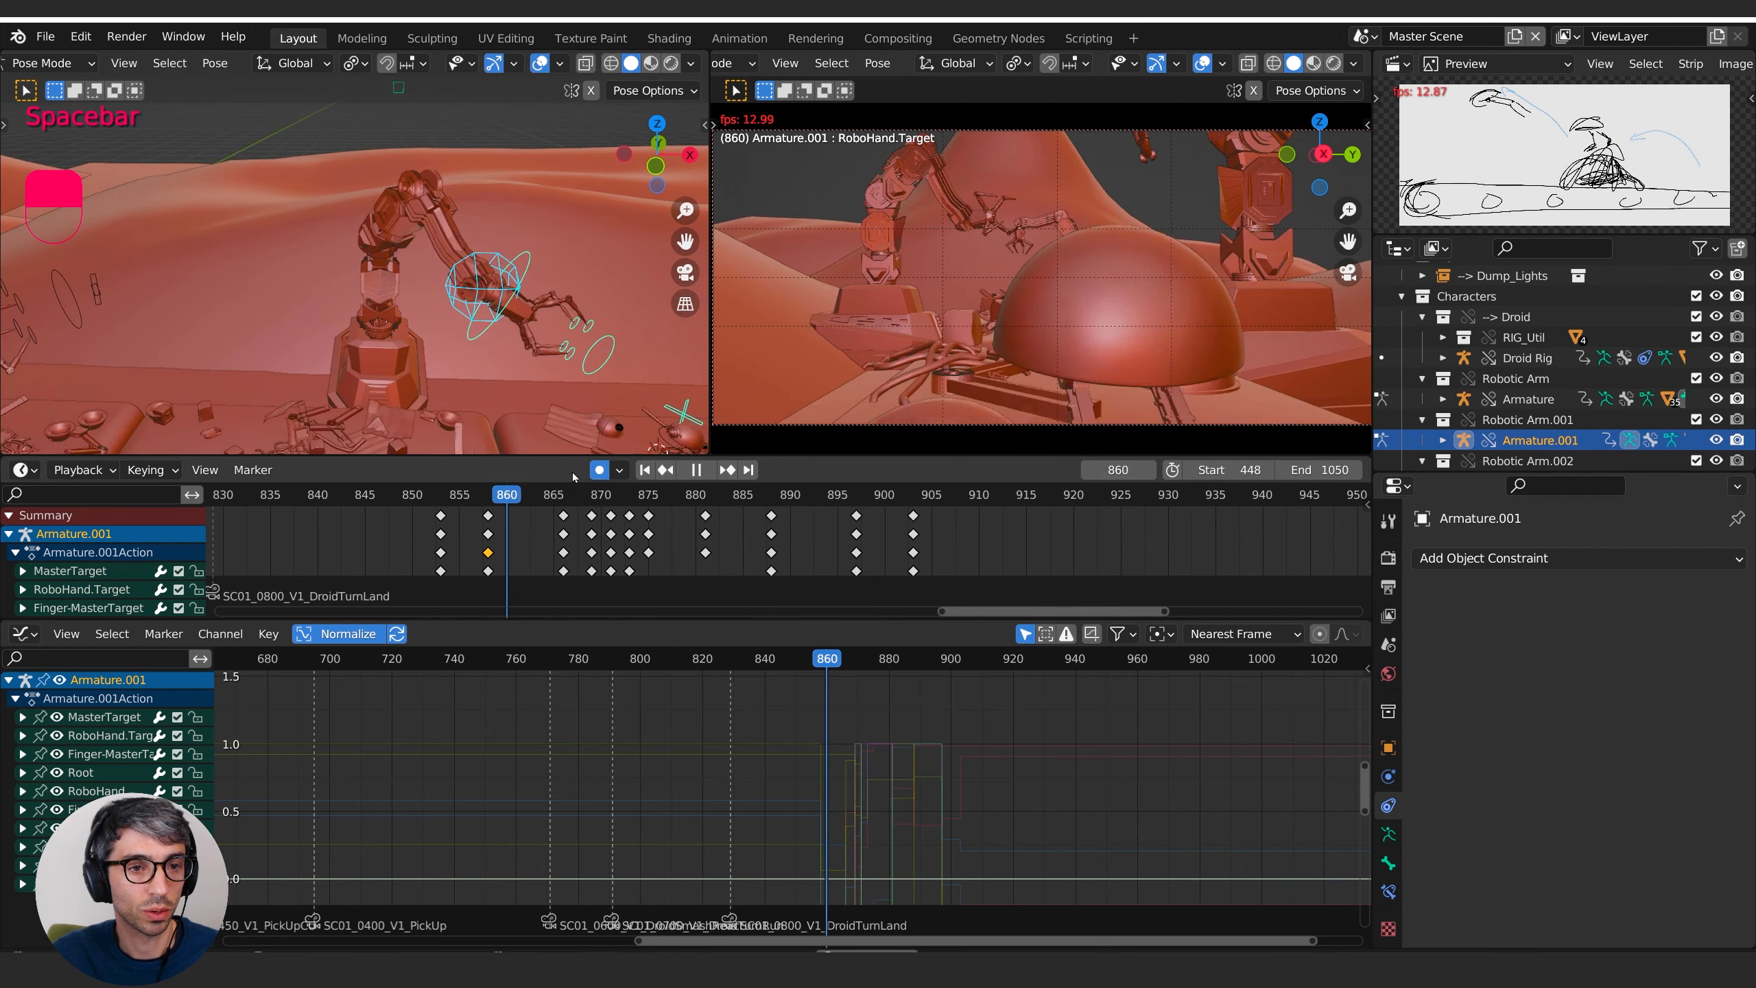
{"action": "key", "text": "space"}
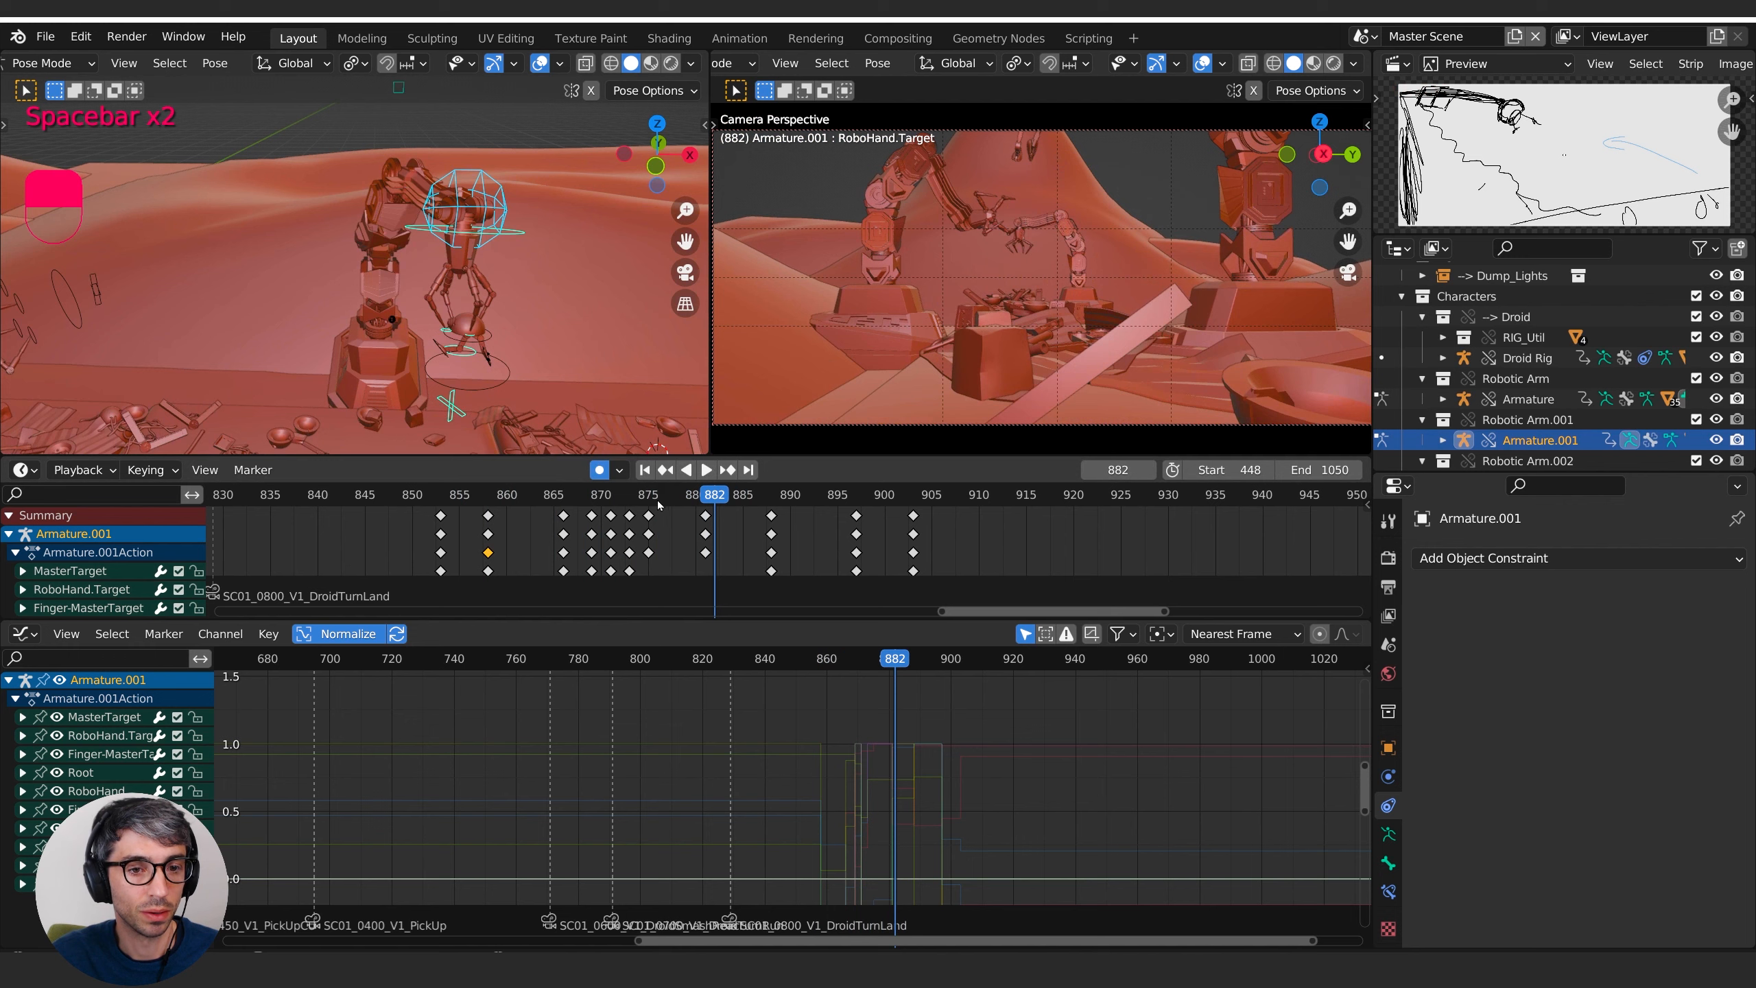
- At frame 881, shift the RoboHand.Target and MasterTarget bones about 7 m in negative X along the conveyor
{"action": "left_click_drag", "start_coordinate": [657, 499], "coordinate": [708, 507]}
{"action": "left_click", "coordinate": [525, 226]}
{"action": "middle_click_drag", "start_coordinate": [525, 226], "coordinate": [524, 268]}
{"action": "key", "text": "g"}
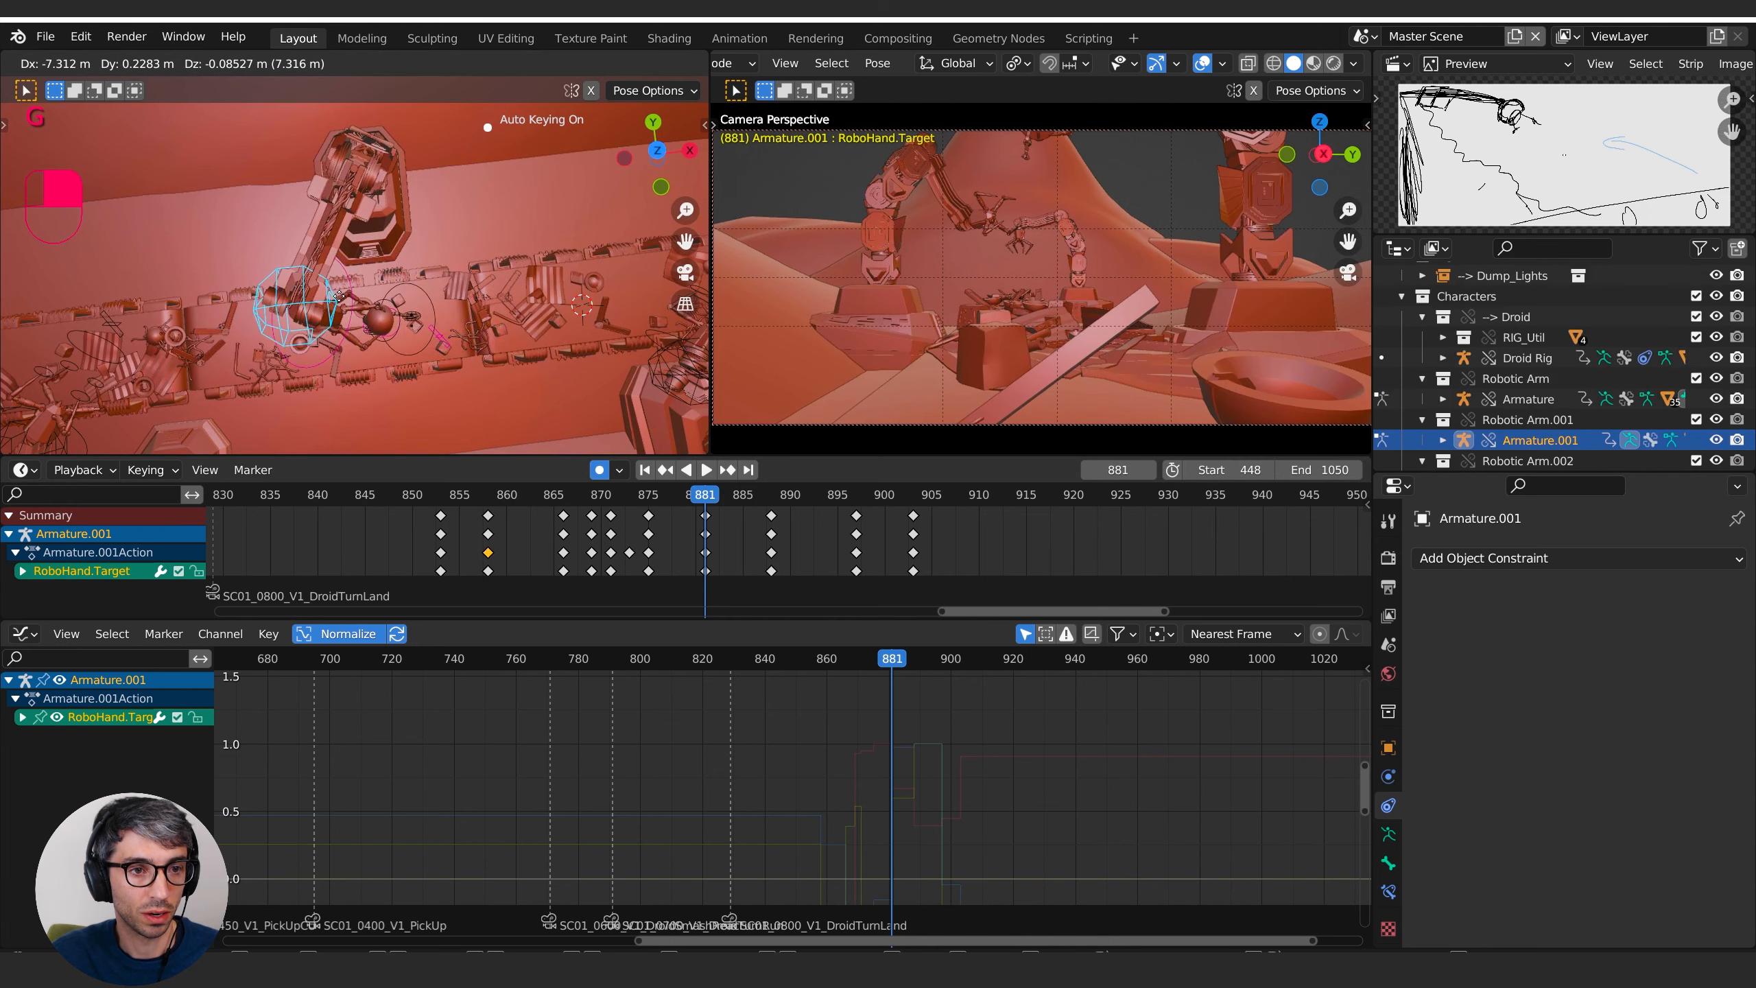
{"action": "left_click", "coordinate": [318, 306]}
{"action": "left_click", "coordinate": [442, 339]}
{"action": "key", "text": "g"}
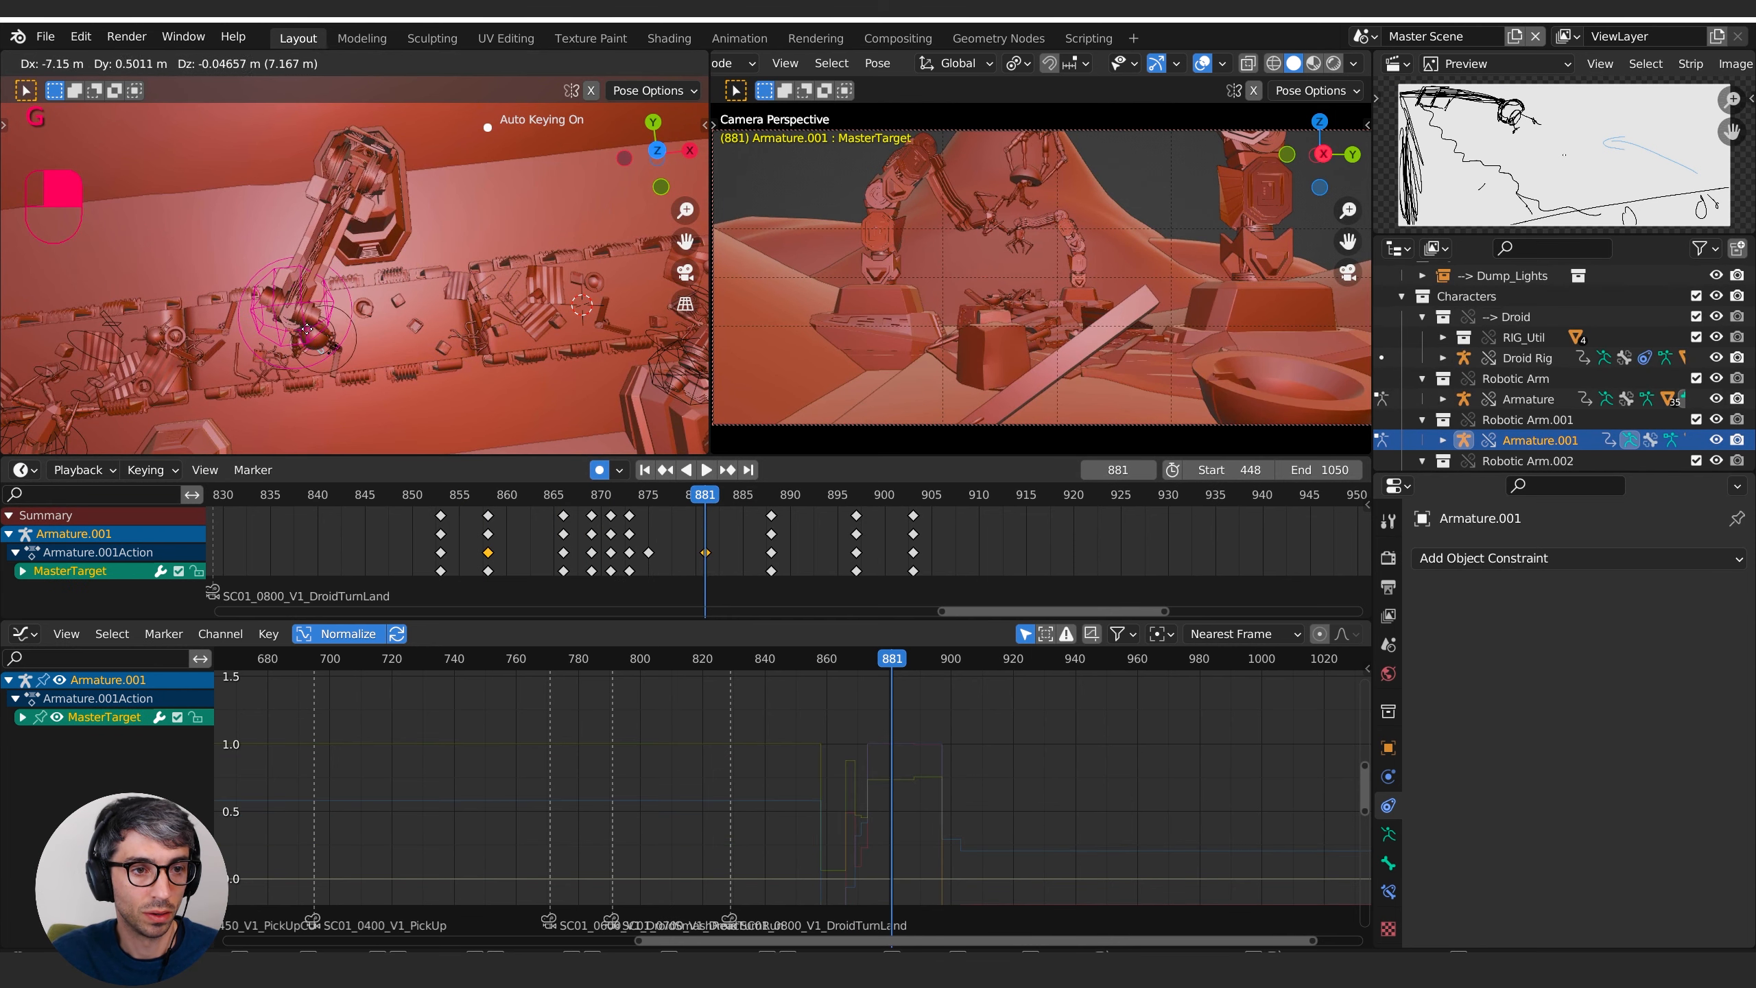
{"action": "left_click", "coordinate": [319, 308]}
- At frame 888, shift the RoboHand.Target and MasterTarget bones in negative X, past the pedestal, over the conveyor
{"action": "middle_click_drag", "start_coordinate": [318, 308], "coordinate": [524, 402]}
{"action": "left_click_drag", "start_coordinate": [708, 498], "coordinate": [775, 512]}
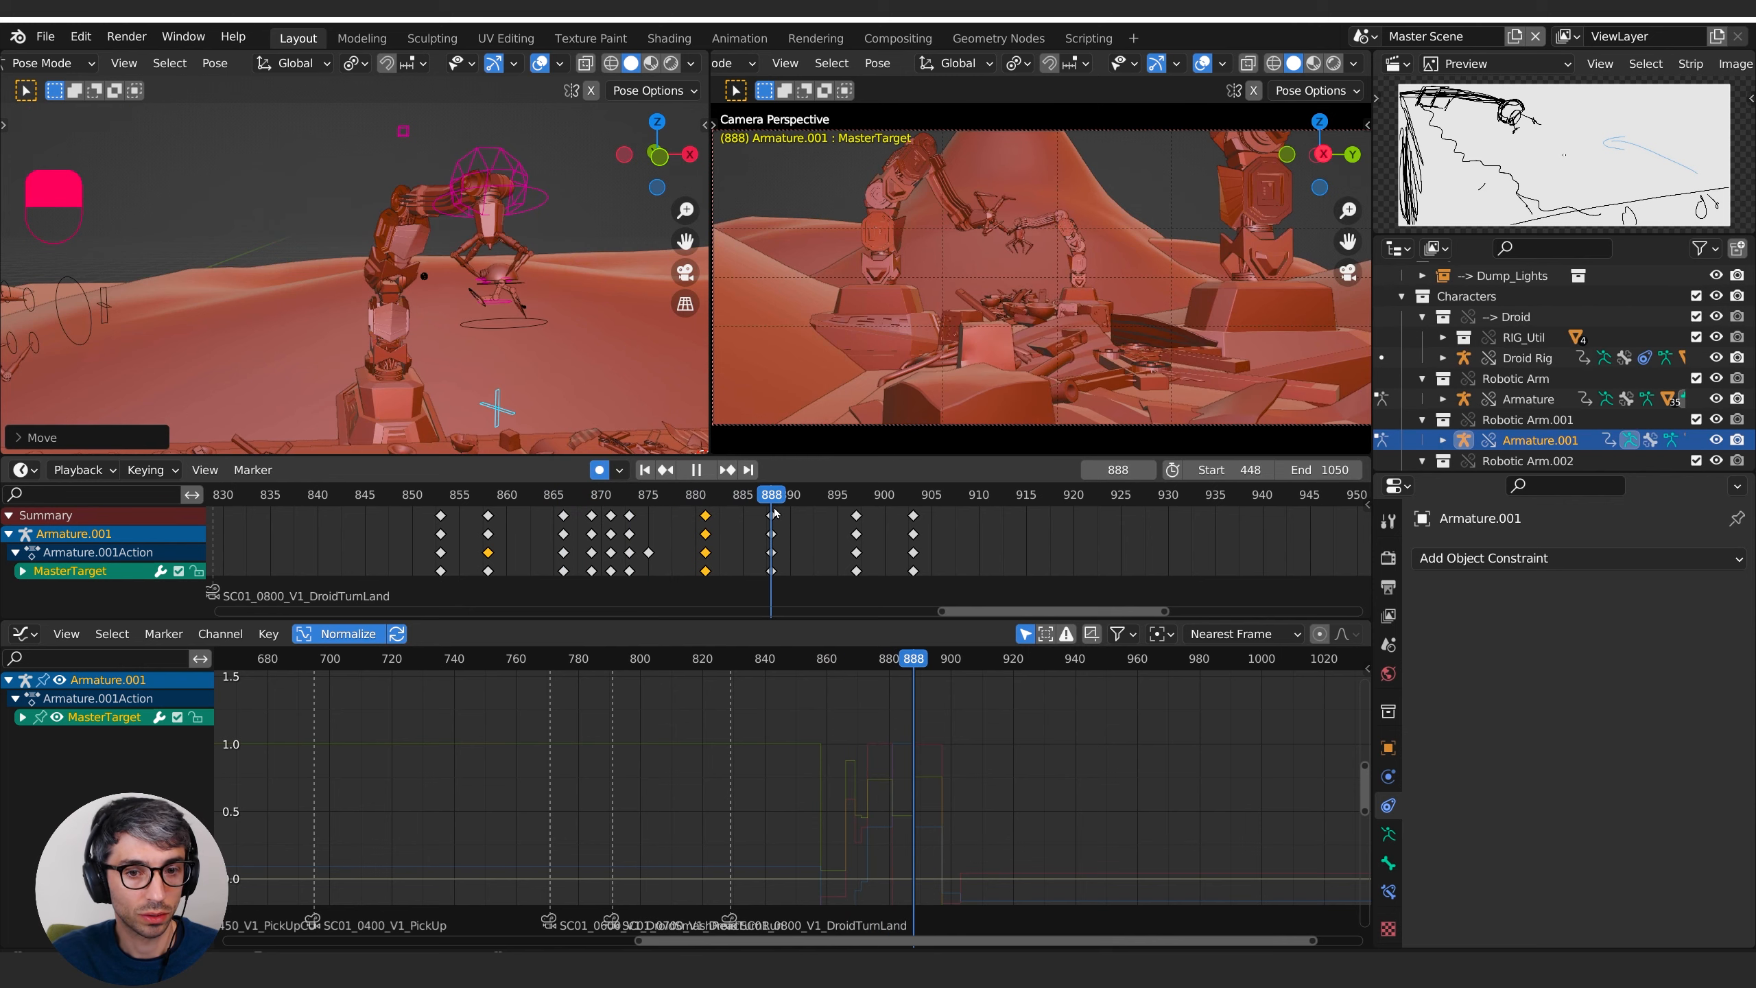
{"action": "left_click", "coordinate": [516, 165]}
{"action": "middle_click_drag", "start_coordinate": [516, 165], "coordinate": [518, 377]}
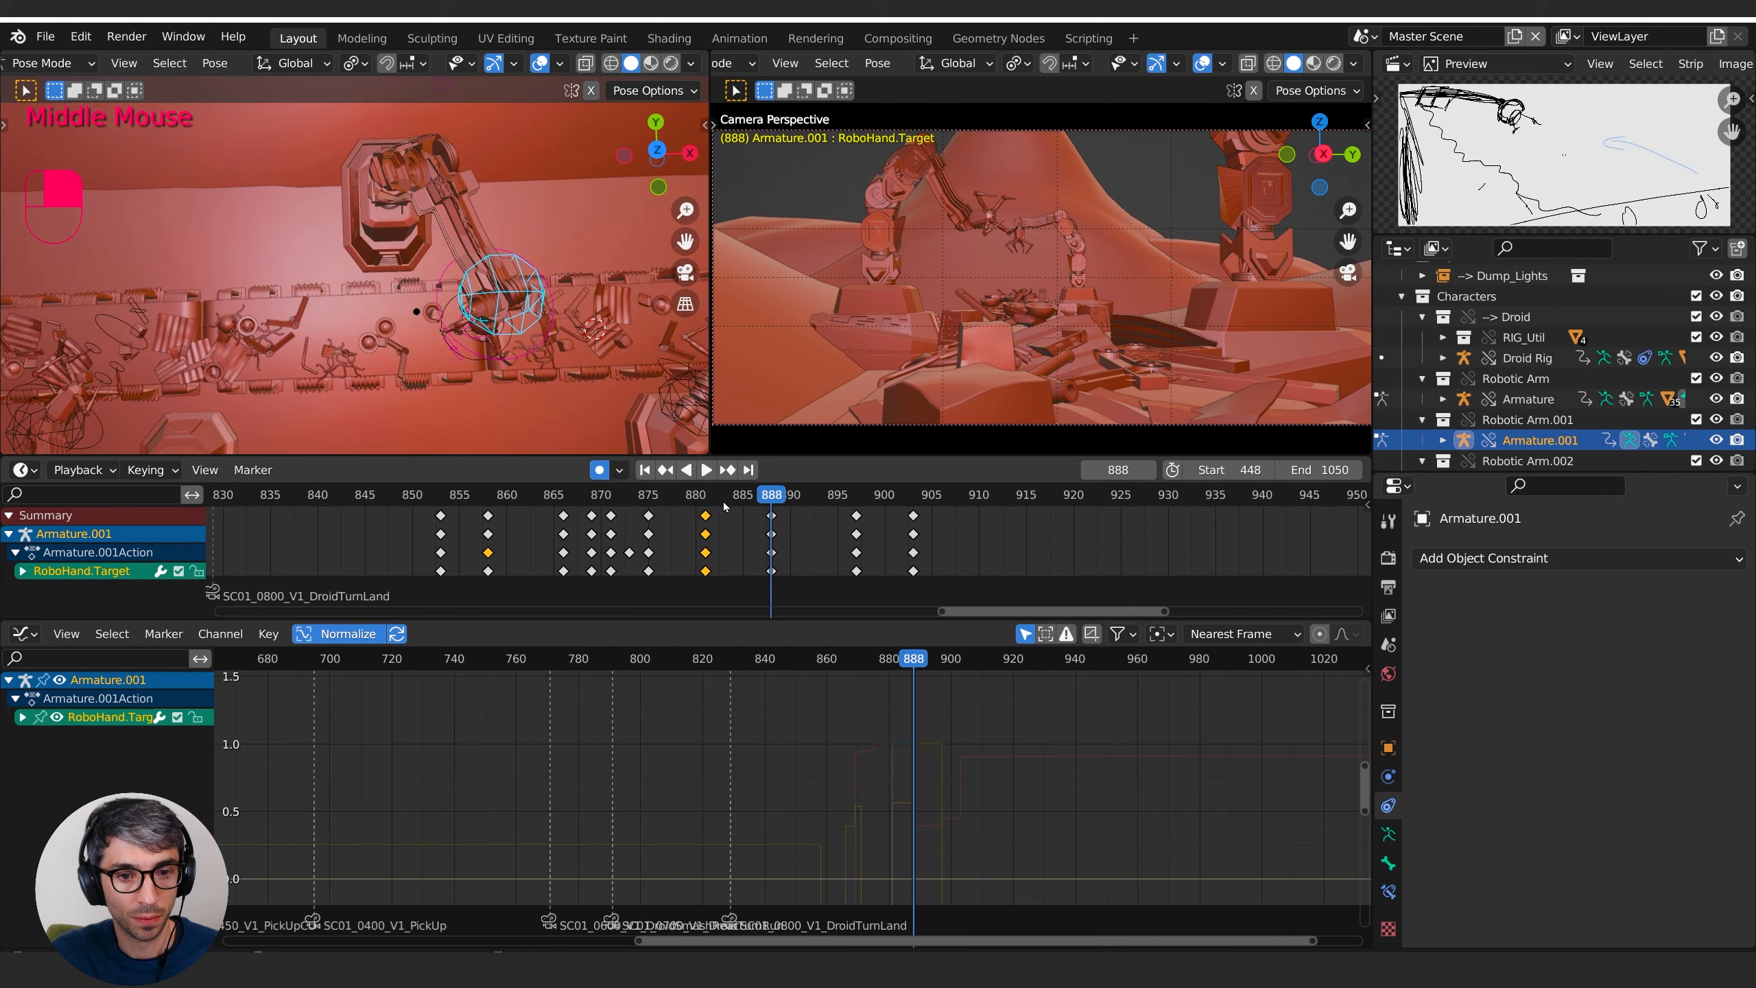
{"action": "left_click_drag", "start_coordinate": [725, 507], "coordinate": [710, 501]}
{"action": "left_click", "coordinate": [772, 501]}
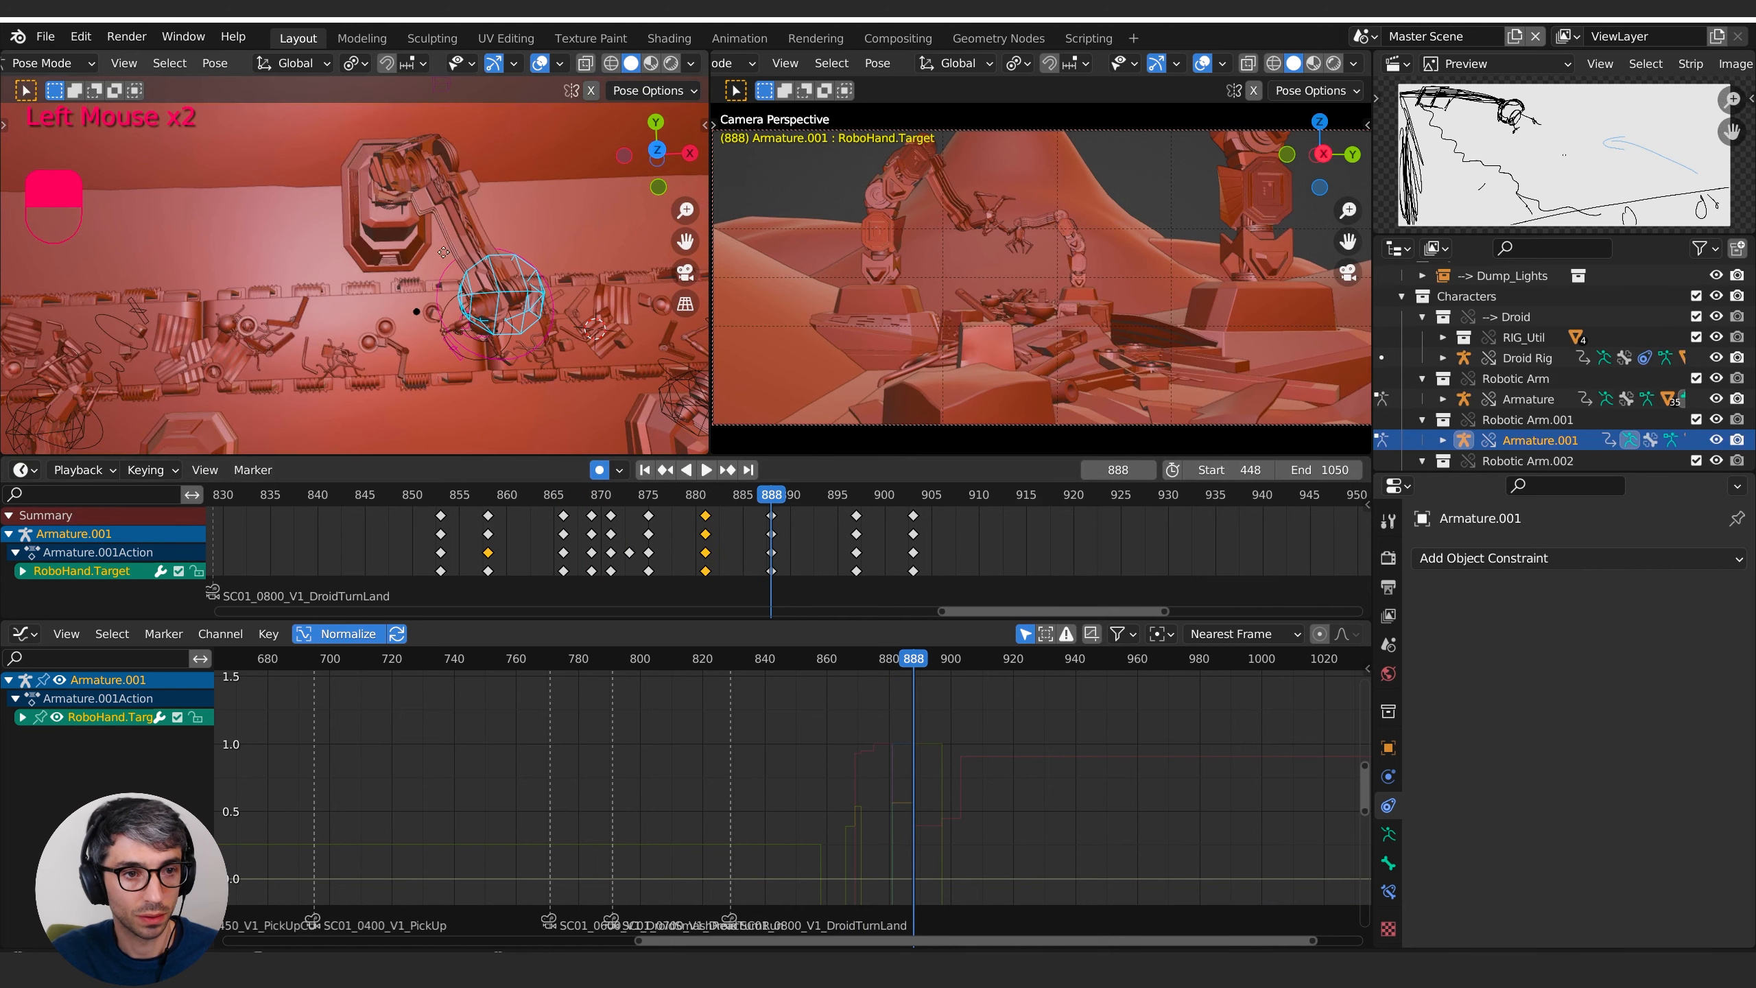
{"action": "left_click", "coordinate": [446, 348]}
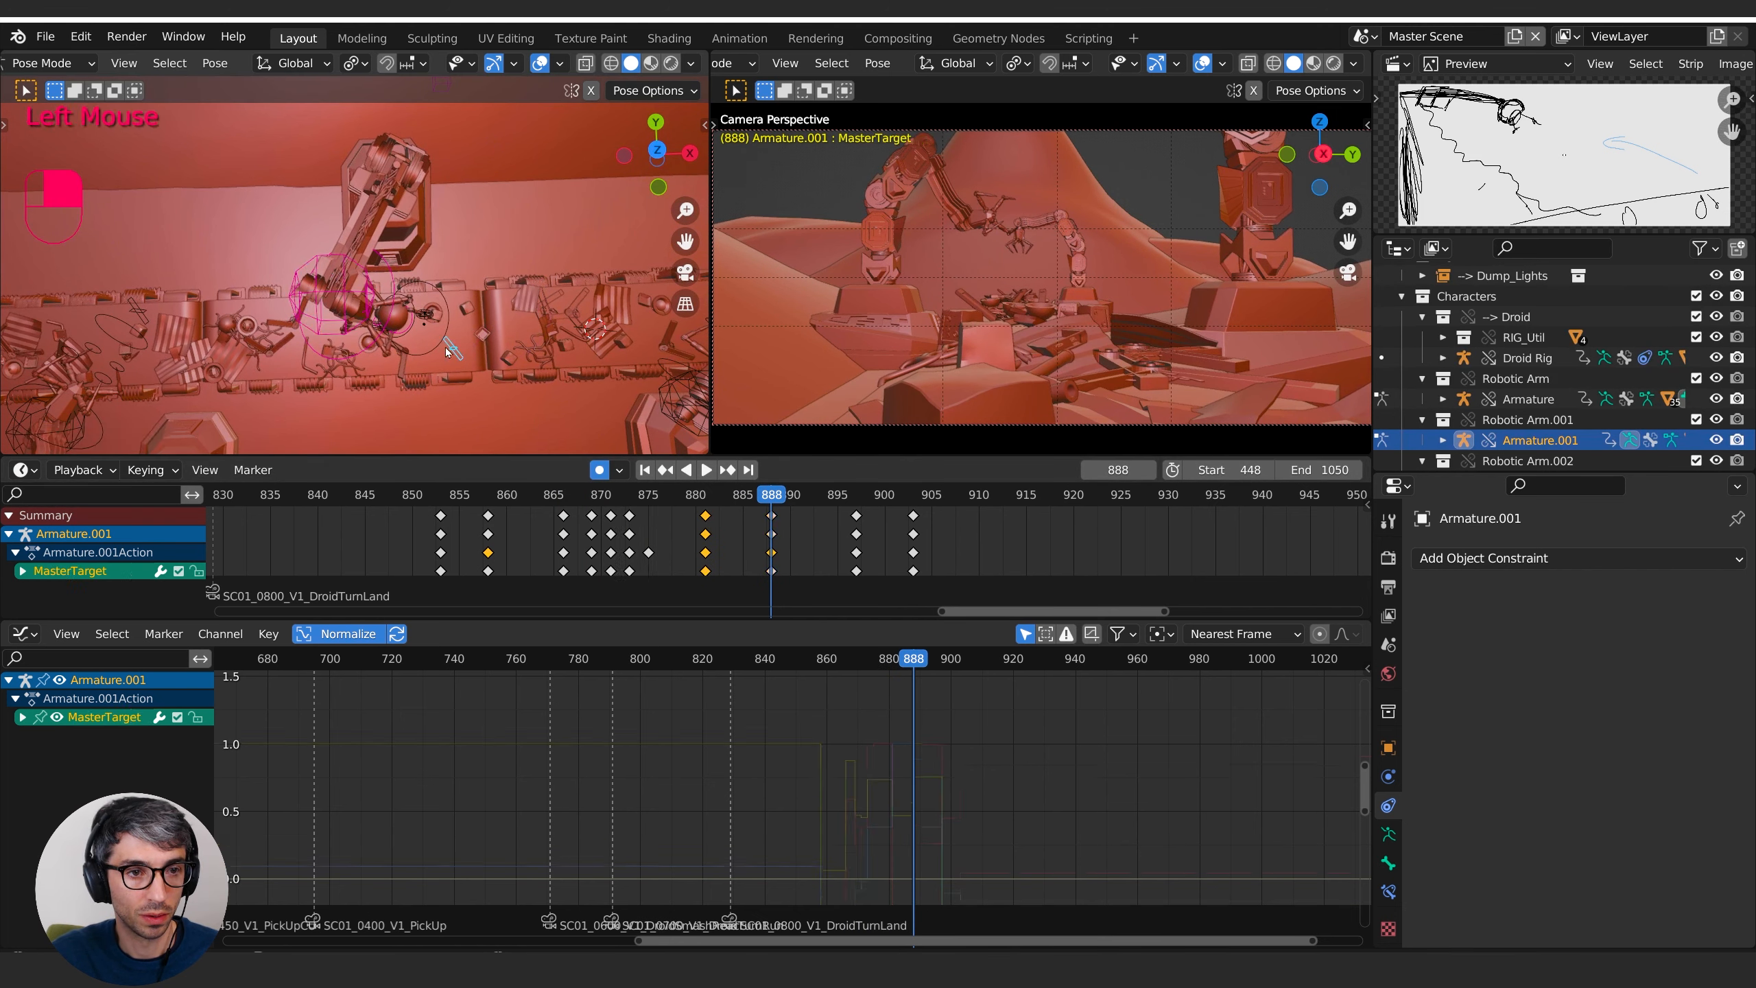
{"action": "left_click_drag", "start_coordinate": [444, 347], "coordinate": [458, 344]}
- At frame 893, raise the RoboHand.Target bone and move it in positive X above the arm's pedestal
{"action": "middle_click_drag", "start_coordinate": [458, 345], "coordinate": [465, 186]}
{"action": "left_click_drag", "start_coordinate": [742, 494], "coordinate": [822, 531]}
{"action": "left_click", "coordinate": [380, 204]}
{"action": "middle_click_drag", "start_coordinate": [380, 203], "coordinate": [356, 255], "text": "shift"}
{"action": "left_click", "coordinate": [326, 249]}
{"action": "key", "text": "g"}
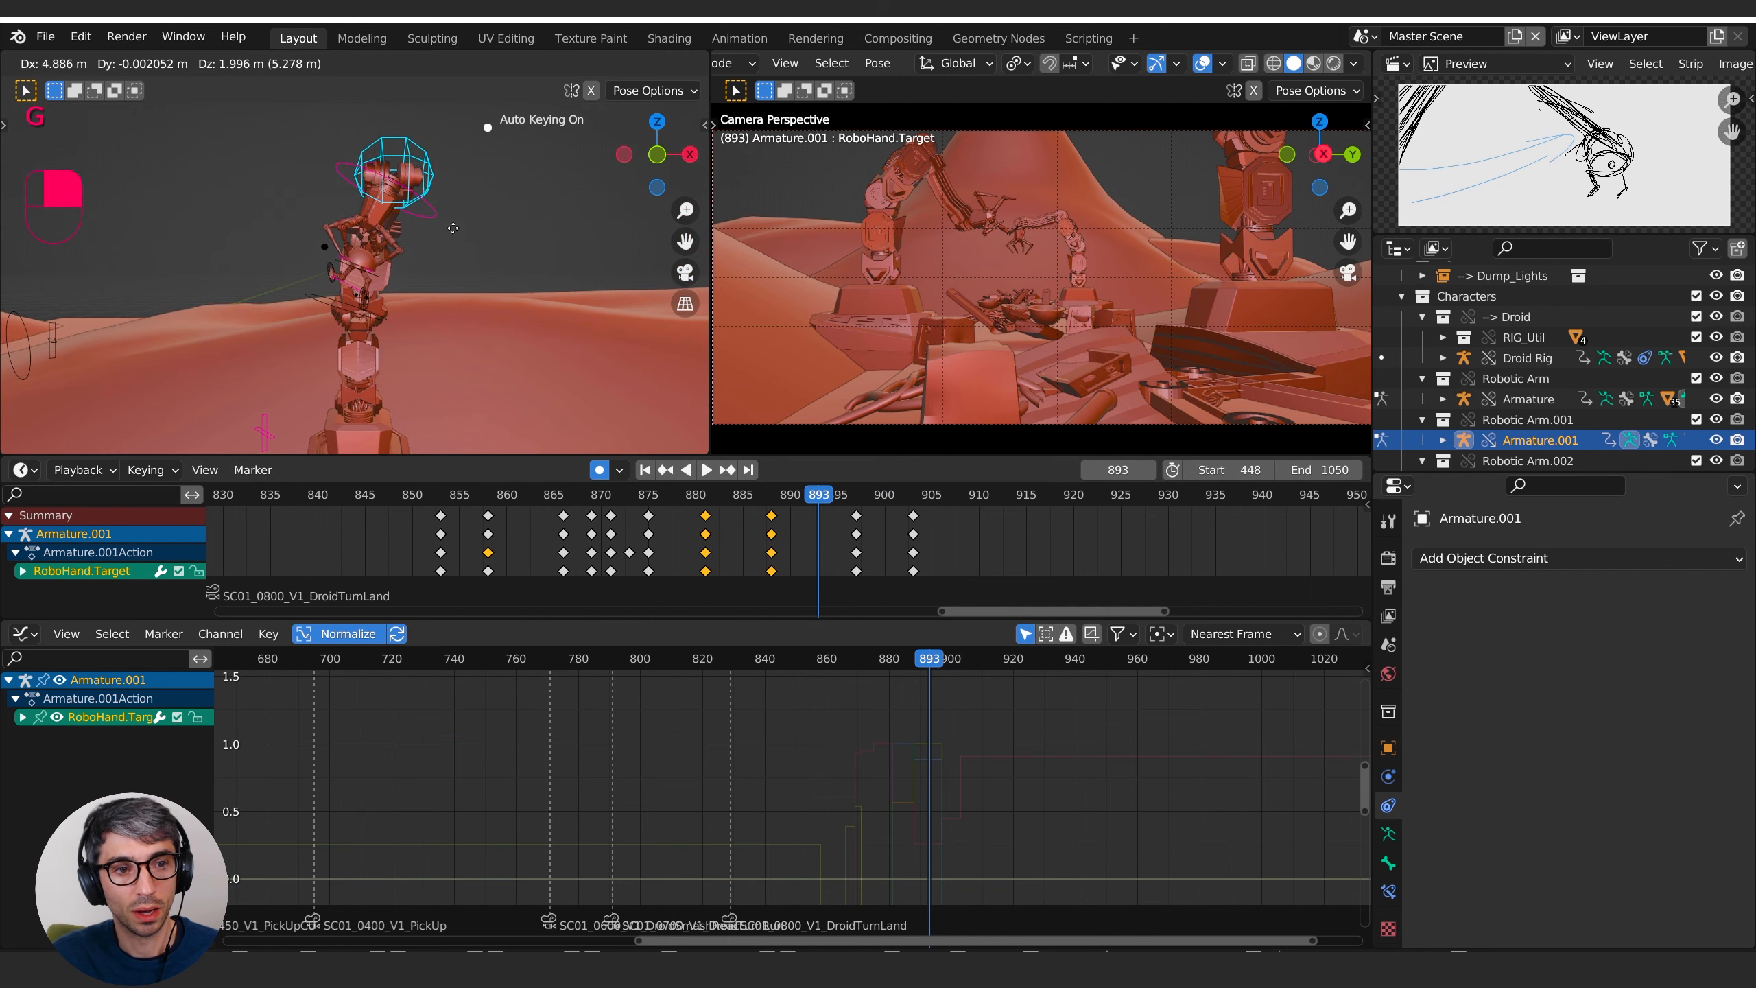
{"action": "left_click", "coordinate": [488, 209]}
- Play back repeatedly from about frame 860 to examine the arm's full swing and lowering of the droid
{"action": "left_click_drag", "start_coordinate": [806, 497], "coordinate": [513, 511]}
{"action": "key", "text": "space"}
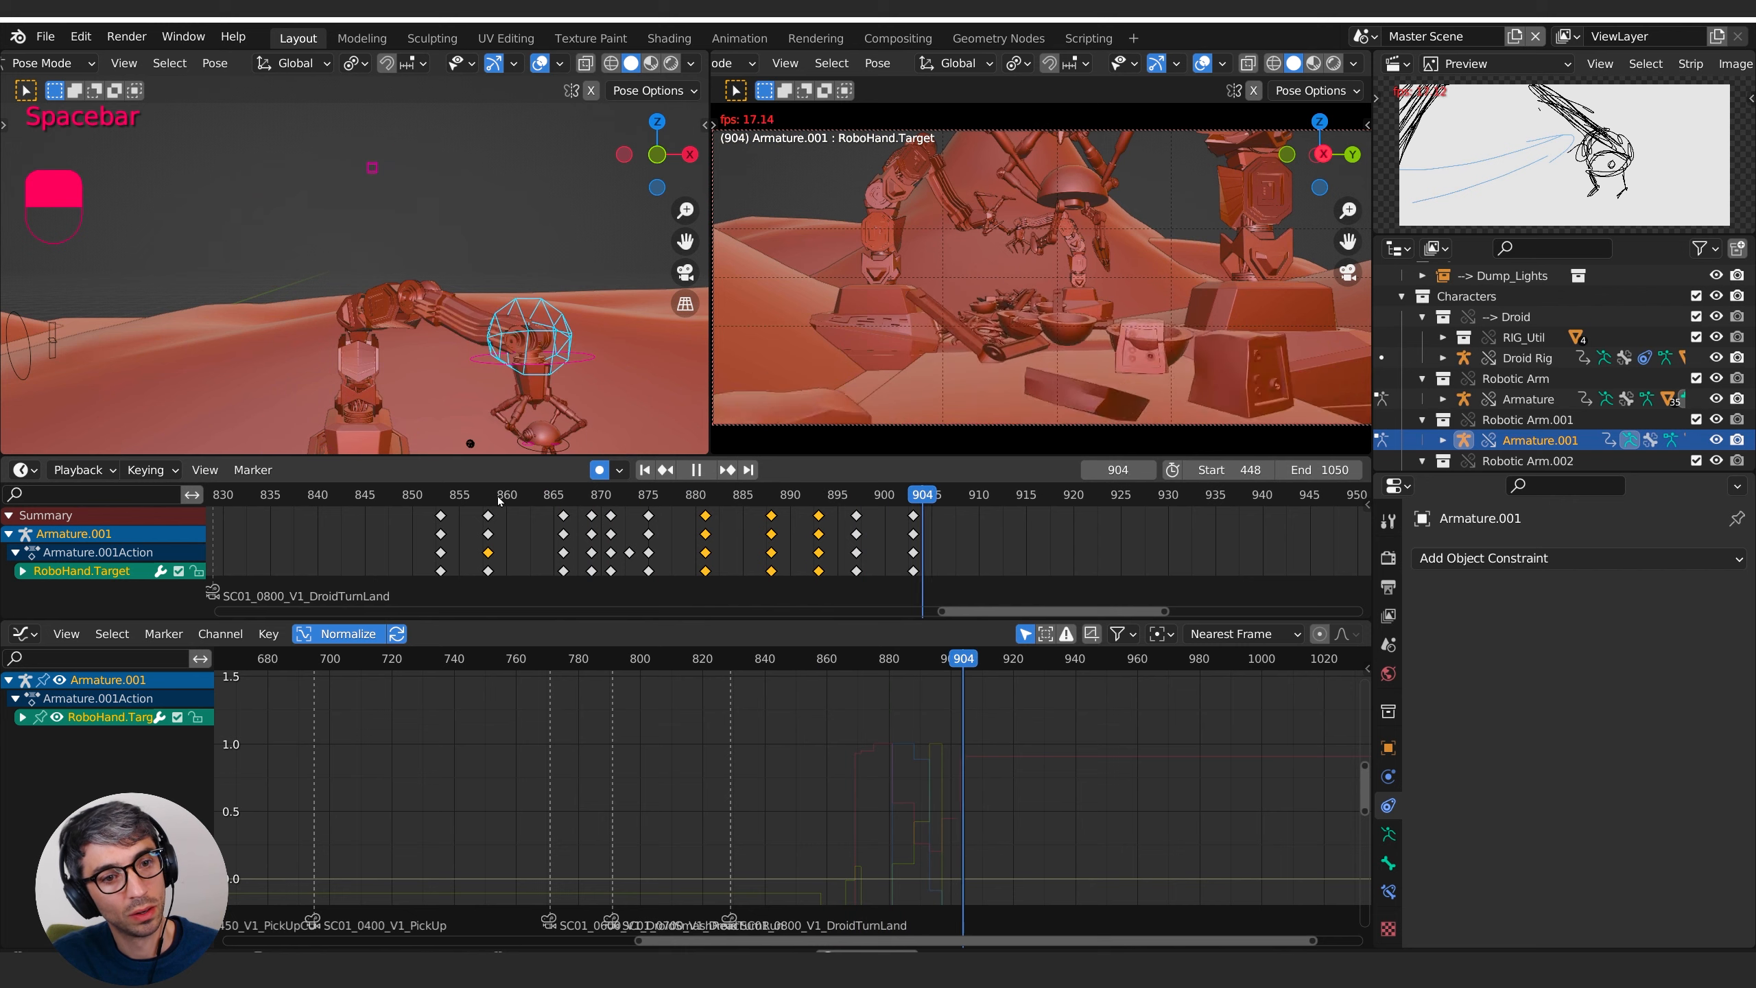
{"action": "key", "text": "space"}
{"action": "scroll", "coordinate": [478, 353], "scroll_direction": "down", "scroll_amount": 1}
{"action": "middle_click_drag", "start_coordinate": [478, 353], "coordinate": [550, 337], "text": "shift"}
{"action": "scroll", "coordinate": [532, 332], "scroll_direction": "up", "scroll_amount": 1}
{"action": "left_click_drag", "start_coordinate": [907, 497], "coordinate": [507, 483]}
{"action": "key", "text": "space"}
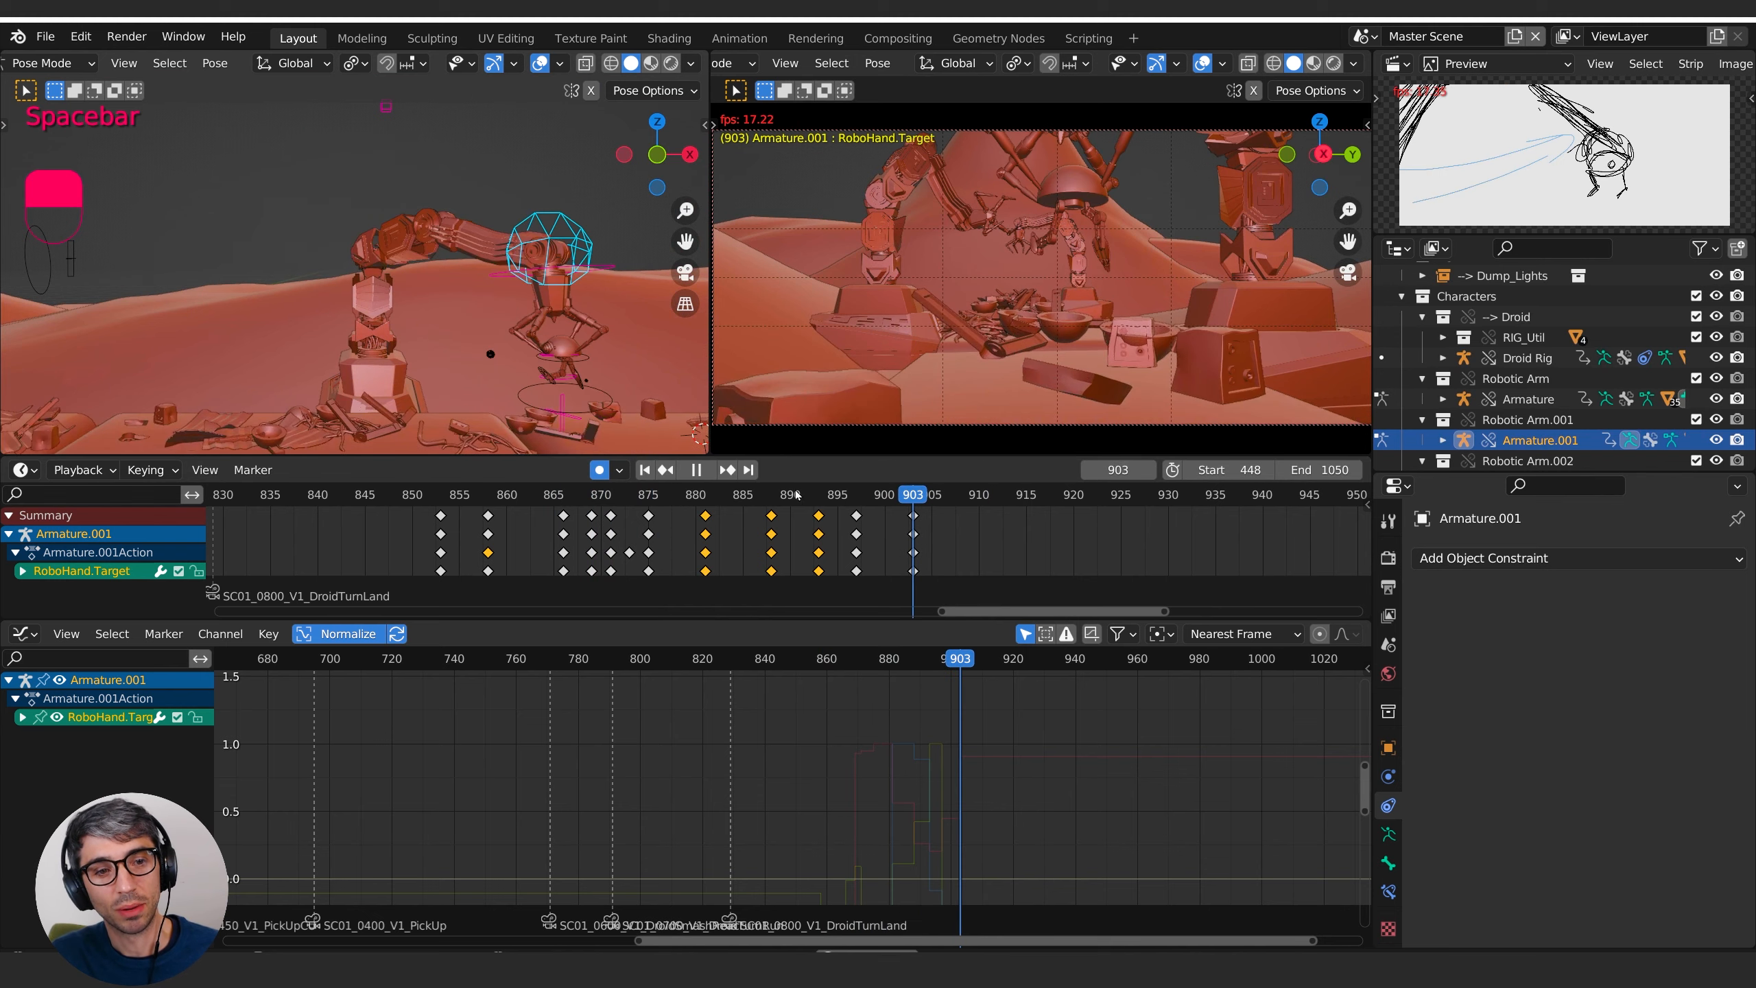
{"action": "key", "text": "space"}
- Scrub between frames 860 and 873 to examine the arm reaching for the droid, grabbing it and starting to pull it
{"action": "left_click", "coordinate": [660, 496]}
{"action": "left_click_drag", "start_coordinate": [671, 497], "coordinate": [563, 530]}
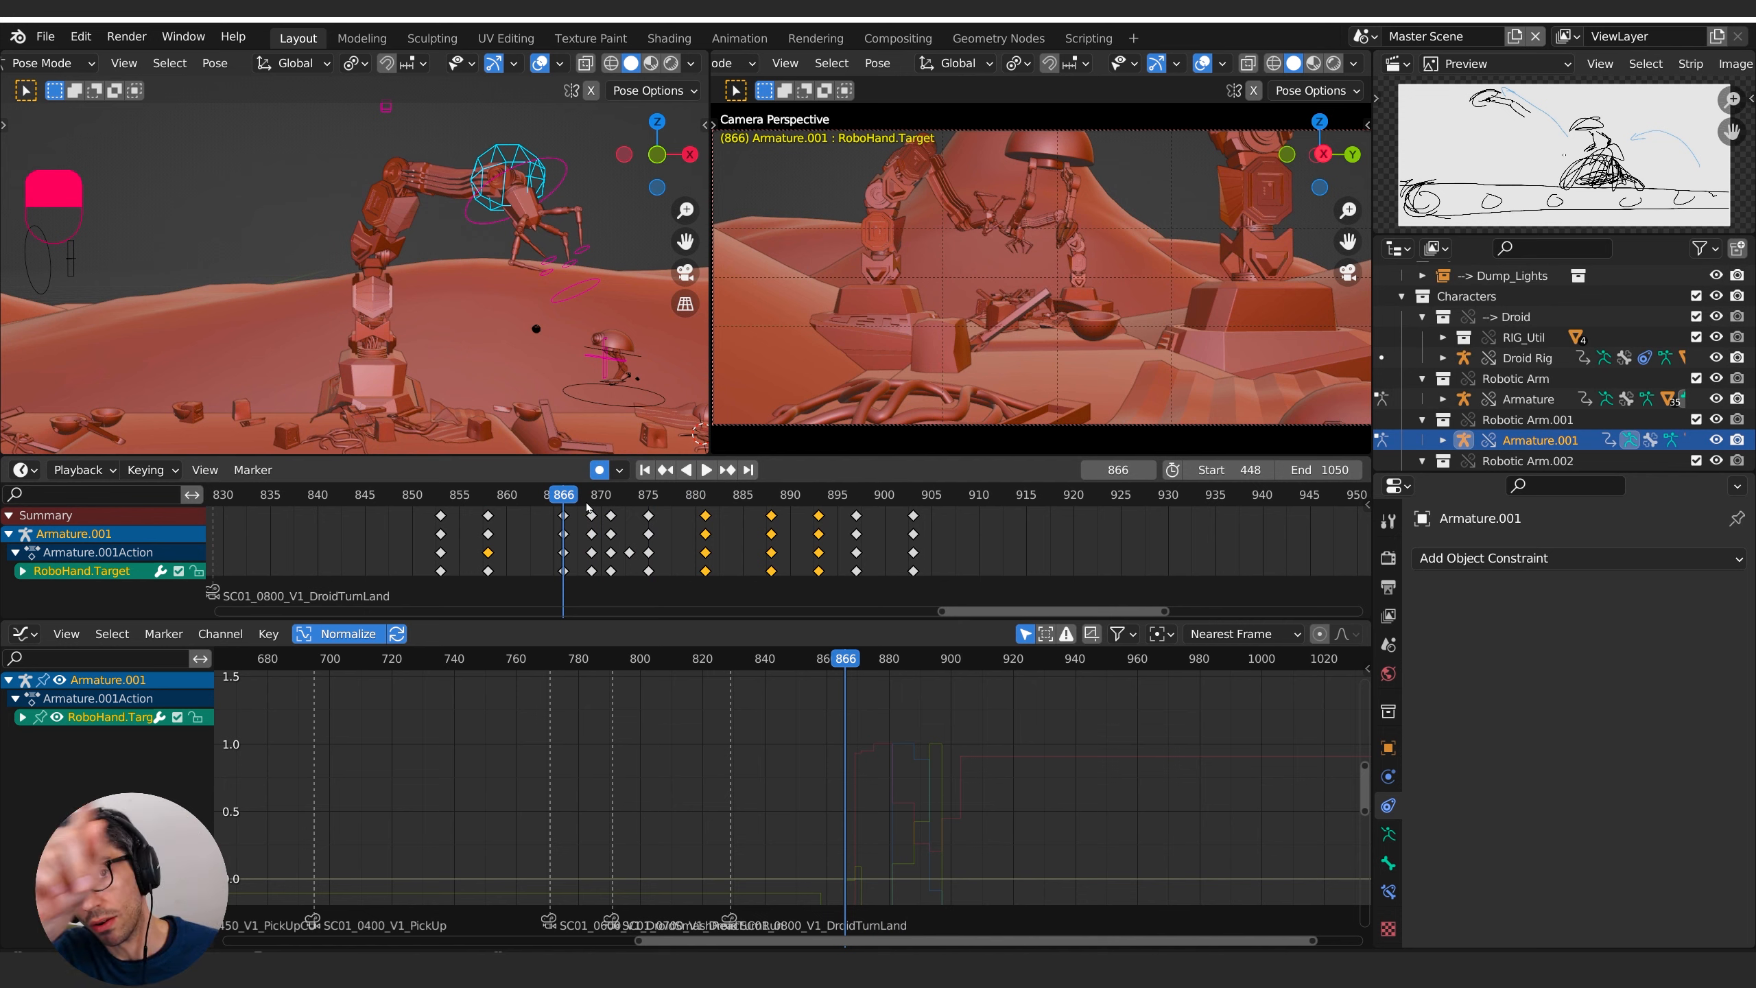
{"action": "left_click_drag", "start_coordinate": [578, 495], "coordinate": [509, 515]}
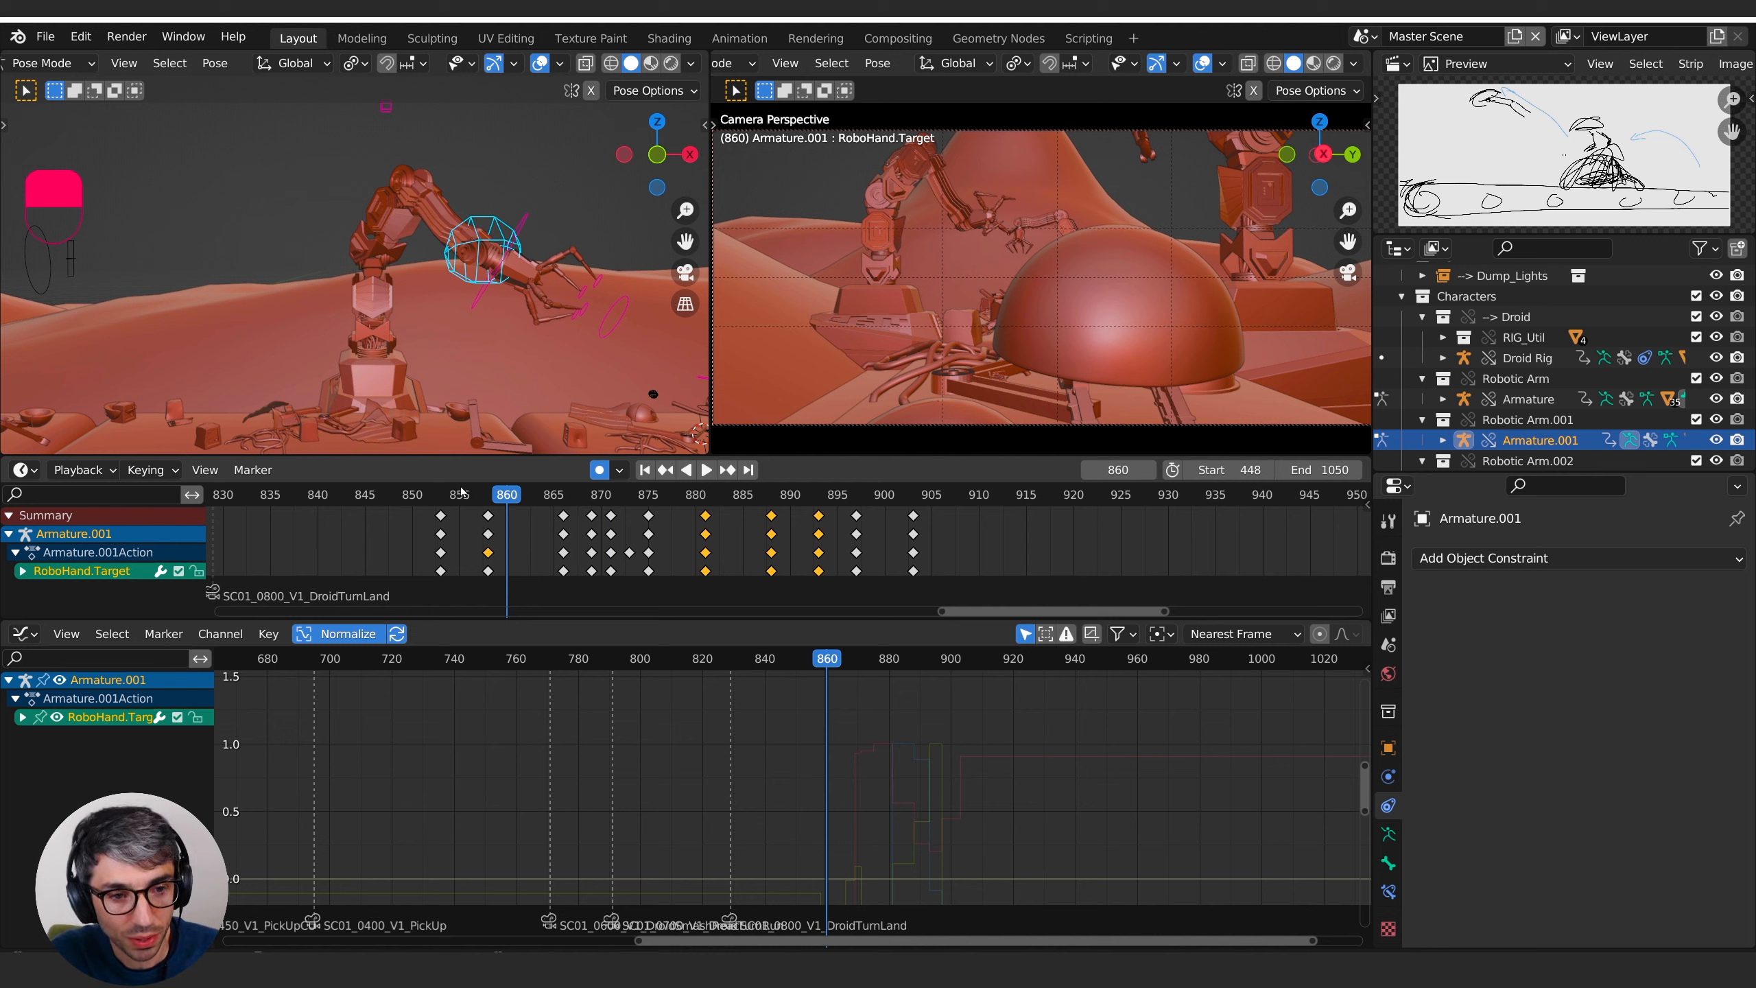
{"action": "left_click_drag", "start_coordinate": [507, 493], "coordinate": [559, 327]}
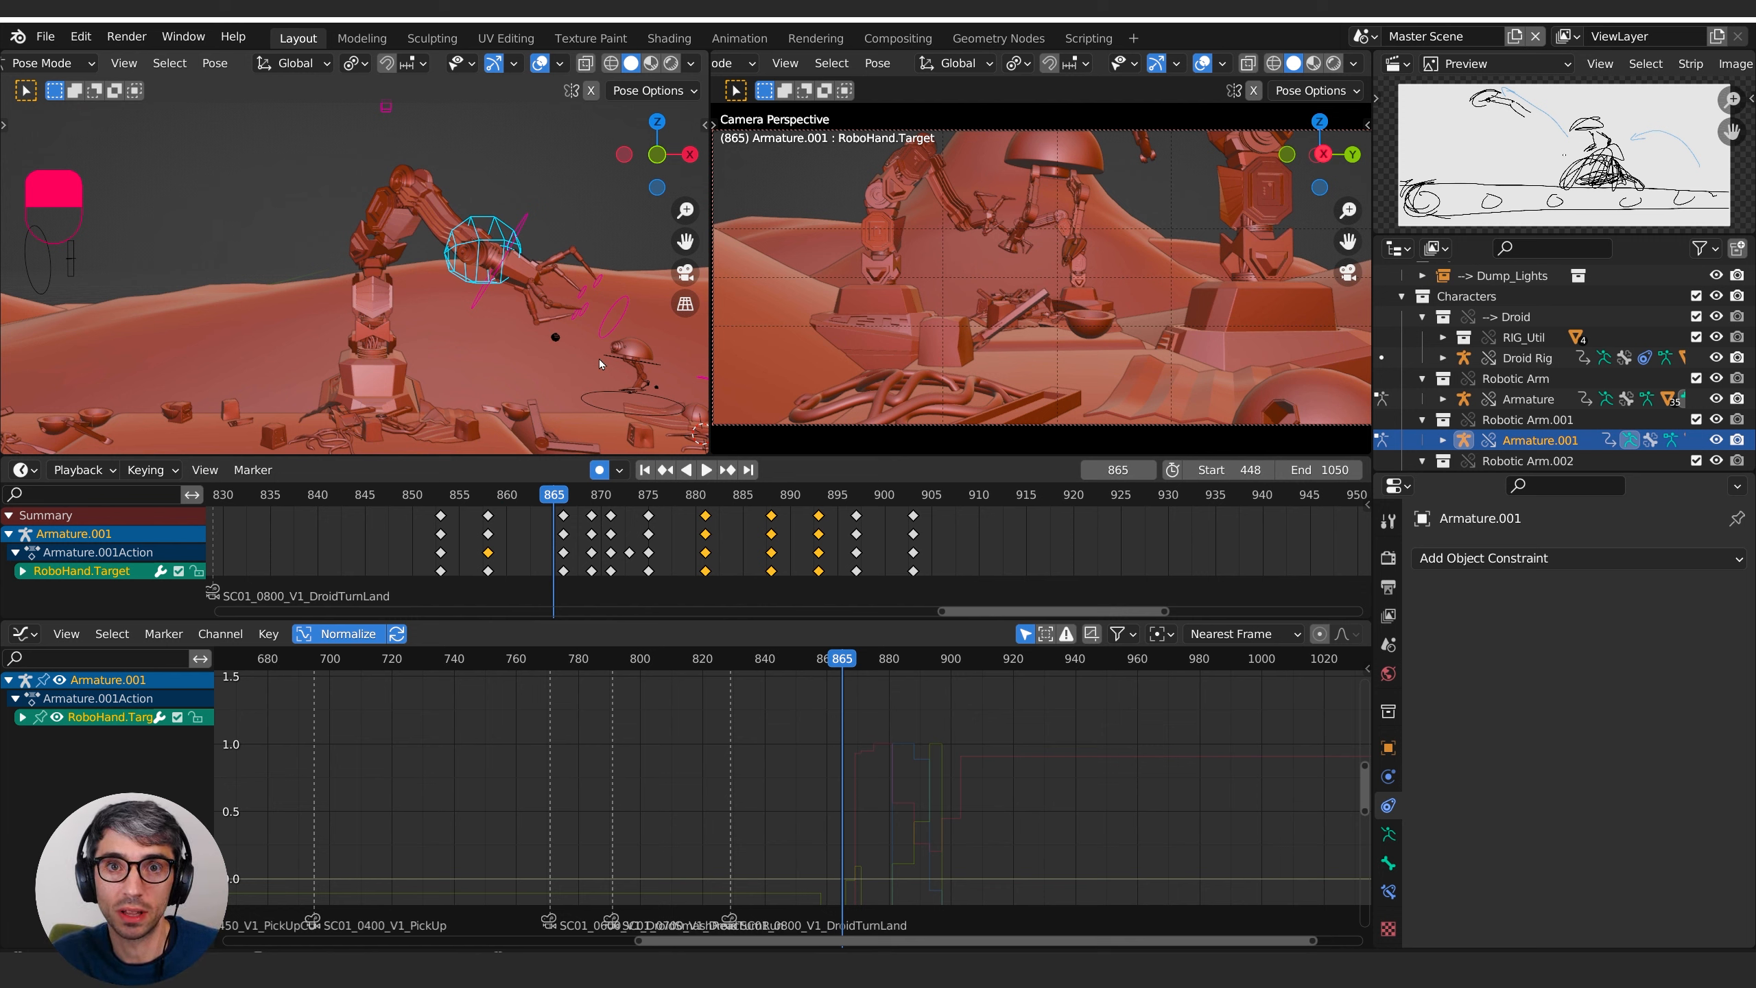
{"action": "left_click", "coordinate": [561, 495]}
{"action": "left_click_drag", "start_coordinate": [565, 498], "coordinate": [553, 499]}
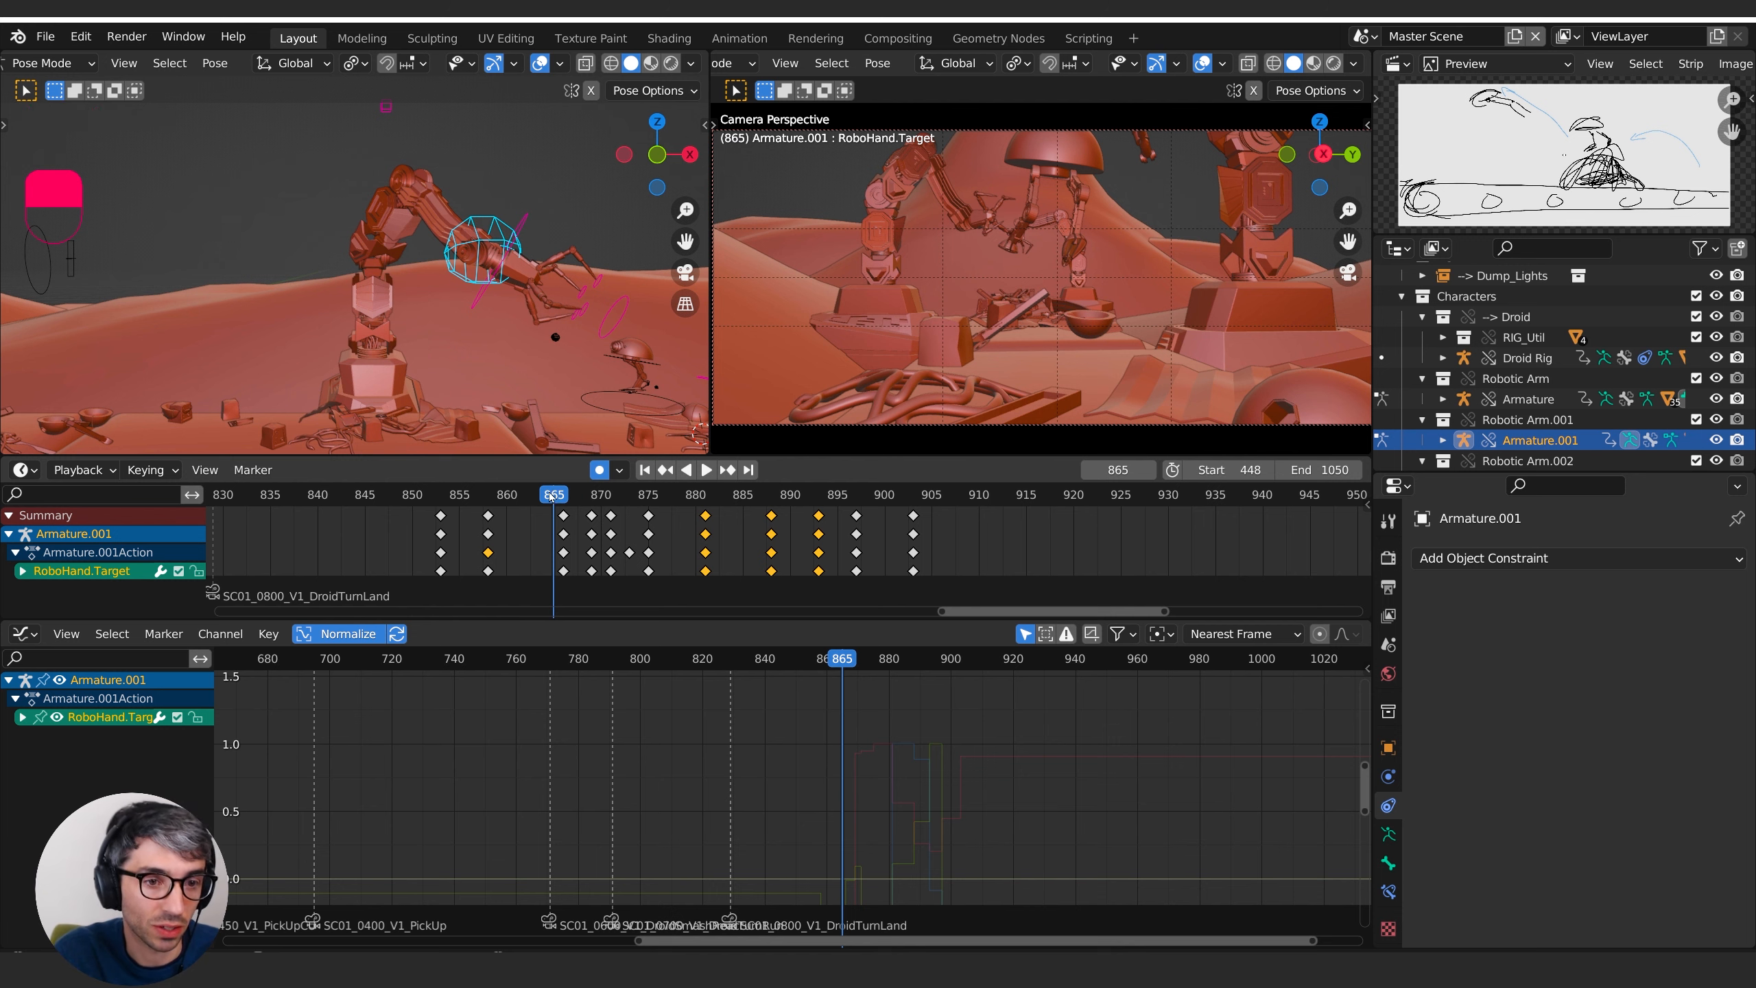
{"action": "left_click_drag", "start_coordinate": [572, 496], "coordinate": [604, 510]}
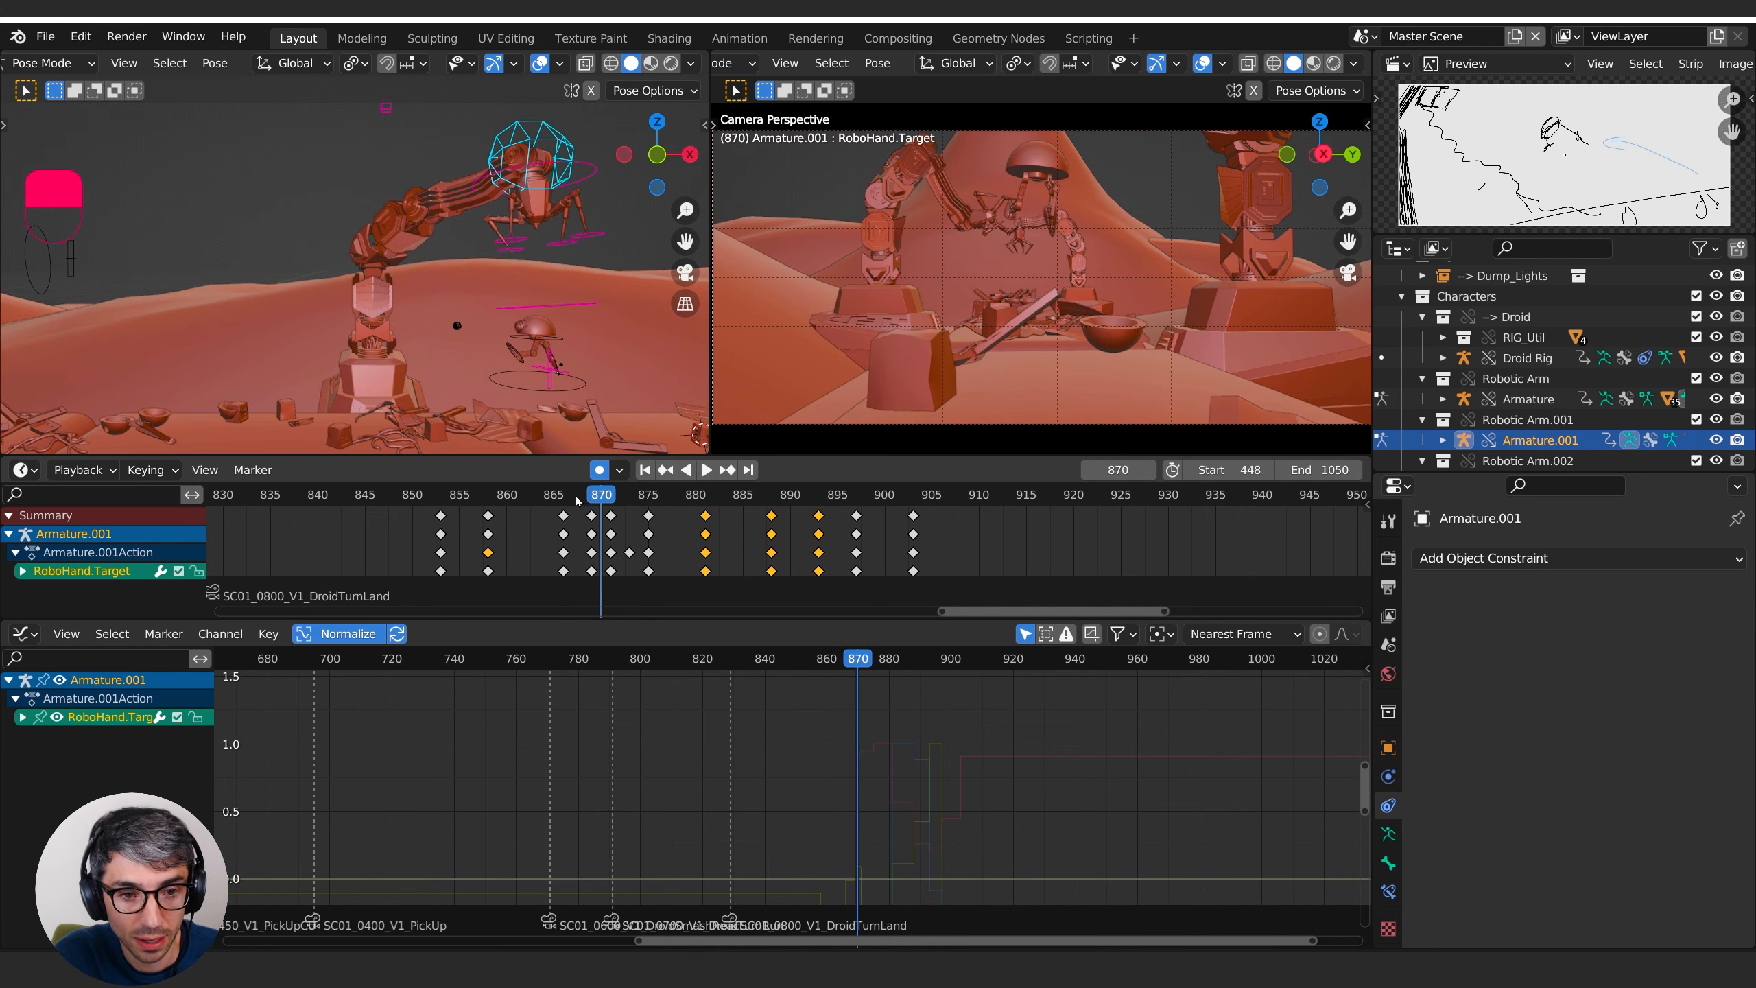
{"action": "left_click_drag", "start_coordinate": [603, 497], "coordinate": [612, 502]}
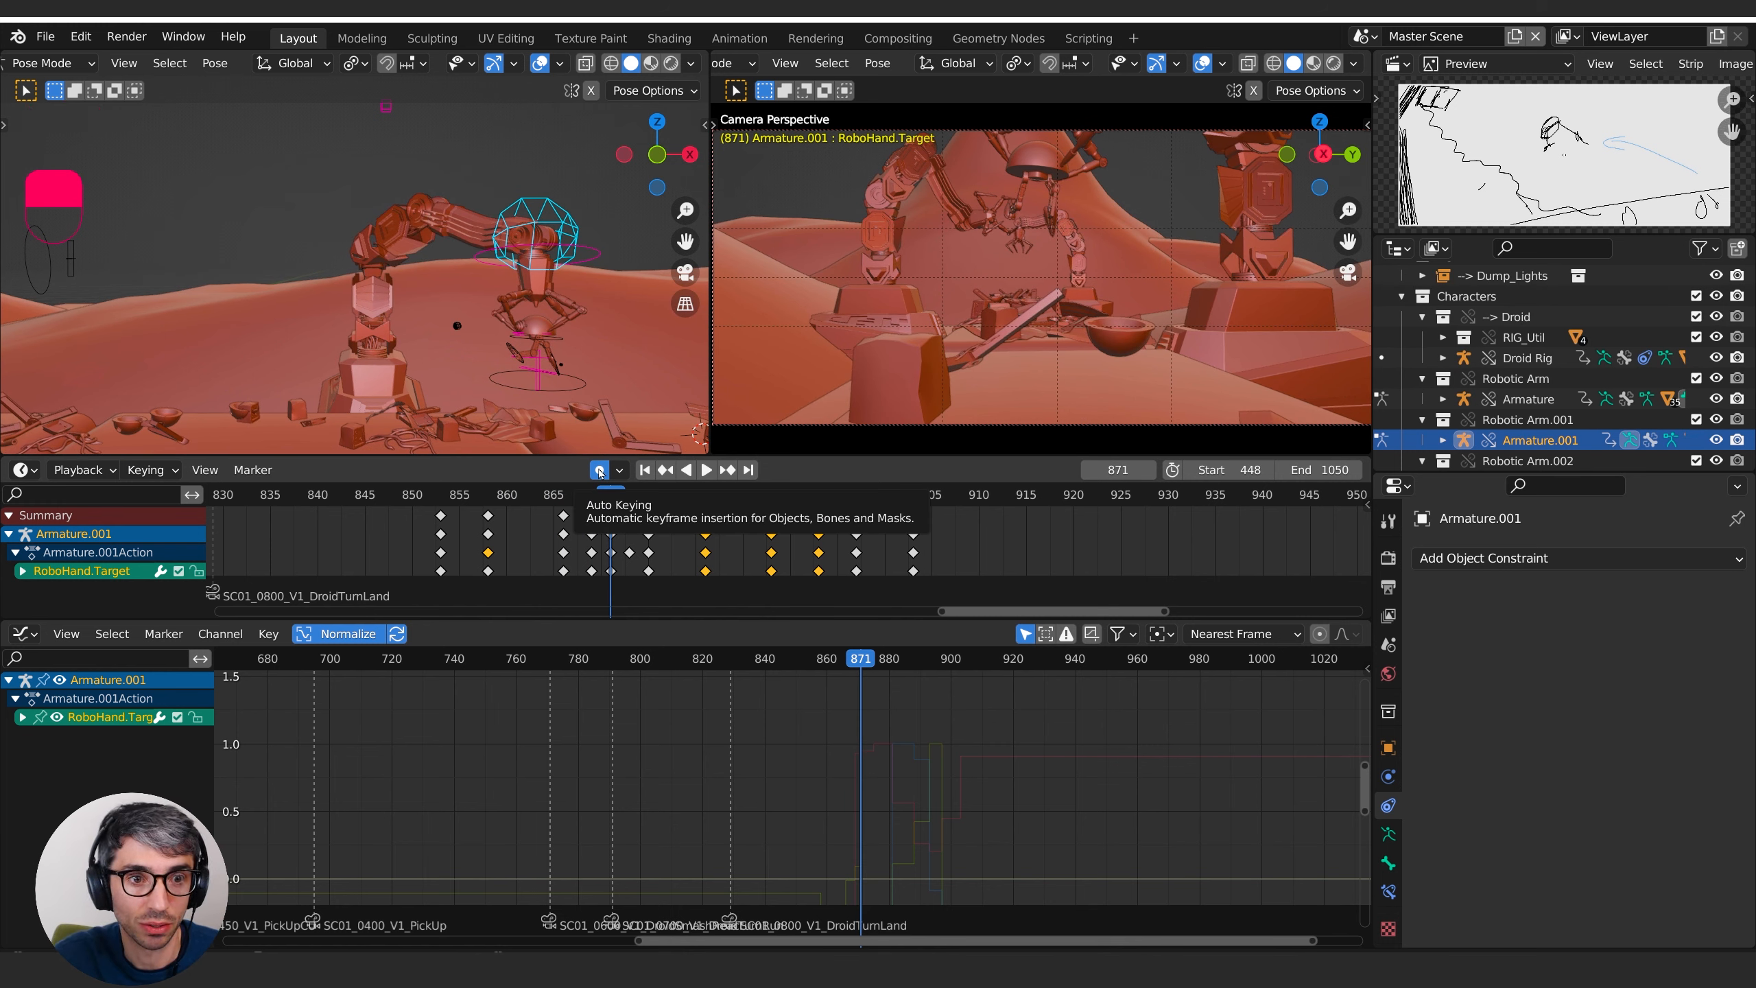
{"action": "mouse_move", "coordinate": [606, 503]}
{"action": "left_mouse_down"}
{"action": "mouse_move", "coordinate": [560, 504]}
{"action": "mouse_move", "coordinate": [629, 499]}
{"action": "left_mouse_up"}
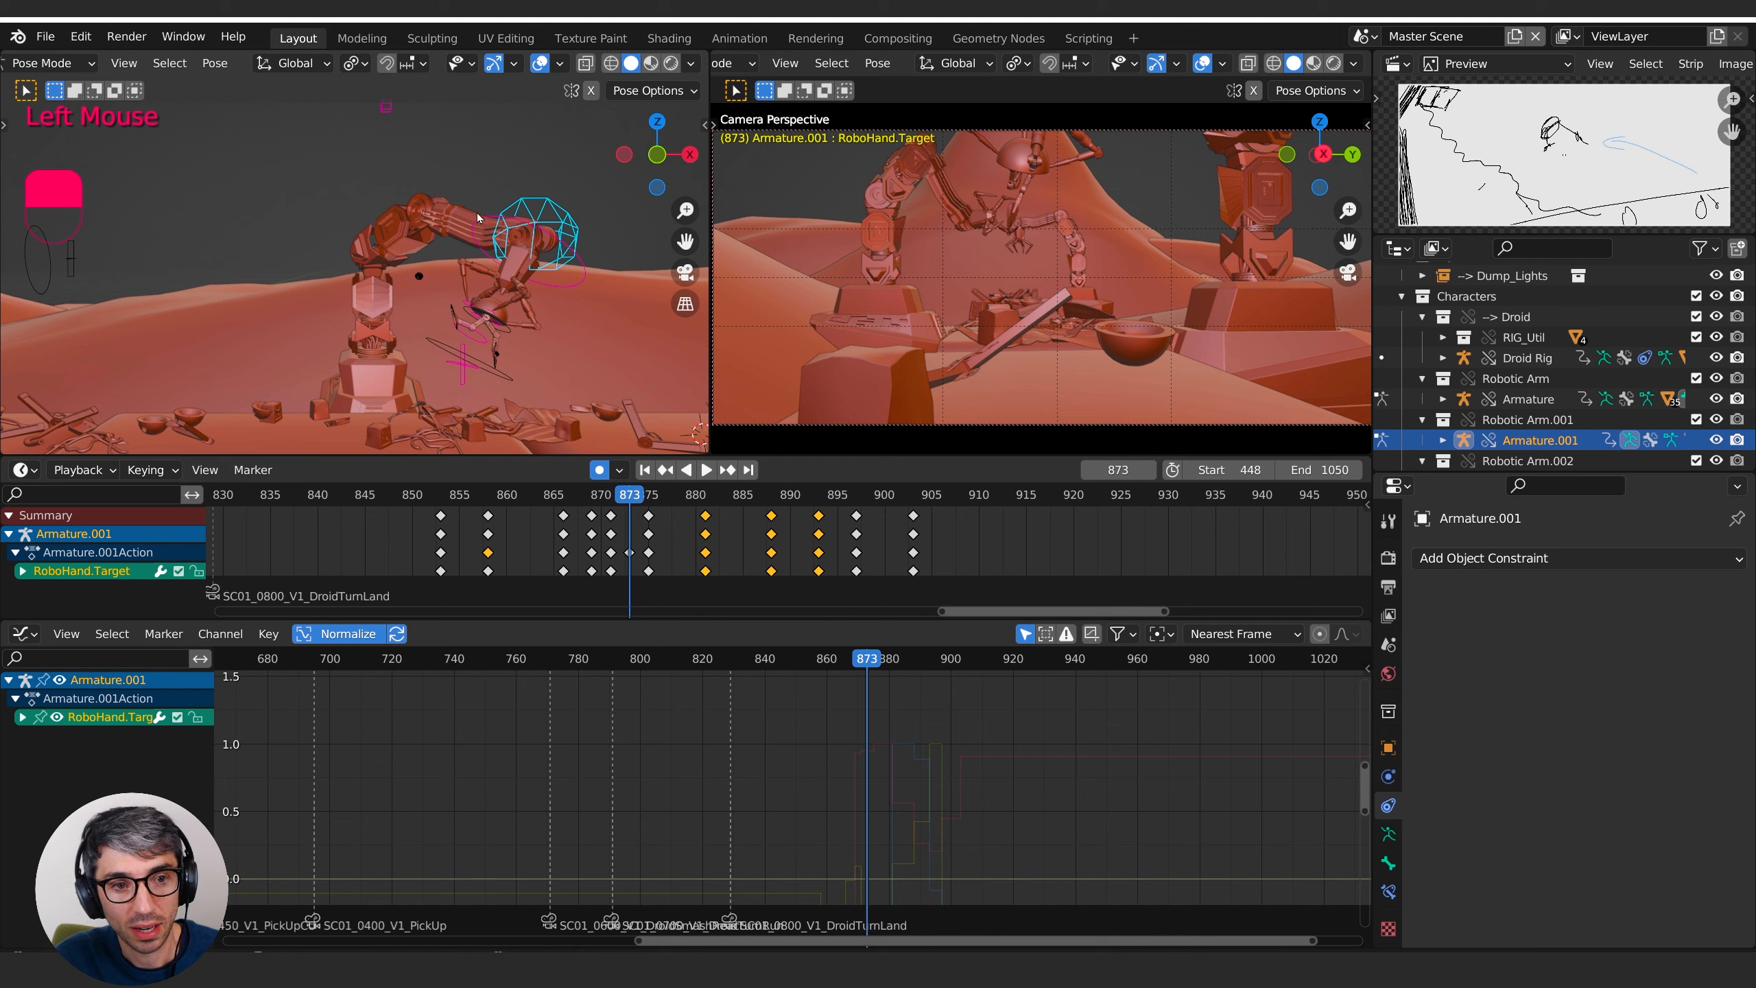
- Scrub from frame 873 through 881 to 893 to examine the poses of the arm's swing past its pedestal
{"action": "middle_click_drag", "start_coordinate": [540, 299], "coordinate": [623, 302], "text": "shift"}
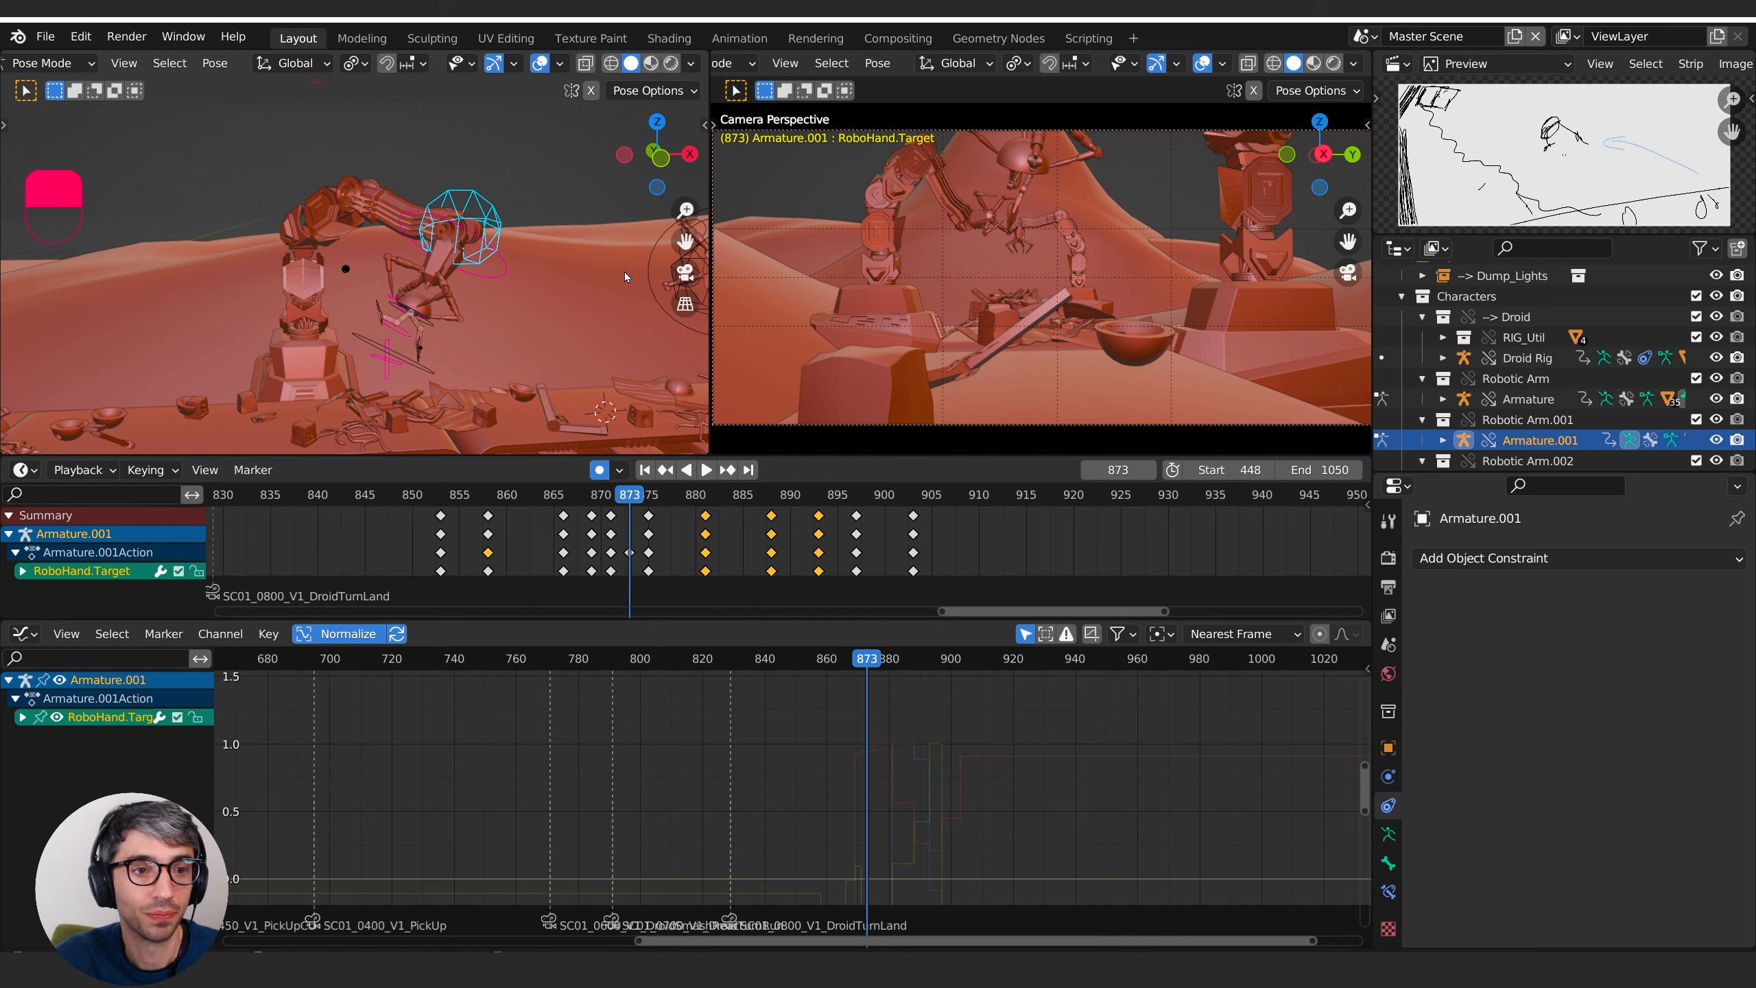
{"action": "middle_click_drag", "start_coordinate": [625, 272], "coordinate": [598, 262], "text": "shift"}
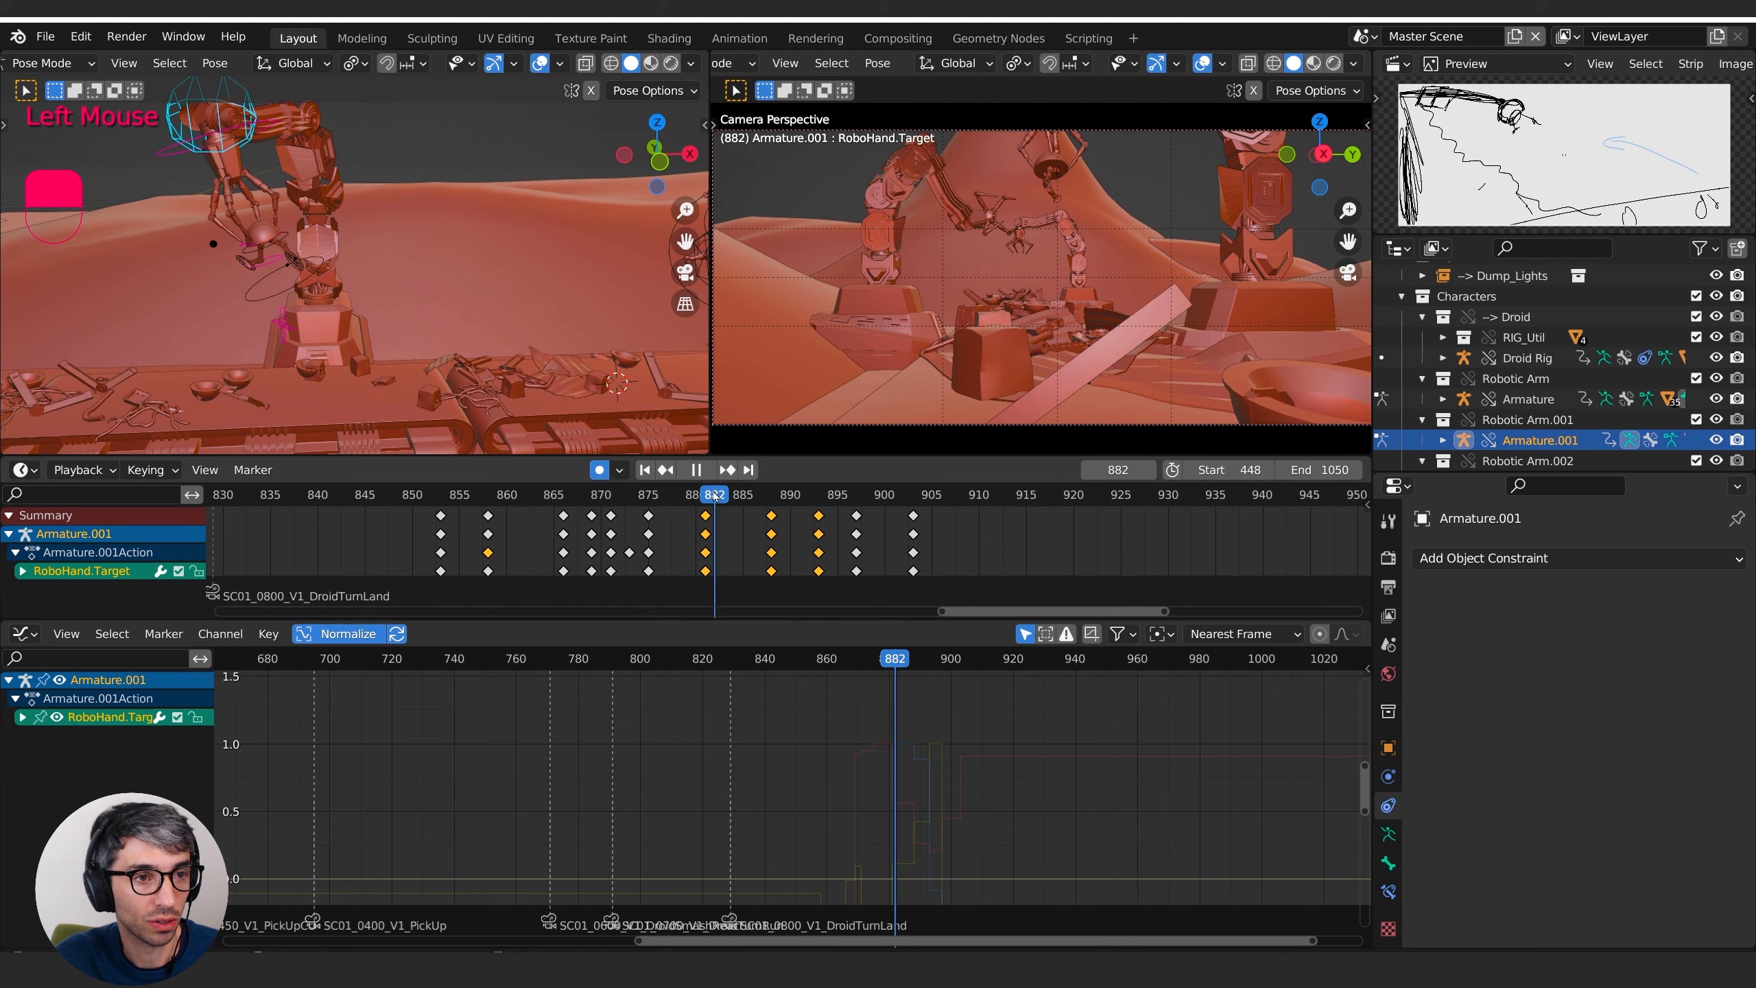
{"action": "left_click", "coordinate": [622, 495]}
{"action": "left_click_drag", "start_coordinate": [621, 495], "coordinate": [705, 493]}
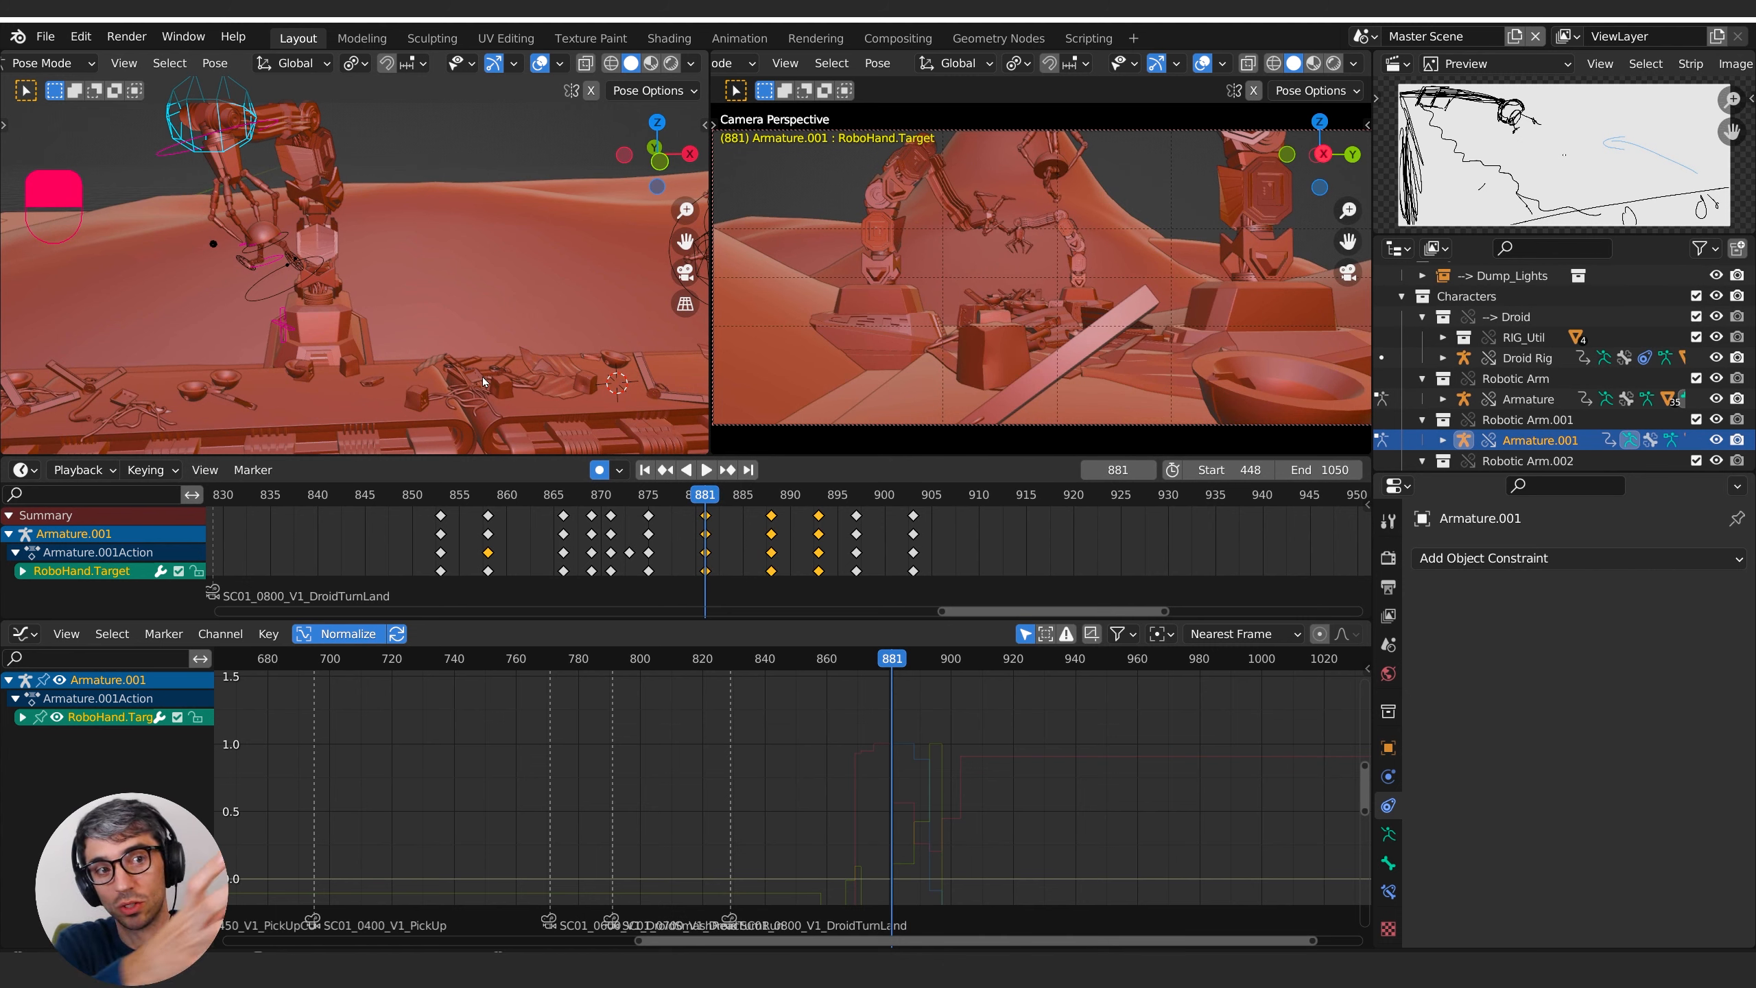
{"action": "left_click_drag", "start_coordinate": [718, 492], "coordinate": [820, 480]}
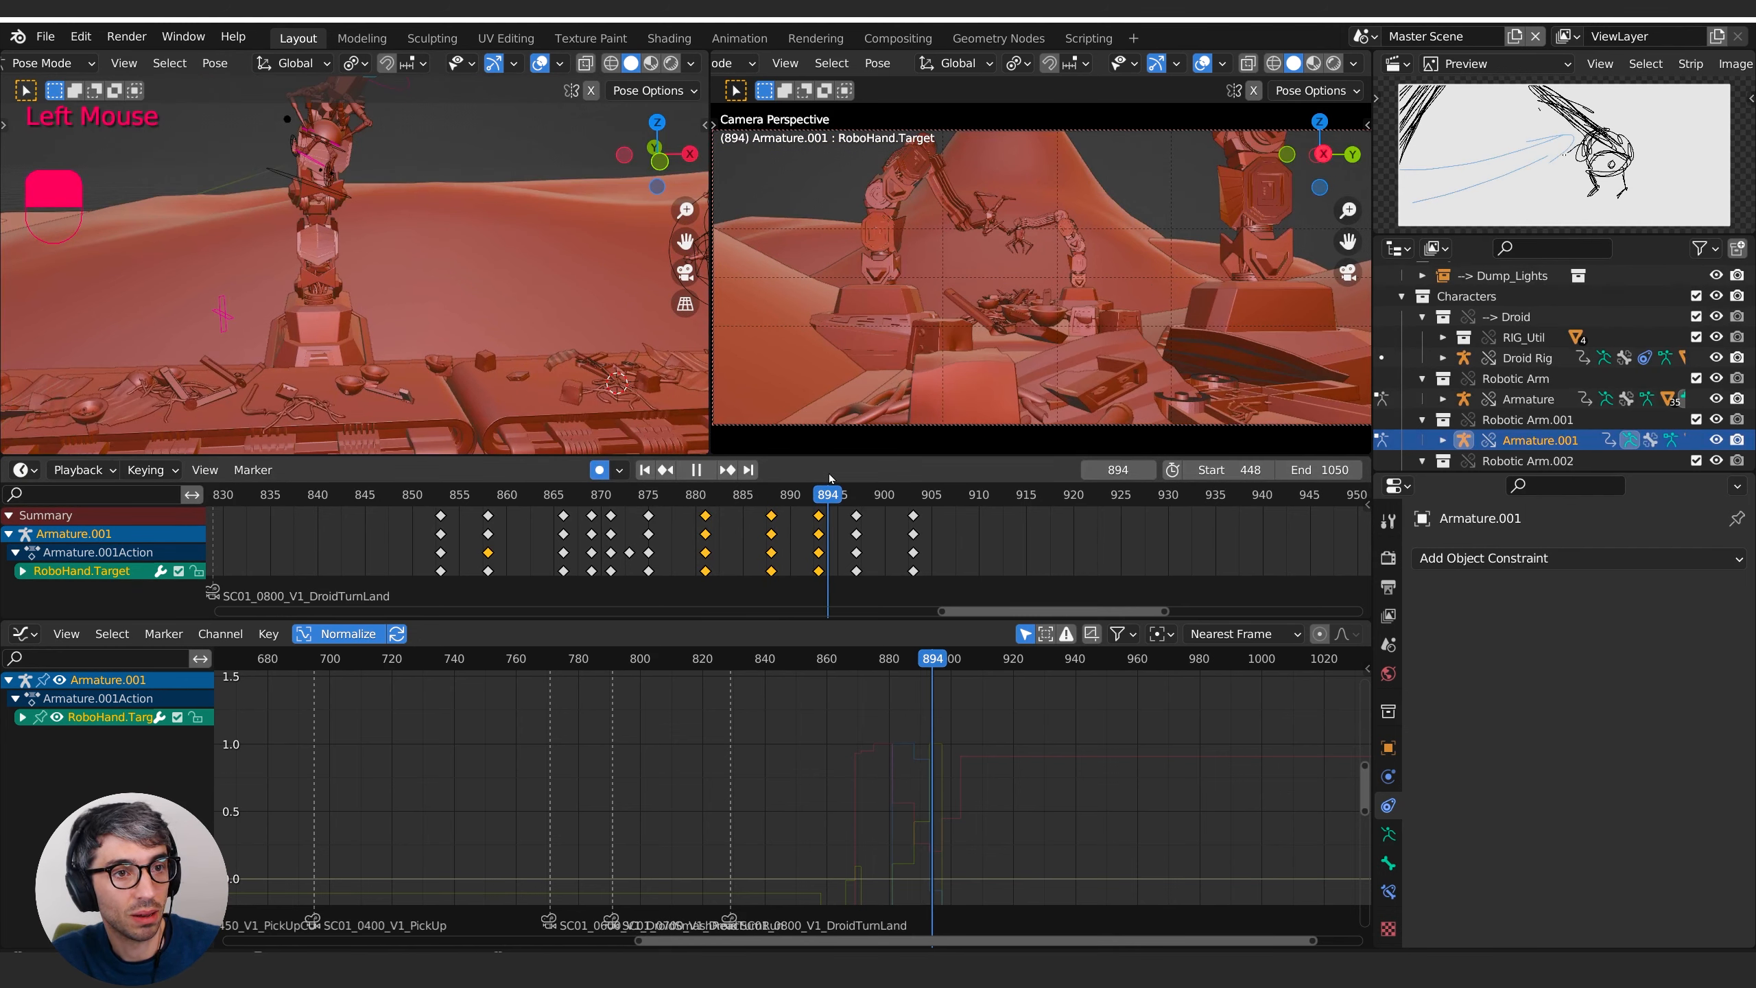
{"action": "mouse_move", "coordinate": [829, 478]}
{"action": "left_mouse_down"}
{"action": "mouse_move", "coordinate": [732, 478]}
{"action": "mouse_move", "coordinate": [818, 478]}
{"action": "left_mouse_up"}
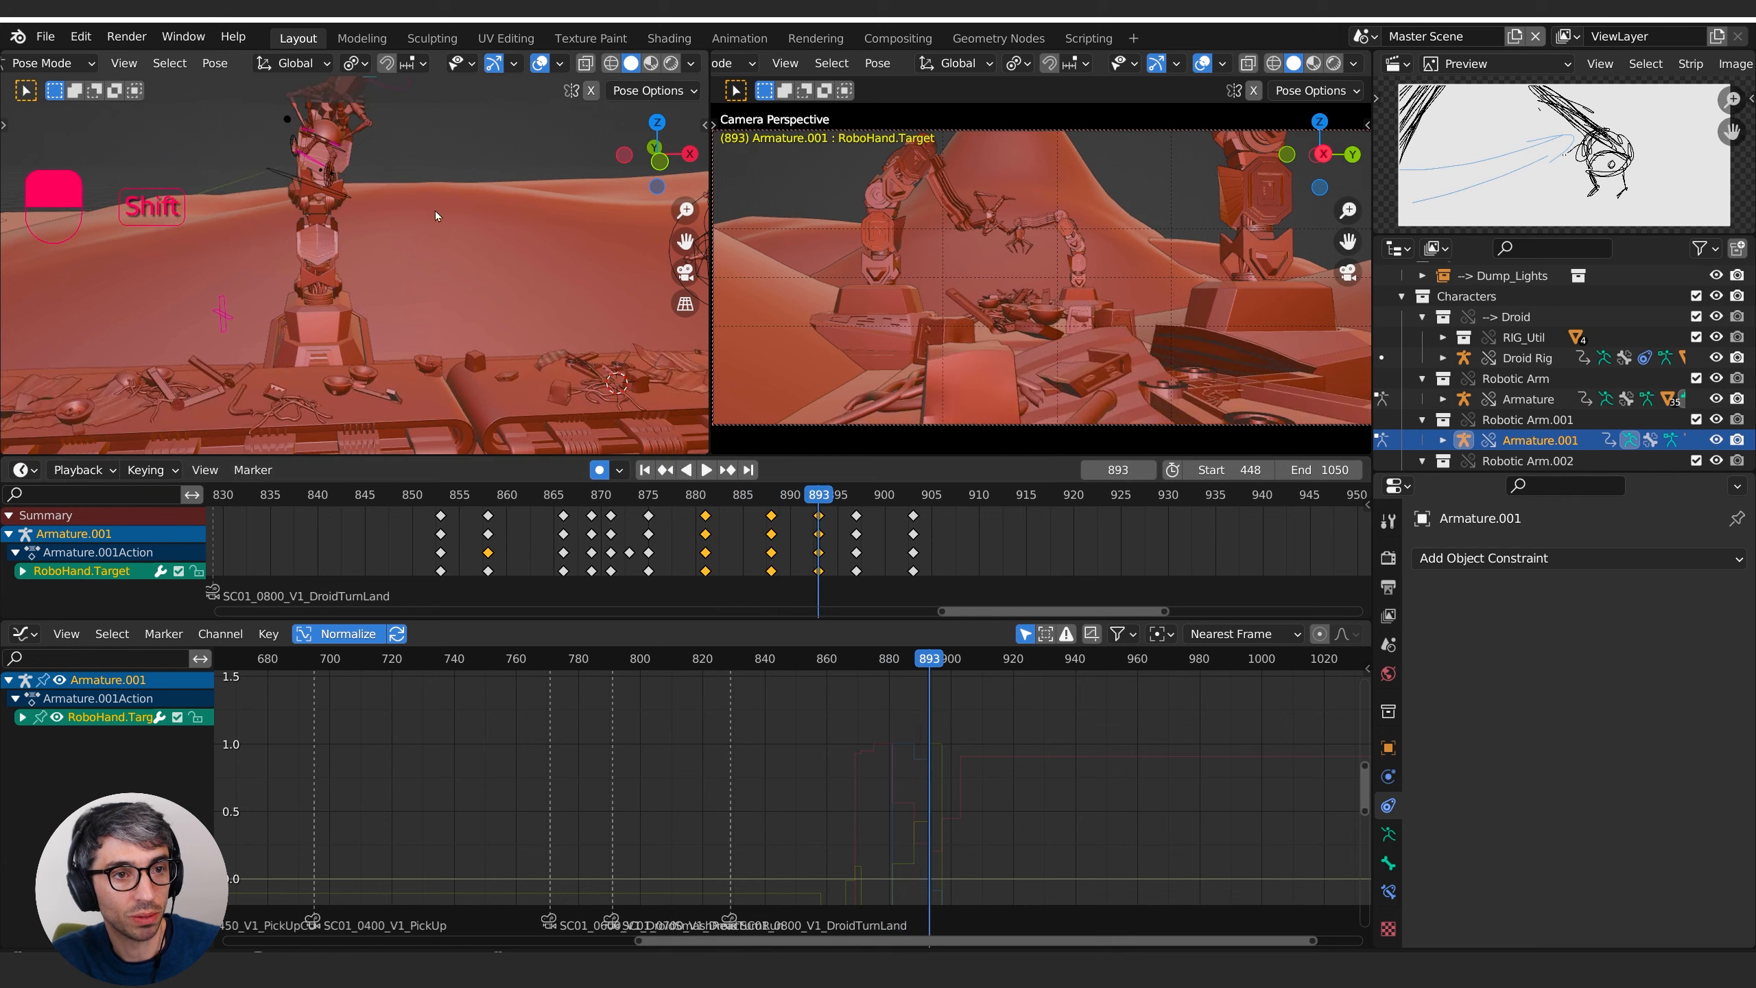
- At frame 893, move the Finger-MasterTarget bone outward from the arm so the droid trails the swing, and compare the pose with frame 897
{"action": "middle_click_drag", "start_coordinate": [397, 239], "coordinate": [415, 325], "text": "shift"}
{"action": "mouse_move", "coordinate": [824, 507]}
{"action": "left_mouse_down"}
{"action": "mouse_move", "coordinate": [855, 503]}
{"action": "mouse_move", "coordinate": [530, 508]}
{"action": "mouse_move", "coordinate": [881, 523]}
{"action": "mouse_move", "coordinate": [822, 523]}
{"action": "left_mouse_up"}
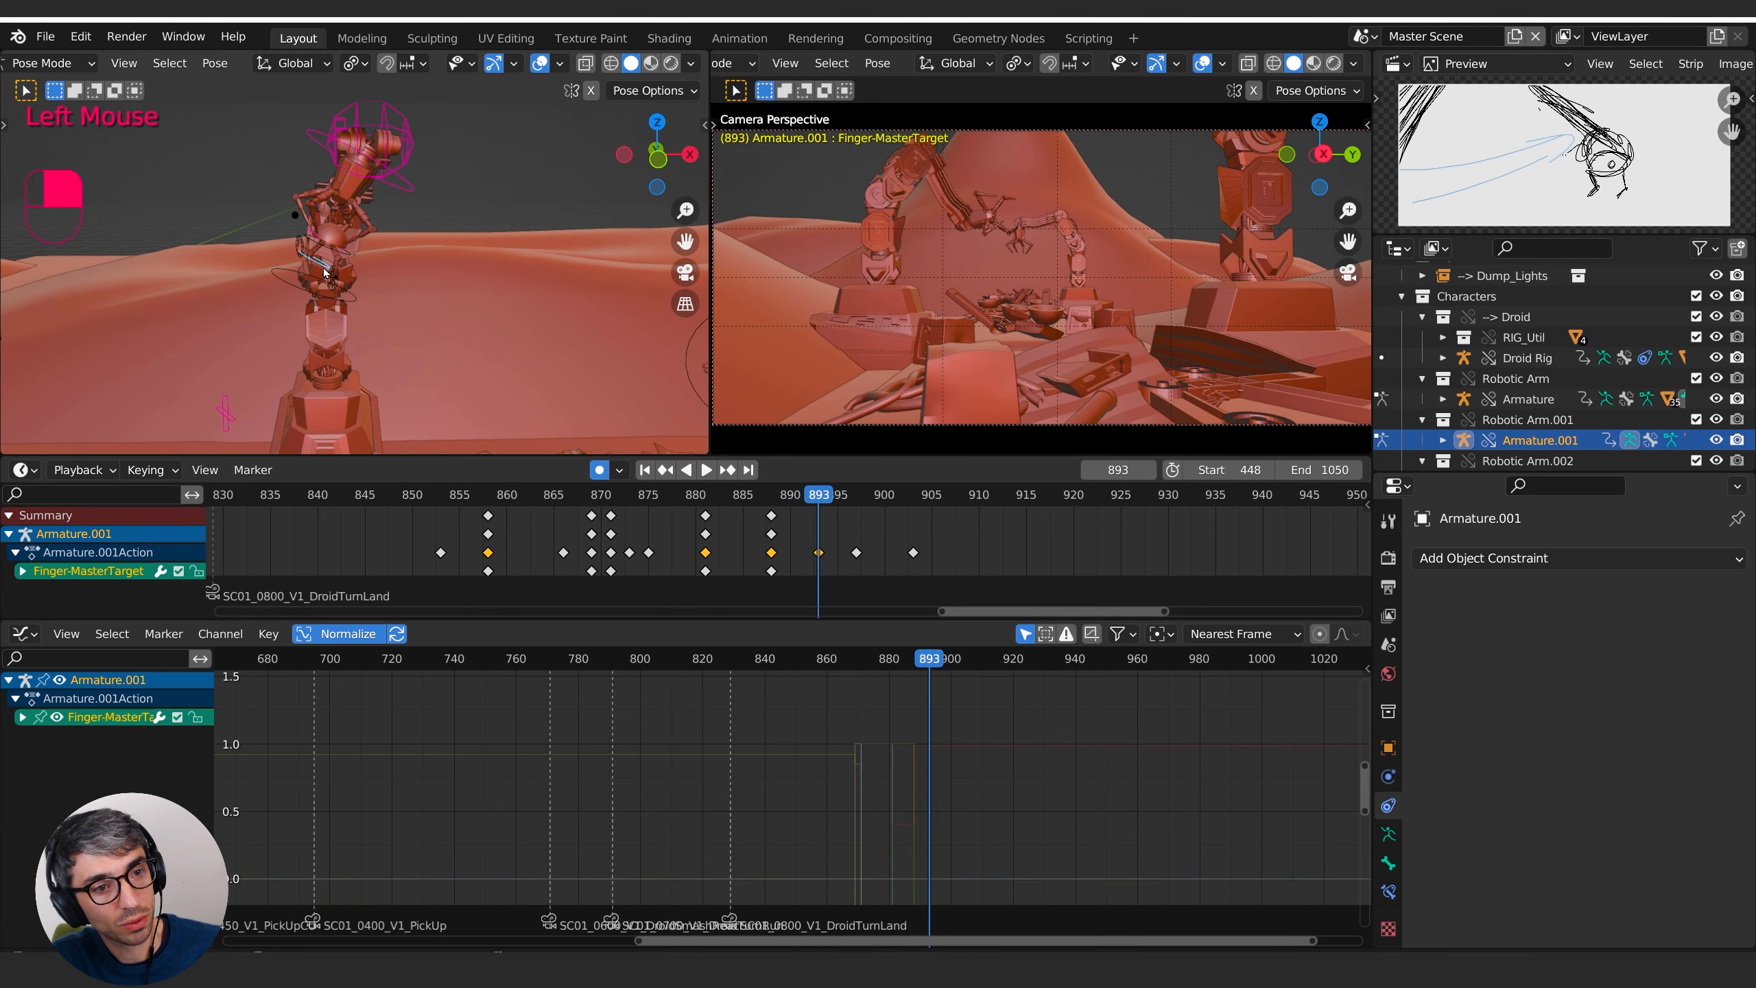
{"action": "key", "text": "g"}
{"action": "left_click", "coordinate": [296, 278]}
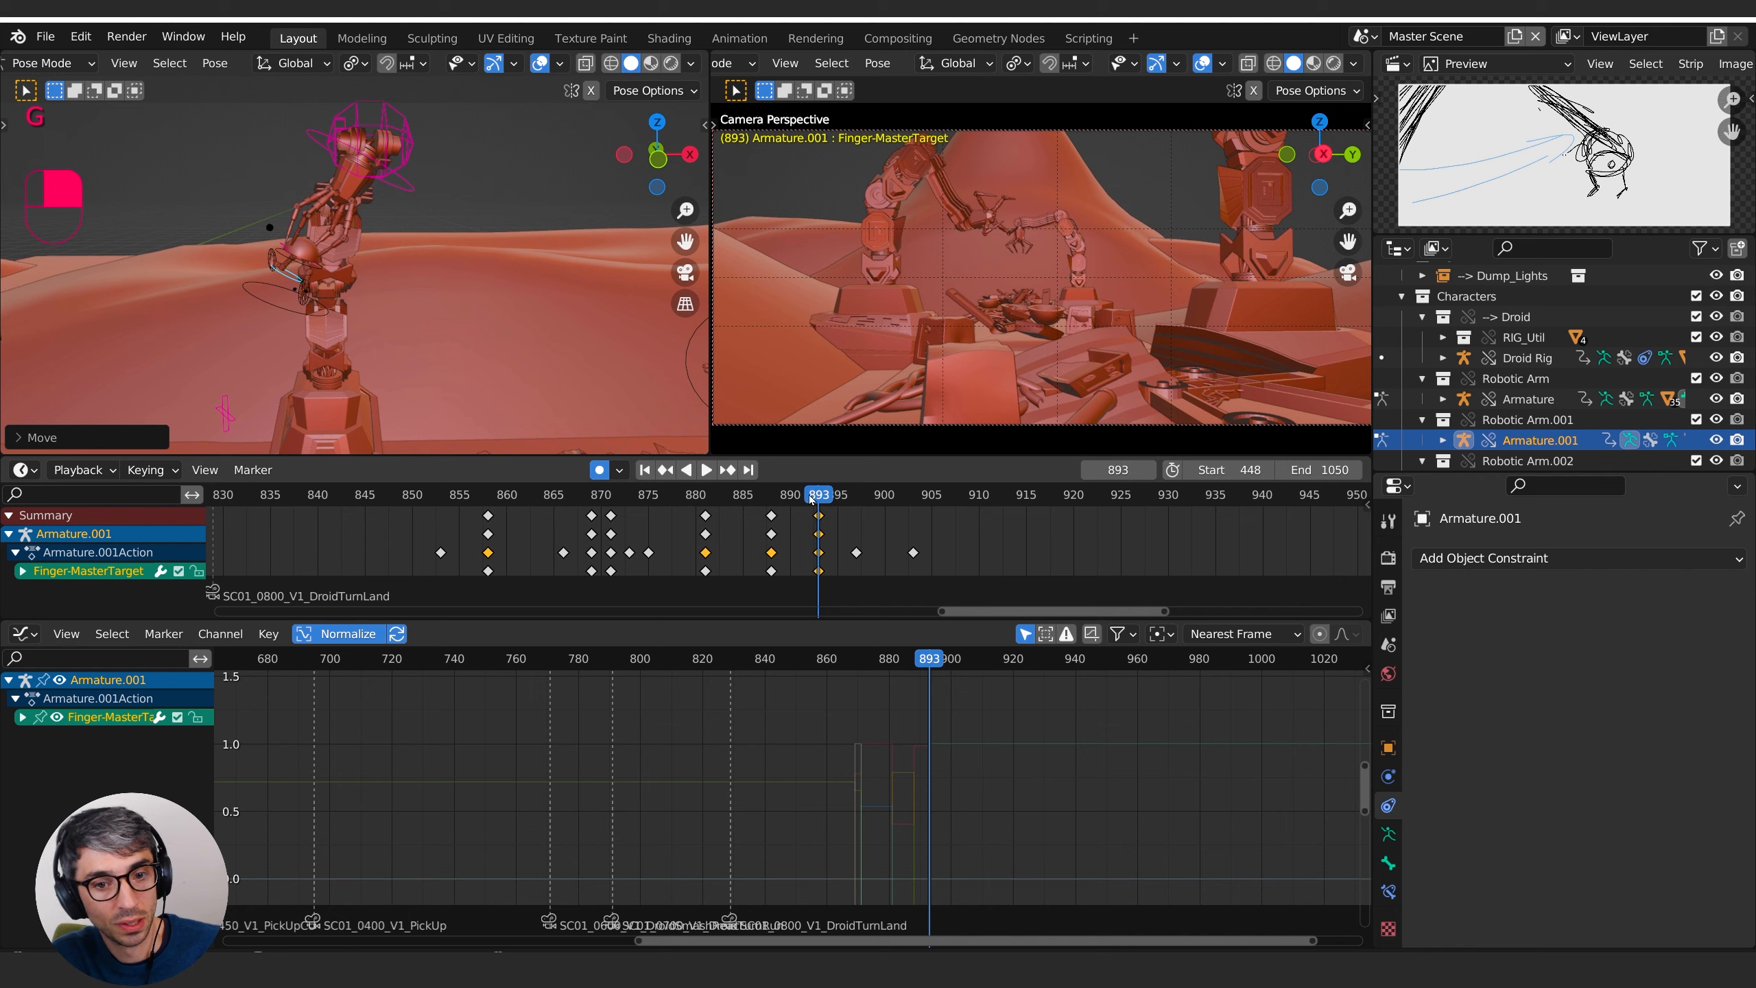
{"action": "left_click_drag", "start_coordinate": [812, 500], "coordinate": [856, 515]}
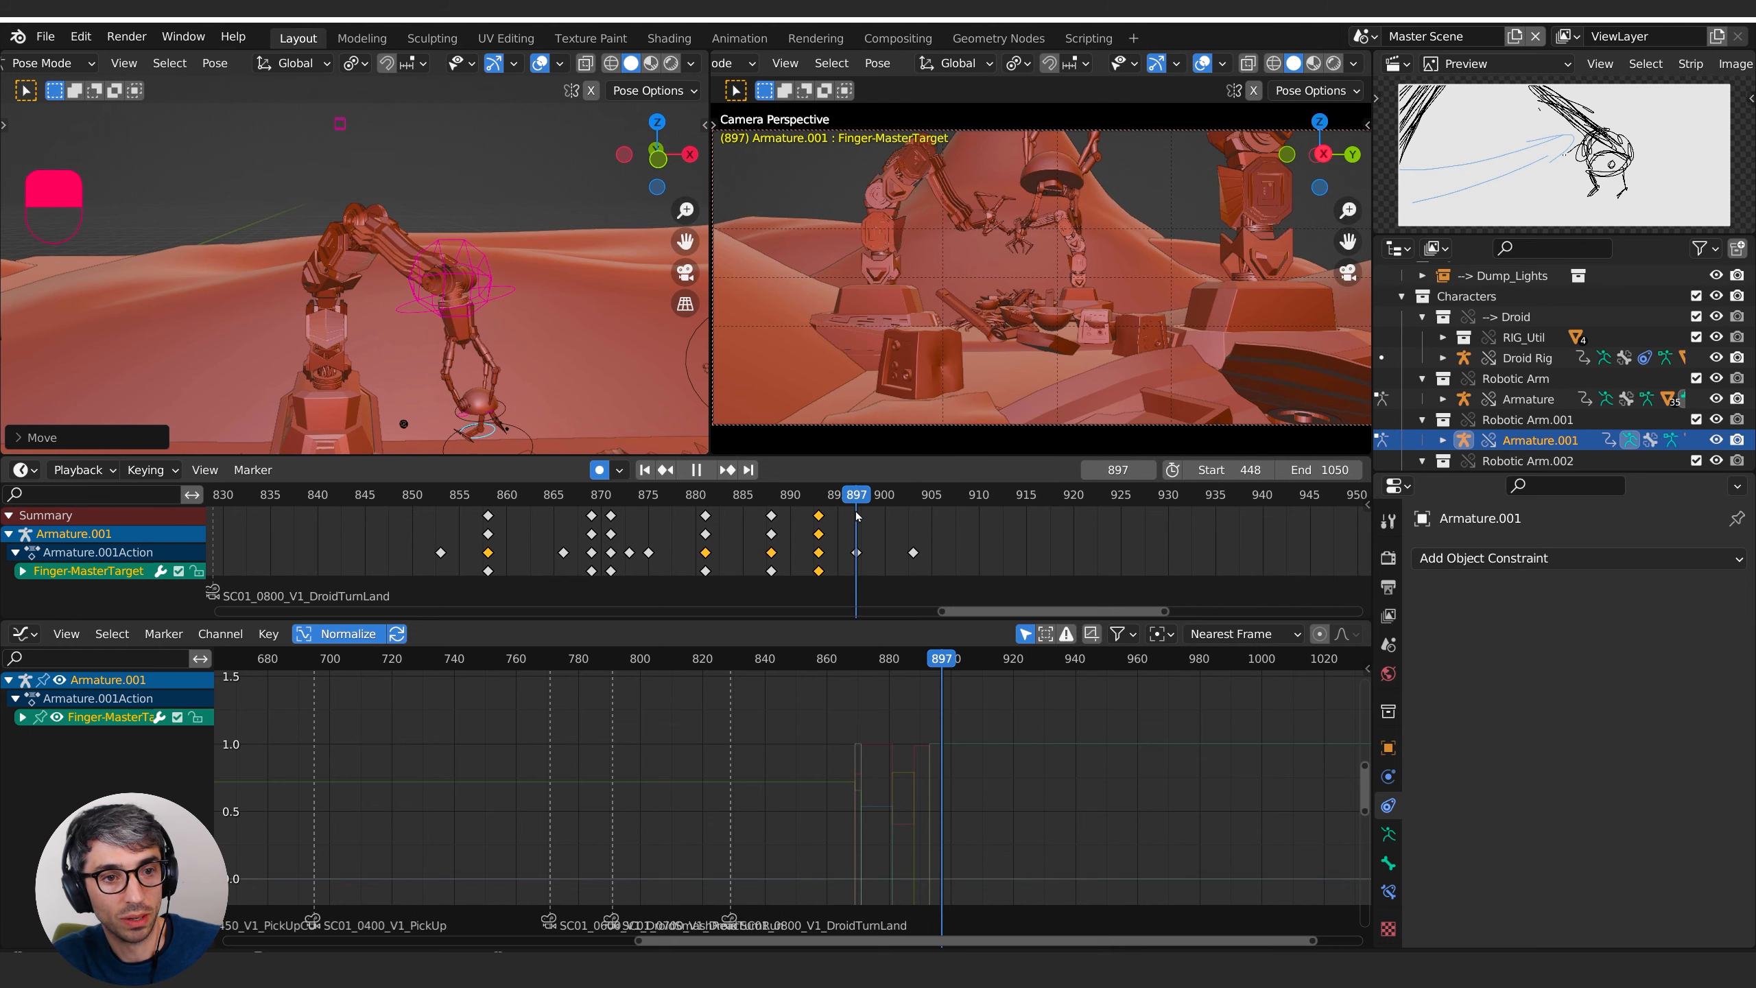
{"action": "mouse_move", "coordinate": [858, 515]}
{"action": "left_mouse_down"}
{"action": "mouse_move", "coordinate": [791, 518]}
{"action": "mouse_move", "coordinate": [855, 517]}
{"action": "left_mouse_up"}
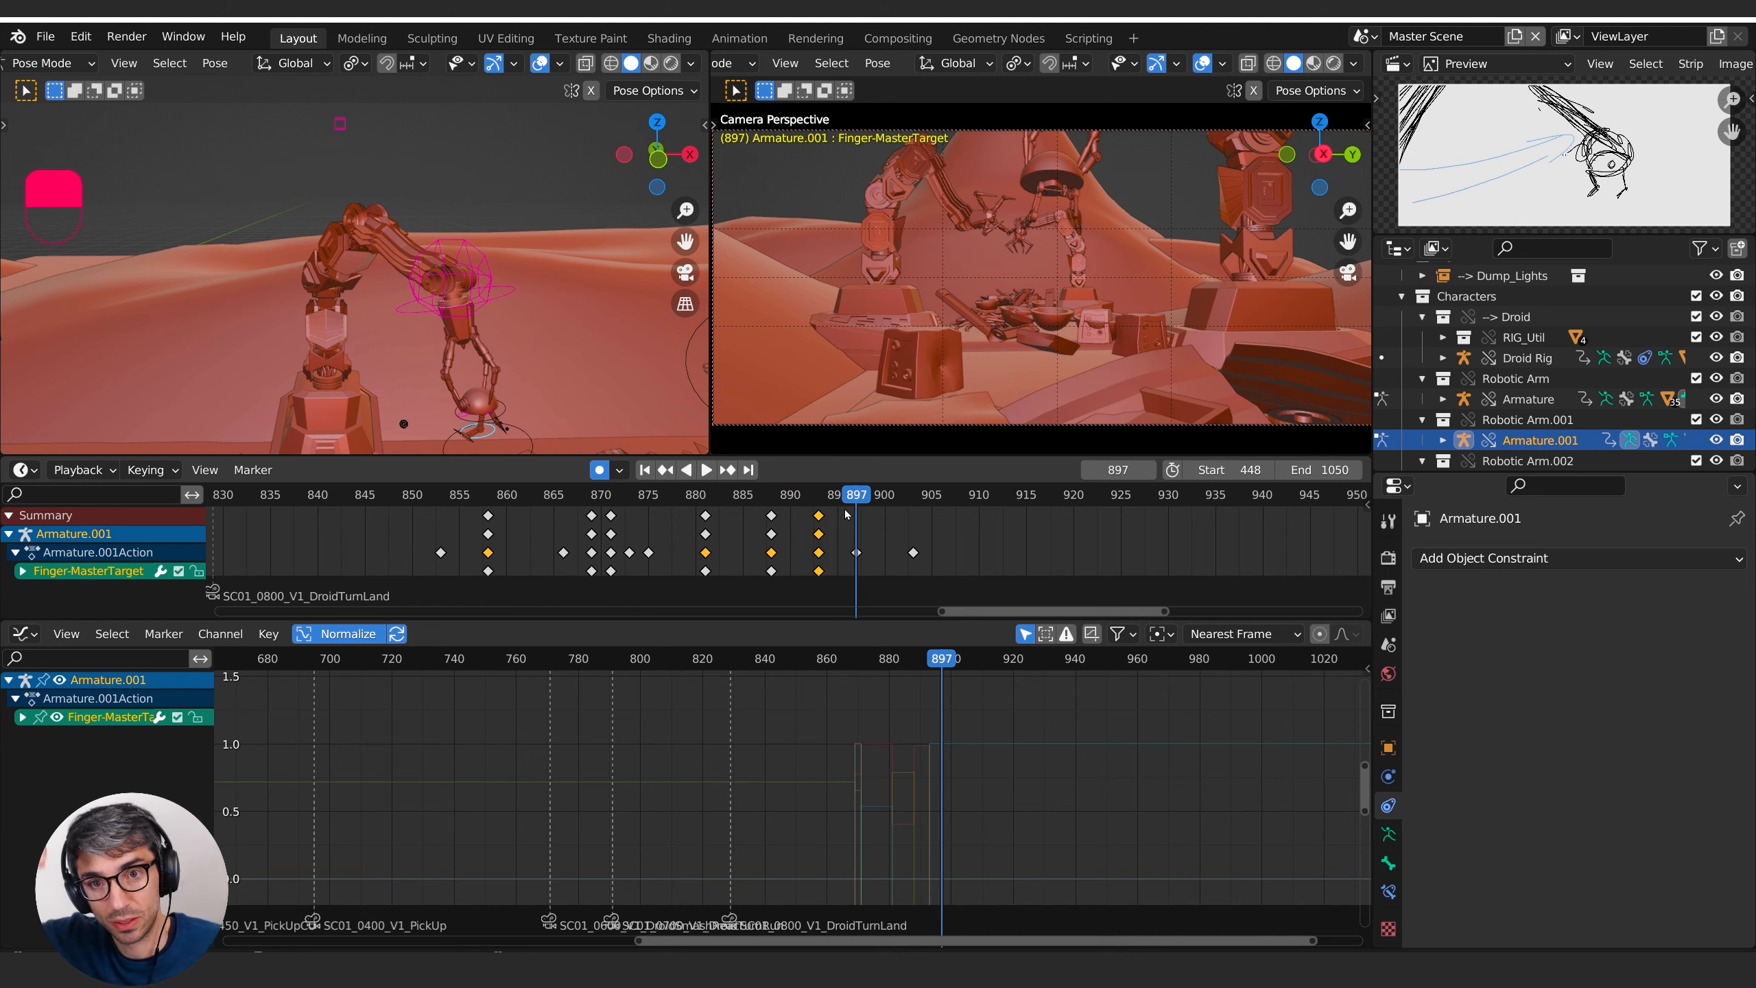
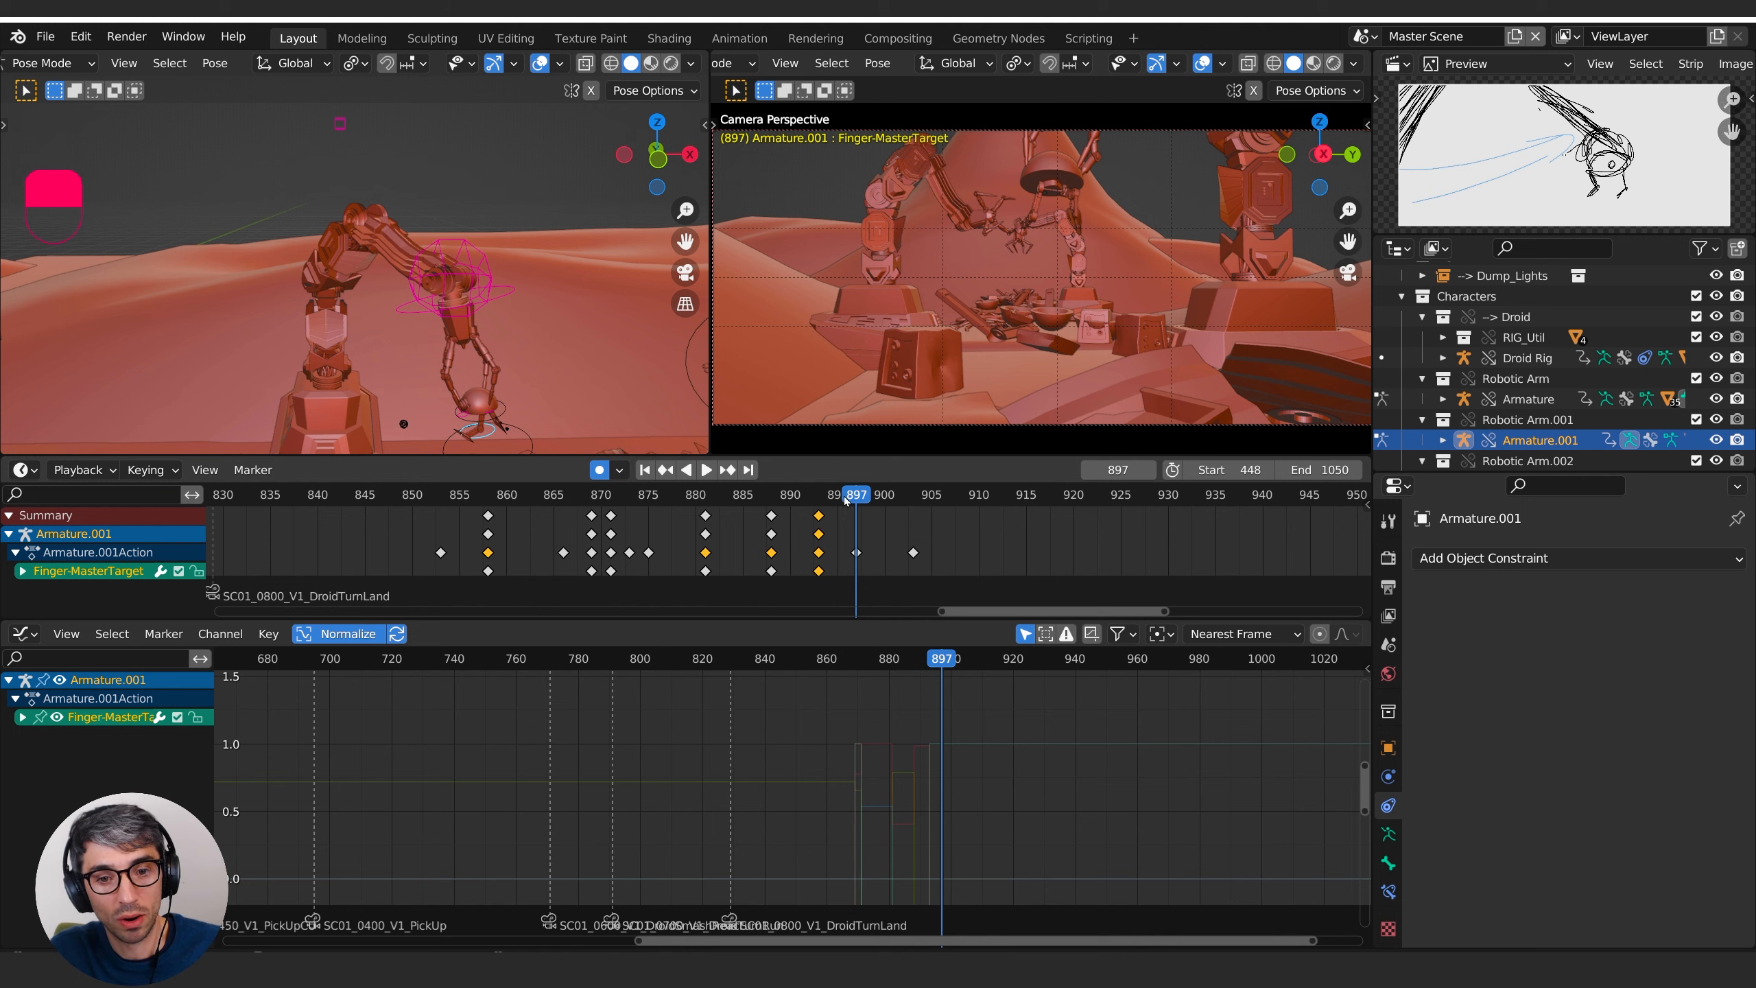
{"action": "left_click_drag", "start_coordinate": [847, 500], "coordinate": [821, 506]}
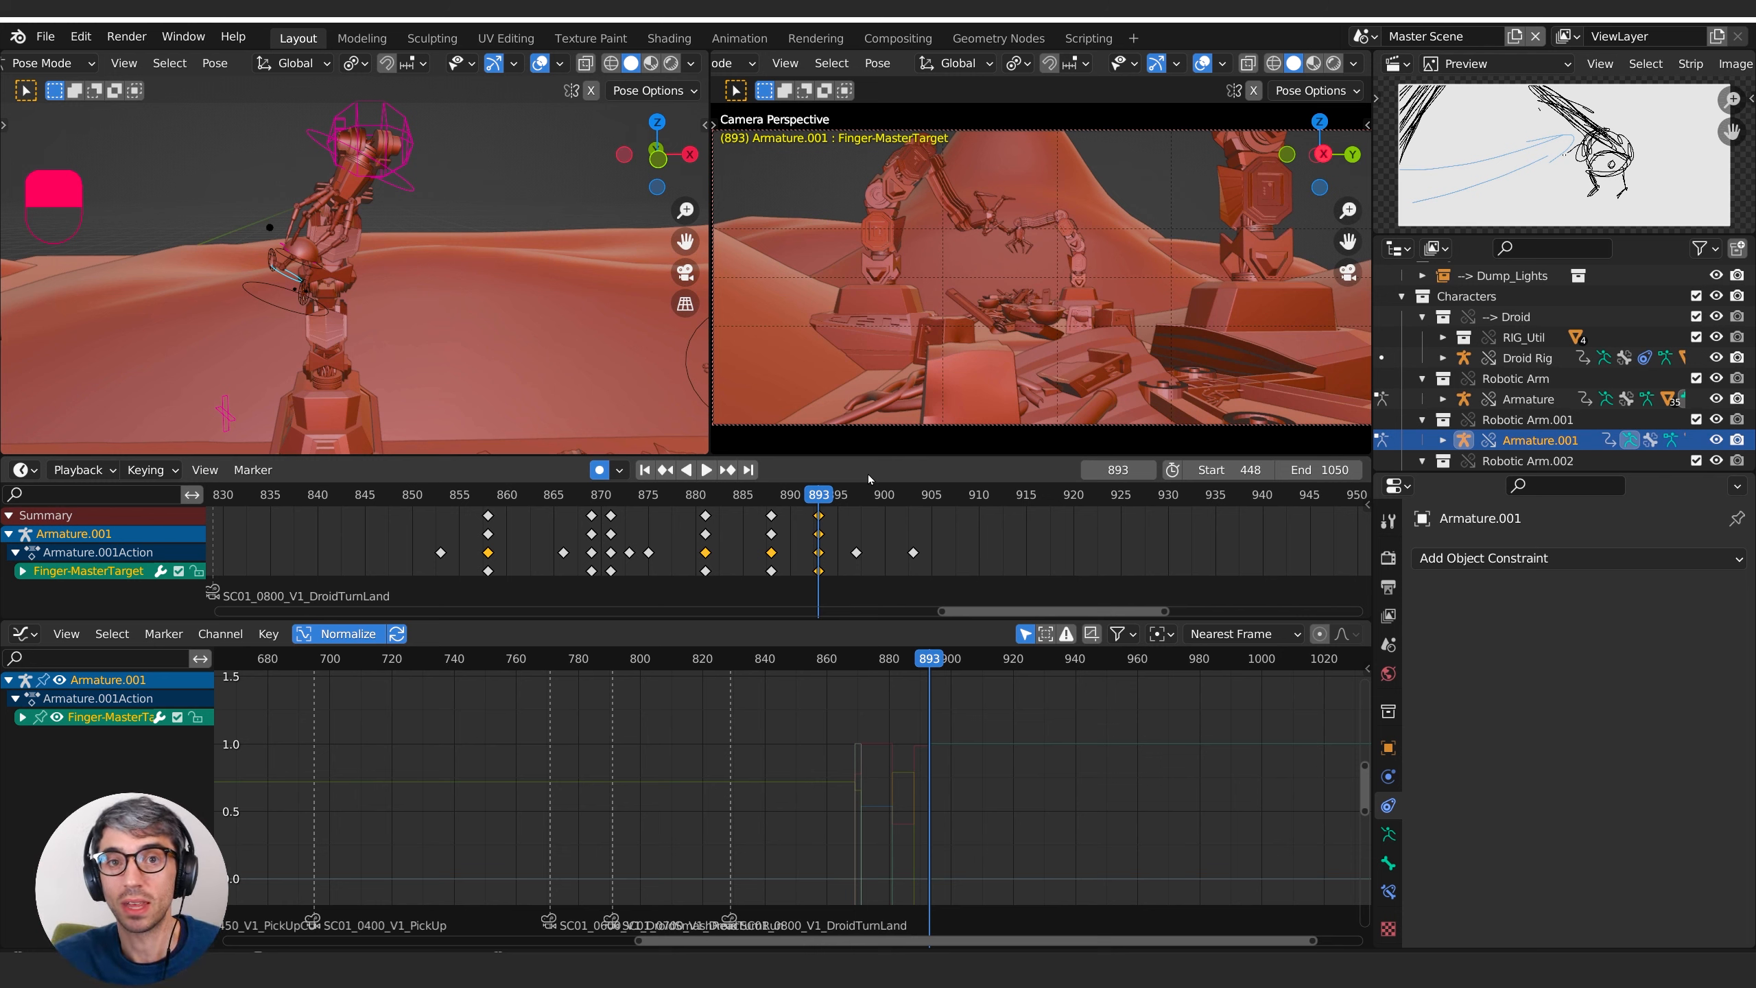
- Duplicate all of the arm's keyframes from frame 897 to frame 895
{"action": "mouse_move", "coordinate": [820, 495]}
{"action": "left_mouse_down"}
{"action": "mouse_move", "coordinate": [856, 495]}
{"action": "mouse_move", "coordinate": [840, 496]}
{"action": "left_mouse_up"}
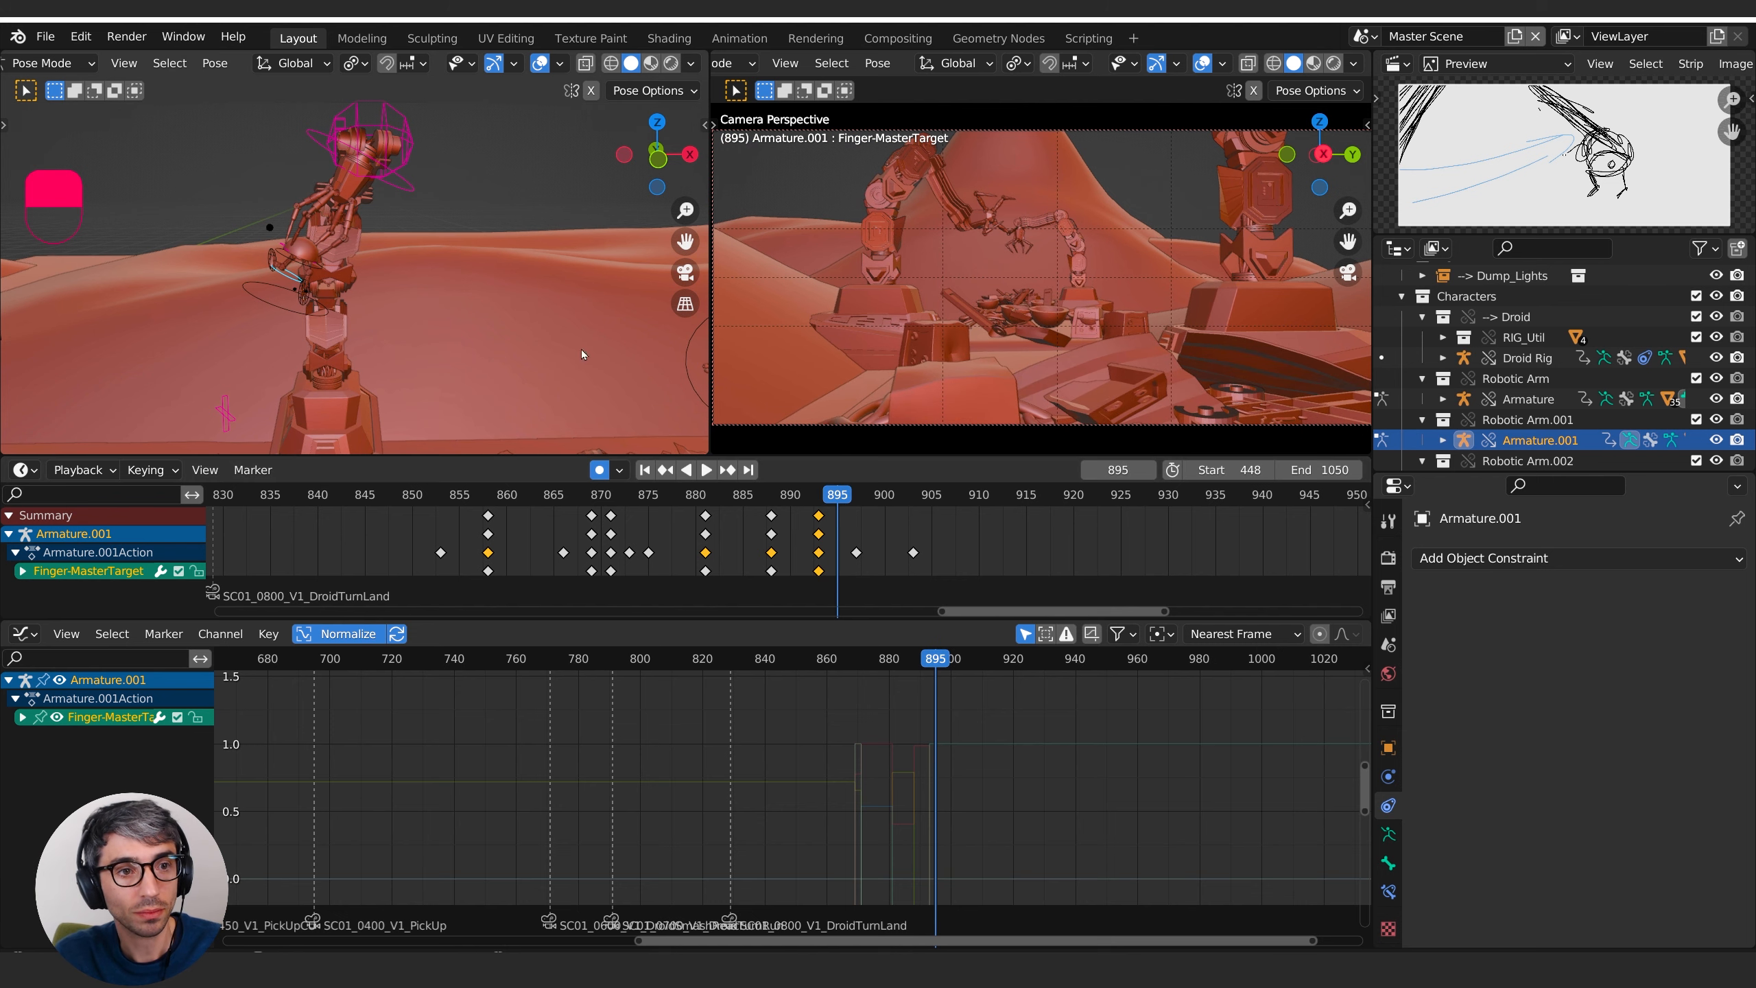
{"action": "left_click", "coordinate": [405, 173]}
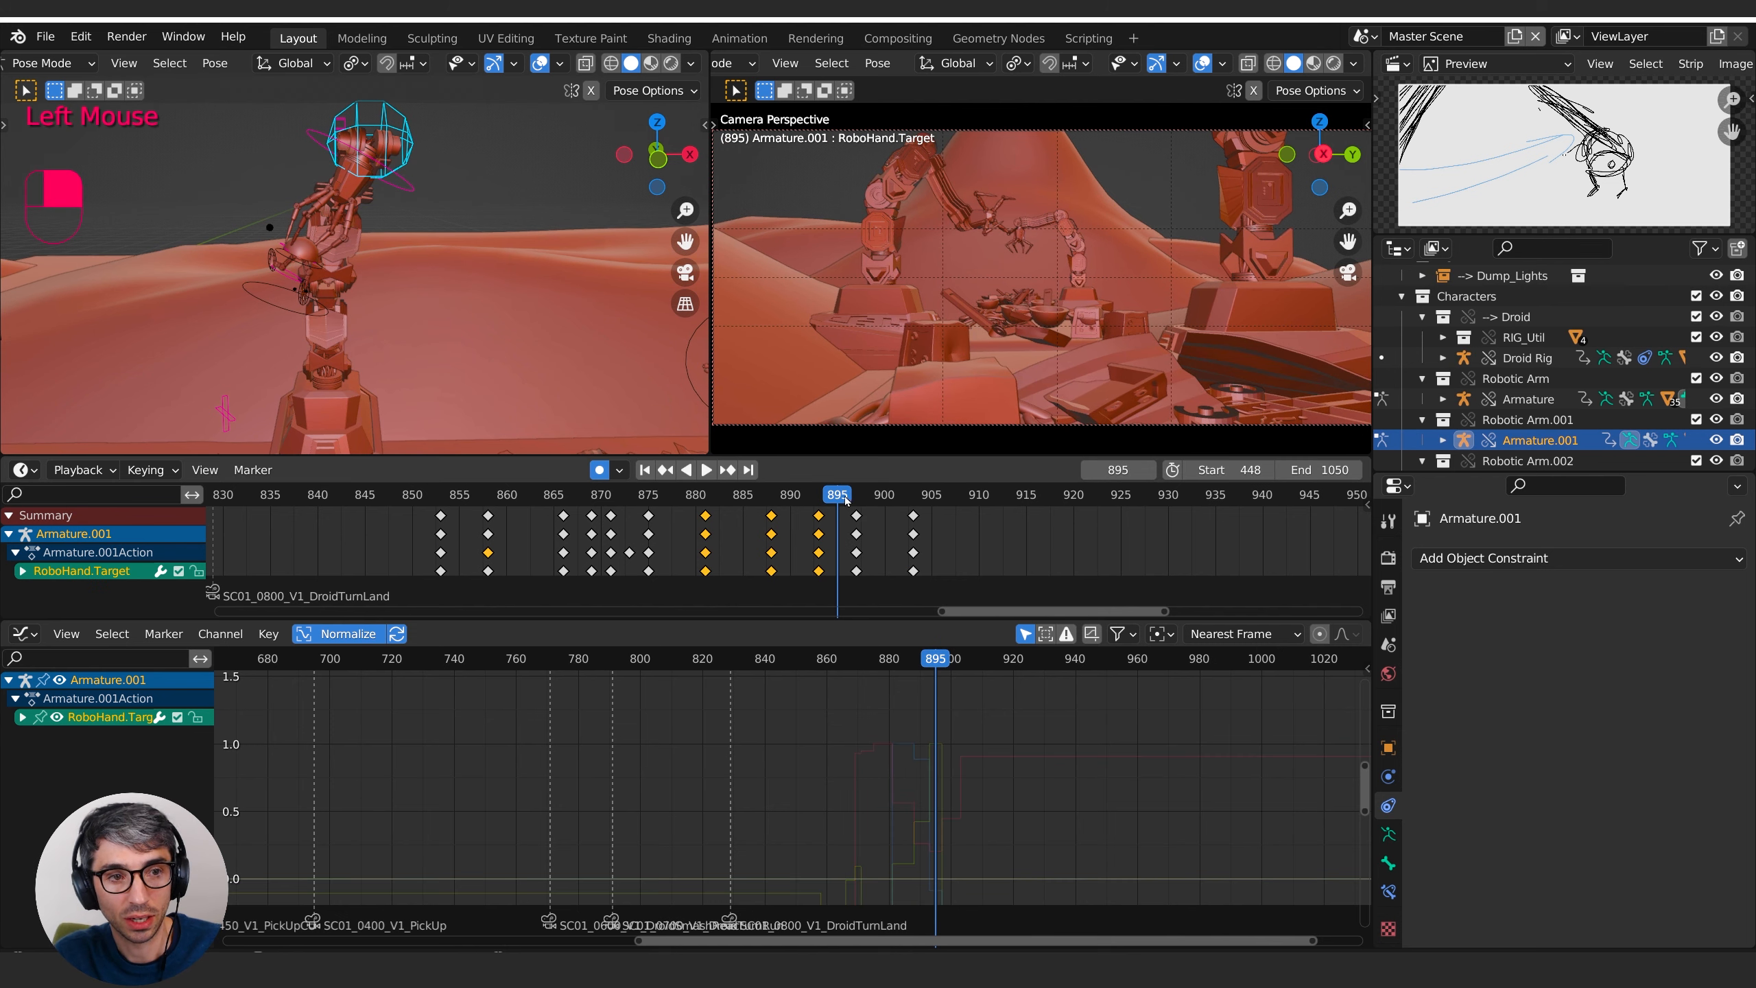
{"action": "key", "text": "a"}
{"action": "left_click_drag", "start_coordinate": [858, 501], "coordinate": [858, 501]}
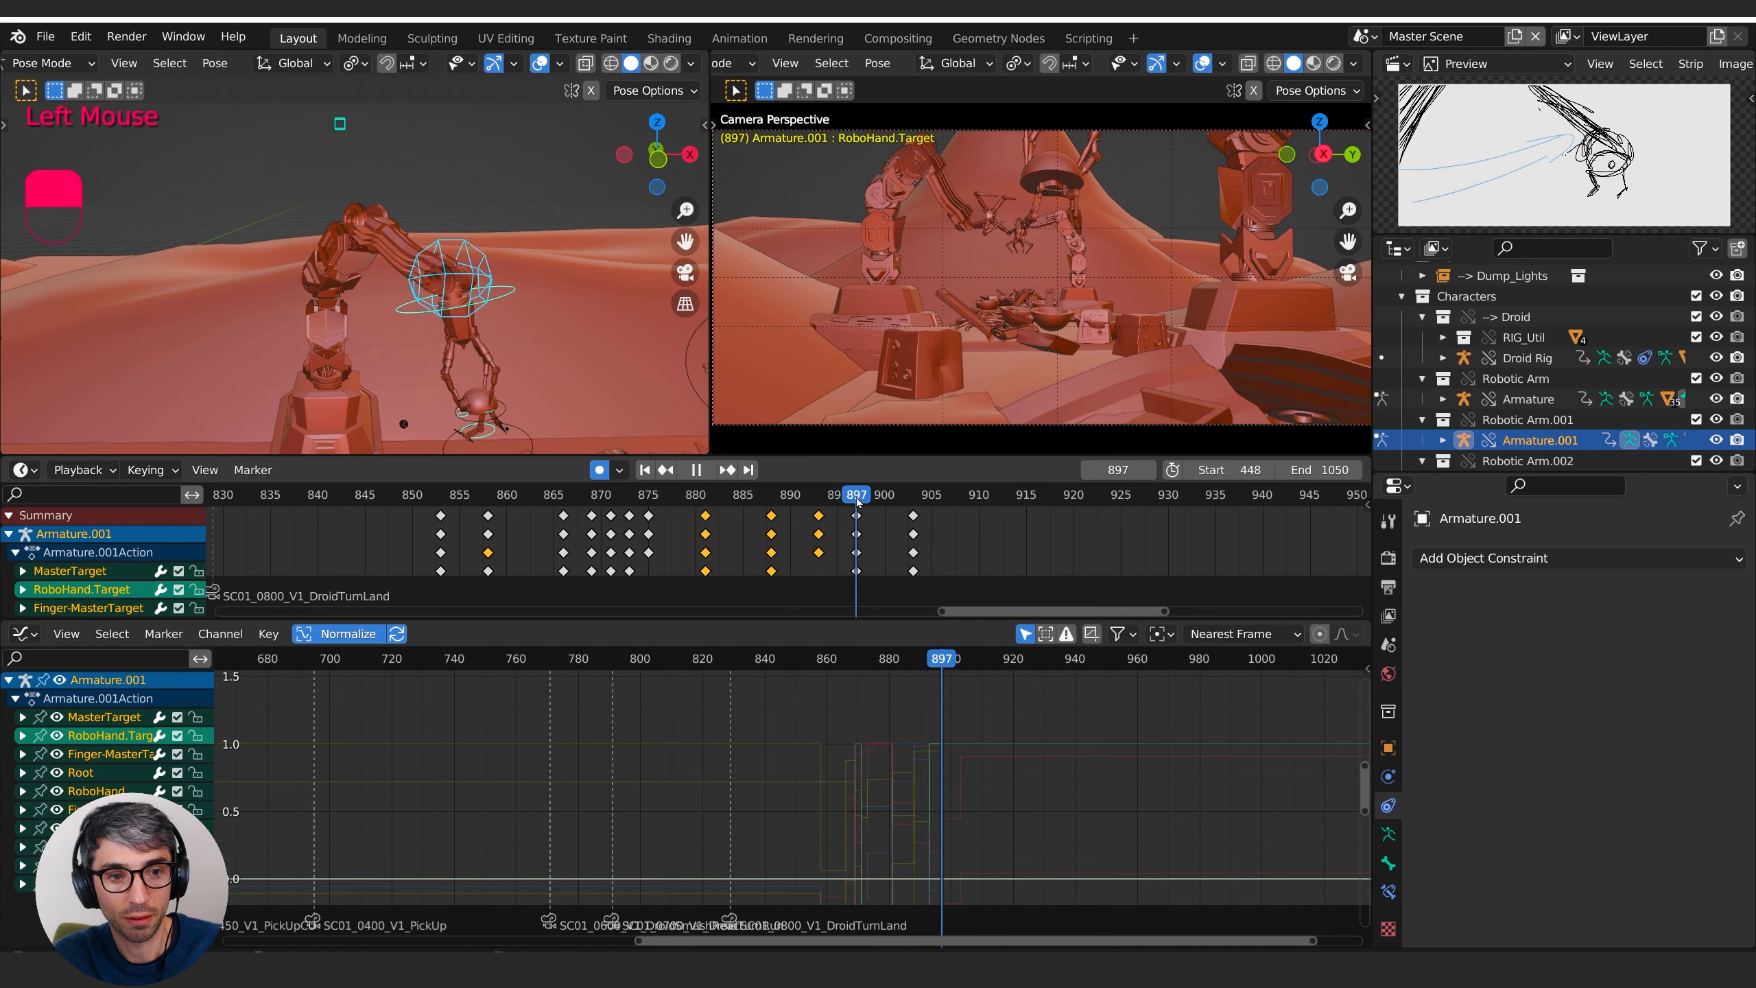
{"action": "key", "text": "shift+d"}
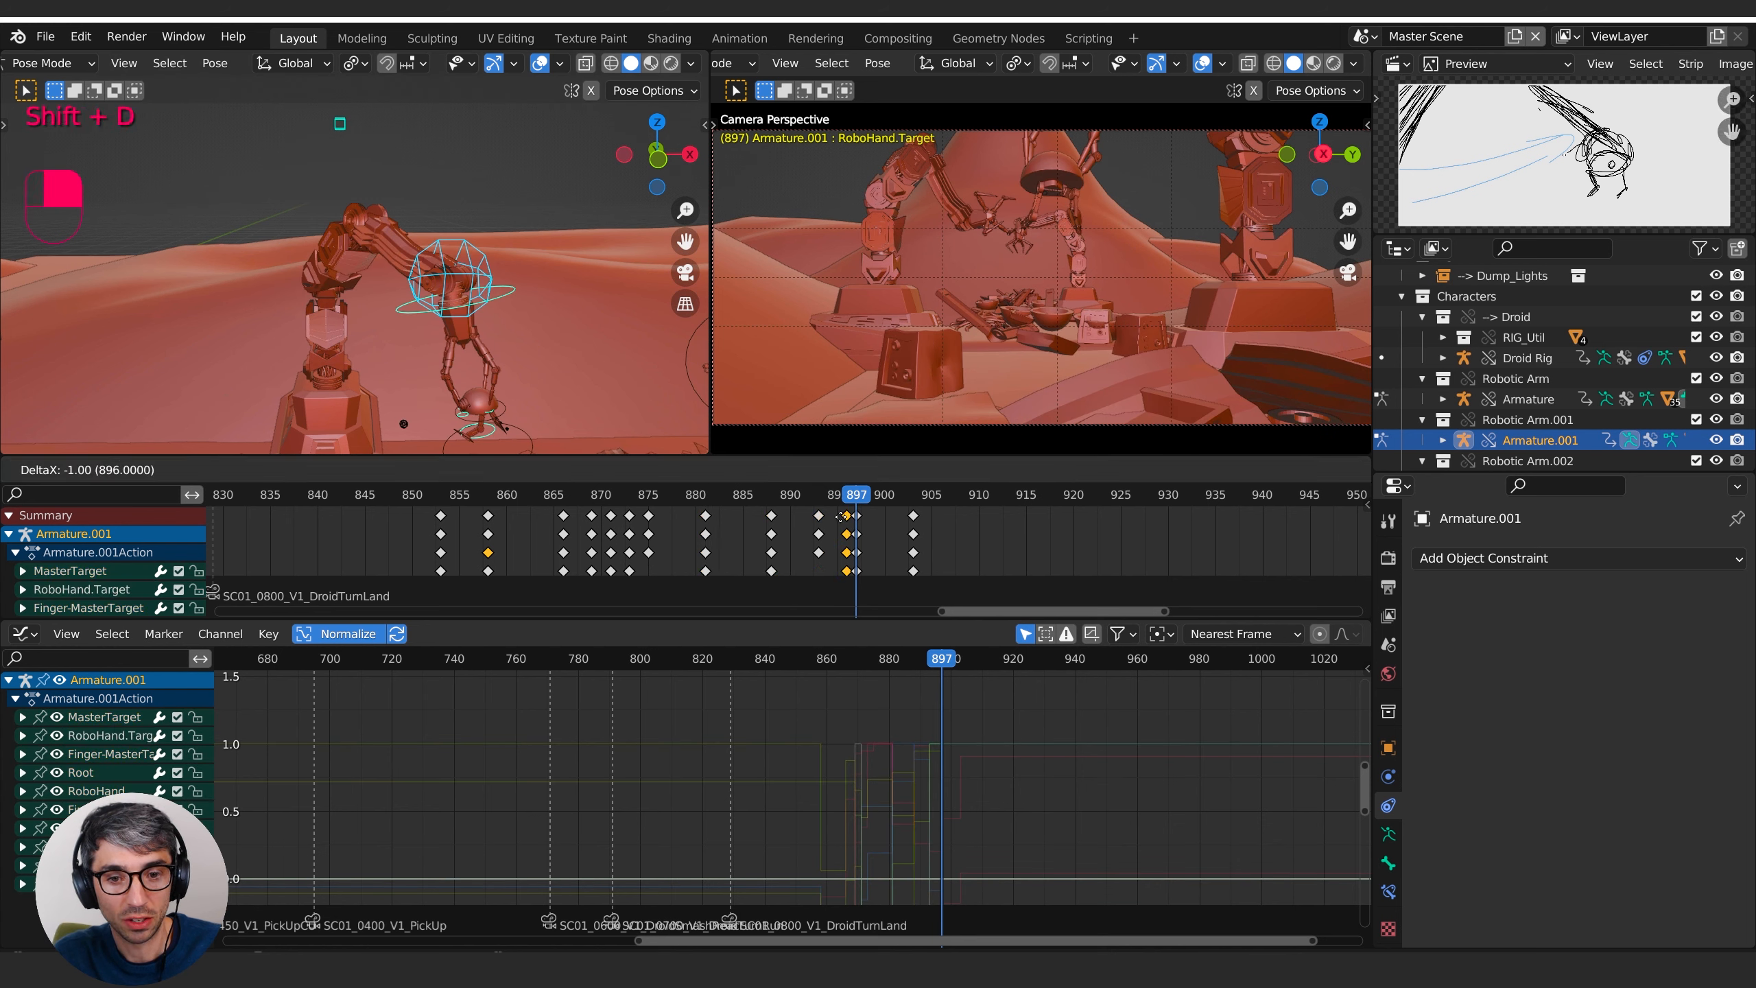
{"action": "left_click", "coordinate": [839, 522]}
{"action": "left_click", "coordinate": [839, 501]}
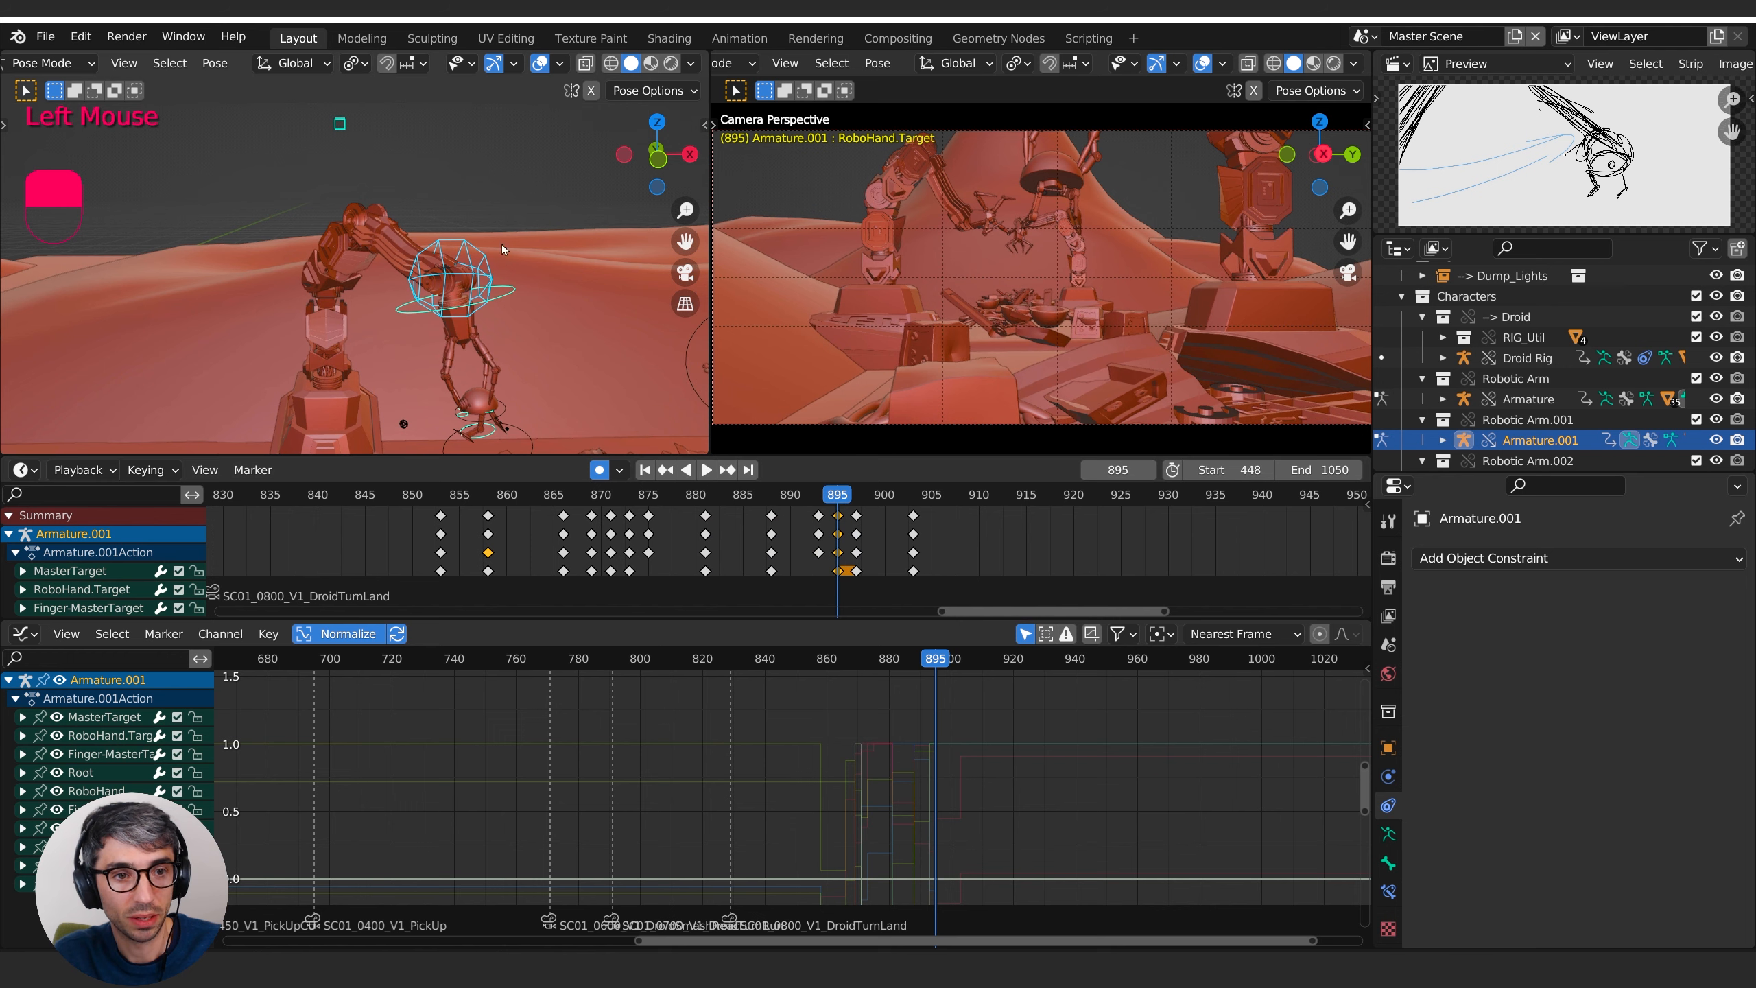
- At frame 895, raise the RoboHand.Target bone and the Finger-MasterTarget bone so the arm holds the droid high beside its pedestal
{"action": "left_click", "coordinate": [469, 269]}
{"action": "middle_click_drag", "start_coordinate": [447, 348], "coordinate": [415, 318]}
{"action": "key", "text": "g"}
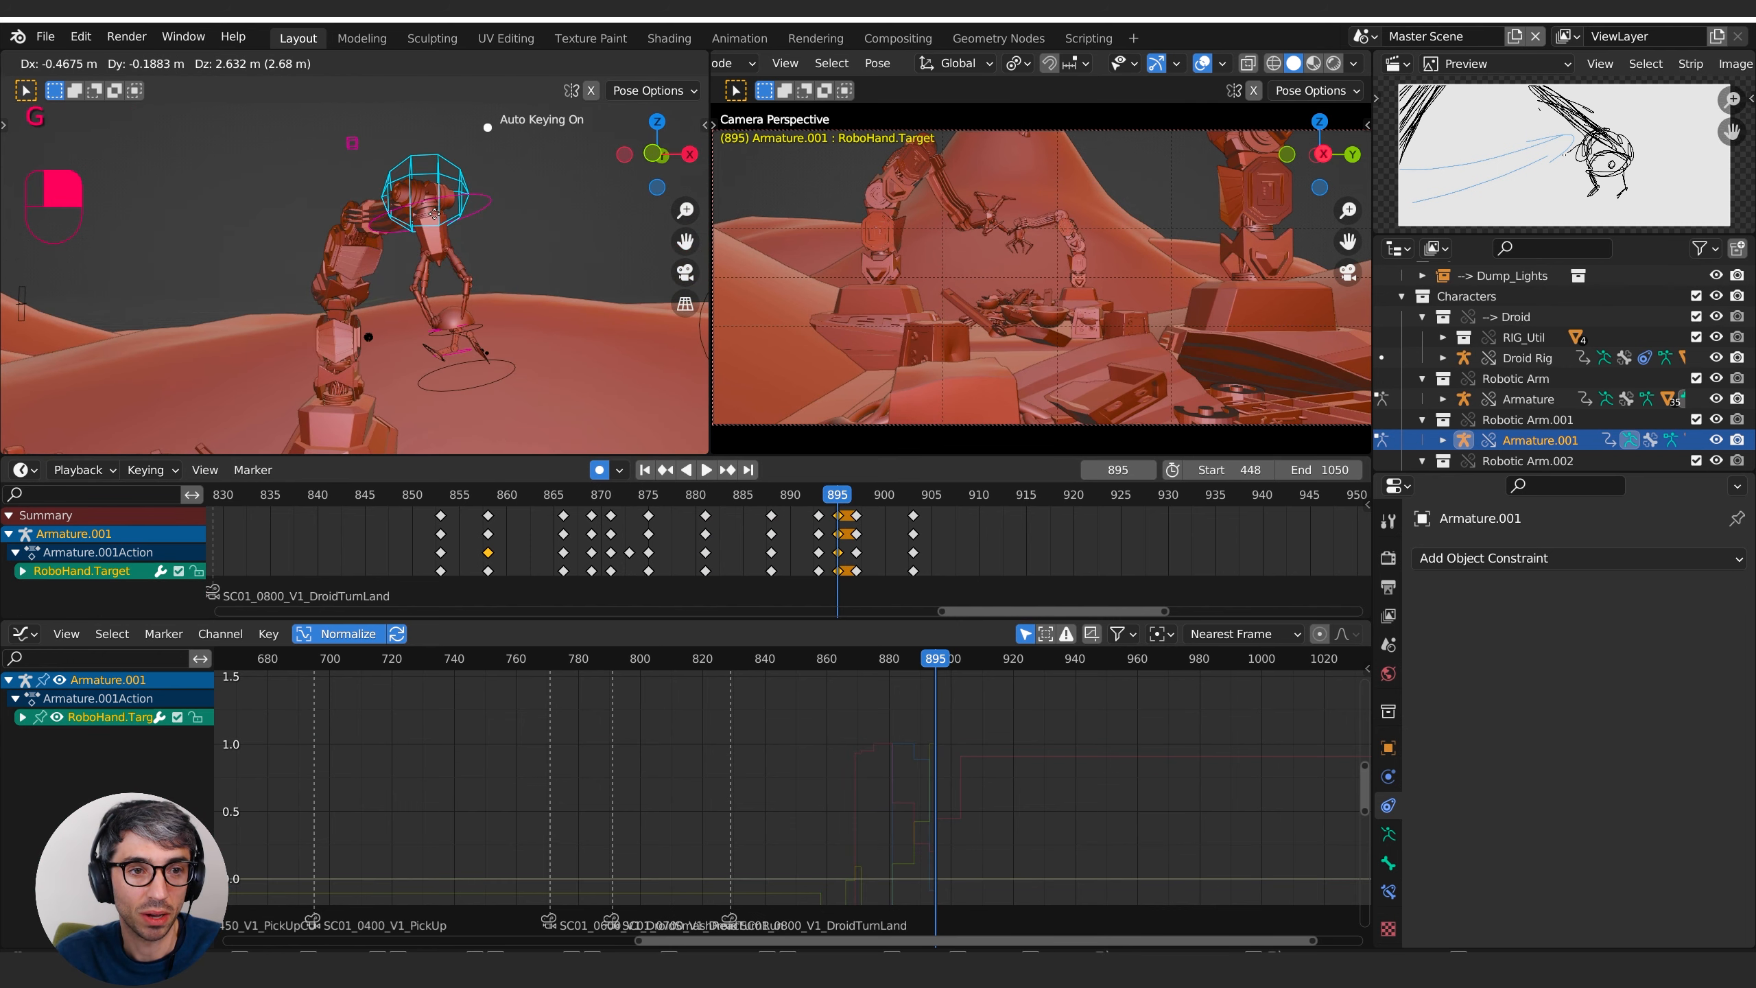
{"action": "left_click", "coordinate": [436, 215]}
{"action": "left_click", "coordinate": [453, 321]}
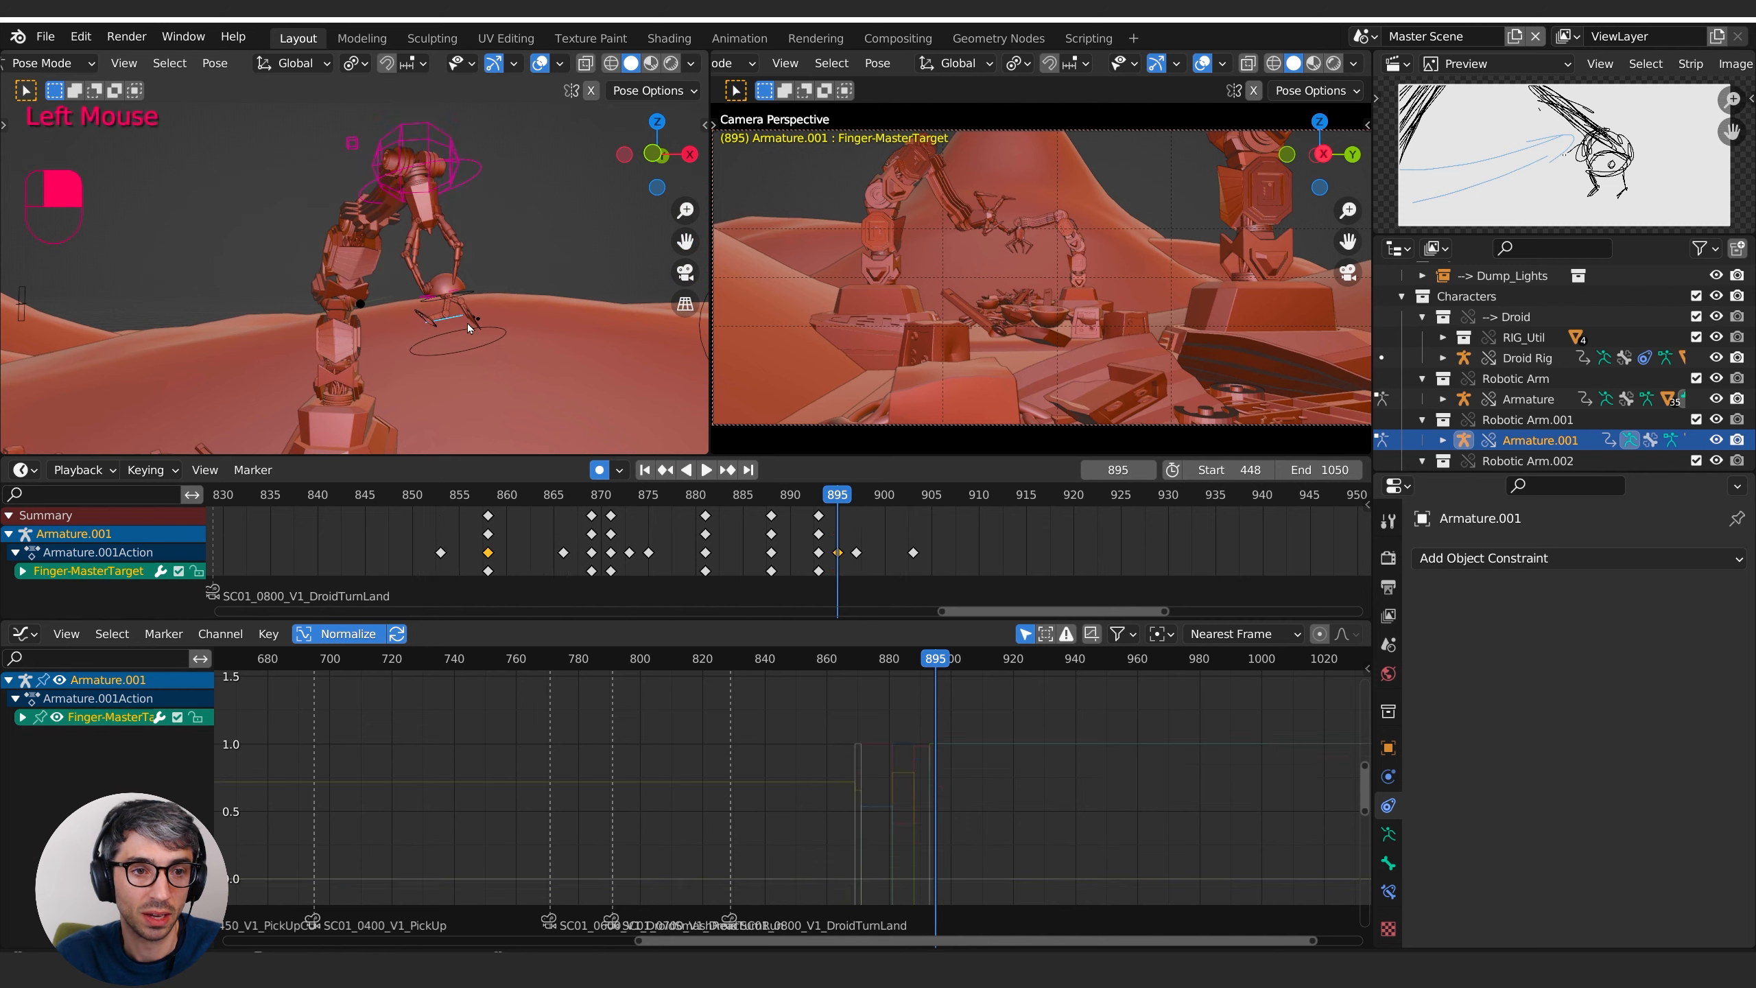
{"action": "key", "text": "g"}
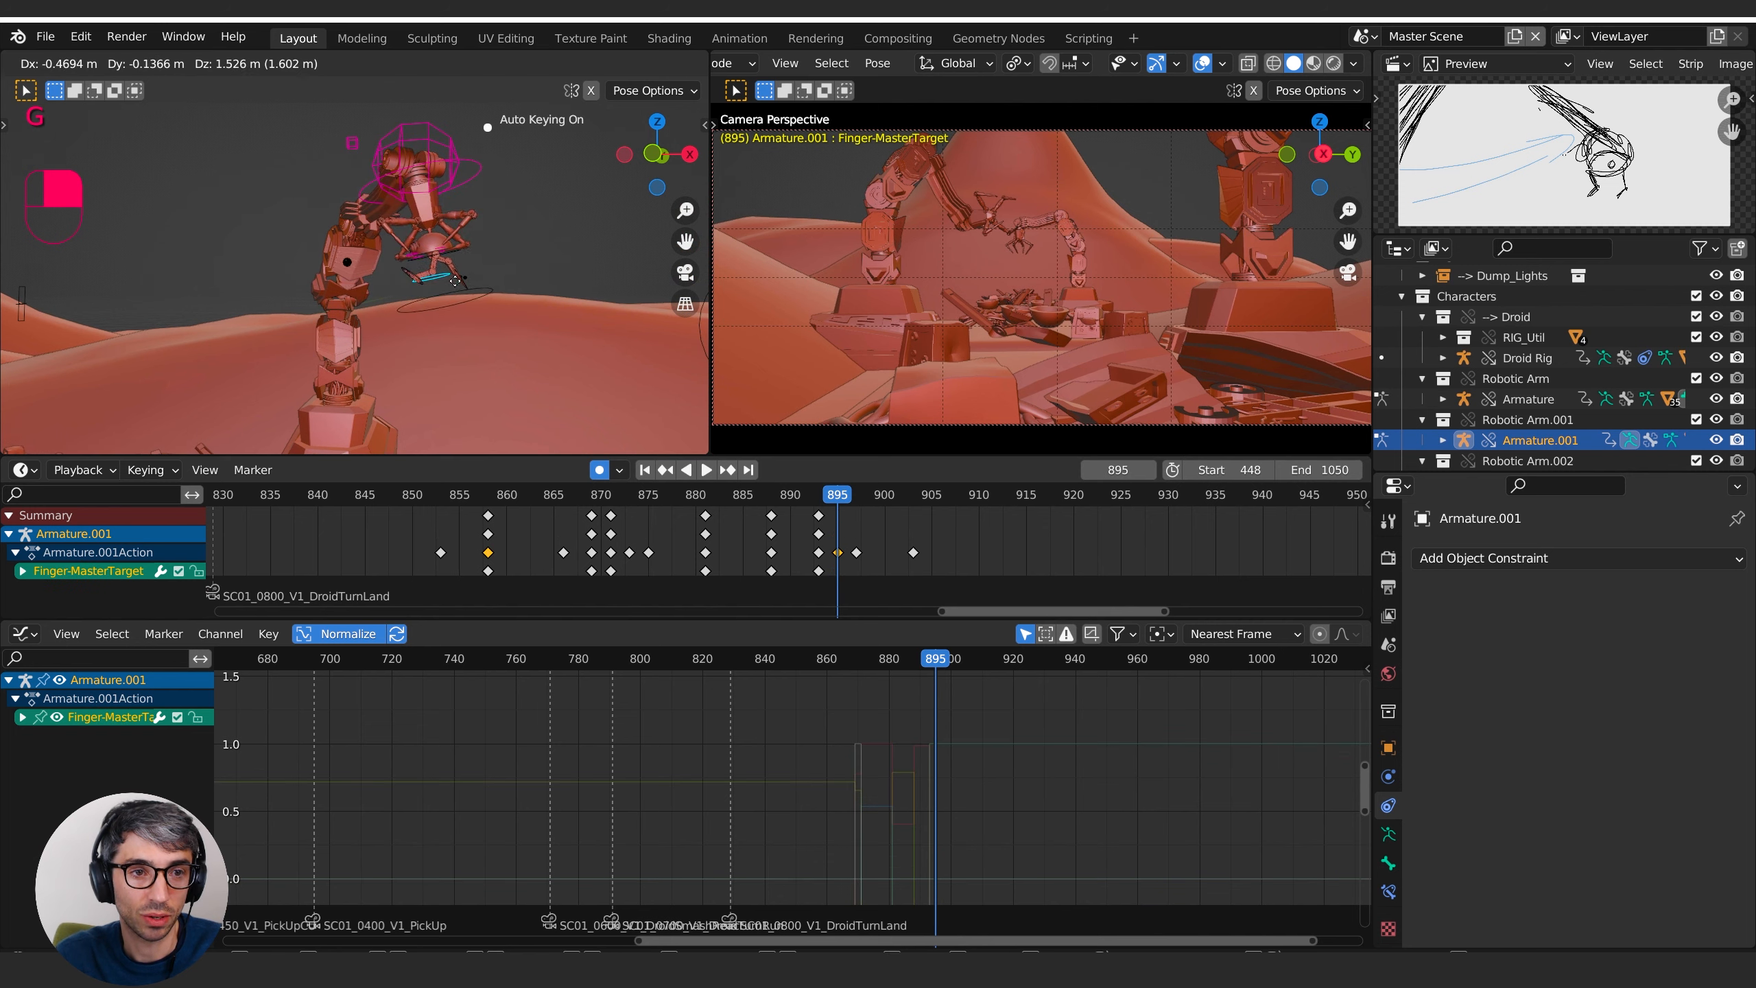
{"action": "left_click", "coordinate": [456, 285]}
{"action": "middle_click_drag", "start_coordinate": [456, 285], "coordinate": [515, 328]}
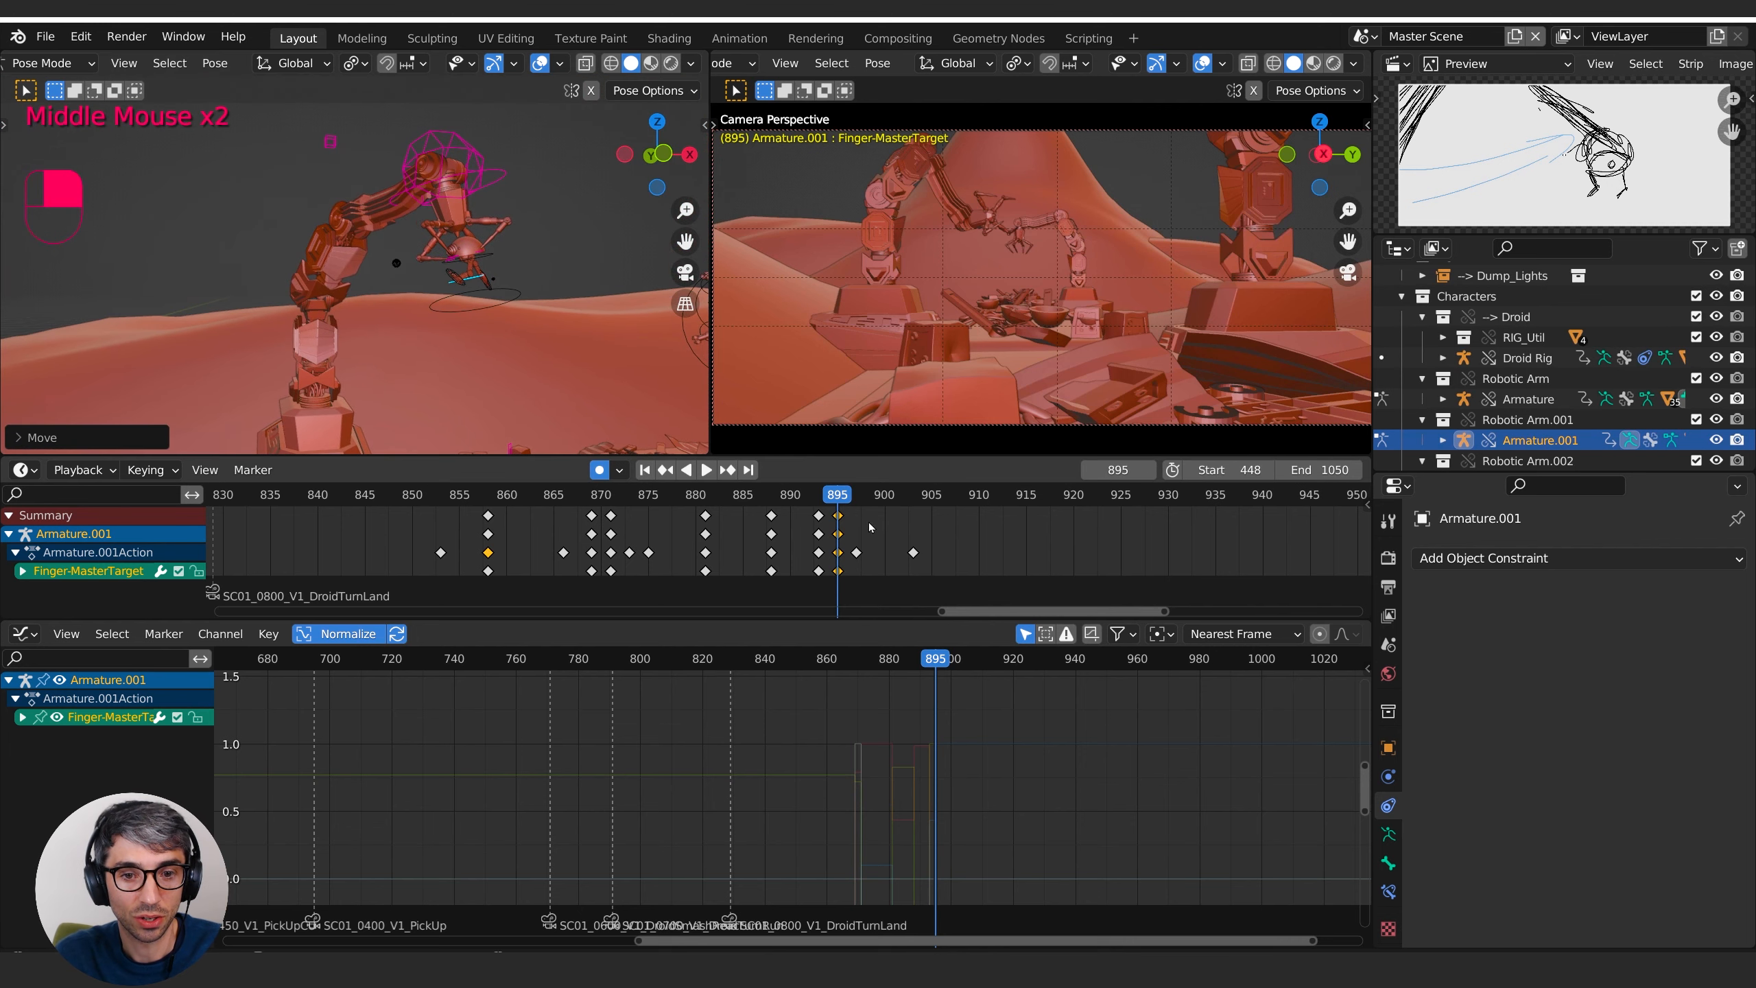
- Compare frames 893 and 895, and replace all bones' keyframes at frame 895 with duplicates of those from frame 893
{"action": "mouse_move", "coordinate": [831, 499]}
{"action": "left_mouse_down"}
{"action": "mouse_move", "coordinate": [717, 517]}
{"action": "mouse_move", "coordinate": [821, 514]}
{"action": "left_mouse_up"}
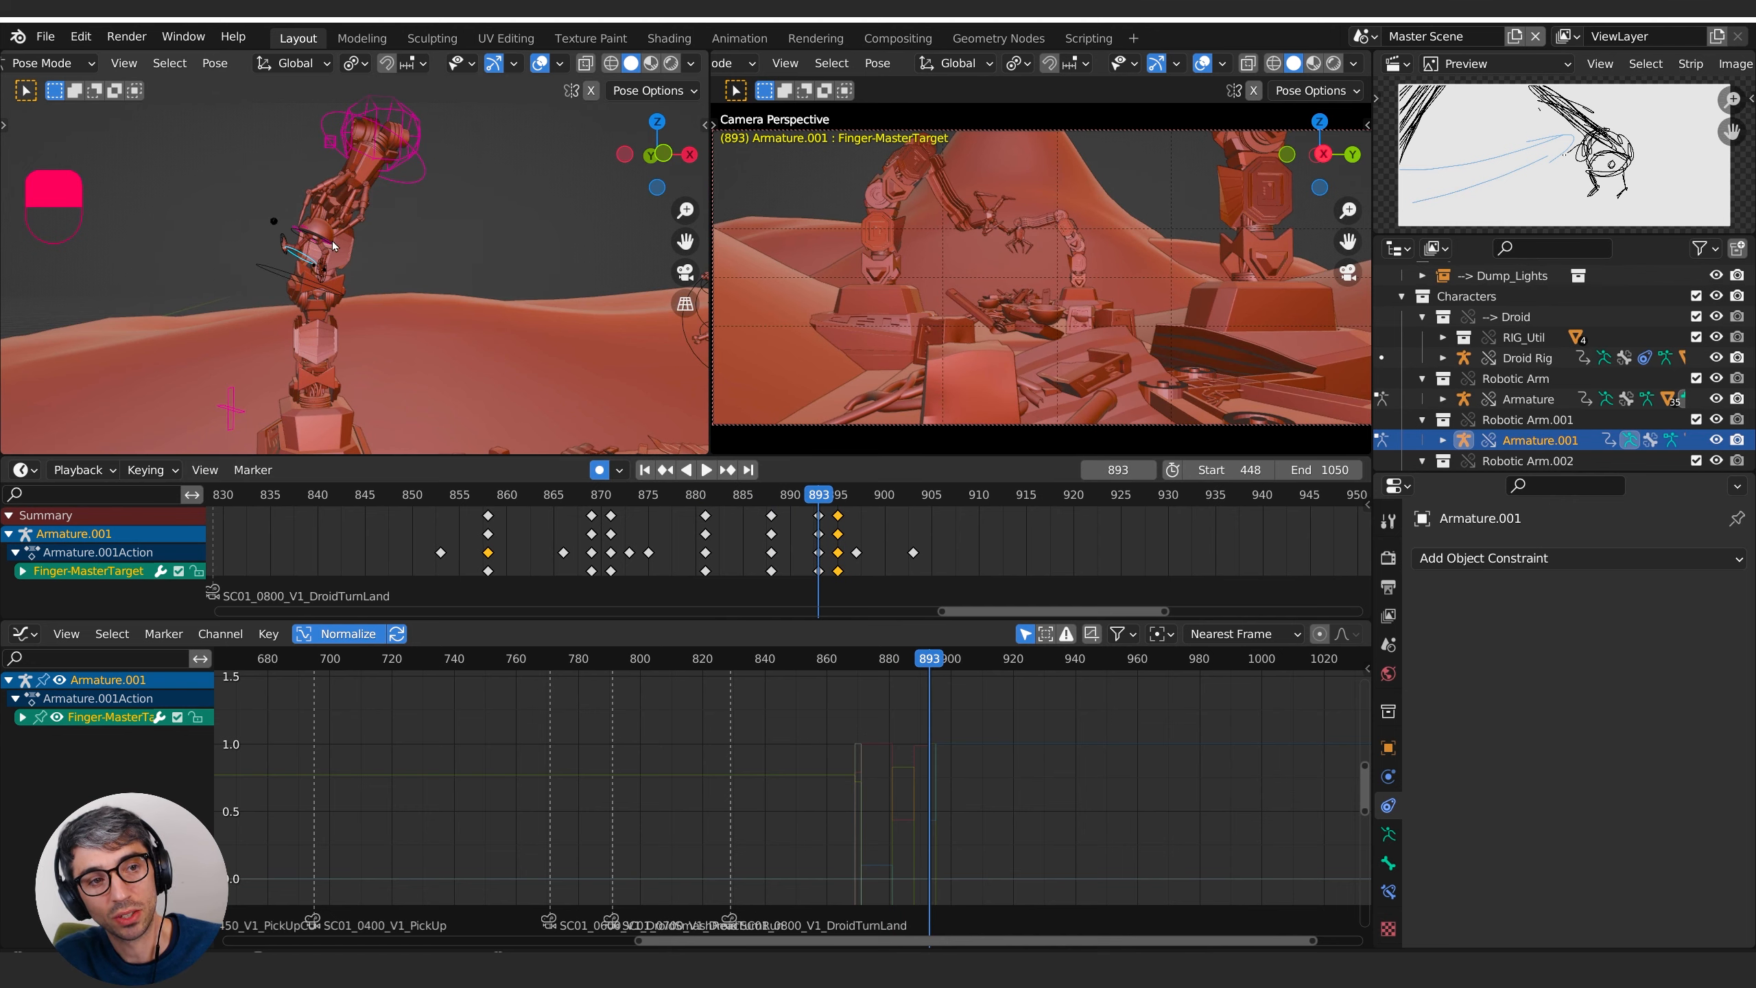
{"action": "left_click_drag", "start_coordinate": [821, 496], "coordinate": [837, 496]}
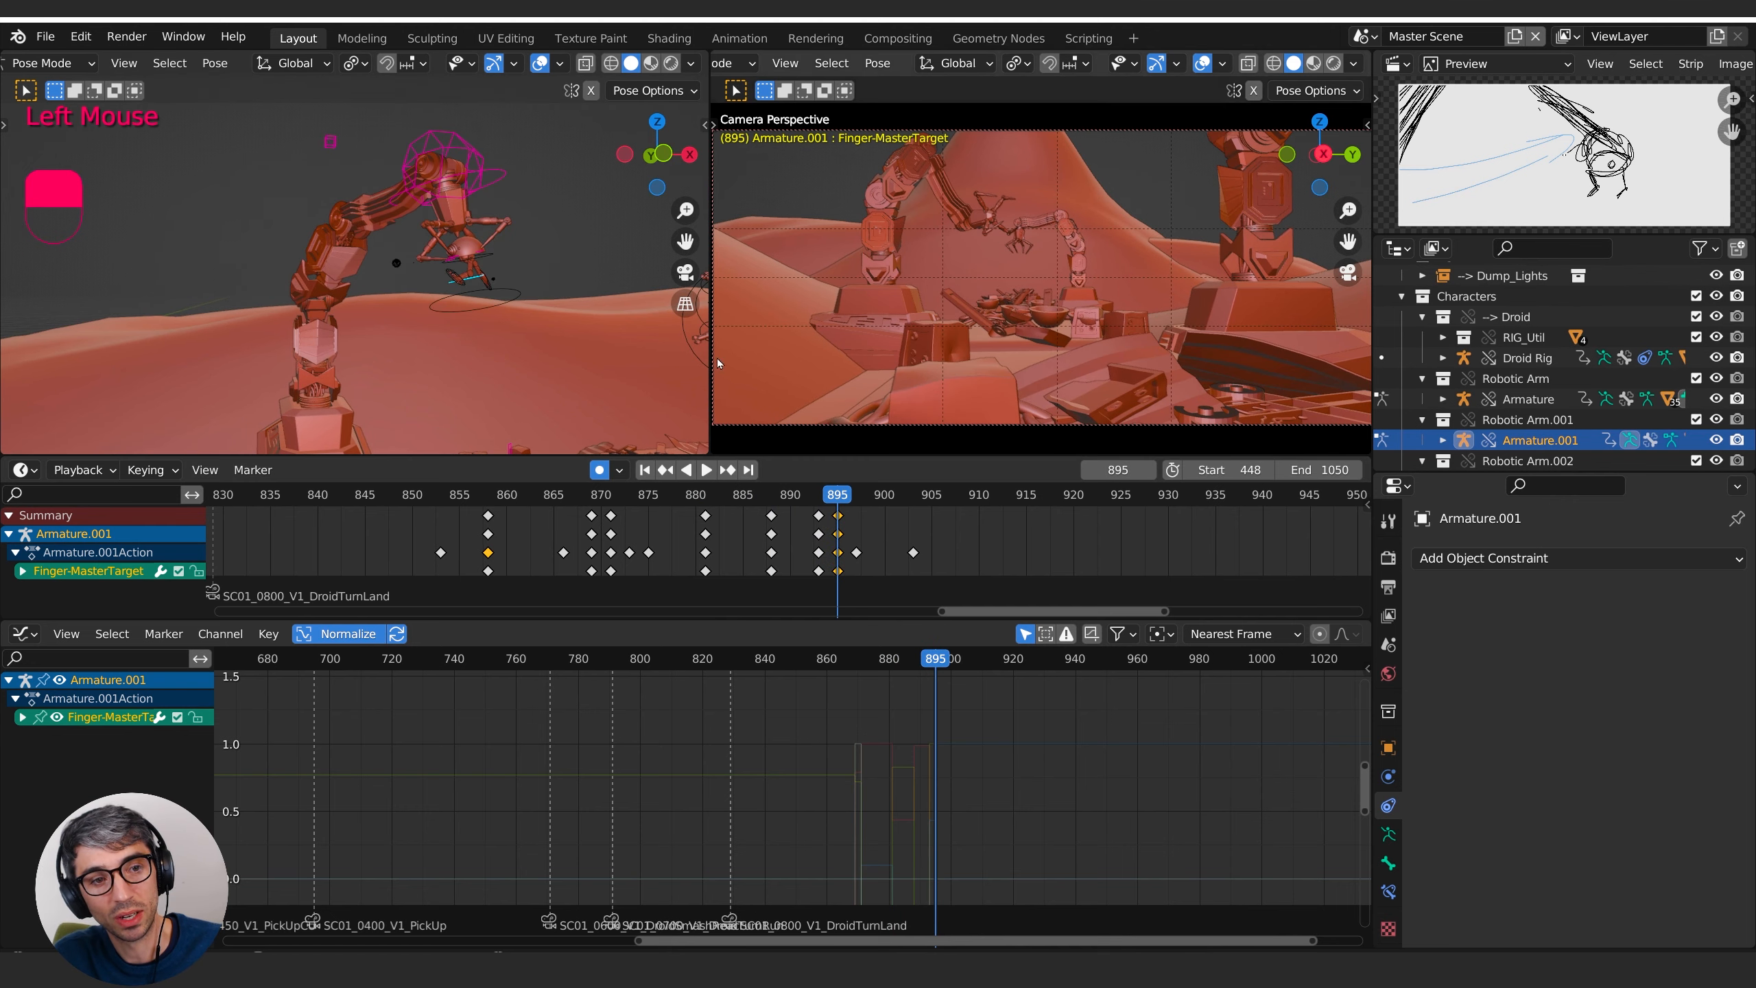
{"action": "middle_click_drag", "start_coordinate": [482, 305], "coordinate": [459, 302]}
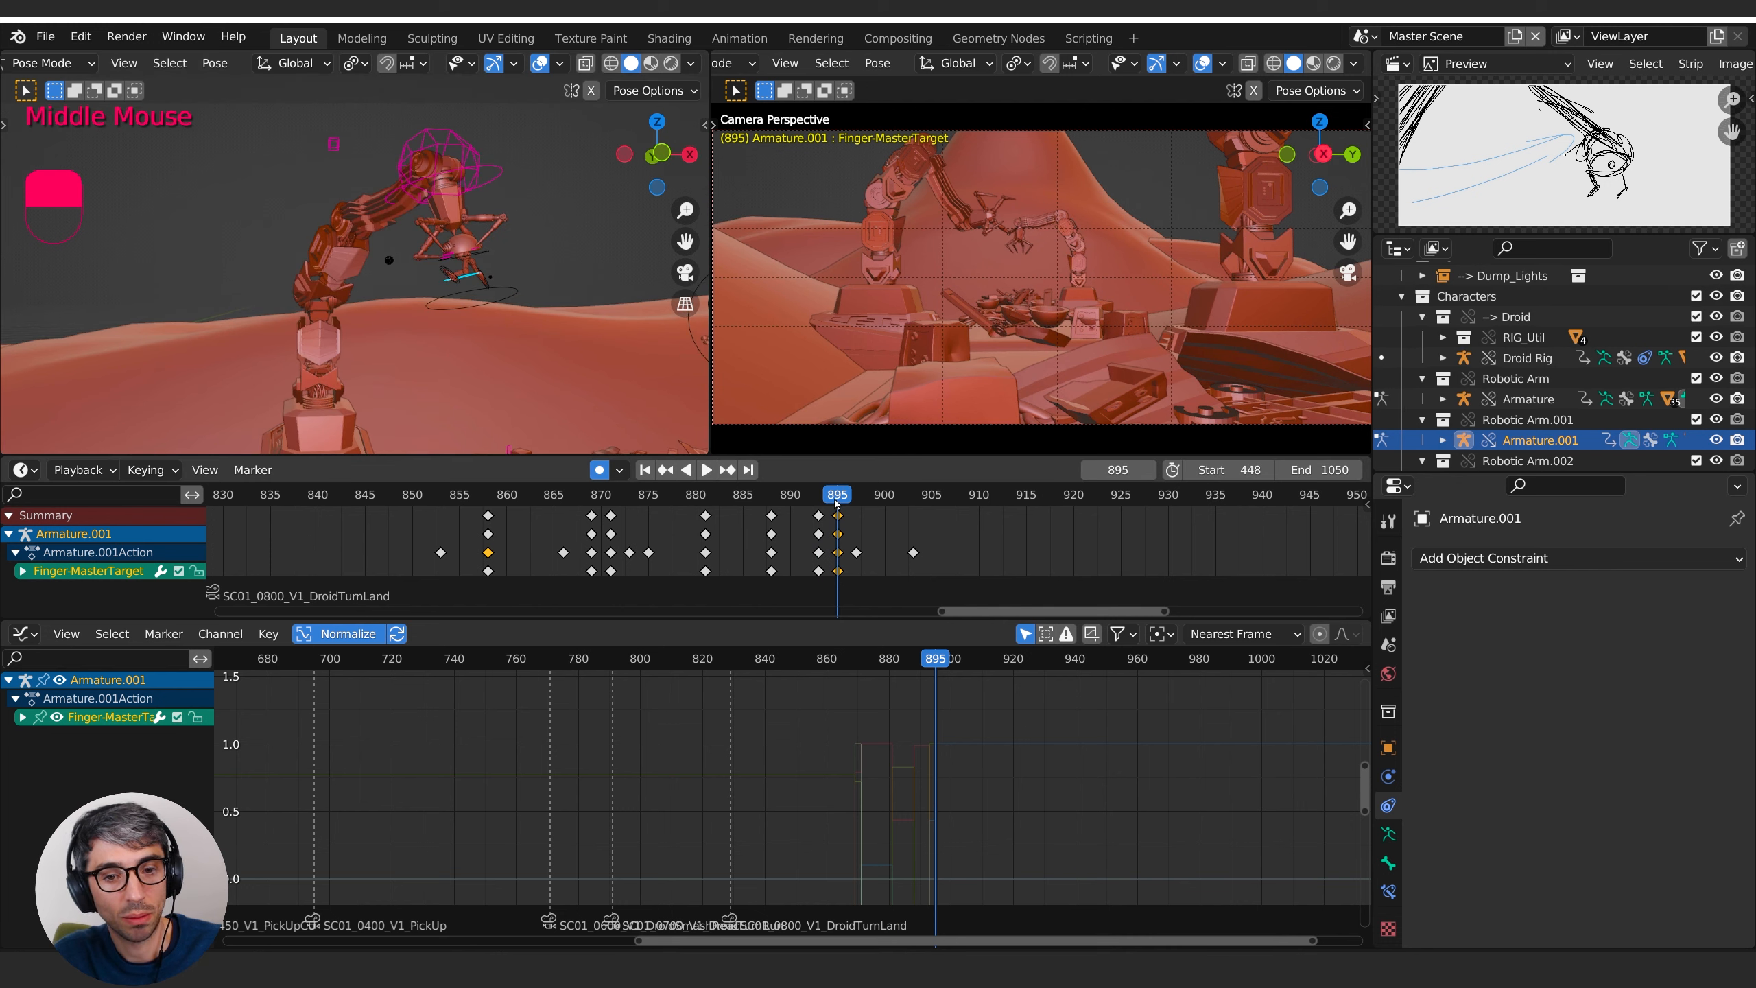
{"action": "mouse_move", "coordinate": [836, 503]}
{"action": "left_mouse_down"}
{"action": "mouse_move", "coordinate": [807, 506]}
{"action": "mouse_move", "coordinate": [856, 506]}
{"action": "mouse_move", "coordinate": [841, 509]}
{"action": "left_mouse_up"}
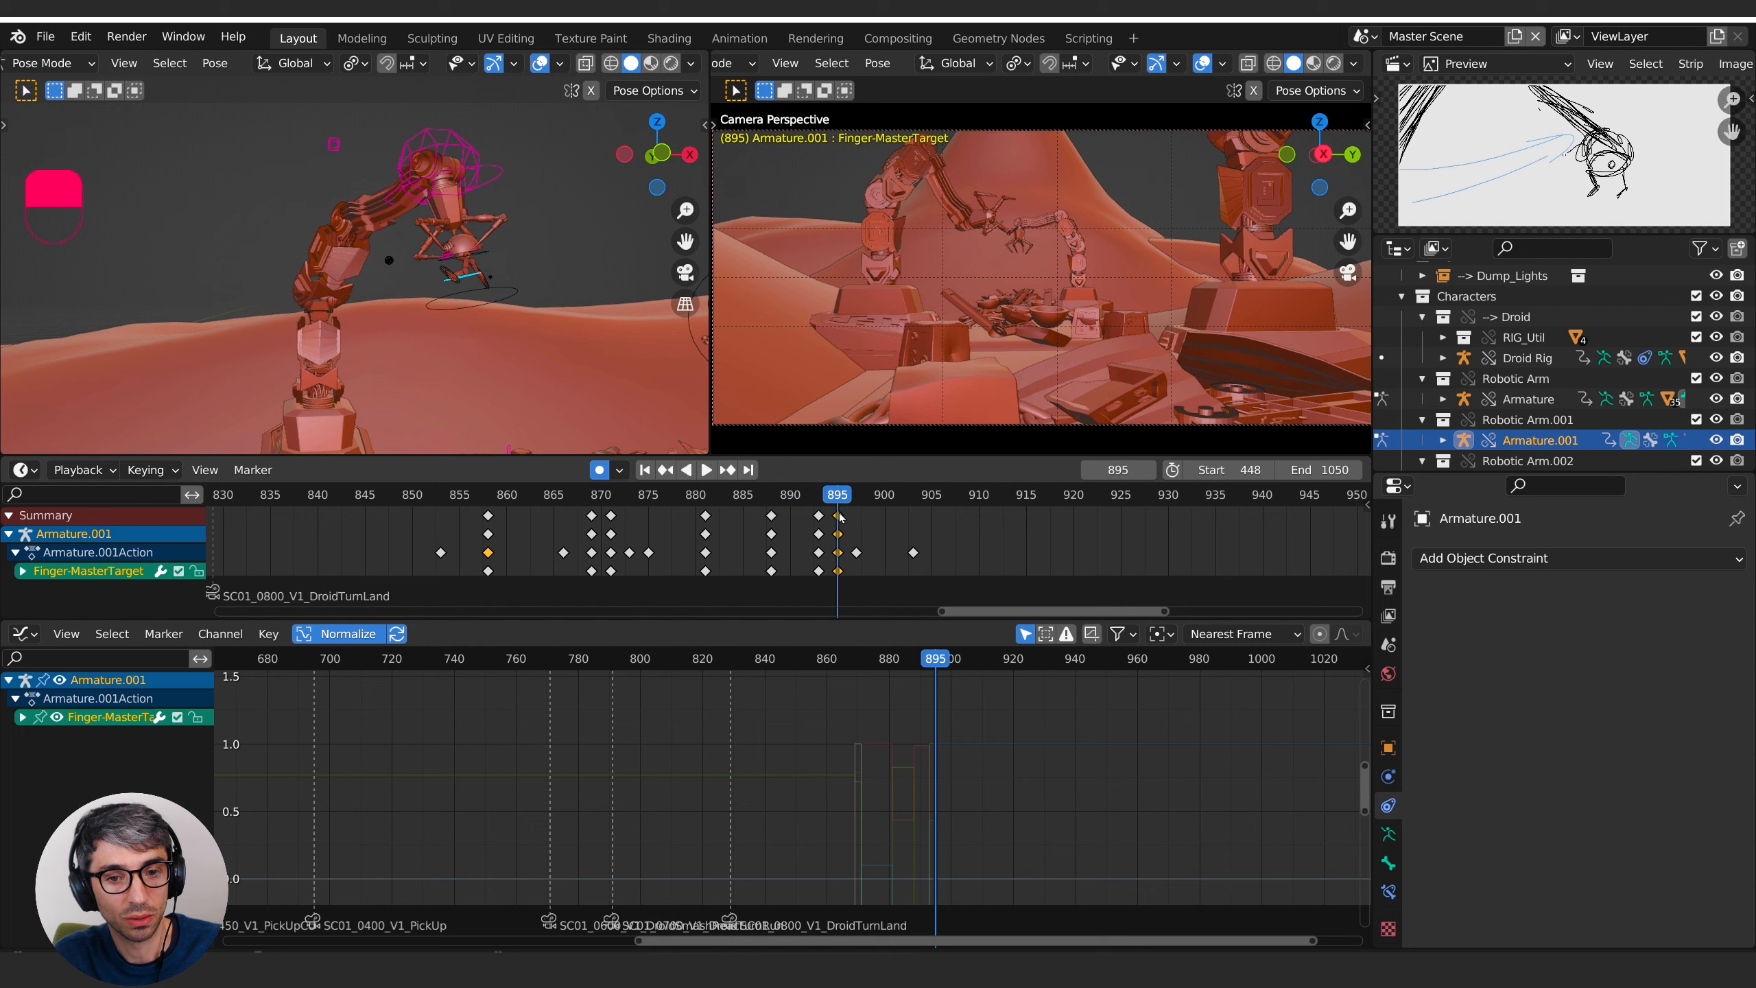
{"action": "key", "text": "a"}
{"action": "key", "text": "x"}
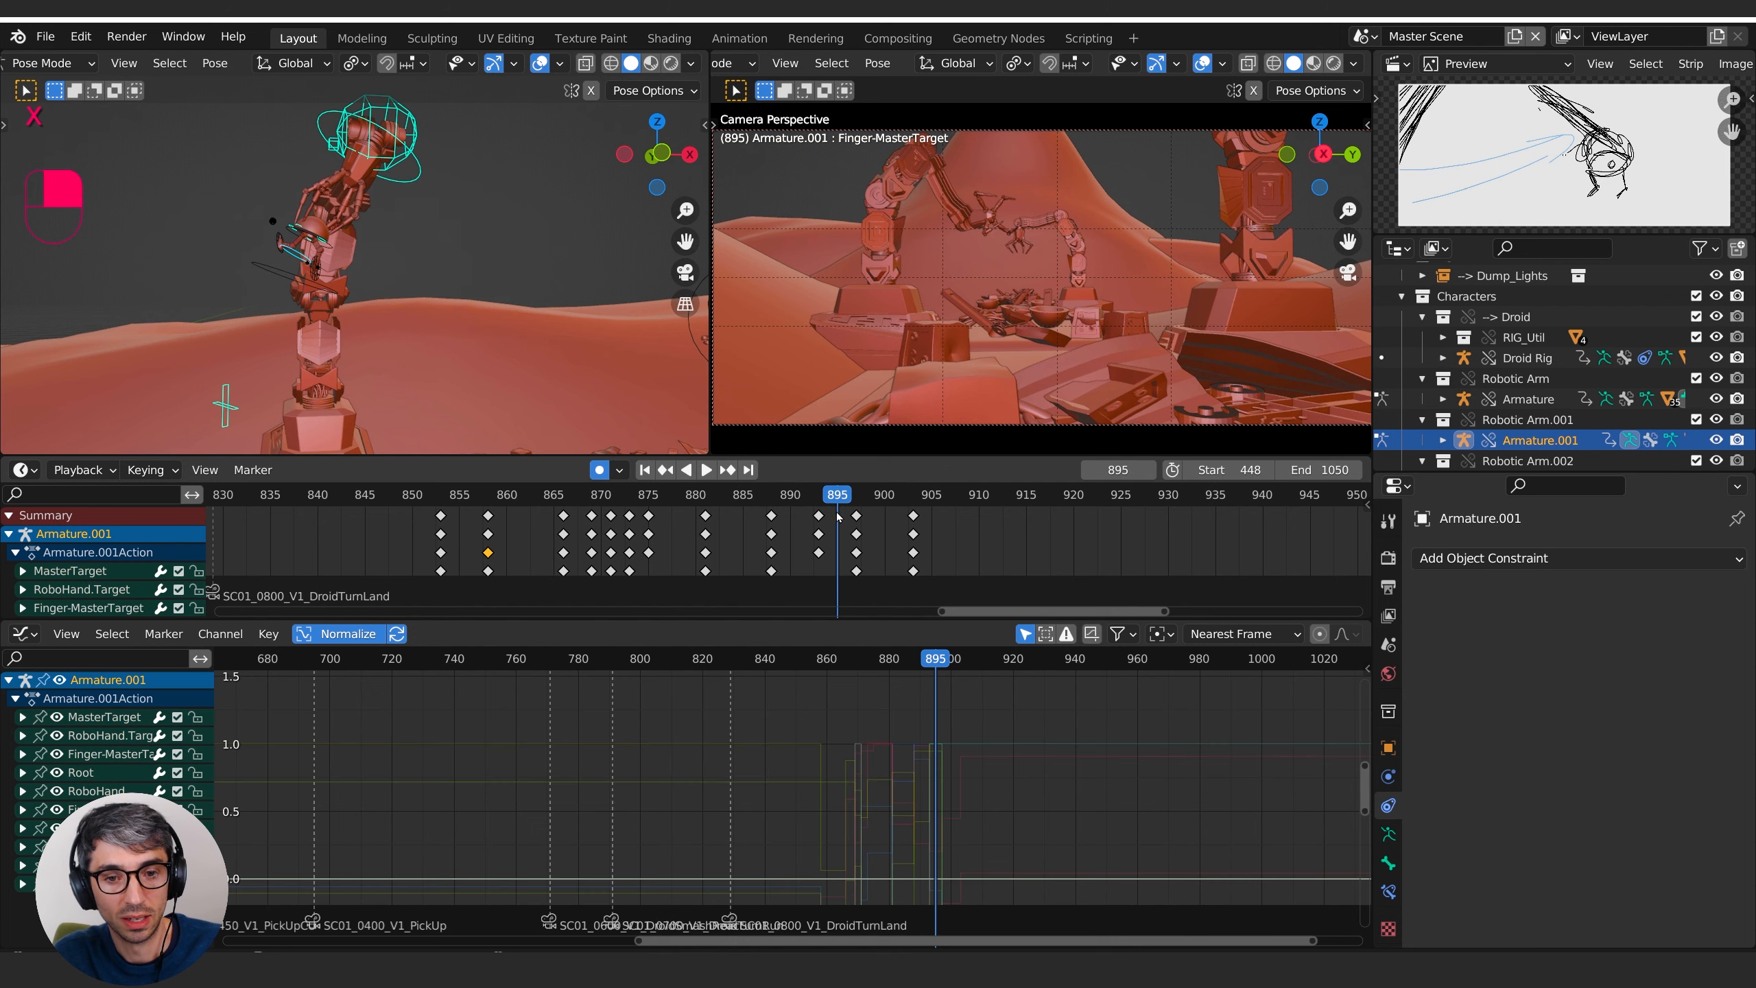
{"action": "key", "text": "shift+d"}
{"action": "left_click", "coordinate": [841, 496]}
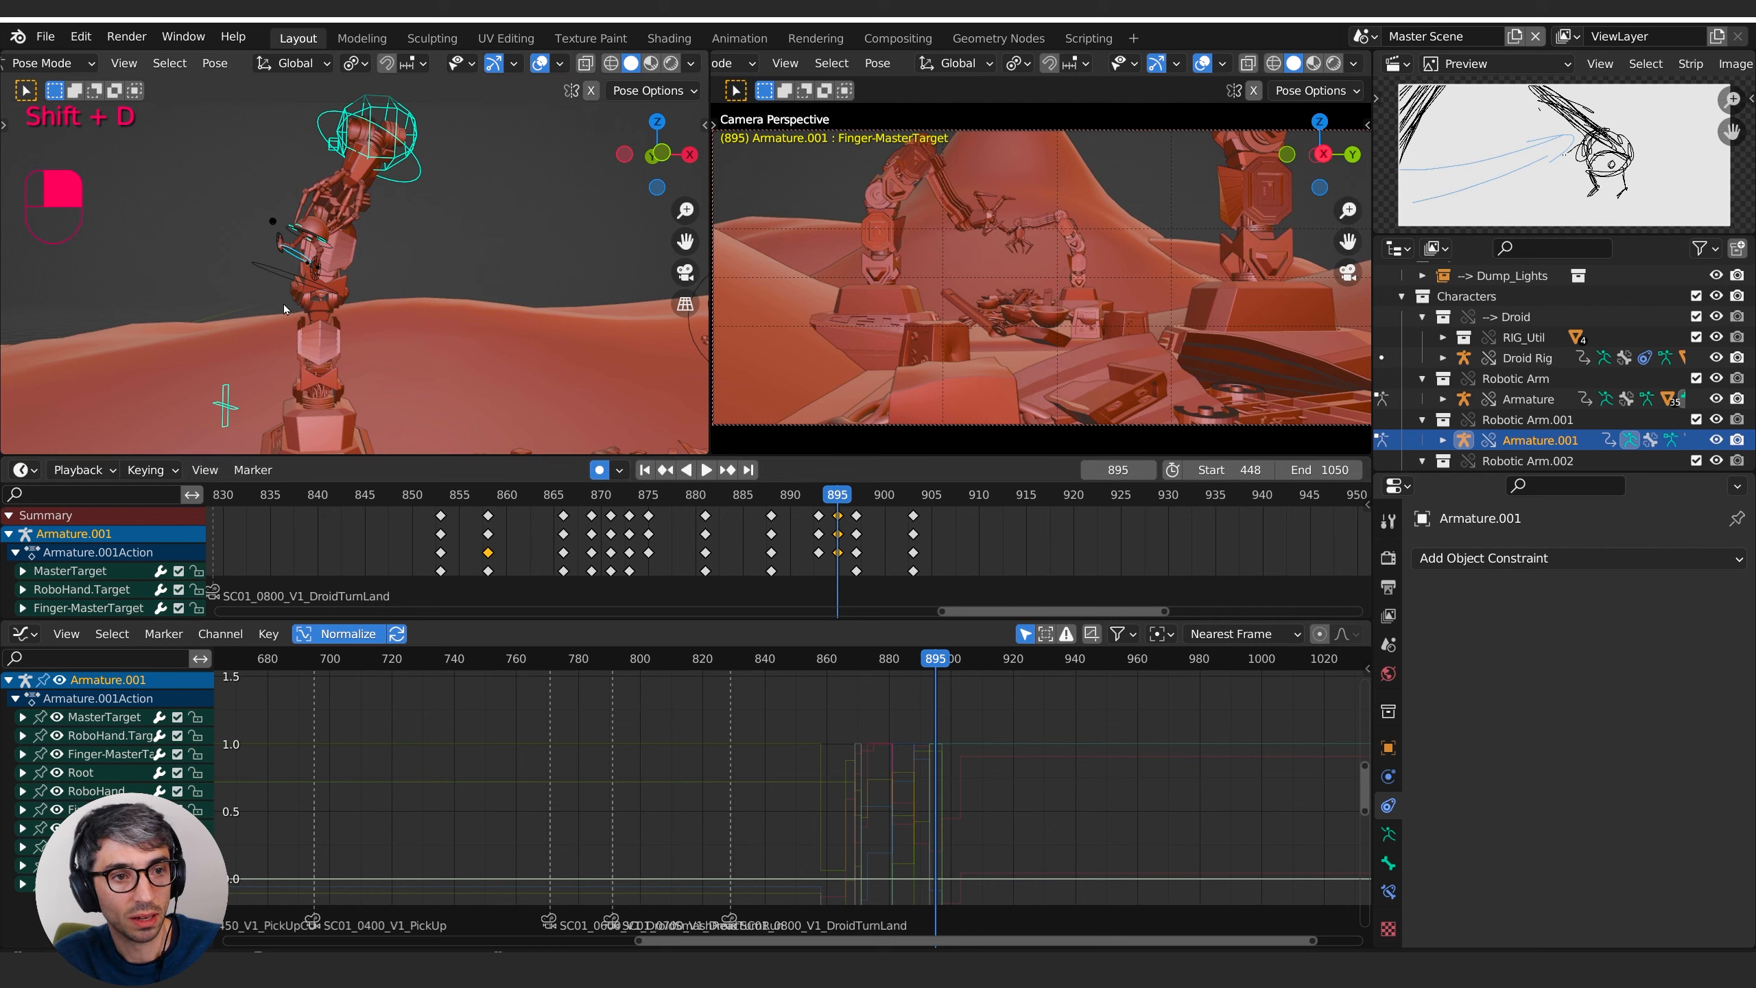
- At frame 895, shift the Finger-MasterTarget bone slightly upward and move the RoboHand.Target bone forward and up along the swing
{"action": "left_click", "coordinate": [302, 260]}
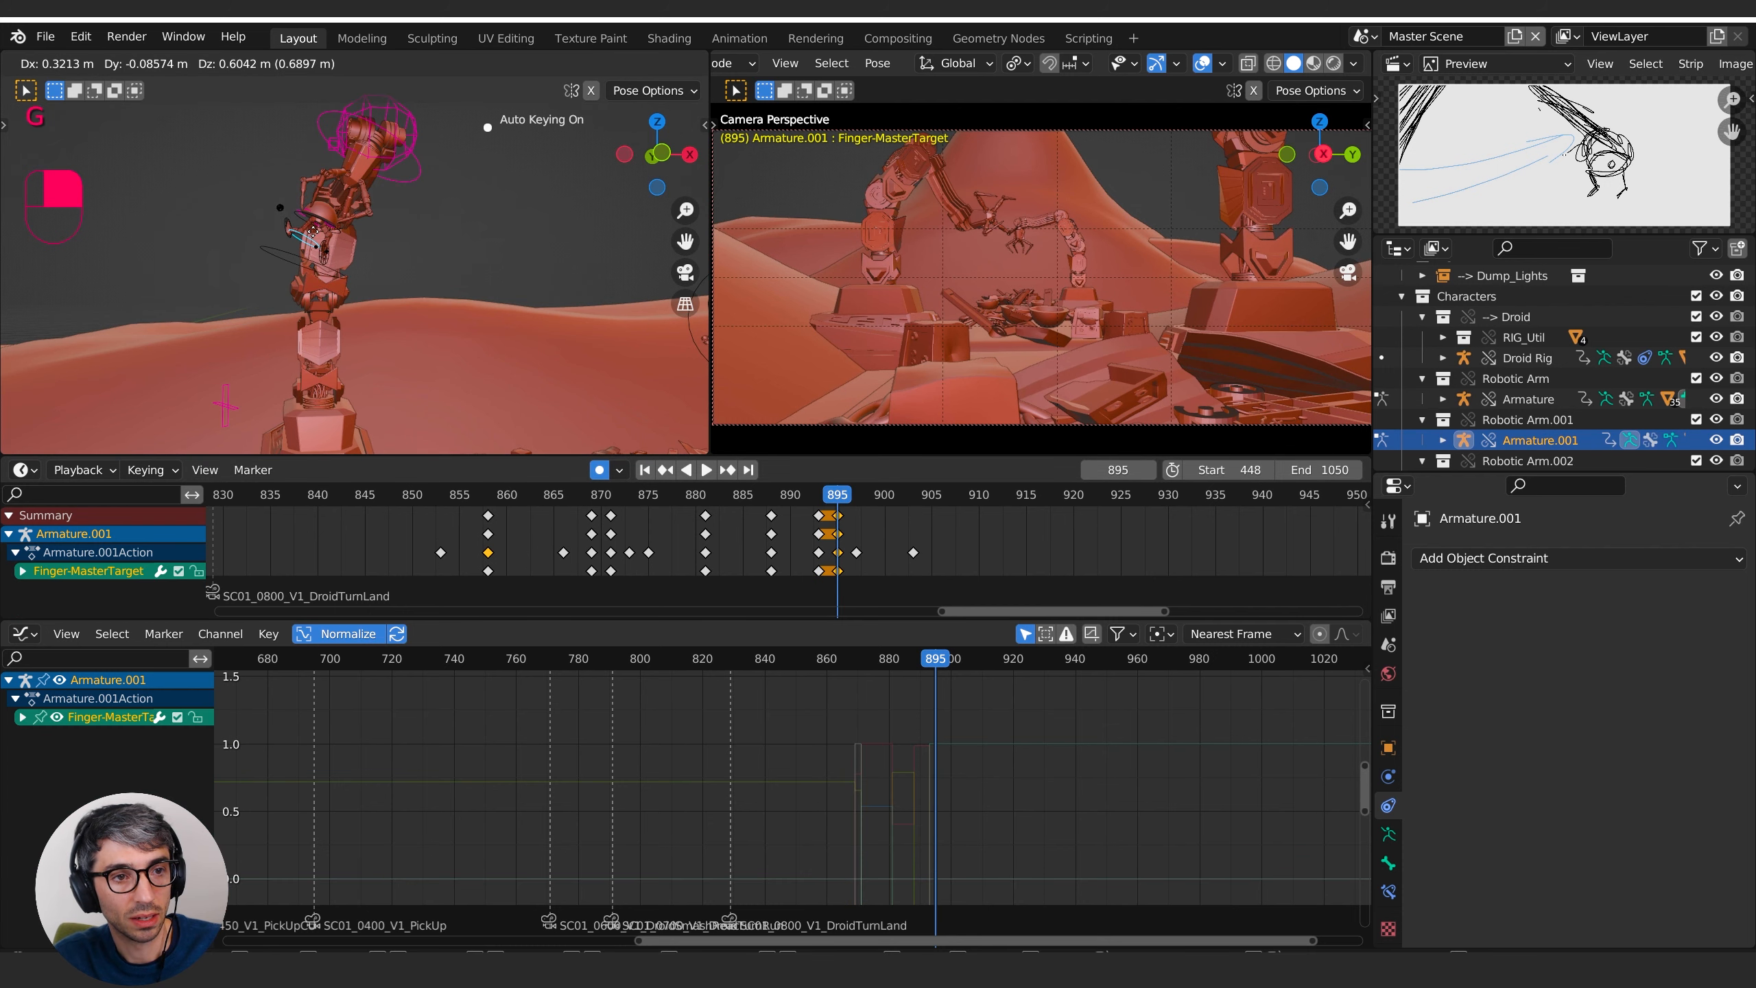
{"action": "left_click", "coordinate": [323, 220]}
{"action": "left_click", "coordinate": [409, 156]}
{"action": "middle_click_drag", "start_coordinate": [450, 181], "coordinate": [384, 244], "text": "shift"}
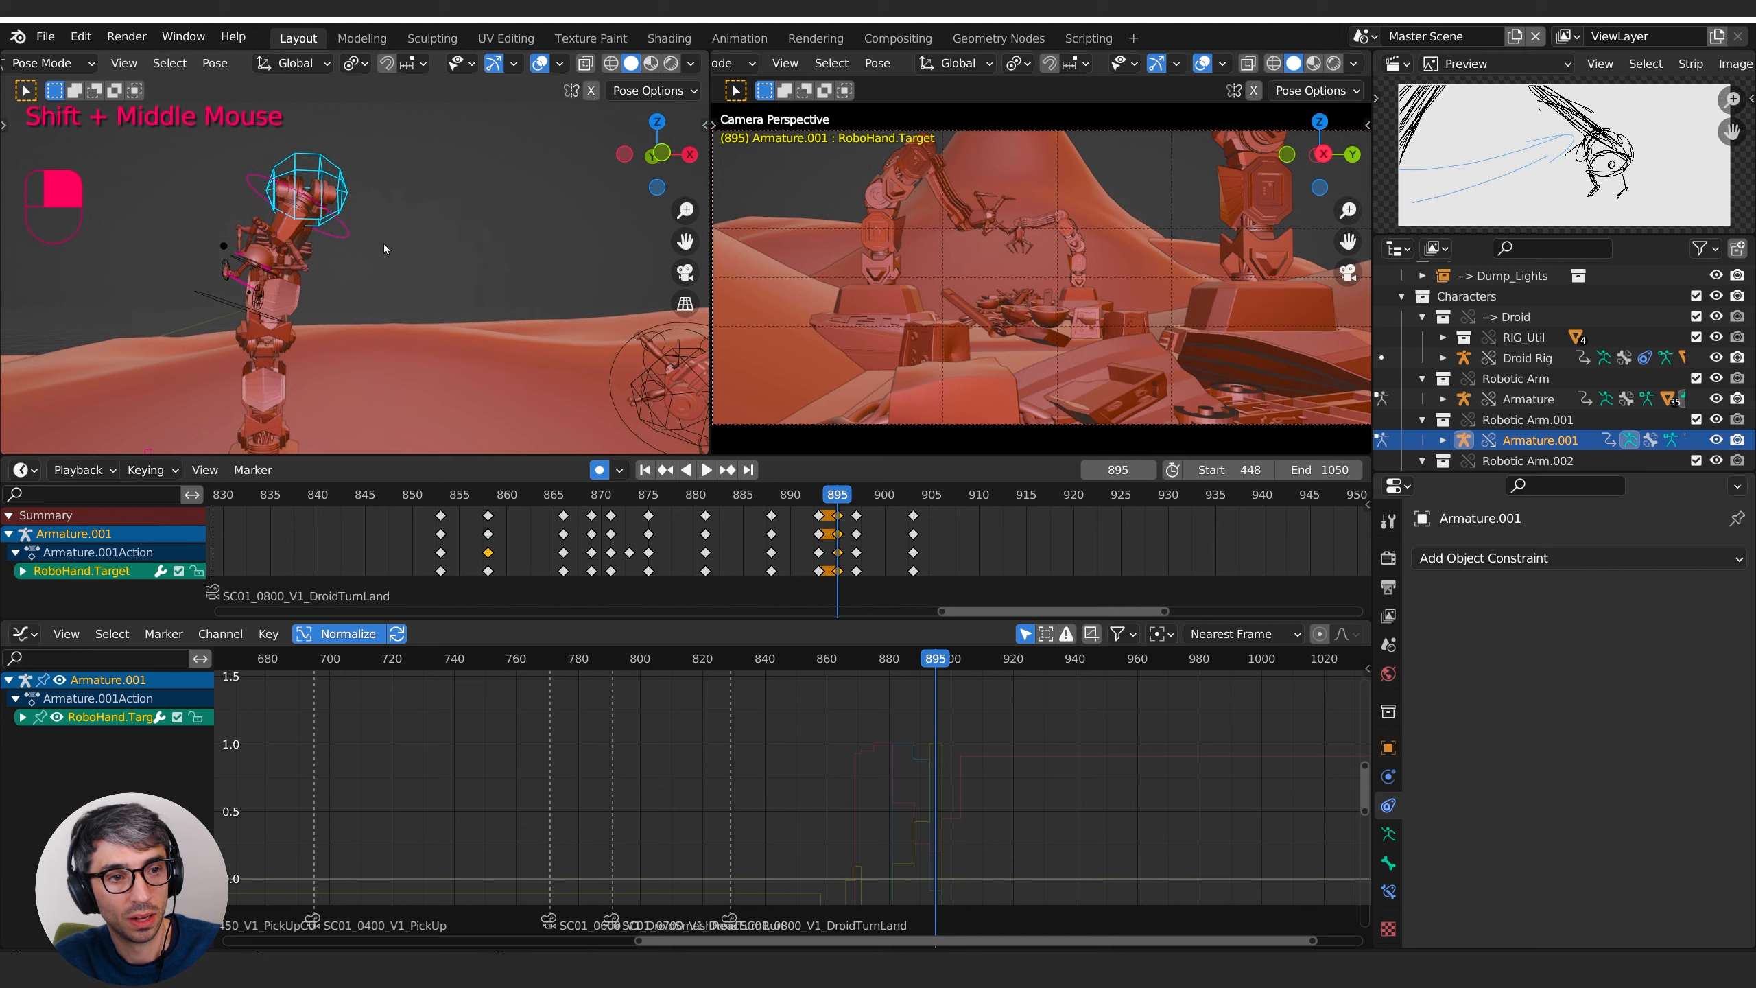
{"action": "key", "text": "g"}
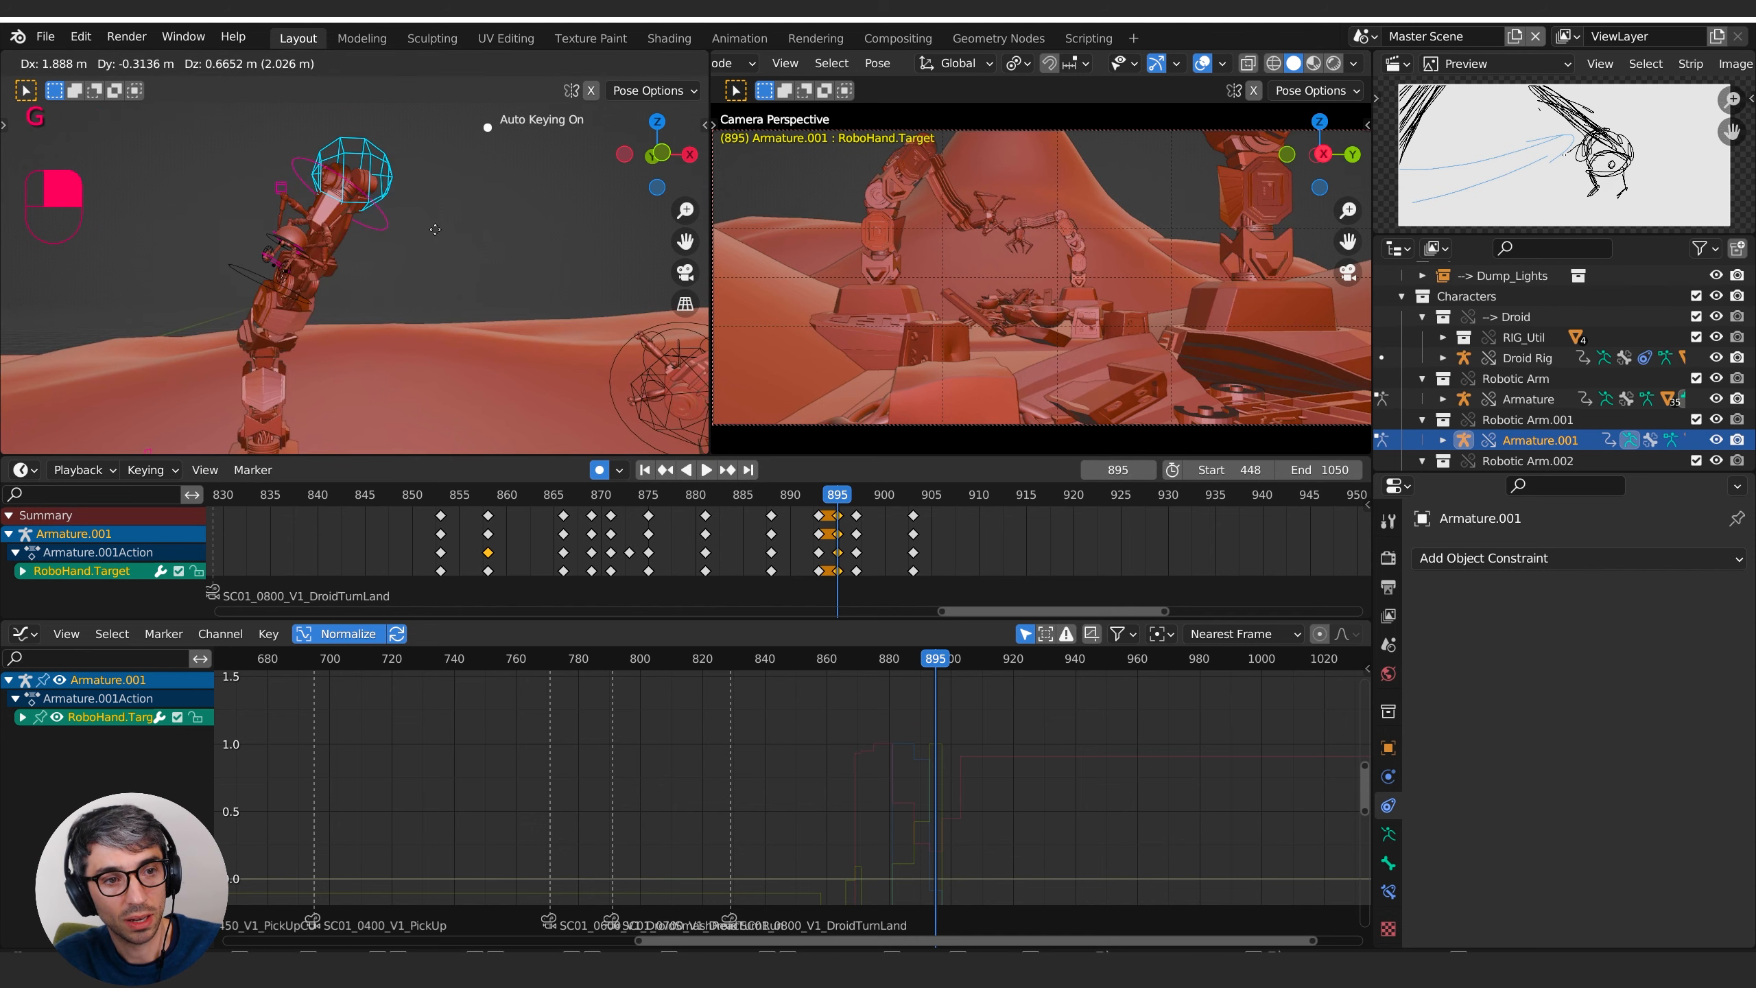
{"action": "left_click", "coordinate": [436, 237]}
{"action": "middle_click_drag", "start_coordinate": [437, 239], "coordinate": [340, 251]}
{"action": "key", "text": "g"}
{"action": "left_click", "coordinate": [550, 262]}
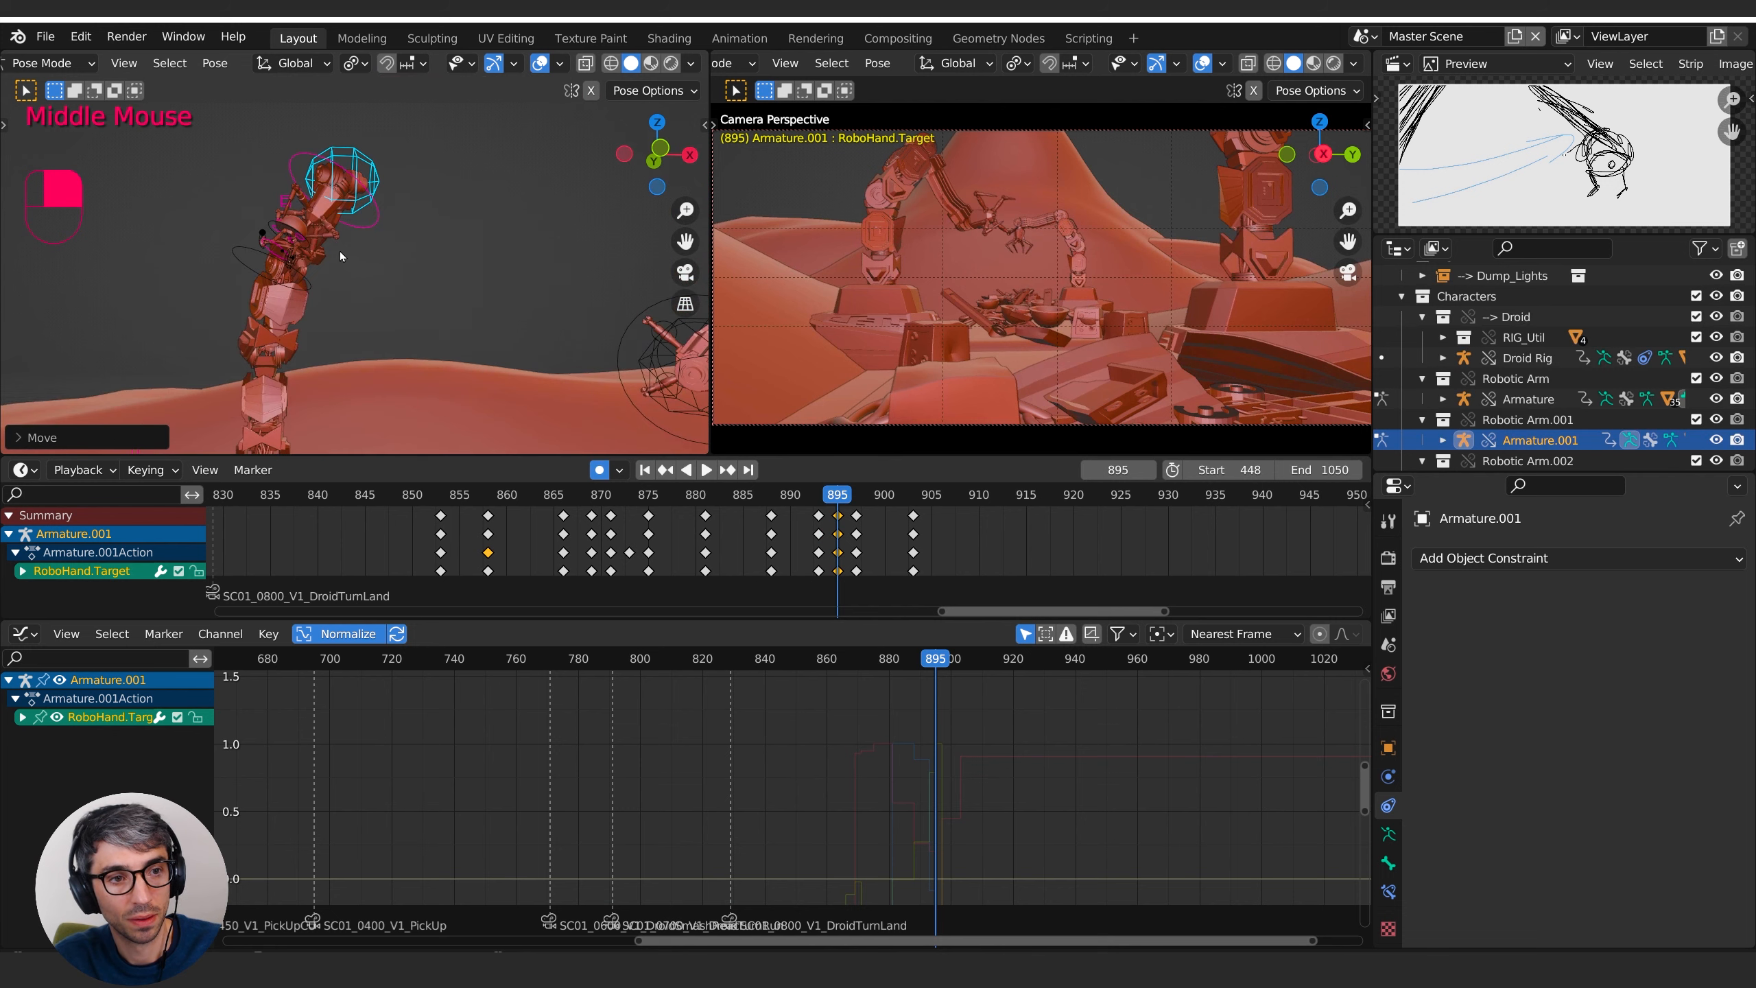
- Play back the swing from about frame 876, and delay all bones' keyframes at frame 897 to frame 900
{"action": "left_click_drag", "start_coordinate": [838, 496], "coordinate": [657, 499]}
{"action": "key", "text": "space"}
{"action": "middle_click_drag", "start_coordinate": [438, 303], "coordinate": [404, 343], "text": "shift"}
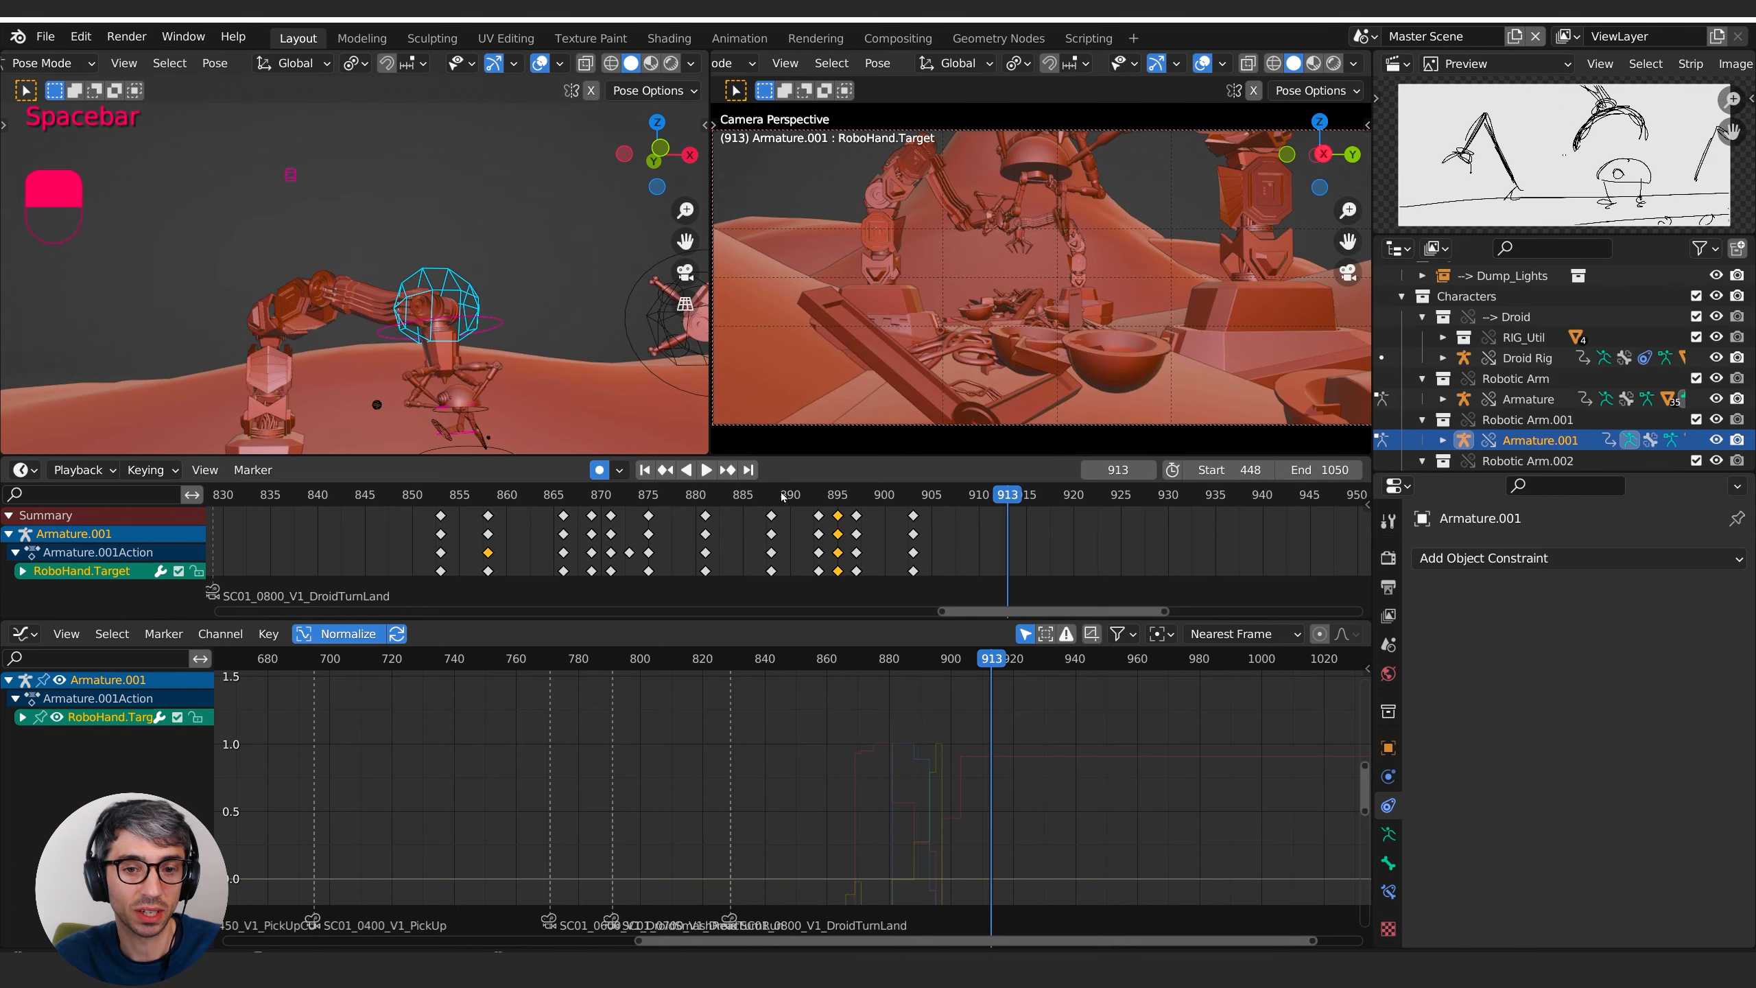
{"action": "left_click_drag", "start_coordinate": [781, 497], "coordinate": [838, 496]}
{"action": "key", "text": "space"}
{"action": "key", "text": "space"}
{"action": "key", "text": "a"}
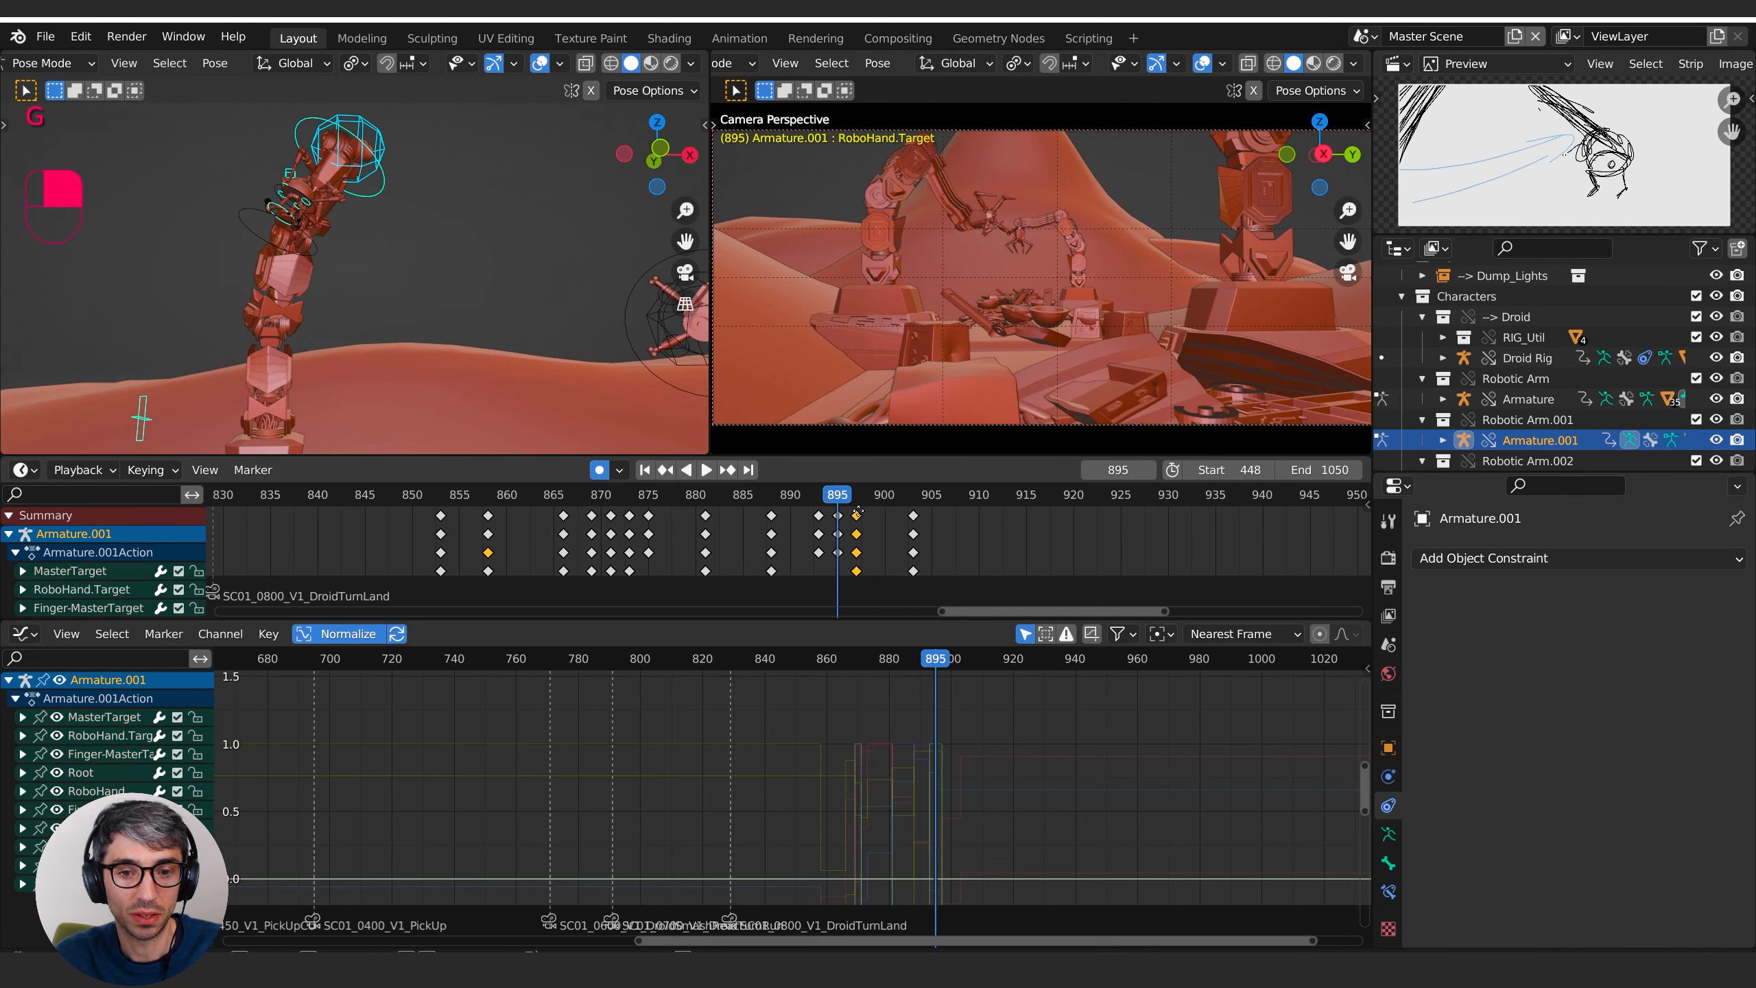
- Play back from about frame 888 and again from about frame 857 to examine the timing of the arm's swing and lowering
{"action": "key", "text": "space"}
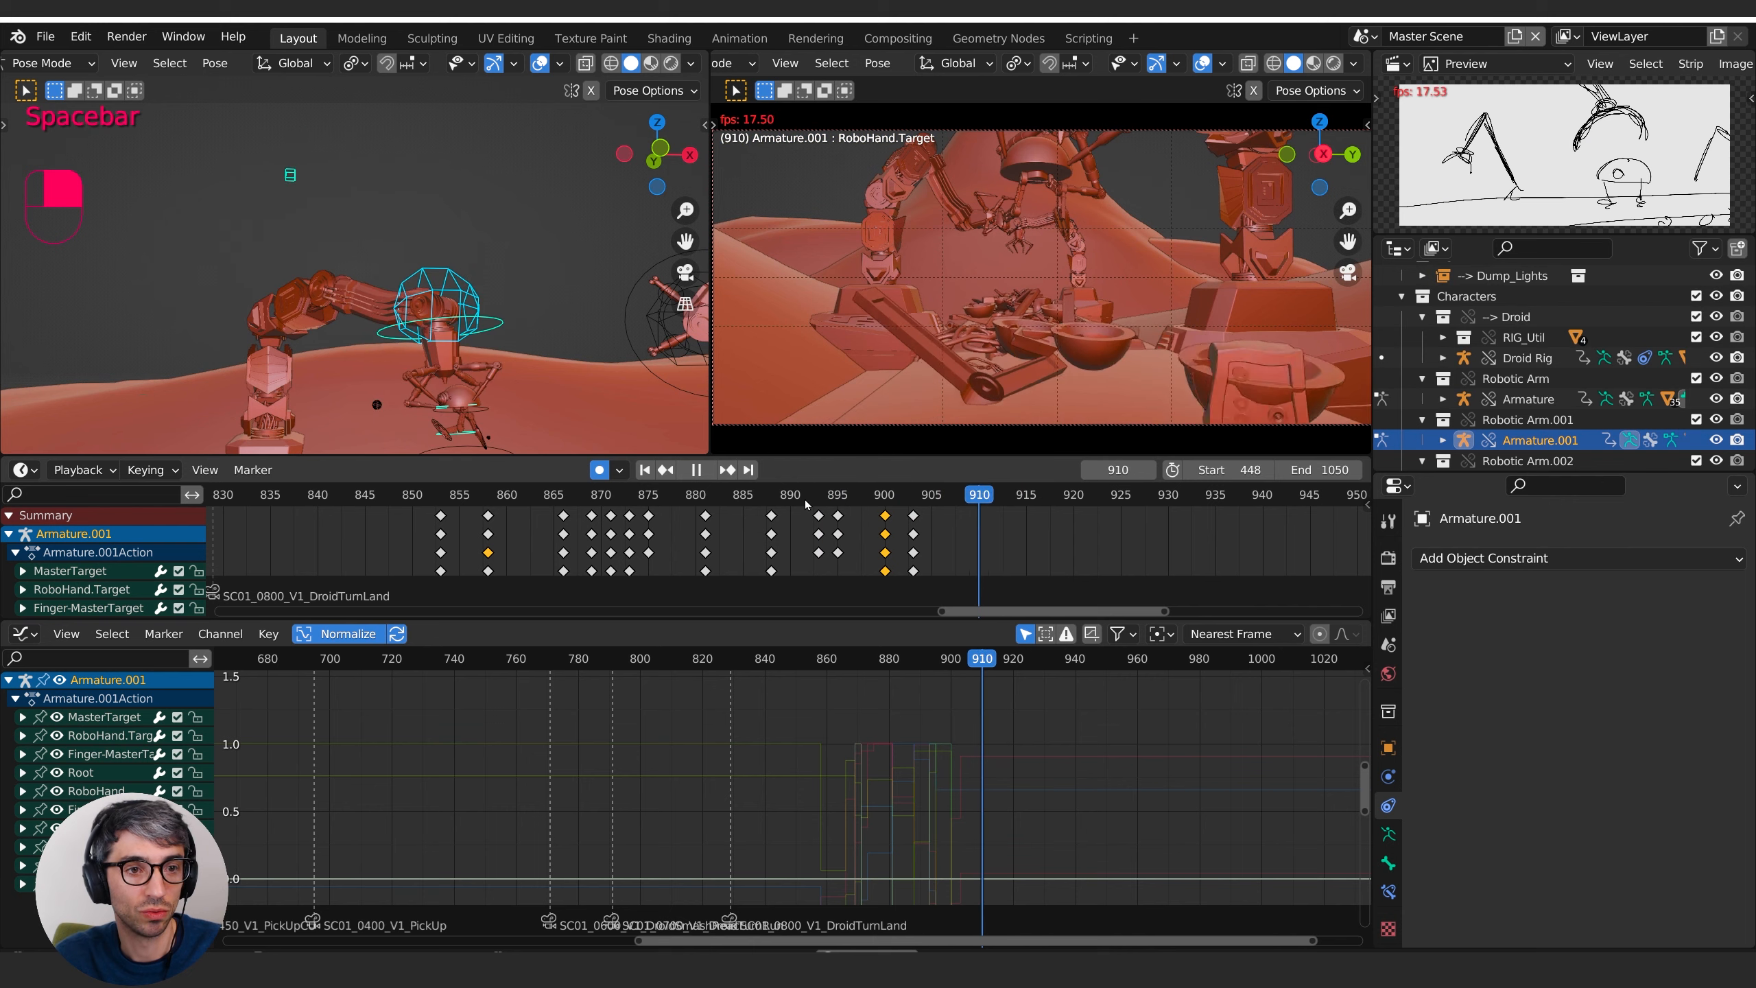
{"action": "left_click", "coordinate": [766, 498]}
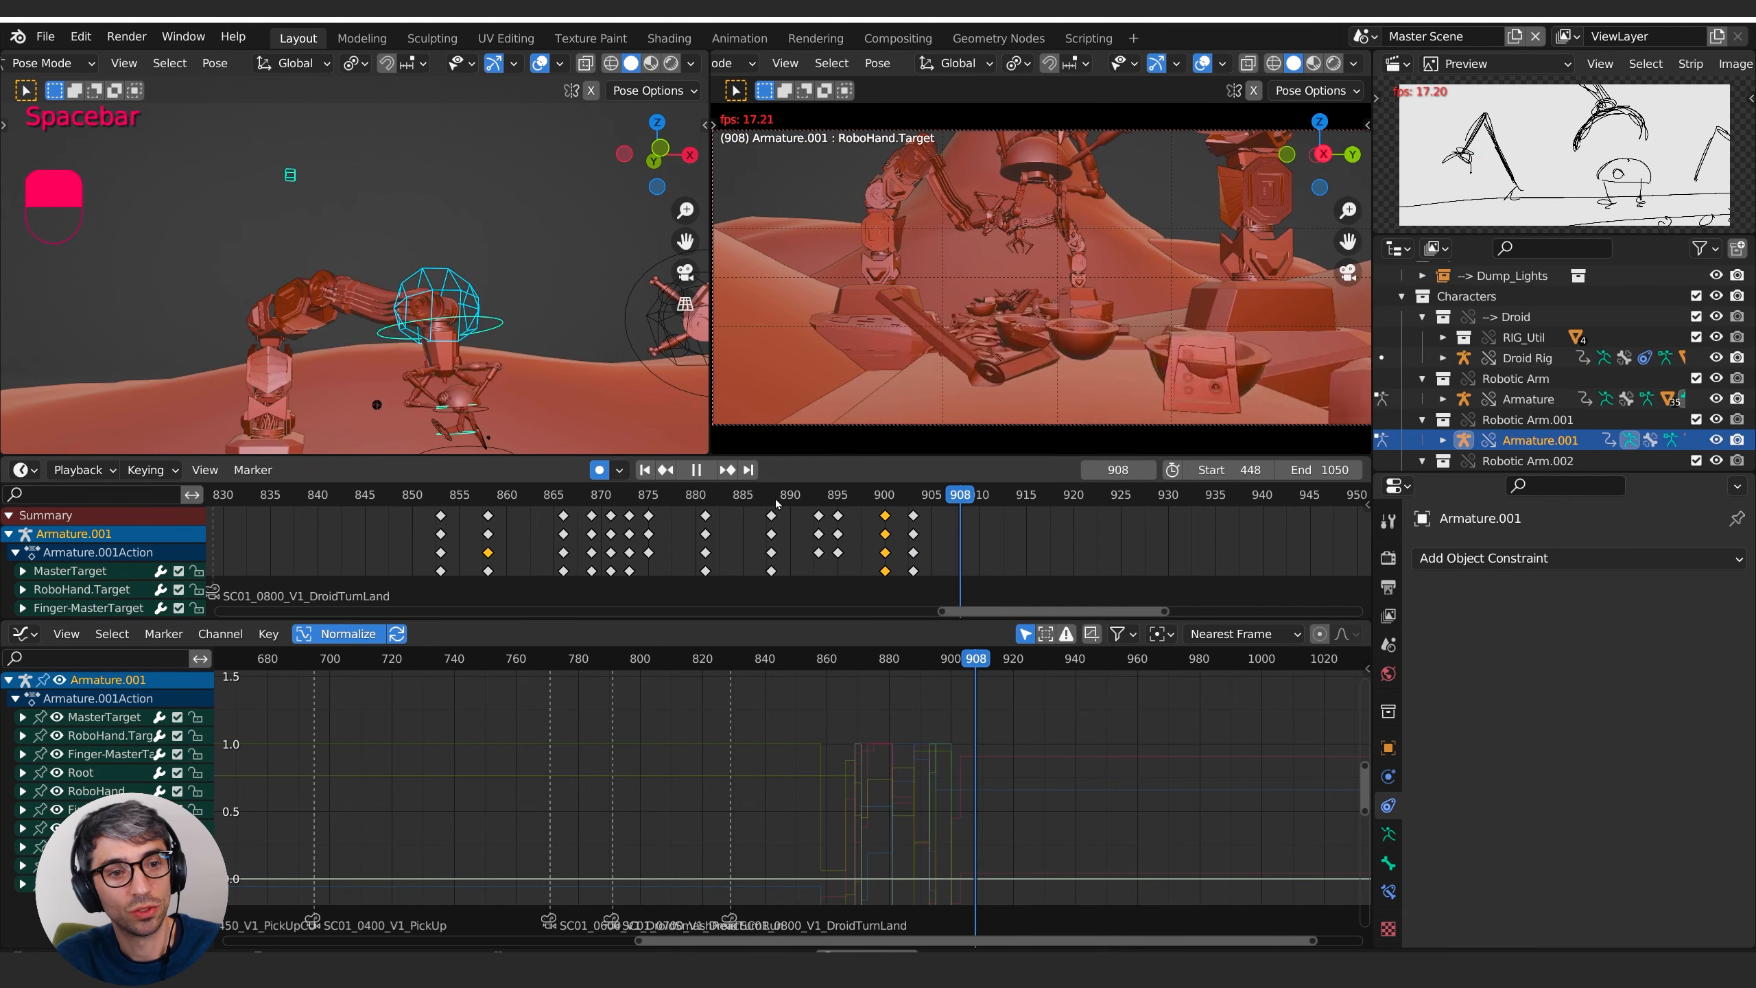
{"action": "key", "text": "space"}
{"action": "left_click", "coordinate": [472, 497]}
{"action": "key", "text": "space"}
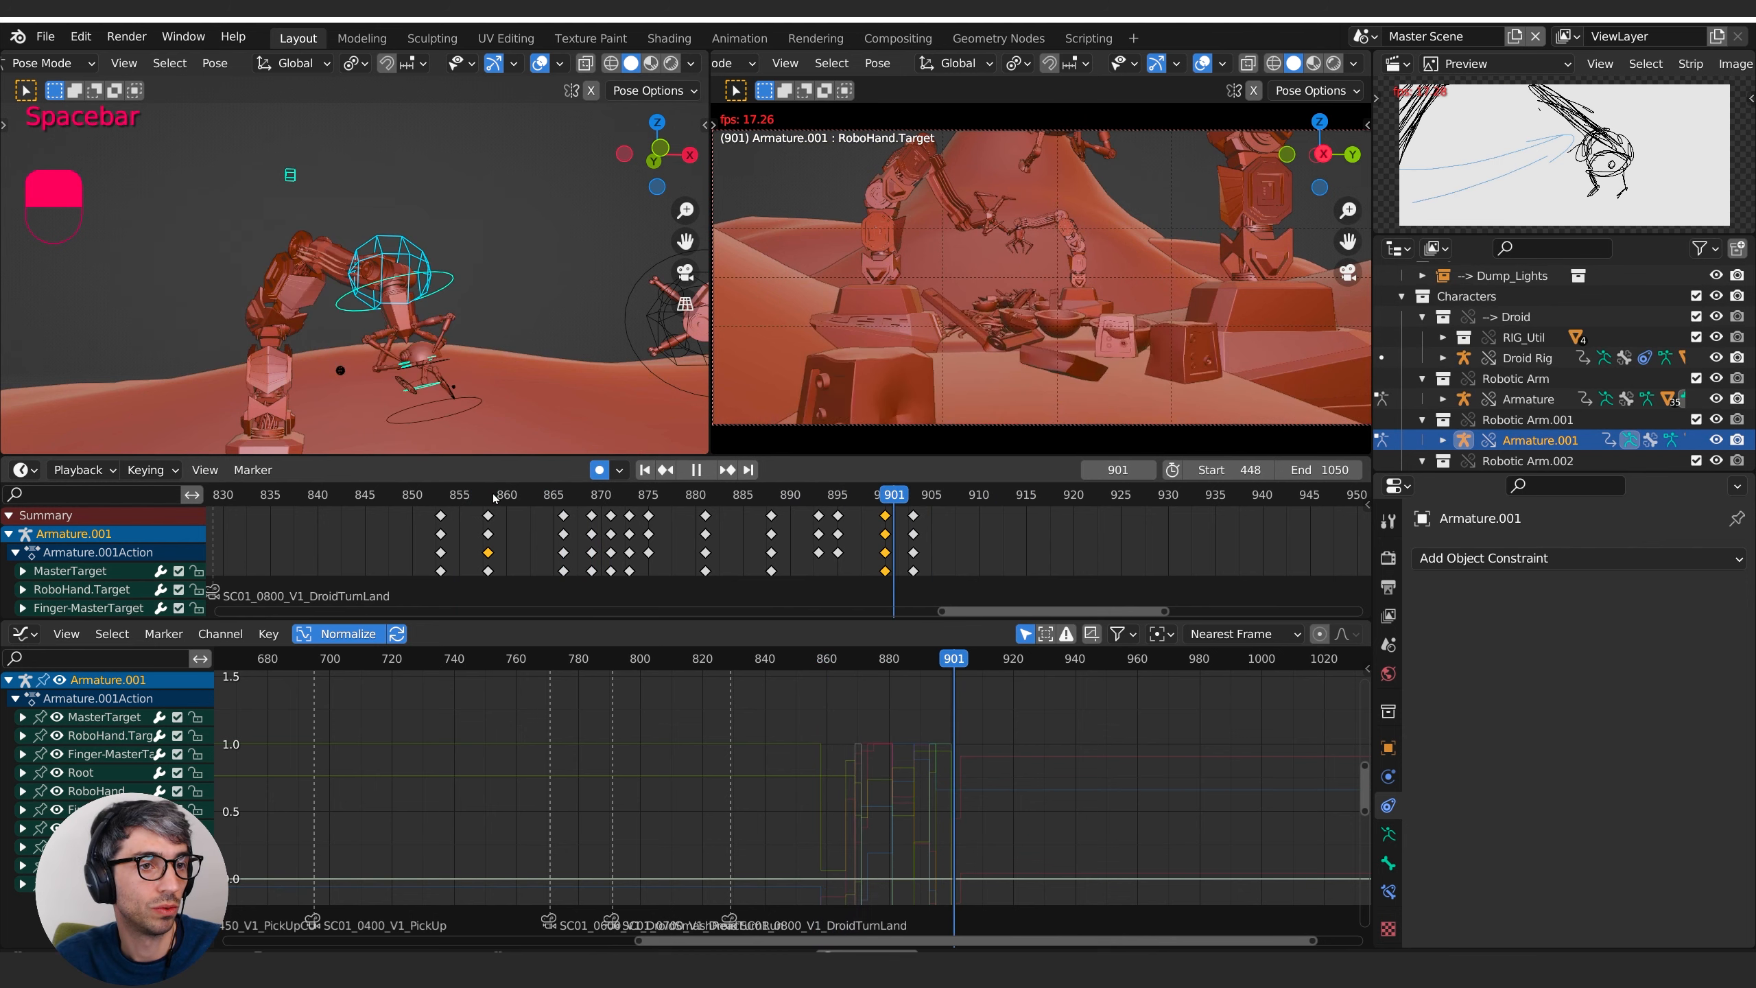
{"action": "key", "text": "Escape"}
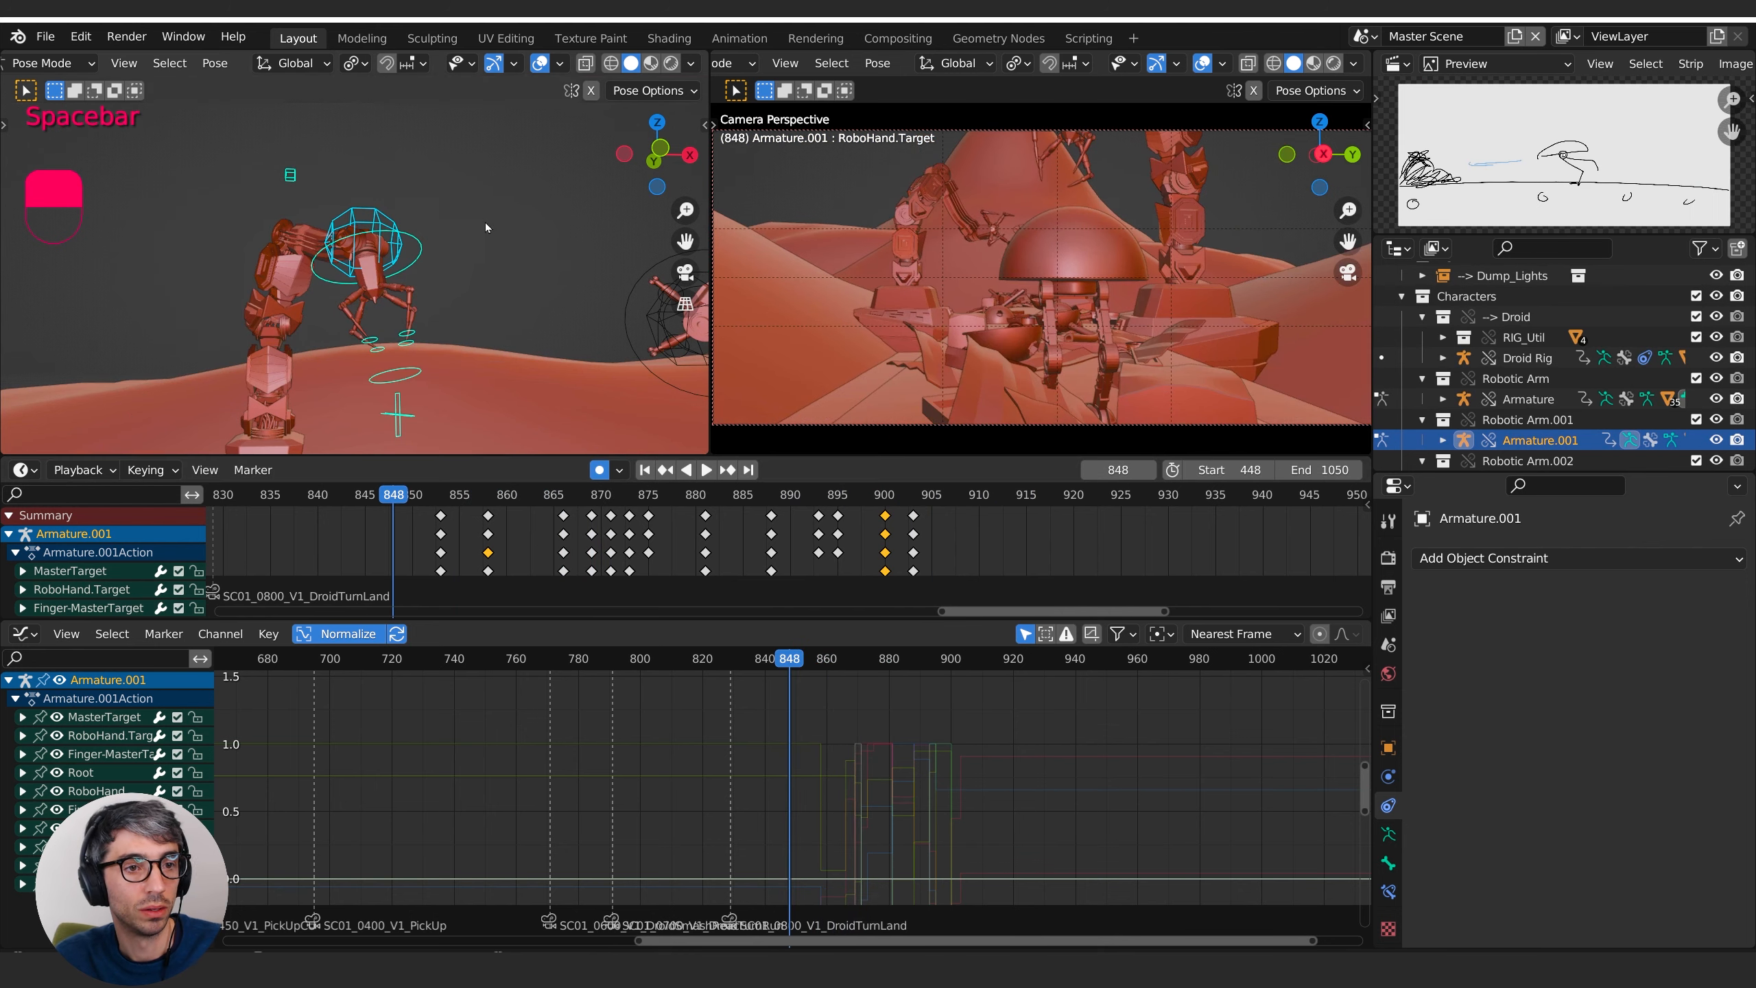
- Increase the working viewport's clip start to about 14.8 m so the terrain no longer hides the arm and conveyor belt
{"action": "middle_click_drag", "start_coordinate": [486, 222], "coordinate": [552, 293], "text": "shift"}
{"action": "scroll", "coordinate": [474, 324], "scroll_direction": "up", "scroll_amount": 3}
{"action": "scroll", "coordinate": [513, 306], "scroll_direction": "down", "scroll_amount": 3}
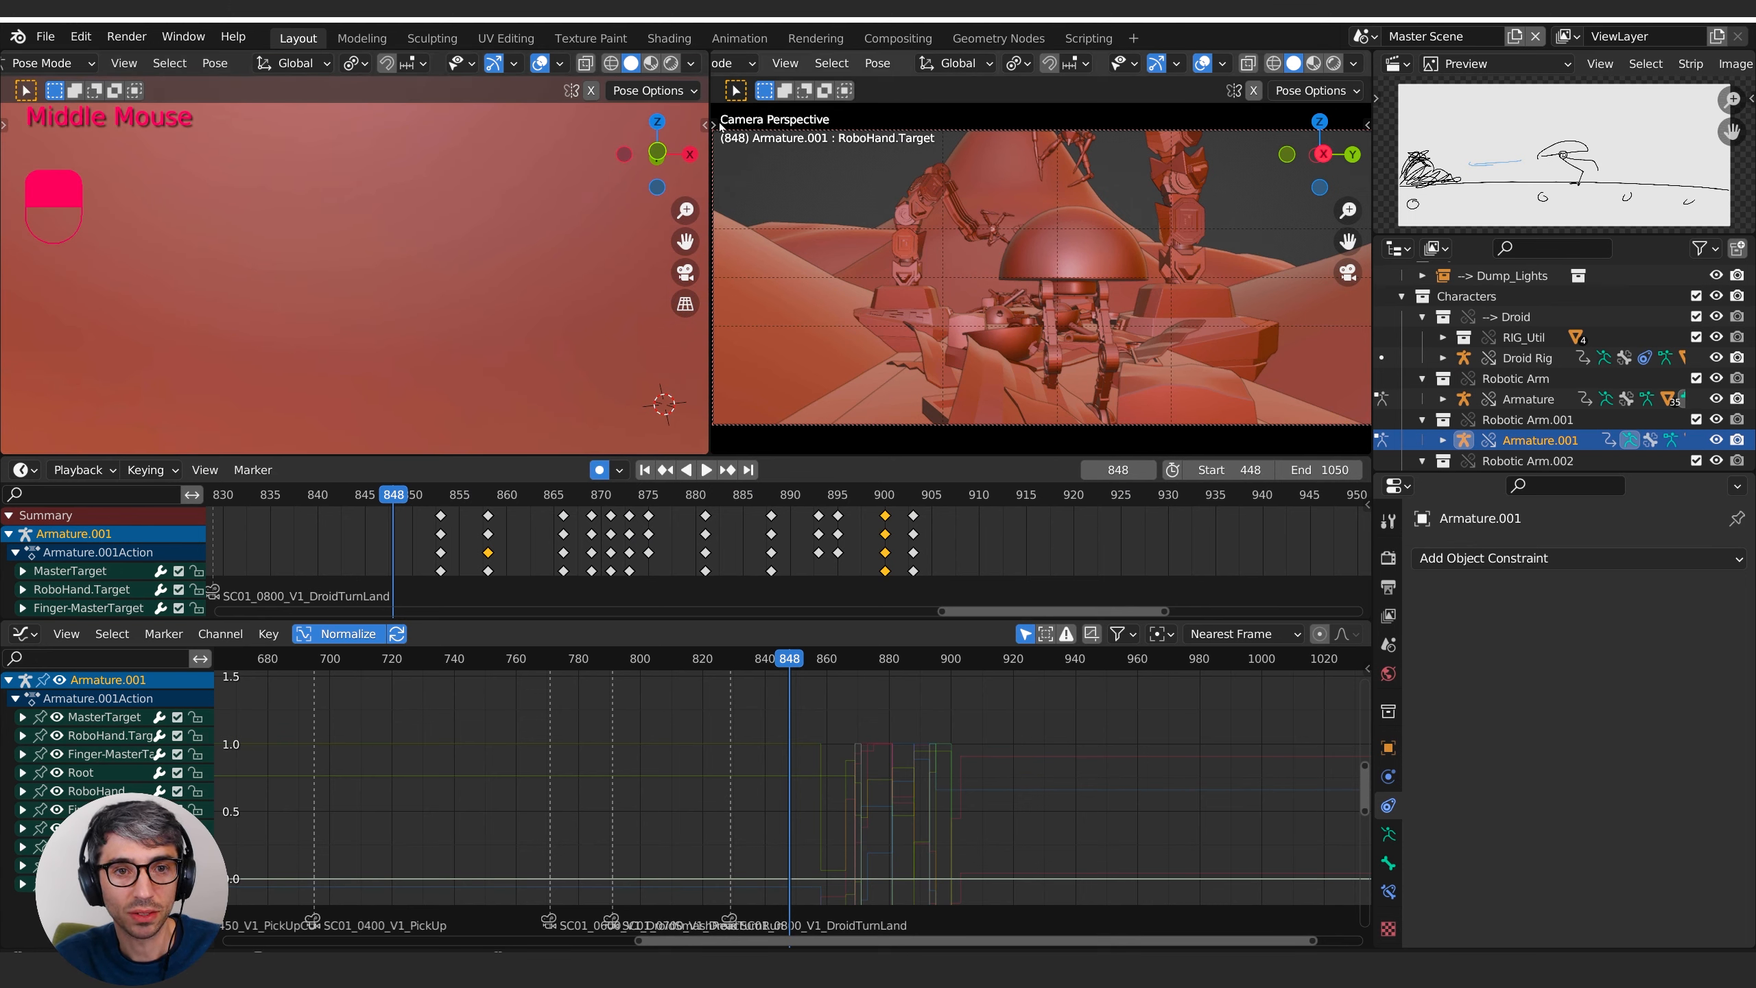
{"action": "left_click", "coordinate": [705, 124]}
{"action": "left_click", "coordinate": [705, 213]}
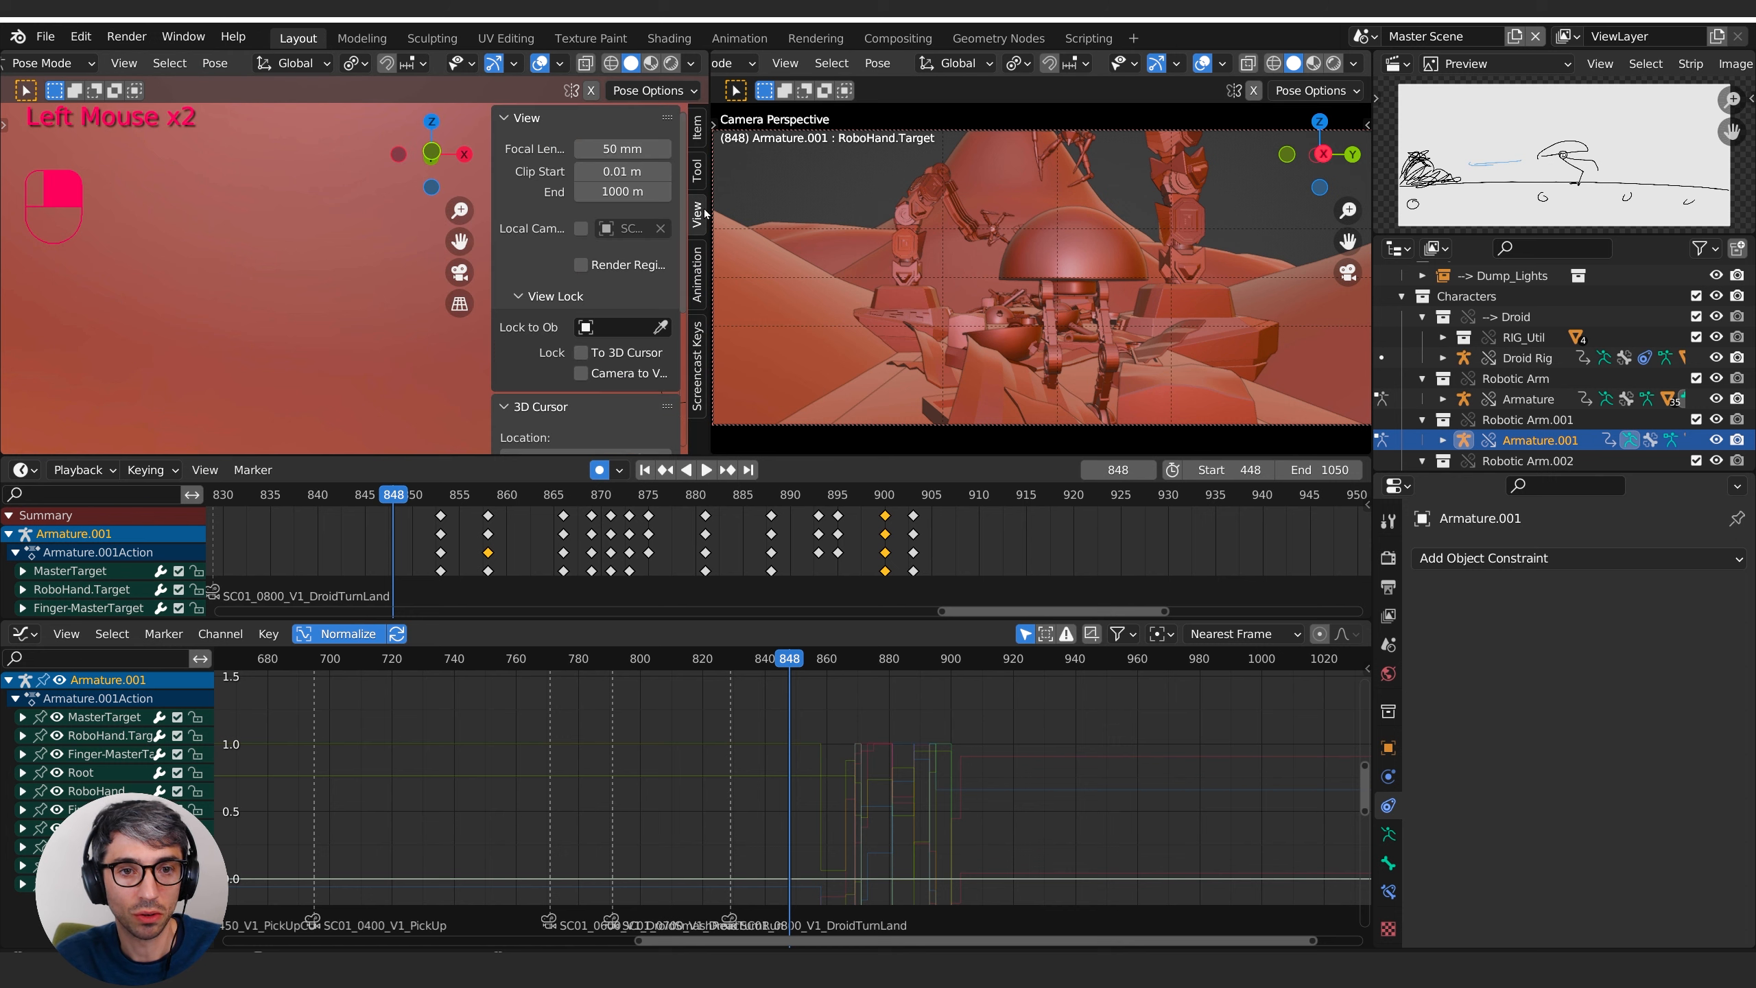
{"action": "left_click_drag", "start_coordinate": [622, 172], "coordinate": [657, 172]}
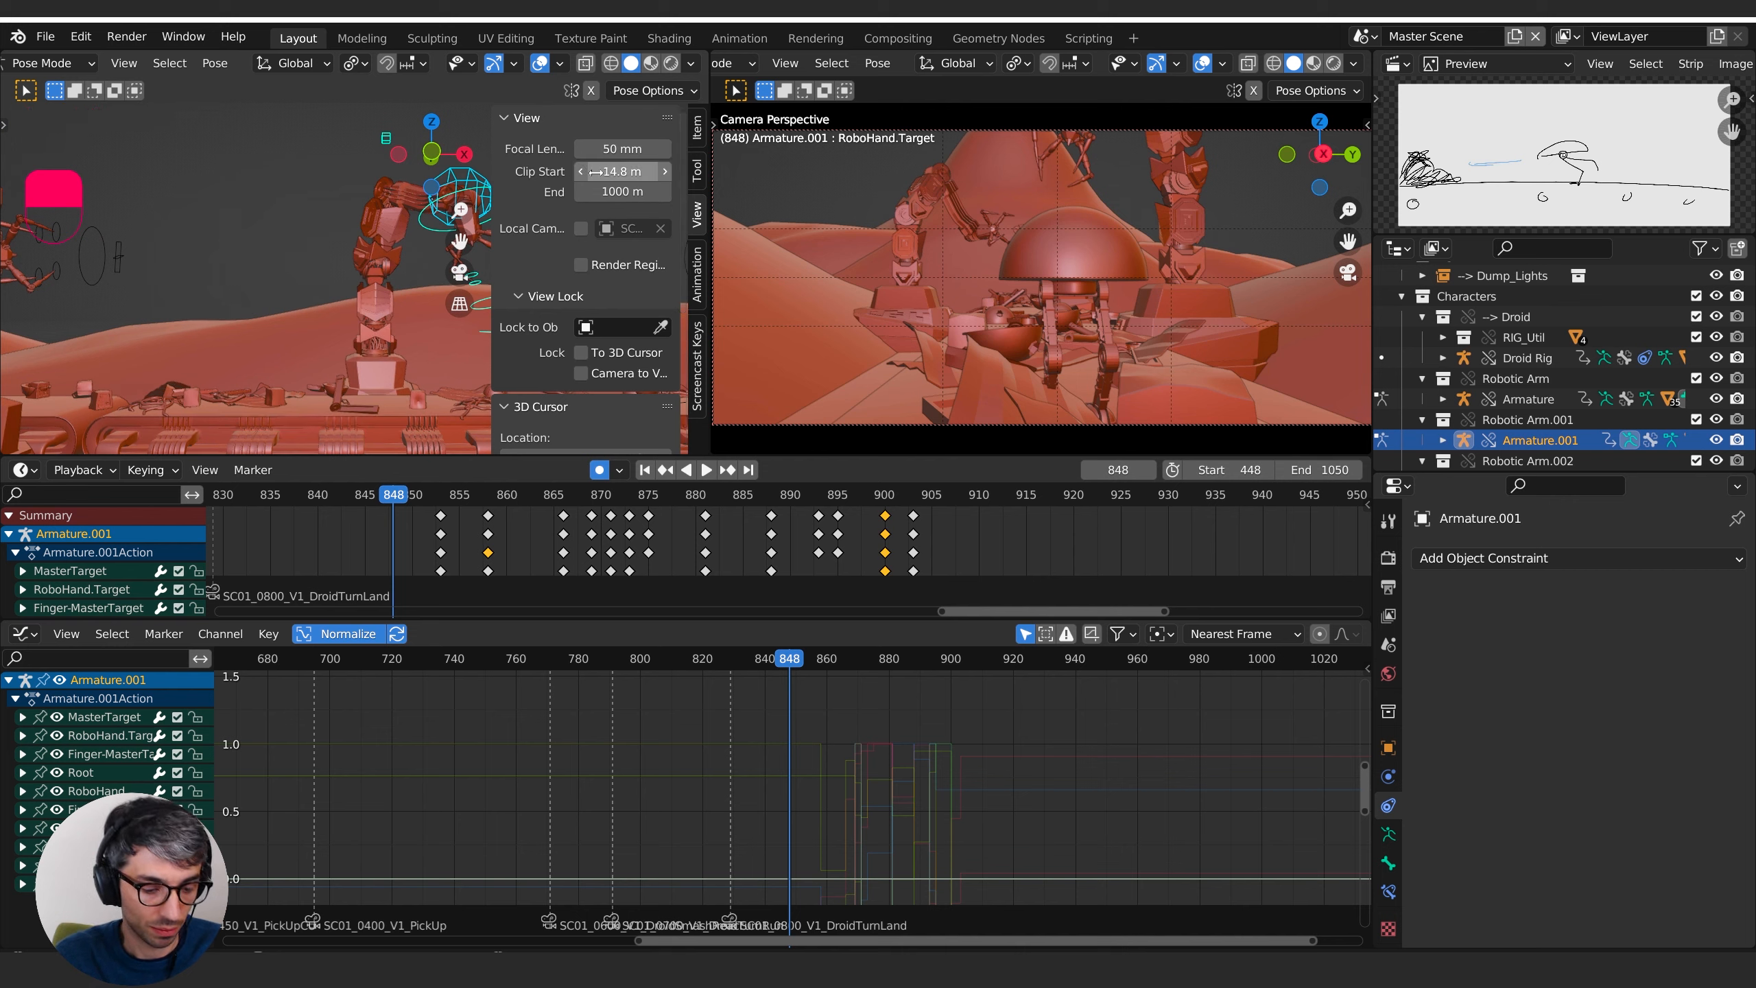
{"action": "key", "text": "n"}
{"action": "middle_click_drag", "start_coordinate": [611, 226], "coordinate": [549, 229], "text": "shift"}
{"action": "scroll", "coordinate": [563, 227], "scroll_direction": "down", "scroll_amount": 3}
- Play back repeatedly from about frame 854 to examine the arm's swing in the wider view with the conveyor belt
{"action": "key", "text": "space"}
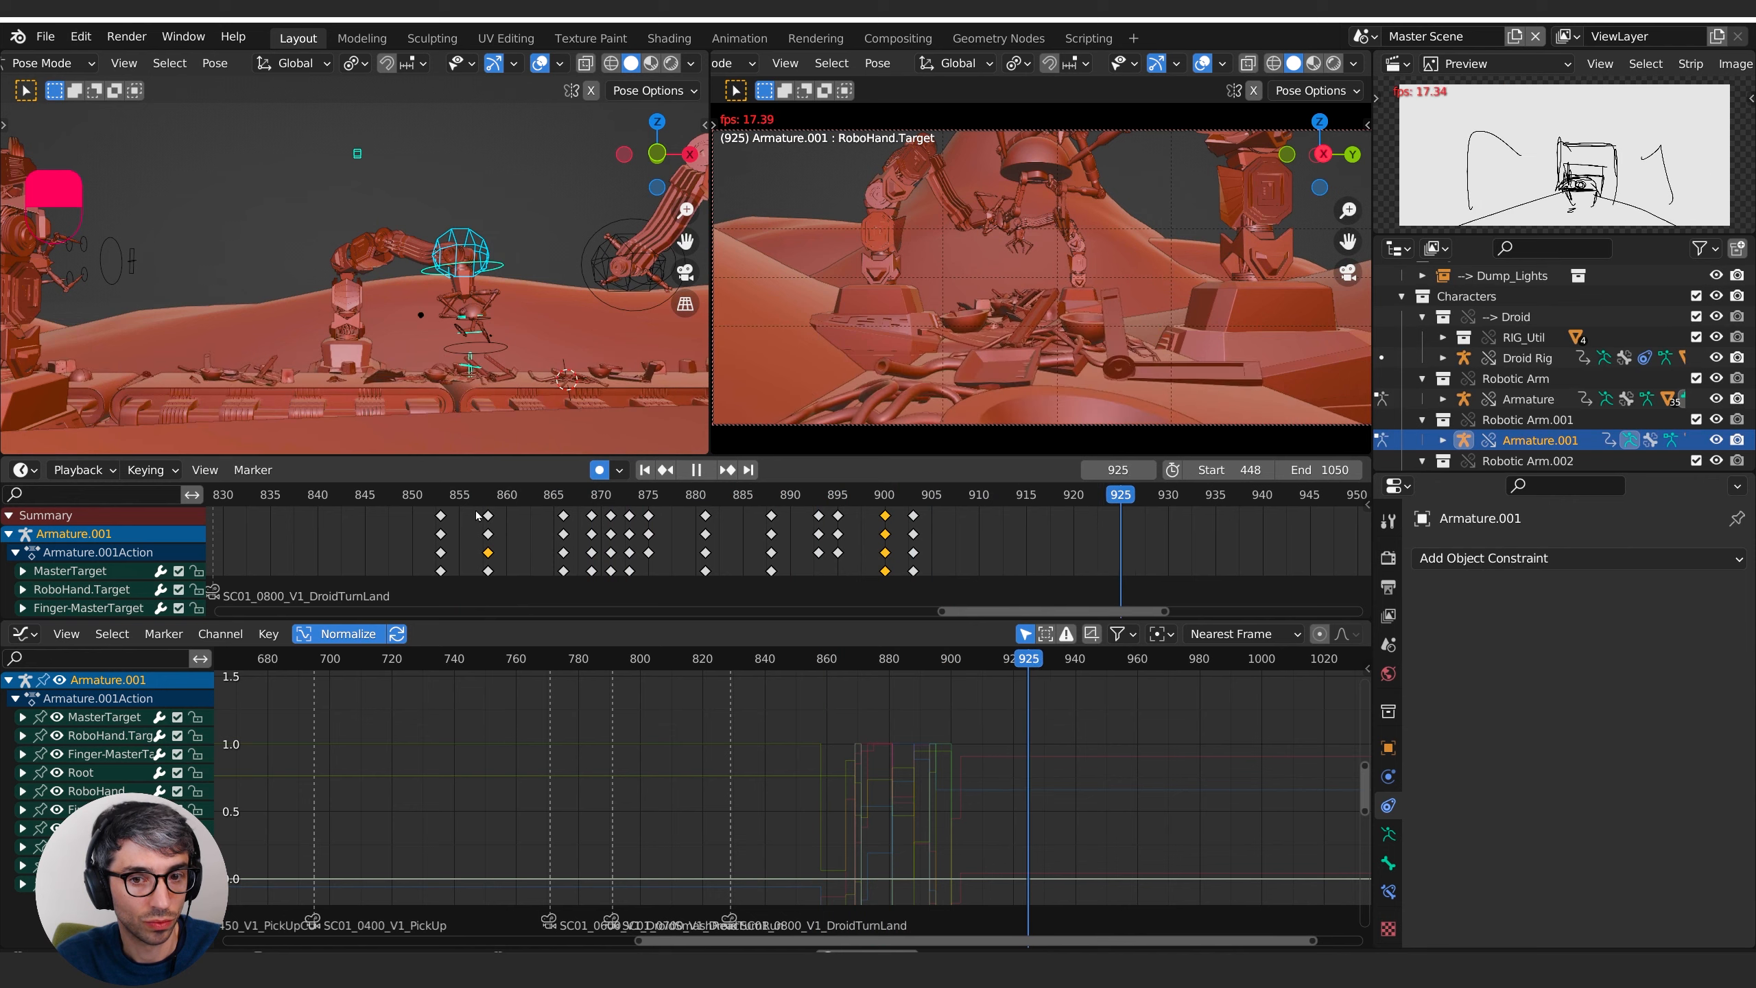
{"action": "key", "text": "space"}
{"action": "left_click", "coordinate": [452, 493]}
{"action": "key", "text": "space"}
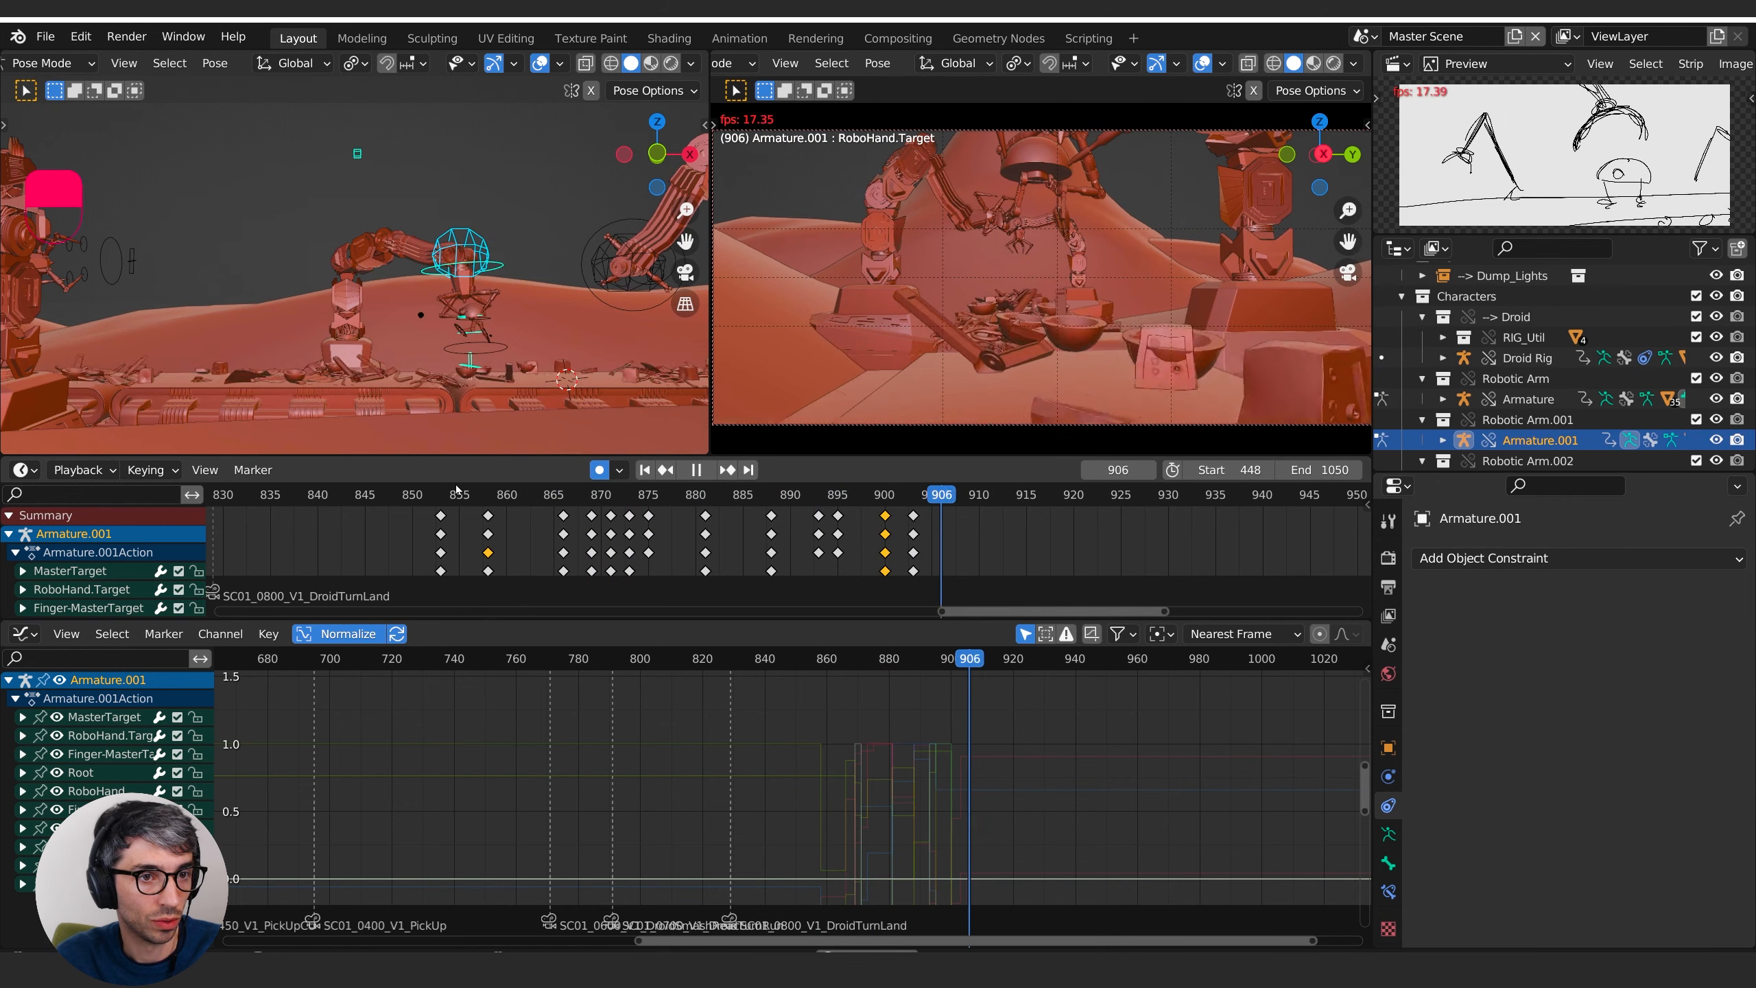
{"action": "key", "text": "space"}
{"action": "left_click", "coordinate": [452, 493]}
{"action": "key", "text": "space"}
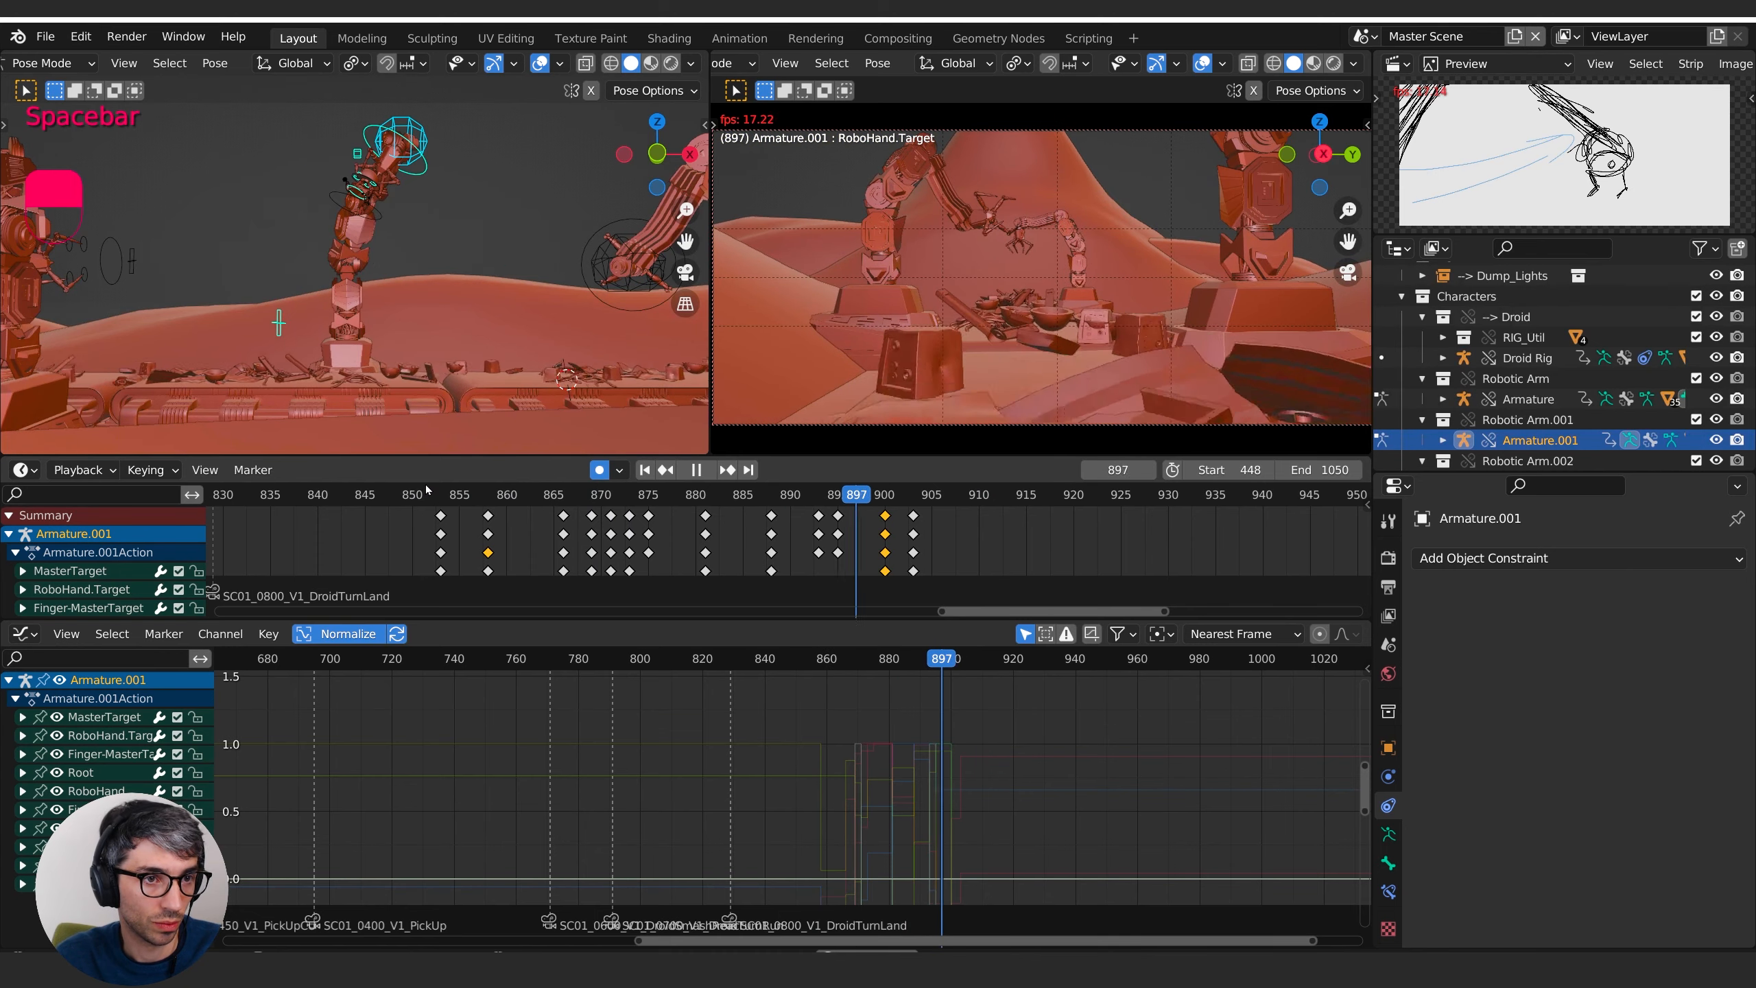
- At frame 899, move the MasterTarget bone about 9.8 m along X to the conveyor side of the arm
{"action": "left_click_drag", "start_coordinate": [968, 494], "coordinate": [874, 504]}
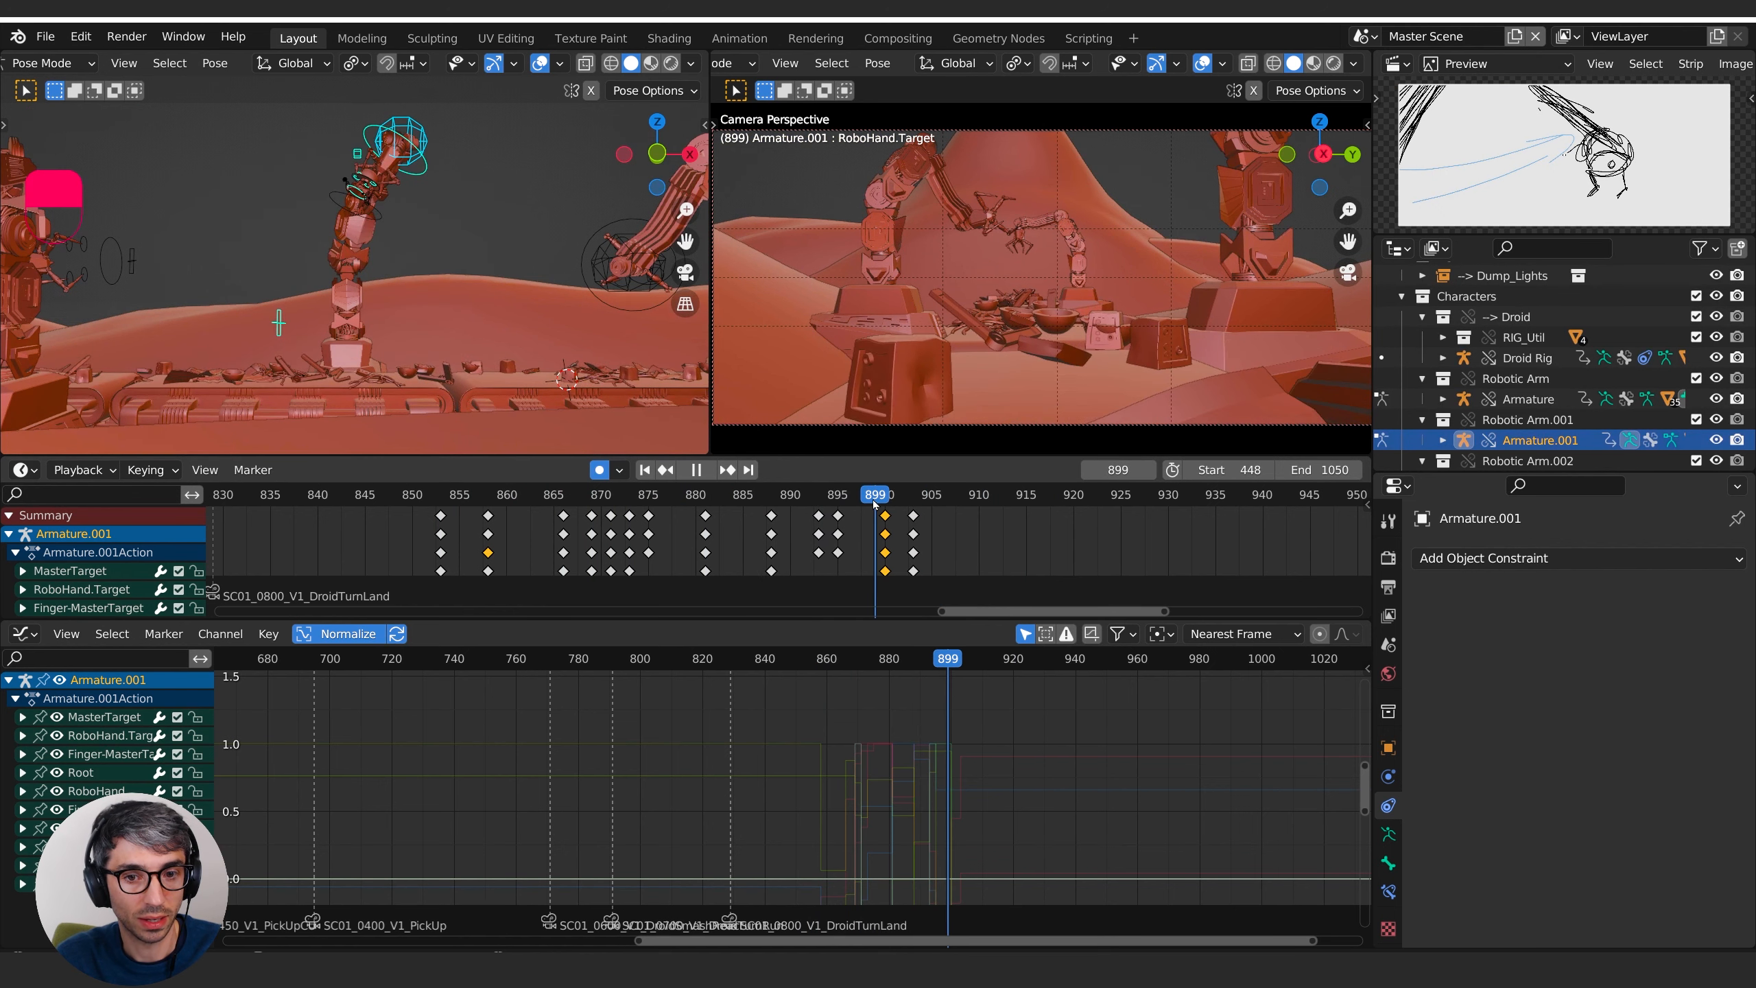
{"action": "left_click", "coordinate": [278, 323]}
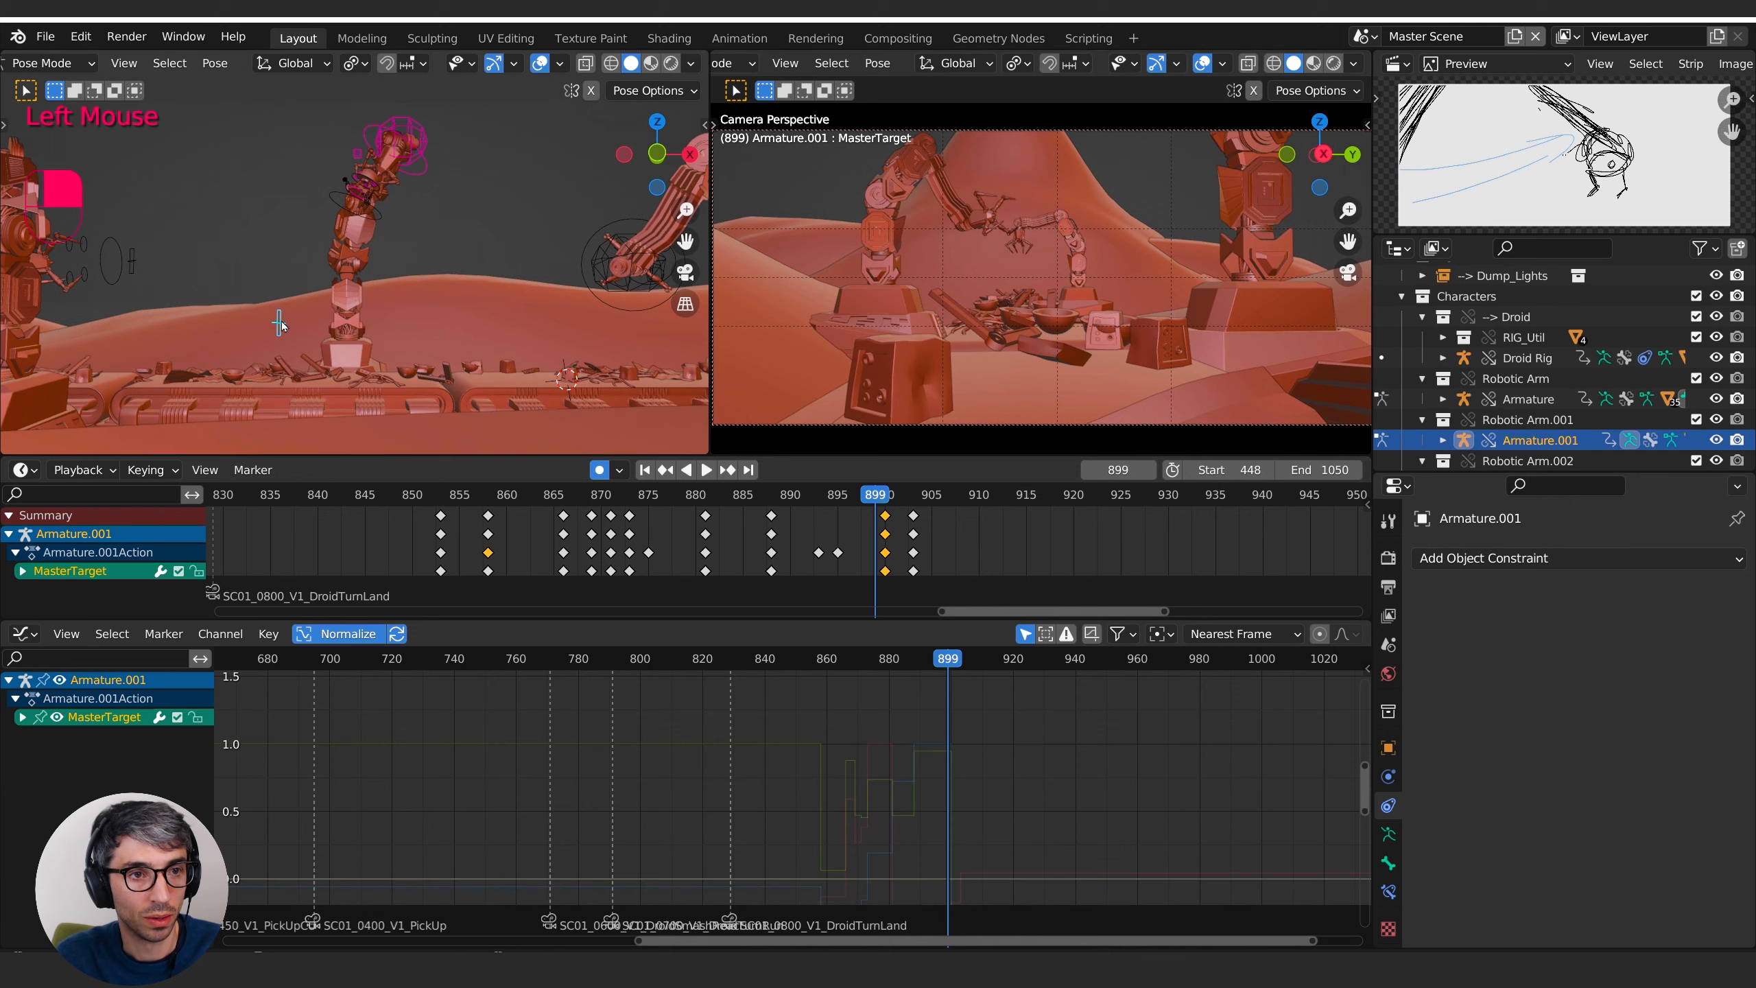
{"action": "key", "text": "g"}
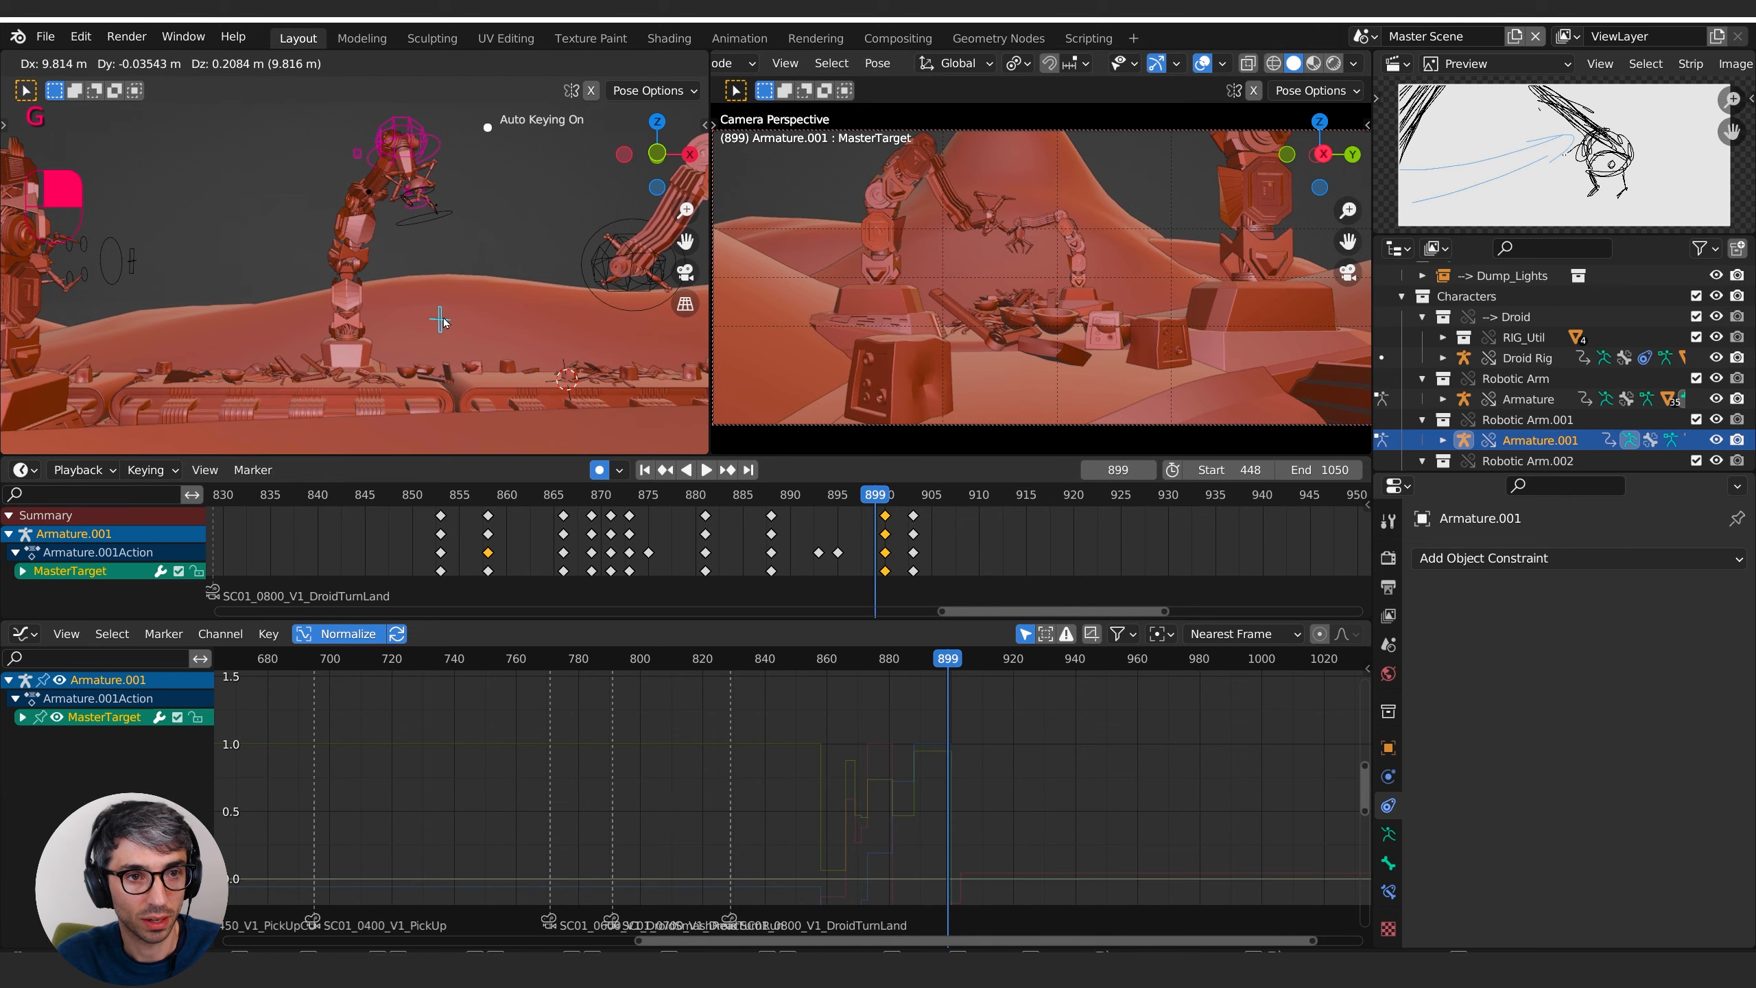
{"action": "left_click", "coordinate": [443, 318]}
- Reposition the Finger-MasterTarget bone at frame 899 so the claw trails beneath the hand on its new side
{"action": "middle_click_drag", "start_coordinate": [444, 319], "coordinate": [522, 305]}
{"action": "left_click", "coordinate": [443, 212]}
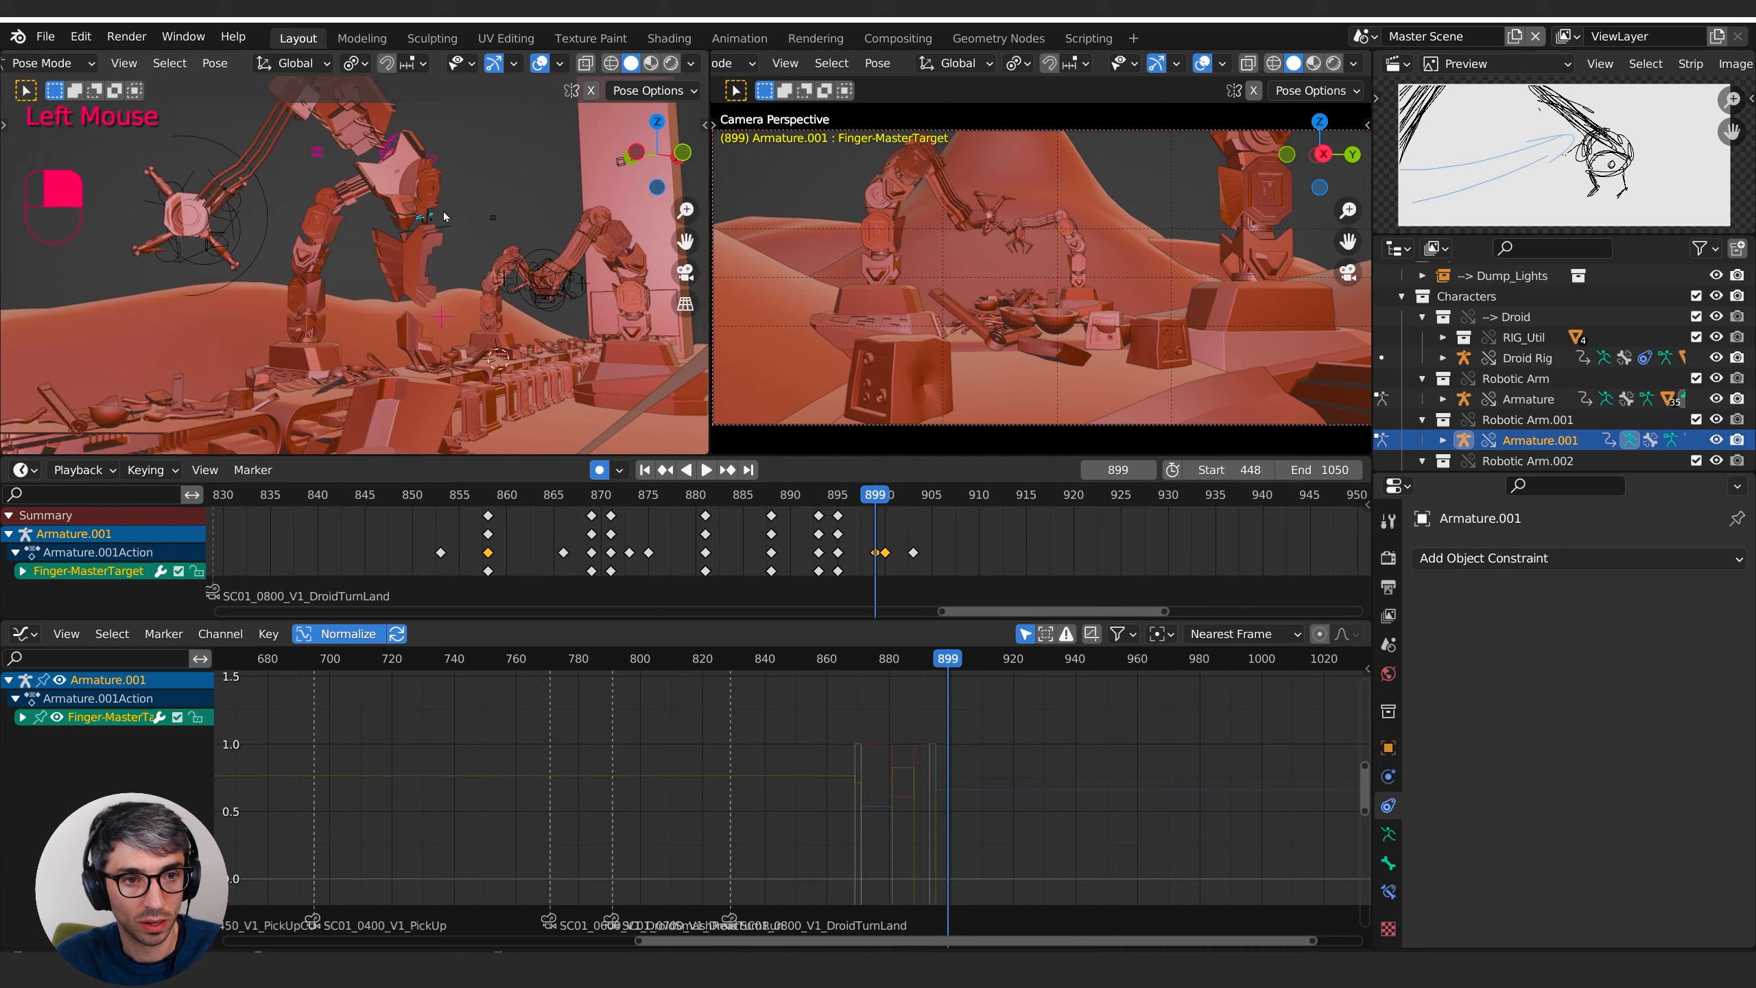
{"action": "middle_click_drag", "start_coordinate": [445, 217], "coordinate": [415, 253]}
{"action": "key", "text": "g"}
{"action": "left_click", "coordinate": [482, 254]}
{"action": "left_click", "coordinate": [592, 257]}
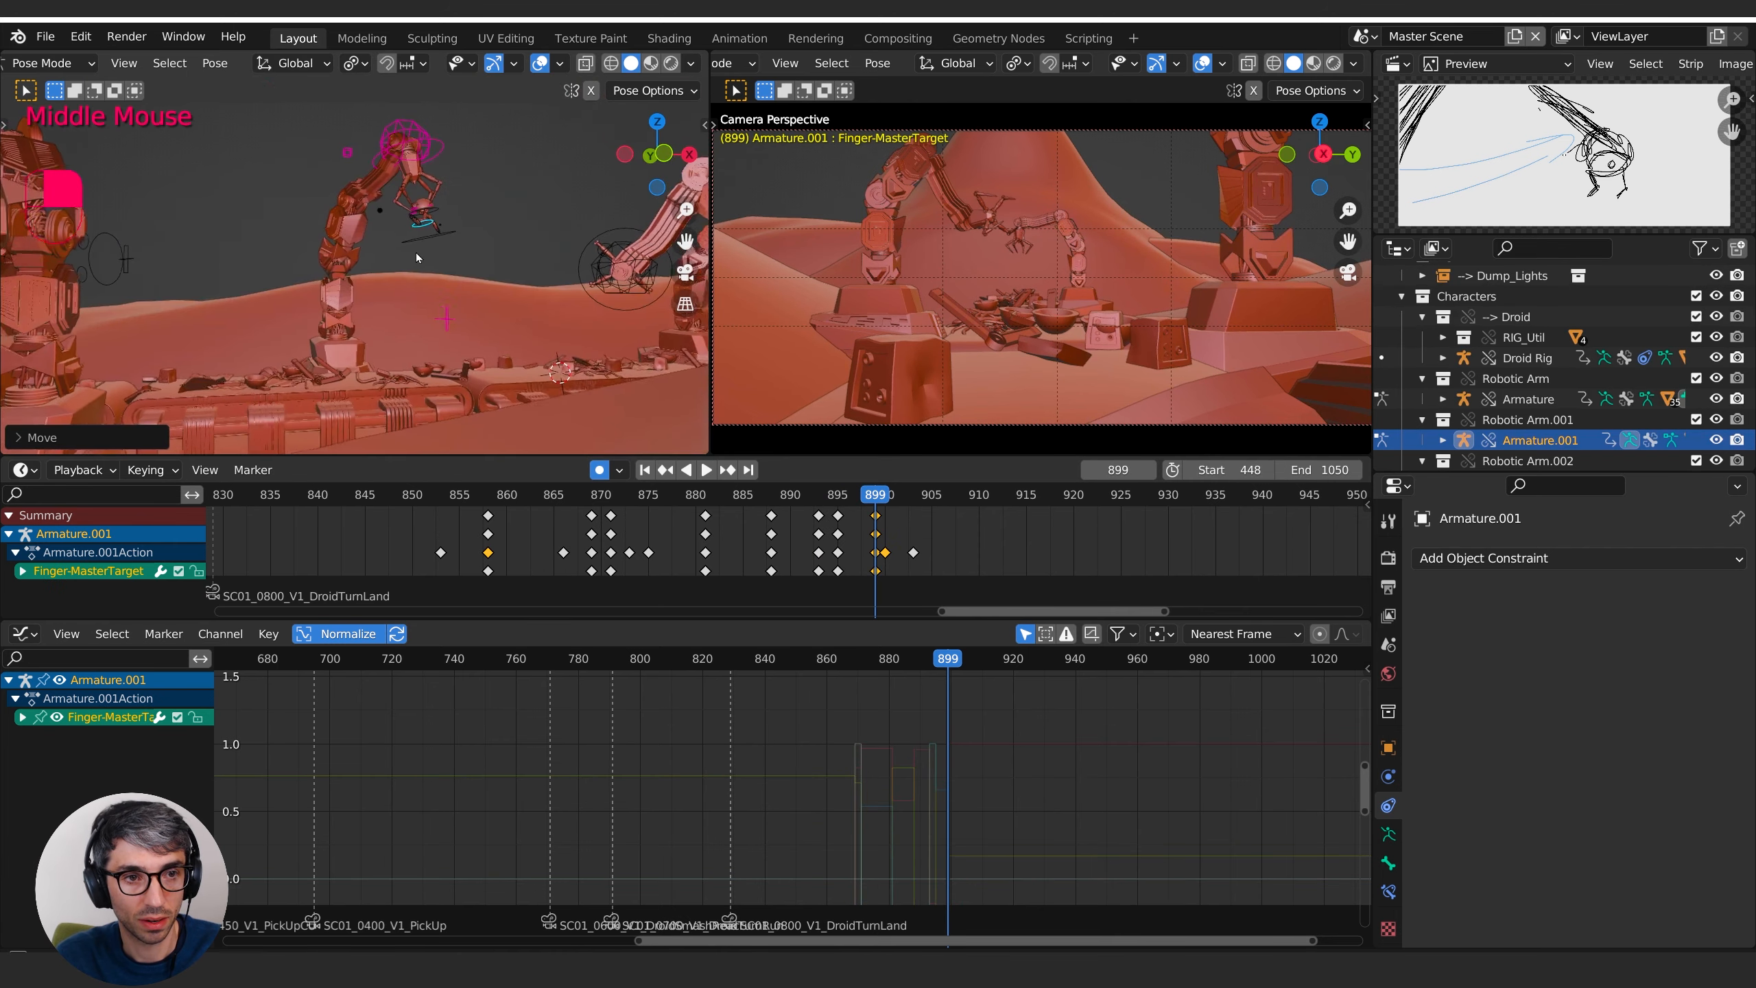
- Move the RoboHand.Target bone slightly down and outward at frame 899, and play back the transition into frame 900
{"action": "left_click", "coordinate": [427, 157]}
{"action": "middle_click_drag", "start_coordinate": [428, 157], "coordinate": [443, 153]}
{"action": "key", "text": "g"}
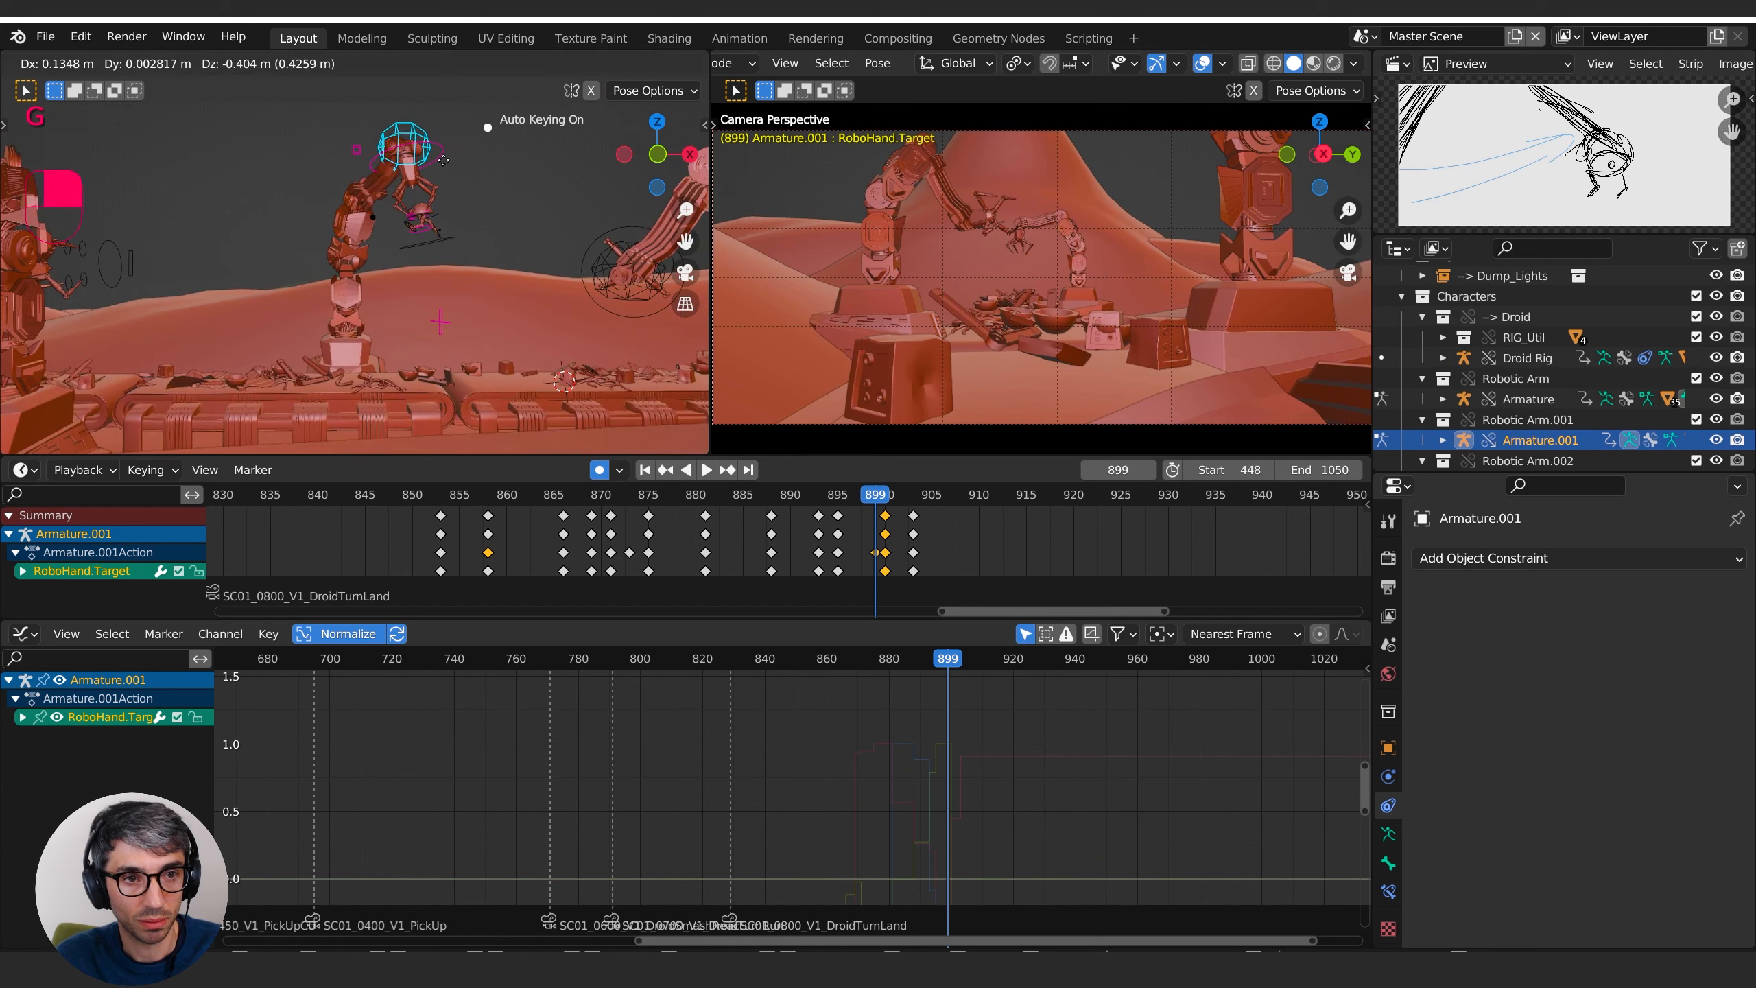
{"action": "left_click", "coordinate": [447, 164]}
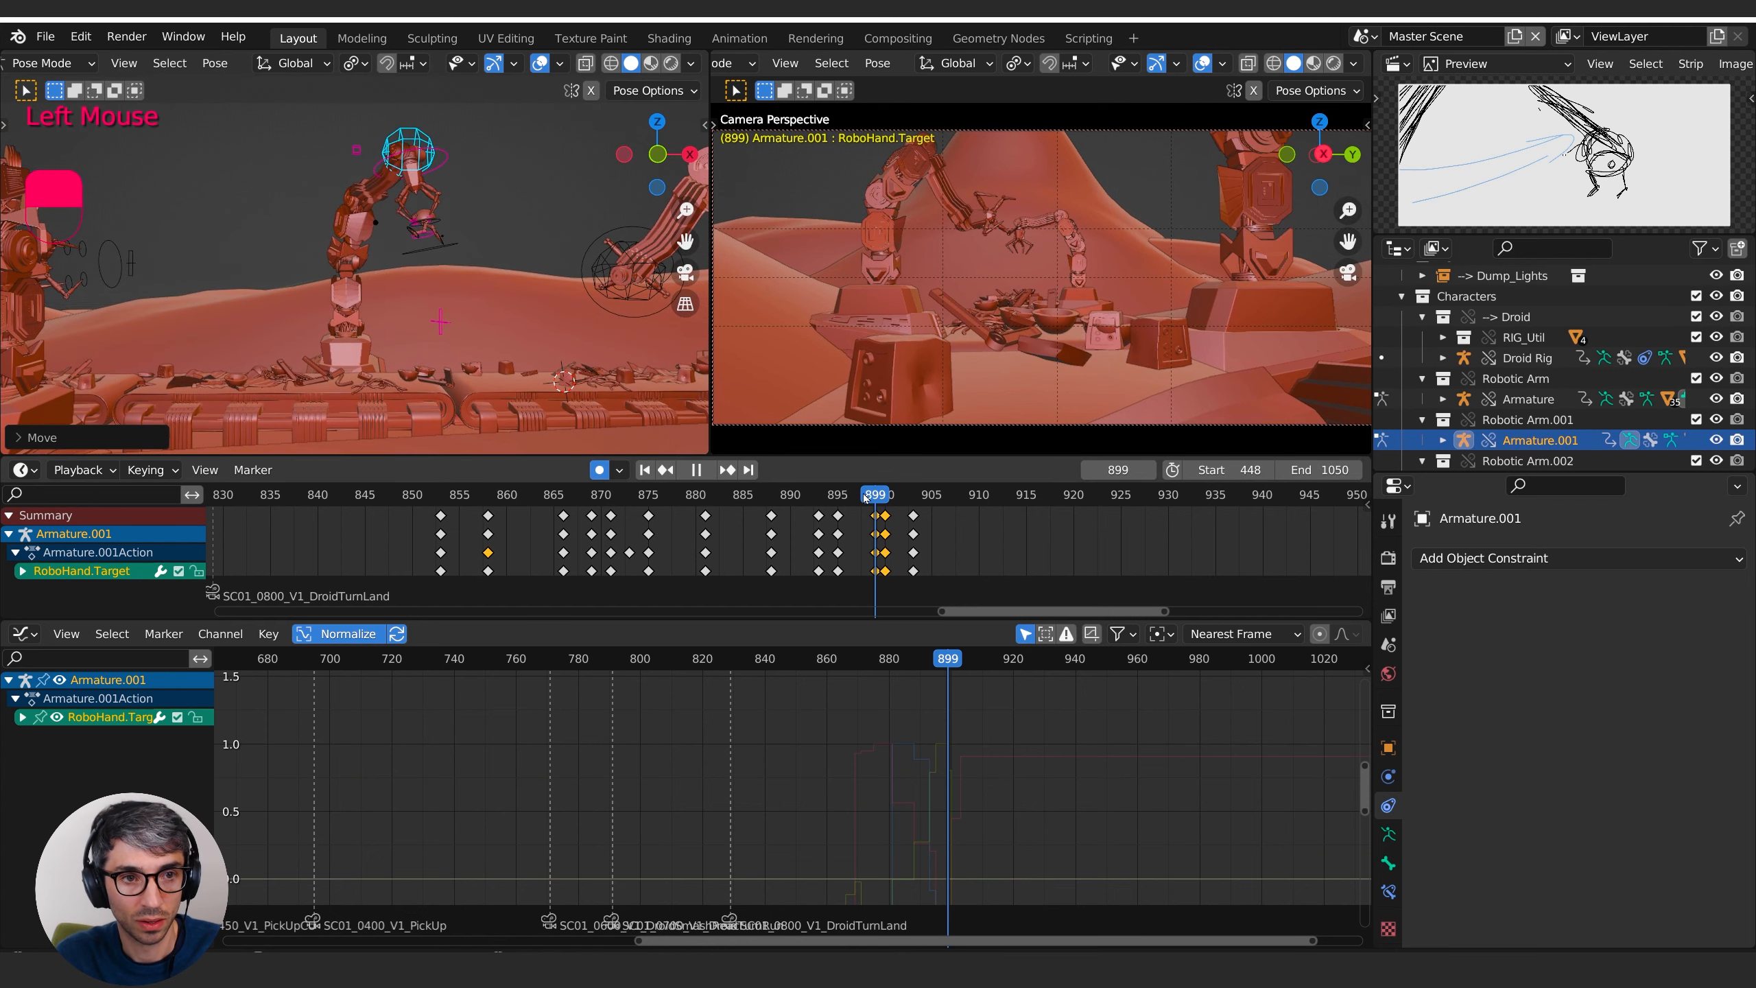
{"action": "mouse_move", "coordinate": [866, 497]}
{"action": "left_mouse_down"}
{"action": "mouse_move", "coordinate": [803, 496]}
{"action": "mouse_move", "coordinate": [891, 497]}
{"action": "left_mouse_up"}
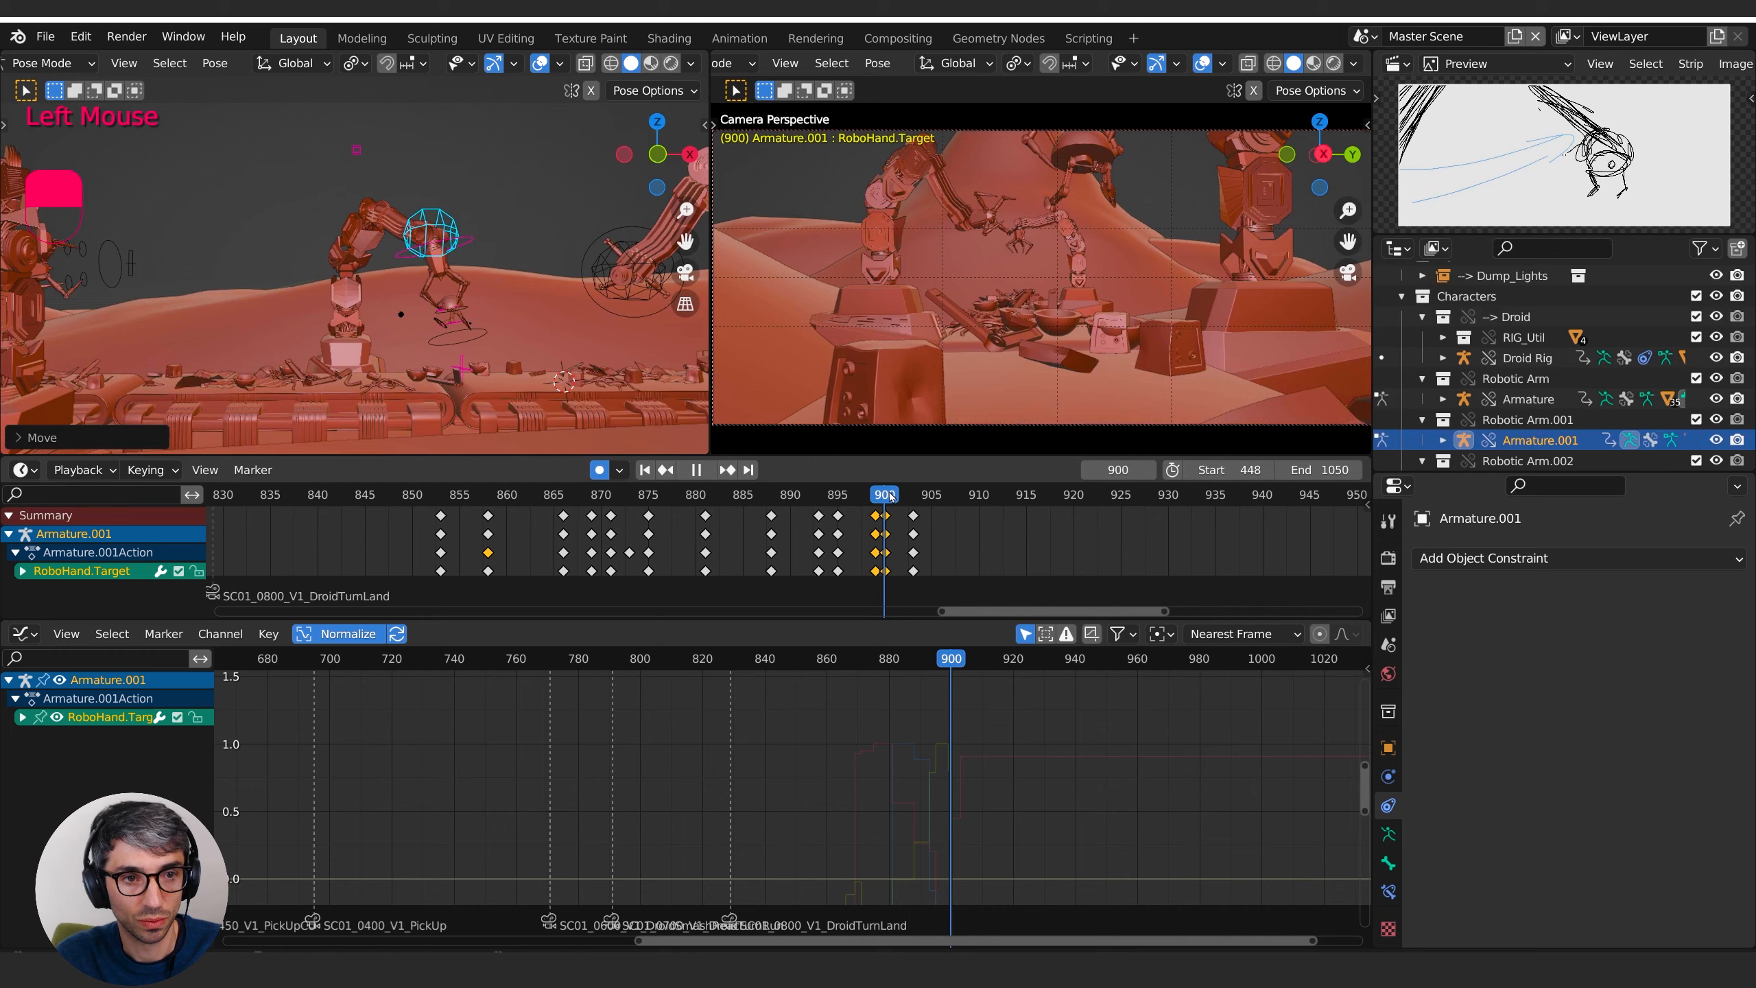
{"action": "key", "text": "space"}
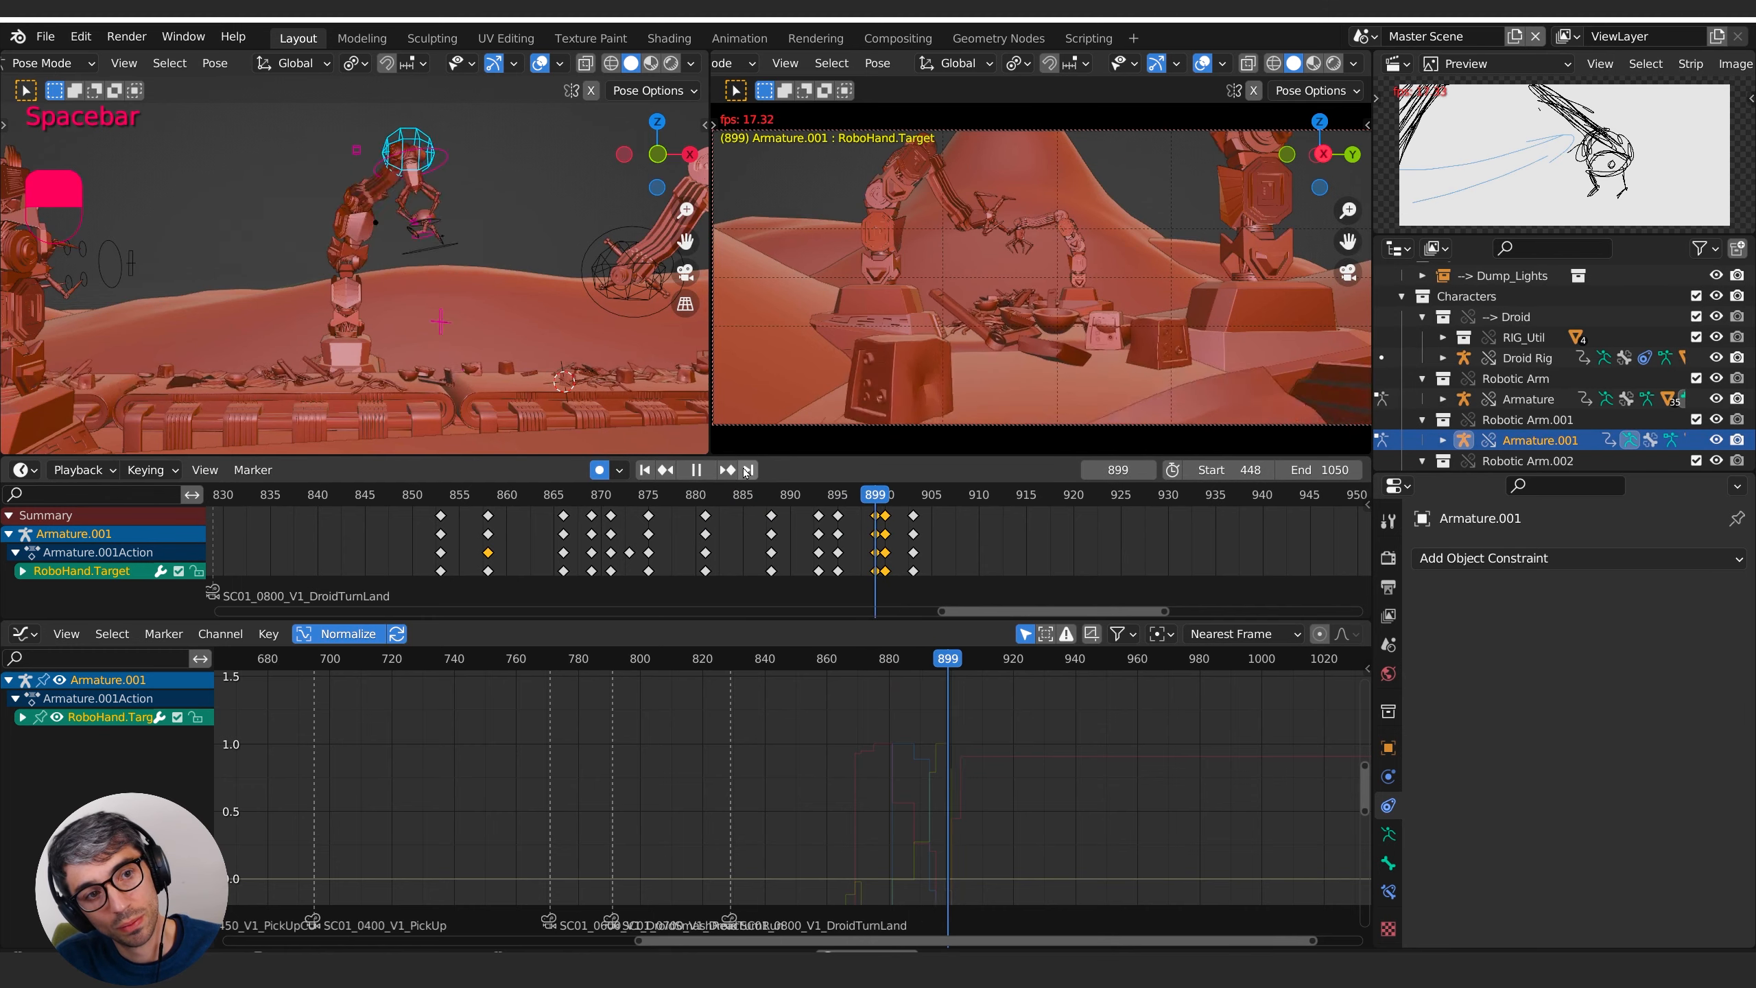
- Delay all bones' keyframes at frames 900 and 903 to frames 903 and 906
{"action": "key", "text": "a"}
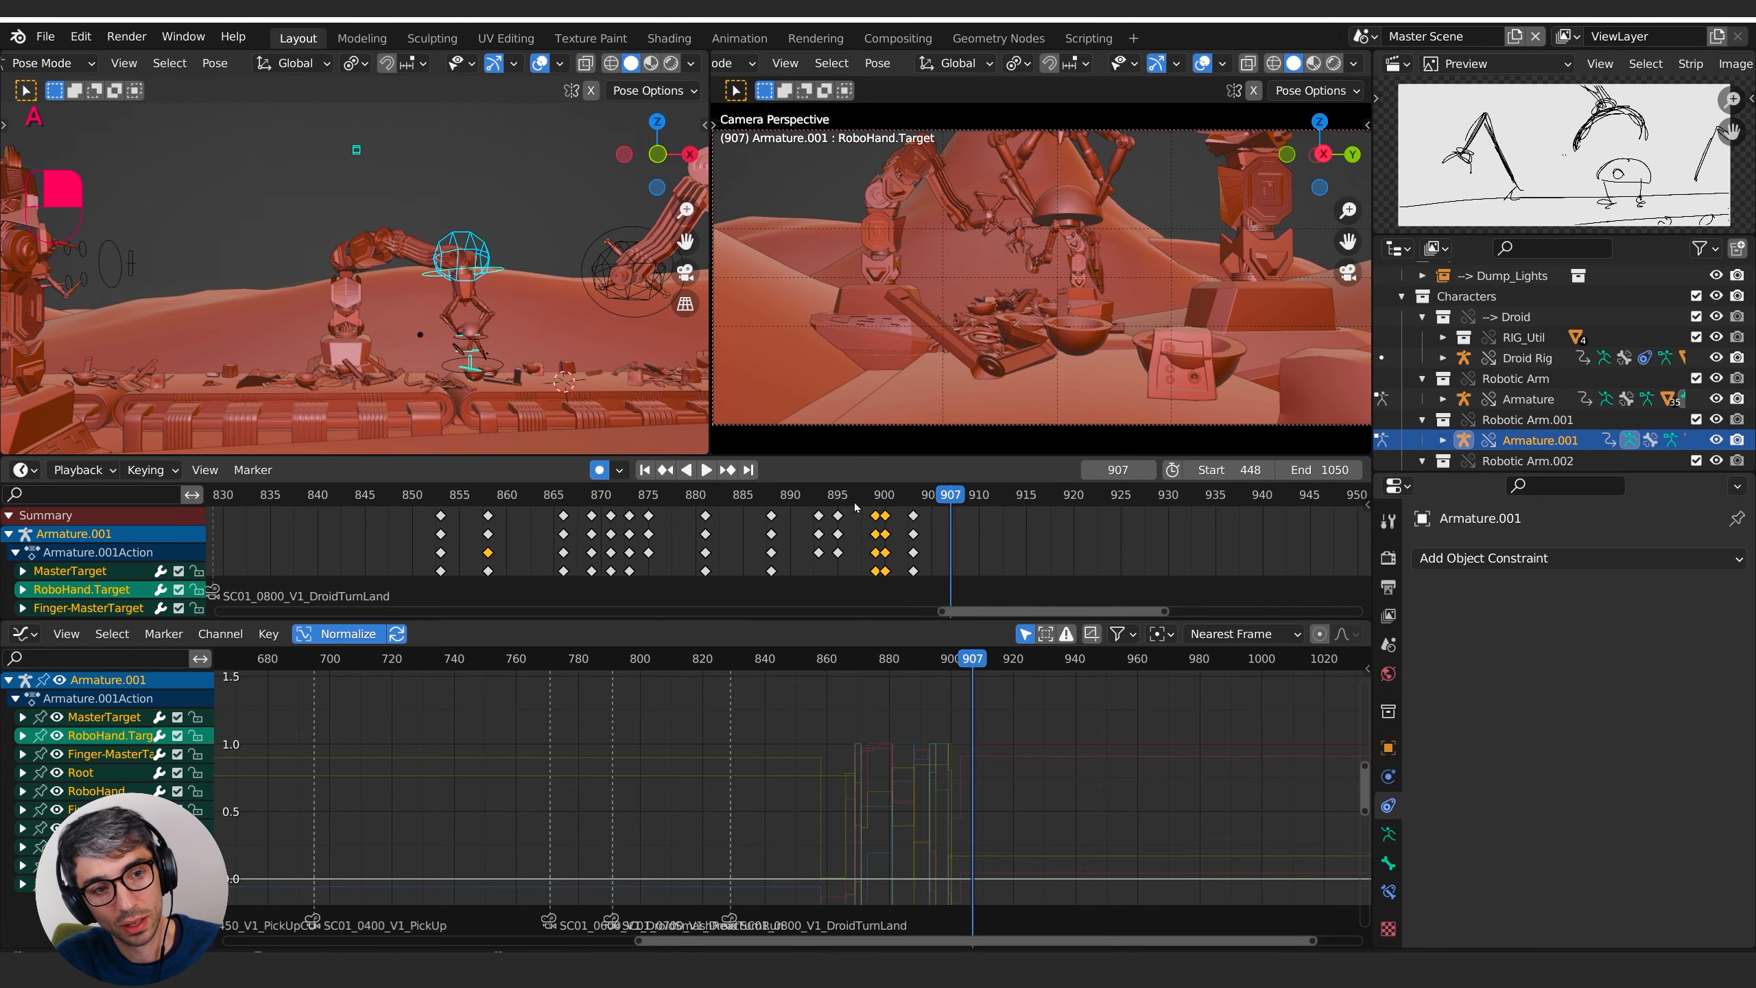
{"action": "key", "text": "g"}
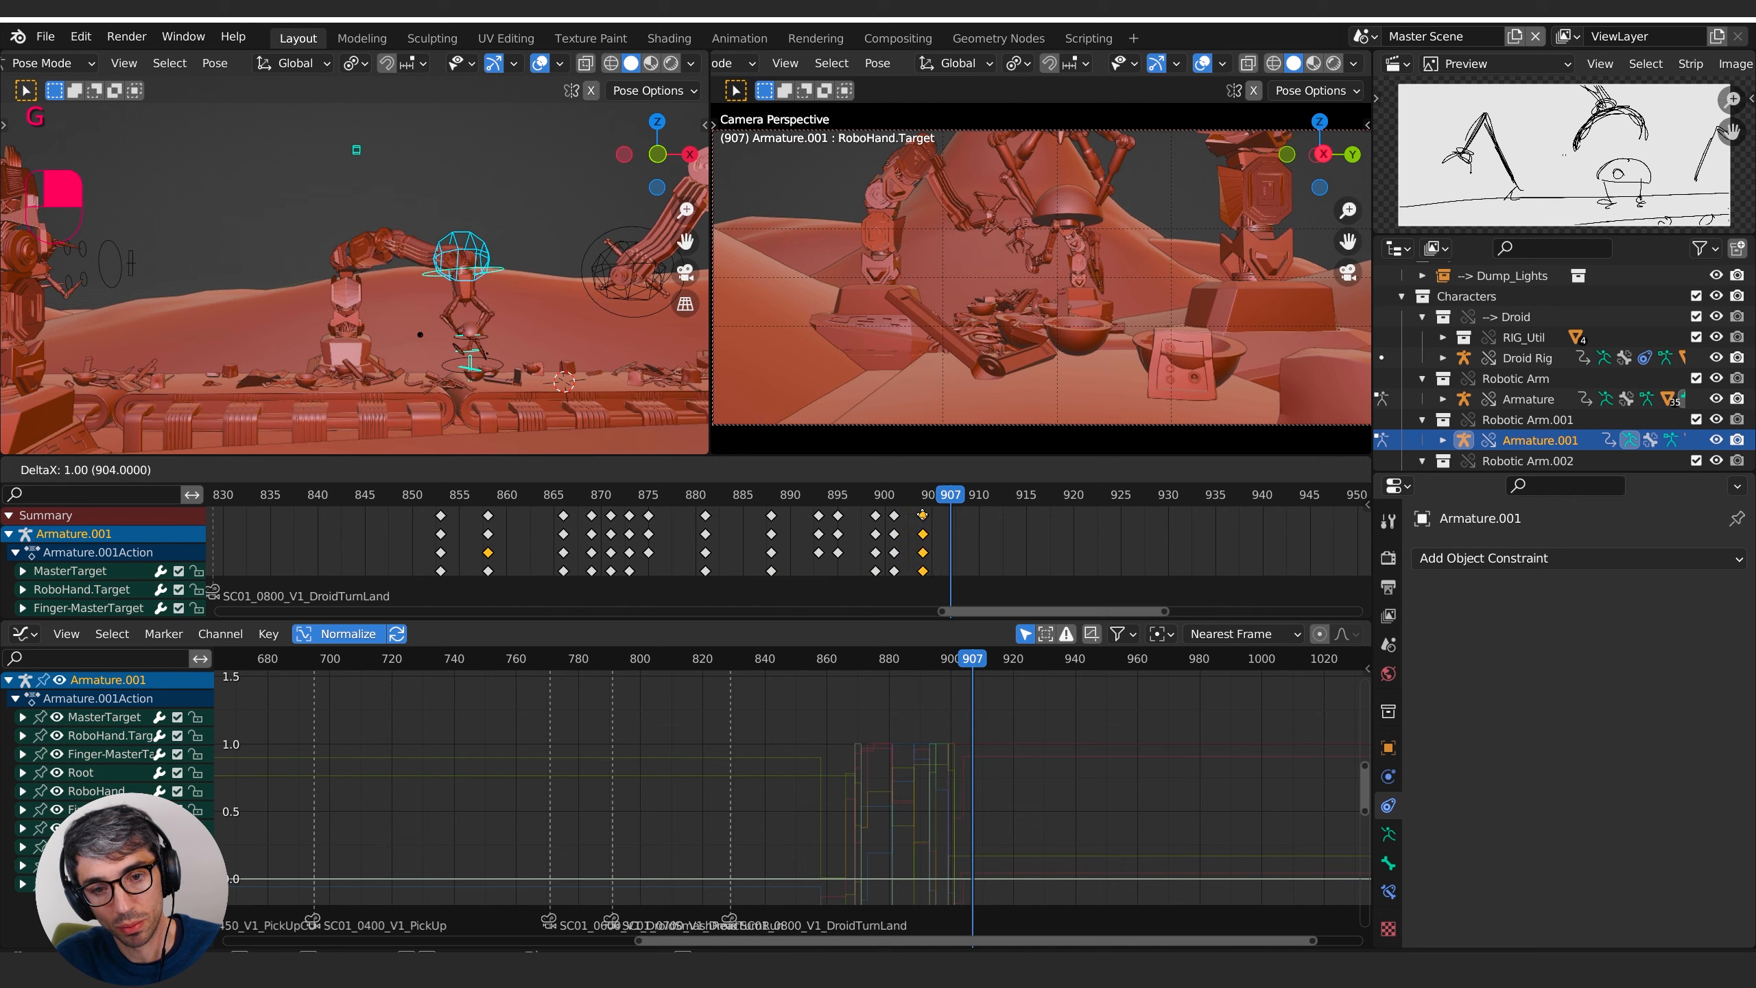
{"action": "left_click", "coordinate": [897, 516]}
{"action": "key", "text": "g"}
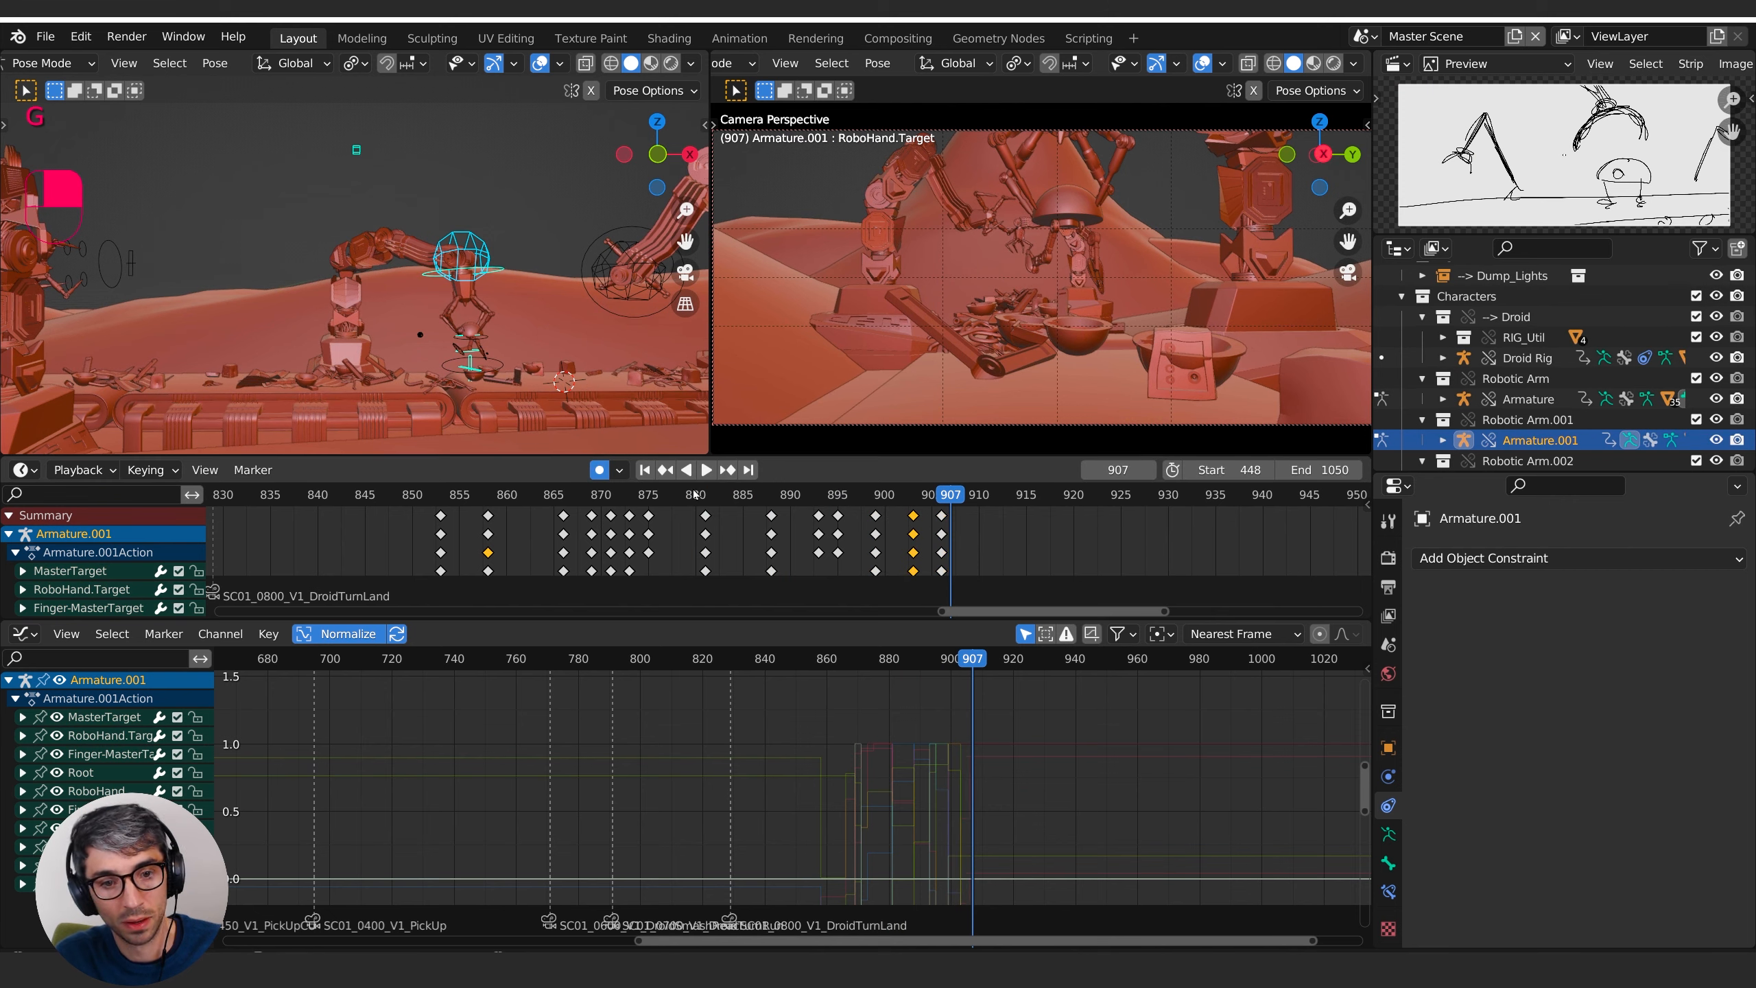
- Play back repeatedly from about frame 851 to examine the timing of the arm's swing and lowering
{"action": "key", "text": "space"}
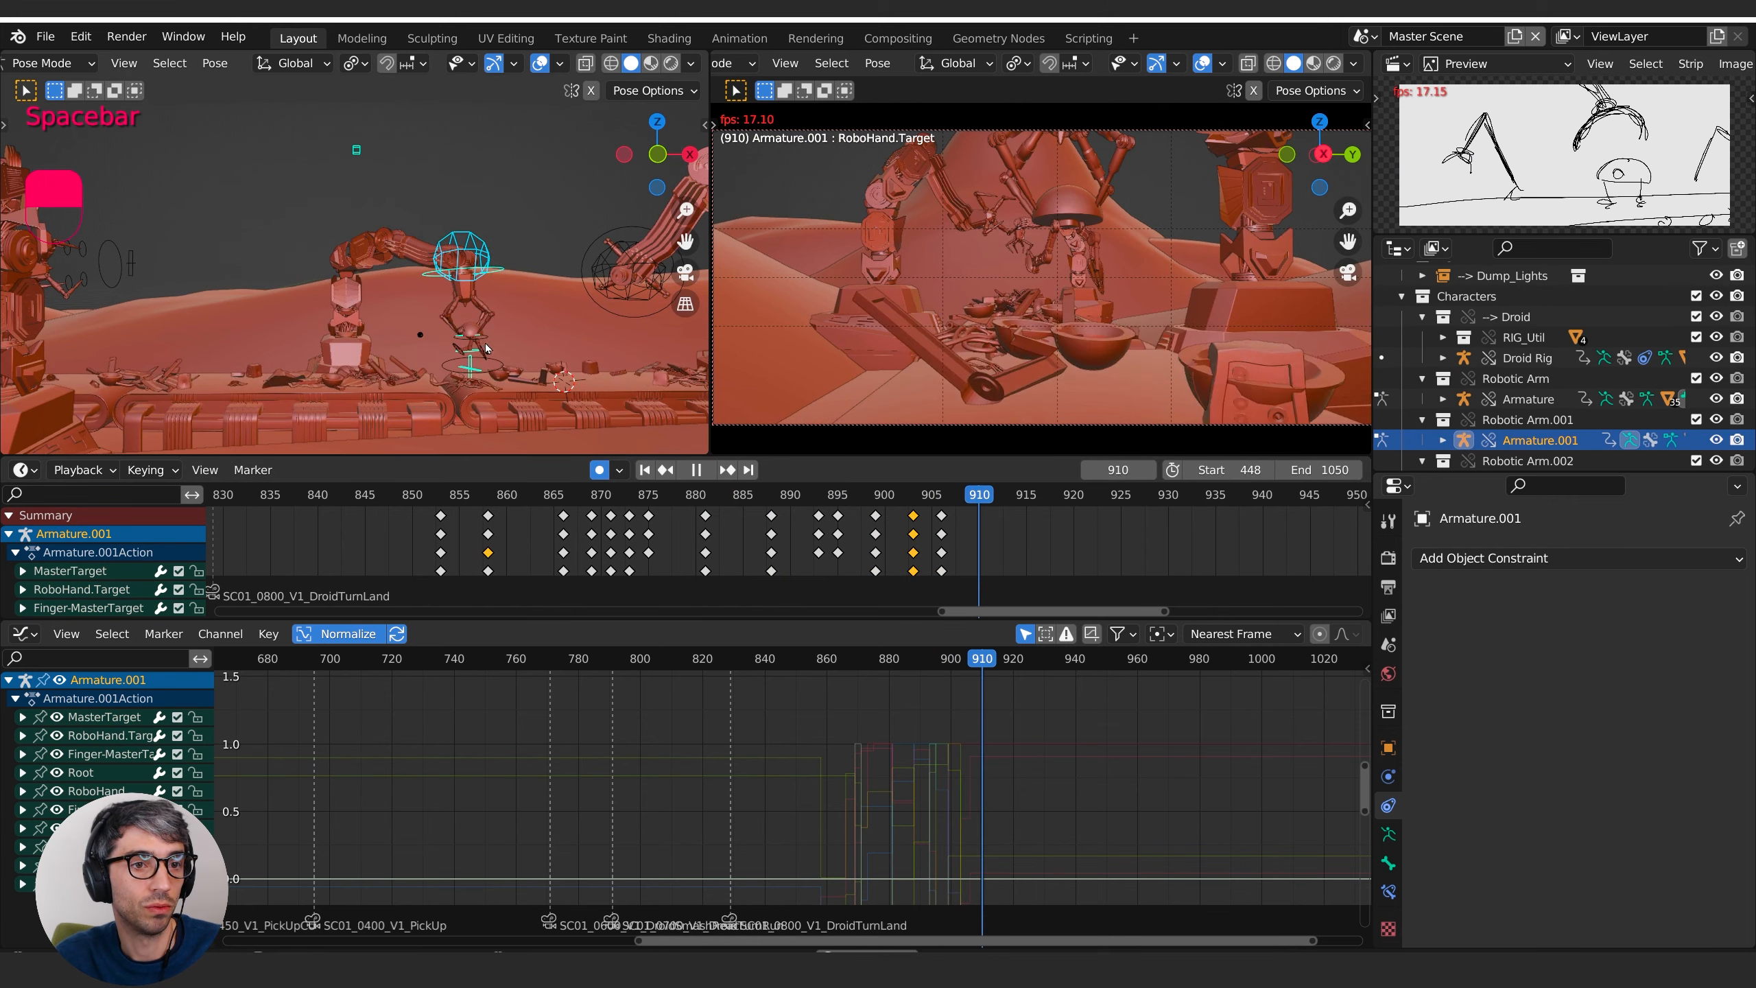
{"action": "key", "text": "space"}
{"action": "left_click", "coordinate": [491, 489]}
{"action": "key", "text": "space"}
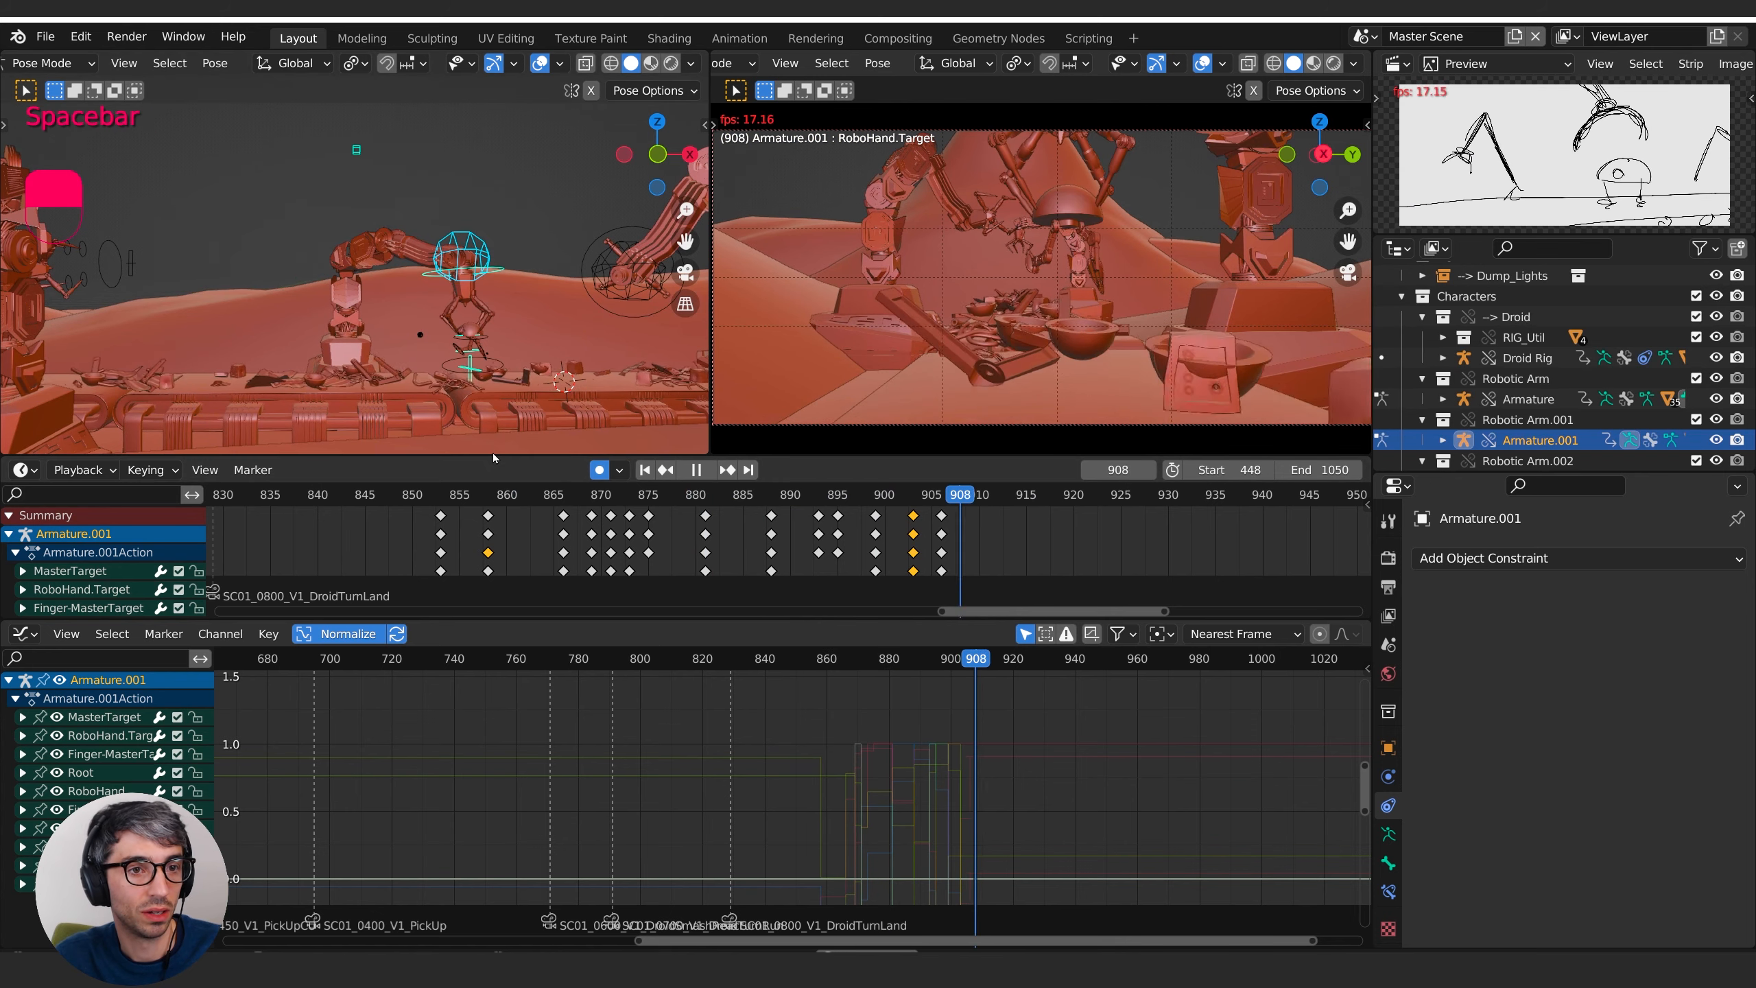
{"action": "left_click", "coordinate": [425, 494]}
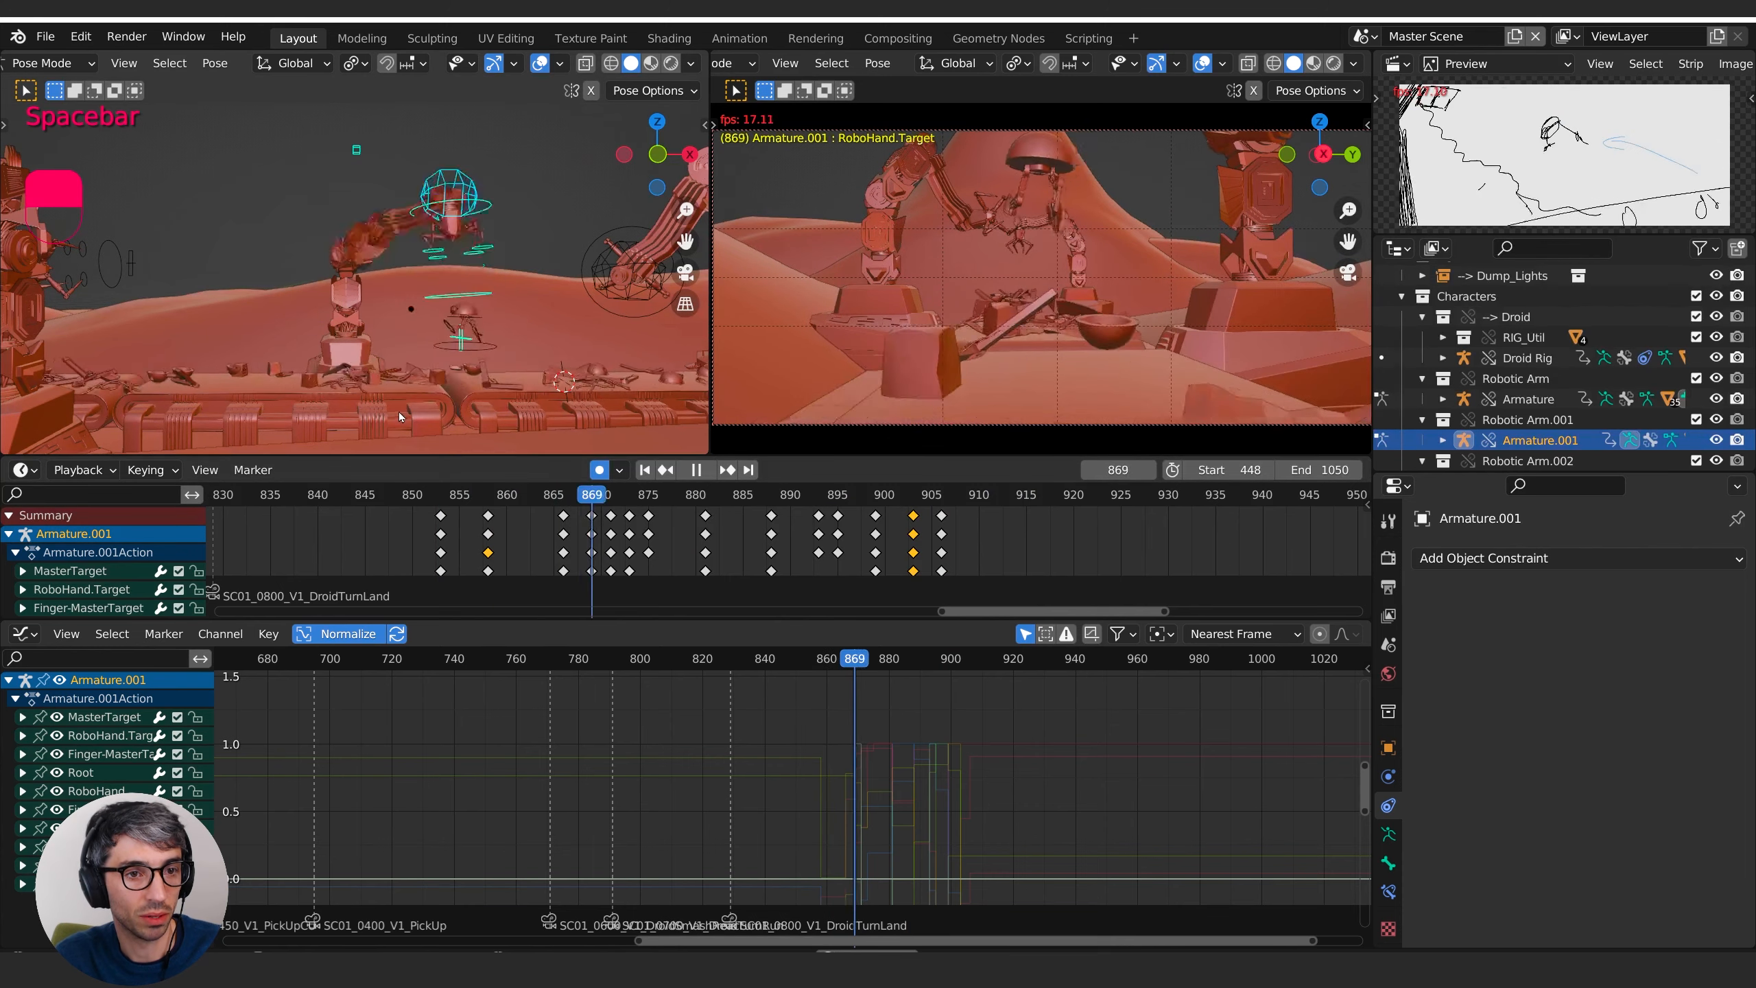
{"action": "key", "text": "space"}
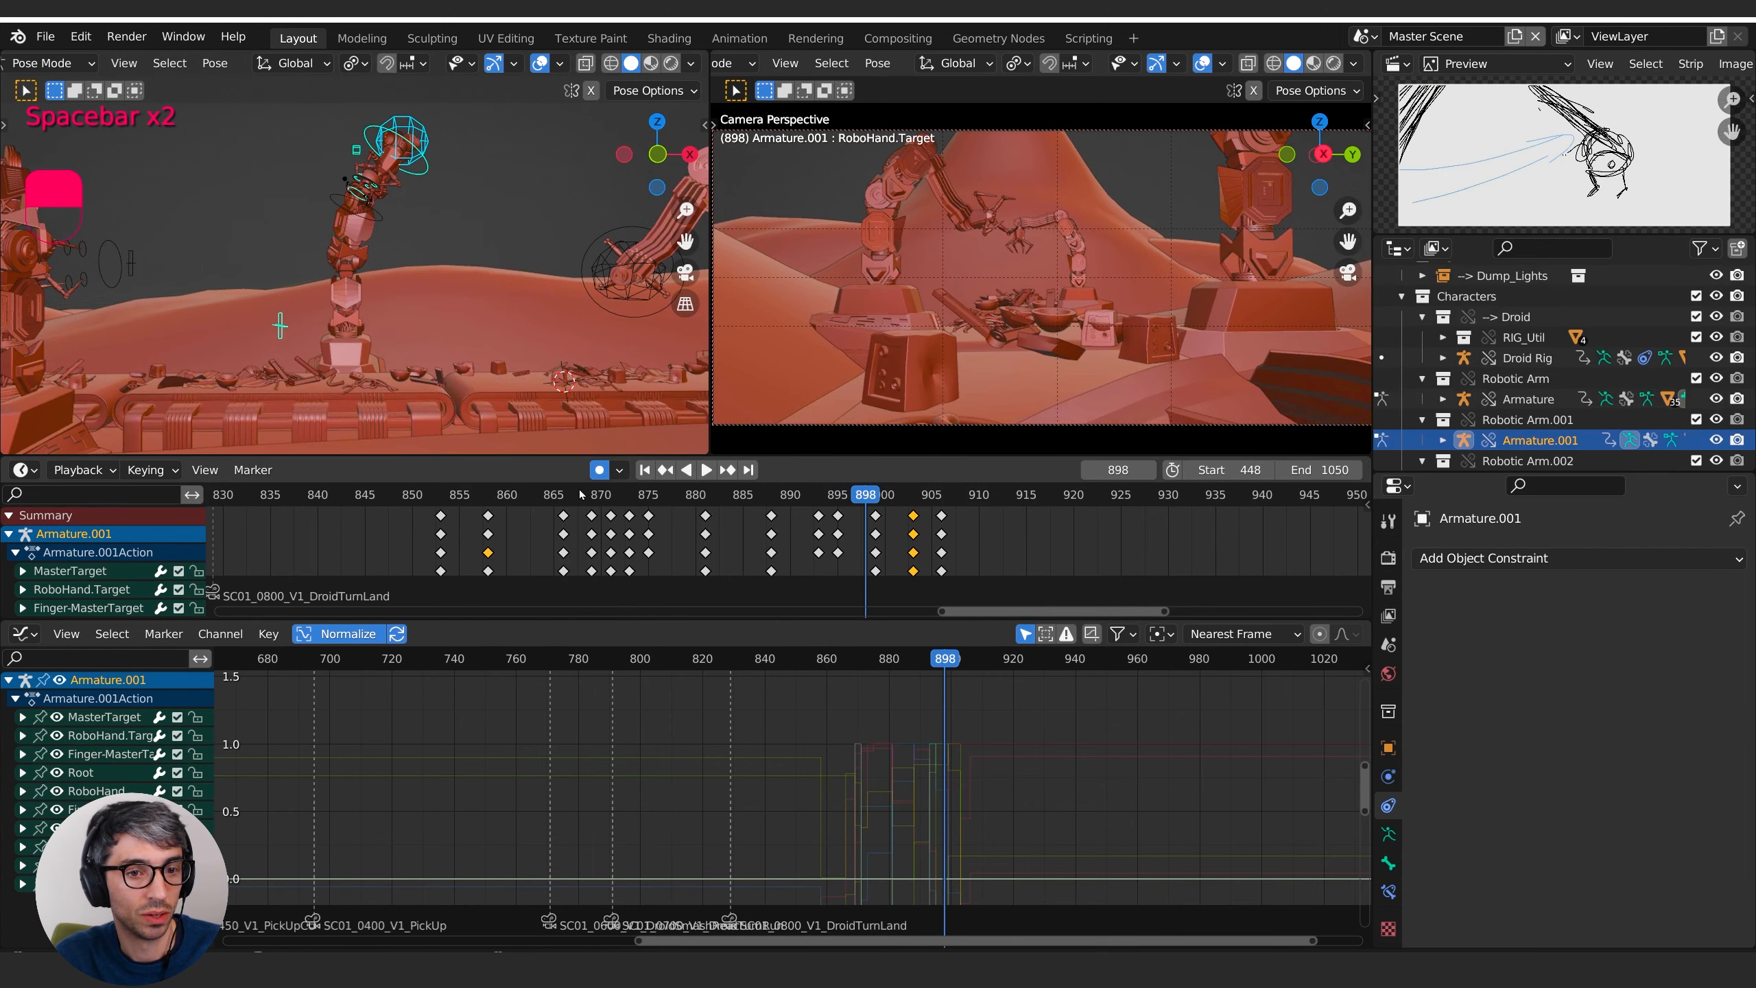
- Duplicate all bones' keyframes from frame 888 to frame 892
{"action": "left_click_drag", "start_coordinate": [580, 492], "coordinate": [812, 492]}
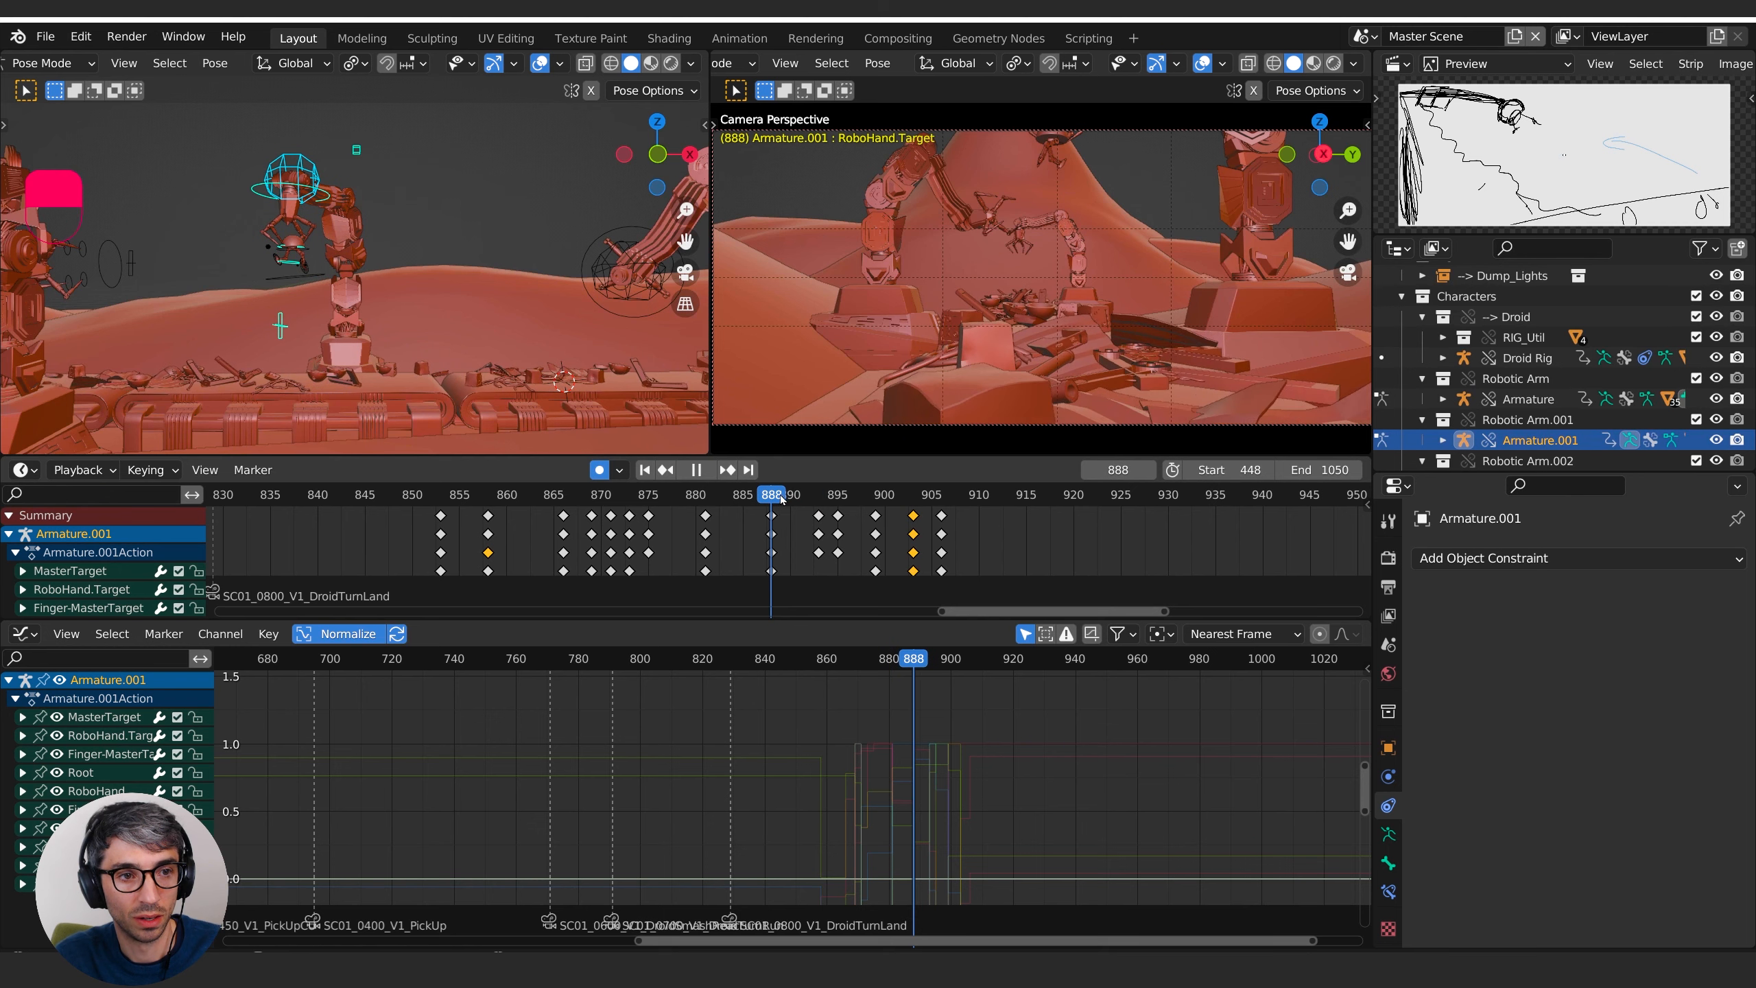
{"action": "key", "text": "space"}
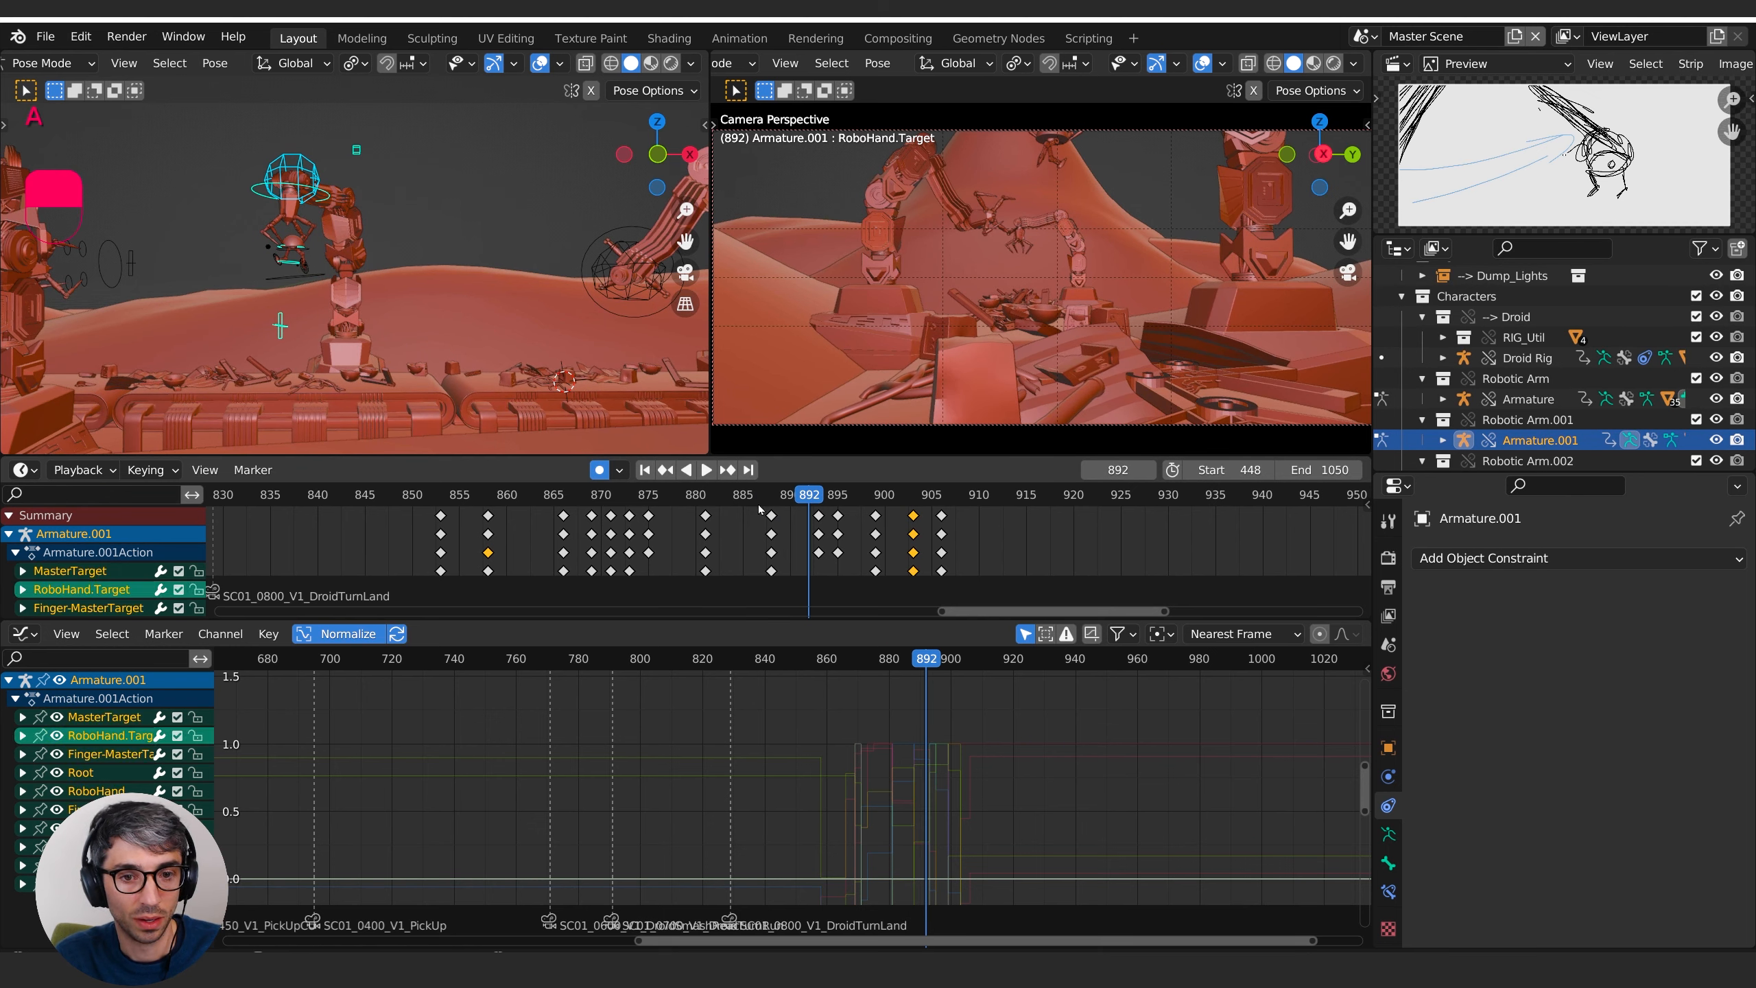
{"action": "left_click_drag", "start_coordinate": [771, 515], "coordinate": [811, 518]}
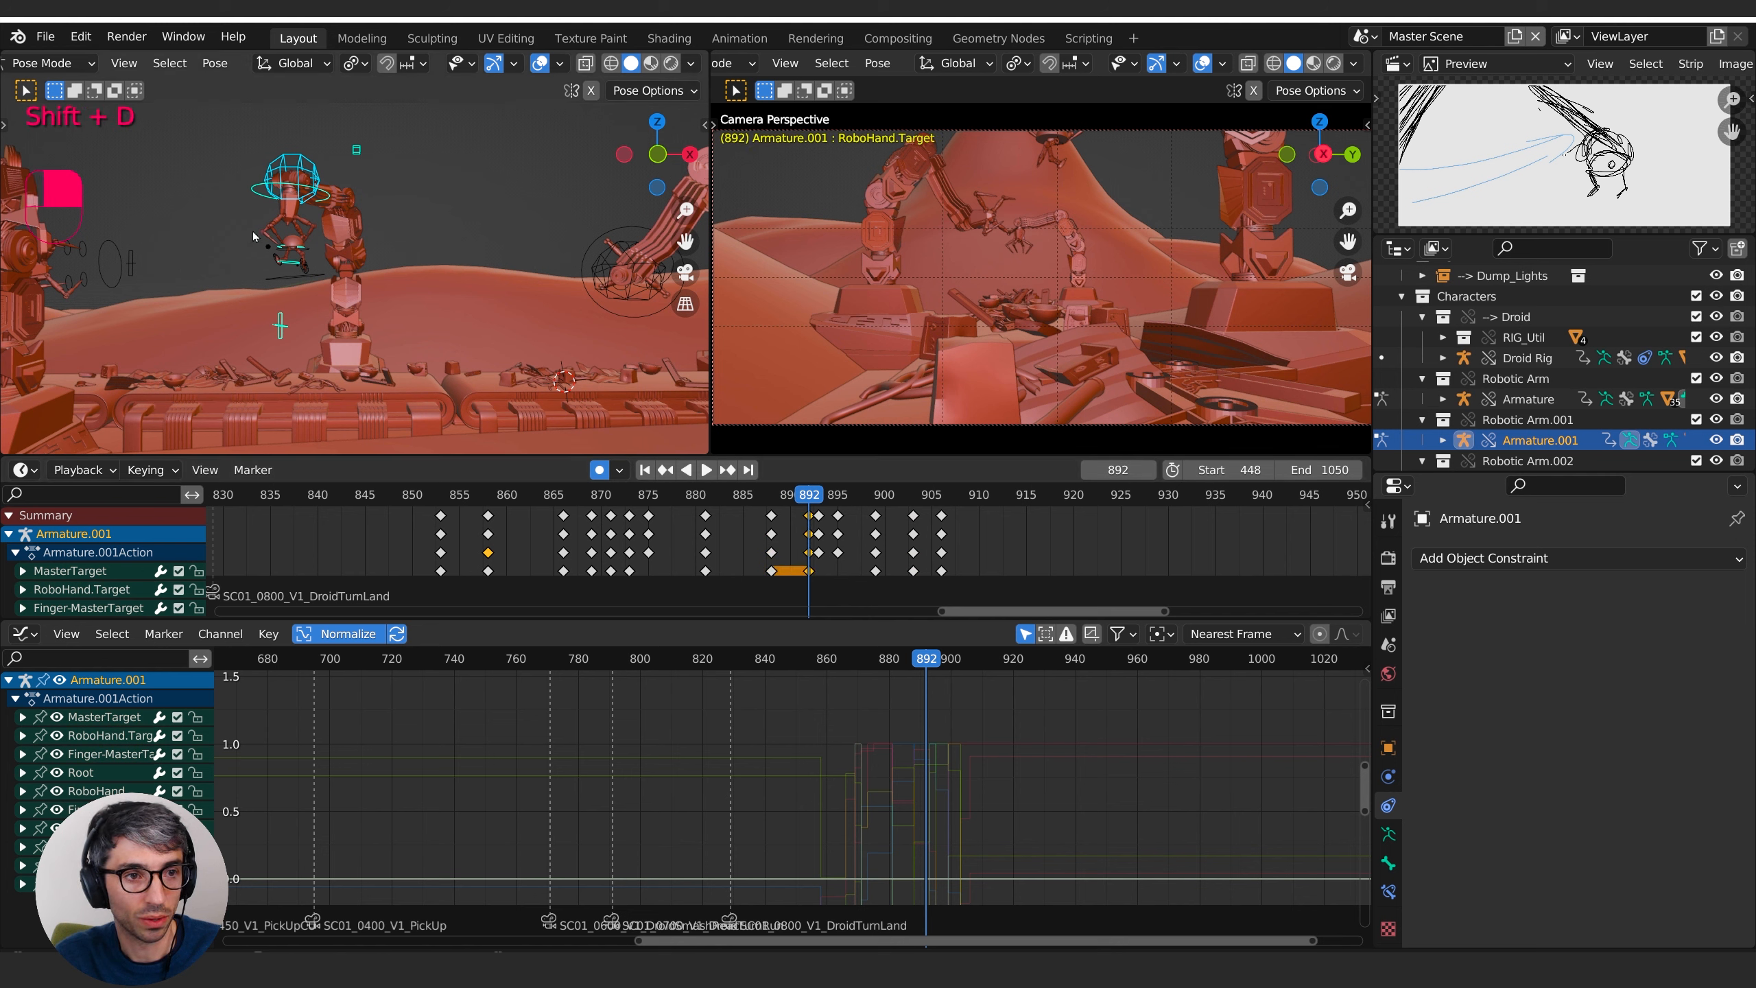
- At frame 892, reposition the Finger-MasterTarget bone slightly and move the RoboHand.Target bone slightly upward
{"action": "left_click", "coordinate": [282, 323]}
{"action": "left_click", "coordinate": [294, 263]}
{"action": "key", "text": "g"}
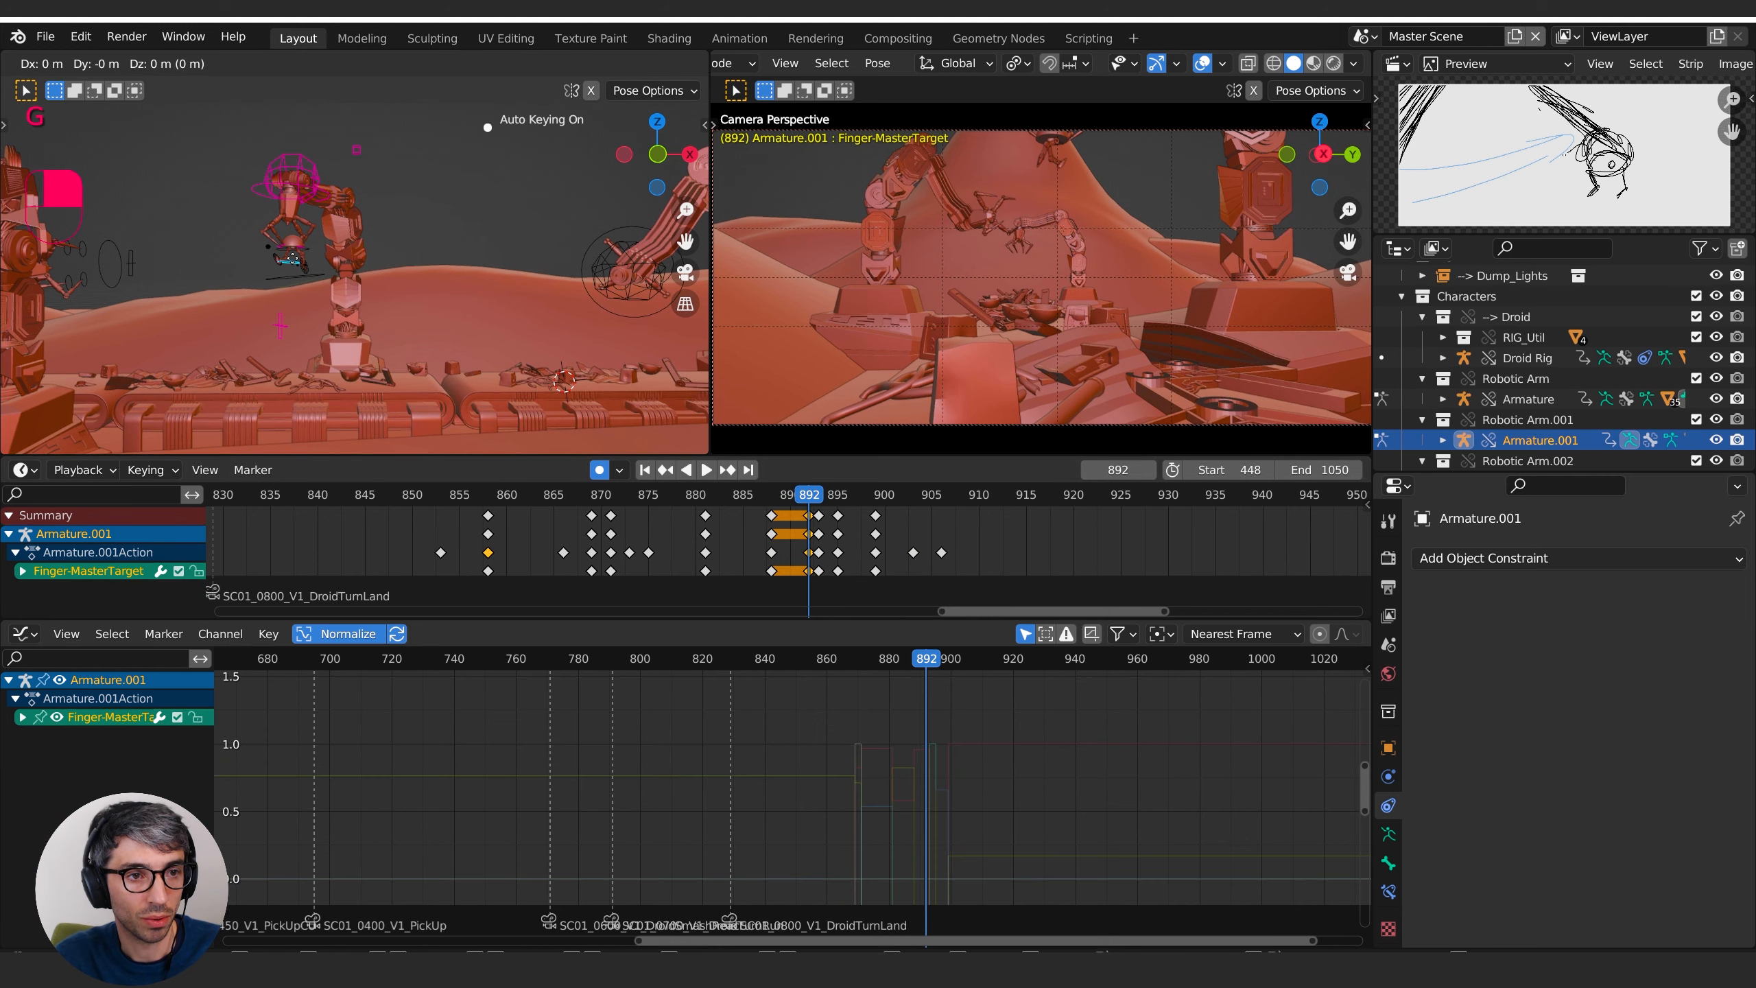
{"action": "left_click", "coordinate": [288, 257]}
{"action": "left_click", "coordinate": [297, 166]}
{"action": "key", "text": "g"}
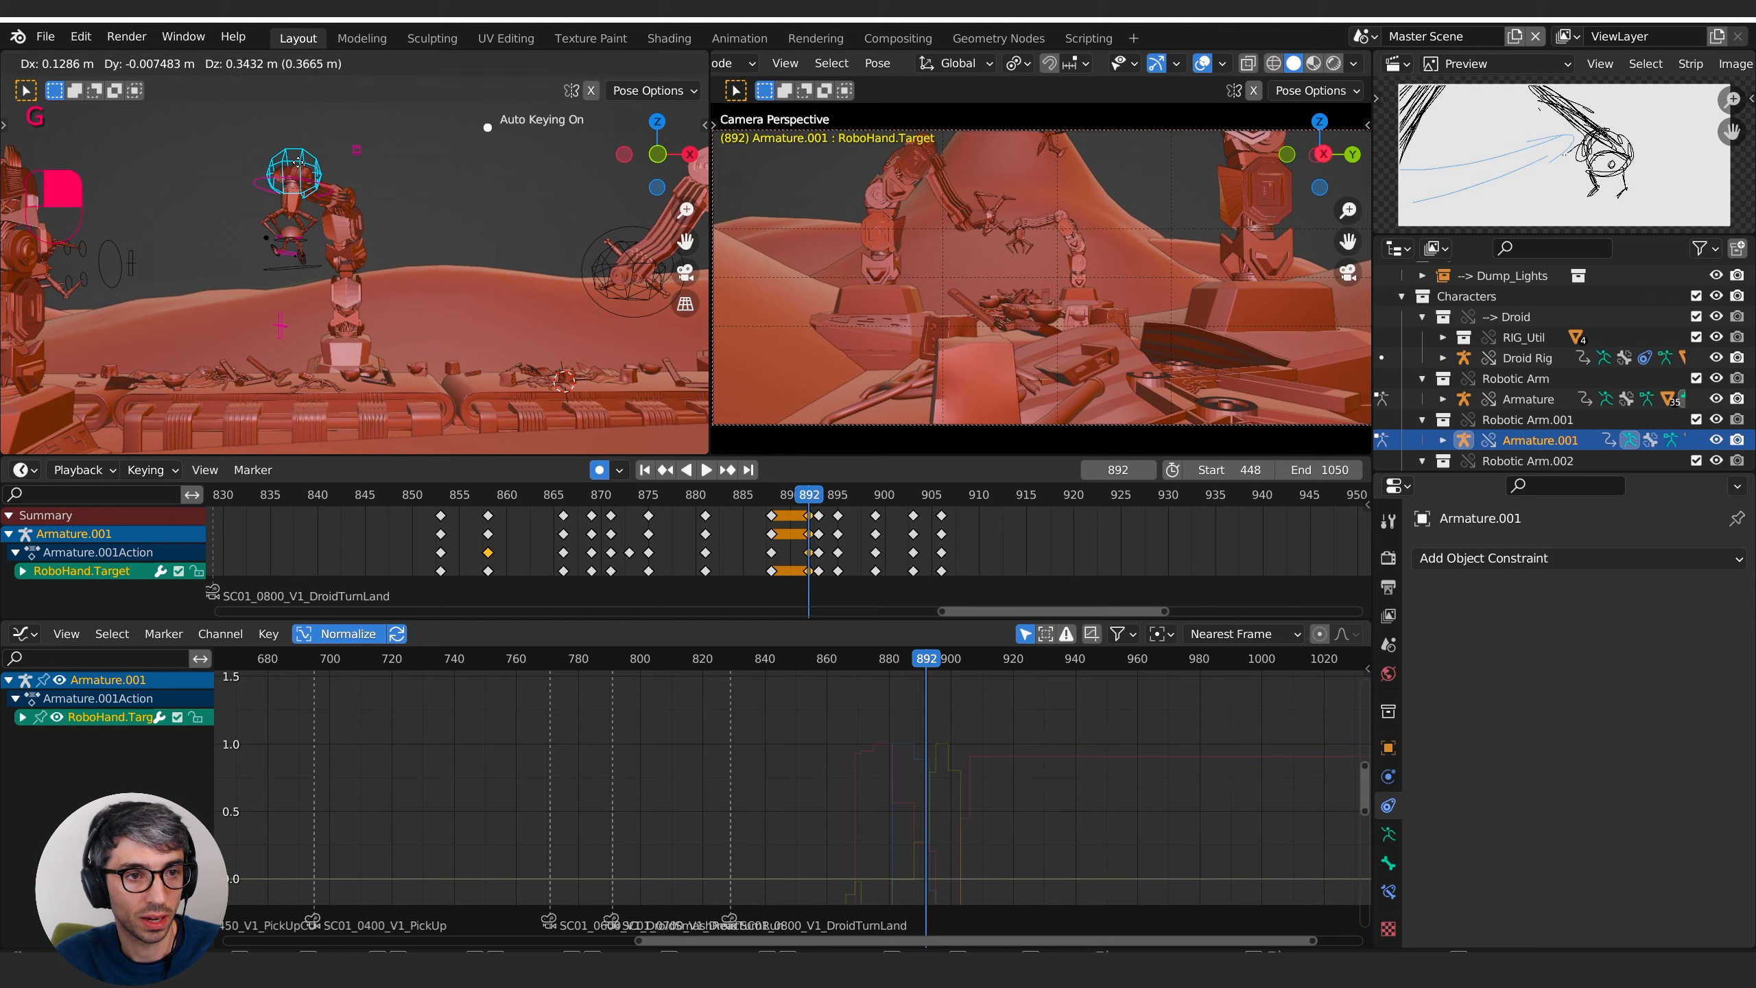
{"action": "left_click", "coordinate": [300, 164]}
- Delay all bones' keyframes from frame 893 onward by 3 frames, so they run from frame 896 to 909
{"action": "mouse_move", "coordinate": [800, 503]}
{"action": "left_mouse_down"}
{"action": "mouse_move", "coordinate": [745, 503]}
{"action": "mouse_move", "coordinate": [912, 508]}
{"action": "mouse_move", "coordinate": [812, 520]}
{"action": "left_mouse_up"}
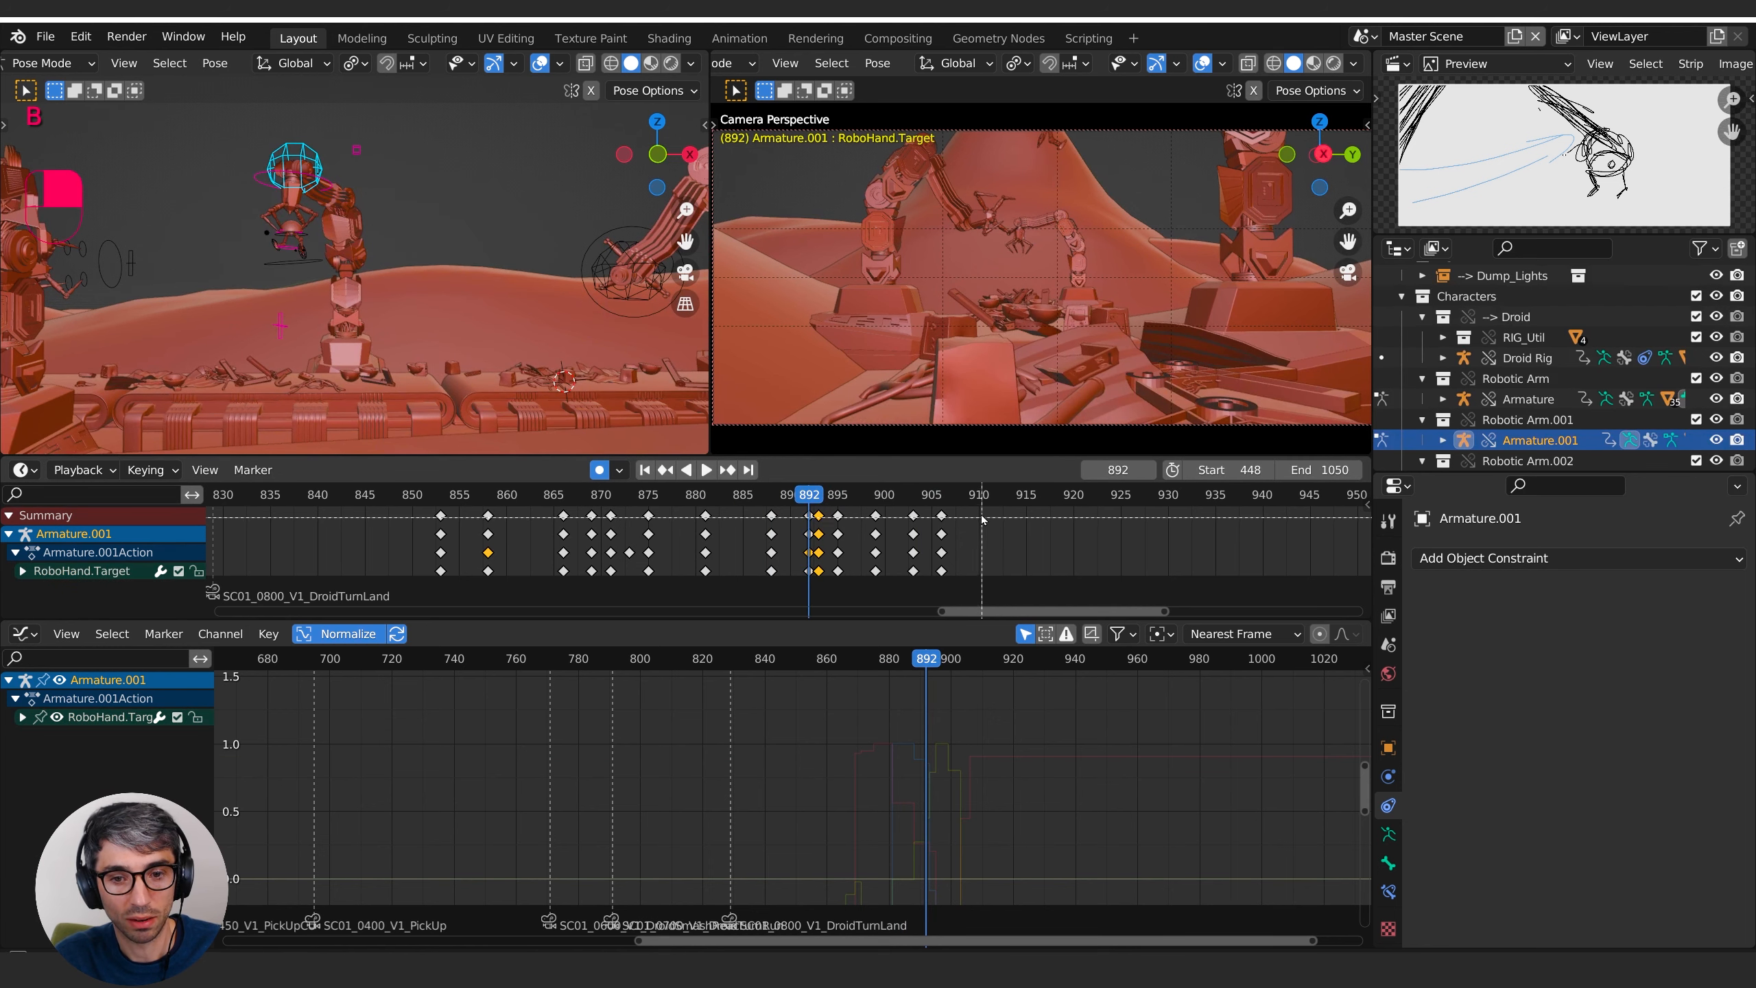
{"action": "key", "text": "a"}
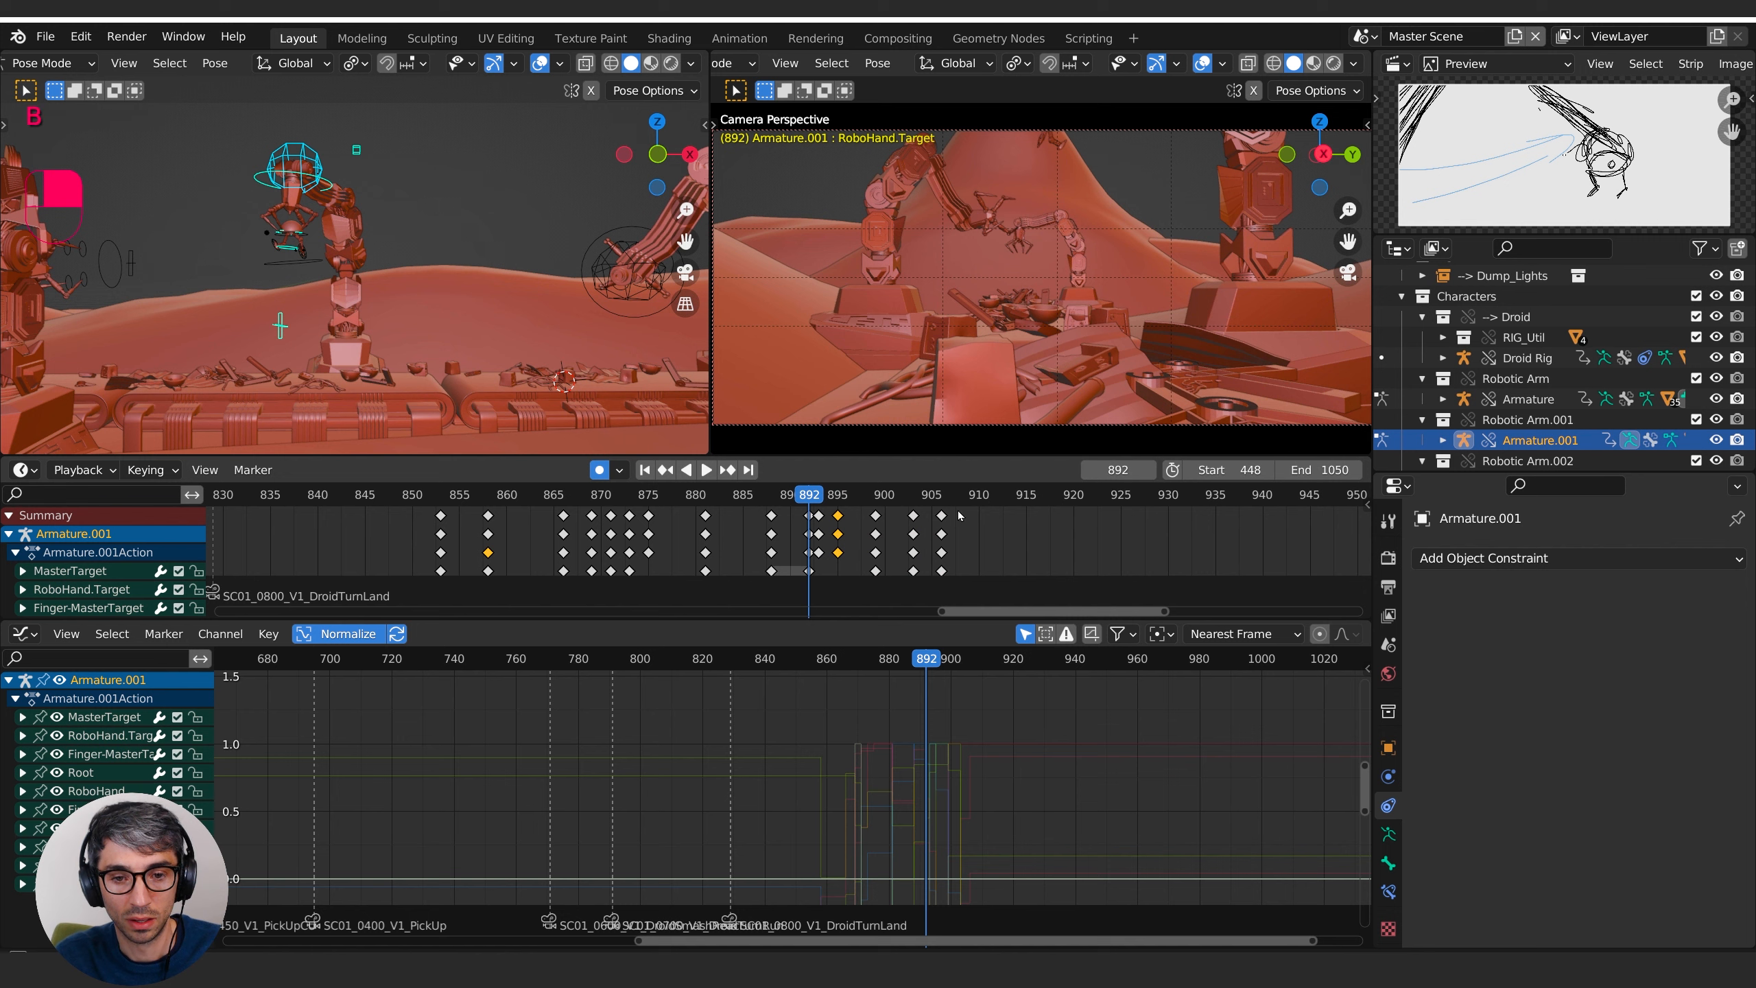
{"action": "left_click_drag", "start_coordinate": [818, 525], "coordinate": [818, 524]}
{"action": "key", "text": "g"}
{"action": "left_click", "coordinate": [846, 520]}
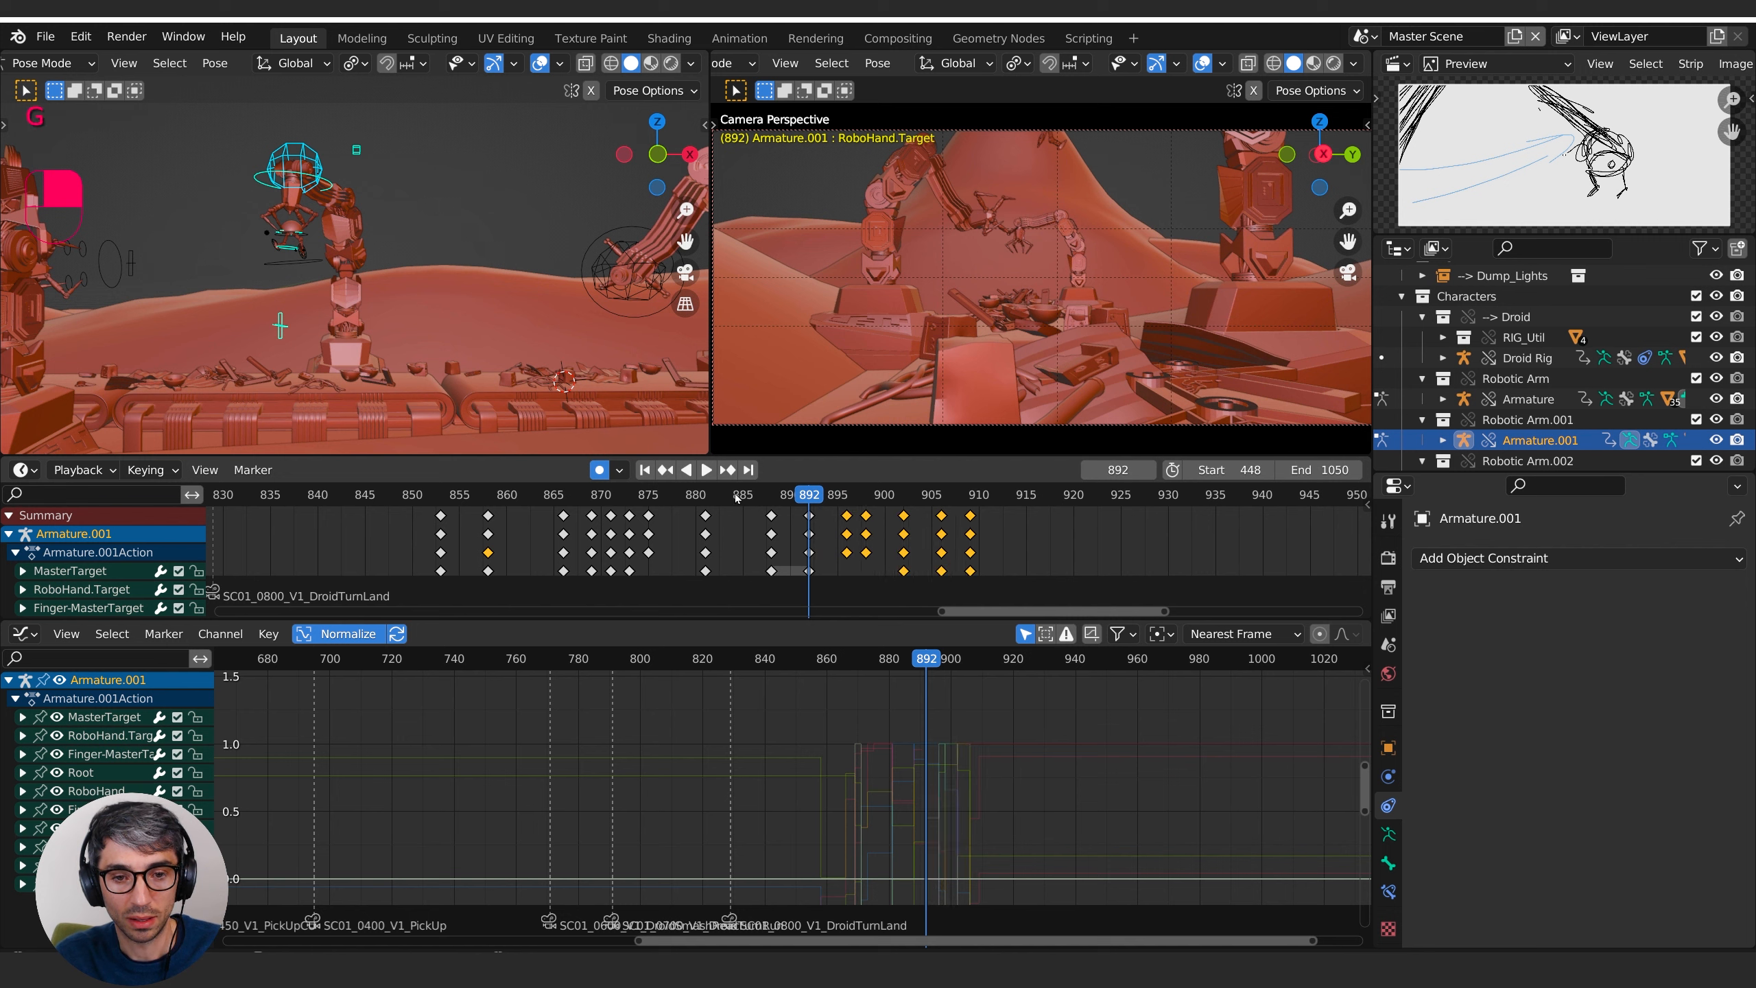
- Play back from about frame 851 and again from about frame 854 to examine the retimed swing
{"action": "key", "text": "space"}
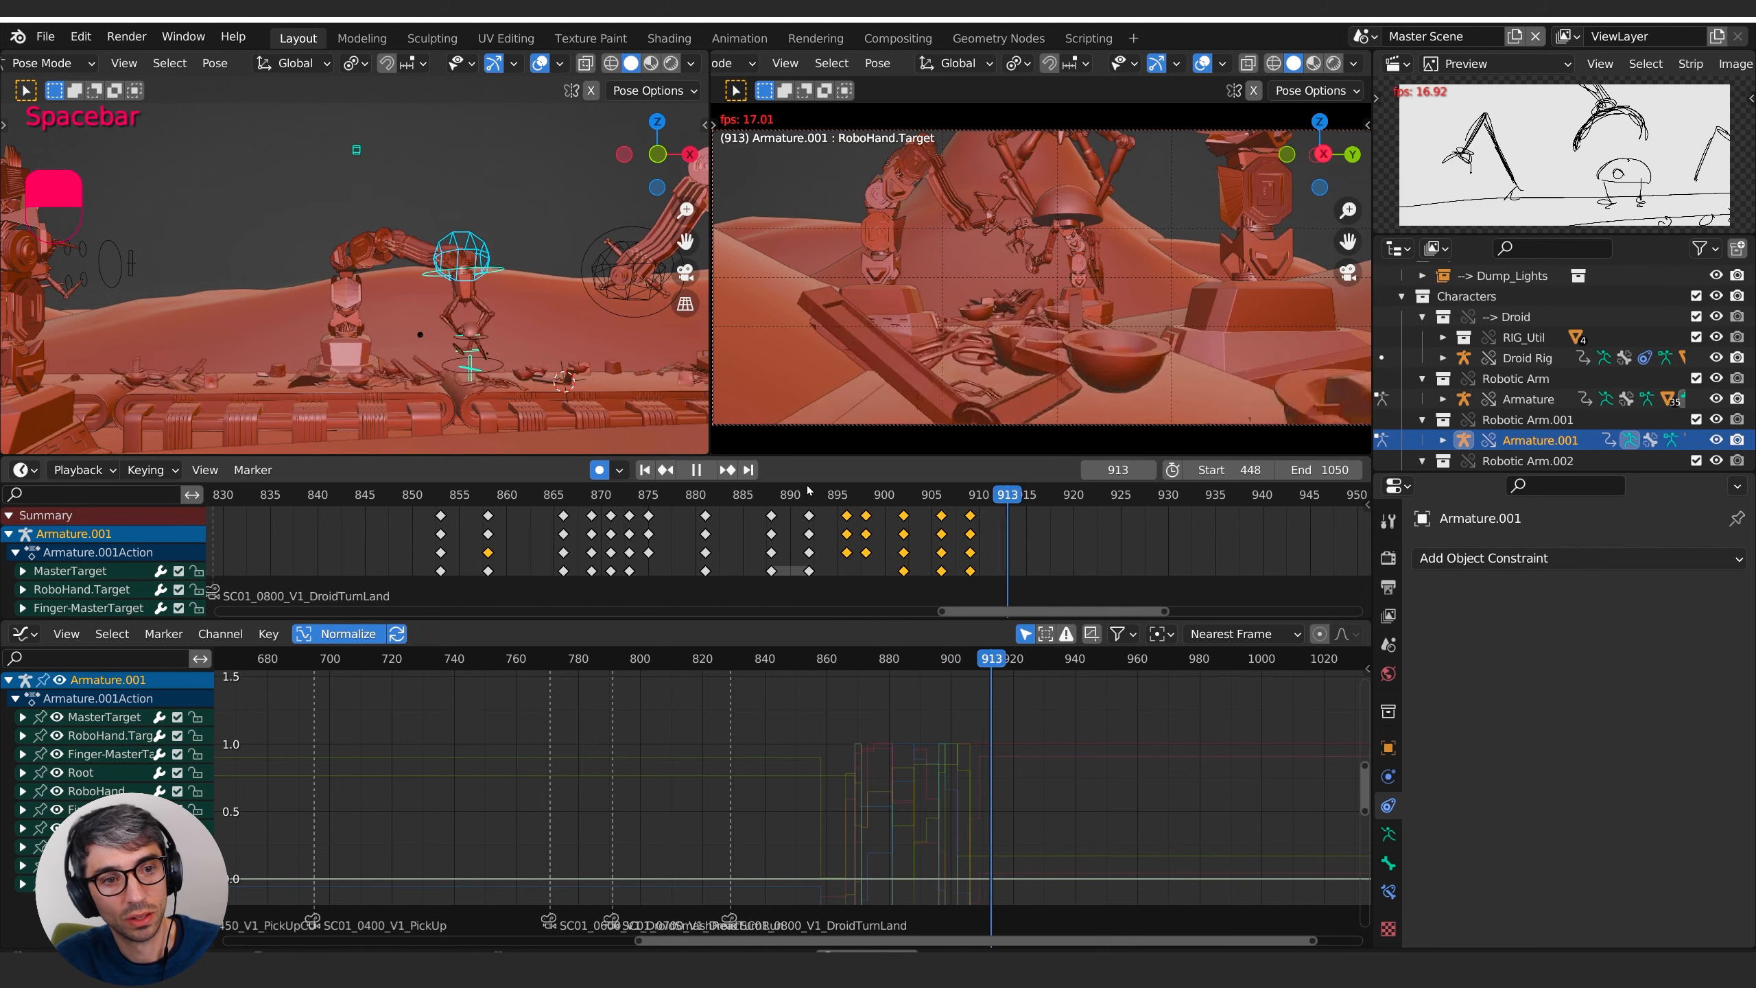
{"action": "key", "text": "space"}
{"action": "left_click", "coordinate": [422, 496]}
{"action": "key", "text": "space"}
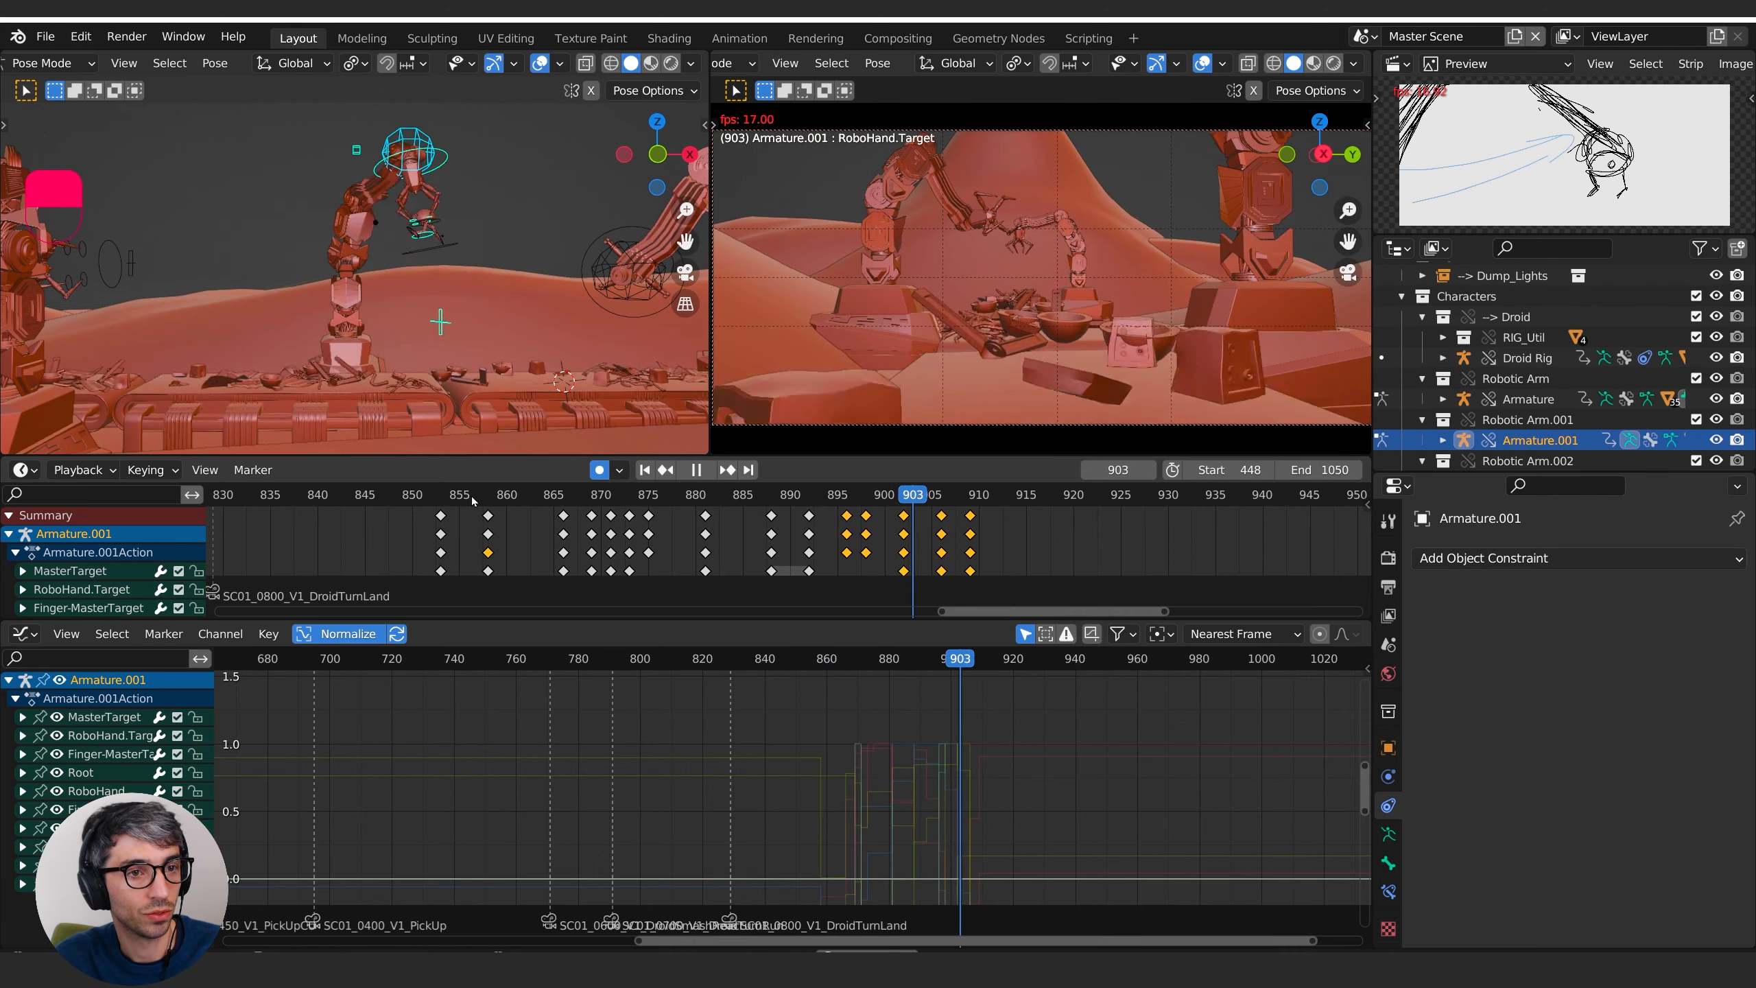
{"action": "left_click", "coordinate": [453, 495]}
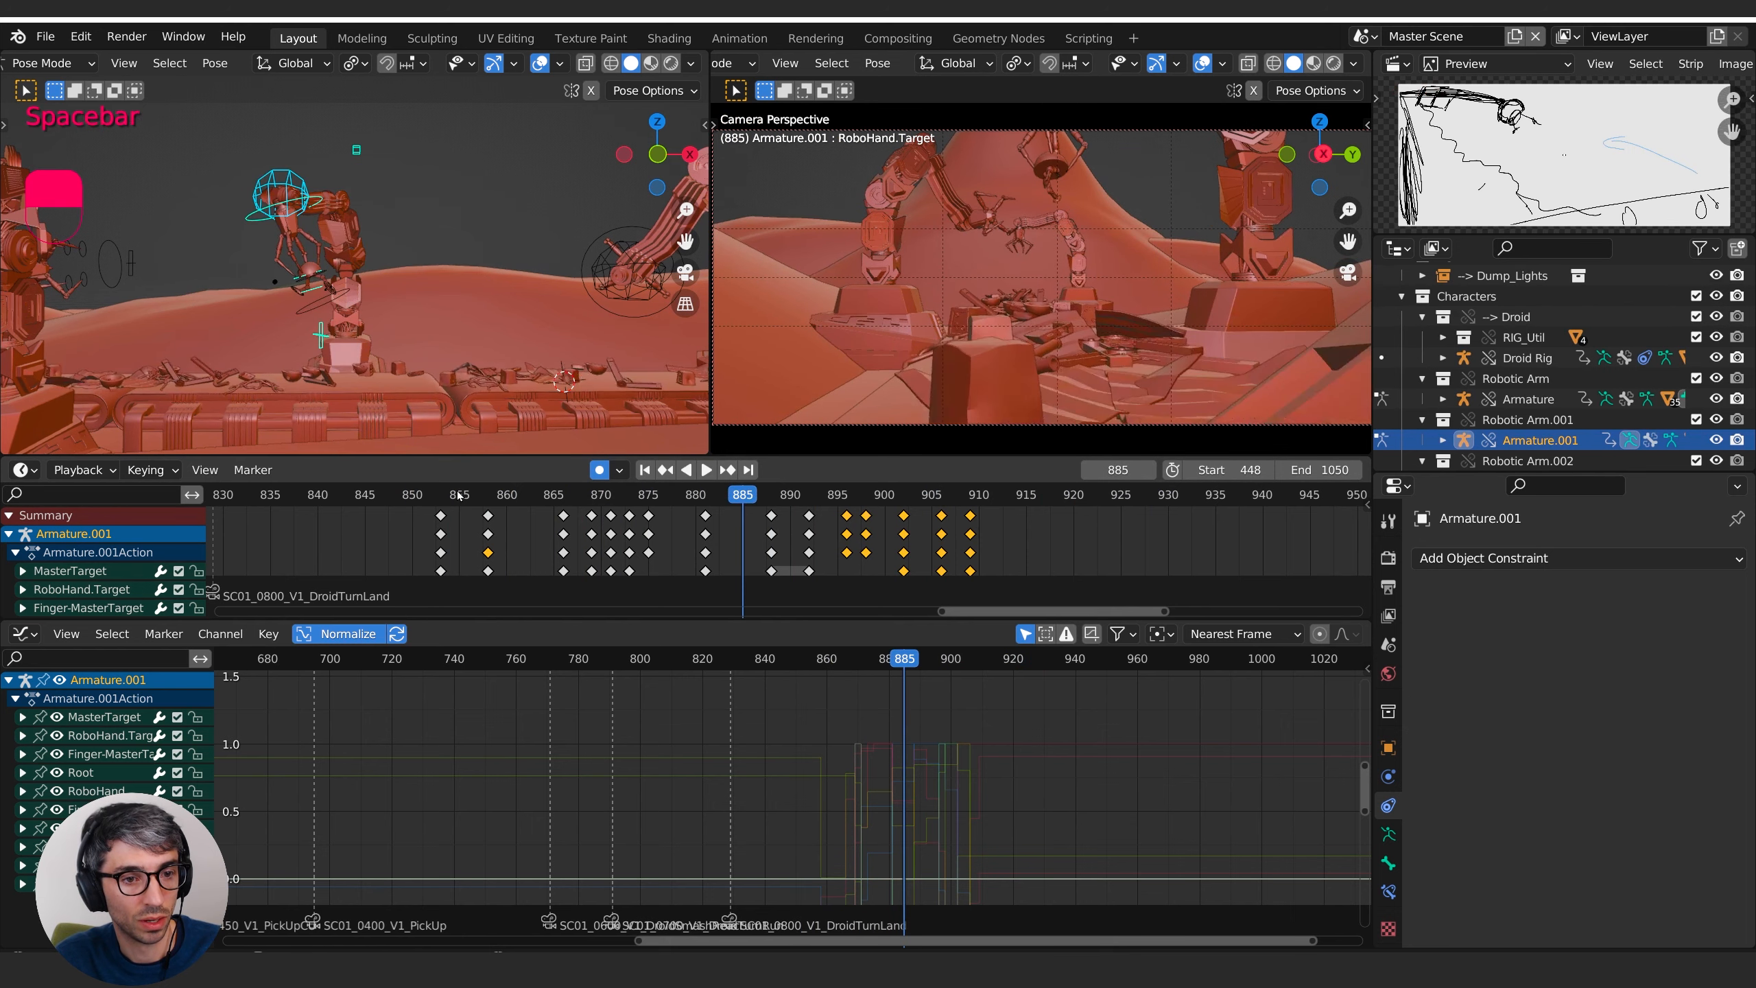
{"action": "left_click", "coordinate": [511, 496]}
- Try deleting all bones' keyframes at frame 858, review the start of the motion, and undo the deletion
{"action": "left_click_drag", "start_coordinate": [509, 498], "coordinate": [491, 505]}
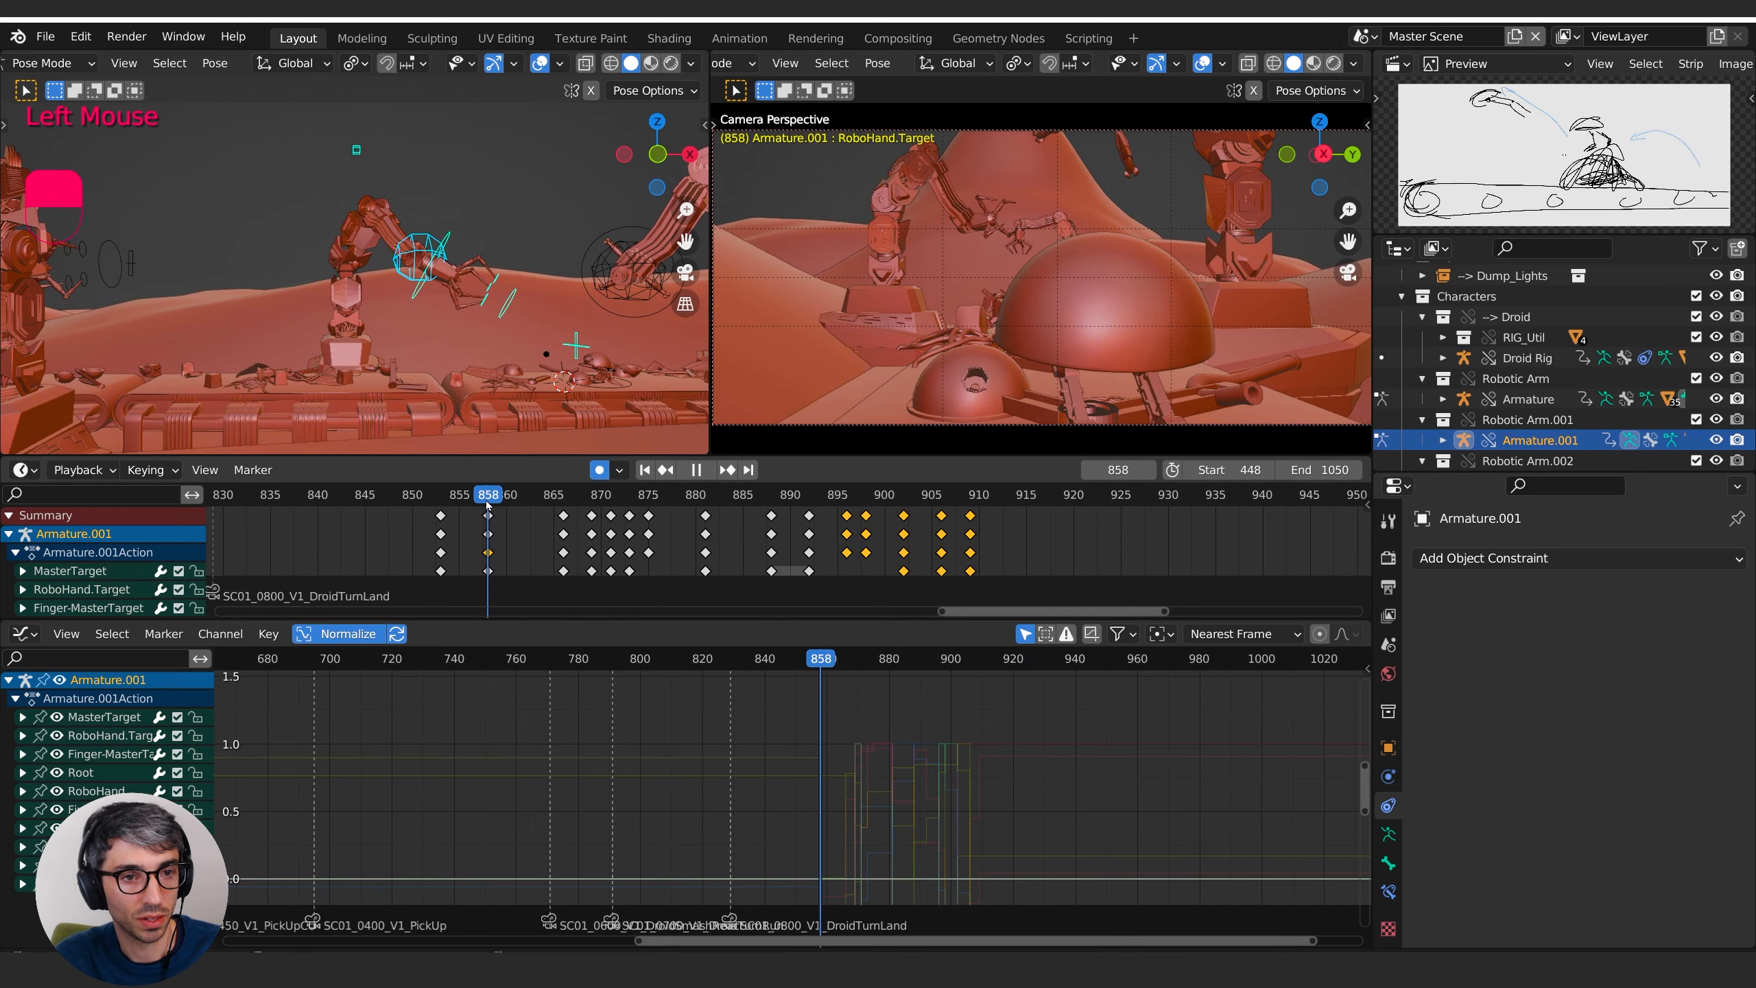
{"action": "key", "text": "x"}
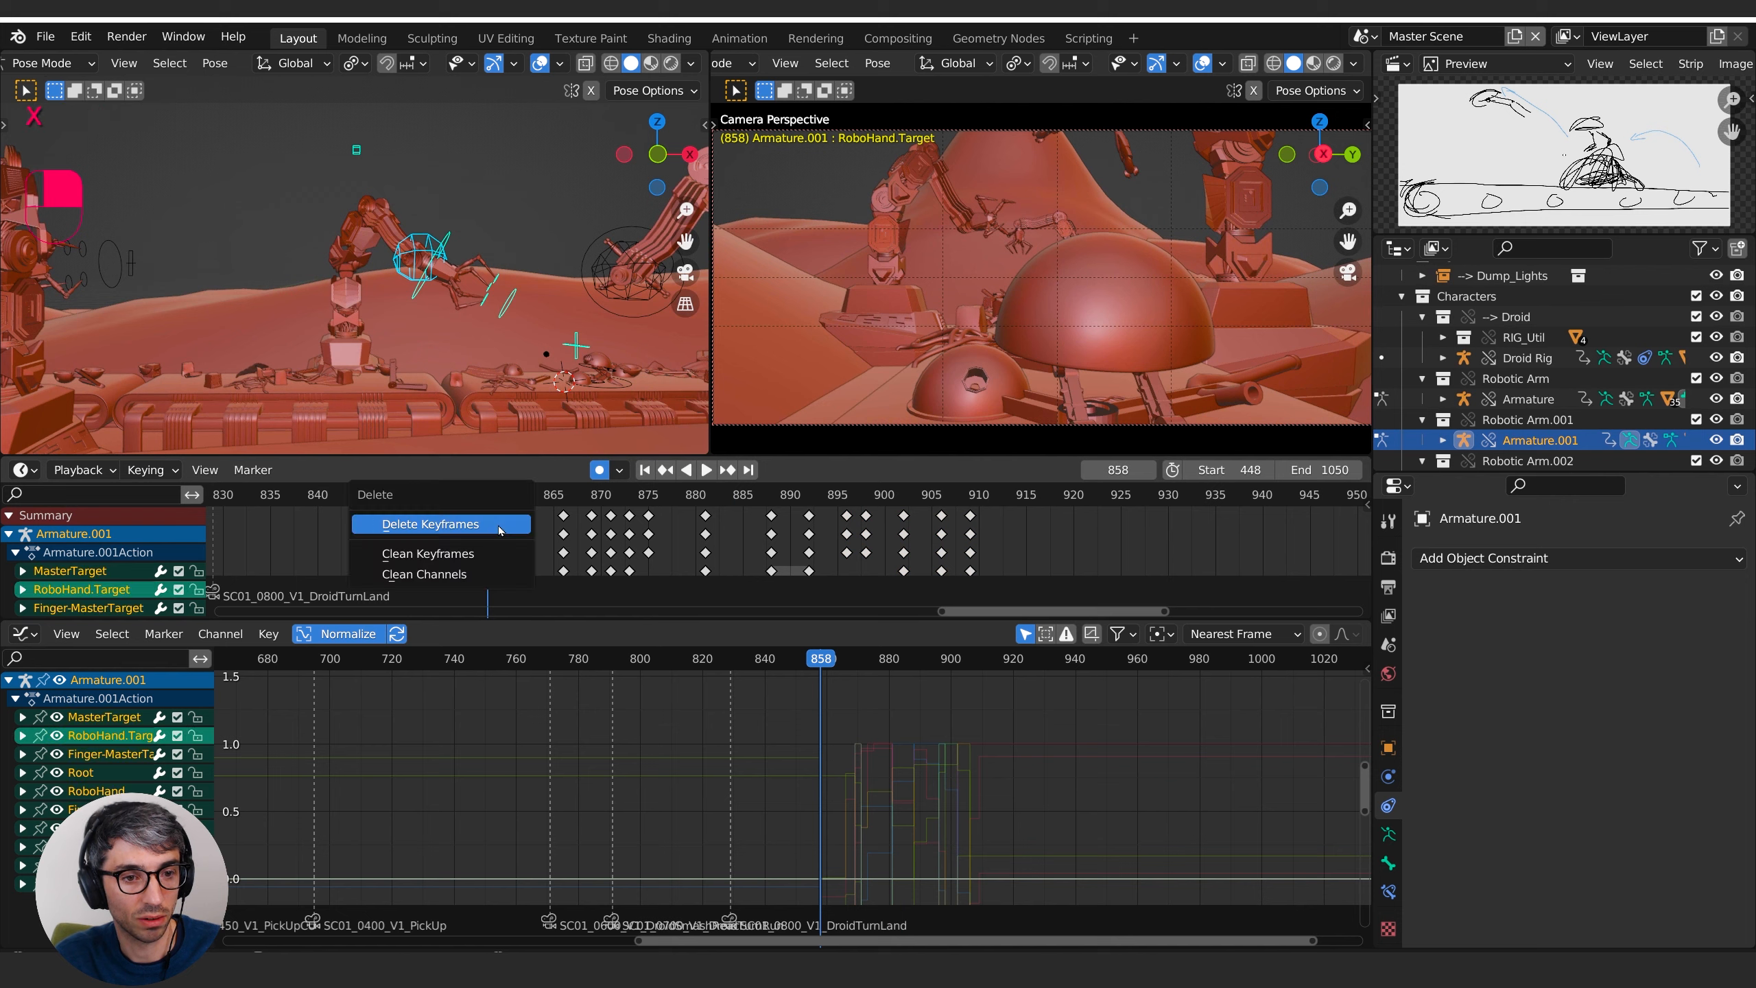
{"action": "left_click", "coordinate": [500, 523]}
{"action": "left_click_drag", "start_coordinate": [475, 494], "coordinate": [377, 494]}
{"action": "key", "text": "space"}
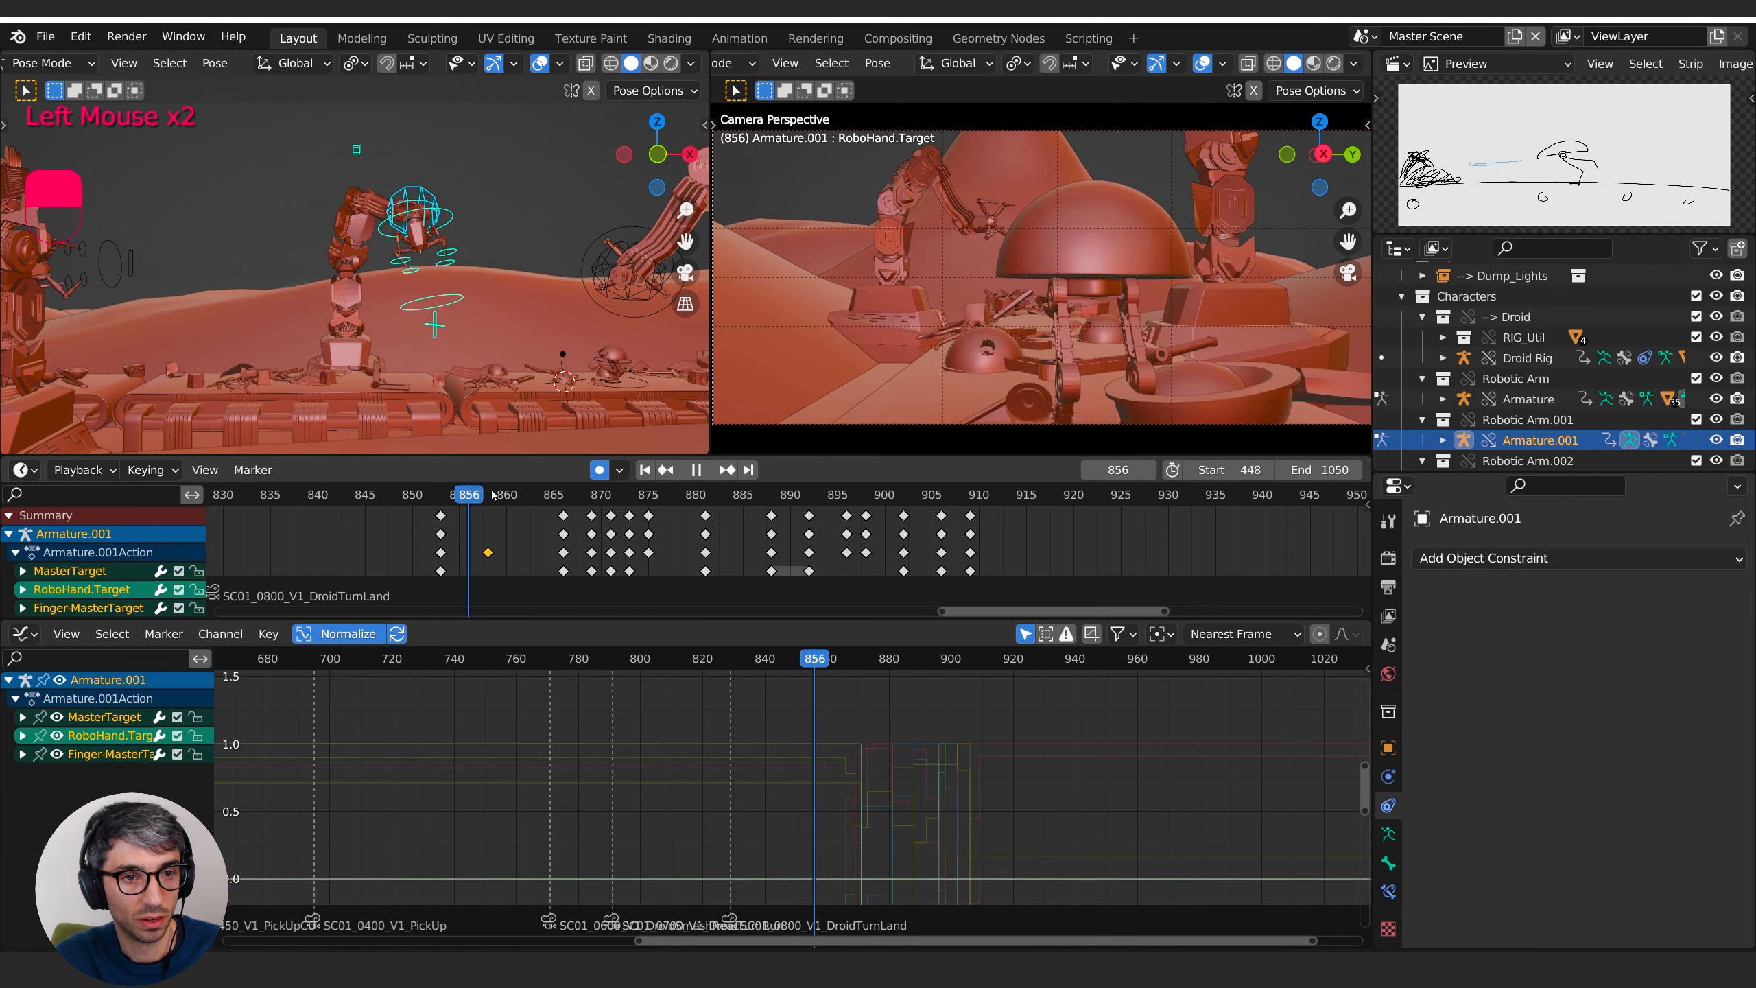
{"action": "key", "text": "ctrl+z"}
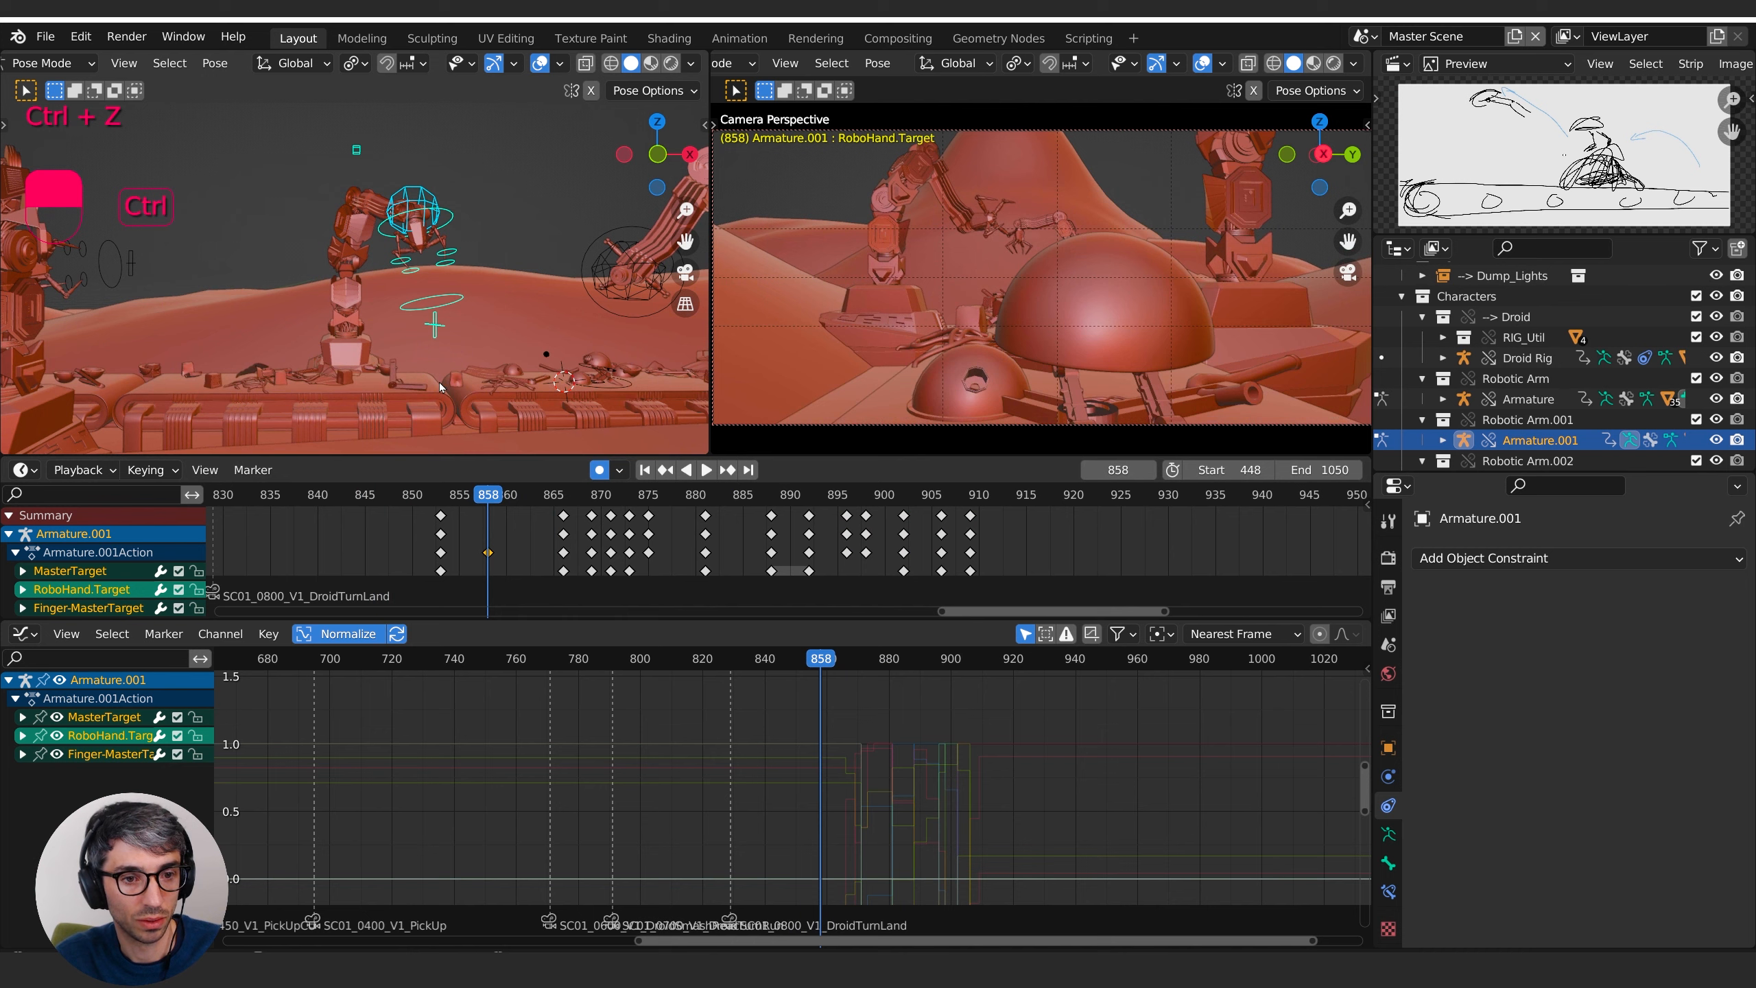
{"action": "key", "text": "ctrl+z"}
- Insert a keyframe for all bones at frame 853, and delete their keyframes at frame 858
{"action": "key", "text": "space"}
{"action": "left_click_drag", "start_coordinate": [489, 505], "coordinate": [440, 505]}
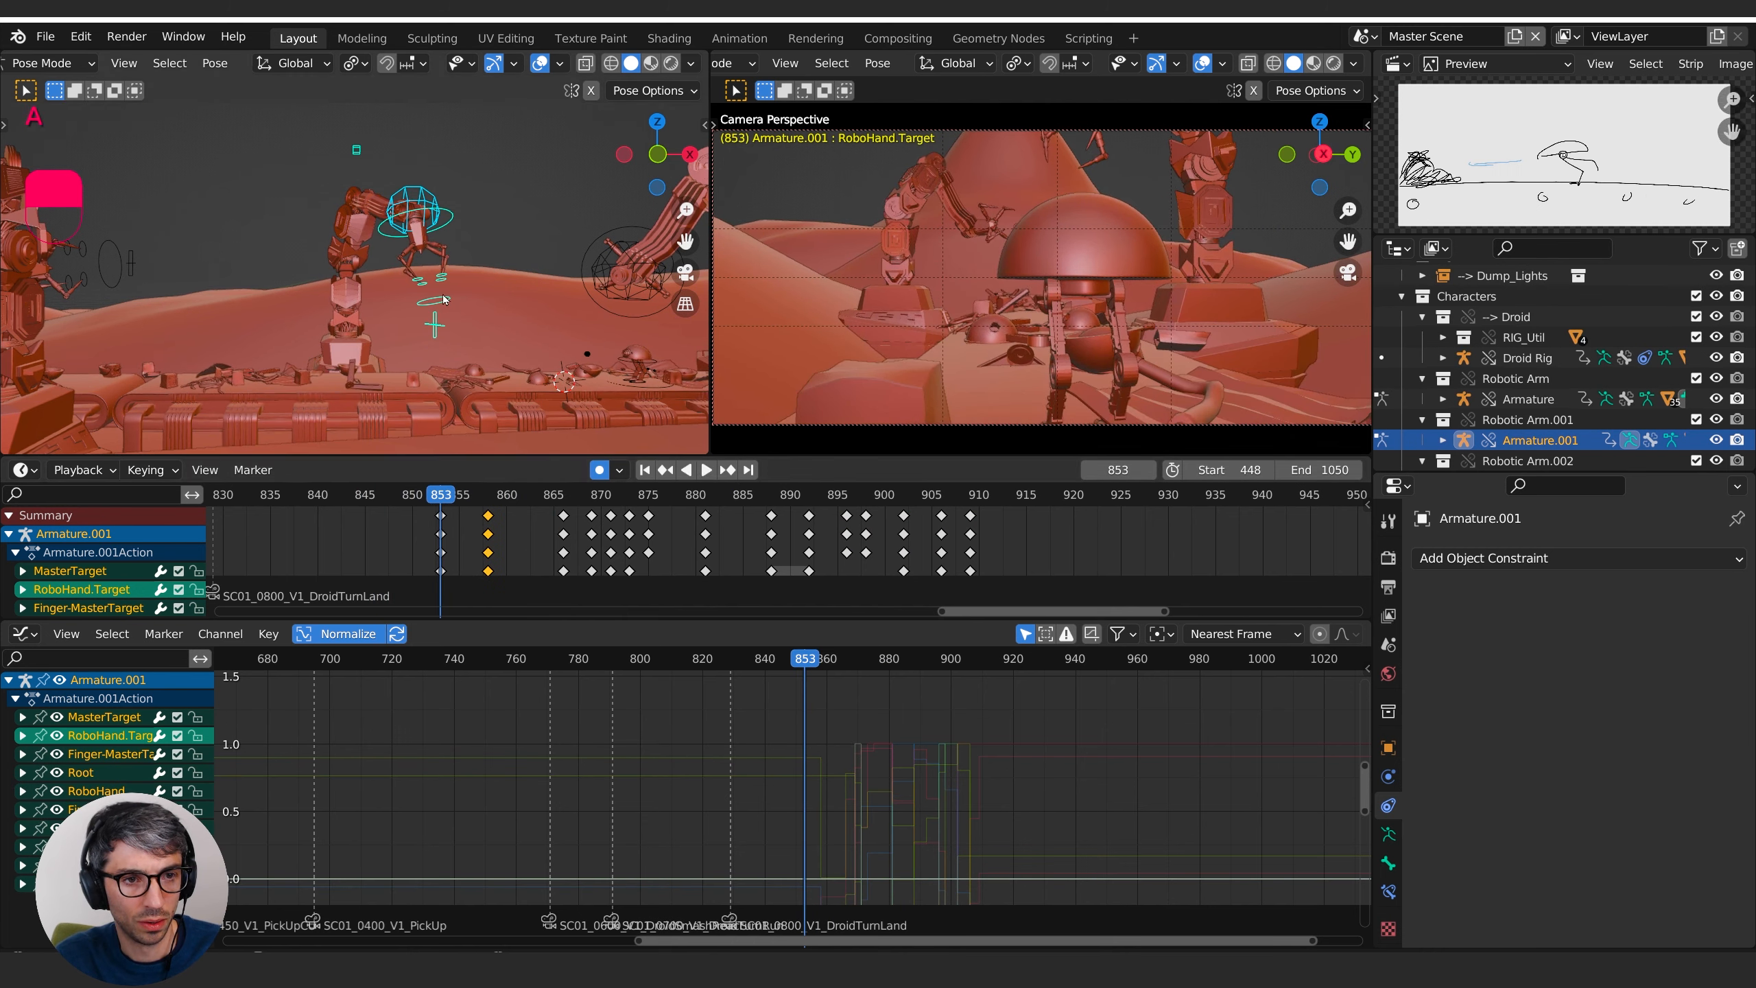
{"action": "key", "text": "i"}
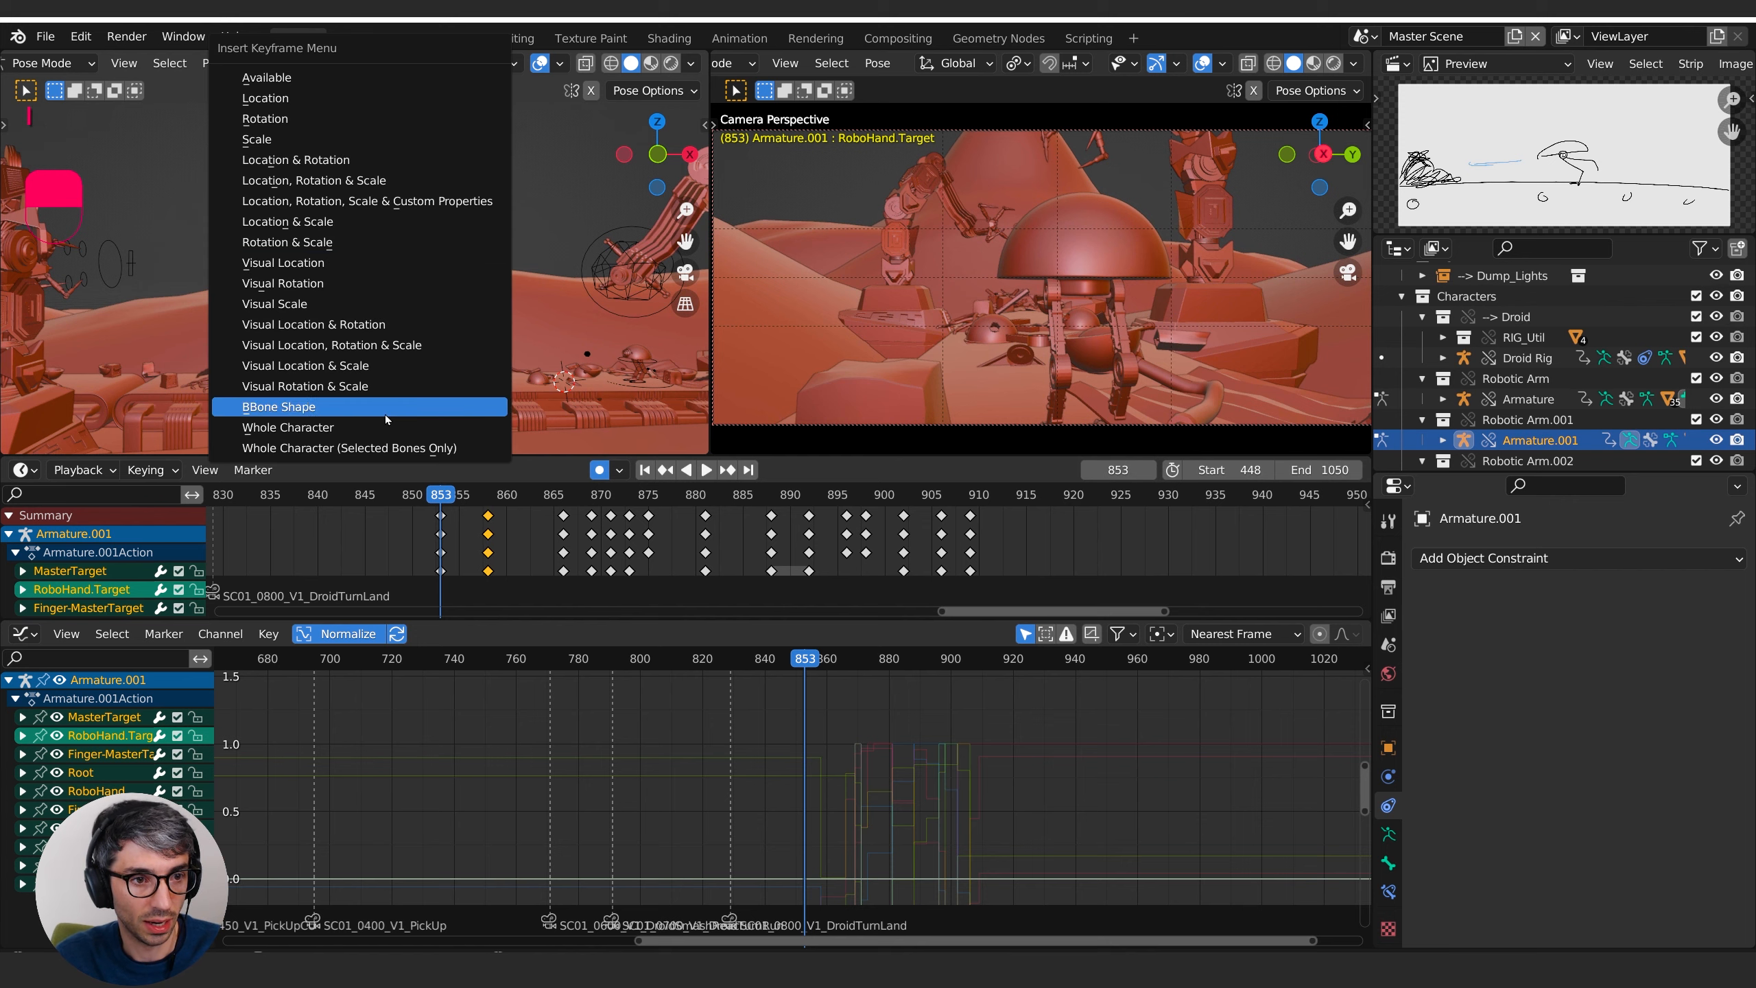
{"action": "key", "text": "Return"}
{"action": "left_click", "coordinate": [488, 518]}
{"action": "key", "text": "x"}
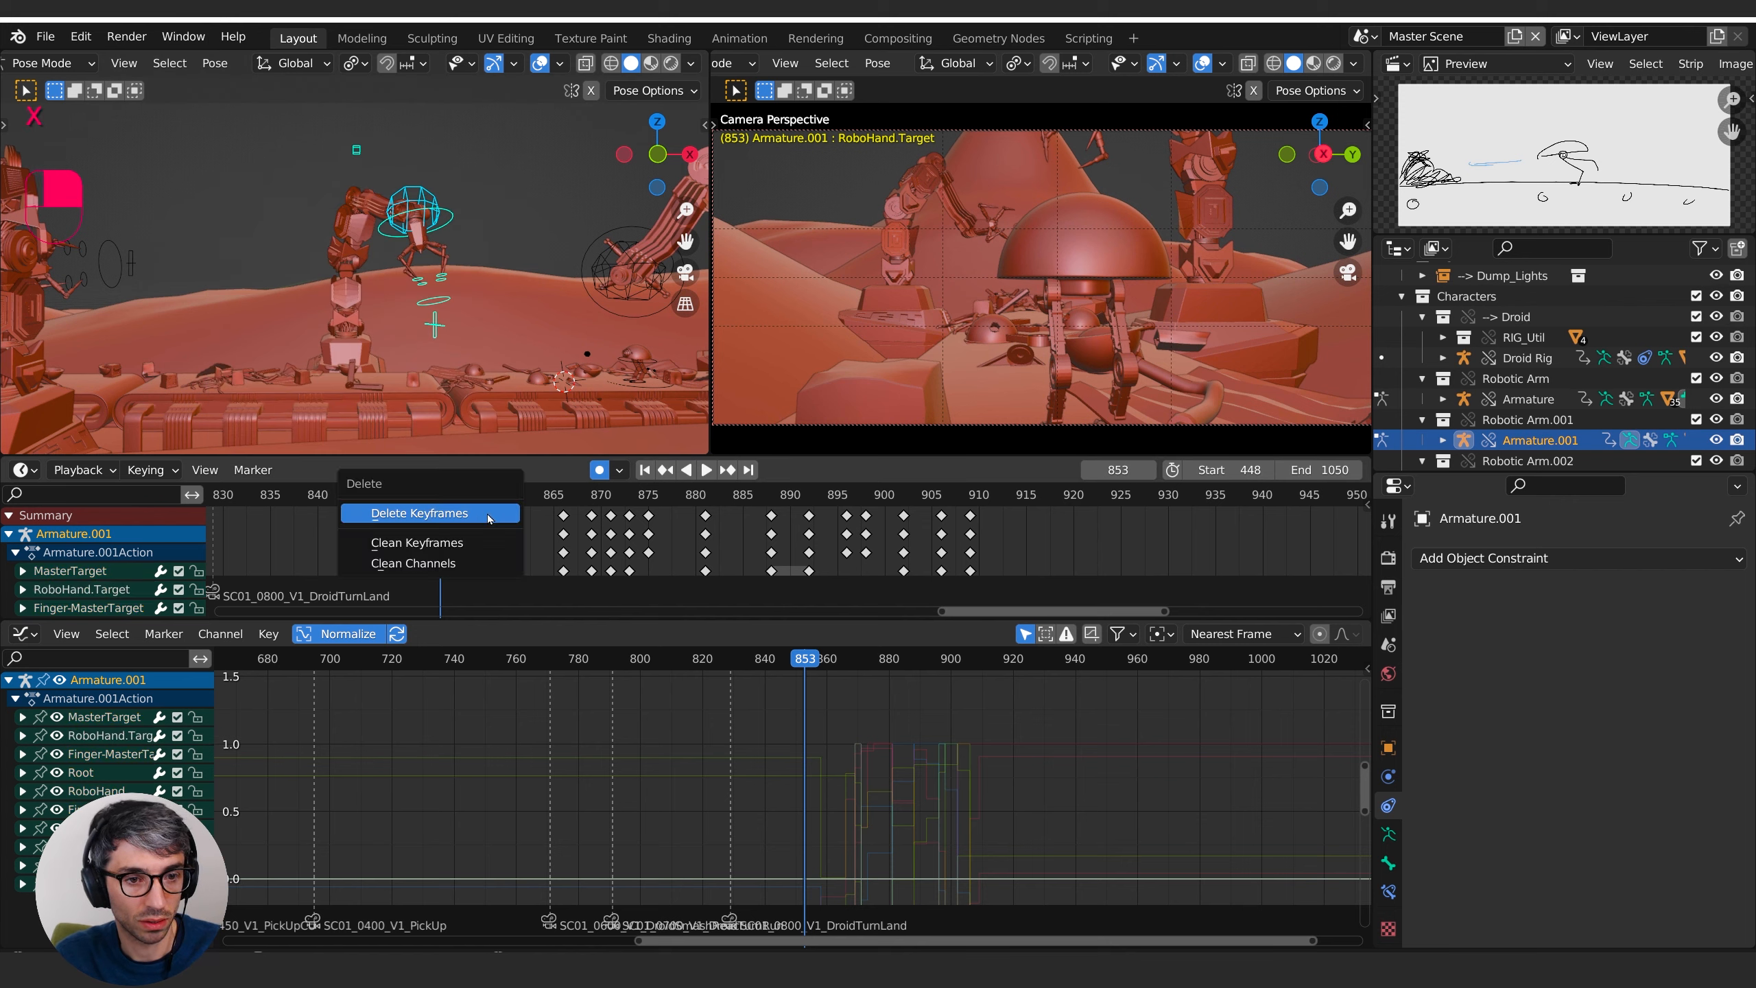
{"action": "left_click", "coordinate": [488, 516]}
- At frame 858, reposition the RoboHand.Target bone and move the MasterTarget bone sideways by about 2.25 m toward the conveyor gap
{"action": "left_click_drag", "start_coordinate": [428, 496], "coordinate": [494, 490]}
{"action": "left_click", "coordinate": [440, 199]}
{"action": "key", "text": "g"}
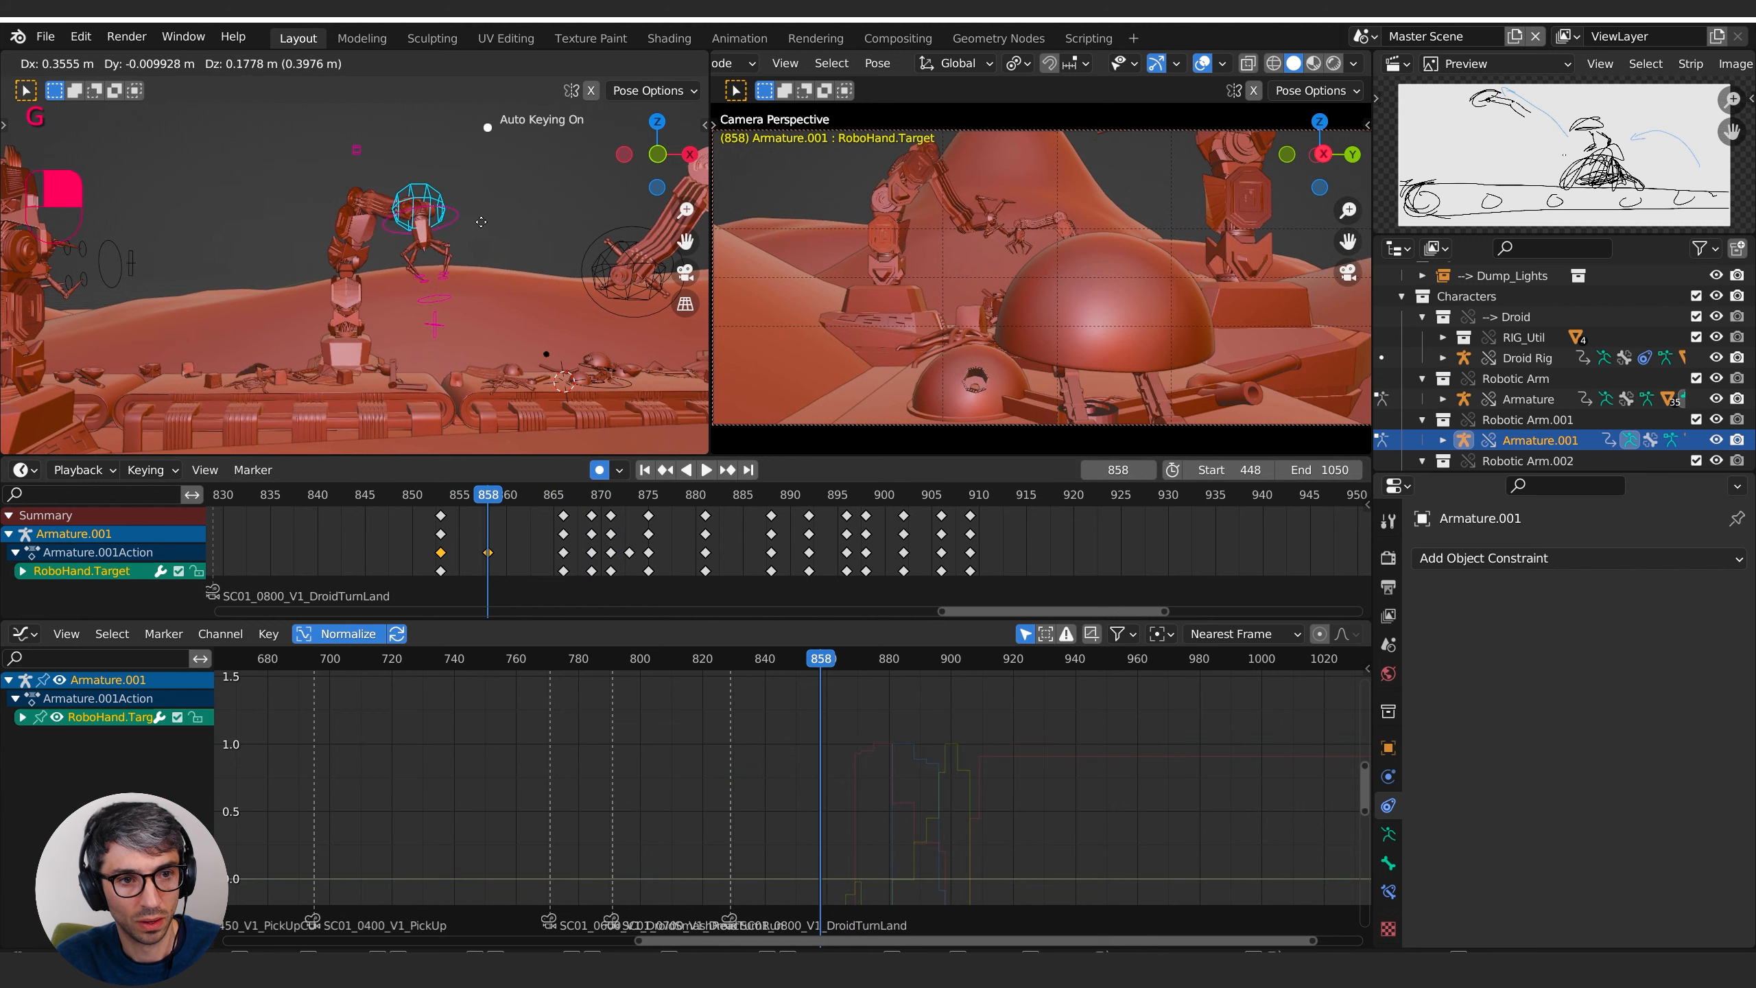
{"action": "left_click", "coordinate": [498, 216]}
{"action": "left_click", "coordinate": [435, 330]}
{"action": "key", "text": "g"}
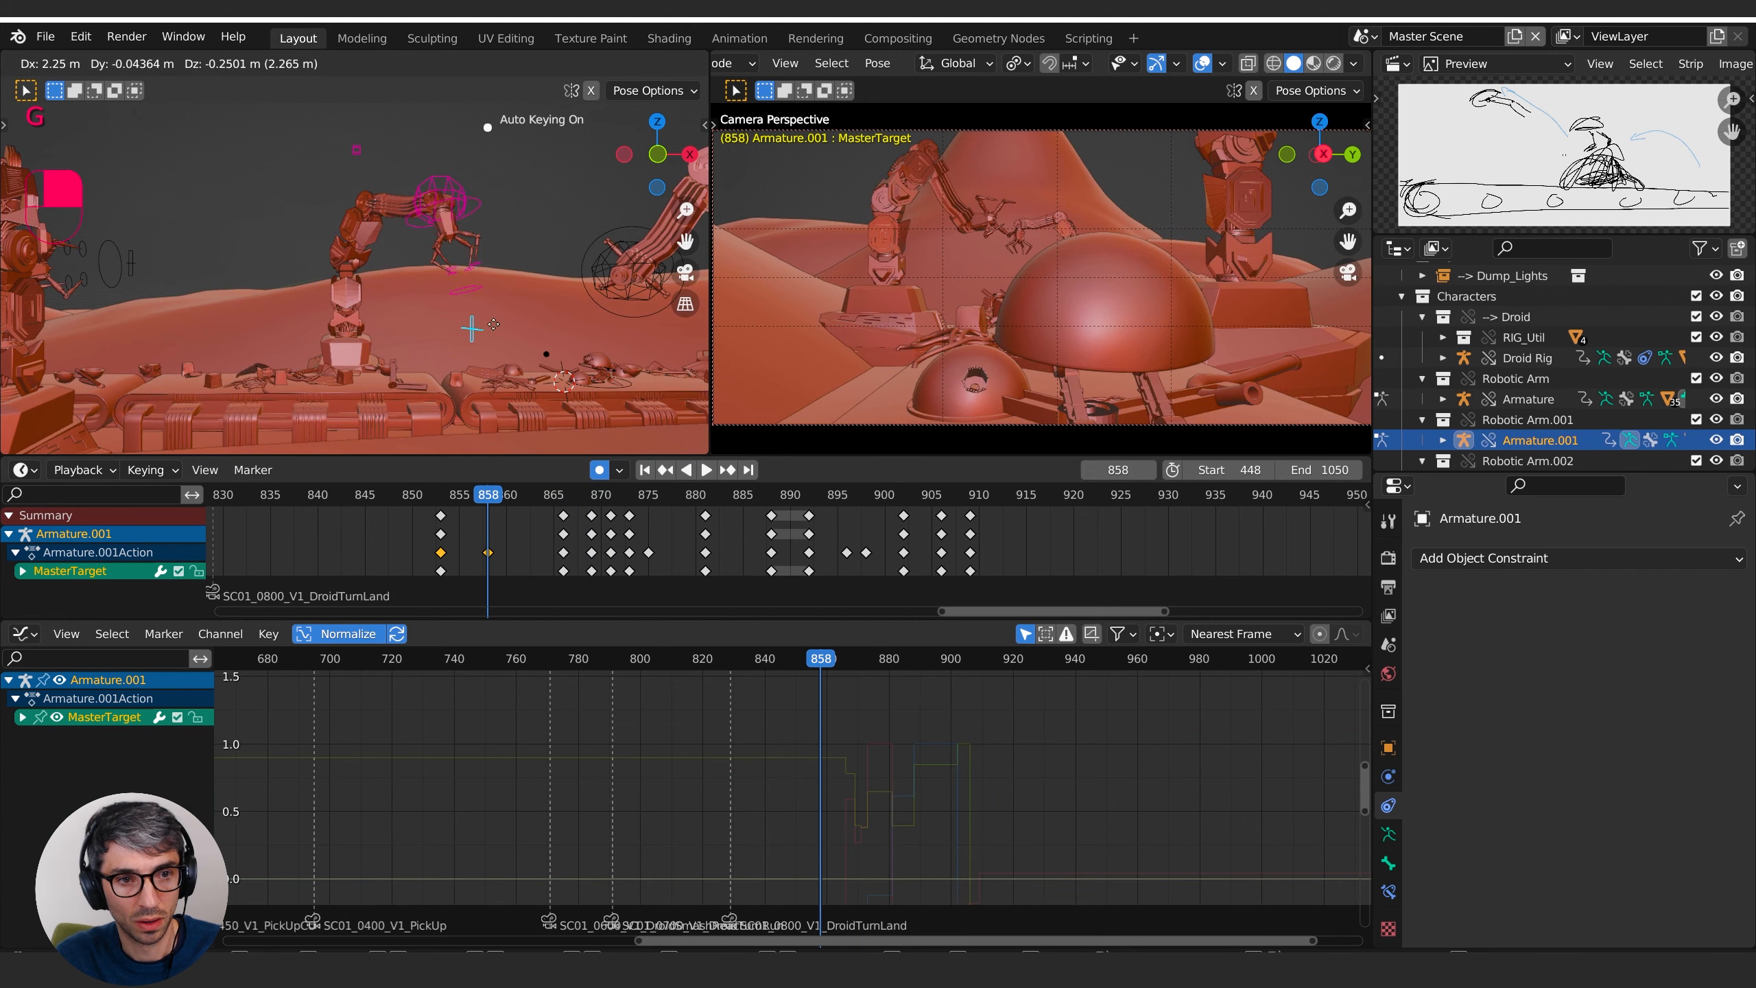
{"action": "left_click", "coordinate": [503, 318]}
- Review the swing in playback and delay all bones' keyframes at frames 906 and 909 by 6 frames, to 912 and 915
{"action": "key", "text": "space"}
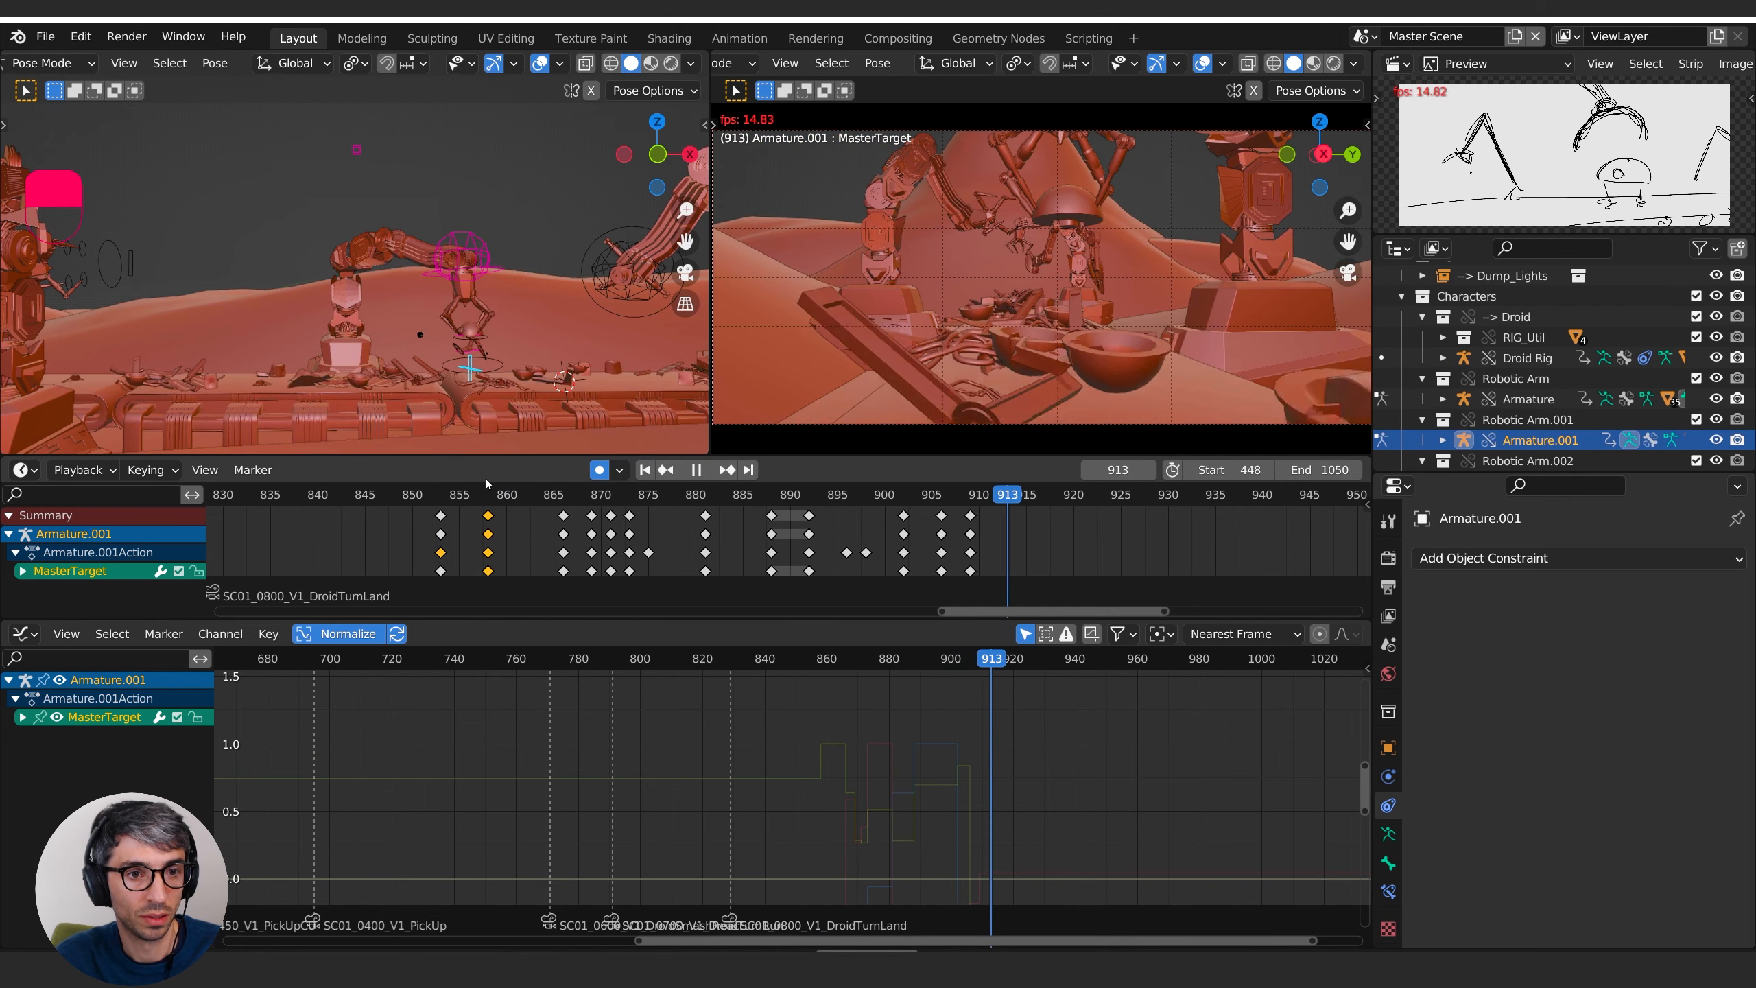
{"action": "left_click", "coordinate": [373, 483]}
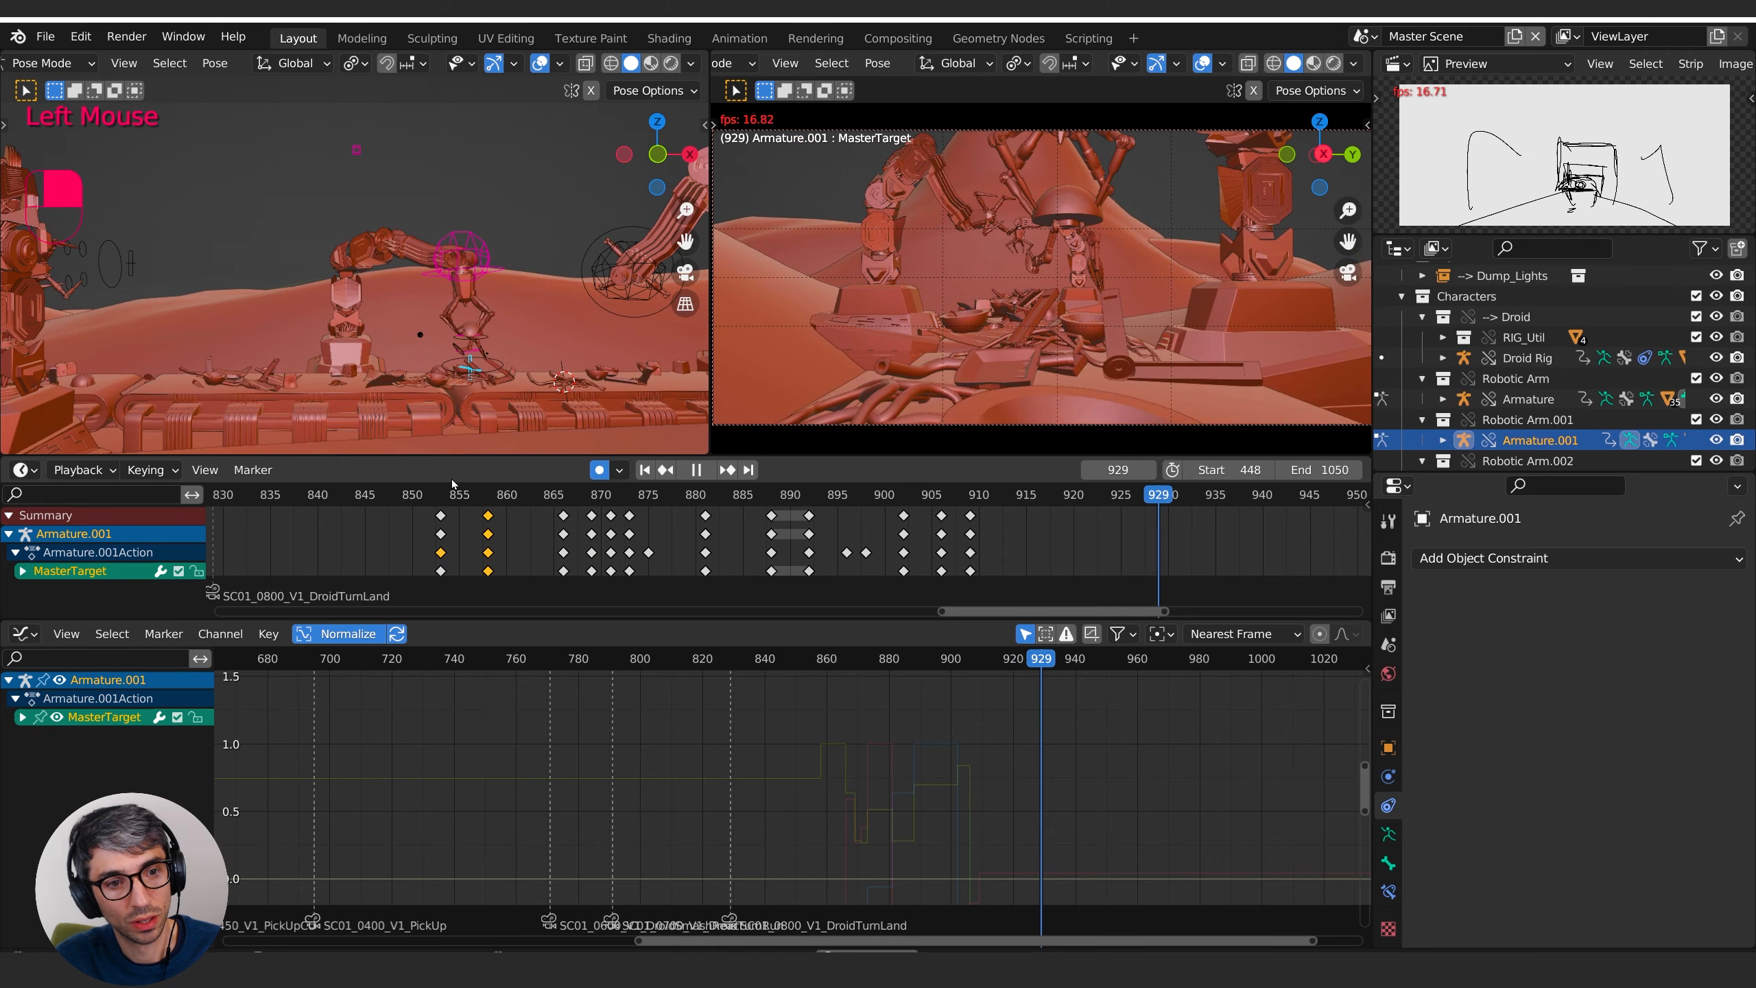
{"action": "left_click", "coordinate": [406, 498]}
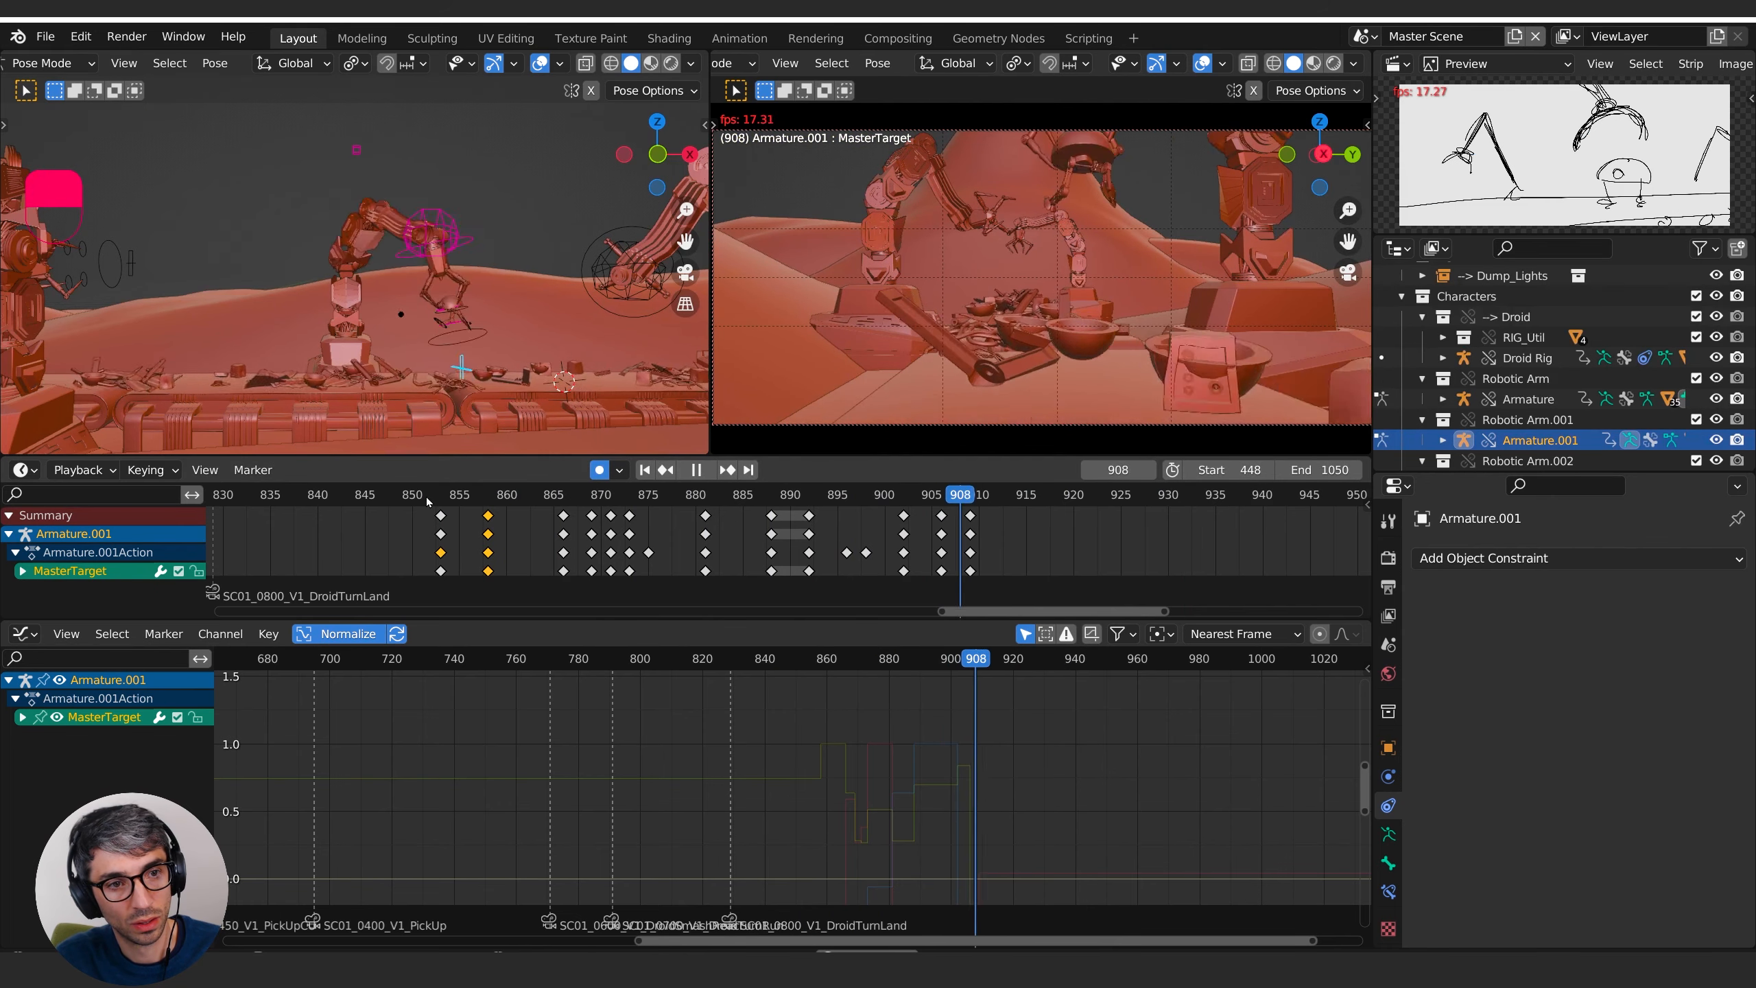
{"action": "key", "text": "space"}
{"action": "left_click_drag", "start_coordinate": [425, 497], "coordinate": [932, 524]}
{"action": "key", "text": "a"}
{"action": "key", "text": "g"}
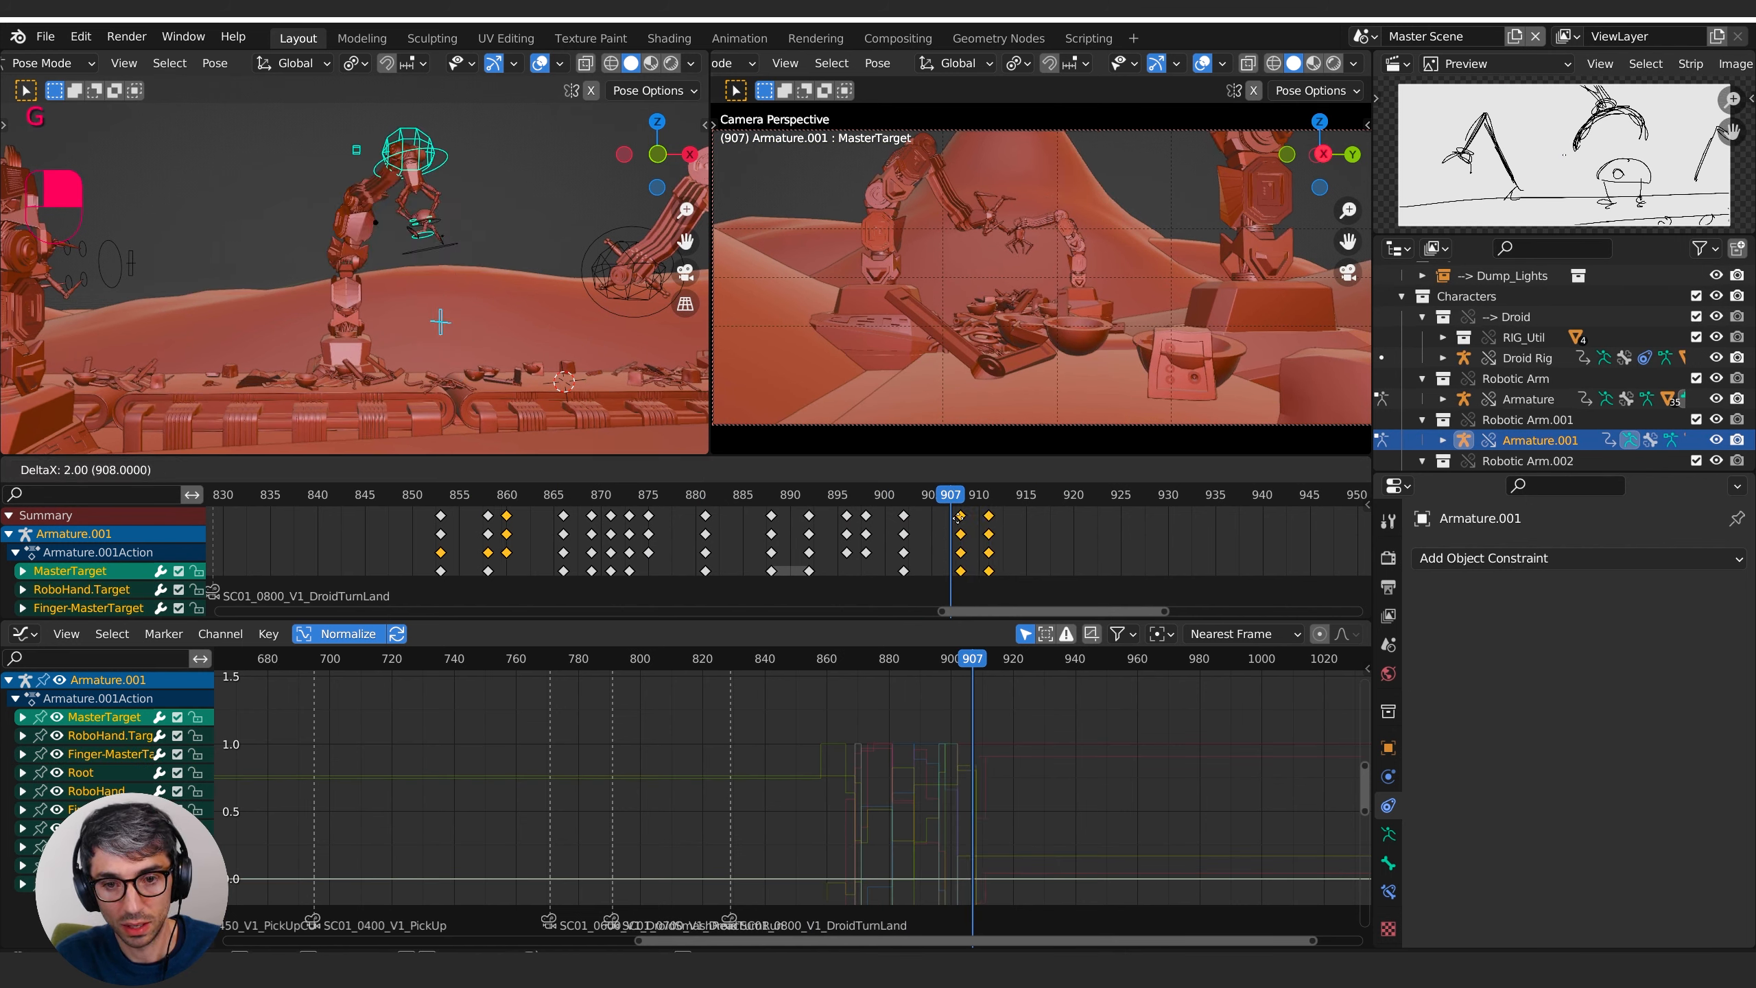
- Review the motion from the start and shift all bones' keyframes between frames 864 and 869 earlier, to frames 862, 864 and 866
{"action": "key", "text": "space"}
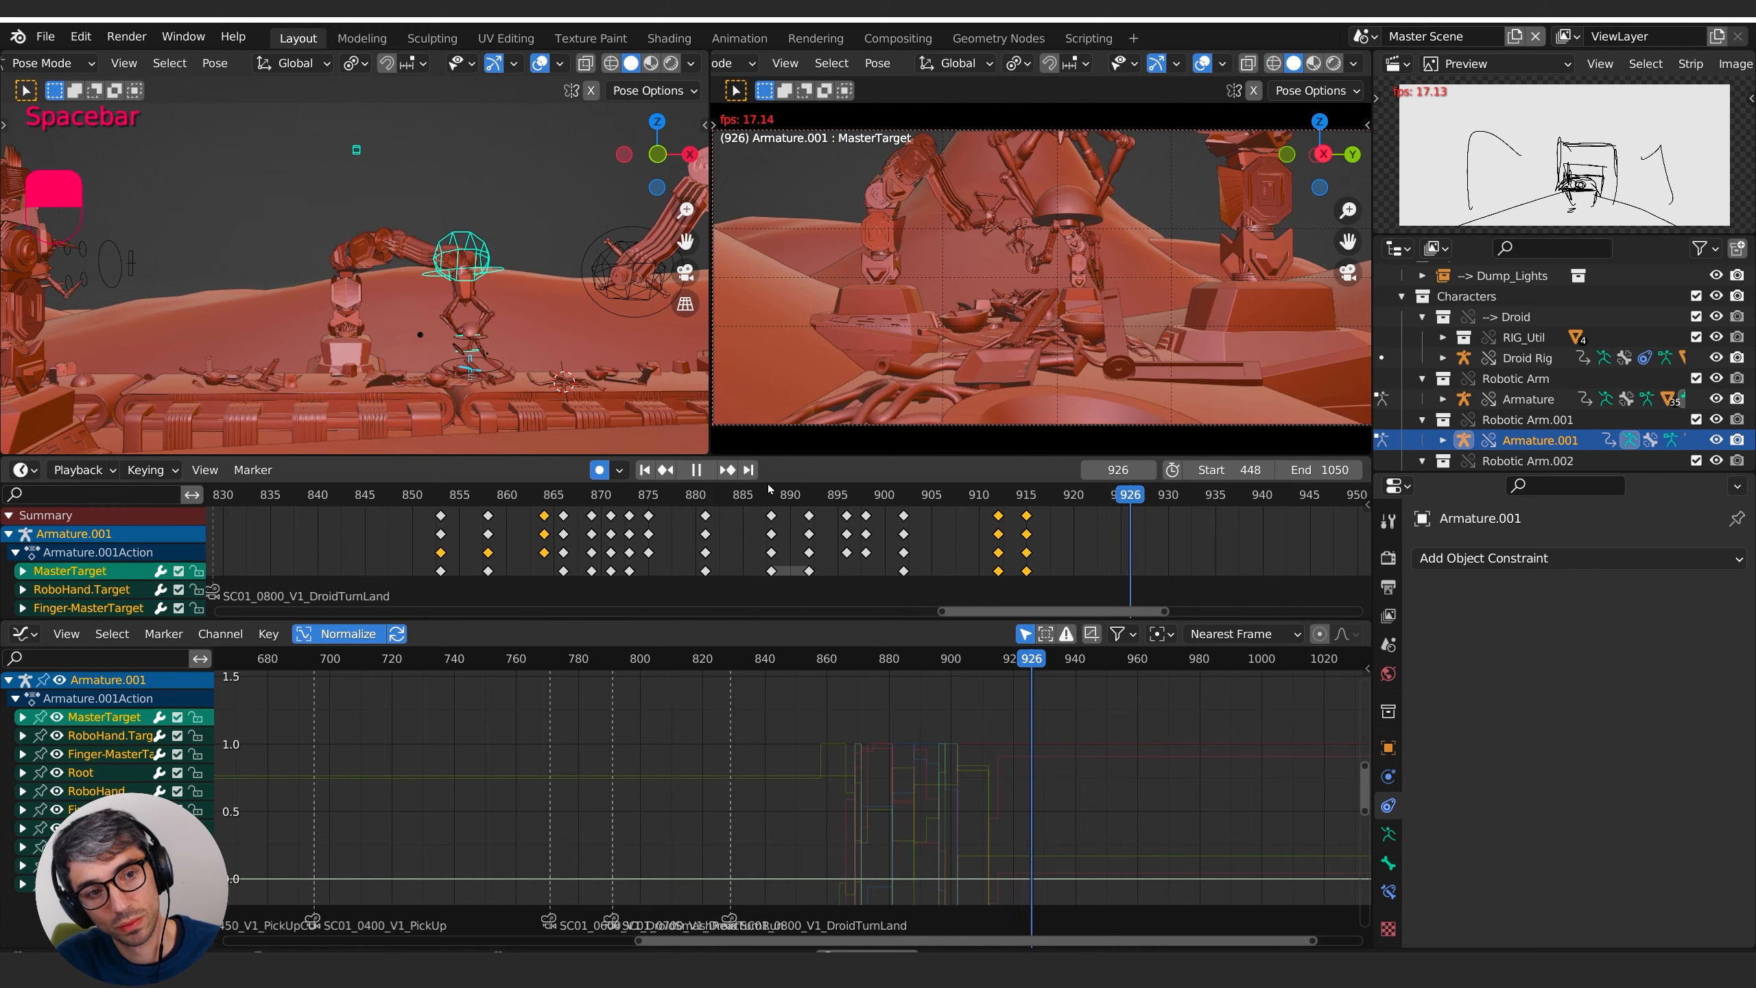
{"action": "key", "text": "space"}
{"action": "left_click", "coordinate": [385, 496]}
{"action": "key", "text": "space"}
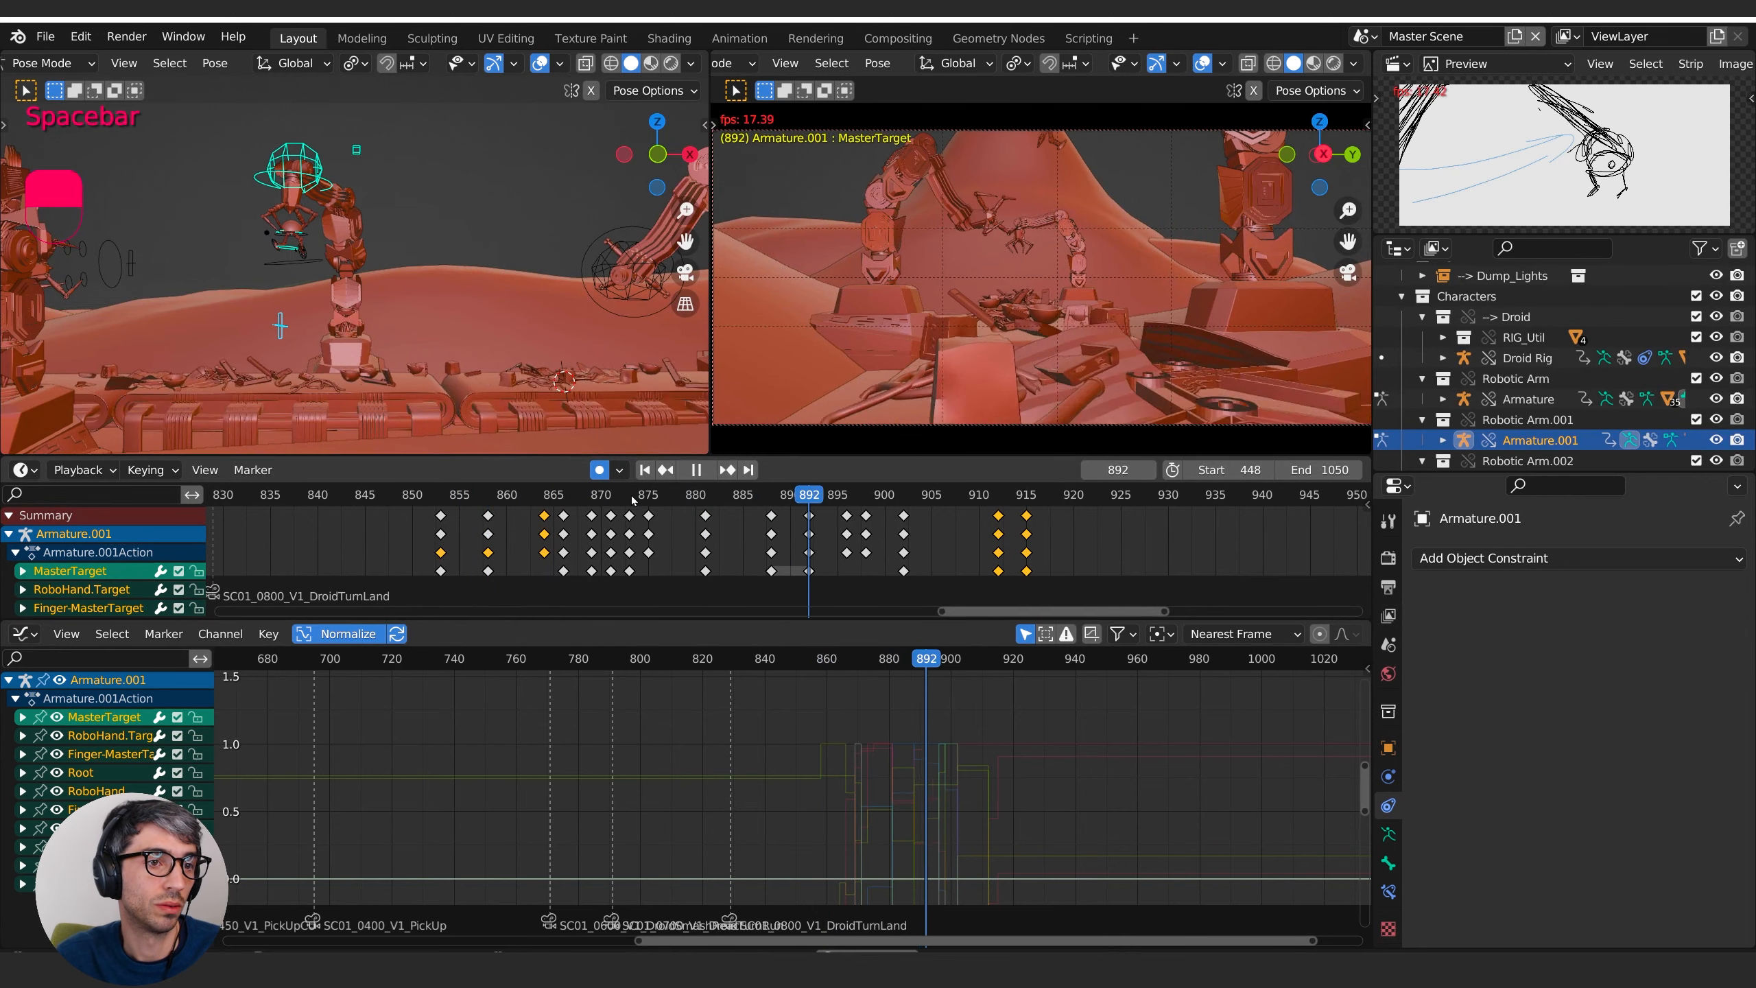
{"action": "key", "text": "space"}
{"action": "left_click", "coordinate": [415, 495]}
{"action": "key", "text": "space"}
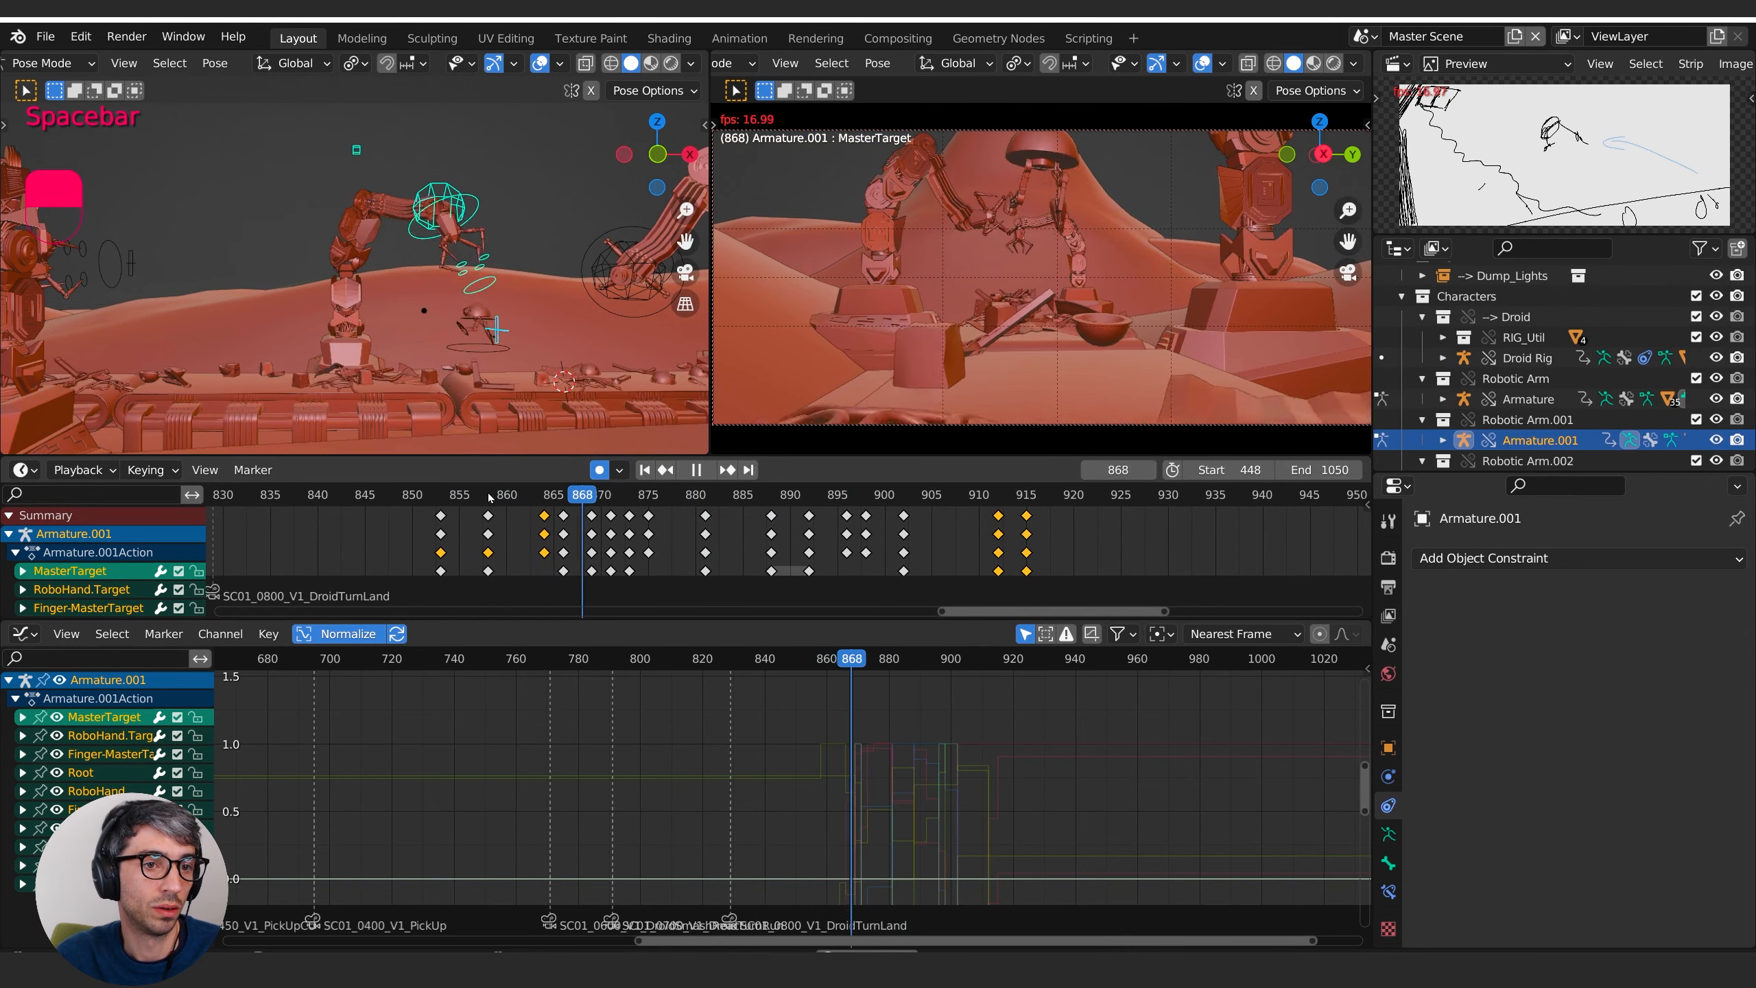
{"action": "left_click", "coordinate": [545, 495]}
{"action": "left_click_drag", "start_coordinate": [547, 498], "coordinate": [579, 524]}
{"action": "key", "text": "g"}
{"action": "left_click", "coordinate": [566, 531]}
- Play back the retimed grab repeatedly from about frames 851 to 856 and scrub around frame 871 to examine the reach
{"action": "key", "text": "space"}
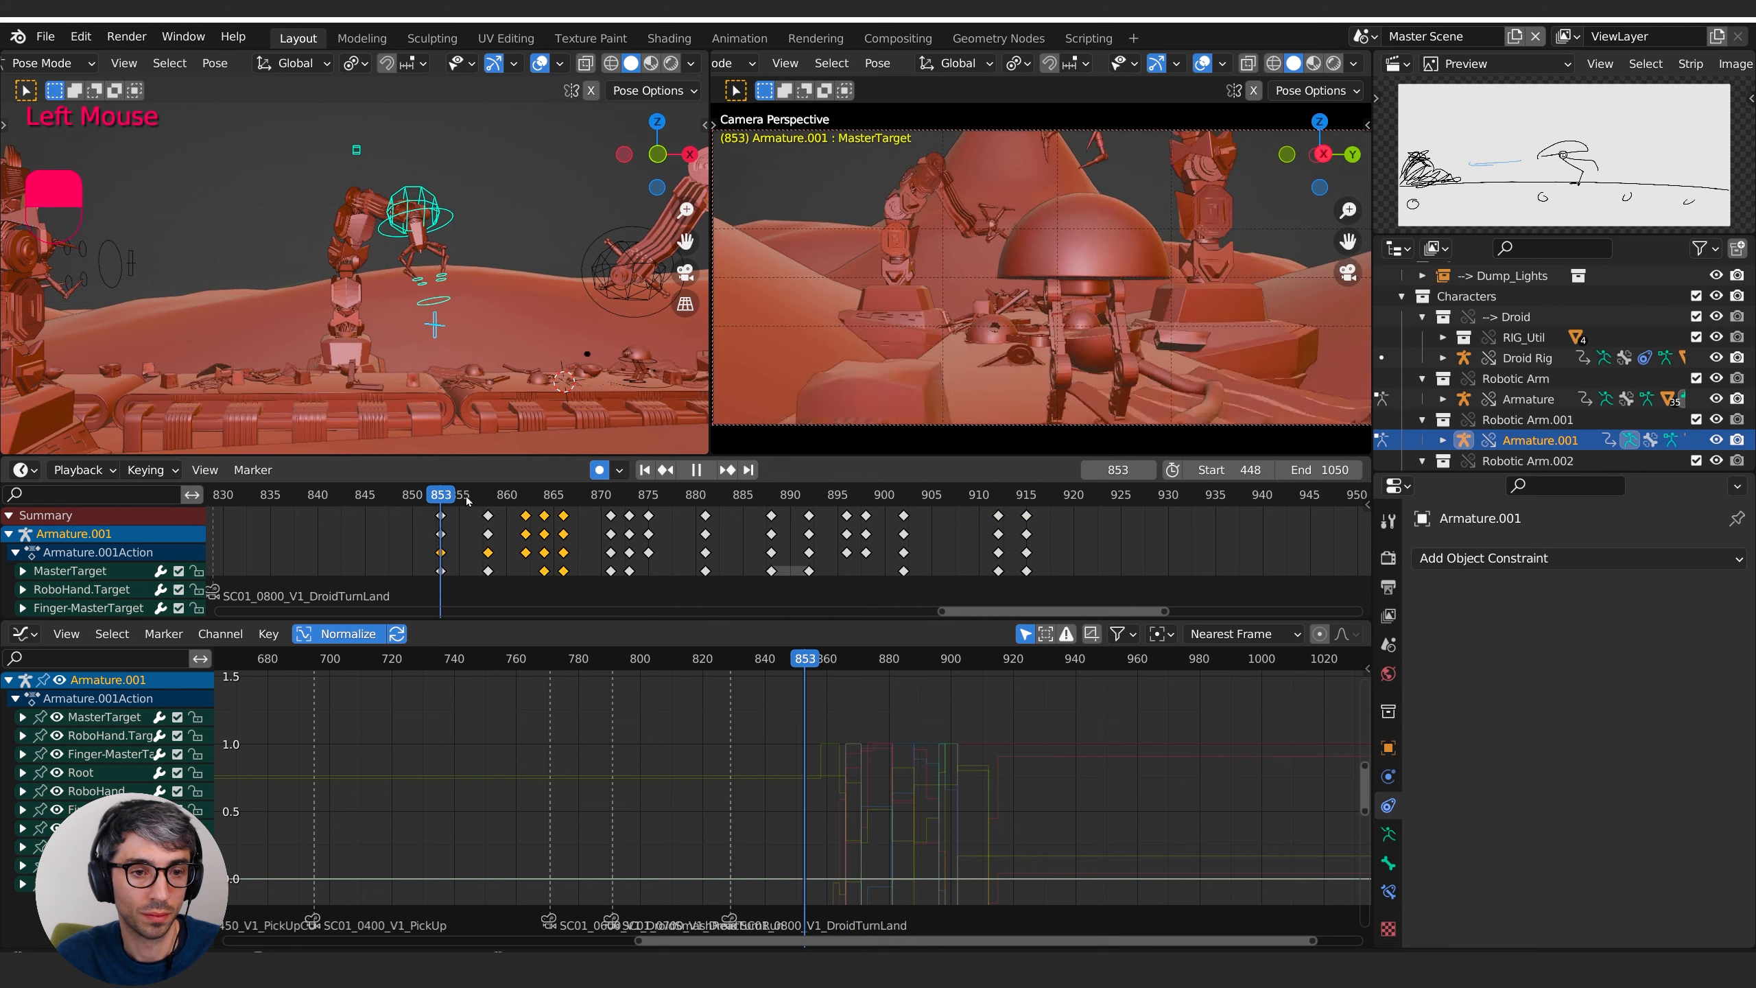
{"action": "key", "text": "space"}
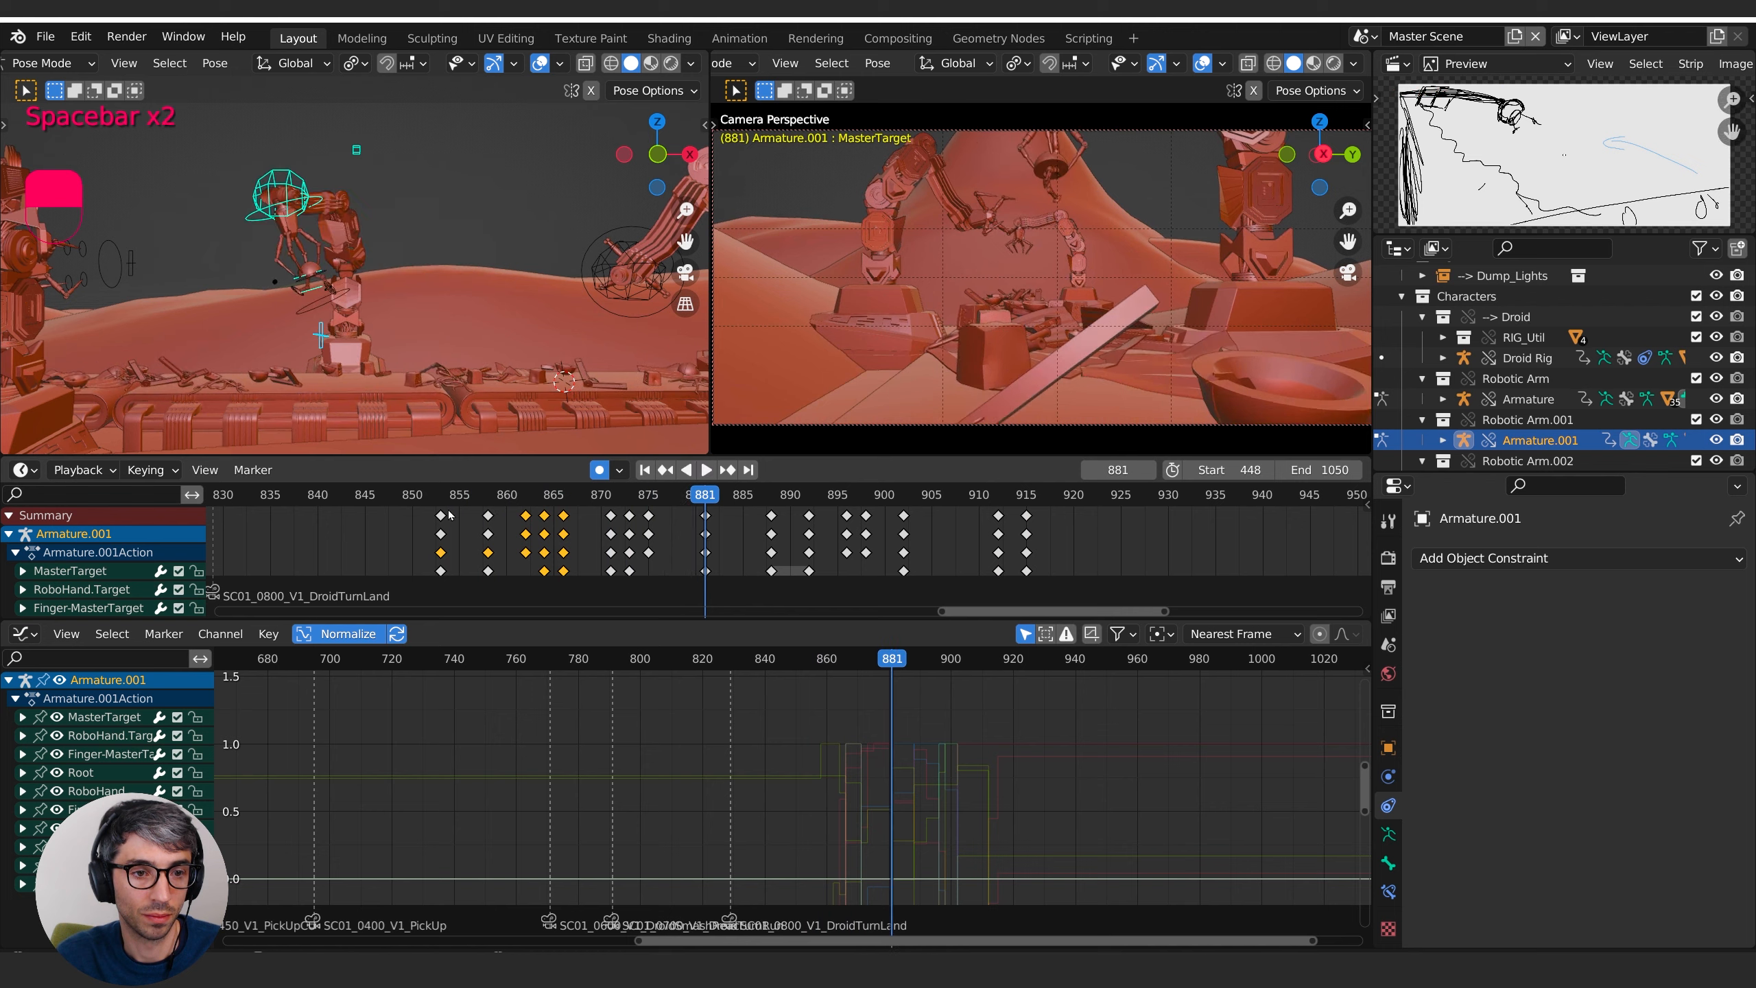
{"action": "left_click", "coordinate": [420, 499]}
{"action": "key", "text": "space"}
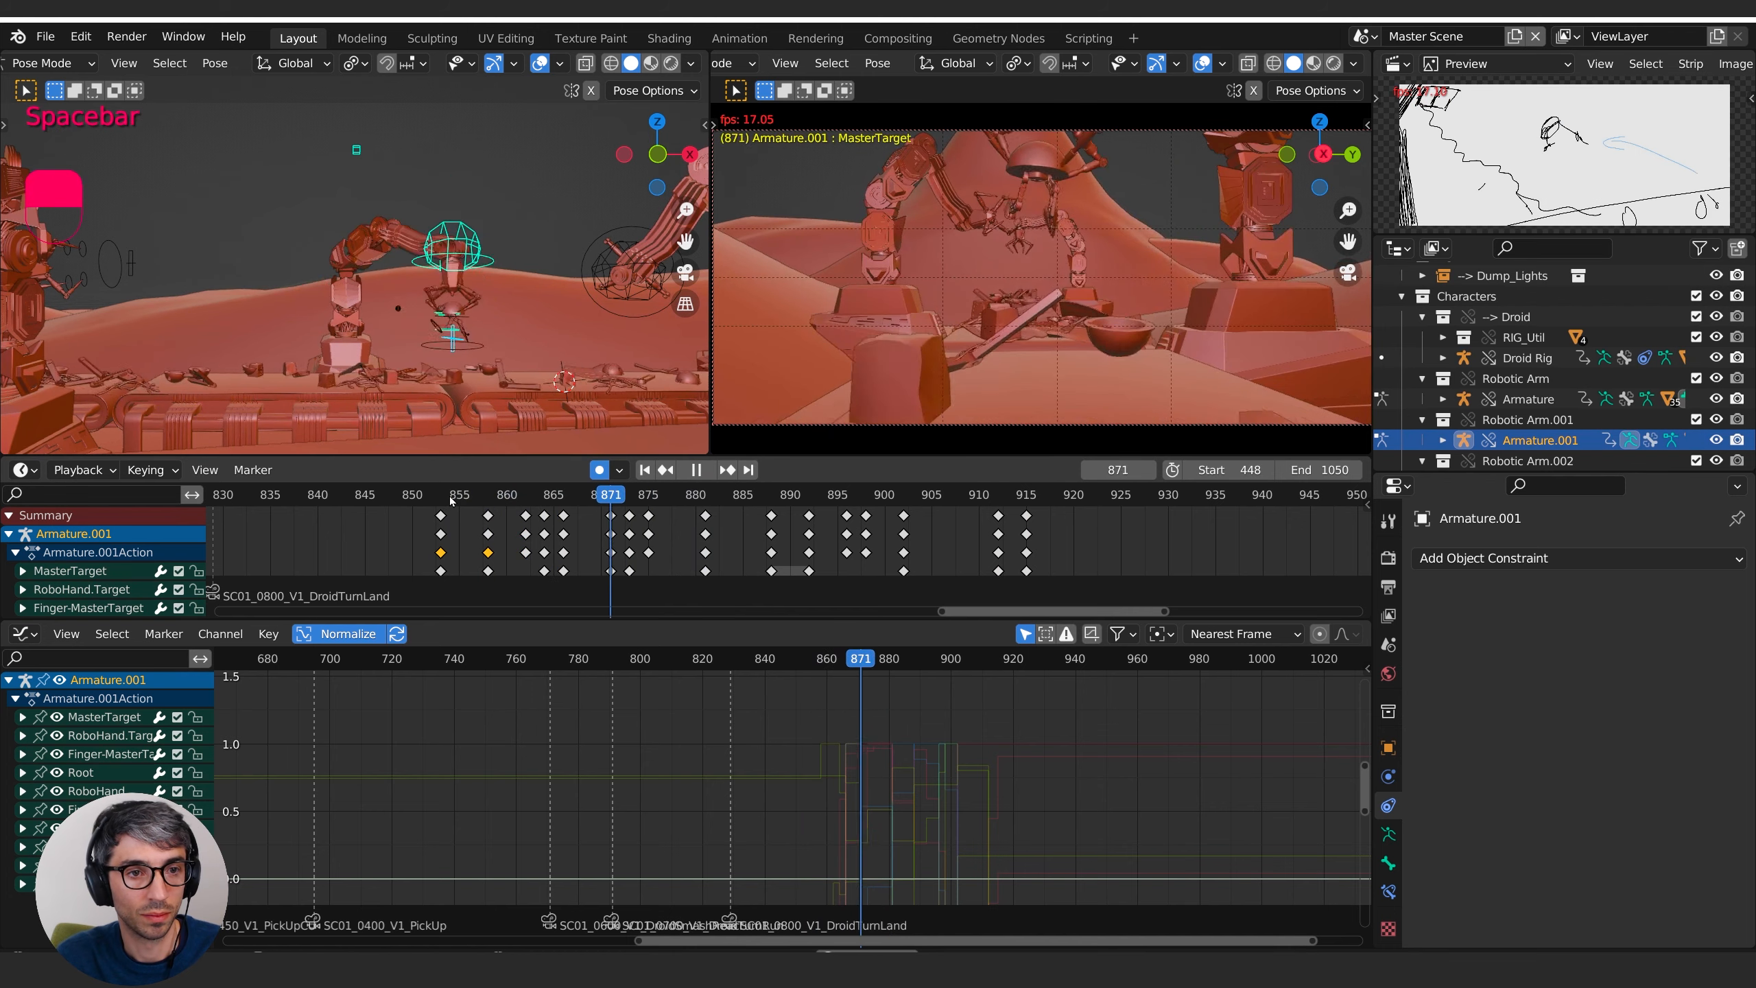
{"action": "left_click", "coordinate": [615, 509]}
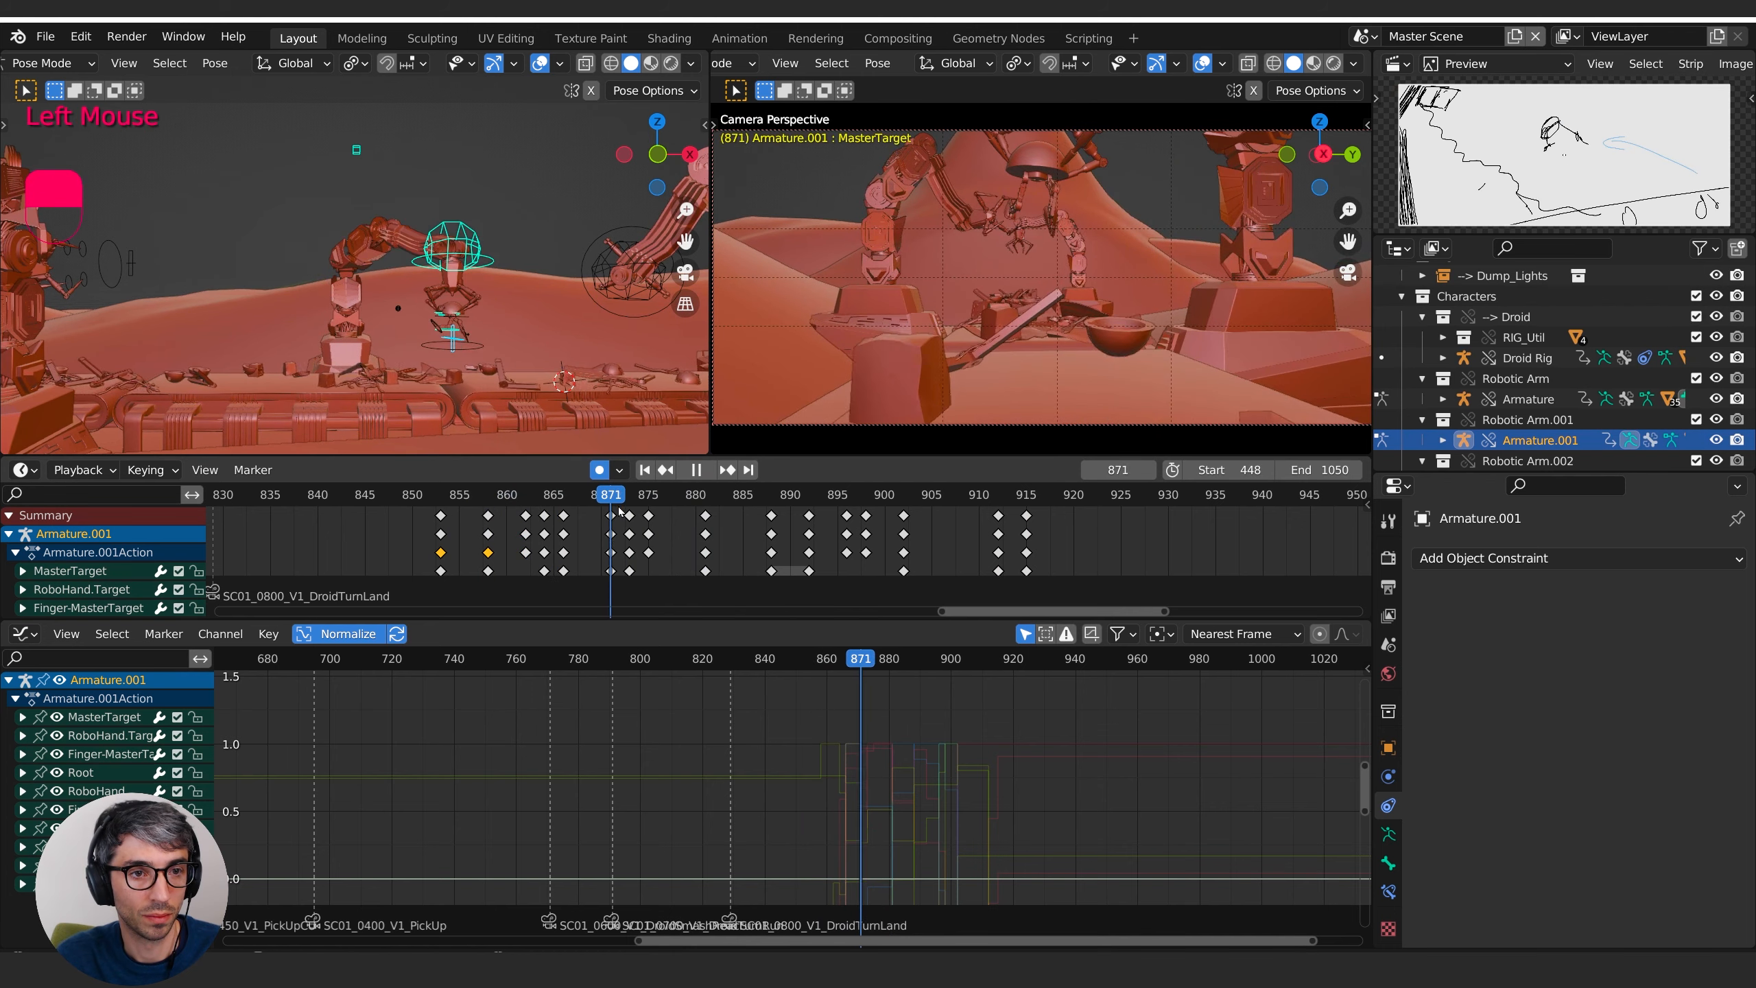
{"action": "left_click_drag", "start_coordinate": [610, 511], "coordinate": [521, 523]}
{"action": "key", "text": "space"}
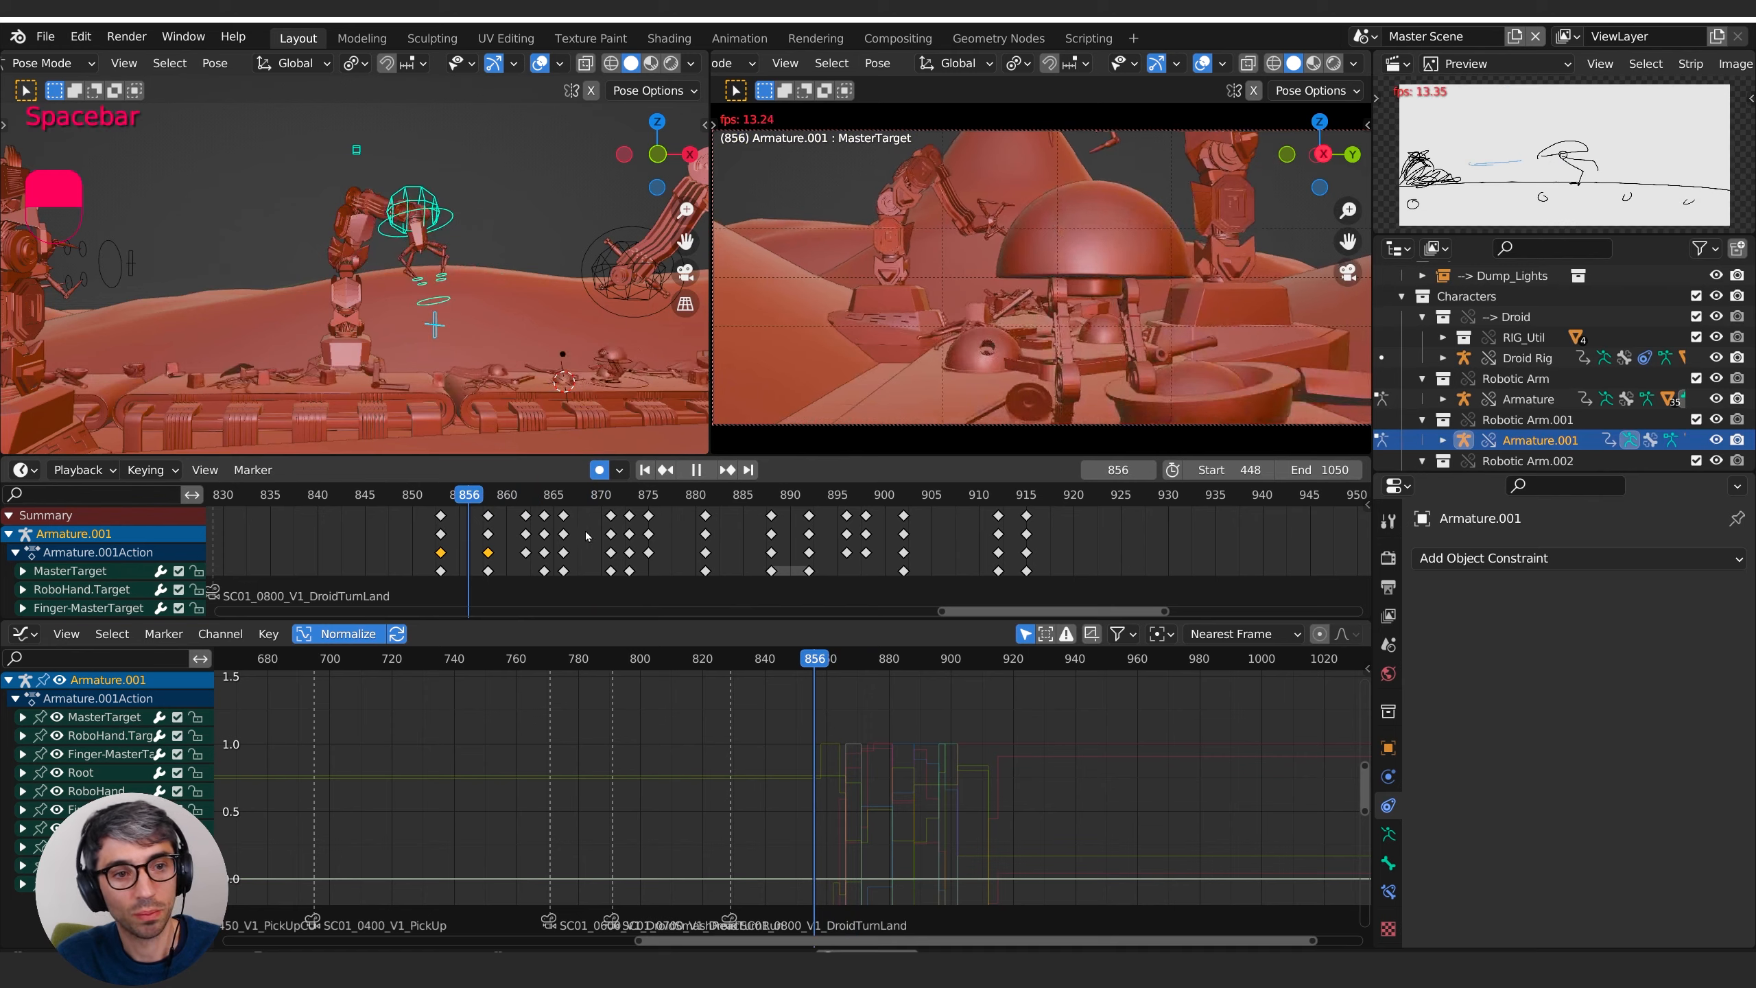
{"action": "key", "text": "space"}
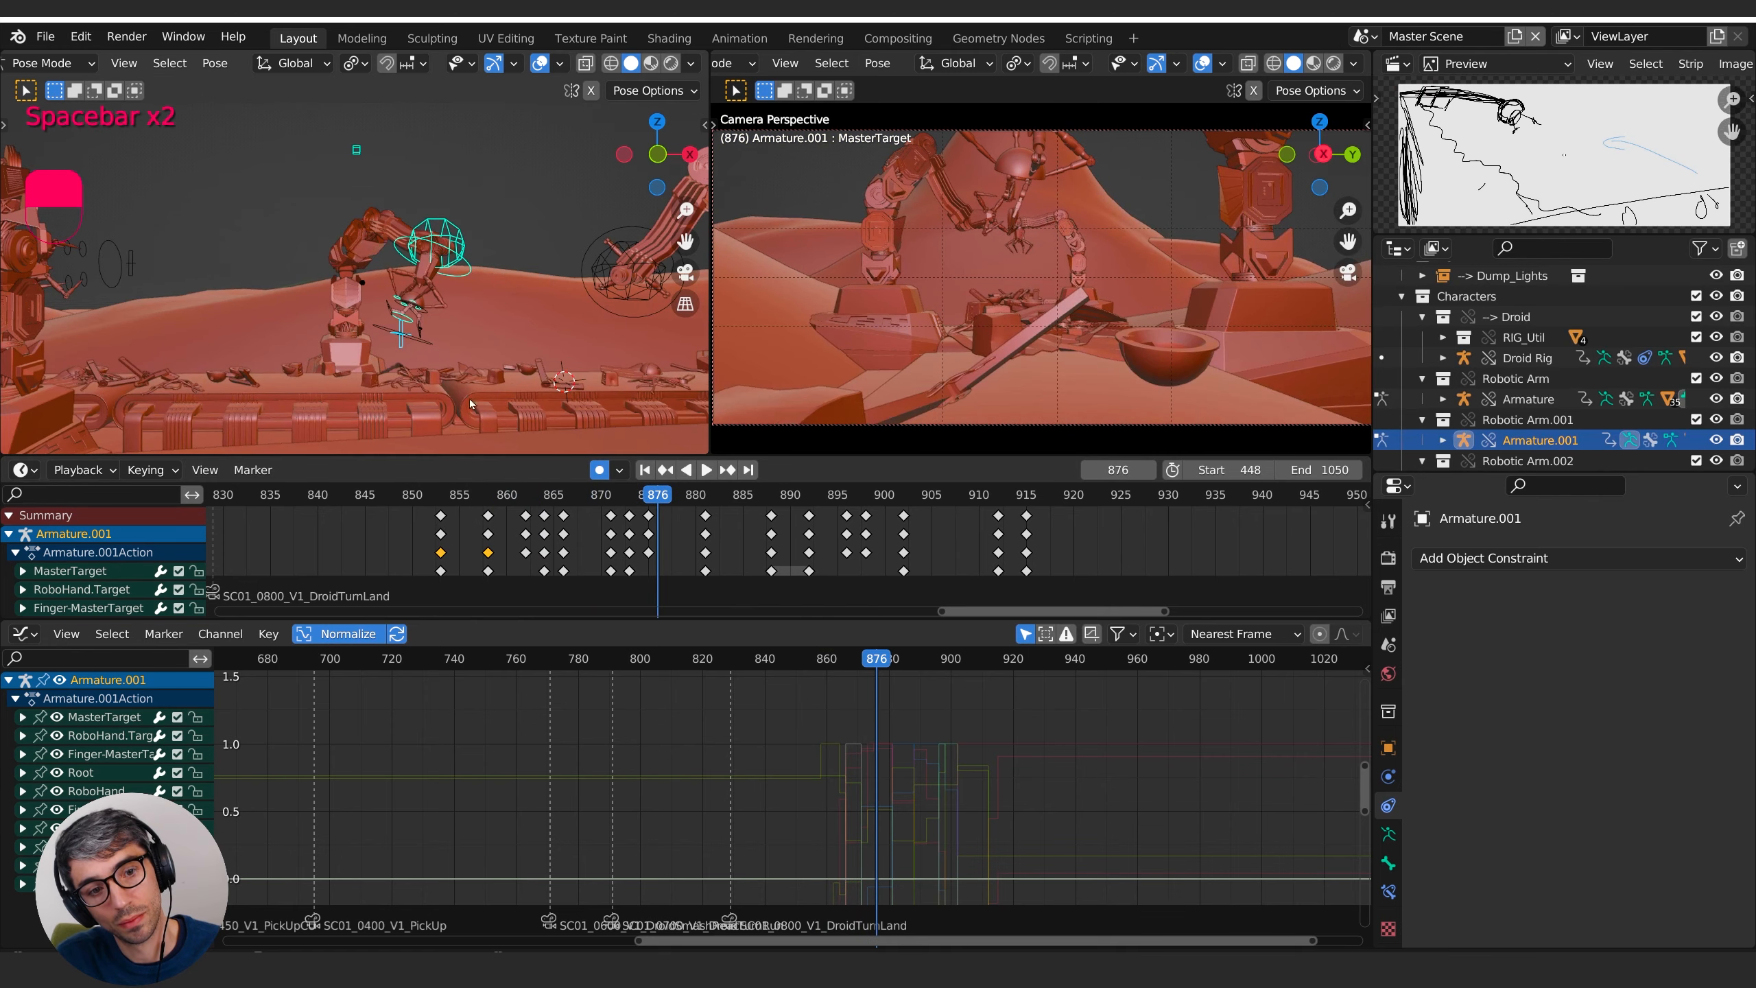
{"action": "left_click", "coordinate": [466, 492]}
{"action": "key", "text": "space"}
{"action": "key", "text": "space"}
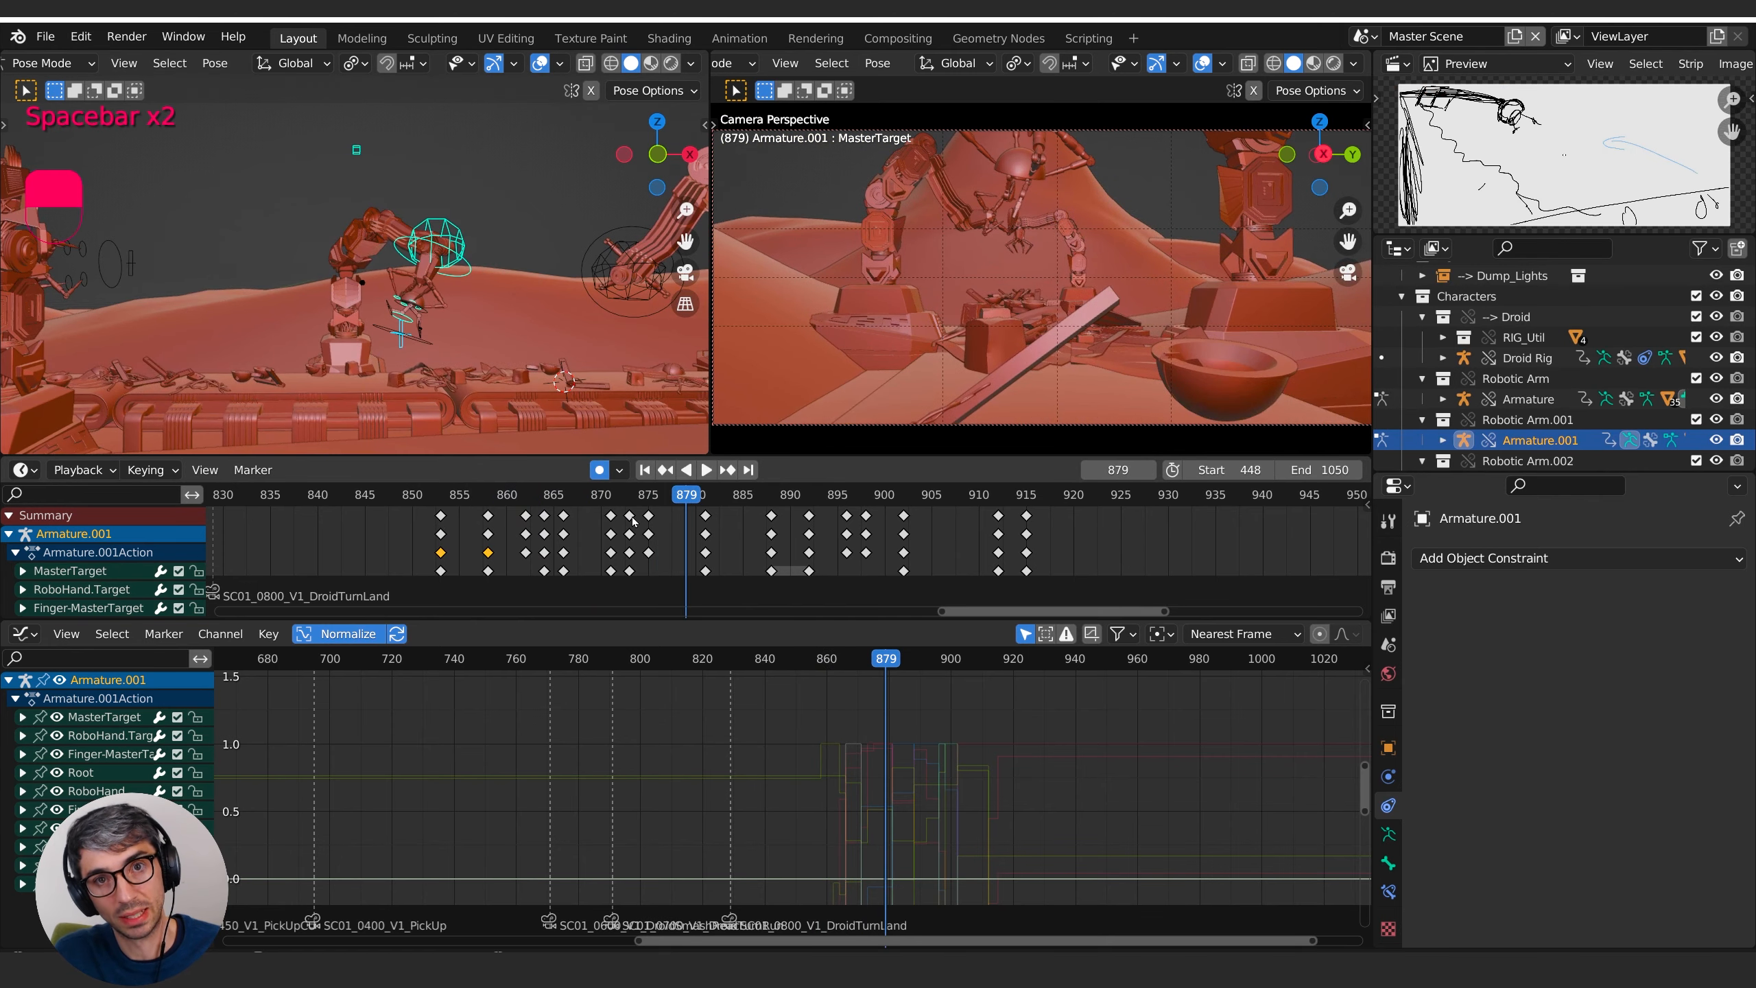
- At frame 869, raise the Finger-MasterTarget bone about 0.37 m along Z and scale it up to about 1.16
{"action": "left_click_drag", "start_coordinate": [503, 504], "coordinate": [591, 517]}
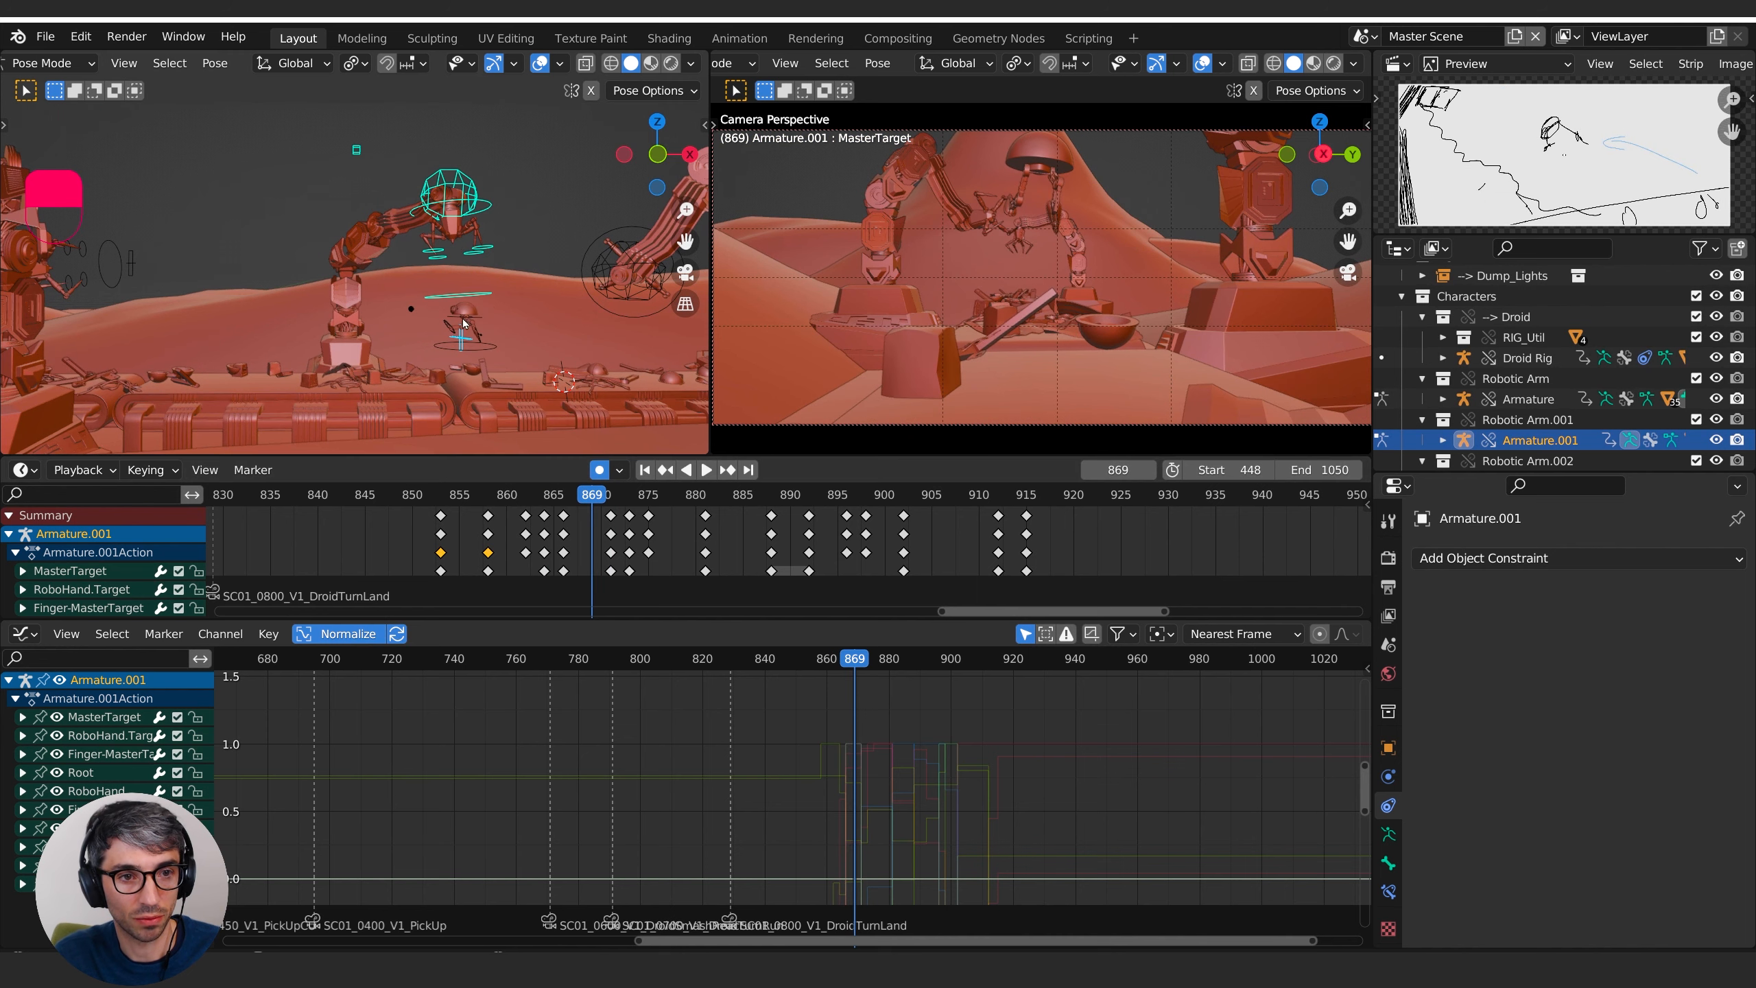
{"action": "left_click", "coordinate": [488, 299]}
{"action": "key", "text": "g"}
{"action": "key", "text": "z"}
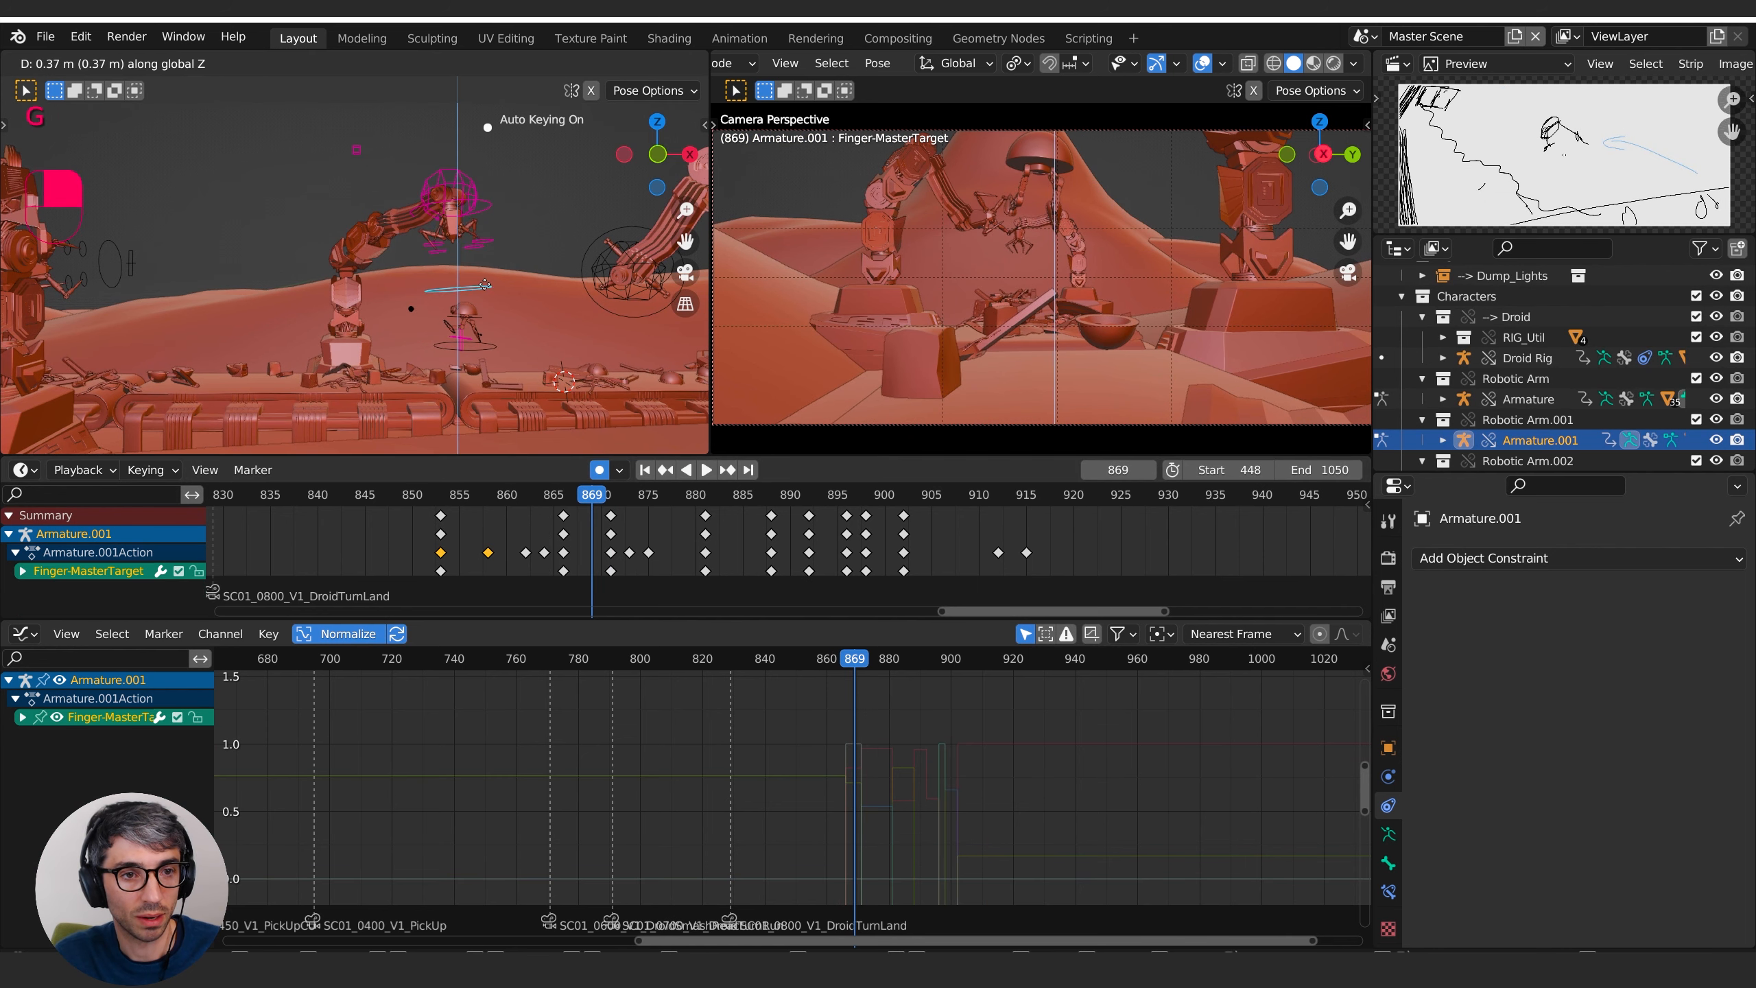
{"action": "left_click", "coordinate": [484, 286]}
{"action": "key", "text": "s"}
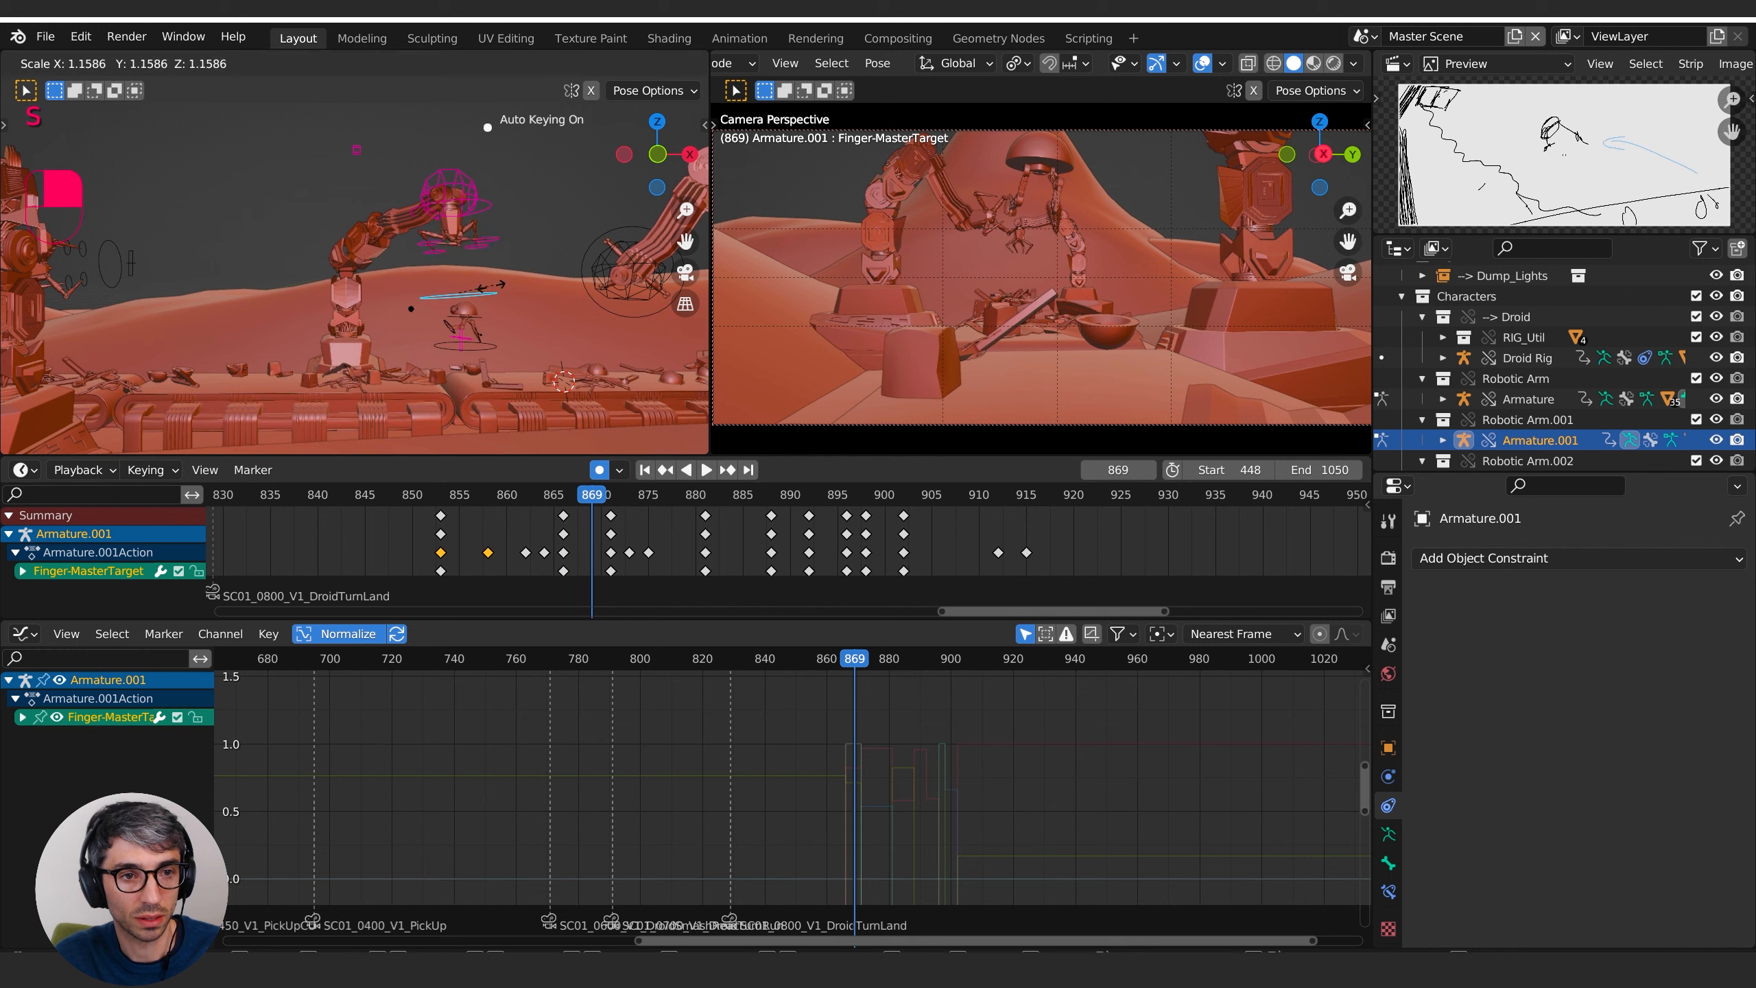
{"action": "left_click", "coordinate": [487, 283]}
- Raise the RoboHand.Target bone about 0.2 m along Z at frame 869, and fine-tune the Finger-MasterTarget bone's height
{"action": "key", "text": "g"}
{"action": "key", "text": "z"}
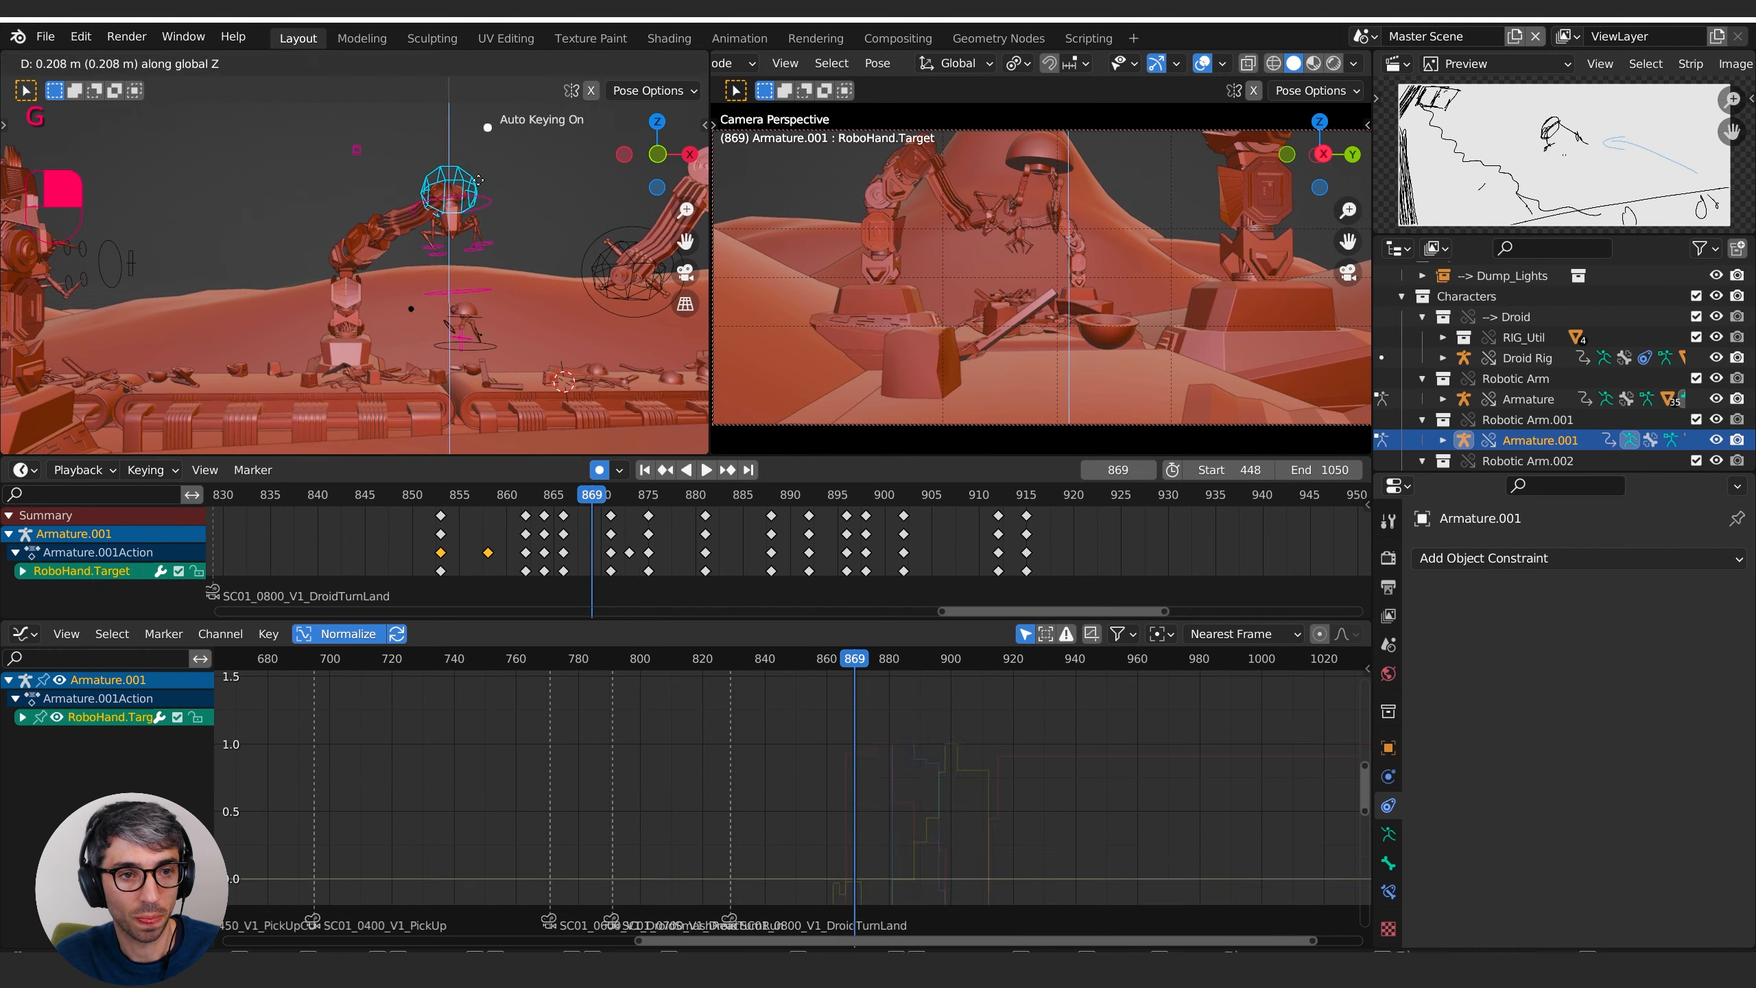
{"action": "left_click", "coordinate": [479, 178]}
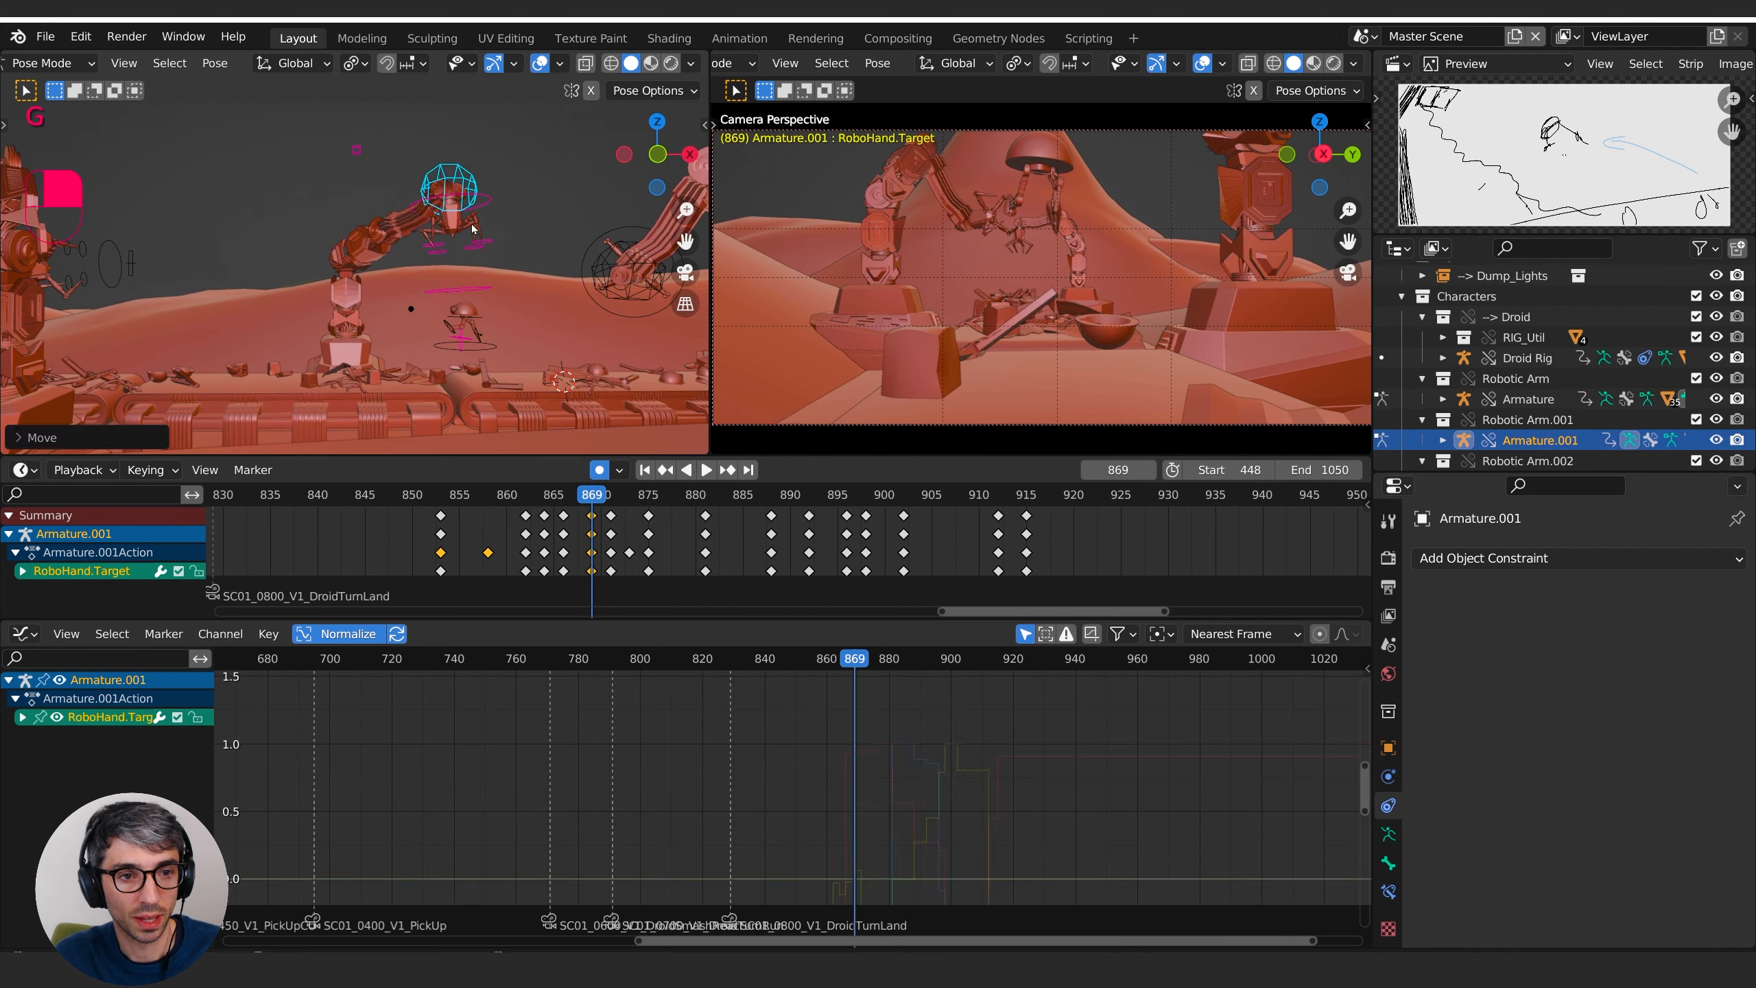
{"action": "left_click", "coordinate": [470, 290]}
{"action": "key", "text": "g"}
{"action": "key", "text": "z"}
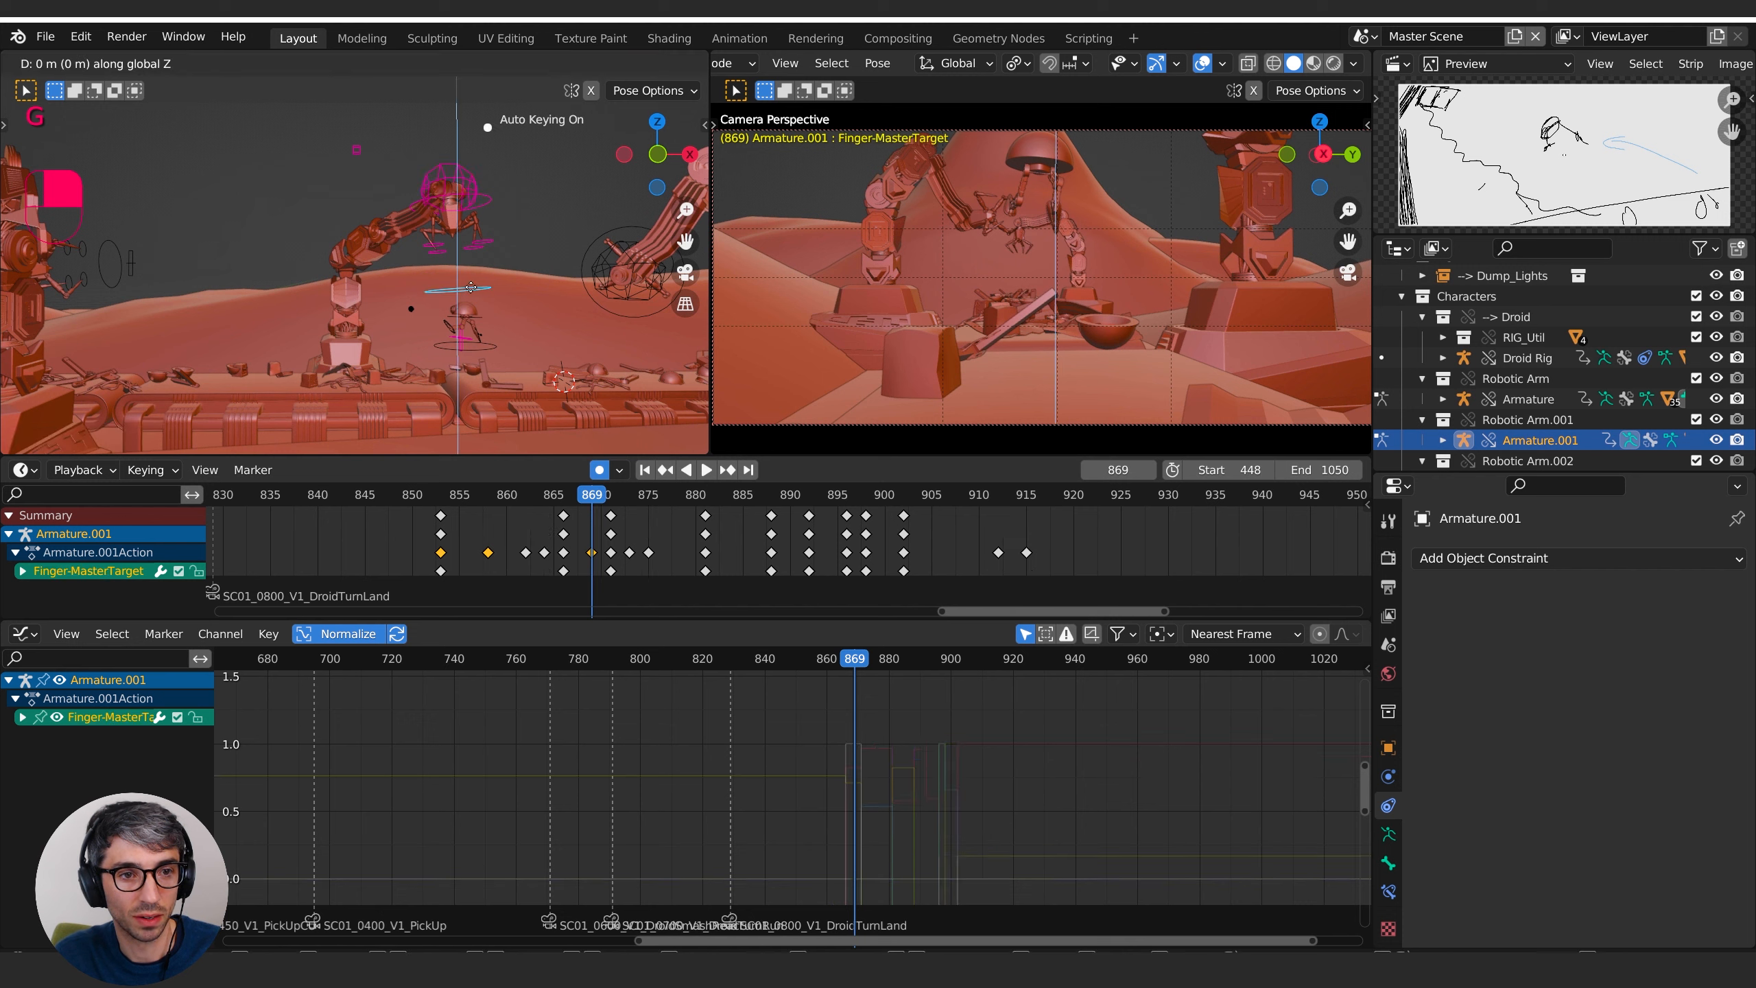
{"action": "left_click", "coordinate": [472, 292]}
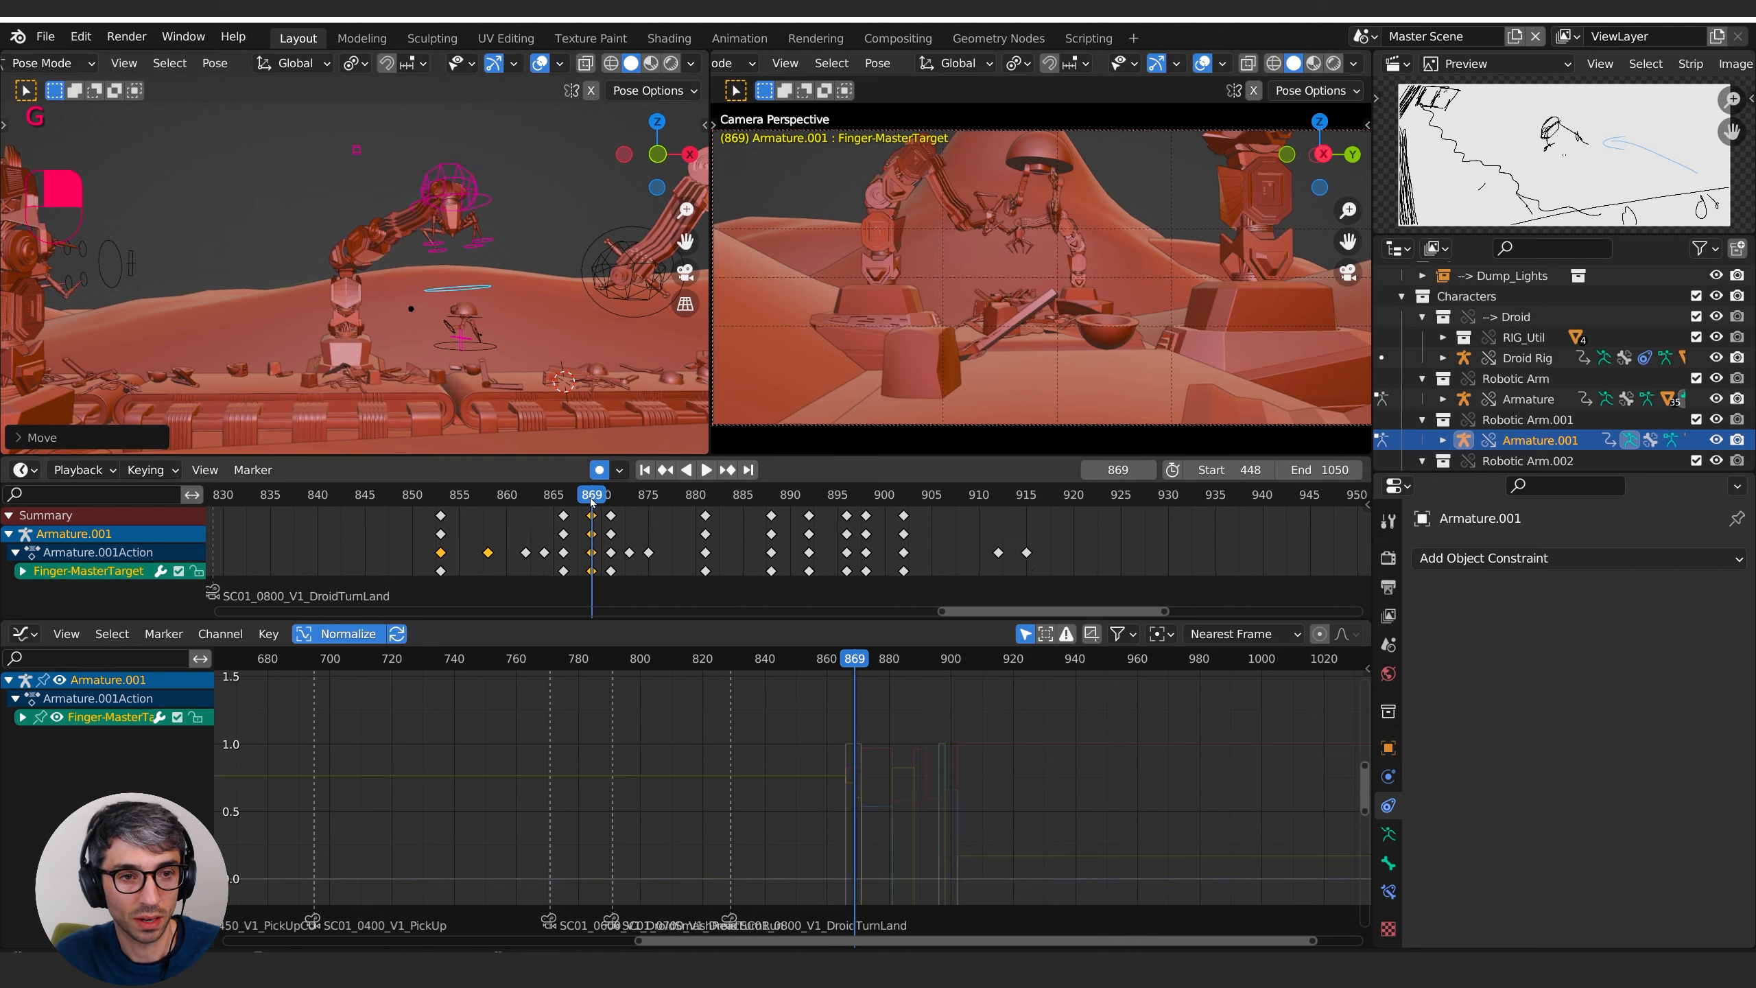
- Play back the grab and swing from about frame 850 and scrub the landing around frames 915 to 923 to examine the timing
{"action": "left_click_drag", "start_coordinate": [593, 503], "coordinate": [504, 502]}
{"action": "key", "text": "space"}
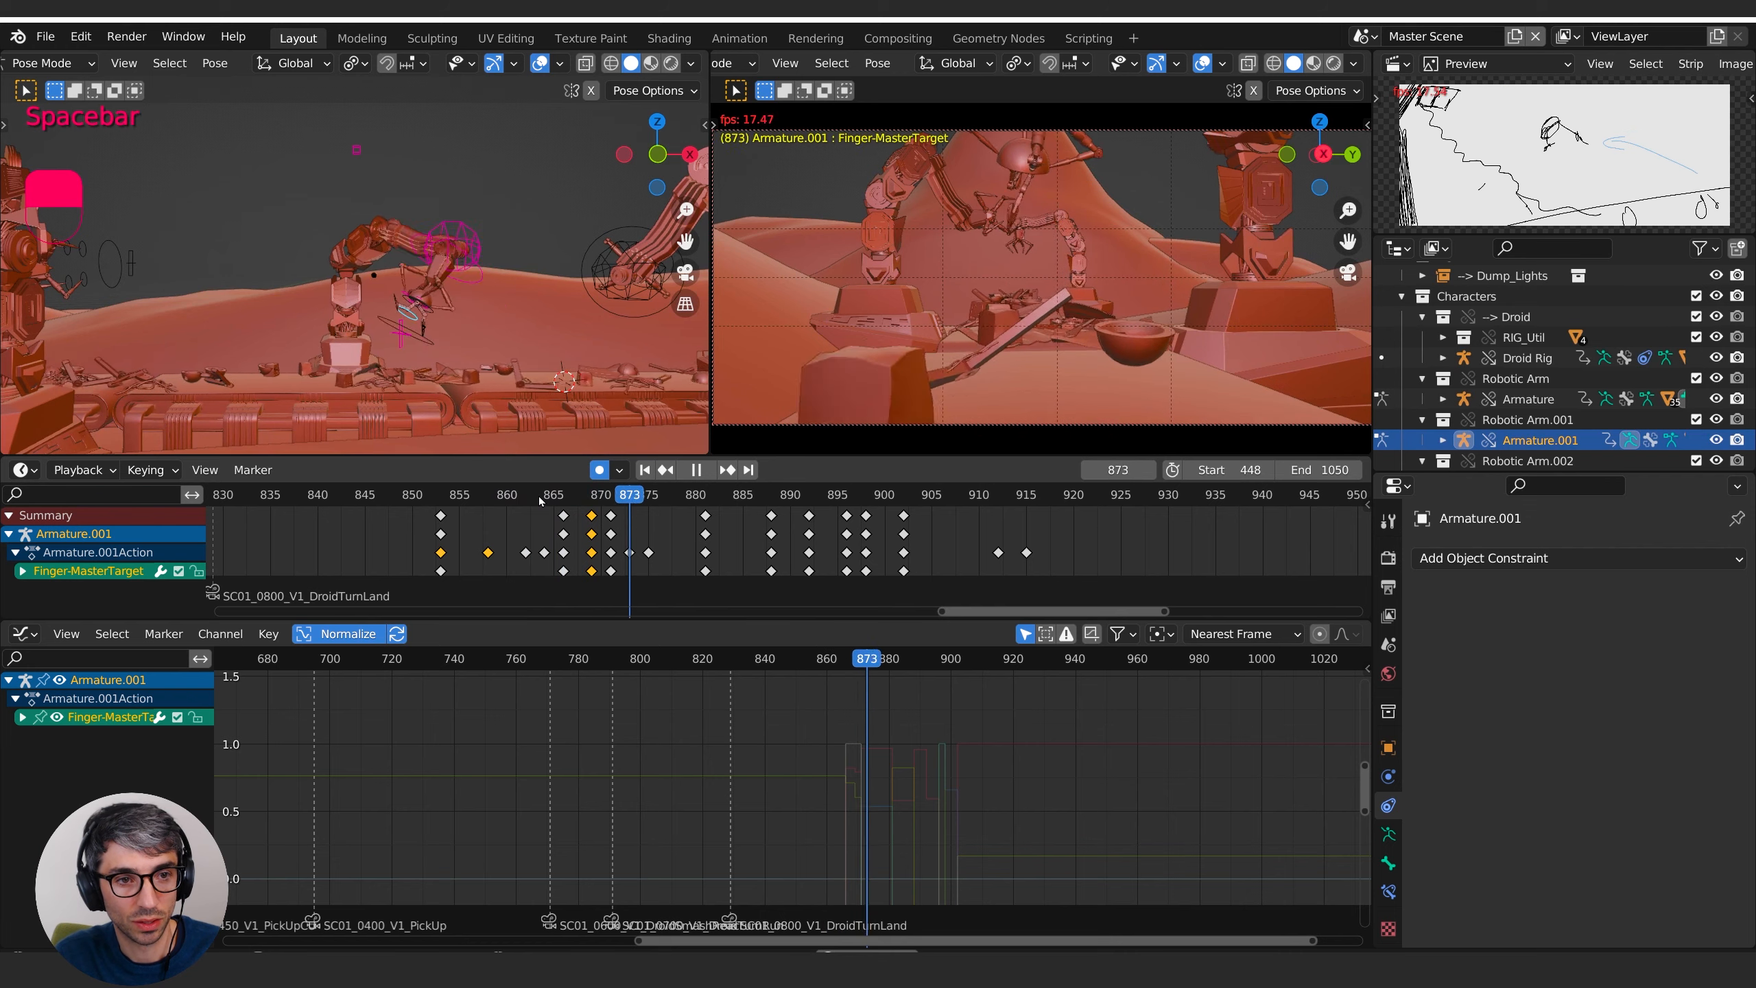
{"action": "left_click", "coordinate": [447, 502]}
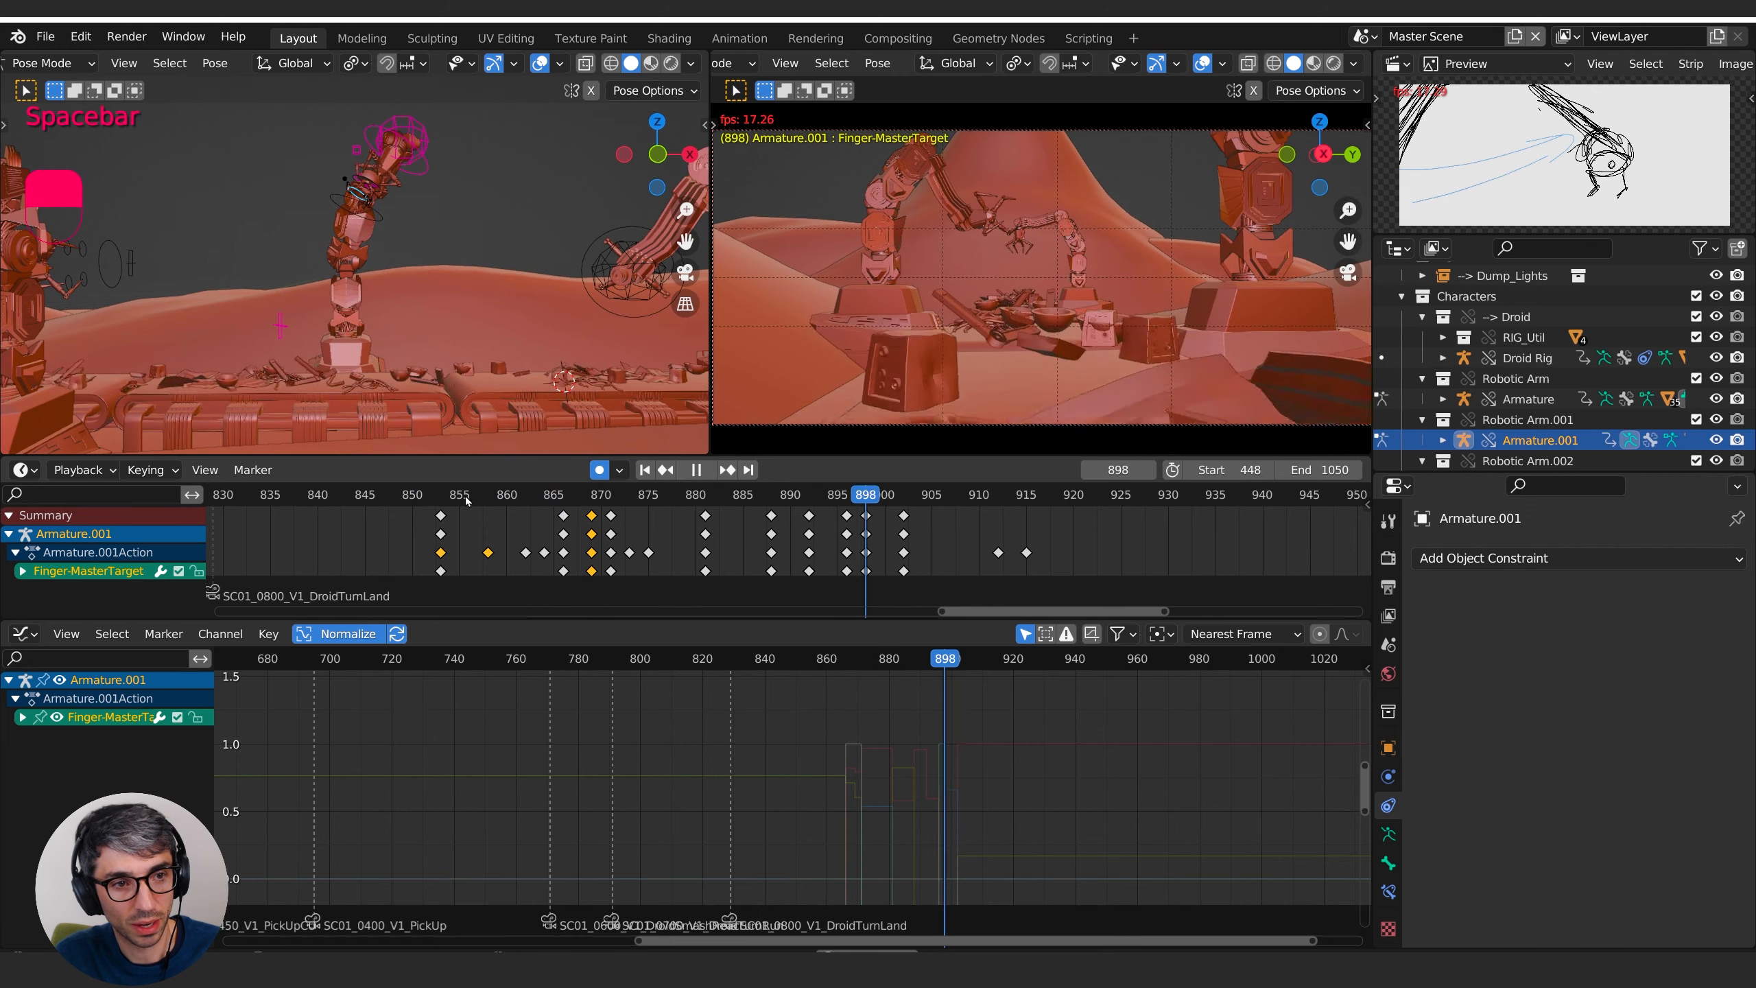
{"action": "left_click", "coordinate": [408, 497]}
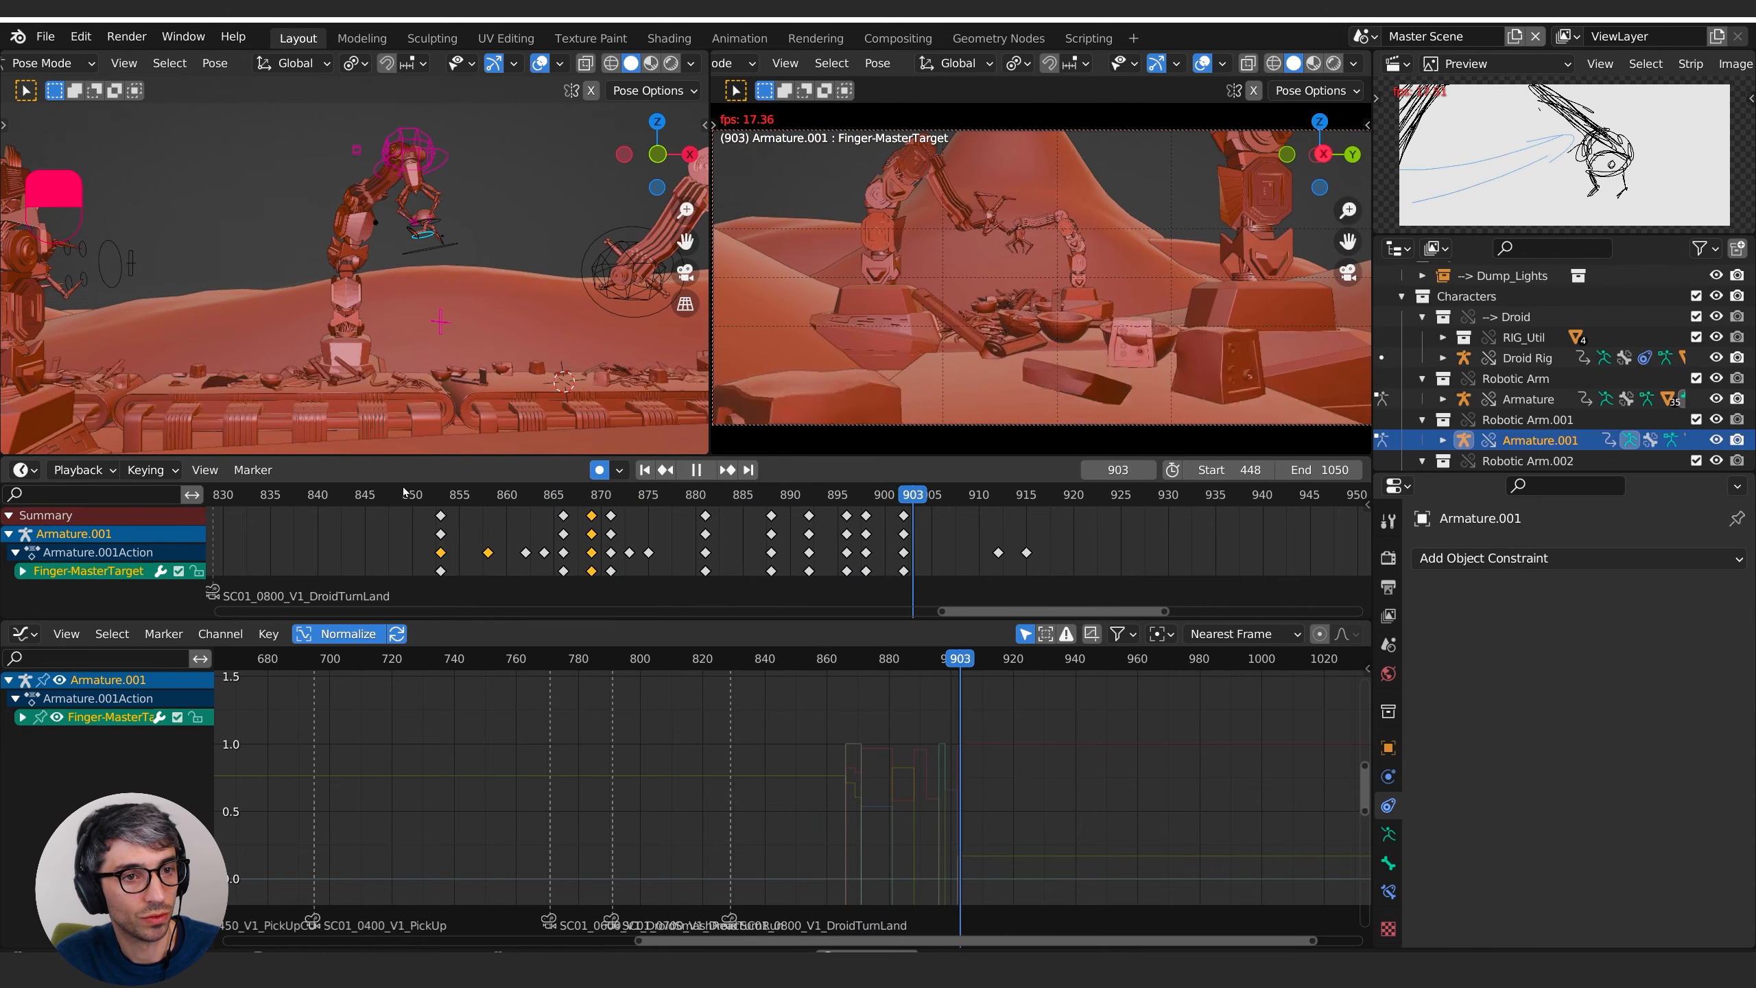
{"action": "key", "text": "space"}
{"action": "left_click", "coordinate": [545, 496]}
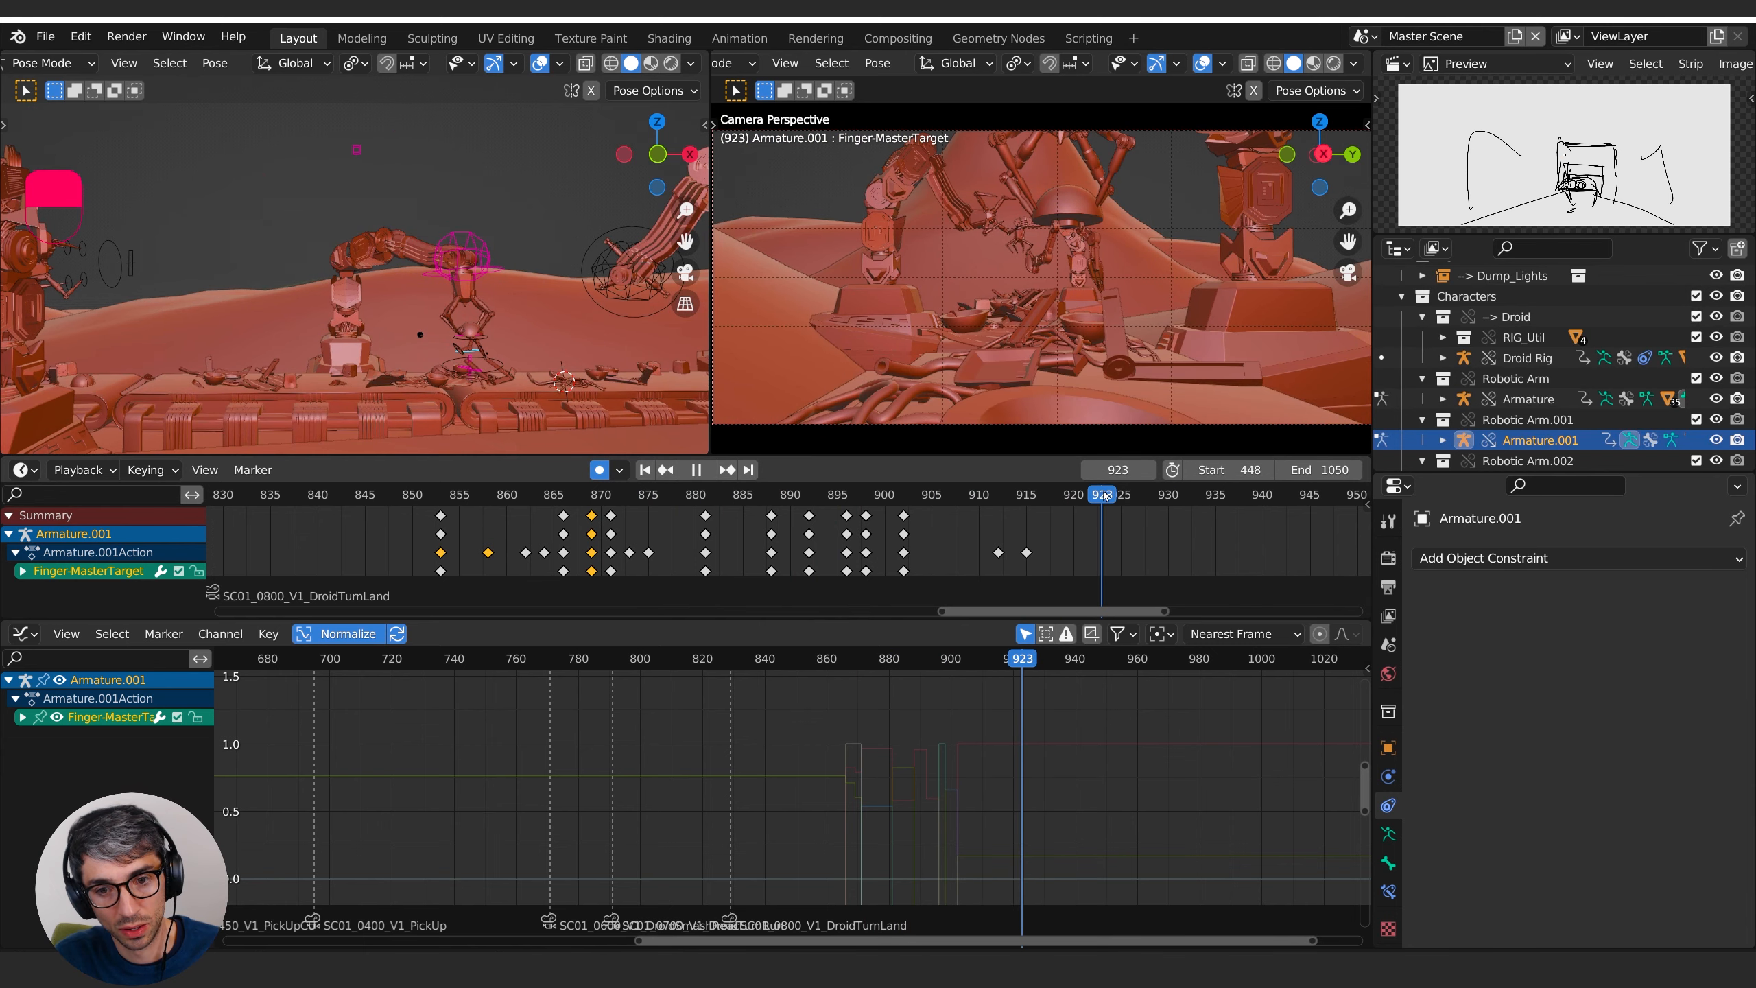
{"action": "left_click", "coordinate": [913, 497]}
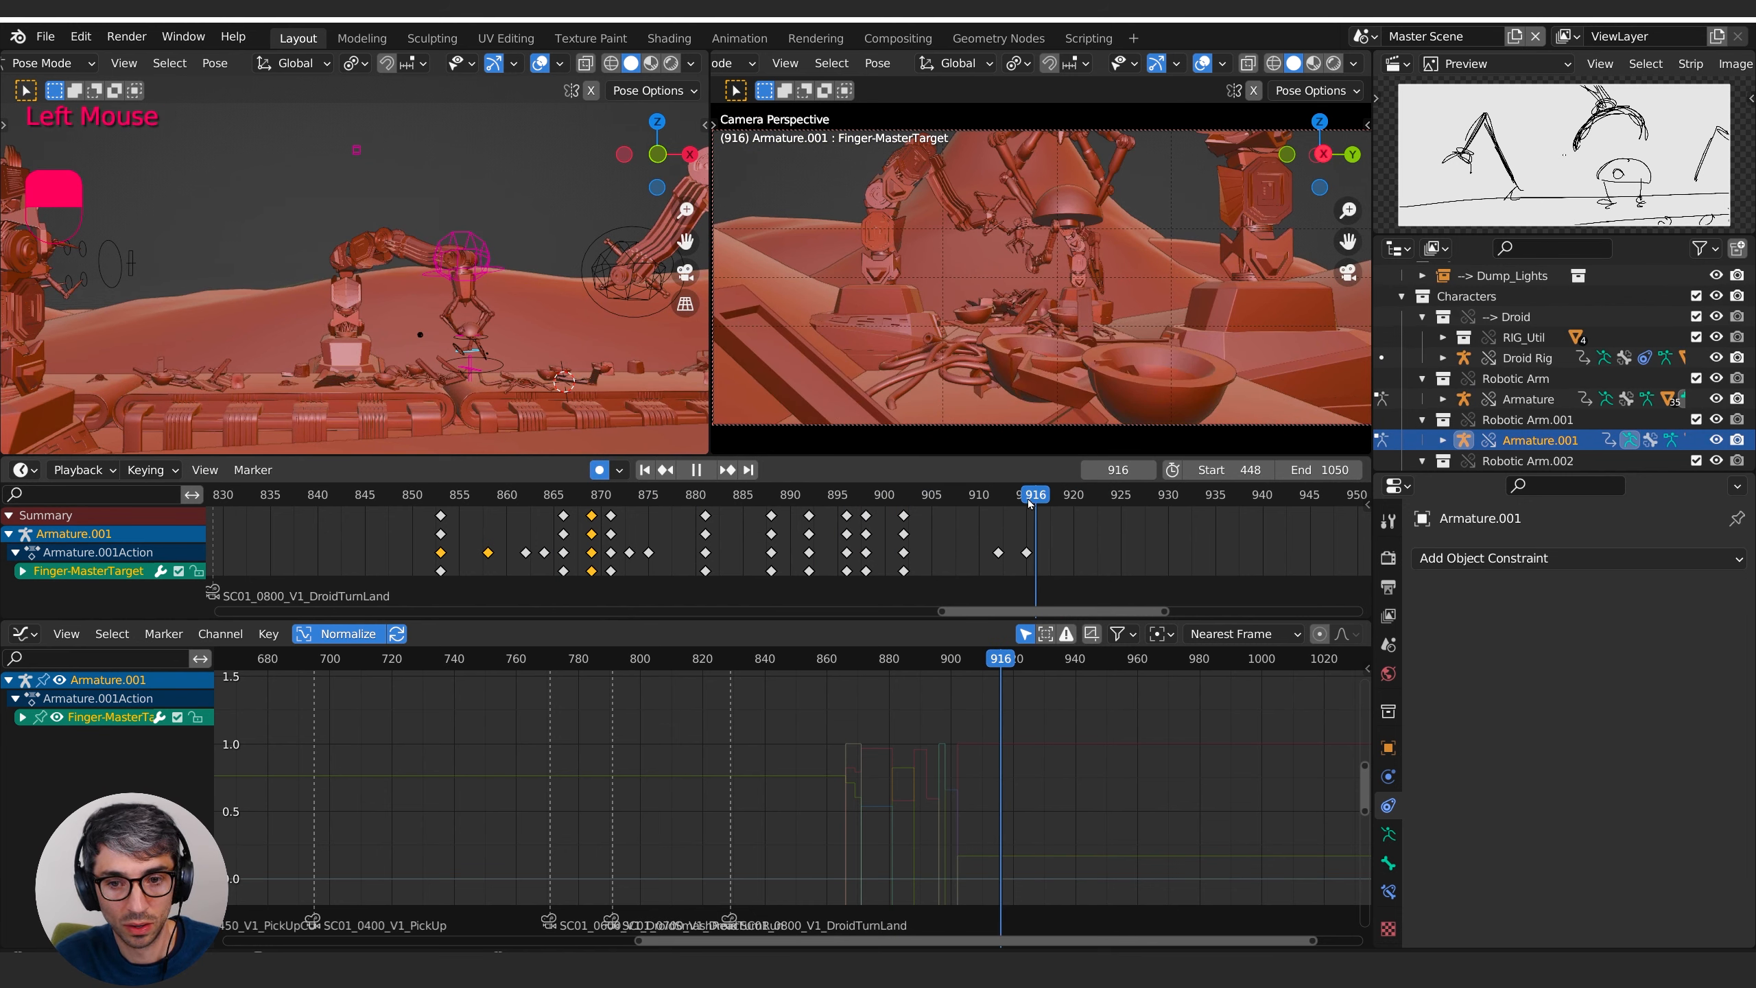
{"action": "left_click_drag", "start_coordinate": [1030, 503], "coordinate": [1026, 502]}
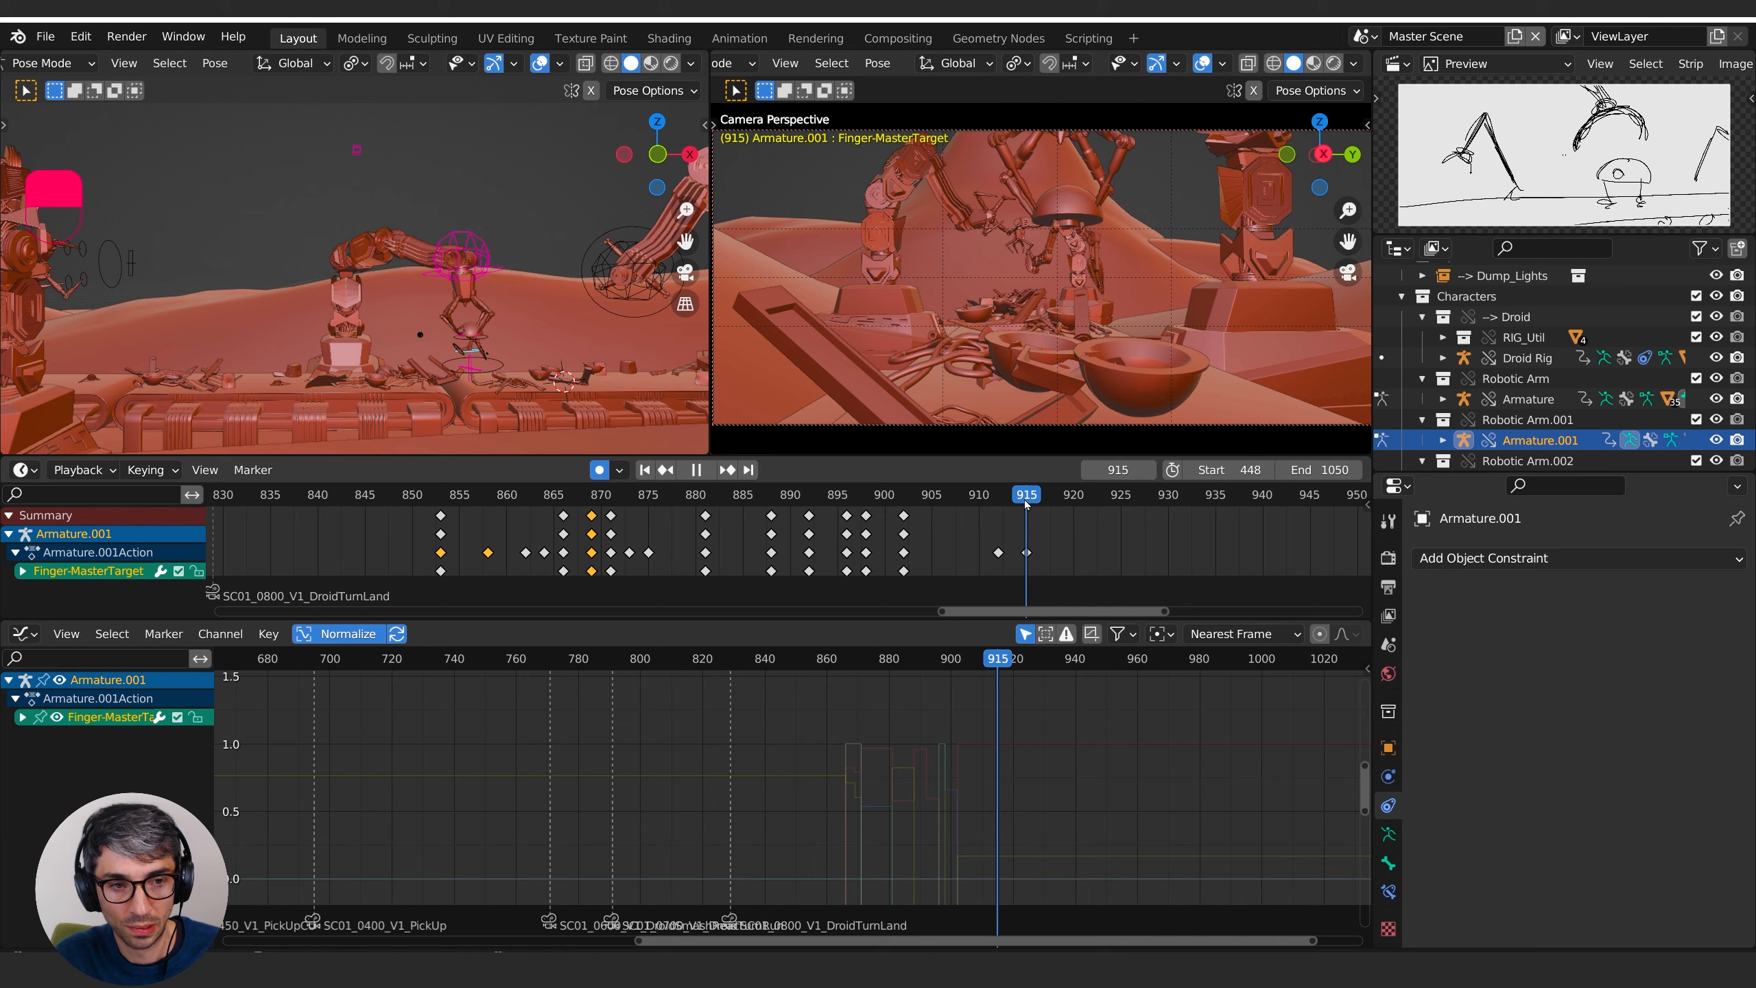
- At frame 918, scale up the Finger-MasterTarget bone by about 1.24 to open the fingers around the droid
{"action": "middle_click_drag", "start_coordinate": [422, 354], "coordinate": [516, 300]}
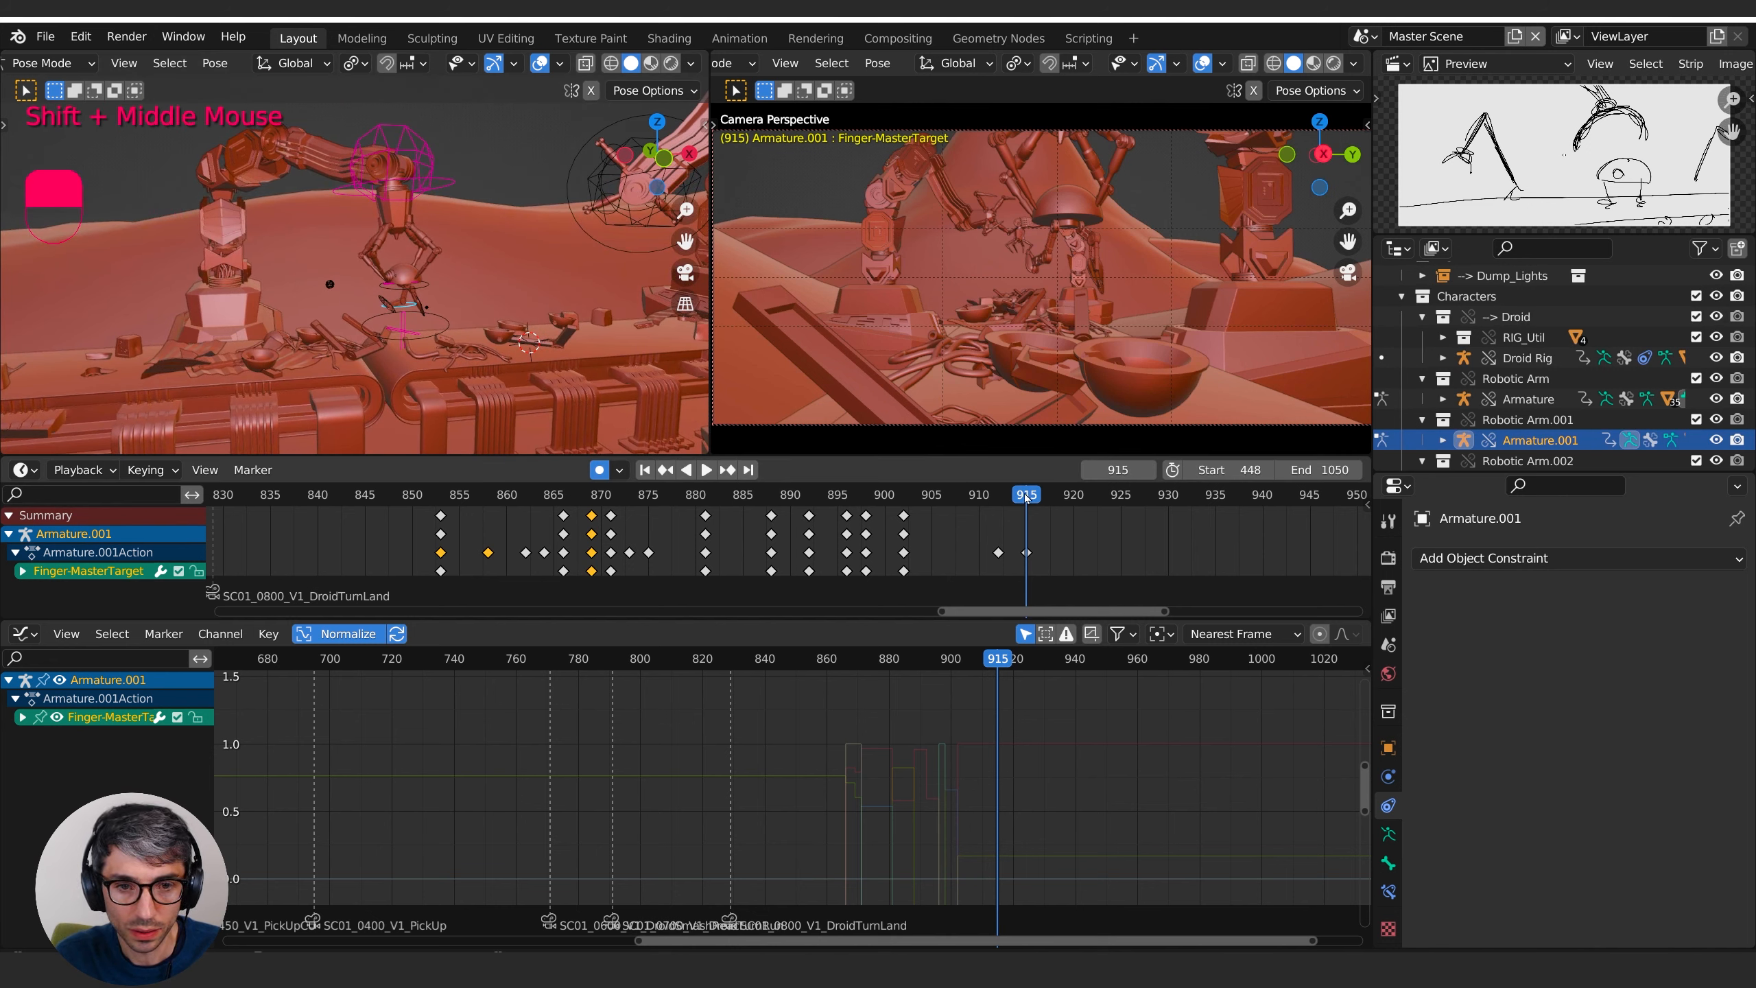
{"action": "mouse_move", "coordinate": [1026, 498]}
{"action": "left_mouse_down"}
{"action": "mouse_move", "coordinate": [942, 497]}
{"action": "mouse_move", "coordinate": [1060, 501]}
{"action": "left_mouse_up"}
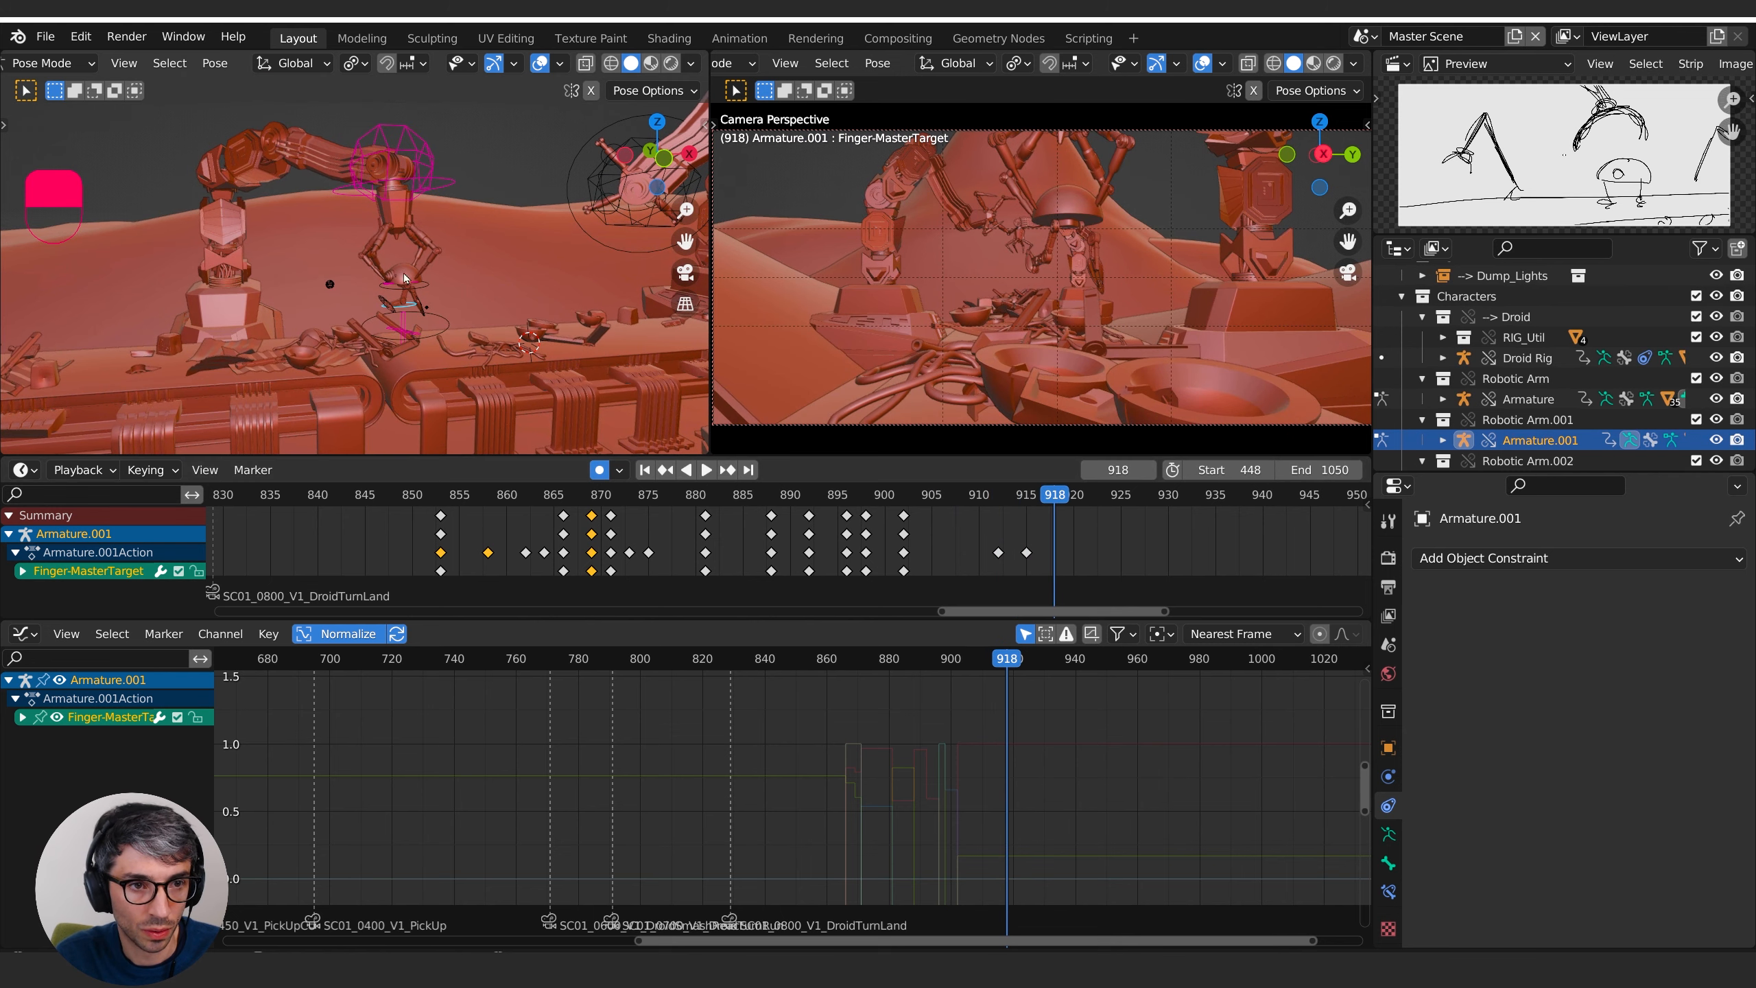
{"action": "key", "text": "s"}
{"action": "left_click", "coordinate": [438, 317]}
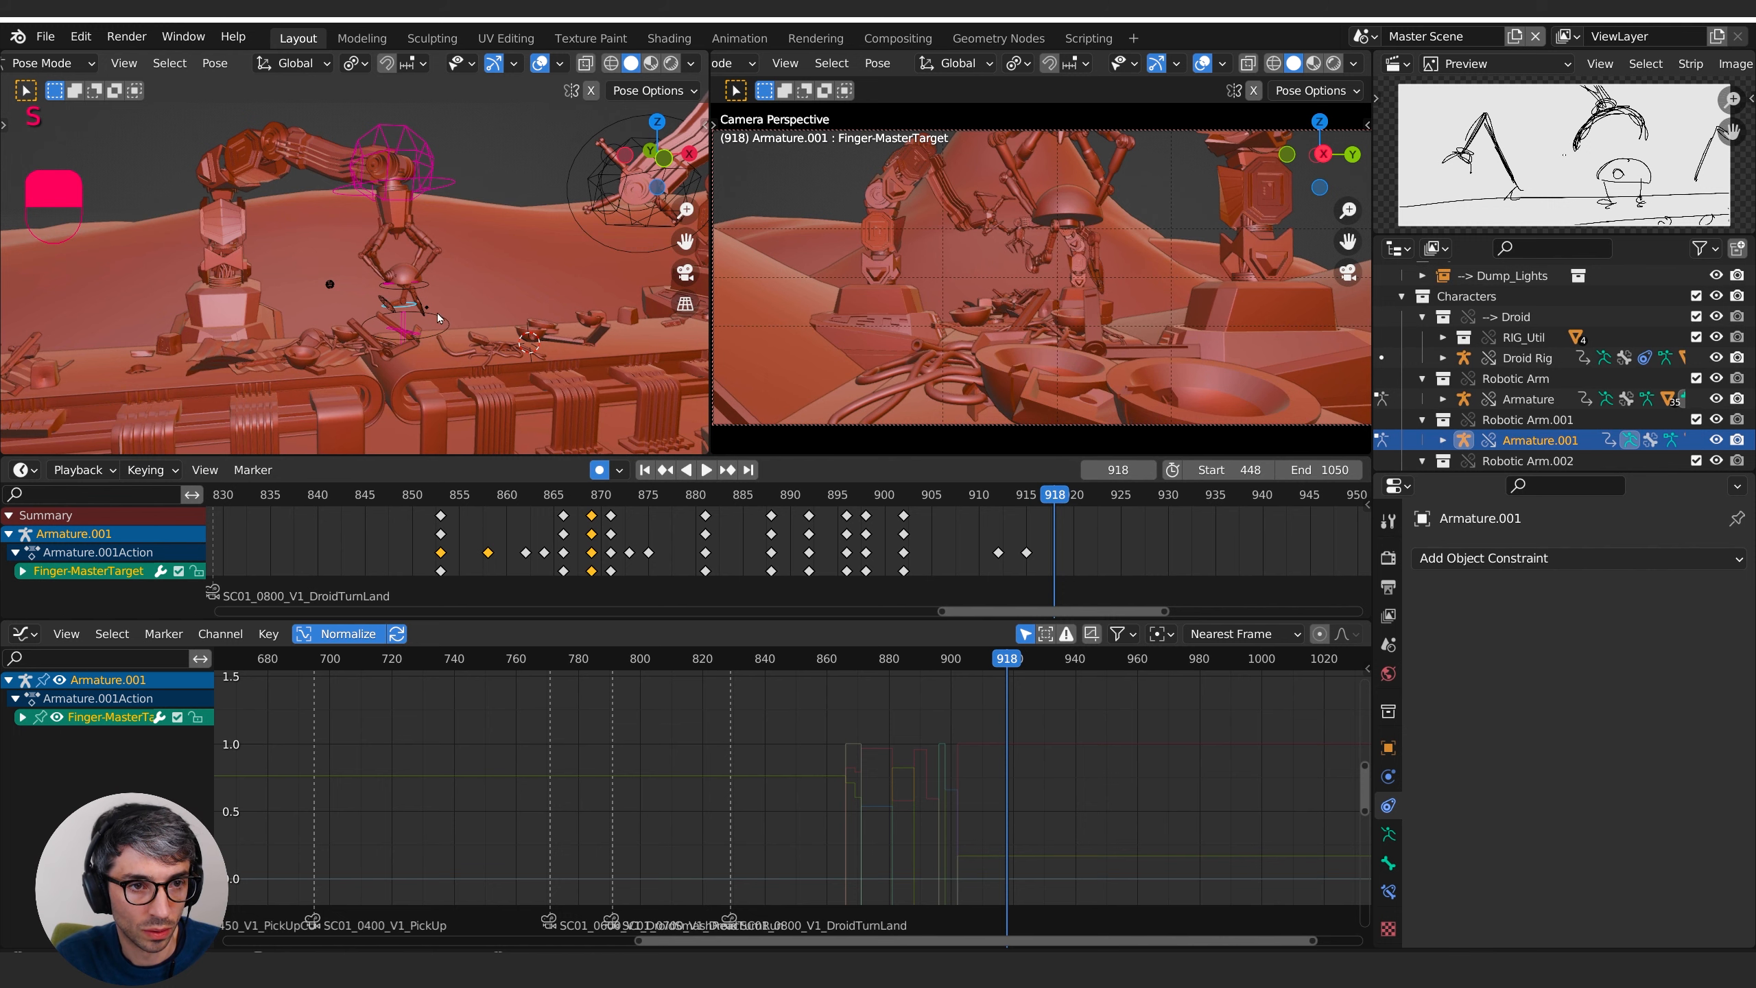
{"action": "scroll", "coordinate": [414, 307], "scroll_direction": "down", "scroll_amount": 3}
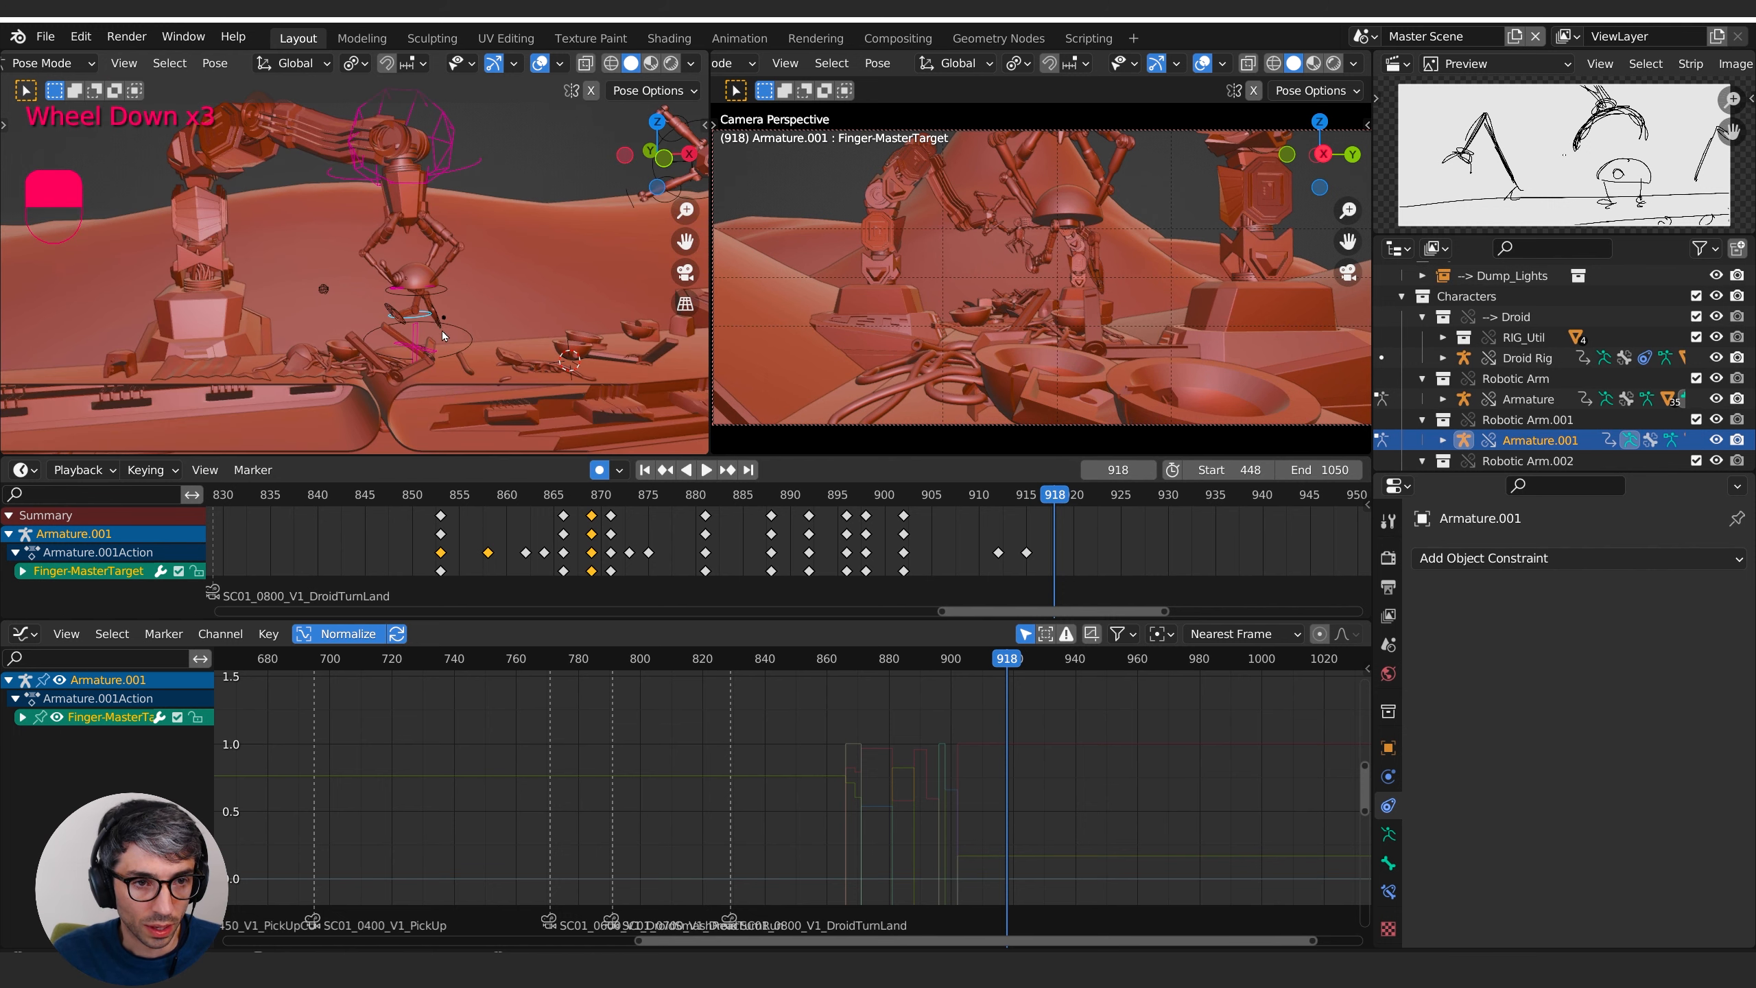
{"action": "key", "text": "s"}
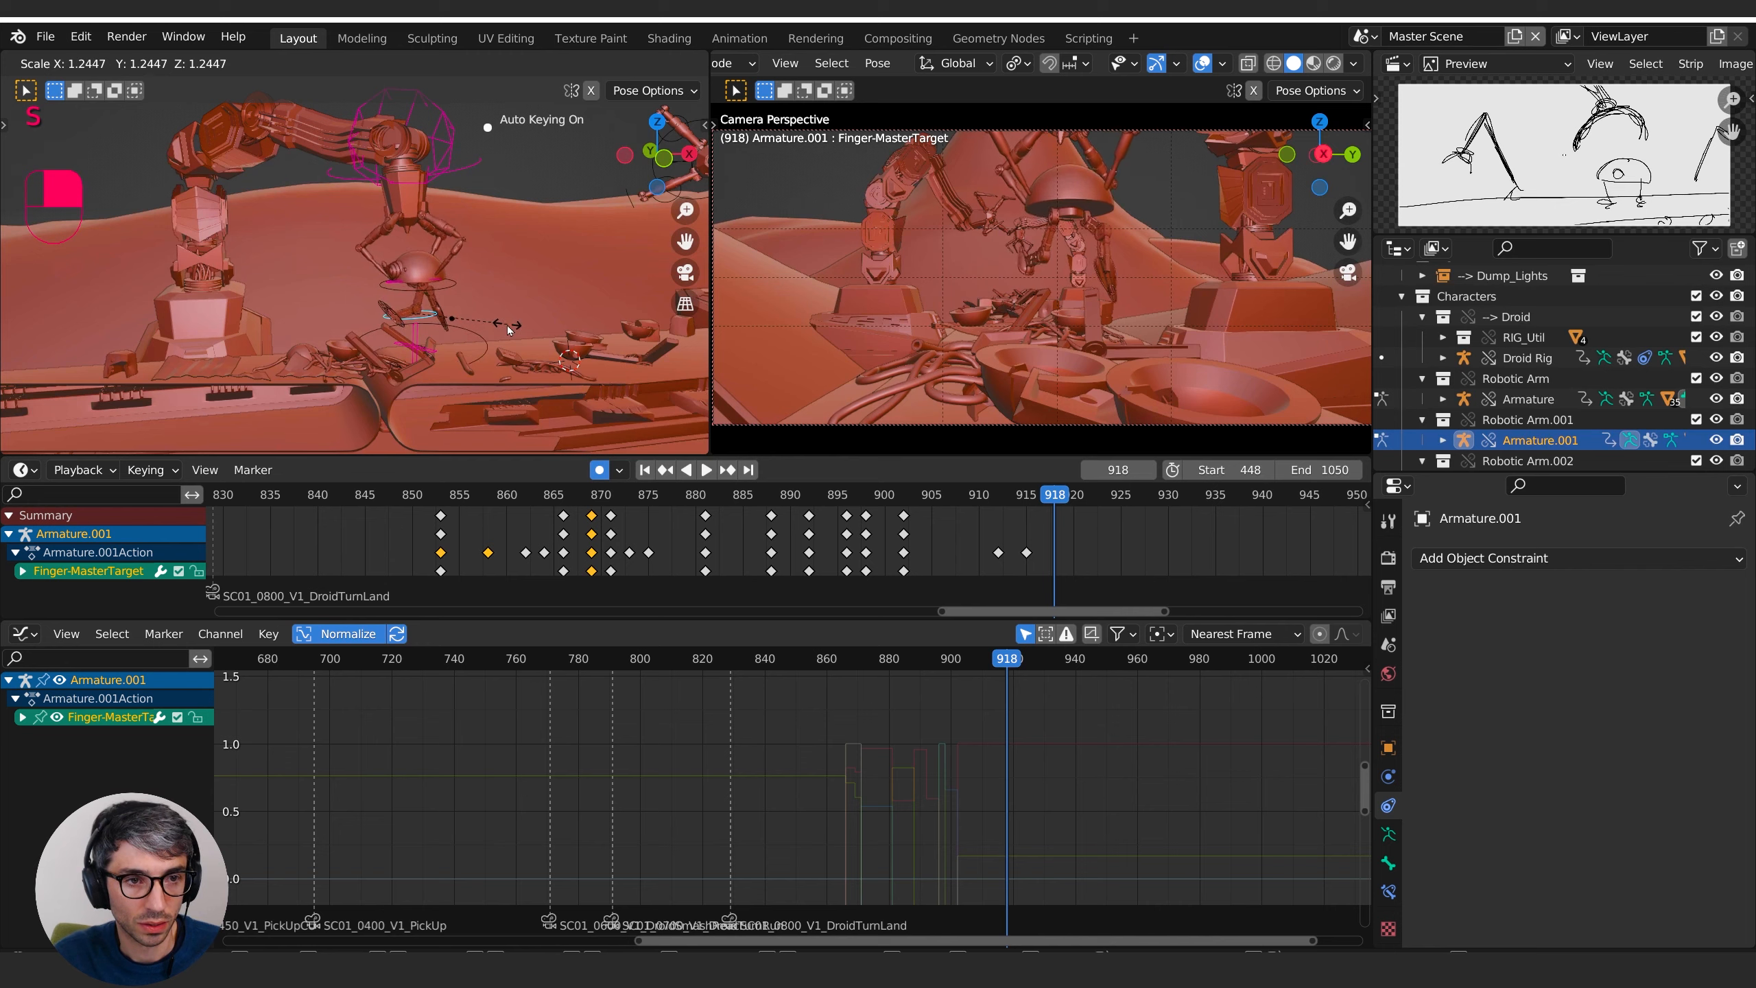
{"action": "left_click", "coordinate": [508, 325]}
{"action": "mouse_move", "coordinate": [508, 326]}
{"action": "middle_mouse_down"}
{"action": "mouse_move", "coordinate": [612, 310]}
{"action": "mouse_move", "coordinate": [503, 304]}
{"action": "mouse_move", "coordinate": [536, 318]}
{"action": "middle_mouse_up"}
{"action": "left_click", "coordinate": [439, 280]}
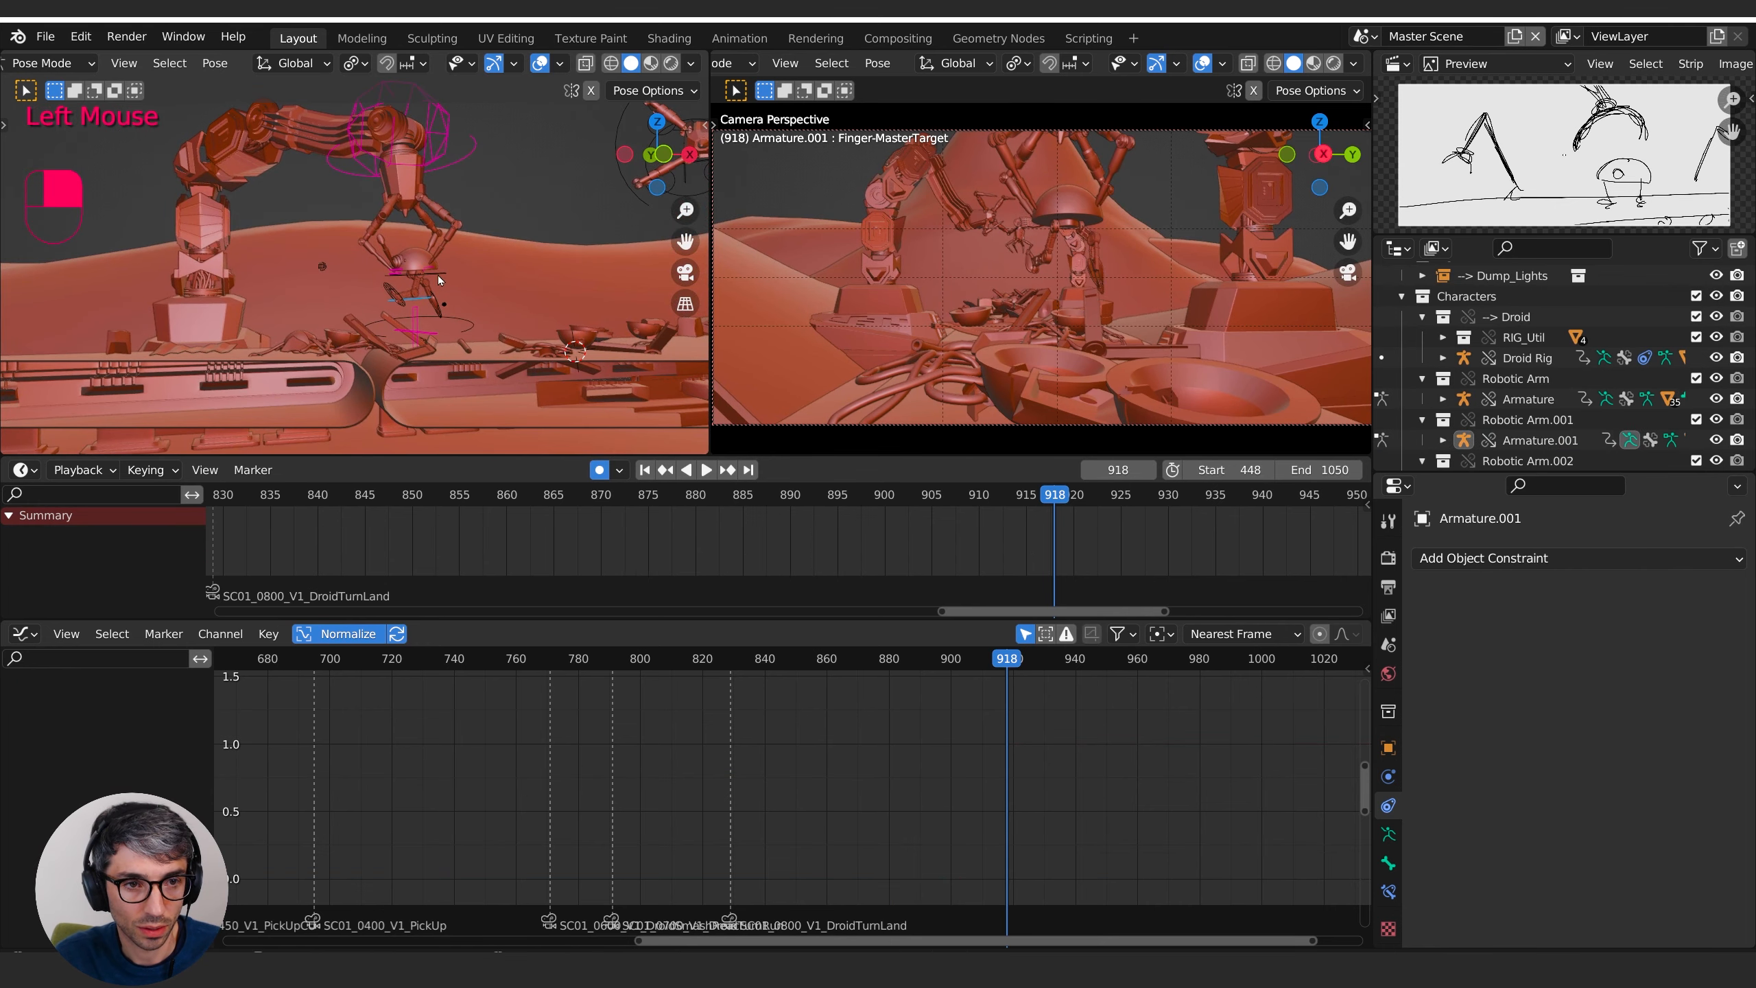
- Keyframe the Droid Rig's Child Of constraint influence at 1 on frame 917 and at 0 on frame 918
{"action": "key", "text": "Tab"}
{"action": "left_click", "coordinate": [371, 300]}
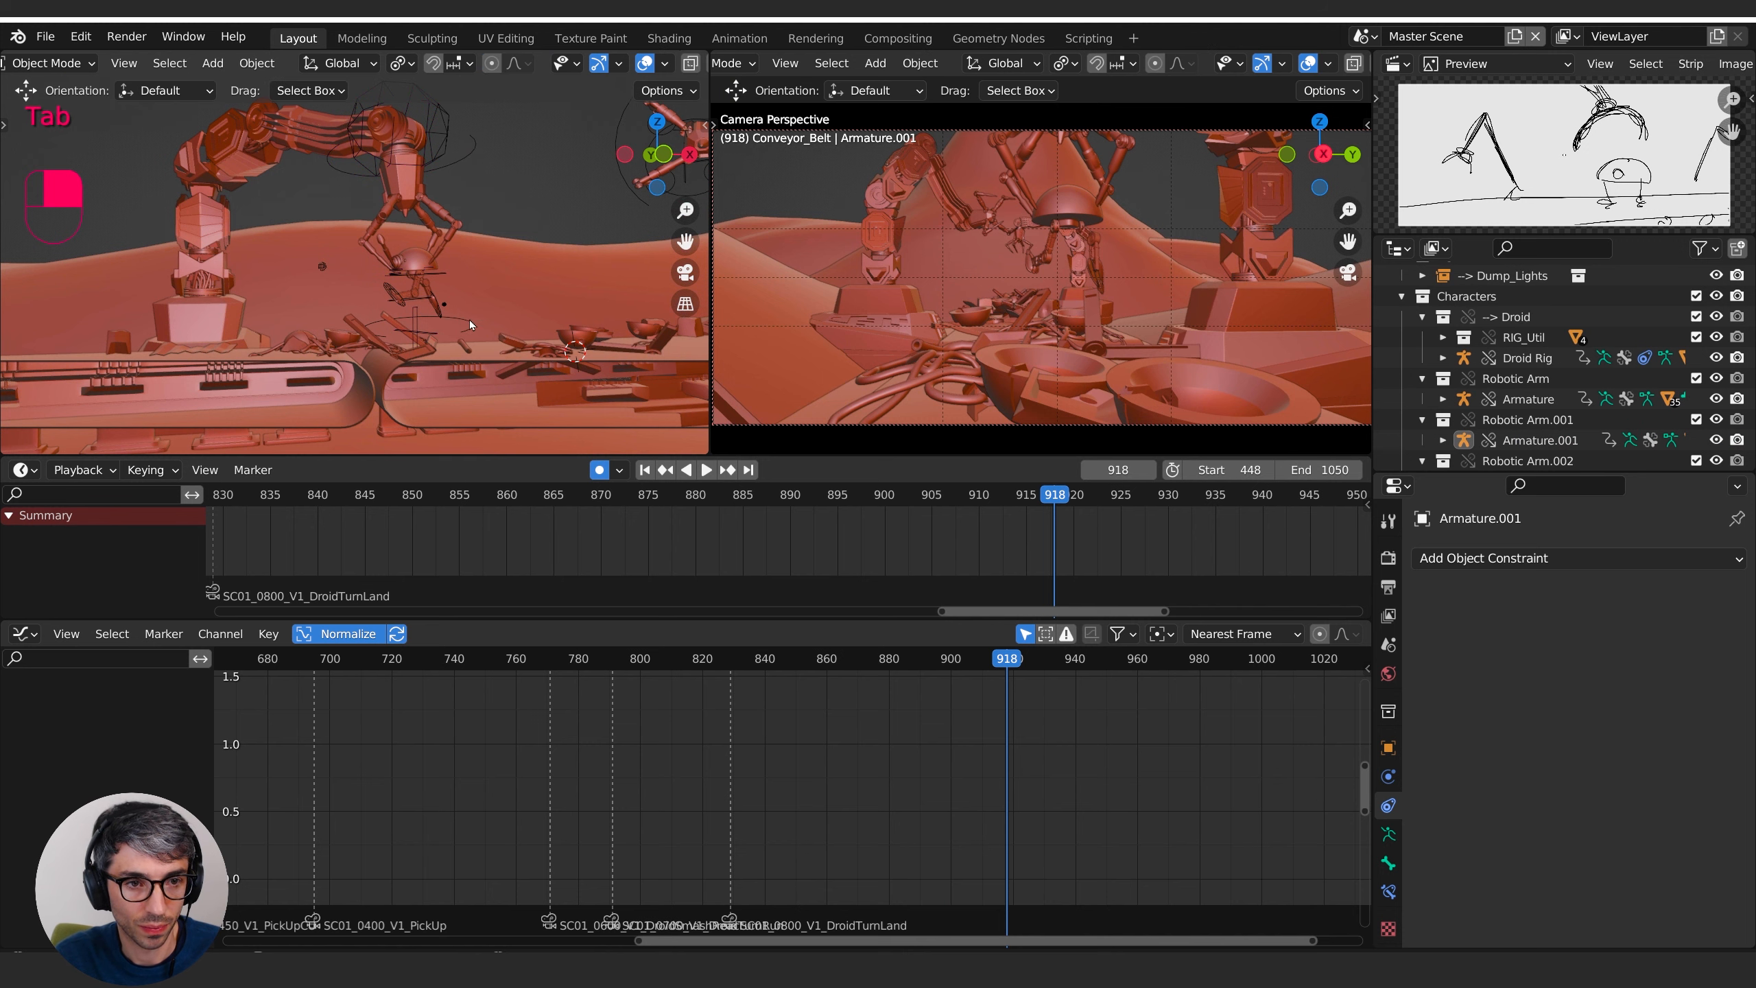
{"action": "left_click", "coordinate": [430, 323]}
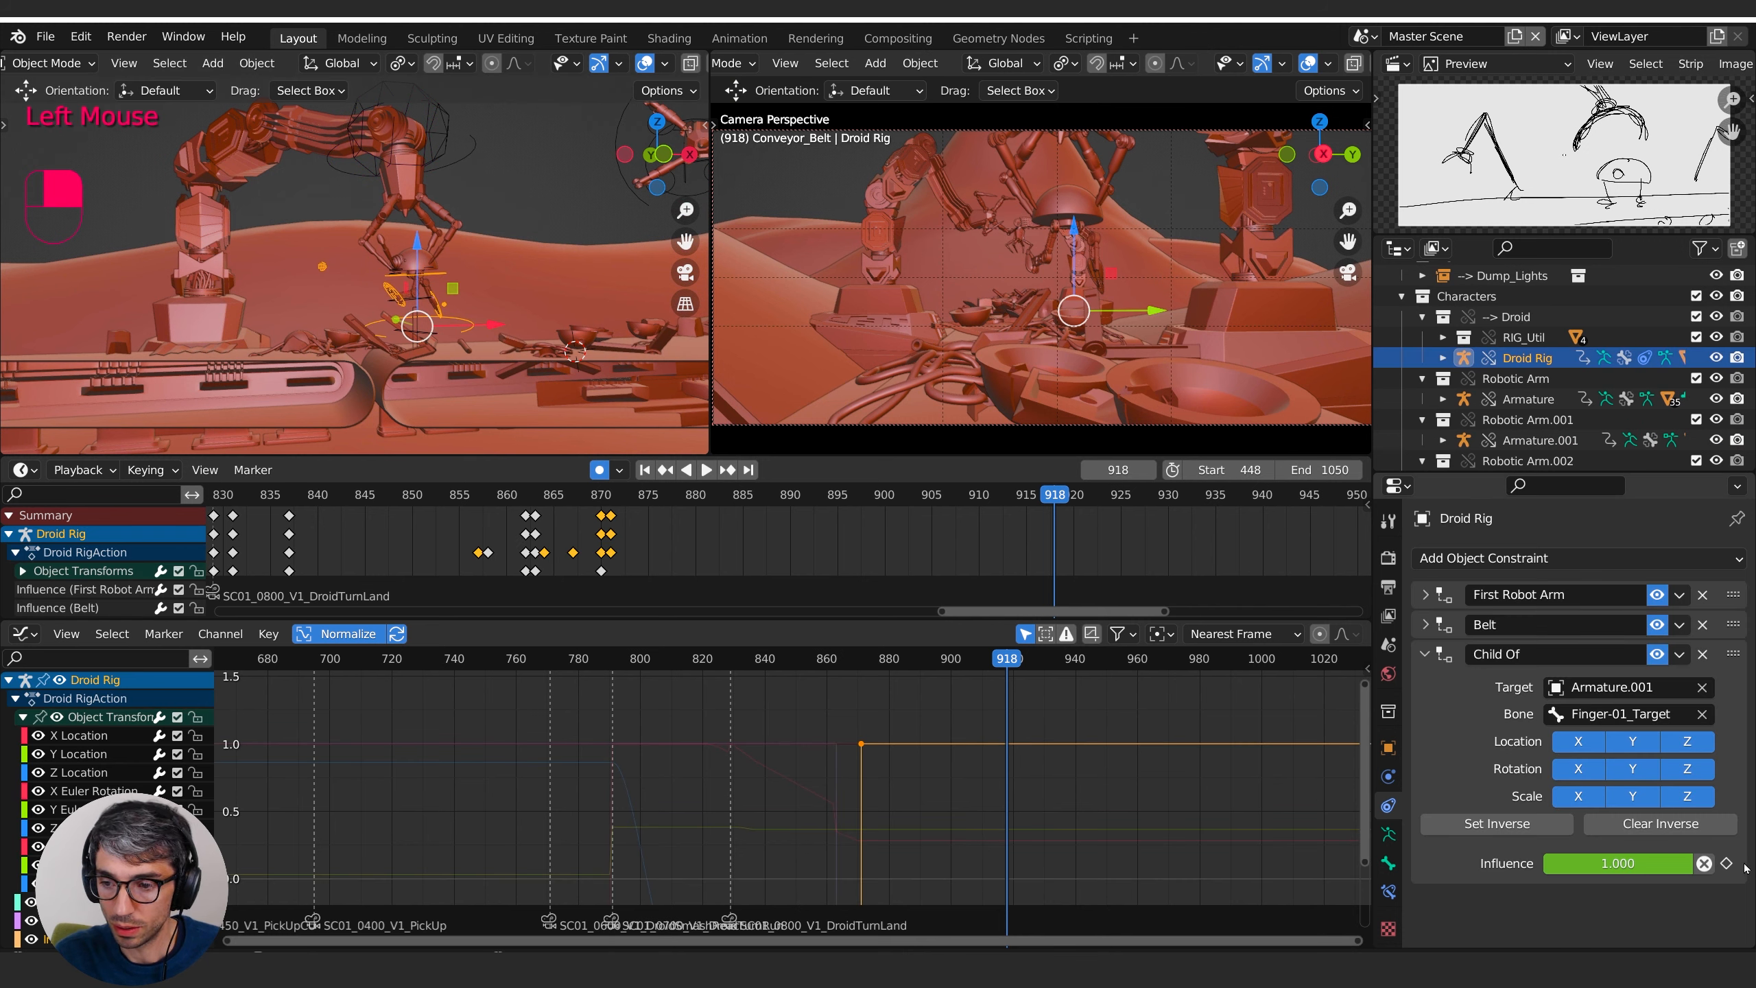
{"action": "key", "text": "Left"}
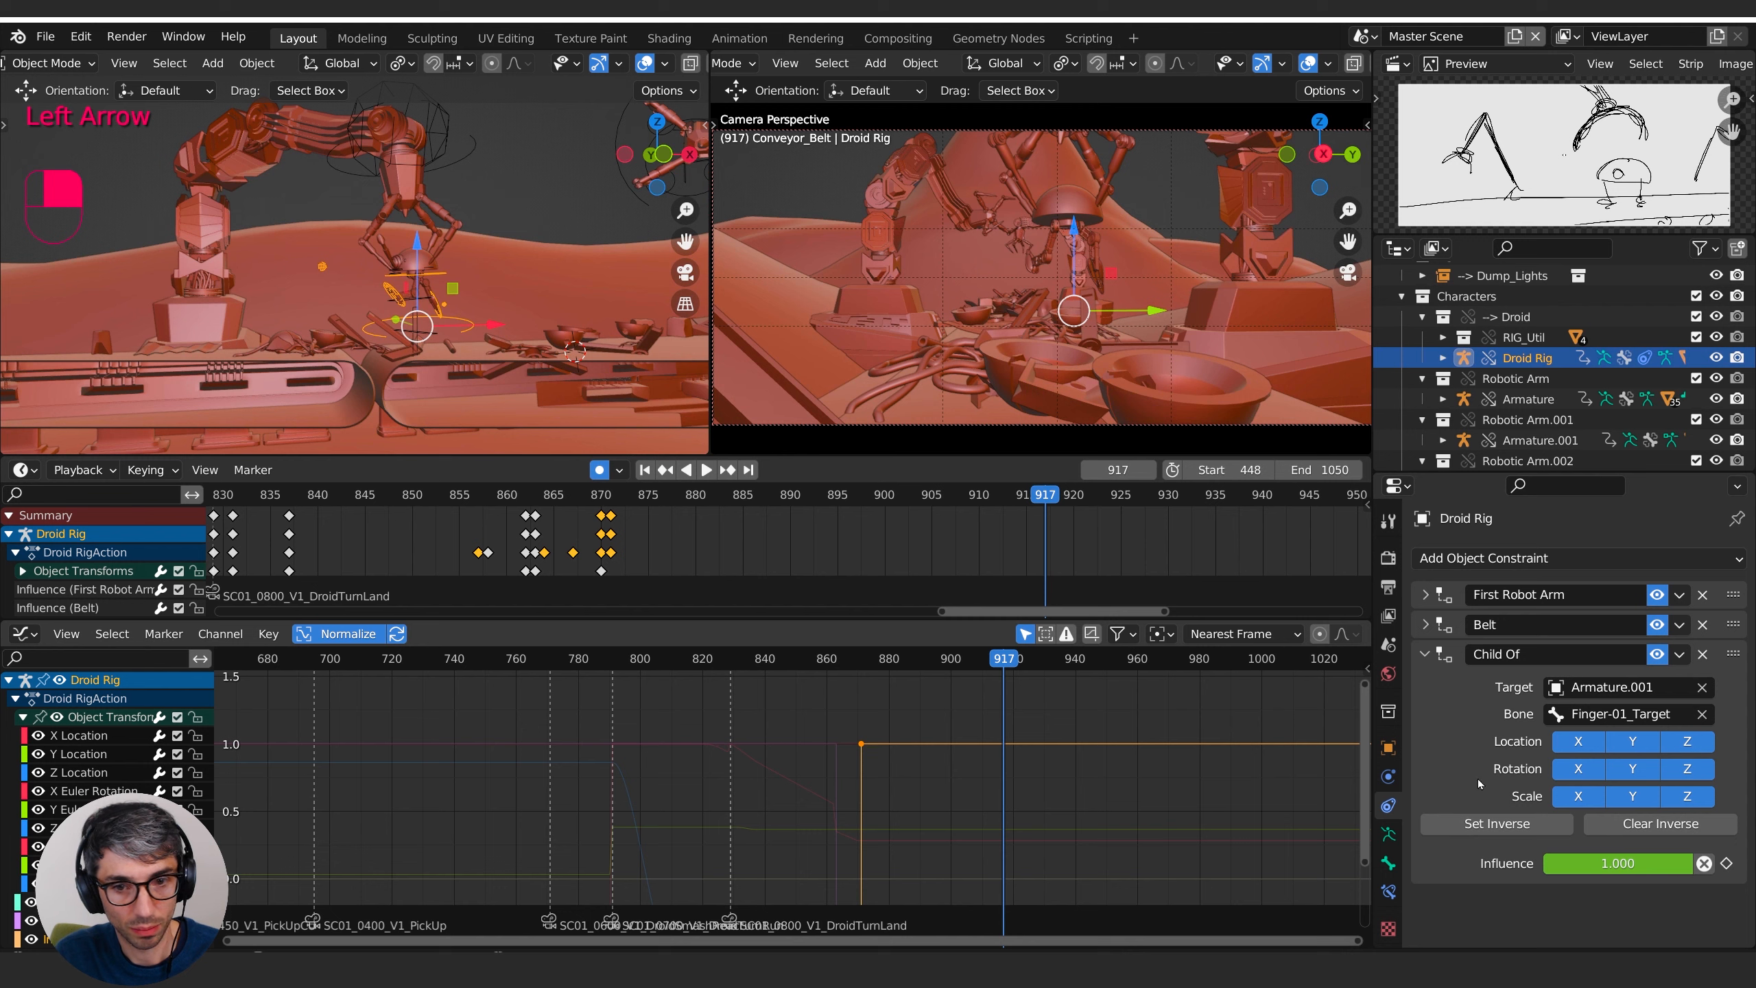
{"action": "key", "text": "Right"}
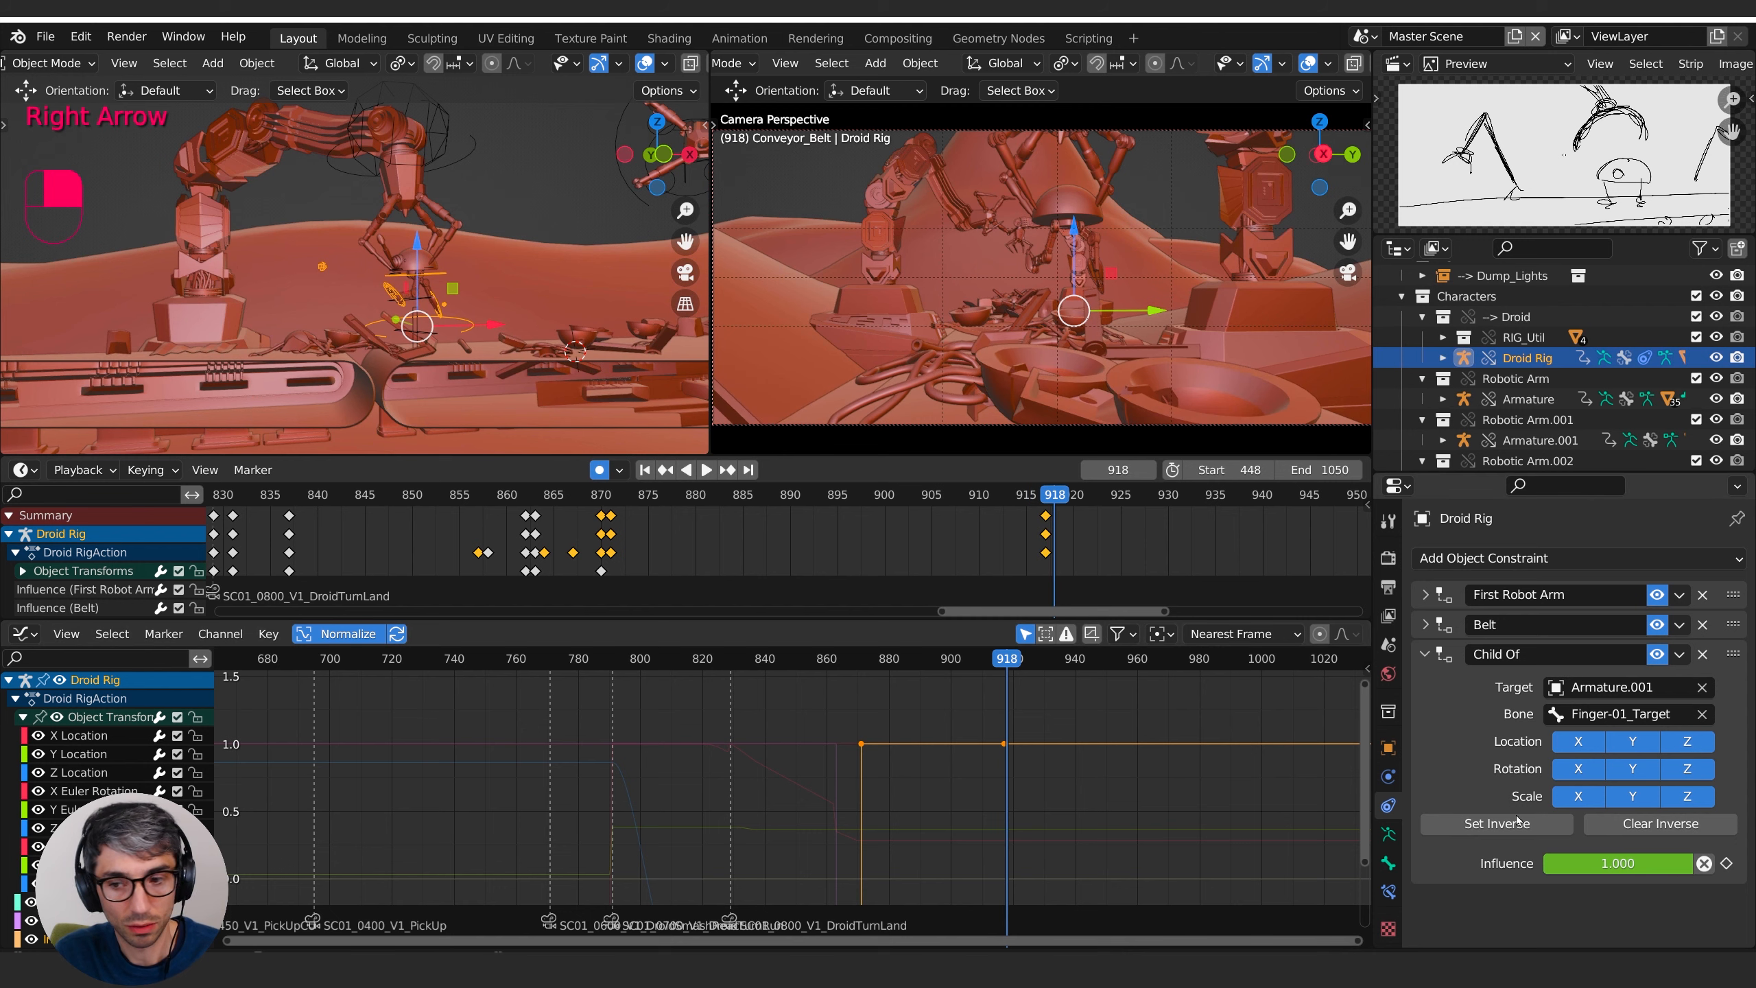
{"action": "key", "text": "Return"}
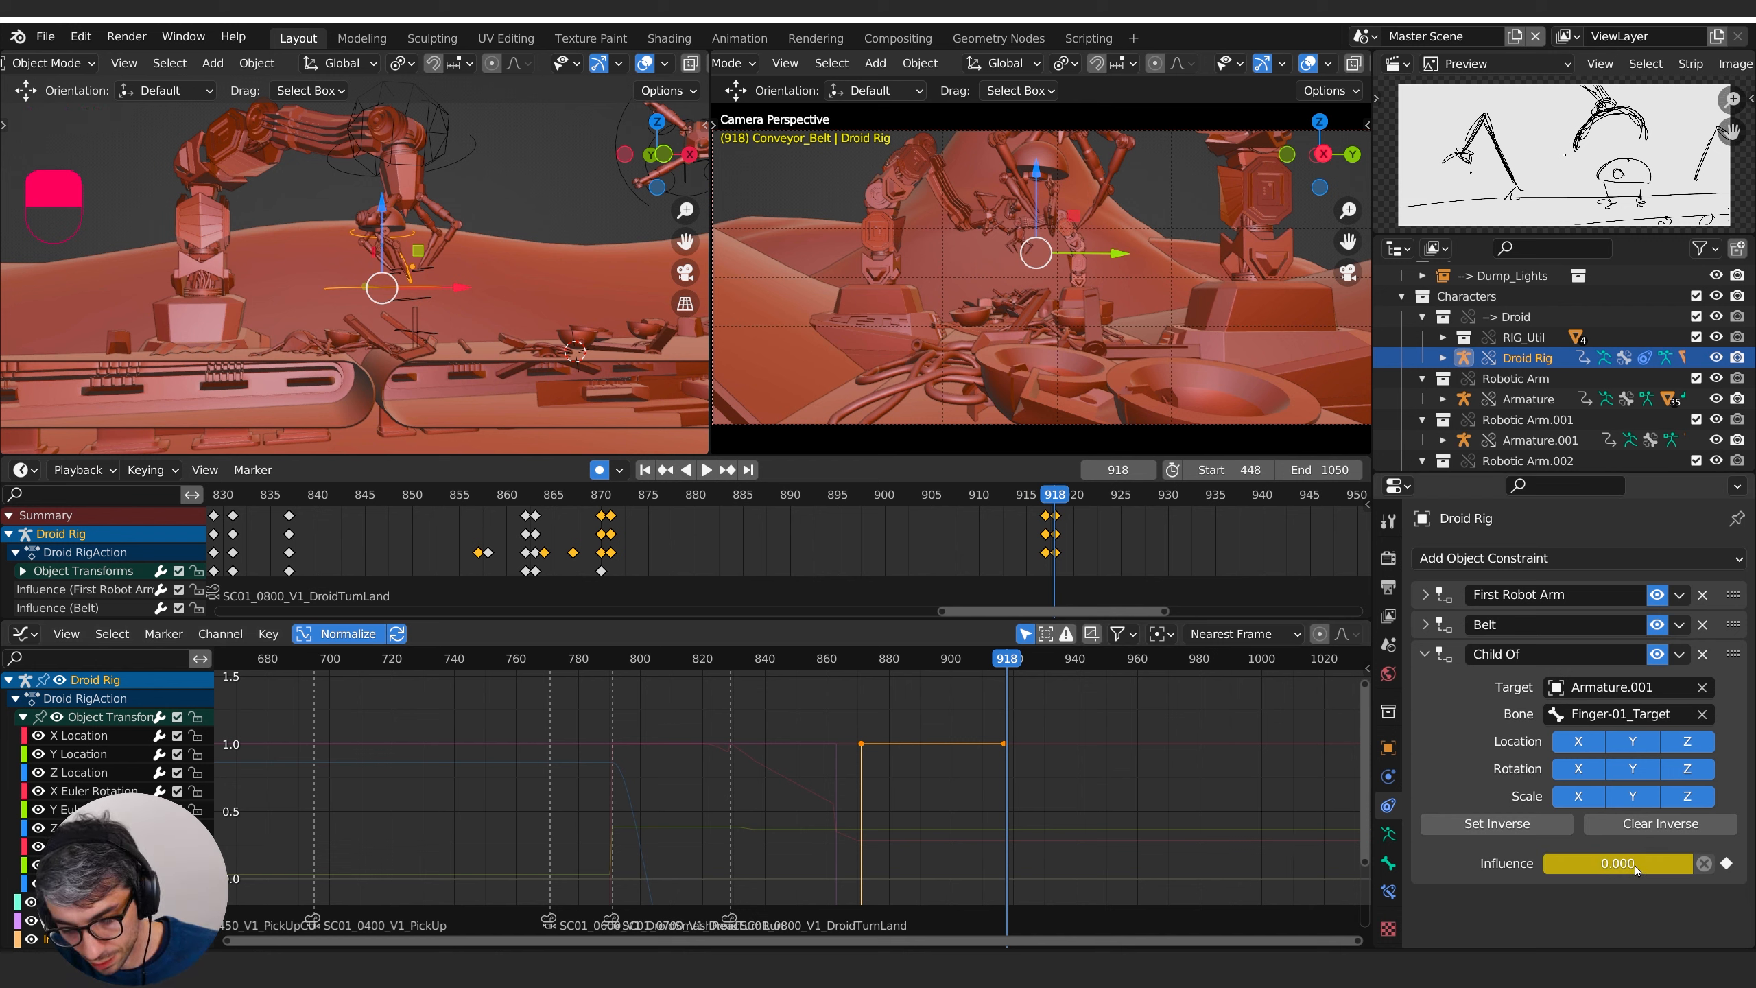
- Keyframe the Droid Rig's location and rotation on frame 917, just before the release
{"action": "mouse_move", "coordinate": [1055, 500]}
{"action": "left_mouse_down"}
{"action": "mouse_move", "coordinate": [1027, 501]}
{"action": "mouse_move", "coordinate": [1044, 506]}
{"action": "left_mouse_up"}
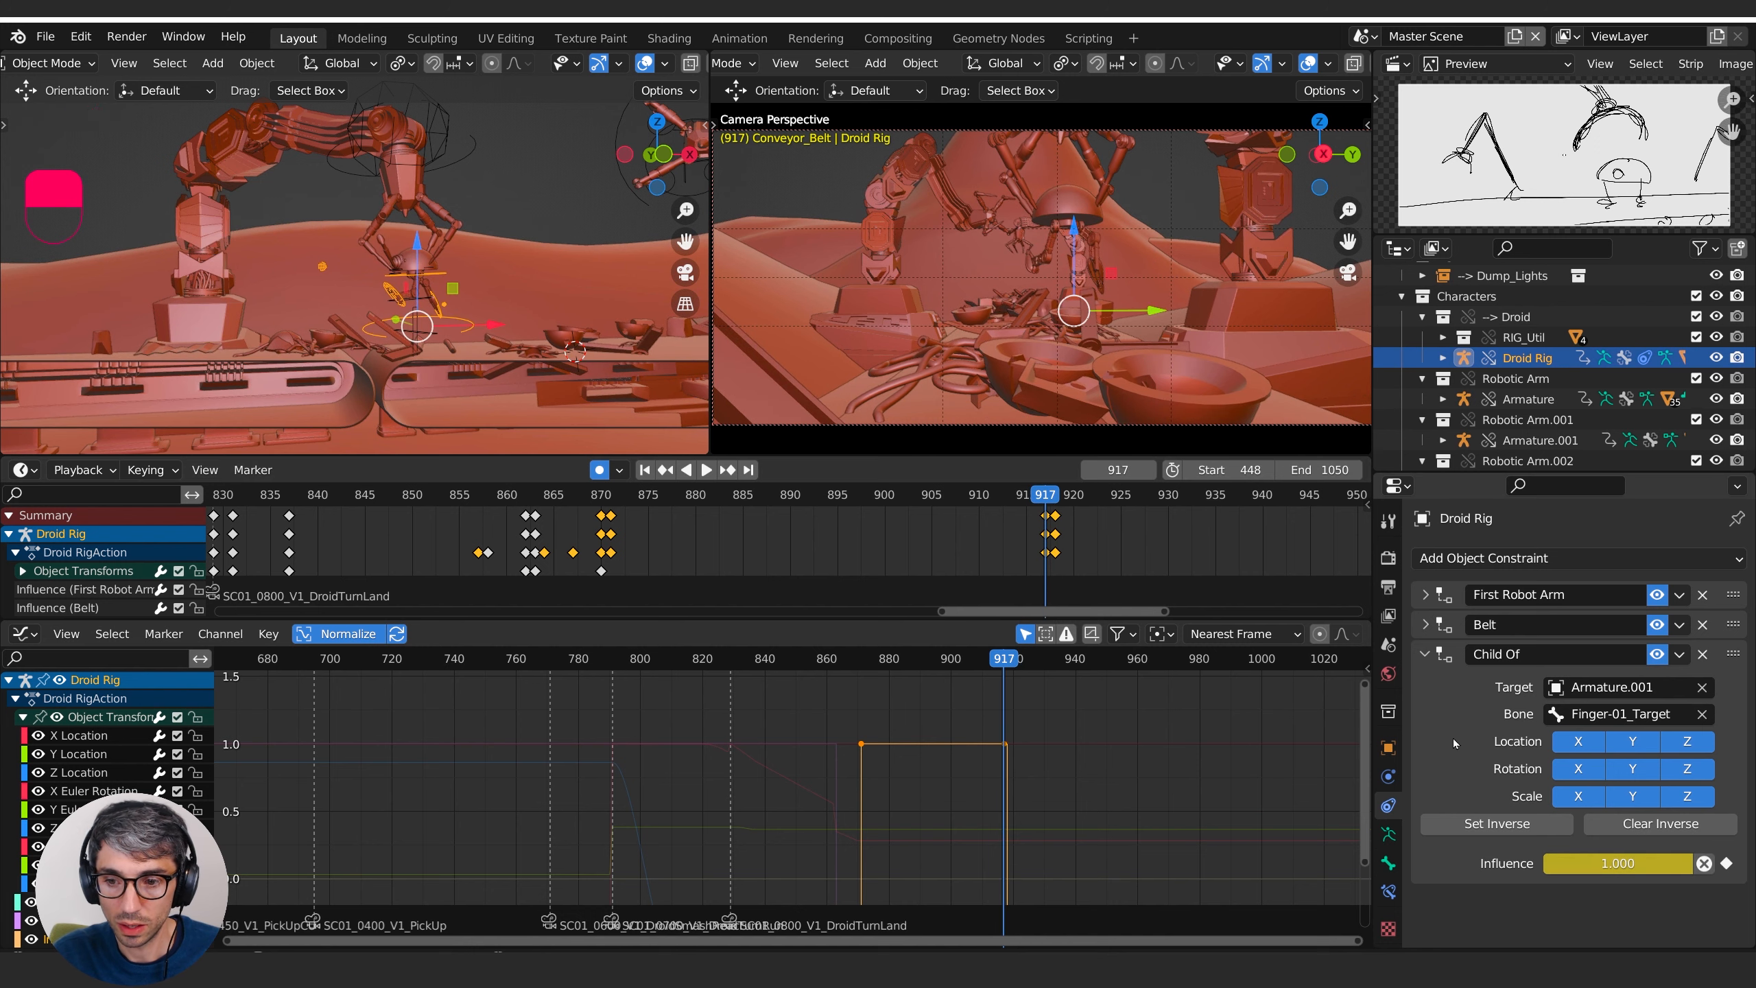
{"action": "left_click", "coordinate": [1389, 747]}
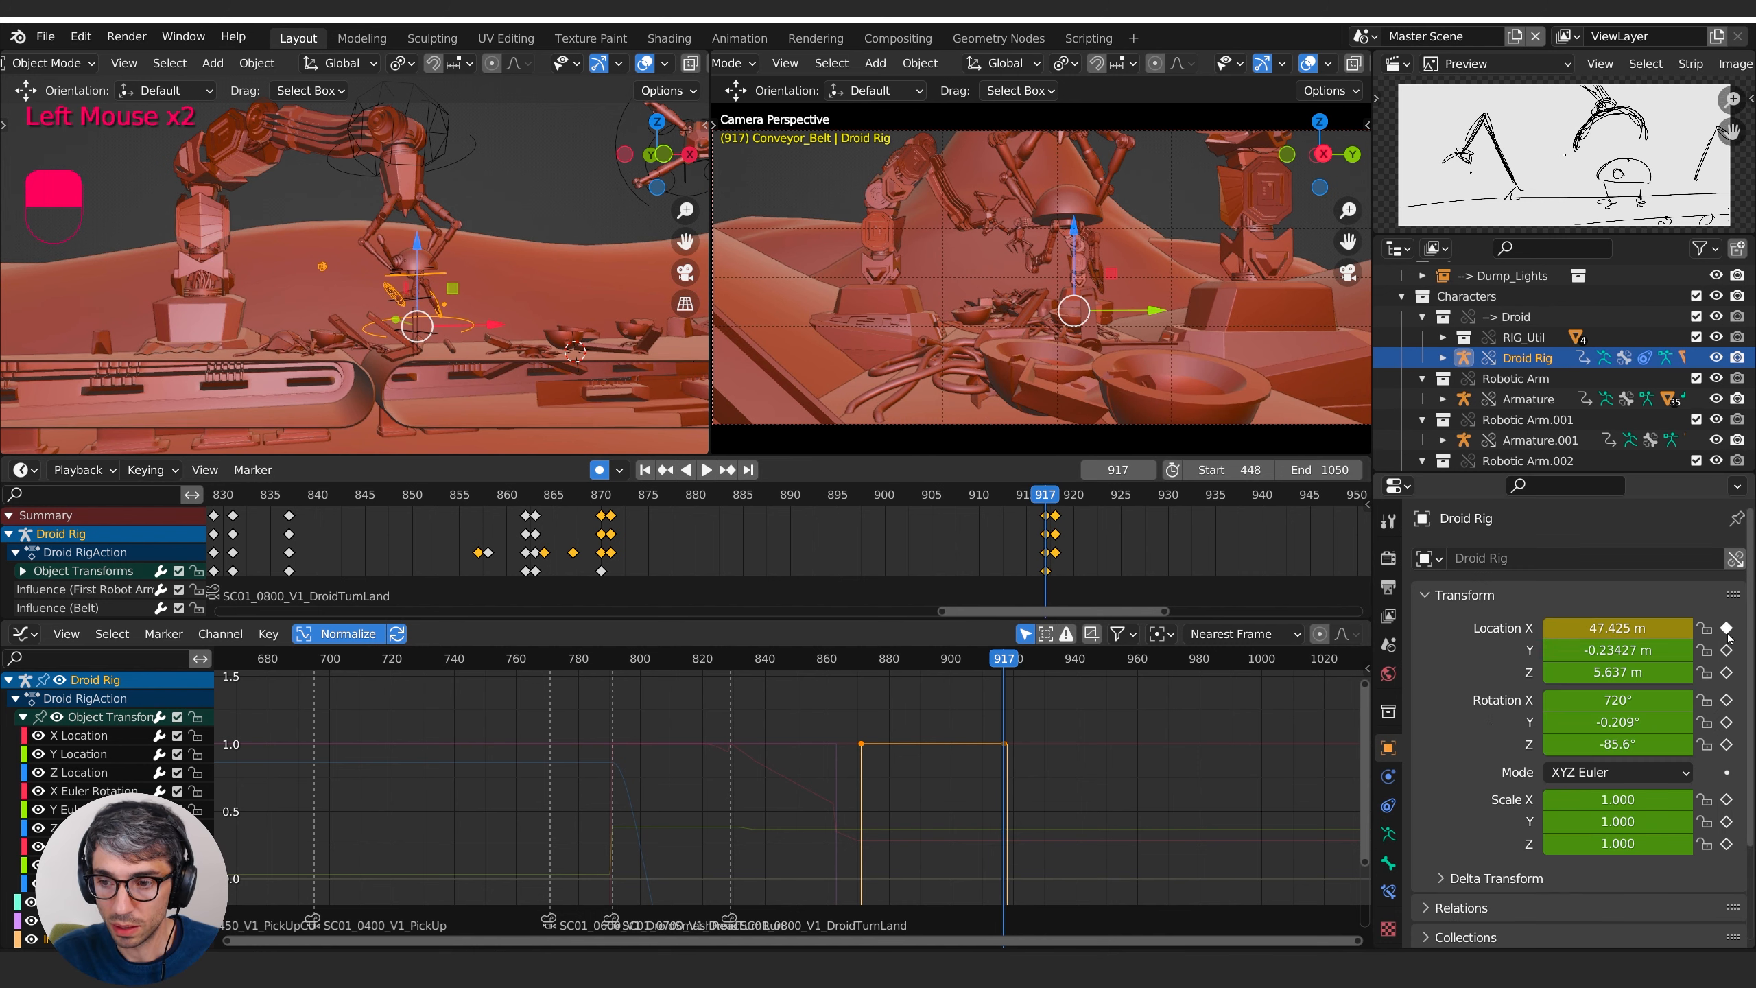
{"action": "left_click_drag", "start_coordinate": [1729, 638], "coordinate": [1730, 760]}
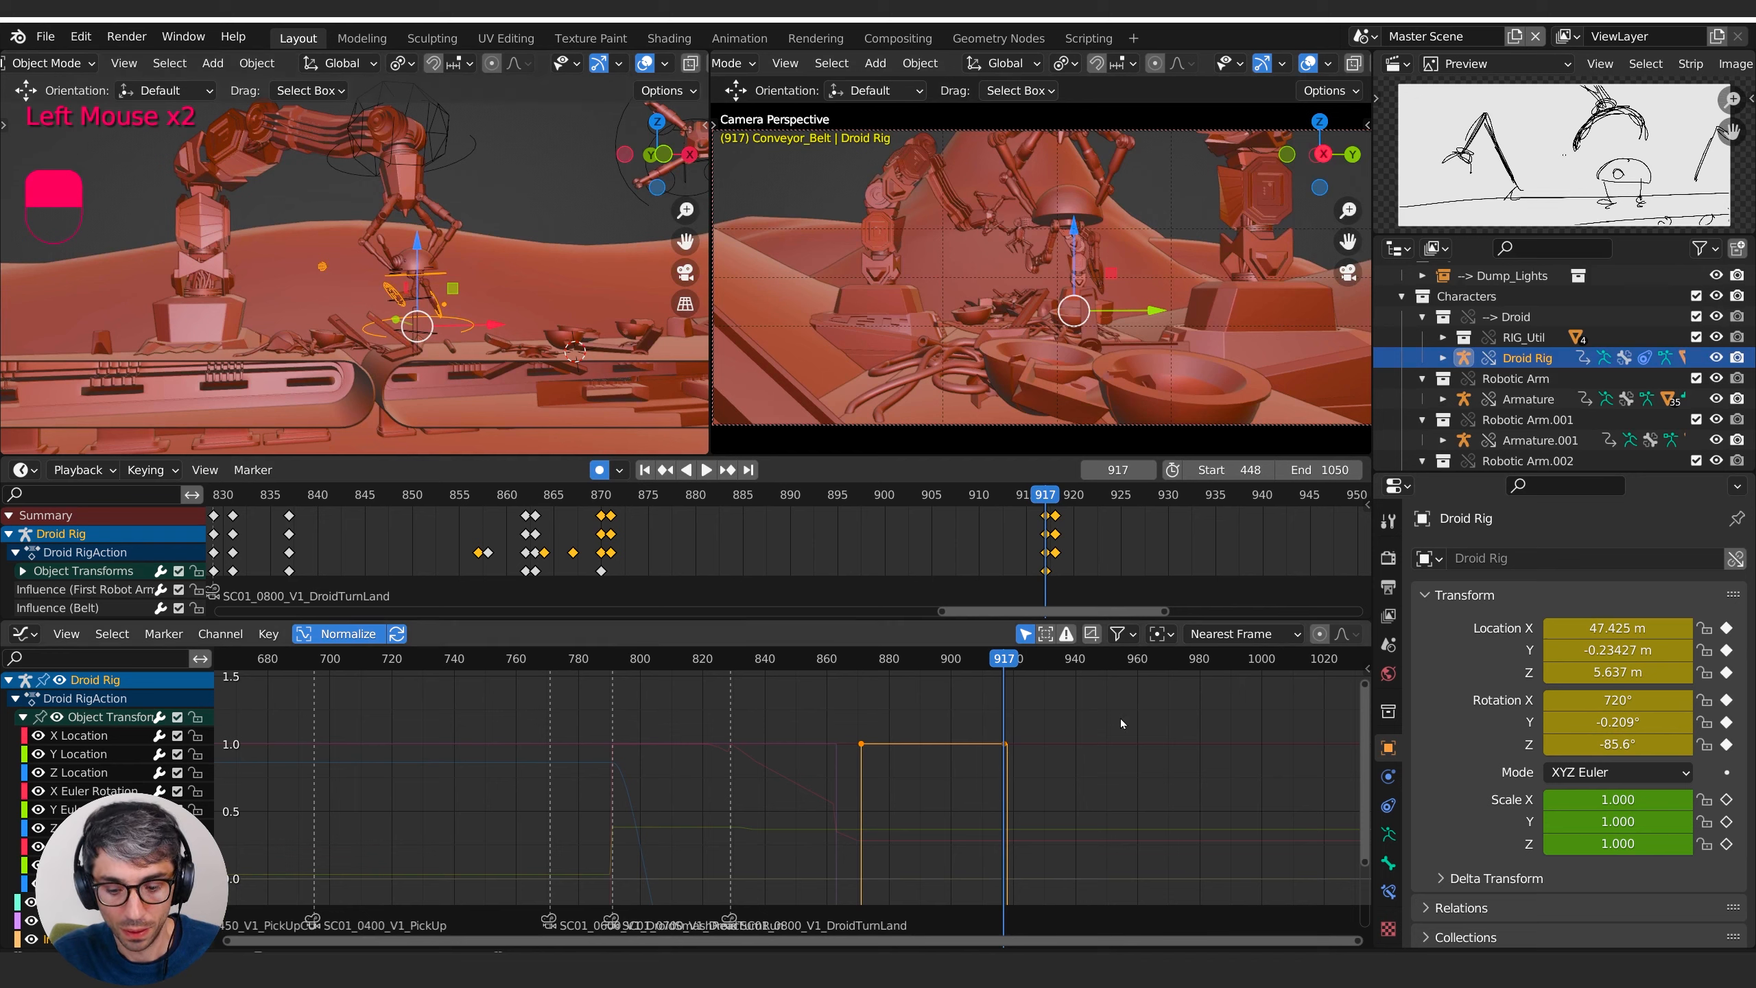
- Snap the 3D cursor to the Droid Rig at frame 917, snap the rig to it at frame 918, and keyframe its rotation
{"action": "key", "text": "shift+s"}
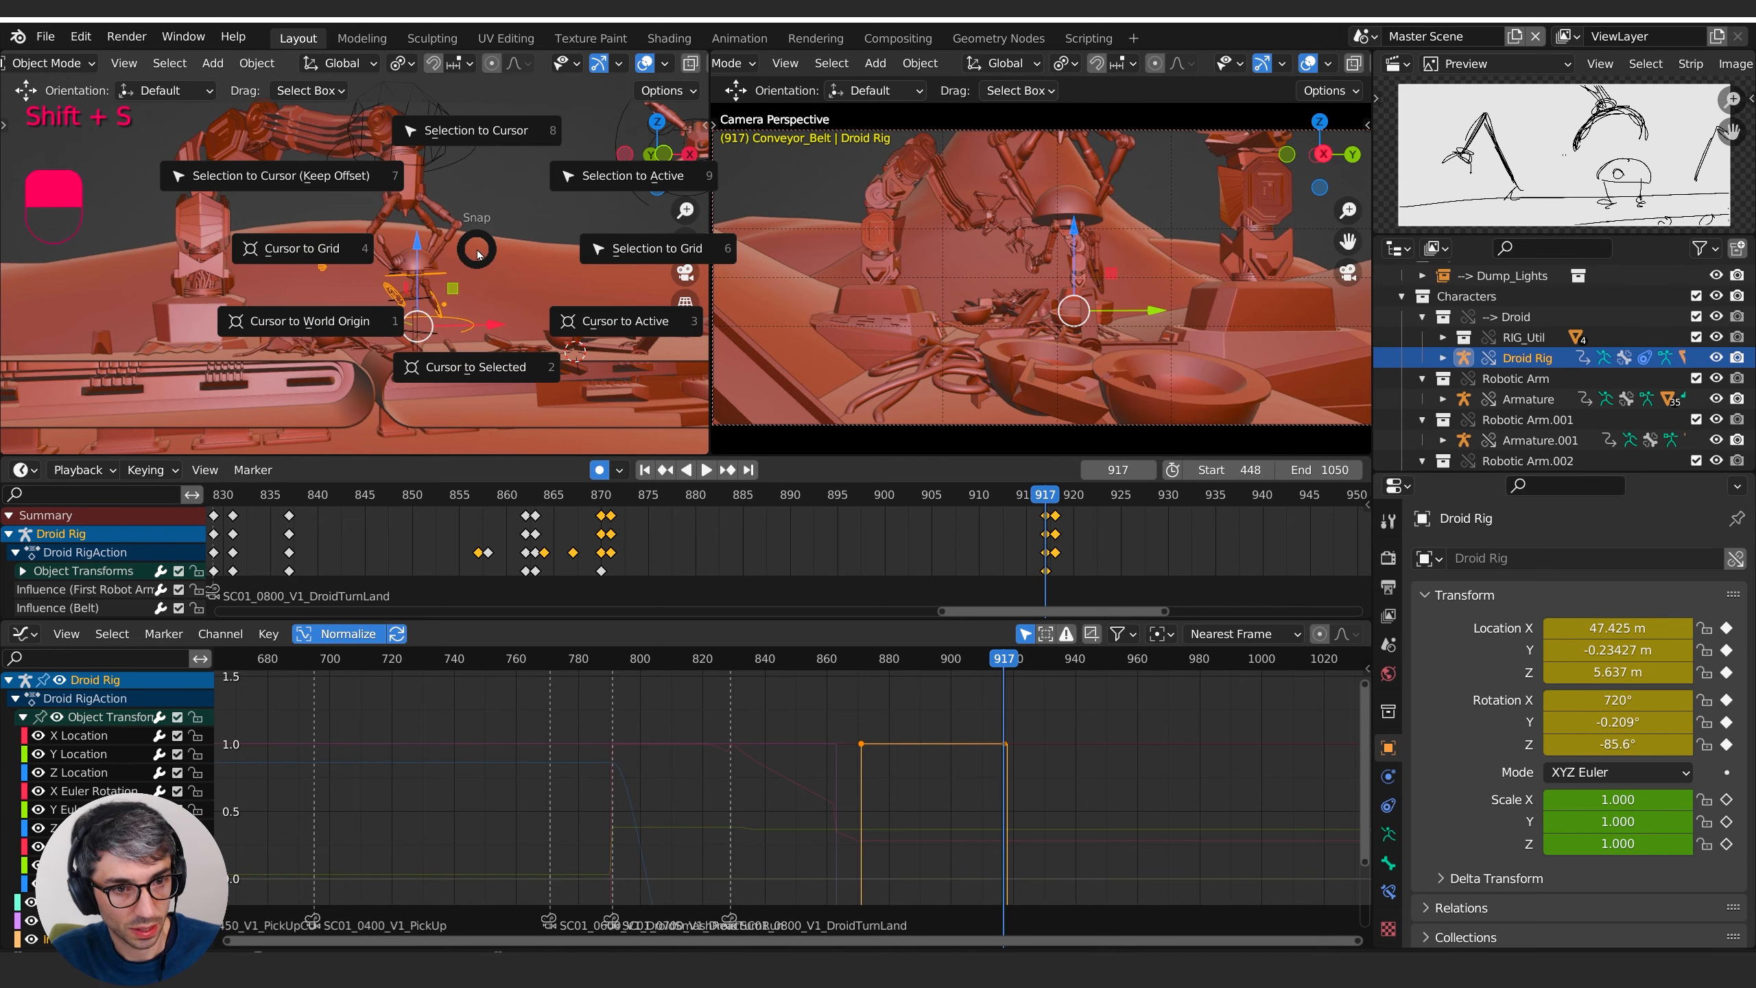
{"action": "left_click", "coordinate": [505, 362]}
{"action": "key", "text": "Right"}
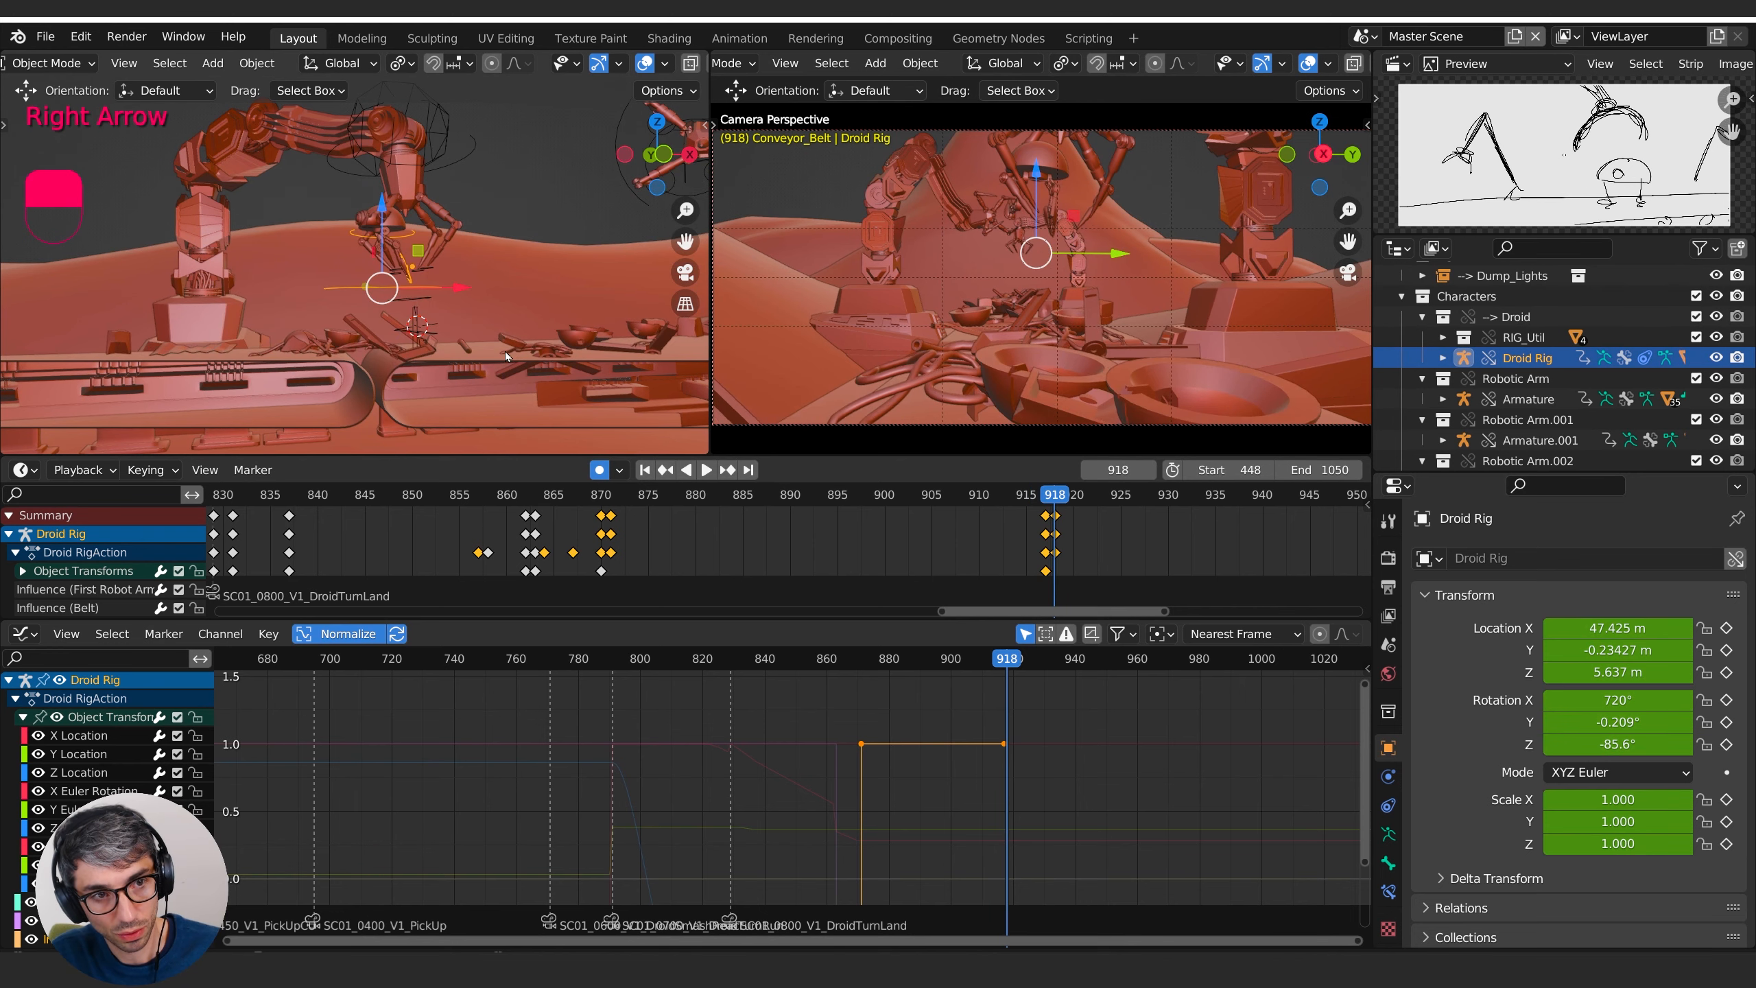
{"action": "key", "text": "shift+s"}
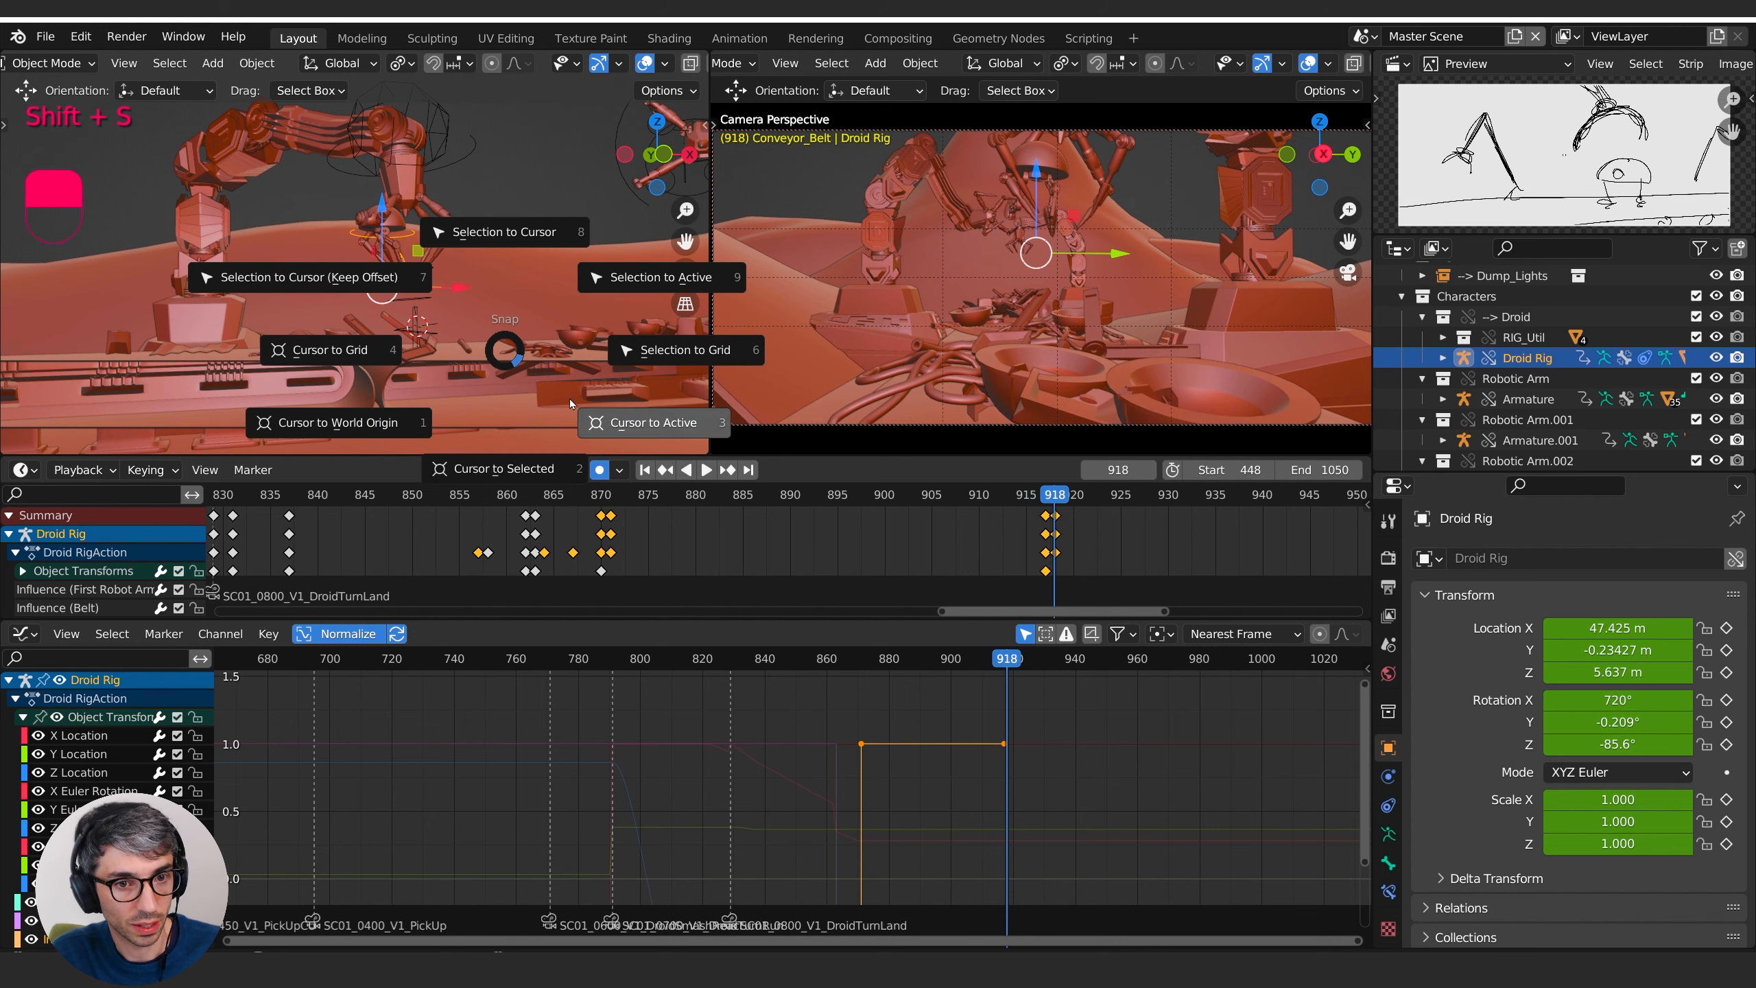
{"action": "left_click", "coordinate": [477, 242]}
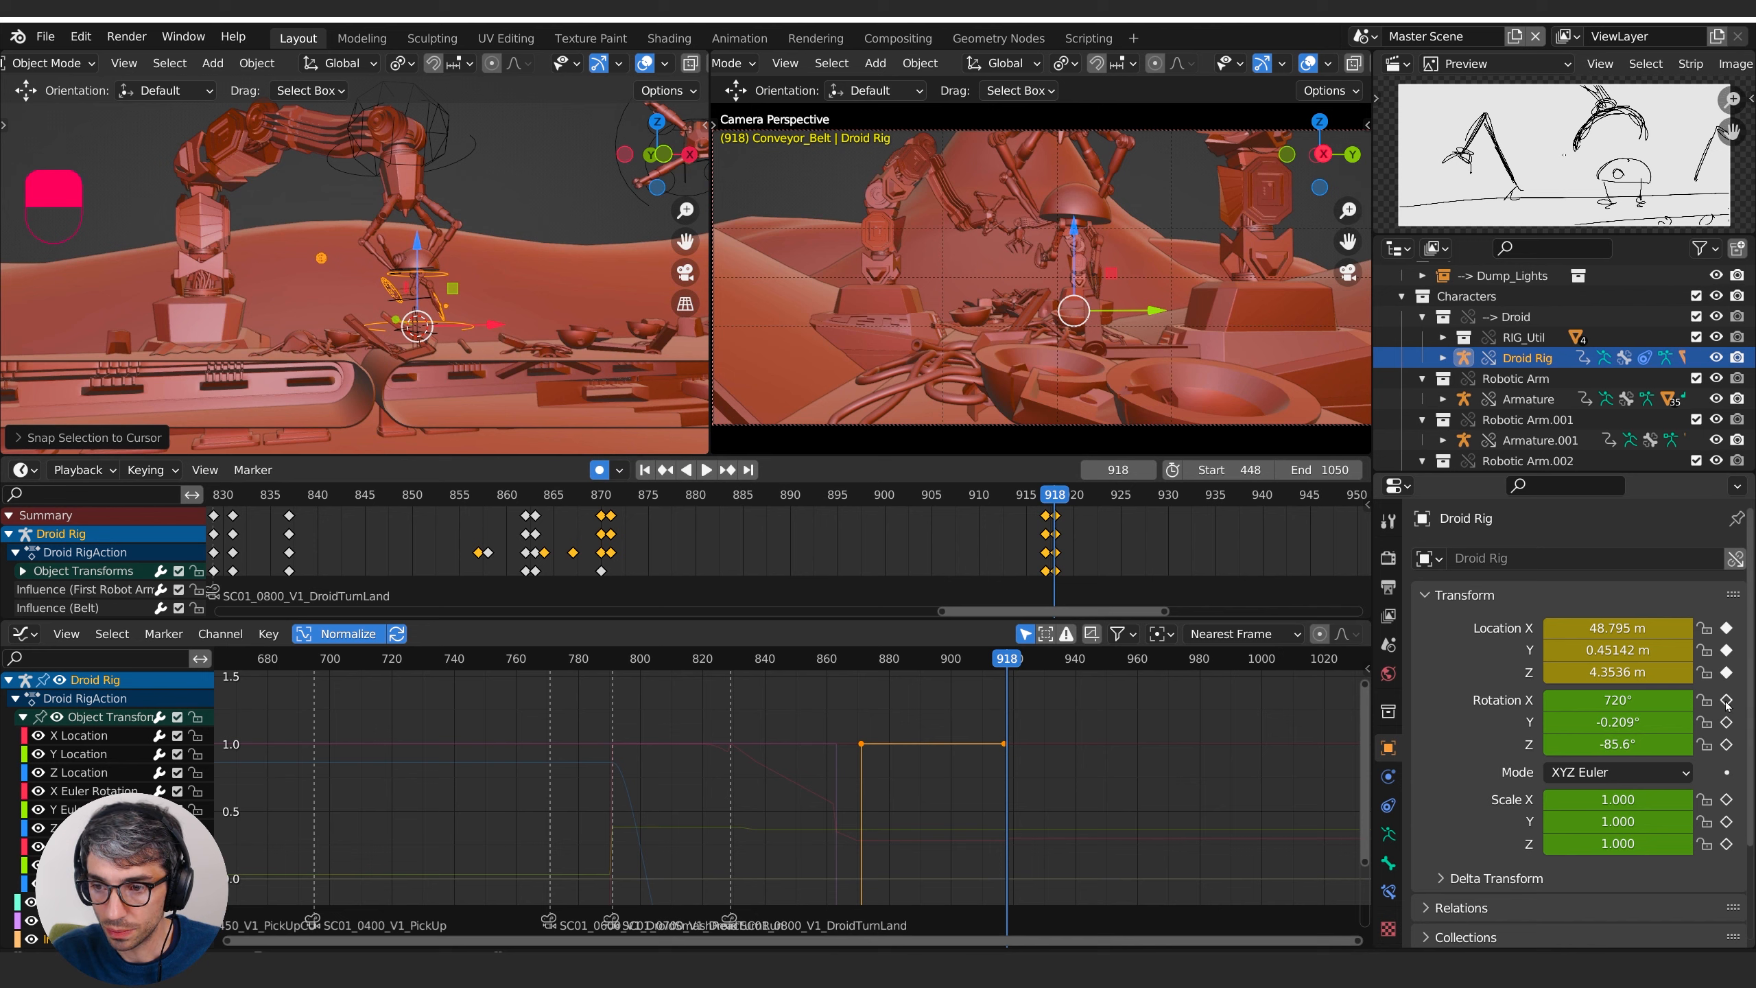
{"action": "left_click_drag", "start_coordinate": [1727, 702], "coordinate": [1733, 746]}
{"action": "key", "text": "space"}
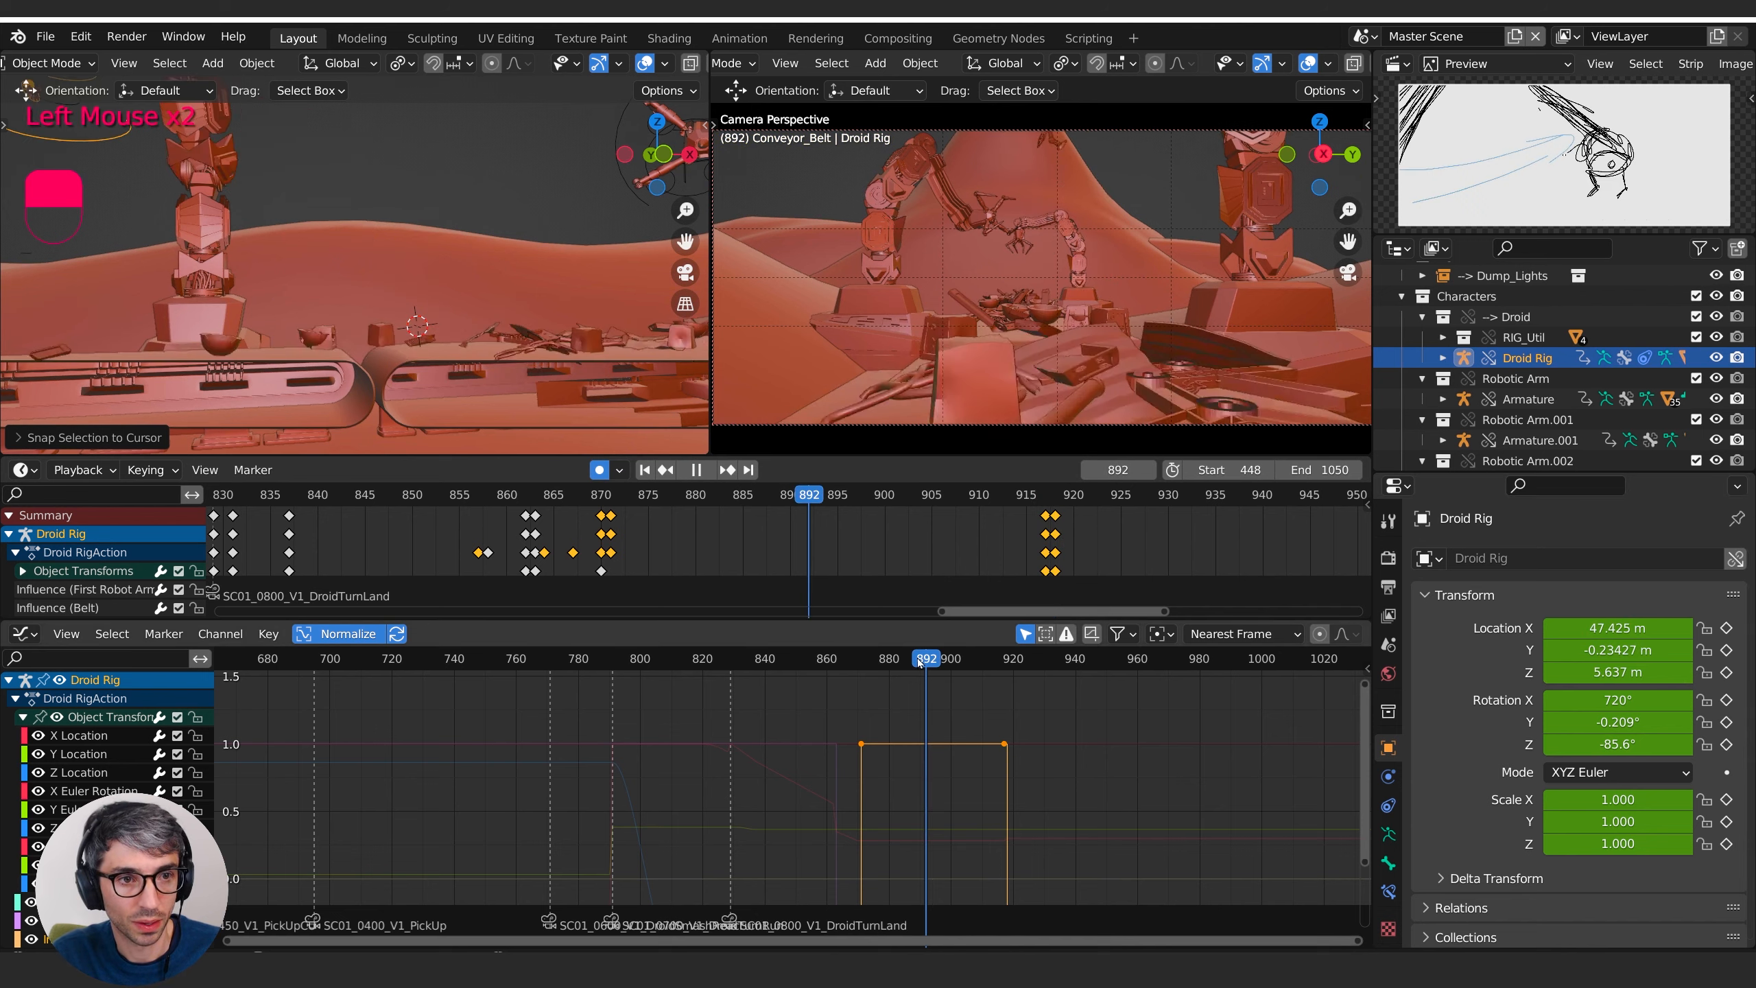
{"action": "mouse_move", "coordinate": [1028, 671]}
{"action": "left_mouse_down"}
{"action": "mouse_move", "coordinate": [907, 676]}
{"action": "mouse_move", "coordinate": [1008, 684]}
{"action": "left_mouse_up"}
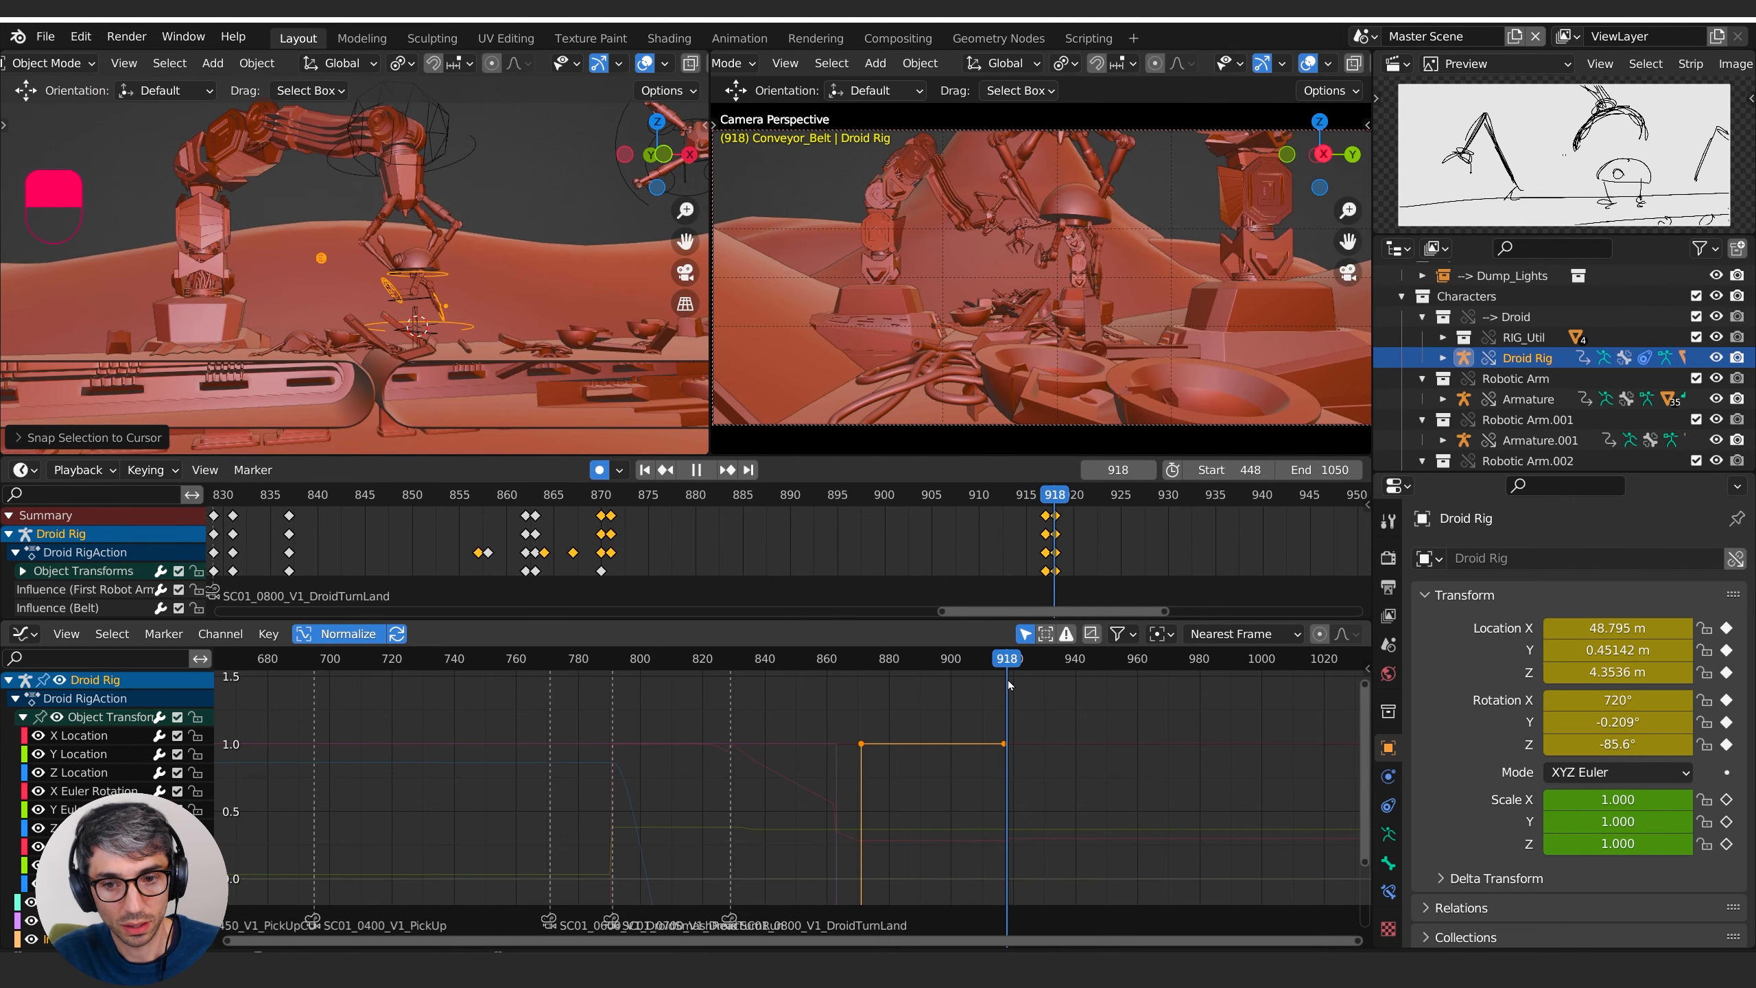
{"action": "key", "text": "space"}
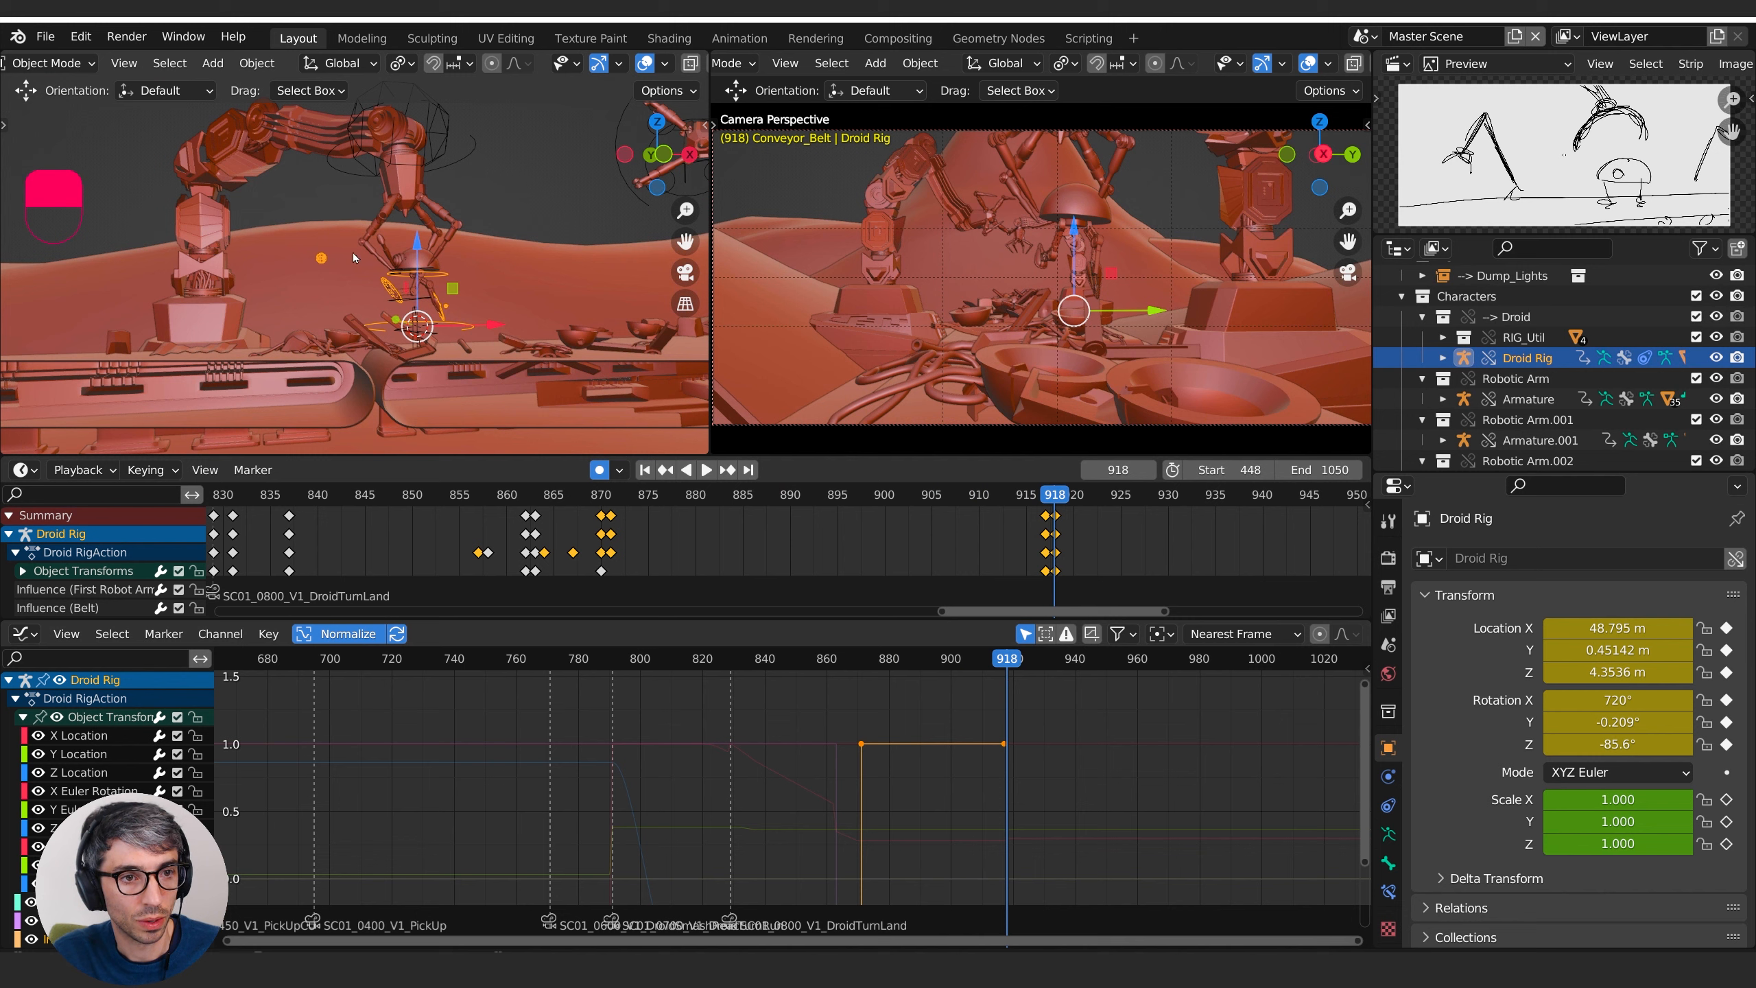
- Put Armature.001 in Pose Mode and scale up the Finger-MasterTarget bone at frame 918 to spread the fingers
{"action": "left_click", "coordinate": [448, 158]}
{"action": "key", "text": "Tab"}
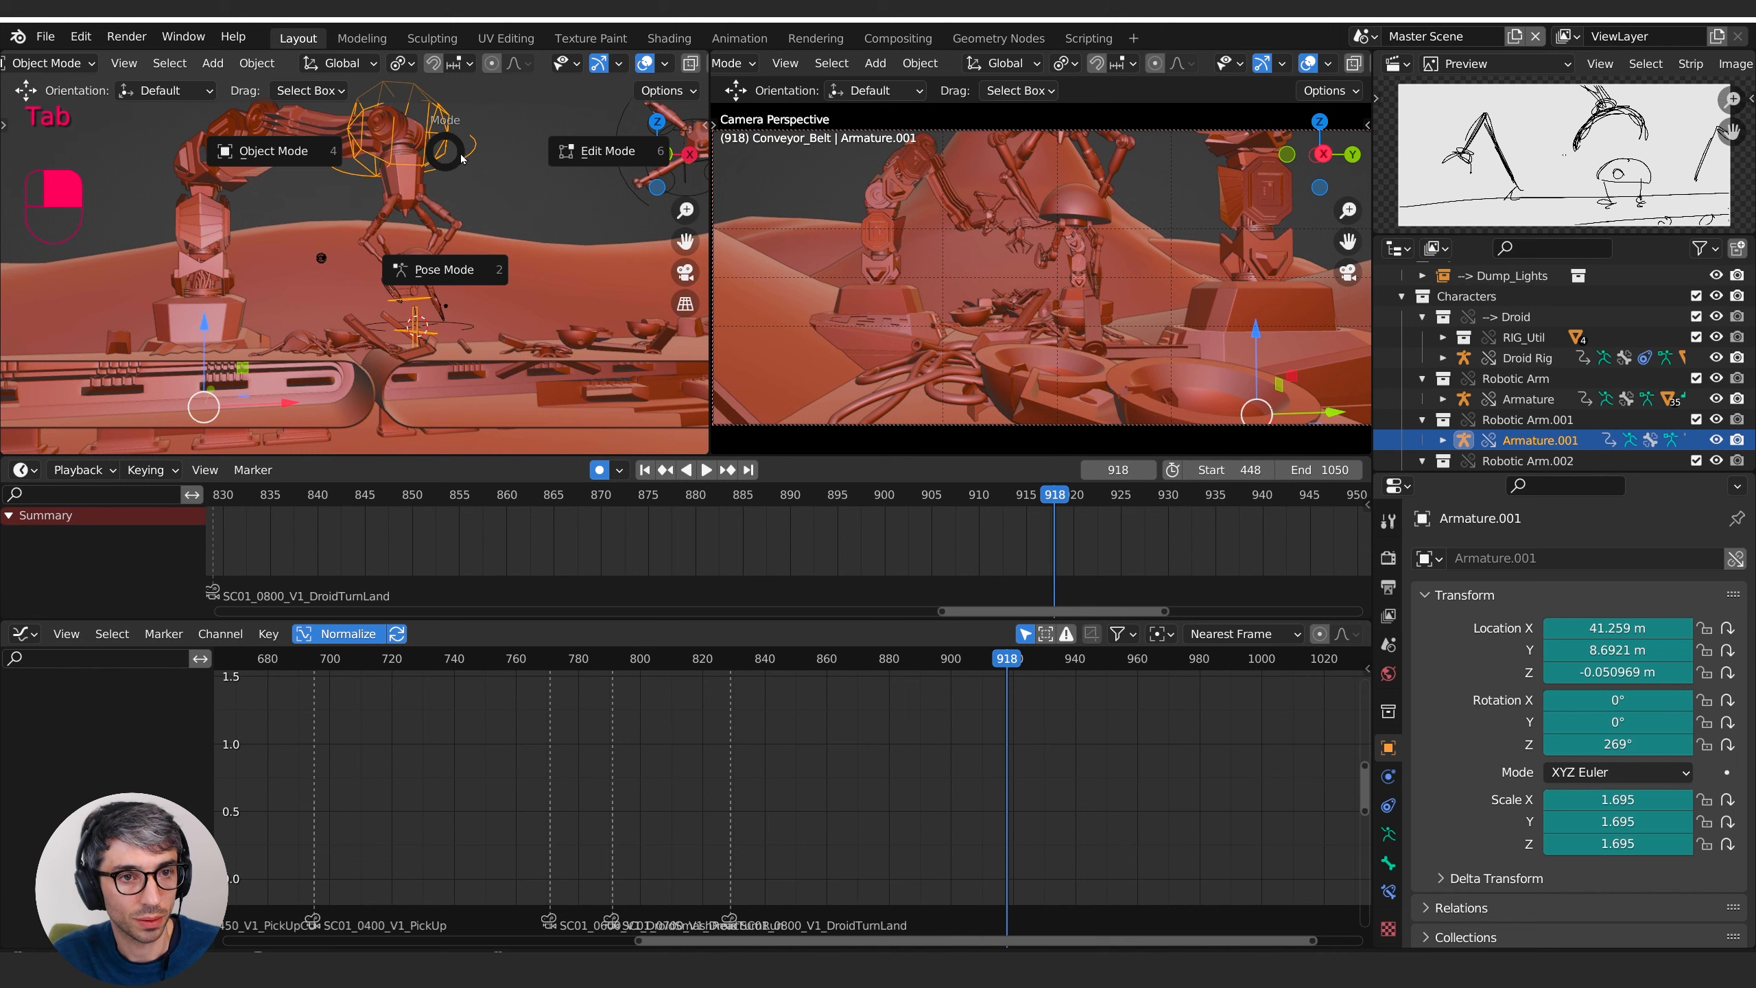
{"action": "left_click", "coordinate": [452, 253]}
{"action": "middle_click_drag", "start_coordinate": [427, 309], "coordinate": [500, 339]}
{"action": "key", "text": "s"}
{"action": "left_click", "coordinate": [499, 350]}
{"action": "key", "text": "s"}
{"action": "right_click", "coordinate": [507, 339]}
{"action": "key", "text": "s"}
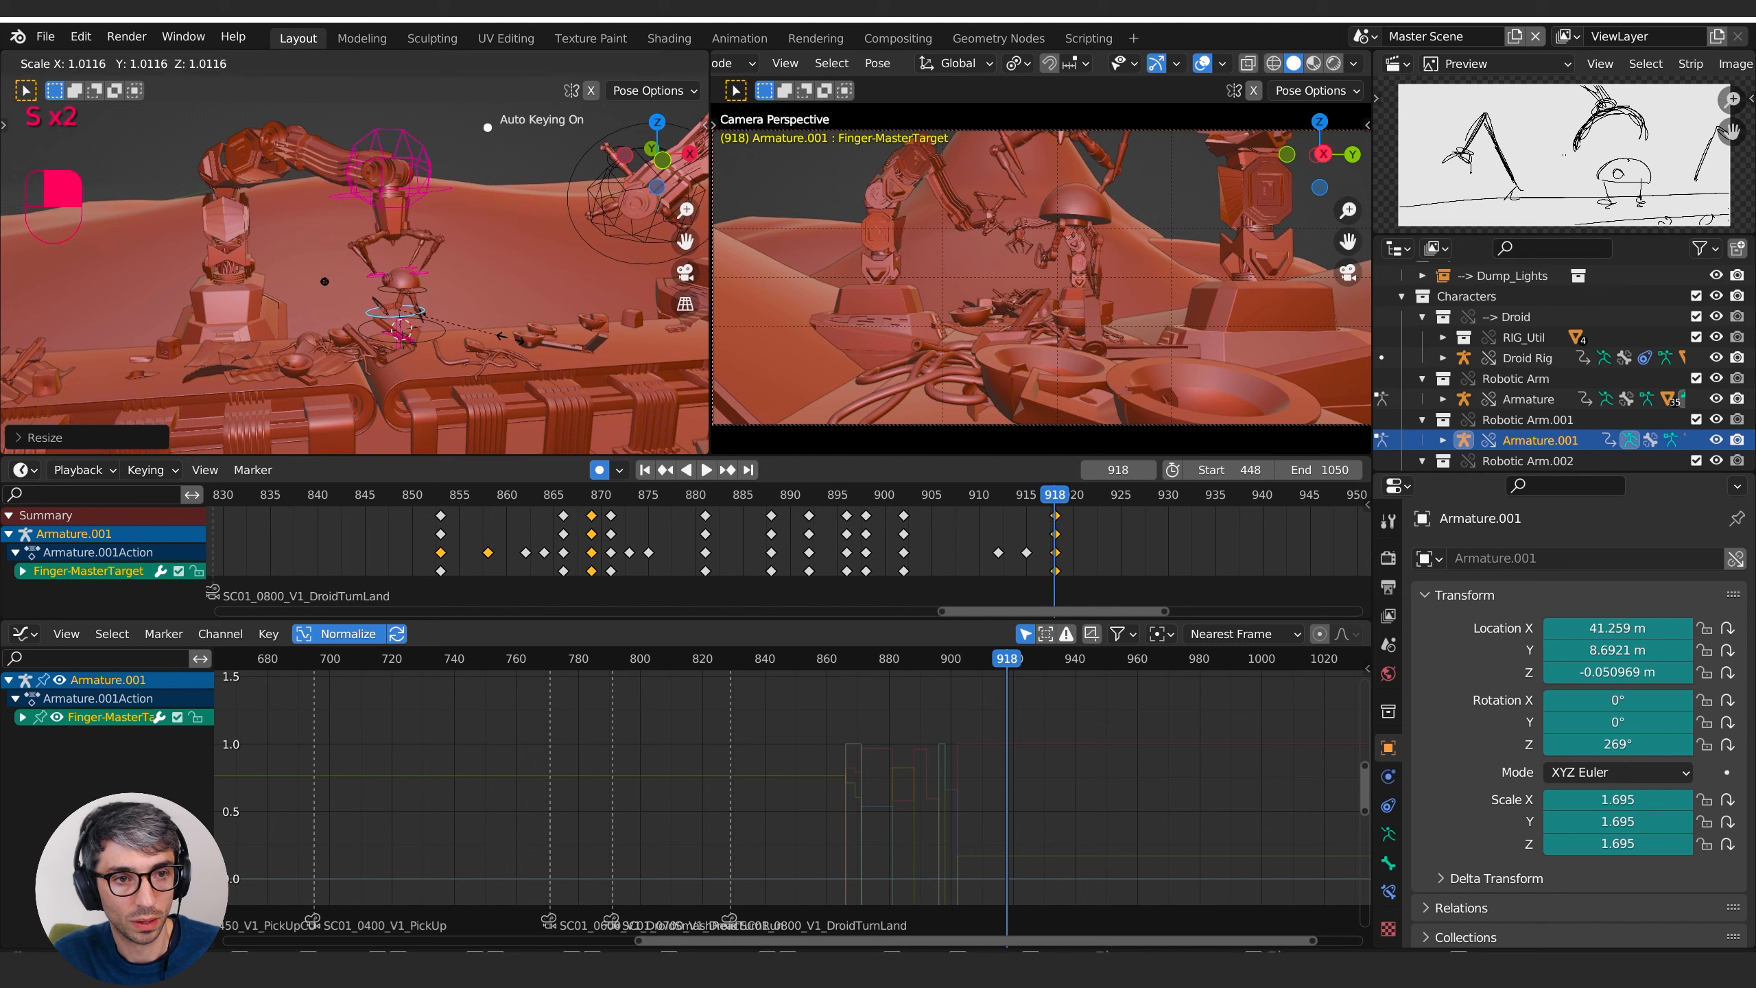
{"action": "left_click", "coordinate": [523, 341]}
- Reposition the Finger-MasterTarget bone at frame 918 and enlarge it further so the fingers clear the droid
{"action": "key", "text": "g"}
{"action": "left_click", "coordinate": [525, 339]}
{"action": "key", "text": "s"}
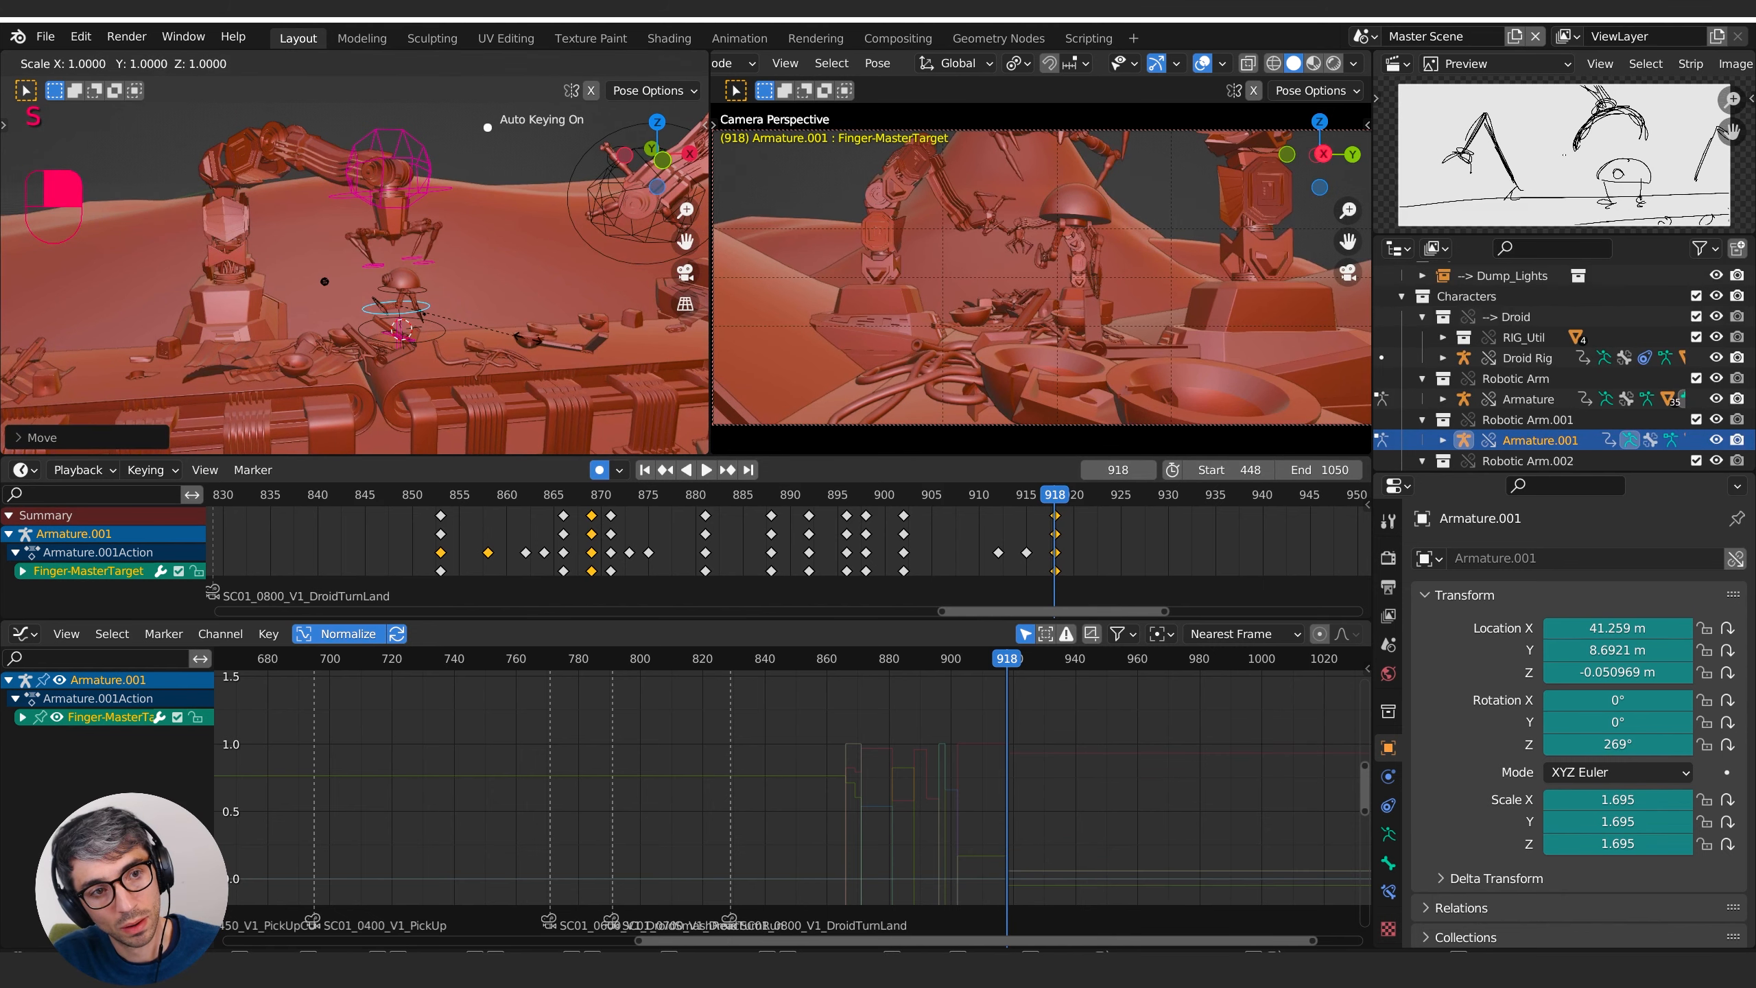
{"action": "left_click", "coordinate": [542, 340]}
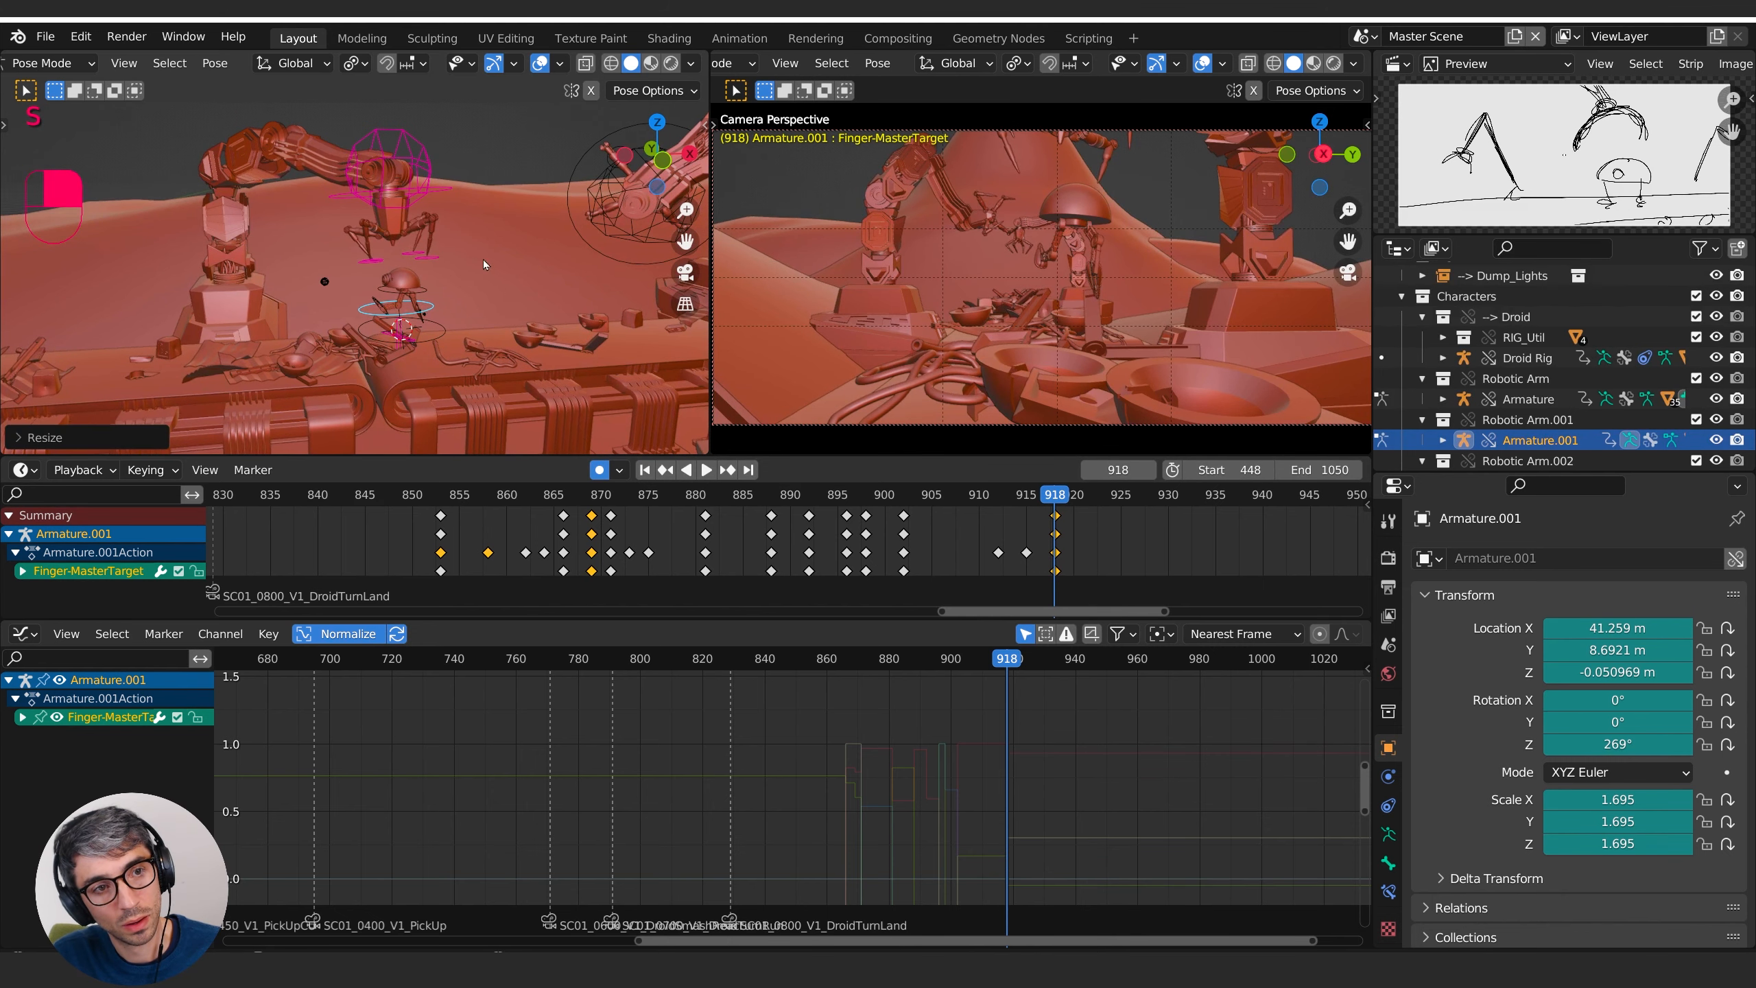
- At frame 918, lower the RoboHand.Target bone, and rotate and reposition the MasterTarget bone above the conveyor
{"action": "left_click", "coordinate": [427, 164]}
{"action": "key", "text": "g"}
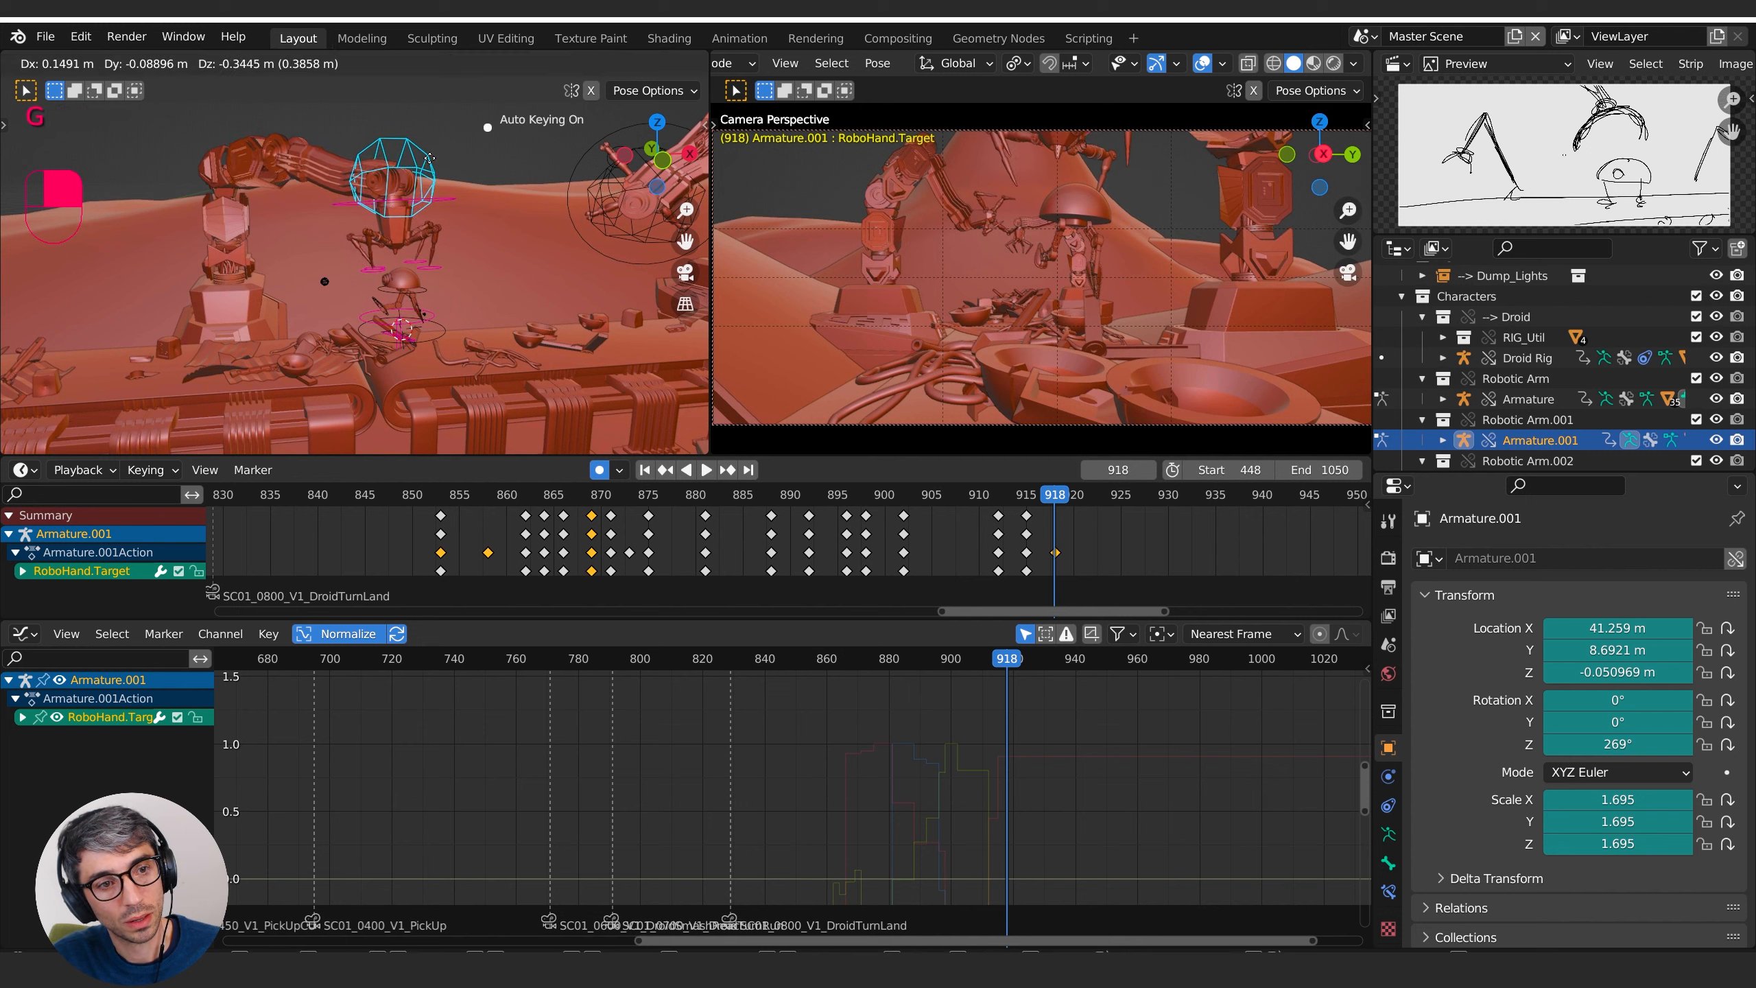
{"action": "left_click", "coordinate": [428, 184]}
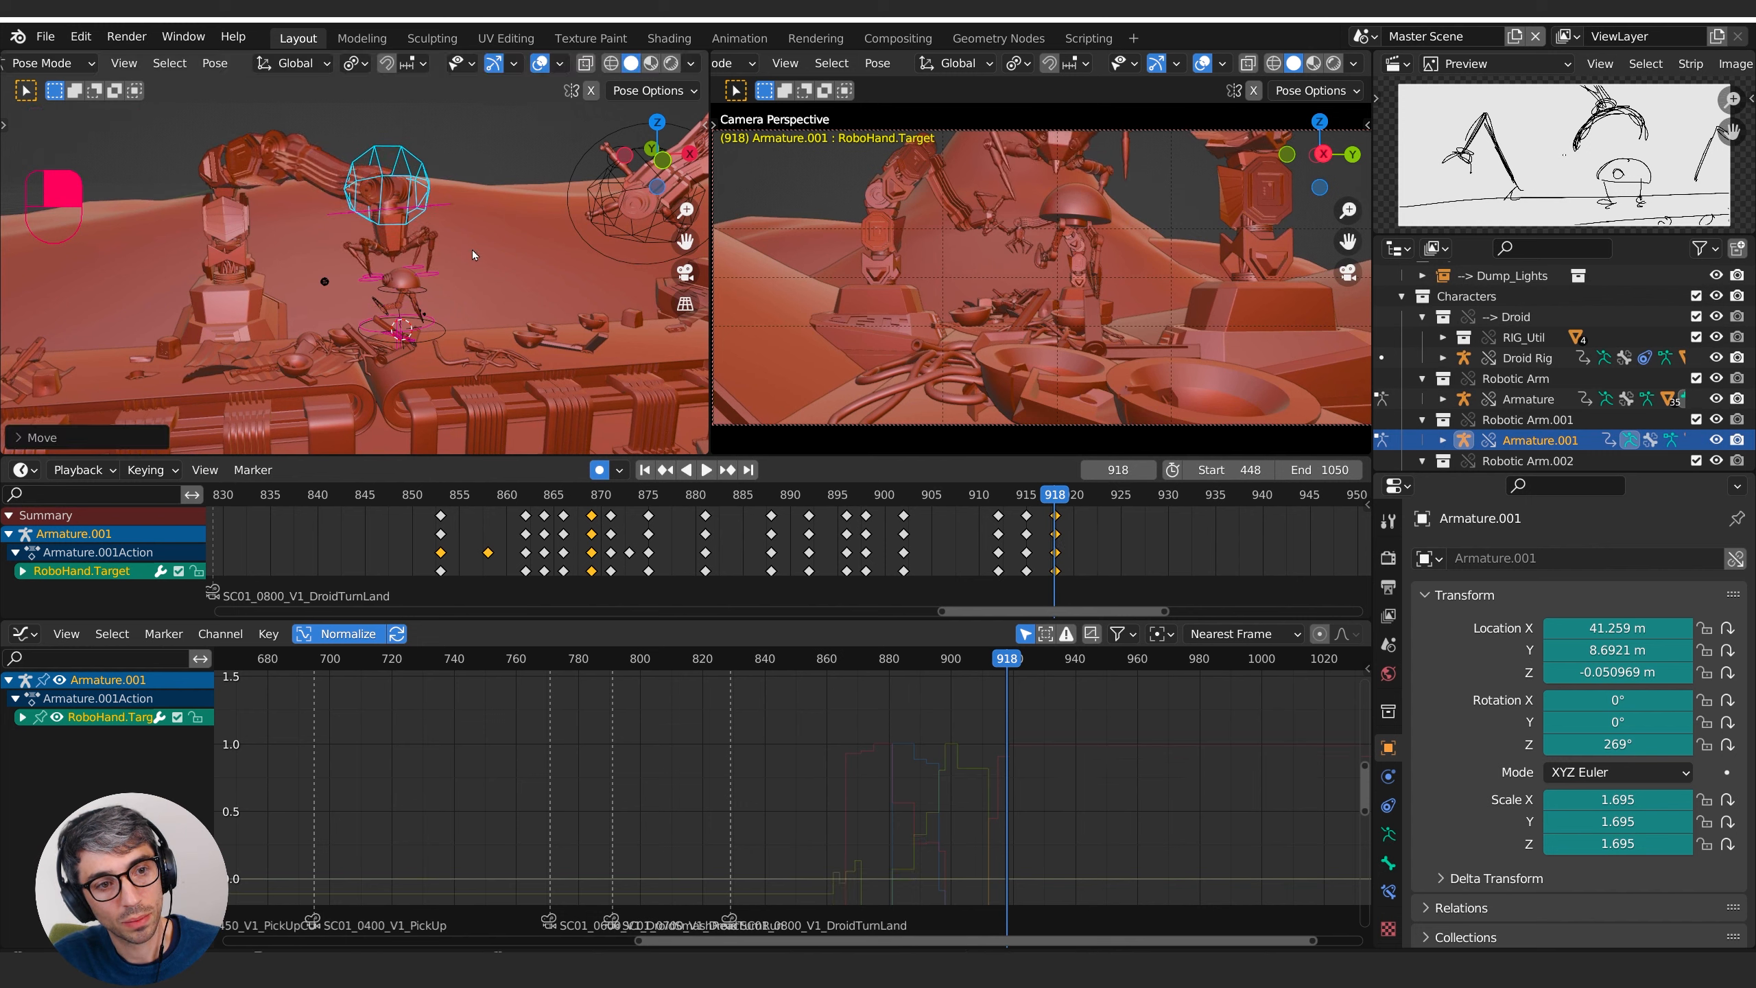
{"action": "left_click", "coordinate": [415, 344]}
{"action": "key", "text": "r"}
{"action": "left_click", "coordinate": [422, 346]}
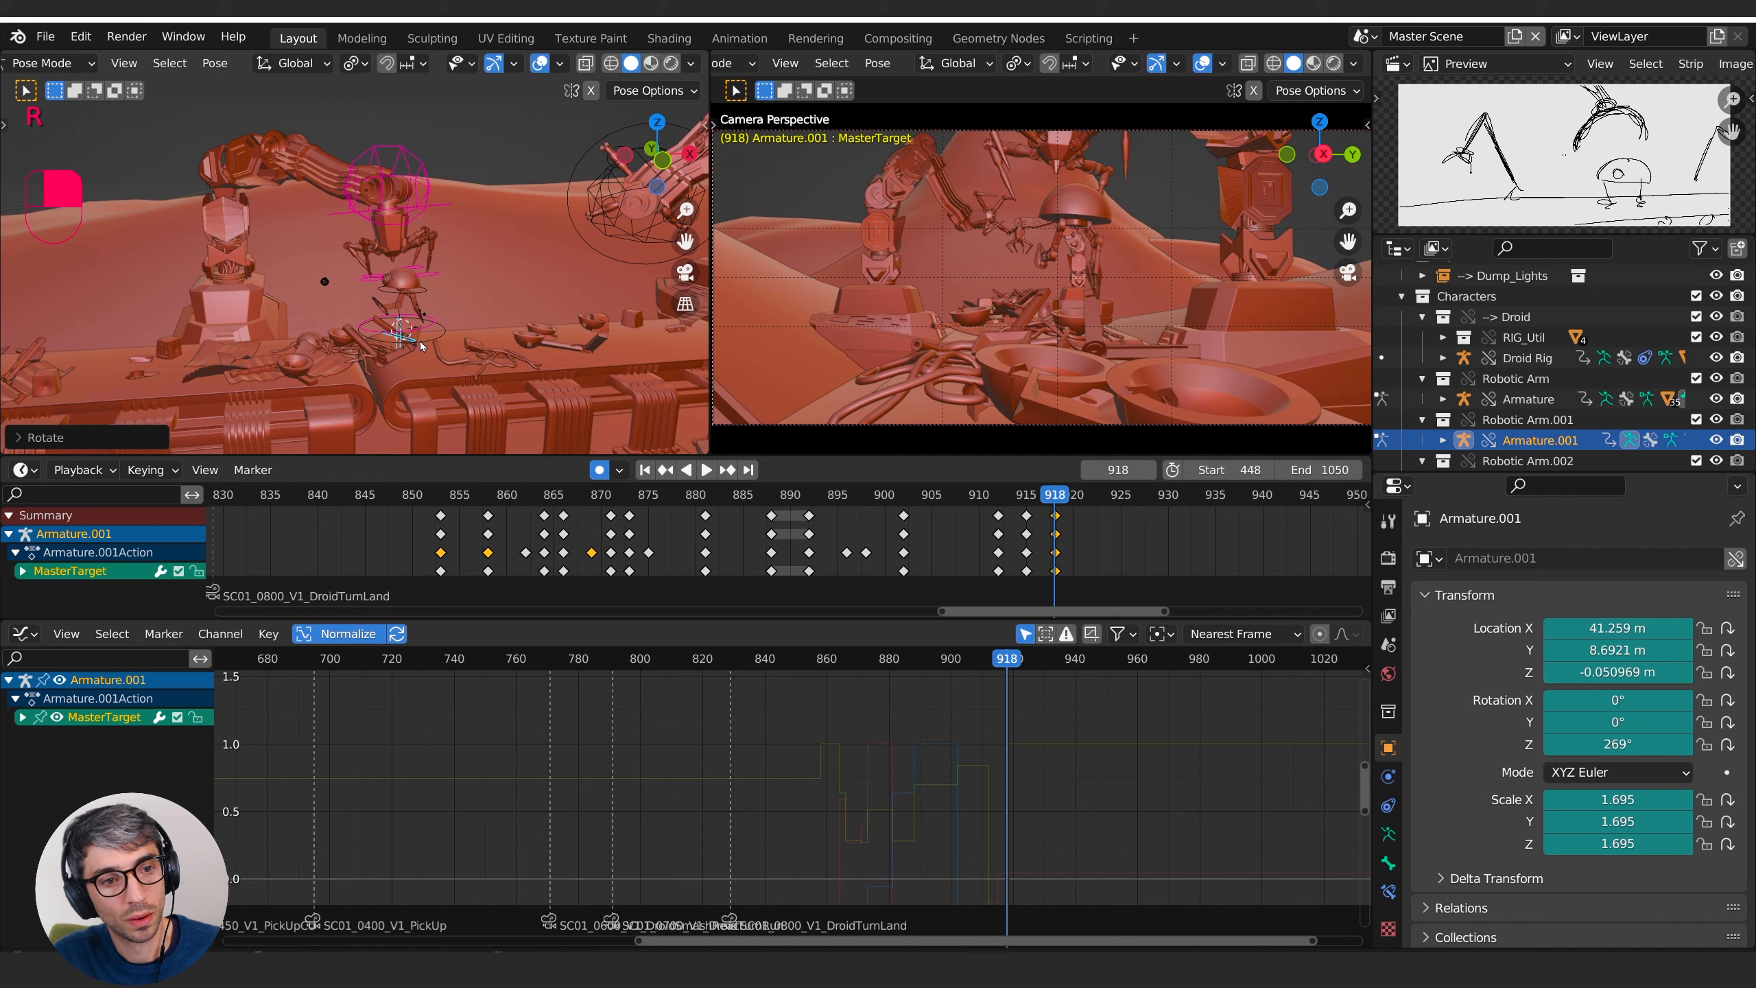
{"action": "key", "text": "g"}
{"action": "left_click", "coordinate": [456, 338]}
- At frame 922, raise the RoboHand.Target bone and pull it back toward the arm's base, away from the droid
{"action": "middle_click_drag", "start_coordinate": [456, 337], "coordinate": [1035, 506]}
{"action": "mouse_move", "coordinate": [1062, 499]}
{"action": "left_mouse_down"}
{"action": "mouse_move", "coordinate": [1041, 498]}
{"action": "mouse_move", "coordinate": [1093, 496]}
{"action": "left_mouse_up"}
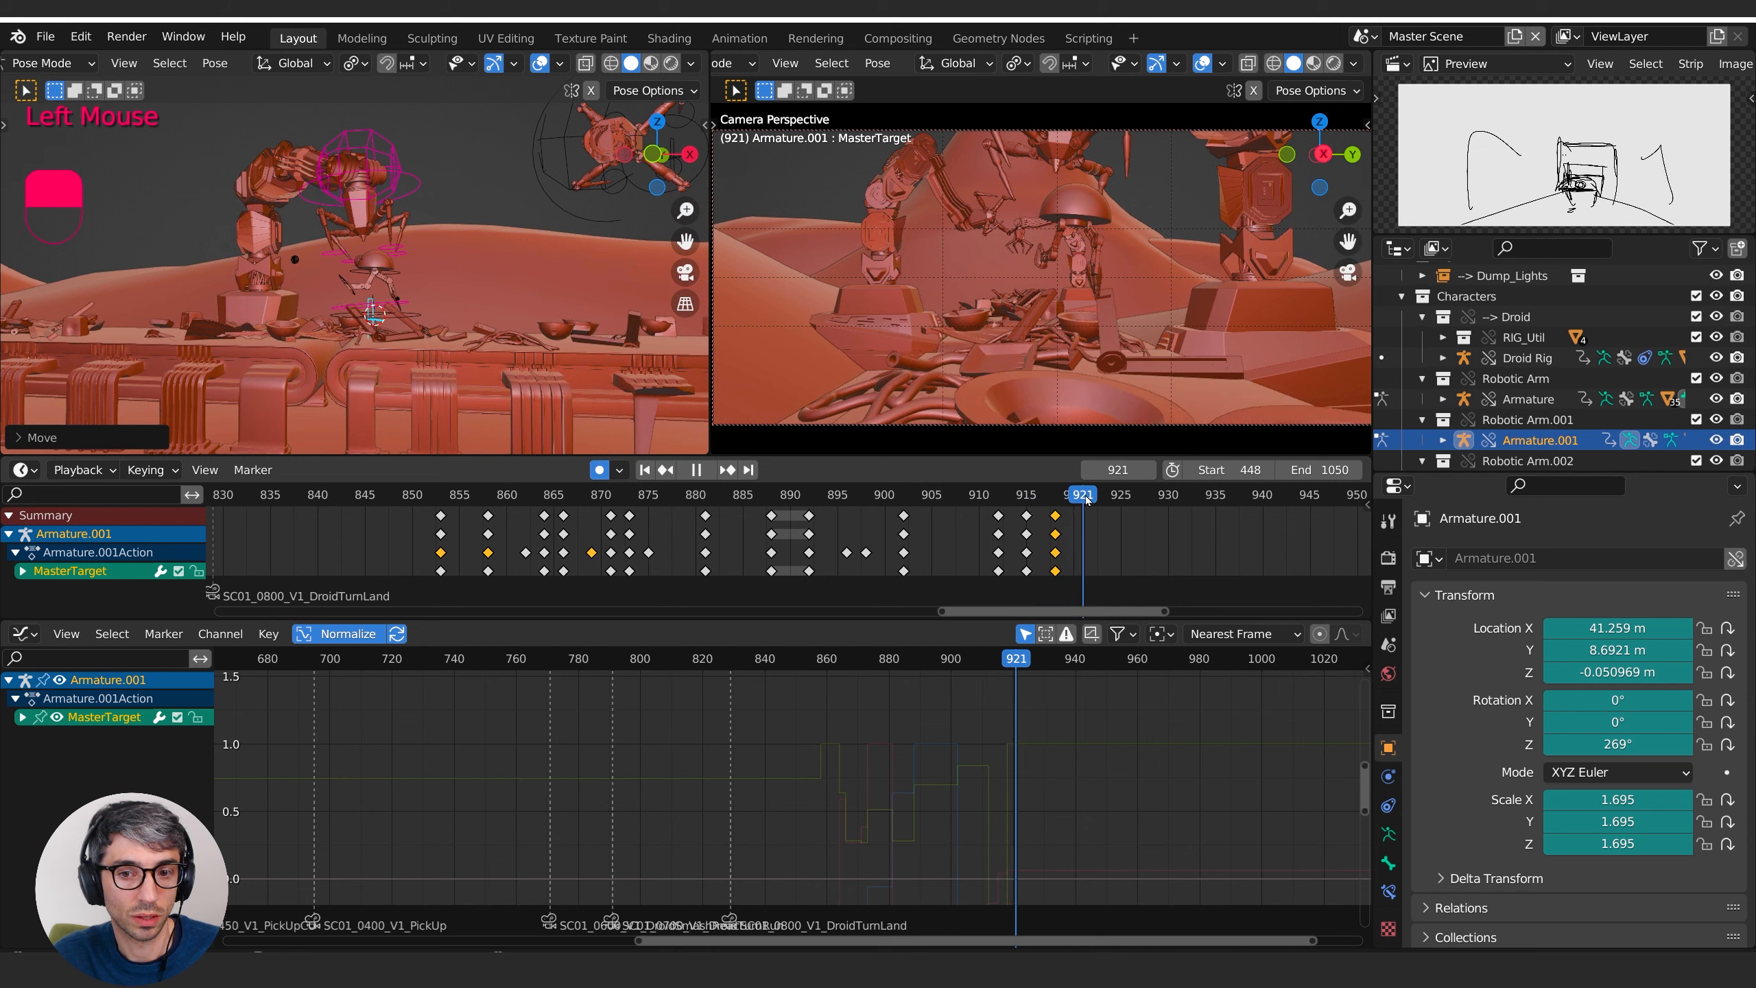
{"action": "middle_click_drag", "start_coordinate": [401, 229], "coordinate": [534, 276], "text": "shift"}
{"action": "left_click", "coordinate": [536, 278]}
{"action": "middle_click_drag", "start_coordinate": [643, 305], "coordinate": [672, 339]}
{"action": "left_click", "coordinate": [555, 275]}
{"action": "key", "text": "g"}
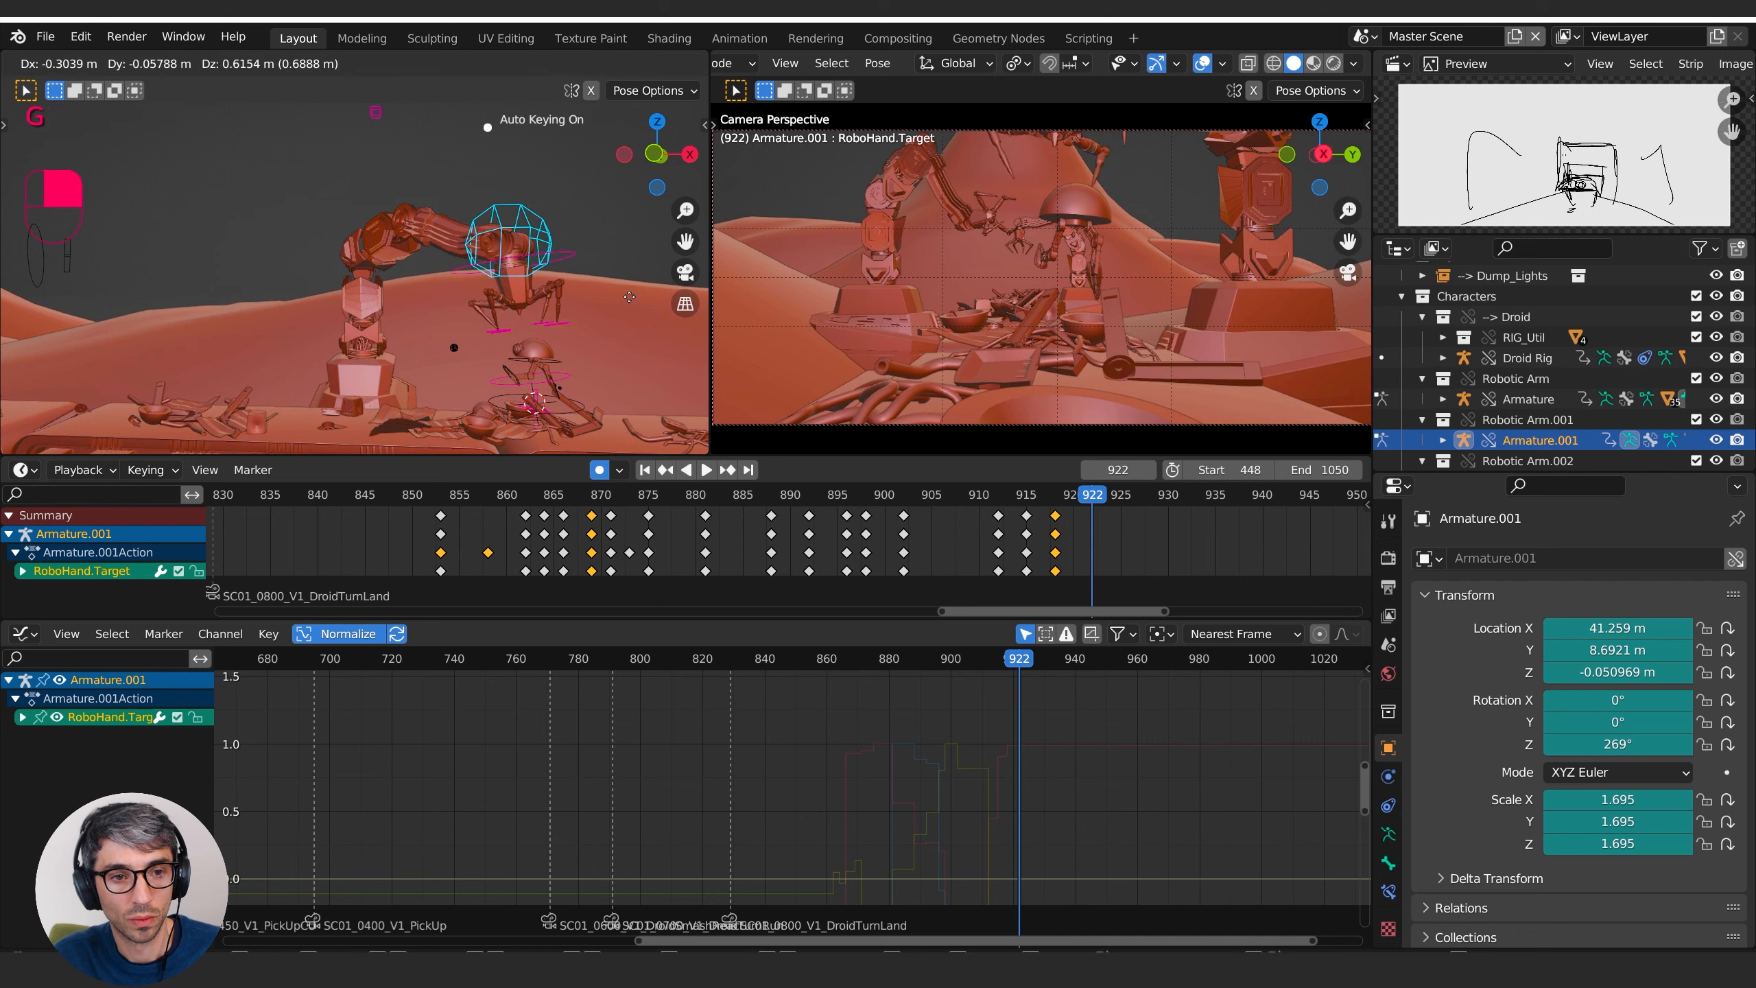
{"action": "left_click", "coordinate": [525, 318]}
- At frame 922, scale down the Finger-MasterTarget bone and move it about 0.92 m, mostly downward, so the fingers trail closed
{"action": "left_click", "coordinate": [539, 319]}
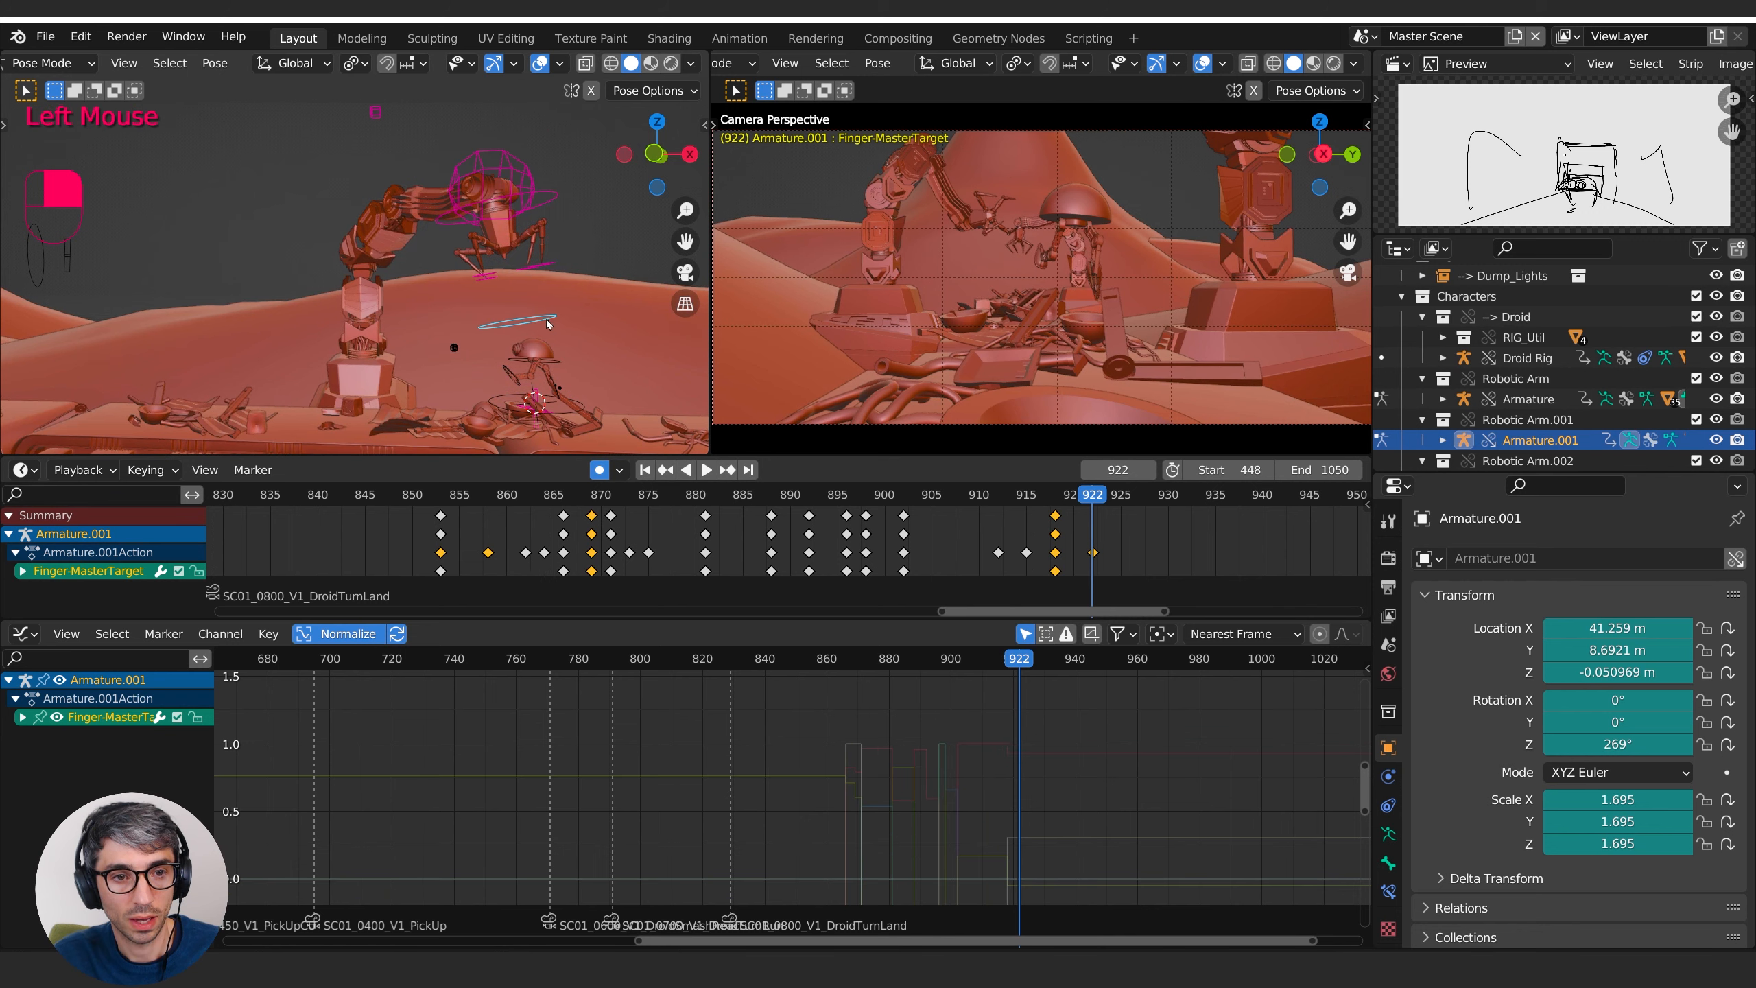
{"action": "key", "text": "s"}
{"action": "left_click", "coordinate": [529, 322]}
{"action": "key", "text": "g"}
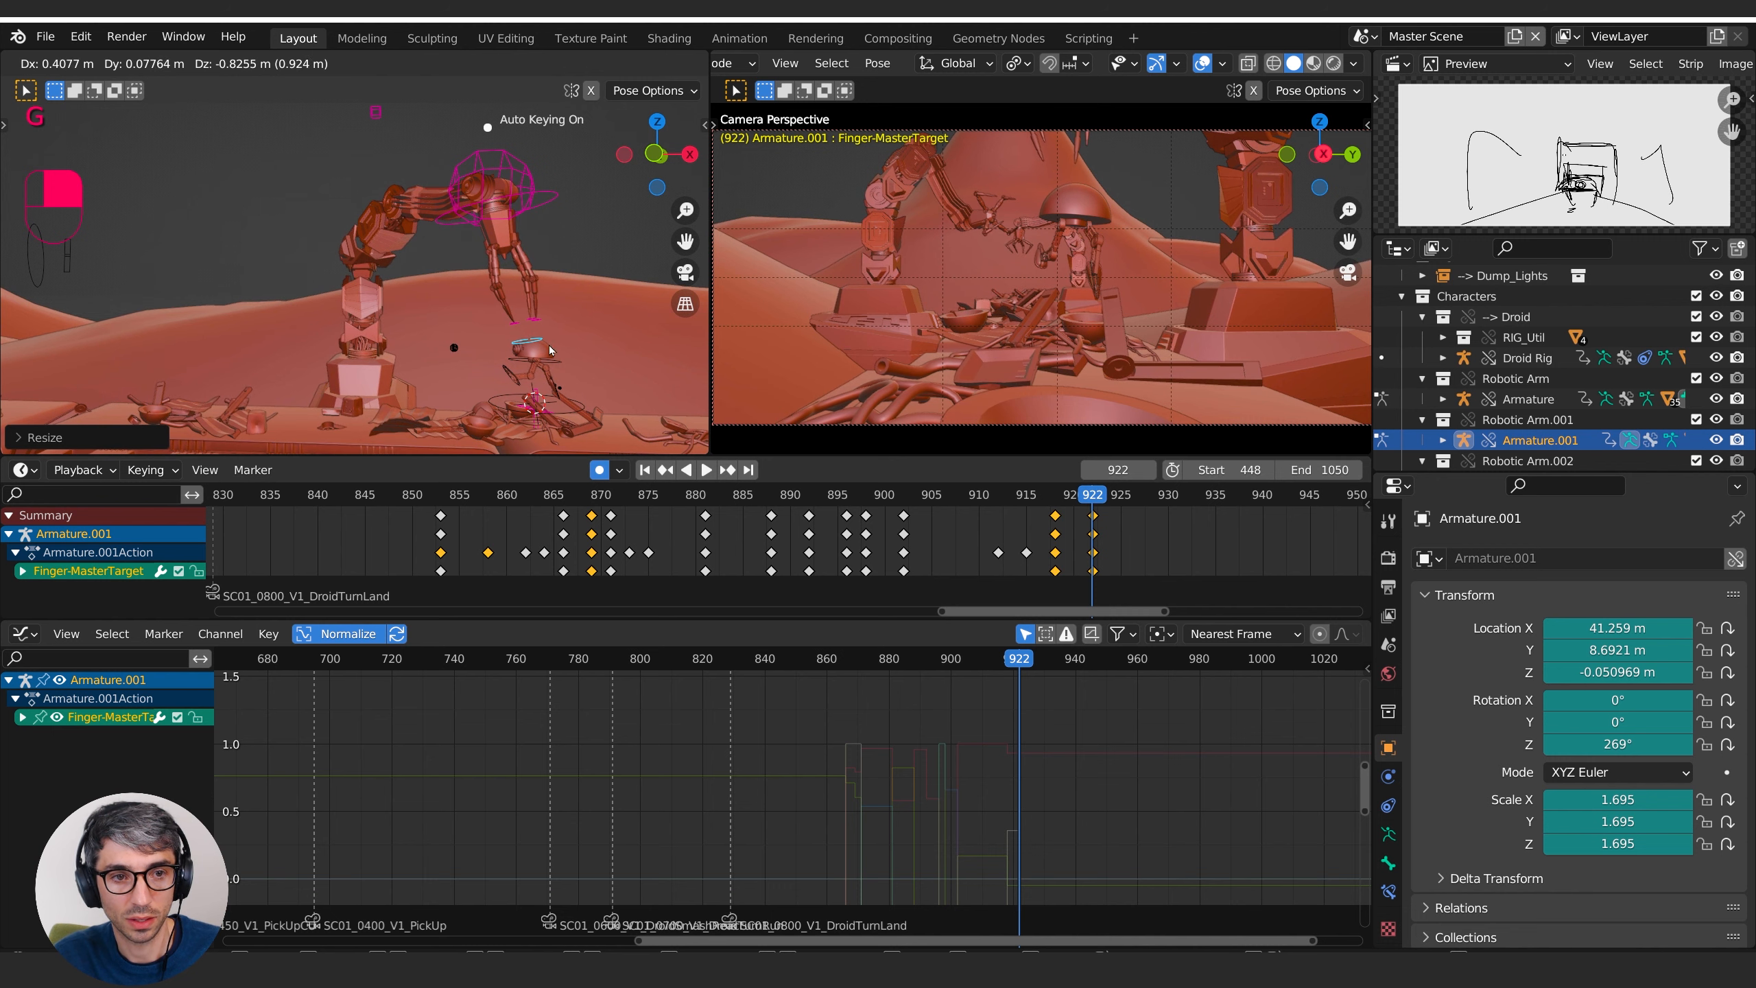
{"action": "left_click", "coordinate": [550, 349]}
- At frame 926, move the RoboHand.Target bone up and back toward the base, and raise the Finger-MasterTarget bone after it
{"action": "left_click_drag", "start_coordinate": [1089, 500], "coordinate": [1132, 501]}
{"action": "left_click", "coordinate": [492, 181]}
{"action": "key", "text": "g"}
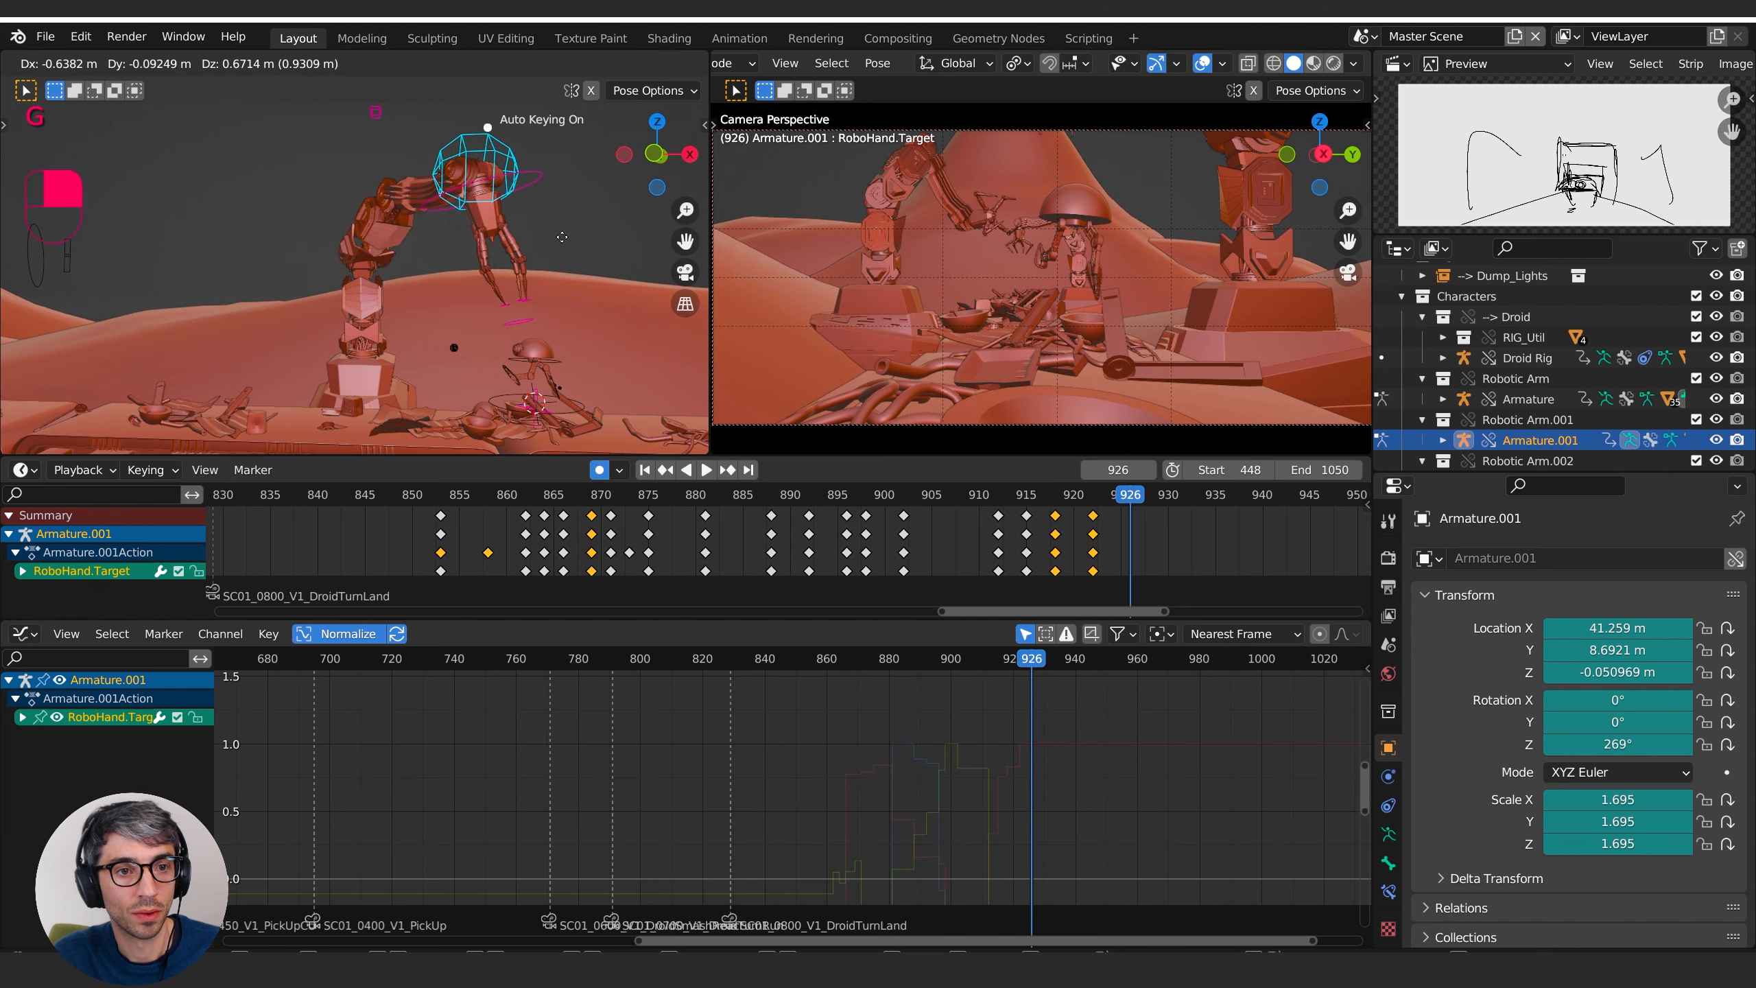
{"action": "left_click", "coordinate": [546, 217]}
{"action": "left_click", "coordinate": [498, 280]}
{"action": "key", "text": "g"}
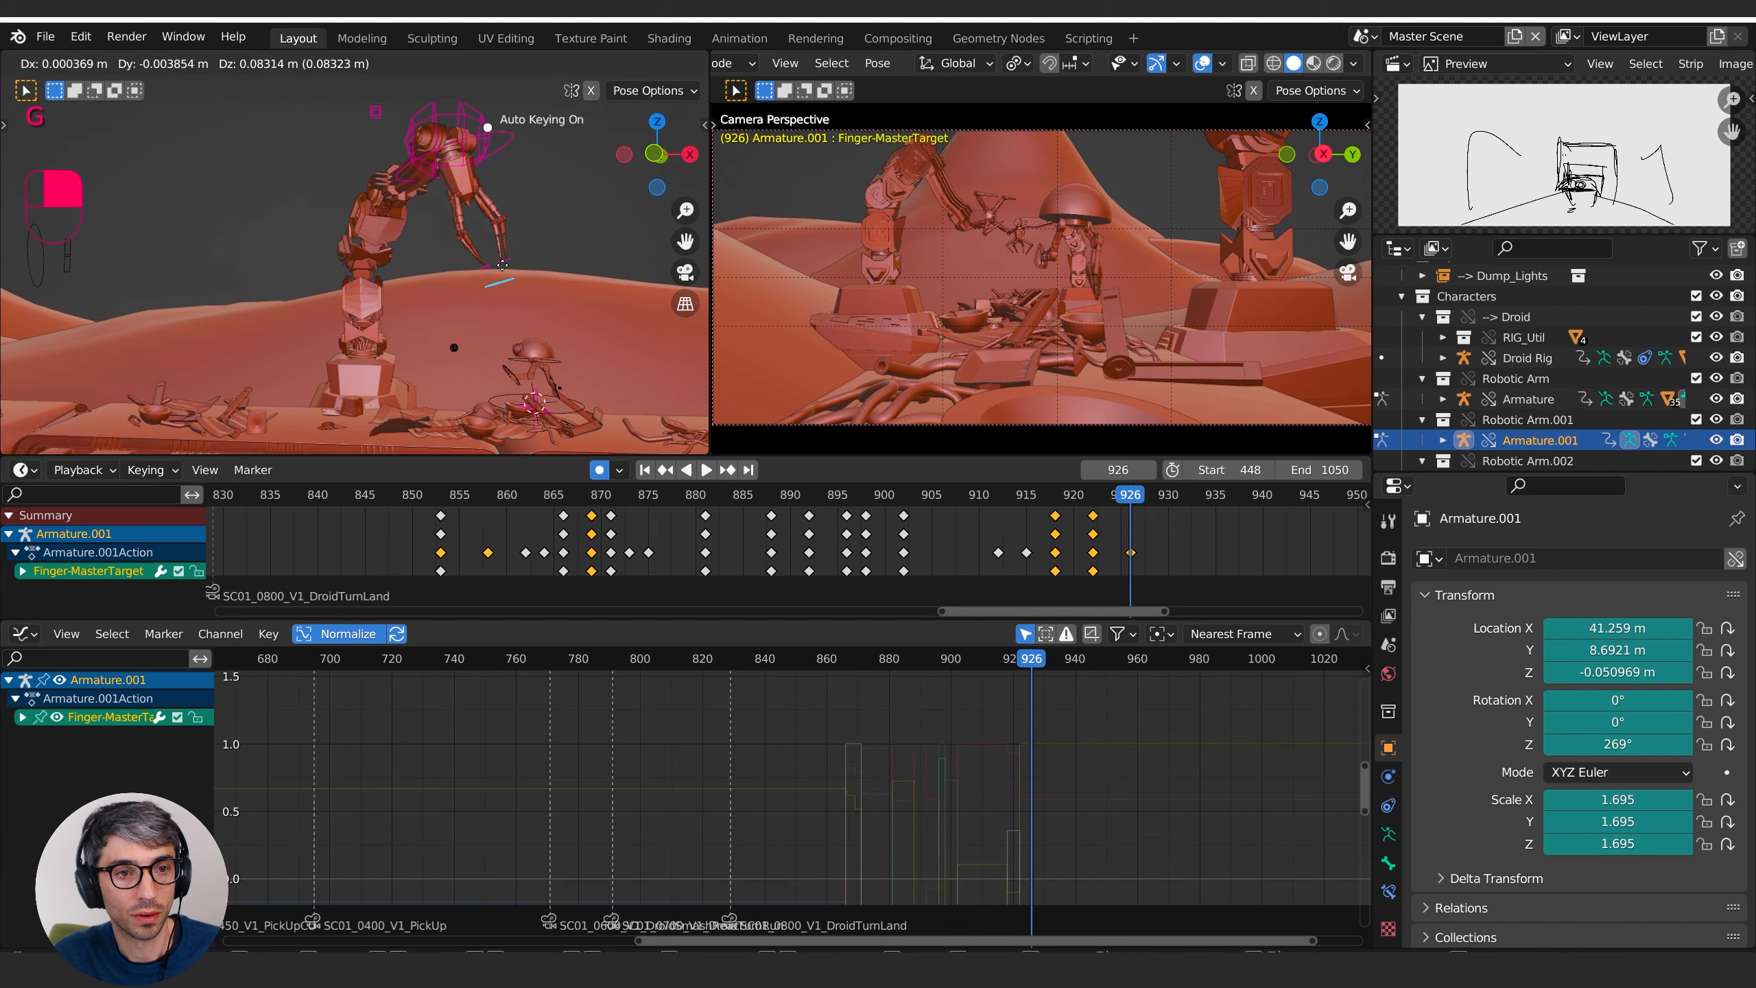
{"action": "left_click", "coordinate": [506, 262]}
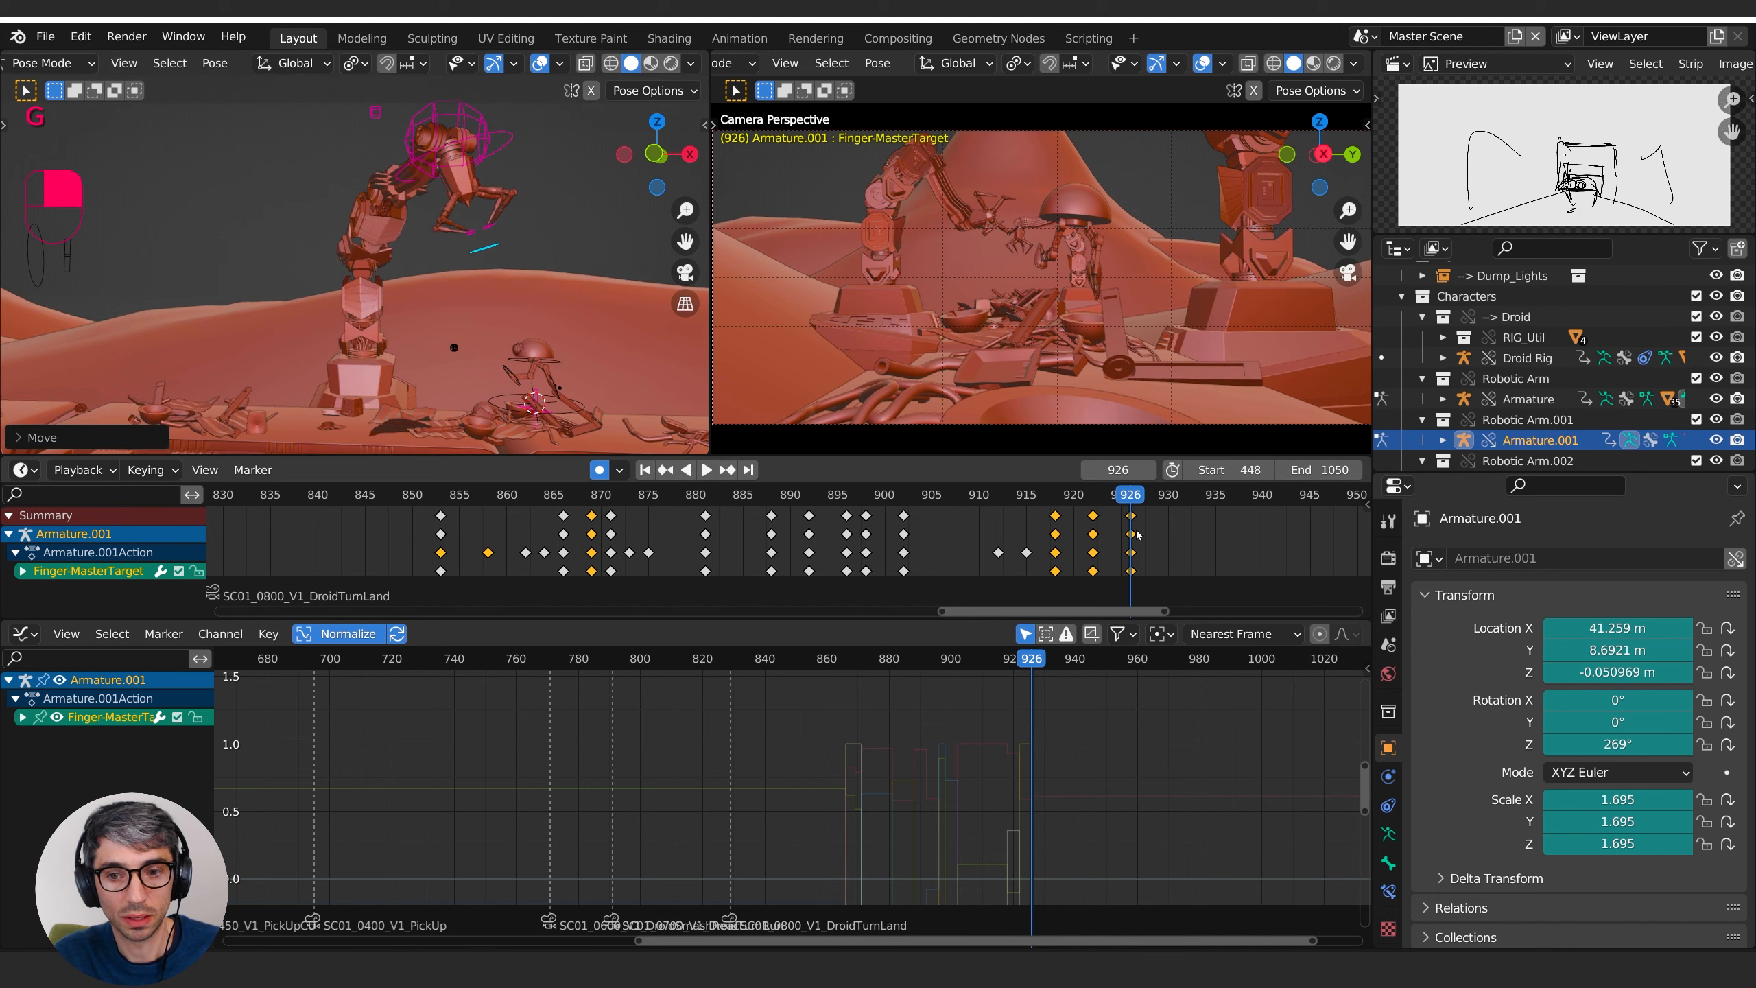
- At frame 930, shift the Finger-MasterTarget bone and move the RoboHand.Target bone back above the arm's base
{"action": "left_click_drag", "start_coordinate": [1122, 502], "coordinate": [1167, 499]}
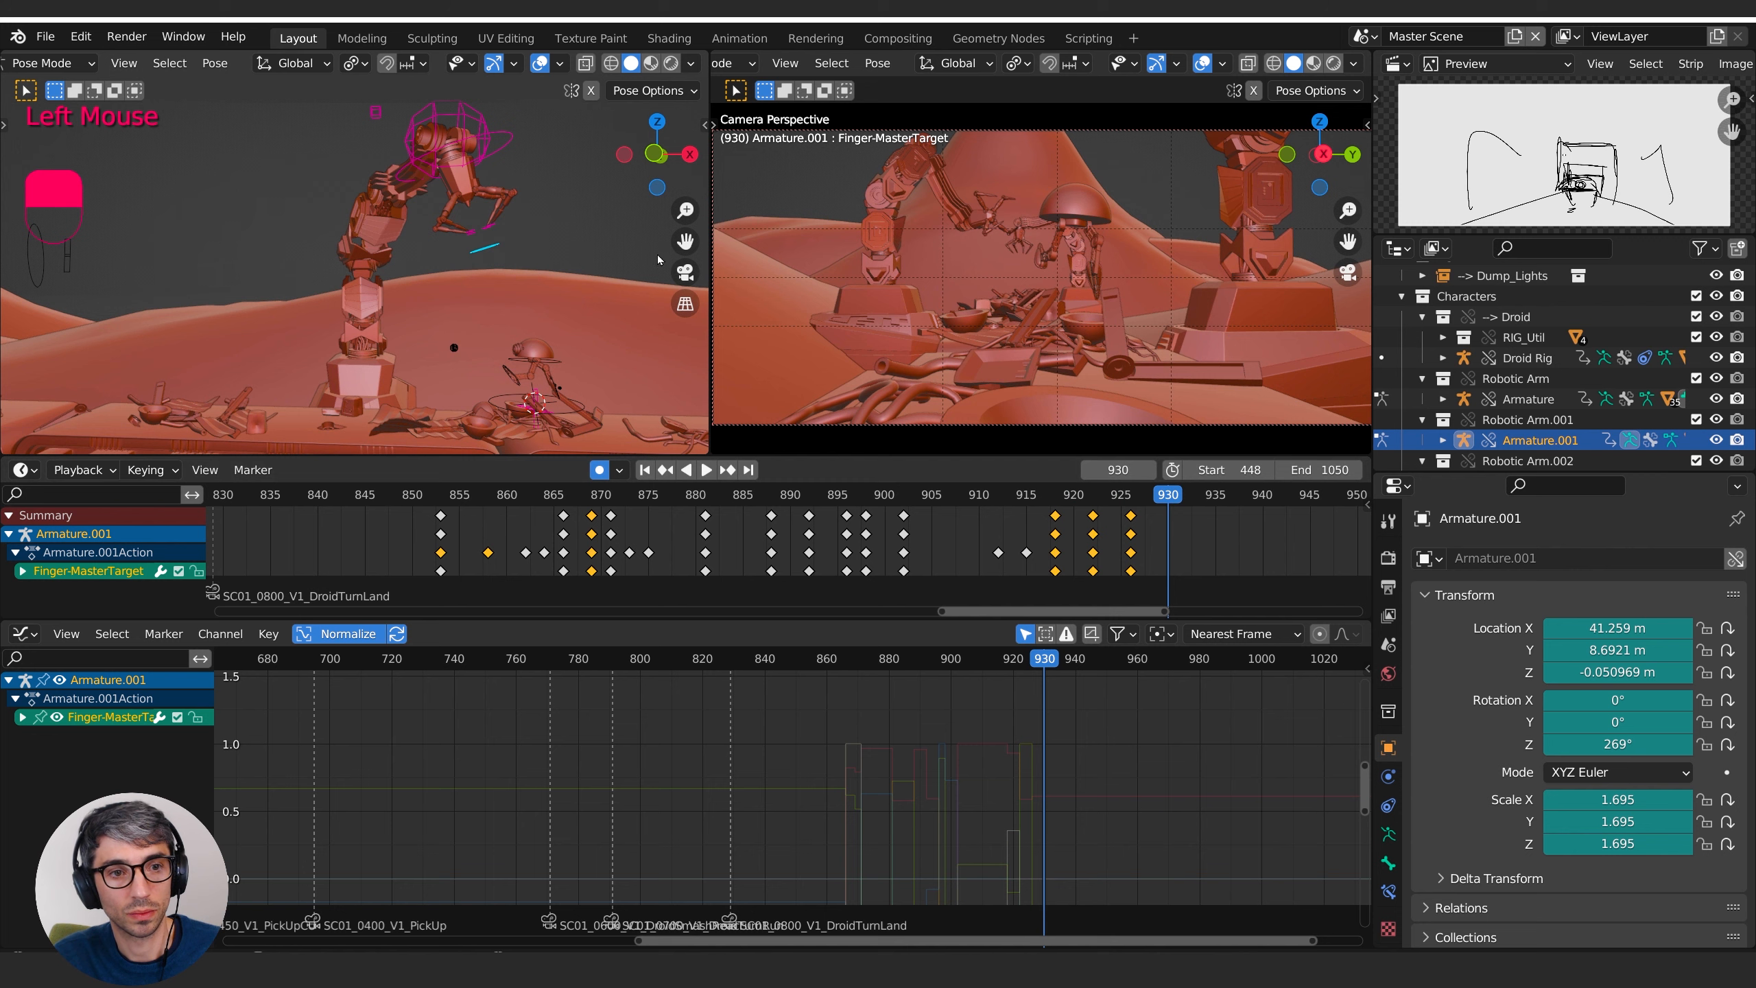
{"action": "key", "text": "g"}
{"action": "left_click", "coordinate": [520, 257]}
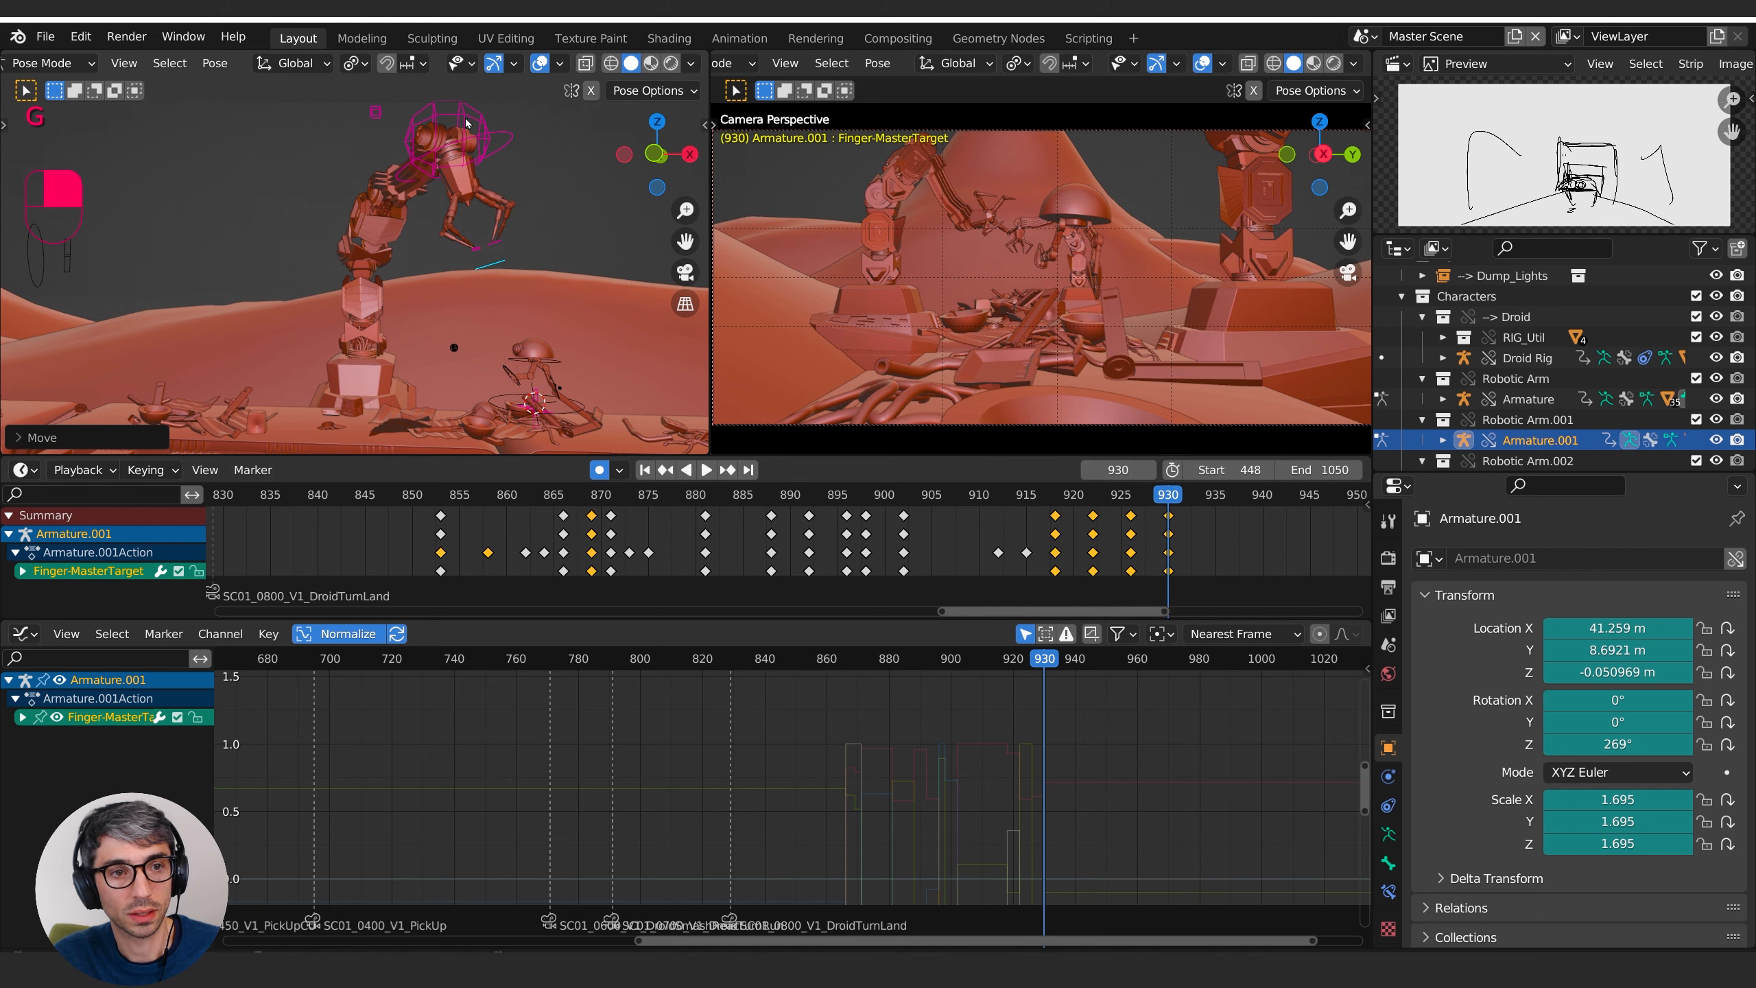
{"action": "left_click", "coordinate": [489, 152]}
{"action": "key", "text": "g"}
{"action": "left_click", "coordinate": [515, 178]}
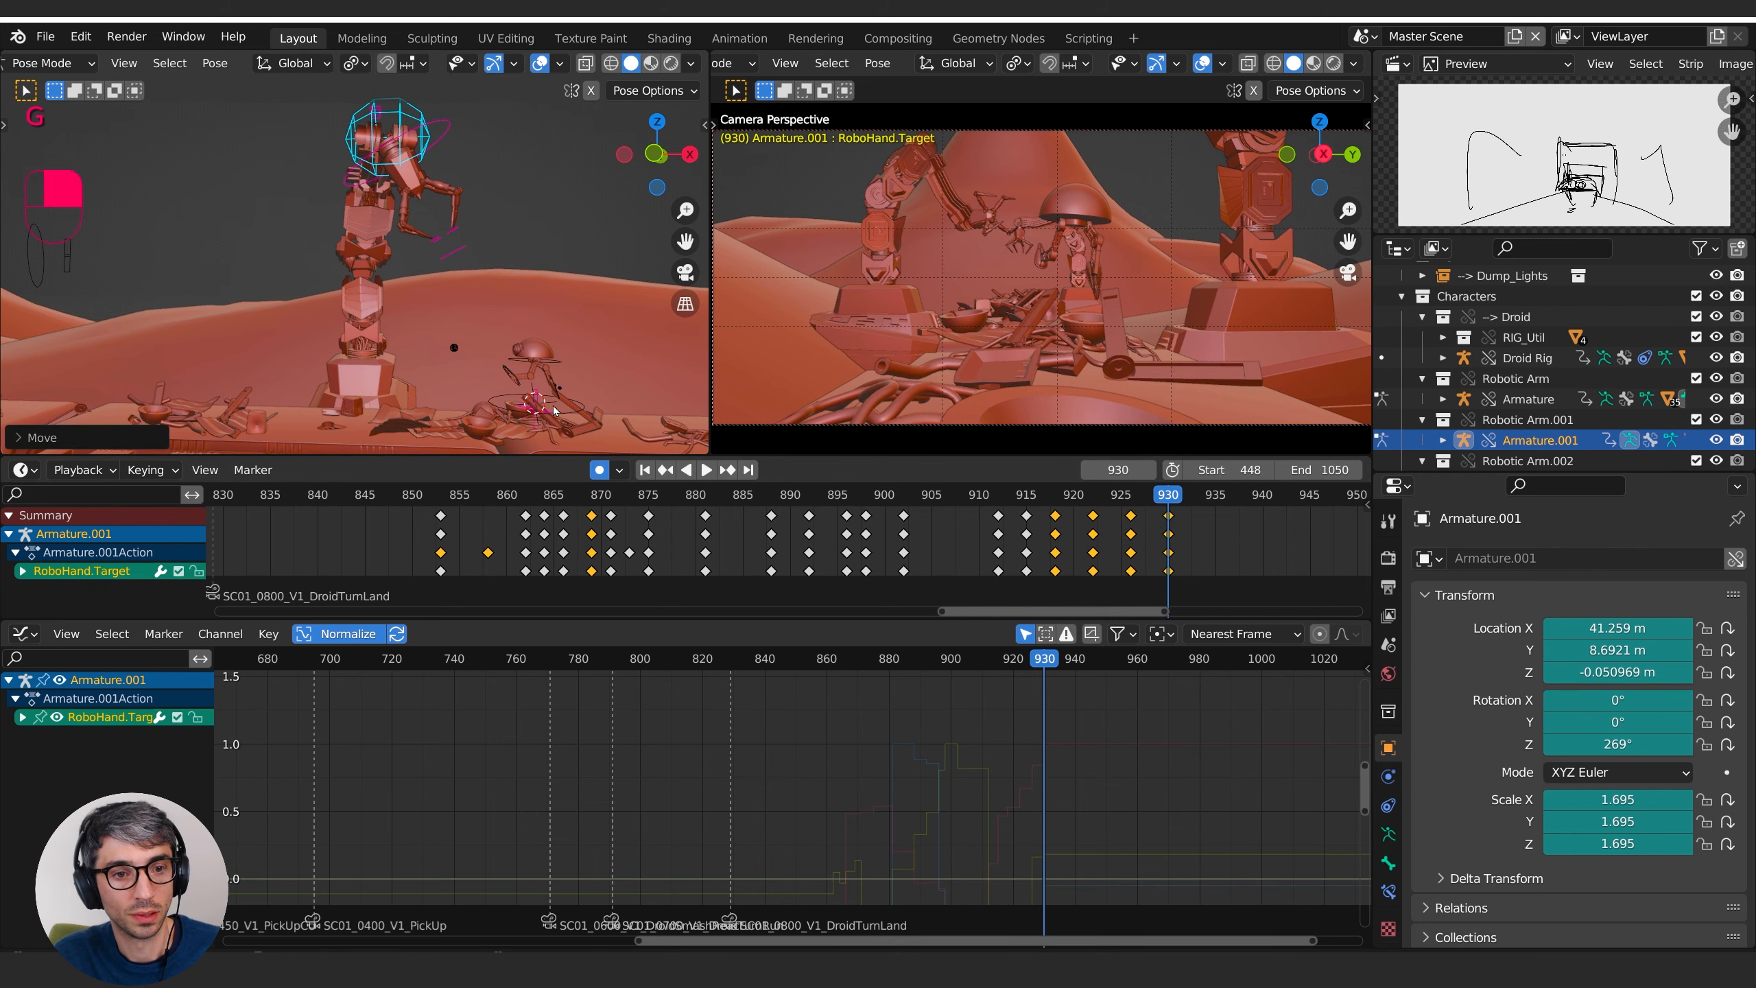
- Move the MasterTarget bone to the arm's base at frame 930, and play back the grab, swing and release
{"action": "left_click", "coordinate": [551, 415]}
{"action": "key", "text": "g"}
{"action": "left_click", "coordinate": [400, 406]}
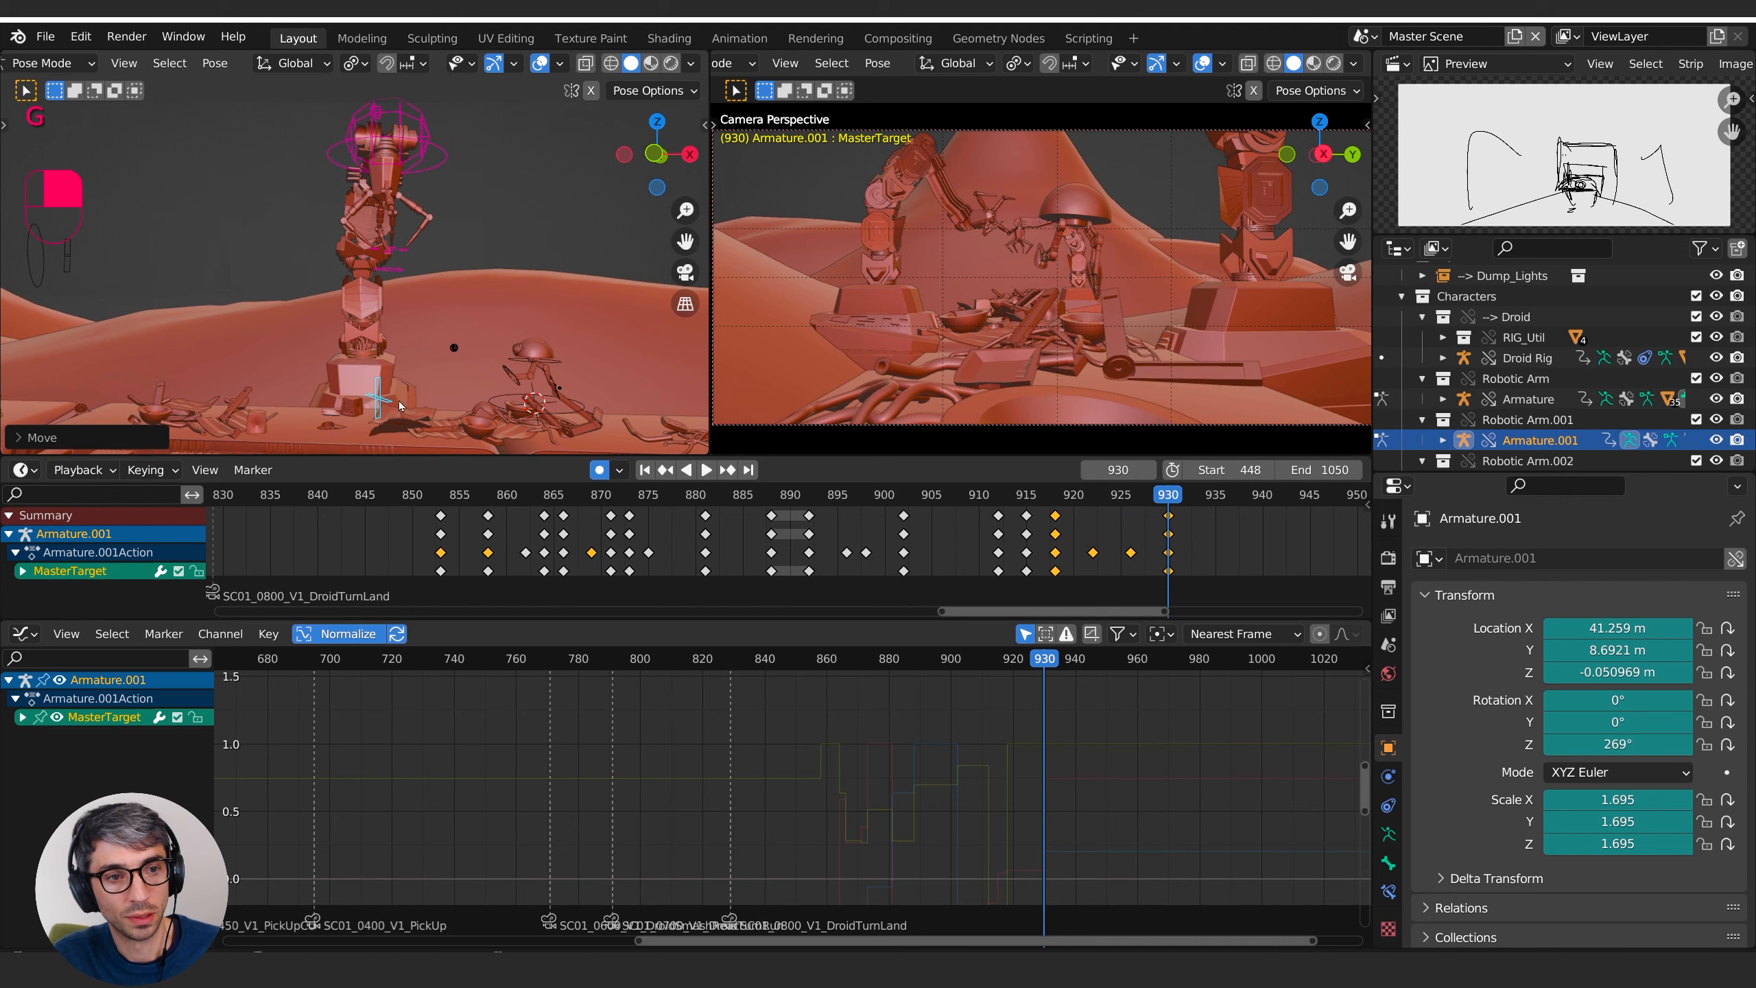
{"action": "left_click_drag", "start_coordinate": [1167, 493], "coordinate": [563, 497]}
{"action": "key", "text": "space"}
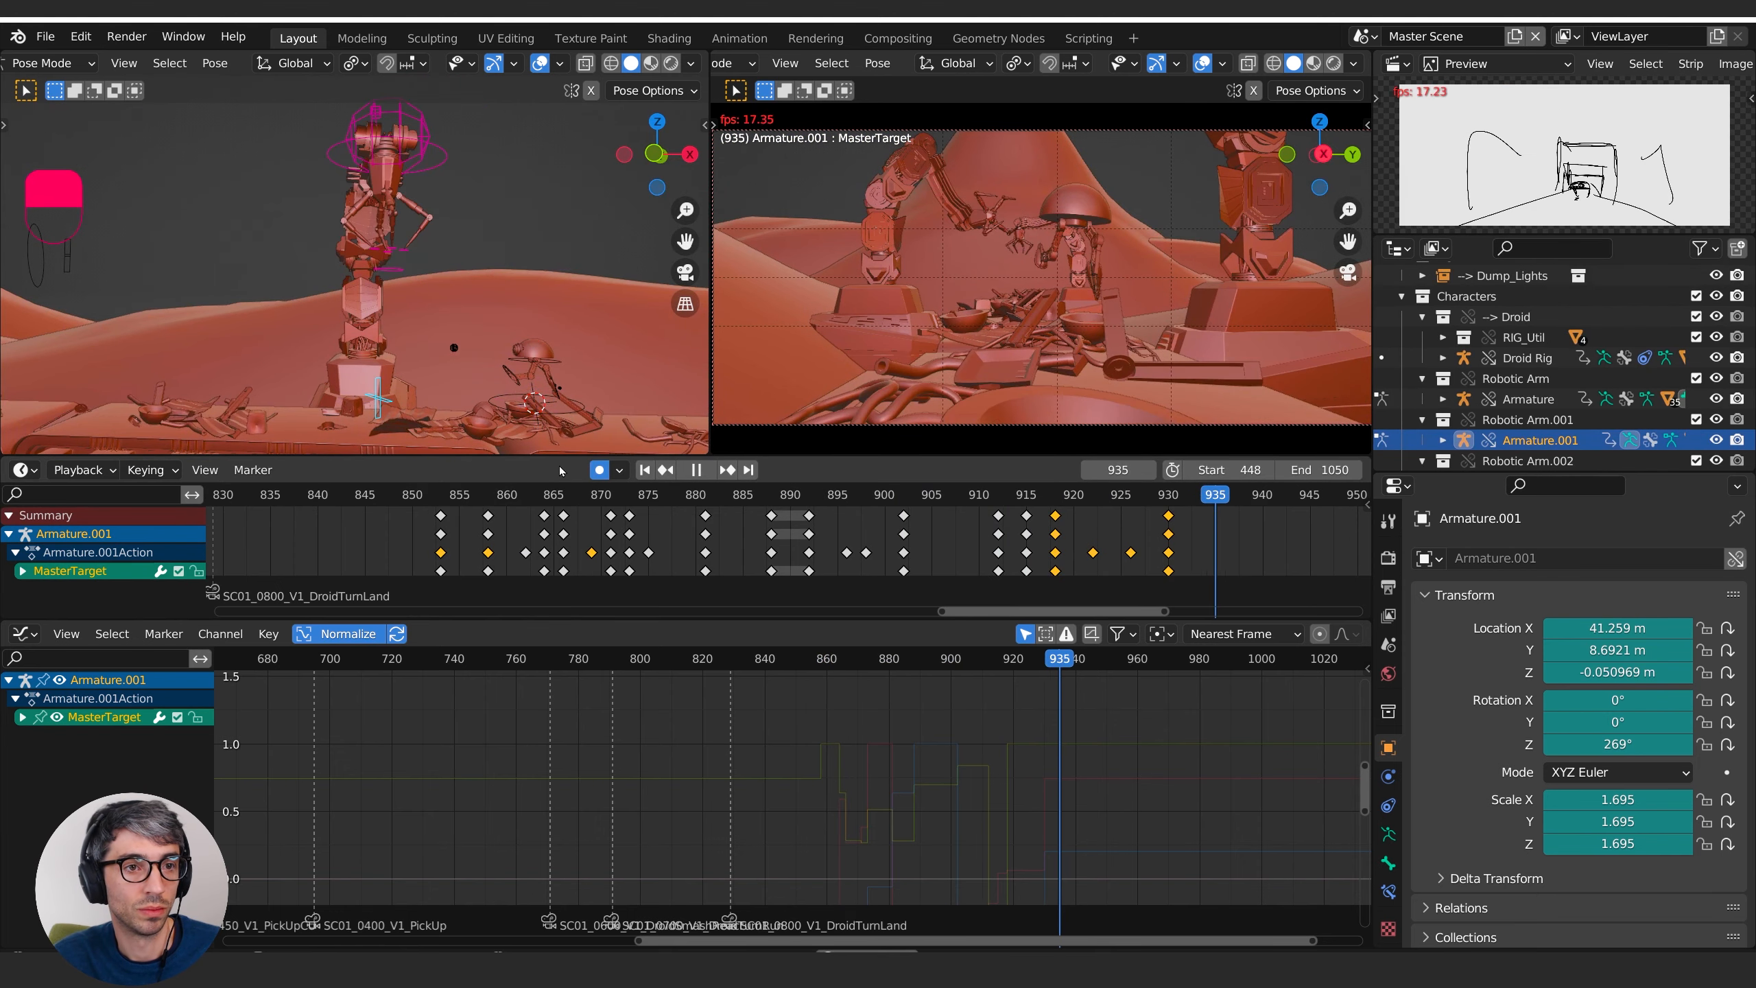
{"action": "key", "text": "space"}
{"action": "left_click", "coordinate": [596, 400]}
{"action": "middle_click_drag", "start_coordinate": [596, 401], "coordinate": [535, 415], "text": "shift"}
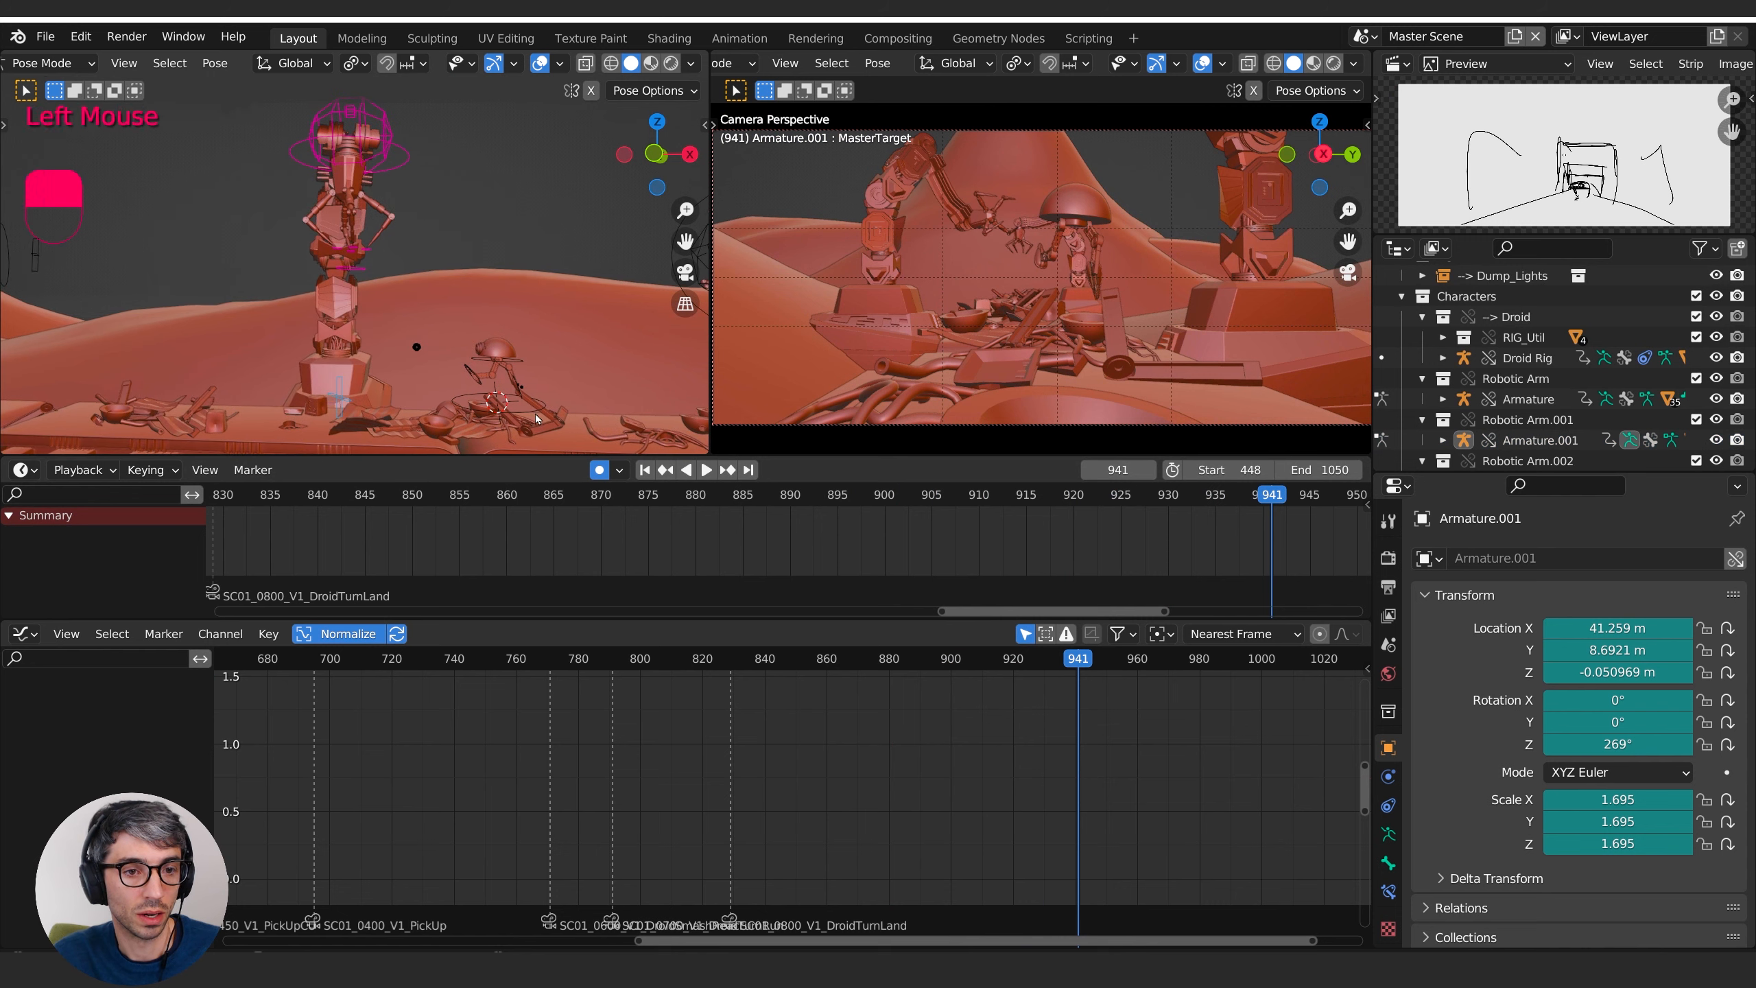
- Leave pose mode and, at frame 921, move the Droid Rig about 1.09 m, mostly downward, onto the conveyor belt
{"action": "key", "text": "ctrl+Tab"}
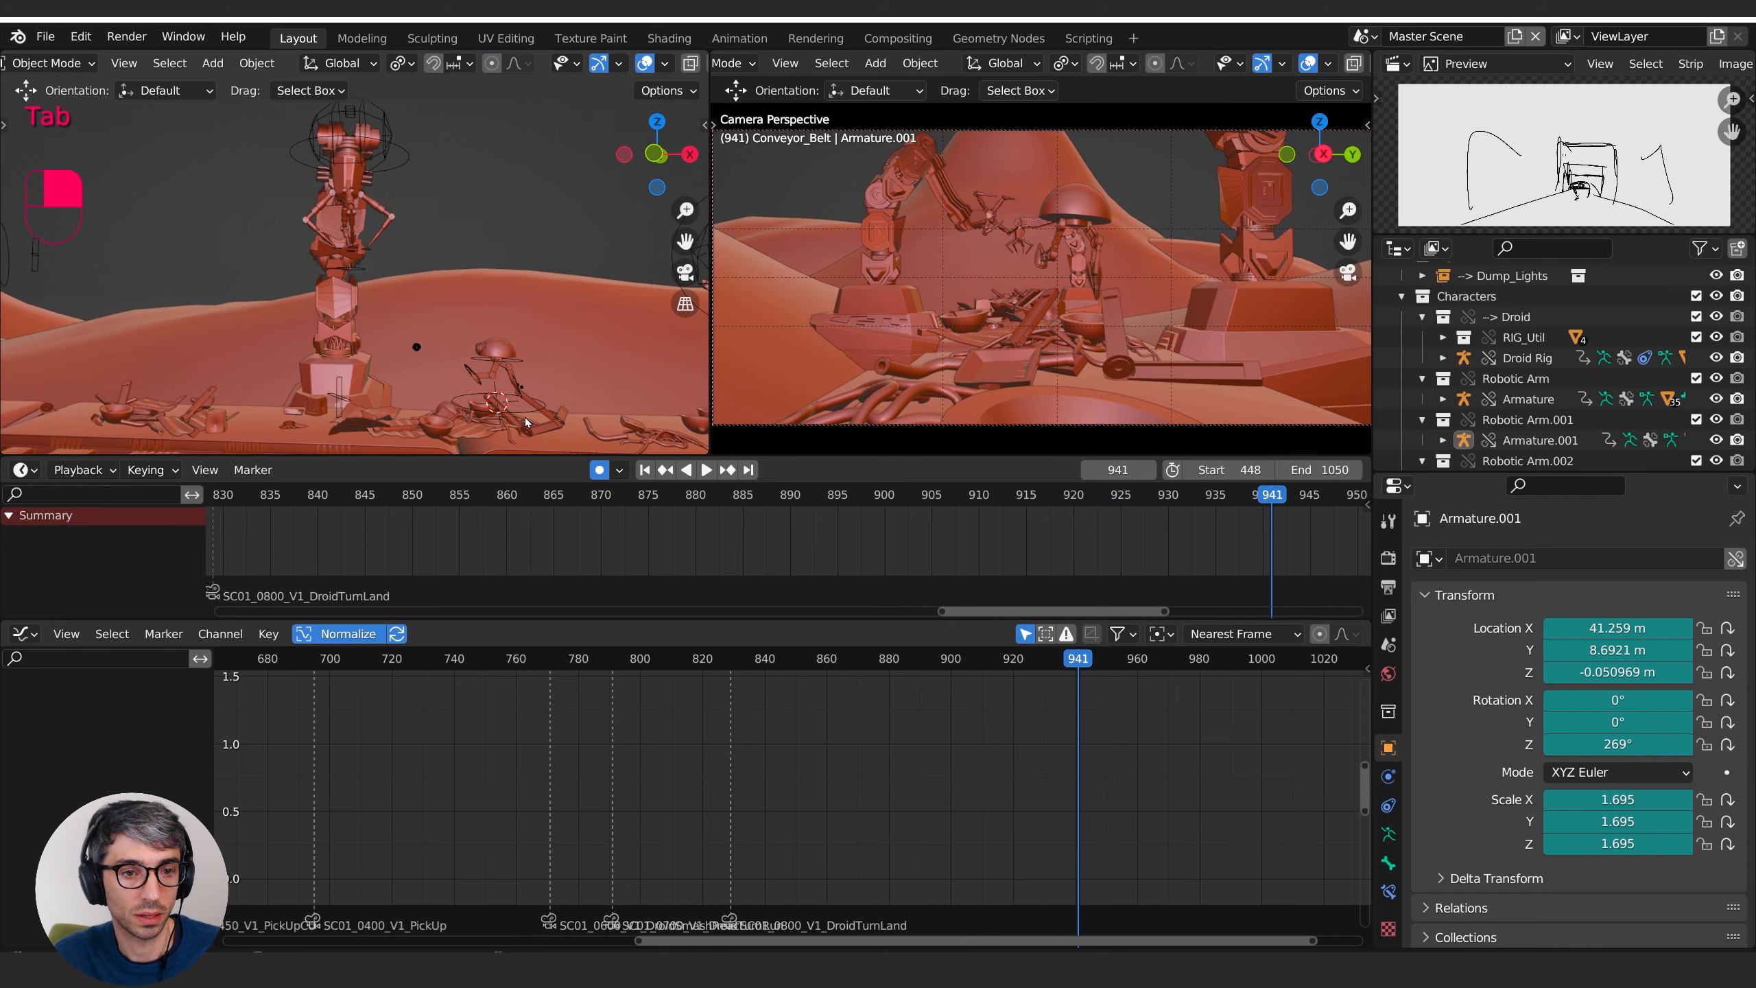
{"action": "left_click", "coordinate": [531, 410]}
{"action": "left_click", "coordinate": [531, 409]}
{"action": "middle_click_drag", "start_coordinate": [531, 409], "coordinate": [546, 385], "text": "shift"}
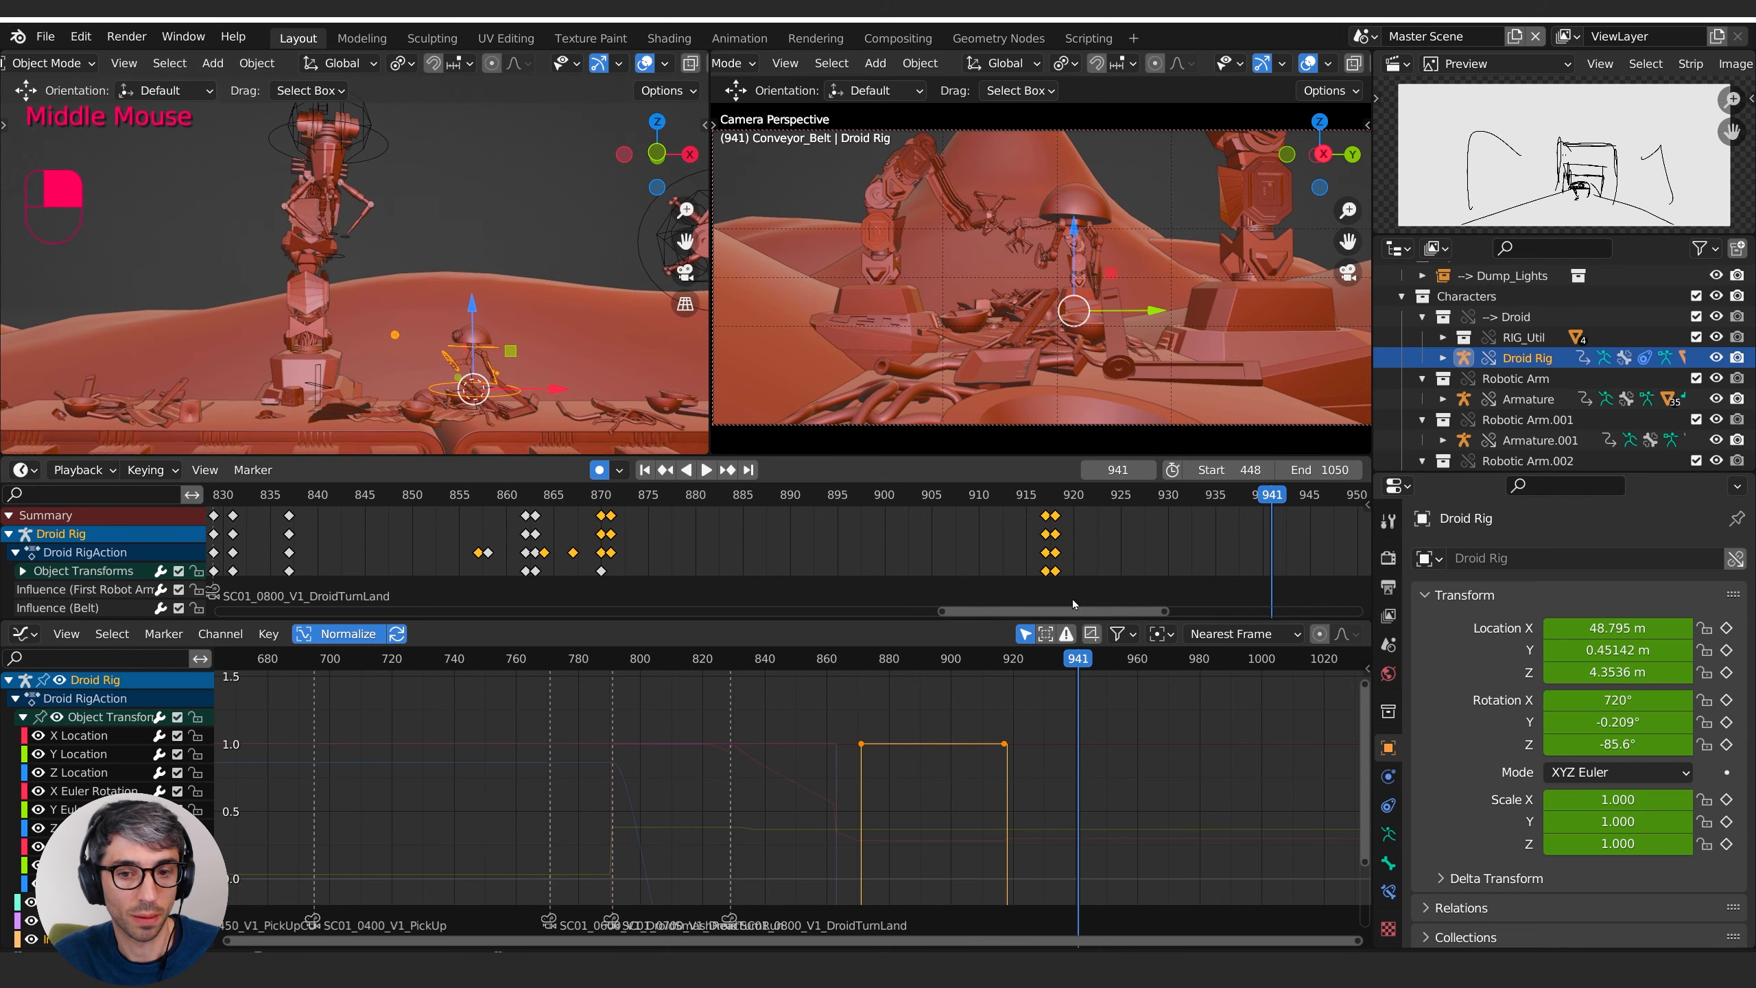
{"action": "left_click_drag", "start_coordinate": [1058, 495], "coordinate": [1082, 503]}
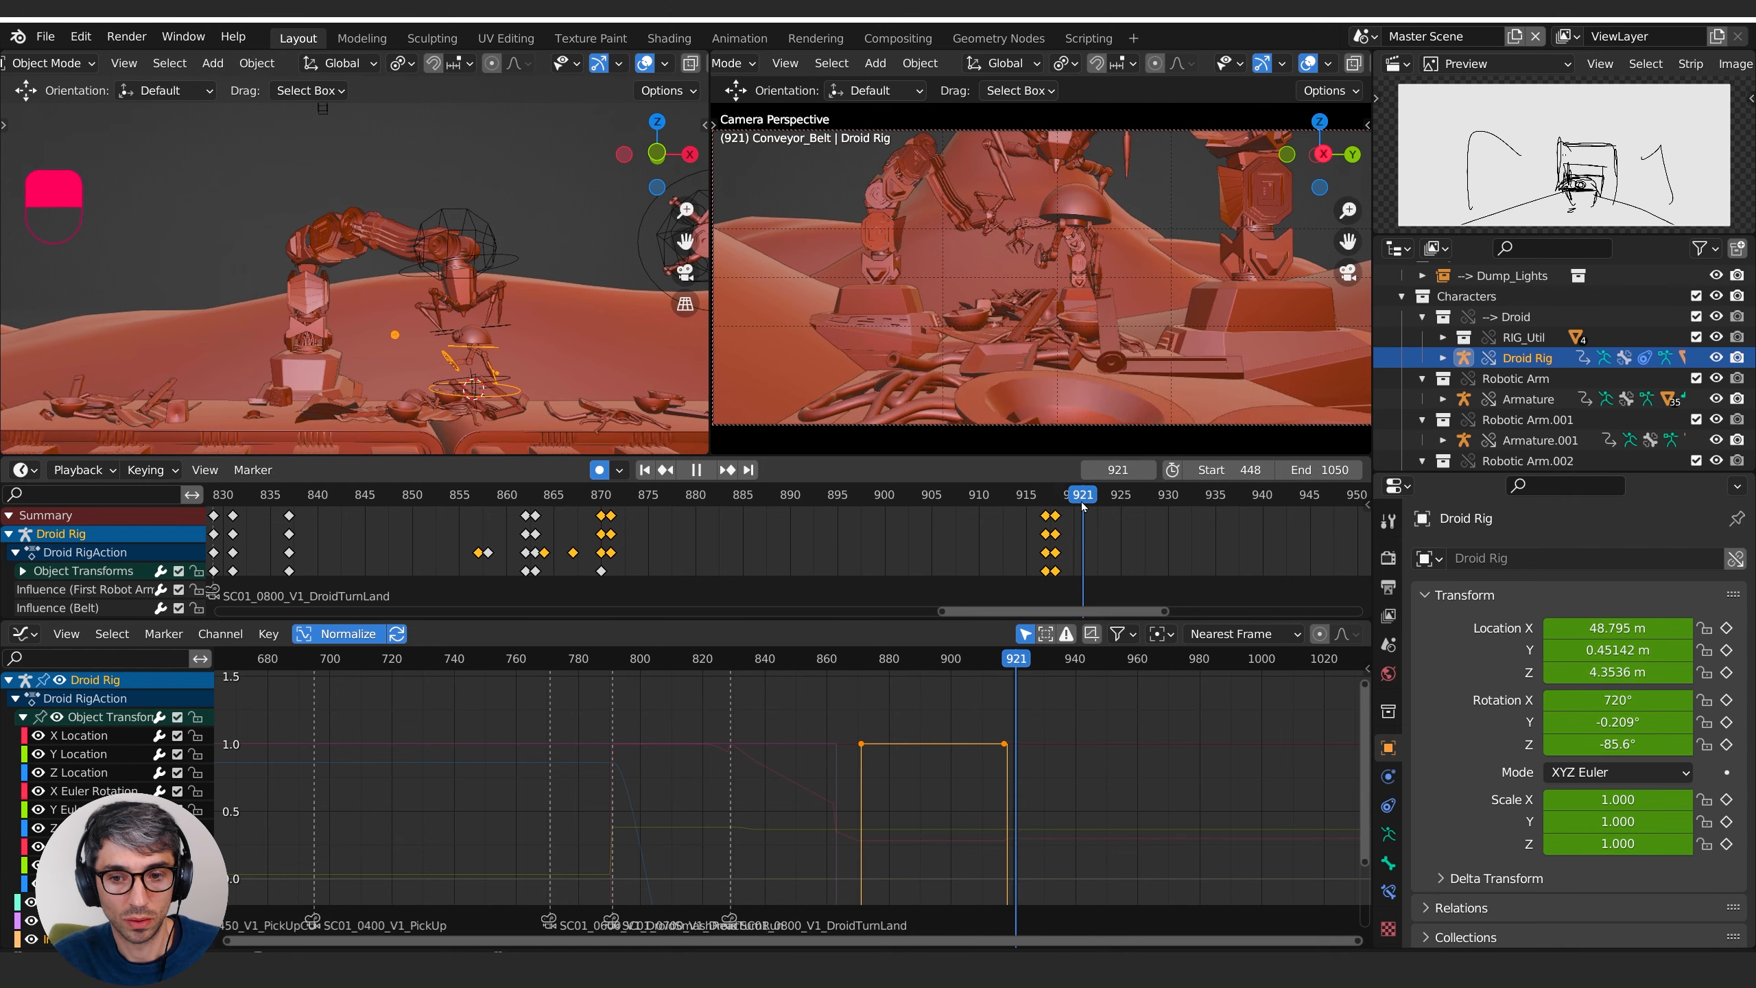
{"action": "key", "text": "g"}
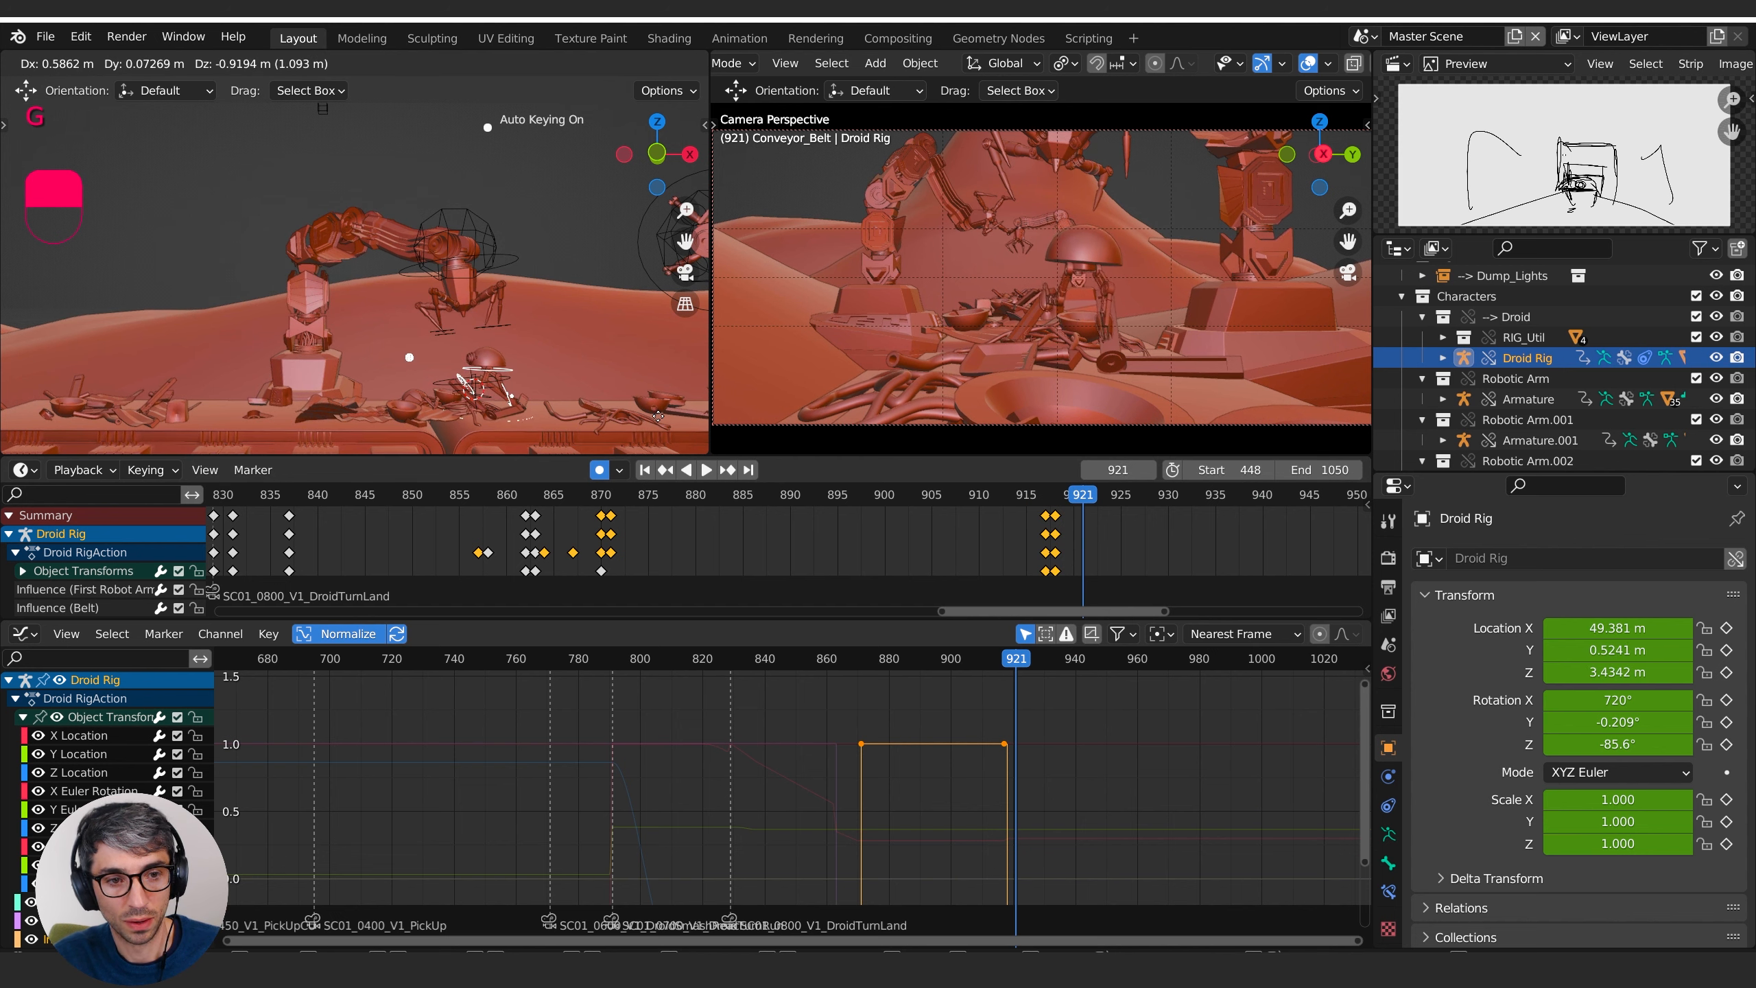
{"action": "left_click", "coordinate": [657, 414]}
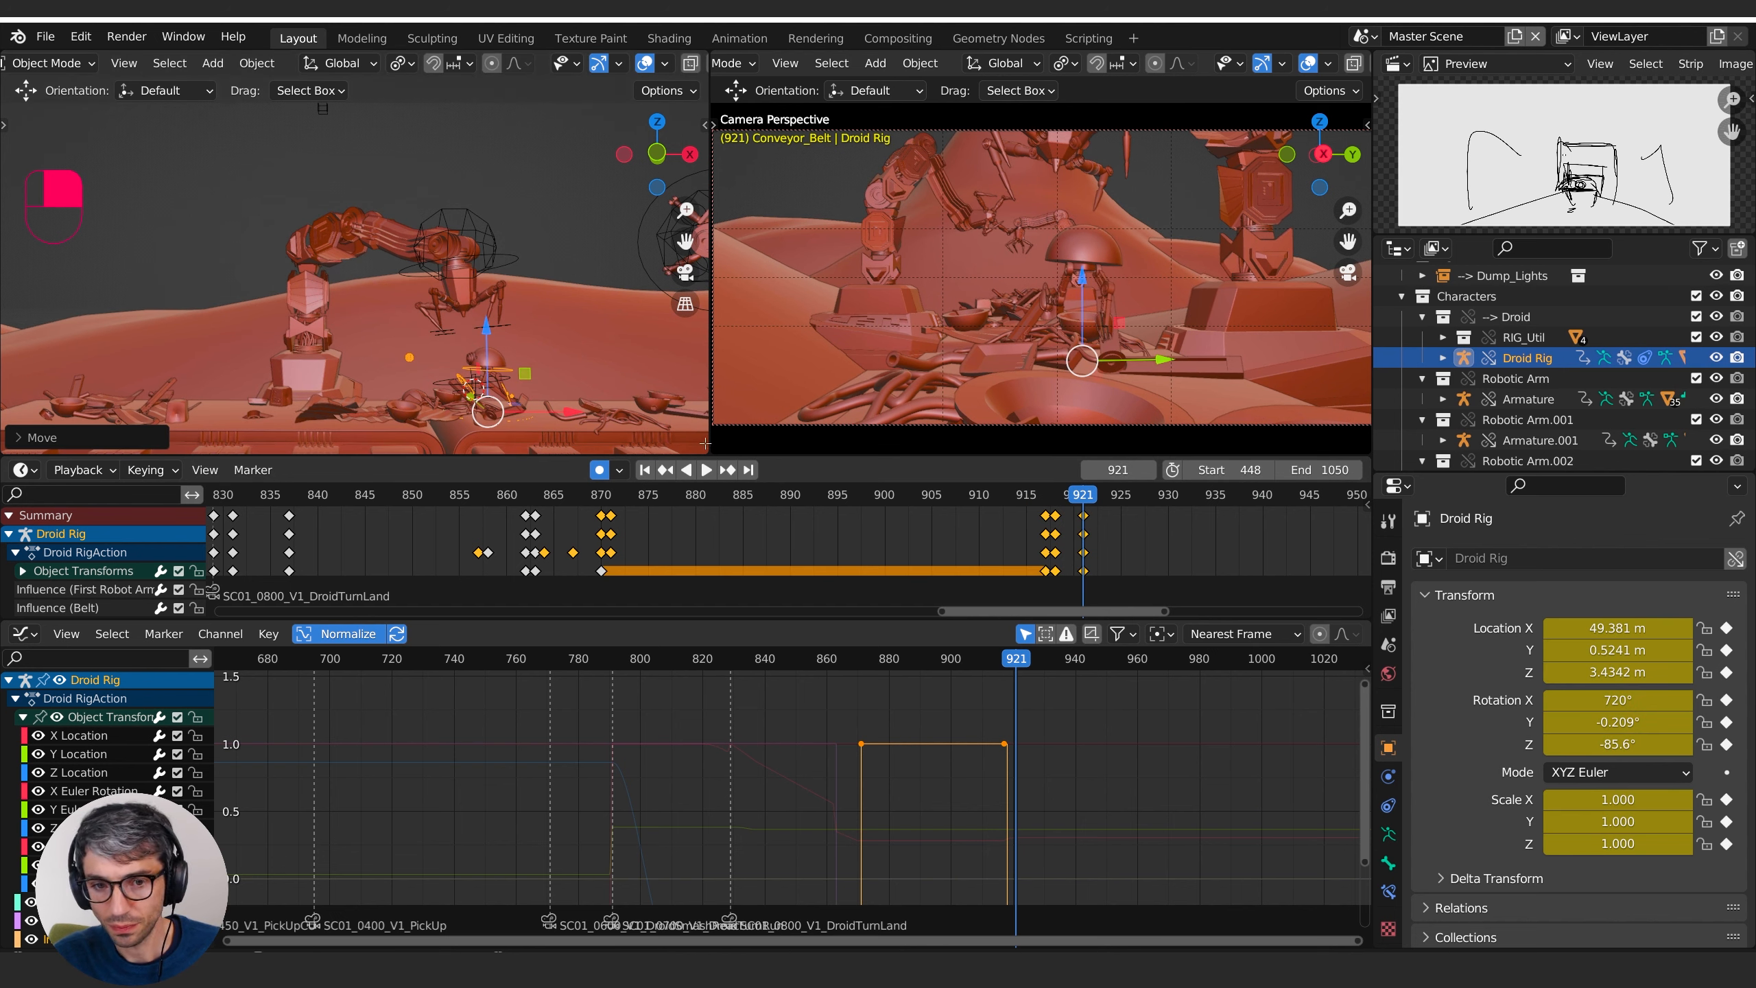
- Keyframe the Droid Rig's Belt constraint influence at 0 on frame 918 and set it to 1 on frame 921
{"action": "mouse_move", "coordinate": [1084, 498]}
{"action": "left_mouse_down"}
{"action": "mouse_move", "coordinate": [1037, 507]}
{"action": "mouse_move", "coordinate": [1086, 511]}
{"action": "mouse_move", "coordinate": [1056, 518]}
{"action": "left_mouse_up"}
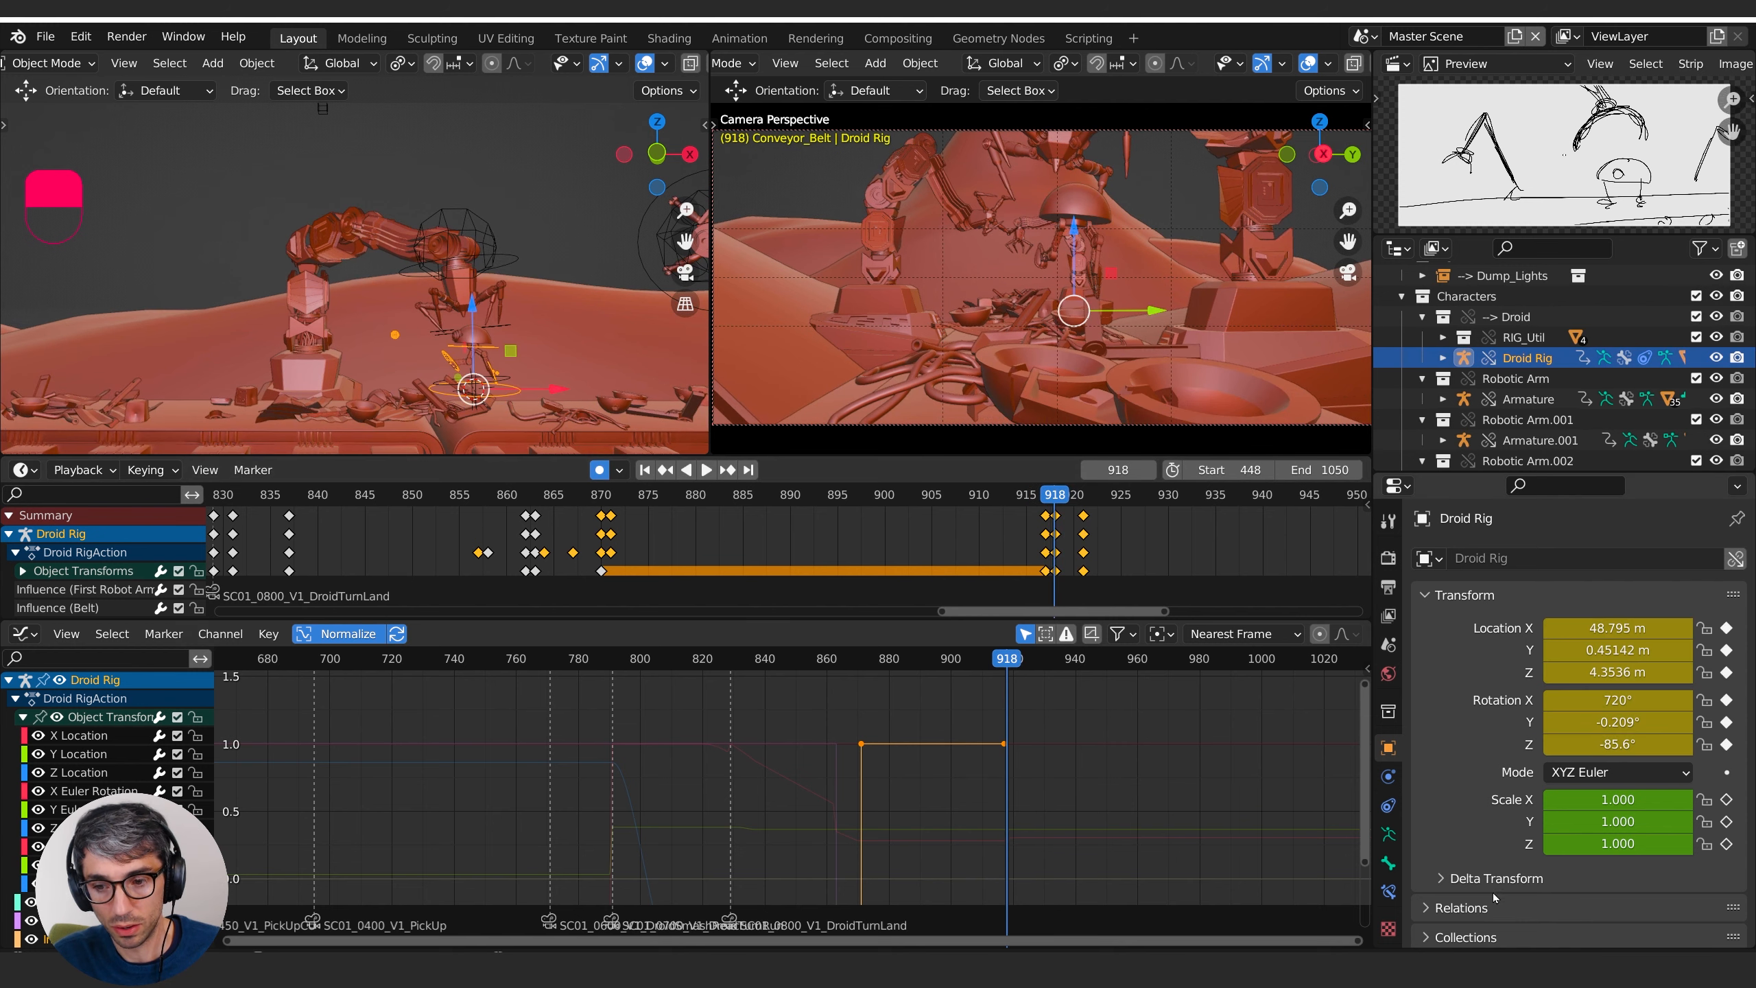
{"action": "left_click", "coordinate": [1390, 862]}
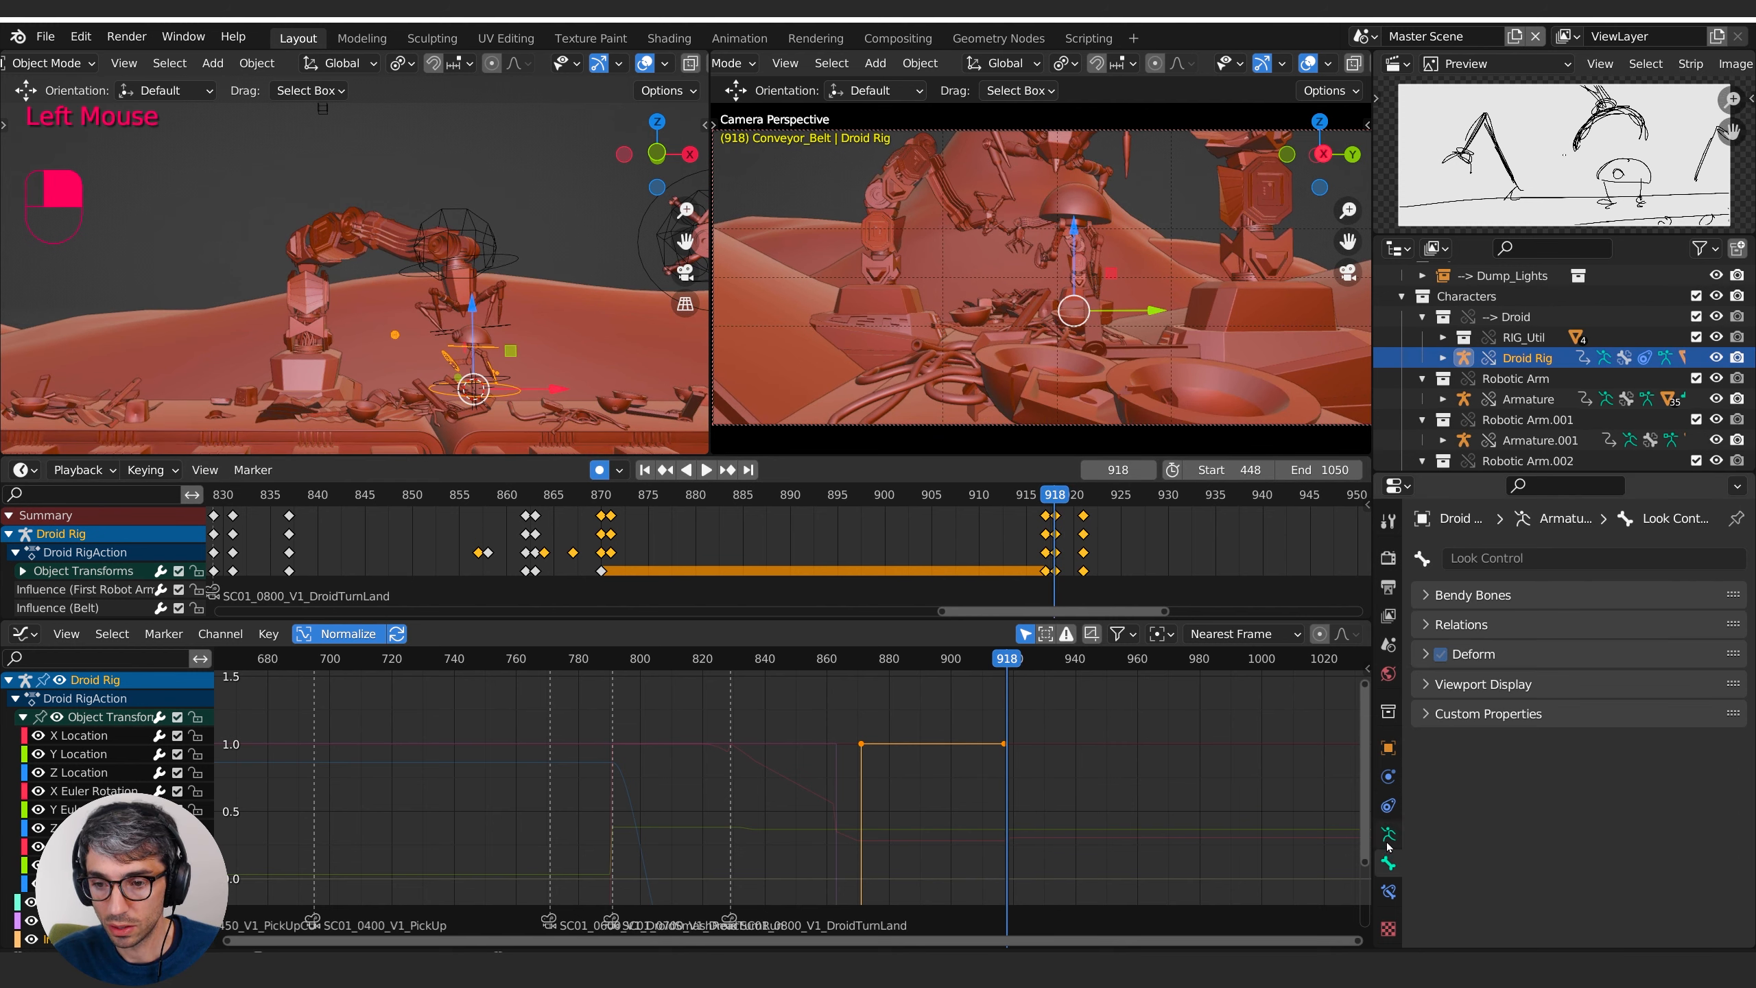
{"action": "left_click", "coordinate": [1388, 806]}
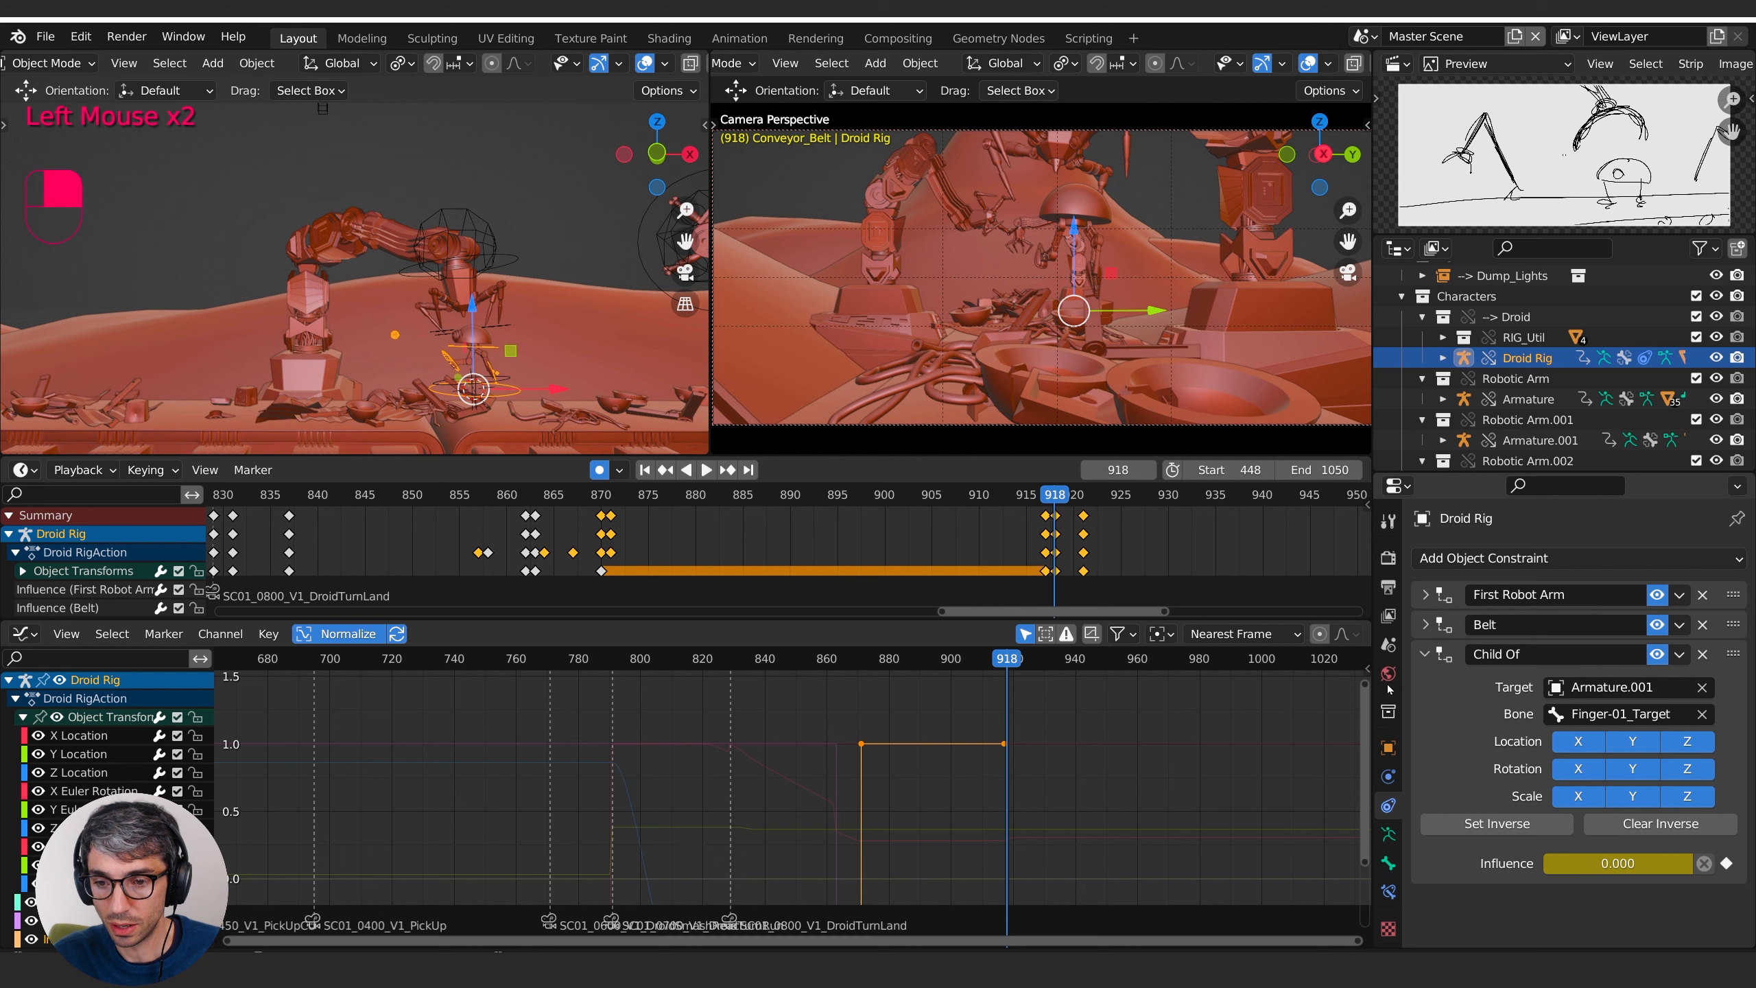
{"action": "left_click", "coordinate": [1419, 654]}
{"action": "left_click", "coordinate": [1425, 625]}
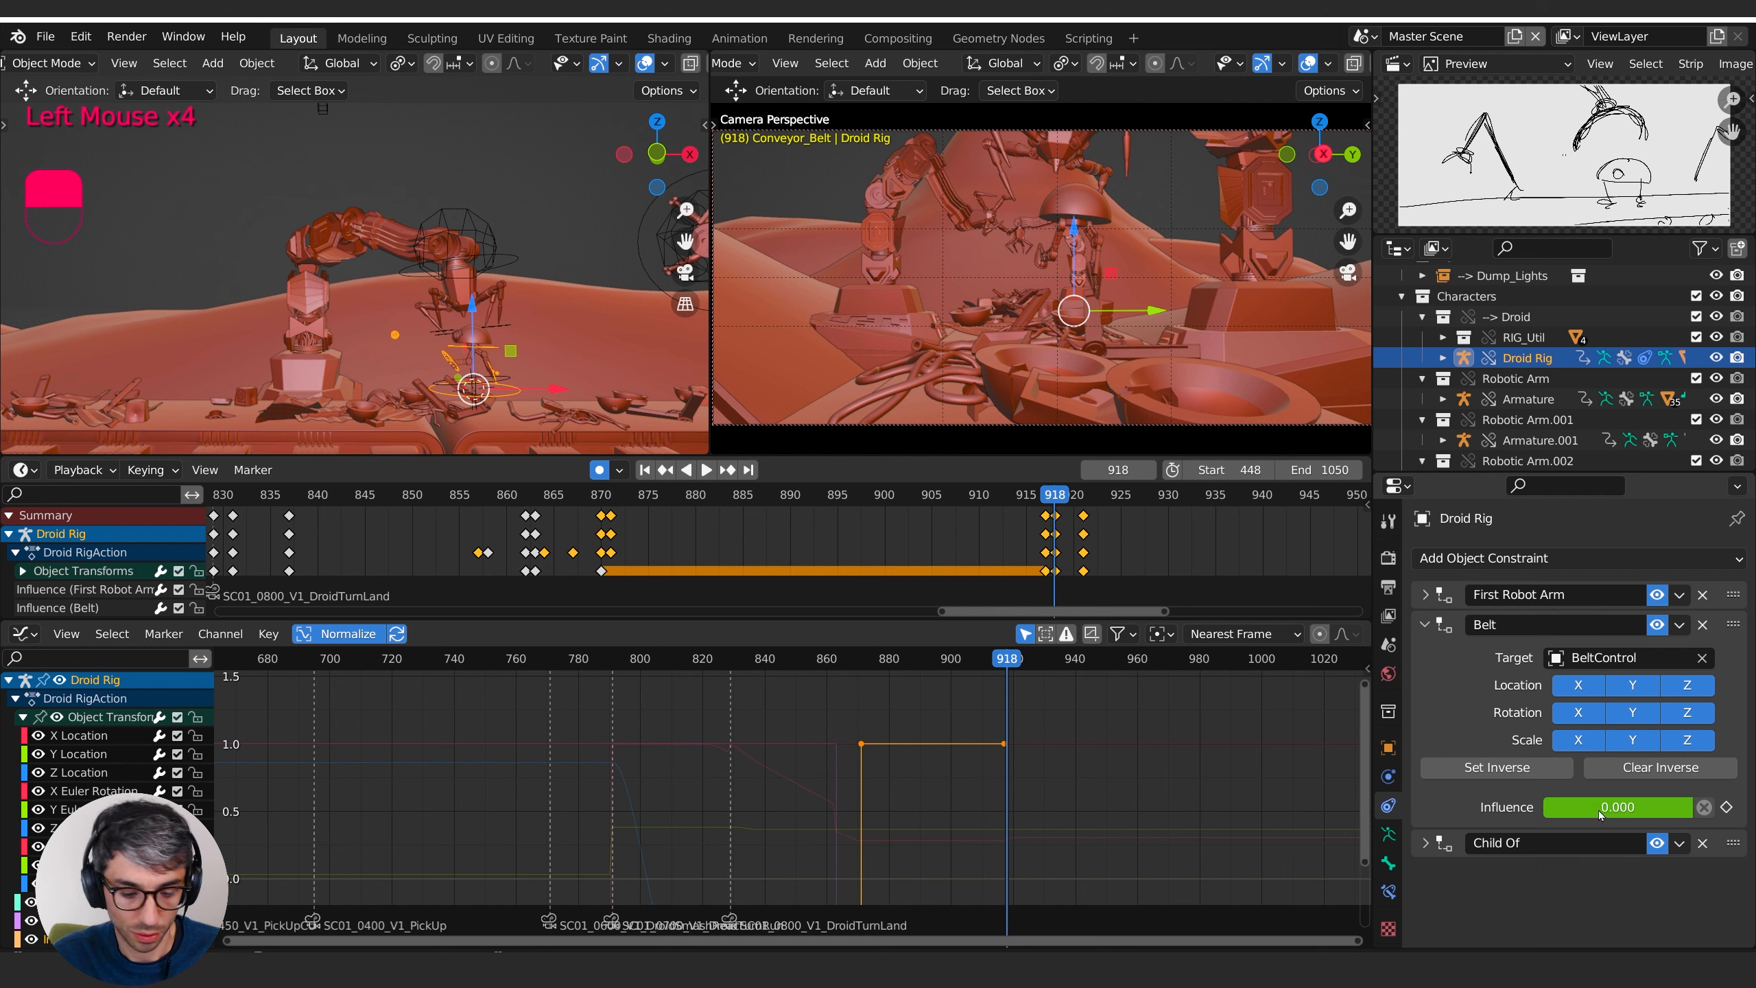
{"action": "key", "text": "i"}
{"action": "left_click_drag", "start_coordinate": [1061, 496], "coordinate": [1083, 498]}
{"action": "left_click_drag", "start_coordinate": [1616, 813], "coordinate": [1669, 815]}
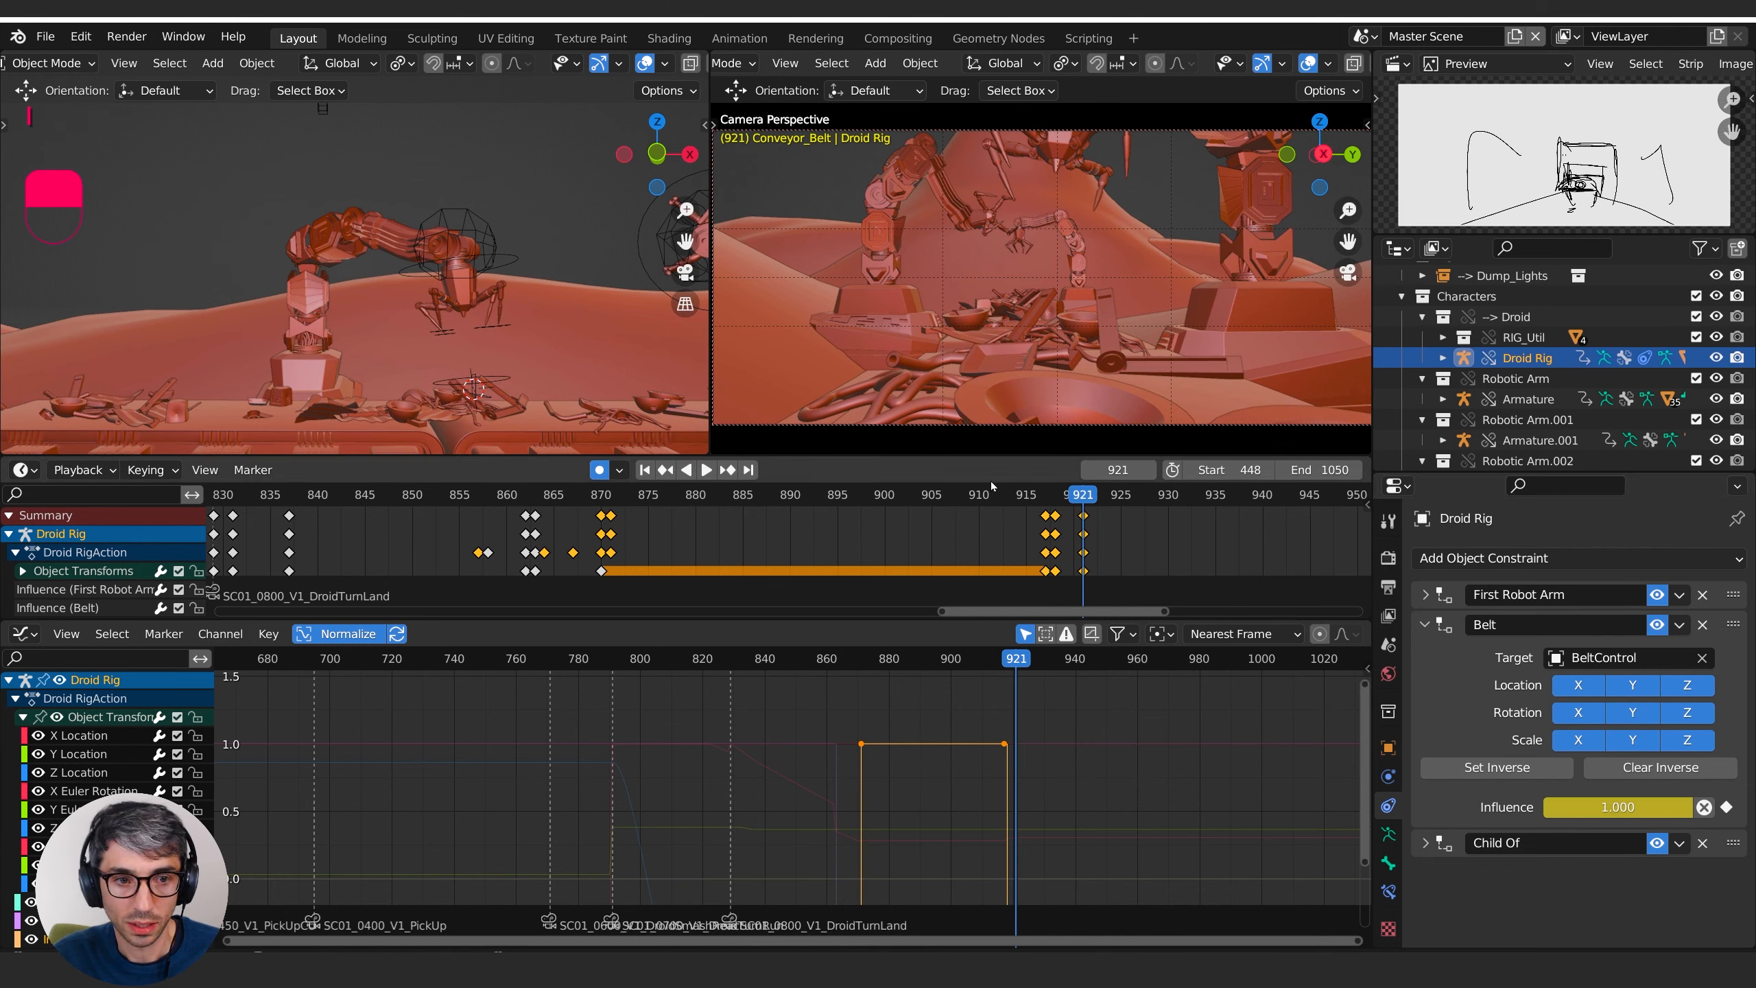
- At frame 921, put the 3D cursor at the Droid Rig's zero-influence position and snap the rig to it with Belt influence at 1
{"action": "key", "text": "Down"}
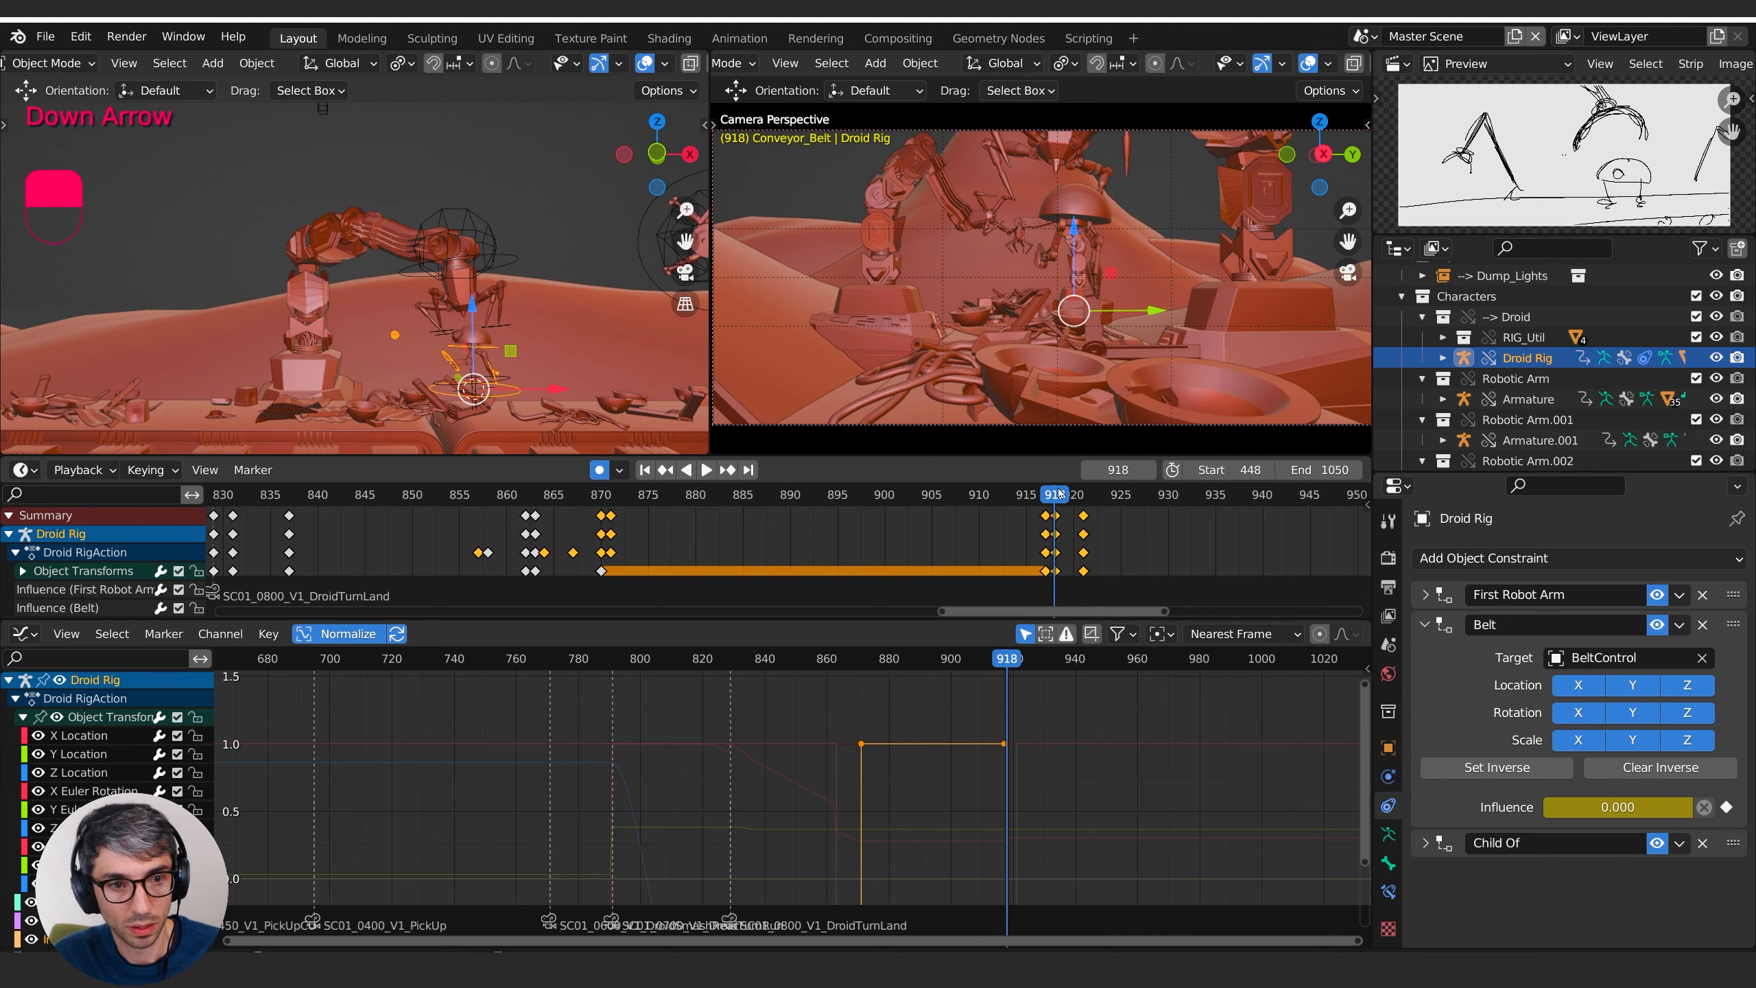
{"action": "key", "text": "Up"}
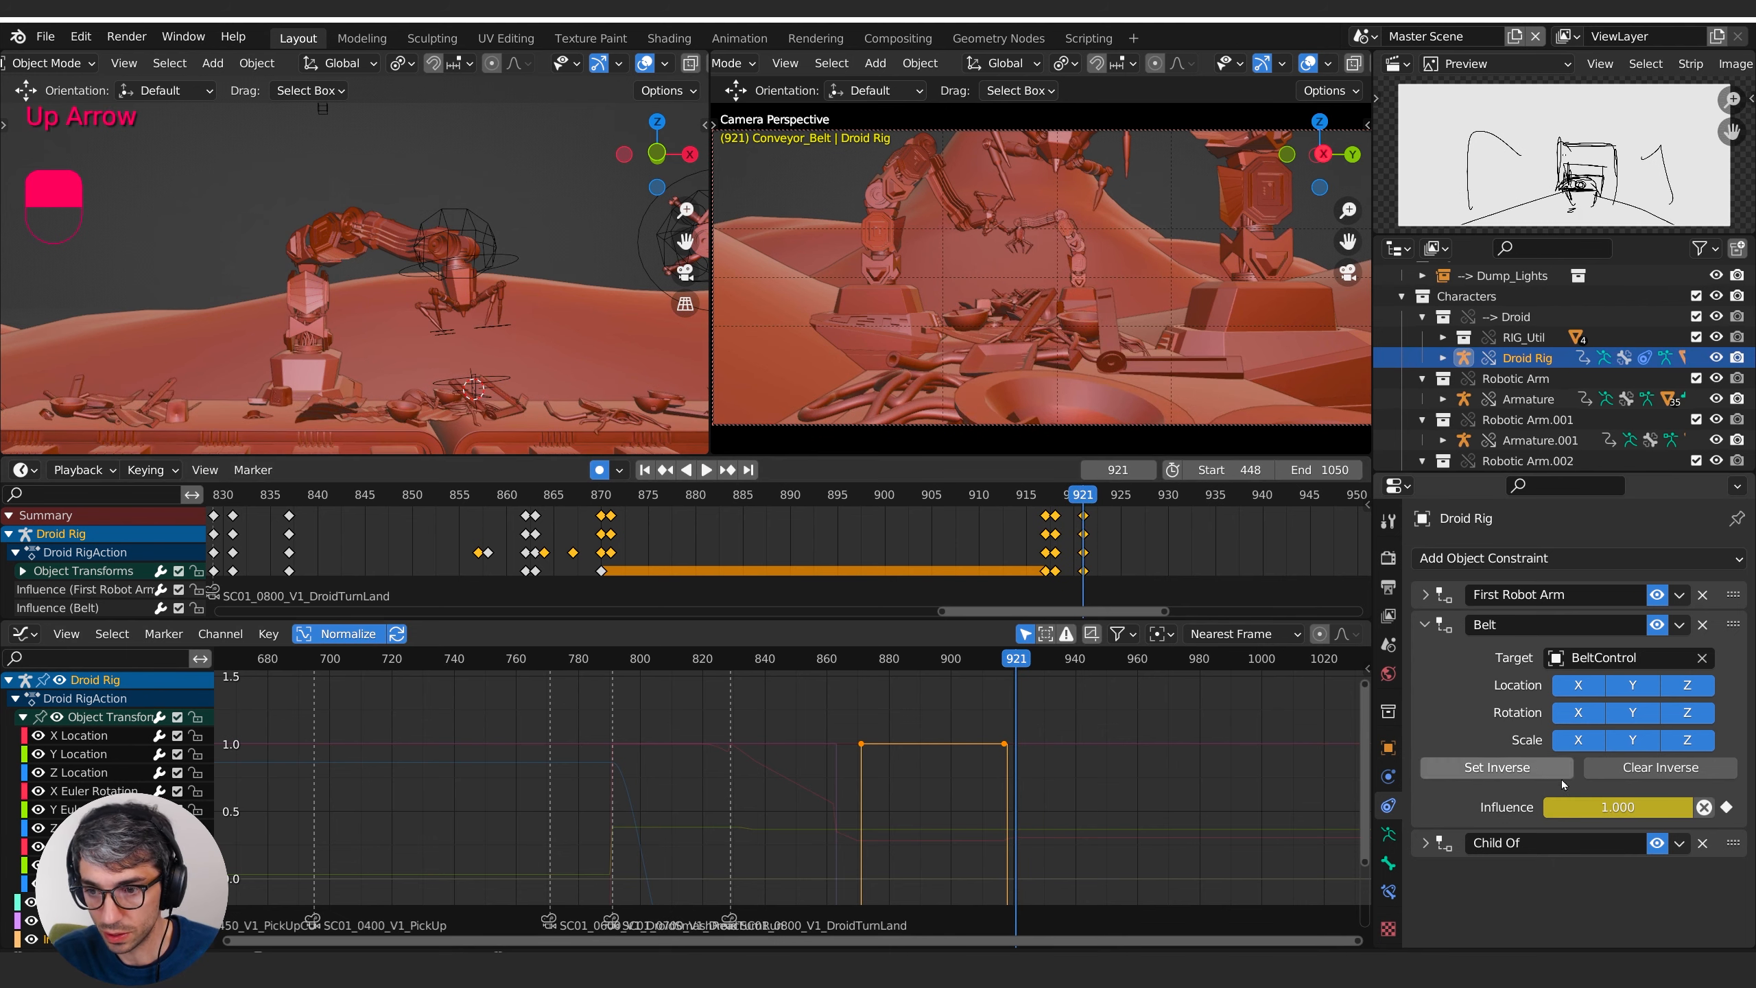
{"action": "left_click_drag", "start_coordinate": [1611, 807], "coordinate": [1549, 807]}
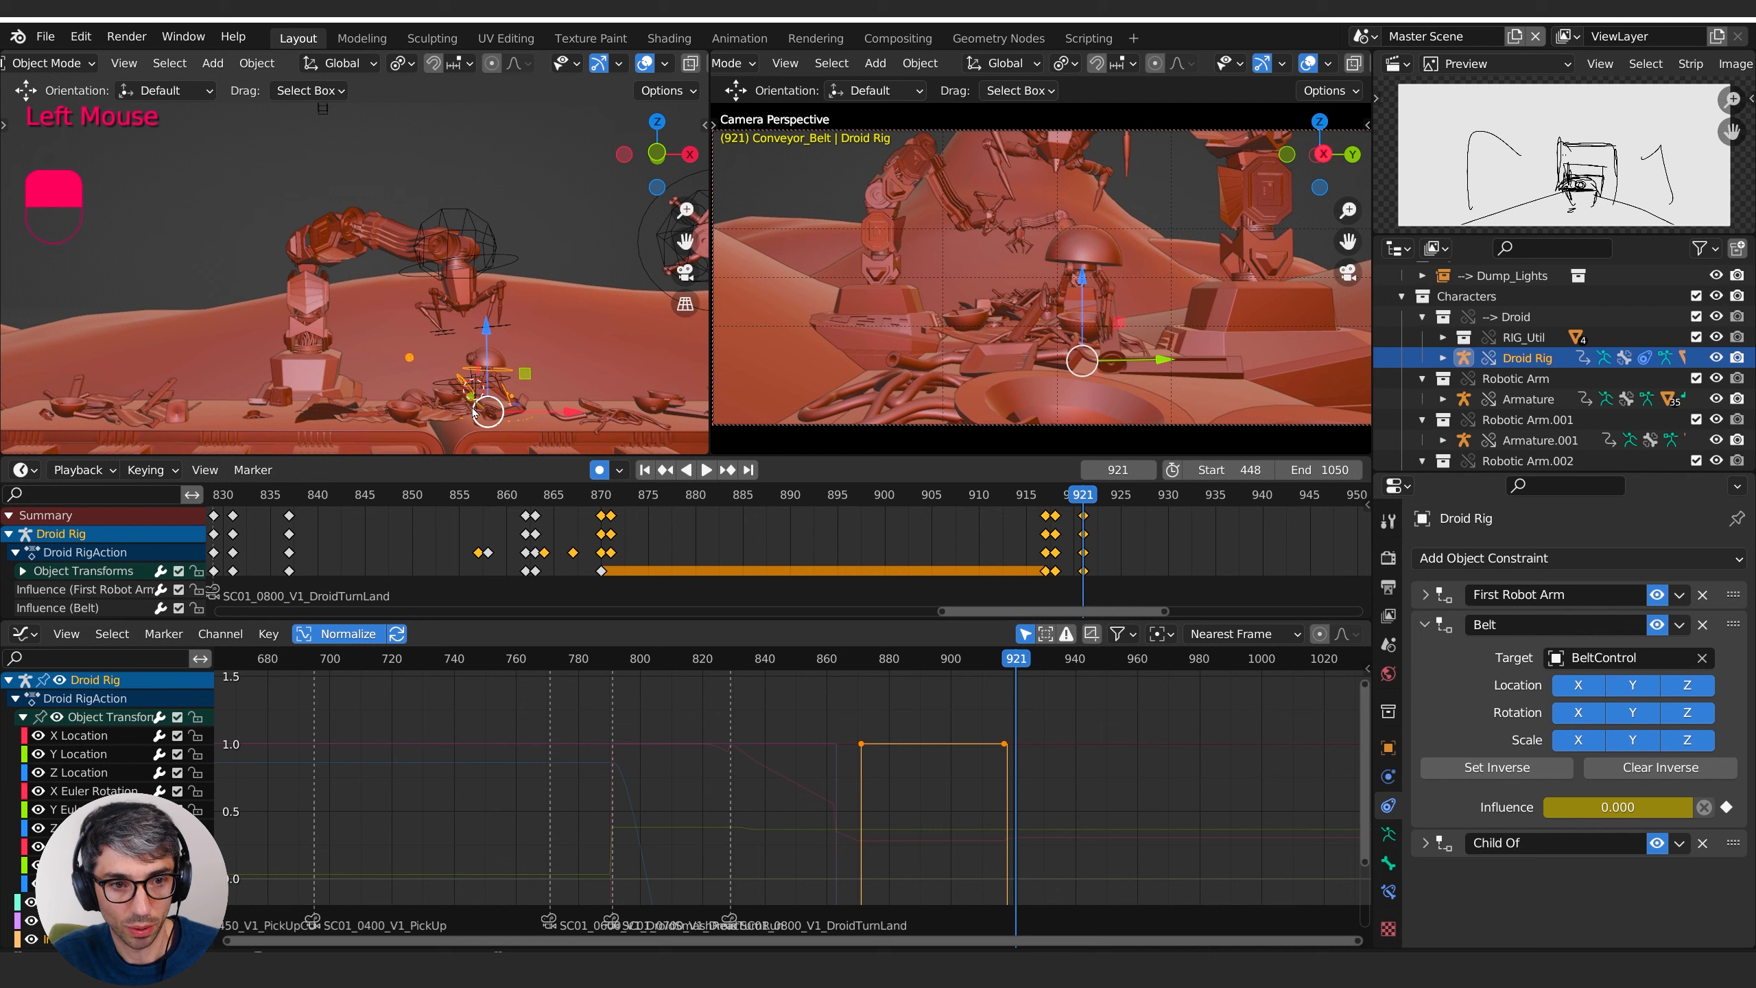
{"action": "key", "text": "shift+s"}
{"action": "left_click", "coordinate": [485, 499]}
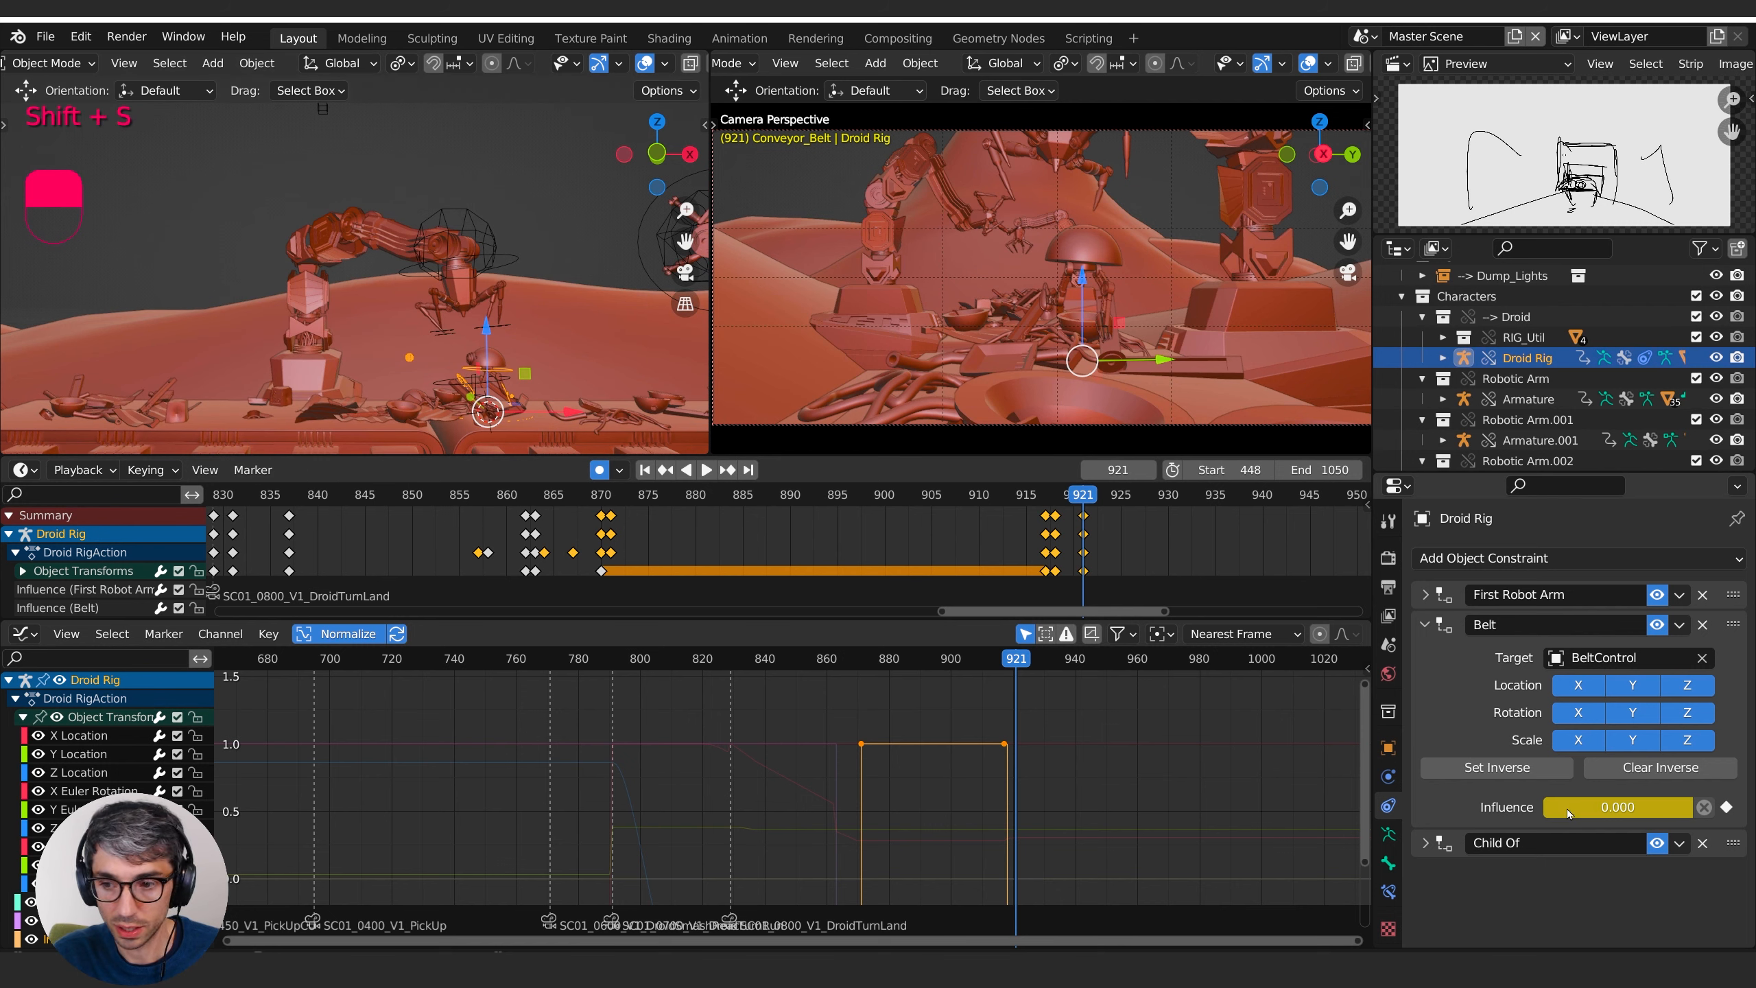
{"action": "left_click_drag", "start_coordinate": [1584, 807], "coordinate": [1673, 807]}
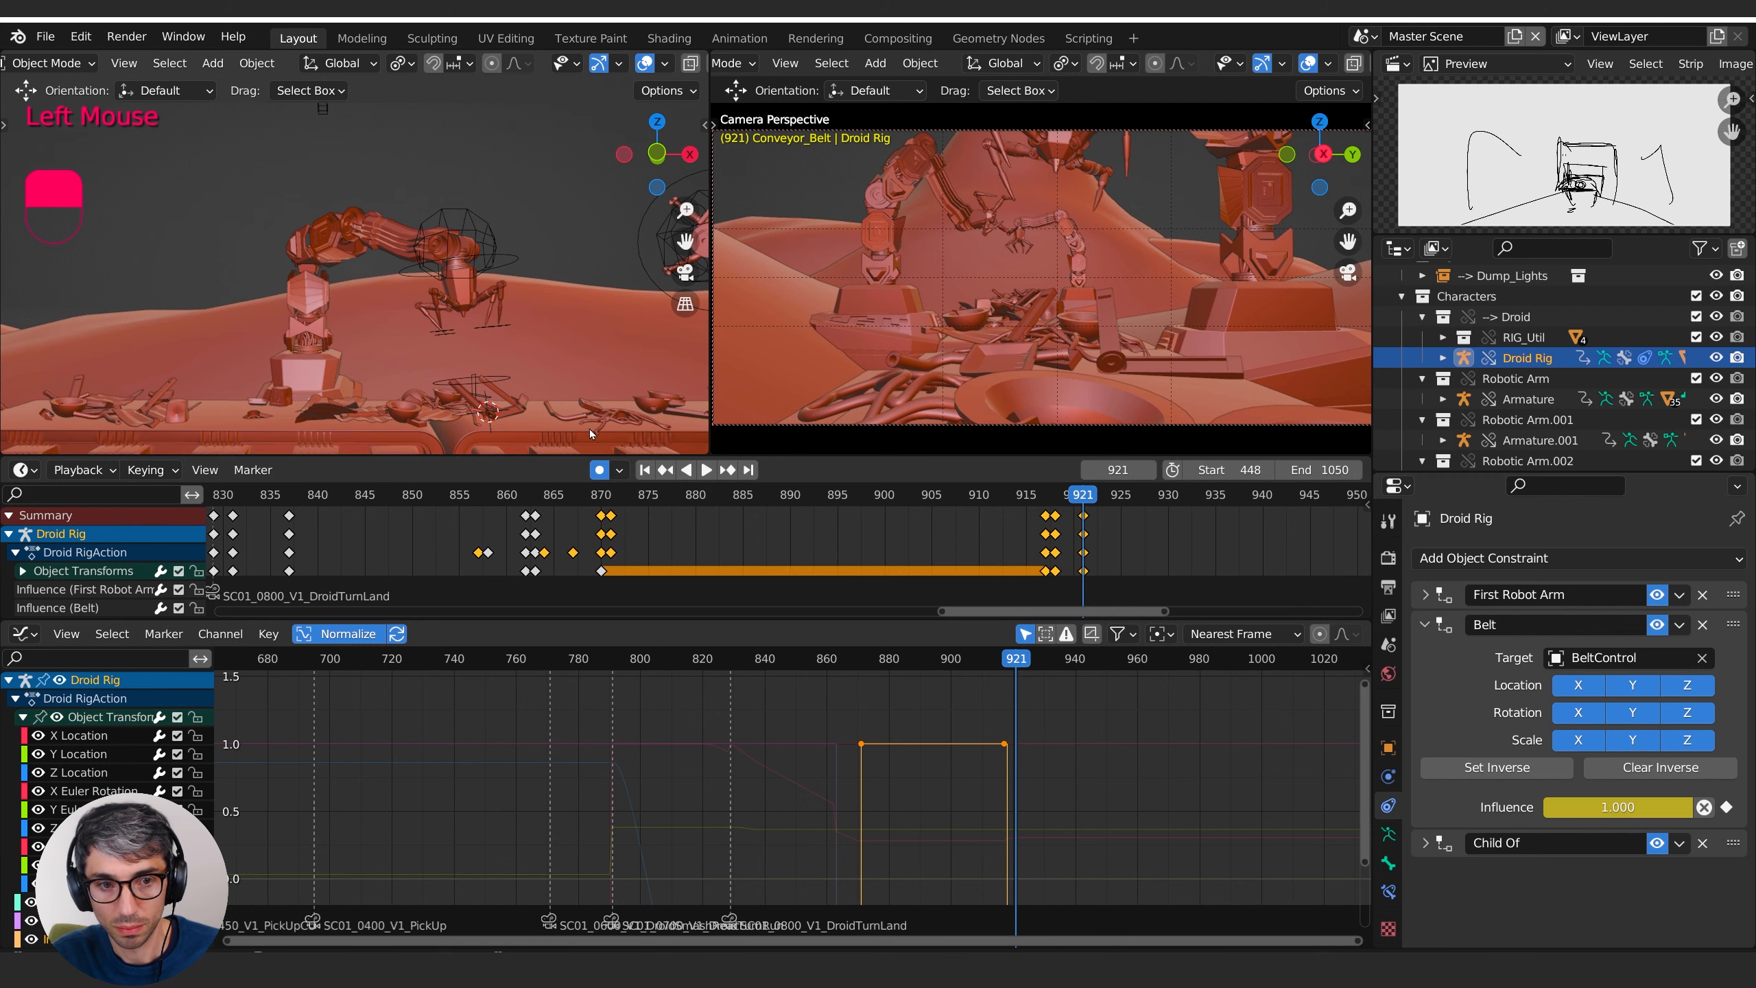
{"action": "key", "text": "shift+s"}
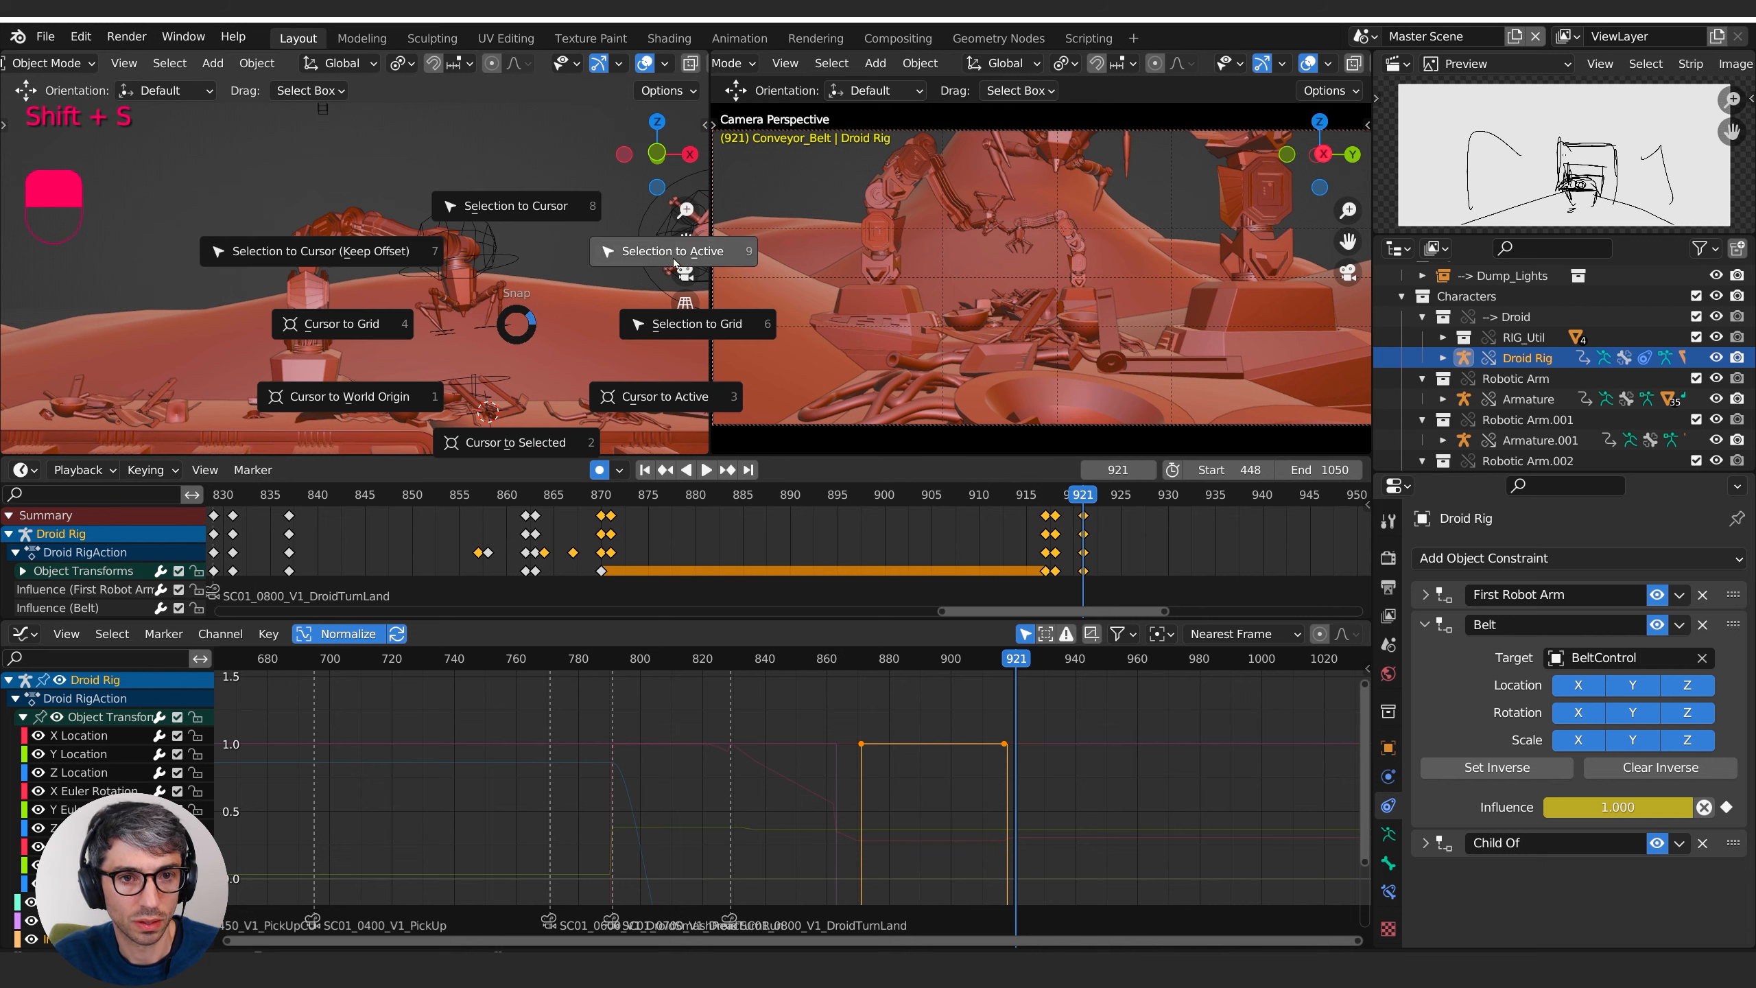
{"action": "left_click", "coordinate": [517, 216]}
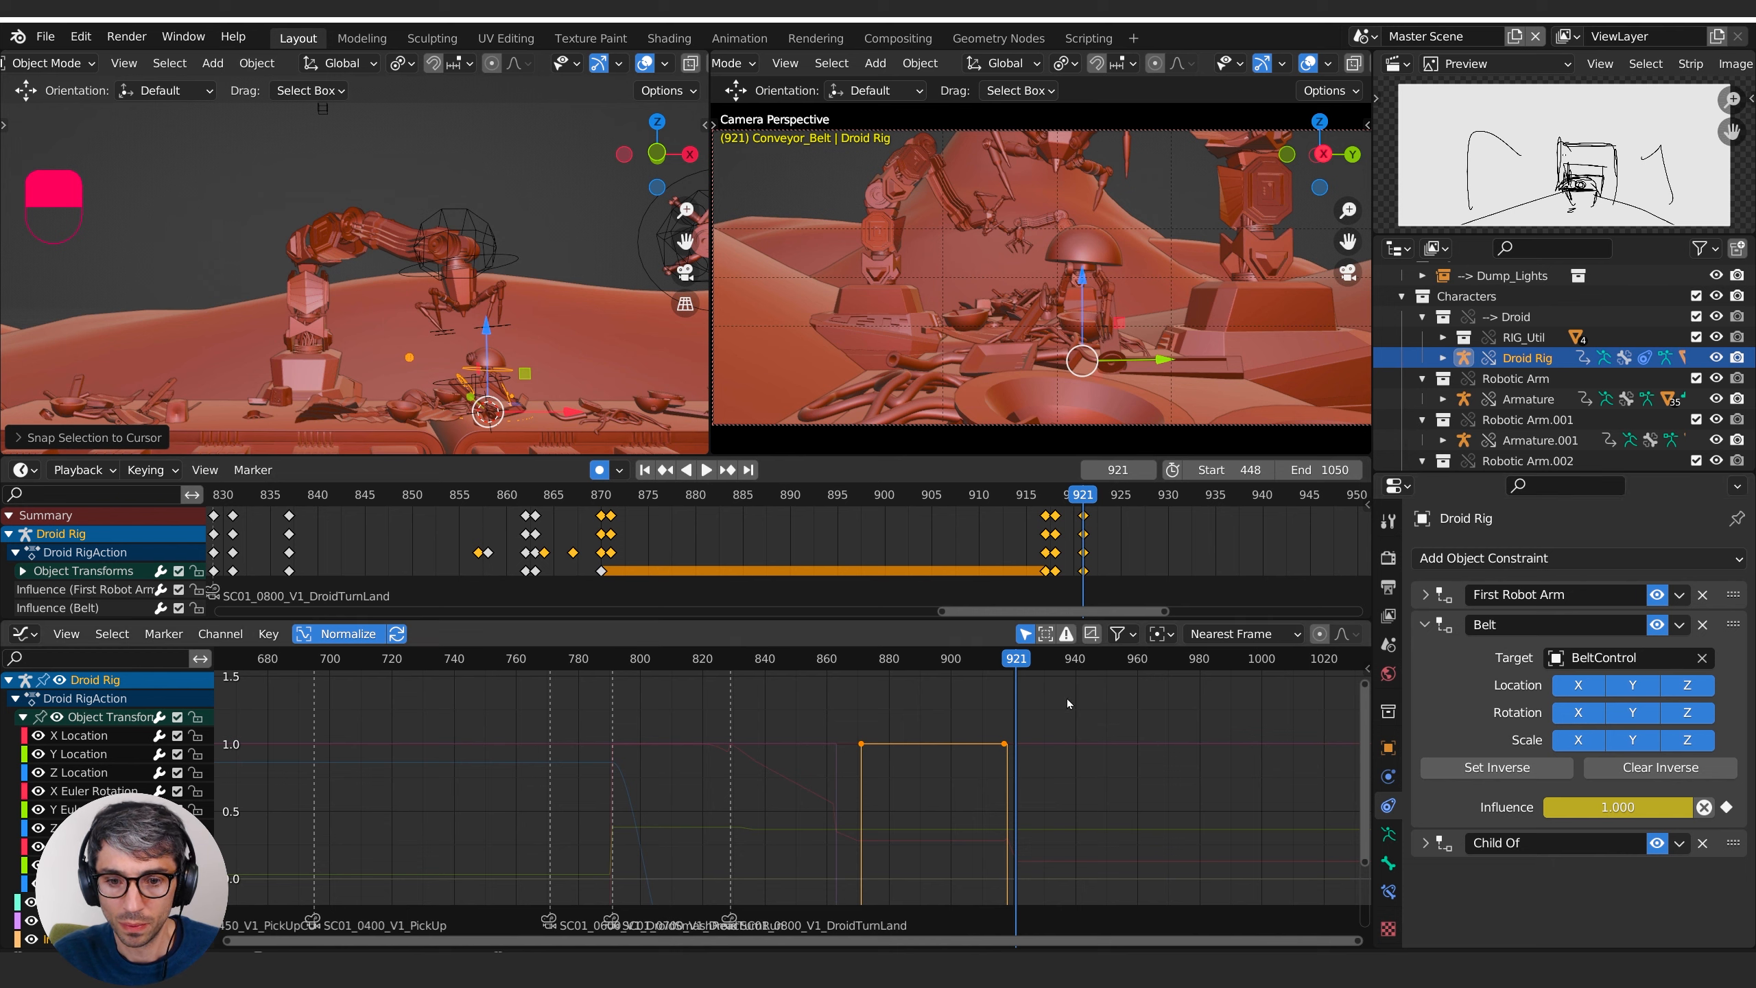
- Set the interpolation mode of the Droid Rig keyframes at frames 918 and 921 to Linear
{"action": "middle_click_drag", "start_coordinate": [1224, 538], "coordinate": [1112, 533], "text": "shift"}
{"action": "mouse_move", "coordinate": [973, 509]}
{"action": "left_mouse_down"}
{"action": "mouse_move", "coordinate": [953, 507]}
{"action": "mouse_move", "coordinate": [974, 511]}
{"action": "left_mouse_up"}
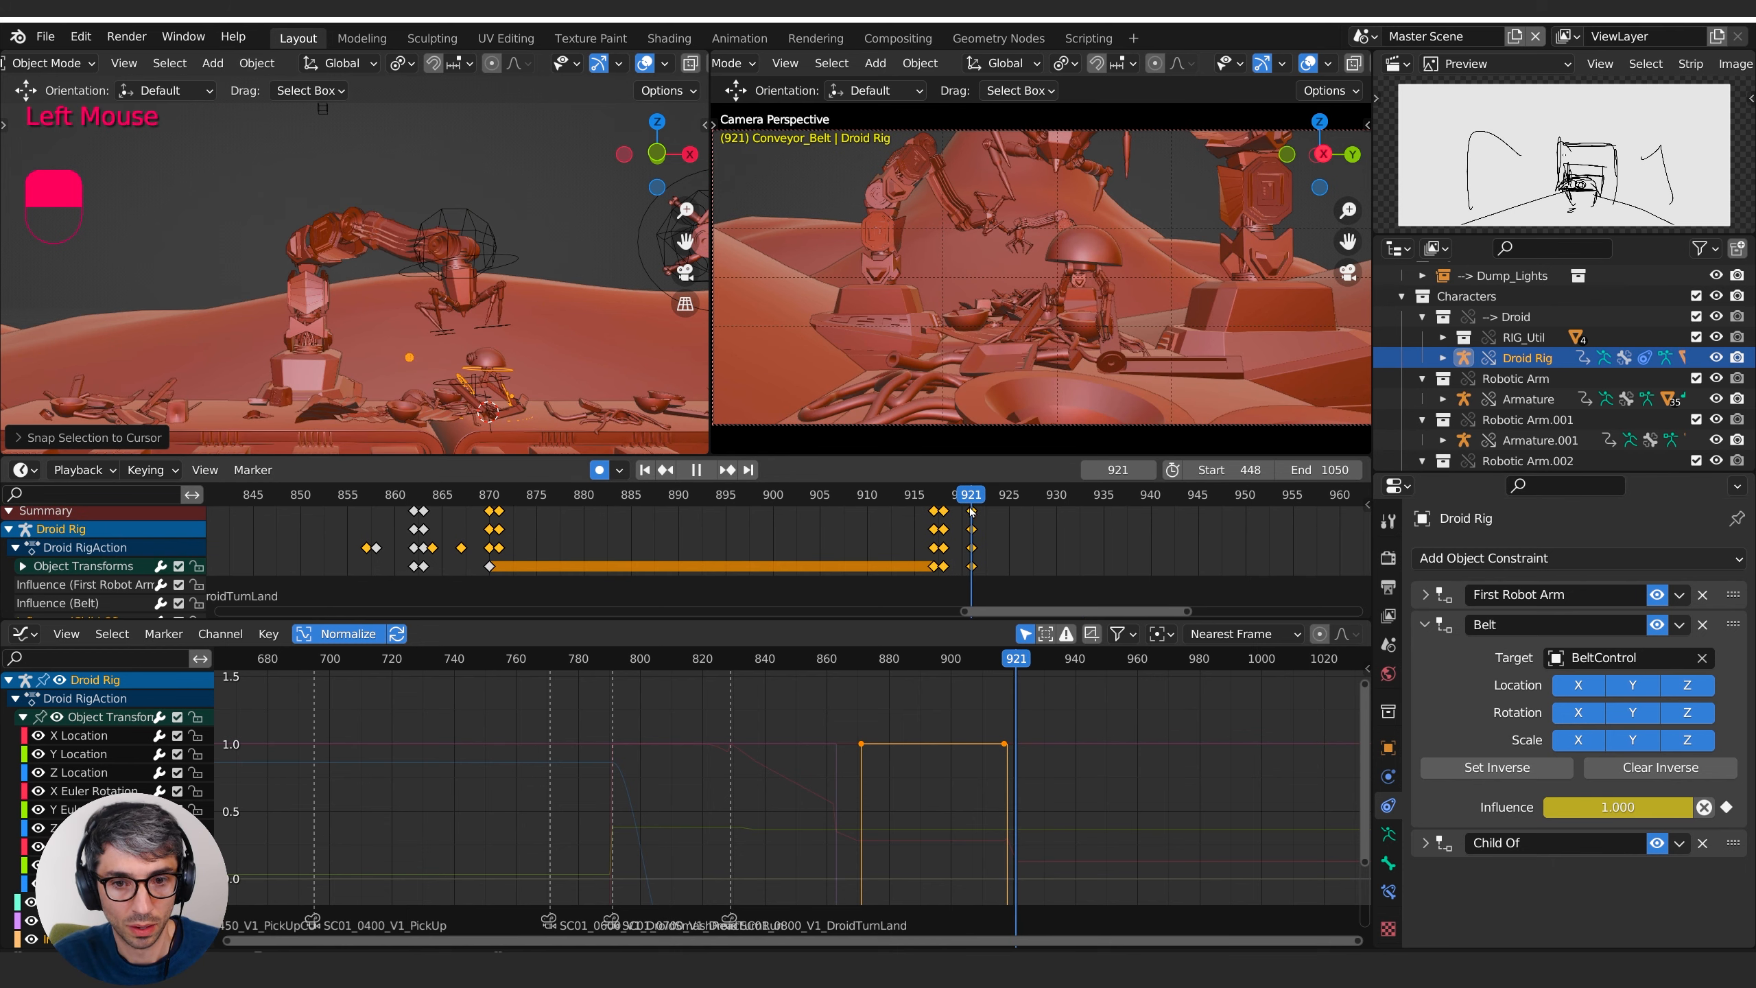
{"action": "middle_click_drag", "start_coordinate": [972, 510], "coordinate": [960, 516], "text": "shift"}
{"action": "double_click", "coordinate": [938, 516]}
{"action": "right_click", "coordinate": [935, 520]}
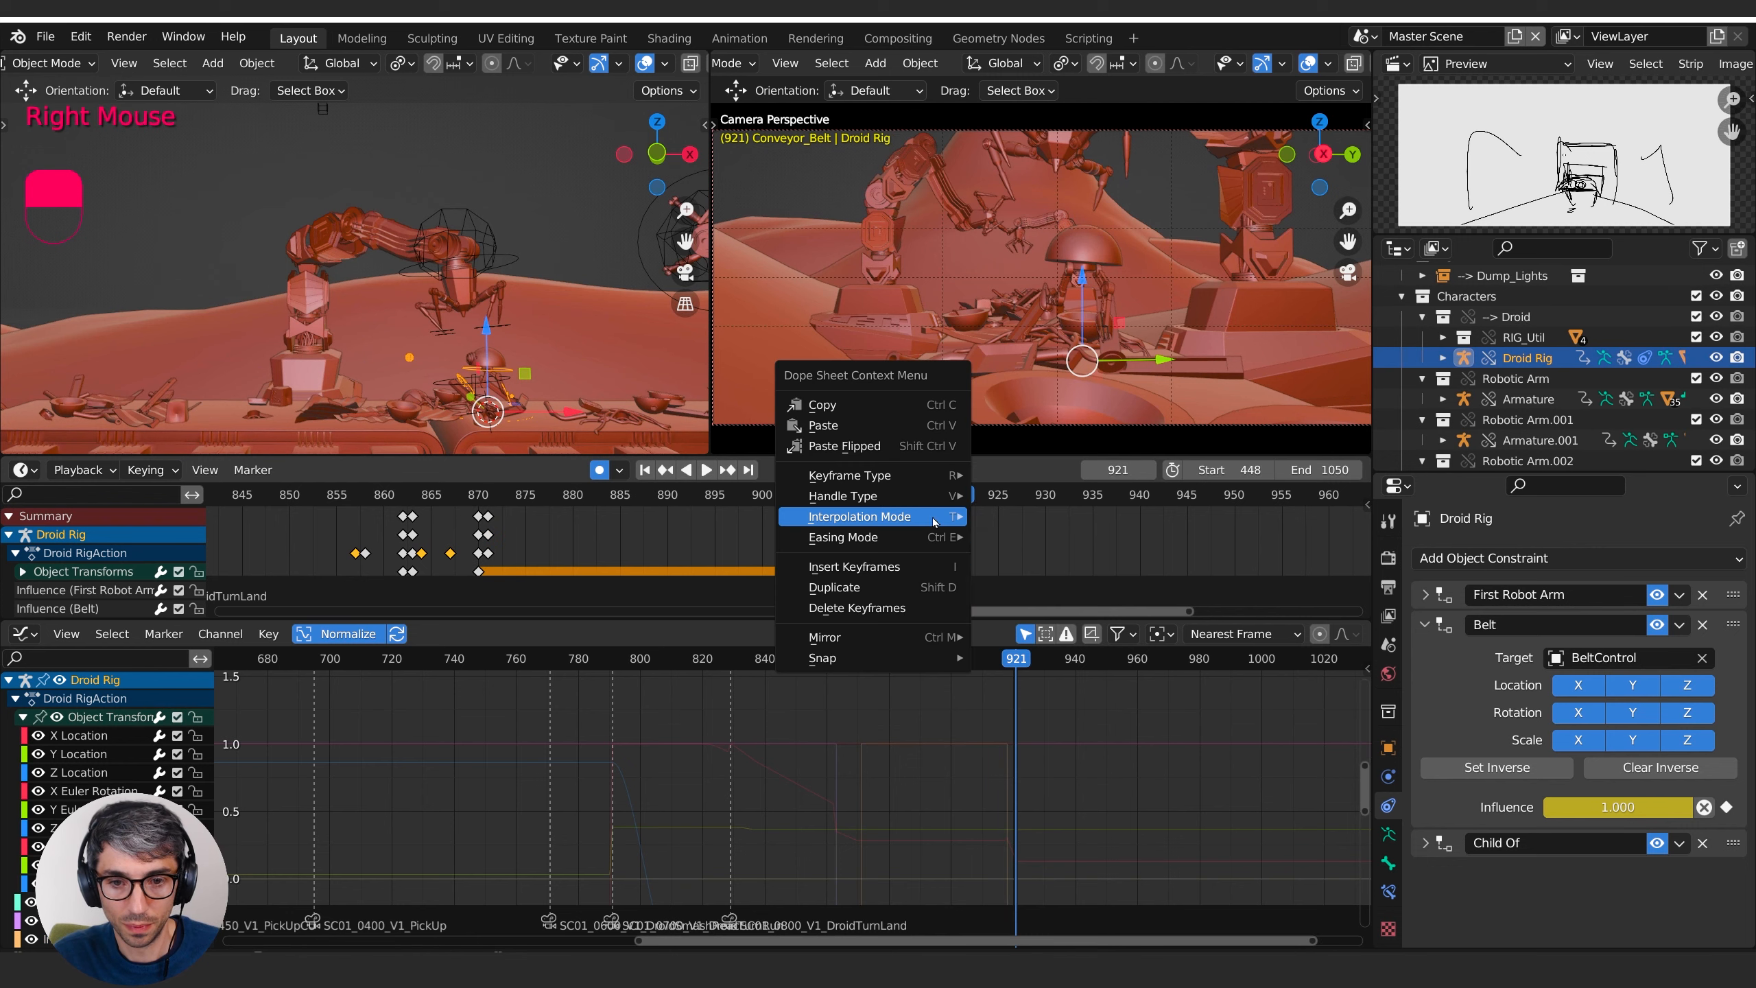
{"action": "mouse_move", "coordinate": [935, 523]}
{"action": "left_click", "coordinate": [1018, 551]}
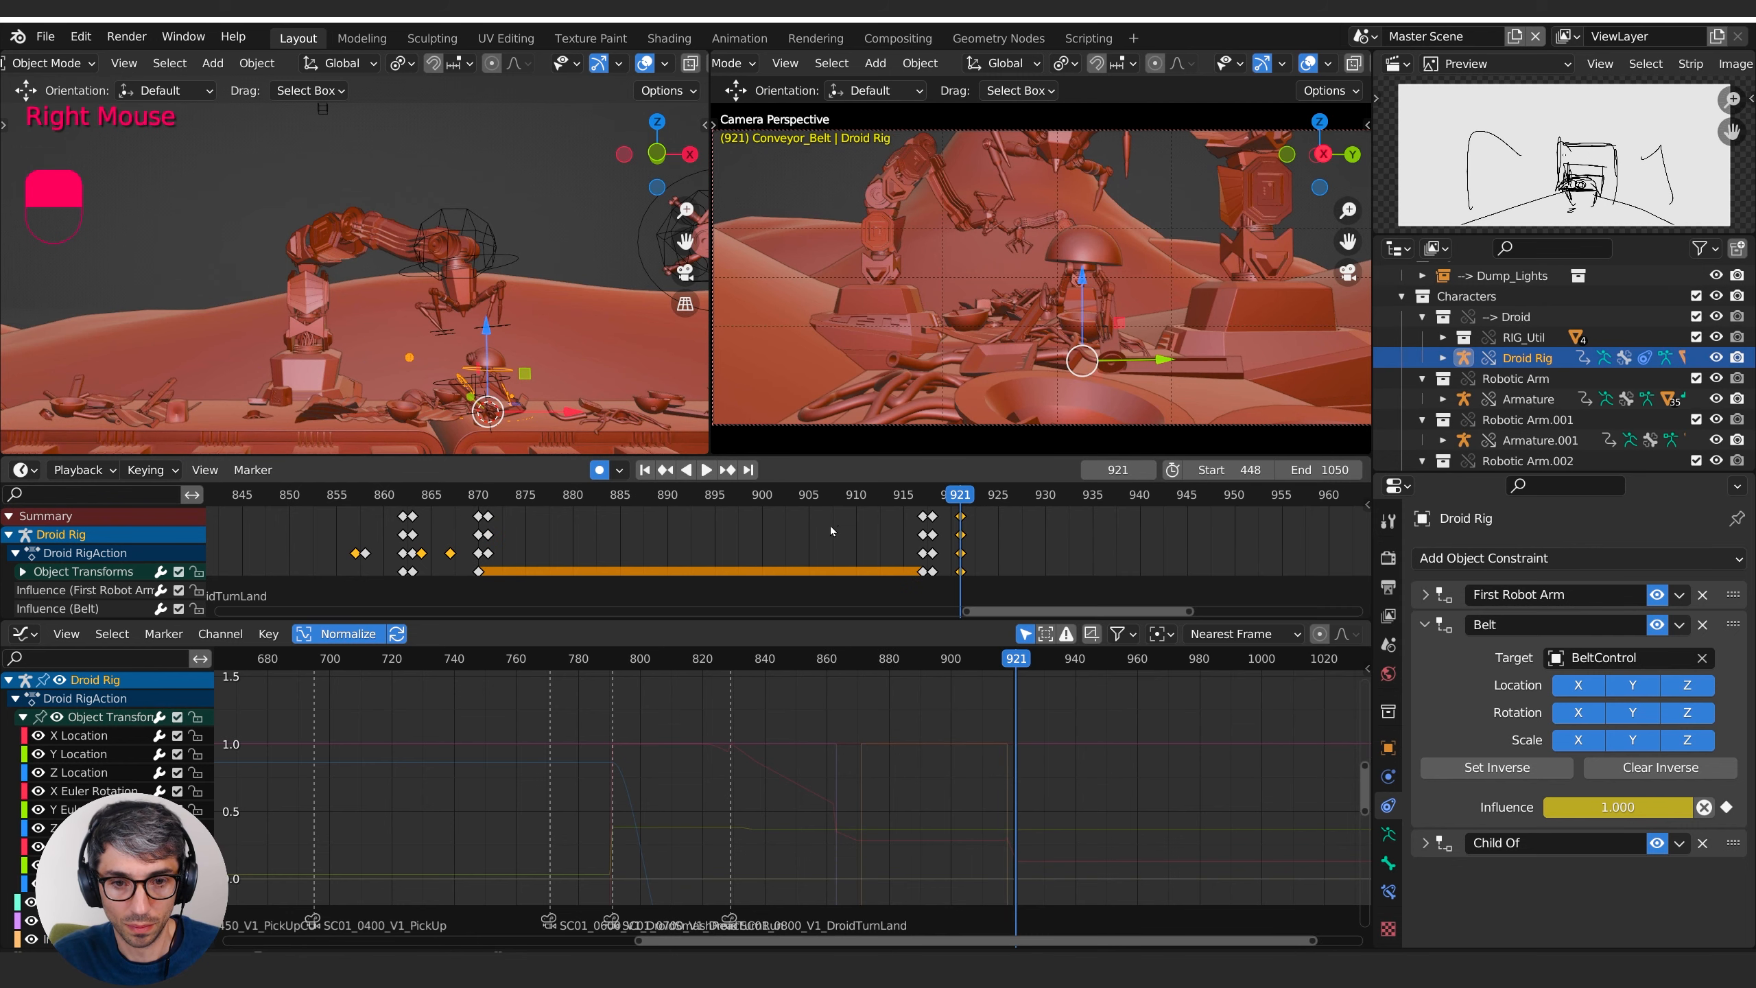
{"action": "right_click", "coordinate": [934, 520]}
{"action": "left_click", "coordinate": [1012, 588]}
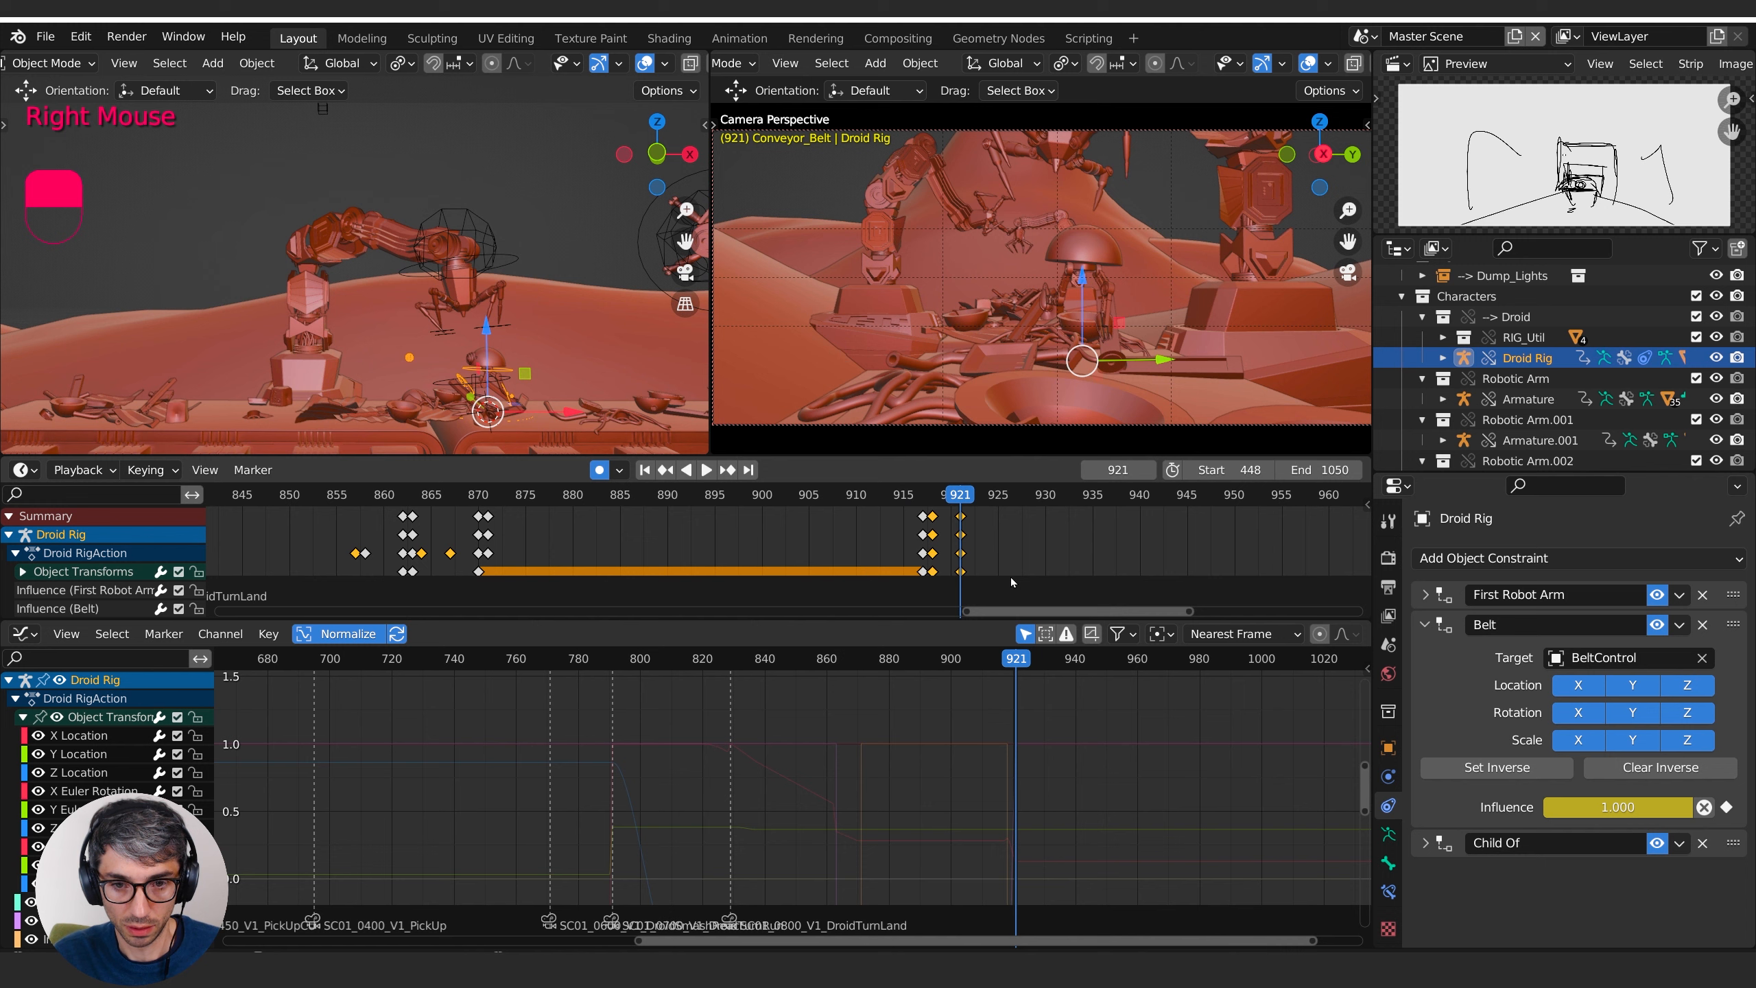
{"action": "right_click", "coordinate": [930, 515]}
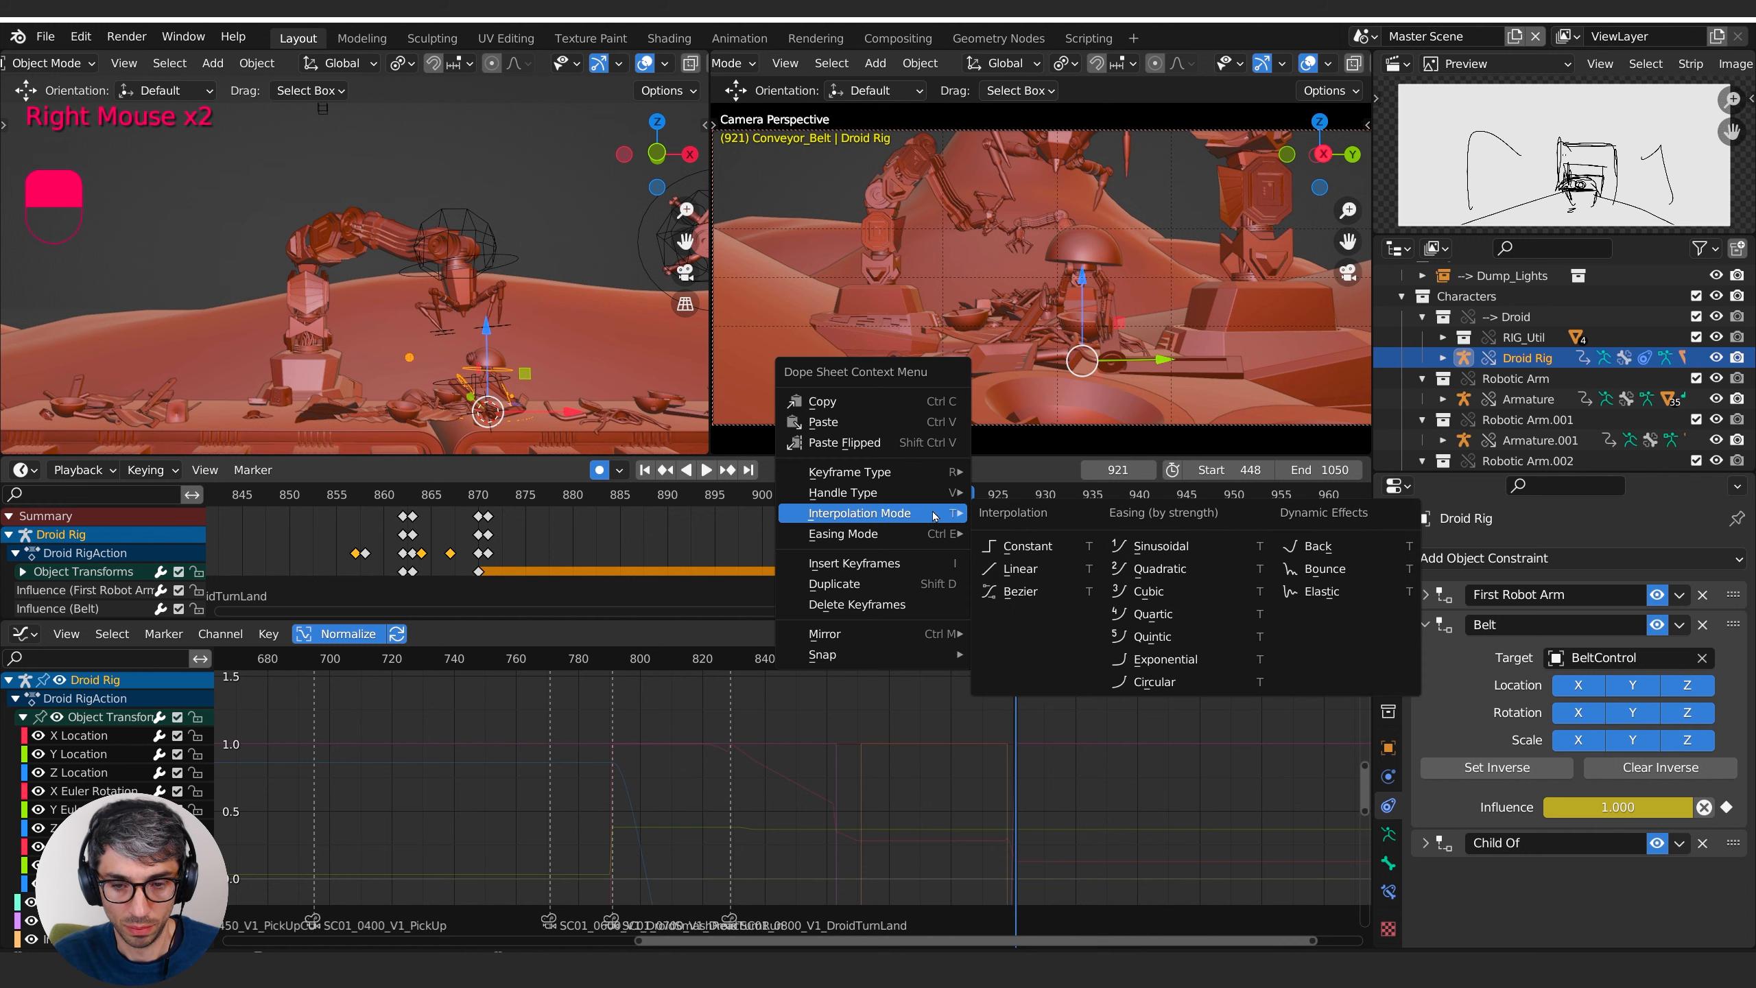
{"action": "left_click", "coordinate": [998, 543]}
{"action": "right_click", "coordinate": [907, 513]}
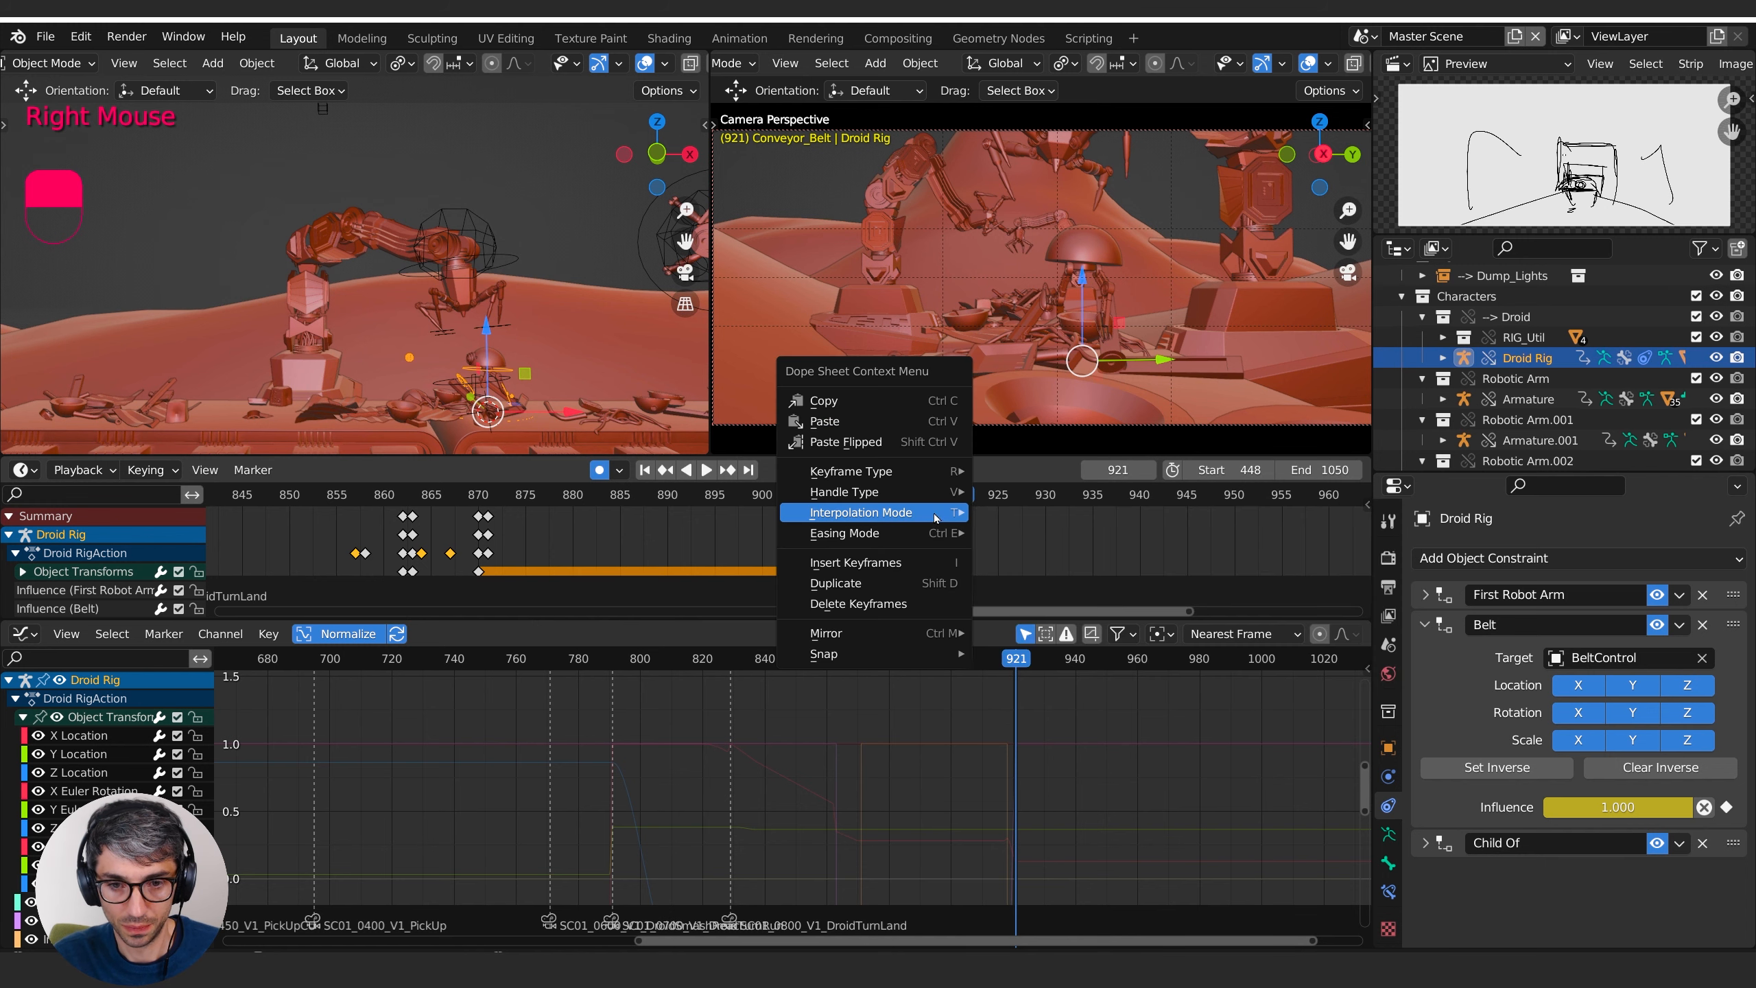
{"action": "mouse_move", "coordinate": [907, 512]}
{"action": "left_click", "coordinate": [1026, 569]}
- Play back the droid's drop onto the belt, restarting from frame 915, to check the release and belt motion
{"action": "key", "text": "space"}
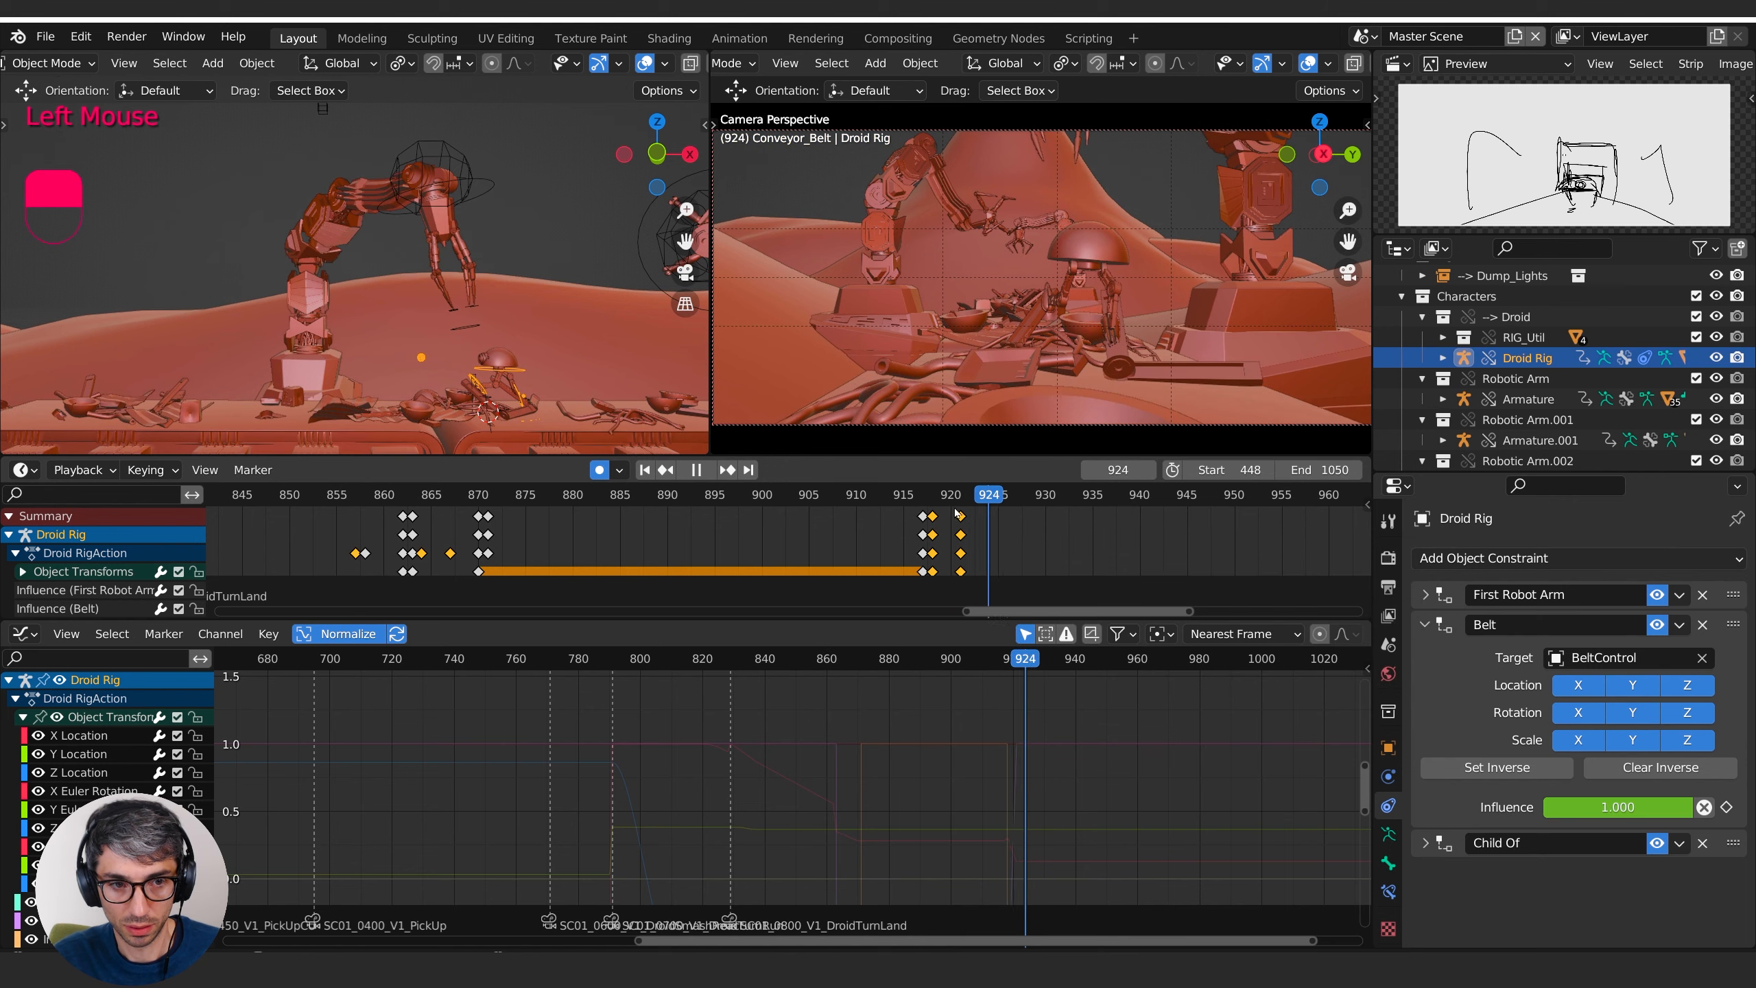
{"action": "key", "text": "space"}
{"action": "key", "text": "space"}
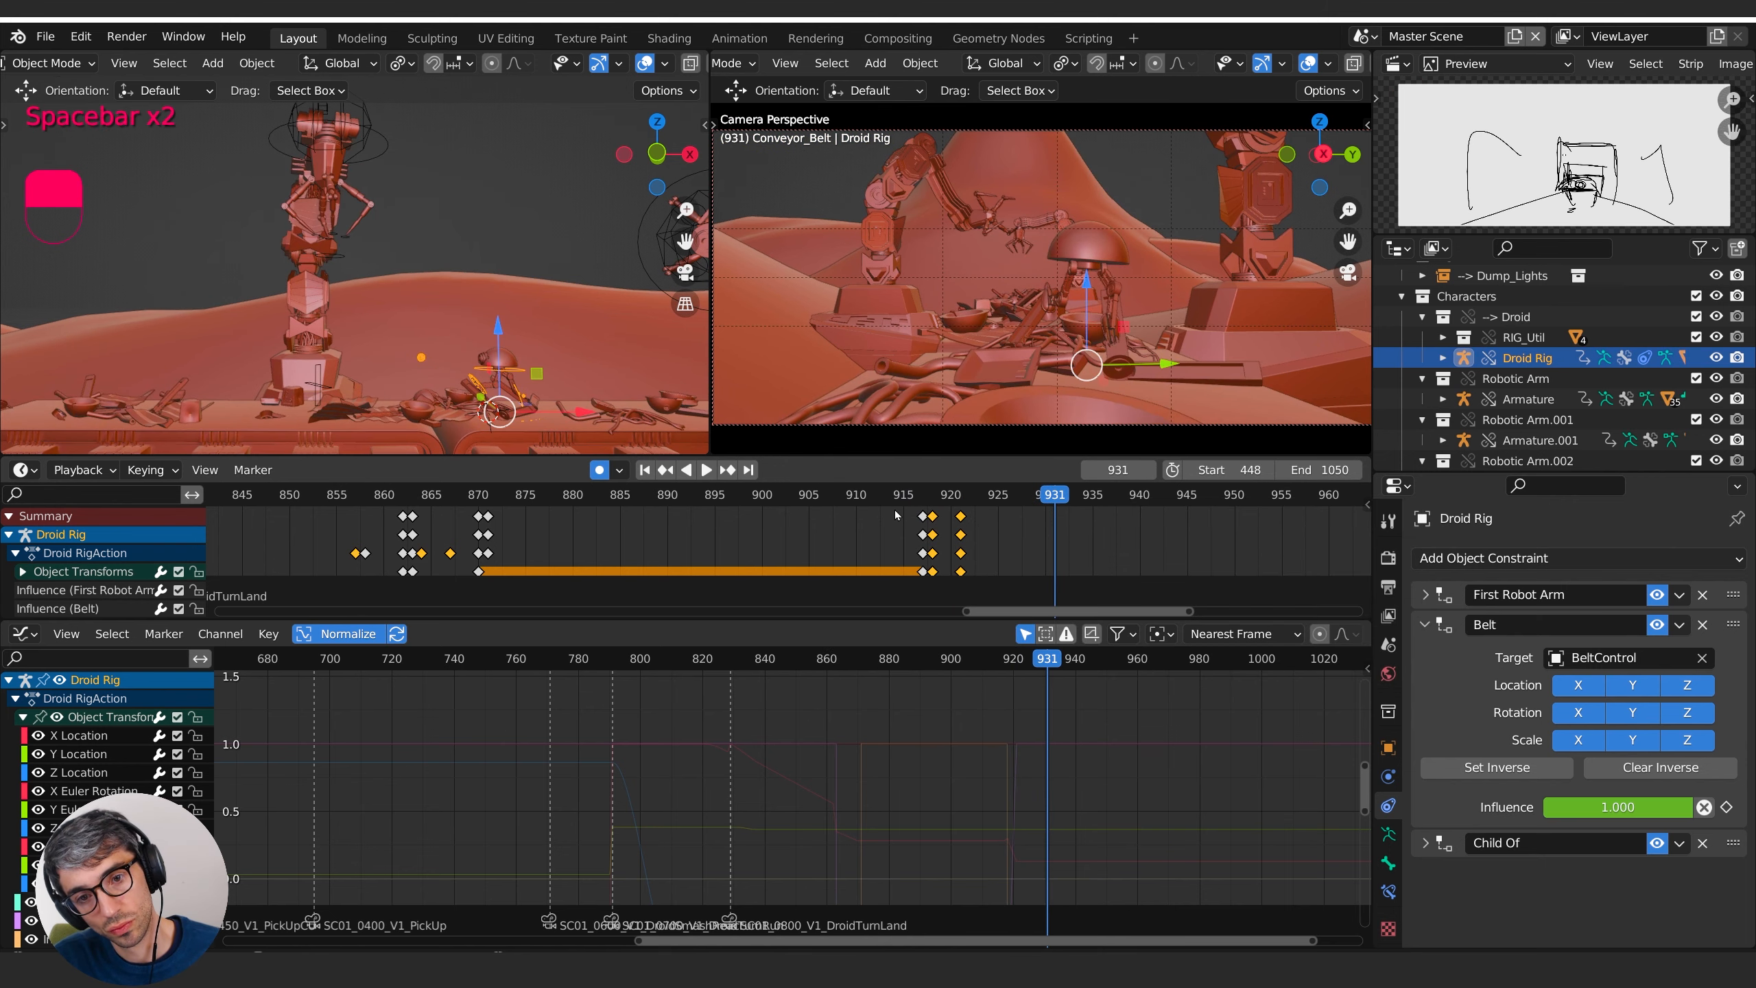
{"action": "key", "text": "space"}
{"action": "key", "text": "space"}
{"action": "left_click", "coordinate": [905, 499]}
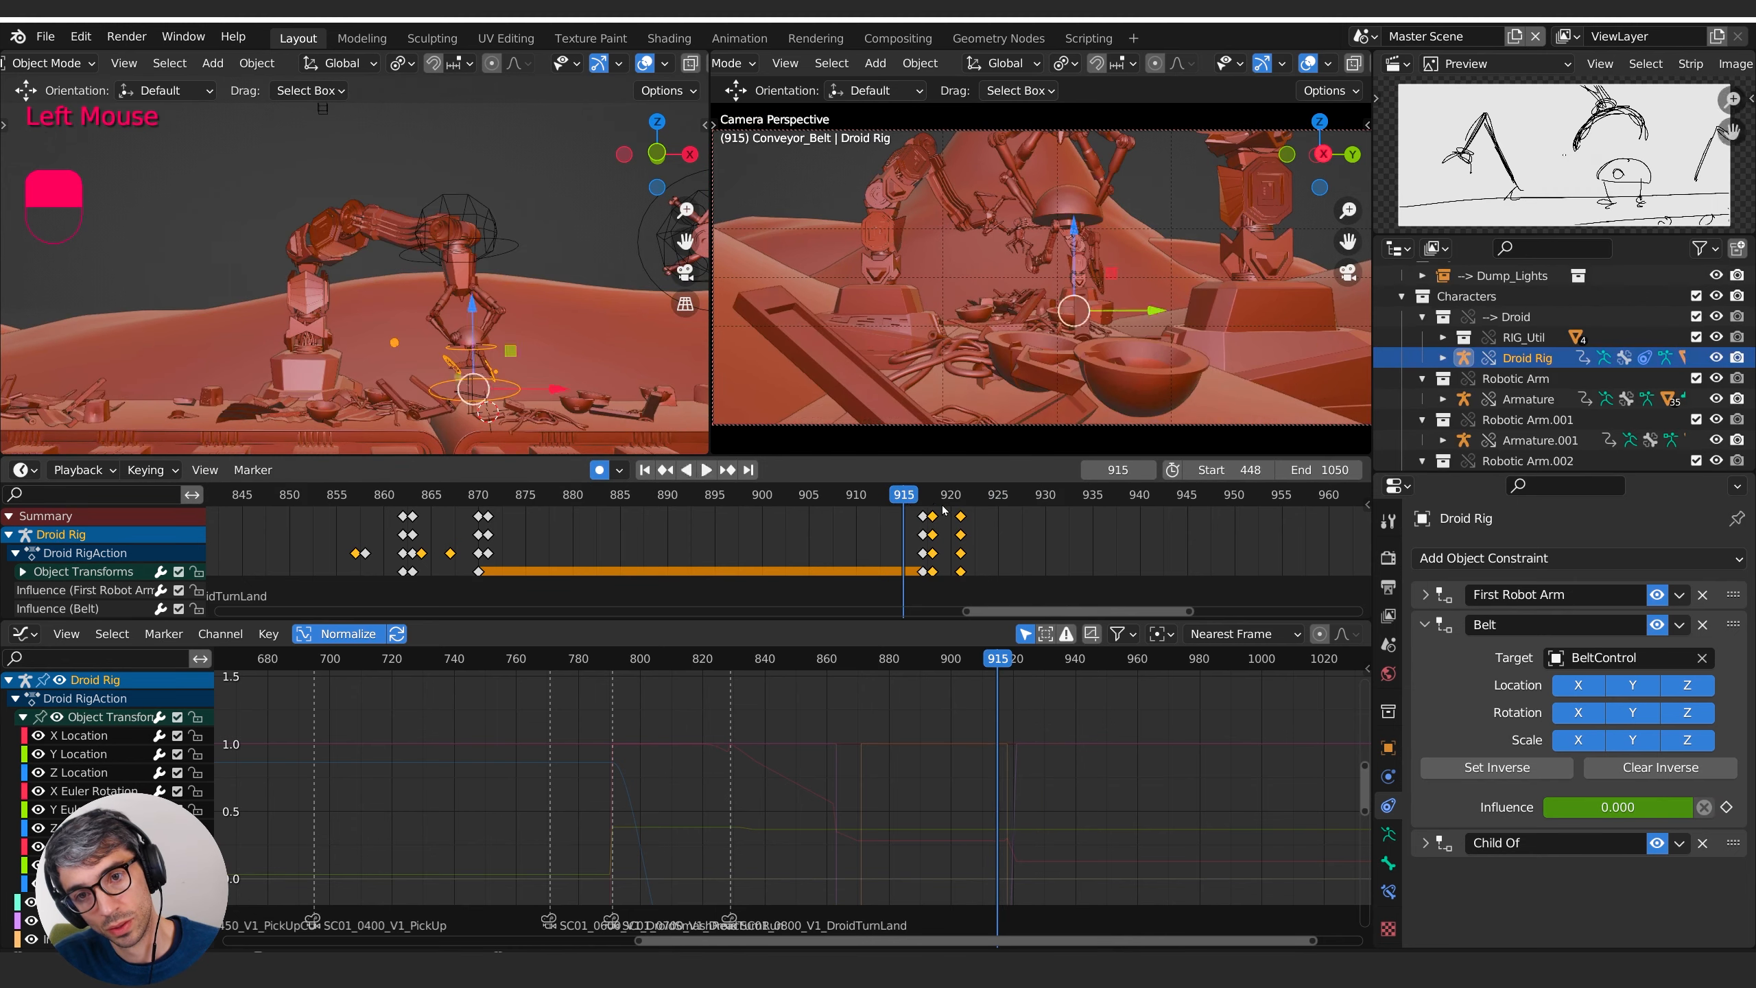
{"action": "key", "text": "space"}
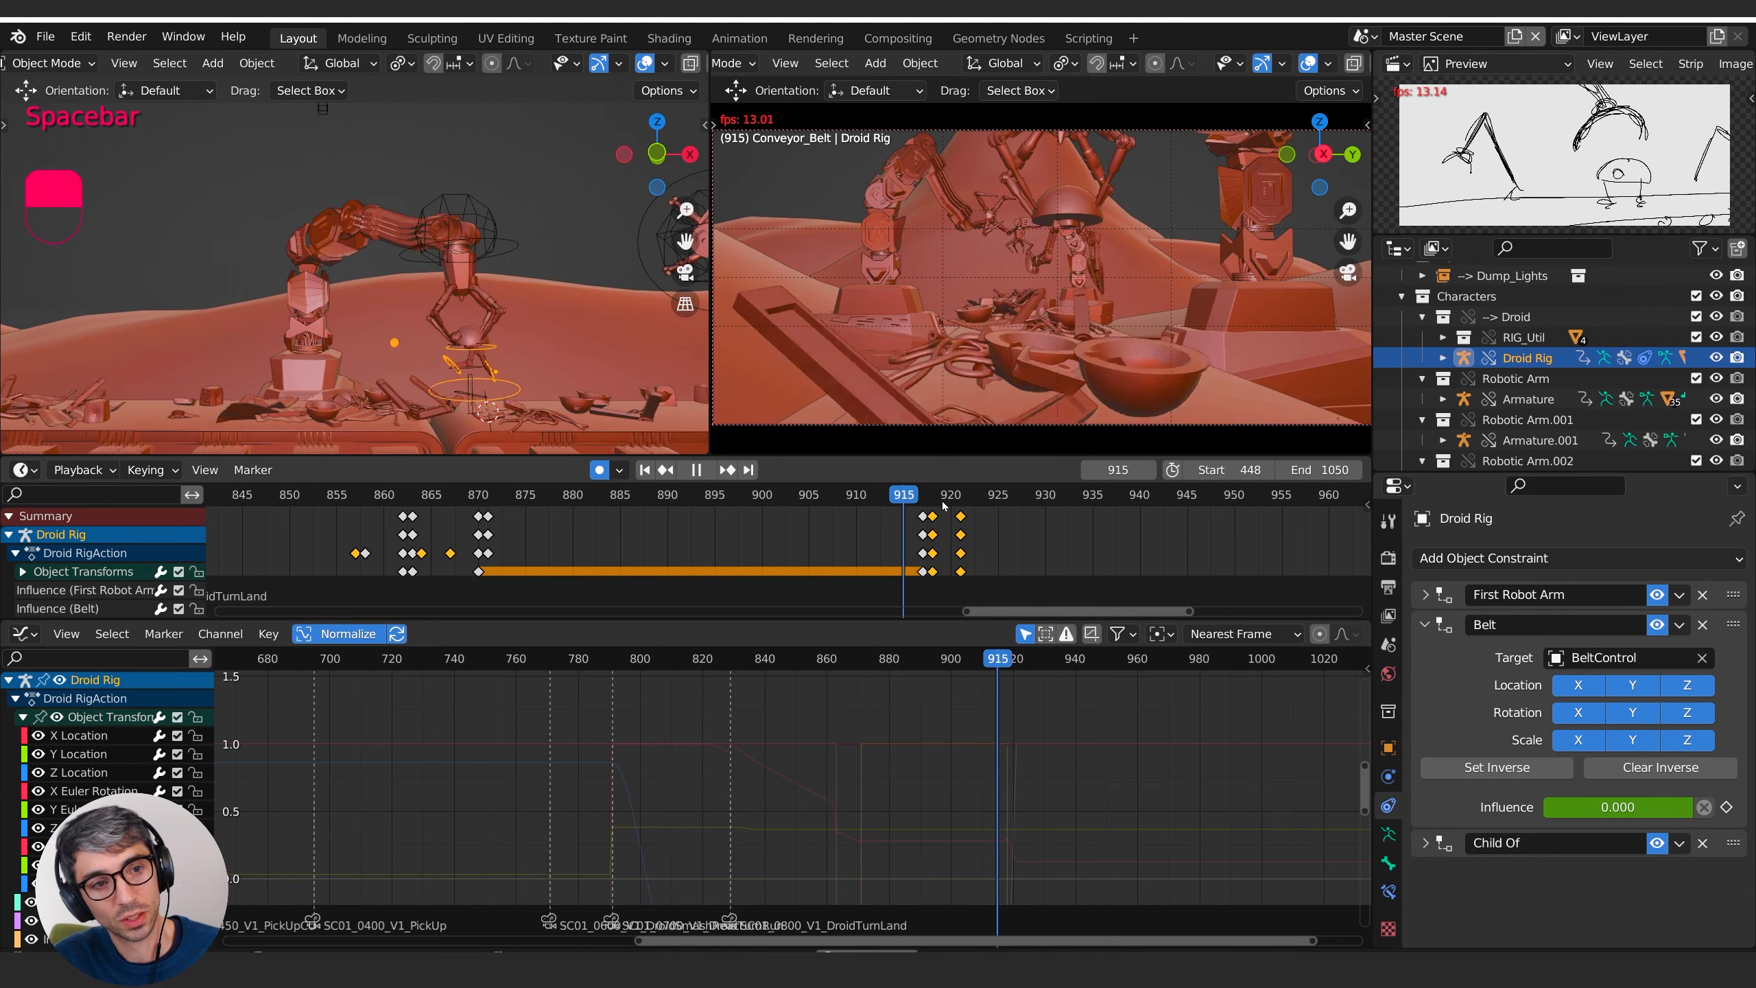
{"action": "key", "text": "space"}
{"action": "key", "text": "space"}
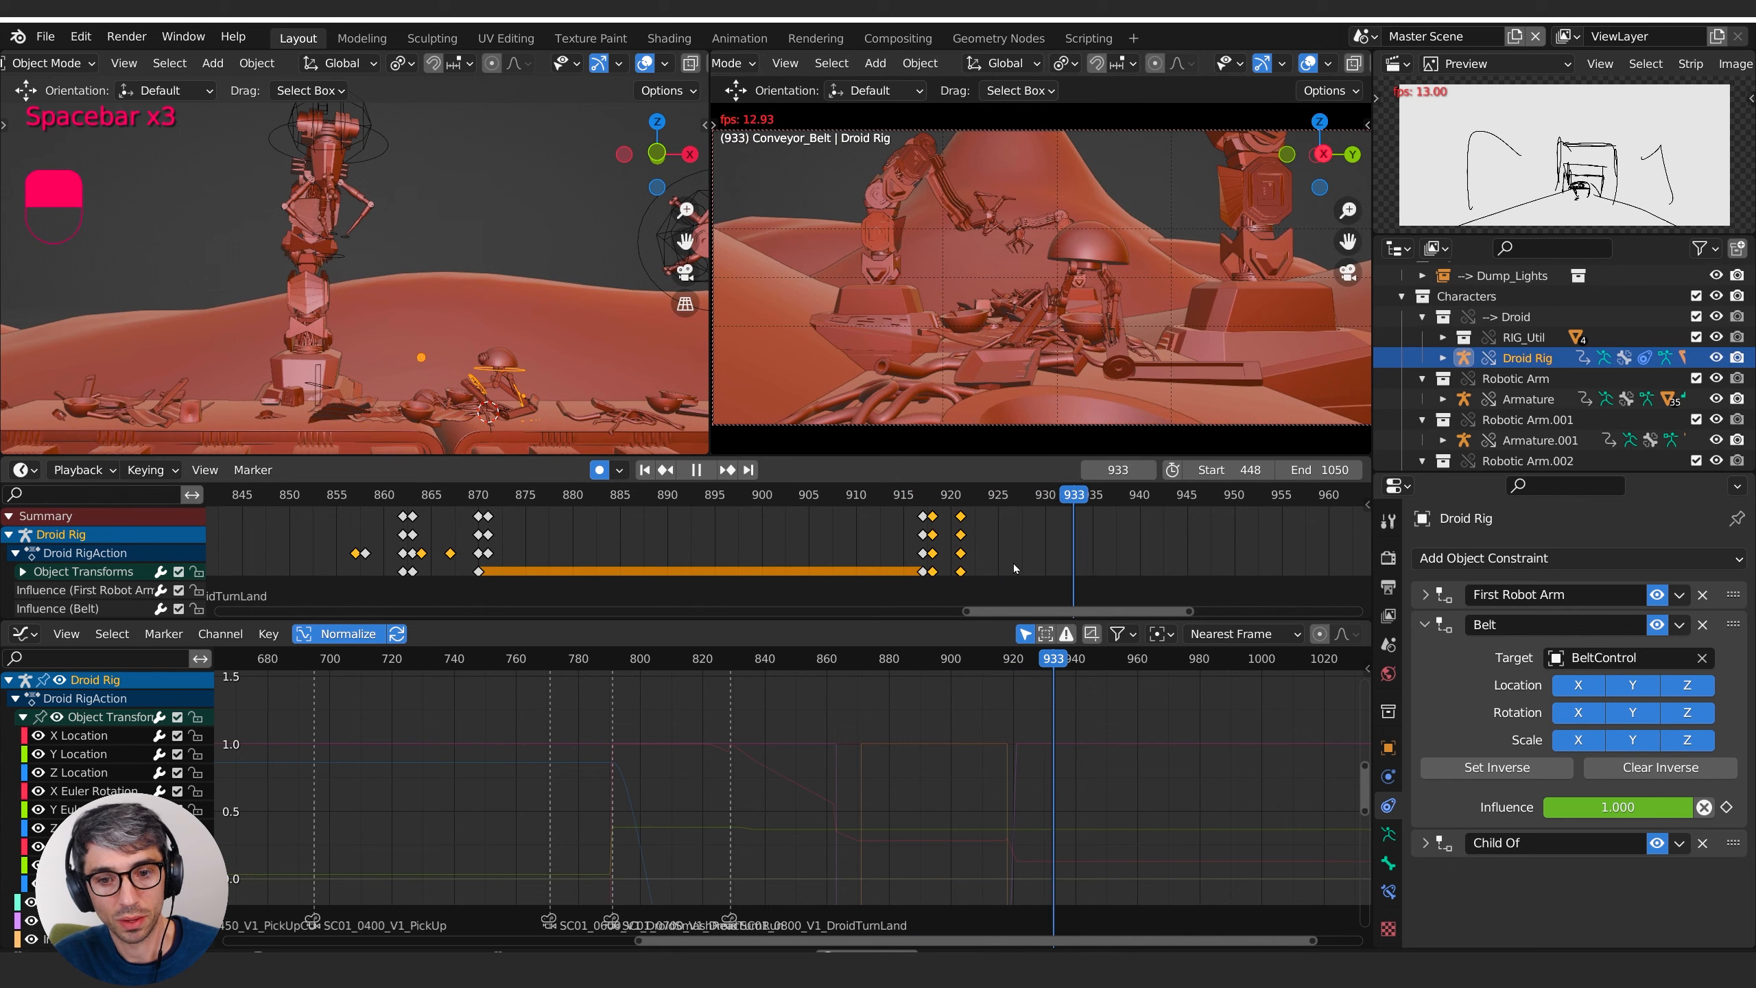
{"action": "key", "text": "space"}
- Scrub back through the earlier shots and play a short stretch from about frame 784
{"action": "scroll", "coordinate": [1015, 552], "scroll_direction": "down", "scroll_amount": 2}
{"action": "middle_click_drag", "start_coordinate": [972, 561], "coordinate": [1072, 561], "text": "shift"}
{"action": "scroll", "coordinate": [1076, 585], "scroll_direction": "down", "scroll_amount": 2}
{"action": "left_click_drag", "start_coordinate": [1024, 499], "coordinate": [848, 509]}
{"action": "scroll", "coordinate": [849, 515], "scroll_direction": "down", "scroll_amount": 2}
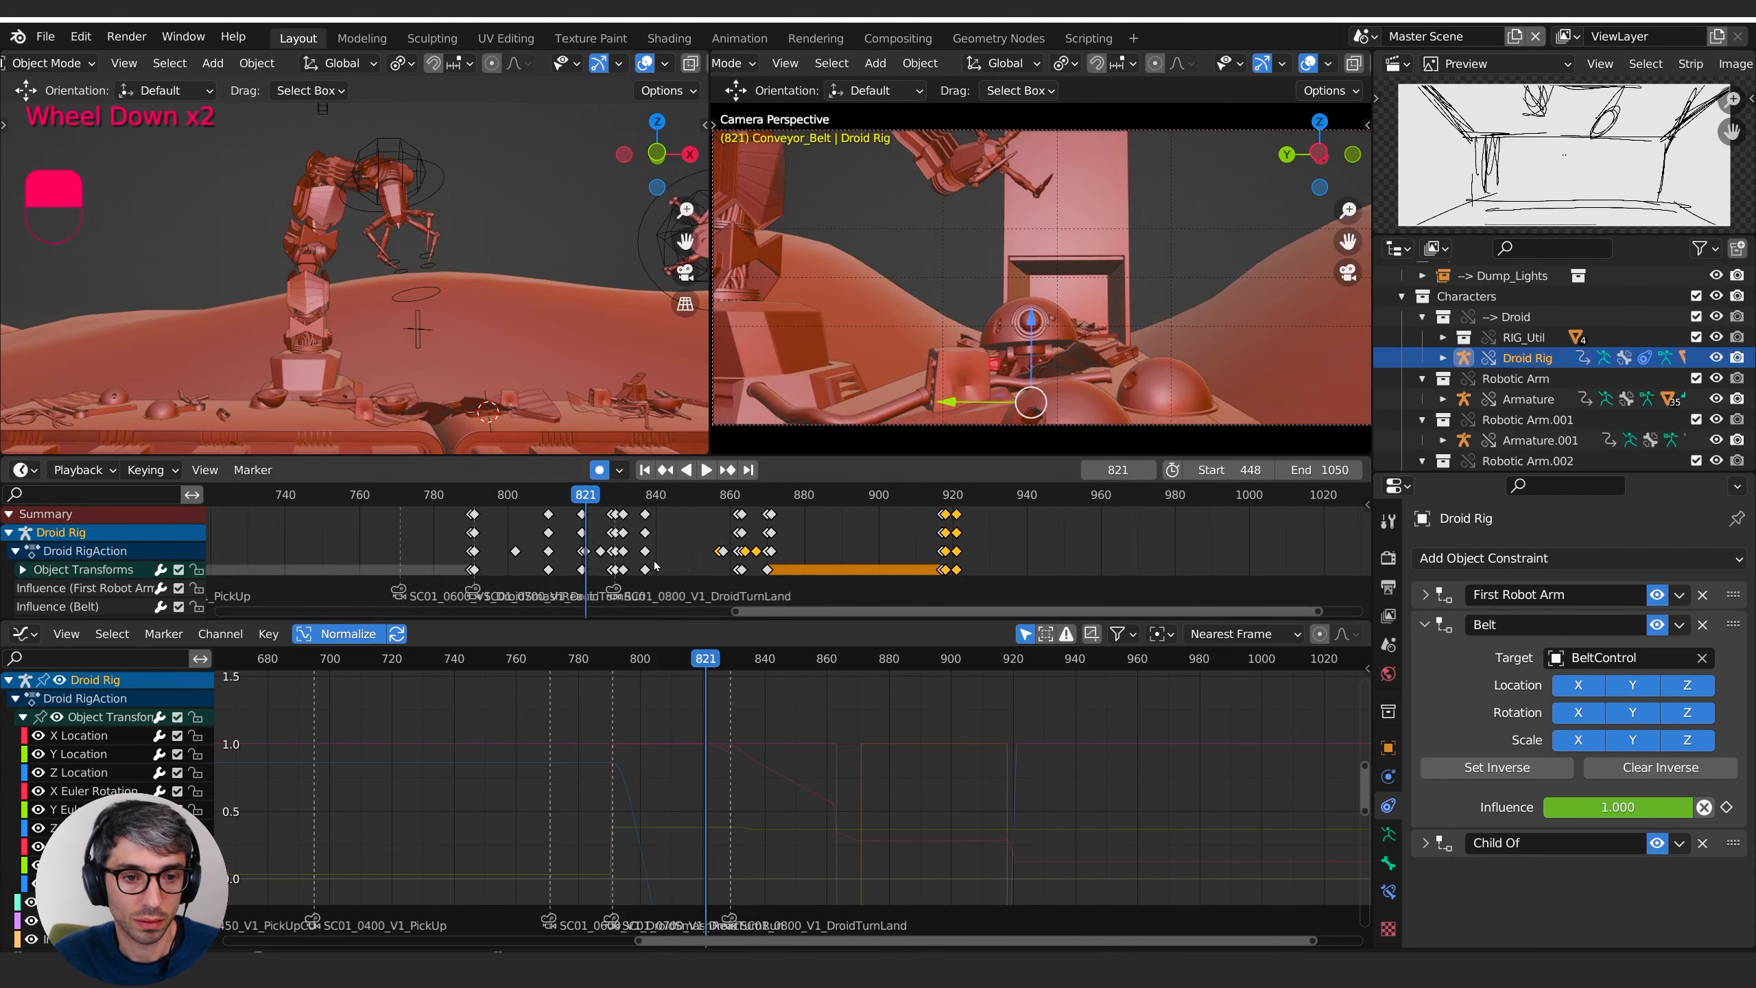
{"action": "middle_click_drag", "start_coordinate": [849, 526], "coordinate": [804, 551]}
{"action": "left_click", "coordinate": [666, 495]}
{"action": "key", "text": "space"}
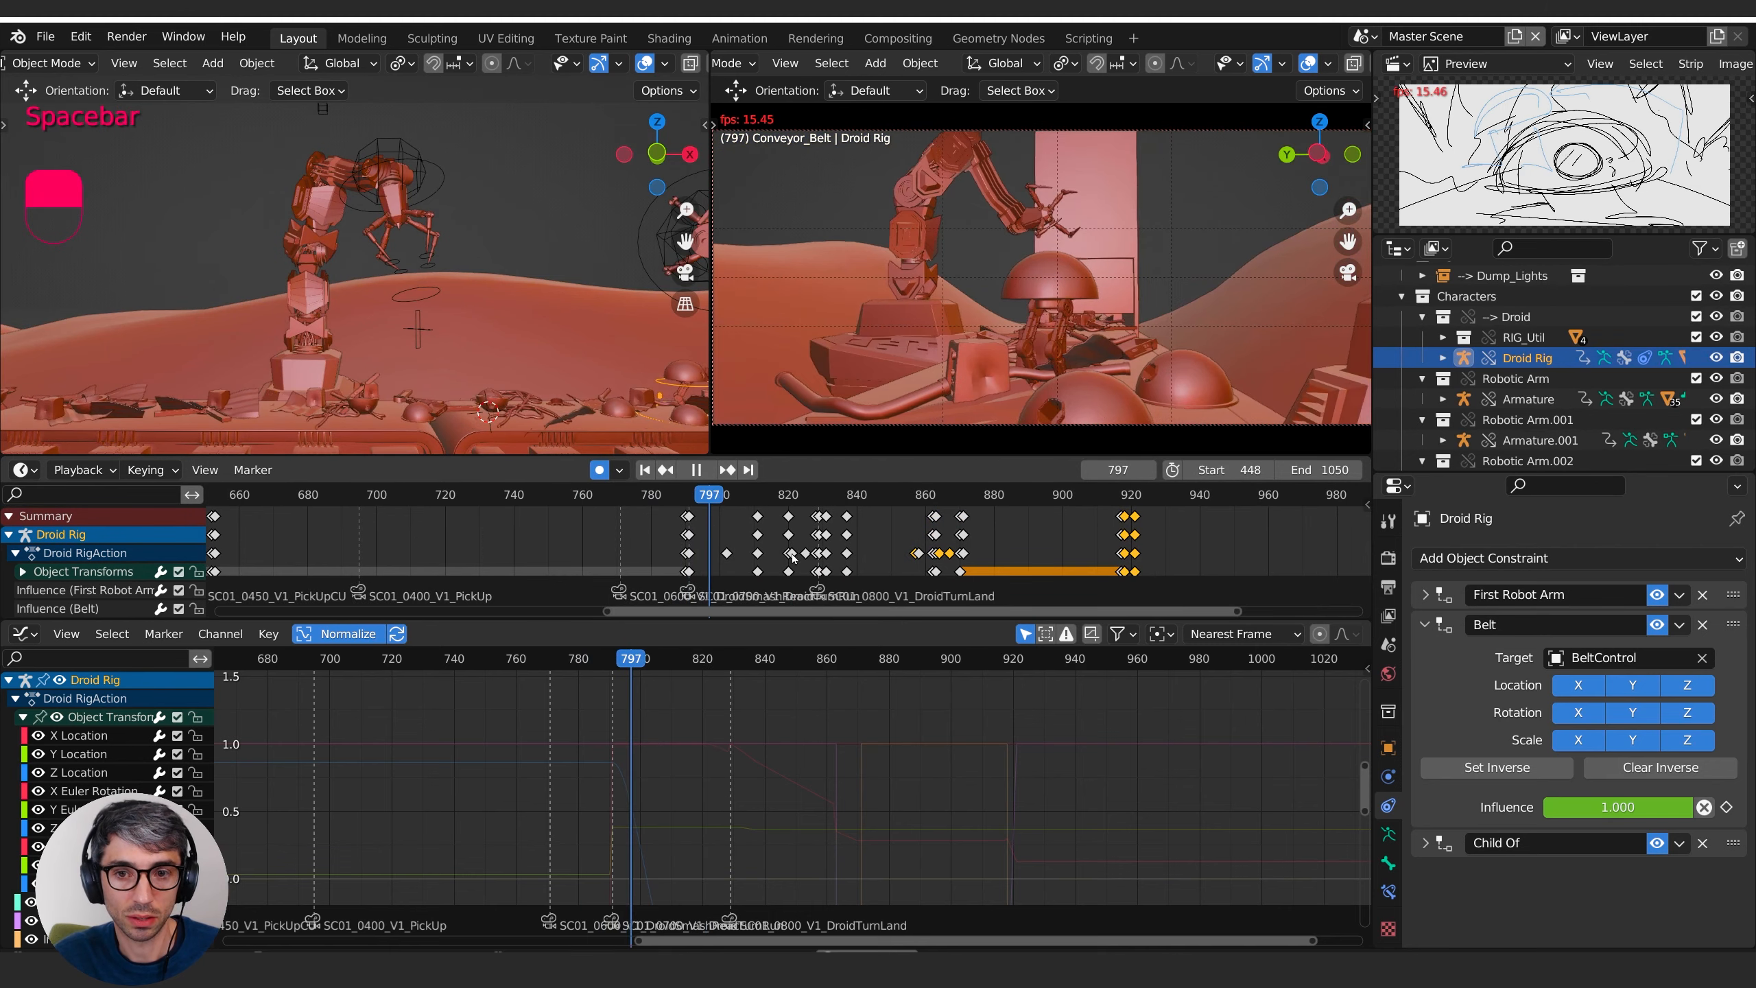
{"action": "key", "text": "space"}
- Play back the whole animation from frame 447 and save the file
{"action": "scroll", "coordinate": [804, 550], "scroll_direction": "down", "scroll_amount": 4}
{"action": "middle_click_drag", "start_coordinate": [418, 502], "coordinate": [502, 498]}
{"action": "left_click_drag", "start_coordinate": [502, 498], "coordinate": [431, 498]}
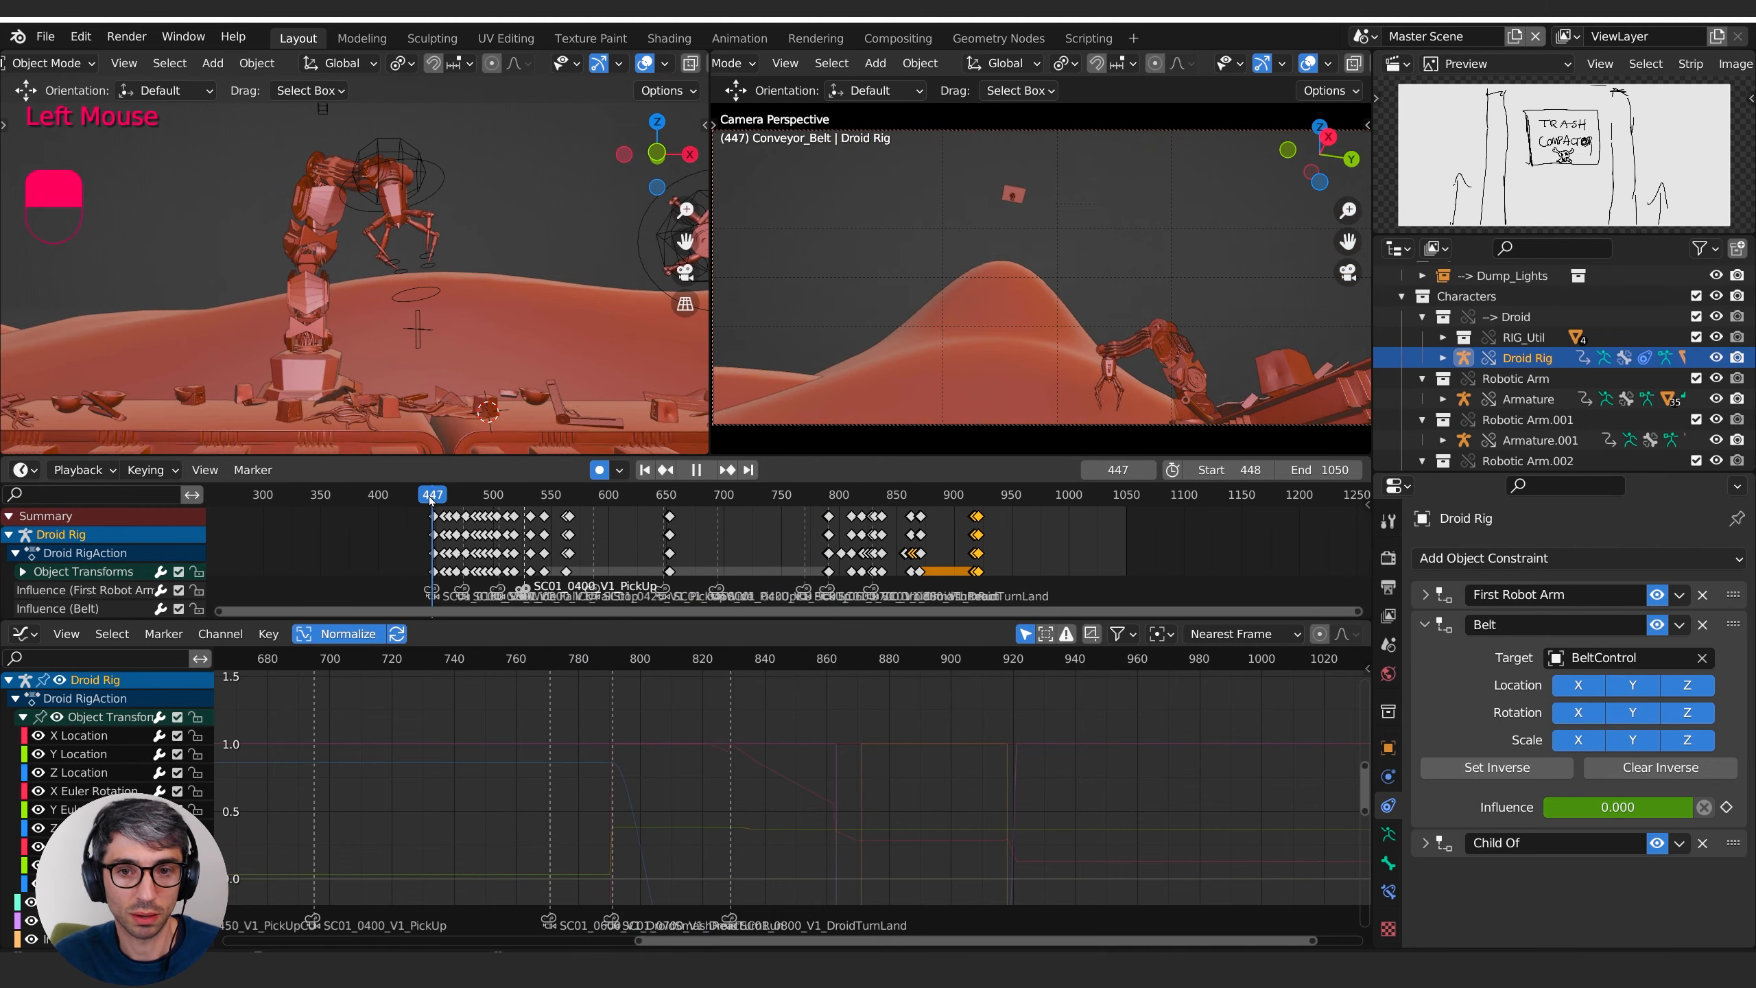
{"action": "key", "text": "space"}
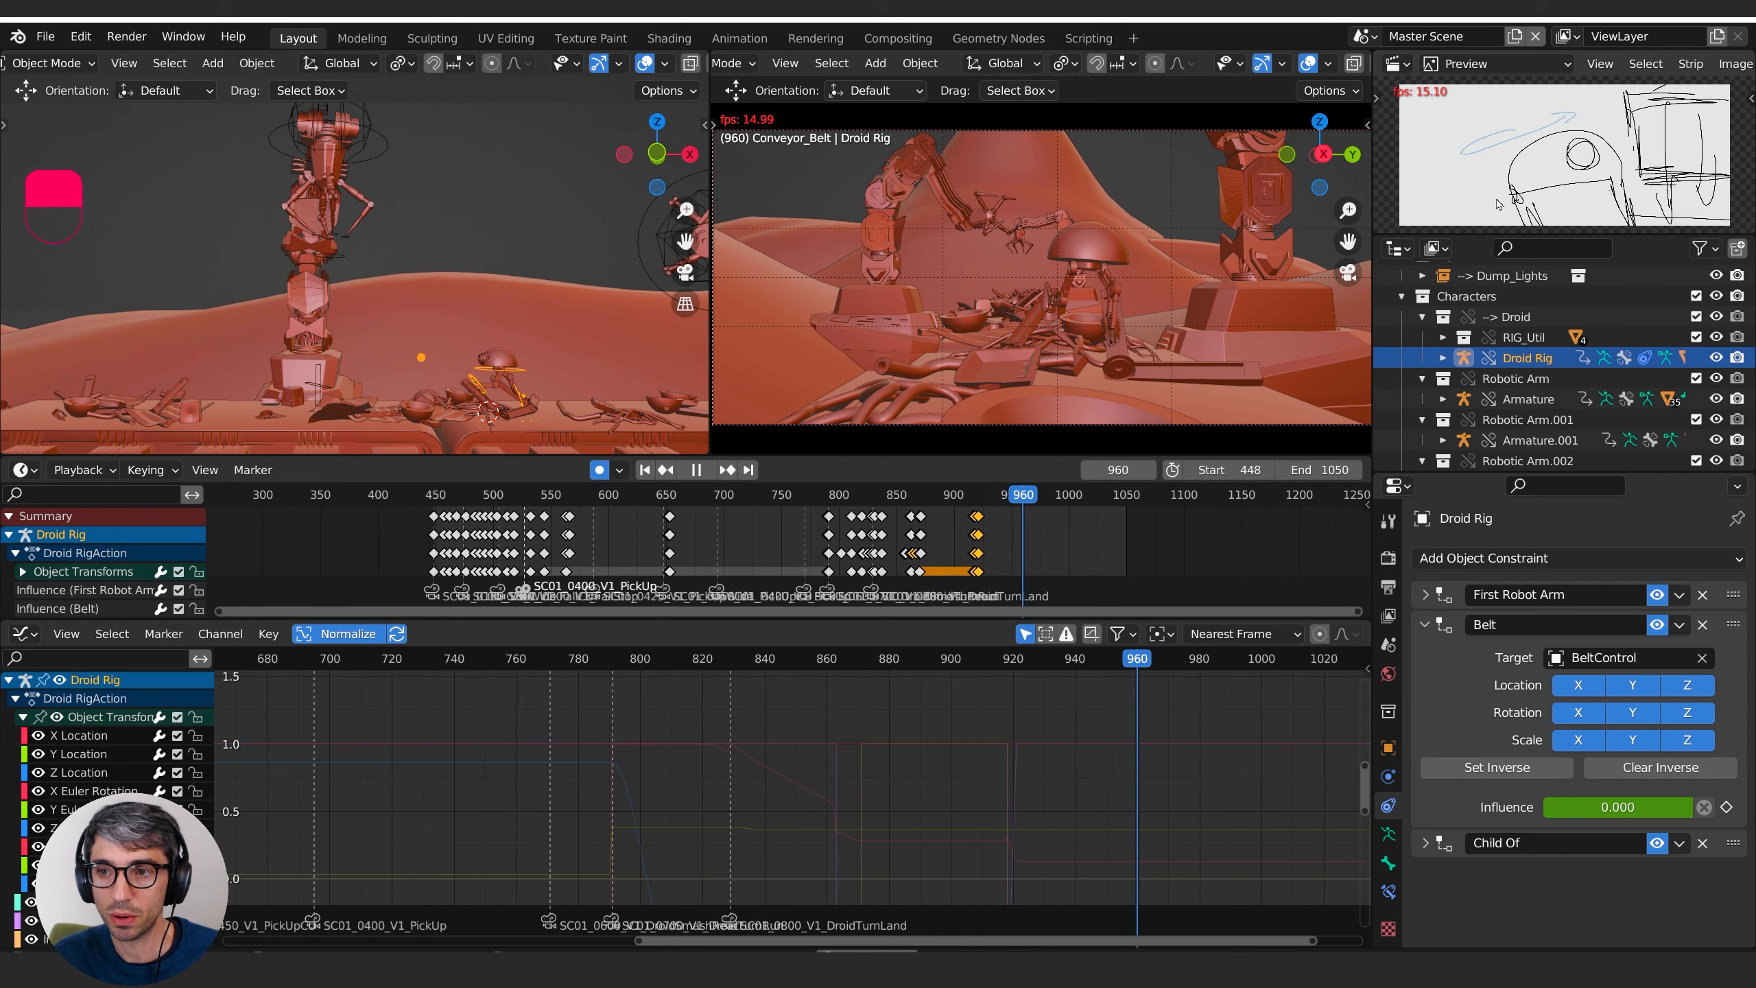
{"action": "key", "text": "space"}
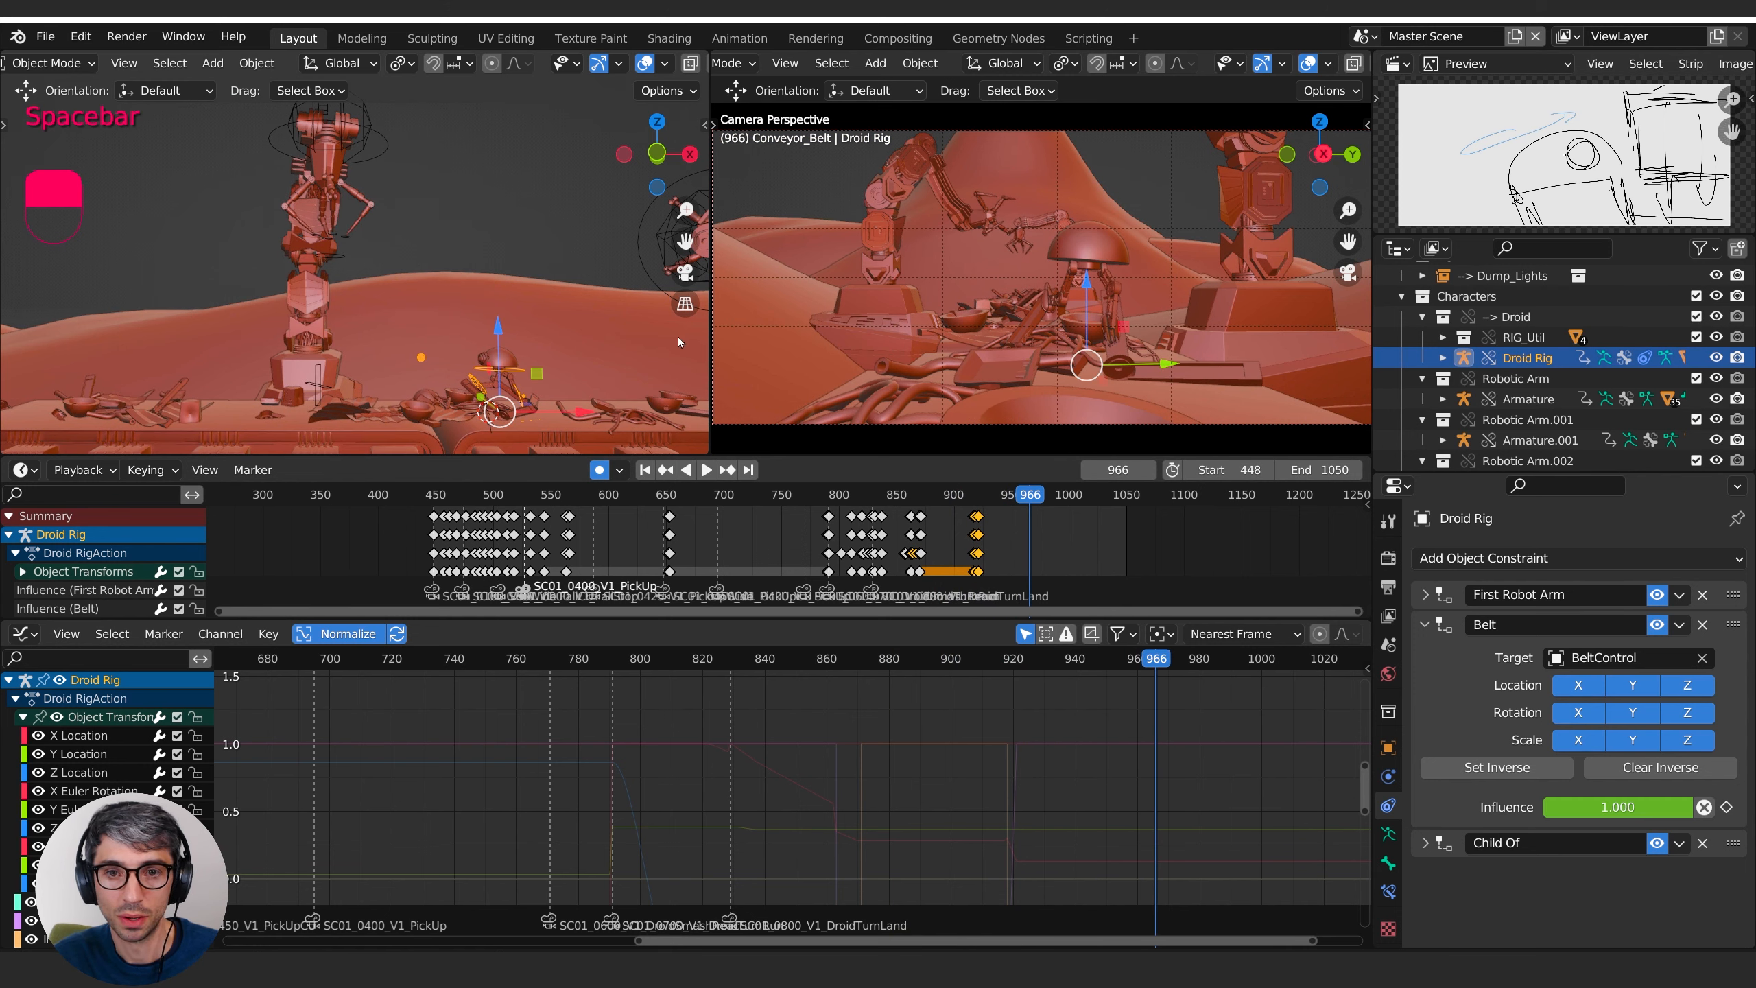
{"action": "left_click", "coordinate": [45, 35]}
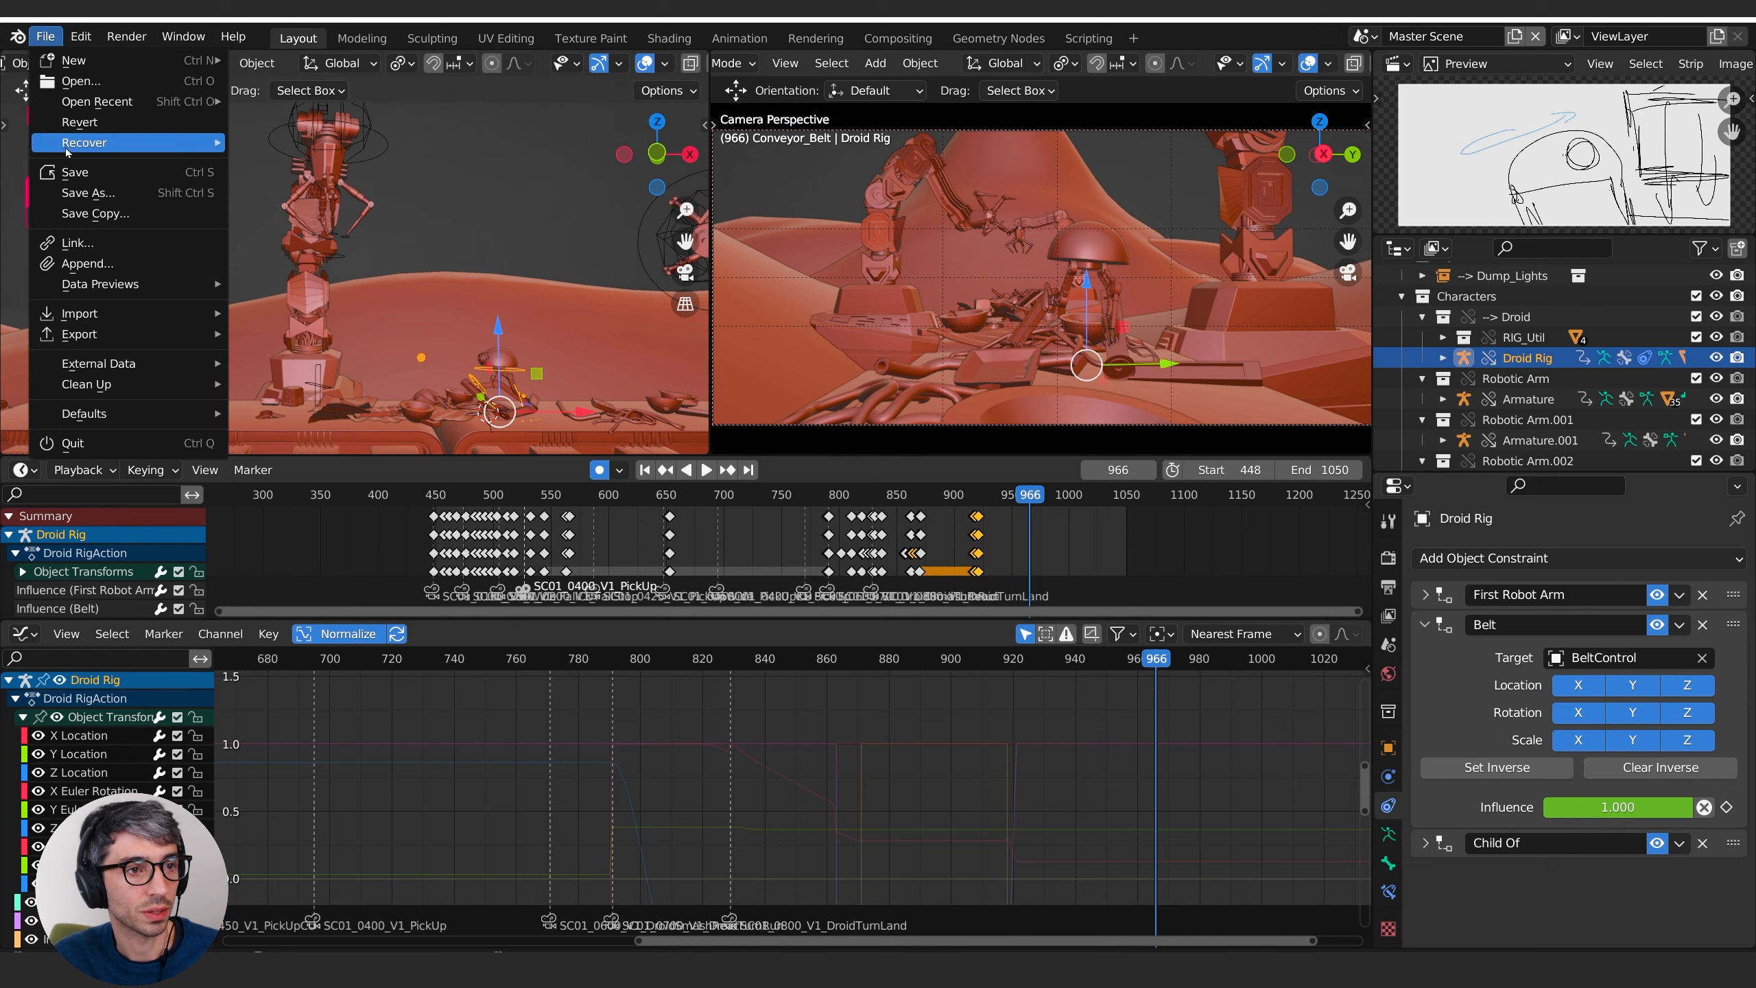
{"action": "left_click", "coordinate": [109, 177]}
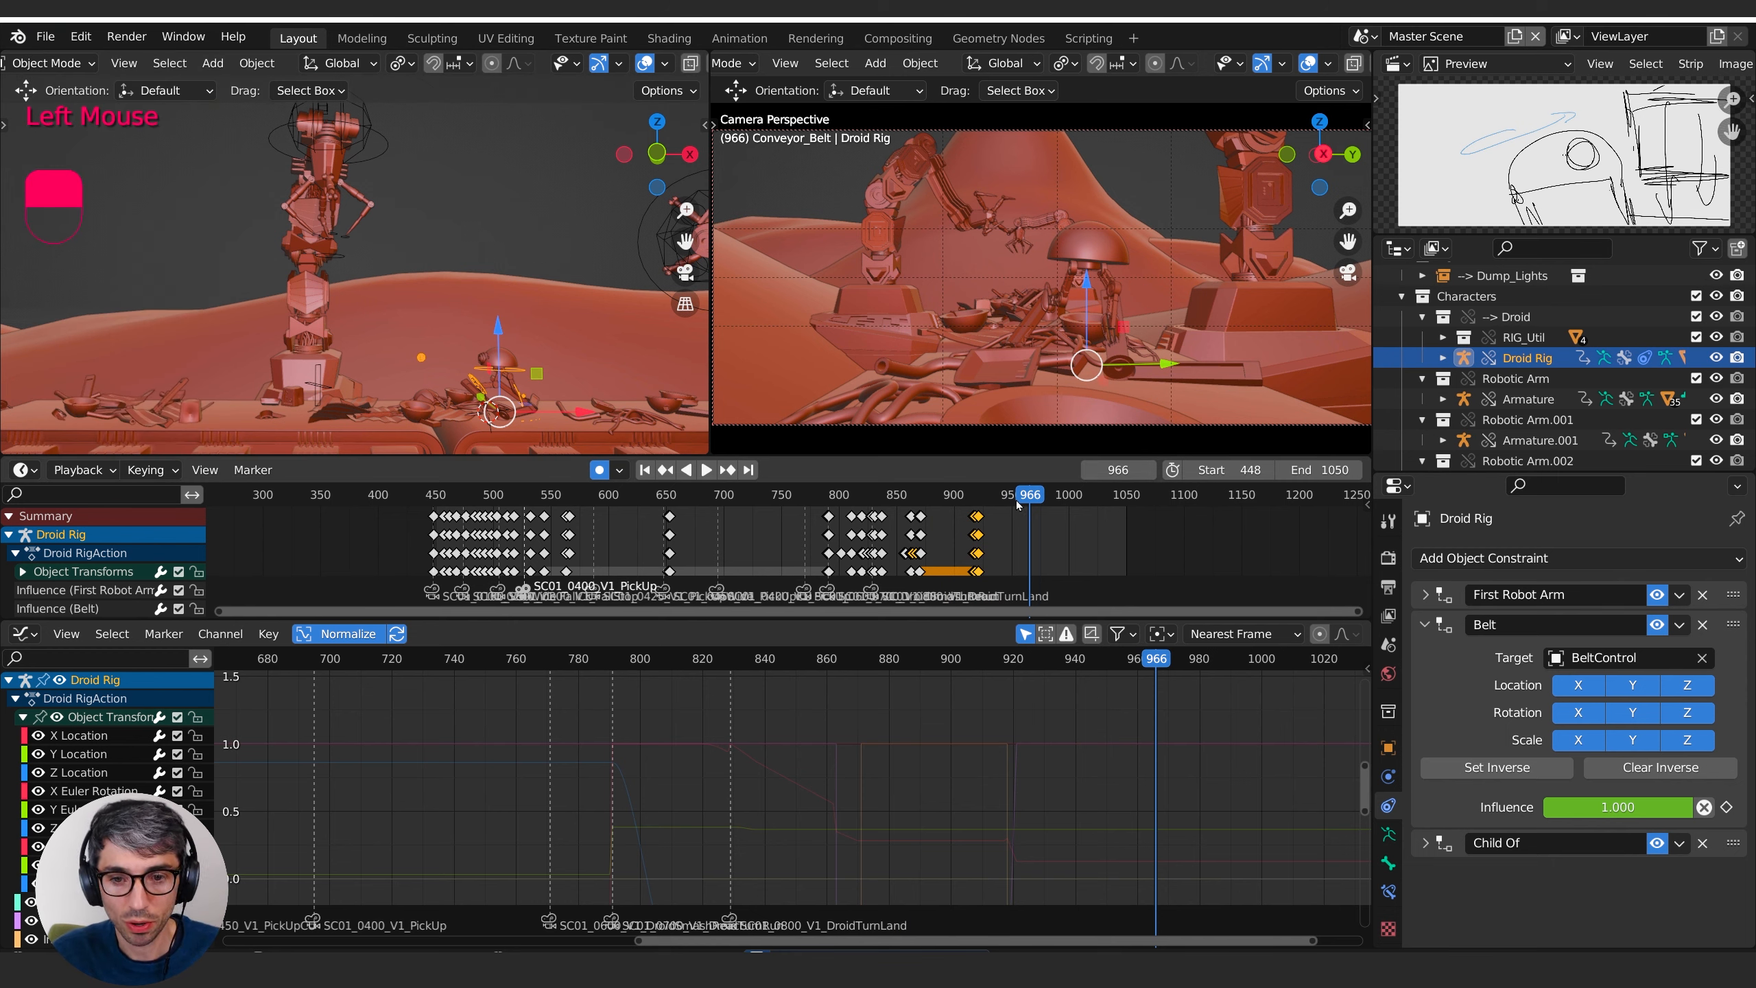
- Select the Robotic Arm.001 armature and play back its motion from about frame 620, skipping ahead to the droid's release near frame 920
{"action": "left_click_drag", "start_coordinate": [1017, 501], "coordinate": [628, 498]}
{"action": "left_click", "coordinate": [392, 156]}
{"action": "key", "text": "space"}
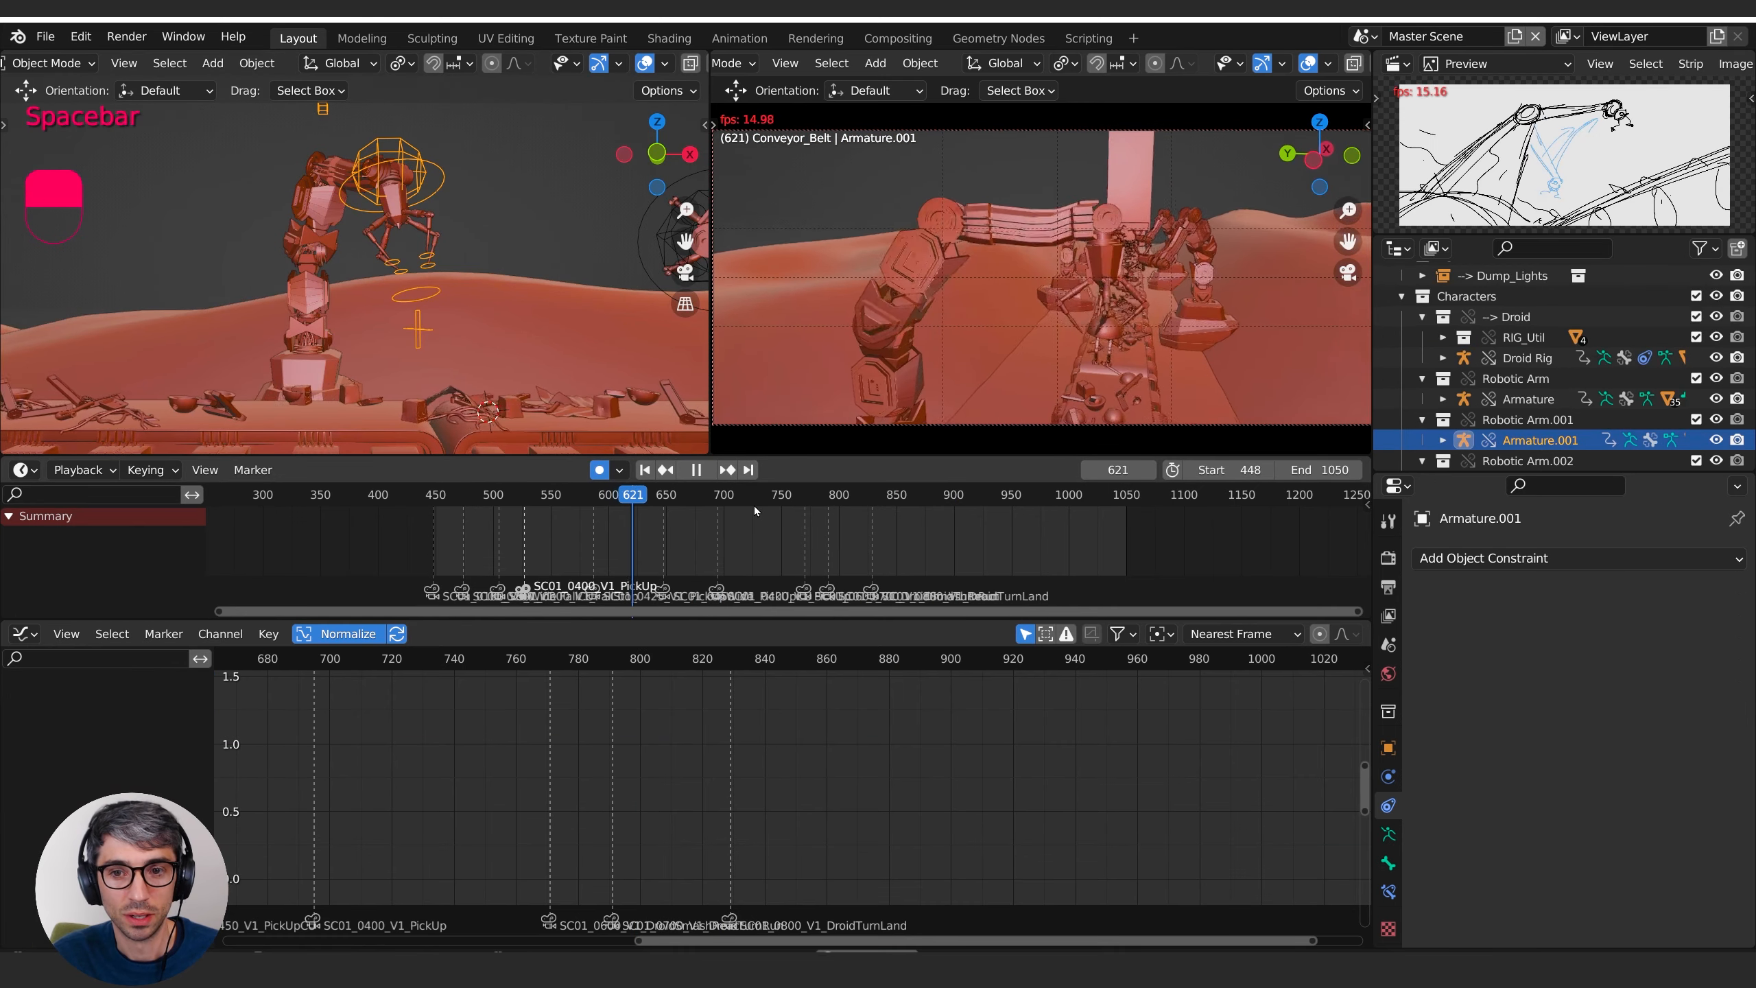
{"action": "left_click_drag", "start_coordinate": [812, 502], "coordinate": [890, 499]}
{"action": "key", "text": "space"}
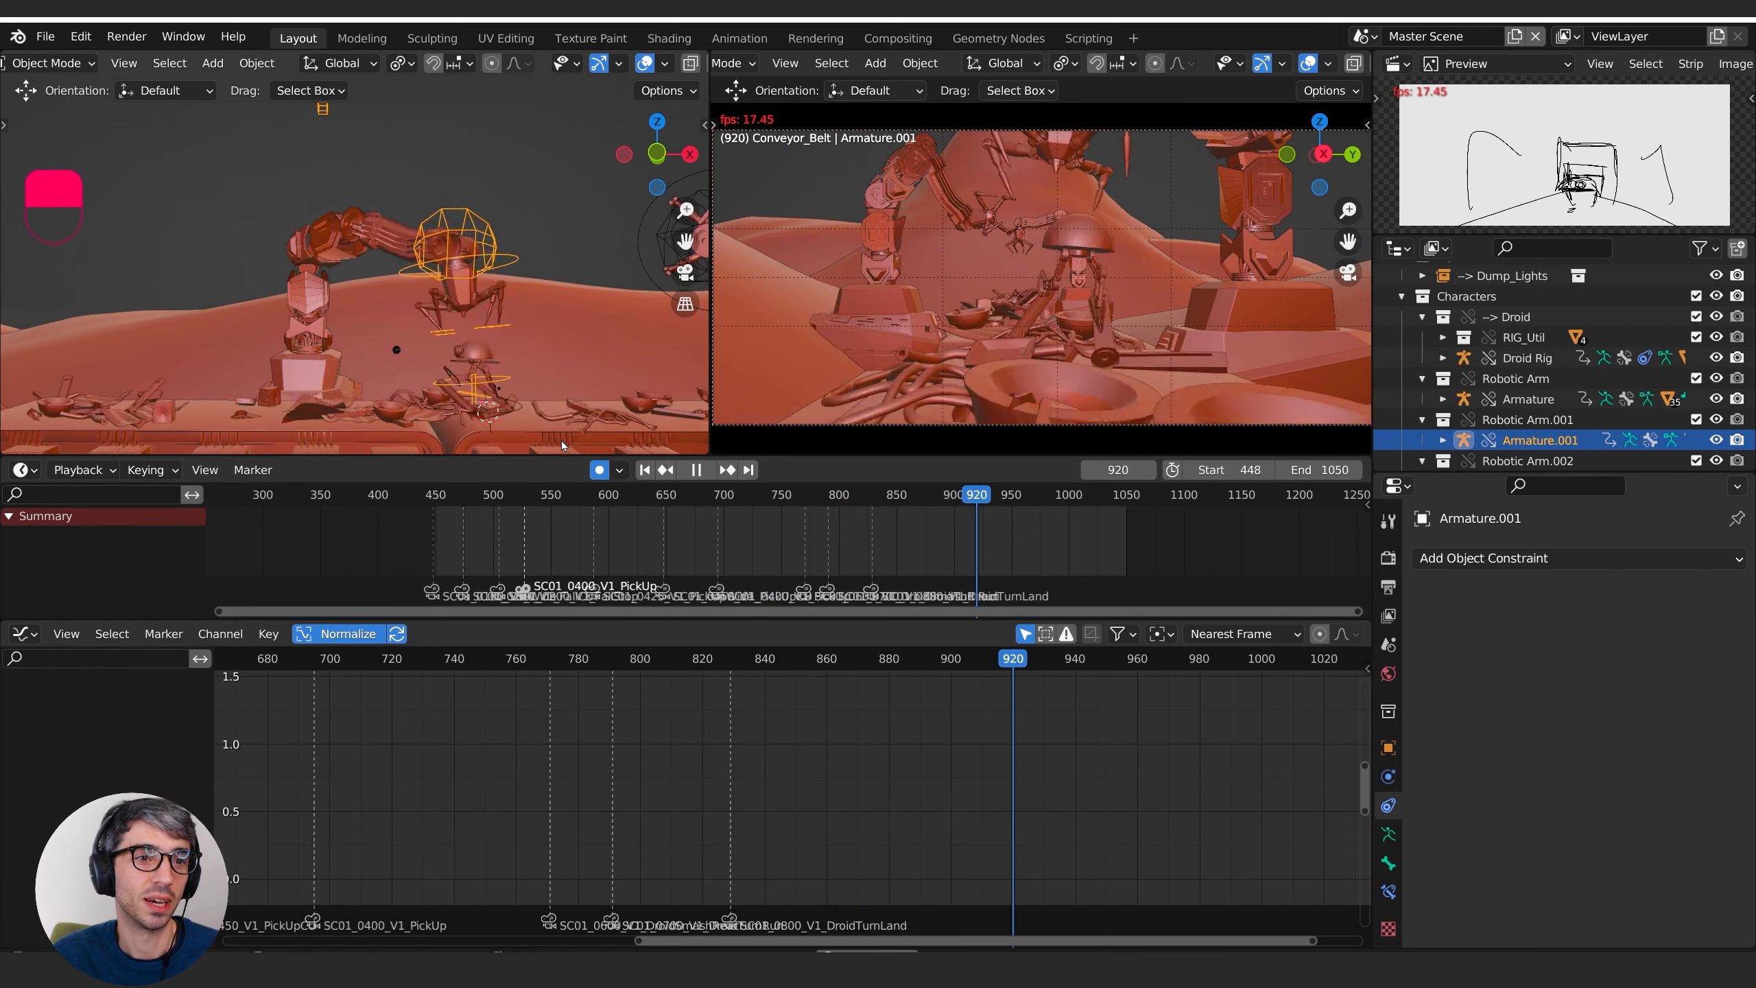
{"action": "key", "text": "space"}
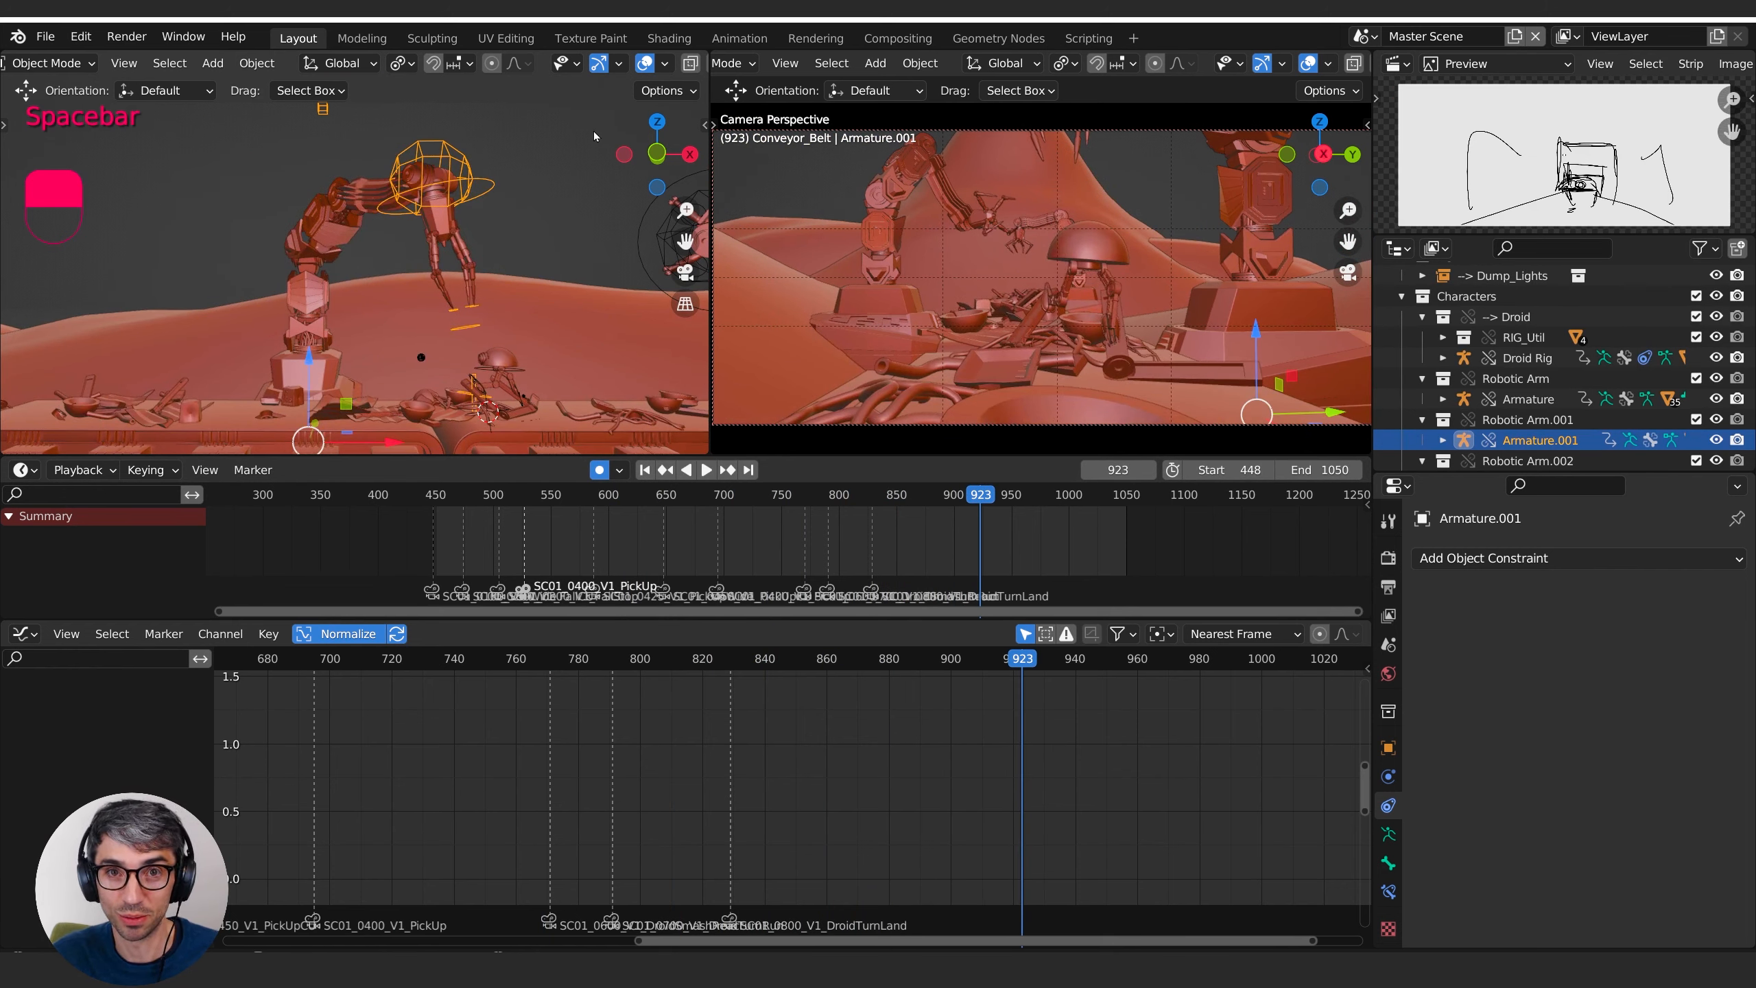
- Review the droid's landing shots by playing short stretches around frames 835 to 847, then scrub ahead to frame 939
{"action": "left_click_drag", "start_coordinate": [966, 498], "coordinate": [892, 496]}
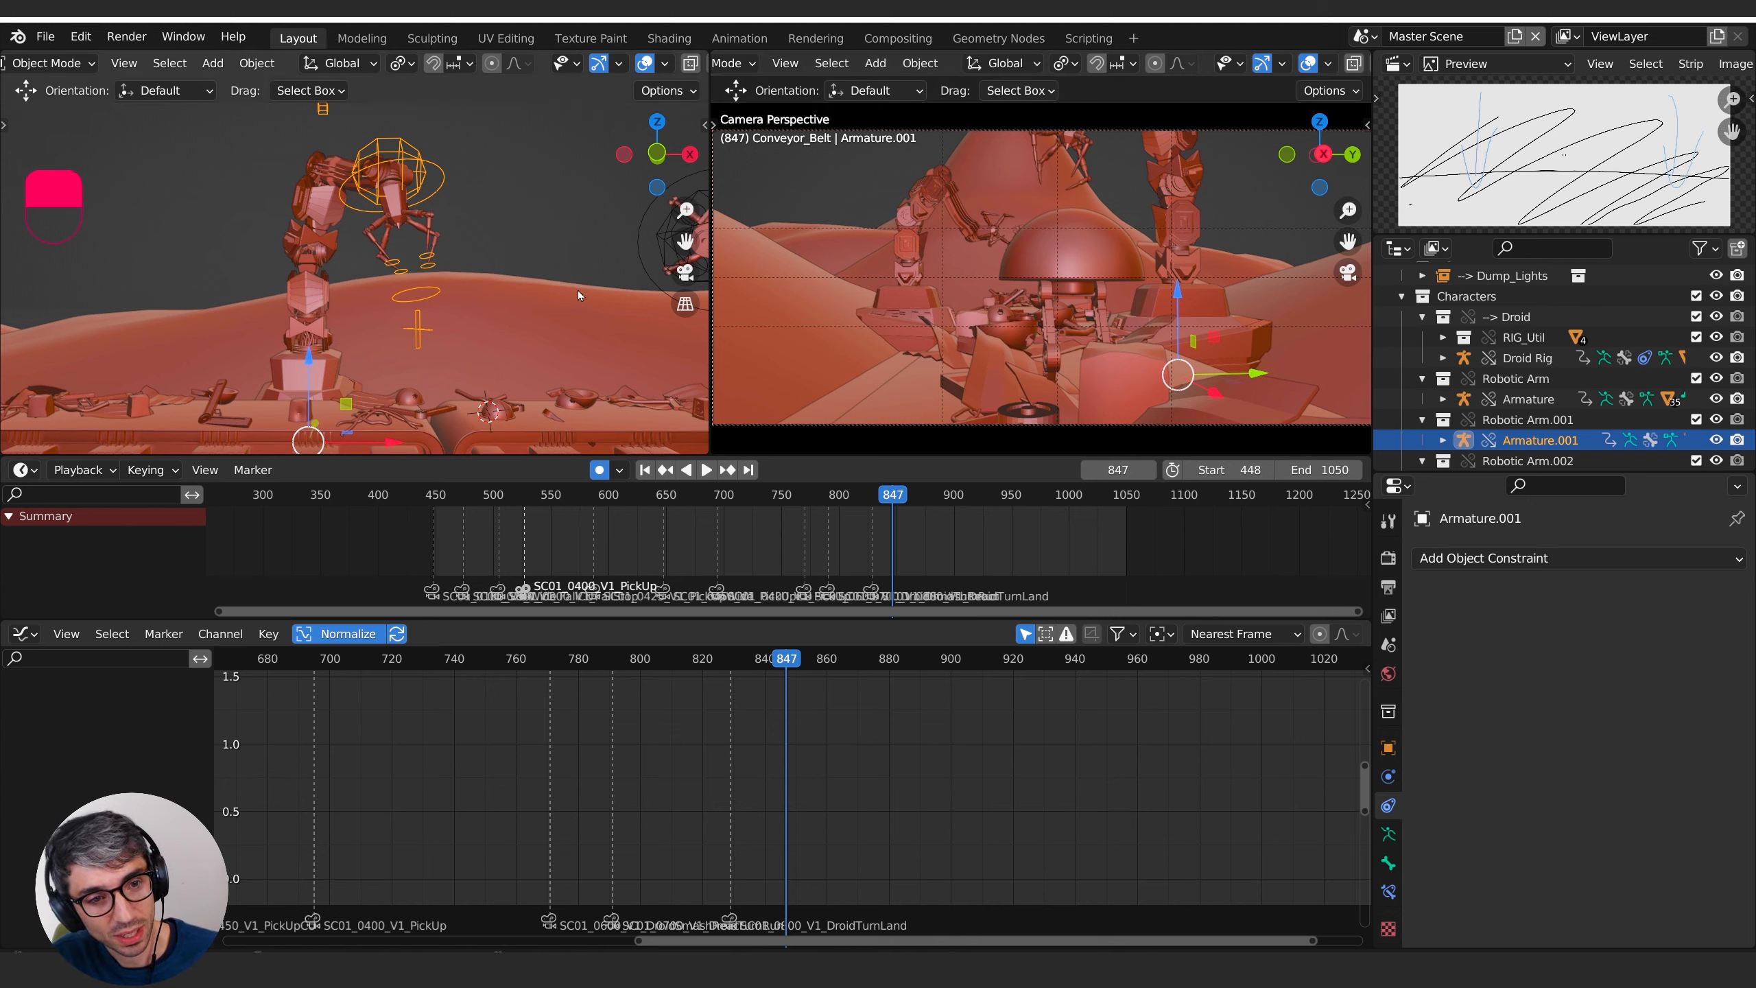
{"action": "key", "text": "space"}
{"action": "key", "text": "space"}
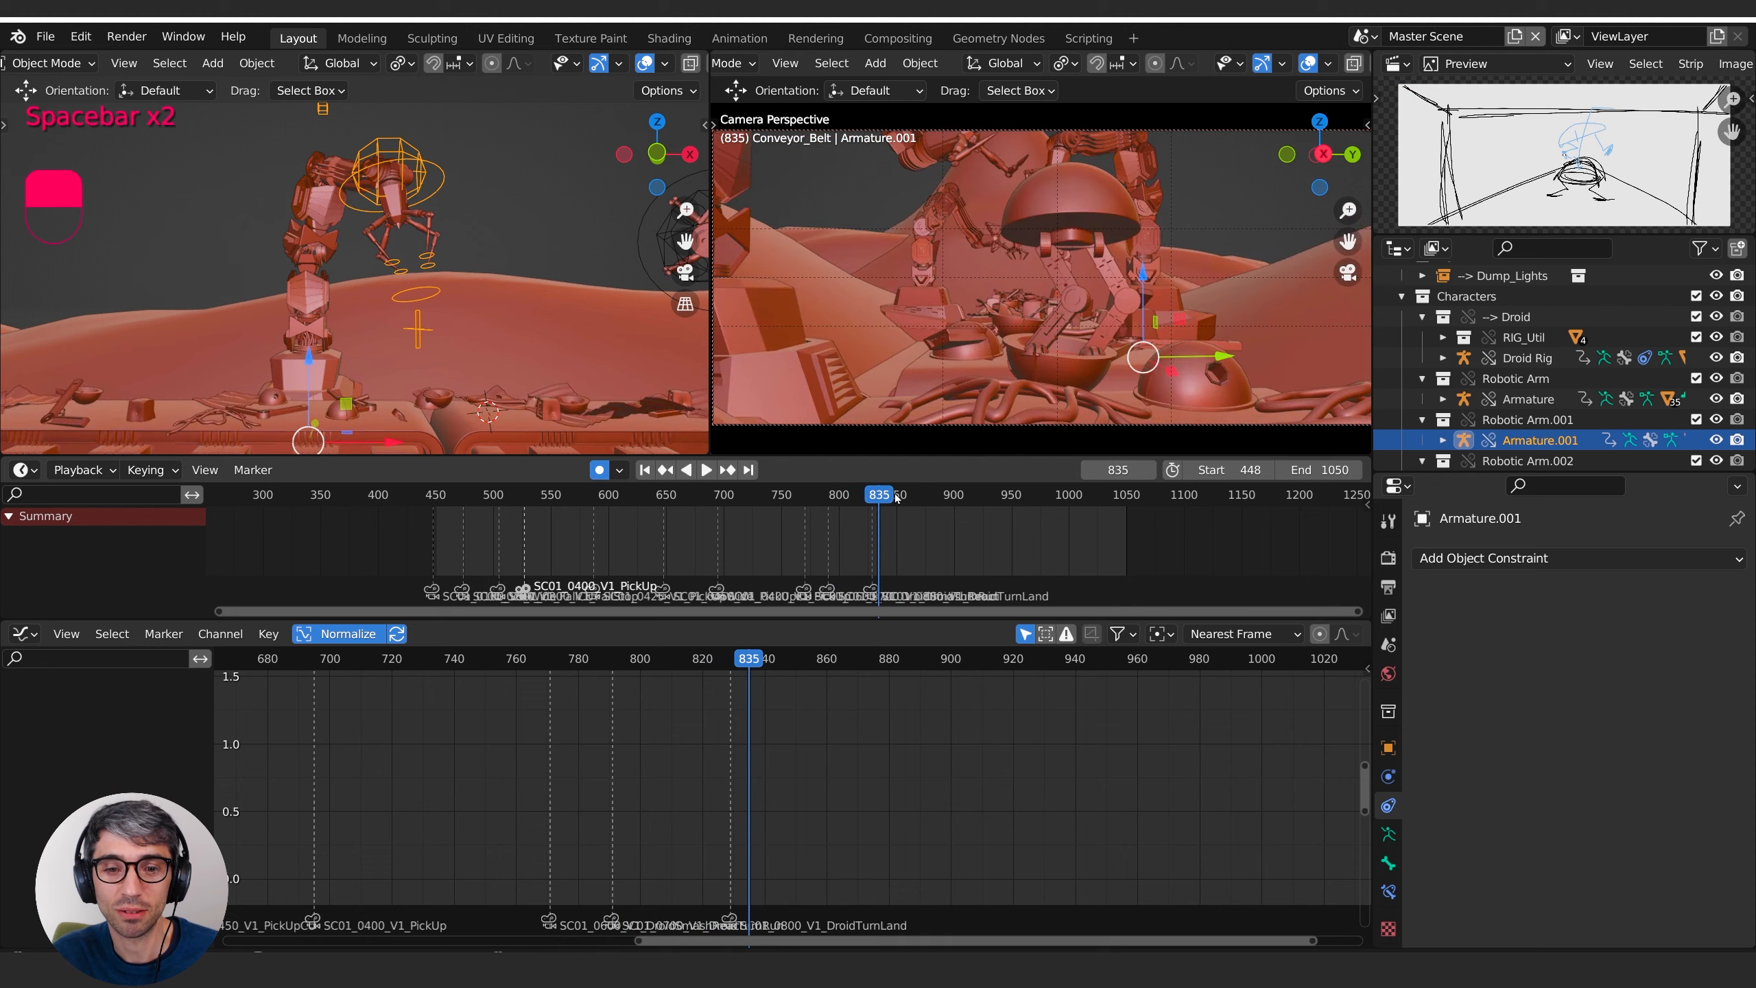
{"action": "key", "text": "space"}
{"action": "key", "text": "space"}
{"action": "left_click_drag", "start_coordinate": [901, 498], "coordinate": [937, 495]}
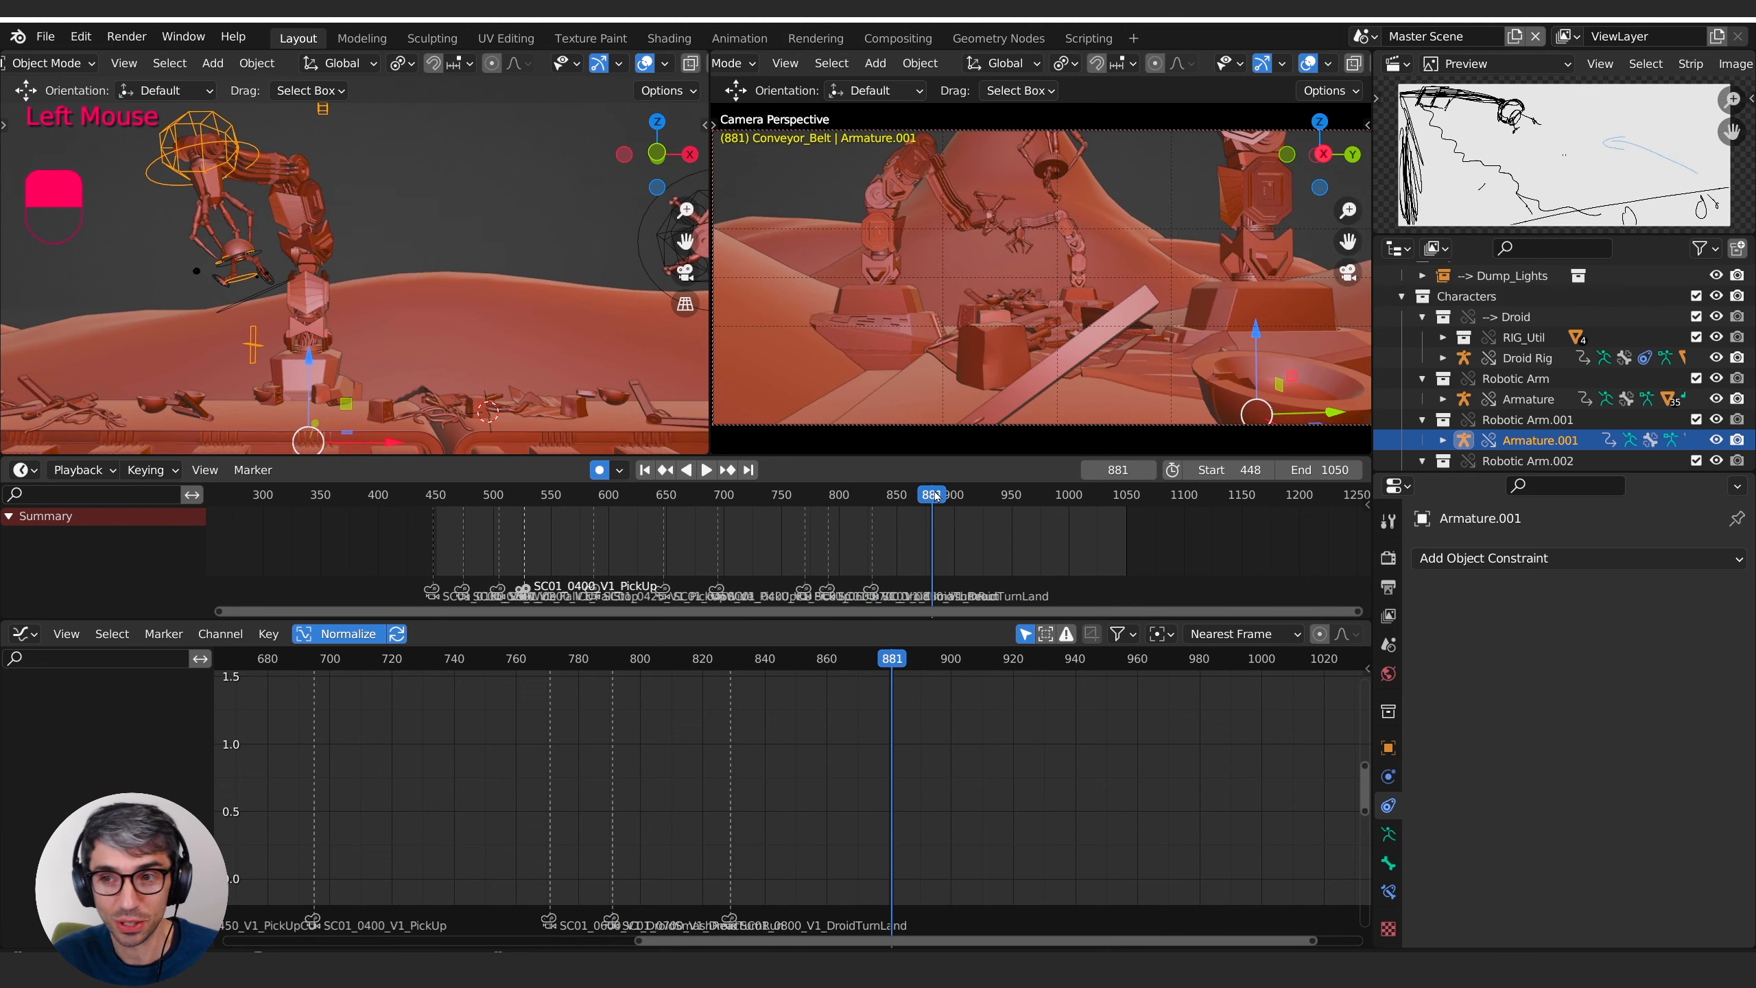
{"action": "middle_click_drag", "start_coordinate": [936, 495], "coordinate": [800, 500], "text": "ctrl"}
{"action": "left_click_drag", "start_coordinate": [800, 500], "coordinate": [843, 536]}
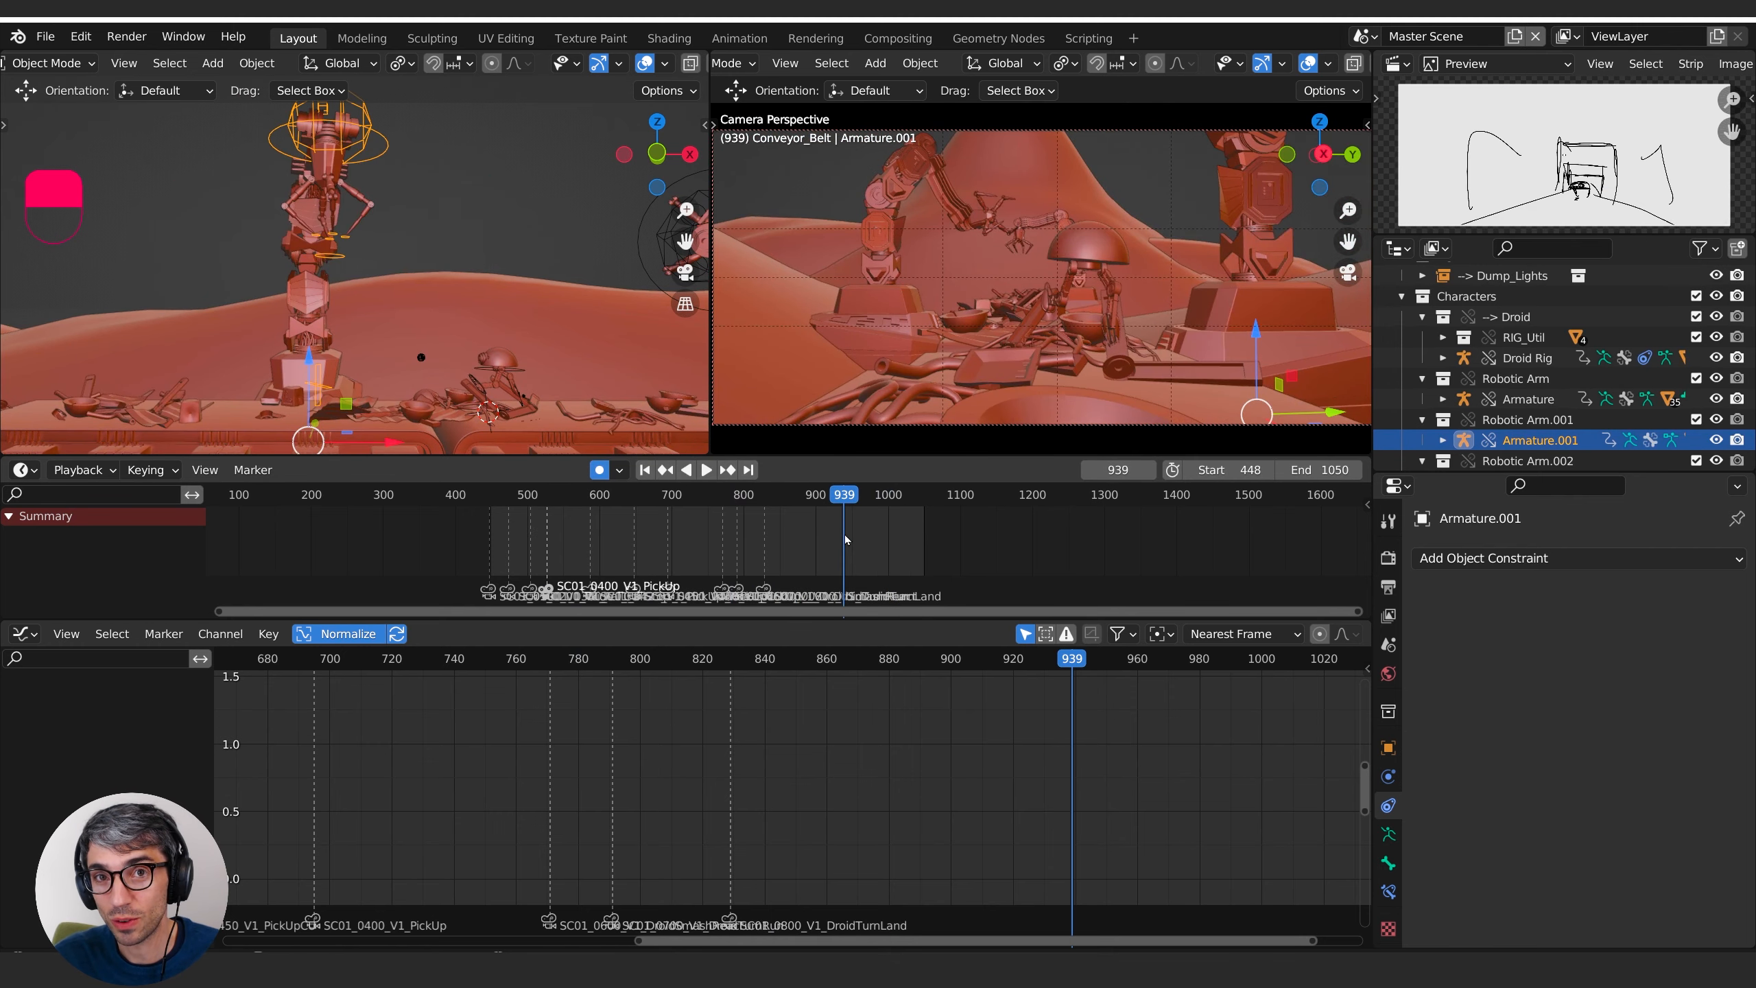